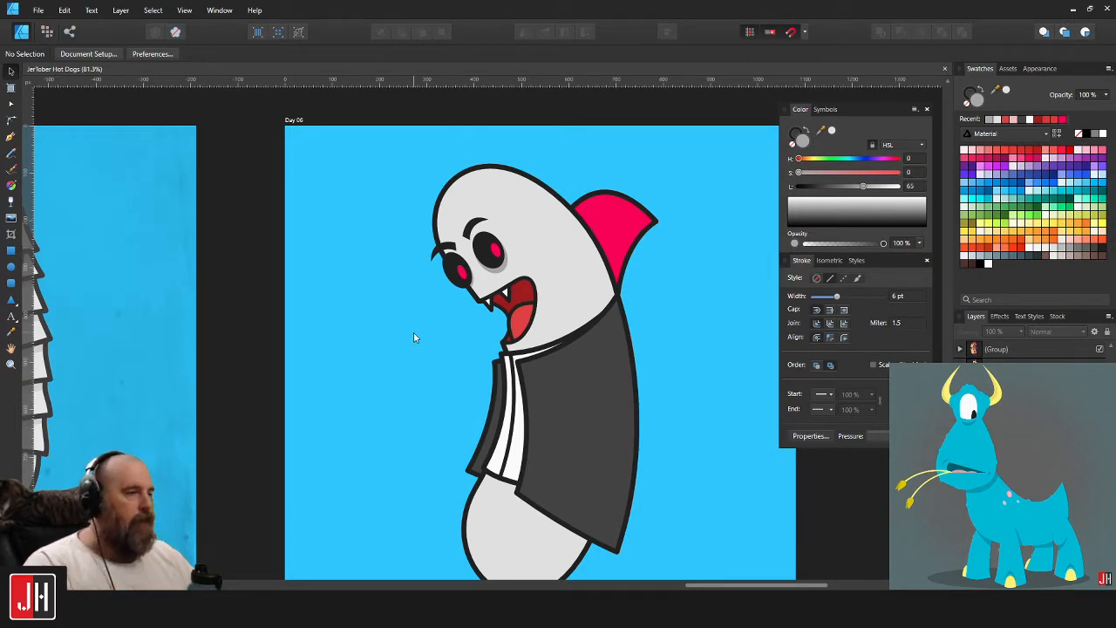
Examine the earlier hot dog artboards from Day 03 to Day 05 alongside the Day 06 vampire.
scroll(416, 324, down, 5)
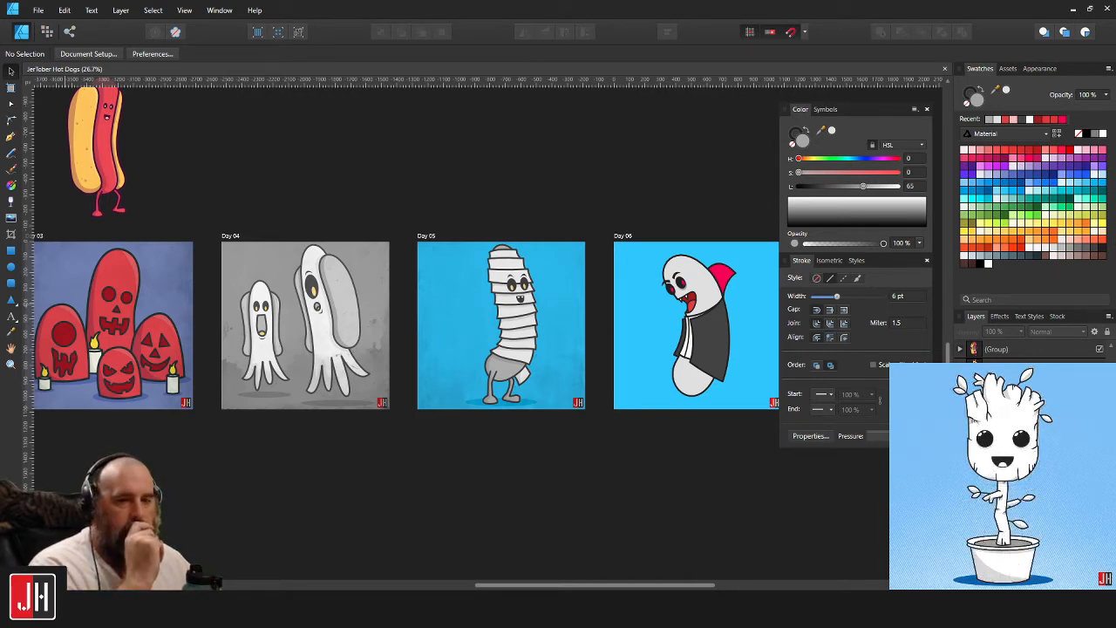
scroll(573, 331, up, 5)
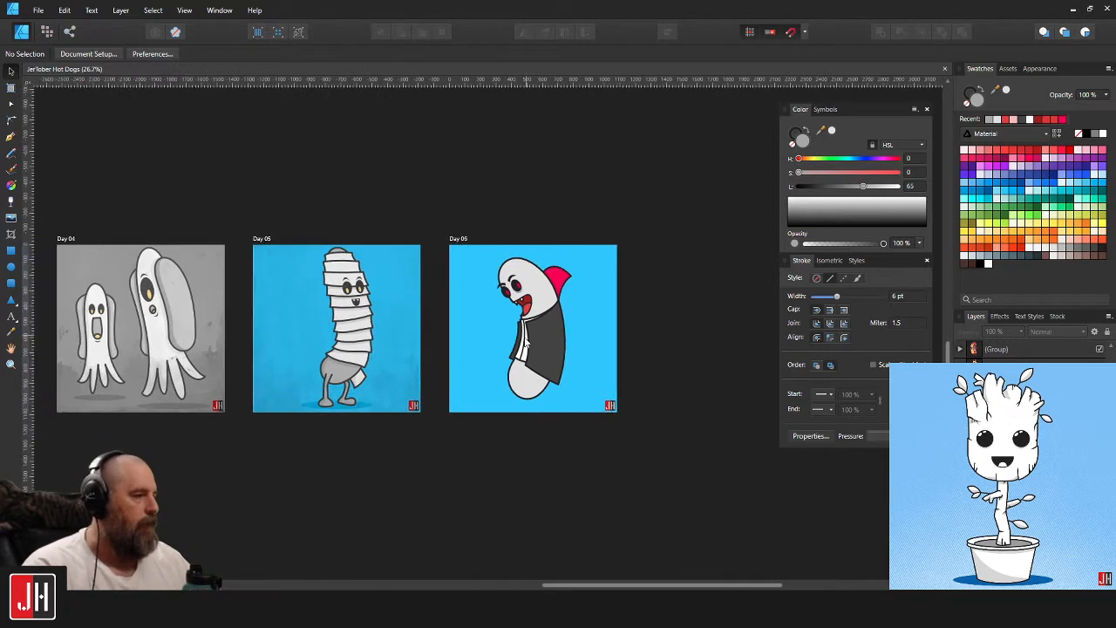
scroll(555, 332, down, 5)
scroll(553, 283, left, 3)
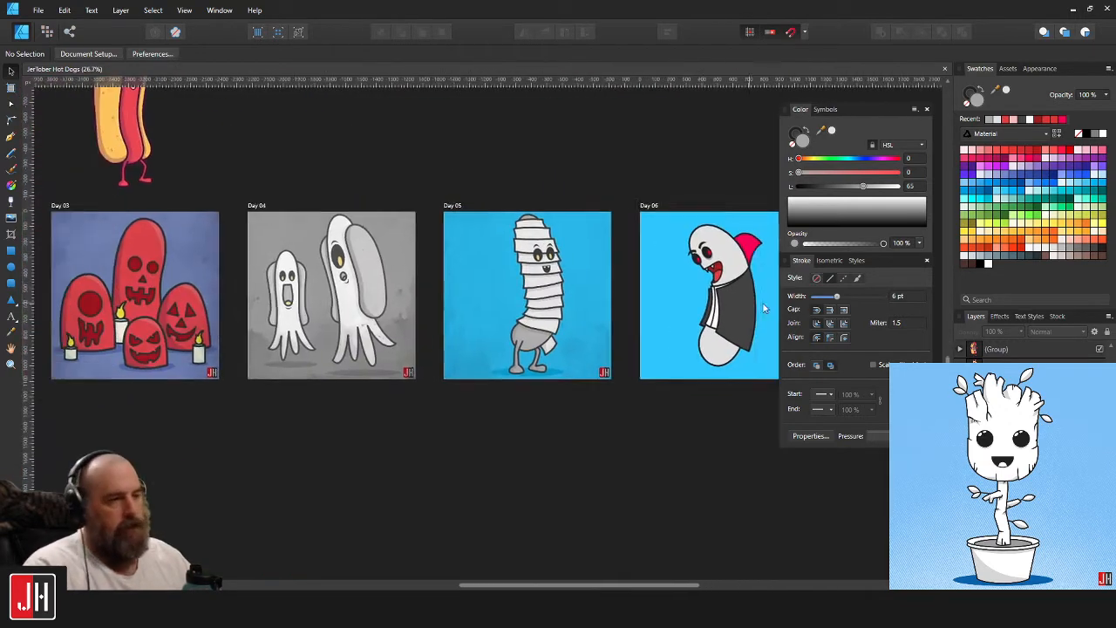
scroll(384, 330, right, 5)
scroll(383, 330, up, 6)
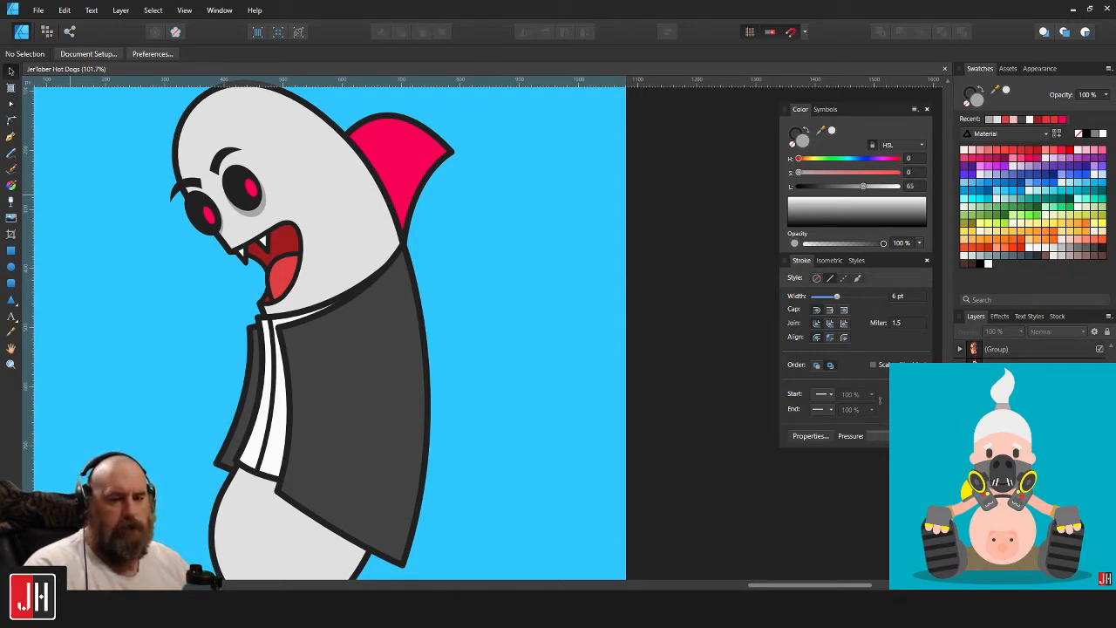
click(11, 136)
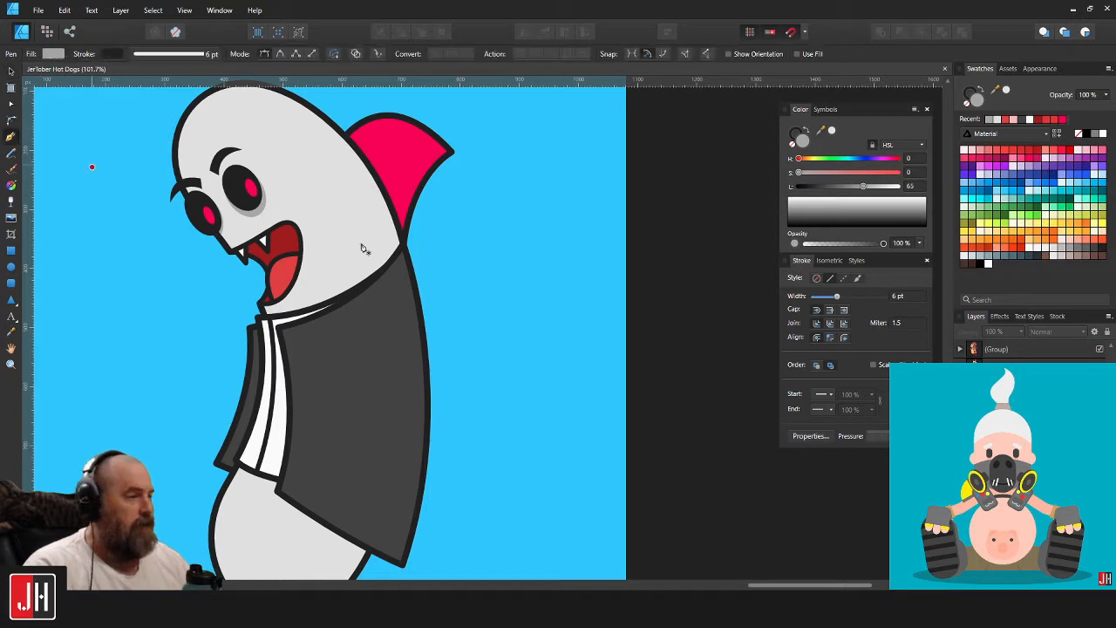
key(v)
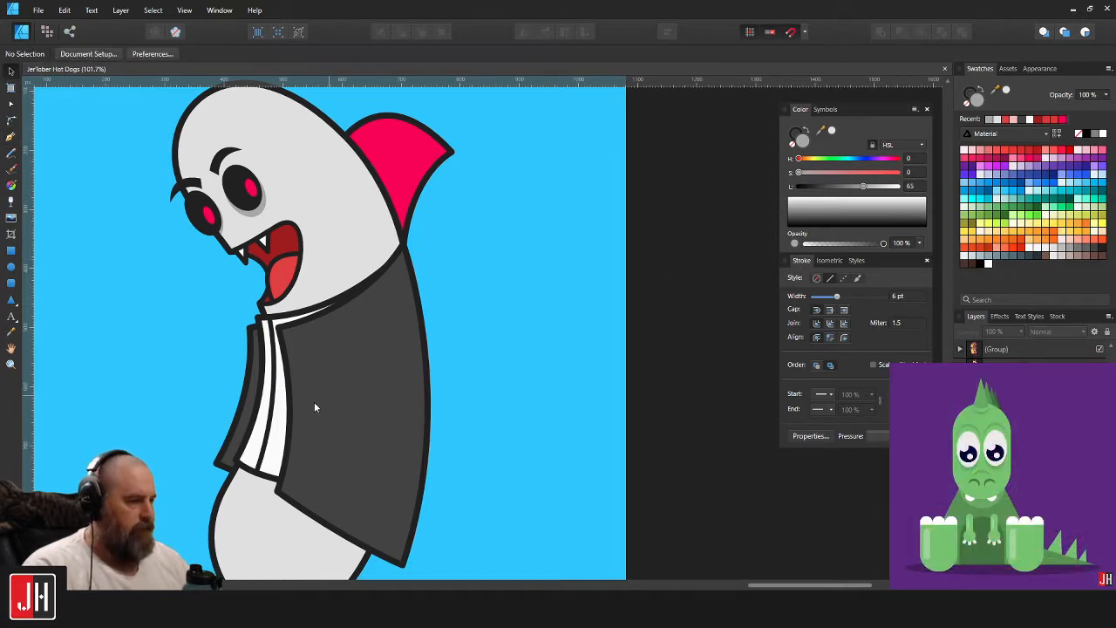
Set the stroke width of the line down the middle of the vampire's white shirt to 8 pt.
scroll(285, 457, up, 2)
click(262, 422)
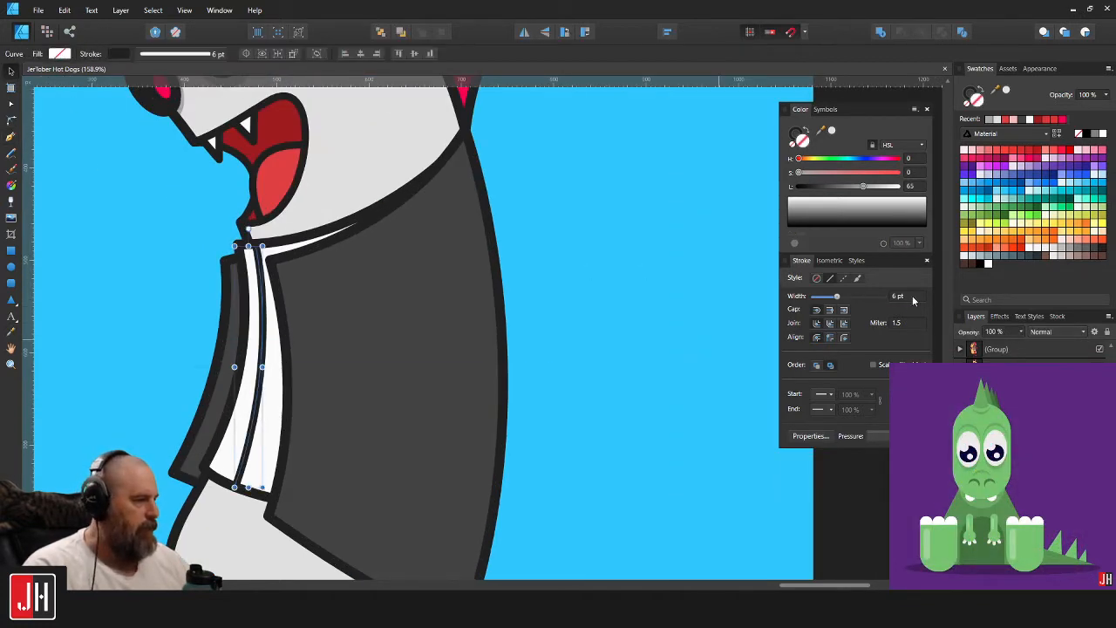
click(900, 297)
text(8)
click(637, 299)
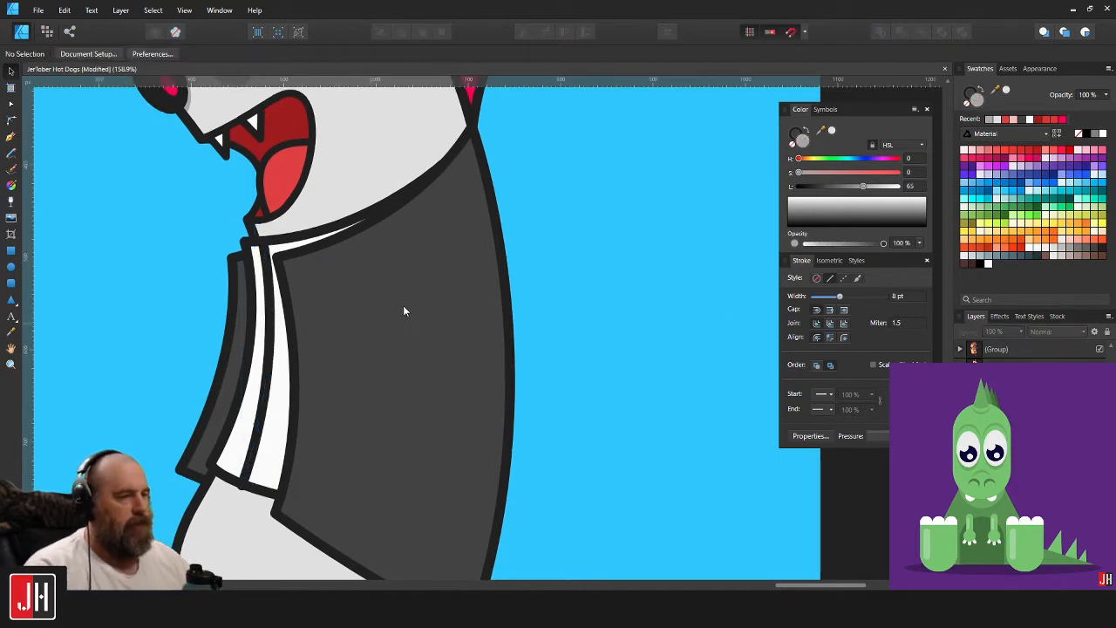
Move the lower and upper end nodes of the shirt's middle line inside the surrounding black outlines.
drag(244, 504, 329, 473)
scroll(328, 473, up, 5)
click(323, 442)
key(a)
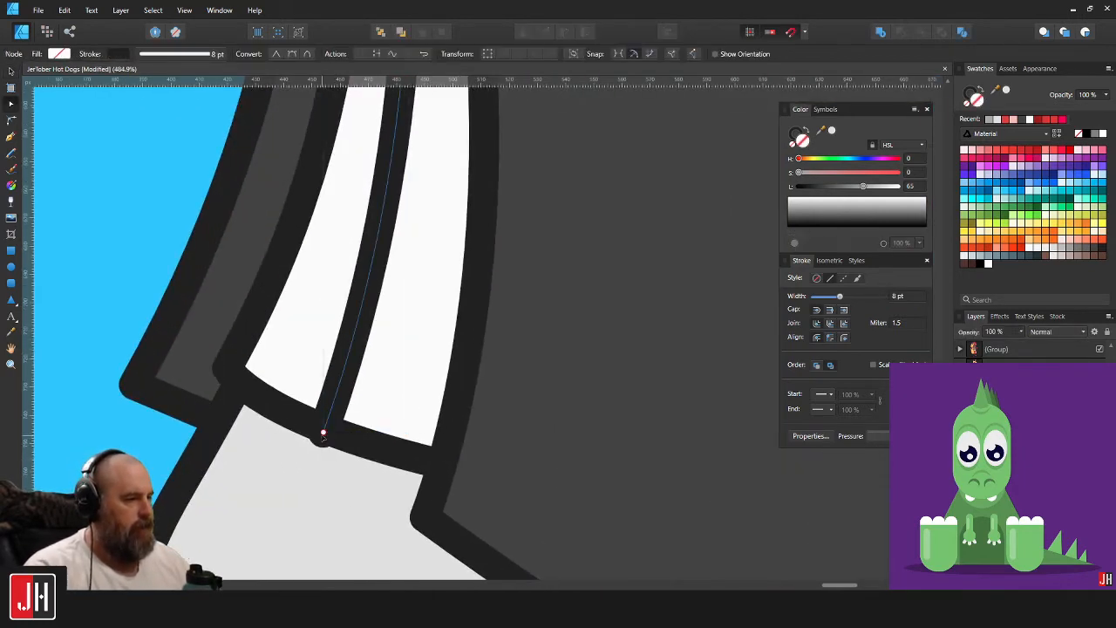
drag(323, 433, 320, 422)
scroll(354, 370, up, 10)
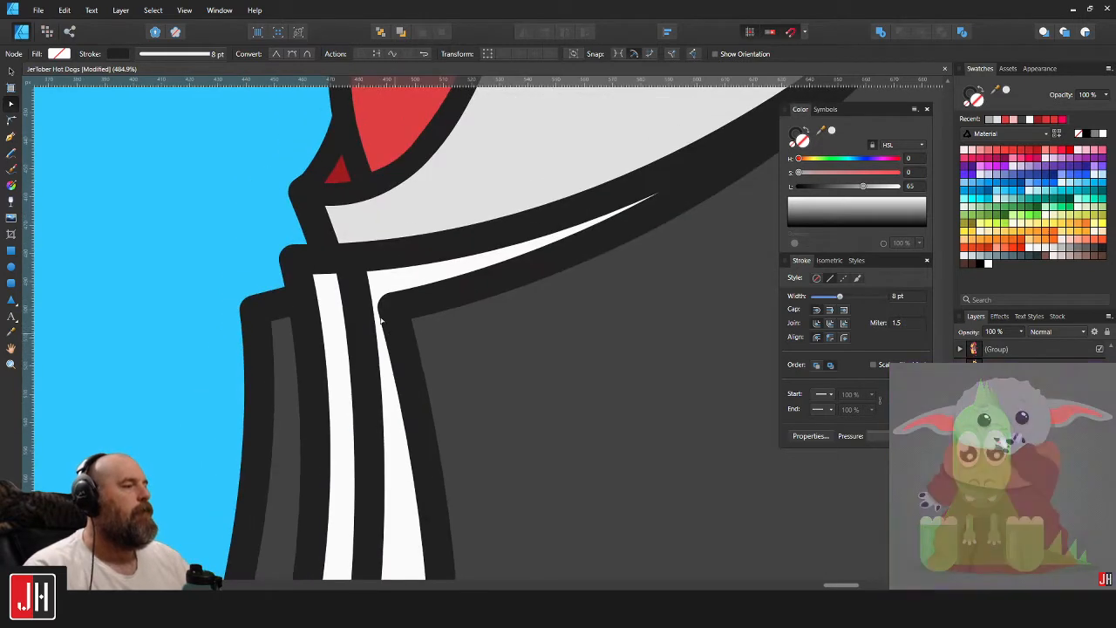
drag(348, 265, 347, 263)
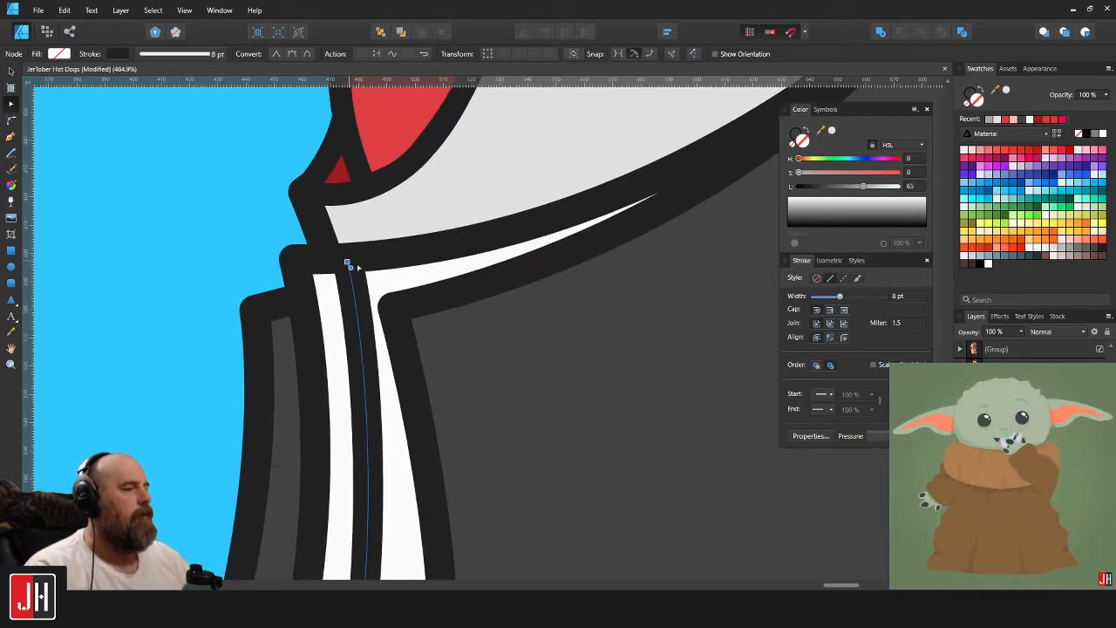
scroll(358, 266, down, 8)
key(v)
click(551, 366)
Inspect the outlines of the vampire's cape, lower body and collar for consistent stroke thickness.
scroll(357, 353, up, 5)
click(389, 303)
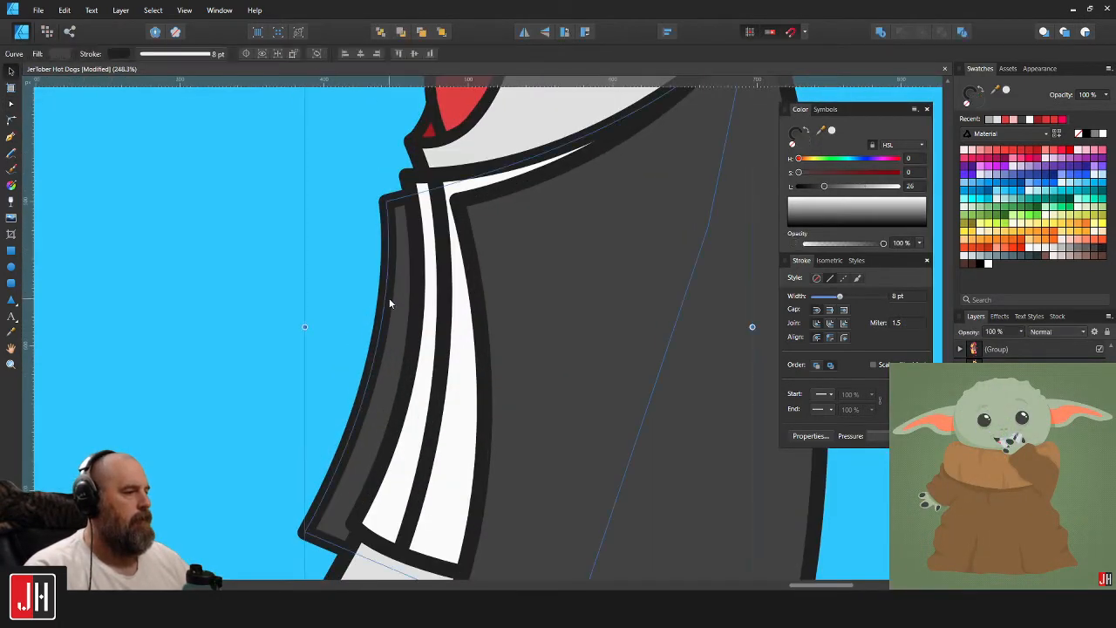
click(472, 288)
scroll(510, 325, down, 4)
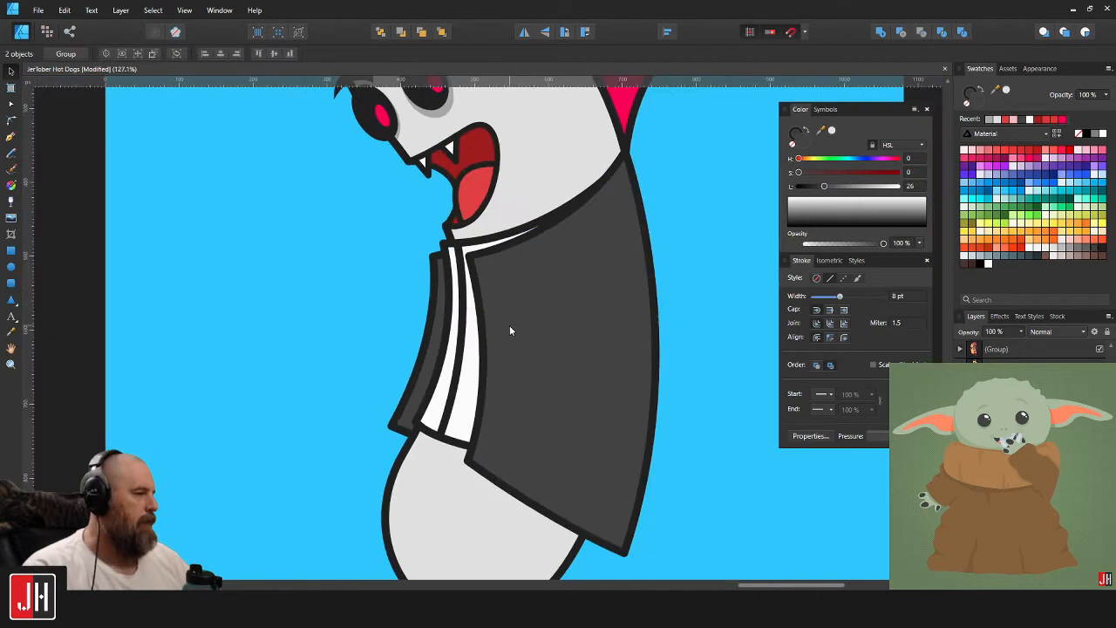
click(569, 340)
drag(551, 400, 636, 267)
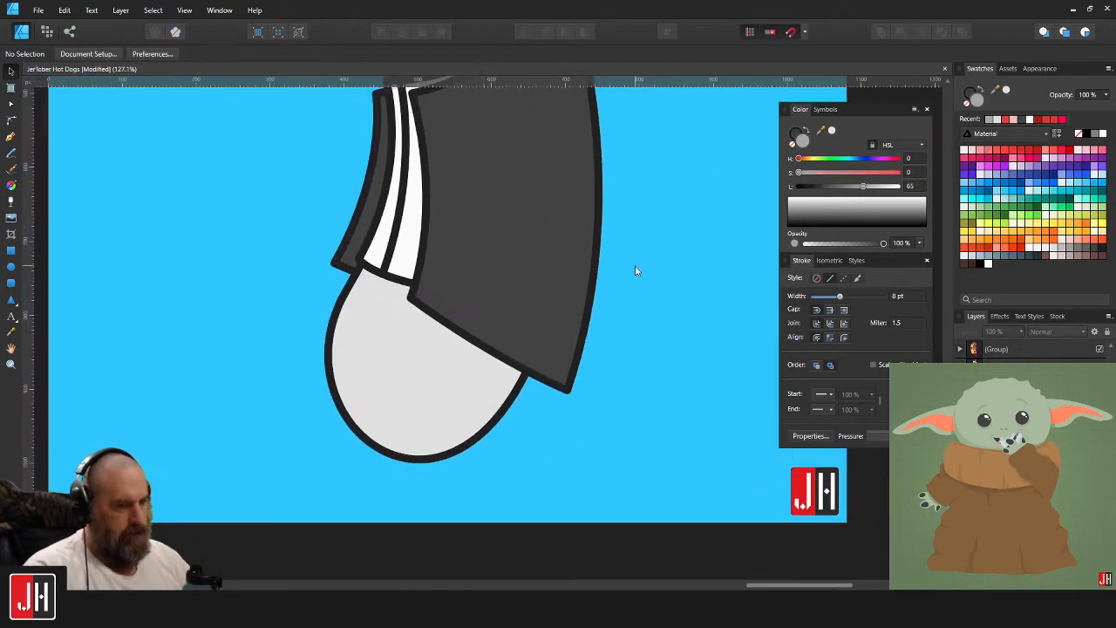
click(434, 452)
scroll(601, 326, down, 4)
click(598, 323)
scroll(594, 312, up, 3)
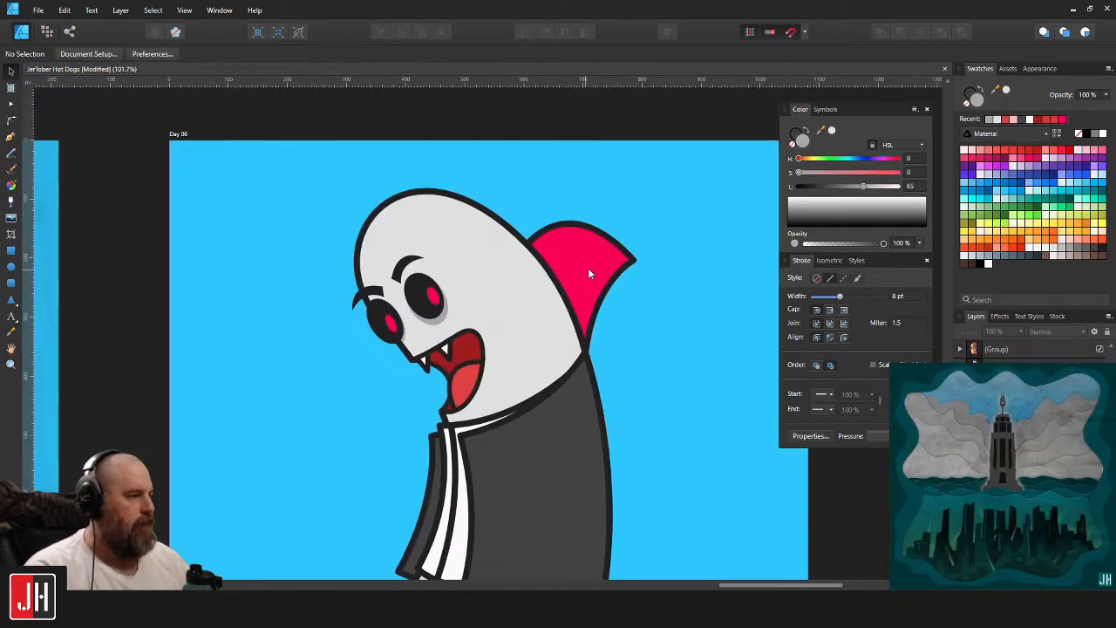
click(623, 259)
click(660, 309)
drag(675, 331, 604, 269)
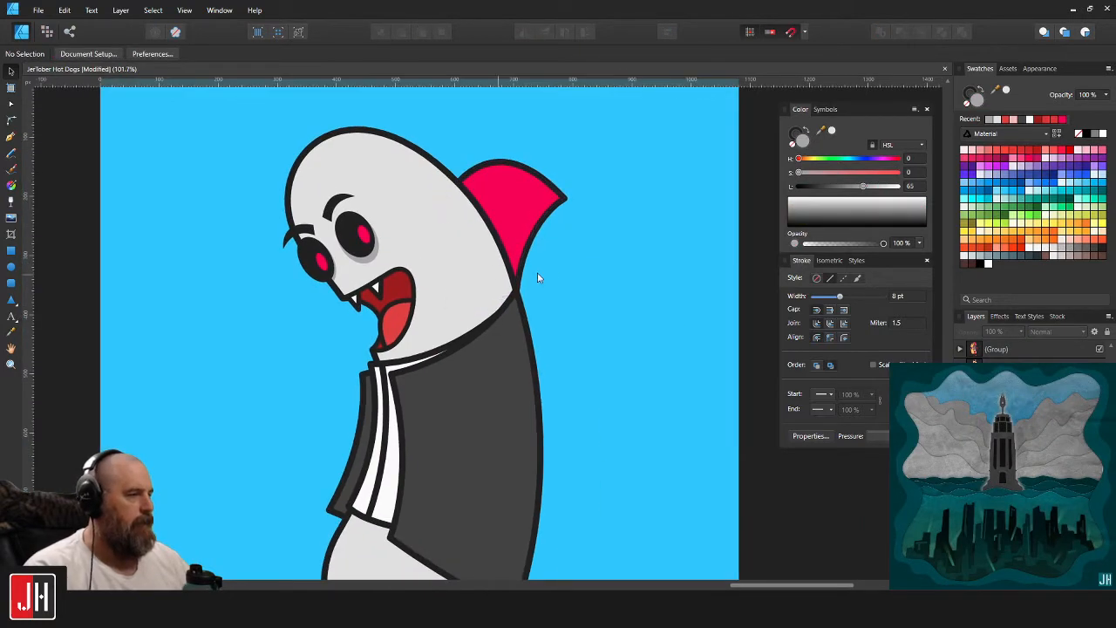
drag(567, 320, 538, 272)
mouse_move(495, 334)
mouse_down()
mouse_move(502, 283)
mouse_move(482, 329)
mouse_up()
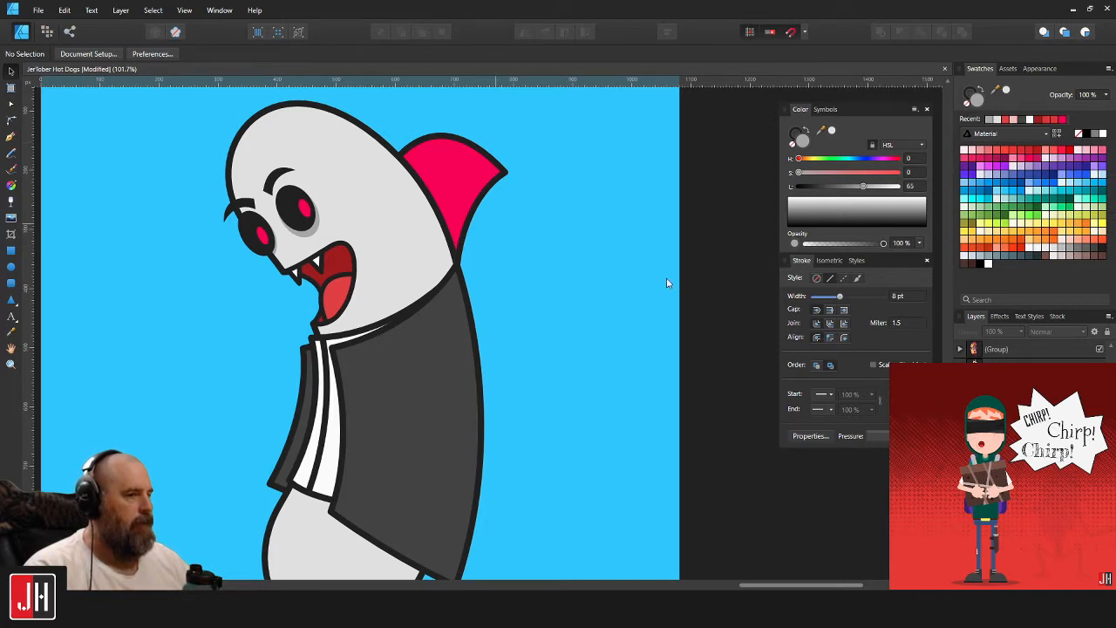
click(10, 136)
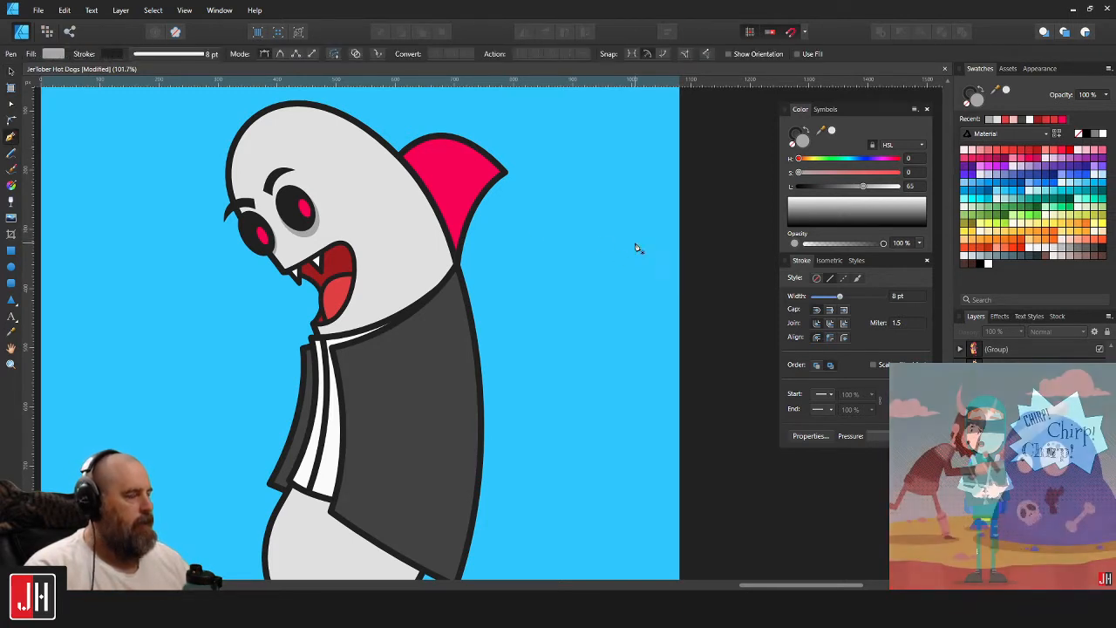
drag(544, 253, 520, 276)
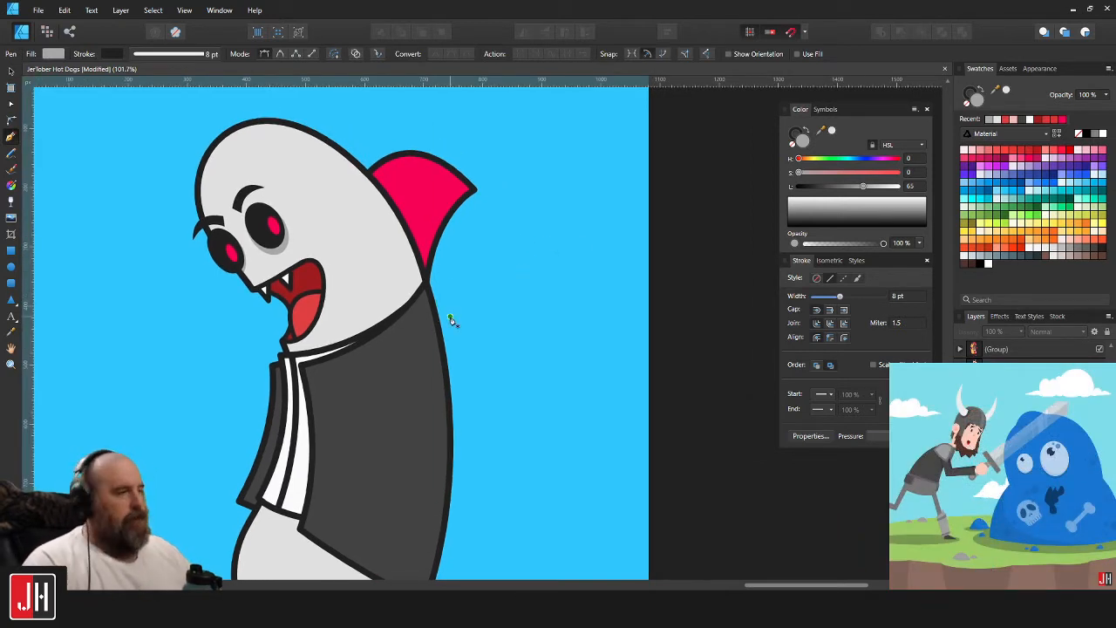
scroll(450, 316, up, 1)
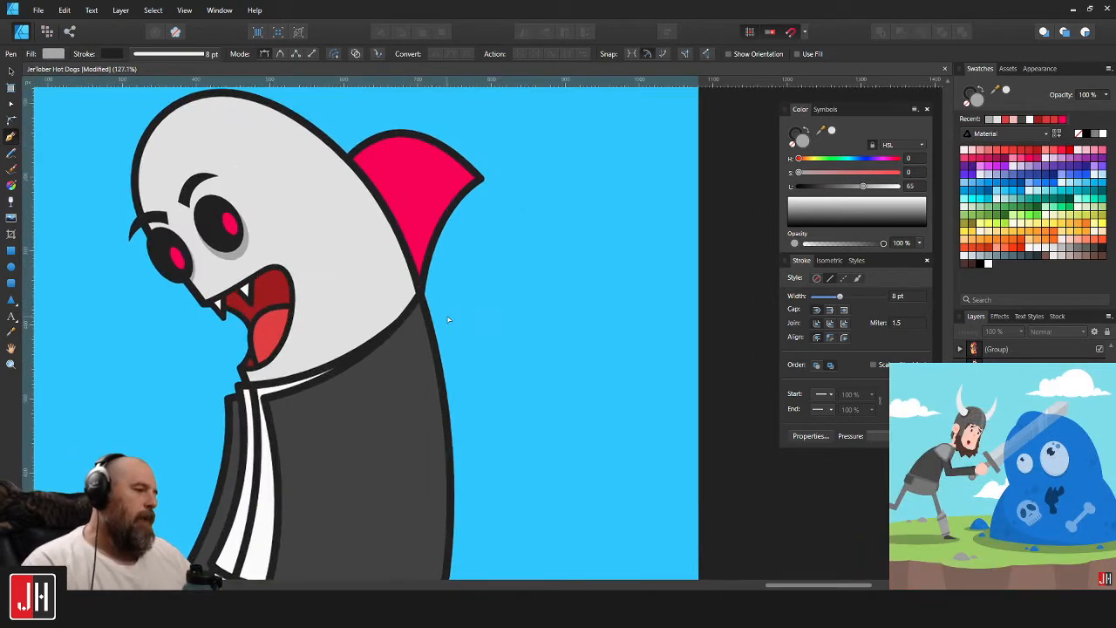
click(415, 349)
drag(451, 299, 515, 215)
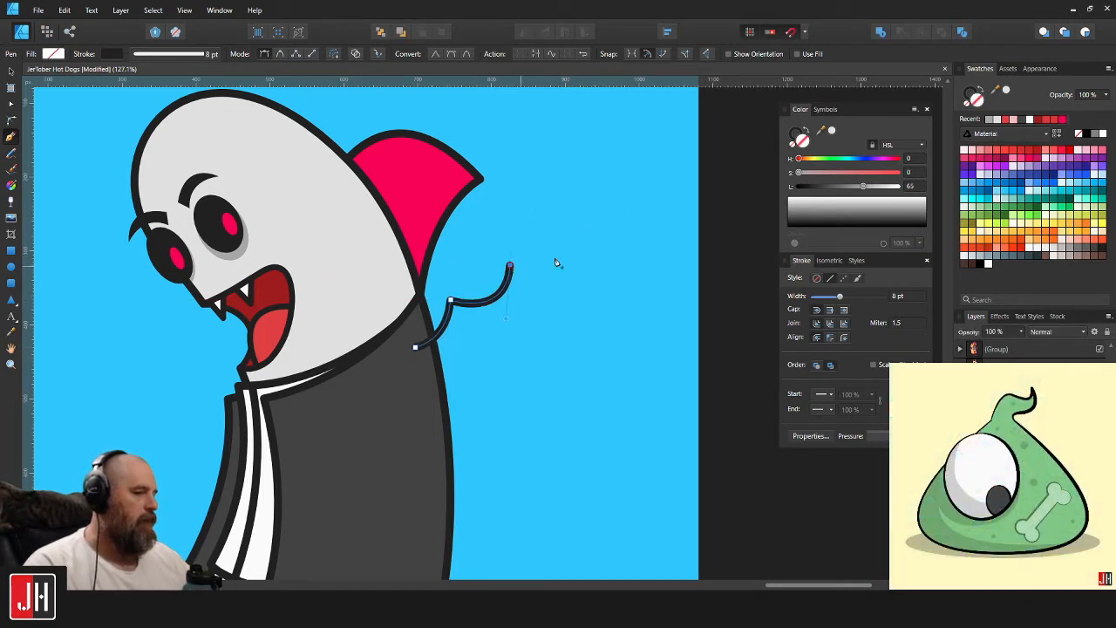
drag(608, 207, 601, 106)
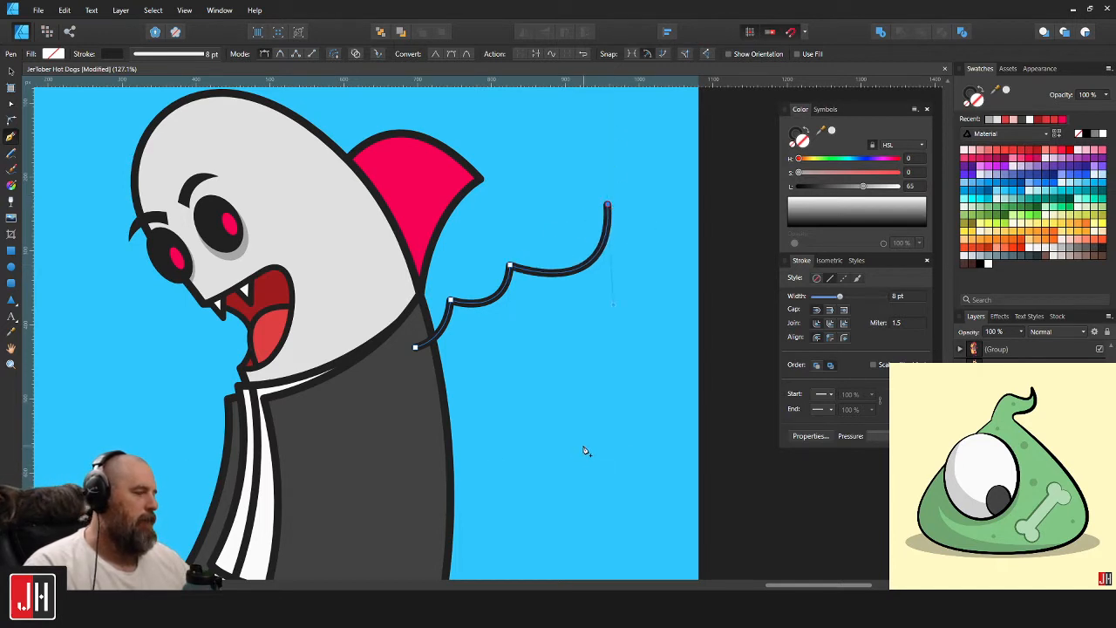
drag(578, 448, 404, 529)
key(ctrl+z)
key(ctrl+z)
key(ctrl+z)
key(ctrl+z)
key(ctrl+z)
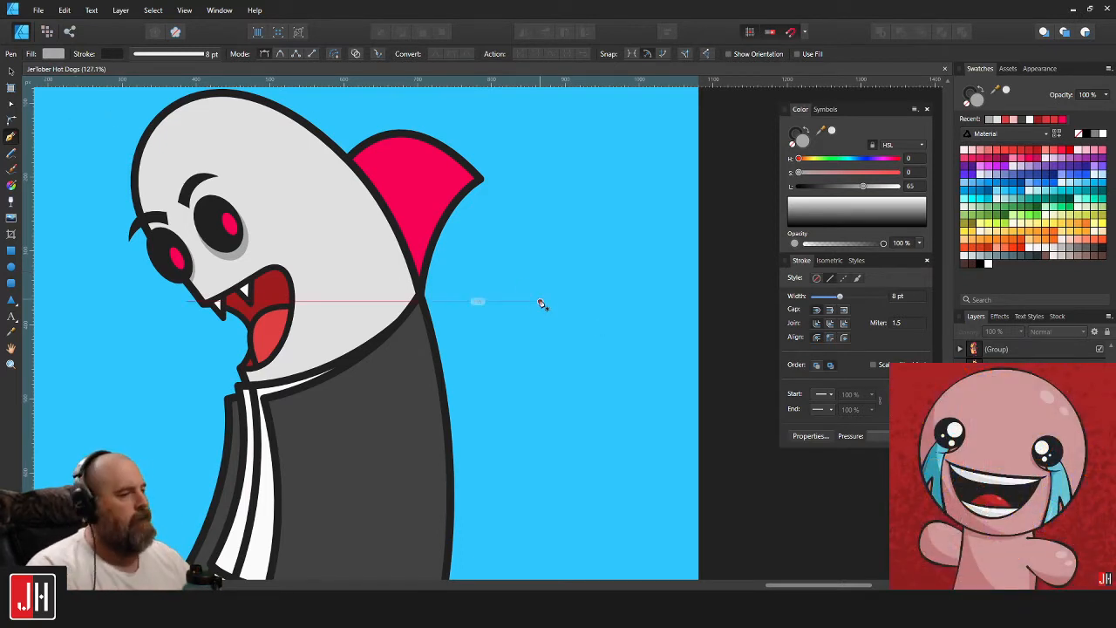
Draw the upper edge of a bat wing with the Pen tool, using two curves from the cape's back out to a pointed tip.
drag(478, 322, 448, 301)
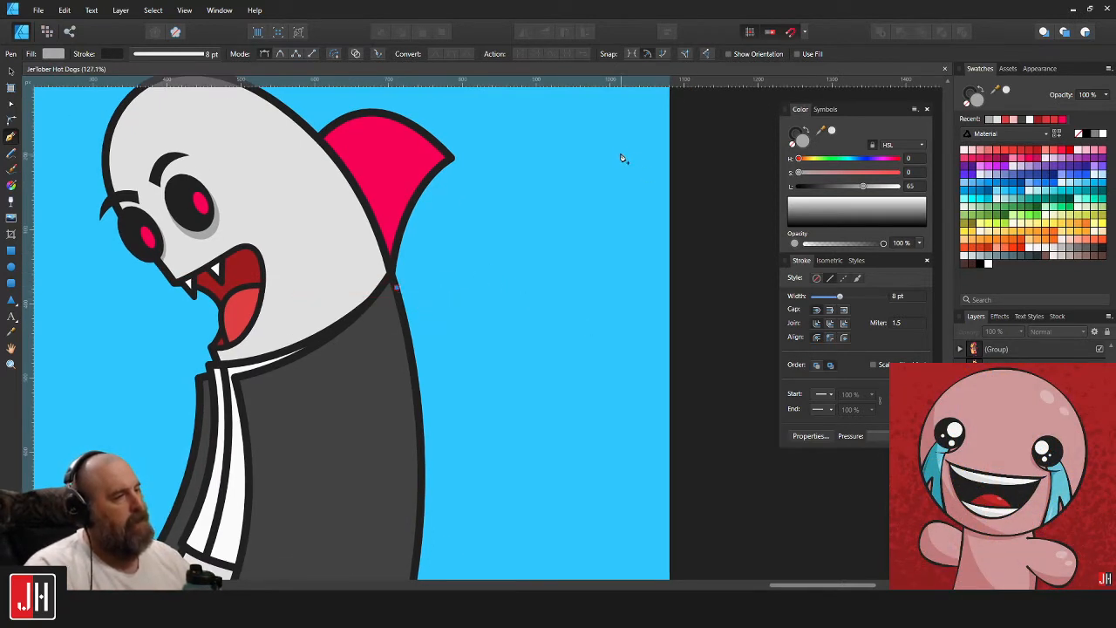
scroll(619, 227, up, 2)
scroll(524, 296, down, 1)
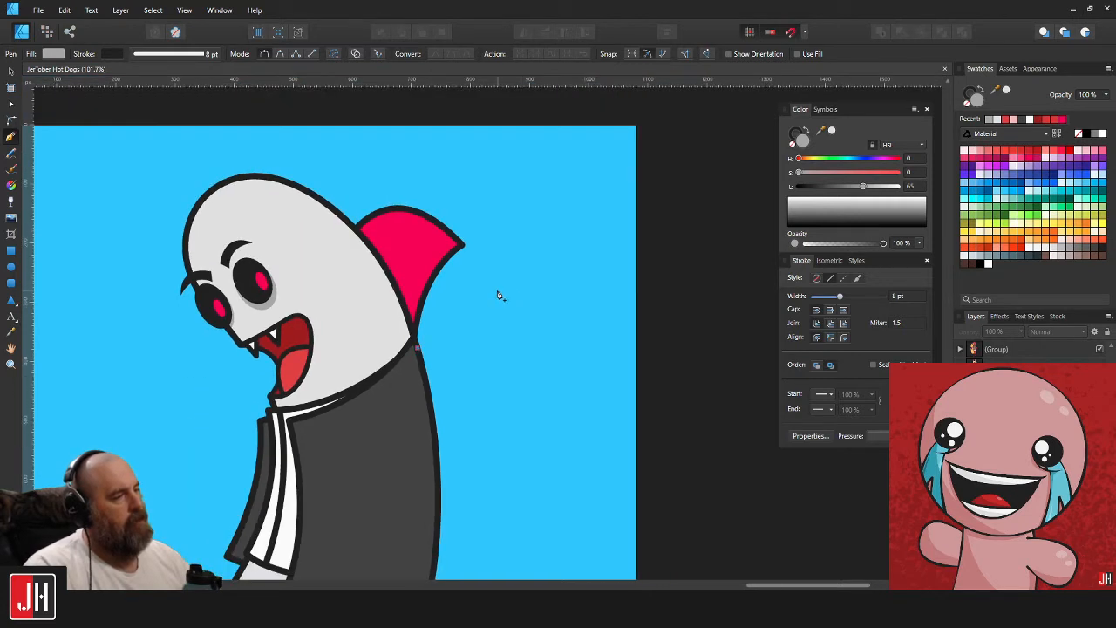
drag(503, 297, 521, 248)
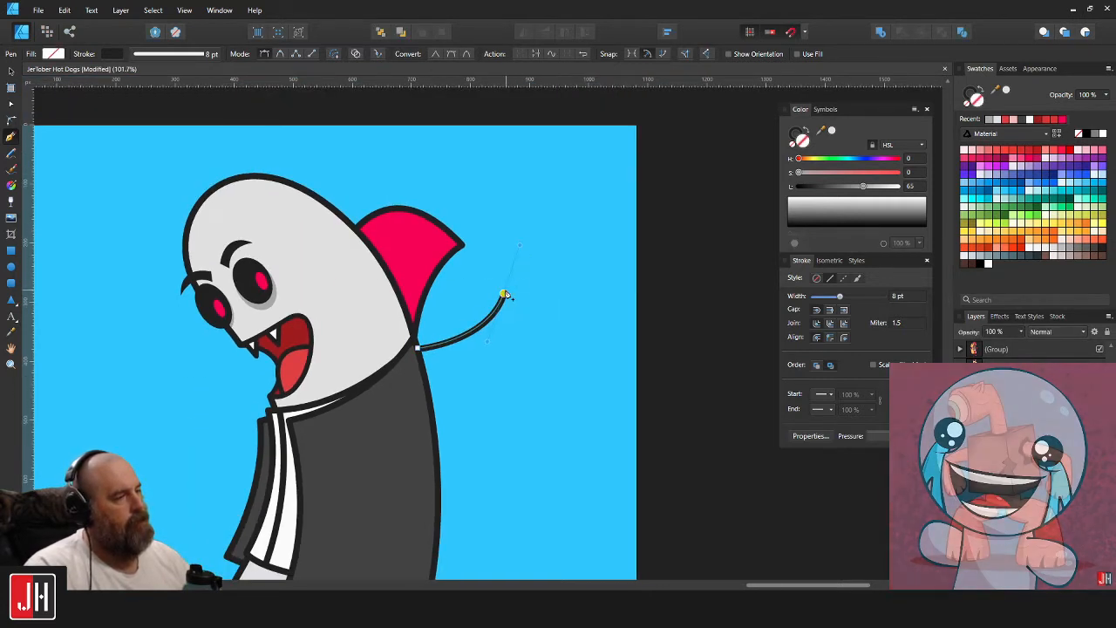
click(611, 252)
key(ctrl+z)
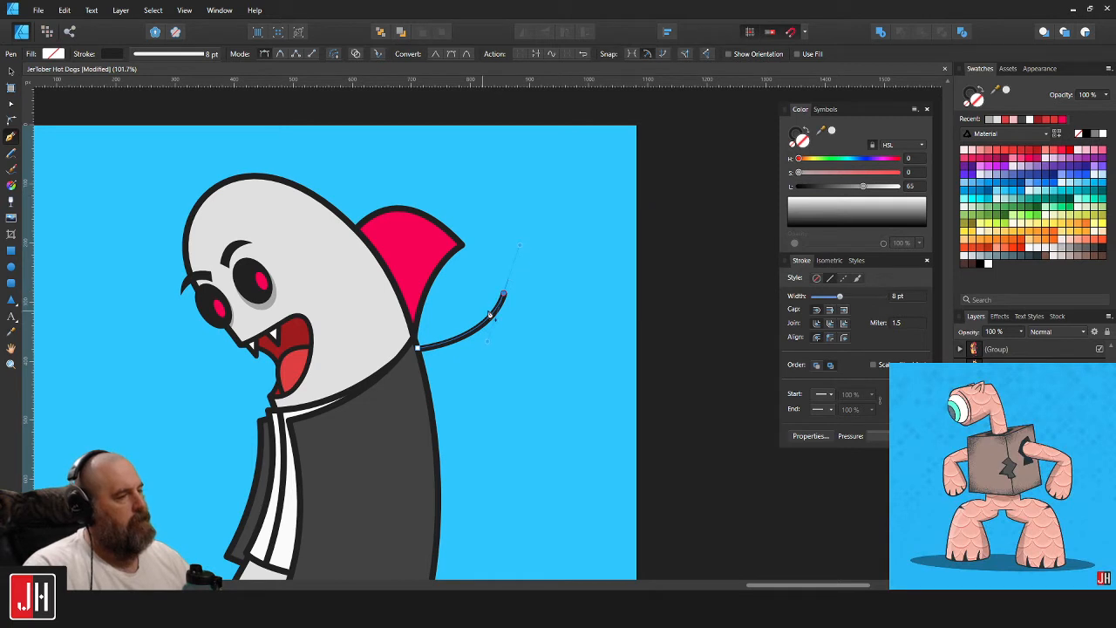
drag(599, 265, 667, 209)
scroll(600, 287, down, 2)
ctrl+scroll(600, 287, up, 1)
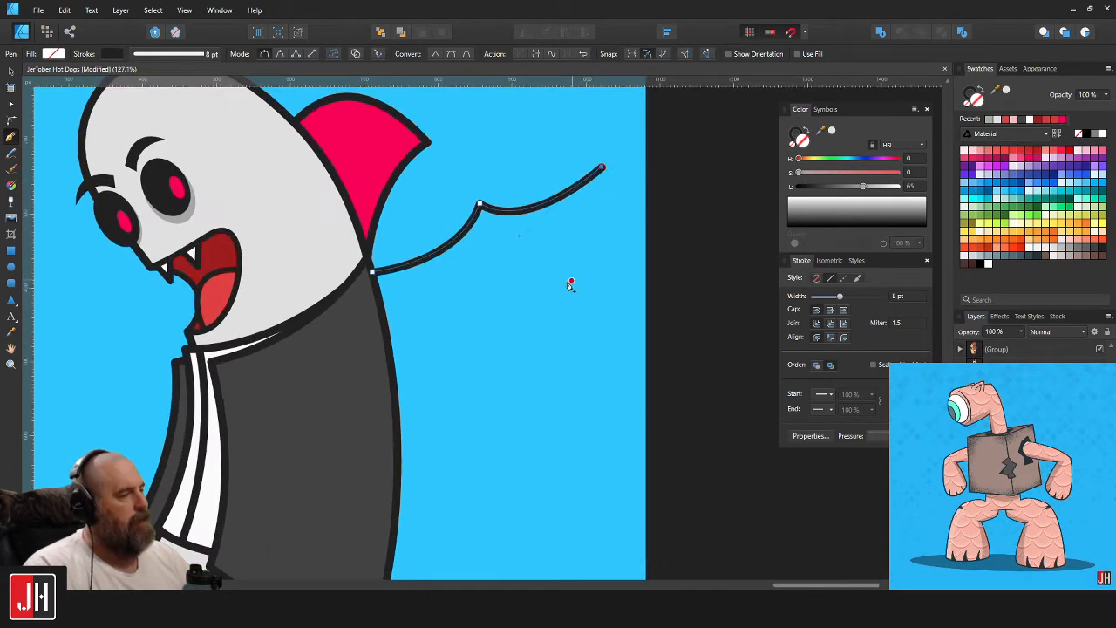
scroll(565, 297, up, 1)
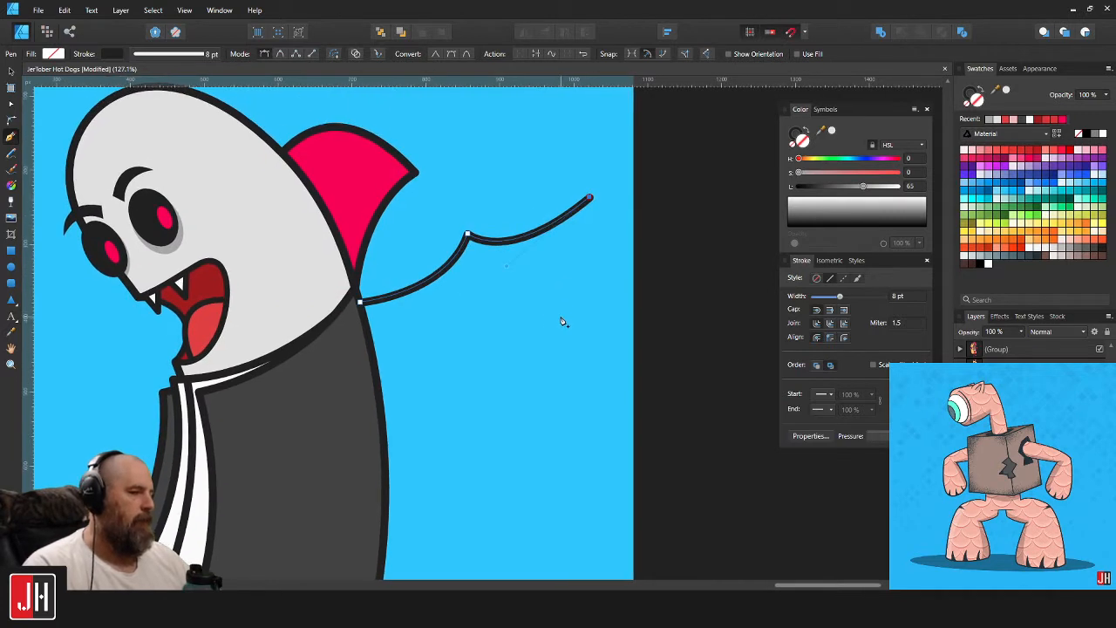
drag(584, 264, 558, 301)
alt+click(584, 264)
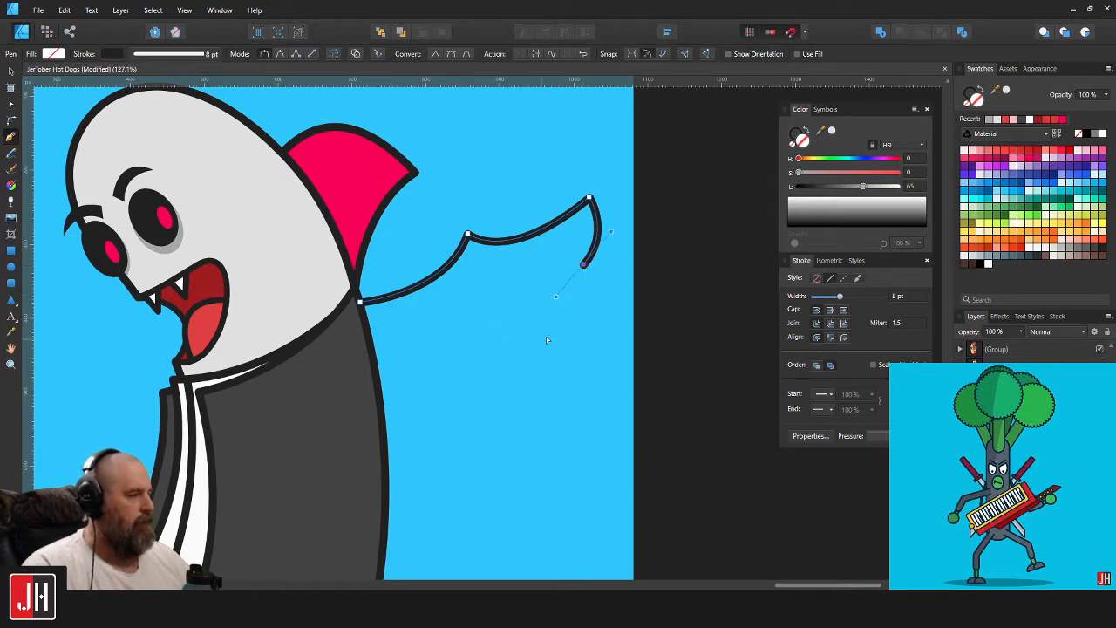
drag(554, 320, 418, 348)
key(ctrl+z)
key(ctrl+z)
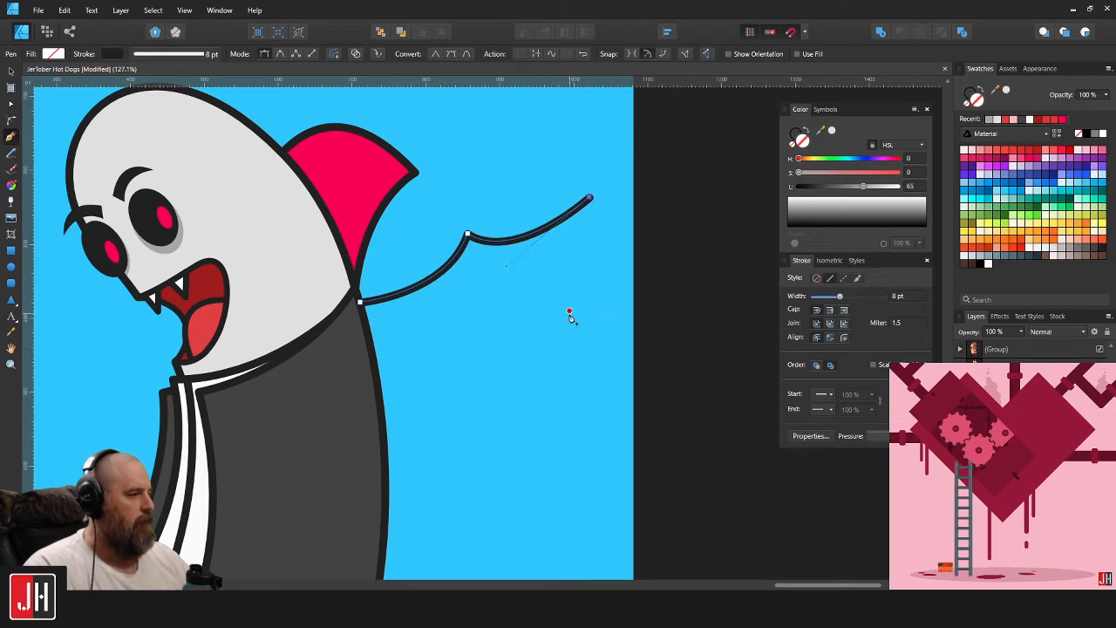
Draw the wing's outer side and three scallops along its lower edge back to the cape, closing the outline.
drag(565, 328, 569, 390)
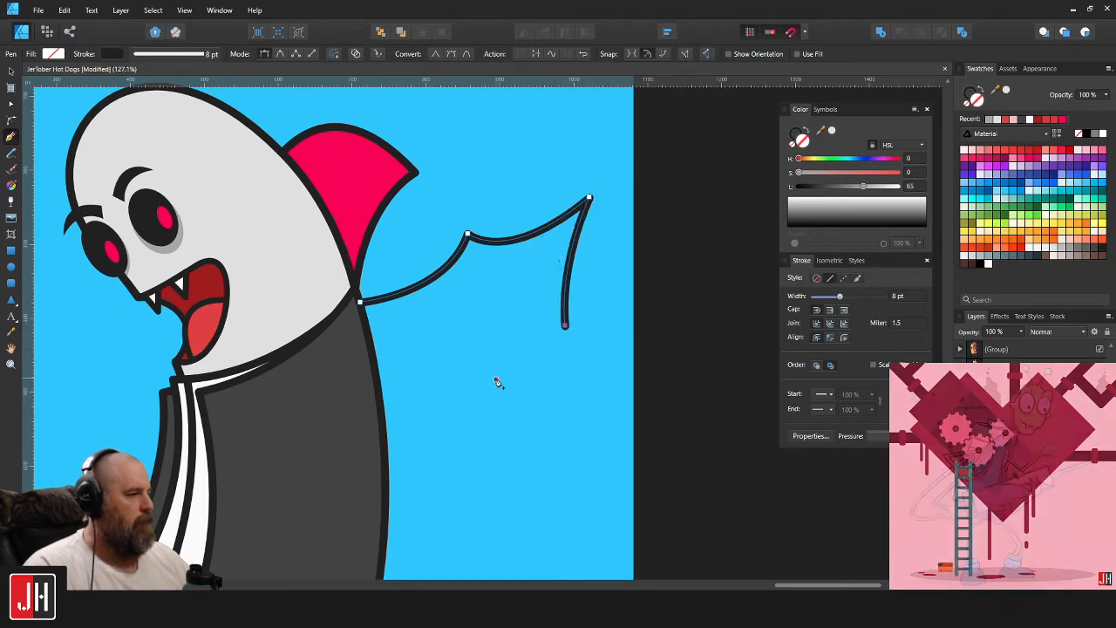
drag(494, 378, 471, 443)
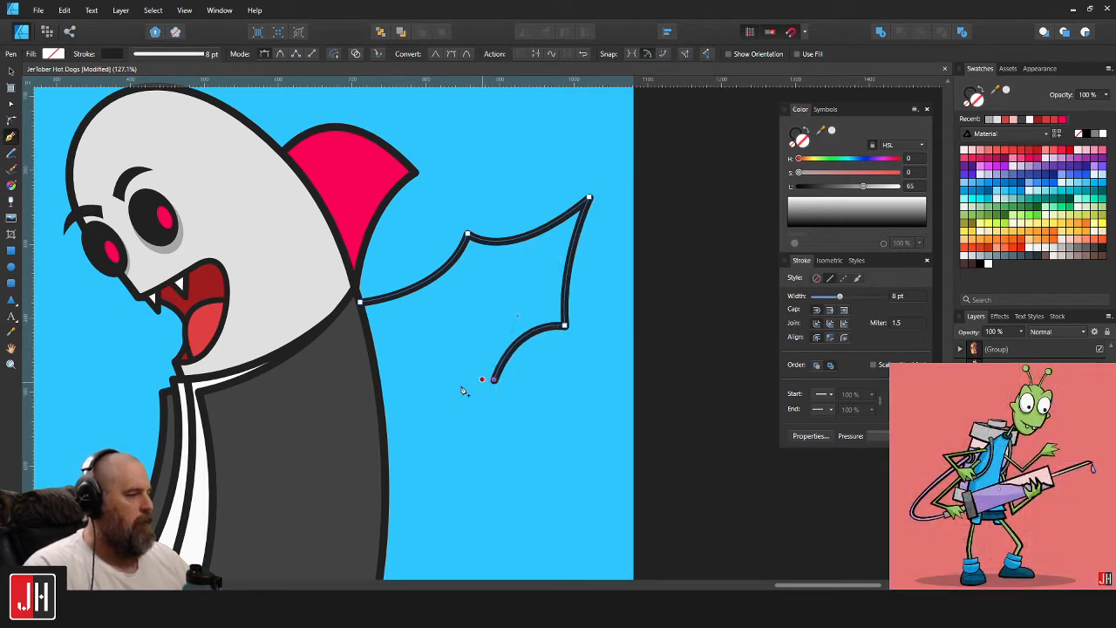
drag(415, 384, 374, 440)
click(416, 385)
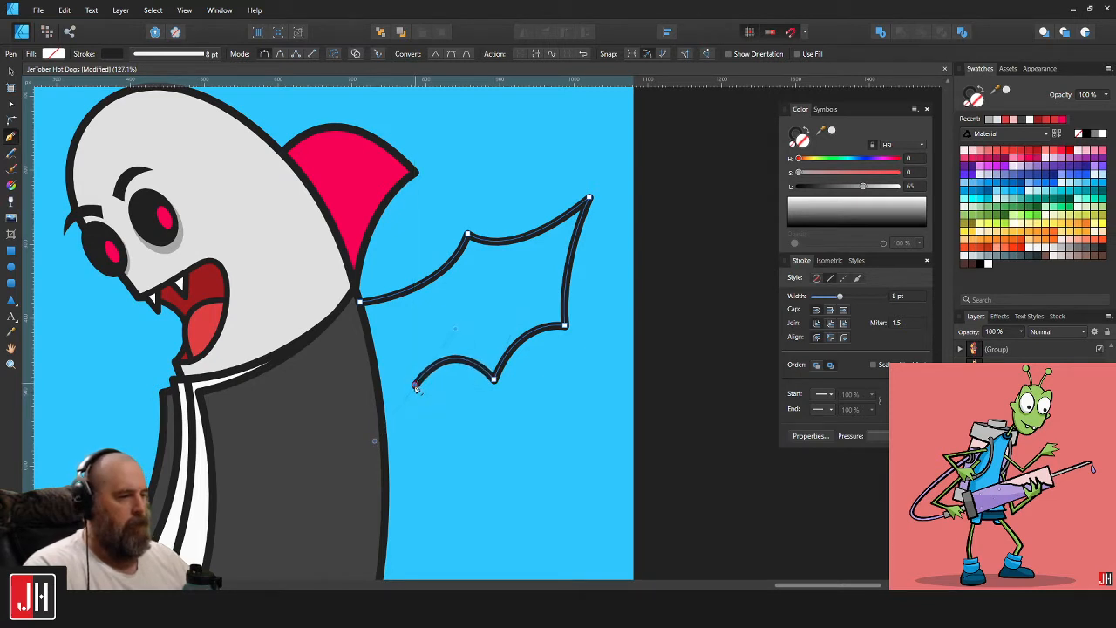
drag(375, 373, 346, 393)
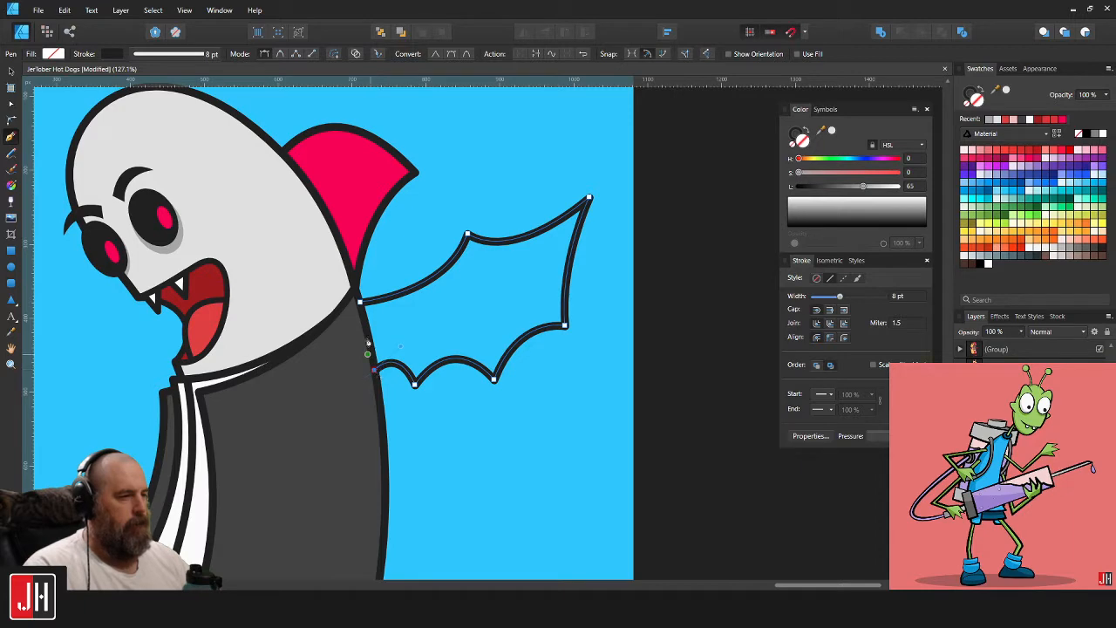
click(361, 302)
Send the bat wing behind the cape and fill it with the cape's dark grey.
key(v)
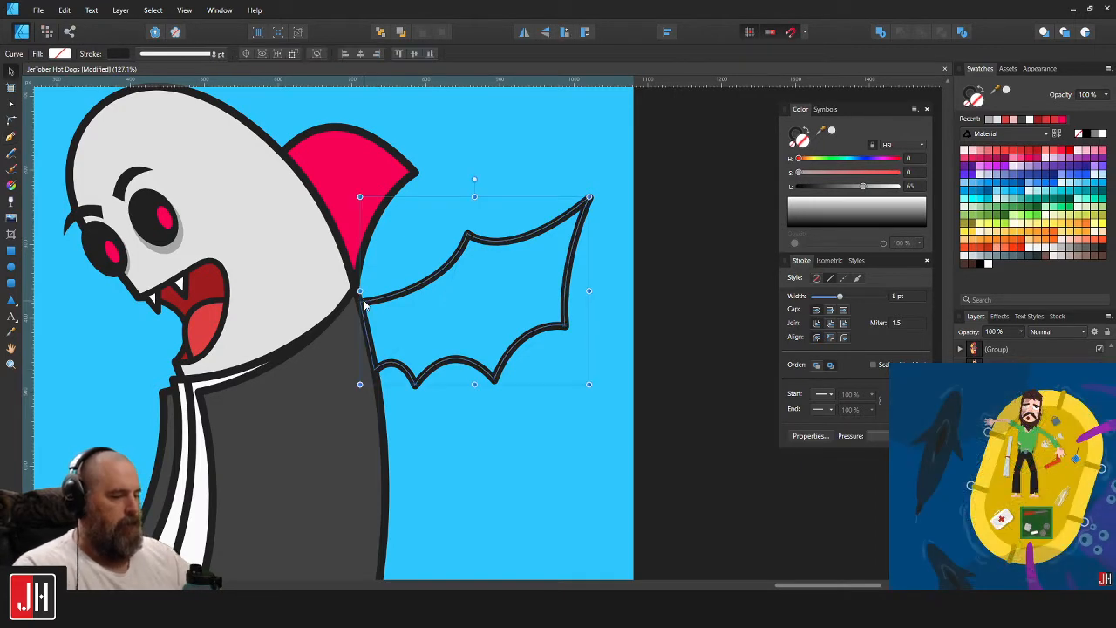
scroll(416, 303, up, 2)
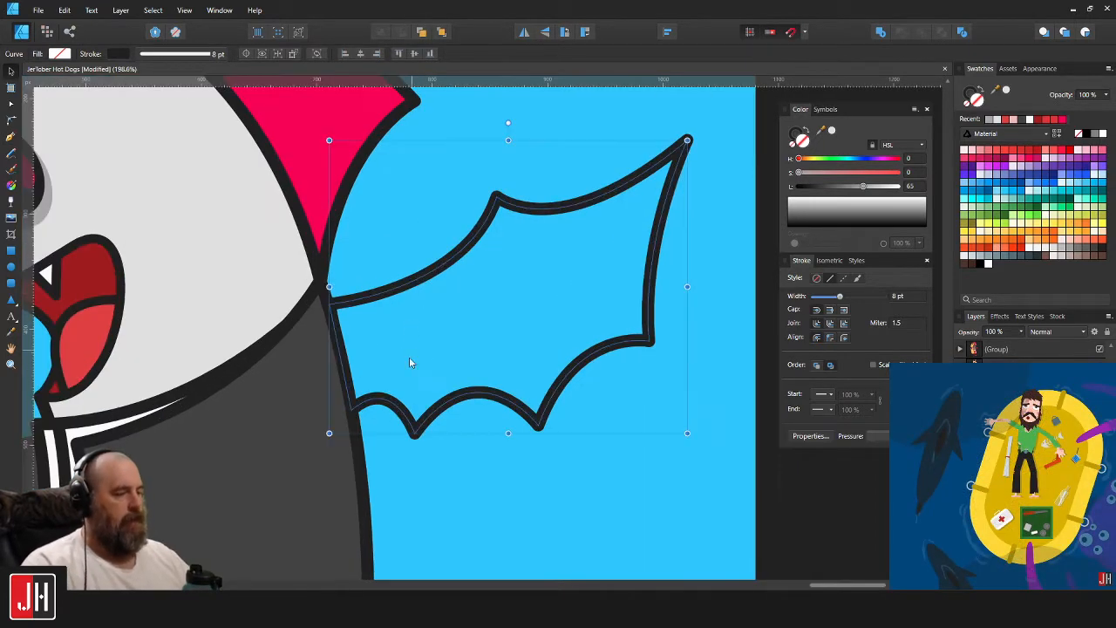
key(i)
click(307, 396)
key(v)
scroll(432, 307, down, 3)
scroll(431, 303, up, 2)
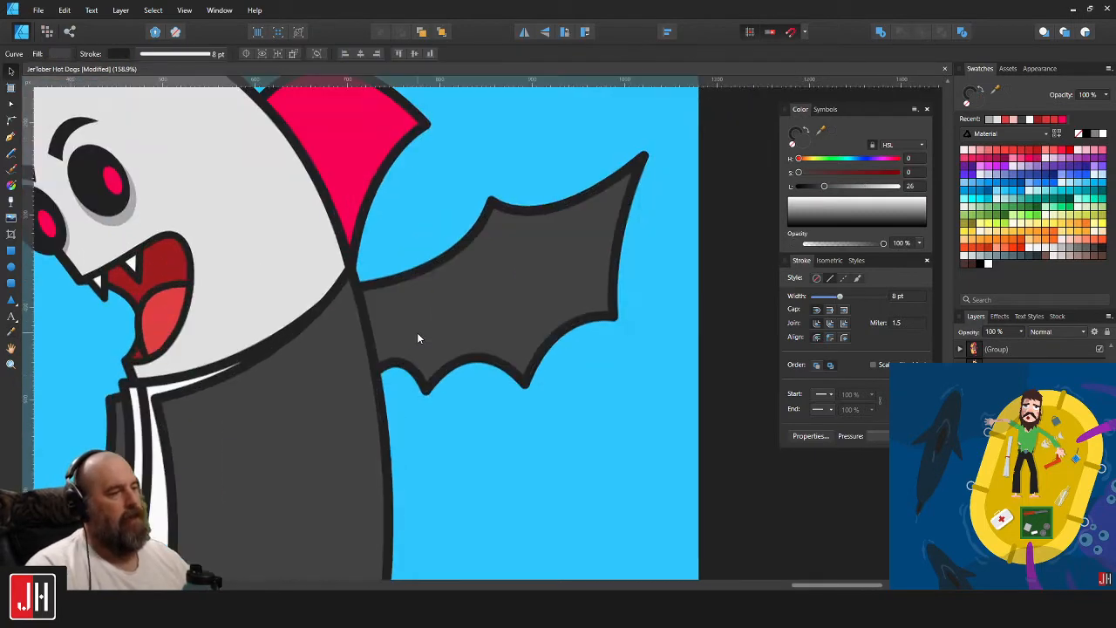
click(419, 331)
scroll(448, 326, down, 4)
Scale the bat wing down slightly and tuck its inner edge behind the cape.
key(a)
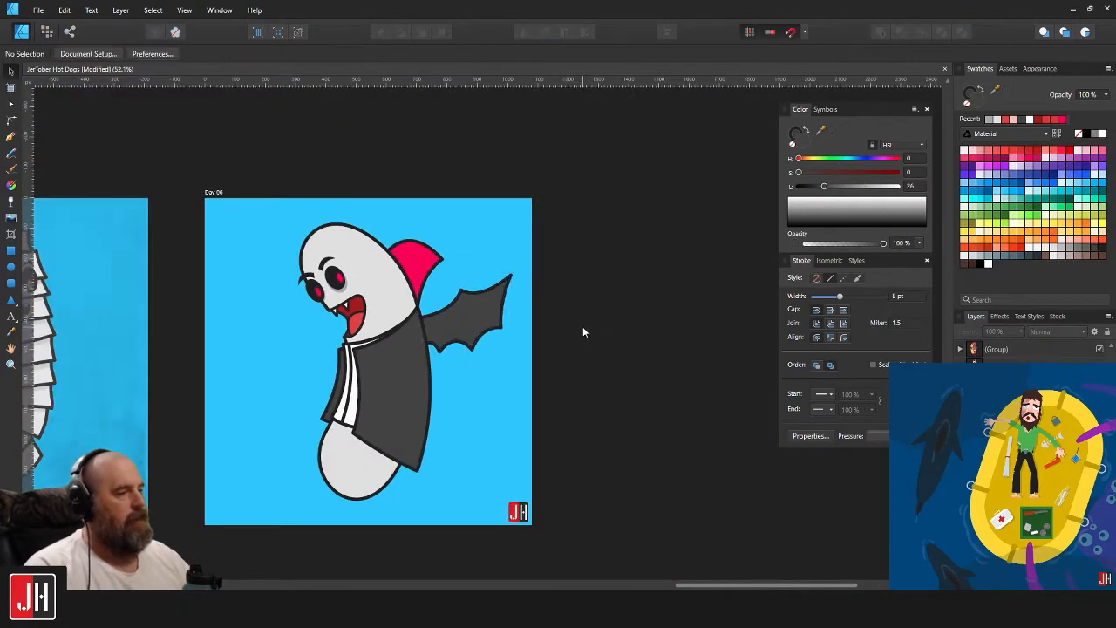
scroll(582, 326, up, 4)
drag(654, 187, 543, 428)
mouse_move(636, 201)
mouse_down()
mouse_move(598, 211)
mouse_move(622, 211)
mouse_up()
key(v)
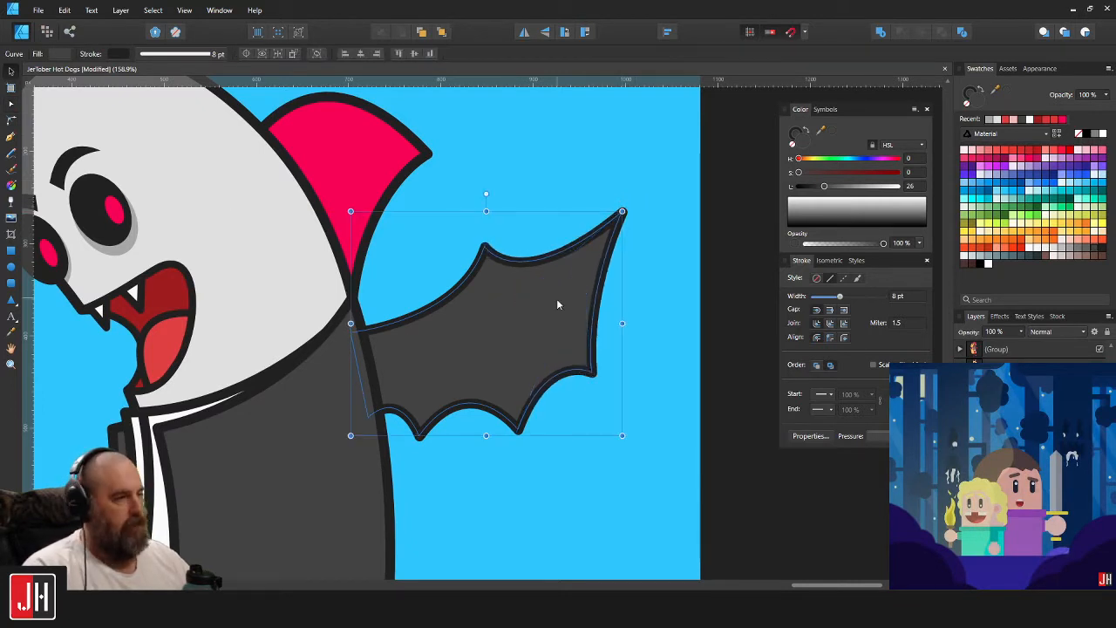
Nudge the bat wing up and slightly further behind the cape's upper back.
mouse_move(556, 300)
mouse_down()
mouse_move(544, 288)
mouse_move(560, 284)
mouse_up()
click(654, 279)
scroll(530, 323, down, 9)
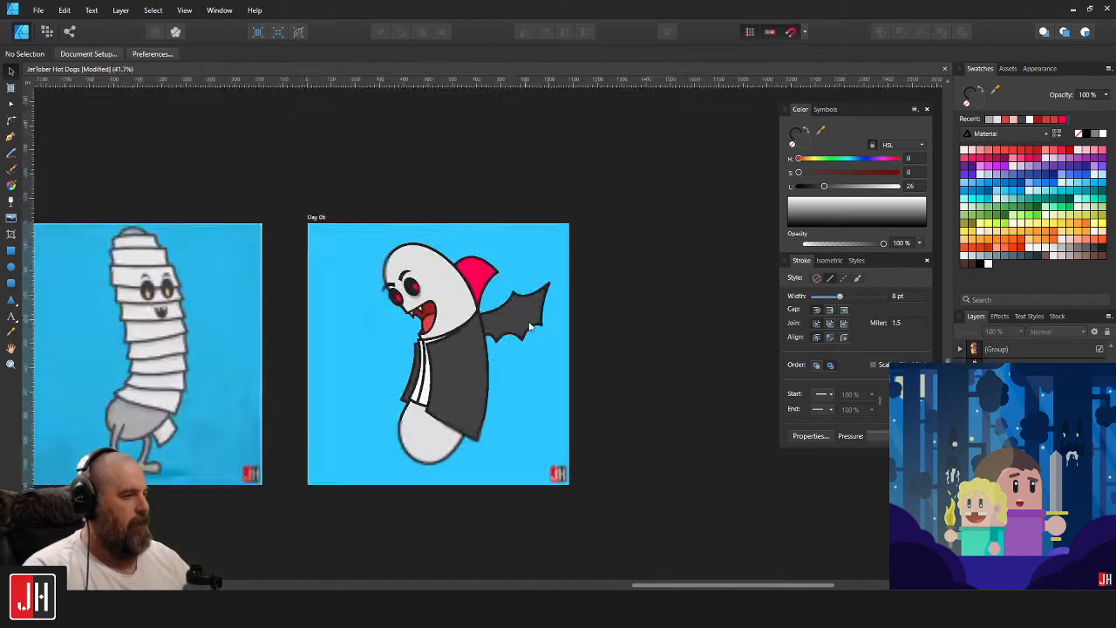
scroll(532, 323, up, 7)
click(558, 310)
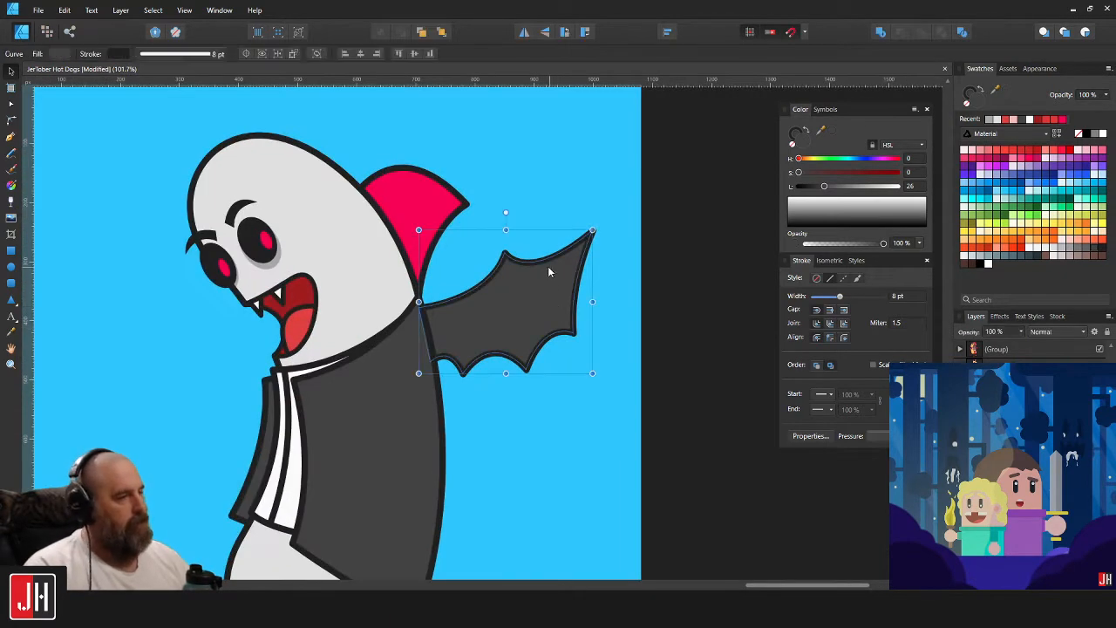
drag(547, 266, 543, 275)
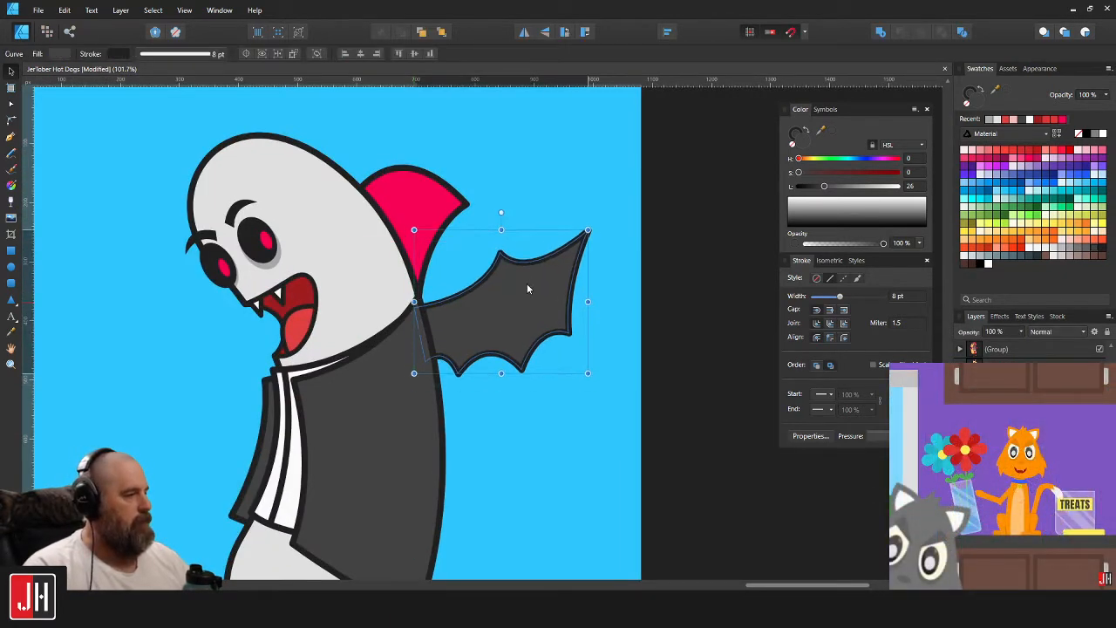
click(670, 285)
Move the two lower points of the wing outward to reshape its scallops.
scroll(536, 349, up, 3)
click(536, 351)
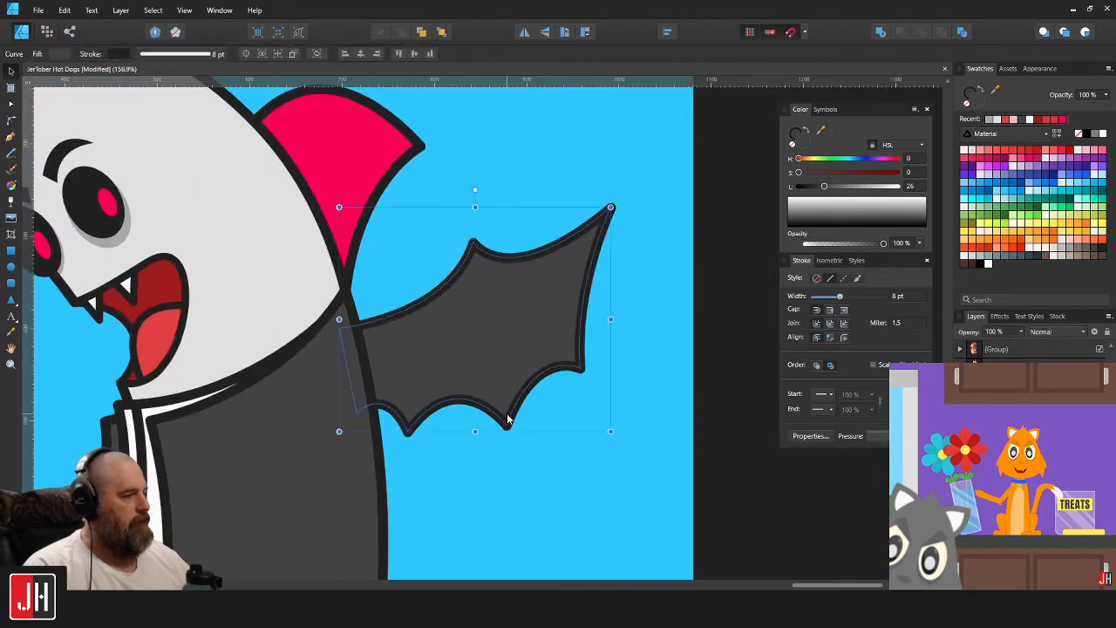
key(a)
click(407, 431)
drag(408, 432, 421, 430)
drag(506, 427, 509, 425)
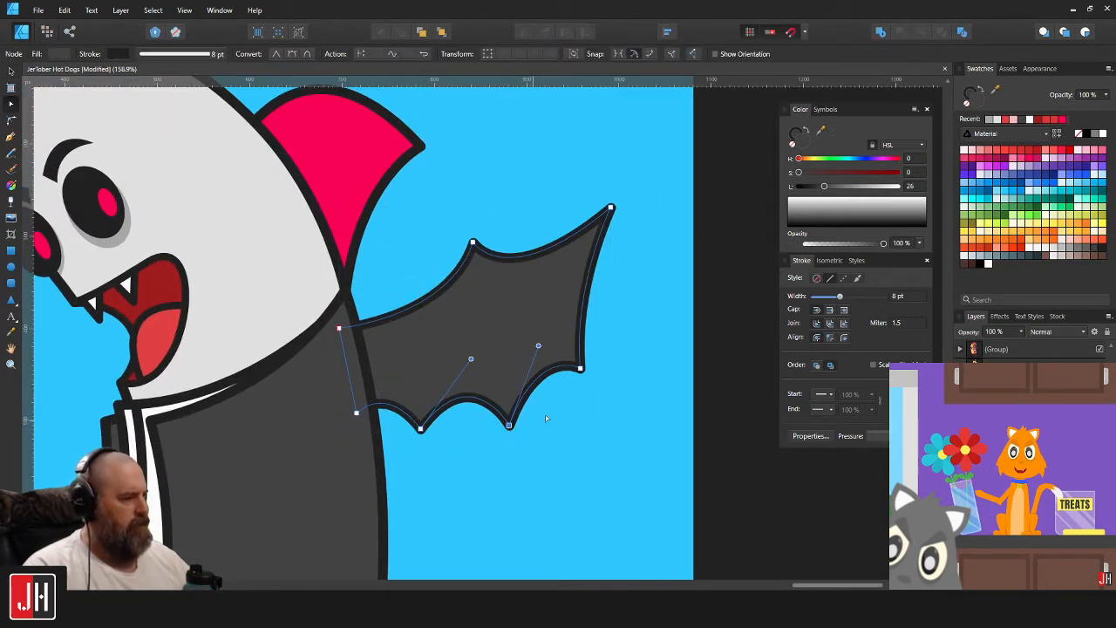
Reshape the wing's outer part: pull its lower corner outward, curve the side inward, and lower the tip and upper peak.
drag(580, 368, 603, 367)
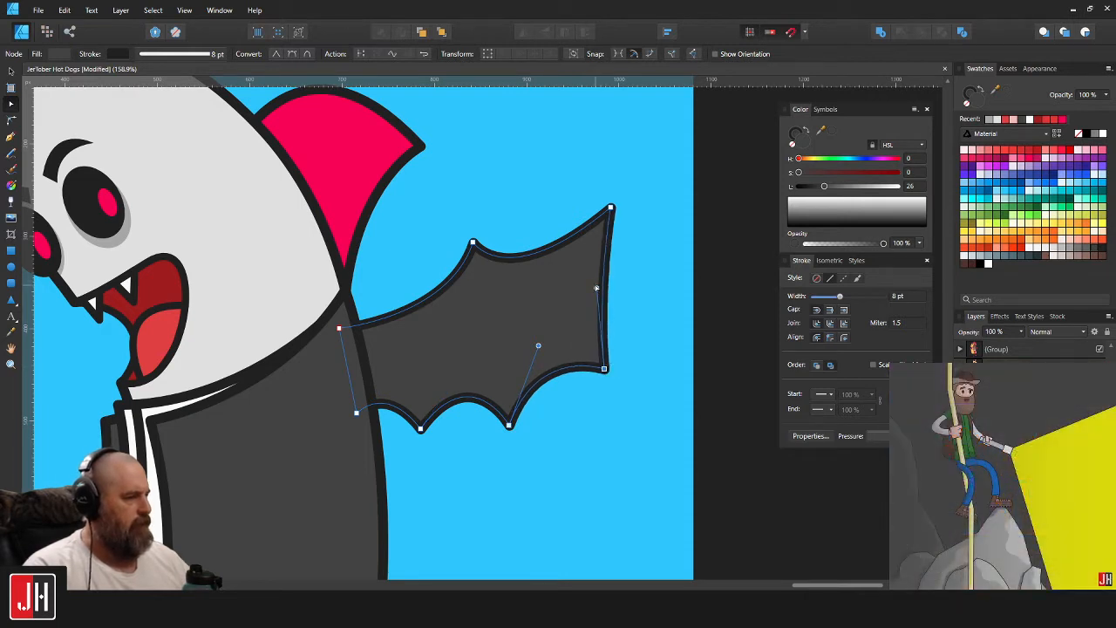
drag(597, 288, 566, 292)
drag(610, 208, 620, 229)
drag(467, 252, 470, 254)
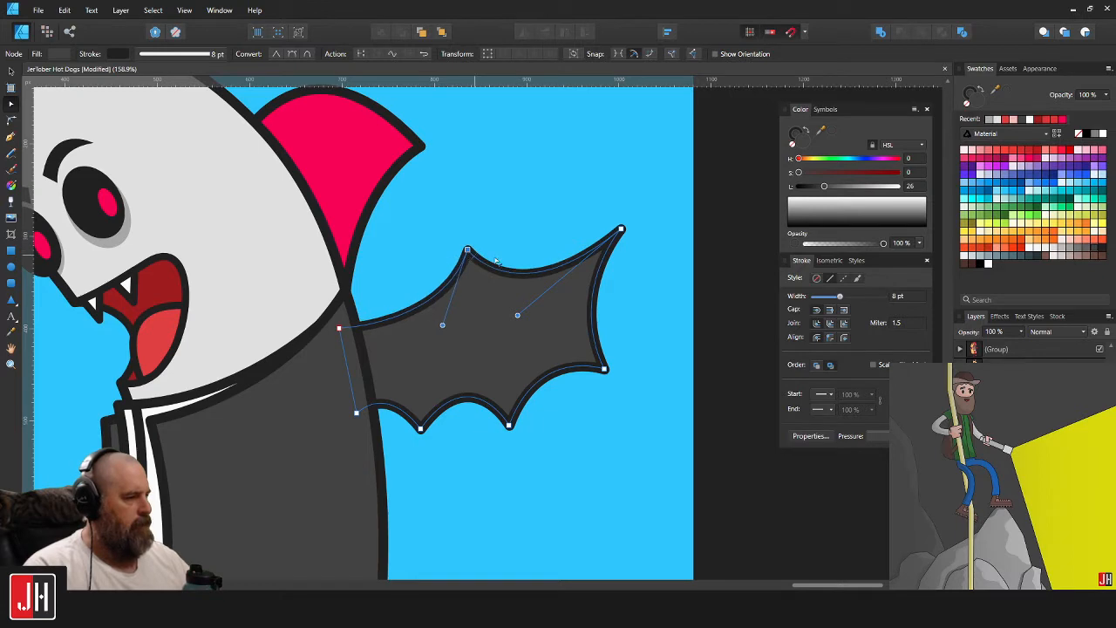
drag(620, 231, 598, 226)
key(ctrl+d)
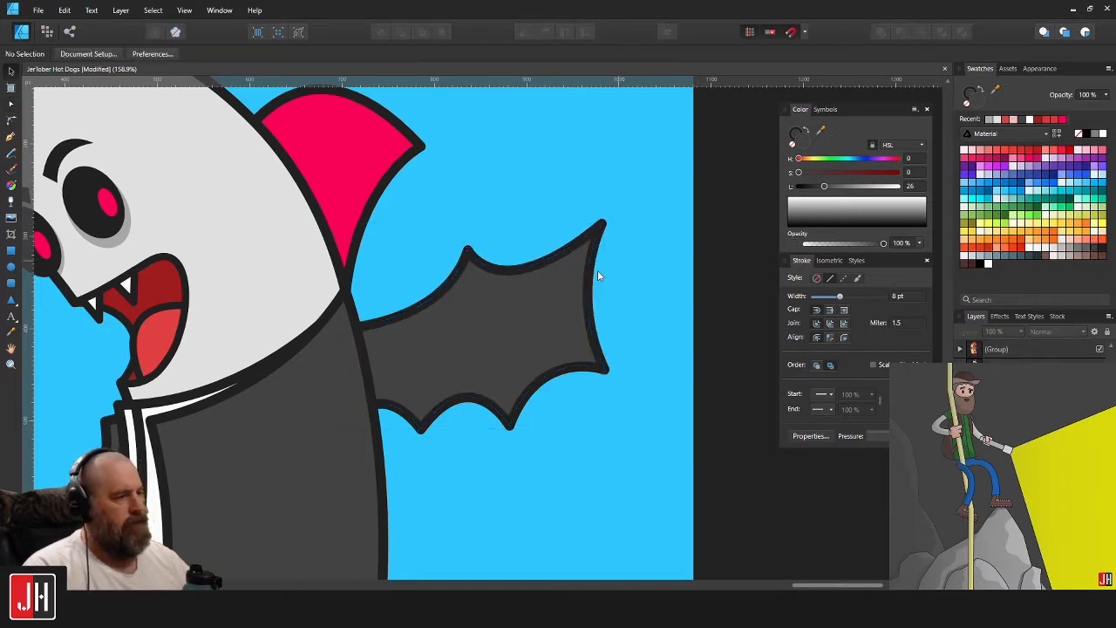
Delete the large bat wing from the vampire's back.
scroll(597, 270, down, 5)
scroll(601, 310, down, 1)
scroll(549, 302, up, 3)
click(549, 302)
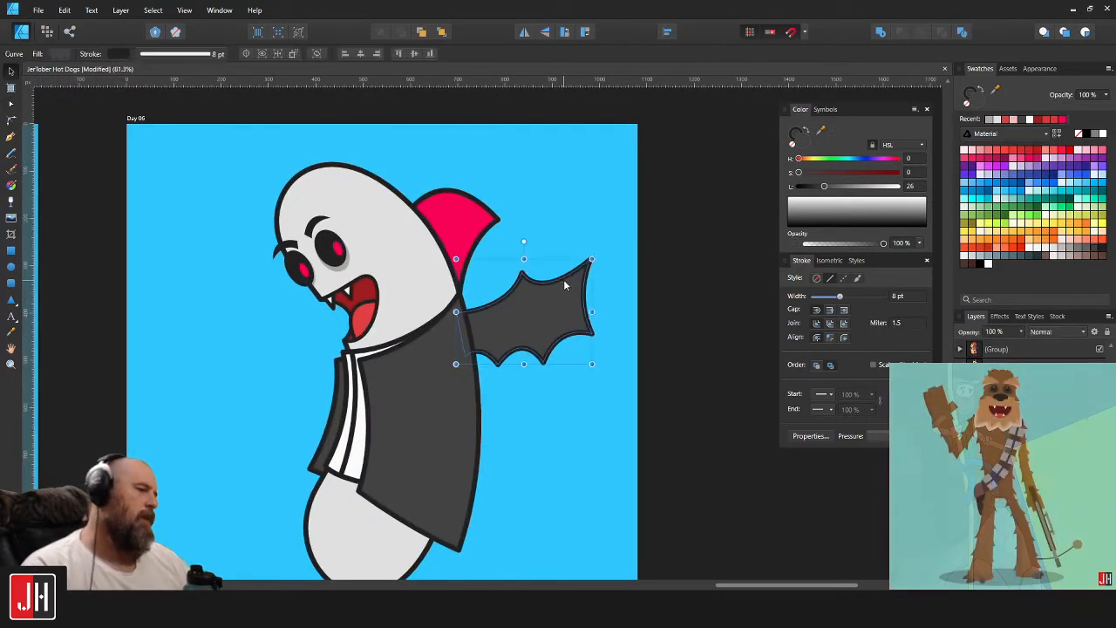
key(Delete)
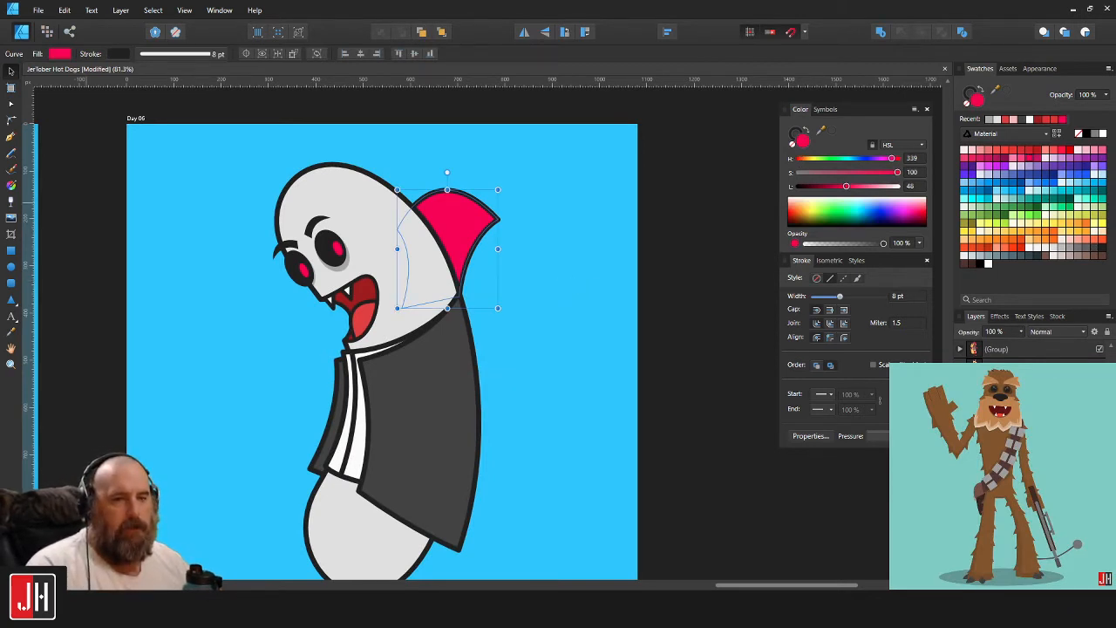
Start a smaller bat wing with the Pen tool, drawing one curve from the cape's back to a peak and another to the tip.
scroll(374, 244, up, 3)
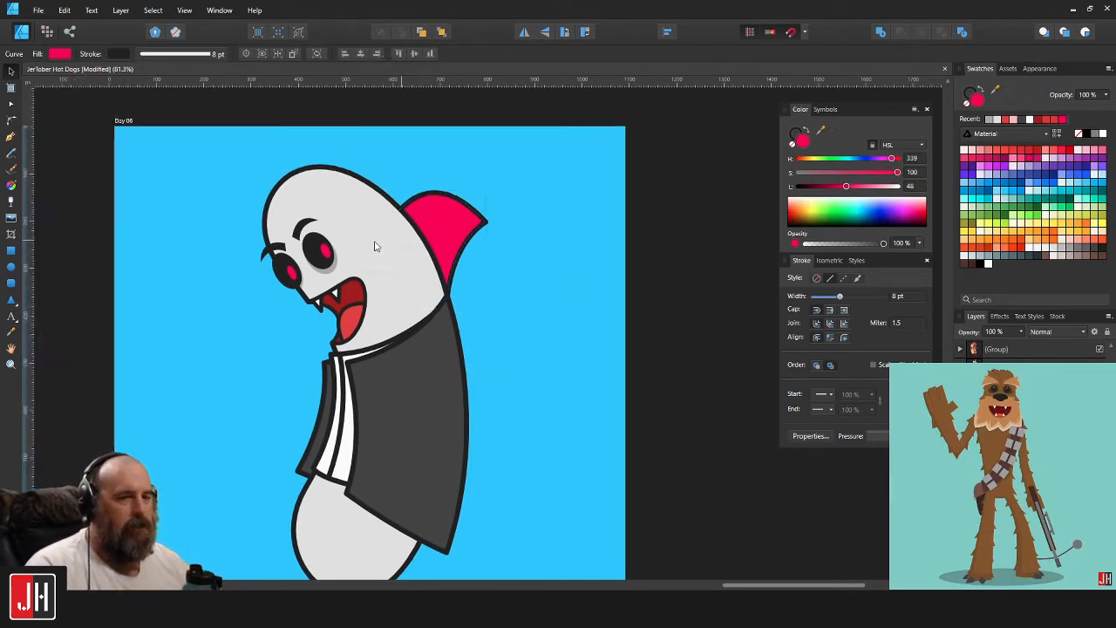
key(ctrl+d)
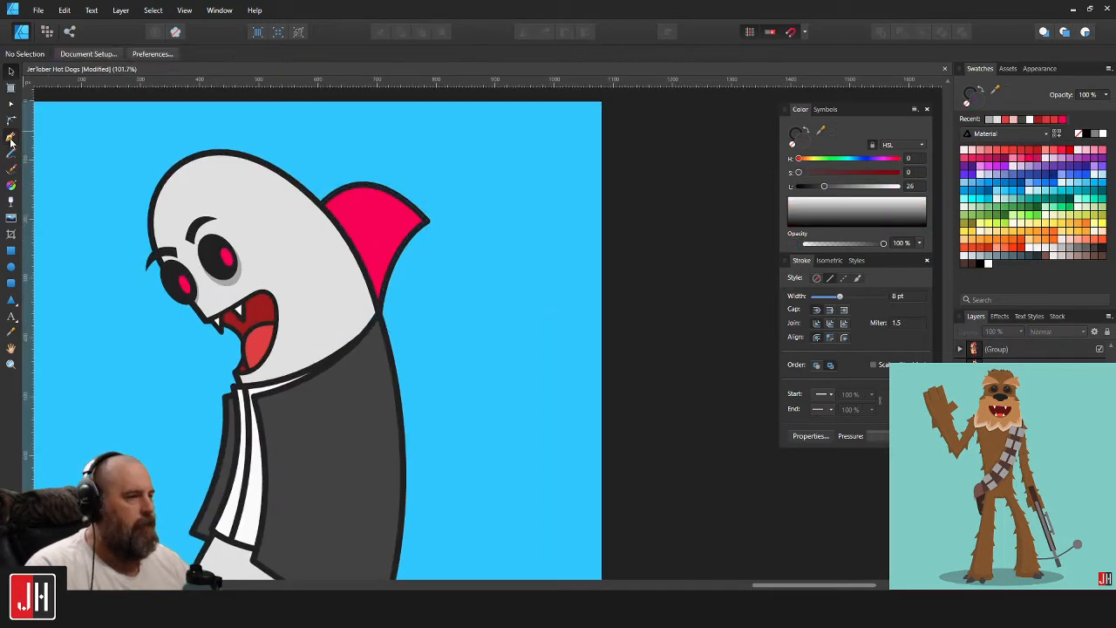
click(11, 136)
click(390, 342)
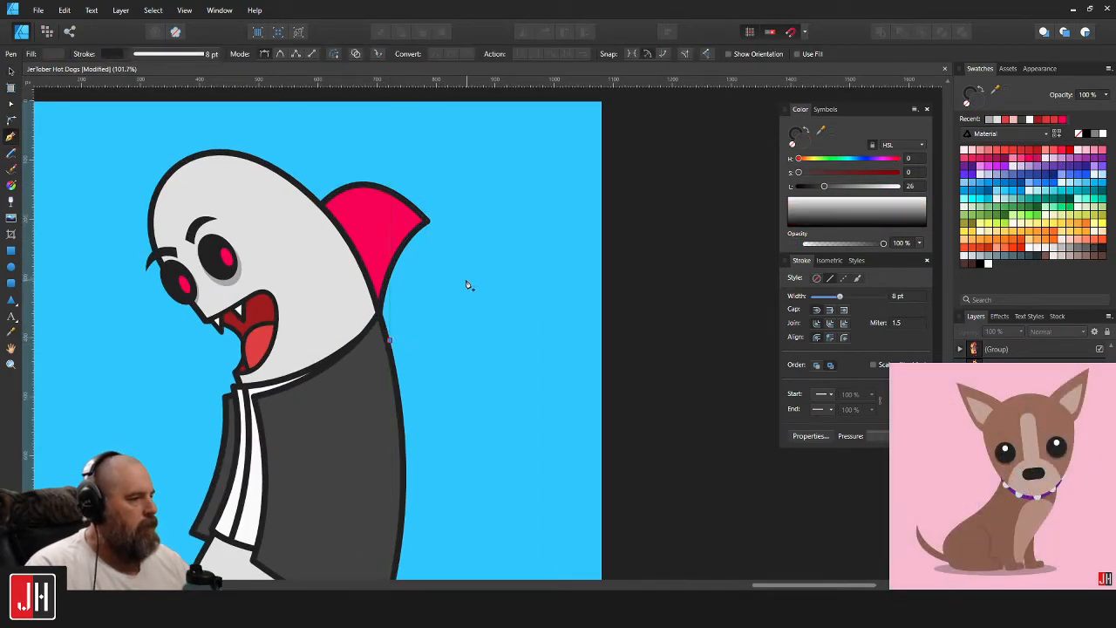
drag(452, 292, 492, 244)
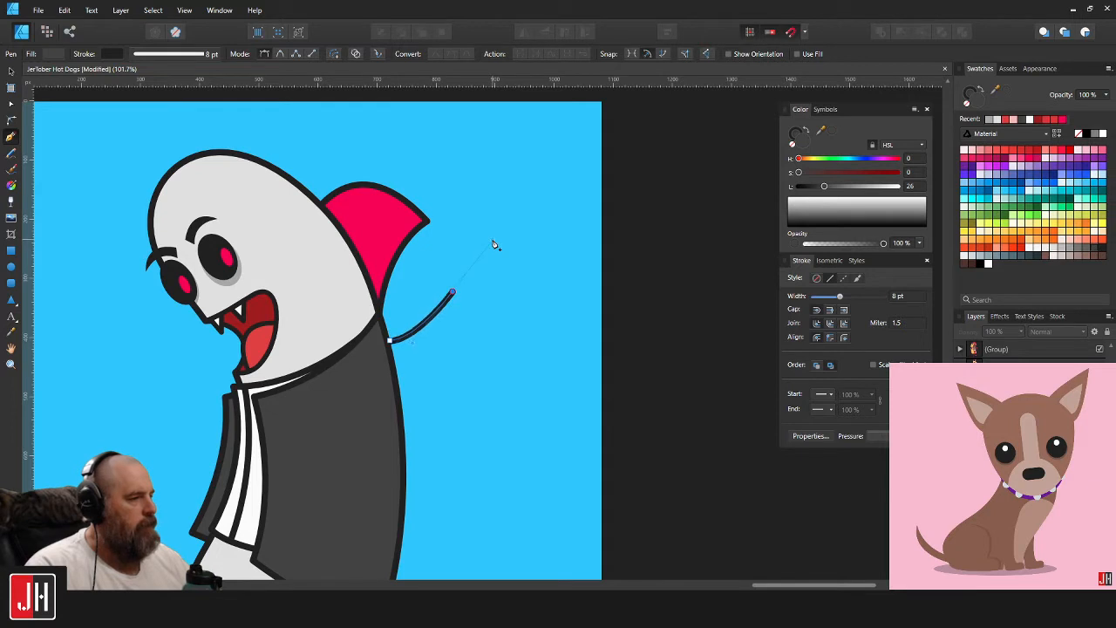
drag(518, 303, 558, 294)
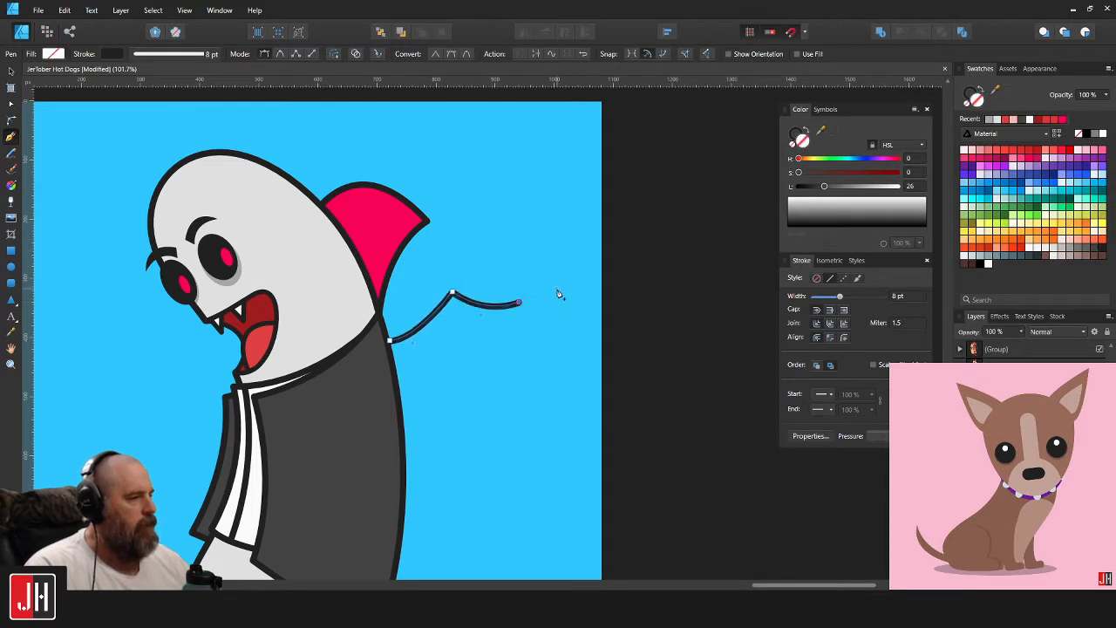
drag(499, 350, 515, 418)
key(ctrl+z)
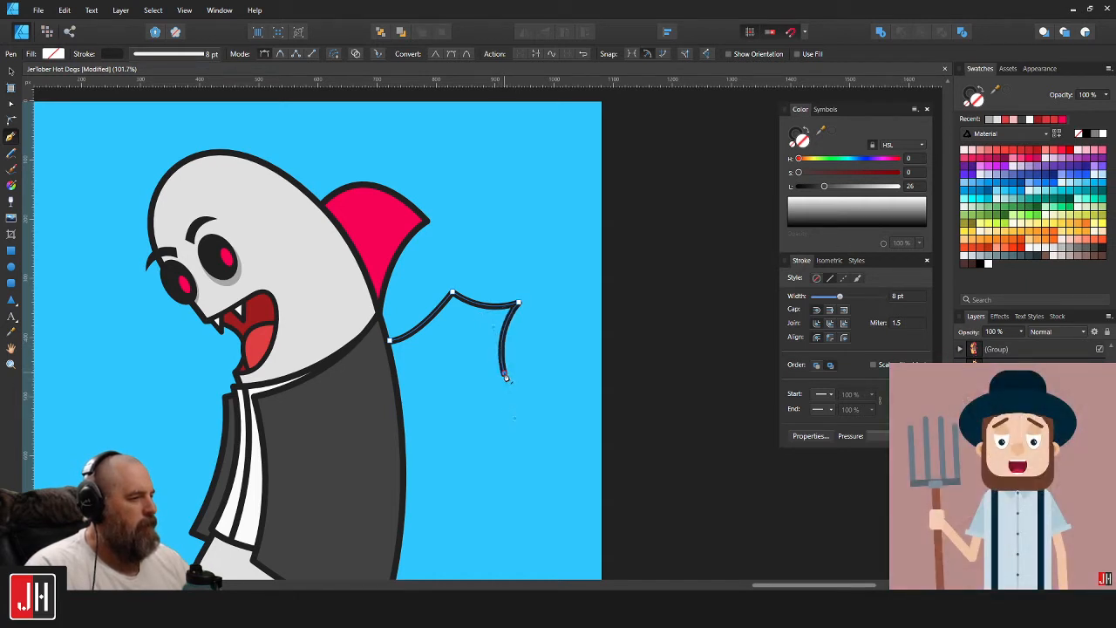
key(ctrl+z)
Draw the small wing's outer side and two scallops along its lower edge back to the cape, closing the outline.
drag(492, 371, 373, 397)
key(ctrl+z)
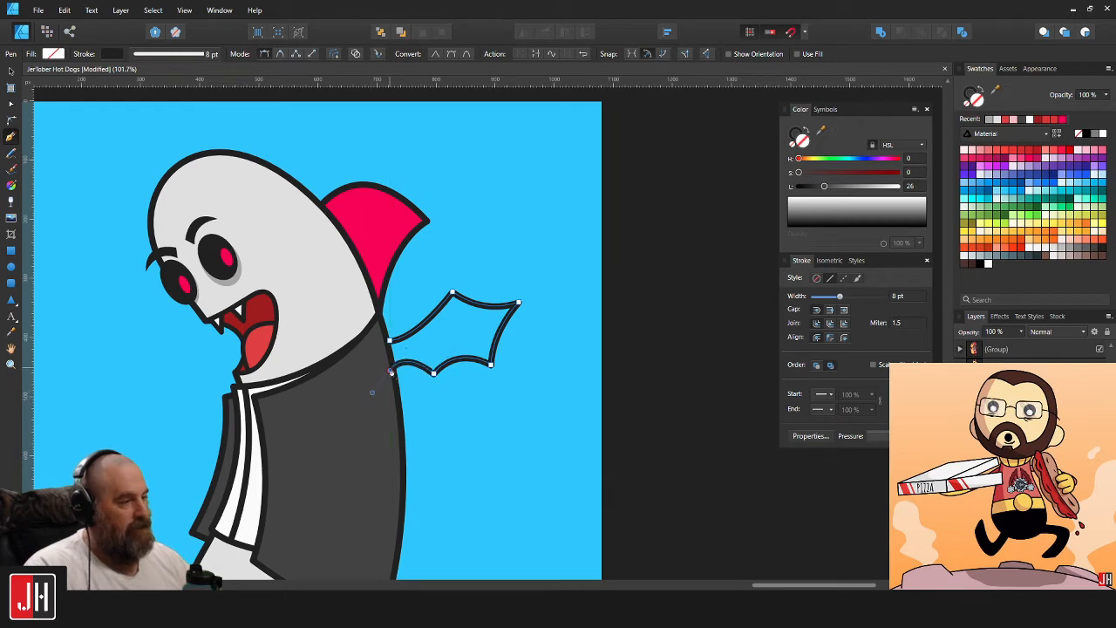
click(390, 342)
Move the small wing's inner nodes inside the cape and send the wing behind it.
scroll(390, 343, up, 5)
key(a)
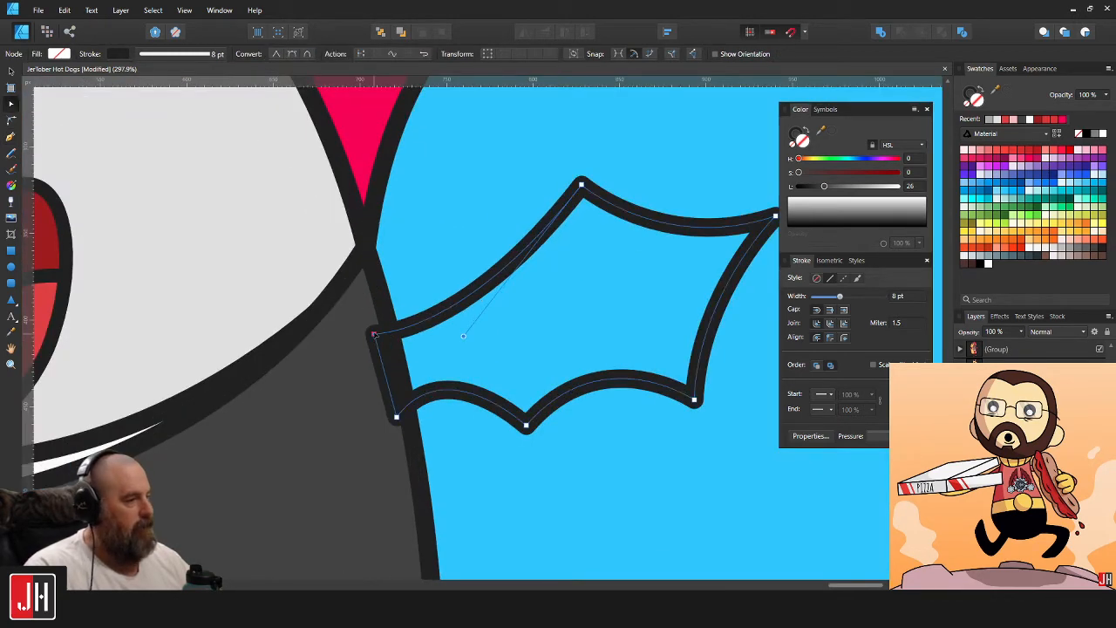
key(v)
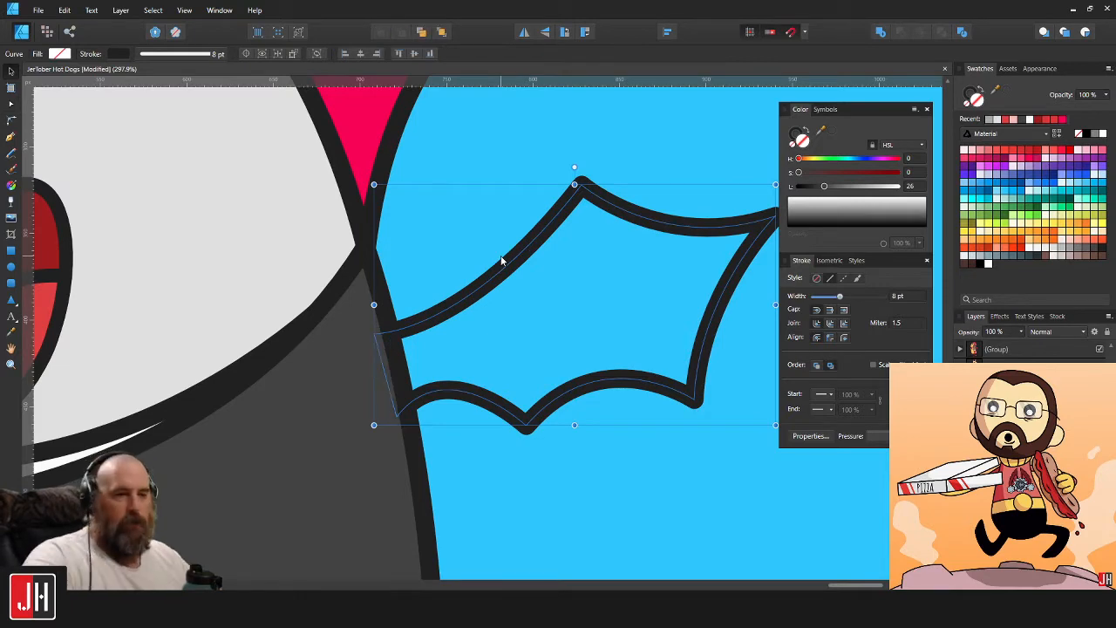
Fill the small bat wing with the cape's dark grey.
scroll(500, 256, down, 4)
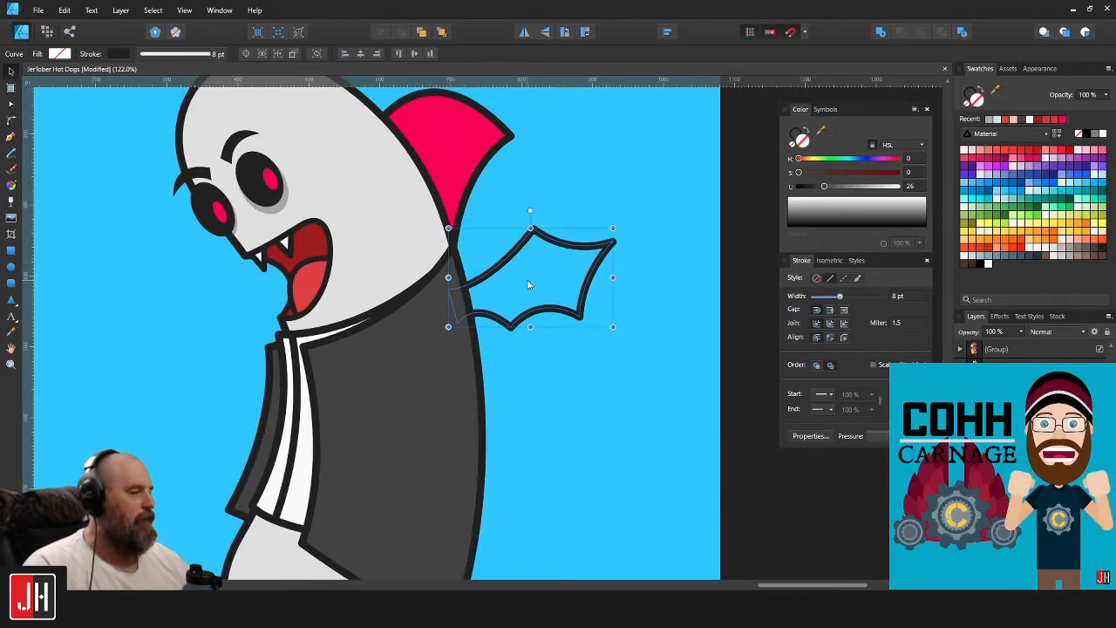
key(i)
click(460, 328)
key(v)
click(532, 342)
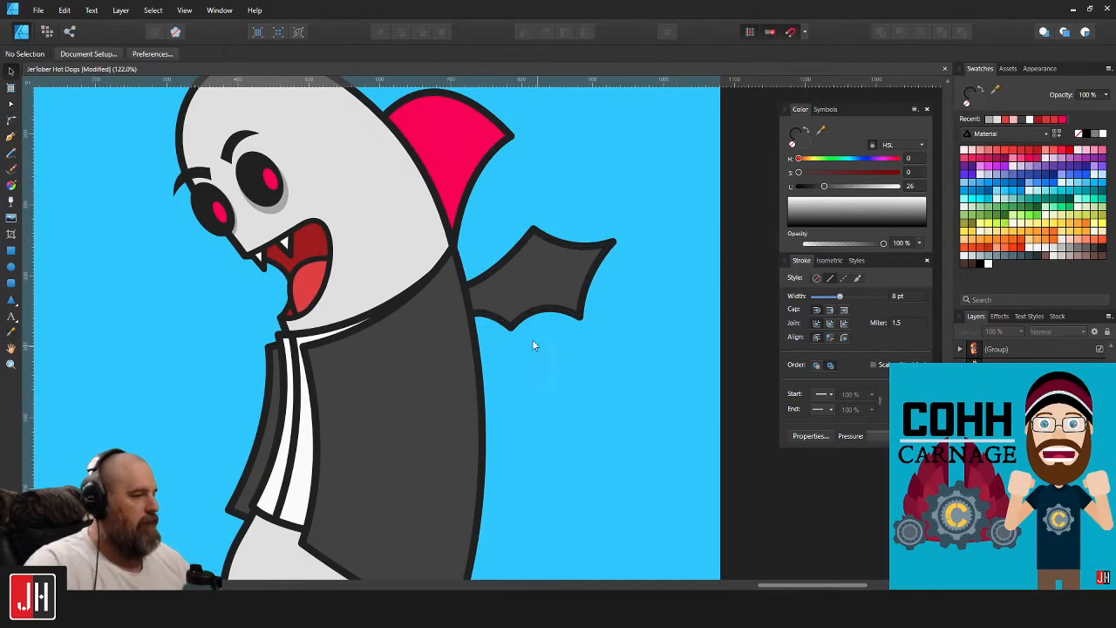
Enlarge the small bat wing slightly and reposition it against the cape's back.
scroll(530, 342, down, 3)
scroll(532, 318, up, 4)
click(641, 223)
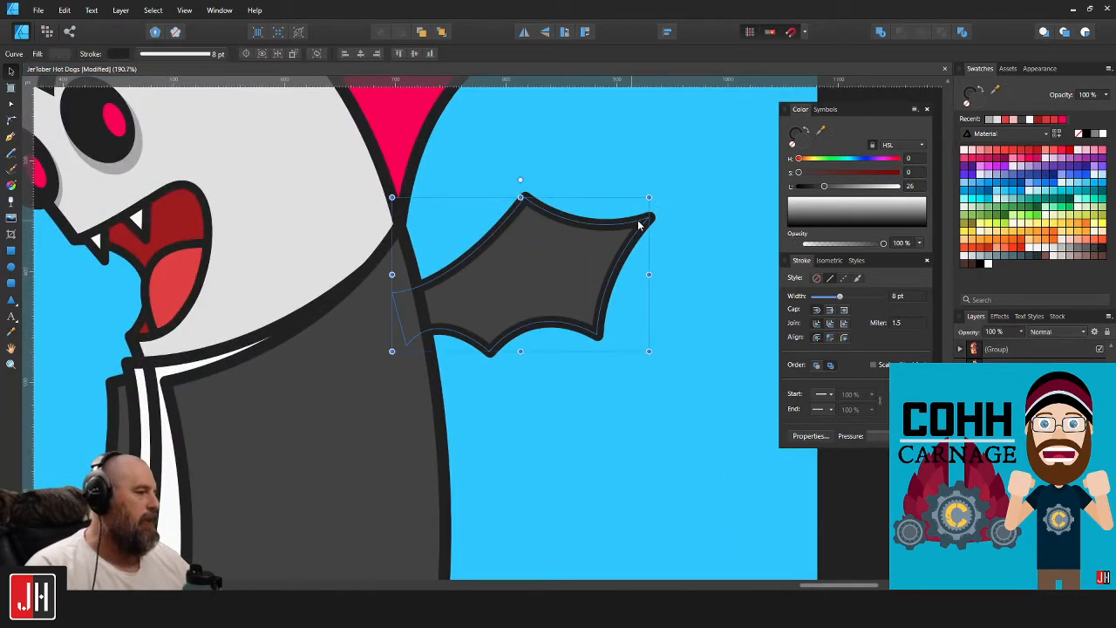
drag(648, 198, 680, 177)
drag(539, 268, 757, 251)
click(574, 200)
Compare the Day 06 vampire with the illustrations on the earlier day artboards.
scroll(563, 253, down, 8)
scroll(226, 269, up, 6)
drag(558, 214, 218, 375)
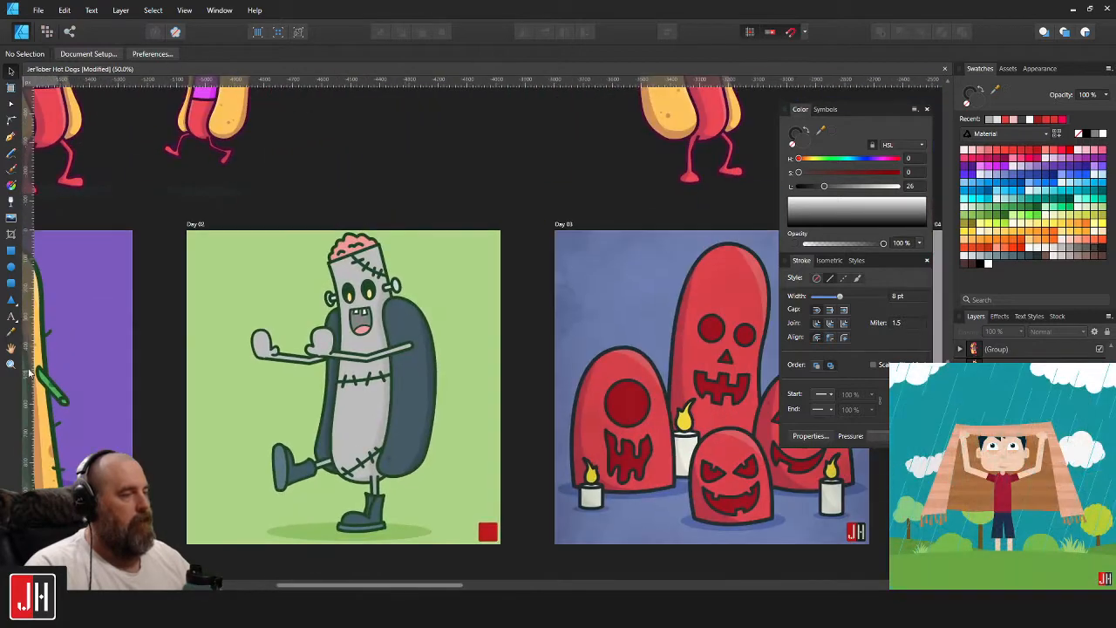
scroll(302, 323, up, 1)
drag(302, 323, 60, 328)
drag(424, 317, 120, 308)
drag(732, 327, 123, 309)
drag(758, 353, 547, 336)
scroll(546, 336, down, 4)
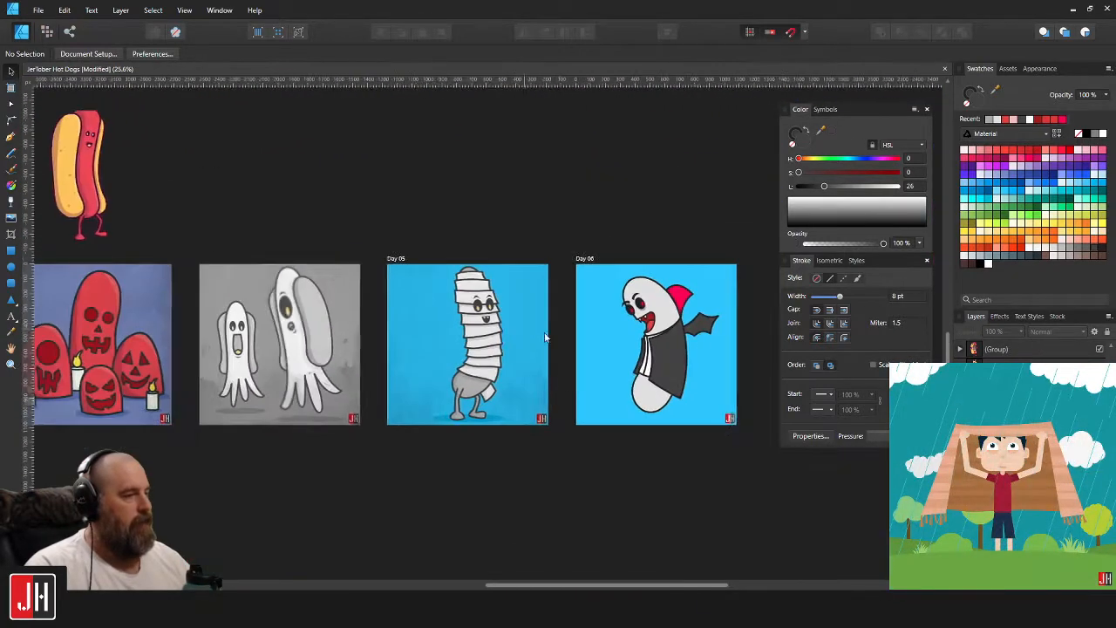
drag(719, 312, 516, 294)
Move the small bat wing off the cape's back into the empty blue background beside the vampire.
scroll(516, 294, up, 5)
click(527, 373)
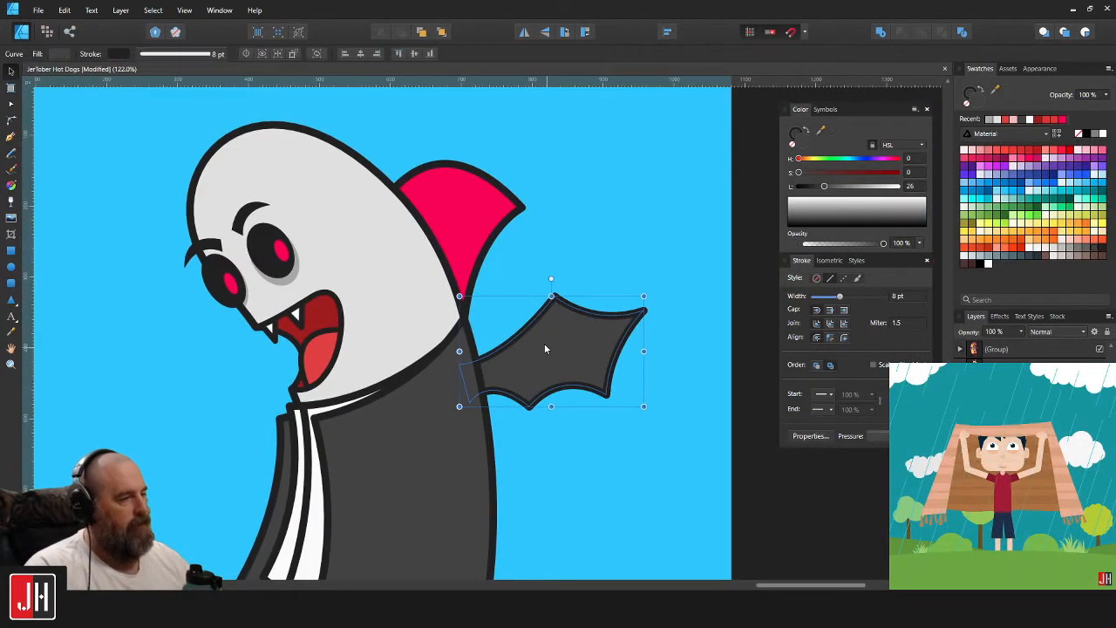
drag(619, 331, 701, 279)
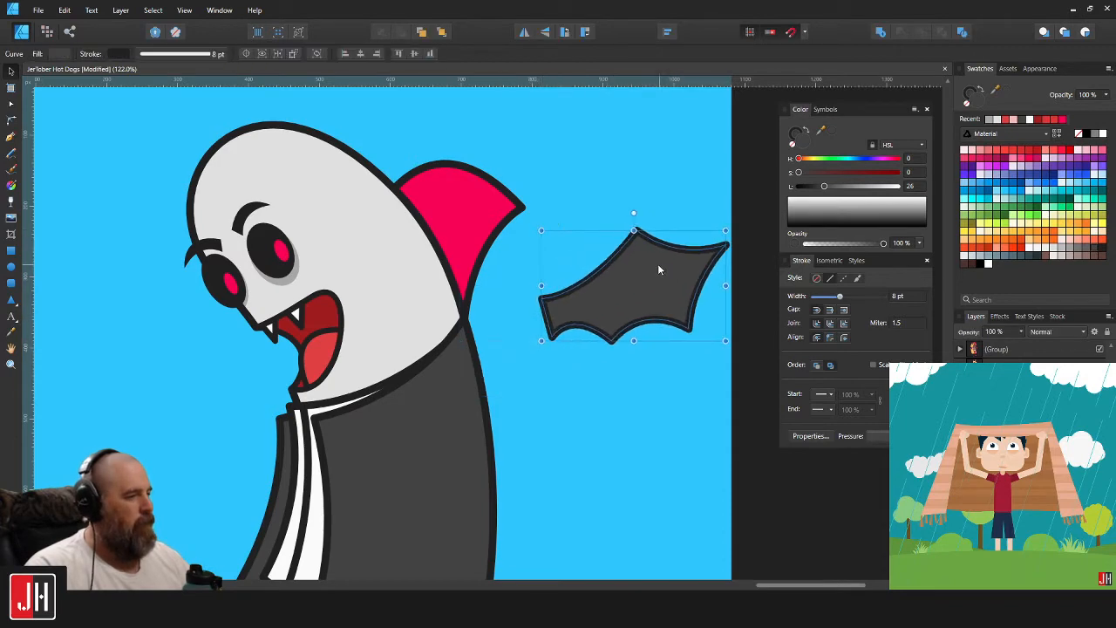
click(270, 371)
Draw a closed, curved collar flap with the Pen tool from the shirt front to the cape's neck point.
click(11, 137)
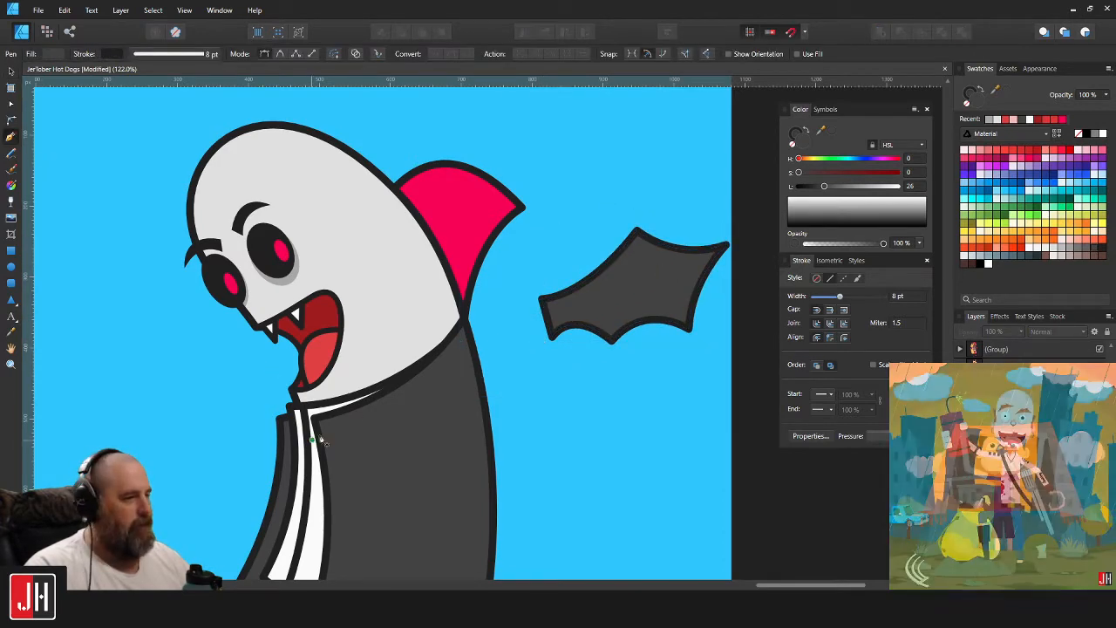
drag(359, 472, 379, 512)
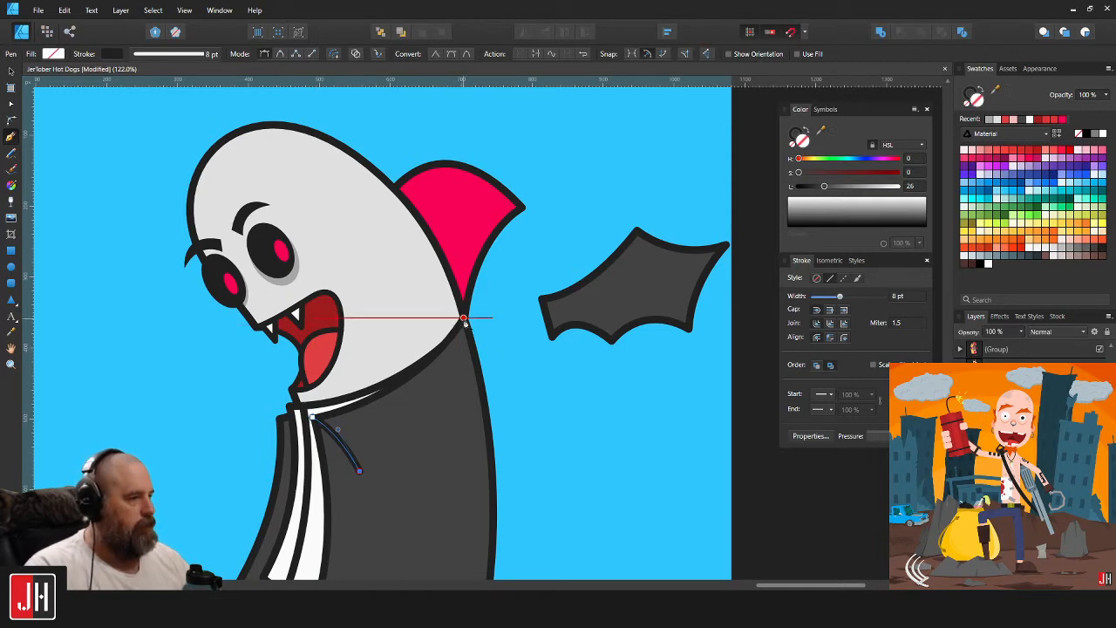
drag(463, 318, 459, 192)
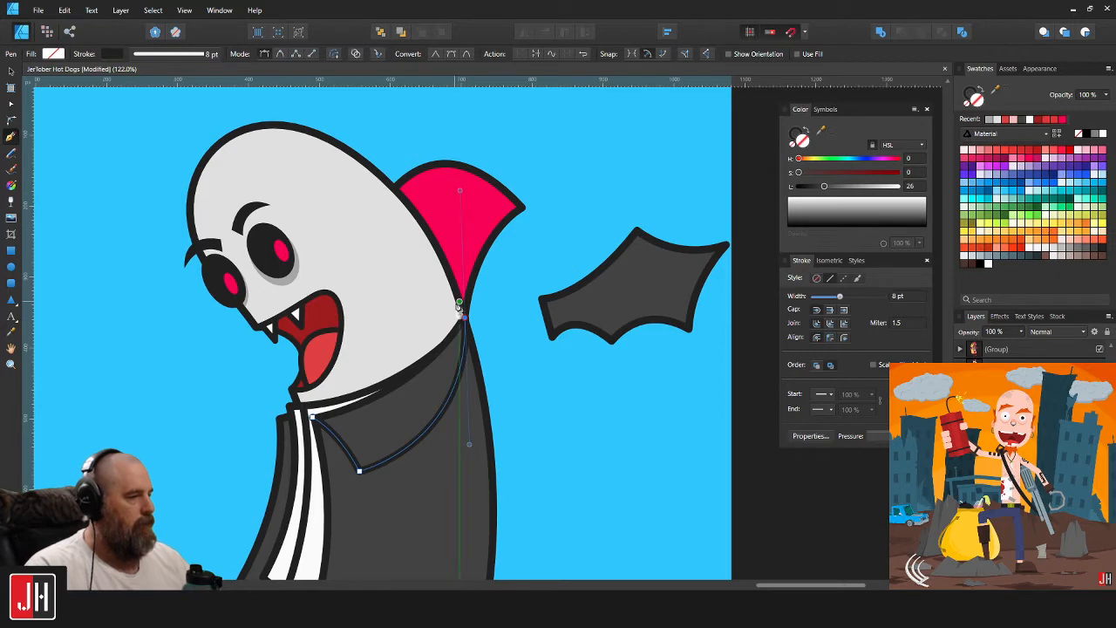
alt+click(464, 318)
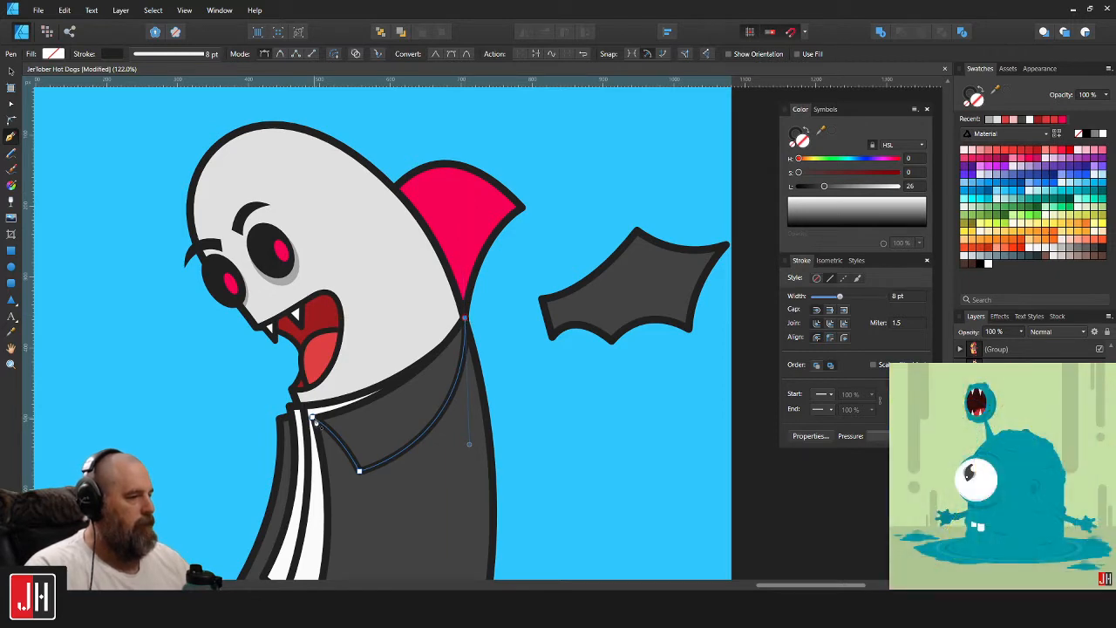
click(314, 419)
drag(219, 429, 195, 444)
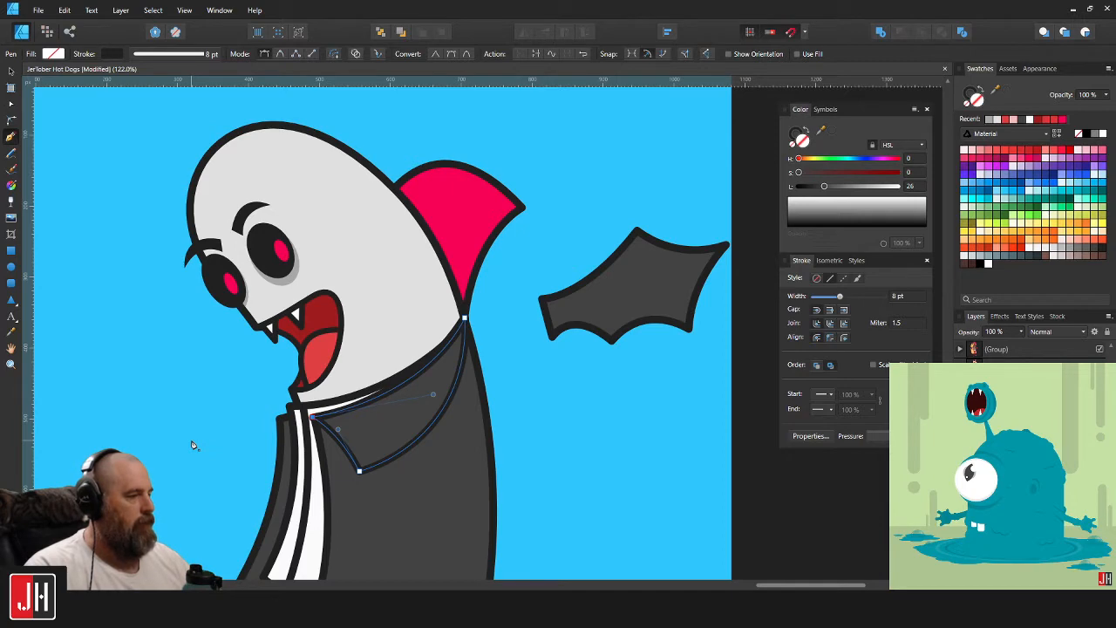
key(v)
click(563, 452)
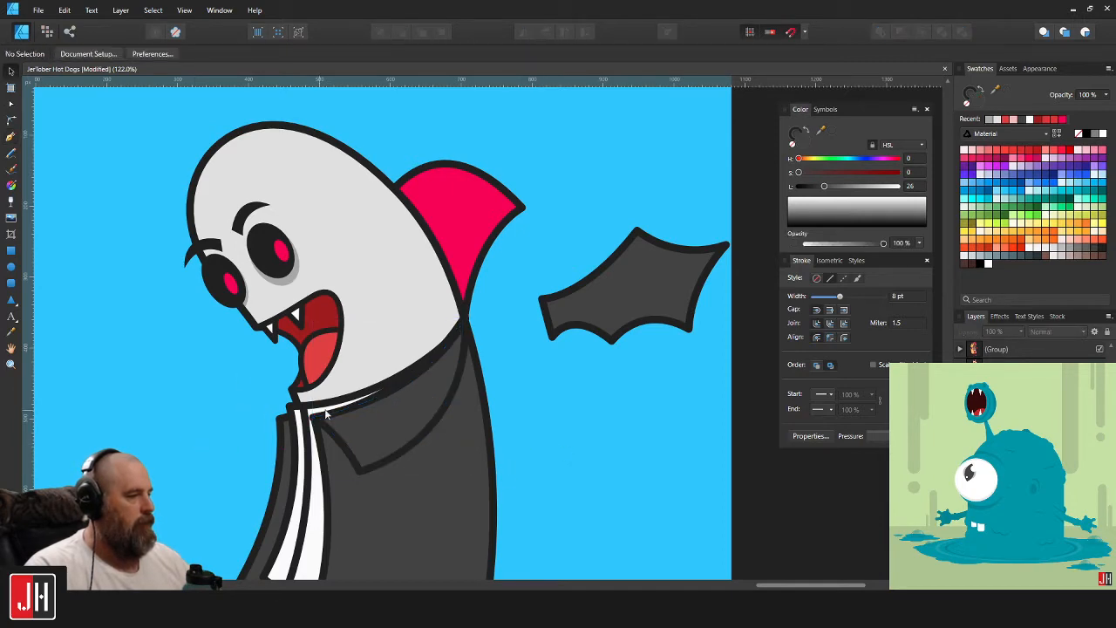
Fit the collar's upper edge to the cape's neckline and shift its front corner node slightly inward.
scroll(336, 370, down, 2)
scroll(385, 378, up, 3)
key(a)
click(388, 344)
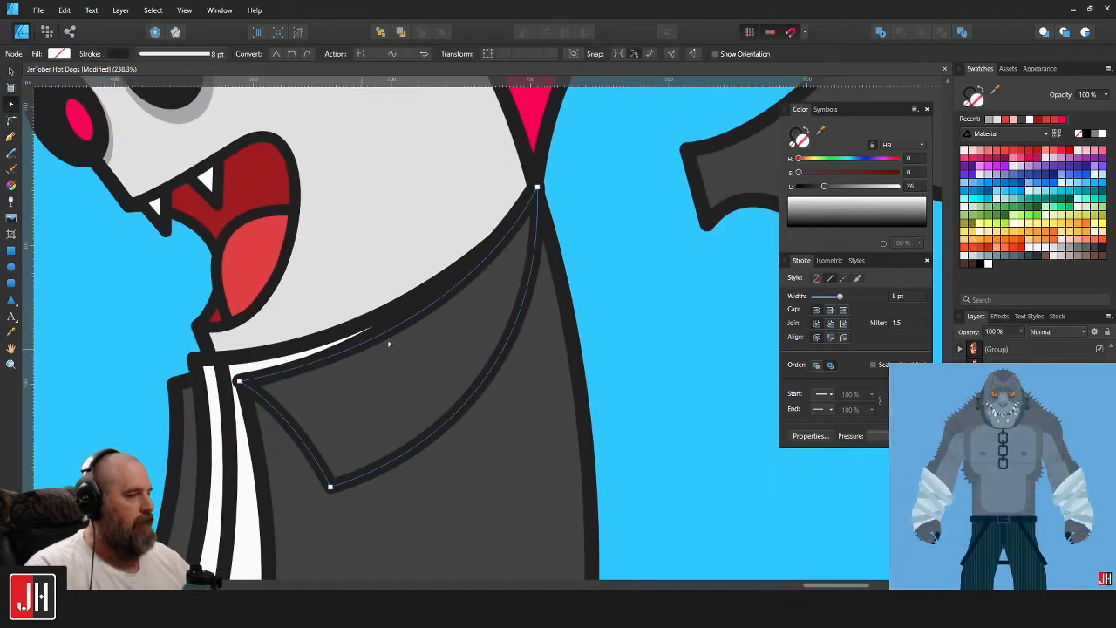
mouse_move(462, 280)
mouse_down()
mouse_move(473, 290)
mouse_move(461, 282)
mouse_up()
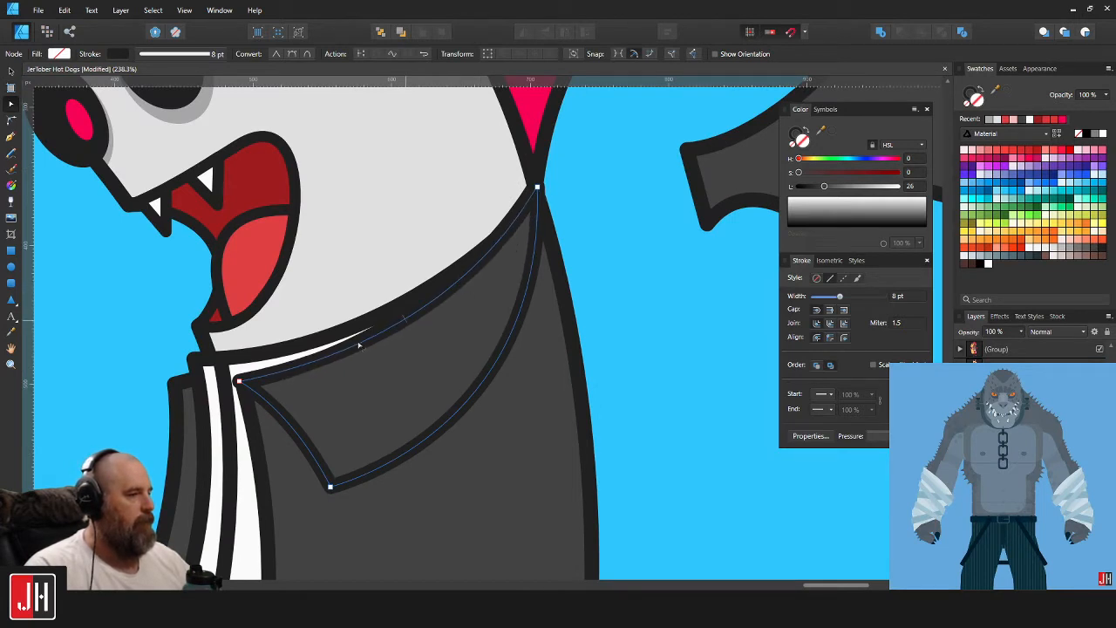
key(v)
key(a)
drag(238, 382, 246, 381)
scroll(315, 384, down, 4)
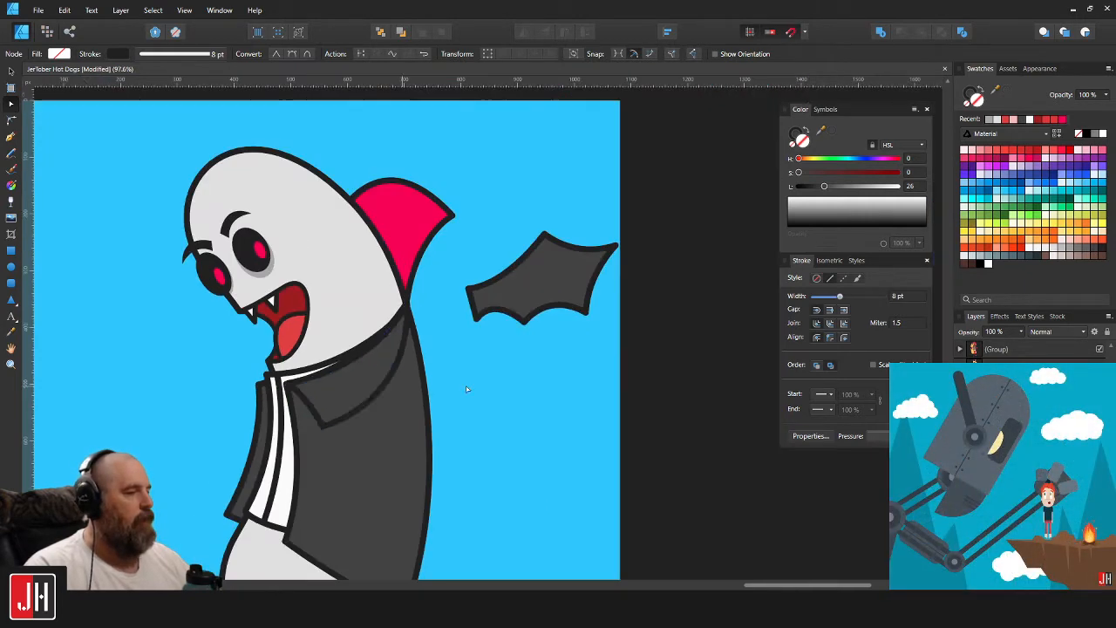
Make the collar shallower by raising its lower tip and adjusting the curves of its front and lower edges.
scroll(322, 425, up, 2)
click(320, 423)
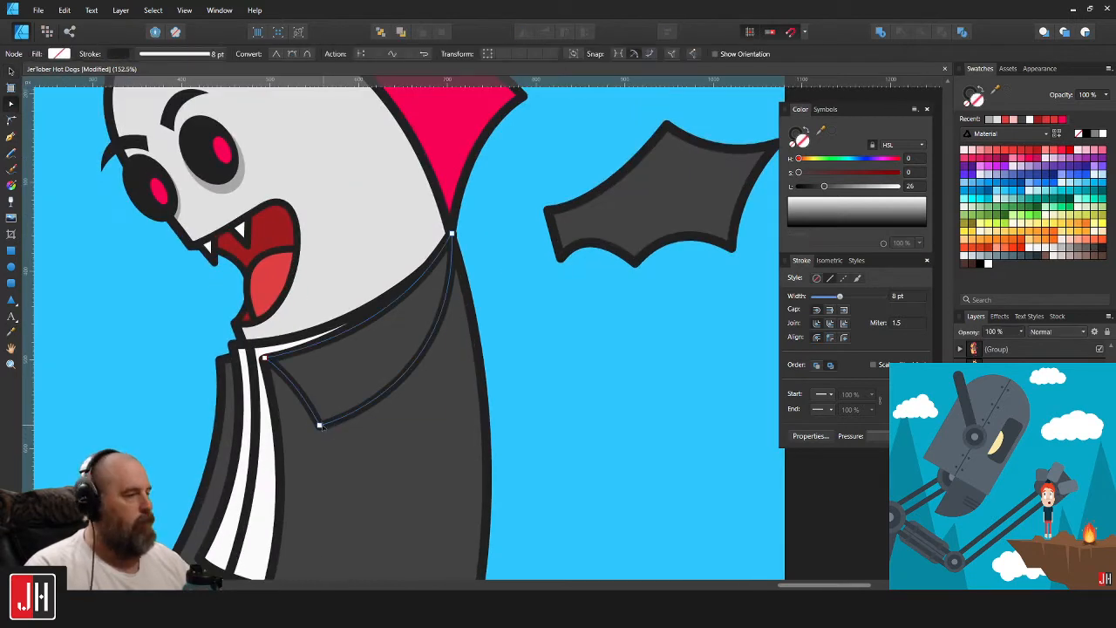
drag(320, 426, 314, 407)
drag(286, 354, 295, 369)
drag(313, 408, 313, 402)
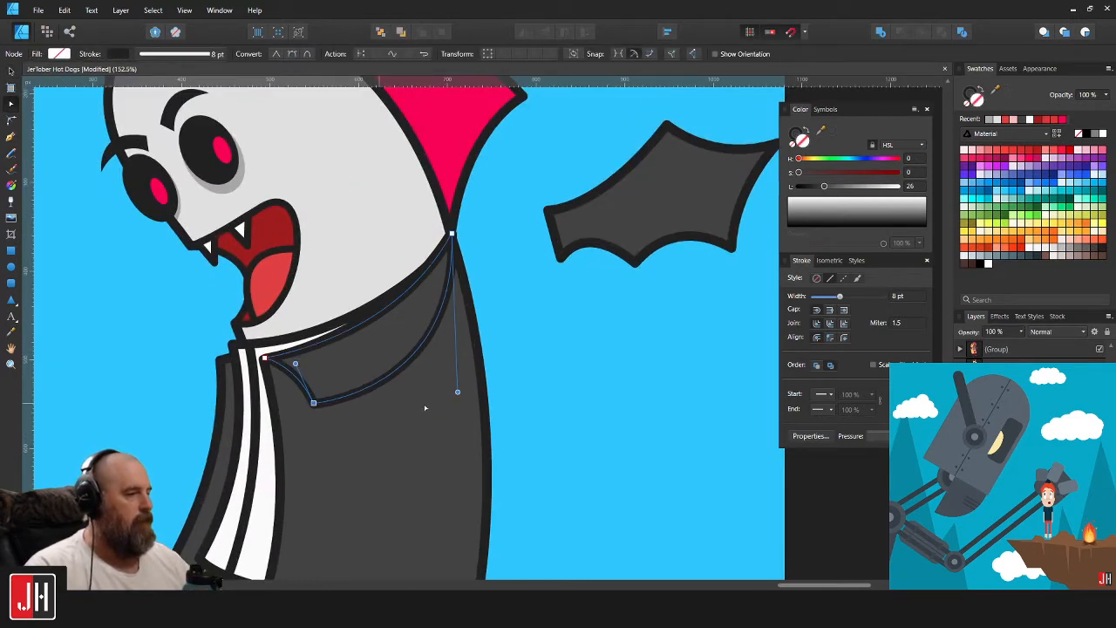
drag(457, 391, 454, 367)
click(531, 340)
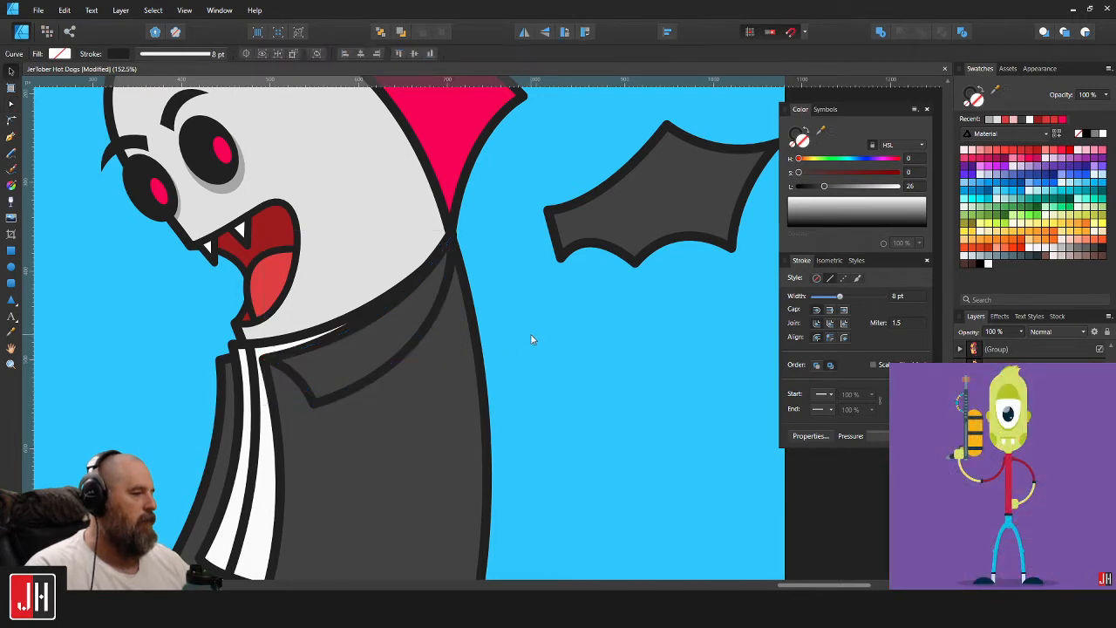
Fill the collar flap with the dark grey sampled from the cape.
key(v)
click(375, 377)
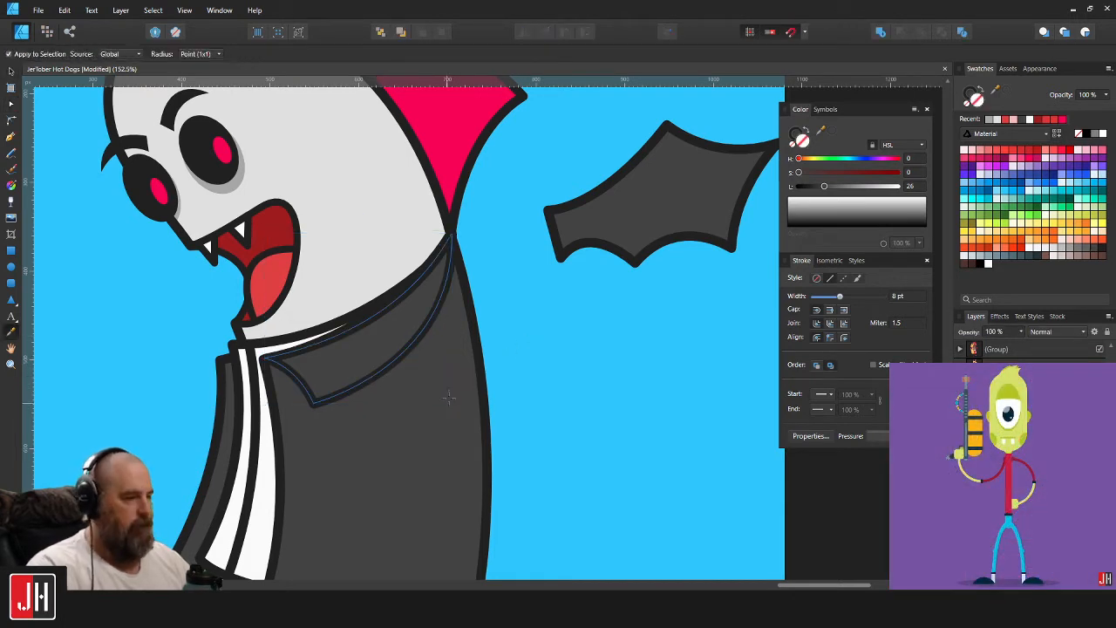
click(525, 381)
scroll(410, 381, up, 1)
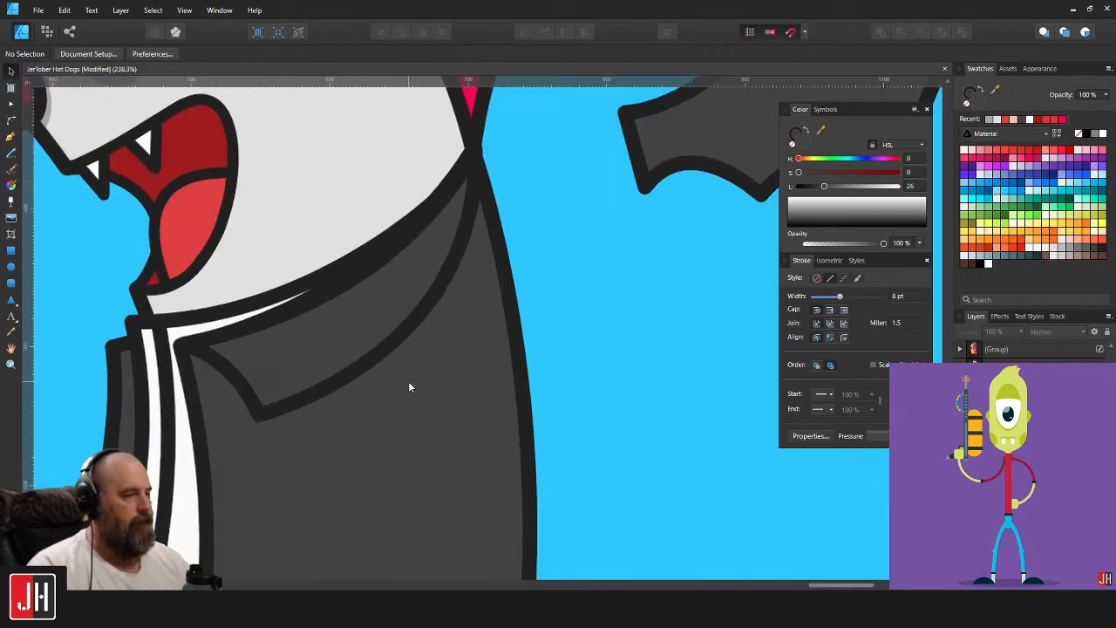
scroll(436, 366, up, 2)
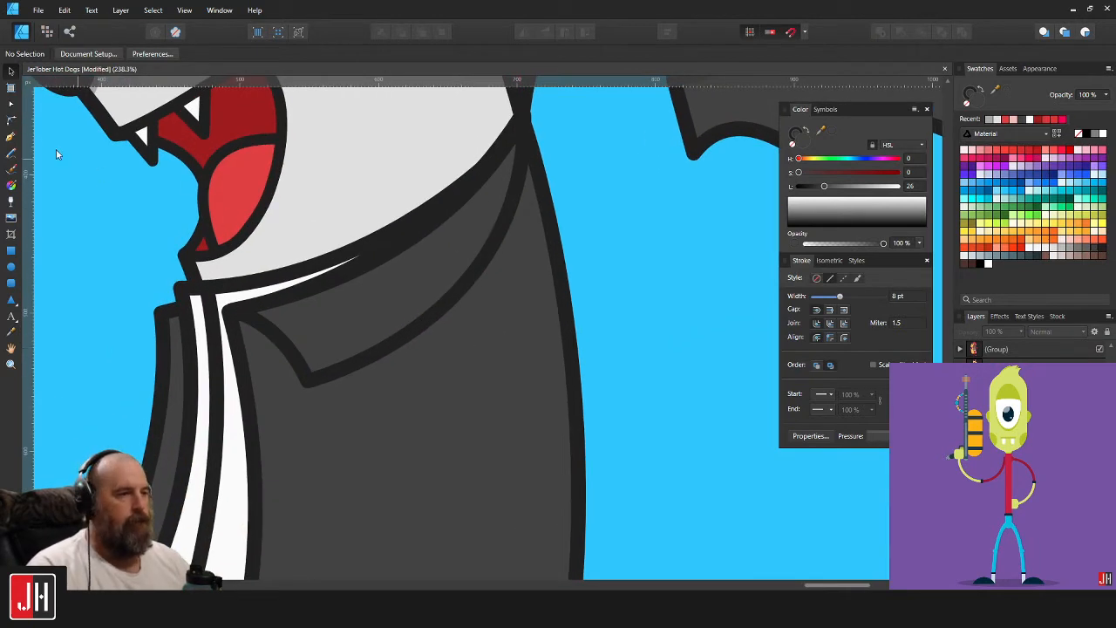
click(10, 140)
scroll(304, 370, up, 2)
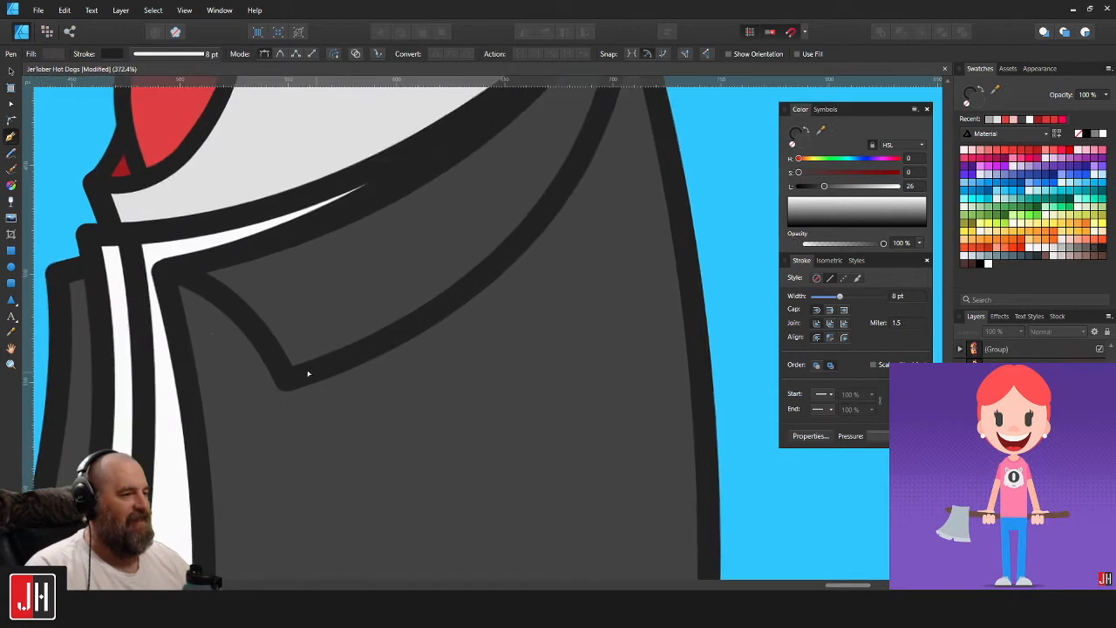
drag(277, 443, 281, 526)
key(Escape)
key(ctrl+z)
Draw a closed shadow shape with the Pen tool that follows the collar and extends just below its lower edge.
click(188, 274)
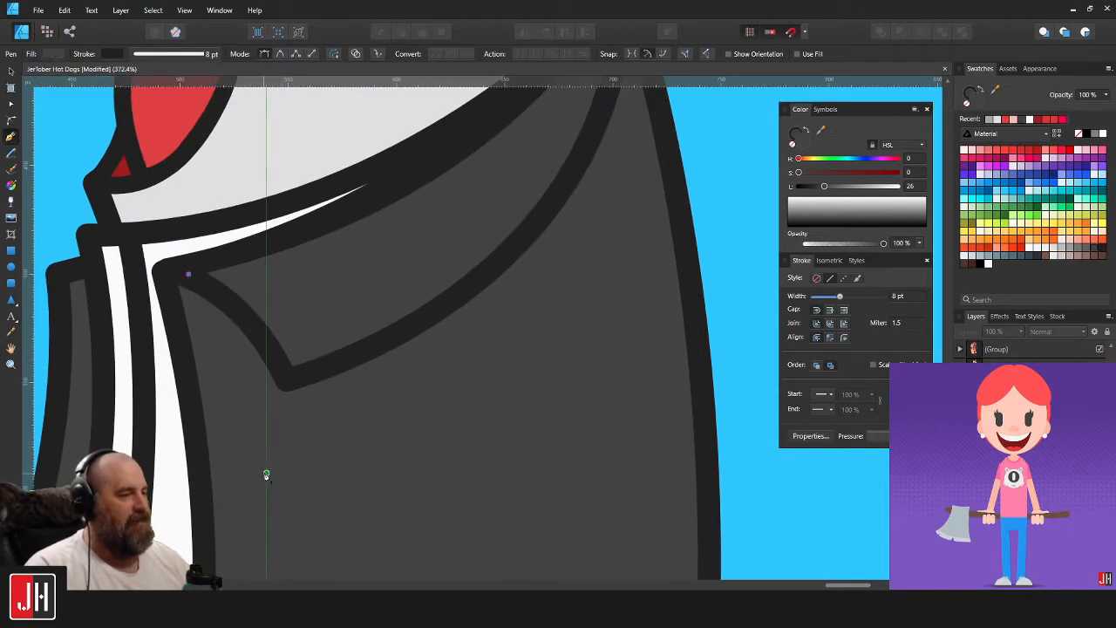
drag(265, 450, 268, 531)
scroll(272, 484, down, 5)
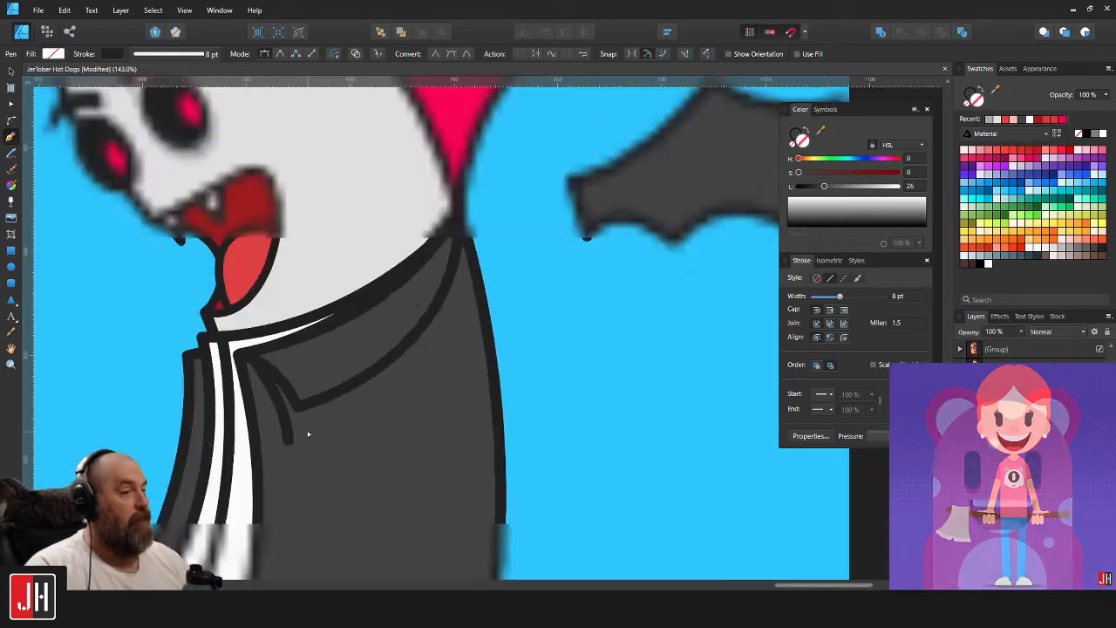
drag(368, 342, 343, 249)
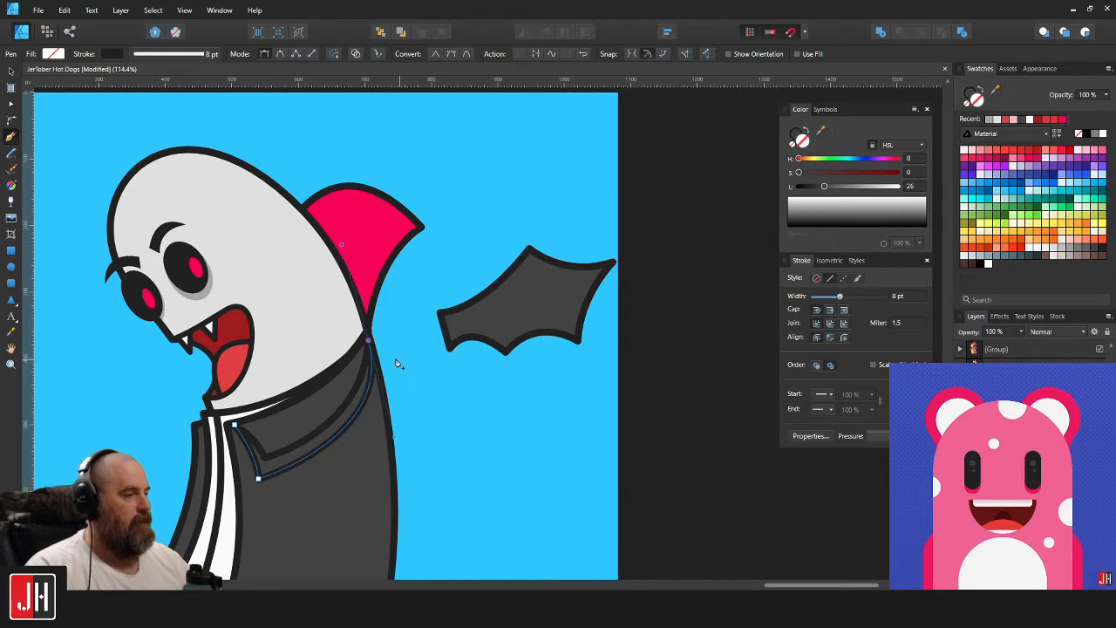
click(304, 414)
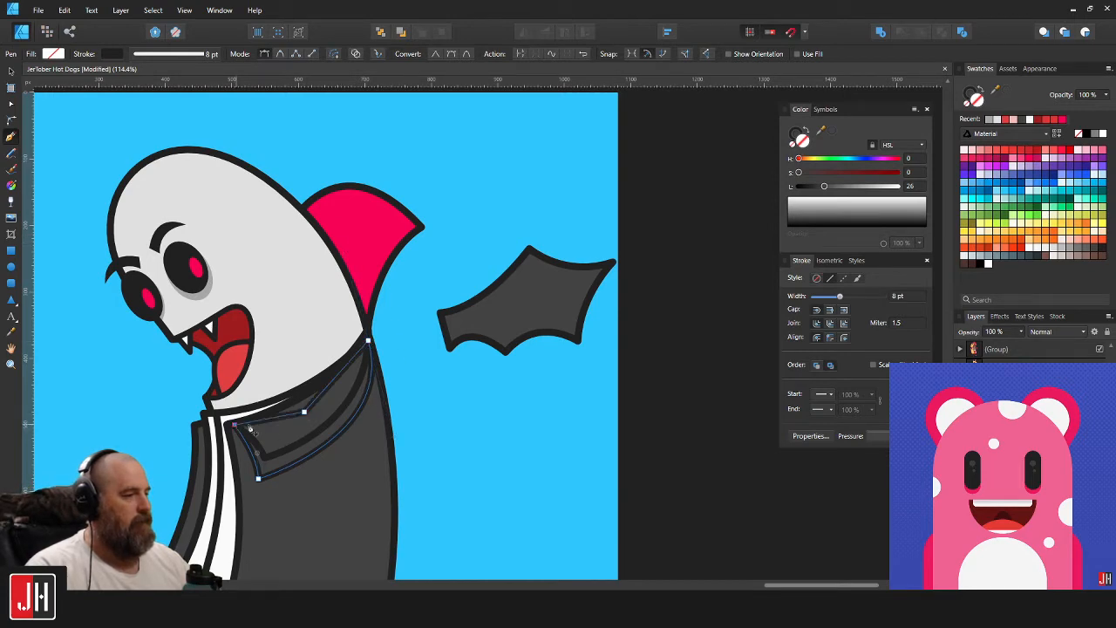
Remove the shadow shape's outline and fill it with the cape's grey darkened to lightness 22.
click(795, 133)
click(793, 144)
mouse_move(378, 467)
mouse_down()
mouse_move(490, 319)
mouse_move(490, 342)
mouse_up()
key(i)
click(461, 371)
key(v)
scroll(475, 355, up, 2)
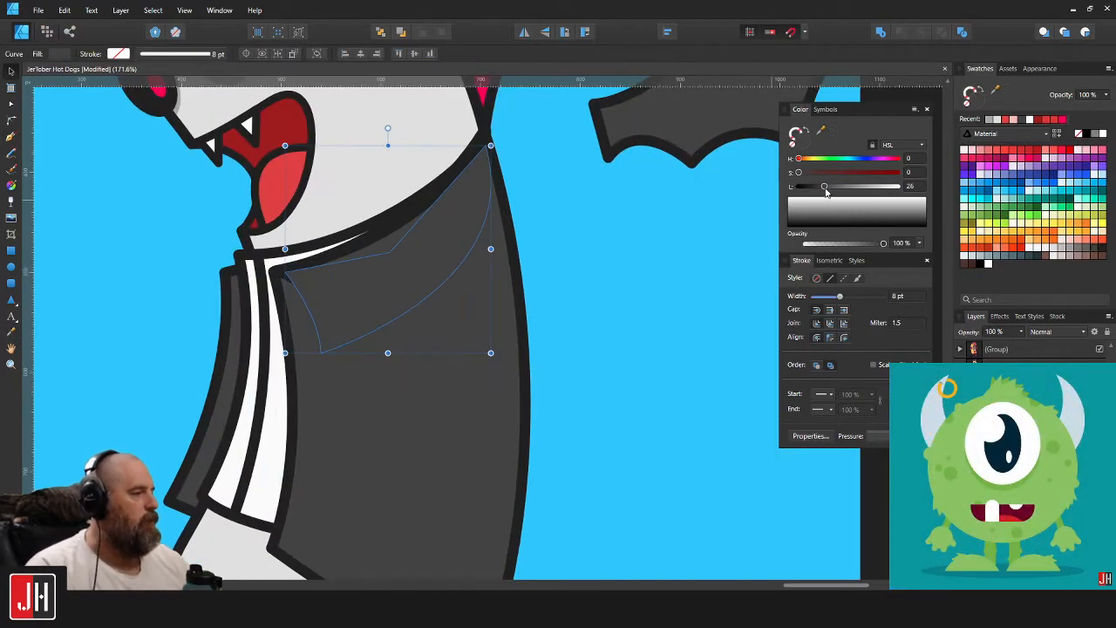
drag(825, 191, 821, 192)
Cut the collar shadow and paste it inside the cape shape so it sits beneath the collar.
key(ctrl+x)
click(463, 342)
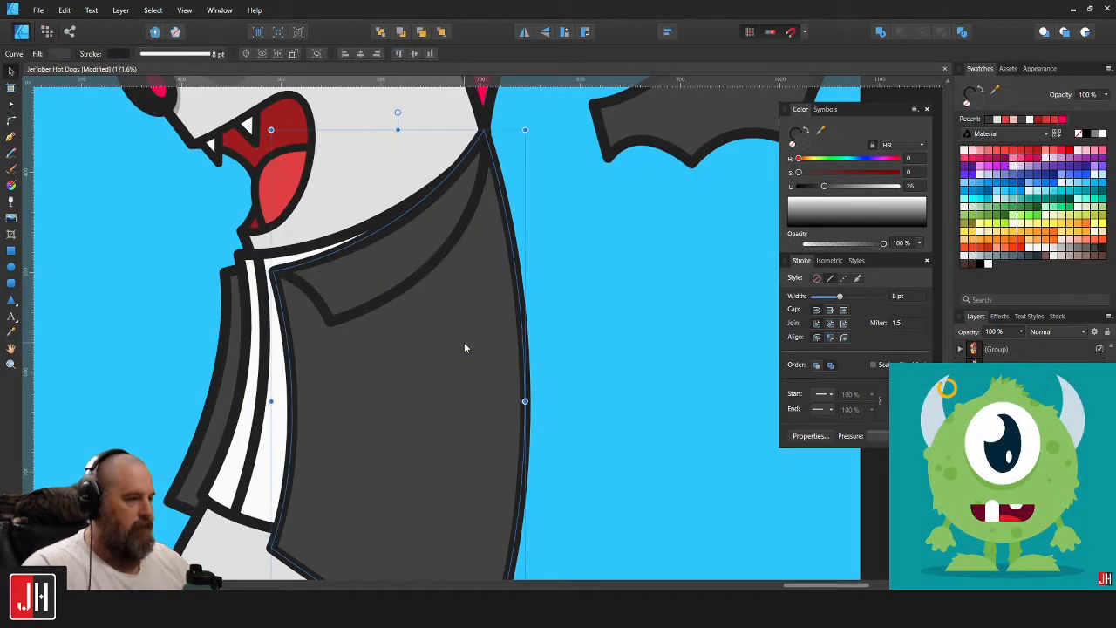
key(ctrl+alt+v)
click(619, 328)
scroll(511, 312, down, 4)
scroll(457, 318, up, 5)
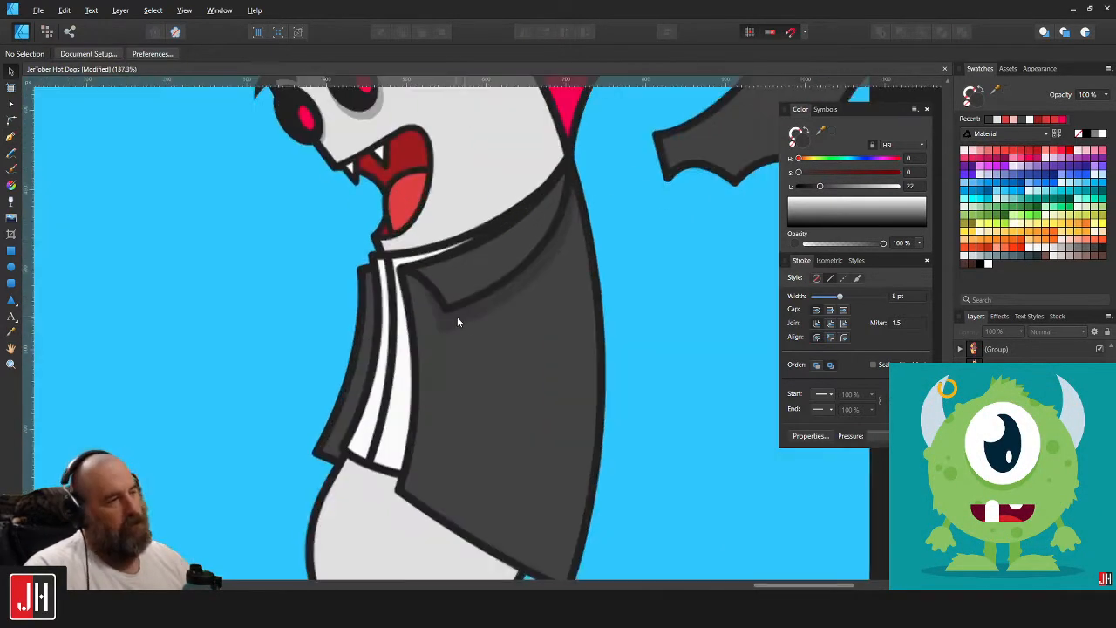
double_click(460, 322)
key(ctrl+d)
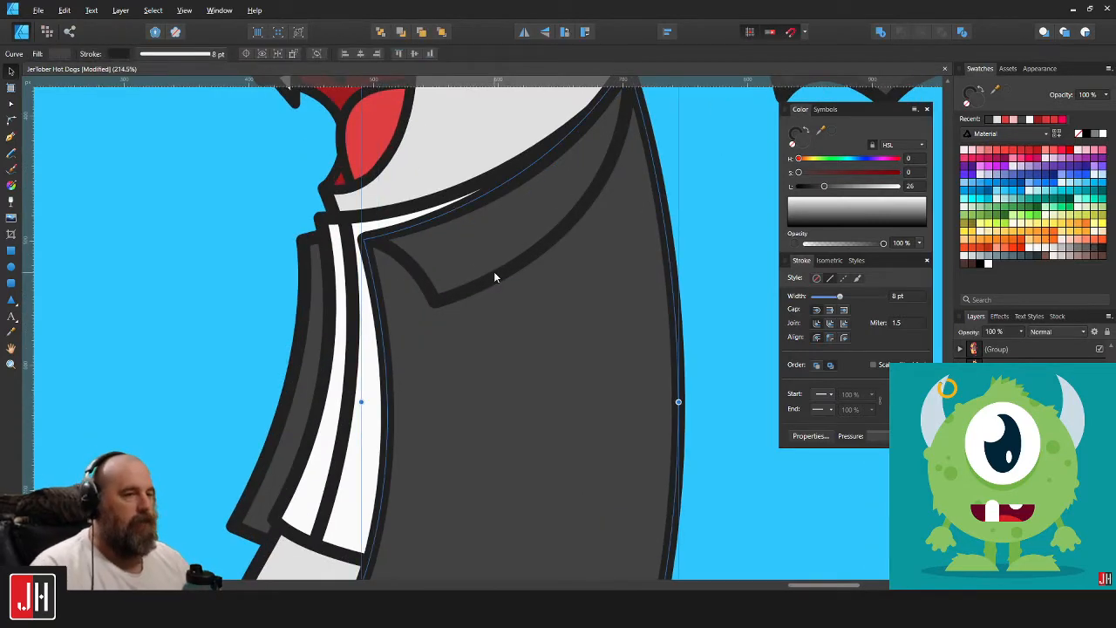
scroll(493, 276, down, 4)
drag(606, 303, 575, 312)
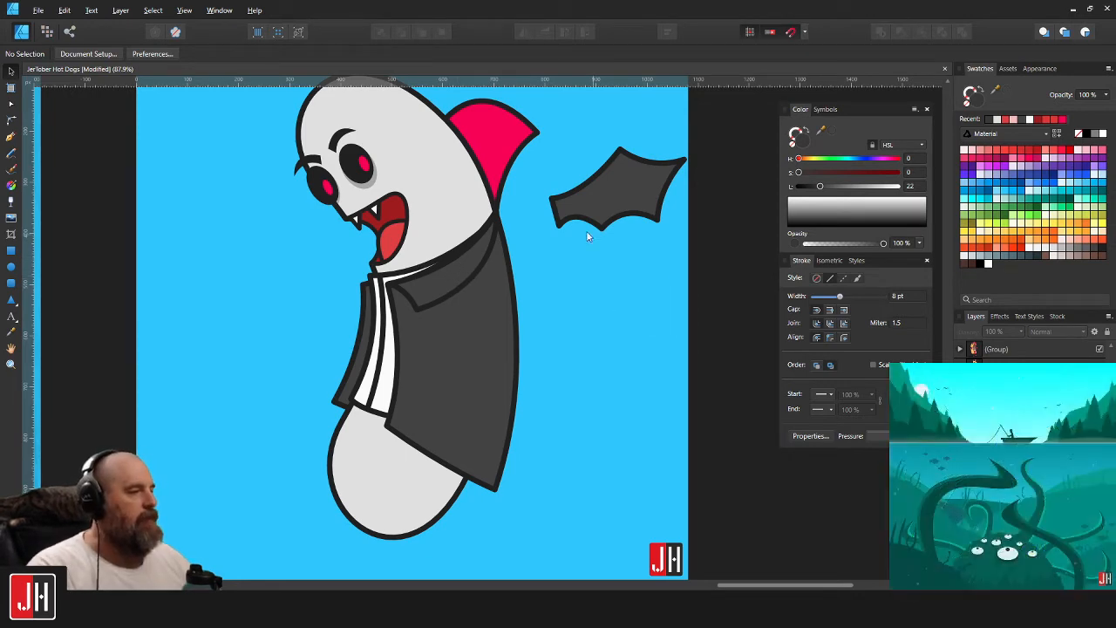
Raise the collar's lower front tip slightly by moving its corner node.
scroll(588, 232, up, 3)
scroll(419, 299, up, 3)
click(322, 348)
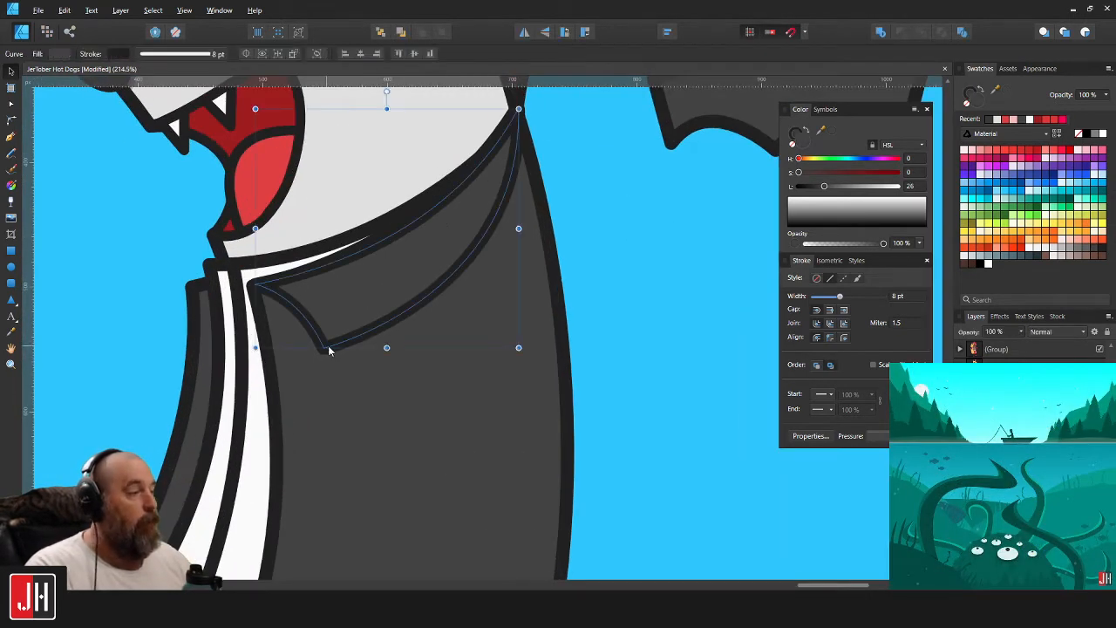
scroll(362, 347, up, 2)
scroll(344, 349, up, 2)
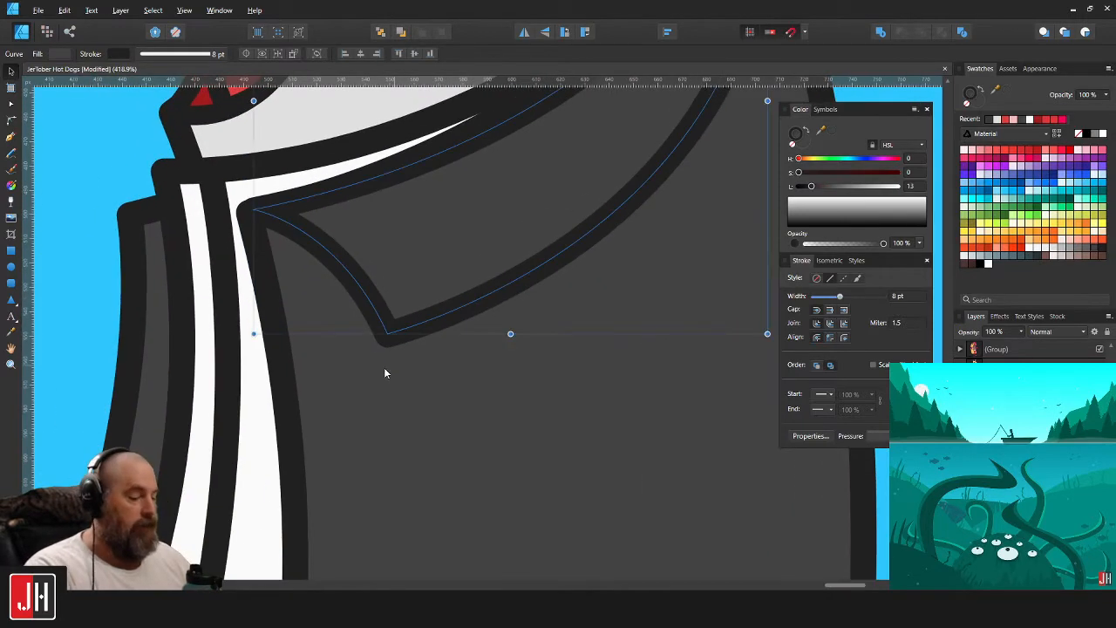
key(i)
key(a)
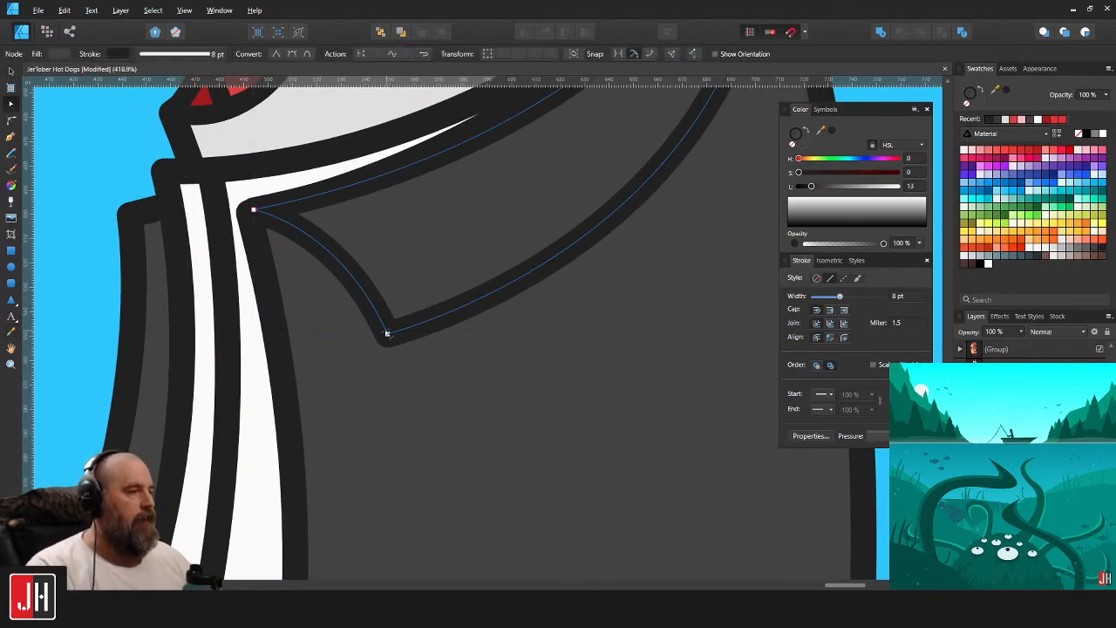
click(392, 328)
drag(392, 329, 390, 319)
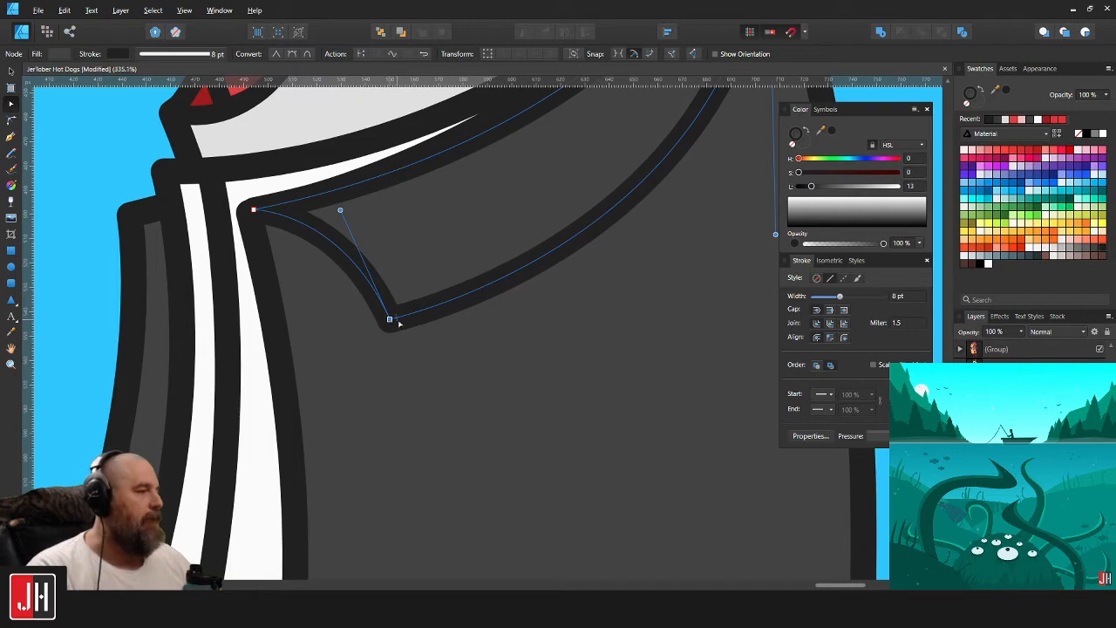
scroll(398, 323, down, 5)
key(v)
click(587, 308)
Align the collar's back corner node with the neck point and adjust the curve of its upper edge.
scroll(530, 199, up, 3)
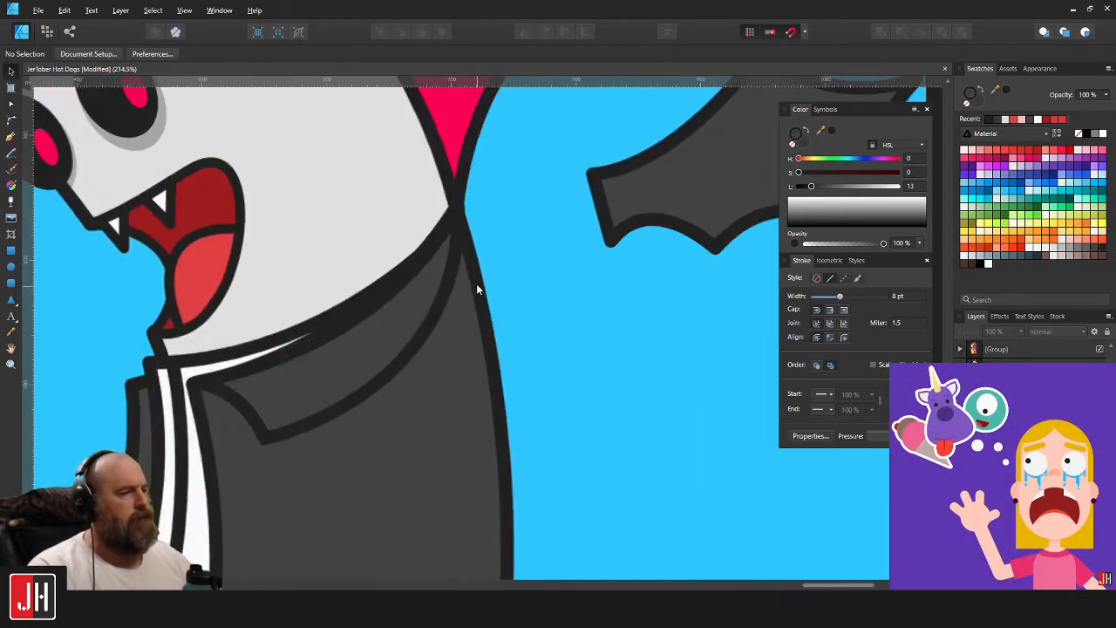
click(458, 263)
key(a)
mouse_move(458, 208)
mouse_down()
mouse_move(450, 221)
mouse_move(455, 210)
mouse_up()
mouse_move(403, 340)
mouse_down()
mouse_move(386, 326)
mouse_move(395, 334)
mouse_up()
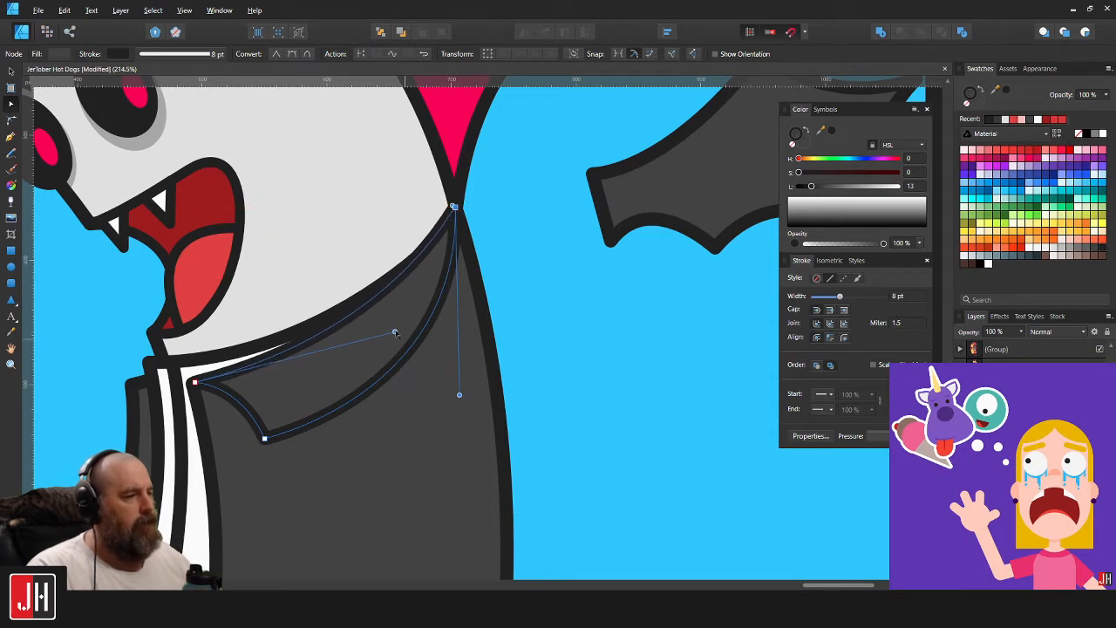
scroll(404, 328, down, 4)
click(474, 328)
Adjust the curve of the near collar's edge and raise the upper front corner node of the cape's far side slightly.
drag(286, 370, 315, 340)
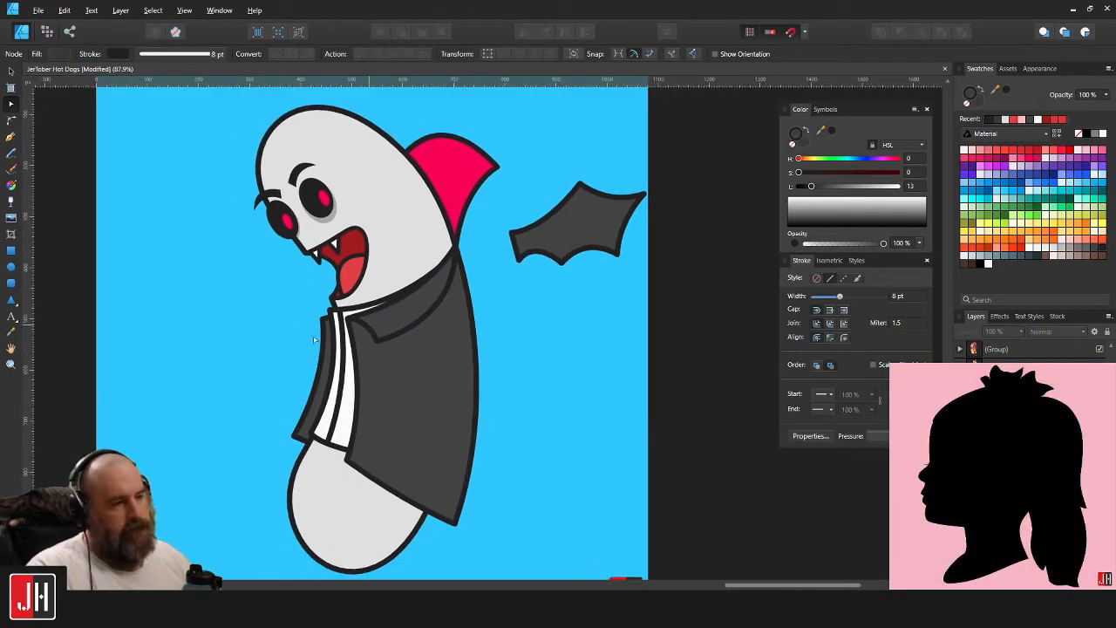
scroll(316, 343, up, 3)
click(331, 302)
scroll(326, 296, up, 3)
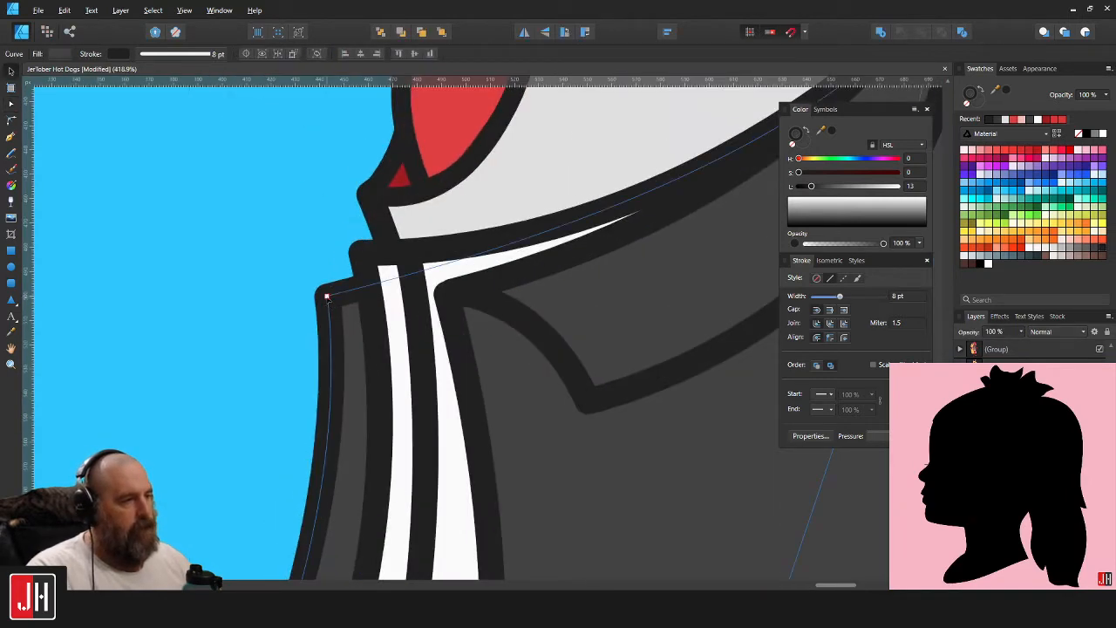
click(326, 296)
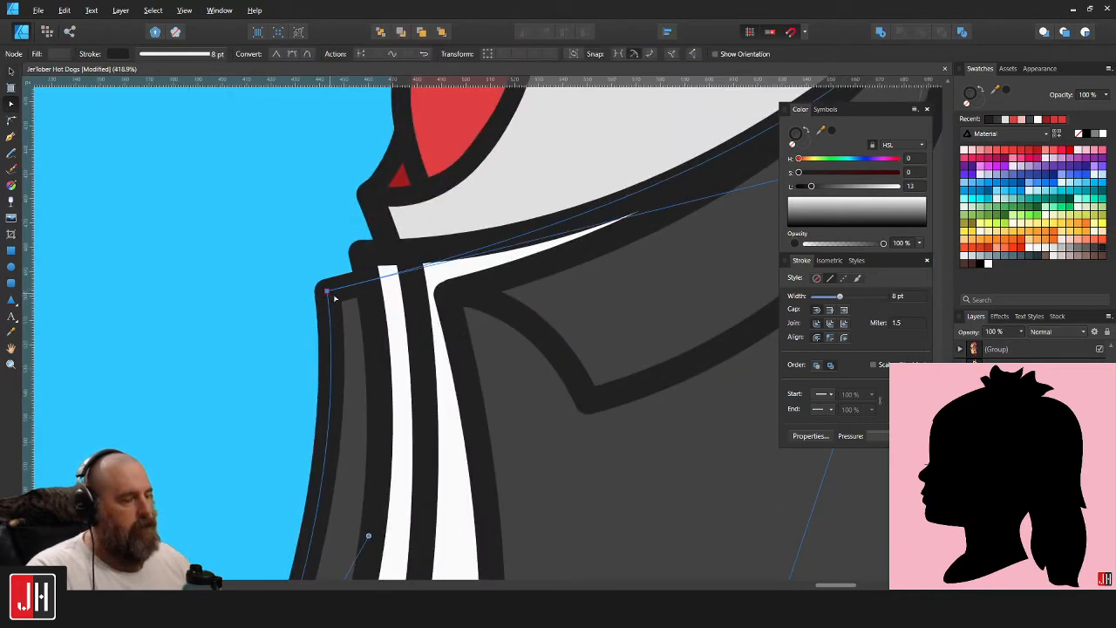
scroll(334, 298, down, 3)
click(294, 302)
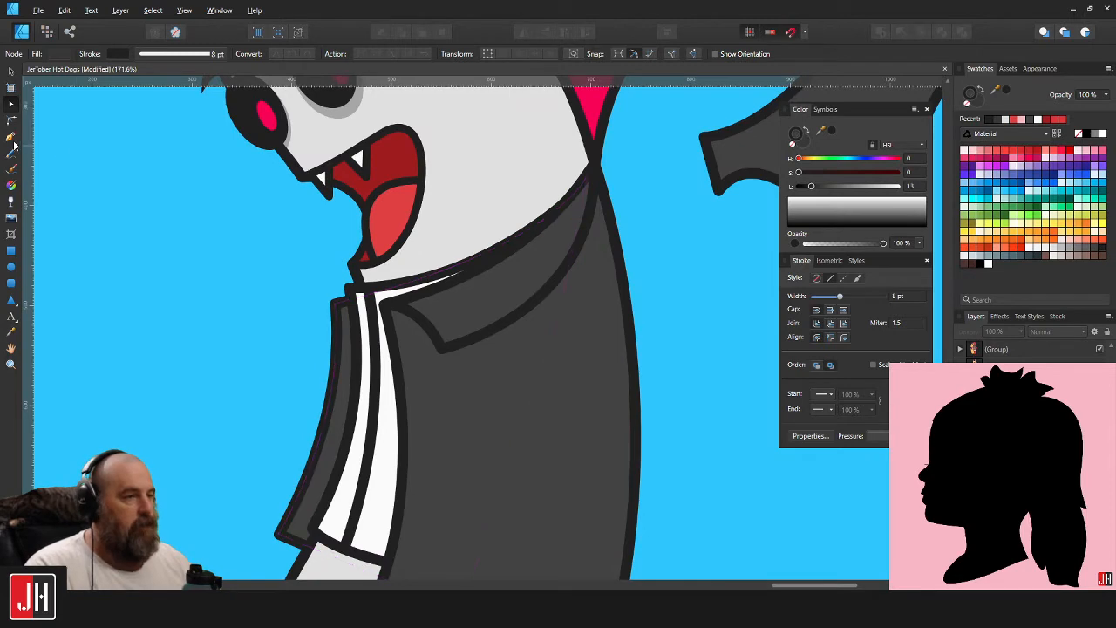
Draw a closed, curved far-collar flap with the Pen tool, starting from the upper corner of the cape's far side.
click(10, 137)
scroll(321, 330, up, 2)
click(355, 263)
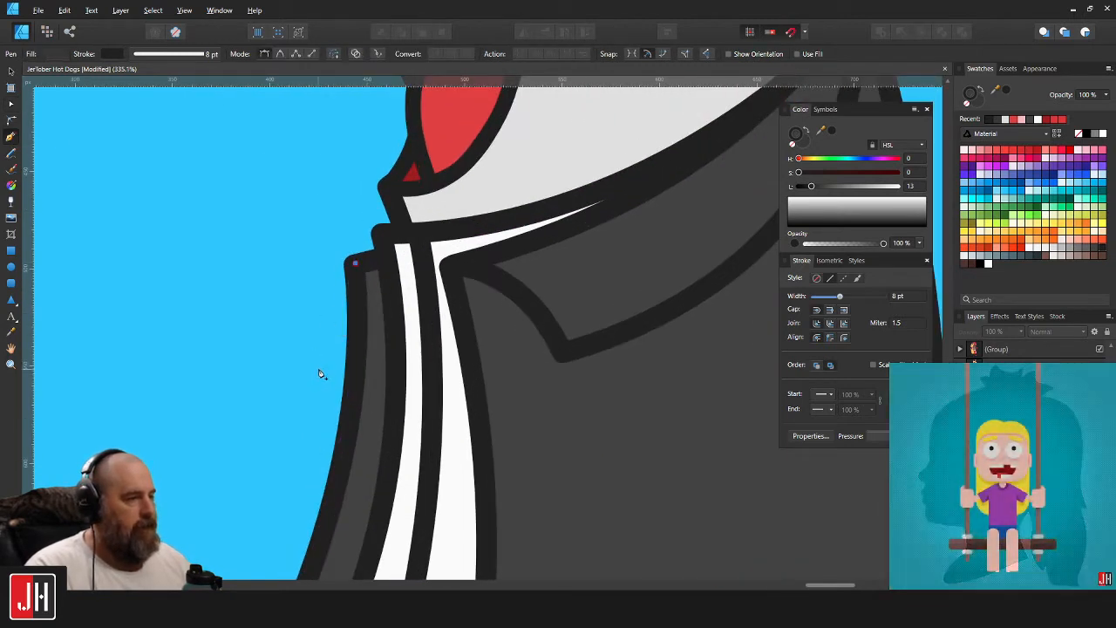
drag(318, 364, 321, 424)
click(438, 347)
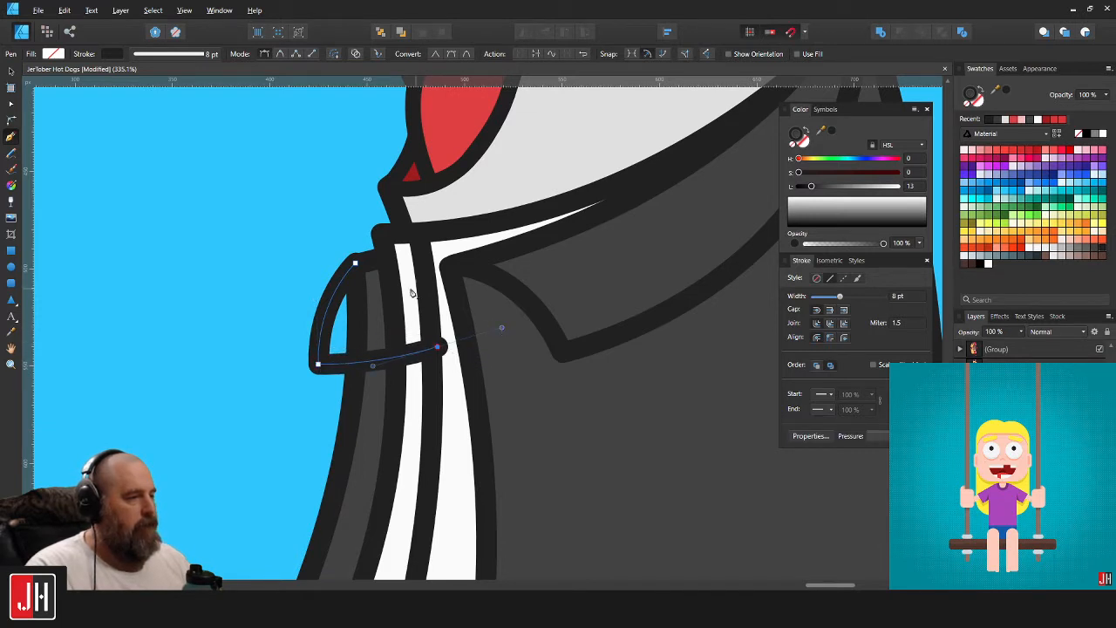
drag(362, 262, 386, 270)
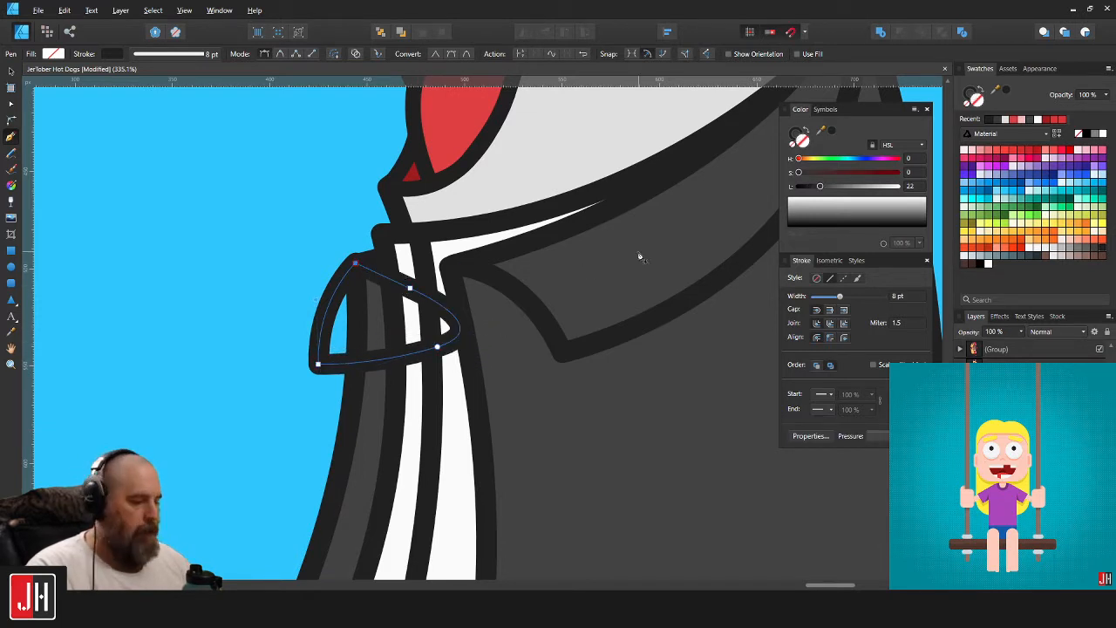
key(v)
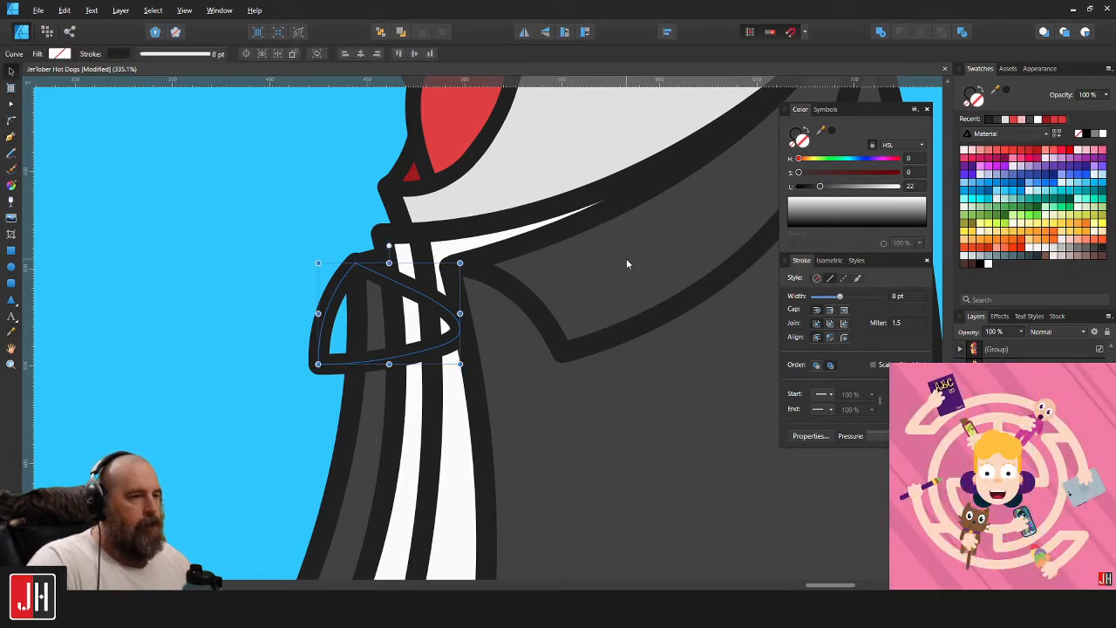
Fill the far collar flap with the near collar's grey and send it behind the rest of the character.
key(i)
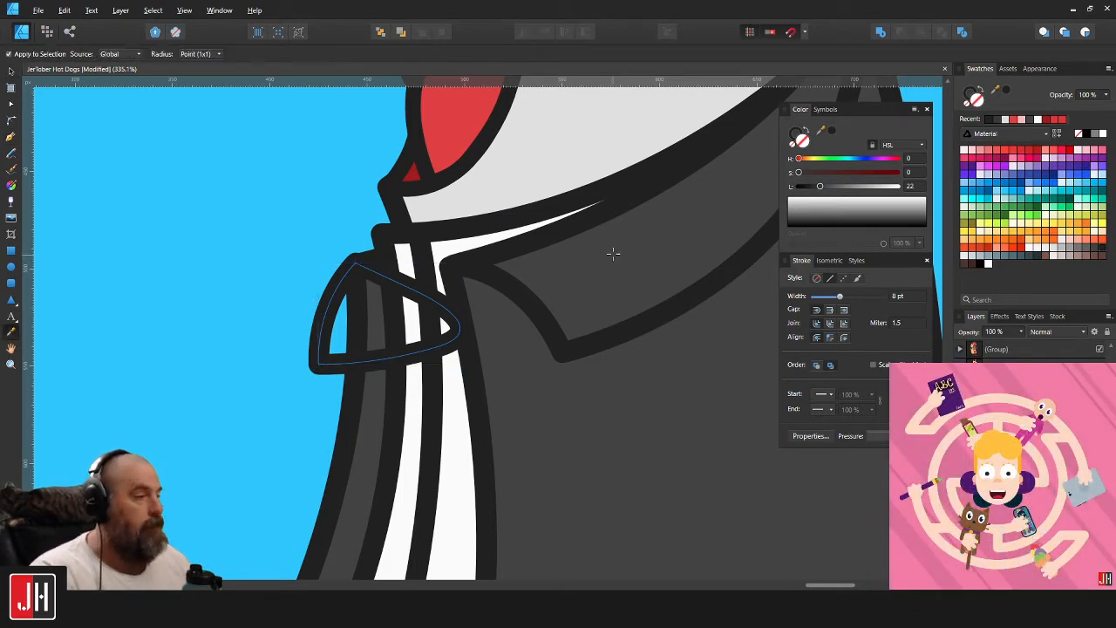
click(615, 255)
key(v)
key(ctrl+shift+[)
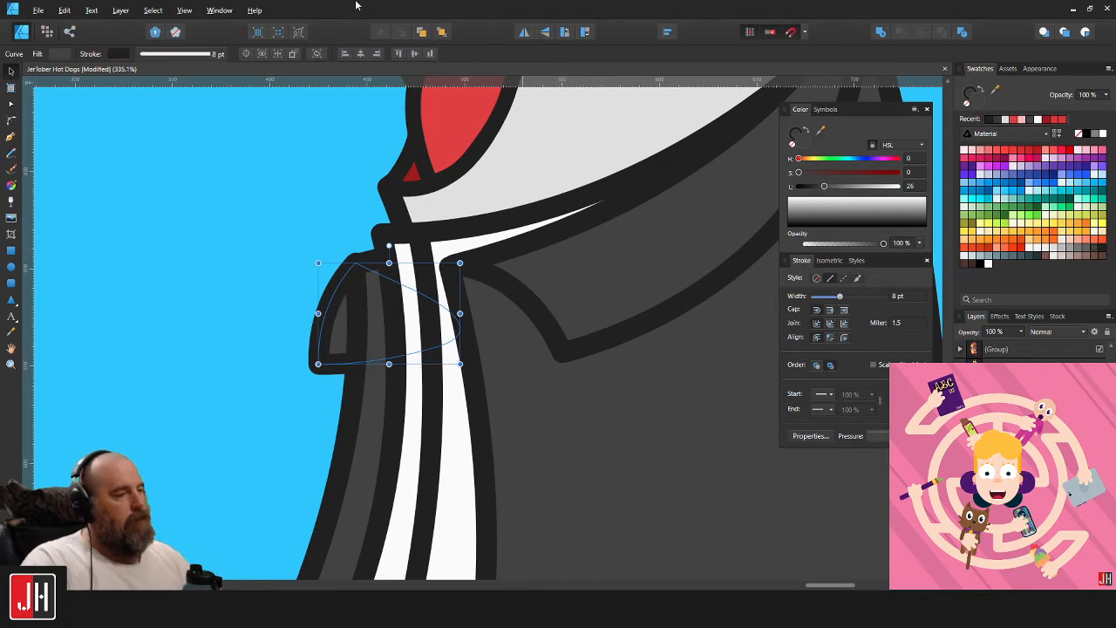
Adjust the far collar flap's upper corner node where it meets the corner of the cape.
scroll(392, 287, up, 3)
key(a)
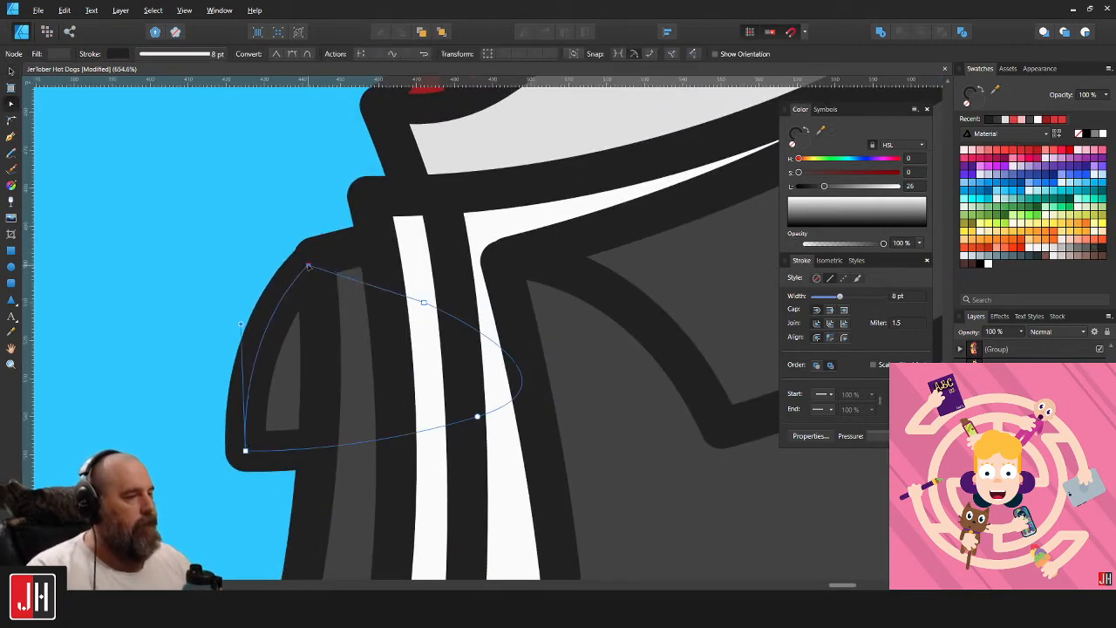
click(302, 171)
scroll(301, 171, down, 10)
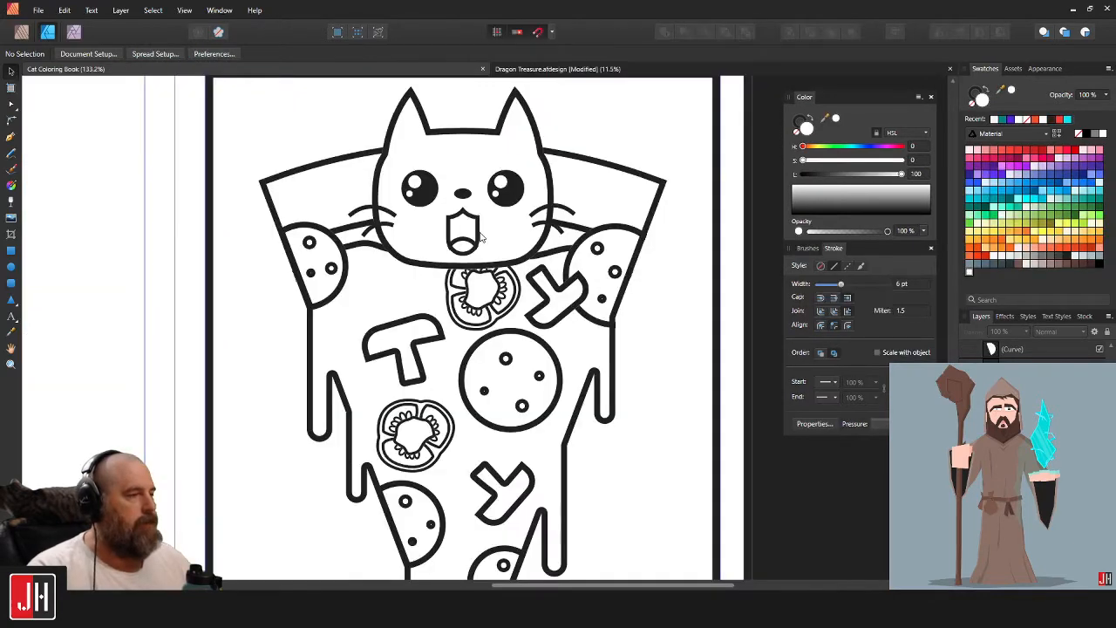
Switch to the Cat Coloring Book in Affinity Publisher and survey its page spreads back towards the early pages.
scroll(480, 237, down, 10)
scroll(558, 271, up, 4)
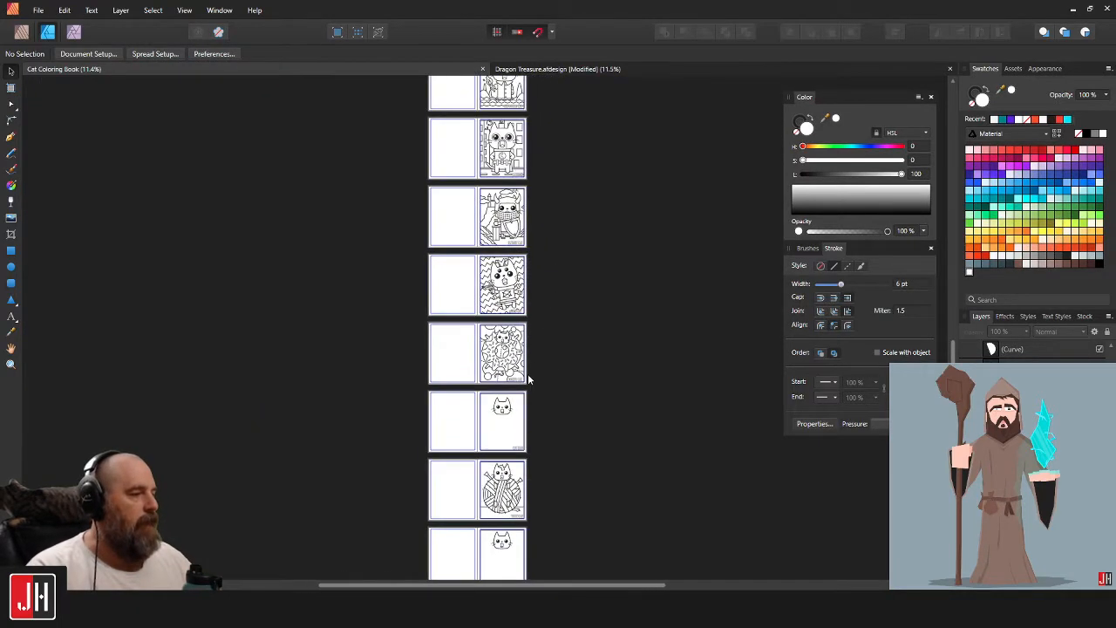
drag(554, 301, 558, 521)
drag(569, 242, 571, 563)
drag(603, 96, 590, 392)
drag(593, 205, 589, 480)
drag(582, 192, 583, 488)
drag(607, 127, 594, 453)
drag(580, 244, 579, 453)
drag(563, 185, 563, 462)
mouse_move(550, 305)
mouse_down()
mouse_move(555, 443)
mouse_move(558, 364)
mouse_up()
drag(568, 476, 566, 249)
drag(562, 325, 559, 151)
scroll(484, 374, up, 5)
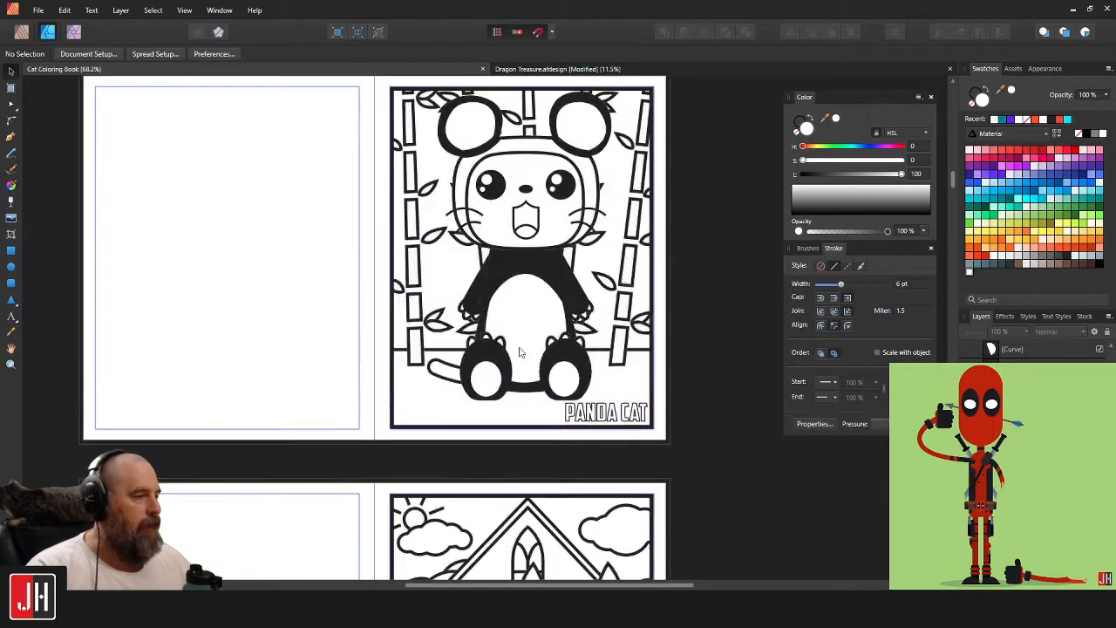
Examine the illustrated coloring book pages from Panda Cat through Donut Cat.
drag(433, 237, 455, 174)
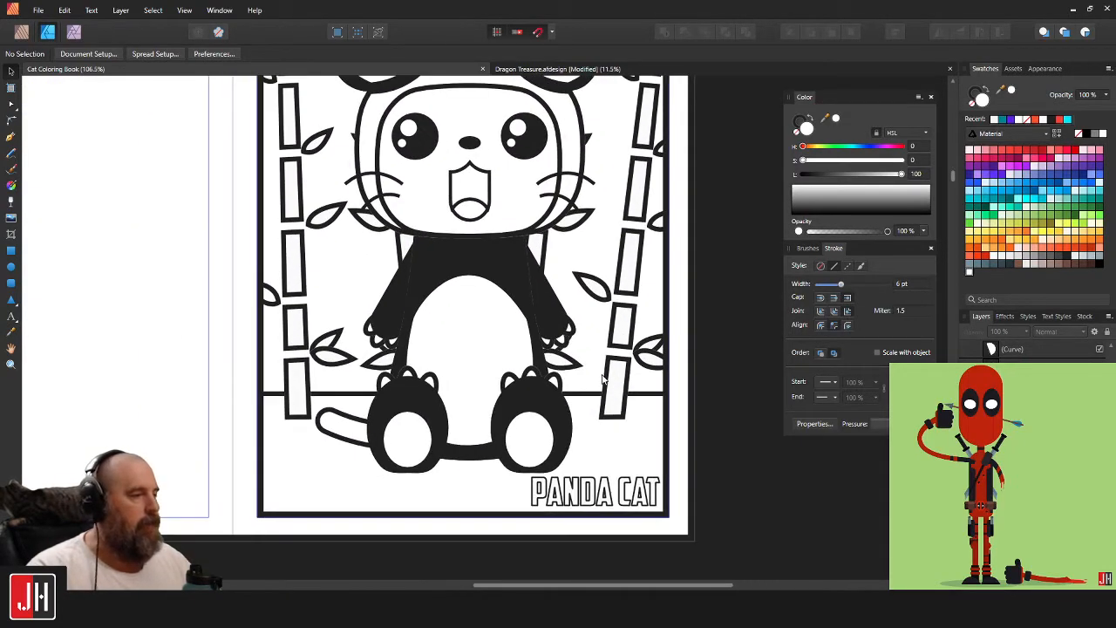
drag(605, 378, 589, 157)
drag(634, 288, 600, 17)
scroll(596, 156, down, 3)
drag(566, 364, 544, 11)
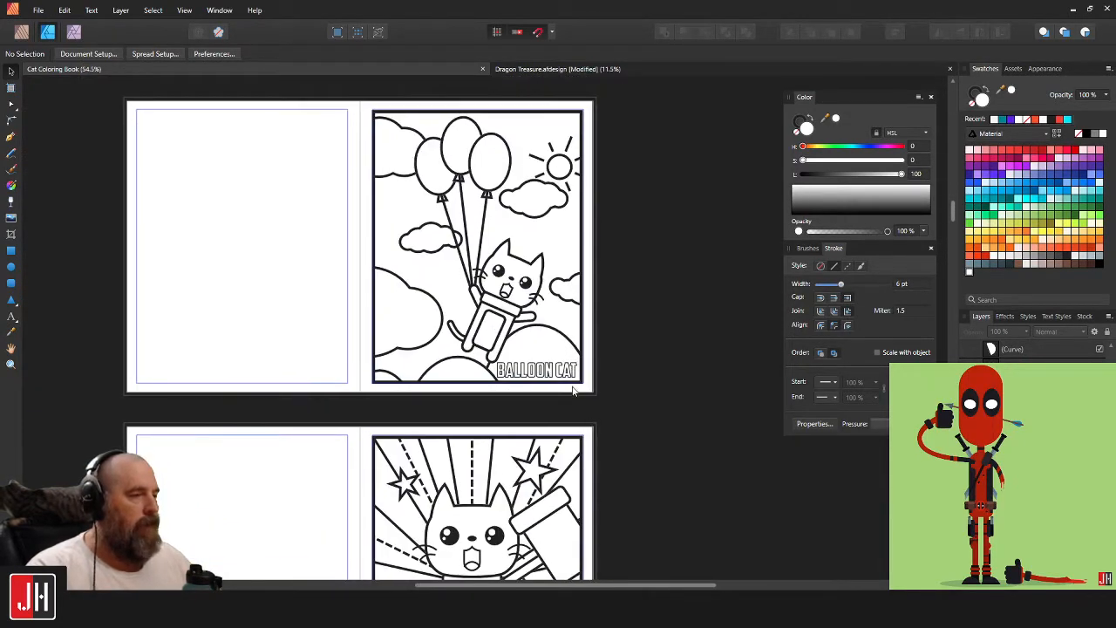
mouse_move(575, 388)
mouse_down()
mouse_move(560, 50)
mouse_move(596, 96)
mouse_move(678, 1)
mouse_up()
drag(635, 532, 527, 208)
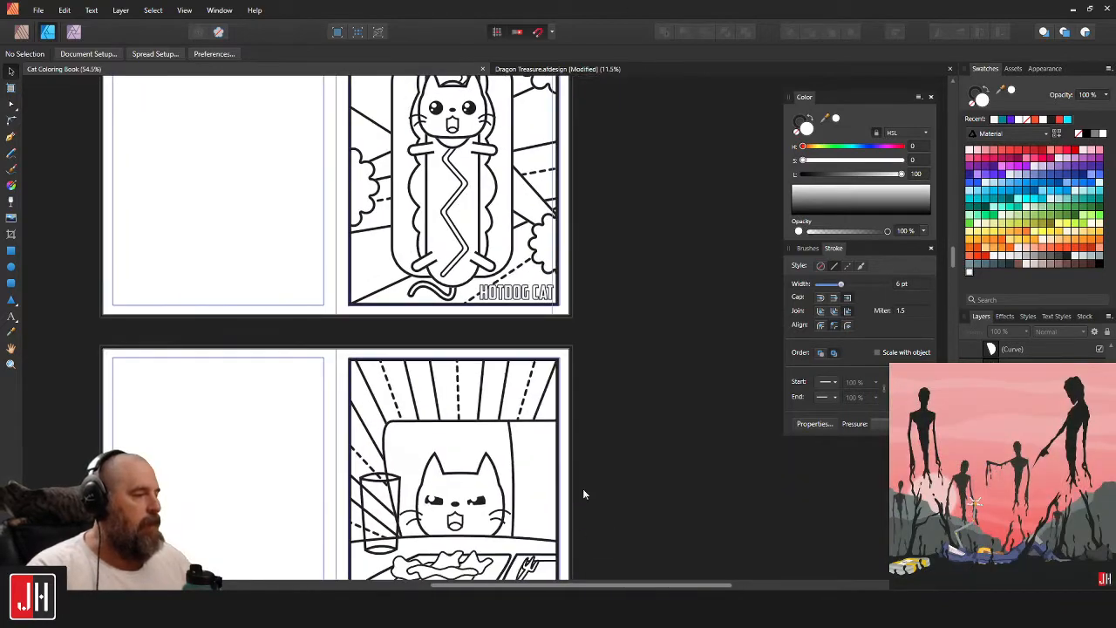
mouse_move(585, 493)
mouse_down()
mouse_move(610, 188)
mouse_move(586, 104)
mouse_up()
drag(593, 453, 627, 126)
drag(638, 394, 562, 365)
scroll(536, 209, up, 3)
scroll(638, 387, down, 12)
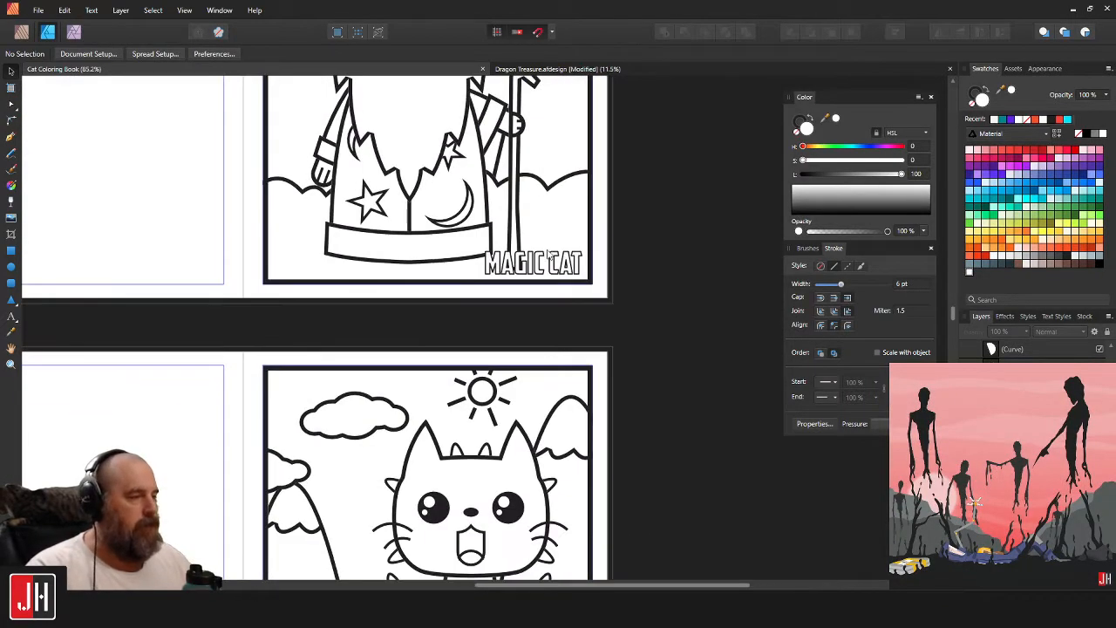
scroll(622, 258, up, 2)
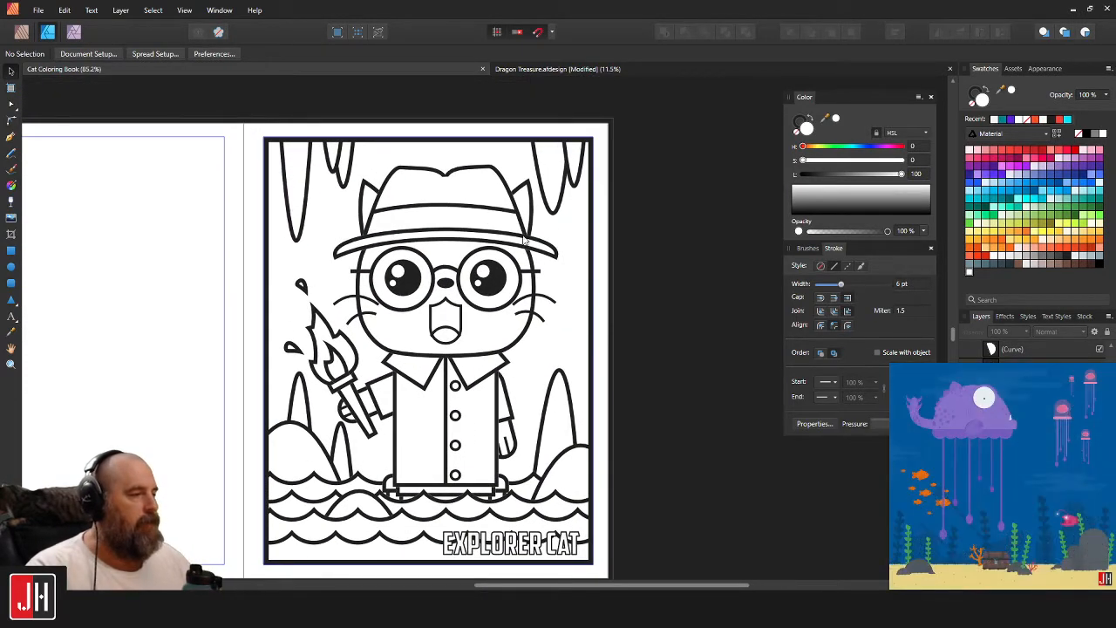
scroll(454, 193, down, 3)
scroll(598, 118, down, 10)
scroll(541, 216, up, 2)
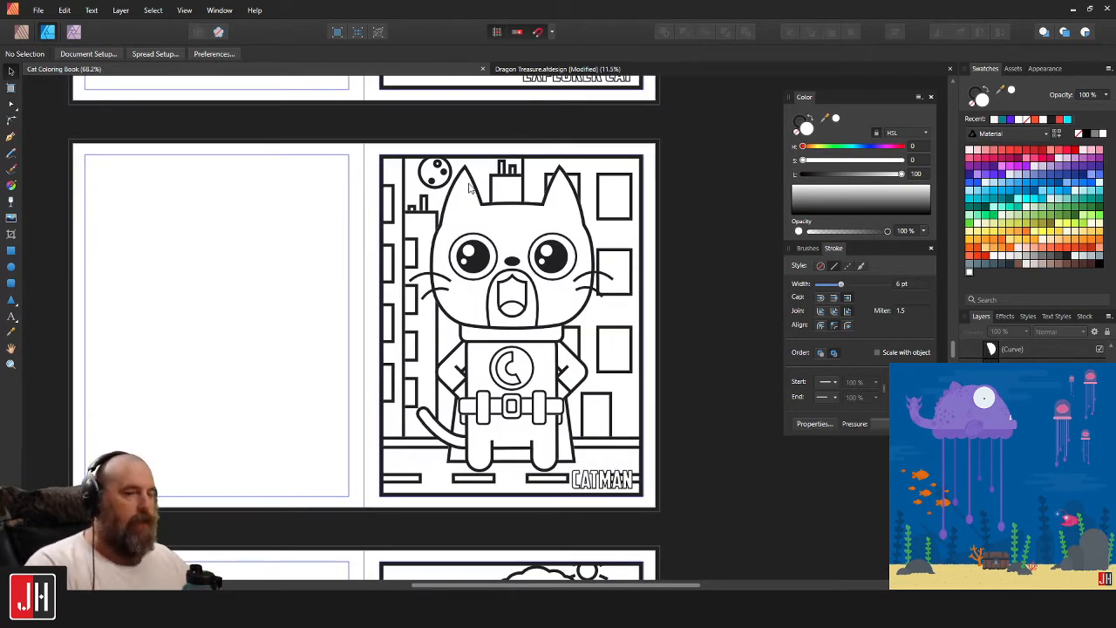
scroll(465, 185, down, 2)
scroll(523, 185, down, 5)
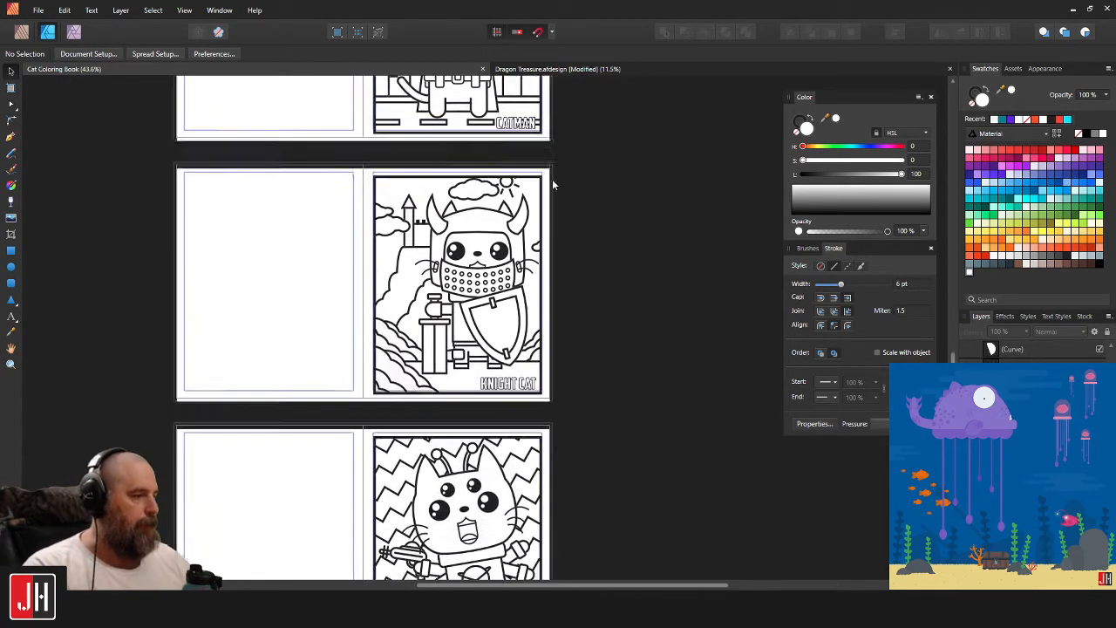
scroll(421, 214, up, 3)
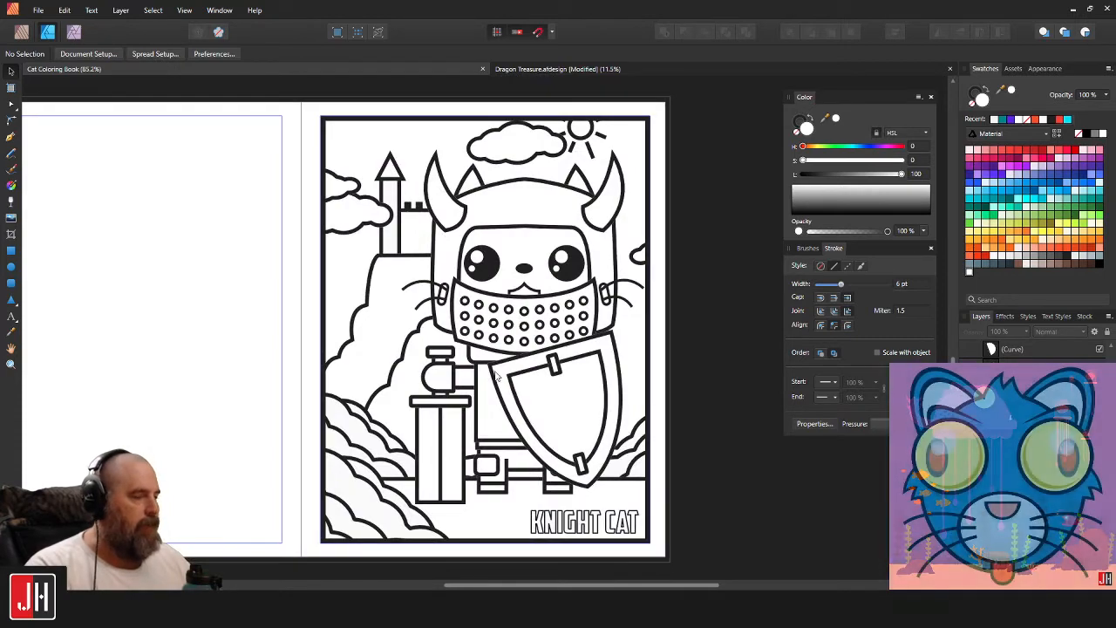
drag(486, 441, 473, 285)
scroll(511, 381, down, 3)
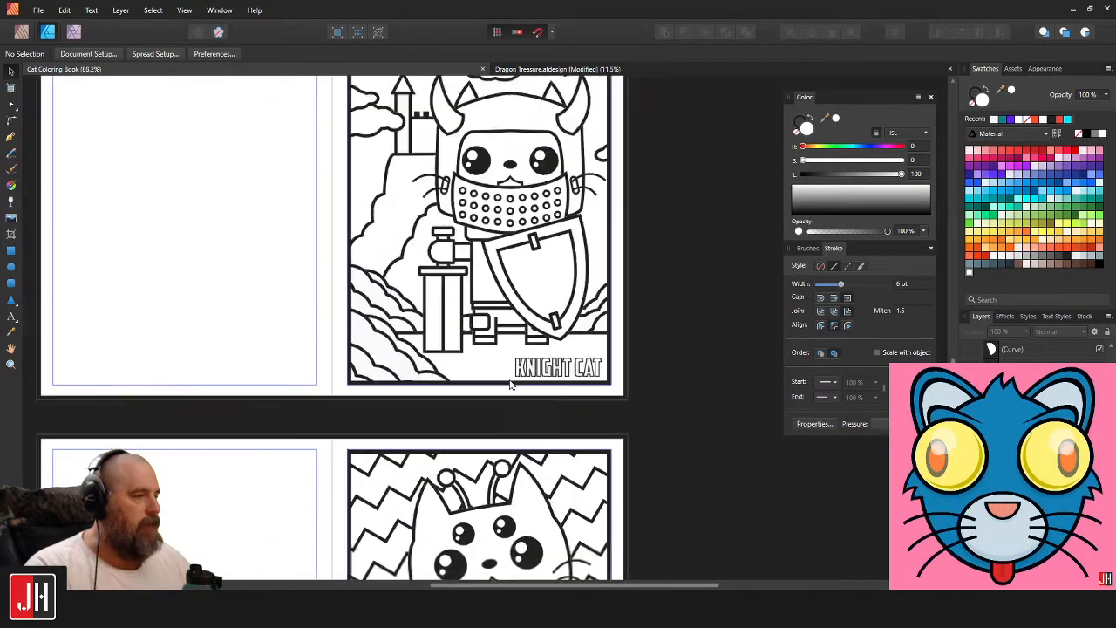
drag(541, 451, 512, 196)
scroll(522, 418, down, 3)
scroll(520, 432, up, 2)
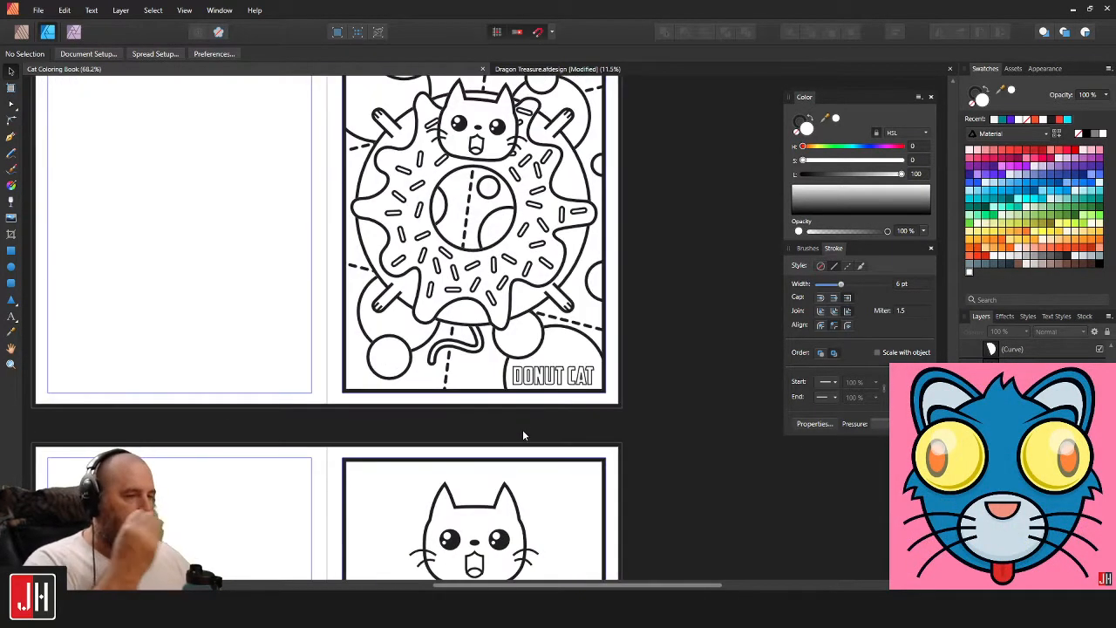
scroll(521, 423, down, 3)
drag(521, 423, 511, 259)
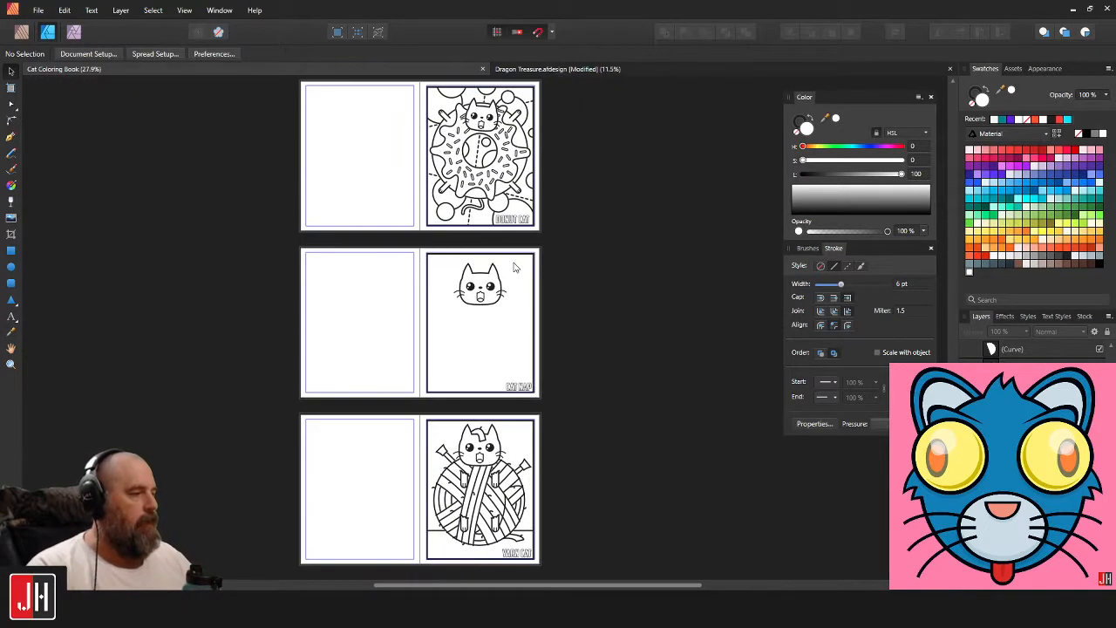
Check the remaining coloring book spreads for pages that are still blank or unfinished, including Cat Nap.
scroll(509, 279, down, 4)
scroll(585, 423, down, 5)
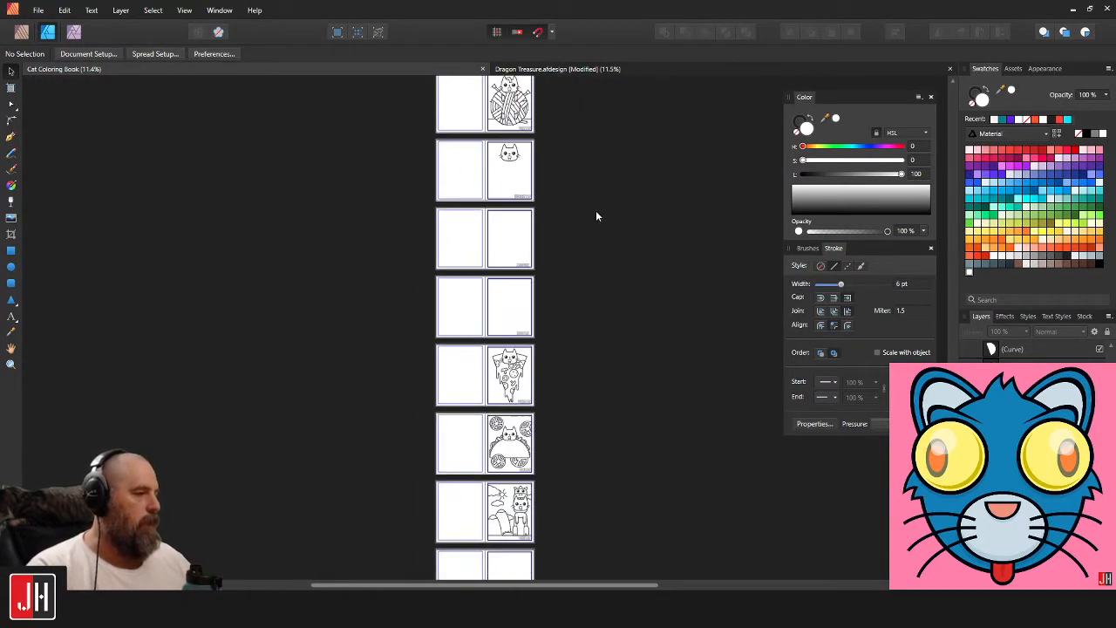
scroll(553, 294, down, 2)
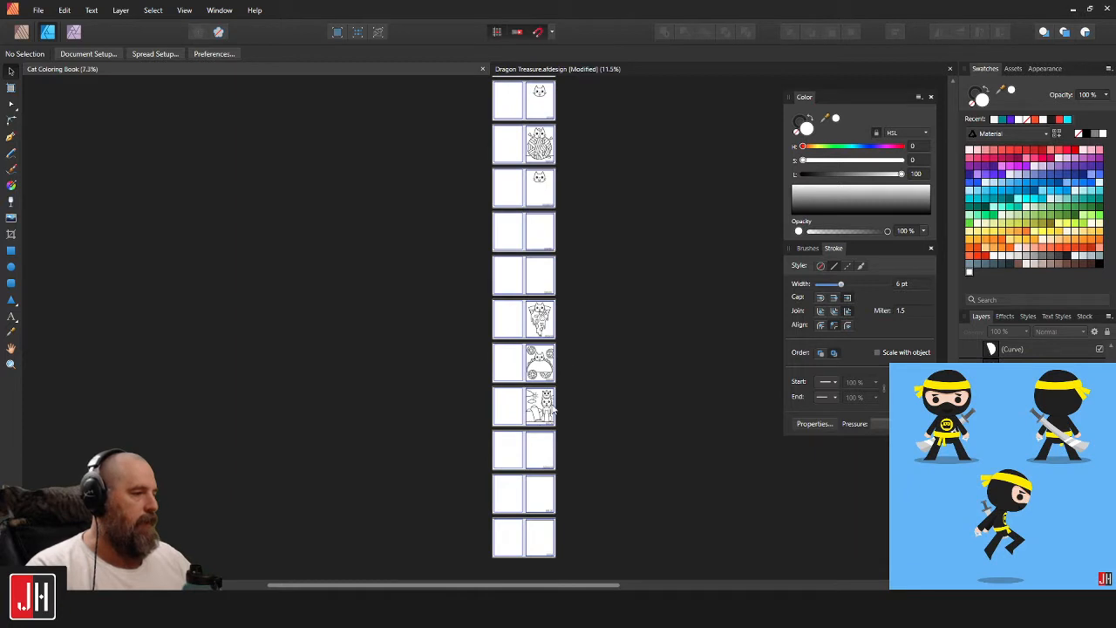
drag(616, 306, 588, 351)
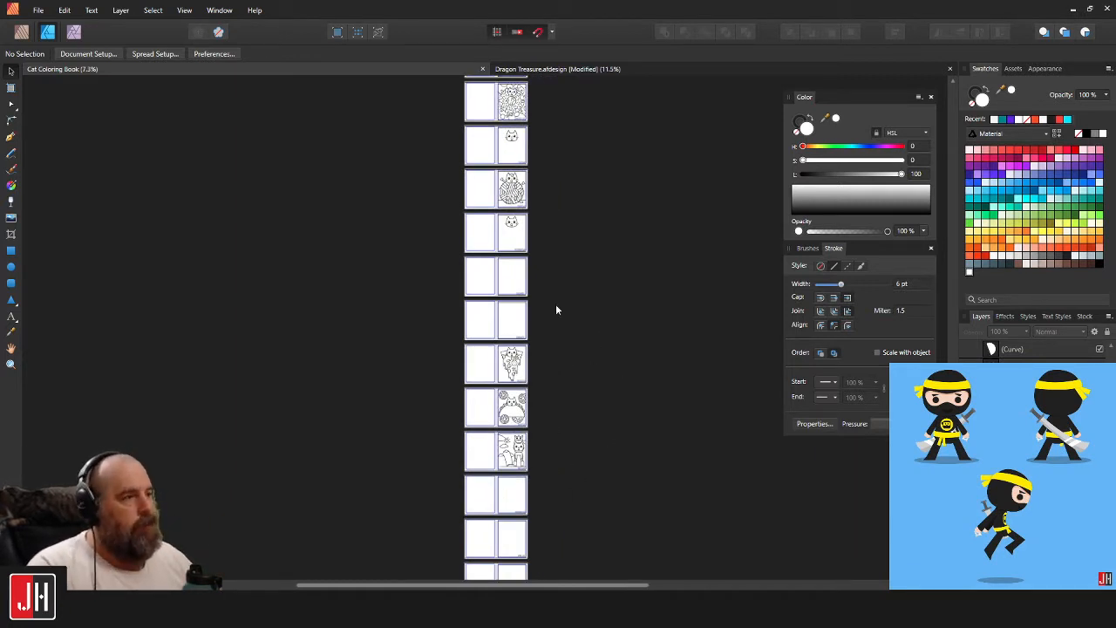
scroll(555, 308, up, 5)
scroll(471, 293, up, 3)
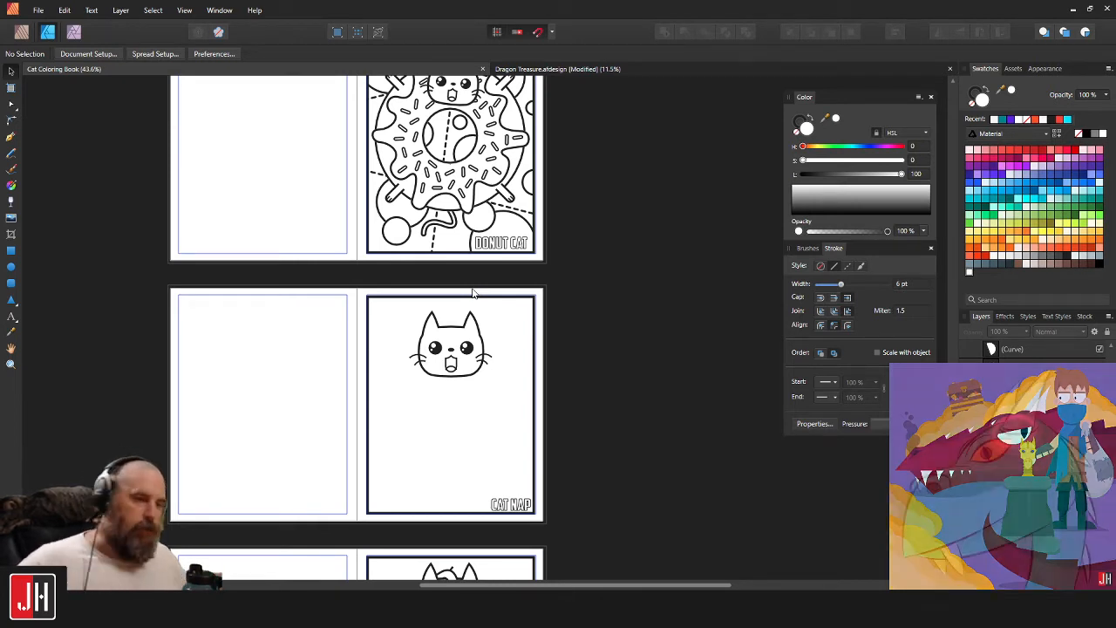
scroll(471, 294, down, 5)
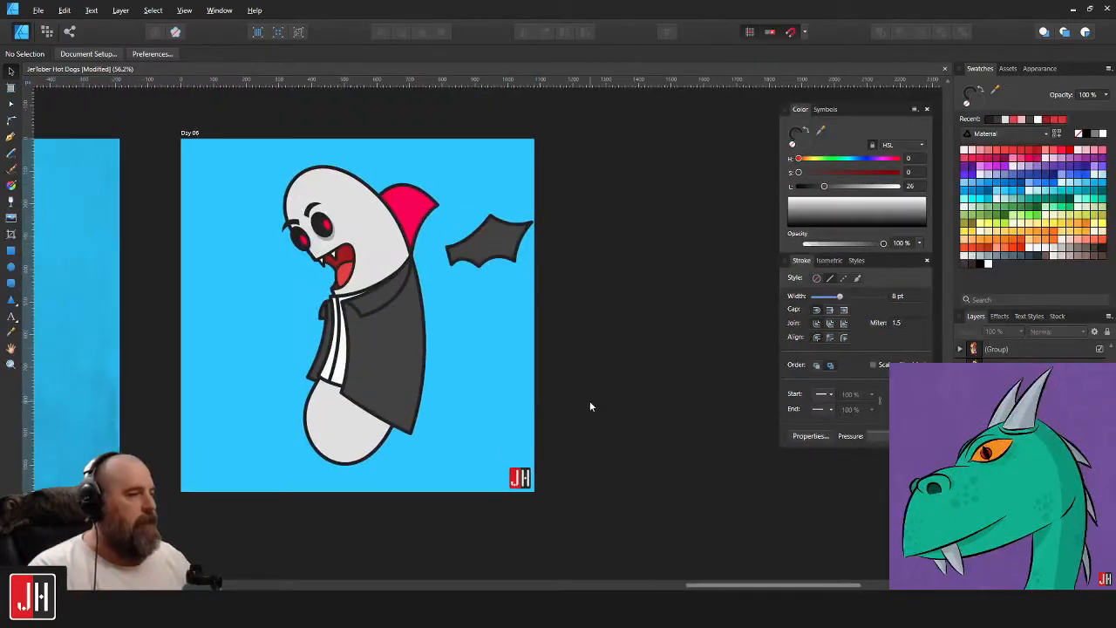
Back in Affinity Designer, move the bat wing against the cape's upper back and place a duplicate slightly closer to the body.
scroll(511, 279, up, 5)
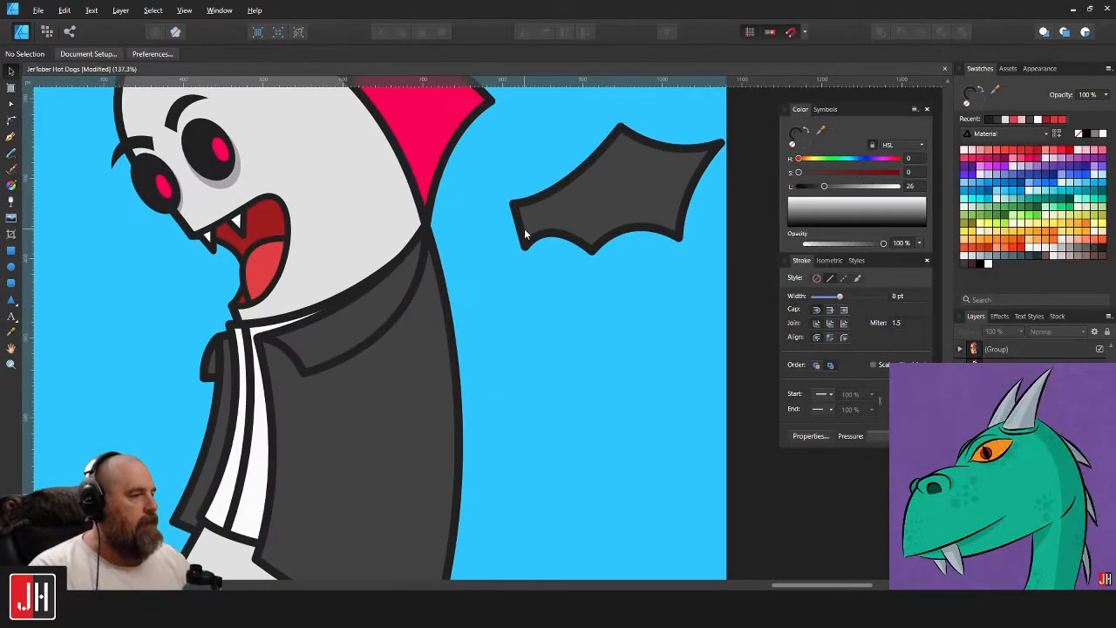
drag(552, 236, 486, 302)
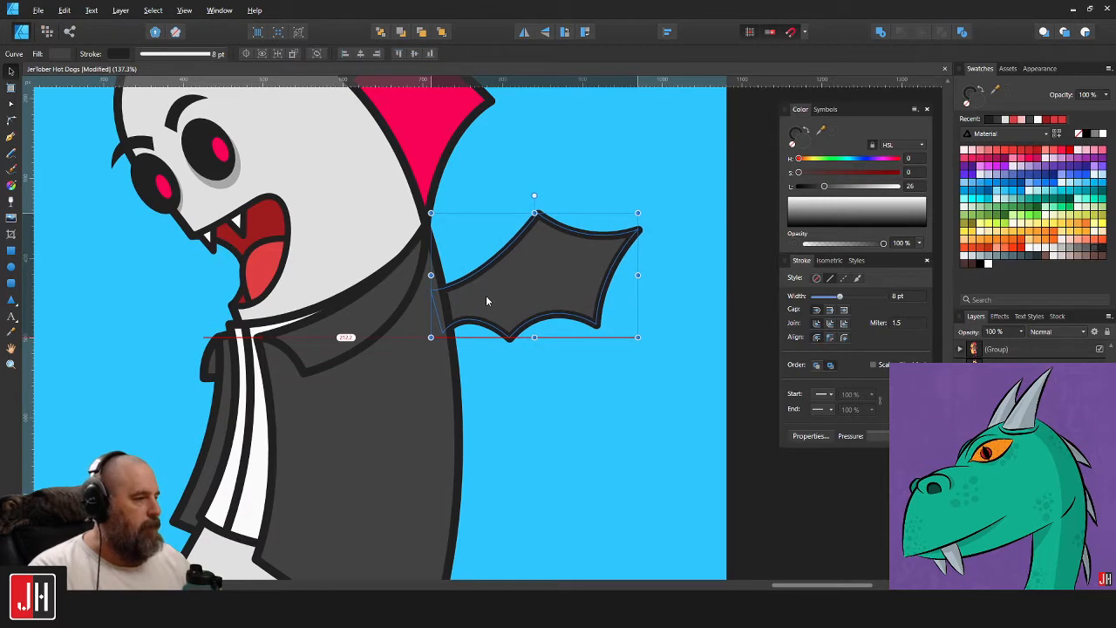
drag(533, 272, 489, 276)
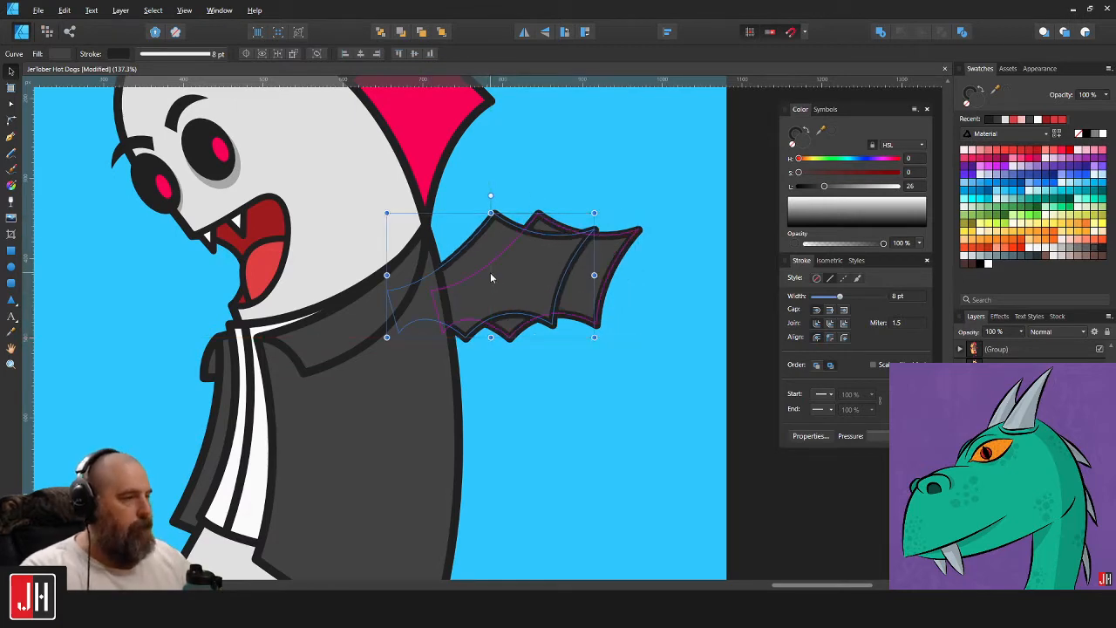
Narrow the duplicate bat wing horizontally and rotate it counterclockwise so it angles away from the first wing.
scroll(490, 277, up, 2)
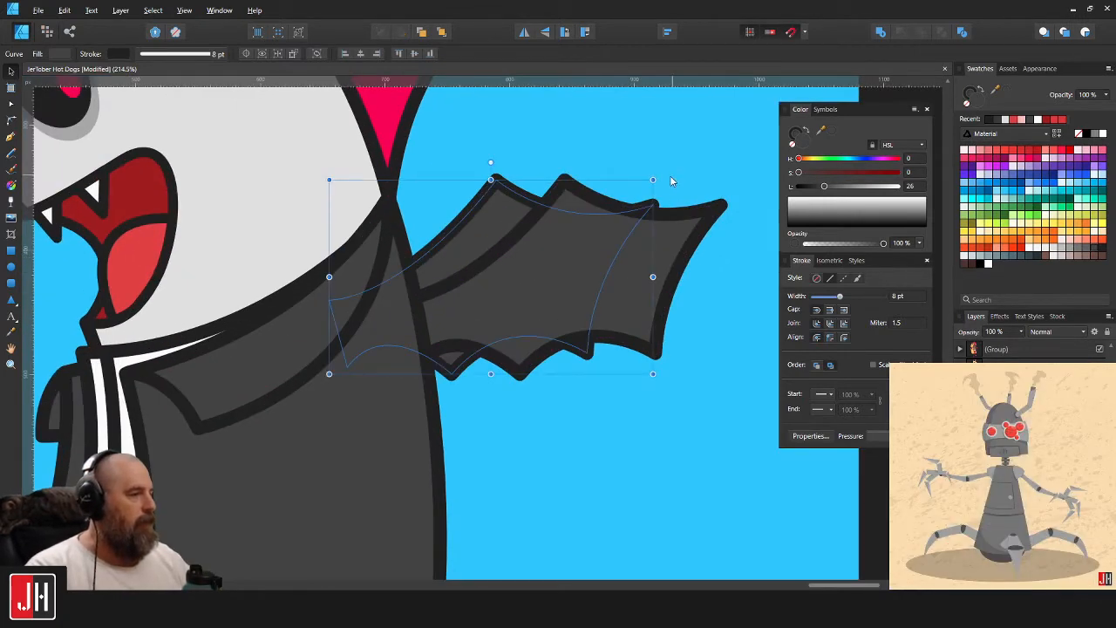
drag(652, 276, 589, 277)
drag(429, 155, 402, 161)
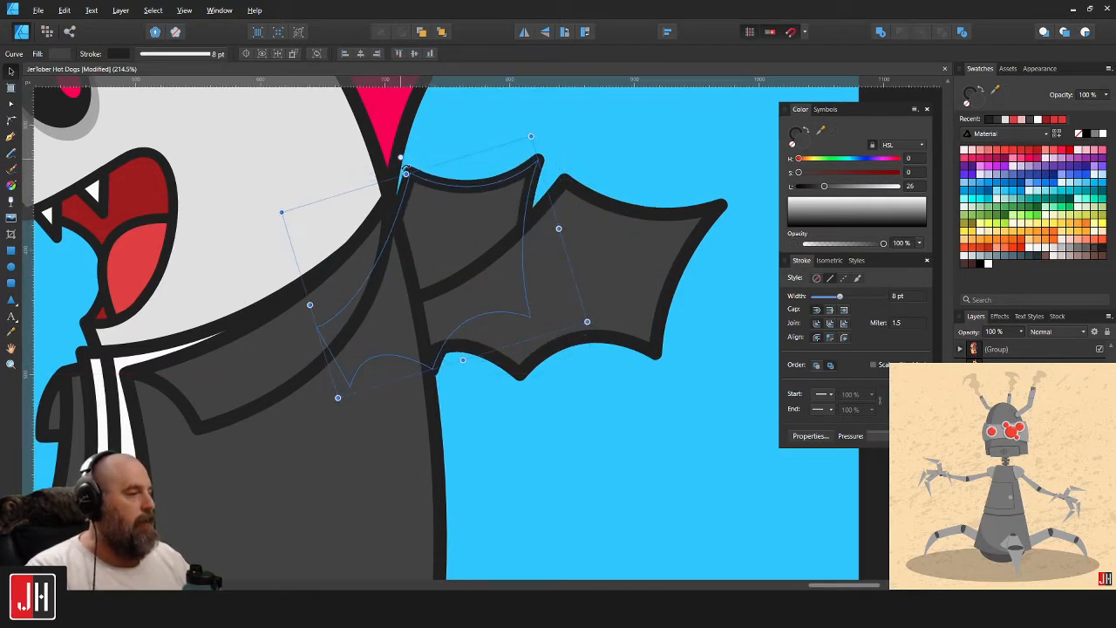
Raise the rear bat wing slightly, tilt the front wing counterclockwise and move it closer to the cape.
drag(462, 236, 473, 214)
click(659, 245)
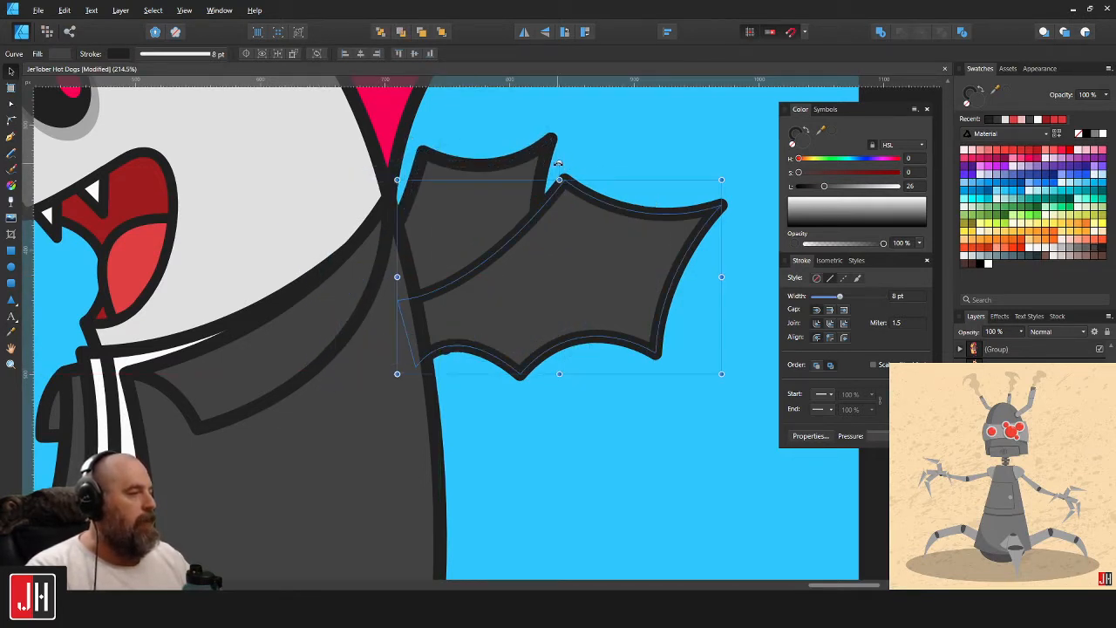
drag(558, 164, 541, 165)
drag(598, 280, 573, 236)
Lower the rear bat wing and tuck it farther behind the front wing, closer to the body.
click(465, 192)
drag(470, 182, 451, 293)
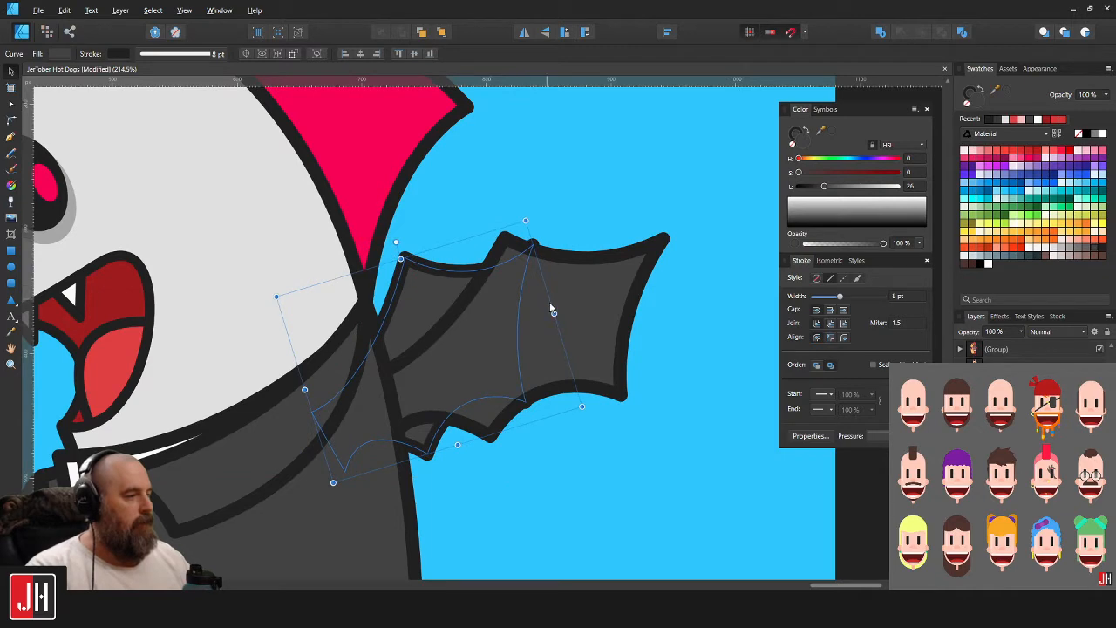
drag(554, 313, 483, 324)
click(593, 307)
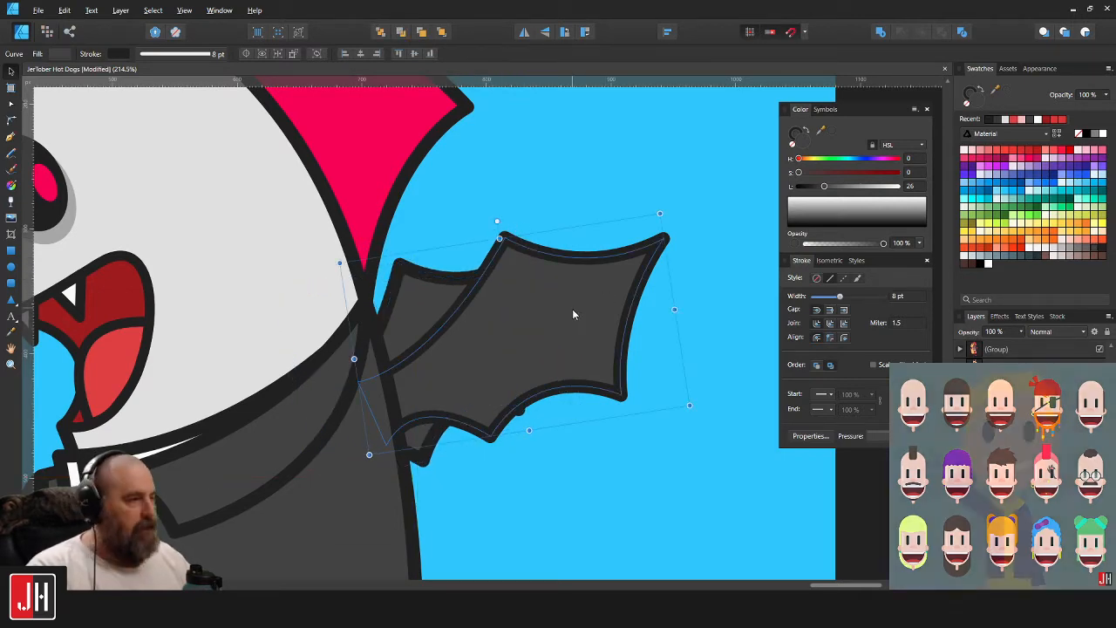
drag(573, 310, 564, 272)
click(749, 277)
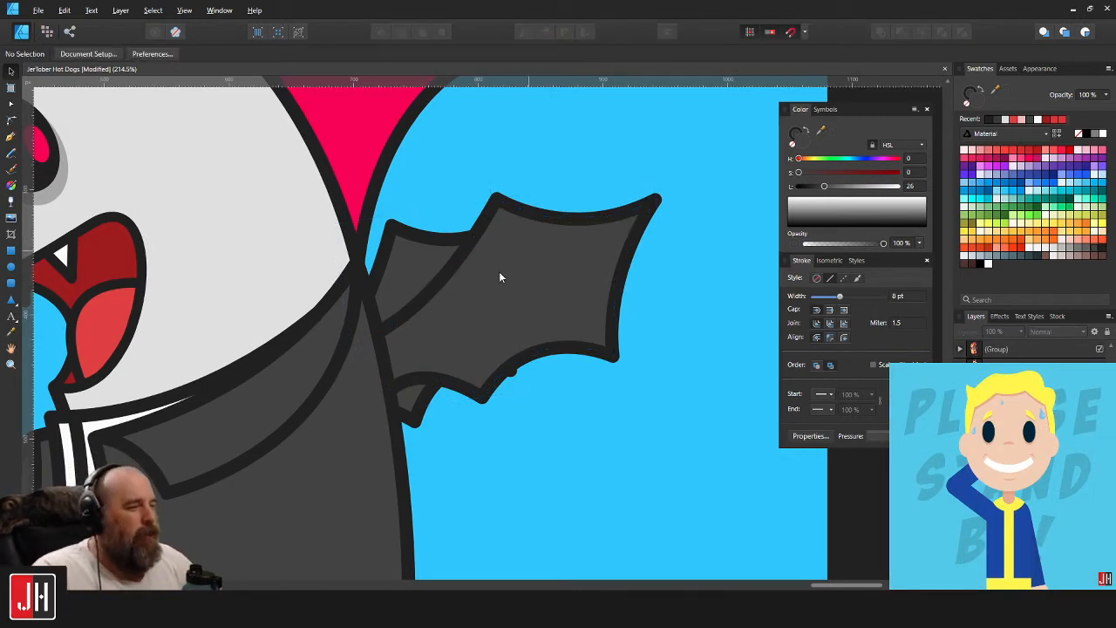
Fine-tune the rear bat wing so its outer tip pokes just above the front wing's upper edge.
scroll(500, 278, up, 1)
click(415, 248)
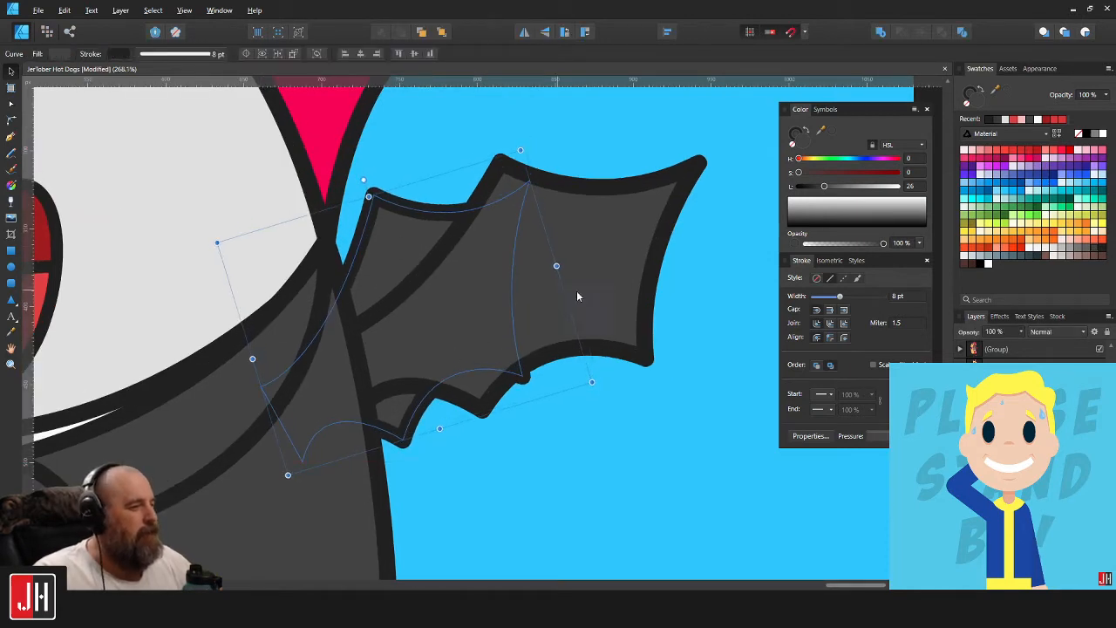
mouse_move(577, 292)
mouse_down()
mouse_move(592, 282)
mouse_move(569, 302)
mouse_up()
scroll(585, 291, down, 8)
click(665, 314)
scroll(565, 316, up, 6)
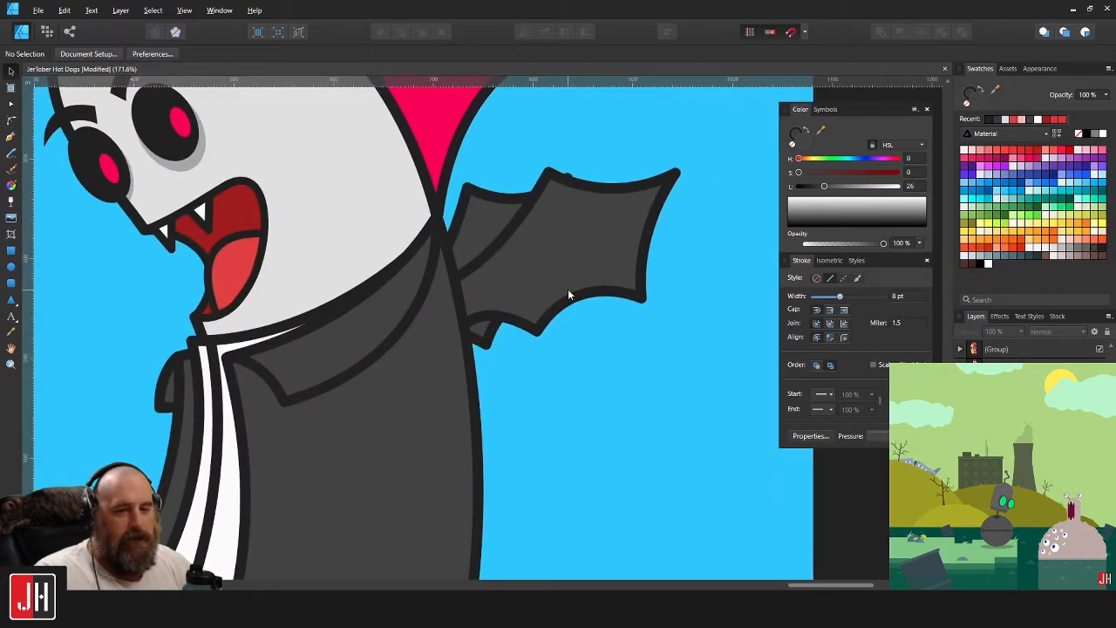
Narrow the front bat wing to about 243 px wide, keeping its attachment at the cape.
click(619, 230)
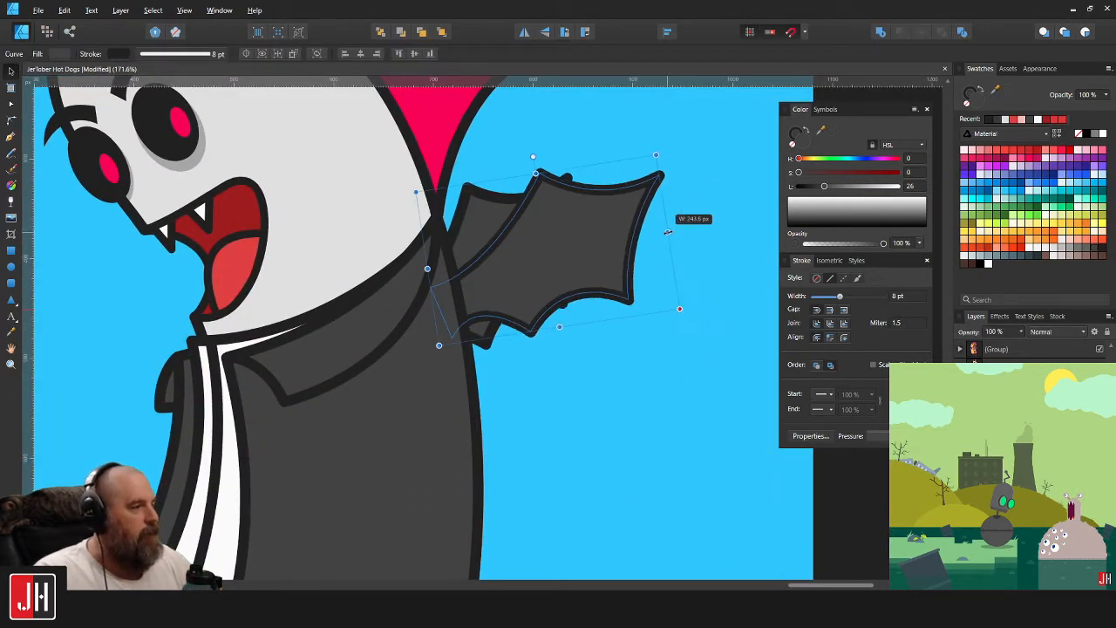
scroll(513, 251, up, 3)
drag(570, 259, 557, 226)
shift+click(496, 210)
scroll(557, 226, down, 4)
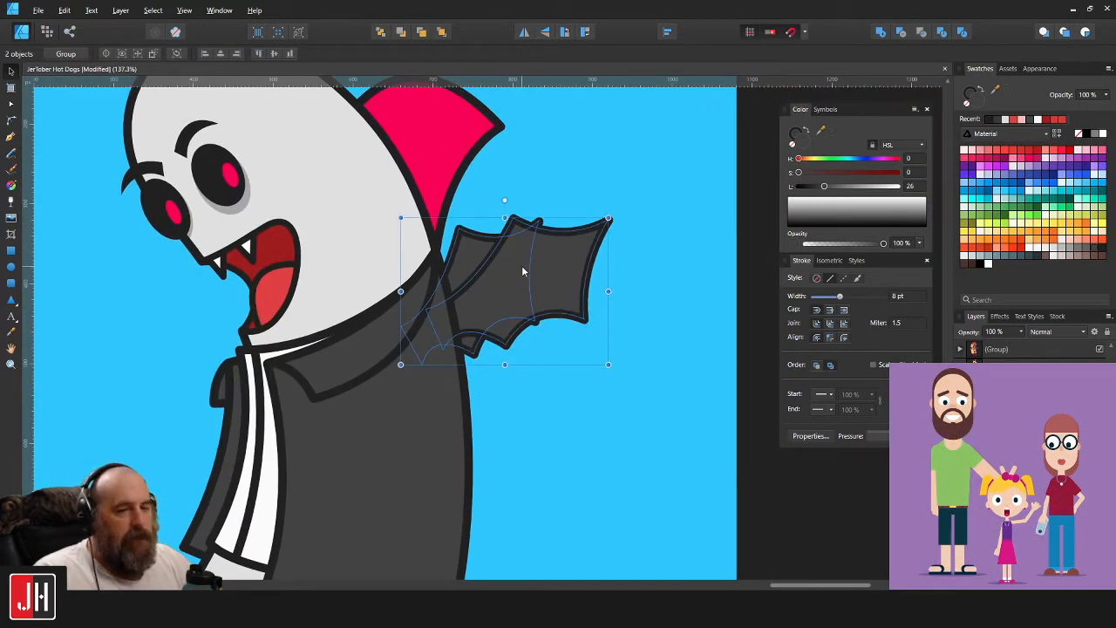
scroll(522, 271, up, 3)
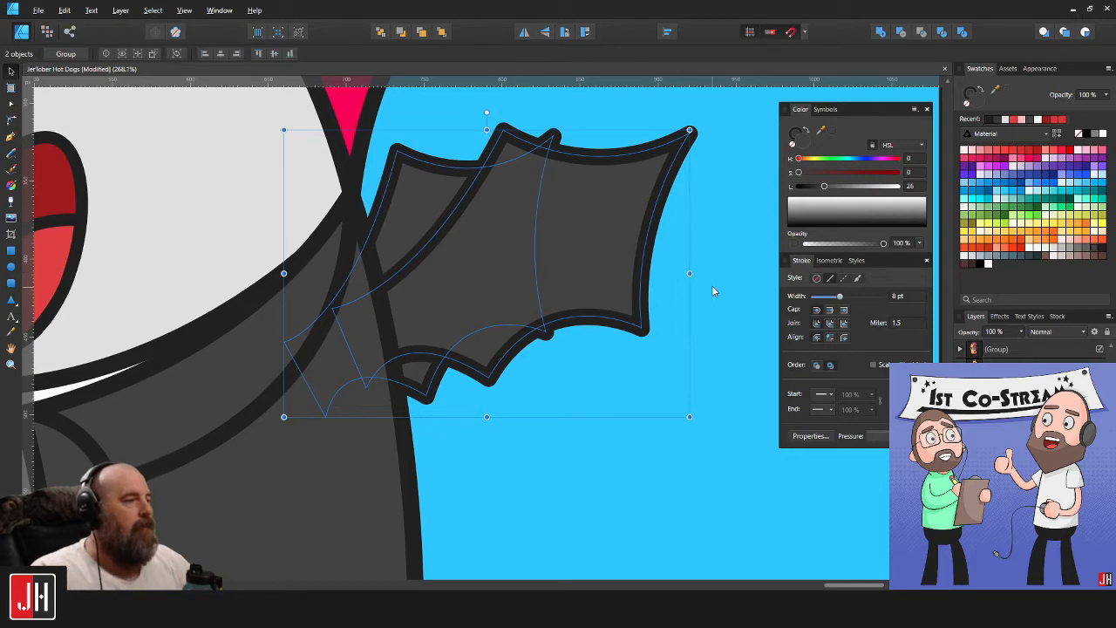
scroll(688, 292, up, 1)
click(689, 290)
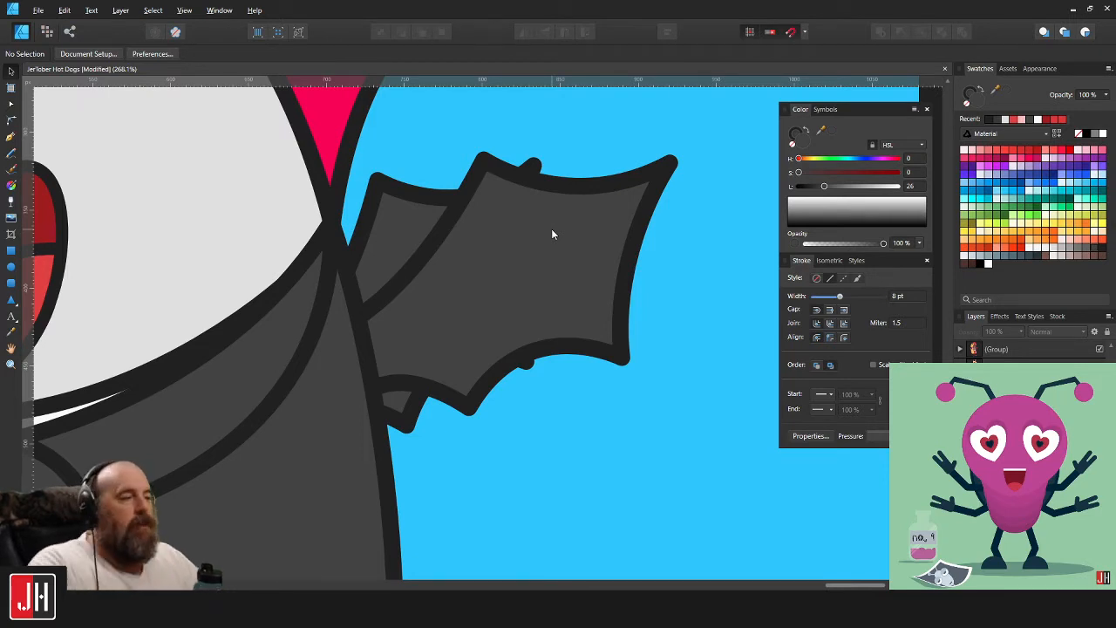
Lighten the fill of both bat wings to a lightness of 39.
click(546, 226)
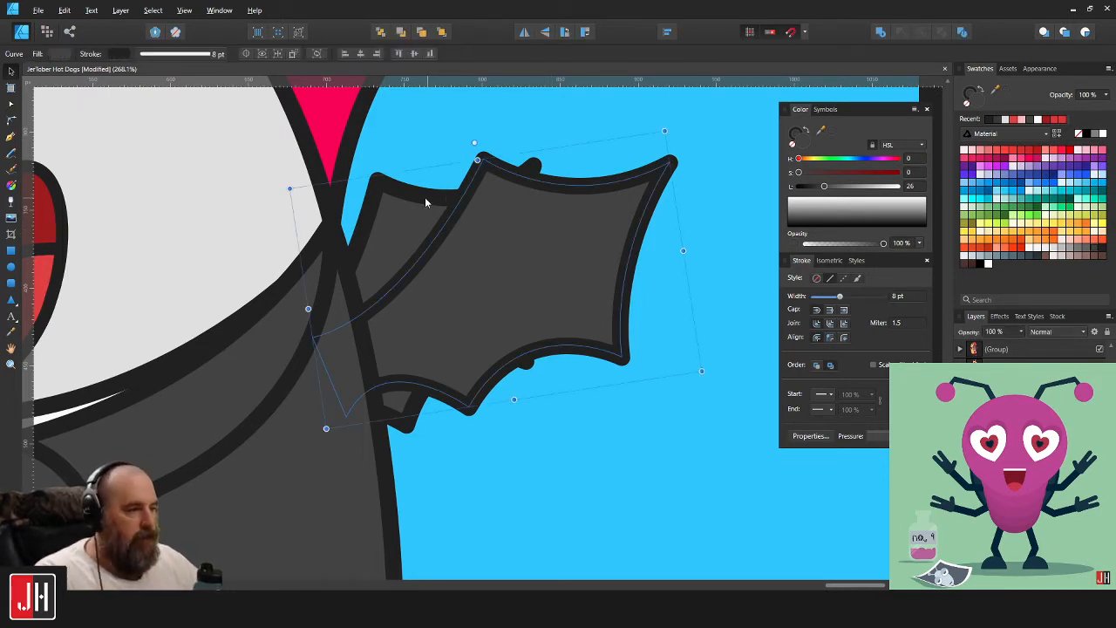
shift+click(424, 197)
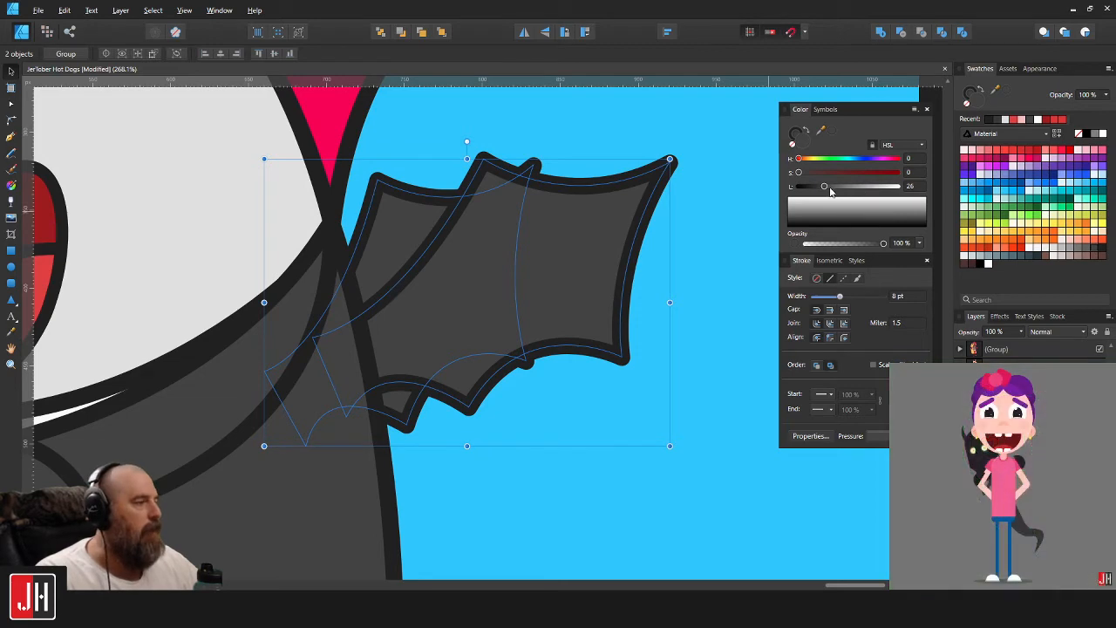
drag(823, 187, 838, 193)
click(759, 207)
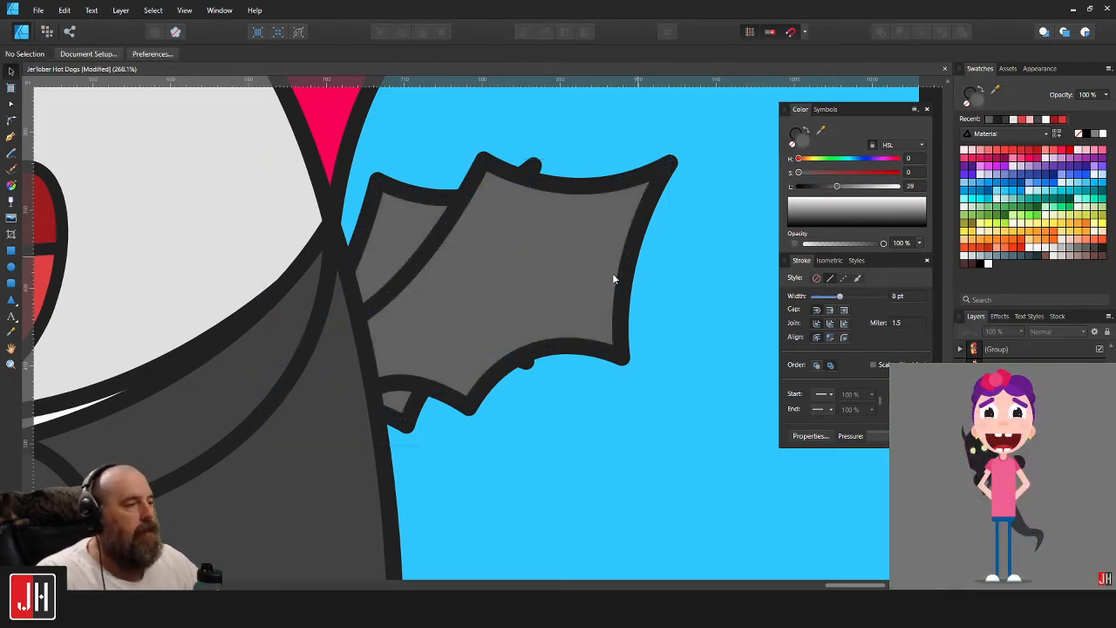
scroll(601, 285, down, 7)
scroll(561, 319, up, 7)
Draw a short curved rib with the Pen tool from the front wing's inner lower point up into the wing.
click(536, 324)
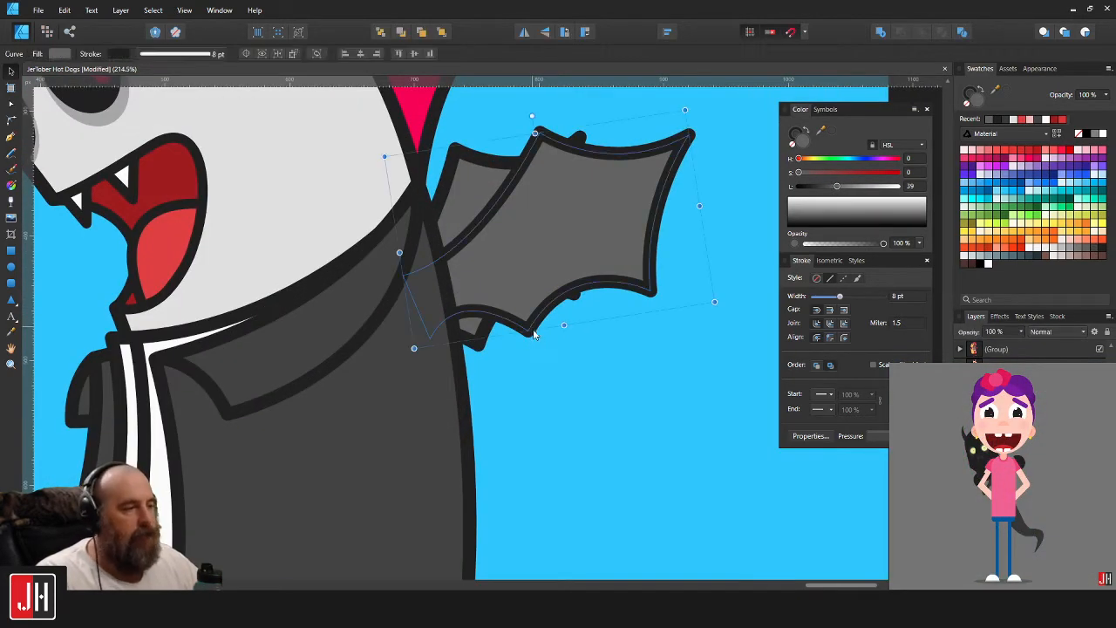
key(ctrl+d)
drag(590, 190, 553, 228)
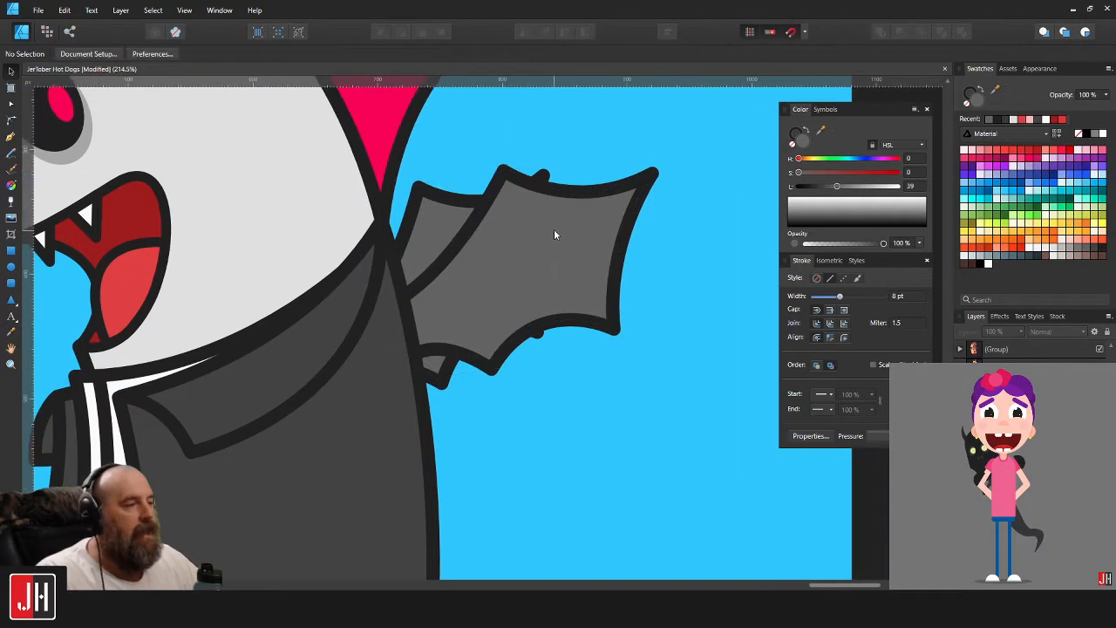
key(p)
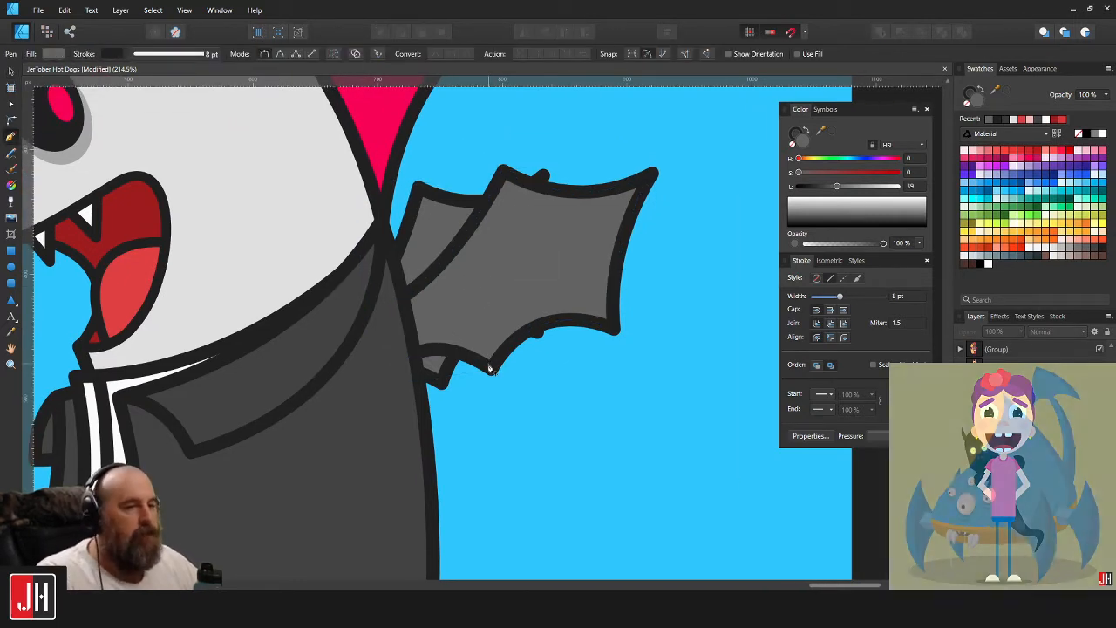
click(488, 364)
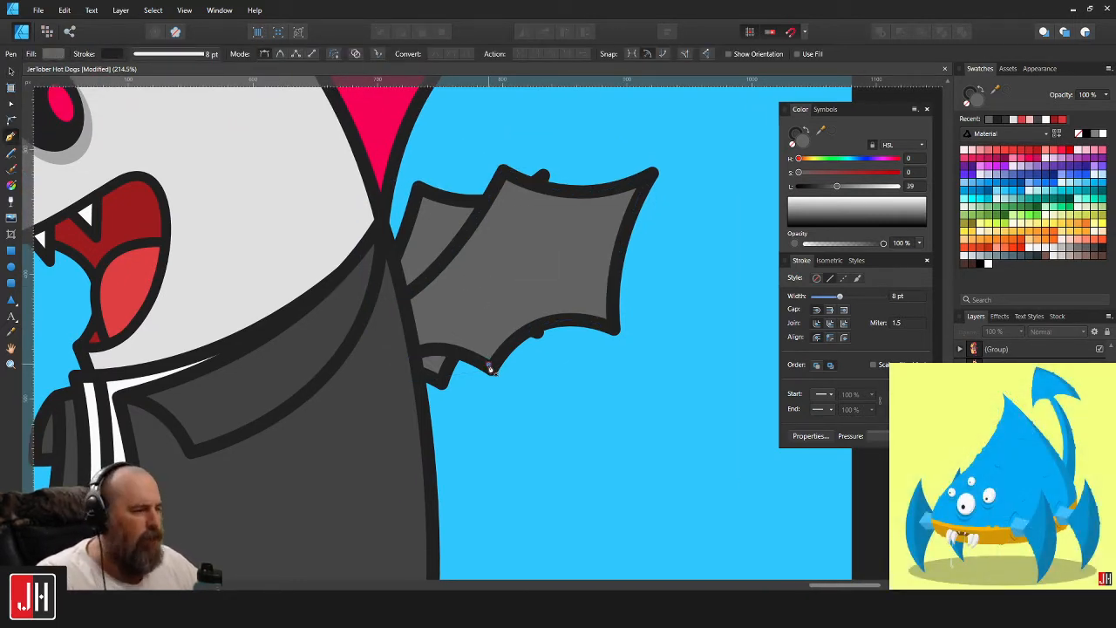
click(473, 288)
drag(462, 259, 462, 258)
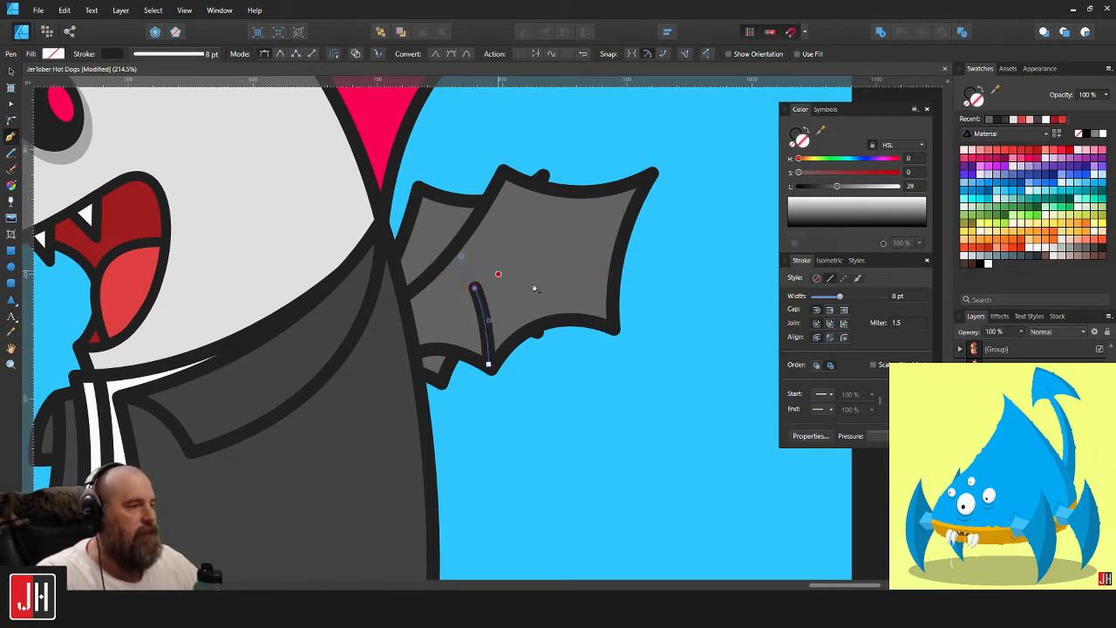
key(Escape)
Draw a second curved rib from the front wing's outer lower point up toward the middle of the wing.
click(615, 327)
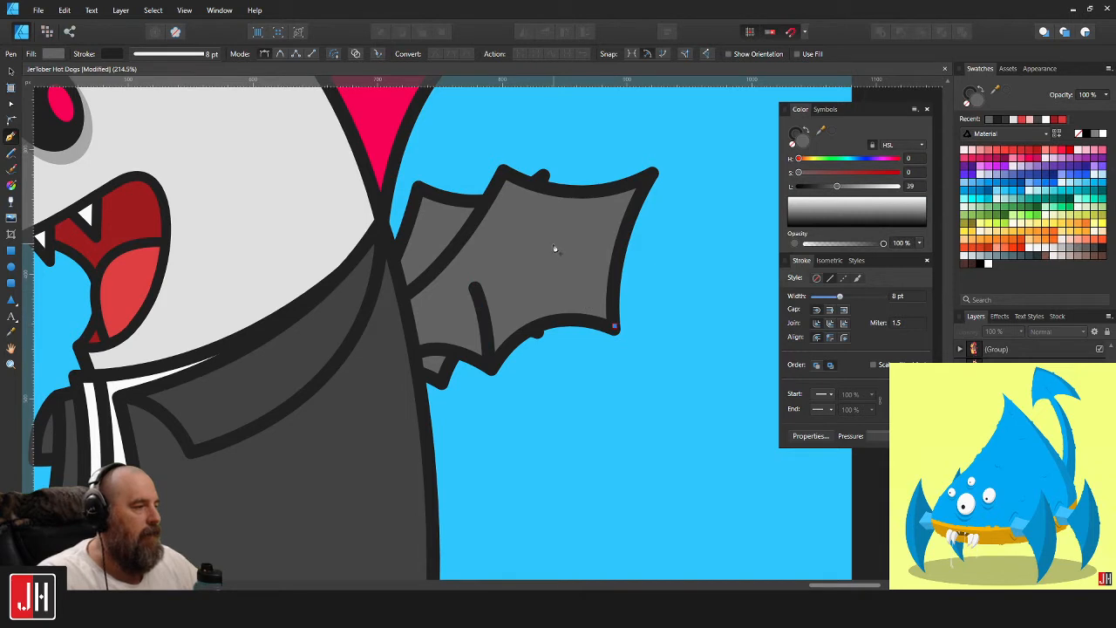
drag(553, 240, 495, 210)
key(ctrl+z)
key(v)
click(719, 256)
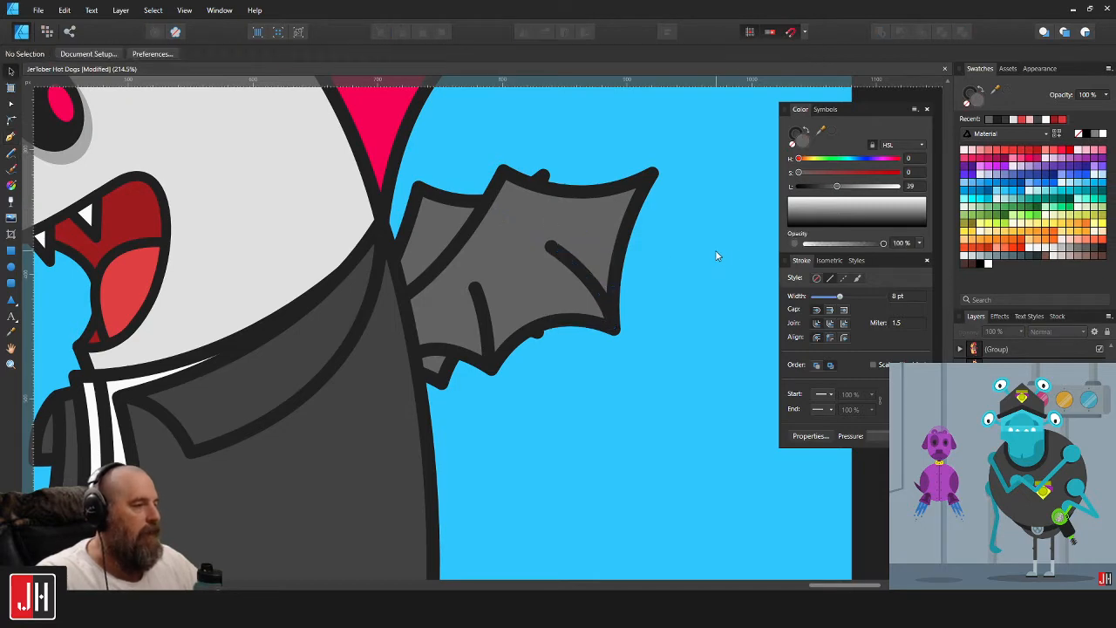
scroll(607, 300, down, 4)
scroll(611, 299, up, 6)
drag(564, 269, 552, 307)
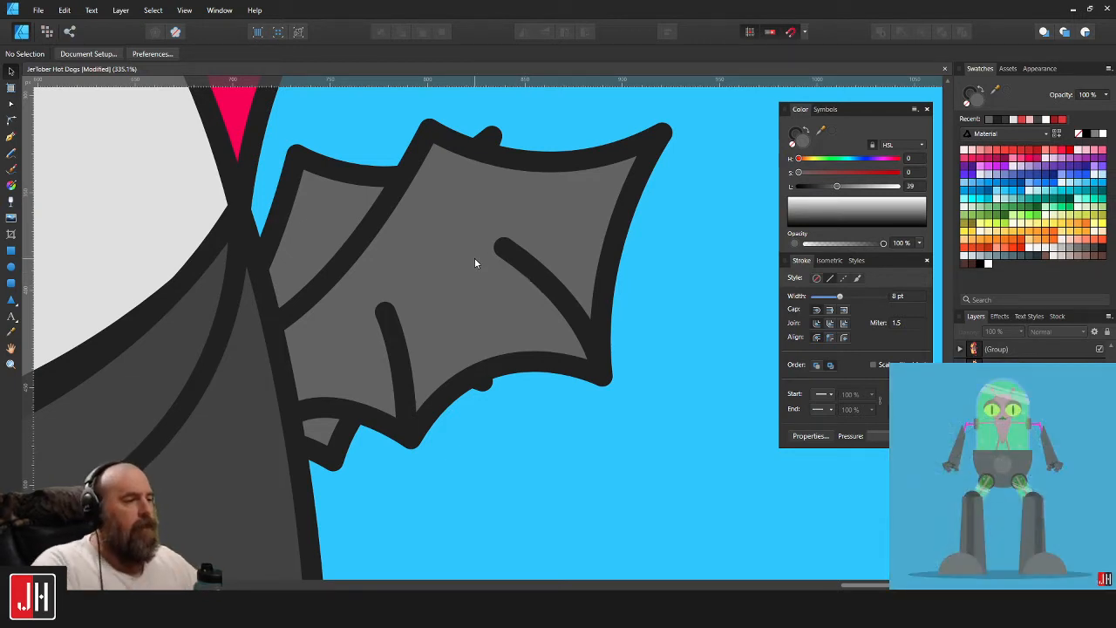
Shorten the inner wing rib by moving its upper node down and bend its curve more strongly.
click(390, 311)
key(a)
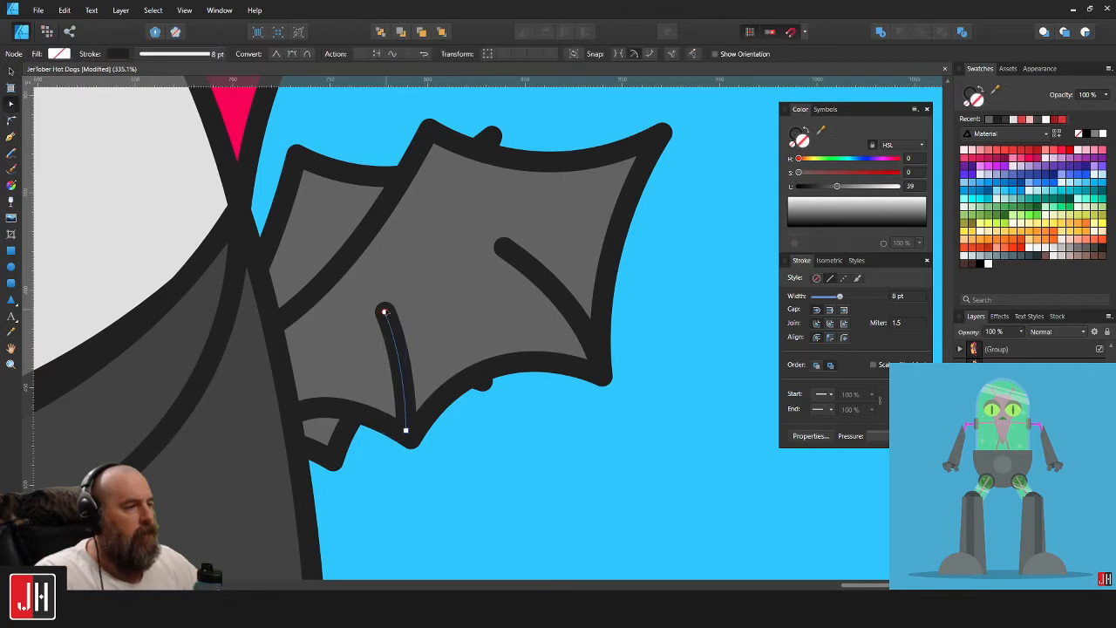
drag(385, 309, 377, 326)
drag(399, 376, 409, 370)
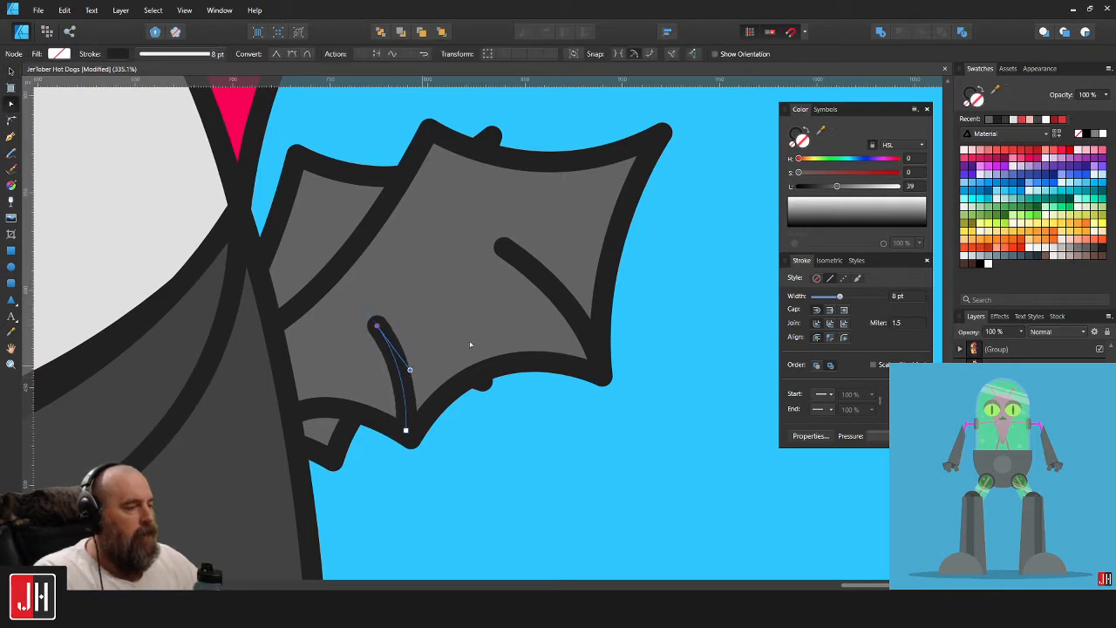
Adjust the upper end and curve handle of the outer wing rib to soften its bend.
click(504, 251)
drag(503, 252, 502, 252)
drag(588, 310, 574, 298)
click(655, 304)
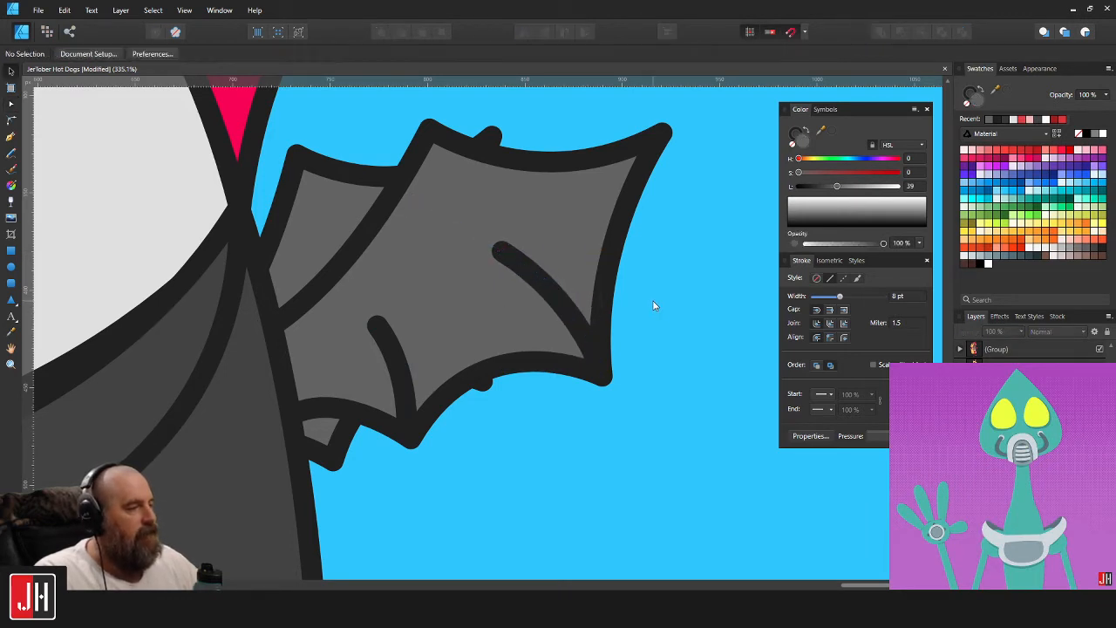
Move the outer rib's lower end node slightly inward so it sits within the wing tip's outline.
scroll(592, 322, up, 3)
double_click(593, 321)
drag(624, 373, 615, 369)
key(v)
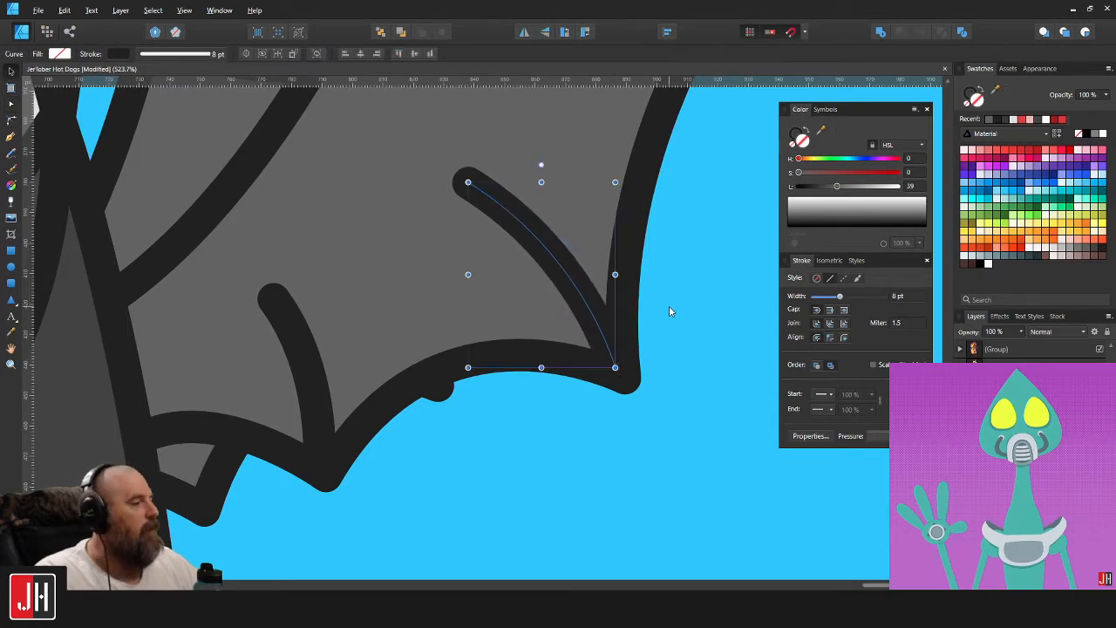
click(670, 311)
scroll(553, 315, down, 3)
drag(552, 316, 544, 340)
scroll(500, 223, up, 4)
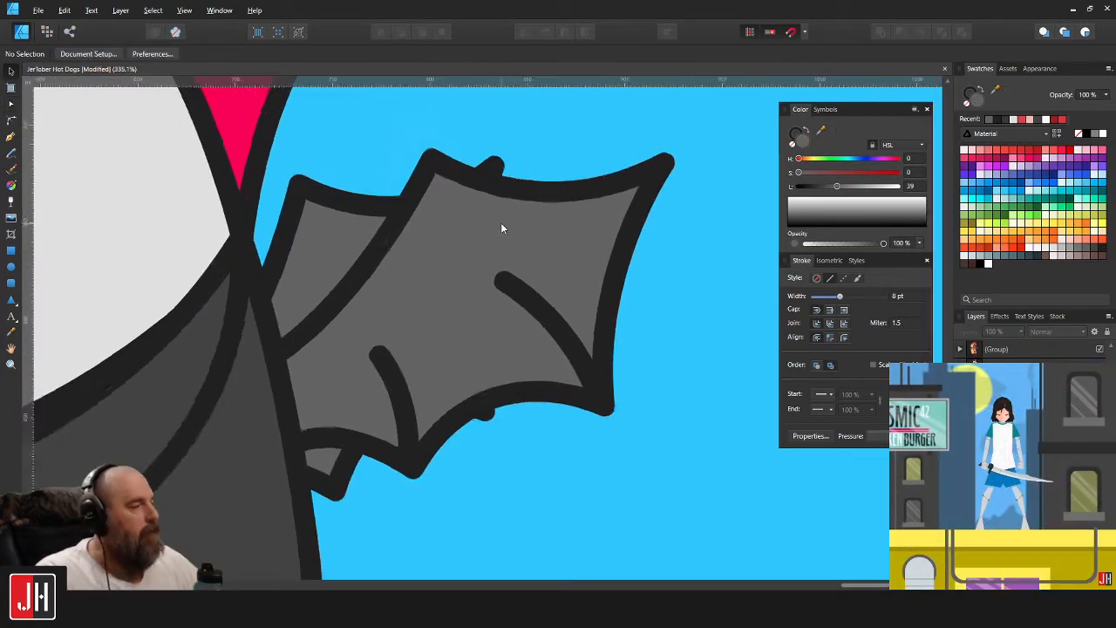
Shorten the outer rib slightly at its upper end and refine its curve toward the wing tip.
double_click(502, 298)
drag(505, 298, 586, 342)
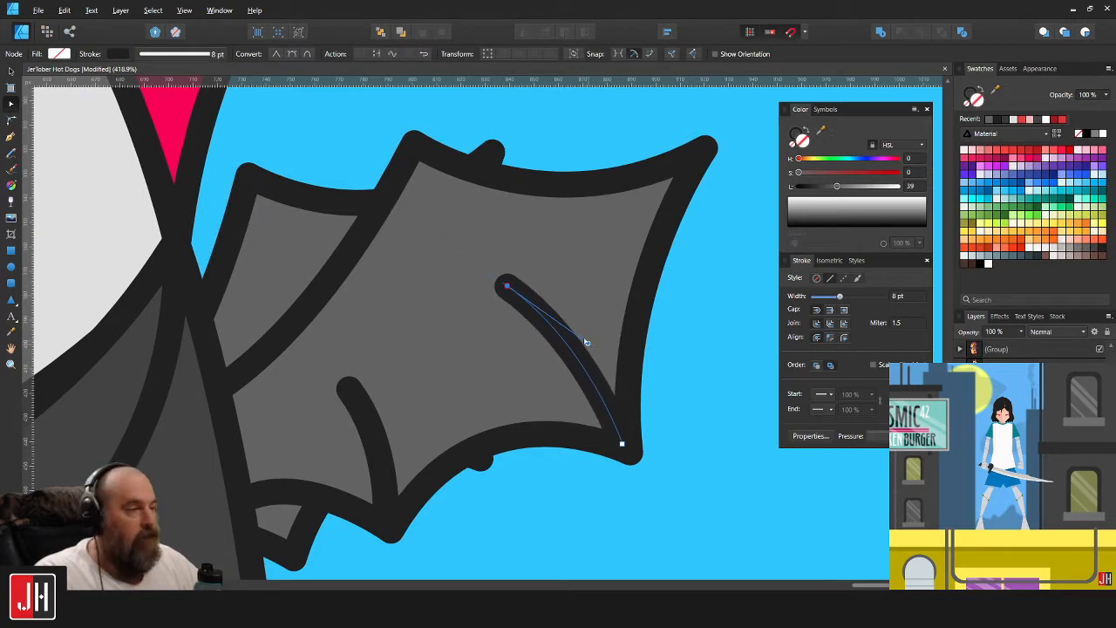
drag(507, 287, 513, 292)
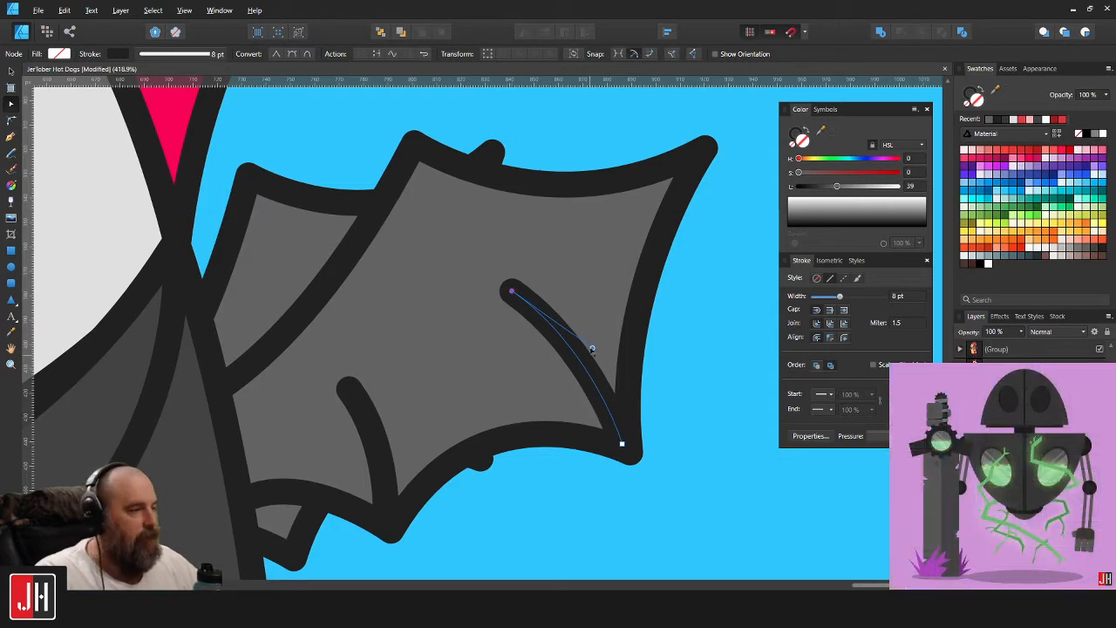
drag(592, 348, 593, 342)
key(v)
click(713, 355)
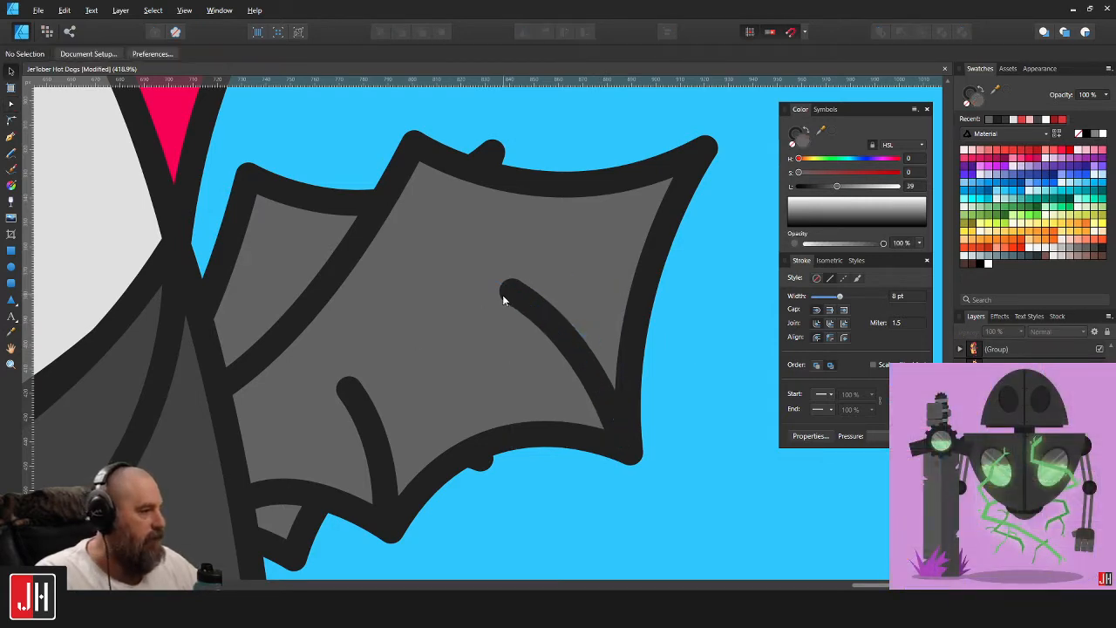
scroll(598, 344, down, 5)
scroll(493, 340, up, 4)
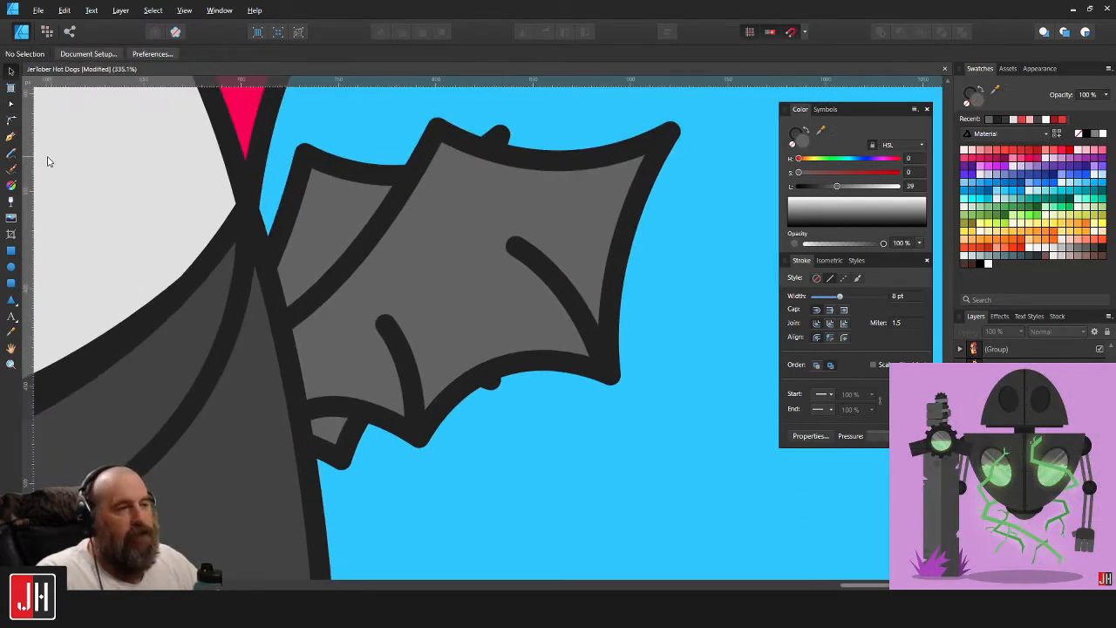
Try drawing a curved line parallel to the front wing's leading edge, from the cape toward the upper point.
click(11, 137)
click(276, 358)
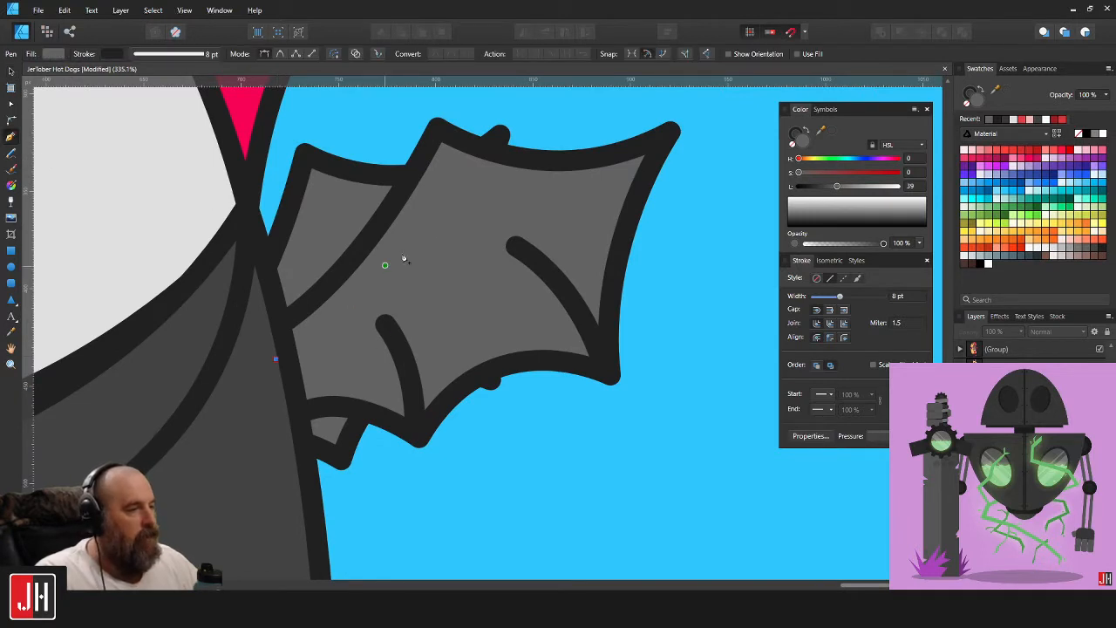
click(448, 174)
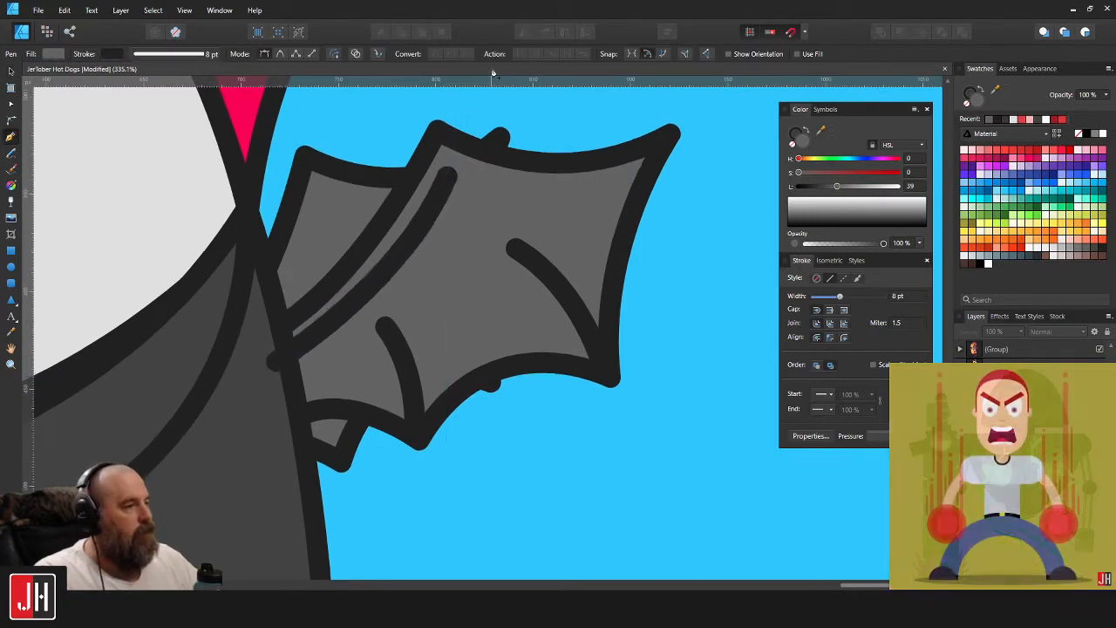
scroll(439, 332, down, 1)
key(ctrl+z)
scroll(421, 339, down, 1)
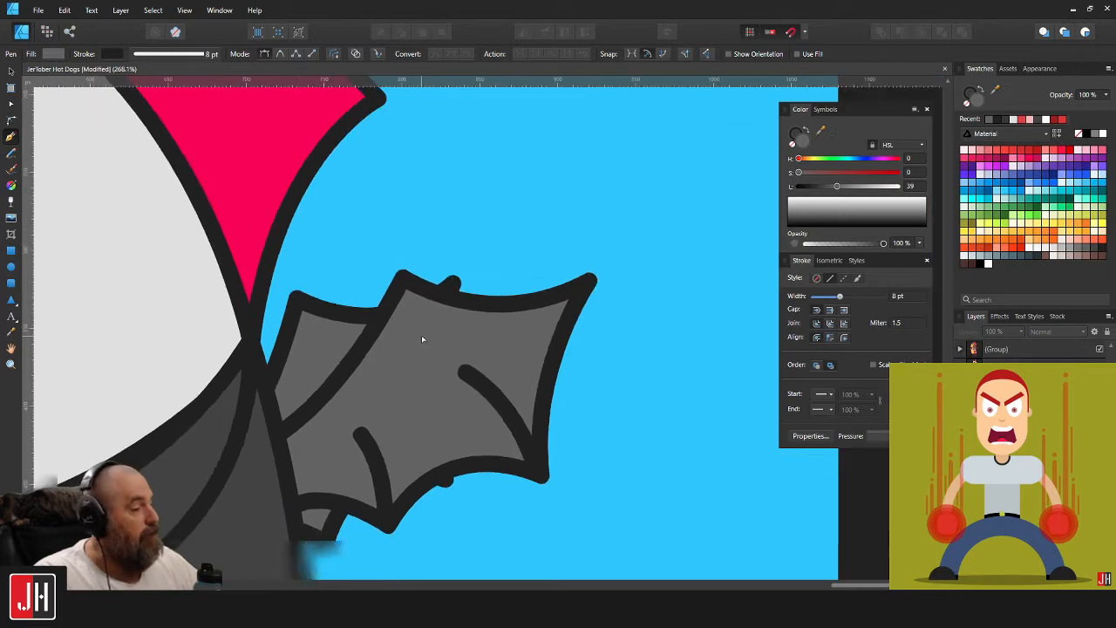
Try drawing an inner contour line on the front wing, running from the cape to the upper point and across toward the outer tip.
click(286, 464)
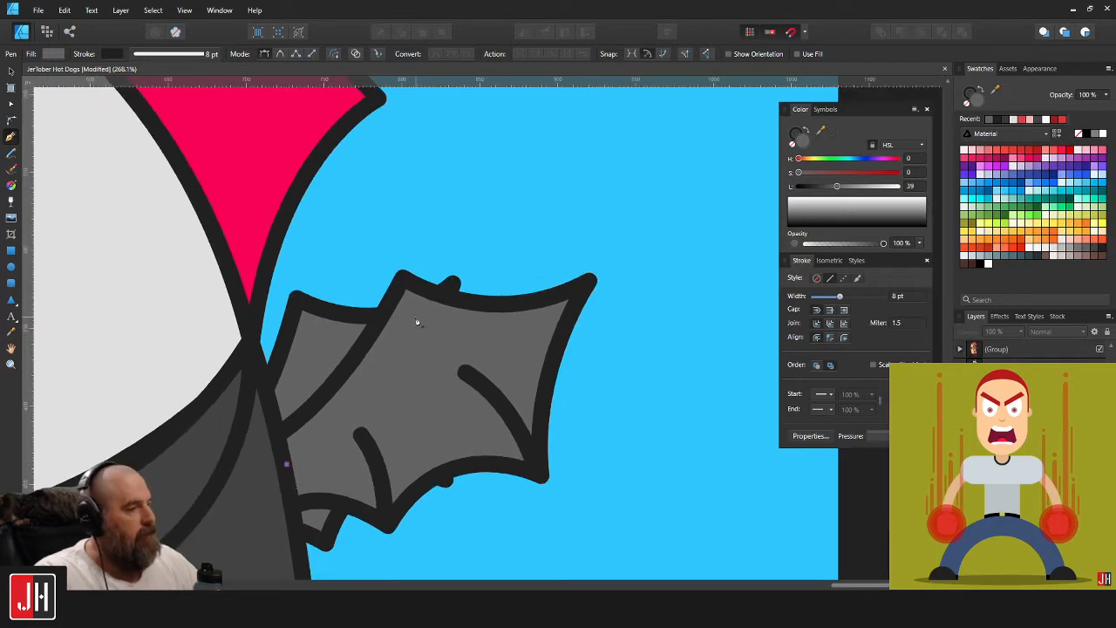
mouse_move(416, 321)
mouse_down()
mouse_move(450, 236)
mouse_move(471, 221)
mouse_up()
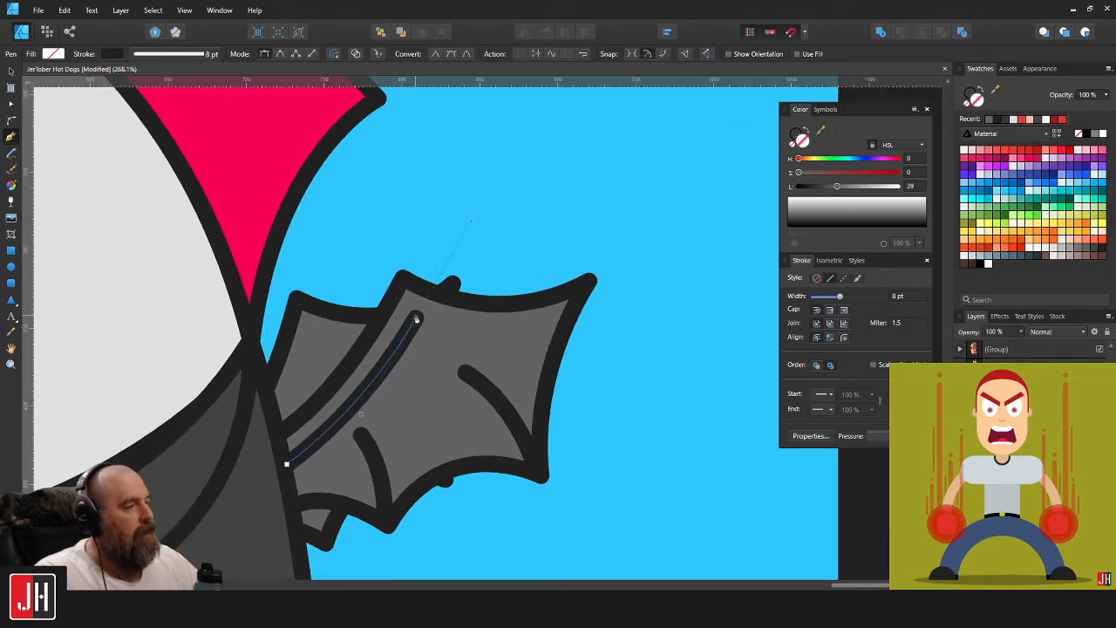
click(416, 320)
click(564, 319)
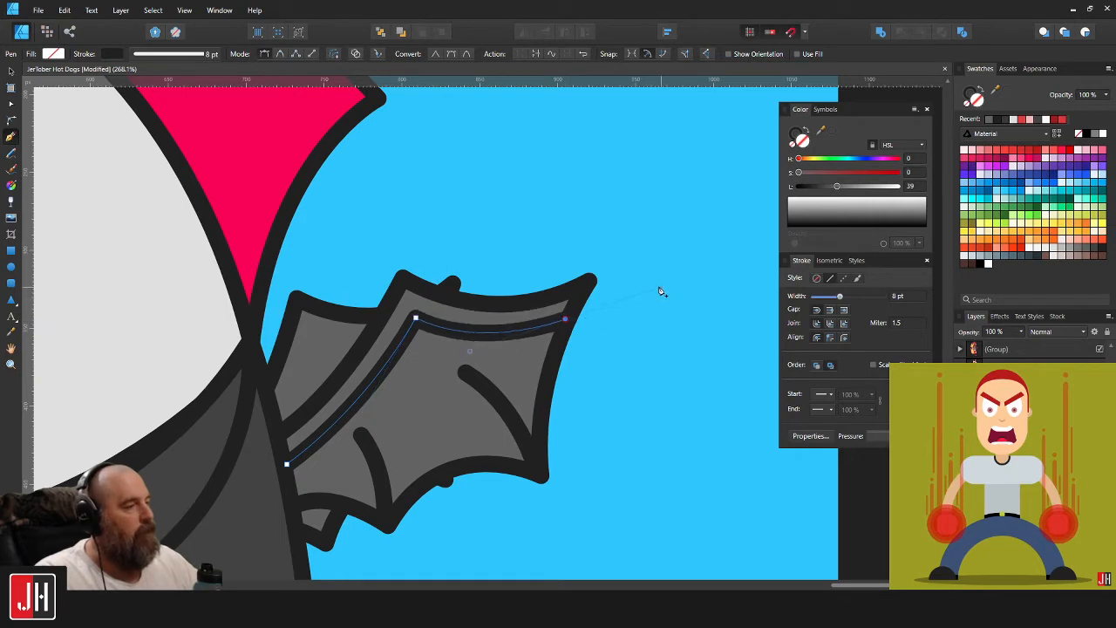
scroll(523, 347, up, 3)
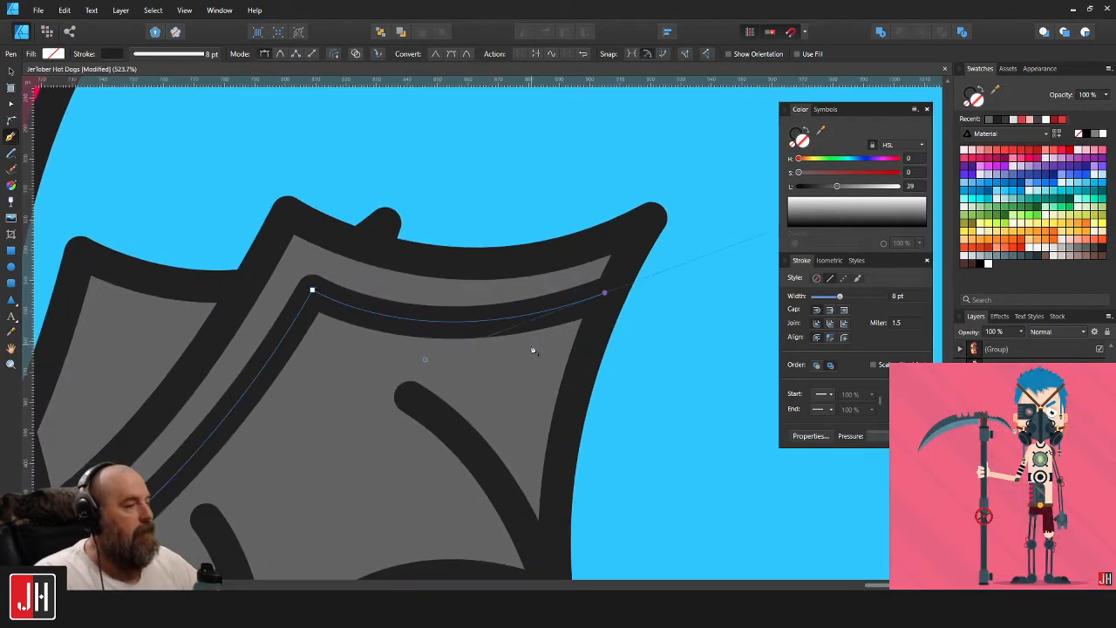
key(ctrl+z)
key(ctrl+z)
key(ctrl+z)
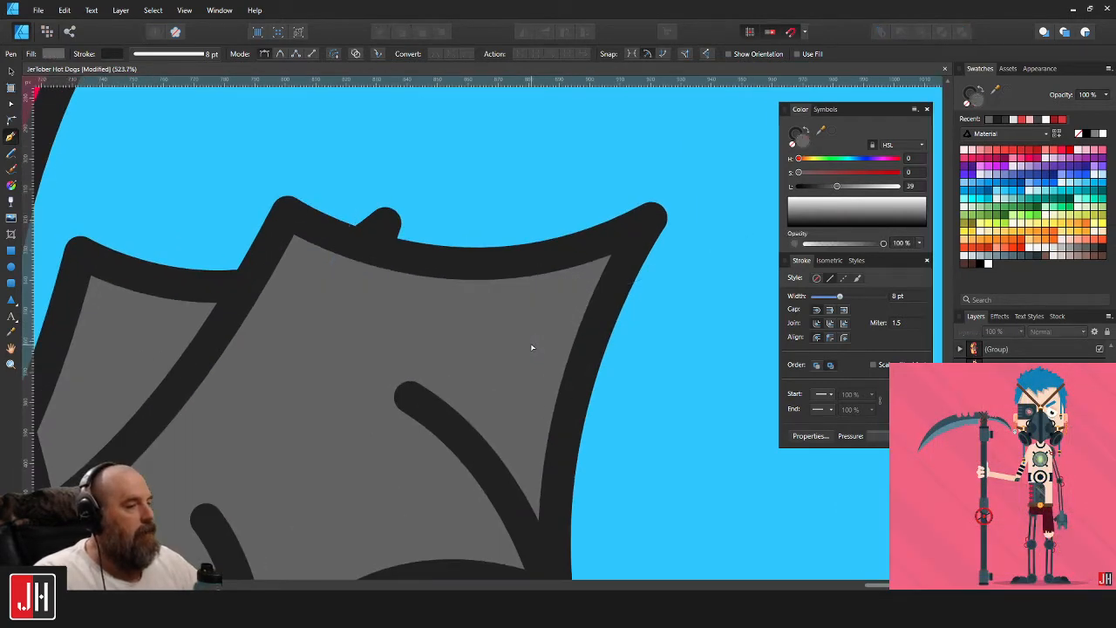
Examine the ribbed wings up close and against the whole vampire character.
scroll(531, 346, down, 5)
key(v)
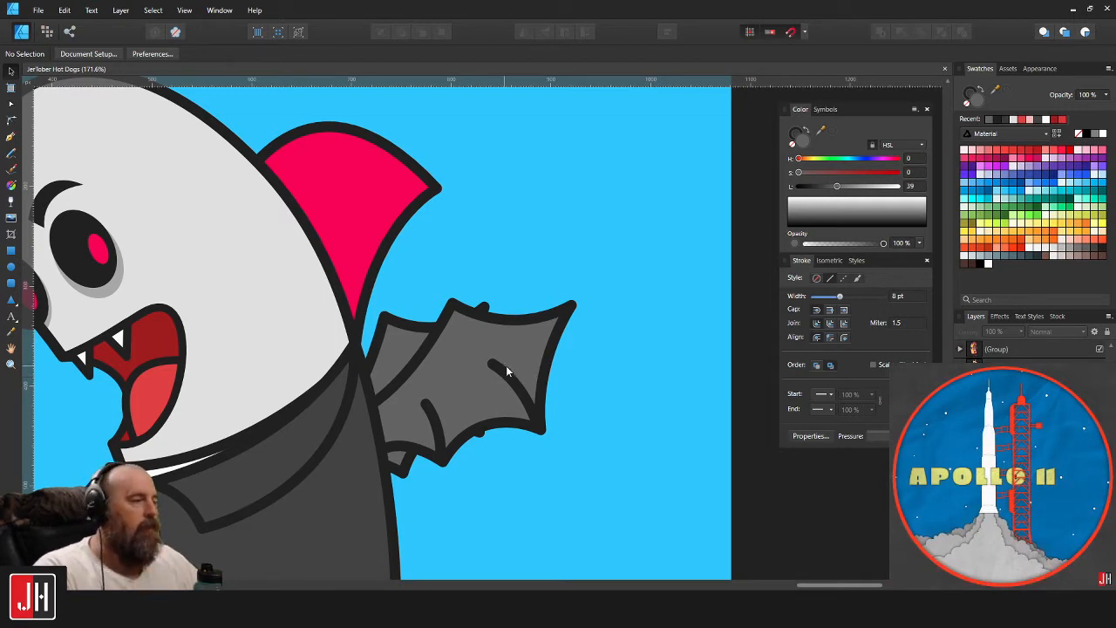
scroll(484, 375, up, 3)
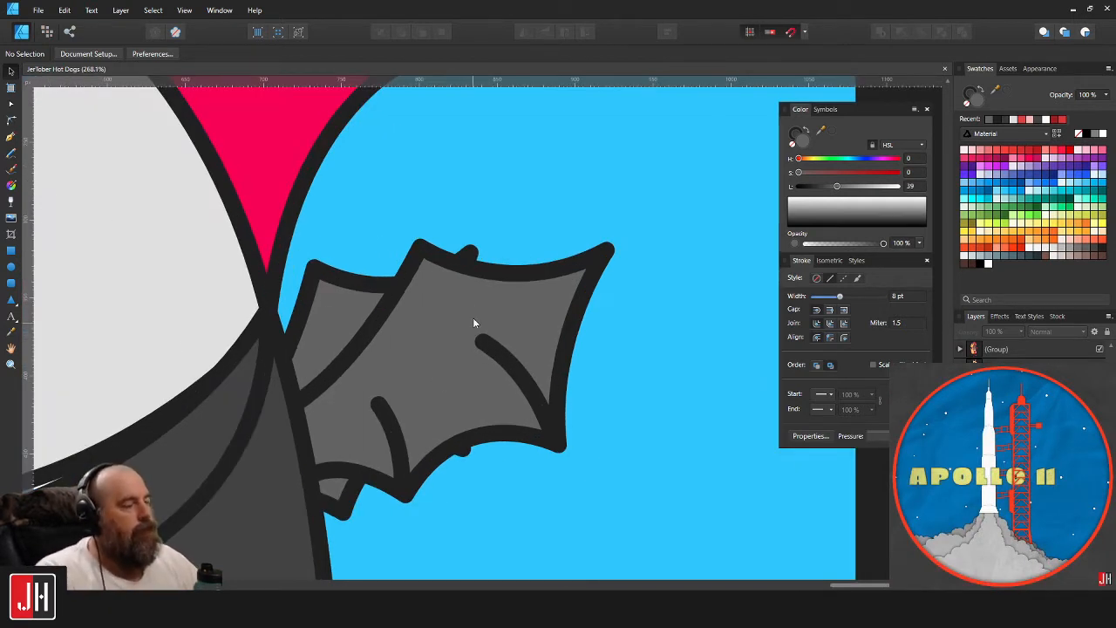
drag(469, 295, 502, 286)
scroll(501, 287, down, 4)
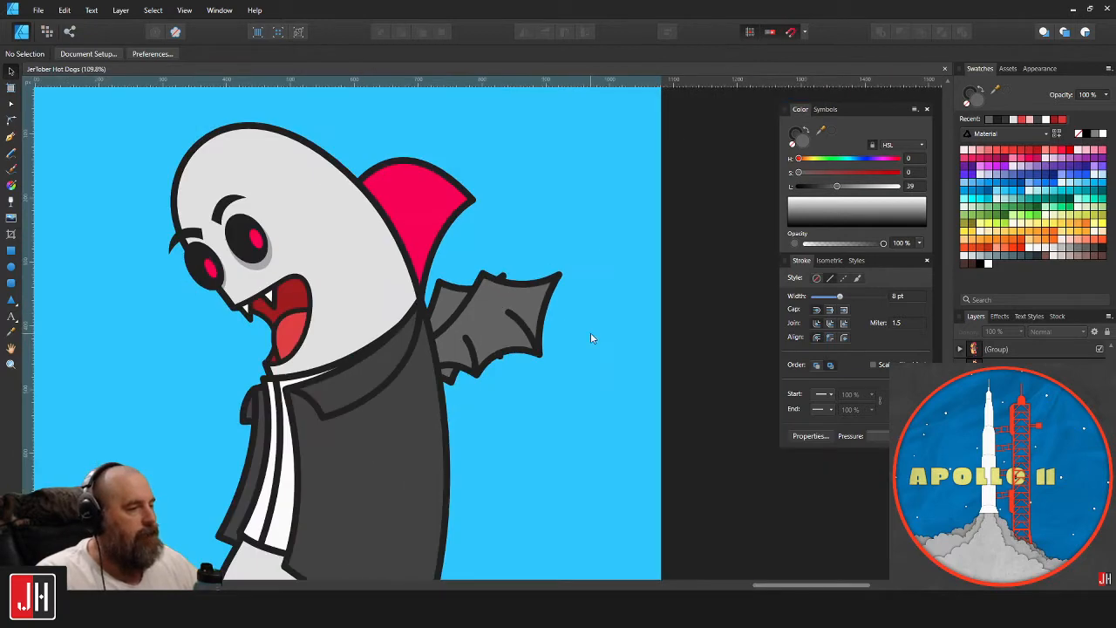
scroll(461, 343, up, 4)
scroll(391, 353, down, 6)
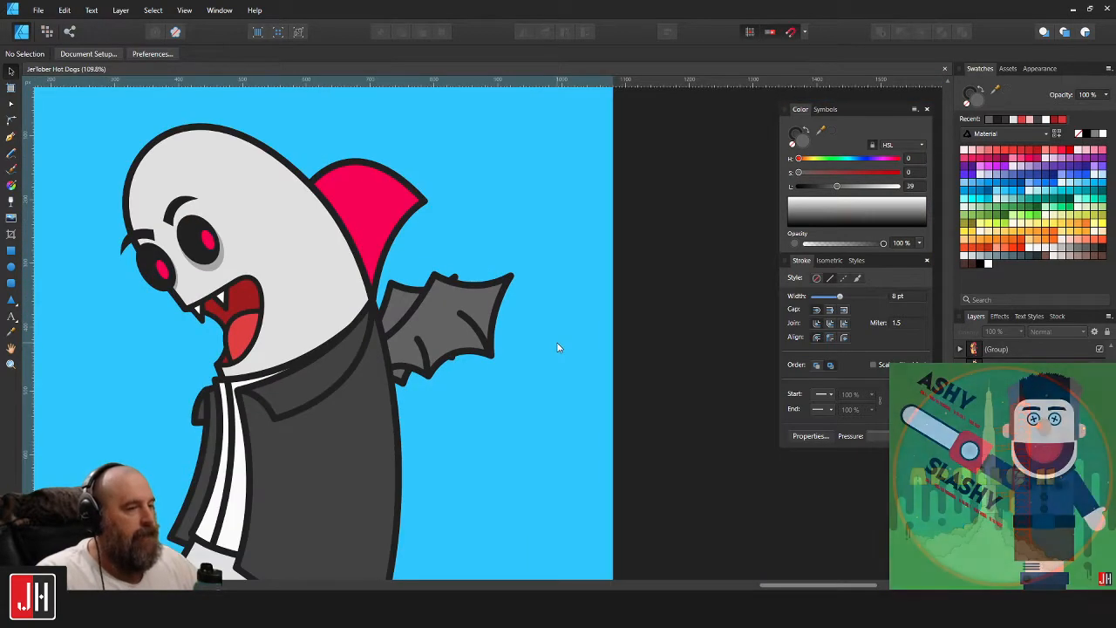
drag(575, 350, 600, 345)
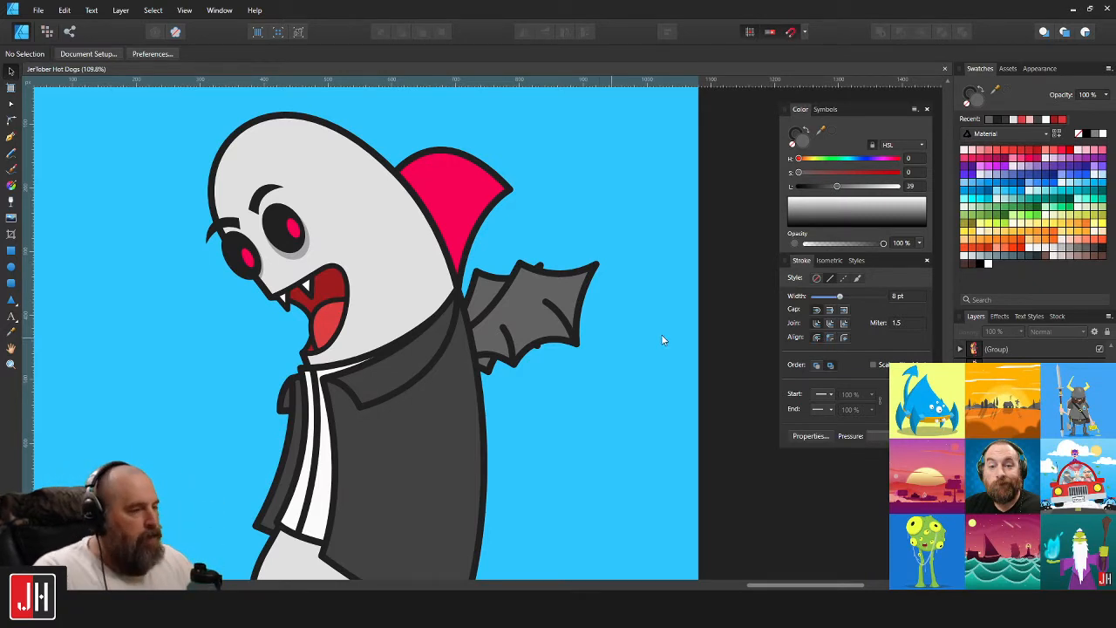
Move the front wing's upper point node slightly up and toward the head.
scroll(614, 338, up, 6)
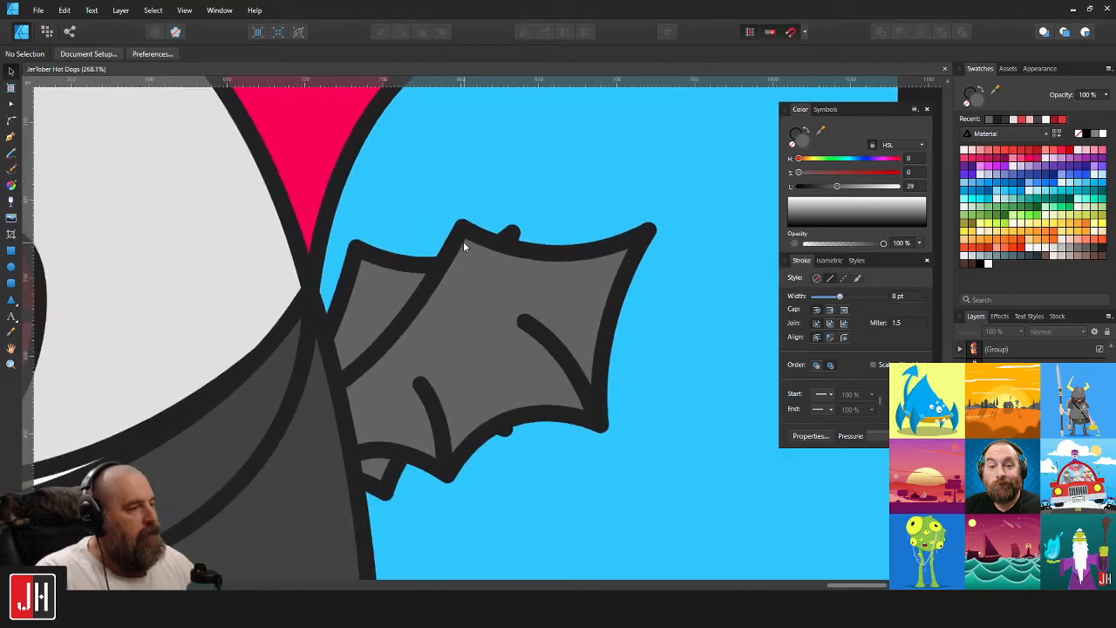
click(463, 235)
key(a)
drag(461, 228, 445, 220)
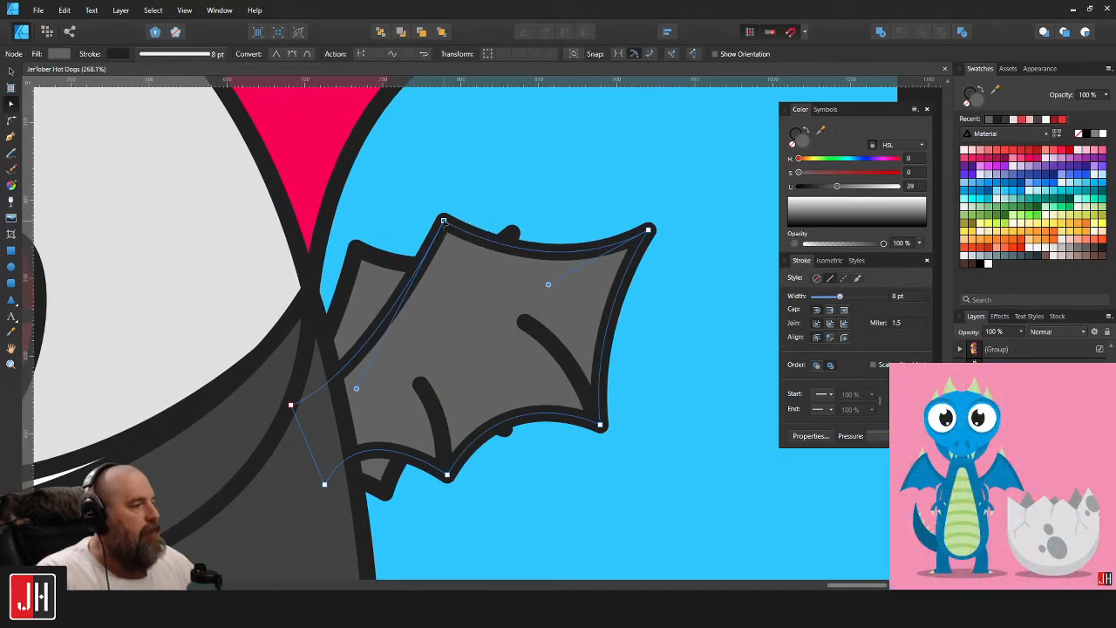
Delete both curved rib lines from the front wing.
key(v)
click(562, 364)
shift+click(440, 402)
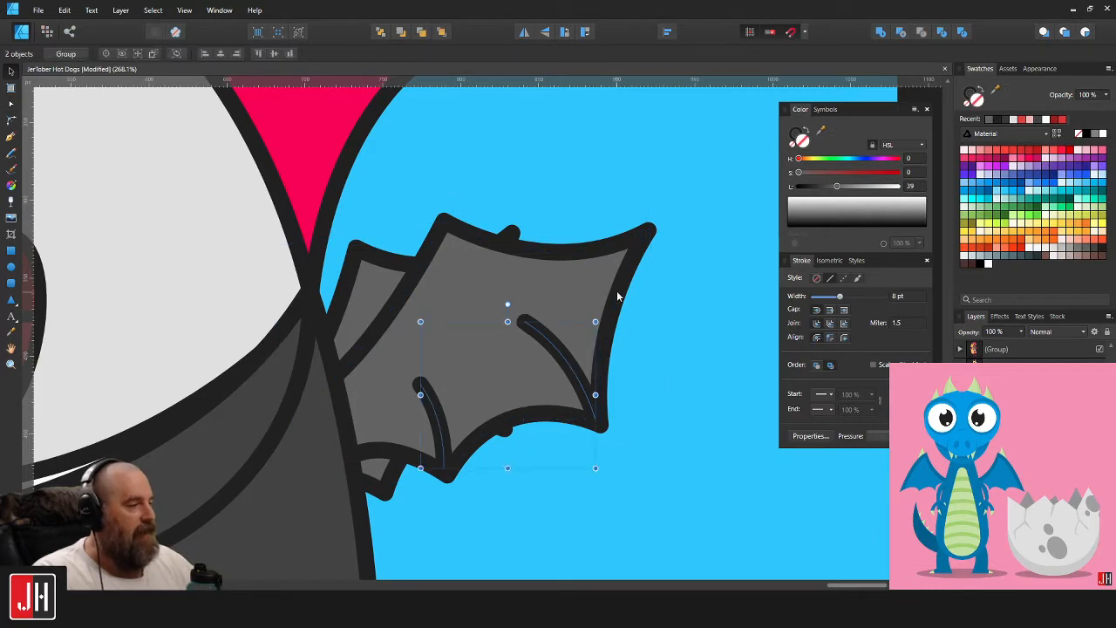
key(Delete)
scroll(617, 296, down, 5)
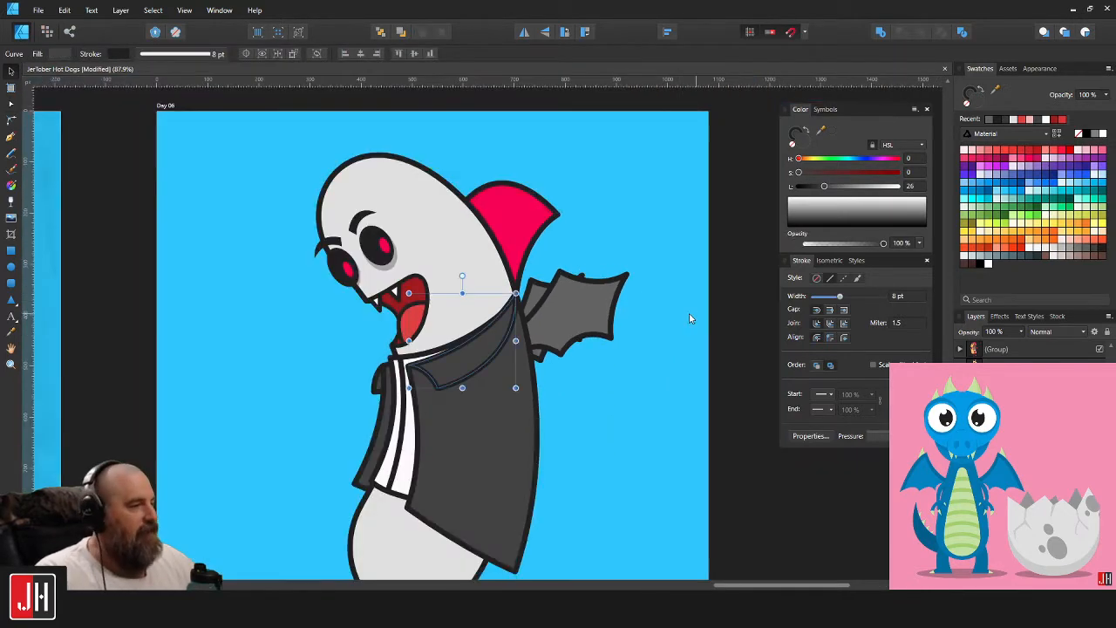
click(689, 317)
Scale both bat wings down slightly together, keeping them attached to the cape.
scroll(571, 375, up, 3)
click(526, 218)
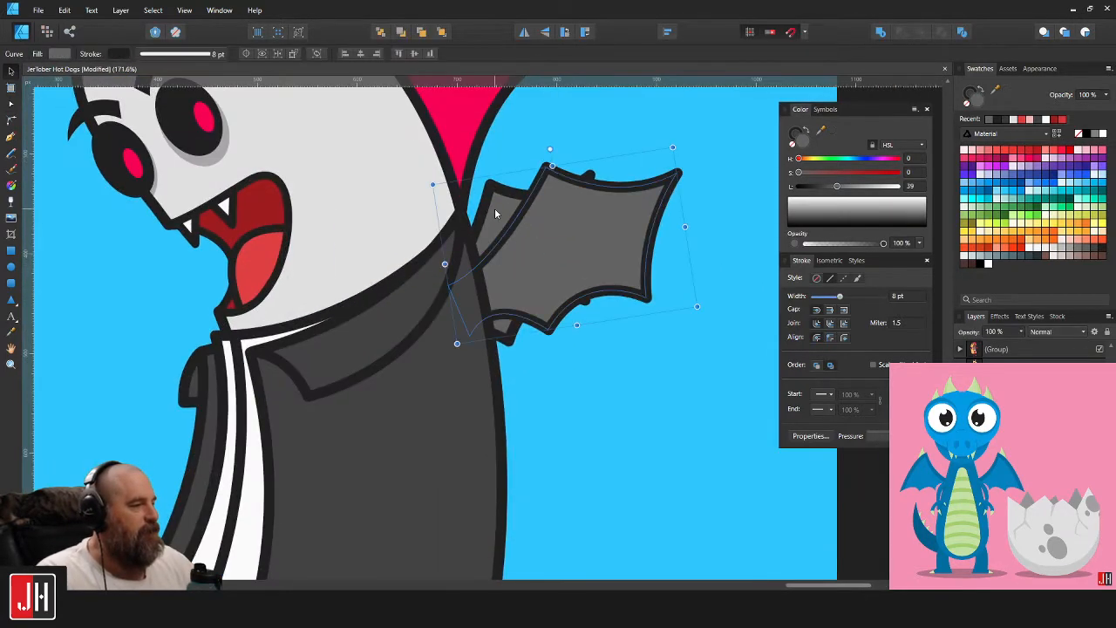
shift+click(495, 210)
drag(676, 167, 664, 178)
scroll(552, 247, up, 3)
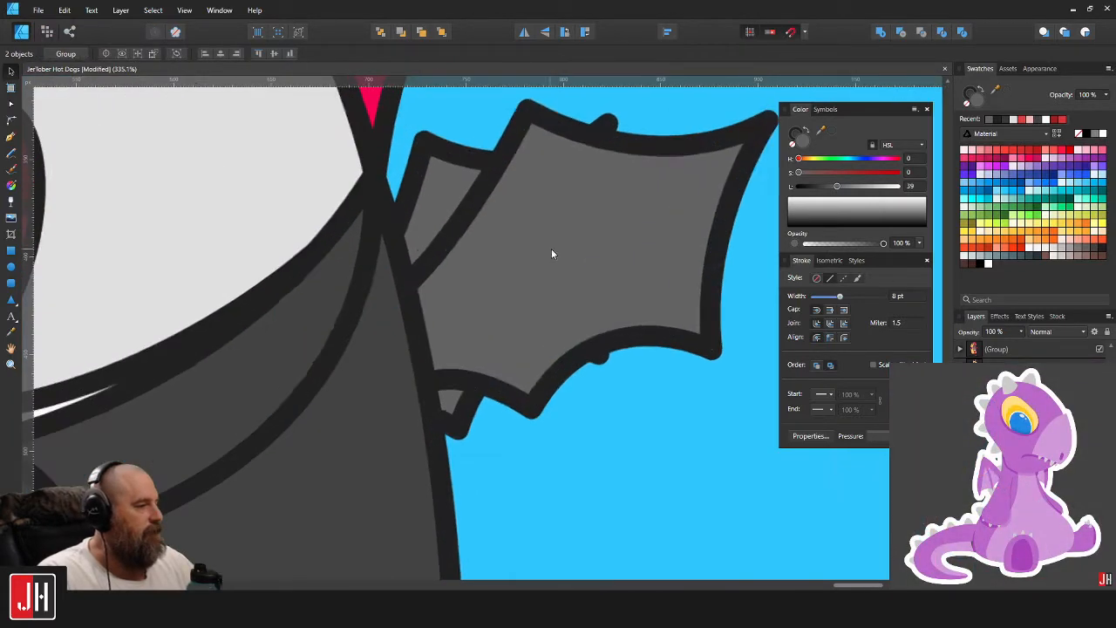
scroll(562, 248, down, 5)
click(711, 276)
Draw a Pen tool path across the lower body, following the shirt hem and cape edge just below them to past the body outline.
scroll(712, 276, down, 5)
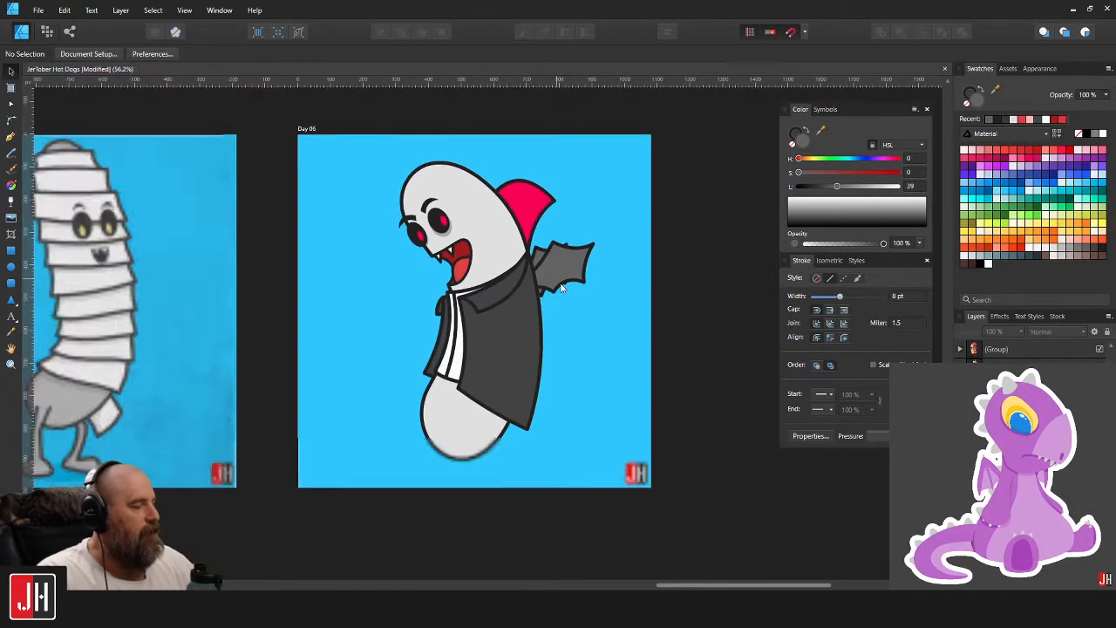
scroll(453, 274, up, 5)
scroll(462, 272, down, 2)
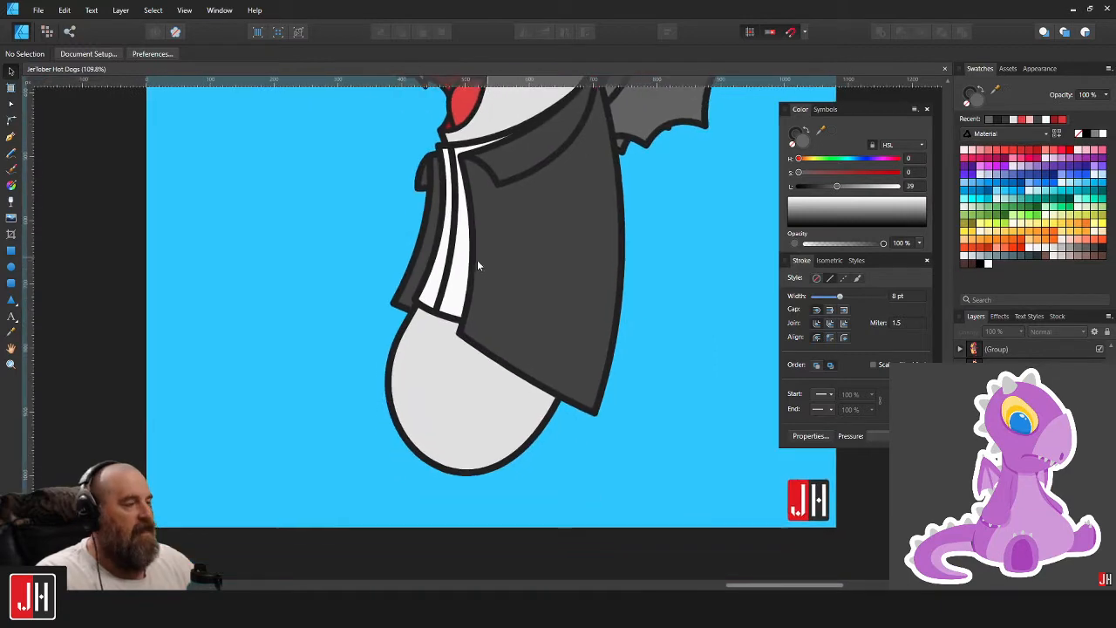
click(10, 136)
scroll(448, 386, up, 4)
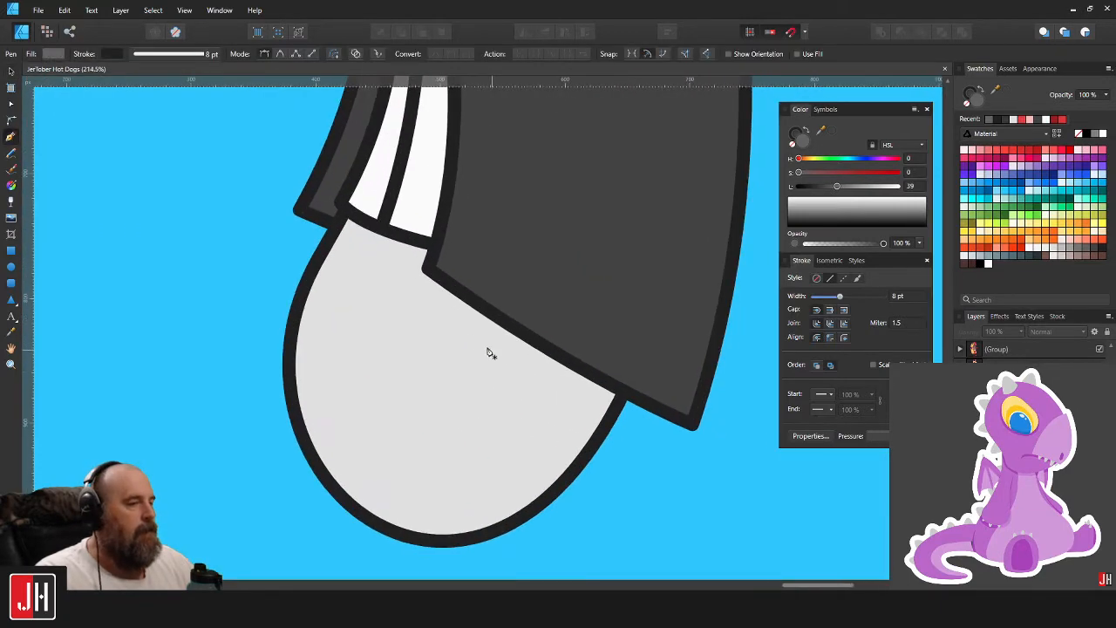
click(346, 242)
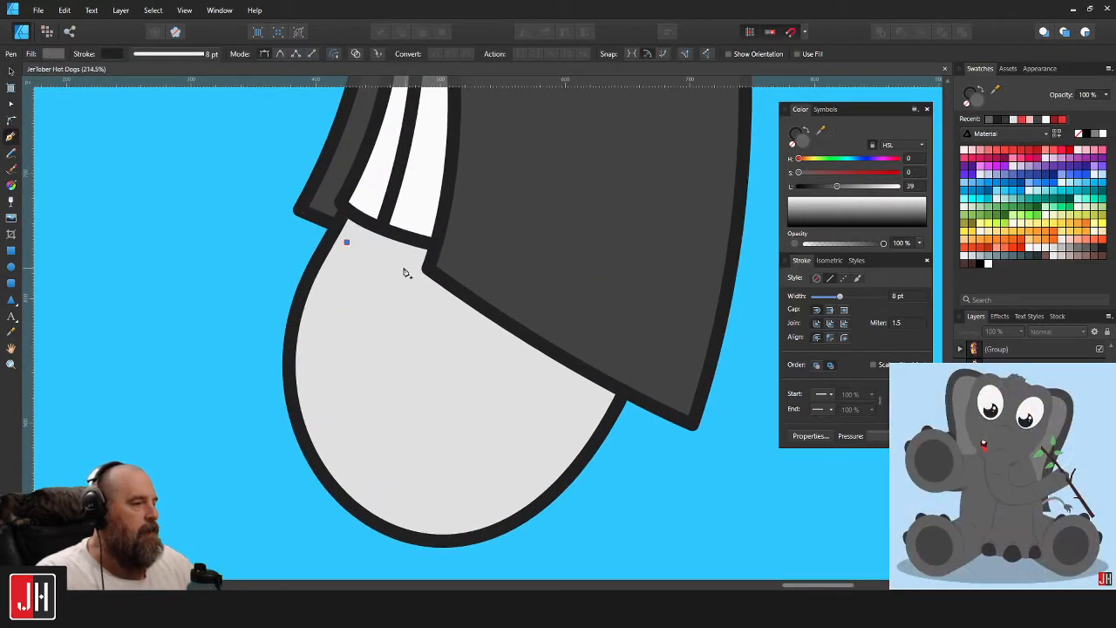
click(401, 265)
drag(416, 271, 419, 305)
alt+click(401, 265)
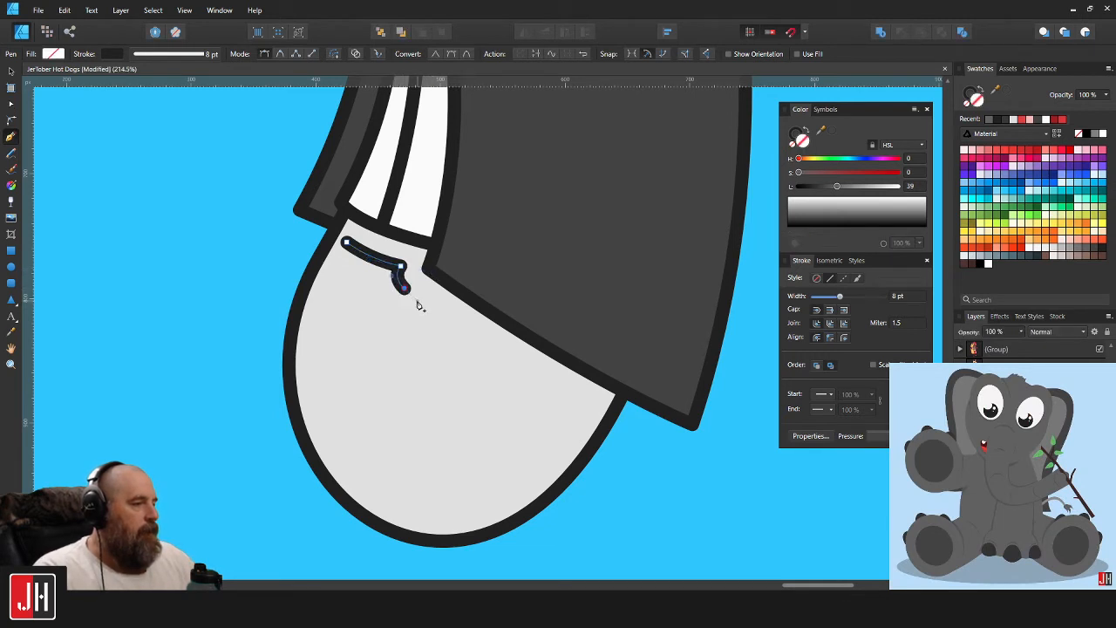
click(620, 433)
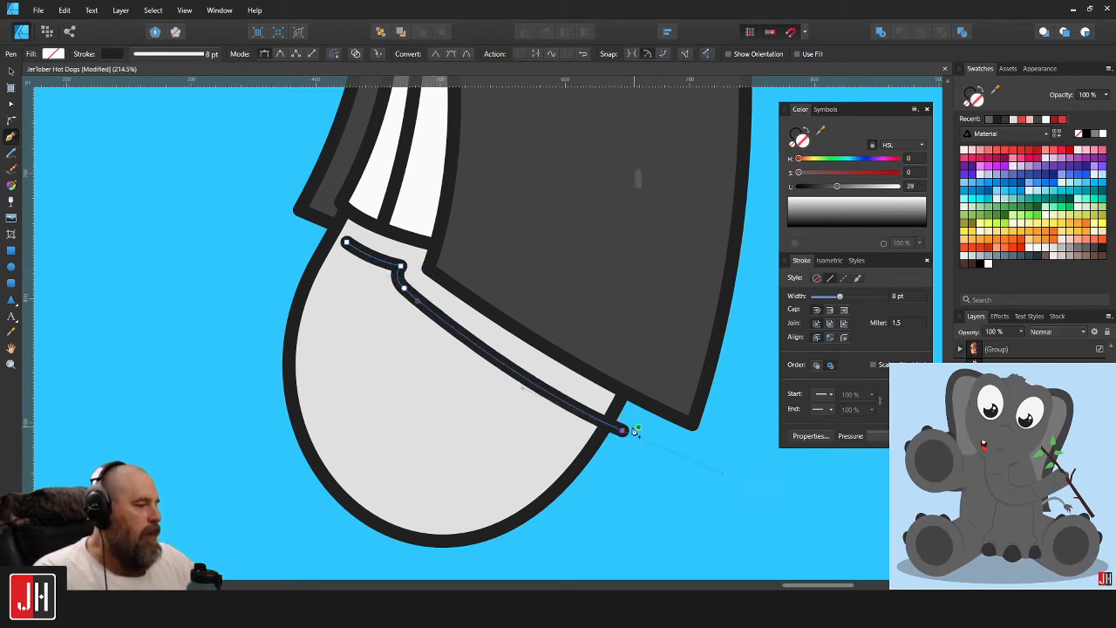
Close the path into a shadow shape by routing it over the cape, around the body's outer side and back along its inner edge.
click(662, 280)
click(451, 192)
click(283, 153)
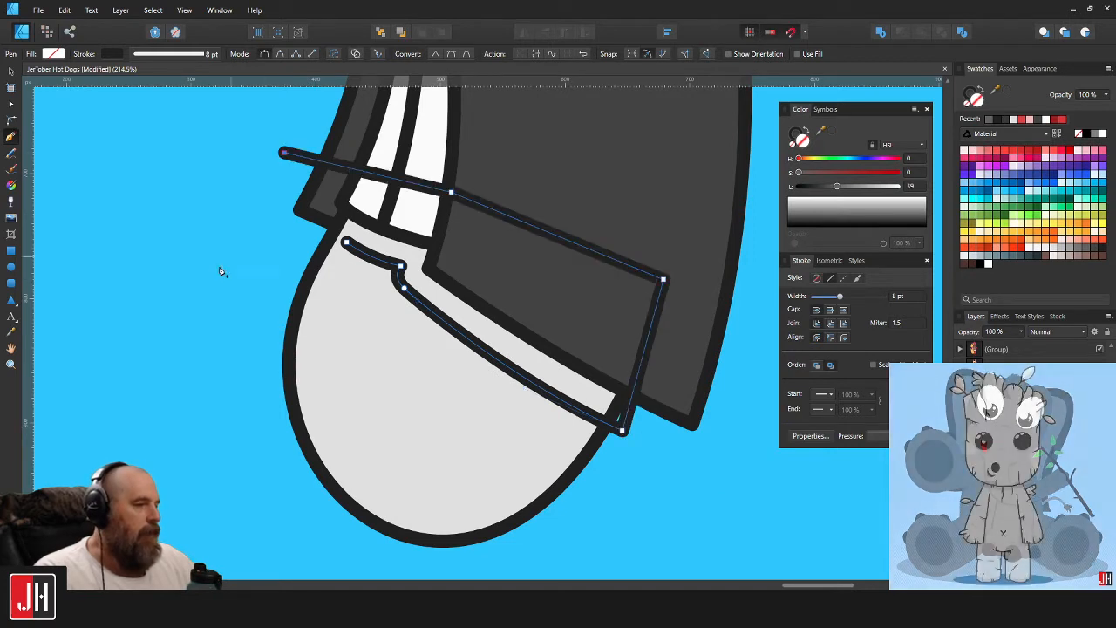
click(221, 271)
scroll(332, 433, down, 2)
scroll(332, 433, right, 2)
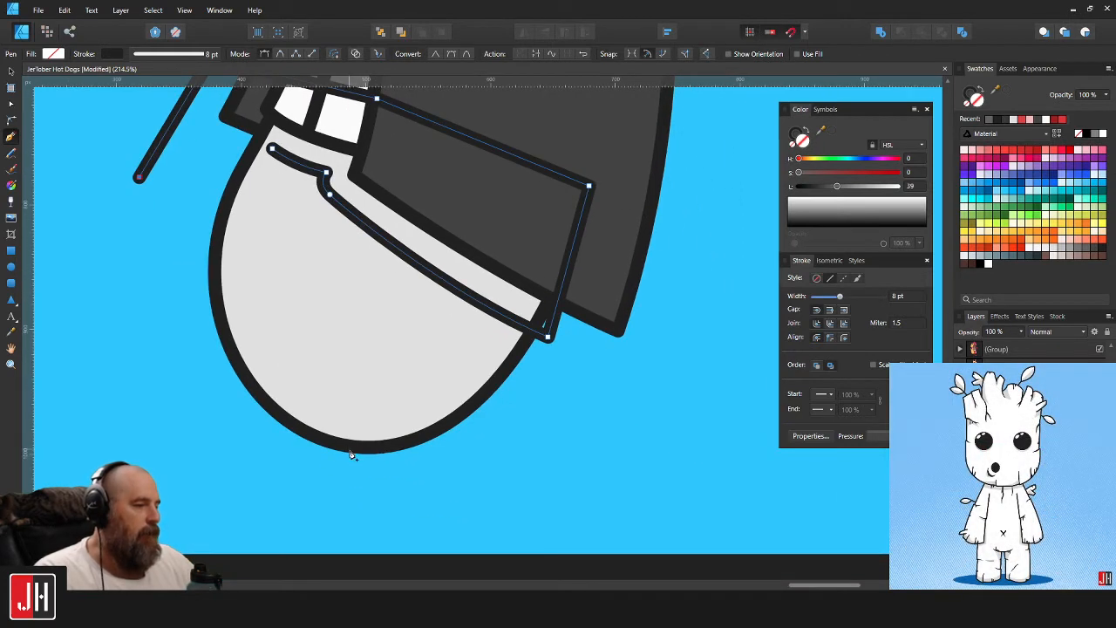
drag(350, 446, 562, 465)
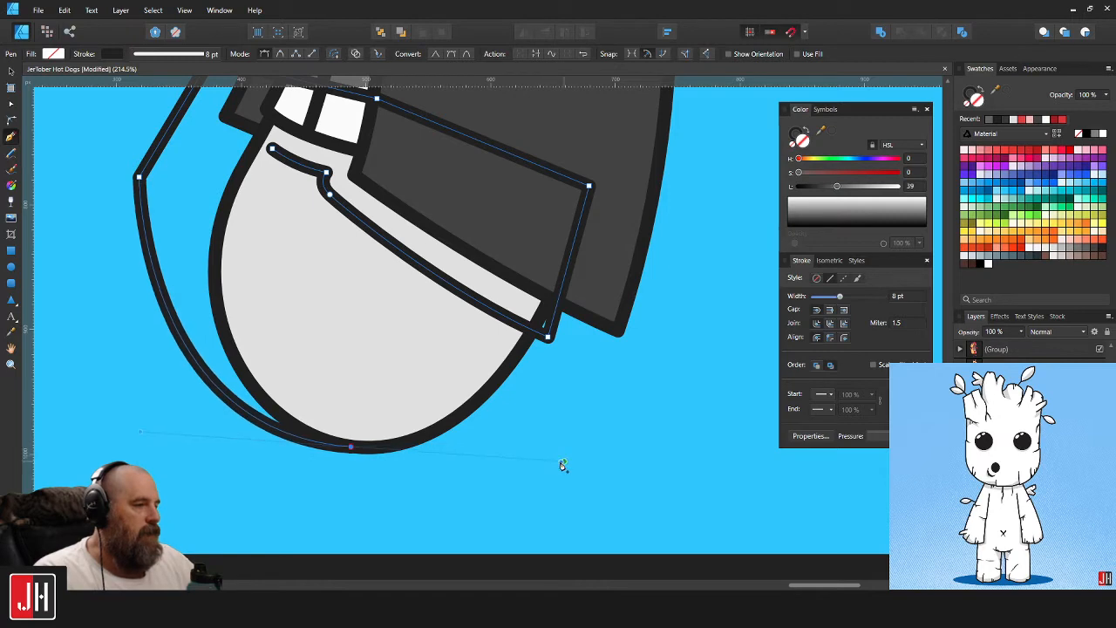
scroll(311, 291, down, 5)
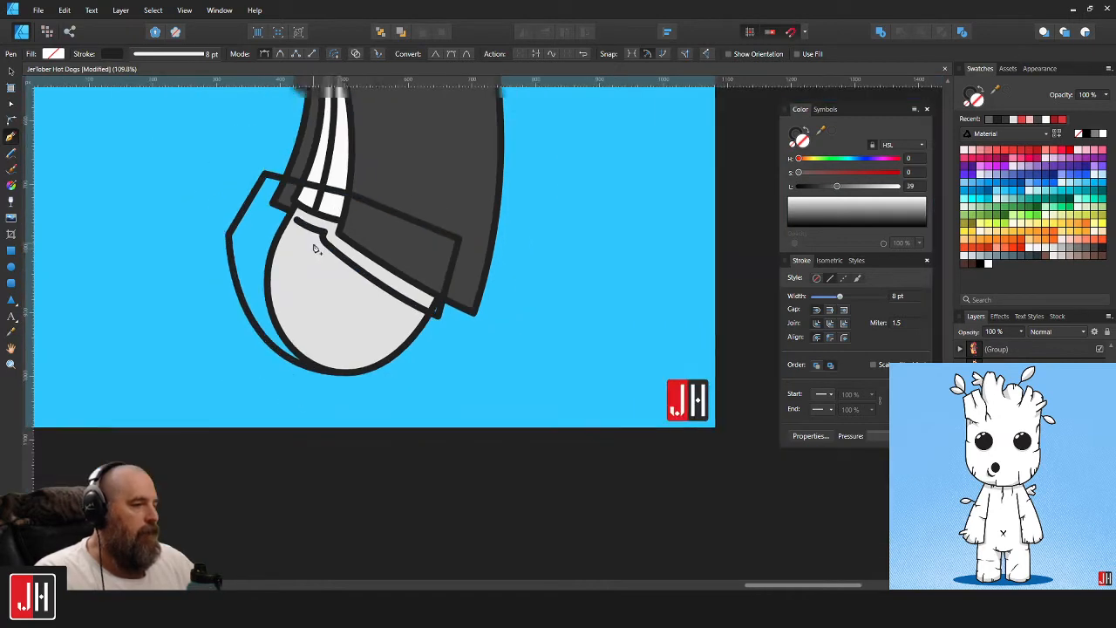
drag(370, 286, 425, 183)
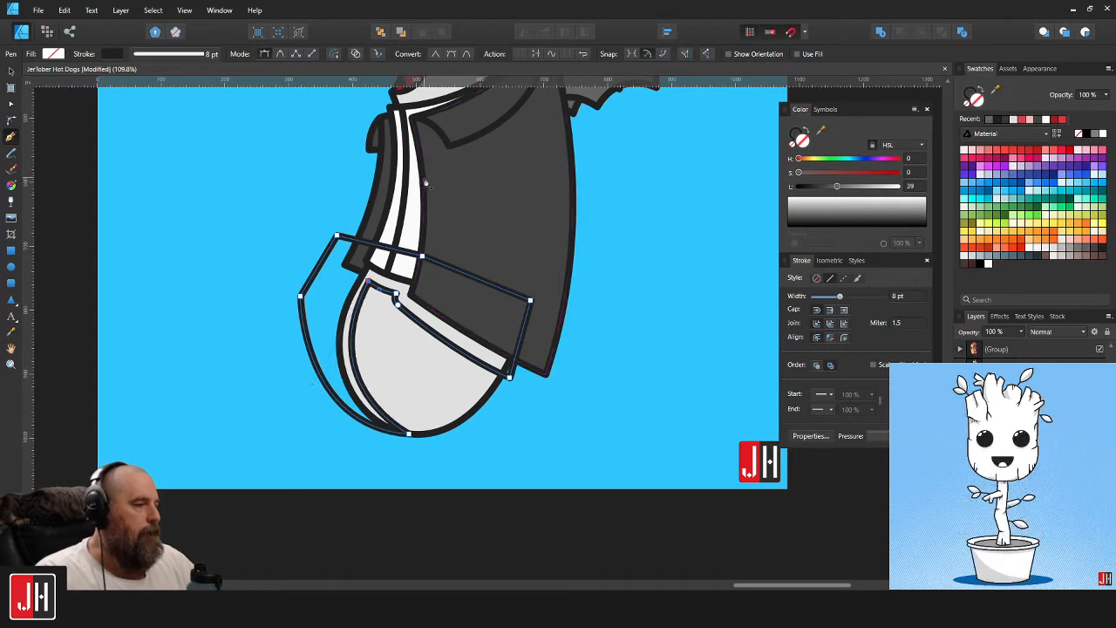
Remove the shadow shape's outline and fill it with the gray of lightness 65 sampled from the artwork.
click(795, 134)
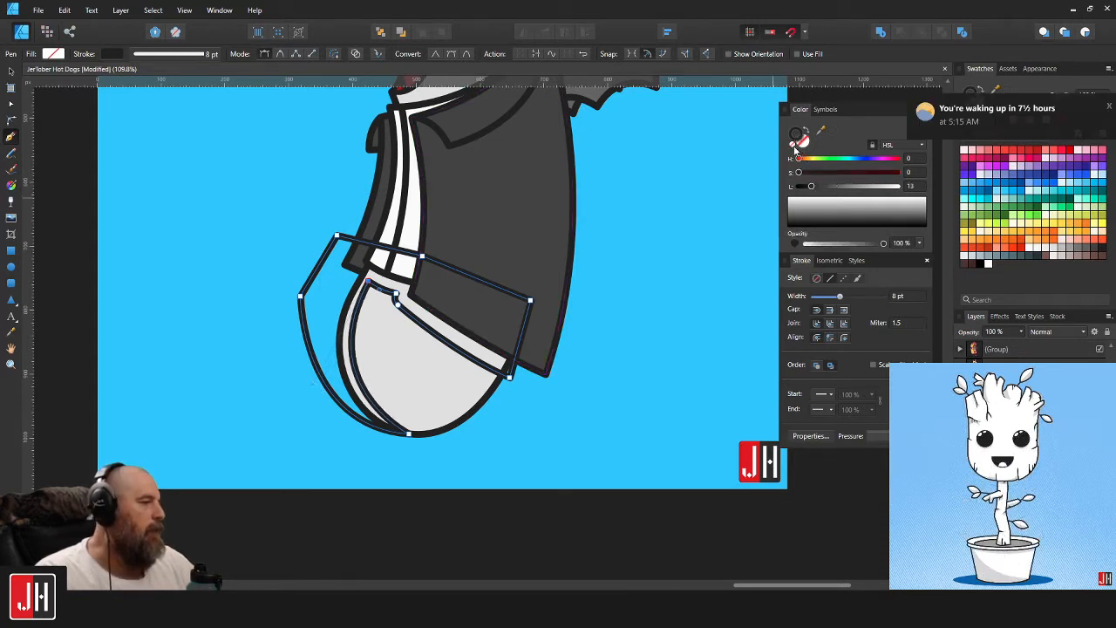
click(792, 144)
click(802, 141)
drag(533, 237, 524, 302)
key(i)
scroll(421, 232, up, 3)
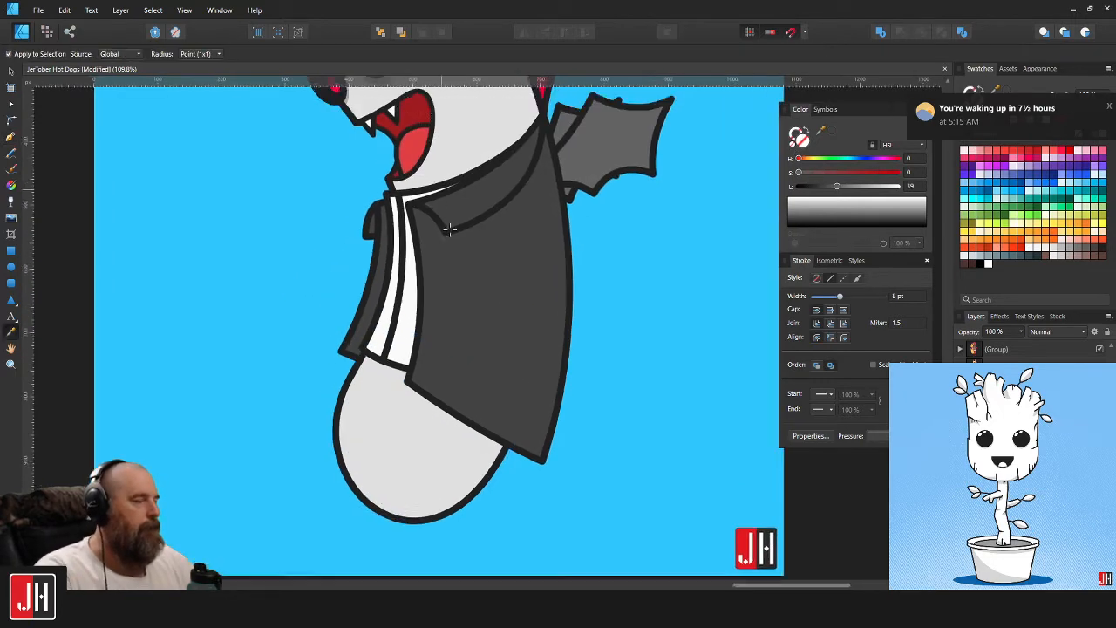
click(405, 180)
drag(301, 572, 342, 470)
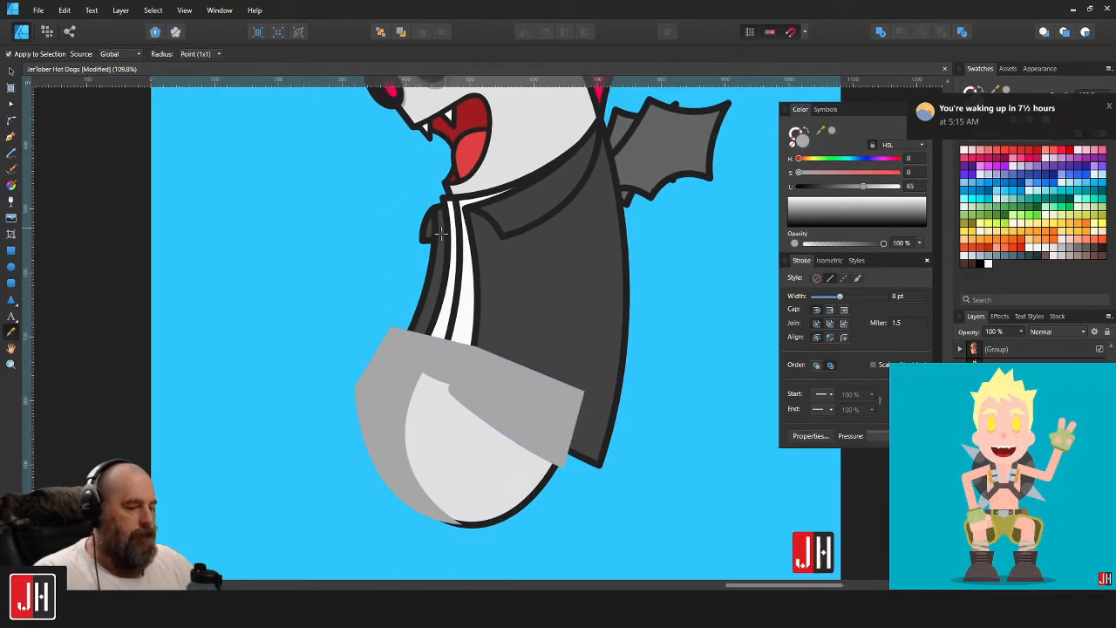
Cut the gray shadow shape and paste it inside the lower body shape so it is clipped to the body.
key(ctrl+x)
key(v)
click(444, 458)
key(ctrl+alt+v)
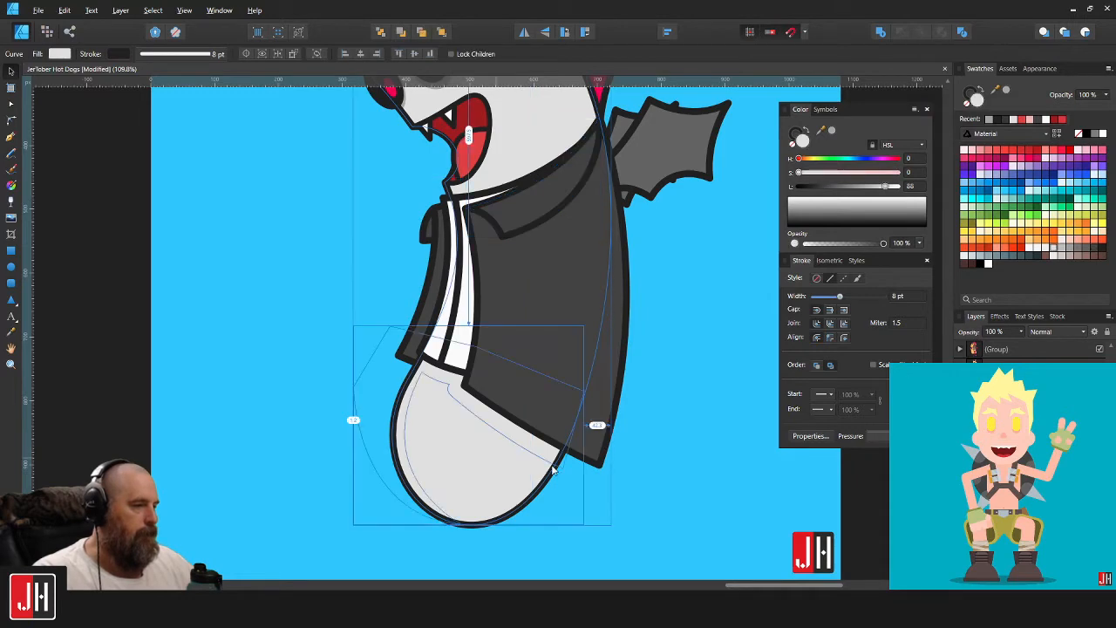
click(686, 457)
Shift the shadow's two notch nodes toward the cape corner and tuck its starting corner node closer to the shirt hem.
scroll(471, 410, up, 4)
click(433, 366)
key(a)
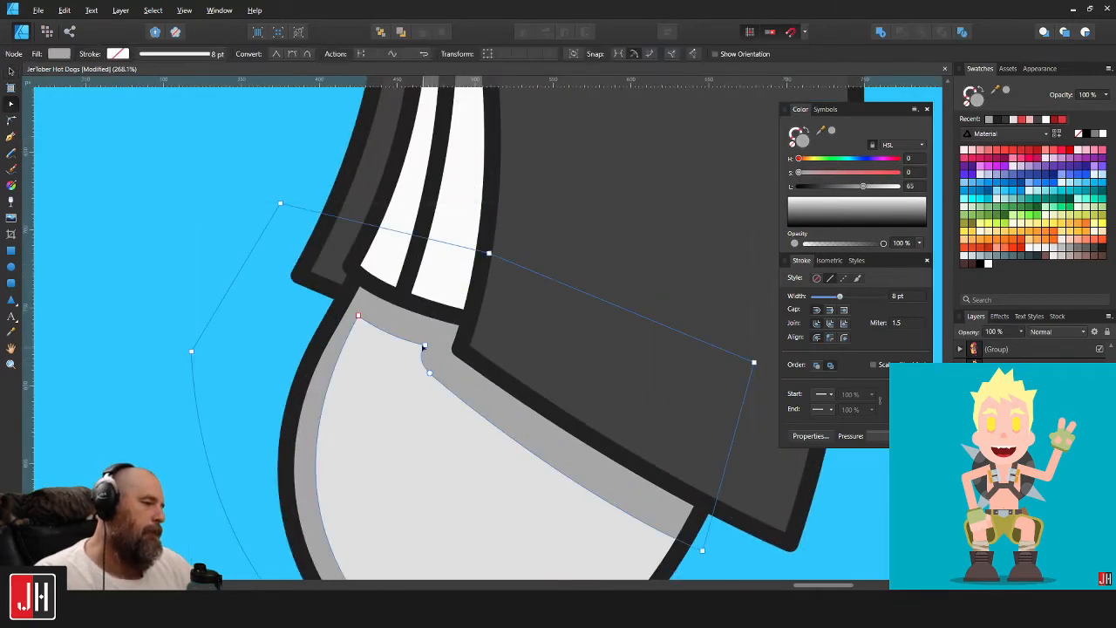
drag(412, 336, 437, 346)
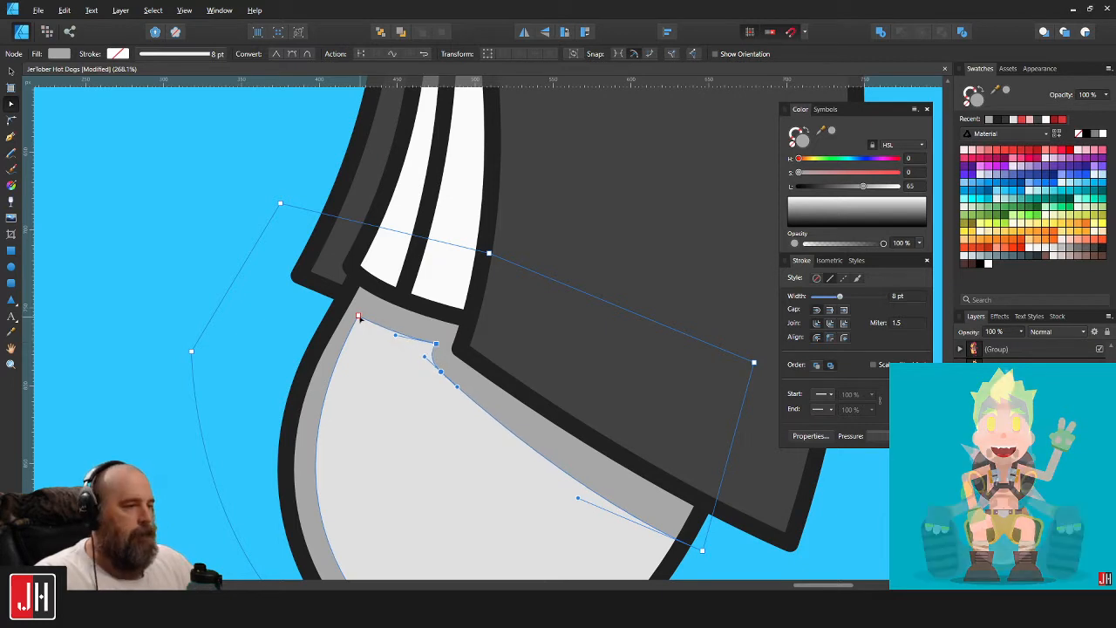
drag(358, 316, 363, 312)
Adjust the curve handle of the shadow's inner edge to slim the shading along the body's front side.
scroll(353, 390, down, 3)
scroll(352, 390, left, 2)
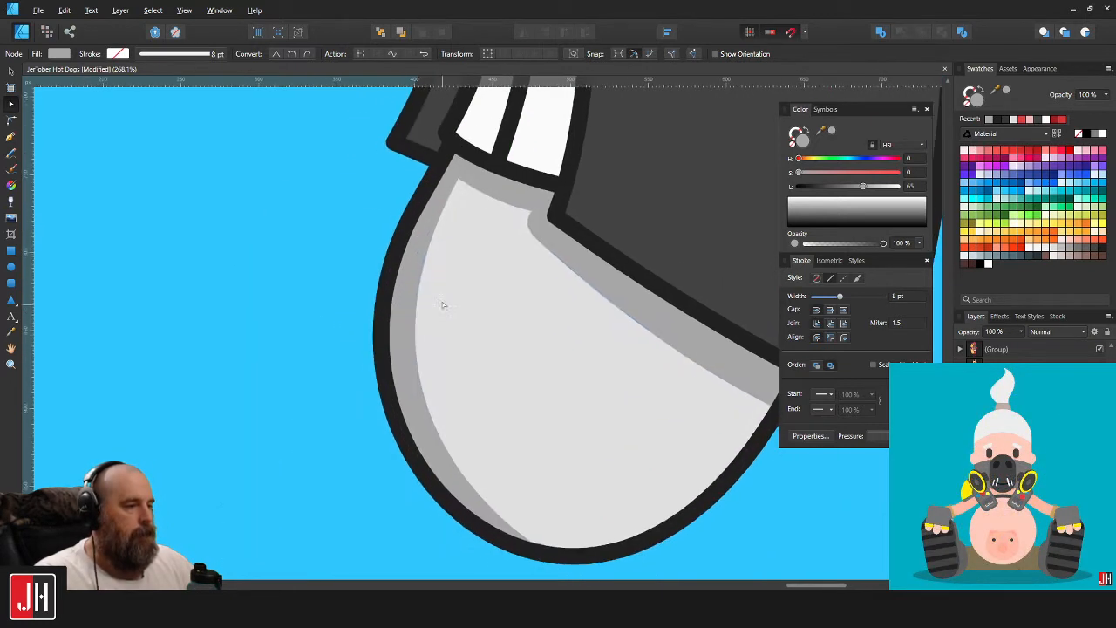
mouse_move(320, 432)
mouse_down()
mouse_move(291, 436)
mouse_move(315, 434)
mouse_up()
drag(658, 380, 373, 340)
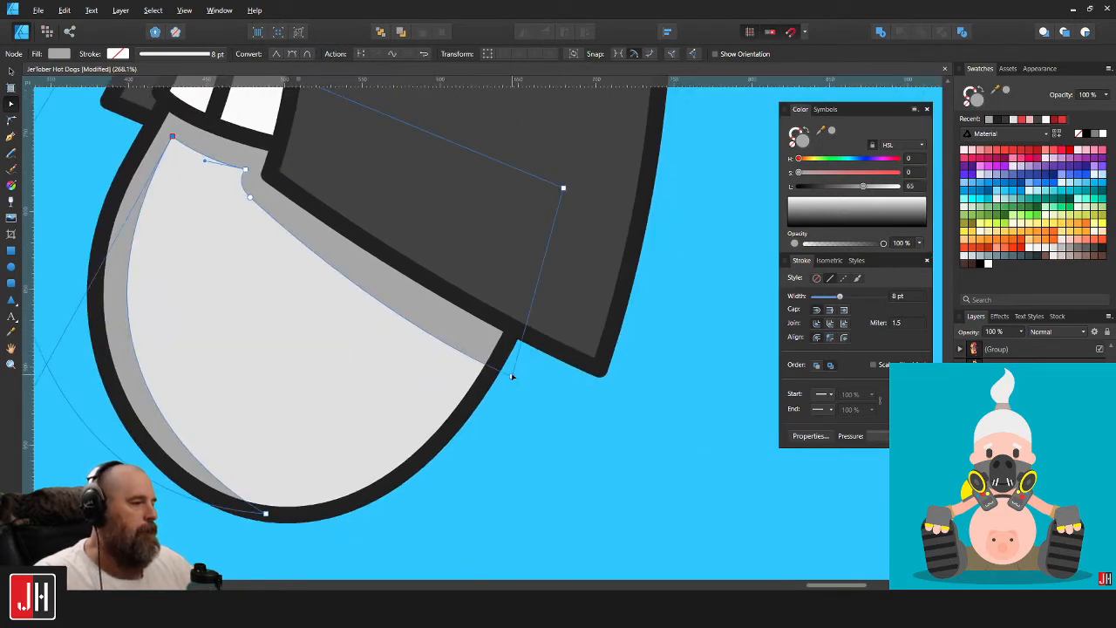
Move the shadow's end node at the body's rear edge closer to the cape hem to slim the shading there.
drag(514, 375, 529, 370)
key(v)
click(535, 401)
scroll(531, 404, down, 8)
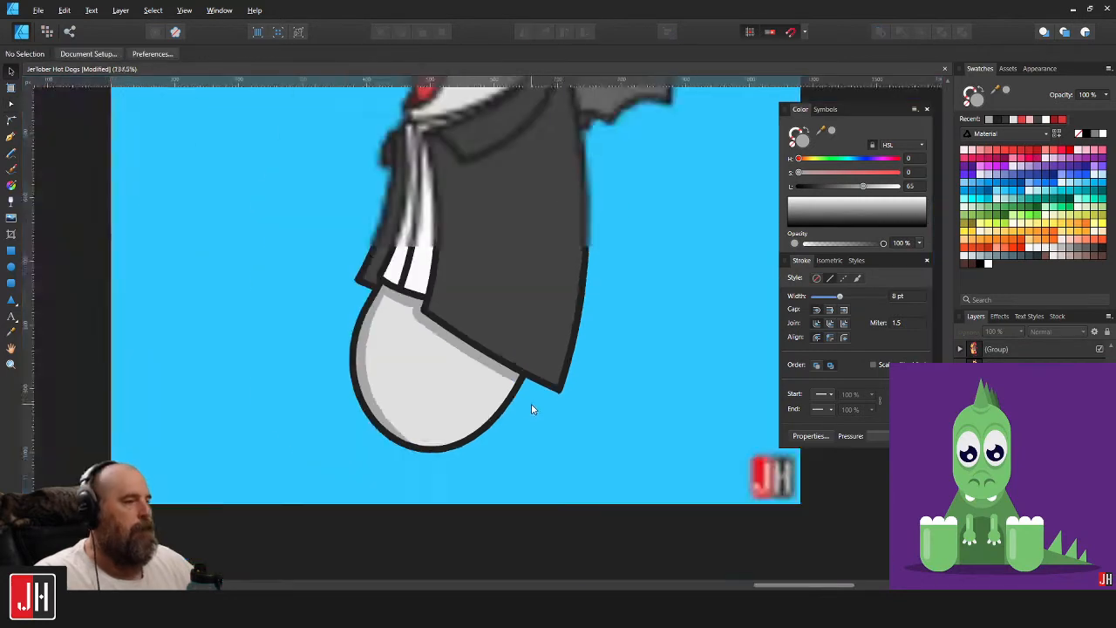
scroll(571, 349, up, 6)
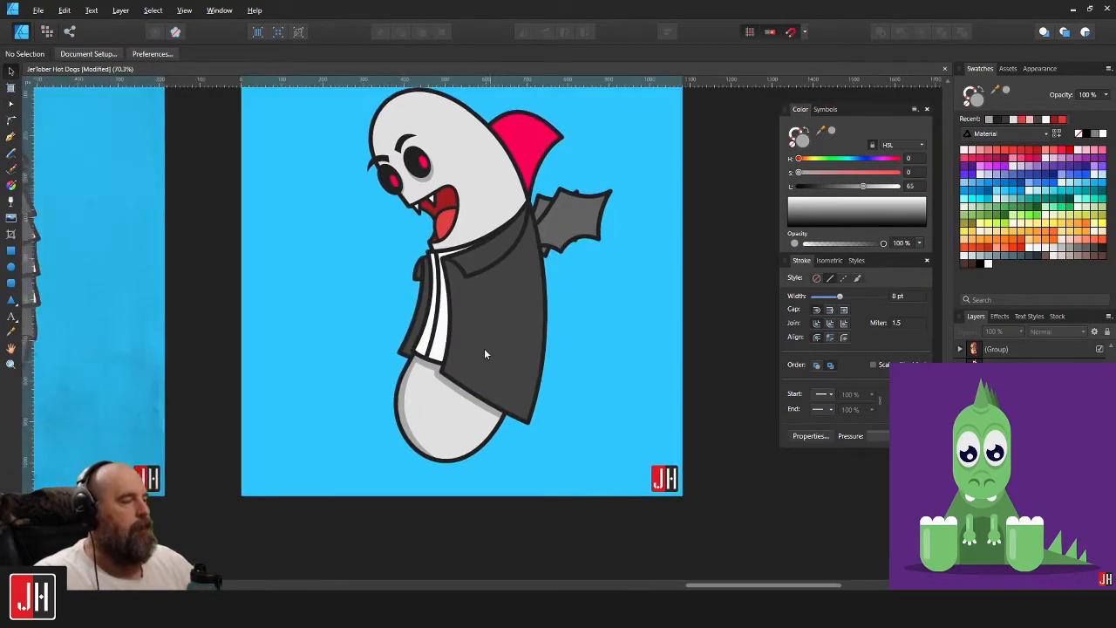
scroll(442, 194, up, 1)
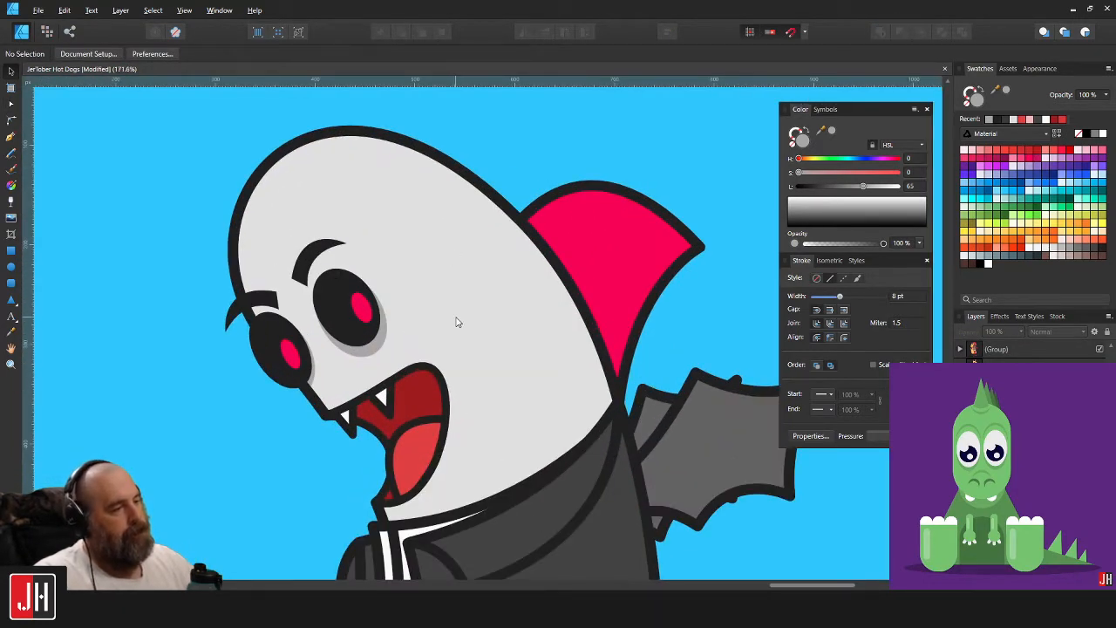
scroll(455, 323, down, 5)
scroll(386, 454, up, 2)
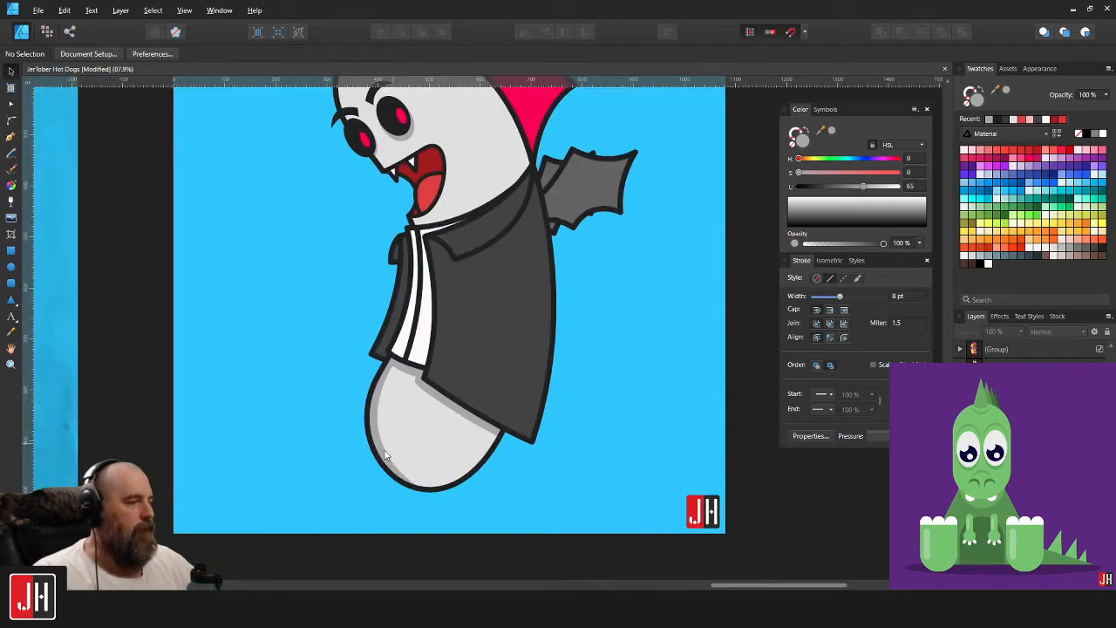
Delete the shadow's bottom node and reshape its front side so only the shading under the shirt and cape hem remains.
double_click(381, 421)
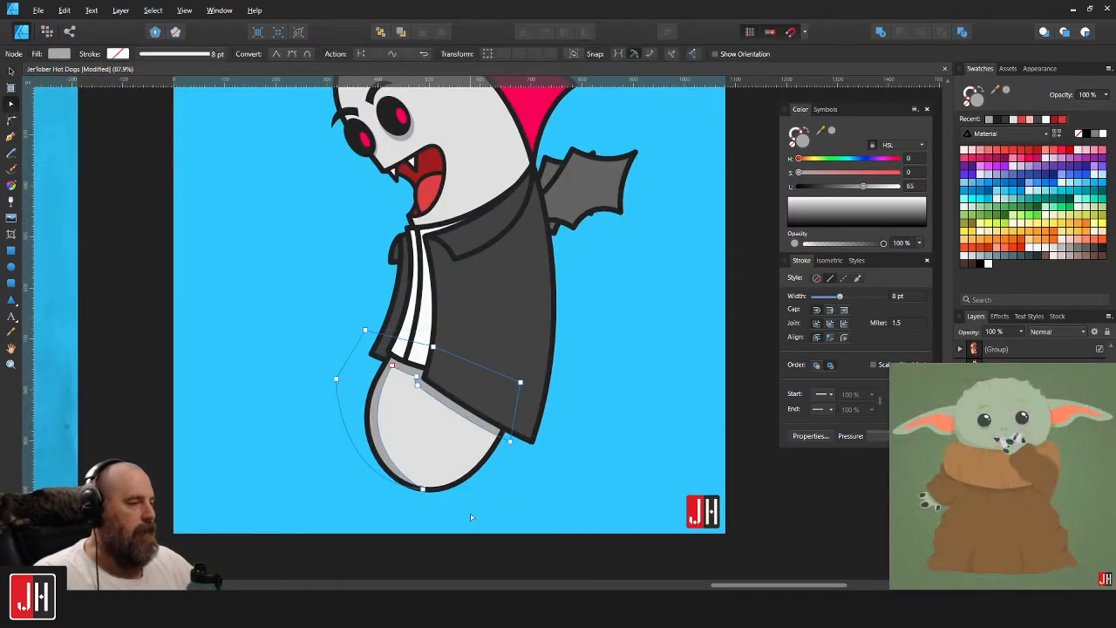
key(Delete)
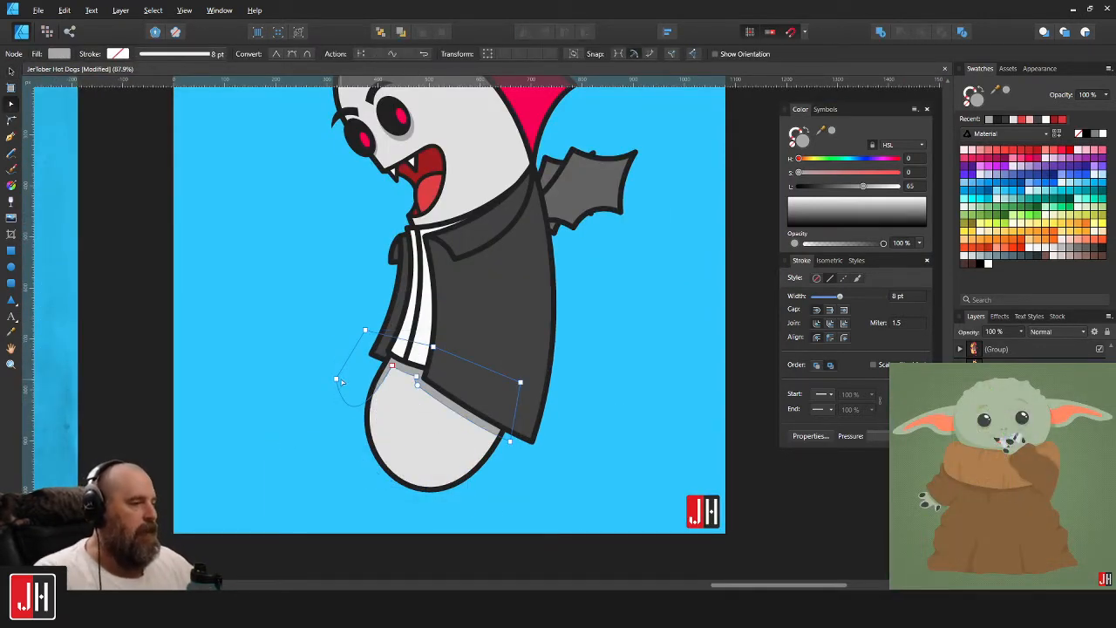
drag(336, 381, 289, 277)
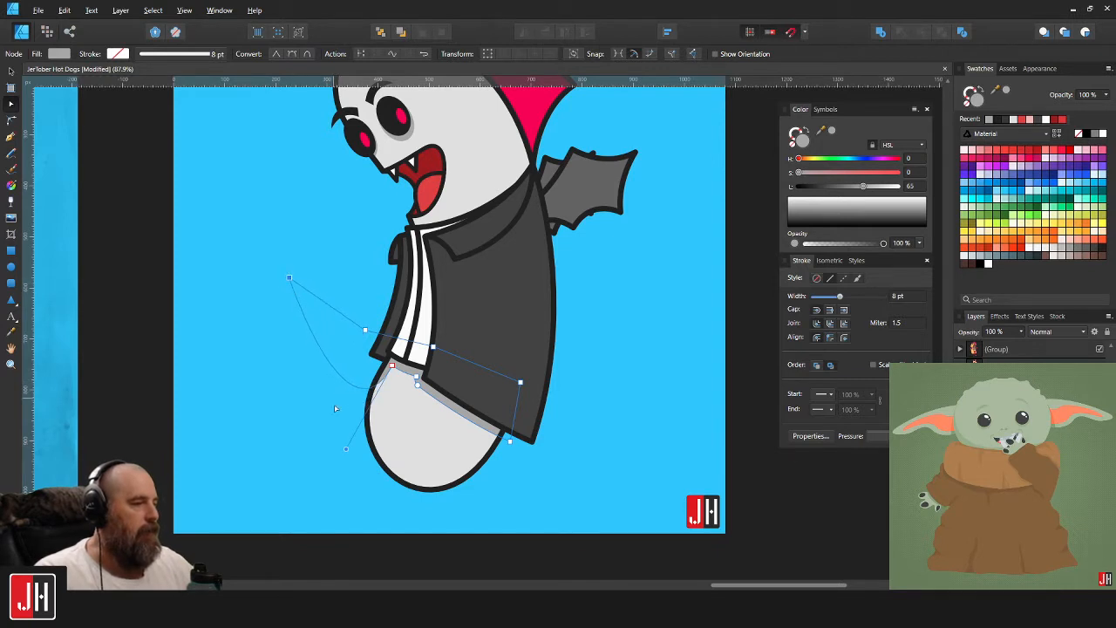
drag(346, 450, 318, 326)
key(v)
scroll(320, 331, up, 5)
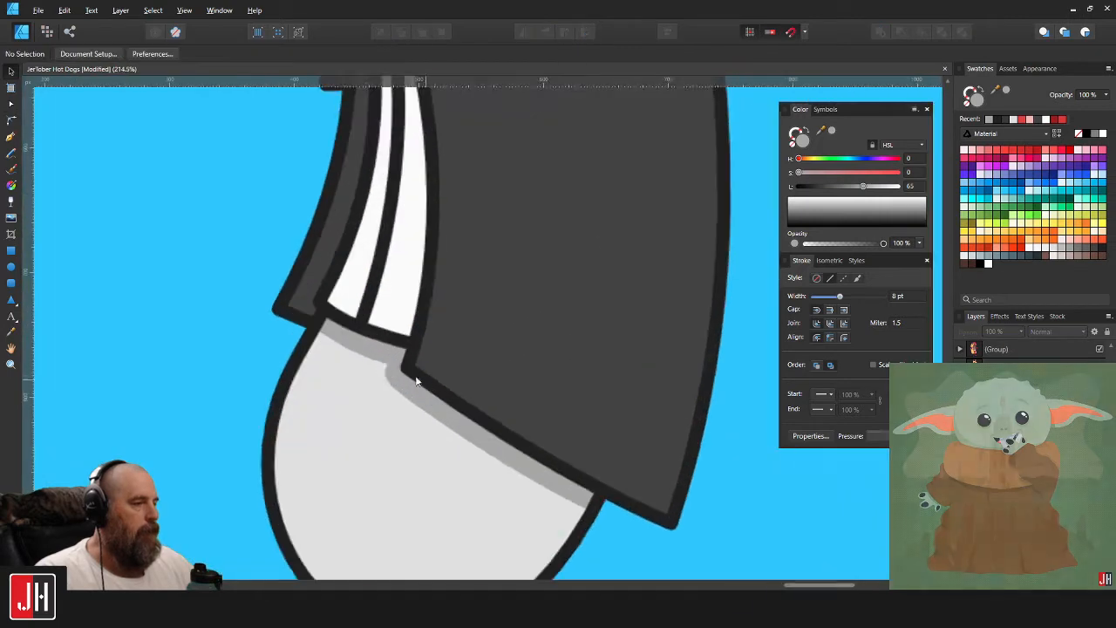
Add a node on the shadow's edge below the shirt hem and nudge it to refine the curve beside the body outline.
key(a)
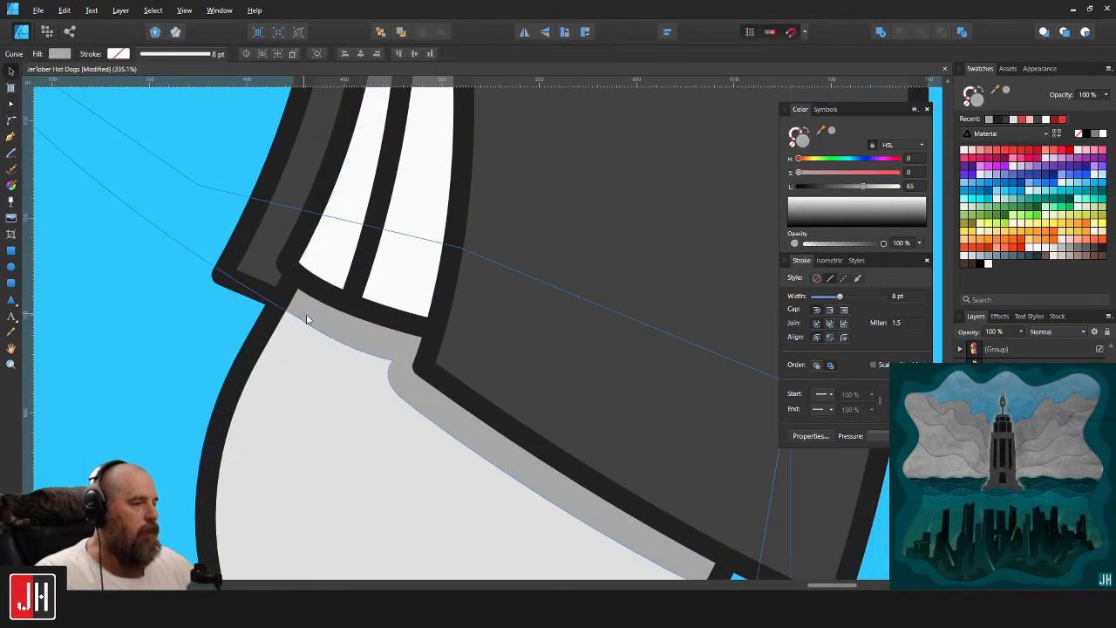
click(302, 310)
drag(302, 309, 299, 315)
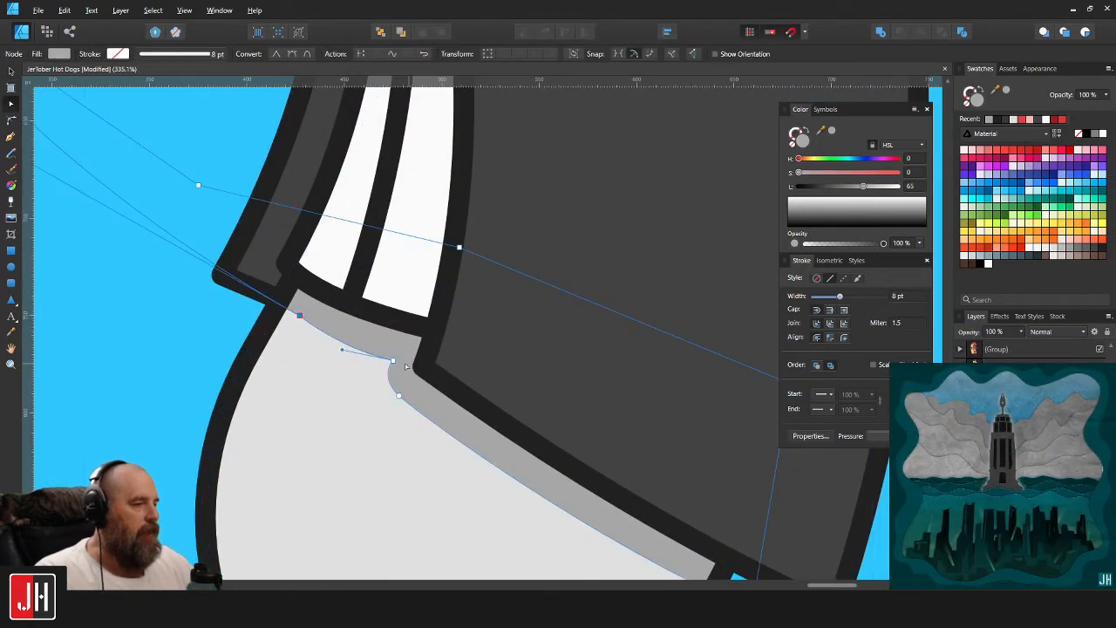
key(ctrl+d)
scroll(393, 353, down, 8)
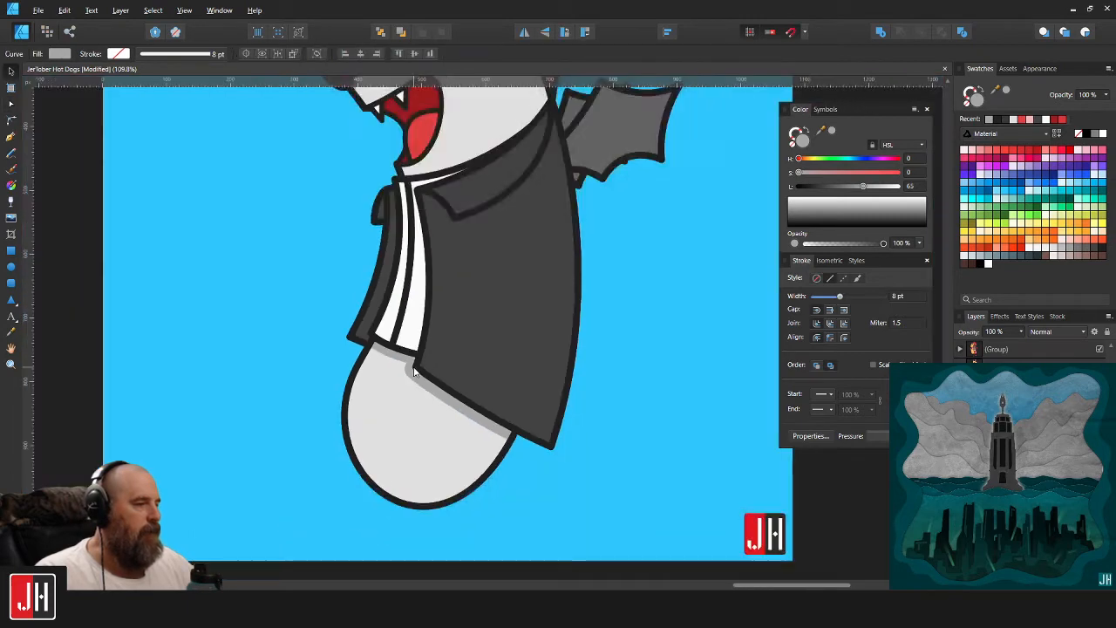
scroll(452, 375, up, 5)
scroll(375, 292, down, 1)
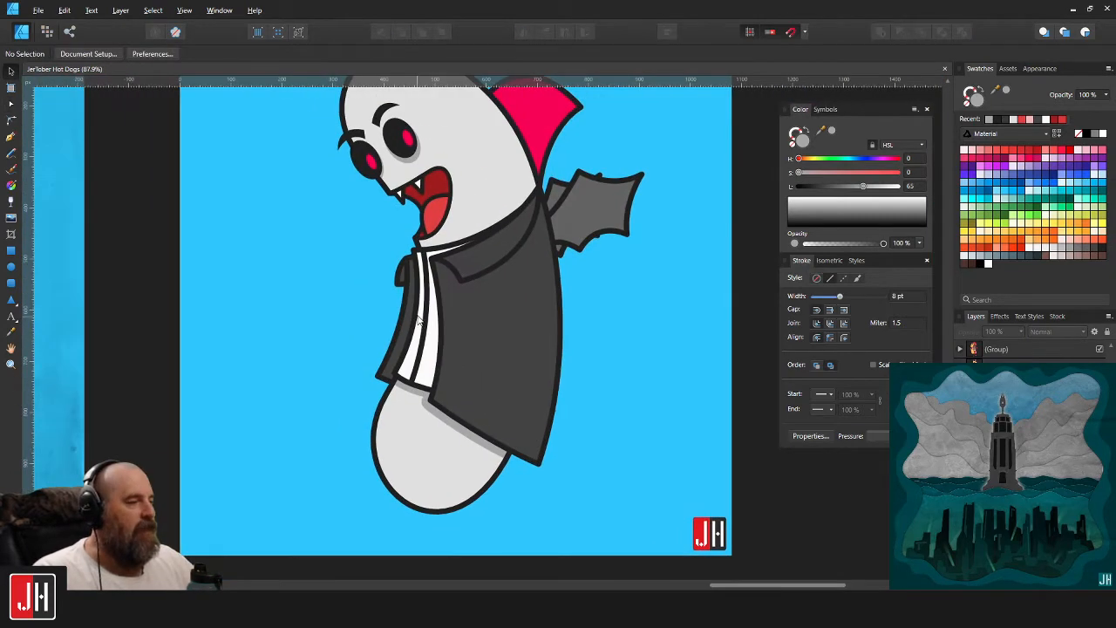
scroll(429, 319, up, 2)
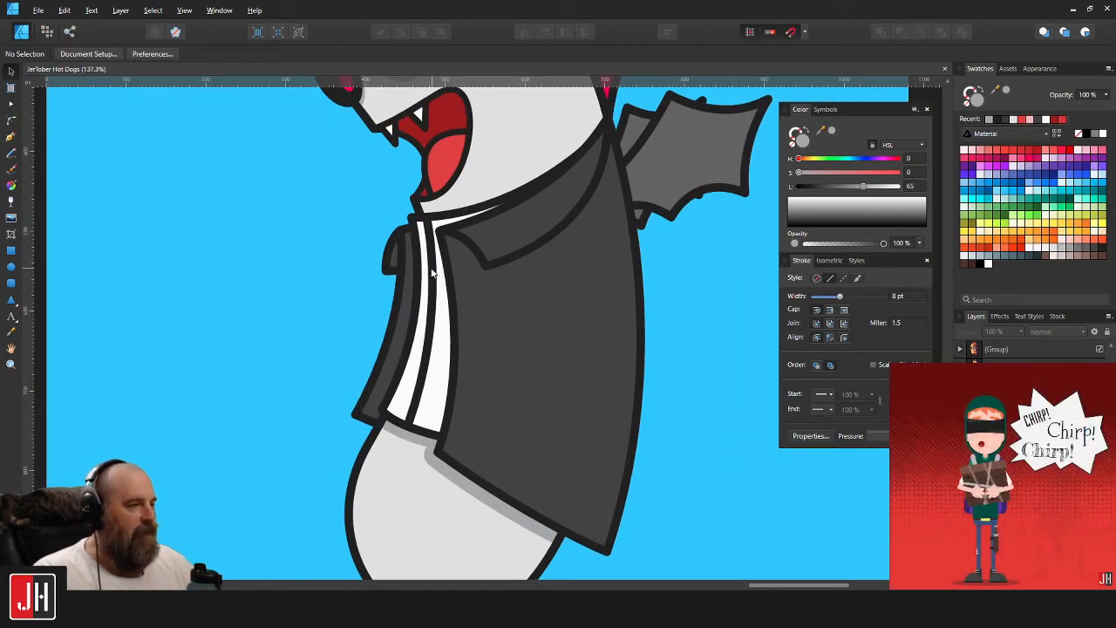
scroll(428, 311, up, 4)
click(428, 313)
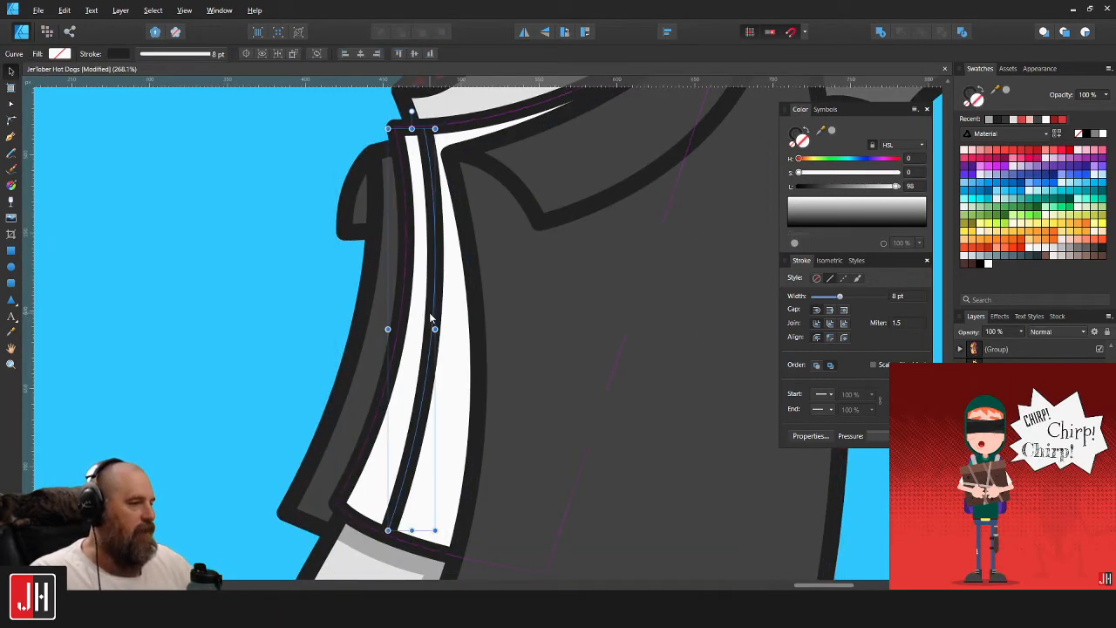
key(ctrl+0)
key(ctrl+d)
scroll(542, 249, up, 6)
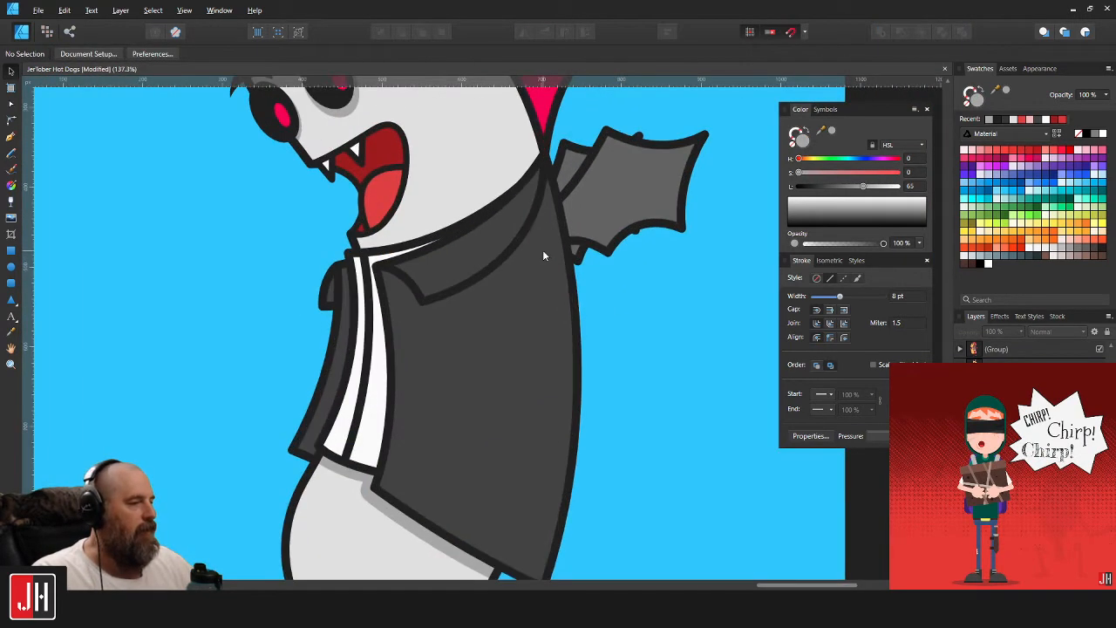
Raise the cape's upper front corner node at the neck and align the small collar flap's top corner with it.
scroll(361, 303, up, 4)
click(343, 317)
scroll(343, 314, up, 2)
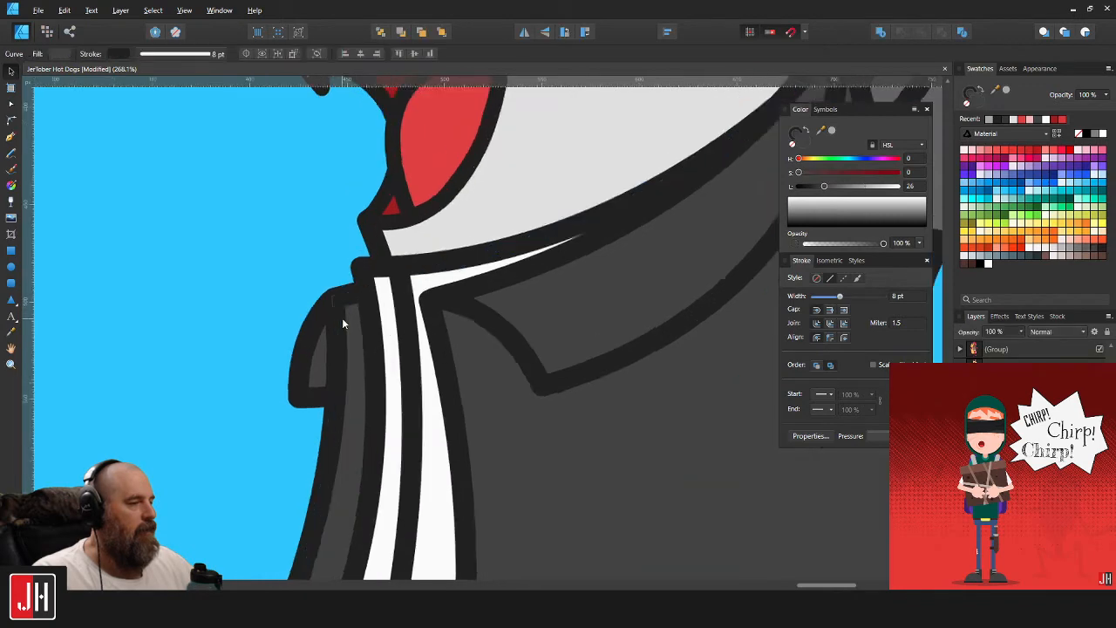
key(a)
drag(333, 295, 329, 282)
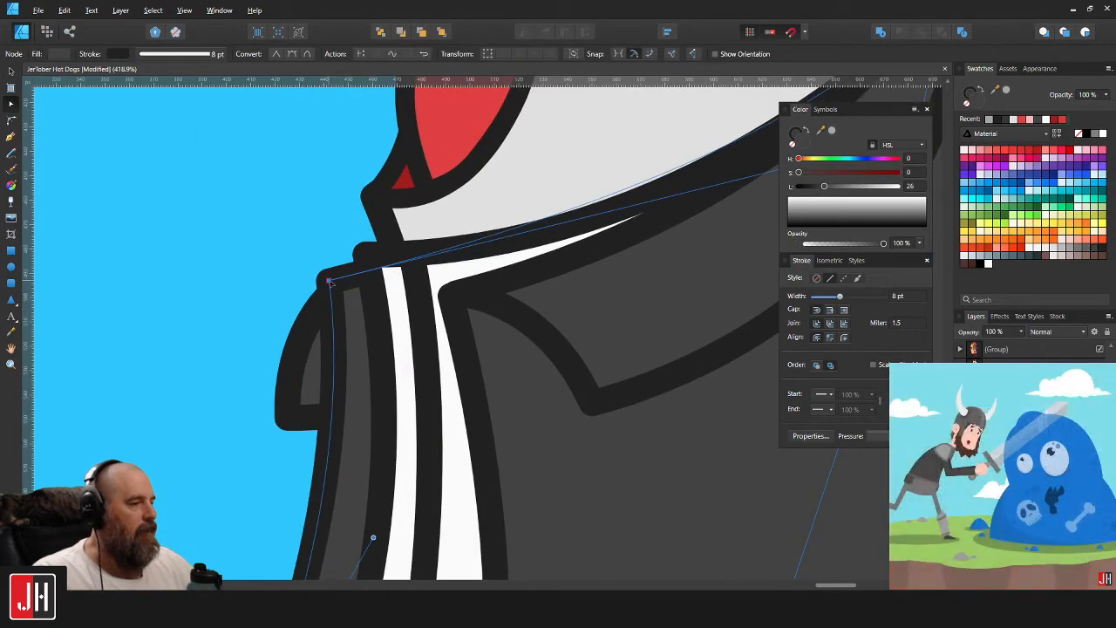
click(312, 317)
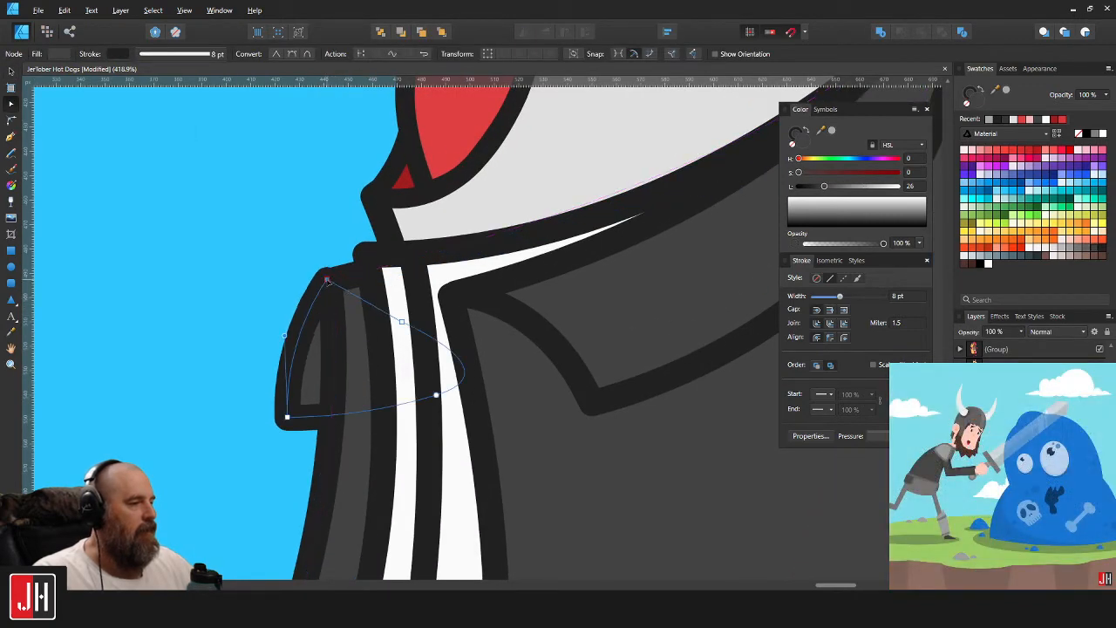
key(v)
click(339, 252)
scroll(341, 251, down, 8)
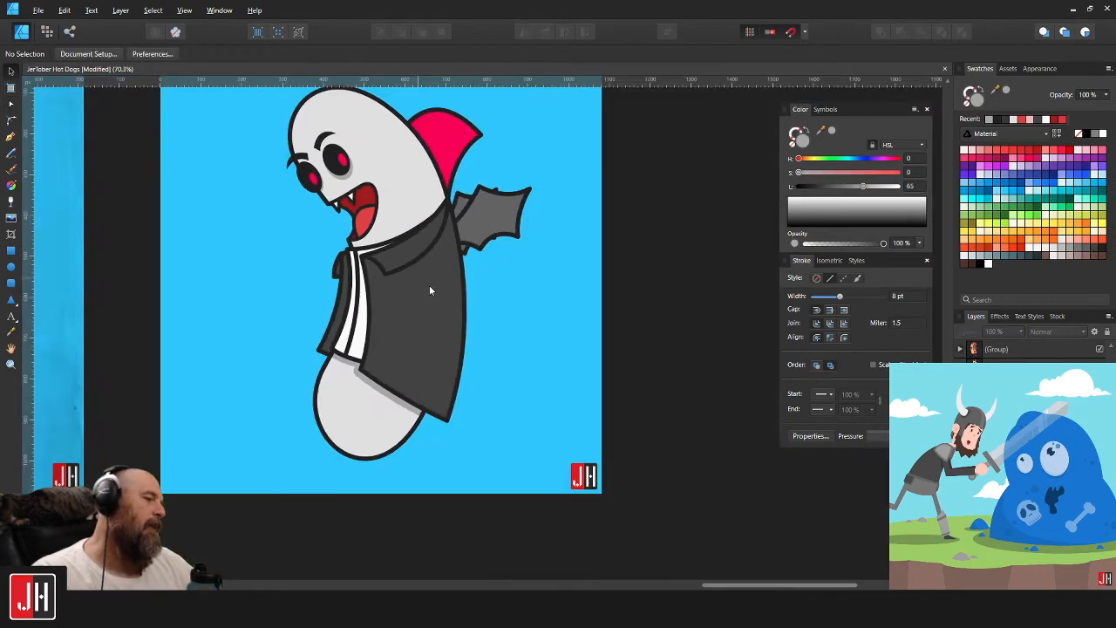
Examine the whole vampire figure at different zoom levels, from the head and wings to the lower body.
scroll(394, 273, up, 3)
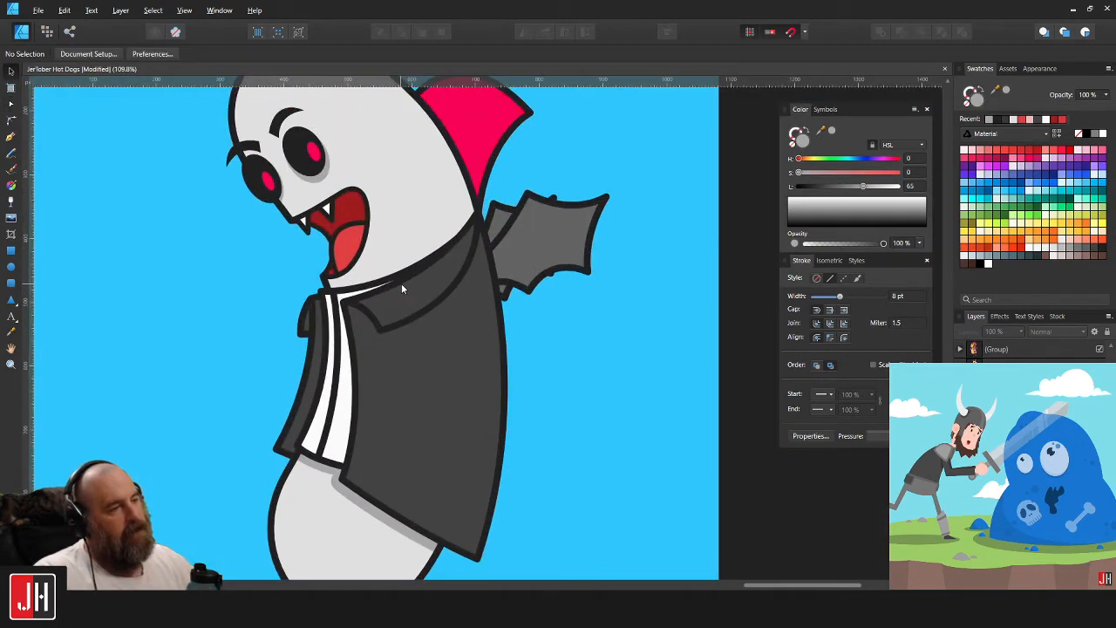
scroll(400, 278, down, 4)
scroll(432, 284, up, 3)
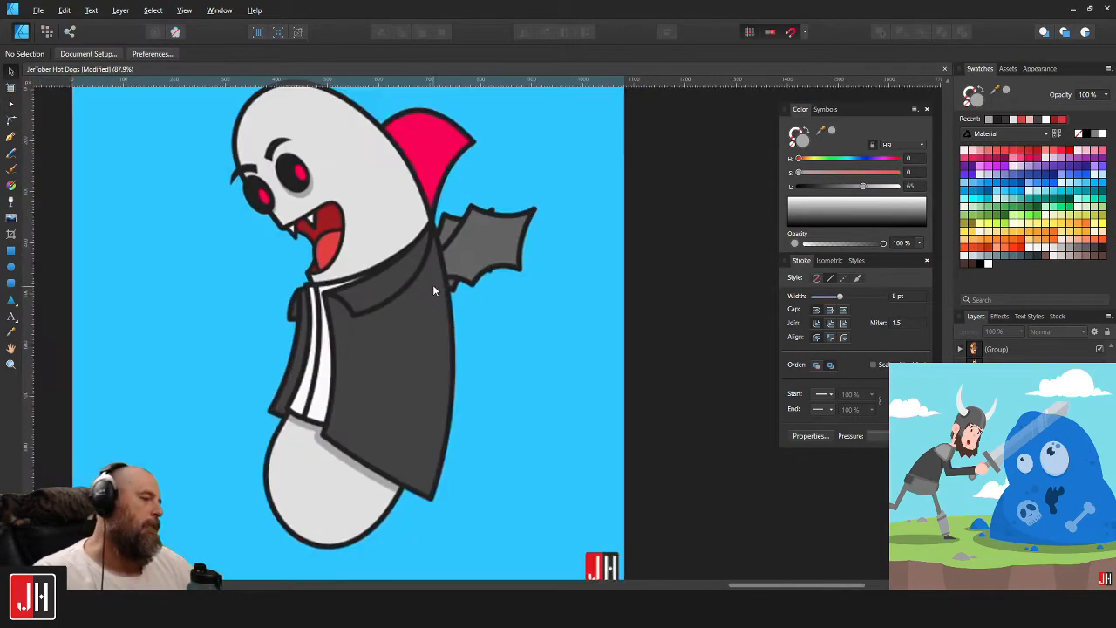
scroll(471, 270, down, 4)
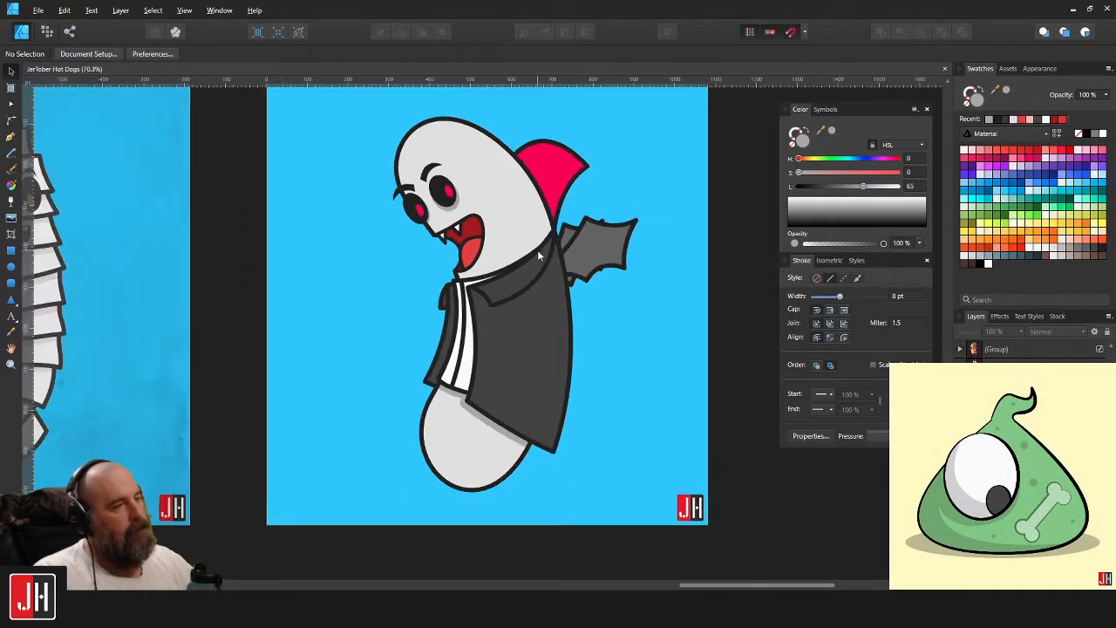
scroll(493, 255, up, 3)
scroll(478, 281, up, 4)
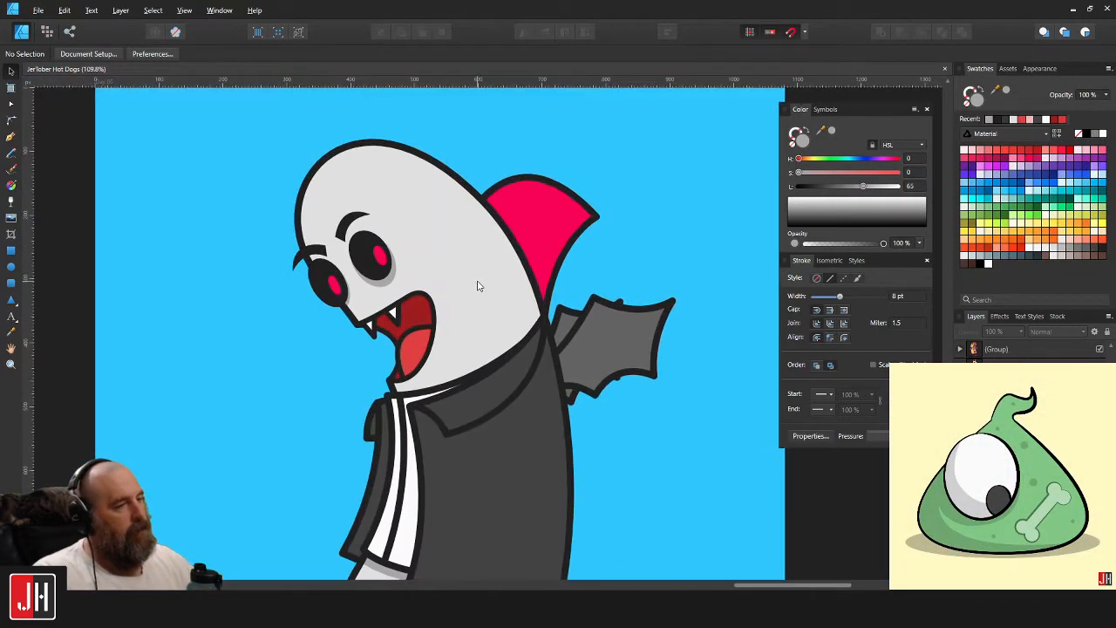
scroll(497, 379, down, 4)
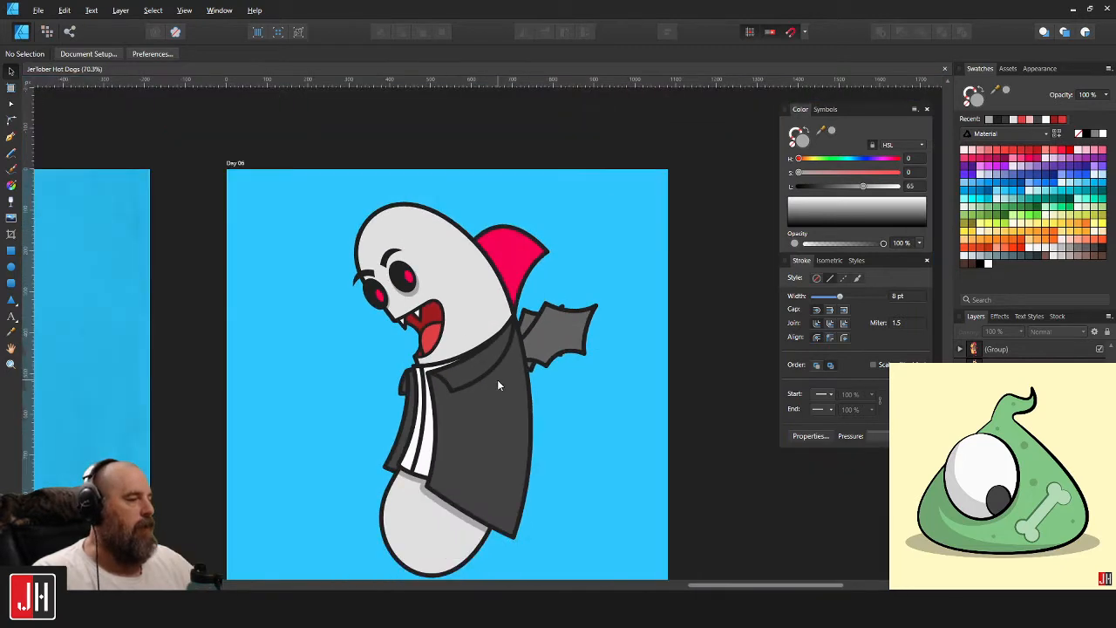
scroll(439, 386, up, 3)
scroll(429, 281, down, 3)
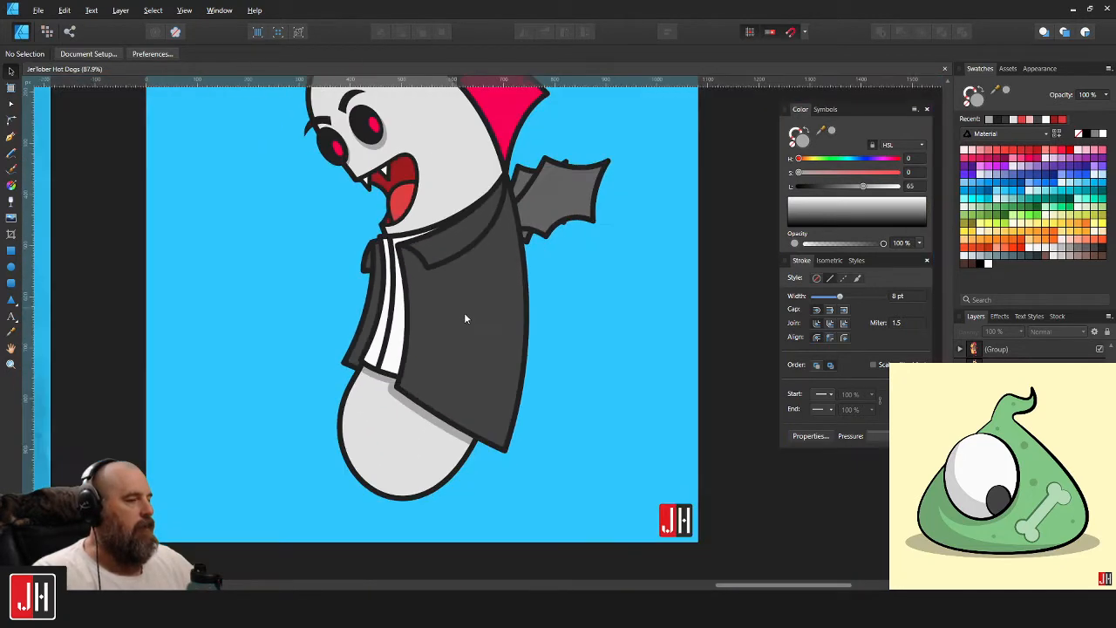
scroll(497, 388, up, 1)
scroll(381, 241, up, 2)
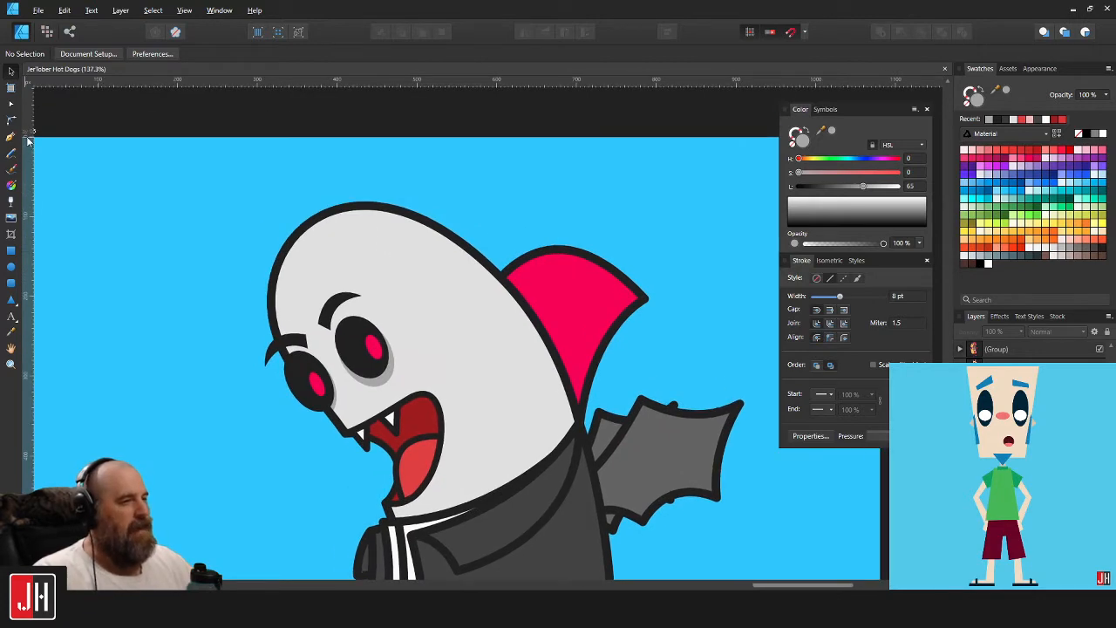
Start a hair shape with the Pen tool by drawing a zigzag hairline across the forehead above the eyebrows.
key(p)
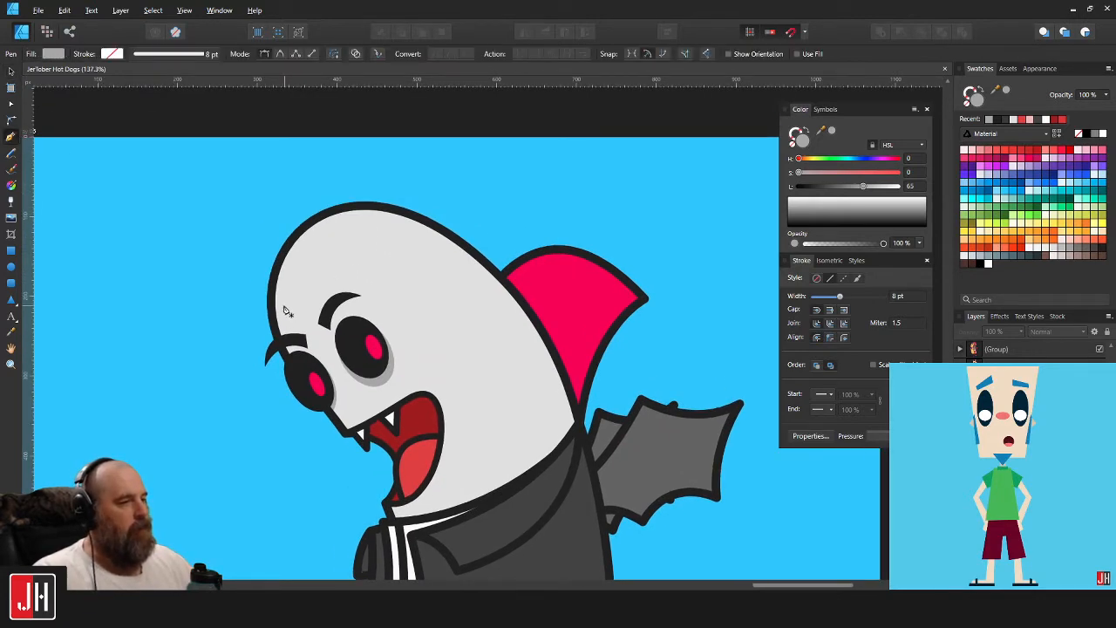
scroll(314, 320, up, 2)
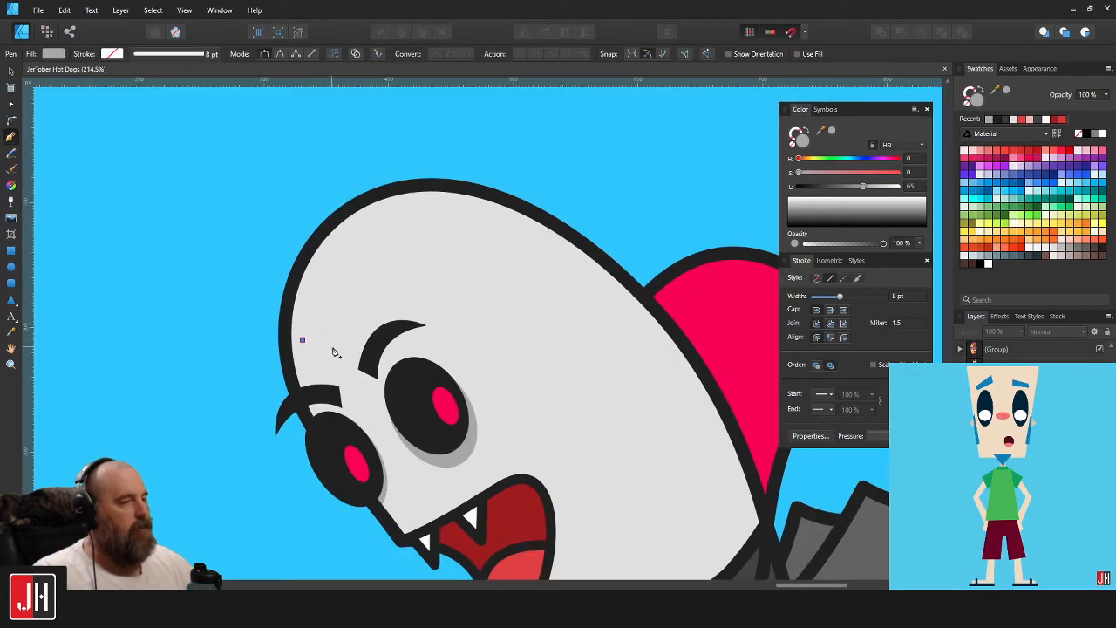
click(338, 346)
click(348, 297)
click(371, 298)
click(380, 258)
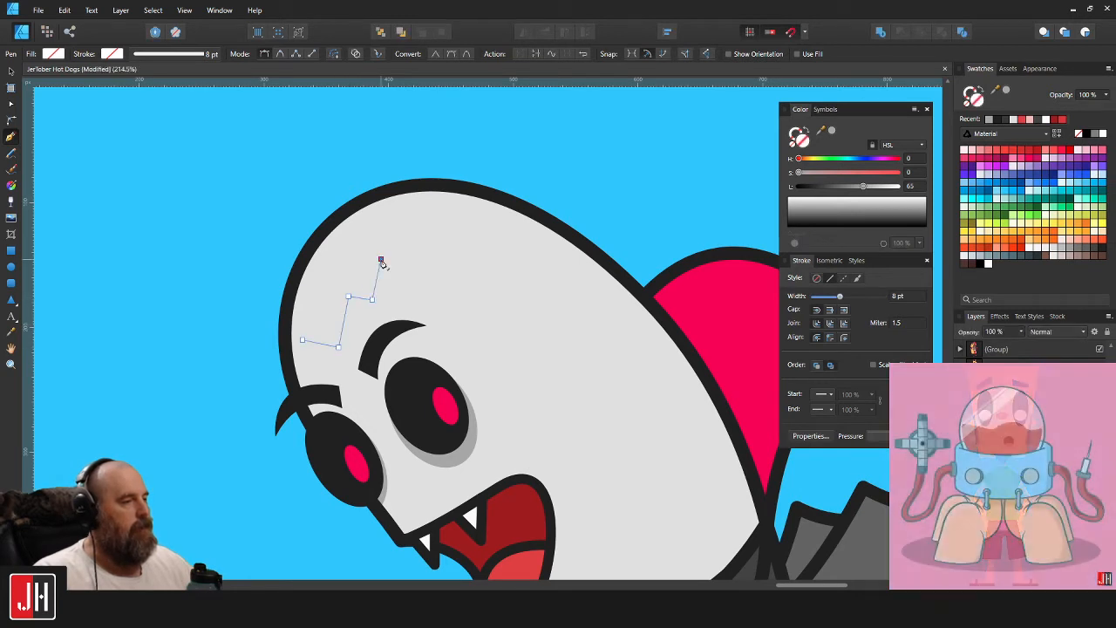
click(427, 265)
click(438, 230)
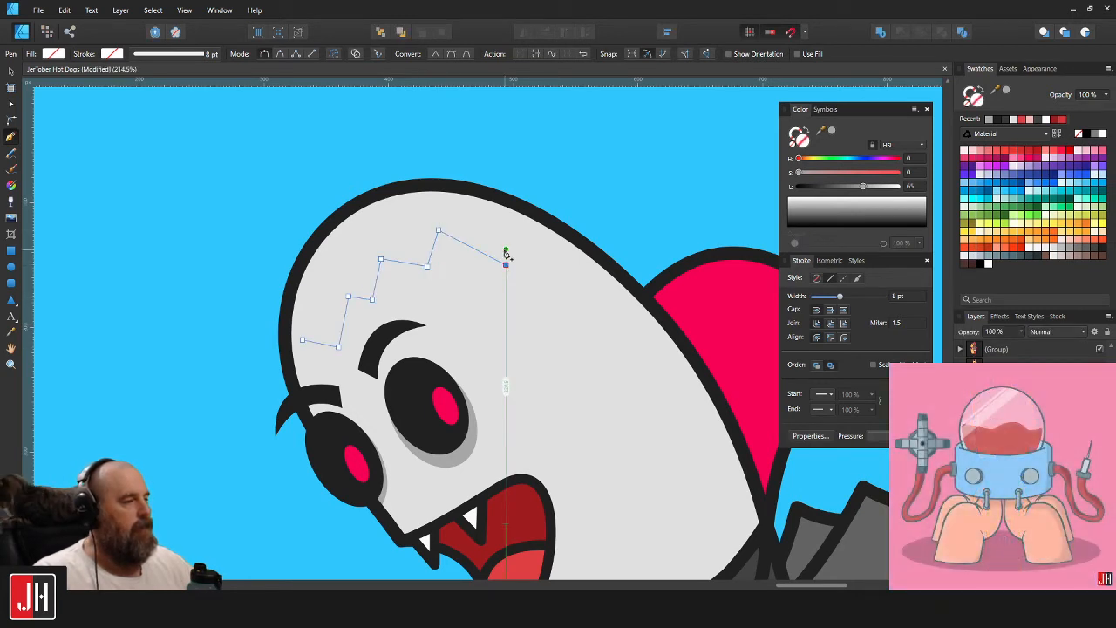
key(ctrl+z)
click(490, 292)
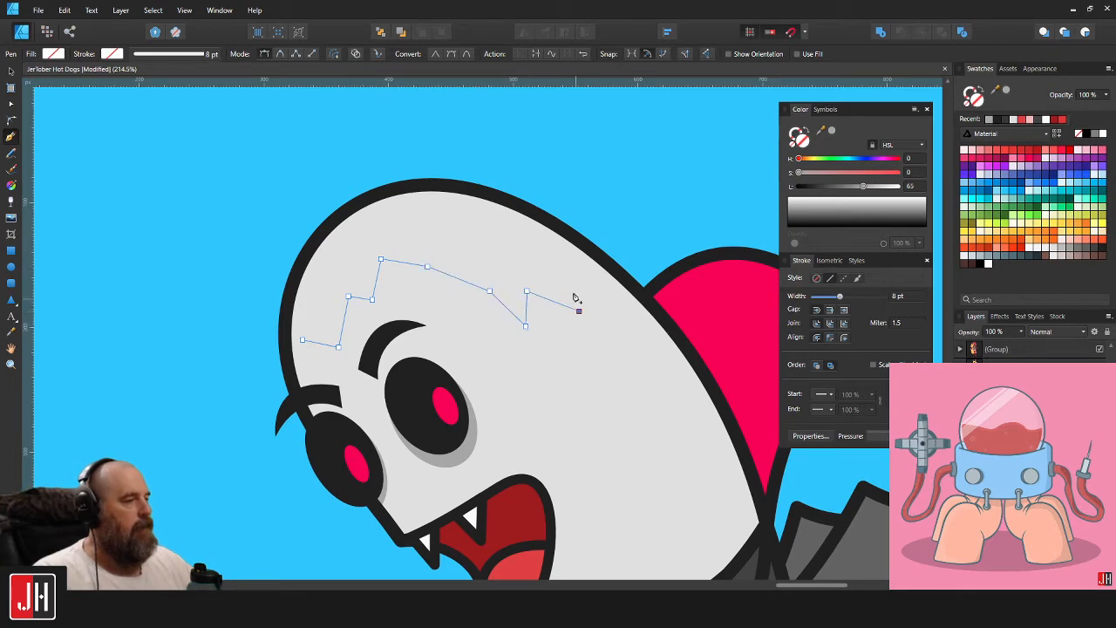
Continue the hair outline with the Pen tool, running up the back of the head and zigzagging across above its crown.
scroll(616, 273, up, 2)
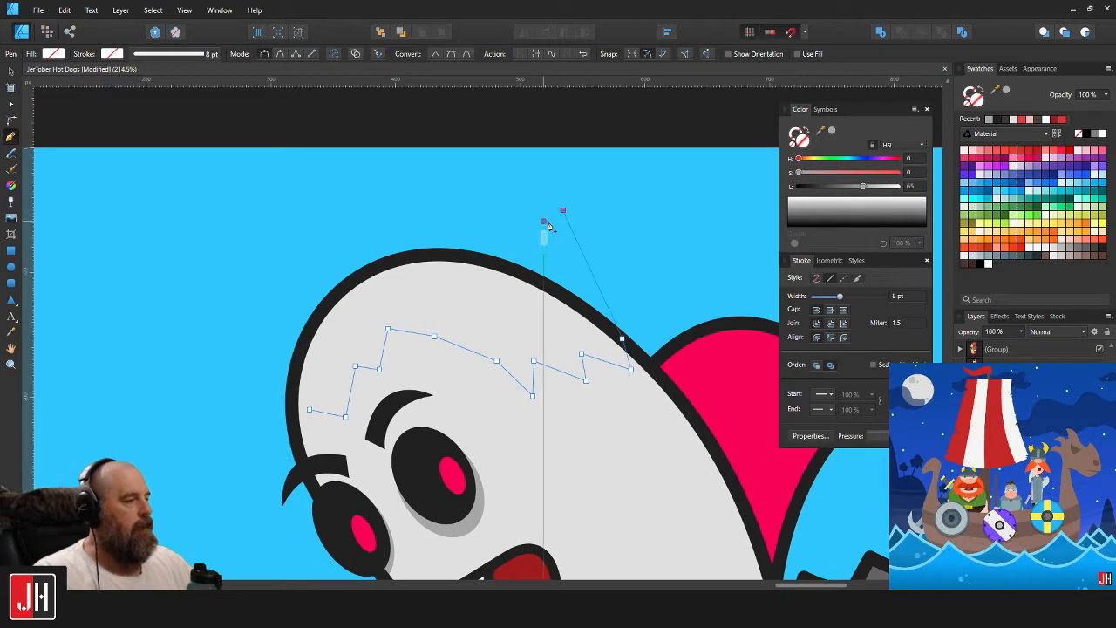
click(543, 220)
click(379, 170)
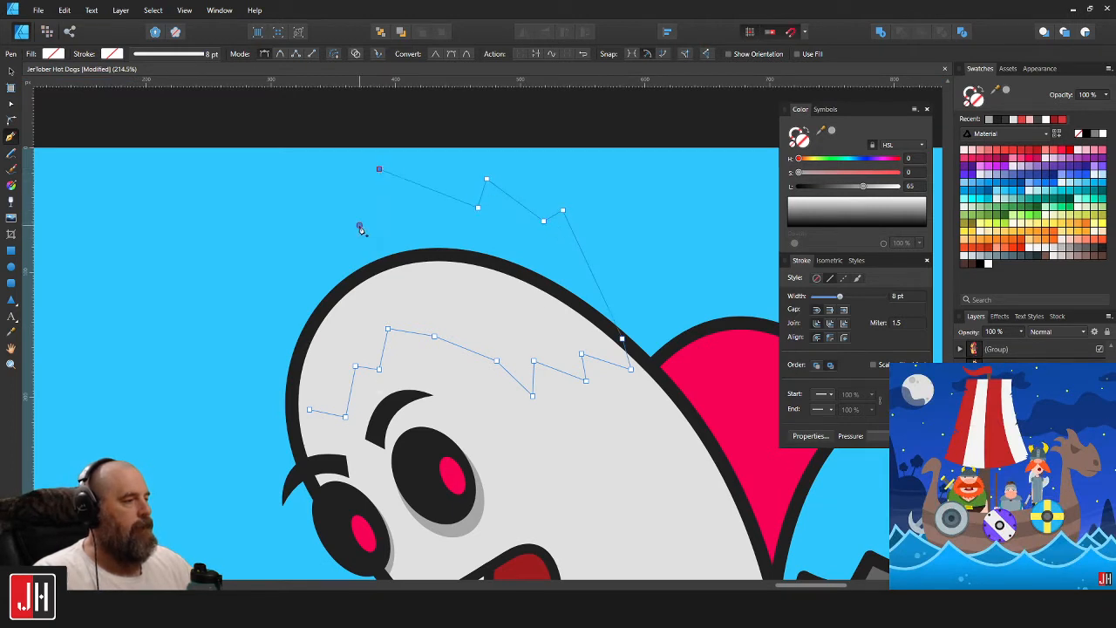
drag(292, 263, 332, 224)
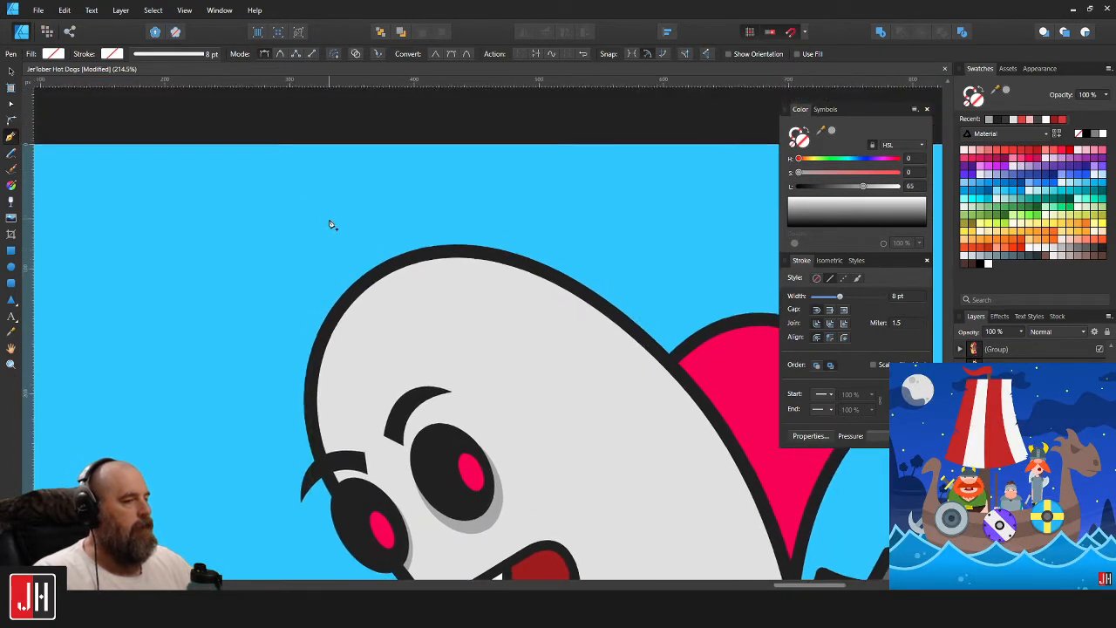
scroll(339, 255, up, 1)
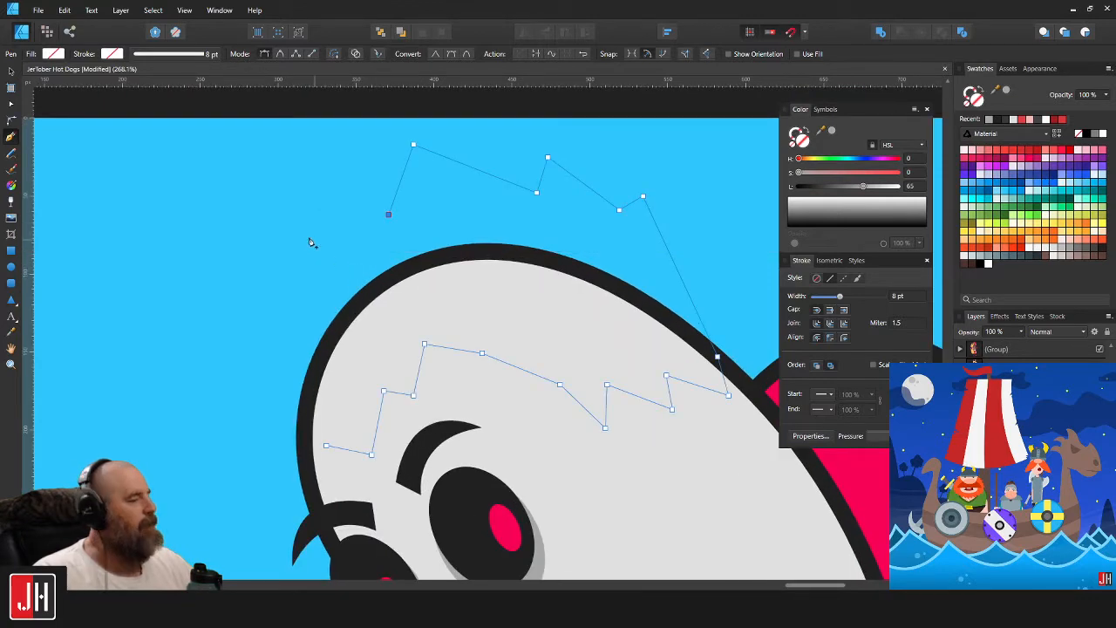
Redo the last outline point, zigzag the hair's edge down in front of the forehead and close the shape at the hairline.
key(BackSpace)
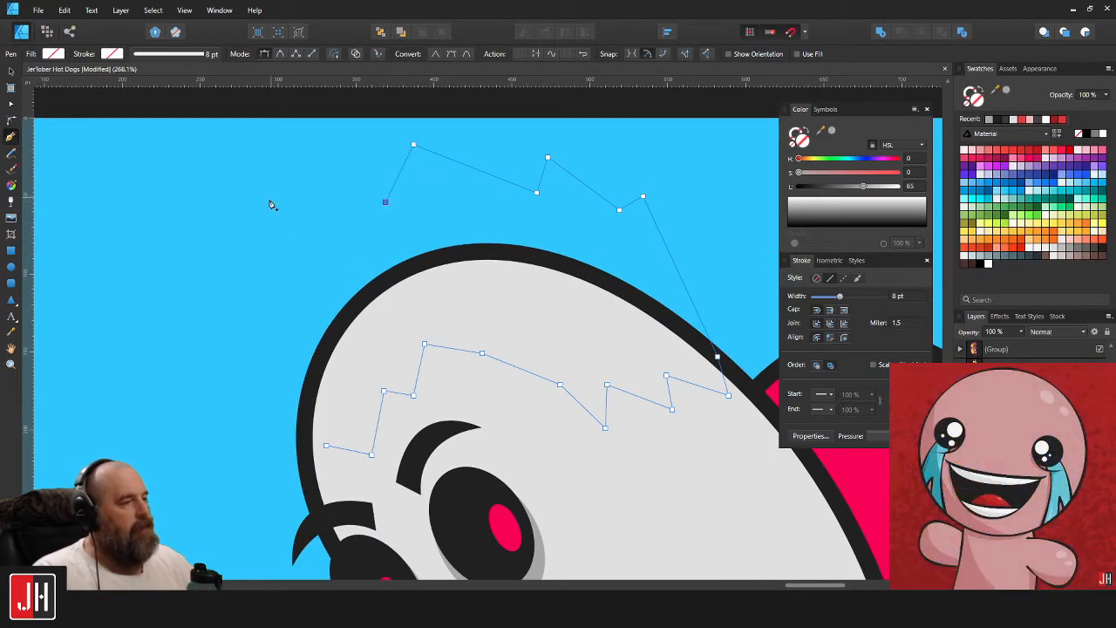
click(227, 273)
scroll(242, 256, down, 2)
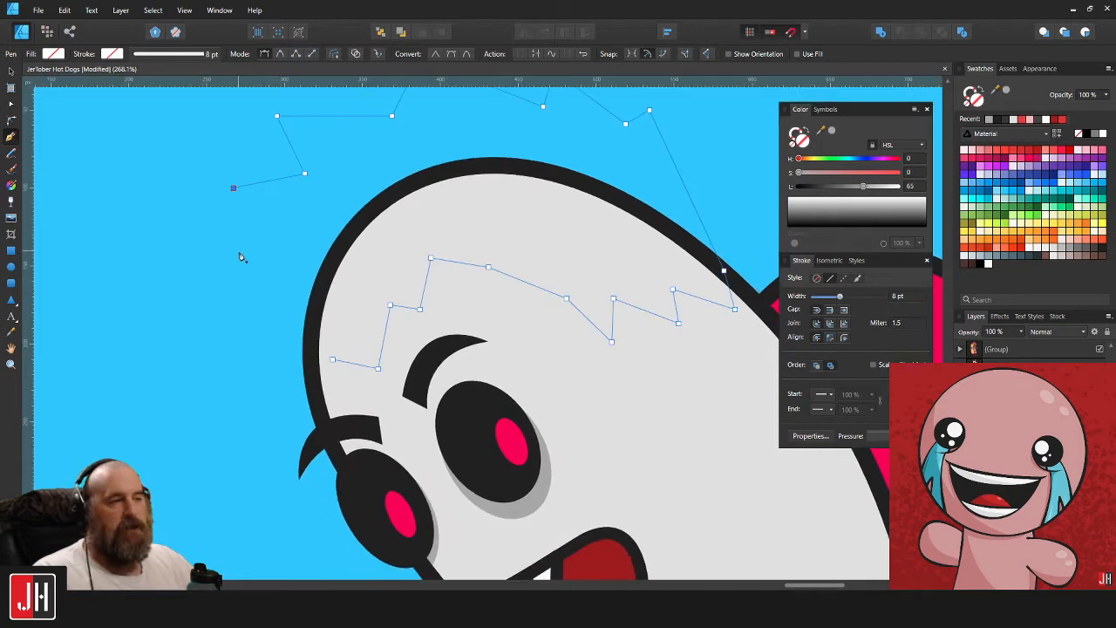
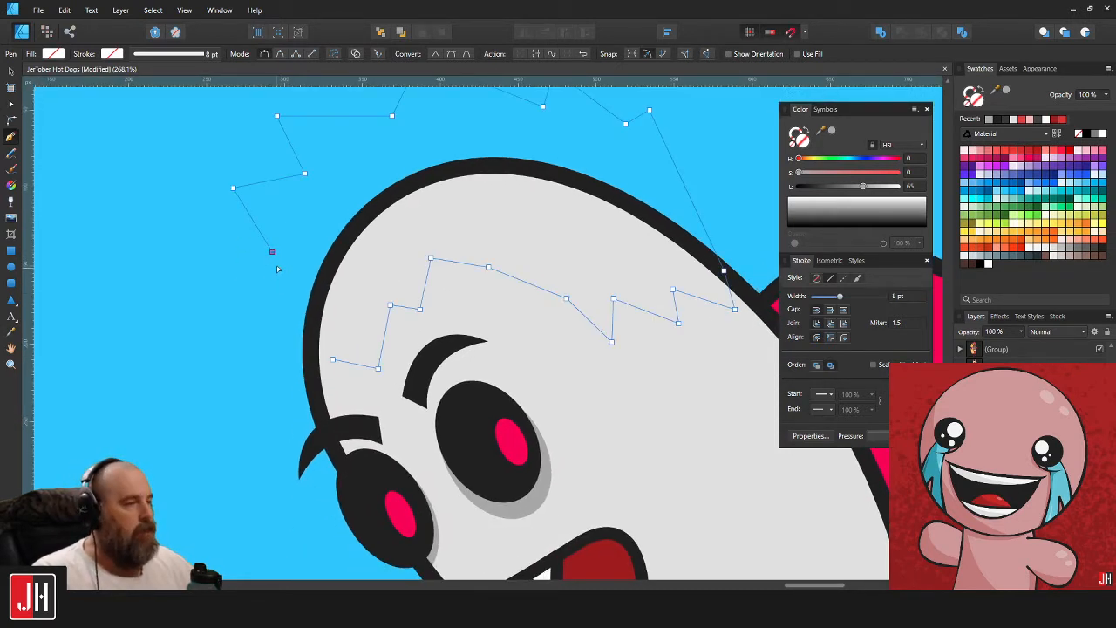
click(229, 287)
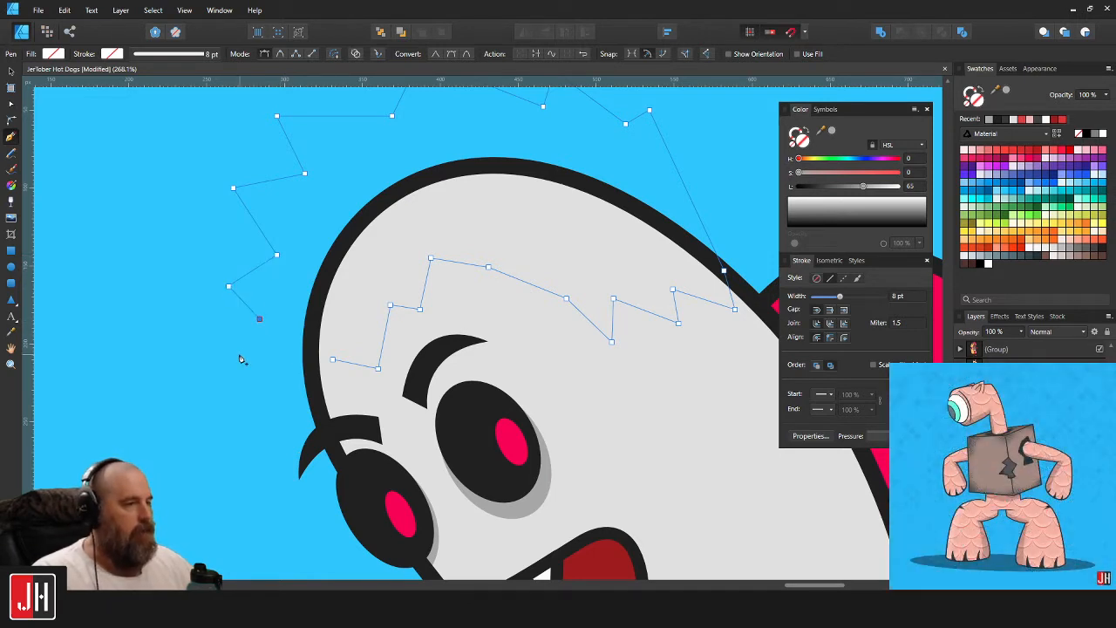
click(310, 389)
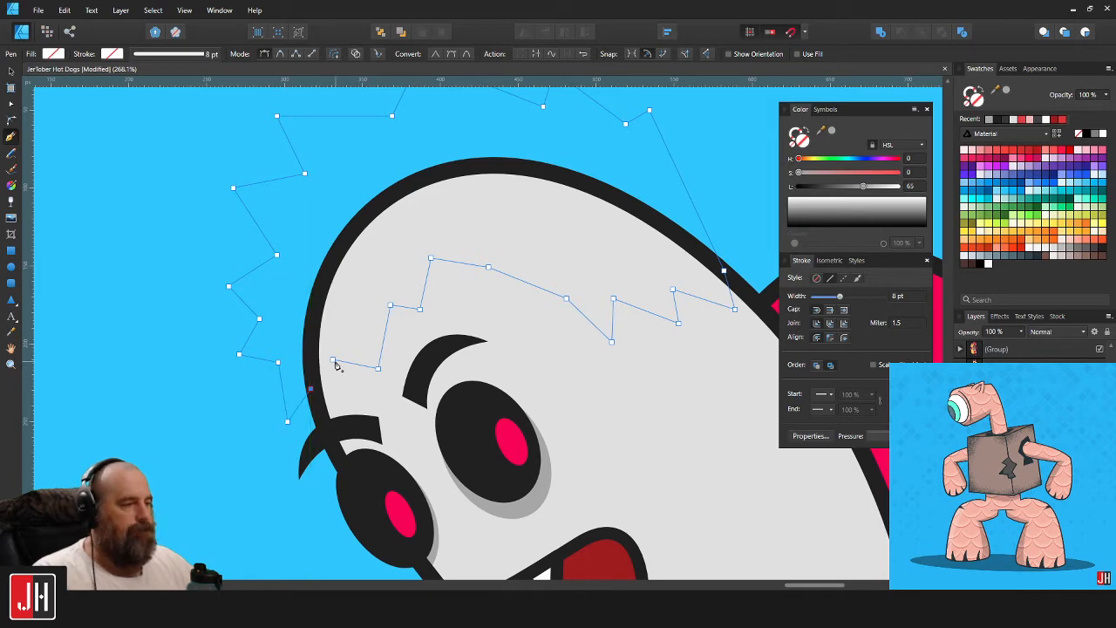
scroll(335, 357, down, 5)
scroll(479, 308, up, 3)
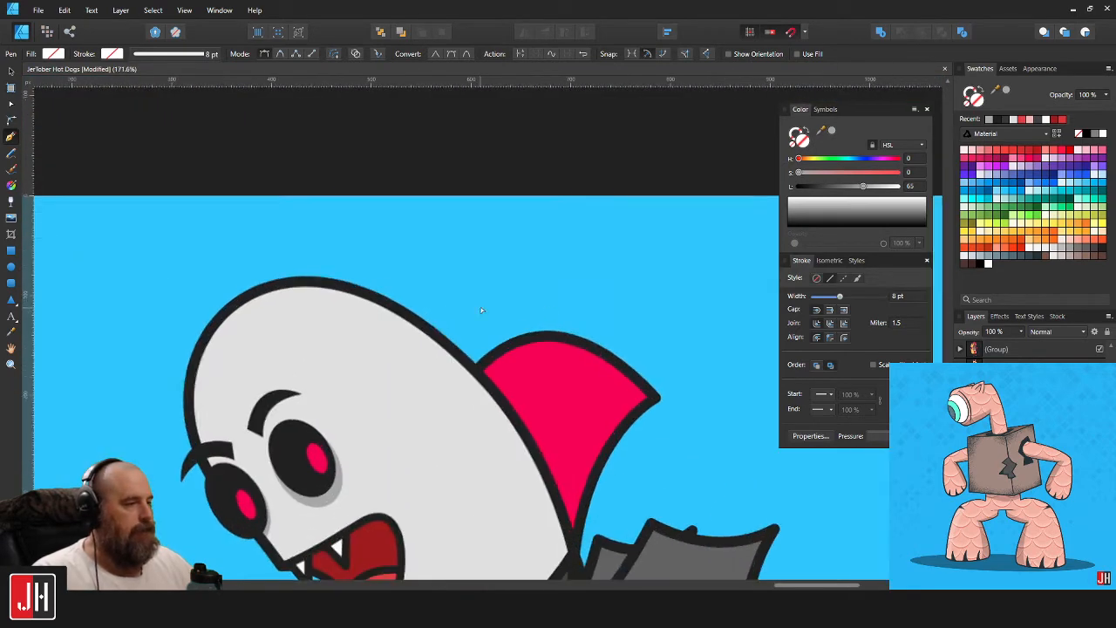
Fill the hair shape with a dark blue-gray swatch from the Material palette and deselect it.
click(1036, 258)
key(v)
scroll(544, 301, down, 5)
click(630, 314)
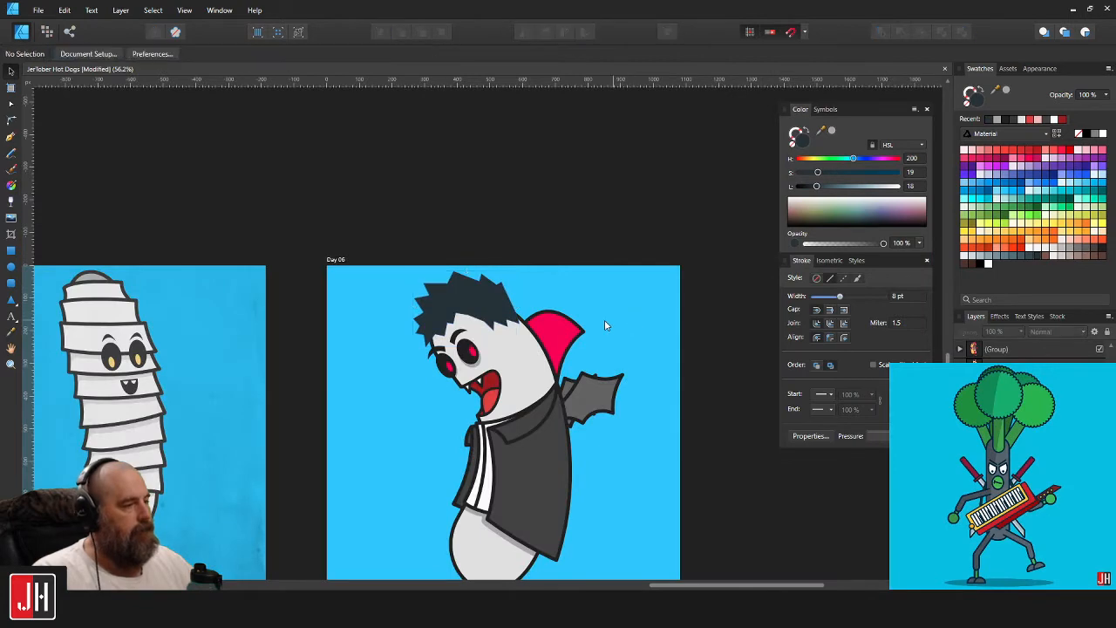
Give the hair shape an 8 pt dark outline by sampling the stroke color from the raised cape collar's outline.
scroll(513, 322, up, 4)
click(495, 256)
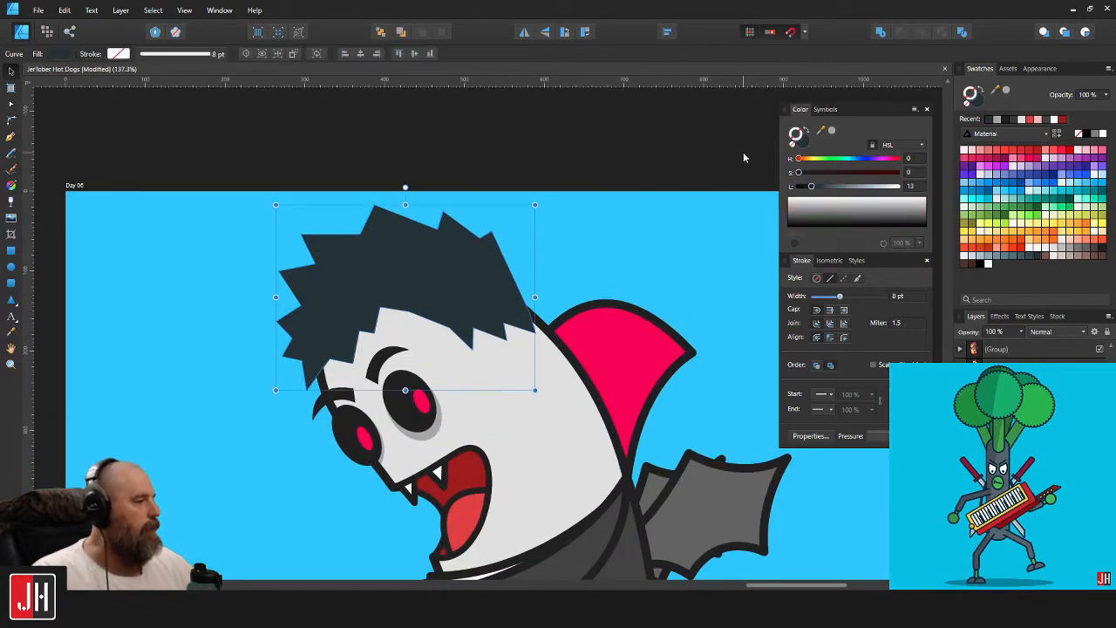
scroll(615, 343, up, 3)
key(i)
click(628, 250)
key(v)
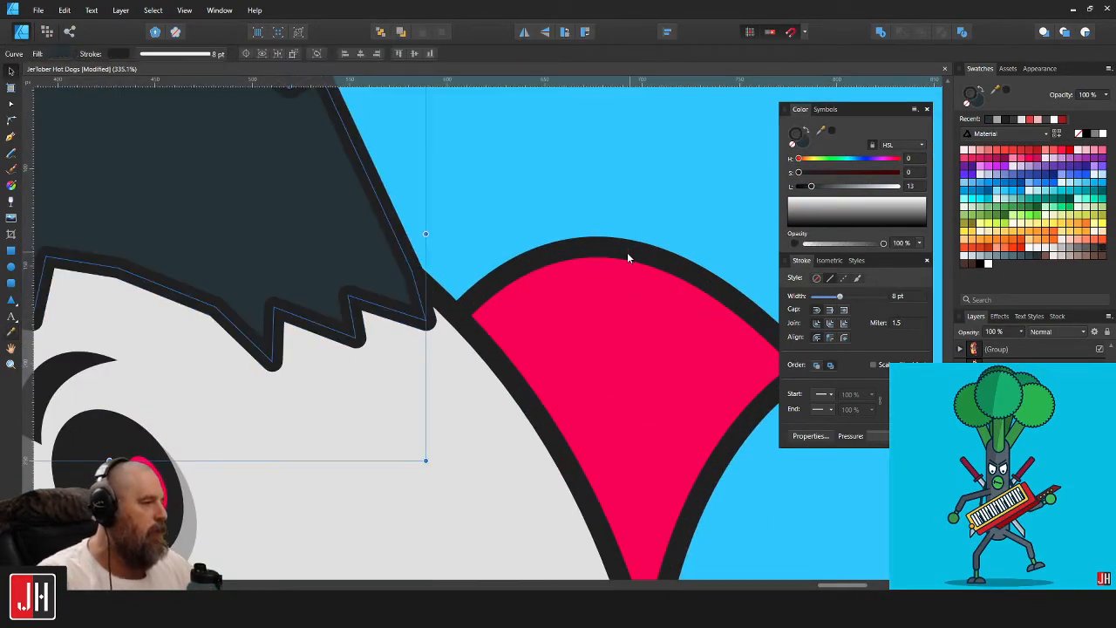
Adjust the nodes of the hair's lowest front spike above the front eyebrow, extending its tip slightly forward and down.
scroll(465, 283, down, 4)
scroll(464, 283, down, 2)
scroll(311, 330, up, 6)
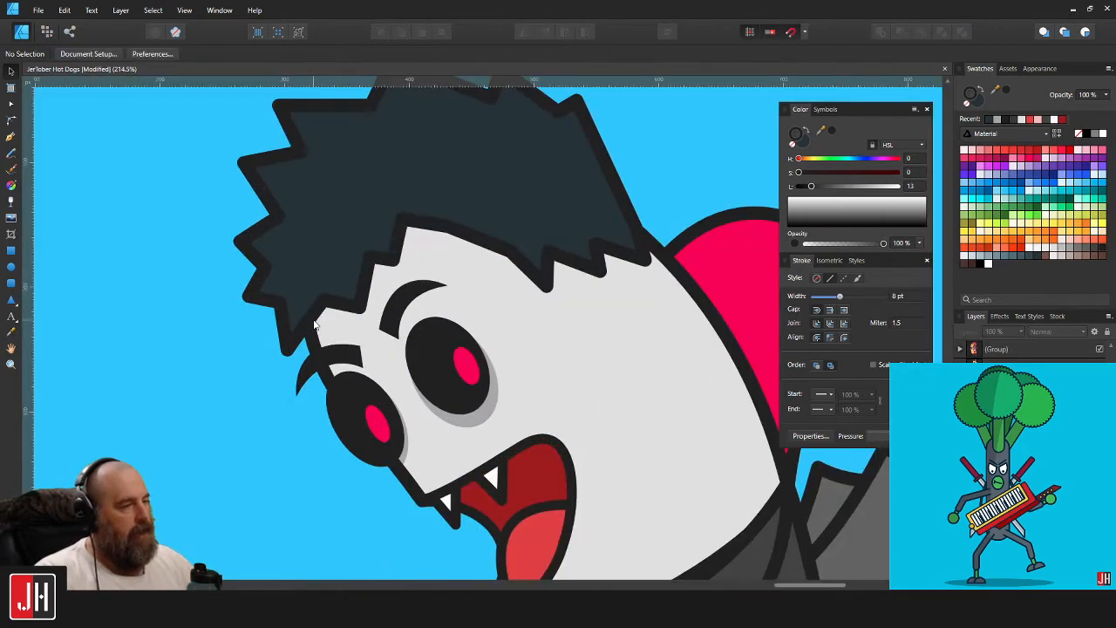
key(a)
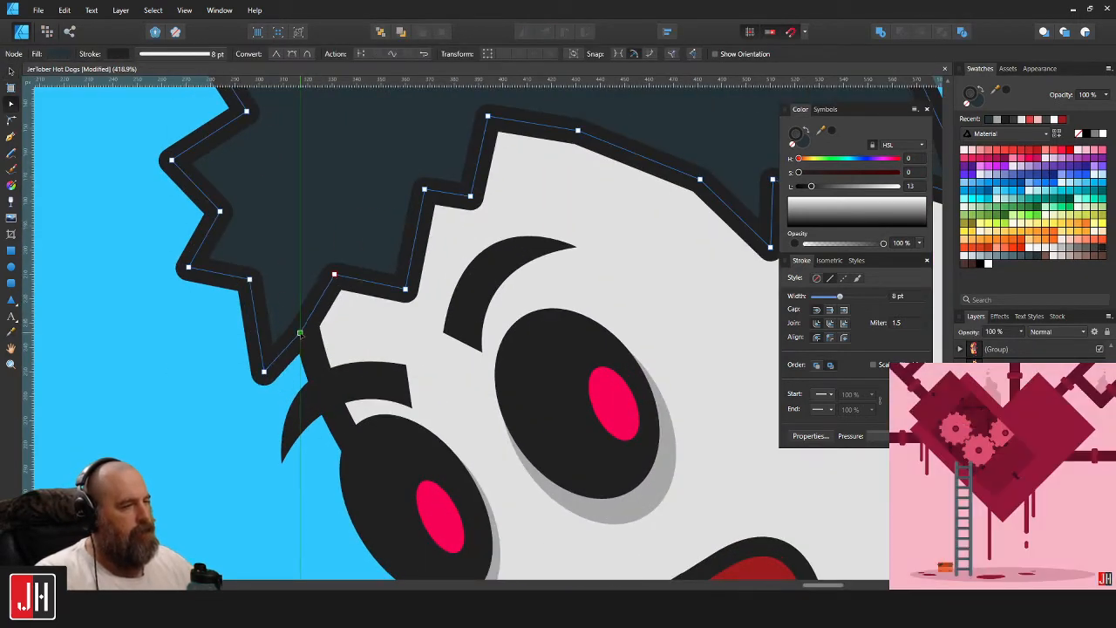
drag(306, 335, 304, 334)
drag(264, 372, 254, 375)
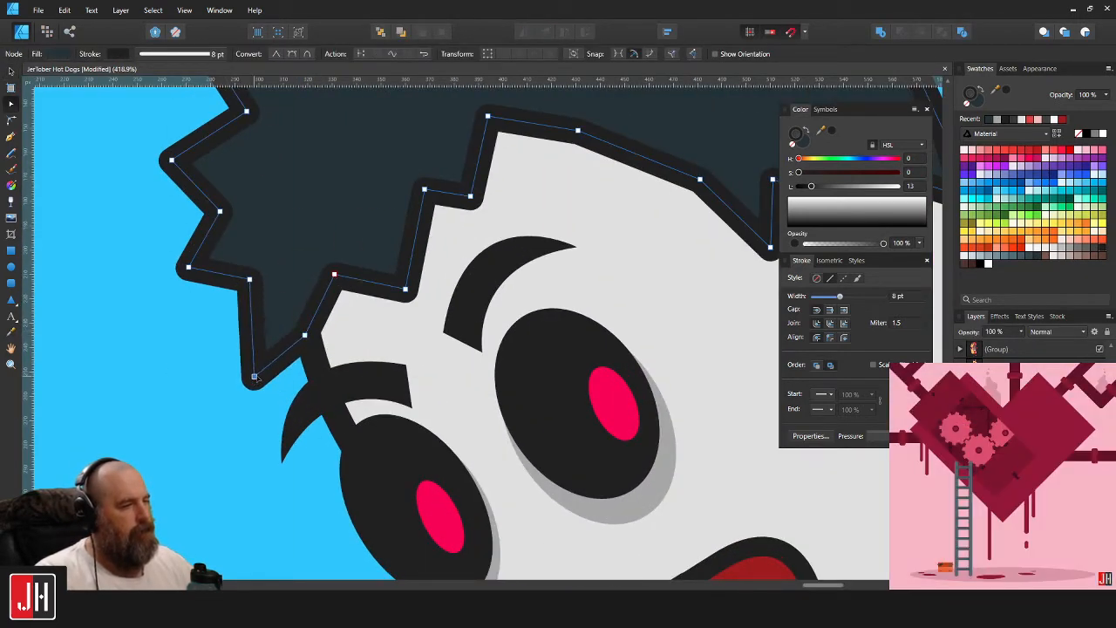
key(v)
click(177, 358)
scroll(268, 325, down, 8)
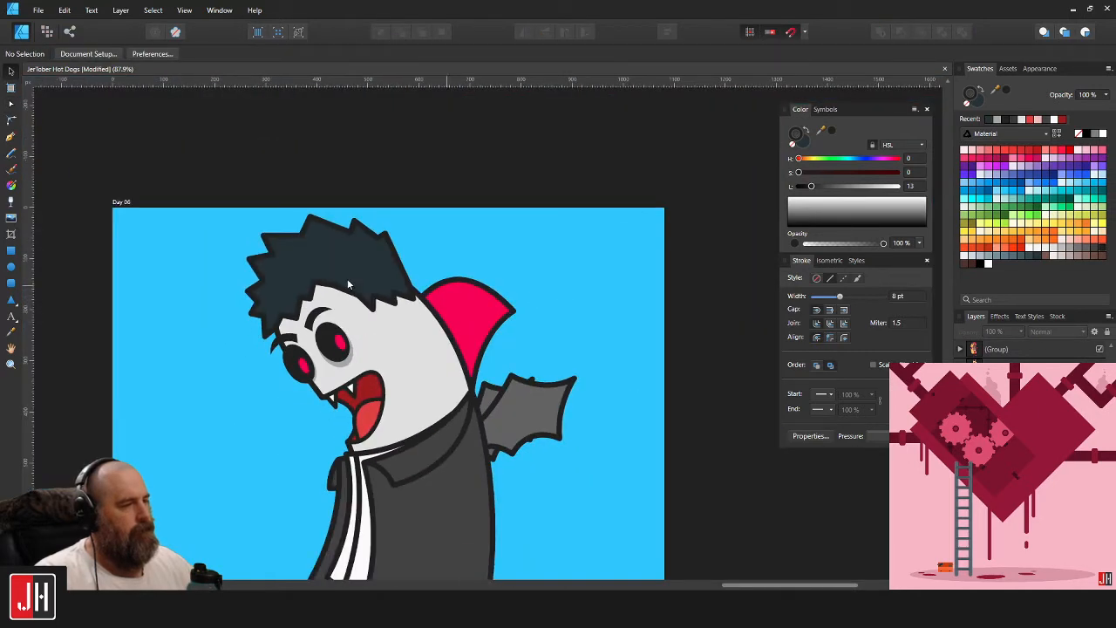
Try two lighter blue-gray swatches from the Material palette as the hair's fill.
scroll(347, 283, up, 4)
click(356, 256)
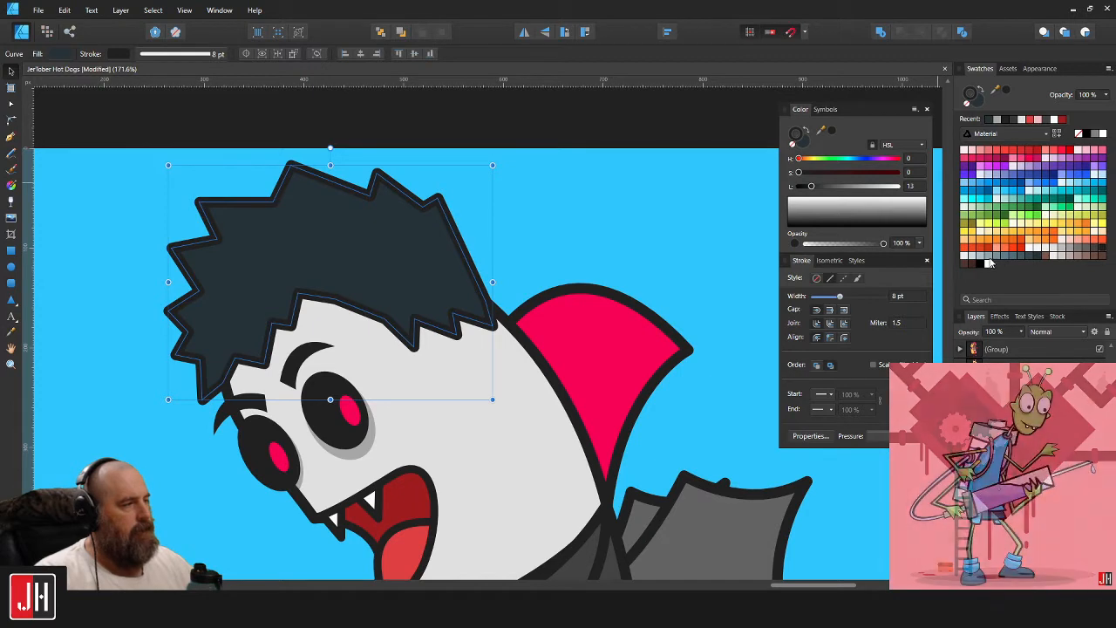
click(990, 259)
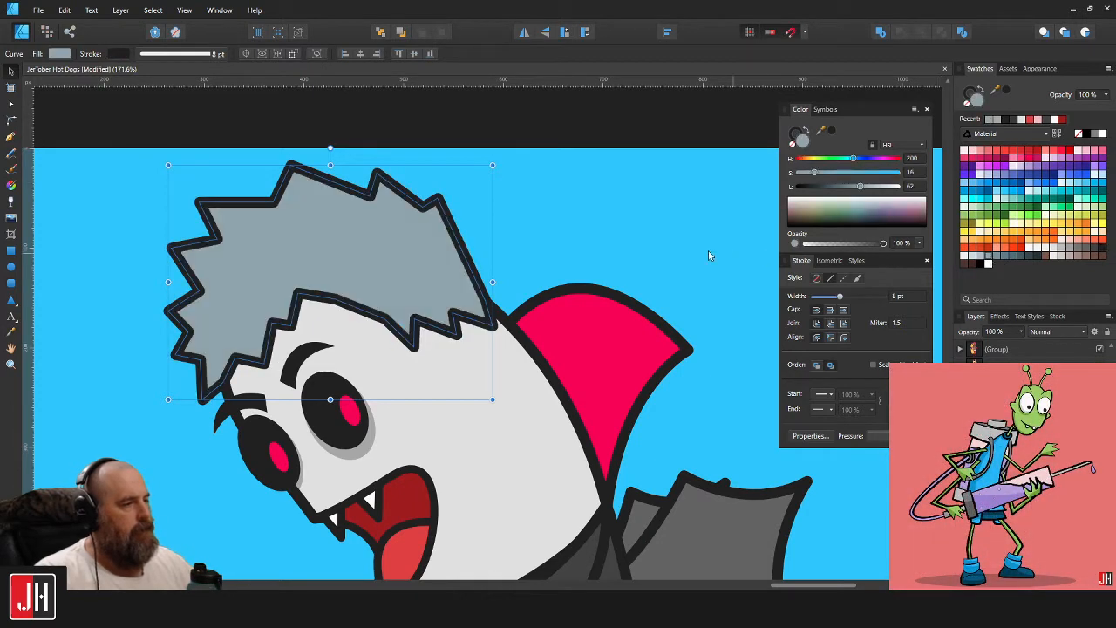
click(992, 255)
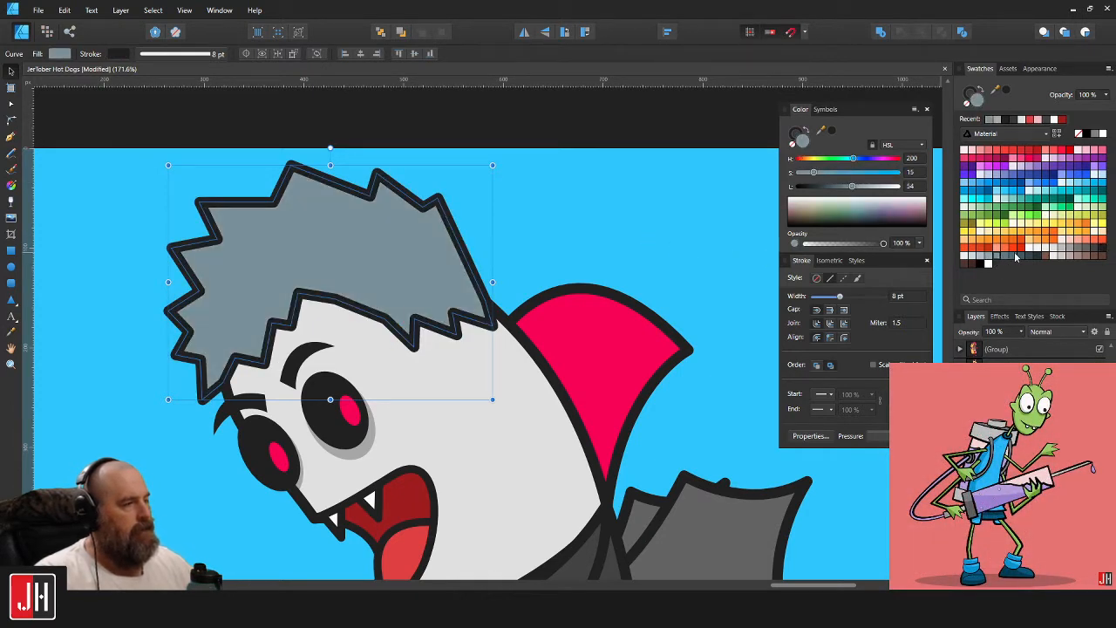
Sample the face's pale gray as the hair's fill and lower its lightness to 39.
key(i)
click(559, 419)
key(v)
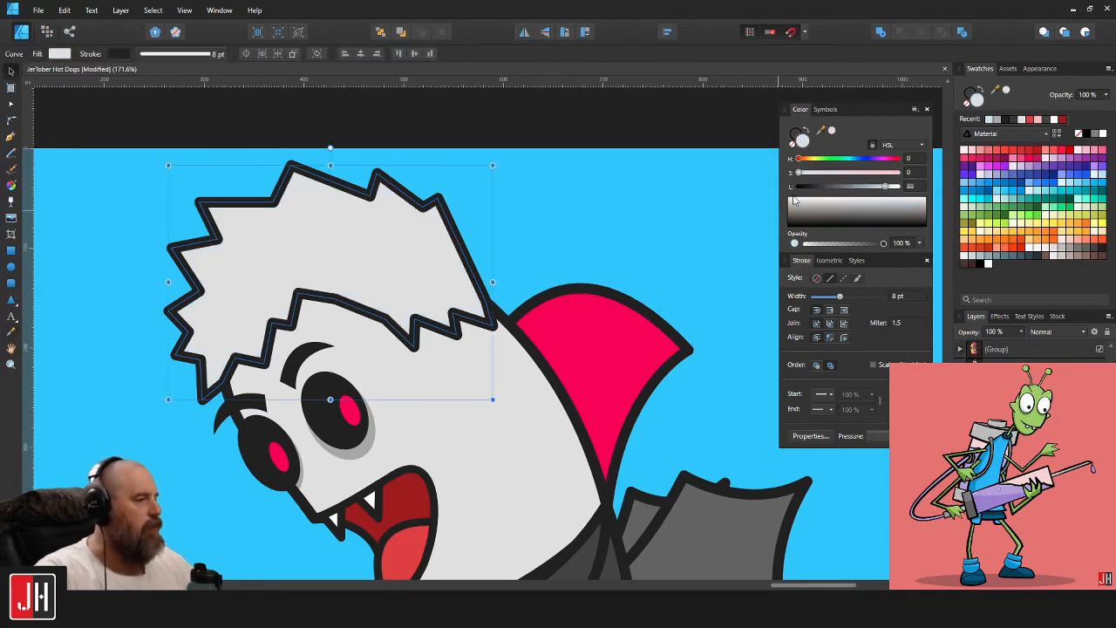
drag(887, 190, 839, 200)
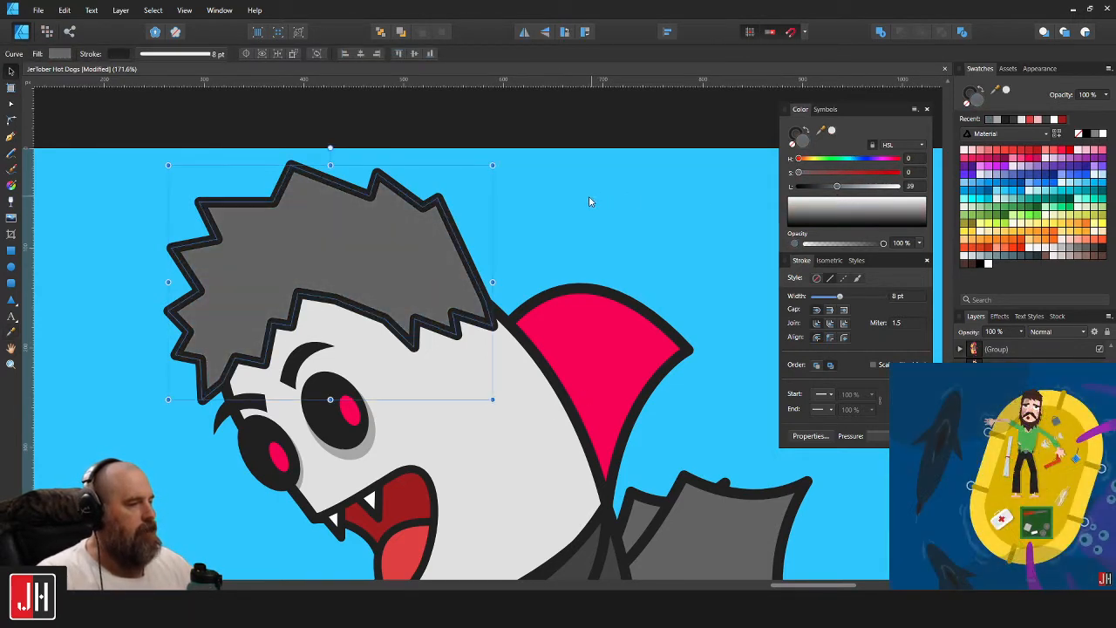
click(591, 199)
Draw a short unfilled strand line with the Pen tool, running into the hair from the upper front notch.
scroll(260, 256, up, 4)
drag(362, 258, 354, 276)
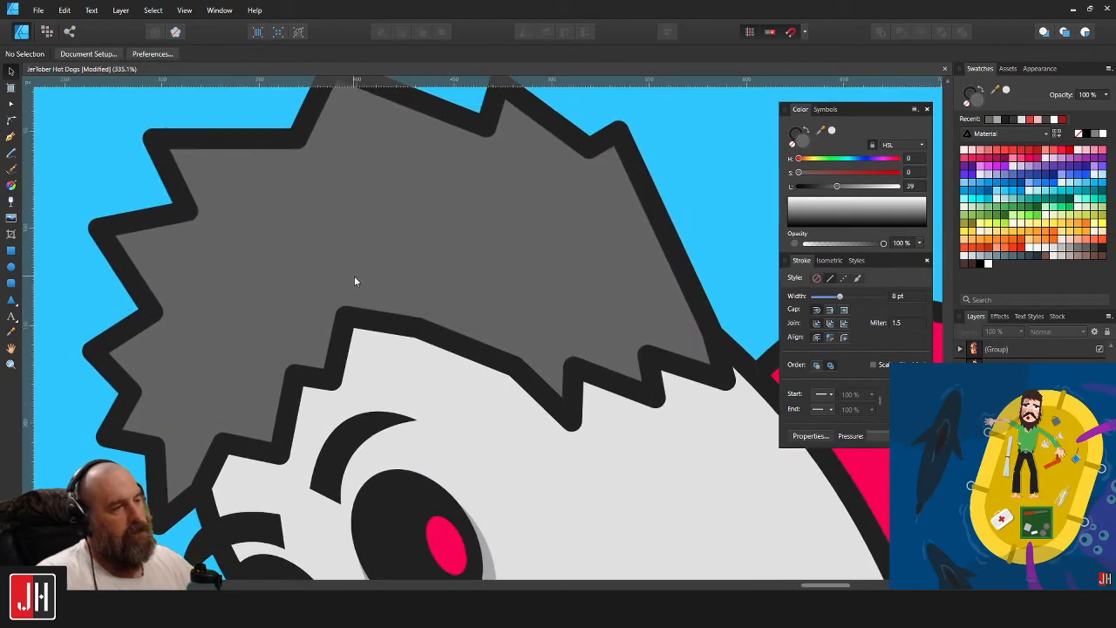
click(10, 135)
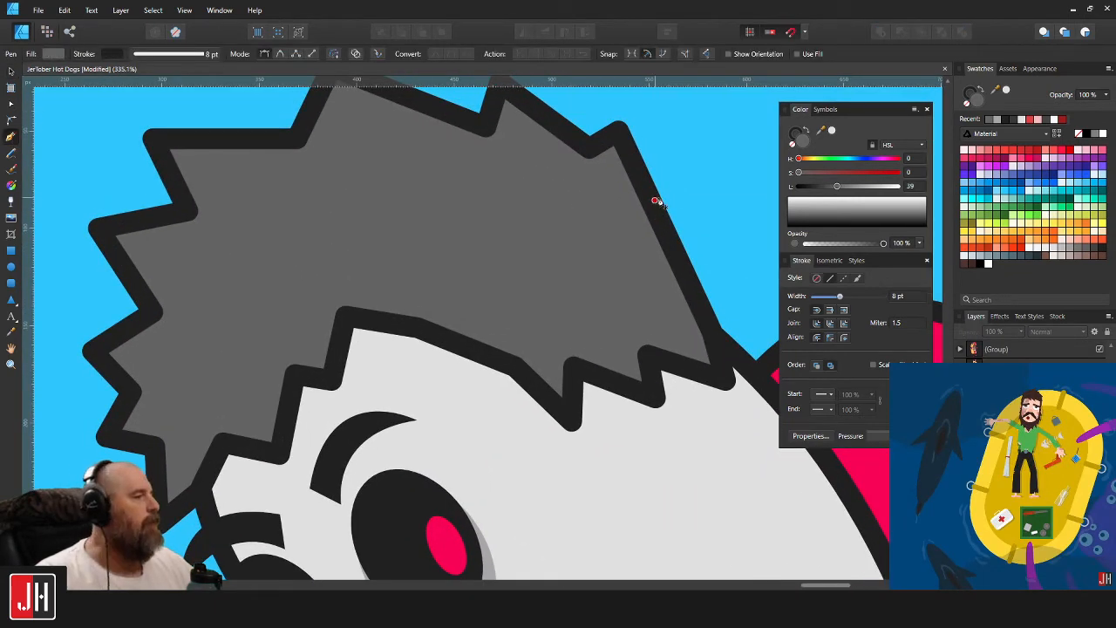
click(794, 147)
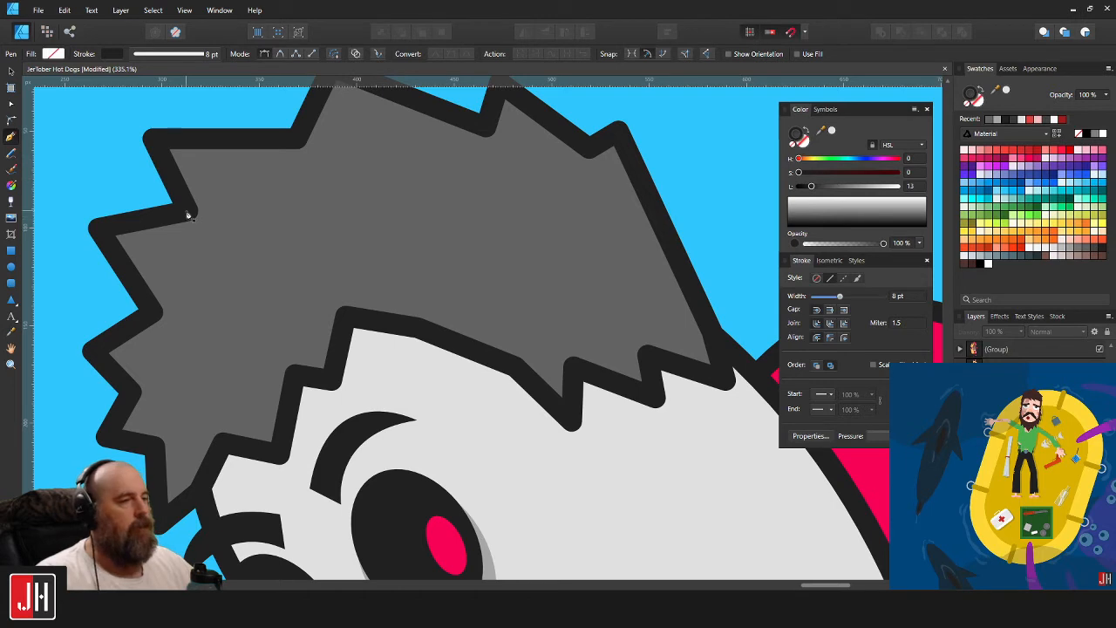
click(210, 253)
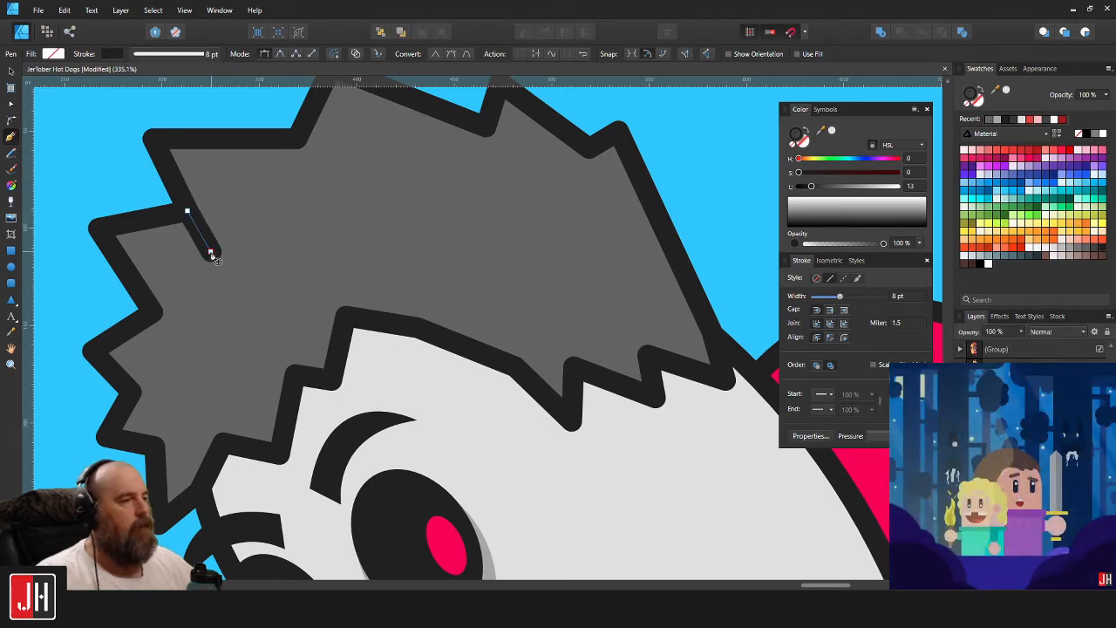
key(Escape)
Draw a second short strand line down into the hair from the notch on its top edge.
drag(575, 176, 551, 248)
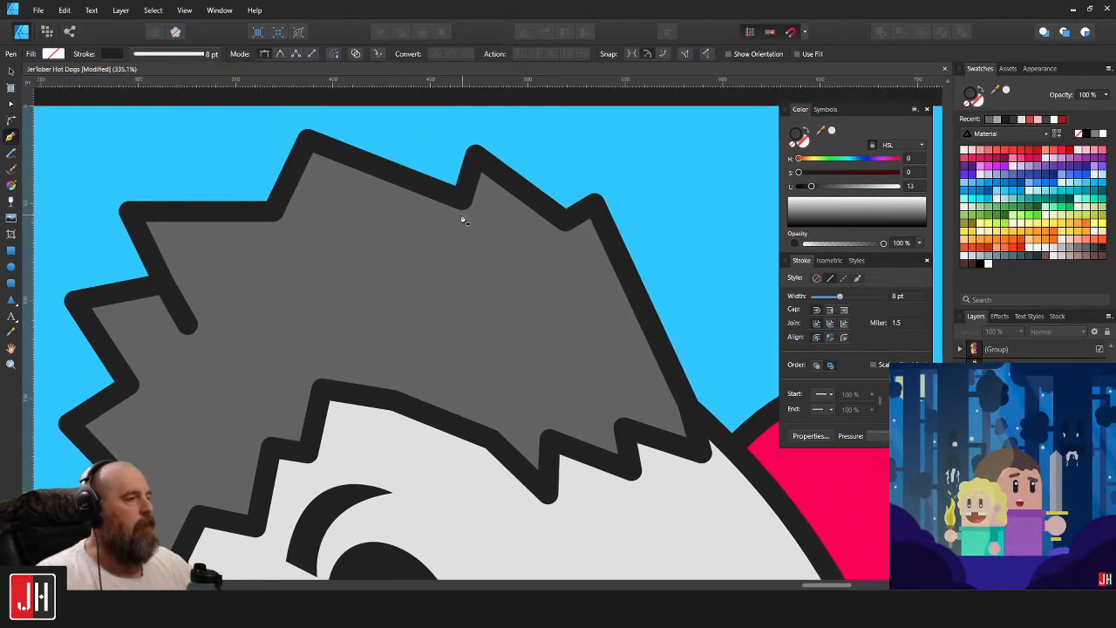
click(443, 251)
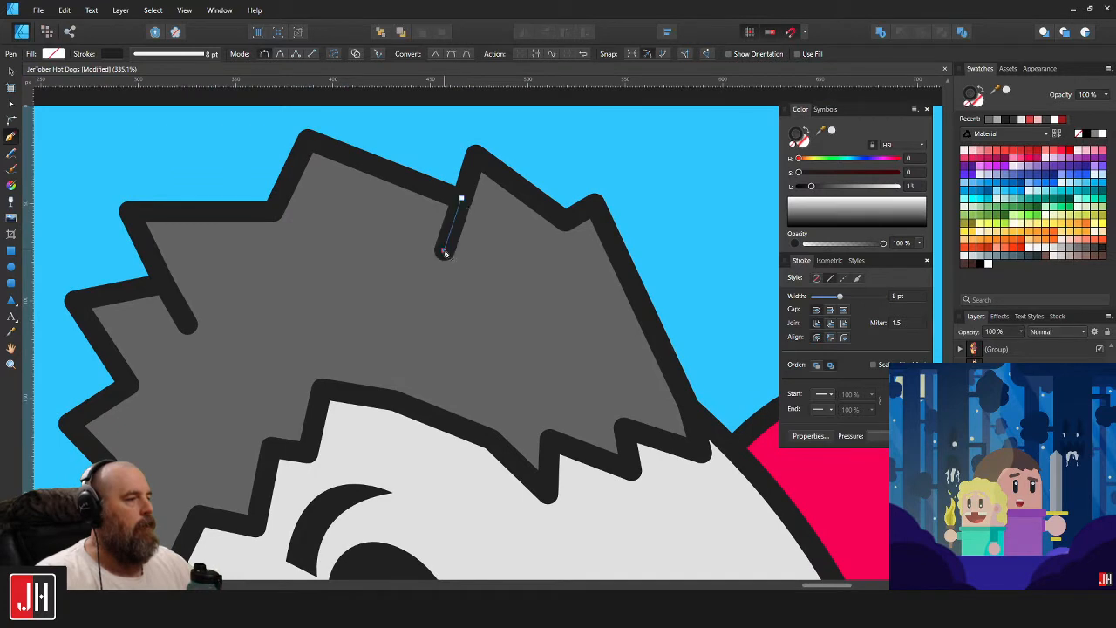
key(Escape)
Try a strand line rising into the hair from the front hairline corner above the eyebrow, and delete it.
scroll(483, 304, down, 2)
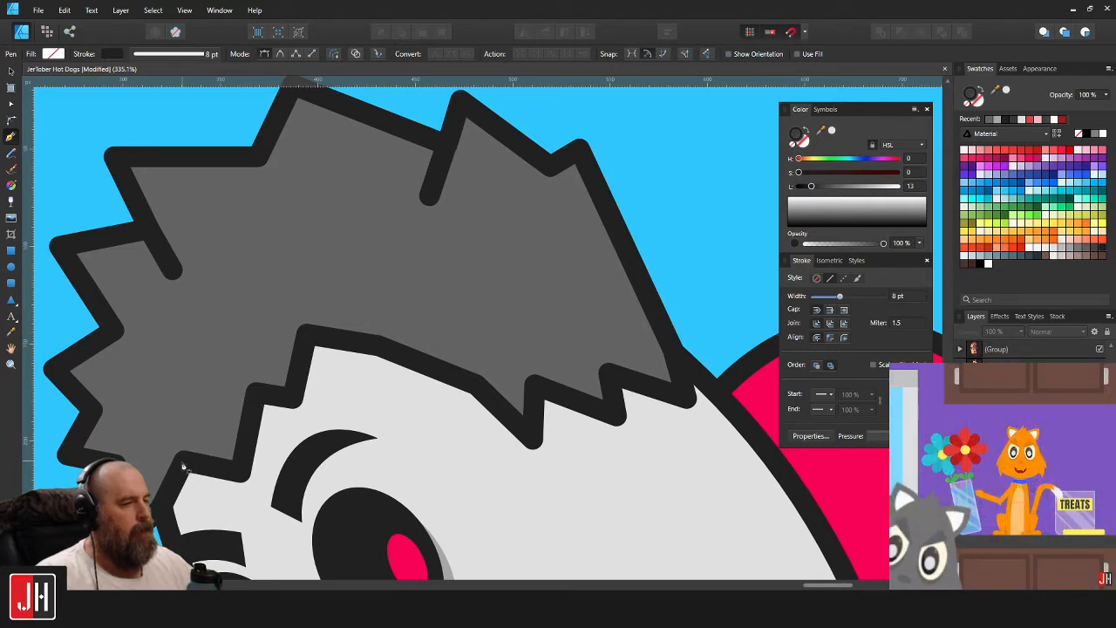
click(203, 407)
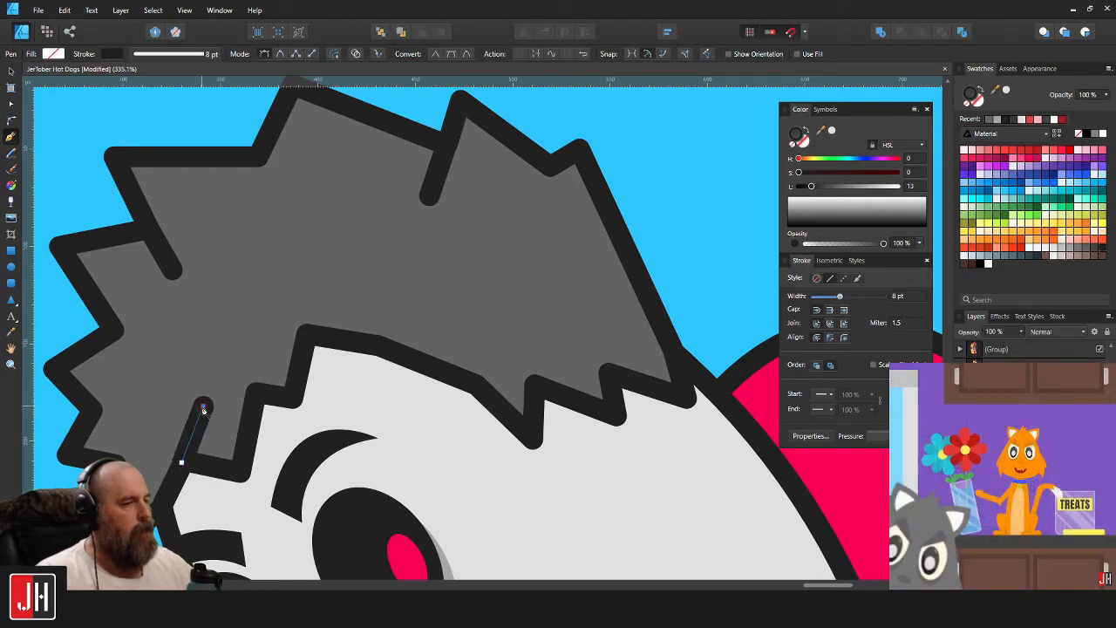
scroll(294, 369, down, 5)
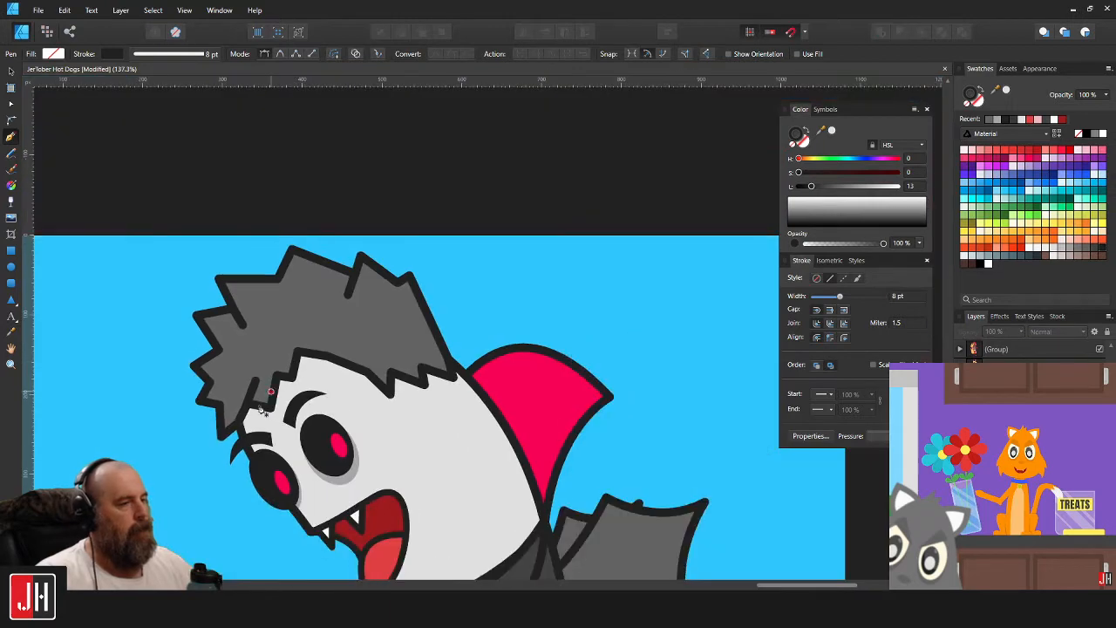
scroll(261, 405, up, 3)
key(v)
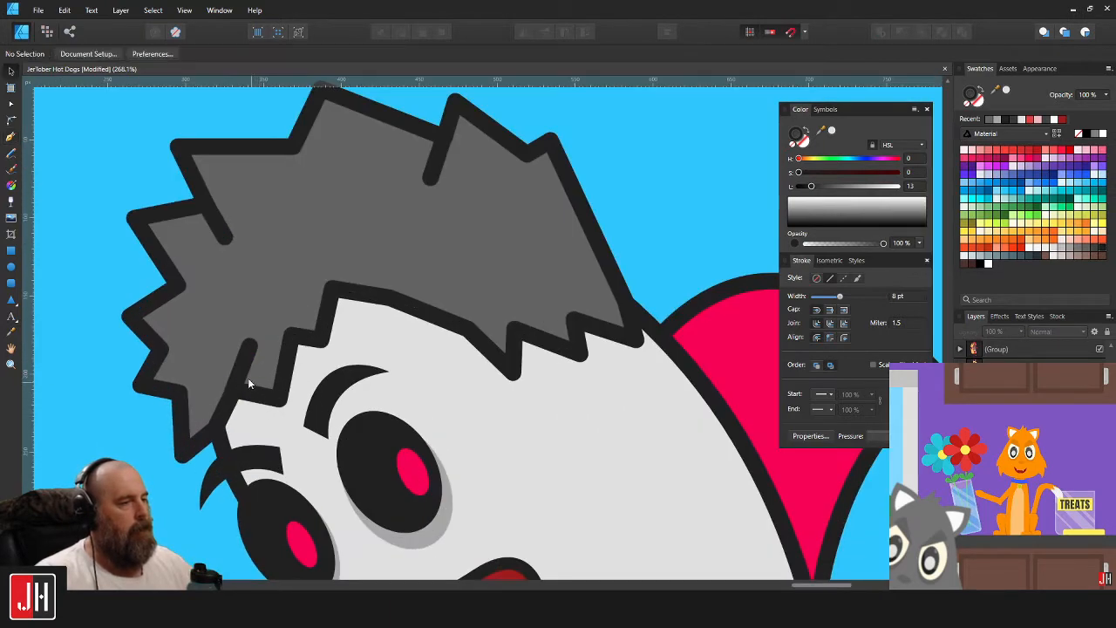
key(Delete)
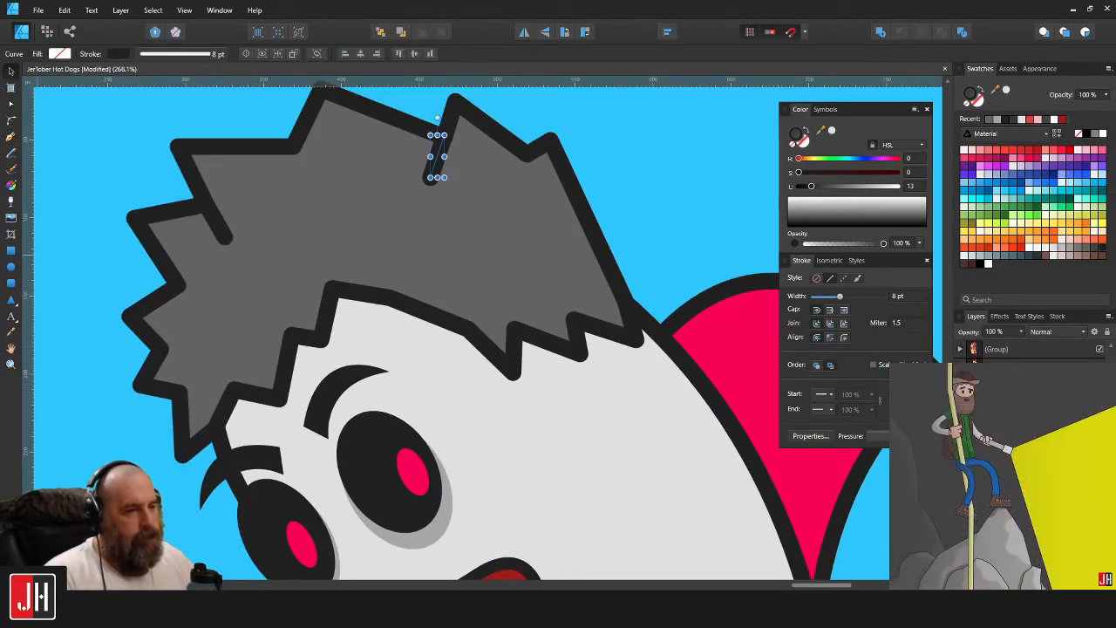
scroll(86, 313, down, 2)
click(530, 227)
Draw a short strand line into the hair from the lower notch on its front edge, and align its outer end with the outline.
scroll(490, 259, up, 3)
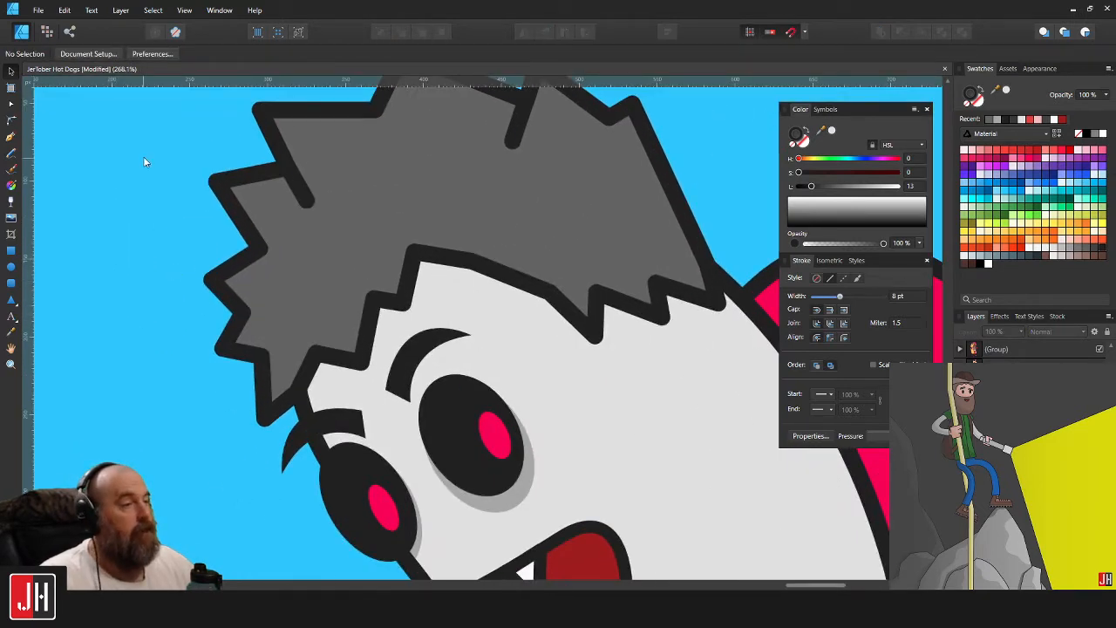
click(12, 137)
scroll(298, 284, up, 3)
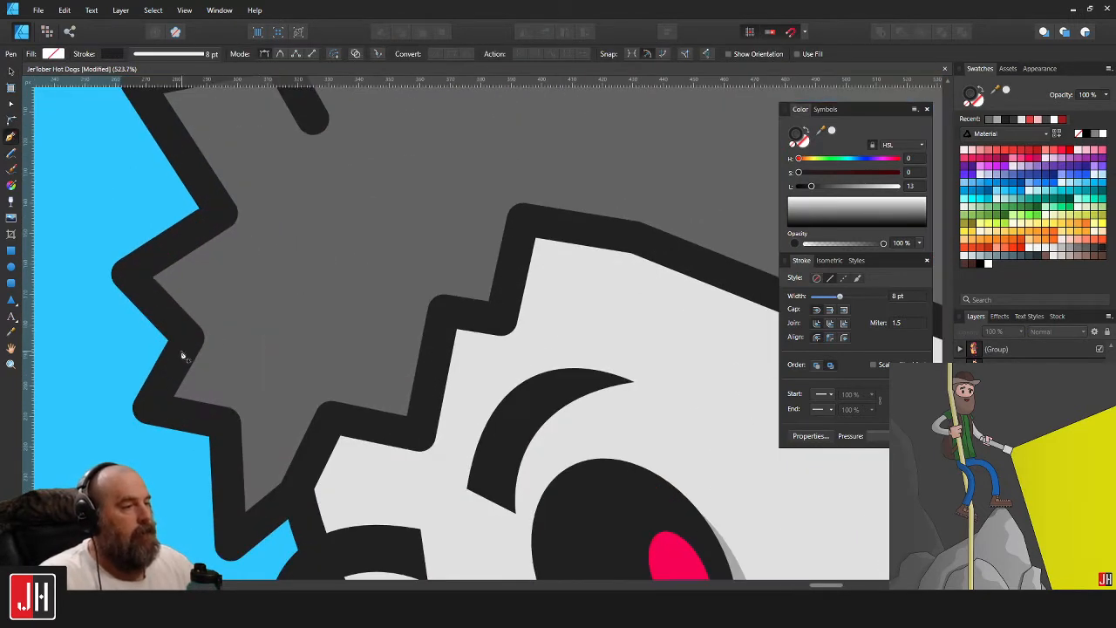
click(212, 293)
key(a)
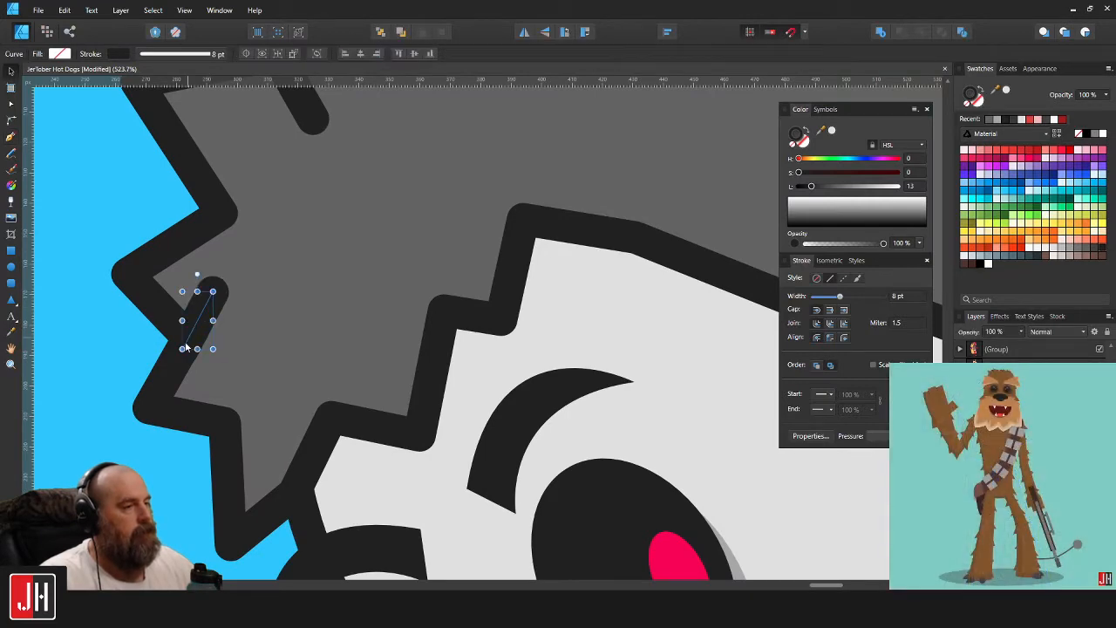
scroll(181, 350, up, 3)
drag(182, 348, 179, 350)
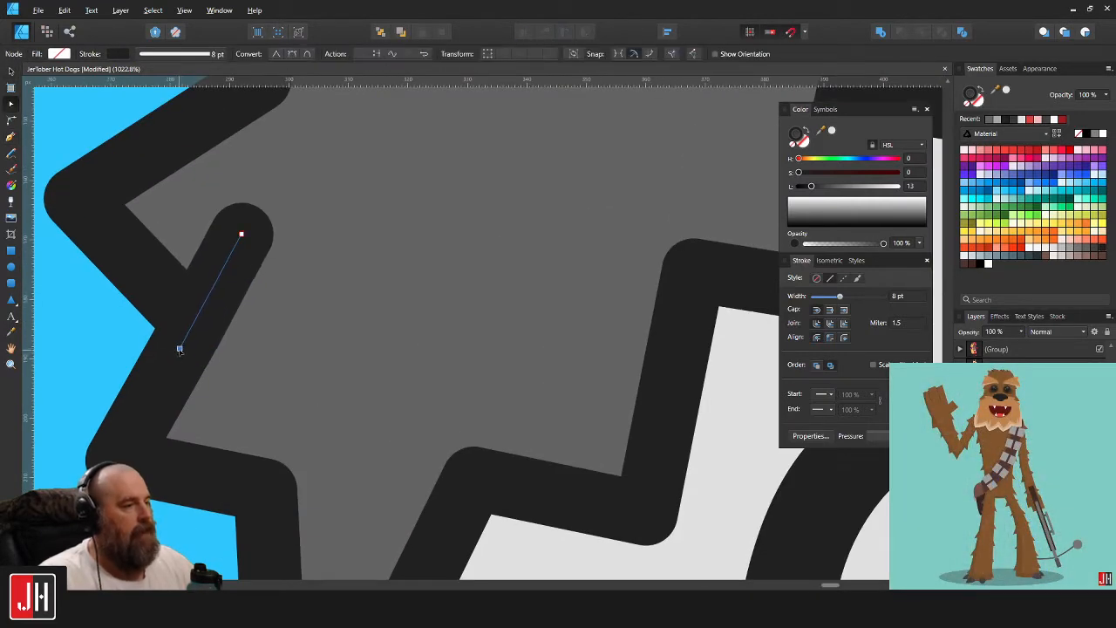
key(v)
scroll(235, 301, down, 6)
click(472, 253)
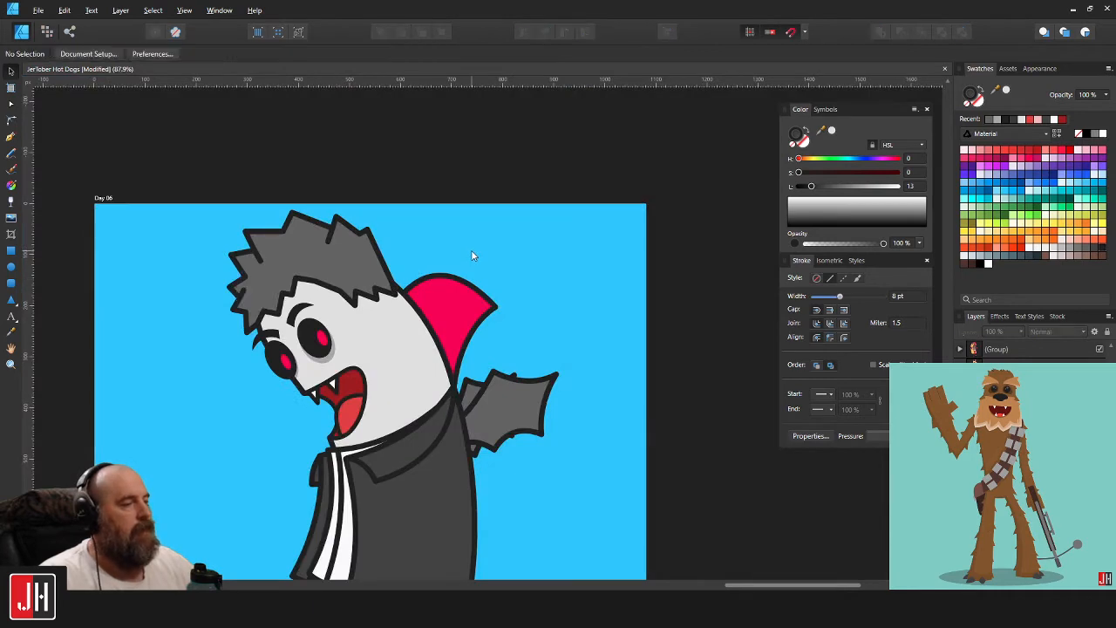
Draw a short slanted strand segment with the Pen tool in the middle of the hair, above the front hairline.
scroll(317, 278, up, 4)
drag(294, 289, 381, 297)
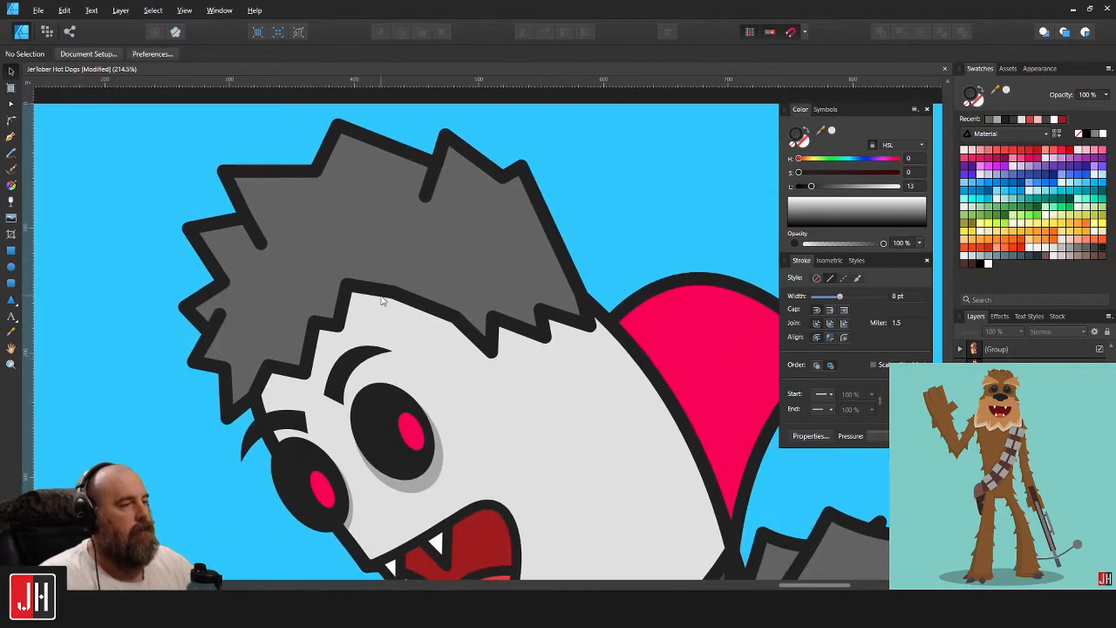
click(10, 135)
scroll(374, 254, up, 2)
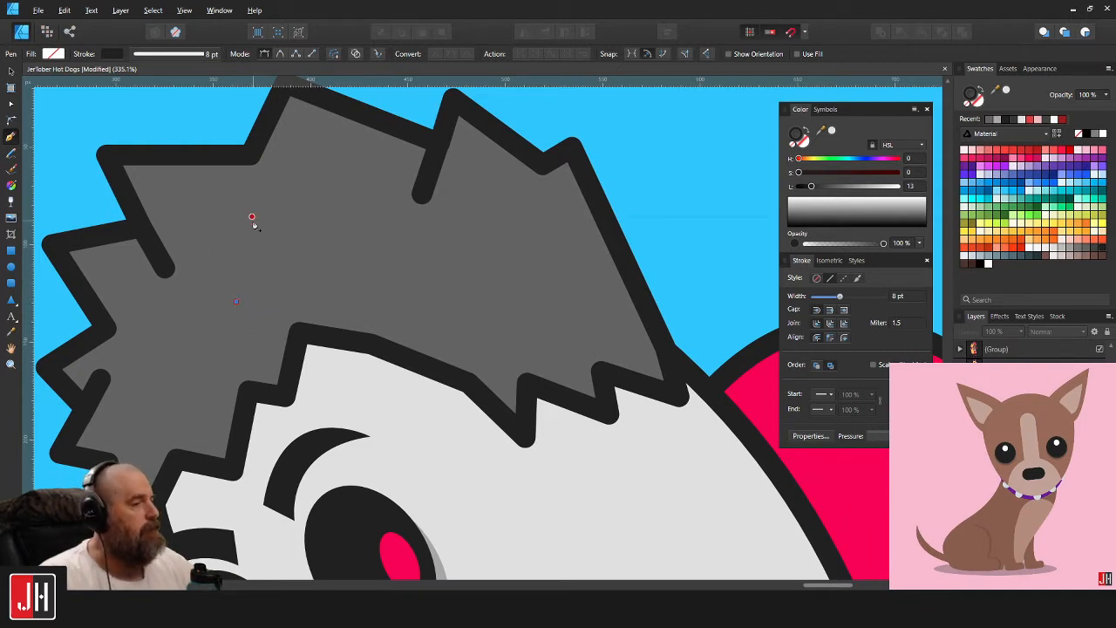
click(251, 217)
Try extending the middle strand into a zigzag across the hair, and undo the three added points.
click(332, 268)
click(339, 207)
click(432, 276)
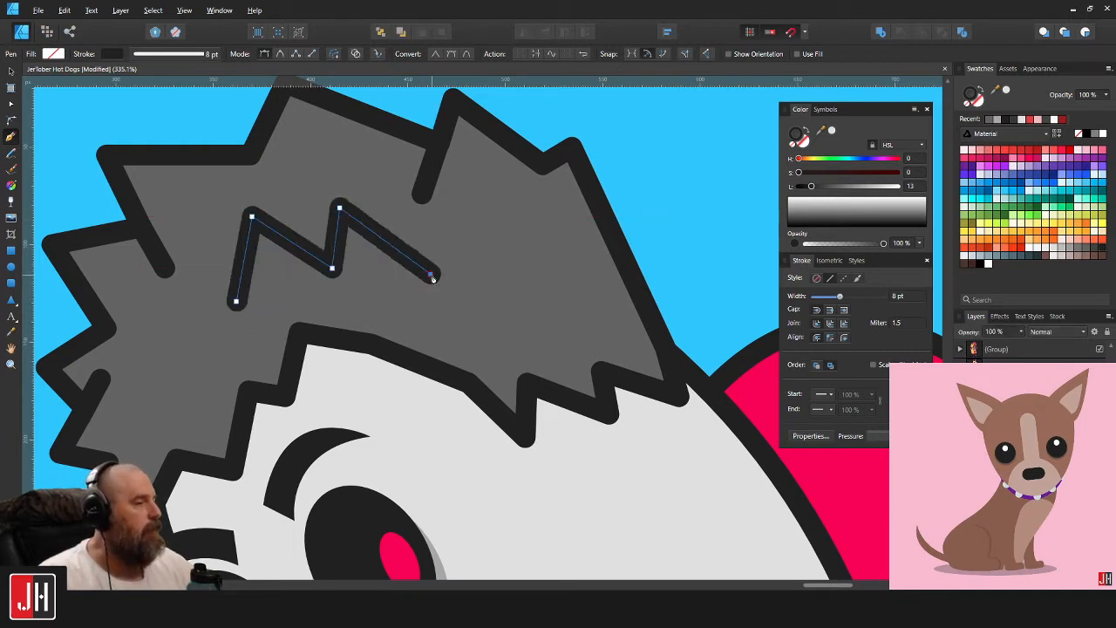
scroll(433, 286, down, 9)
scroll(417, 285, up, 8)
key(ctrl+z)
key(ctrl+z)
key(ctrl+z)
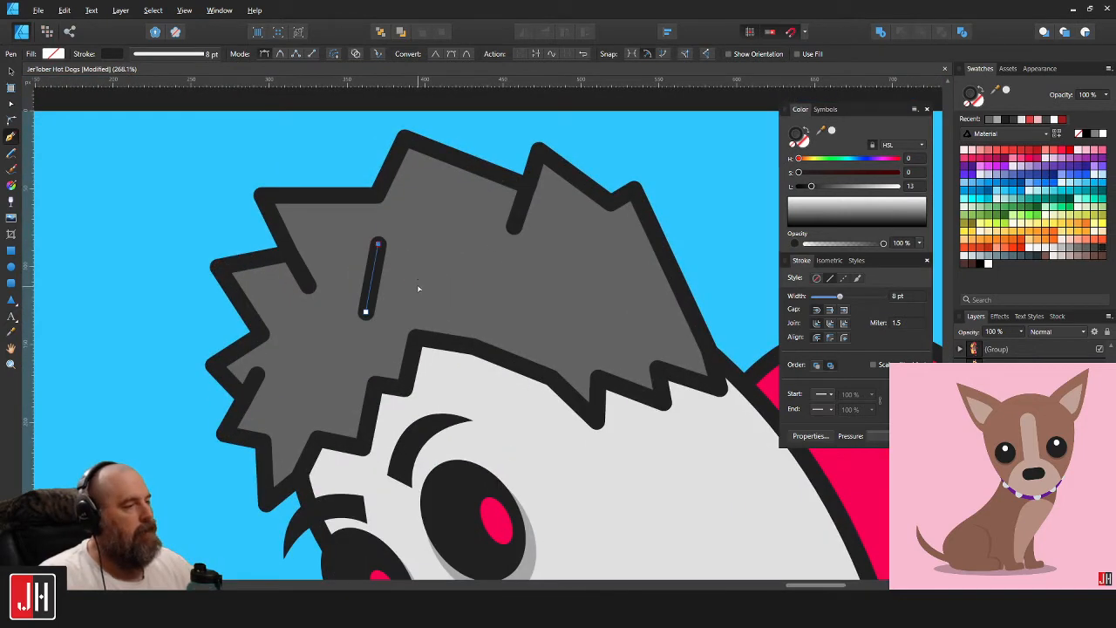
Lengthen the middle strand at both ends and add a descending segment to form an inverted V.
drag(365, 311, 357, 319)
drag(377, 243, 386, 226)
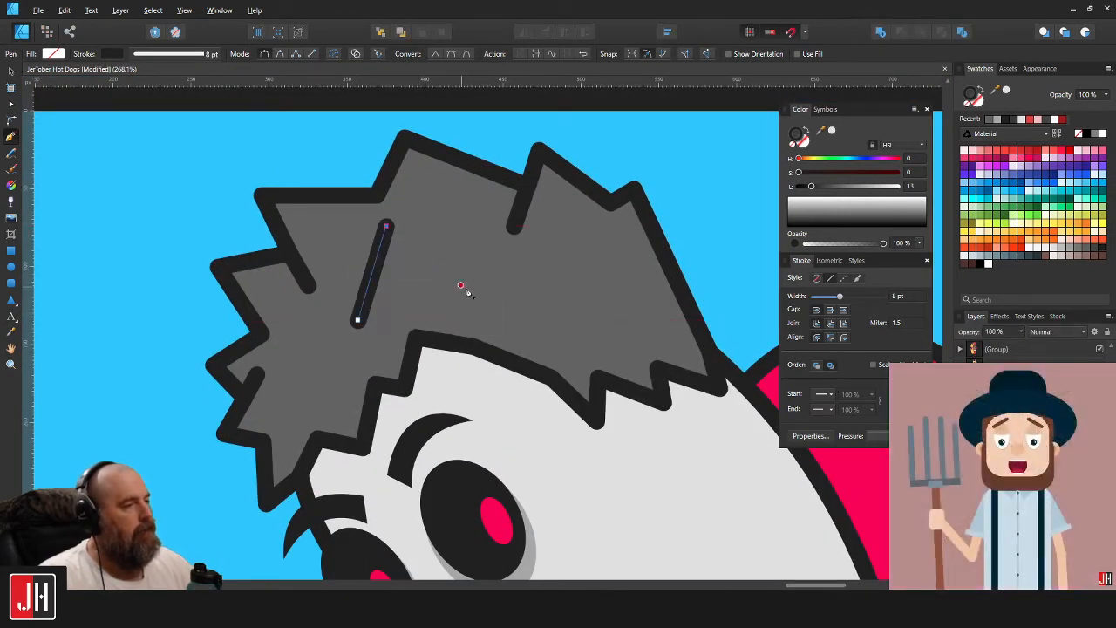
click(466, 287)
key(Escape)
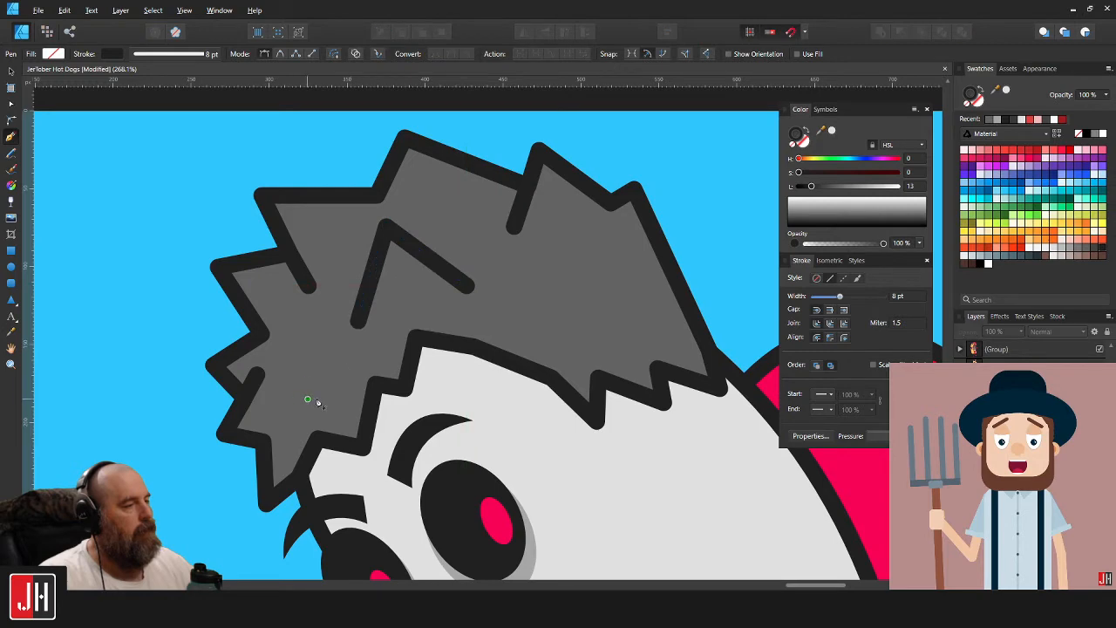
Draw a small inverted-V strand line in the back part of the hair, above the jagged hairline near the collar.
scroll(409, 340, down, 8)
scroll(436, 338, up, 8)
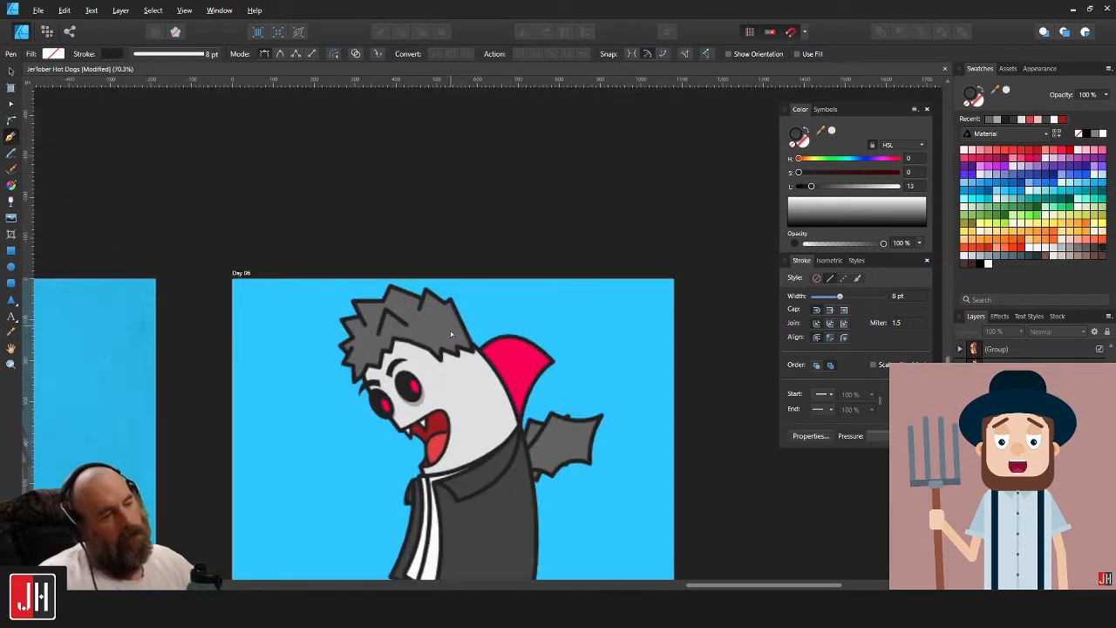
click(446, 327)
click(462, 294)
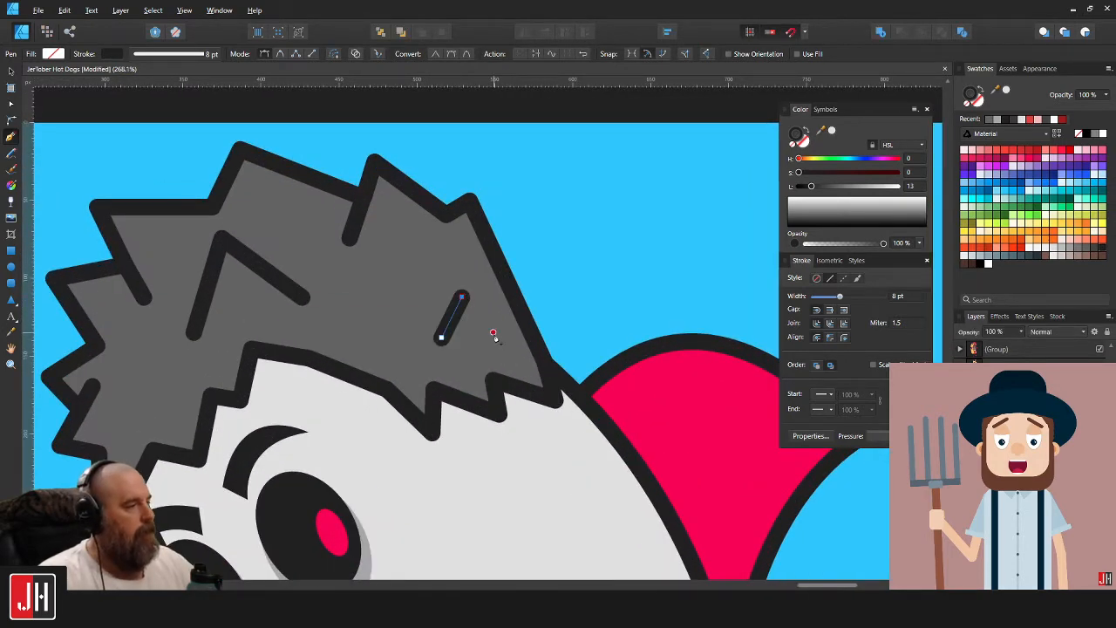
click(490, 327)
scroll(488, 343, down, 4)
key(v)
scroll(463, 303, down, 4)
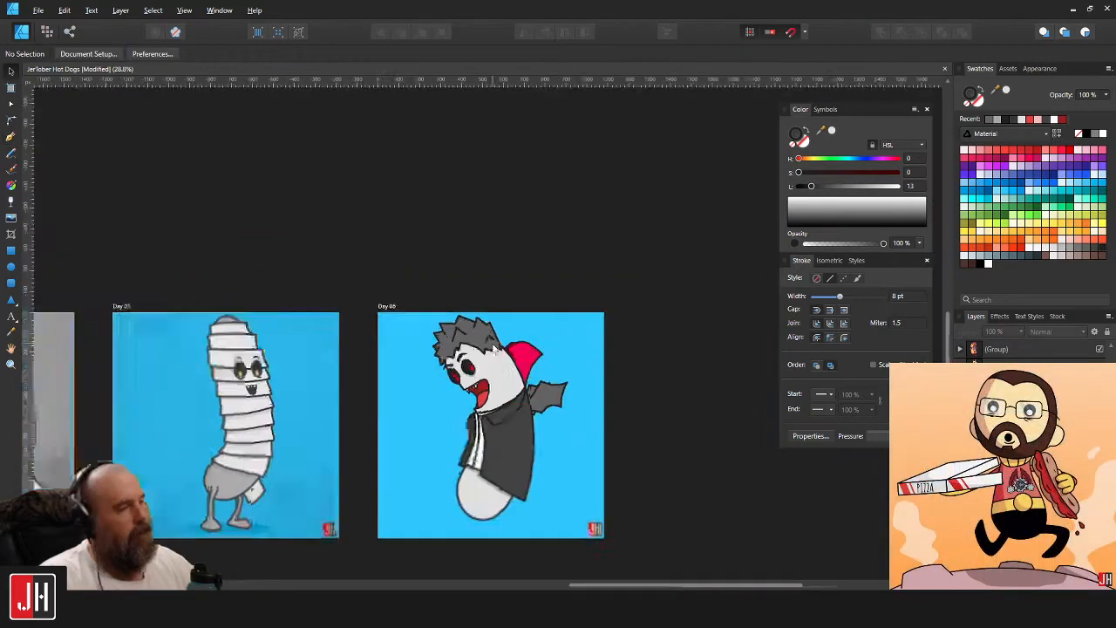
Examine the hair's strand lines up close and as part of the whole Day 06 illustration.
scroll(463, 303, up, 4)
scroll(405, 296, up, 5)
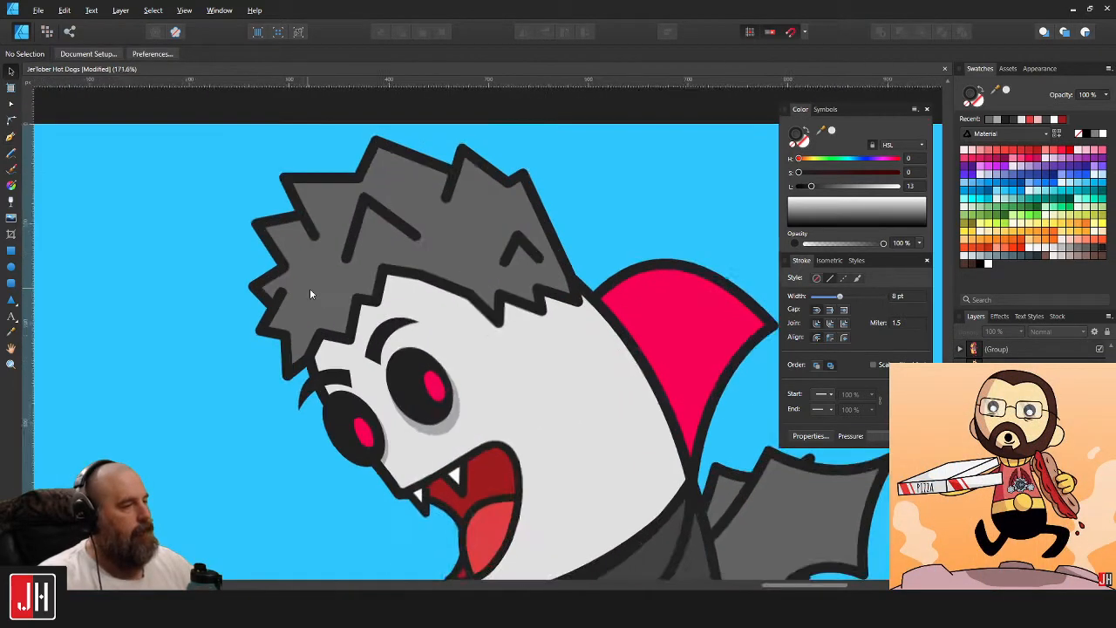
scroll(371, 319, down, 5)
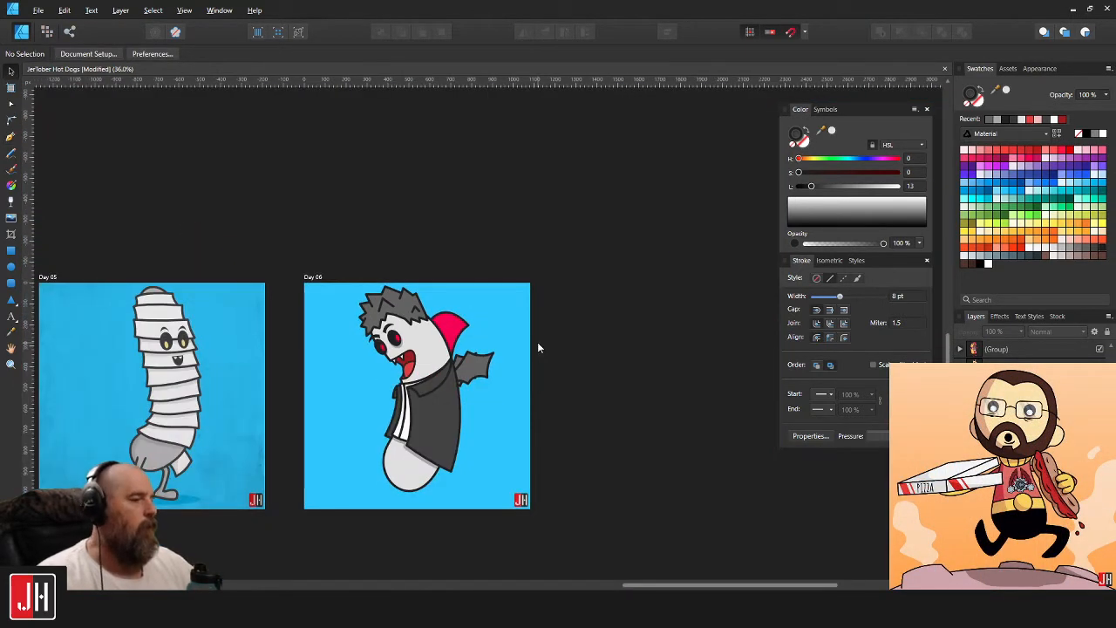
scroll(427, 358, up, 3)
scroll(431, 354, up, 1)
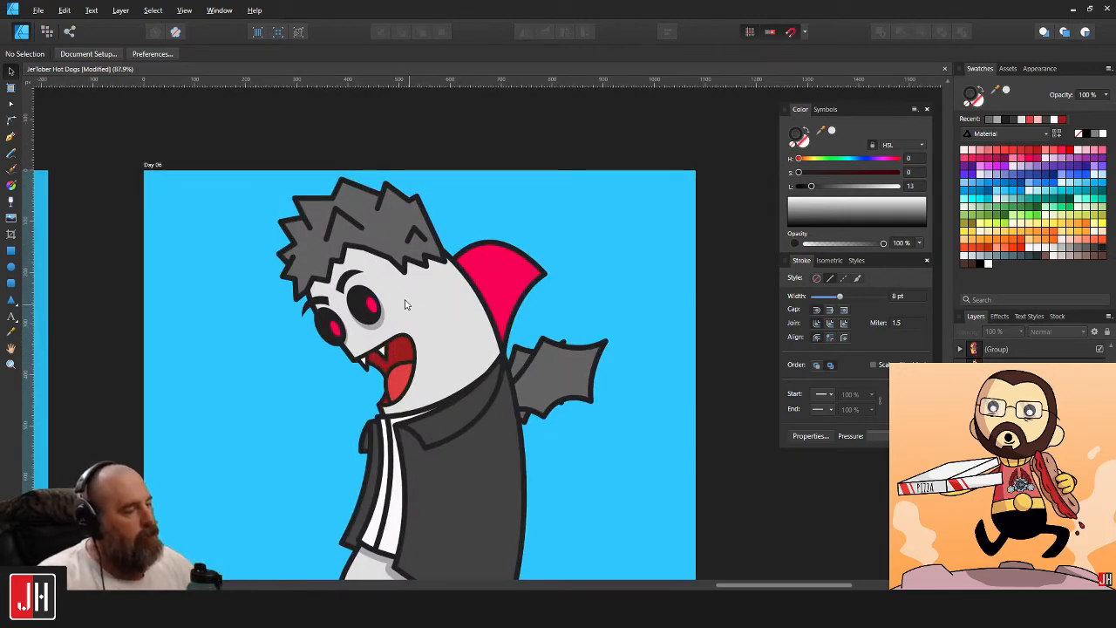
scroll(456, 308, up, 1)
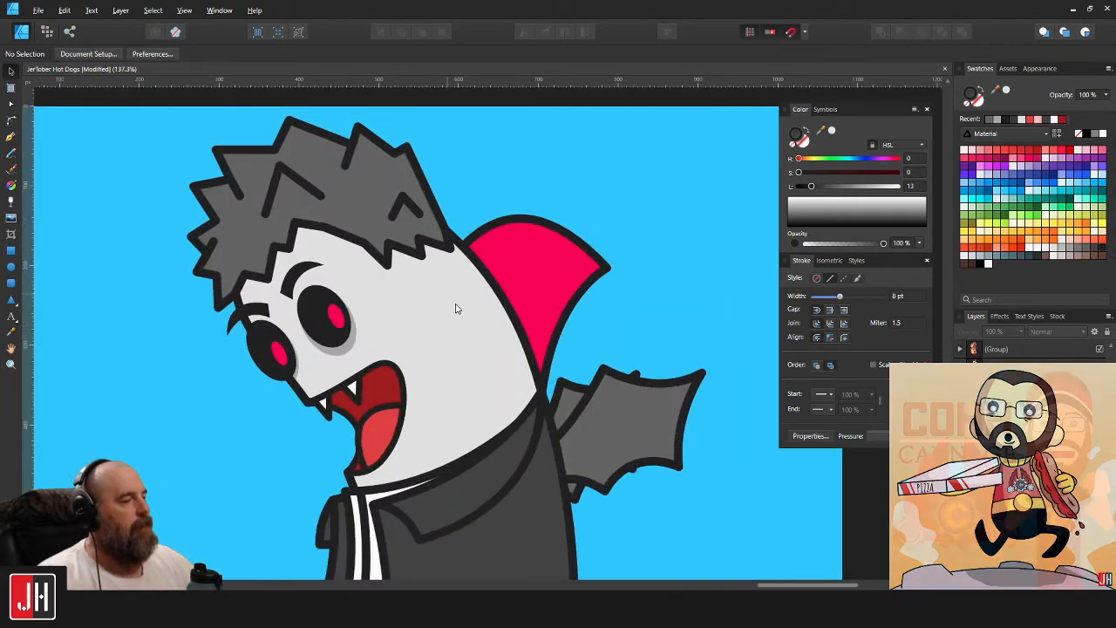
scroll(453, 329, down, 3)
scroll(453, 333, up, 4)
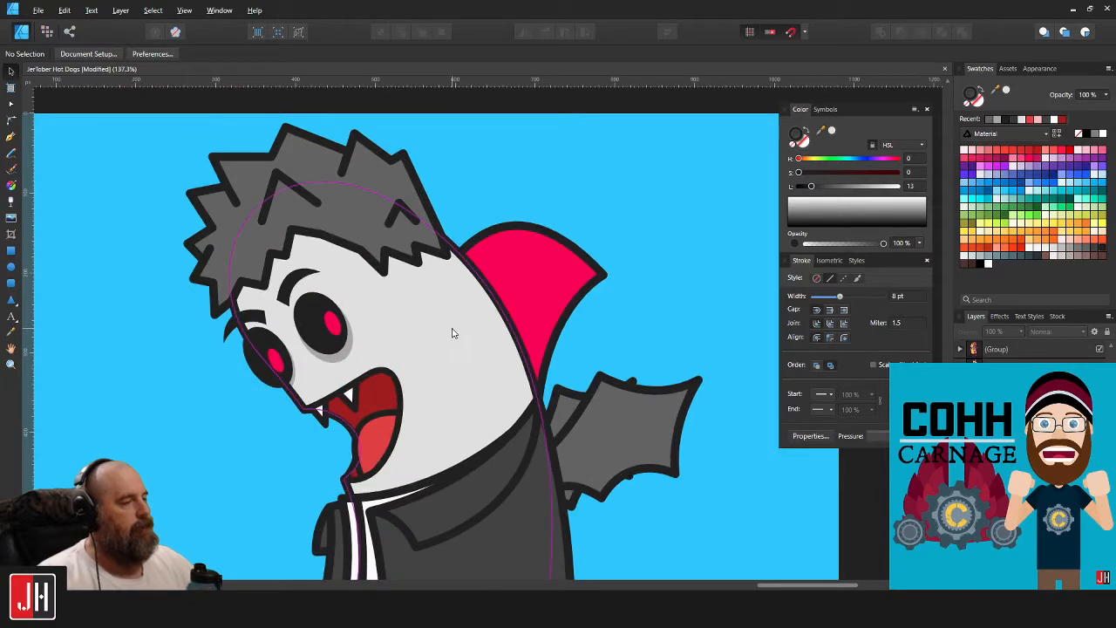
Set up the Pencil tool with no stroke and sample the gray of the eye's shadow as its fill.
key(n)
scroll(524, 260, up, 2)
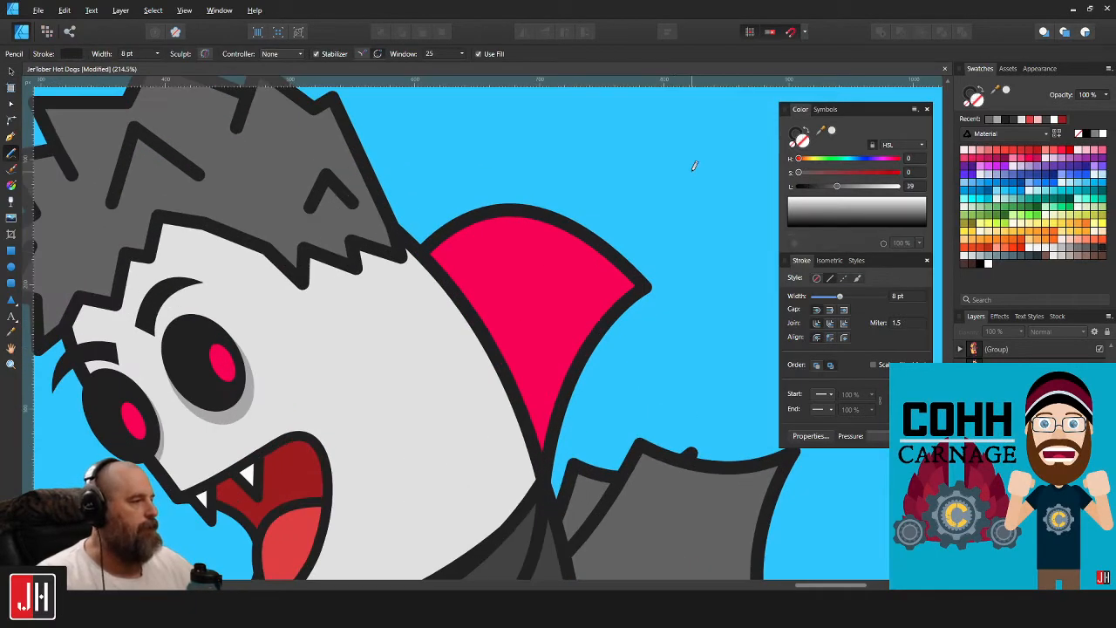
click(791, 148)
drag(413, 272, 520, 287)
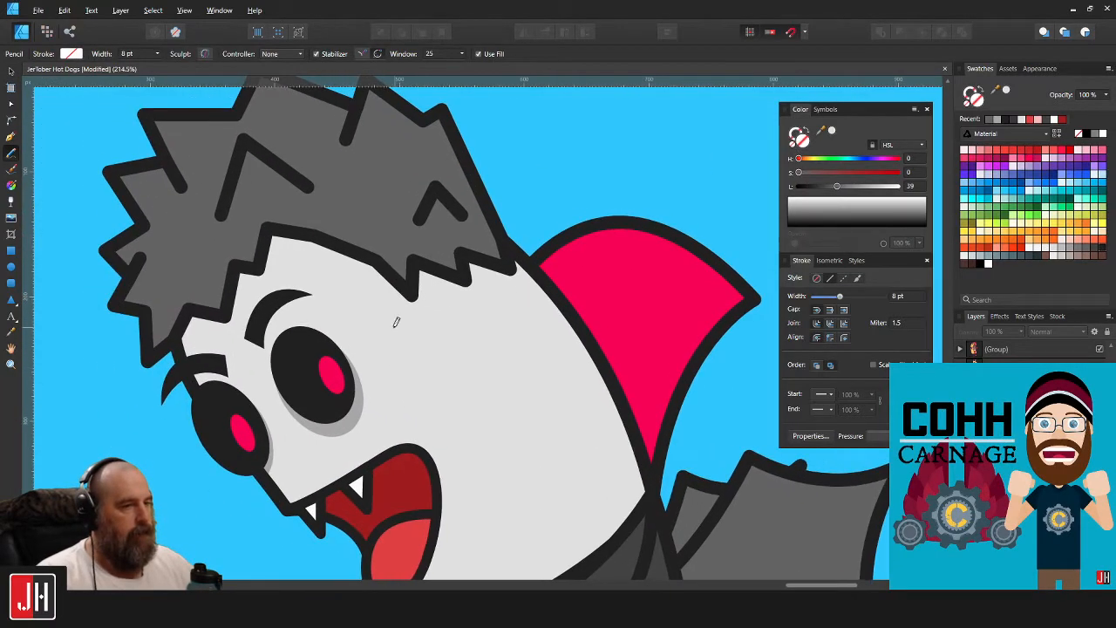
key(i)
click(354, 416)
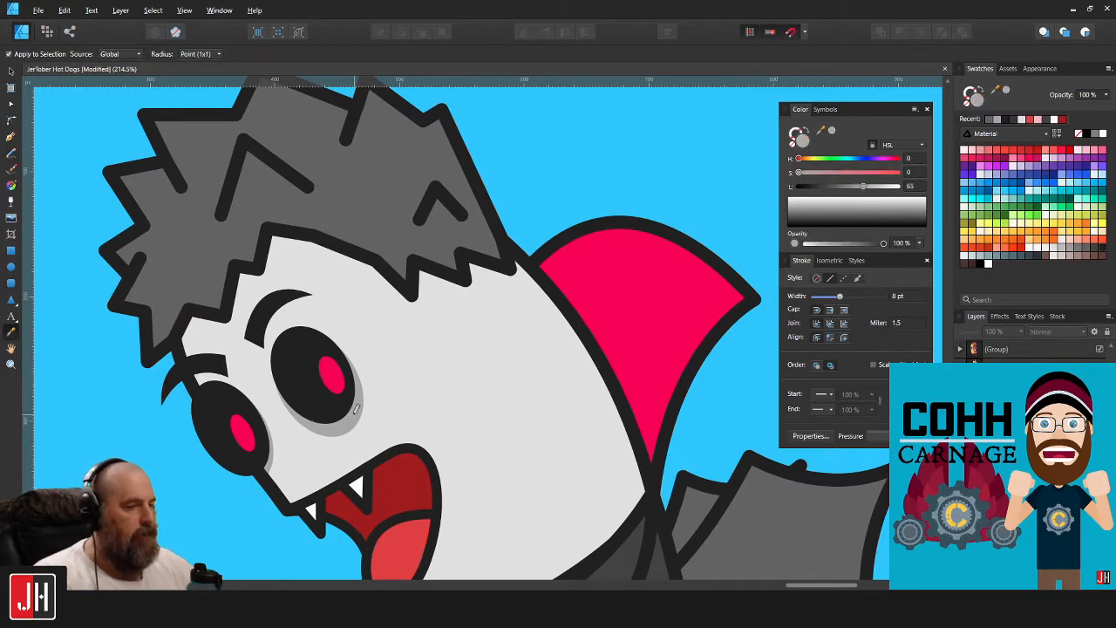
Draw a freehand shadow shape following the jagged hairline with the Pencil tool, and paste it inside the face shape.
key(n)
scroll(305, 317, up, 2)
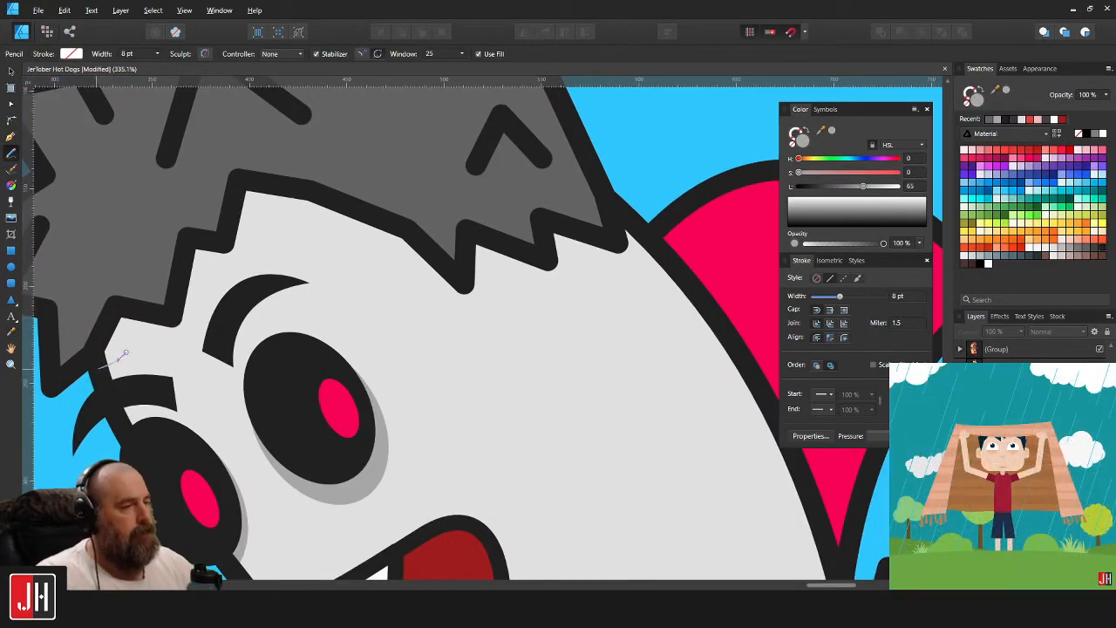
mouse_move(103, 367)
mouse_down()
mouse_move(152, 342)
mouse_move(251, 223)
mouse_move(410, 266)
mouse_move(499, 336)
mouse_move(574, 262)
mouse_move(652, 253)
mouse_move(436, 88)
mouse_move(35, 161)
mouse_move(98, 367)
mouse_up()
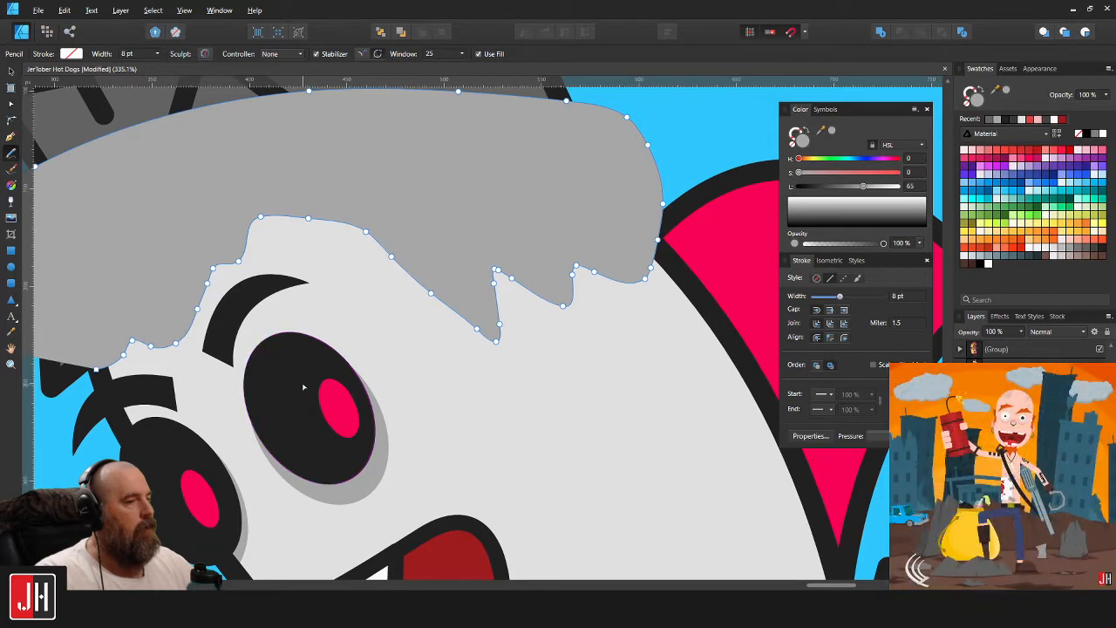
key(ctrl+x)
key(v)
click(417, 328)
key(ctrl+alt+v)
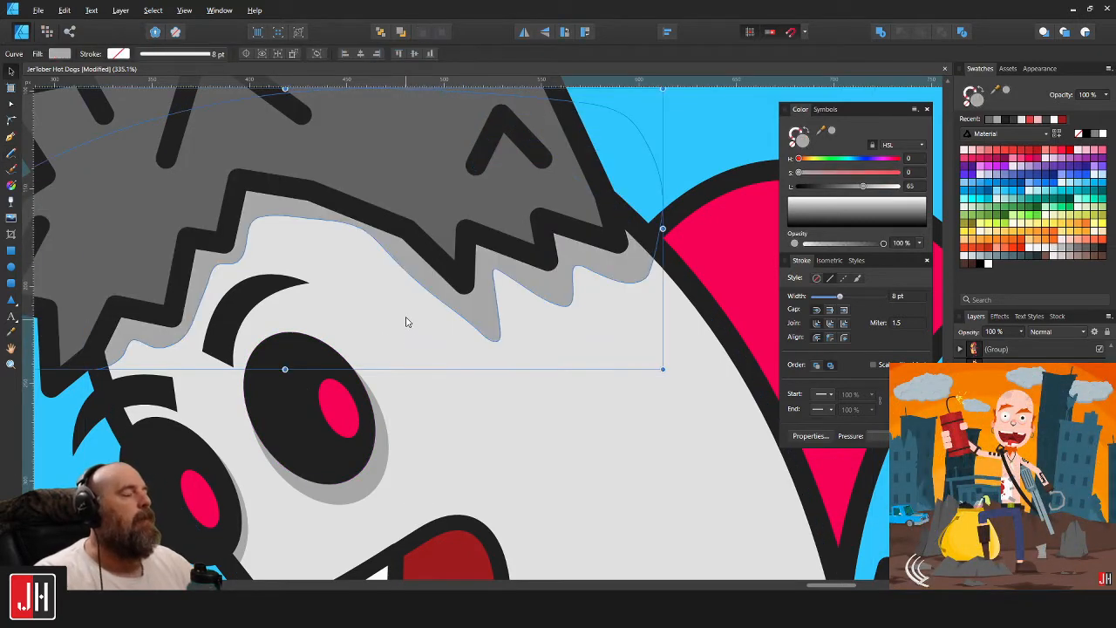
Reshape the hairline shadow's lower edge by smoothing its forehead curve and pulling its two spike tips closer to the hair.
scroll(410, 295, down, 1)
scroll(410, 295, down, 2)
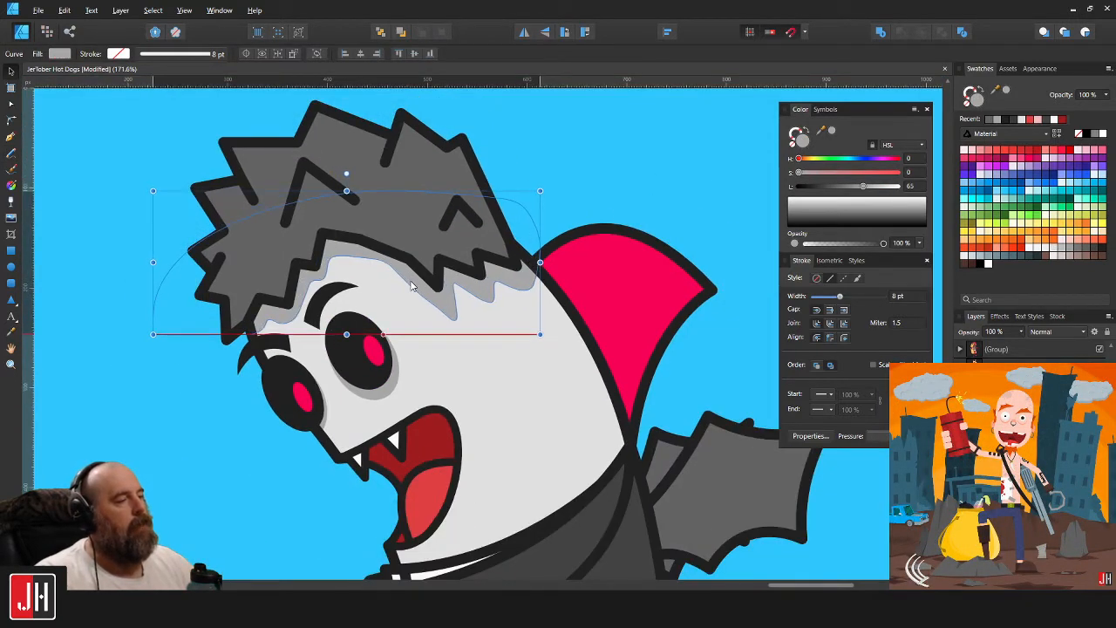
scroll(412, 285, up, 2)
key(a)
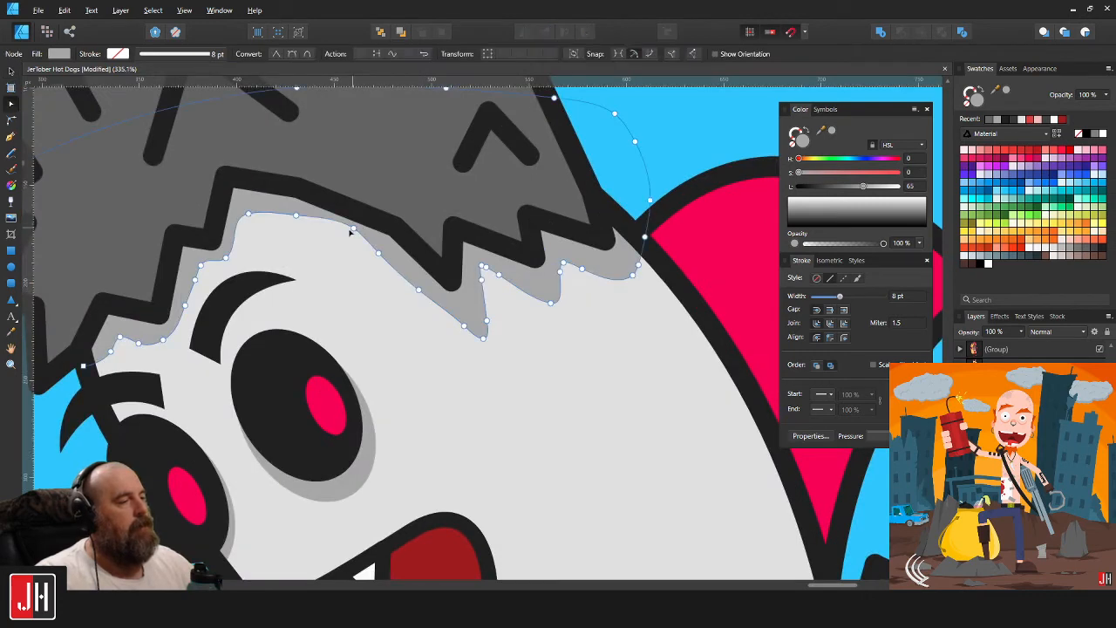
drag(350, 232, 342, 236)
drag(543, 378, 420, 284)
click(475, 280)
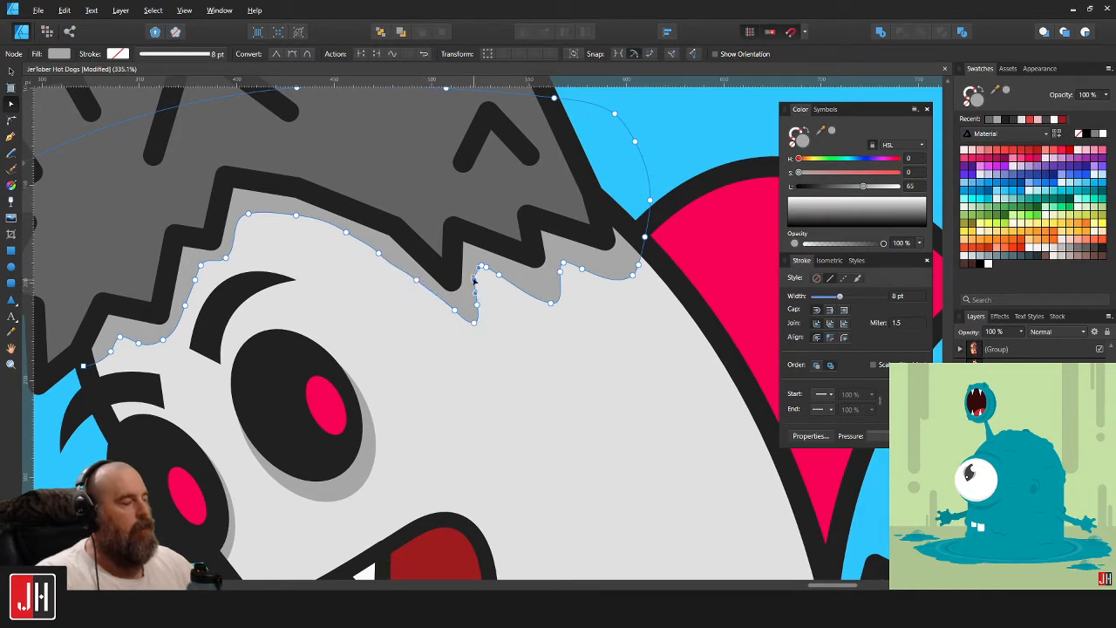
drag(551, 302, 551, 290)
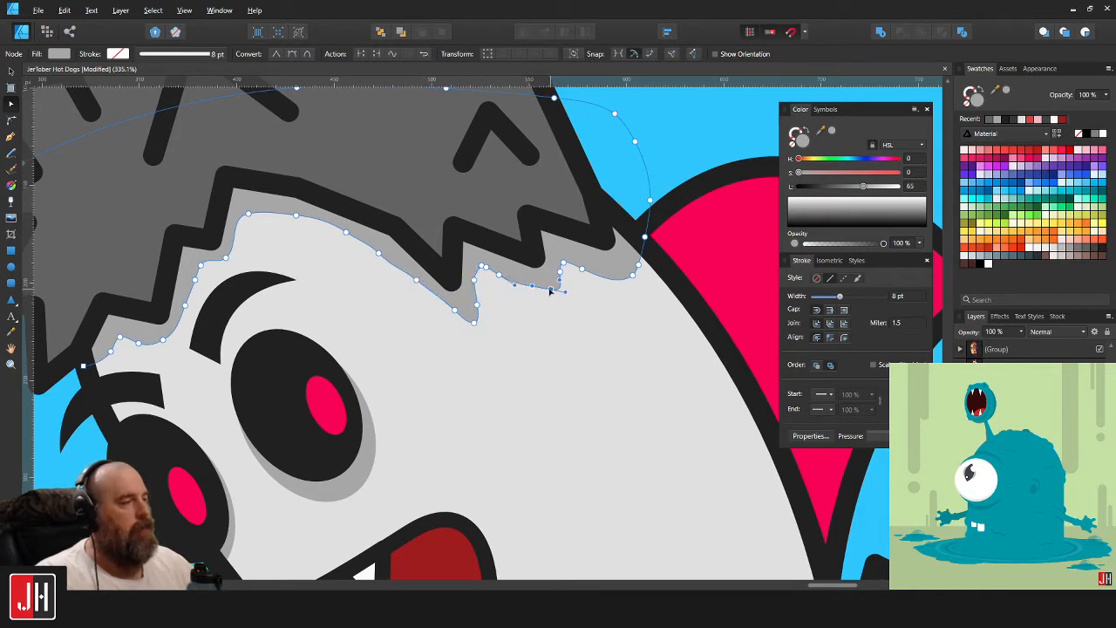
key(v)
scroll(654, 309, down, 6)
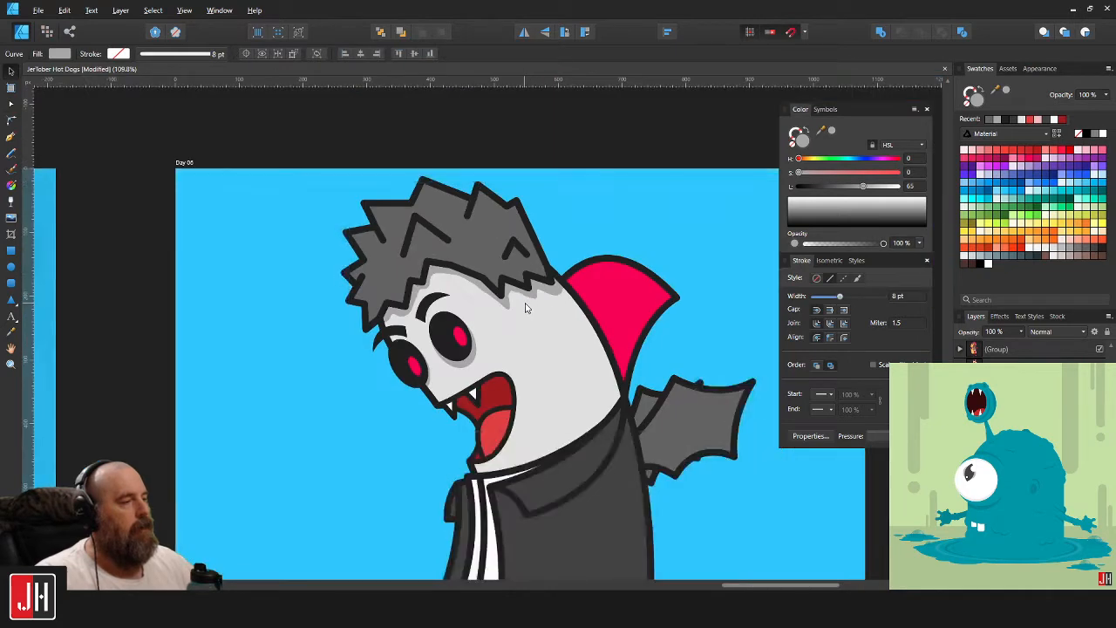
key(ctrl+d)
Pull the hairline shadow's back end, beside the collar, closer to the hair, and deselect it.
scroll(534, 293, up, 8)
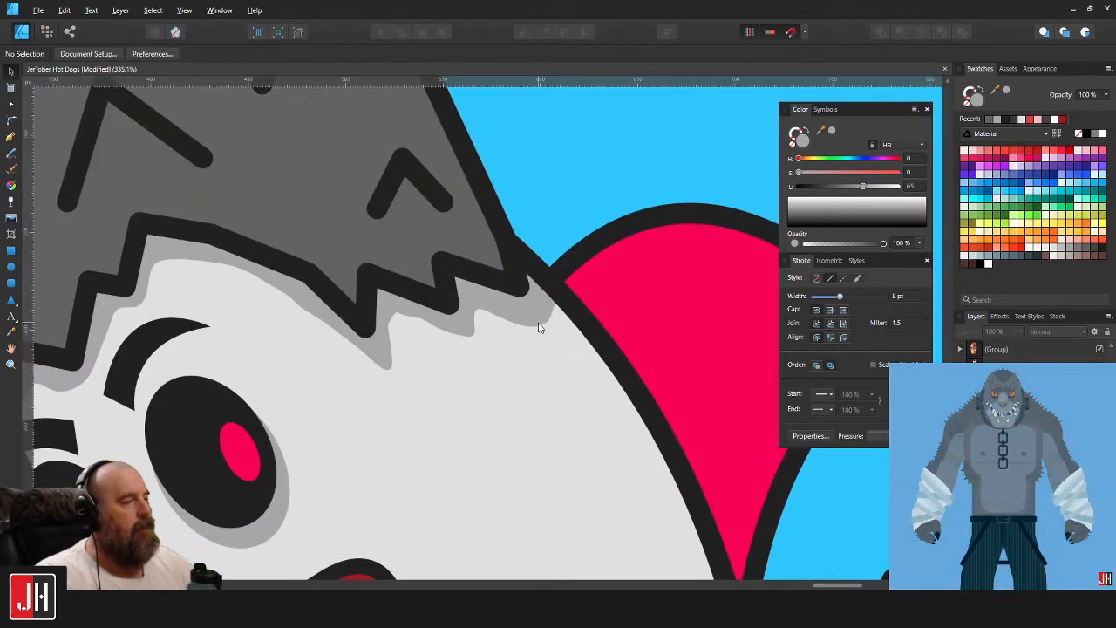
click(538, 322)
key(a)
drag(577, 336, 547, 273)
key(v)
click(565, 232)
scroll(540, 300, down, 9)
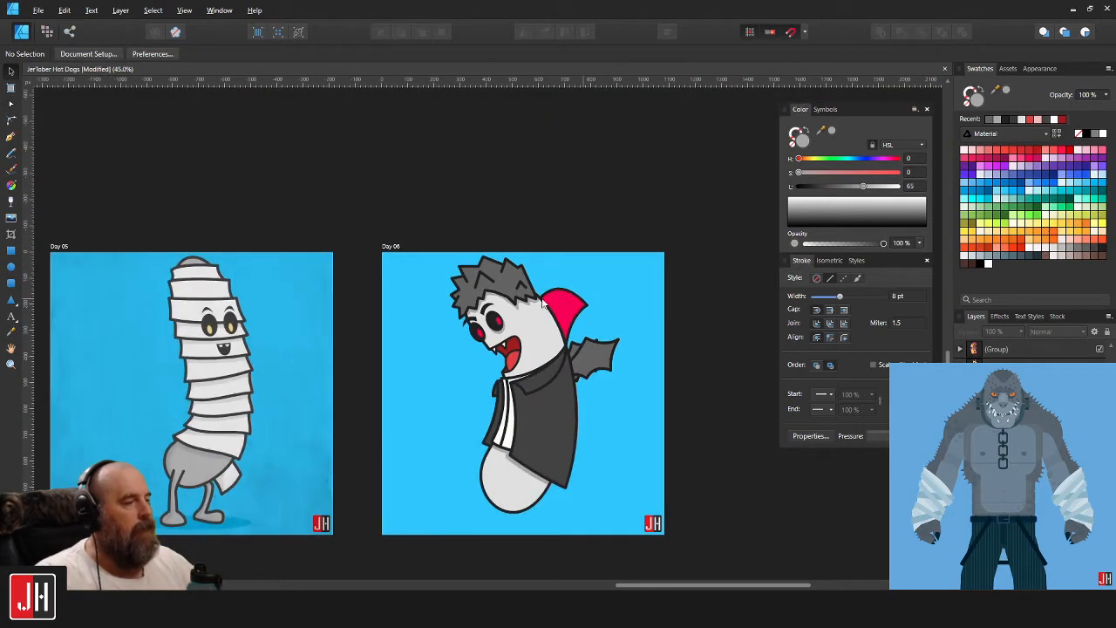
Inspect the hairline shadow's nodes around the long spike and check the shading on the overall illustration.
scroll(545, 305, up, 9)
click(556, 340)
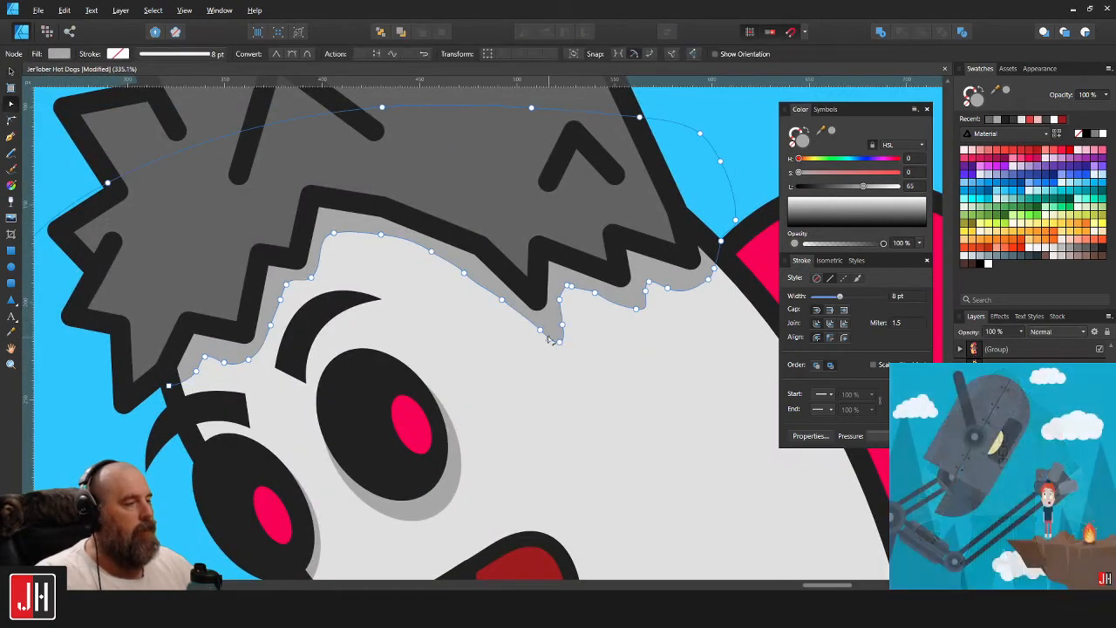
key(v)
scroll(510, 336, down, 8)
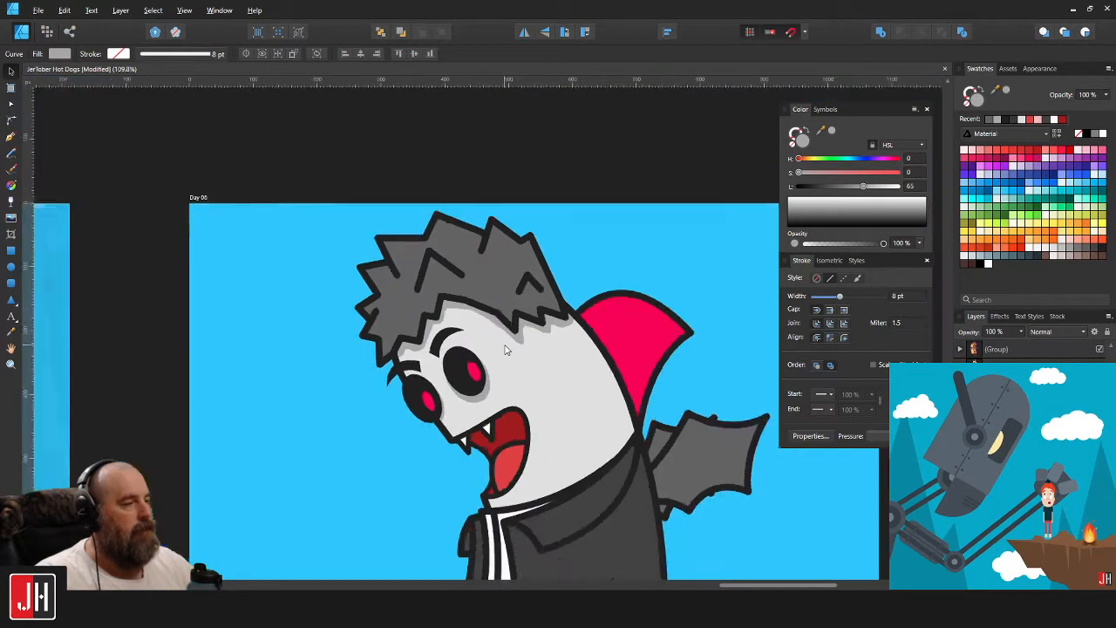
click(646, 342)
scroll(570, 354, up, 2)
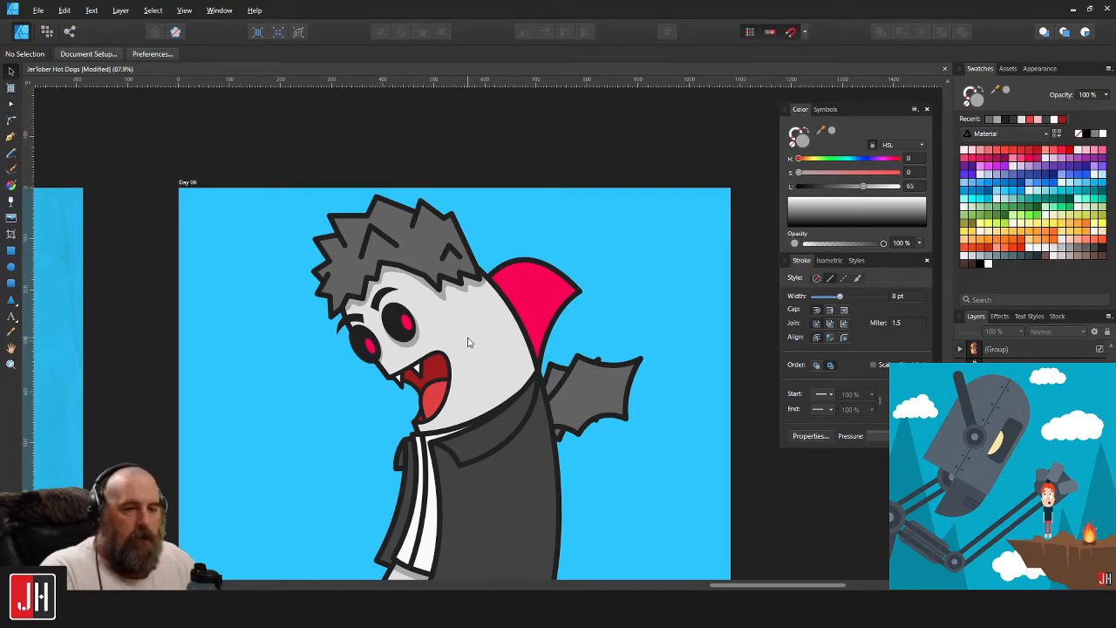
Examine the vampire's hair strands and hairline shadow up close and compare the full illustration with the Day 05 mummy.
scroll(669, 317, down, 4)
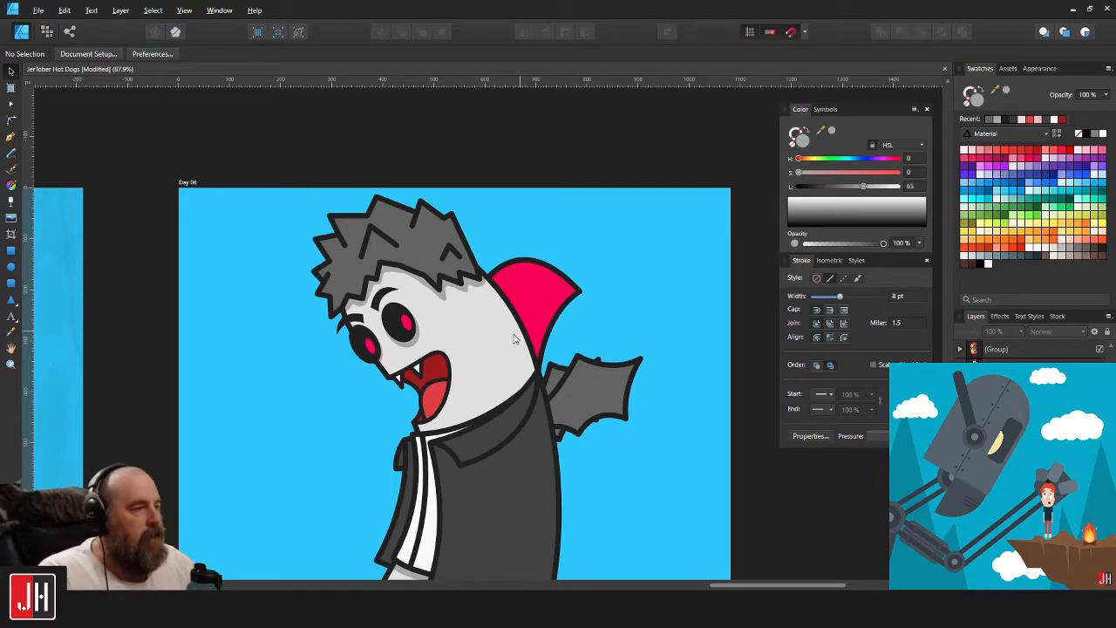
scroll(528, 309, left, 4)
scroll(770, 334, right, 4)
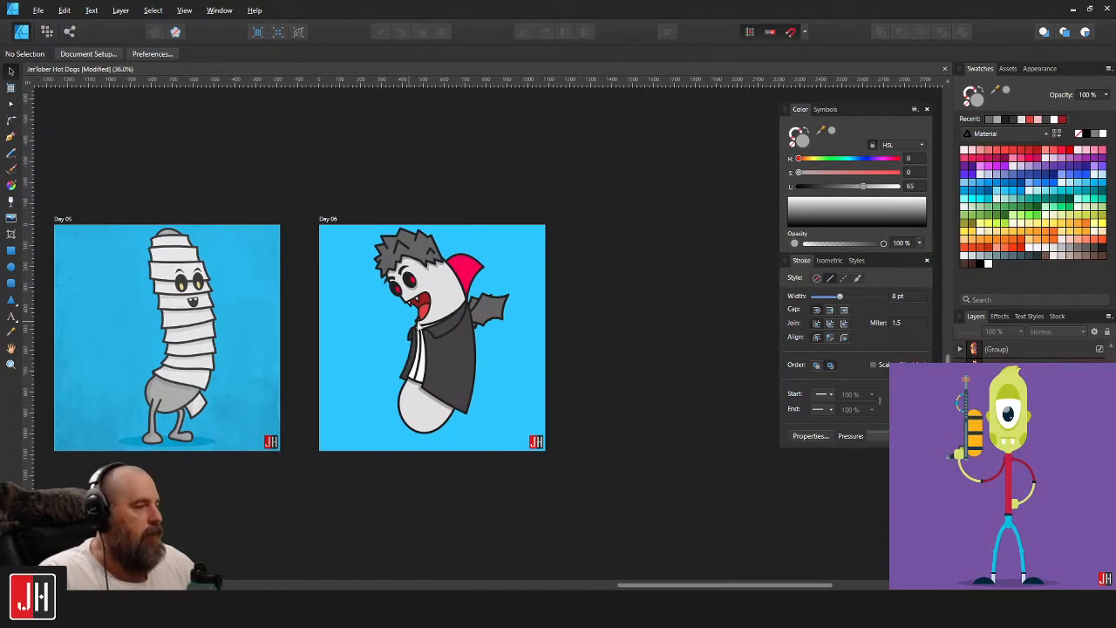
scroll(342, 202, up, 6)
scroll(363, 273, up, 3)
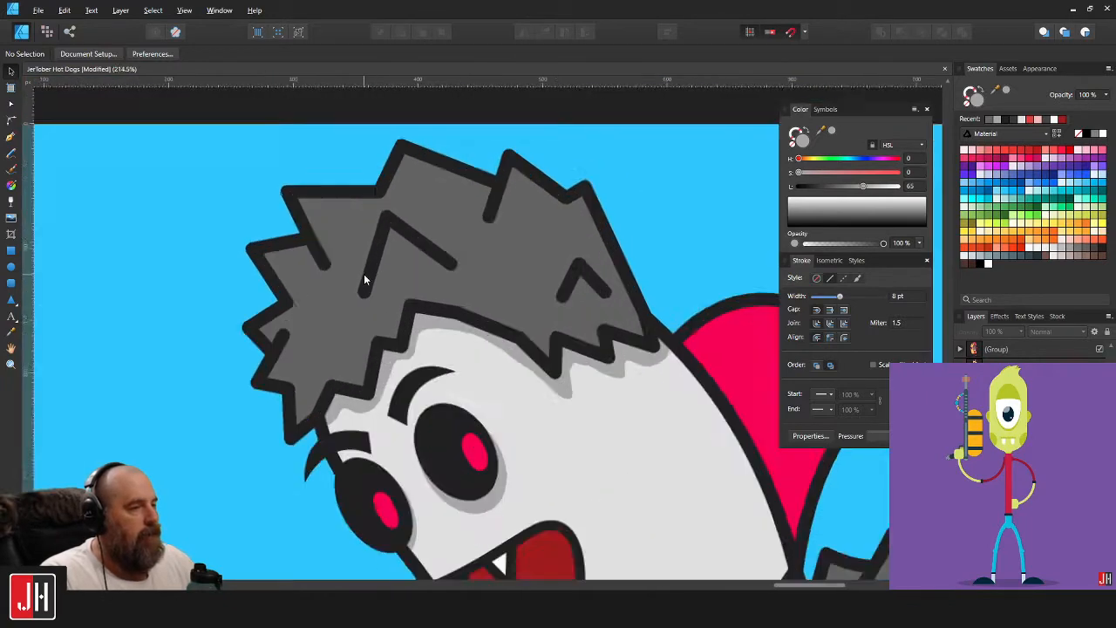
scroll(416, 310, down, 7)
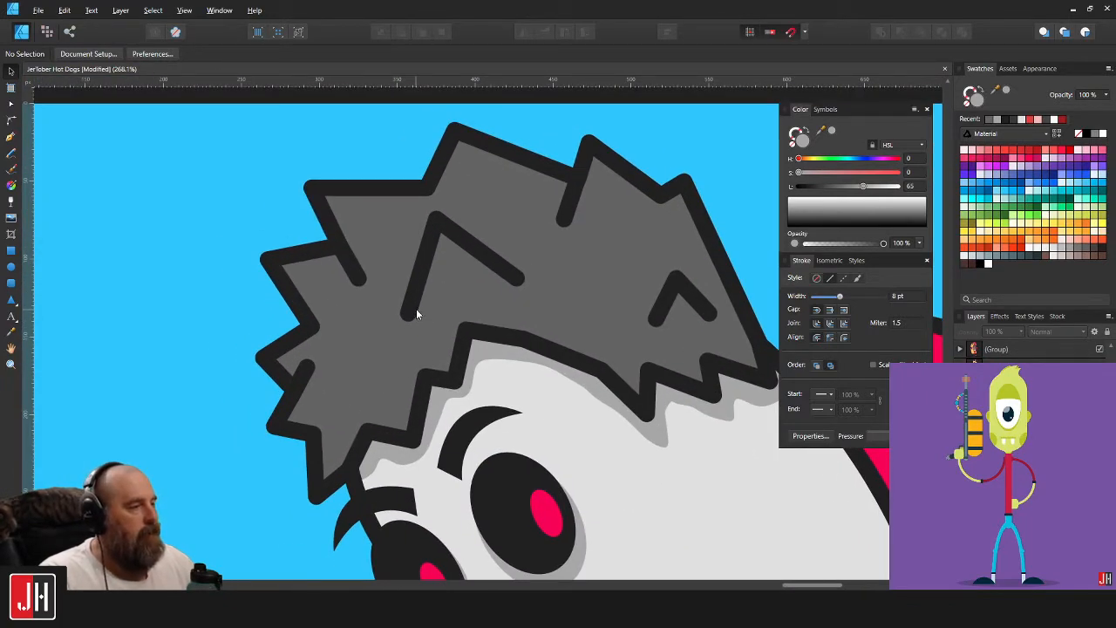
scroll(561, 337, up, 4)
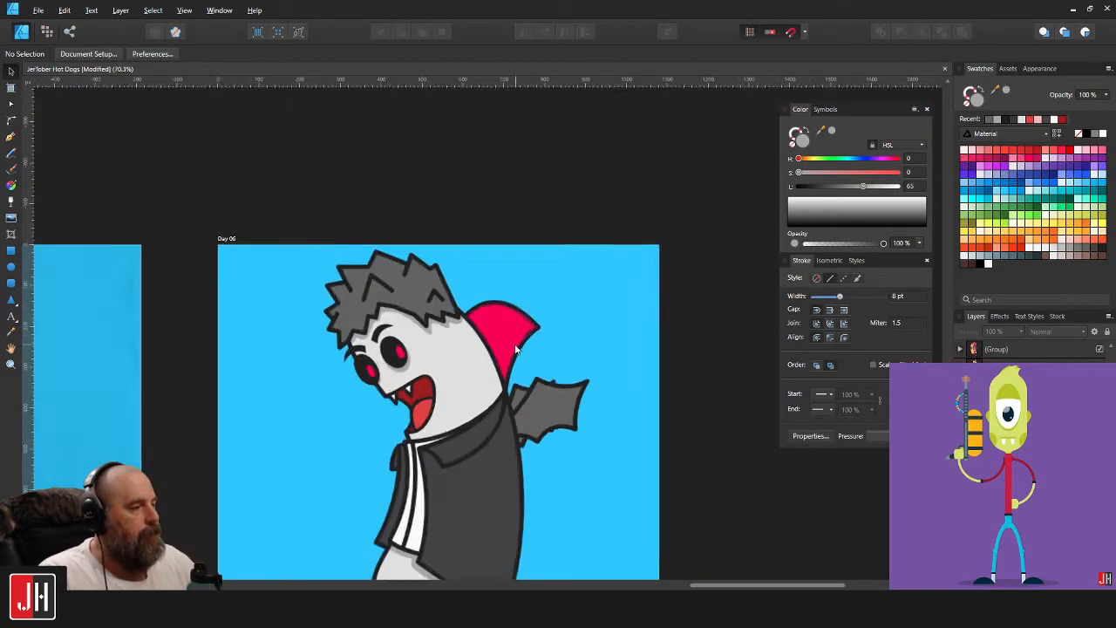
click(11, 138)
scroll(523, 305, down, 3)
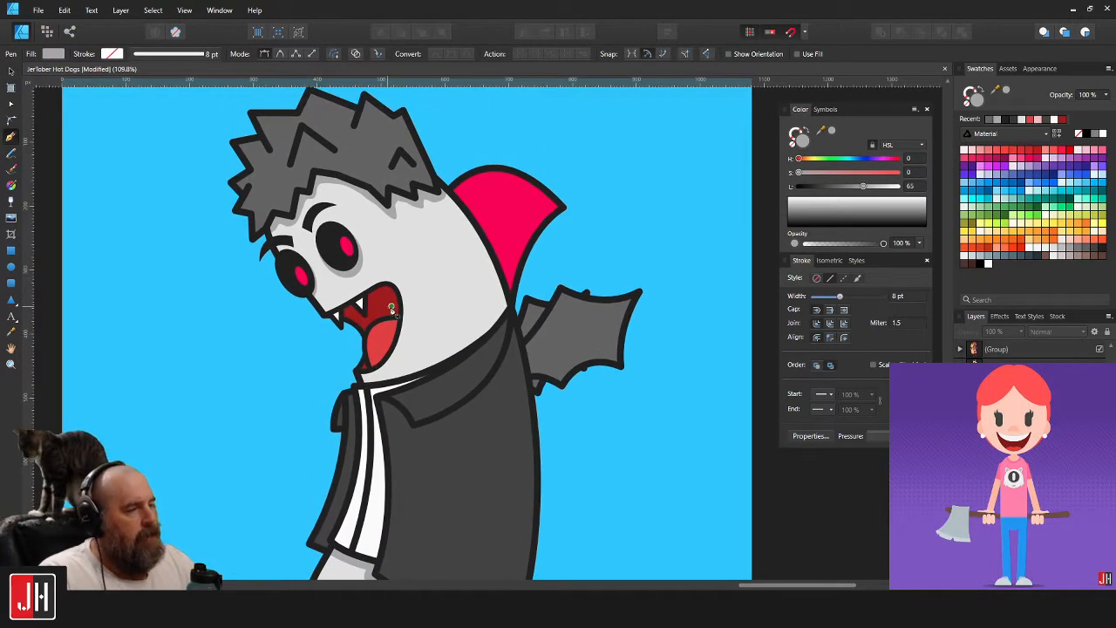
drag(391, 305, 457, 264)
drag(477, 340, 479, 323)
scroll(483, 324, down, 3)
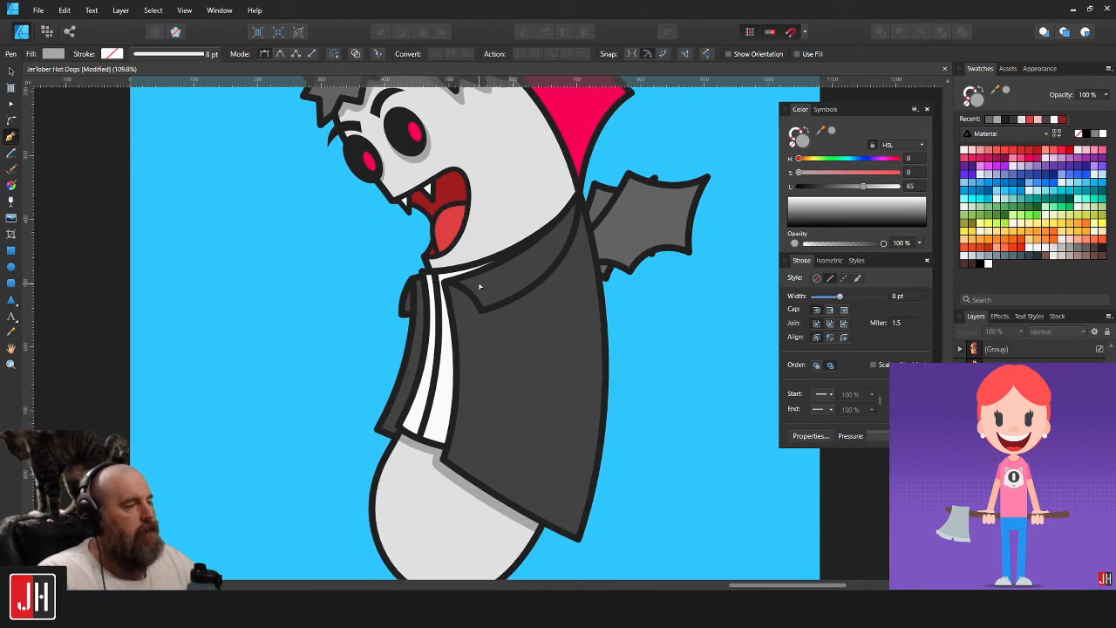
scroll(502, 325, up, 3)
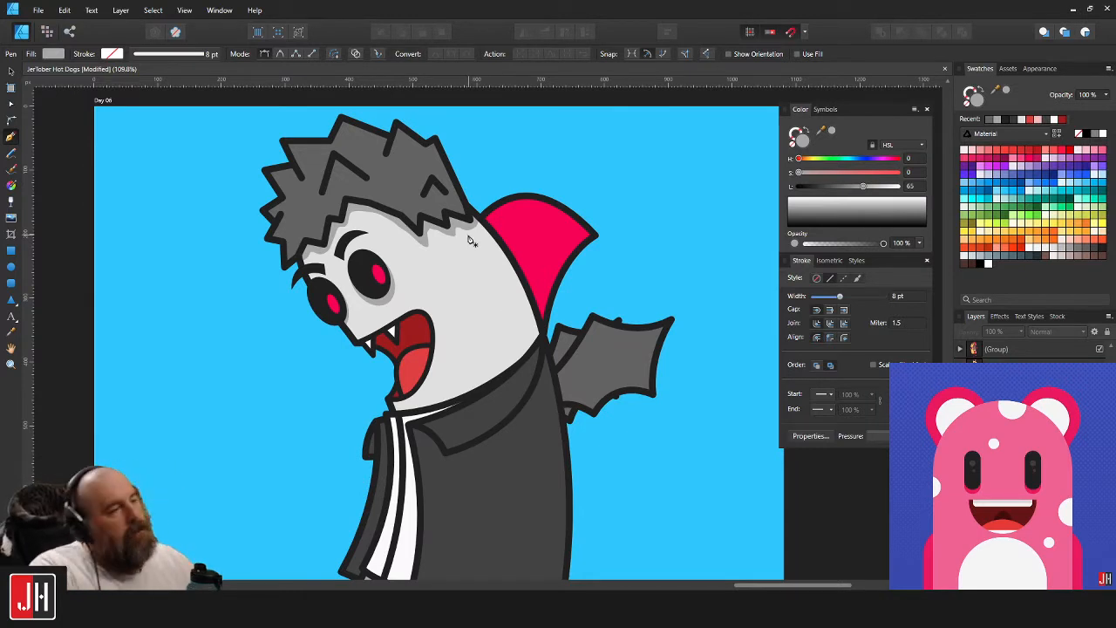
scroll(547, 232, up, 2)
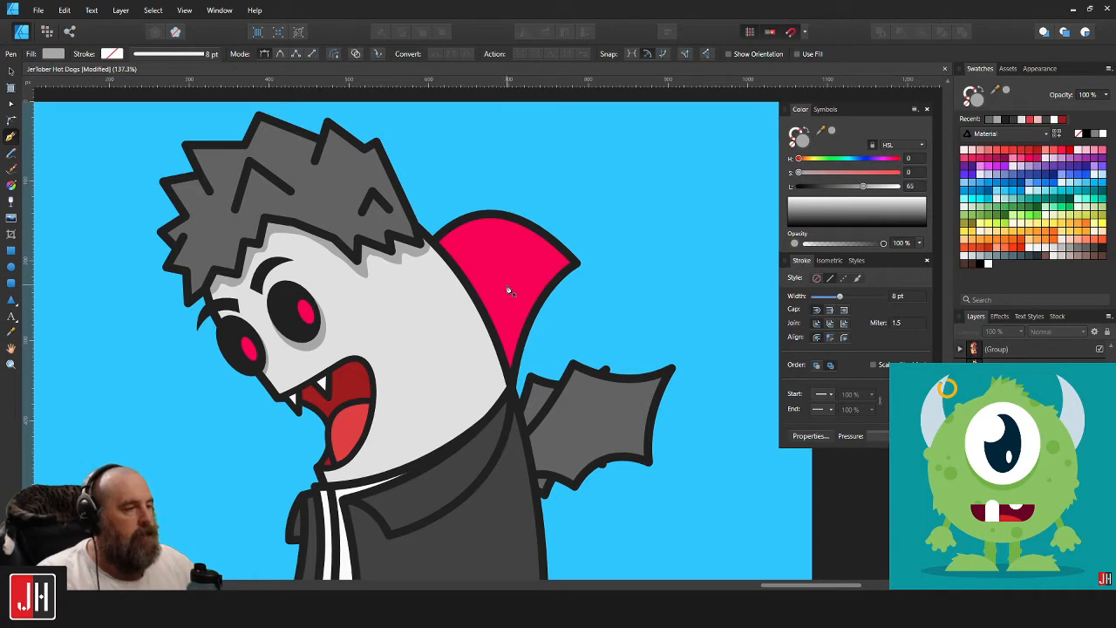
scroll(523, 375, down, 5)
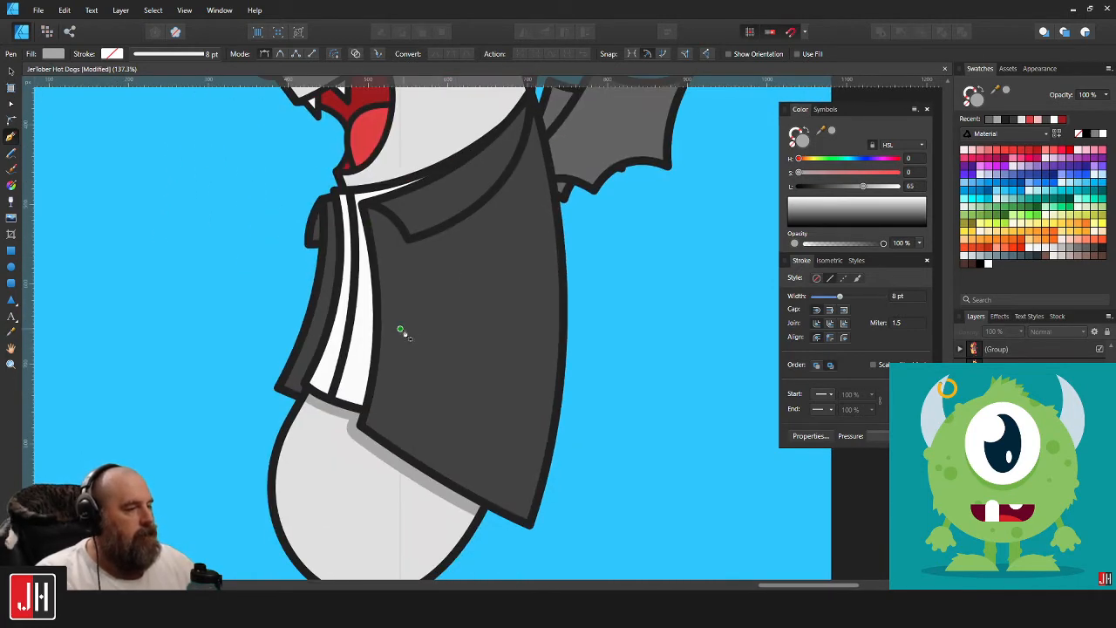
scroll(406, 340, left, 2)
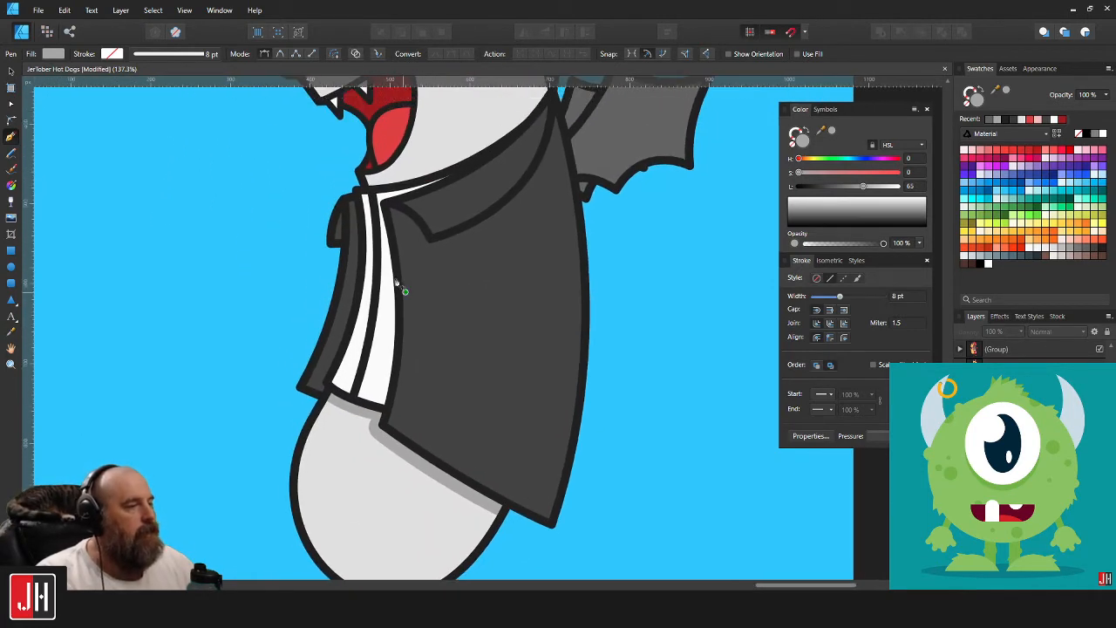
click(366, 191)
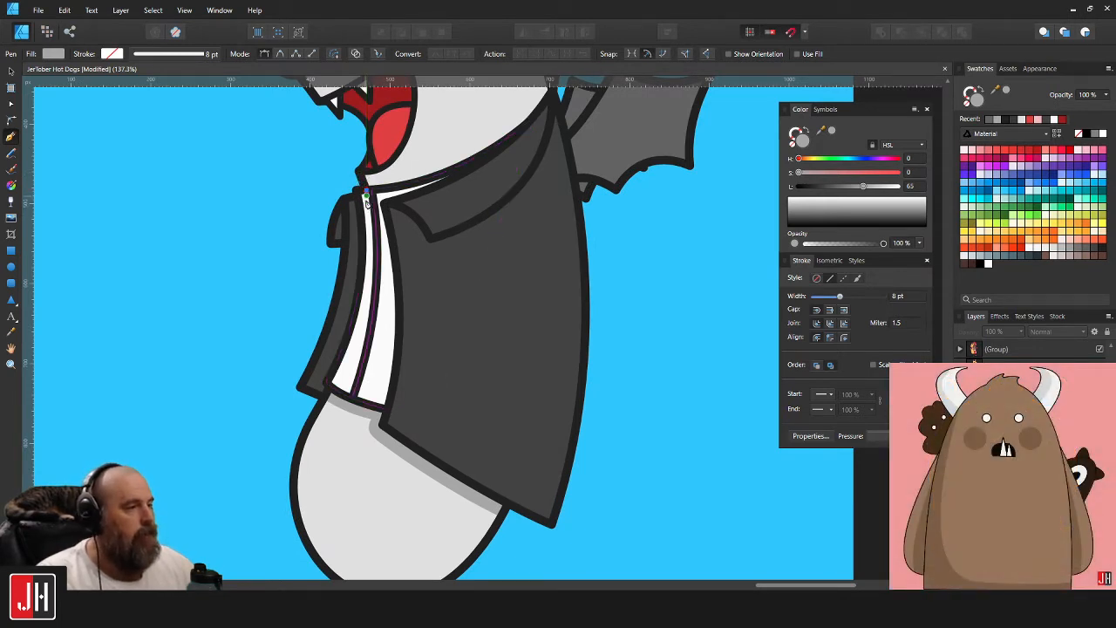
drag(413, 400, 543, 406)
key(Escape)
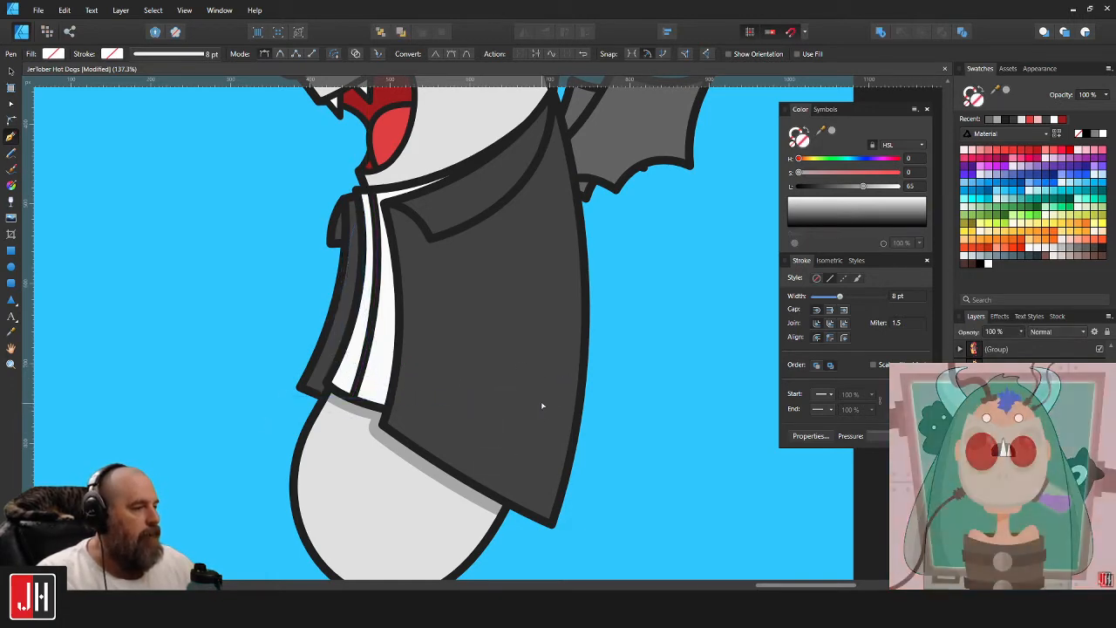
Slightly enlarge and reposition the complete vampire character within the Day 06 artboard, and save the document.
scroll(541, 401, down, 6)
key(v)
scroll(486, 292, up, 5)
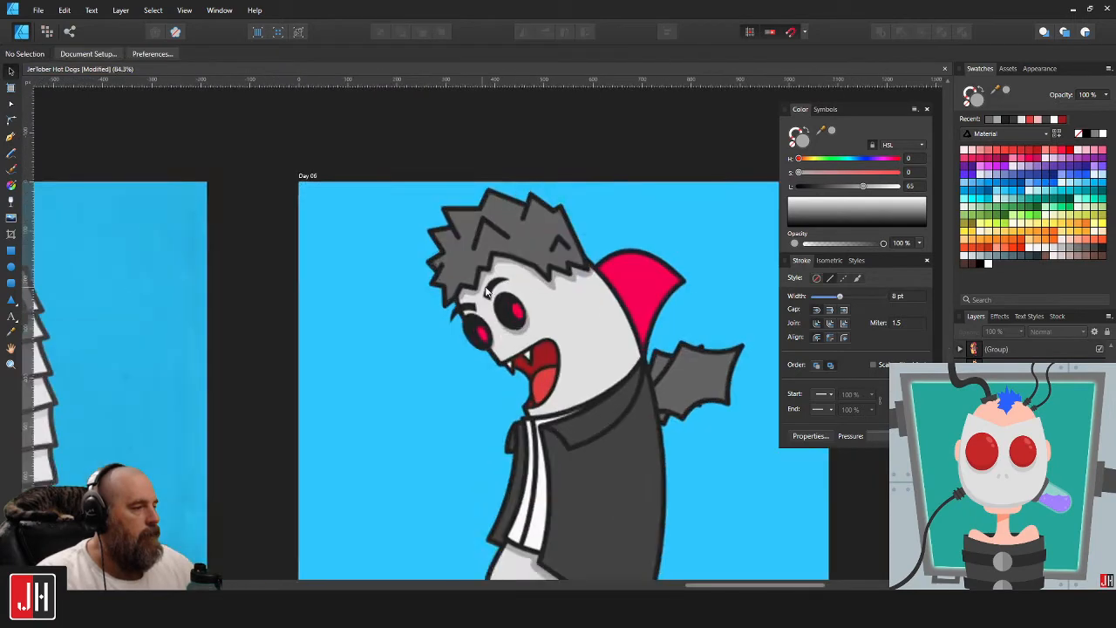
scroll(488, 279, down, 3)
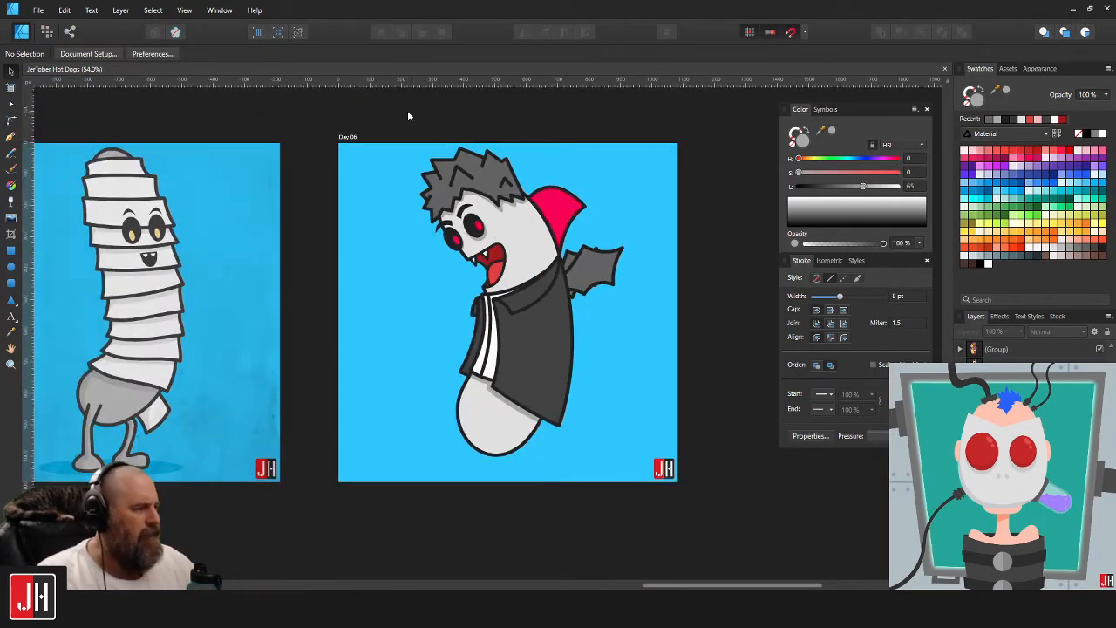
drag(398, 108, 660, 507)
drag(543, 301, 541, 311)
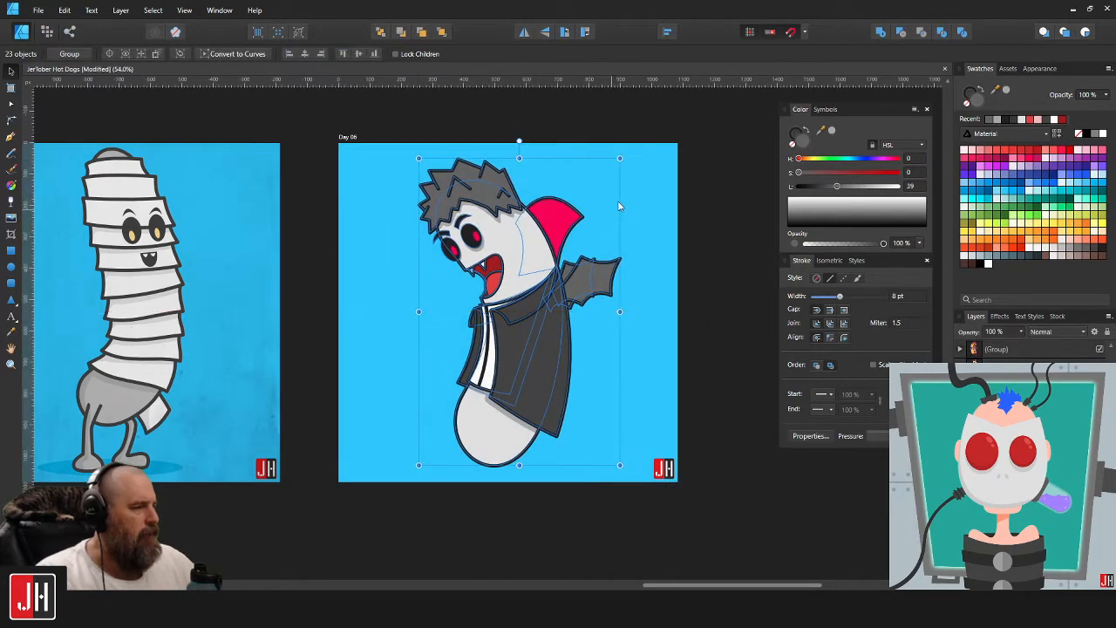
drag(619, 158, 625, 151)
drag(557, 227, 542, 235)
click(715, 248)
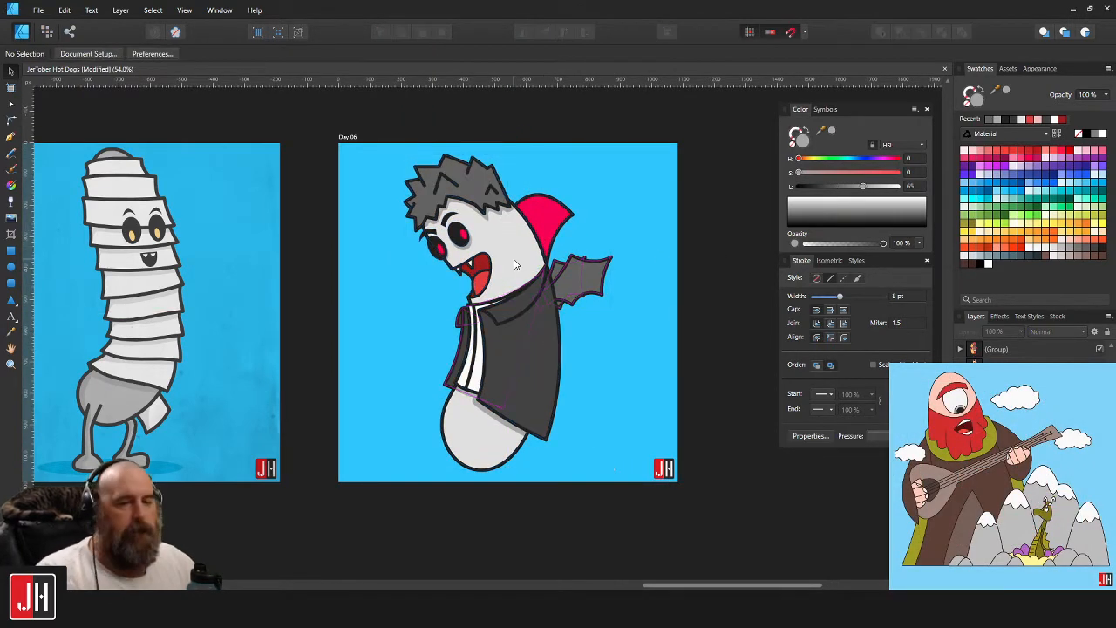
key(ctrl+s)
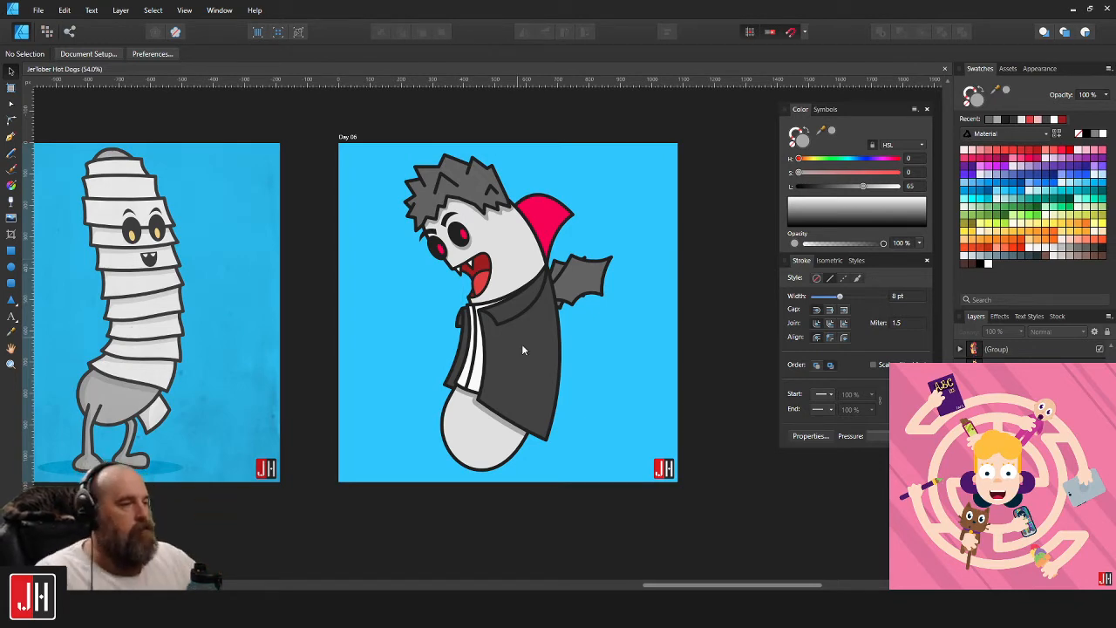
Duplicate the inner upper fang over the tongue, then flip and rotate the copy into a lower fang pointing up from the mouth's lower edge.
scroll(608, 354, up, 5)
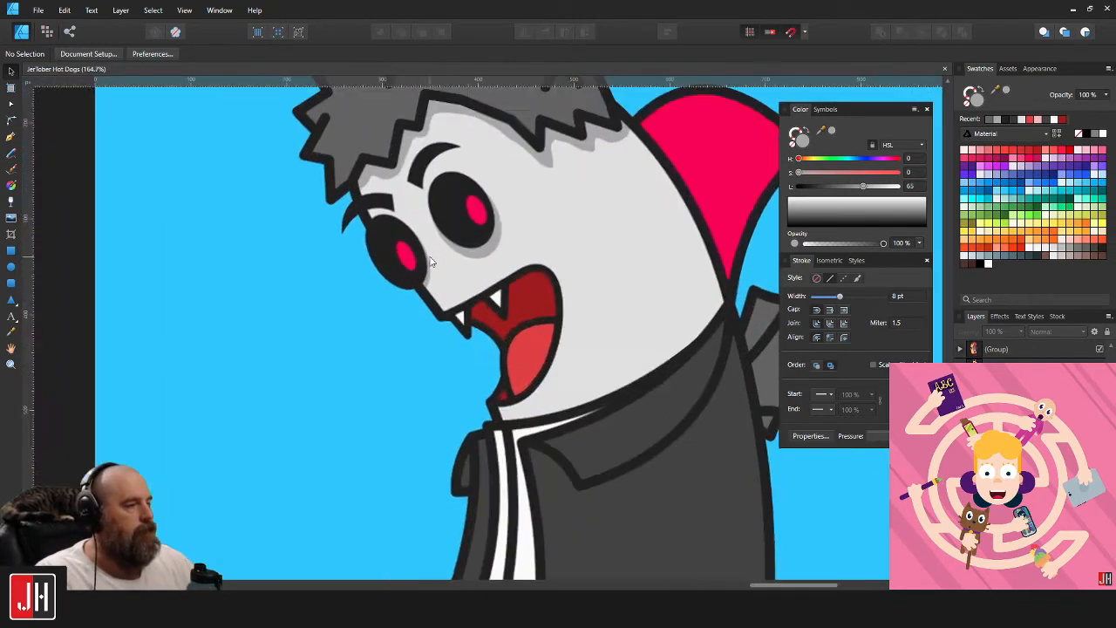
scroll(506, 340, up, 2)
click(492, 279)
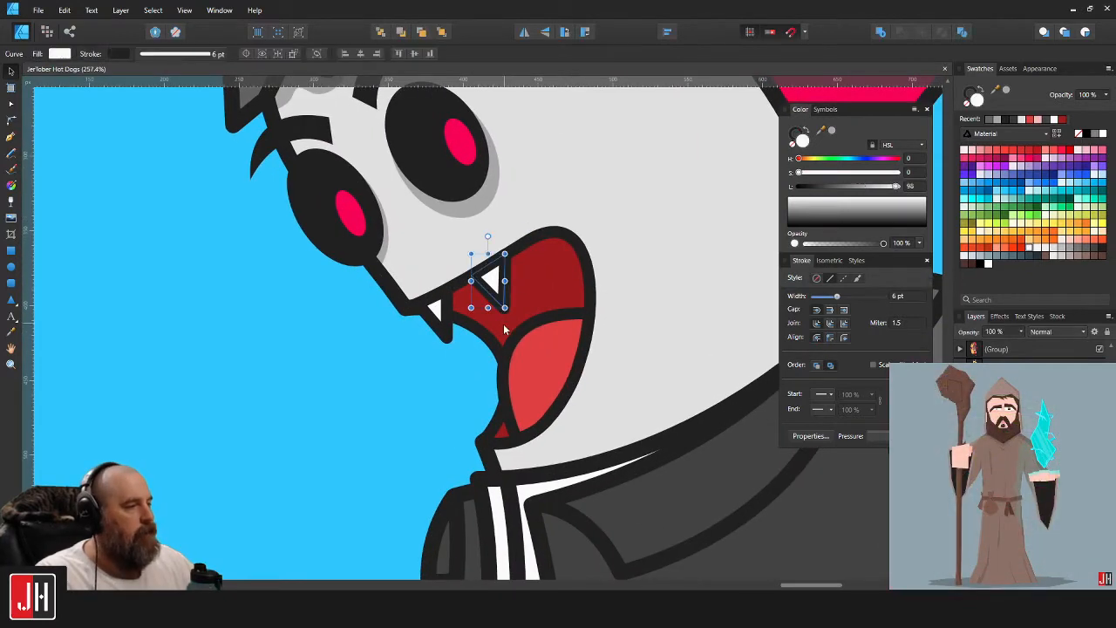
scroll(503, 327, up, 2)
drag(501, 284, 563, 462)
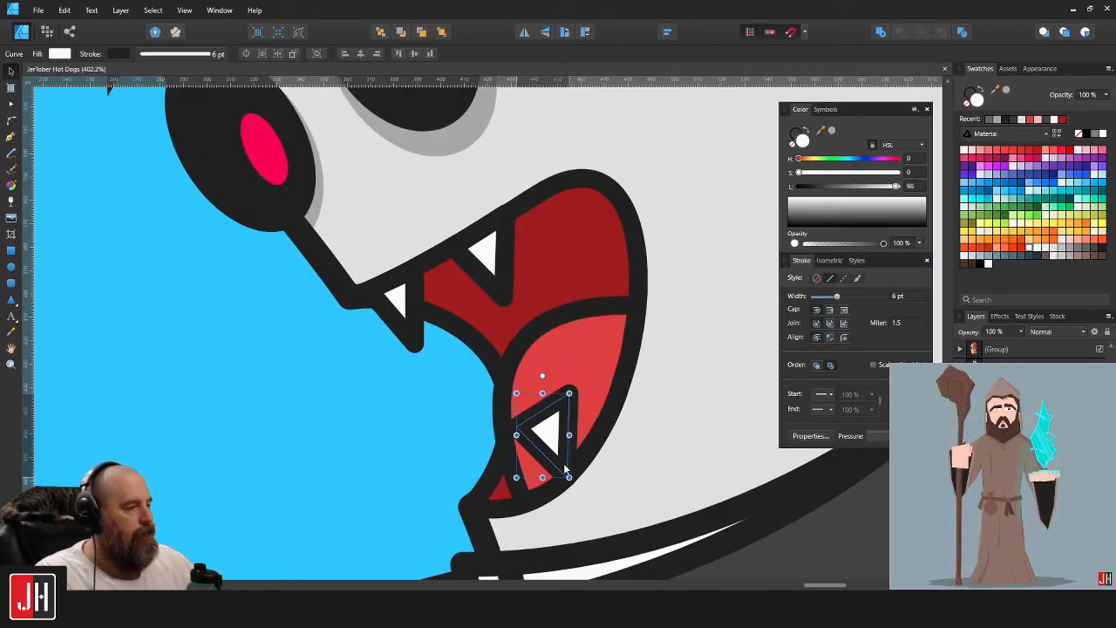
click(544, 30)
drag(542, 494, 571, 487)
click(524, 31)
scroll(558, 400, down, 3)
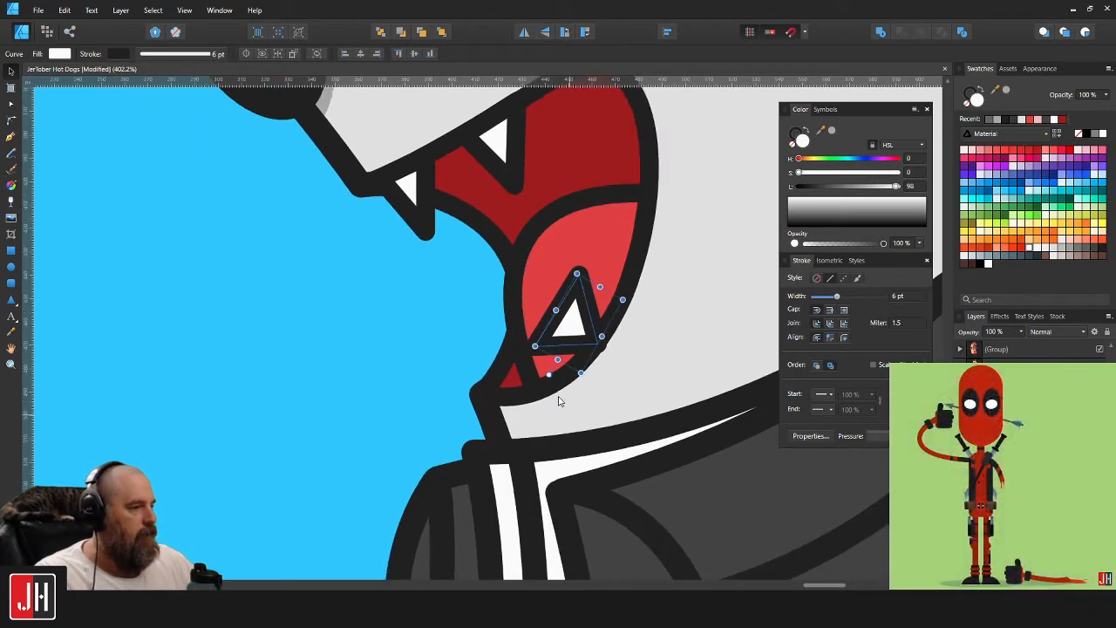
drag(547, 376, 593, 384)
Bend the lower fang's outer edge into a curve that follows the mouth outline, and deselect it.
scroll(600, 381, up, 4)
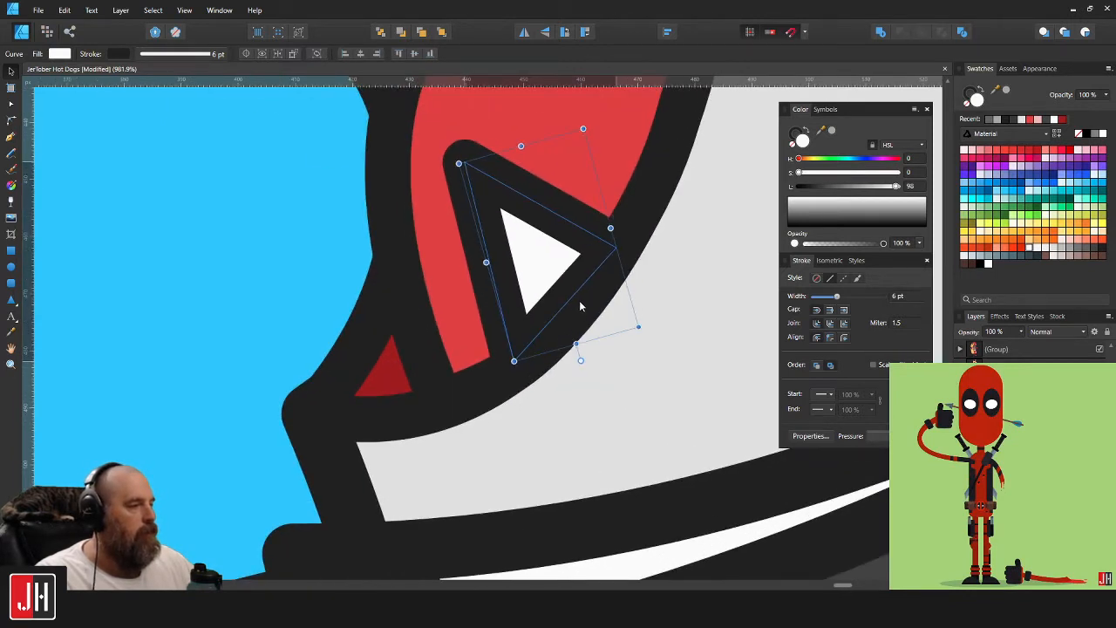
key(a)
drag(520, 367, 516, 363)
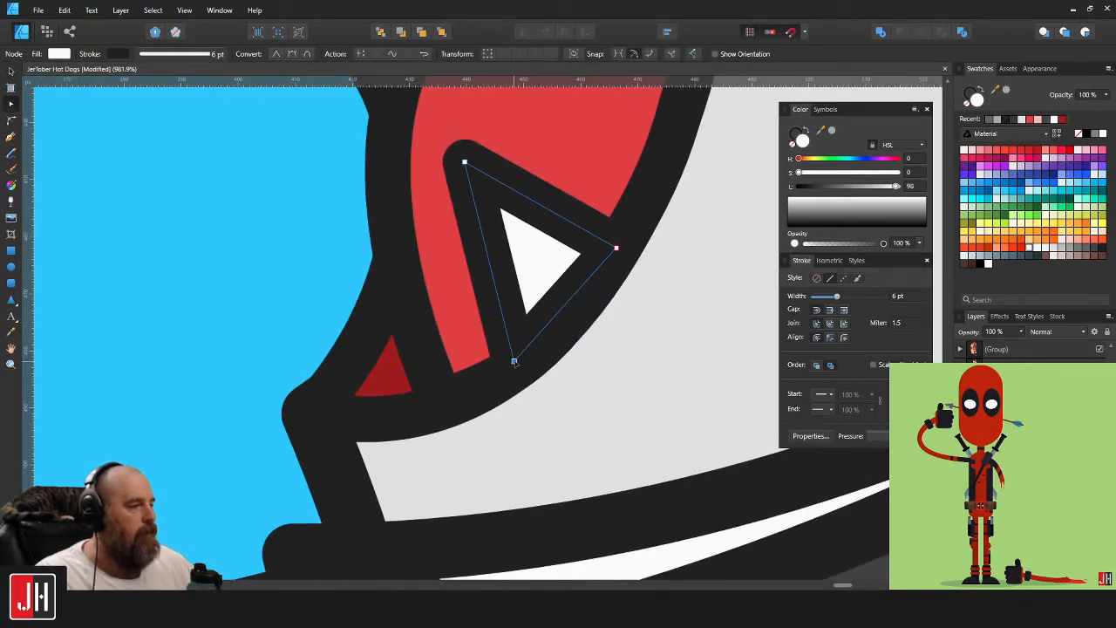
key(v)
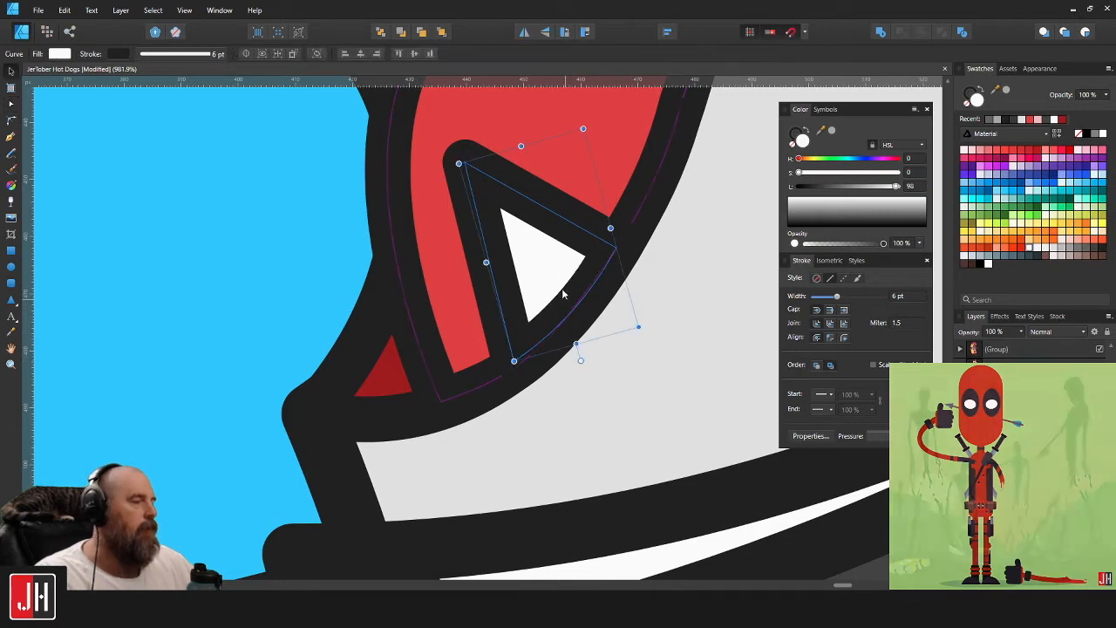
scroll(554, 316, down, 5)
scroll(551, 320, down, 5)
key(ctrl+d)
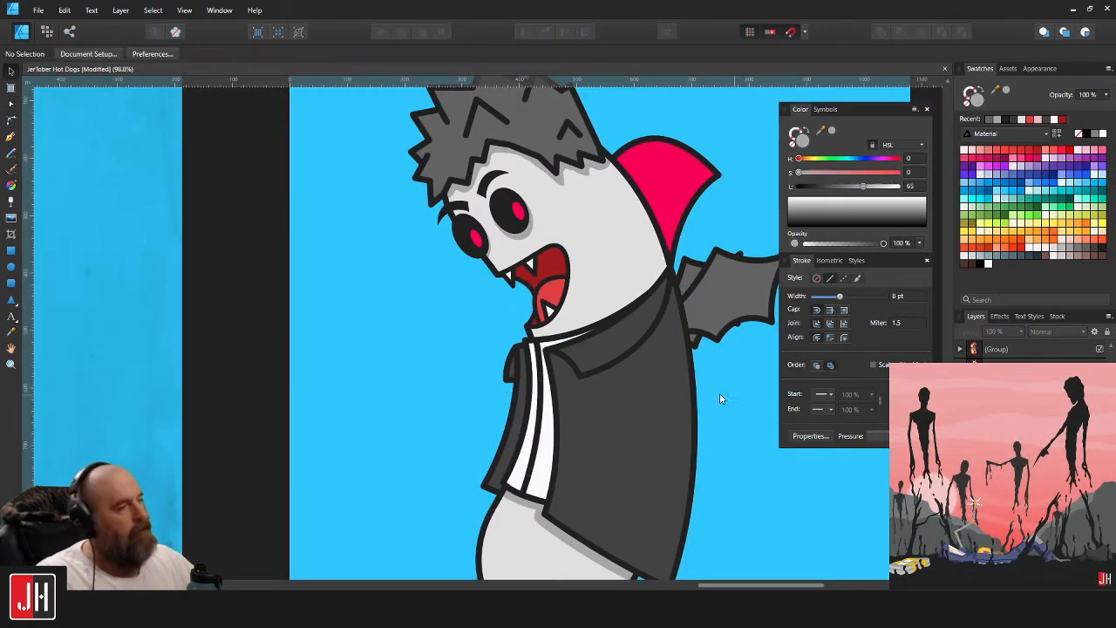
Move the lower fang's tip node slightly toward the back of the mouth, and deselect the fang.
scroll(551, 293, up, 6)
scroll(553, 299, up, 2)
click(546, 314)
key(a)
drag(542, 319, 554, 310)
scroll(617, 360, down, 6)
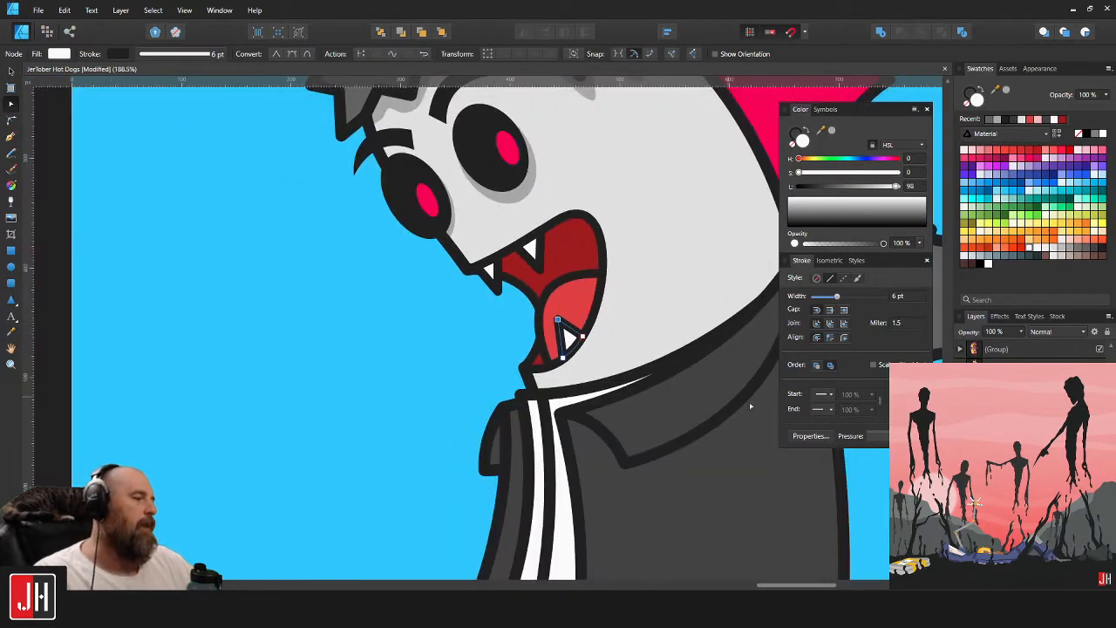
key(v)
scroll(593, 348, down, 2)
key(ctrl+d)
Duplicate the lower fang and place the copy on the front edge of the lower jaw.
scroll(507, 332, up, 5)
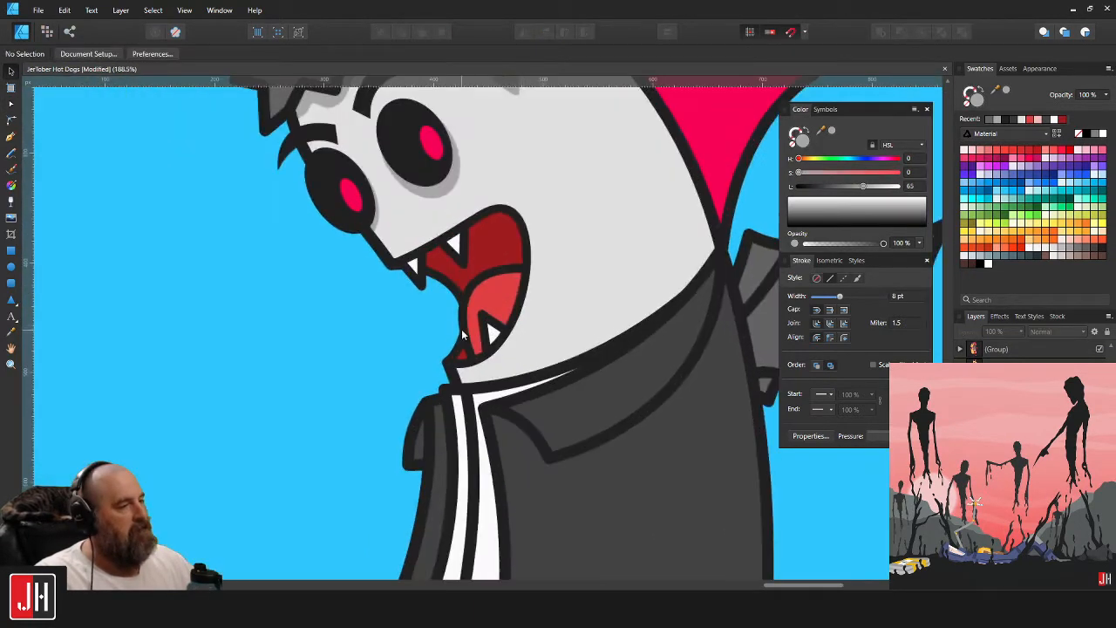
click(508, 333)
scroll(383, 322, up, 3)
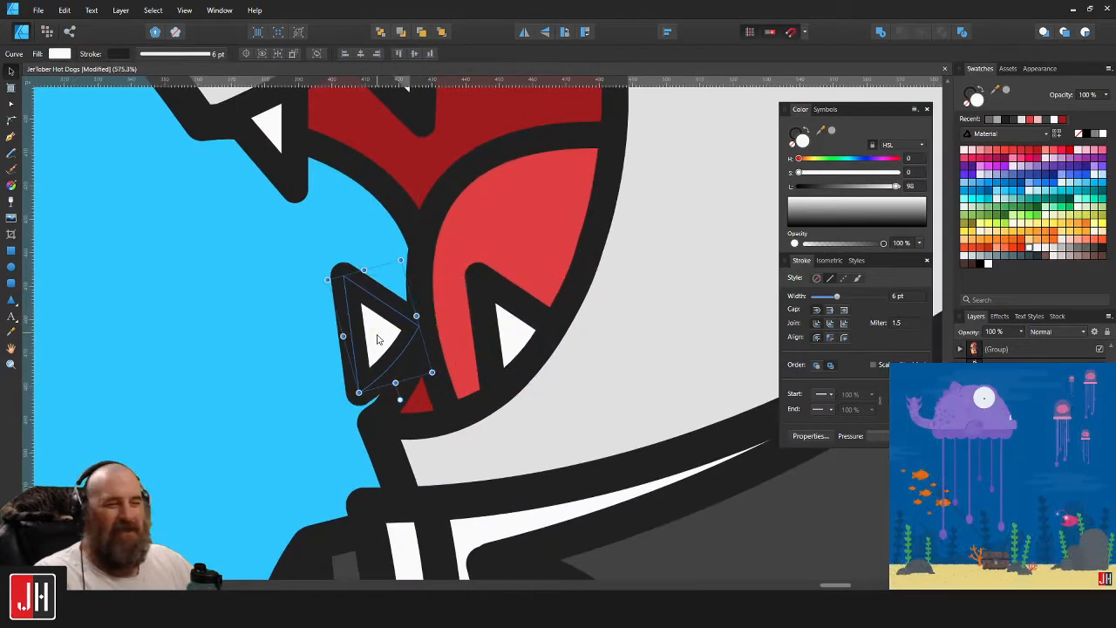
scroll(454, 331, up, 1)
scroll(453, 331, up, 2)
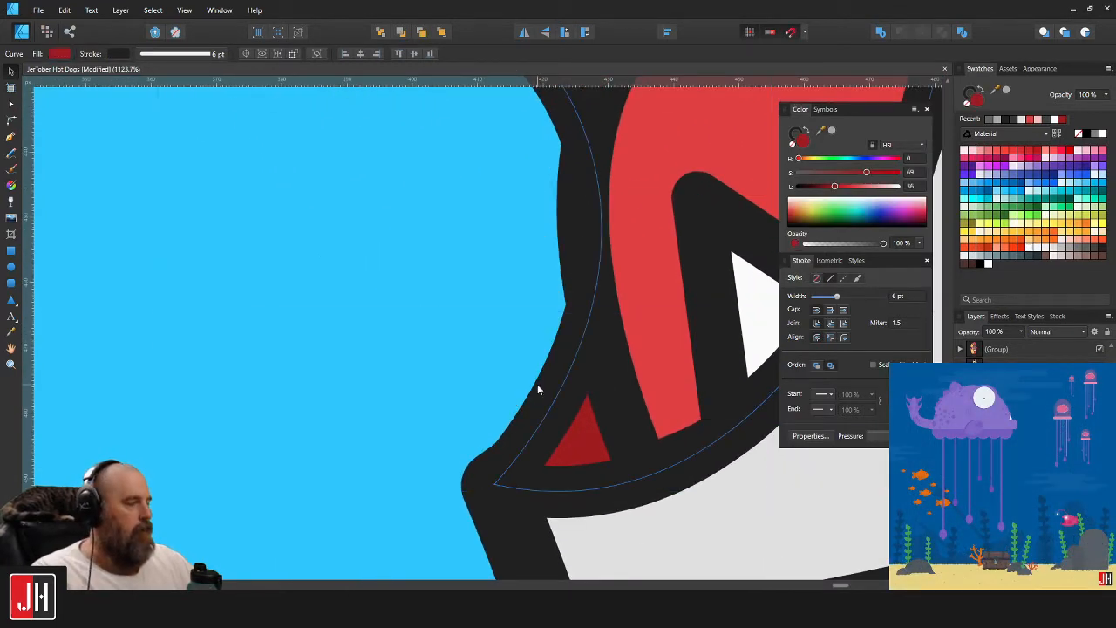
drag(507, 346, 559, 366)
Reshape the front lower fang by pulling its inner corner onto the mouth outline, adjusting its curved edge and leaning its tip outward.
key(a)
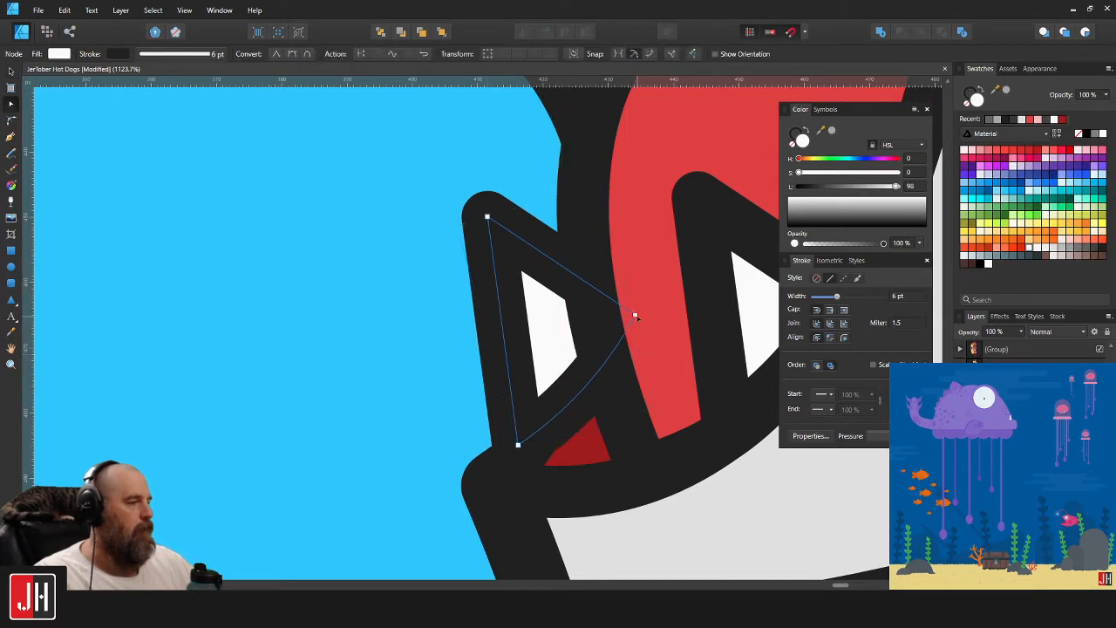
drag(636, 318, 602, 303)
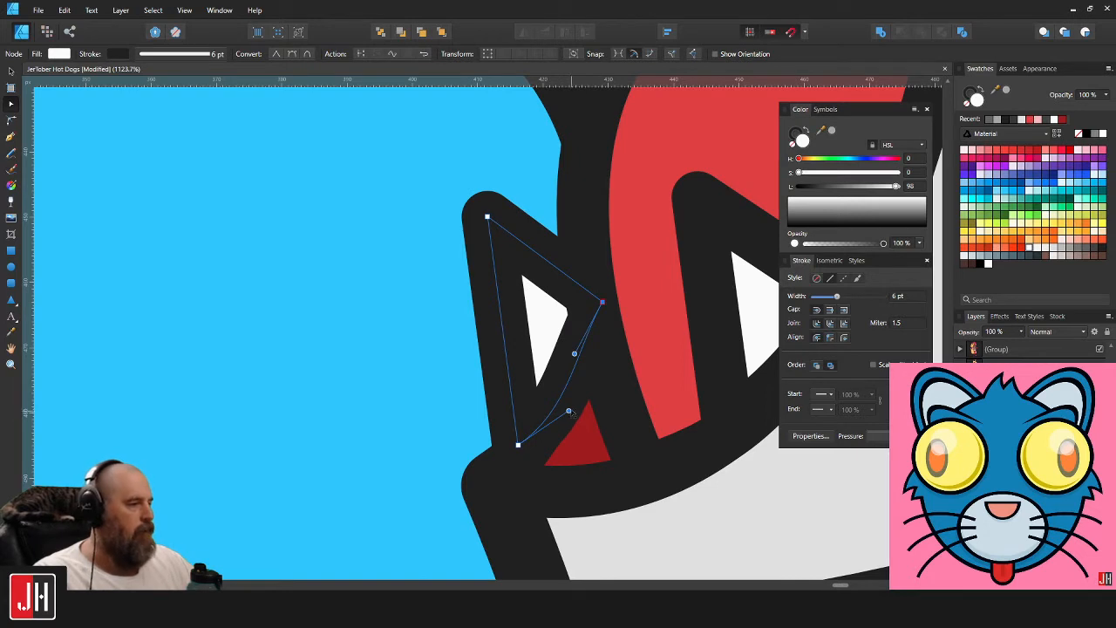
mouse_move(569, 410)
mouse_down()
mouse_move(548, 403)
mouse_move(568, 404)
mouse_up()
drag(575, 353, 610, 279)
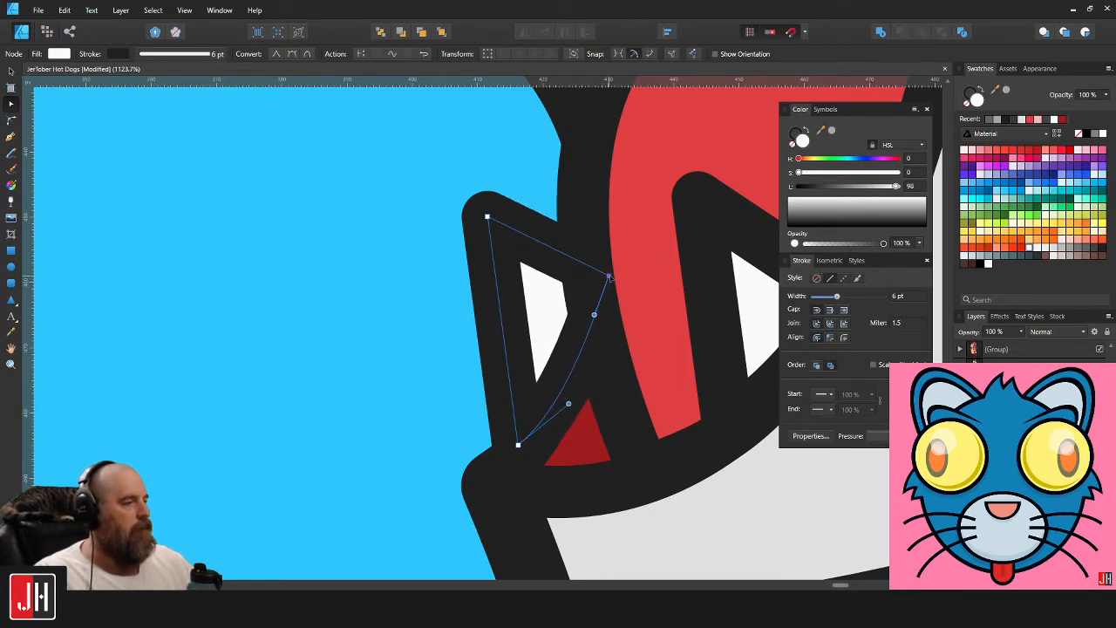
drag(488, 217, 462, 210)
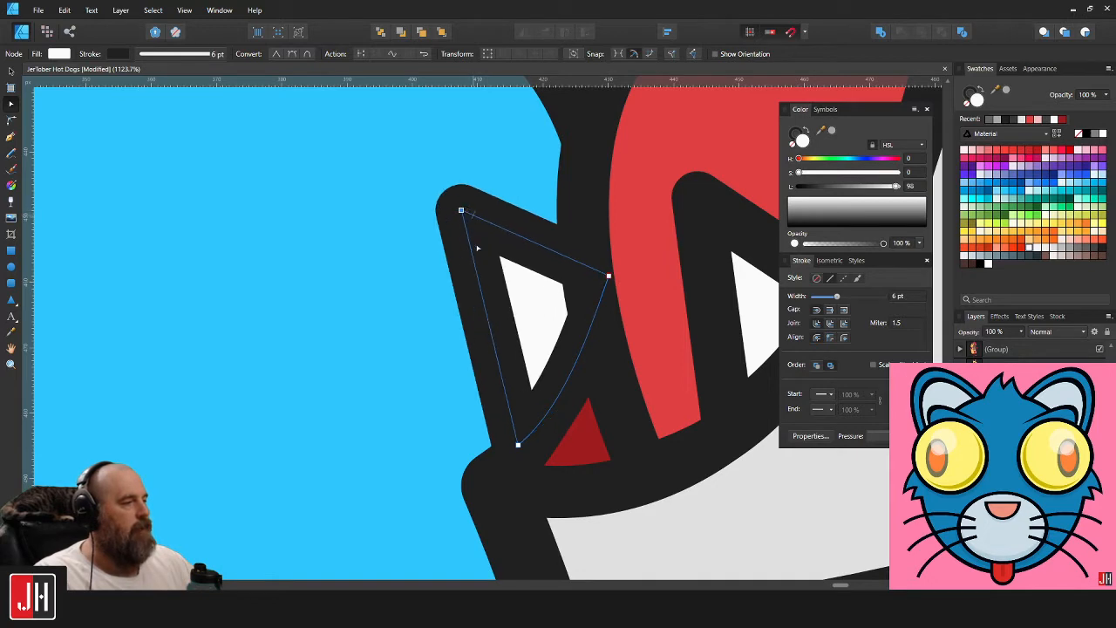
scroll(477, 249, down, 8)
key(v)
scroll(538, 267, down, 3)
click(658, 309)
scroll(526, 251, up, 3)
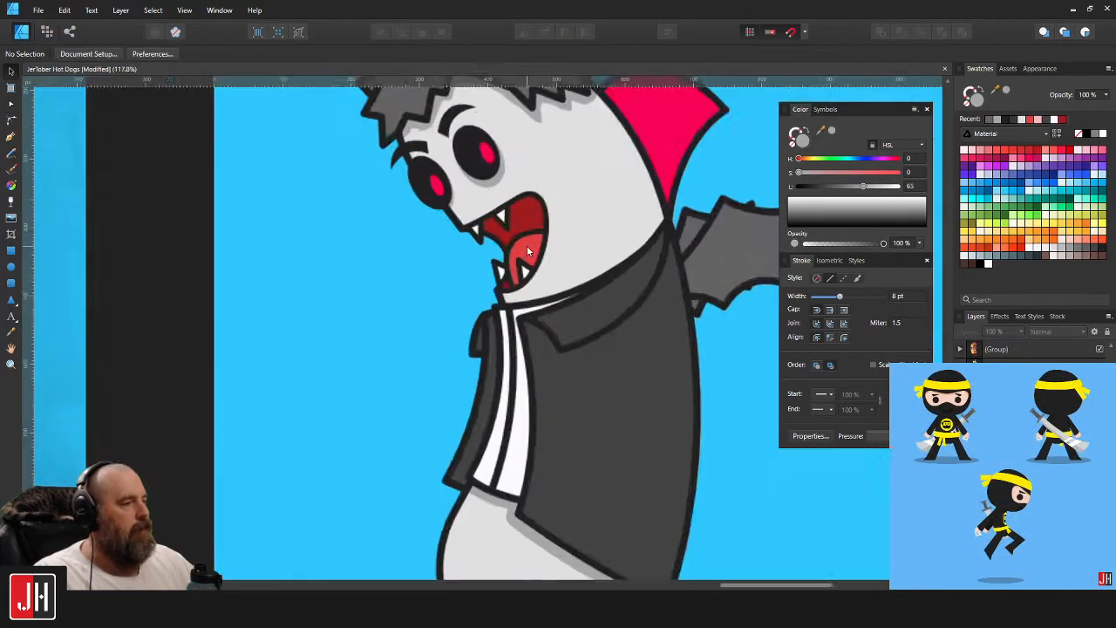
Lower the inner corner node of the front lower fang slightly along the mouth outline, and deselect the fang.
scroll(527, 251, up, 8)
key(a)
click(427, 237)
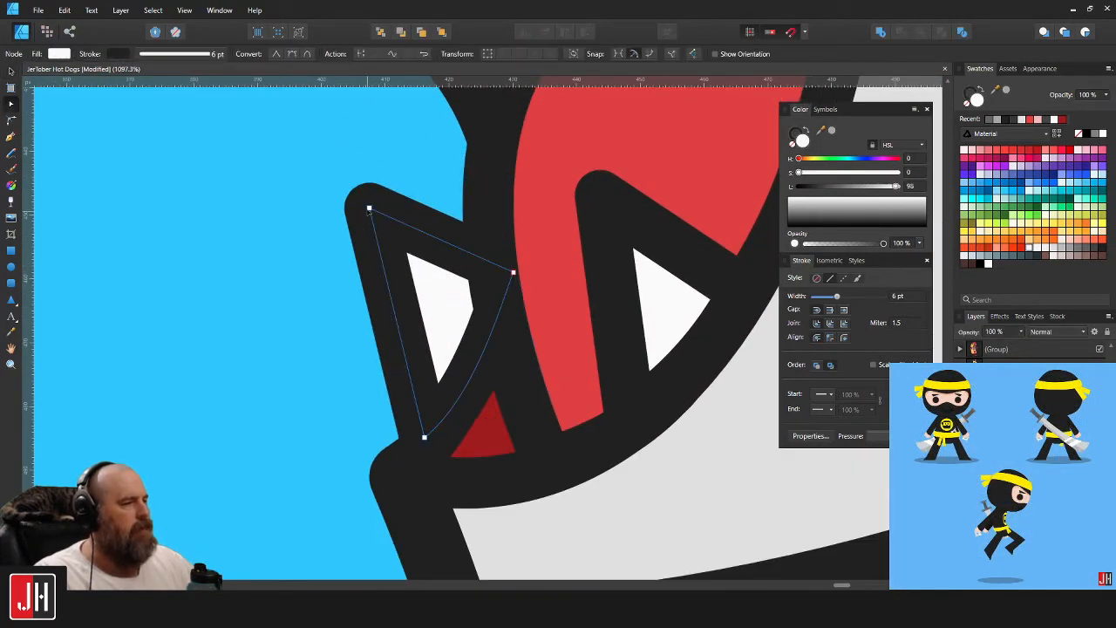
click(370, 208)
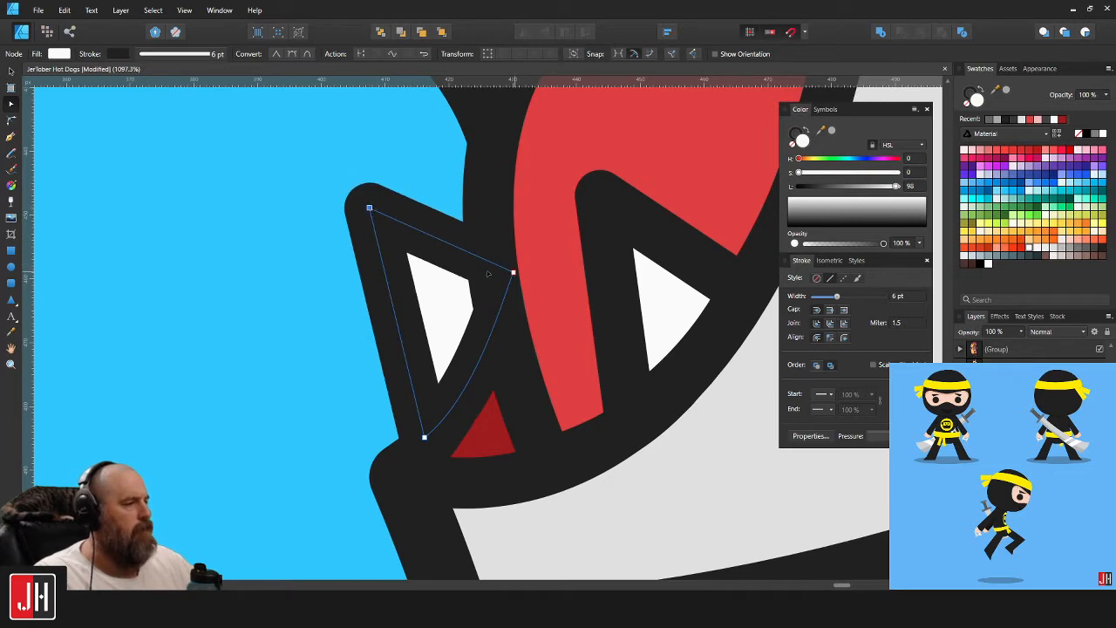
mouse_move(514, 272)
mouse_down()
mouse_move(494, 267)
mouse_move(524, 279)
mouse_move(514, 279)
mouse_up()
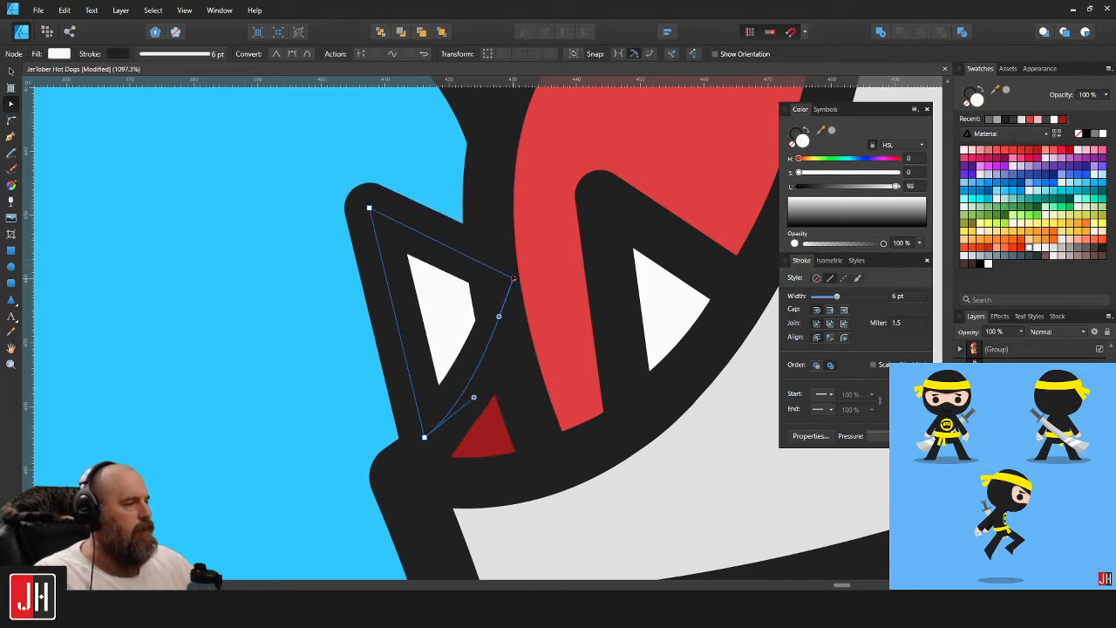
scroll(559, 350, down, 5)
scroll(558, 351, down, 6)
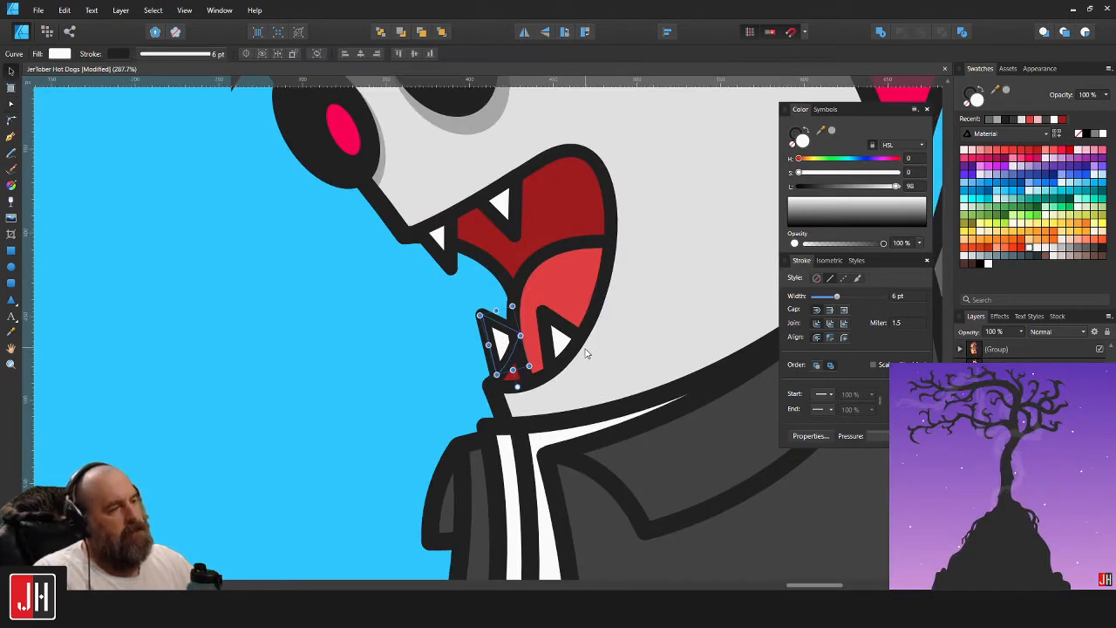
key(Escape)
Shorten the front lower fang by moving its inner corner and tip nodes slightly downward, and deselect it.
scroll(601, 379, up, 3)
scroll(575, 364, up, 2)
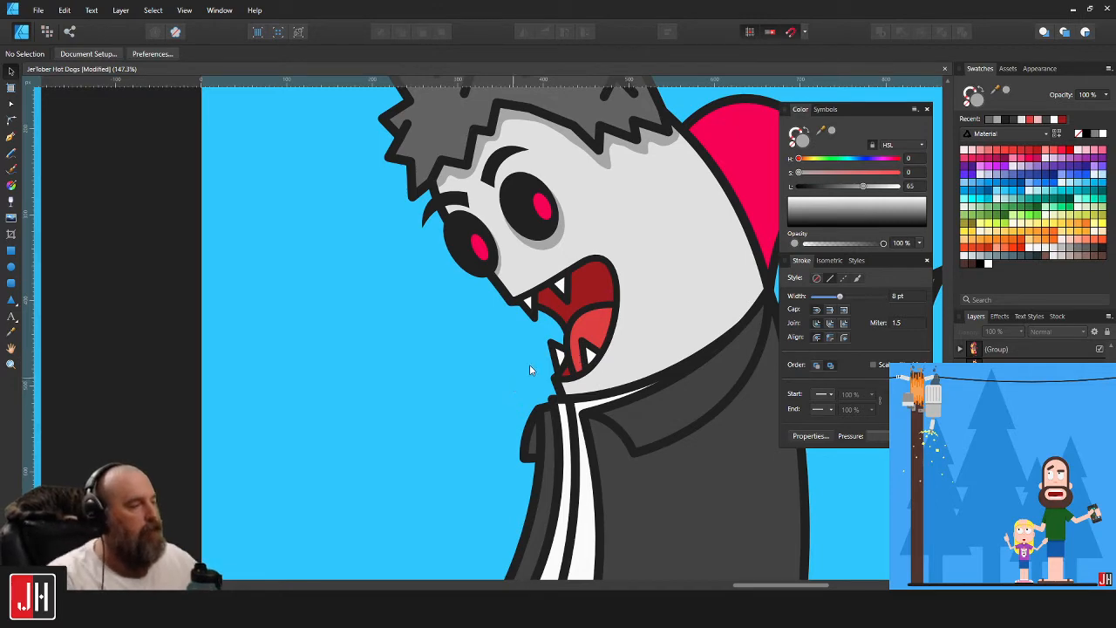
scroll(530, 366, up, 6)
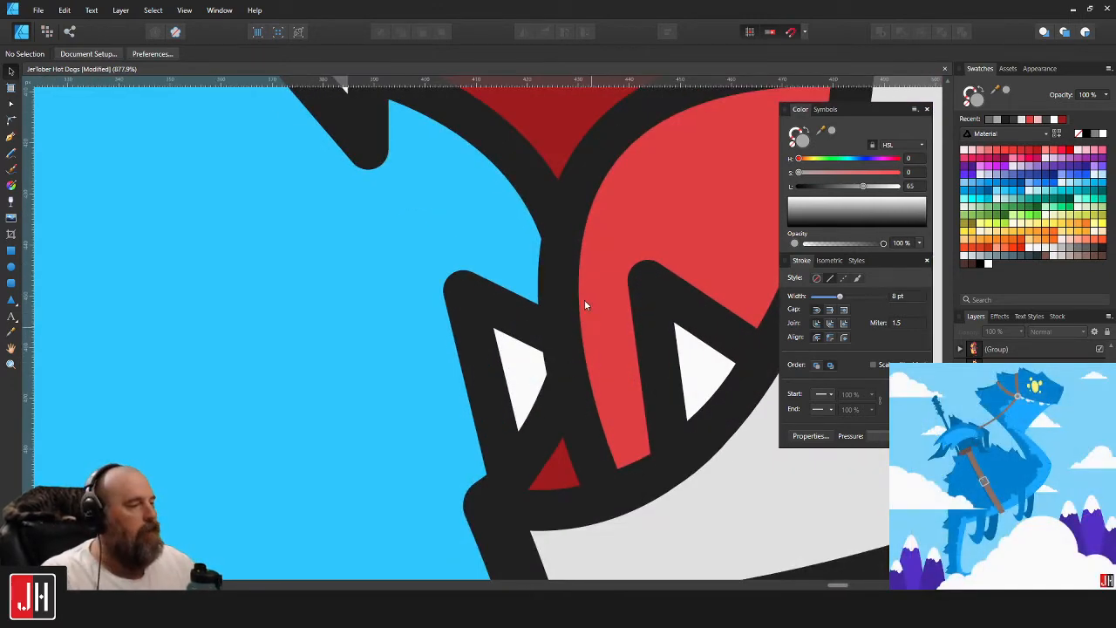
scroll(524, 383, down, 3)
scroll(553, 340, down, 2)
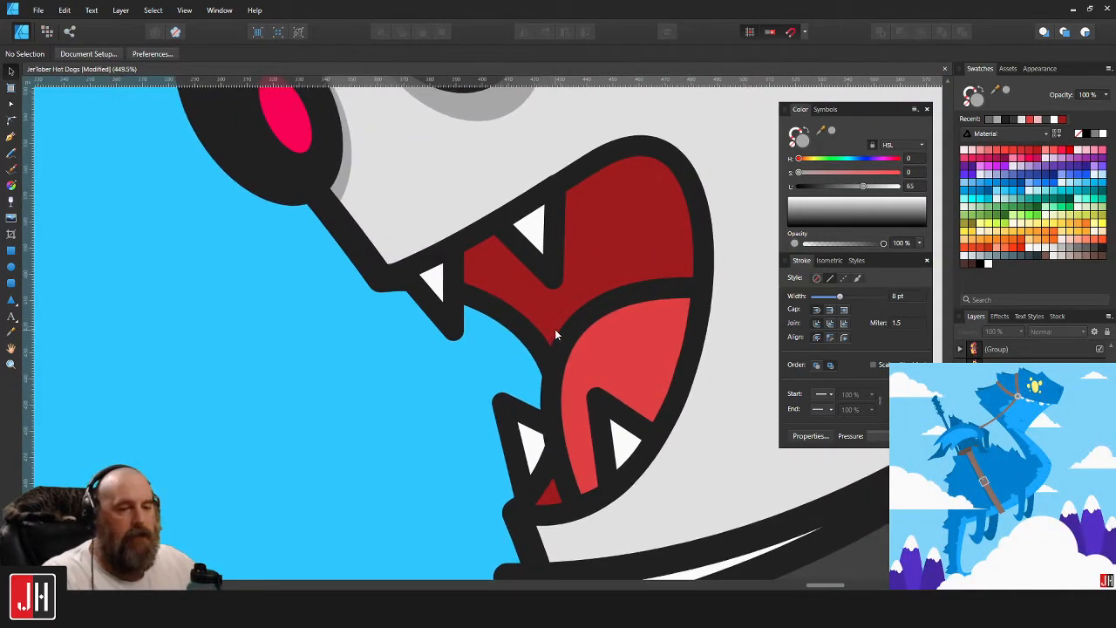
scroll(548, 321, down, 2)
scroll(538, 332, up, 2)
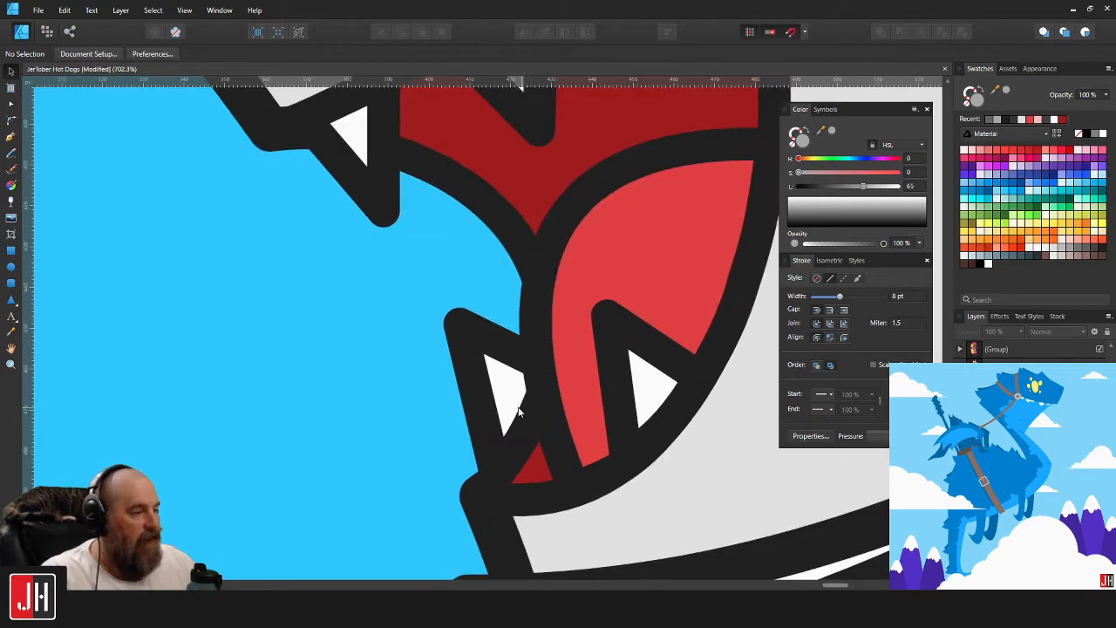
click(510, 344)
key(a)
mouse_move(553, 371)
mouse_down()
mouse_move(543, 386)
mouse_move(516, 384)
mouse_move(548, 381)
mouse_up()
drag(459, 324, 462, 333)
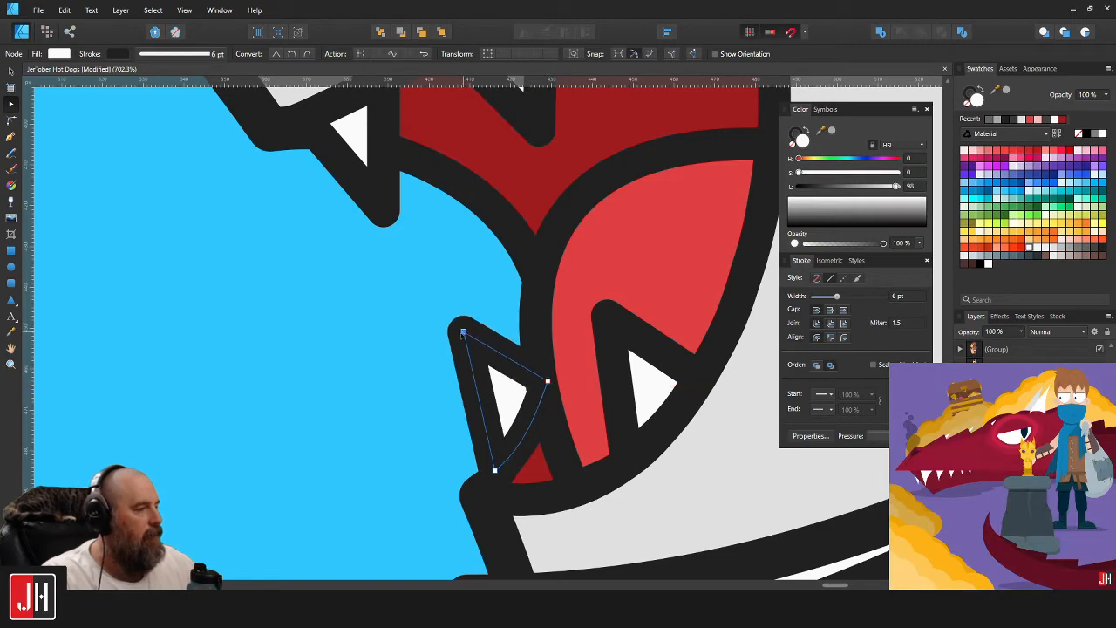
key(v)
click(484, 273)
scroll(484, 273, down, 12)
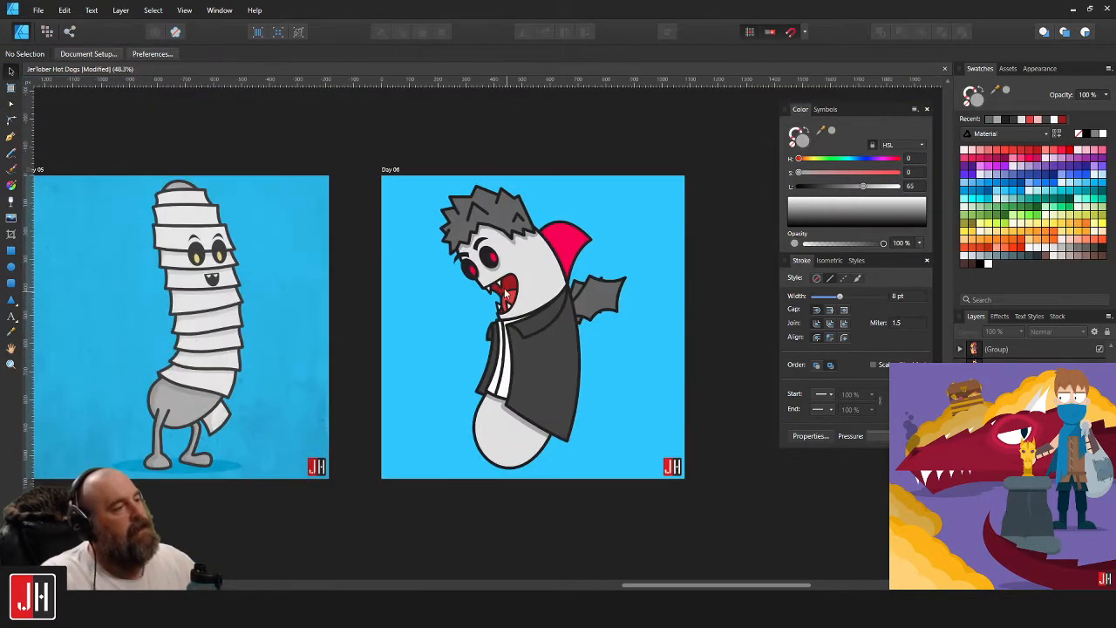
Move the back lower fang and its base node further up along the mouth outline, and save the document.
scroll(505, 295, up, 12)
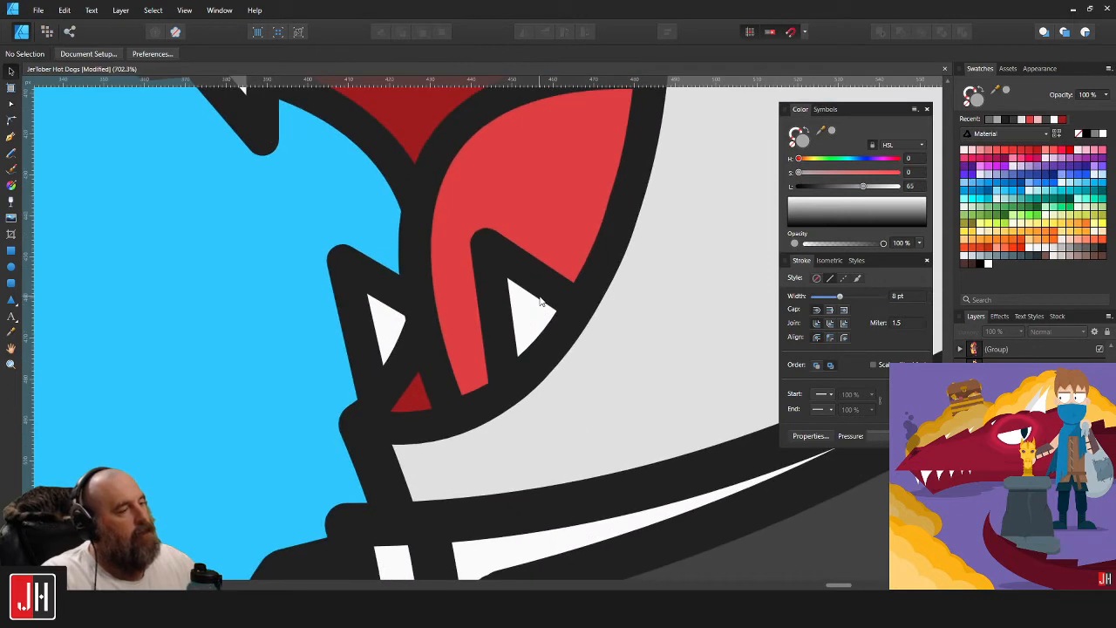
click(540, 302)
drag(538, 316, 551, 297)
key(a)
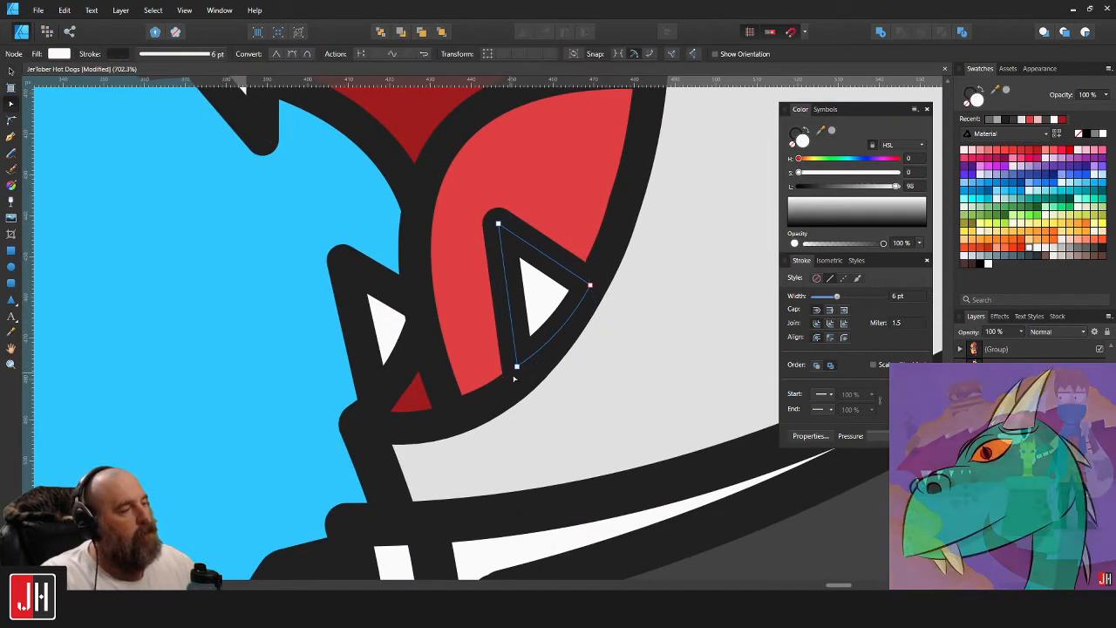
drag(516, 367, 553, 342)
key(v)
scroll(511, 334, down, 15)
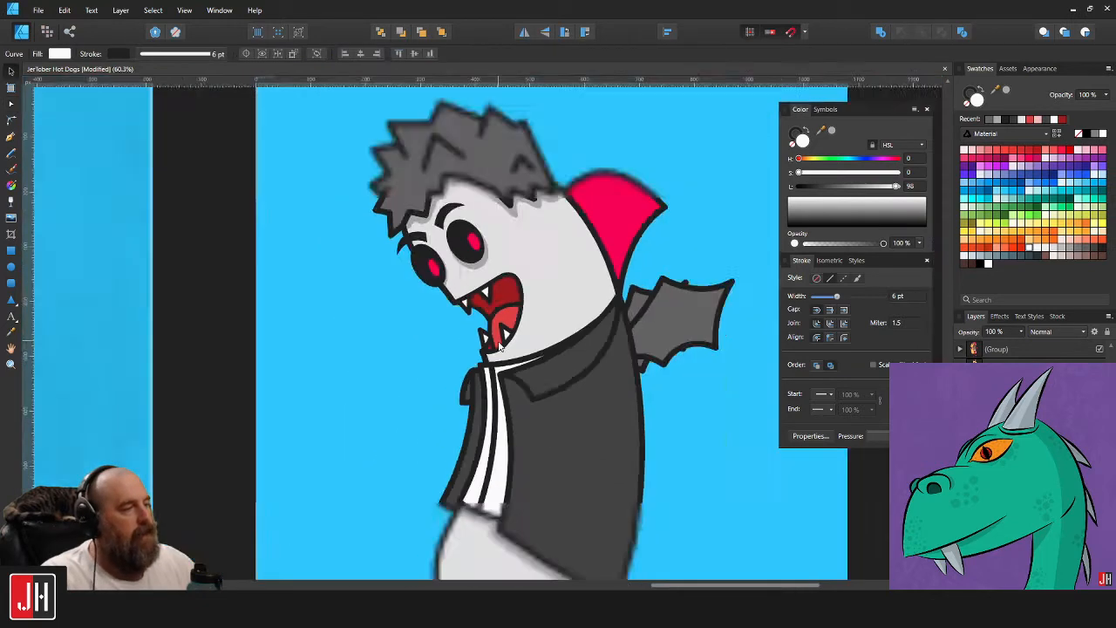
click(581, 371)
scroll(506, 345, up, 4)
key(ctrl+s)
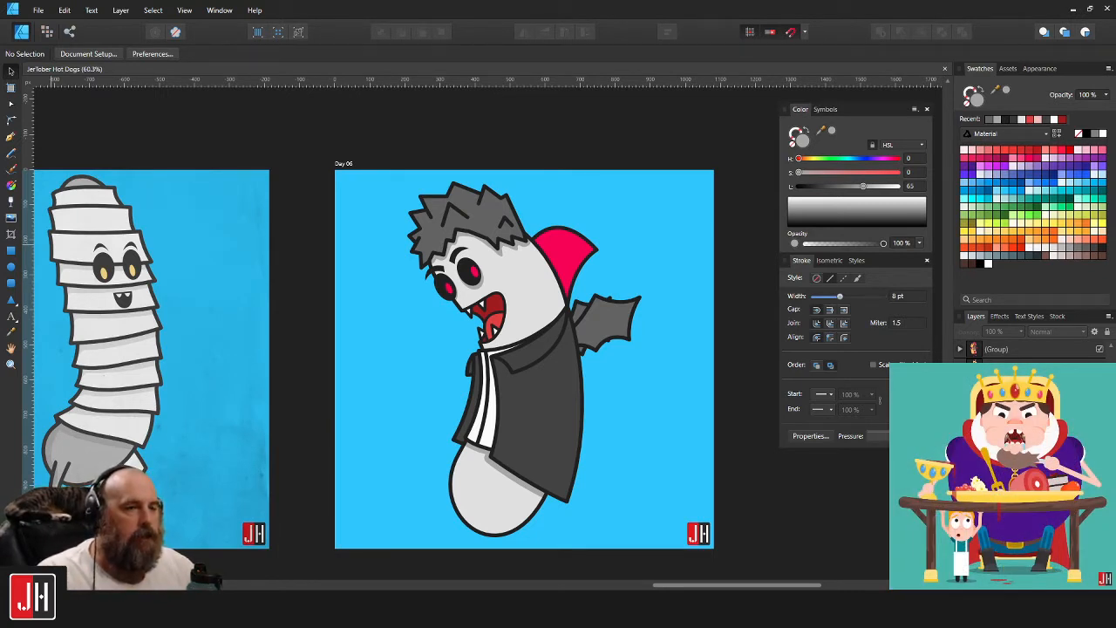
Enlarge the whole vampire character slightly, adjust its position on the Day 06 artboard, and save the document.
click(750, 308)
drag(638, 309, 616, 277)
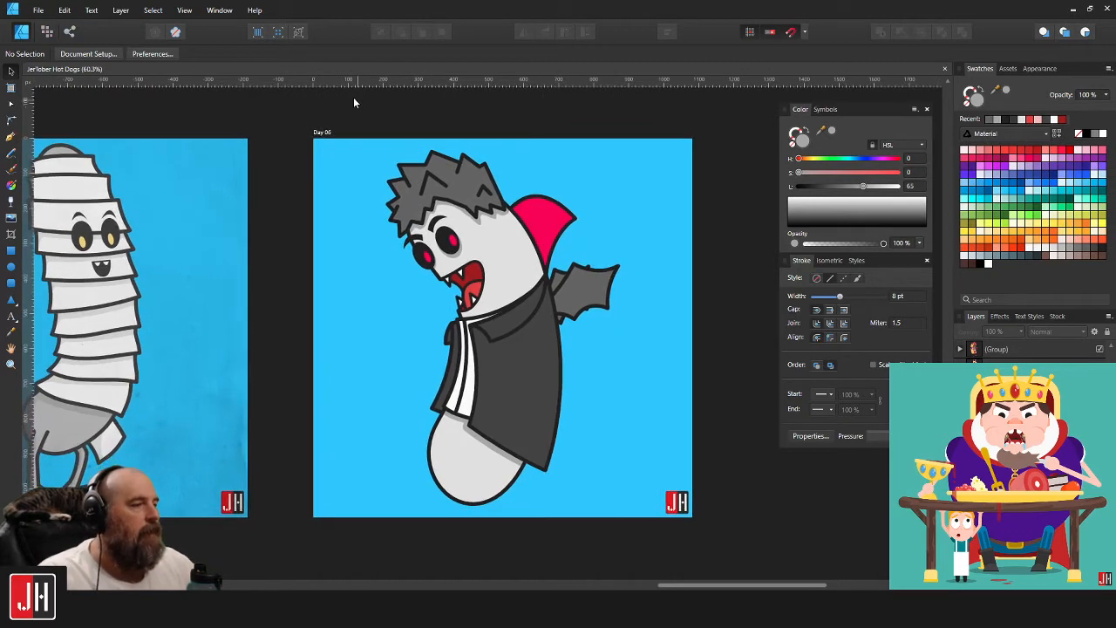
drag(353, 103, 655, 553)
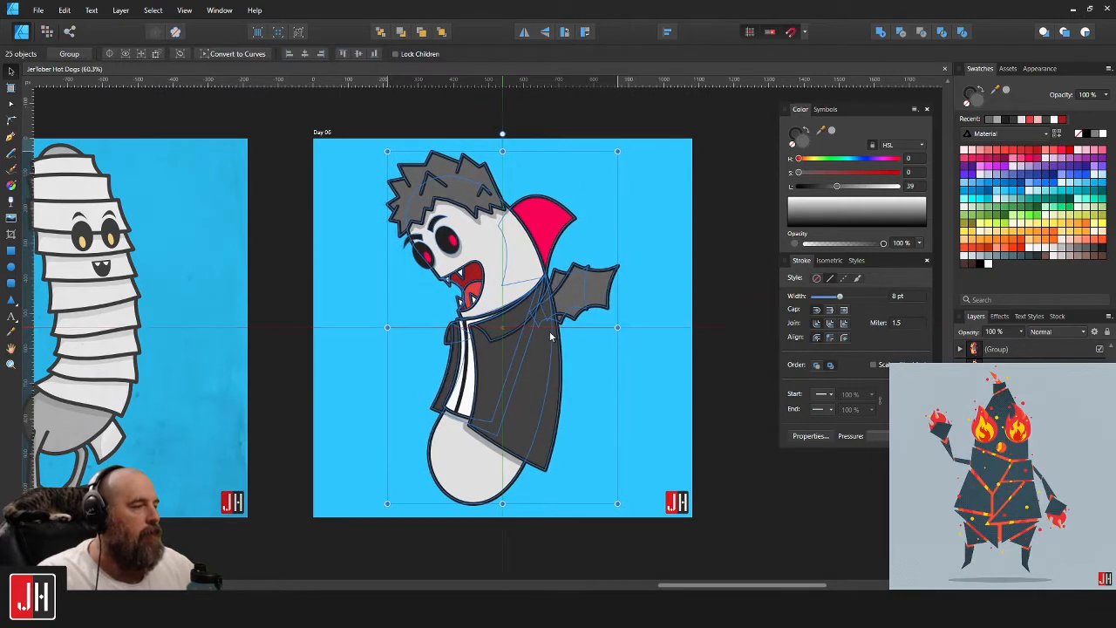
drag(549, 332, 550, 332)
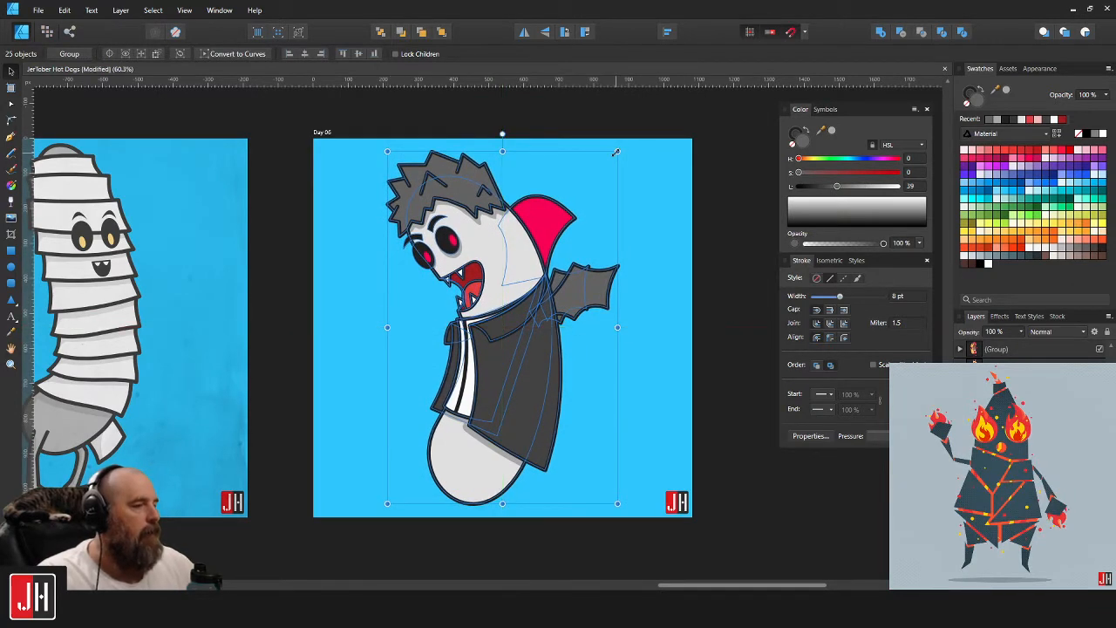
drag(615, 152, 619, 148)
drag(533, 216, 532, 215)
click(737, 309)
scroll(466, 427, up, 3)
key(ctrl+s)
Examine the whole Day 06 character, then its cape, shirt and lower body up close.
drag(529, 336, 500, 436)
scroll(524, 341, down, 4)
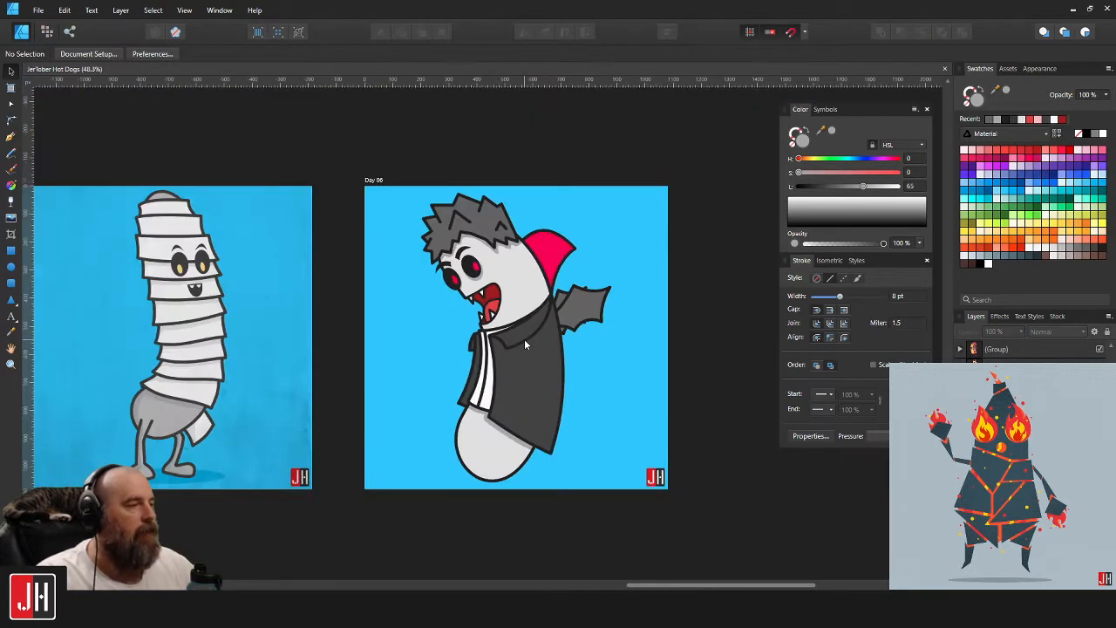
scroll(571, 300, up, 2)
scroll(539, 277, down, 1)
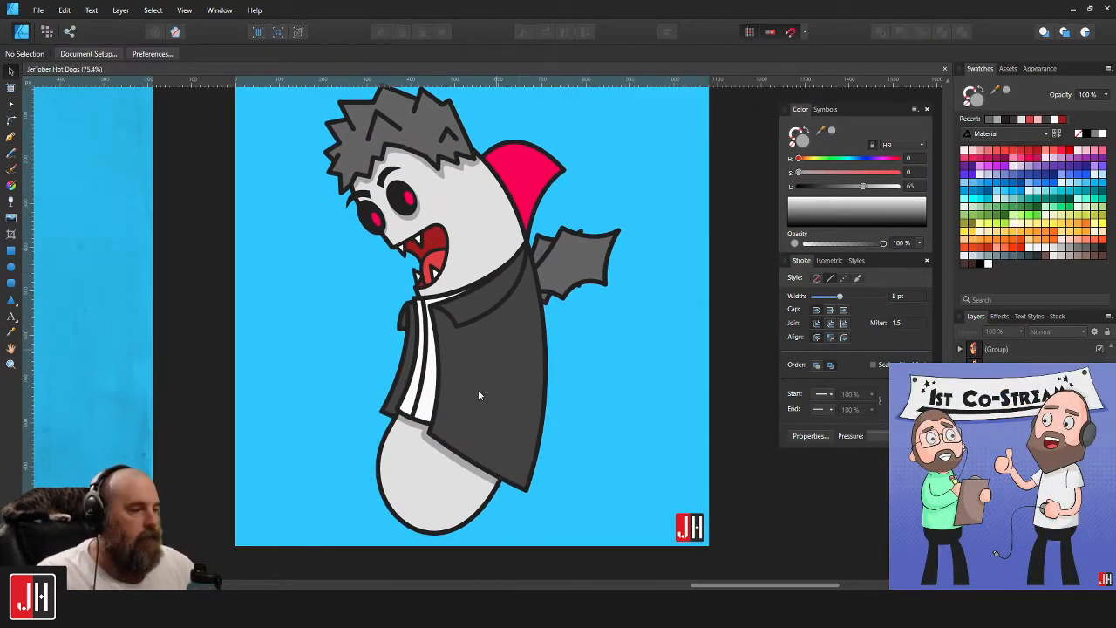
scroll(477, 389, up, 3)
drag(496, 370, 446, 247)
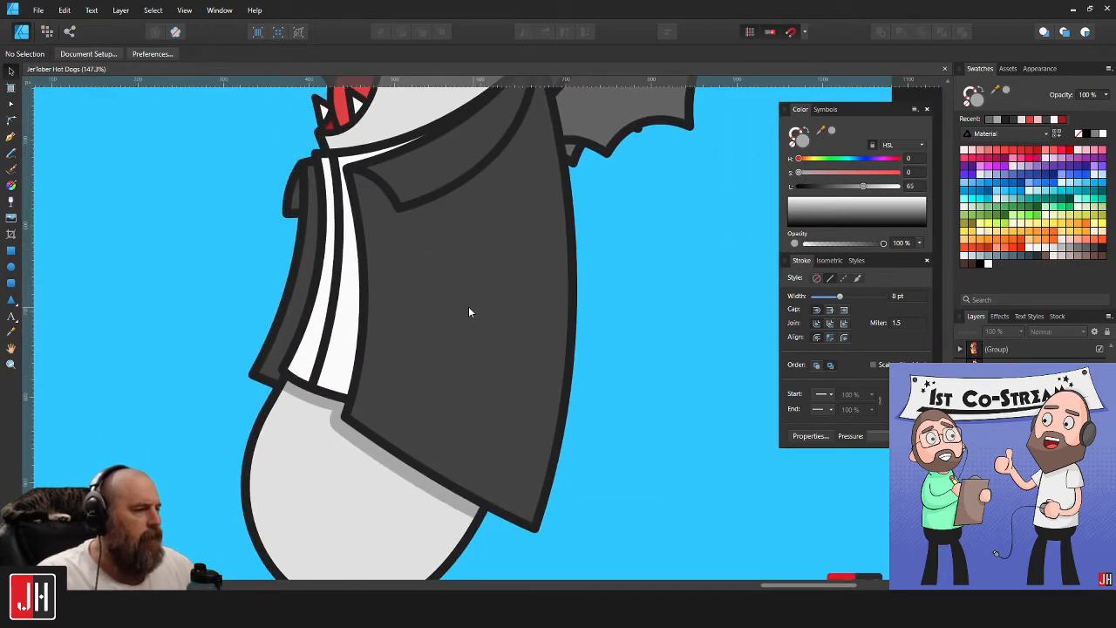
scroll(448, 304, up, 1)
drag(449, 304, 447, 330)
Draw a curved fold line upward from the wing's inner lower point with the Pen, unfilled and stroked in the wing outline's colour.
click(11, 136)
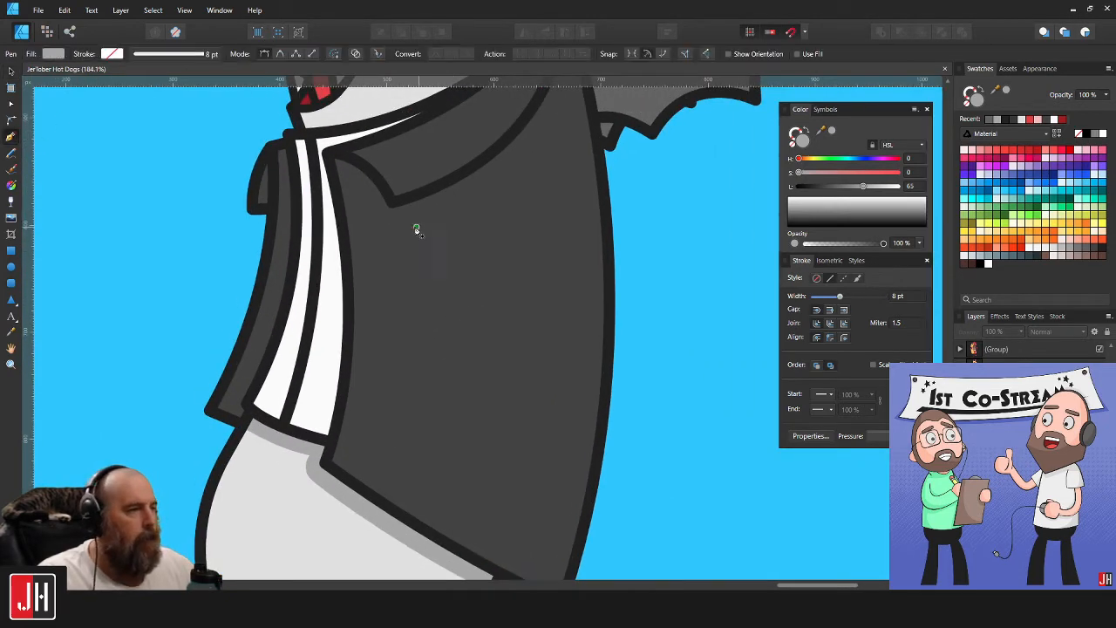
scroll(414, 226, up, 2)
scroll(430, 241, down, 4)
scroll(480, 241, up, 5)
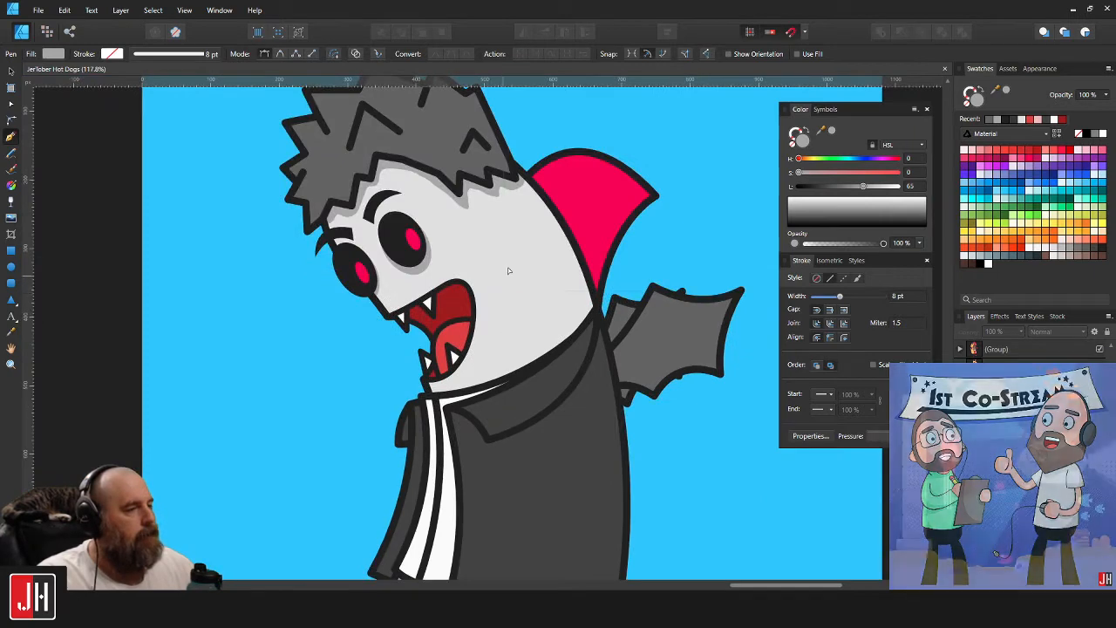
scroll(506, 300, up, 3)
scroll(593, 288, right, 2)
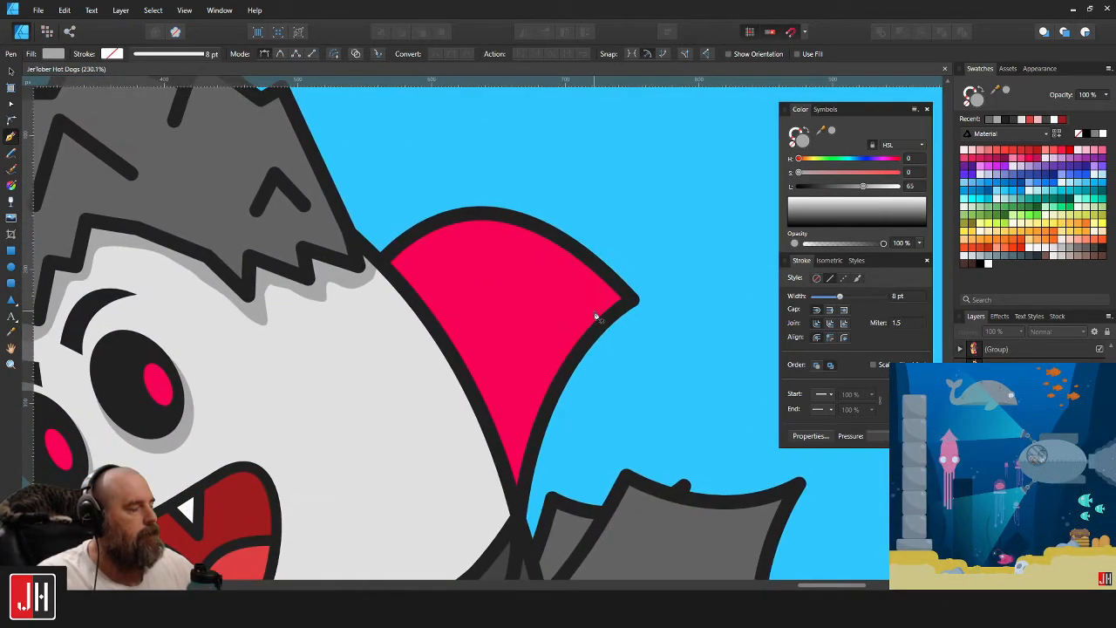
scroll(611, 279, down, 5)
scroll(634, 266, up, 3)
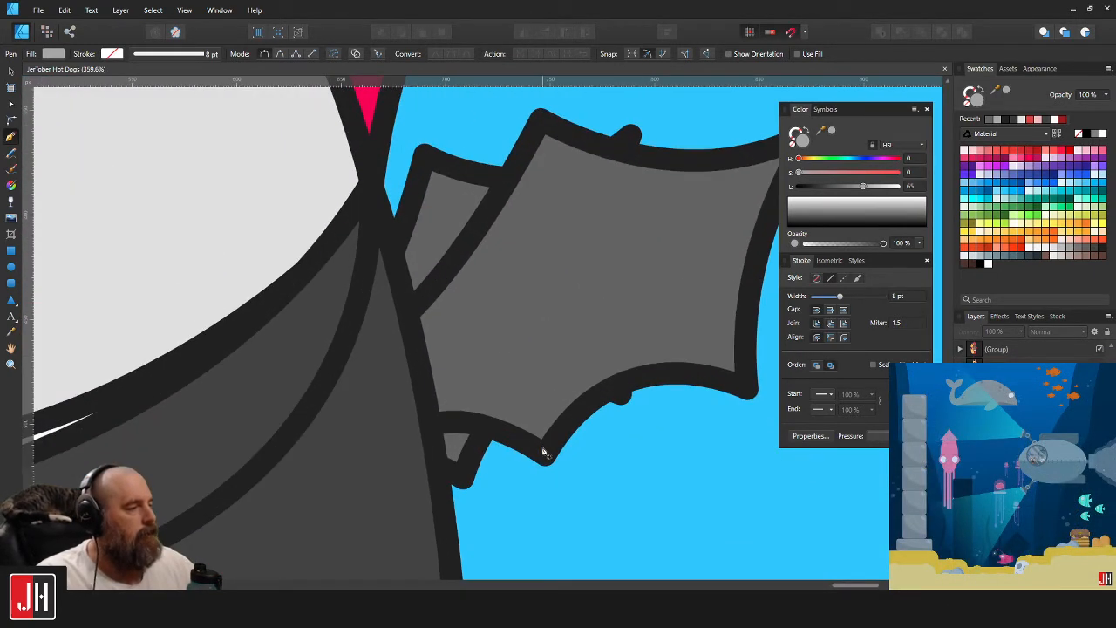
drag(518, 308, 497, 270)
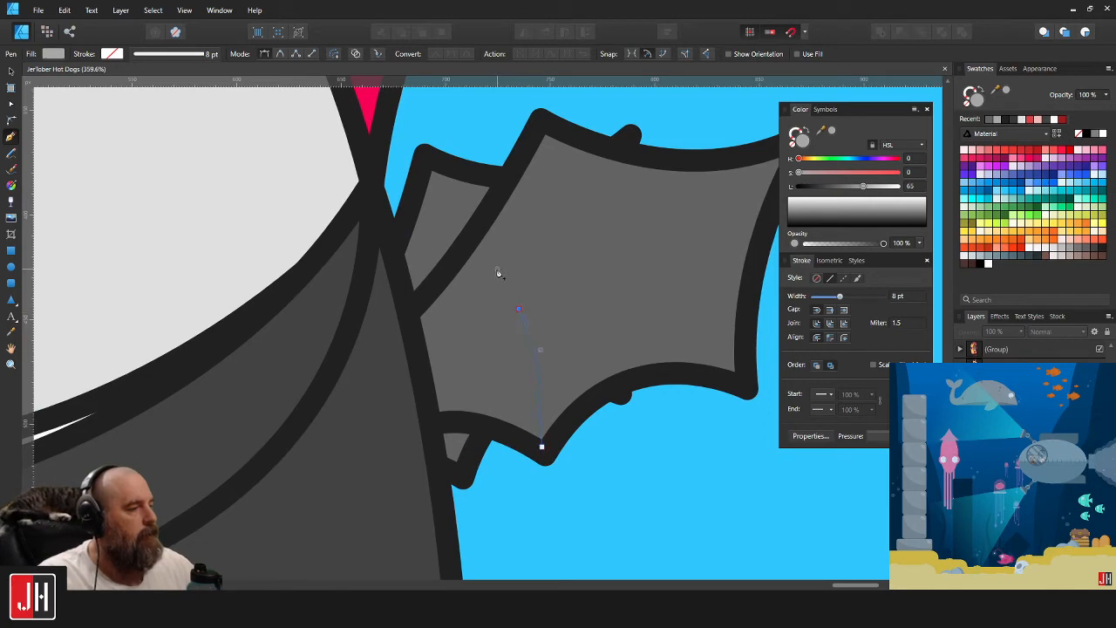
key(x)
key(i)
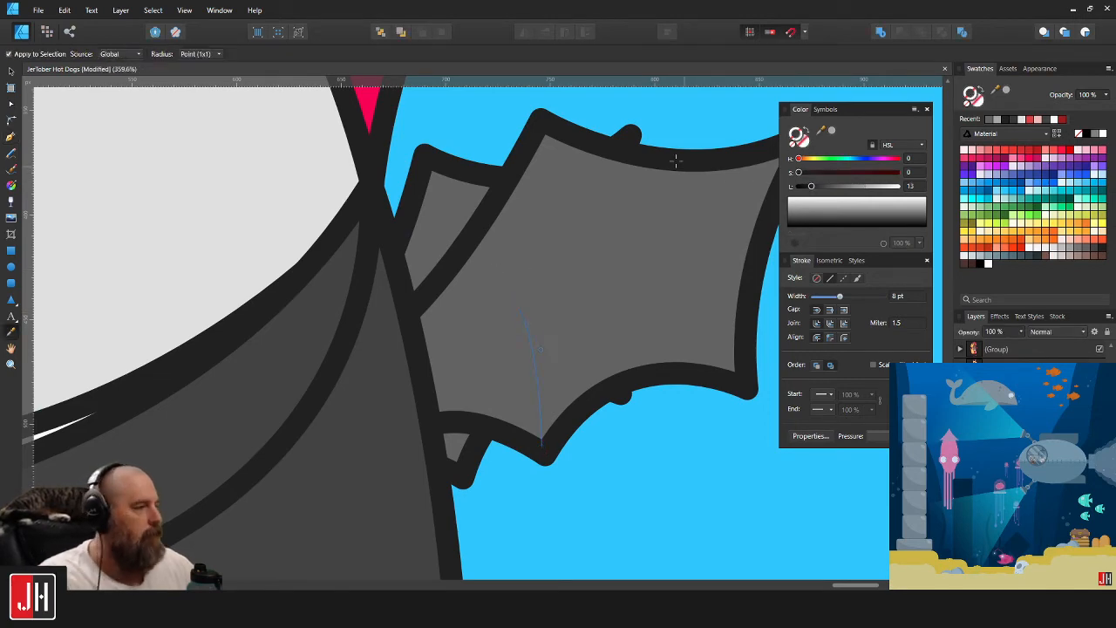
click(670, 159)
Duplicate the wing fold line to the wing's outer lower point and rotate the copy about 25° inward.
key(v)
scroll(551, 343, up, 3)
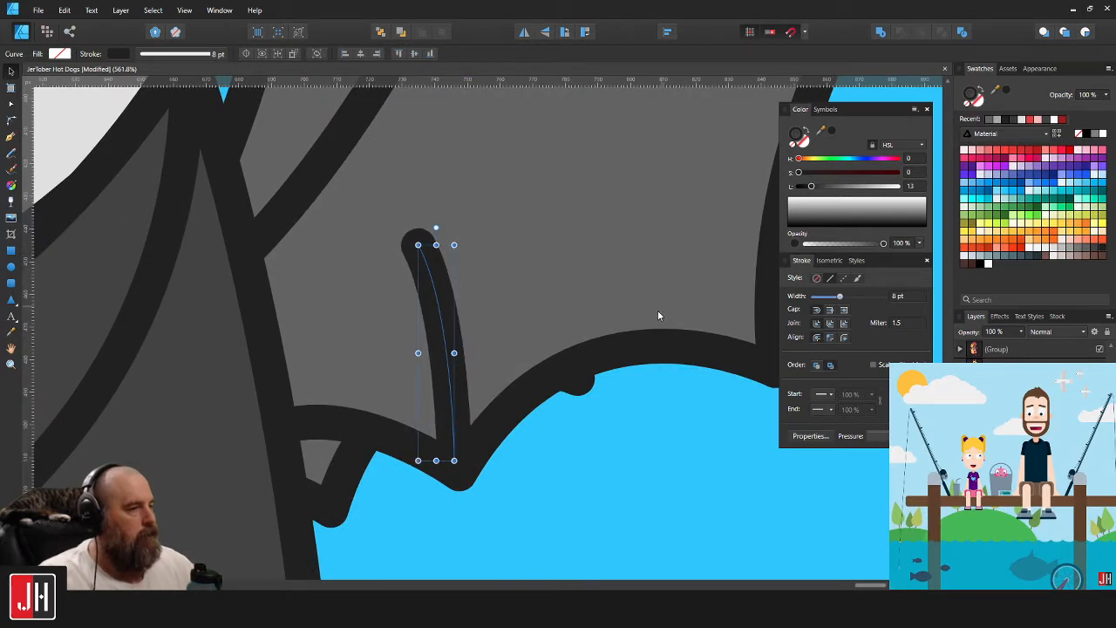
drag(436, 342, 689, 265)
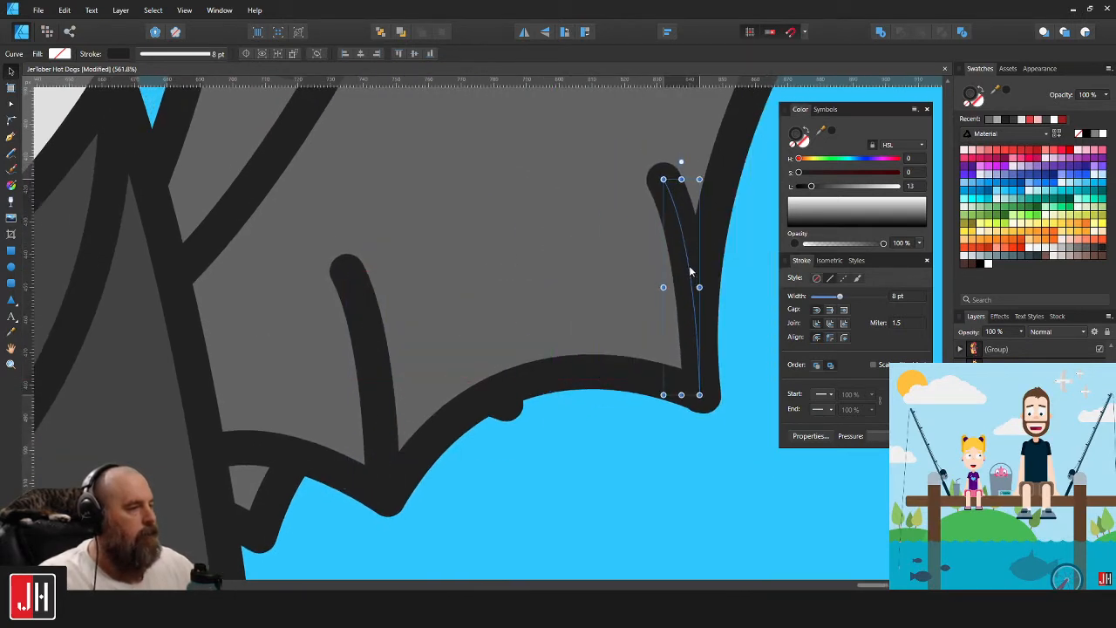
drag(681, 163, 620, 180)
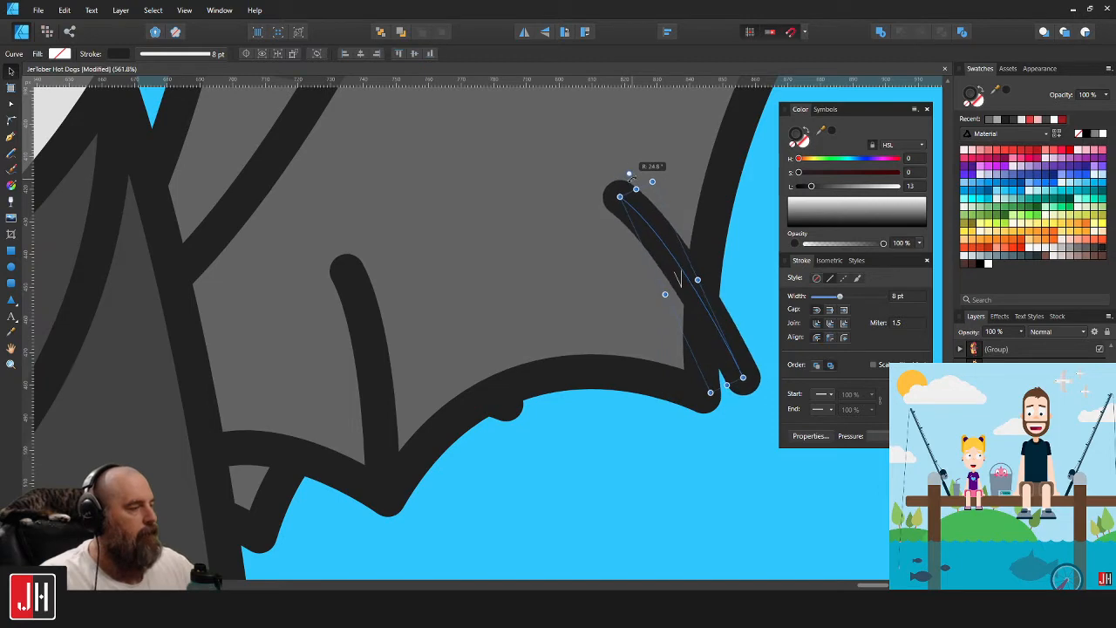
drag(664, 245, 615, 251)
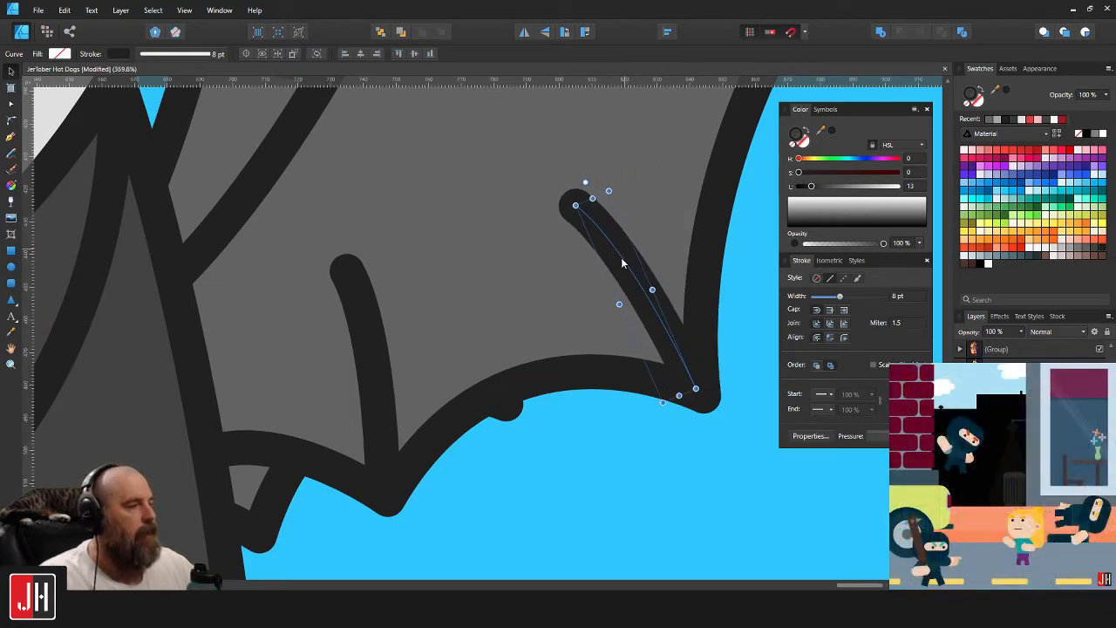
scroll(614, 261, down, 3)
click(615, 409)
scroll(590, 369, up, 2)
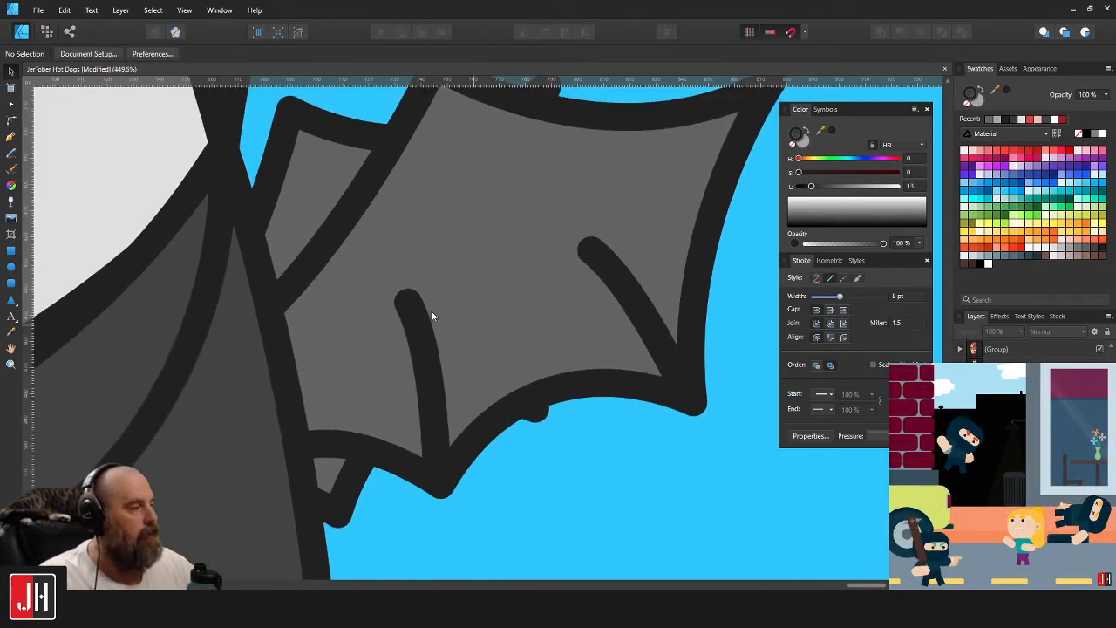
Shorten both wing fold lines by pulling their upper end nodes toward the lower points, adjust the outer line's curve, and deselect.
key(a)
click(407, 299)
drag(407, 299, 402, 318)
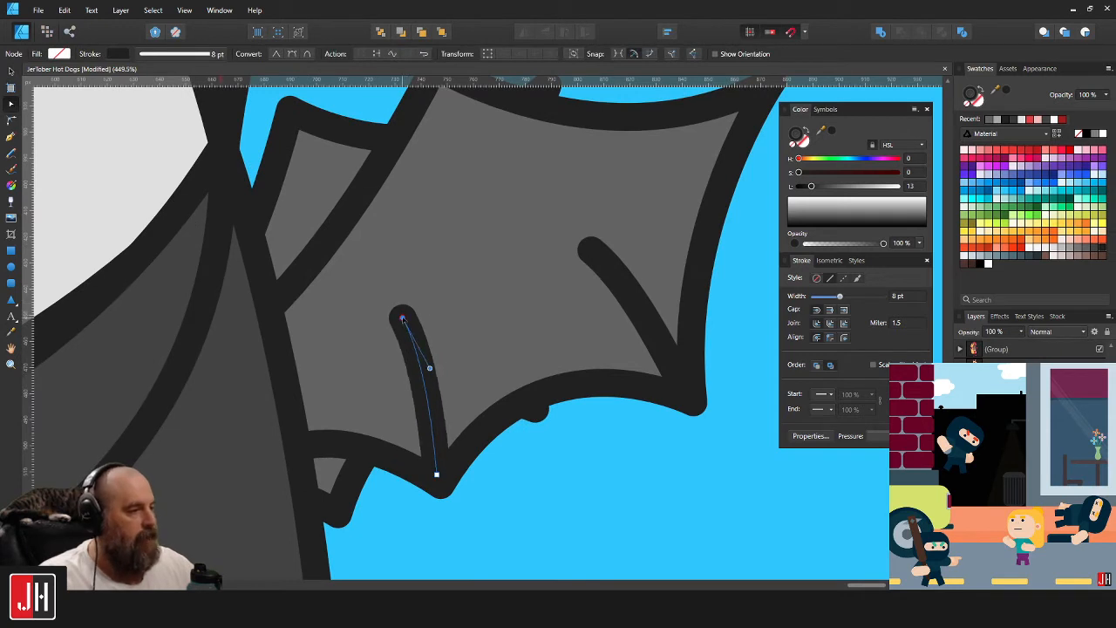
click(592, 251)
drag(590, 250, 602, 255)
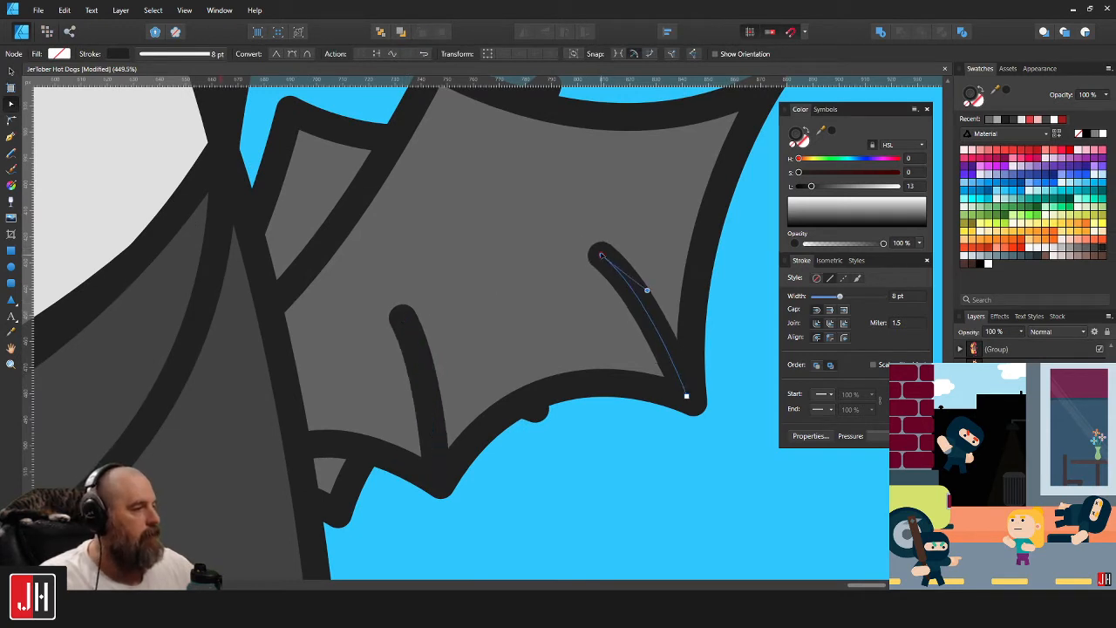
mouse_move(648, 290)
mouse_down()
mouse_move(653, 274)
mouse_move(645, 285)
mouse_up()
click(394, 323)
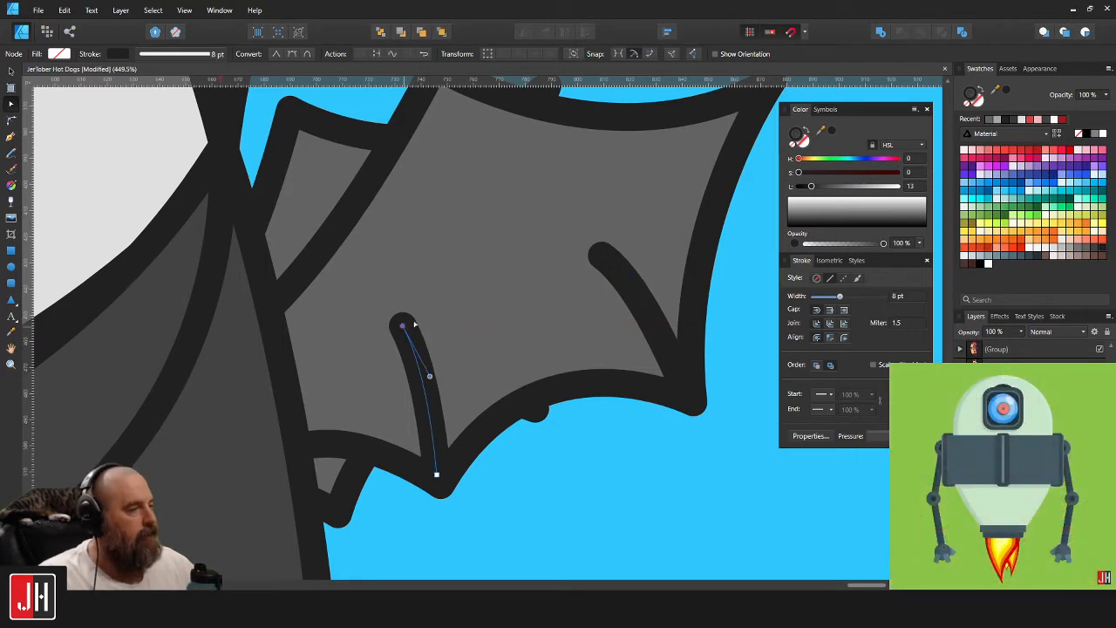
key(v)
scroll(466, 299, down, 5)
scroll(466, 299, down, 4)
key(ctrl+d)
scroll(488, 296, up, 5)
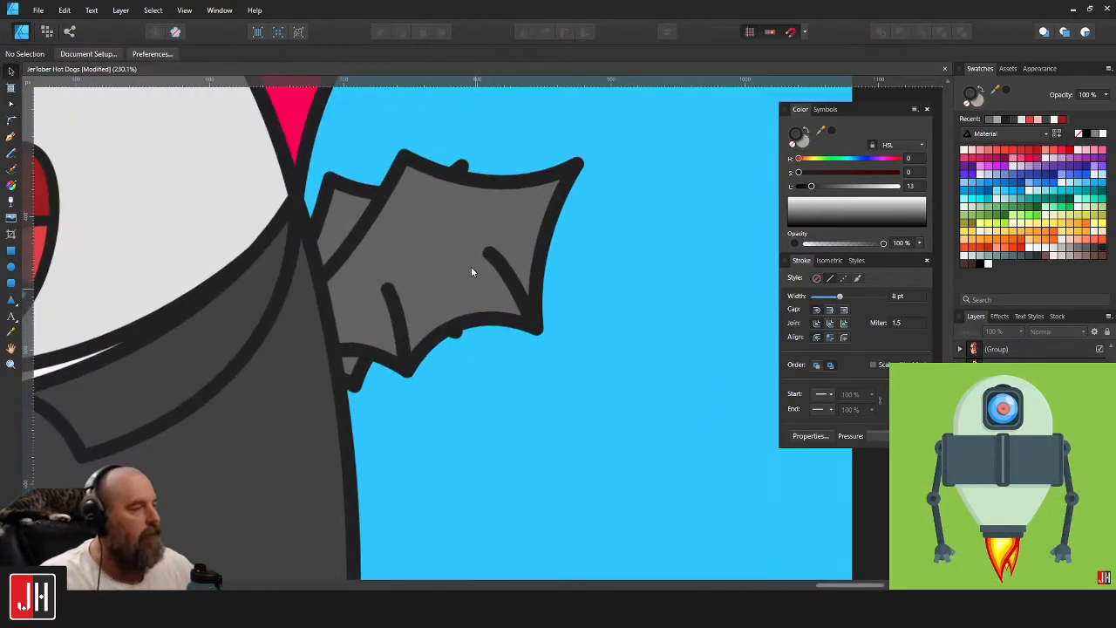
Draw an unfilled curved line with the Pen from the cape edge, parallel to the wing's upper outline, around its peak to the outer edge, and deselect.
click(11, 138)
scroll(314, 258, up, 2)
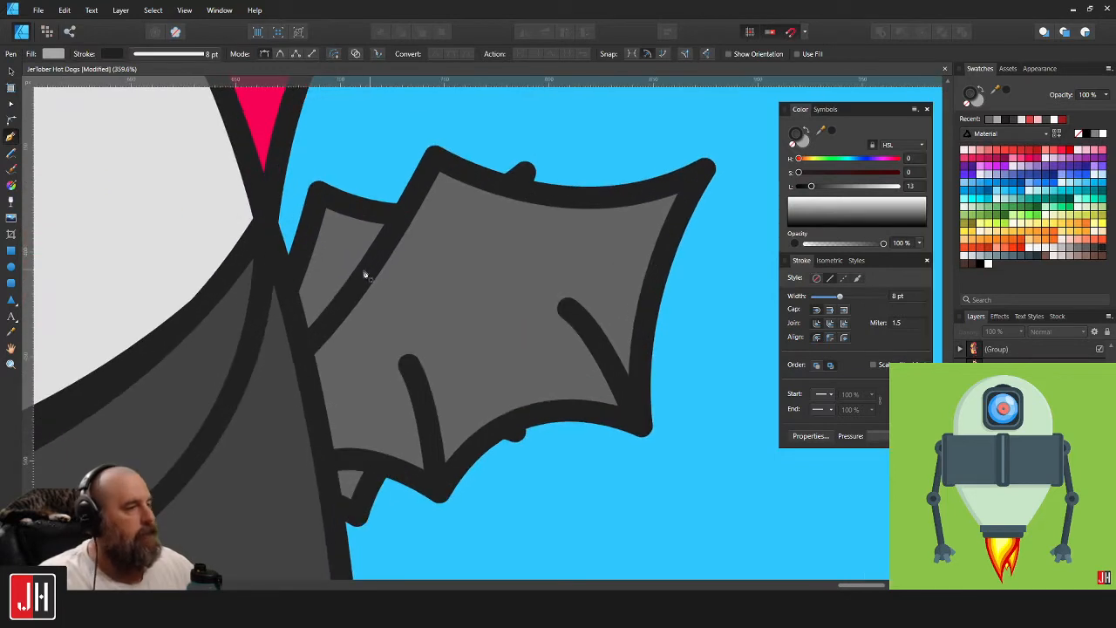
click(312, 389)
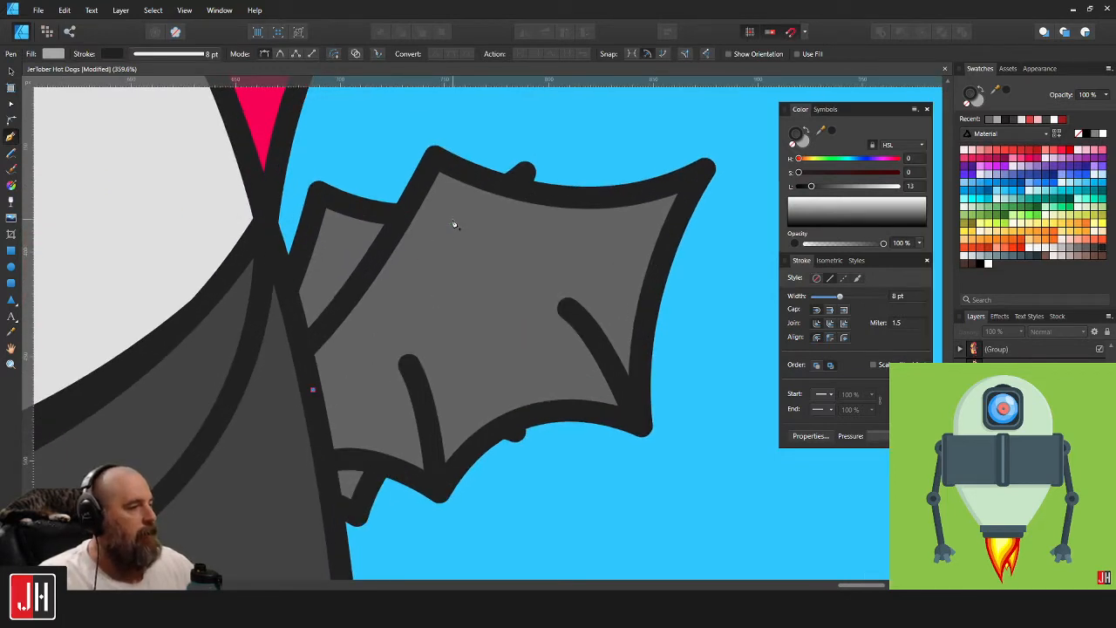
drag(452, 218, 509, 139)
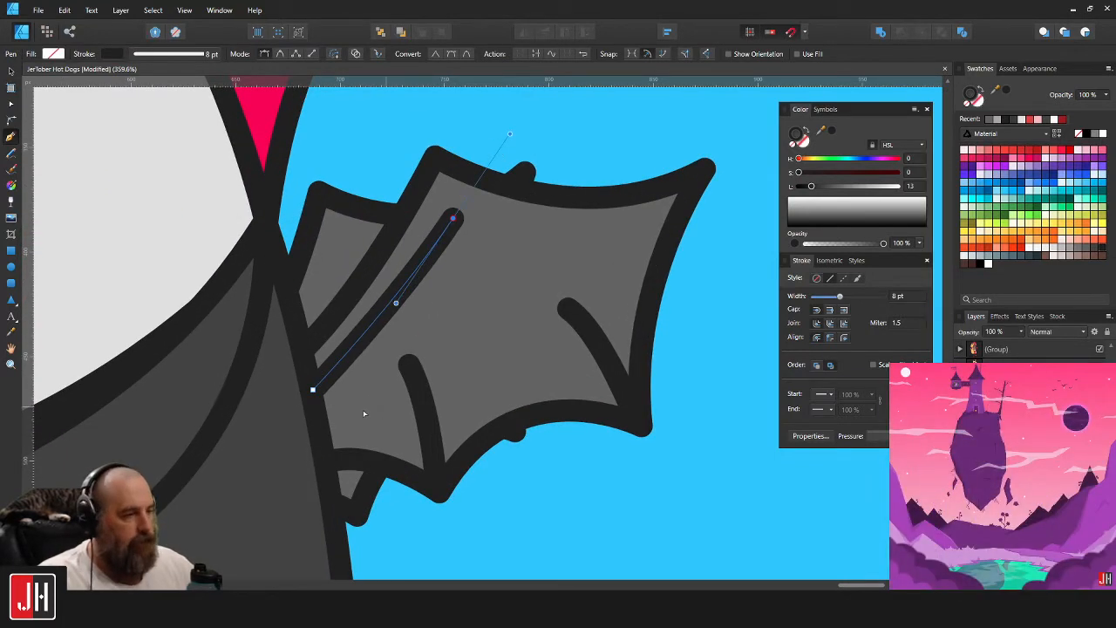
key(ctrl+z)
click(312, 396)
drag(450, 206, 488, 121)
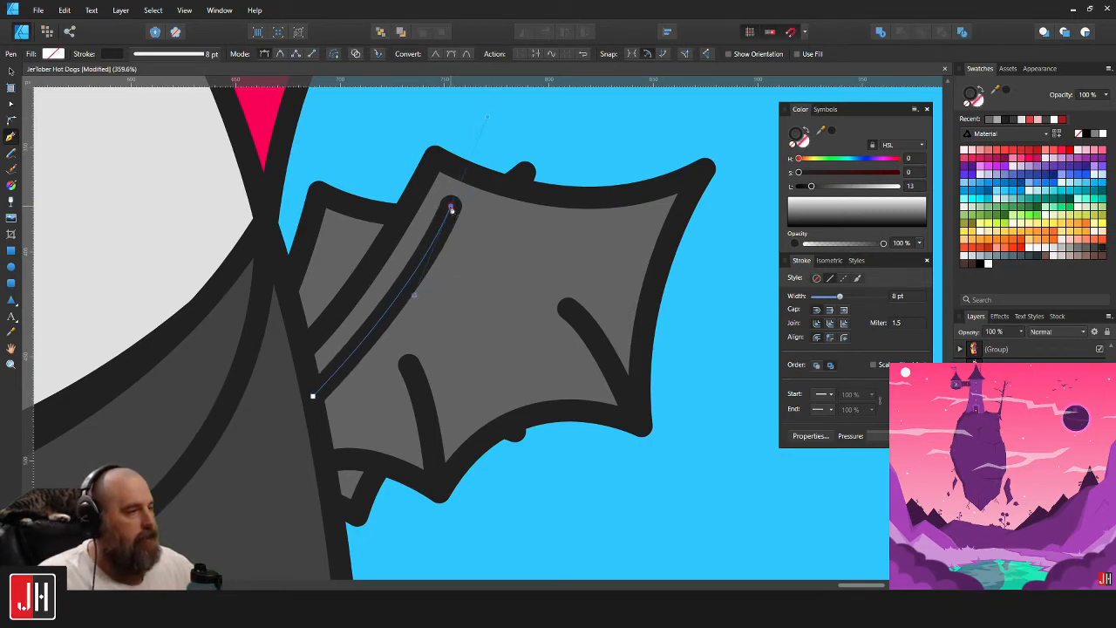
drag(670, 225, 774, 185)
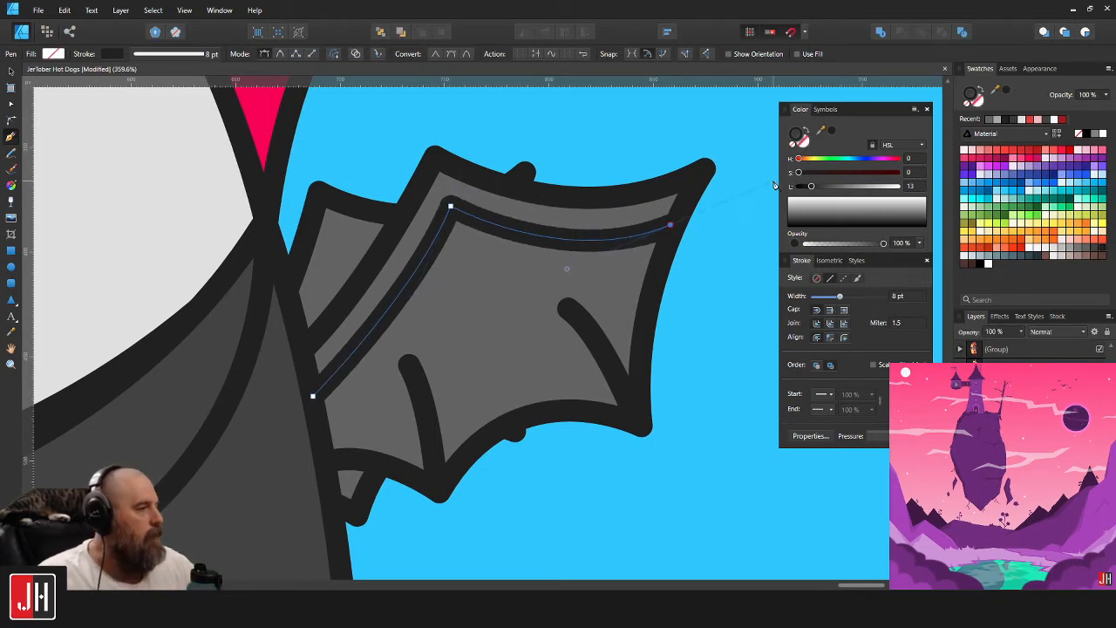
key(v)
scroll(637, 258, down, 9)
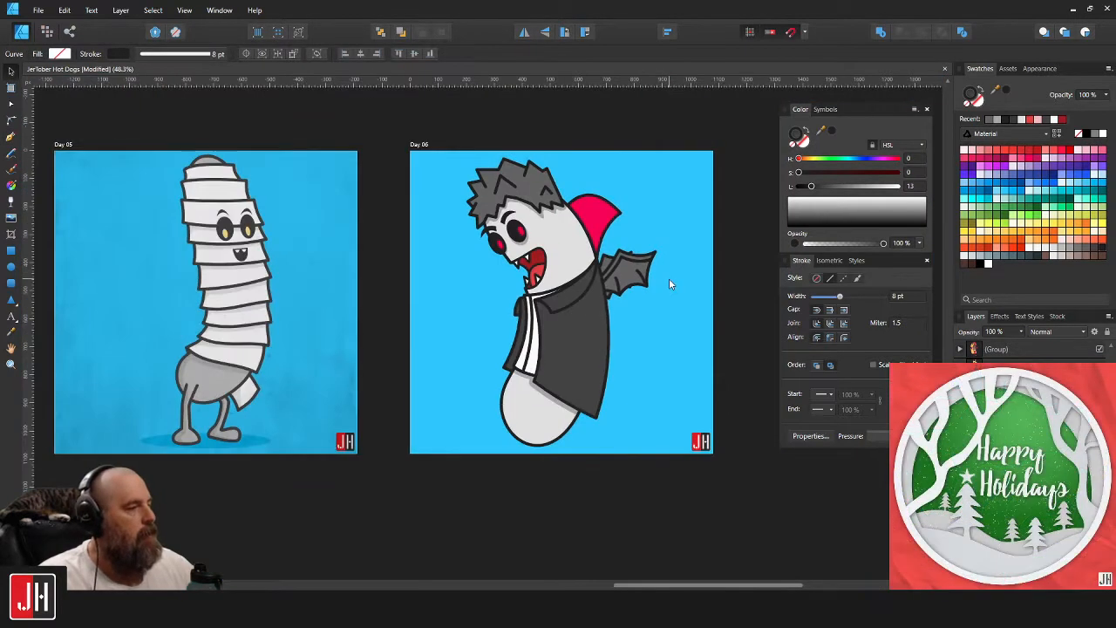
click(668, 279)
Trace the wing's inner contour line with the Pen from the cape past the outer edge, and loop the path back above the wing into the cape.
scroll(669, 281, up, 8)
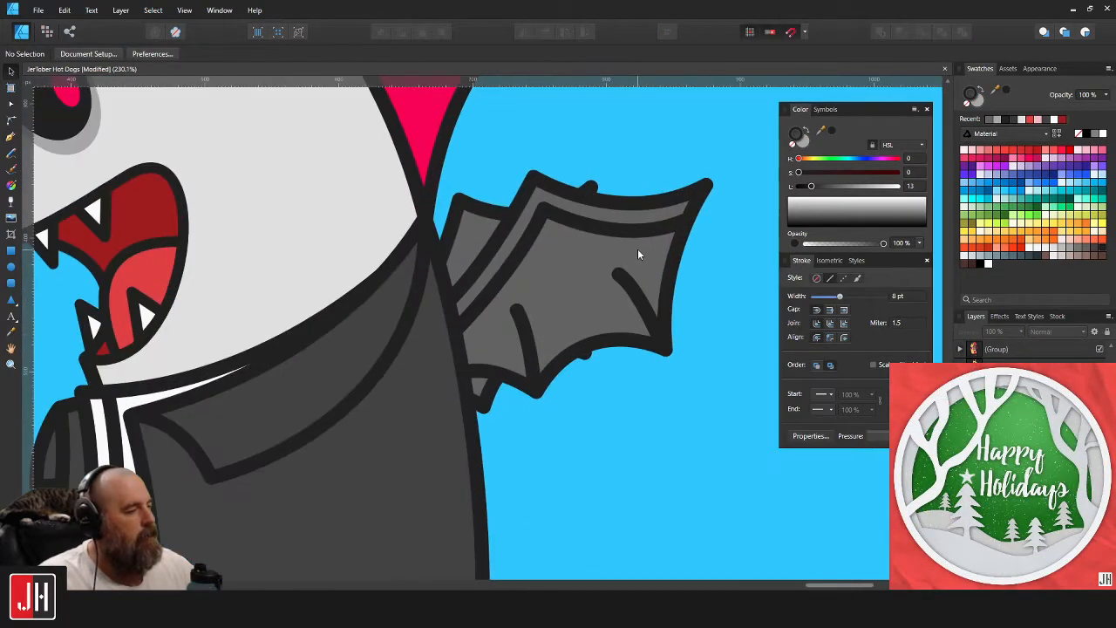
click(10, 136)
scroll(493, 317, up, 2)
click(363, 433)
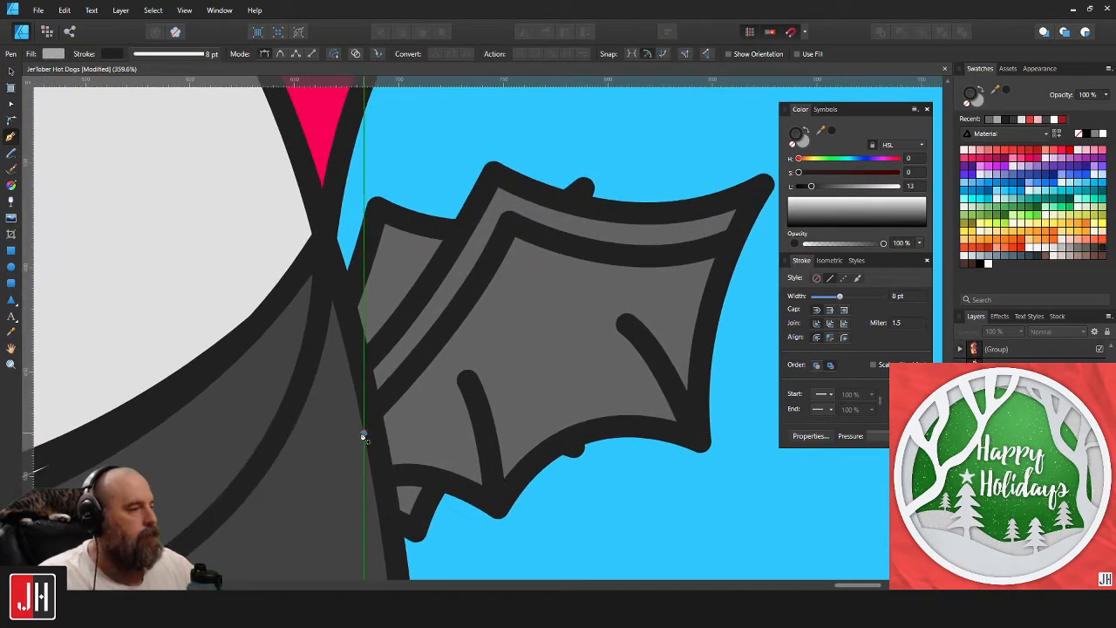
drag(509, 221, 538, 125)
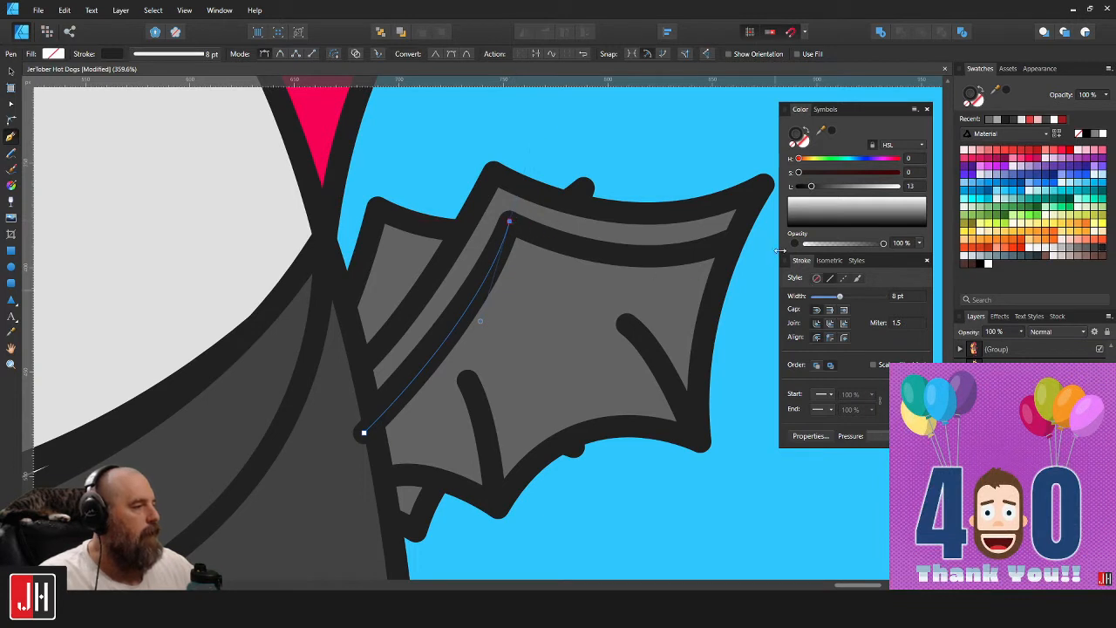
drag(765, 249, 950, 205)
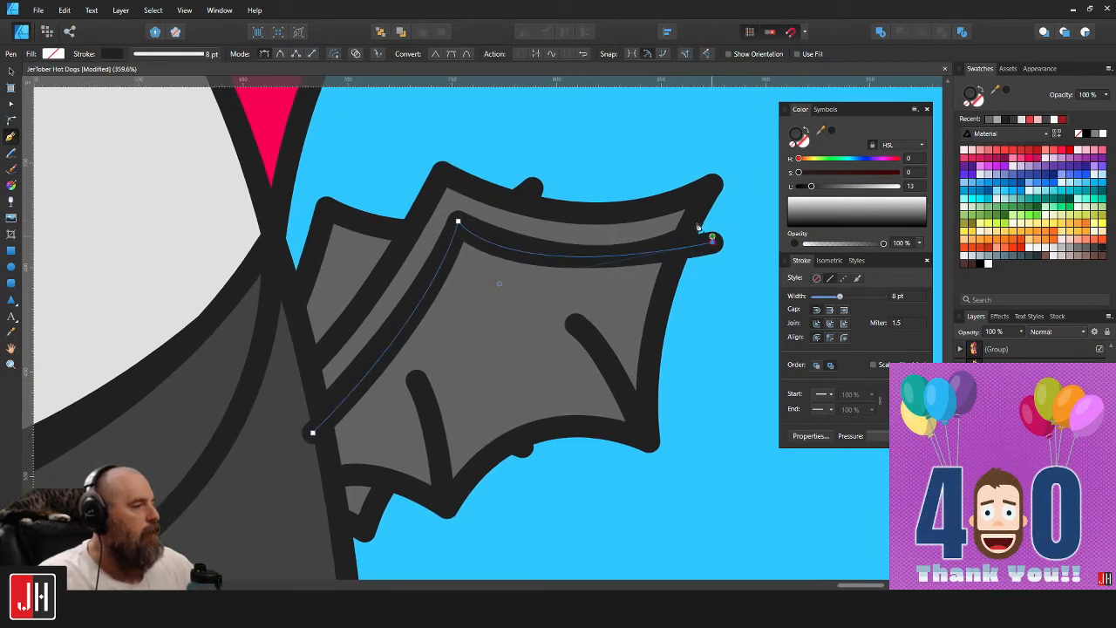
click(766, 128)
click(429, 104)
click(320, 234)
click(224, 393)
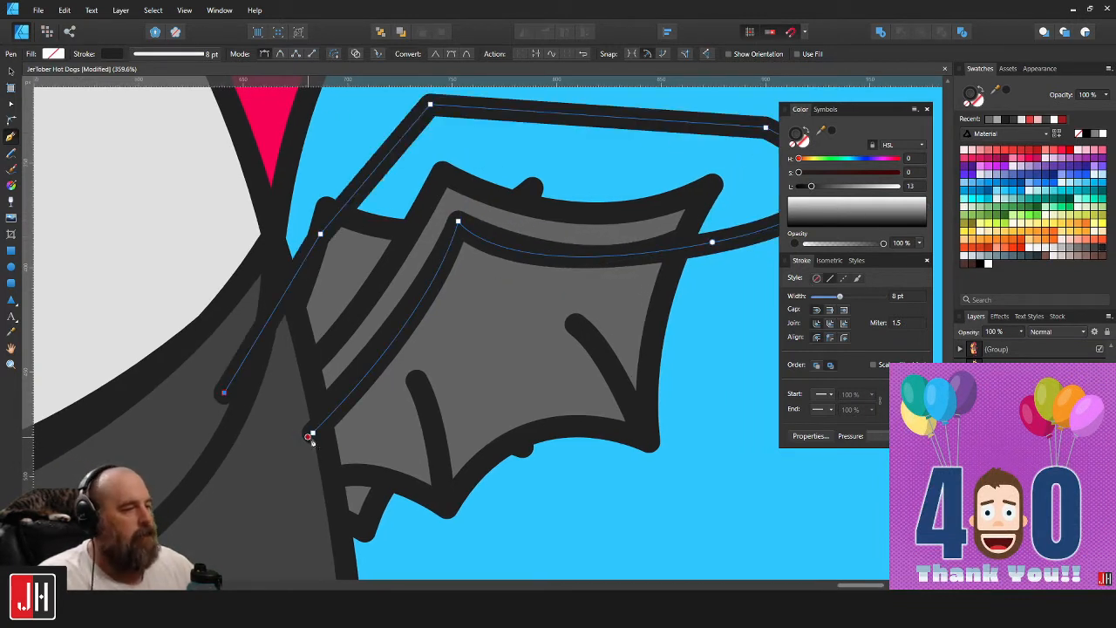
Close the shading path over the front bat wing, remove its stroke and fill it with grey sampled from the wing.
click(312, 432)
click(793, 137)
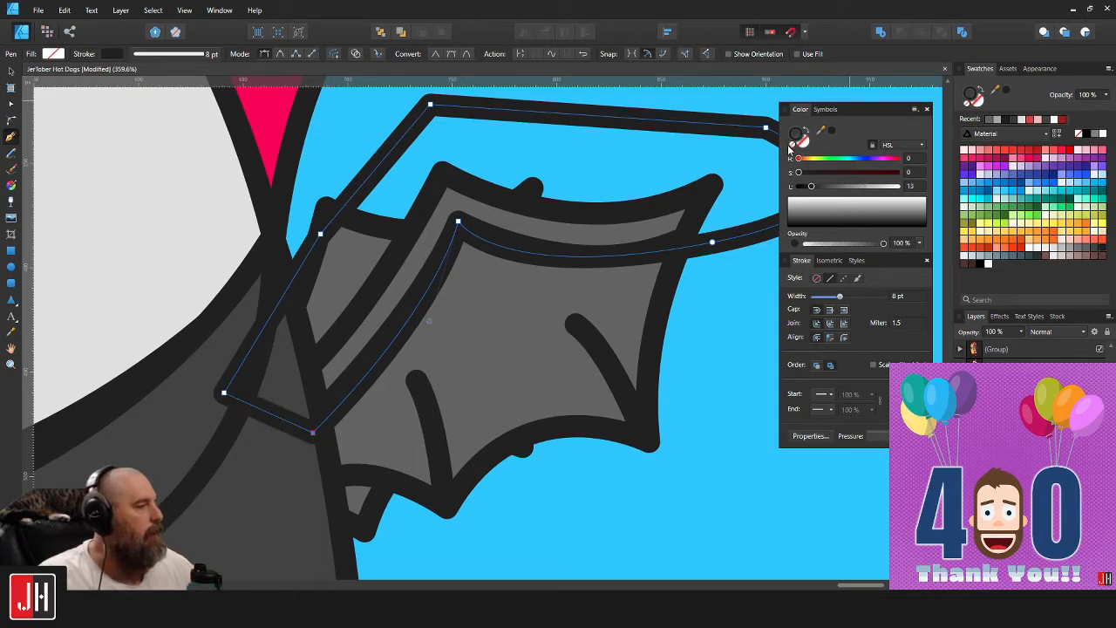
click(789, 145)
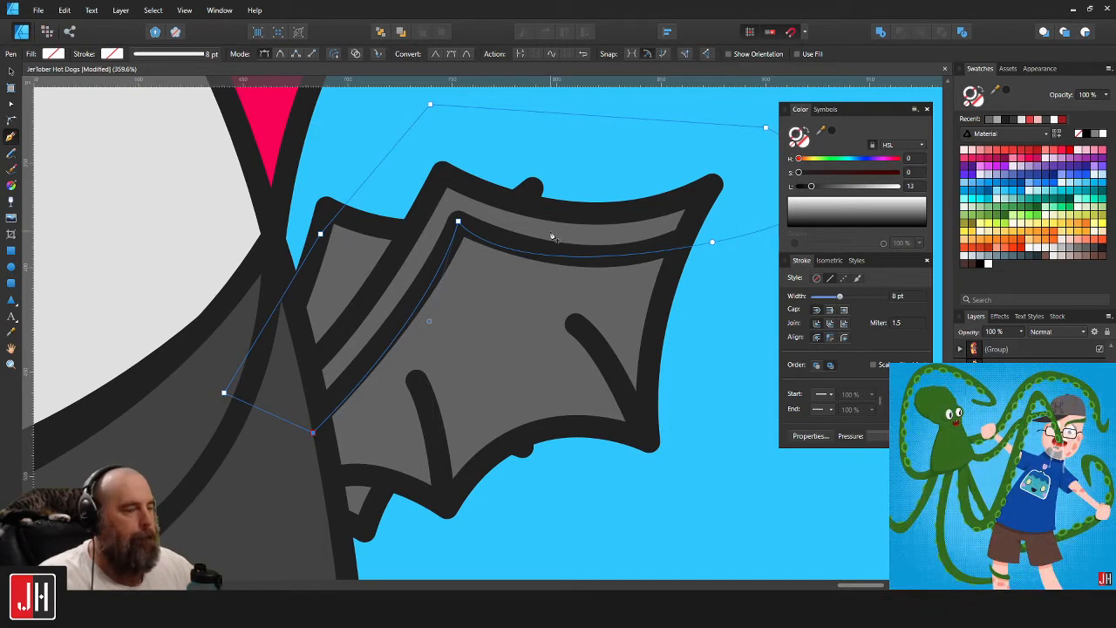
key(i)
click(540, 290)
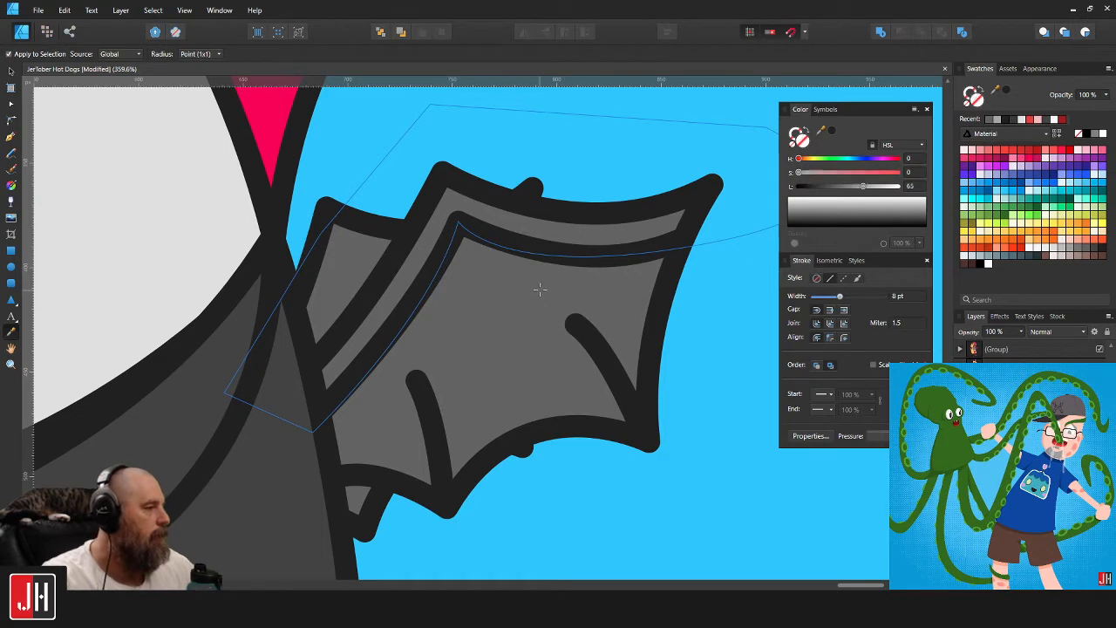
click(540, 289)
Cut the shading shape and paste it inside the front wing so the wing clips it.
key(ctrl+x)
key(v)
click(563, 283)
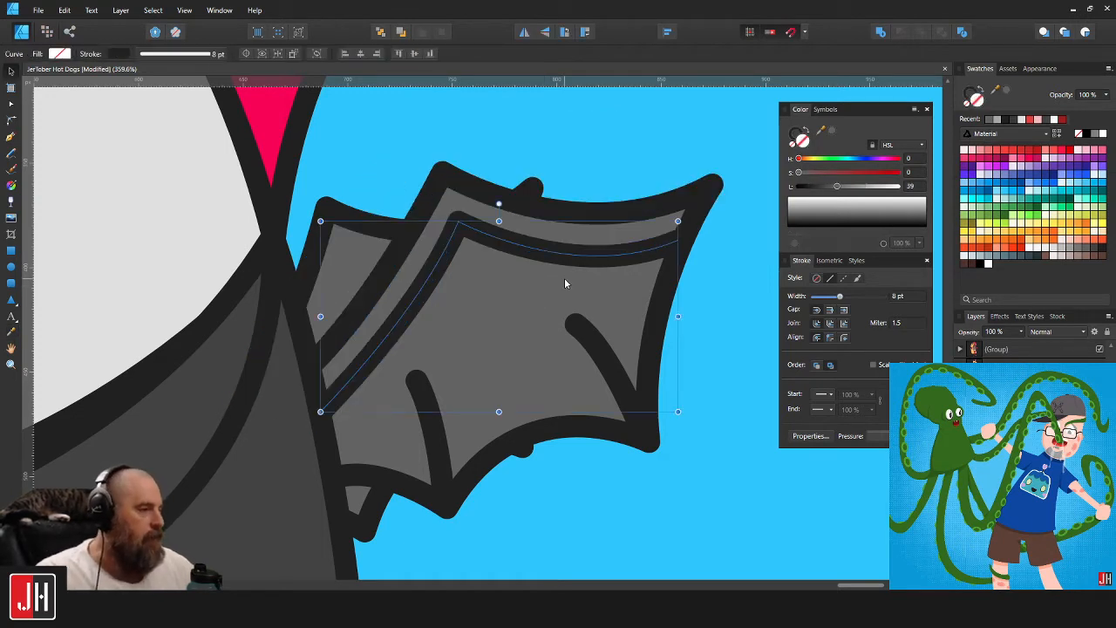
key(ctrl+v)
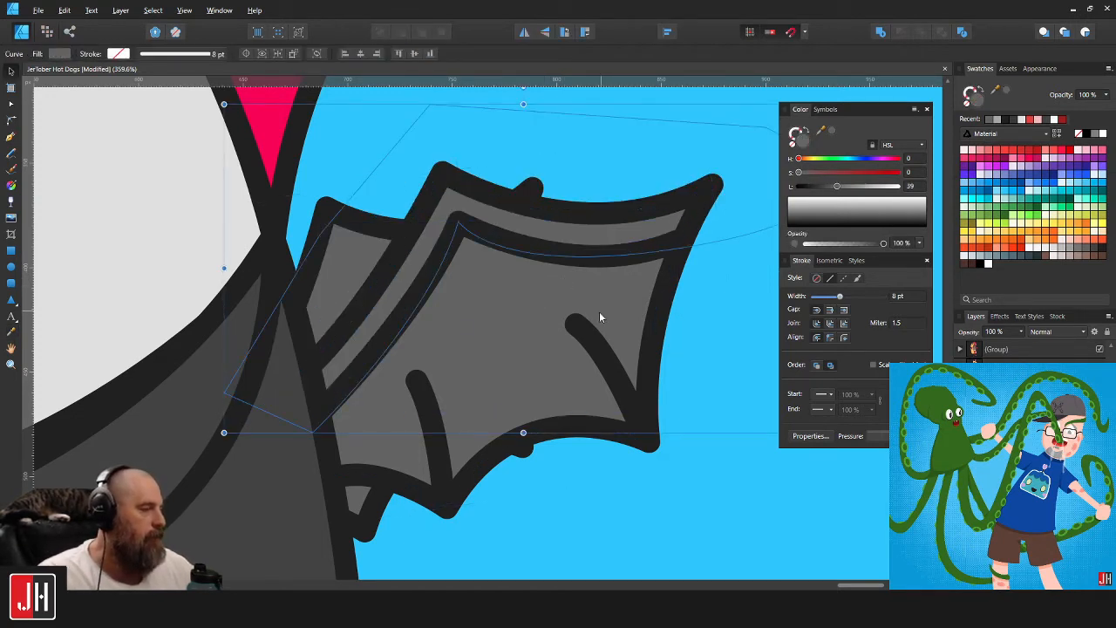
Lighten the front wing's grey fill to a lightness of 51.
click(515, 326)
drag(839, 188, 848, 187)
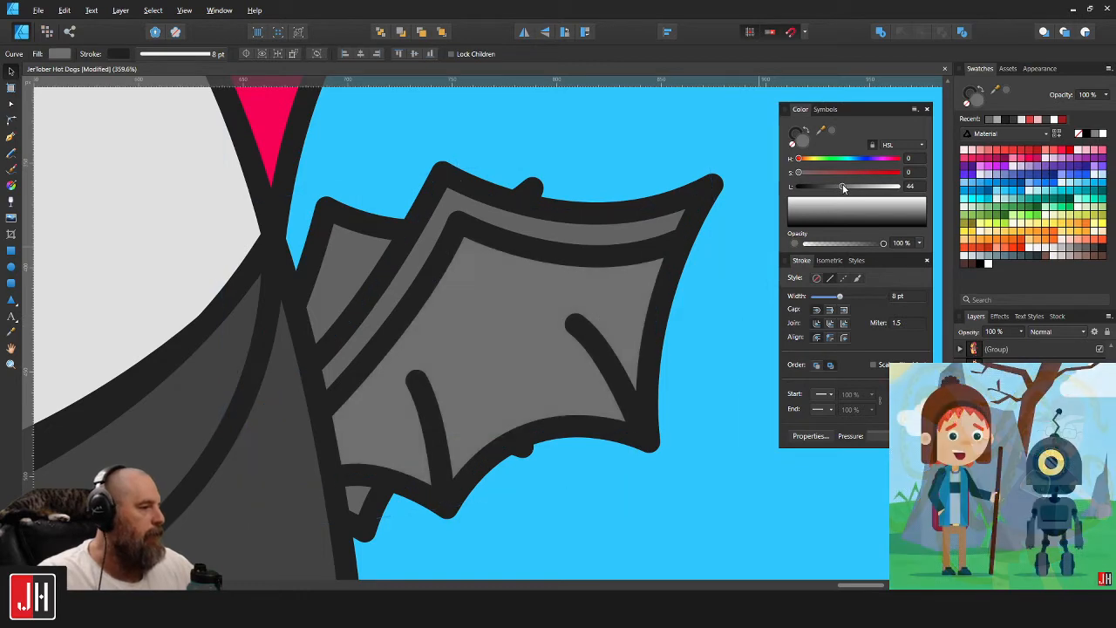
scroll(478, 332, down, 8)
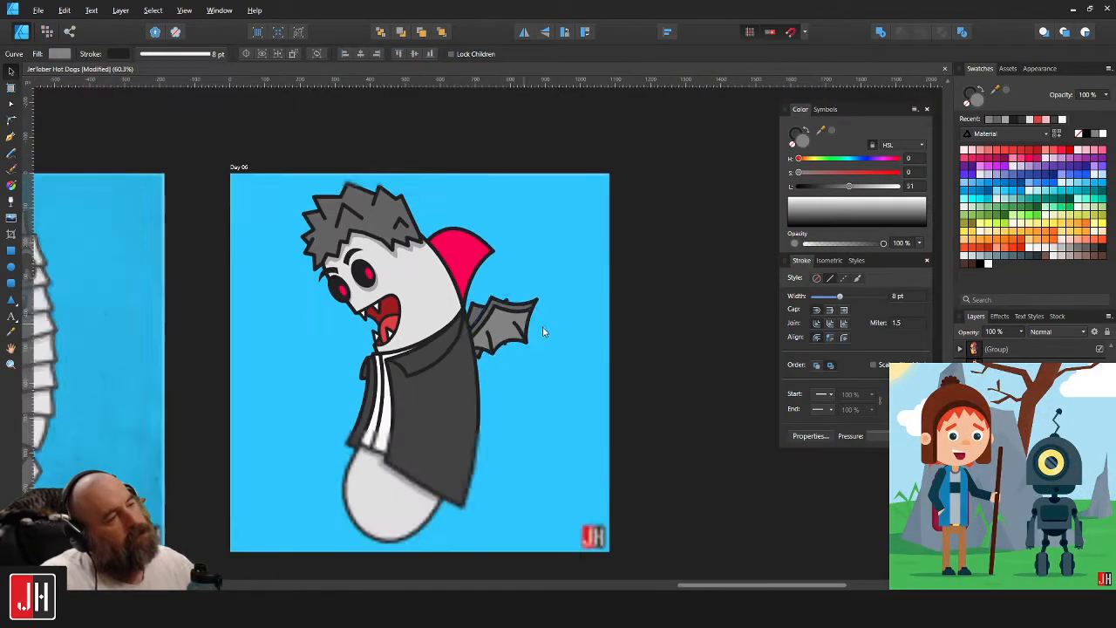
click(551, 325)
Shorten the two short vein lines inside the front wing and adjust their curve and angle.
scroll(509, 338, up, 8)
key(a)
click(373, 330)
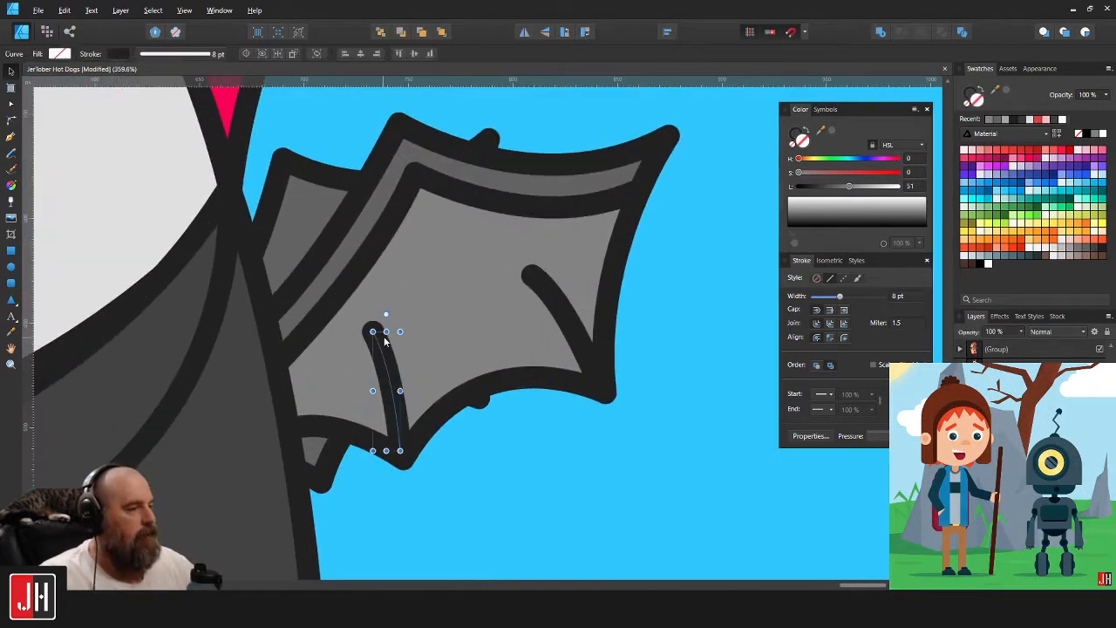
drag(371, 329, 377, 343)
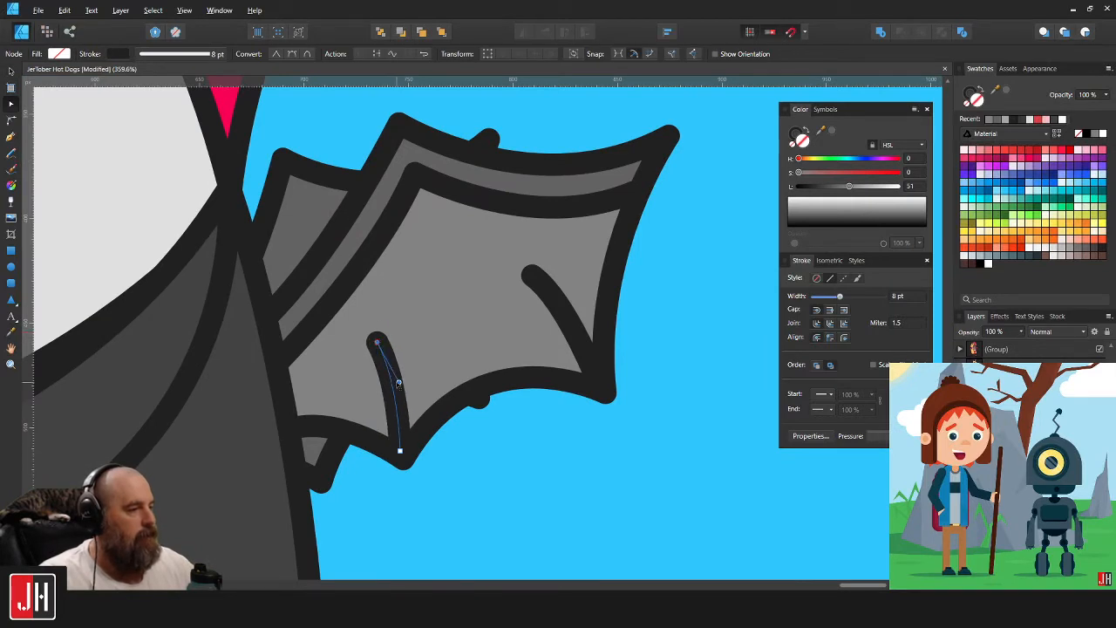
drag(398, 382, 403, 384)
click(531, 292)
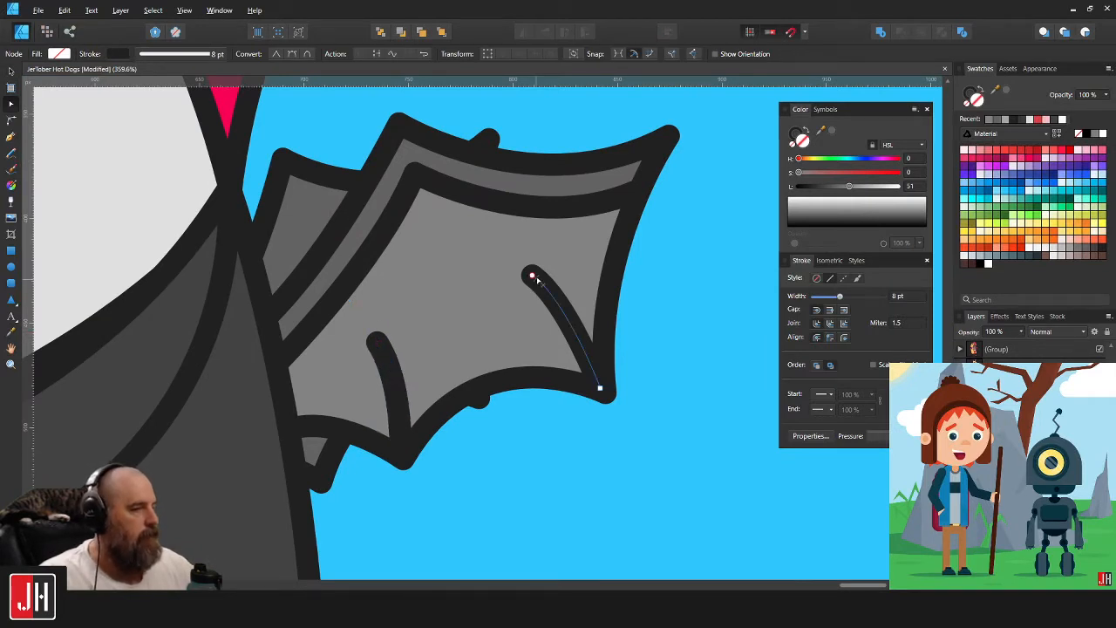
drag(531, 274, 585, 328)
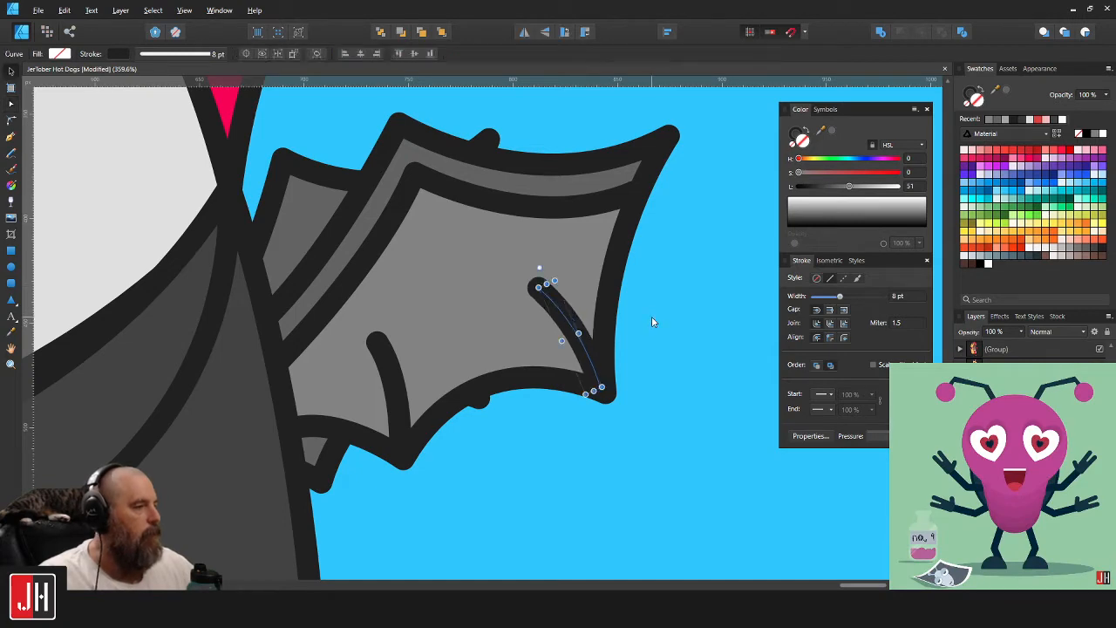
click(654, 319)
scroll(611, 330, down, 5)
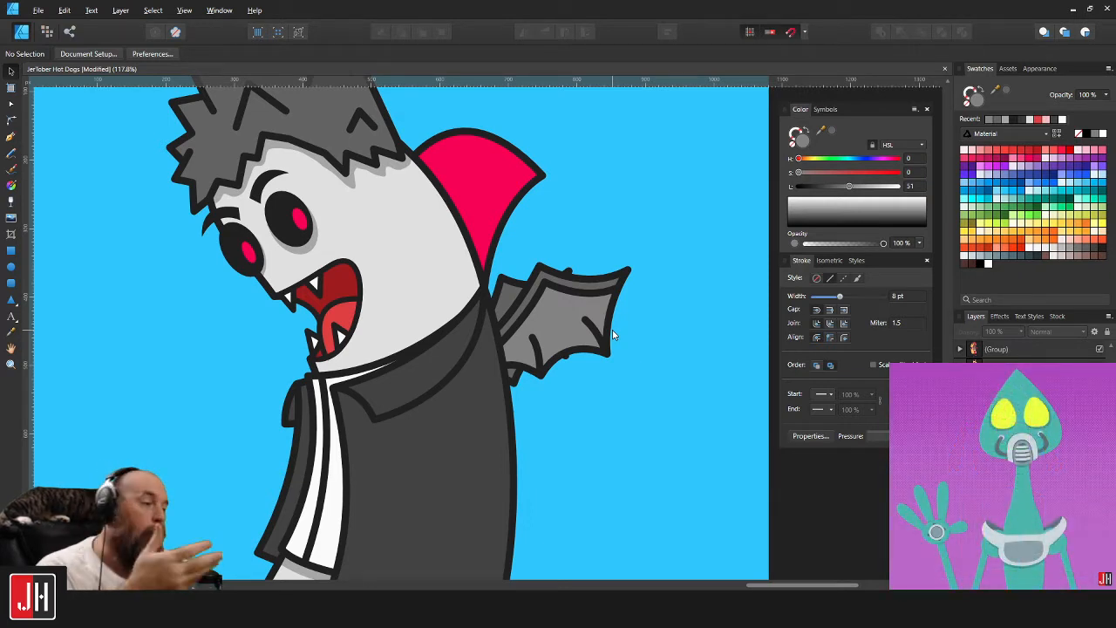
Delete the two vein lines, the inner contour line and the shading shape from the front wing.
click(603, 336)
scroll(600, 331, up, 3)
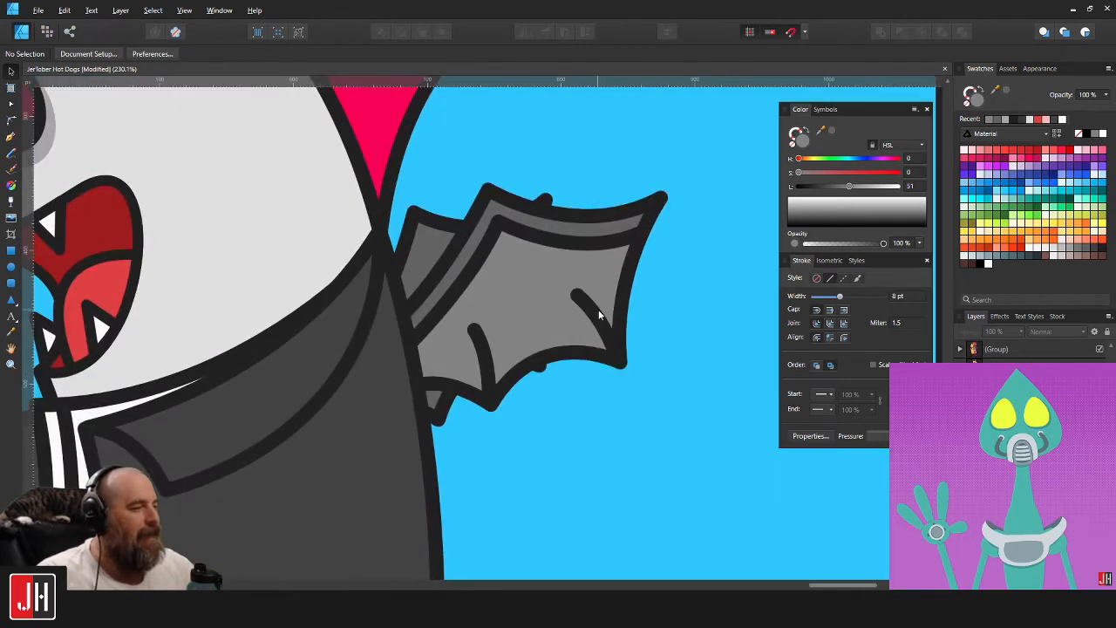
shift+click(490, 349)
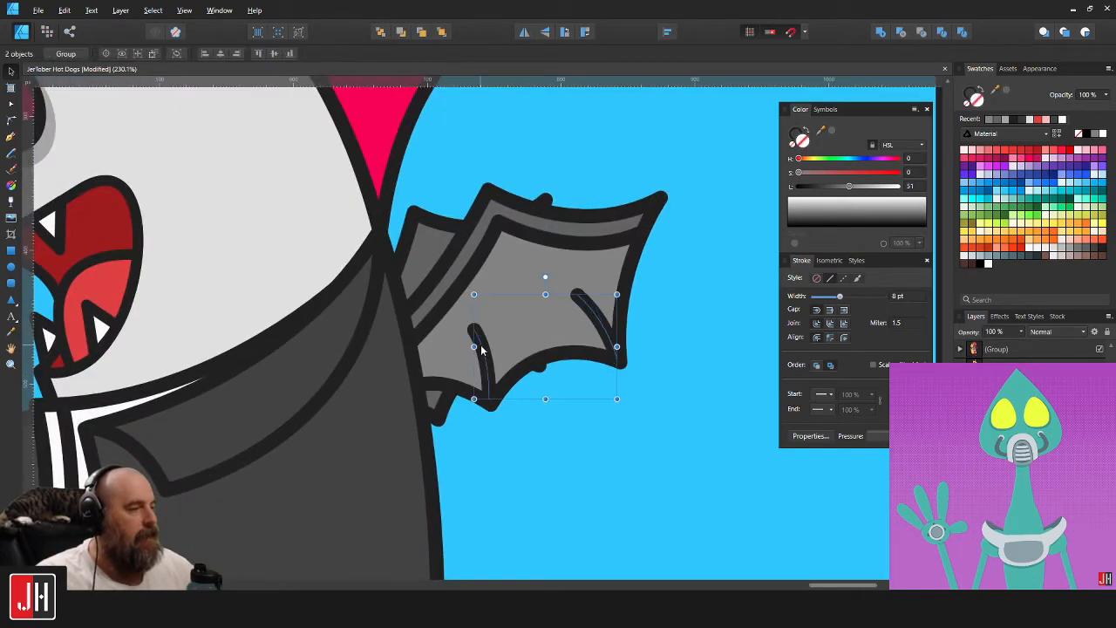
key(Delete)
click(469, 274)
key(Delete)
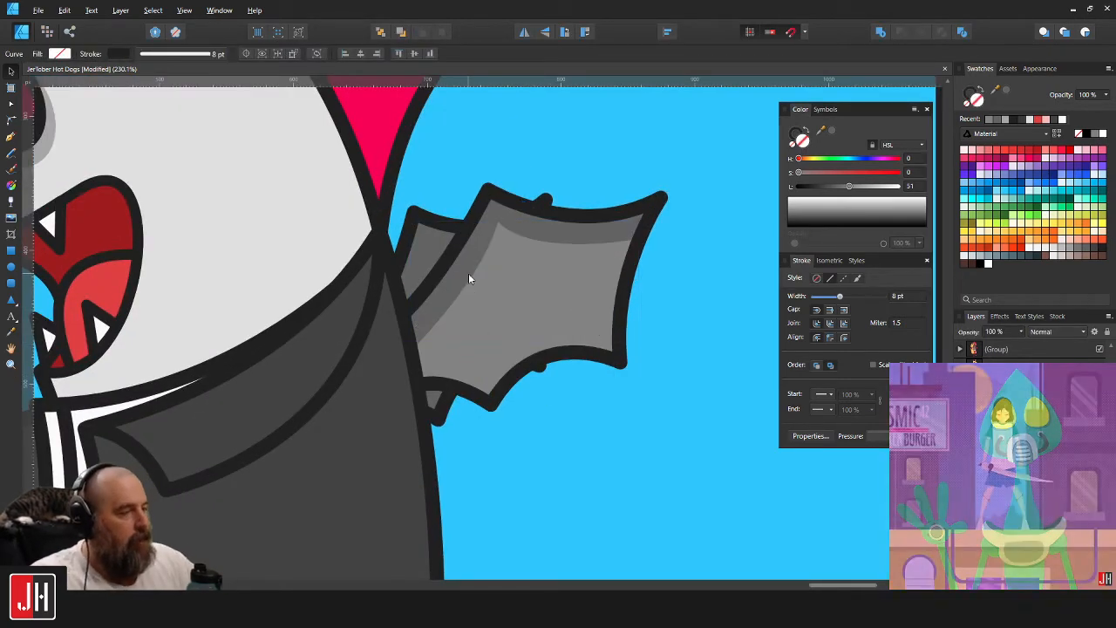
click(468, 278)
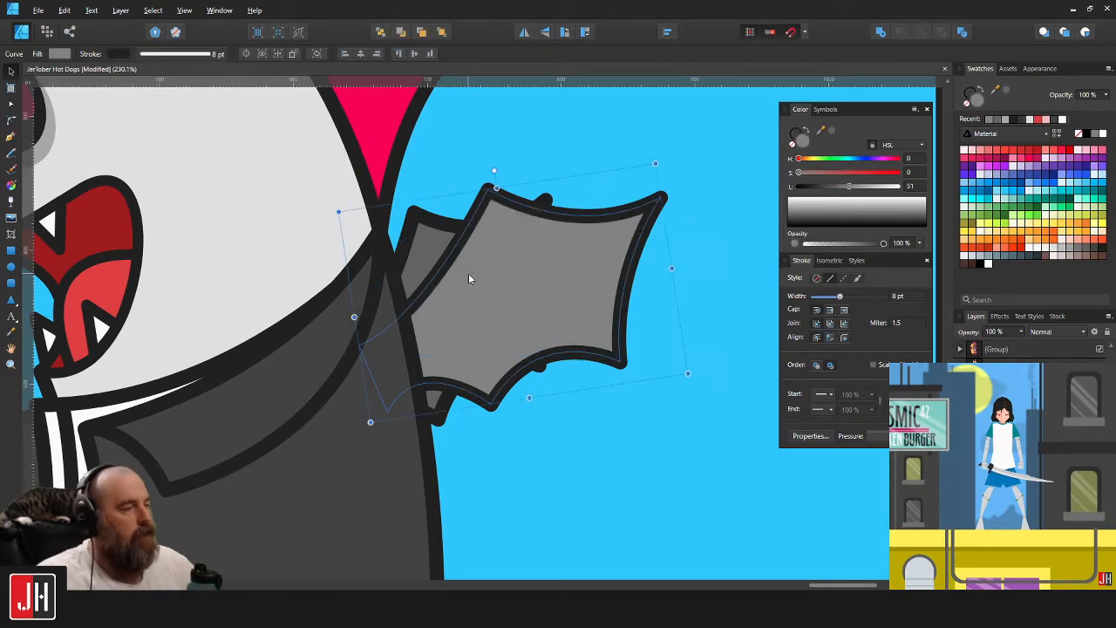
scroll(519, 351, down, 3)
scroll(489, 306, up, 3)
click(434, 236)
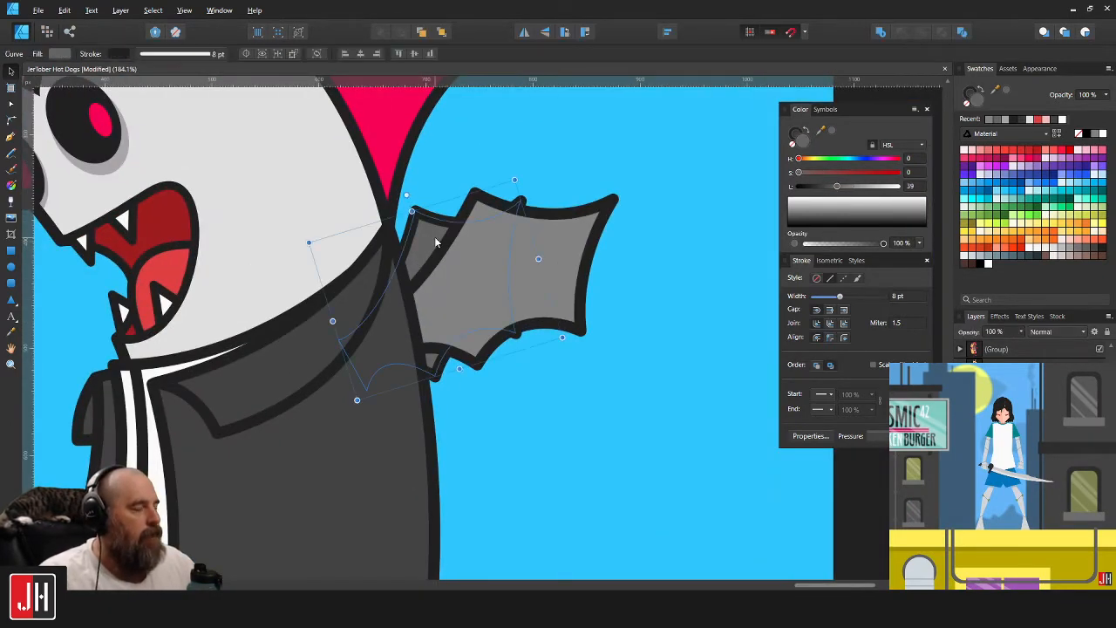
click(707, 289)
scroll(603, 320, down, 3)
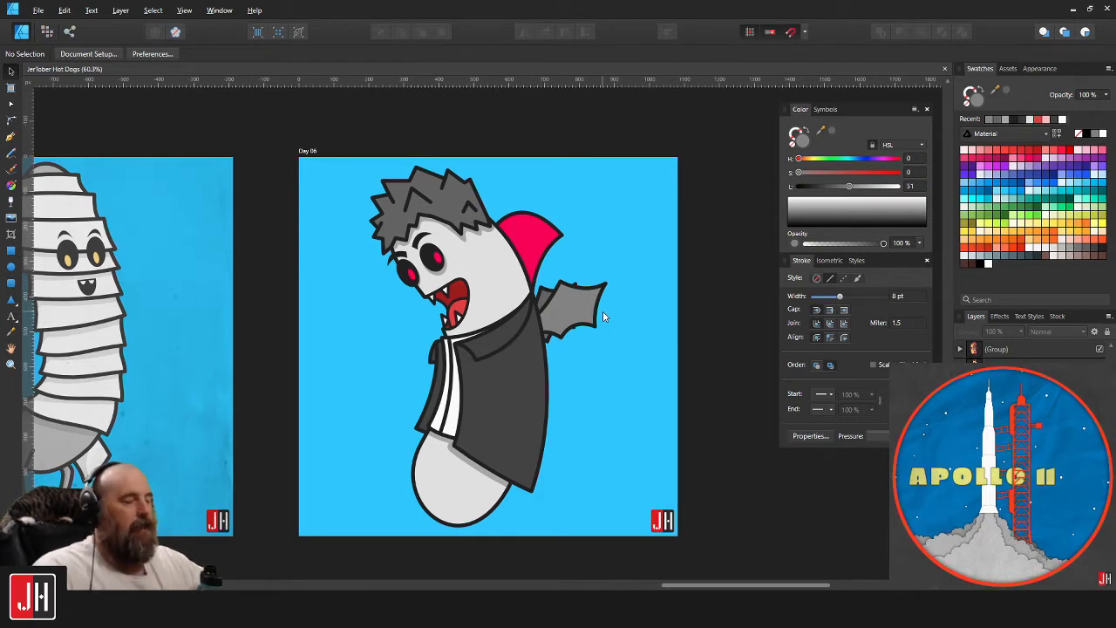
Make the front wing slightly narrower and set the back wing's fill lightness to 39.
scroll(601, 326, up, 6)
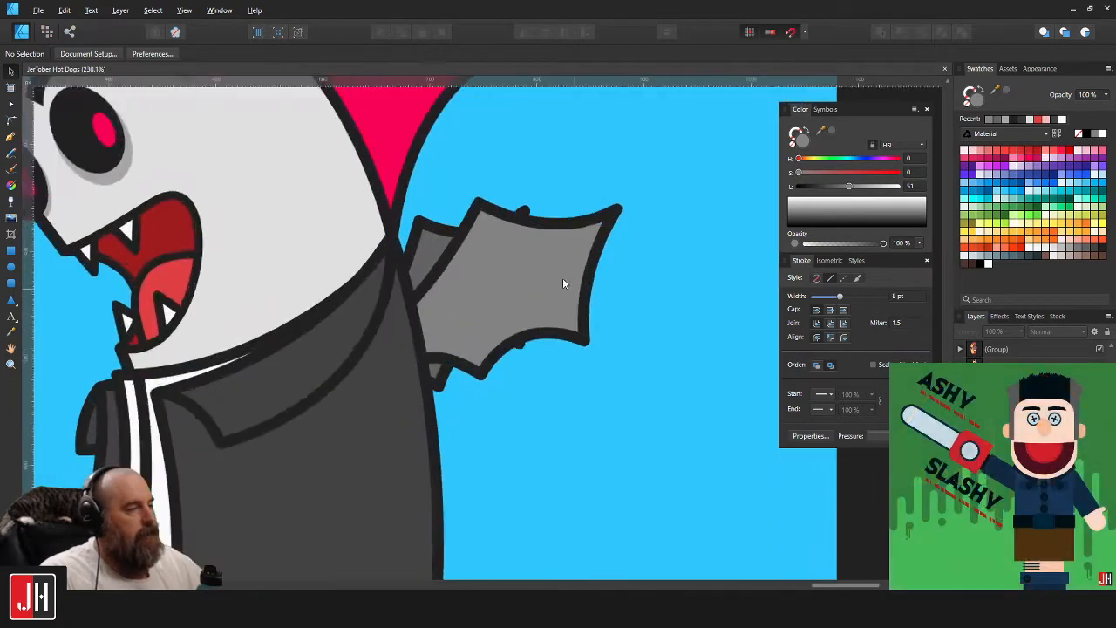
click(622, 247)
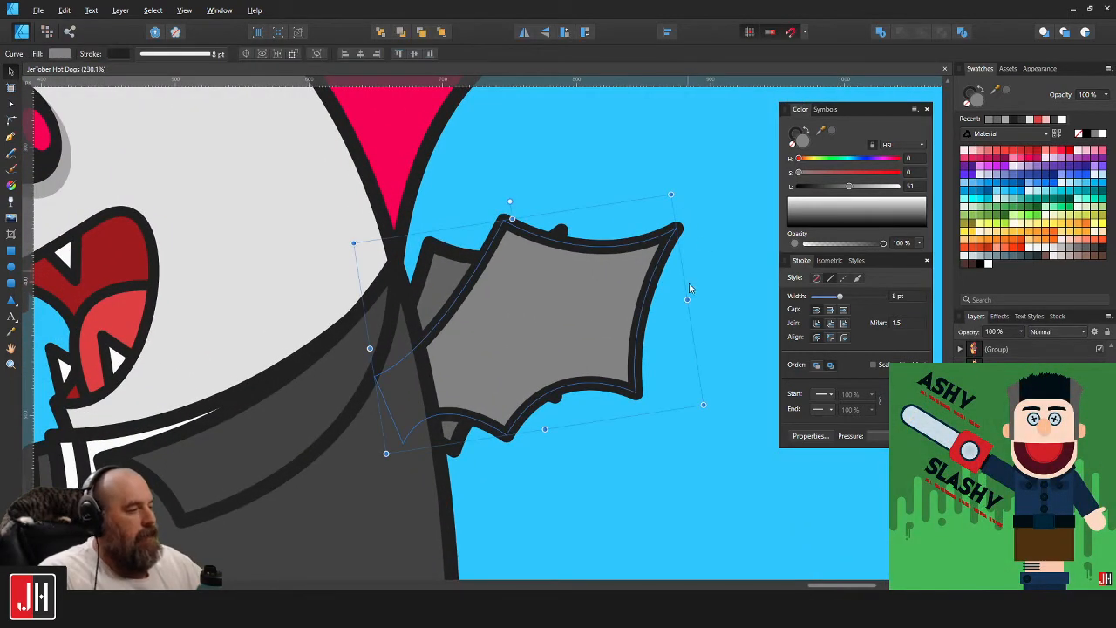
drag(687, 299, 676, 303)
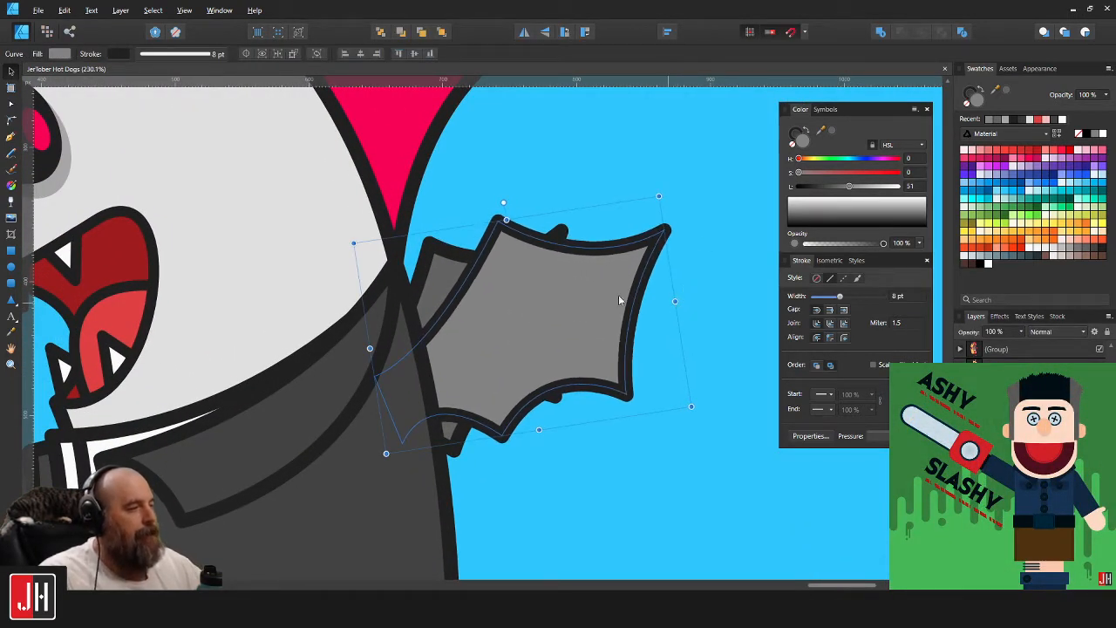
click(446, 253)
drag(839, 187, 837, 190)
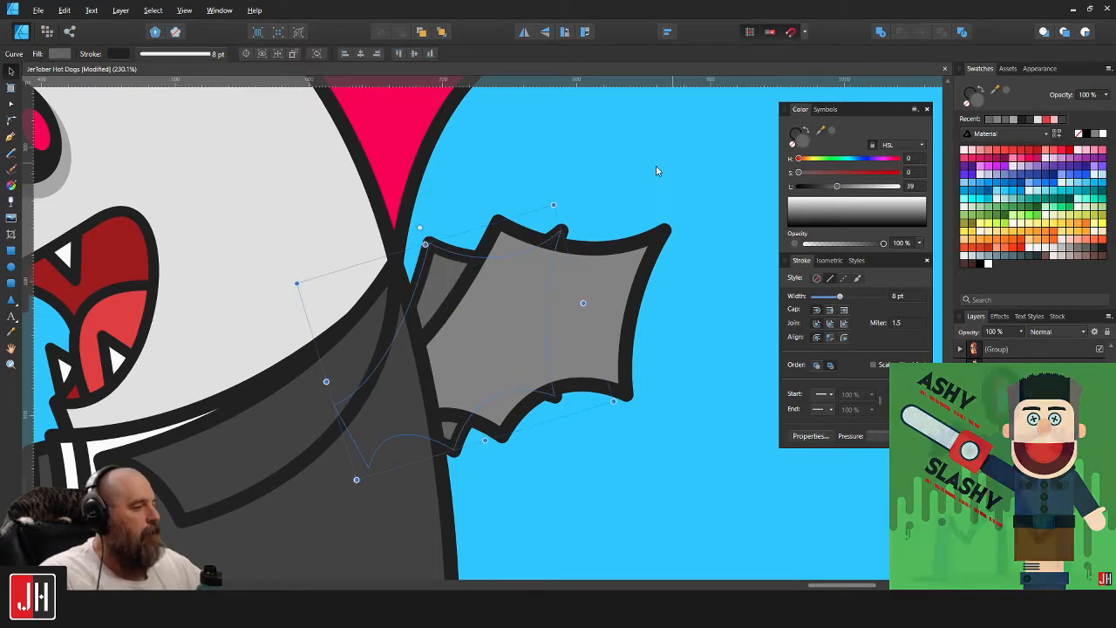
Deselect the wing and save the document.
click(655, 167)
key(ctrl+s)
scroll(606, 247, down, 4)
scroll(616, 248, down, 4)
scroll(521, 307, up, 5)
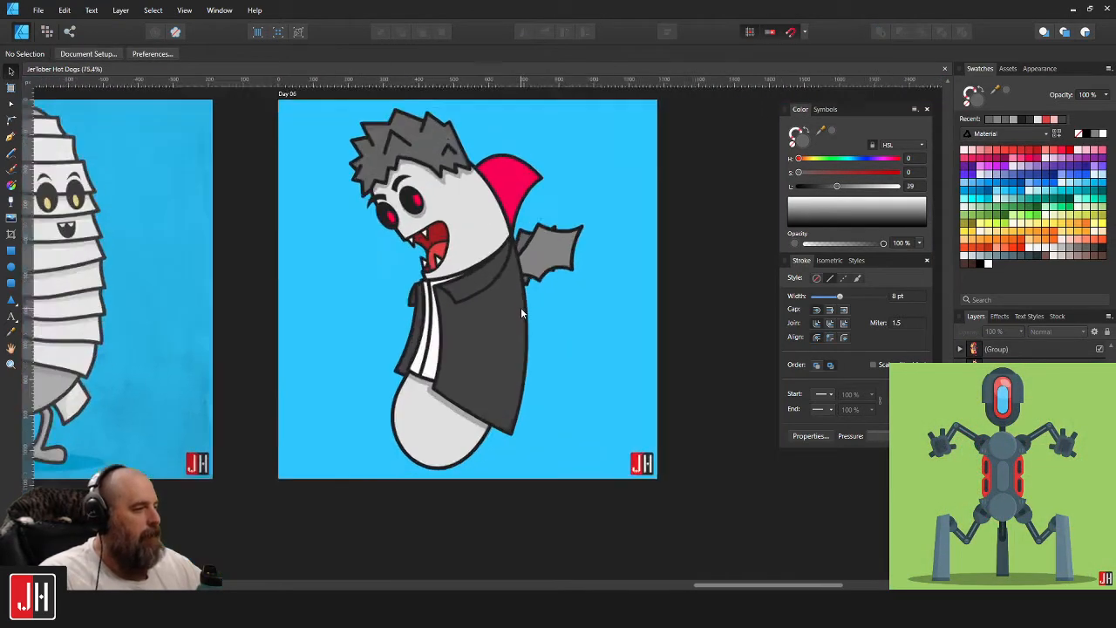
Group all parts of the vampire hot dog and centre the group on the Day 06 artboard.
scroll(494, 305, up, 2)
scroll(490, 316, up, 1)
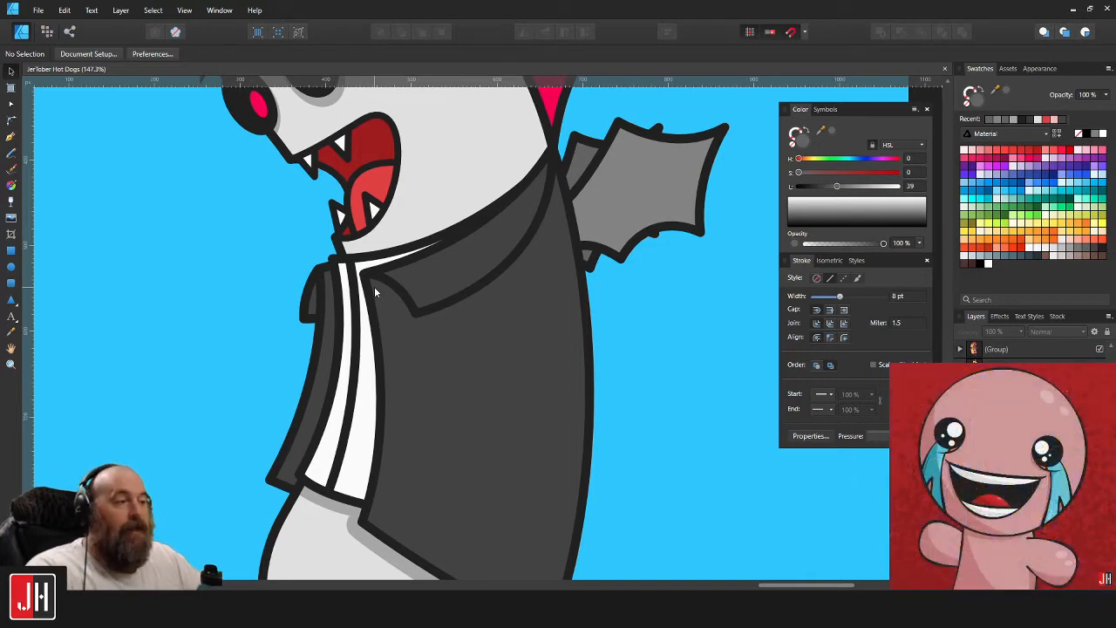
scroll(360, 296, down, 3)
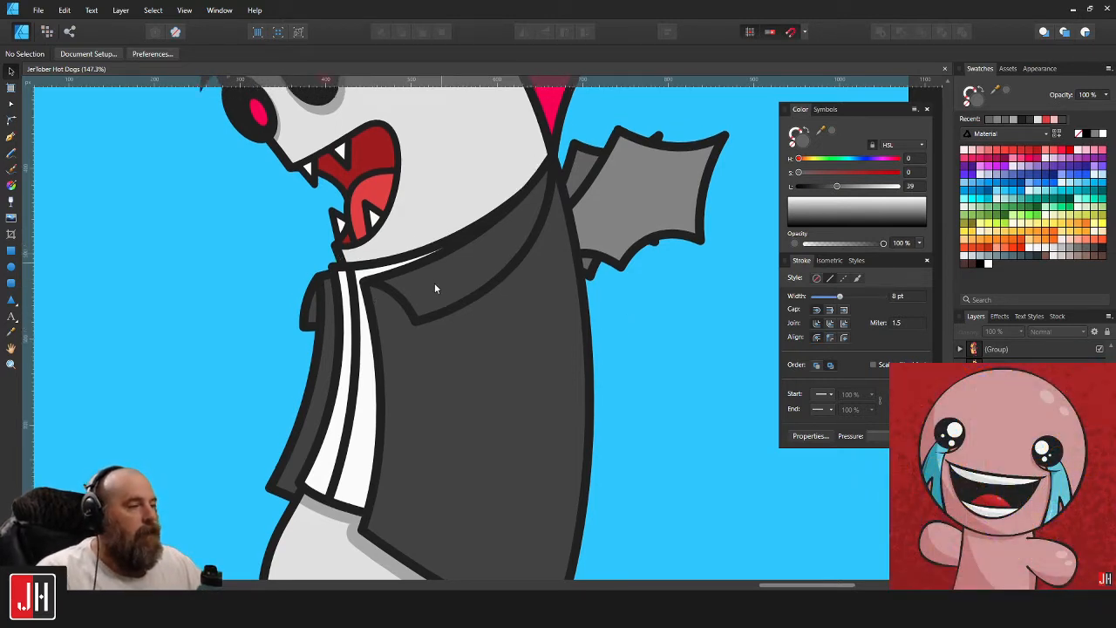
scroll(436, 288, down, 3)
scroll(470, 279, up, 2)
scroll(475, 266, down, 2)
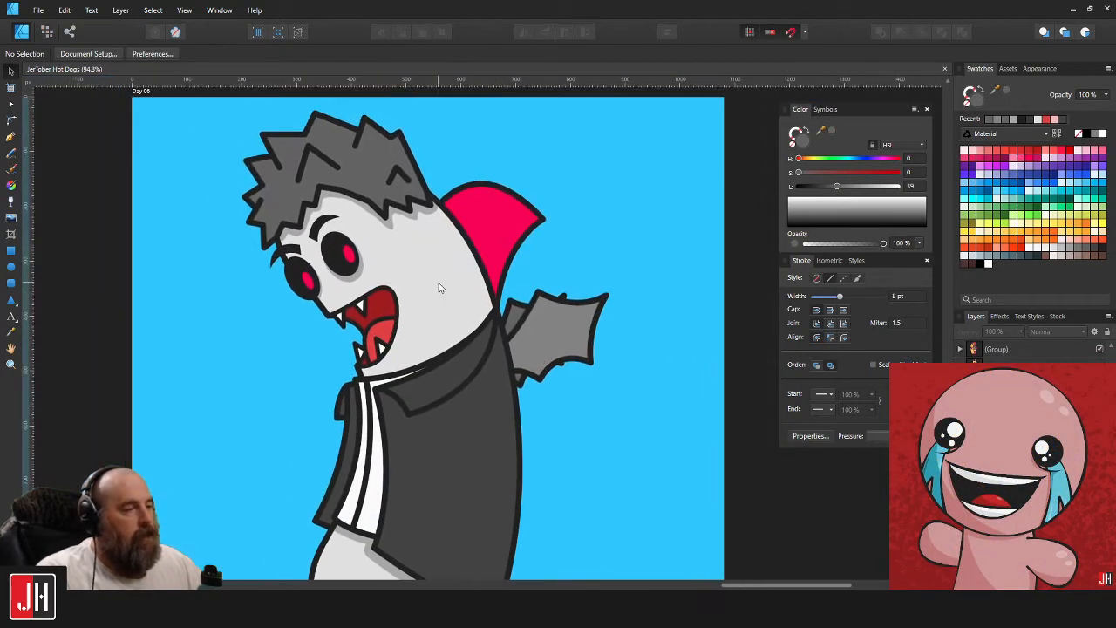
drag(282, 122, 583, 543)
key(ctrl+g)
scroll(434, 362, up, 1)
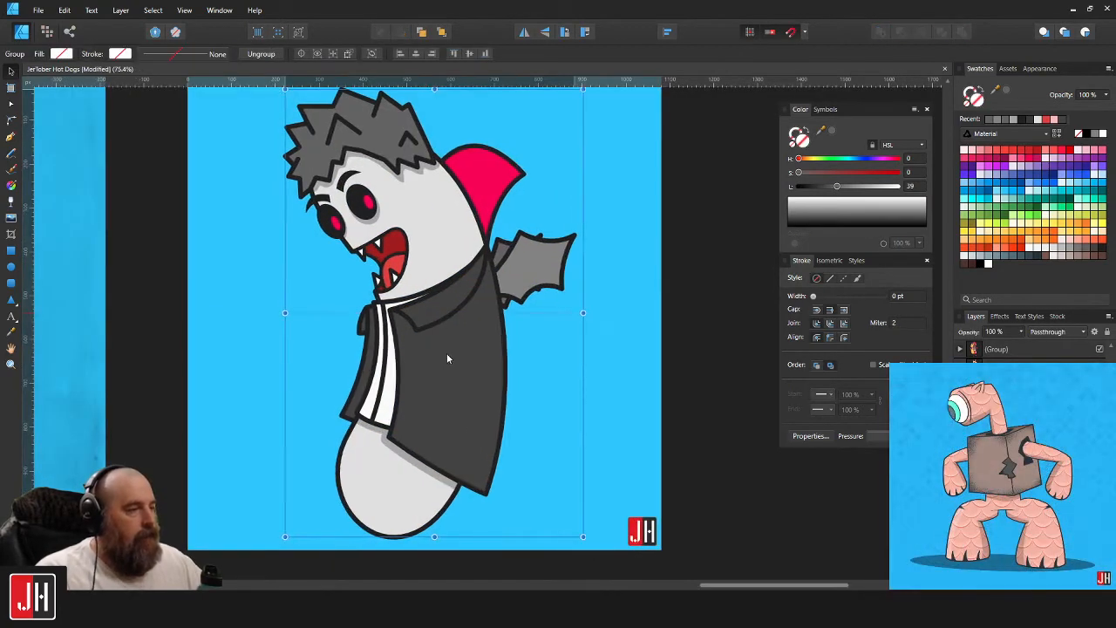
drag(440, 353, 442, 353)
click(626, 332)
scroll(458, 320, down, 1)
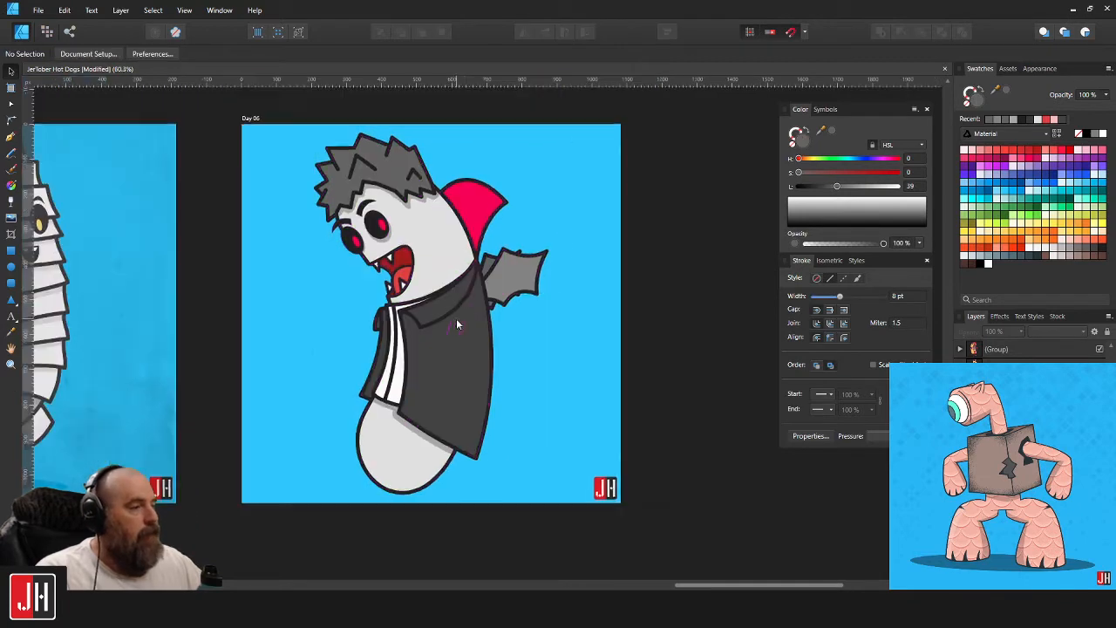
Draw a closed Pen shape with a curved upper edge over the red collar's inner side and lower tip for shading.
drag(462, 288, 464, 328)
scroll(463, 327, up, 5)
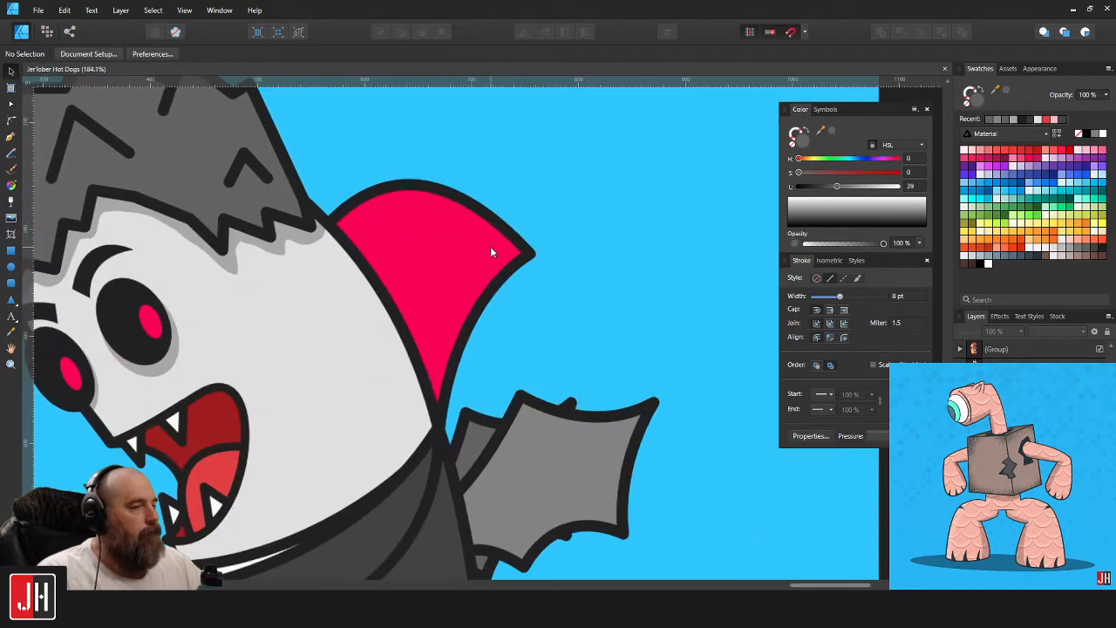
key(p)
scroll(397, 218, up, 3)
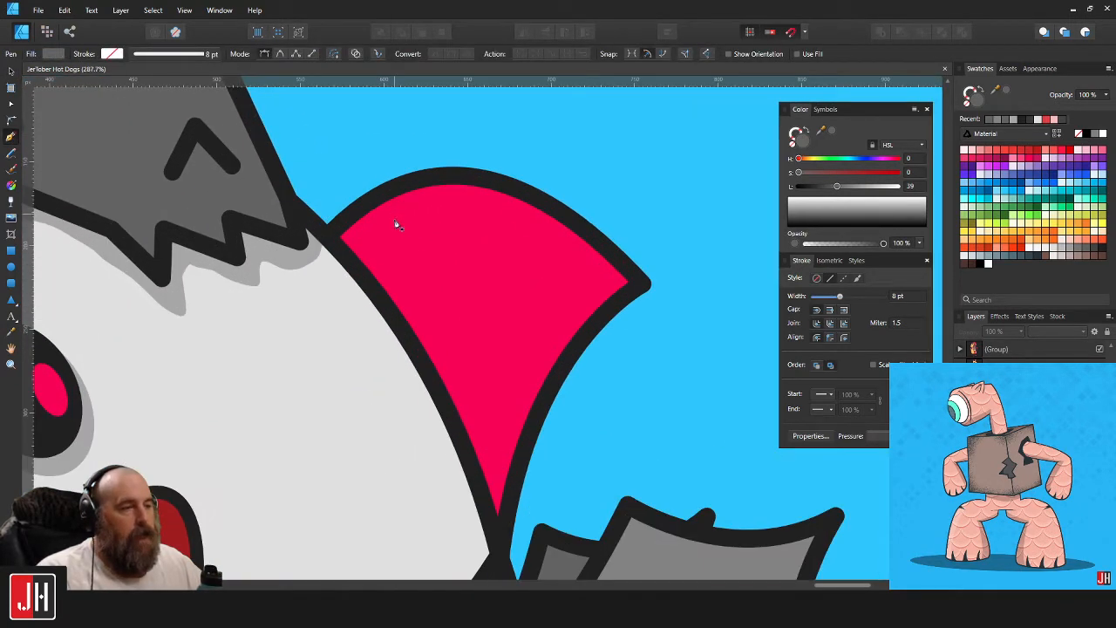
drag(418, 154, 398, 121)
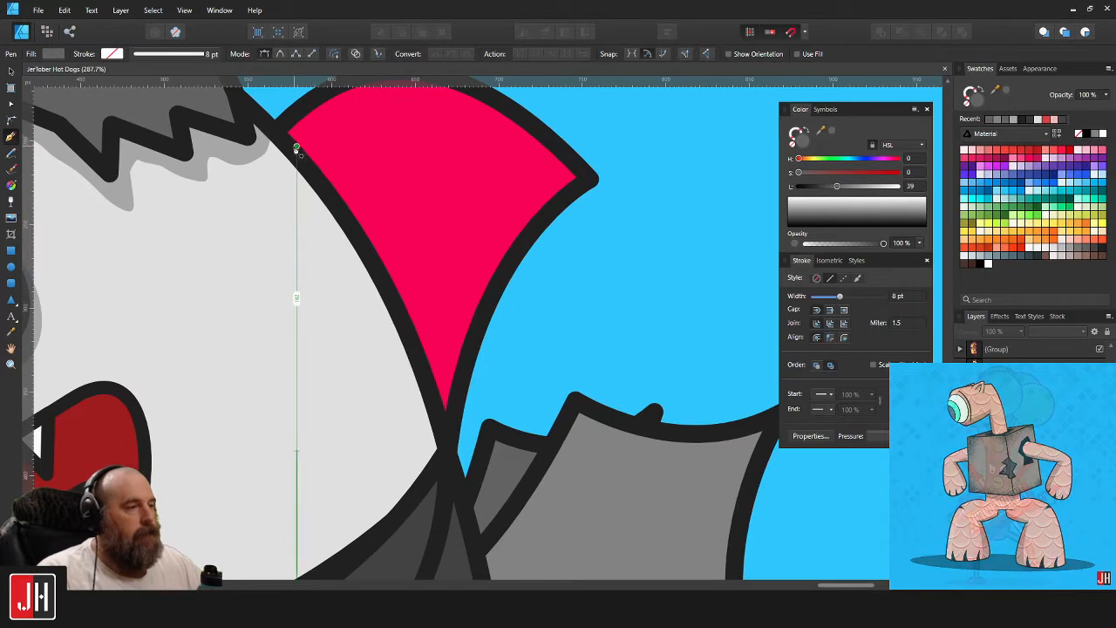
click(289, 140)
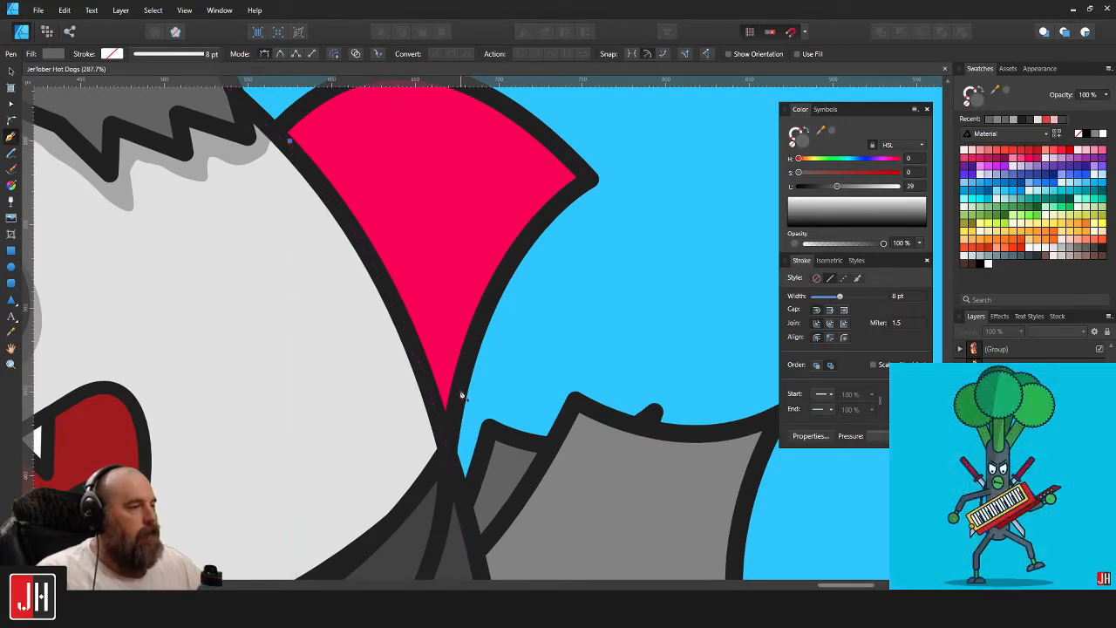
drag(440, 332, 503, 485)
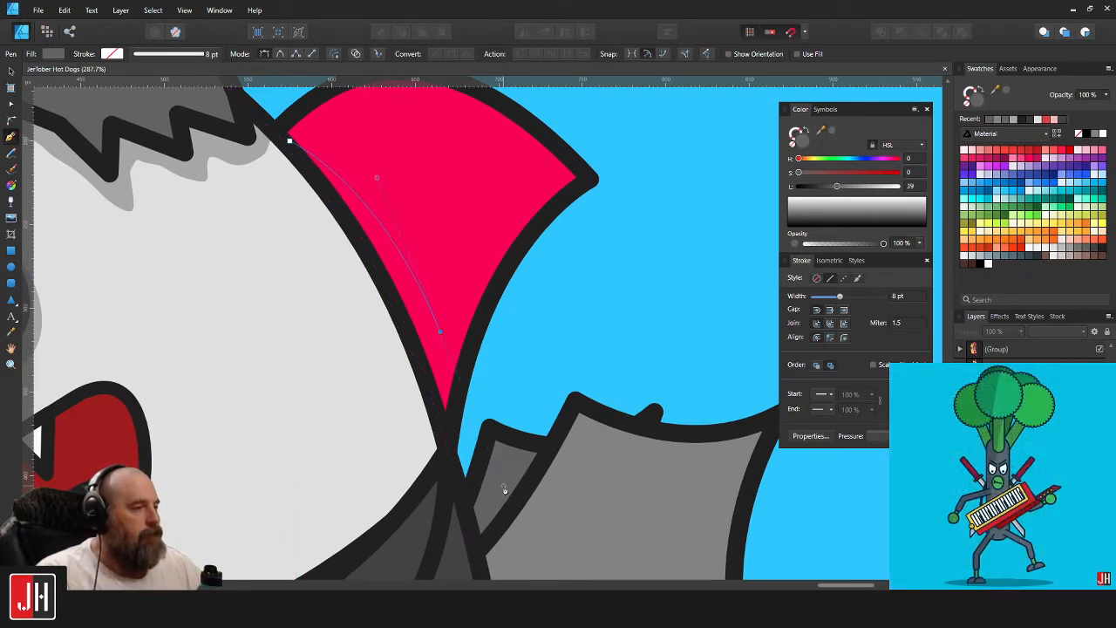
drag(441, 330, 503, 279)
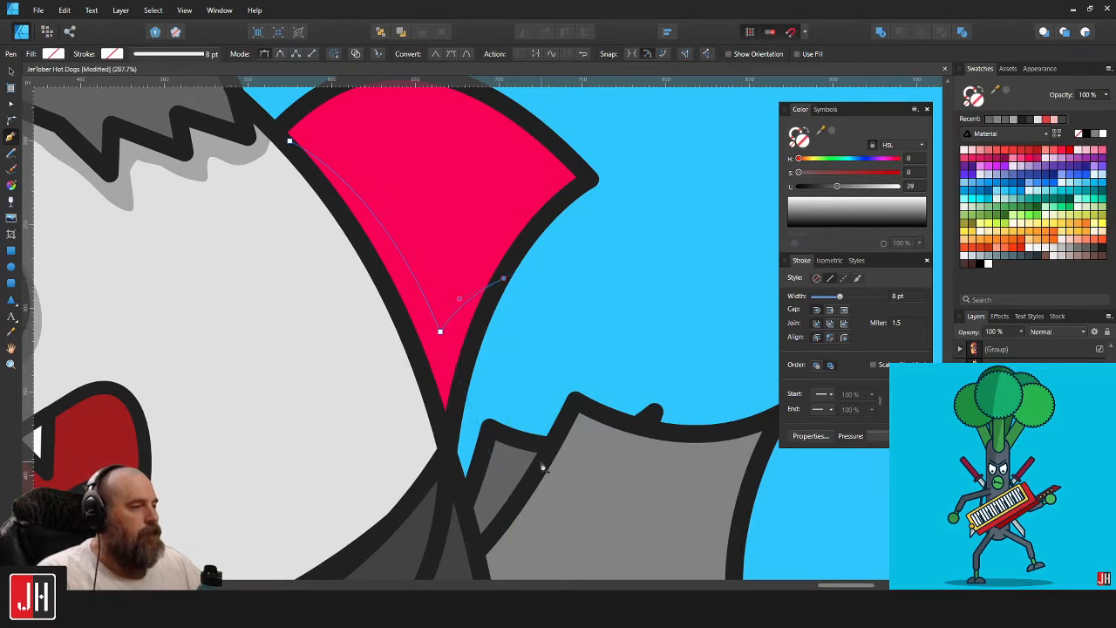
drag(540, 462, 386, 515)
click(264, 150)
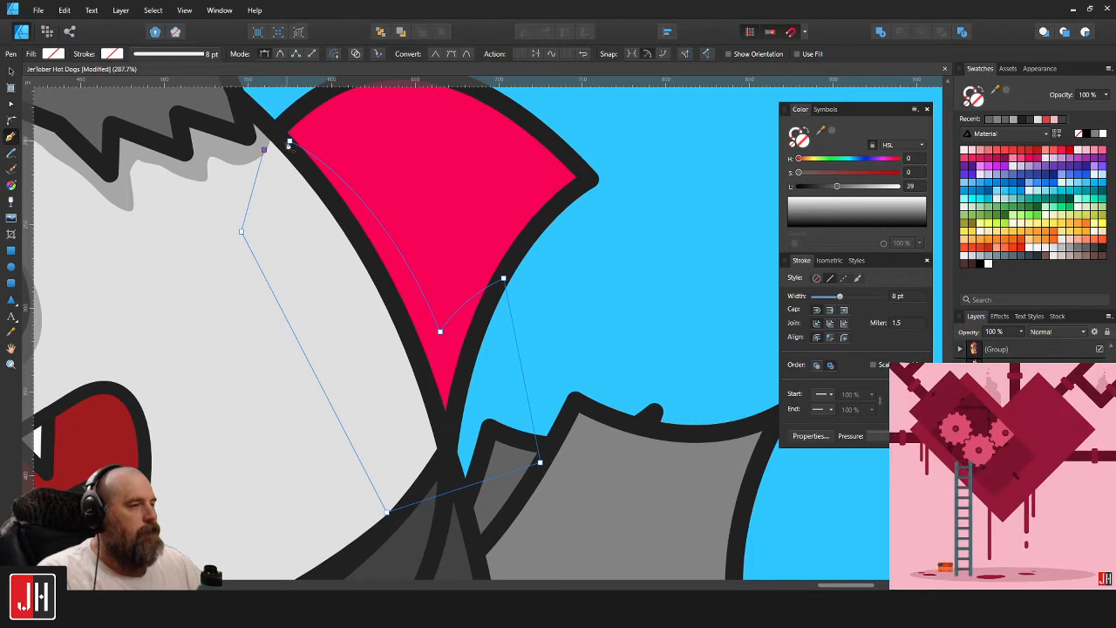
Fill the shading shape with the collar's pink and lower its lightness to 42.
key(i)
click(454, 161)
key(v)
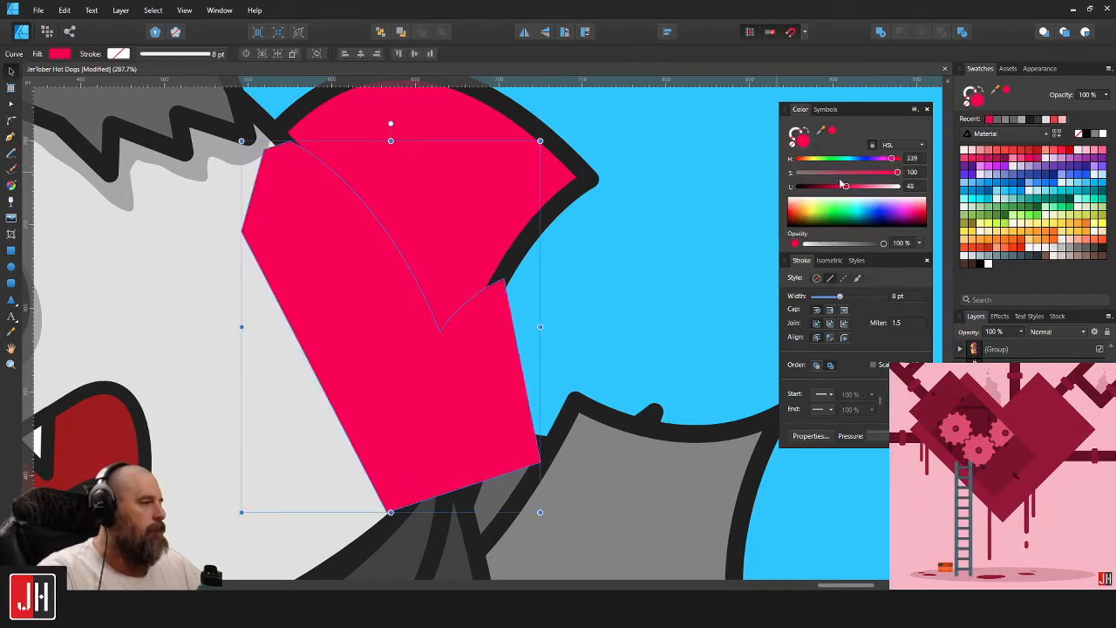
drag(847, 187, 839, 187)
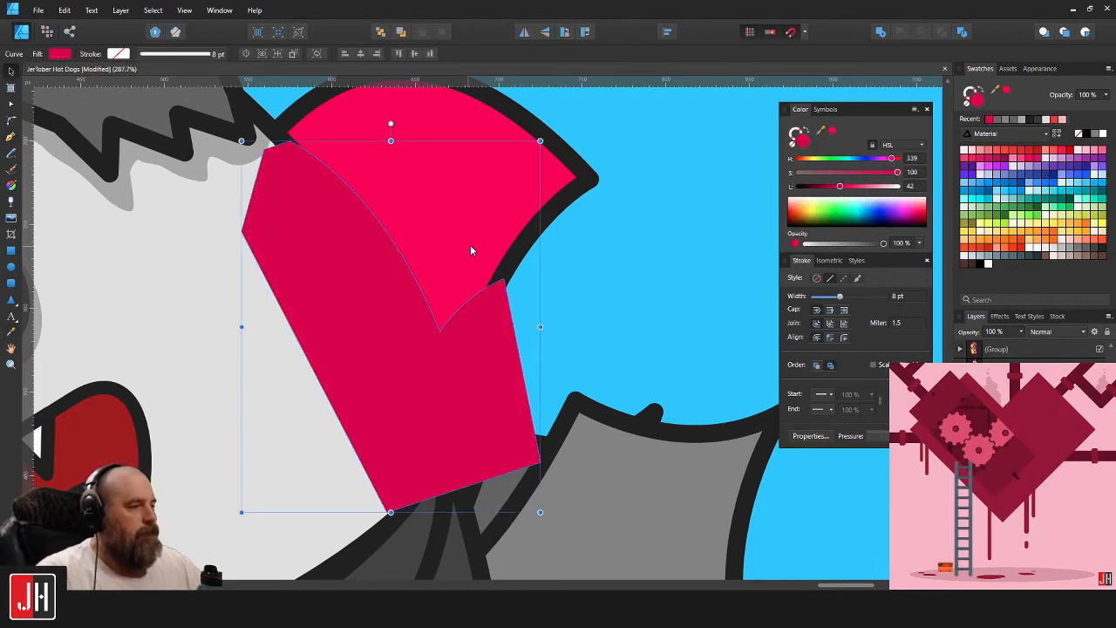
Move the shading shape inside the red collar so it is clipped to the collar, and deselect it.
key(ctrl+x)
double_click(483, 237)
key(ctrl+alt+v)
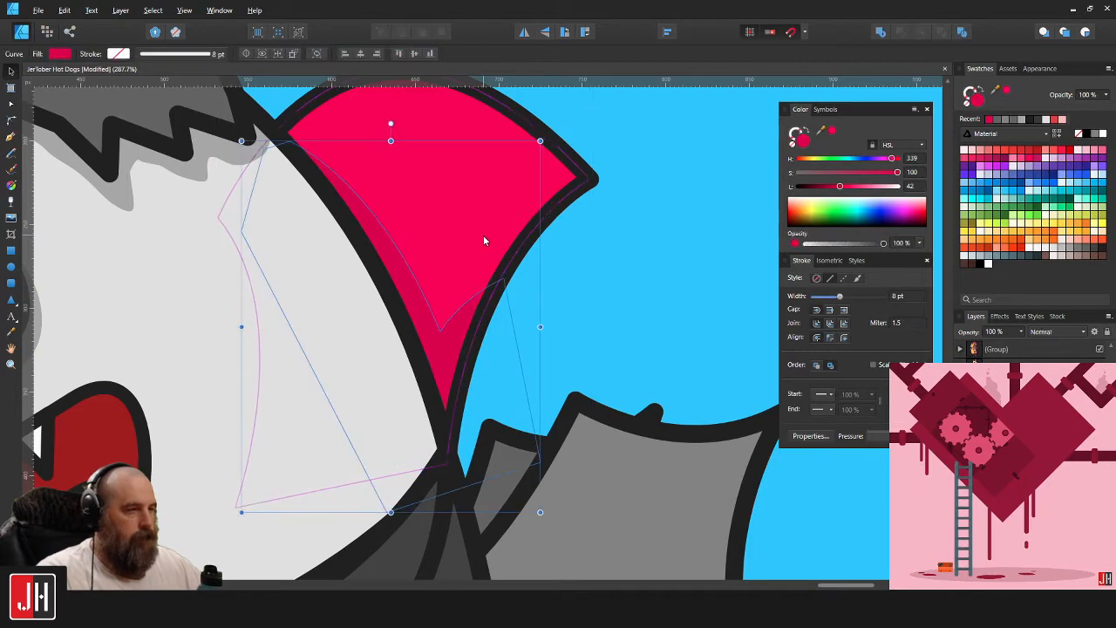
click(643, 263)
scroll(568, 291, down, 5)
scroll(567, 294, down, 3)
scroll(573, 289, up, 8)
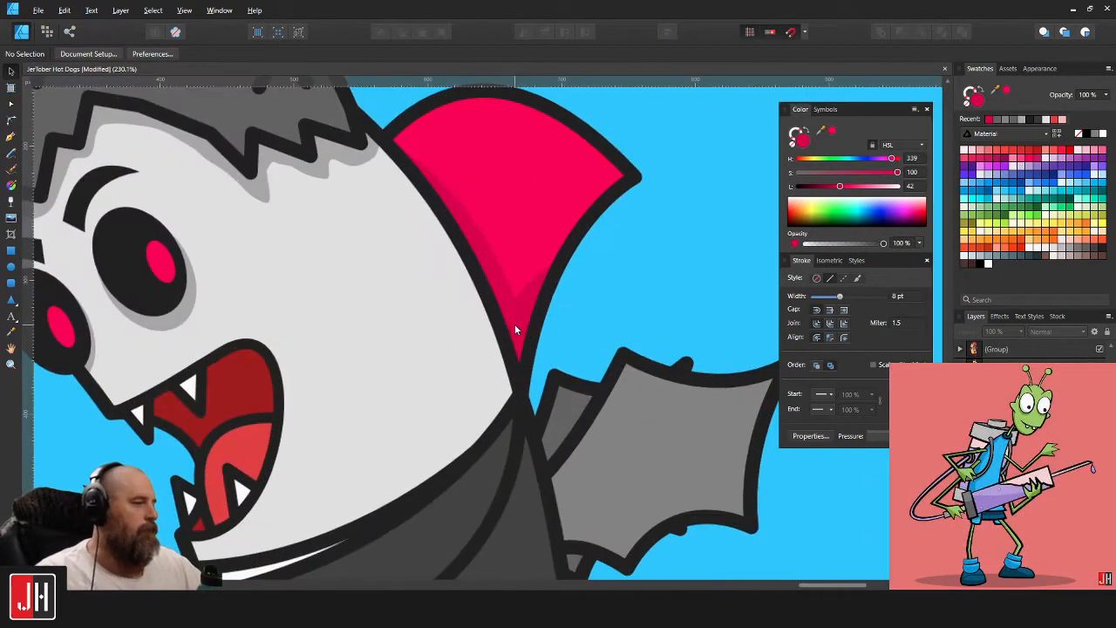
double_click(516, 309)
scroll(516, 309, up, 2)
click(653, 299)
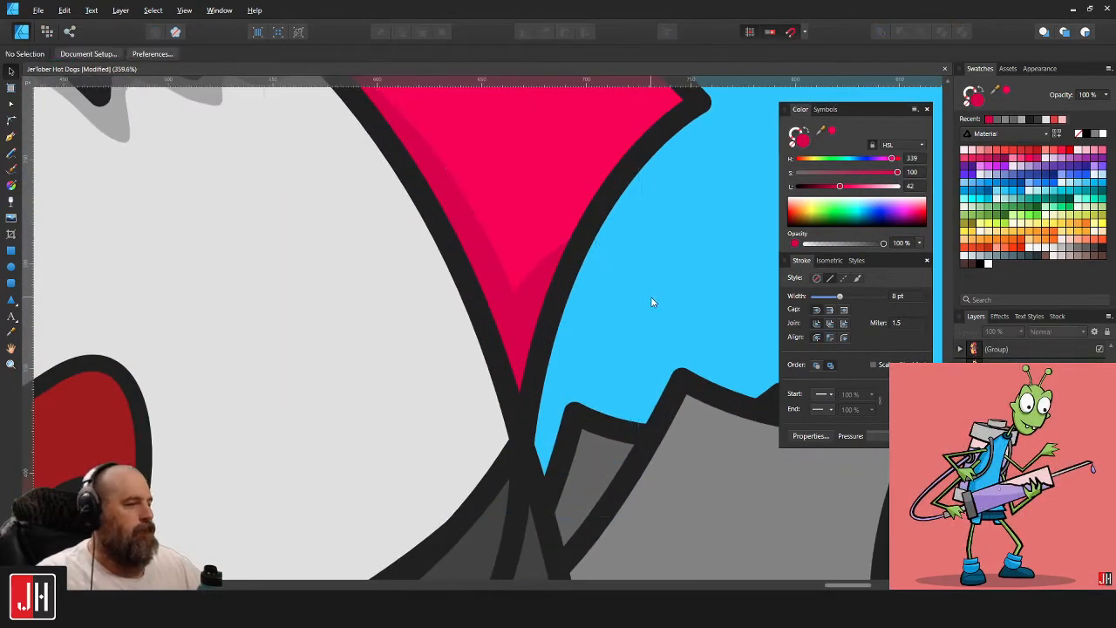
Draw a closed Pen shape with a curved inner edge over the red collar's upper outer side for a highlight.
scroll(656, 297, down, 6)
scroll(535, 303, up, 5)
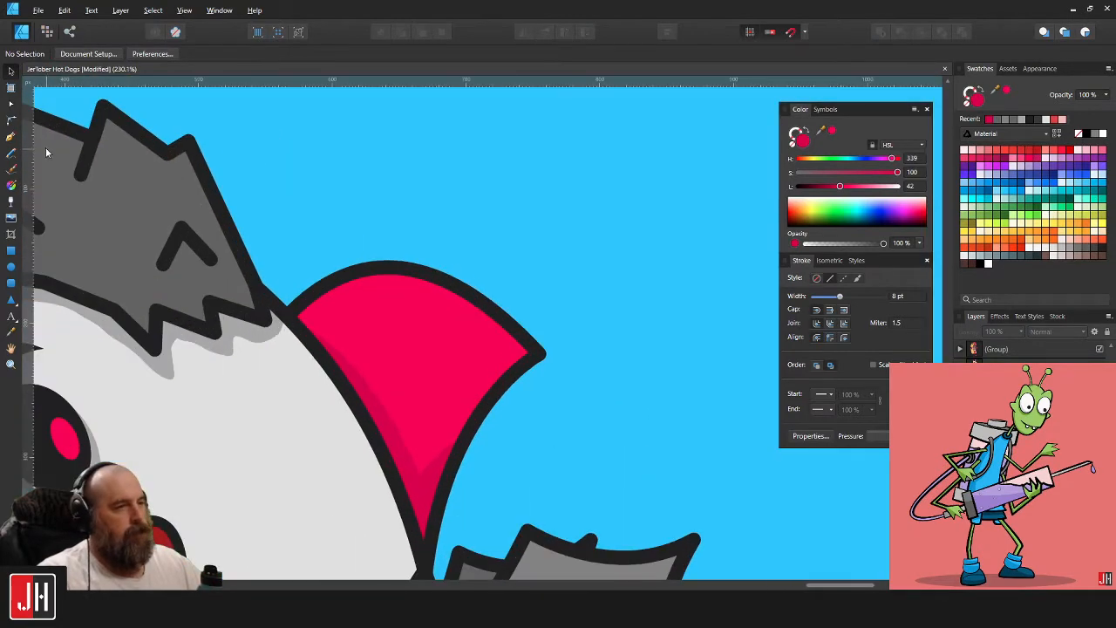
click(12, 137)
scroll(523, 410, up, 1)
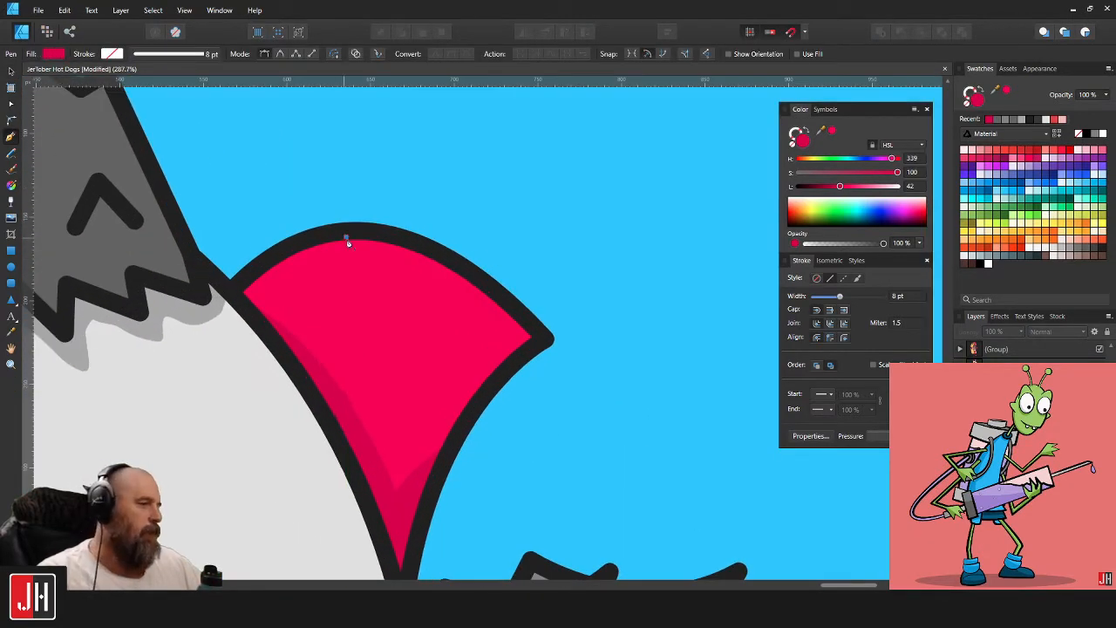
mouse_move(506, 360)
mouse_down()
mouse_move(535, 474)
mouse_move(550, 485)
mouse_up()
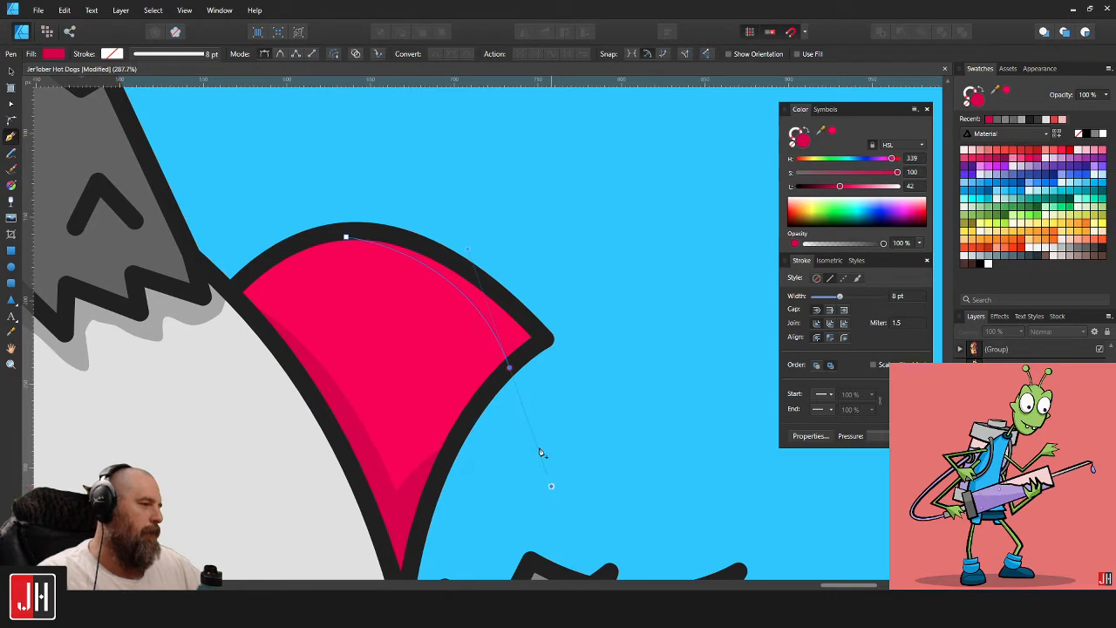
drag(506, 359, 510, 367)
click(738, 344)
click(416, 145)
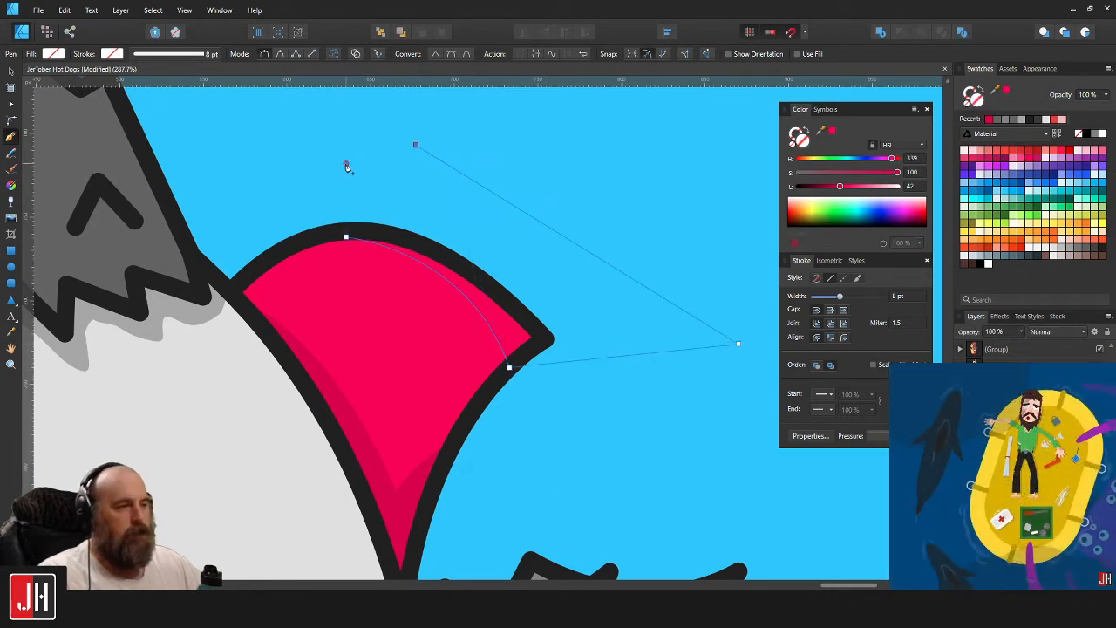
click(346, 164)
click(348, 236)
Fill the highlight shape with the collar's pink at lightness 58 and clip it inside the red collar.
key(v)
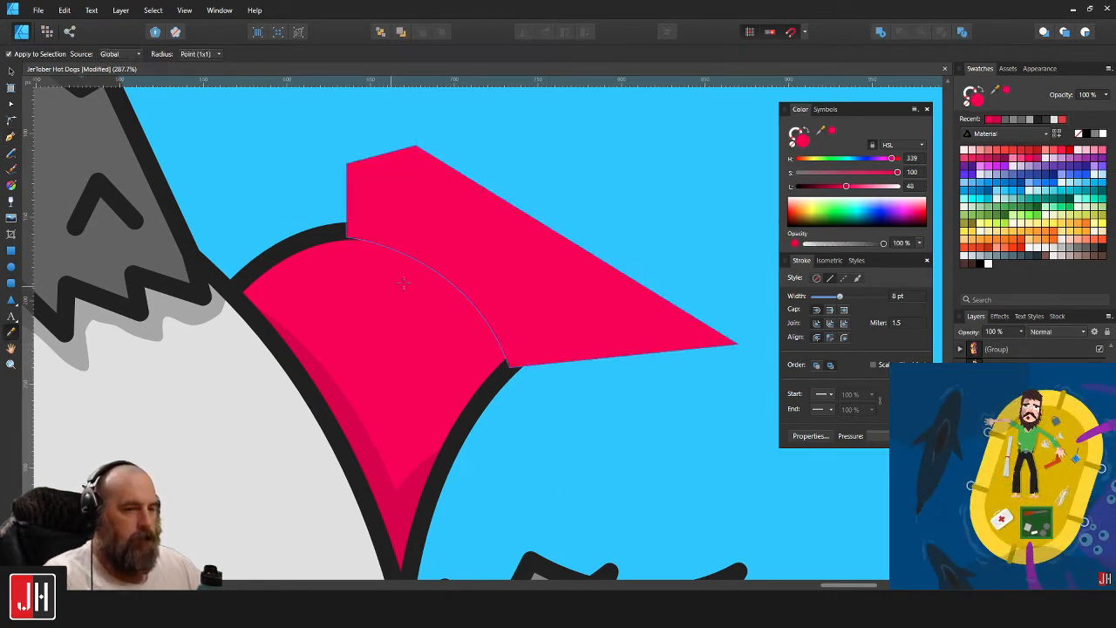
drag(846, 186, 856, 188)
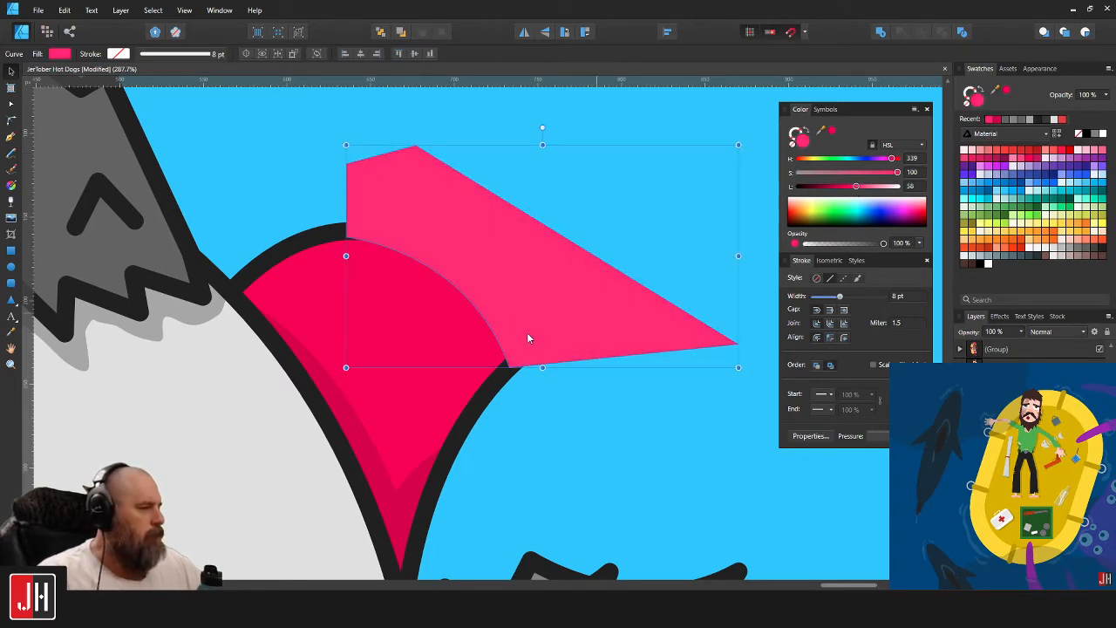
key(ctrl+x)
double_click(426, 338)
key(ctrl+alt+v)
click(575, 270)
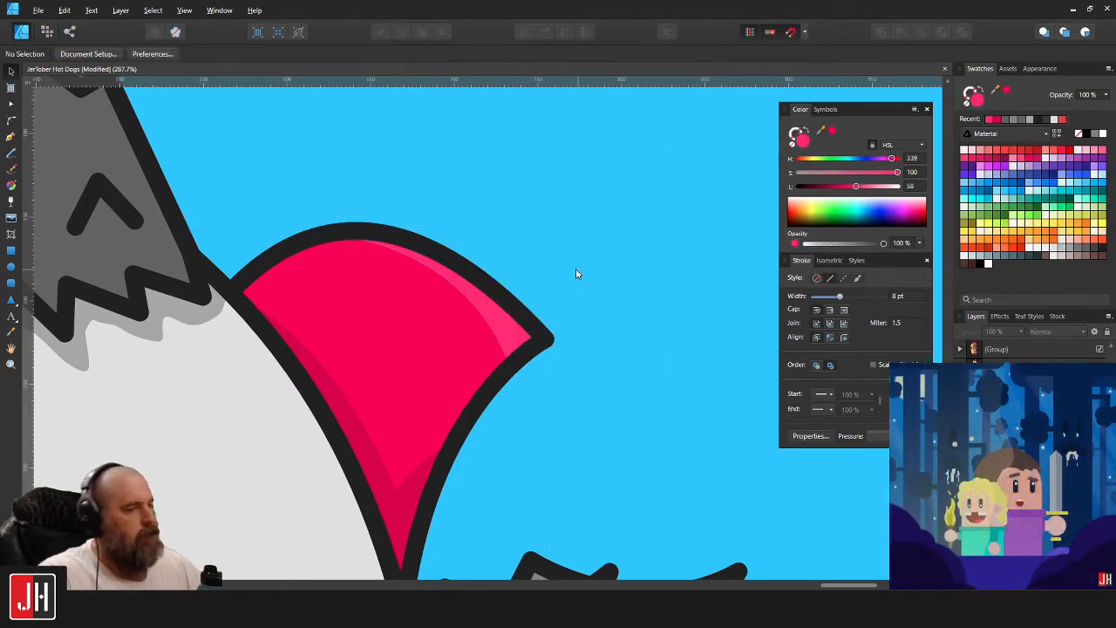
Trace a zigzag Pen path just inside the hair's upper spikes, ending on the outline at the back of the head.
scroll(575, 270, down, 5)
scroll(574, 327, up, 6)
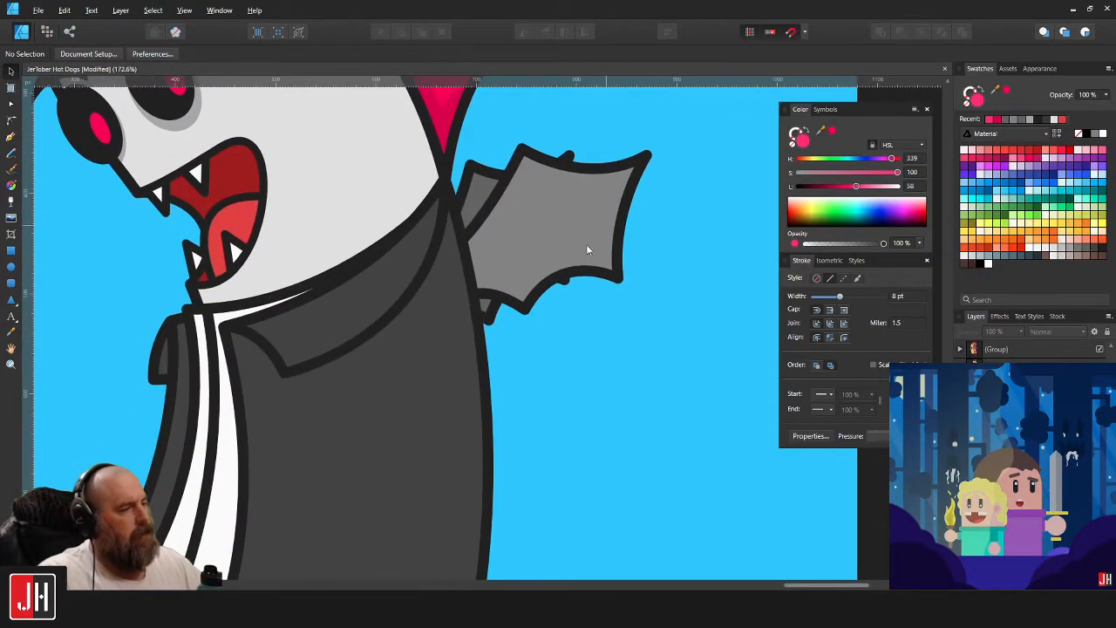
scroll(586, 249, down, 6)
scroll(422, 172, up, 6)
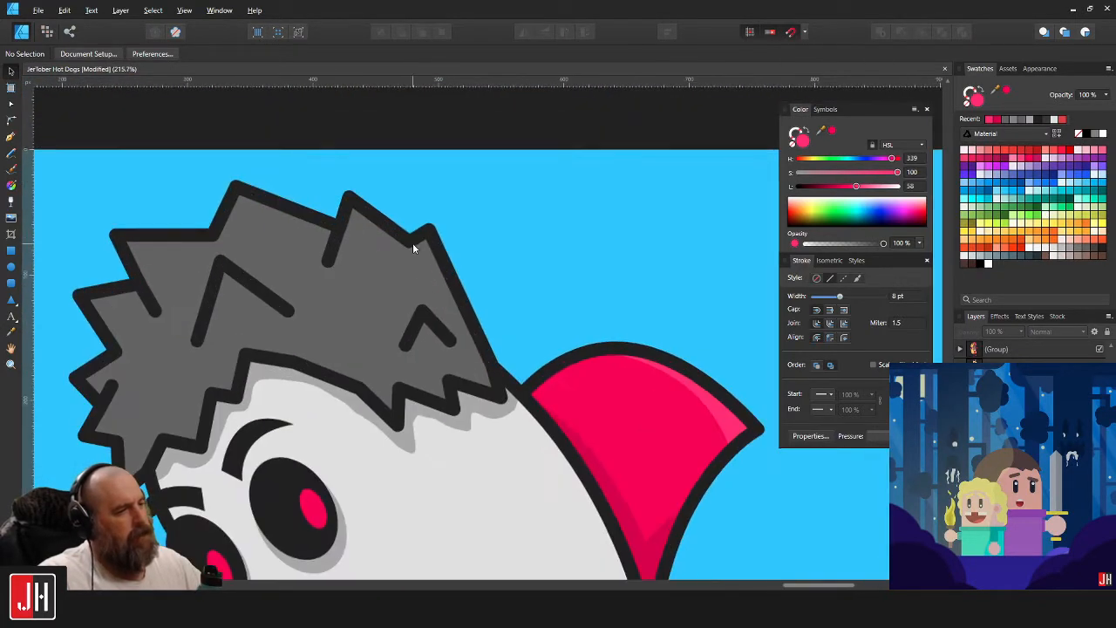
scroll(295, 260, left, 3)
click(11, 135)
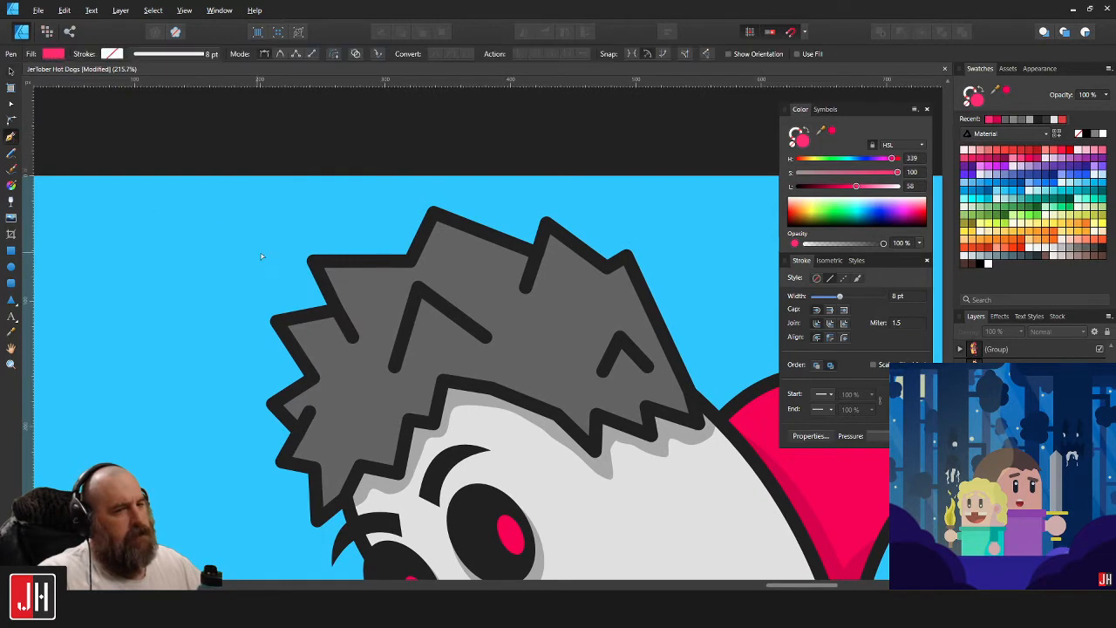
scroll(336, 420, up, 3)
drag(341, 441, 319, 398)
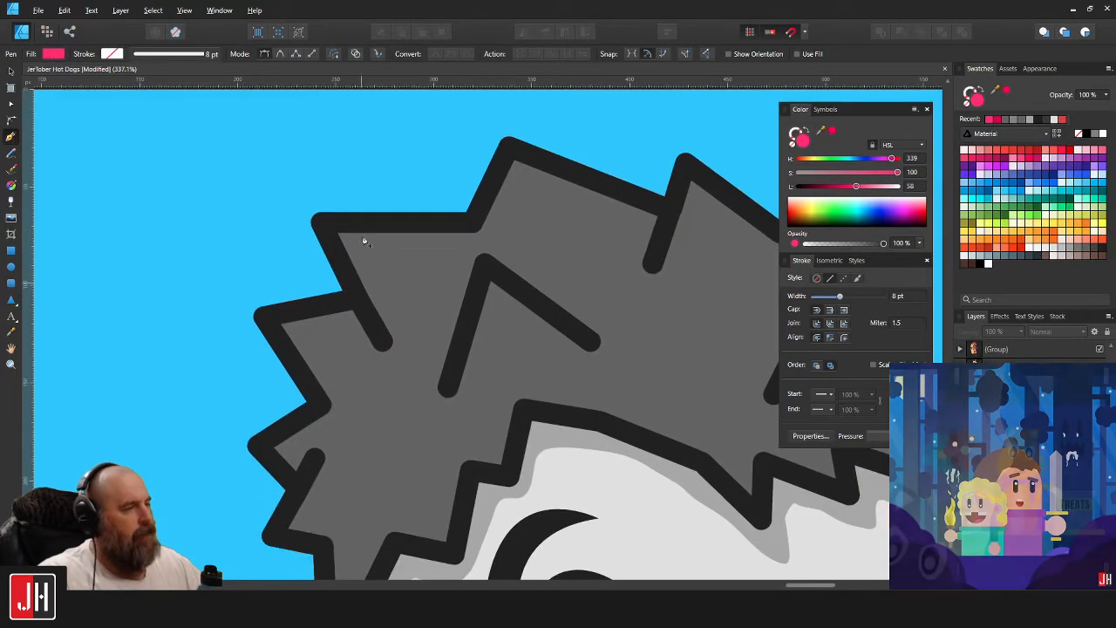
click(352, 286)
click(356, 246)
click(478, 239)
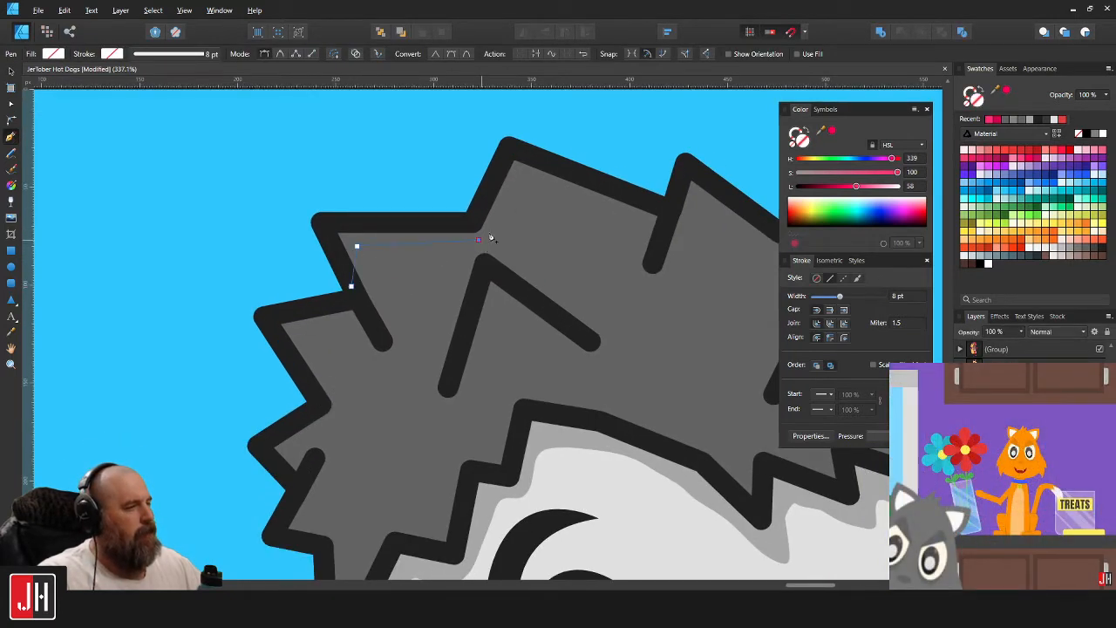
click(517, 179)
scroll(565, 189, right, 3)
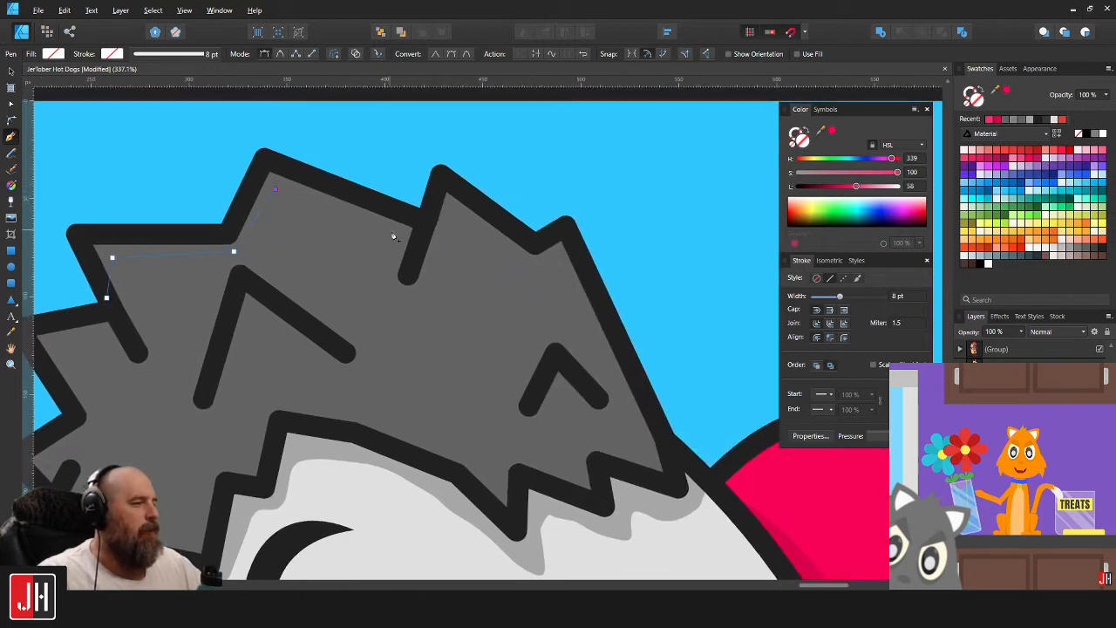
click(444, 244)
click(451, 213)
click(535, 267)
click(554, 253)
click(631, 336)
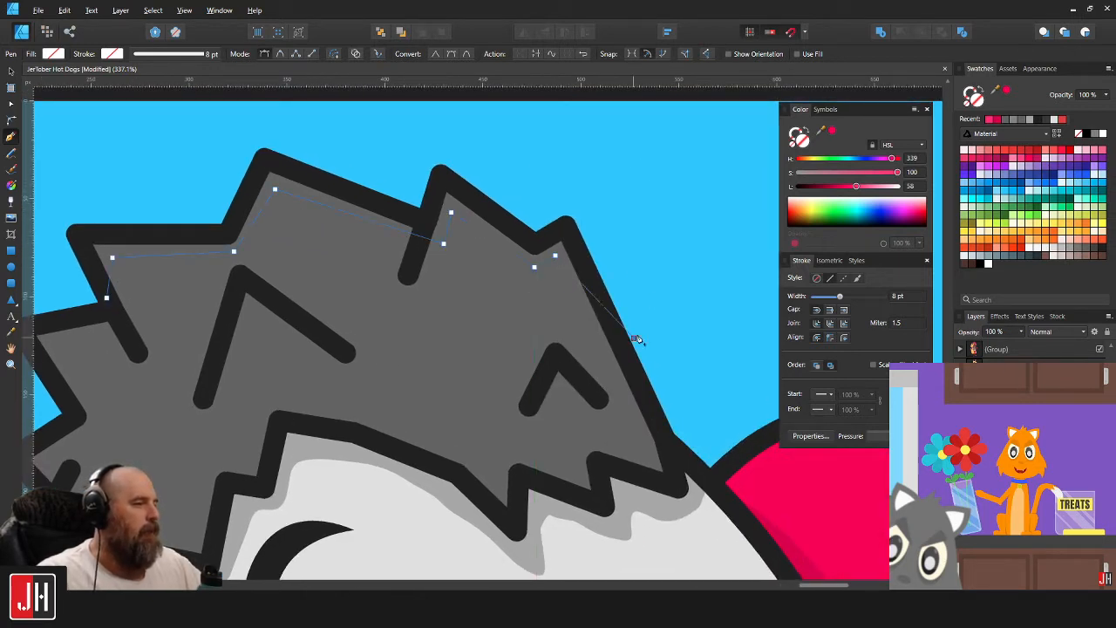
Close the highlight path around the outside of the hair and back along the inside of the front spikes.
scroll(654, 292, down, 4)
click(660, 246)
click(391, 162)
click(349, 234)
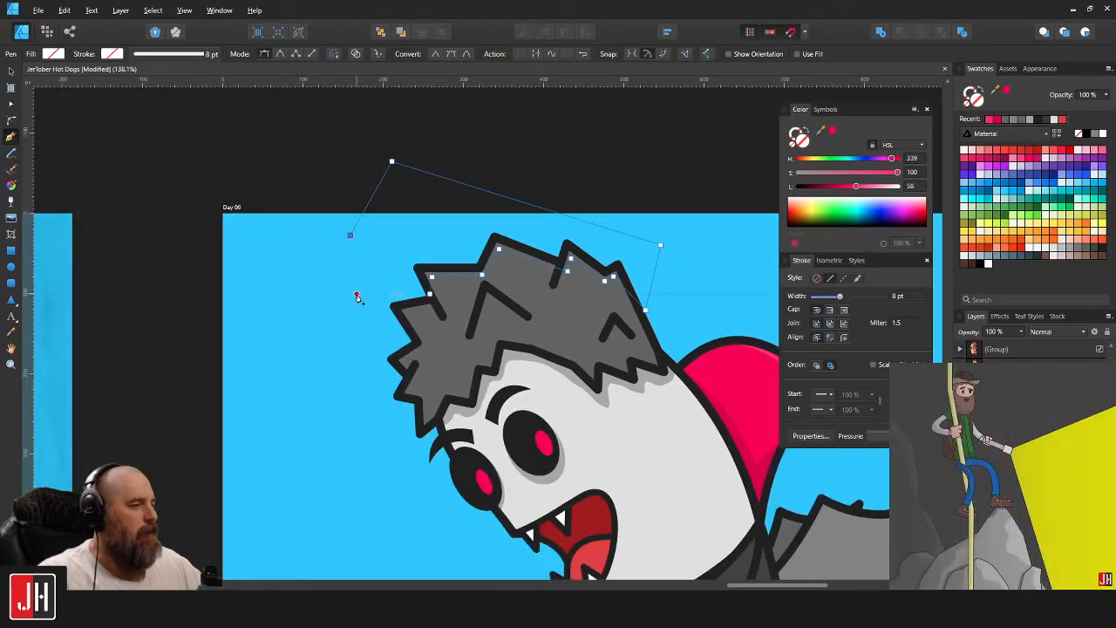
click(340, 325)
scroll(366, 357, up, 3)
click(404, 392)
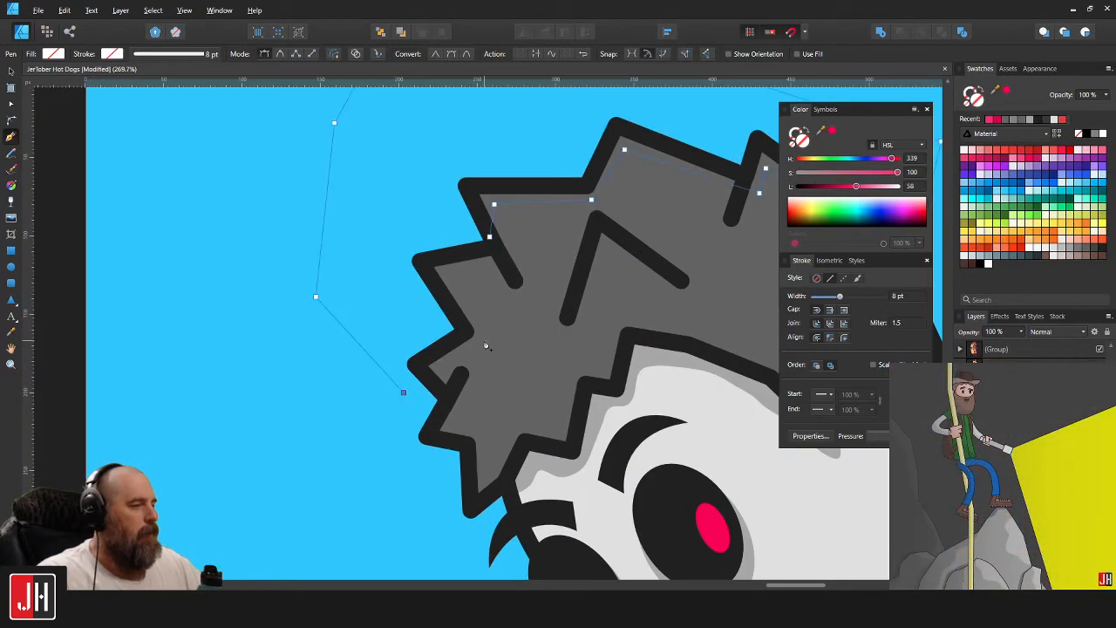
click(450, 270)
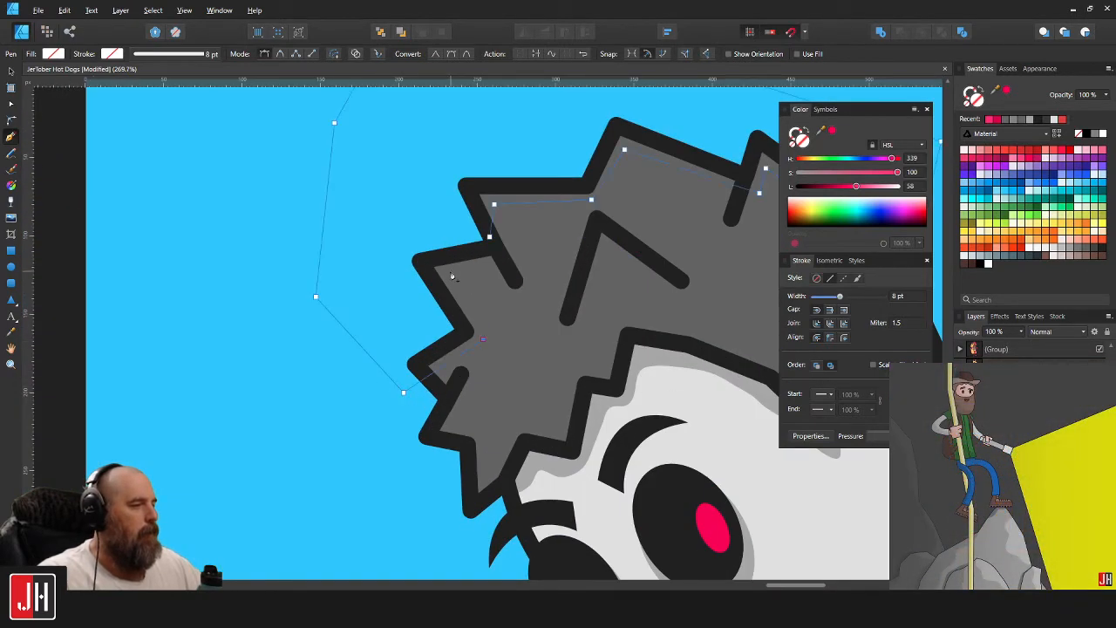
click(501, 254)
click(490, 237)
Fill the hair highlight shape with the hair's grey and raise its lightness to 47.
key(i)
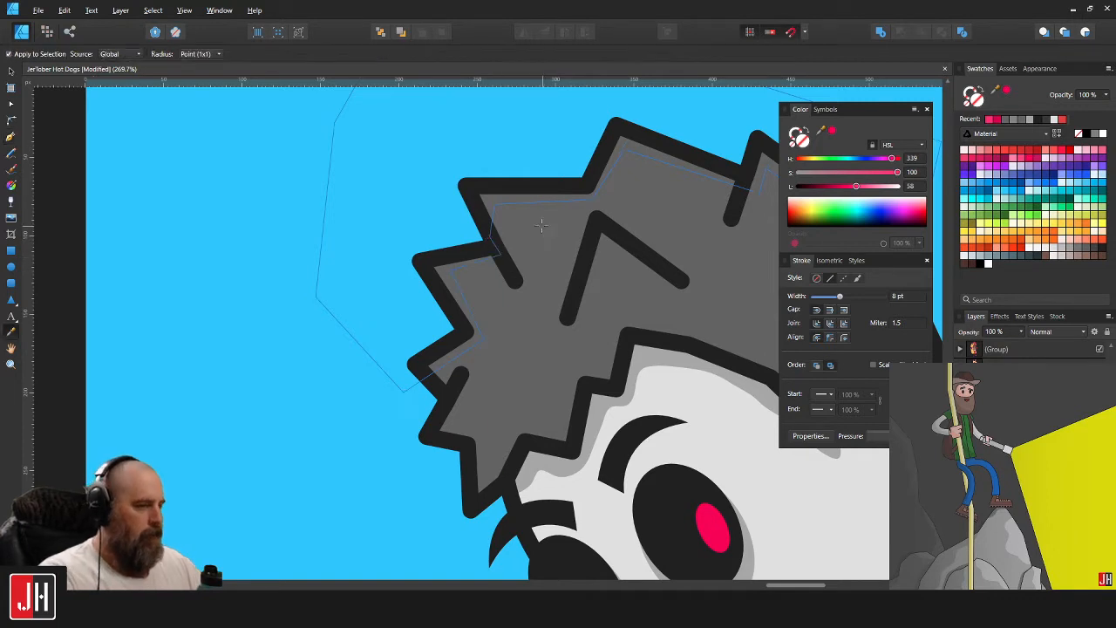
click(542, 226)
key(v)
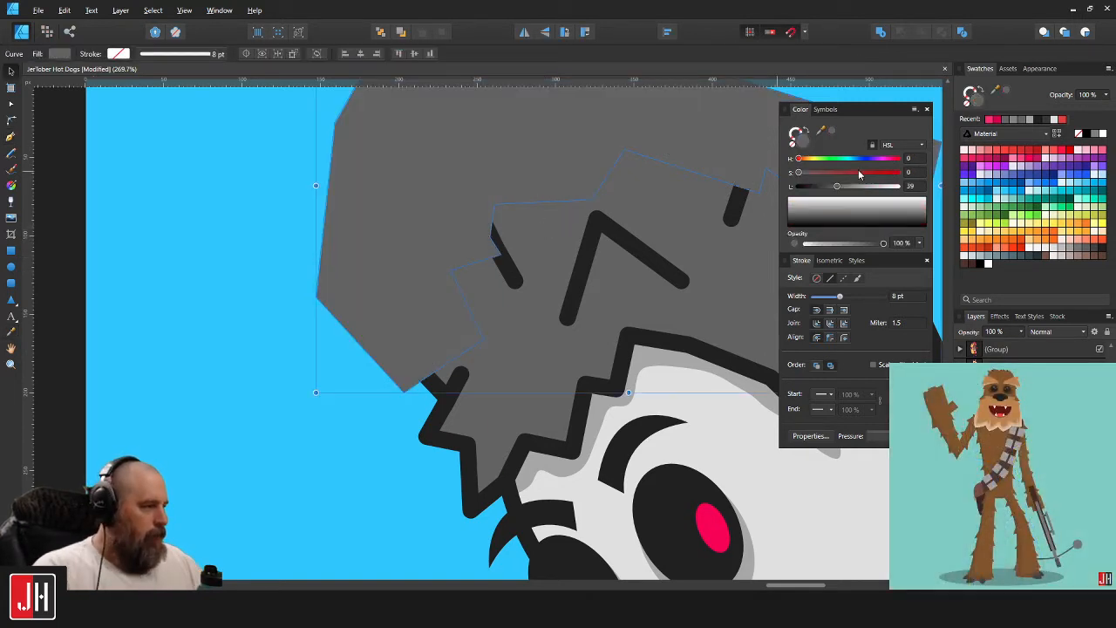
drag(839, 186, 847, 187)
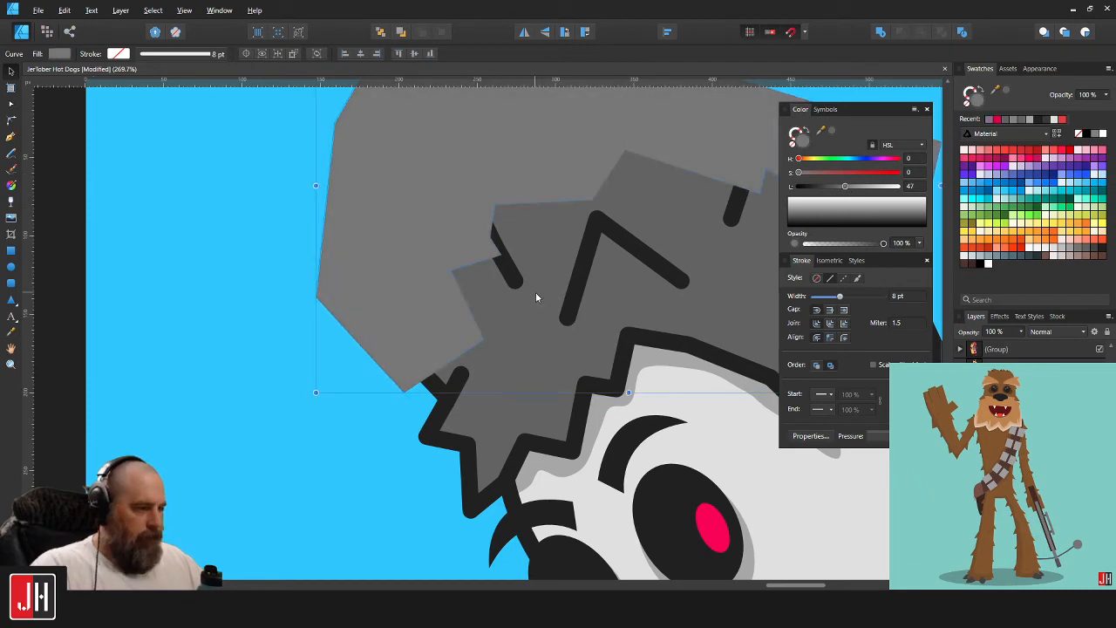
Move the highlight shape inside the hair so it is clipped to the hair, and deselect it.
key(ctrl+x)
click(512, 319)
key(ctrl+alt+v)
scroll(530, 305, down, 5)
drag(530, 305, 403, 314)
key(ctrl+d)
Trace a zigzag Pen path just inside the hair's lower edge from front to back, and close it across the face below.
scroll(444, 340, up, 3)
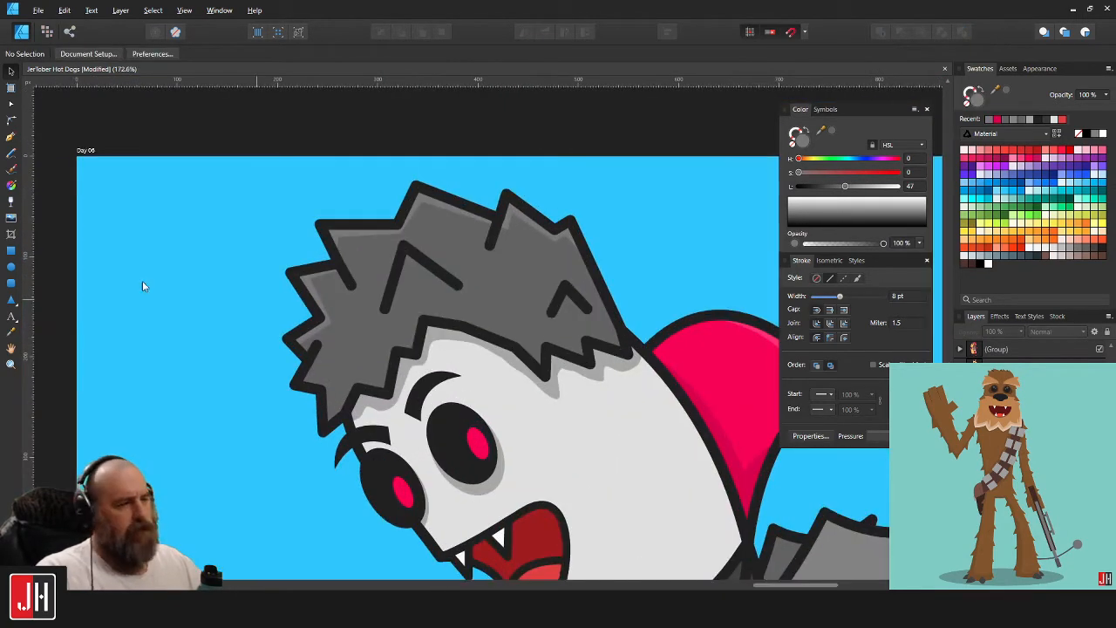
click(10, 137)
scroll(404, 374, up, 5)
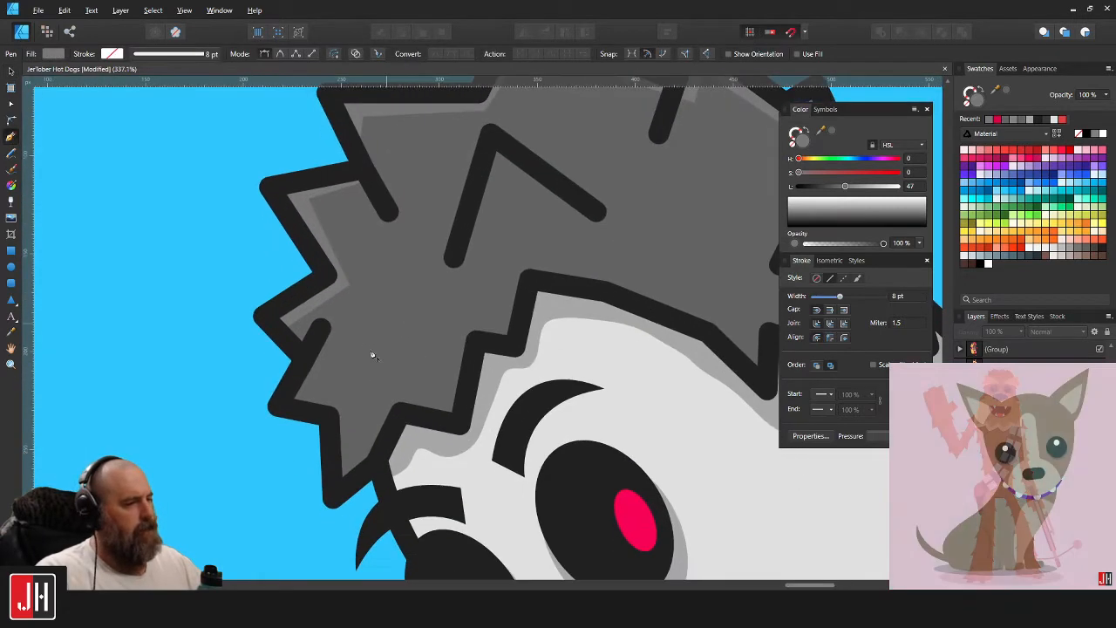
drag(322, 446, 346, 488)
click(411, 388)
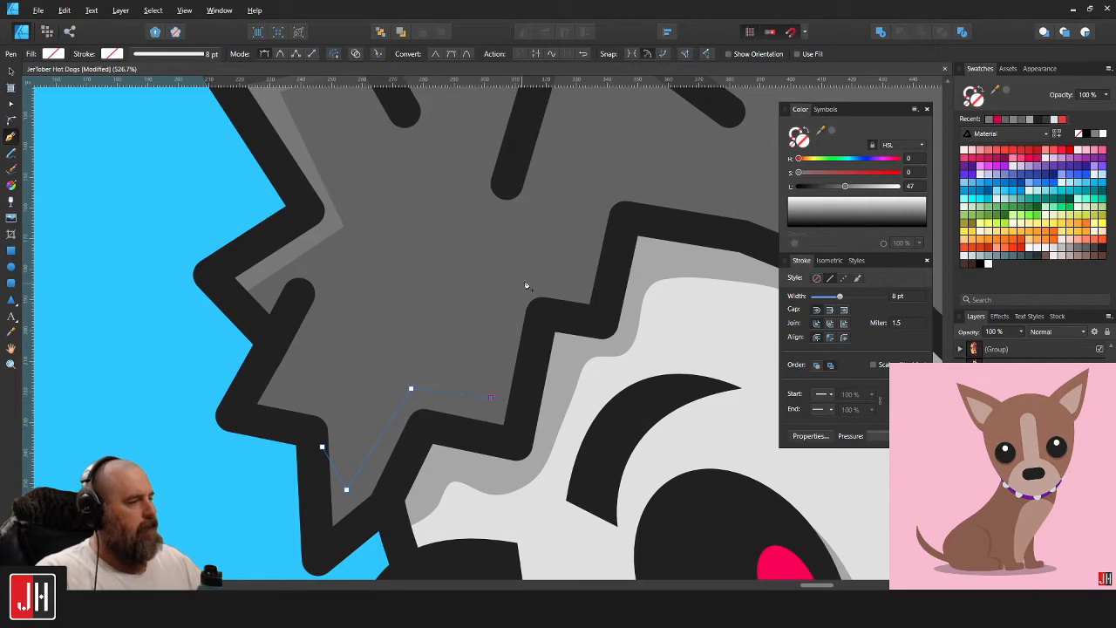
drag(672, 212, 445, 283)
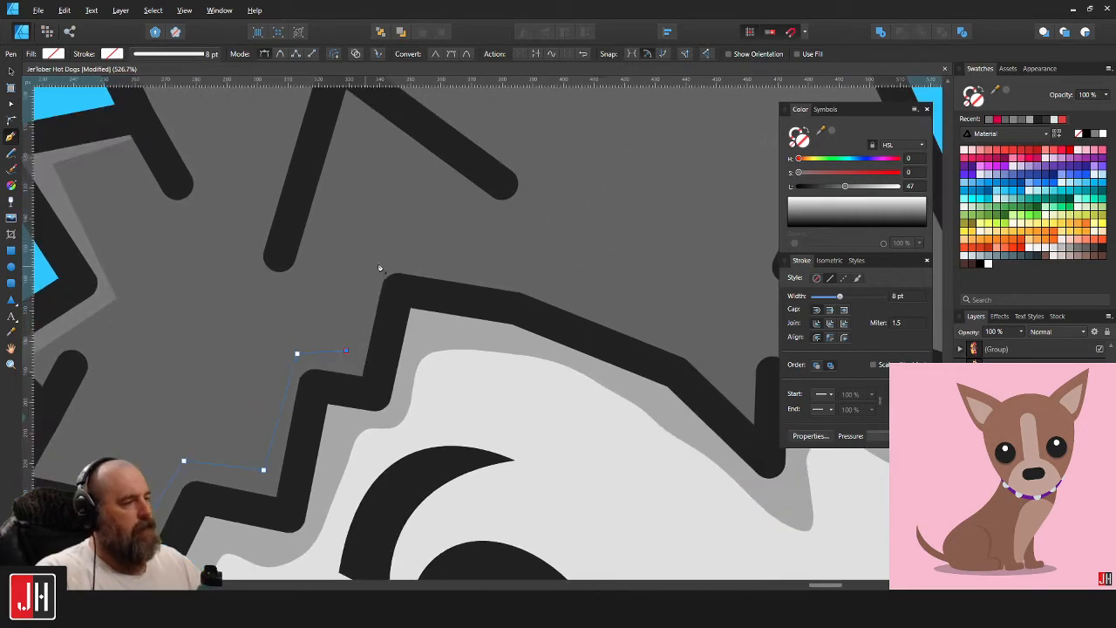
click(379, 255)
drag(669, 326, 499, 346)
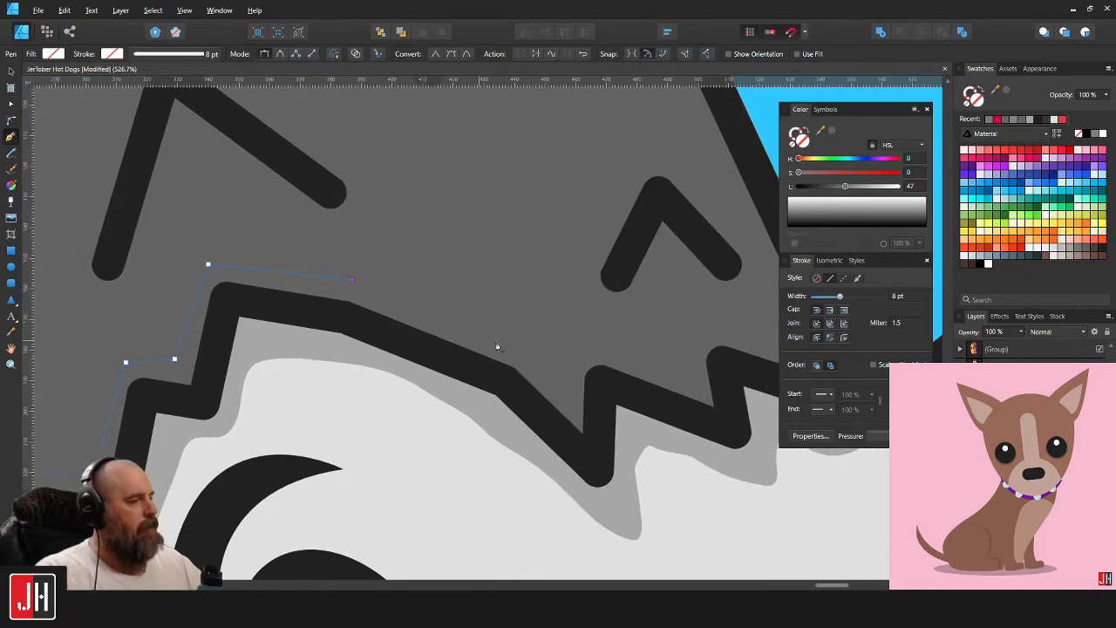
click(522, 352)
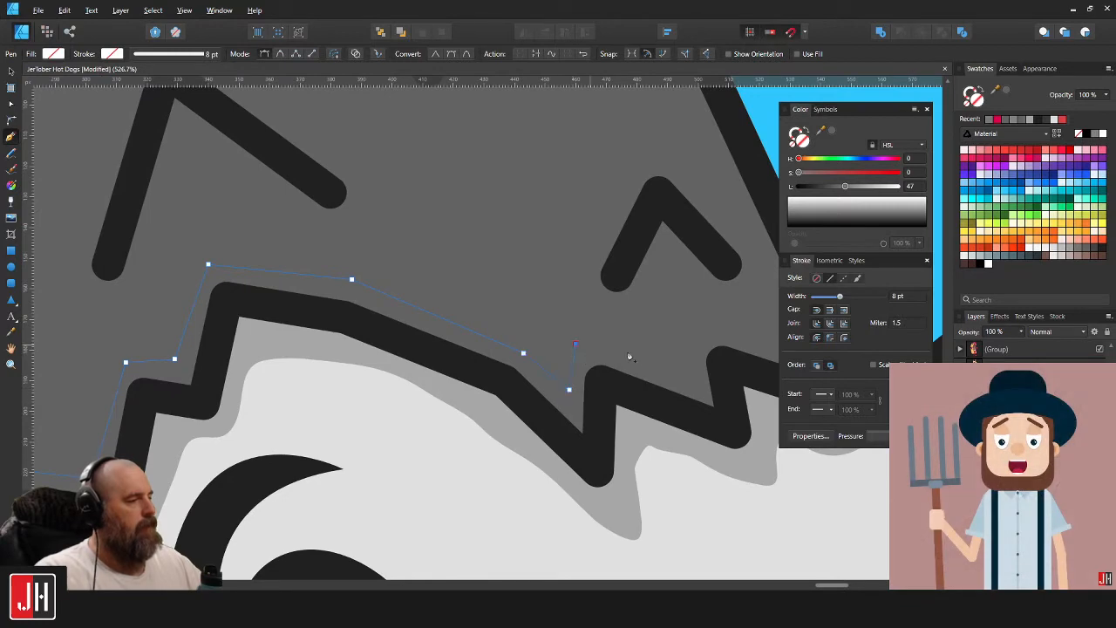
drag(658, 375, 488, 388)
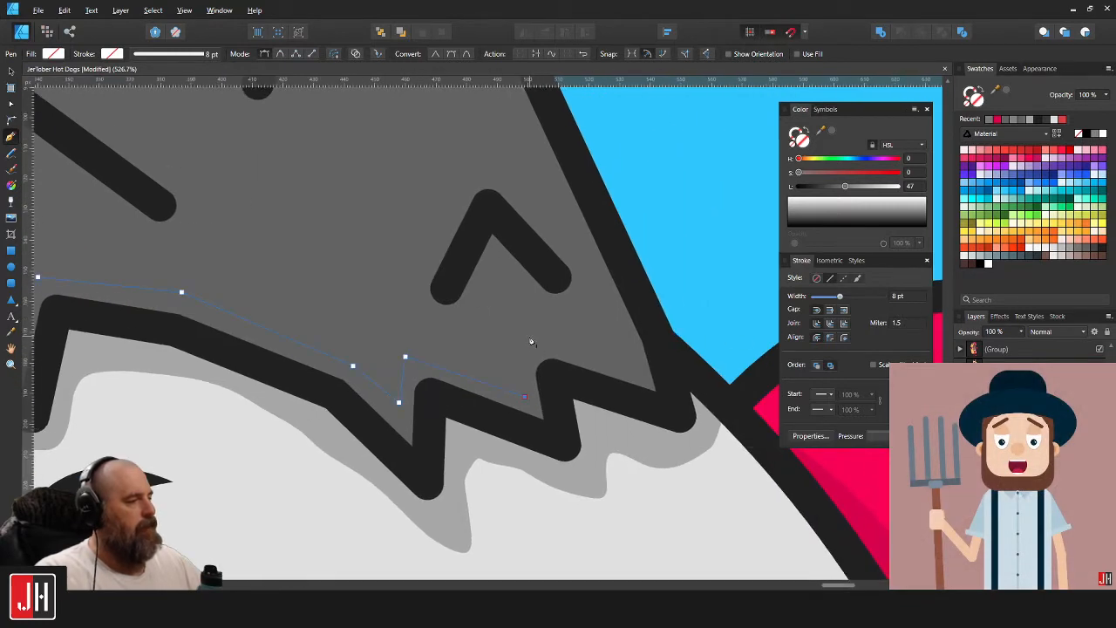
scroll(680, 410, down, 5)
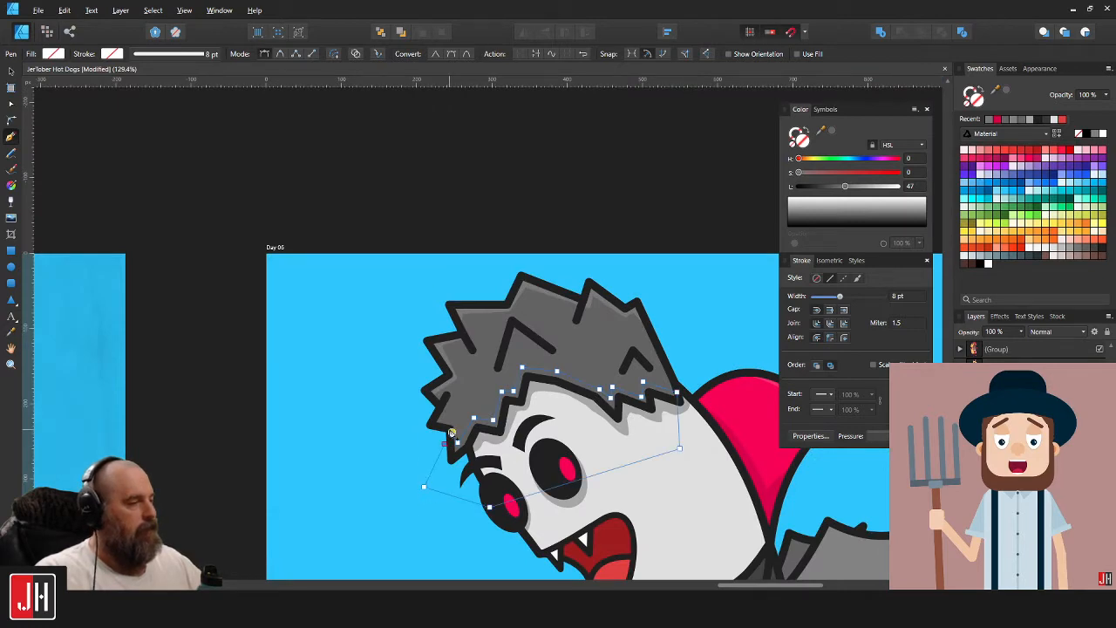
Fill the new hair shadow shape with the hair's grey and lower its lightness to 34.
scroll(467, 431, up, 3)
key(i)
click(457, 375)
key(v)
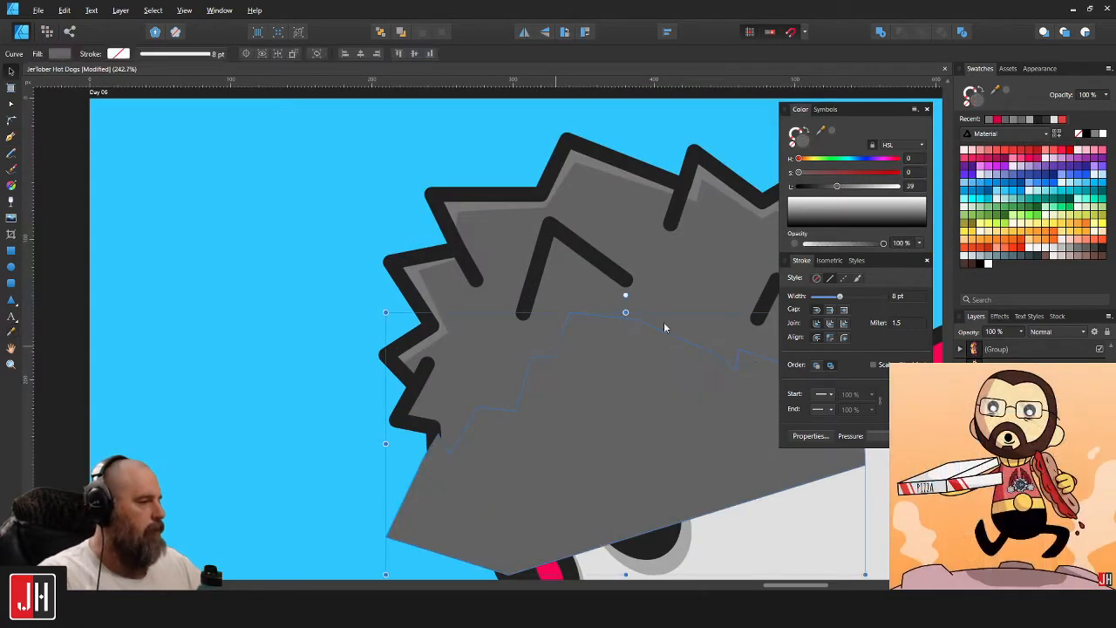
drag(837, 190, 831, 186)
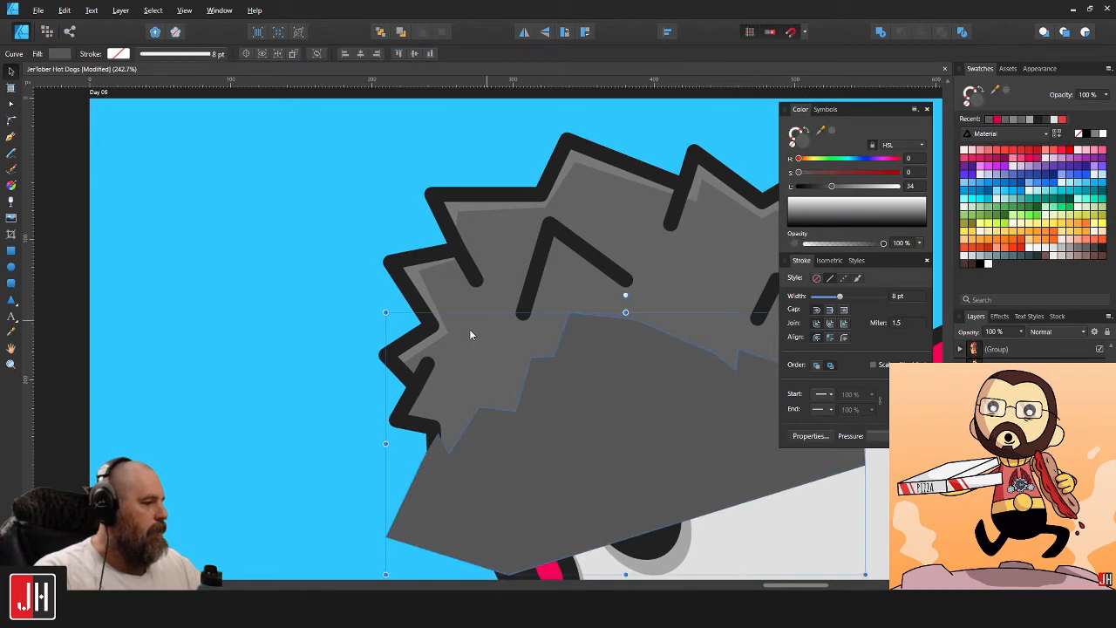
Move the shadow shape inside the hair so it is clipped to the hair, and deselect it.
scroll(491, 347, down, 5)
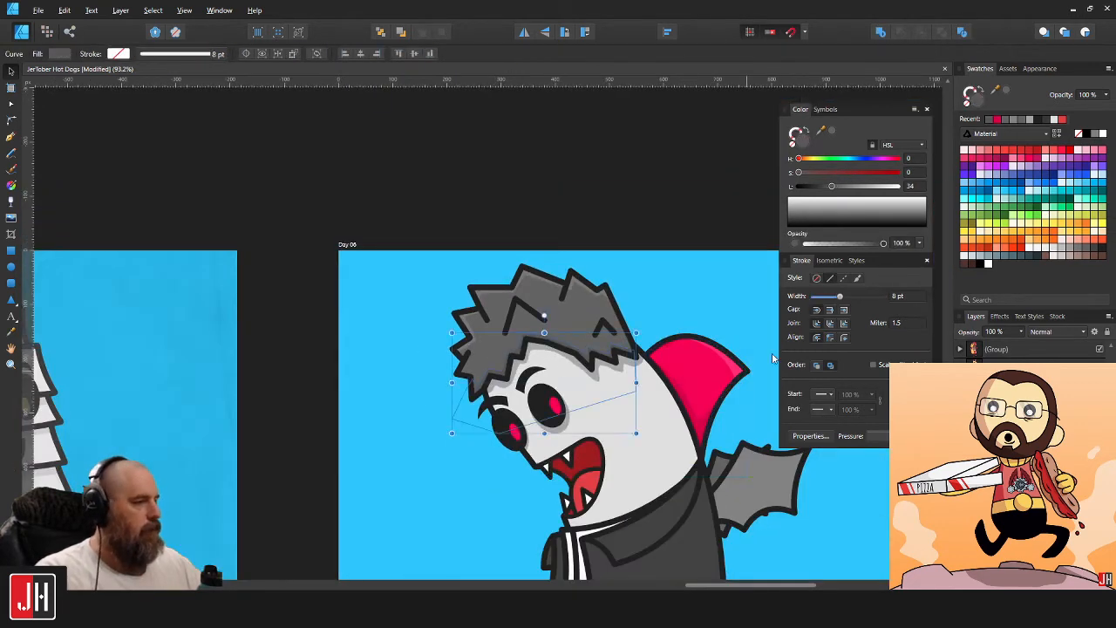
click(708, 295)
scroll(708, 295, down, 3)
scroll(520, 335, up, 4)
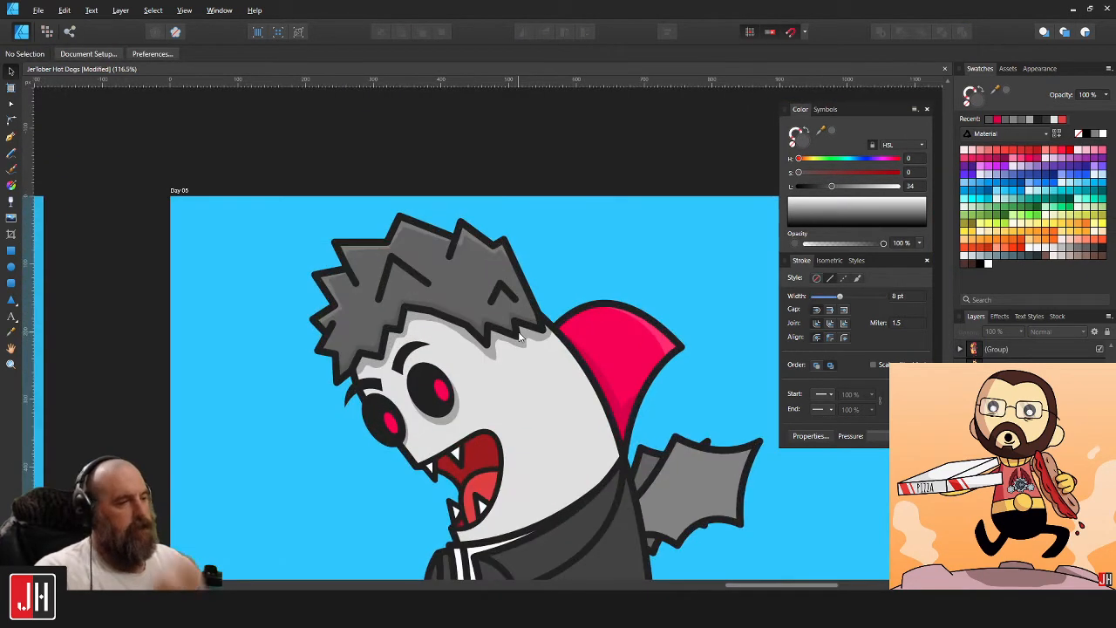
scroll(513, 296, up, 5)
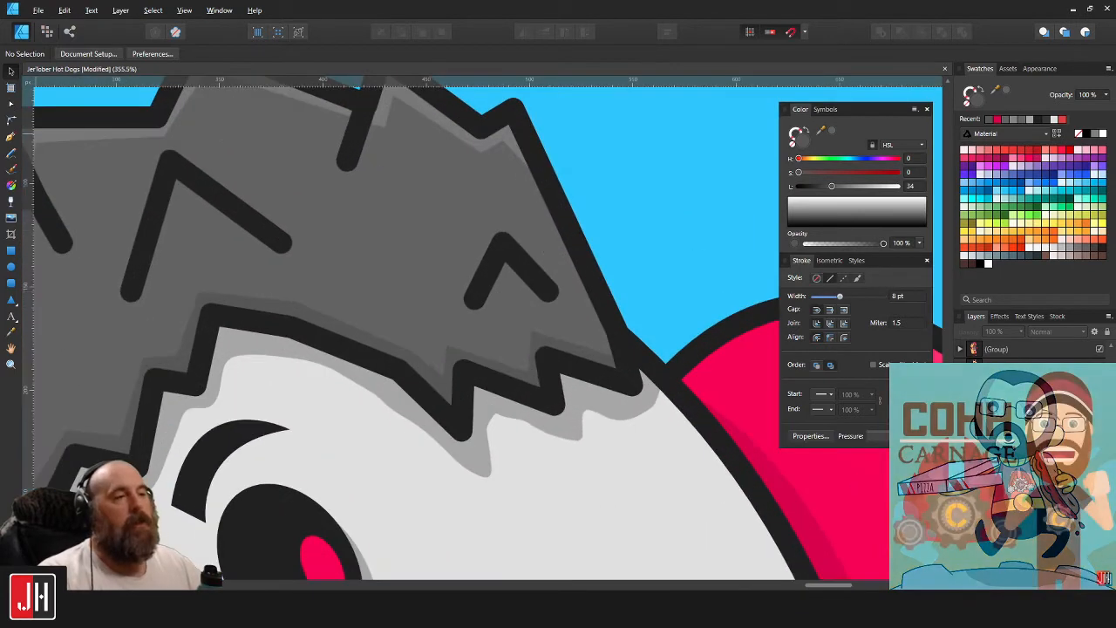
key(p)
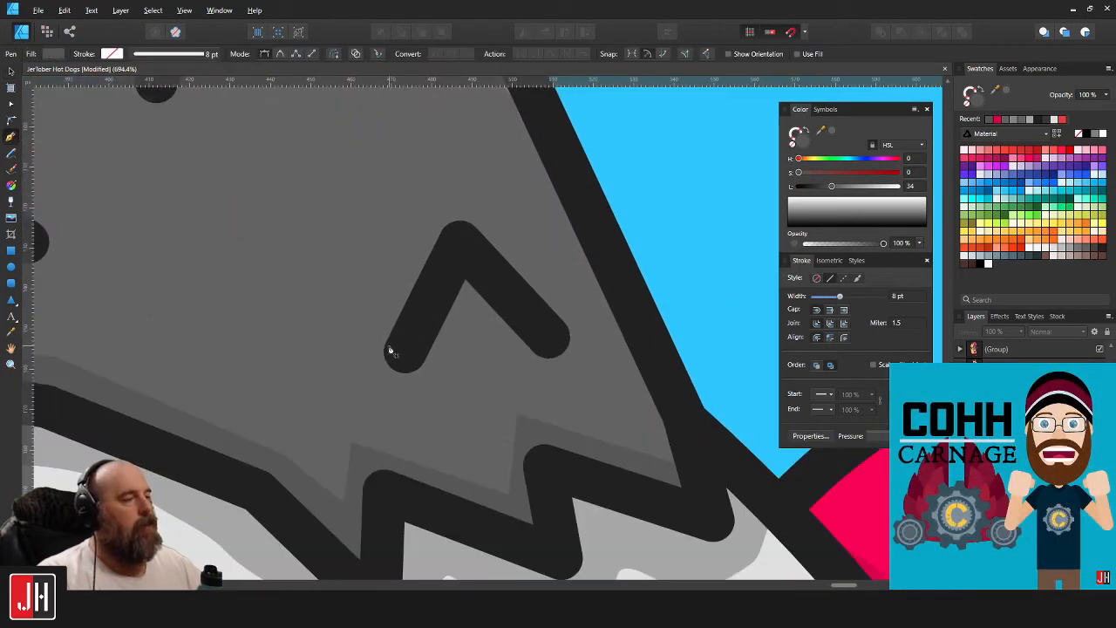
click(436, 217)
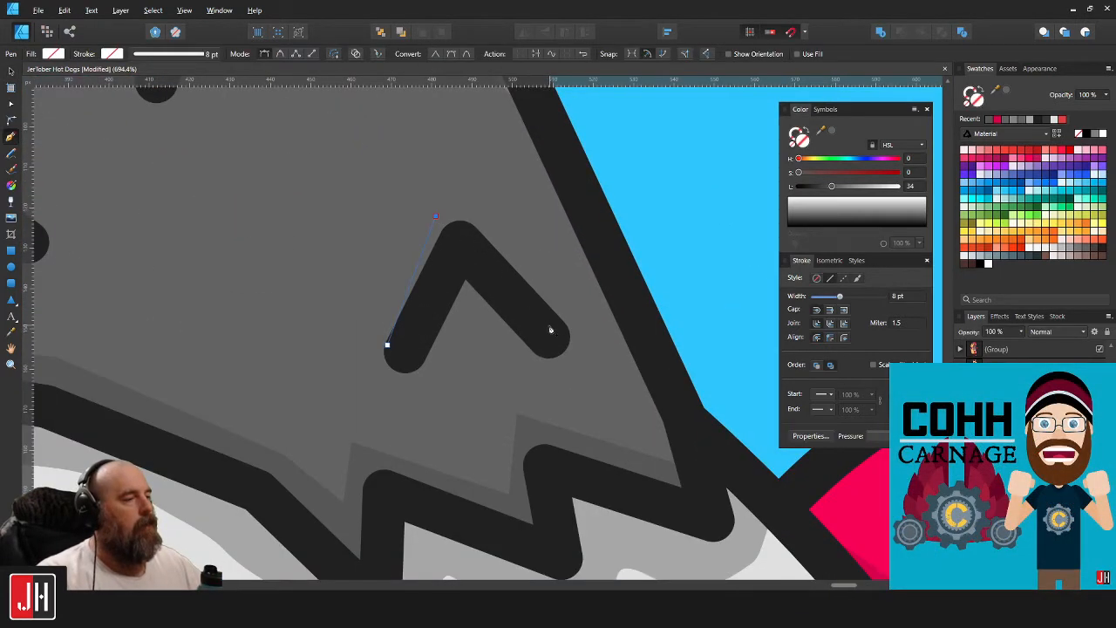
click(447, 256)
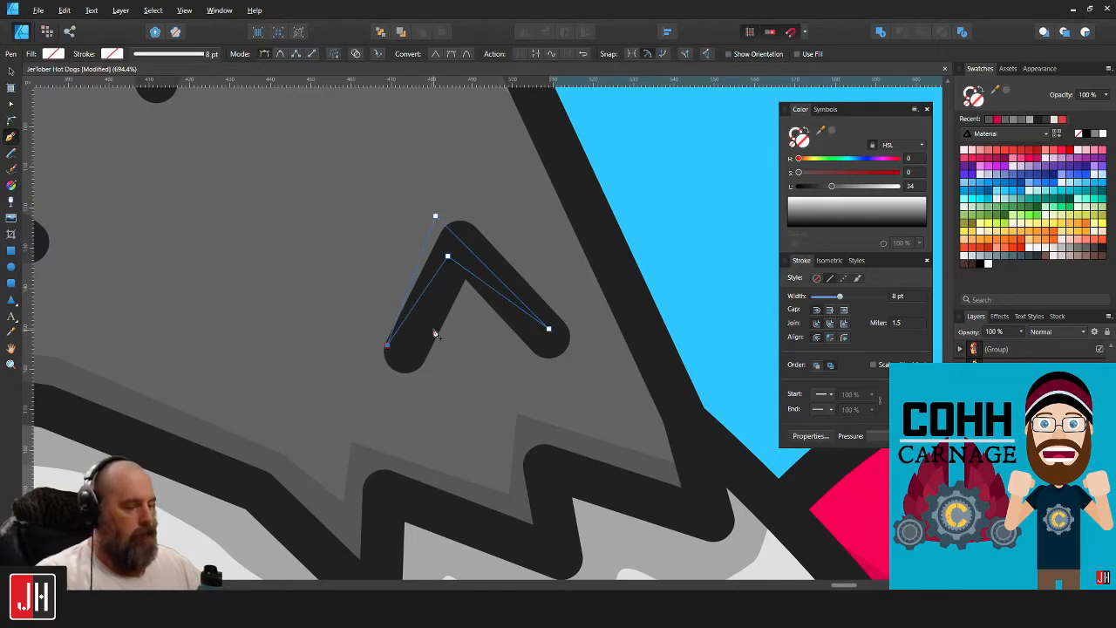
key(i)
click(566, 438)
key(ctrl+x)
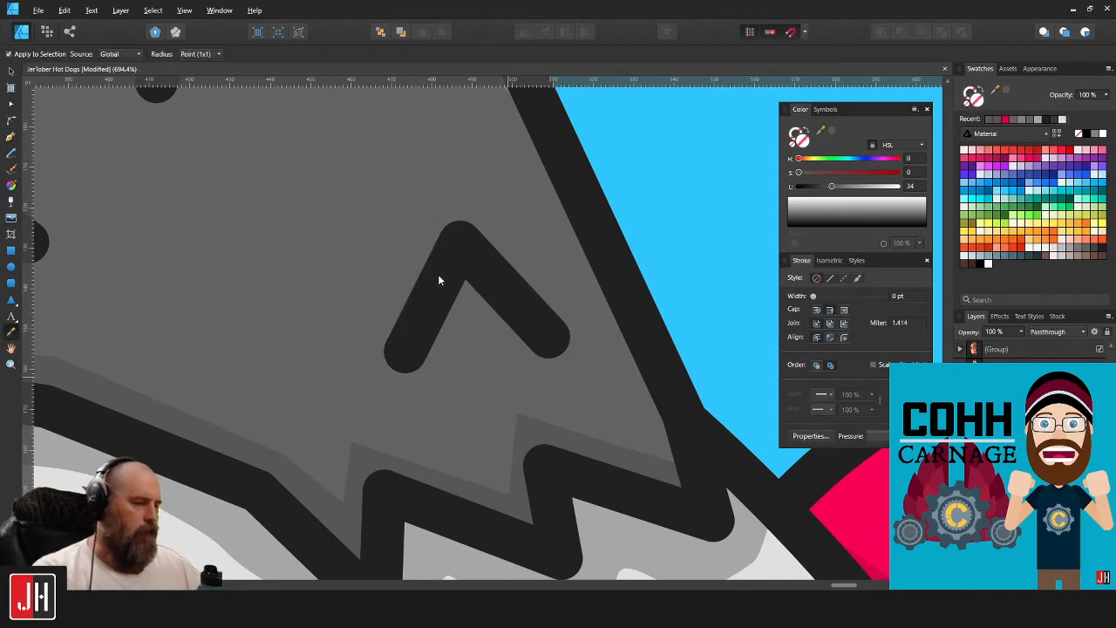
key(v)
Adjust the shape of the front lower fang at the edge of the mouth, deselect it and save the document.
scroll(406, 223, down, 10)
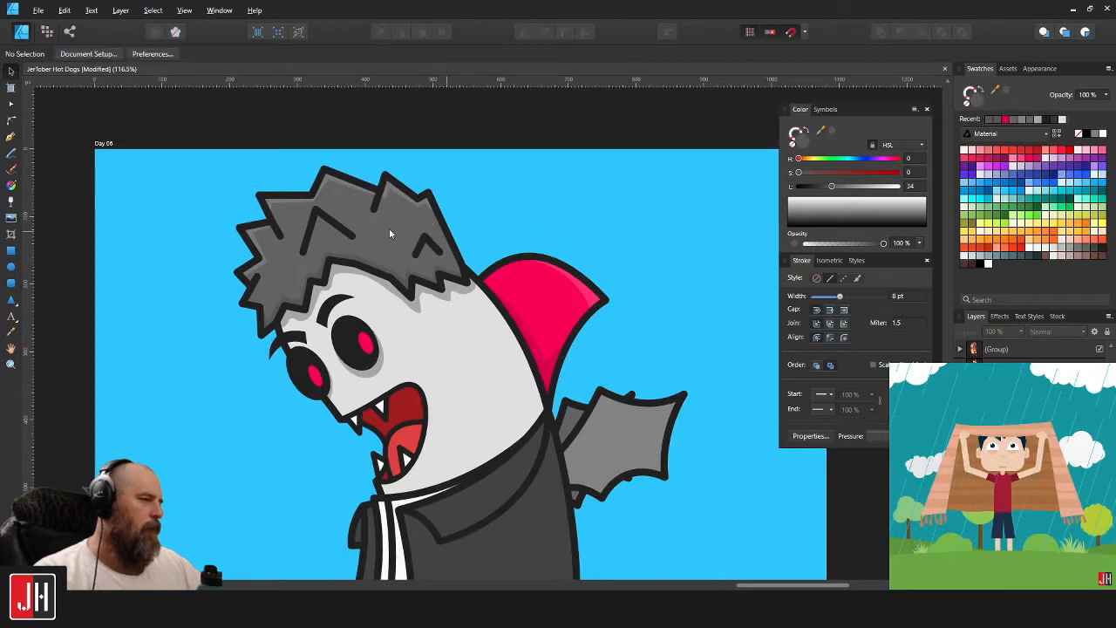
scroll(400, 227, down, 5)
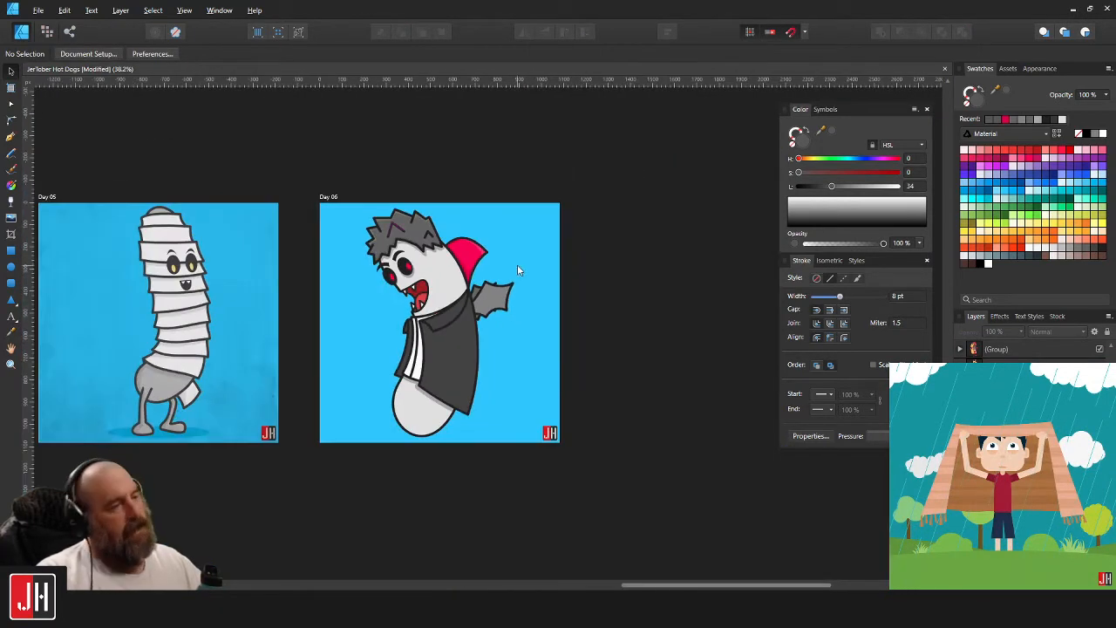
scroll(427, 301, up, 4)
scroll(408, 311, up, 8)
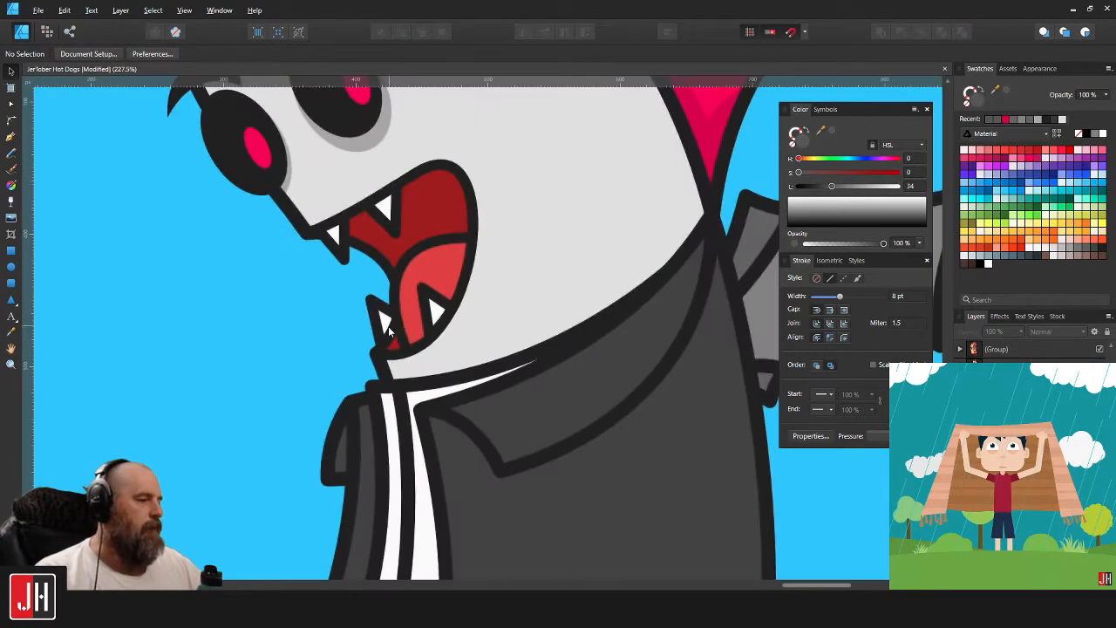
double_click(376, 263)
drag(426, 286, 438, 295)
key(v)
scroll(438, 295, down, 4)
scroll(438, 293, down, 6)
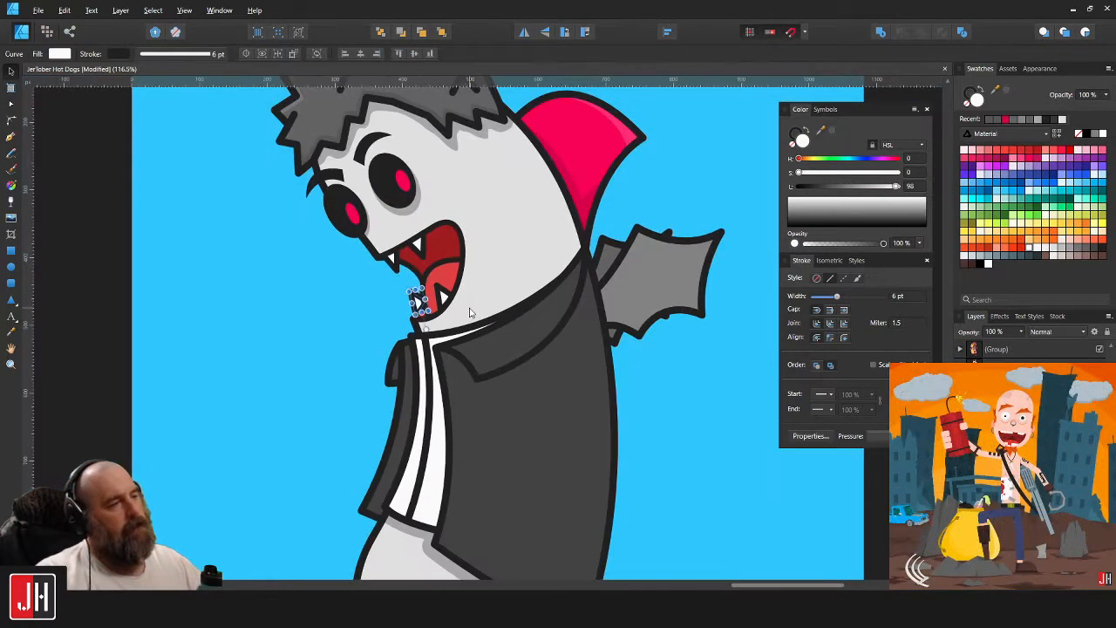
scroll(509, 354, up, 3)
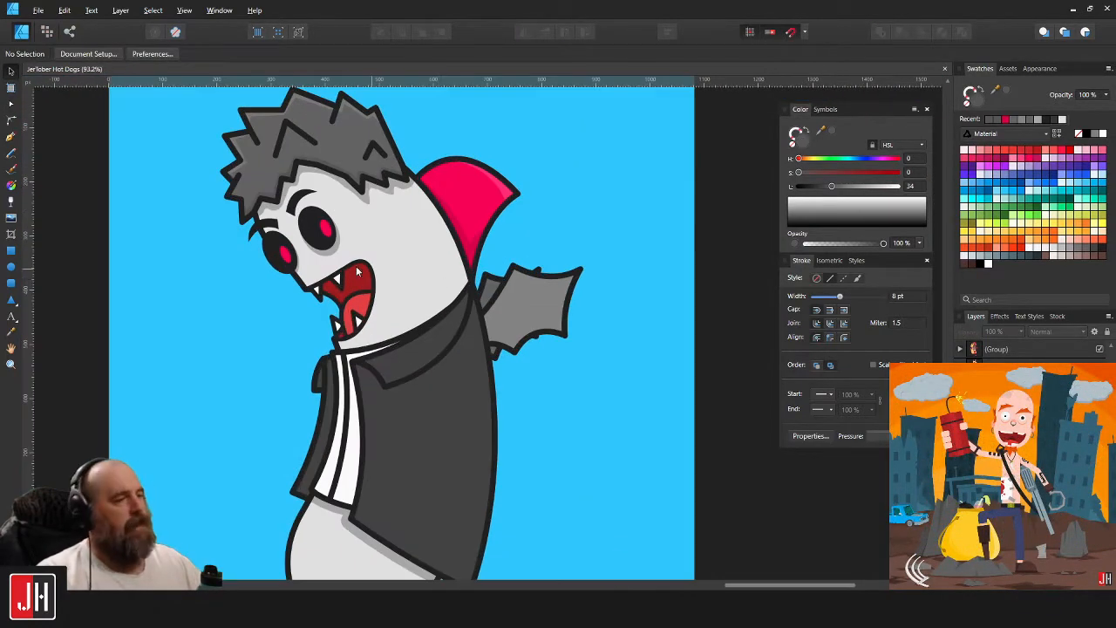
Draw a thin closed crescent with the Pen tool just above and behind the mouth's upper corner as a cheek crease.
scroll(340, 266, up, 3)
click(14, 137)
scroll(368, 250, up, 2)
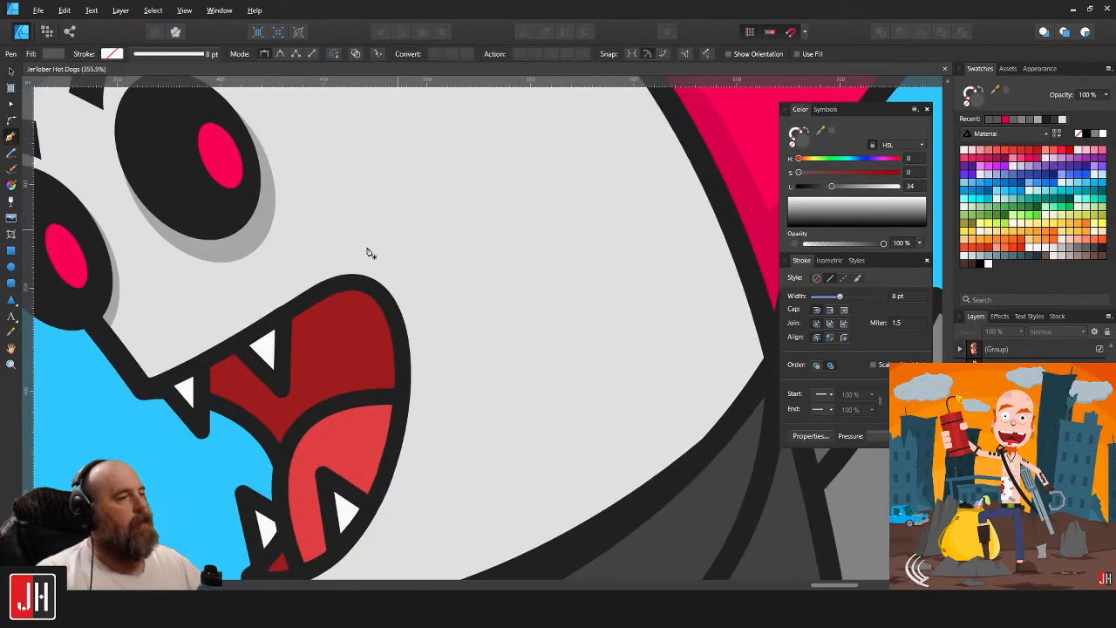
click(340, 251)
drag(436, 334, 448, 444)
key(ctrl+z)
click(356, 256)
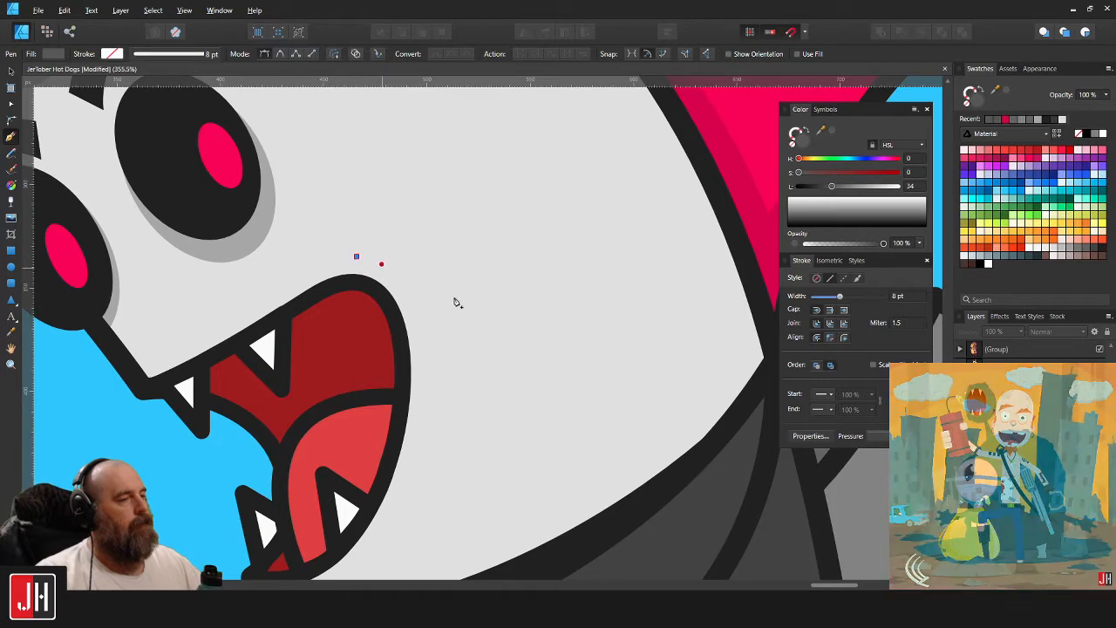
drag(427, 320, 441, 414)
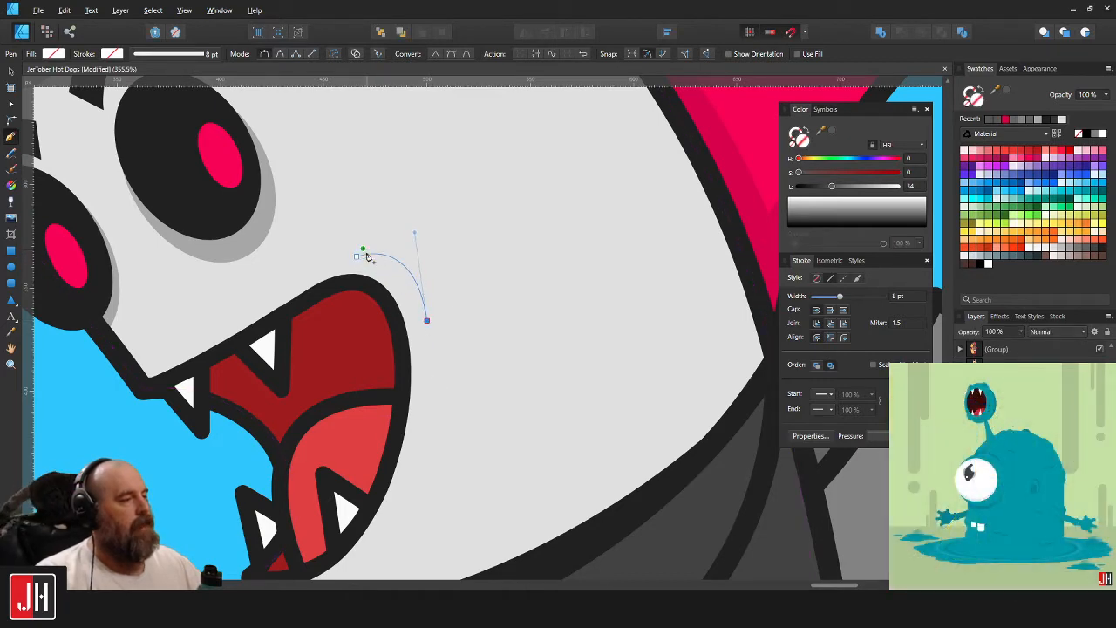
drag(356, 258, 276, 310)
Fill the crescent with the near-black of the mouth outline, deselect it and save the document.
key(i)
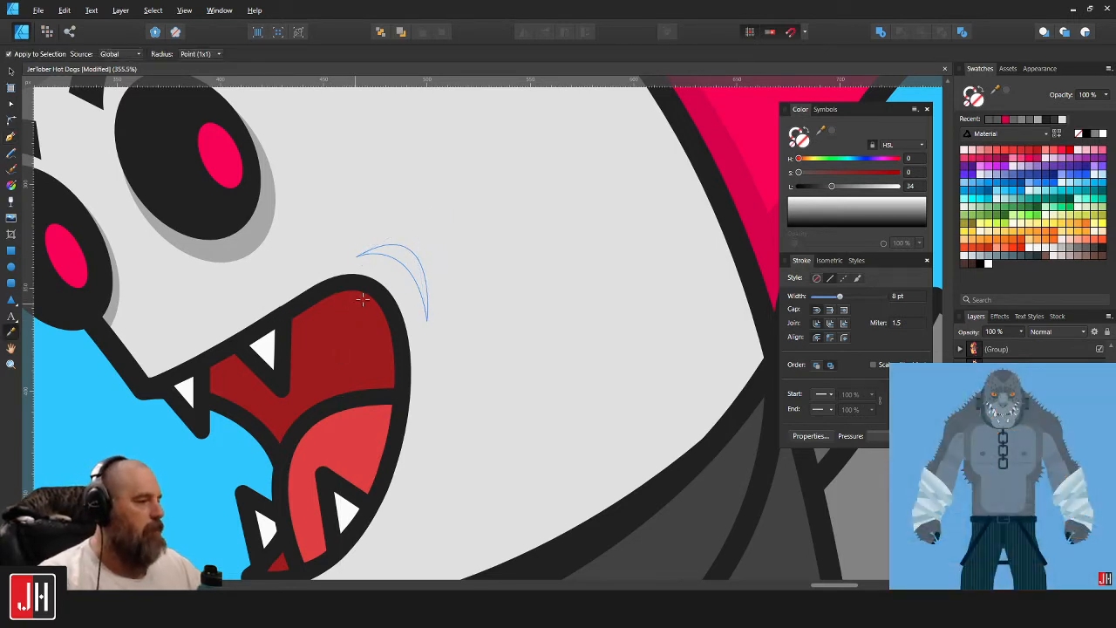
click(372, 289)
key(v)
scroll(397, 276, up, 3)
drag(422, 265, 413, 262)
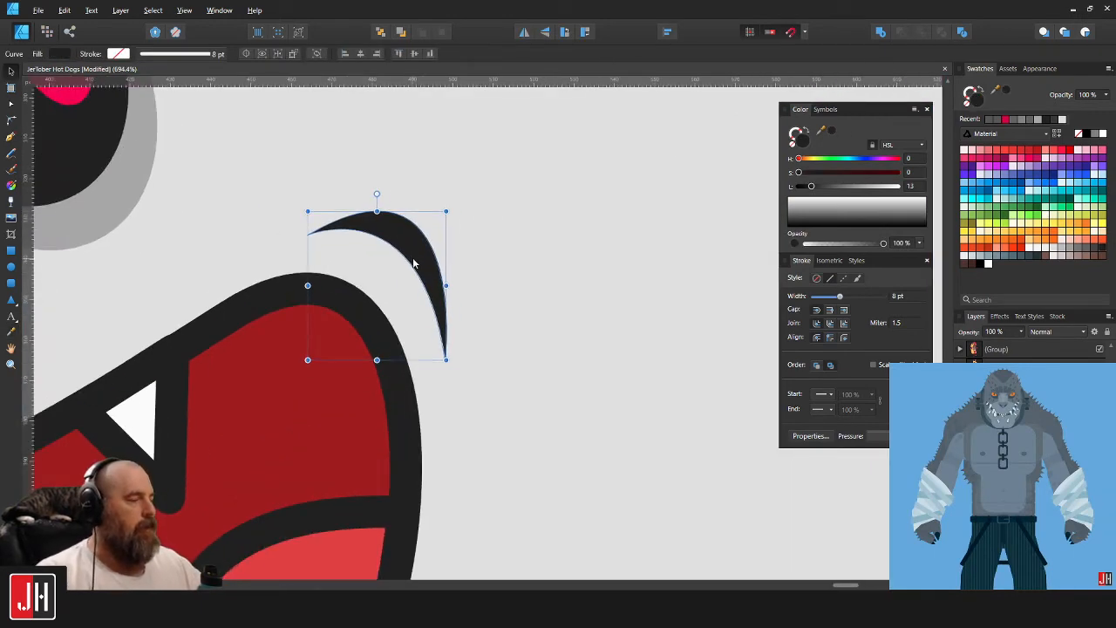
scroll(415, 267, down, 15)
click(497, 333)
Inspect the whole vampire hot dog by selecting all its parts, and clear the selection.
scroll(393, 316, up, 3)
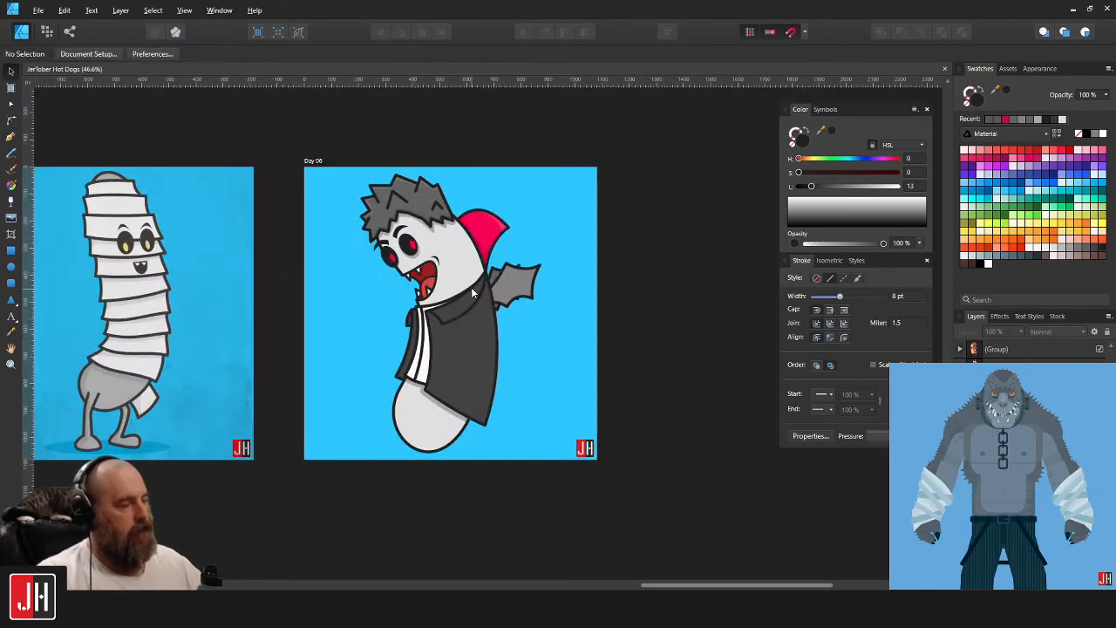
scroll(471, 294, up, 6)
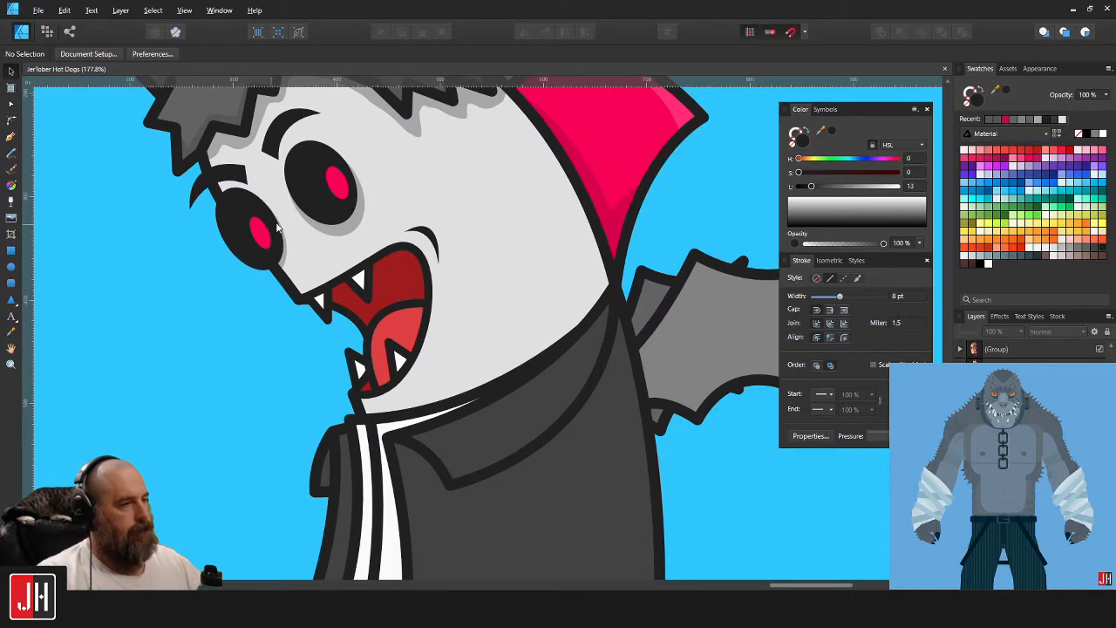
scroll(361, 256, down, 7)
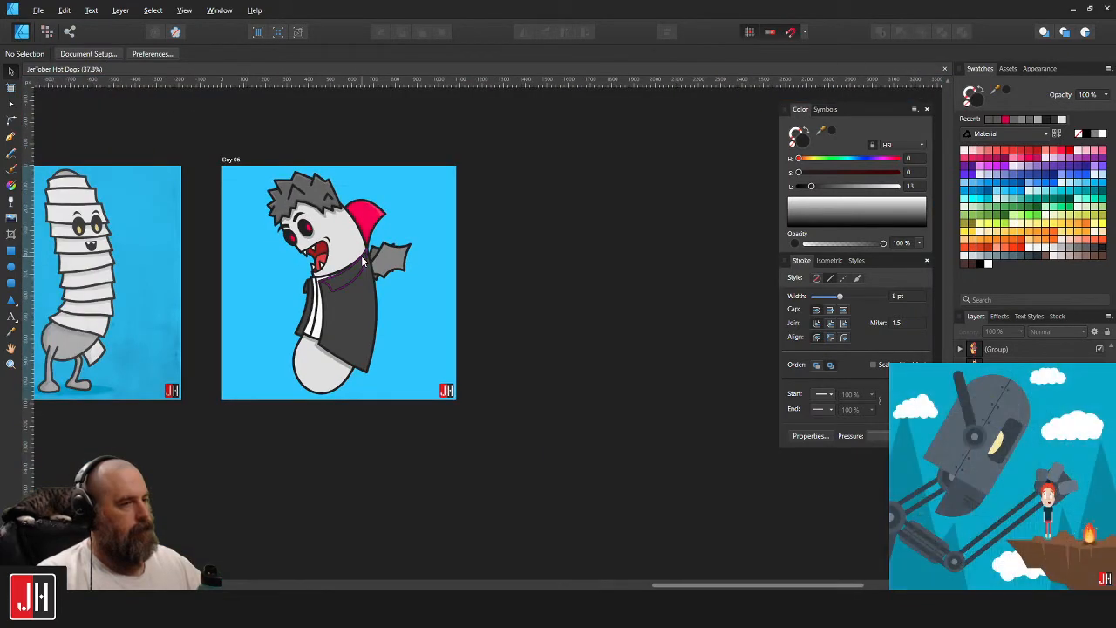
drag(244, 118, 423, 432)
click(536, 343)
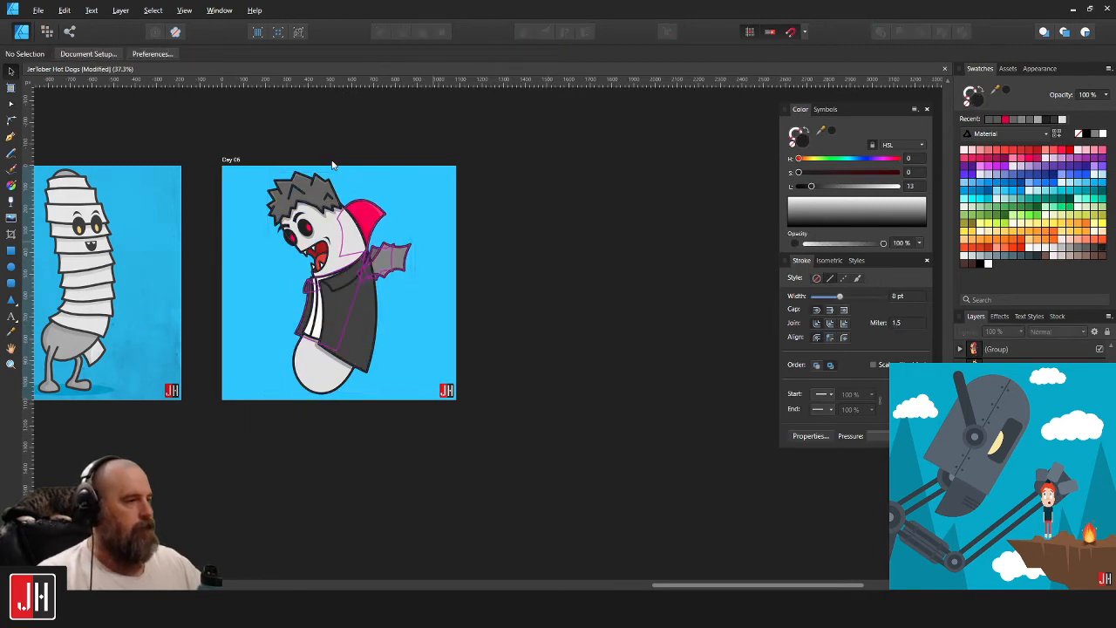
drag(241, 127, 432, 430)
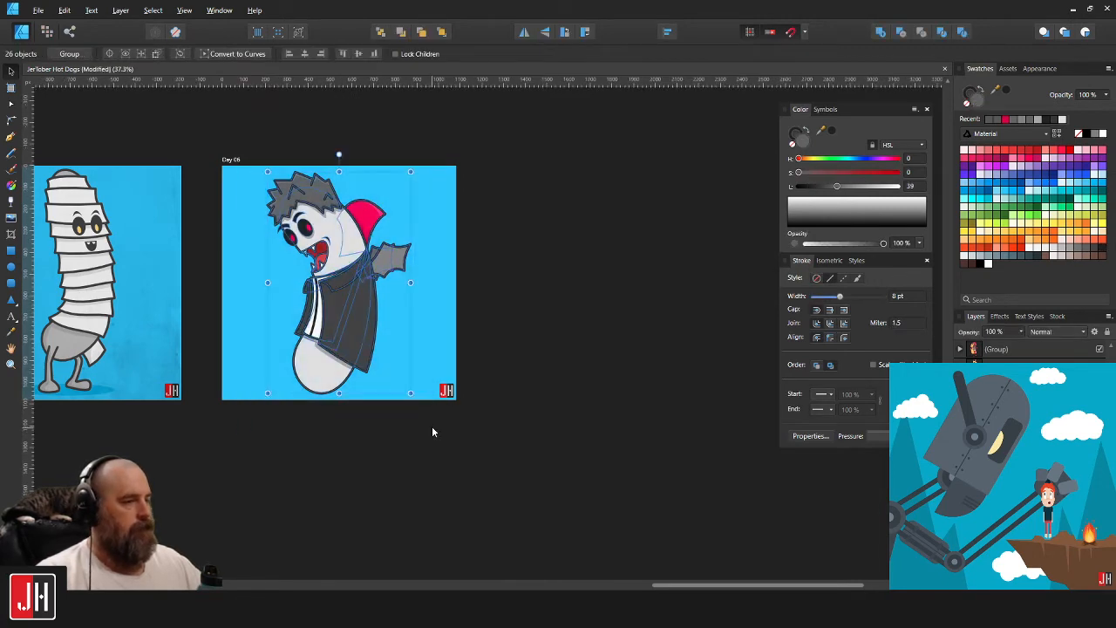
click(647, 337)
scroll(402, 268, up, 2)
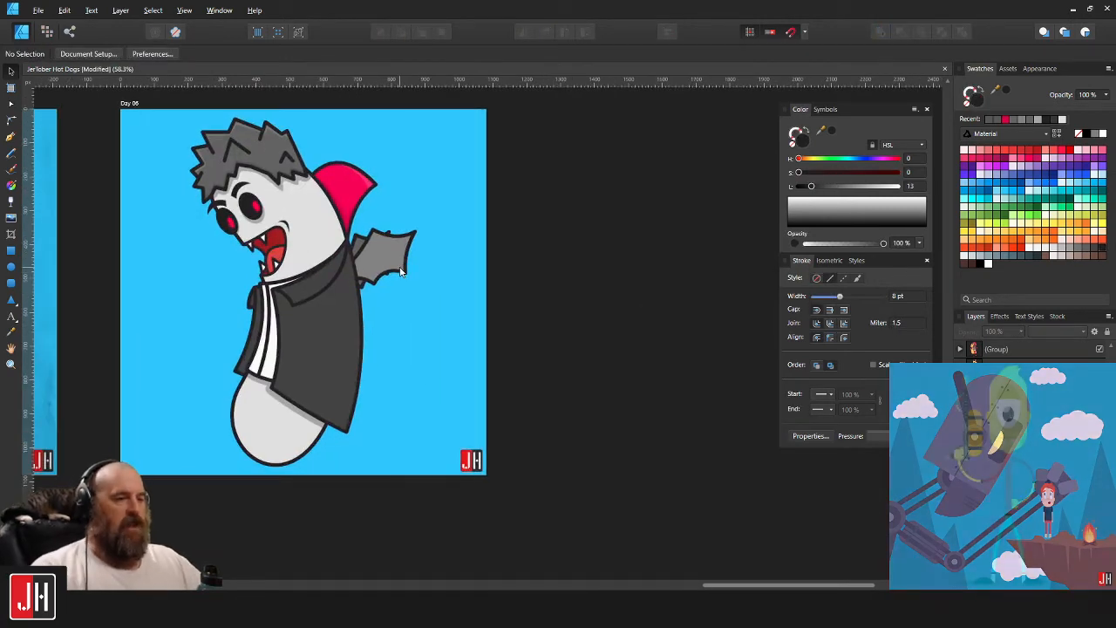
Raise the lower back corner of the dark cape by moving its node up and slightly inward.
drag(364, 302, 383, 267)
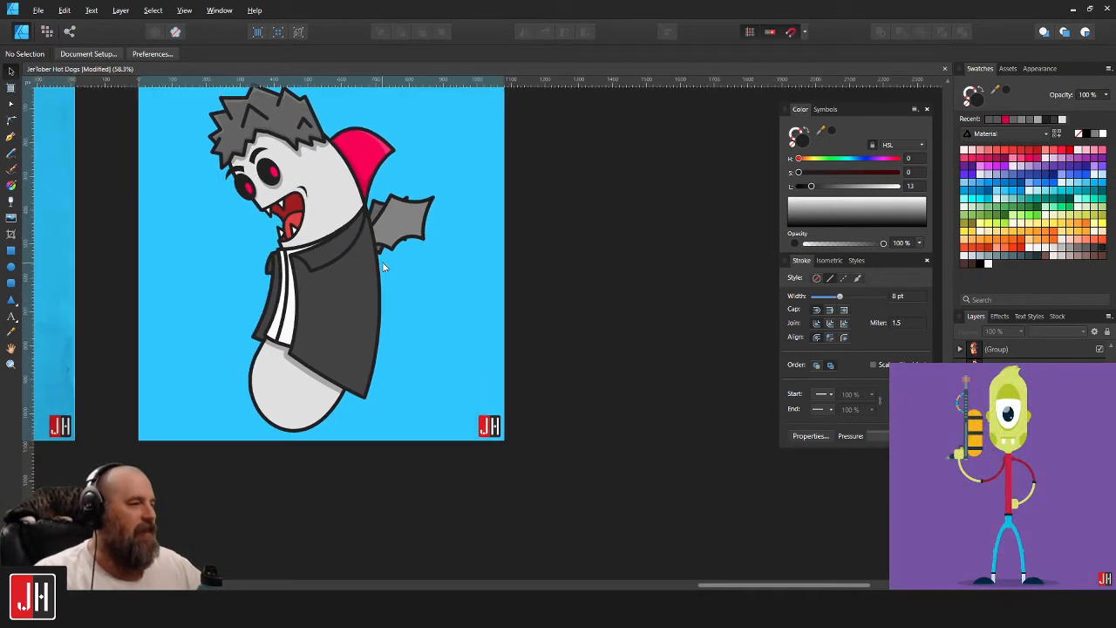
scroll(354, 390, up, 3)
click(373, 391)
key(a)
click(377, 388)
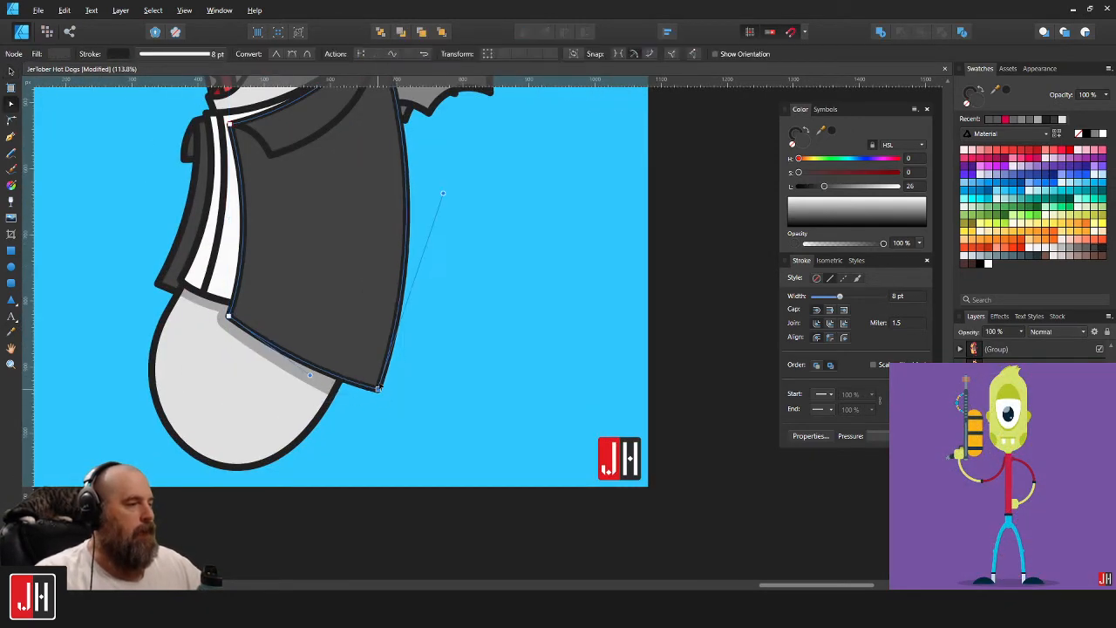
drag(377, 388, 371, 355)
Reshape the grey shadow under the cape so its end node and lower edge follow the new hem, and deselect it.
click(330, 384)
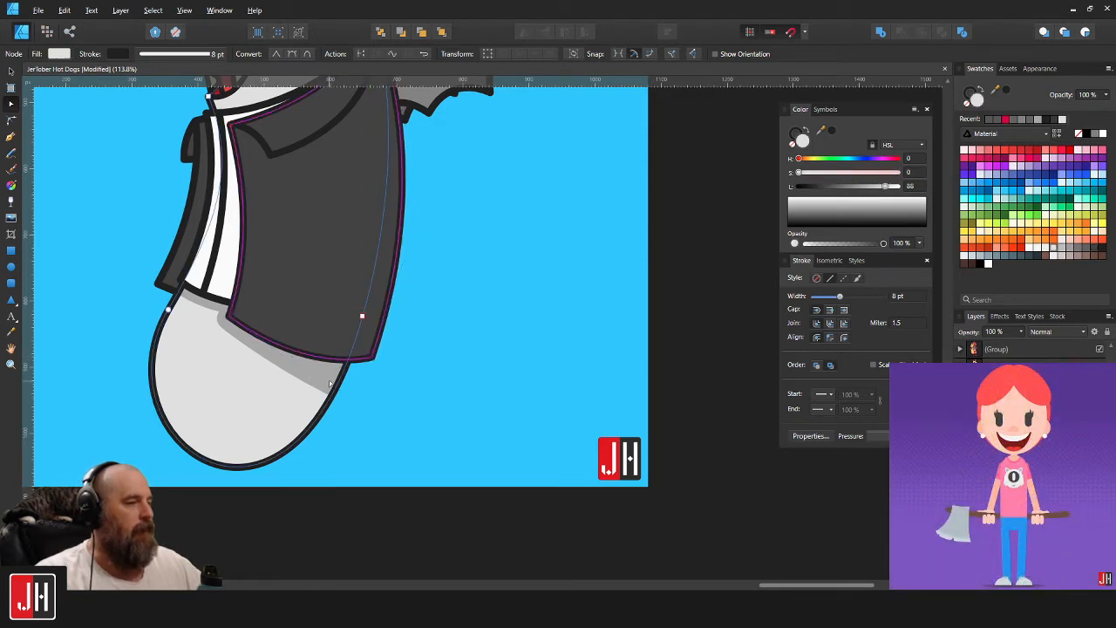
click(304, 377)
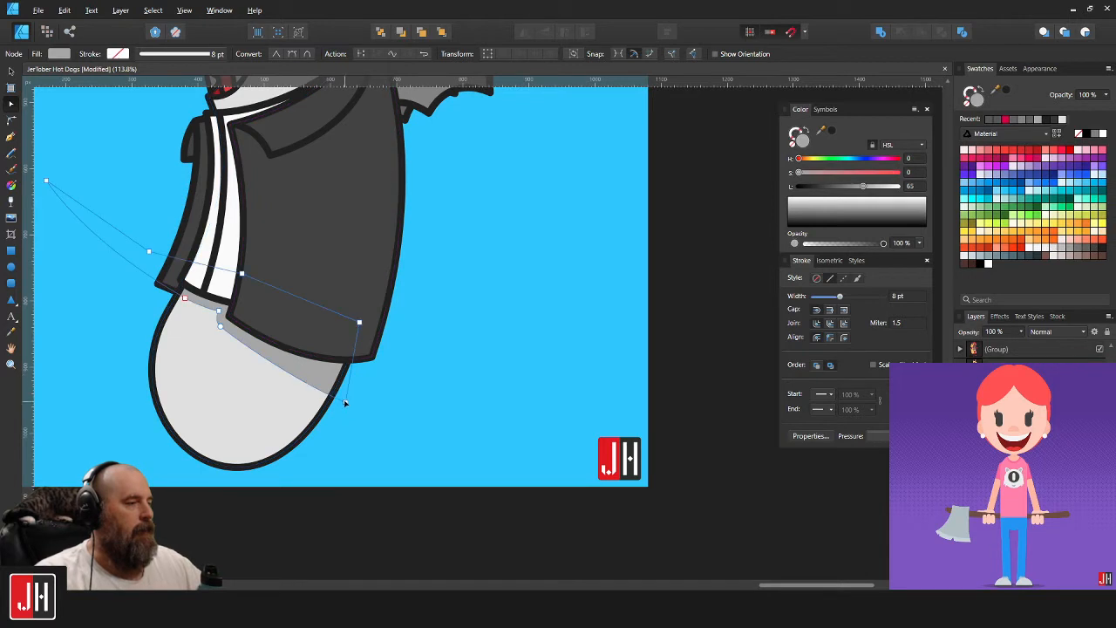
drag(345, 402, 358, 367)
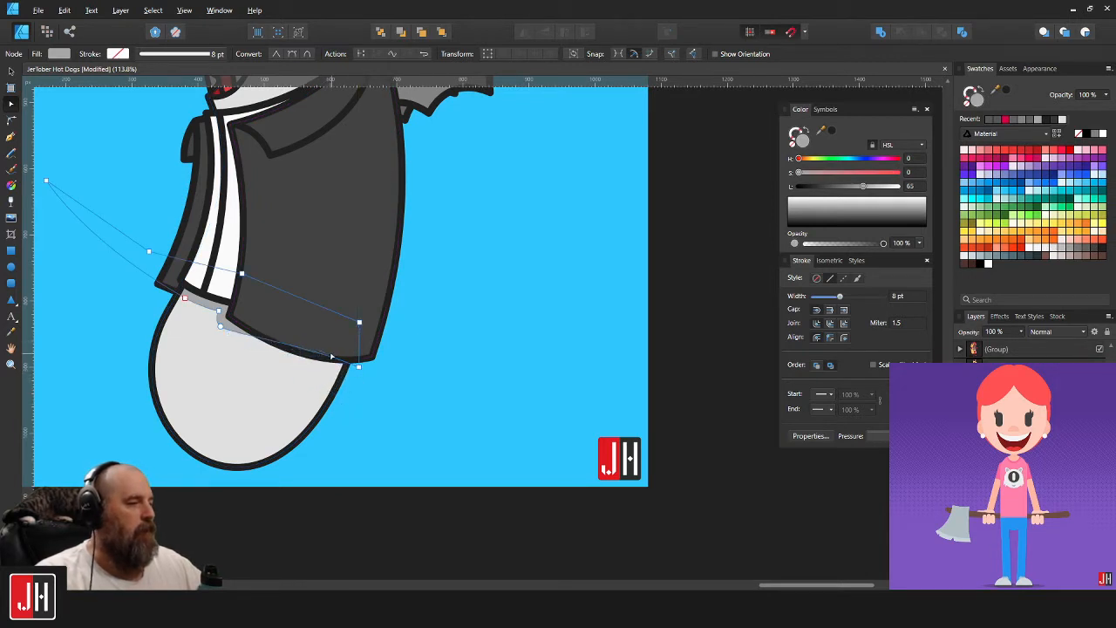
drag(326, 358, 329, 373)
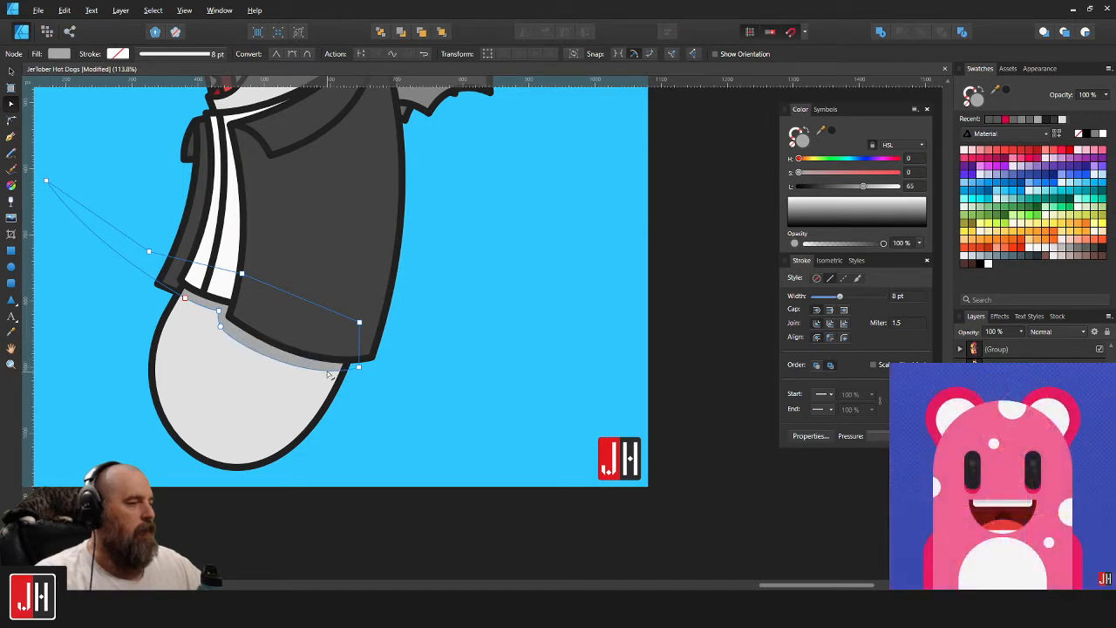
key(ctrl+d)
Nudge the shadow's inner corner node beside the white shirt hem slightly toward the cape, and deselect it.
scroll(219, 346, up, 8)
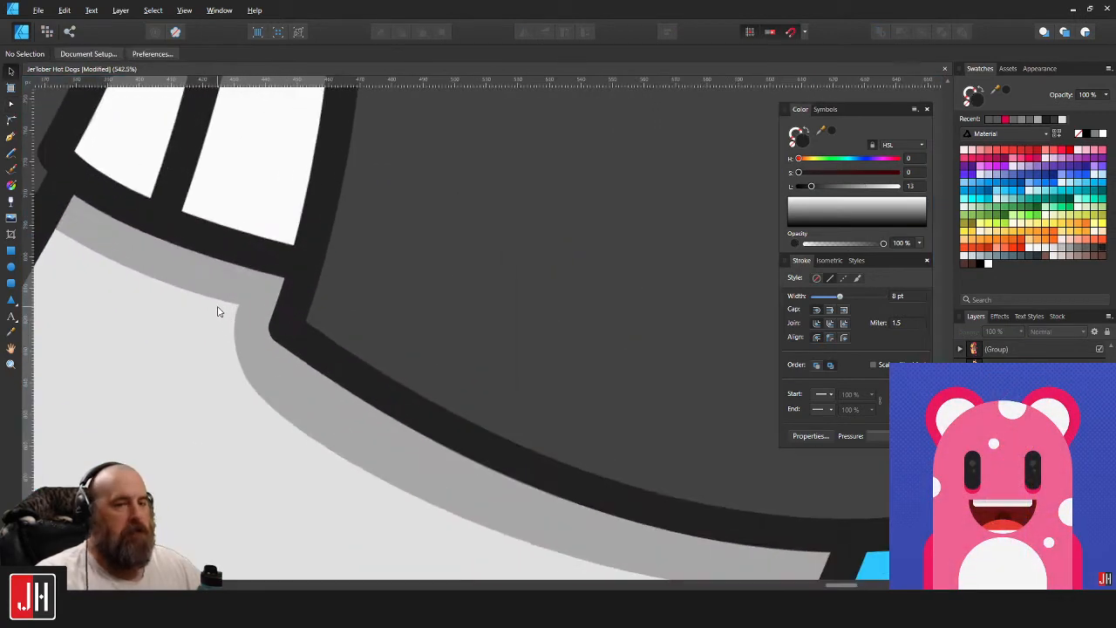
key(a)
click(238, 303)
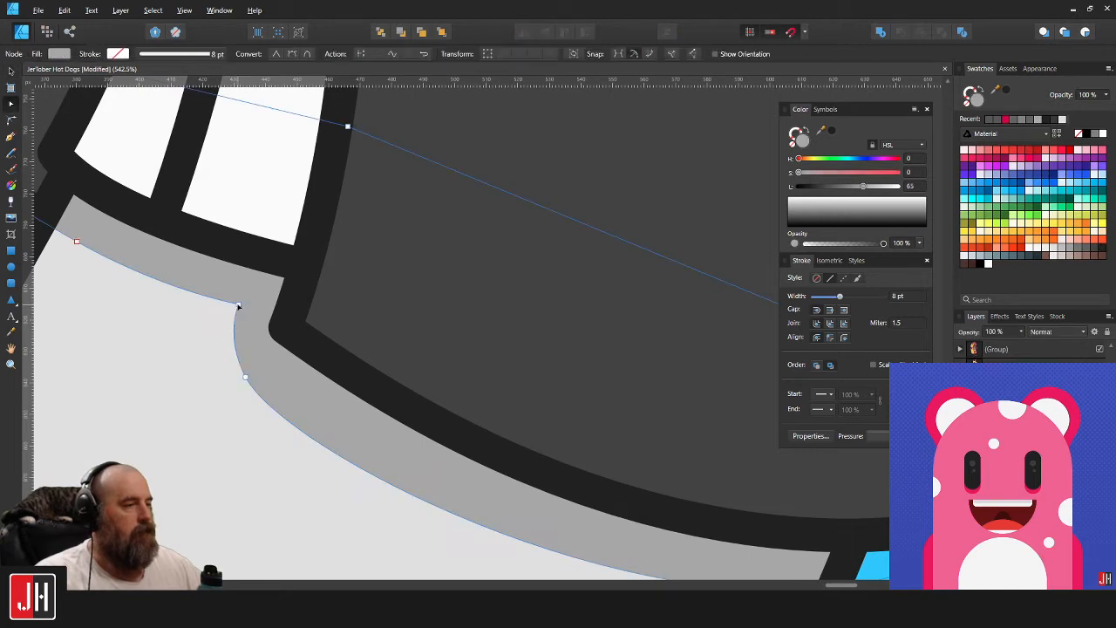
drag(237, 303, 241, 302)
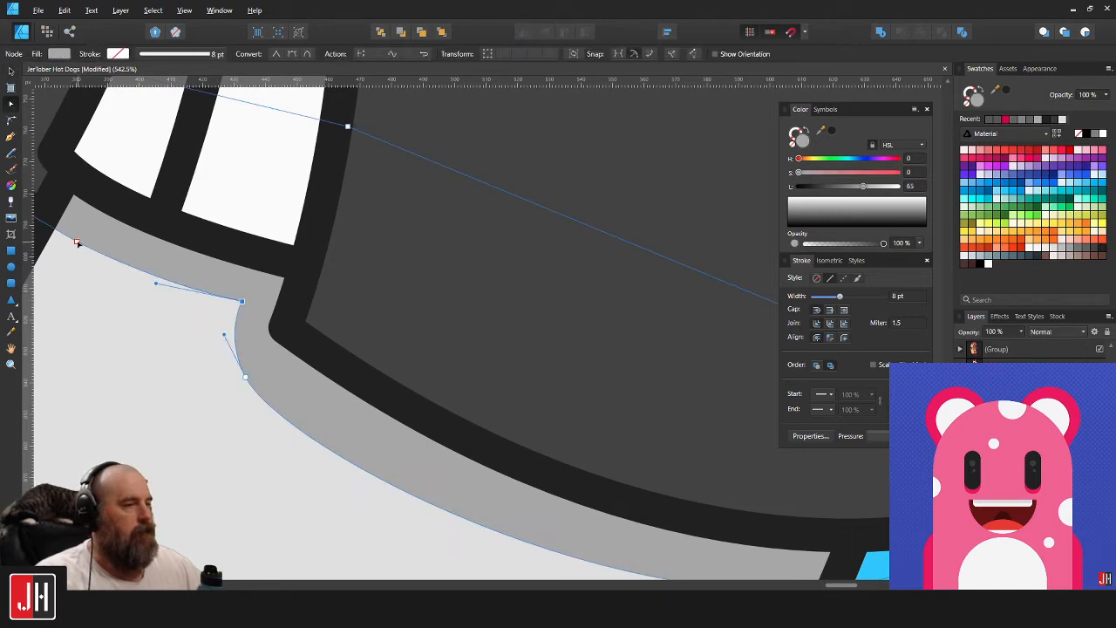
key(ctrl+d)
scroll(364, 299, down, 10)
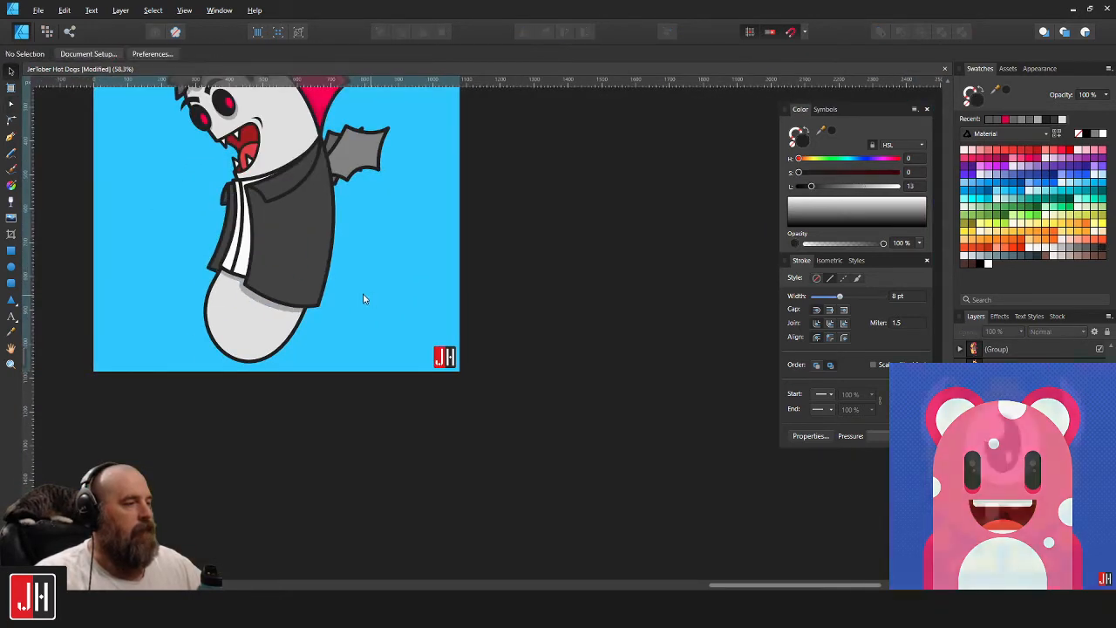
Fine-tune the shadow node below the cape's front corner, deselect the shape and save the document.
scroll(364, 299, up, 8)
click(300, 312)
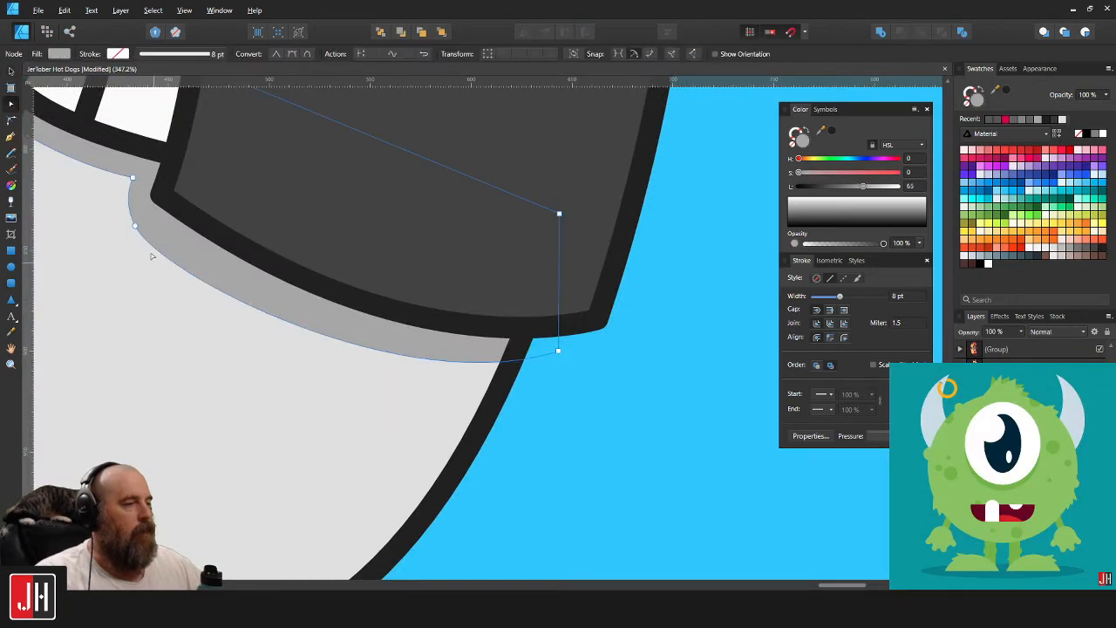
drag(135, 227, 134, 223)
key(v)
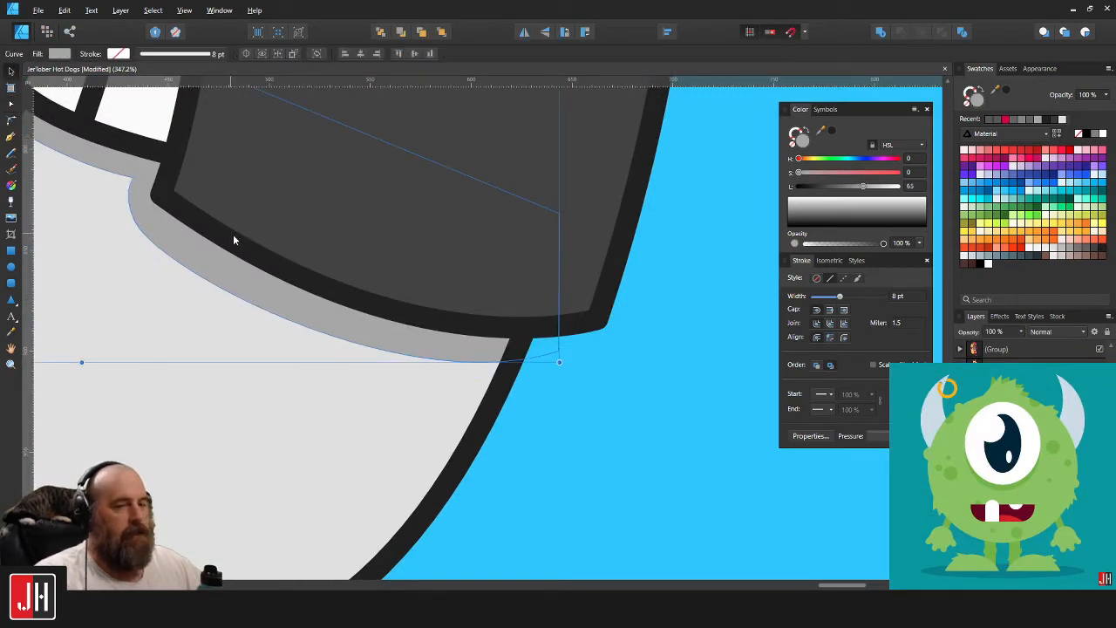
scroll(244, 254, down, 7)
click(359, 276)
drag(242, 171, 322, 290)
scroll(323, 289, up, 1)
key(ctrl+s)
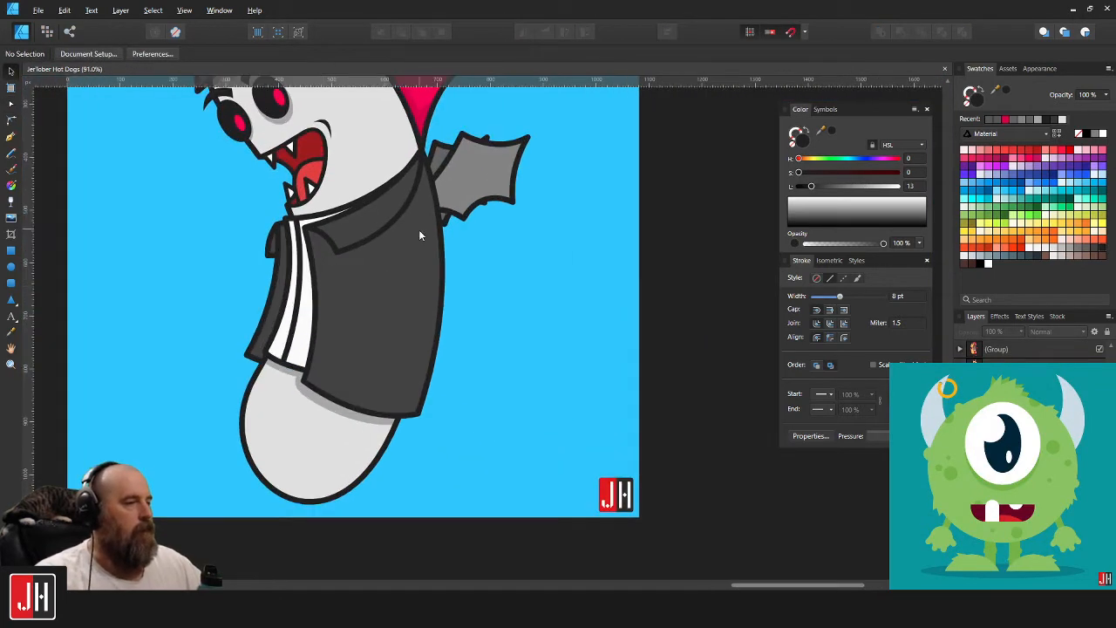
Enlarge the cheek crease above the mouth slightly by scaling it outward from its upper back corner.
drag(405, 160, 416, 277)
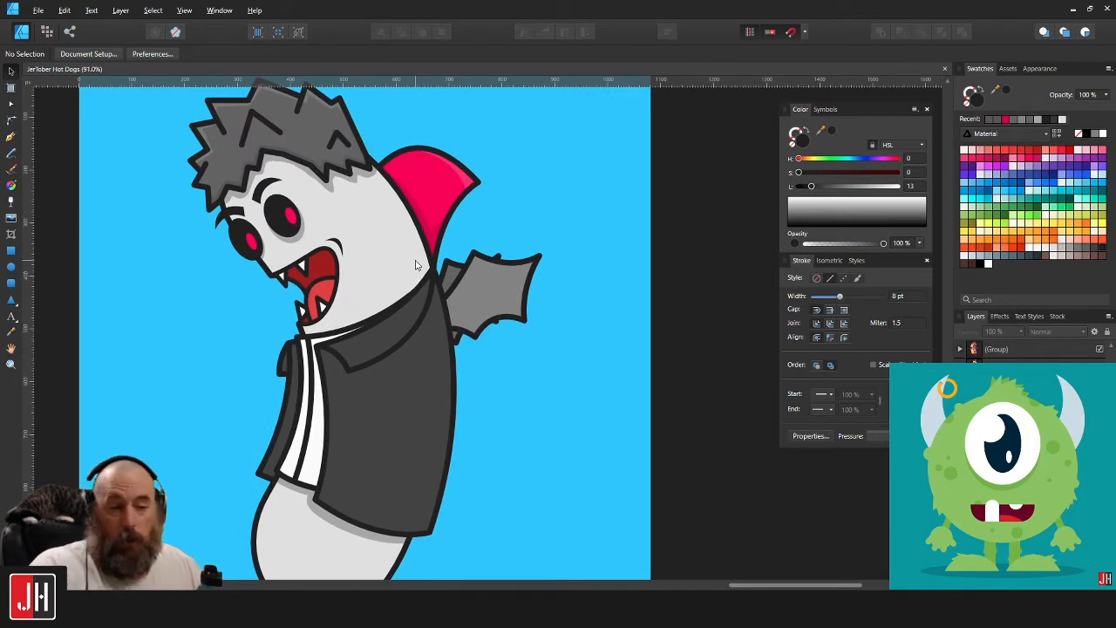
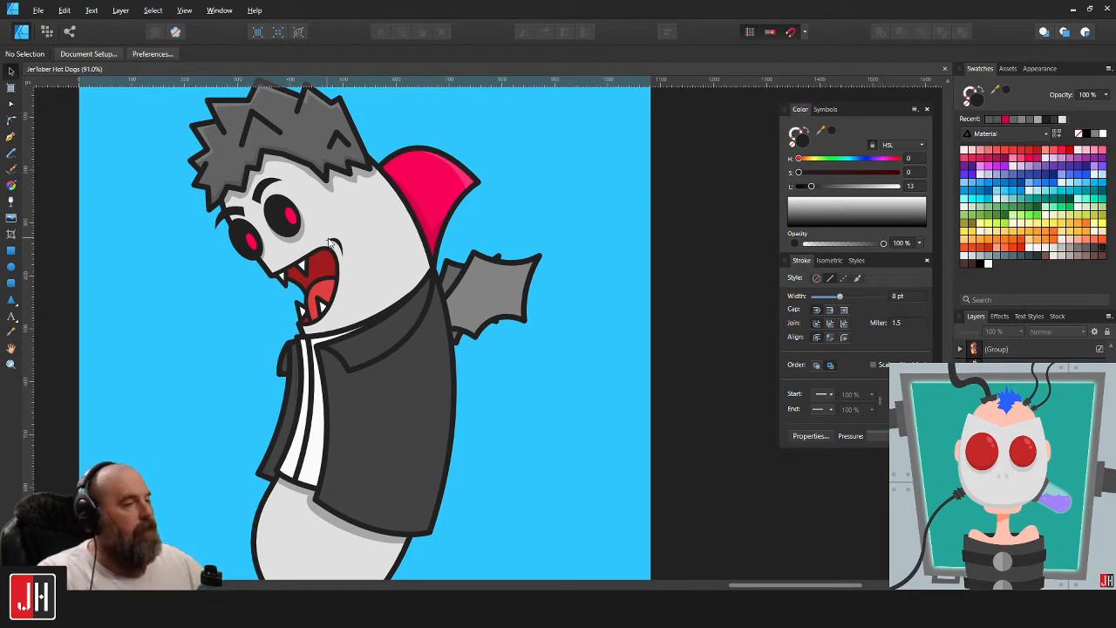
scroll(332, 244, up, 5)
click(353, 254)
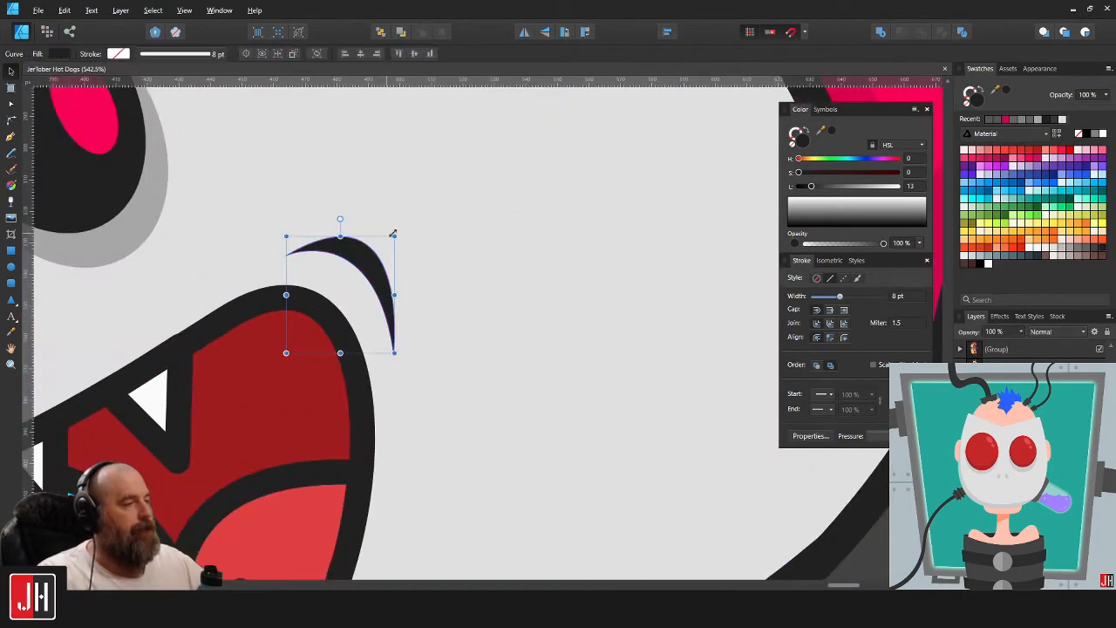
drag(392, 234, 409, 227)
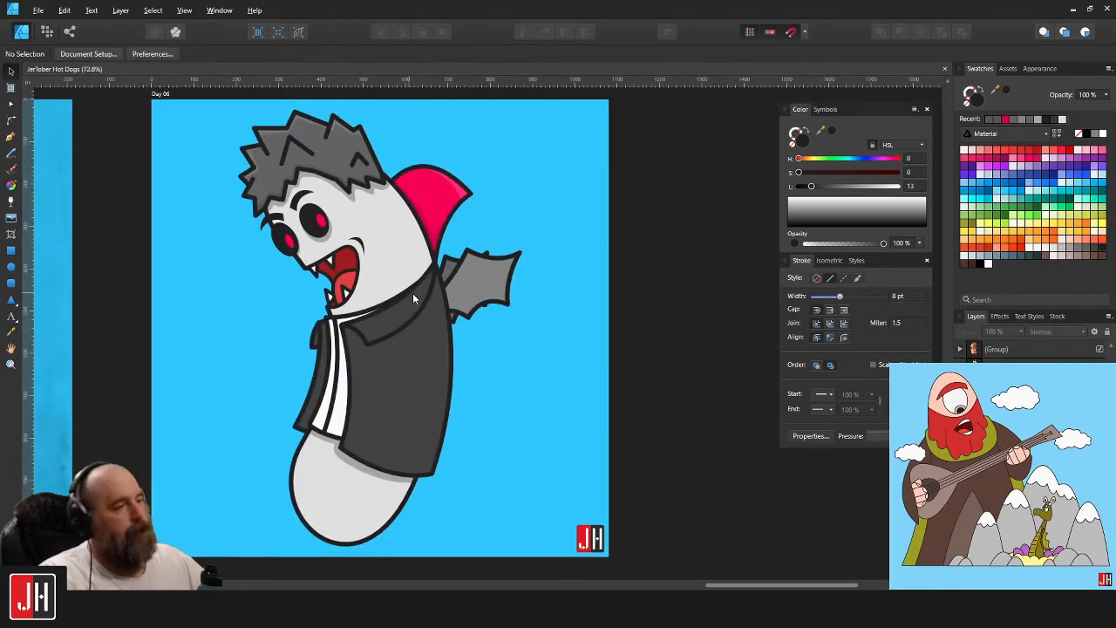
Raise the lower tip of the small collar flap on the cape's far side, and deselect it.
scroll(405, 287, up, 5)
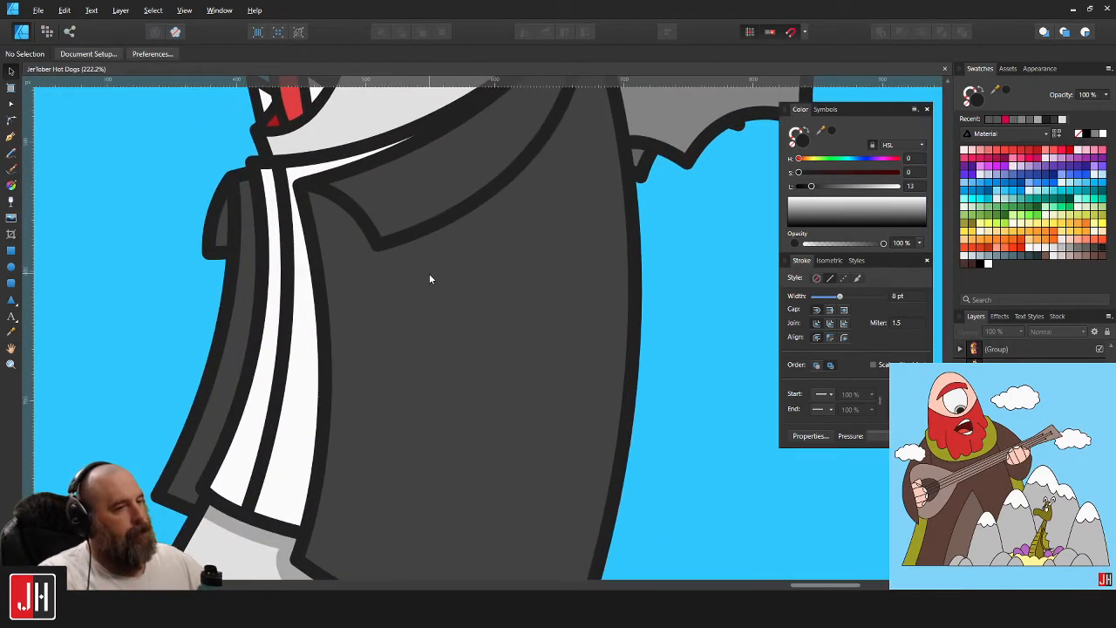
scroll(429, 279, down, 5)
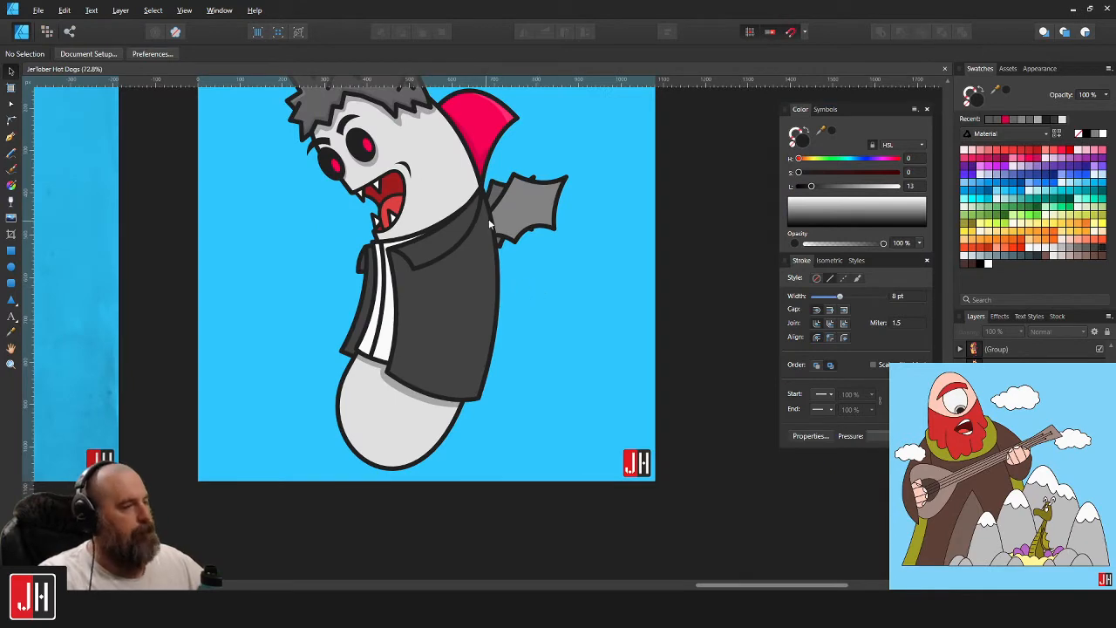
scroll(500, 214, up, 3)
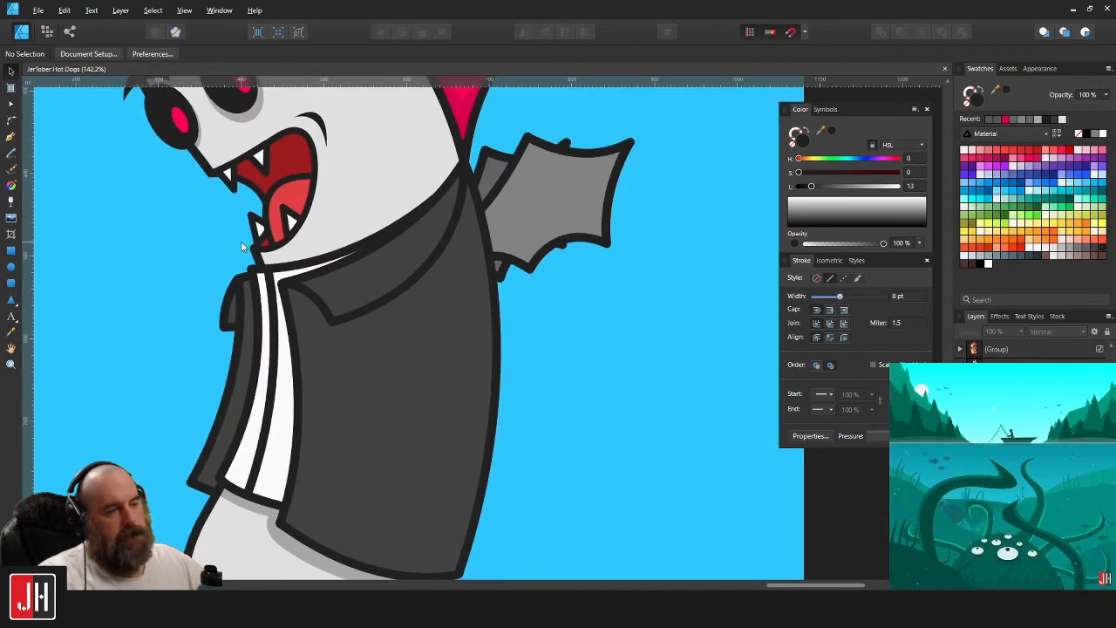
scroll(244, 253, up, 4)
key(a)
click(277, 281)
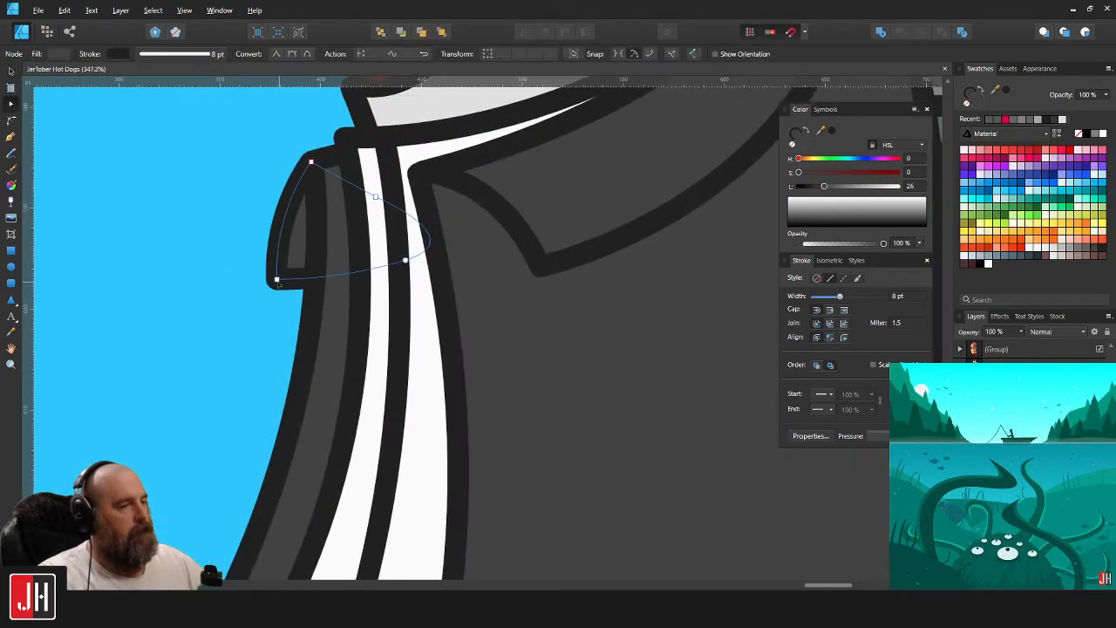
drag(277, 281, 274, 271)
scroll(298, 273, down, 7)
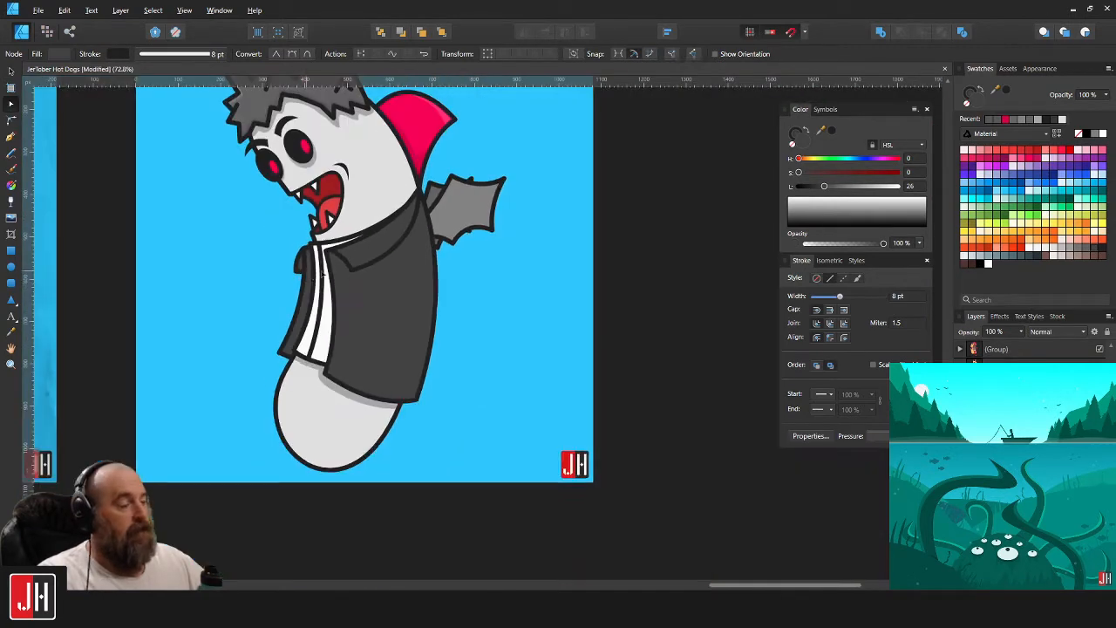
key(v)
click(496, 288)
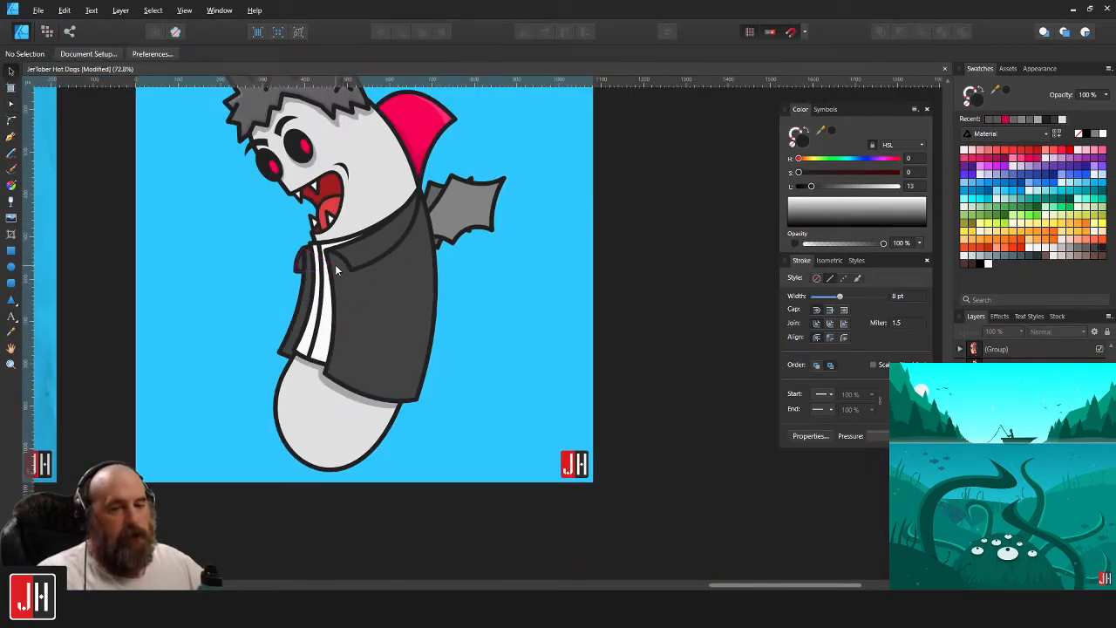
Darken the fill of the far-side cape panel and its collar flap to a lightness of 24, and deselect them.
scroll(380, 318, up, 2)
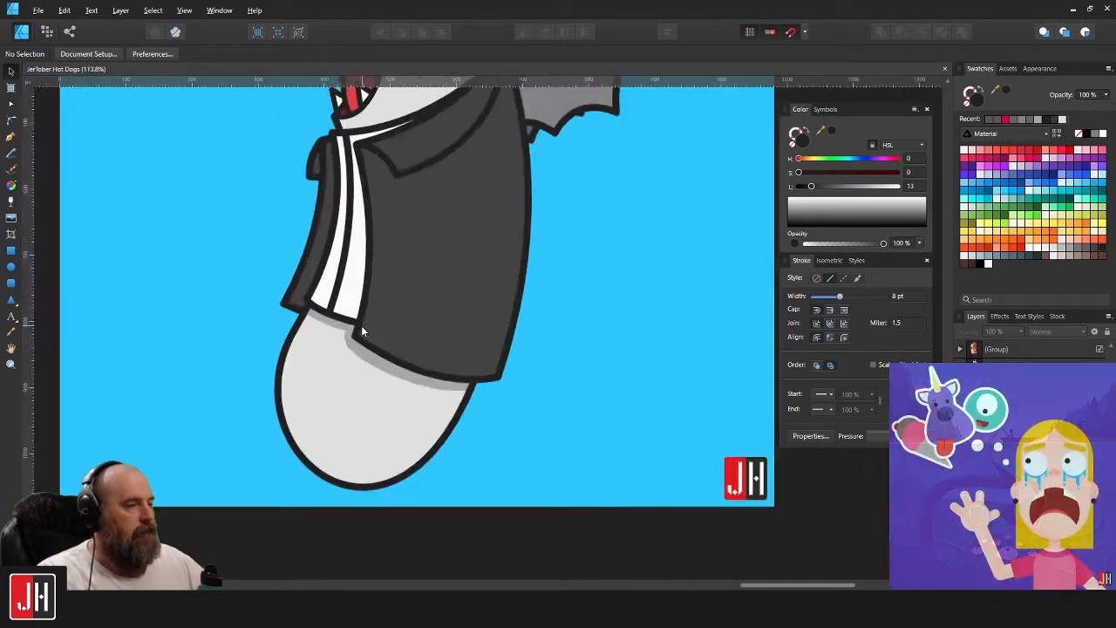
scroll(380, 299, up, 2)
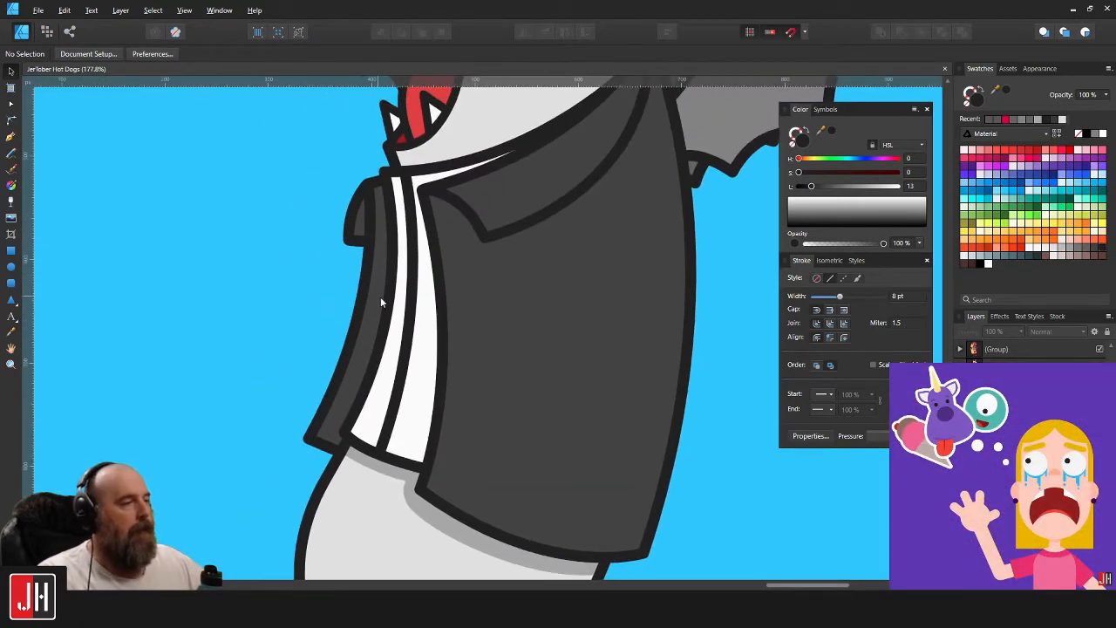
click(377, 290)
scroll(366, 252, up, 2)
shift+click(373, 218)
scroll(415, 226, down, 2)
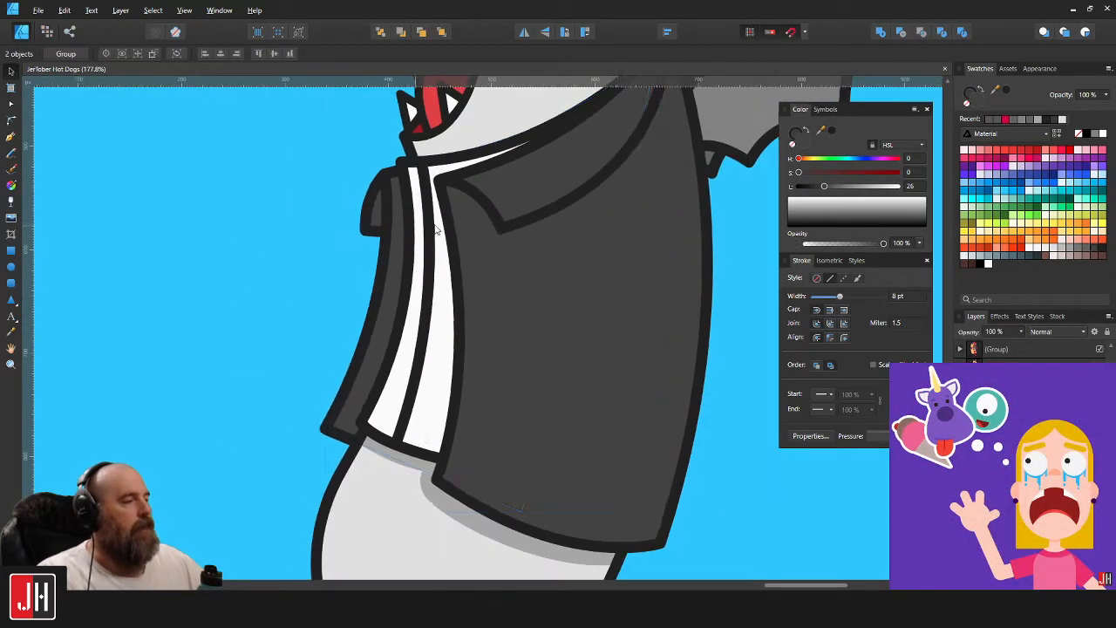
drag(824, 187, 822, 190)
scroll(509, 245, down, 7)
click(590, 266)
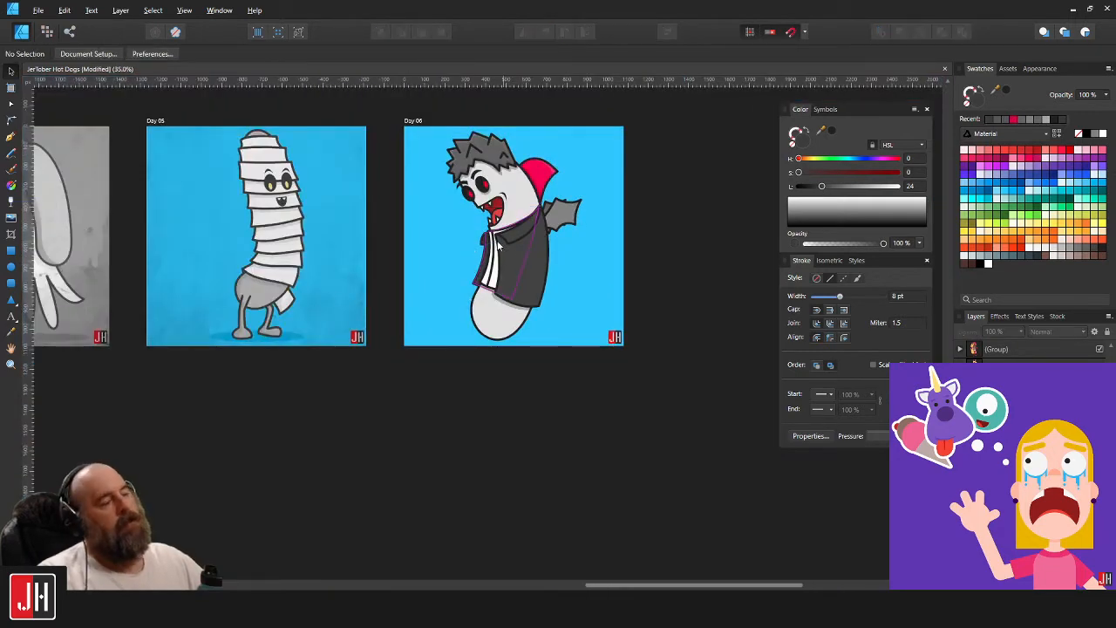
Examine the vampire hot dog's face, cape and bat wings up close and as a whole.
scroll(499, 245, up, 3)
scroll(487, 227, up, 2)
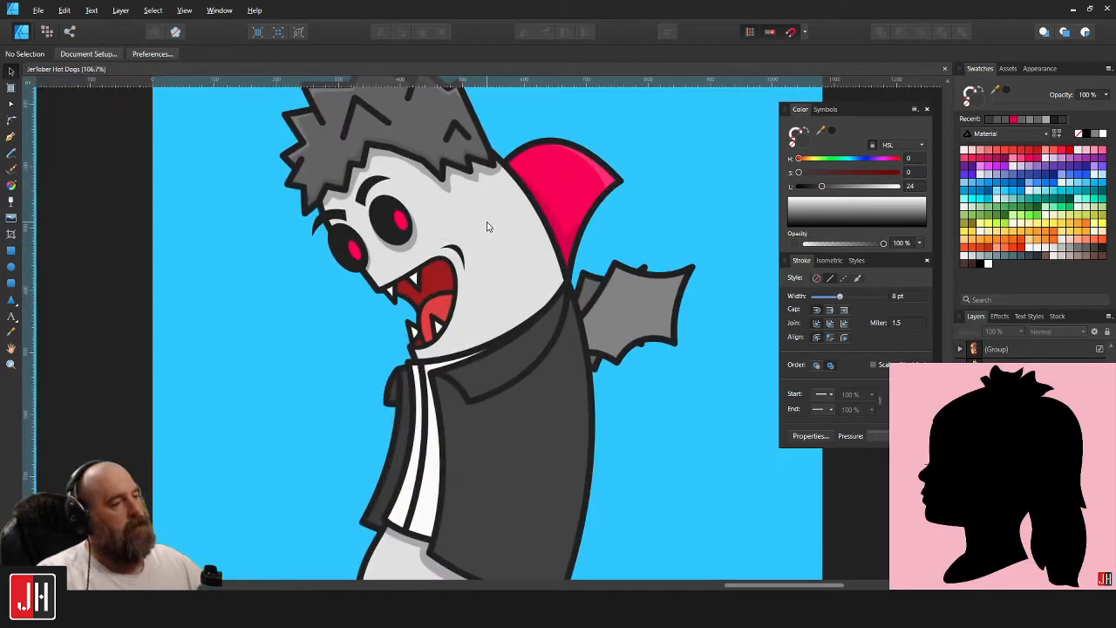
scroll(487, 227, down, 3)
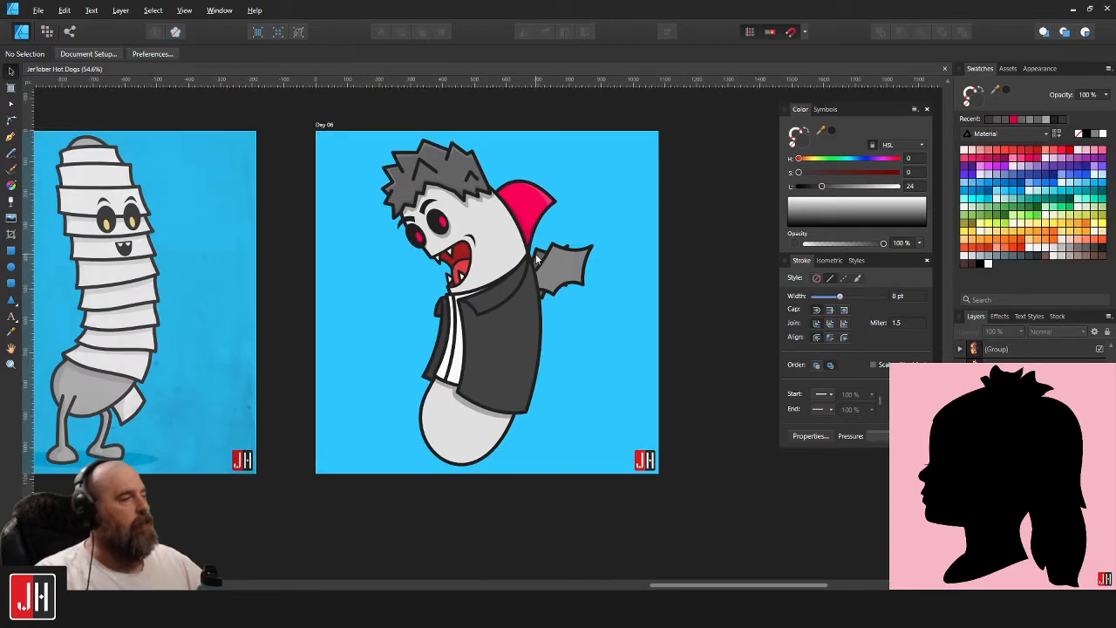
scroll(535, 254, up, 3)
scroll(591, 258, up, 2)
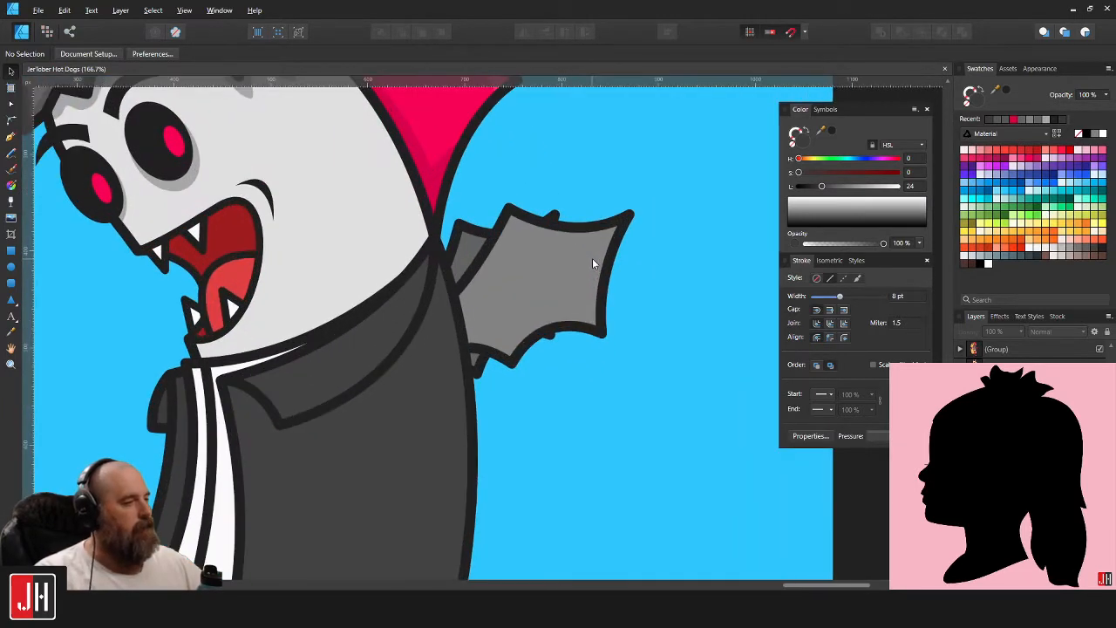
scroll(591, 258, down, 4)
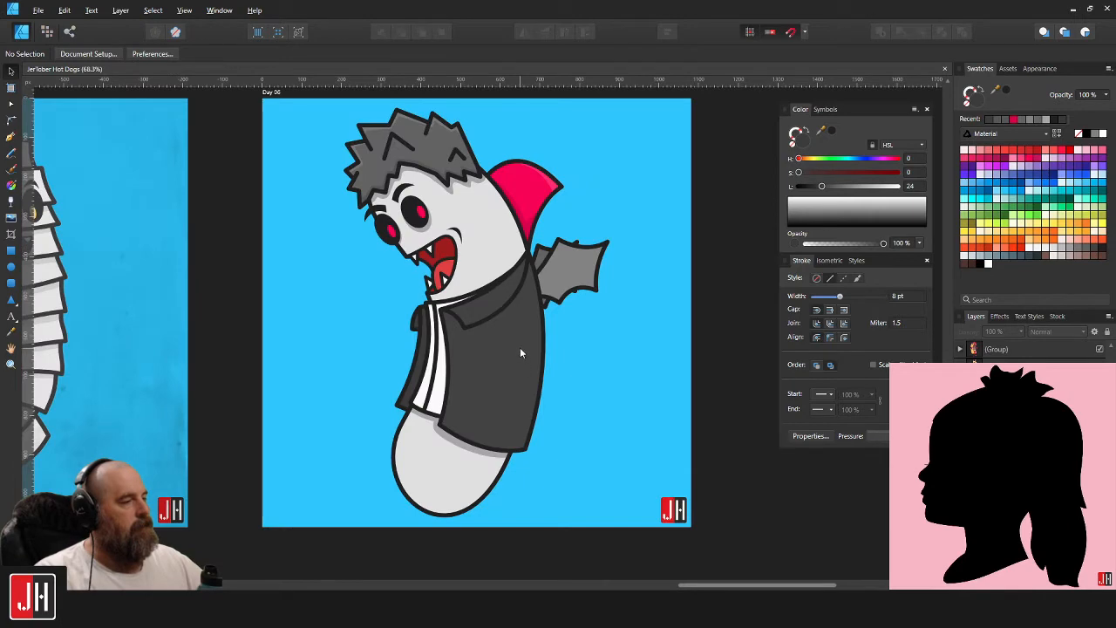
Compare the Day 06 vampire with the finished hot dog illustrations on the Day 01 to Day 05 artboards.
scroll(521, 342, down, 3)
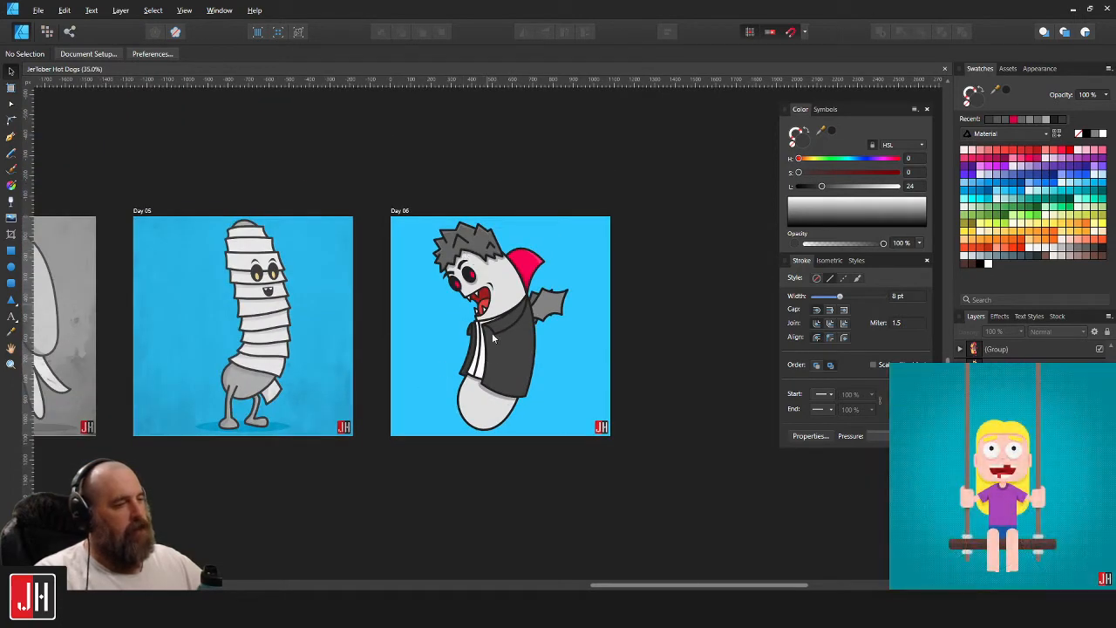
scroll(493, 340, down, 2)
drag(405, 352, 558, 336)
scroll(612, 319, up, 2)
scroll(612, 319, up, 2)
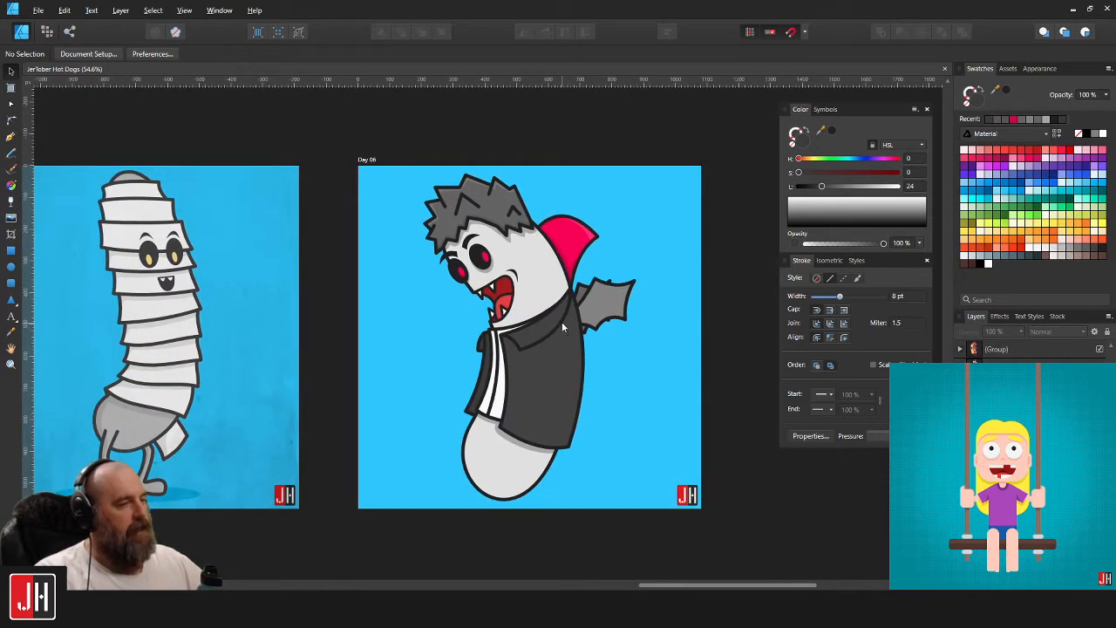
scroll(561, 322, down, 2)
drag(342, 284, 768, 331)
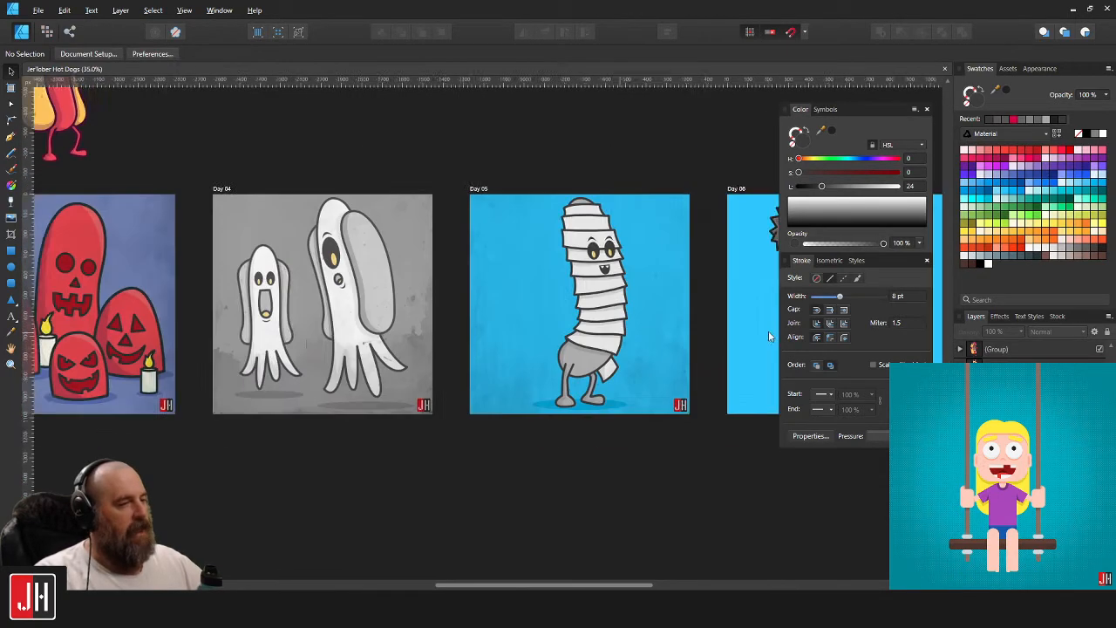
scroll(539, 331, down, 5)
drag(407, 347, 499, 347)
scroll(424, 332, up, 4)
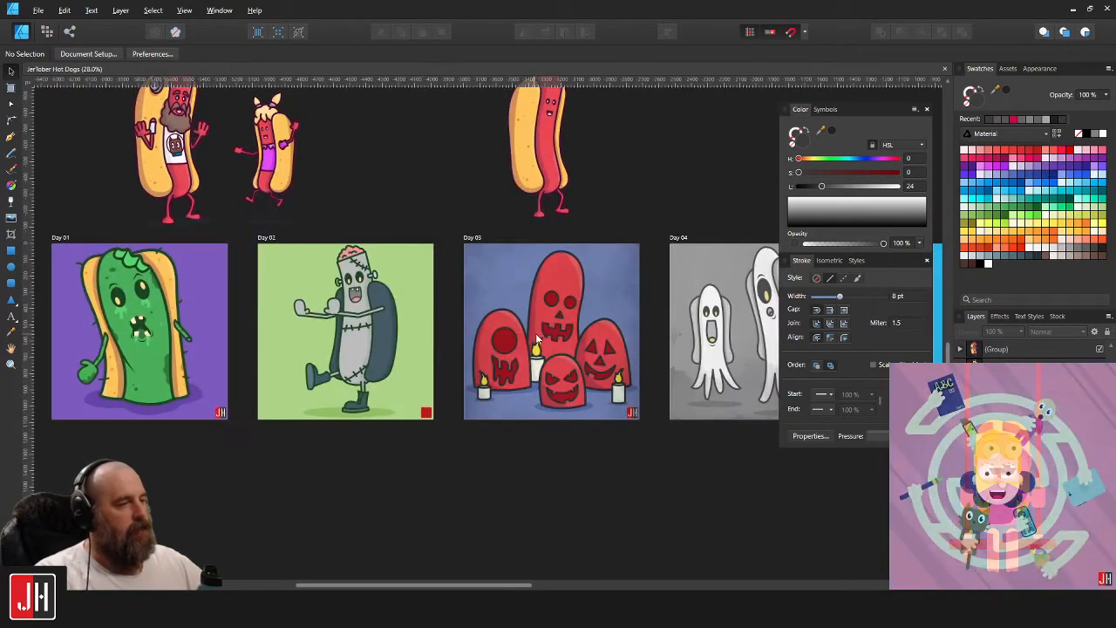
Stretch the grey shadow ellipse beneath the vampire's far eye slightly downward, and deselect it.
drag(767, 359, 416, 346)
drag(678, 353, 346, 346)
scroll(346, 346, up, 2)
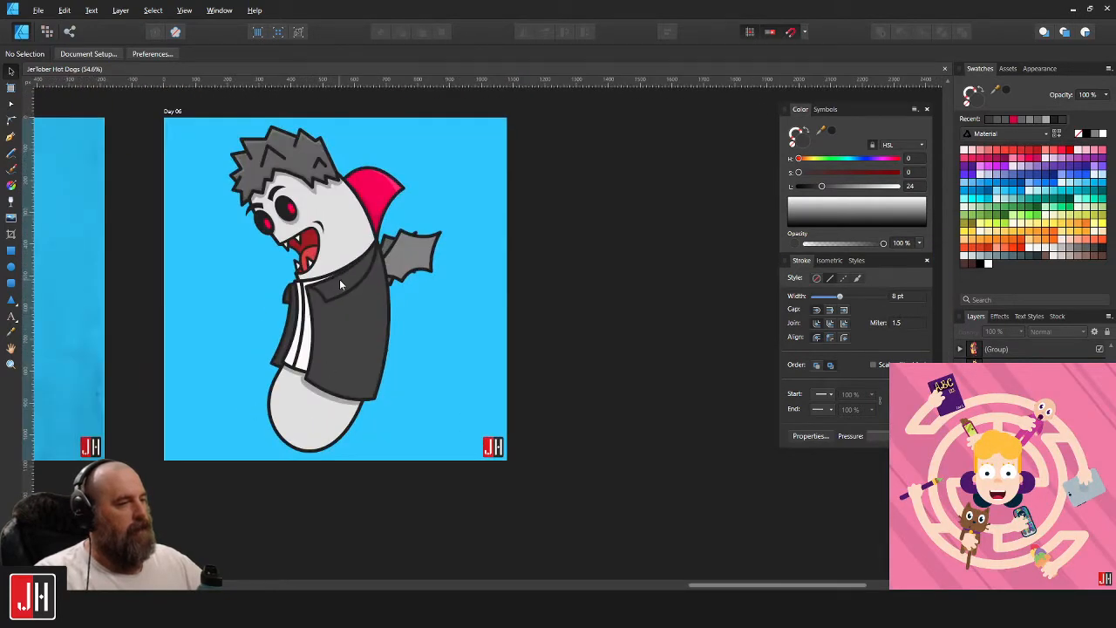
scroll(339, 279, up, 4)
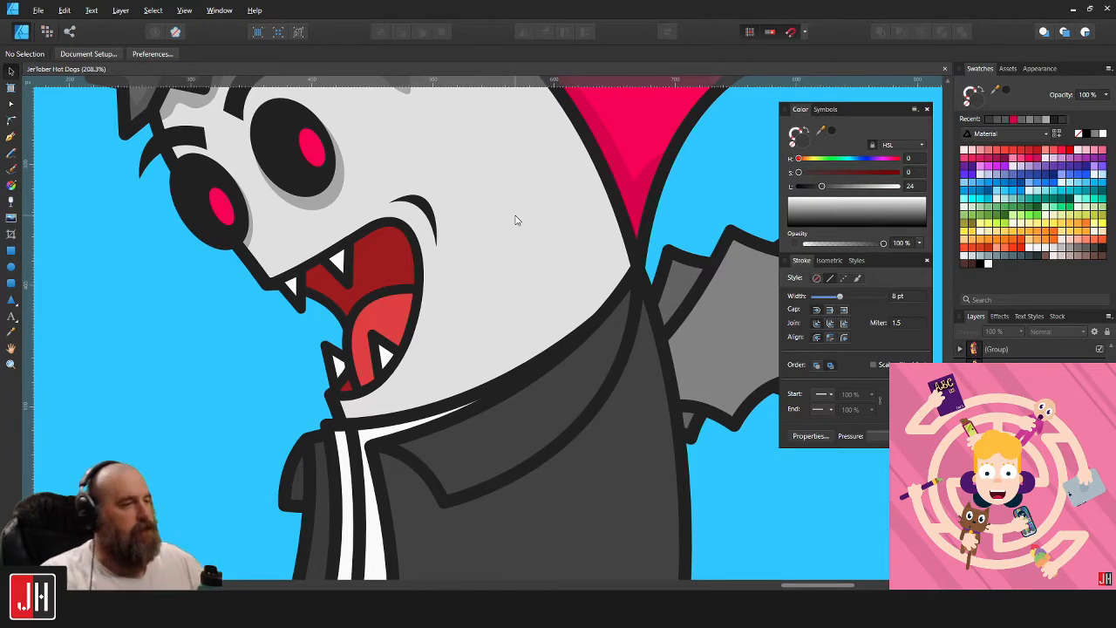
scroll(514, 220, down, 3)
scroll(484, 272, up, 2)
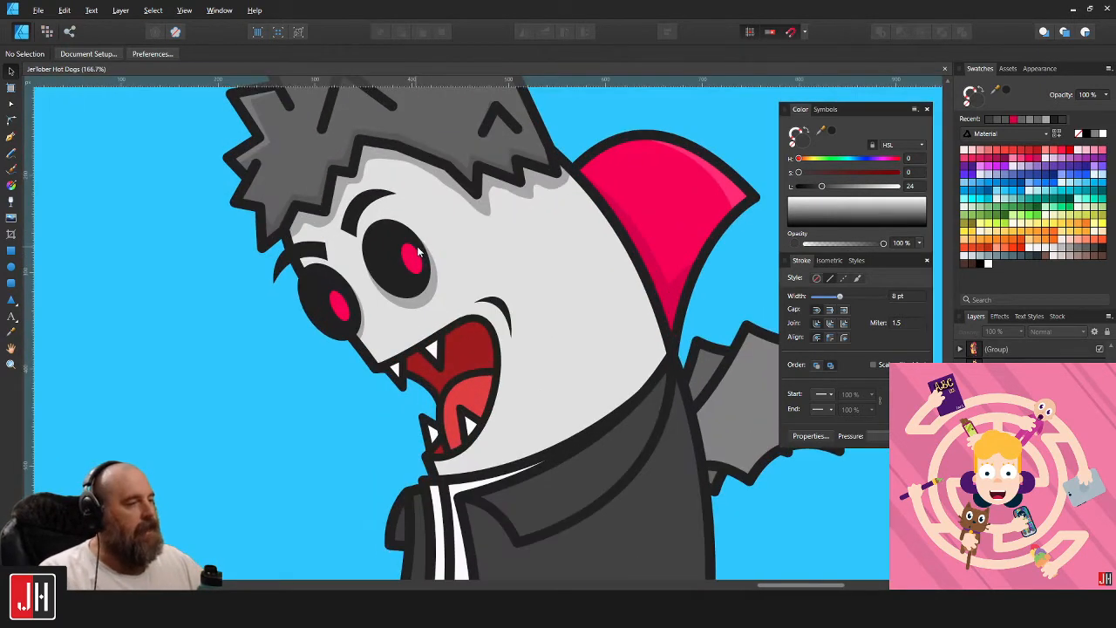
scroll(399, 275, down, 2)
scroll(399, 276, up, 2)
scroll(399, 276, up, 3)
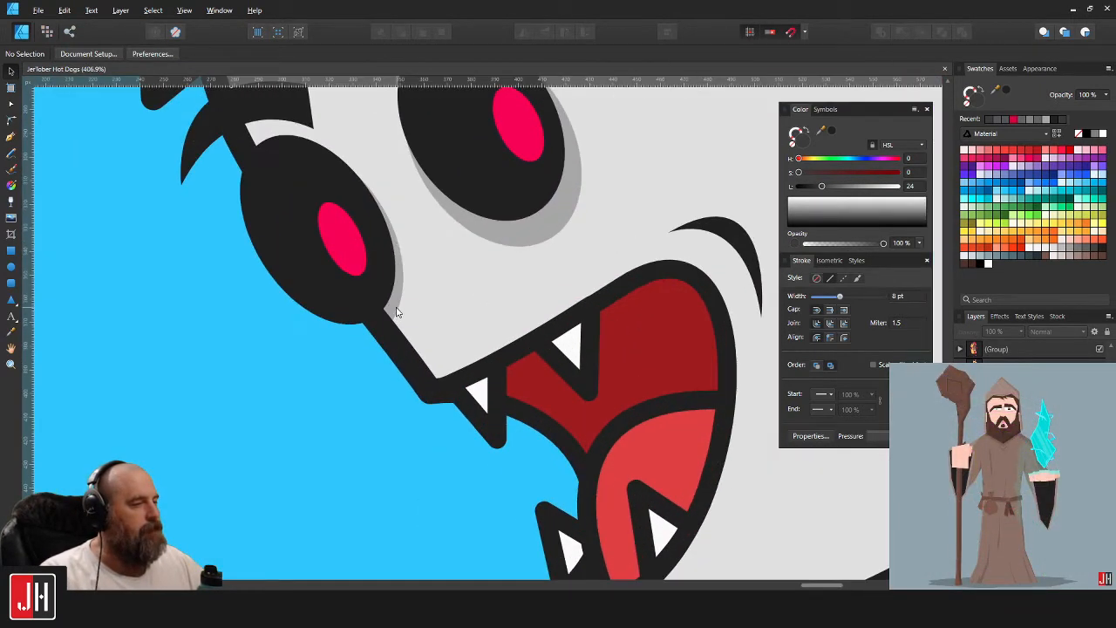
click(389, 331)
drag(372, 340, 376, 347)
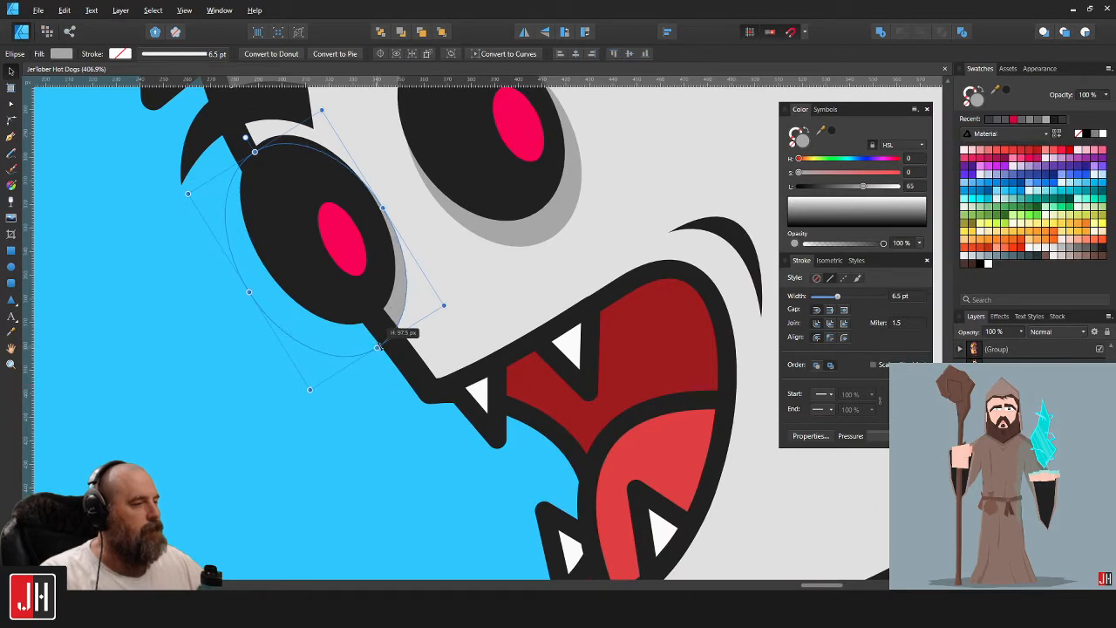
scroll(377, 347, down, 6)
key(ctrl+d)
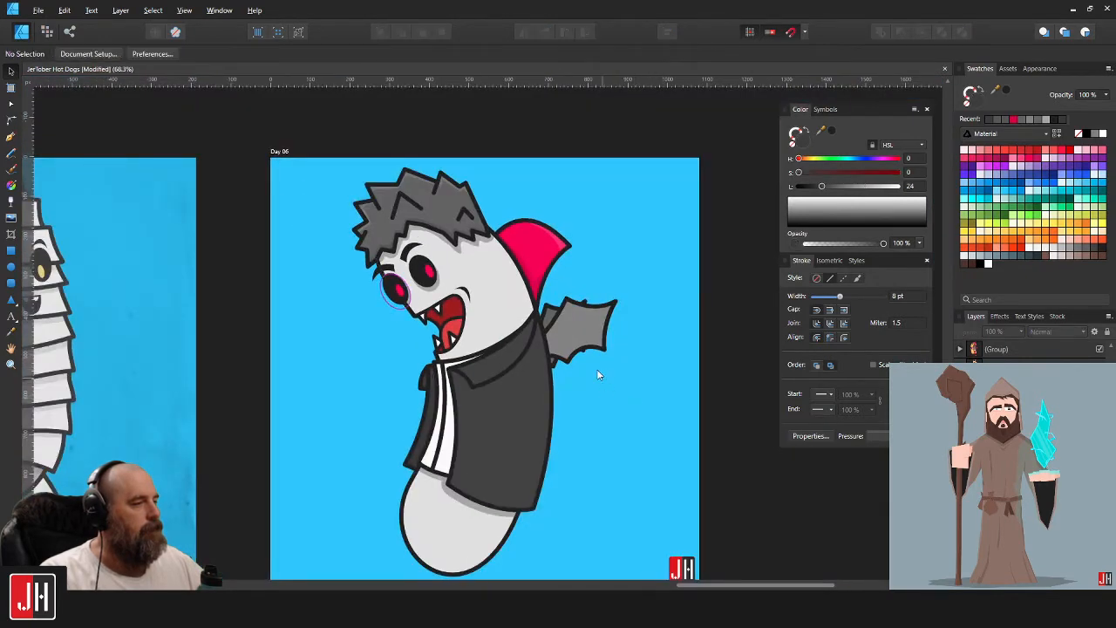
Examine the vampire hot dog up close and as a whole beside the mummy on the Day 05 artboard.
scroll(461, 242, up, 5)
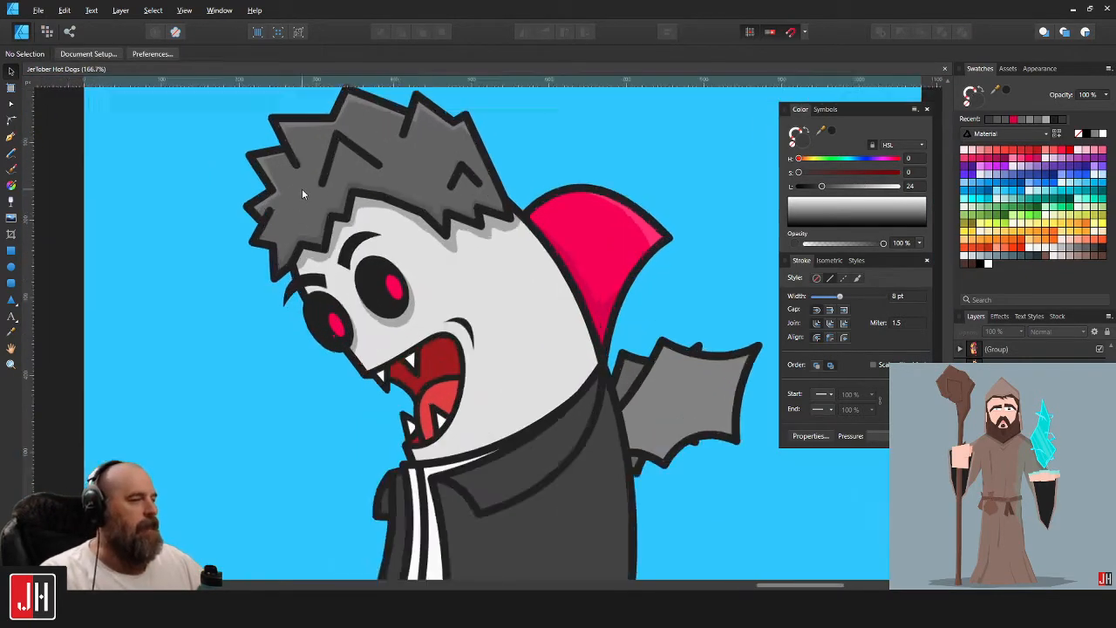
scroll(347, 259, down, 5)
scroll(527, 301, up, 3)
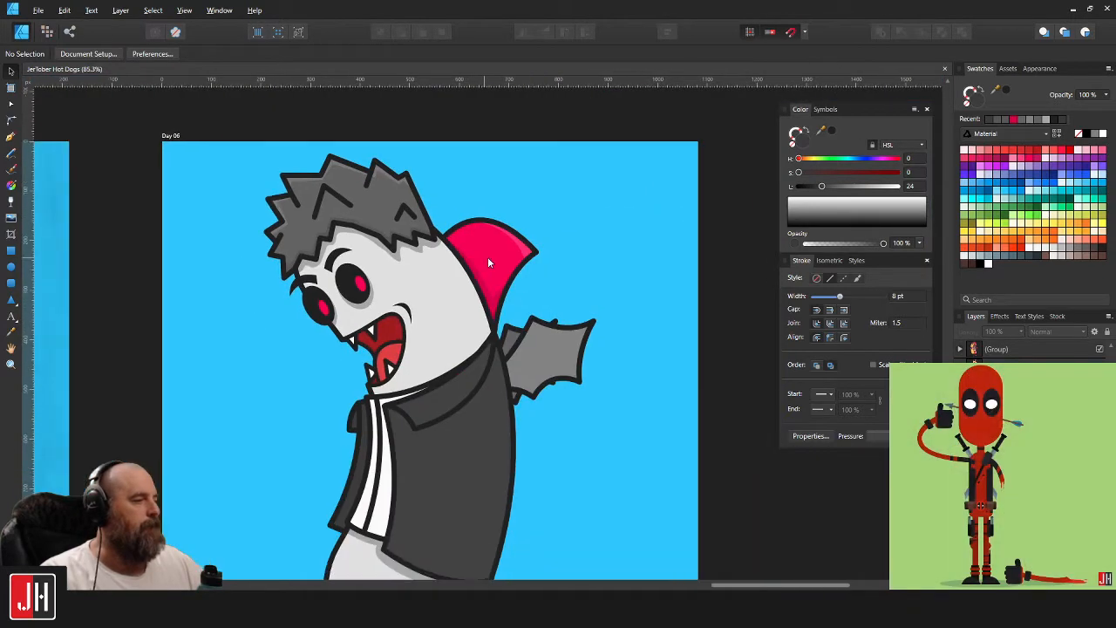
scroll(518, 232, down, 5)
scroll(532, 350, up, 2)
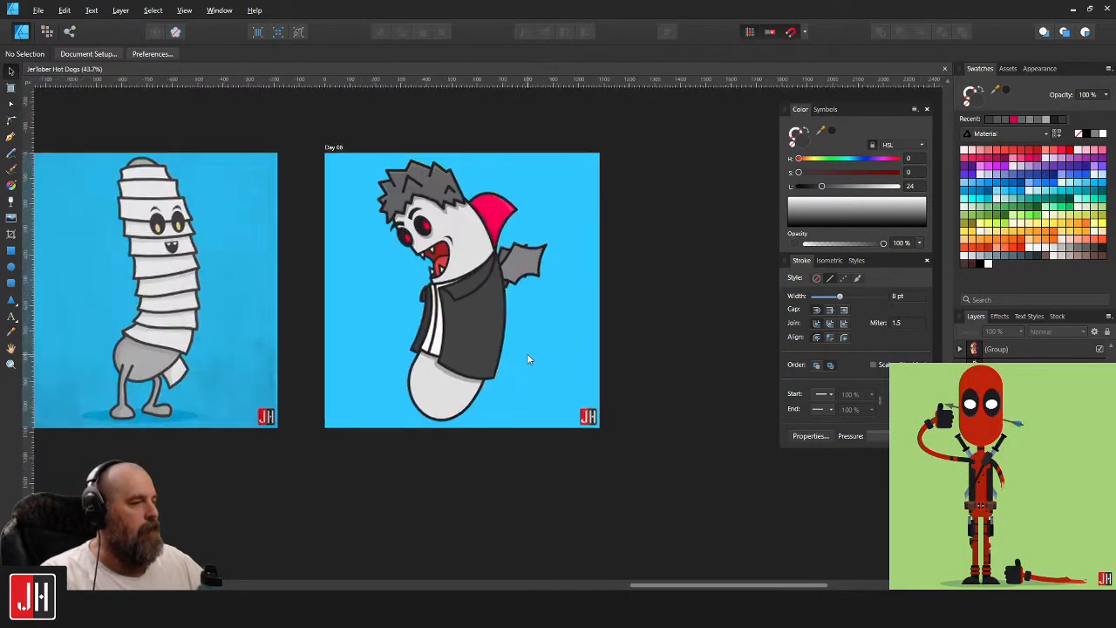
scroll(466, 344, up, 3)
scroll(502, 362, down, 2)
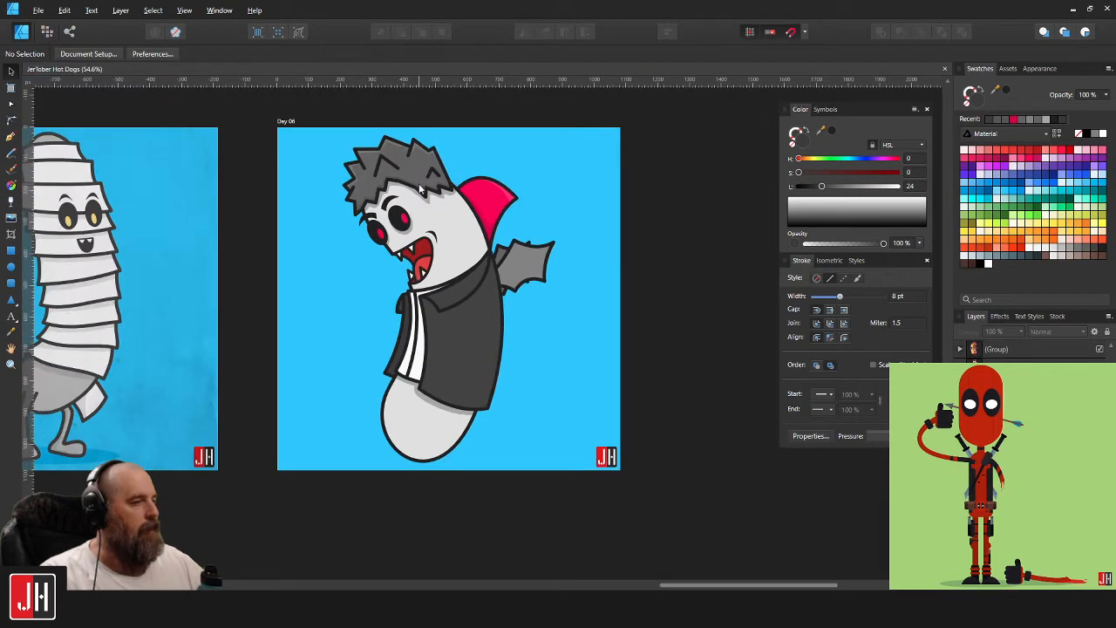
Try several swatches for the Day 06 artboard's background and settle on light purple with hue 262, saturation 100 and lightness 77.
click(419, 190)
click(279, 122)
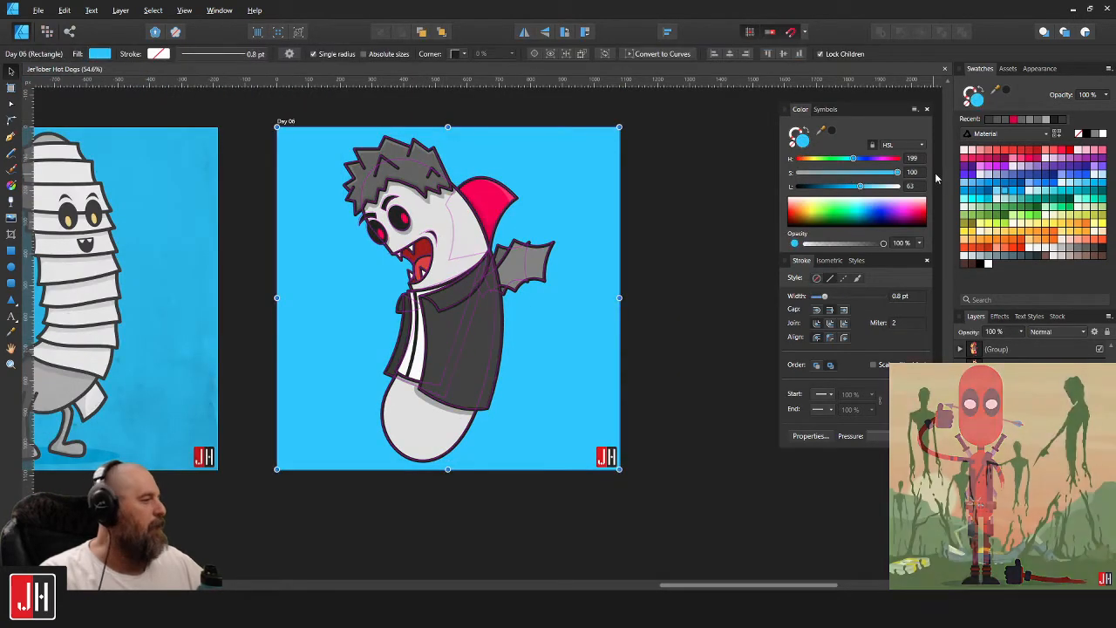
click(987, 162)
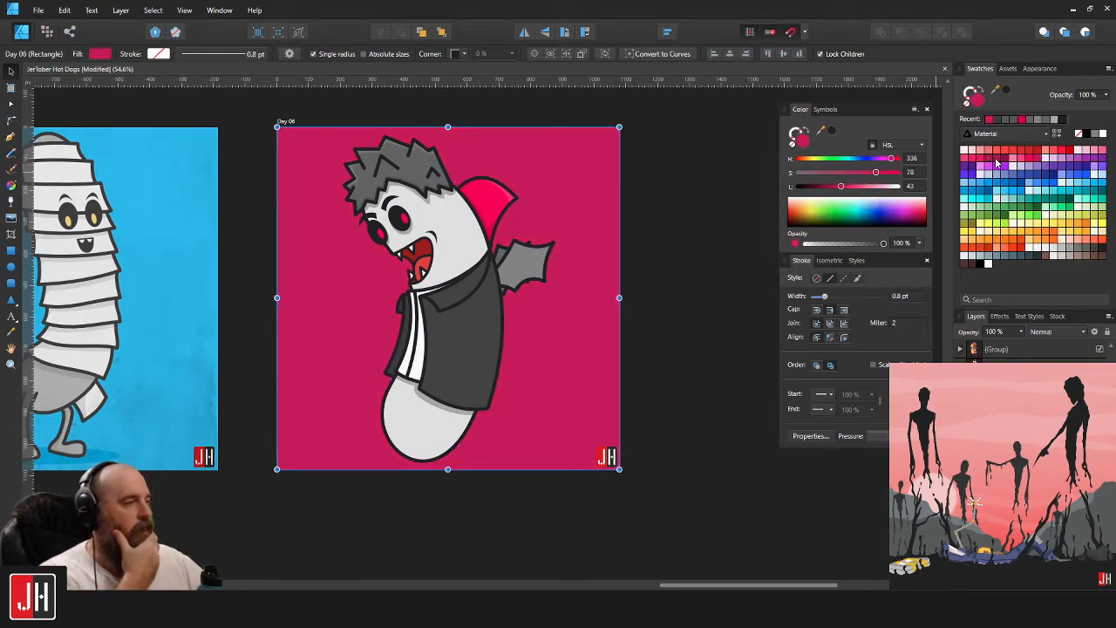
click(995, 166)
click(997, 171)
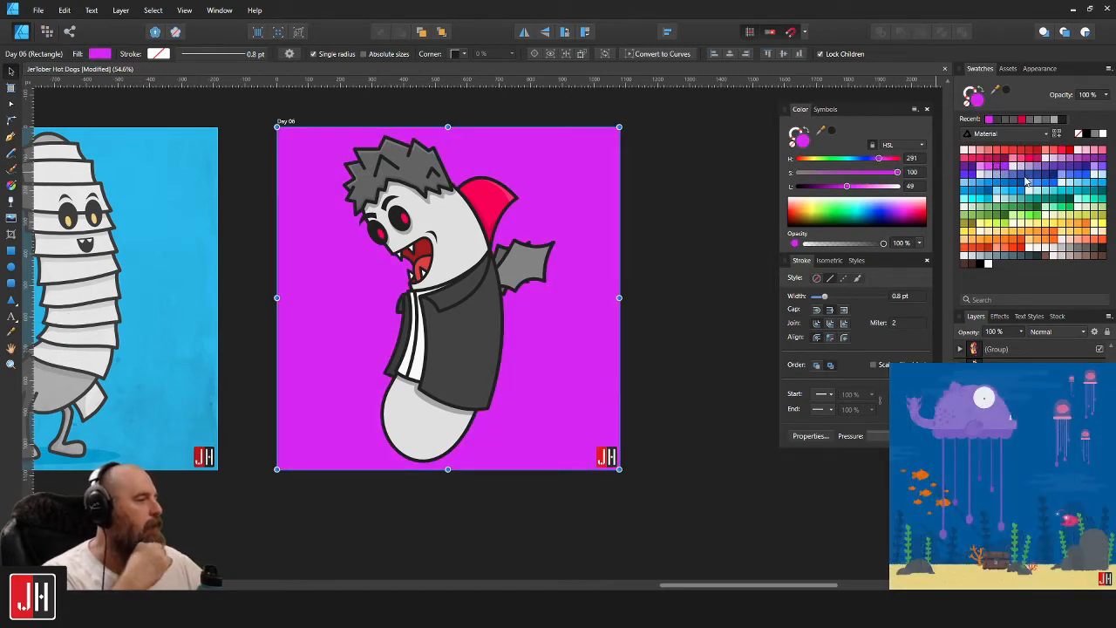
click(1018, 179)
click(1023, 179)
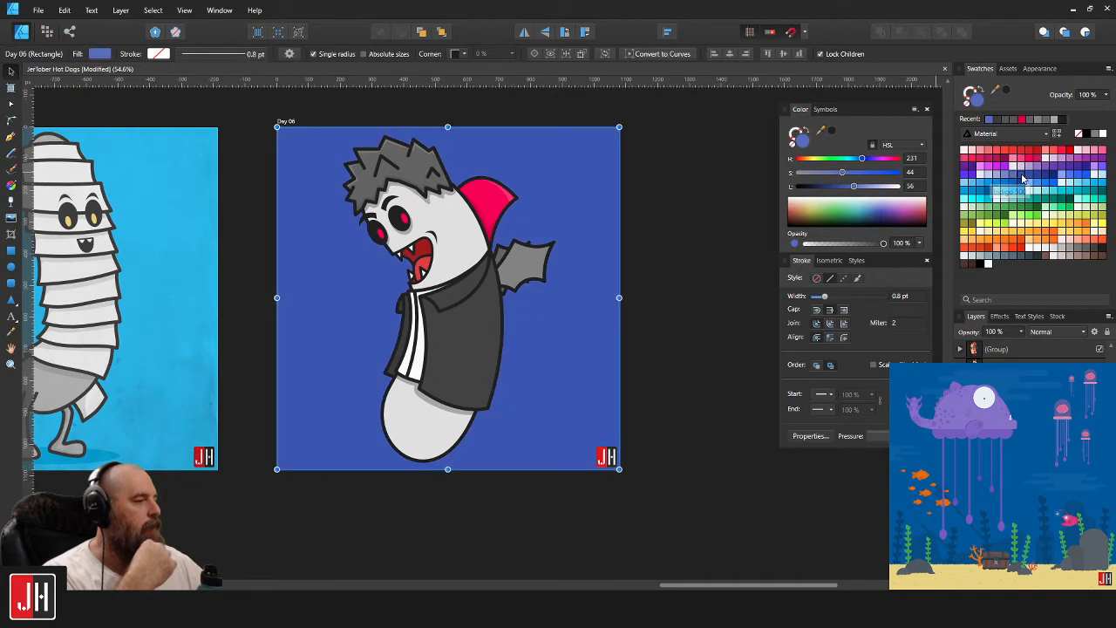
click(1051, 172)
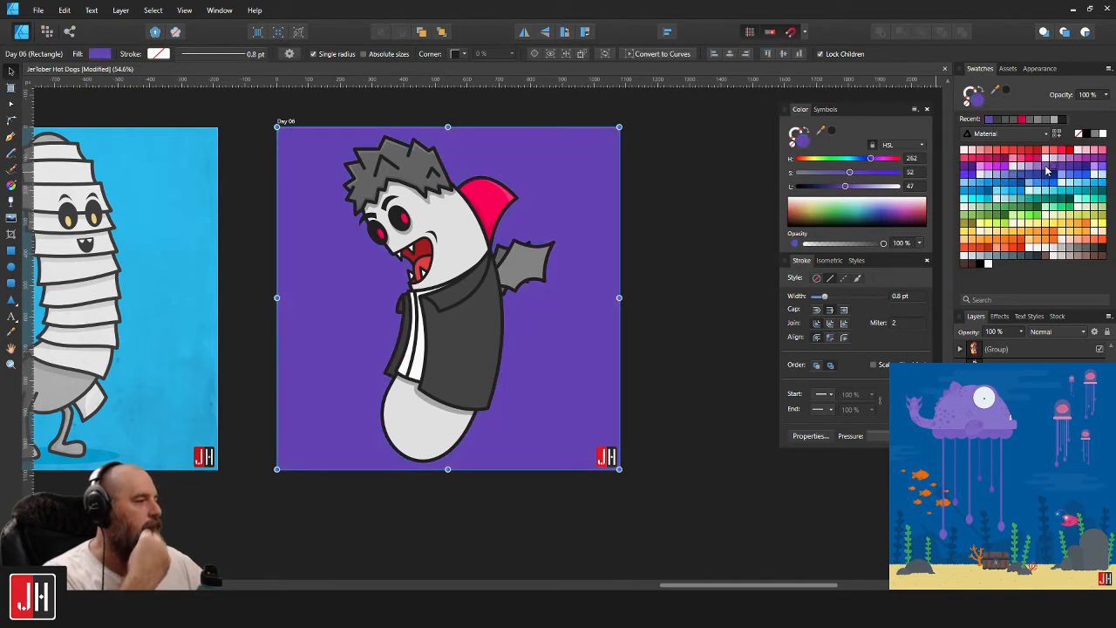
click(1047, 171)
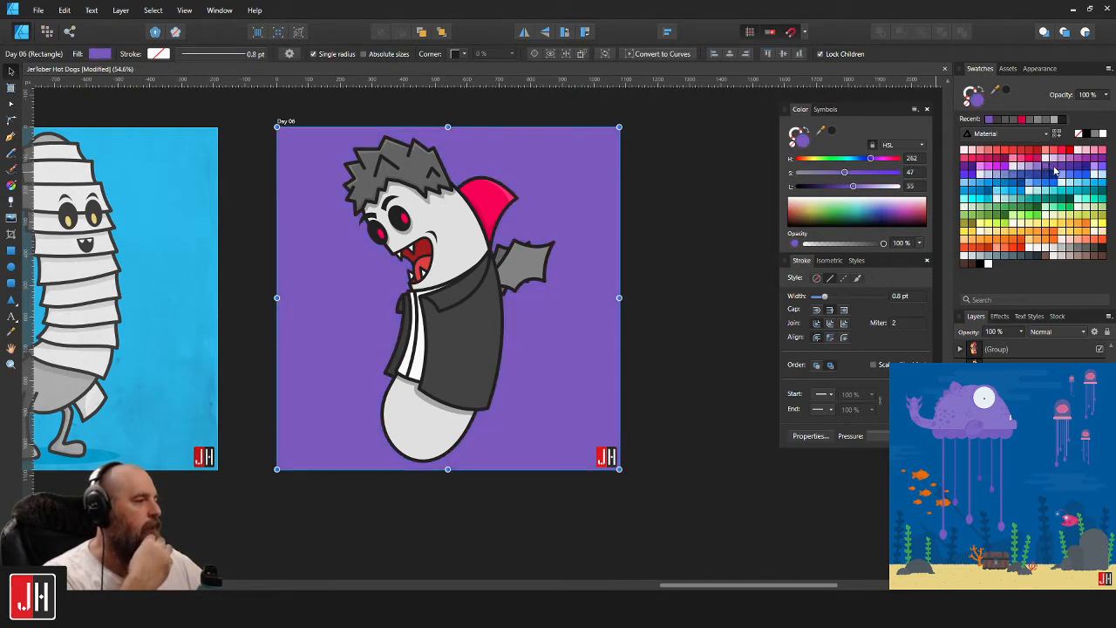
click(1054, 171)
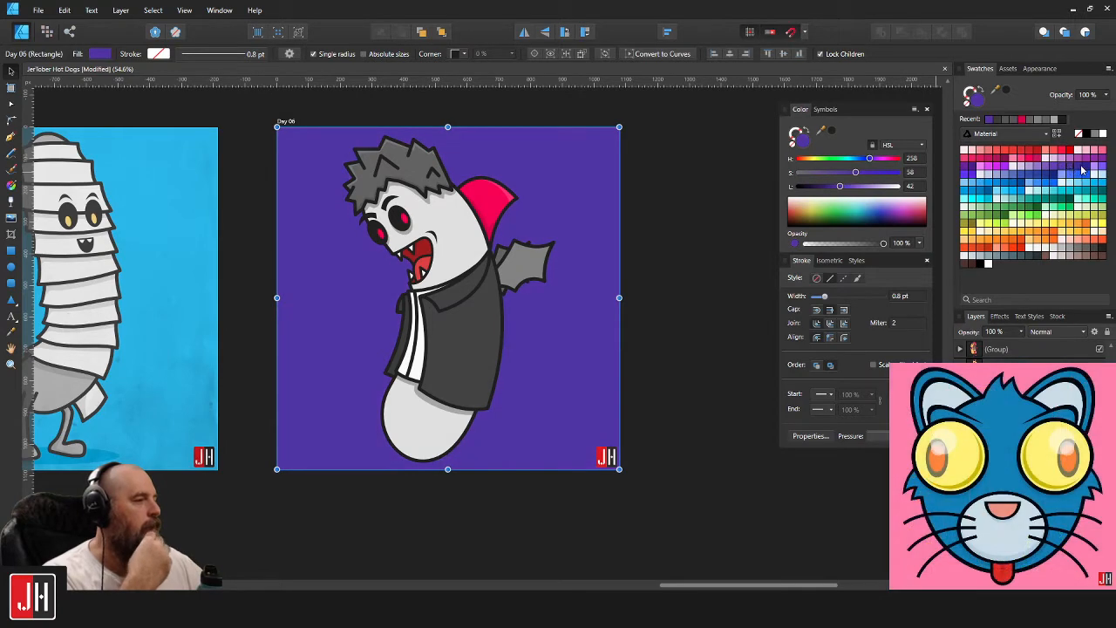
click(1086, 170)
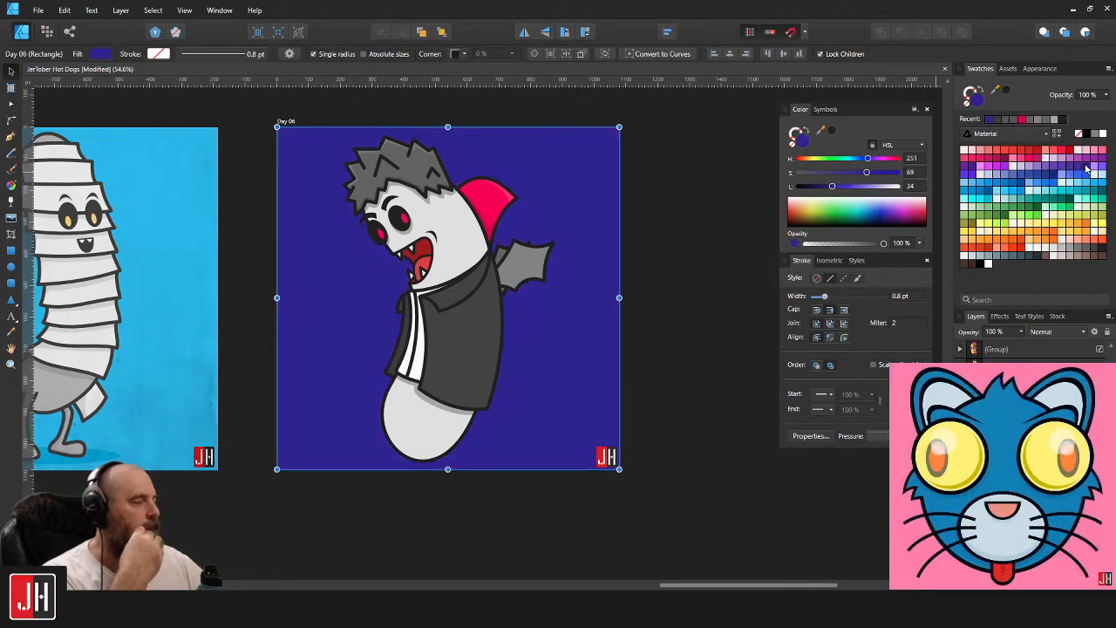
click(1096, 166)
click(1106, 170)
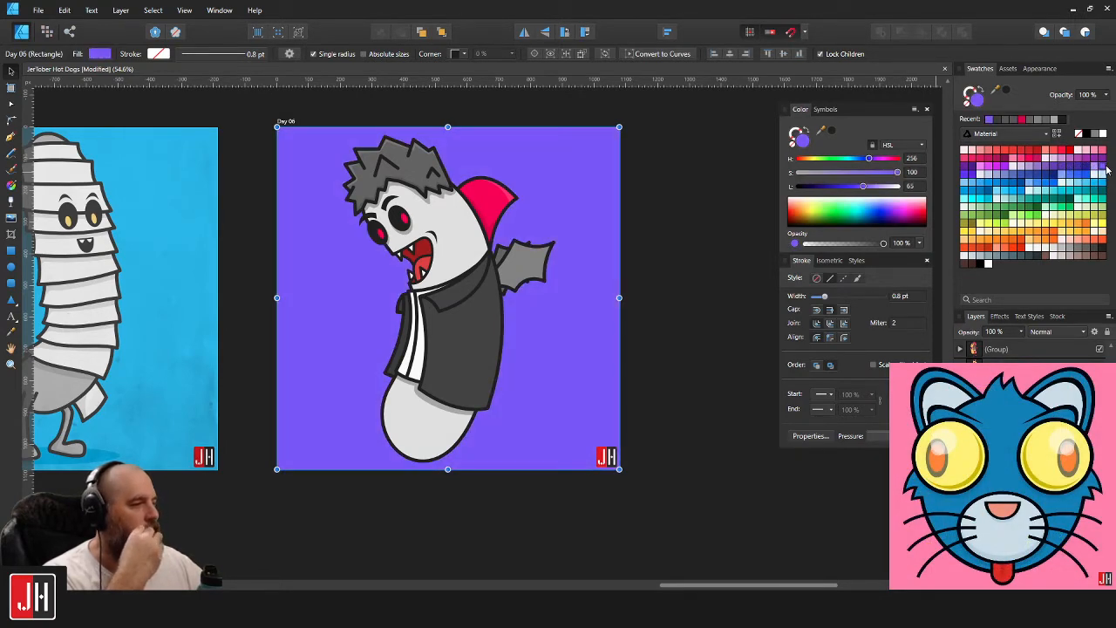
click(1095, 167)
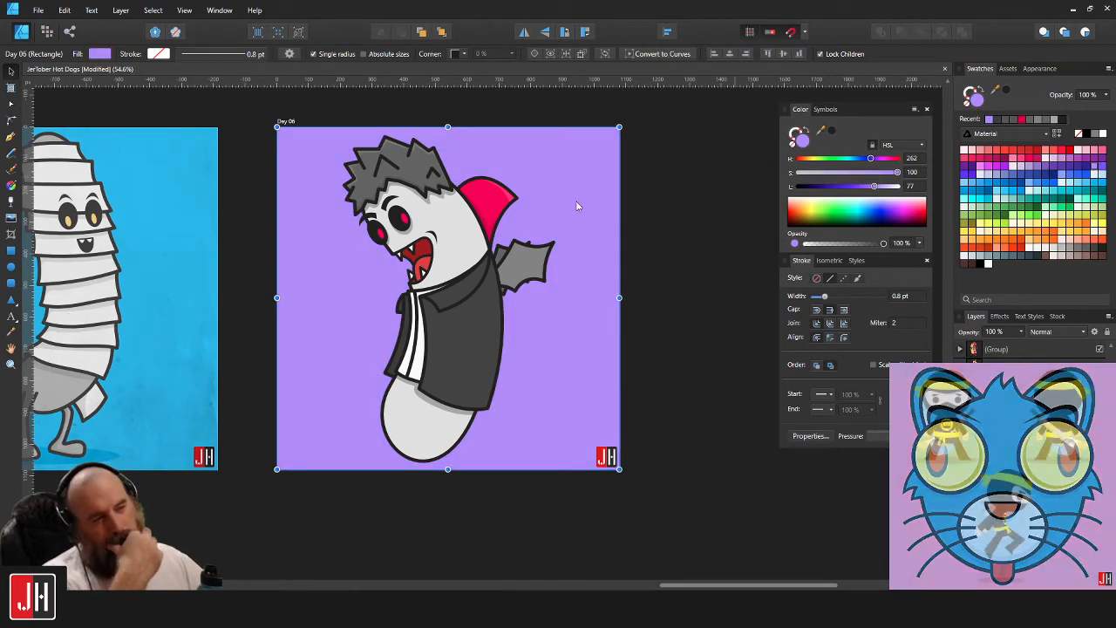
Compare the light purple Day 06 background with the other artboards, deselect it, and examine the vampire against it.
scroll(475, 226, down, 8)
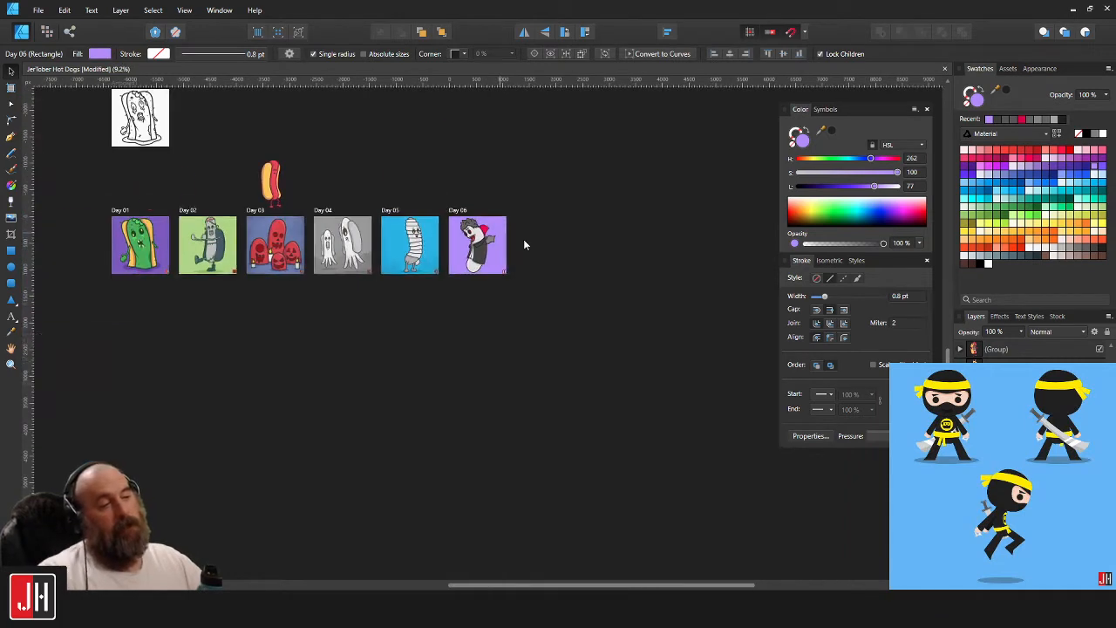
click(525, 243)
scroll(478, 231, up, 8)
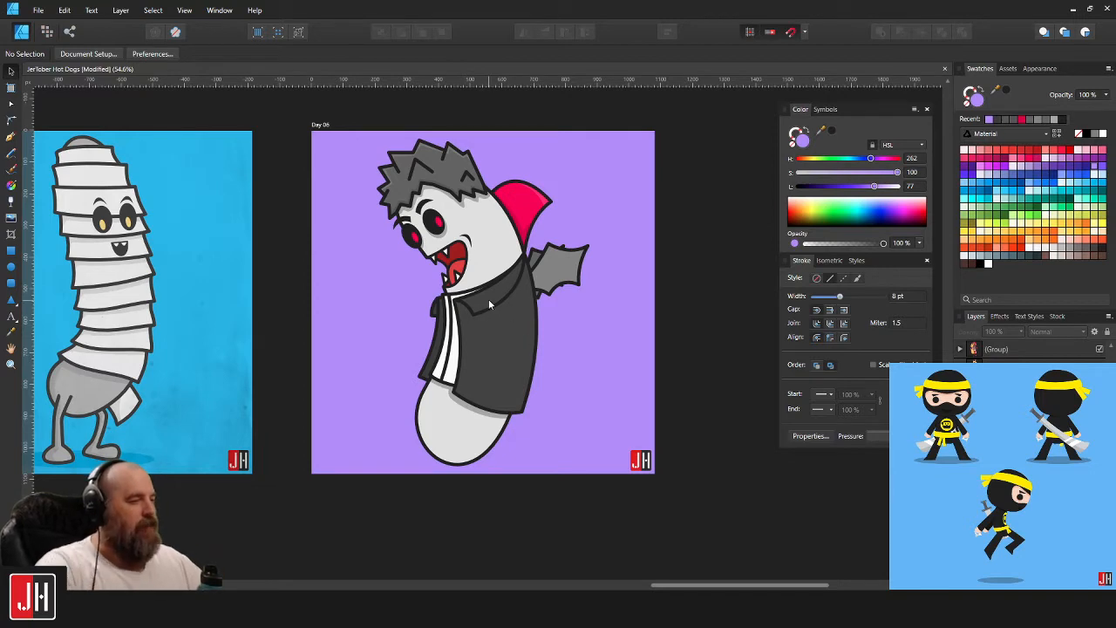
scroll(463, 237, up, 4)
scroll(476, 231, down, 5)
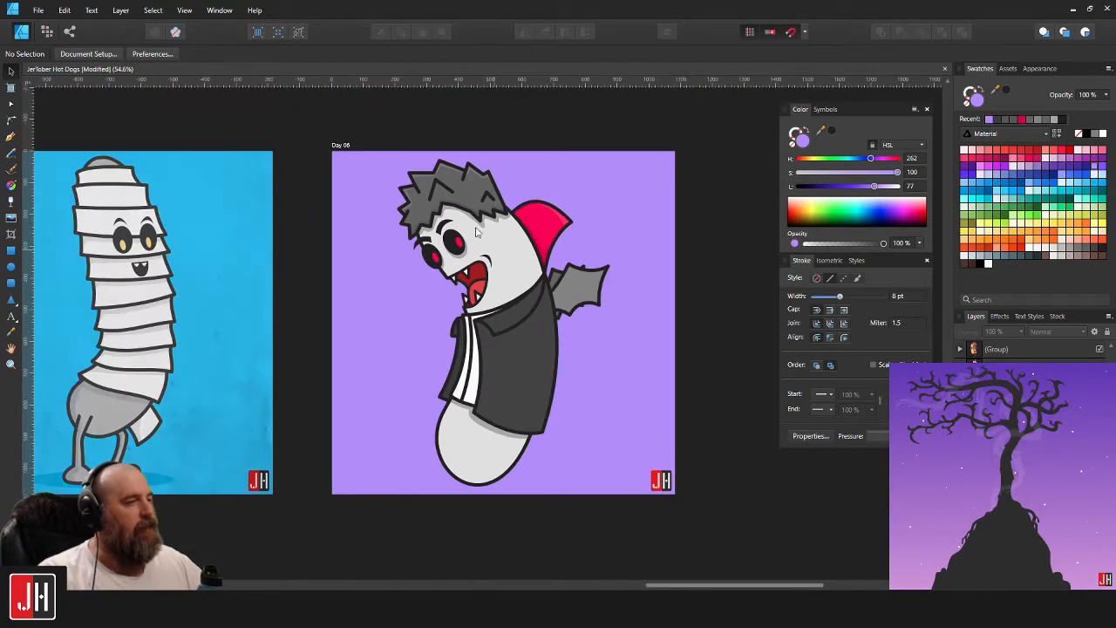
scroll(485, 301, up, 1)
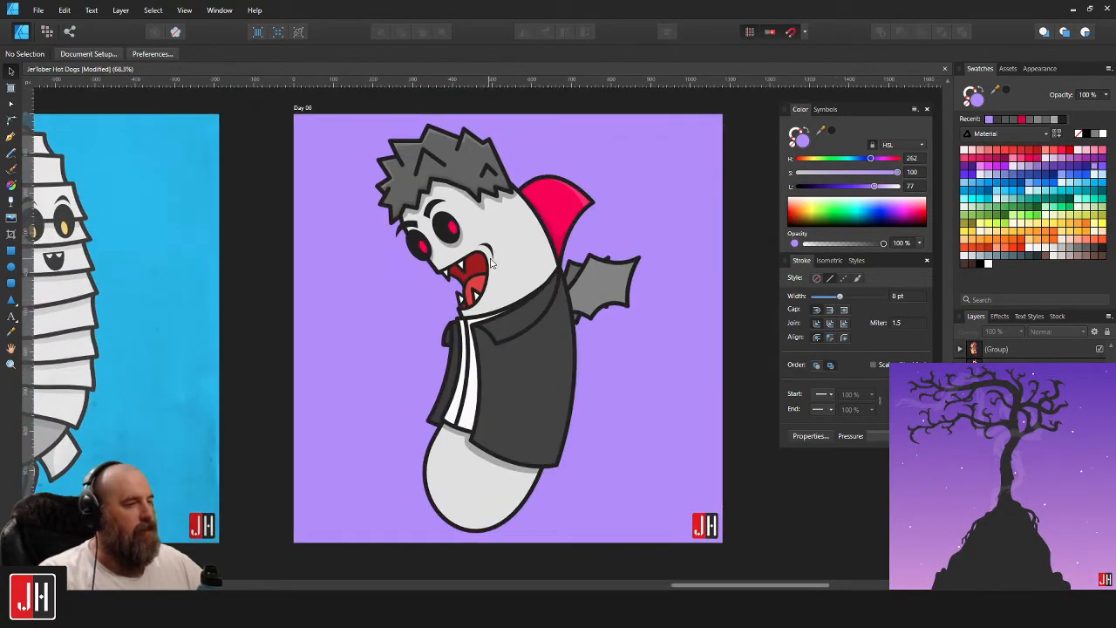
scroll(498, 262, down, 1)
drag(513, 261, 476, 263)
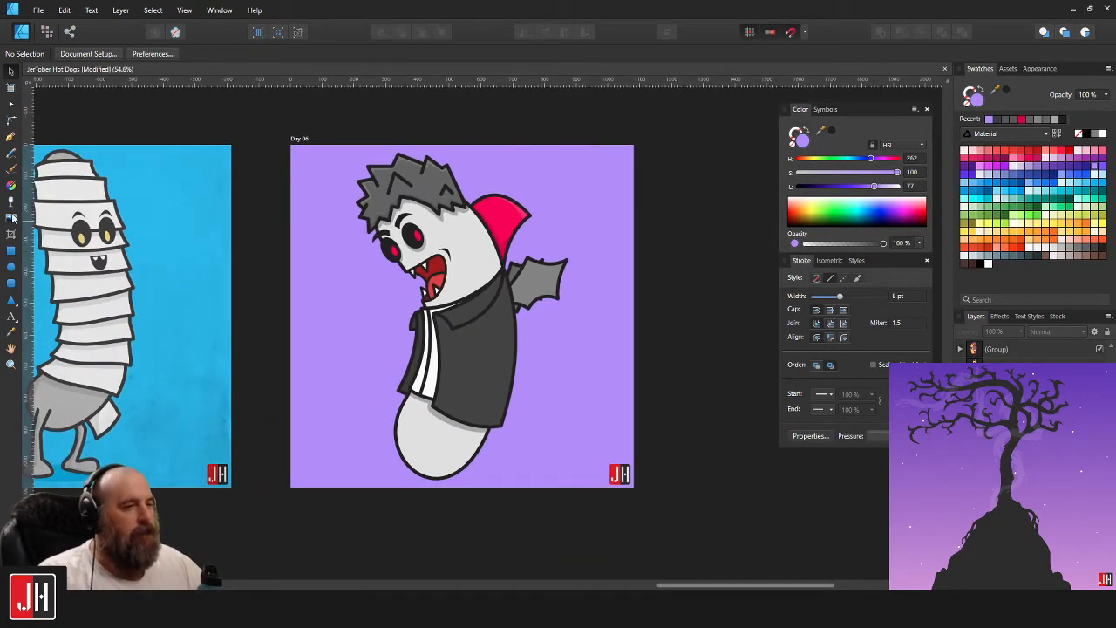
Place the image grunge-texture-edited.jpg from the Graphics > Stock Files > Textures > Grunge folder on the Day 06 artboard.
key(ctrl+o)
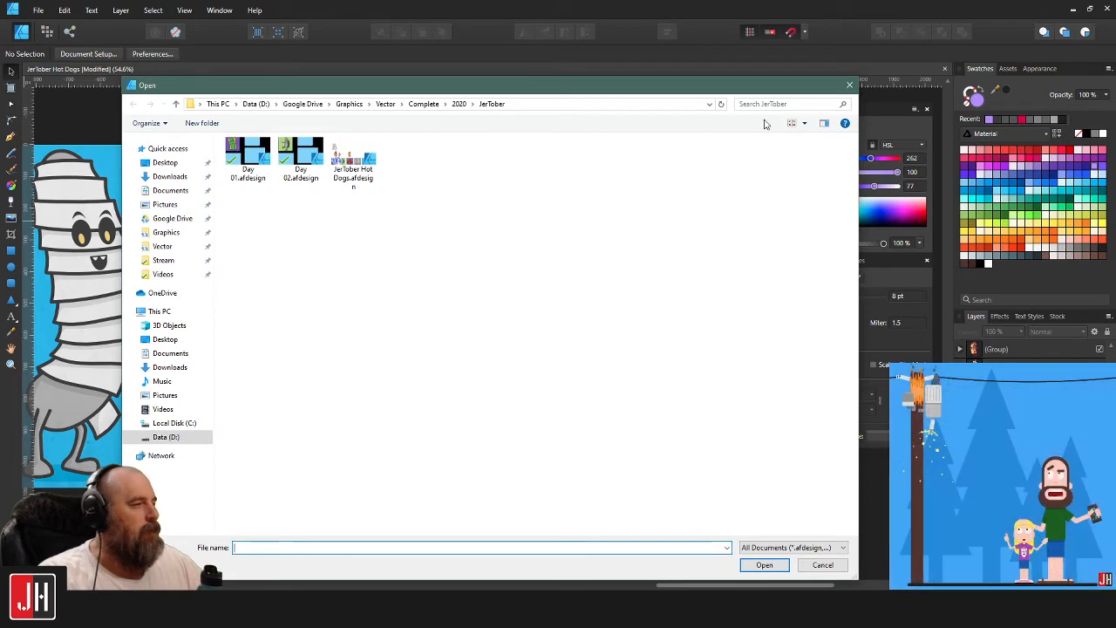
click(179, 232)
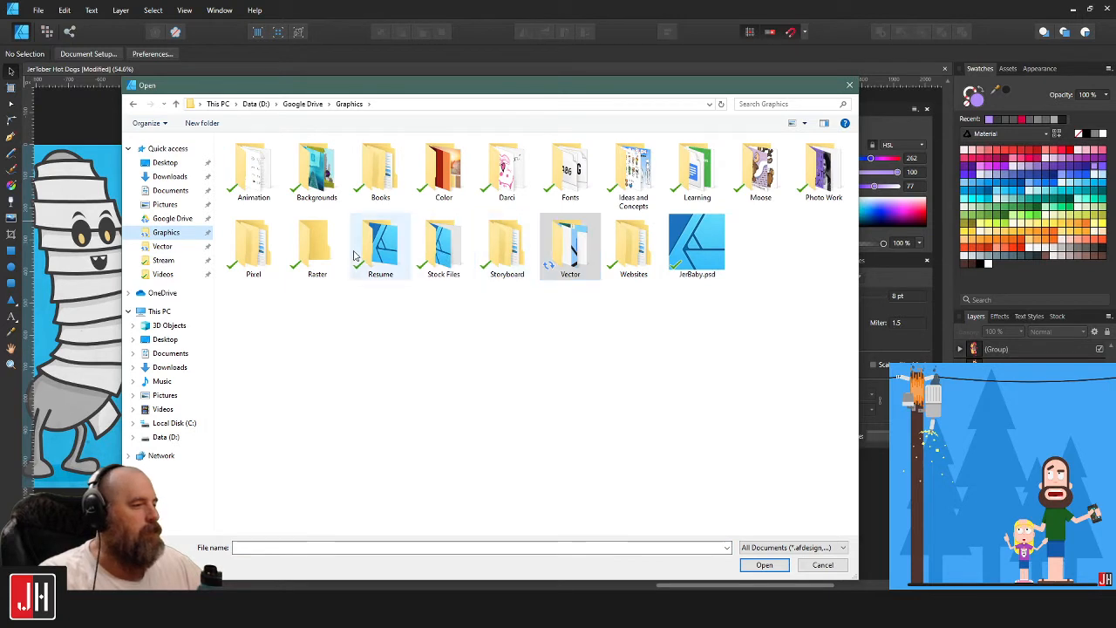
double_click(457, 249)
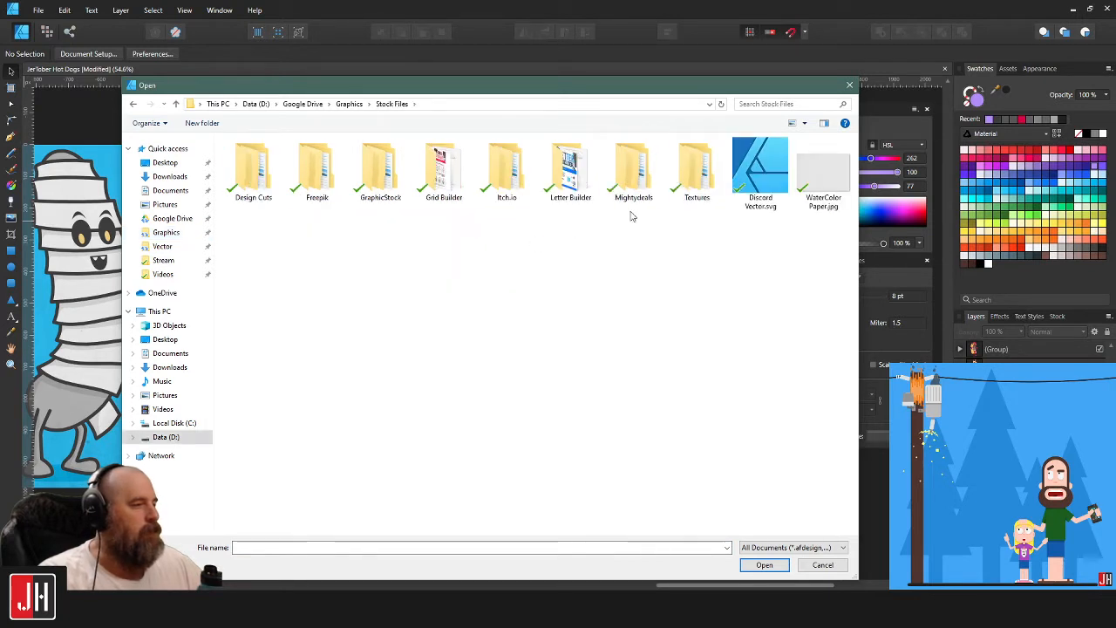
double_click(696, 169)
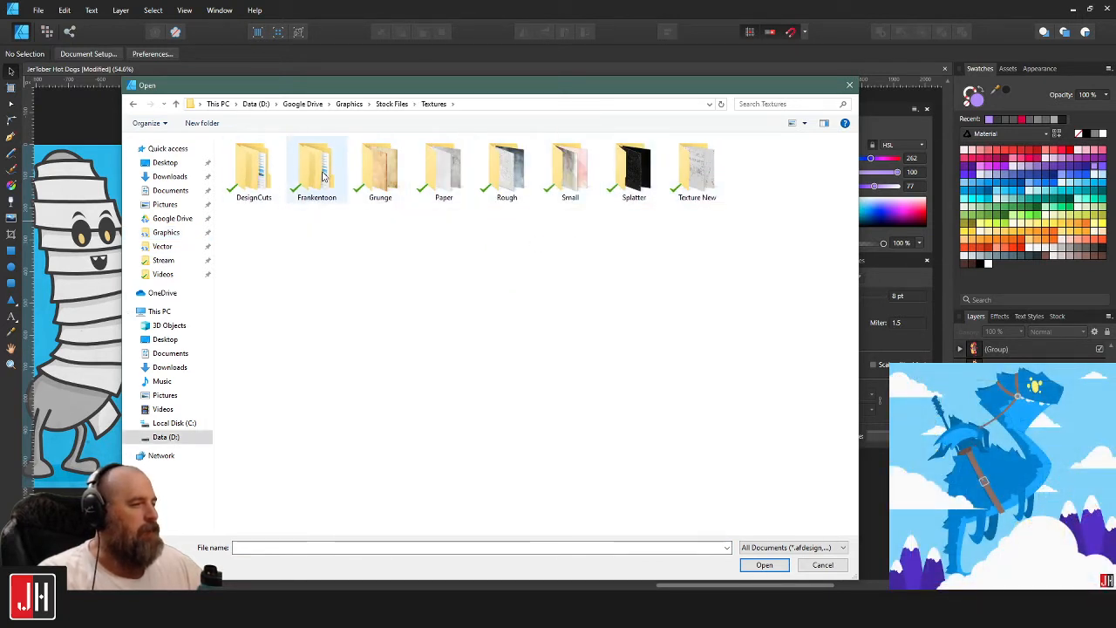
double_click(398, 164)
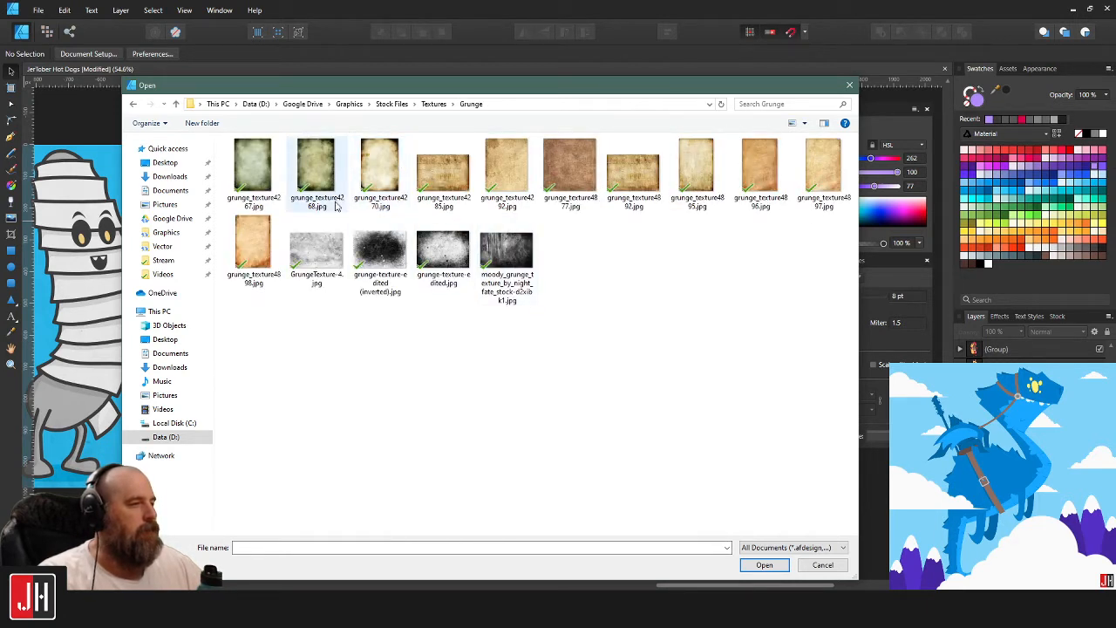
double_click(450, 258)
click(692, 257)
Scale the grunge texture to 78% so it matches the Day 06 artboard's height, and centre it over the artboard.
scroll(691, 253, down, 3)
drag(691, 254, 557, 296)
drag(609, 288, 561, 288)
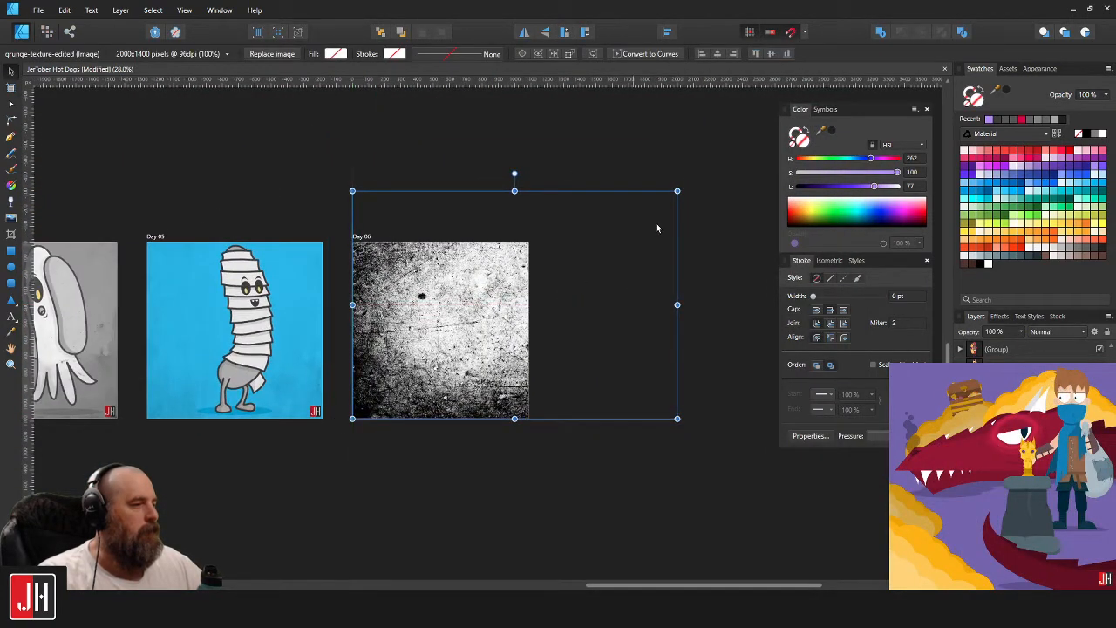
drag(677, 190, 607, 268)
scroll(404, 343, up, 2)
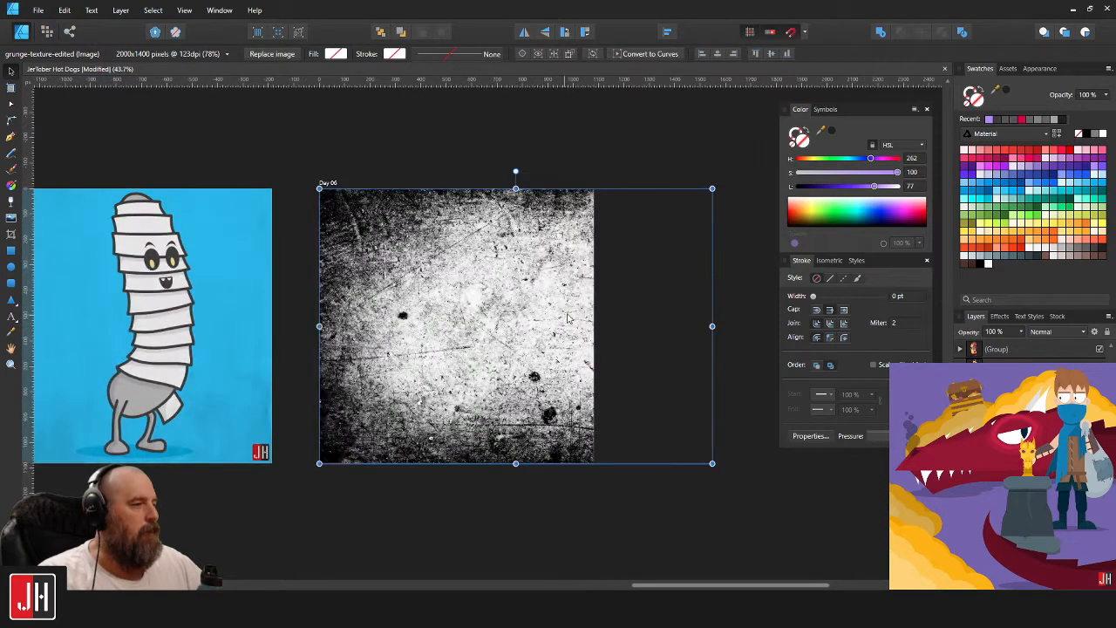
drag(562, 315, 503, 318)
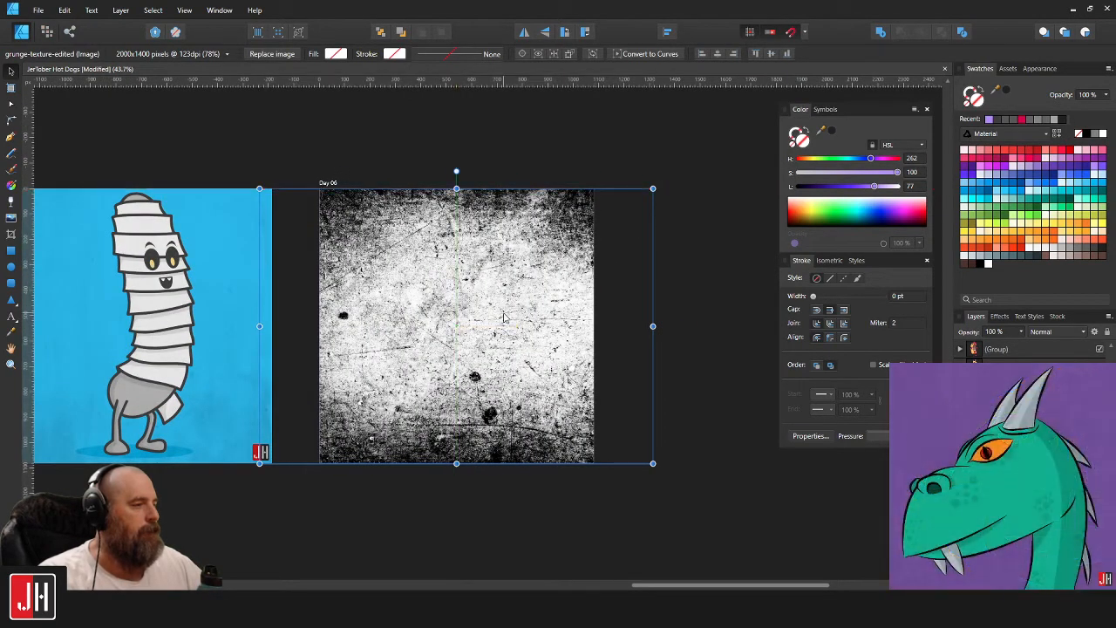
Set the grunge texture's blend mode to Multiply.
scroll(502, 316, up, 2)
click(1057, 332)
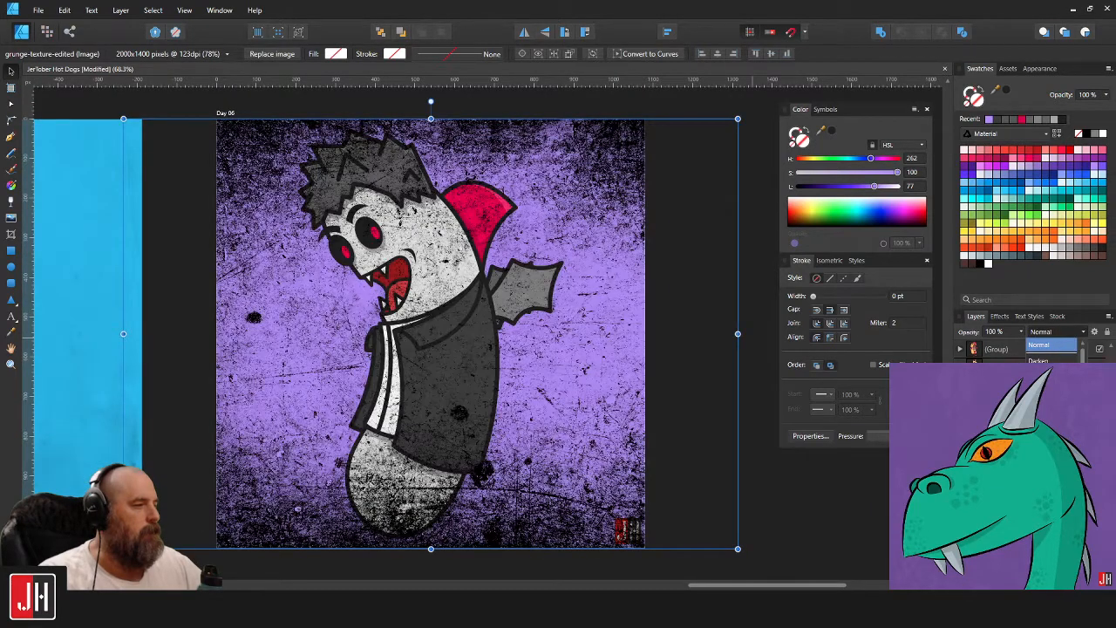
click(1041, 376)
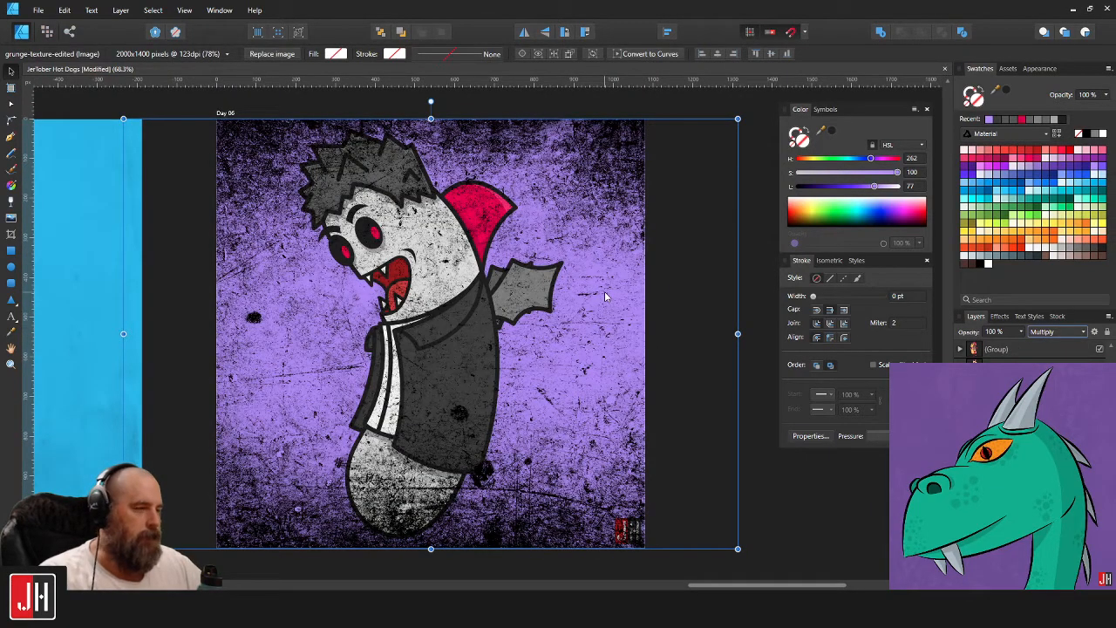
Set the grunge texture's opacity to 10%, deselect it and check the softened texture over the vampire.
key(1)
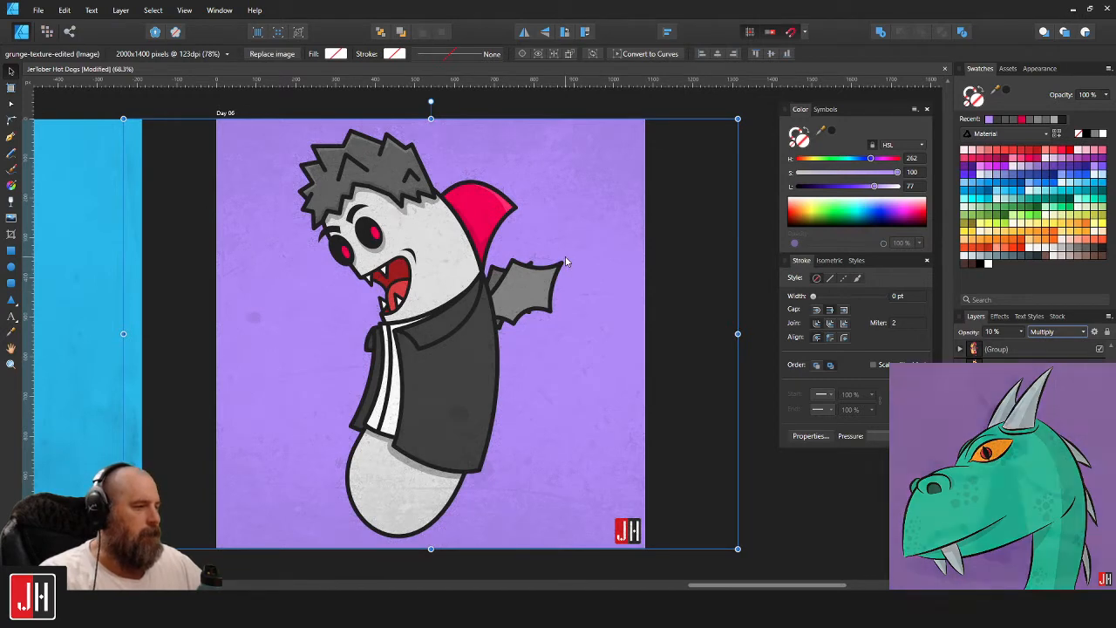
key(2)
key(1)
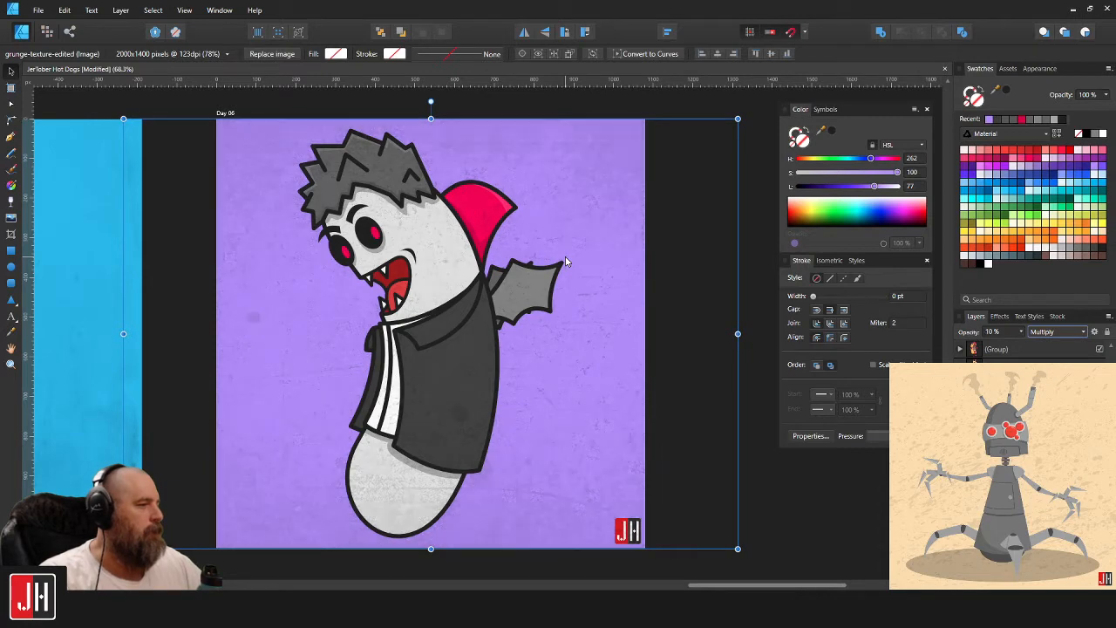
click(772, 343)
scroll(362, 244, up, 5)
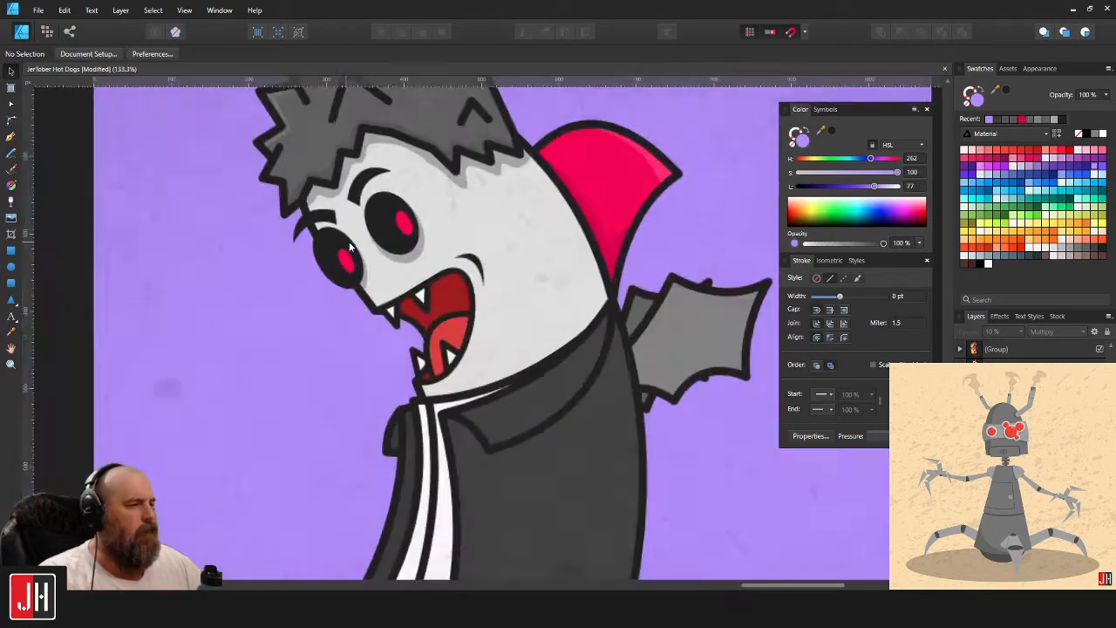
scroll(538, 223, down, 3)
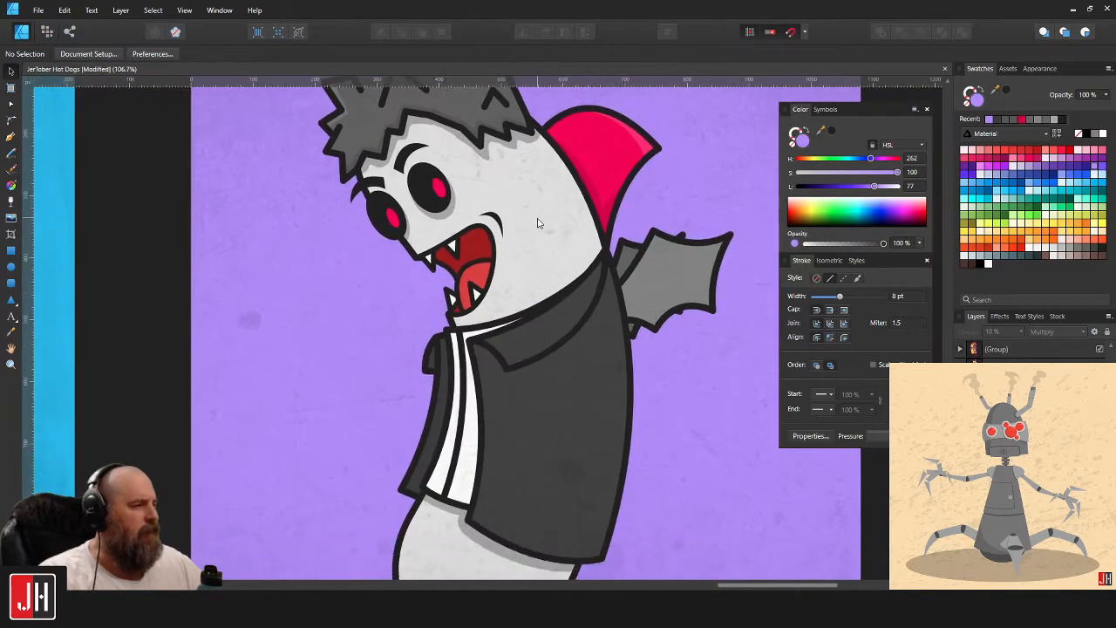
scroll(538, 223, down, 3)
scroll(562, 230, up, 3)
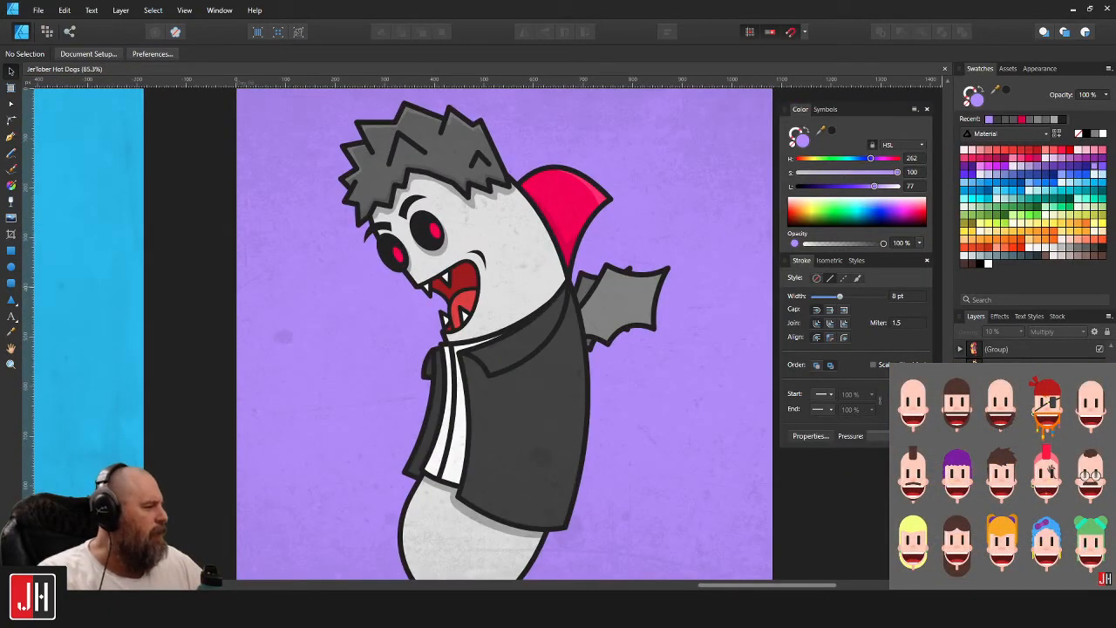
scroll(1029, 352, down, 3)
Try the grunge texture at 50% opacity against the Day 05 artboard, and return it to 10%.
click(446, 254)
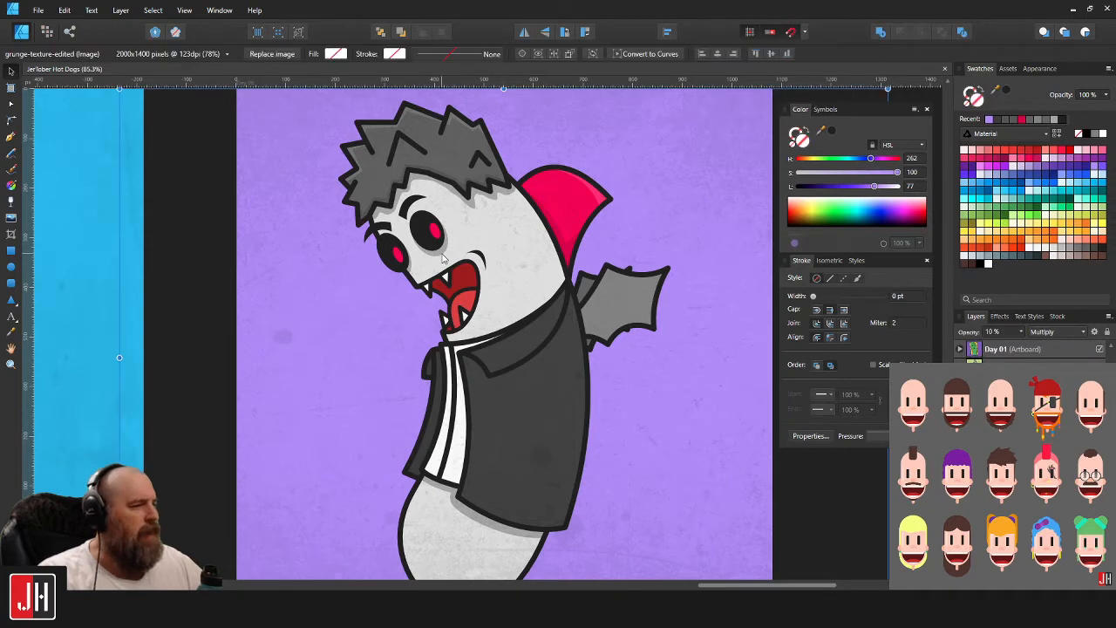
key(5)
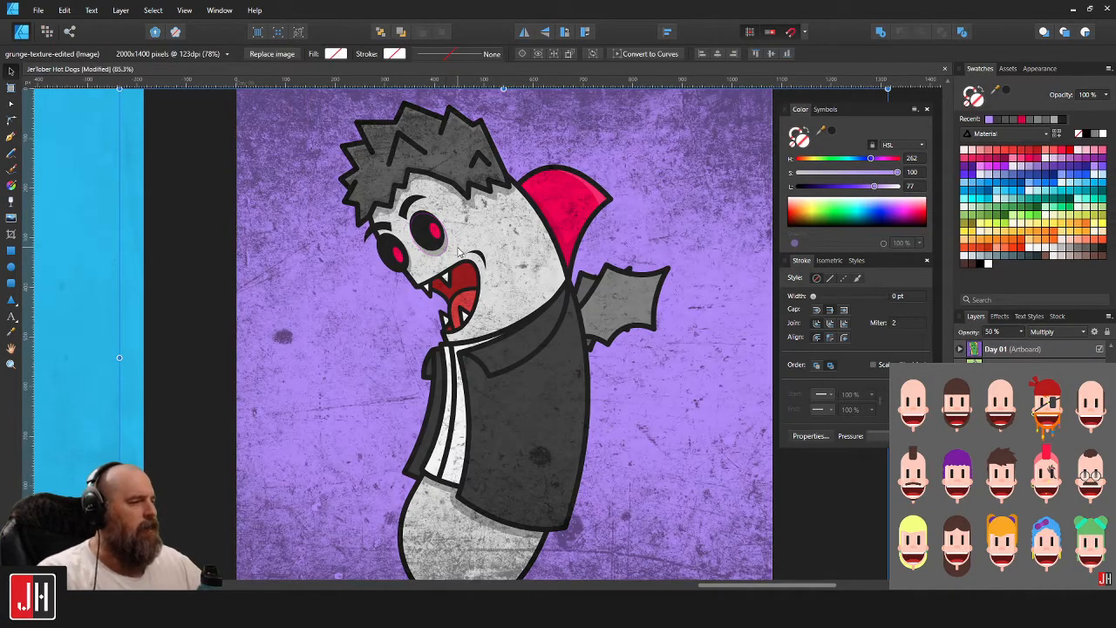
scroll(459, 252, down, 2)
scroll(514, 271, down, 3)
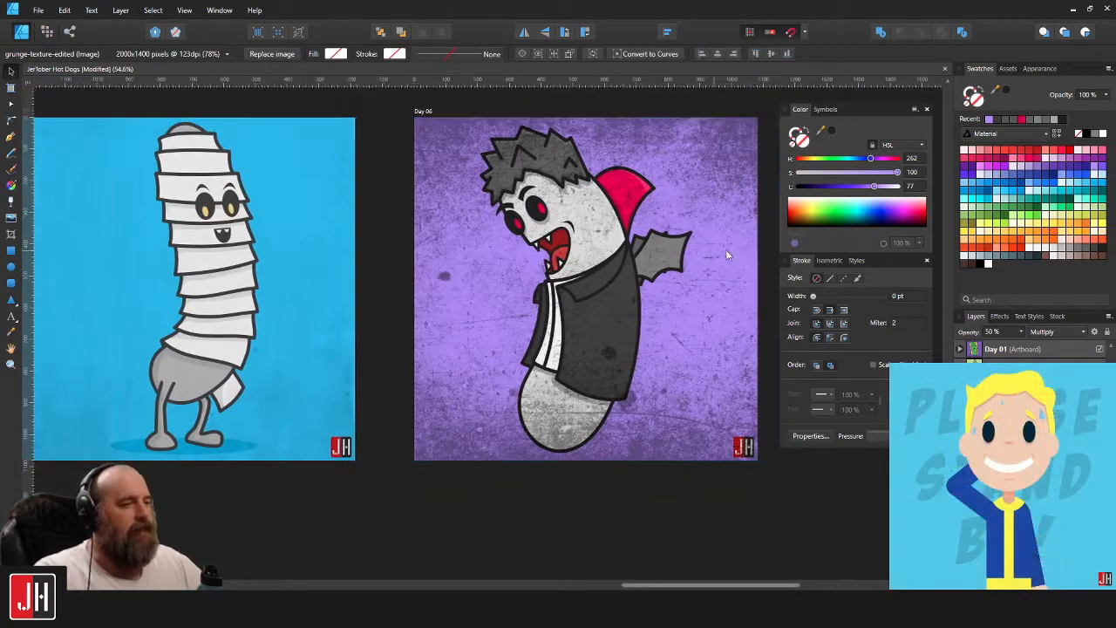
key(1)
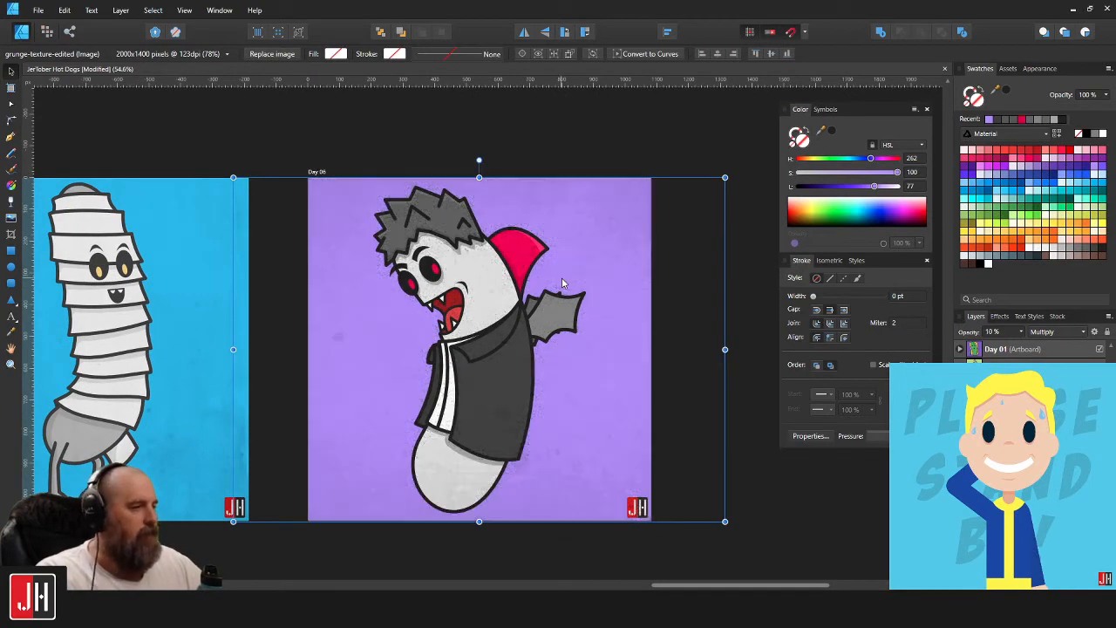
Examine the faint grunge texture up close over the background, the vampire's face, cape and lower body.
scroll(563, 285, up, 1)
scroll(526, 350, up, 4)
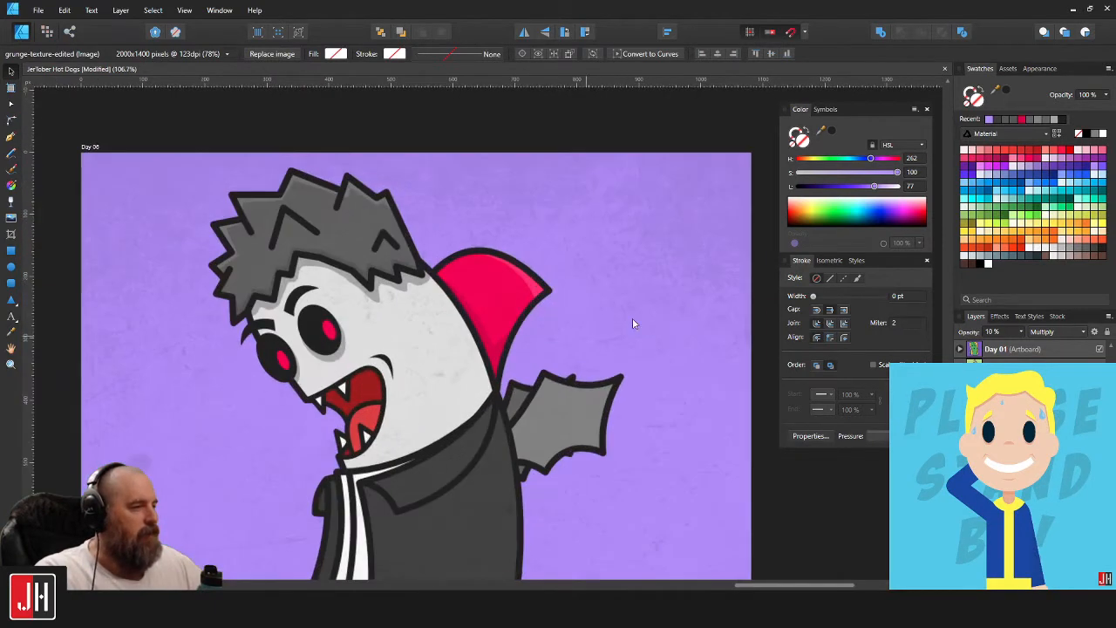
scroll(670, 219, up, 3)
scroll(310, 251, down, 3)
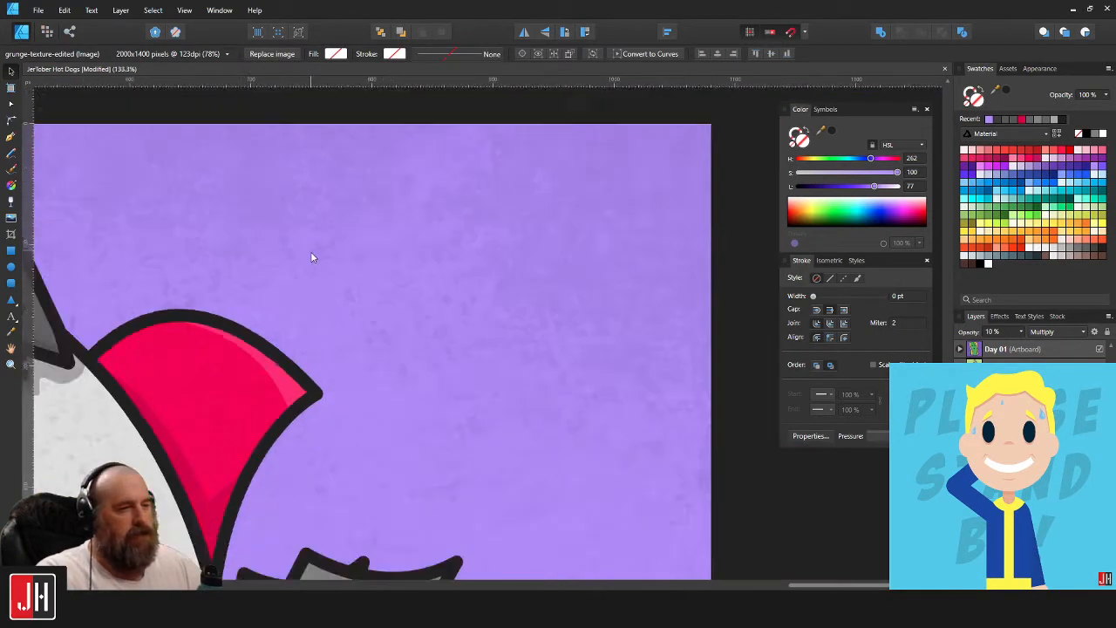
scroll(569, 260, up, 2)
scroll(624, 299, down, 2)
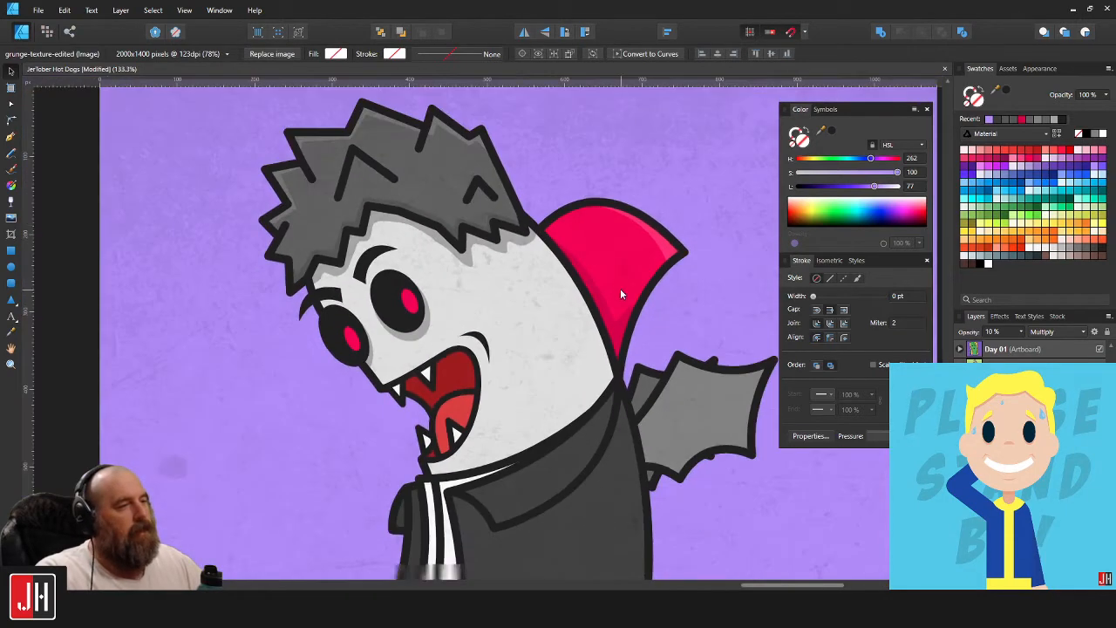
scroll(435, 154, down, 2)
scroll(516, 306, up, 2)
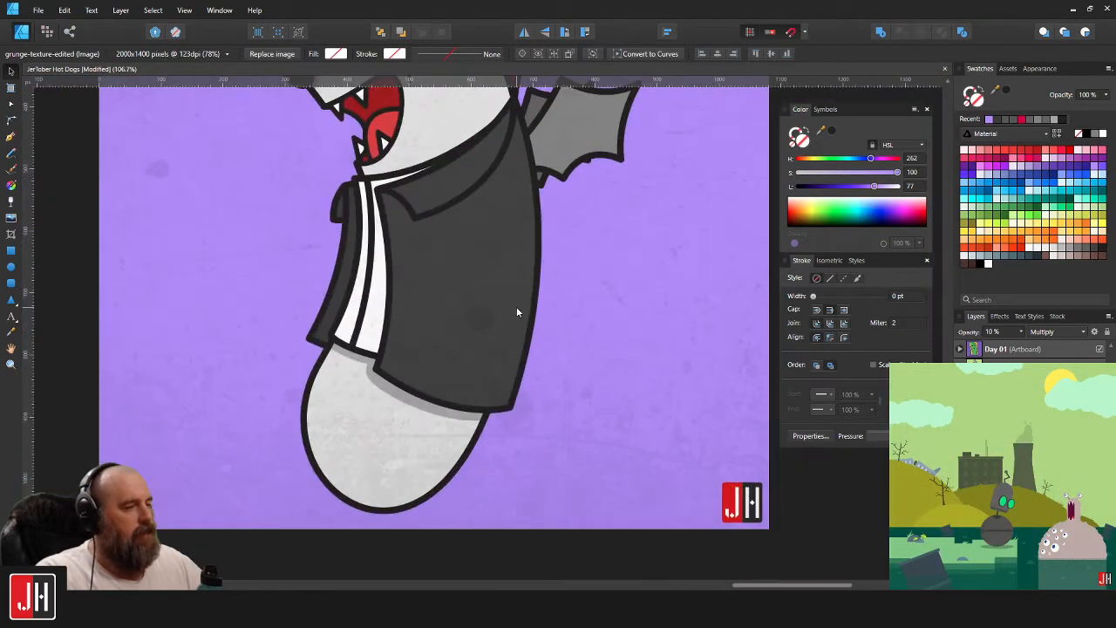
scroll(517, 301, down, 2)
Shift the grunge texture sideways until its left edge lines up with the Day 06 artboard's left edge, and deselect it.
click(519, 303)
scroll(523, 340, down, 3)
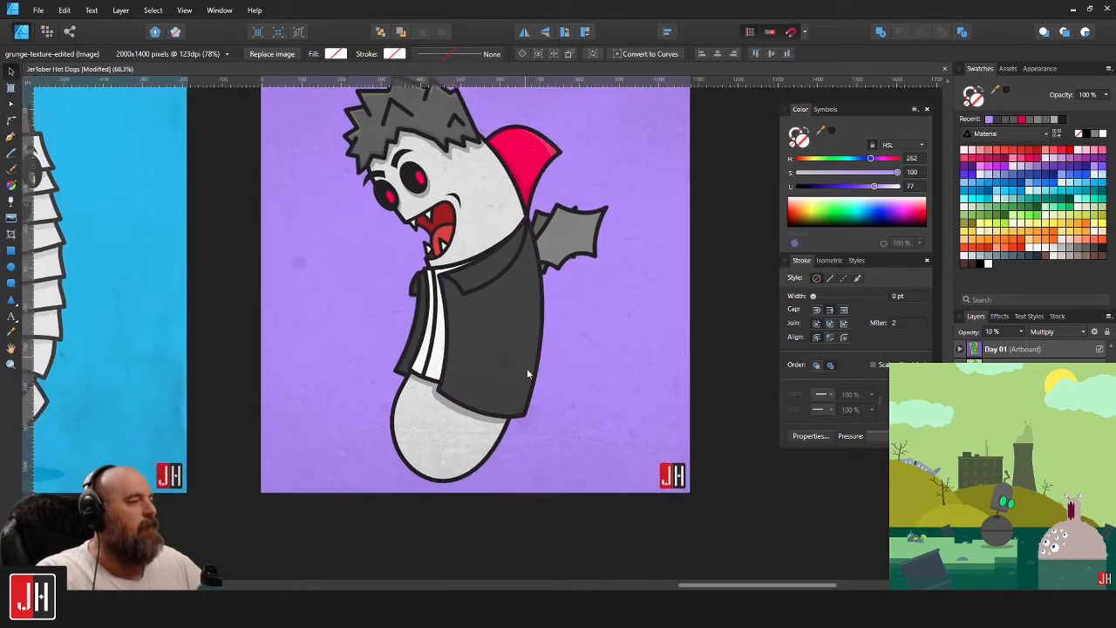
scroll(500, 300, up, 3)
drag(500, 301, 598, 305)
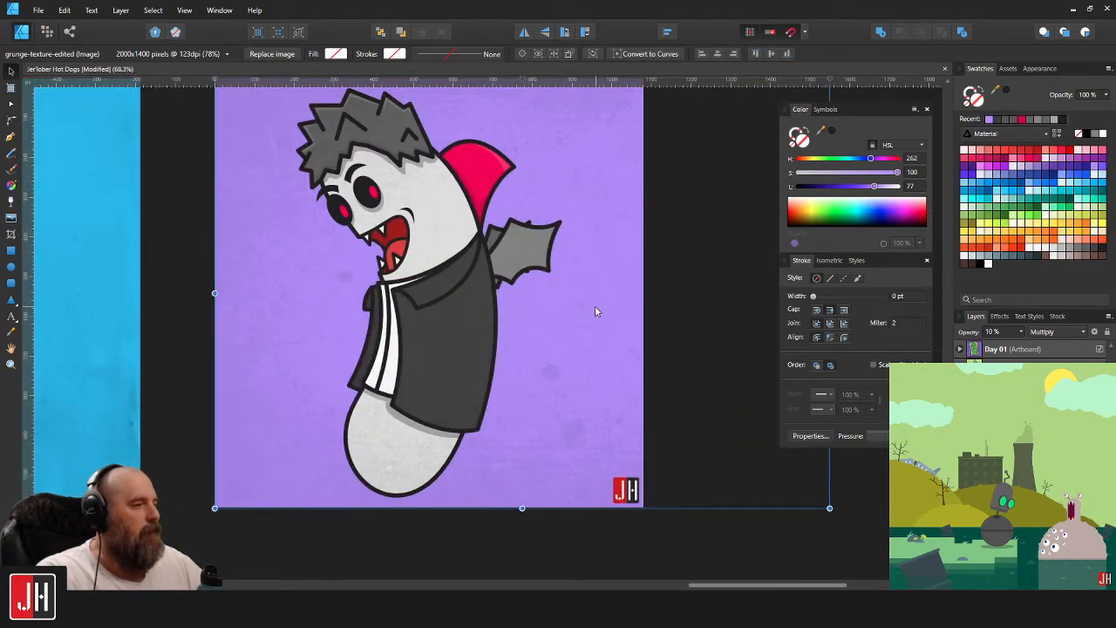
scroll(593, 312, down, 2)
scroll(712, 346, up, 1)
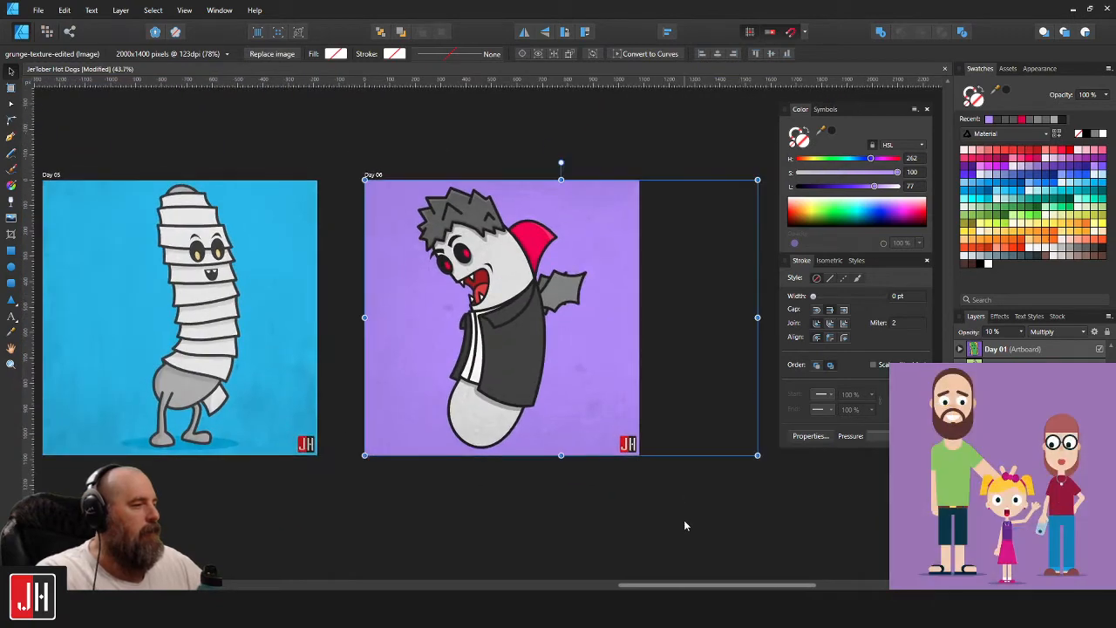
click(683, 520)
Compare the textured Day 06 vampire artboard with the Day 05 mummy artboard.
scroll(633, 414, up, 2)
scroll(649, 427, up, 2)
scroll(647, 427, down, 2)
scroll(647, 427, left, 3)
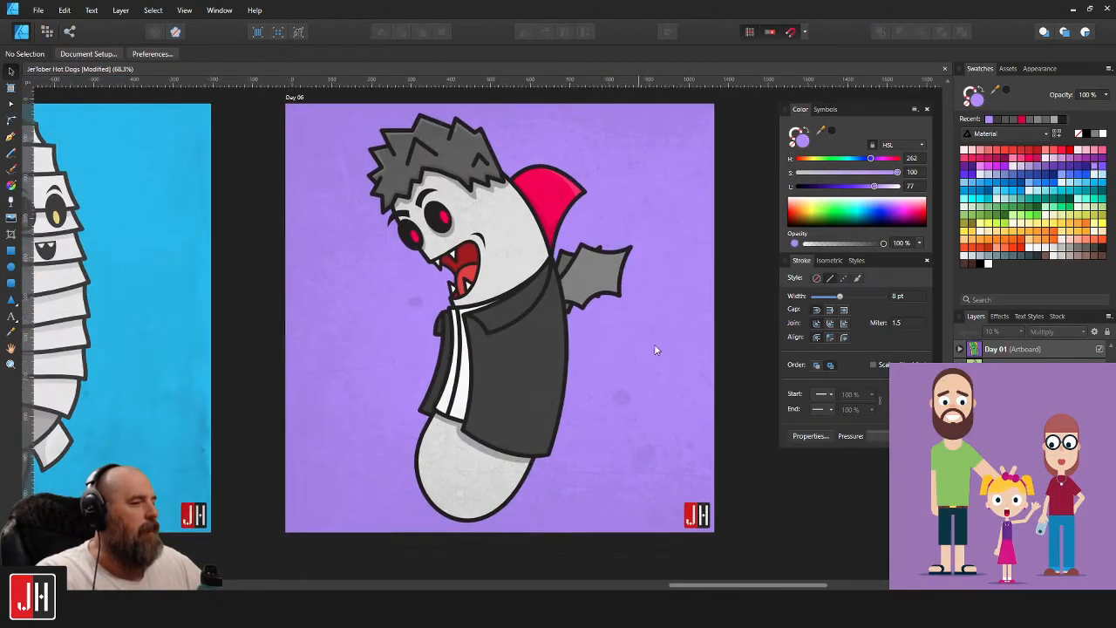
scroll(649, 344, down, 1)
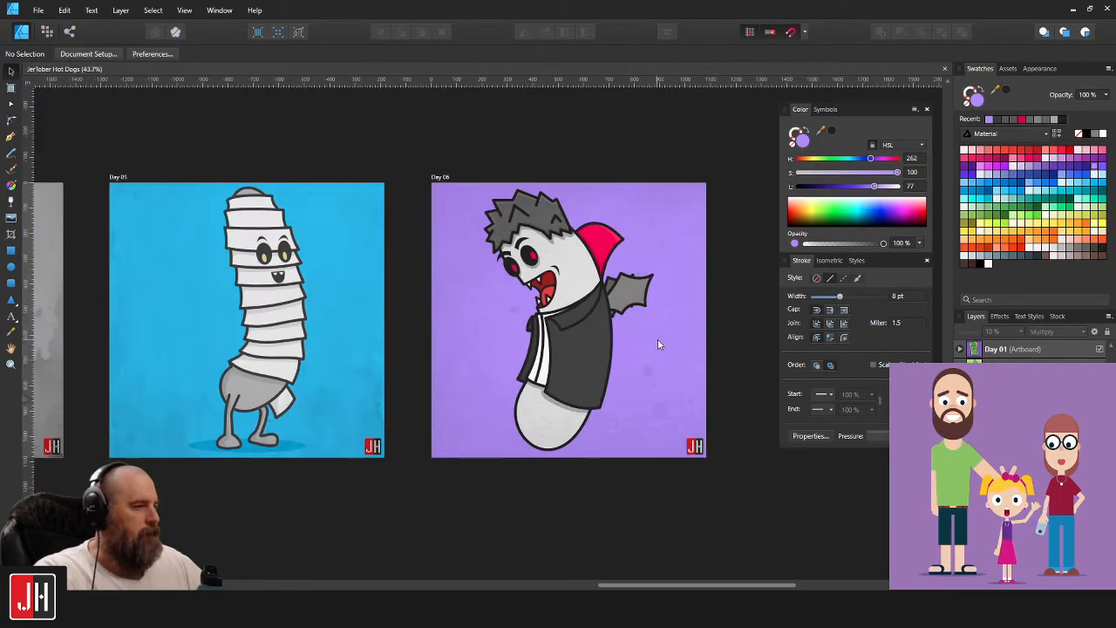
scroll(657, 339, right, 1)
scroll(515, 281, up, 1)
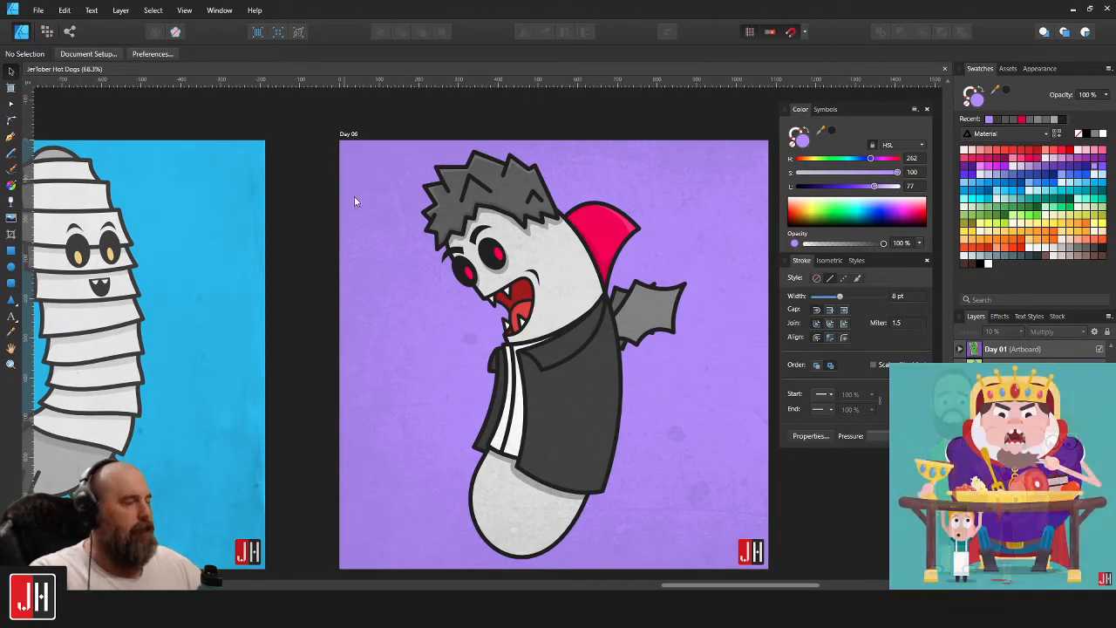
scroll(359, 205, down, 1)
scroll(421, 244, up, 1)
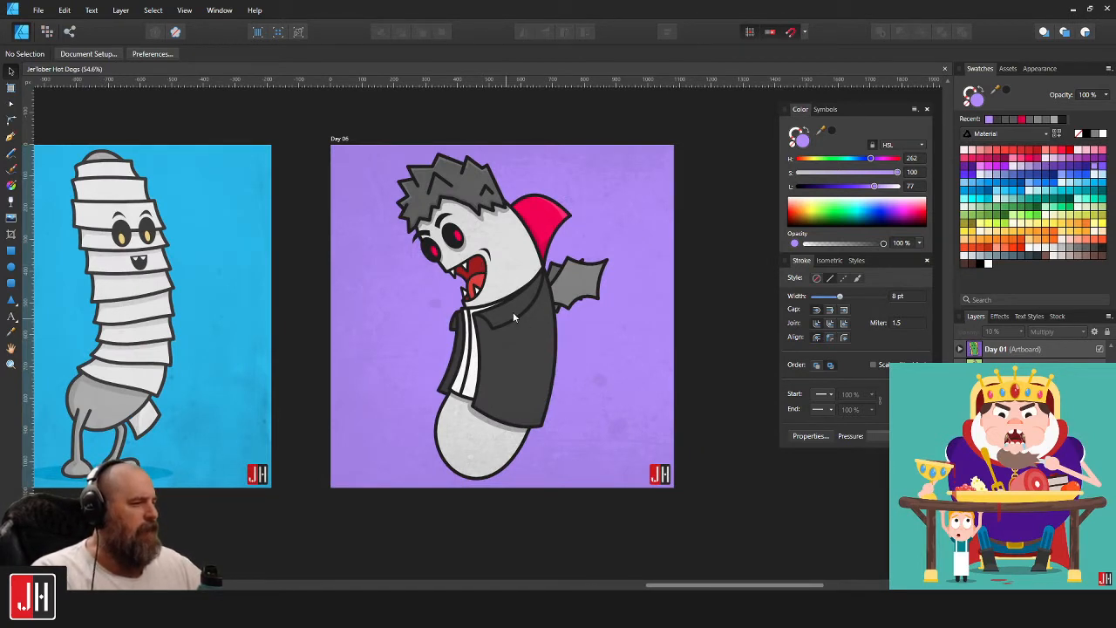
scroll(468, 258, up, 2)
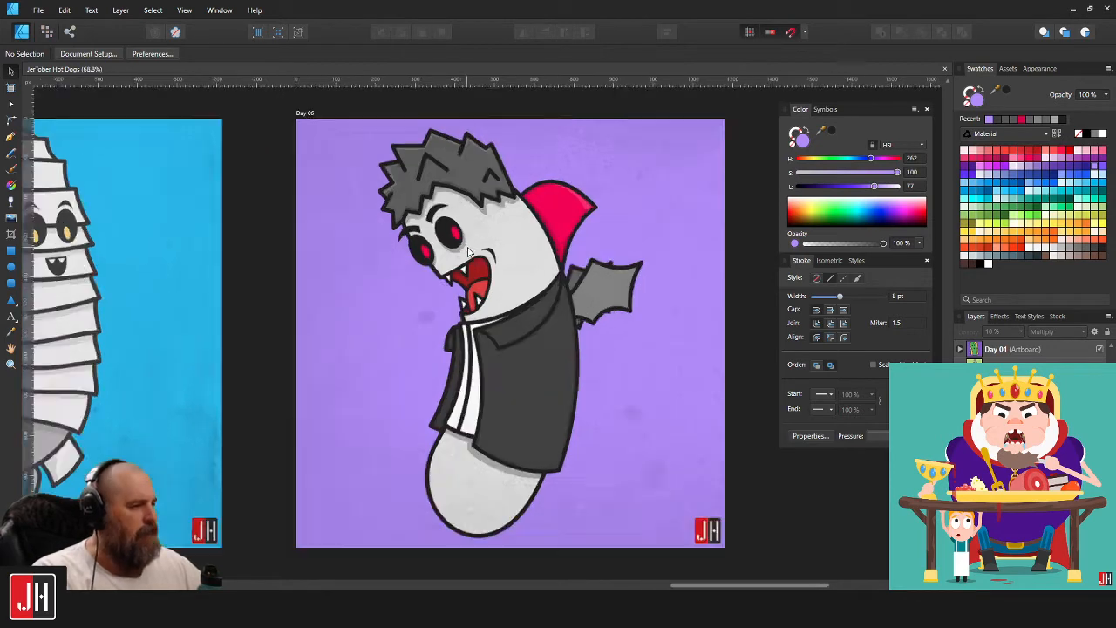
scroll(565, 331, down, 3)
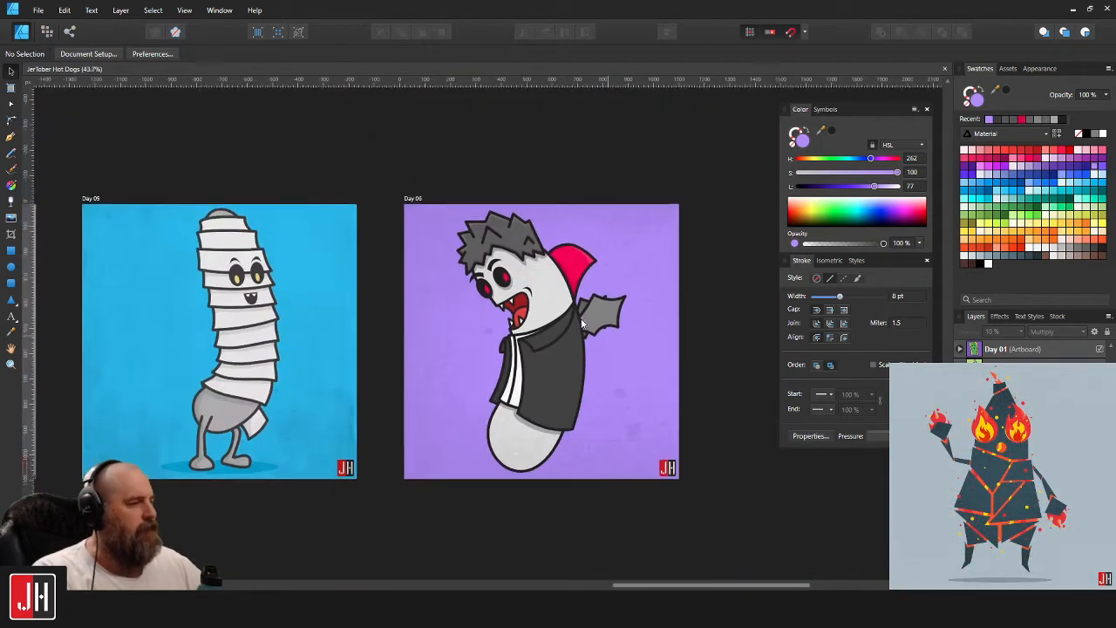
Lock the grunge texture image on the Day 06 artboard and clear the selection.
click(471, 228)
scroll(491, 287, up, 2)
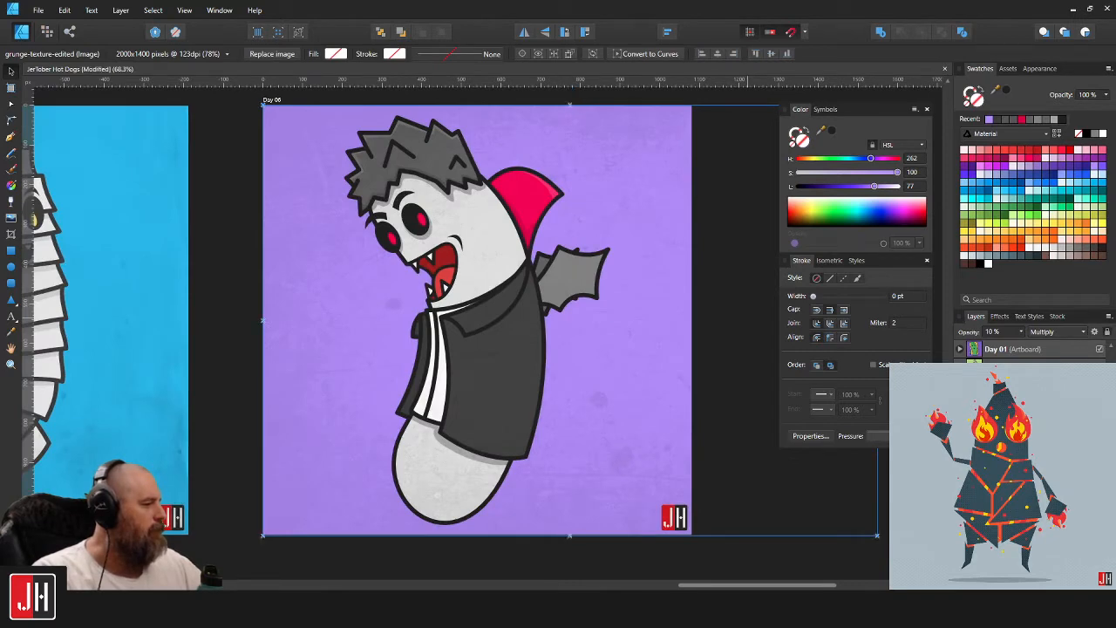
click(1011, 453)
mouse_move(565, 312)
mouse_down()
mouse_move(579, 310)
mouse_move(564, 311)
mouse_up()
scroll(579, 314, down, 2)
scroll(580, 313, down, 1)
click(666, 324)
Move the vampire group slightly up on the Day 06 artboard and scale it down a little to leave room beneath it.
scroll(578, 331, up, 5)
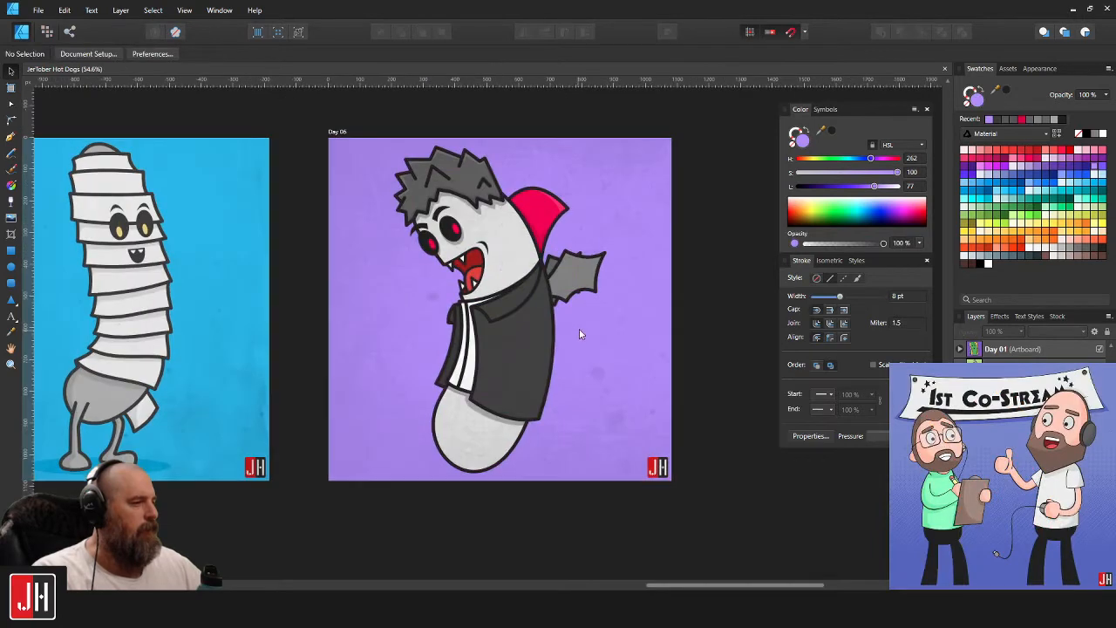
scroll(592, 416, down, 2)
scroll(536, 323, up, 2)
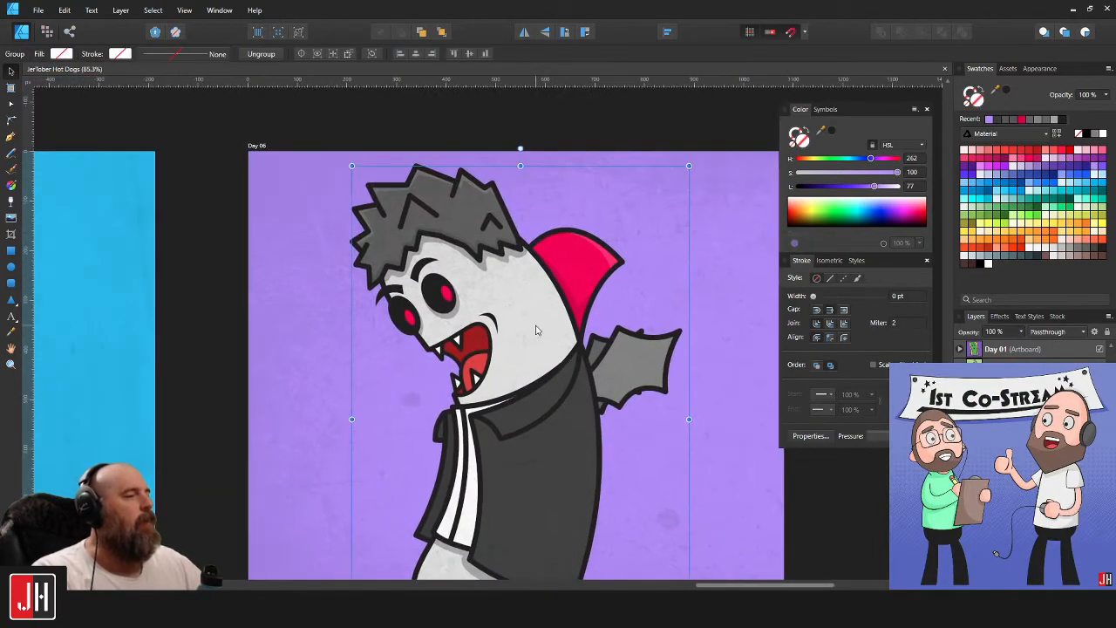
click(535, 323)
drag(536, 323, 536, 321)
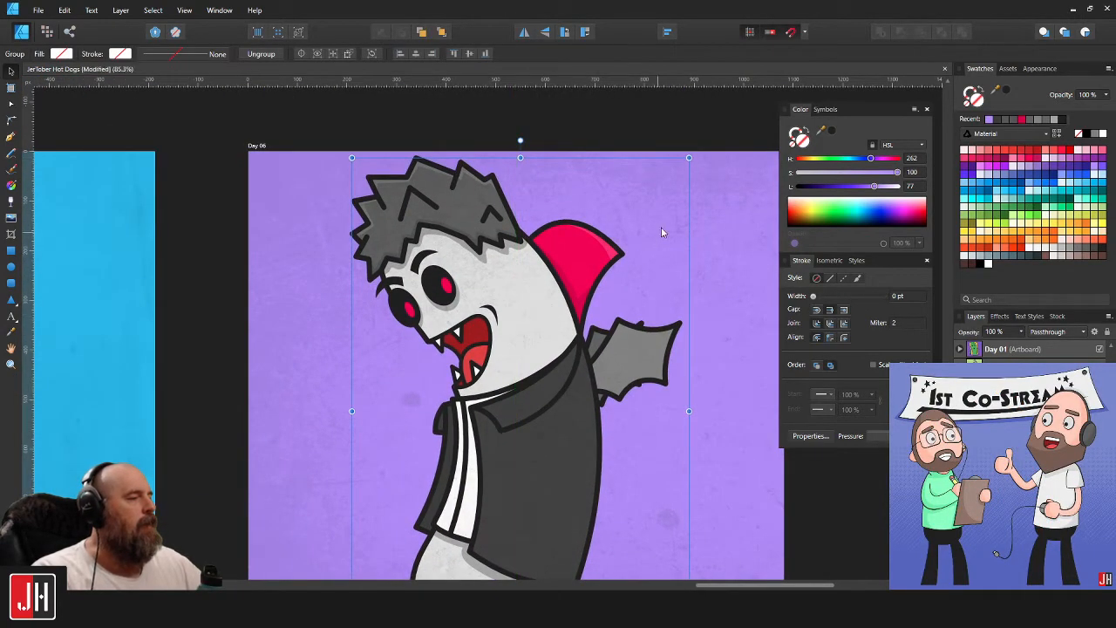
drag(687, 158, 684, 164)
drag(620, 225, 620, 222)
Draw a wide, flat ellipse under the hot dog's base as a ground shadow and darken its purple fill to lightness 69.
scroll(579, 204, down, 8)
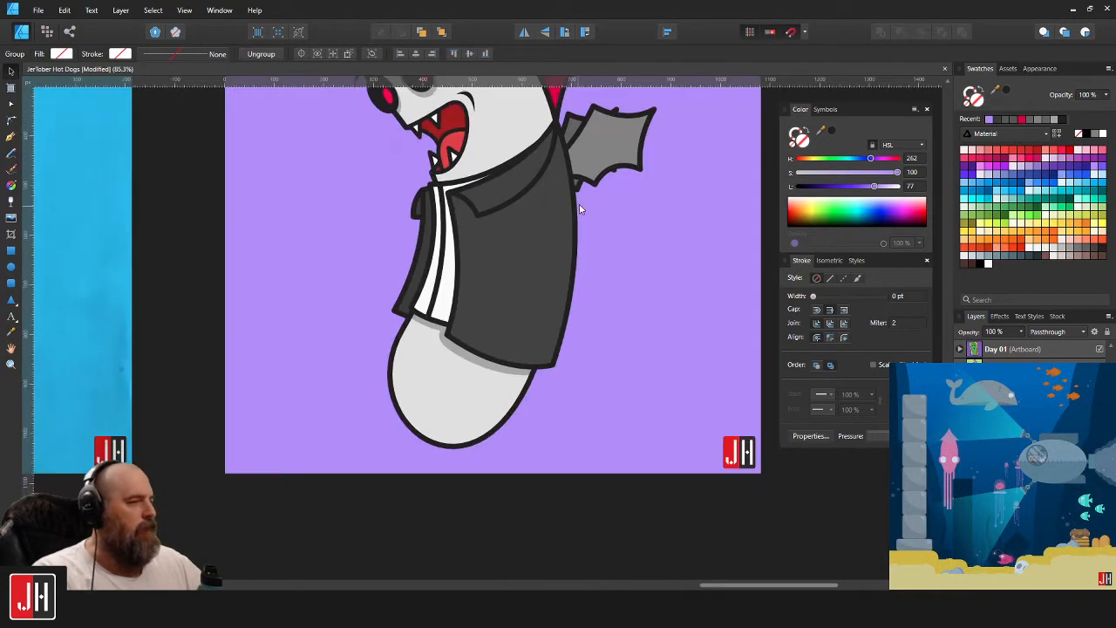
click(692, 515)
scroll(382, 459, up, 3)
click(14, 268)
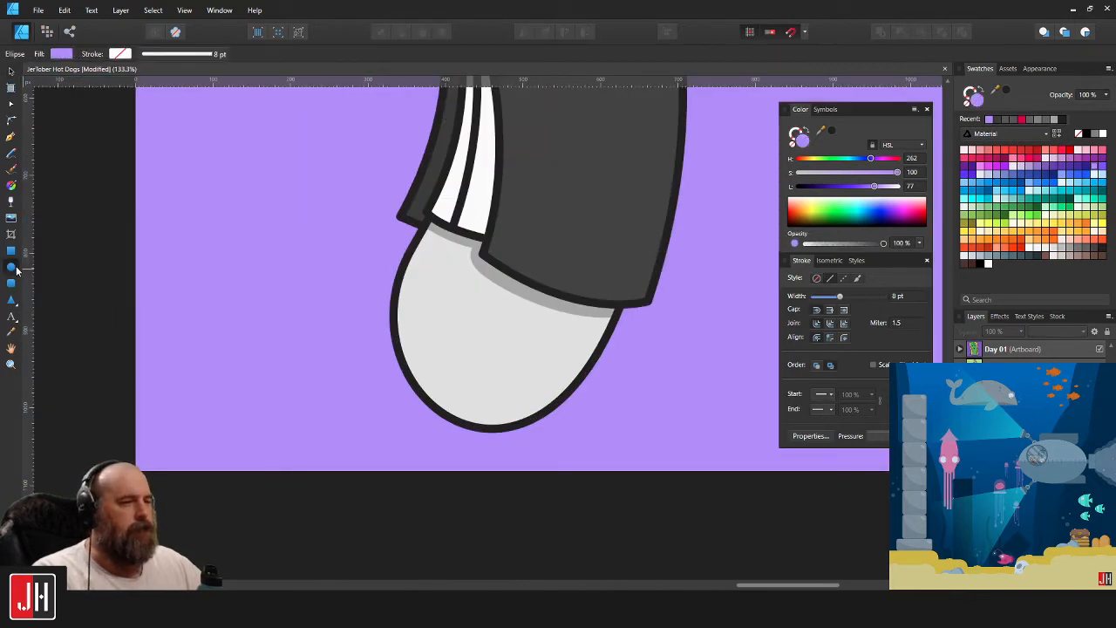
drag(316, 427, 608, 451)
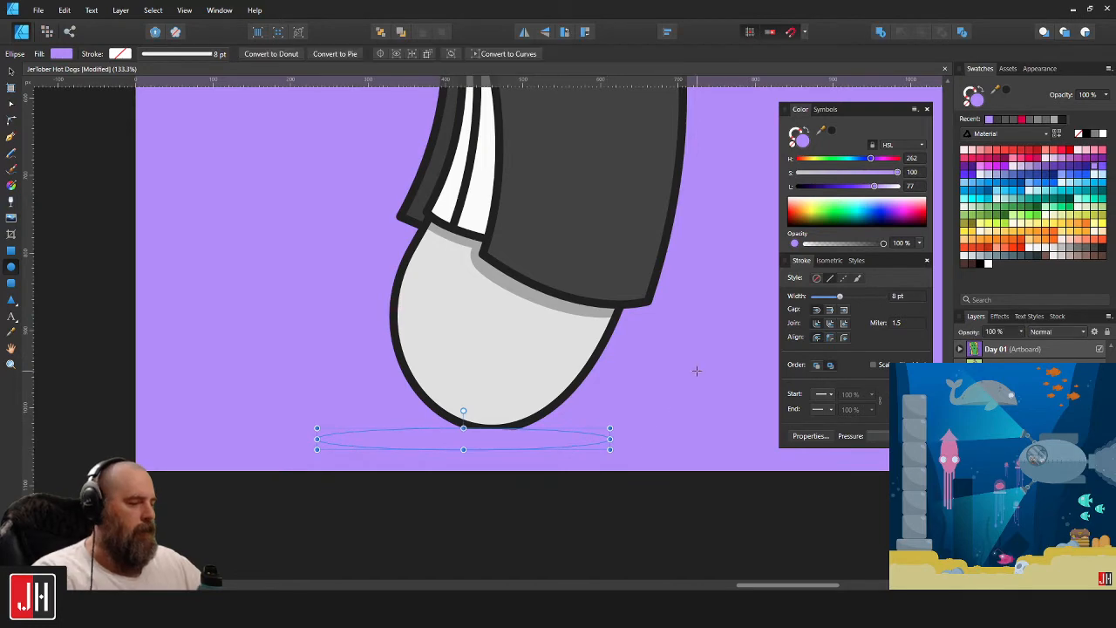
drag(874, 188, 867, 191)
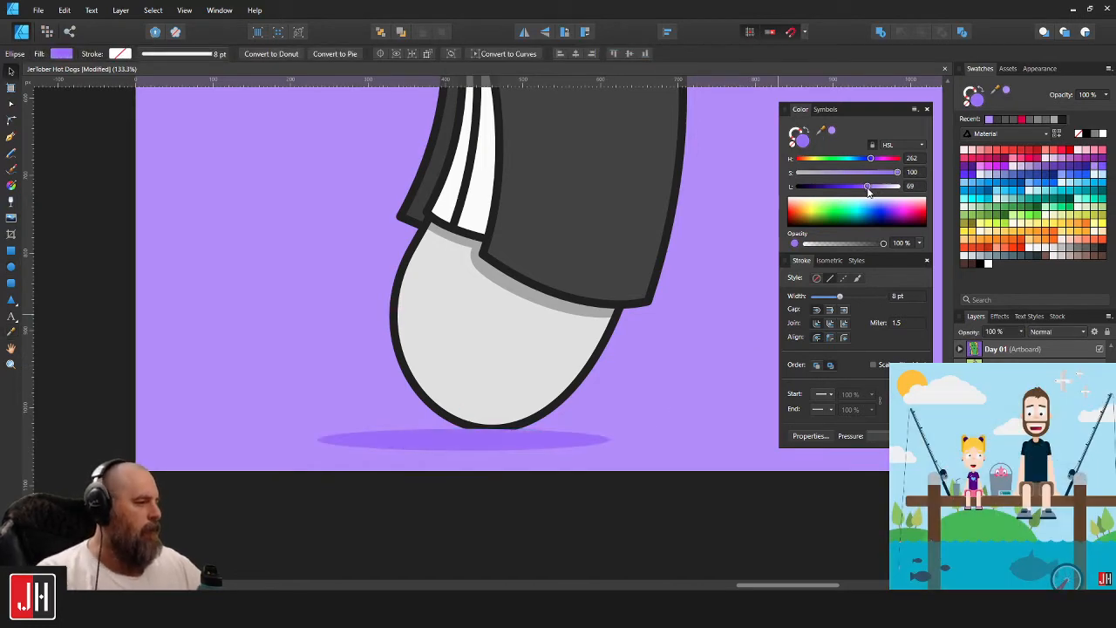
Place the shadow ellipse behind the hot dog, centre it under the base and narrow it slightly.
click(514, 436)
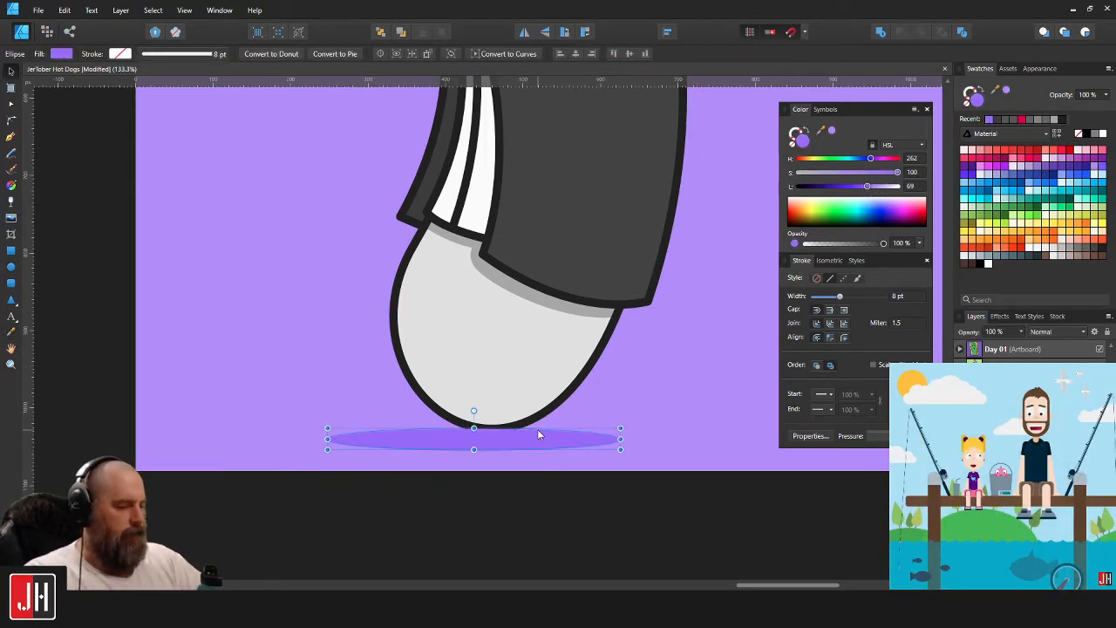
mouse_move(537, 432)
mouse_down()
mouse_move(531, 440)
mouse_move(547, 436)
mouse_up()
drag(335, 438, 351, 438)
drag(629, 438, 627, 429)
click(646, 381)
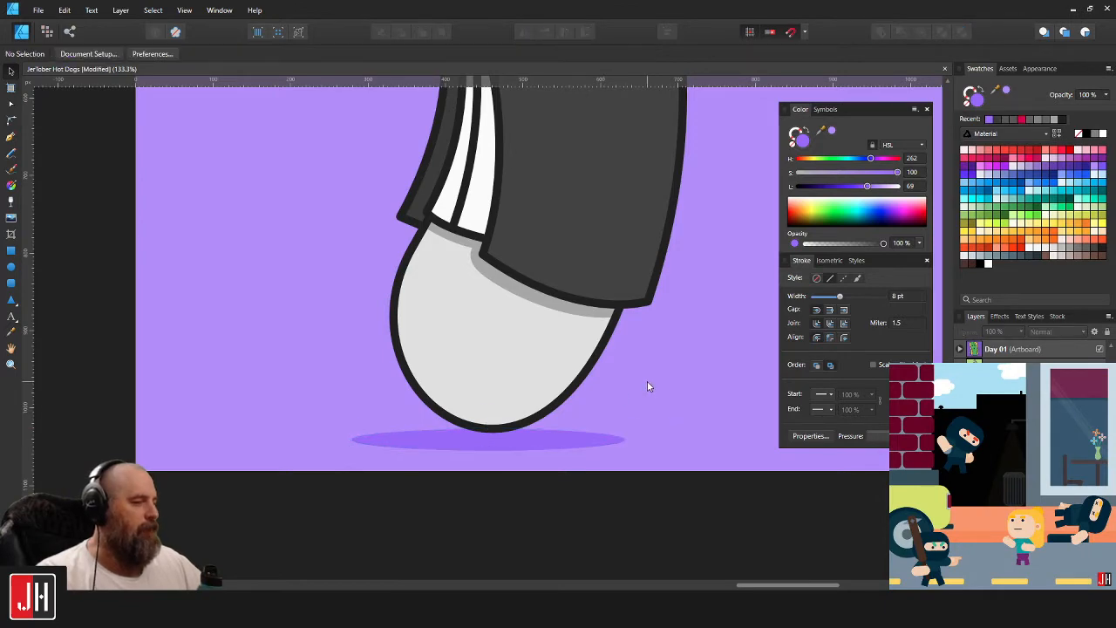
Raise the shadow ellipse slightly so the hot dog's base overlaps it, and check it beside Day 05's shadow.
scroll(623, 391, down, 3)
scroll(531, 471, up, 3)
click(566, 437)
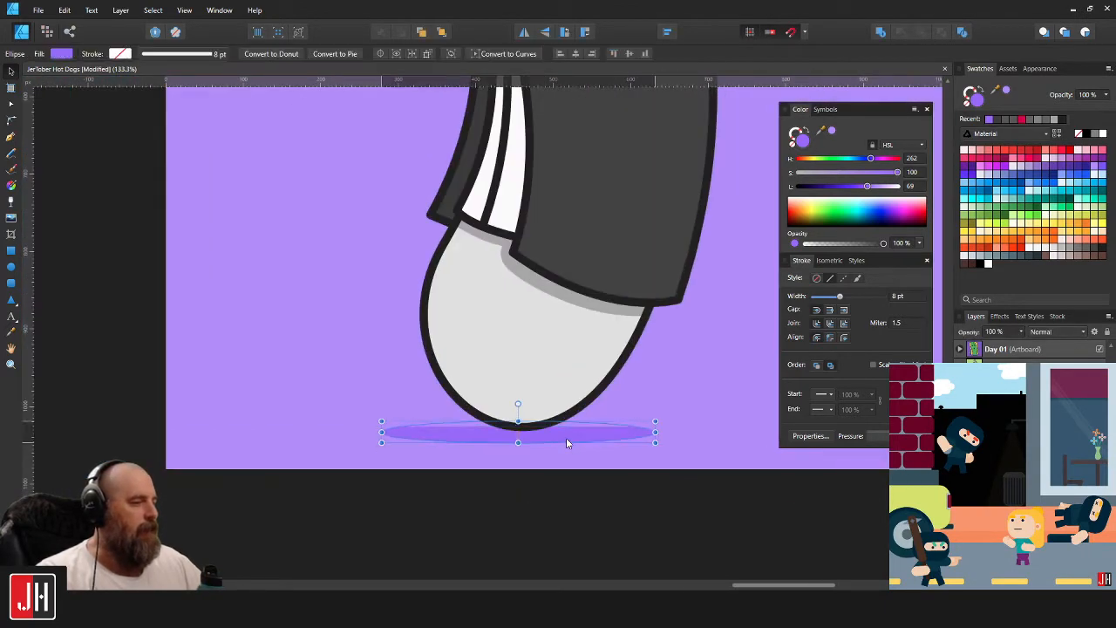
drag(566, 440, 560, 430)
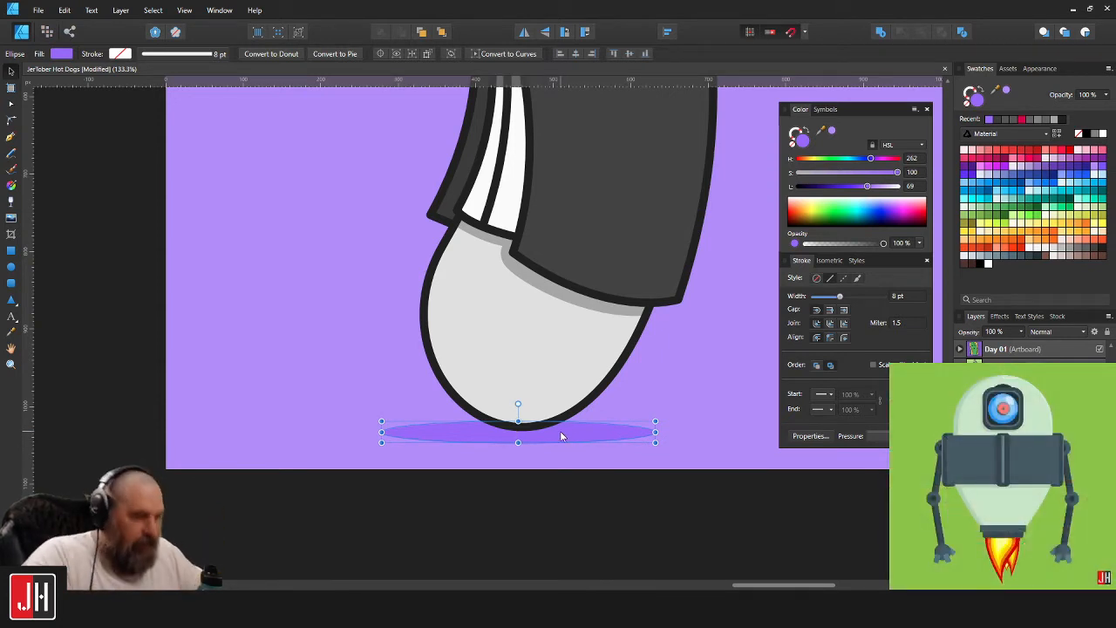
scroll(560, 431, down, 4)
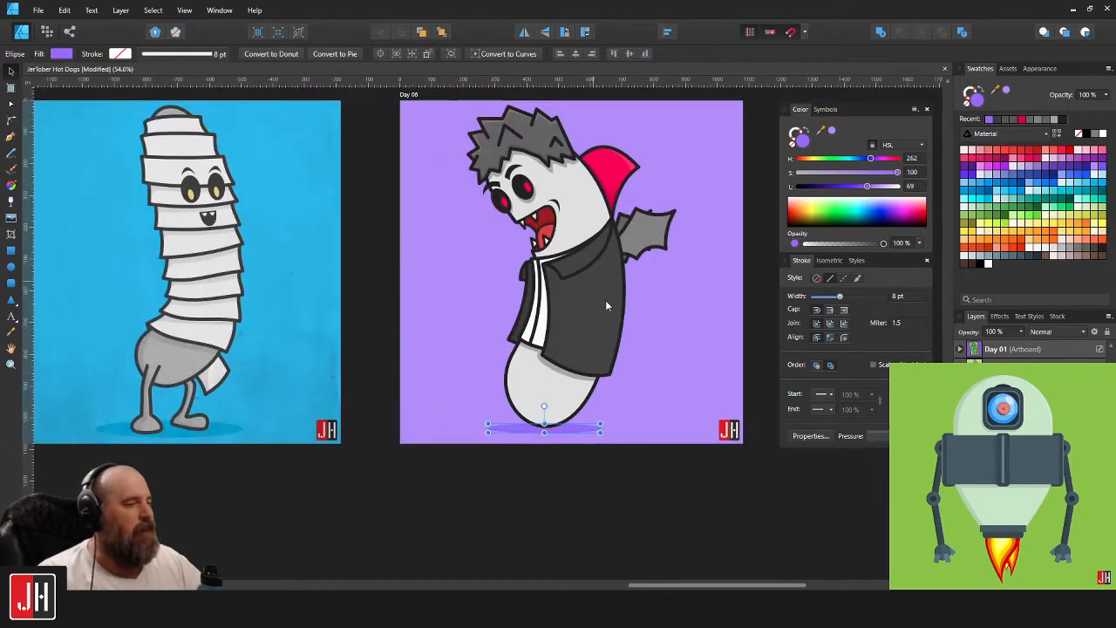
Raise the shadow ellipse a little more under the hot dog's base and narrow it slightly.
scroll(607, 387, up, 2)
scroll(530, 492, up, 2)
scroll(532, 476, up, 2)
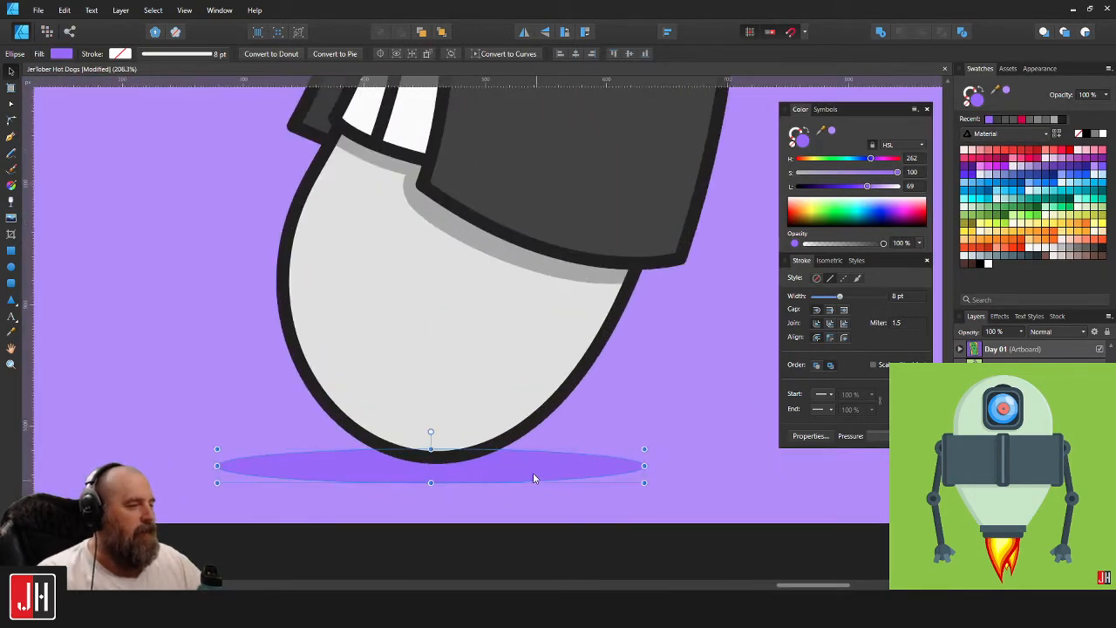
drag(534, 478, 536, 475)
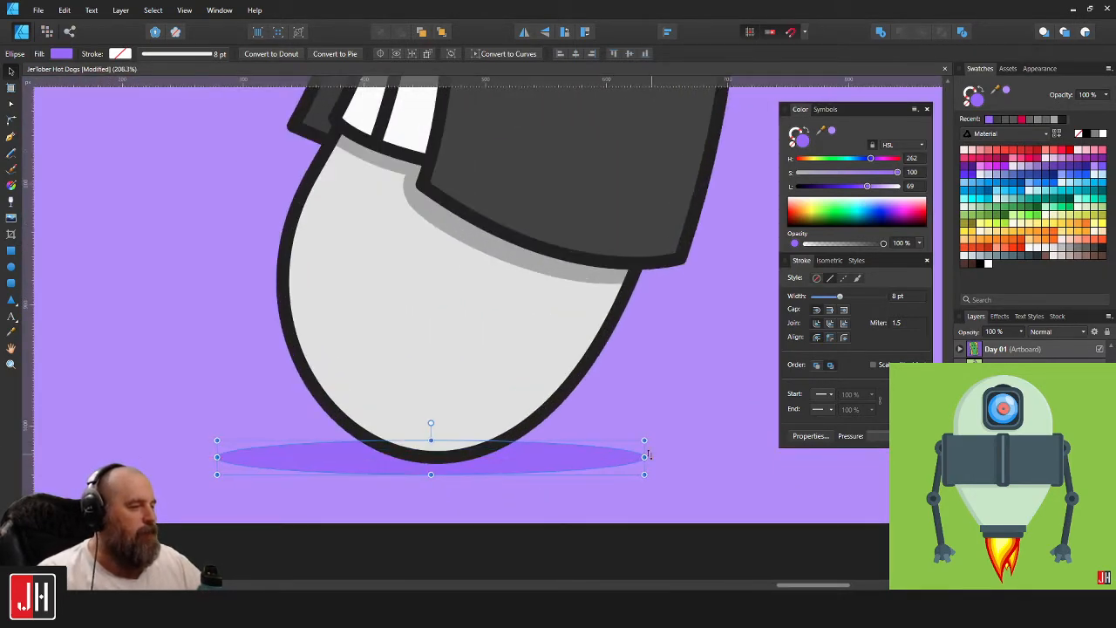
drag(646, 456, 636, 456)
scroll(613, 454, down, 9)
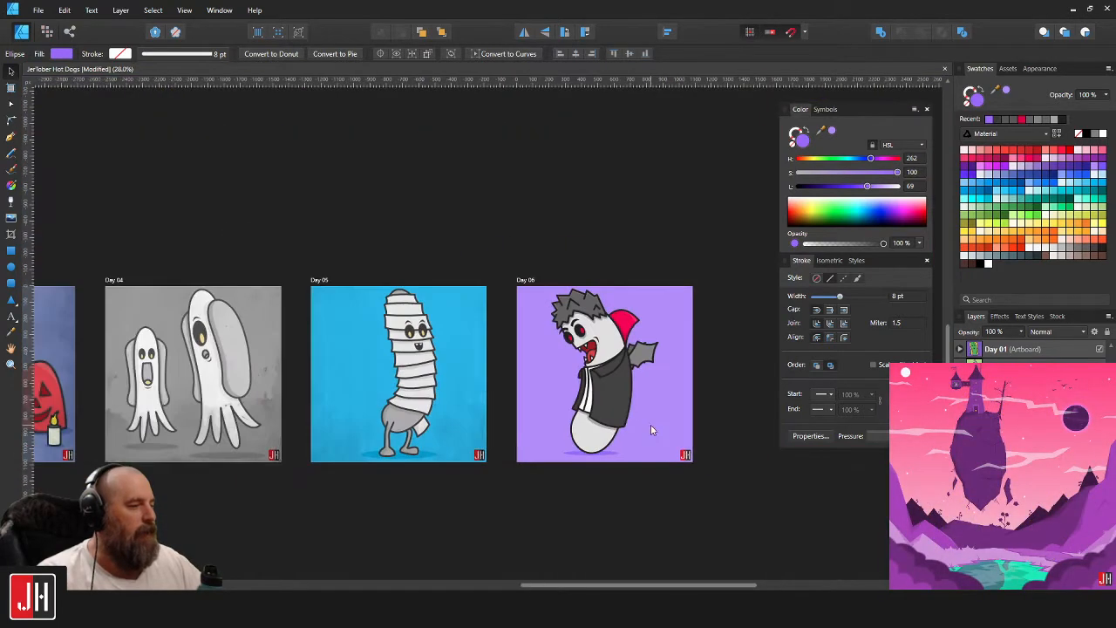
Select the vampire hot dog together with its shadow, enlarge both slightly and nudge them left on the Day 06 artboard.
key(v)
drag(503, 251, 651, 519)
scroll(645, 492, up, 3)
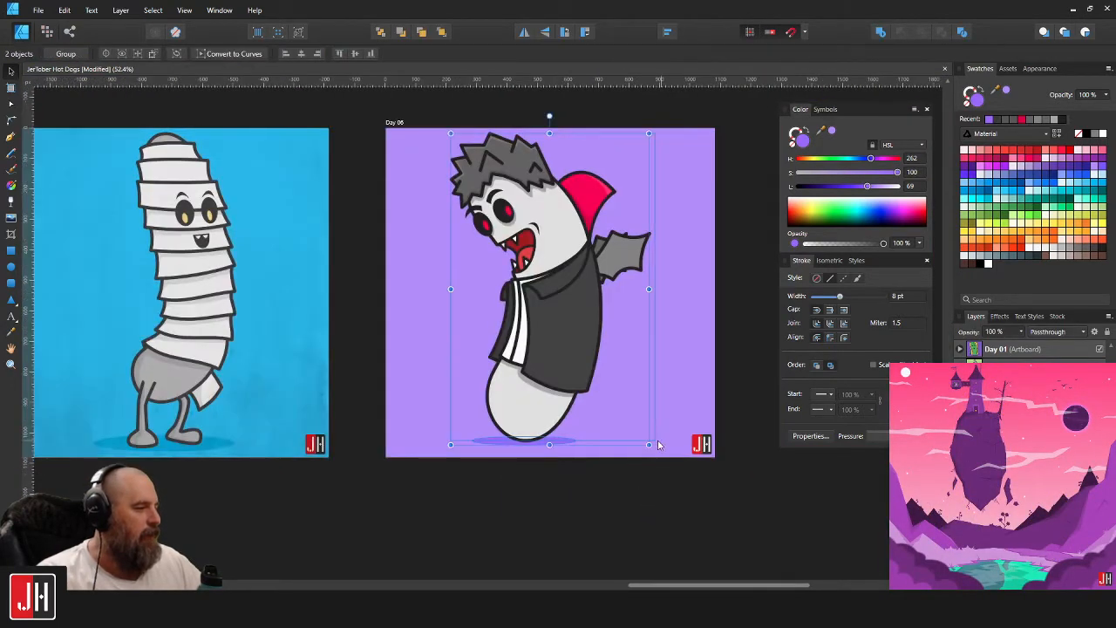
drag(649, 444, 656, 454)
scroll(607, 218, up, 2)
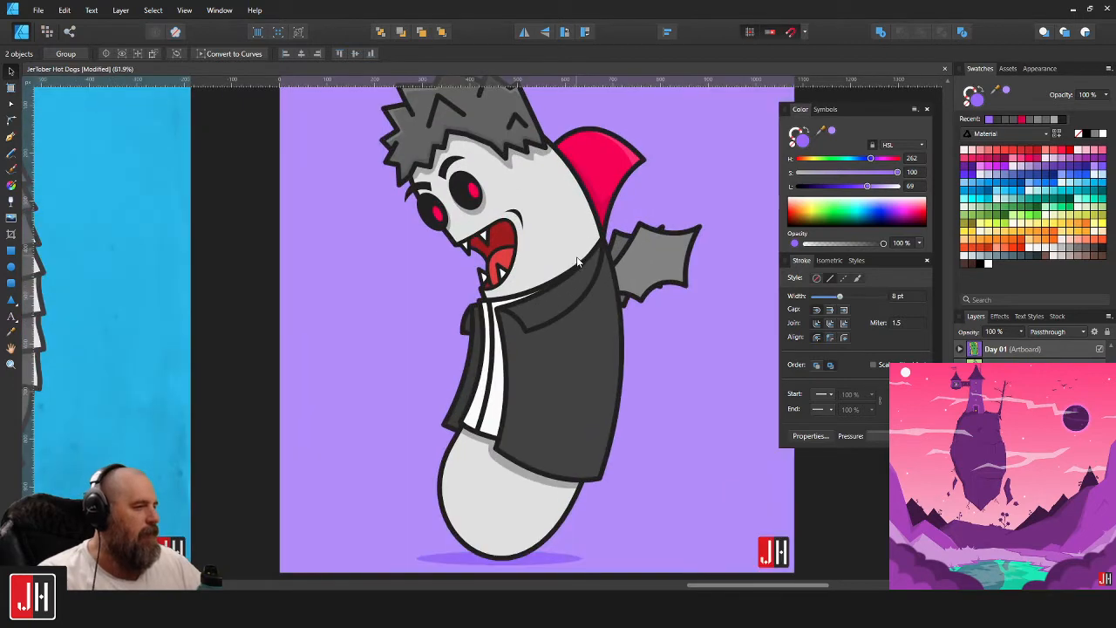
scroll(592, 245, down, 2)
drag(586, 252, 585, 252)
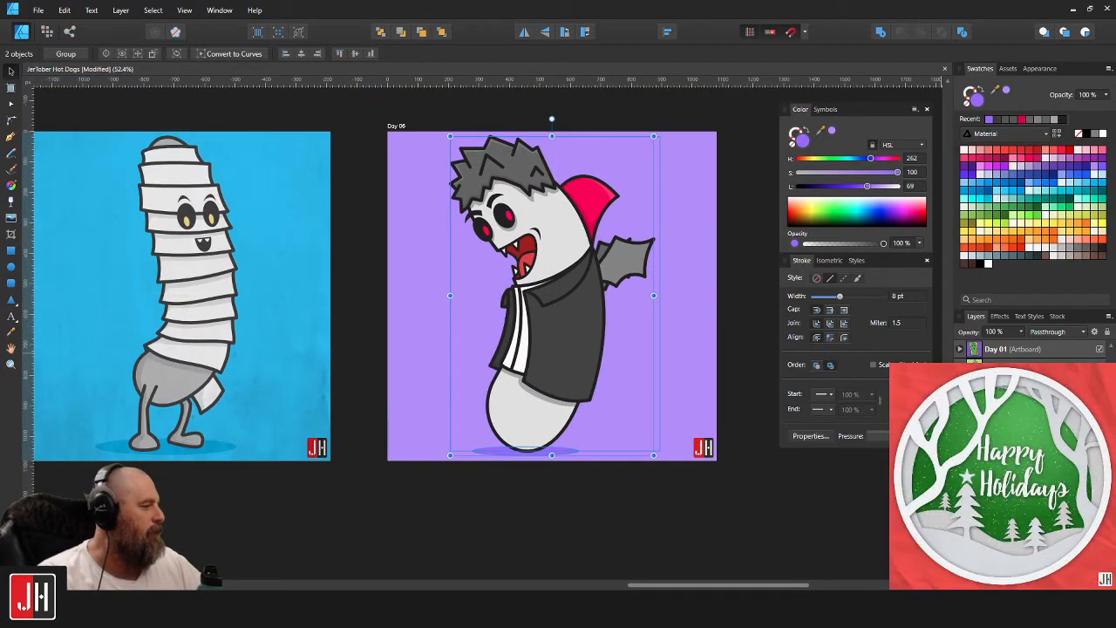
click(653, 496)
Widen the ground shadow ellipse slightly towards its right side beneath the hot dog's base.
scroll(547, 444, up, 1)
scroll(575, 344, up, 2)
scroll(563, 371, down, 3)
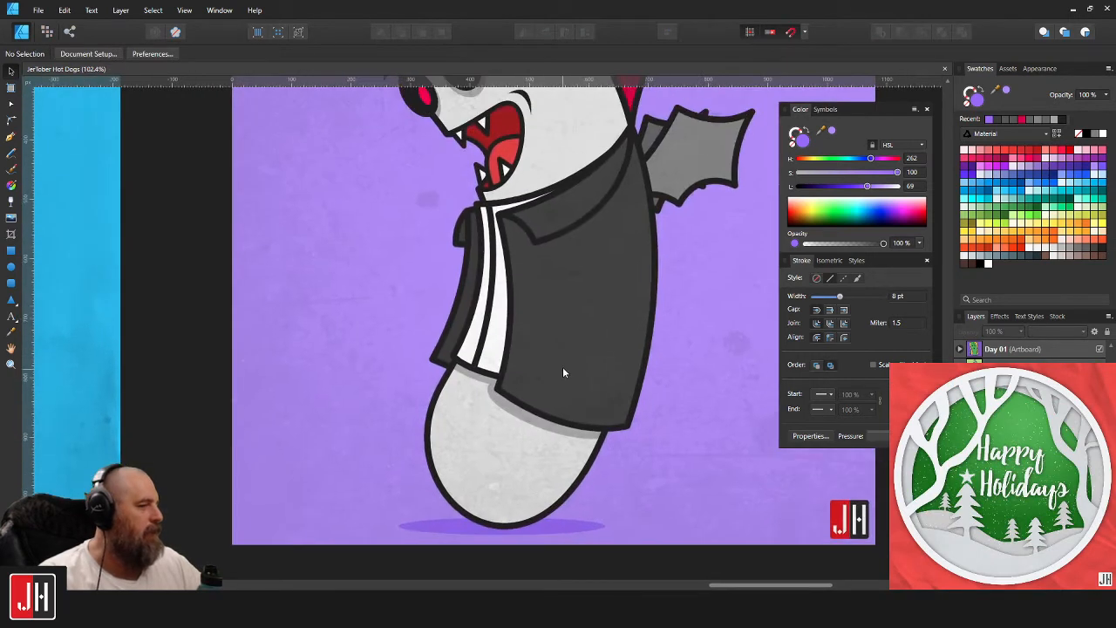
scroll(586, 350, up, 1)
scroll(559, 418, up, 3)
click(560, 417)
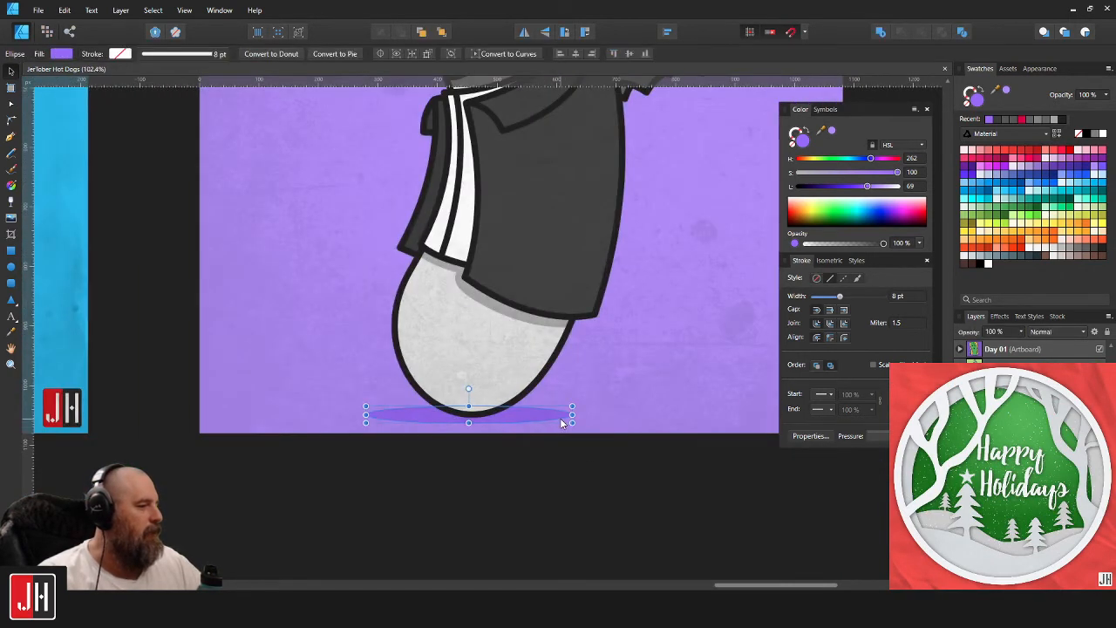
scroll(582, 416, up, 1)
drag(568, 414, 614, 410)
scroll(575, 473, down, 5)
click(575, 473)
scroll(571, 462, down, 3)
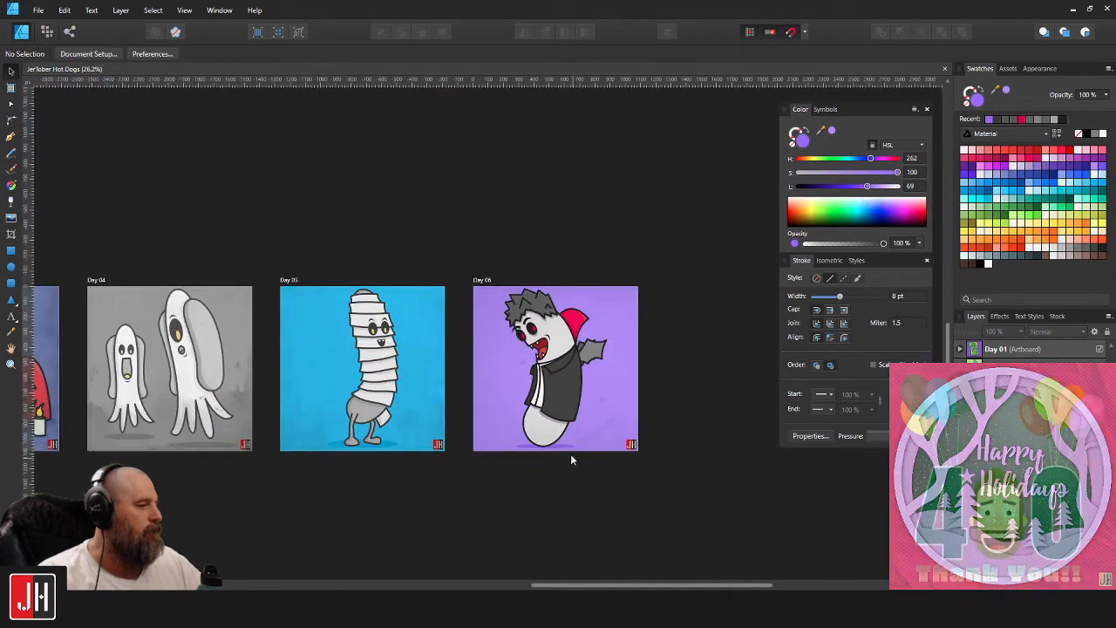
Review the finished Day 06 vampire hot dog up close and beside the Day 05 artboard.
scroll(581, 356, up, 3)
scroll(535, 362, up, 2)
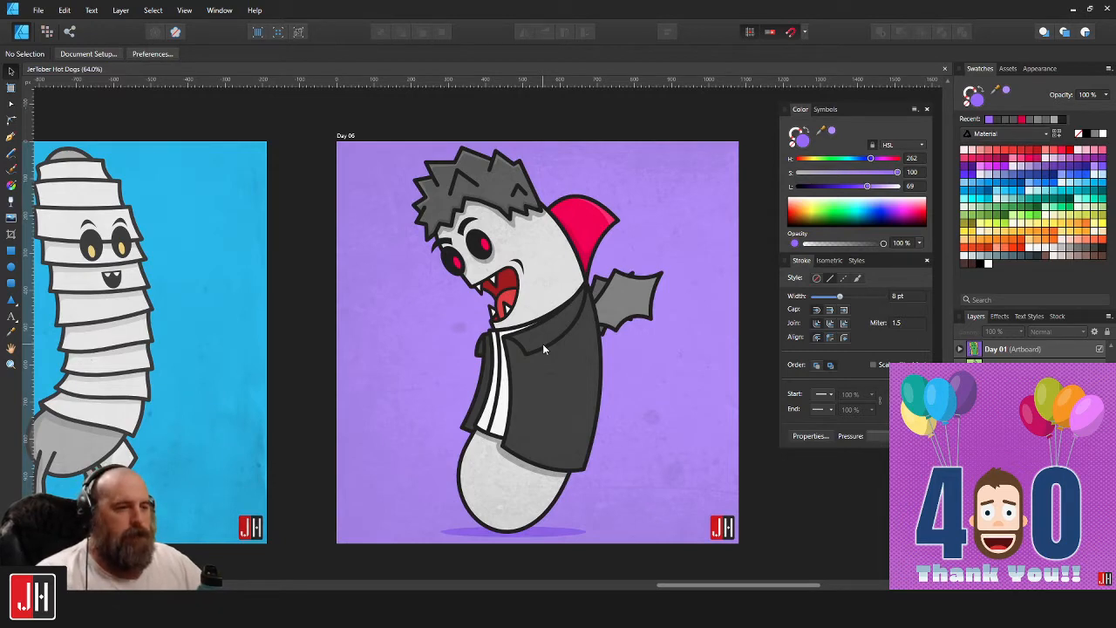
scroll(544, 350, down, 4)
drag(573, 340, 451, 332)
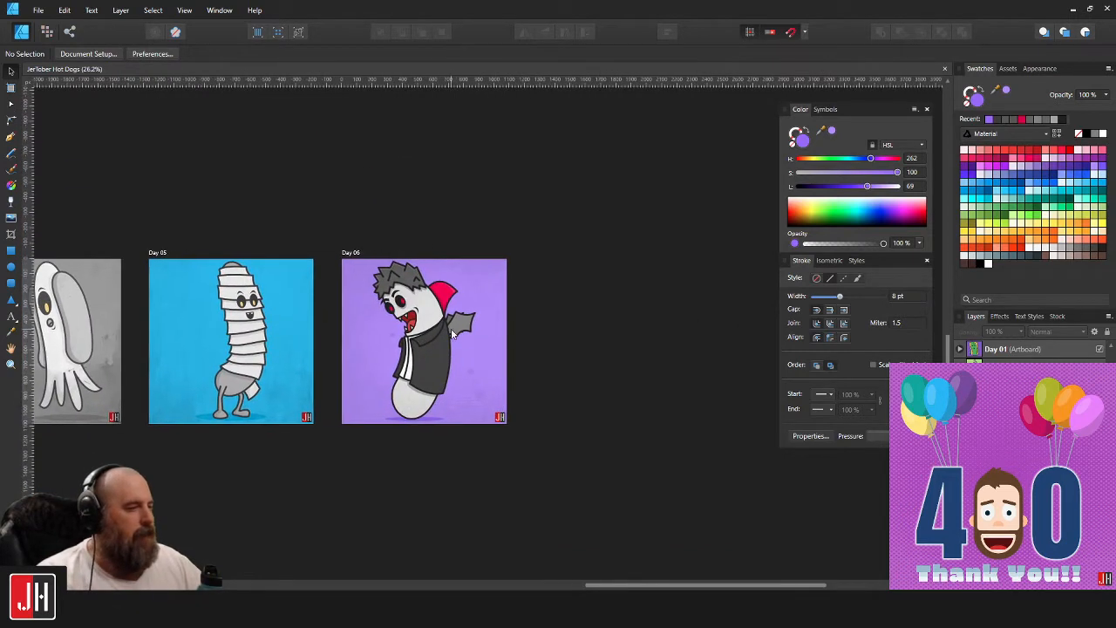
scroll(451, 331, up, 1)
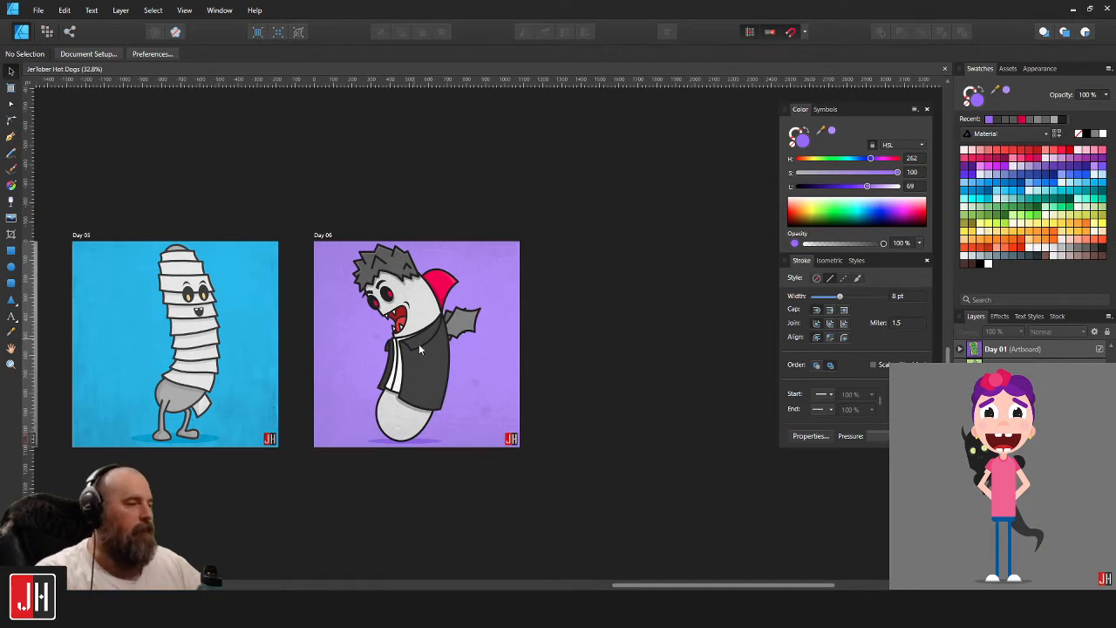
scroll(428, 341, up, 3)
scroll(455, 329, down, 2)
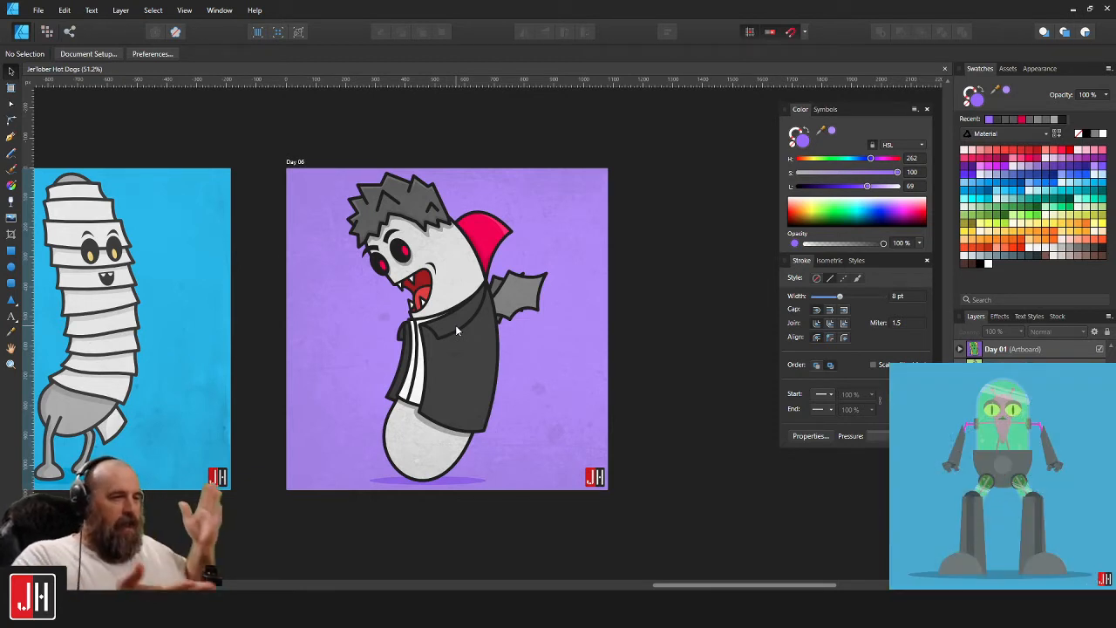
Switch to the Cat Coloring Book document in Affinity Publisher.
click(1072, 9)
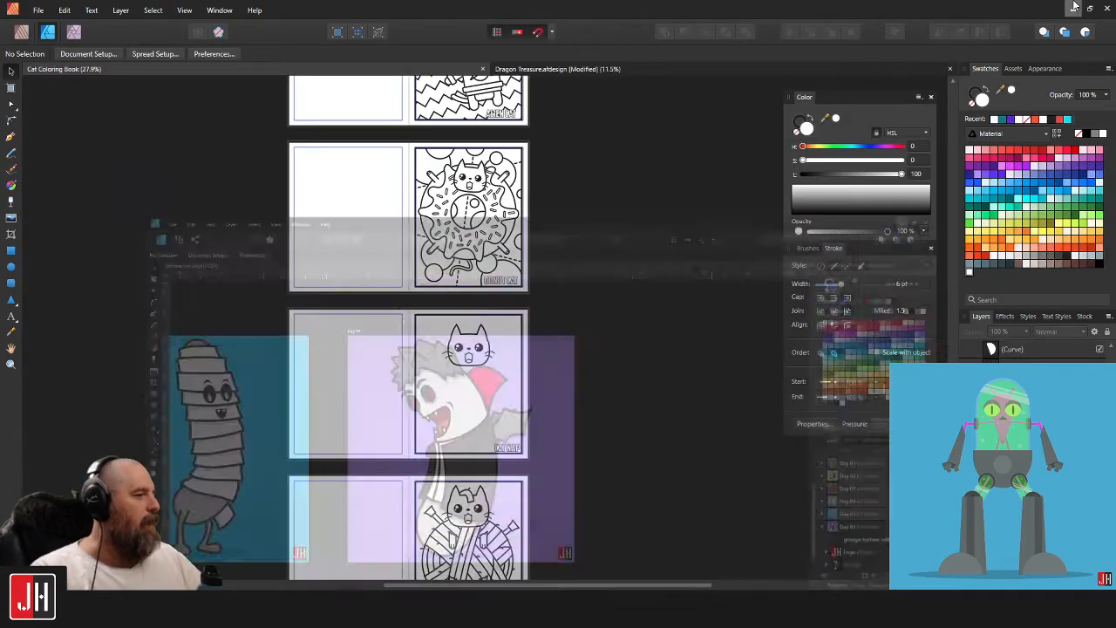
key(alt+Tab)
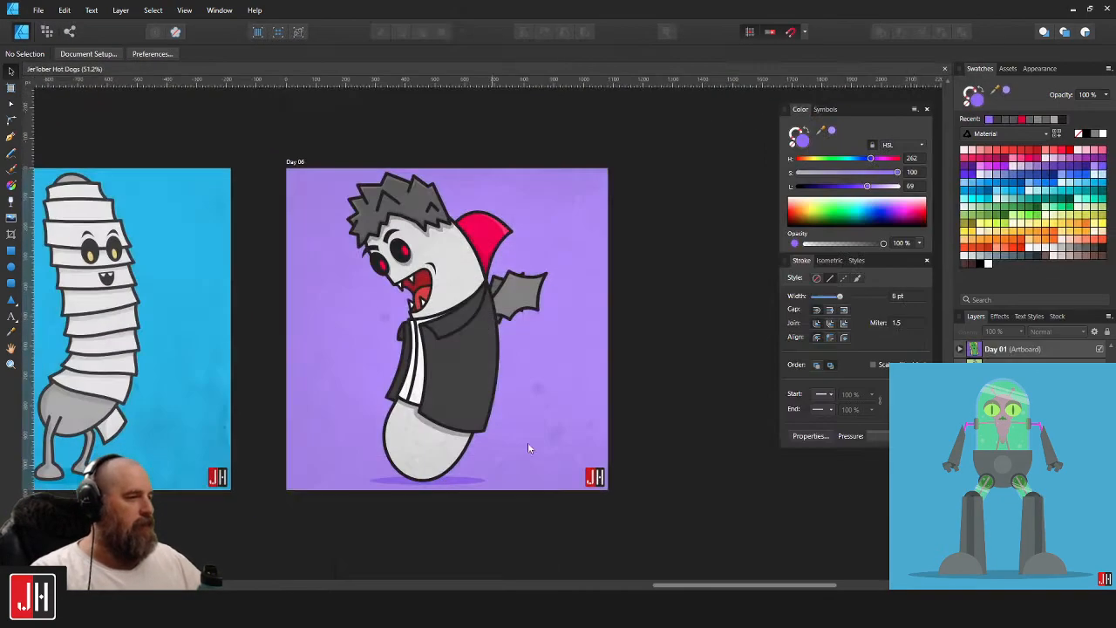
click(1072, 8)
scroll(469, 305, up, 2)
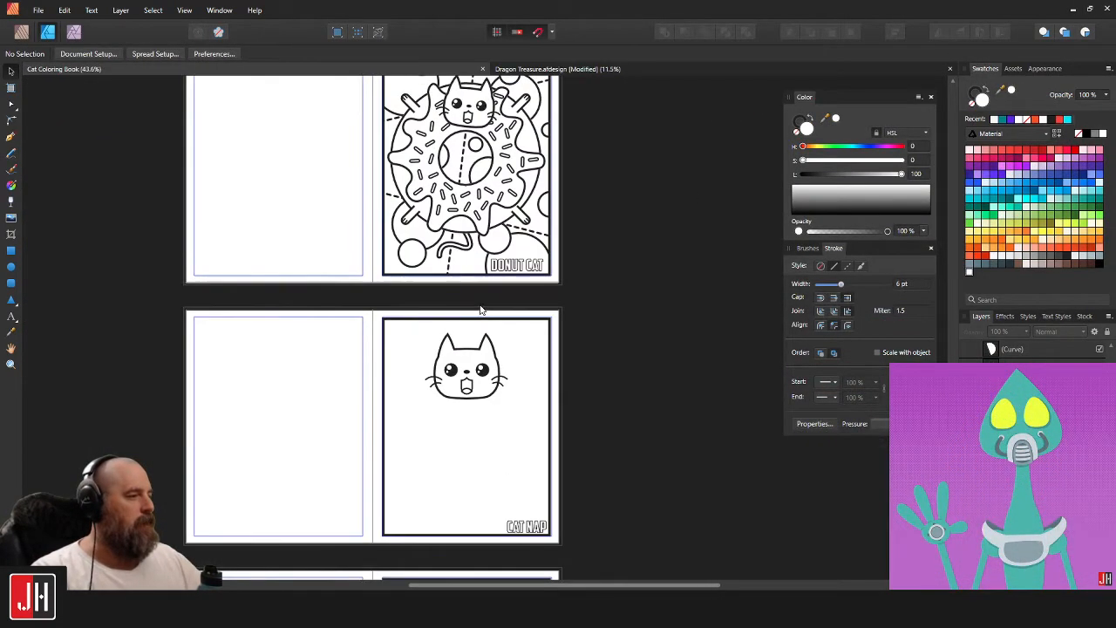
Look over the coloring book spreads around the Cat Nap page to see which drawings are still missing.
drag(561, 380, 599, 100)
drag(585, 217, 549, 290)
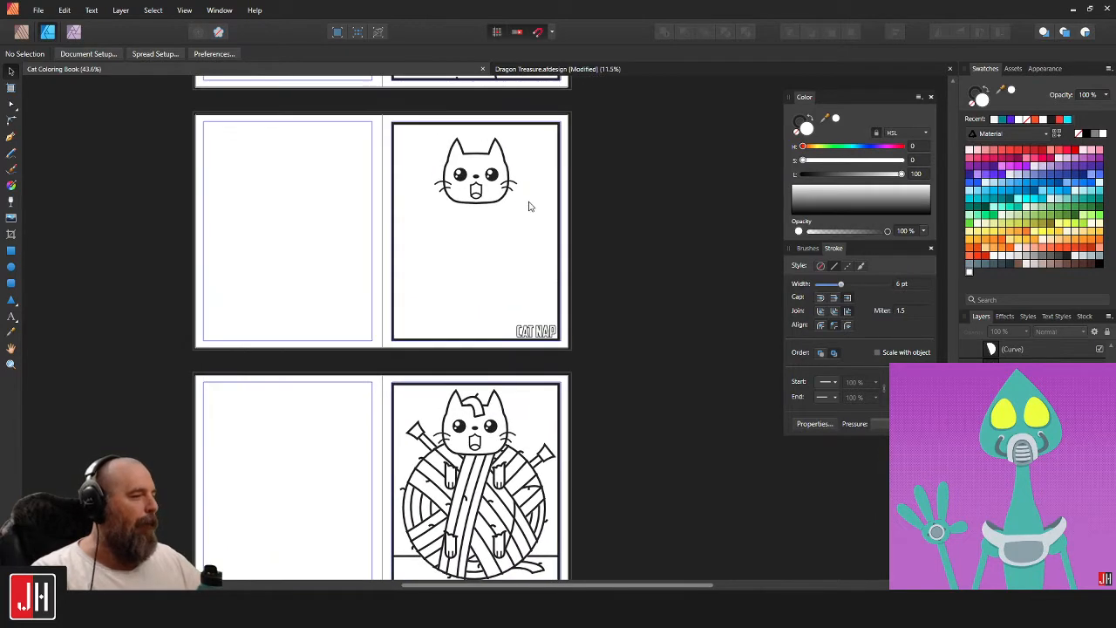
scroll(532, 212, down, 3)
scroll(504, 266, up, 2)
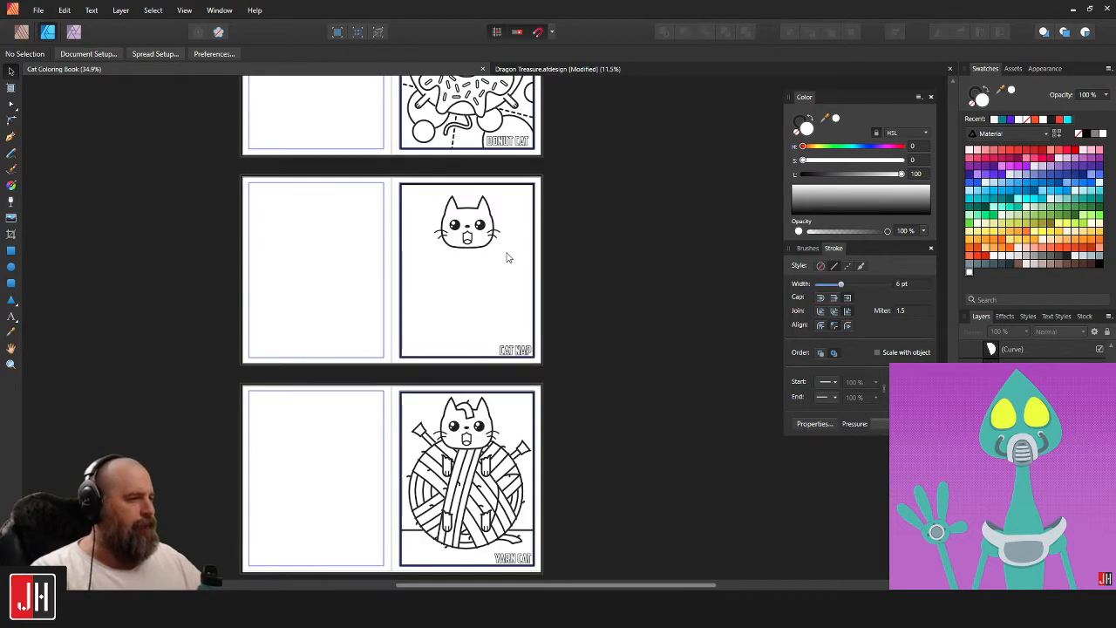
scroll(520, 331, down, 4)
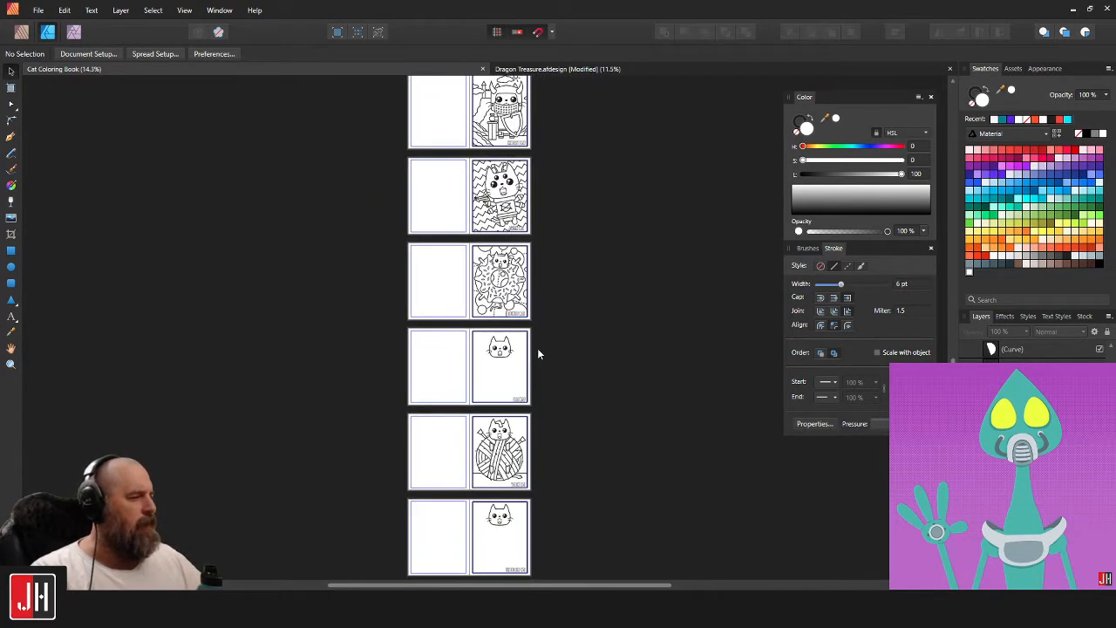
scroll(508, 311, up, 6)
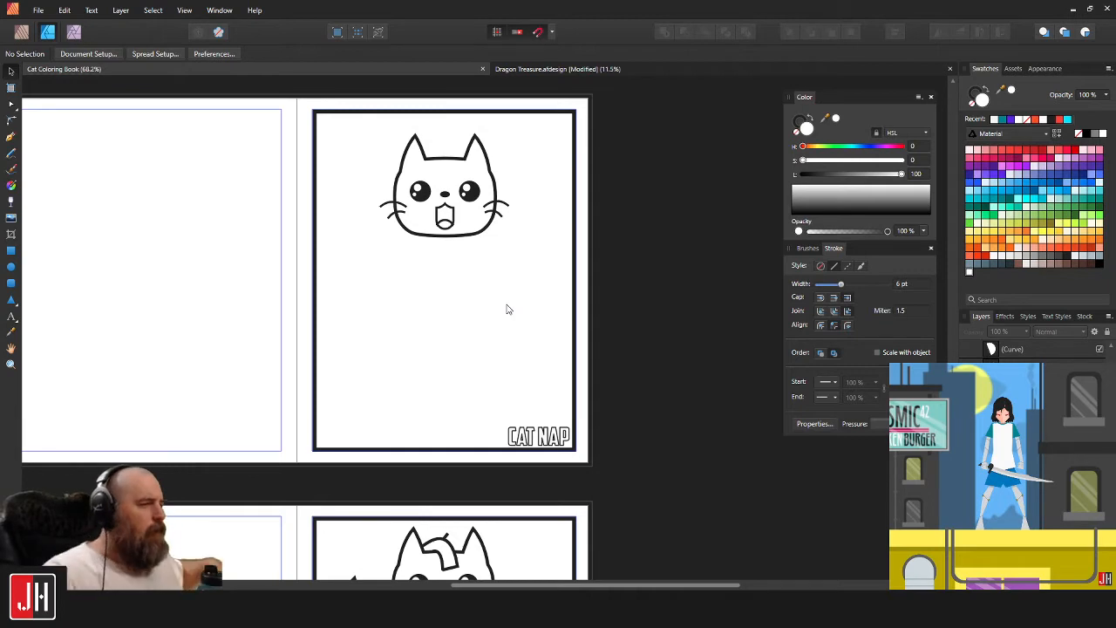
scroll(481, 252, down, 4)
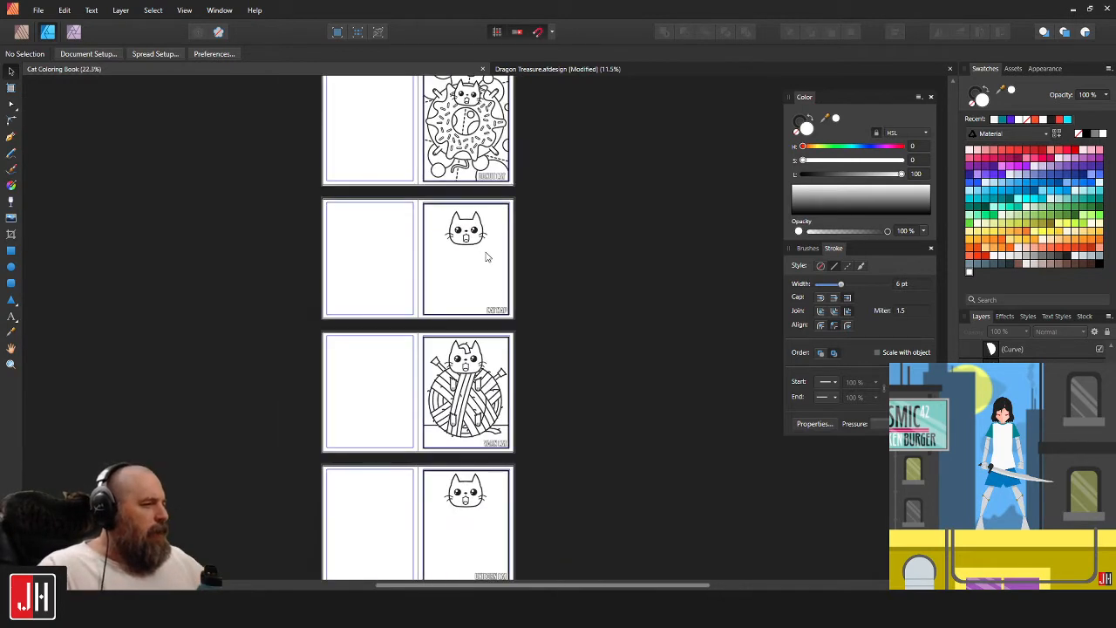
scroll(443, 275, up, 4)
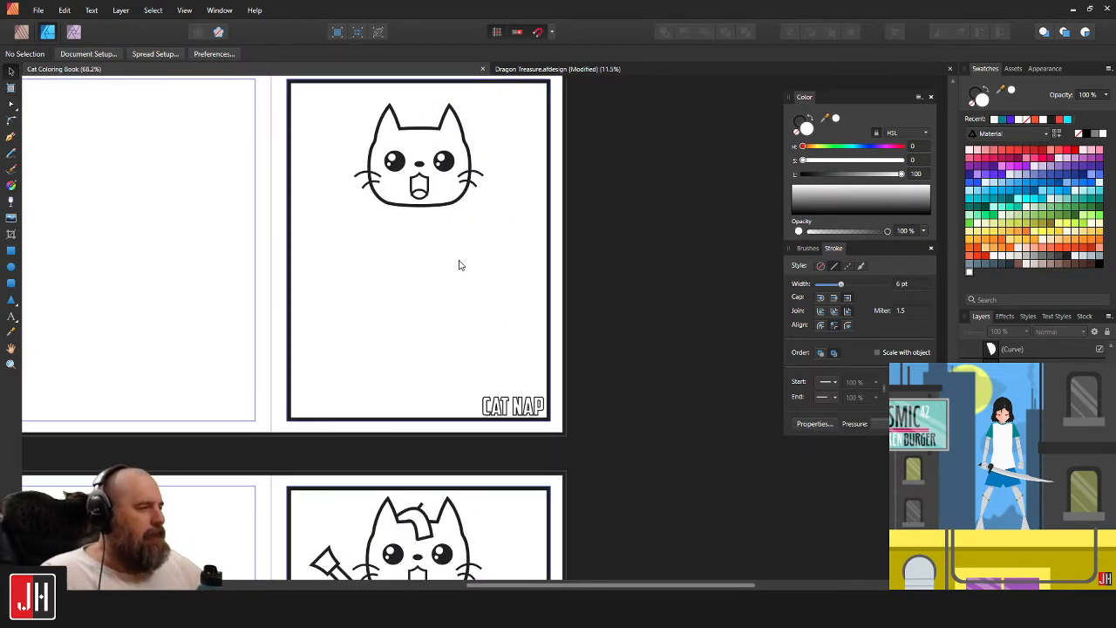
scroll(466, 247, down, 2)
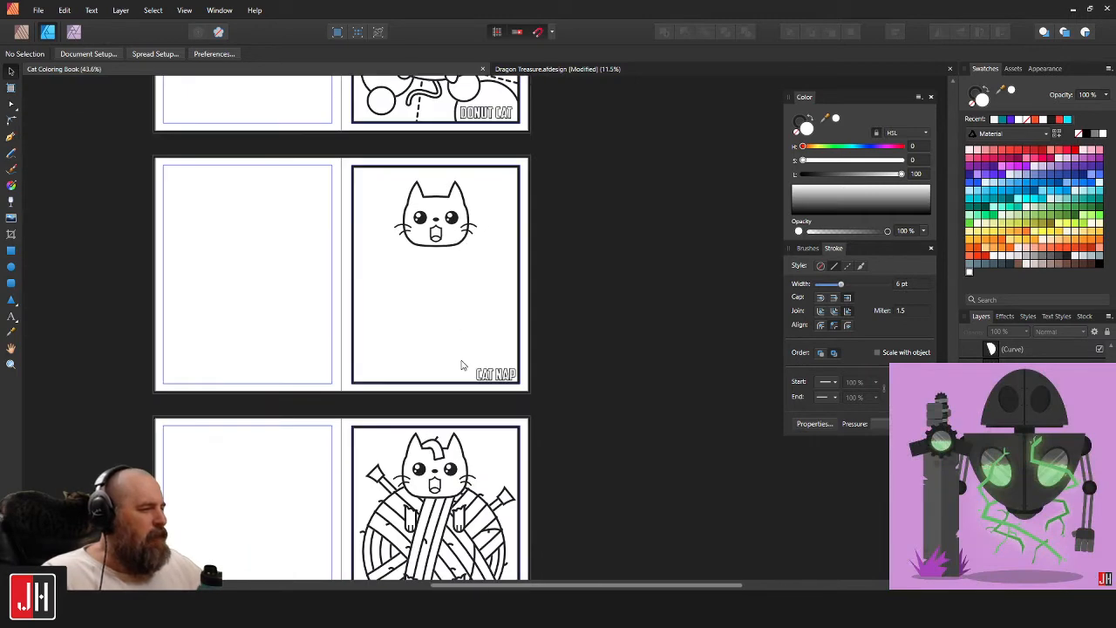
Copy the Cat Head group from the Unicorn Cat page to the top of the empty Catapult page below it.
scroll(462, 366, down, 3)
scroll(467, 326, down, 1)
scroll(503, 215, down, 5)
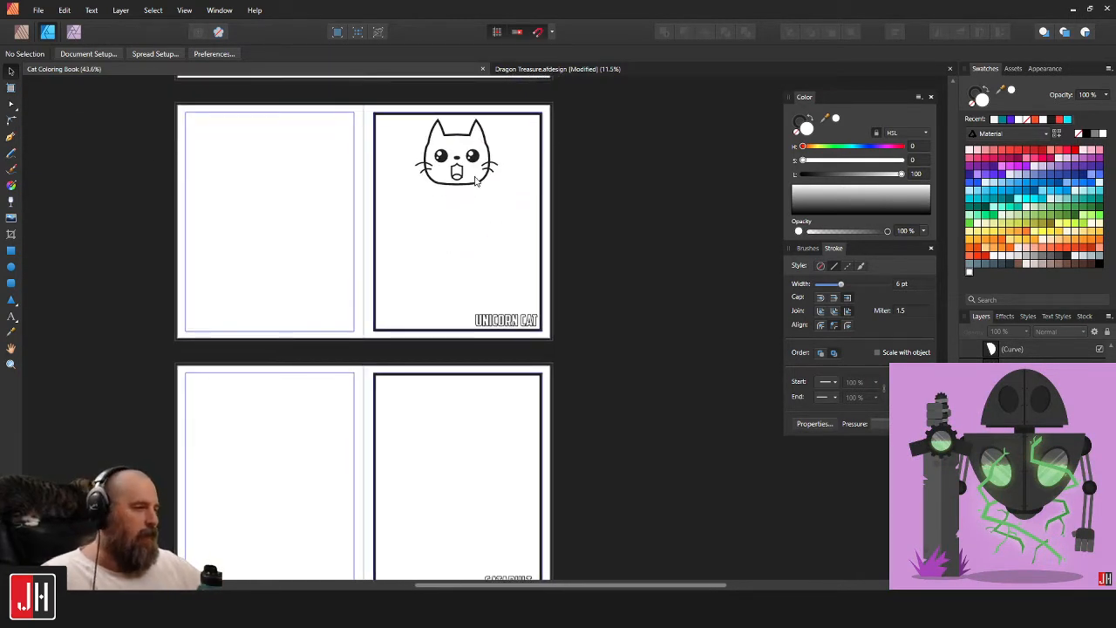
click(475, 164)
click(475, 164)
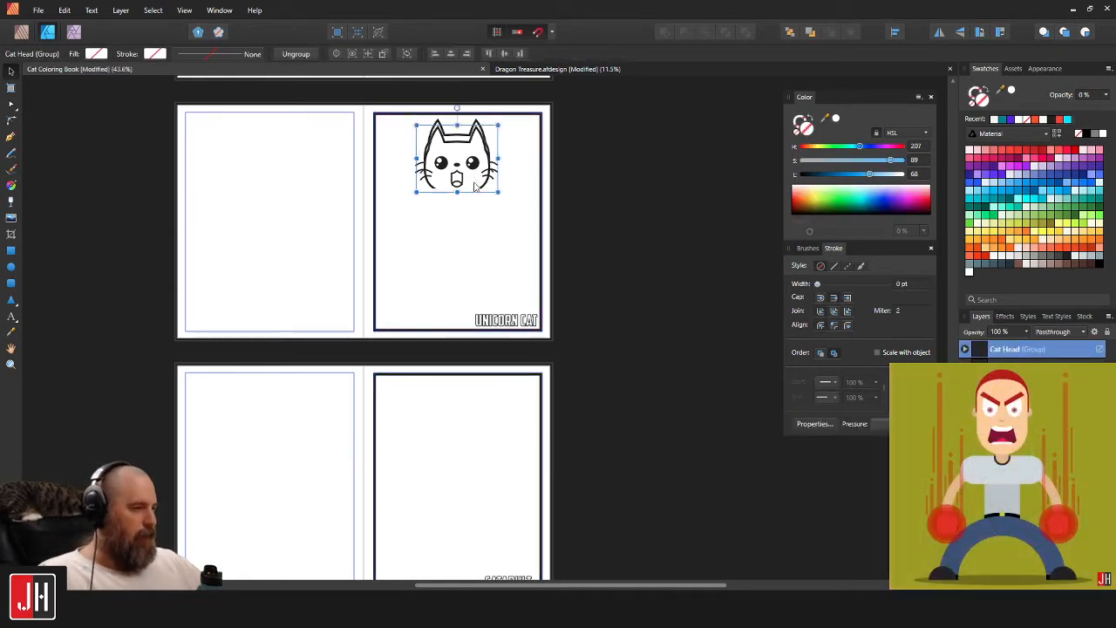
drag(475, 175, 476, 438)
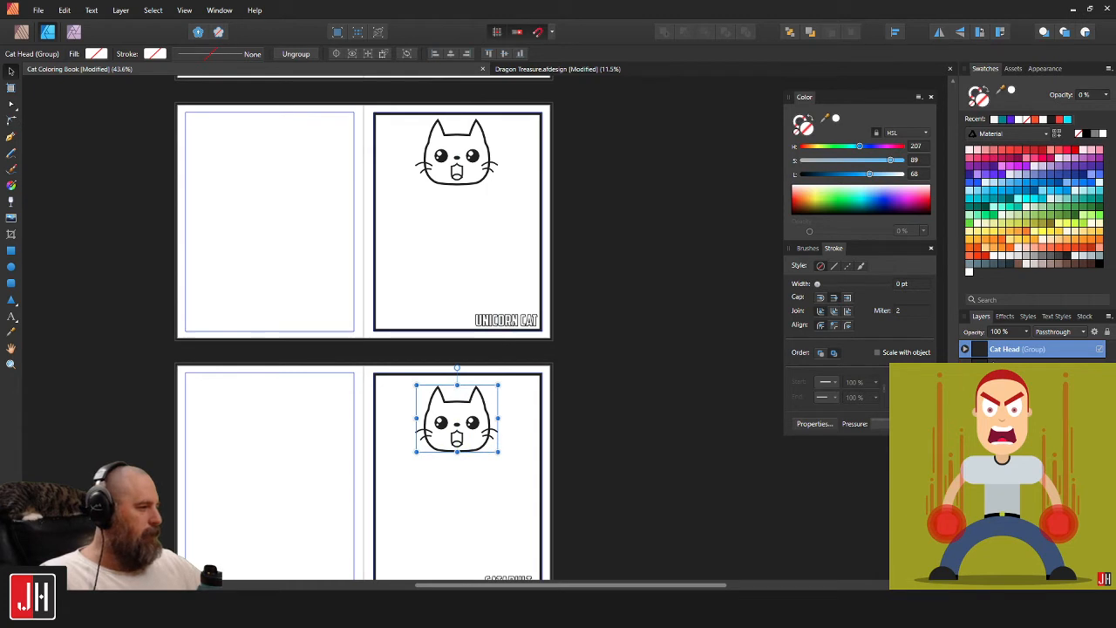
Nest the copied Cat Head group inside the Catapult page's Fill rectangle layer and clear the selection.
drag(1016, 349, 1017, 371)
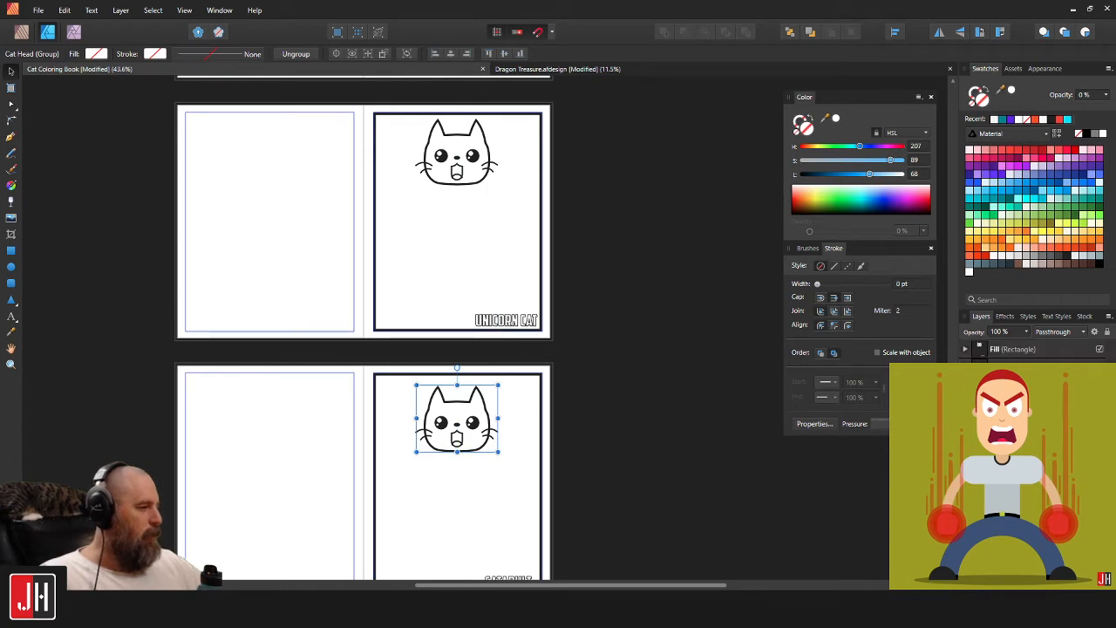
click(982, 356)
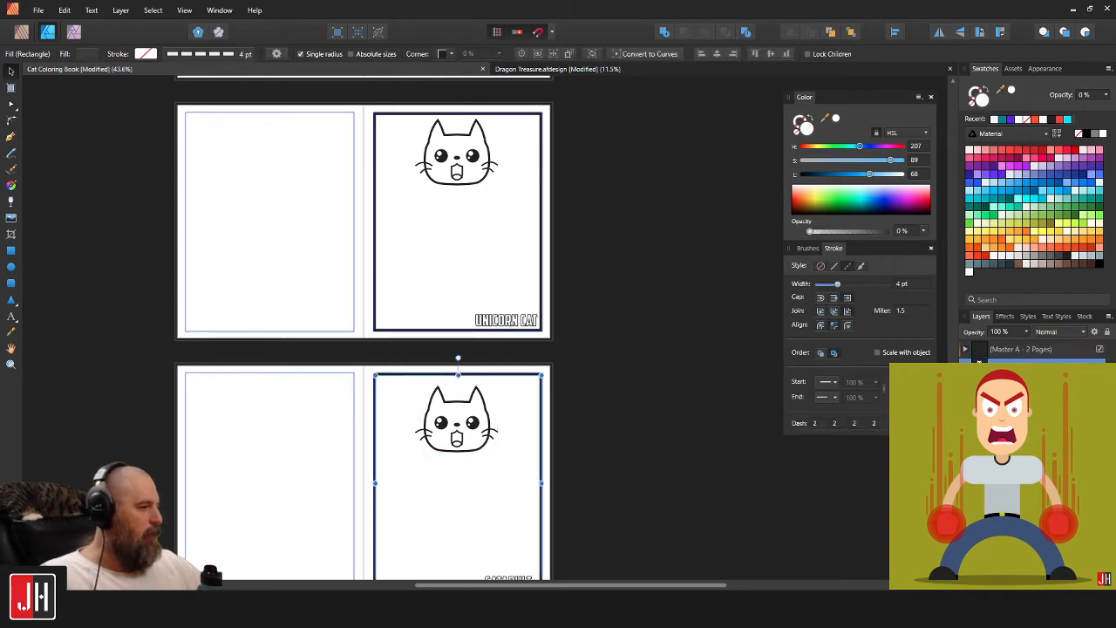
click(448, 219)
click(518, 350)
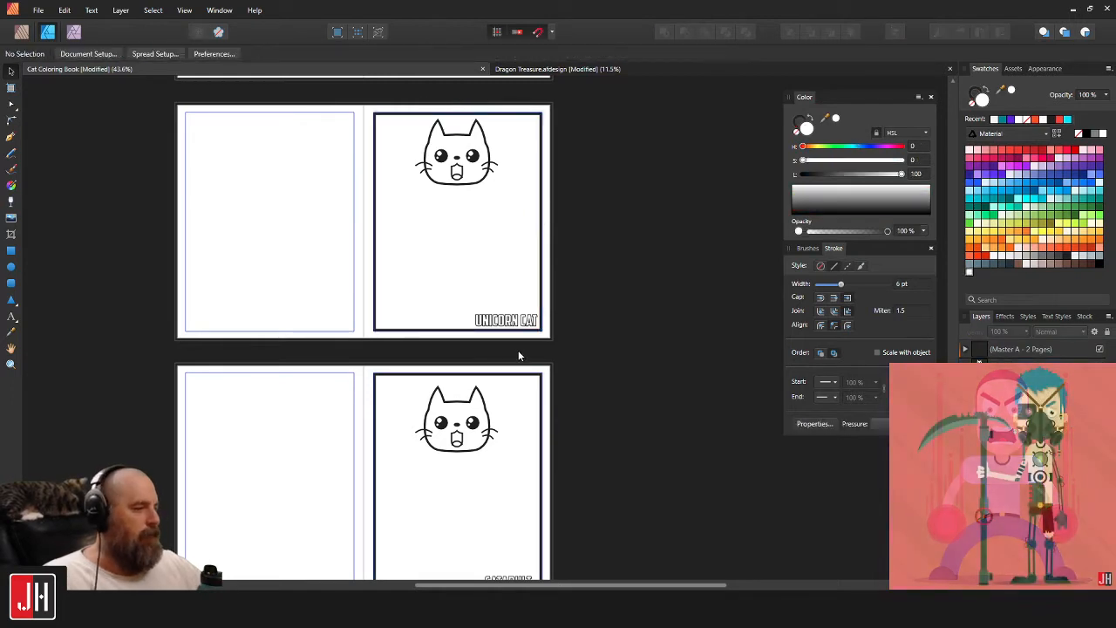
Paste the cat head at the top of the empty Robo Cat page.
scroll(603, 354, down, 1)
scroll(611, 375, down, 2)
scroll(587, 349, down, 3)
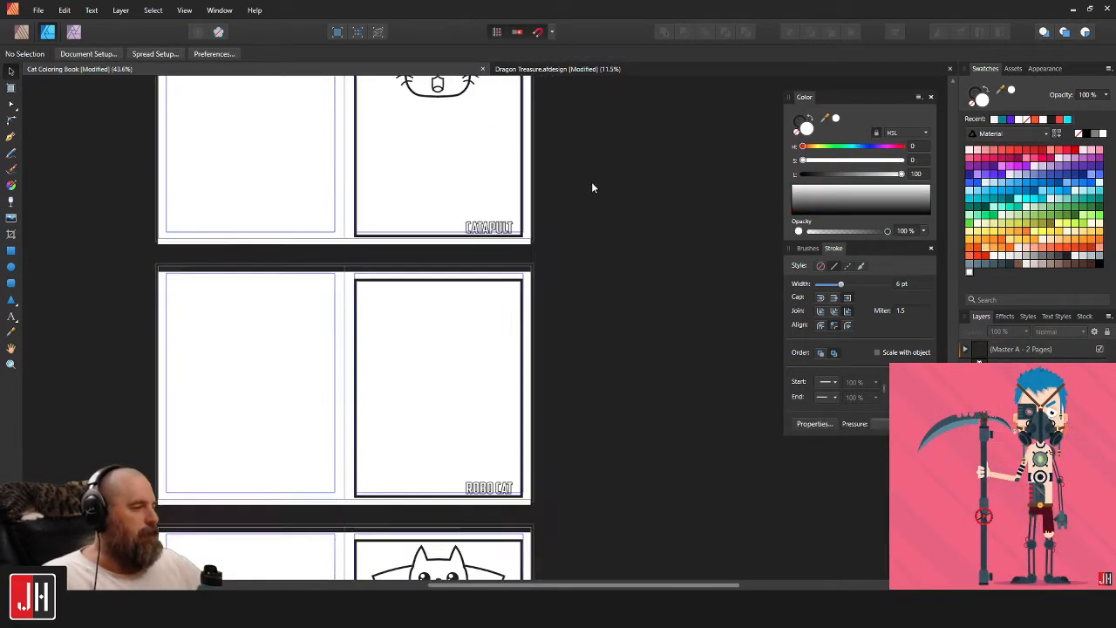
click(473, 351)
key(ctrl+v)
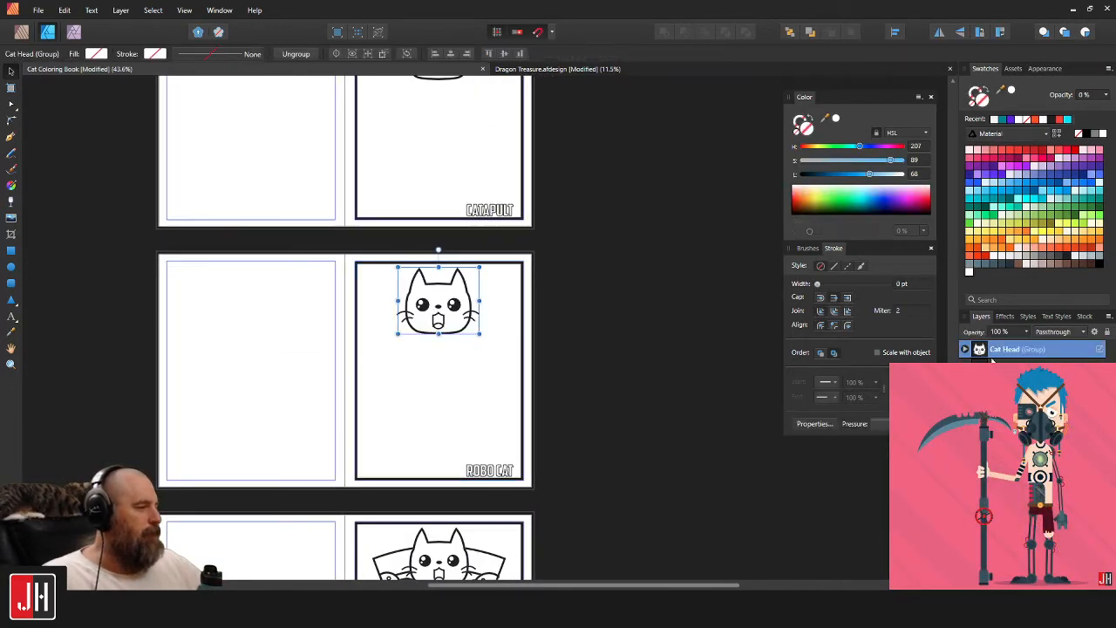
Nest the Robo Cat page's Cat Head group inside its Fill rectangle layer and save the document.
drag(996, 370, 983, 345)
click(606, 302)
key(ctrl+s)
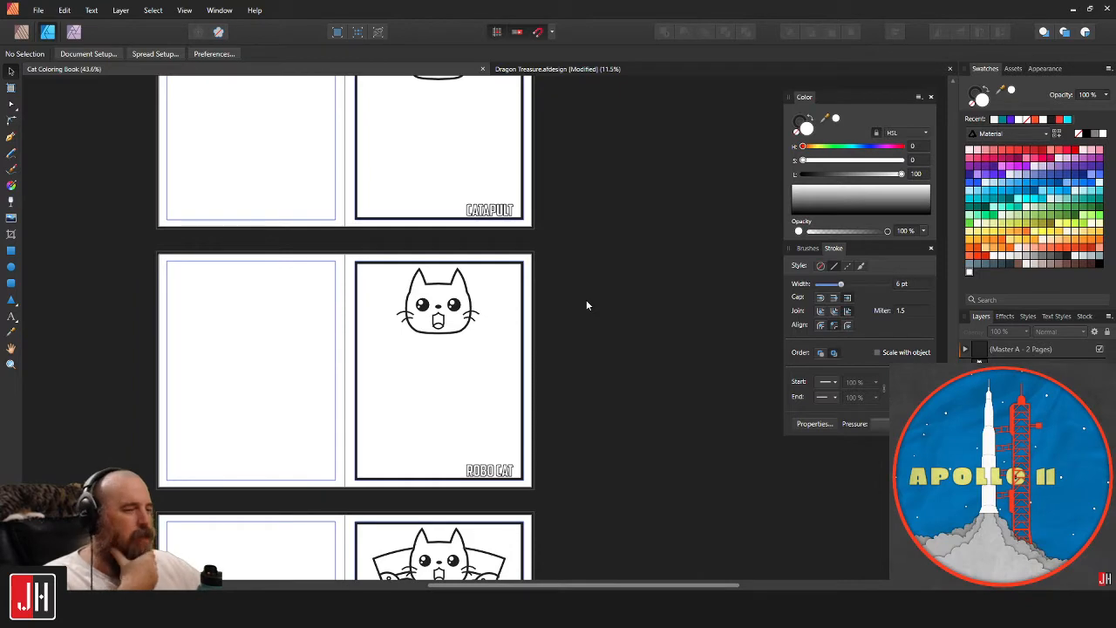
Examine the Pizza Cat page's cat head and toppings up close.
scroll(575, 261, down, 3)
scroll(584, 179, down, 3)
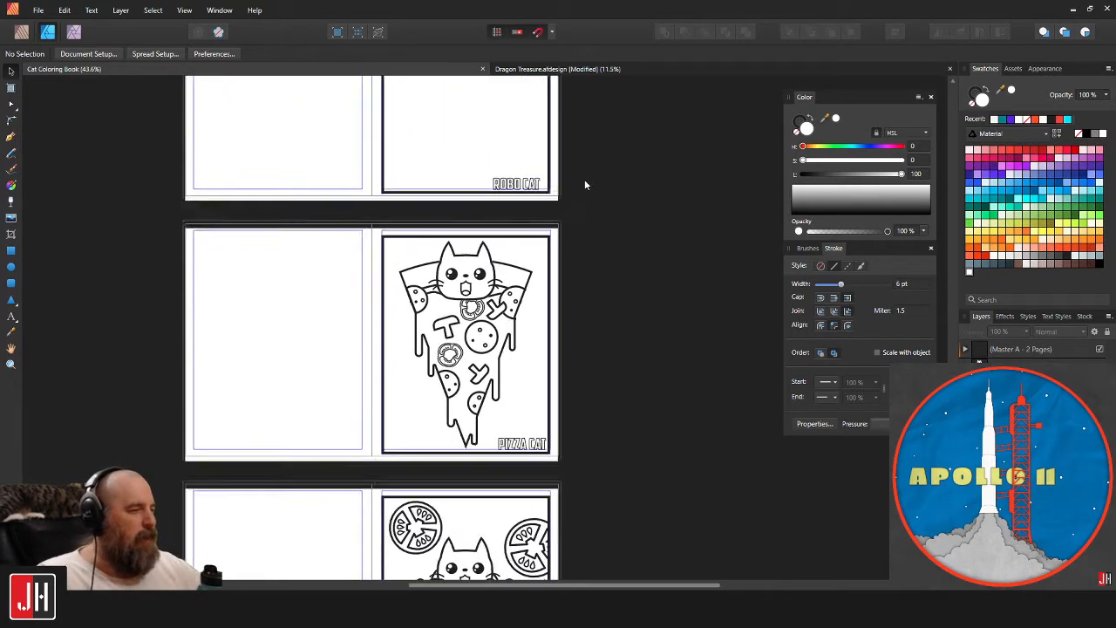
scroll(527, 362, up, 3)
scroll(422, 193, up, 5)
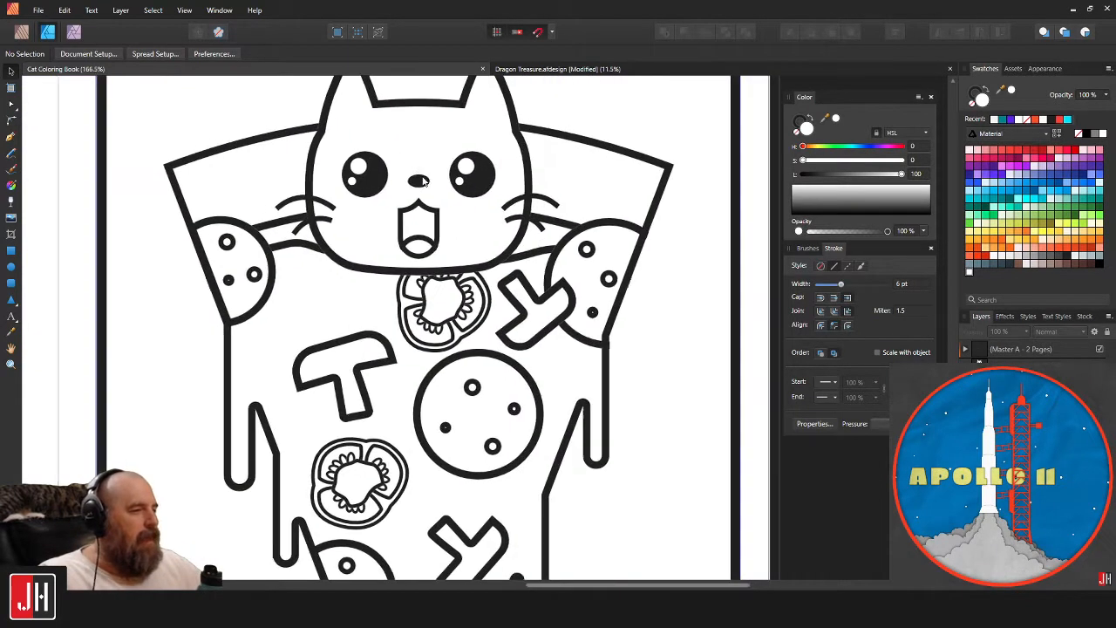
scroll(446, 325, down, 3)
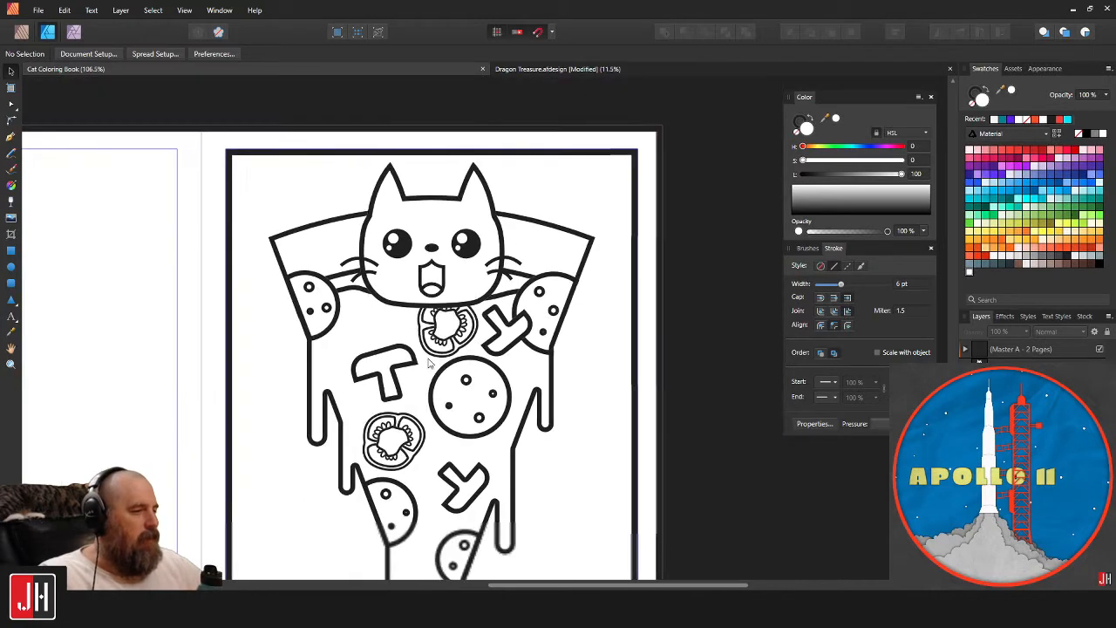
Examine the Taco Cat page's cat, paws and taco filling up close.
scroll(436, 384, down, 2)
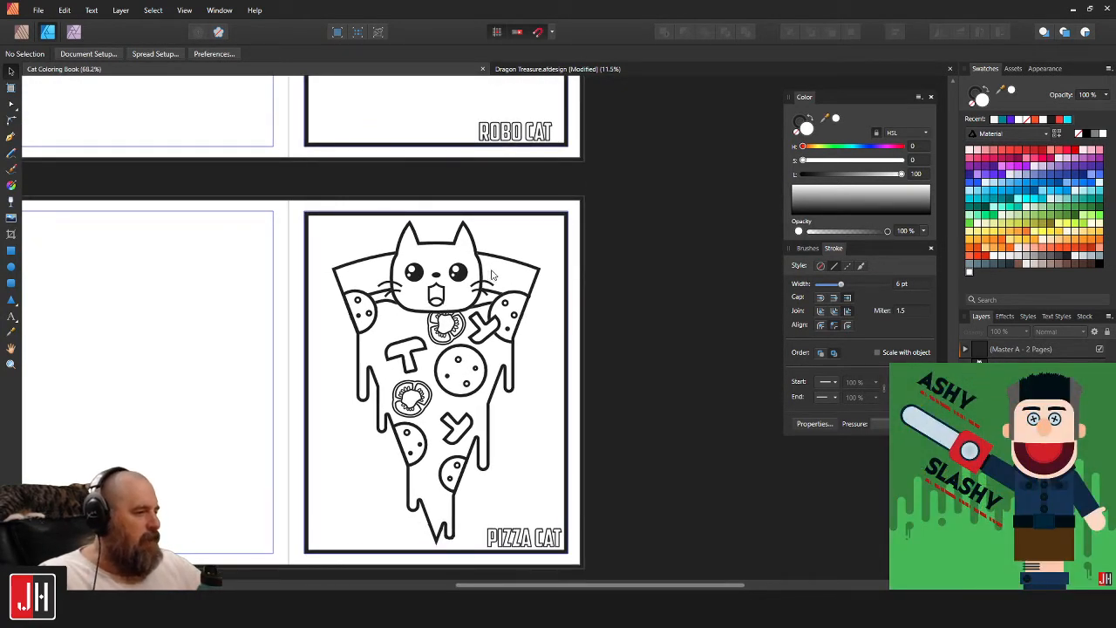
scroll(490, 277, down, 2)
scroll(550, 218, down, 3)
scroll(470, 418, up, 2)
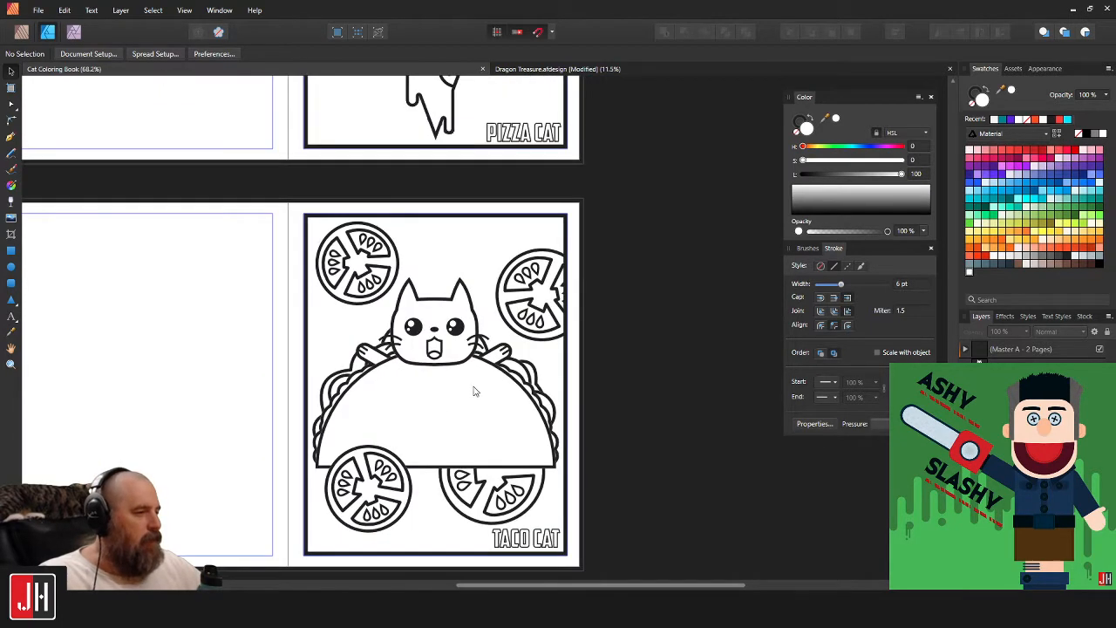
scroll(475, 364, up, 2)
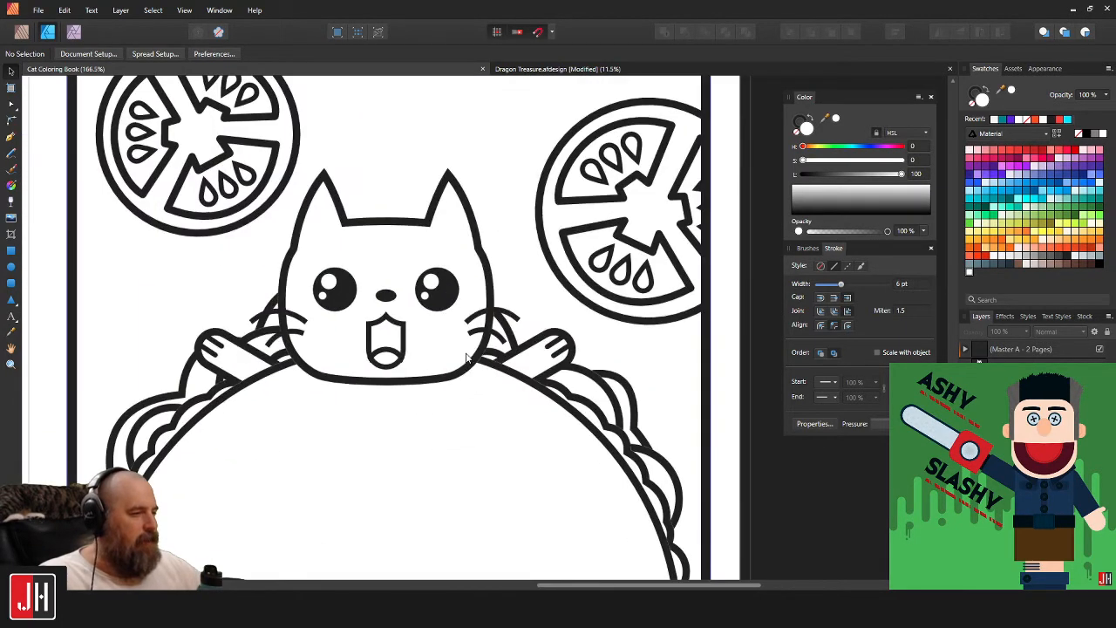
scroll(466, 357, down, 3)
click(273, 182)
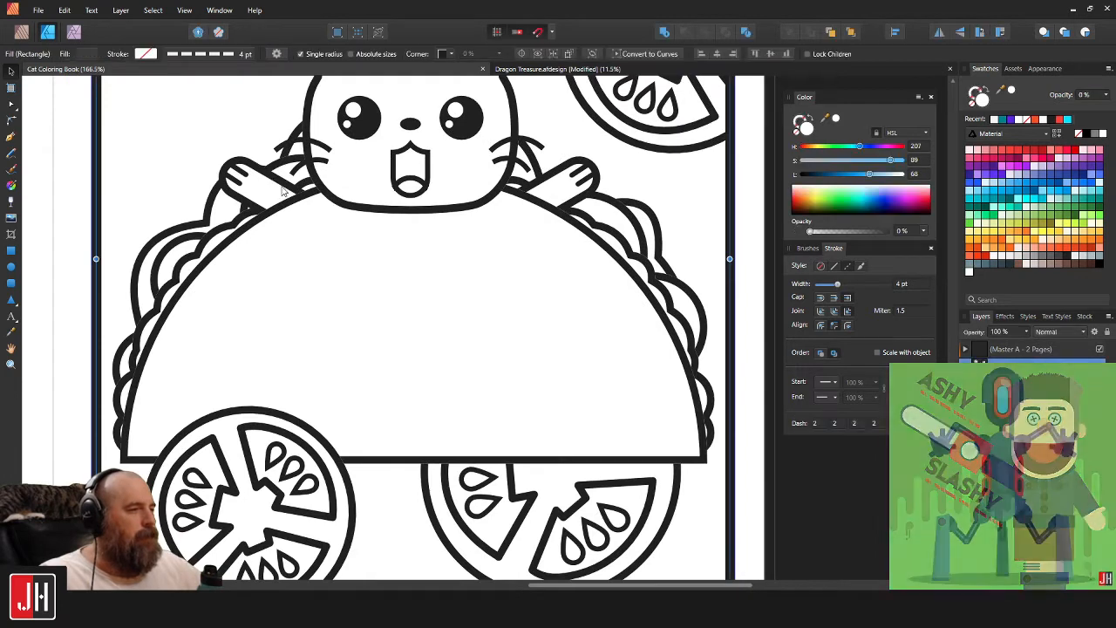
key(Escape)
scroll(645, 266, down, 5)
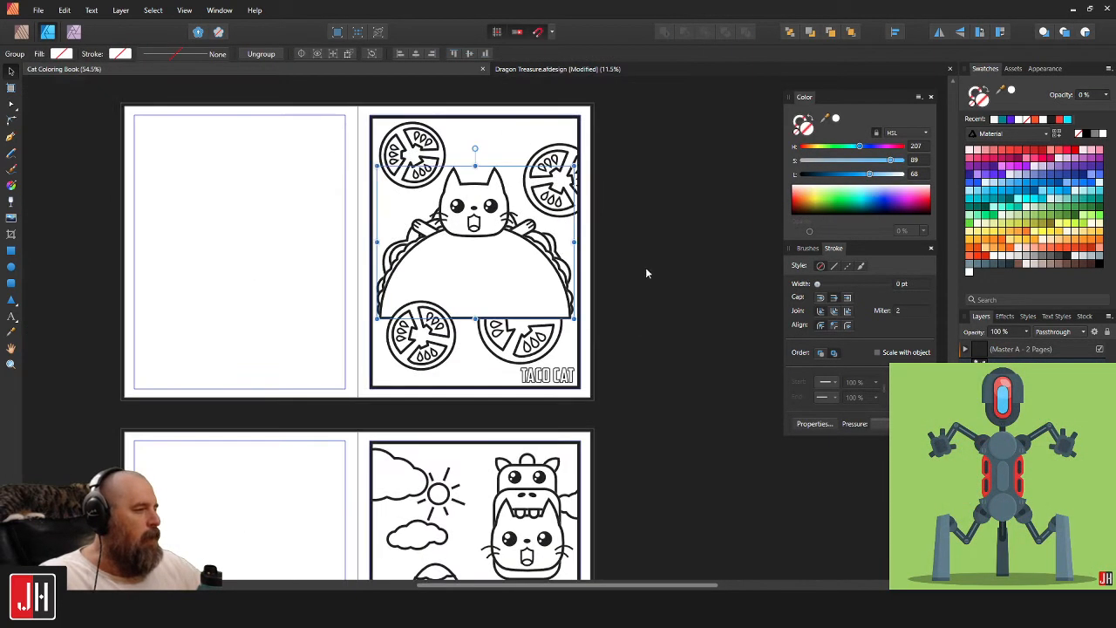
Paste the cat head at the top of the empty page directly below the Dino Cat page.
scroll(565, 193, down, 2)
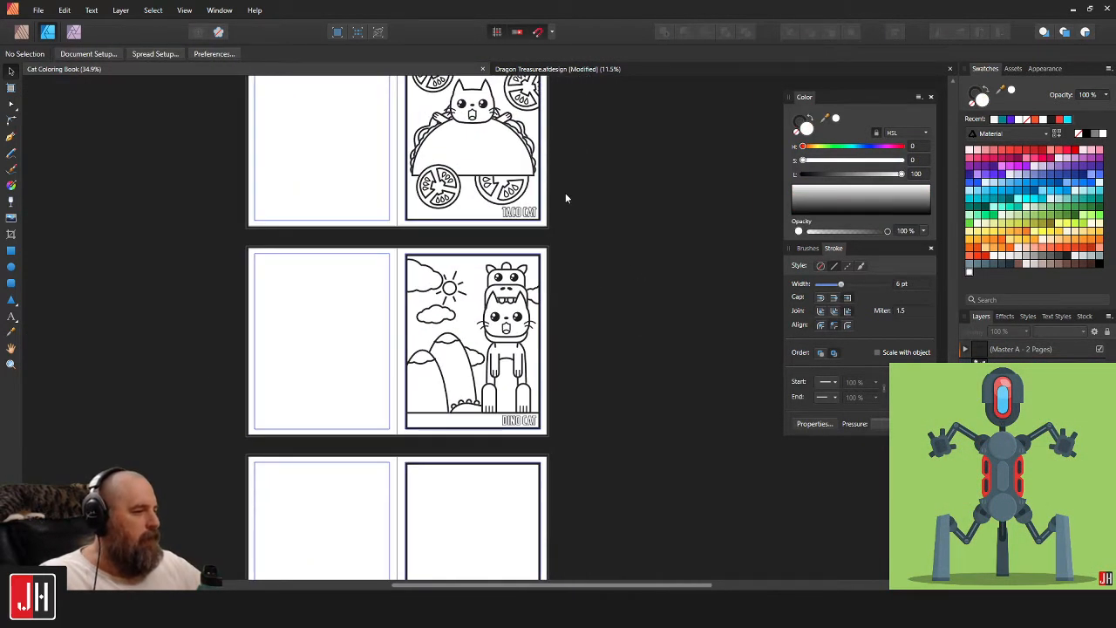
scroll(565, 198, down, 3)
scroll(557, 147, down, 4)
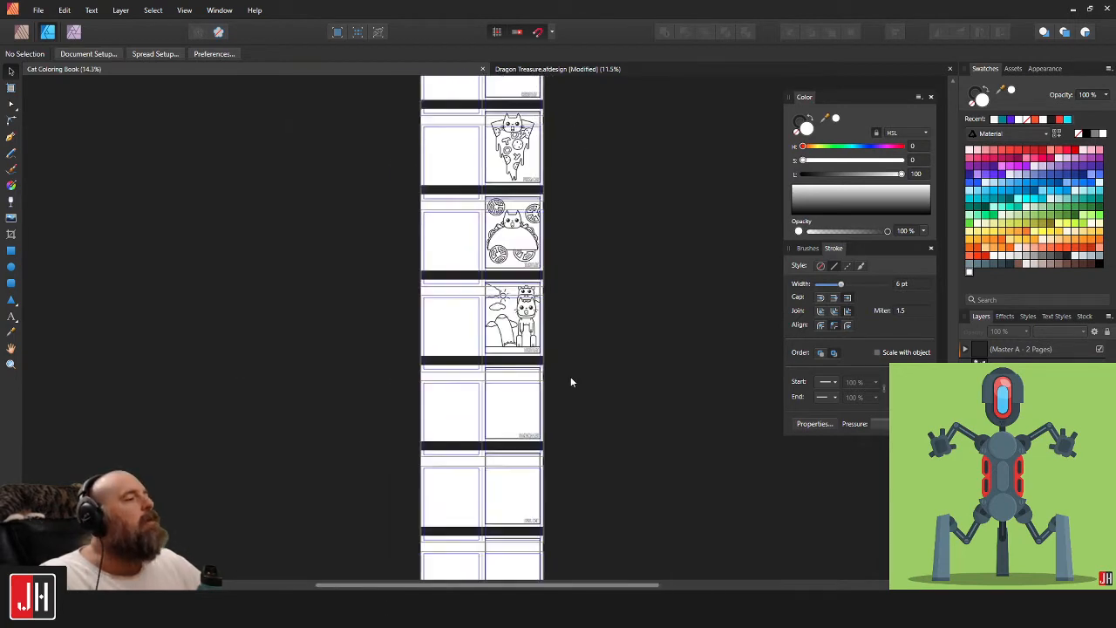
scroll(570, 381, down, 5)
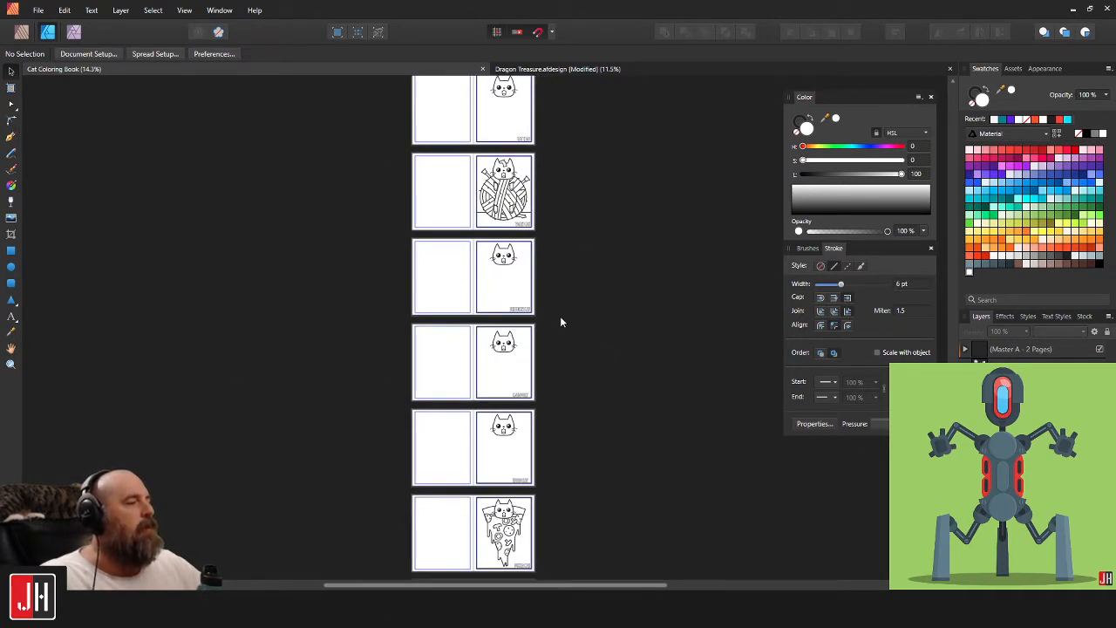
drag(560, 318, 566, 163)
double_click(509, 272)
scroll(589, 302, down, 5)
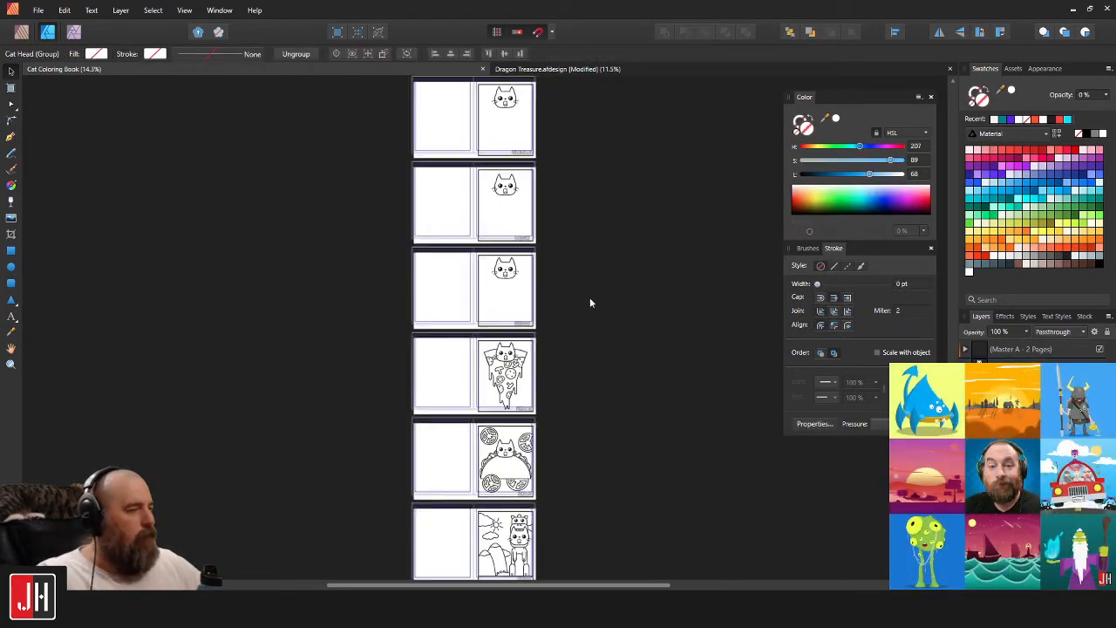
key(ctrl+v)
Paste the cat head at the top of the last two empty pages and save the document.
click(502, 361)
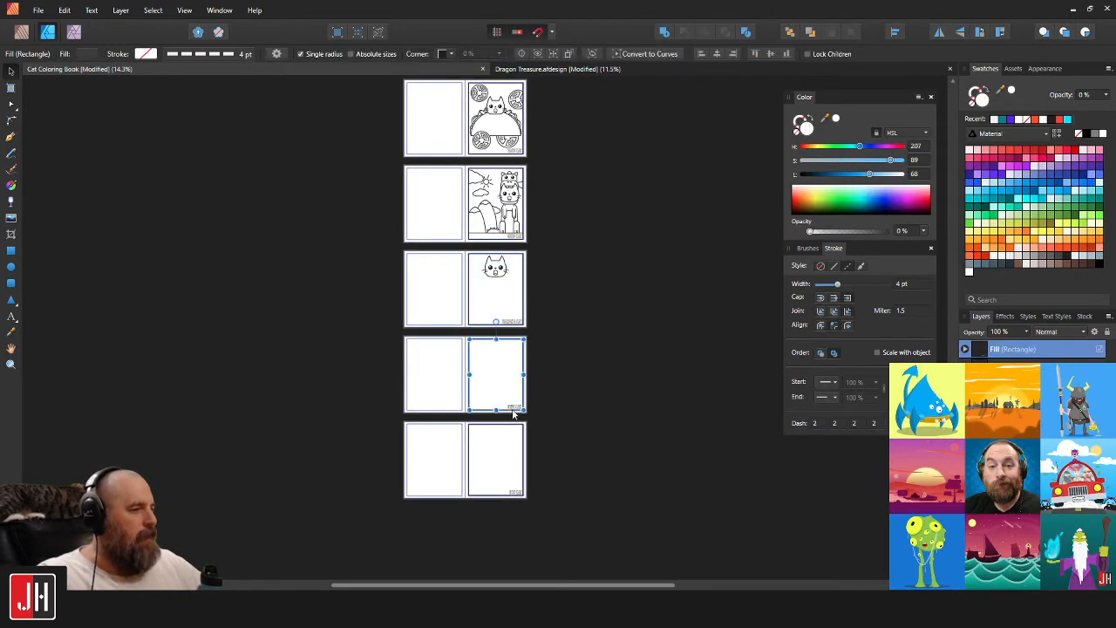
key(ctrl+v)
click(504, 460)
key(ctrl+v)
click(573, 376)
key(ctrl+s)
Review the pages with new cat heads from the end of the book up to Cat Nap and Yarn Cat.
scroll(568, 347, down, 2)
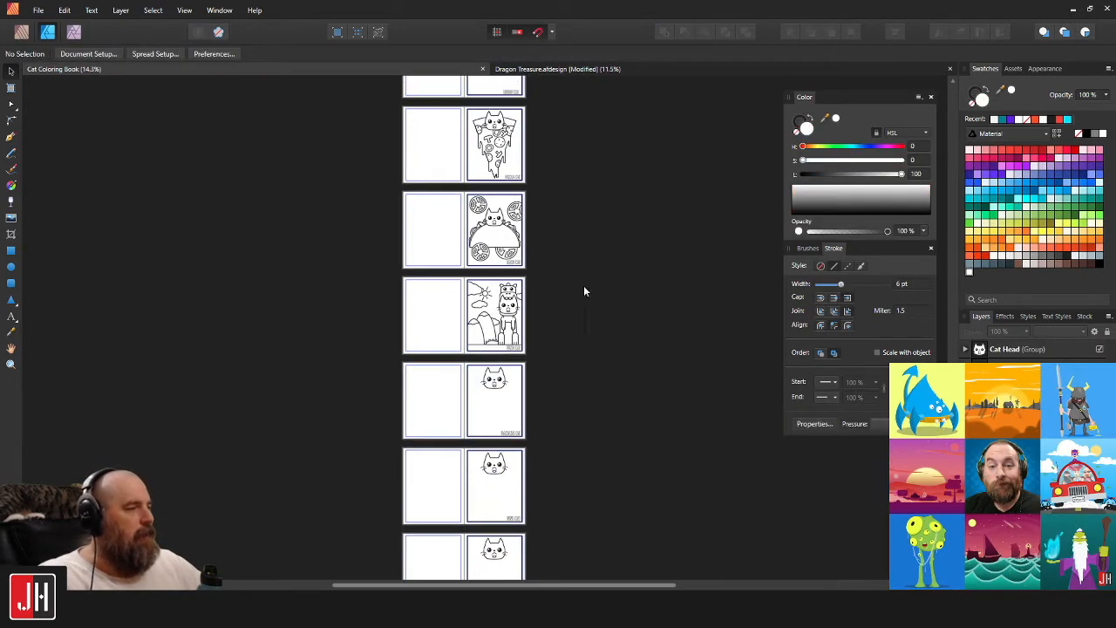
scroll(583, 291, up, 10)
scroll(514, 338, up, 3)
scroll(514, 338, up, 3)
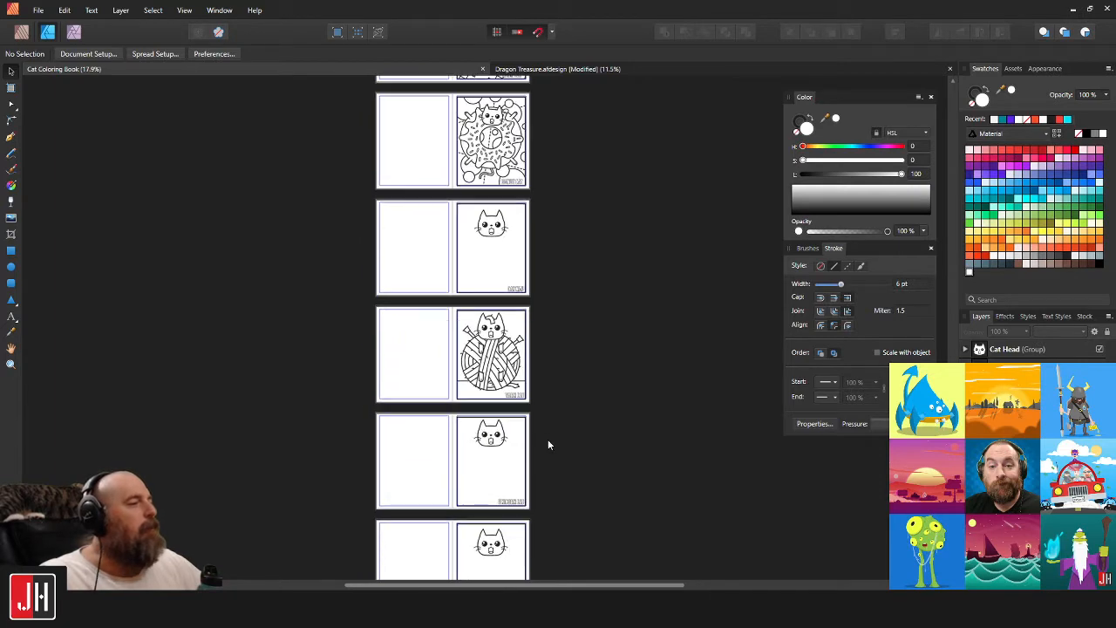
scroll(508, 379, up, 5)
scroll(505, 313, down, 6)
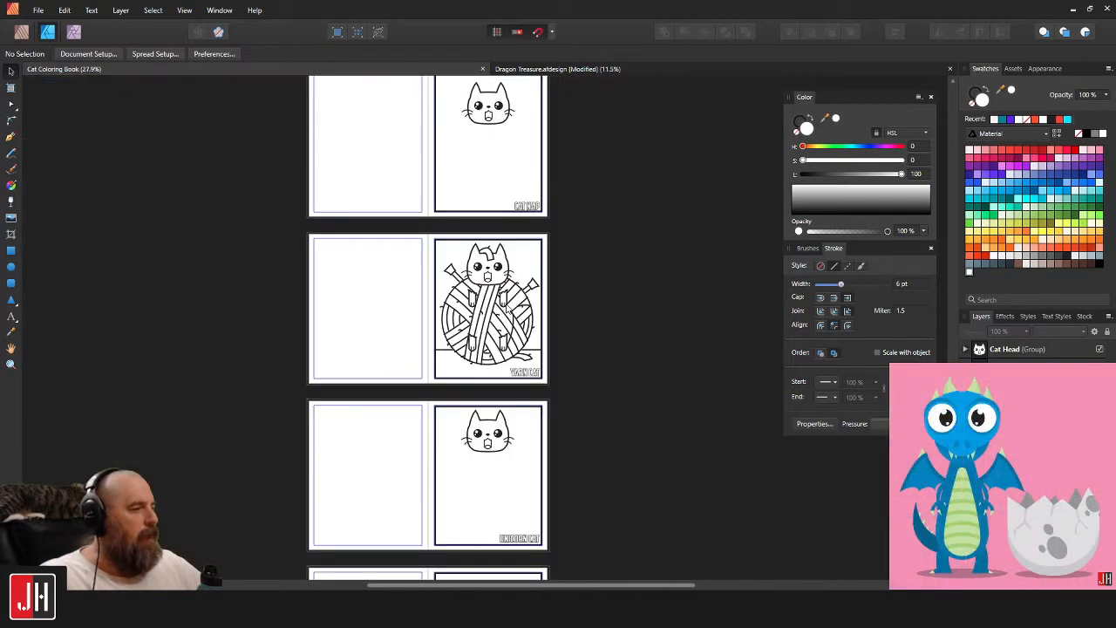
scroll(515, 318, up, 5)
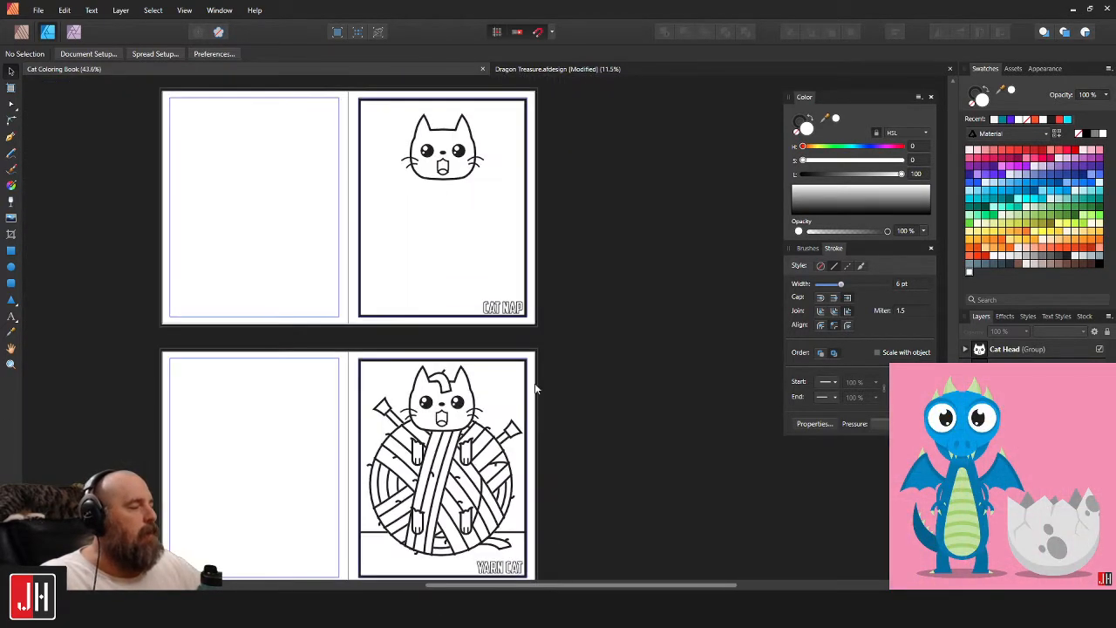
Look over the whole book's page sequence, from the last cat head pages back to the first page.
scroll(536, 269, down, 5)
scroll(555, 283, down, 2)
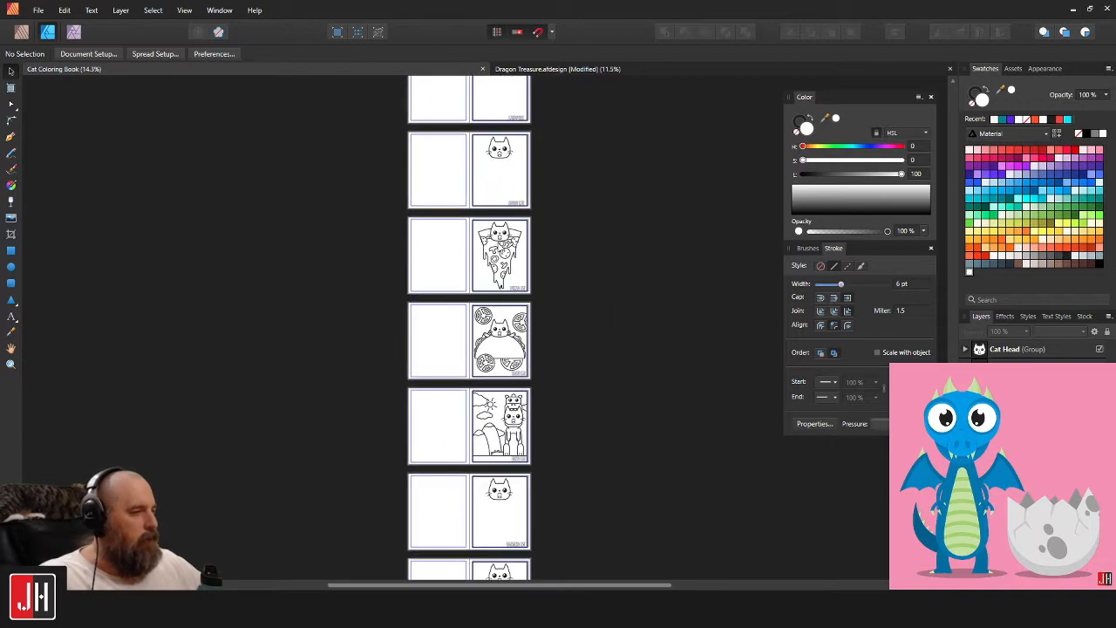
scroll(550, 252, down, 3)
scroll(566, 283, up, 2)
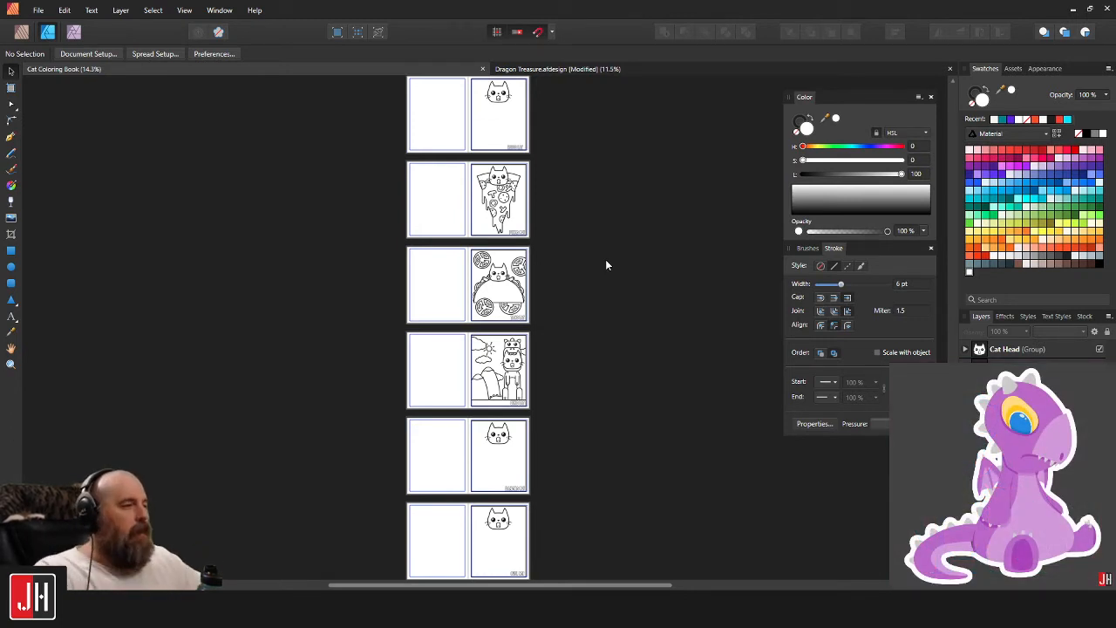
scroll(605, 259, down, 3)
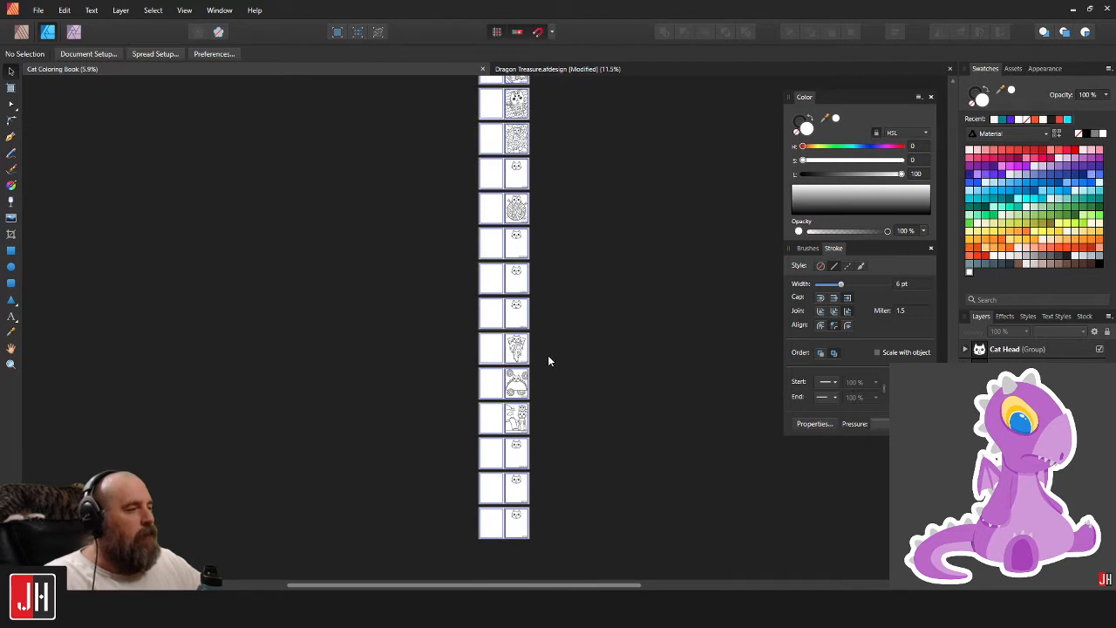
drag(548, 356, 543, 340)
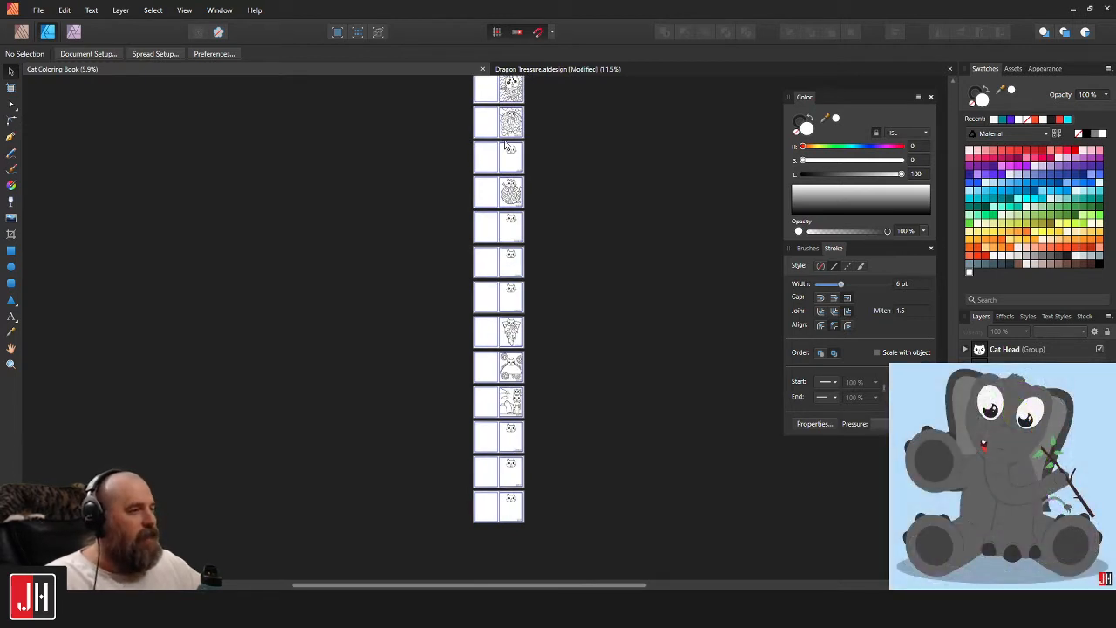
scroll(523, 211, down, 2)
drag(563, 170, 558, 344)
drag(563, 98, 557, 403)
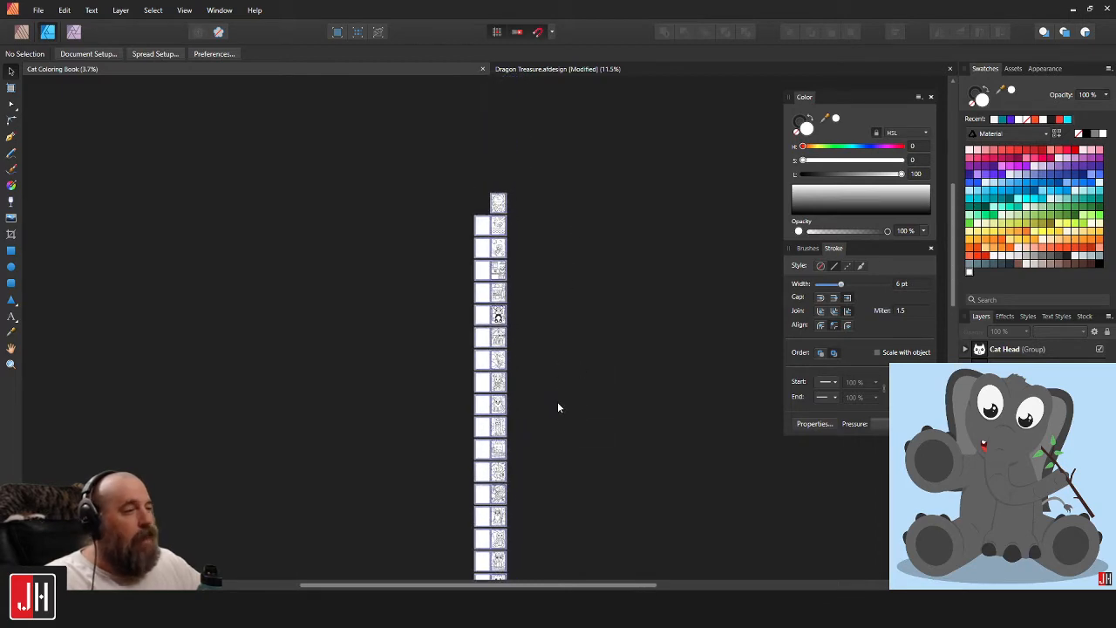
On the Farmer Cat page, shift the smaller cat's oval brooch and two collar strips slightly right beneath the neck, and save the document.
scroll(530, 302, up, 10)
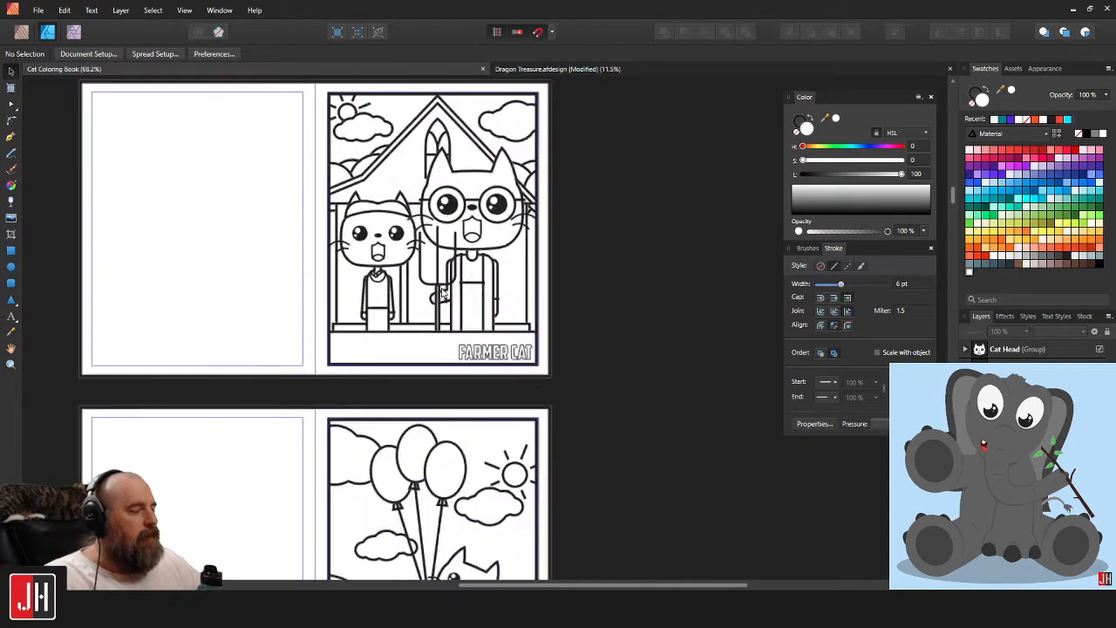
scroll(443, 294, up, 3)
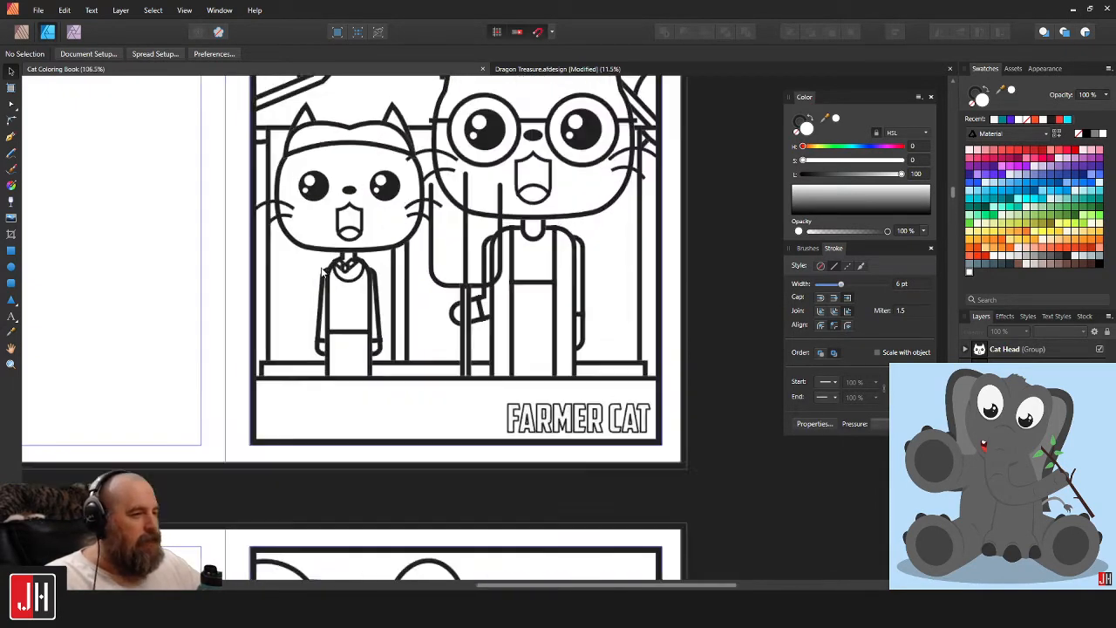
scroll(322, 272, up, 10)
click(368, 287)
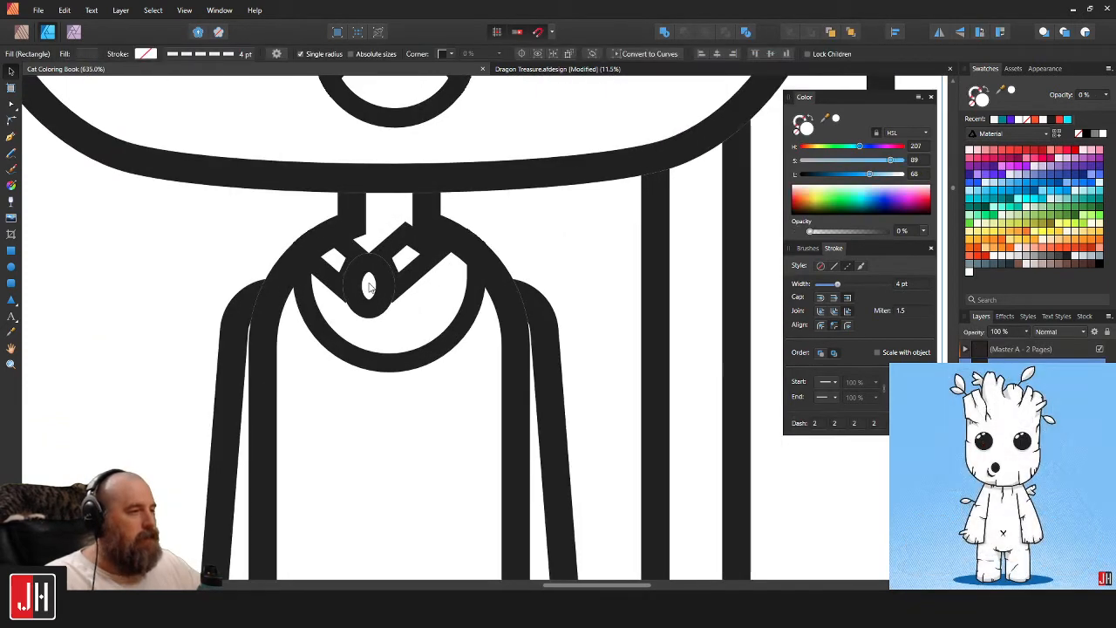
shift+click(416, 285)
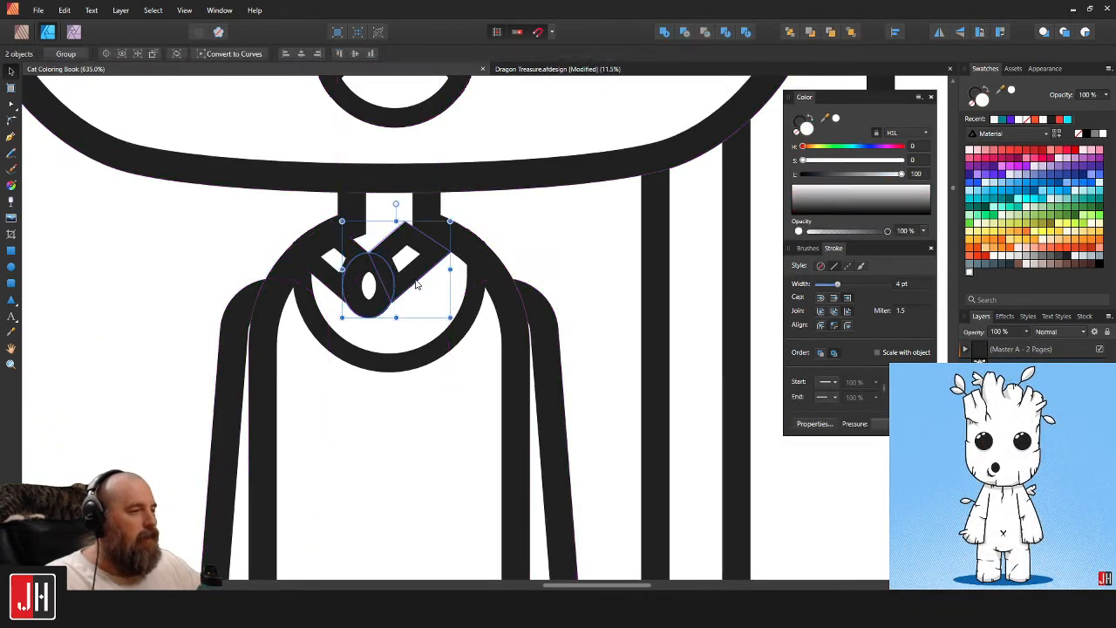
shift+click(334, 286)
drag(329, 281, 350, 282)
scroll(399, 293, down, 14)
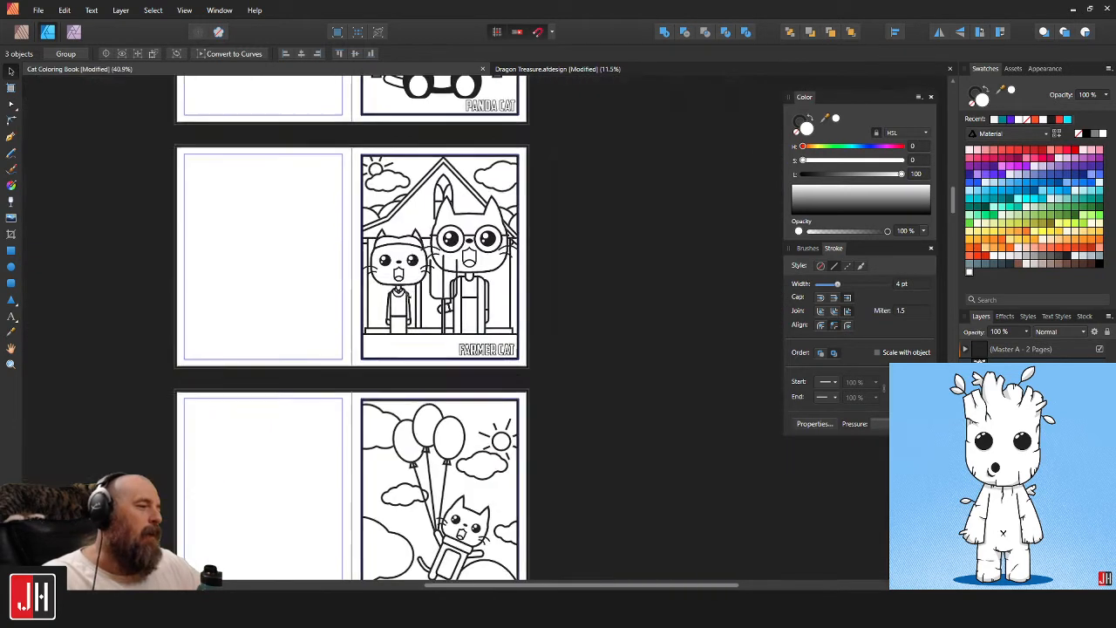
click(555, 340)
Review the finished pages below Farmer Cat down to the unfinished Cat Nap page.
scroll(554, 357, down, 6)
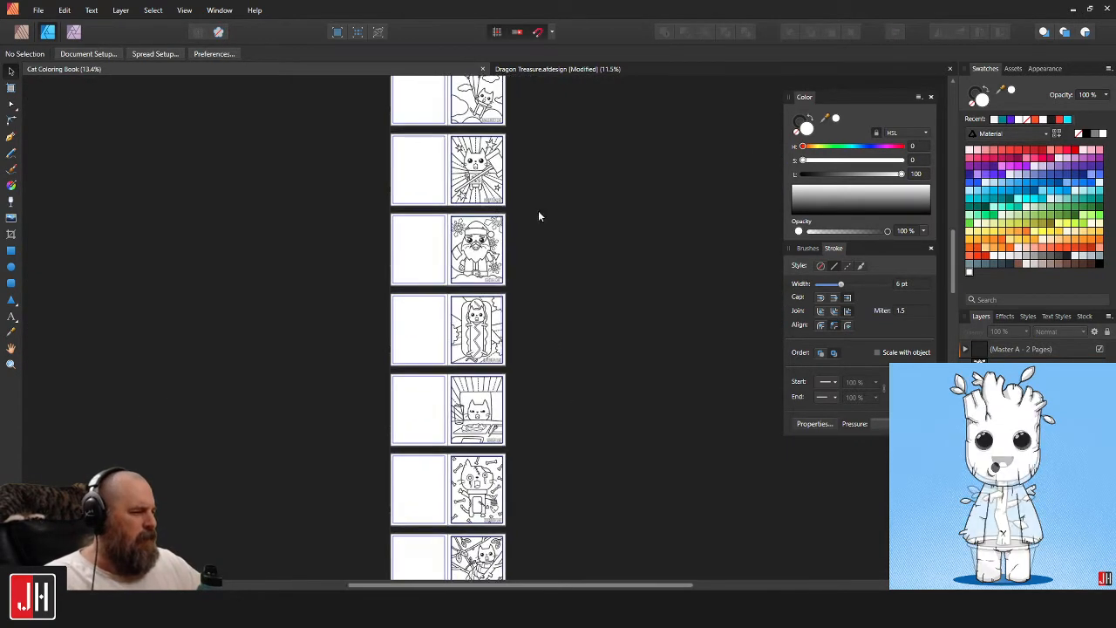
scroll(537, 216, down, 10)
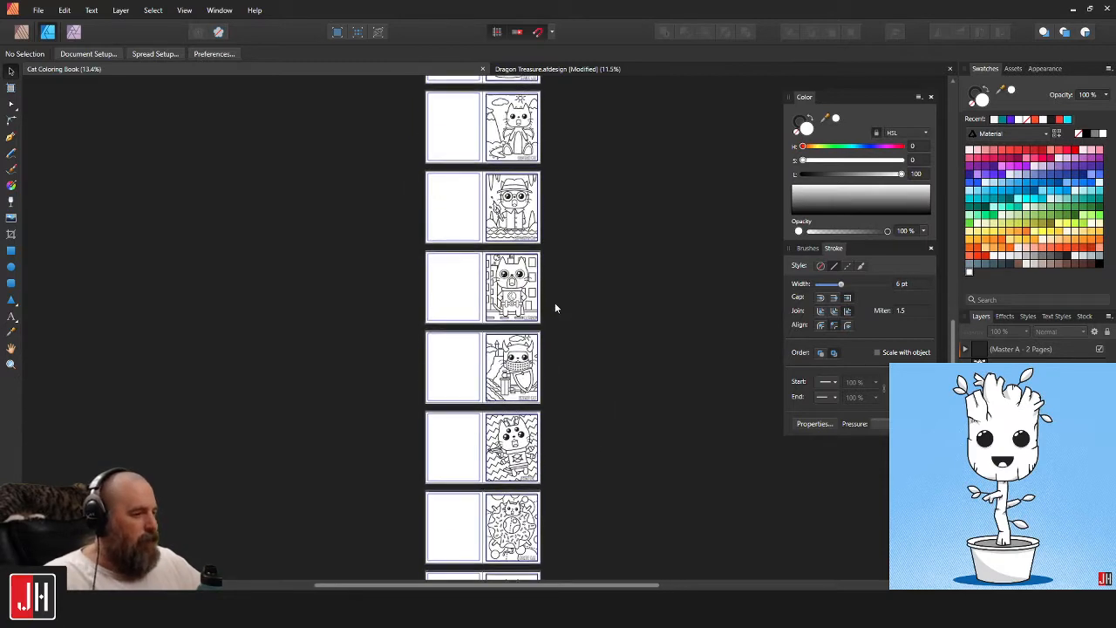
scroll(558, 340, down, 5)
scroll(504, 382, up, 3)
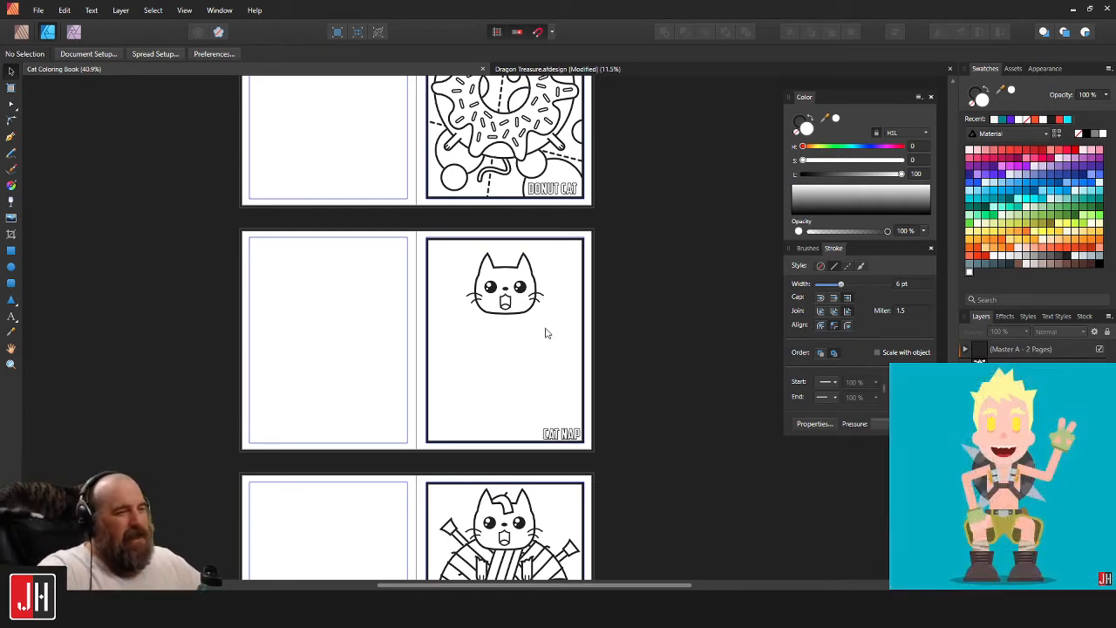
scroll(546, 332, down, 3)
scroll(510, 204, up, 1)
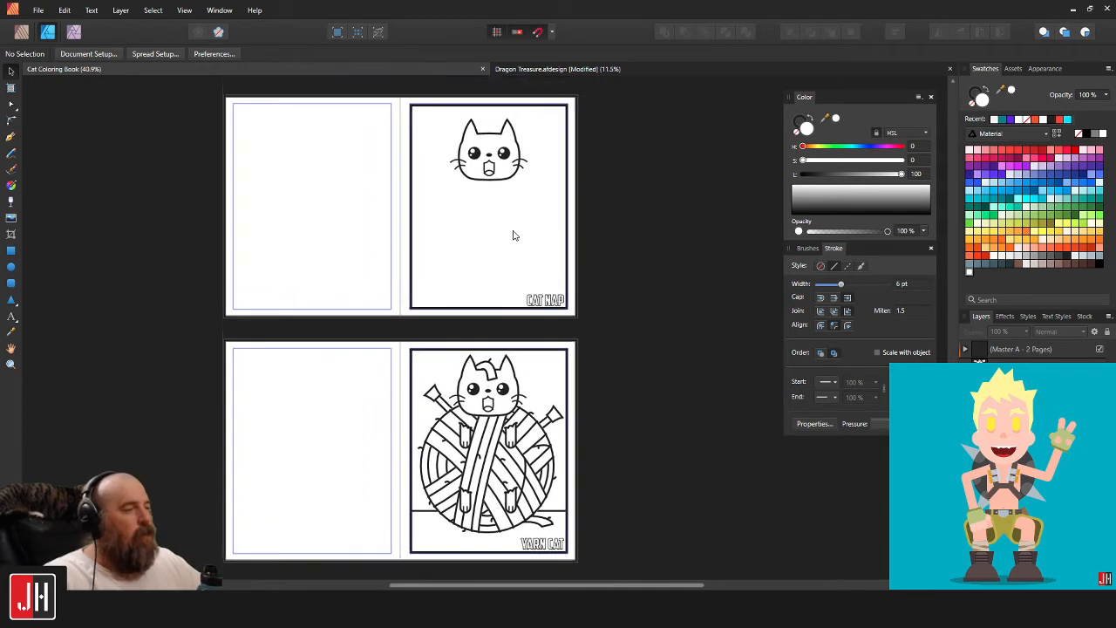
scroll(502, 207, up, 1)
scroll(502, 205, up, 2)
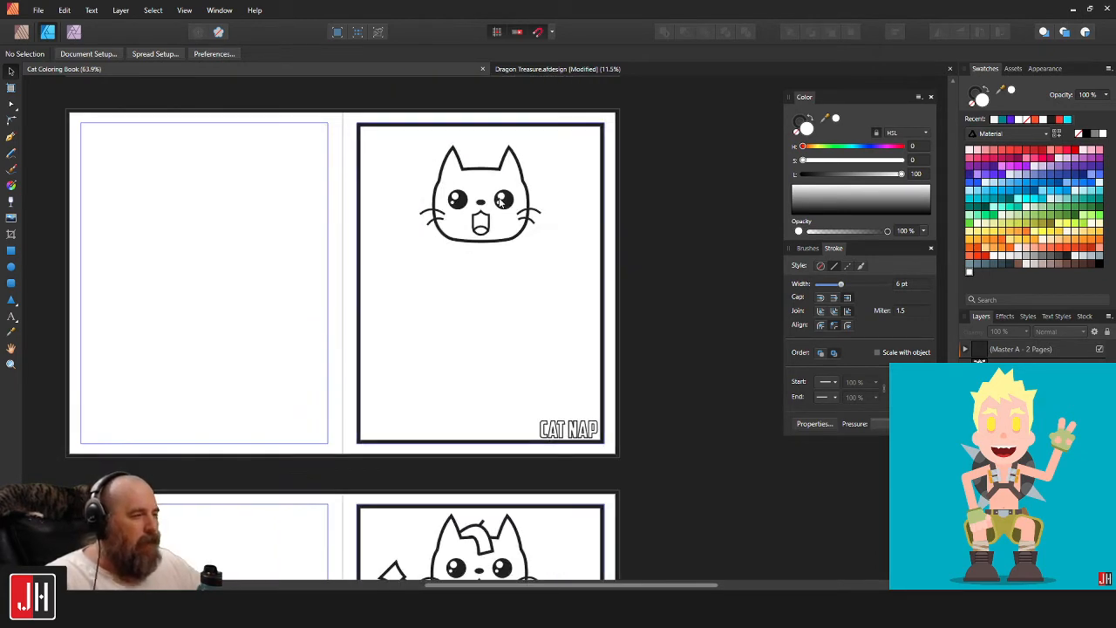
scroll(582, 416, down, 5)
On the Yarn Cat page, group the large yarn ball's parts, leaving out the cat's head.
scroll(514, 384, up, 8)
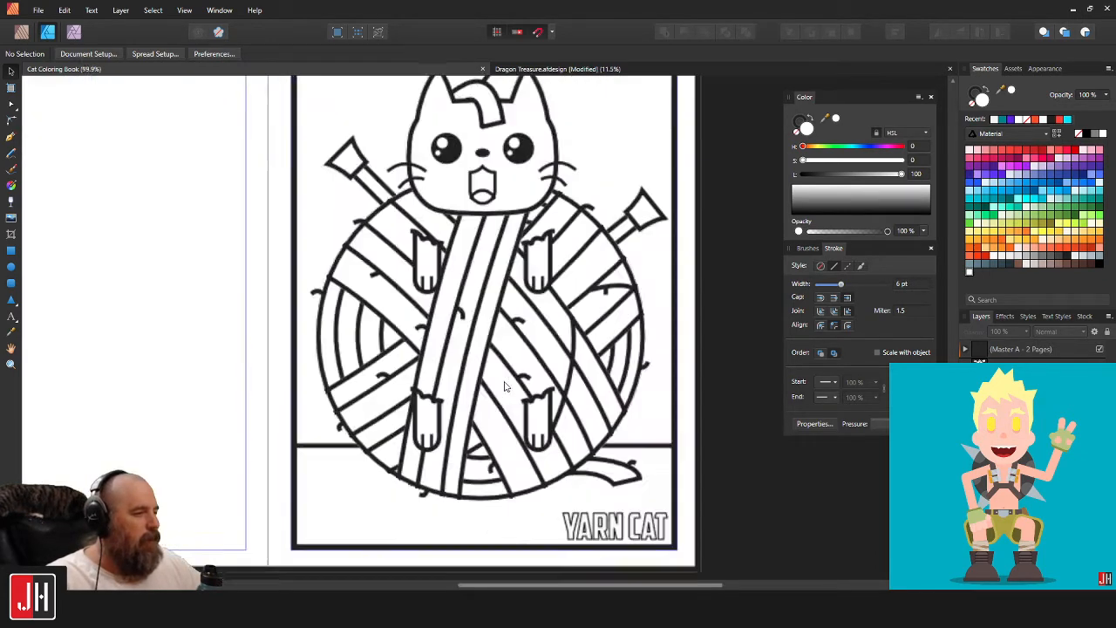
drag(504, 340, 476, 456)
scroll(476, 456, up, 1)
scroll(523, 435, down, 3)
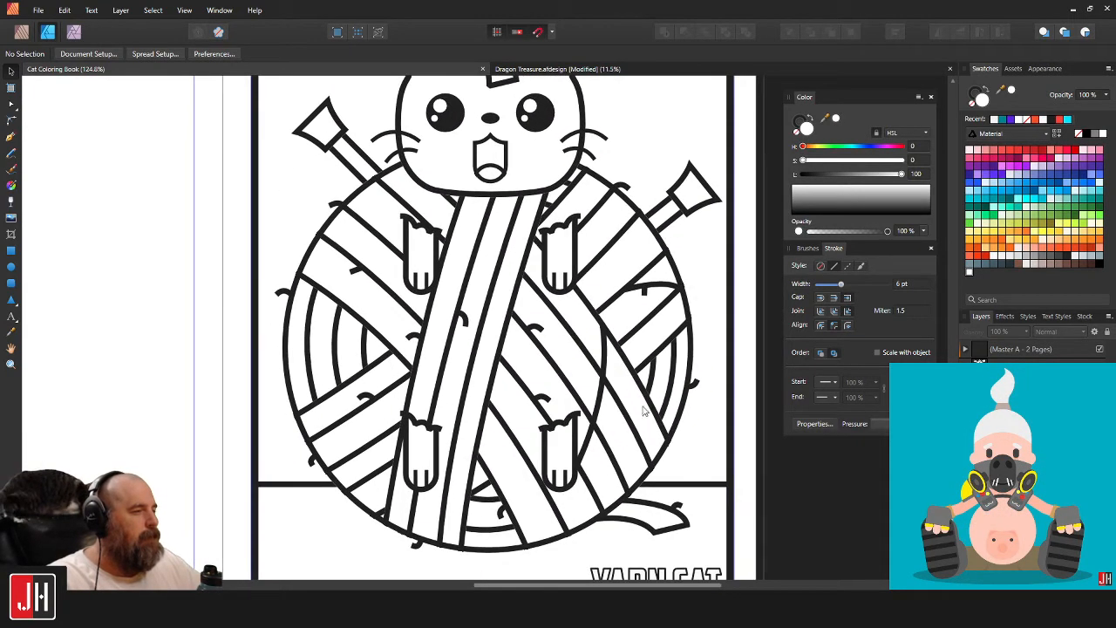
click(629, 371)
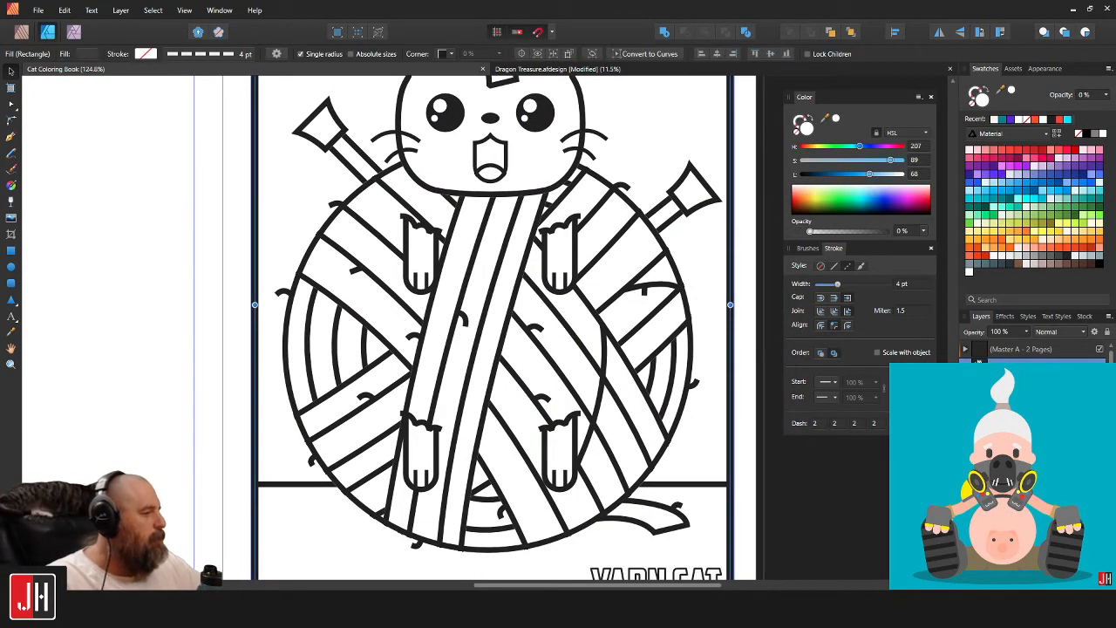
click(1016, 419)
scroll(1016, 419, down, 5)
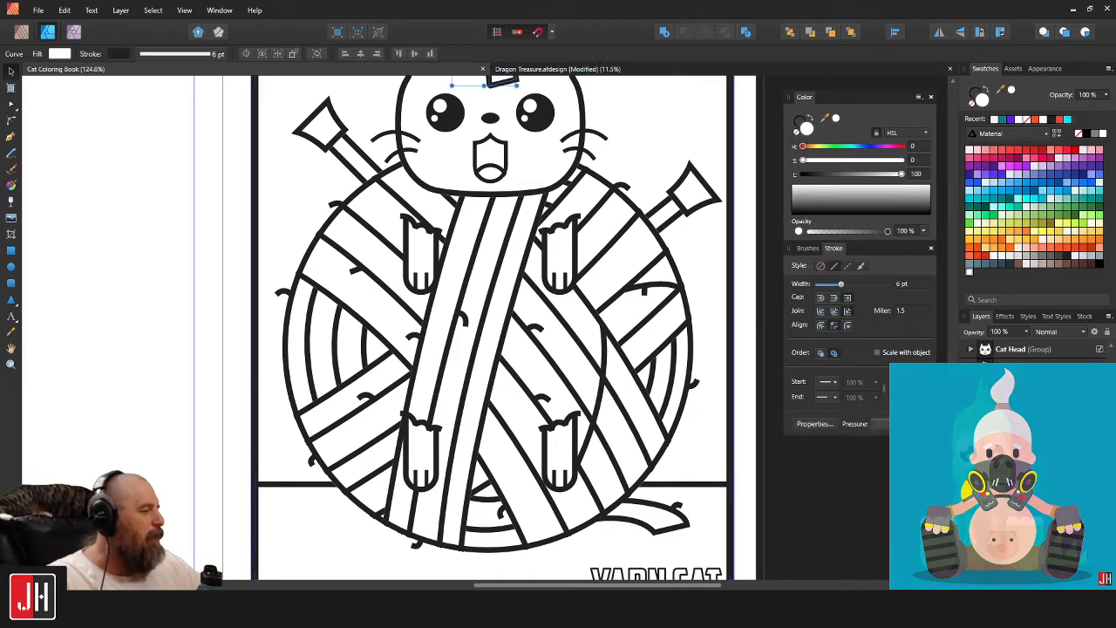
shift+click(1016, 472)
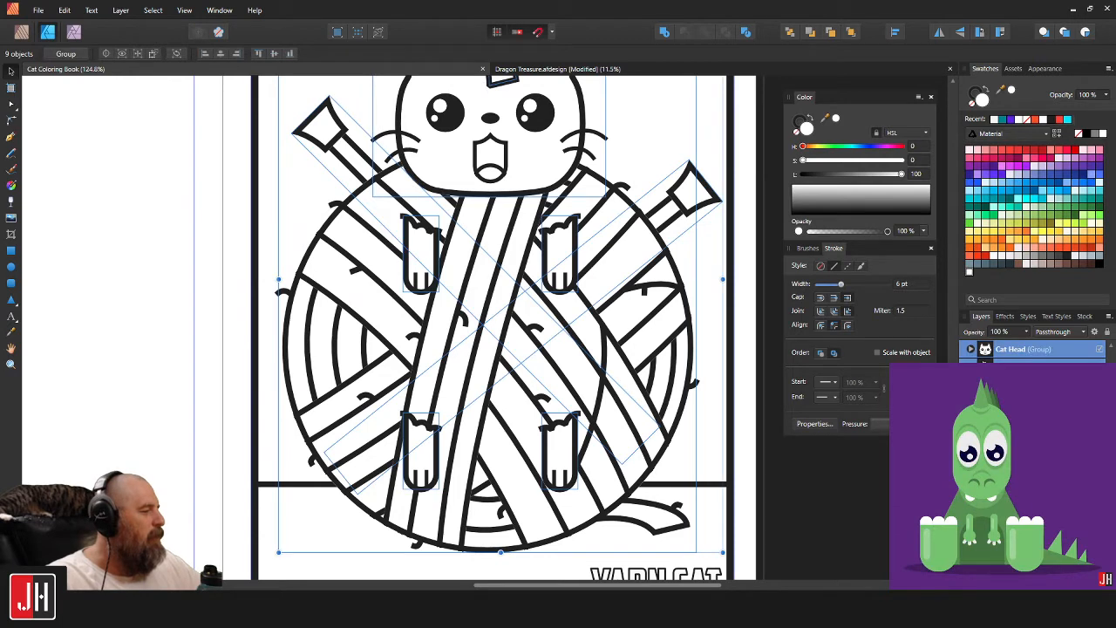
click(1016, 367)
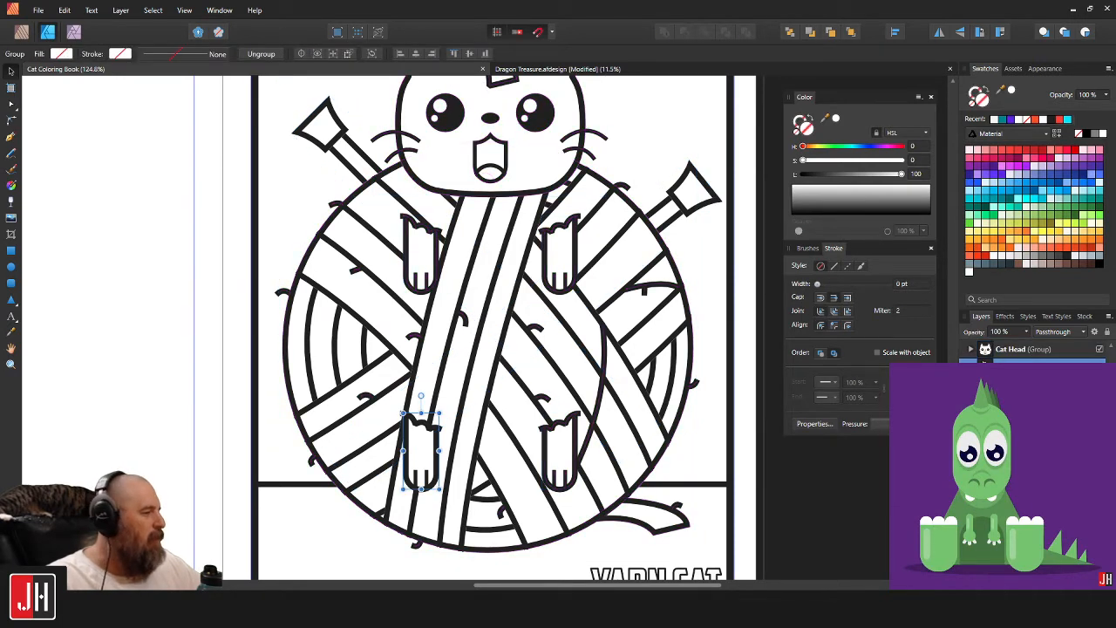
shift+click(1016, 472)
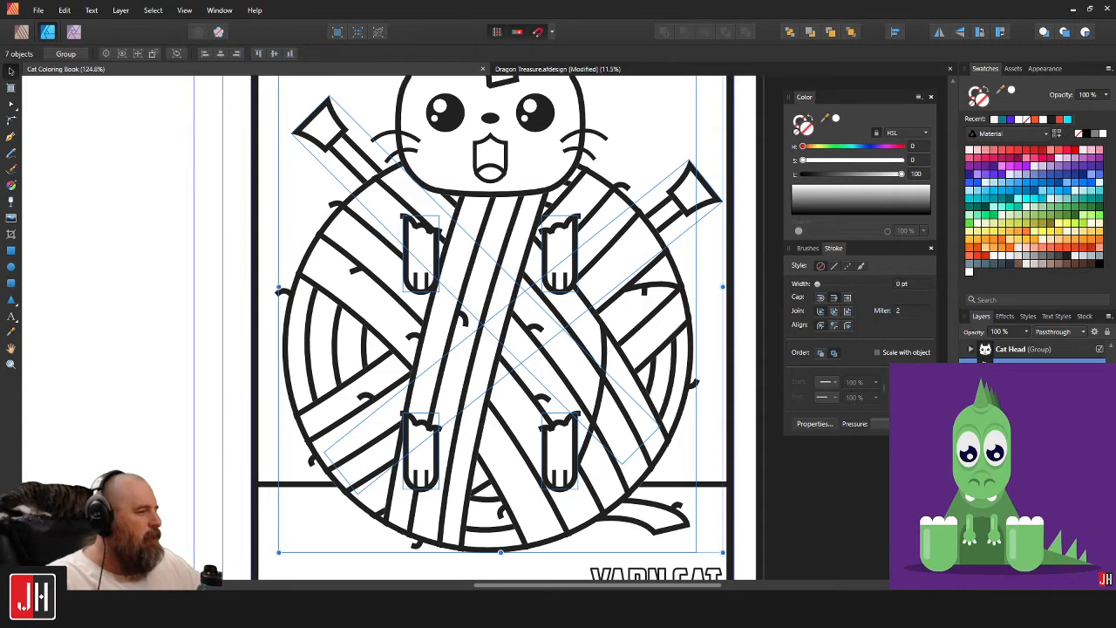
key(ctrl+g)
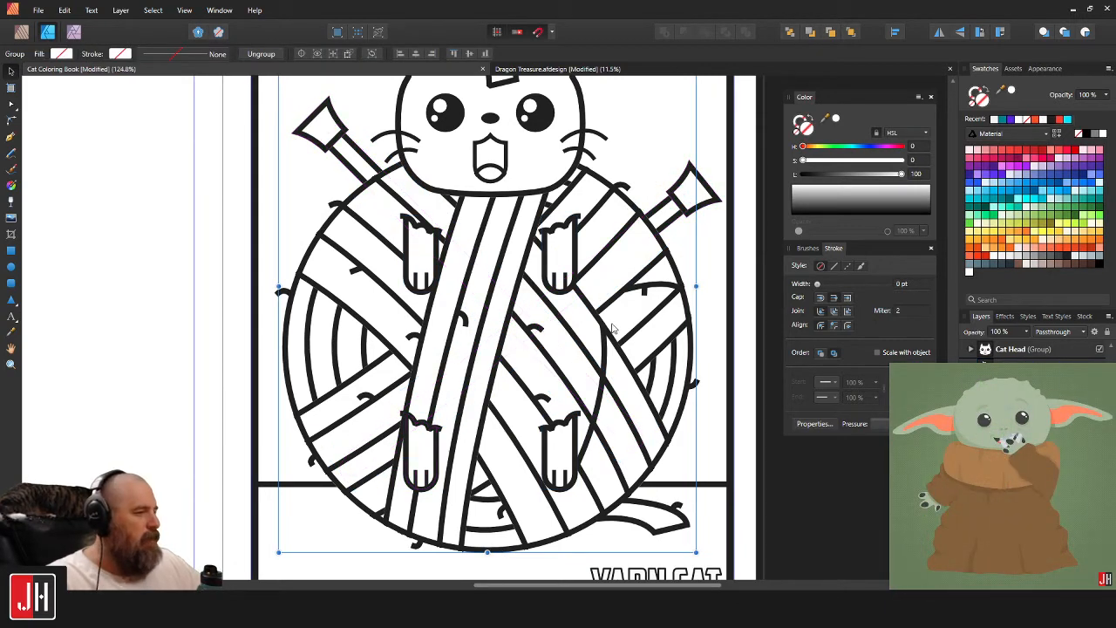
Place a copy of the large yarn ball over the page's left border and scale it down.
drag(613, 328, 446, 330)
scroll(515, 259, down, 3)
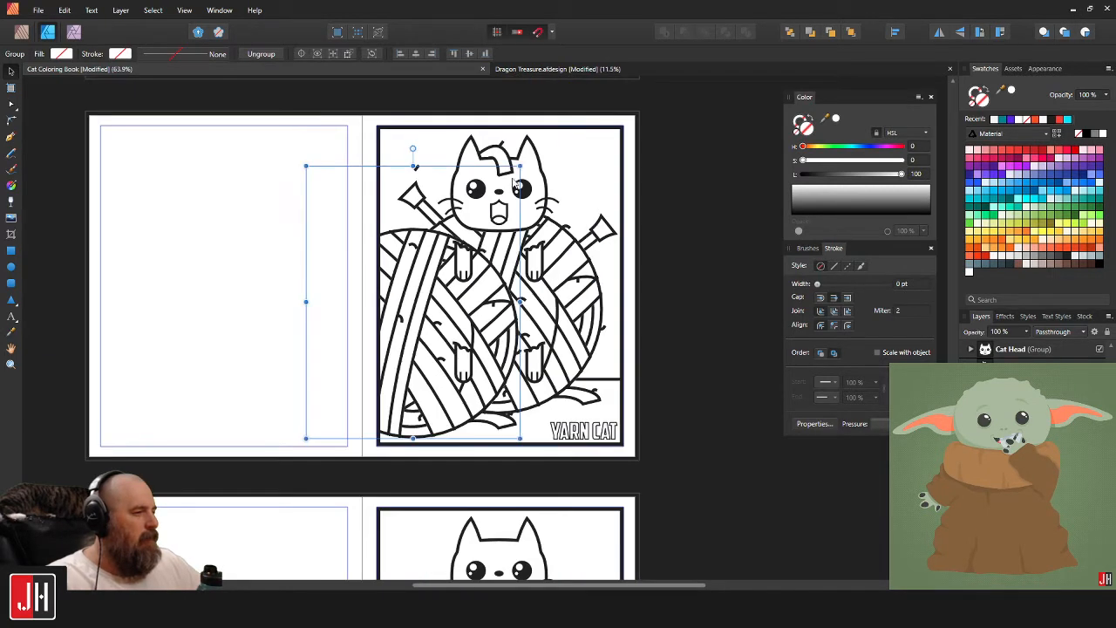
drag(414, 165, 442, 276)
scroll(443, 277, up, 5)
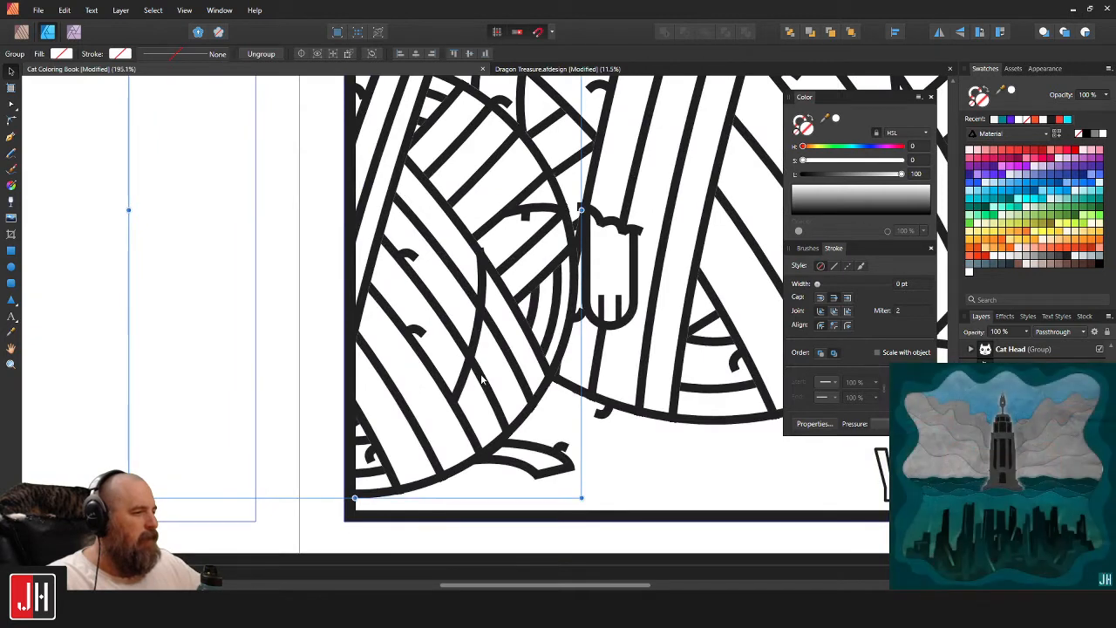
Position the small yarn ball in the page's lower left corner, then mirror it horizontally and tilt it slightly.
double_click(482, 379)
click(630, 459)
scroll(575, 448, down, 4)
drag(501, 349, 475, 398)
drag(514, 289, 505, 301)
scroll(509, 577, up, 1)
drag(463, 440, 476, 426)
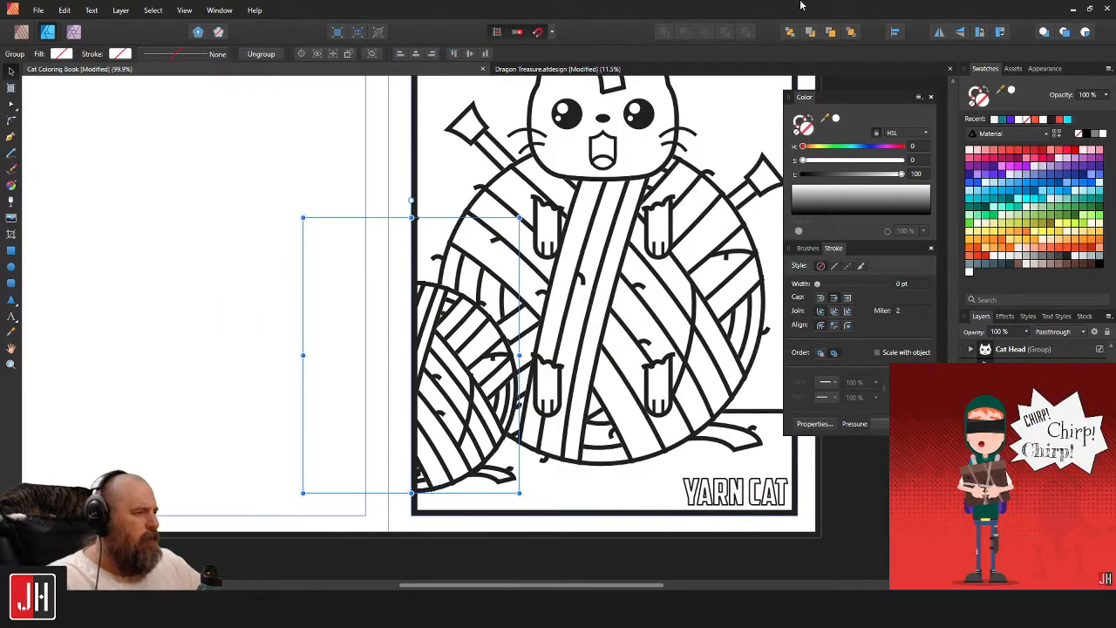
scroll(471, 359, up, 2)
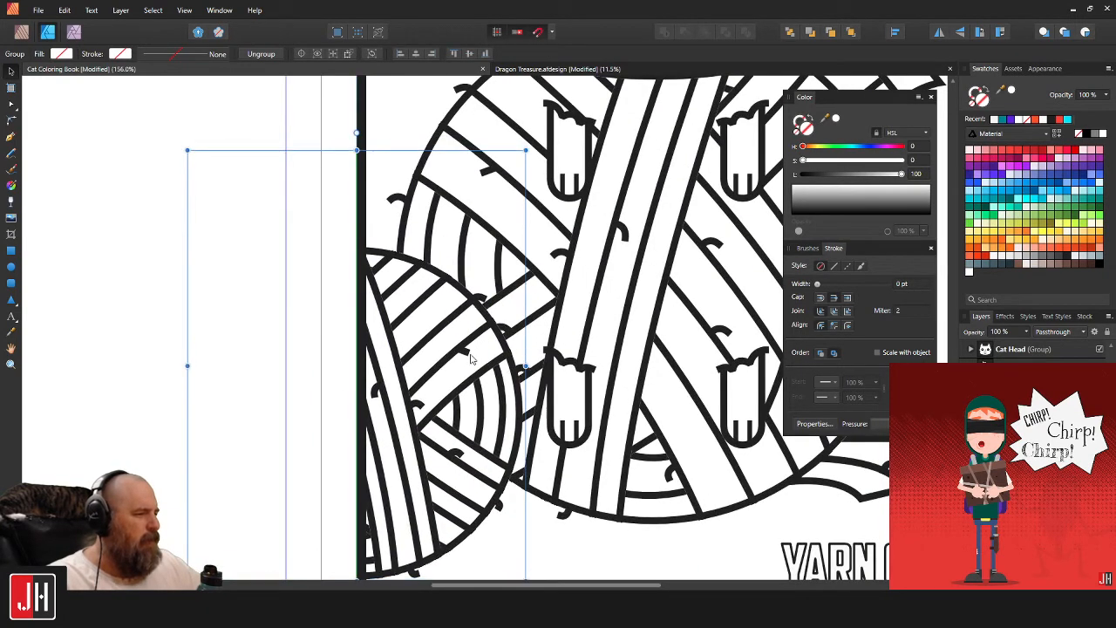
drag(528, 149, 499, 174)
Place a copy of the small yarn ball at the page's right border, behind the large ball and knitting needle.
drag(461, 501, 640, 427)
scroll(459, 495, down, 5)
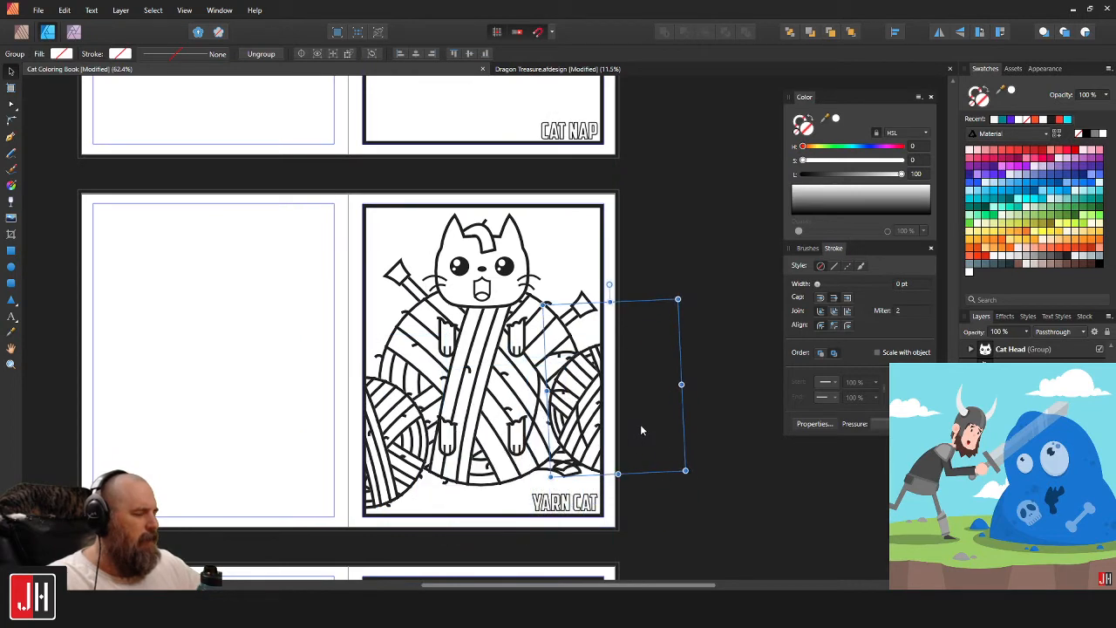
scroll(574, 418, up, 2)
key(ctrl+[)
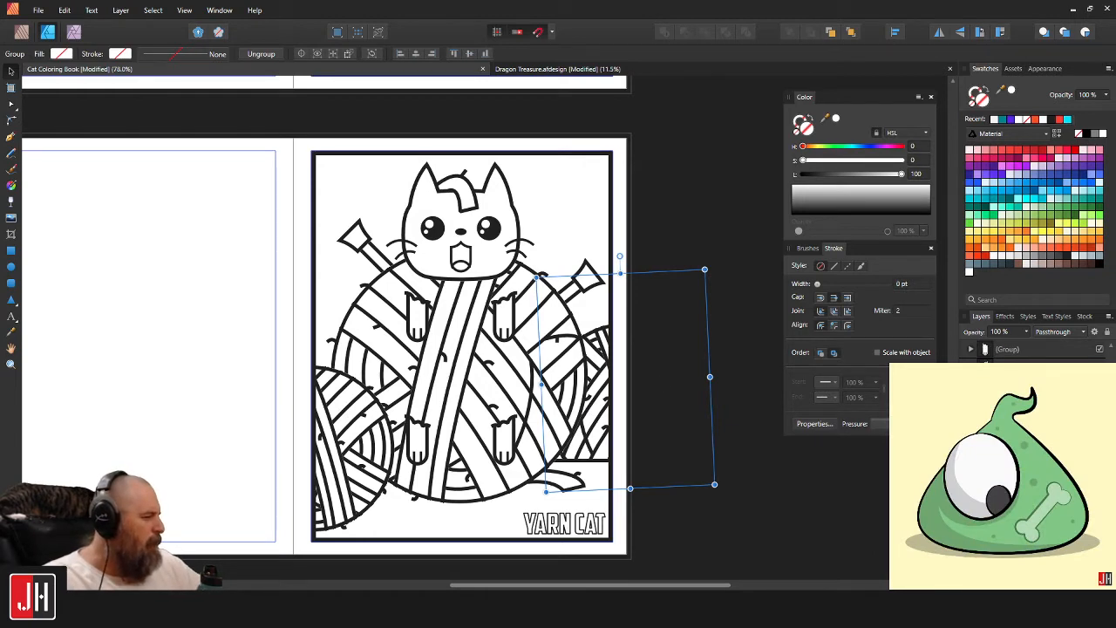
scroll(601, 427, up, 1)
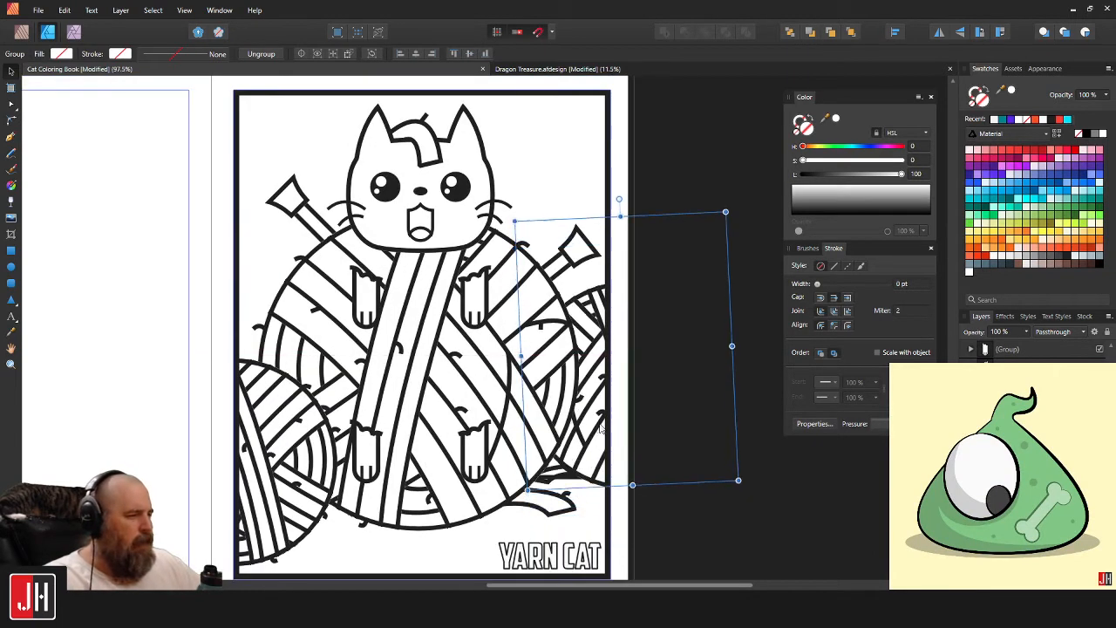
drag(600, 427, 608, 435)
click(592, 505)
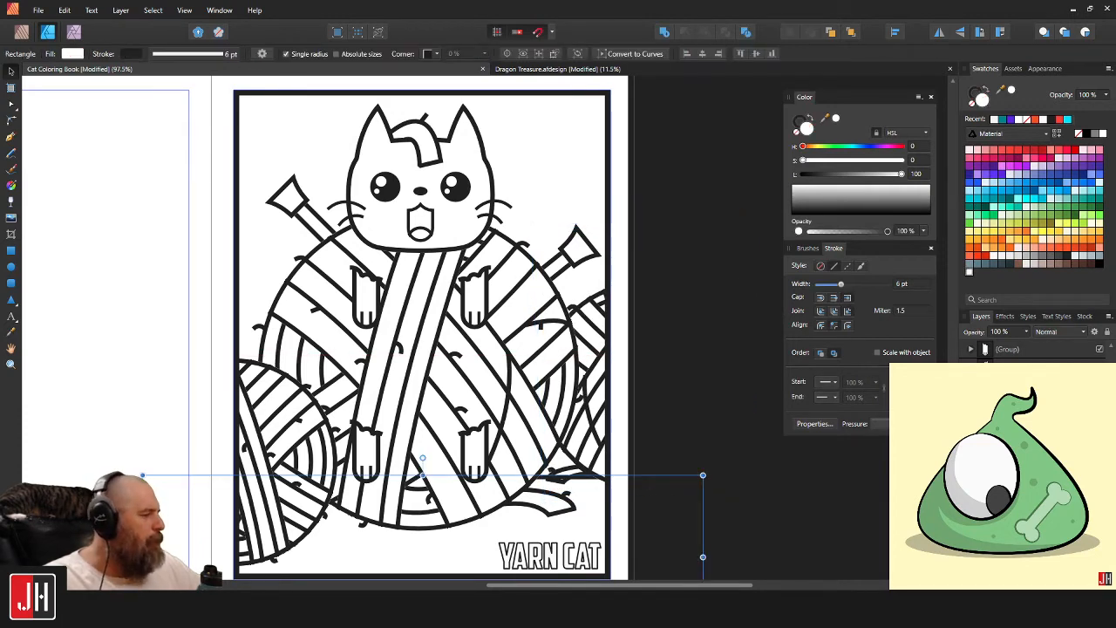
click(594, 427)
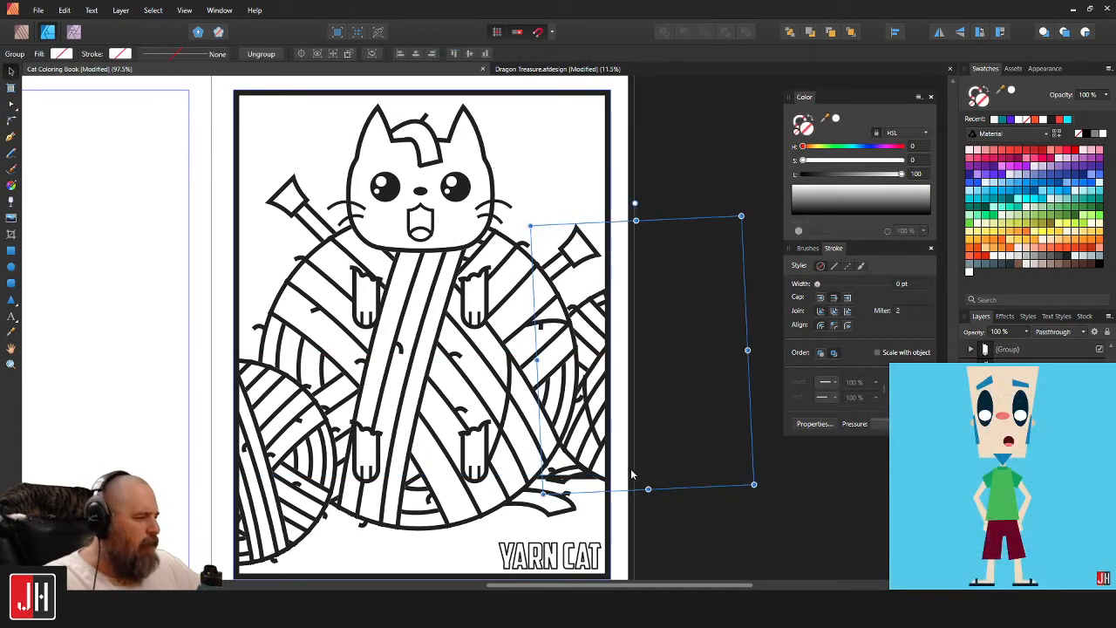
Fill the loose yarn end of the right small ball with white and save the document.
scroll(631, 475, up, 3)
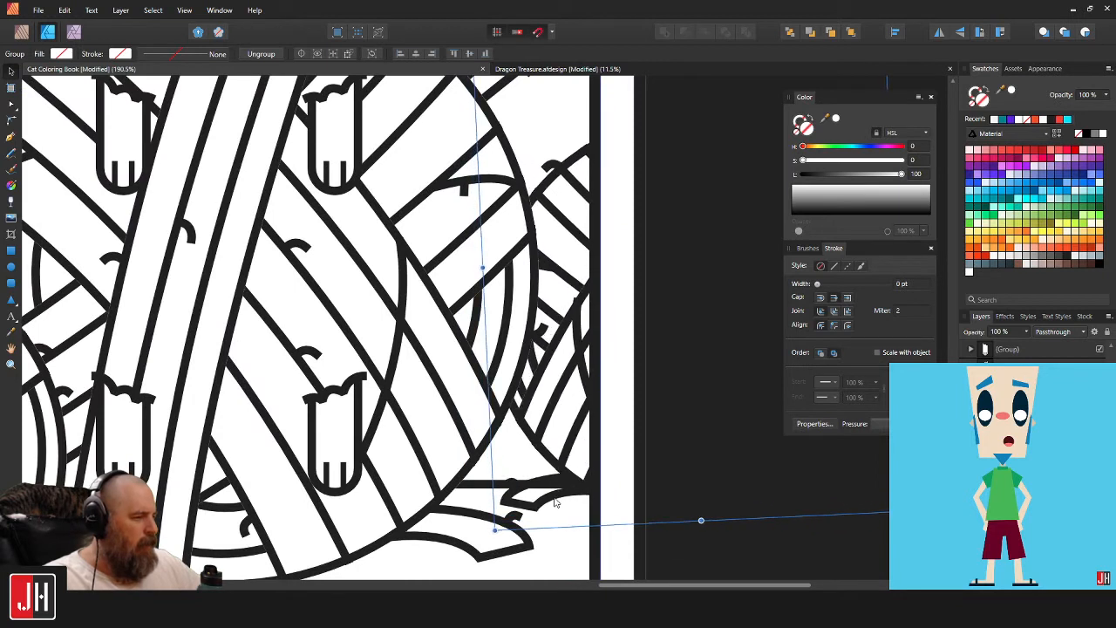
double_click(555, 503)
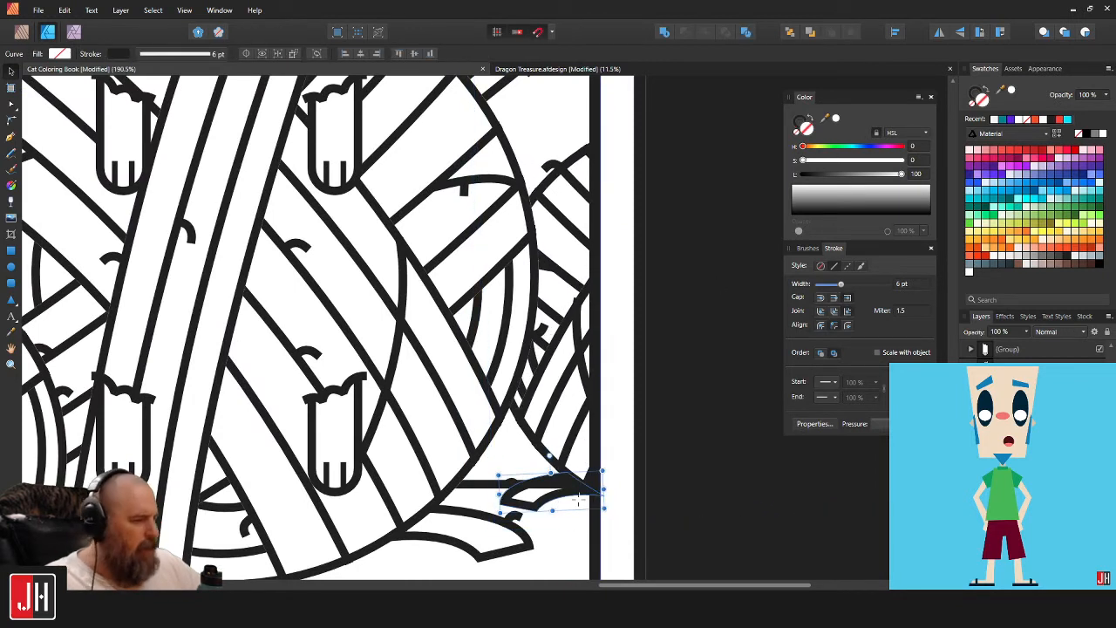
key(i)
click(562, 525)
key(v)
click(697, 431)
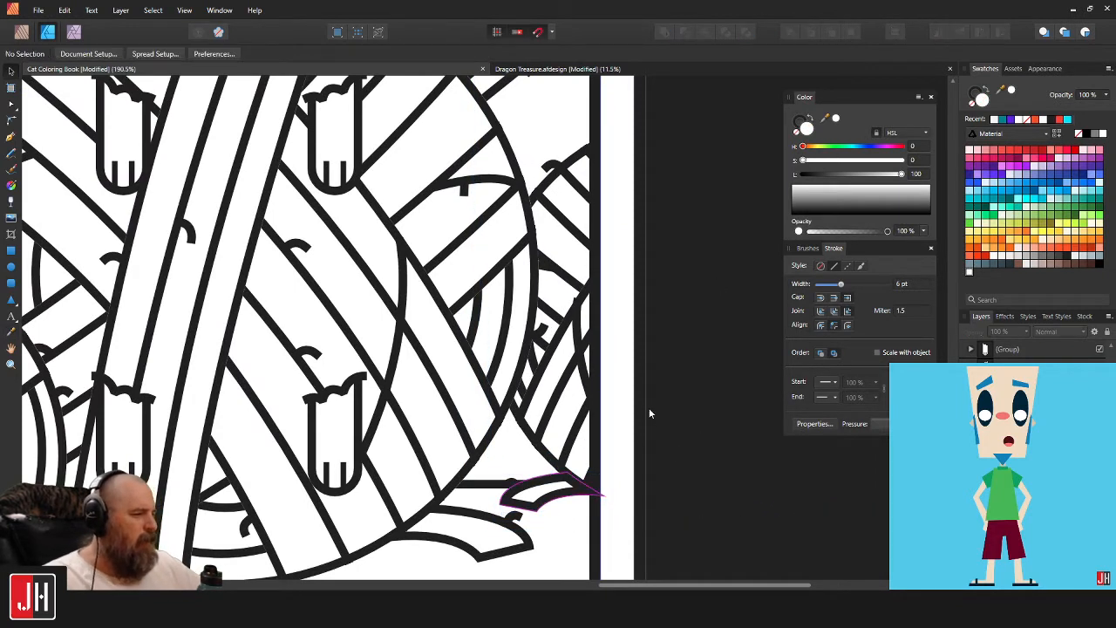
Nudge the right small yarn ball slightly at the page border and save the document.
scroll(648, 401, down, 3)
scroll(610, 419, up, 3)
click(602, 424)
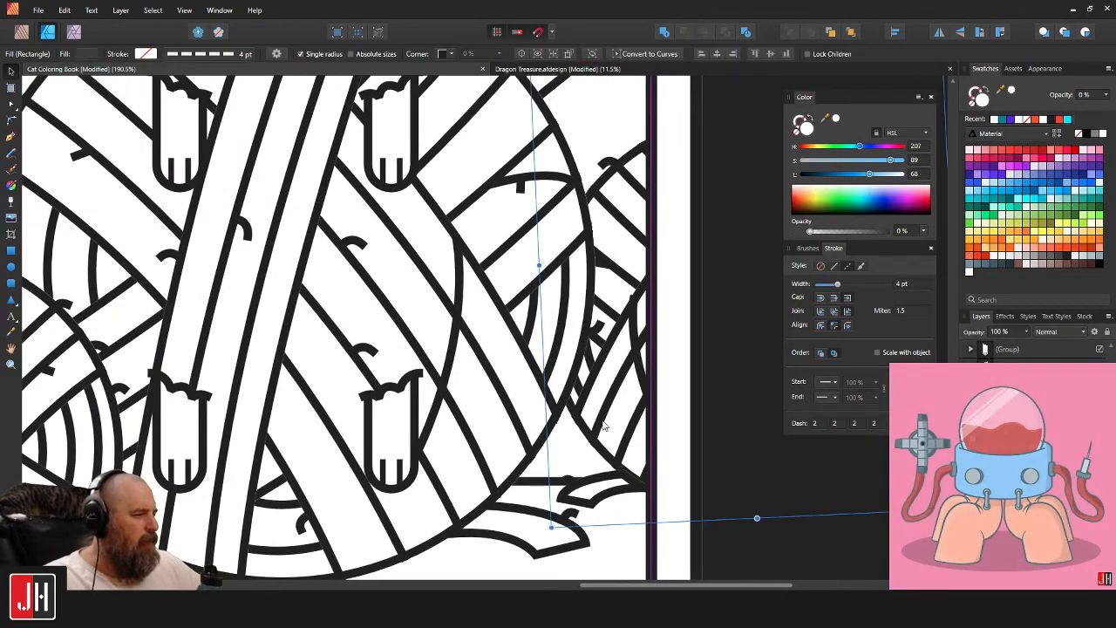
scroll(611, 423, down, 3)
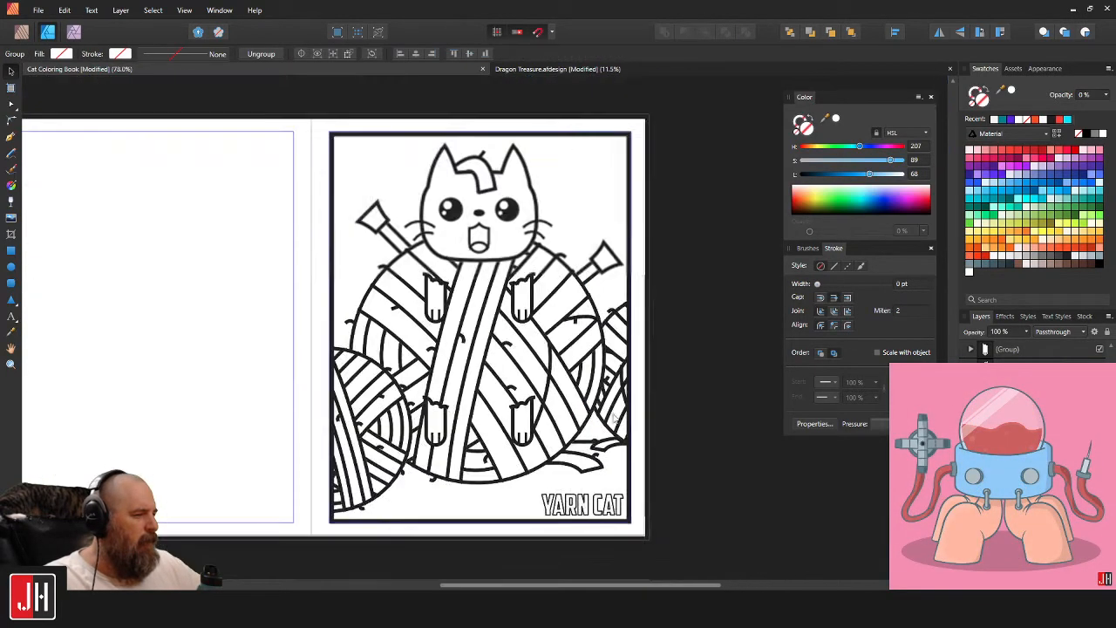
scroll(662, 239, up, 1)
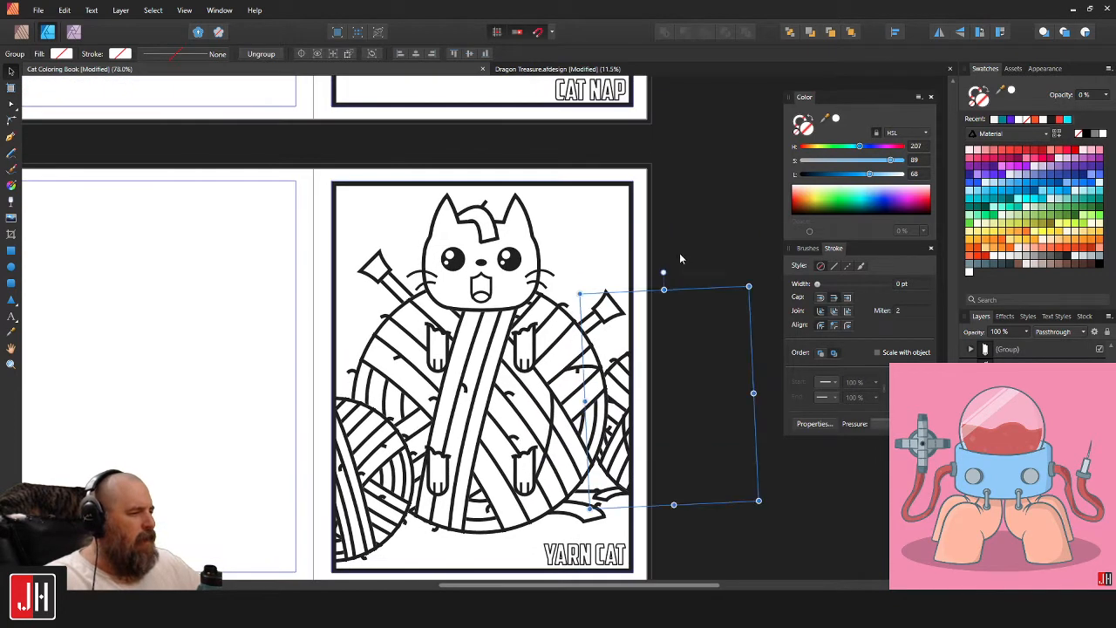
click(679, 253)
scroll(658, 272, down, 1)
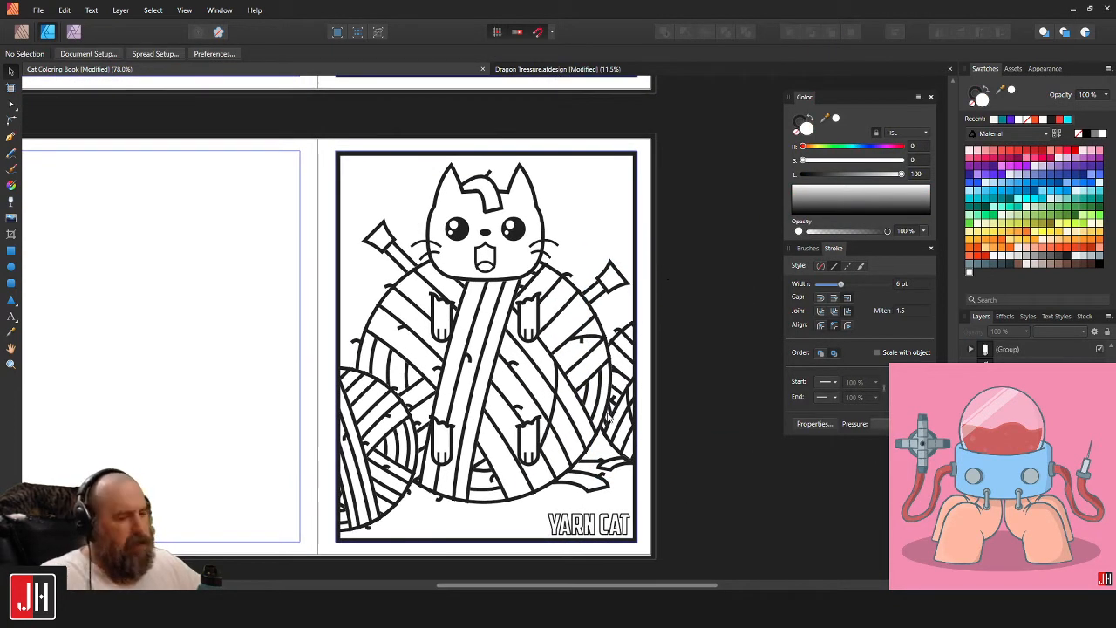
Move the left small yarn ball down until it reaches the page's lower border.
scroll(364, 441, up, 2)
click(407, 402)
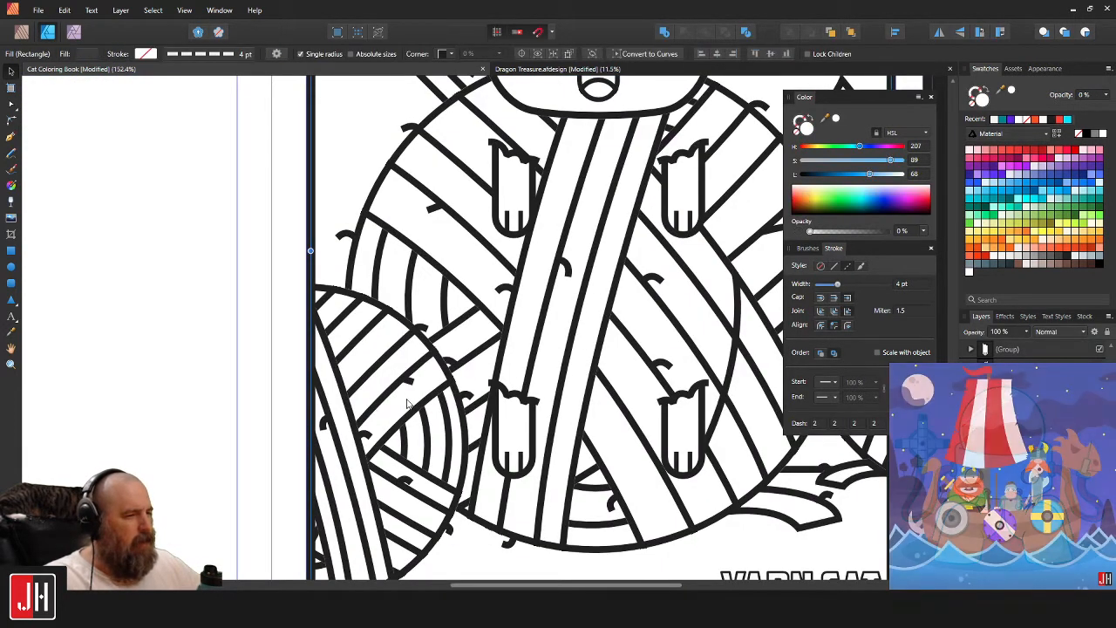
scroll(694, 398, down, 3)
click(713, 390)
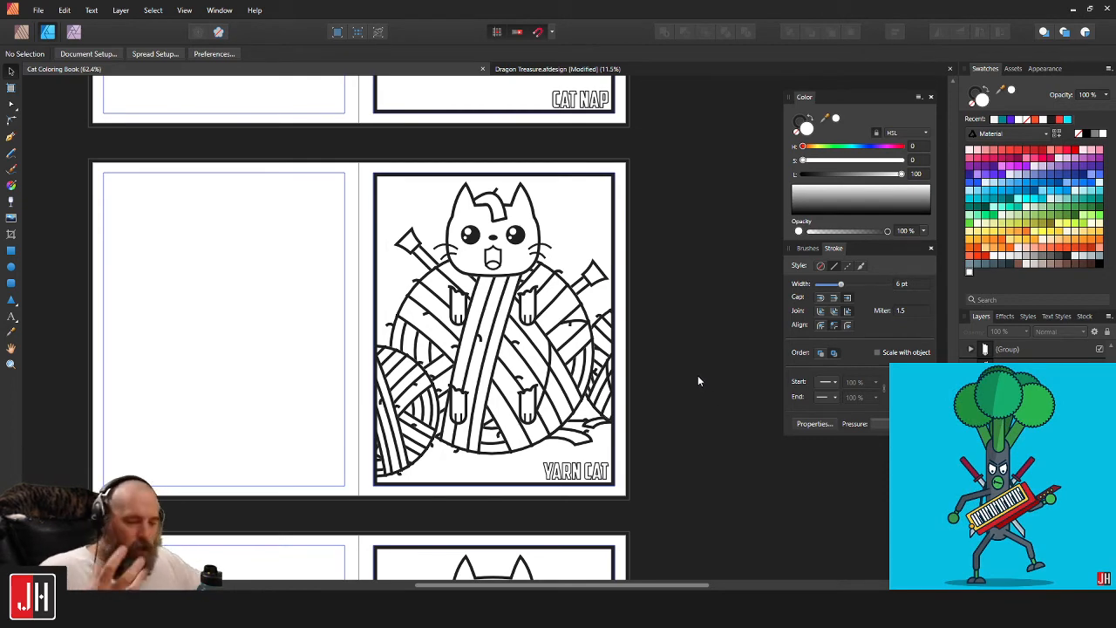
scroll(667, 369, down, 2)
scroll(389, 349, up, 4)
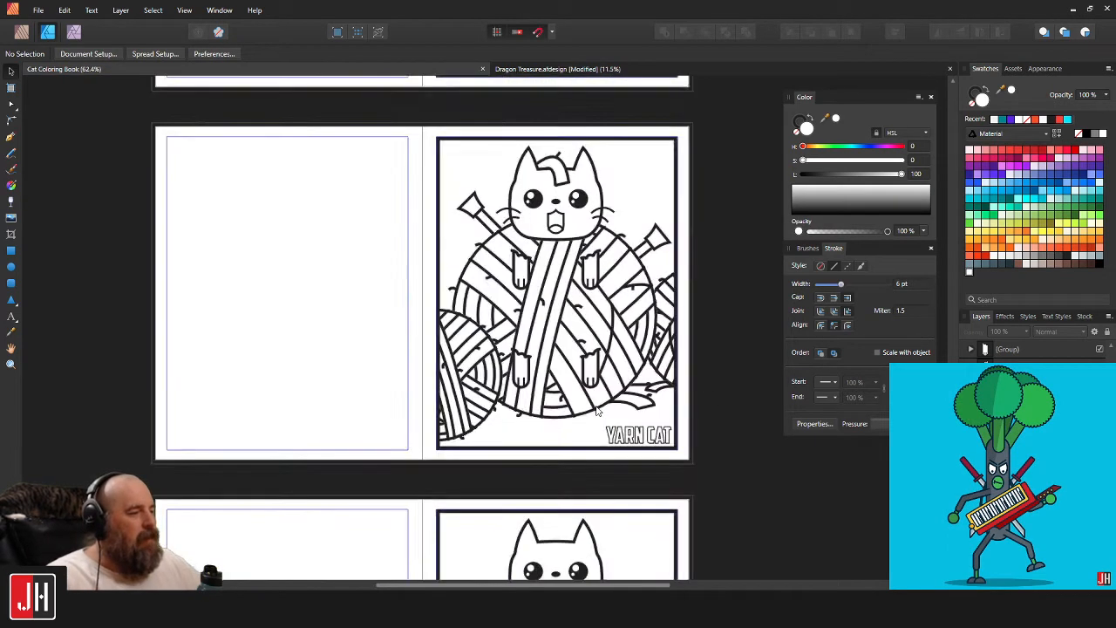
click(389, 349)
scroll(391, 361, up, 3)
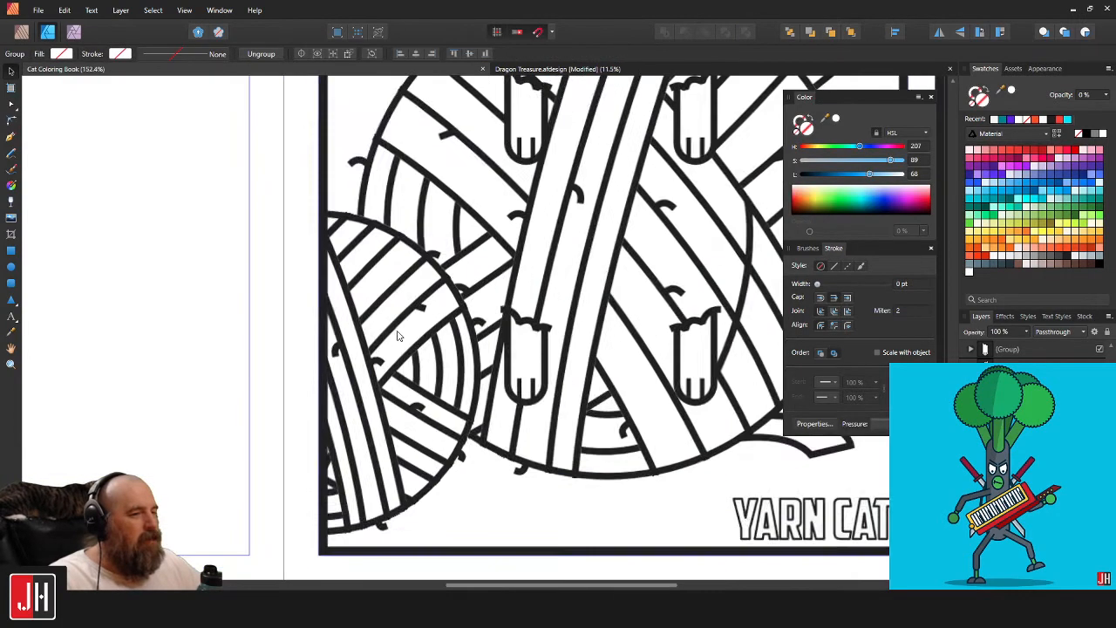
drag(390, 367, 394, 384)
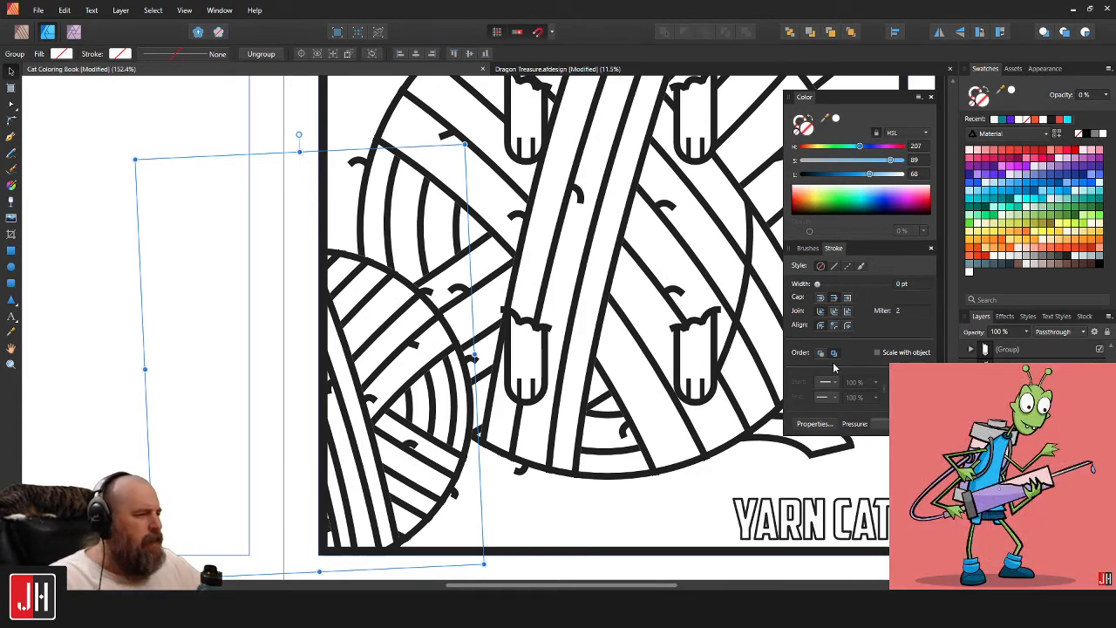
Mirror the right small yarn ball horizontally.
drag(739, 419, 569, 449)
drag(720, 370, 641, 401)
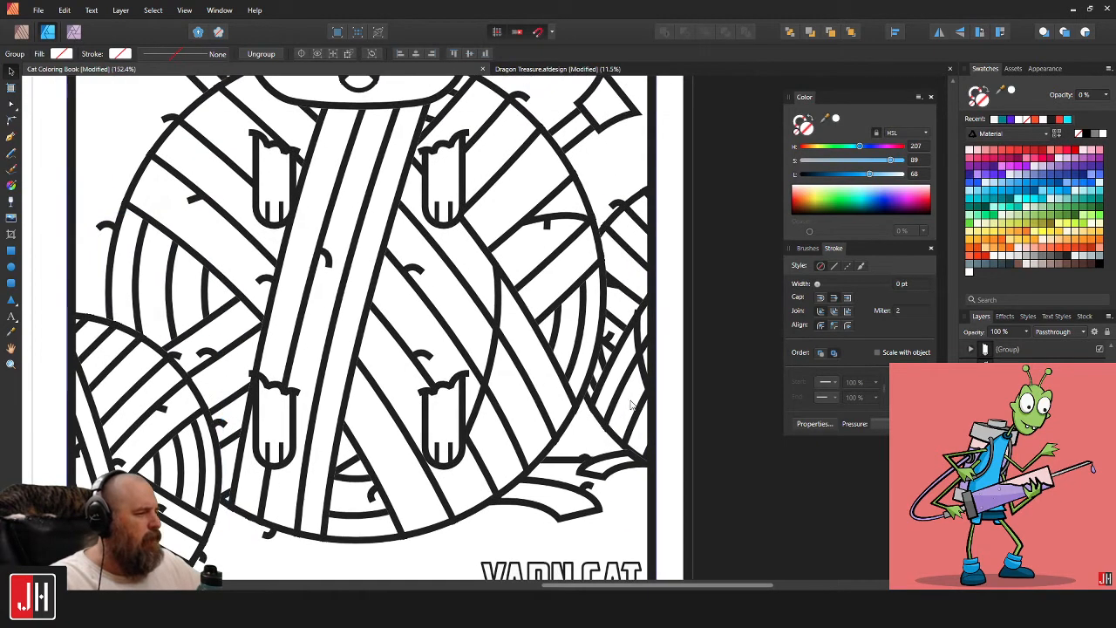
click(645, 399)
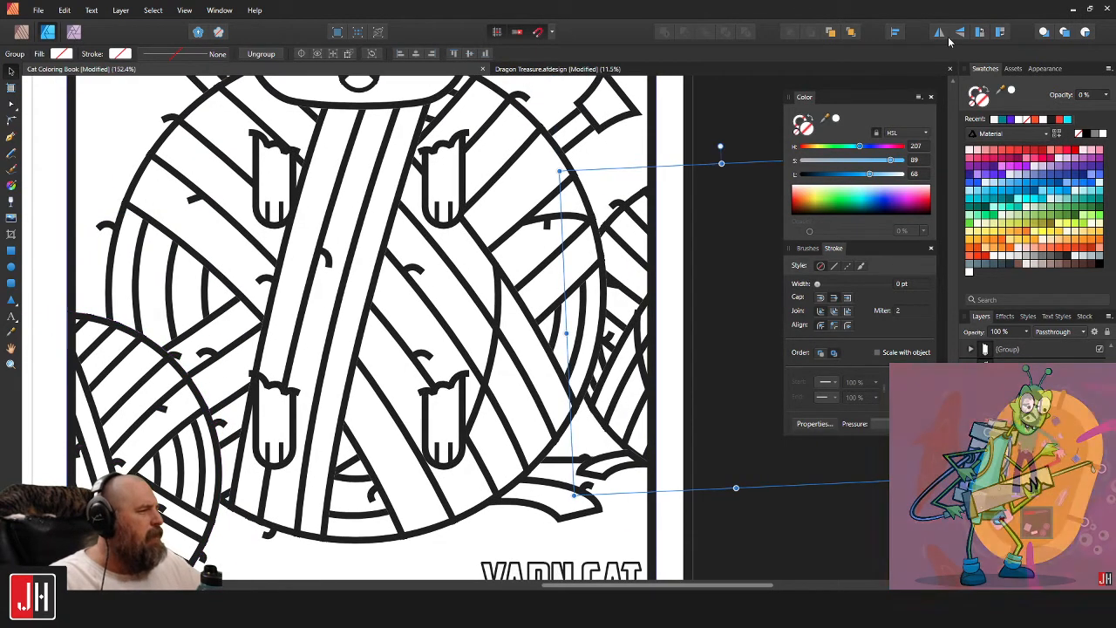
click(615, 379)
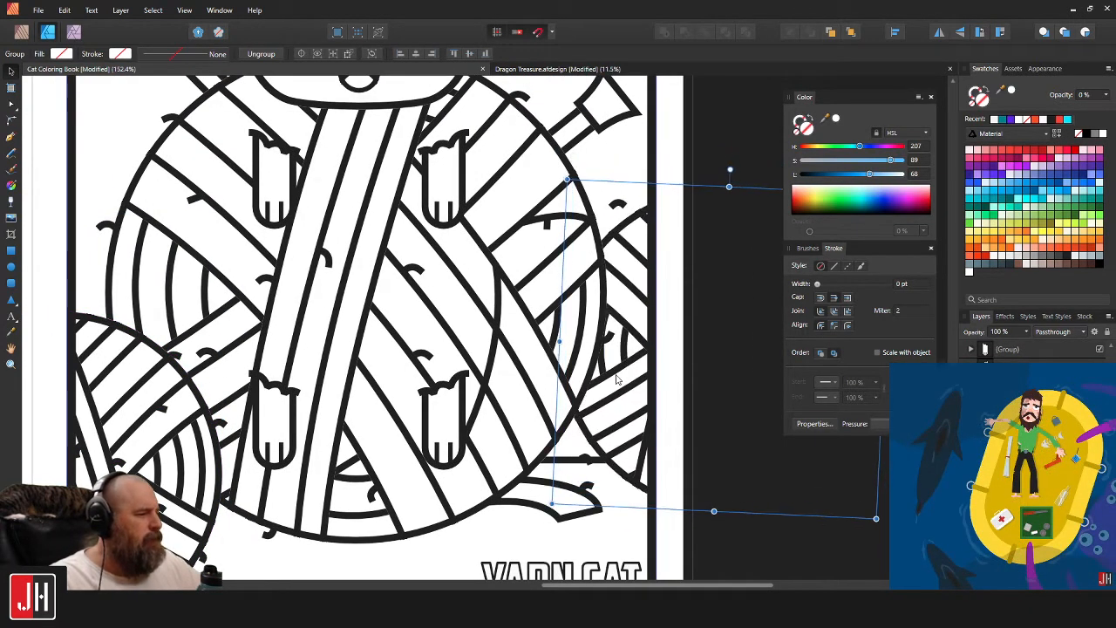
Try rotating the mirrored right yarn ball clockwise, and undo the change.
drag(729, 170, 787, 192)
key(ctrl+z)
key(ctrl+z)
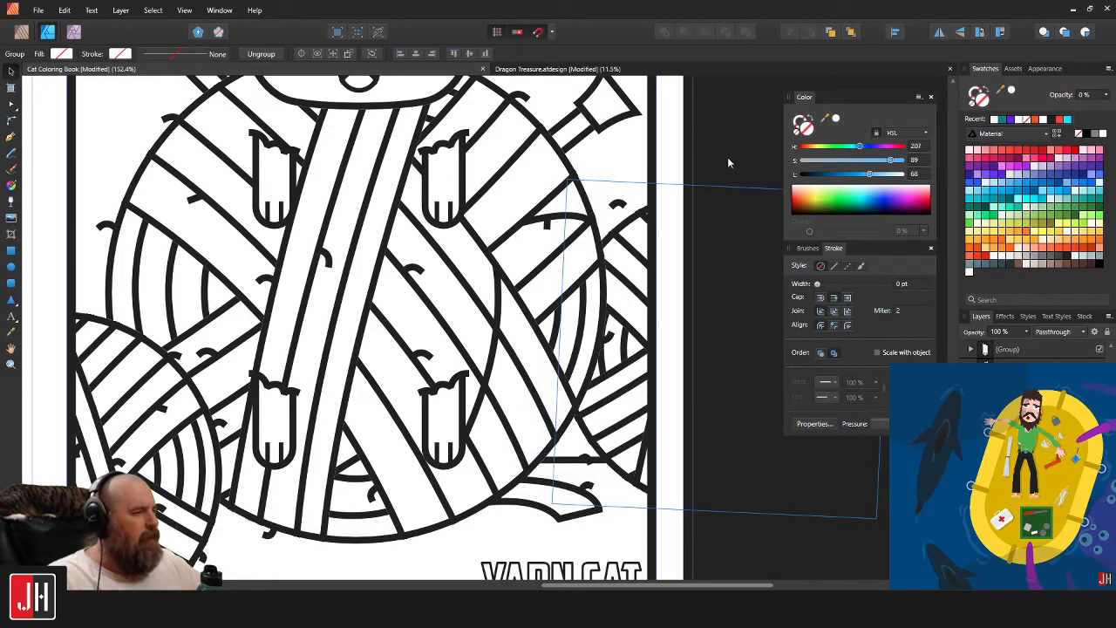
Tilt the mirrored right yarn ball slightly counterclockwise beside the large ball, undoing an extra move to the right.
click(729, 134)
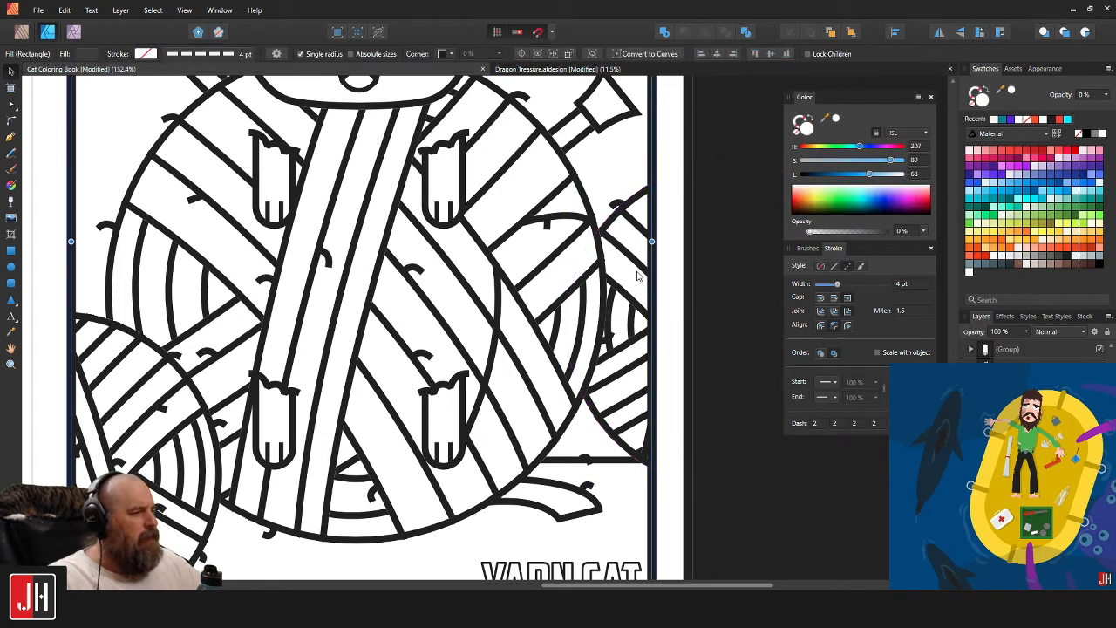
click(637, 281)
drag(636, 280, 683, 286)
key(ctrl+z)
scroll(672, 293, down, 5)
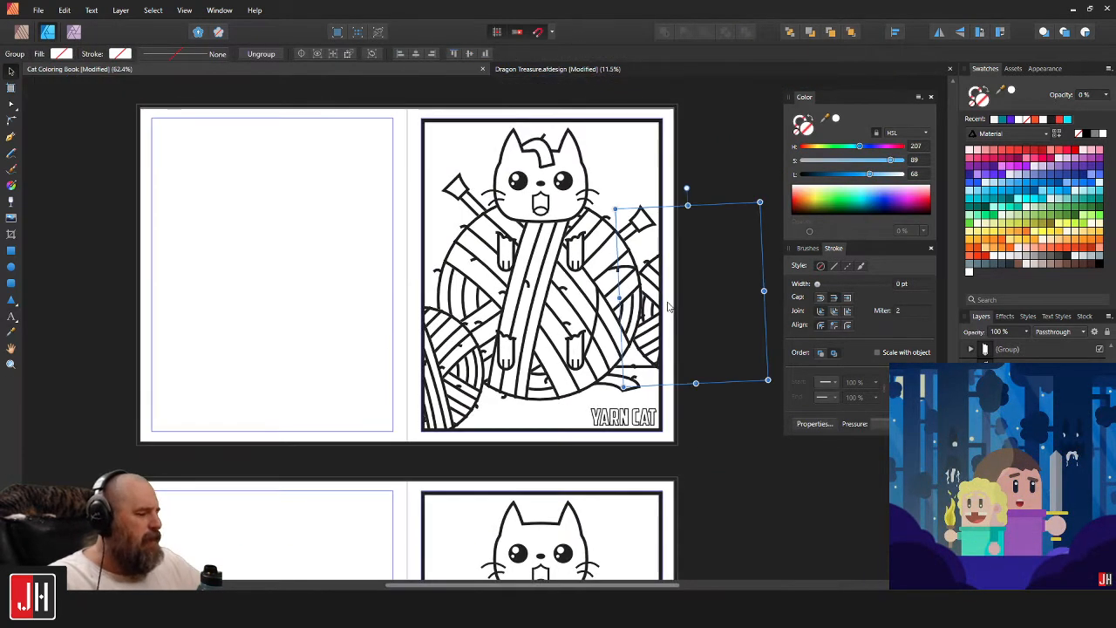
Replace the right small yarn ball with a horizontally mirrored copy of the left small yarn ball, overlapping the page's right border.
key(Escape)
scroll(637, 381, up, 6)
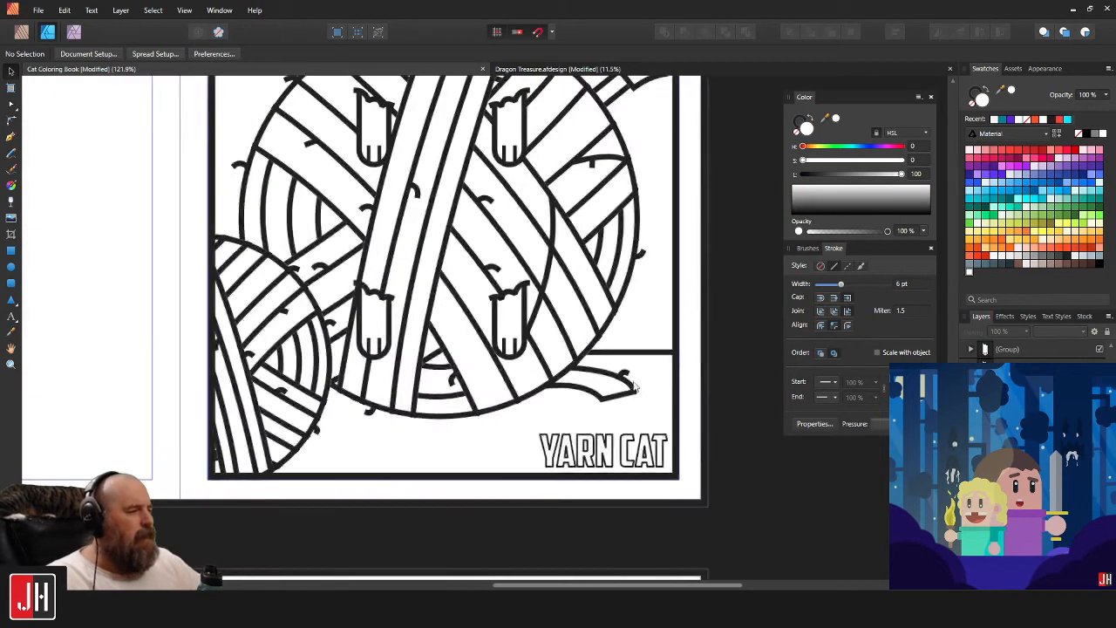
scroll(635, 387, down, 5)
click(401, 363)
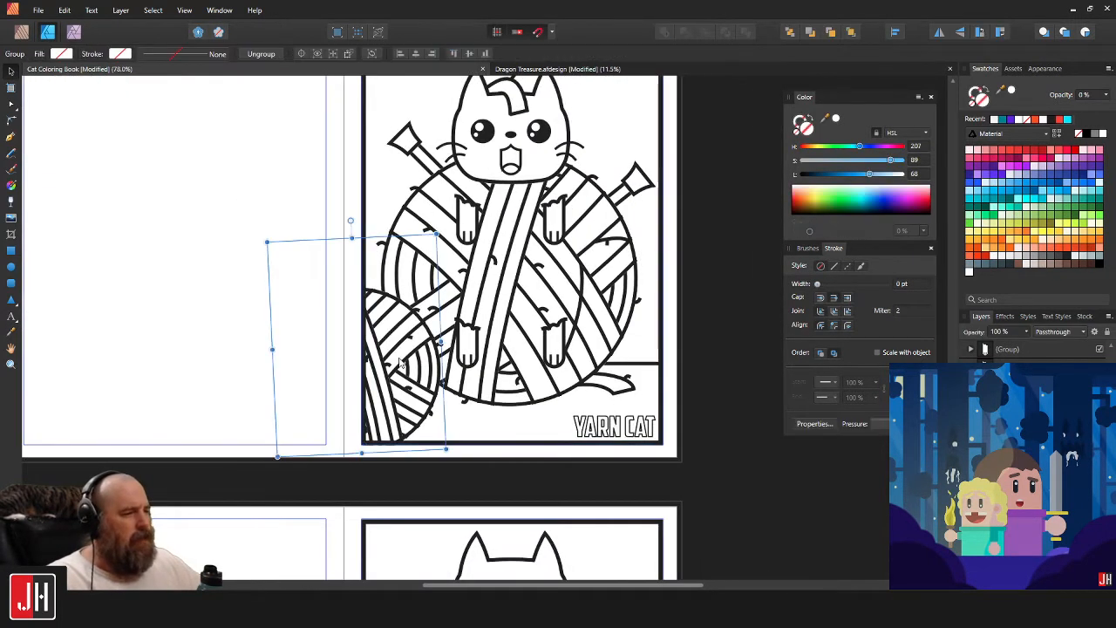
drag(401, 363, 746, 314)
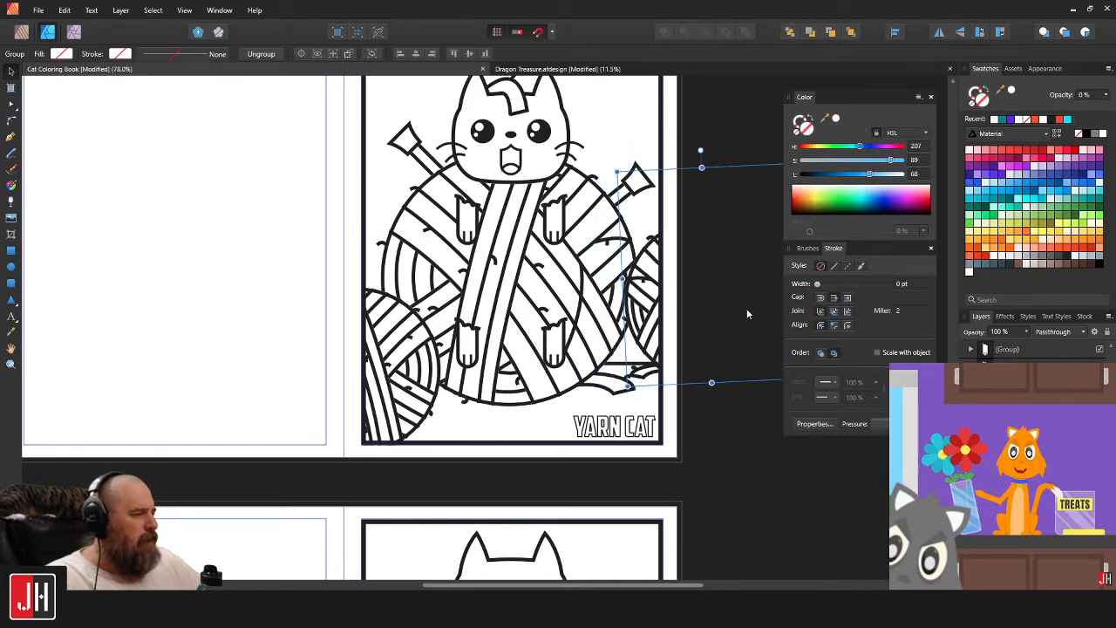
scroll(683, 308, up, 3)
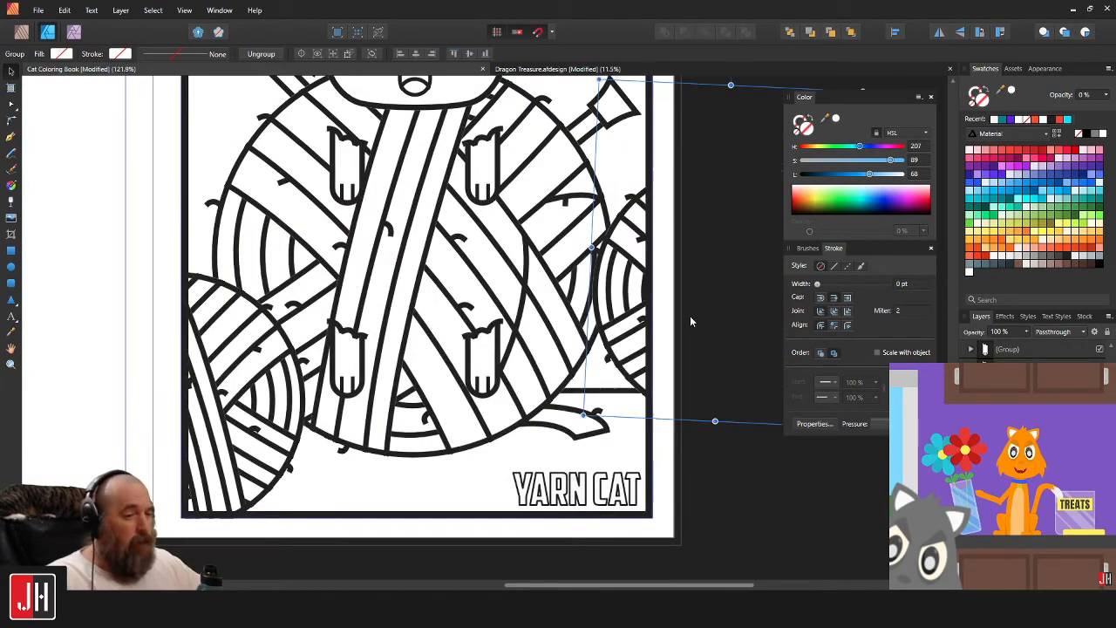
Fine-tune the position of the mirrored yarn ball beside the large ball at the right border, and deselect it.
drag(644, 291, 647, 294)
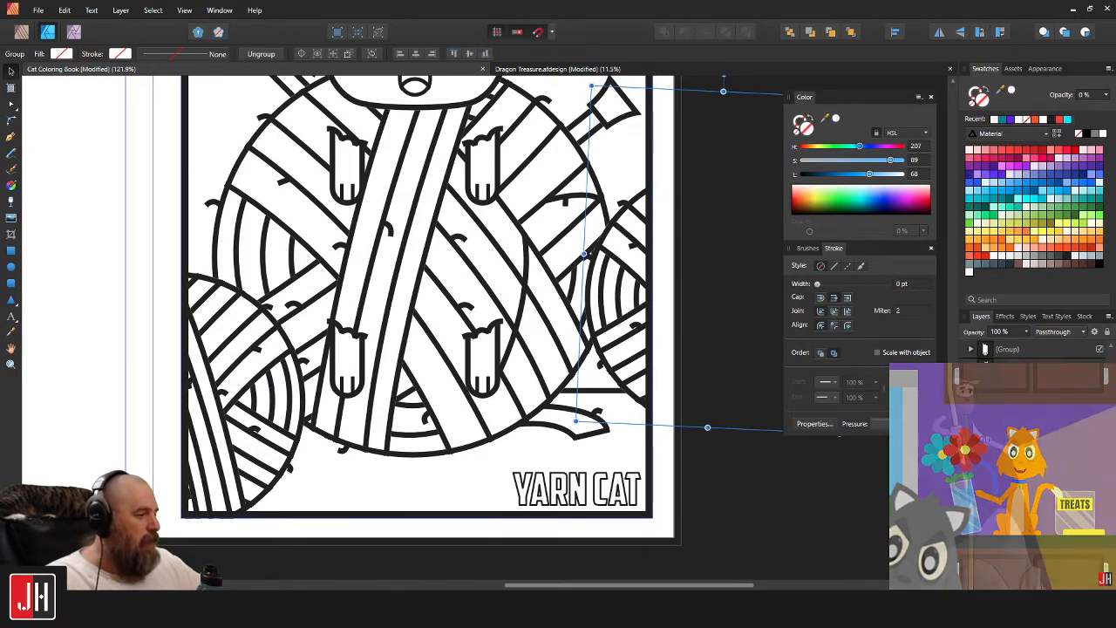
scroll(654, 364, up, 4)
drag(655, 365, 625, 375)
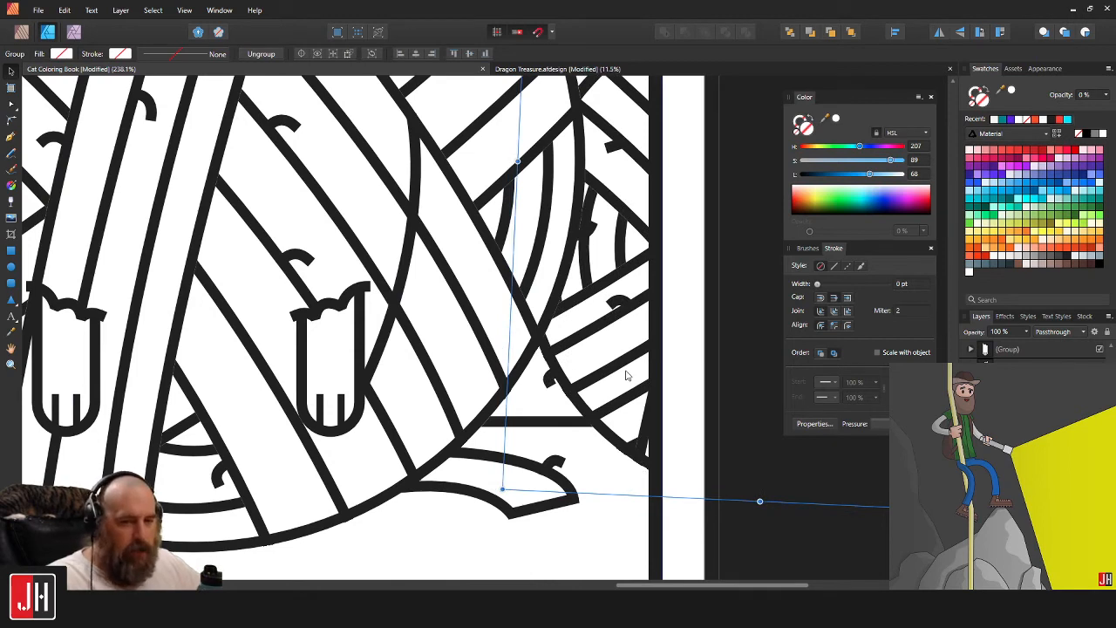
scroll(625, 373, down, 7)
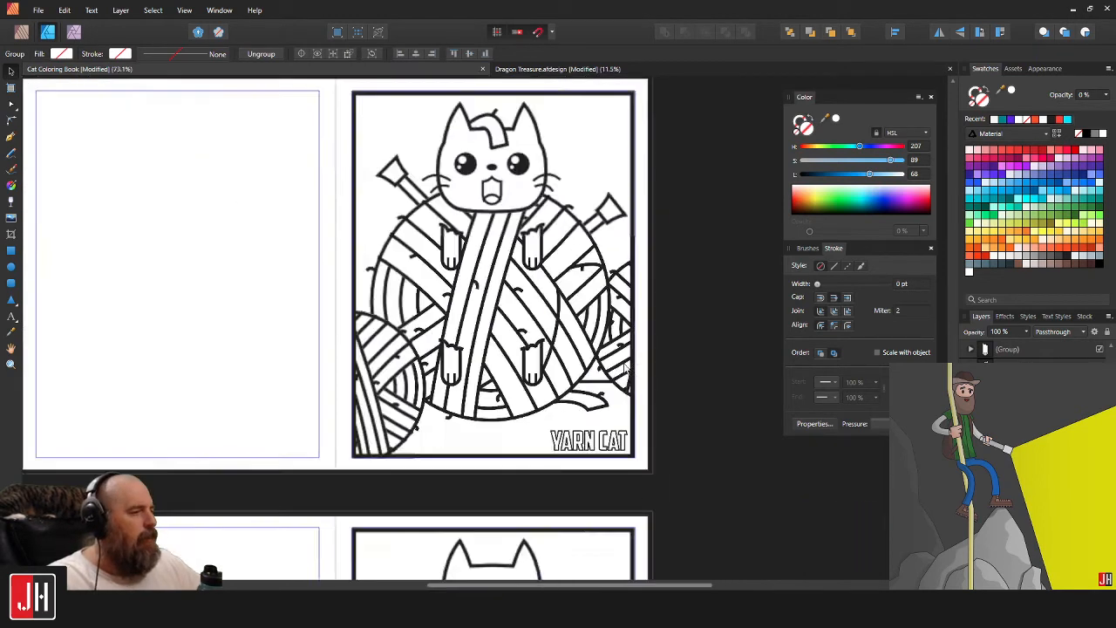
scroll(681, 304, down, 3)
click(680, 303)
Examine the Yarn Cat page's composition as a whole and around the yarn balls.
scroll(628, 288, up, 4)
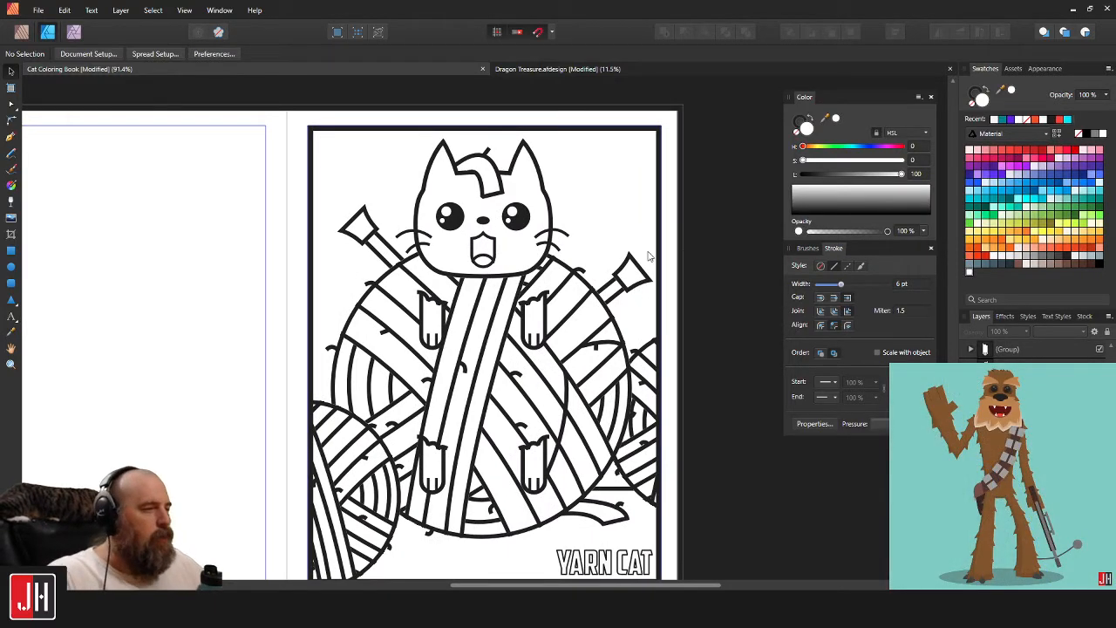
scroll(665, 253, down, 3)
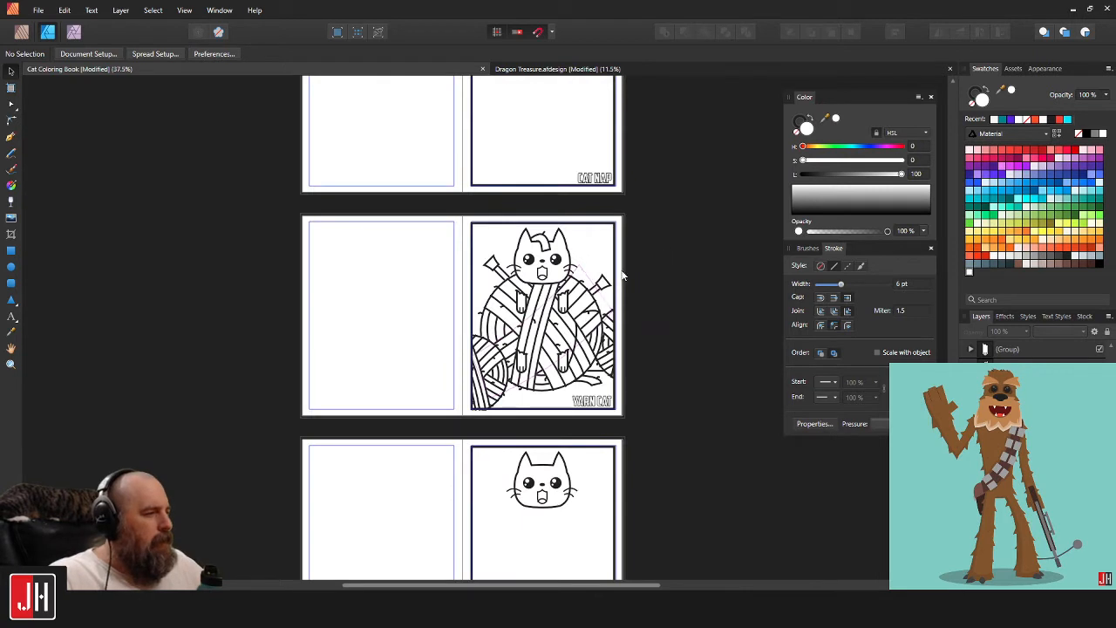
scroll(612, 274, up, 2)
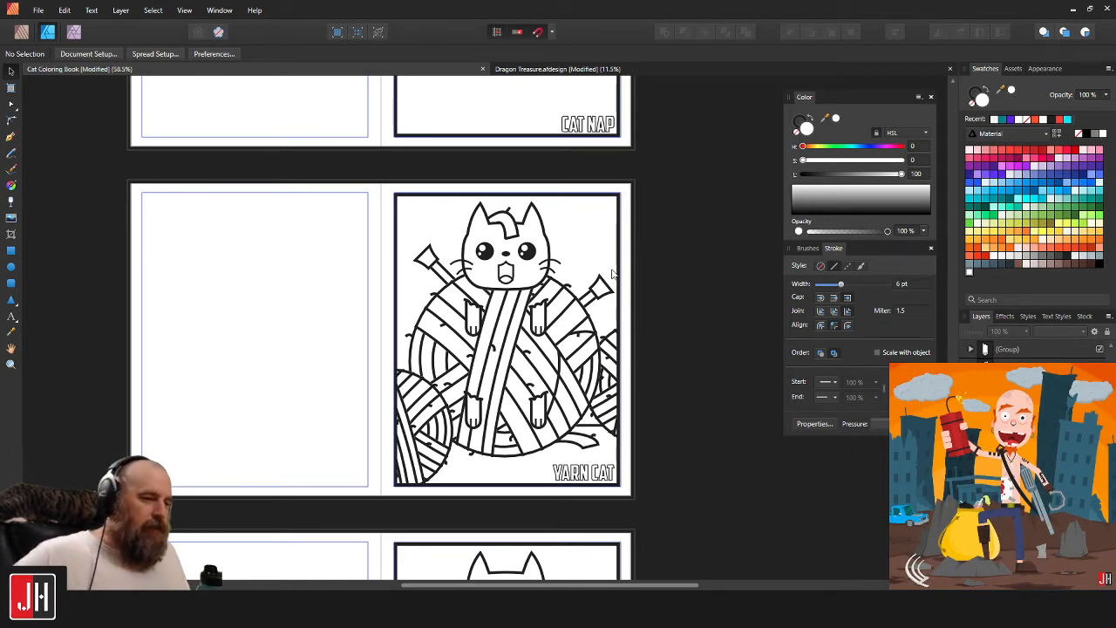
scroll(610, 276, up, 3)
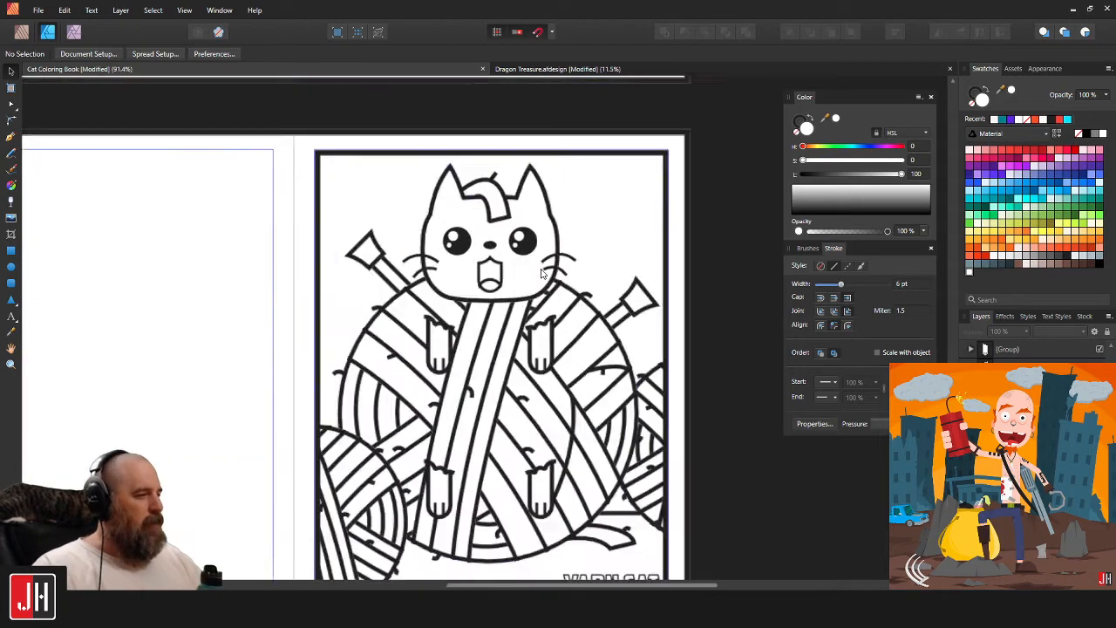
scroll(542, 277, down, 2)
scroll(551, 232, up, 2)
scroll(554, 244, down, 1)
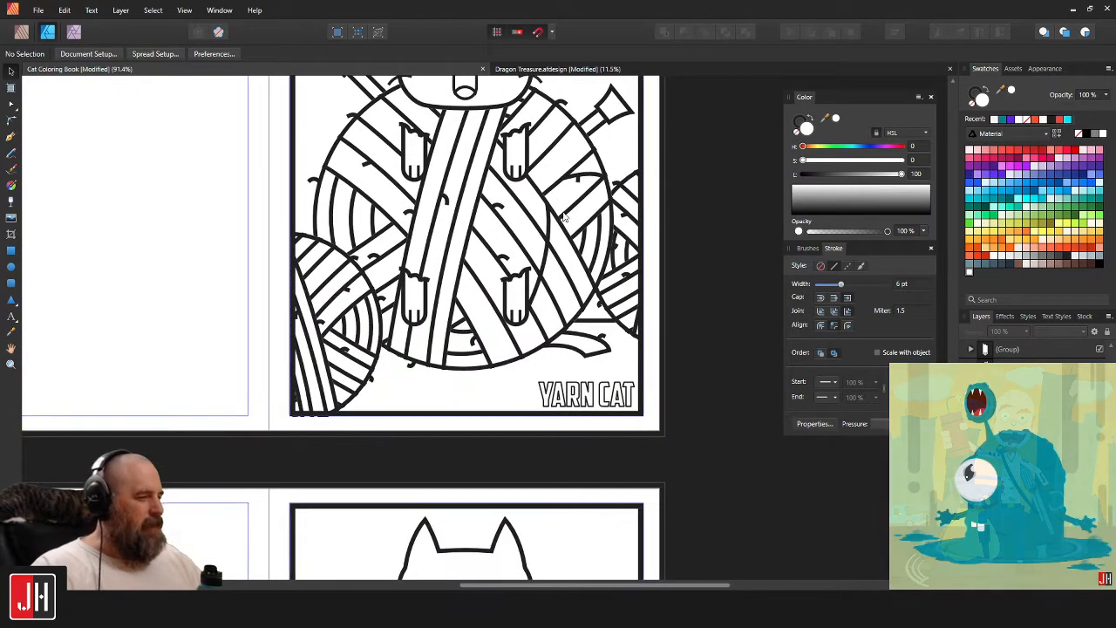
scroll(626, 276, up, 2)
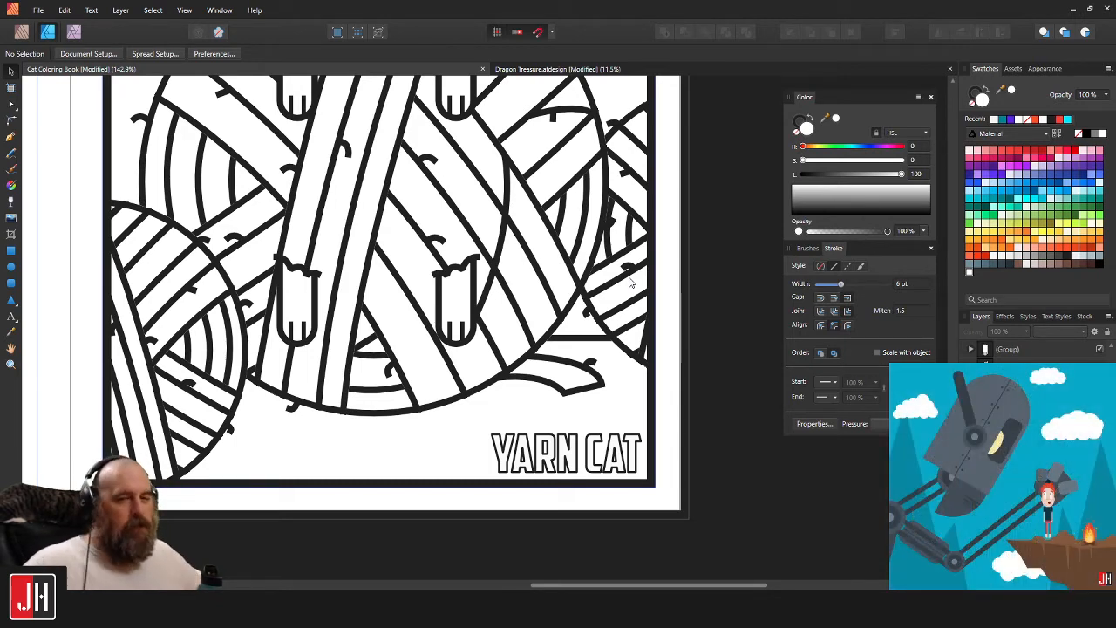
Shift the right small yarn ball slightly further toward the page's right border and deselect it.
scroll(636, 304, up, 5)
click(615, 299)
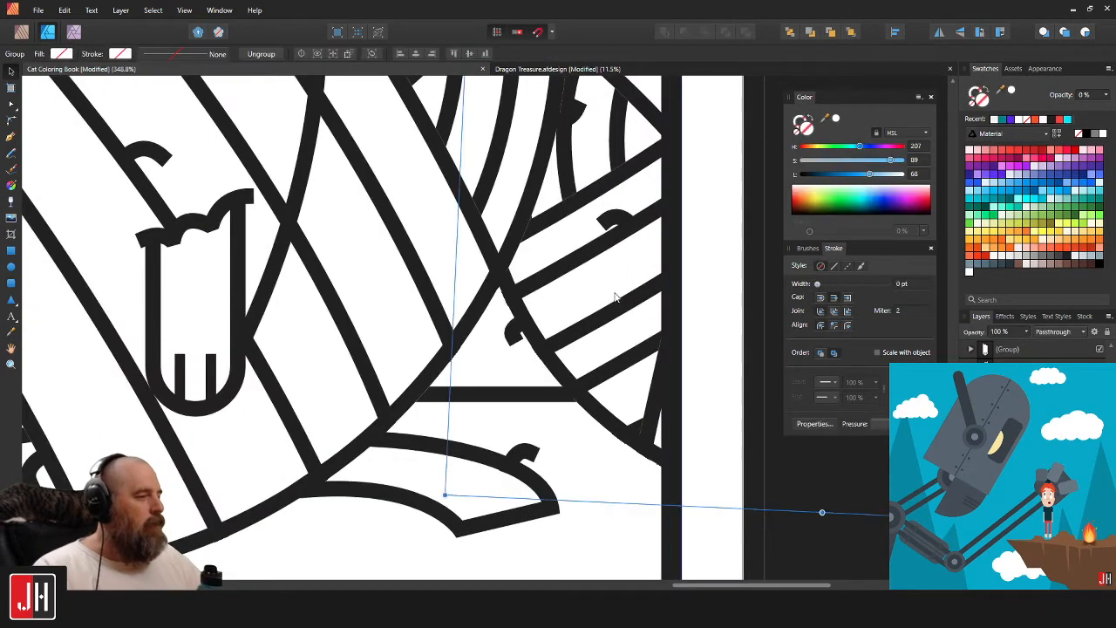
scroll(615, 299, down, 2)
drag(633, 269, 639, 270)
scroll(639, 270, down, 5)
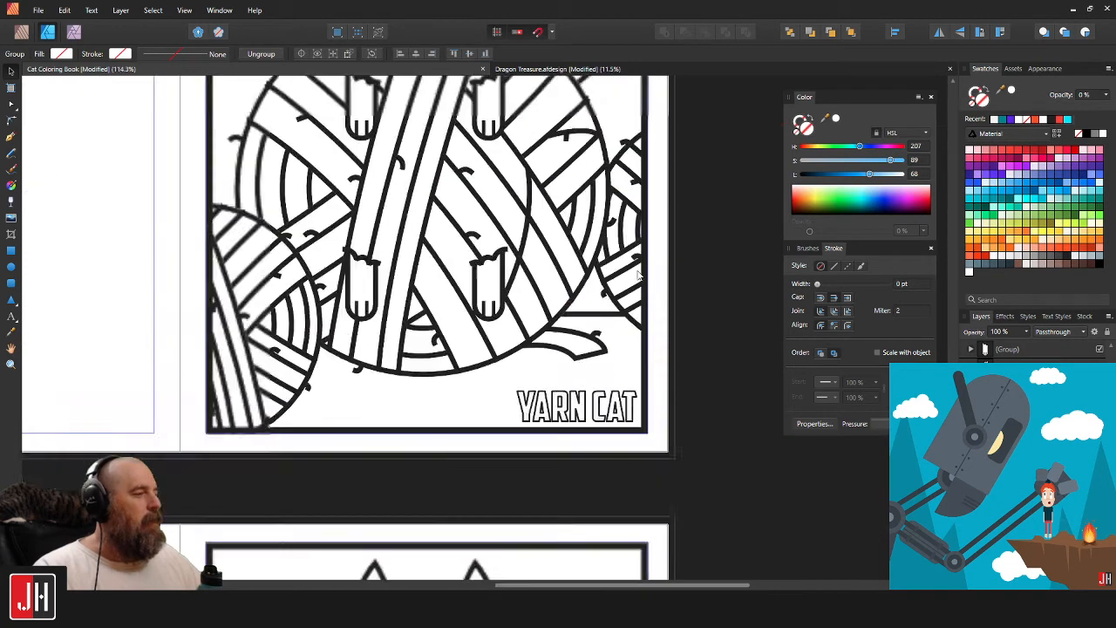
click(728, 222)
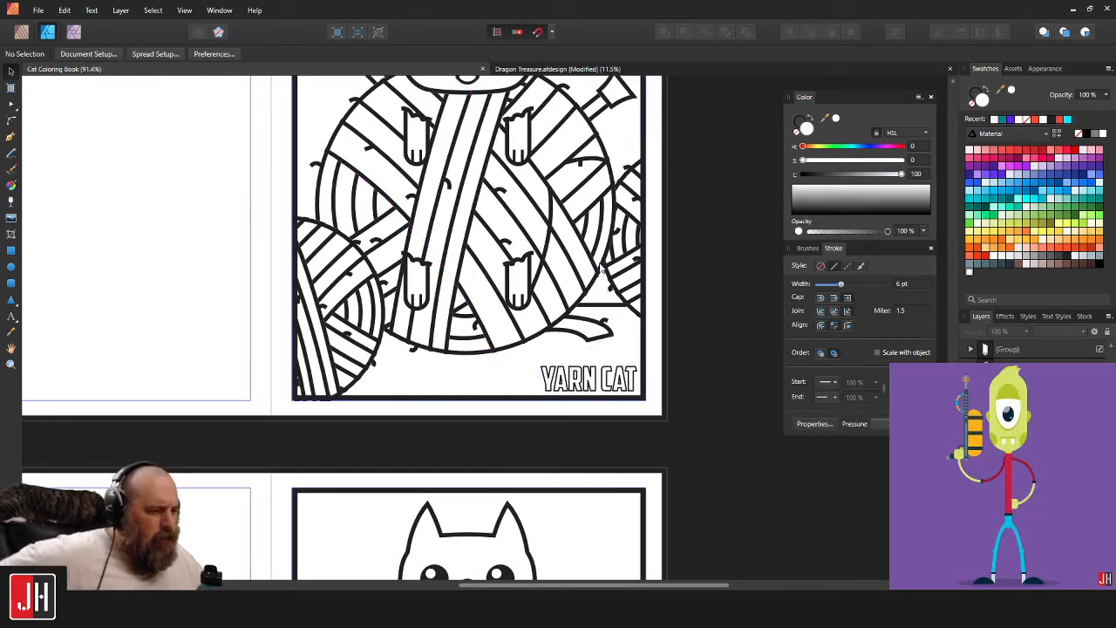
Draw a five-pointed star with a 6 pt outline and place it in the Yarn Cat page's upper-left corner.
scroll(517, 264, up, 3)
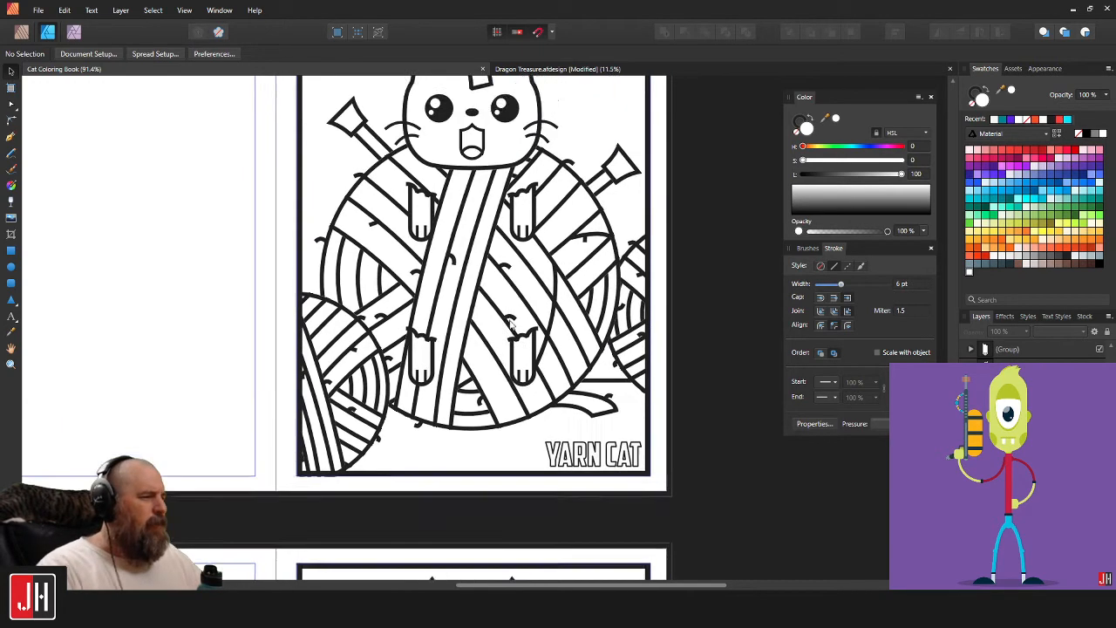
scroll(629, 255, down, 4)
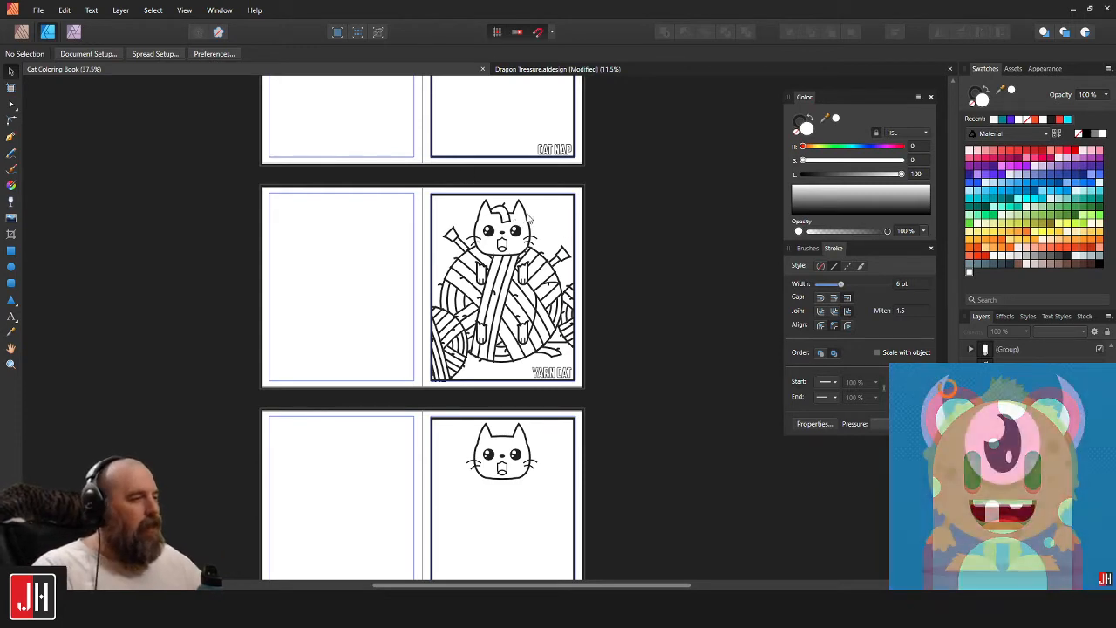
scroll(570, 214, down, 2)
scroll(570, 213, up, 5)
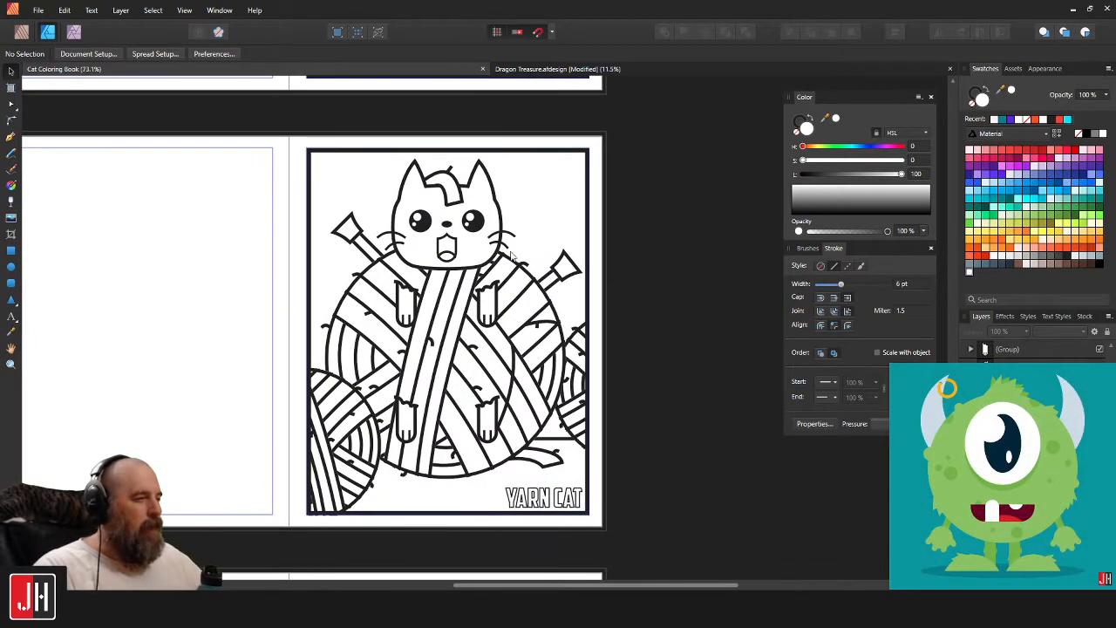
scroll(513, 255, up, 2)
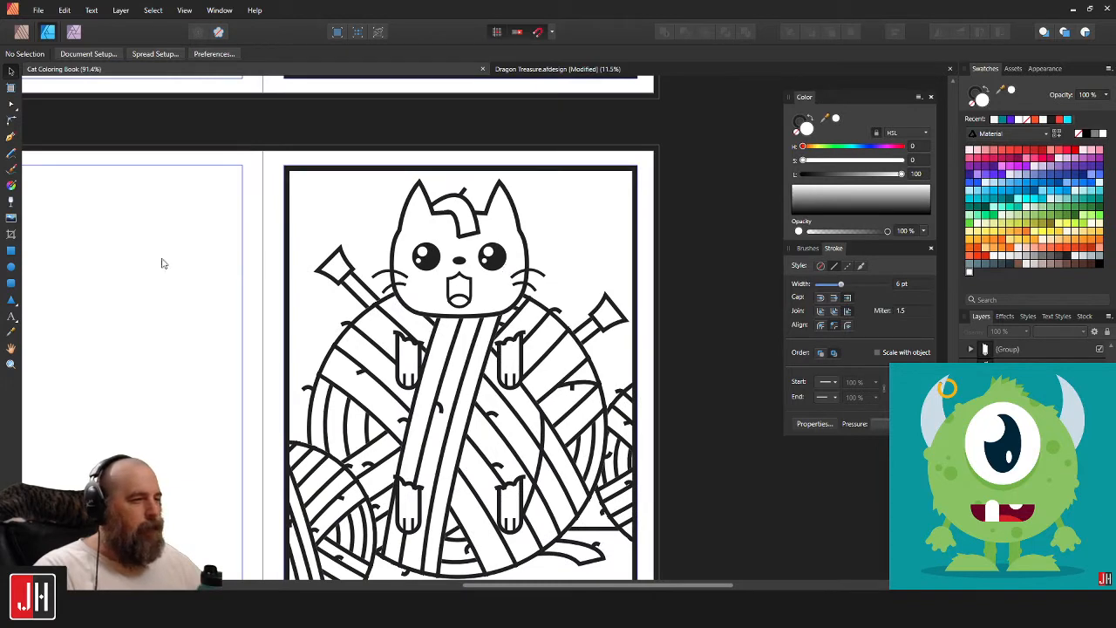
click(10, 299)
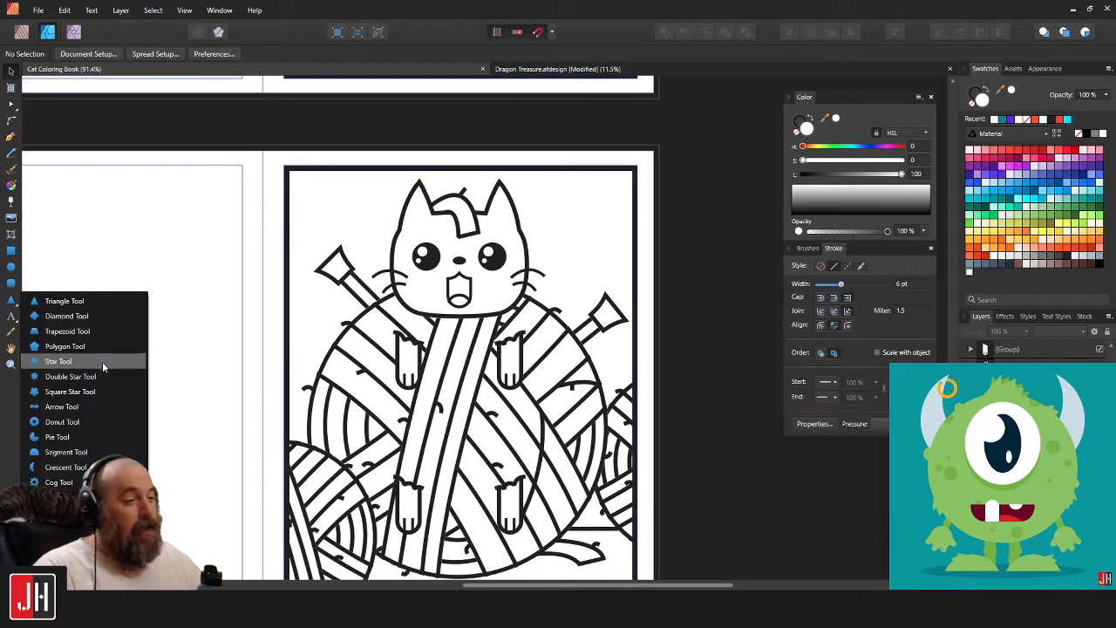
click(70, 361)
scroll(355, 194, up, 4)
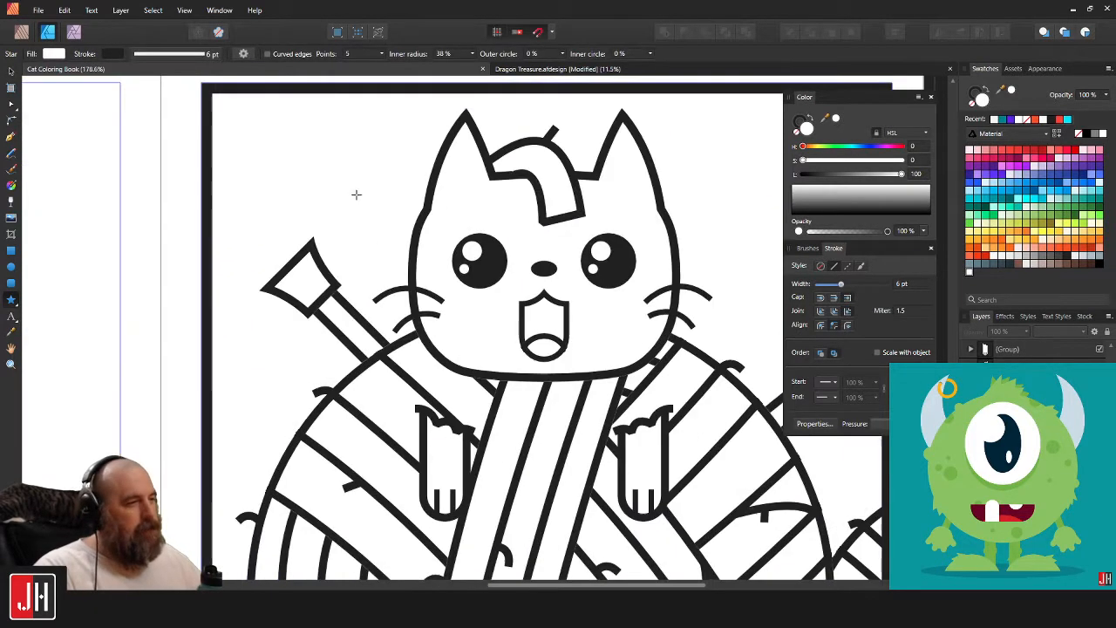
drag(356, 194, 584, 413)
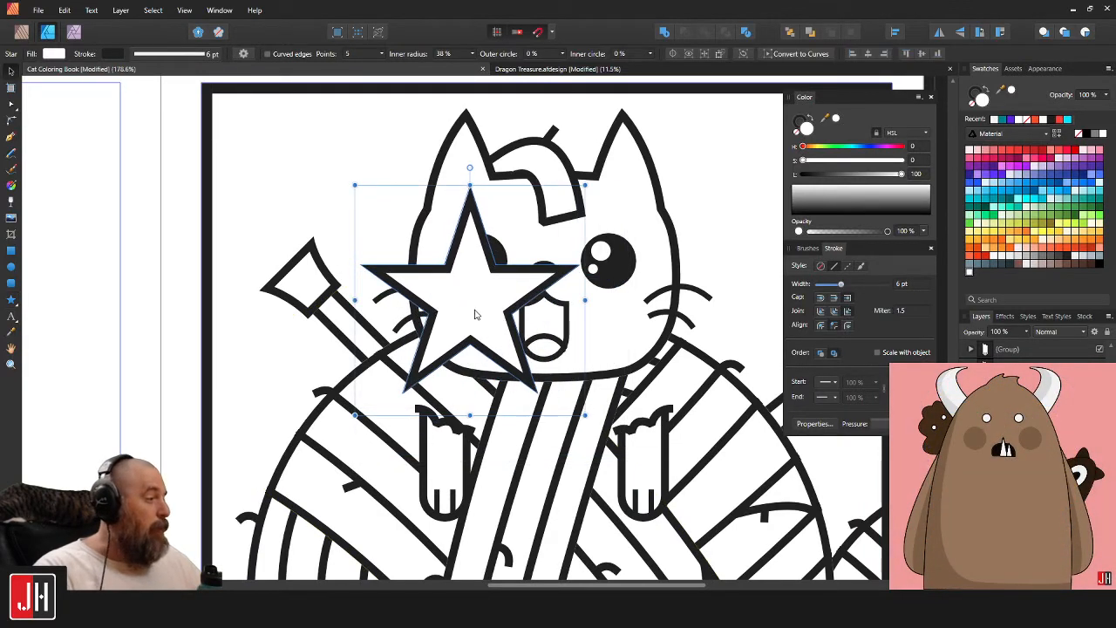
drag(475, 314, 335, 182)
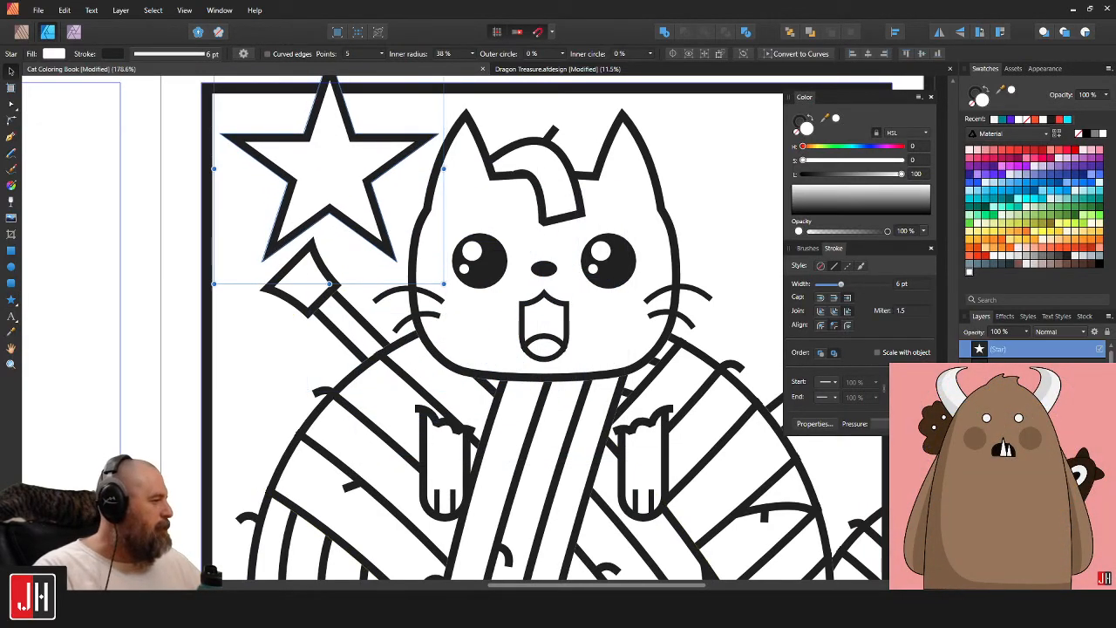
Send the star to the back, raise it one level, and lower it until it sits inside the top border.
scroll(1033, 427, down, 4)
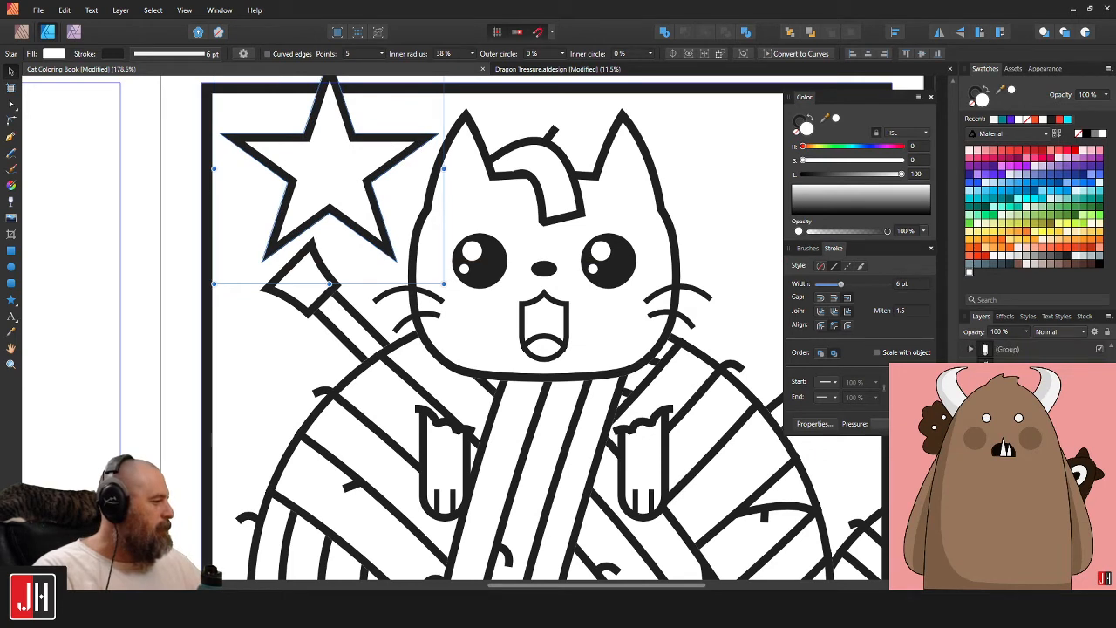
key(ctrl+shift+[)
key(ctrl+])
drag(376, 147, 368, 185)
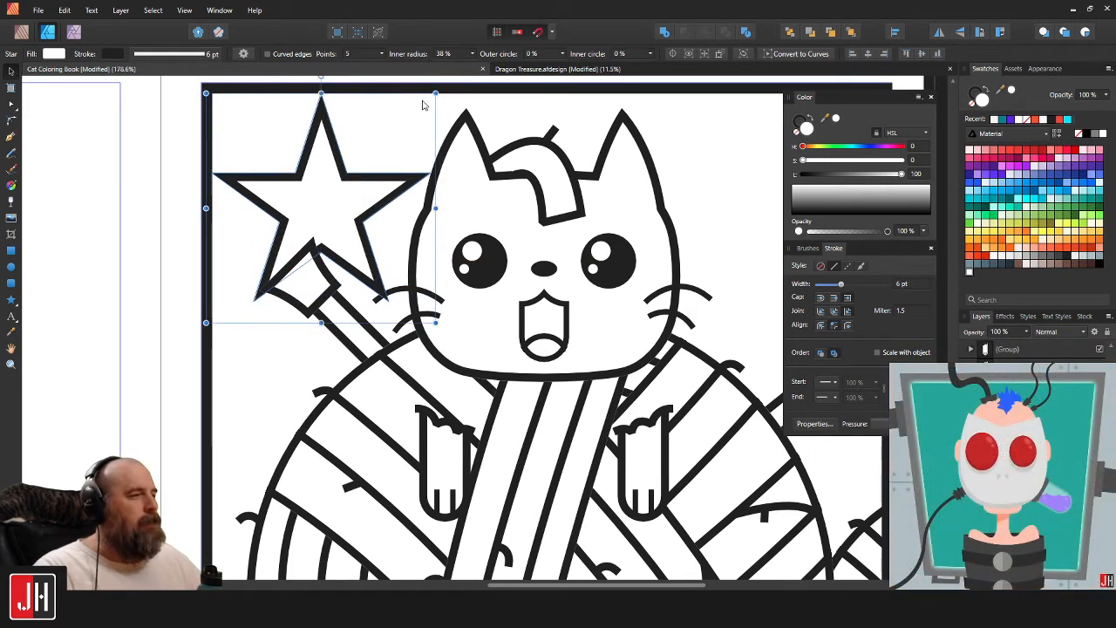
Shrink the star, tilt it slightly counterclockwise, and settle it above the left knitting needle.
drag(435, 93, 343, 146)
drag(314, 104, 262, 86)
drag(289, 163, 294, 159)
scroll(303, 163, down, 7)
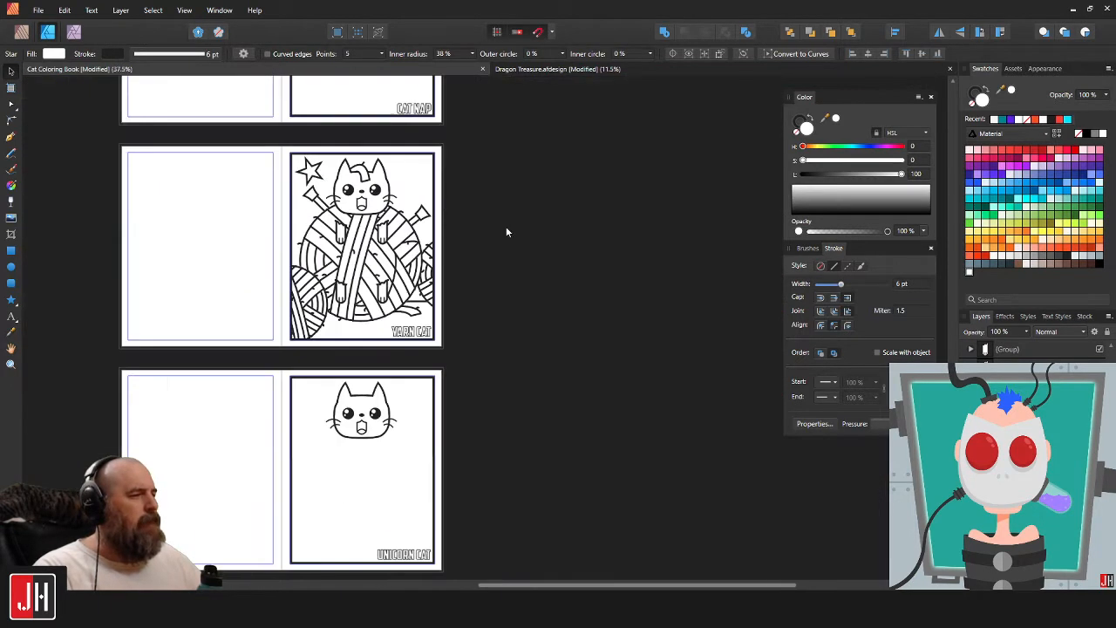
click(505, 228)
Duplicate the star to the blank area right of the cat's head and rotate the copy 30° clockwise.
scroll(336, 177, up, 5)
click(269, 144)
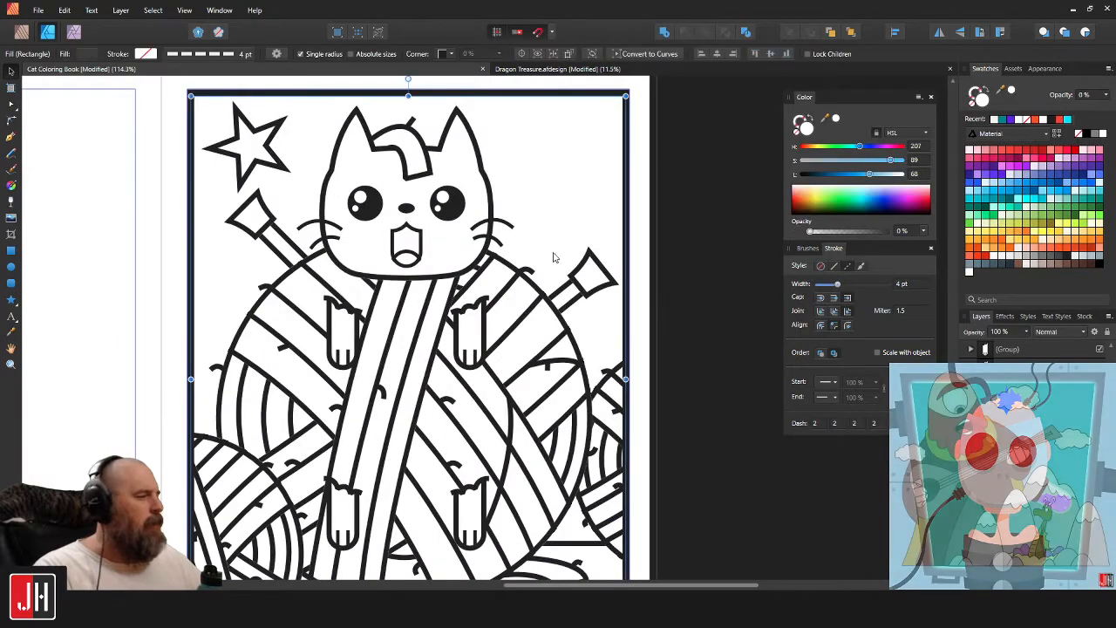
drag(279, 168, 576, 179)
drag(528, 105, 603, 95)
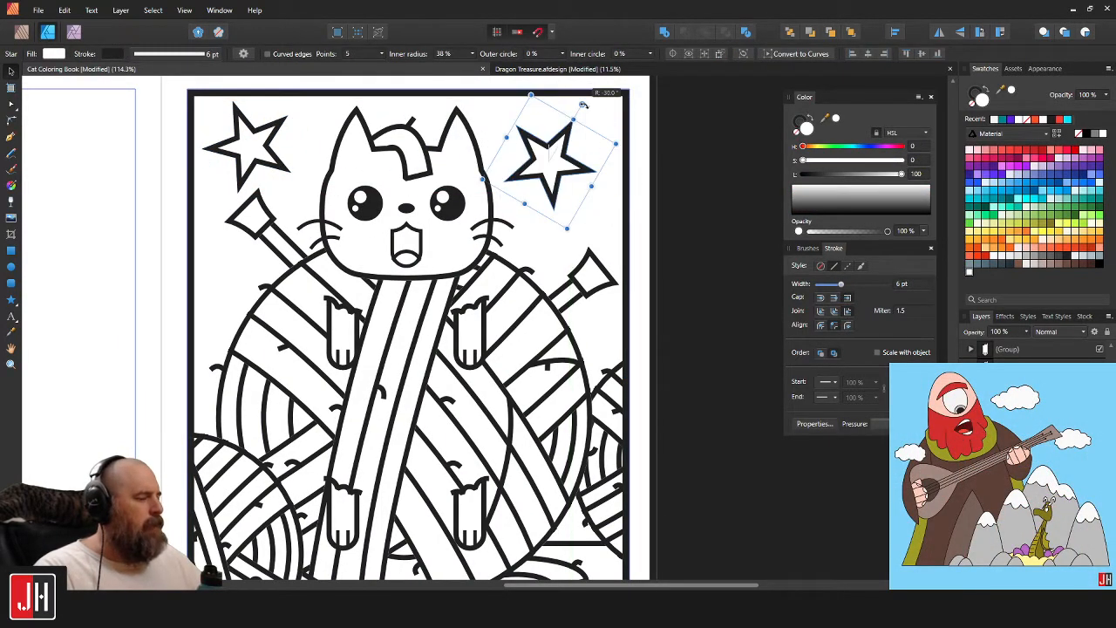
Add another star copy above the right one, enlarge it to about 1.65 in, and move it partly behind the top border.
drag(613, 142, 701, 260)
scroll(553, 180, up, 3)
key(shift+Down)
key(shift+Down)
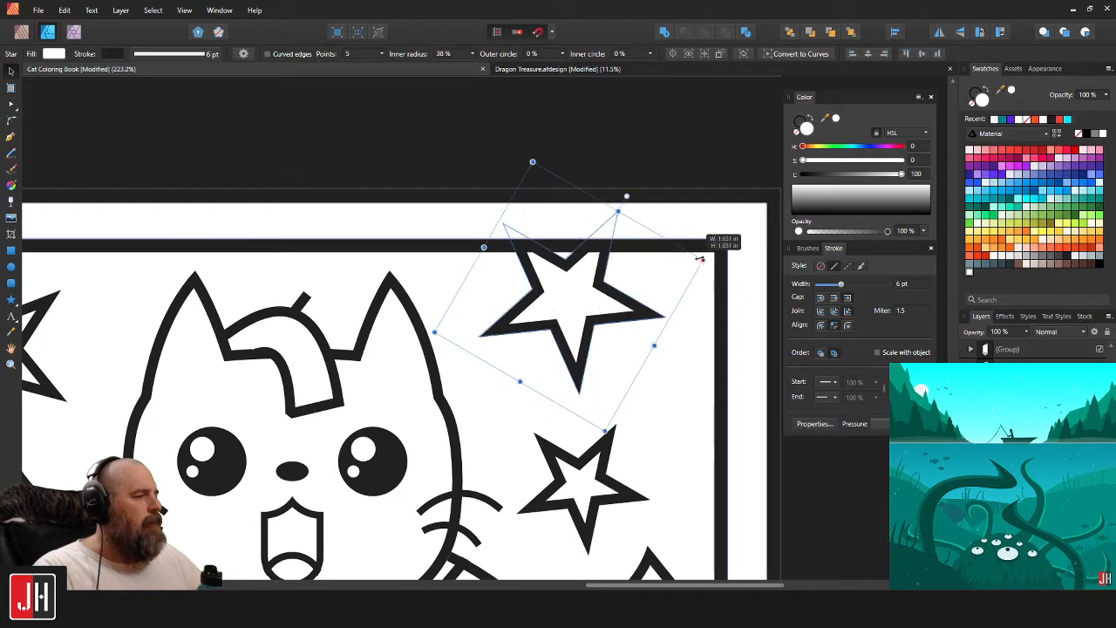
drag(579, 296, 538, 273)
scroll(596, 395, up, 1)
Reposition the small star between the large upper star and the right knitting needle.
drag(597, 394, 589, 330)
click(597, 413)
mouse_move(583, 421)
mouse_down()
mouse_move(615, 426)
mouse_move(590, 431)
mouse_up()
Copy the large upper star to the right border, shrink the copy, and position it so the border cuts it off.
click(518, 203)
drag(520, 221, 630, 311)
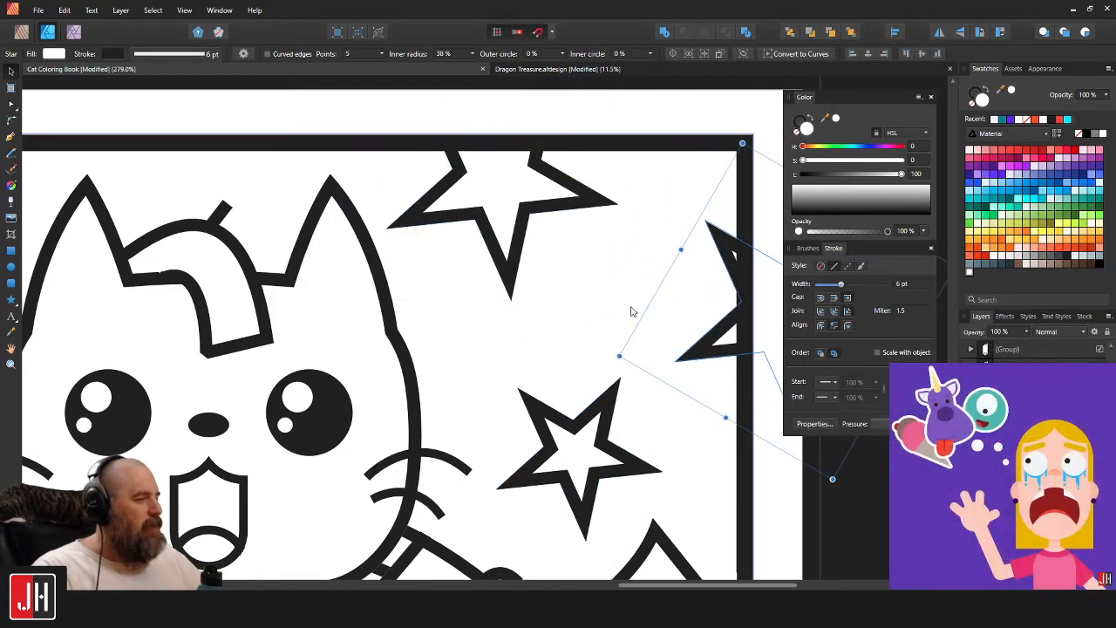
scroll(629, 278, down, 2)
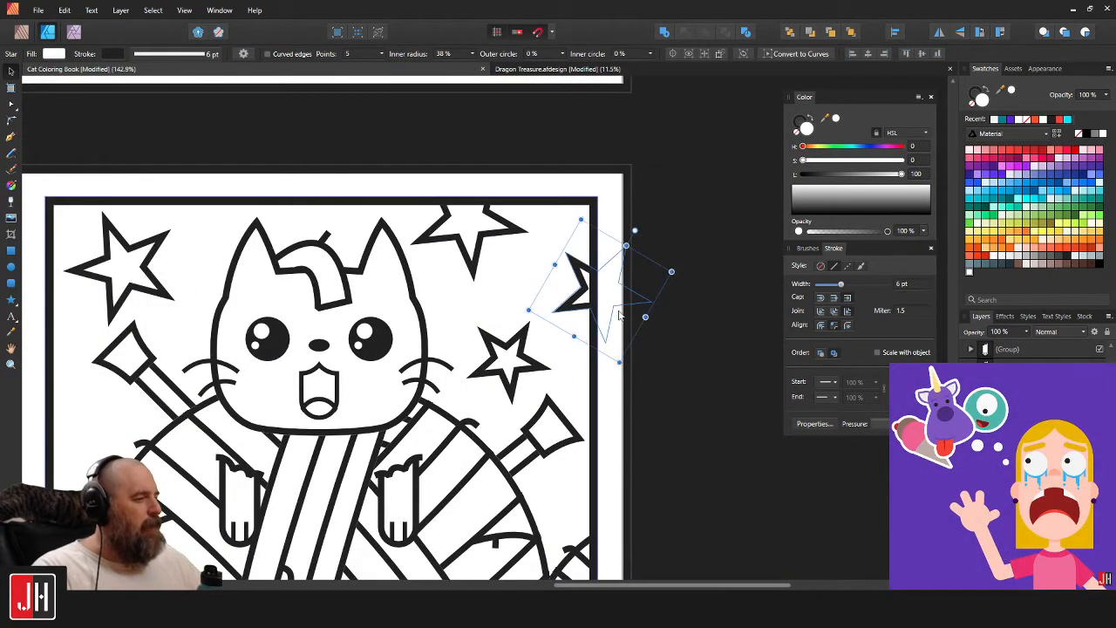
scroll(672, 275, up, 2)
drag(688, 240, 629, 259)
scroll(627, 264, down, 4)
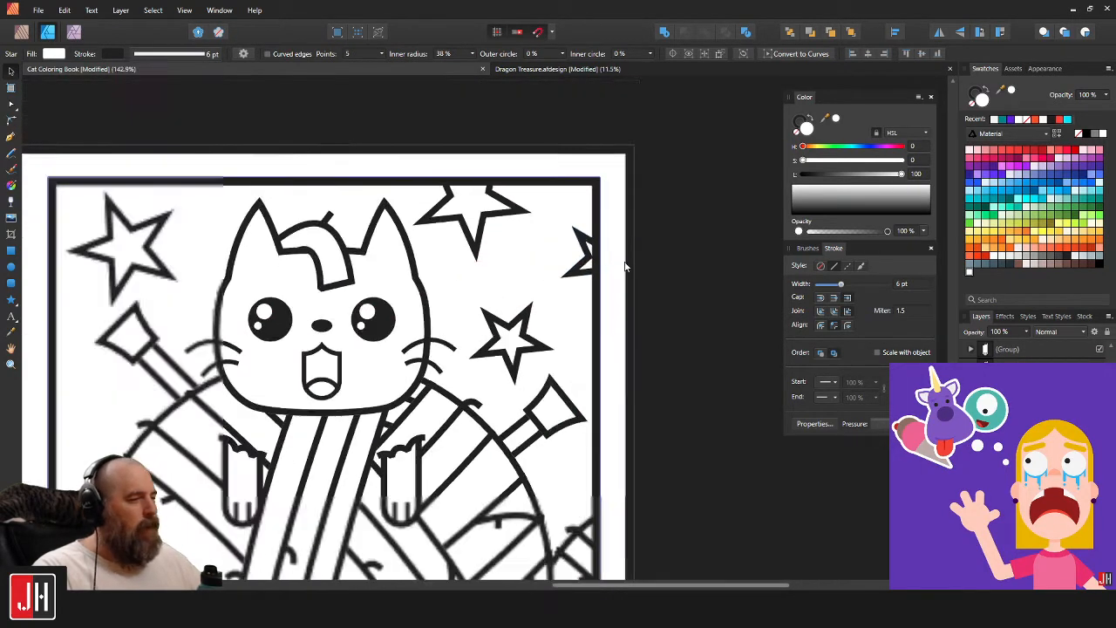
click(704, 303)
Copy the star near the upper-left corner to the left border below the knitting needle, shrink it, and let the border cut it off.
scroll(494, 290, up, 2)
scroll(528, 282, down, 5)
scroll(567, 288, down, 2)
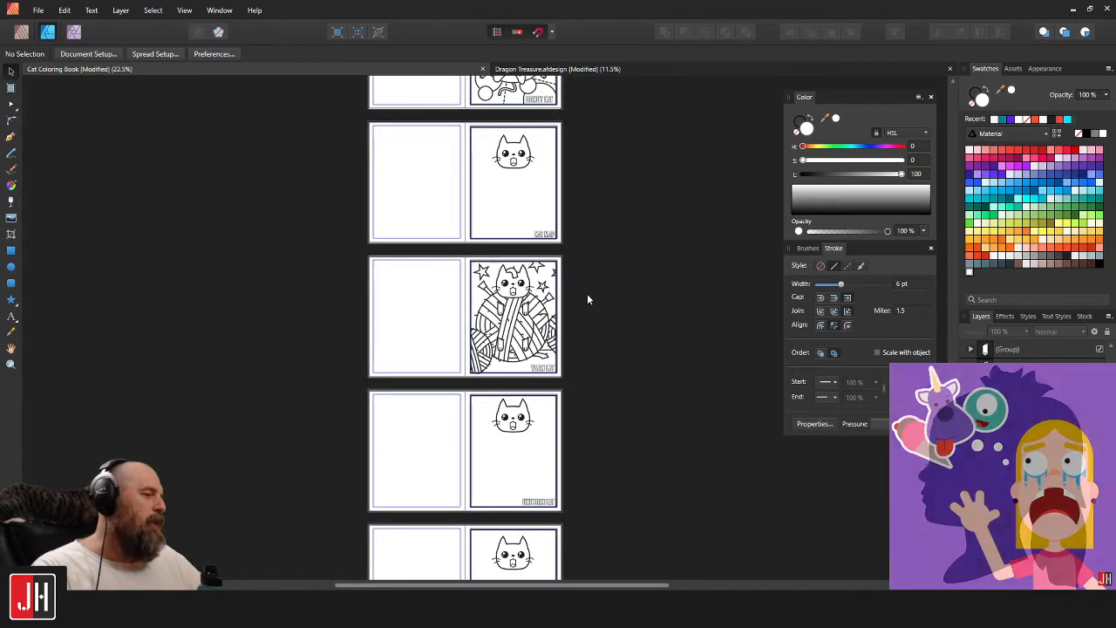
scroll(471, 258, up, 6)
click(432, 191)
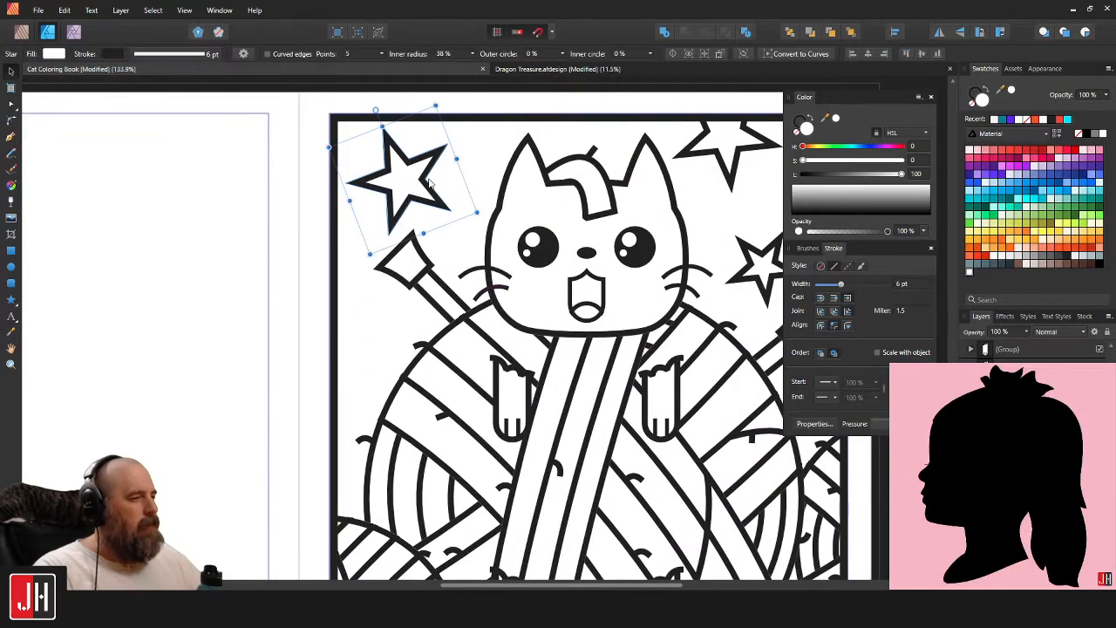
drag(429, 180, 352, 340)
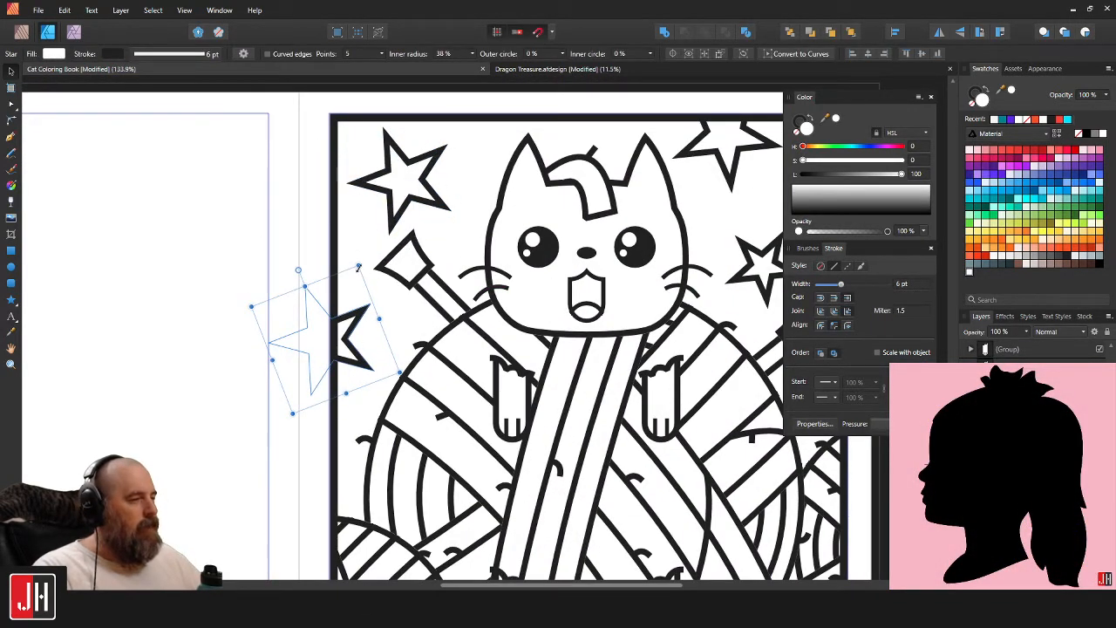
drag(358, 267, 346, 291)
scroll(361, 378, up, 3)
drag(338, 335, 371, 341)
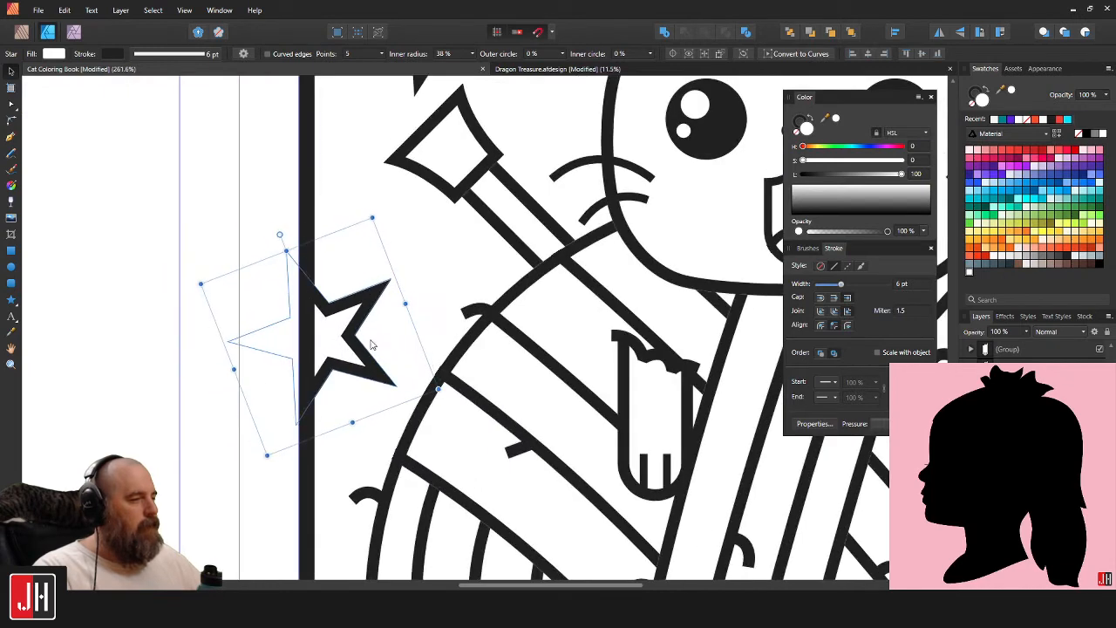
scroll(411, 232, up, 3)
drag(472, 247, 492, 234)
scroll(494, 233, down, 8)
click(706, 307)
scroll(544, 249, up, 3)
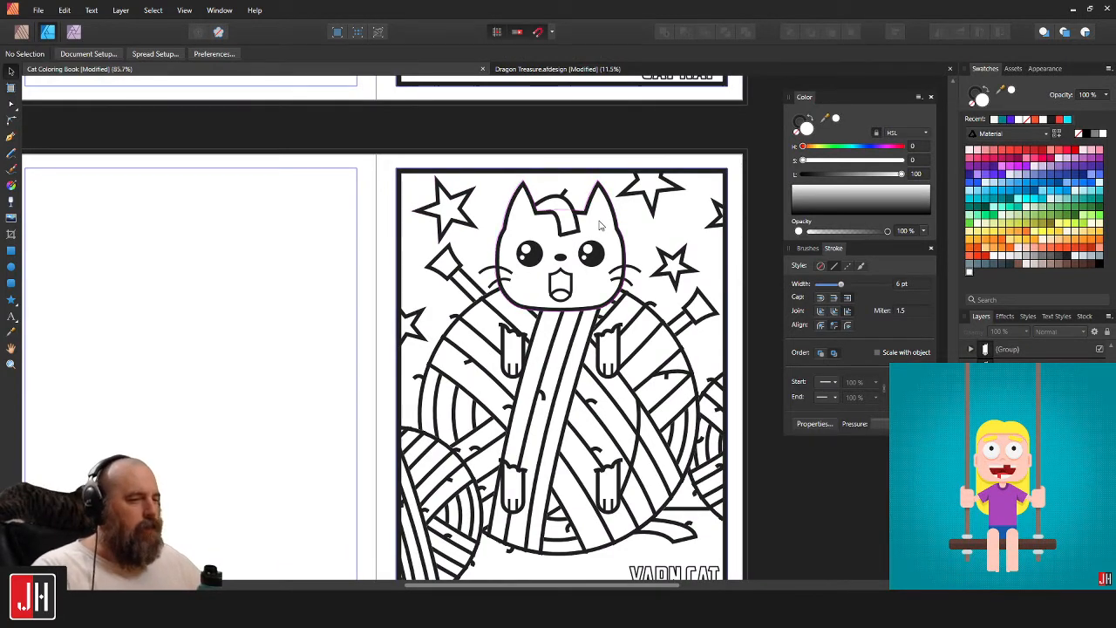
Examine how the stars are distributed around the cat across the whole Yarn Cat page.
scroll(450, 204, up, 4)
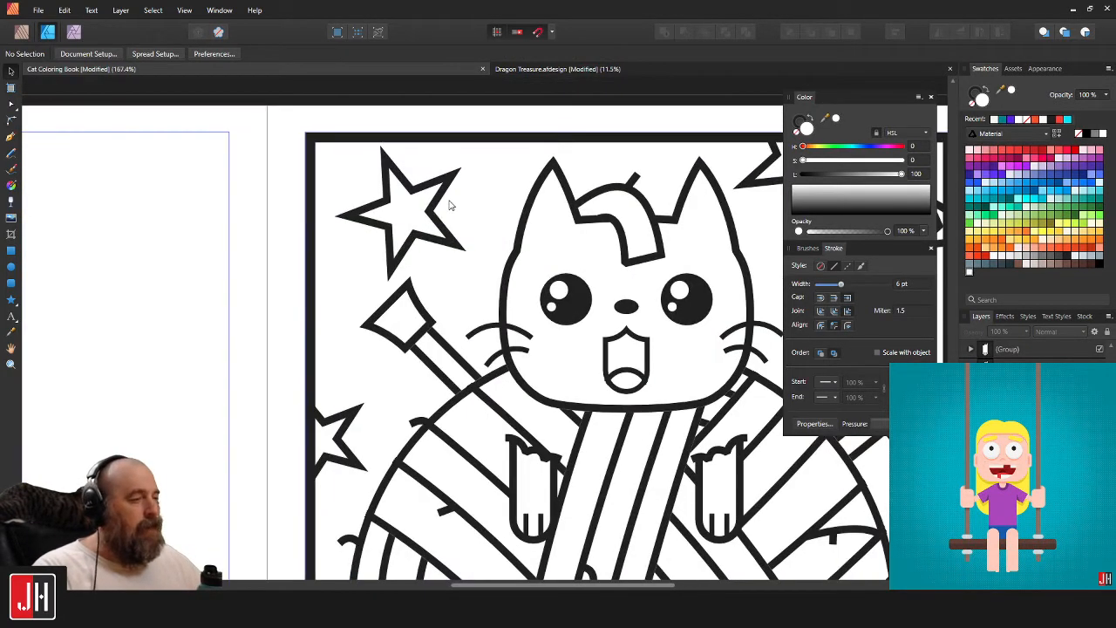
click(446, 210)
mouse_move(438, 211)
mouse_down()
mouse_move(455, 211)
mouse_move(435, 210)
mouse_up()
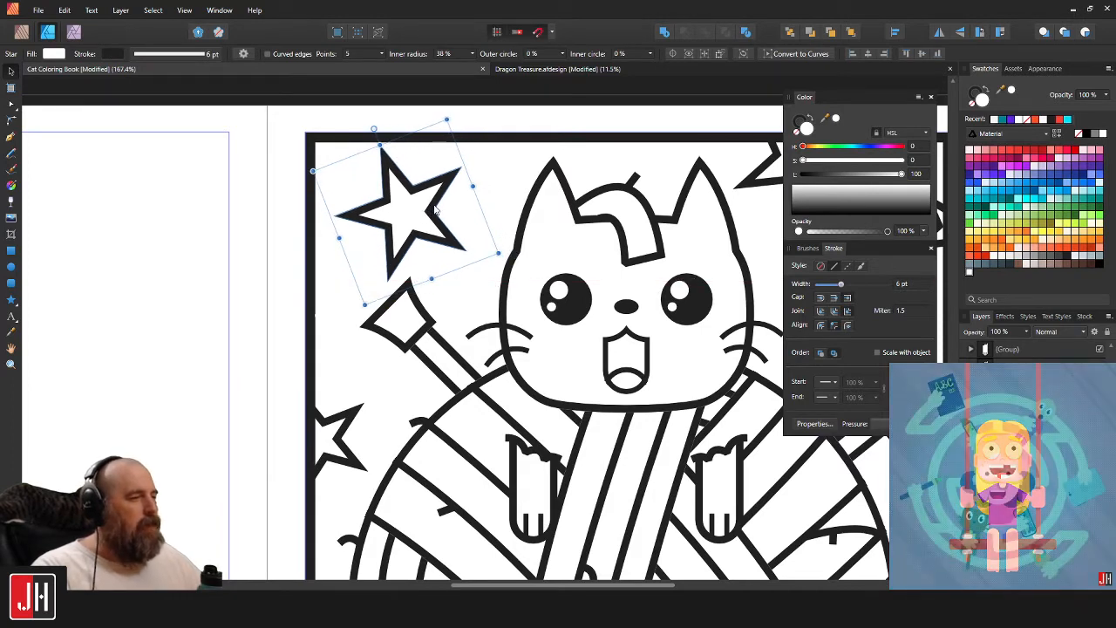
scroll(435, 209, down, 5)
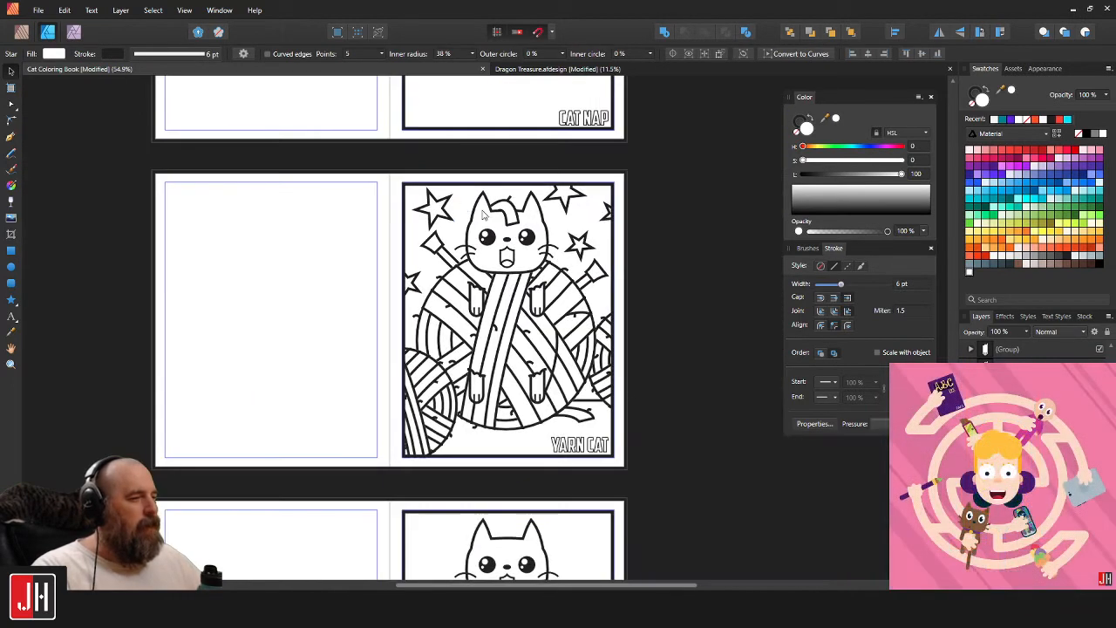
click(667, 264)
scroll(611, 346, up, 2)
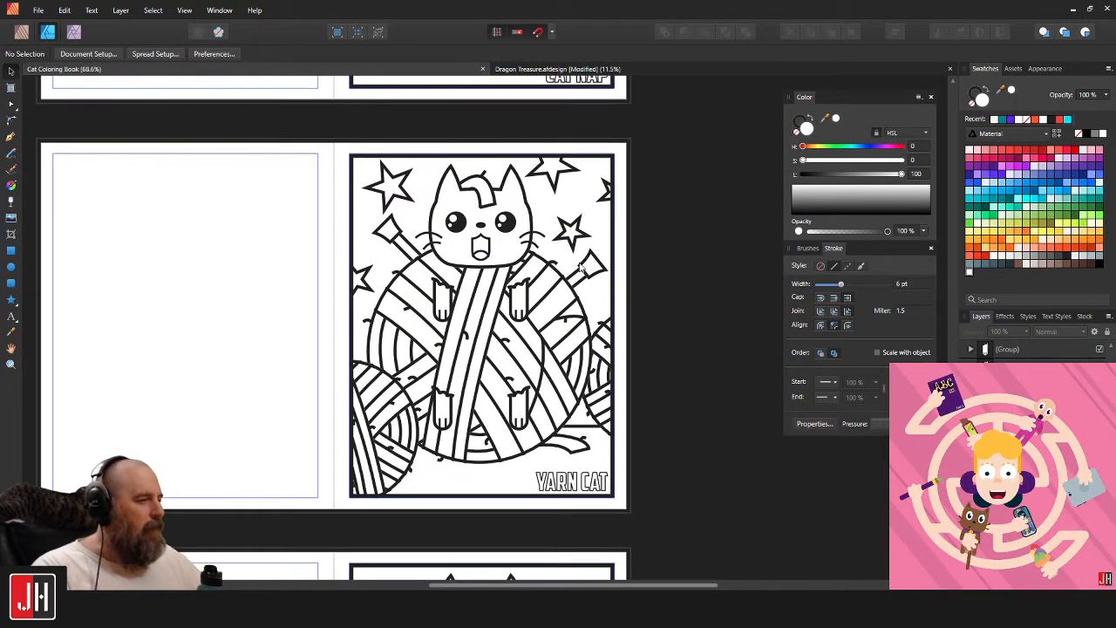
scroll(580, 226, up, 1)
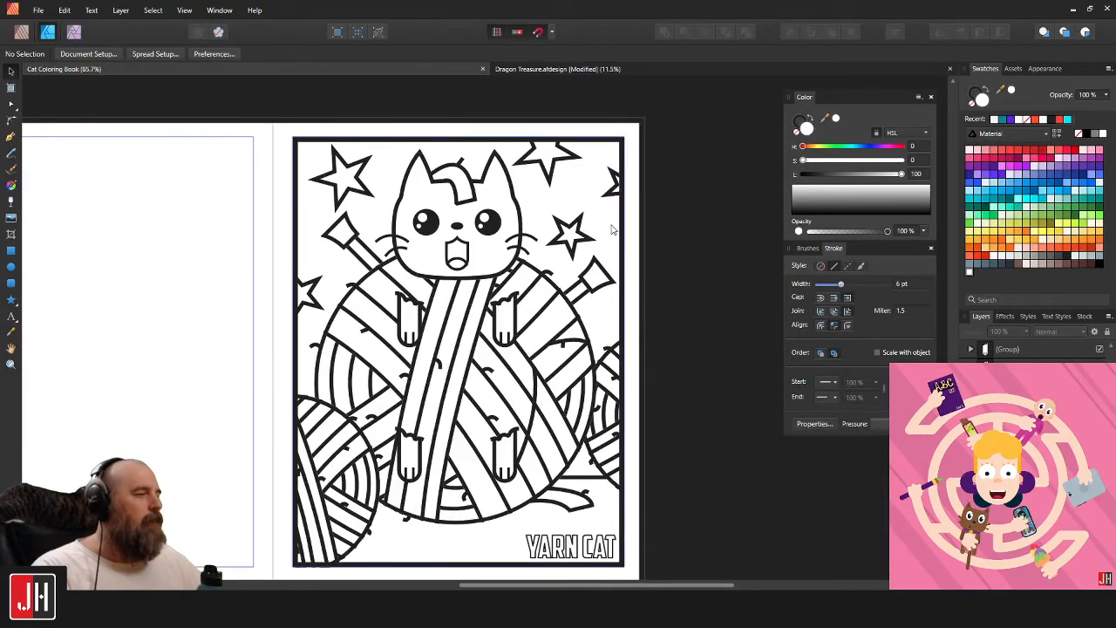
scroll(627, 277, down, 4)
scroll(625, 326, down, 1)
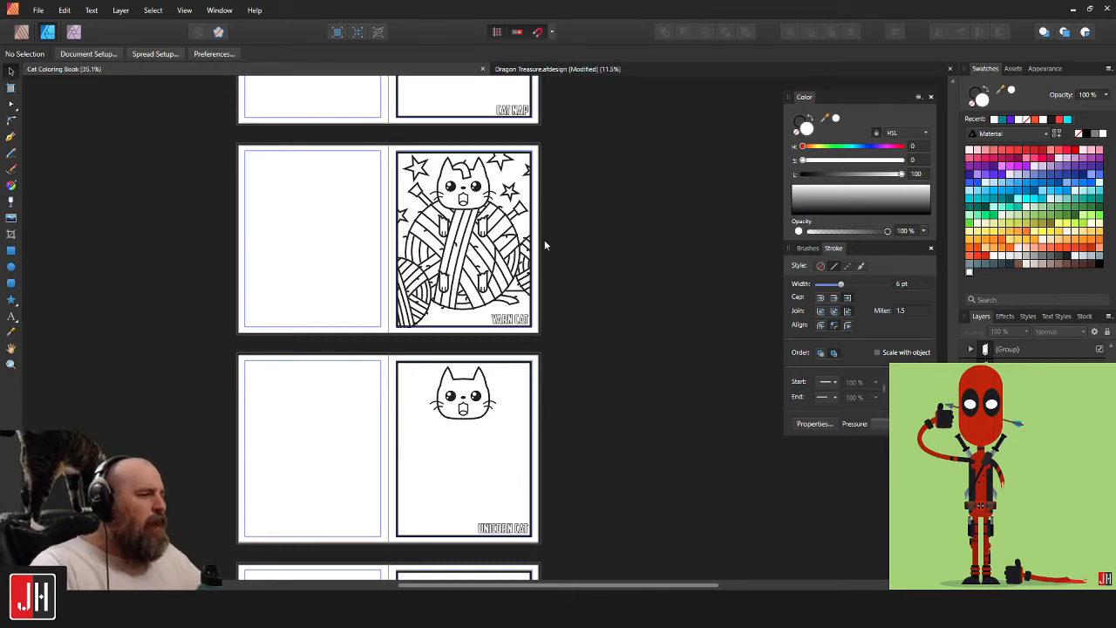
Shrink the star above the left knitting needle slightly.
scroll(509, 210, up, 3)
scroll(504, 178, up, 2)
scroll(438, 192, up, 4)
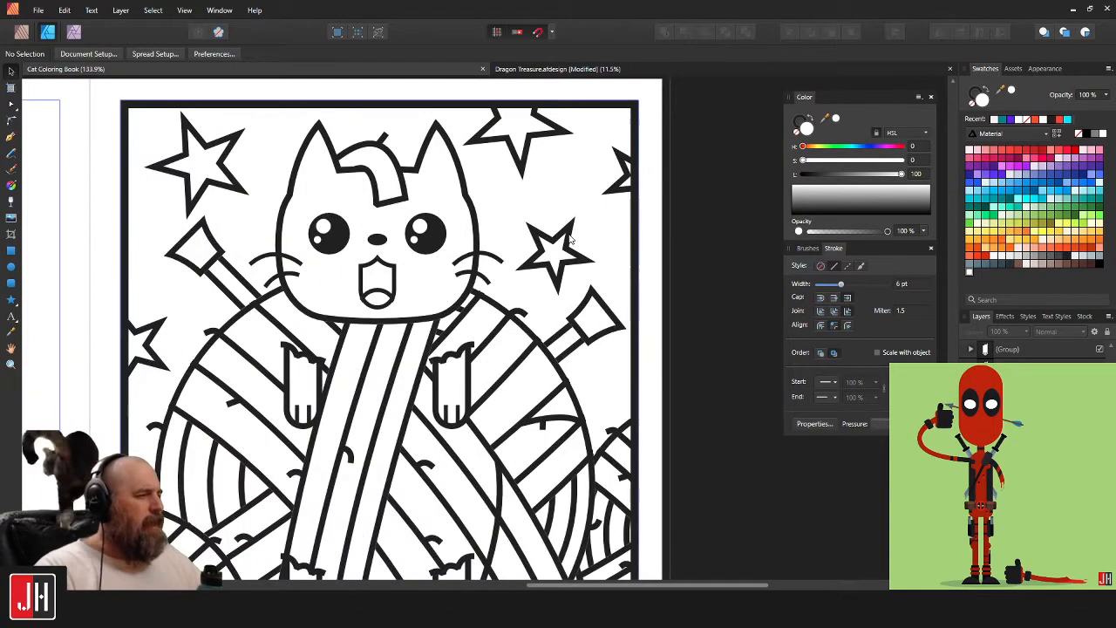
scroll(367, 203, up, 3)
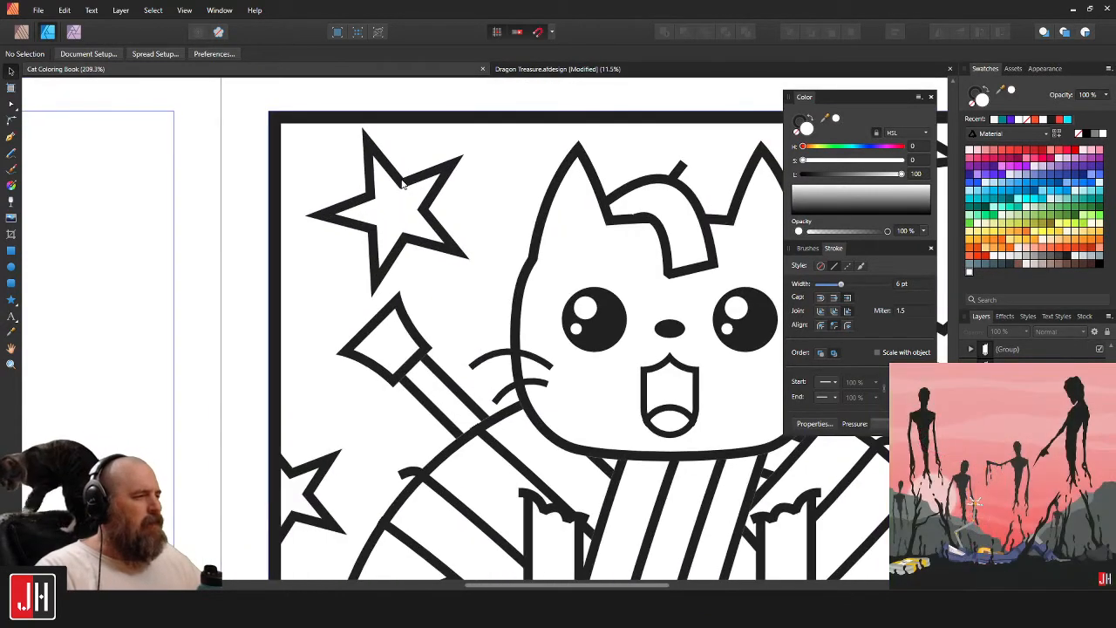
click(379, 199)
drag(445, 93, 434, 118)
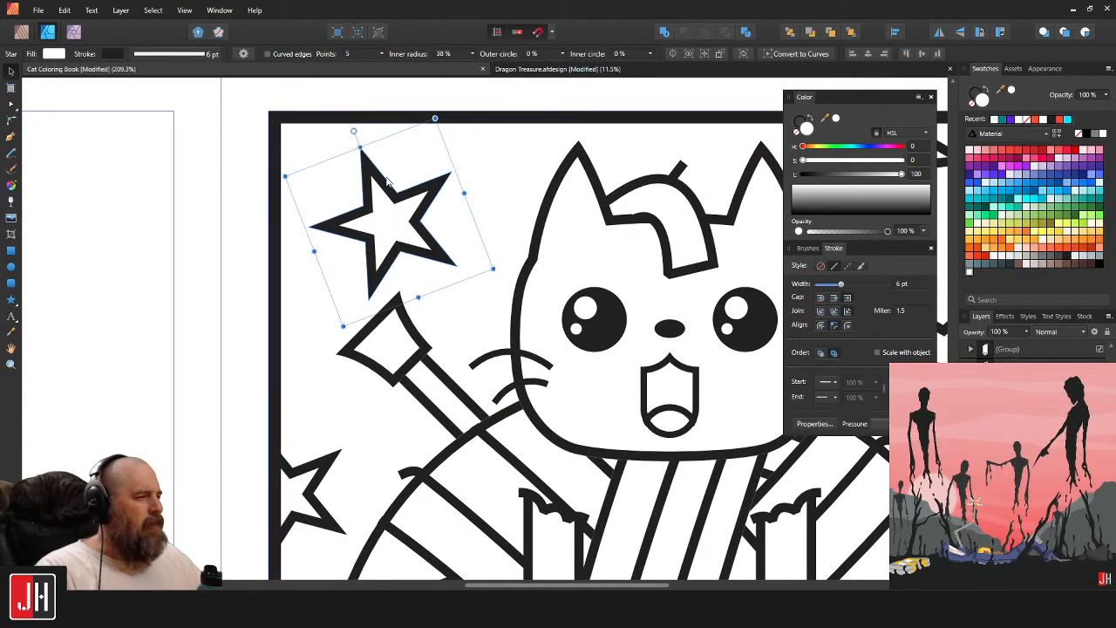
Place an enlarged copy of the upper-left star across the left border and shift the original toward the cat's head.
drag(390, 195, 262, 233)
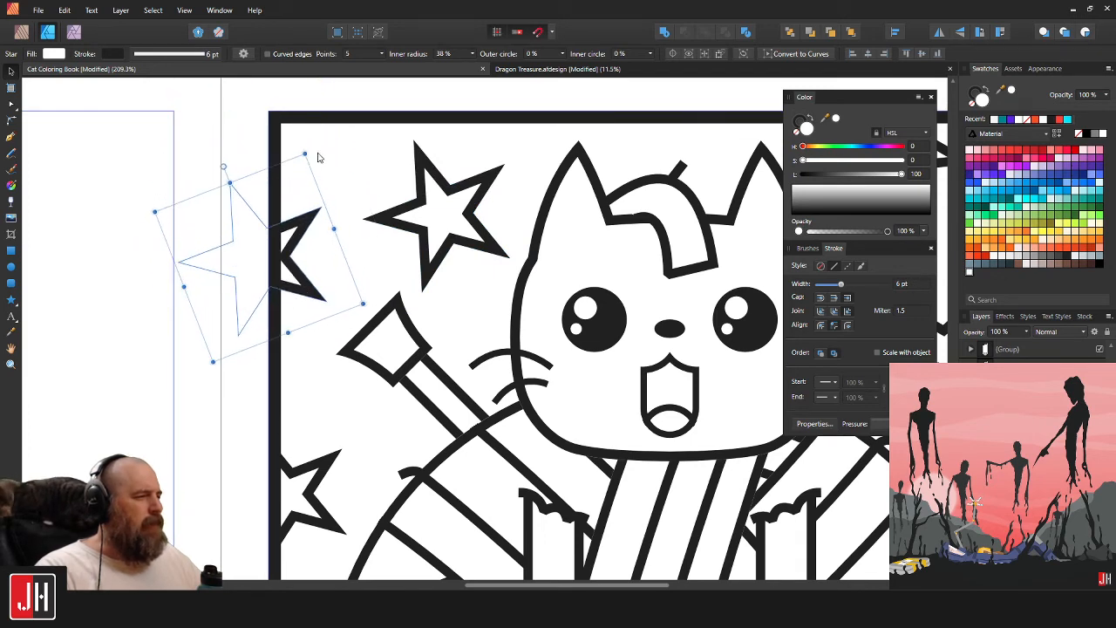
drag(306, 152, 328, 101)
drag(297, 207, 288, 182)
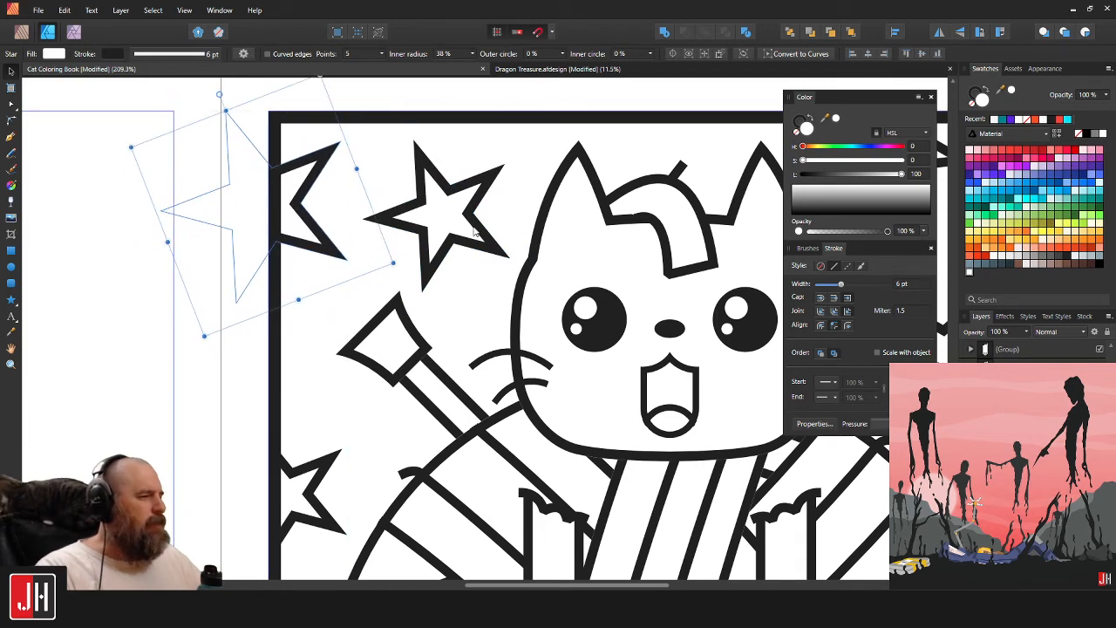
drag(464, 216, 488, 237)
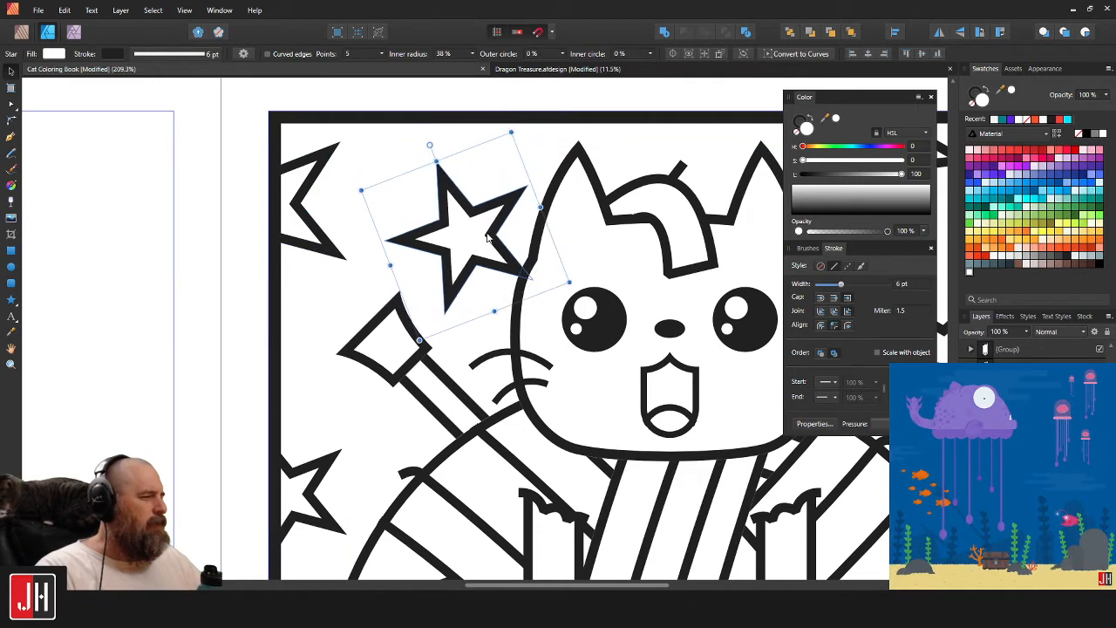
Move the lower star on the left border slightly upward, keeping it cut off by the border.
scroll(400, 285, up, 1)
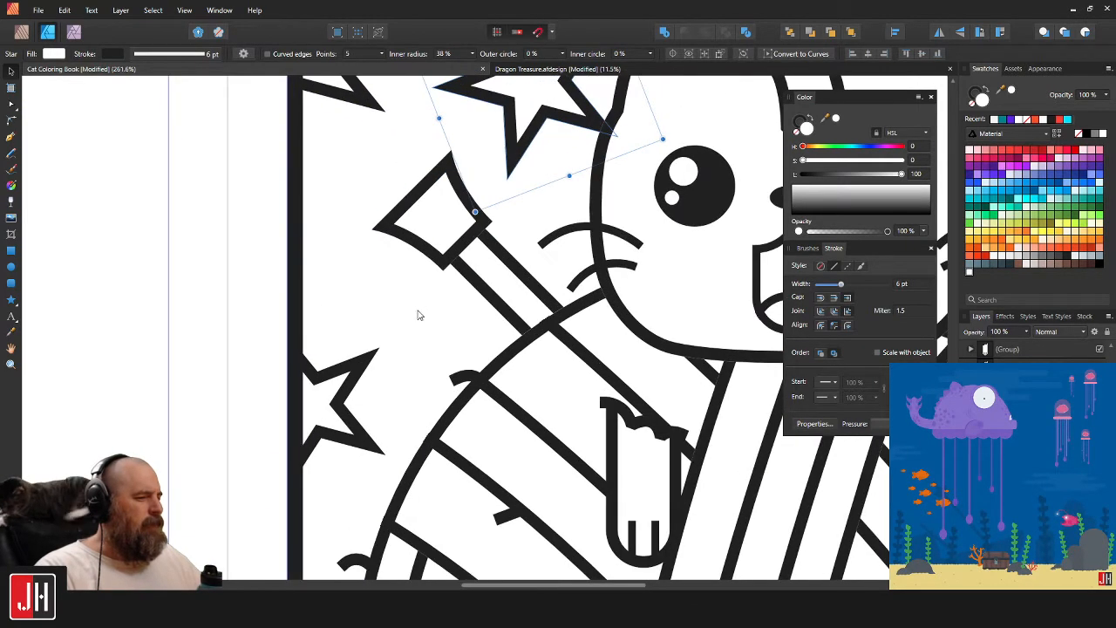
click(354, 390)
drag(352, 390, 352, 346)
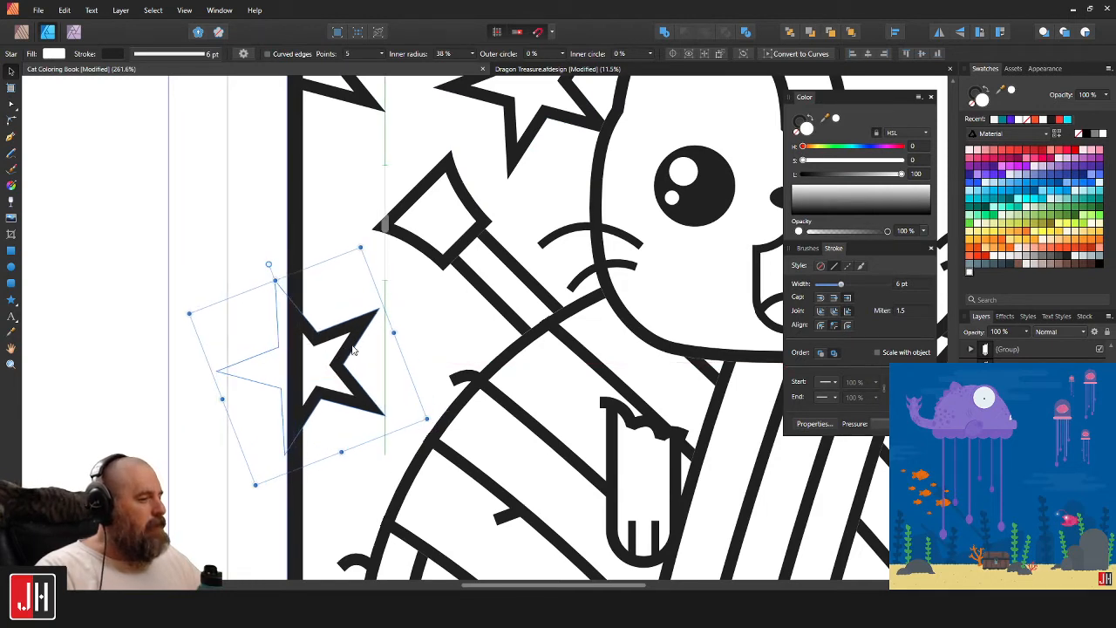
scroll(634, 354, down, 8)
click(634, 354)
scroll(431, 286, up, 5)
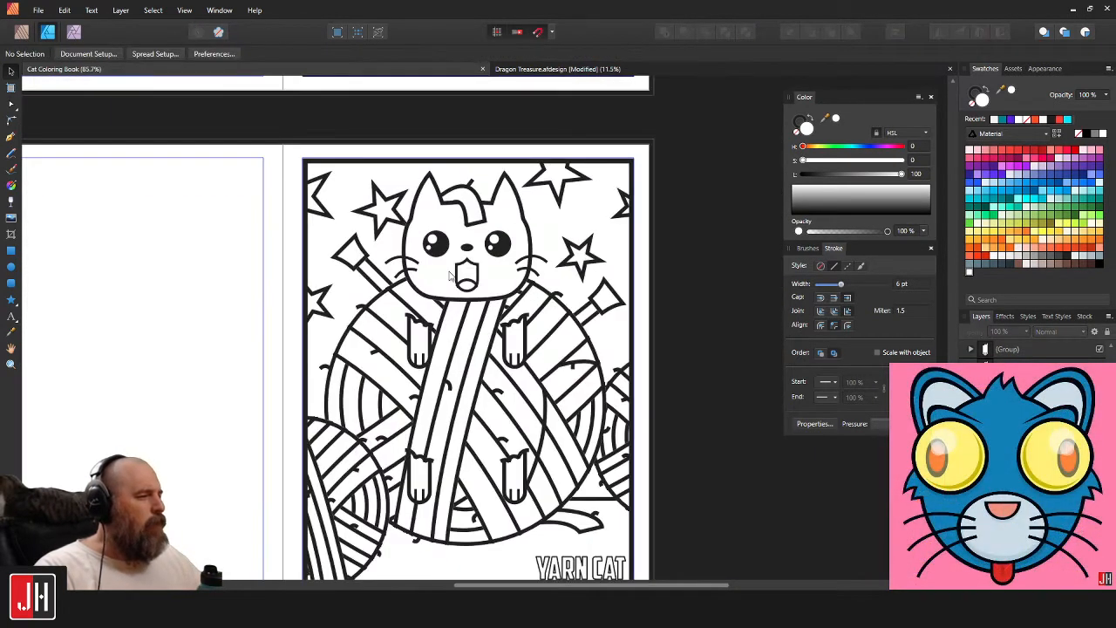
Move the large border star into the page's upper-left corner and shrink the star beside the cat's left ear.
click(390, 232)
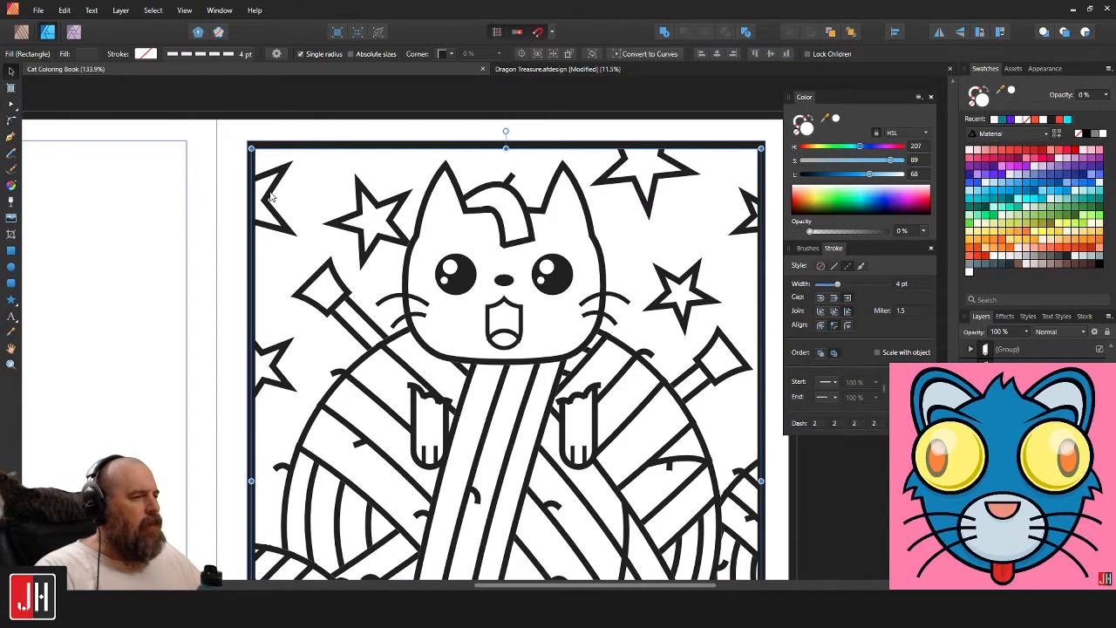
drag(270, 196, 307, 170)
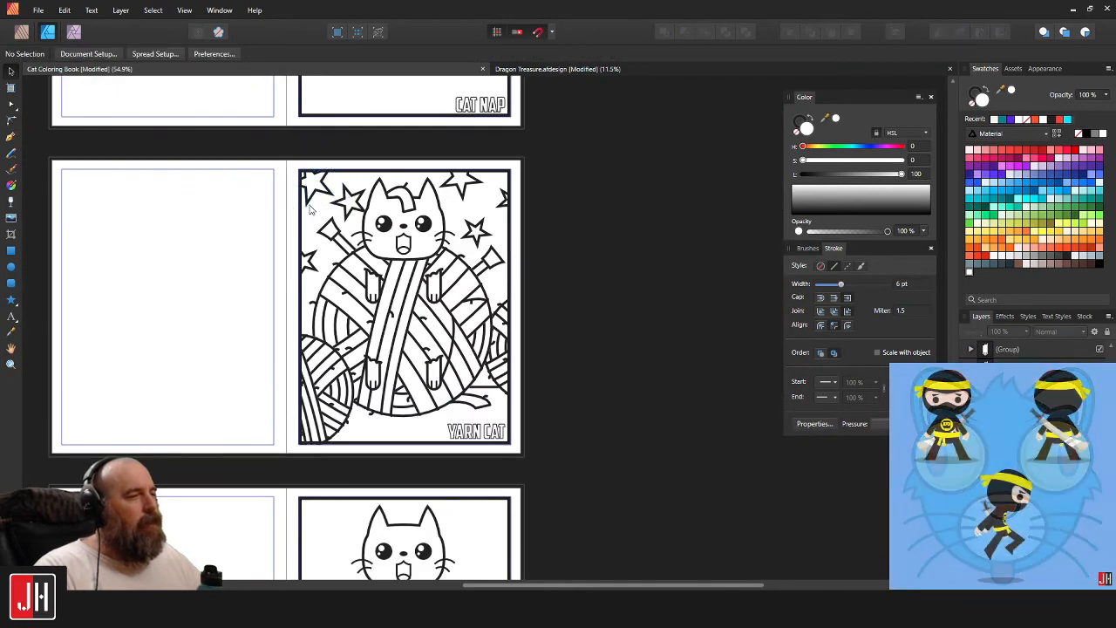
scroll(413, 190, up, 5)
click(412, 190)
click(413, 190)
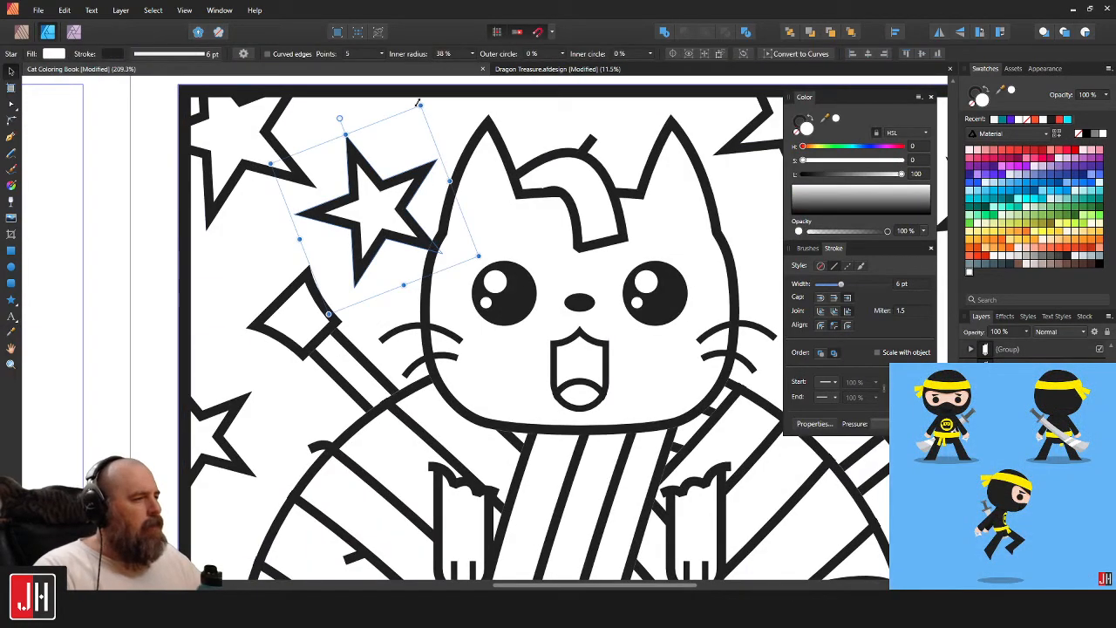
drag(419, 104, 409, 161)
scroll(372, 238, down, 3)
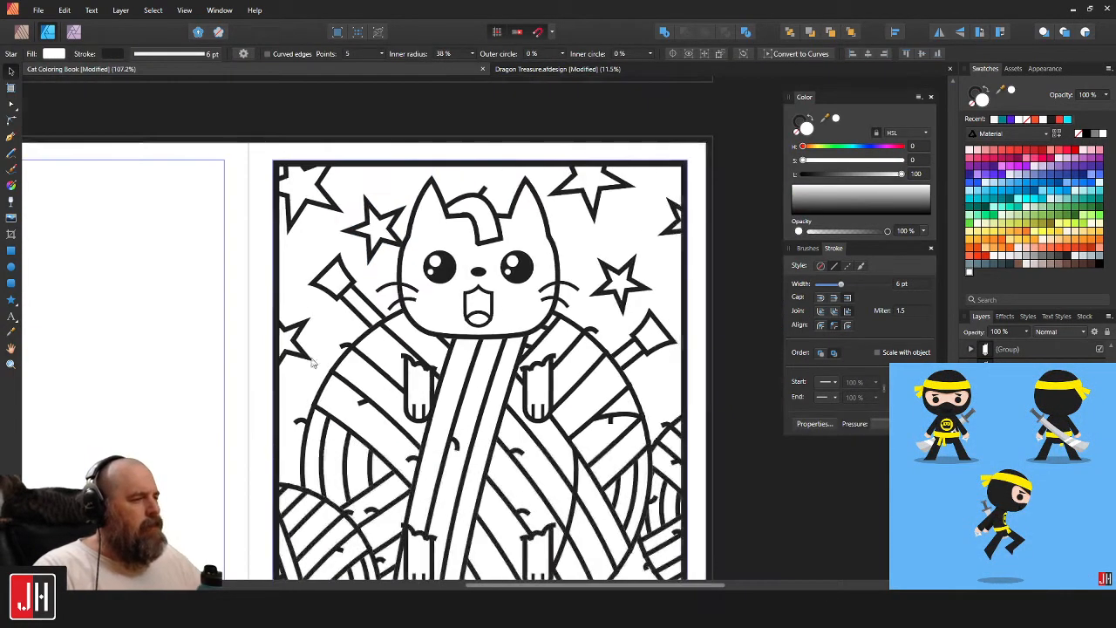
Enlarge the lower star on the left border and nudge it slightly downward.
scroll(312, 362, up, 3)
click(277, 315)
click(275, 289)
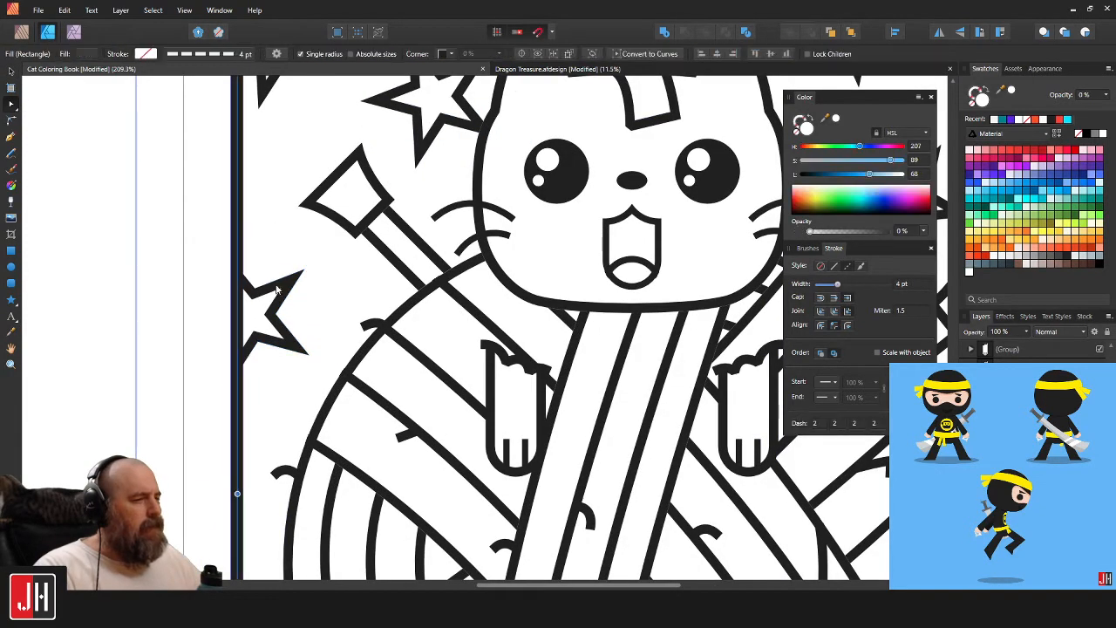
click(281, 300)
drag(289, 220, 306, 184)
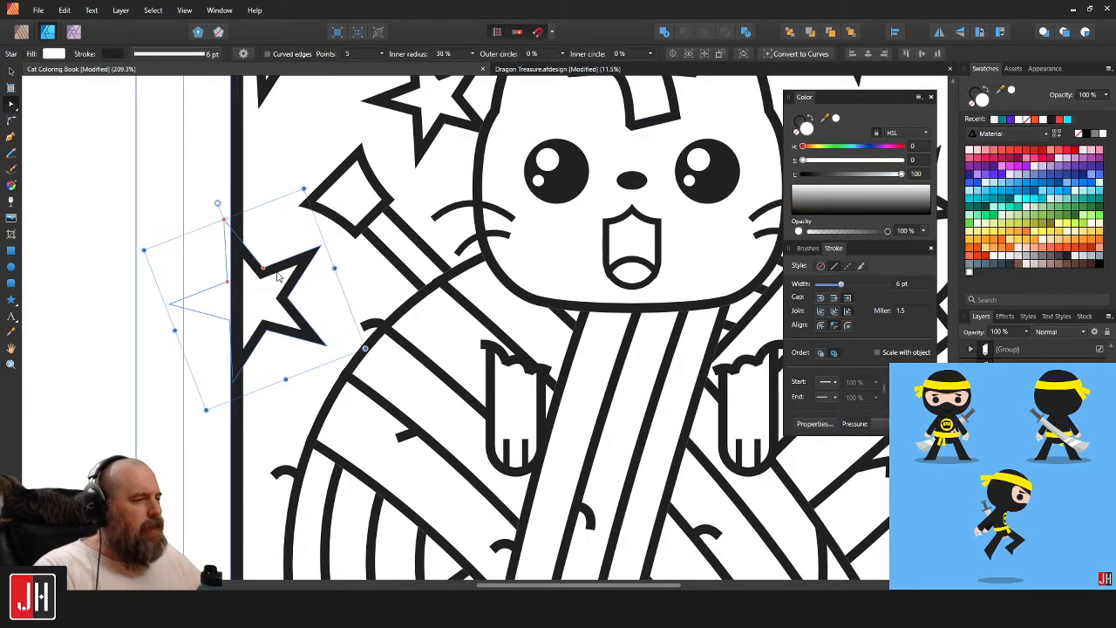
drag(280, 277, 283, 289)
scroll(282, 289, down, 8)
click(565, 366)
scroll(501, 300, up, 6)
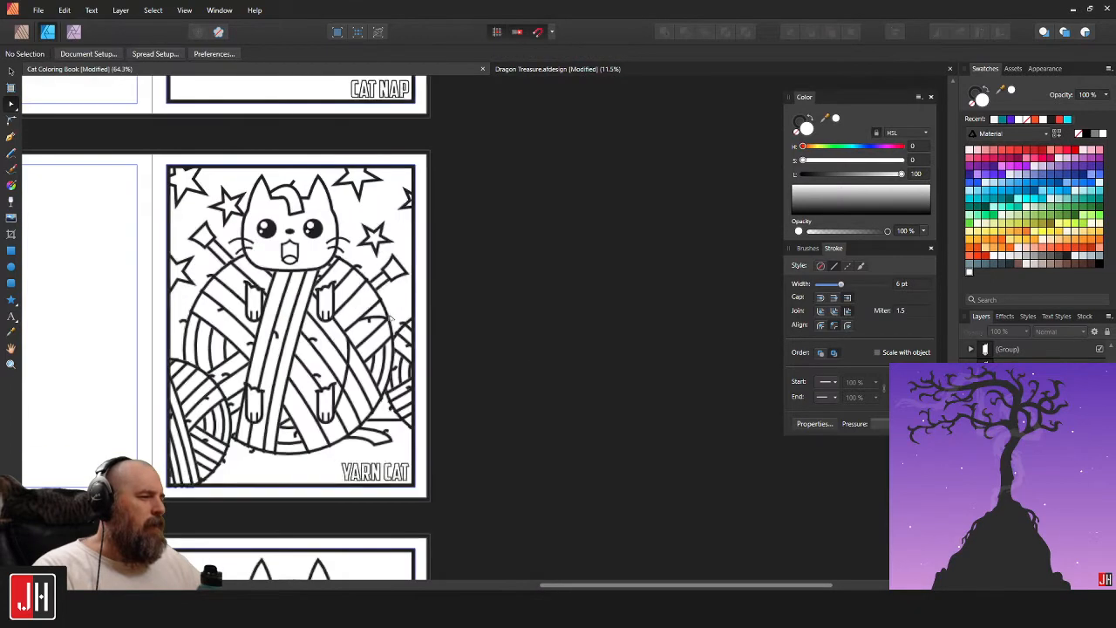
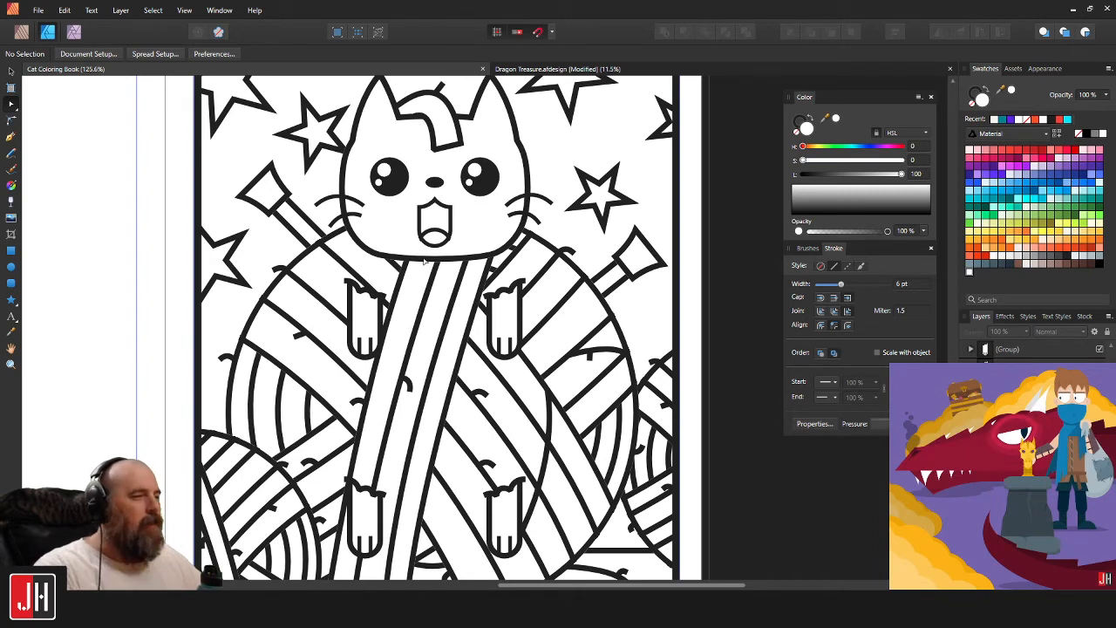
Select the three stars left of the cat's head and scale them down together to about 3.32 in wide.
scroll(446, 279, down, 5)
scroll(556, 337, down, 1)
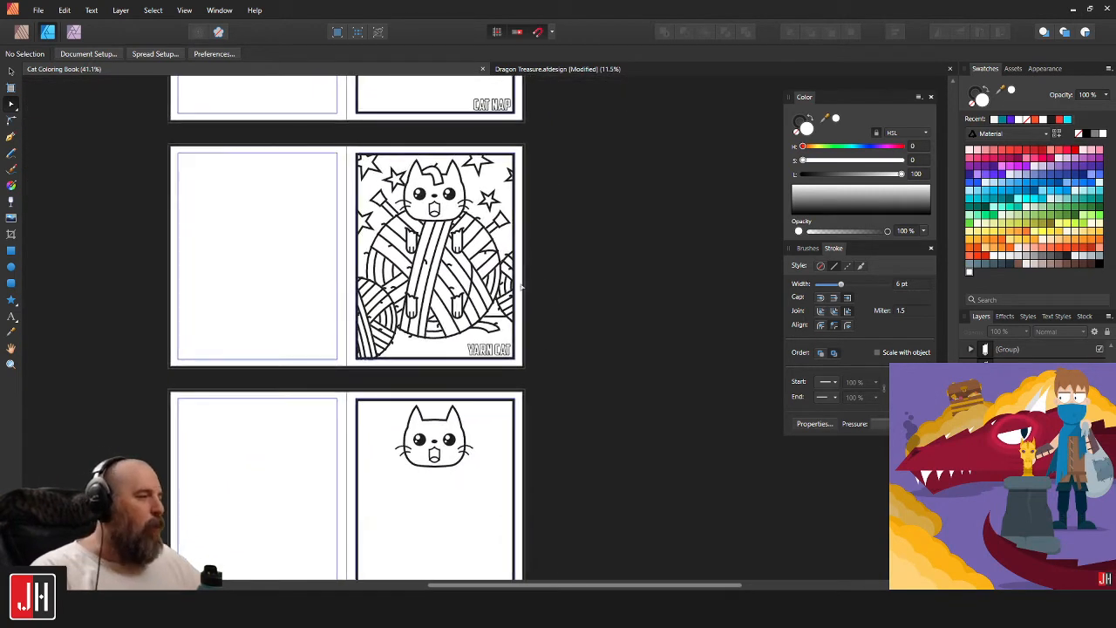
scroll(462, 186, up, 3)
scroll(409, 156, up, 2)
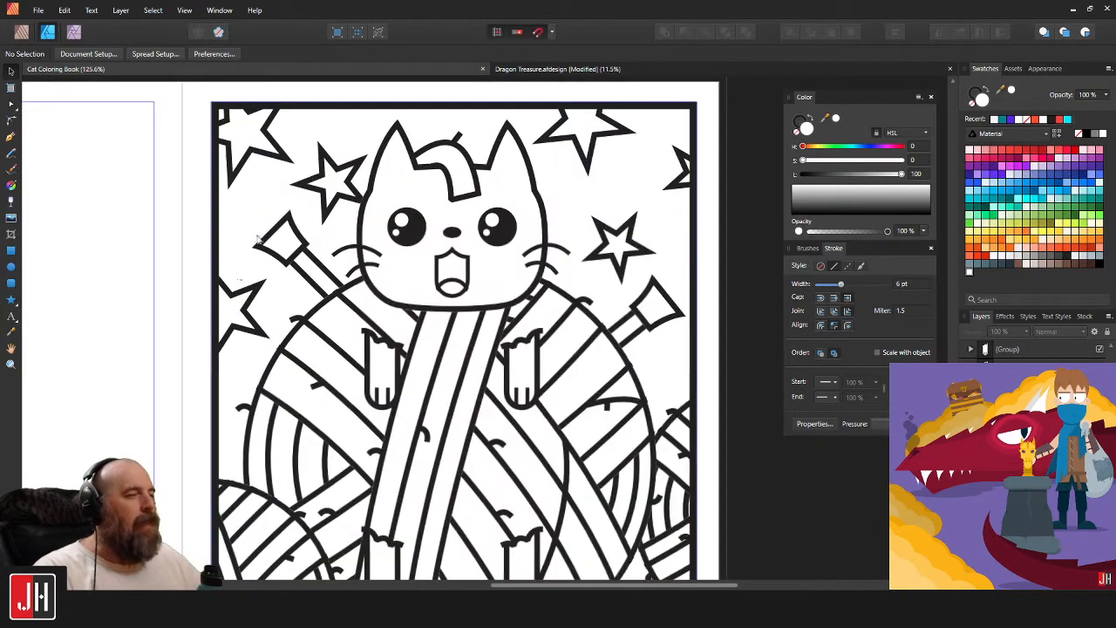
click(249, 306)
drag(264, 166, 265, 213)
shift+click(273, 180)
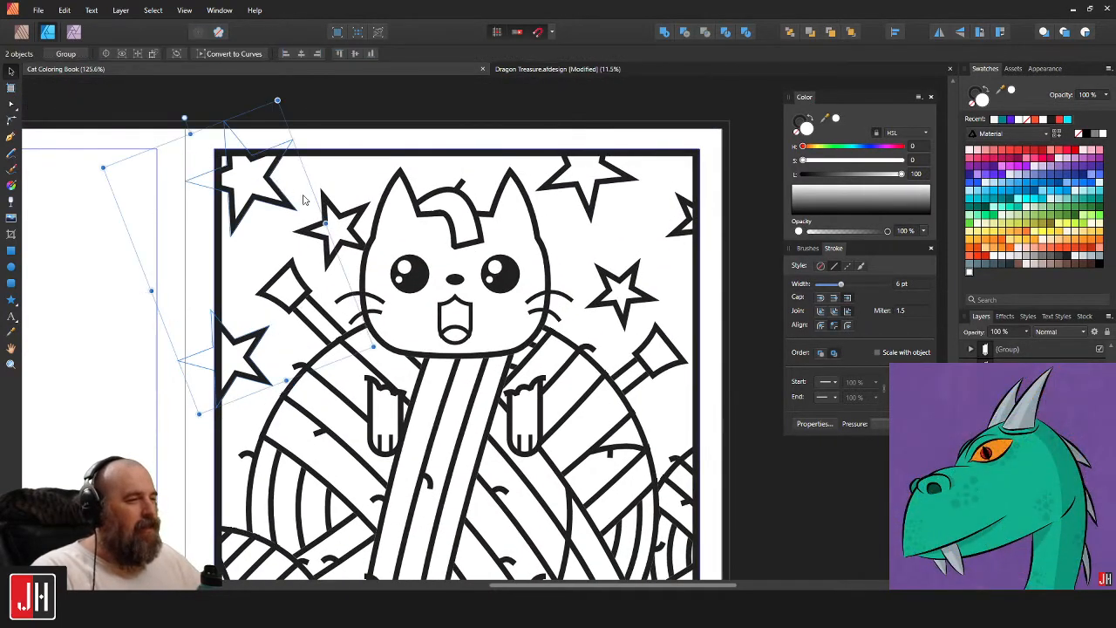
shift+click(357, 220)
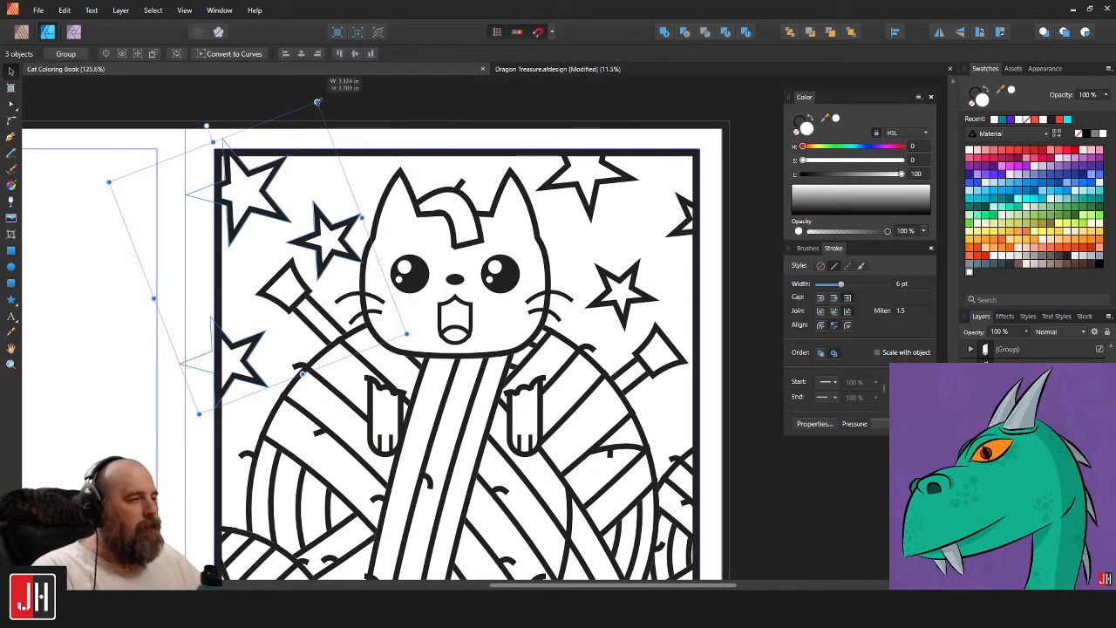
Reposition the small star between the corner star and the cat so it sits slightly behind the cat's head.
scroll(347, 235, up, 3)
drag(347, 235, 423, 319)
click(366, 226)
click(258, 219)
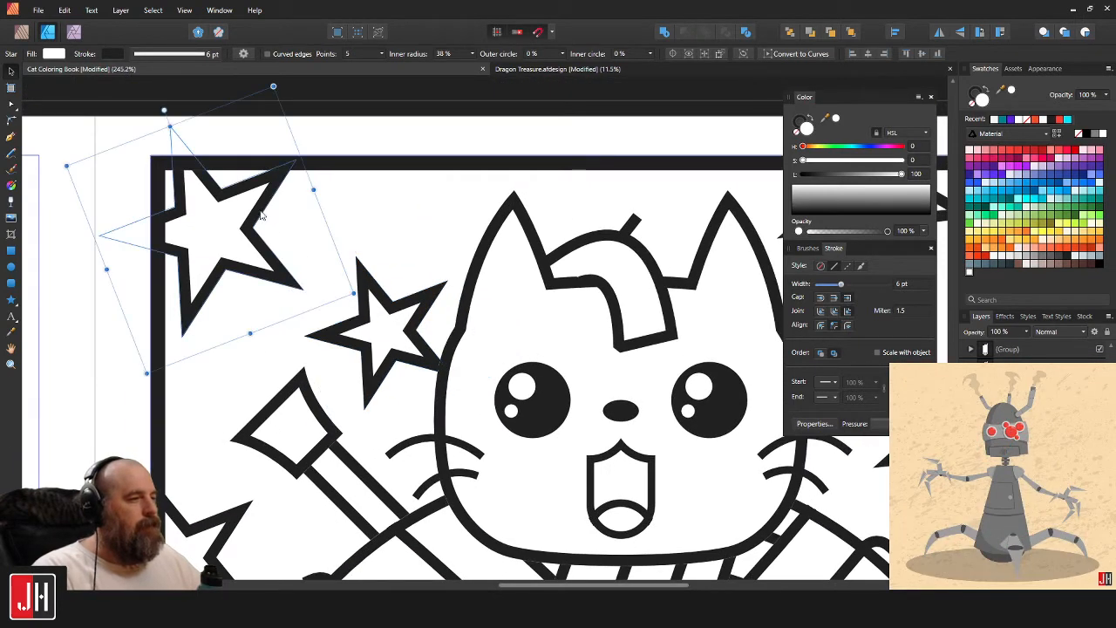
click(366, 141)
scroll(333, 211, down, 3)
scroll(302, 355, up, 2)
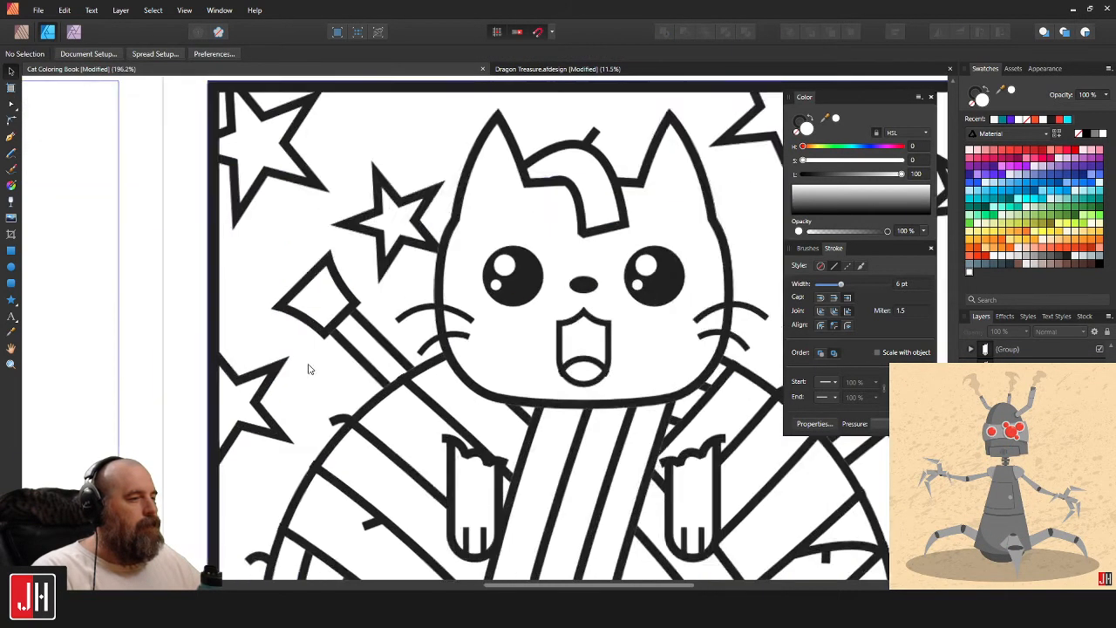
drag(494, 364, 249, 314)
scroll(383, 290, down, 1)
scroll(610, 262, down, 5)
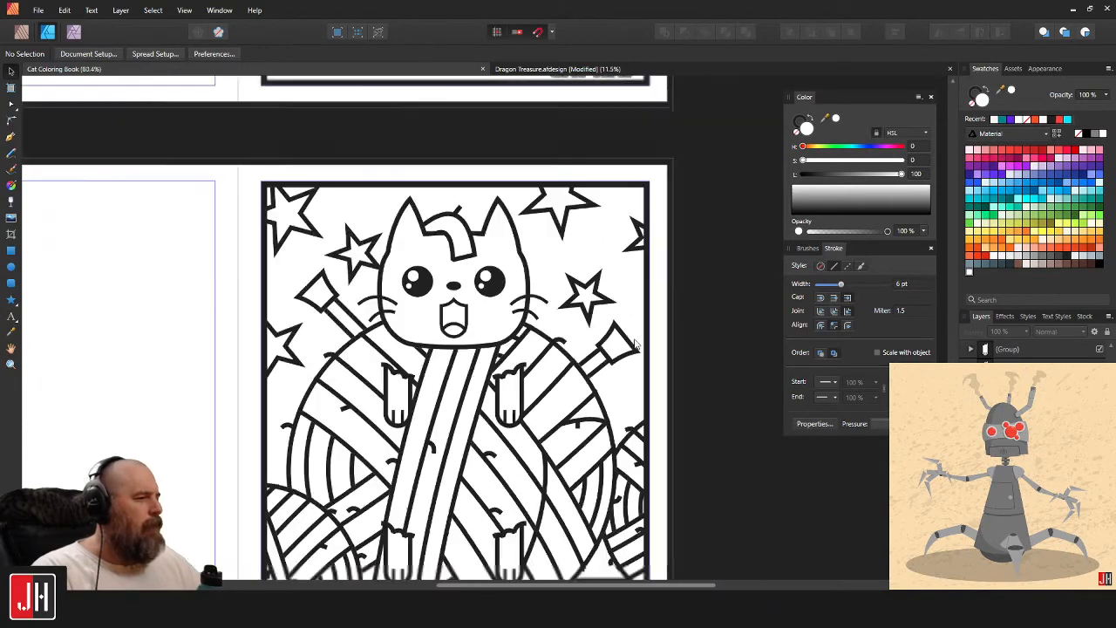
Look through the pages following Yarn Cat, down to the Pizza Cat page, and examine its pizza drawing.
scroll(495, 229, down, 2)
scroll(574, 311, down, 2)
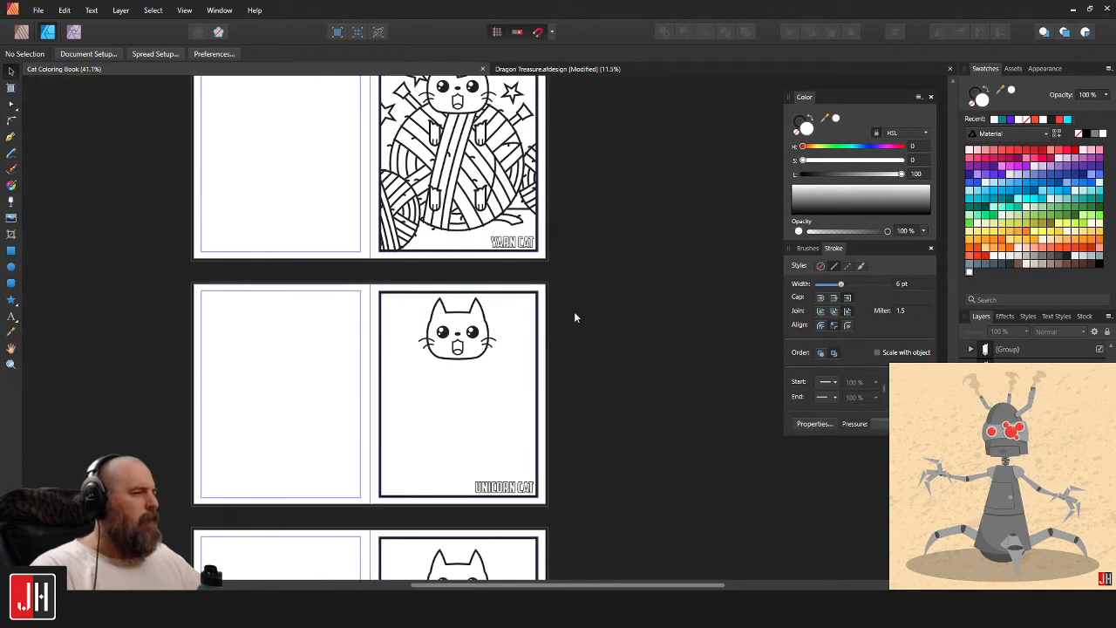
scroll(553, 248, down, 1)
scroll(478, 252, down, 1)
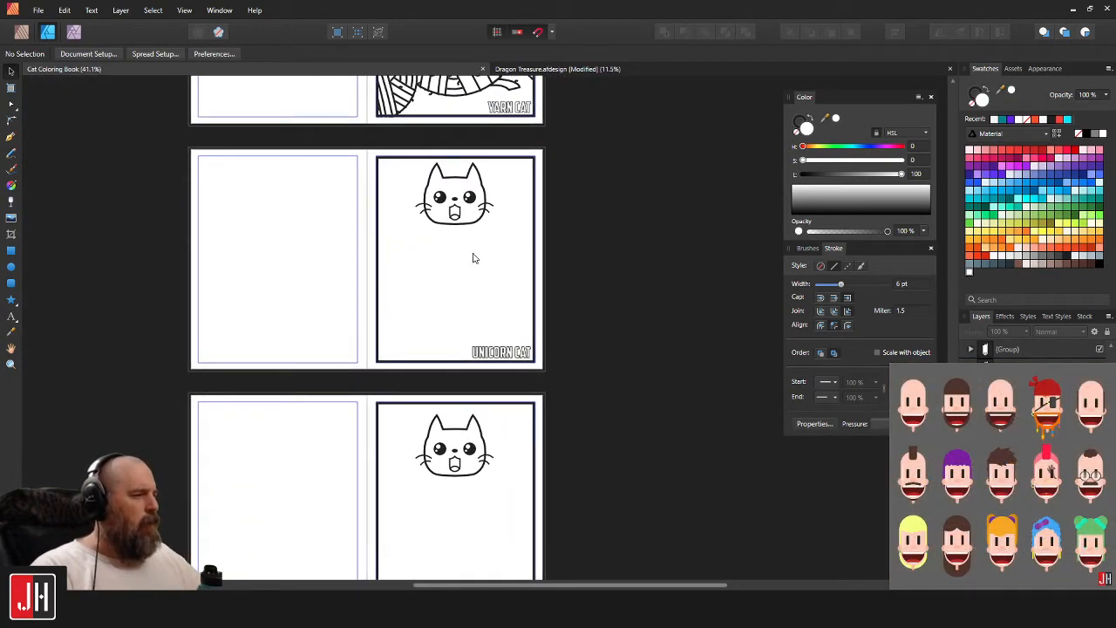
scroll(537, 322, down, 2)
scroll(537, 322, down, 2)
scroll(487, 361, up, 2)
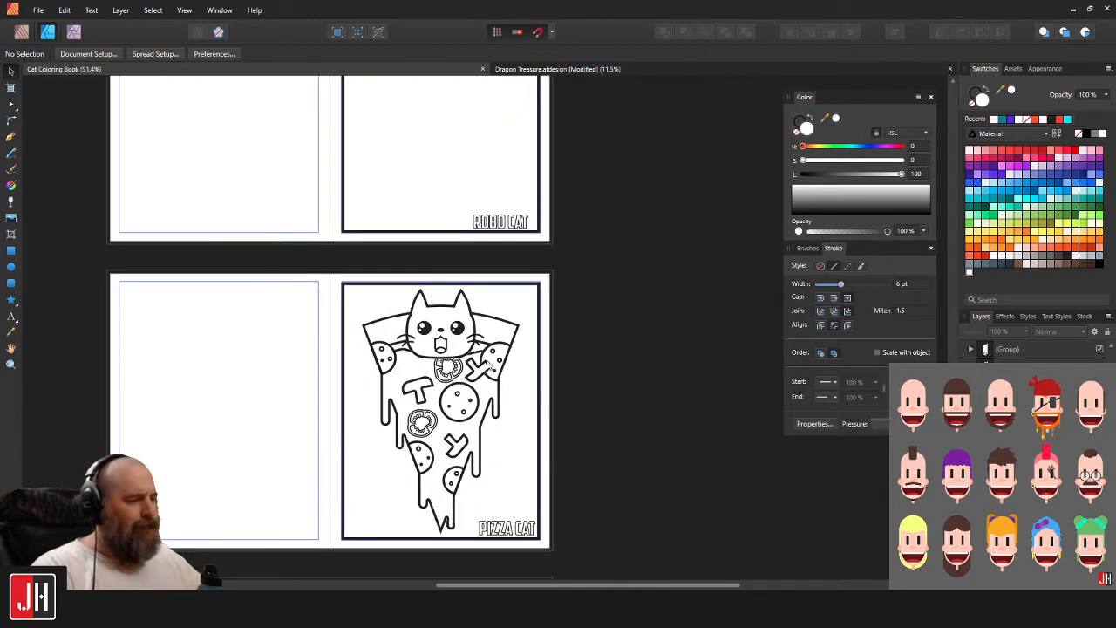
scroll(487, 366, down, 3)
scroll(516, 251, up, 3)
scroll(516, 332, up, 1)
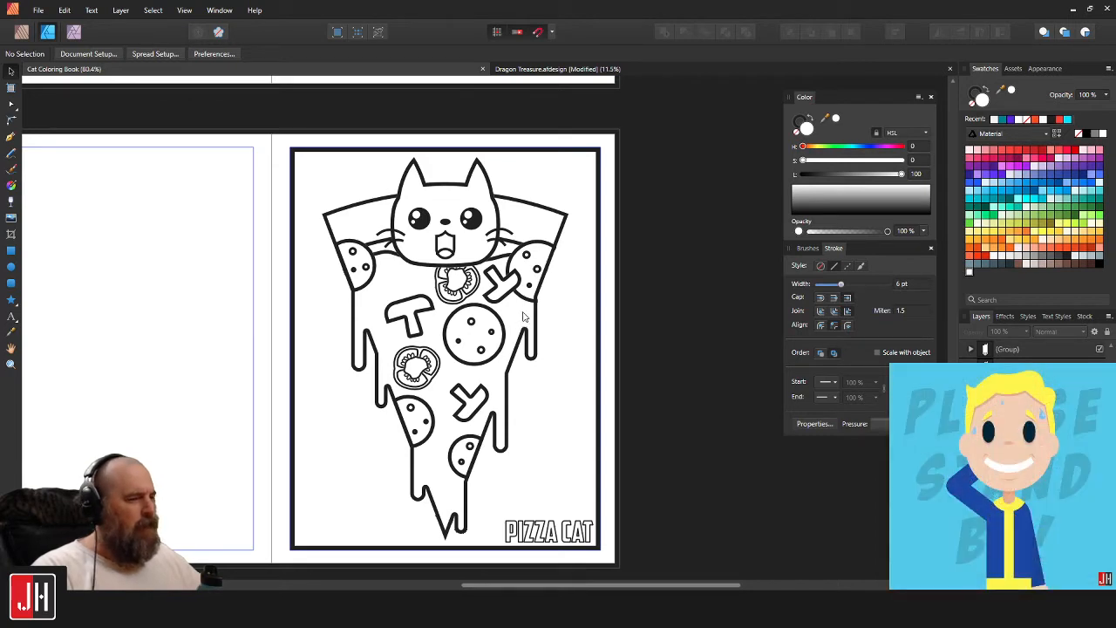
scroll(523, 296, down, 1)
Select the pepperoni at the pizza's right edge together with its three spots and place a copy on the blank facing page.
click(541, 226)
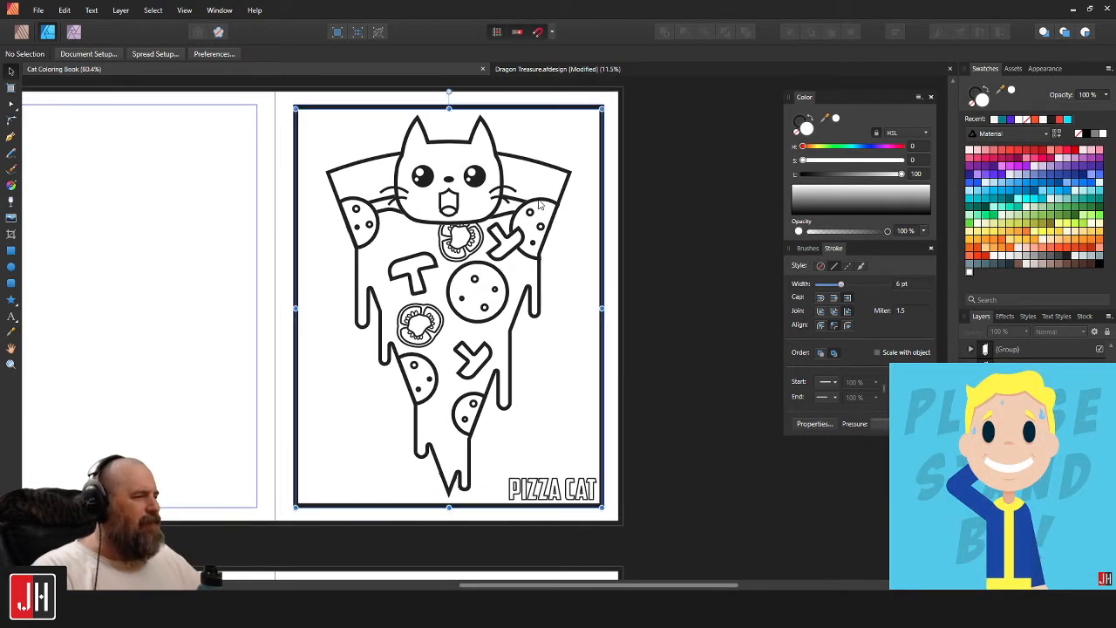
scroll(543, 216, up, 3)
click(545, 213)
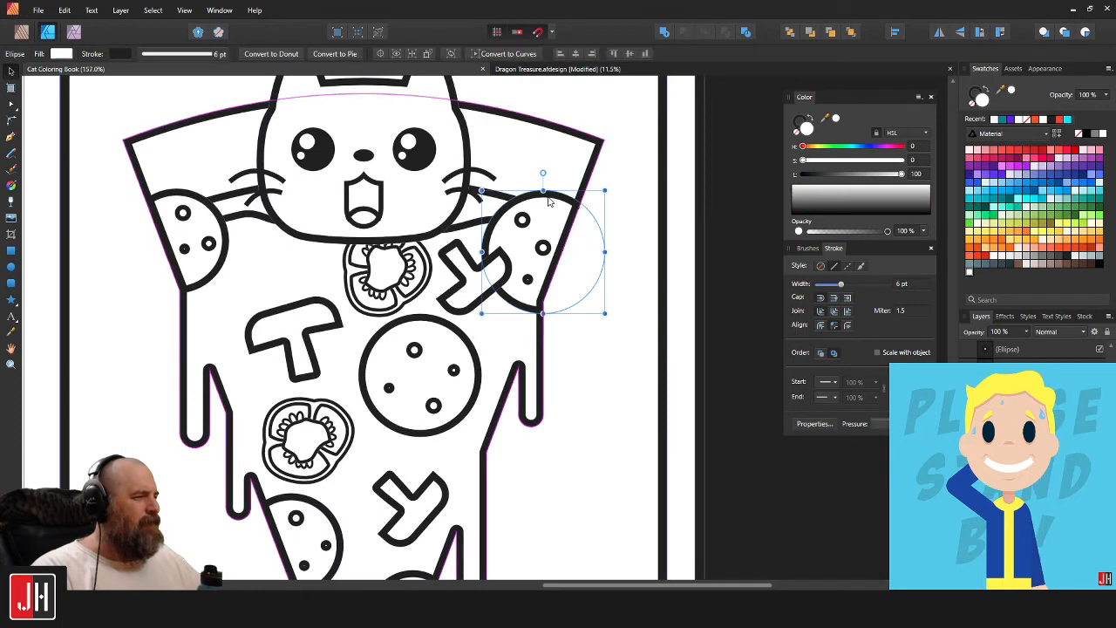
scroll(529, 227, up, 2)
shift+click(529, 227)
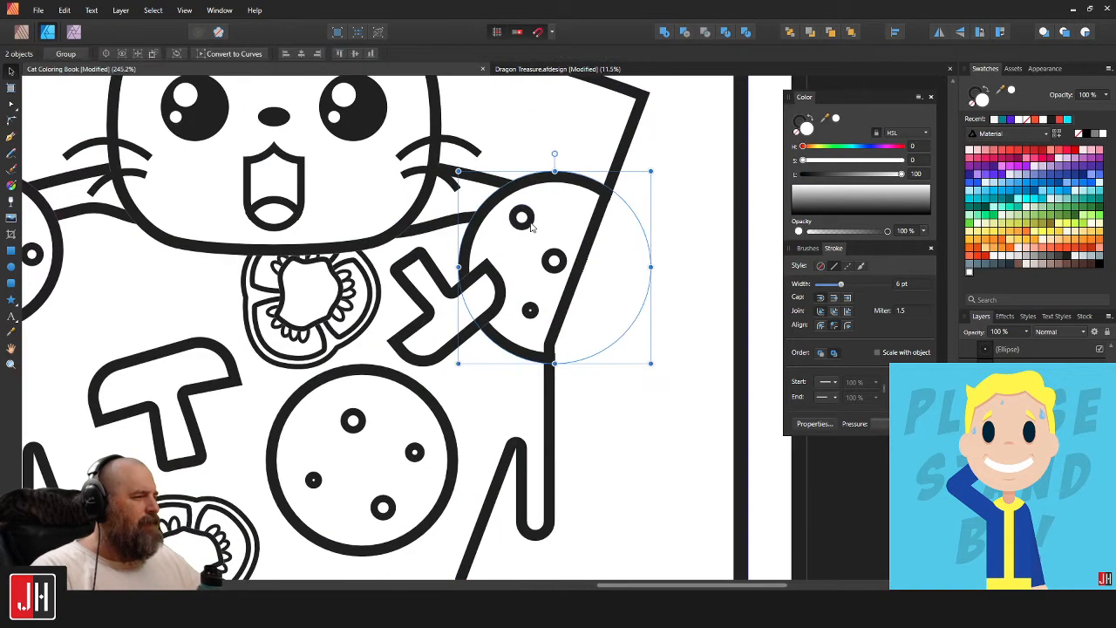
scroll(532, 320, down, 3)
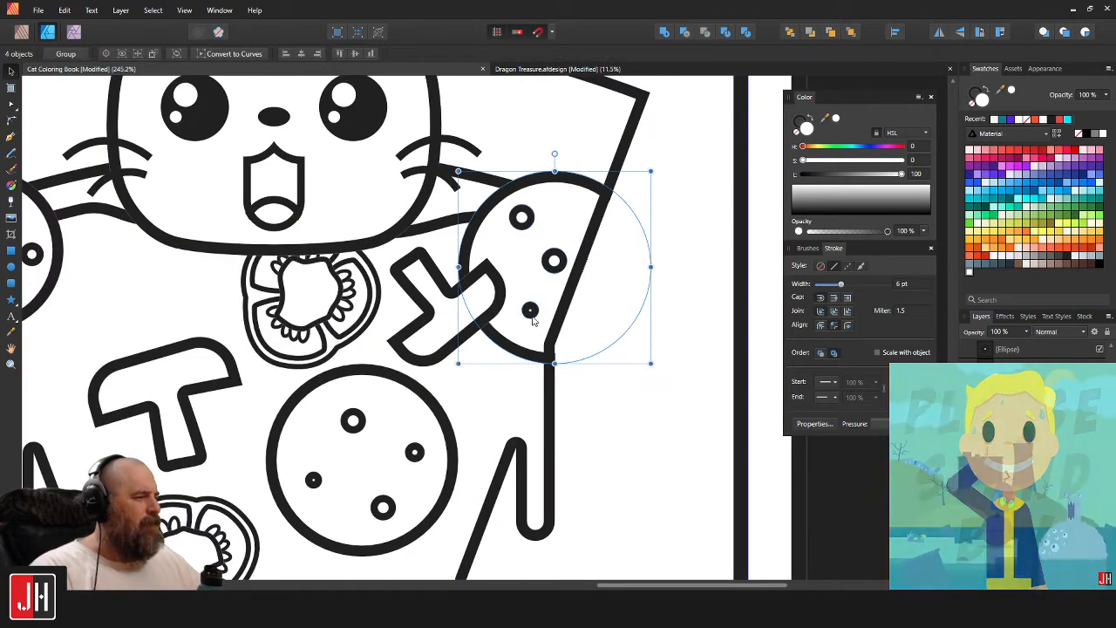
click(703, 307)
drag(541, 286, 48, 324)
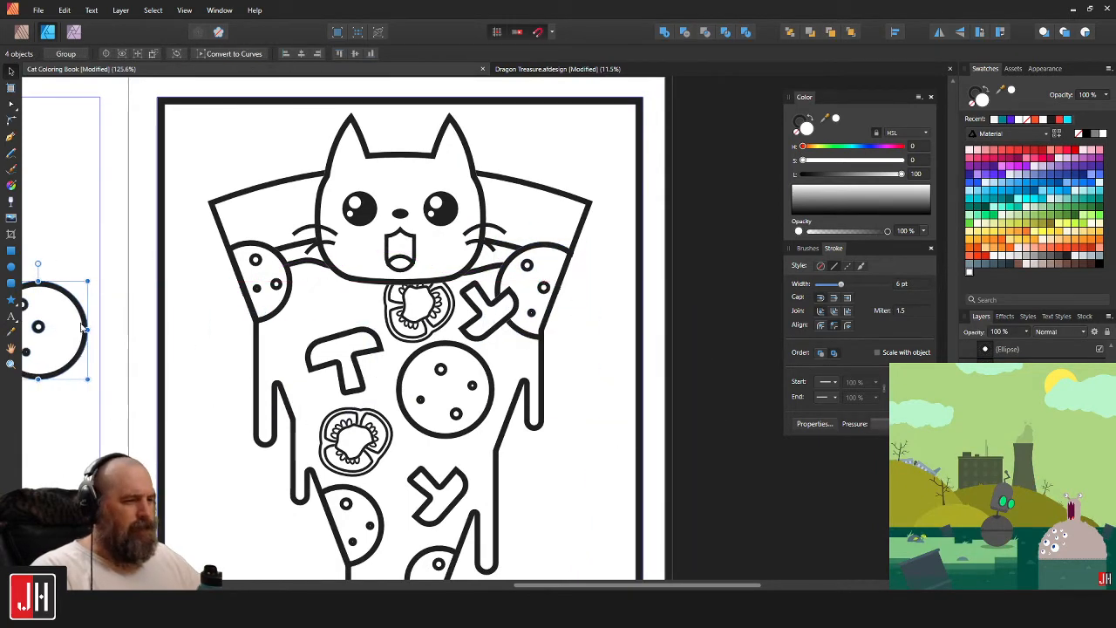
Rearrange and duplicate the spots in the copied pepperoni to make six scattered spots, with one large spot overlapping its upper-left rim.
key(ctrl+alt+0)
click(312, 207)
drag(312, 207, 490, 348)
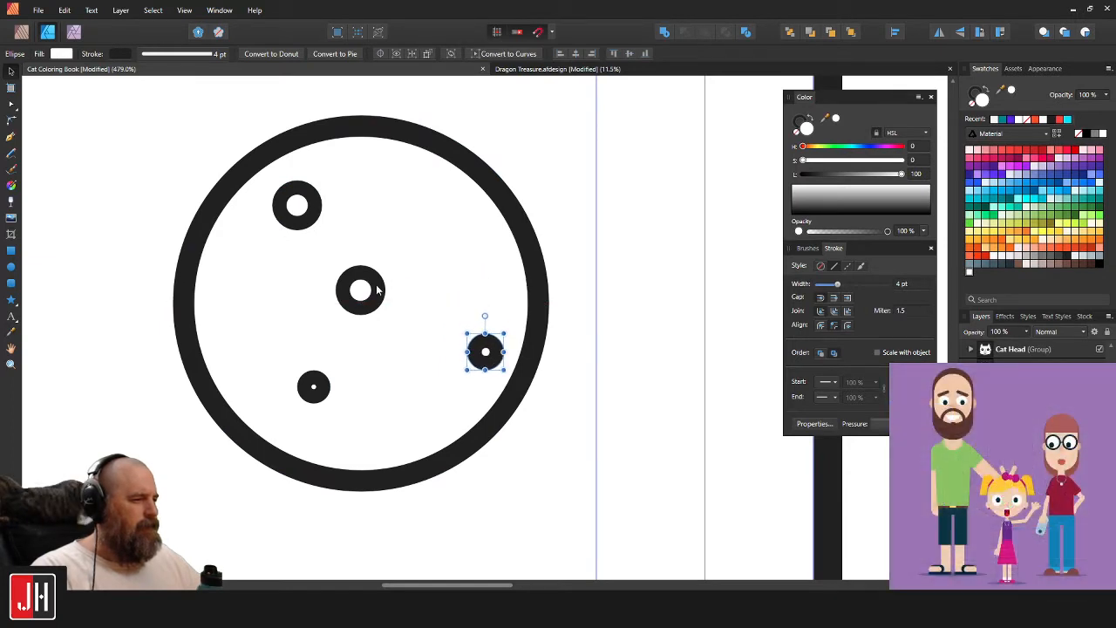
drag(372, 291, 397, 293)
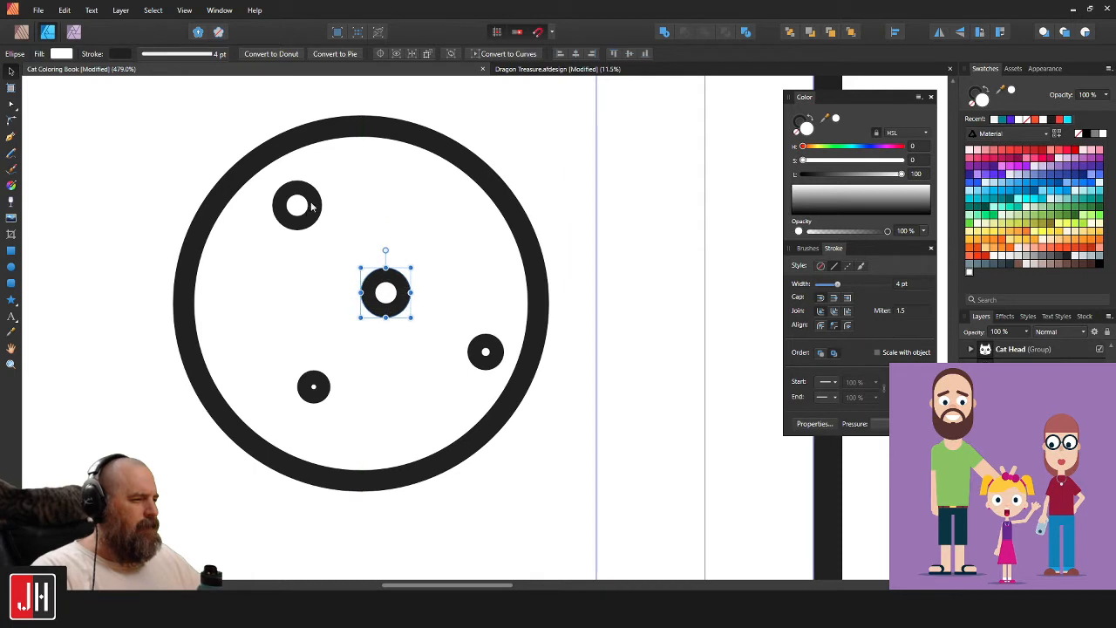
drag(311, 201, 252, 190)
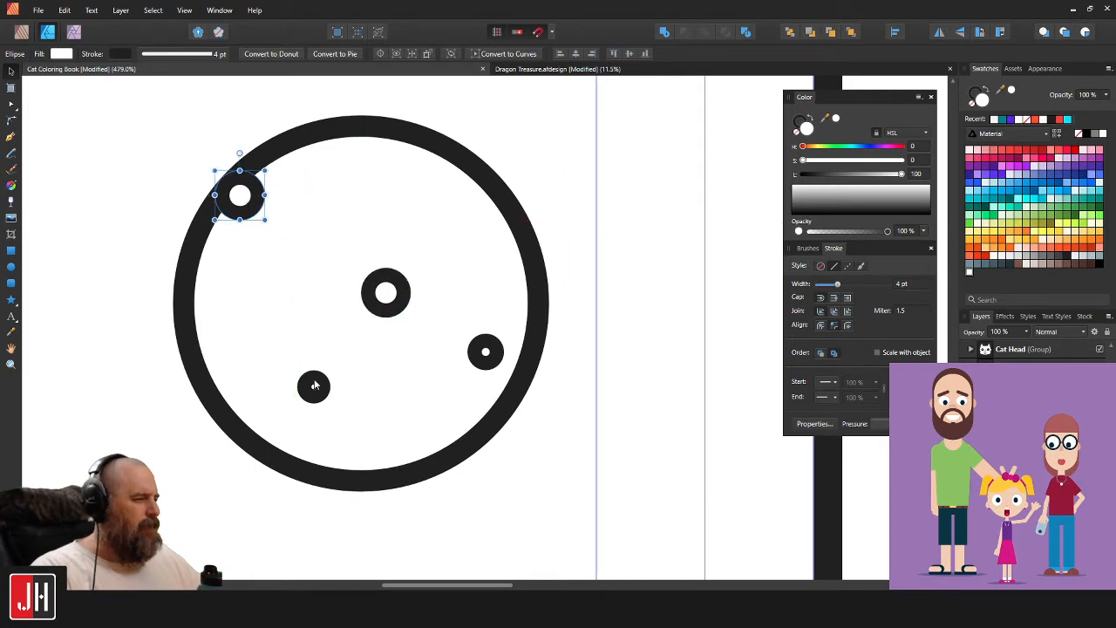
drag(314, 386, 337, 330)
drag(485, 358, 333, 432)
Select the copied pepperoni circle with all its spots and group the seven objects.
scroll(329, 388, down, 5)
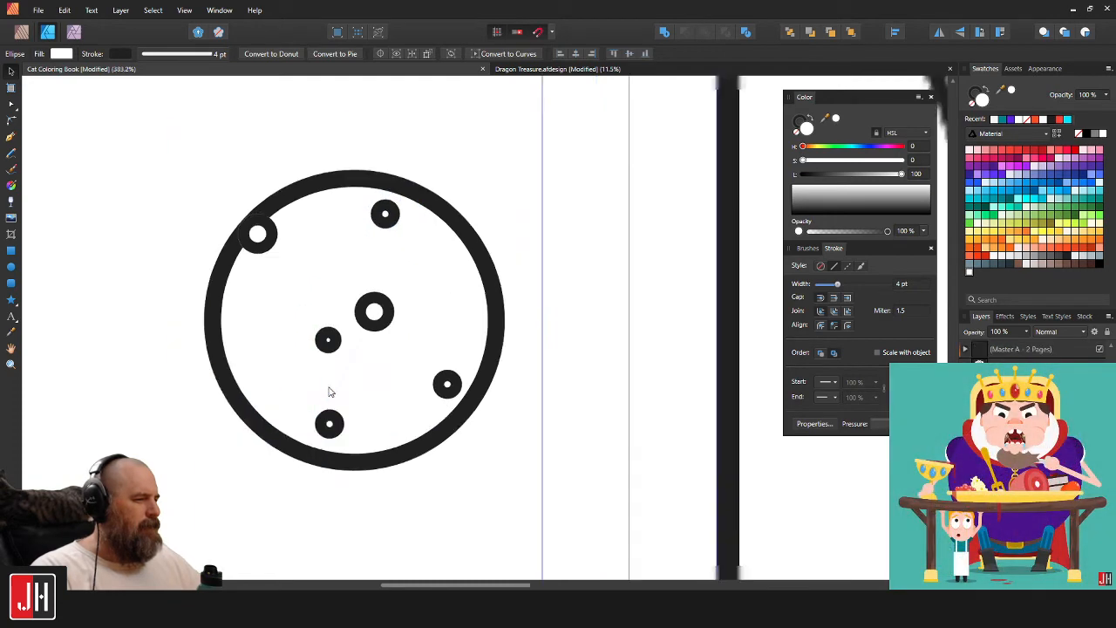
key(v)
drag(232, 276, 407, 448)
scroll(362, 401, up, 4)
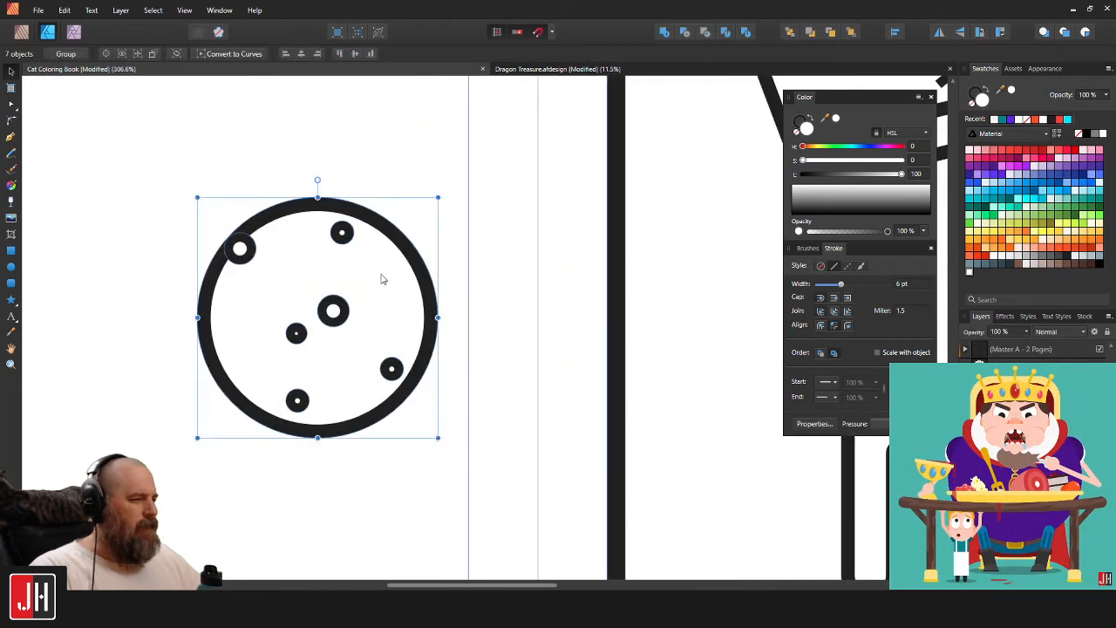
key(ctrl+g)
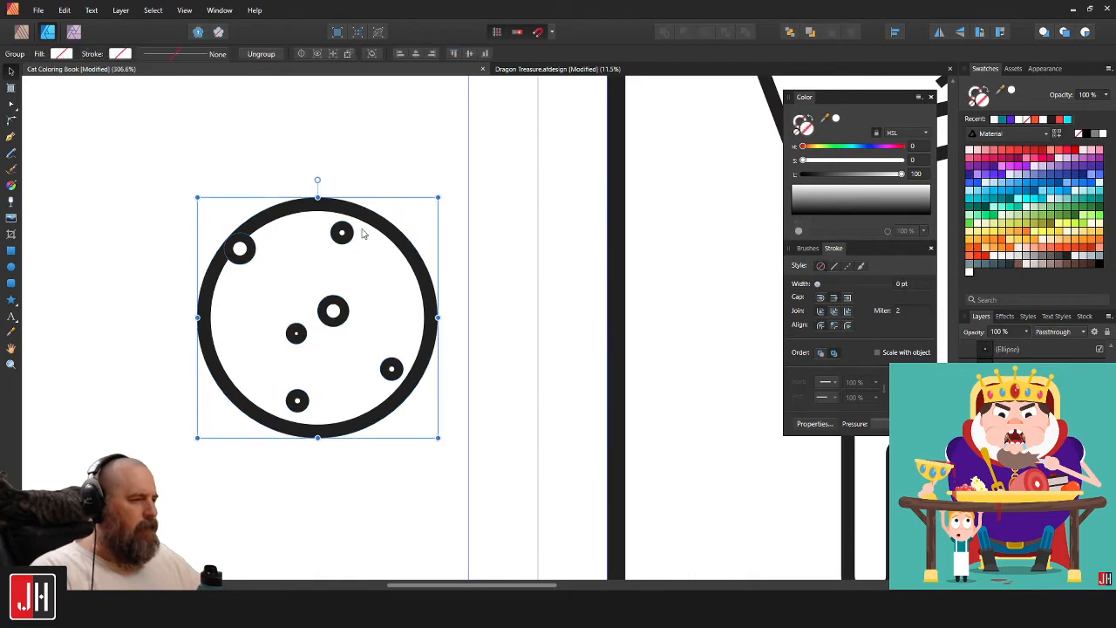
Copy the mushroom from the pizza slice into the empty area beside the slice's lower-left side and rotate it diagonally upside down.
click(374, 184)
scroll(332, 288, down, 6)
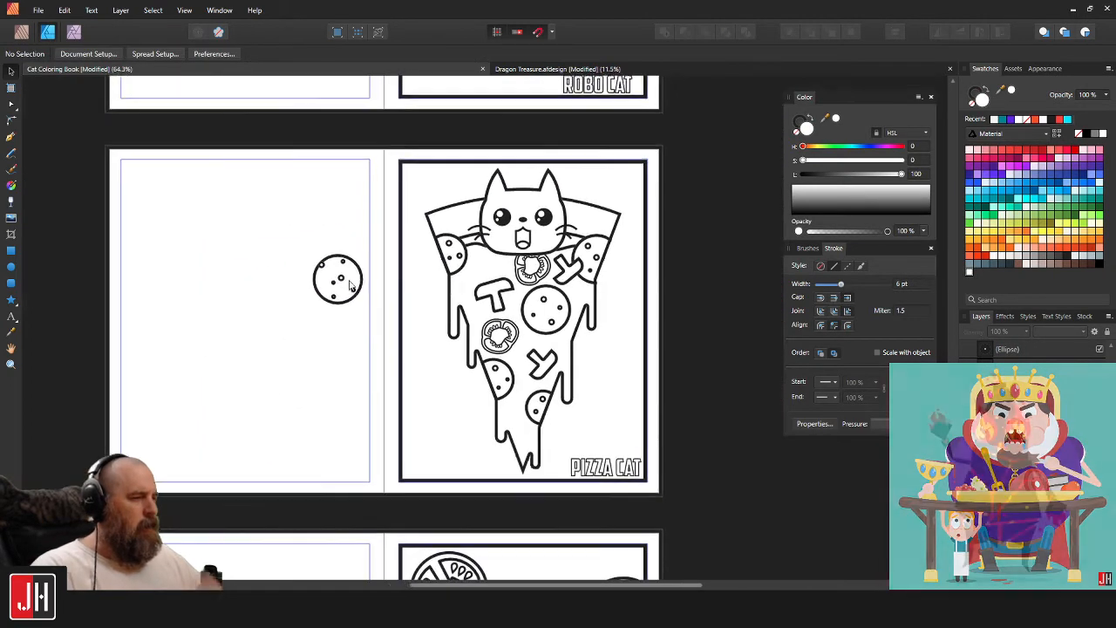
scroll(431, 303, up, 3)
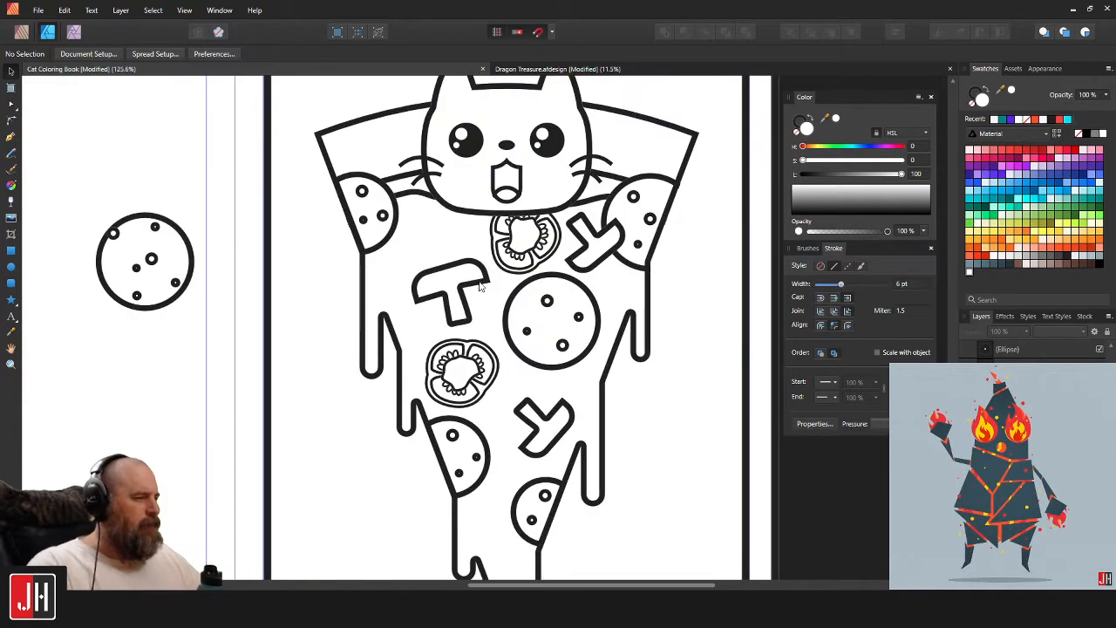
click(468, 290)
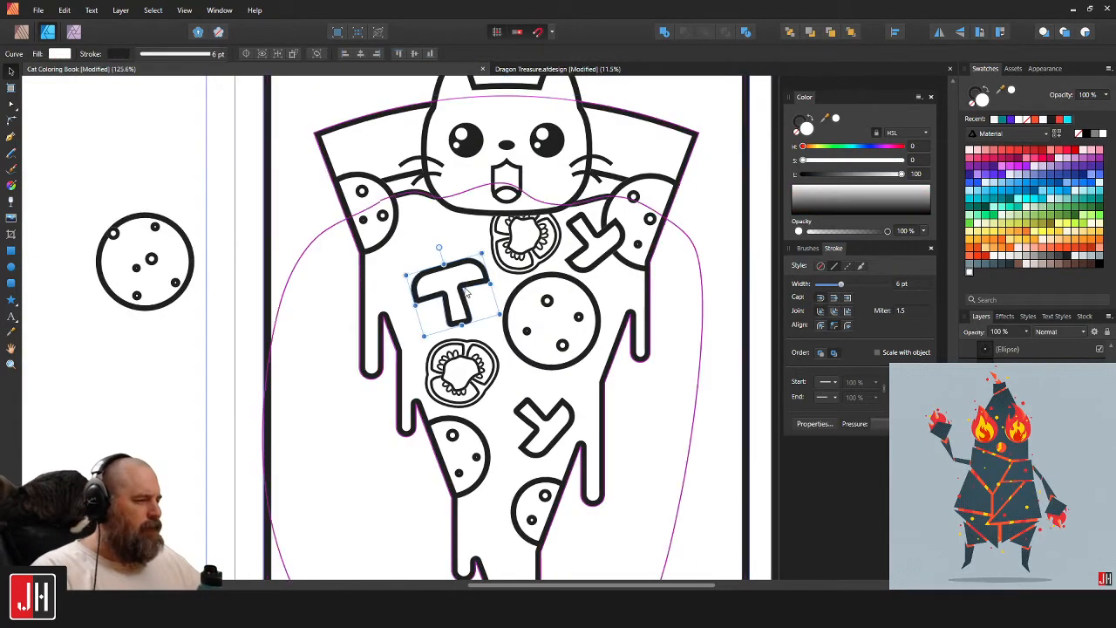
click(399, 296)
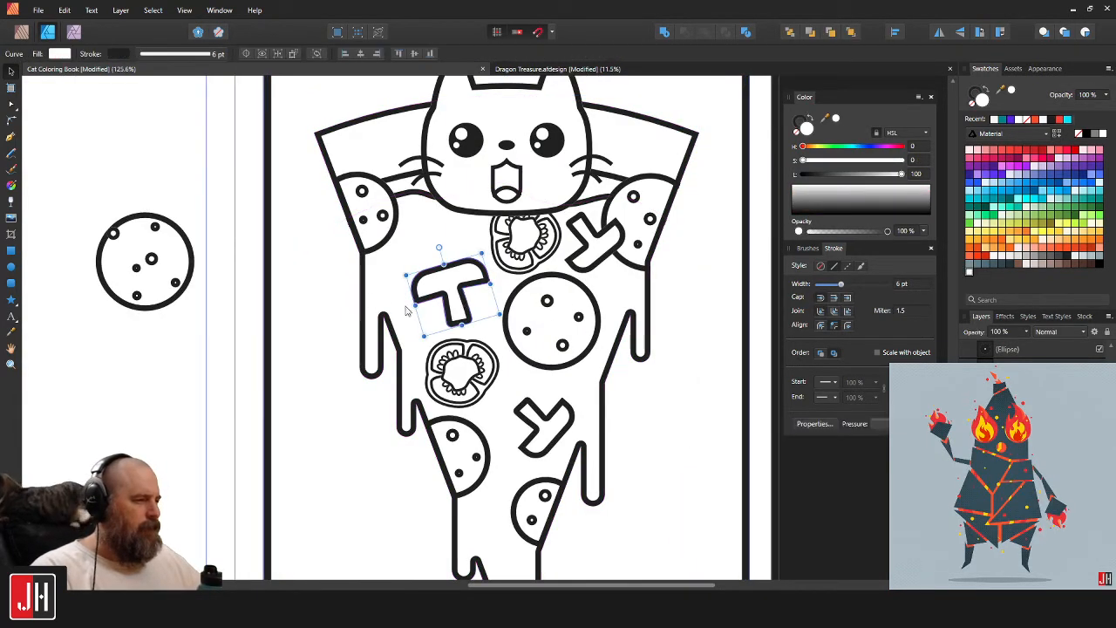
drag(435, 292, 355, 482)
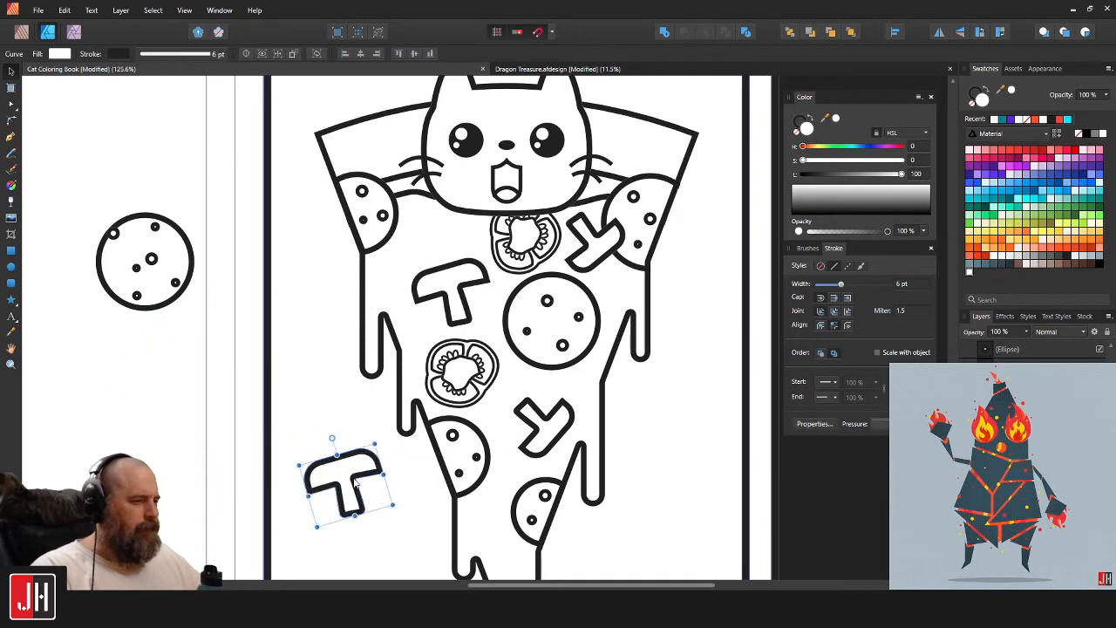
drag(330, 439, 301, 527)
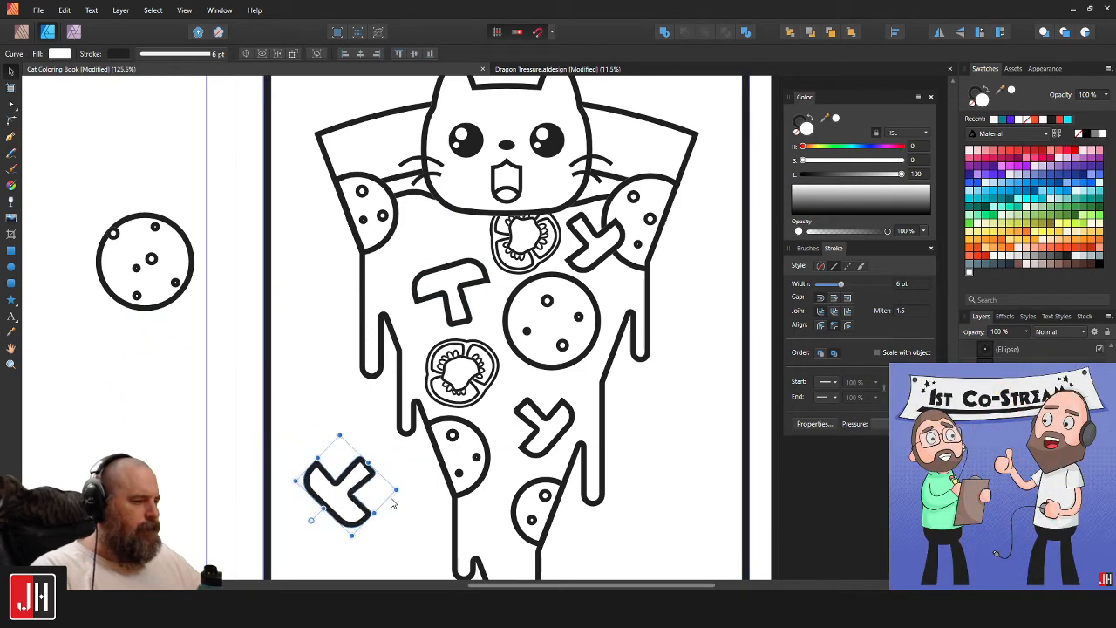
Add two more rotated mushroom copies, one above the PIZZA CAT title and one across the frame's right edge.
scroll(318, 358, down, 3)
drag(318, 357, 647, 397)
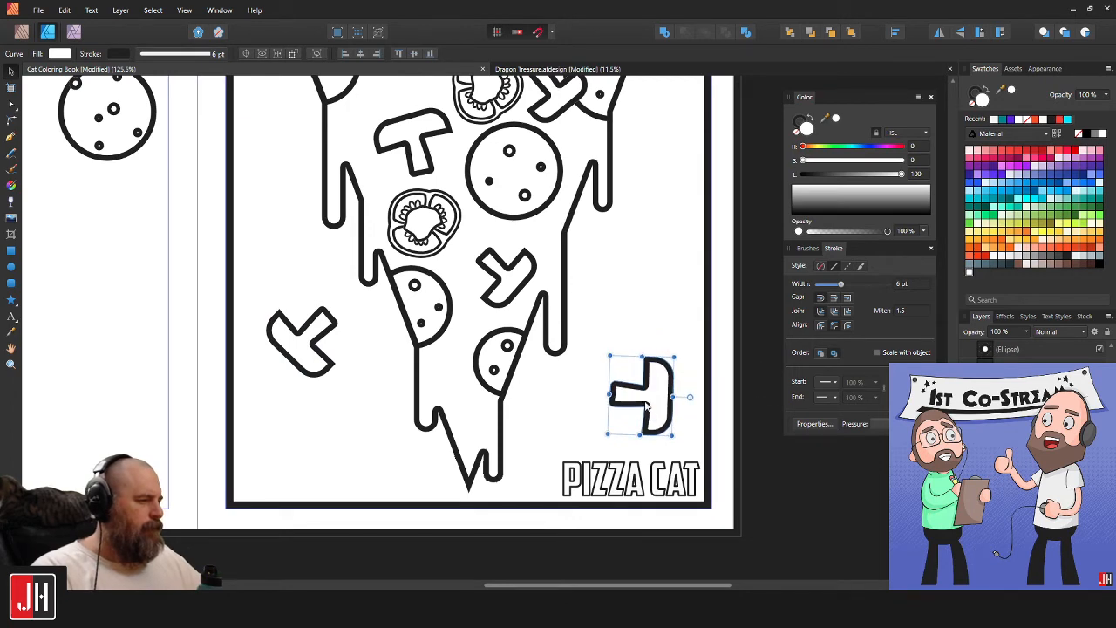
scroll(647, 396, up, 2)
drag(637, 486, 665, 126)
drag(645, 170, 642, 204)
Move the three loose mushrooms and the pepperoni group inside the page frame so that it clips them.
scroll(388, 252, down, 3)
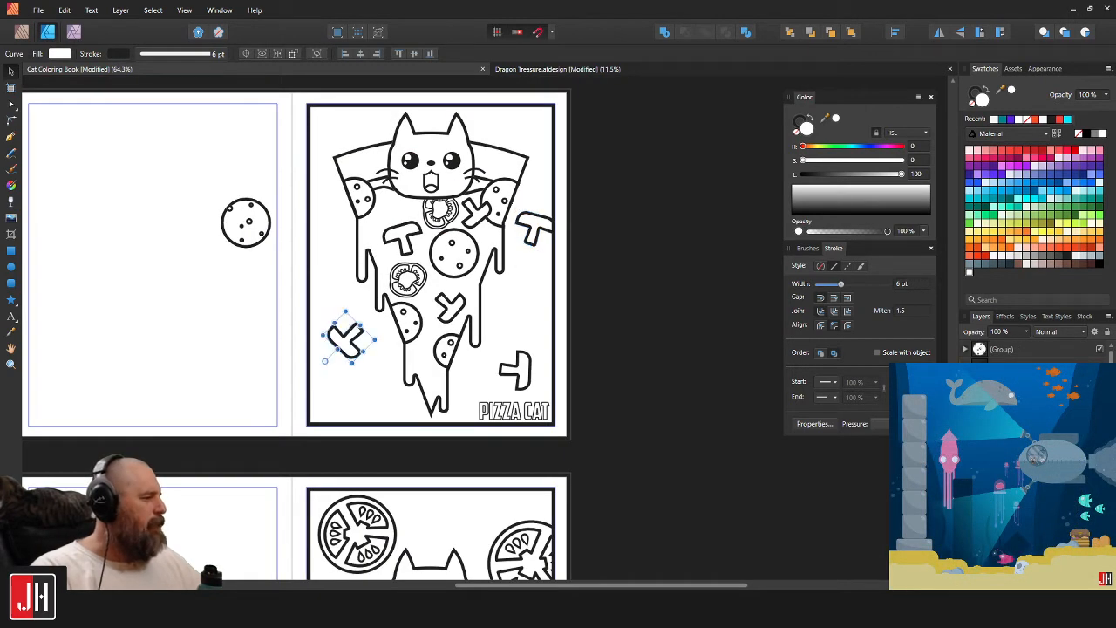
shift+click(534, 225)
shift+click(521, 371)
shift+click(1016, 350)
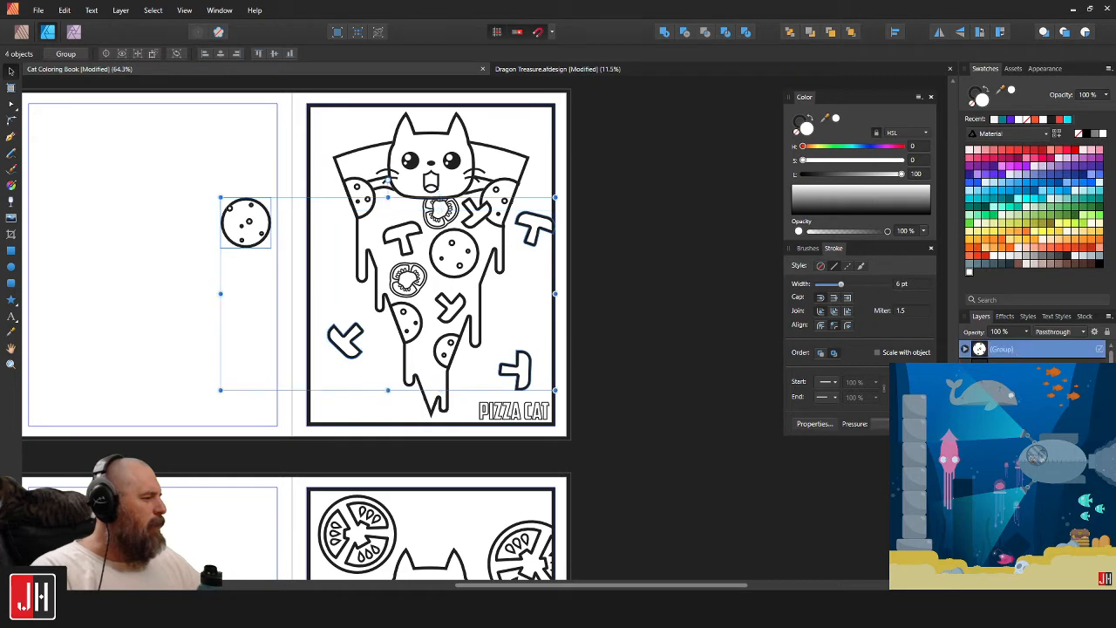
key(Delete)
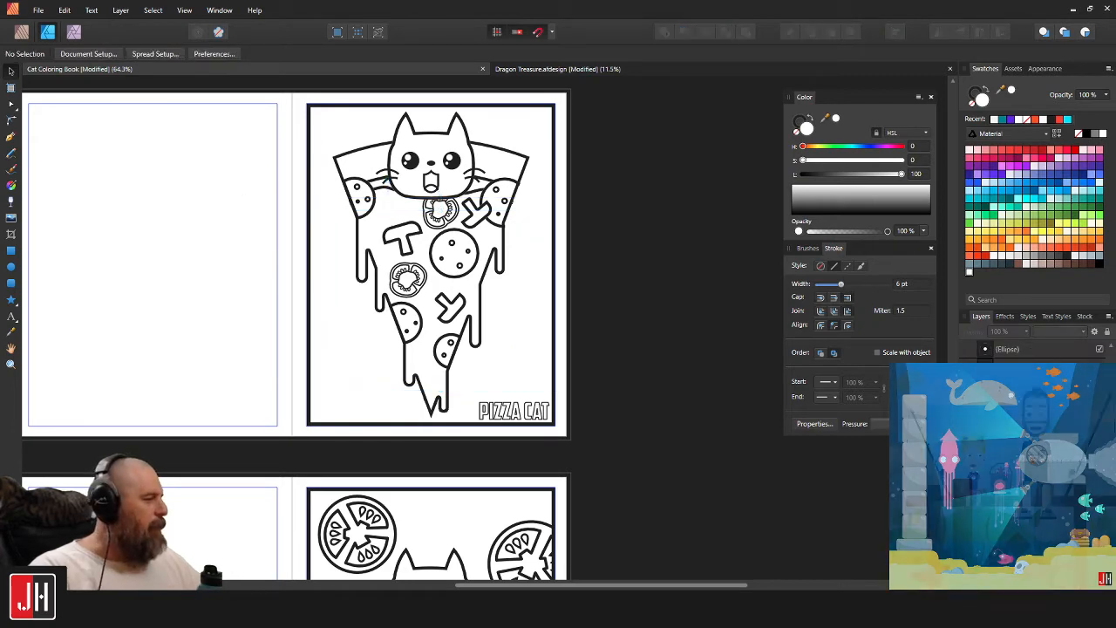
key(ctrl+z)
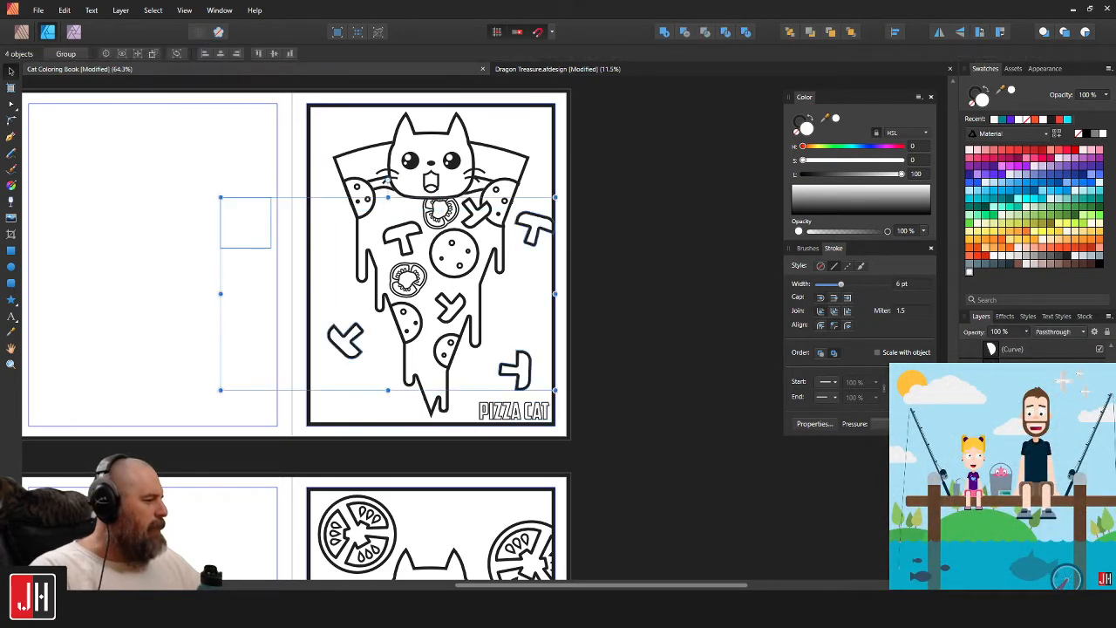
Group the cat head, pizza slice and the toppings on the slice into one object.
click(513, 408)
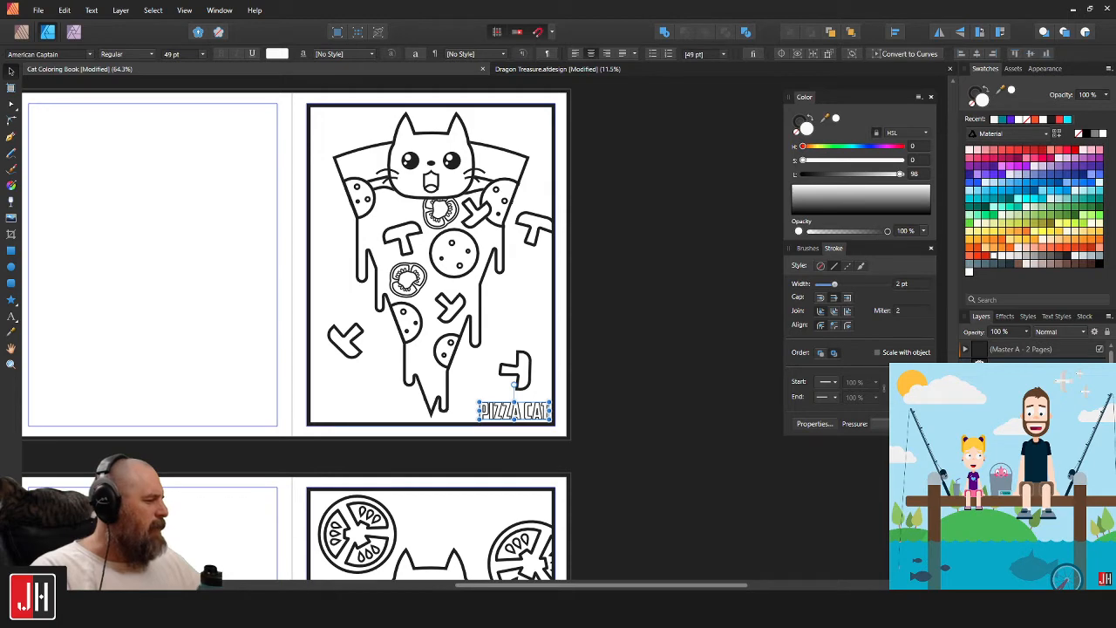
click(430, 150)
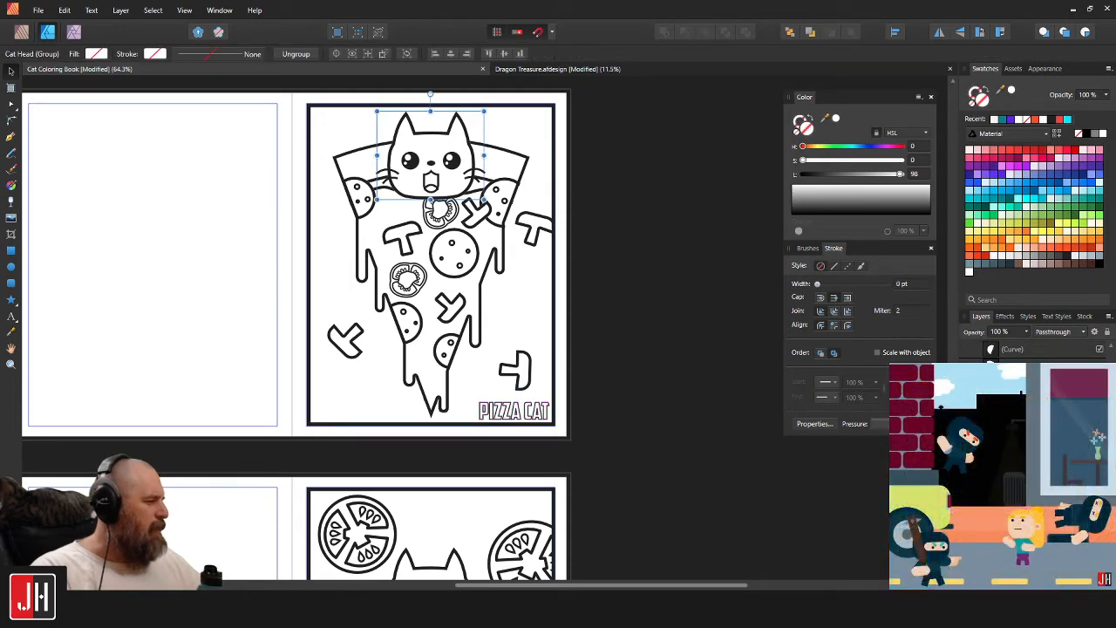
key(ctrl+shift+g)
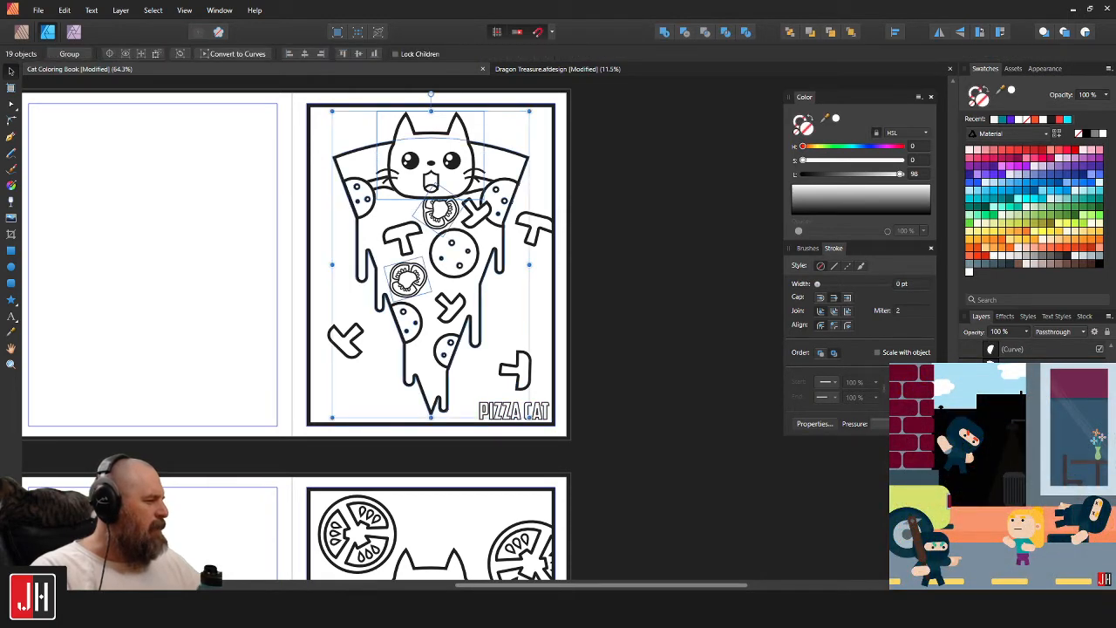
click(428, 286)
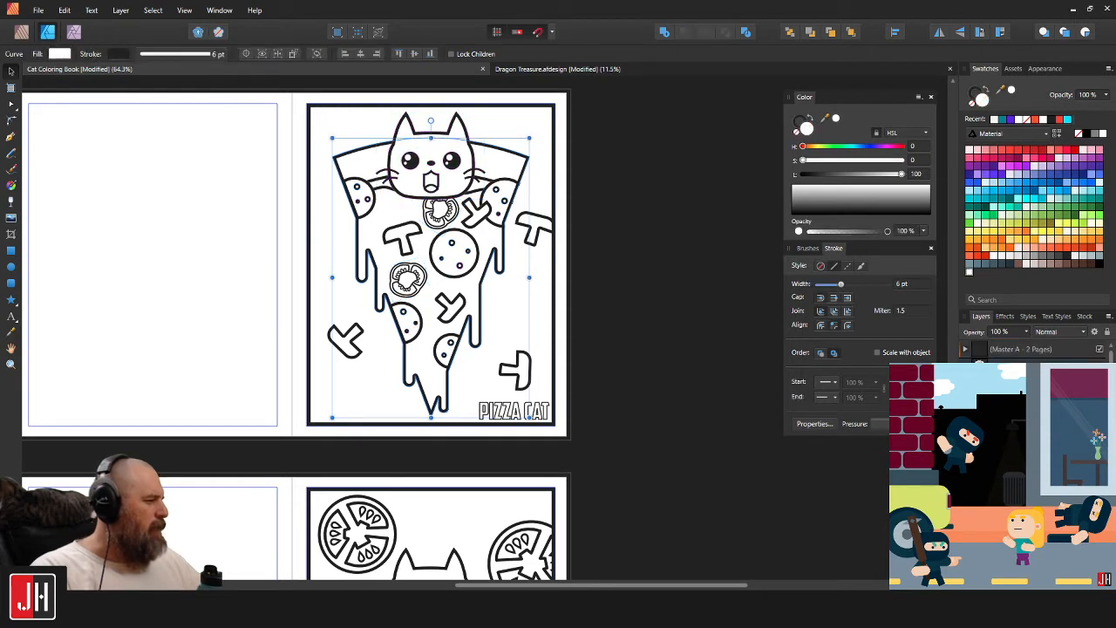
shift+click(1028, 471)
key(ctrl+g)
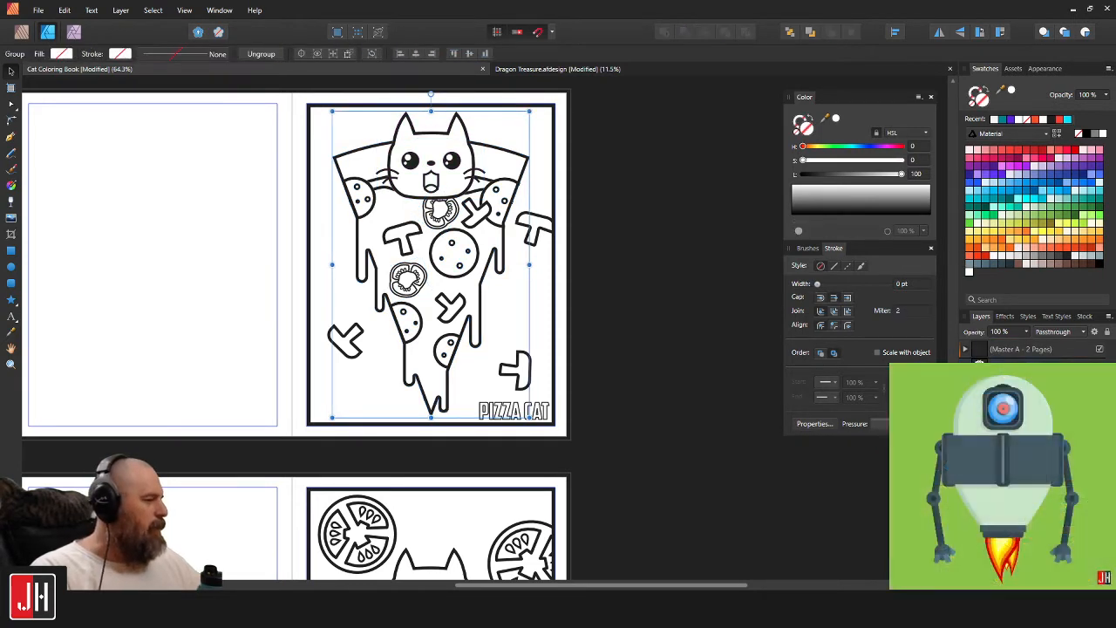
Move the clipped pepperoni group onto the frame's left edge beside the pizza slice.
click(514, 410)
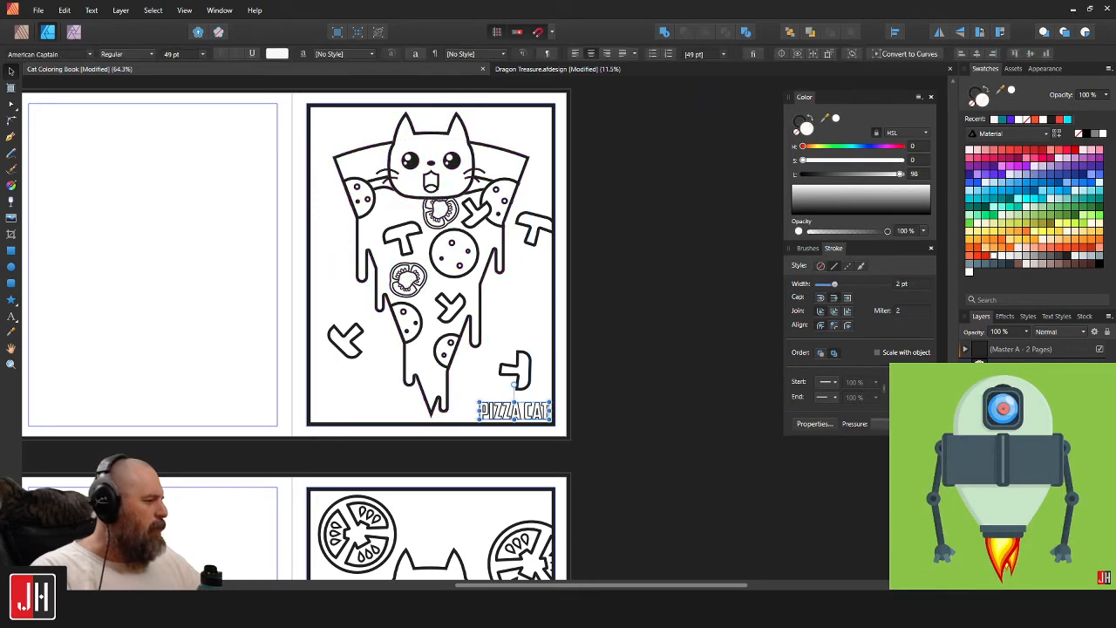
click(1025, 397)
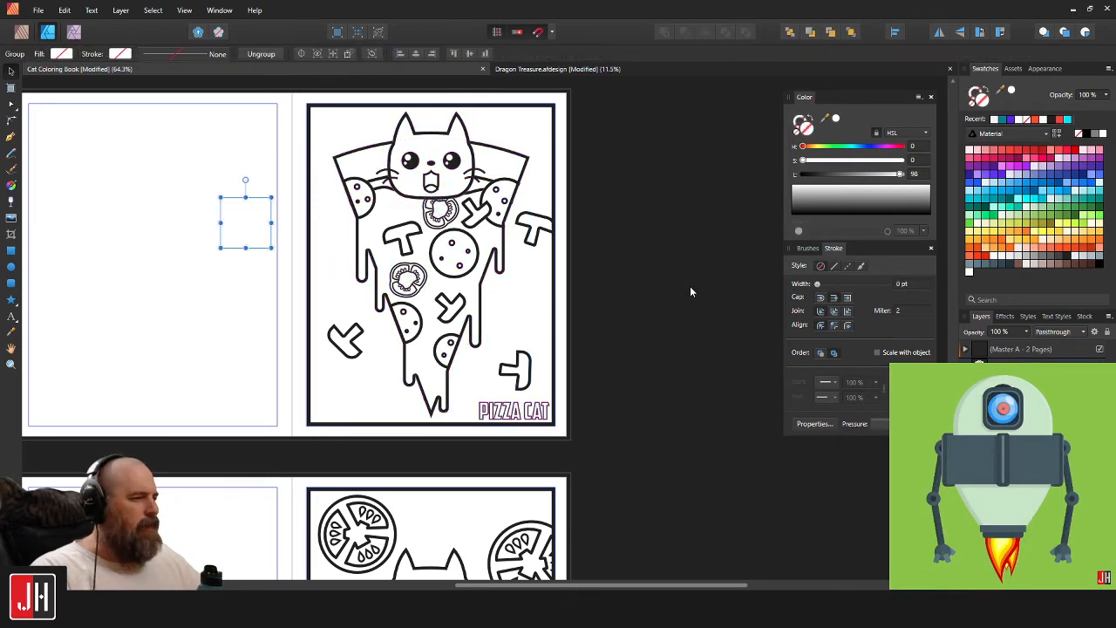
drag(248, 217, 314, 288)
scroll(313, 288, up, 4)
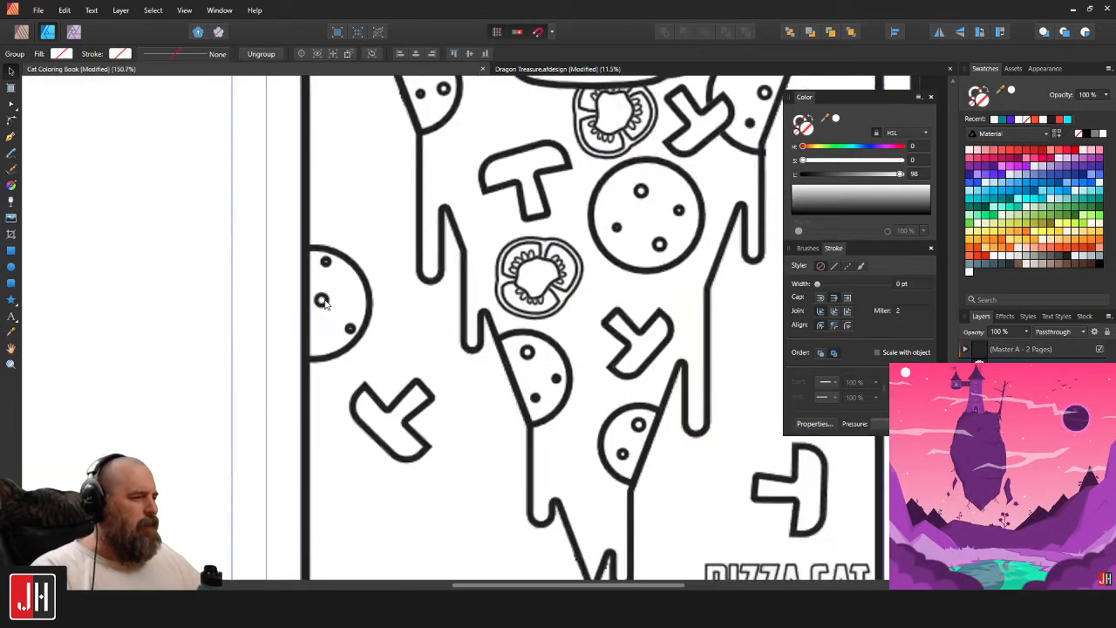
scroll(348, 246, down, 3)
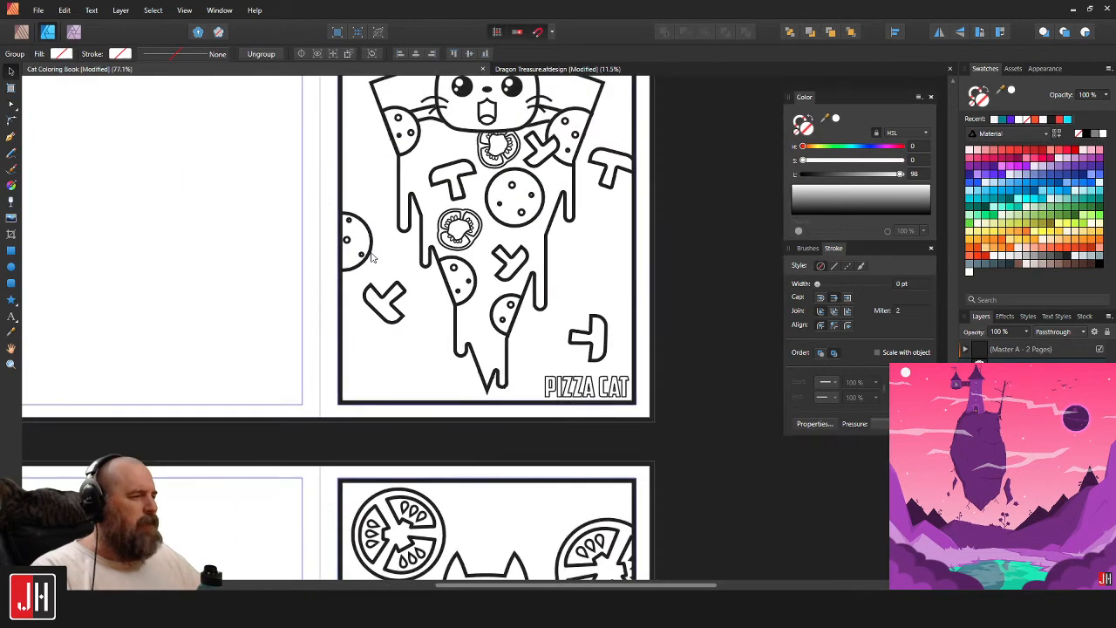
Place pepperoni copies at the frame's bottom edge, to the right of the slice and at the top edge, varying their rotation.
drag(348, 246, 652, 425)
scroll(436, 397, up, 2)
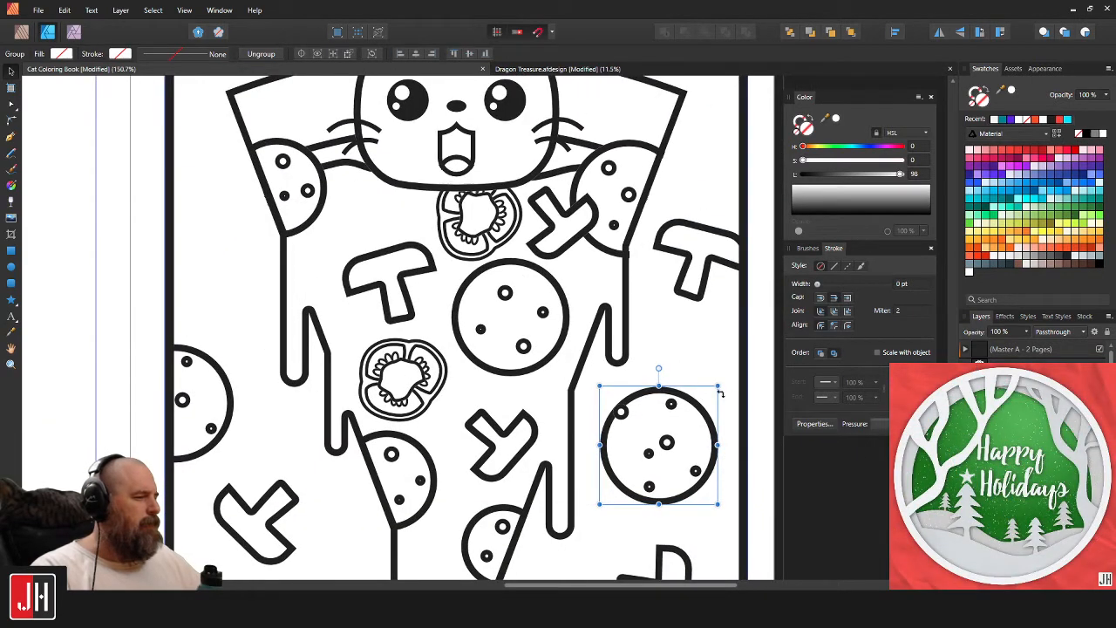
mouse_move(720, 393)
mouse_down()
mouse_move(706, 399)
mouse_move(722, 388)
mouse_up()
drag(689, 430, 428, 153)
scroll(443, 165, down, 5)
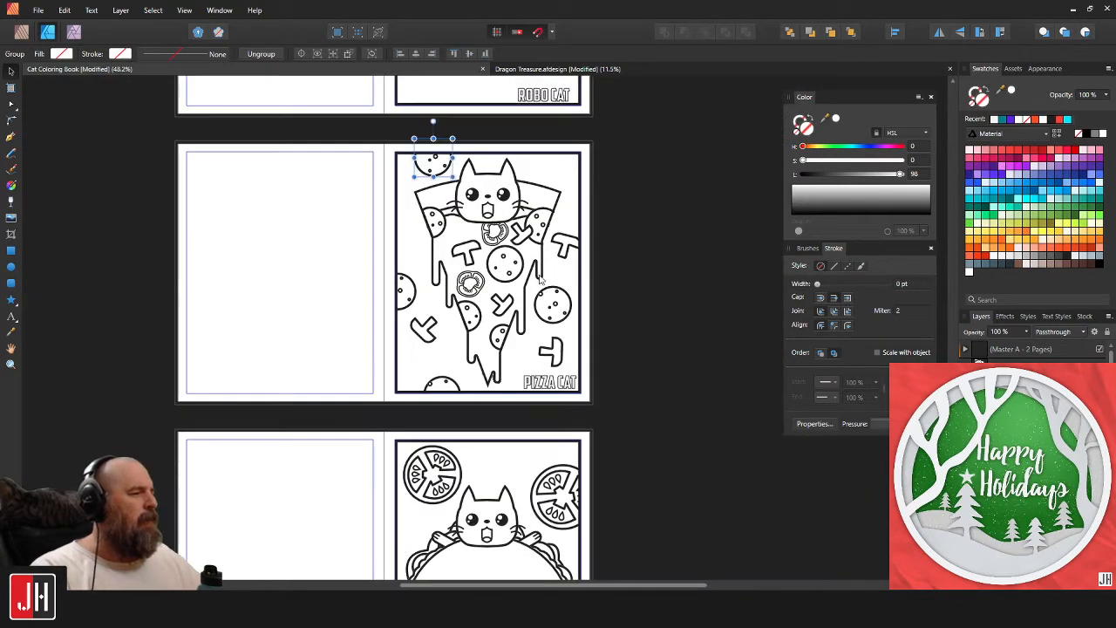
Copy the right-edge mushroom to the frame's top edge, right of the cat's head, and rotate it upside down.
scroll(500, 277, up, 3)
drag(642, 219, 556, 199)
drag(562, 161, 571, 261)
scroll(565, 213, up, 3)
scroll(565, 212, down, 3)
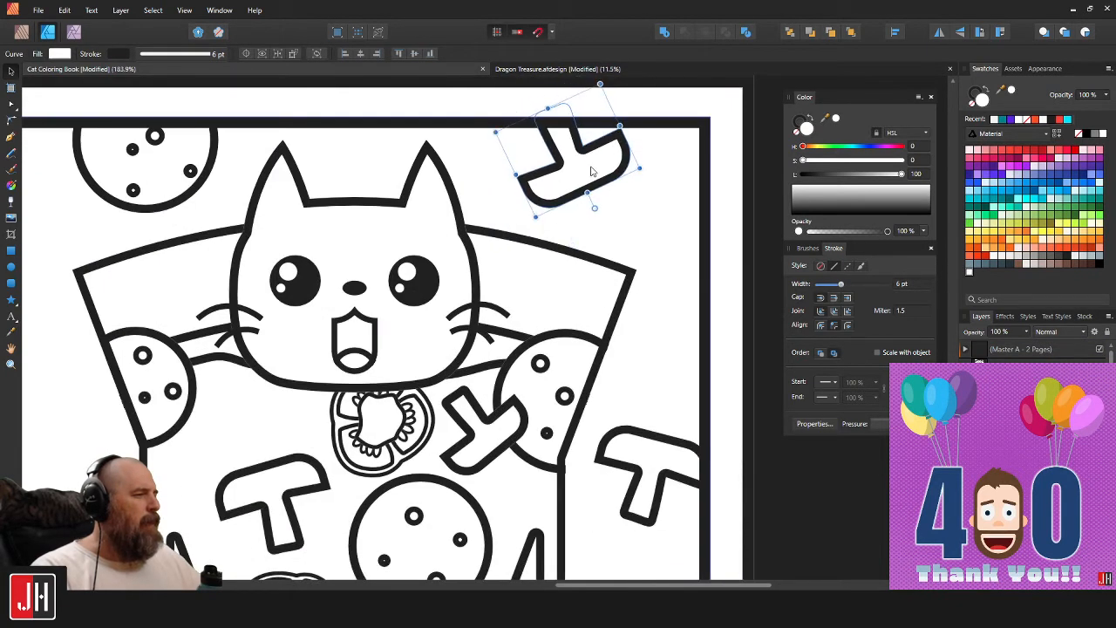
Copy the lower-left mushroom into the frame's bottom-left corner and rotate it to a tilted upright angle.
scroll(647, 261, down, 4)
click(647, 260)
scroll(506, 270, up, 3)
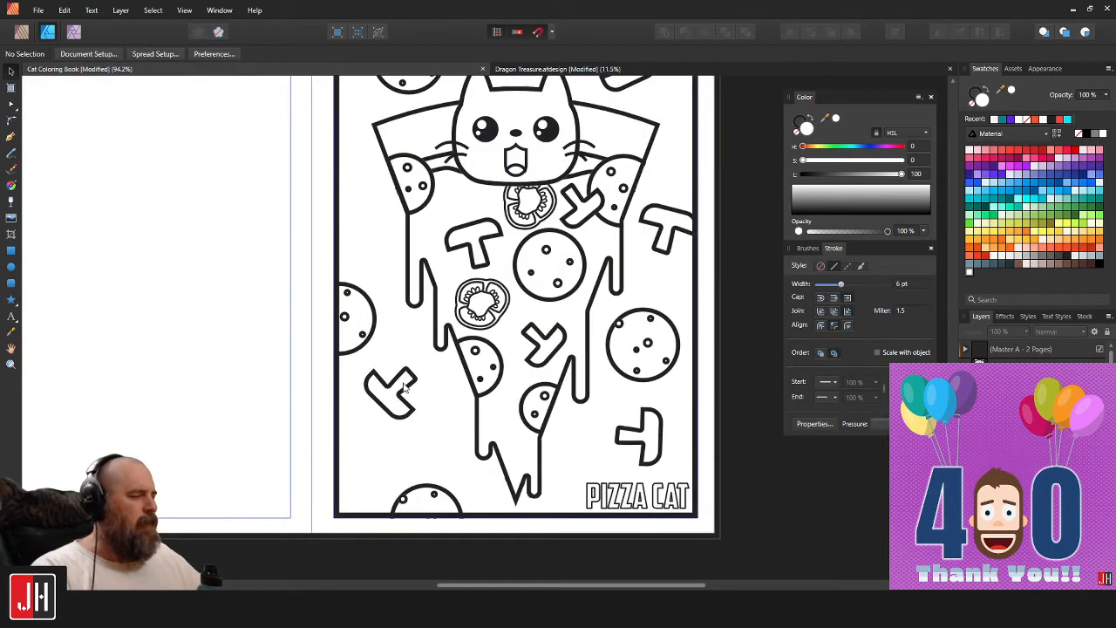
scroll(404, 389, up, 3)
drag(410, 392, 375, 443)
drag(340, 454, 502, 311)
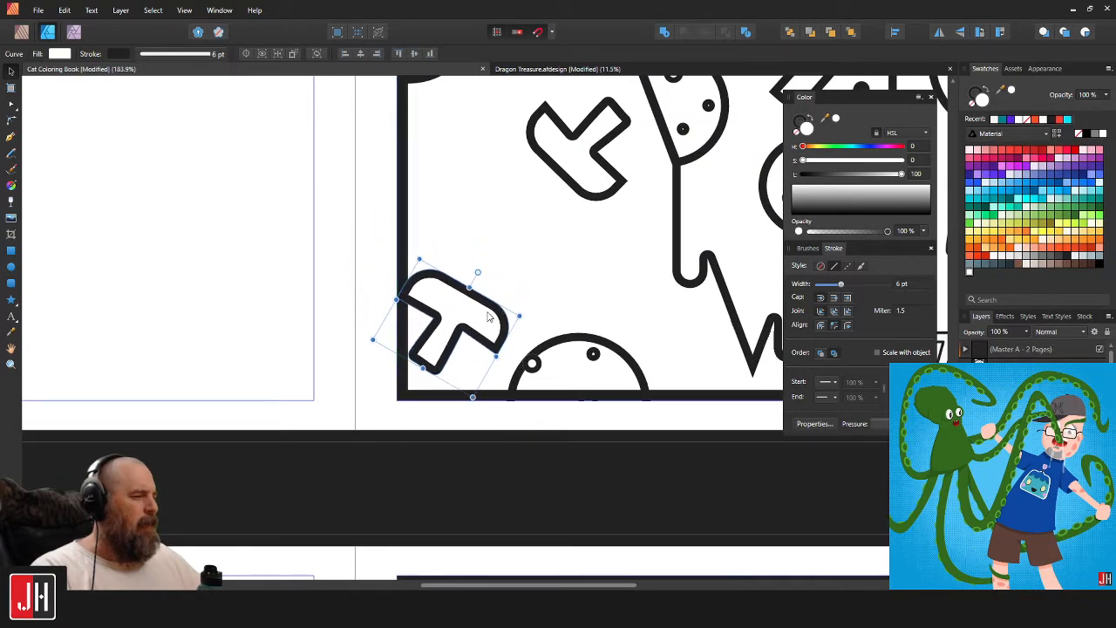
mouse_move(478, 272)
mouse_down()
mouse_move(488, 272)
mouse_move(477, 264)
mouse_up()
Fine-tune the angle and position of the mushroom in the frame's bottom-left corner.
click(471, 289)
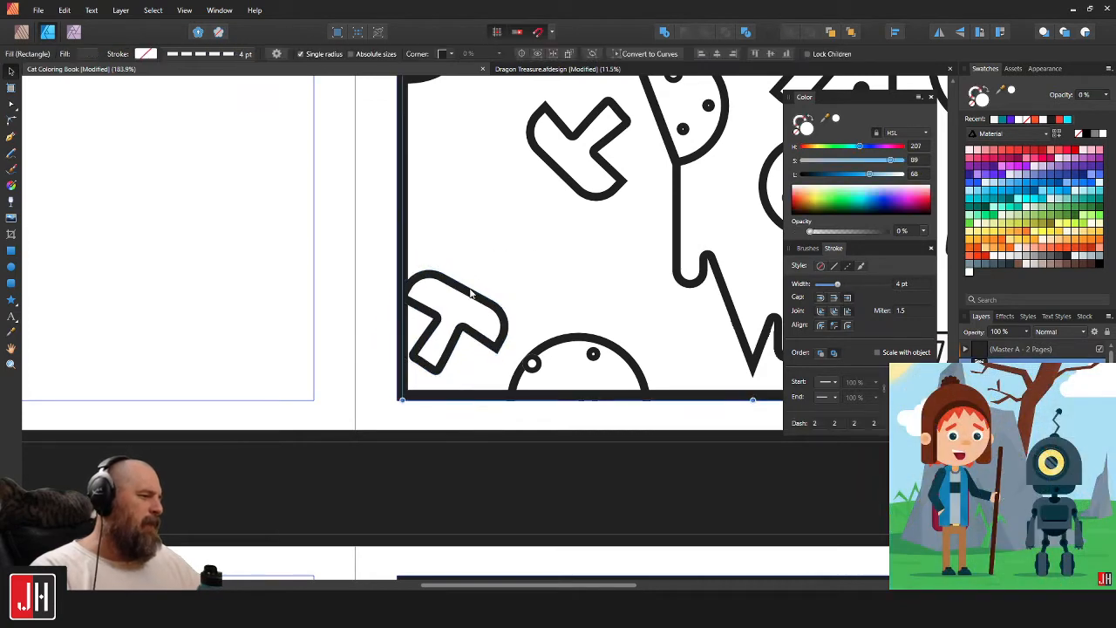
double_click(476, 302)
drag(474, 305, 466, 264)
scroll(494, 274, down, 10)
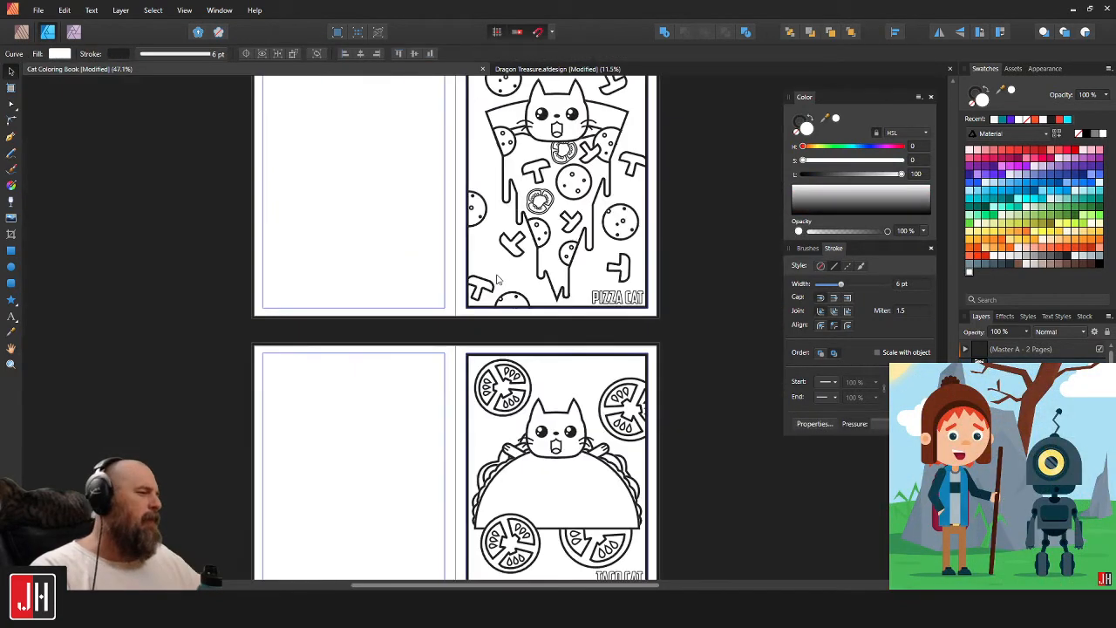
Copy the mushroom at the frame's top edge into the gap left of the slice, above the left-edge pepperoni, and rotate it upright.
click(629, 305)
scroll(547, 262, up, 6)
drag(576, 153, 600, 359)
scroll(600, 359, up, 4)
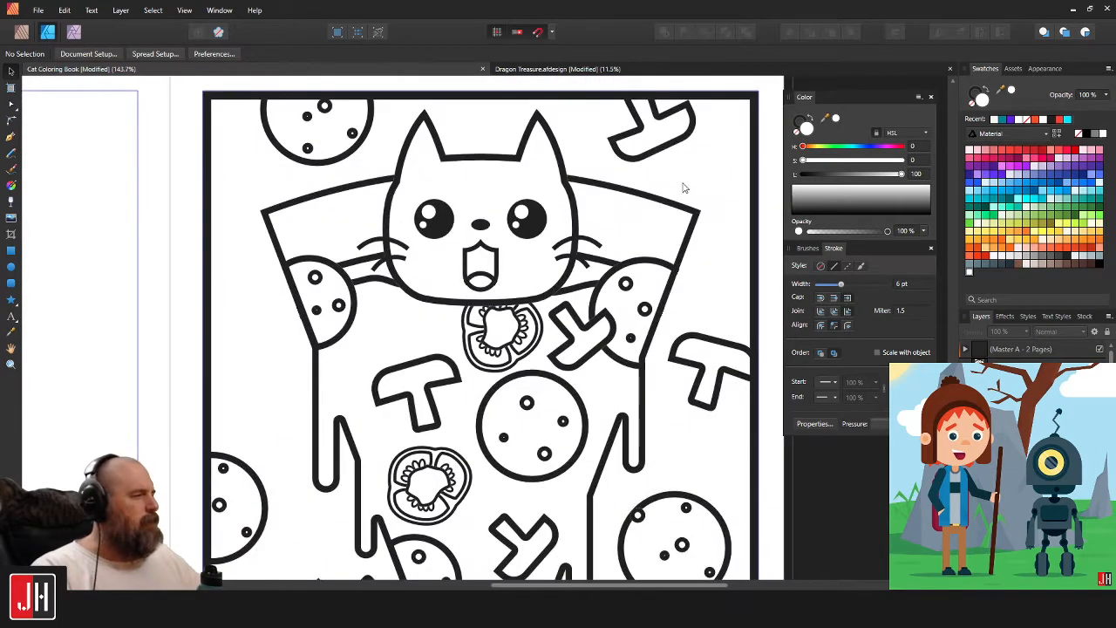
click(667, 150)
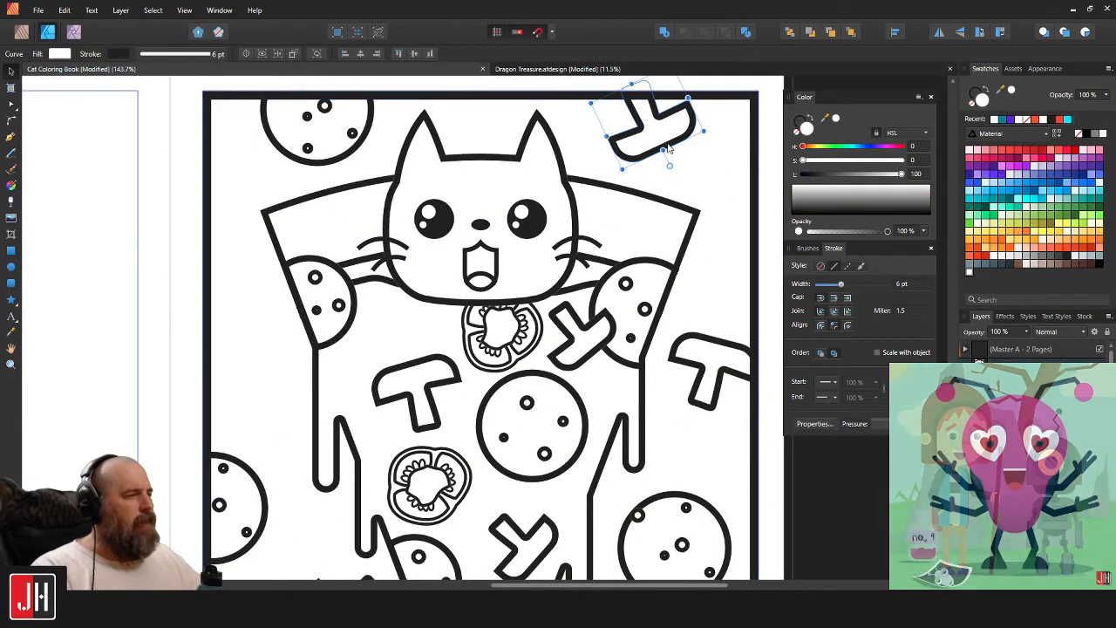
drag(664, 150, 290, 390)
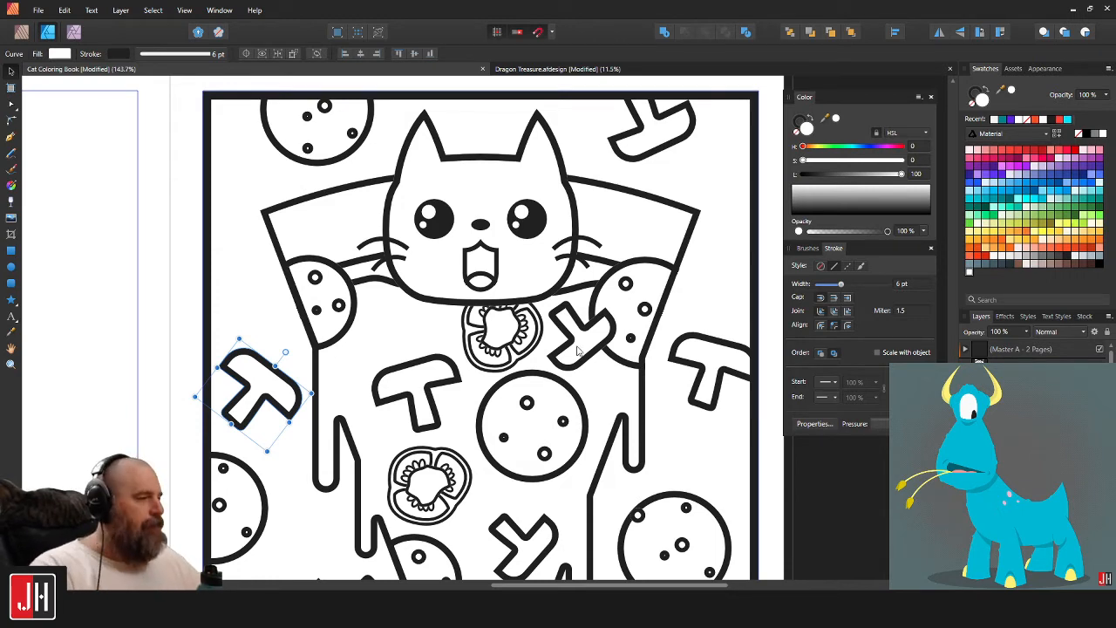
scroll(607, 314, down, 4)
drag(606, 312, 582, 273)
click(709, 381)
Review the spacing of the background toppings across the Pizza Cat page.
scroll(499, 344, up, 3)
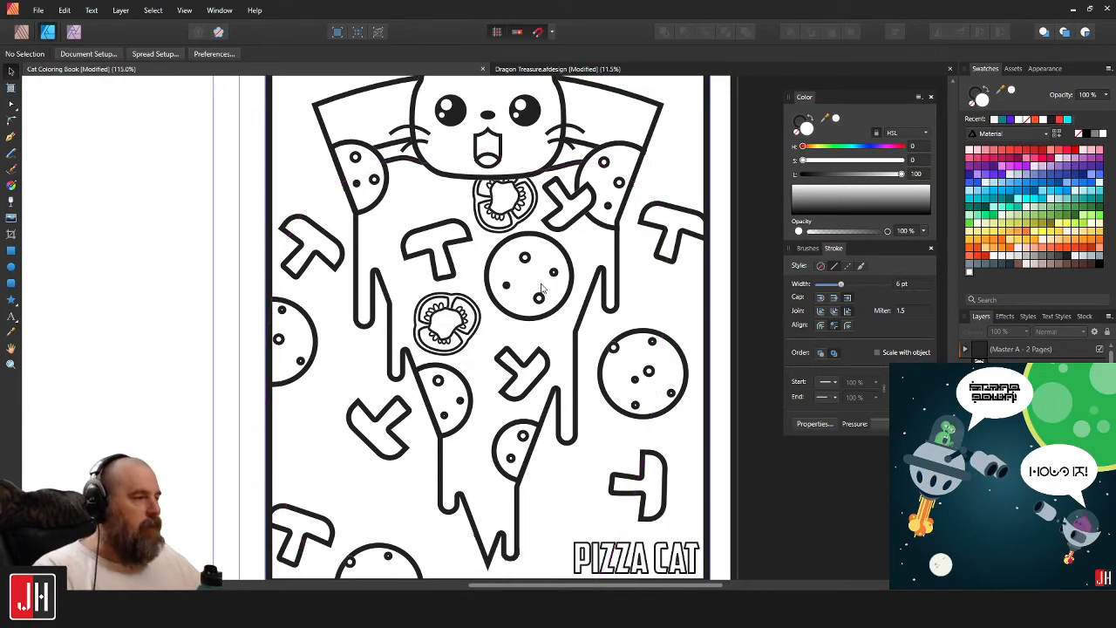
scroll(562, 264, up, 1)
scroll(562, 265, down, 3)
scroll(562, 287, up, 1)
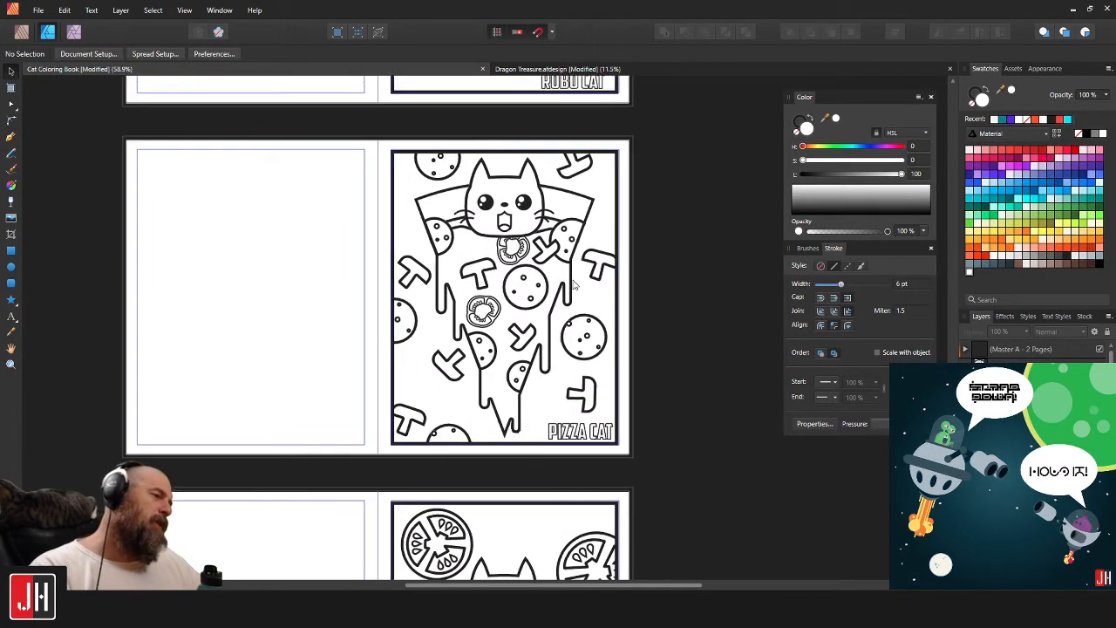
scroll(511, 294, up, 3)
scroll(488, 348, down, 1)
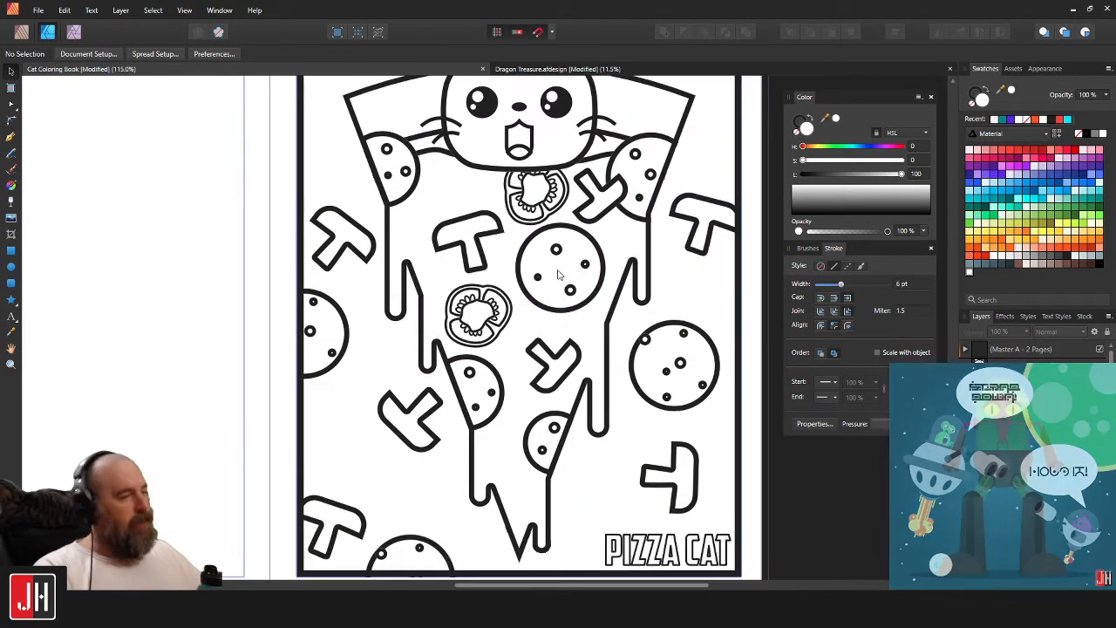
scroll(478, 373, down, 2)
Nudge the upside-down mushroom beside the slice's lower-left side to even out the spacing.
scroll(386, 387, up, 3)
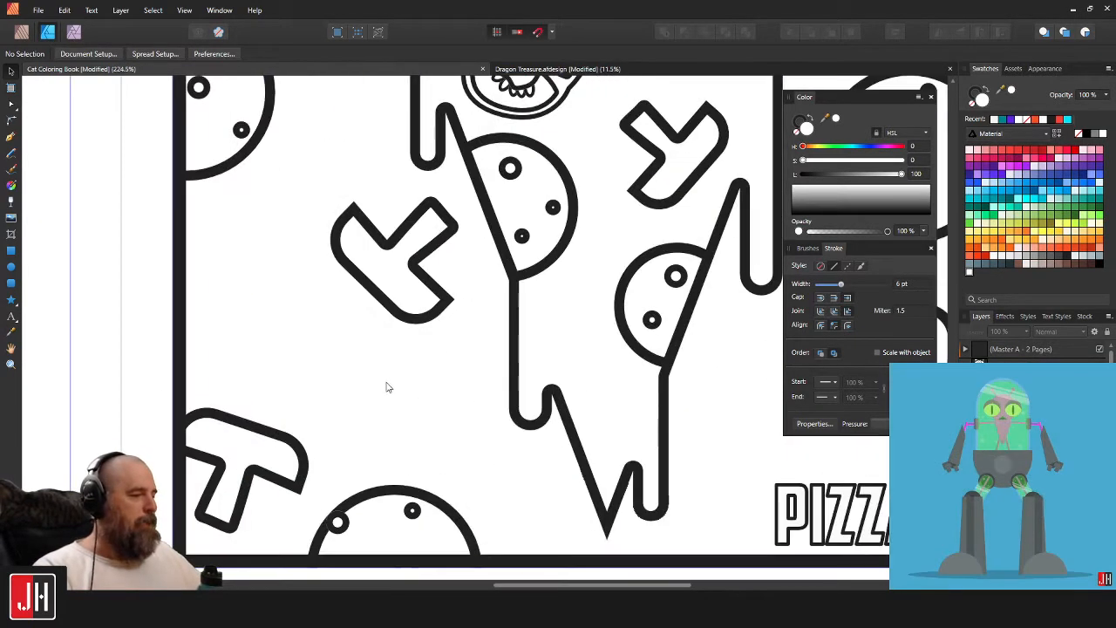
click(391, 307)
double_click(391, 307)
drag(390, 307, 387, 323)
scroll(404, 366, down, 5)
drag(518, 243, 487, 317)
scroll(442, 248, up, 1)
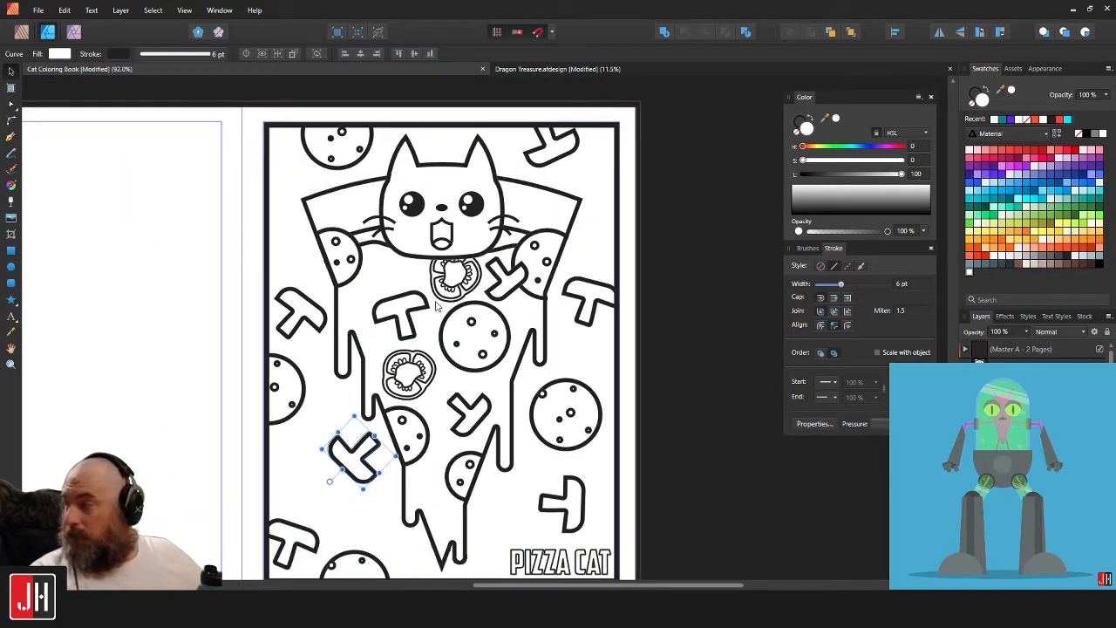
Copy the mushroom beside the slice's lower-left side onto the frame's upper-right edge and delete the extra copy outside the page.
drag(438, 286, 460, 237)
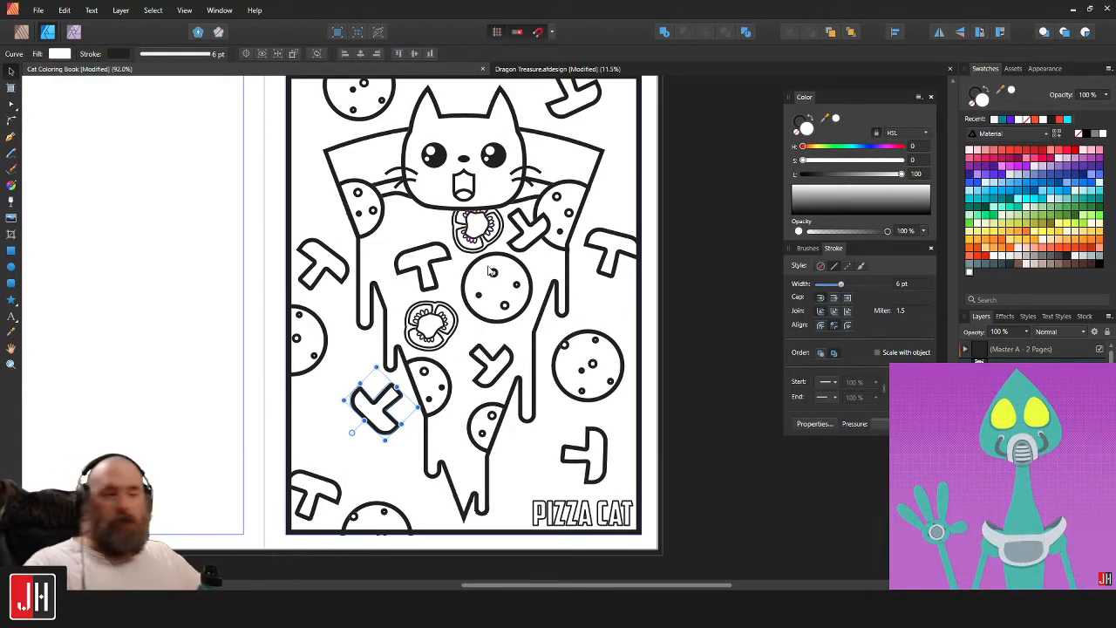
drag(401, 386, 649, 150)
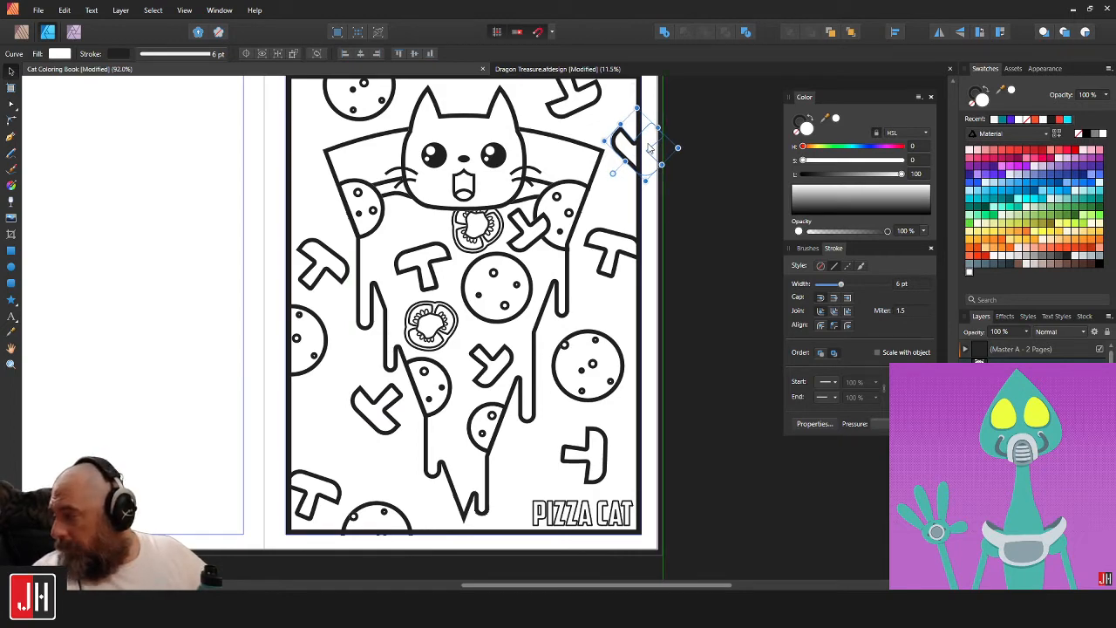
drag(613, 173, 717, 229)
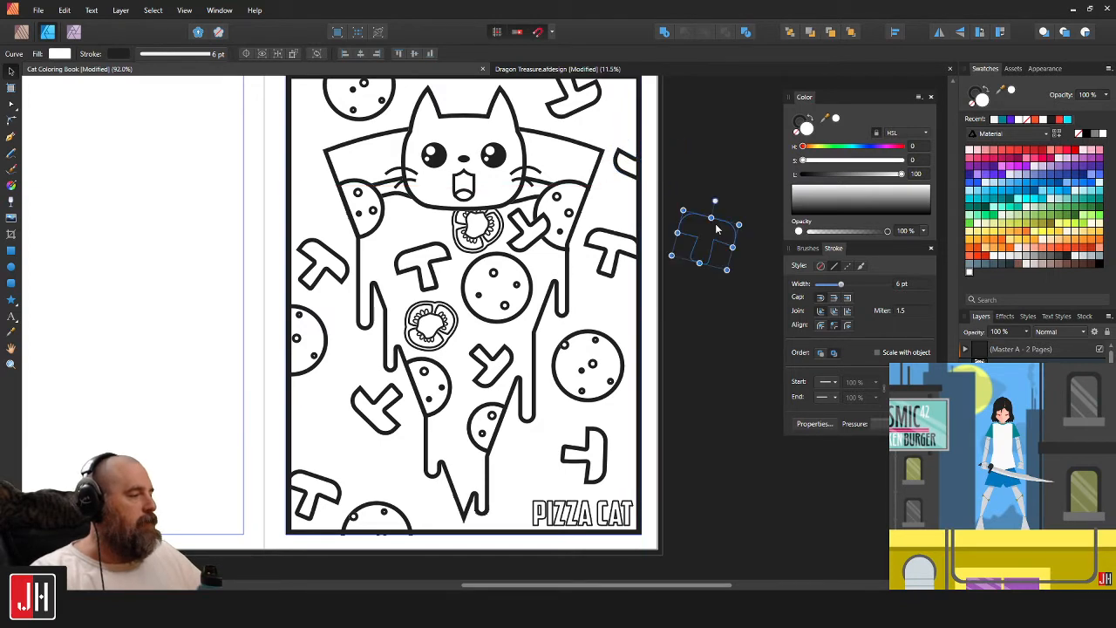
key(Delete)
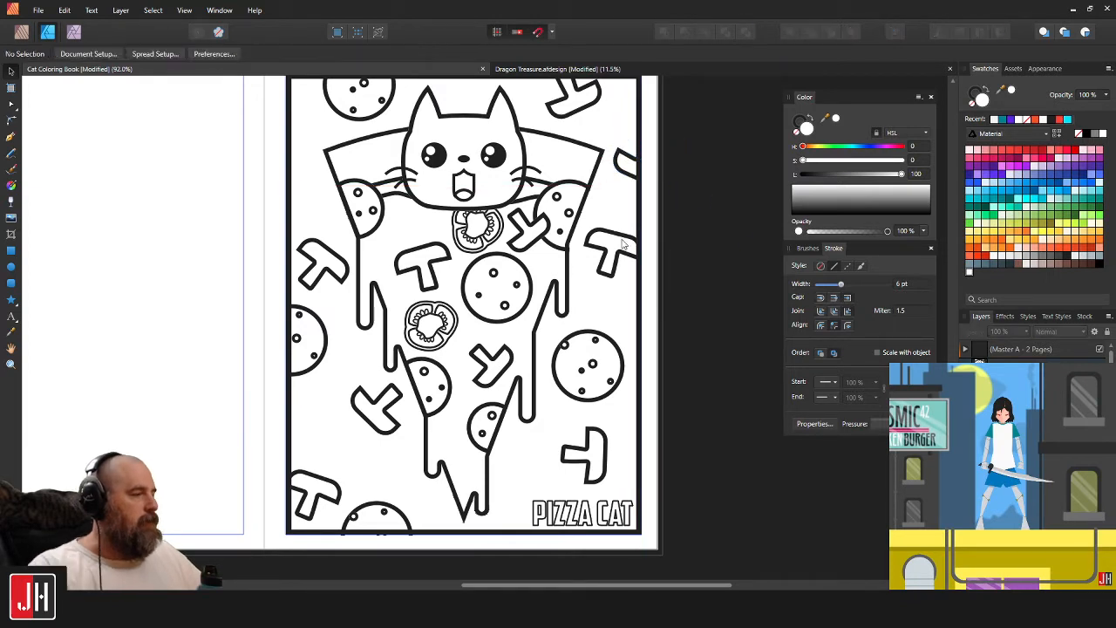
click(618, 238)
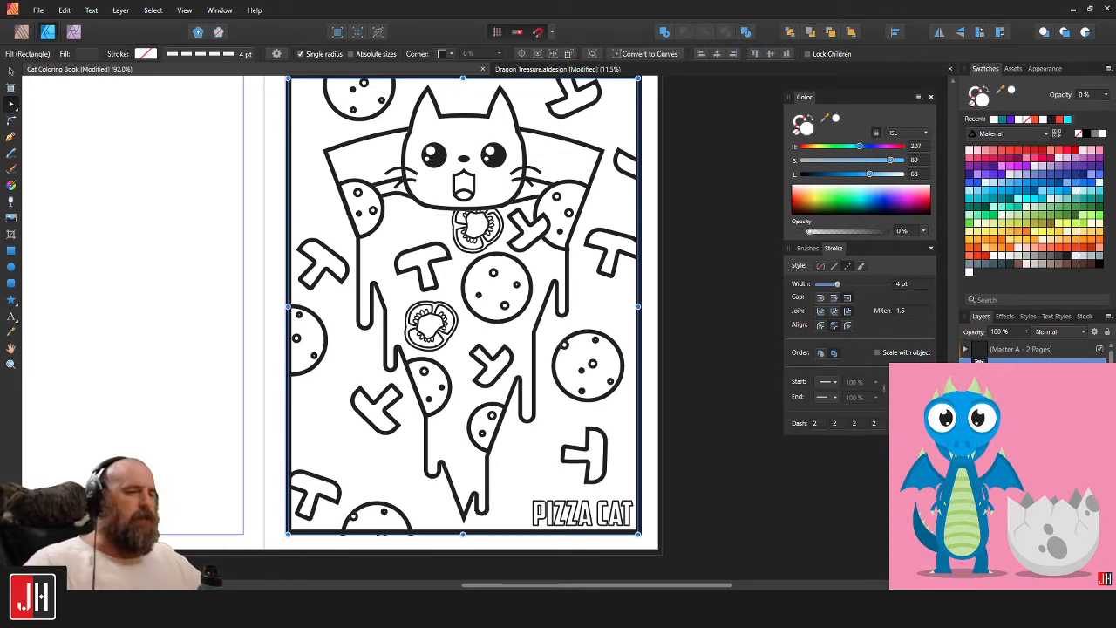
Review the Pizza Cat page at different magnifications and compare its topping background with the neighbouring coloring pages.
drag(686, 277, 640, 388)
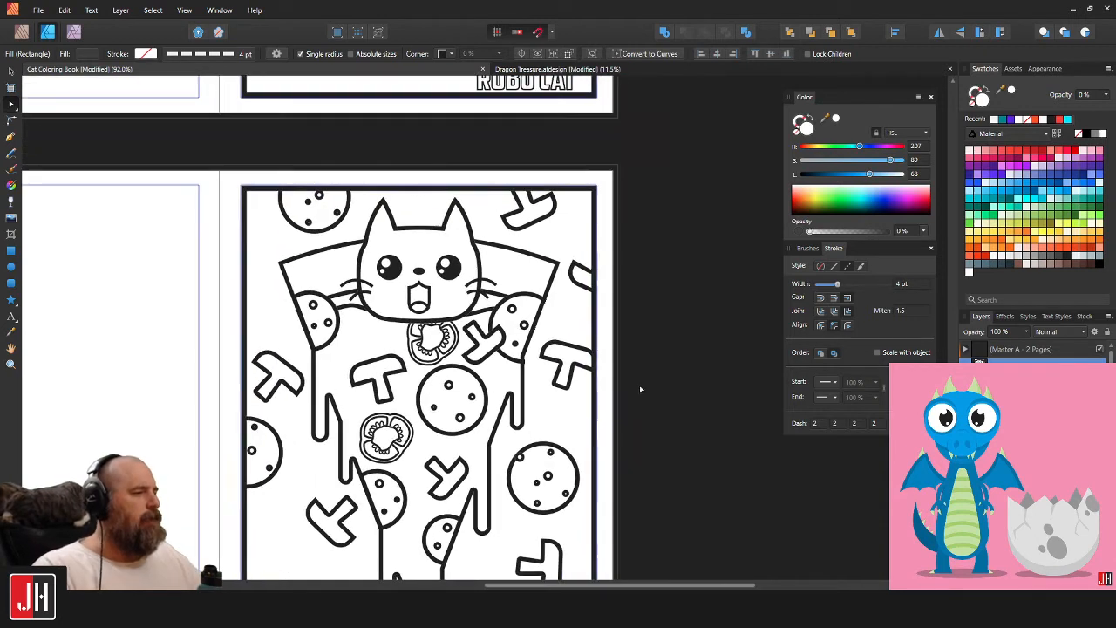
scroll(295, 222, up, 3)
scroll(390, 267, down, 3)
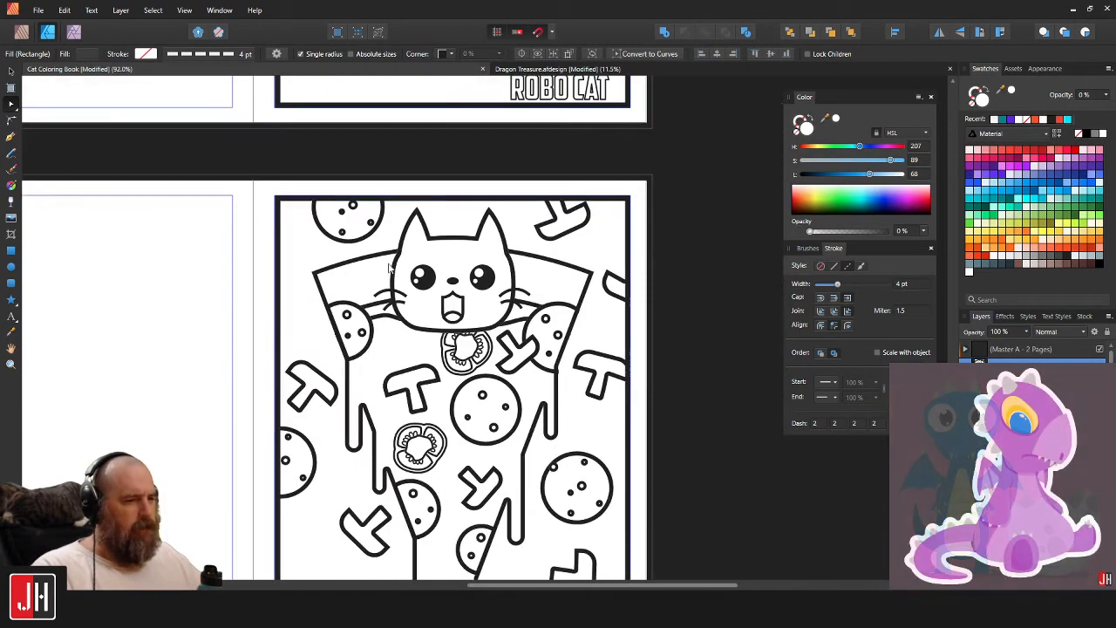
scroll(389, 268, down, 5)
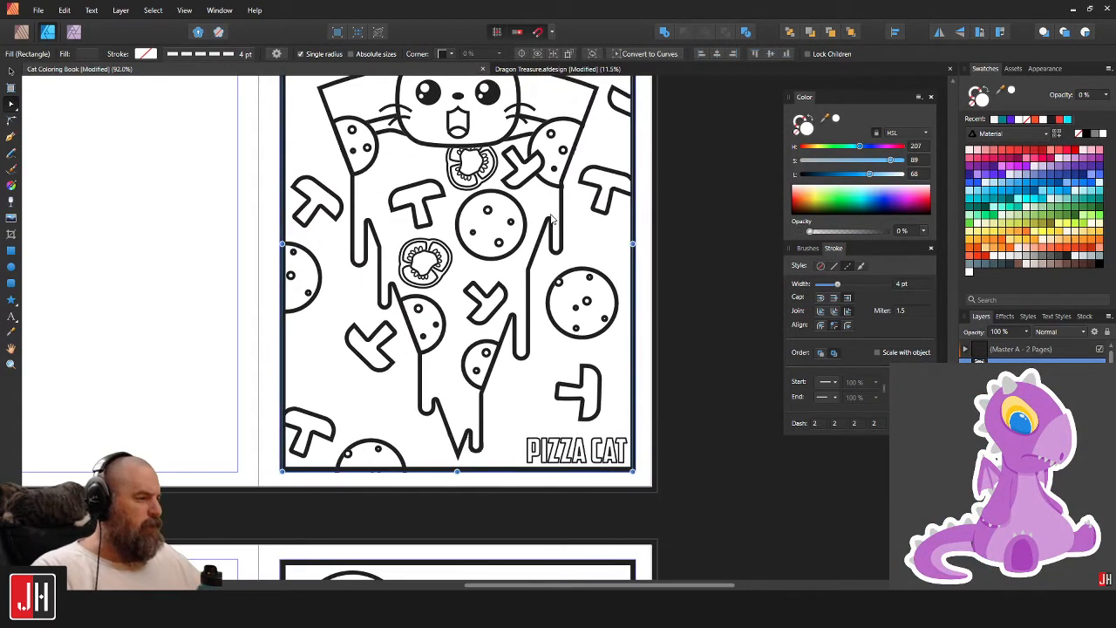
scroll(551, 219, up, 2)
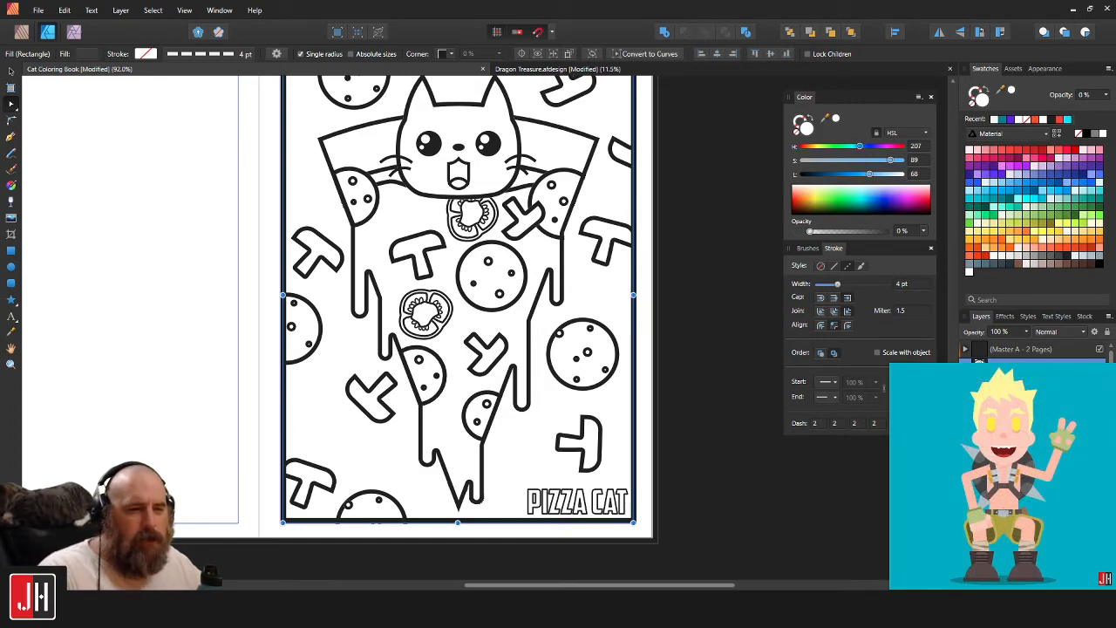
click(722, 269)
scroll(722, 269, down, 3)
scroll(722, 269, up, 4)
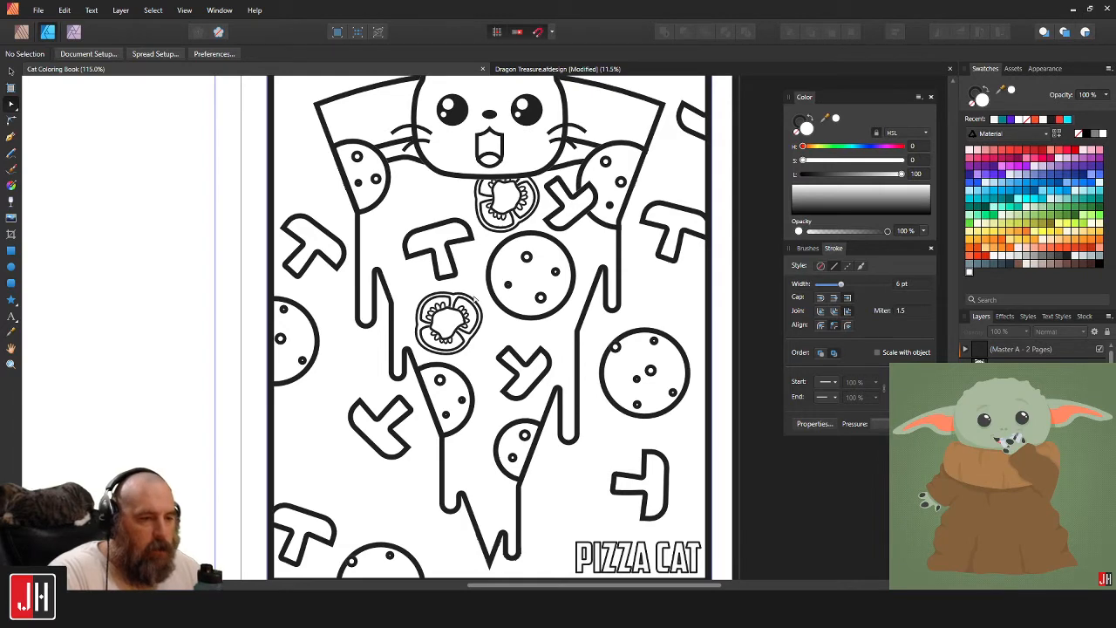
scroll(549, 454, down, 5)
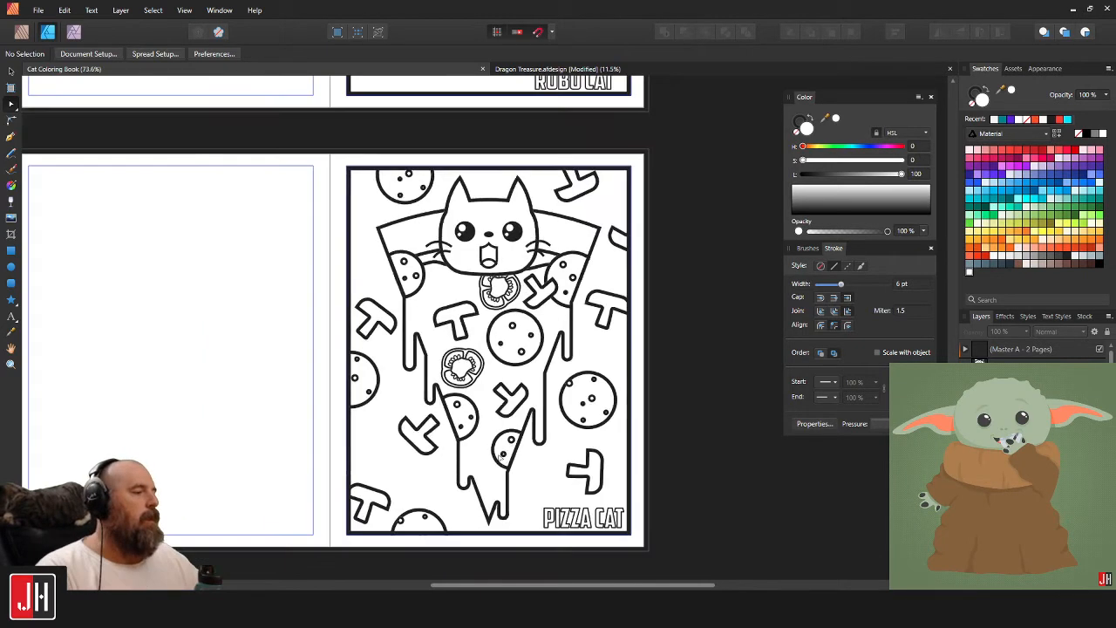
scroll(565, 390, down, 3)
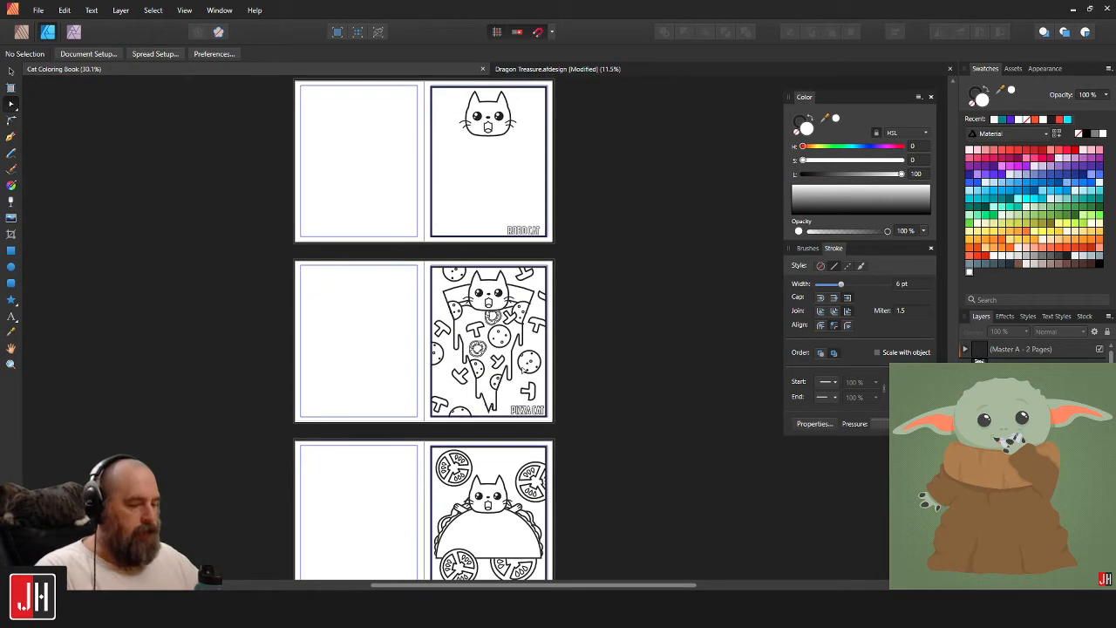
scroll(524, 371, up, 3)
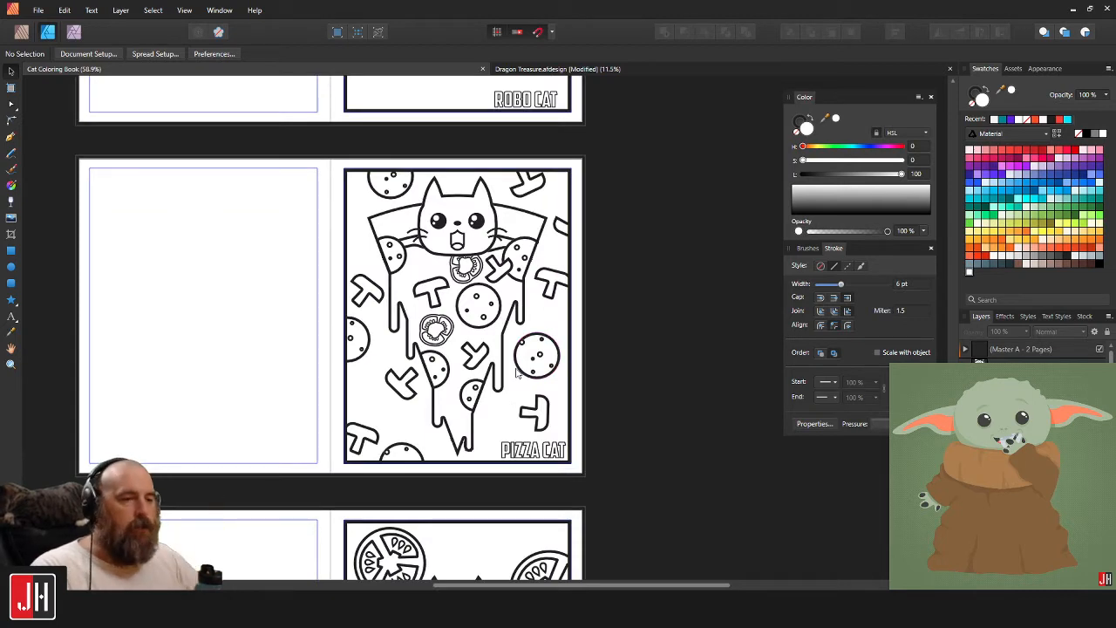
scroll(491, 346, up, 6)
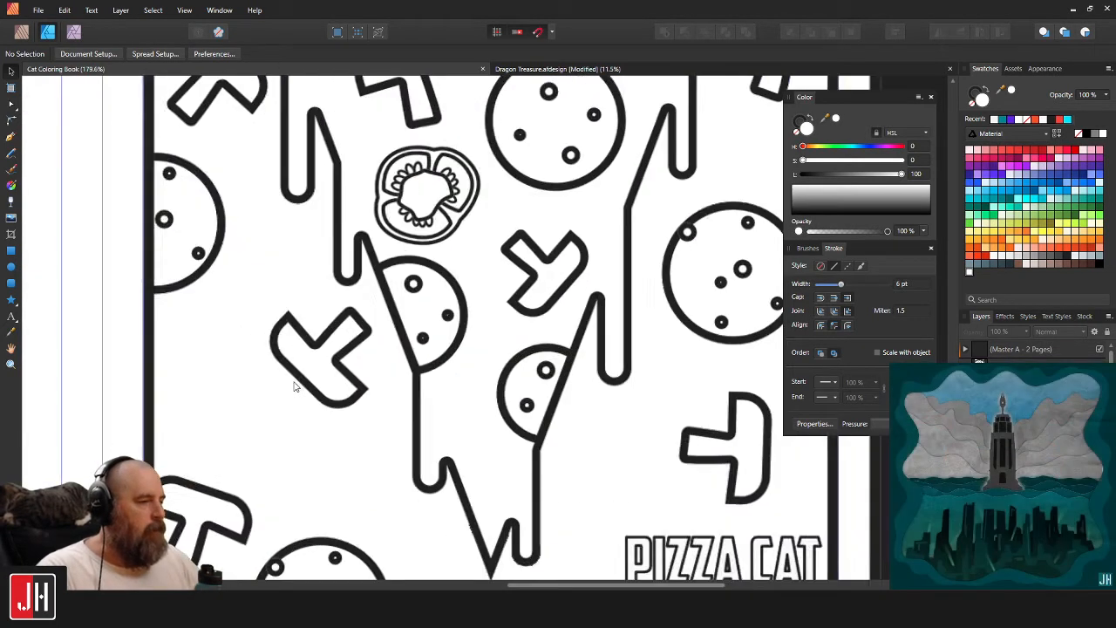
Move the upside-down mushroom beside the slice's lower-left side slightly away from the slice, toward the frame's bottom-left corner.
click(218, 488)
drag(285, 489, 438, 368)
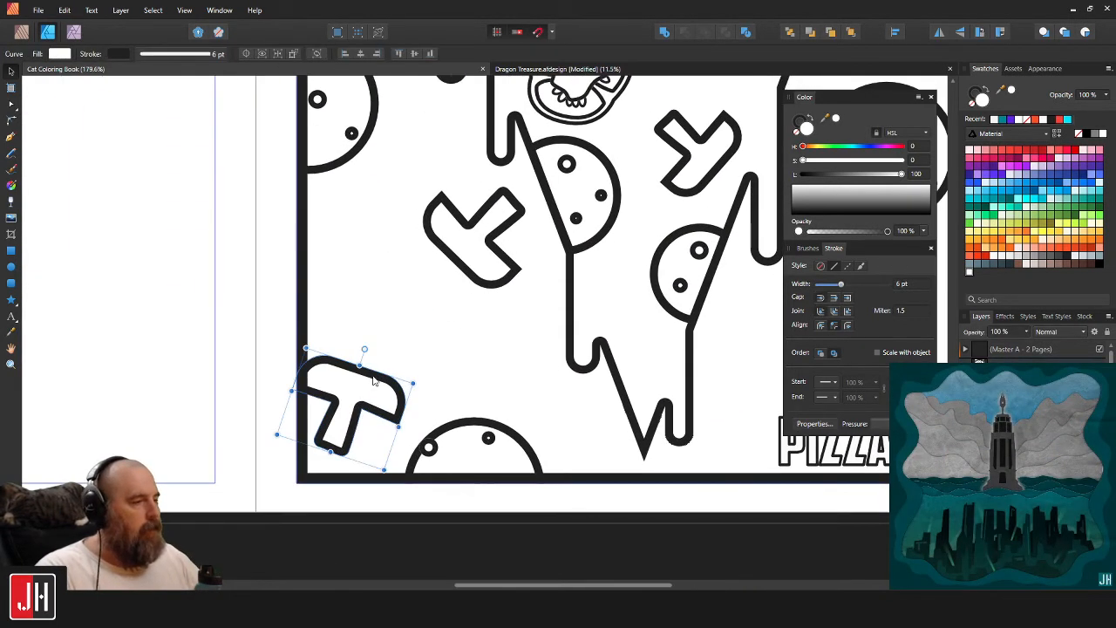
drag(373, 379, 424, 312)
key(Delete)
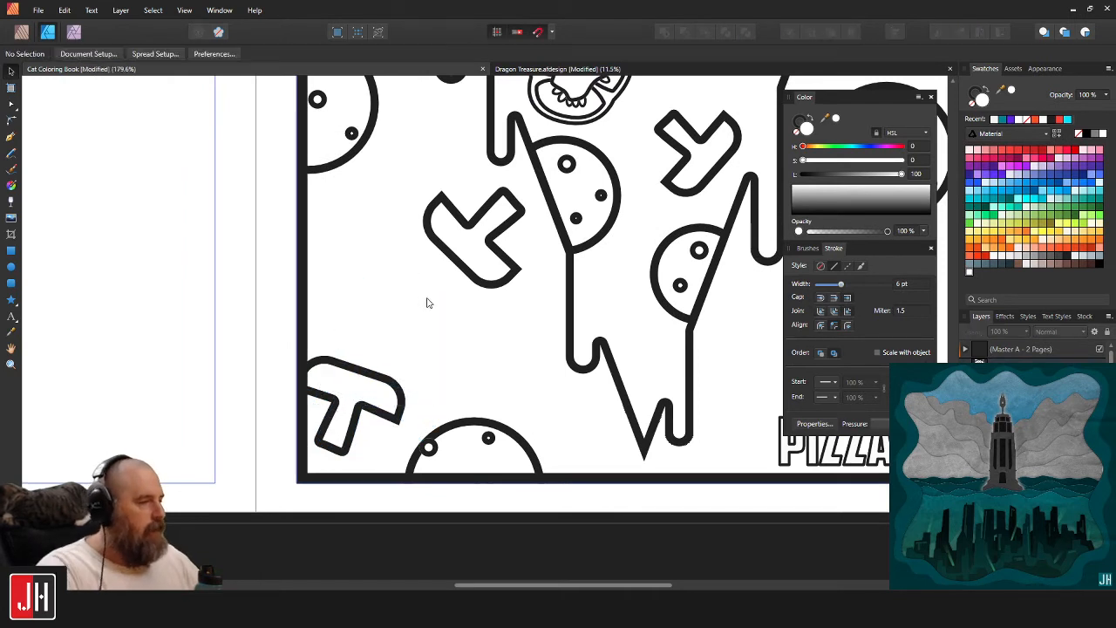
click(474, 237)
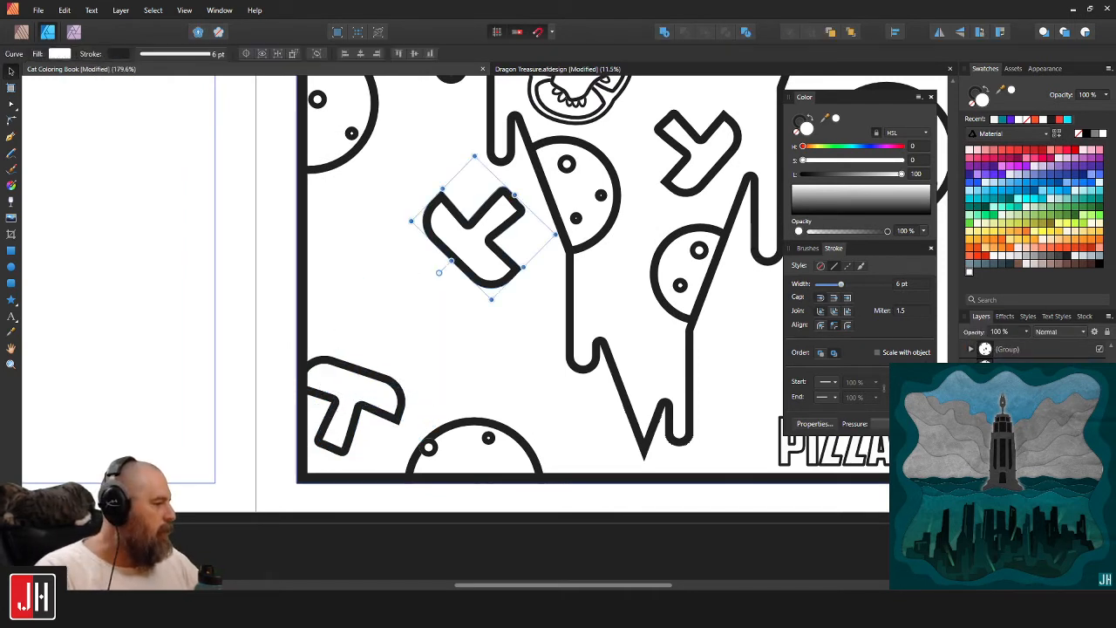
drag(488, 261, 465, 271)
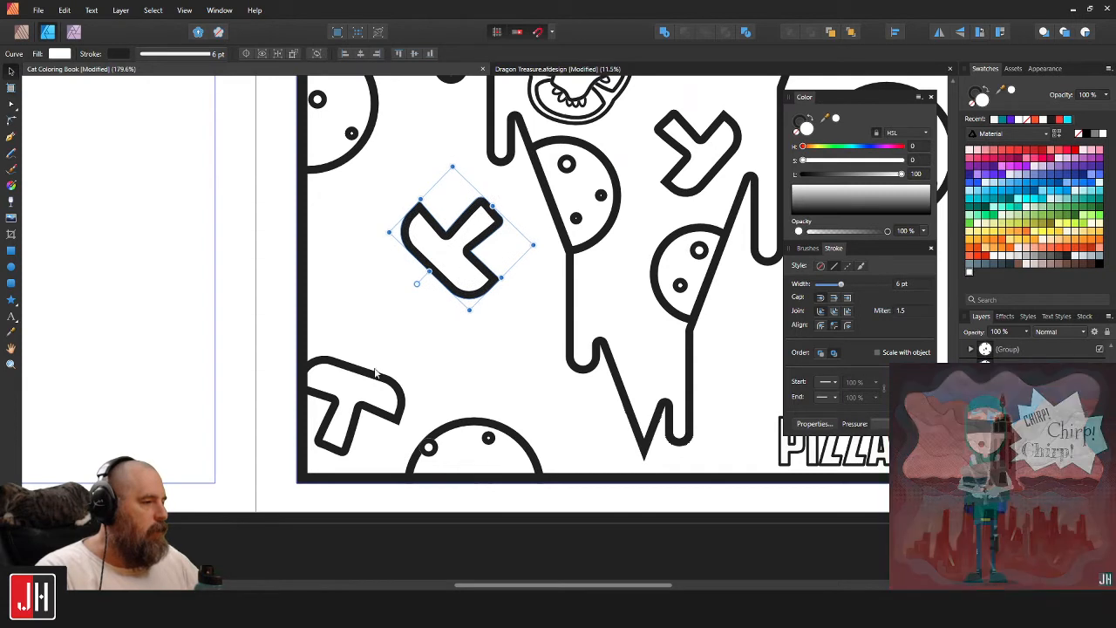
double_click(371, 377)
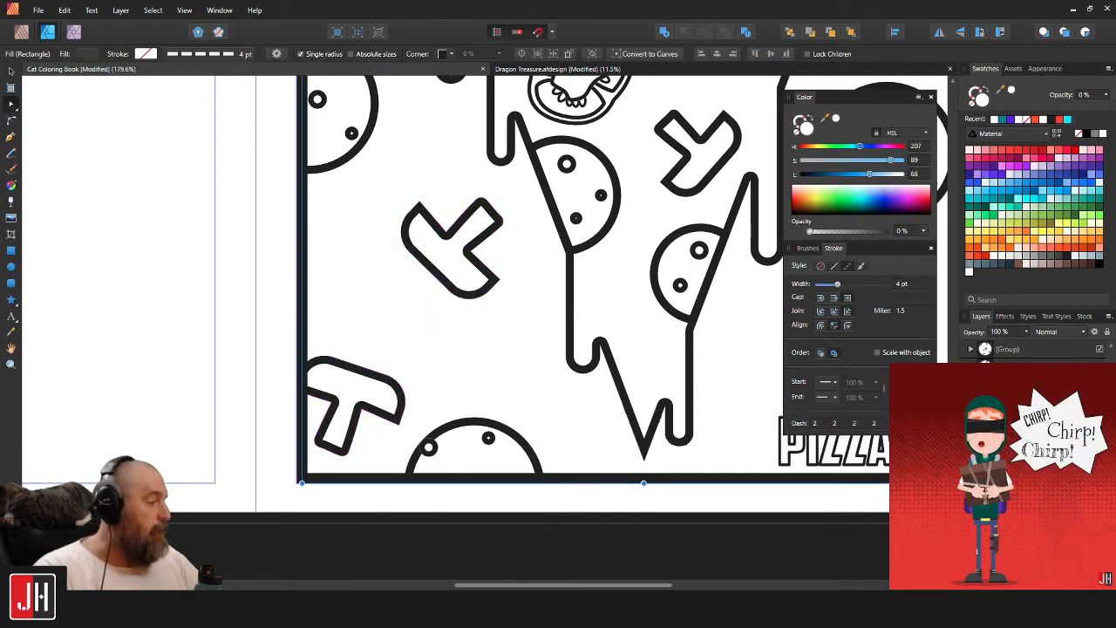
key(ctrl+d)
Try to reposition the mushroom at the frame's top edge, beside the cat's ear.
scroll(499, 319, down, 5)
drag(503, 306, 470, 418)
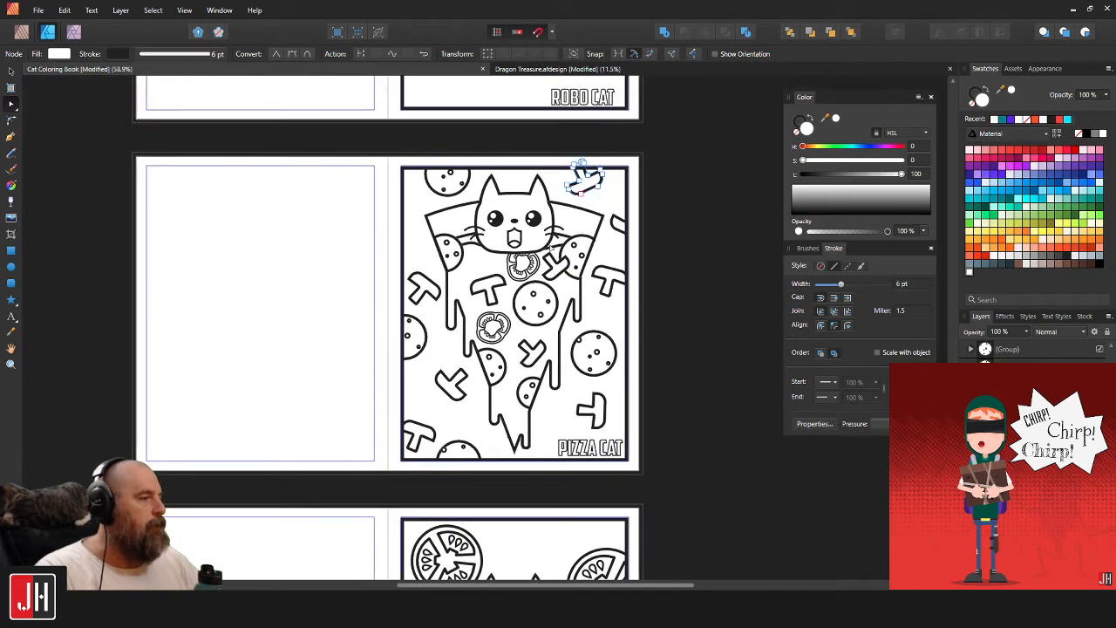
scroll(592, 206, up, 3)
scroll(592, 174, up, 2)
click(558, 178)
key(v)
drag(558, 178, 611, 210)
key(ctrl+z)
key(ctrl+d)
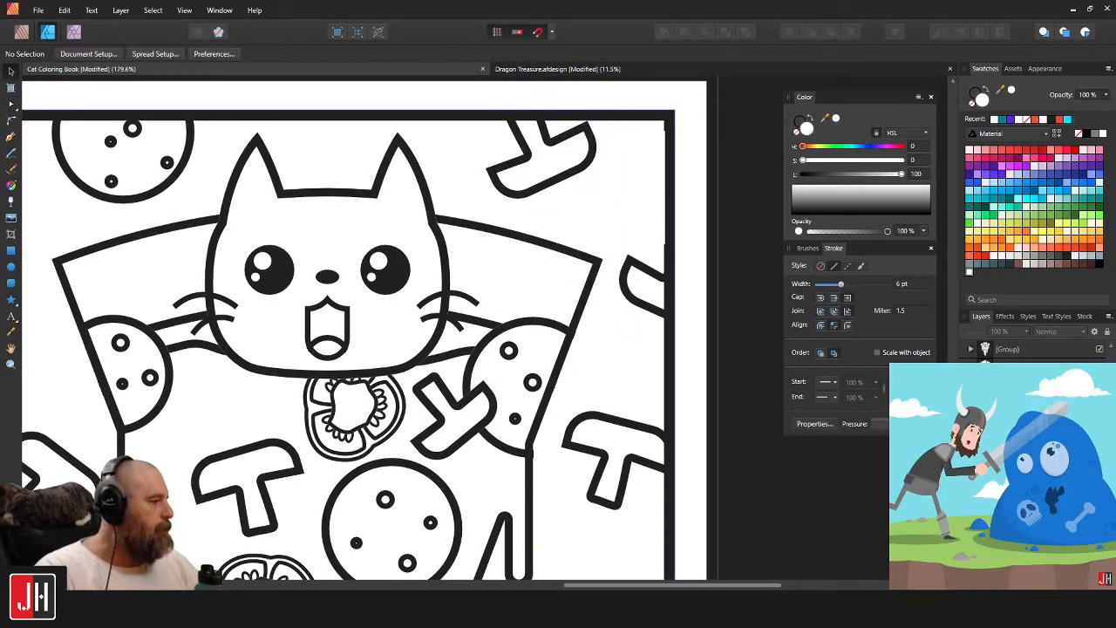
Rotate the whole mushroom at the frame's right edge further clockwise and shift it slightly farther over the edge.
click(616, 443)
scroll(540, 213, down, 4)
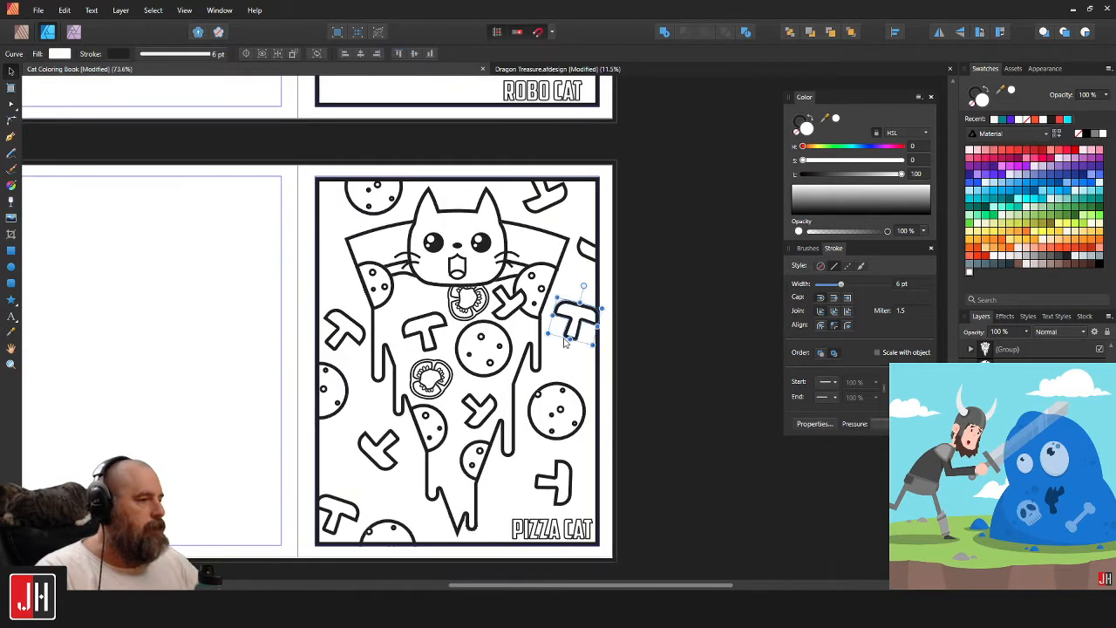
mouse_move(578, 326)
mouse_down()
mouse_move(545, 352)
mouse_move(581, 327)
mouse_up()
scroll(582, 326, up, 4)
drag(588, 259, 604, 262)
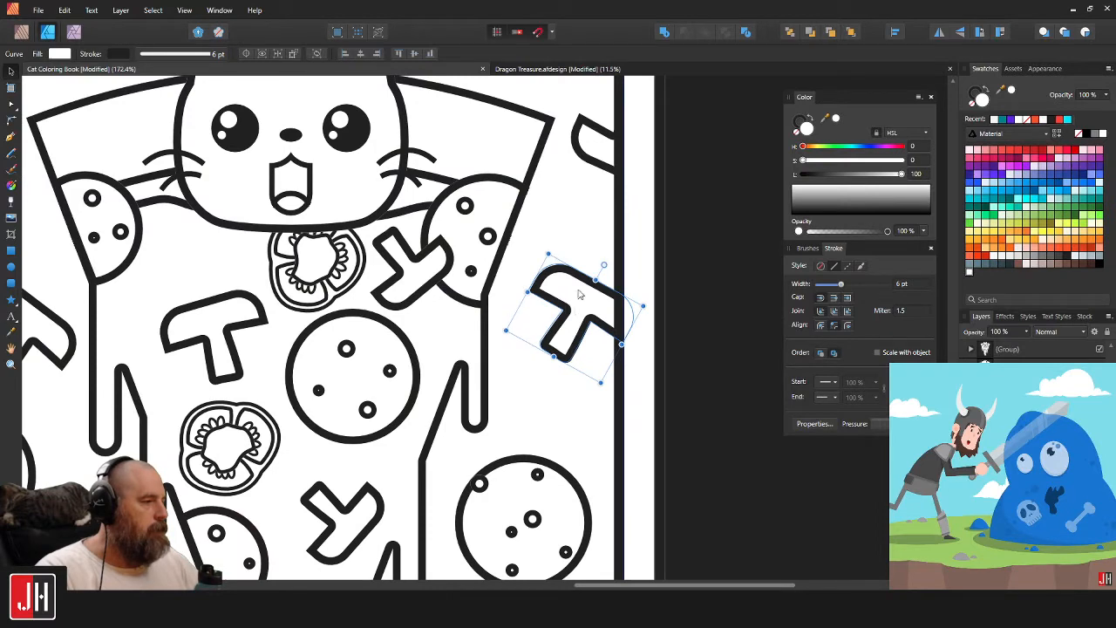
drag(572, 302, 592, 298)
key(m)
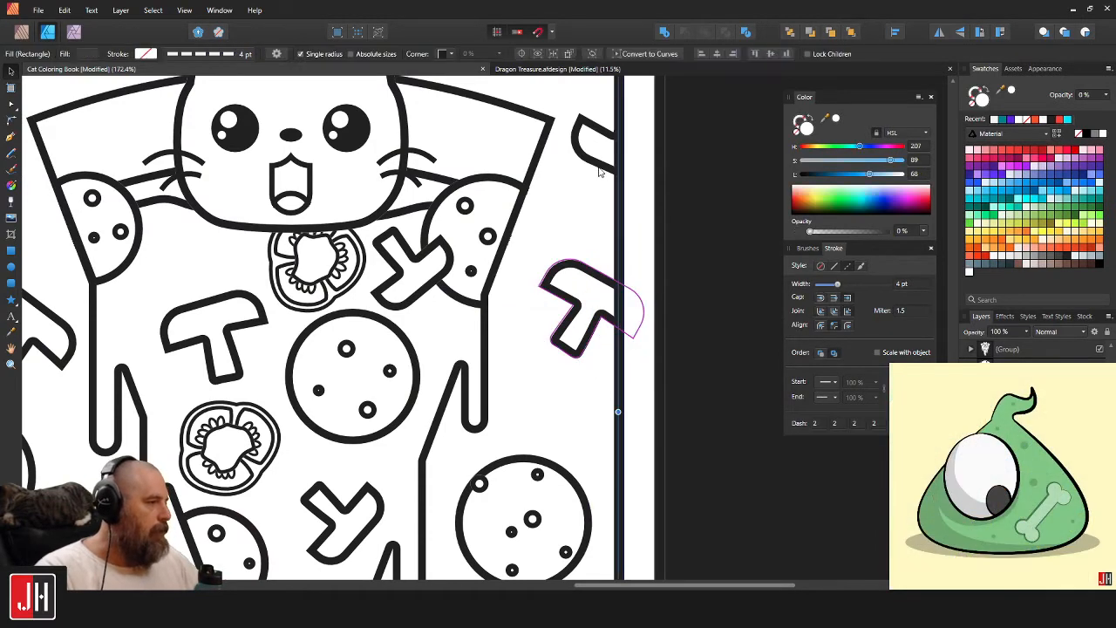
Lower the right-edge mushroom slightly to widen its gap from the partial mushroom above it.
scroll(596, 244, up, 2)
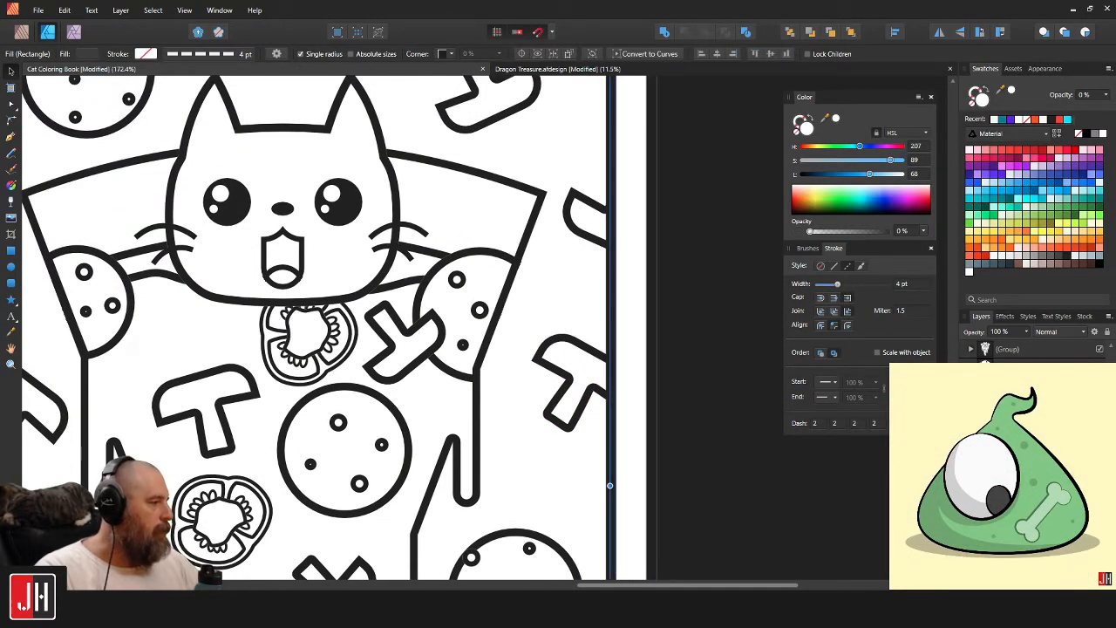
click(568, 347)
drag(596, 388, 596, 400)
drag(624, 341, 696, 198)
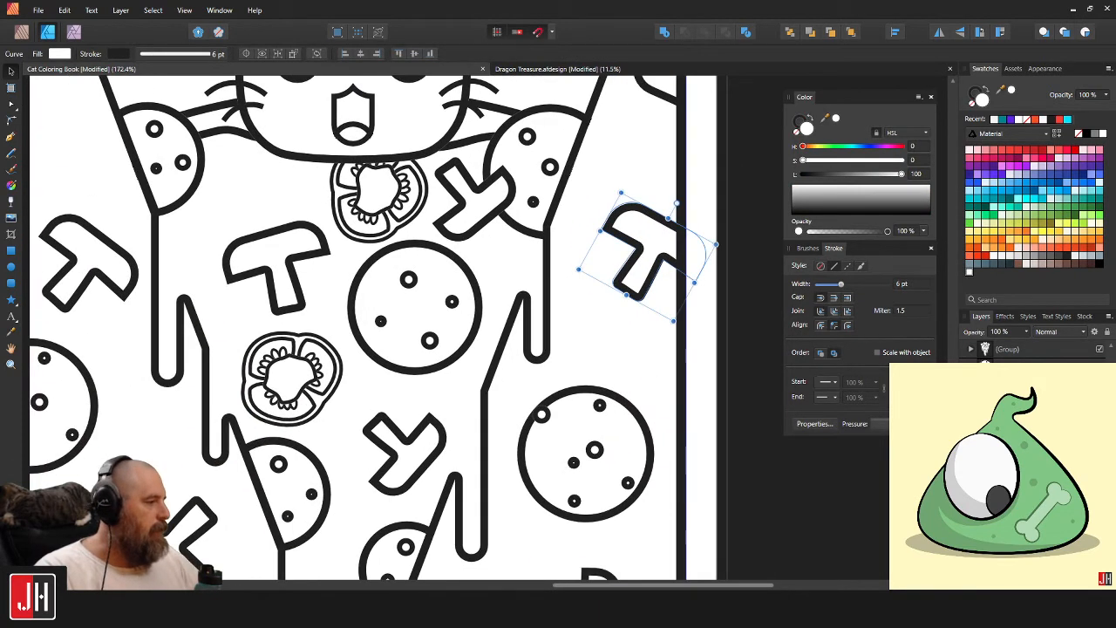
key(Delete)
Examine the mushrooms and pepperoni around the pizza slice for even spacing and angles.
scroll(585, 361, down, 3)
drag(607, 402, 617, 324)
scroll(601, 370, up, 4)
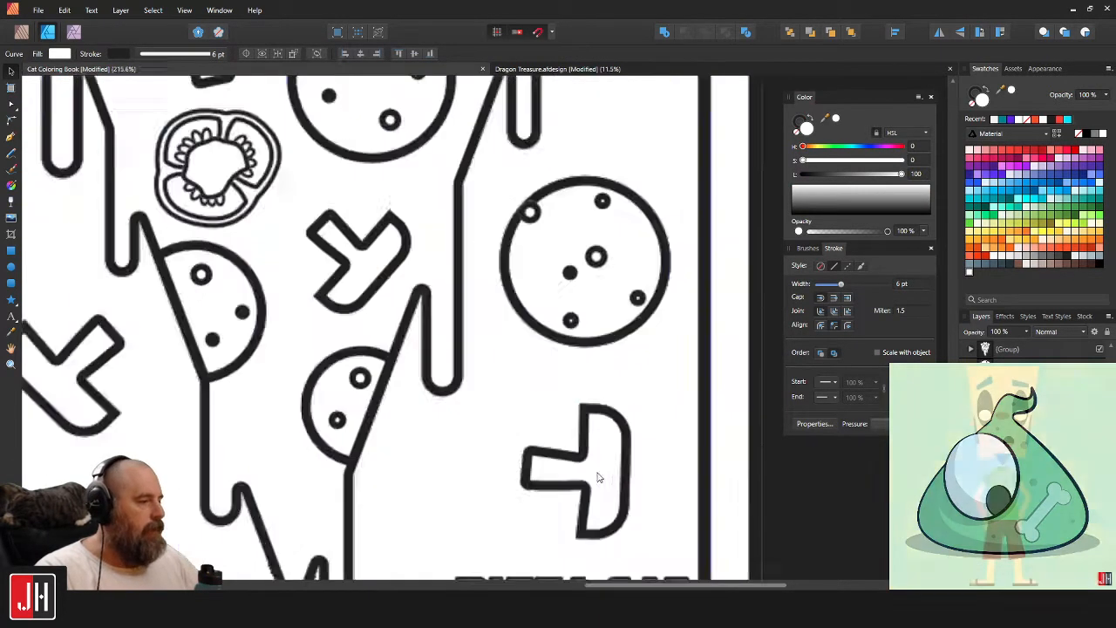
scroll(598, 476, up, 1)
drag(611, 462, 539, 456)
key(Delete)
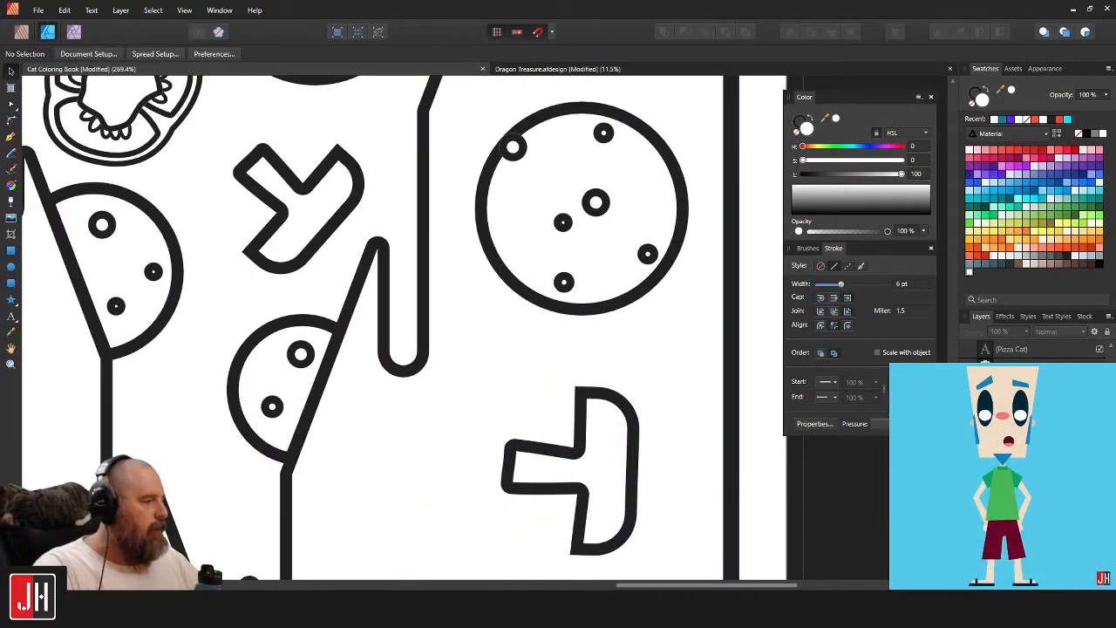
key(ctrl+v)
scroll(550, 385, down, 5)
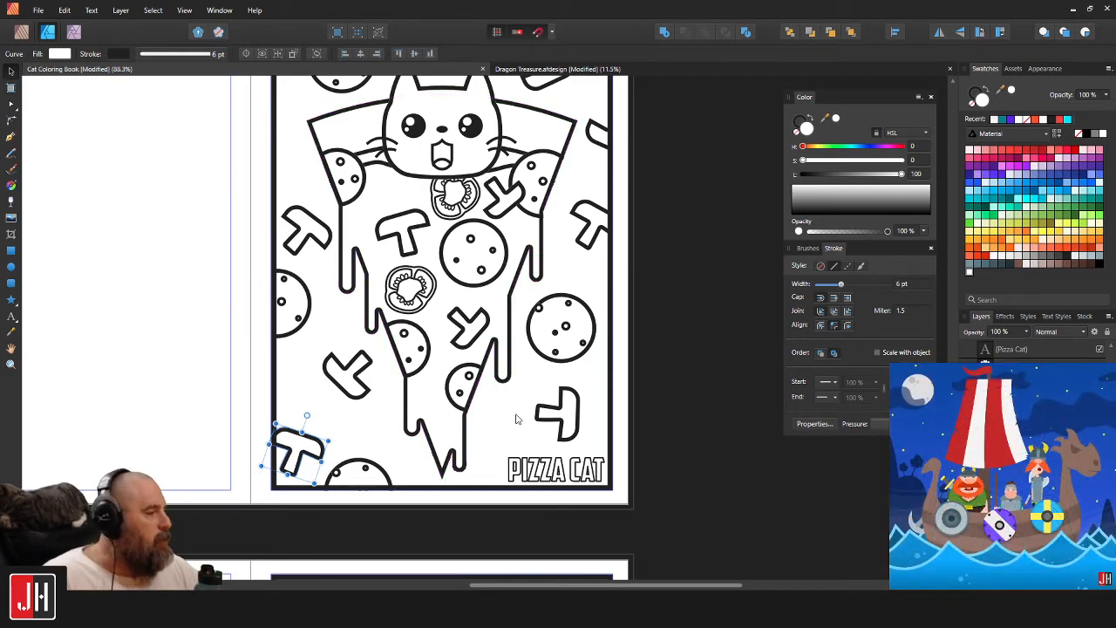
scroll(331, 333, up, 1)
scroll(413, 245, up, 3)
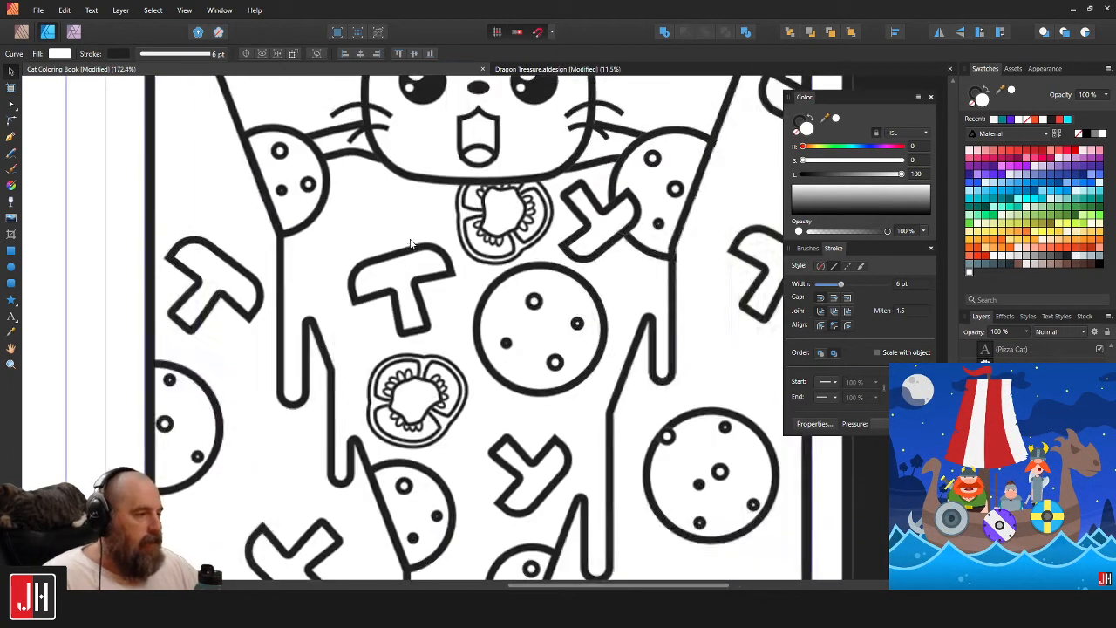
scroll(348, 242, down, 2)
drag(294, 227, 342, 285)
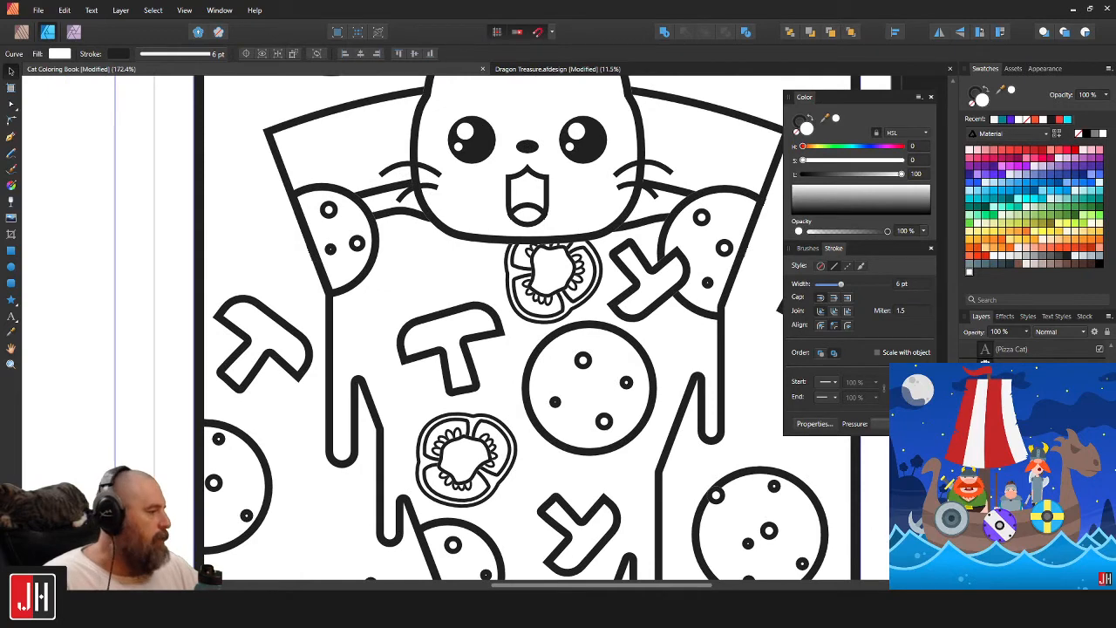
scroll(561, 383, down, 3)
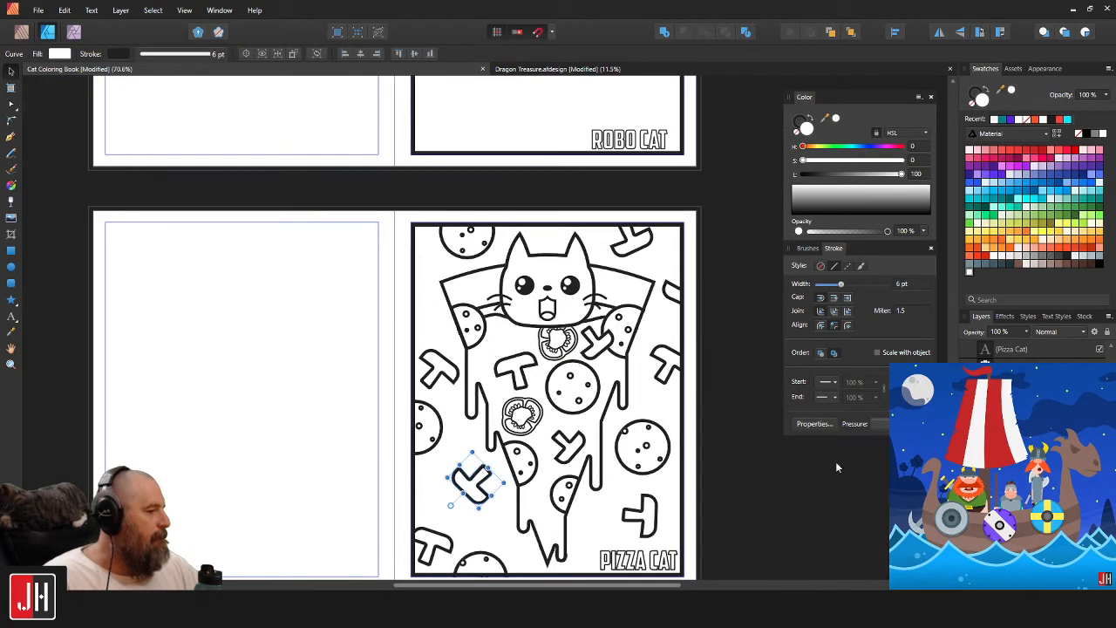
Remove the mushrooms at the frame's right edge, beside the slice's lower-left side and in the bottom-left corner.
click(664, 362)
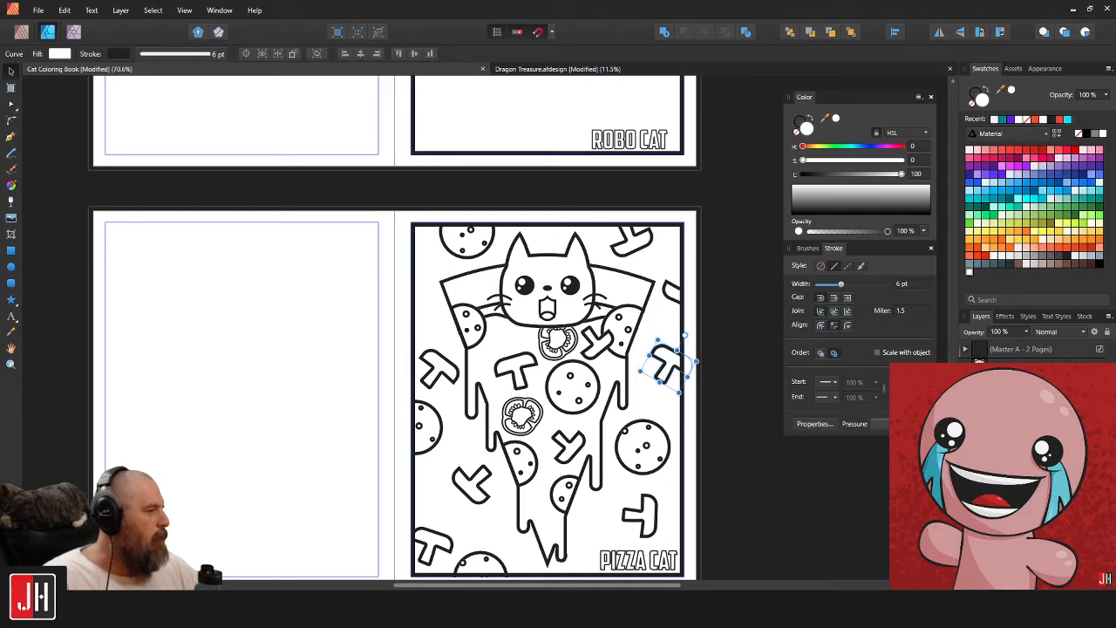
key(ctrl+z)
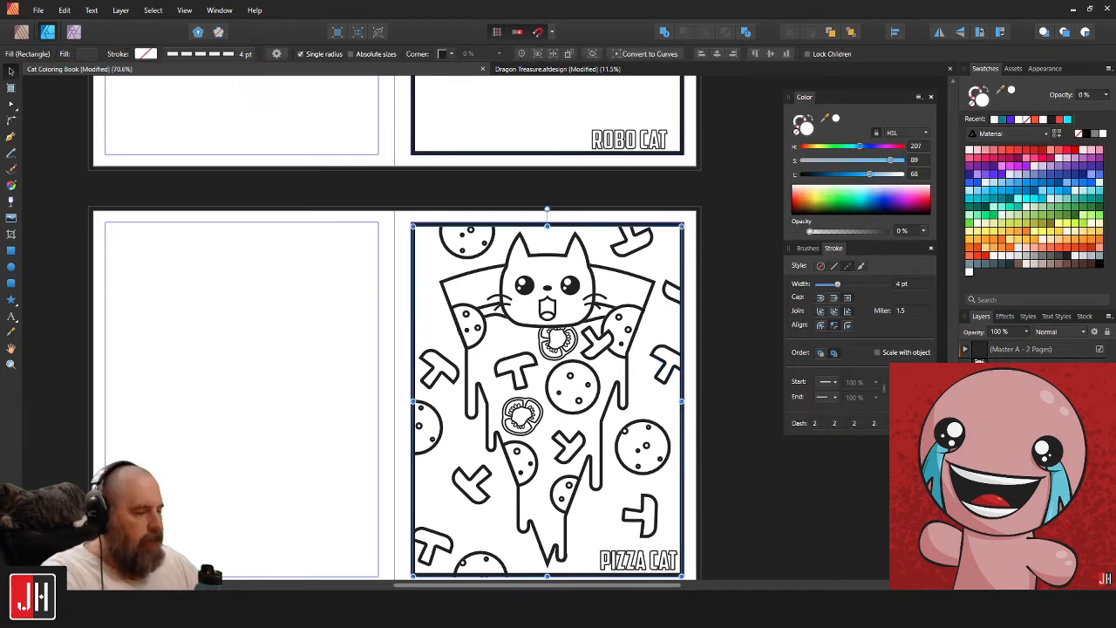
key(ctrl+z)
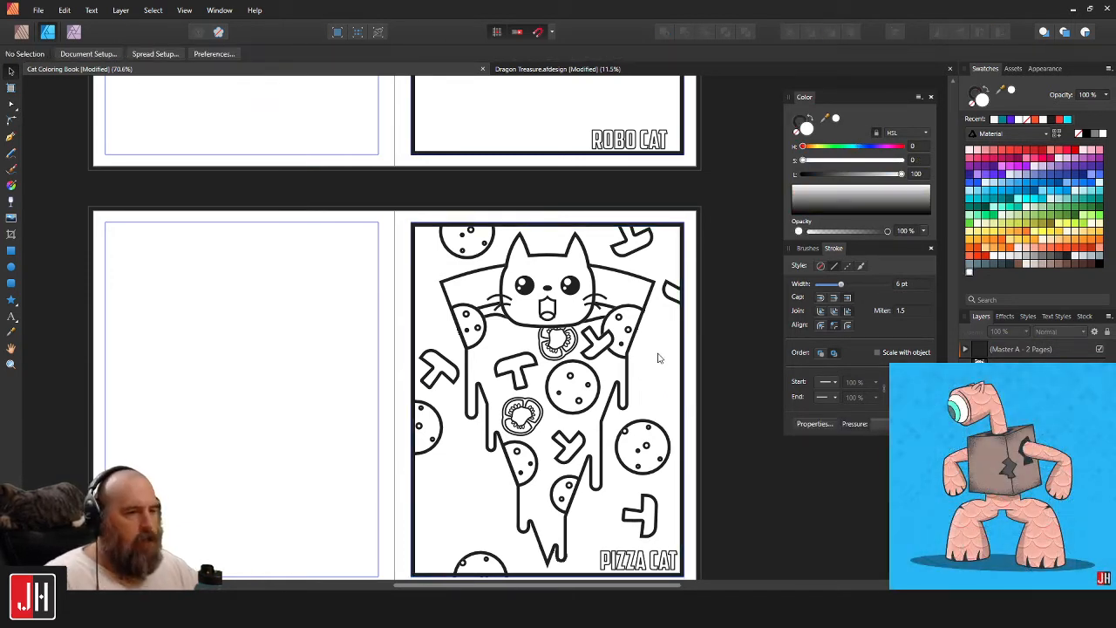
Switch through the Publisher, Designer and Photo personas to compare their tools, ending back in the Designer persona.
drag(660, 351, 625, 332)
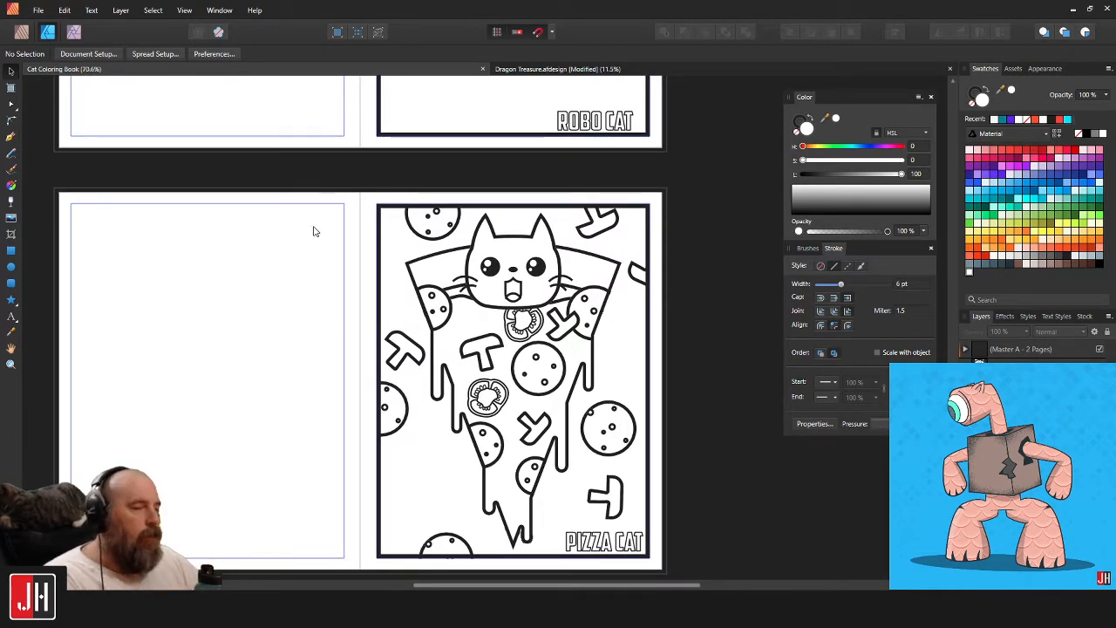
click(21, 32)
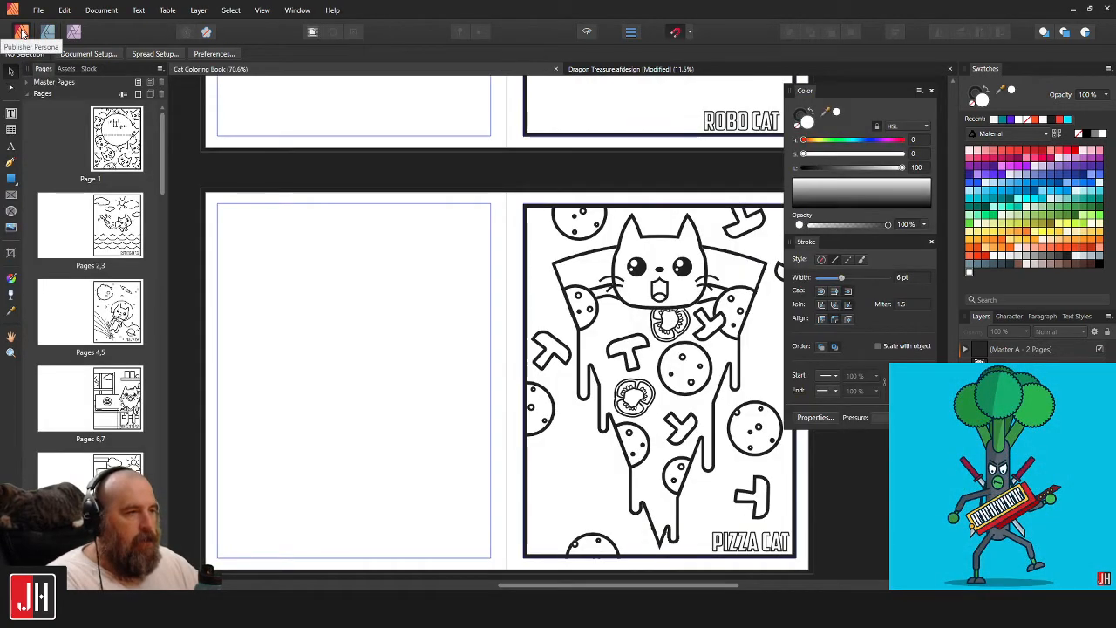
click(47, 31)
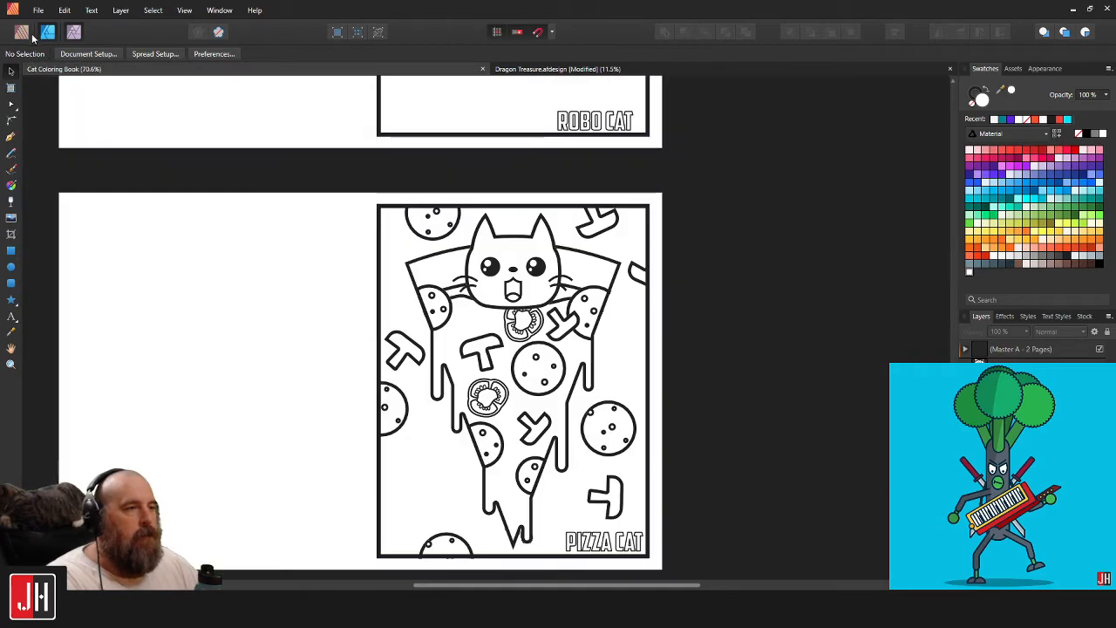
click(73, 31)
click(47, 32)
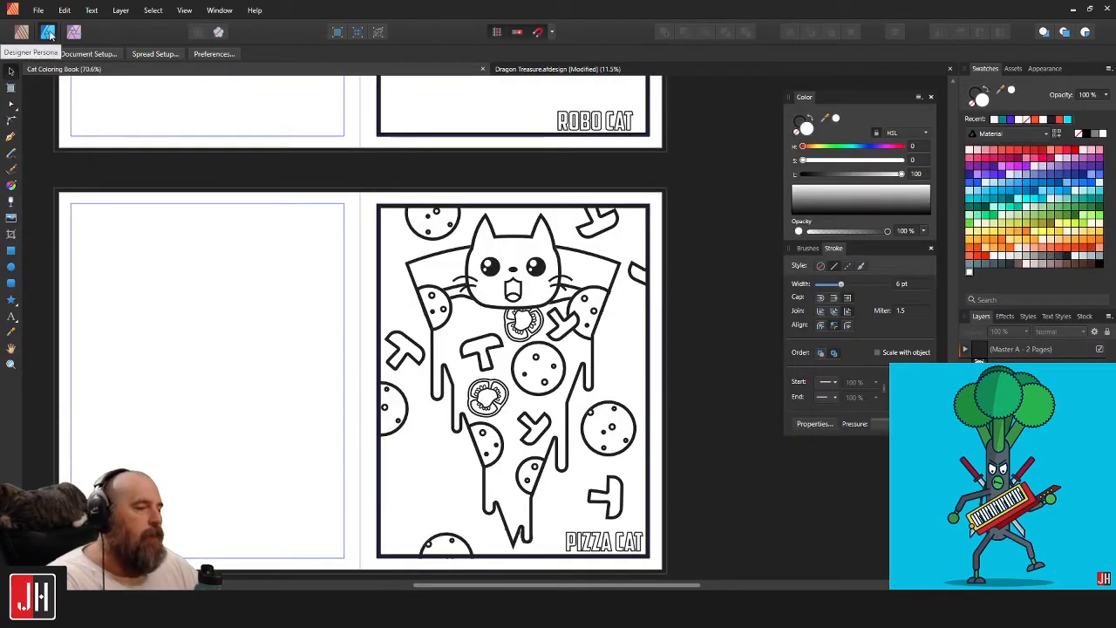
click(73, 31)
click(47, 32)
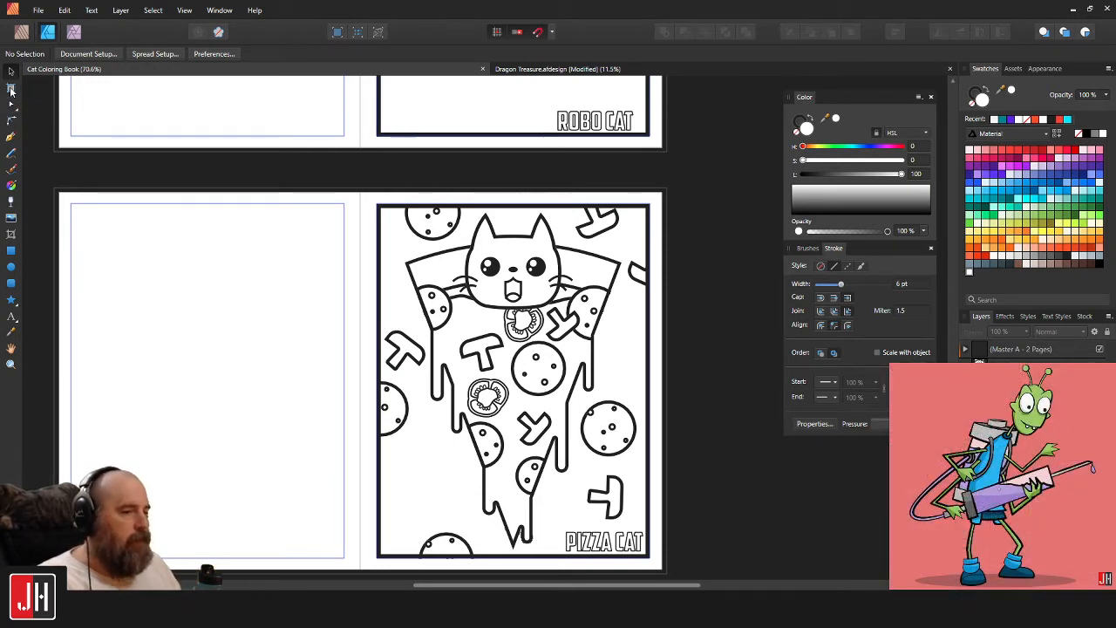
click(73, 33)
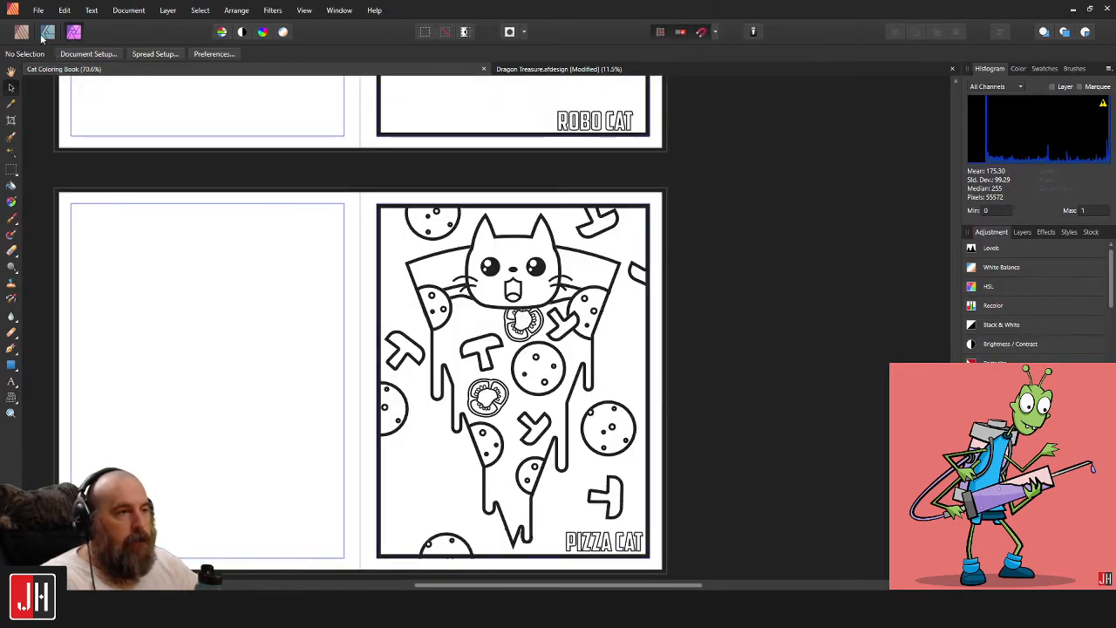
click(45, 35)
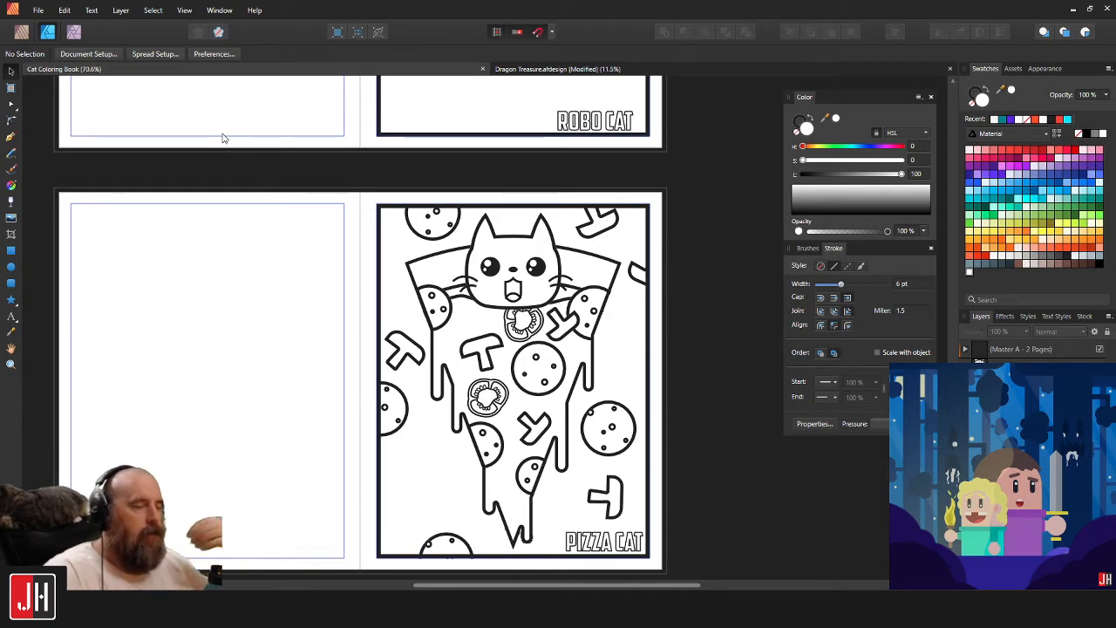
Look through the other spreads of the coloring book to compare the finished cat pages and their backgrounds.
scroll(524, 283, down, 6)
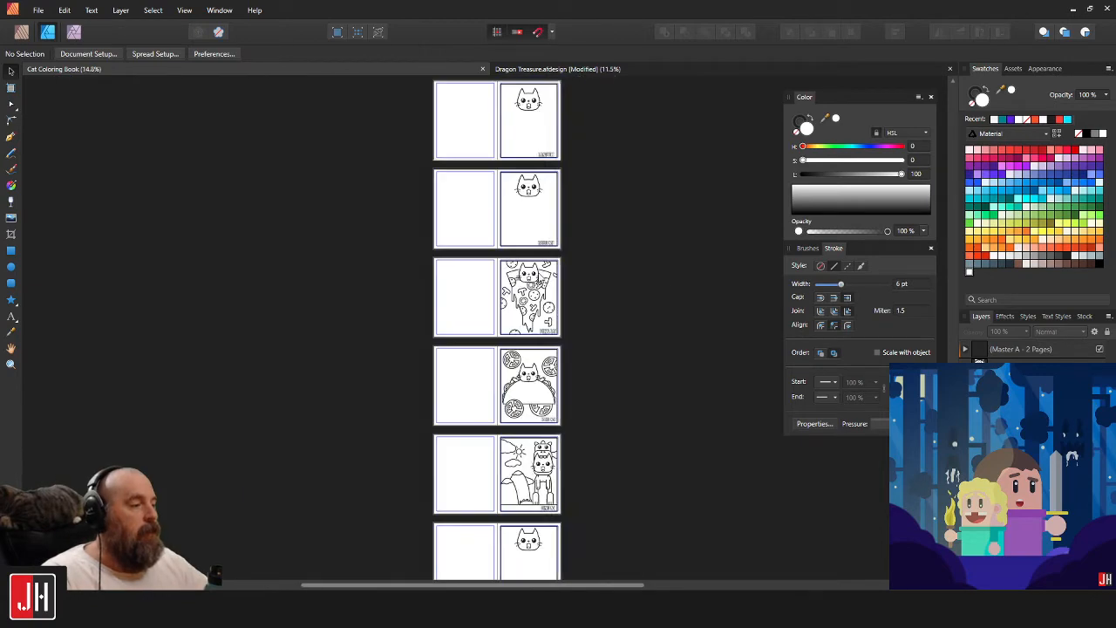
scroll(532, 253, down, 10)
scroll(520, 300, up, 4)
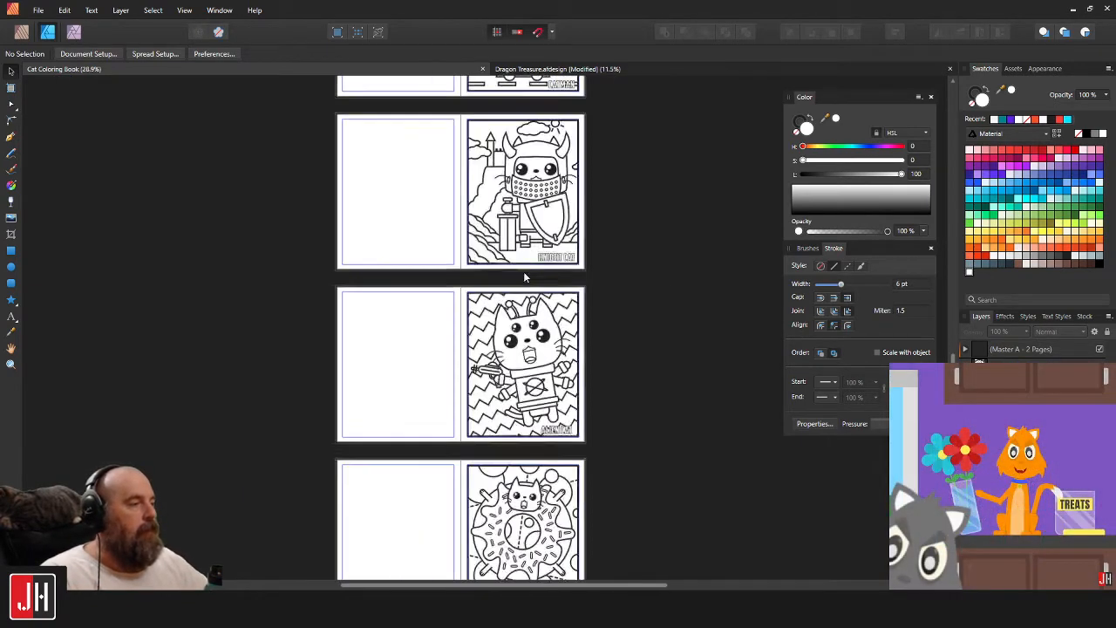
scroll(610, 418, up, 10)
scroll(629, 436, up, 6)
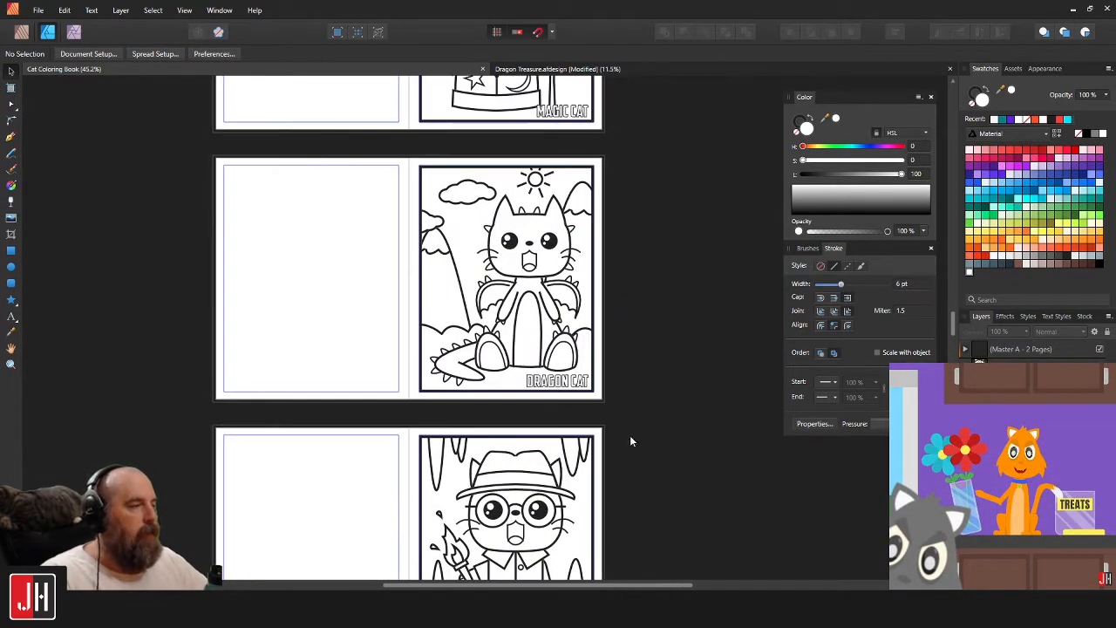
scroll(578, 405, up, 8)
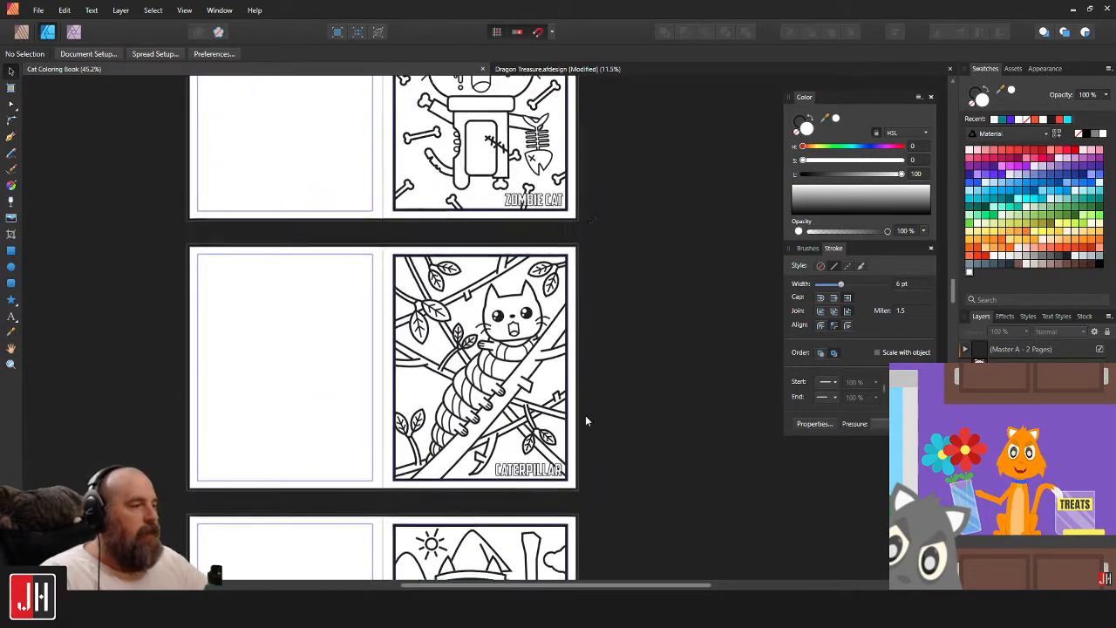
scroll(616, 384, up, 5)
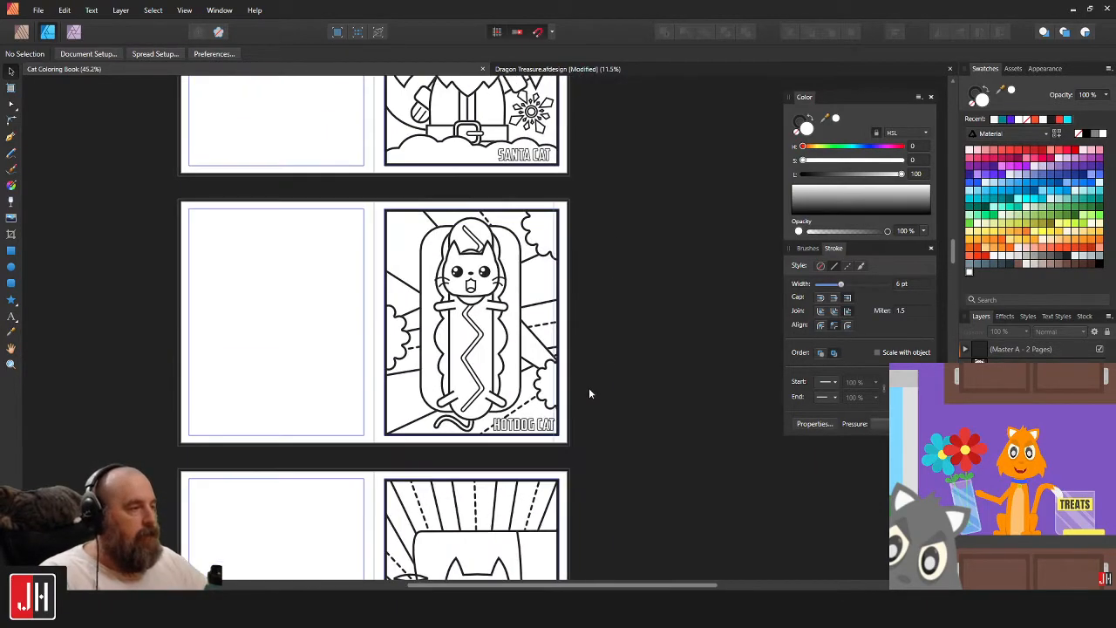
ctrl+scroll(607, 453, down, 3)
scroll(606, 375, up, 5)
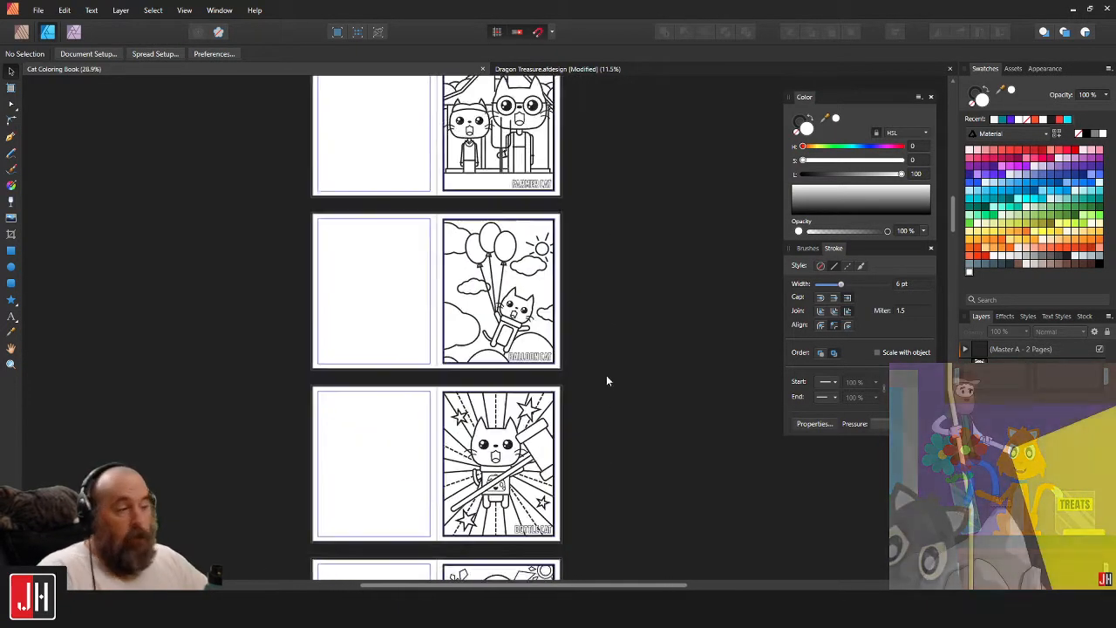
ctrl+scroll(601, 441, down, 5)
ctrl+scroll(616, 453, down, 3)
scroll(614, 259, up, 6)
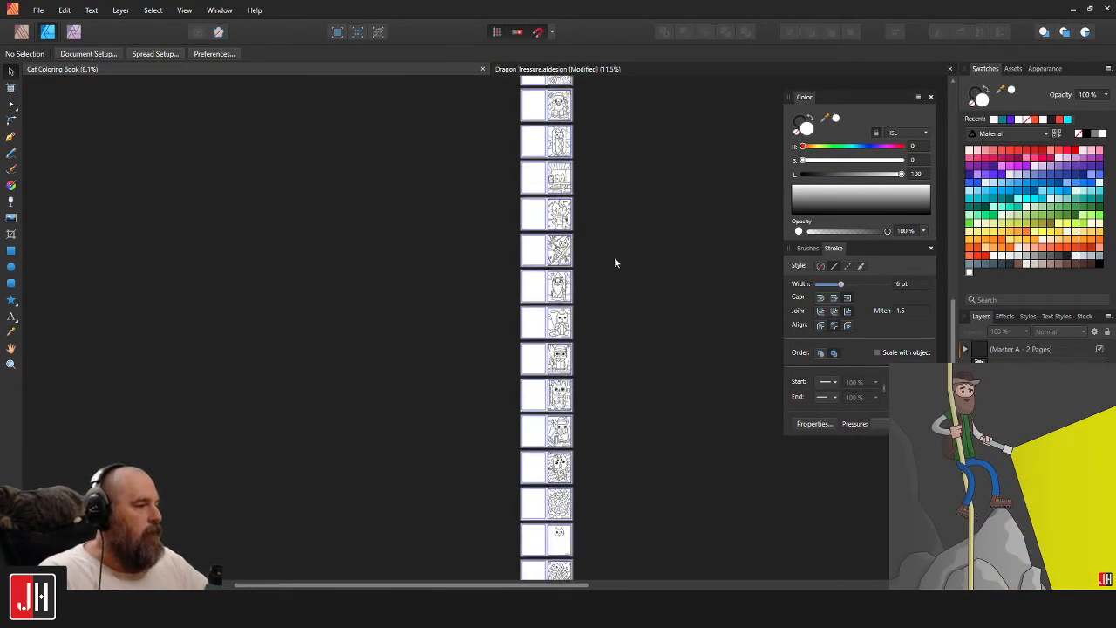
Place a copy of the mushroom from the slice's left side in the page's bottom-left corner and rotate it.
ctrl+scroll(590, 272, up, 10)
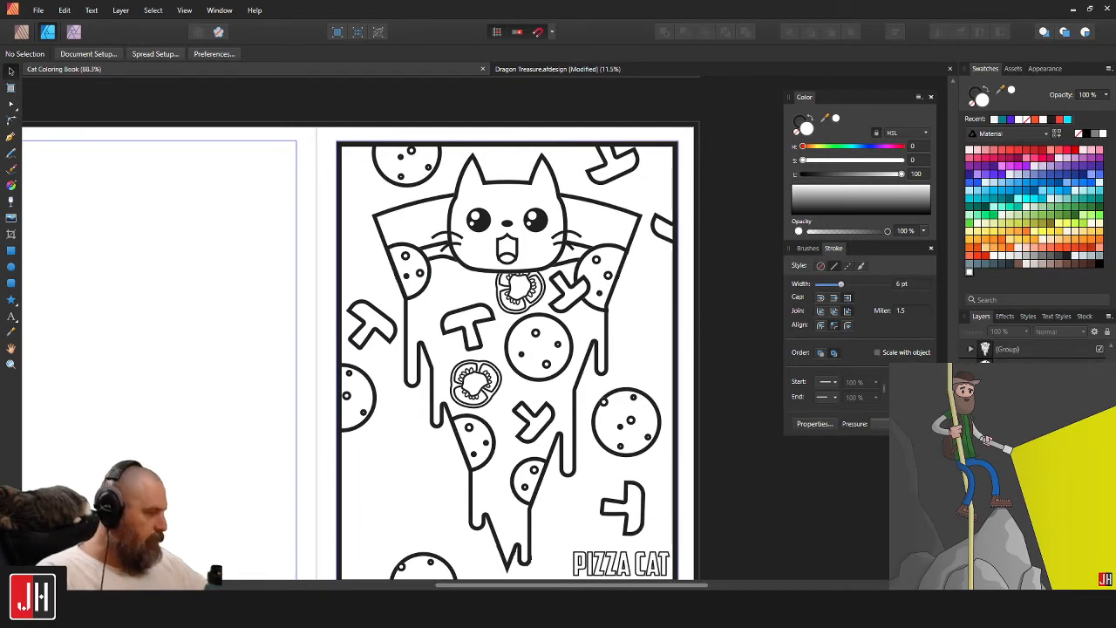
click(377, 327)
drag(378, 328, 358, 294)
scroll(410, 358, up, 3)
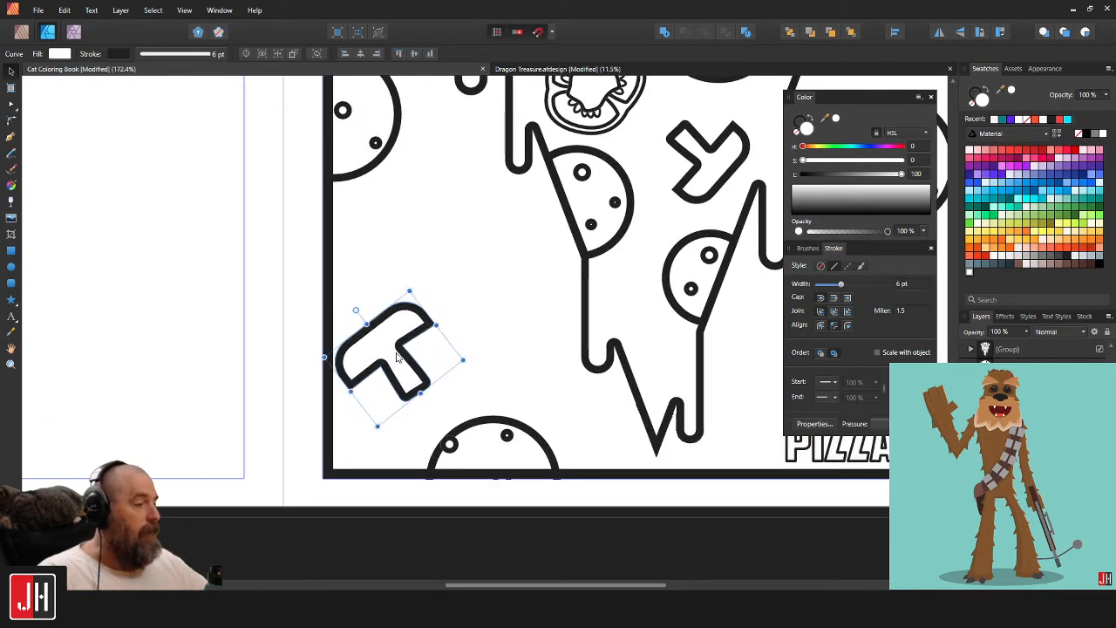
Copy the bottom-left mushroom, rotate the copy and tuck it partly behind the slice's lower-left edge.
drag(396, 364, 516, 353)
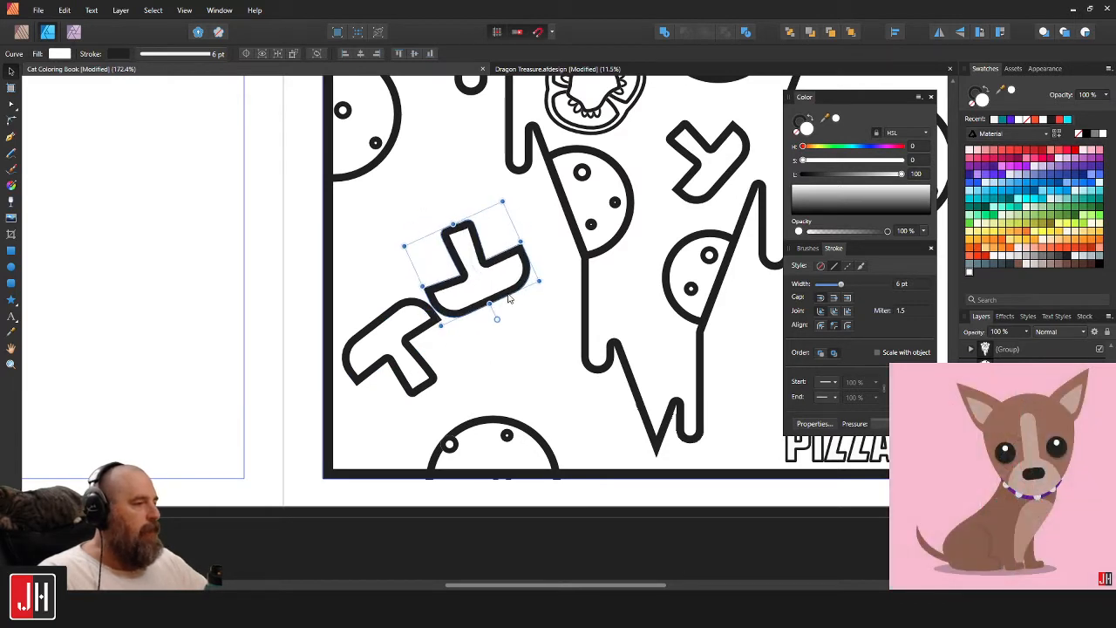
drag(509, 299, 554, 253)
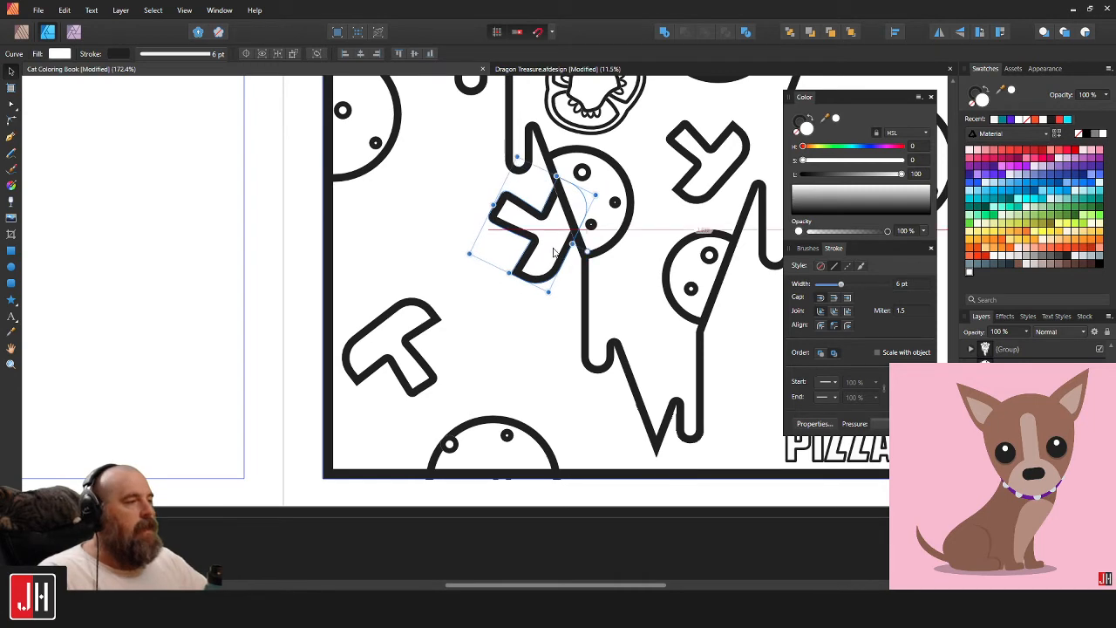
scroll(552, 252, down, 4)
Shift the bottom-left mushroom slightly up and to the right, and check the page's balance.
scroll(704, 318, up, 4)
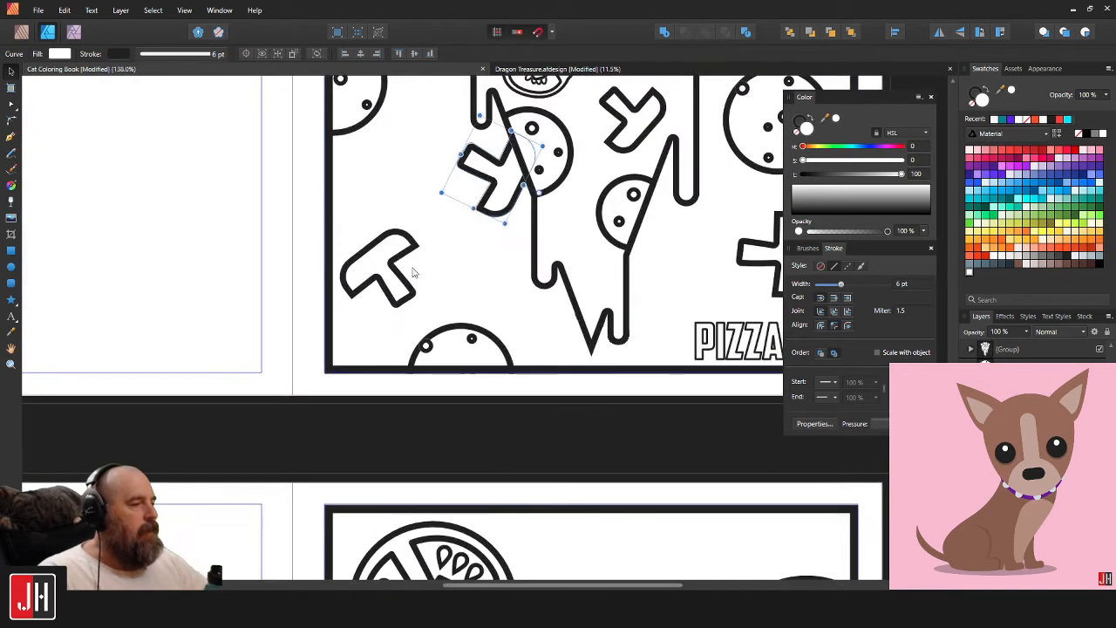
drag(396, 267, 410, 255)
scroll(411, 255, down, 6)
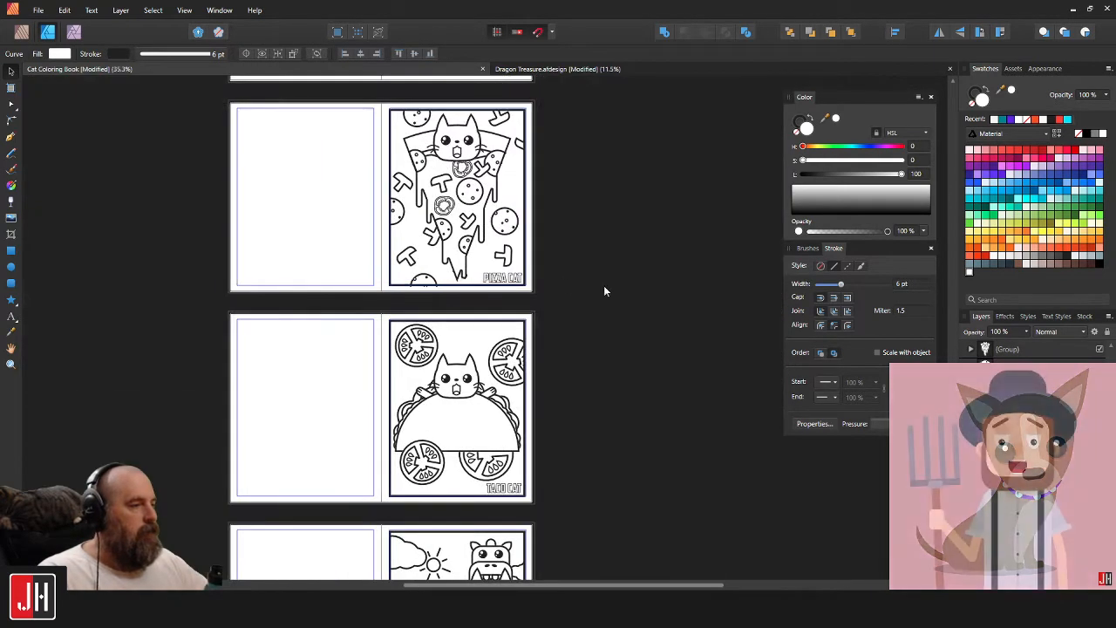
click(603, 285)
scroll(558, 279, up, 2)
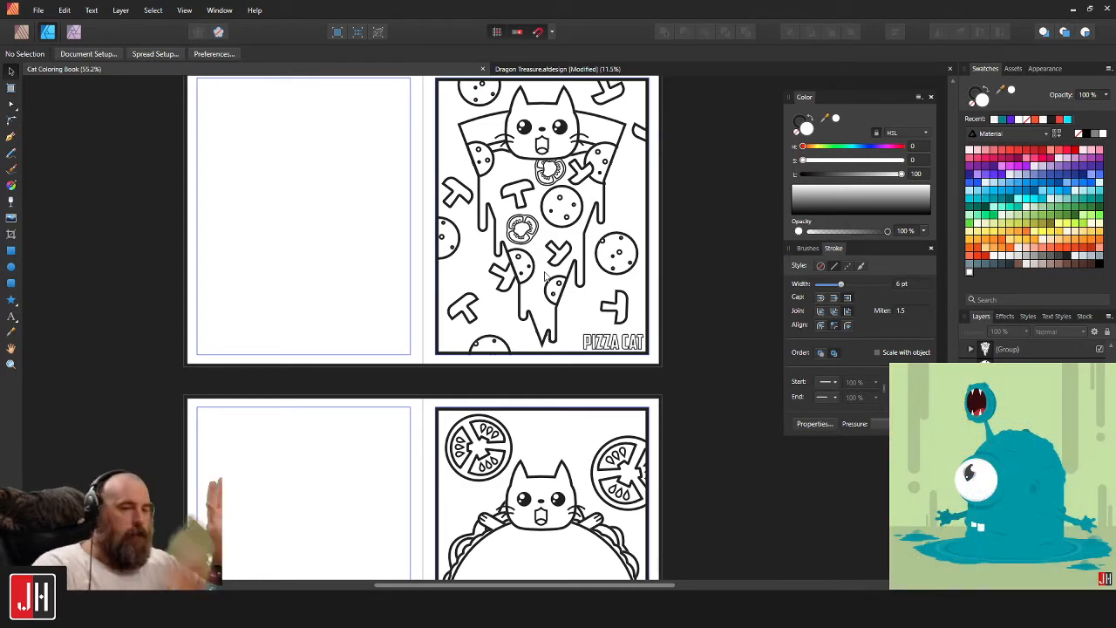
Copy the top-right mushroom to the frame's left edge near the top corner so the frame clips its stem side.
drag(538, 232, 496, 422)
scroll(496, 422, up, 3)
drag(651, 149, 342, 258)
click(655, 183)
scroll(320, 265, up, 3)
drag(358, 216, 351, 214)
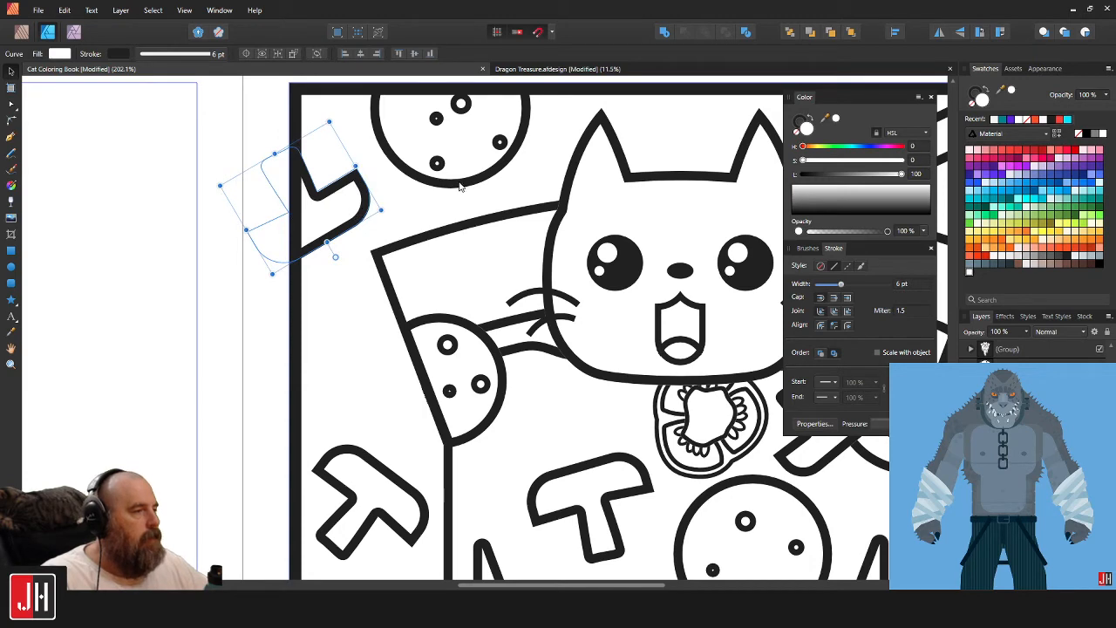
Move the pepperoni at the frame's top edge slightly up and to the right, closer to the cat's ear.
drag(460, 186, 499, 177)
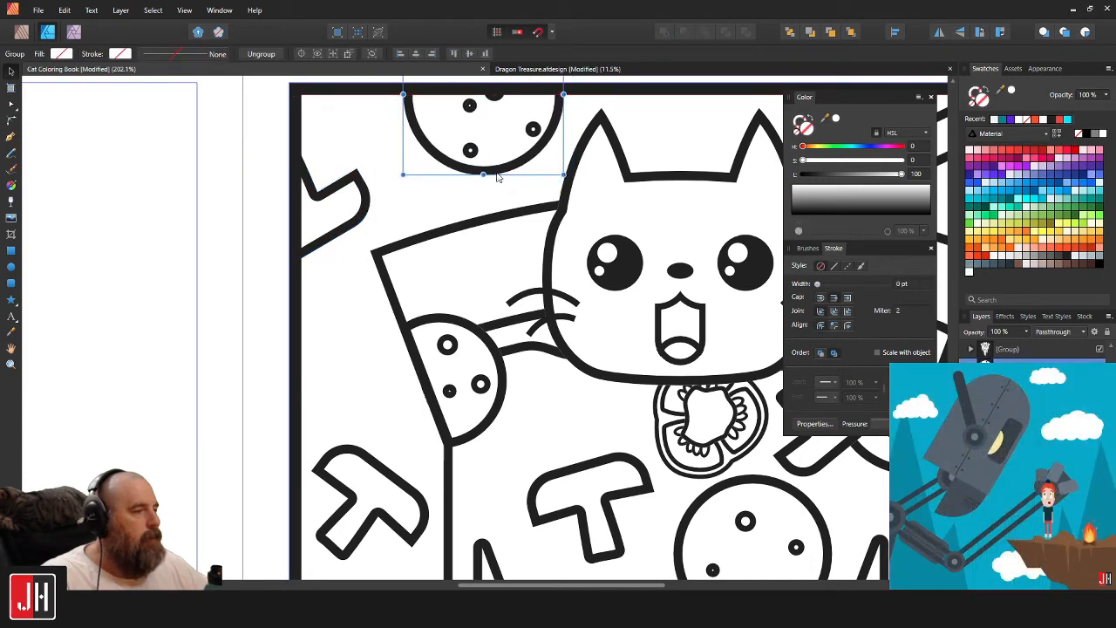
scroll(471, 252, down, 3)
drag(471, 261, 371, 223)
click(666, 299)
Place a copy of the whole right-hand pepperoni partly behind the slice's right edge.
scroll(560, 277, up, 2)
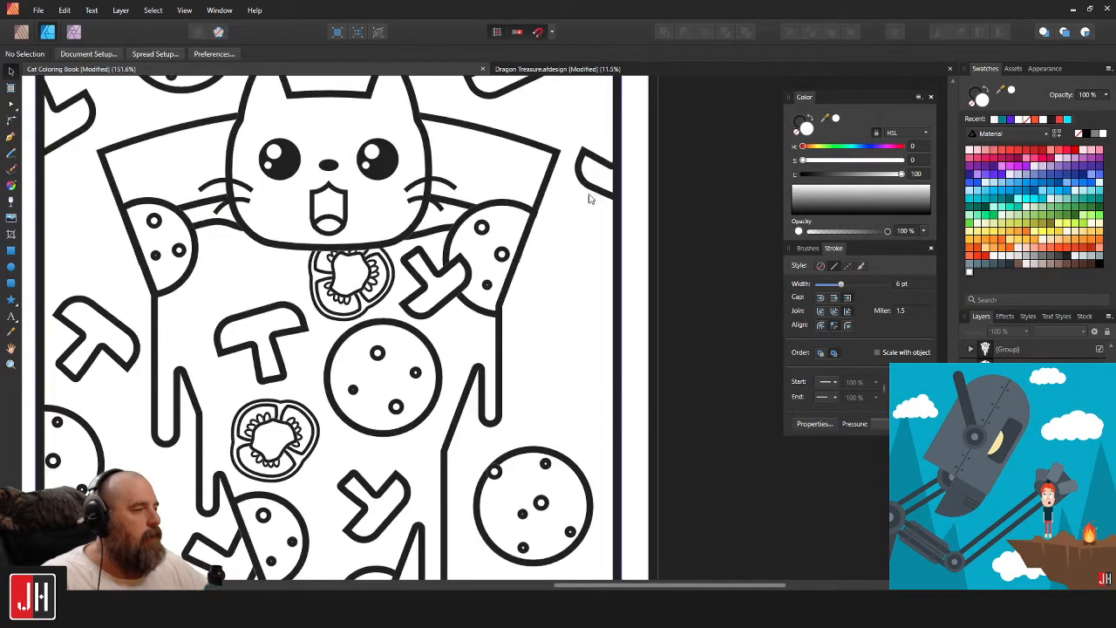
click(565, 460)
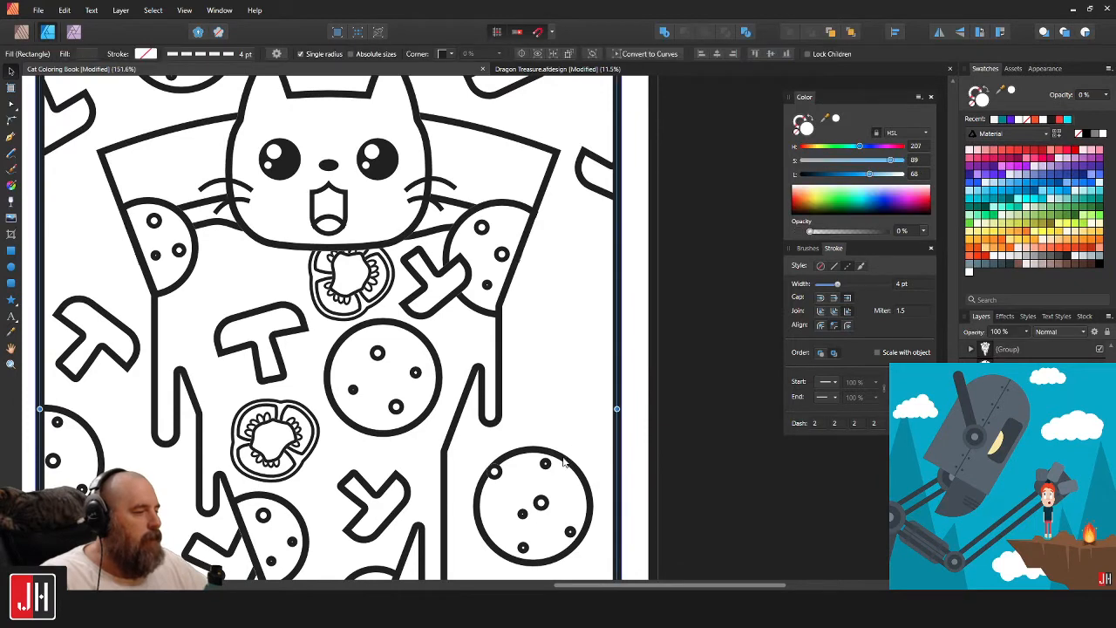
click(565, 460)
drag(576, 462, 539, 346)
scroll(596, 436, down, 2)
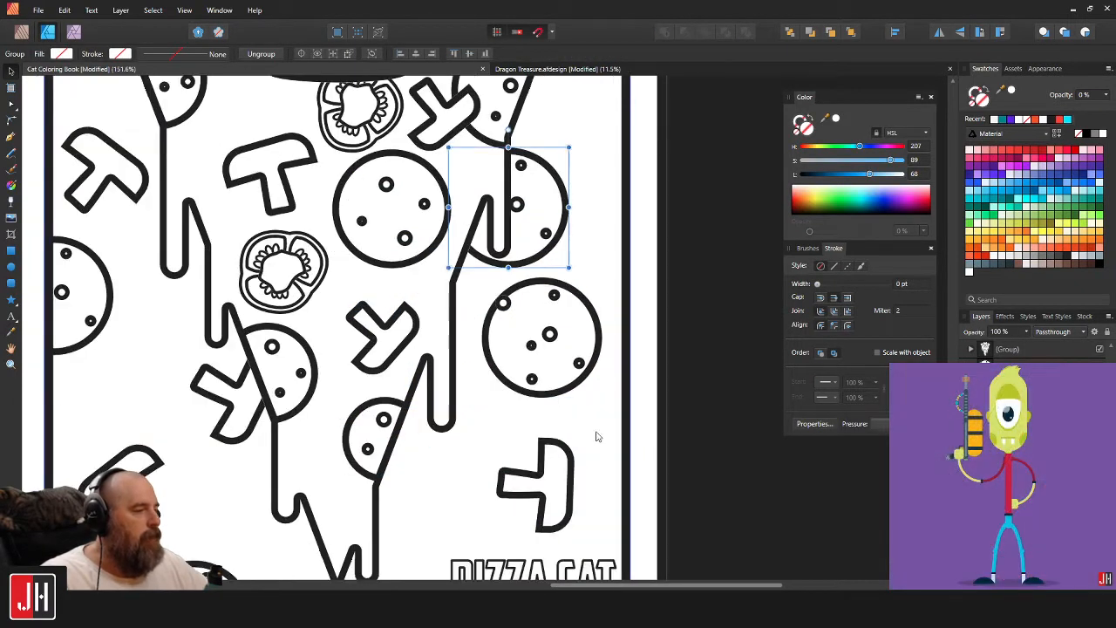
Move the whole right-hand pepperoni partly over the frame's right edge and delete its copy beside the slice.
drag(591, 314, 637, 300)
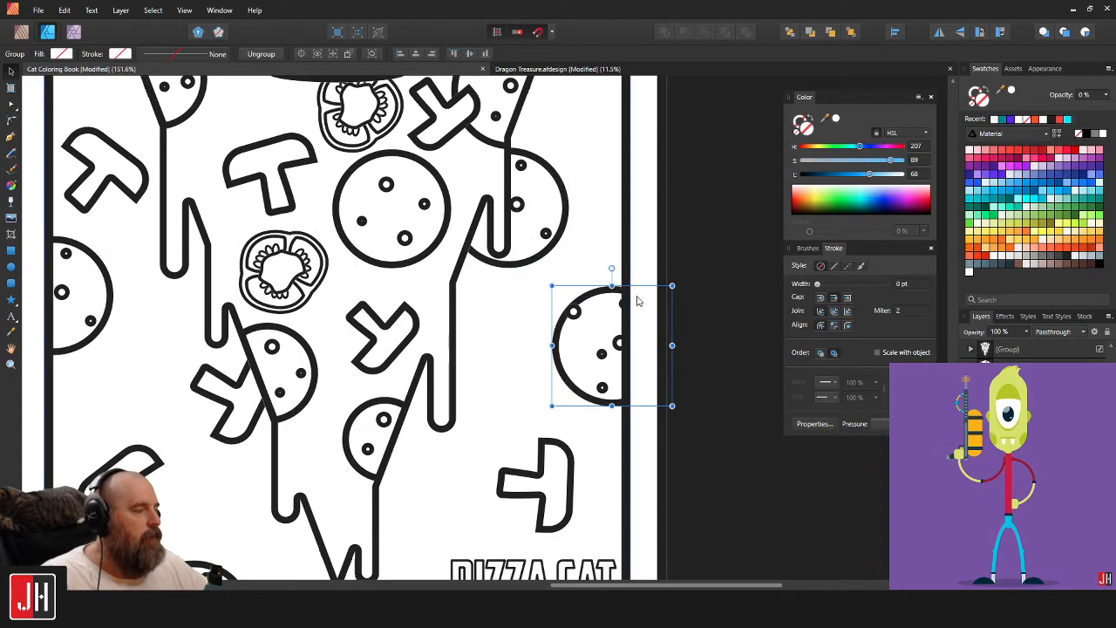
drag(562, 240, 518, 372)
key(Delete)
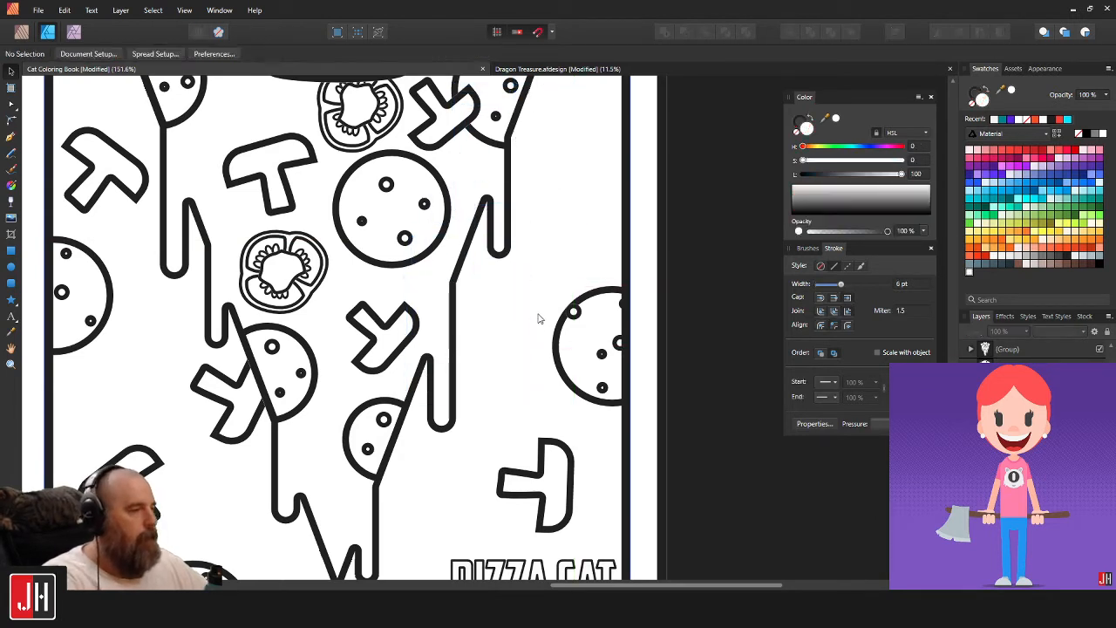
Copy the lower-right mushroom to the frame's bottom edge between the slice's tip and the title, rotated and partly clipped.
scroll(581, 258, down, 5)
scroll(523, 305, up, 4)
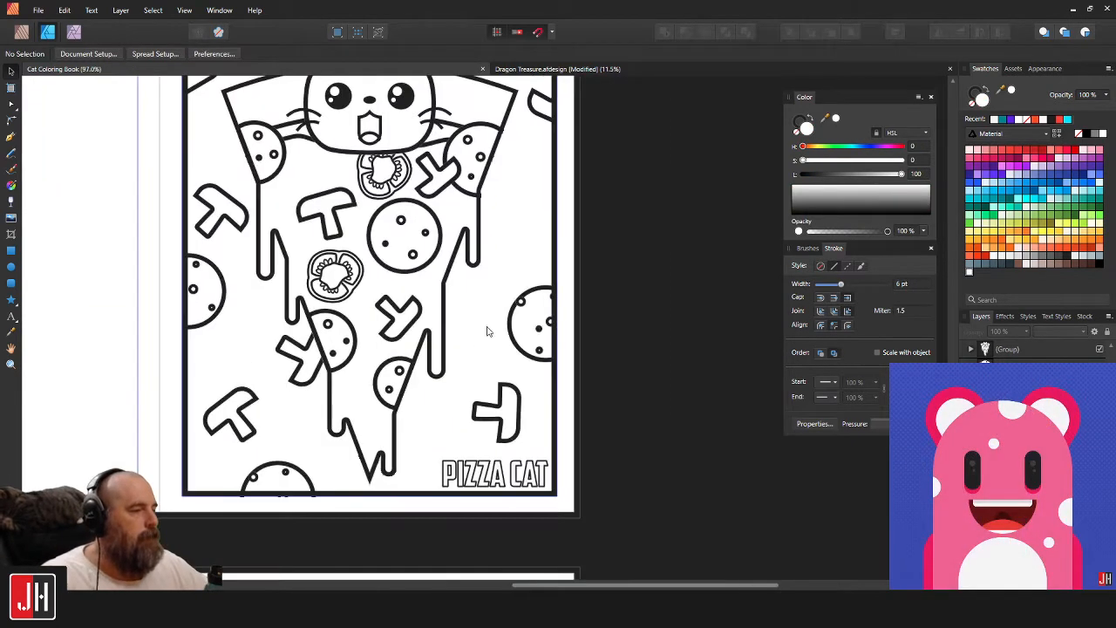
scroll(487, 331, up, 5)
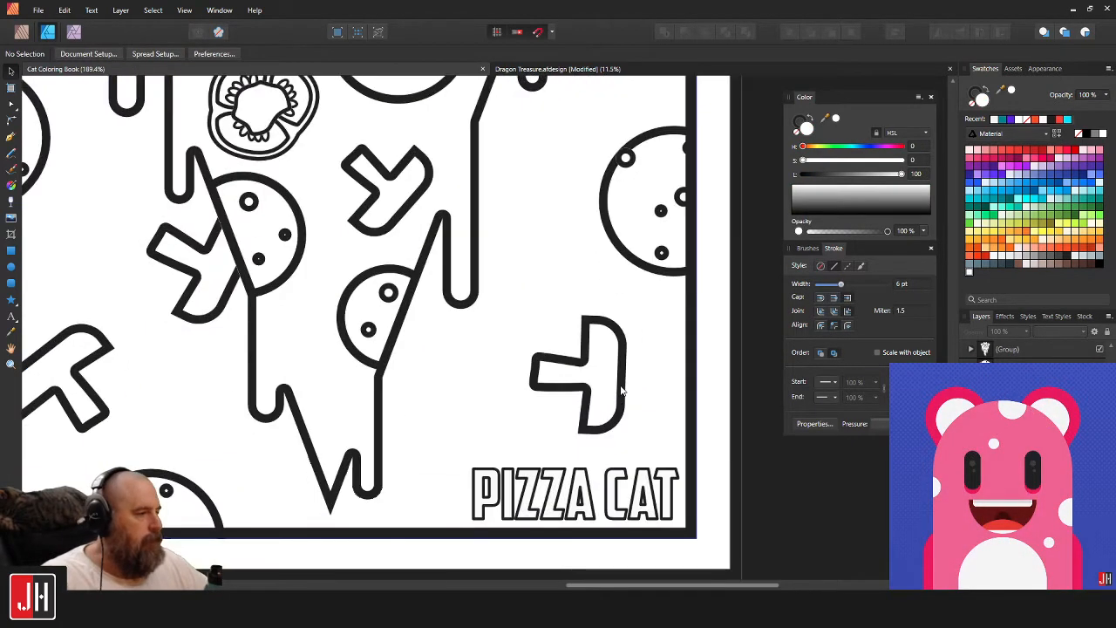
drag(621, 391, 404, 554)
drag(472, 554, 435, 503)
scroll(457, 490, down, 8)
click(563, 481)
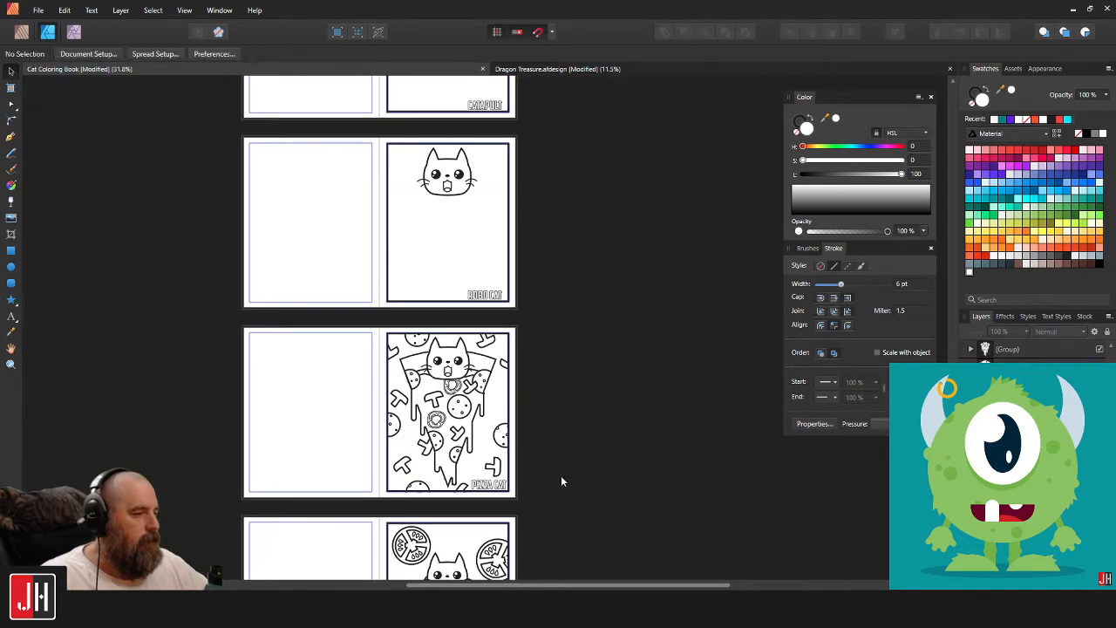
Copy the pepperoni from the frame's left edge and place it partly behind the slice's right edge.
scroll(562, 481, up, 4)
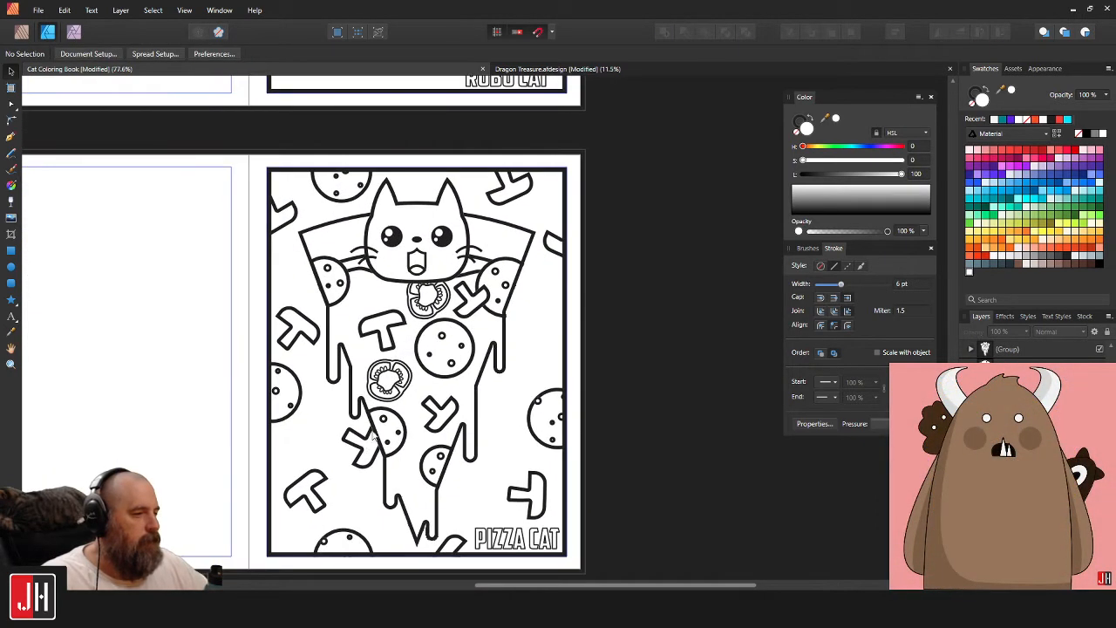
scroll(463, 400, up, 1)
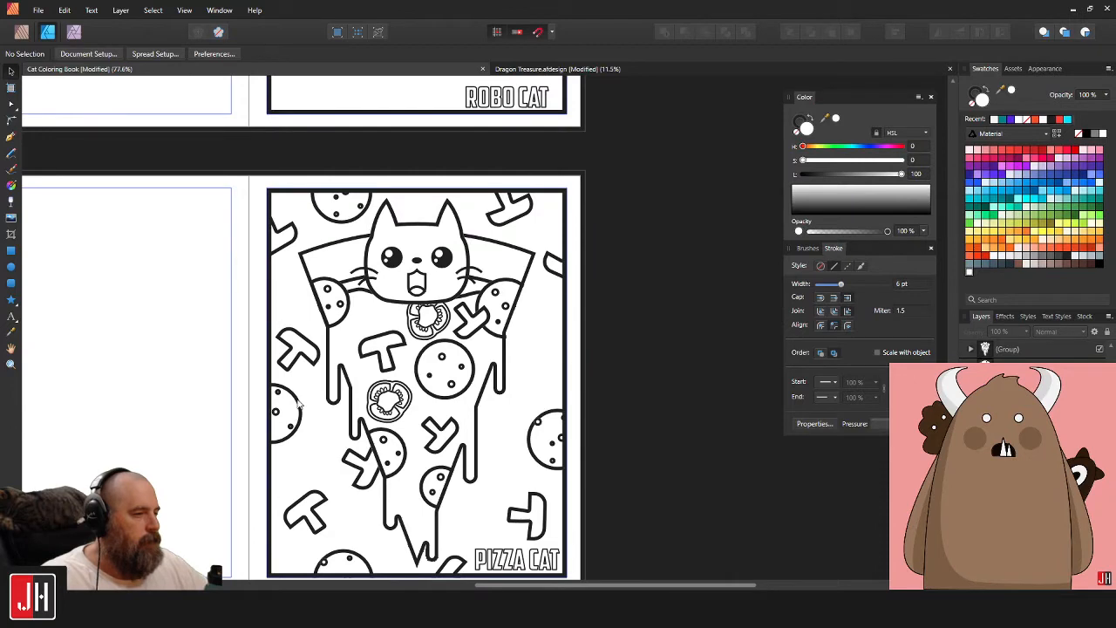
click(291, 404)
drag(287, 407, 481, 416)
scroll(498, 415, up, 4)
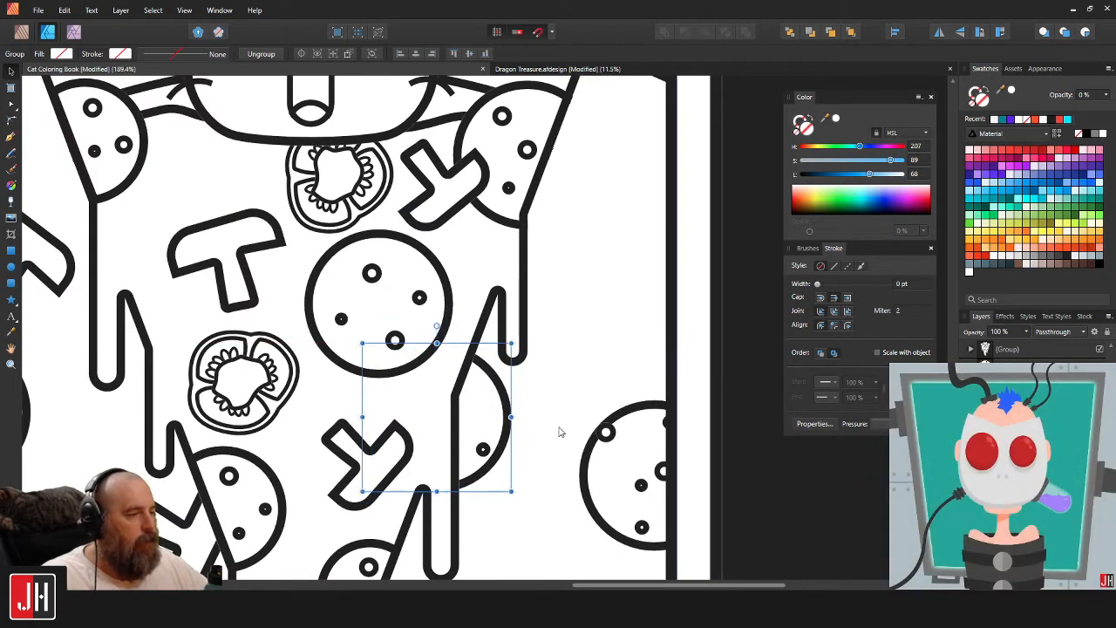
Lower the pepperoni at the frame's right edge slightly and select the new one behind the slice's right edge.
scroll(561, 431, down, 3)
drag(597, 434, 598, 466)
click(490, 318)
scroll(529, 252, up, 3)
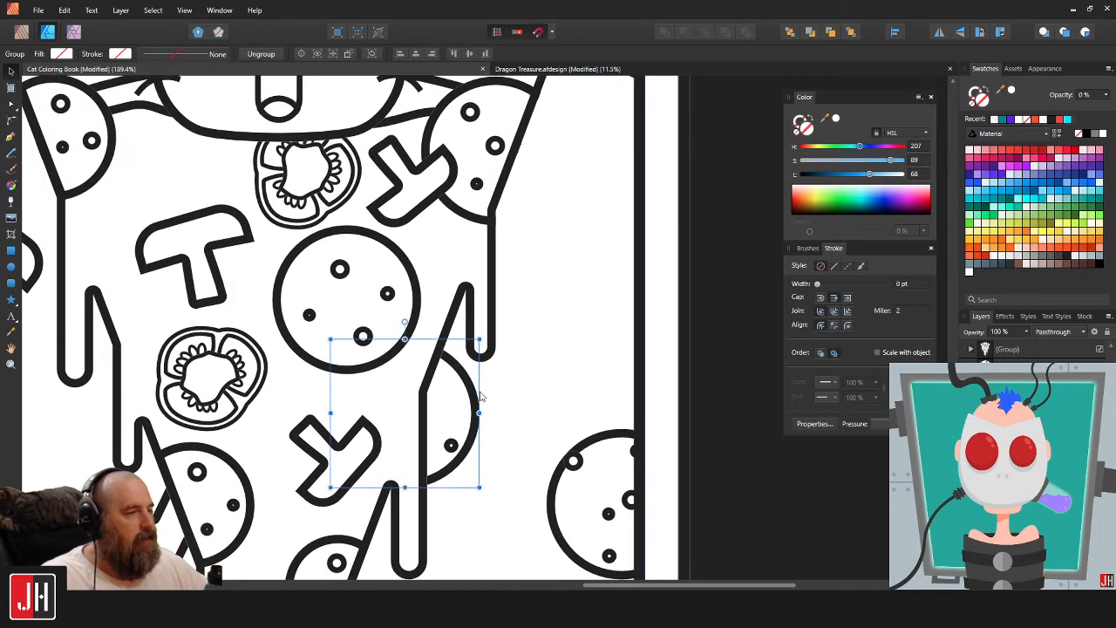
Move the pepperoni behind the slice's right edge upward, closer to the upper crust drip, and deselect it.
drag(479, 397, 510, 324)
scroll(518, 324, down, 1)
scroll(530, 322, down, 3)
click(635, 312)
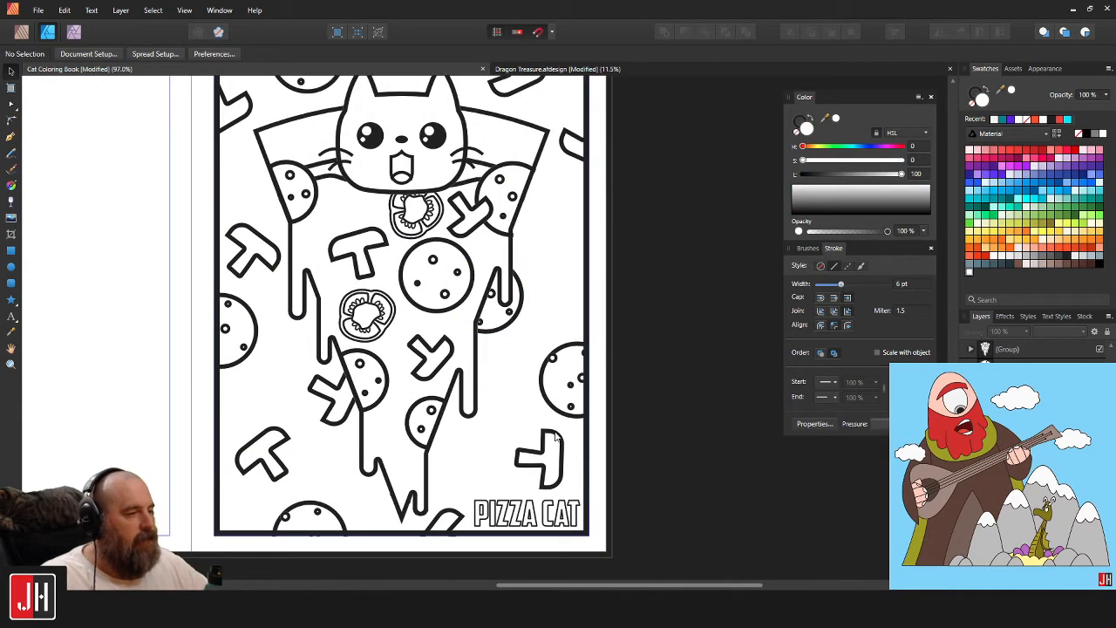
Shift the lower-right mushroom left and place a rotated copy of it above, partly over the frame's right edge.
click(558, 441)
click(563, 445)
drag(562, 444, 524, 305)
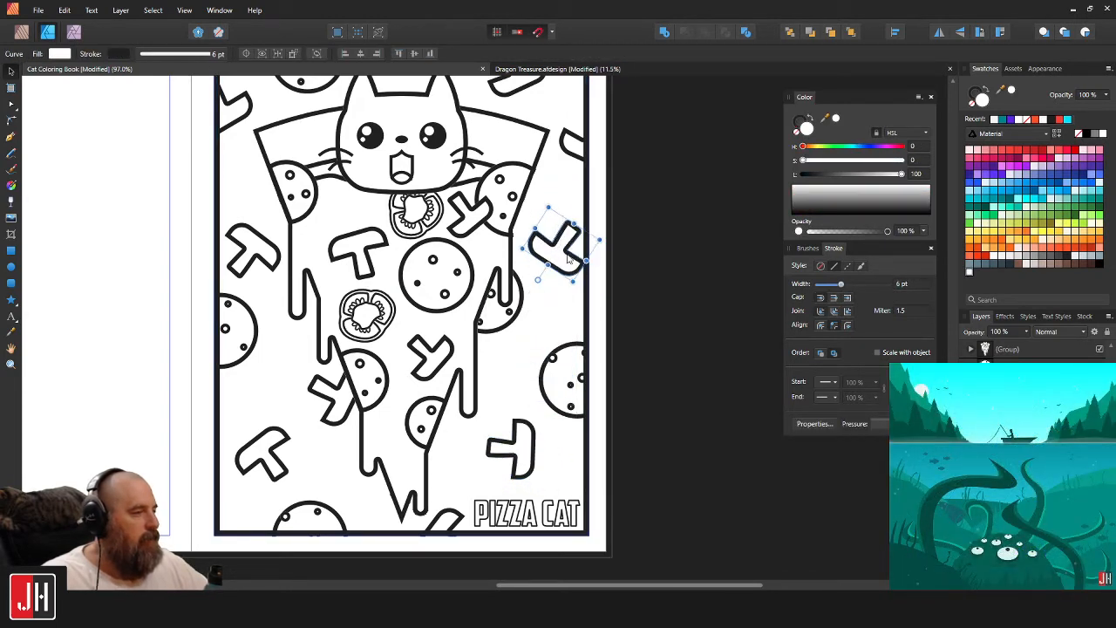
drag(570, 258, 575, 268)
click(639, 248)
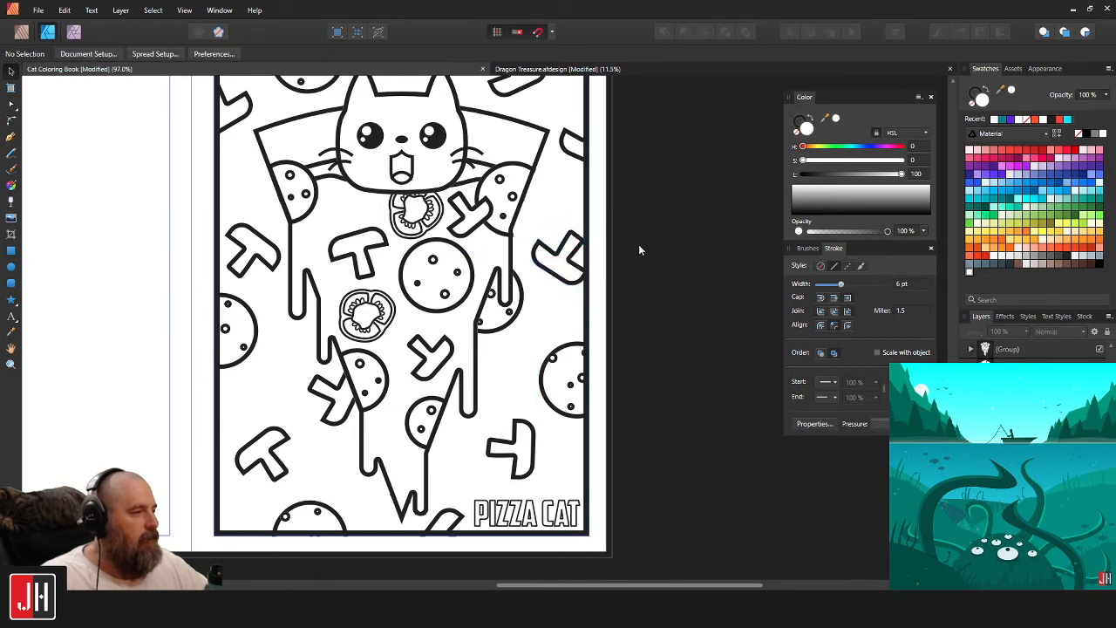
Switch to the Publisher persona and look through the coloring book's page thumbnails.
scroll(574, 250, down, 4)
scroll(538, 262, up, 3)
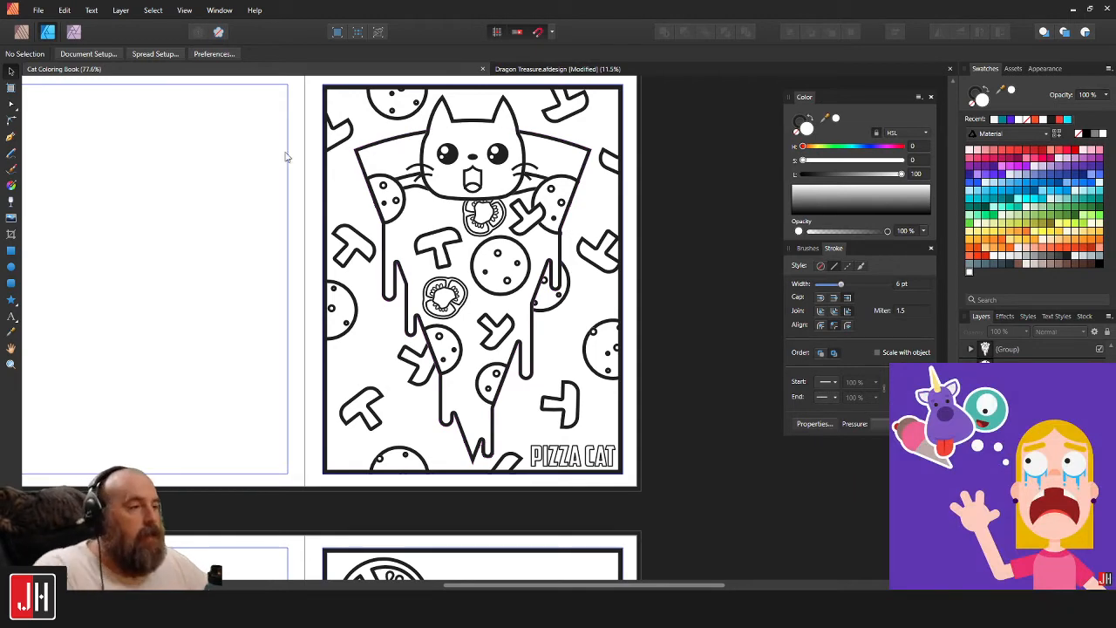
click(22, 32)
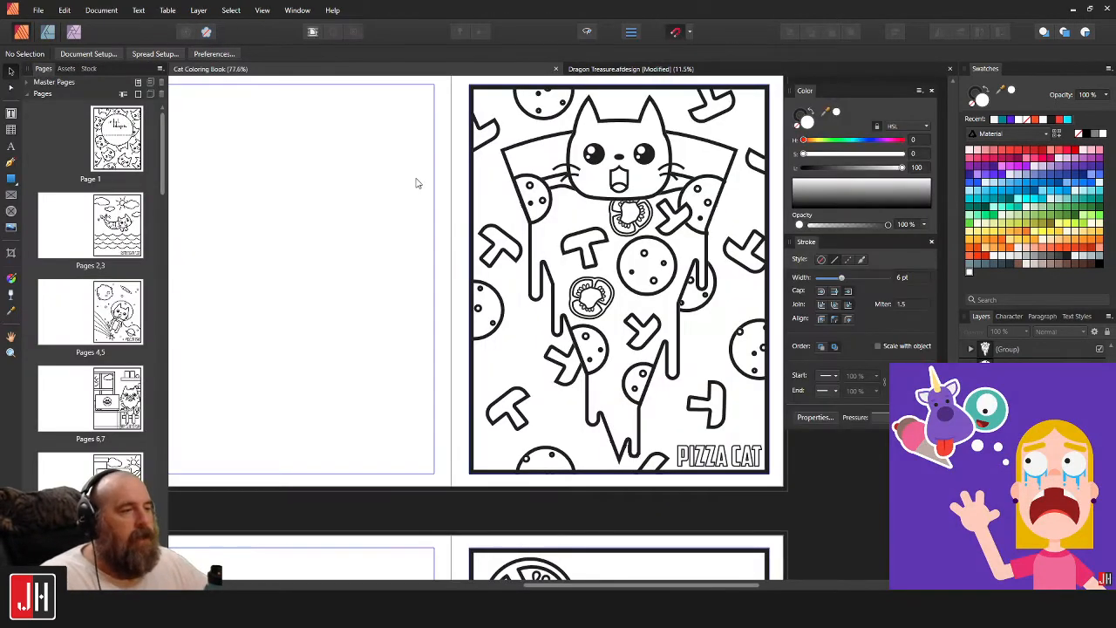
drag(164, 160, 164, 421)
scroll(168, 441, up, 15)
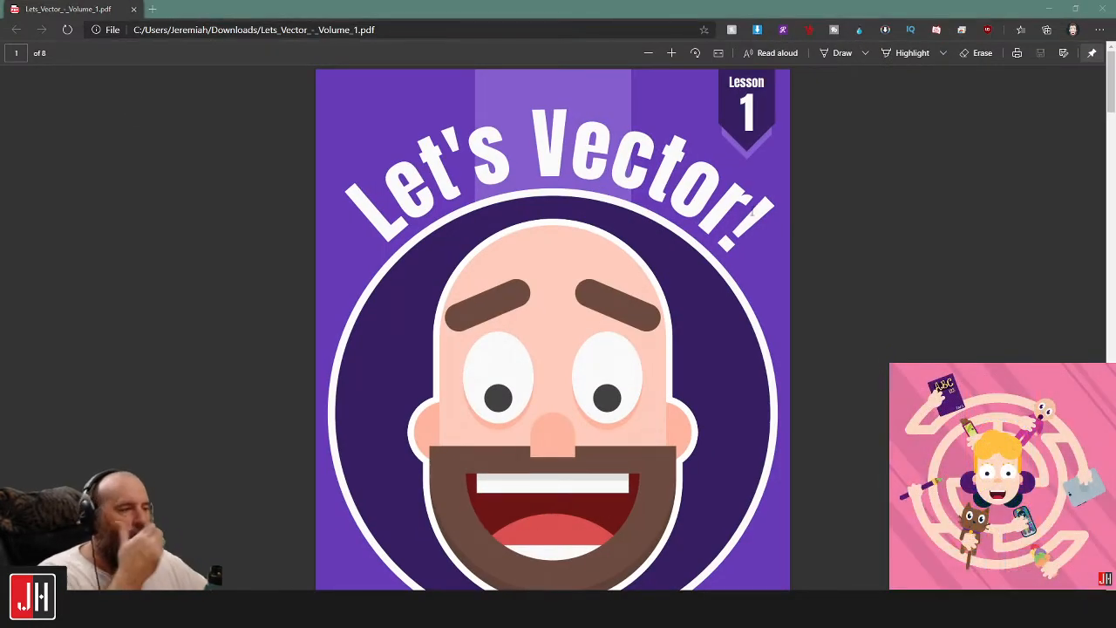
Switch to Lets_Vector_-_Volume_1.pdf in the browser and look over its cover and welcome page.
scroll(769, 222, down, 5)
scroll(768, 222, down, 4)
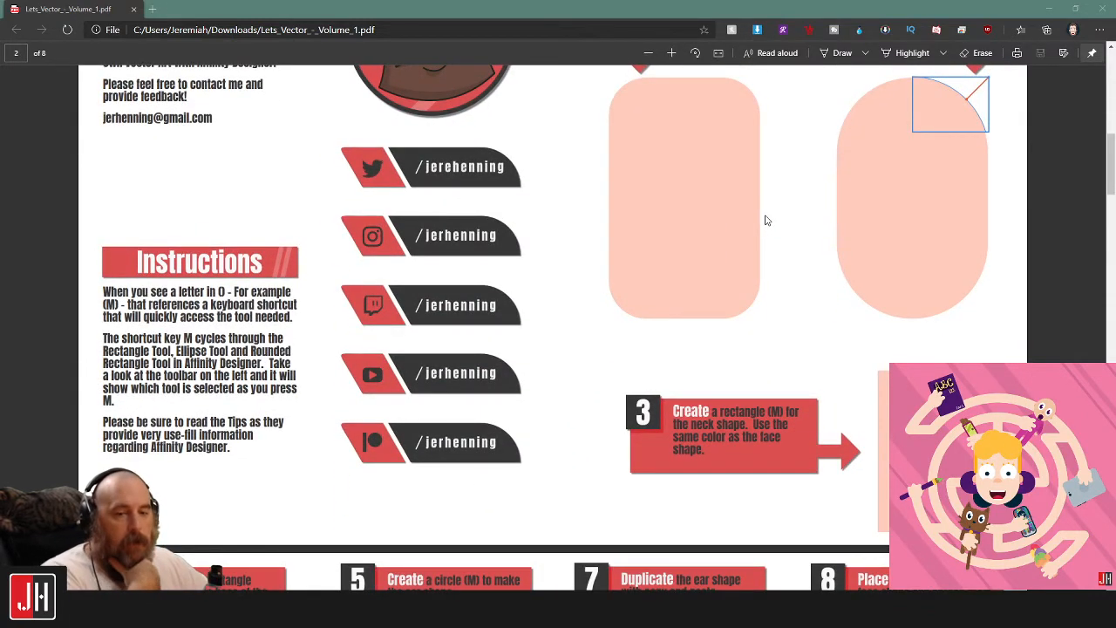
scroll(765, 220, up, 7)
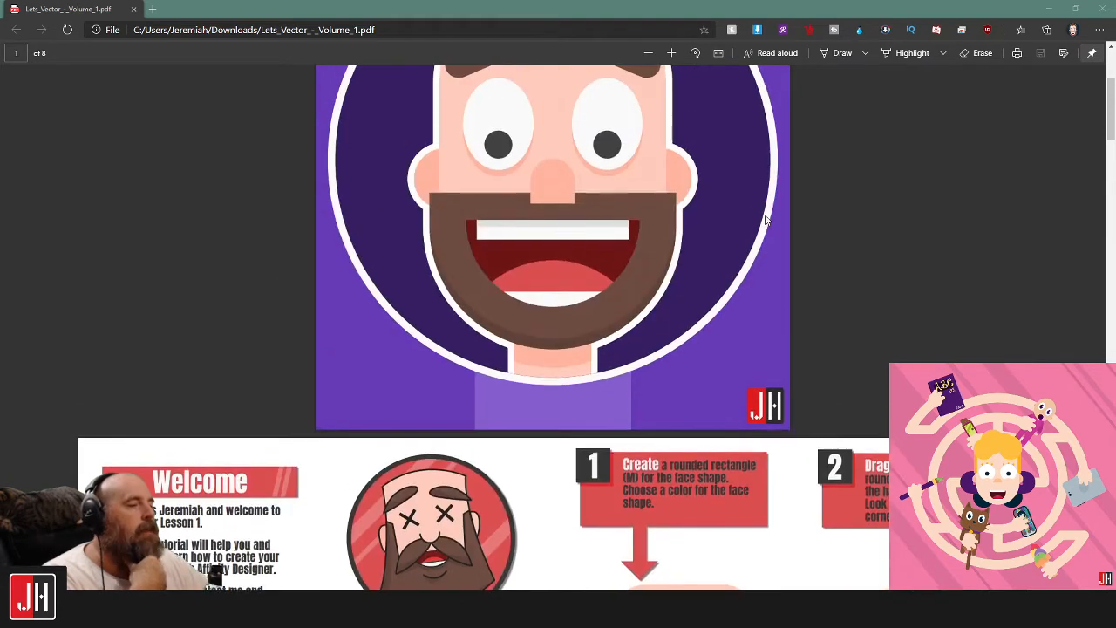
scroll(766, 221, up, 3)
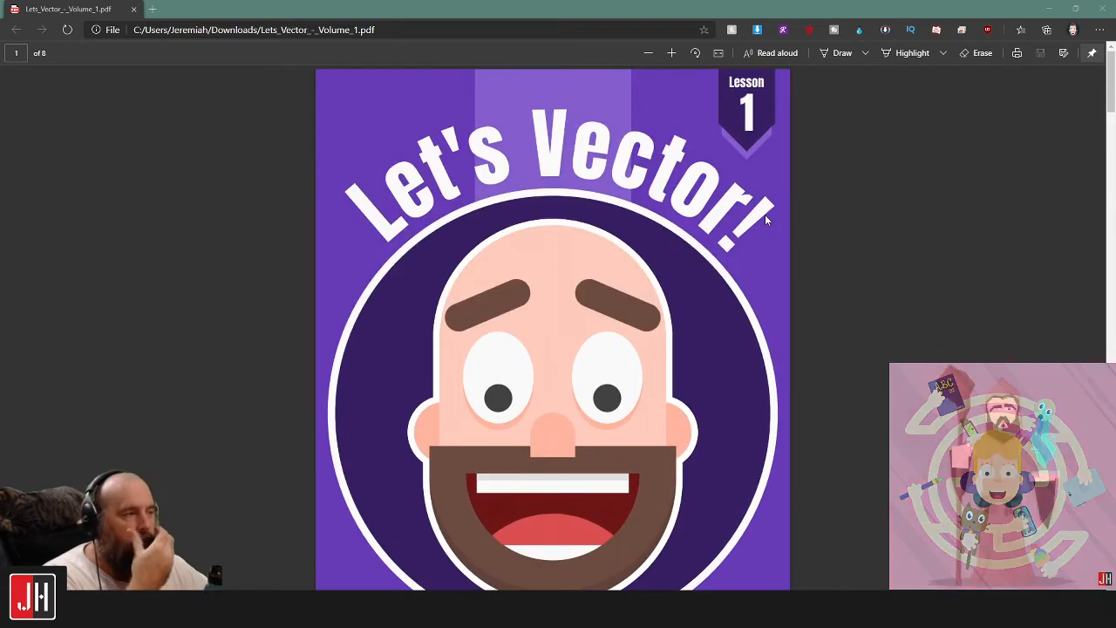
scroll(764, 220, down, 6)
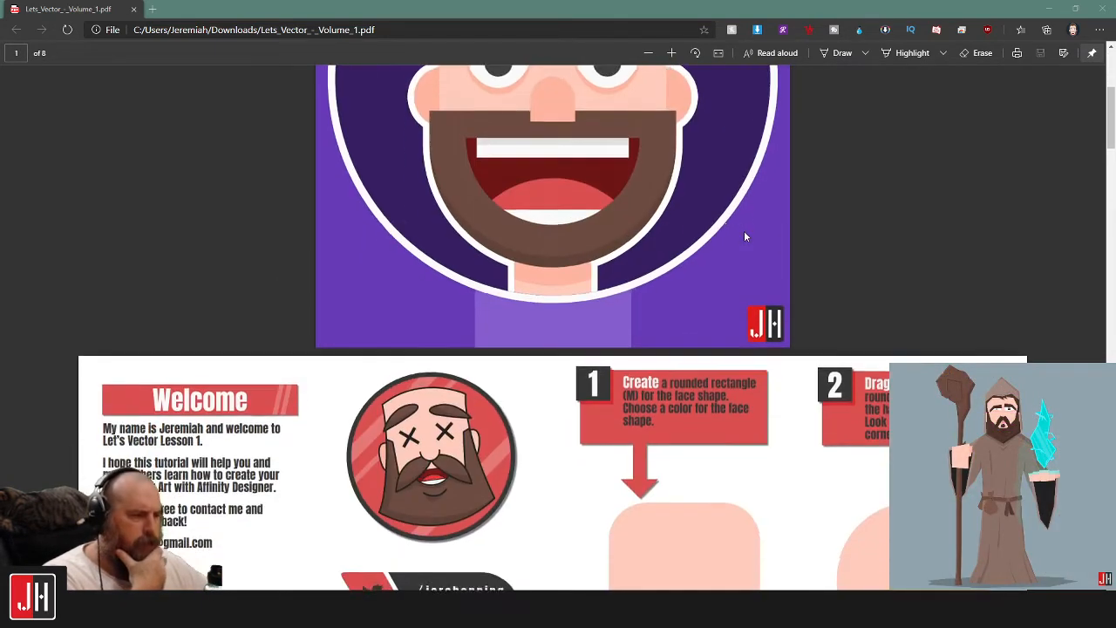
scroll(732, 248, up, 4)
scroll(732, 247, up, 3)
scroll(600, 299, down, 5)
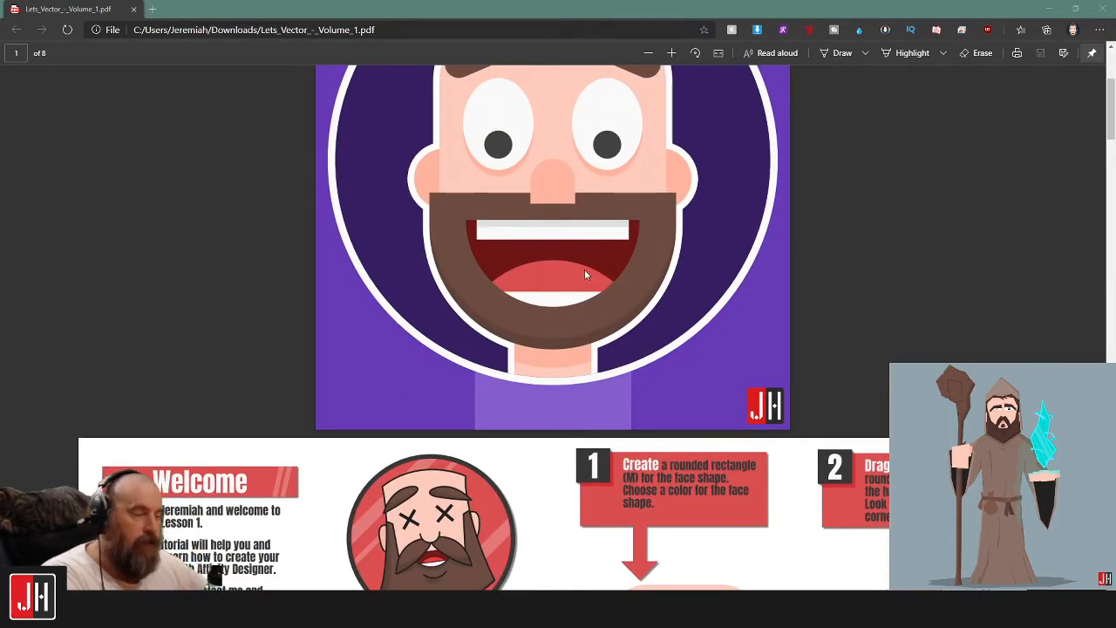
scroll(589, 279, up, 3)
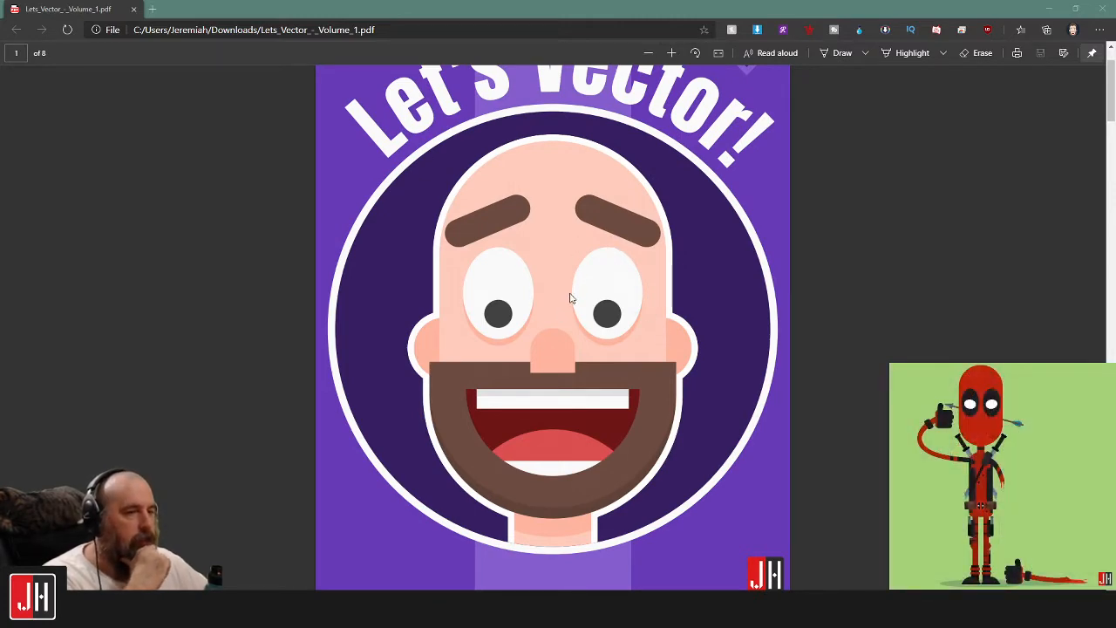
scroll(568, 279, down, 3)
scroll(559, 261, up, 4)
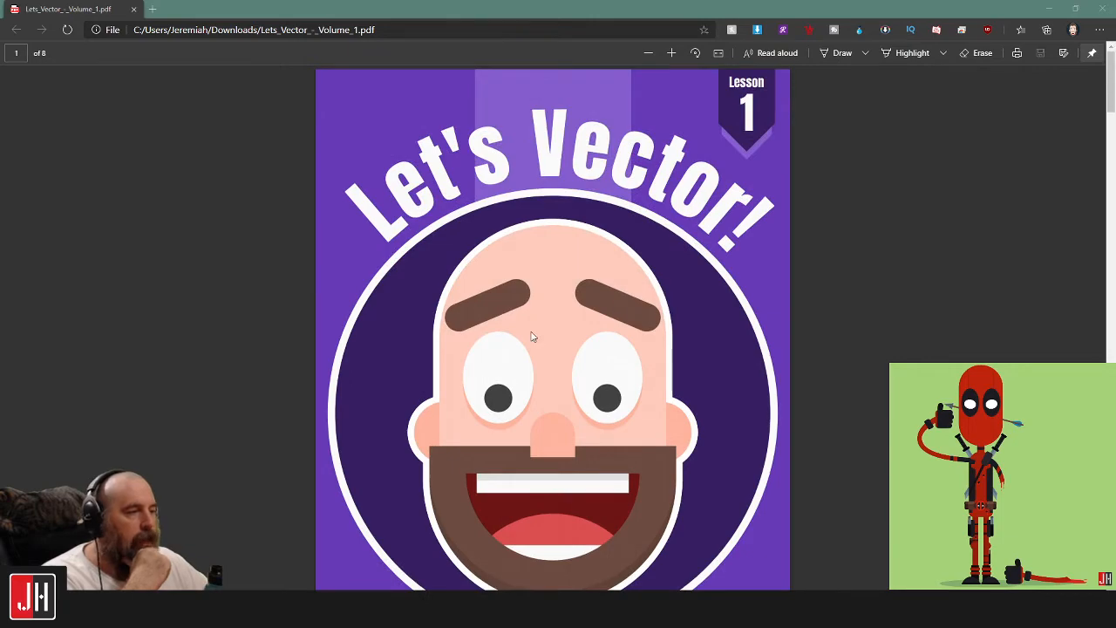
Examine the numbered face-drawing instructions of Lesson 1 from the welcome page through to the closing page.
scroll(532, 336, down, 10)
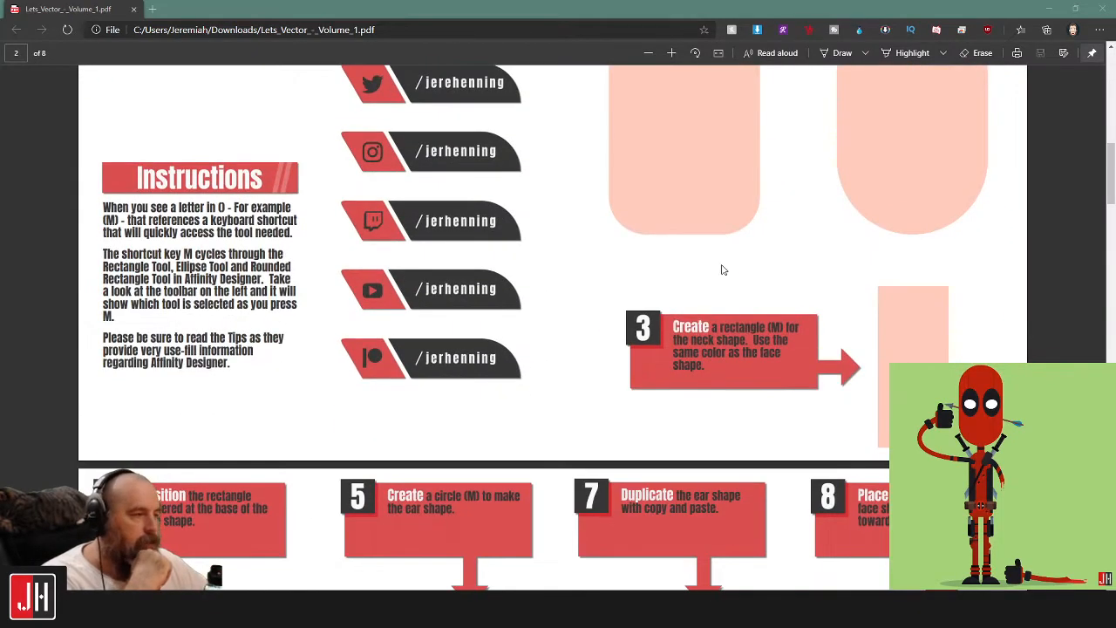
scroll(741, 312, down, 3)
scroll(563, 404, down, 3)
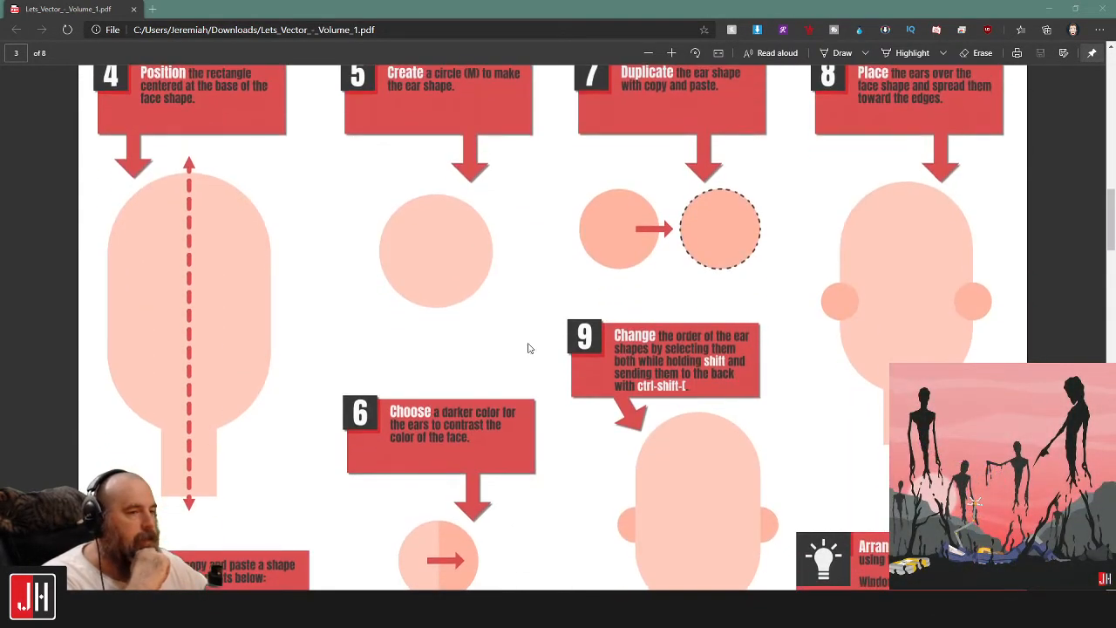
scroll(601, 357, down, 5)
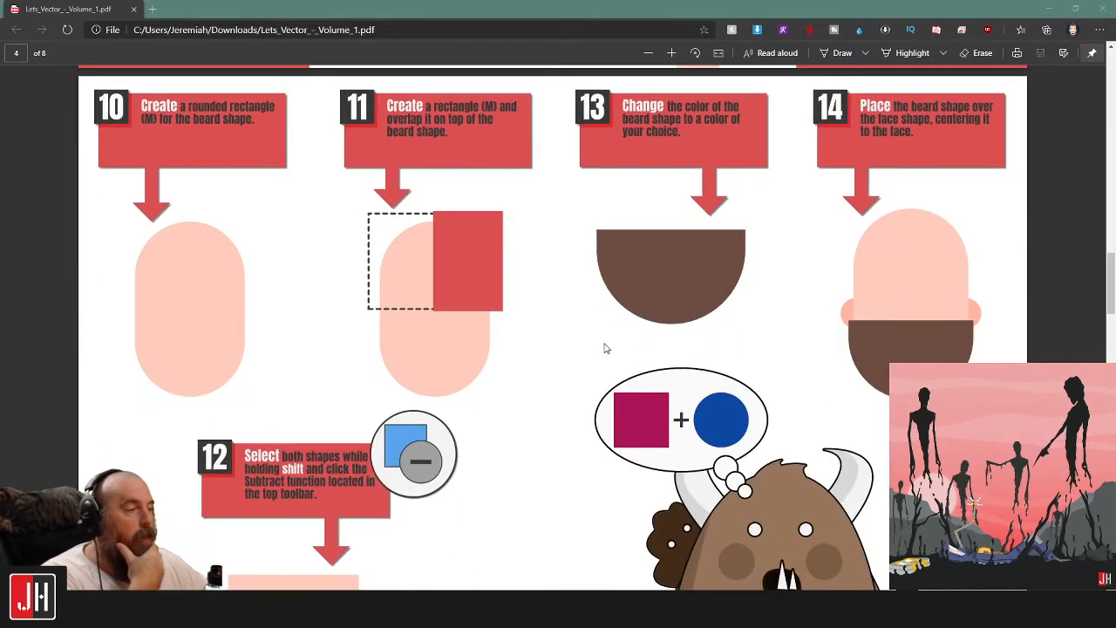
scroll(599, 354, down, 2)
scroll(597, 357, down, 7)
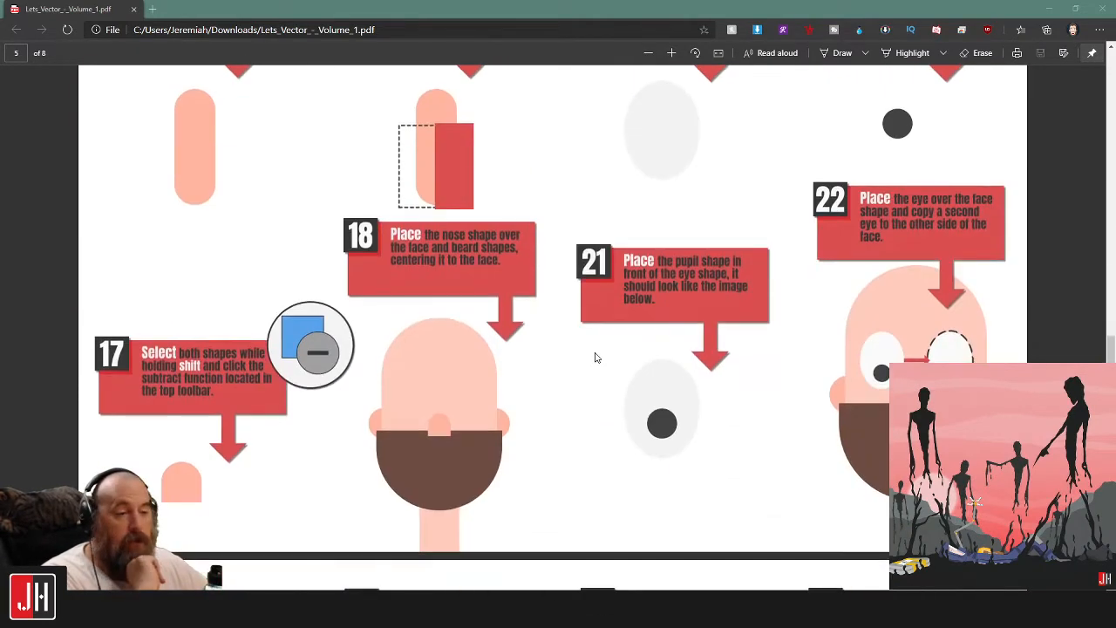
scroll(596, 351, down, 6)
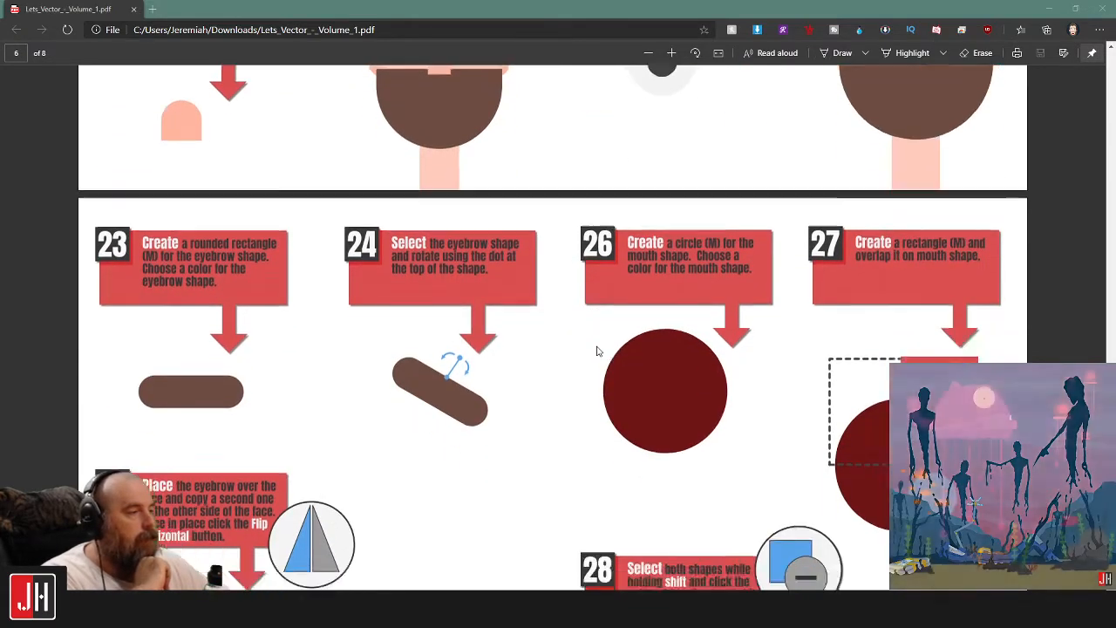
scroll(596, 351, down, 3)
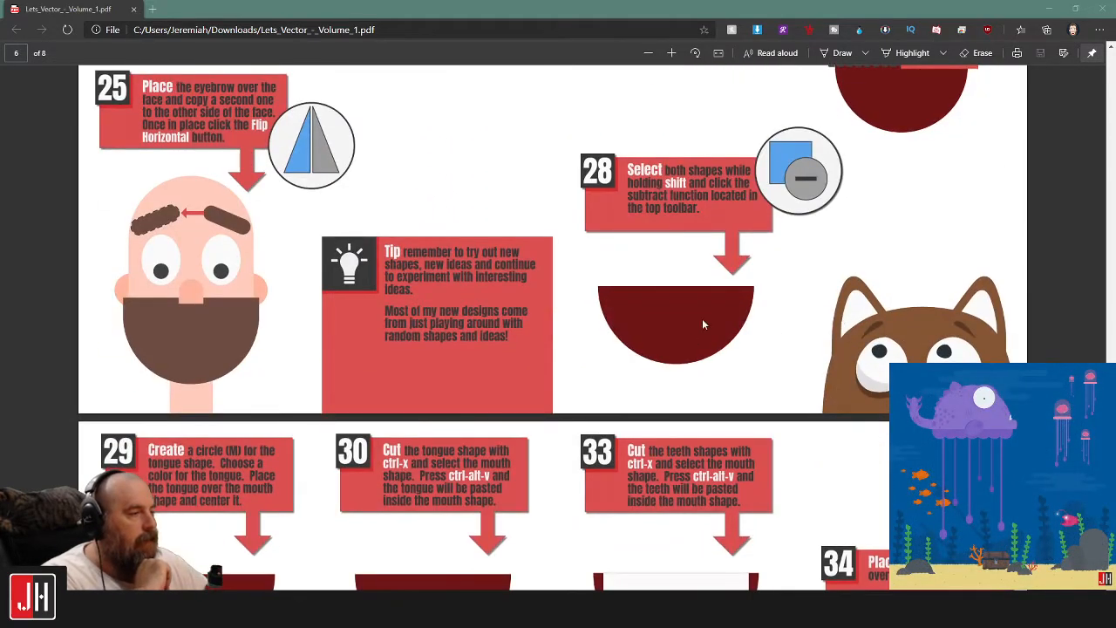
scroll(702, 325, down, 12)
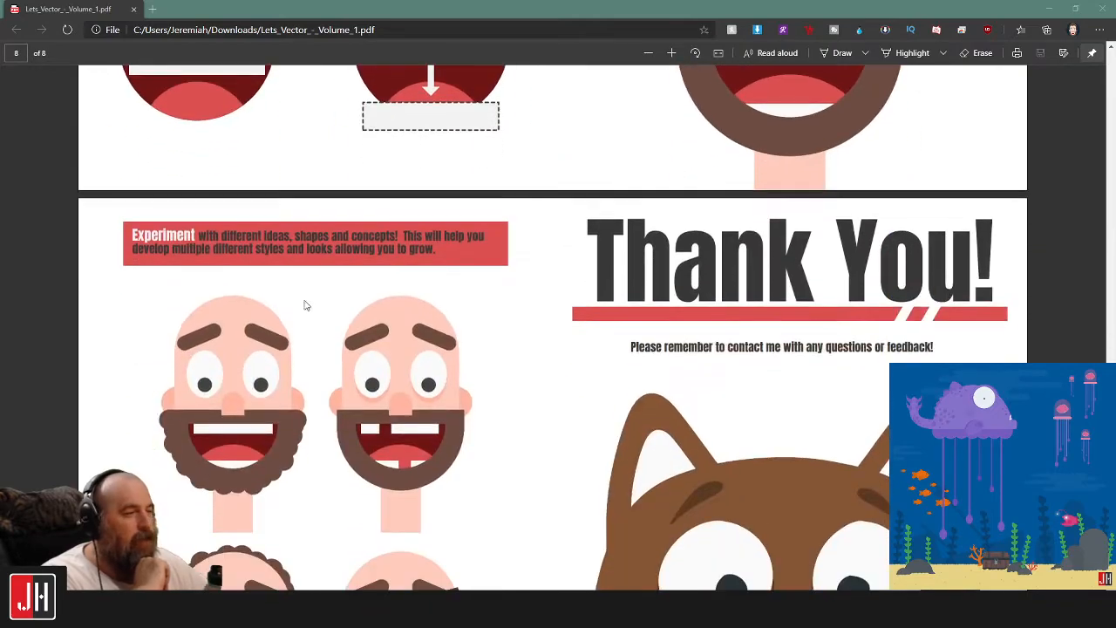
Go back to Lesson 1's ear and beard instructions and review the face variations on the last page.
scroll(304, 305, up, 15)
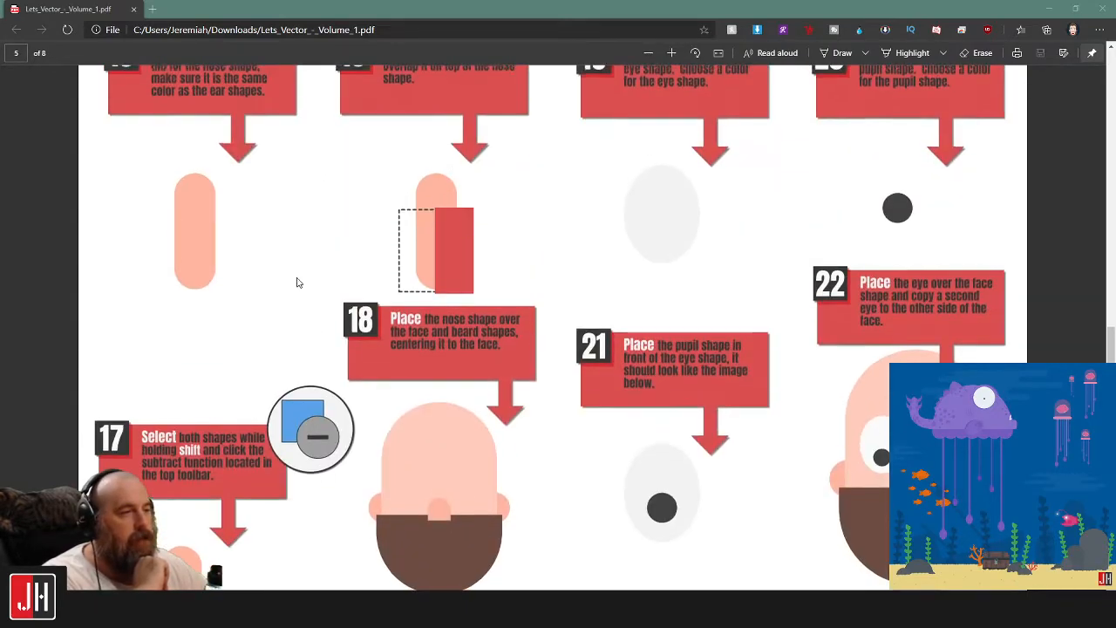
scroll(297, 281, up, 10)
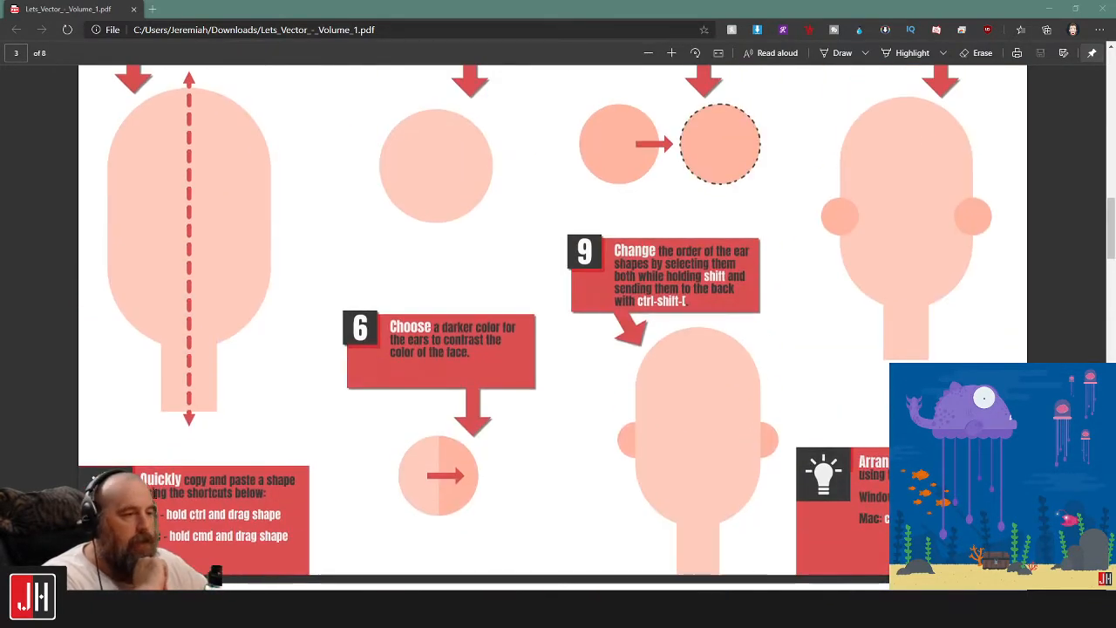
scroll(381, 471, down, 1)
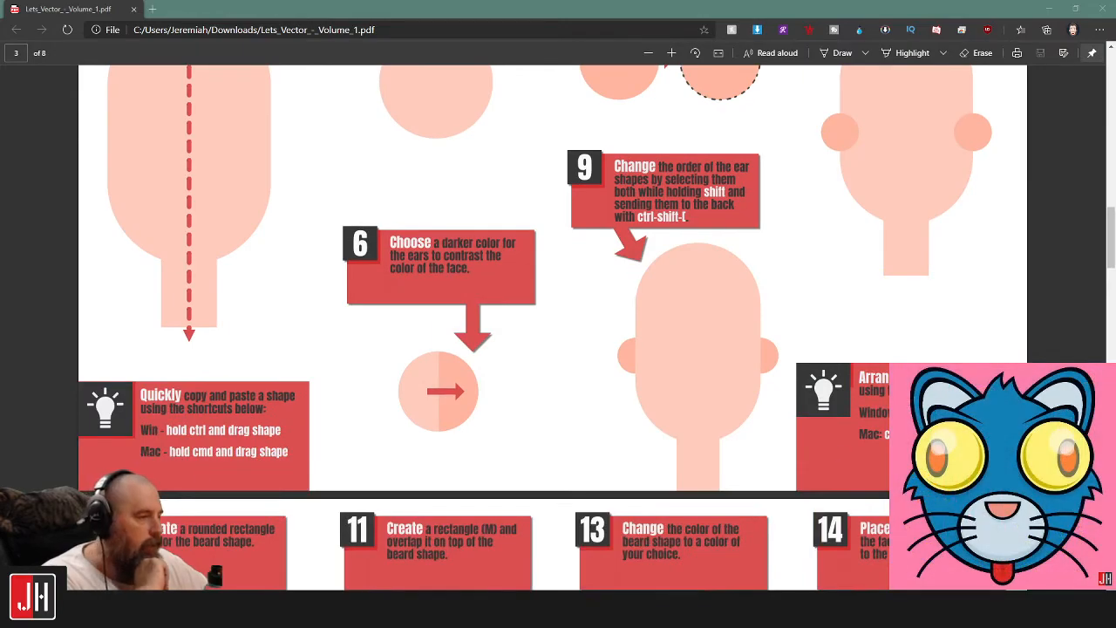
scroll(575, 365, down, 4)
scroll(572, 375, down, 20)
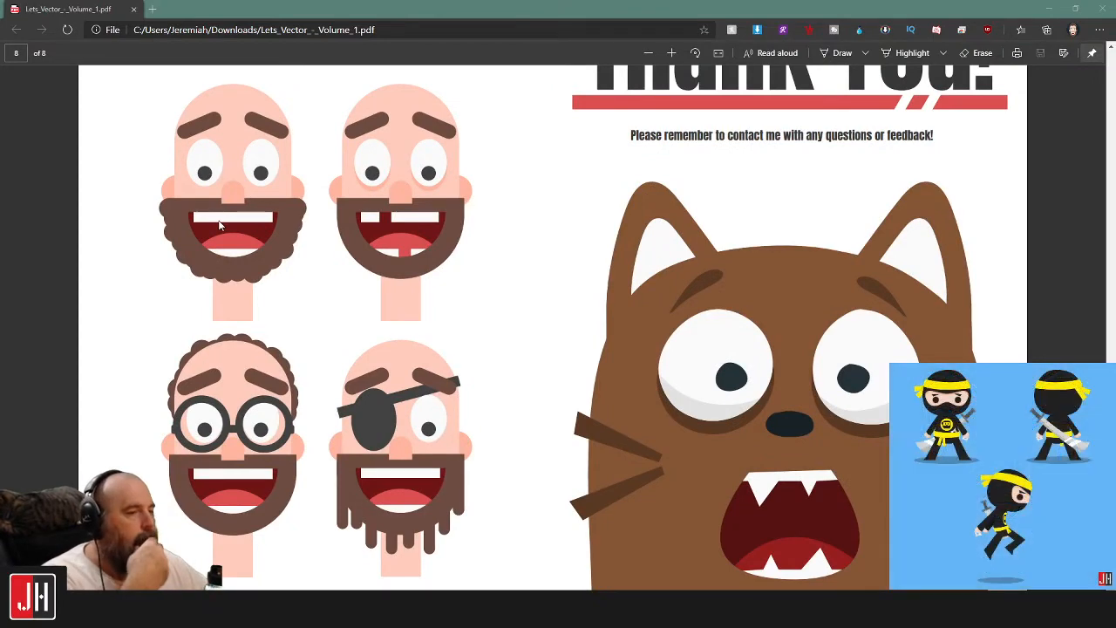
scroll(224, 237, up, 4)
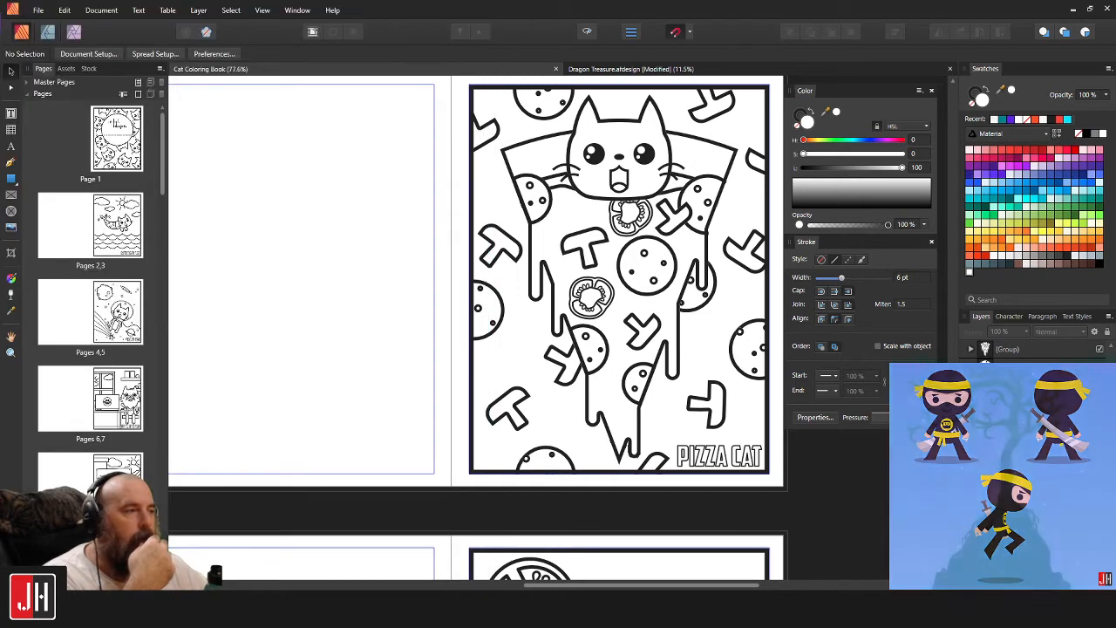
Switch to Lets_Vector_-_Lesson_2.pdf and look through its tree-drawing pages from the cover to the closing page.
drag(0, 26, 392, 0)
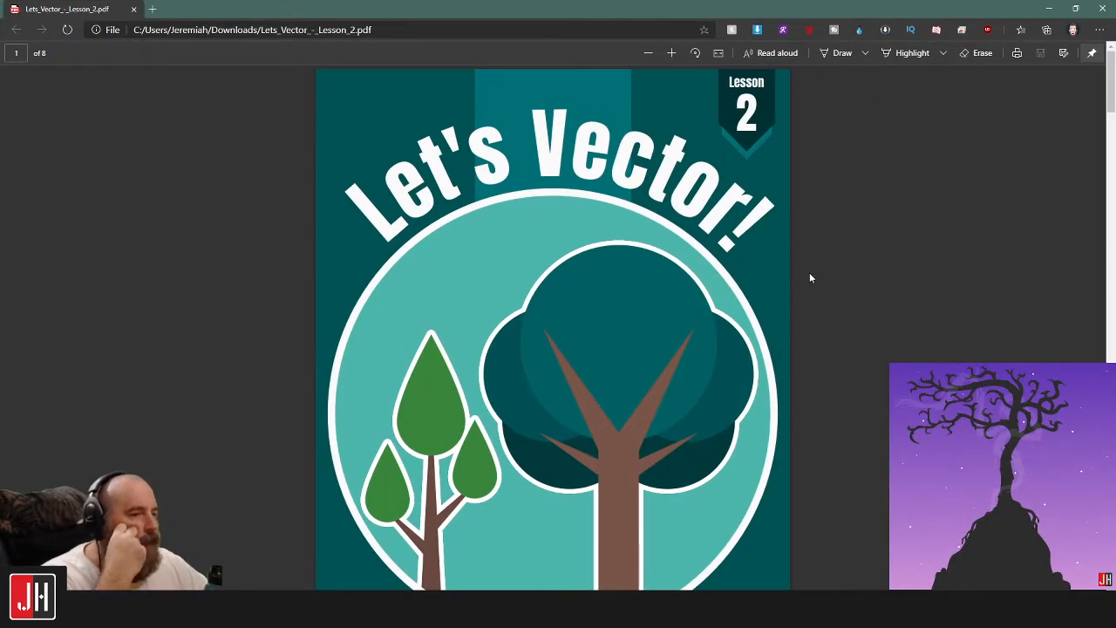
scroll(817, 271, down, 15)
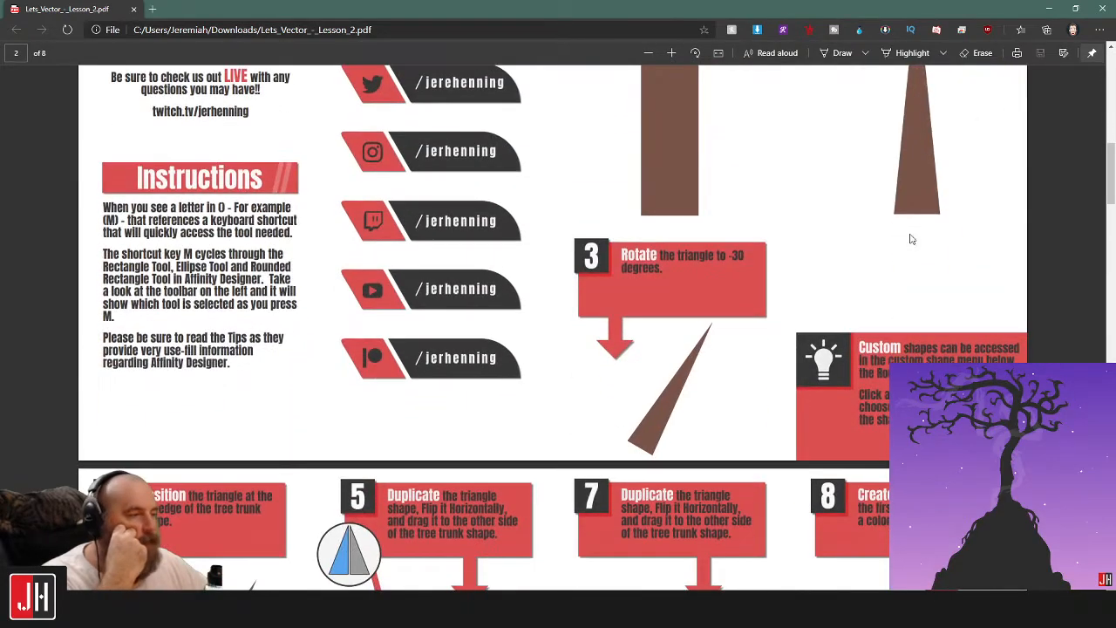
scroll(801, 311, down, 15)
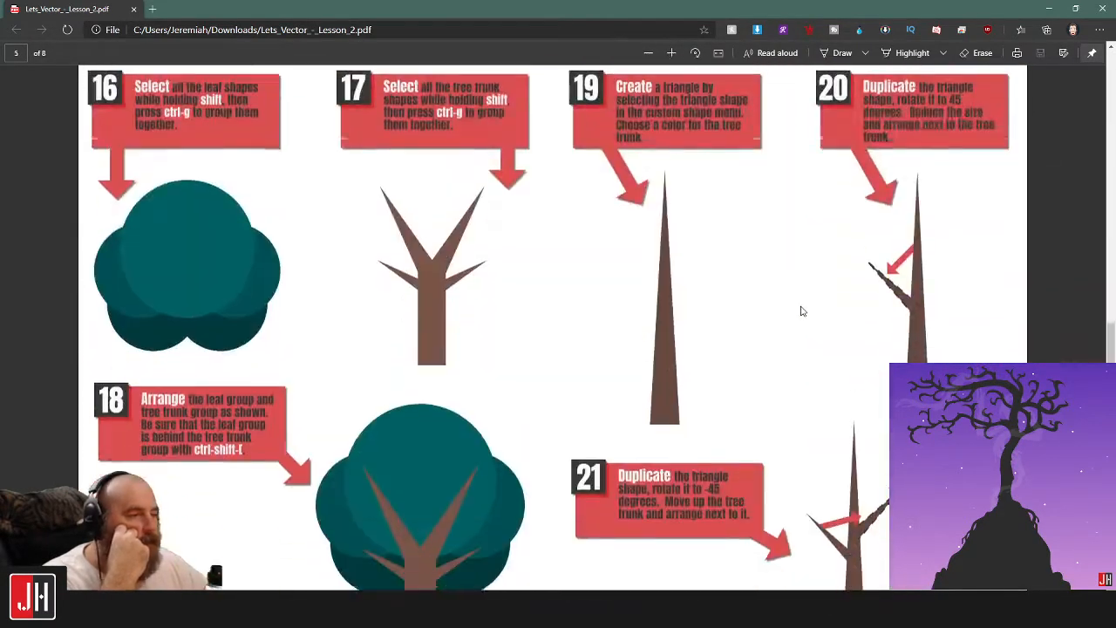
scroll(802, 310, down, 15)
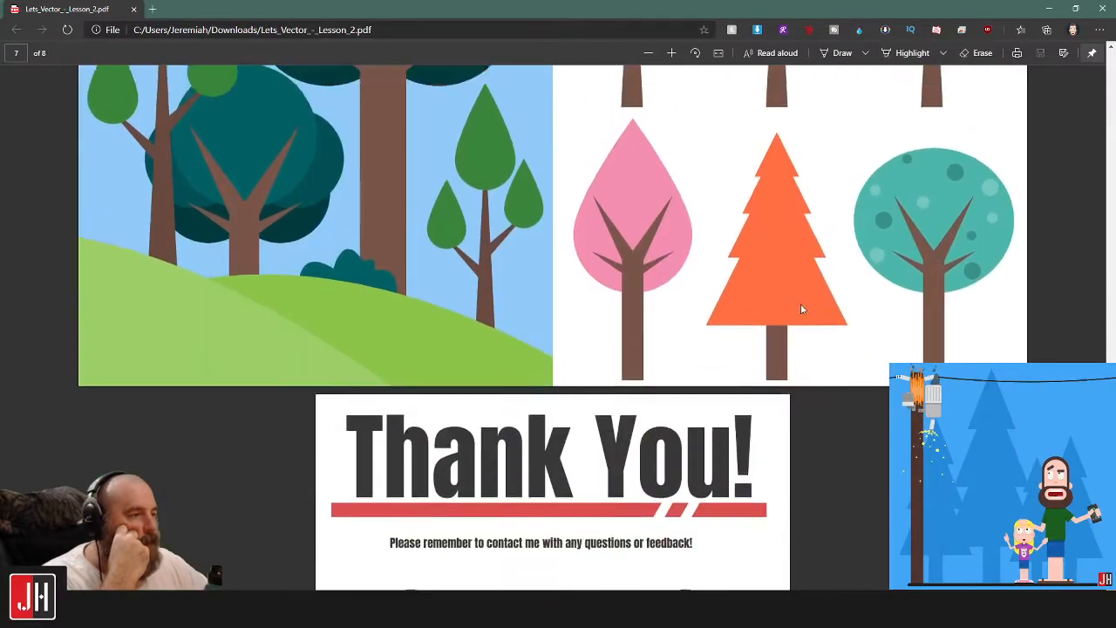
scroll(802, 309, up, 3)
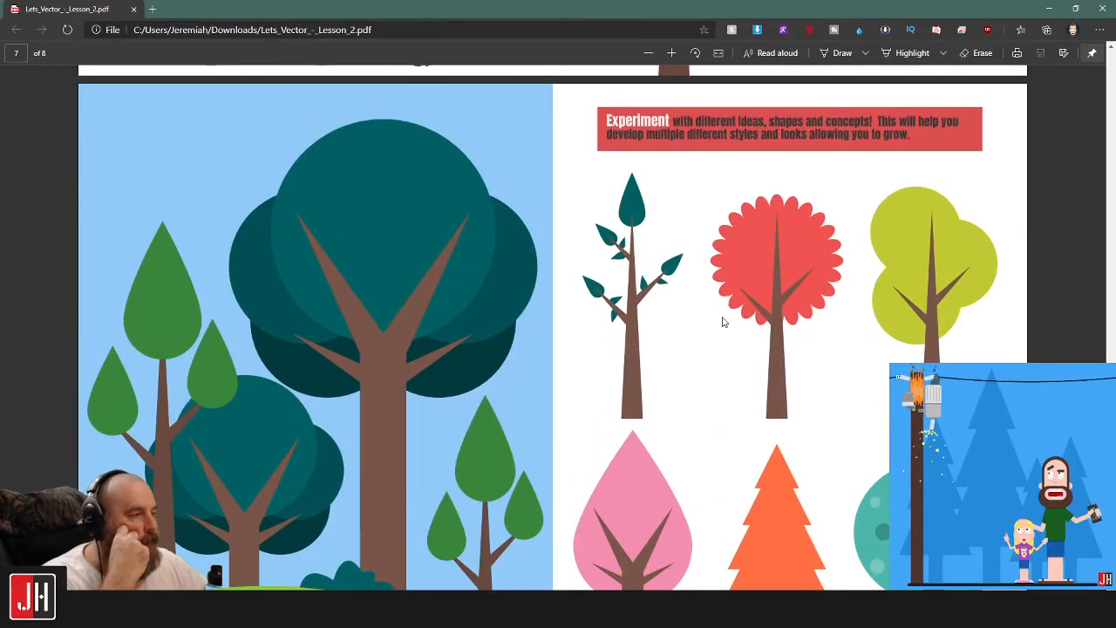
scroll(732, 331, down, 10)
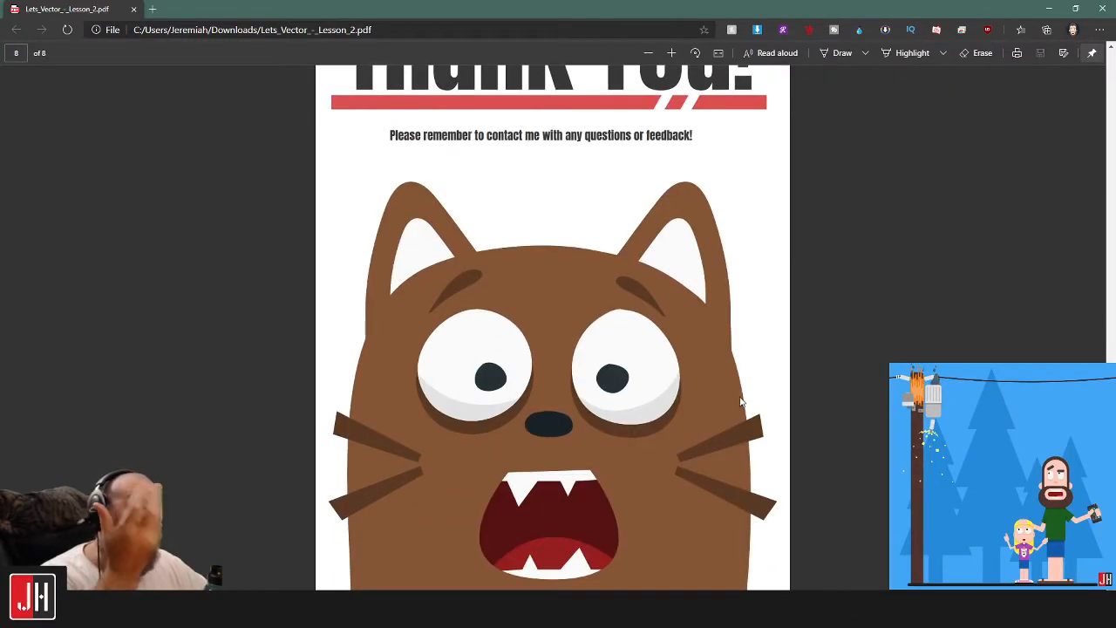
Go back through Lesson 2's tear-leaf and tree trunk instructions to the leaf-shape instructions on page 4.
scroll(740, 375, up, 10)
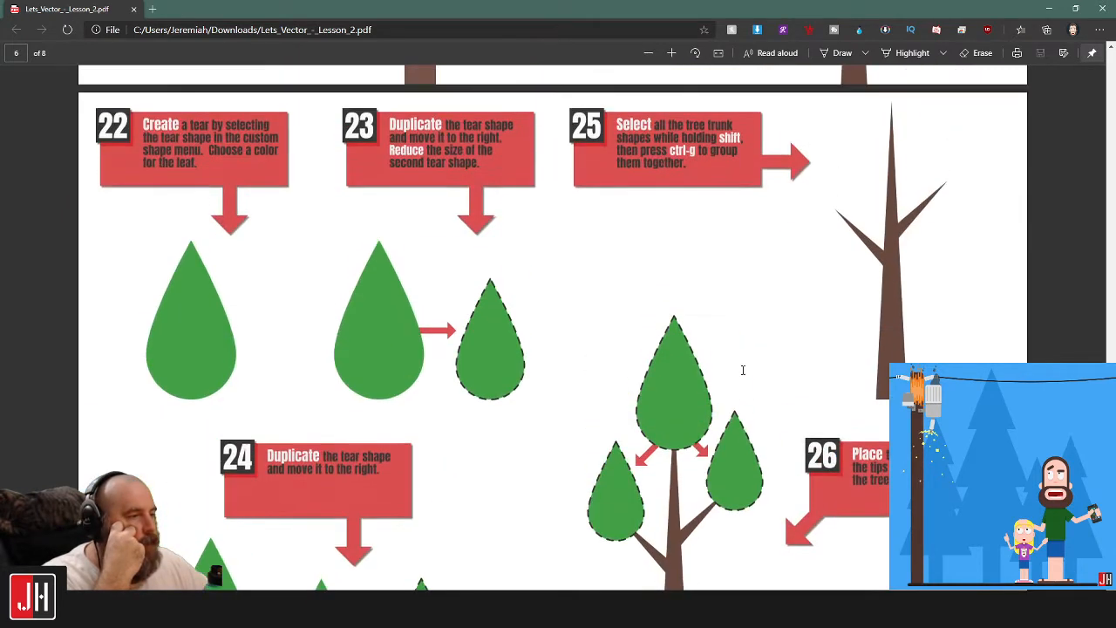
scroll(742, 370, up, 8)
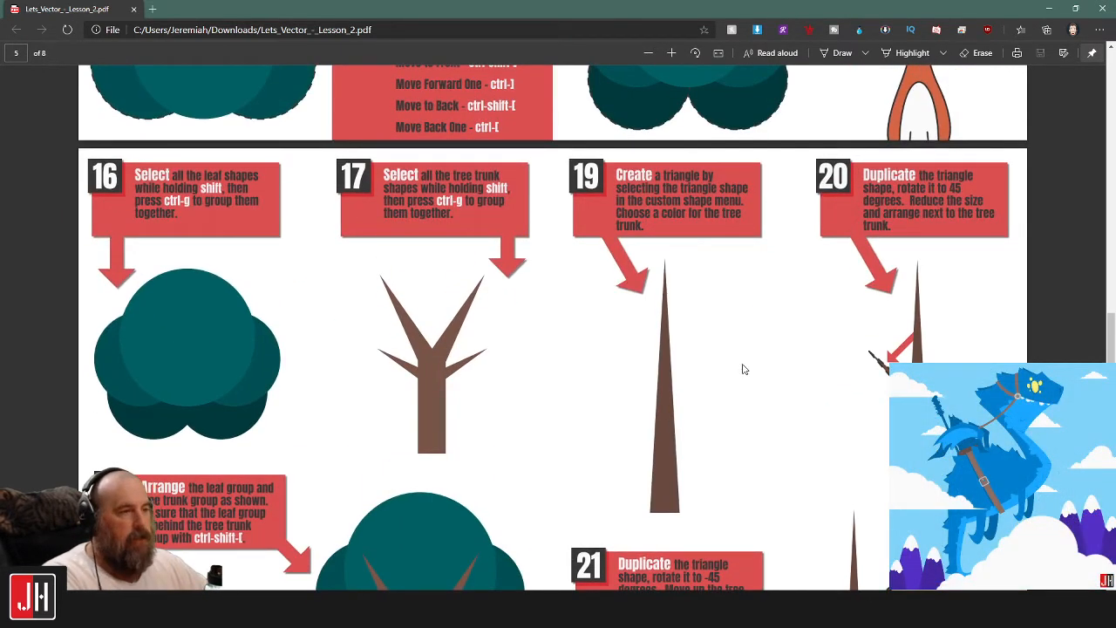
scroll(743, 369, up, 6)
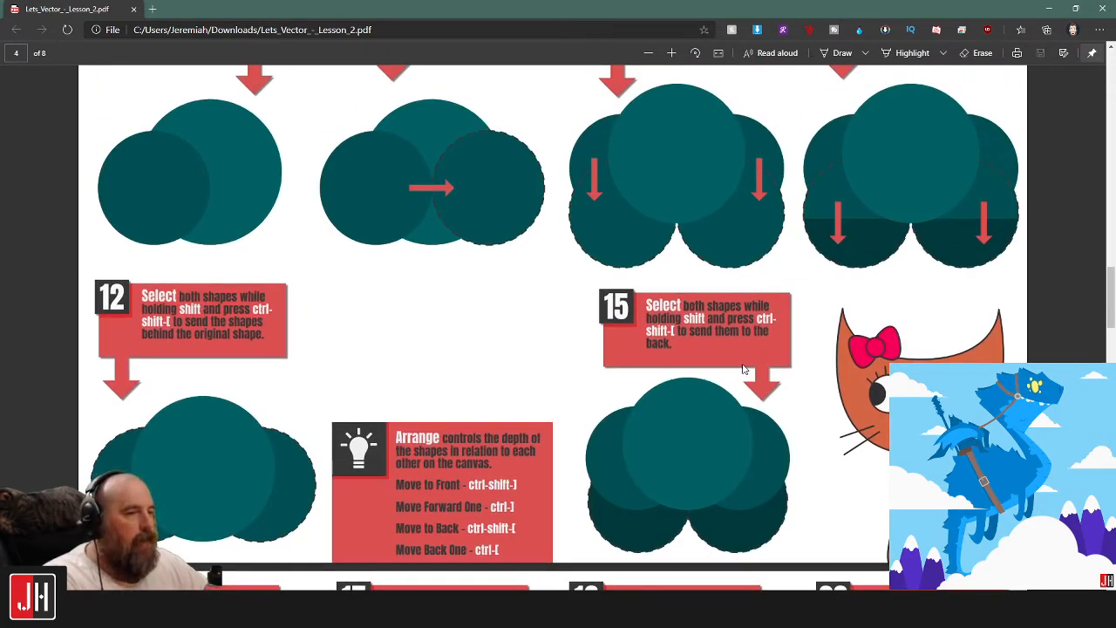
scroll(743, 370, up, 3)
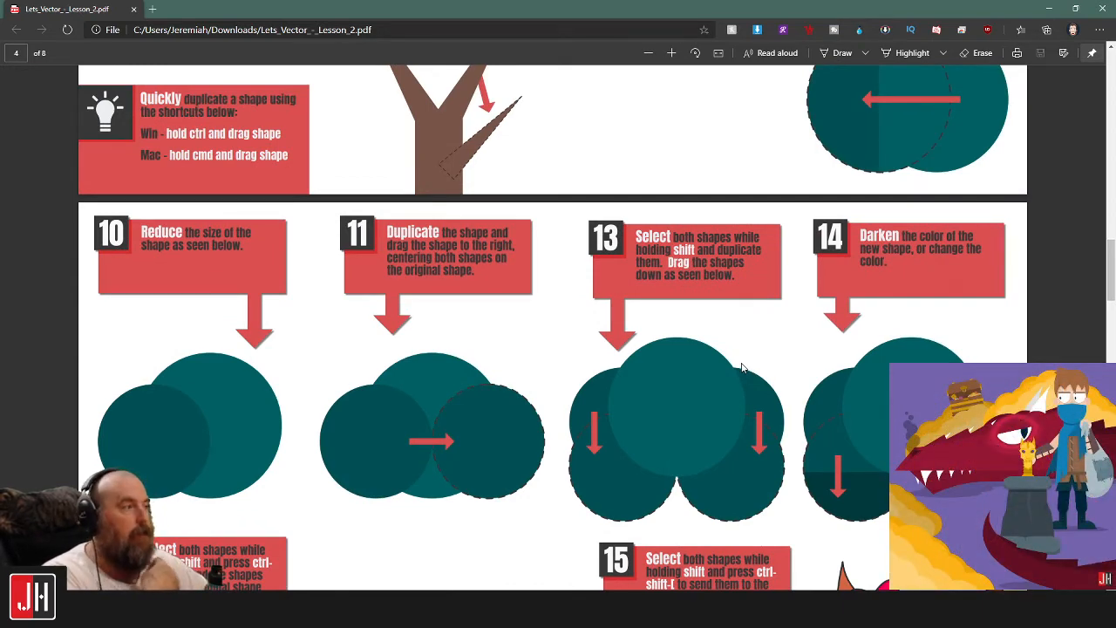
Return to the Lesson 2 cover, switch back to the Cat Coloring Book in Affinity Publisher, and review the Pizza Cat page's background.
scroll(742, 370, up, 20)
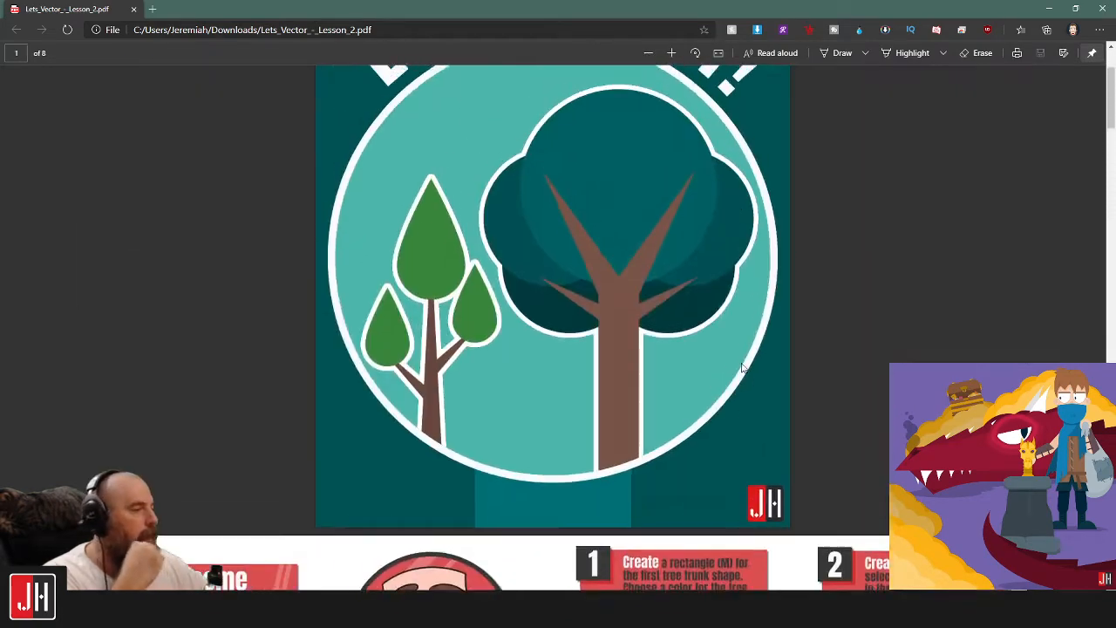
scroll(741, 366, up, 2)
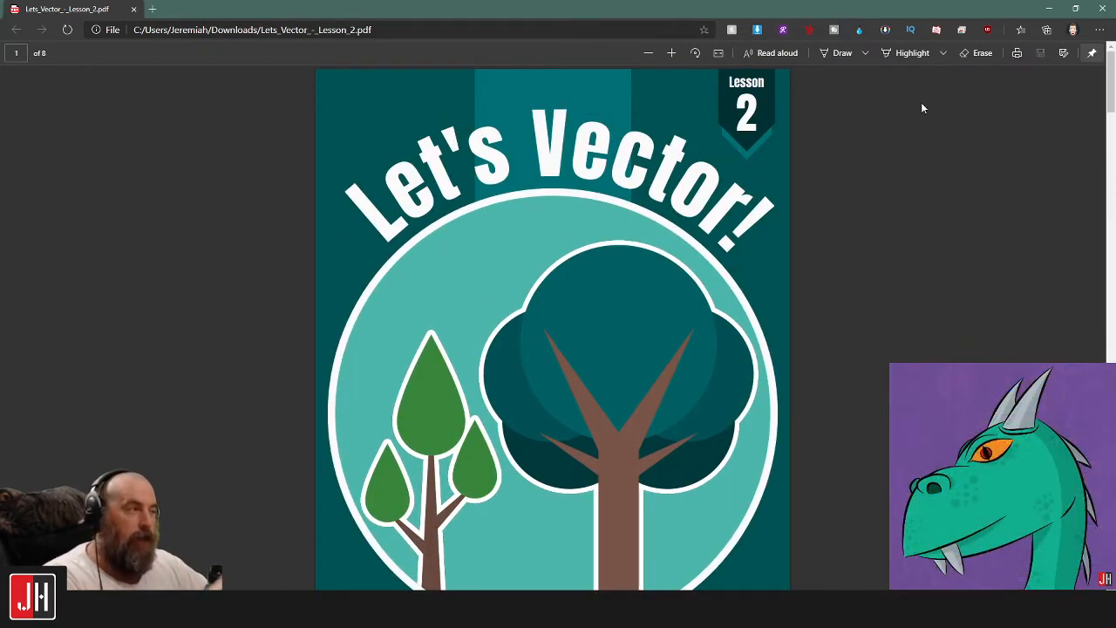
key(alt+Tab)
scroll(646, 200, up, 1)
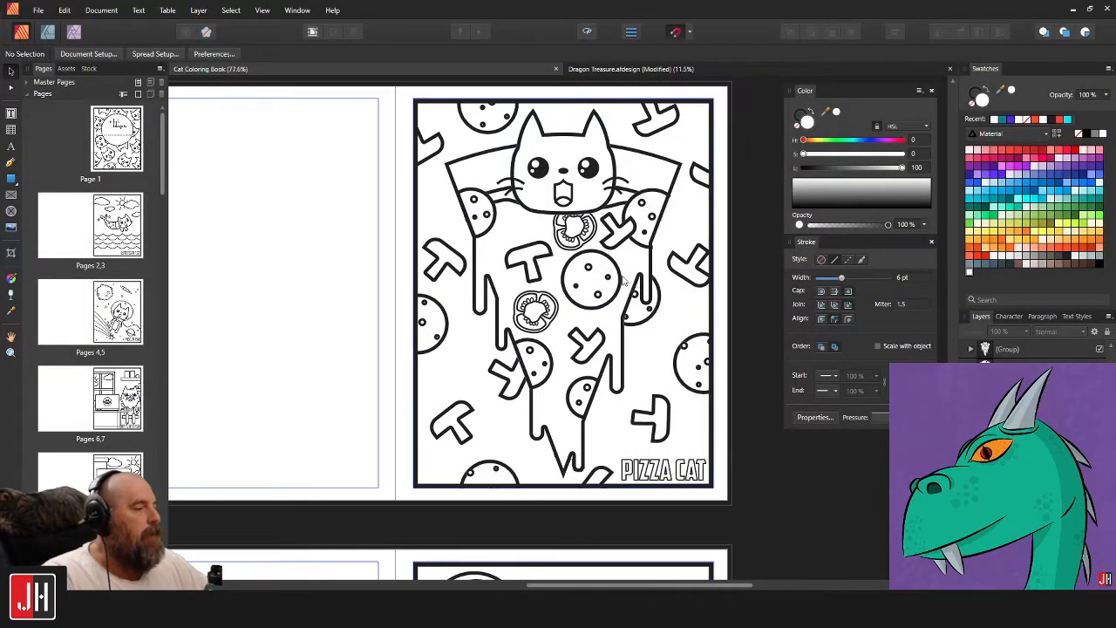
scroll(748, 286, up, 3)
scroll(678, 256, down, 4)
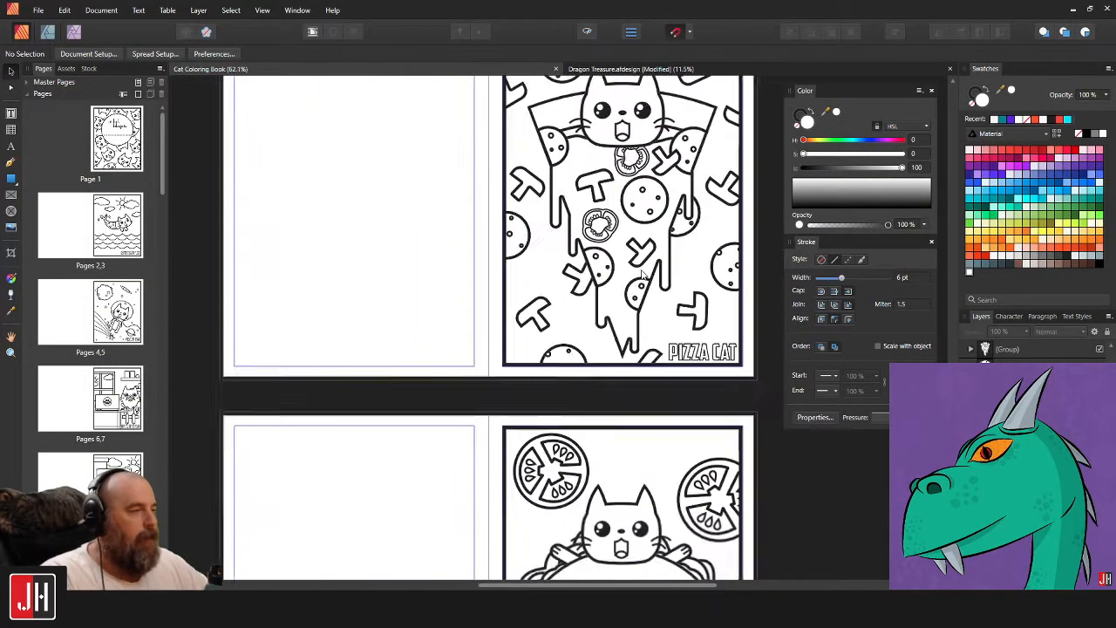
scroll(689, 366, up, 2)
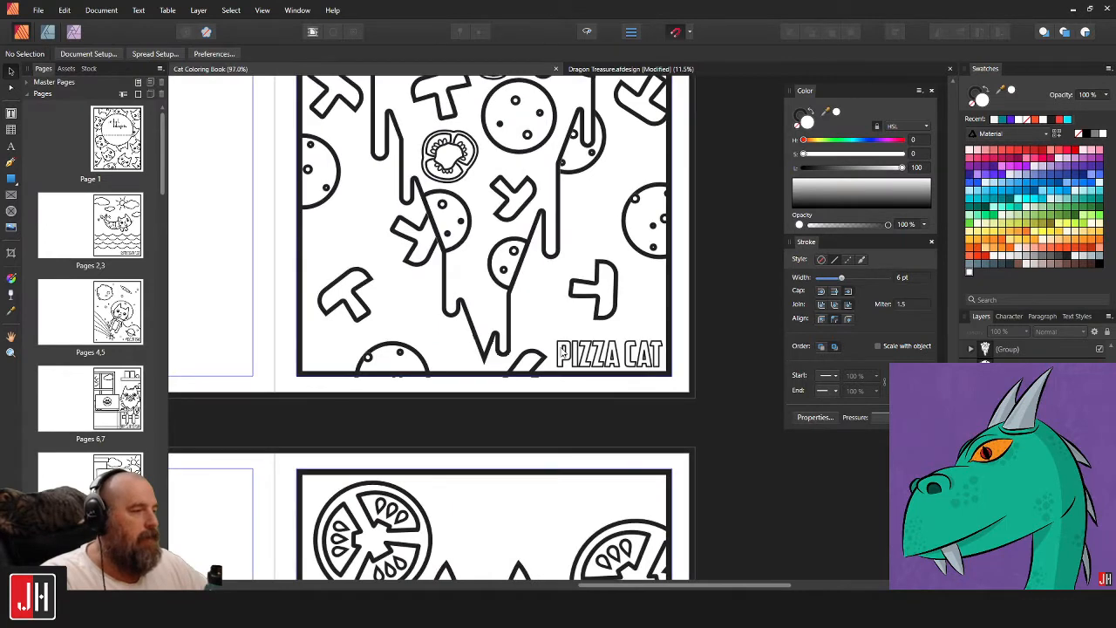
scroll(503, 311, down, 3)
scroll(523, 314, down, 3)
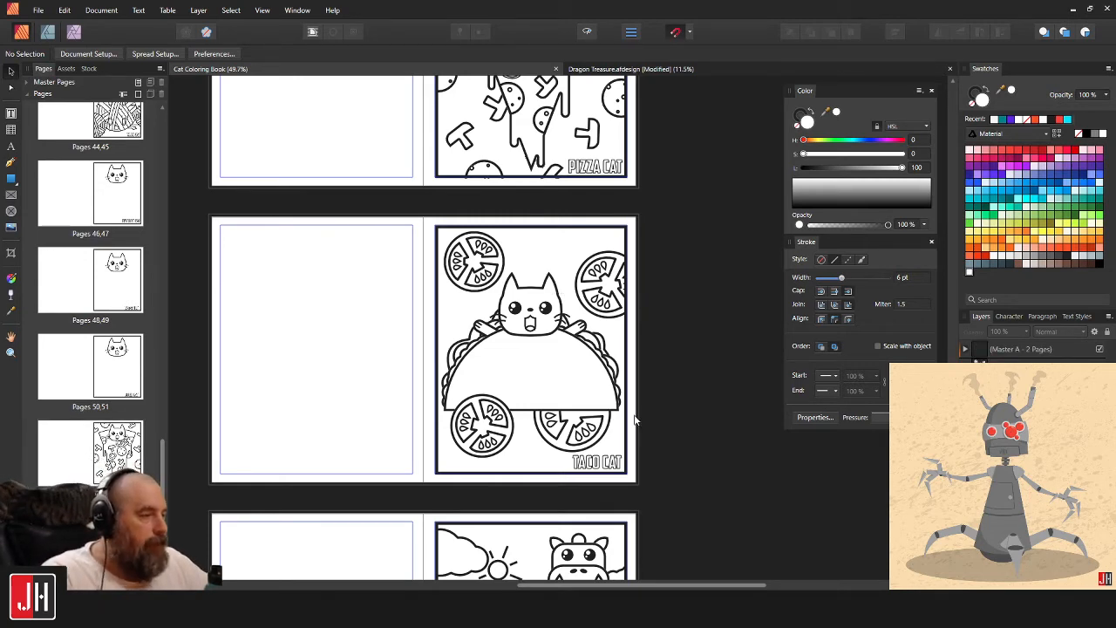
Compare the Taco Cat page's tomato background with the finished Pizza Cat page.
scroll(610, 366, down, 1)
scroll(526, 294, up, 4)
scroll(523, 206, up, 2)
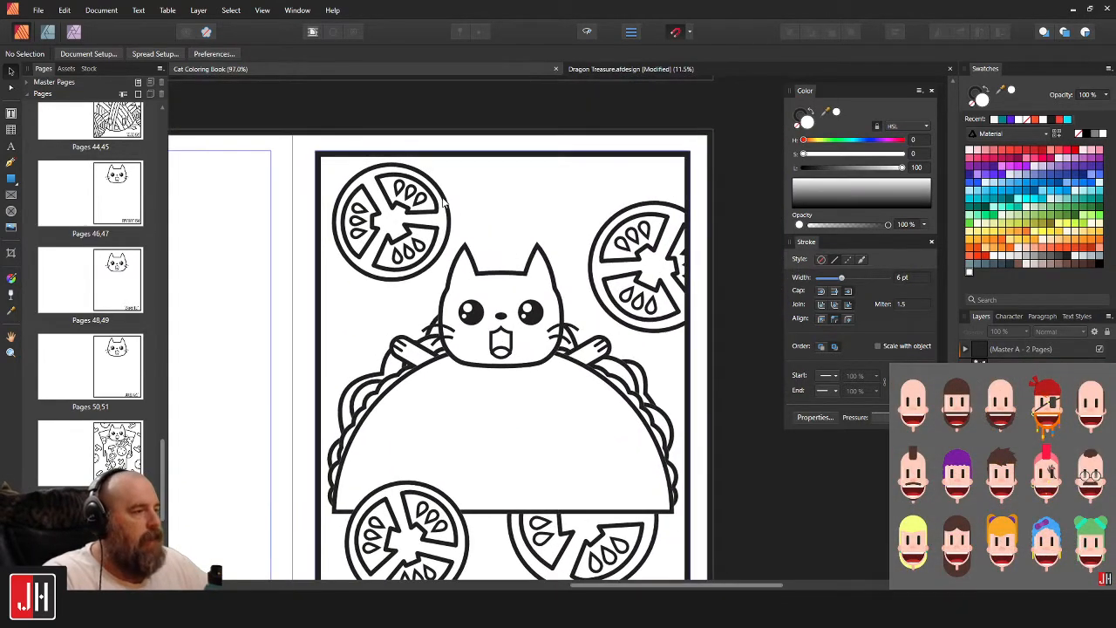
click(433, 192)
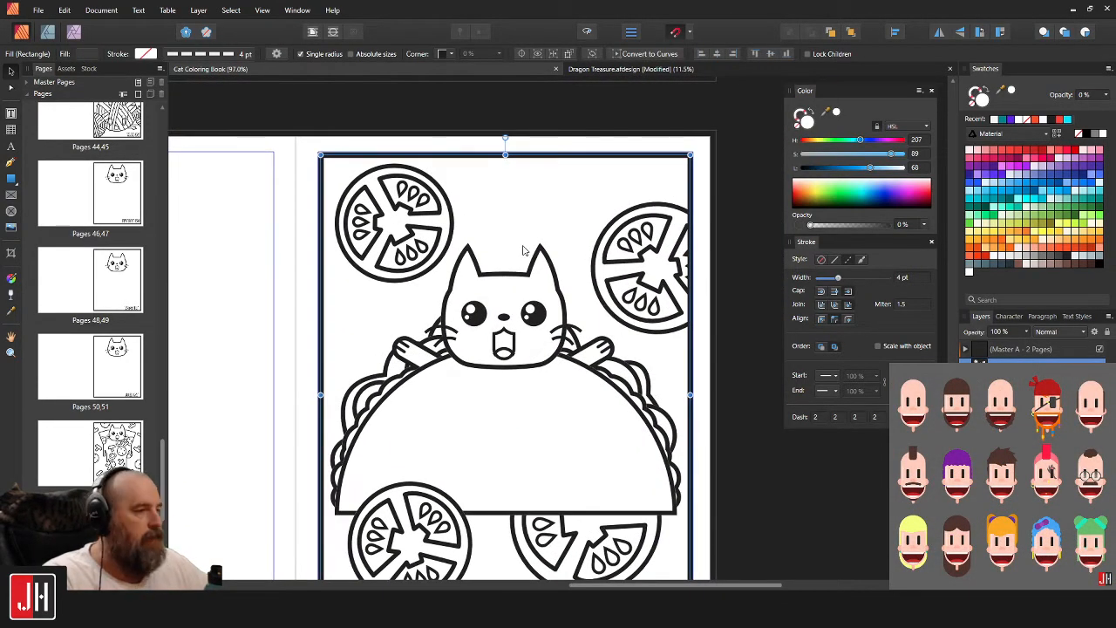
scroll(523, 250, down, 4)
scroll(518, 262, up, 2)
click(517, 276)
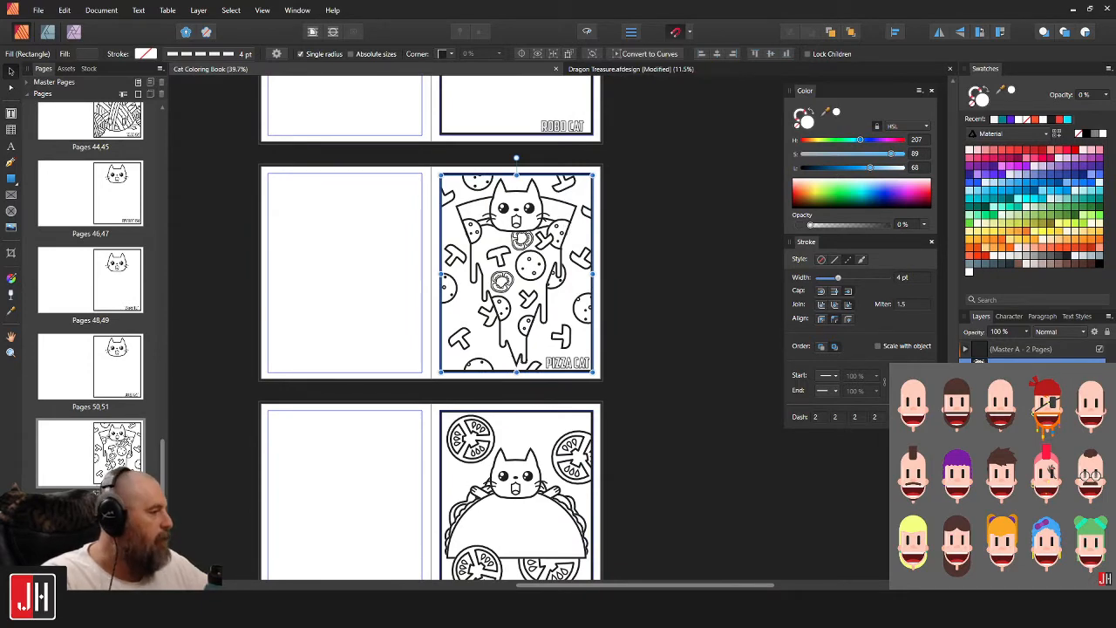
click(619, 330)
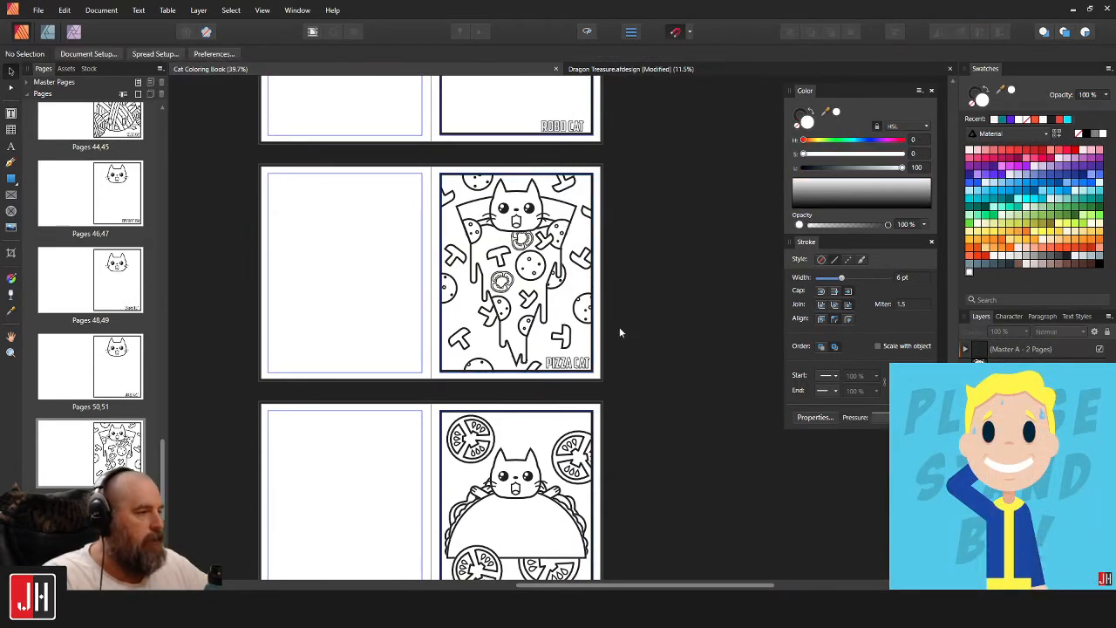
scroll(645, 399, down, 3)
scroll(536, 315, up, 2)
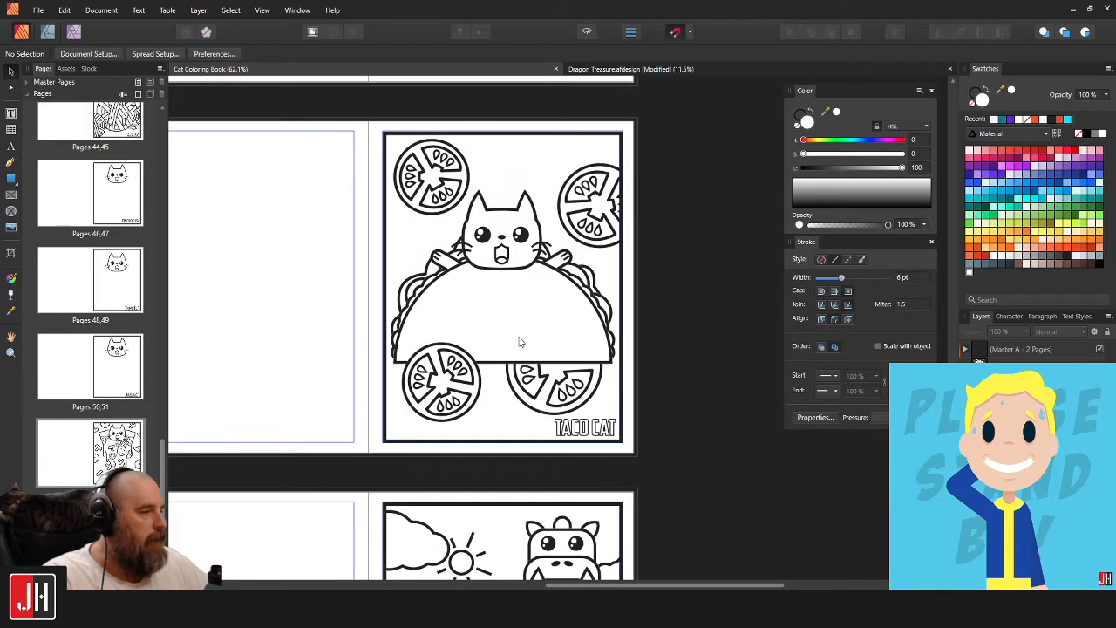
Nudge the Taco Cat page's upper-right tomato slice upward and move the upper-left slice partly past the frame's left edge.
click(610, 182)
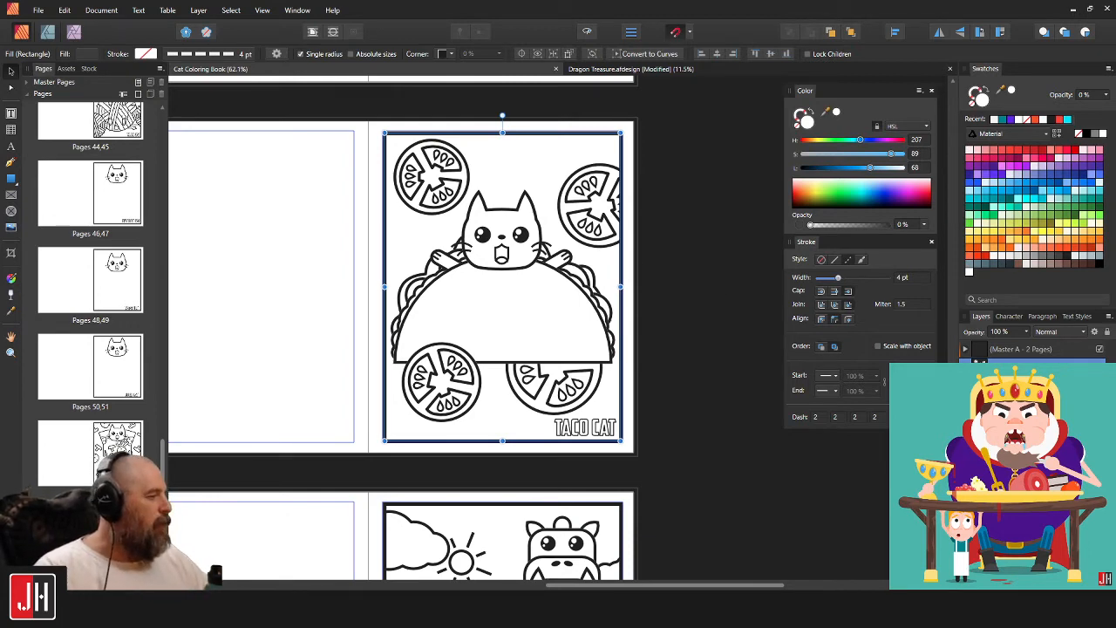
click(1022, 387)
scroll(526, 221, up, 2)
drag(656, 178, 648, 149)
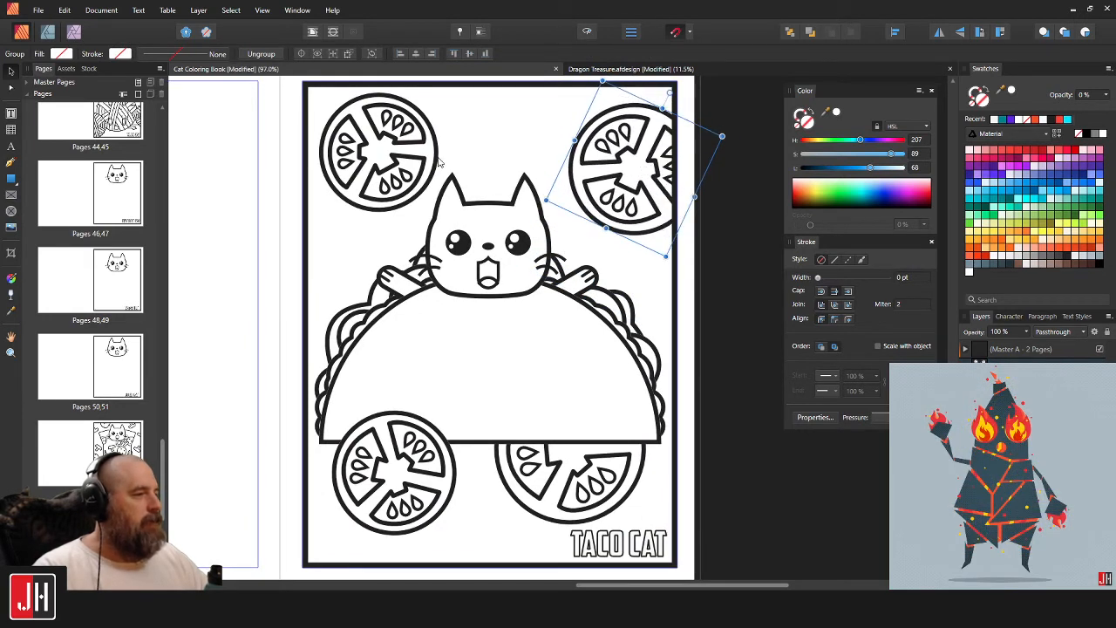
drag(439, 163, 355, 164)
Nudge the tomato slice behind the taco up and left, move the lower-left slice partly below the frame's bottom edge, and save.
scroll(598, 183, down, 1)
drag(570, 431, 558, 417)
click(392, 429)
drag(392, 430, 394, 506)
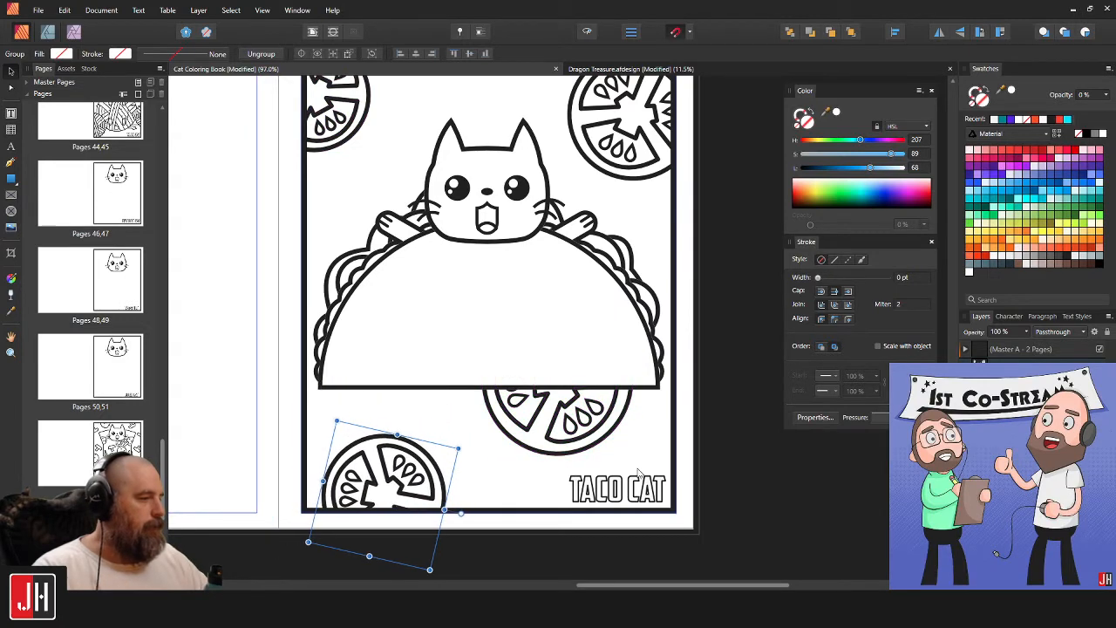
click(712, 434)
scroll(610, 405, down, 1)
key(ctrl+s)
scroll(592, 349, up, 2)
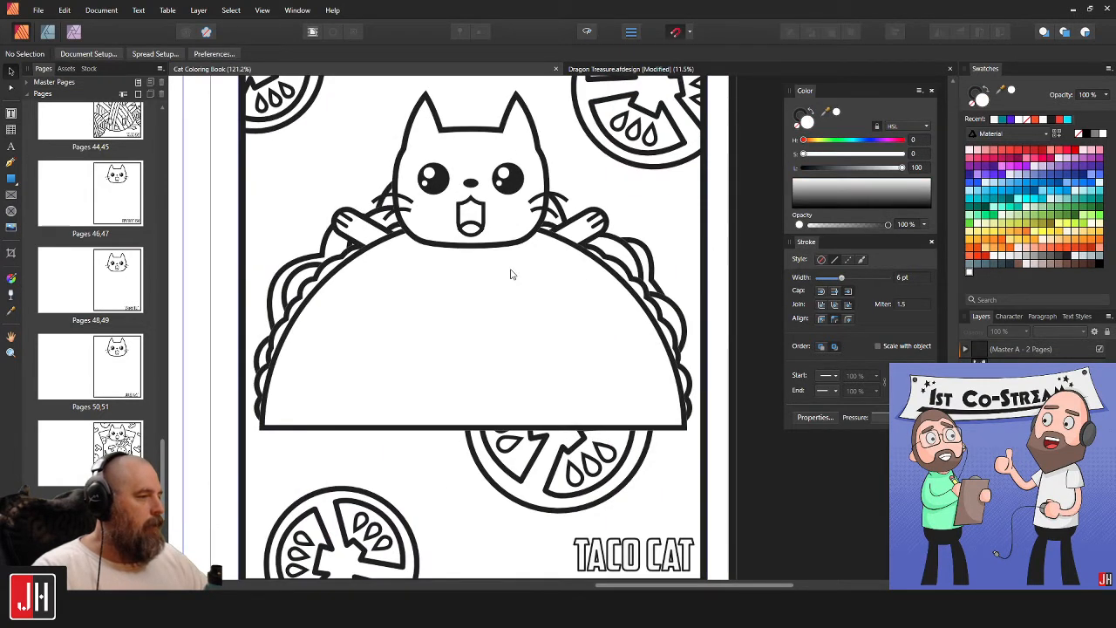
scroll(511, 275, up, 2)
scroll(469, 375, up, 2)
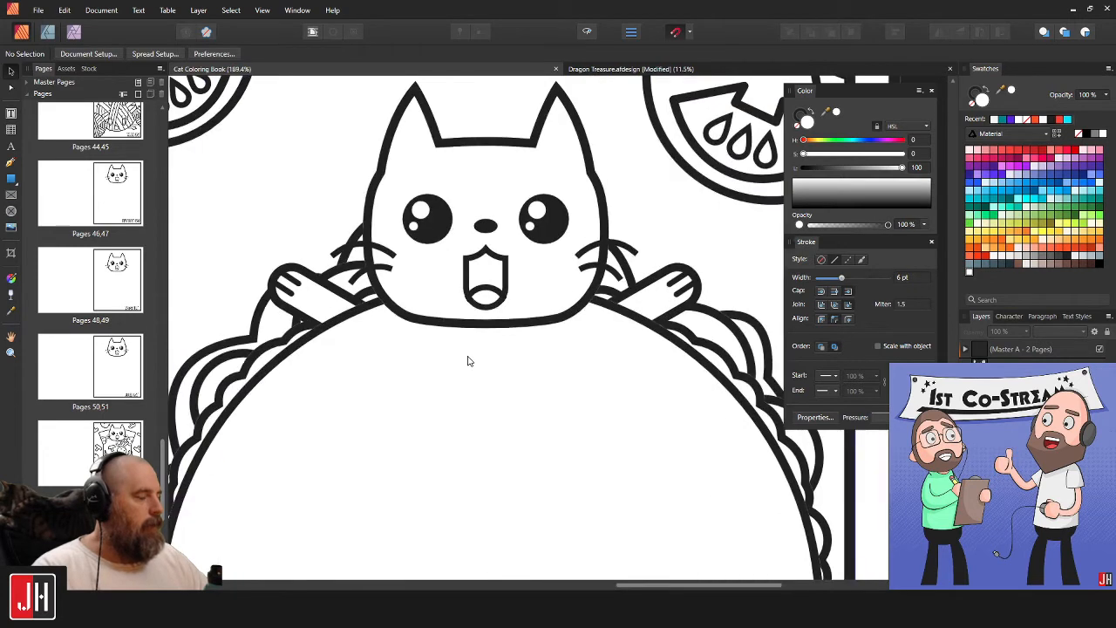
scroll(516, 380, down, 3)
click(430, 352)
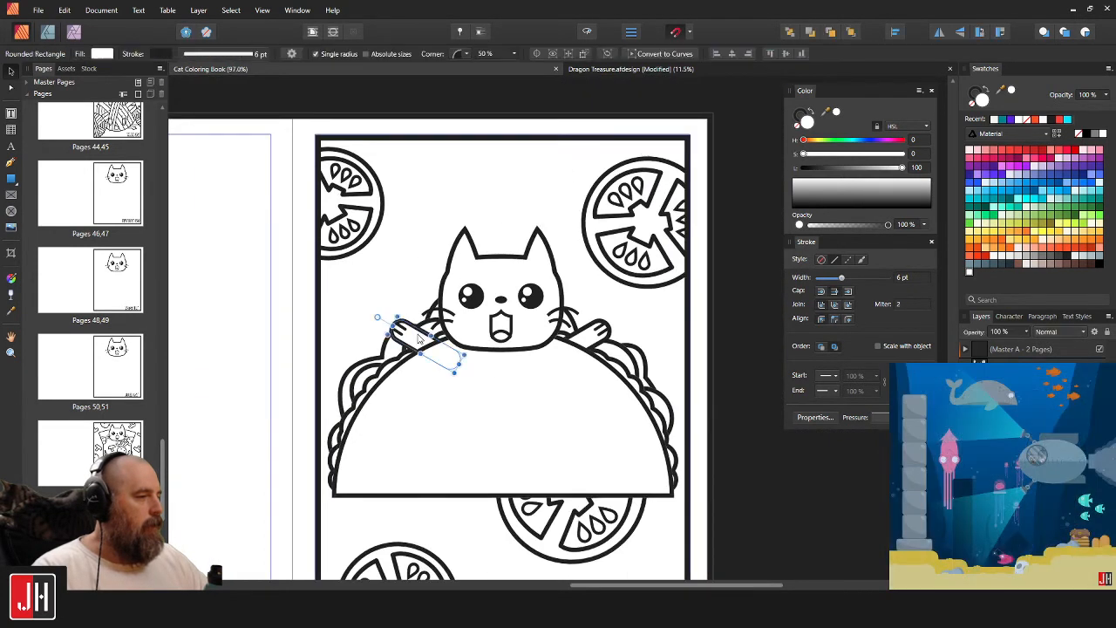
scroll(444, 407, up, 3)
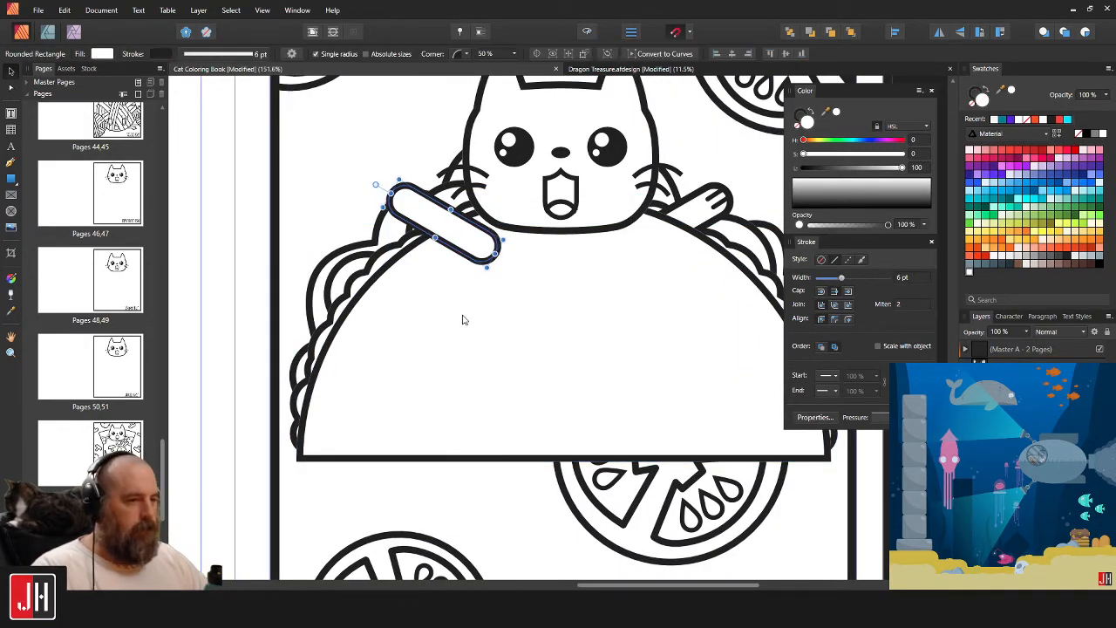
key(Escape)
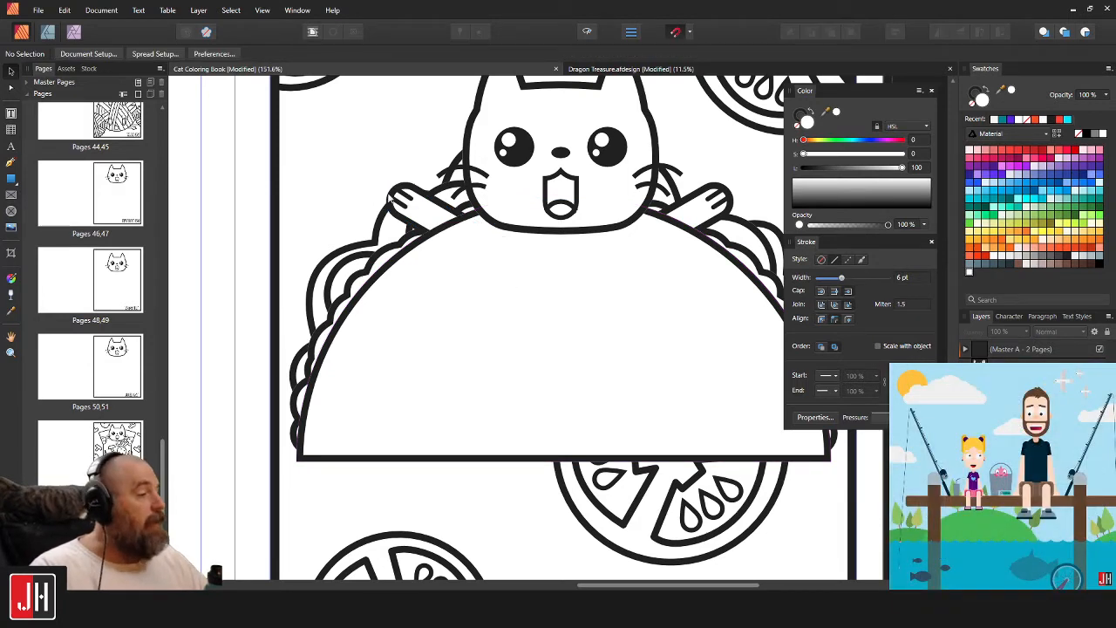
Copy Taco Cat's left arm with its two paw lines and group the copied parts in front of the taco.
scroll(410, 191, up, 3)
click(395, 219)
shift+click(407, 206)
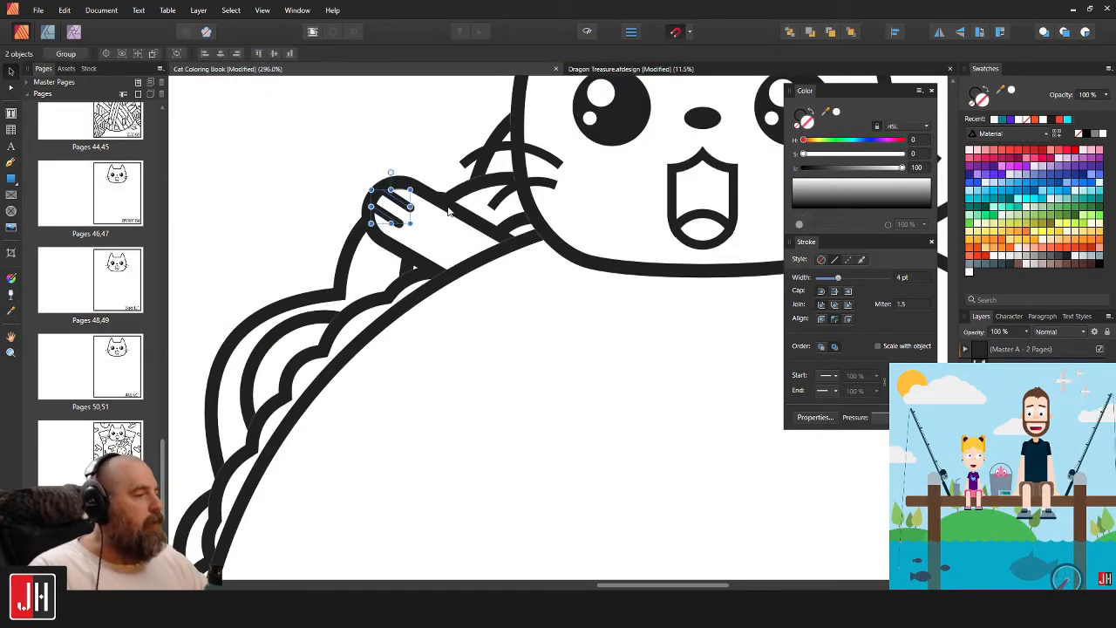
shift+click(448, 210)
scroll(453, 218, down, 3)
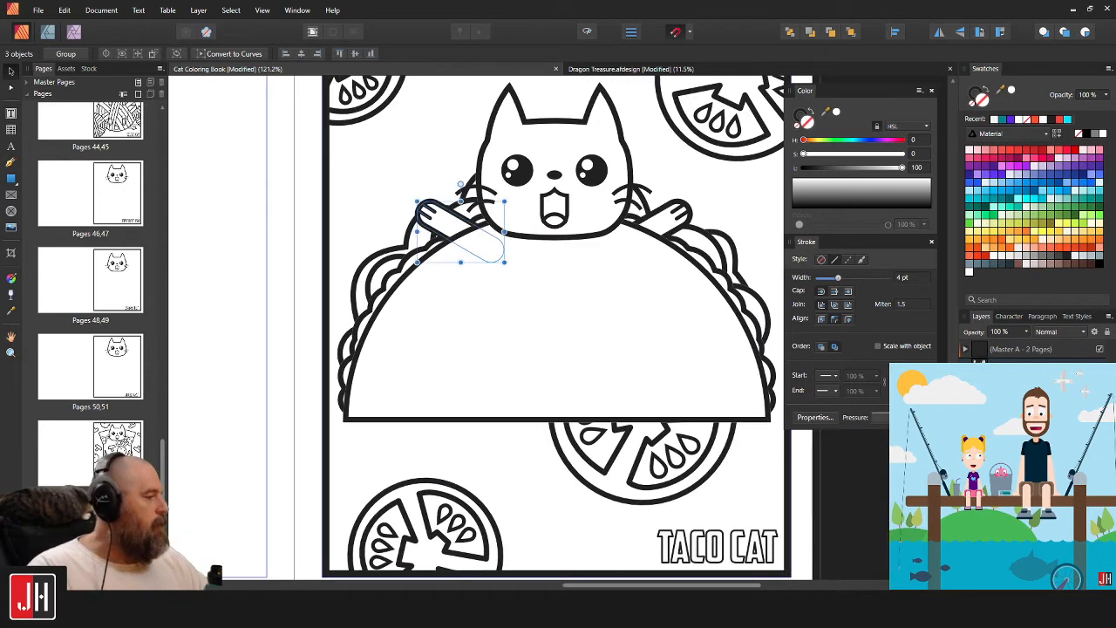
key(ctrl+g)
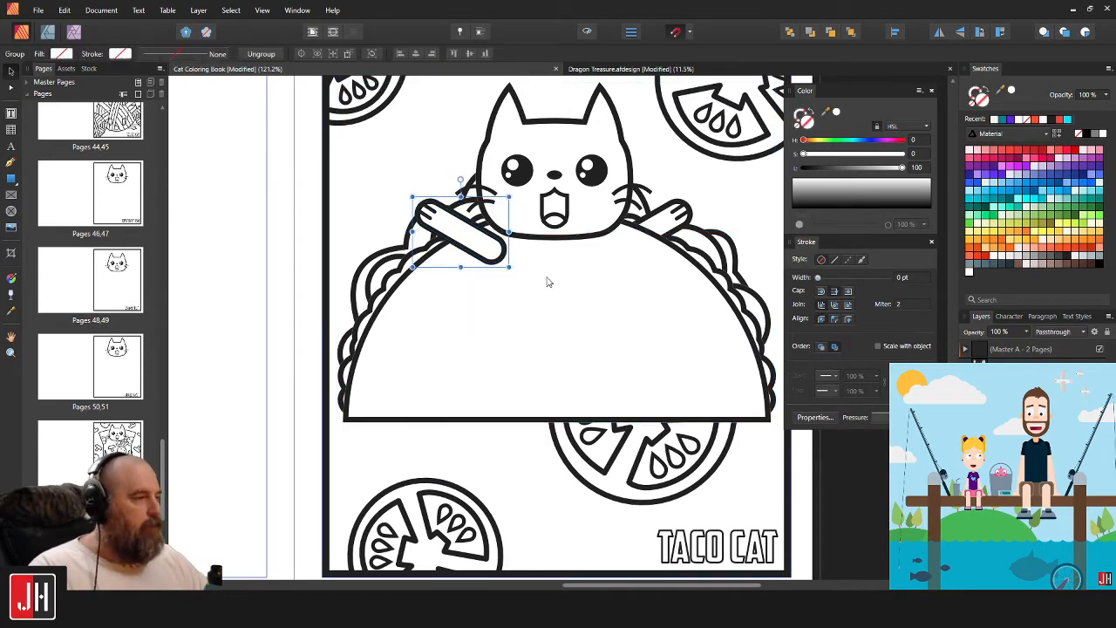
Rotate the grouped arm into an upright leg at the taco's lower edge and place a duplicate beside it as the second leg.
mouse_move(415, 199)
mouse_down()
mouse_move(345, 263)
mouse_move(349, 294)
mouse_up()
drag(464, 223, 602, 408)
shift+click(528, 398)
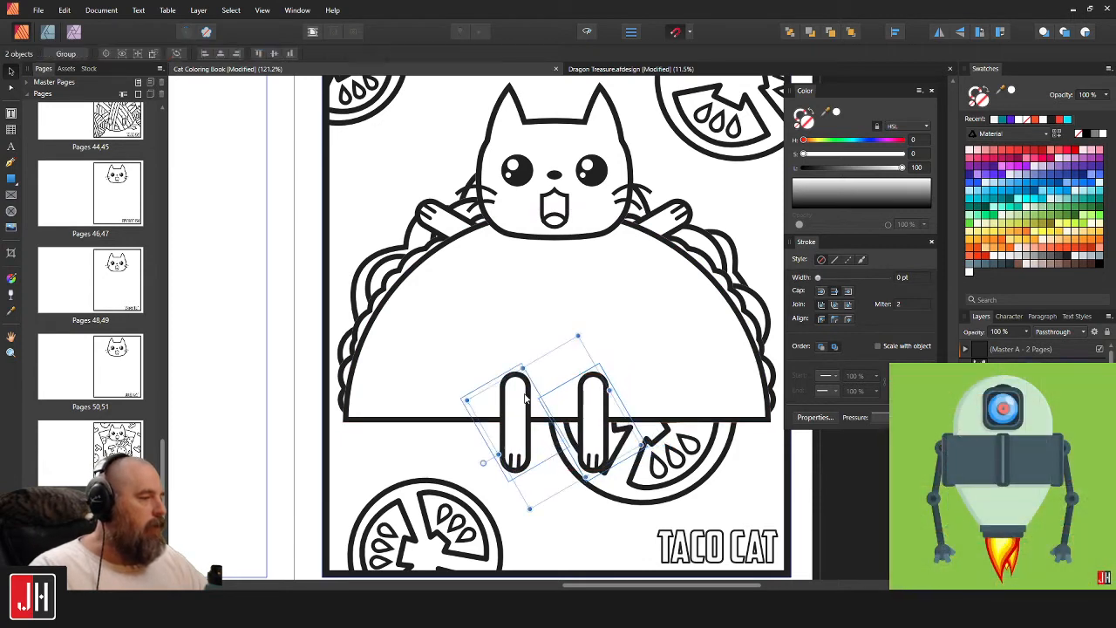
drag(530, 397, 528, 394)
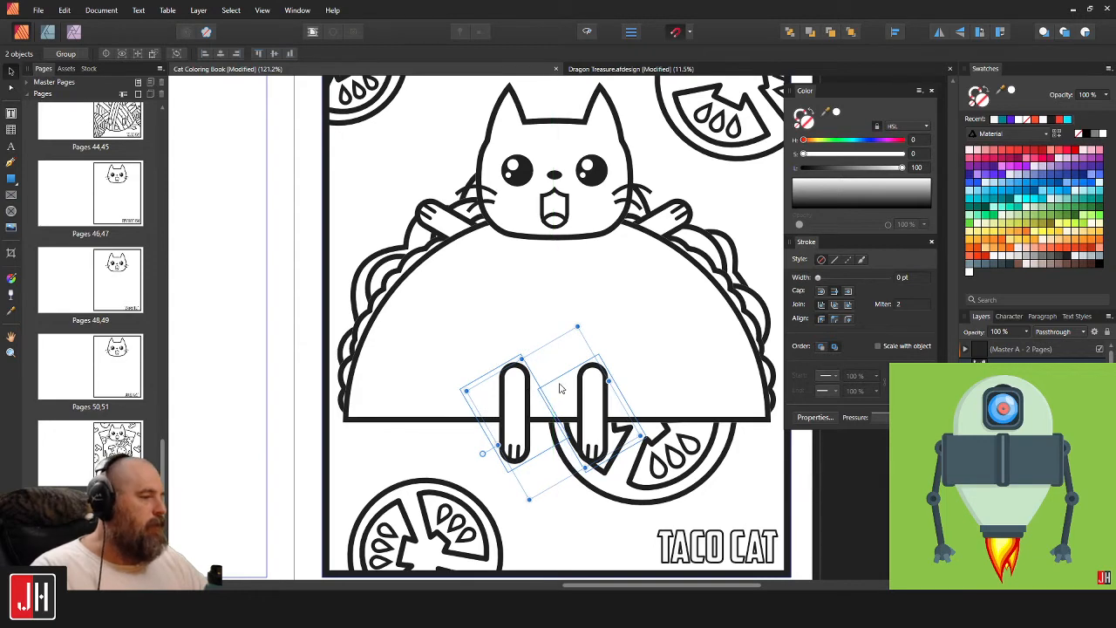
scroll(602, 390, down, 2)
scroll(602, 390, right, 2)
click(797, 450)
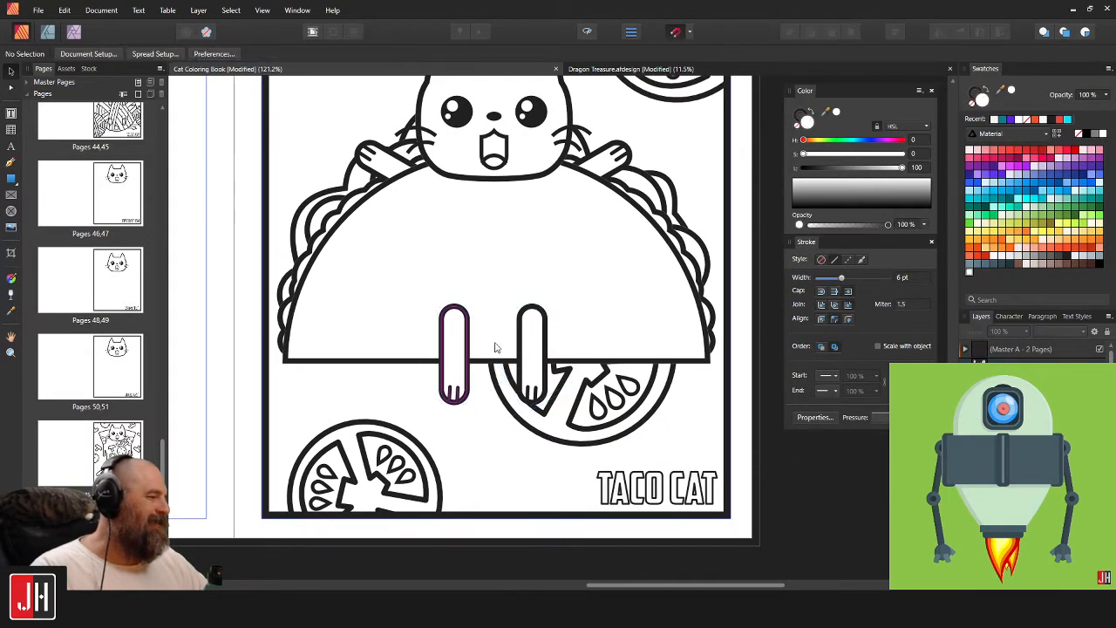
Shorten the left leg's rounded rectangle from its upper end to a height of about 1.09 in.
scroll(488, 339, up, 3)
double_click(430, 288)
key(a)
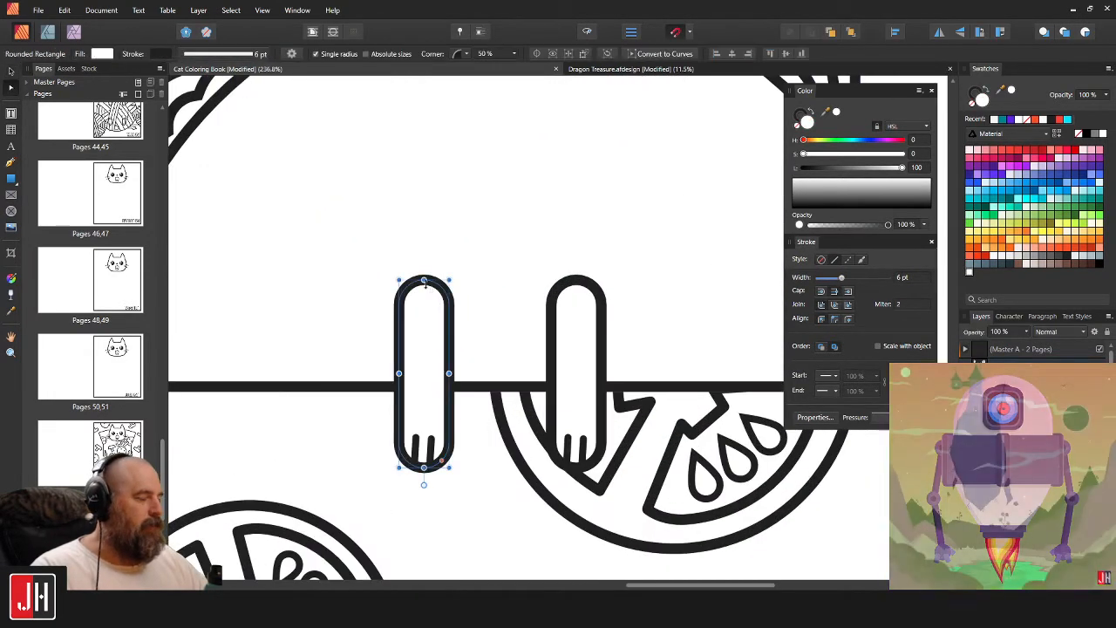
key(v)
key(a)
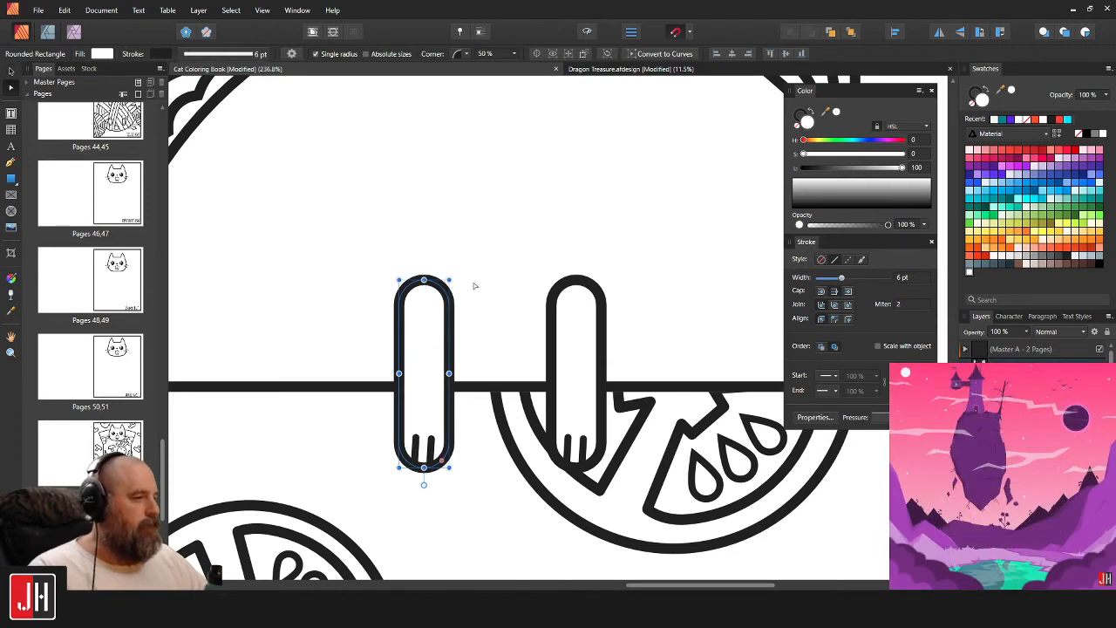
click(475, 286)
click(430, 285)
drag(424, 284, 423, 330)
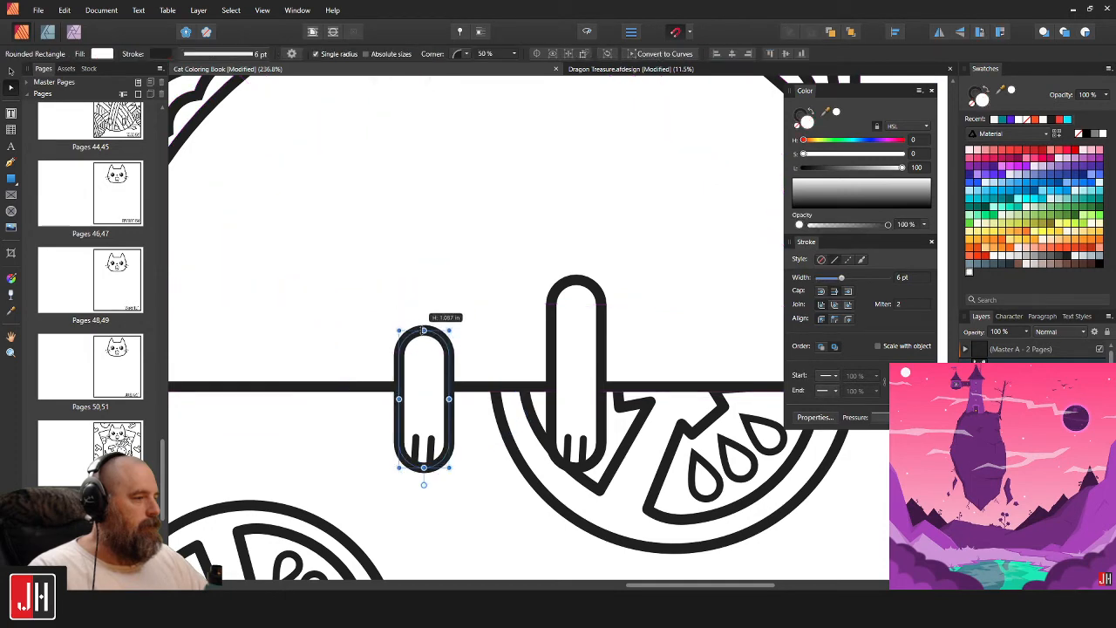
scroll(458, 314, down, 3)
scroll(452, 346, up, 2)
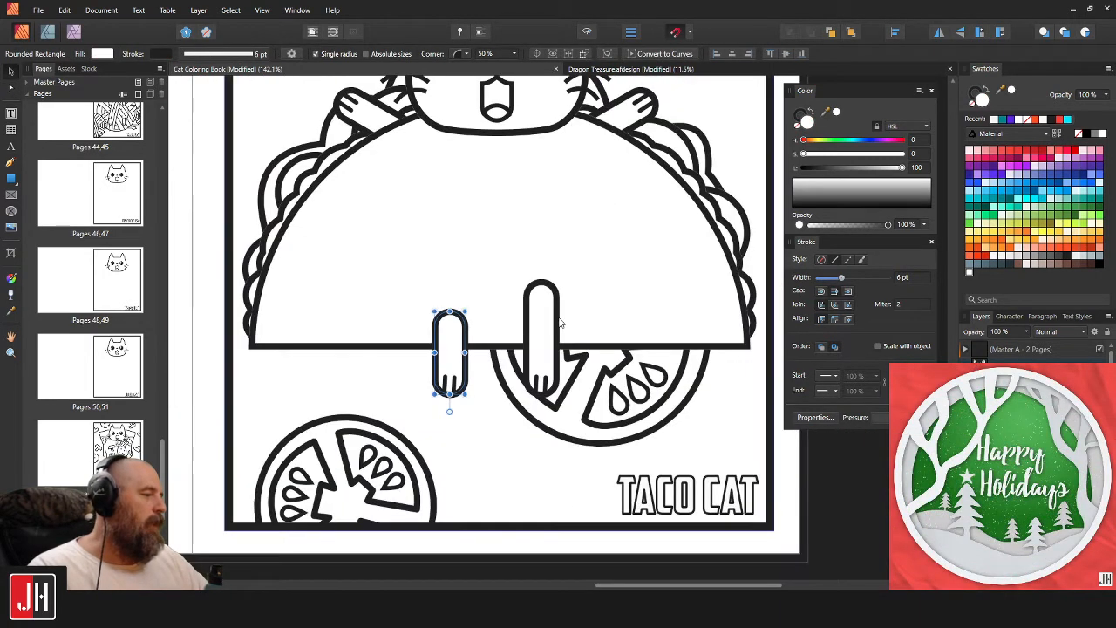
Delete both leg shapes and the leftover paw lines below the taco.
shift+click(549, 318)
key(Delete)
scroll(499, 356, down, 2)
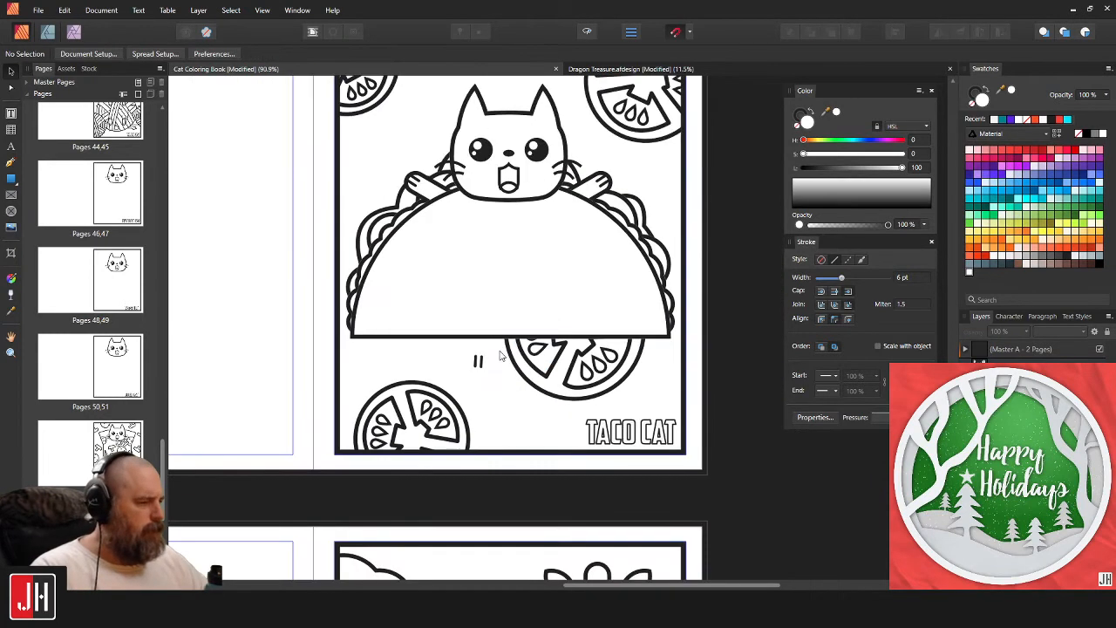
click(499, 403)
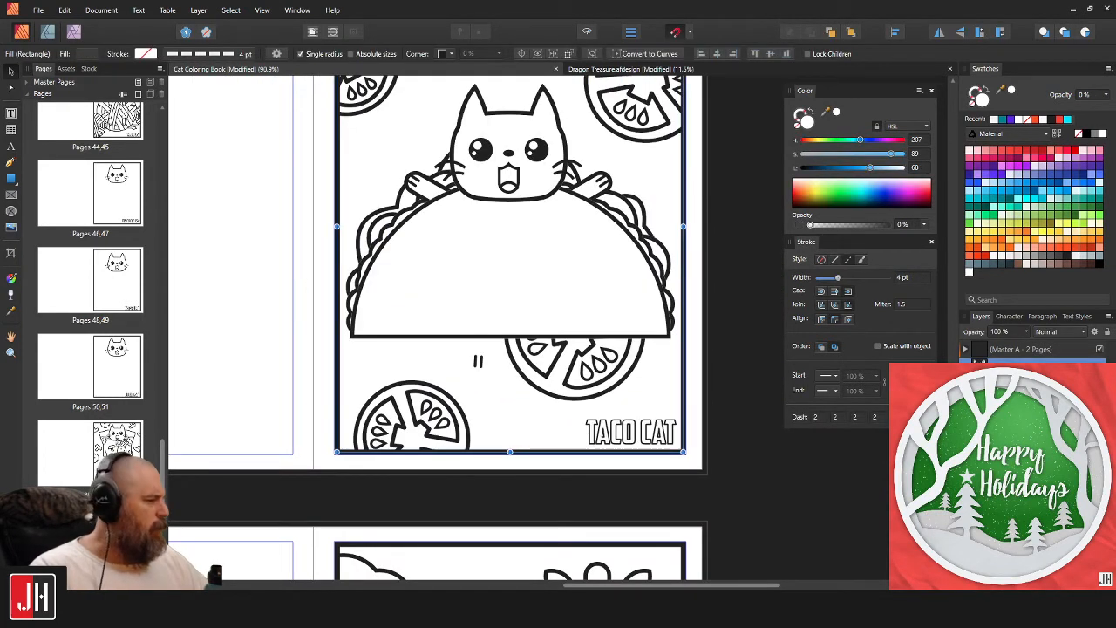
click(478, 361)
key(Delete)
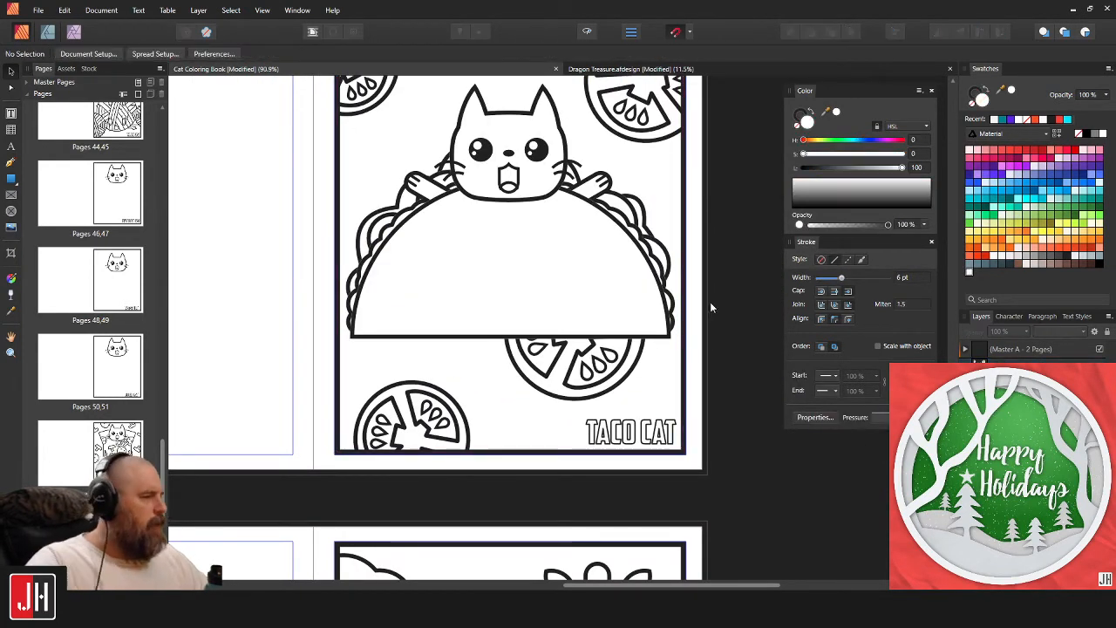
Nudge the upper-left tomato on the Taco Cat page slightly down and shift the tomato beneath the taco slightly left.
scroll(570, 369, down, 4)
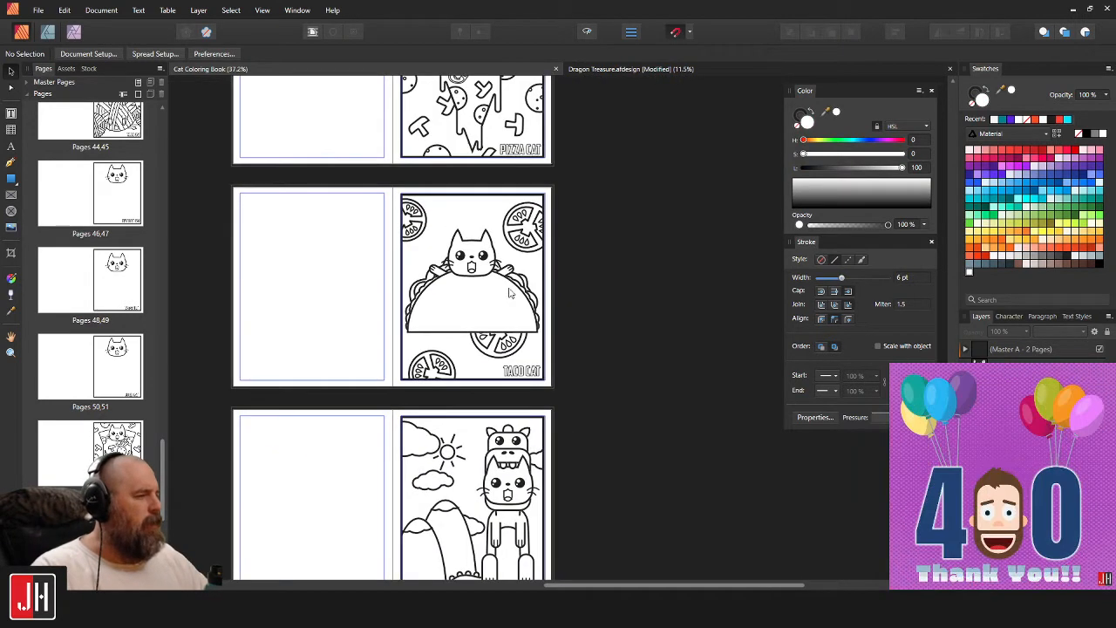
scroll(523, 284, up, 2)
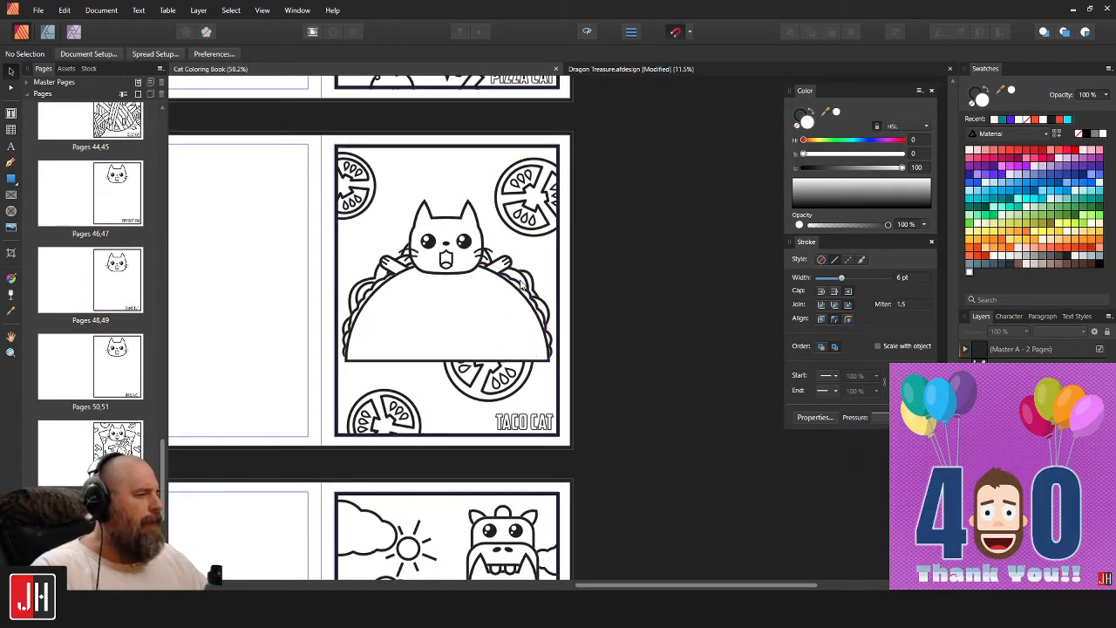
scroll(361, 162, up, 3)
click(371, 187)
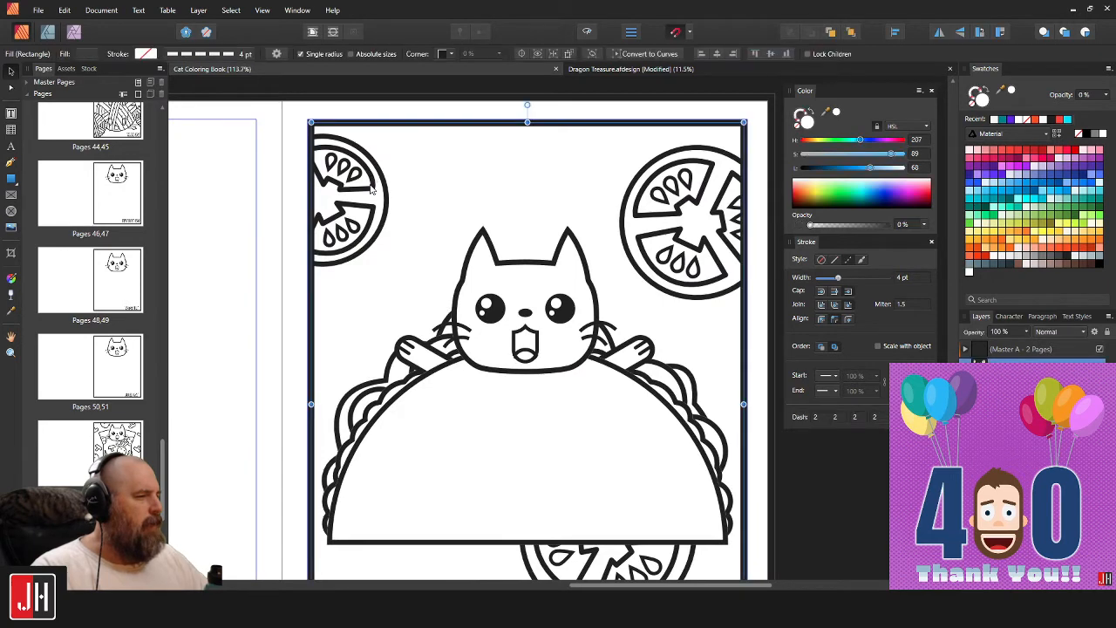
key(ctrl+g)
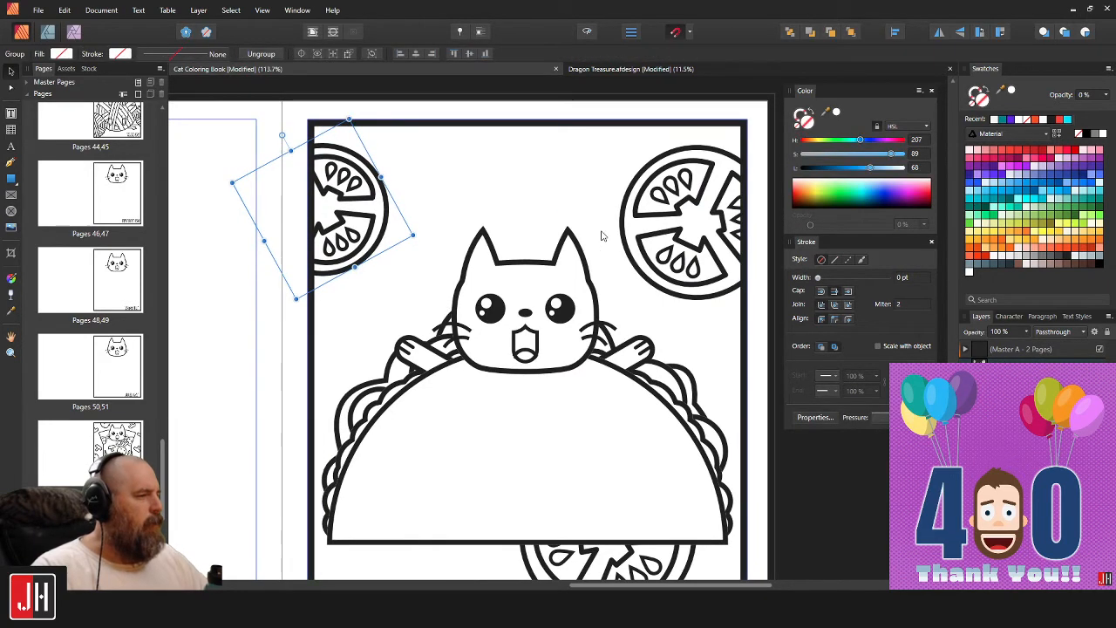
scroll(641, 309, down, 3)
scroll(728, 427, up, 2)
double_click(609, 412)
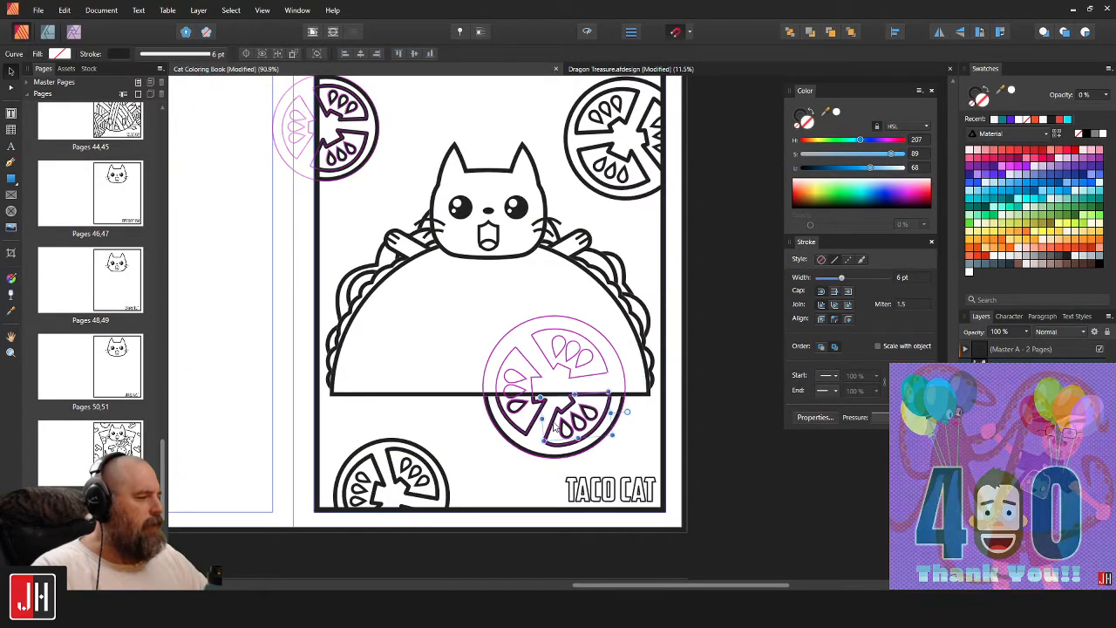
click(704, 443)
click(556, 425)
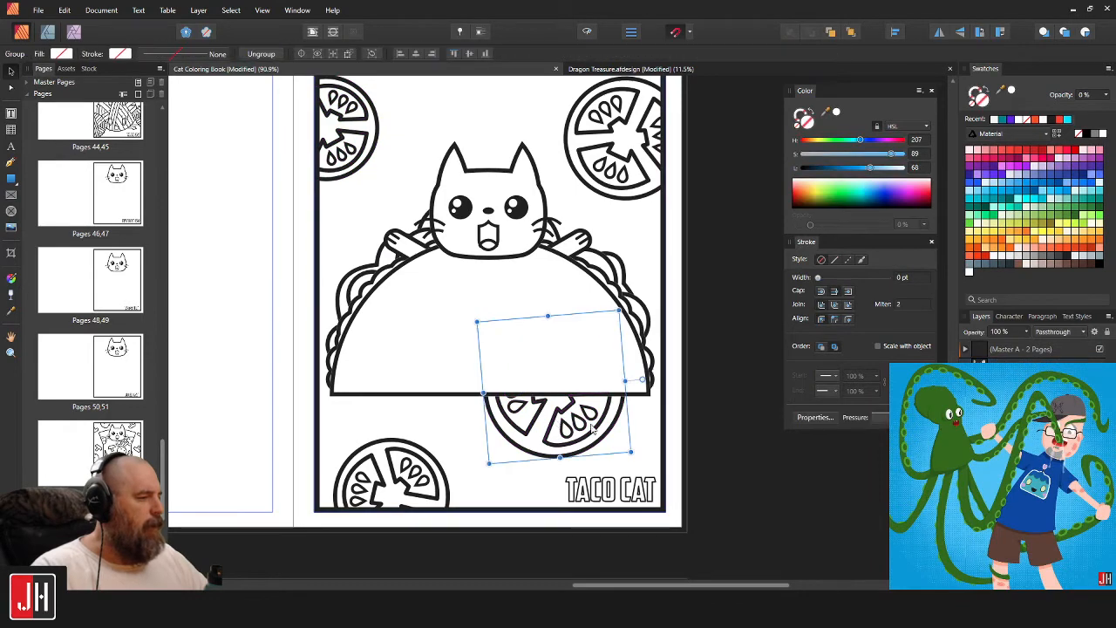
drag(550, 430, 548, 431)
click(747, 356)
Move the small cloud beneath the sun on the Dino Cat page slightly up and to the left.
scroll(725, 392, down, 4)
drag(727, 394, 695, 237)
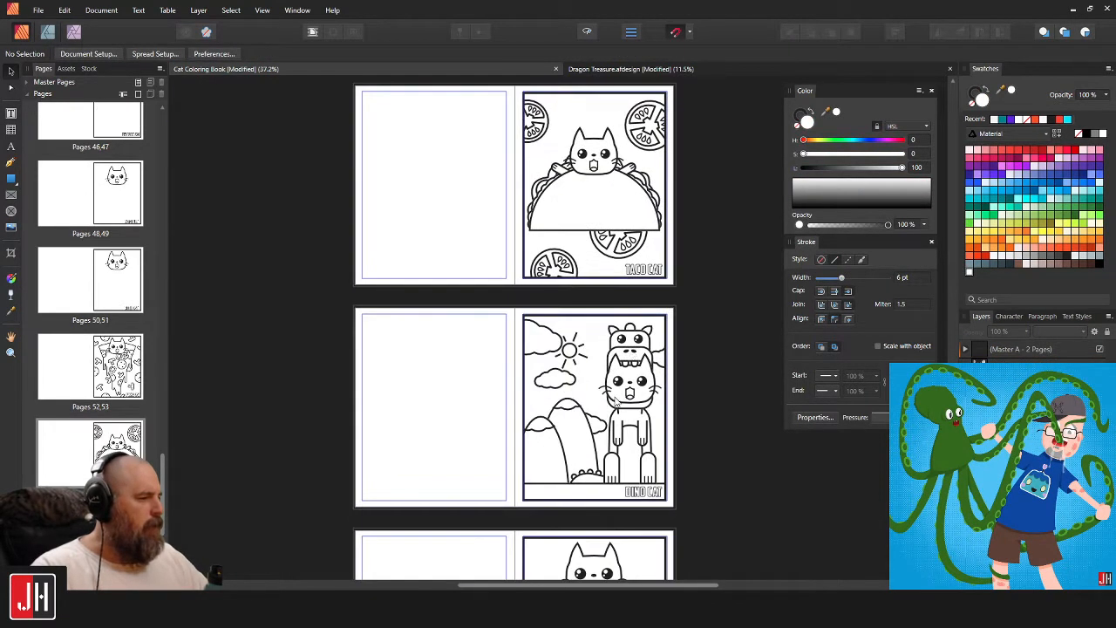
scroll(637, 389, up, 3)
drag(639, 390, 566, 252)
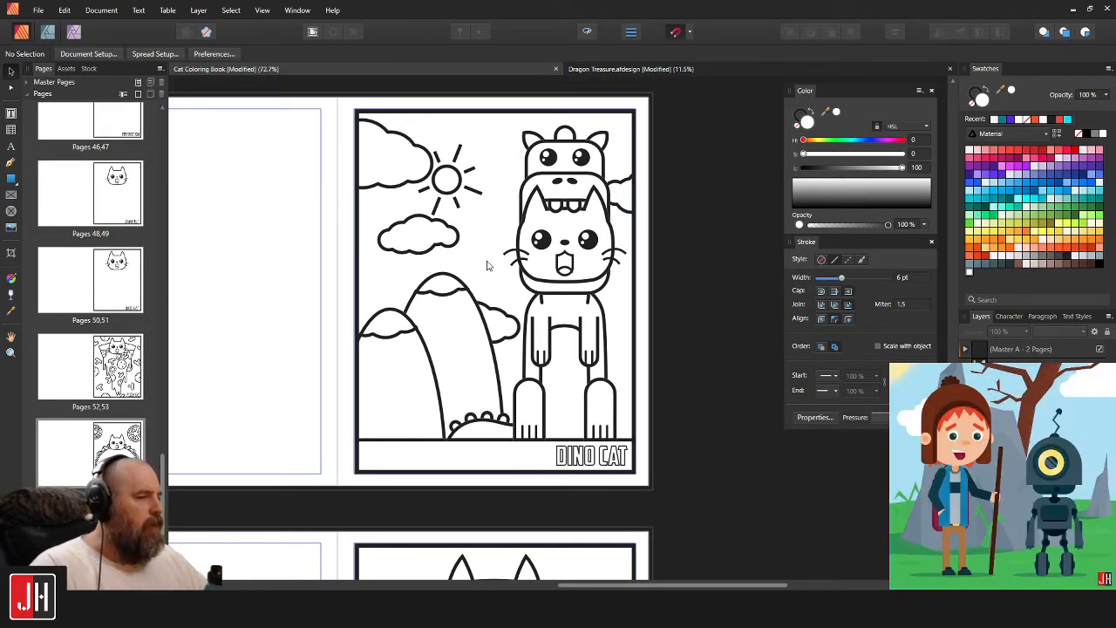
scroll(462, 225, up, 1)
scroll(440, 305, up, 3)
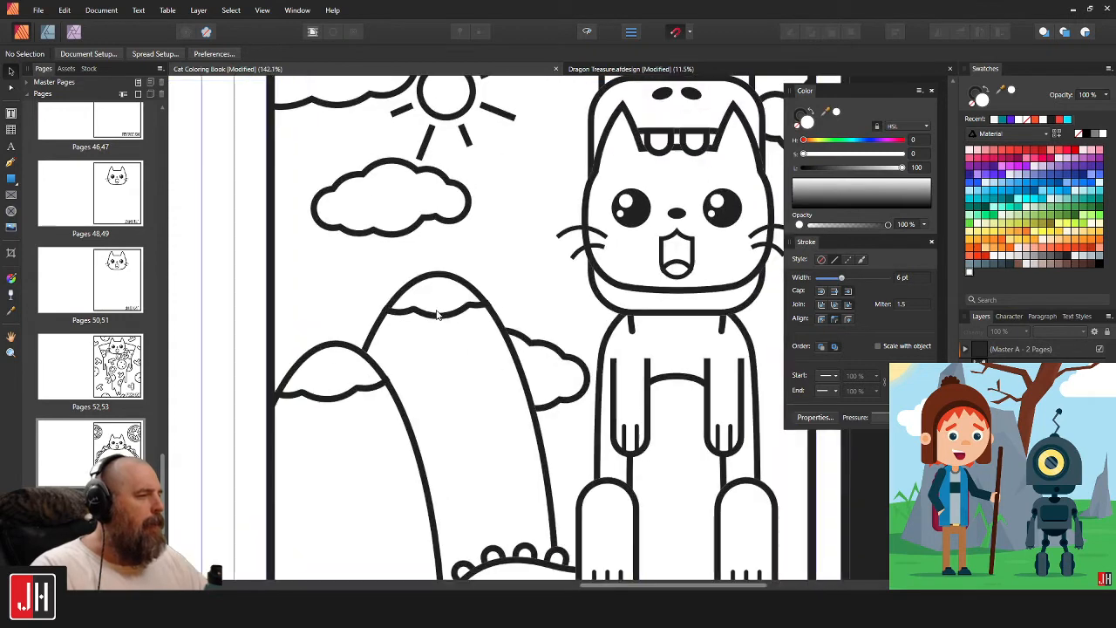
scroll(473, 256, up, 2)
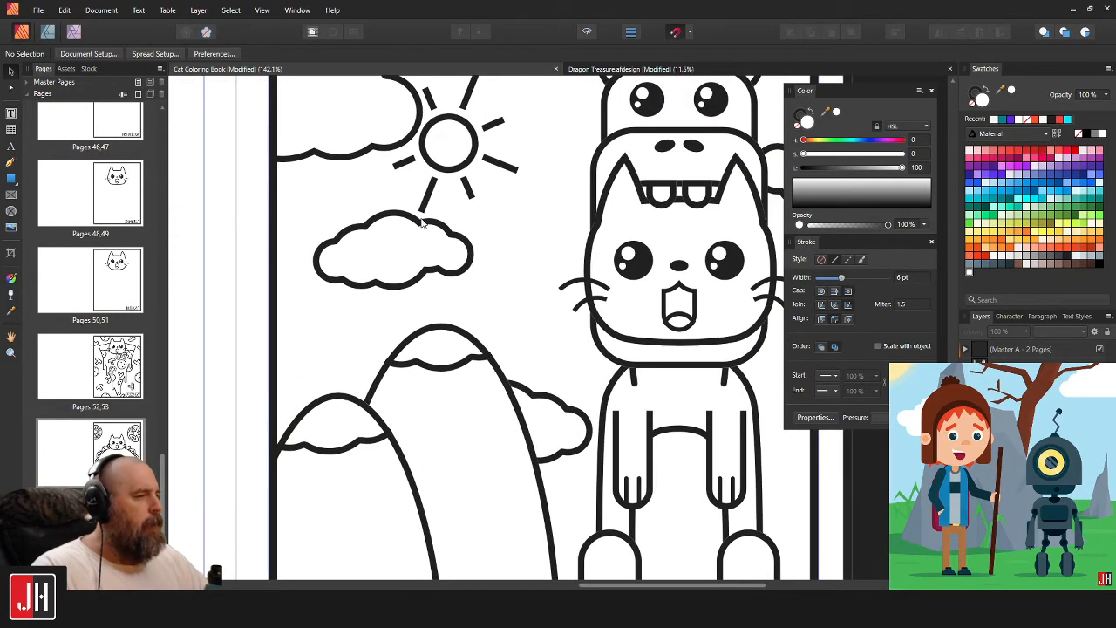
drag(425, 227, 398, 212)
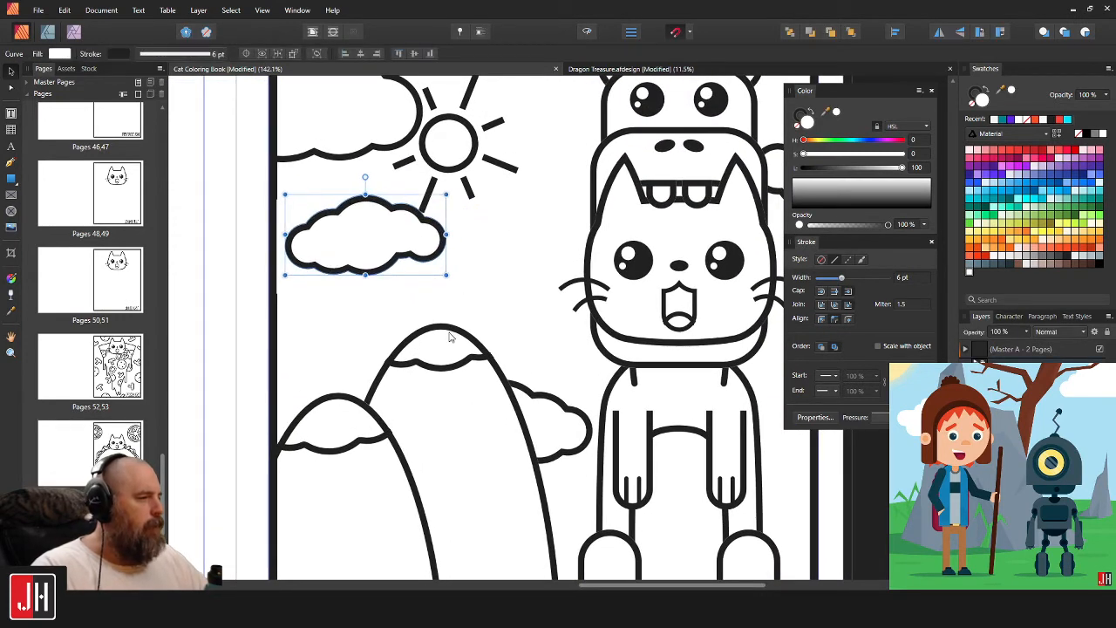
Delete the taller mountain's snow cap and reshape its summit into a wavy volcano crater rim by adding and moving curve nodes.
drag(450, 336, 479, 309)
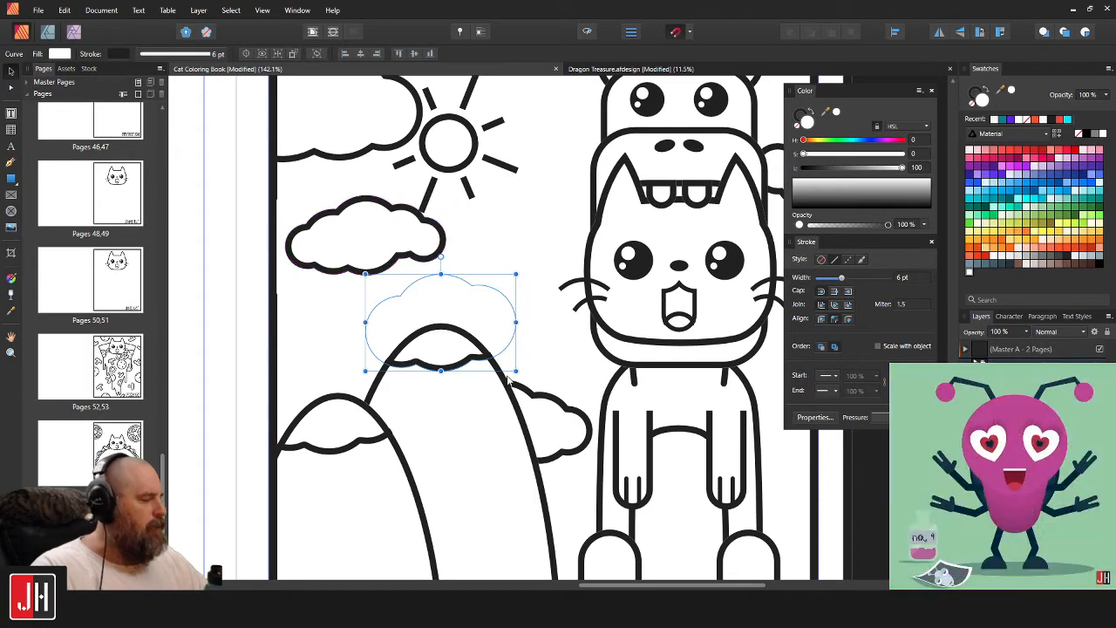
key(Delete)
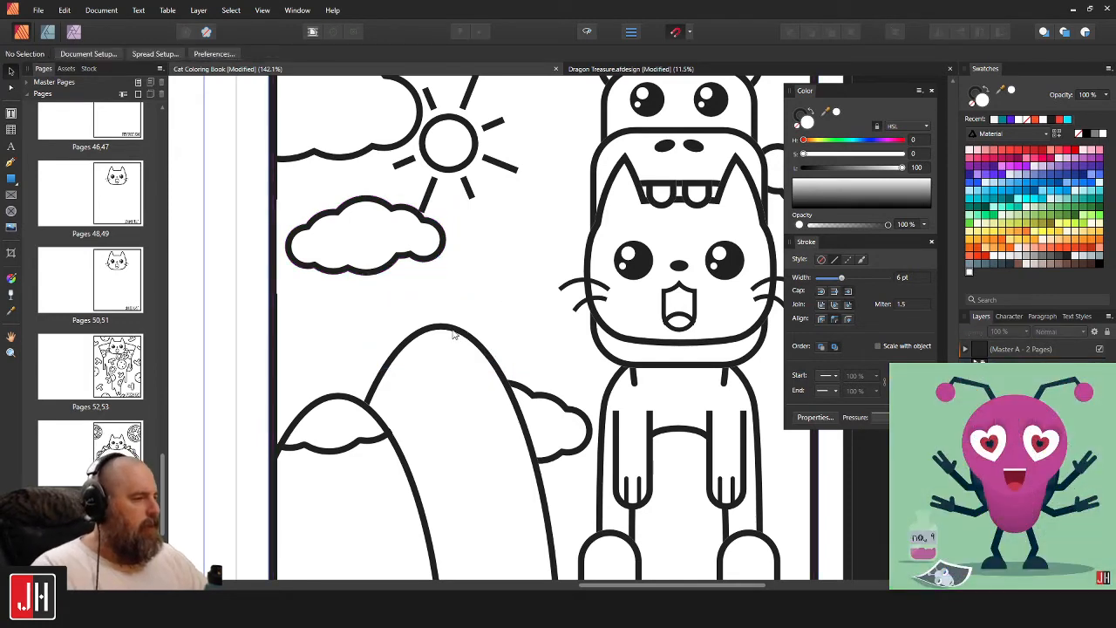
double_click(402, 352)
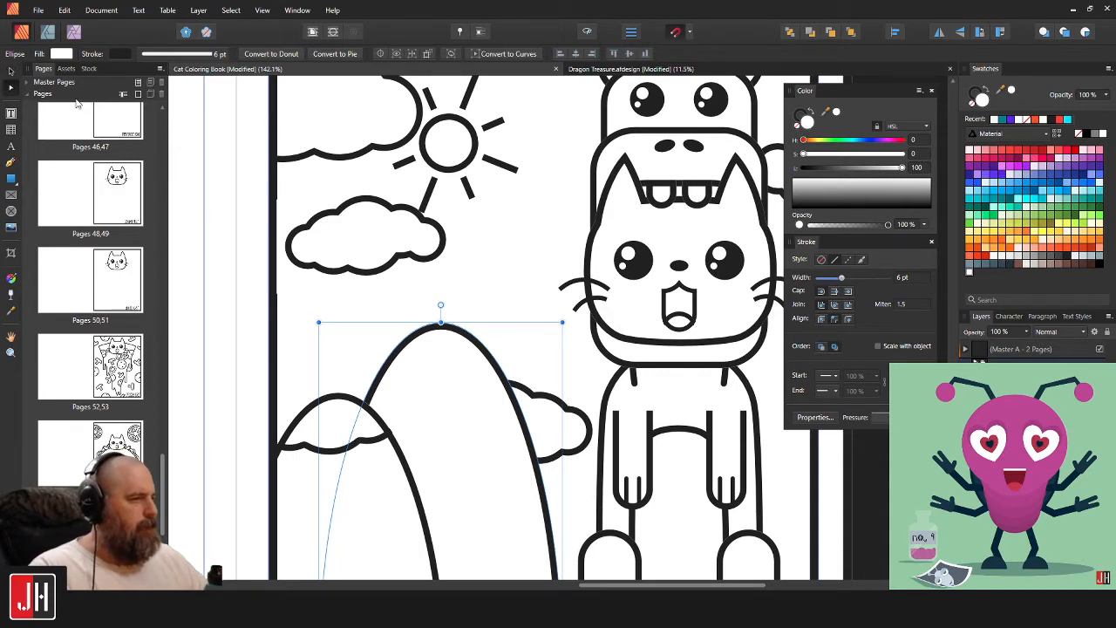
click(48, 31)
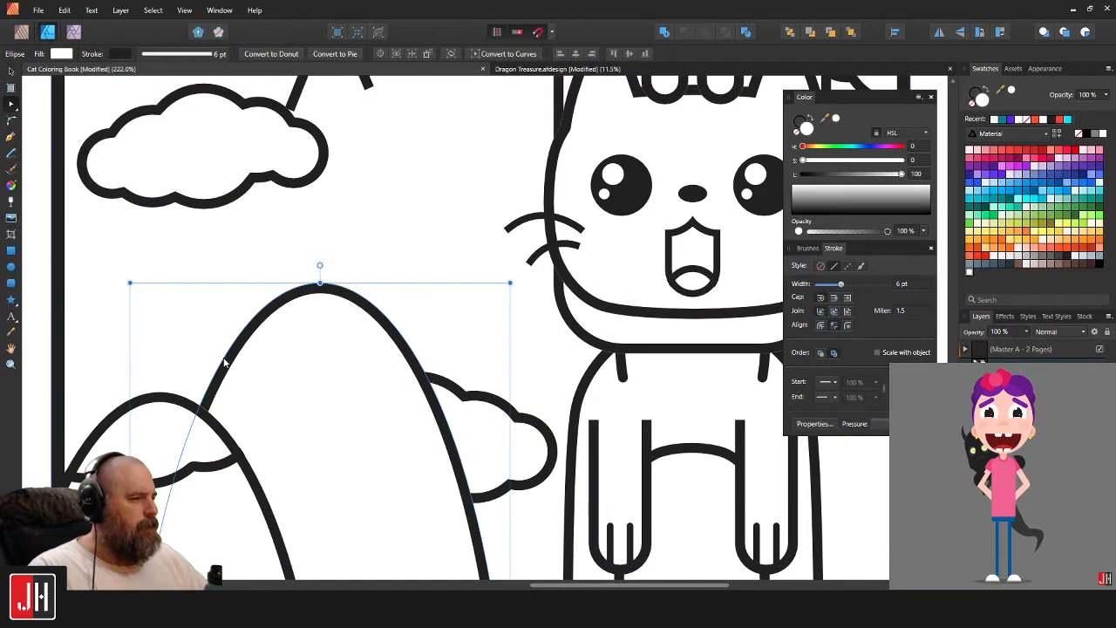
double_click(322, 310)
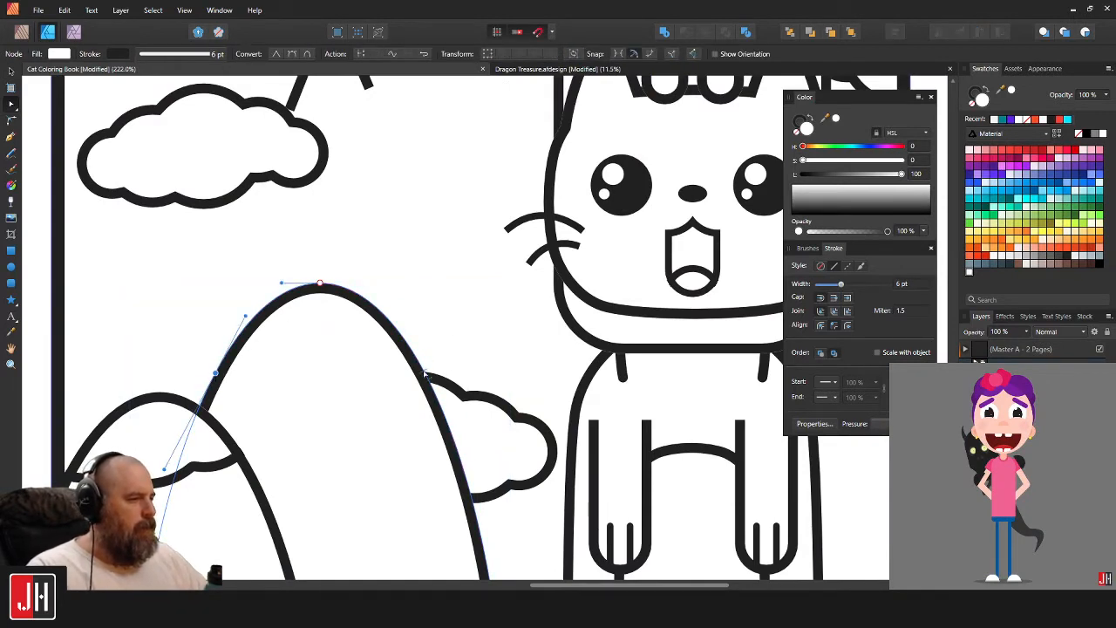
drag(320, 284, 287, 366)
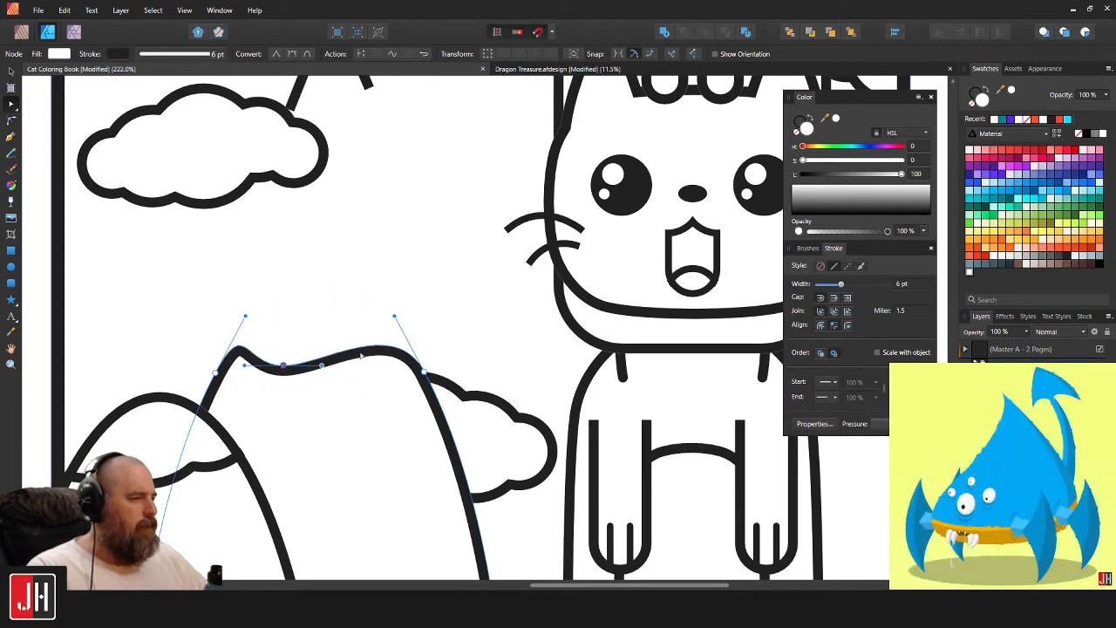
drag(361, 351, 383, 370)
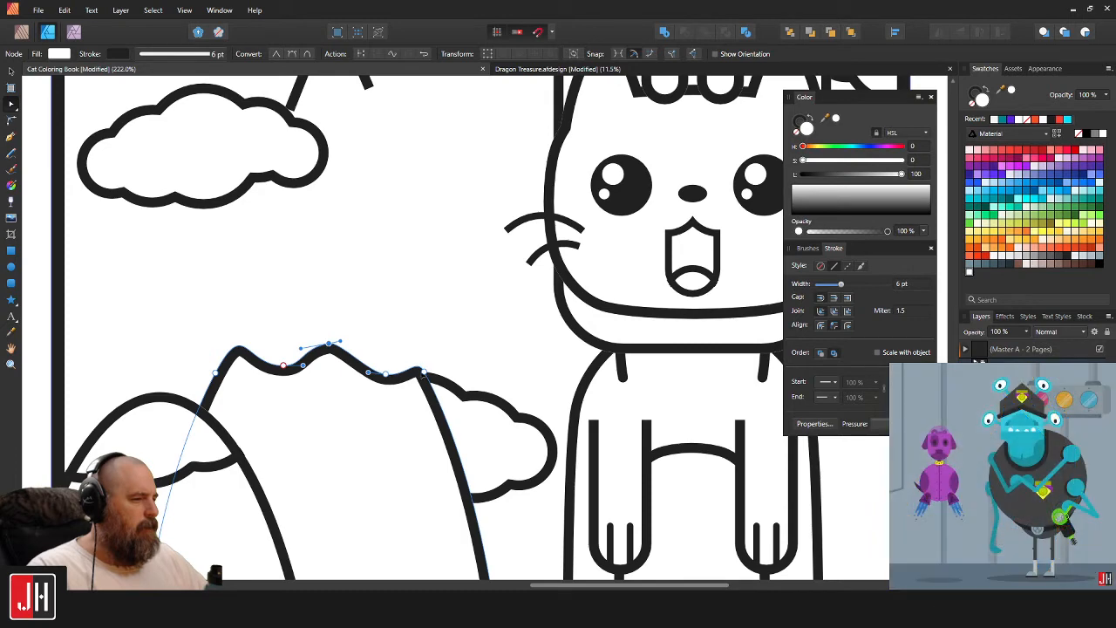
click(418, 357)
drag(421, 357, 418, 363)
Select all the nodes of the crater rim together and move the whole rim slightly higher.
scroll(398, 403, down, 8)
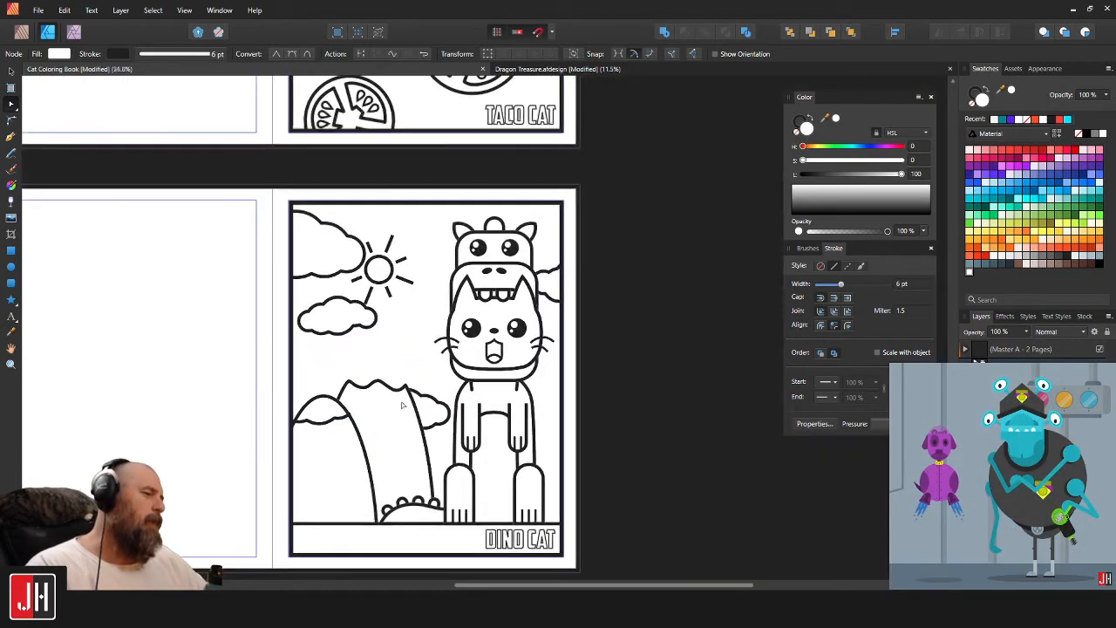
key(v)
click(522, 414)
scroll(396, 397, up, 7)
key(a)
click(417, 397)
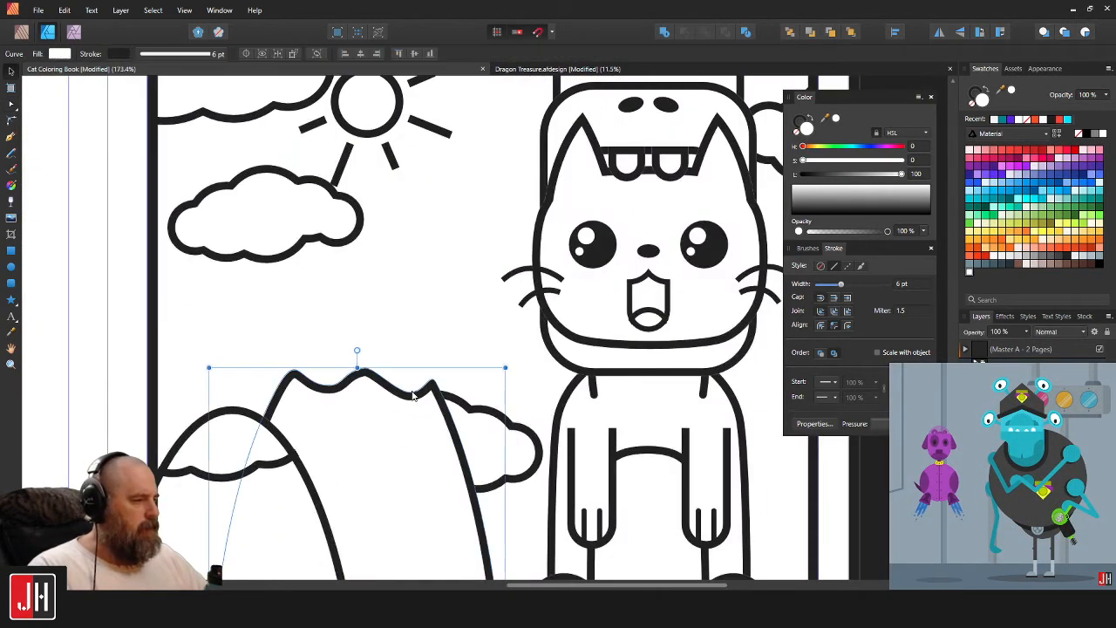
drag(266, 333, 488, 415)
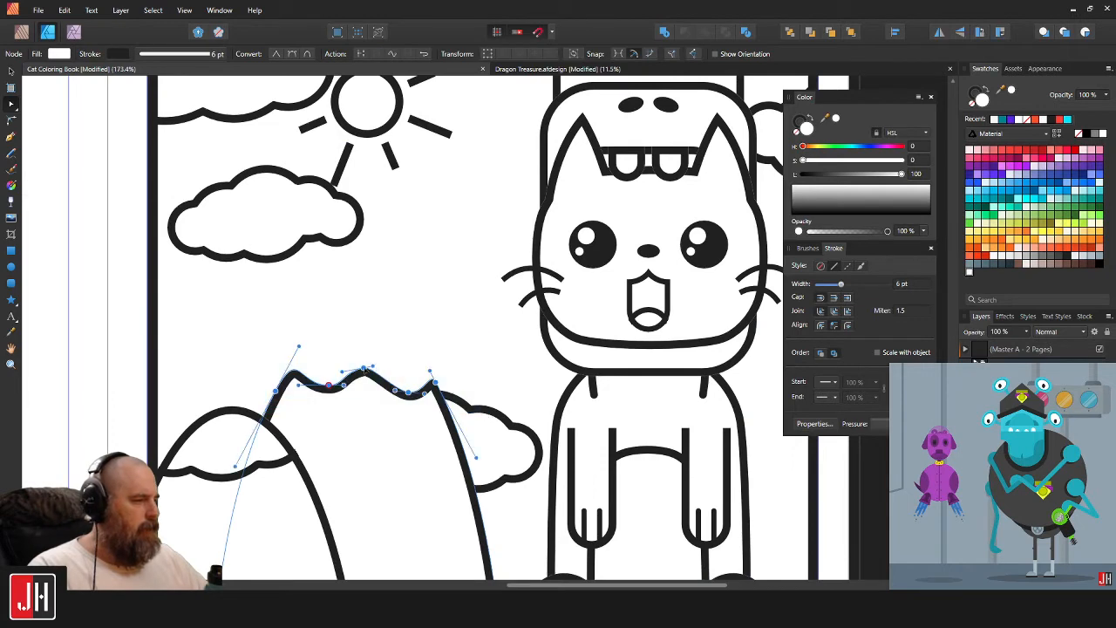
drag(365, 370, 365, 357)
key(v)
scroll(403, 375, down, 4)
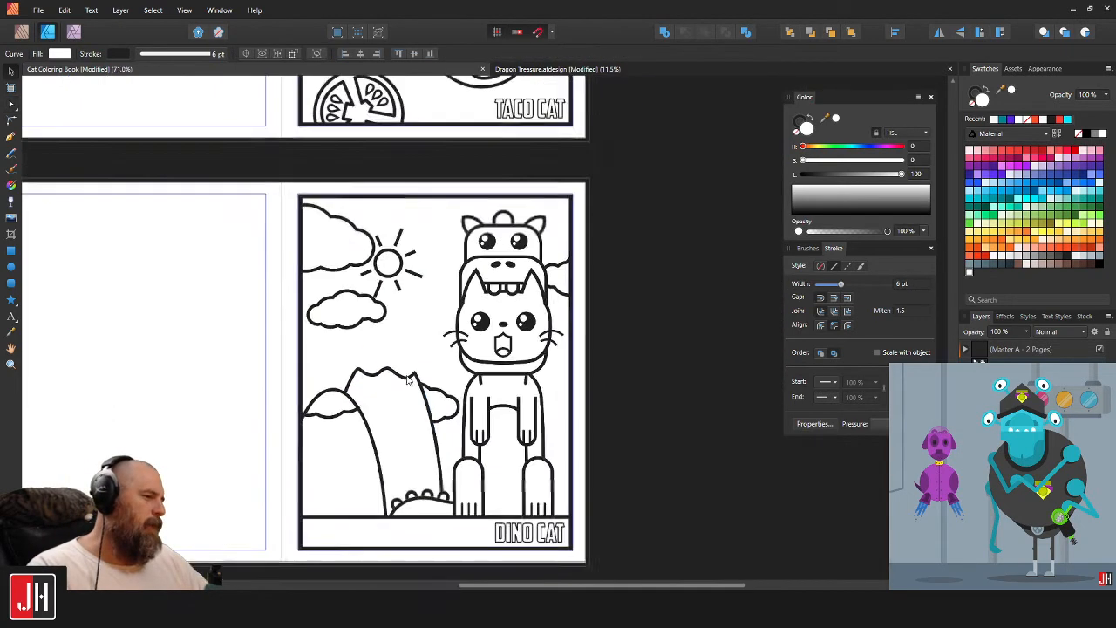
scroll(406, 377, down, 3)
click(546, 410)
Draw a two-humped freehand shape over the crater with the Pencil tool and send it behind the volcano as the rear rim.
scroll(361, 349, up, 10)
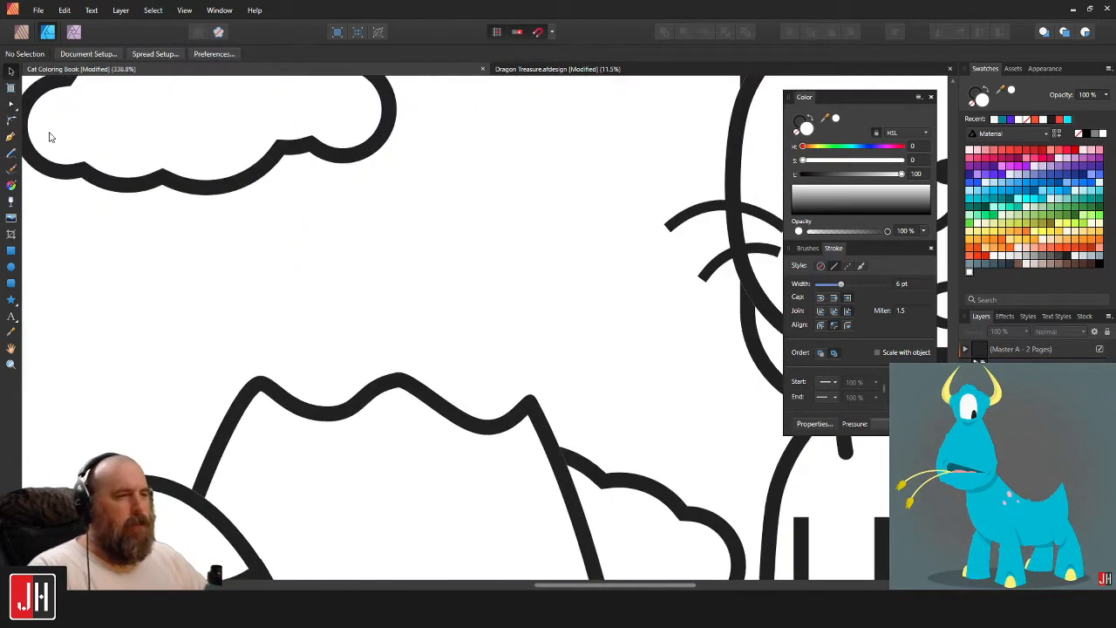
click(10, 152)
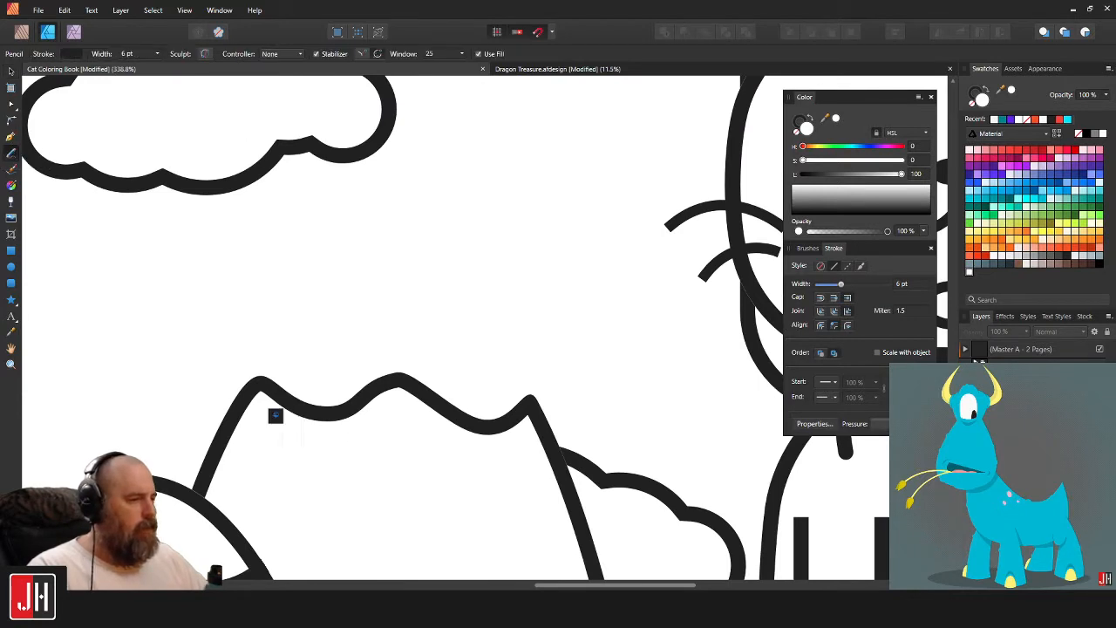
mouse_move(331, 373)
mouse_down()
mouse_move(395, 421)
mouse_move(474, 386)
mouse_move(508, 420)
mouse_move(501, 498)
mouse_move(364, 503)
mouse_move(277, 441)
mouse_up()
key(v)
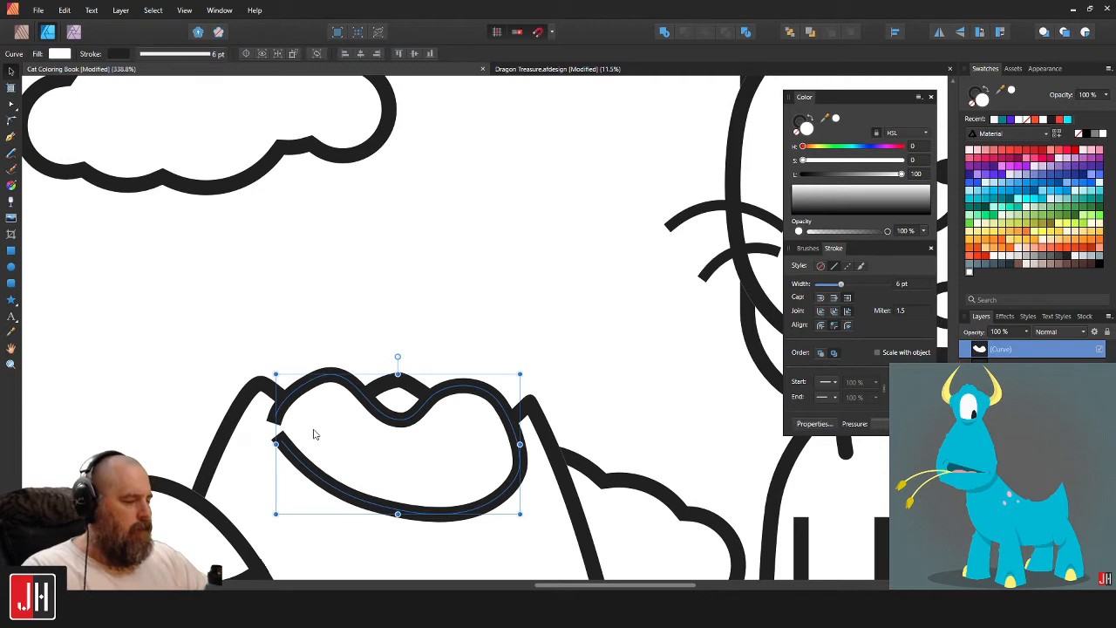
key(ctrl+z)
Lower the left hump of the rear rim slightly and adjust the node on its right hump.
key(a)
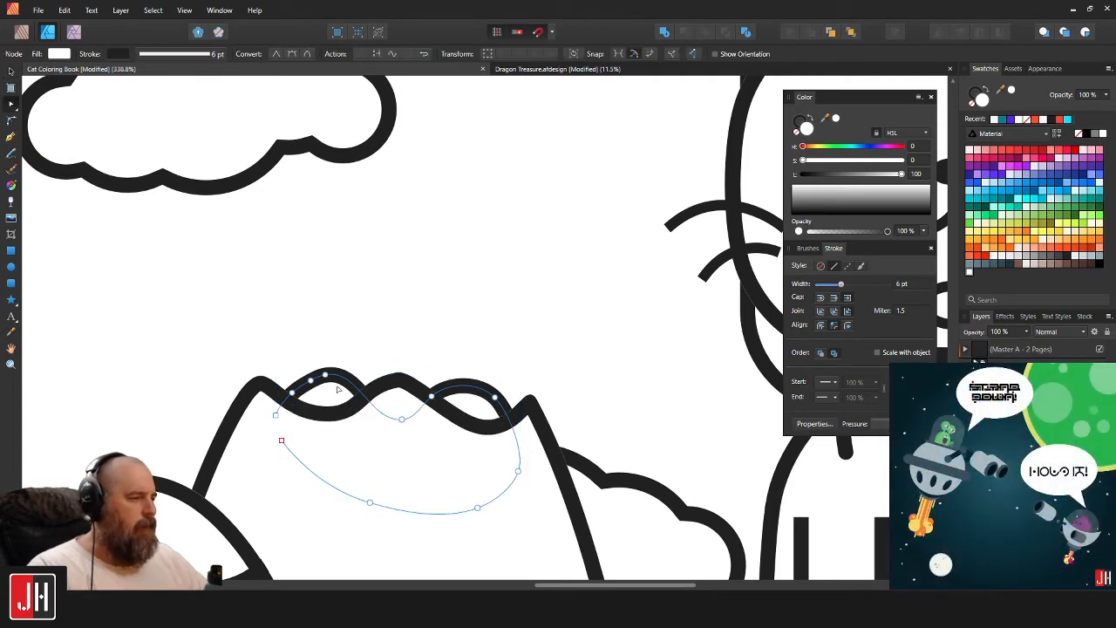
scroll(338, 390, up, 1)
drag(177, 347, 367, 444)
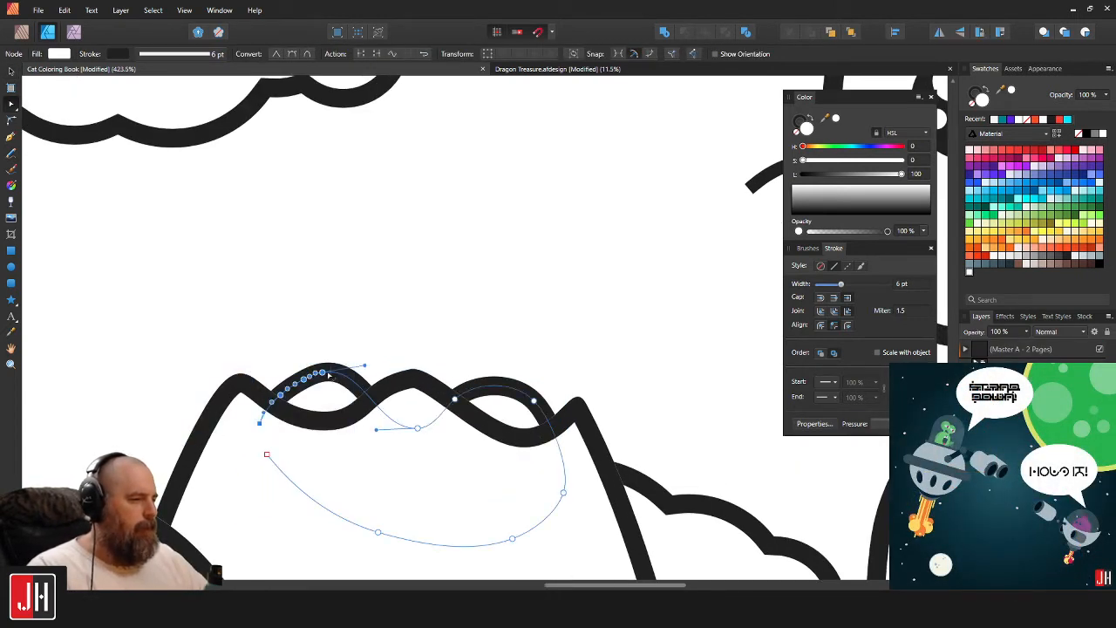
key(Down)
key(Down)
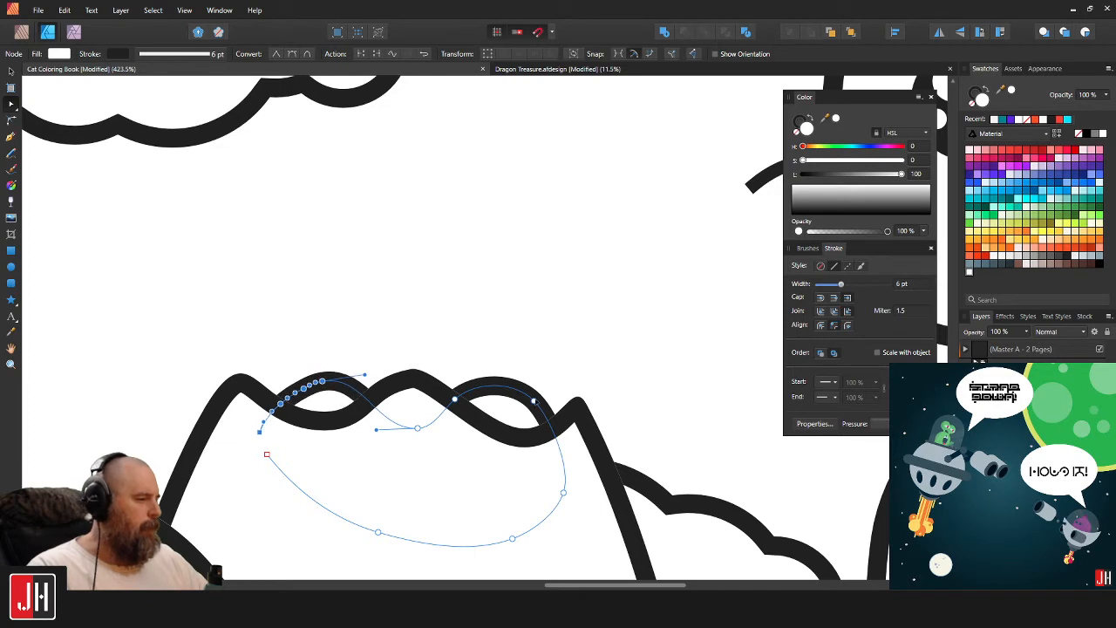
drag(534, 403, 536, 406)
Raise the middle peak of the volcano's front rim slightly.
click(414, 392)
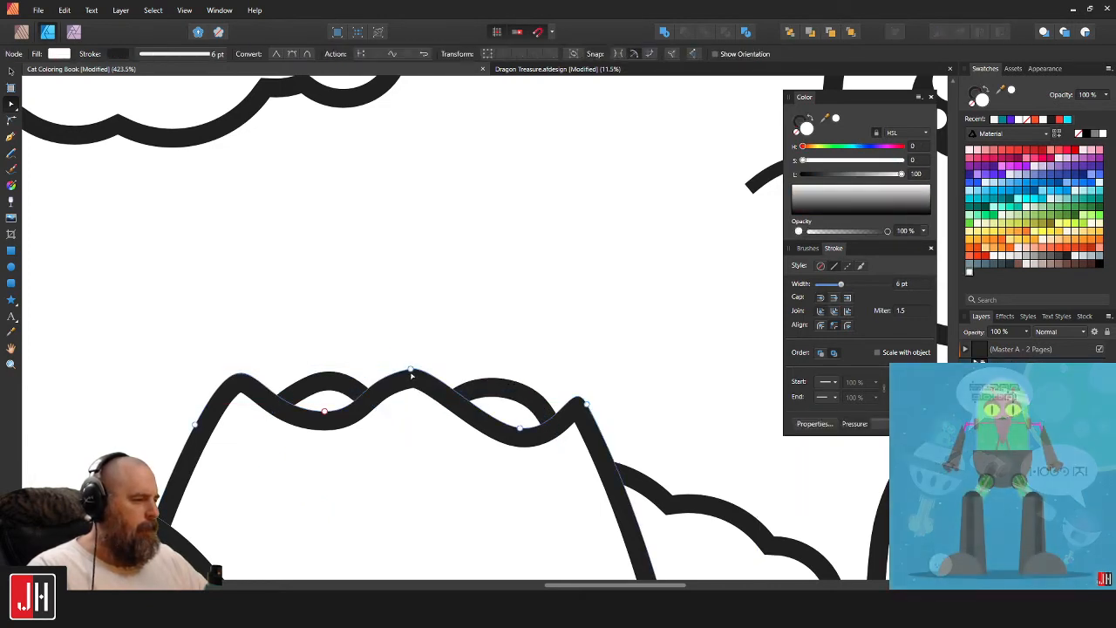
click(411, 391)
drag(414, 358, 414, 356)
key(v)
click(478, 329)
scroll(495, 380, down, 8)
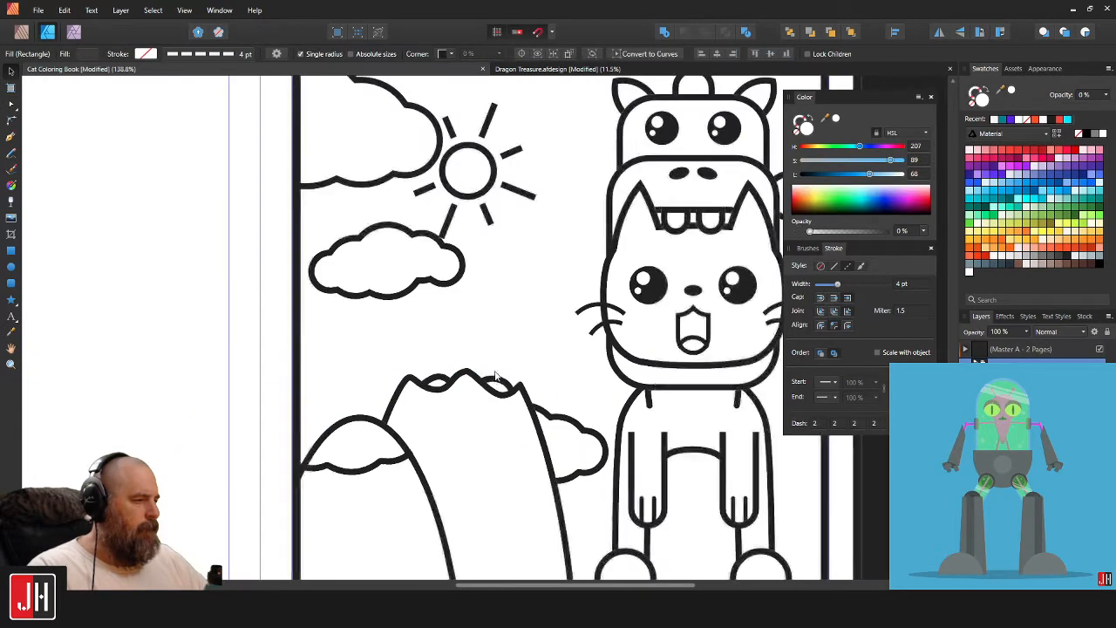
Try to draw a smoke plume rising from the crater with the Pencil tool.
click(681, 411)
scroll(494, 390, up, 5)
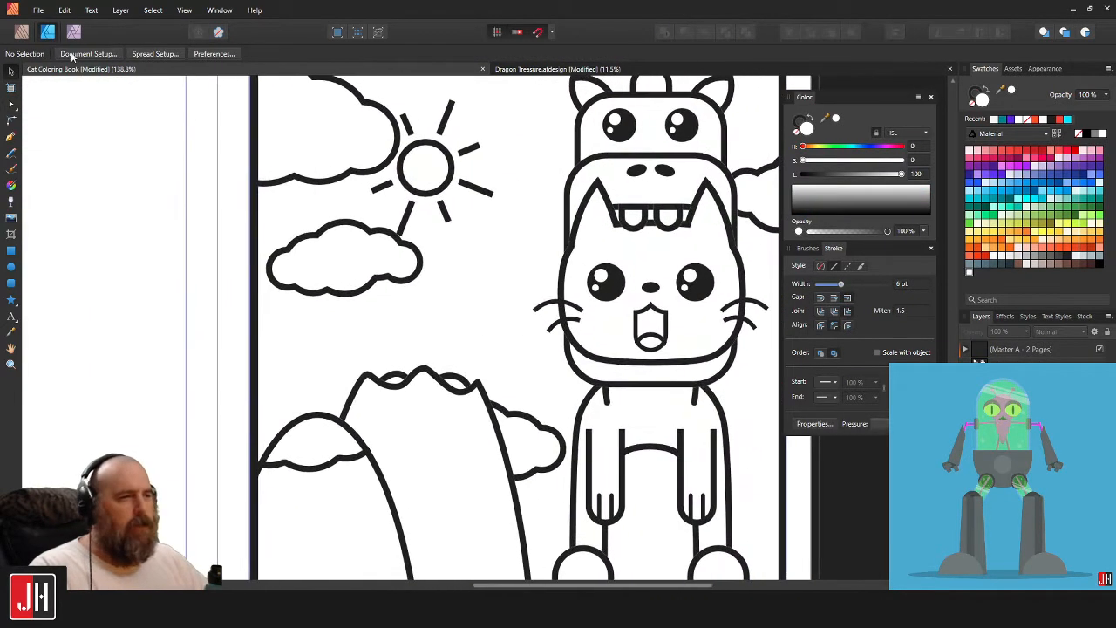
click(11, 153)
scroll(419, 353, up, 4)
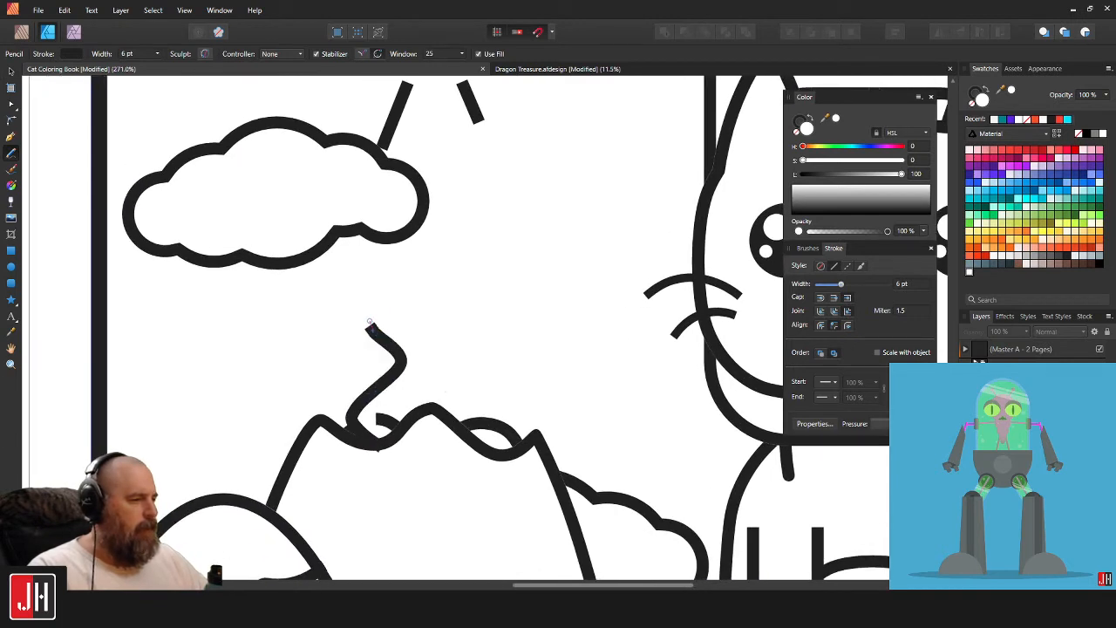
mouse_move(370, 325)
mouse_down()
mouse_move(397, 292)
mouse_move(395, 252)
mouse_move(352, 219)
mouse_move(340, 158)
mouse_move(429, 114)
mouse_move(531, 157)
mouse_up()
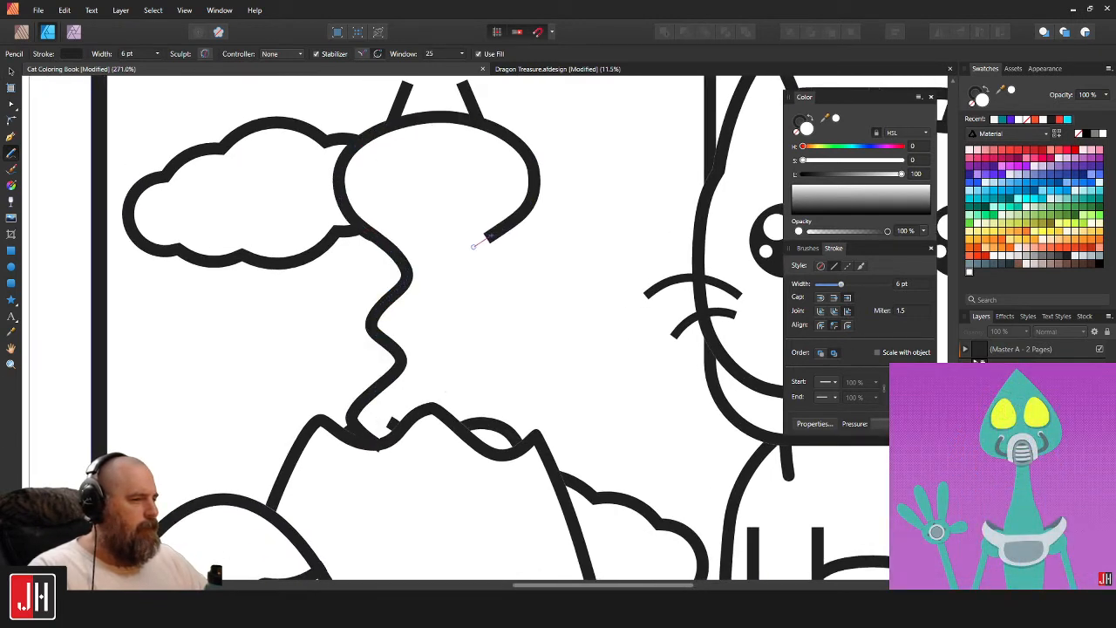
drag(484, 364, 489, 368)
key(ctrl+z)
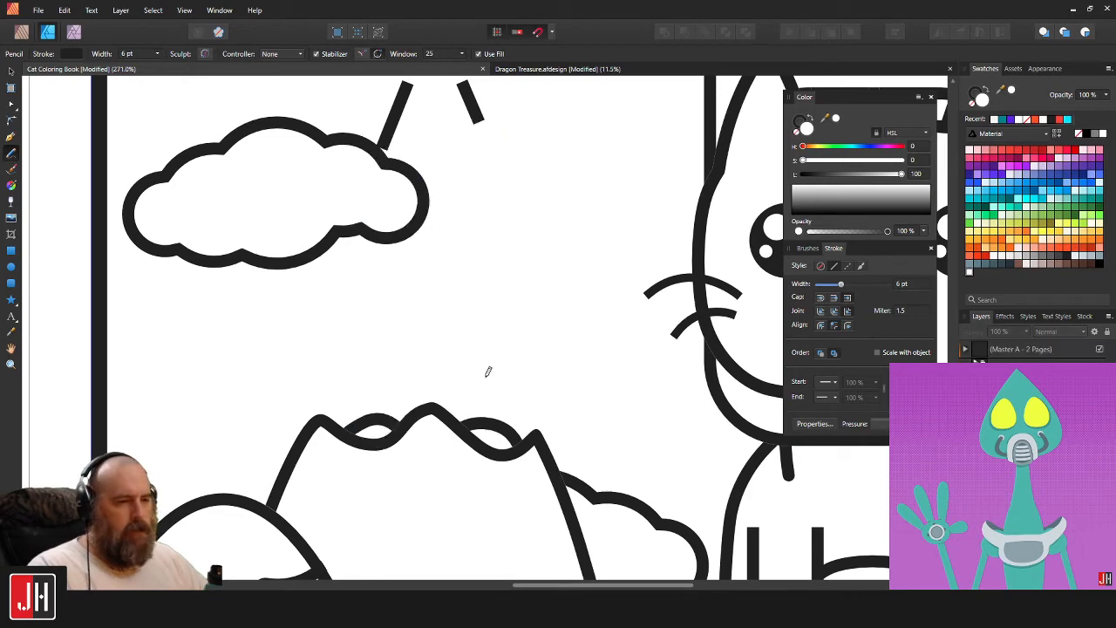
scroll(485, 367, up, 2)
scroll(373, 459, down, 1)
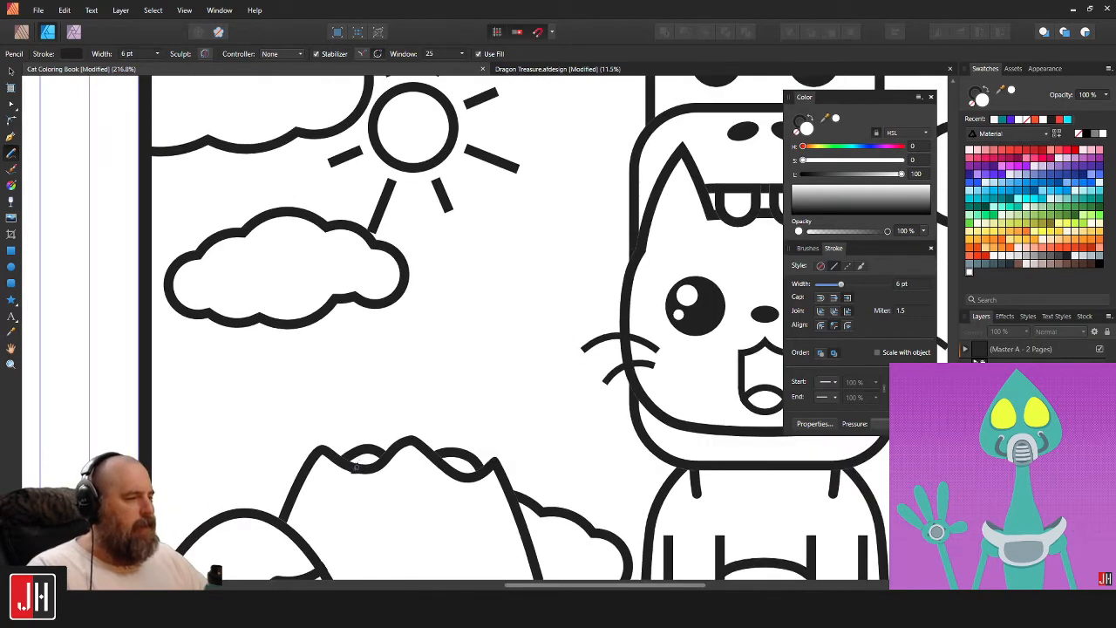
Draw a wavy smoke plume rising from the volcano's crater with the Pencil tool and place it behind the crater's front rim.
mouse_move(334, 272)
mouse_down()
mouse_move(375, 218)
mouse_move(478, 214)
mouse_up()
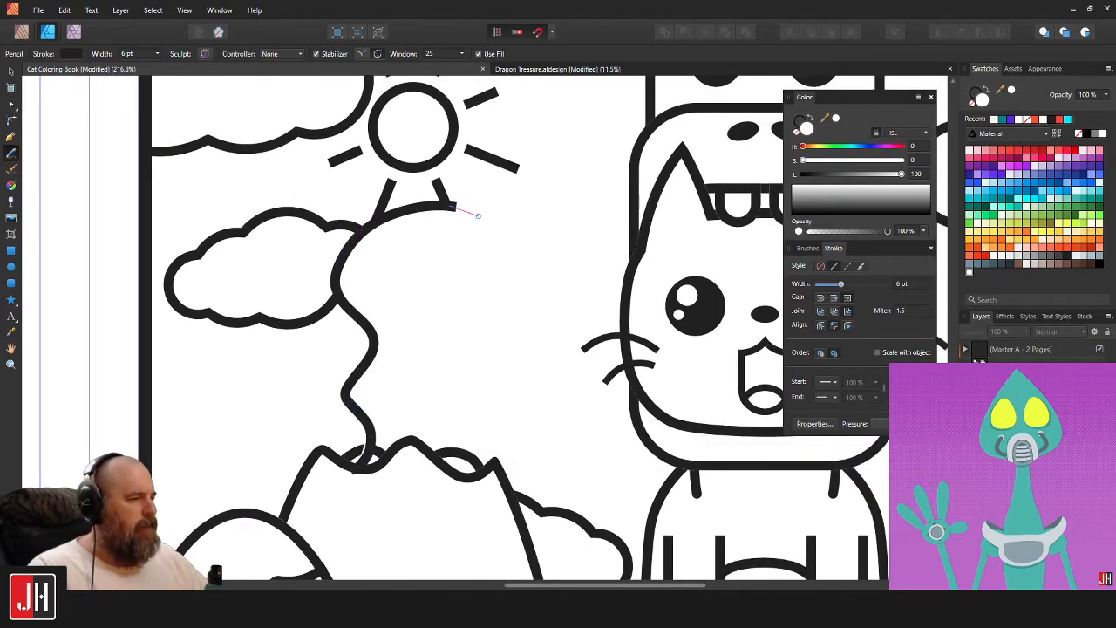
mouse_move(415, 327)
mouse_down()
mouse_move(419, 367)
mouse_move(450, 394)
mouse_move(432, 427)
mouse_move(445, 487)
mouse_up()
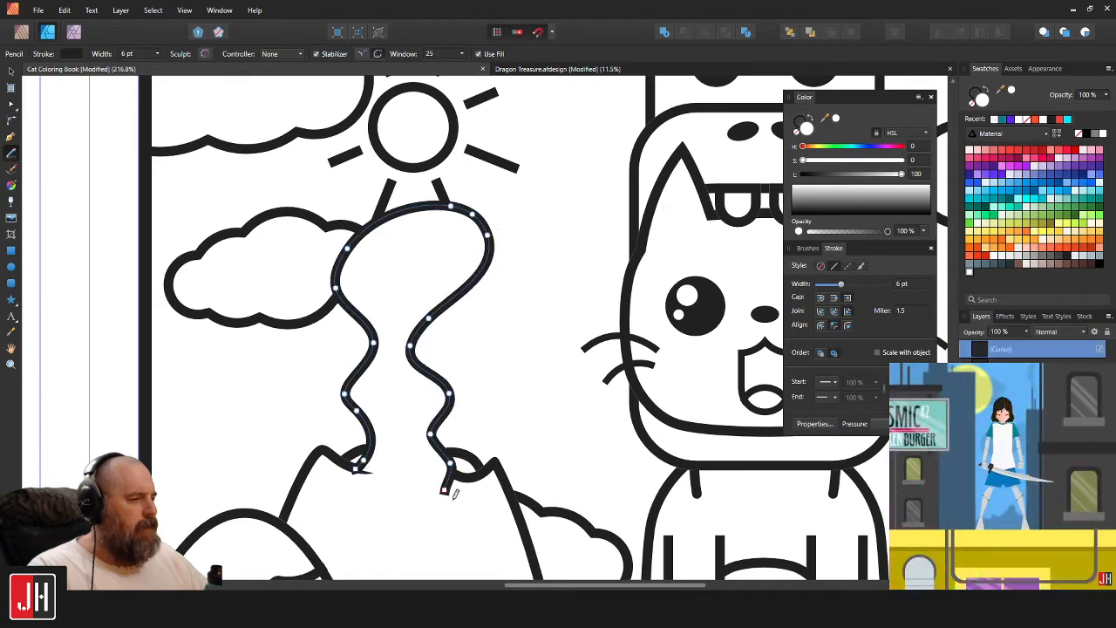
scroll(444, 490, up, 3)
key(ctrl+z)
key(v)
click(475, 425)
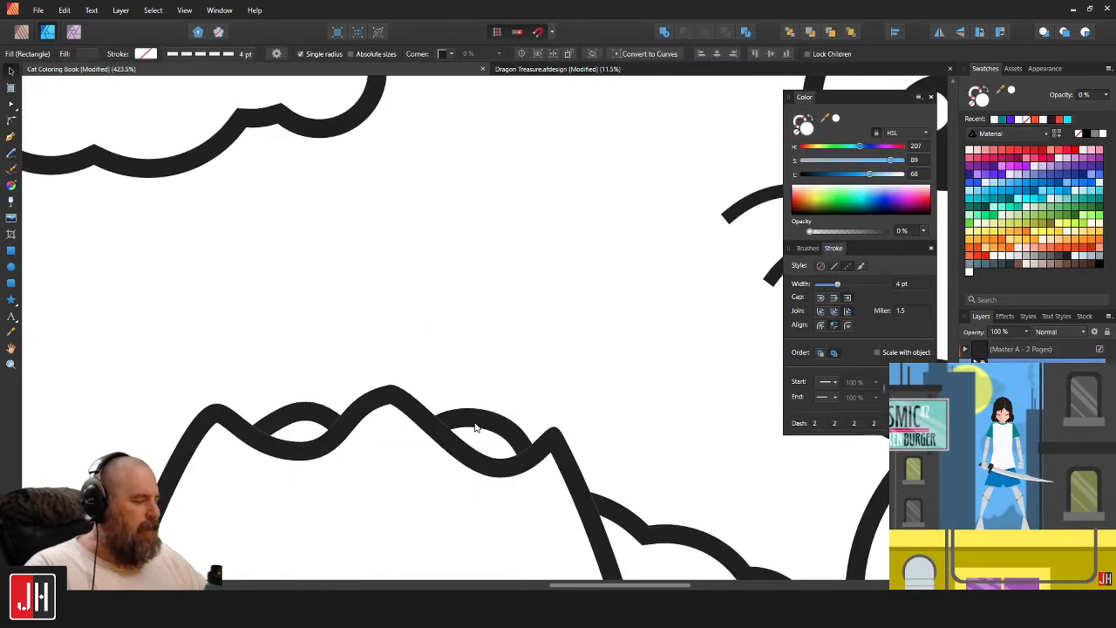
key(ctrl+shift+z)
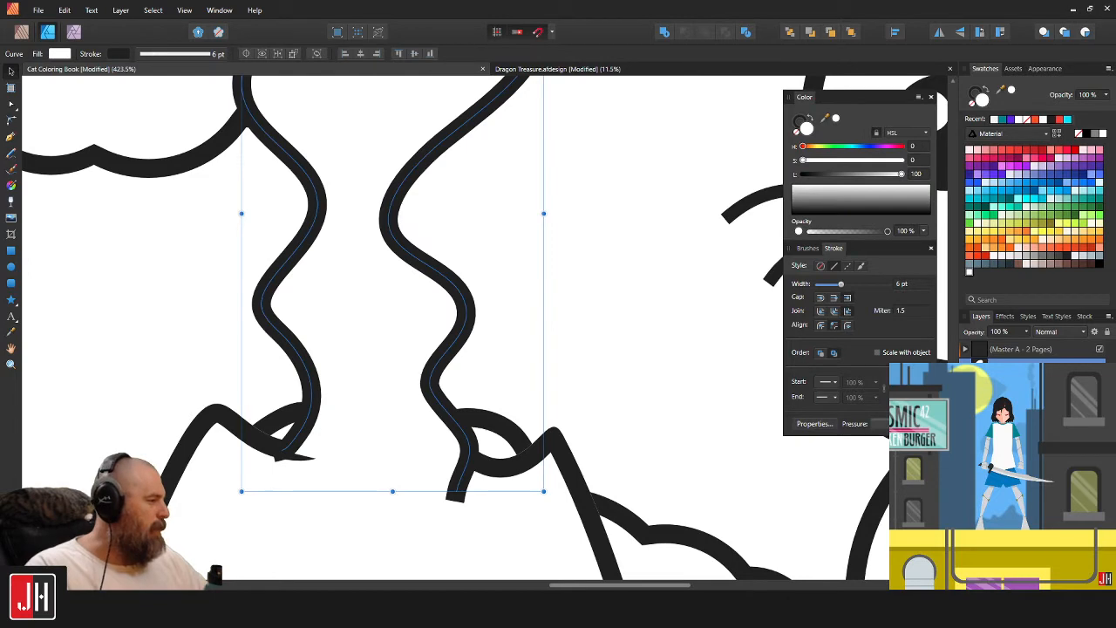
scroll(422, 353, down, 6)
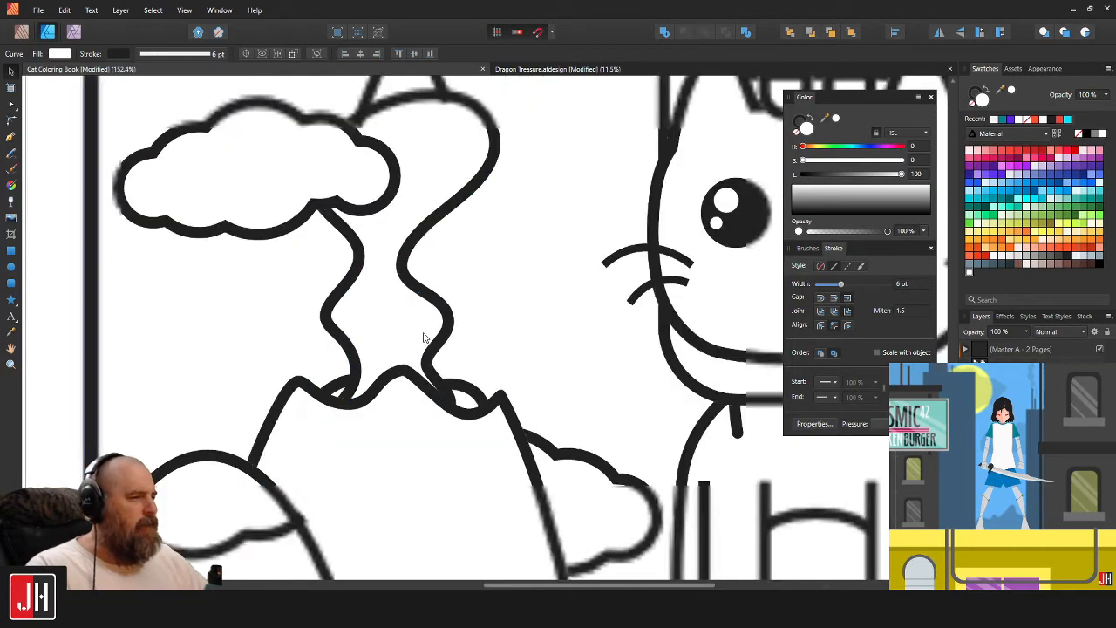
scroll(436, 294, up, 5)
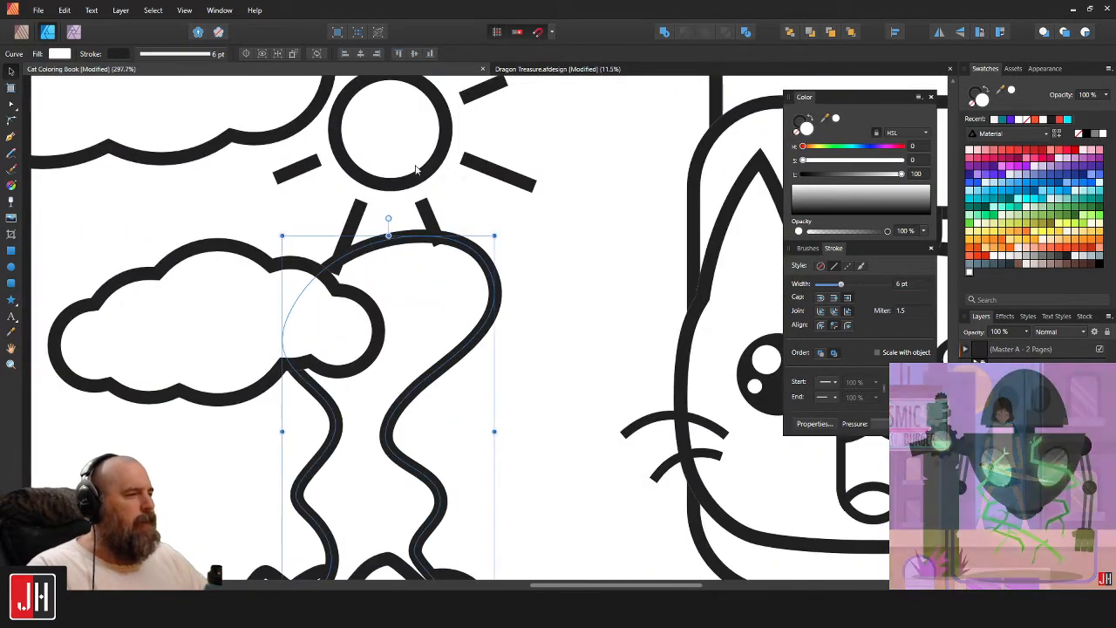
Move the sun group up and to the right, clear of the smoke plume.
click(507, 154)
drag(507, 157, 415, 334)
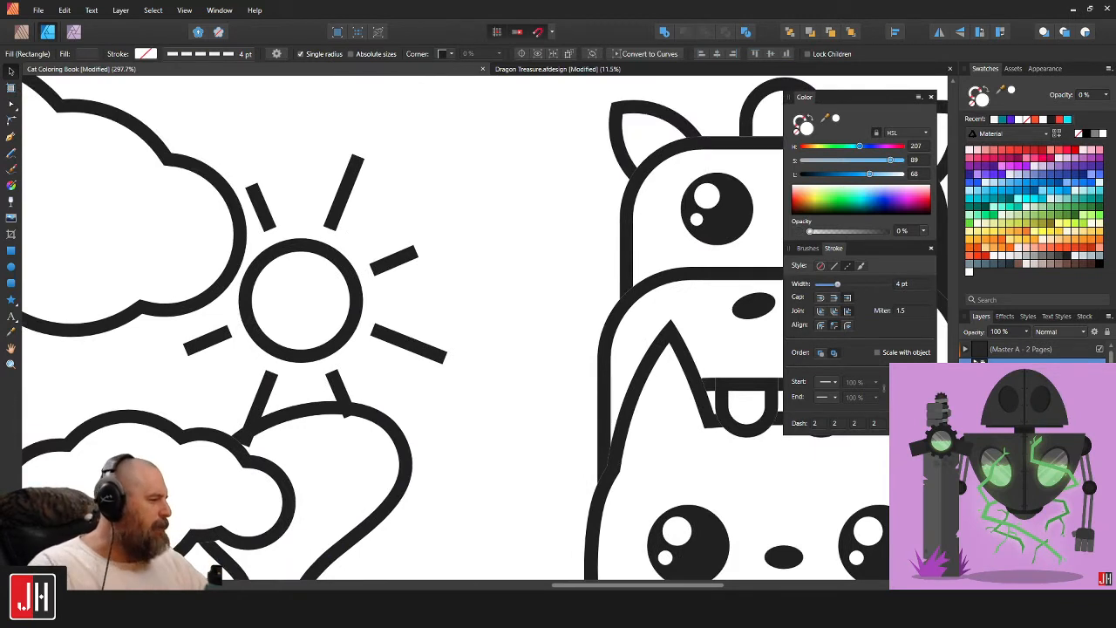
scroll(1032, 436, down, 3)
click(1018, 438)
drag(338, 329, 473, 235)
scroll(473, 243, down, 5)
scroll(467, 253, up, 3)
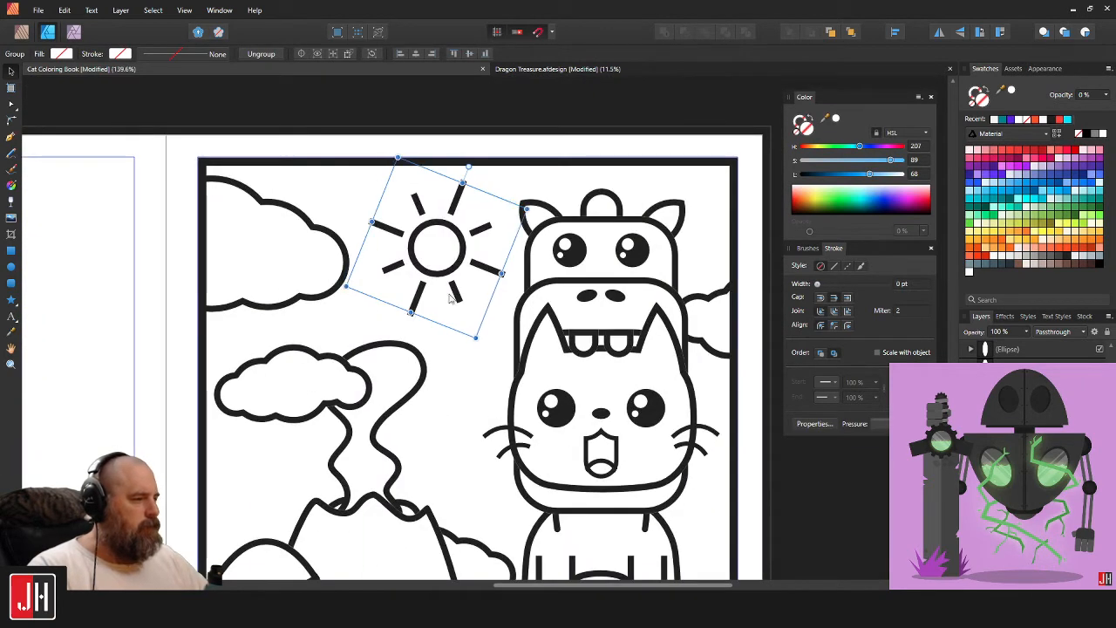
Shift the small cloud beside the smoke plume left until it runs past the page frame.
scroll(390, 302, up, 1)
click(390, 302)
drag(390, 302, 352, 312)
Shrink the large upper cloud and move it right so it partly covers the sun.
click(389, 191)
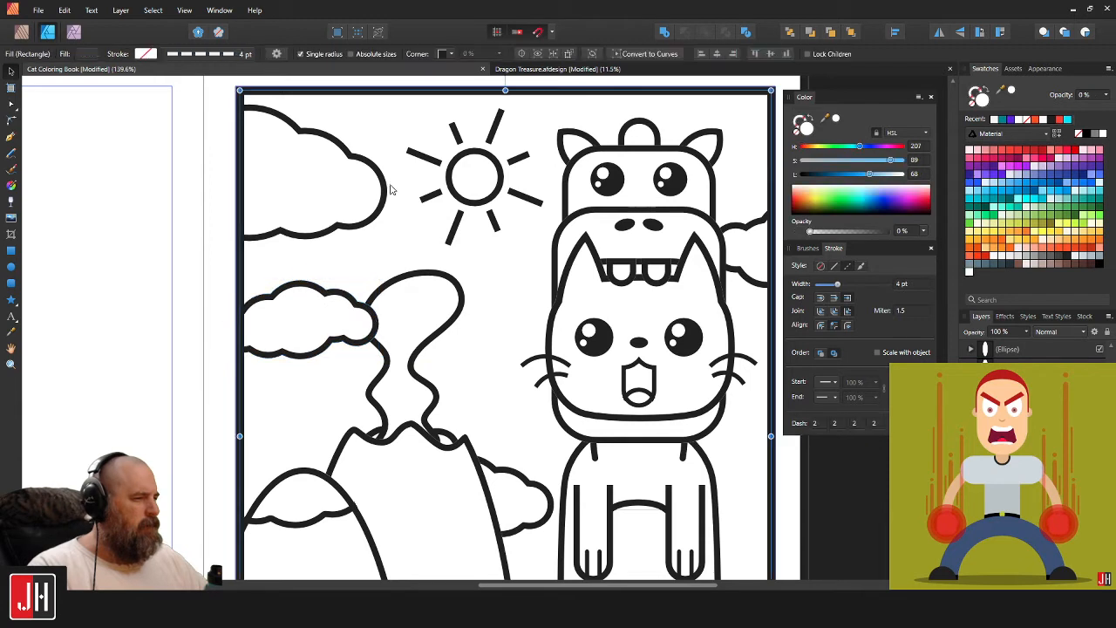
click(379, 171)
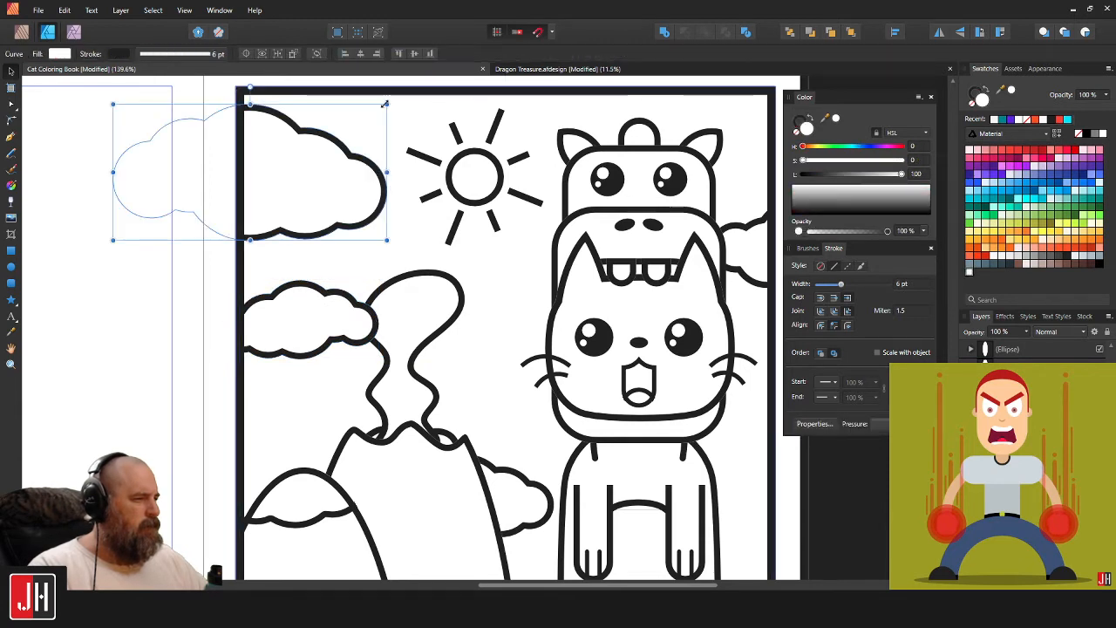
drag(385, 104, 374, 112)
drag(327, 159, 443, 150)
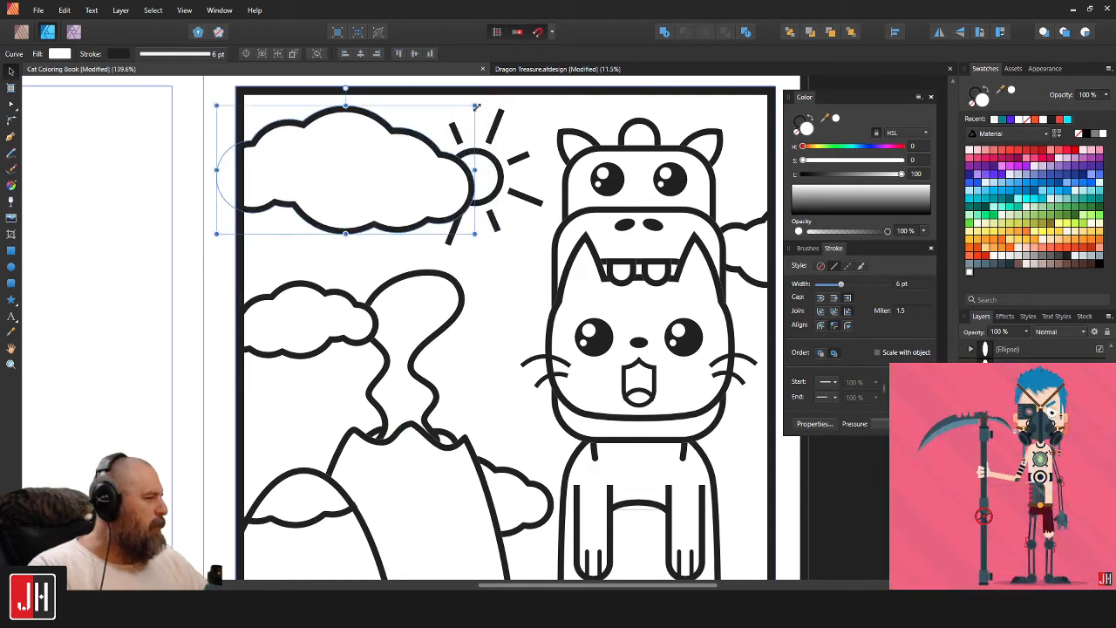
drag(476, 107, 445, 120)
mouse_move(418, 166)
mouse_down()
mouse_move(385, 154)
mouse_move(420, 156)
mouse_up()
Nudge the sun closer to the large cloud, then scale both down together and shift them left.
mouse_move(495, 163)
mouse_down()
mouse_move(482, 178)
mouse_move(490, 168)
mouse_up()
shift+click(412, 149)
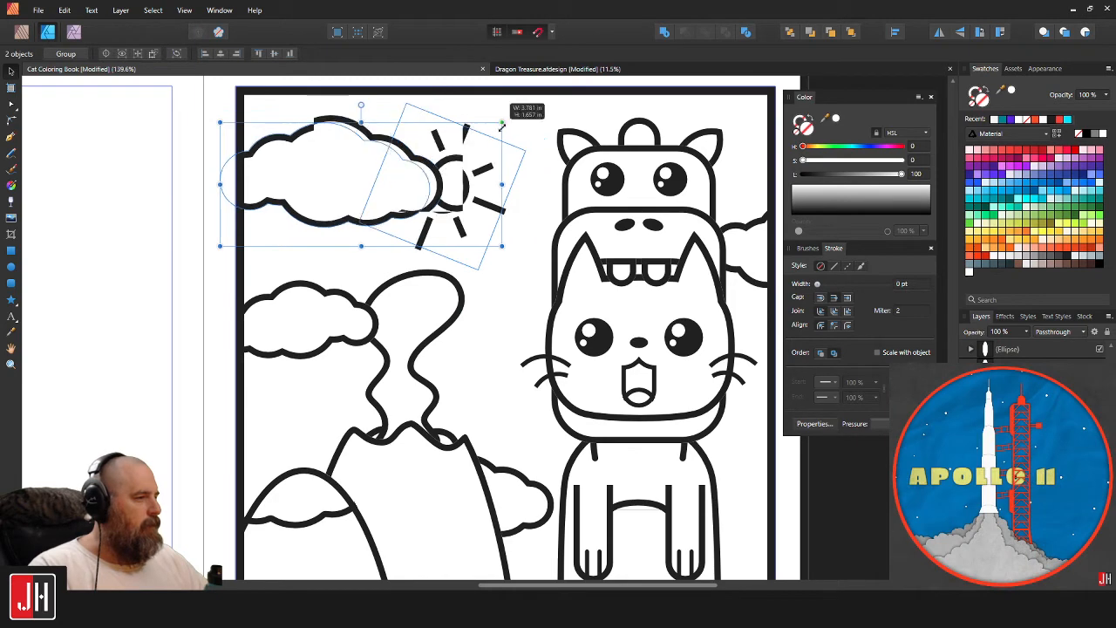
mouse_move(423, 156)
mouse_down()
mouse_move(451, 155)
mouse_move(405, 157)
mouse_up()
scroll(426, 183, down, 4)
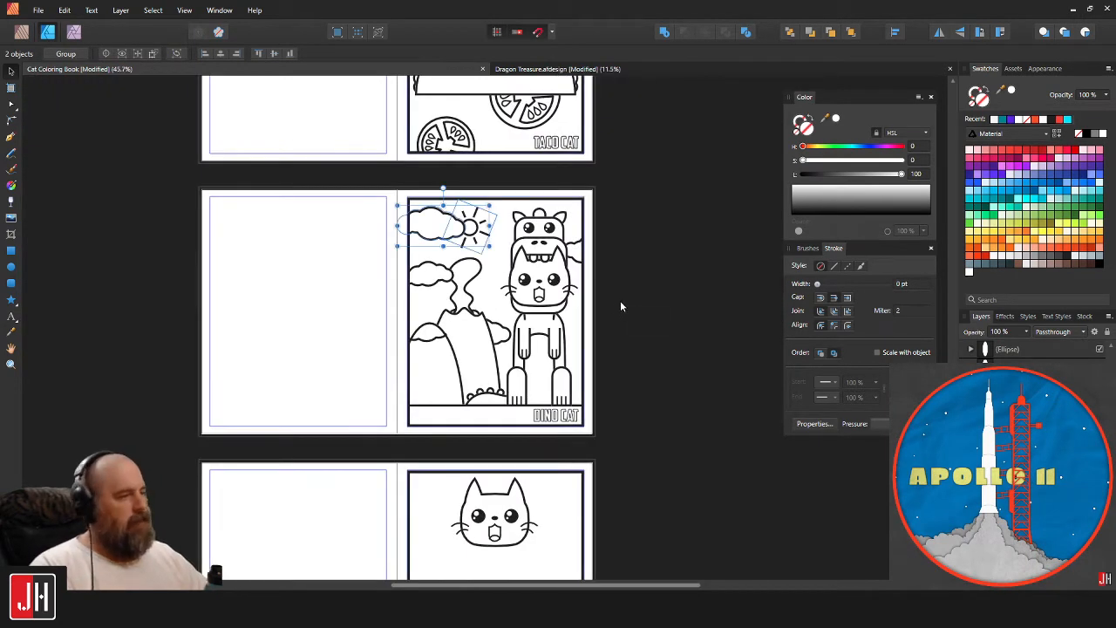
click(620, 300)
Remove the cloud that sticks out from behind the volcano's right slope.
scroll(487, 323, up, 5)
click(486, 324)
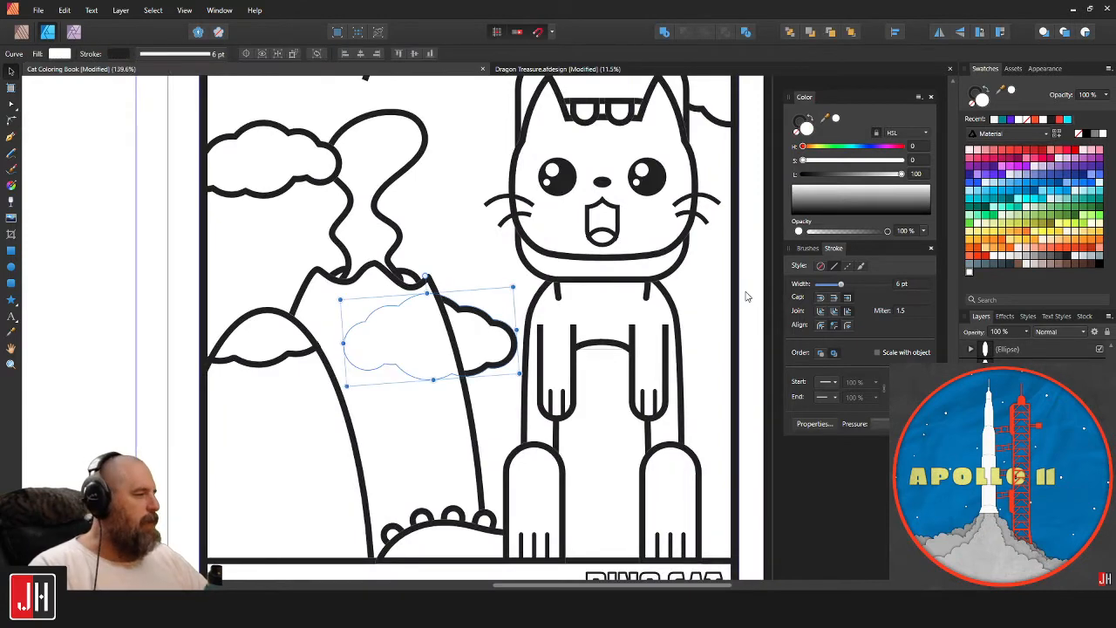
drag(473, 317, 460, 164)
scroll(503, 159, down, 4)
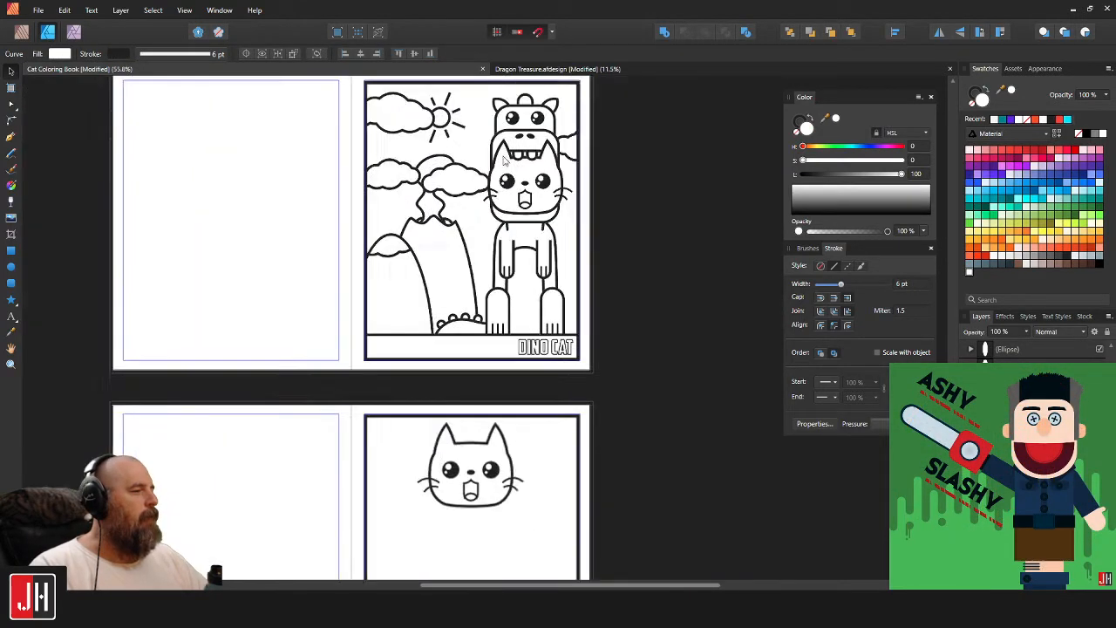
scroll(503, 159, up, 2)
drag(381, 297, 641, 346)
click(631, 442)
drag(631, 443, 657, 350)
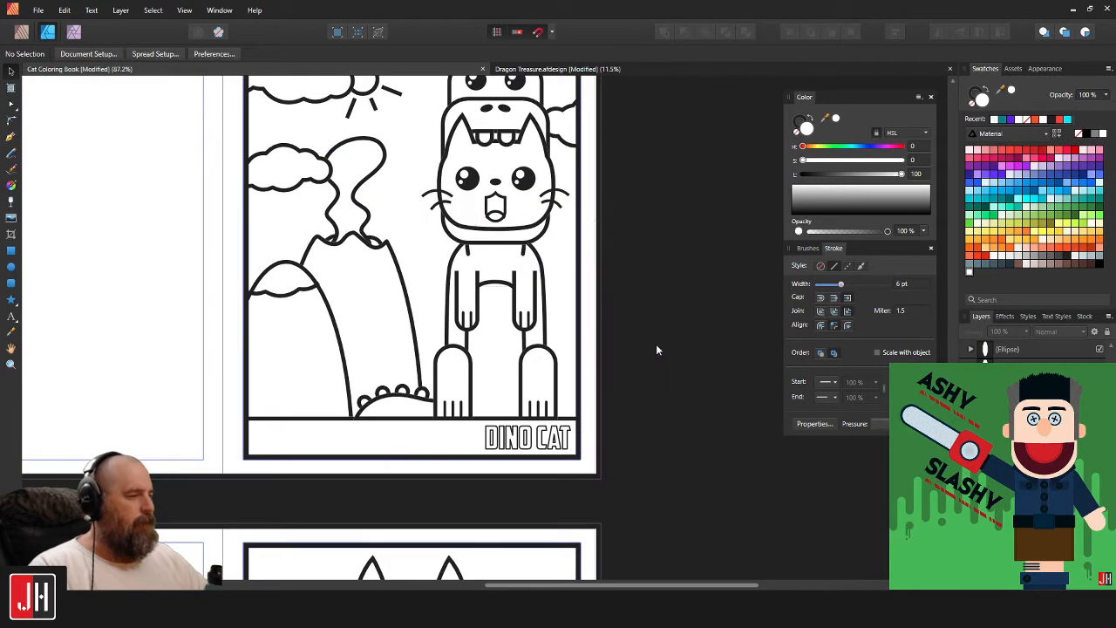
Raise the top edge of the ground rectangle so the horizon sits above the bottom of the cat's feet.
click(336, 424)
scroll(336, 424, up, 3)
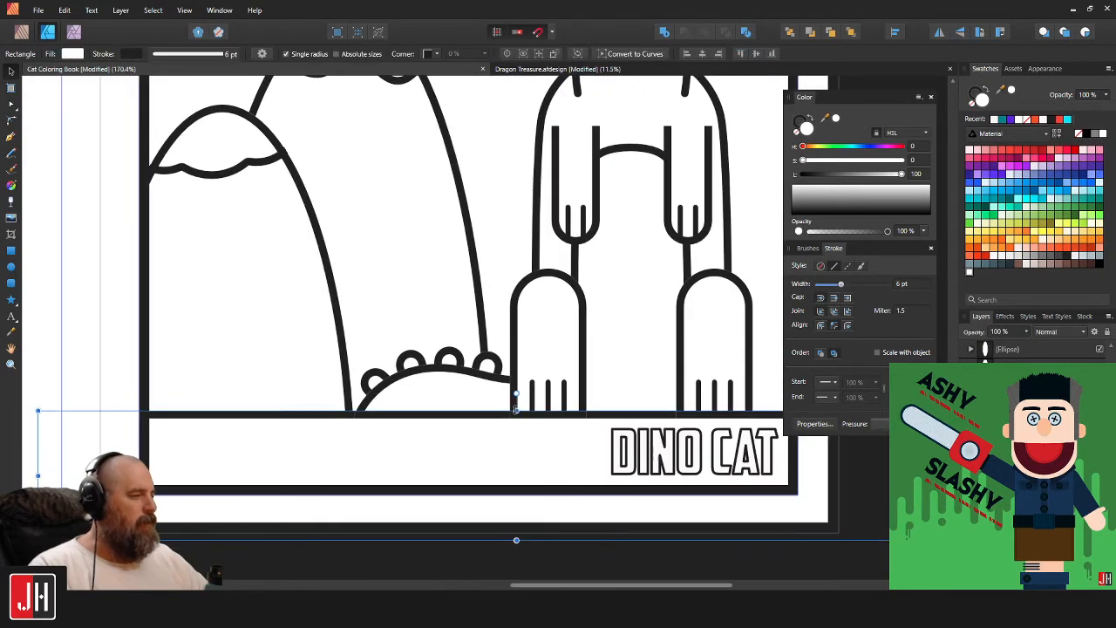
drag(516, 414, 518, 375)
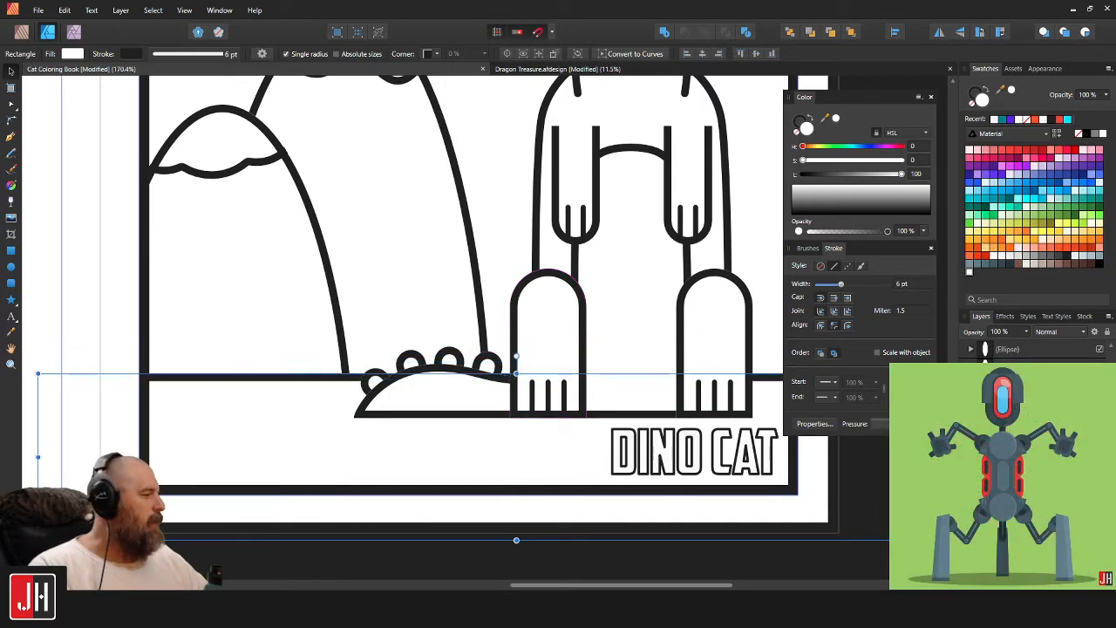
Move the Dino Cat figure left, closer to the volcano.
click(551, 356)
scroll(669, 335, down, 2)
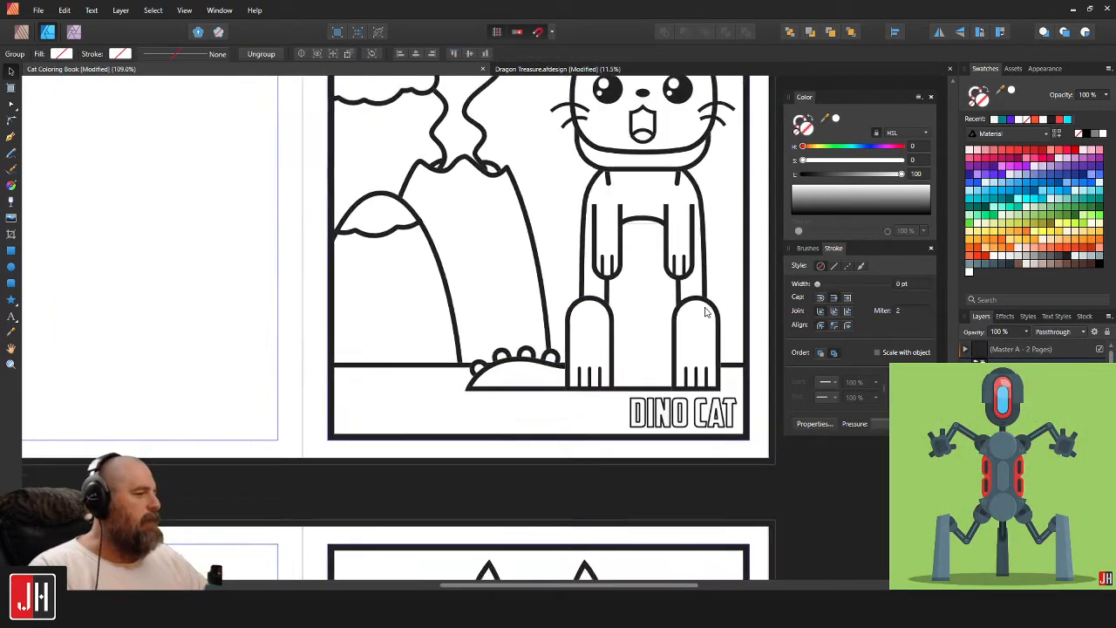
drag(695, 291, 629, 349)
scroll(629, 349, down, 3)
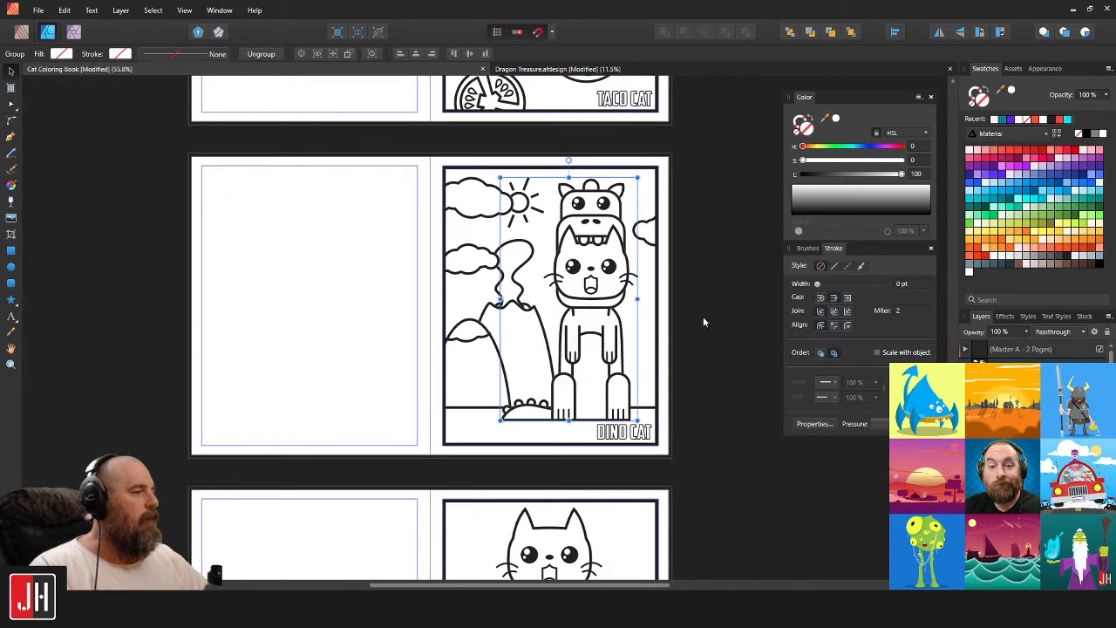
click(703, 317)
Rearrange the stacking order so the small cloud sits behind the smoke plume.
scroll(401, 281, up, 2)
scroll(401, 280, up, 3)
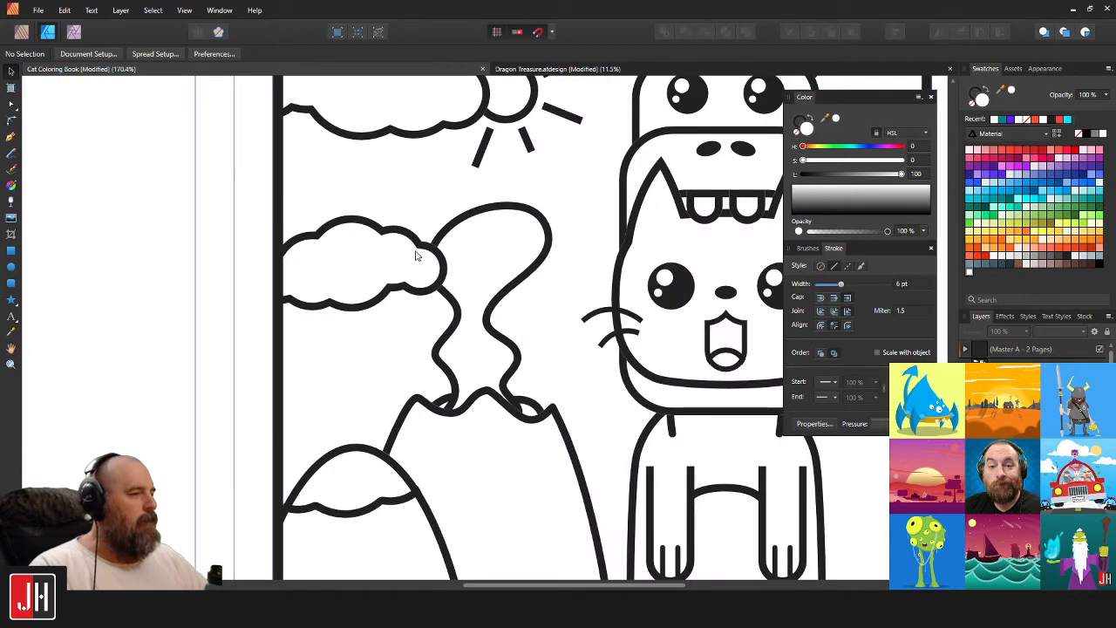
click(415, 255)
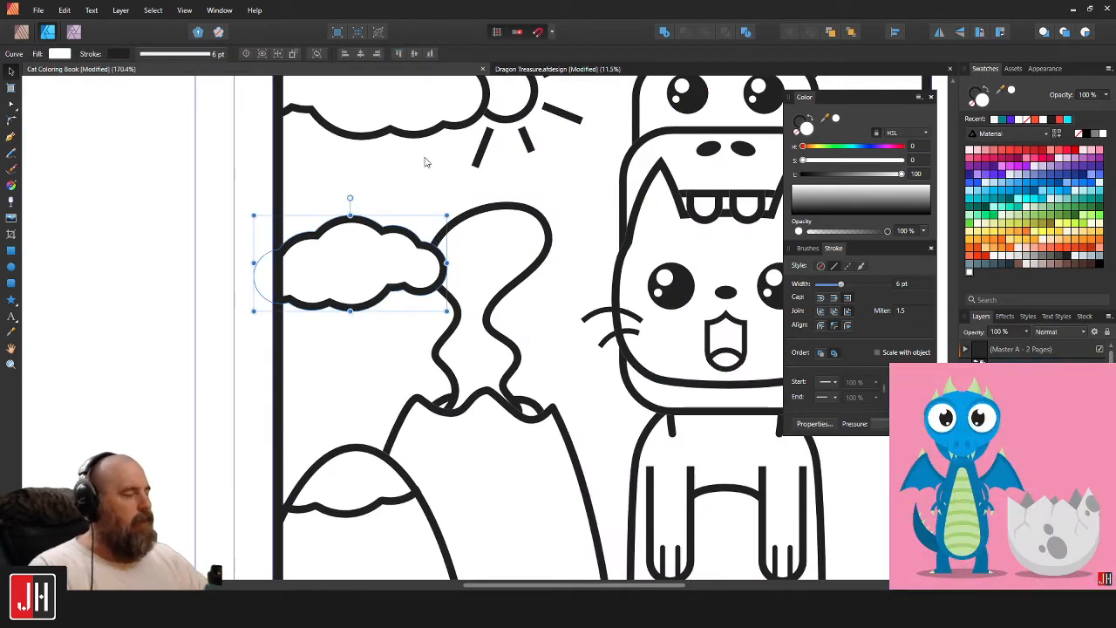
key(Delete)
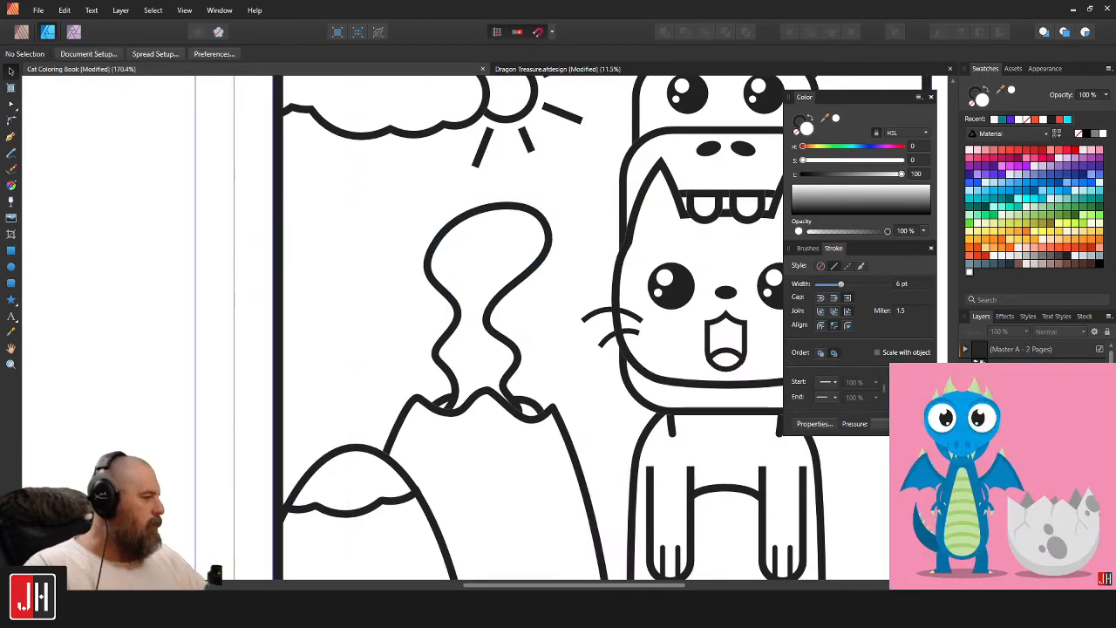
key(ctrl+z)
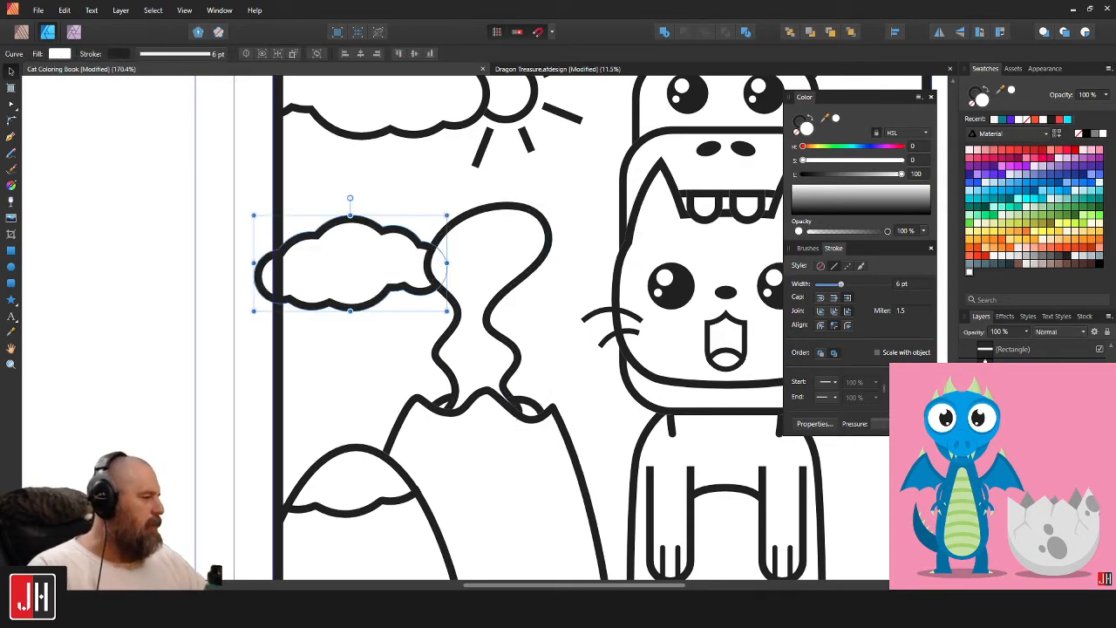
shift+click(490, 258)
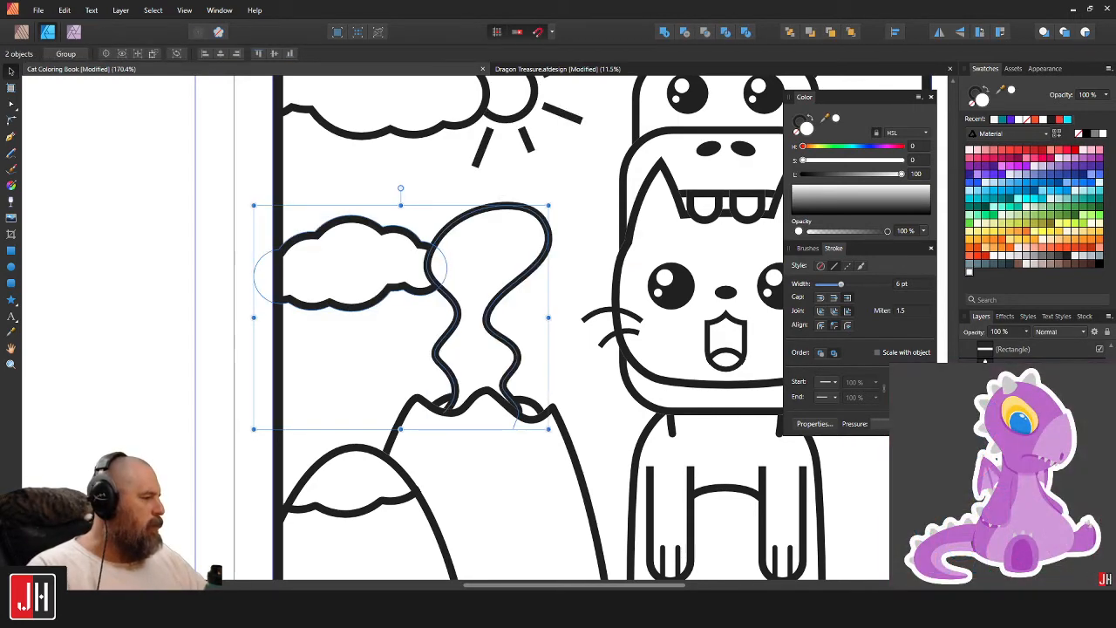
Deselect the cloud and plume and save the coloring book document.
scroll(506, 340, down, 8)
click(675, 341)
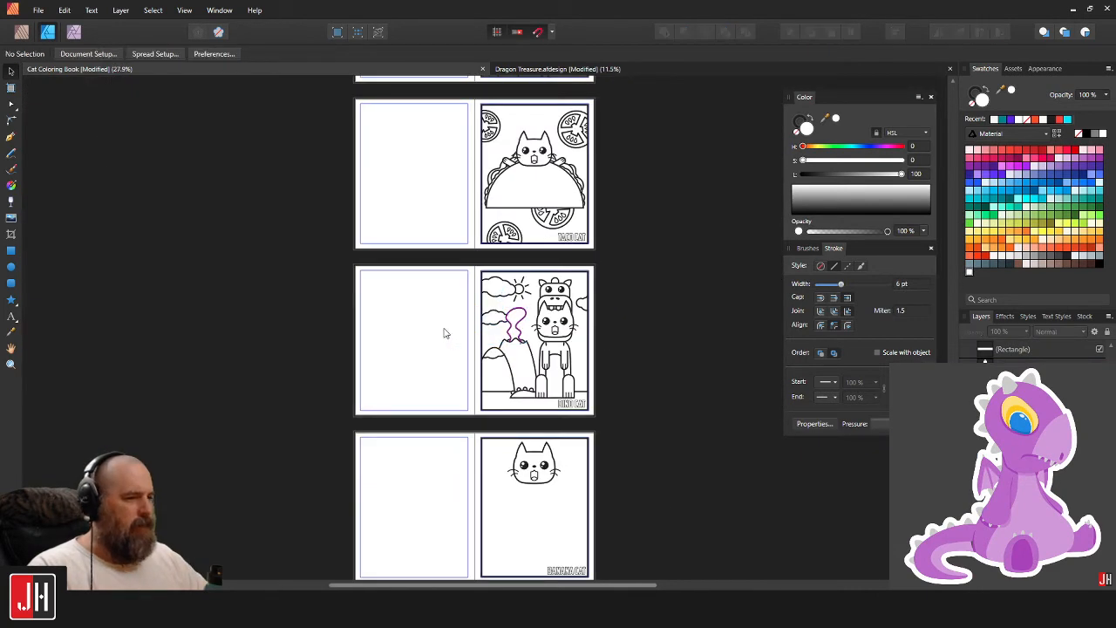
scroll(453, 333, up, 2)
key(ctrl+s)
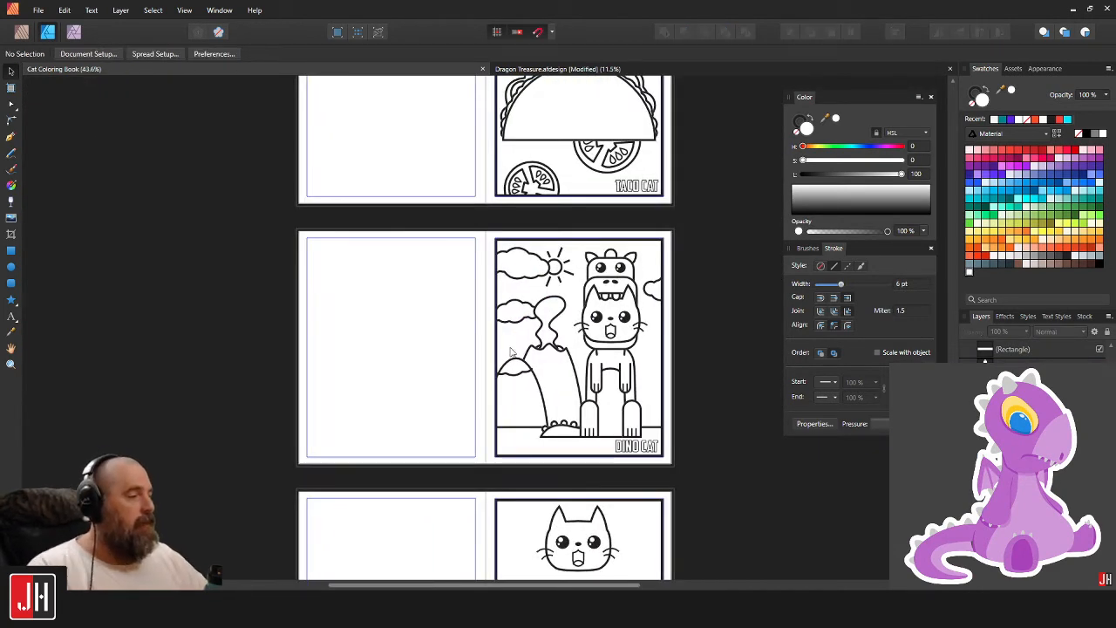
Move the small cloud right so its whole left end lies inside the page frame.
scroll(513, 351, up, 6)
click(515, 292)
drag(514, 292, 584, 319)
Nudge the large cloud and the sun together slightly left and down.
scroll(575, 286, up, 3)
click(553, 314)
shift+click(598, 310)
scroll(575, 329, down, 5)
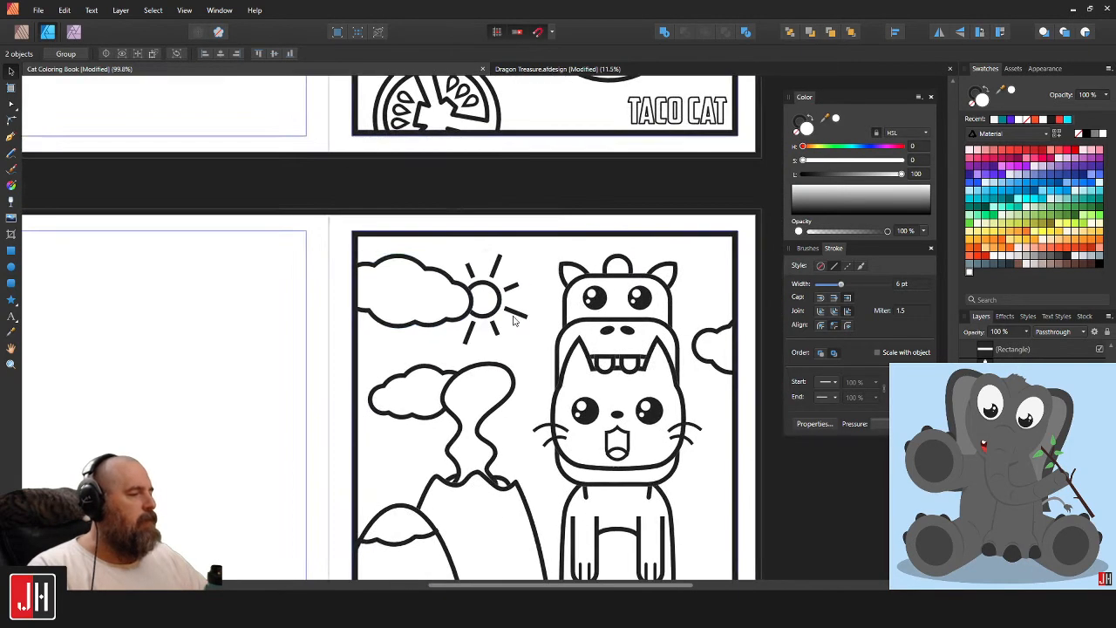
Nudge the small cloud slightly to the right behind the smoke plume.
scroll(528, 366, up, 5)
click(421, 415)
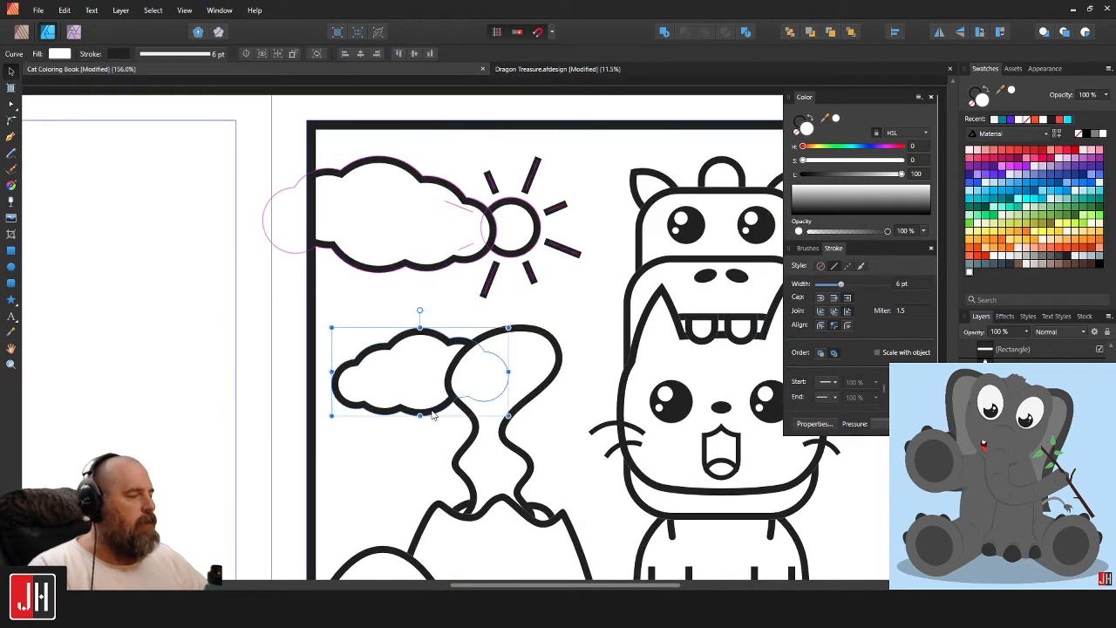
drag(421, 415, 438, 421)
scroll(523, 422, down, 5)
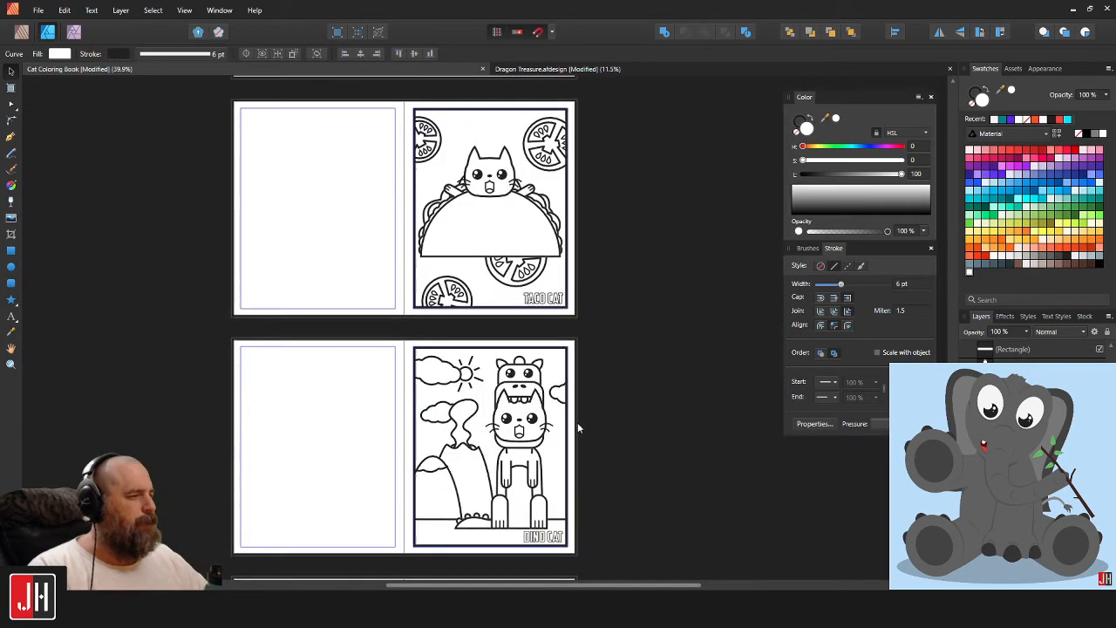
click(632, 412)
Scale the small cloud down slightly and readjust its height behind the upper part of the smoke plume.
scroll(409, 408, up, 4)
scroll(410, 409, up, 3)
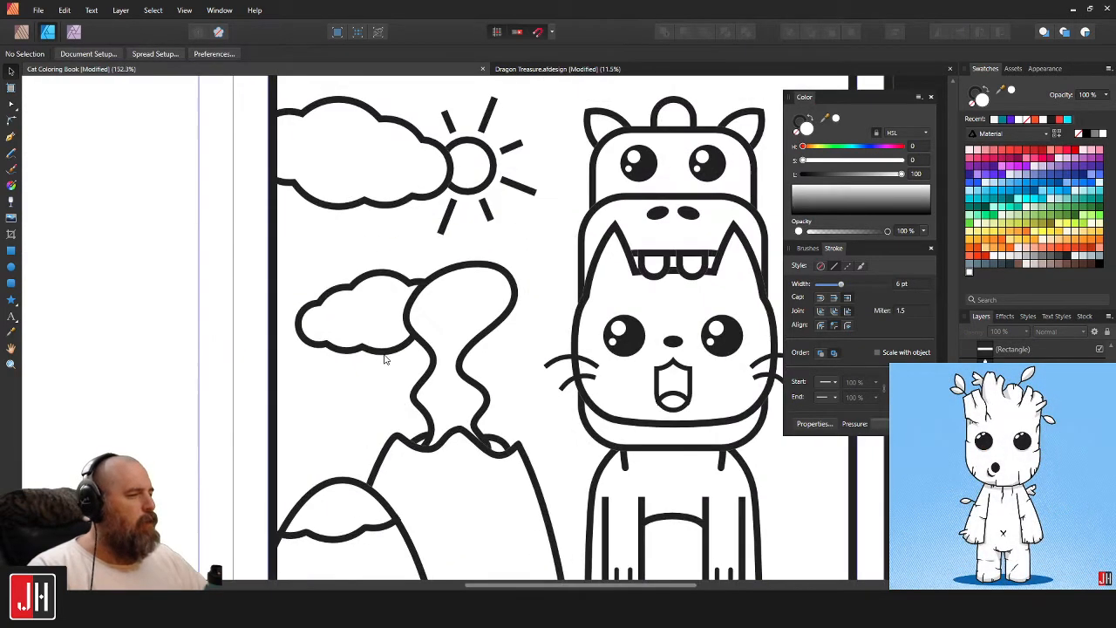
click(371, 356)
drag(371, 355, 366, 384)
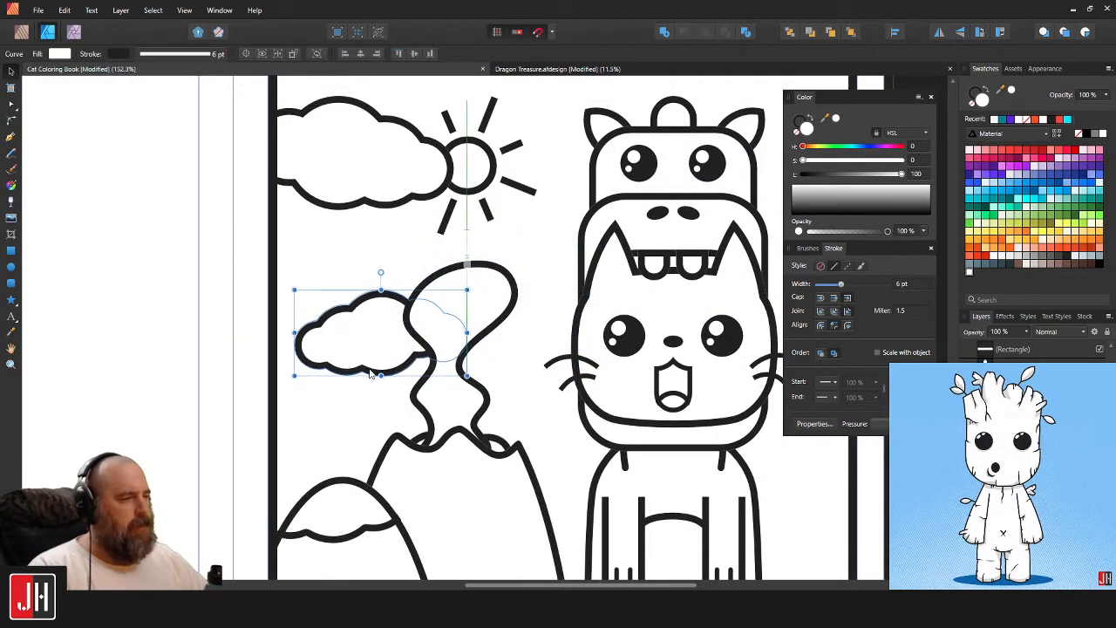
drag(468, 295, 451, 299)
scroll(398, 342, up, 3)
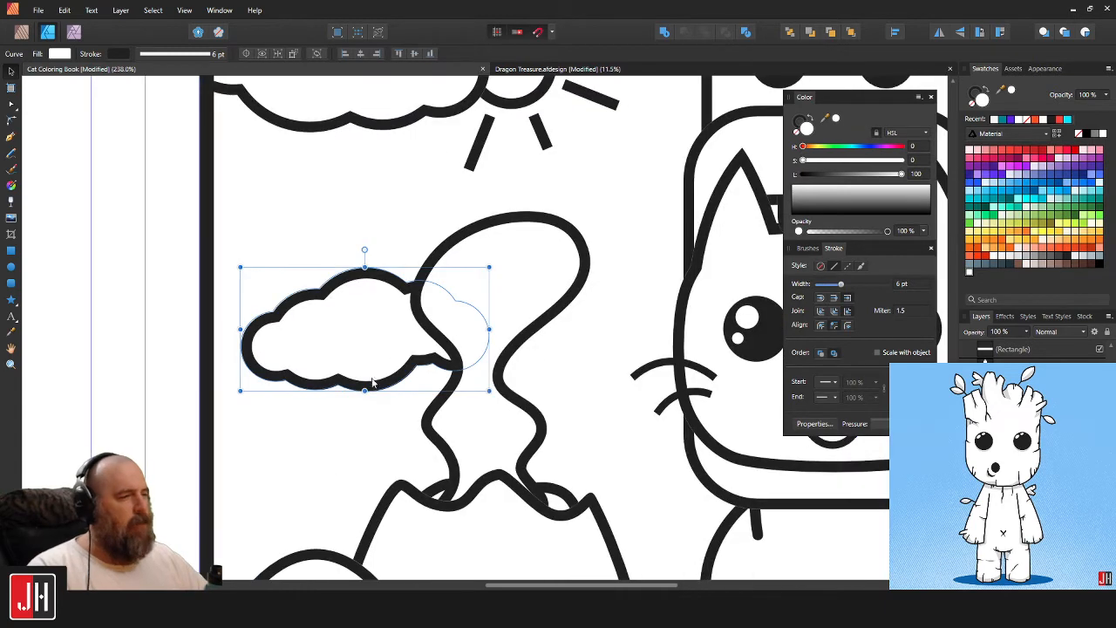
drag(375, 386, 374, 359)
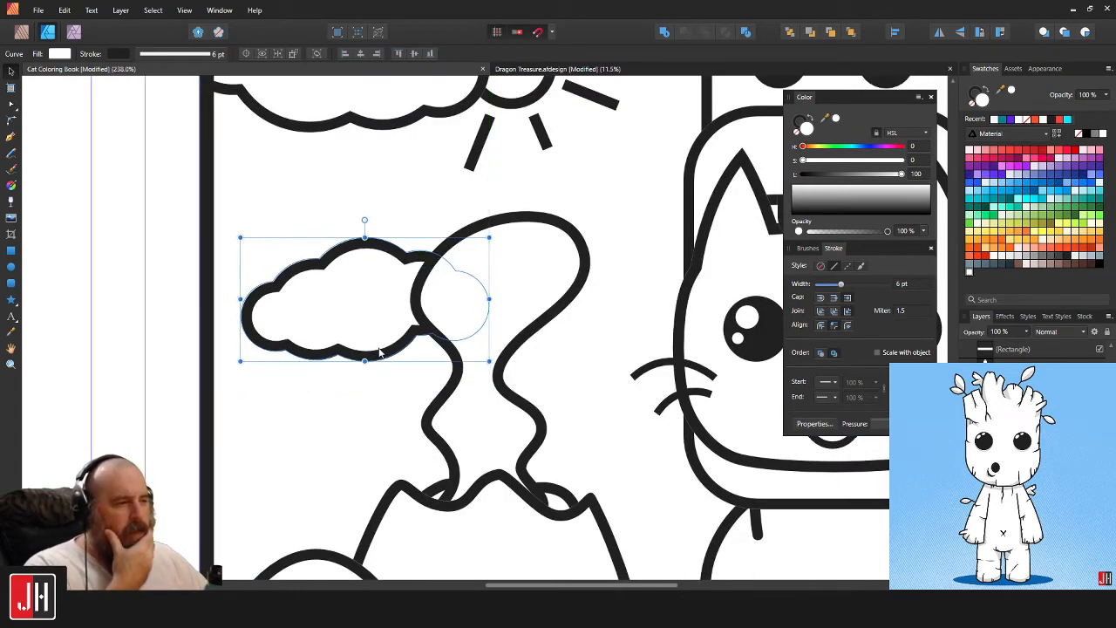
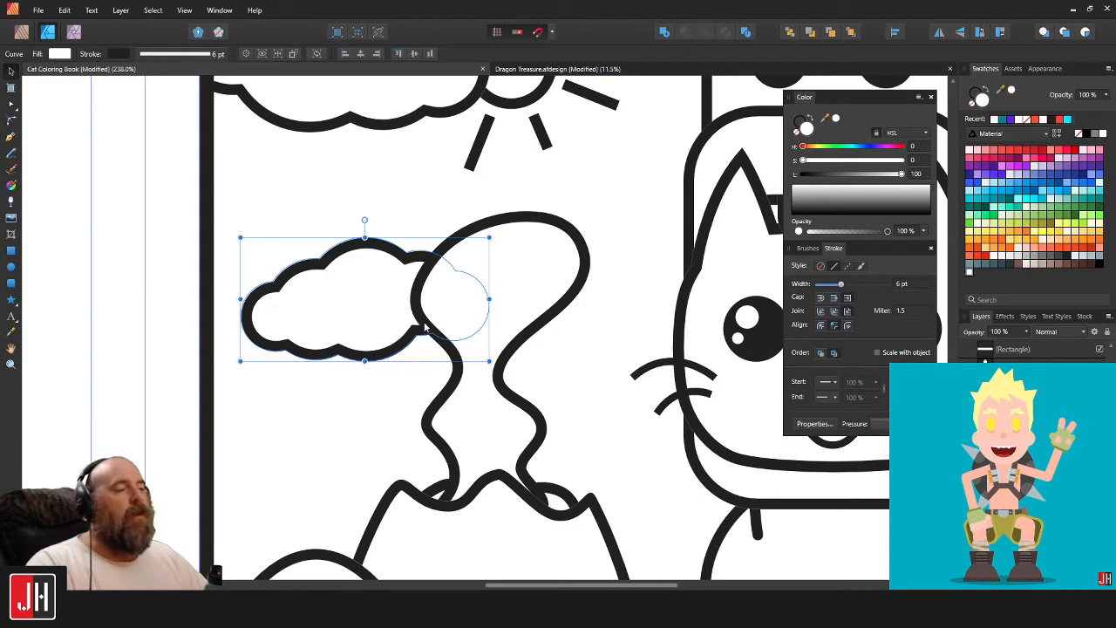
Scale the small cloud down slightly and reposition it behind the left side of the smoke plume.
scroll(414, 323, down, 2)
scroll(399, 283, up, 2)
drag(407, 275, 406, 298)
drag(580, 318, 478, 291)
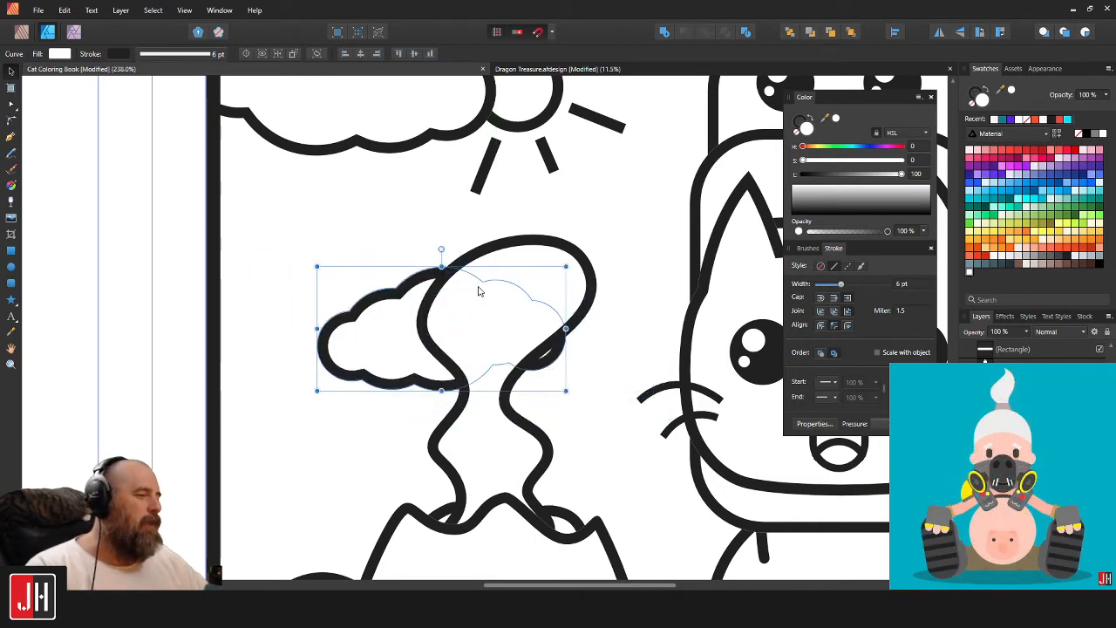
drag(565, 267, 531, 283)
drag(466, 316, 407, 292)
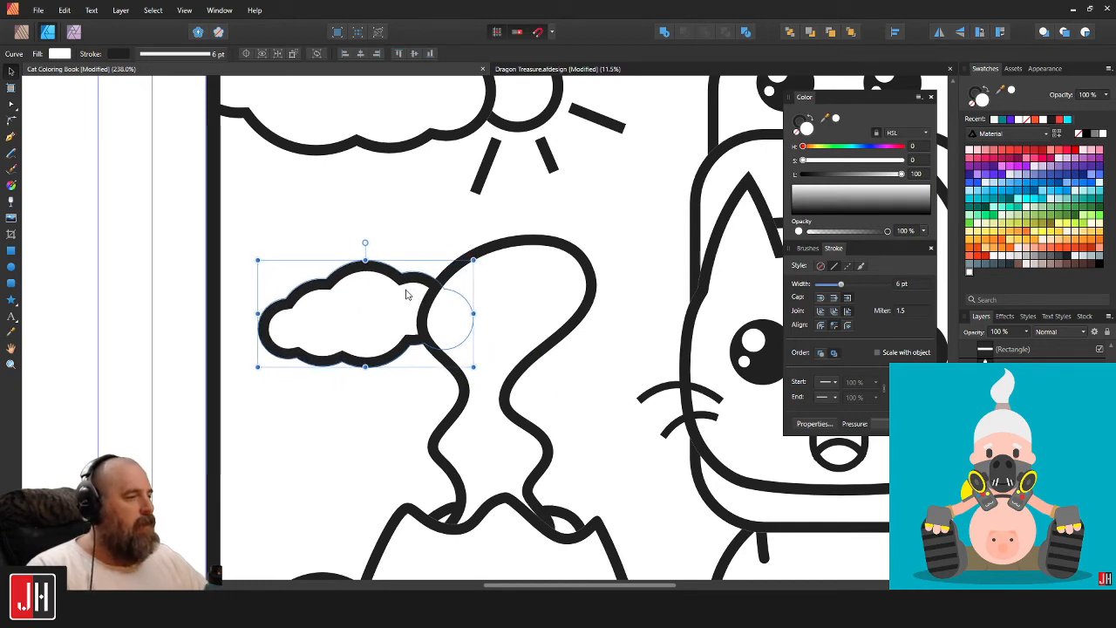
scroll(427, 301, down, 5)
scroll(427, 305, down, 3)
click(621, 320)
Convert the ground rectangle to curves and add a node along its upper edge near the page's left side.
scroll(441, 312, up, 6)
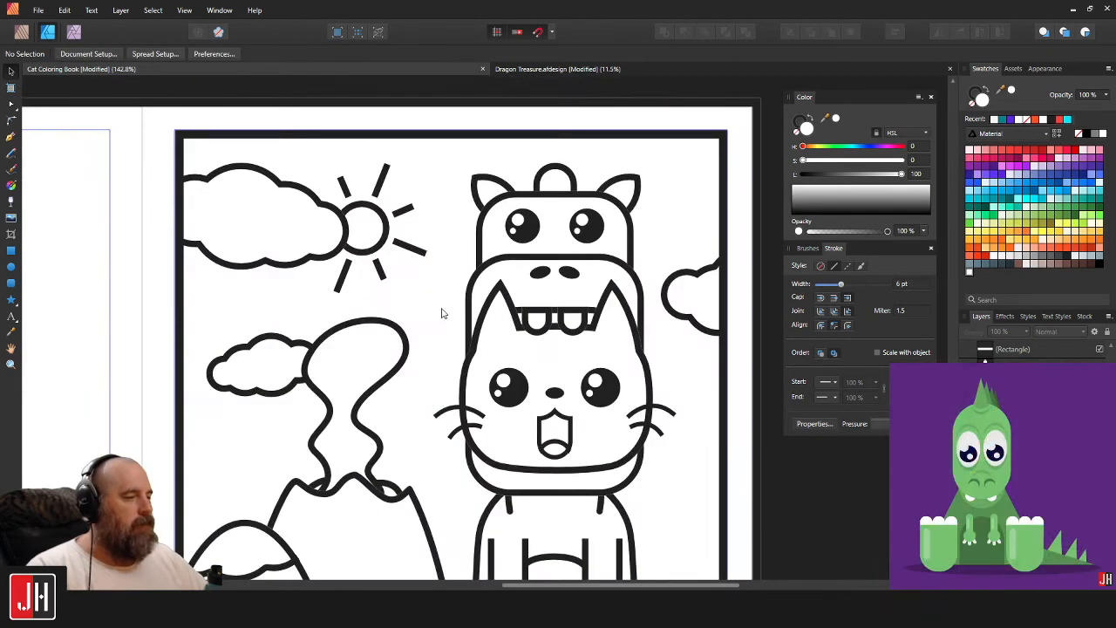
scroll(687, 291, down, 5)
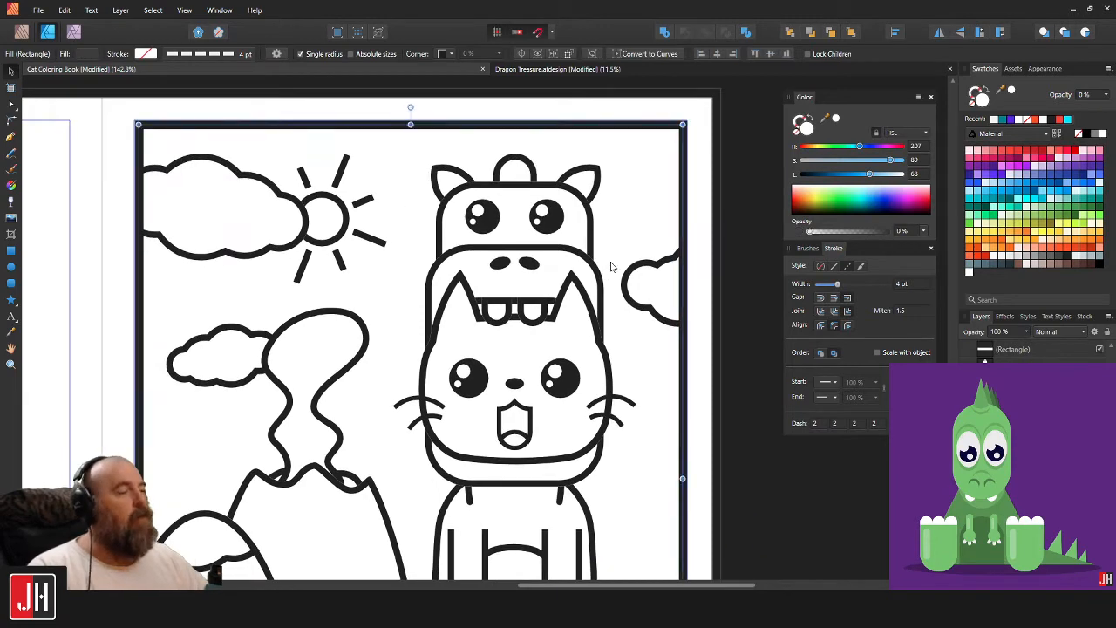
click(638, 408)
scroll(566, 475, up, 2)
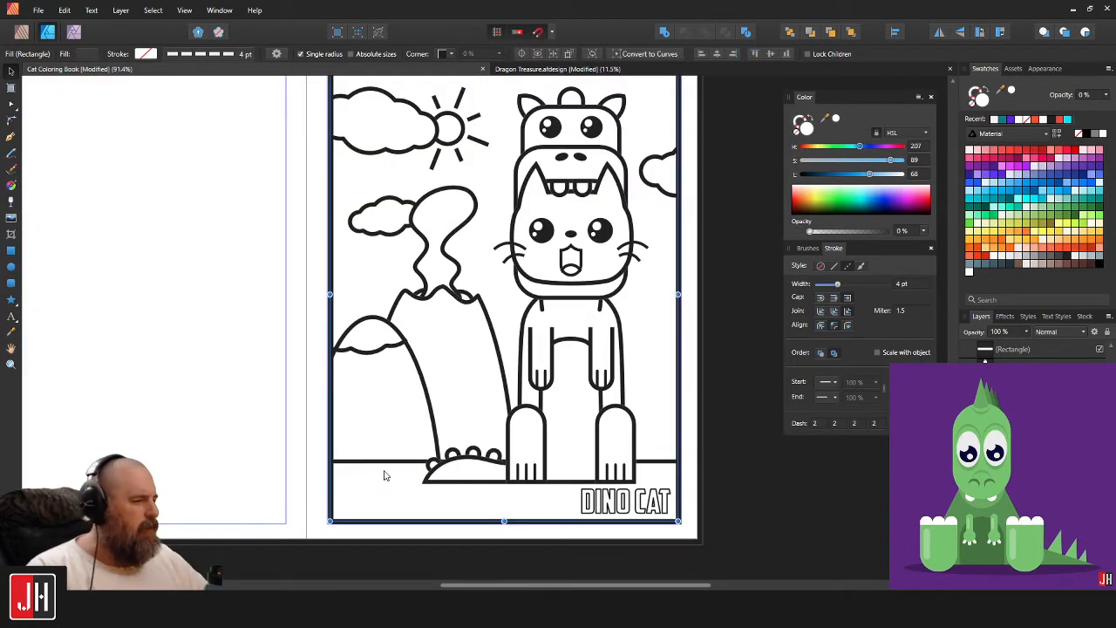
scroll(388, 475, up, 3)
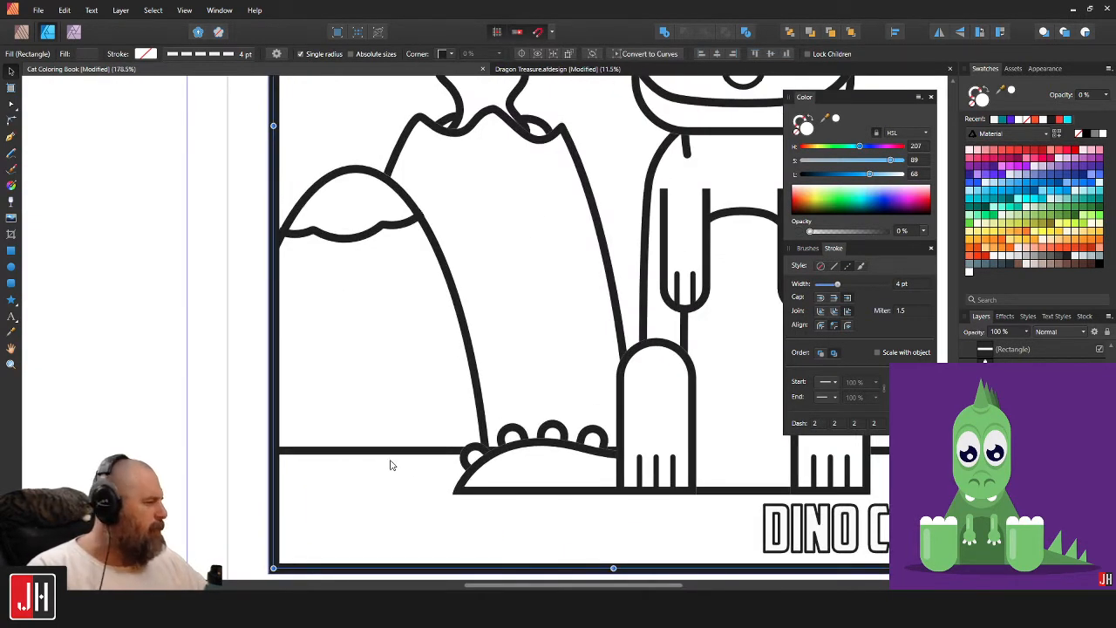
click(396, 455)
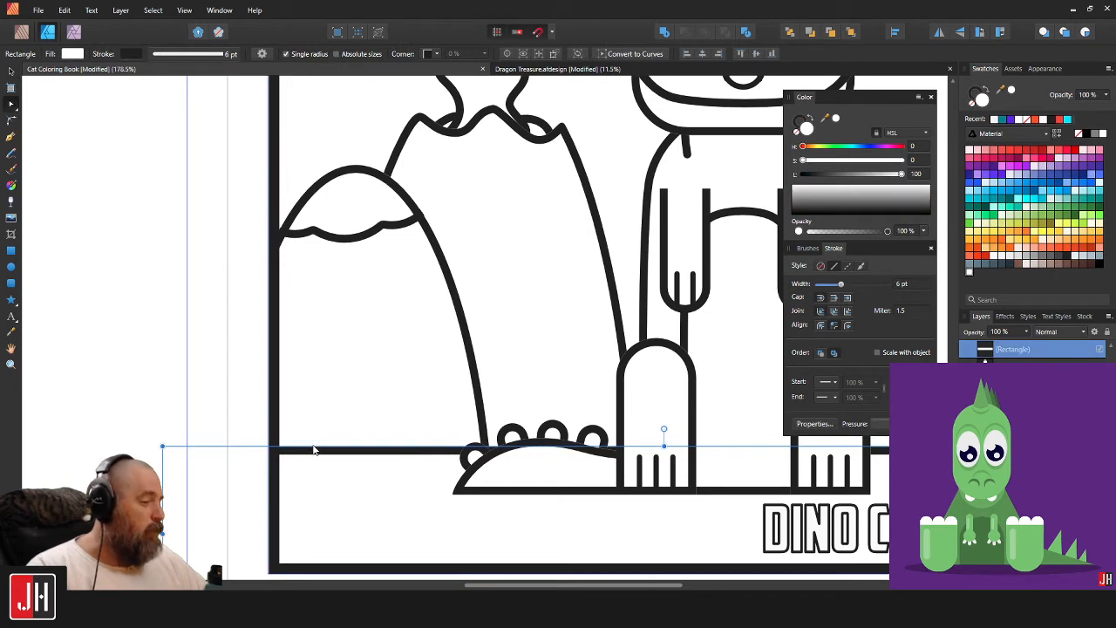
key(ctrl+Return)
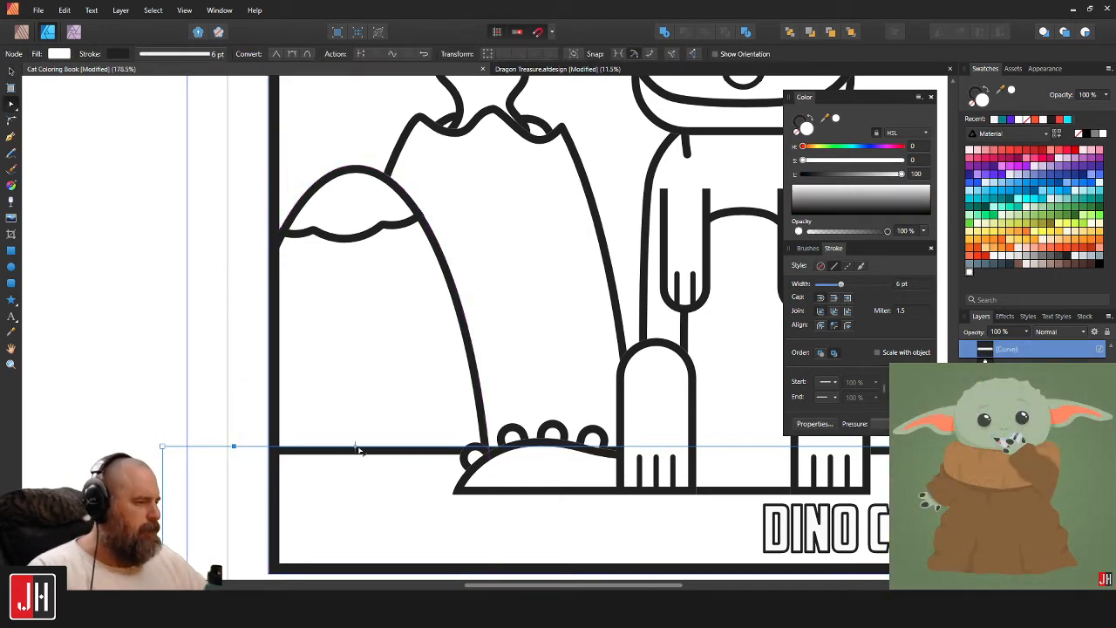
Bend the ground's upper edge into three rounded bumps from the left page border to behind the dinosaur tail.
drag(302, 450, 329, 432)
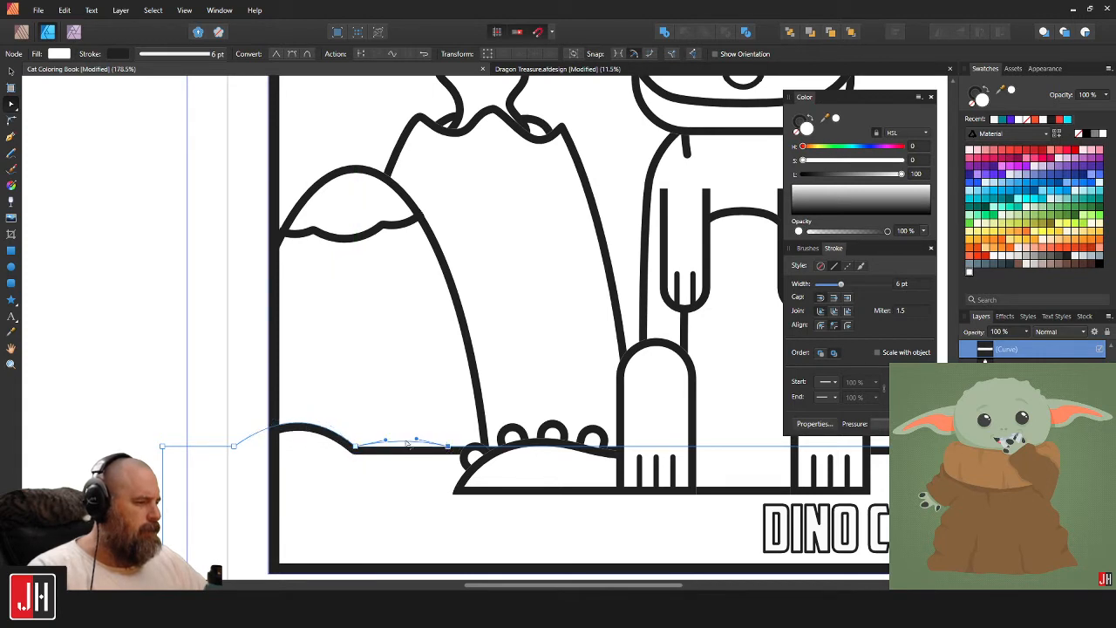
drag(406, 443, 405, 436)
drag(546, 446, 391, 412)
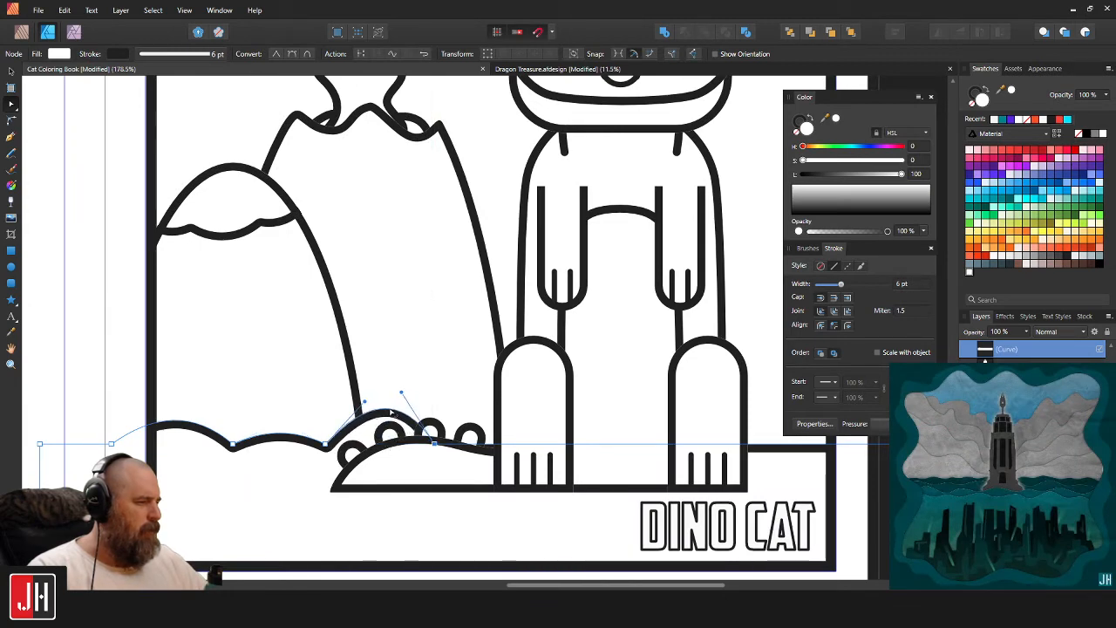
Continue the rounded ground bumps behind the cat's feet and past the right page border.
scroll(462, 449, up, 2)
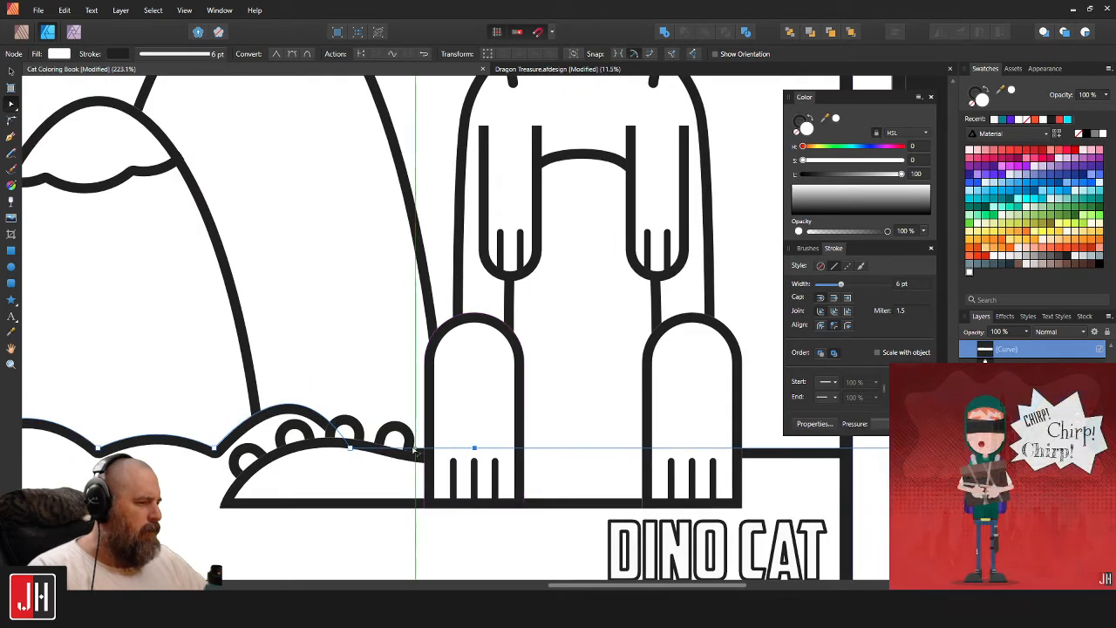
drag(474, 450, 415, 401)
drag(593, 439, 454, 420)
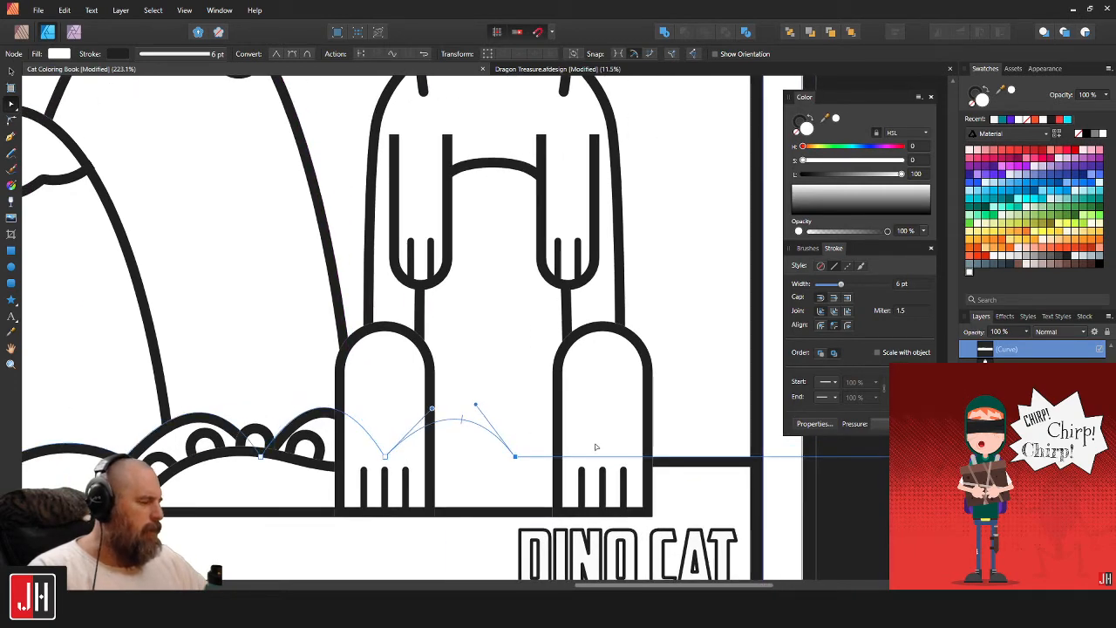
drag(638, 451, 408, 427)
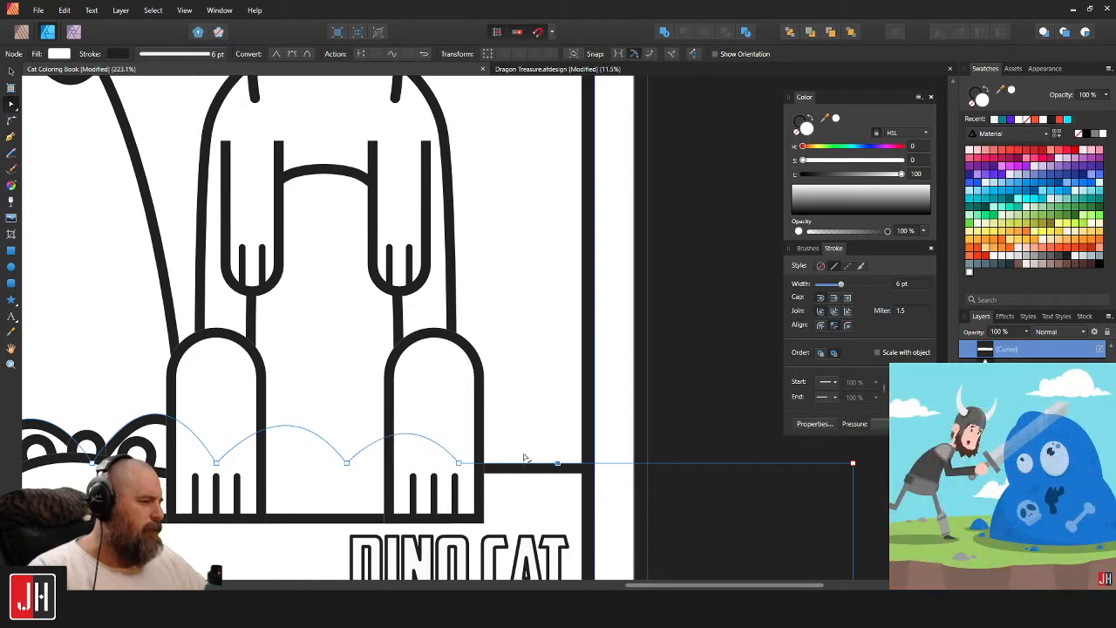
drag(524, 457, 523, 440)
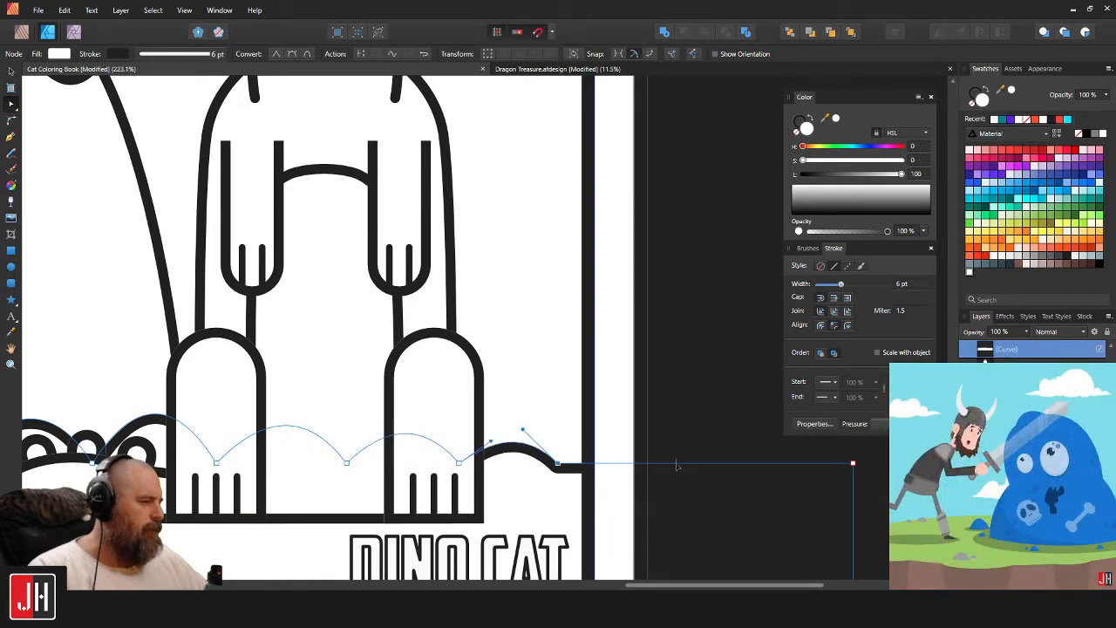
drag(621, 463, 619, 413)
click(669, 434)
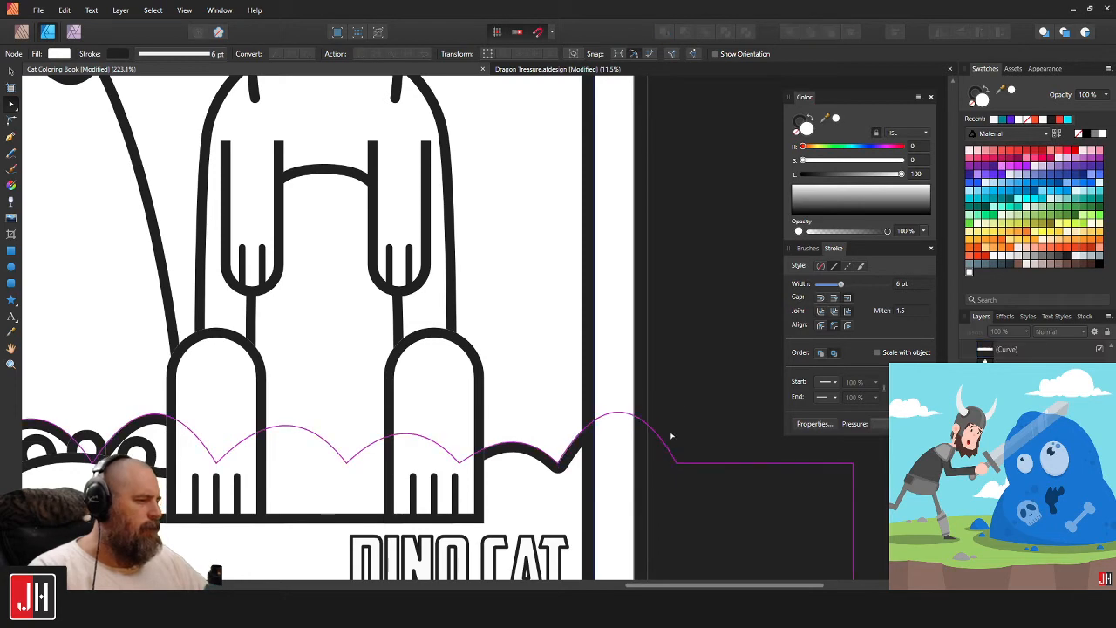
scroll(669, 434, down, 5)
key(v)
Duplicate the snow-capped mountain to the right page edge, scale it down slightly and place another copy lower beside the cat.
scroll(649, 349, up, 2)
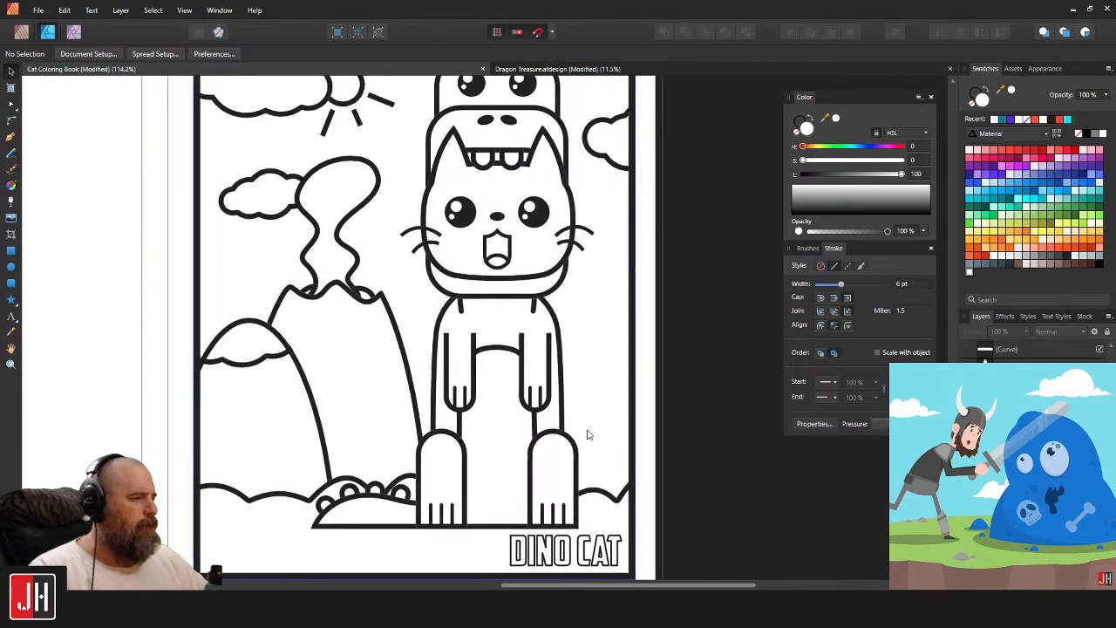
click(290, 389)
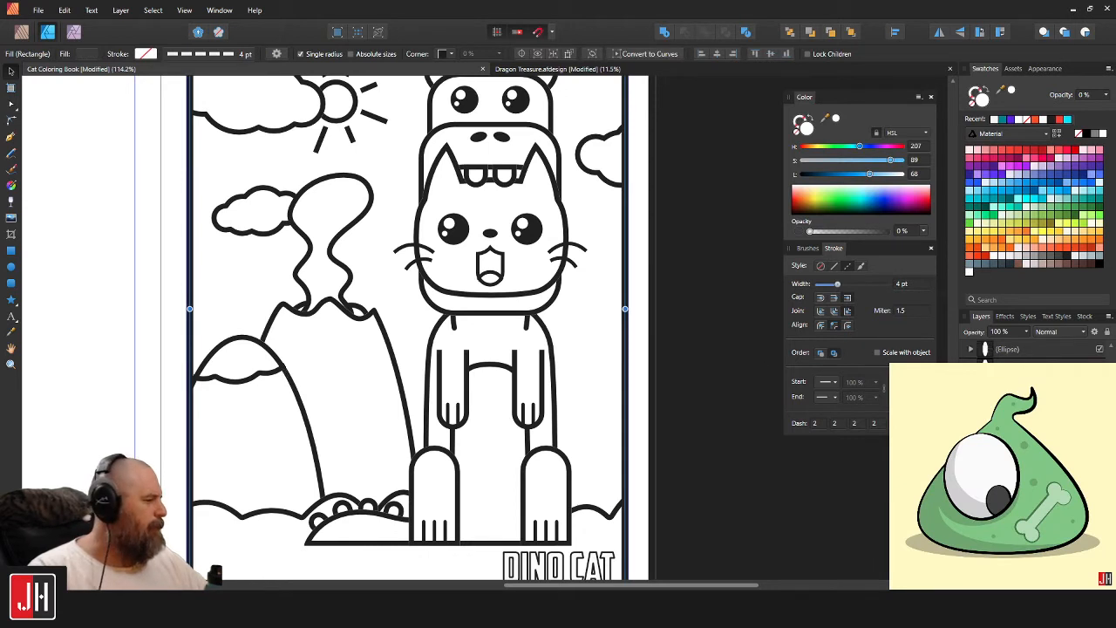
click(356, 311)
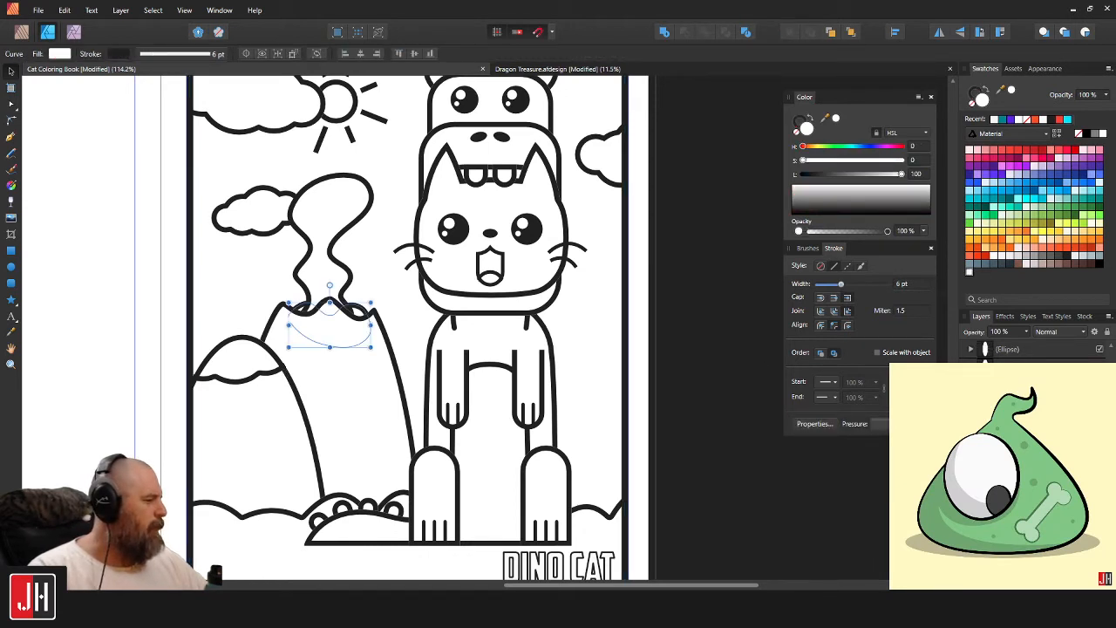
click(272, 404)
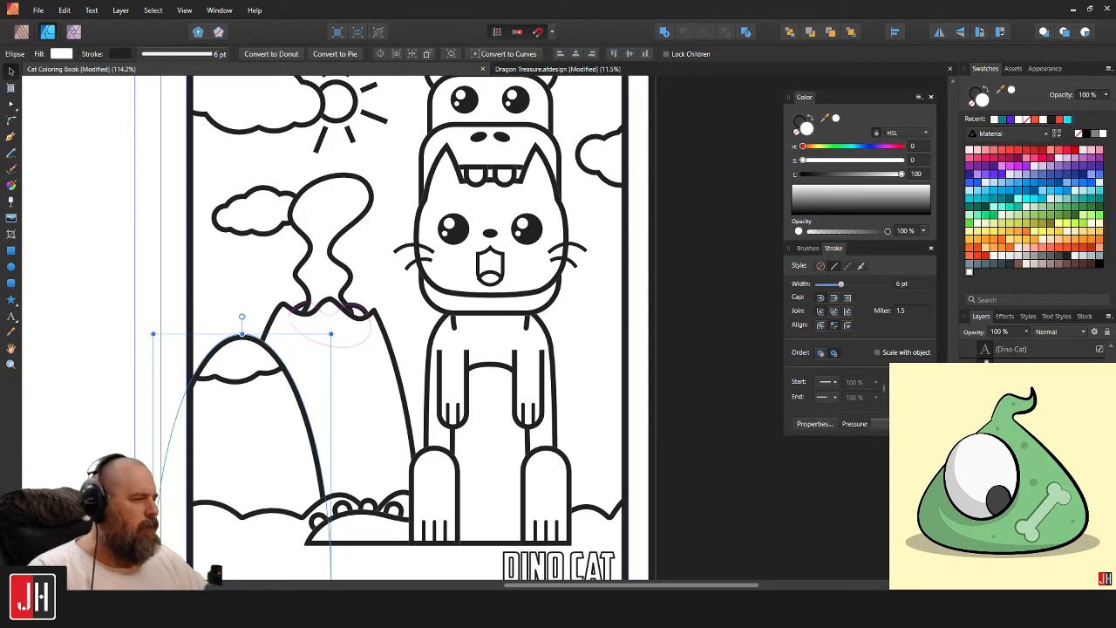
drag(259, 425, 673, 401)
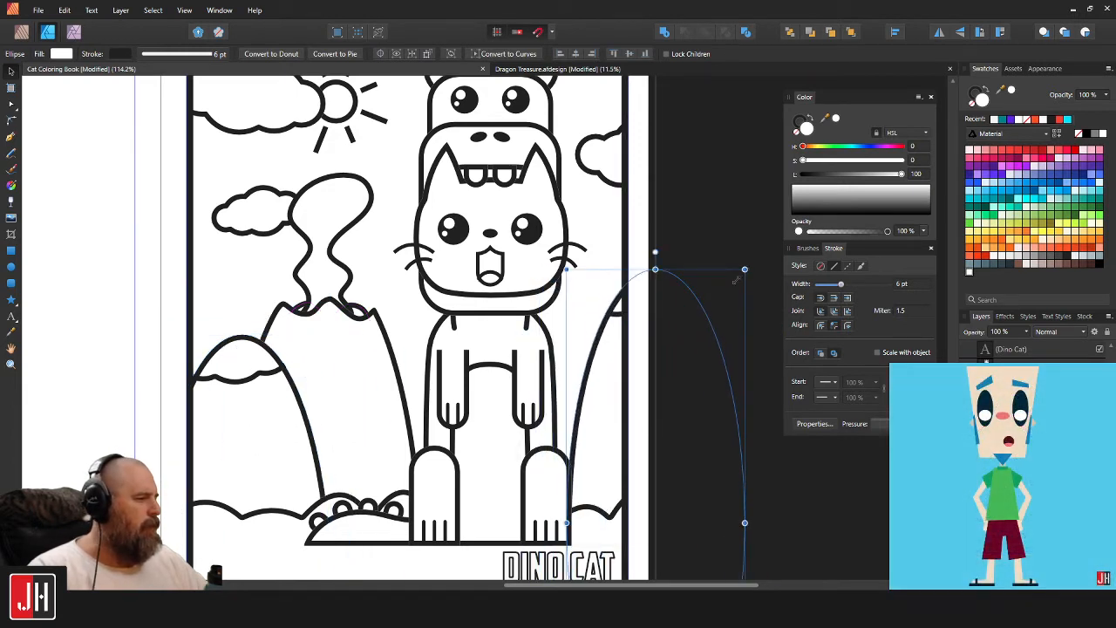
drag(742, 271, 734, 294)
drag(681, 363, 624, 416)
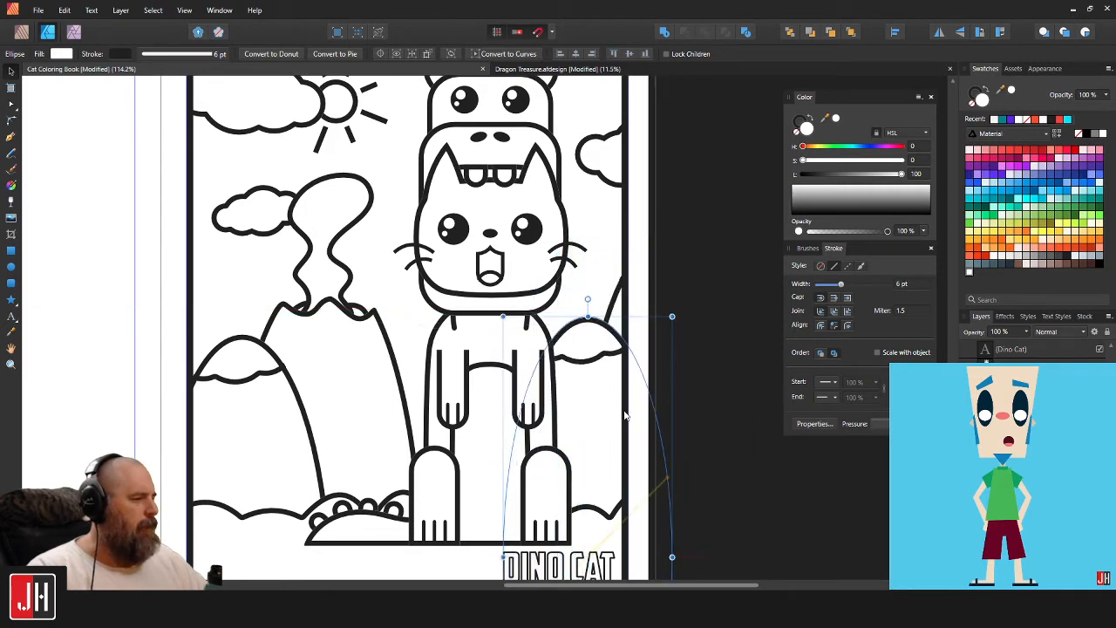
Shift both right-hand mountains slightly left and down together, and scale them down behind the cat.
shift+click(615, 305)
drag(614, 306, 605, 314)
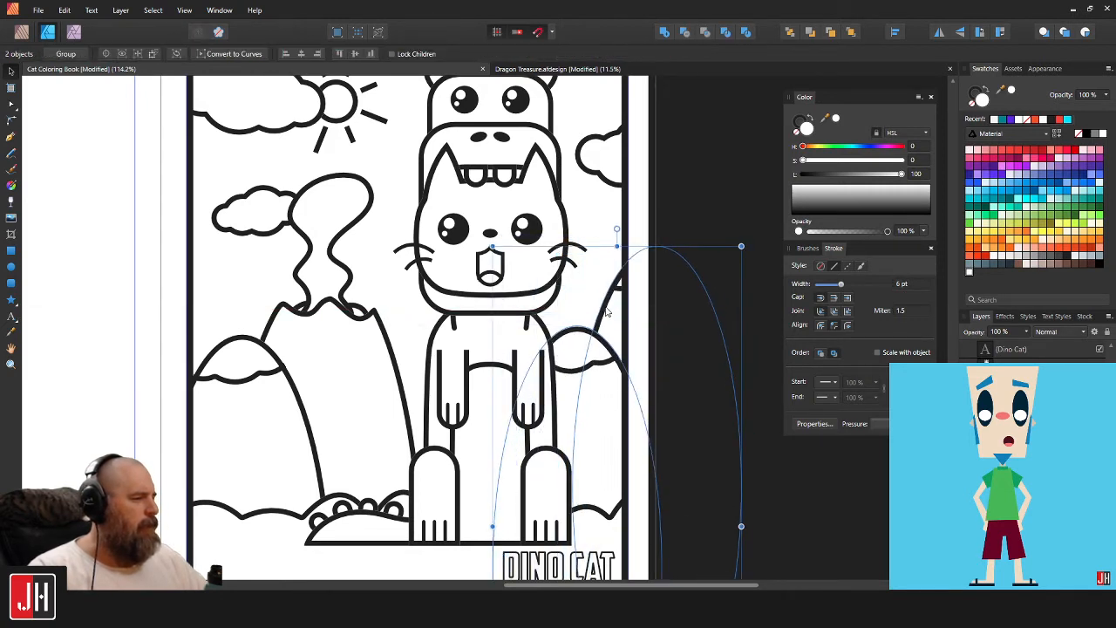
drag(740, 244, 684, 287)
scroll(593, 413, up, 3)
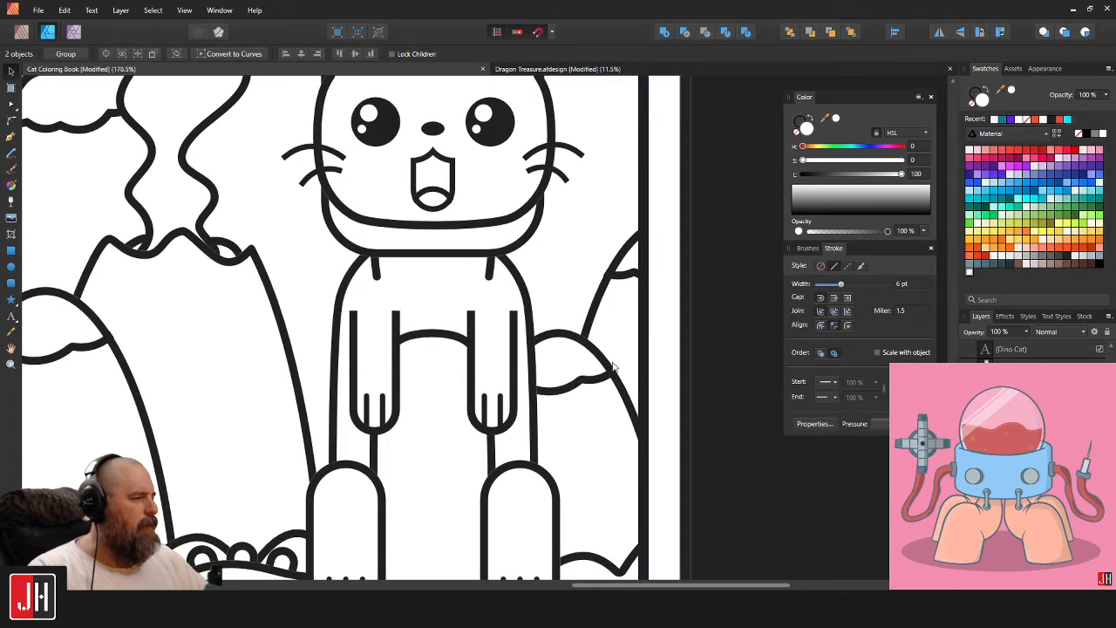
scroll(610, 351, down, 8)
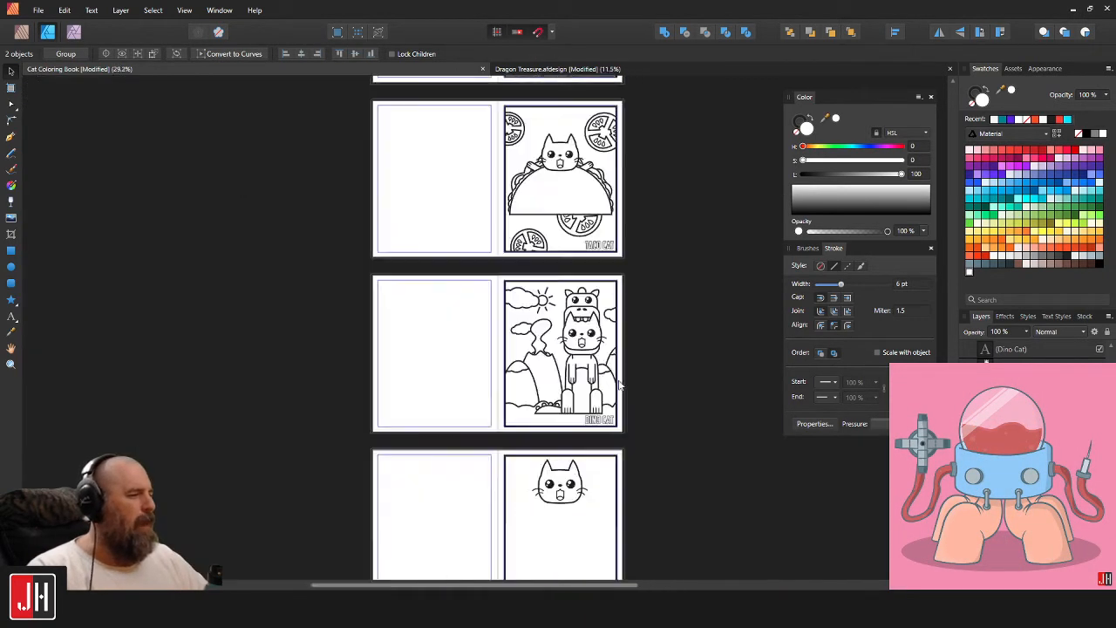
click(637, 394)
Duplicate the cloud at the right page edge, shrink the copy and tuck it behind the dinosaur hood's head.
scroll(616, 392, up, 3)
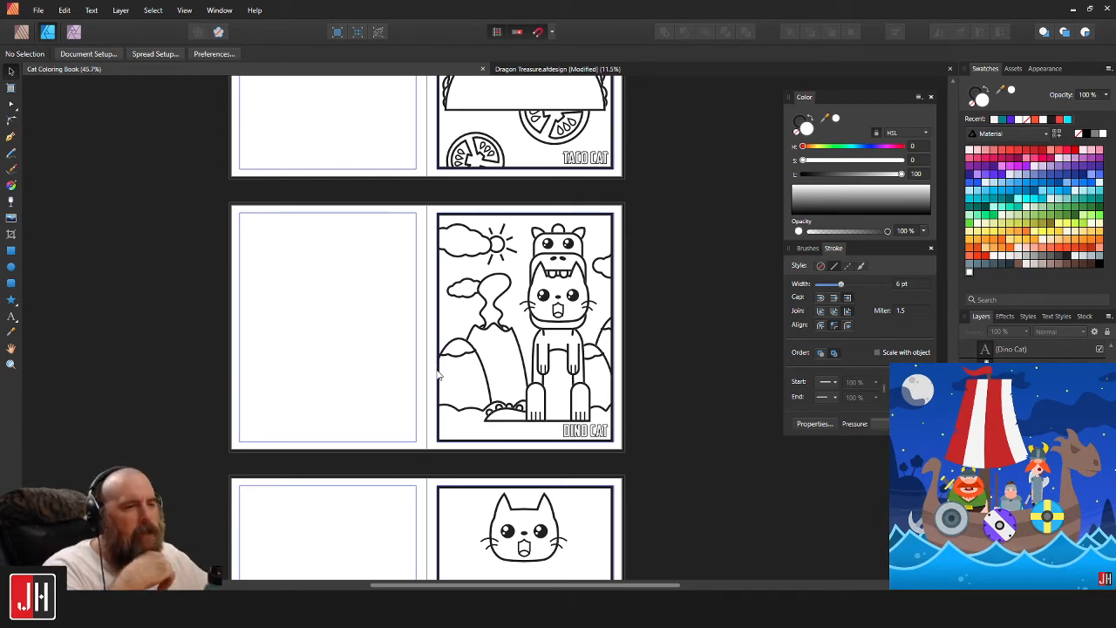
scroll(589, 286, up, 3)
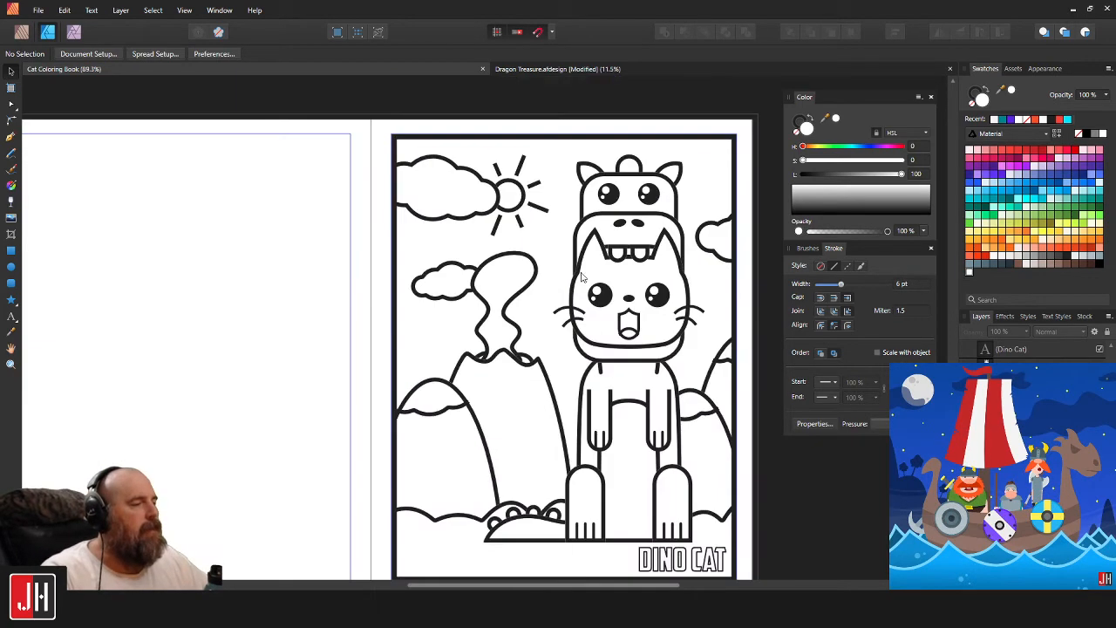
click(619, 286)
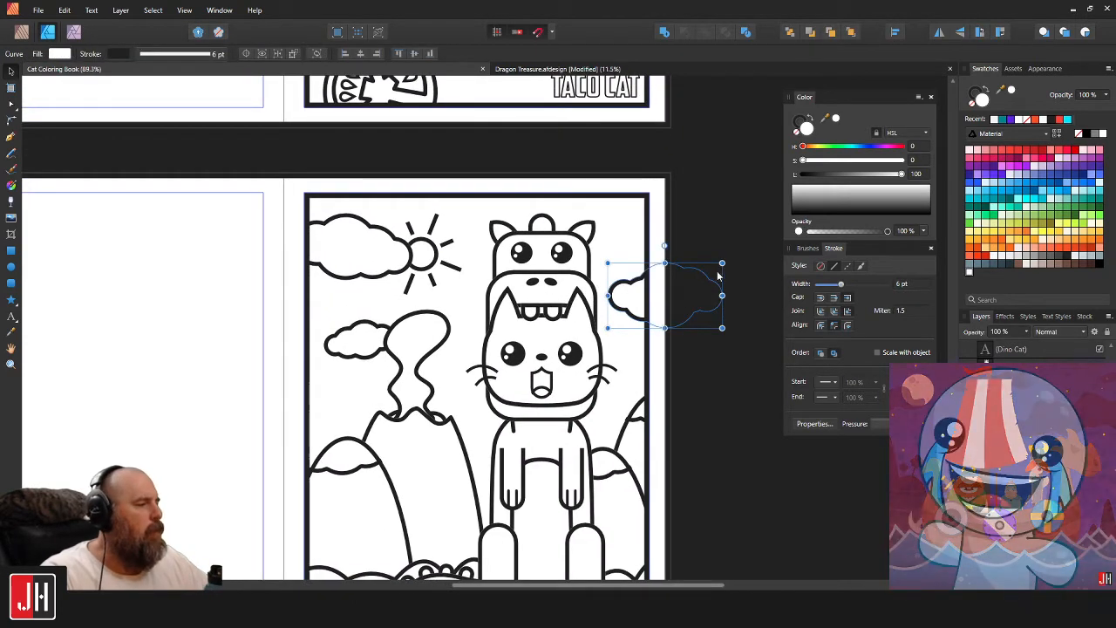
drag(671, 274, 594, 231)
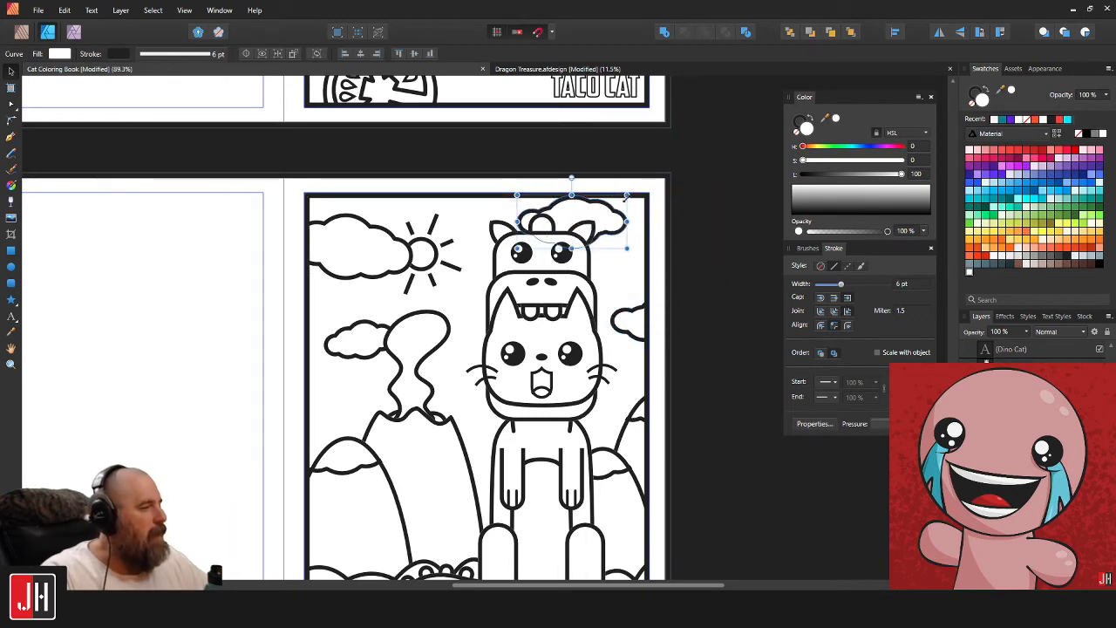
drag(626, 196, 681, 283)
scroll(552, 235, up, 3)
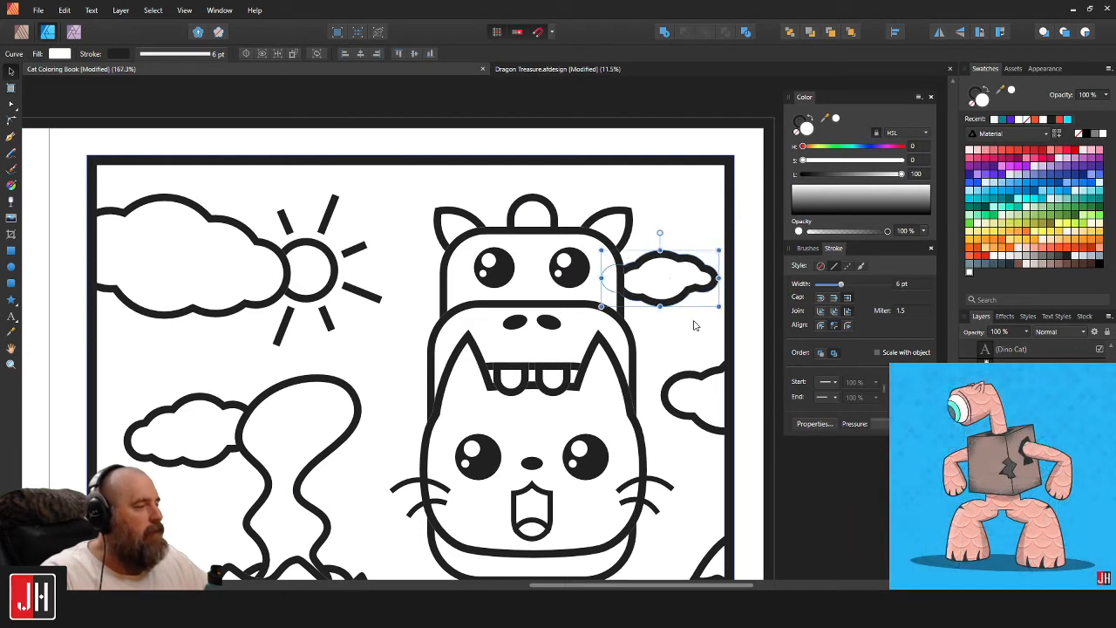
Select both clouds on the right side of the page and nudge them slightly to the right together.
shift+click(706, 380)
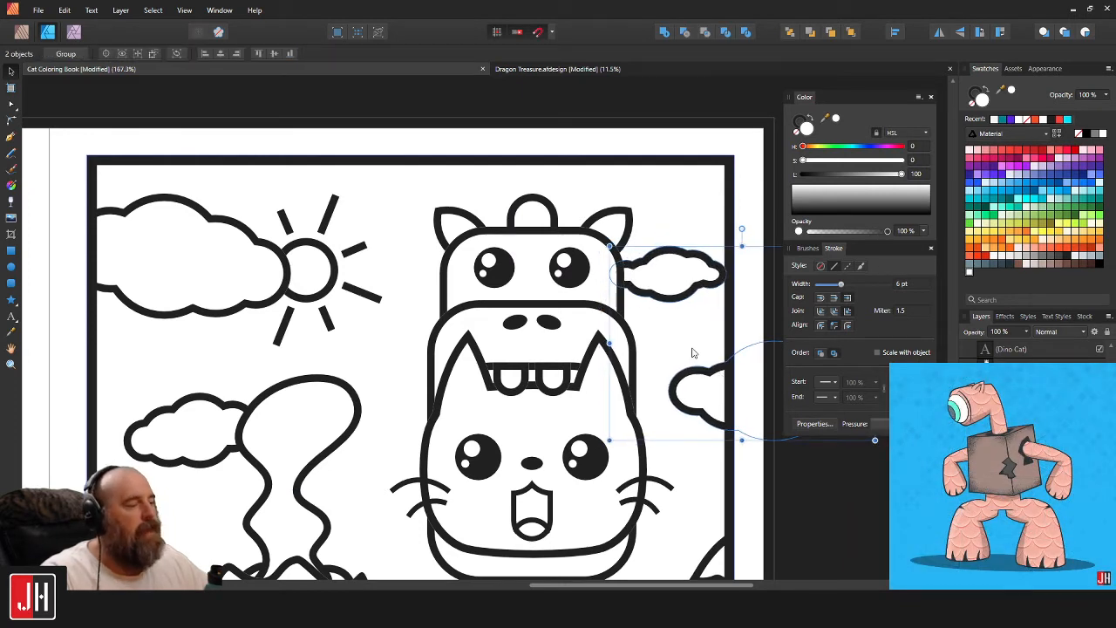
drag(685, 294, 403, 373)
scroll(678, 298, down, 3)
click(738, 447)
scroll(457, 383, up, 2)
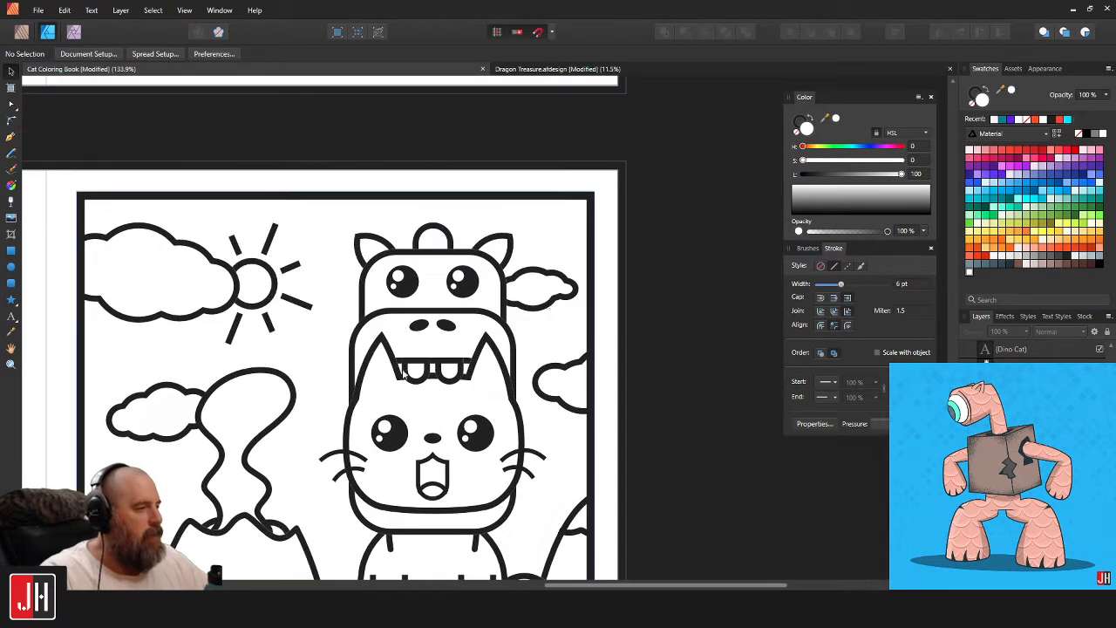
click(551, 277)
shift+click(568, 380)
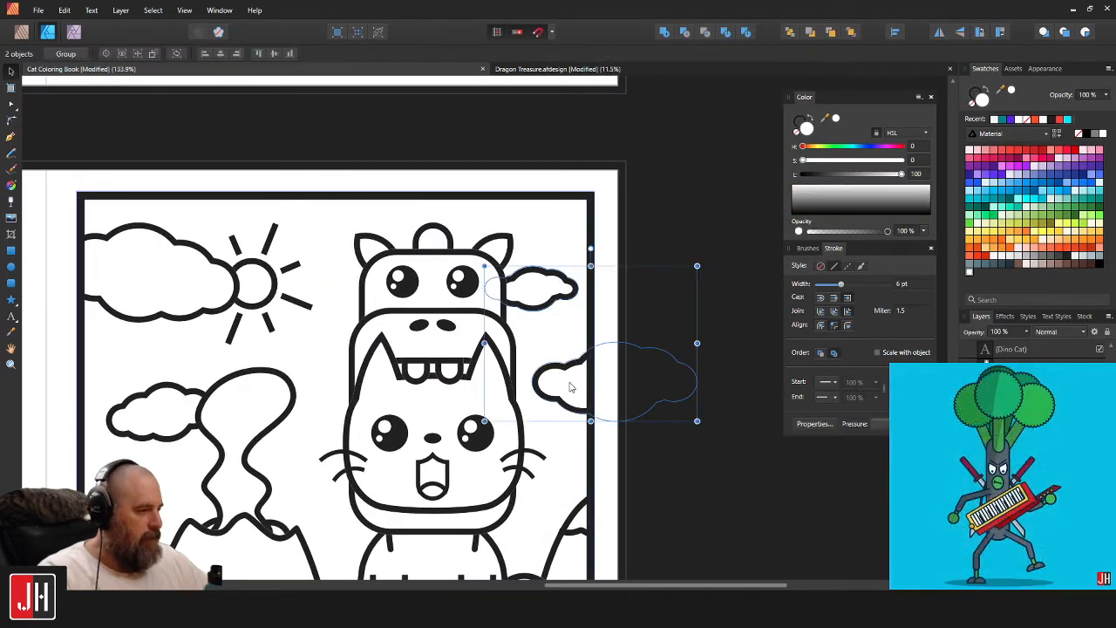
drag(568, 381, 568, 389)
click(660, 250)
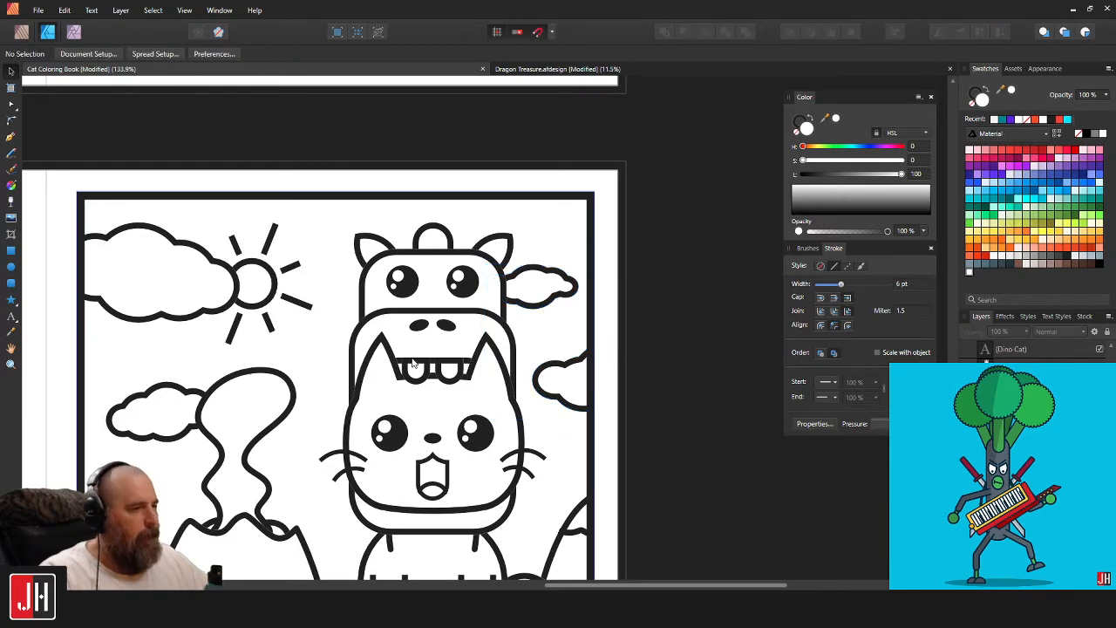
Move the small cloud beside the volcano down slightly so its right end meets the plume's neck, and save the document.
scroll(341, 381, up, 3)
drag(165, 441, 395, 421)
click(401, 375)
scroll(407, 390, down, 6)
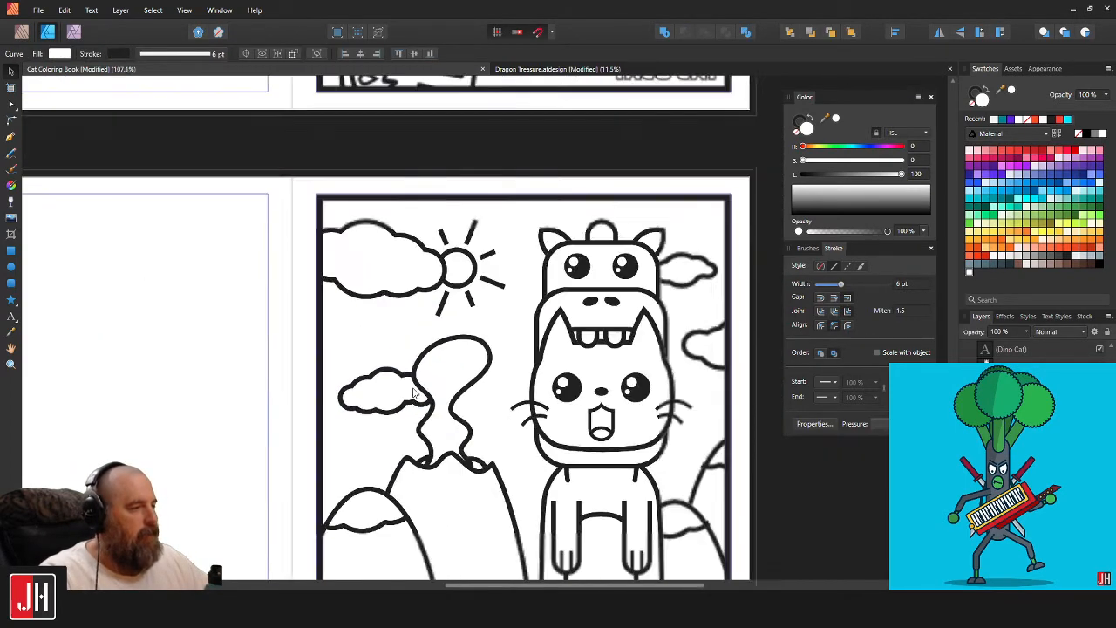
click(686, 461)
scroll(495, 419, up, 3)
key(ctrl+s)
scroll(364, 369, up, 3)
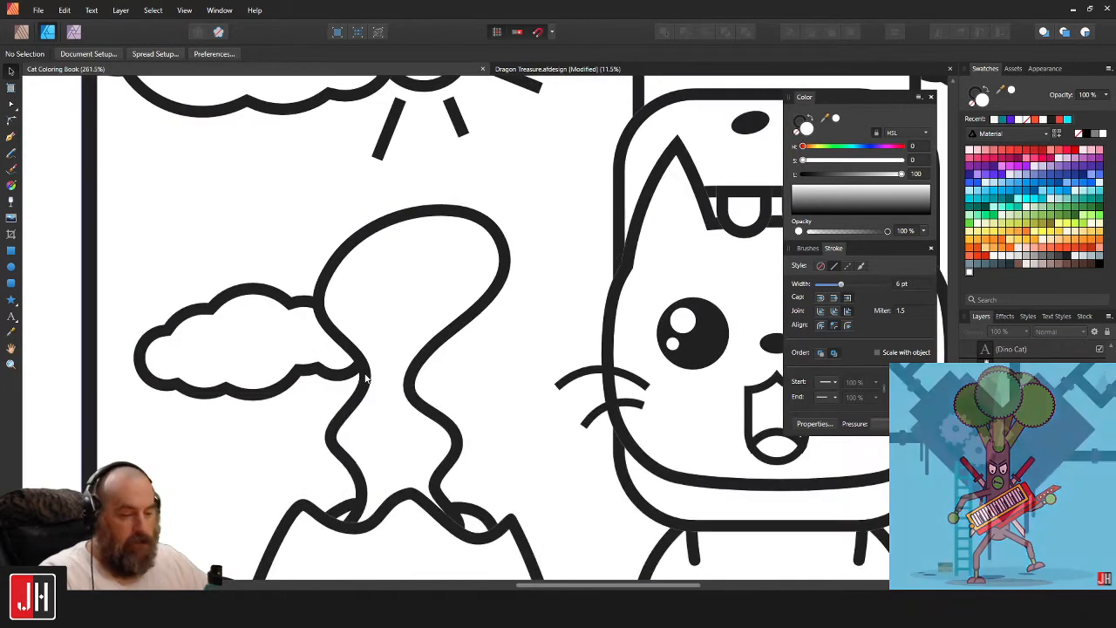
Try sketching a small round smoke puff above the upper-left side of the volcano's plume, and undo it.
key(n)
drag(422, 339, 479, 332)
scroll(462, 340, up, 4)
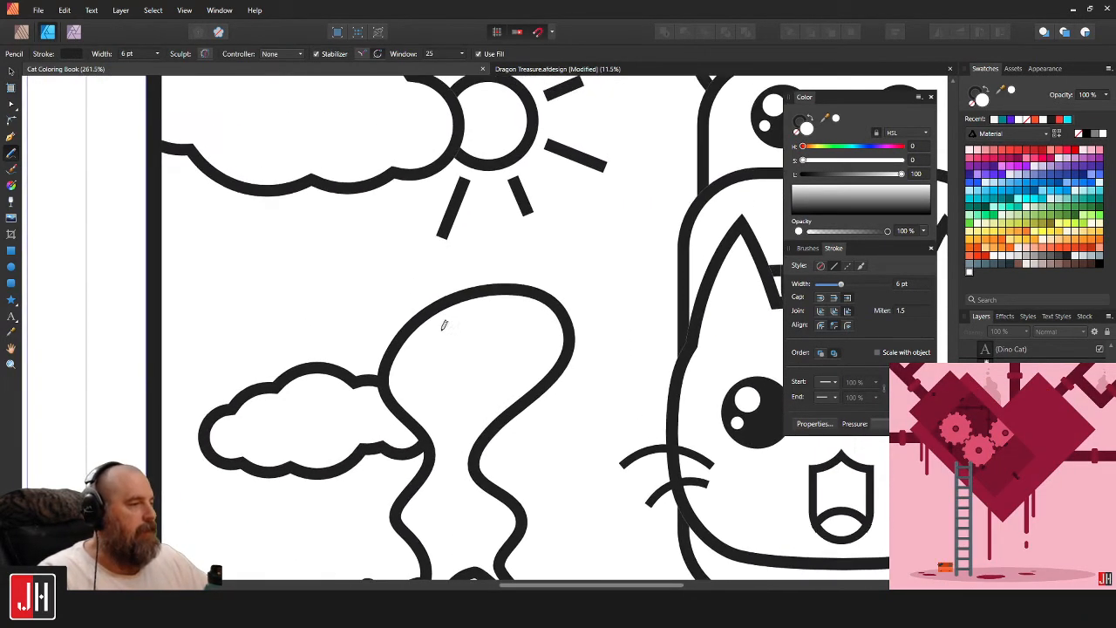
mouse_move(373, 290)
mouse_down()
mouse_move(428, 276)
mouse_move(421, 243)
mouse_move(354, 270)
mouse_move(376, 305)
mouse_up()
key(ctrl+z)
scroll(400, 311, up, 2)
key(ctrl+z)
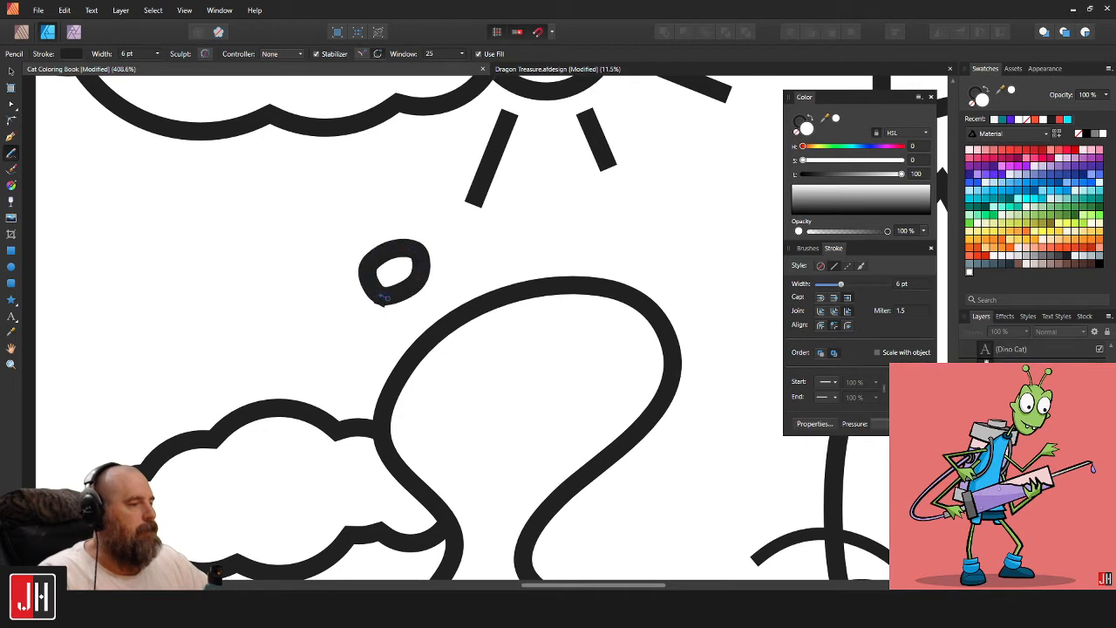
drag(381, 298, 384, 298)
key(ctrl+z)
Try an oval puff with a smaller round one above it at the plume's upper left, and undo both.
mouse_move(421, 246)
mouse_down()
mouse_move(356, 264)
mouse_move(375, 300)
mouse_up()
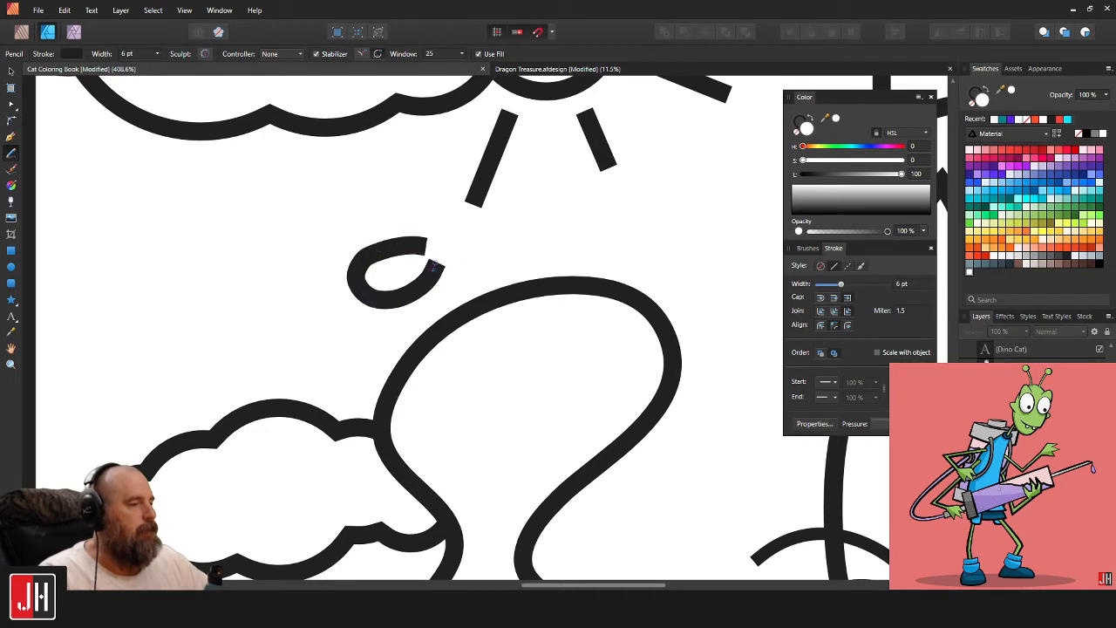
drag(417, 241, 424, 247)
scroll(476, 259, right, 3)
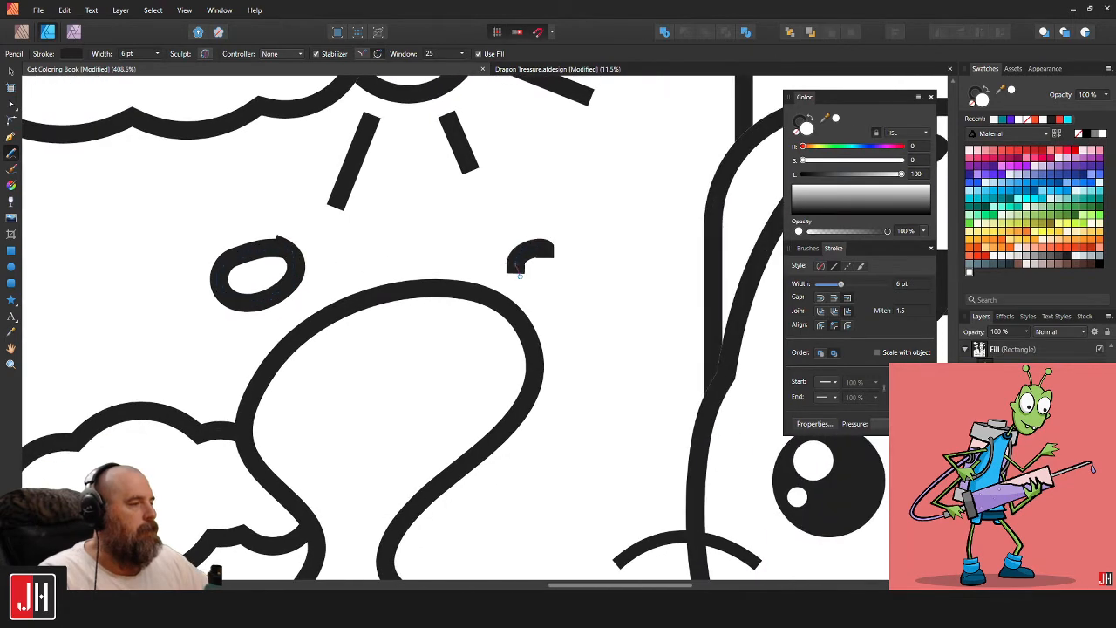
scroll(547, 248, down, 5)
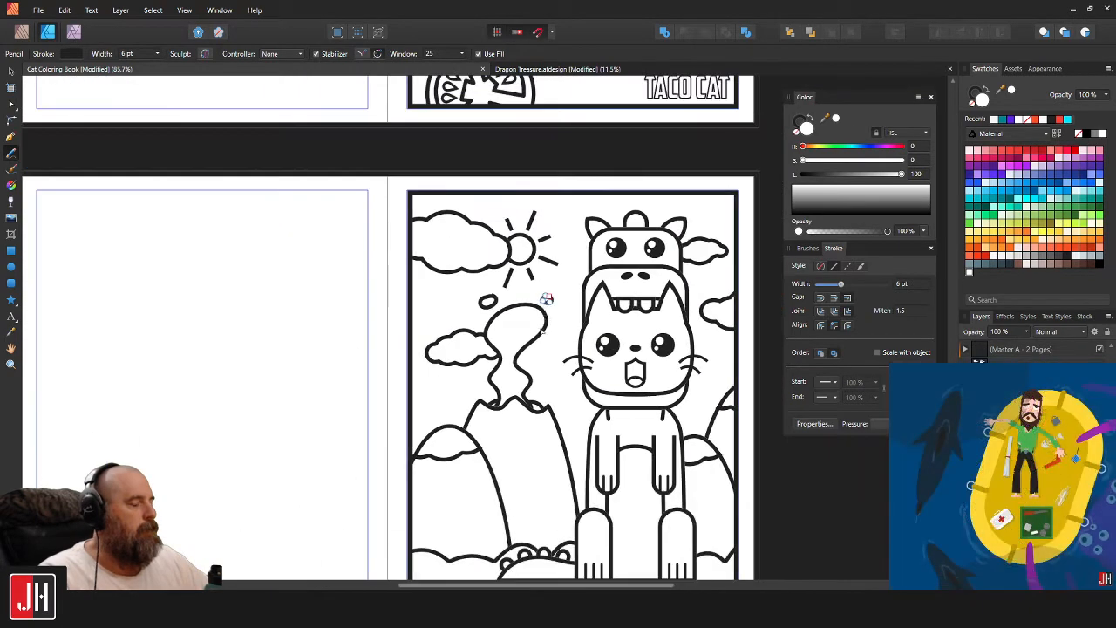
scroll(447, 230, up, 4)
scroll(446, 231, up, 6)
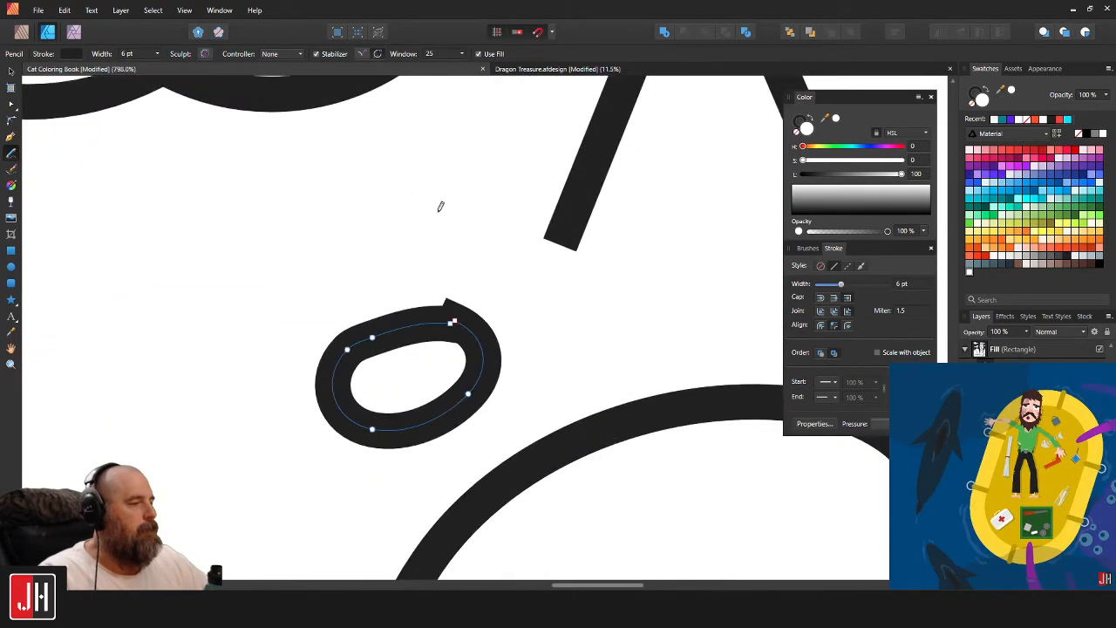
mouse_move(439, 204)
mouse_down()
mouse_move(410, 246)
mouse_move(449, 257)
mouse_move(460, 230)
mouse_move(444, 206)
mouse_up()
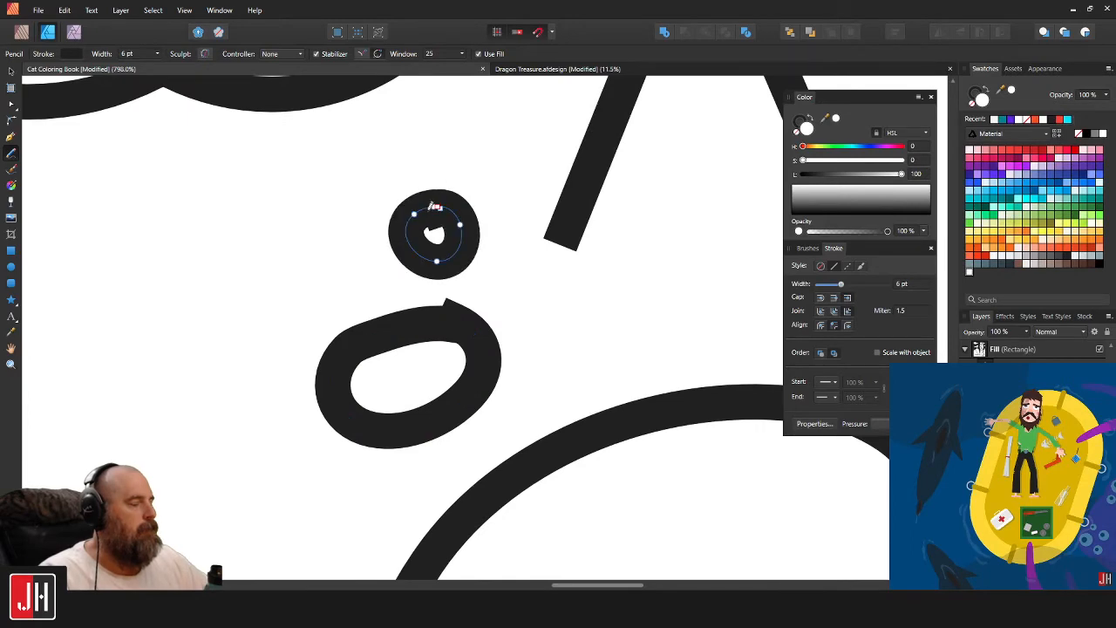
scroll(434, 207, down, 6)
scroll(493, 285, up, 4)
key(ctrl+z)
key(ctrl+z)
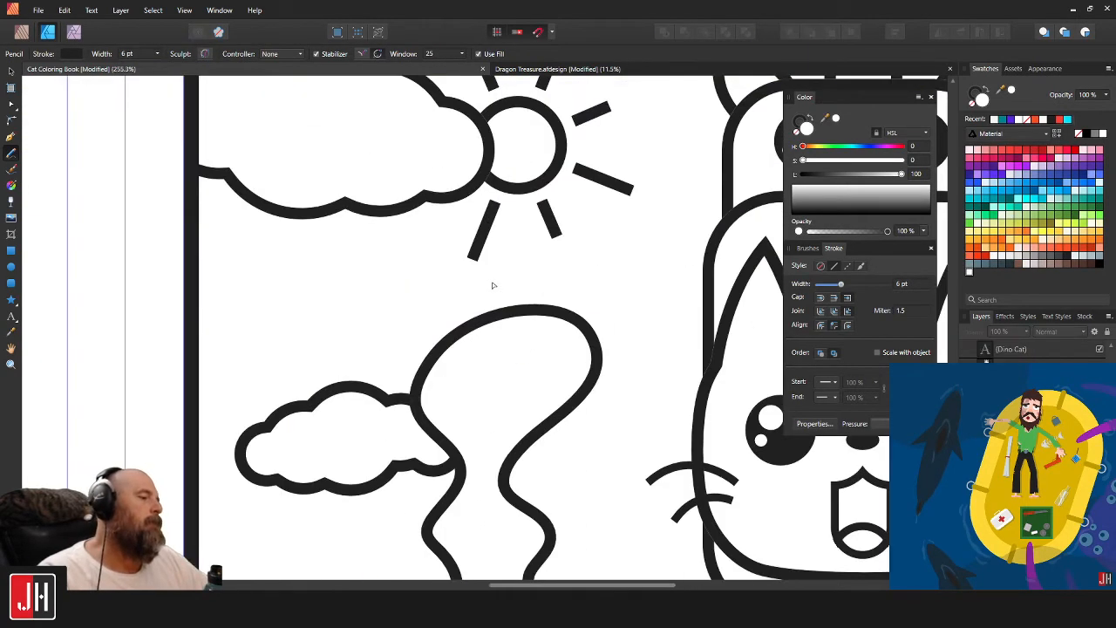
Draw one small round smoke puff with the Pencil tool just off the plume's upper-right edge.
scroll(615, 292, up, 3)
mouse_move(623, 281)
mouse_down()
mouse_move(547, 301)
mouse_move(621, 320)
mouse_move(610, 281)
mouse_move(539, 298)
mouse_up()
scroll(593, 288, down, 4)
scroll(581, 284, up, 4)
scroll(580, 284, up, 1)
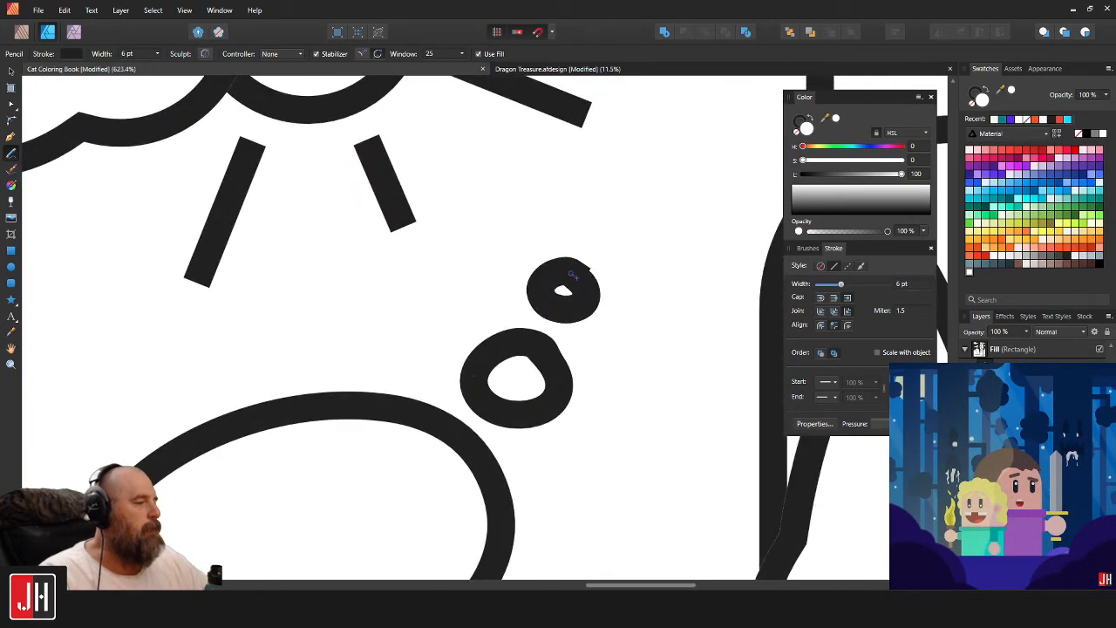
scroll(571, 276, down, 5)
scroll(566, 330, up, 4)
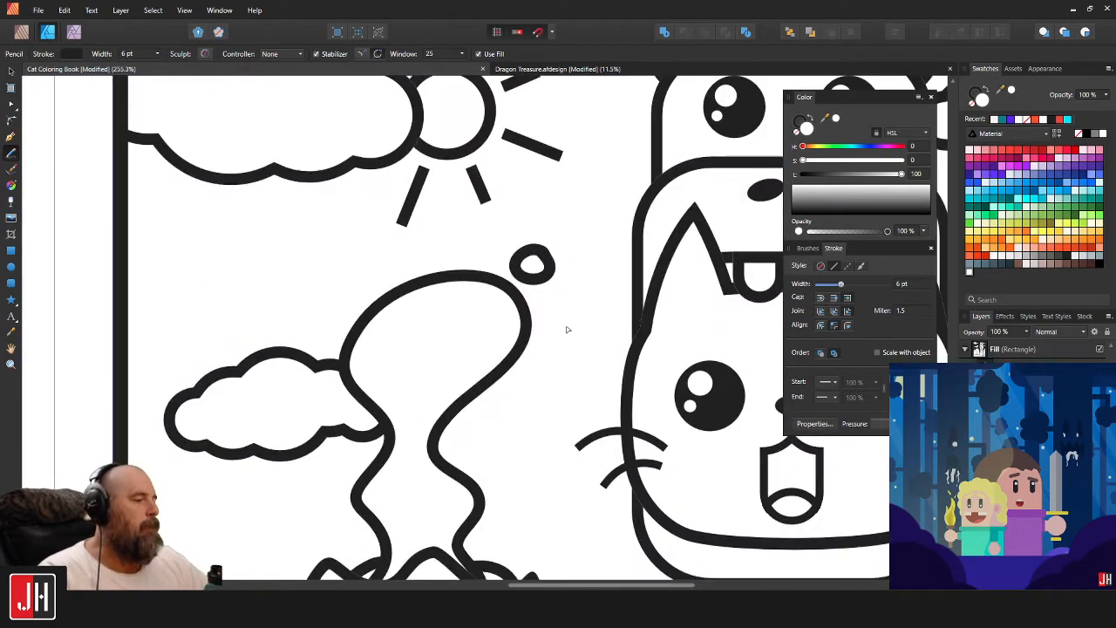
scroll(567, 330, down, 4)
key(v)
scroll(553, 304, down, 2)
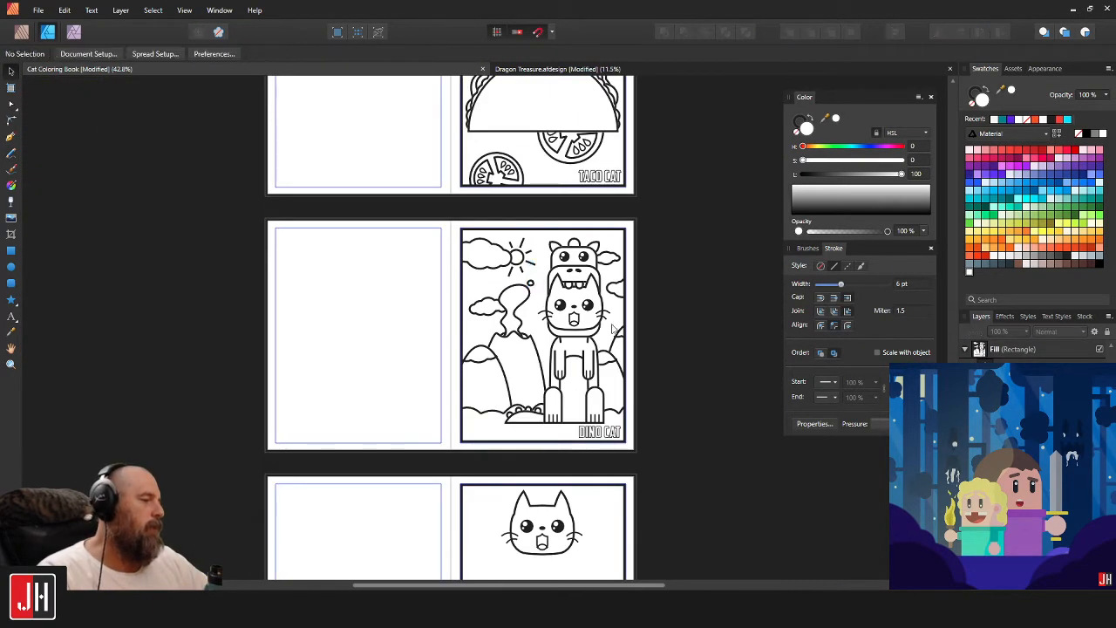
Try drawing a wavy, narrow tongue rising from the crater's middle peak inside the plume, and undo it.
scroll(517, 302, up, 5)
key(n)
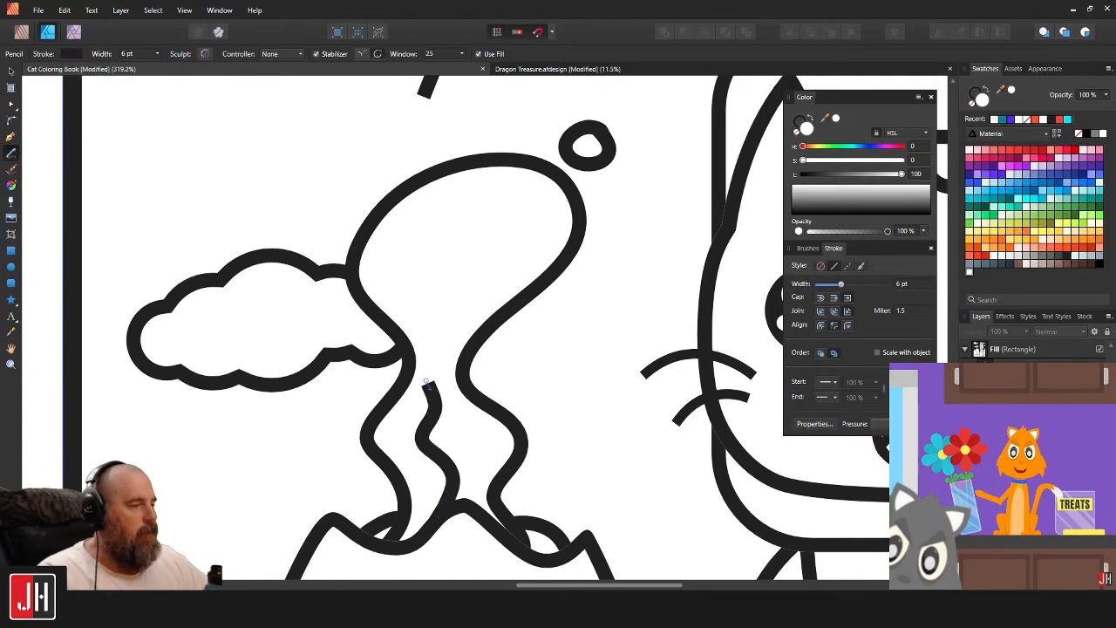
drag(469, 494, 477, 510)
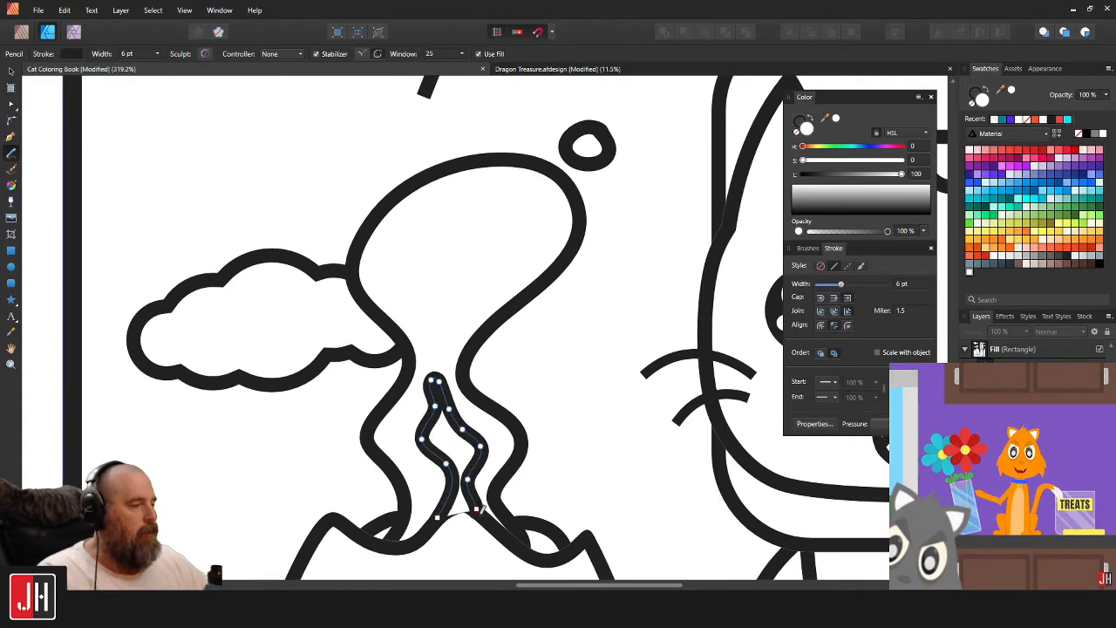
key(ctrl+z)
Try drawing a curling smoke offshoot at the plume's upper left and merge it with the plume shape.
mouse_move(462, 272)
mouse_down()
mouse_move(404, 253)
mouse_move(395, 183)
mouse_move(352, 189)
mouse_move(345, 232)
mouse_move(369, 260)
mouse_move(367, 315)
mouse_move(416, 320)
mouse_move(426, 347)
mouse_move(463, 279)
mouse_move(406, 232)
mouse_move(393, 168)
mouse_move(346, 180)
mouse_move(358, 245)
mouse_move(403, 269)
mouse_move(401, 301)
mouse_move(433, 331)
mouse_move(445, 377)
mouse_up()
scroll(390, 279, up, 1)
key(ctrl+z)
key(v)
shift+click(578, 244)
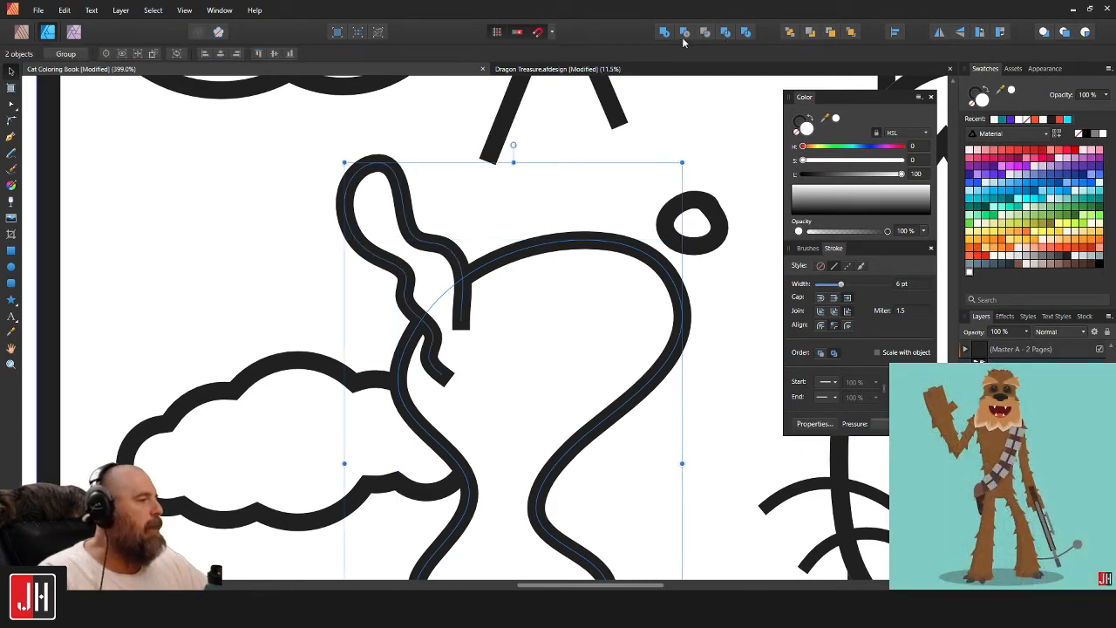
click(667, 36)
Adjust the nodes along the offshoot's left and right edges to widen its narrow neck, and deselect the shape.
key(a)
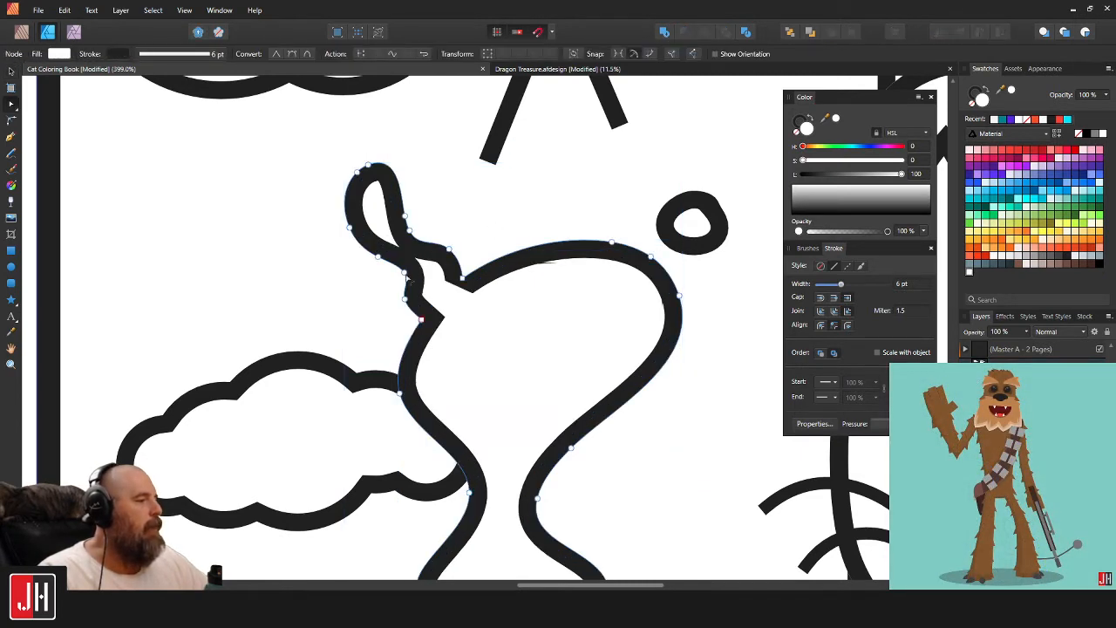
drag(409, 277, 375, 263)
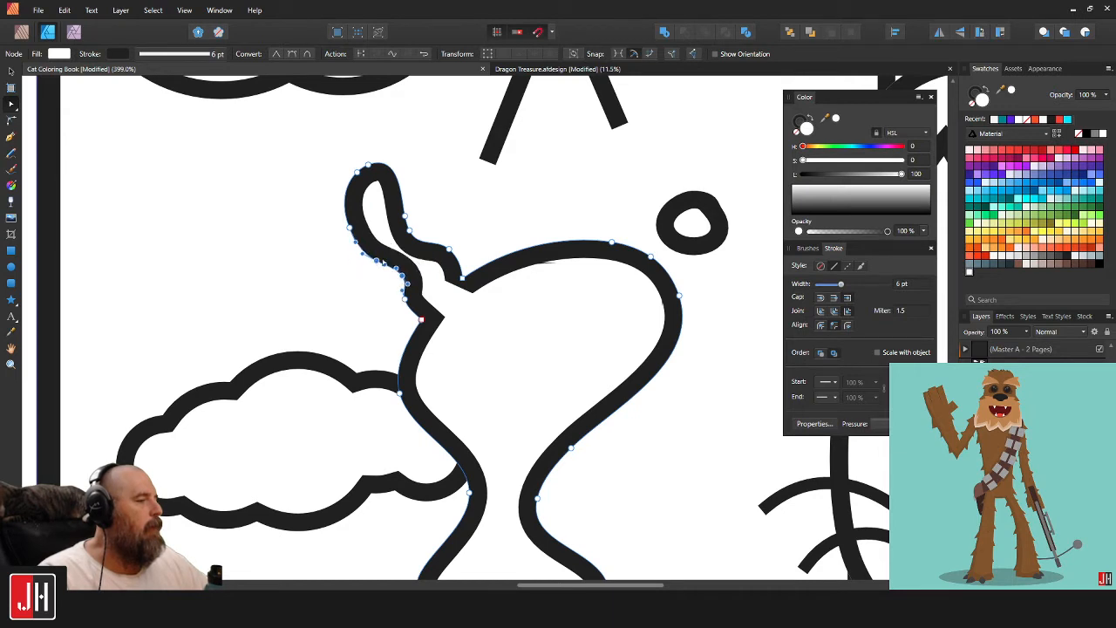
drag(452, 199, 415, 222)
key(v)
click(471, 220)
Undo the merge and remove the curling offshoot from the volcano's plume.
scroll(484, 253, down, 10)
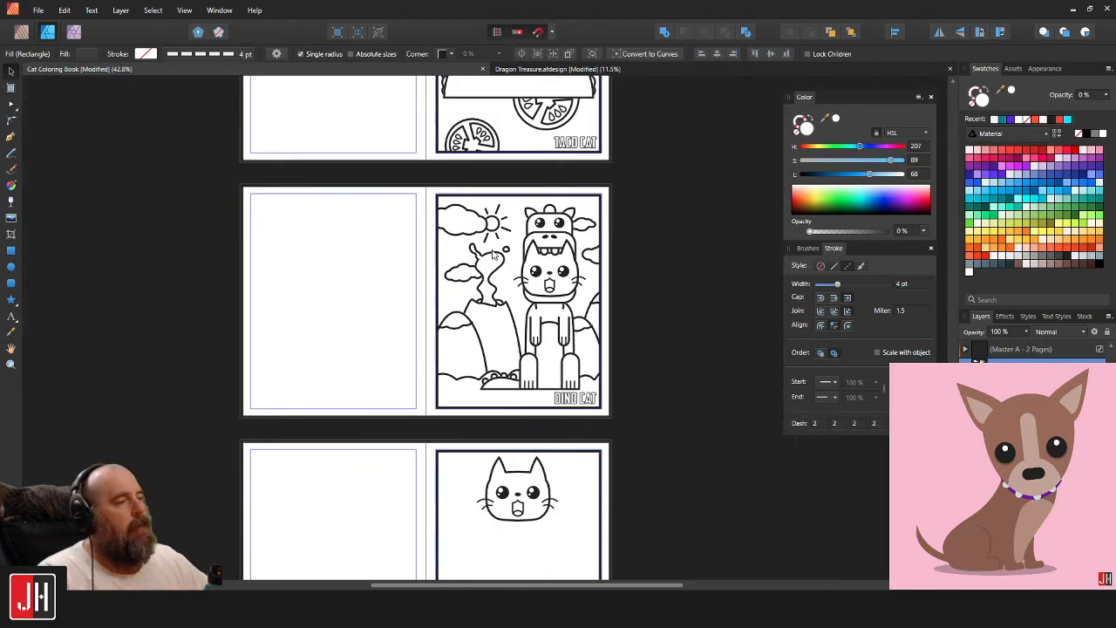
scroll(491, 254, up, 2)
scroll(491, 253, up, 1)
click(493, 254)
key(ctrl+d)
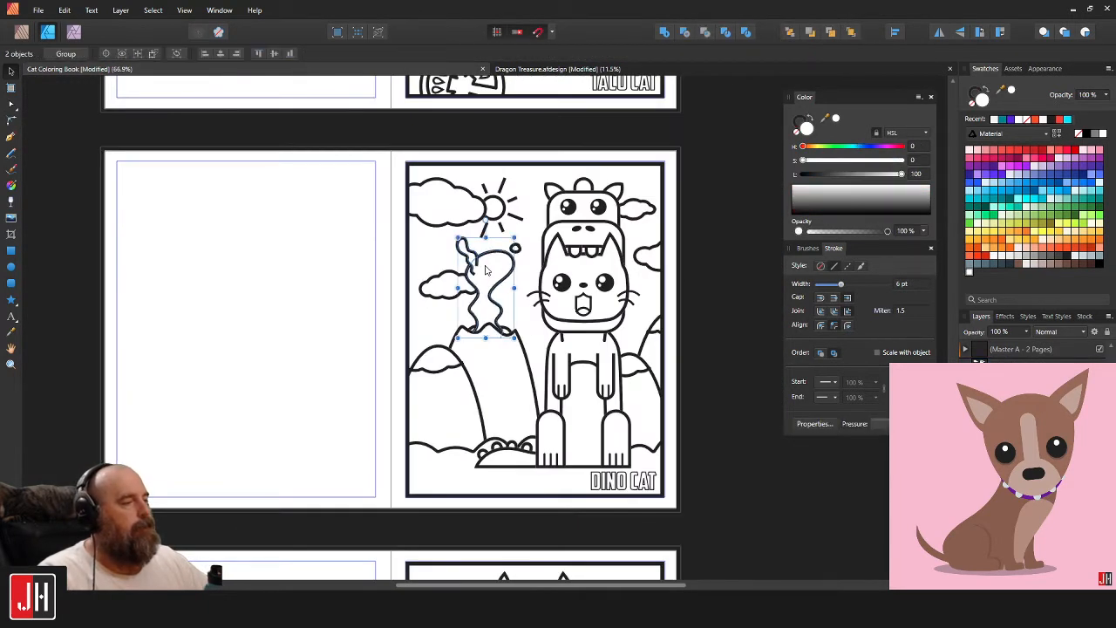
scroll(488, 258, up, 4)
scroll(486, 255, down, 8)
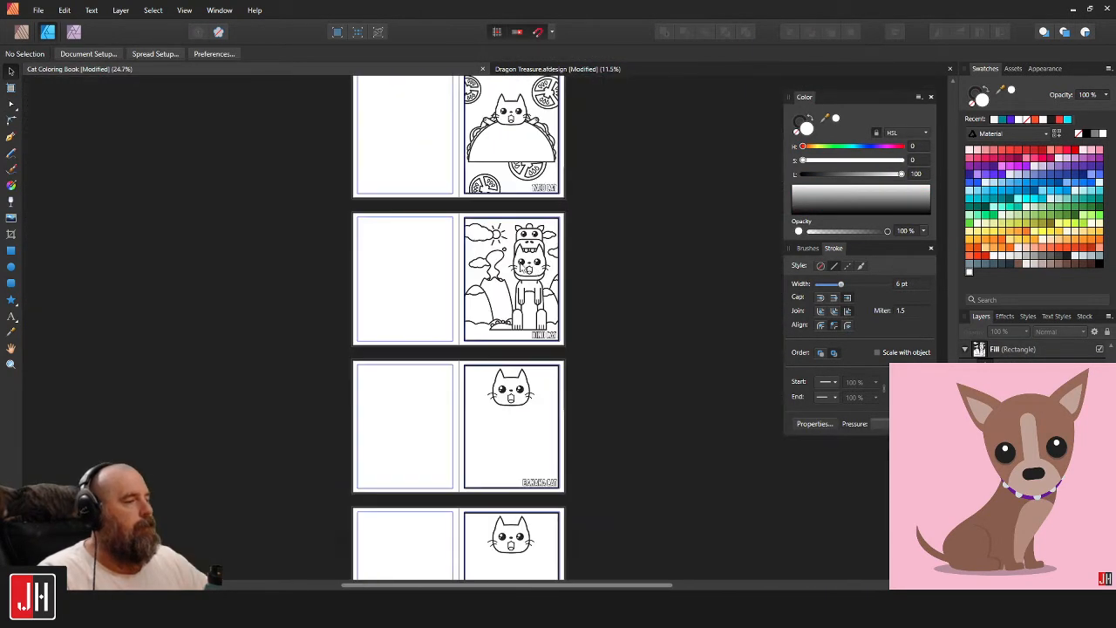
scroll(501, 297, up, 8)
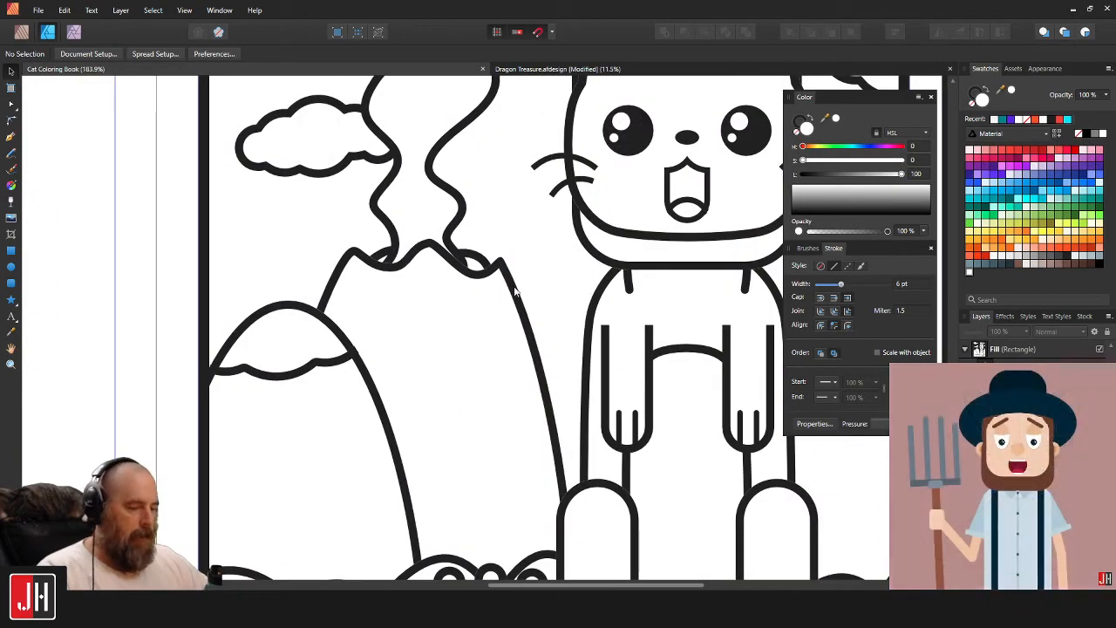
Draw a lava splash across the volcano's crater with the Pencil tool, with finger-like lobes reaching out past both sides of the rim.
scroll(501, 297, down, 2)
key(n)
scroll(487, 277, up, 3)
scroll(486, 278, up, 4)
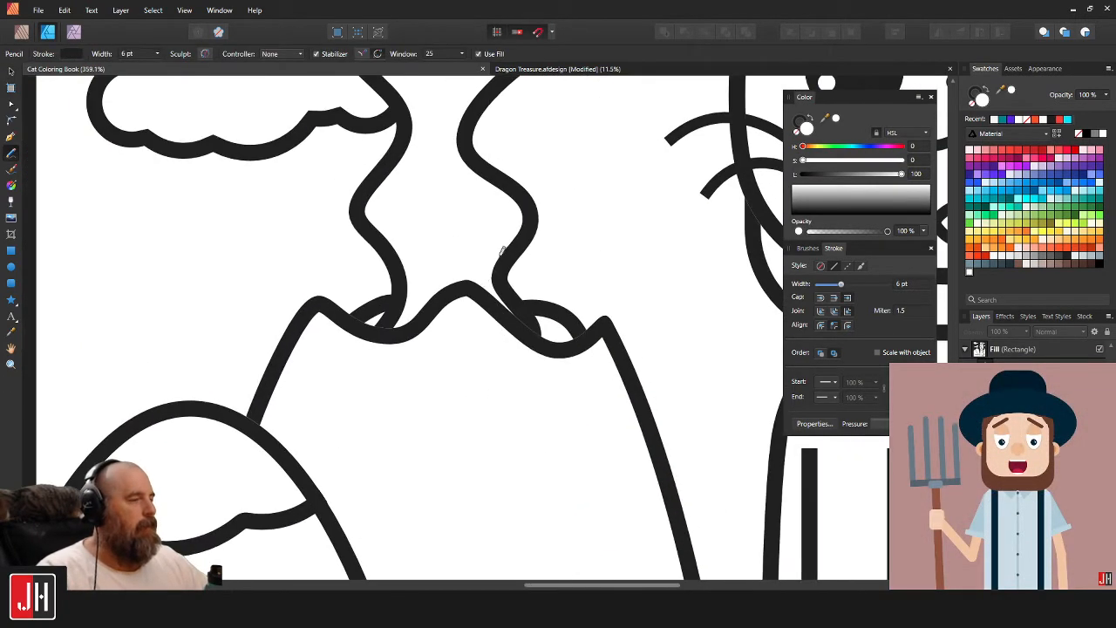
scroll(471, 257, left, 4)
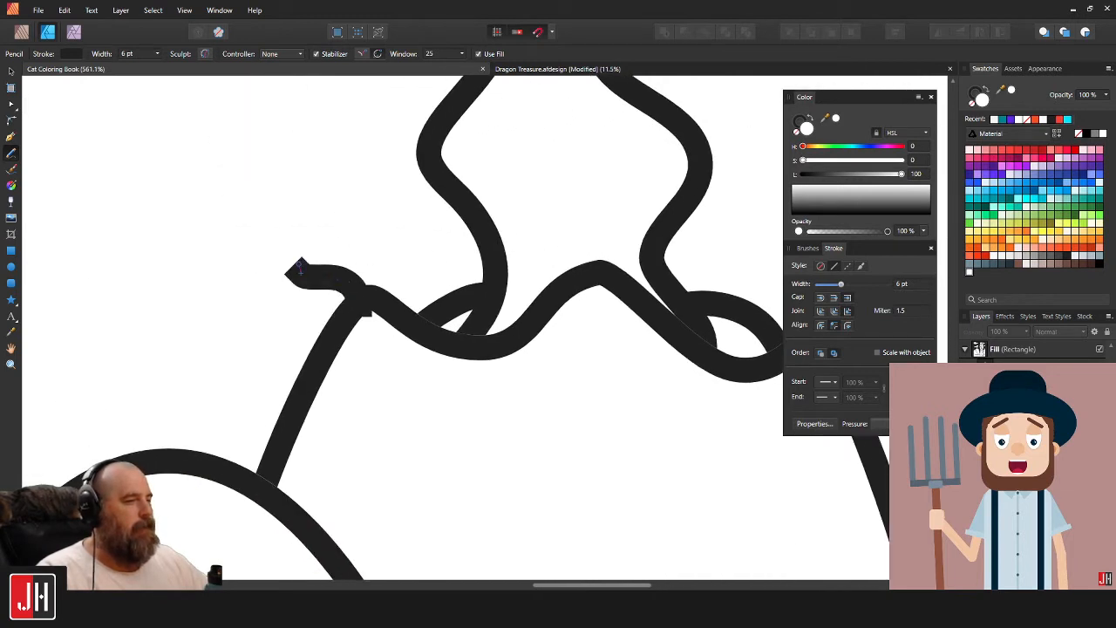
mouse_move(299, 266)
mouse_down()
mouse_move(365, 246)
mouse_move(391, 209)
mouse_up()
key(ctrl+z)
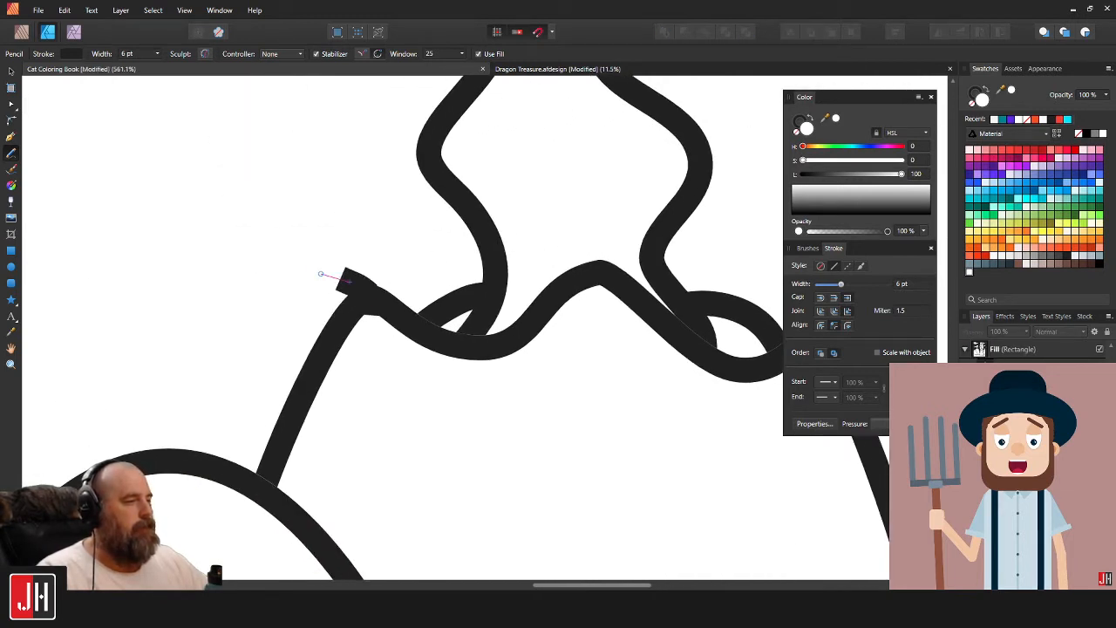
mouse_move(321, 274)
mouse_down()
mouse_move(347, 225)
mouse_move(377, 226)
mouse_move(361, 178)
mouse_move(458, 209)
mouse_move(541, 155)
mouse_move(576, 189)
mouse_move(666, 176)
mouse_move(759, 142)
mouse_move(749, 193)
mouse_move(781, 196)
mouse_move(745, 398)
mouse_move(507, 407)
mouse_move(390, 362)
mouse_up()
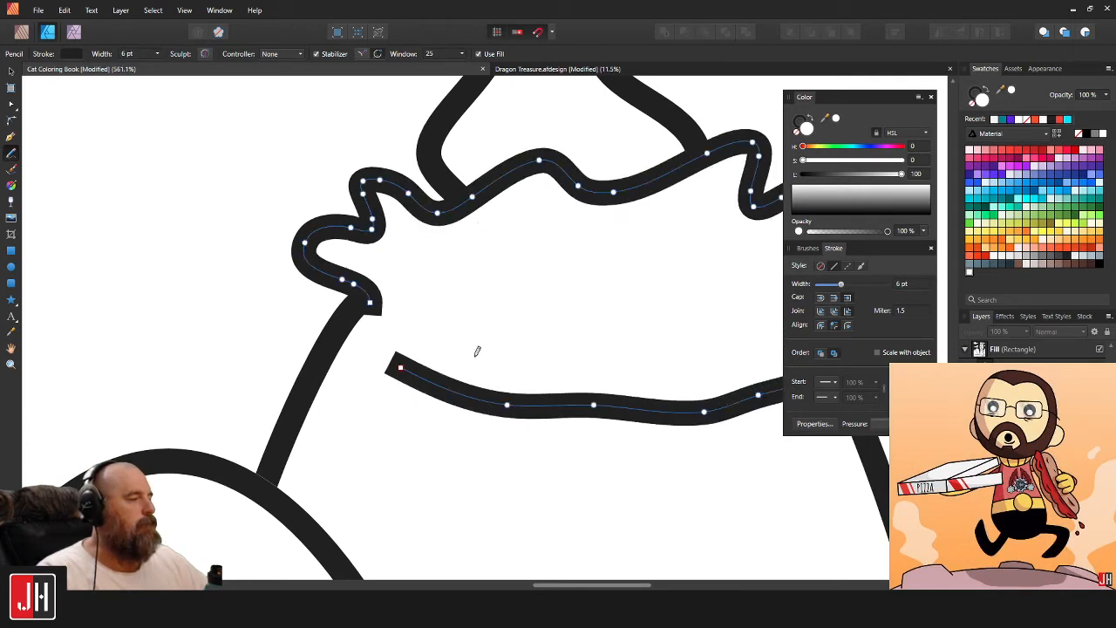
drag(547, 331, 456, 333)
Place the lava splash behind the volcano and its smoke plume, covering the crater's back rim.
key(ctrl+z)
key(v)
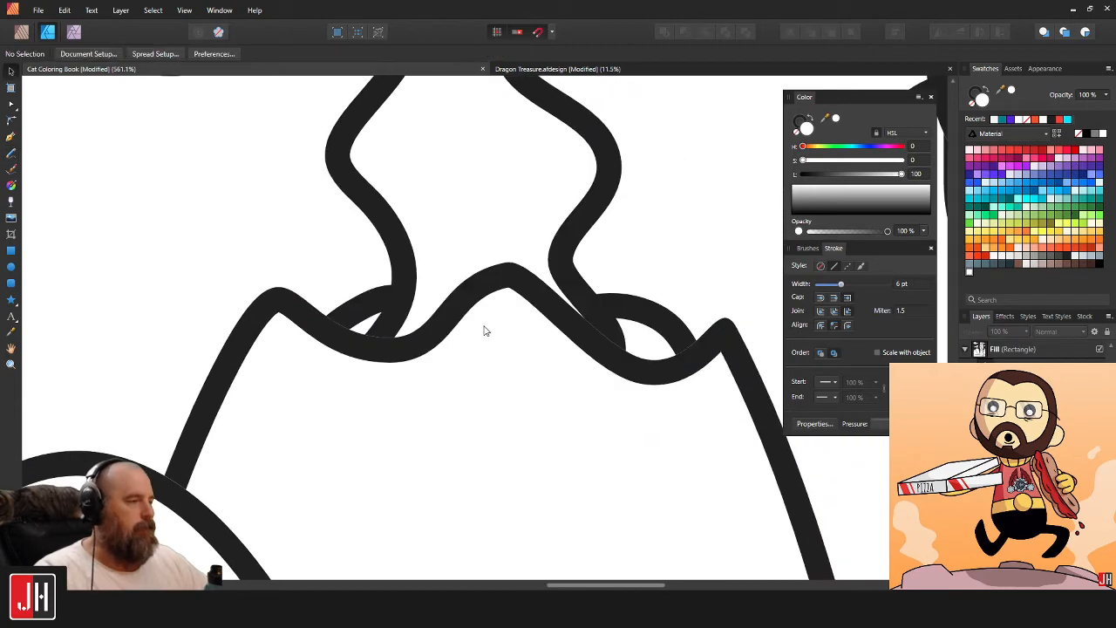
click(353, 306)
scroll(366, 314, down, 5)
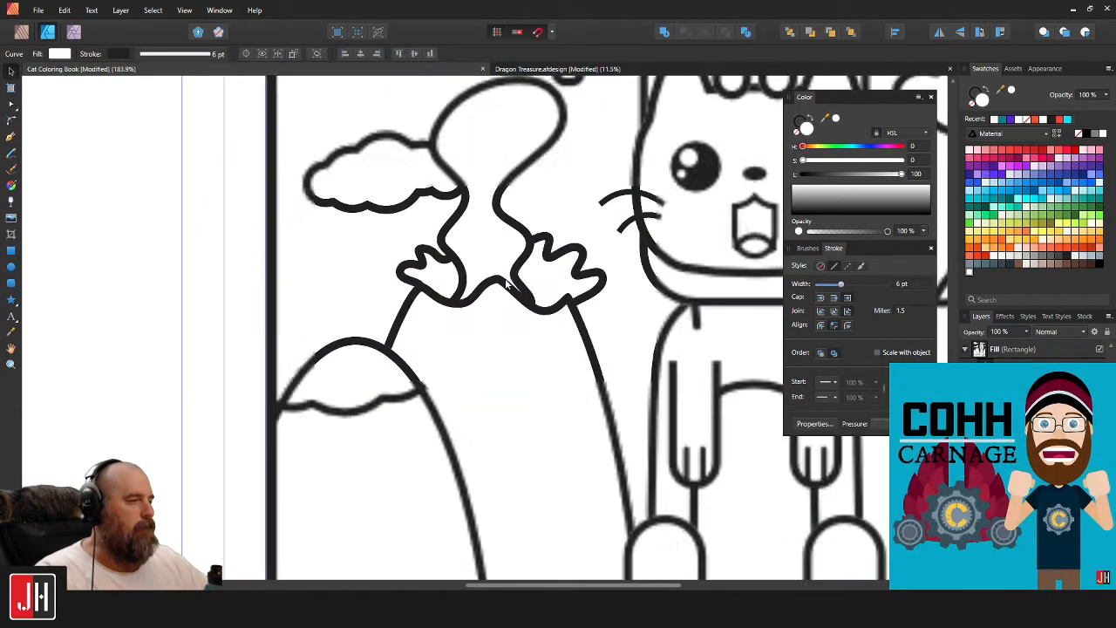
Reshape the nodes of the splash's right-hand lobe so its lower edge meets the crater's right peak, and deselect it.
scroll(540, 296, up, 5)
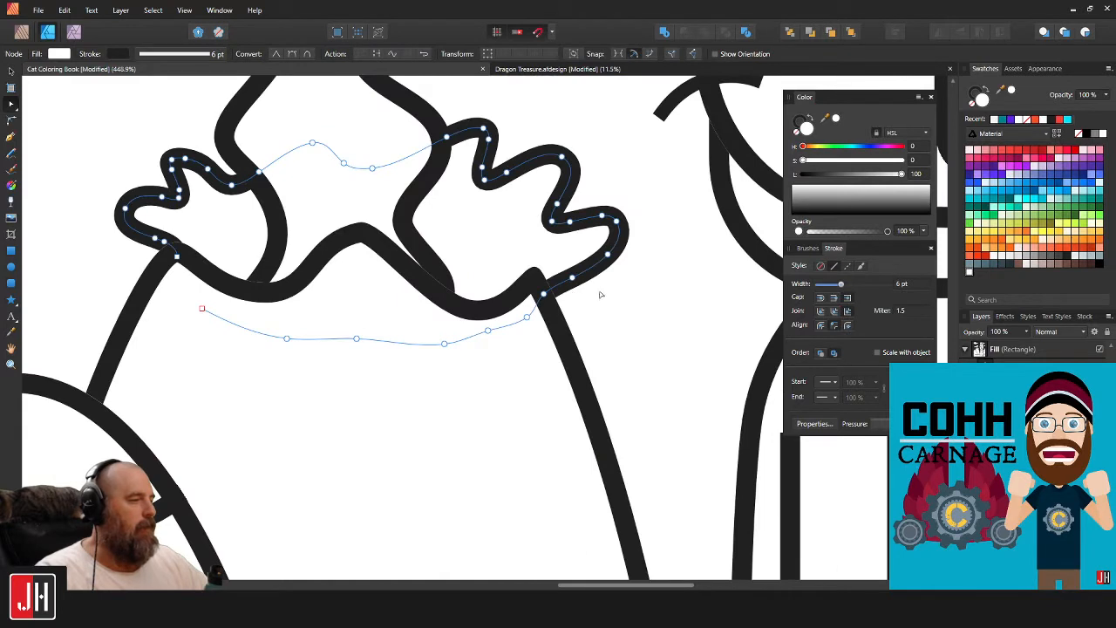
drag(604, 304, 547, 274)
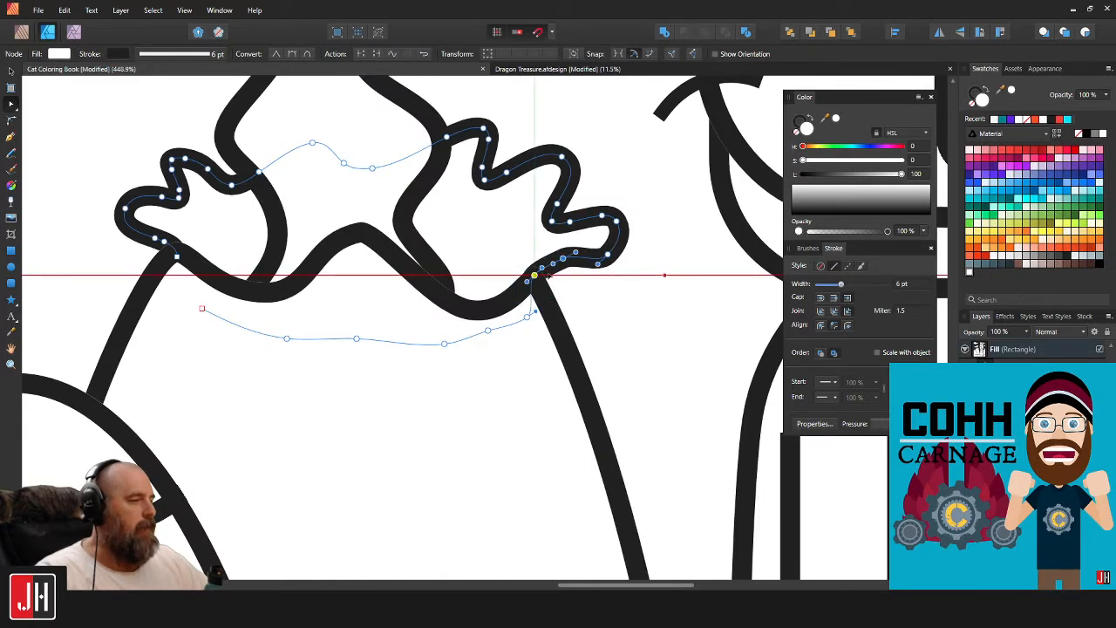
drag(607, 255, 607, 245)
drag(653, 178, 565, 208)
key(v)
click(616, 175)
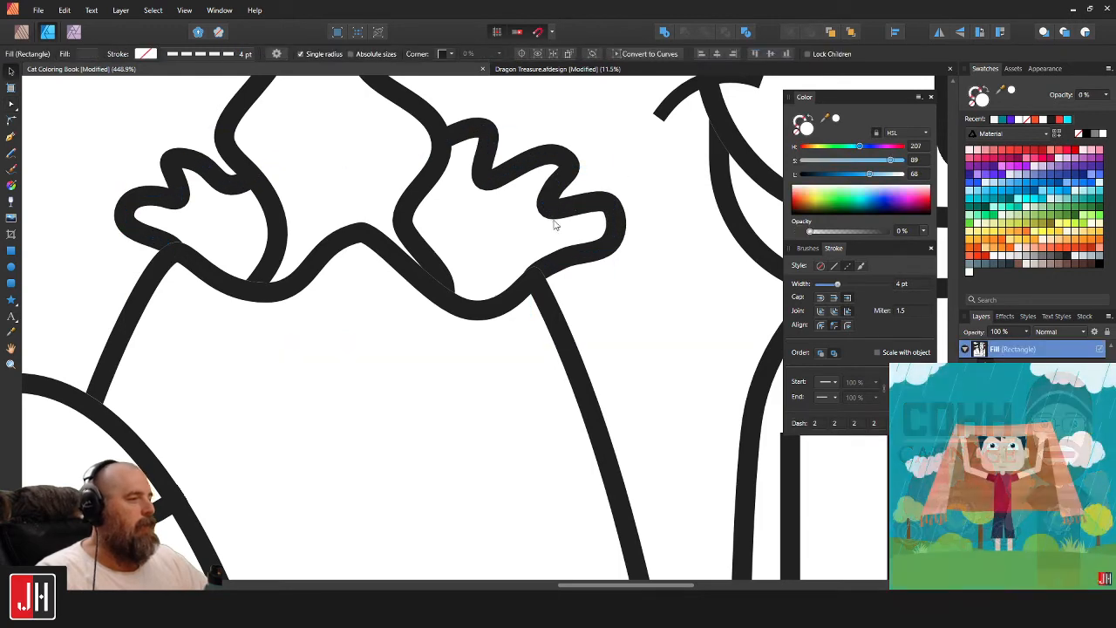
scroll(554, 227, down, 8)
click(707, 275)
scroll(485, 187, up, 5)
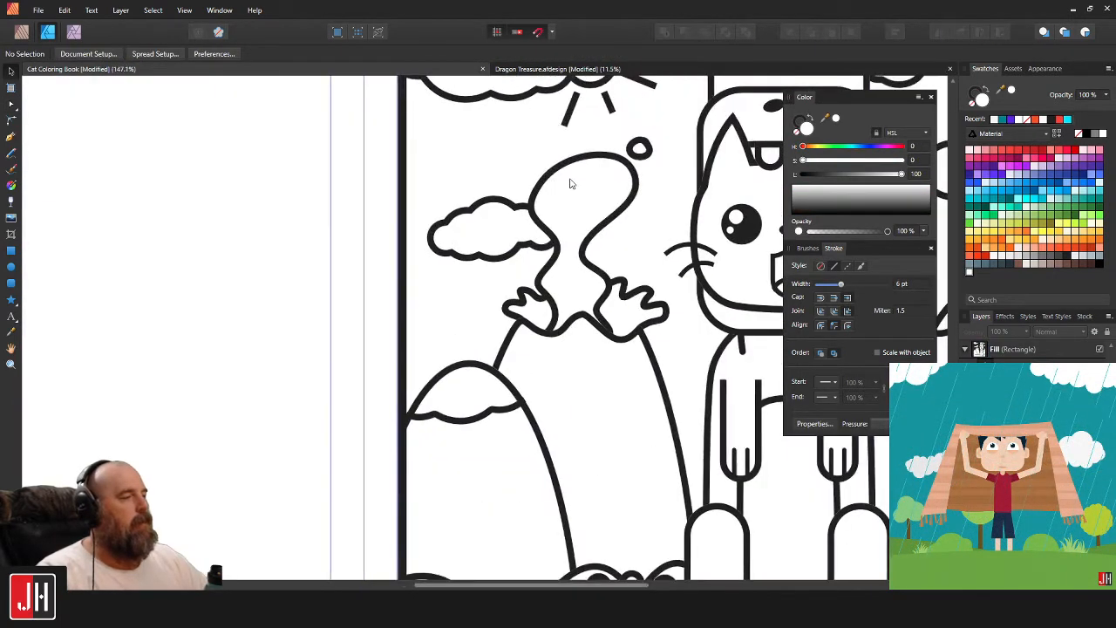
Draw a short wavy line with the Pencil tool from the crater's middle peak up into the plume's lower part.
drag(545, 238, 463, 241)
key(n)
scroll(438, 236, up, 1)
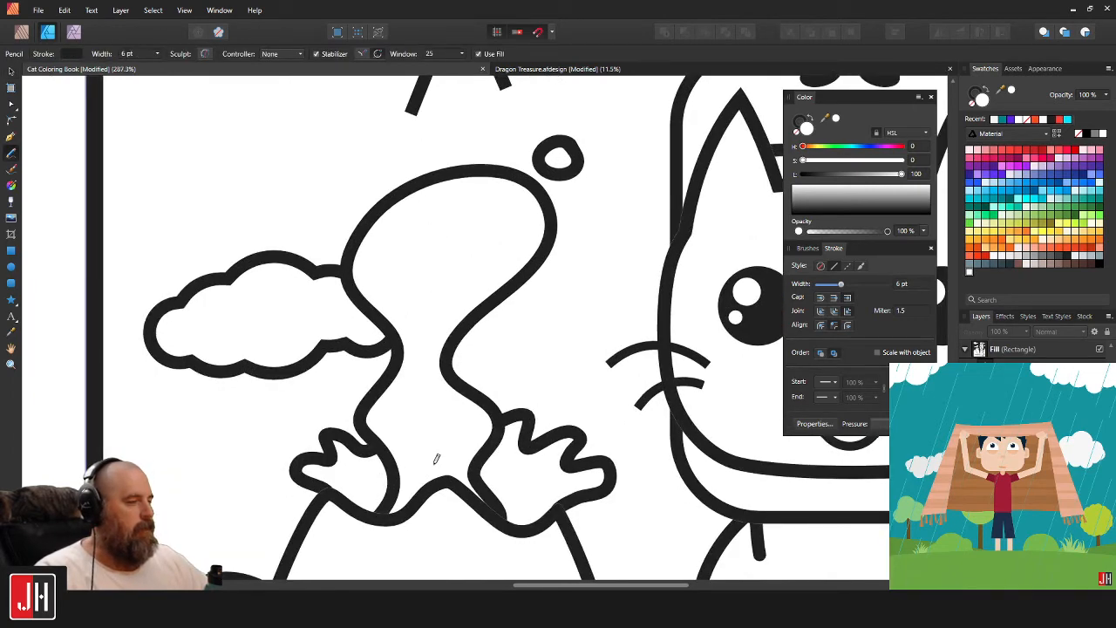
mouse_move(423, 488)
mouse_down()
mouse_move(396, 443)
mouse_move(409, 383)
mouse_up()
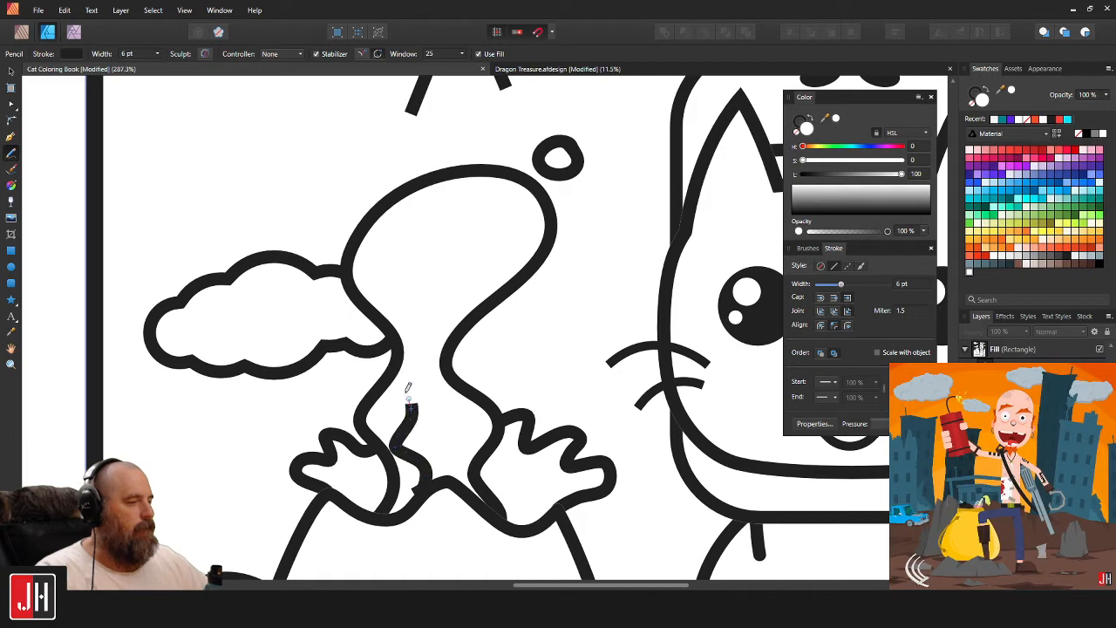
key(ctrl+z)
mouse_move(427, 472)
mouse_down()
mouse_move(422, 432)
mouse_move(403, 407)
mouse_up()
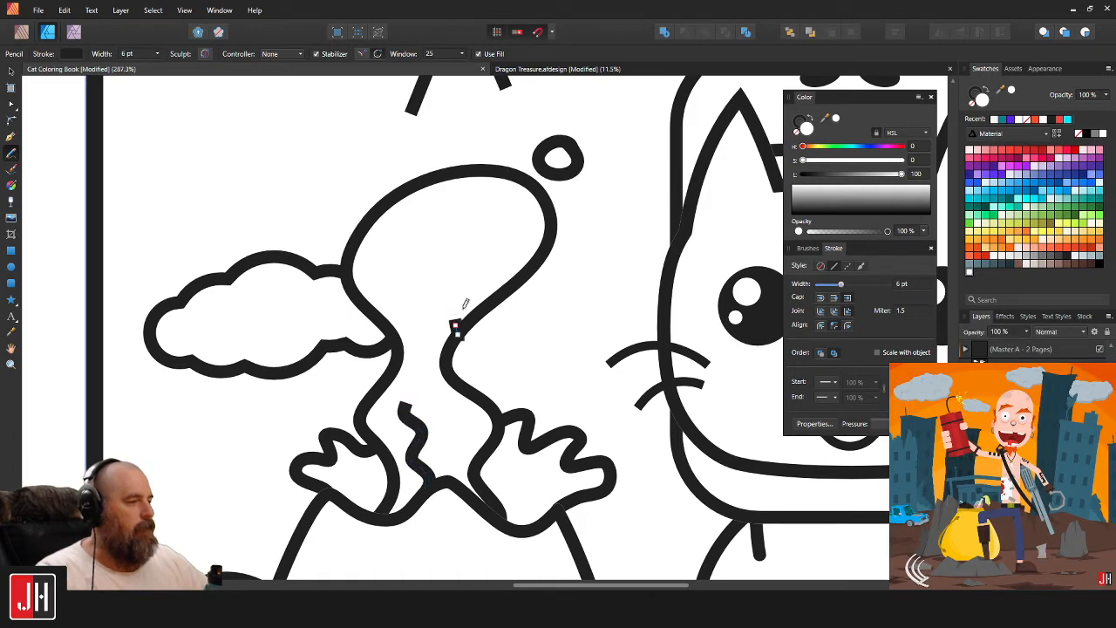
Undo the extra short stroke at the right edge of the plume's neck and check the whole scene.
mouse_move(516, 282)
mouse_down()
mouse_move(453, 325)
mouse_move(486, 305)
mouse_move(430, 328)
mouse_move(417, 303)
mouse_up()
key(ctrl+z)
key(ctrl+z)
scroll(450, 286, up, 4)
scroll(453, 277, down, 5)
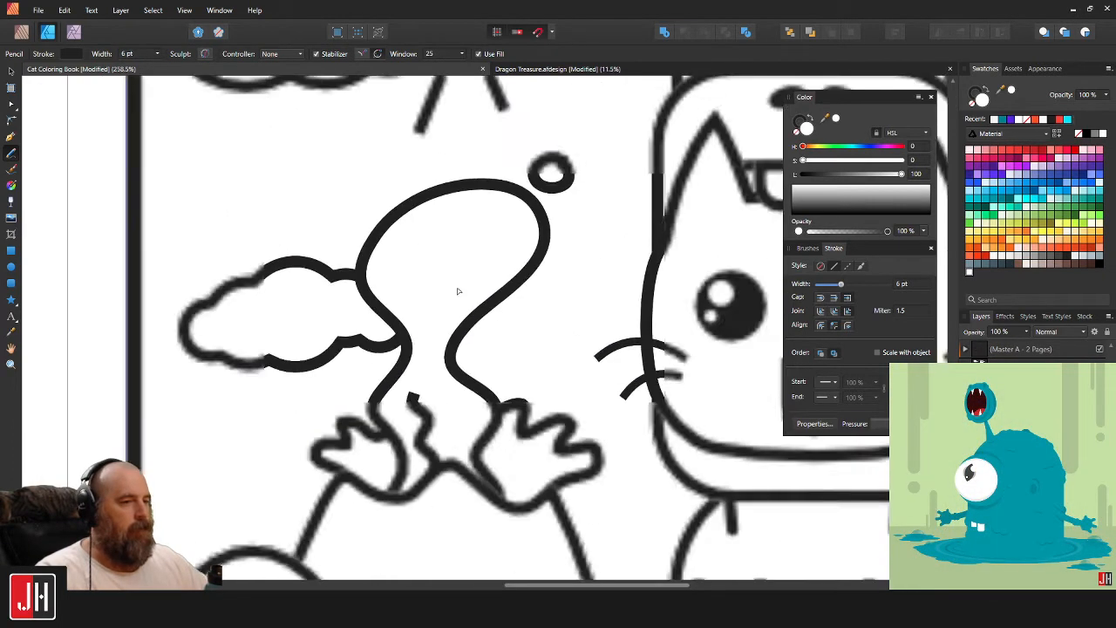
scroll(459, 282, down, 6)
scroll(438, 283, up, 4)
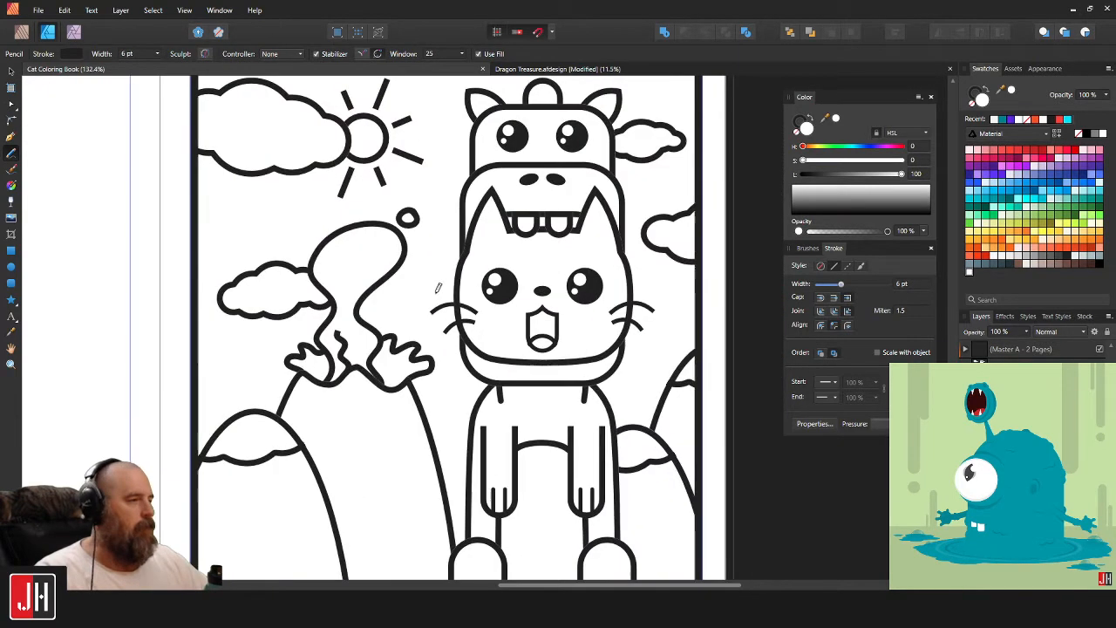
Try Pencil strokes inside the smoke plume along its neck and right edge, undoing each one.
key(v)
scroll(718, 366, down, 2)
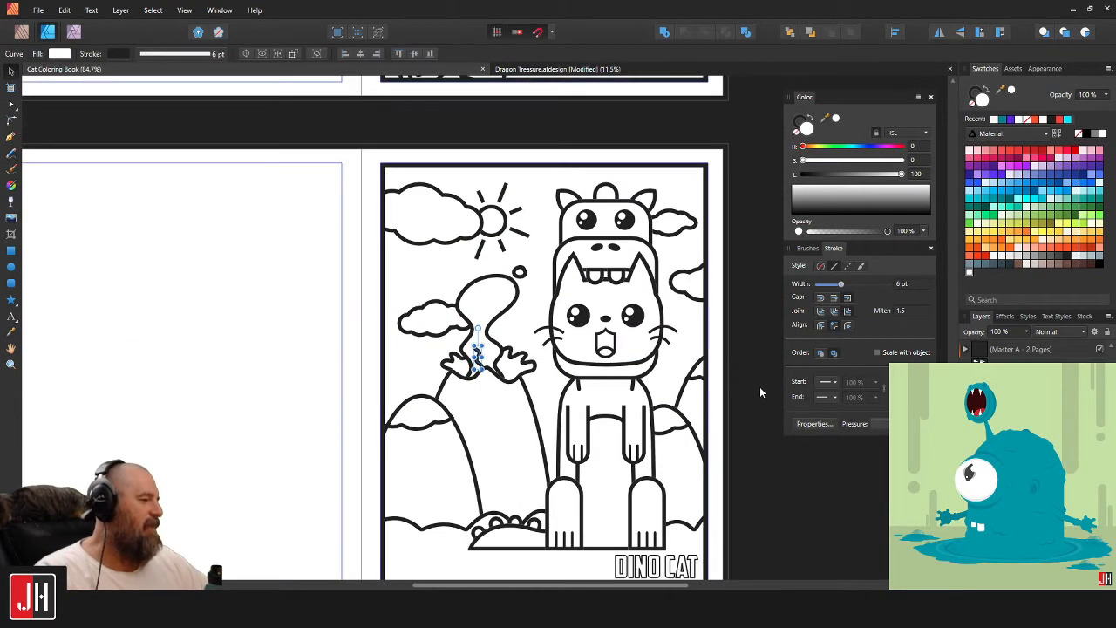
click(760, 386)
scroll(452, 336, up, 5)
key(n)
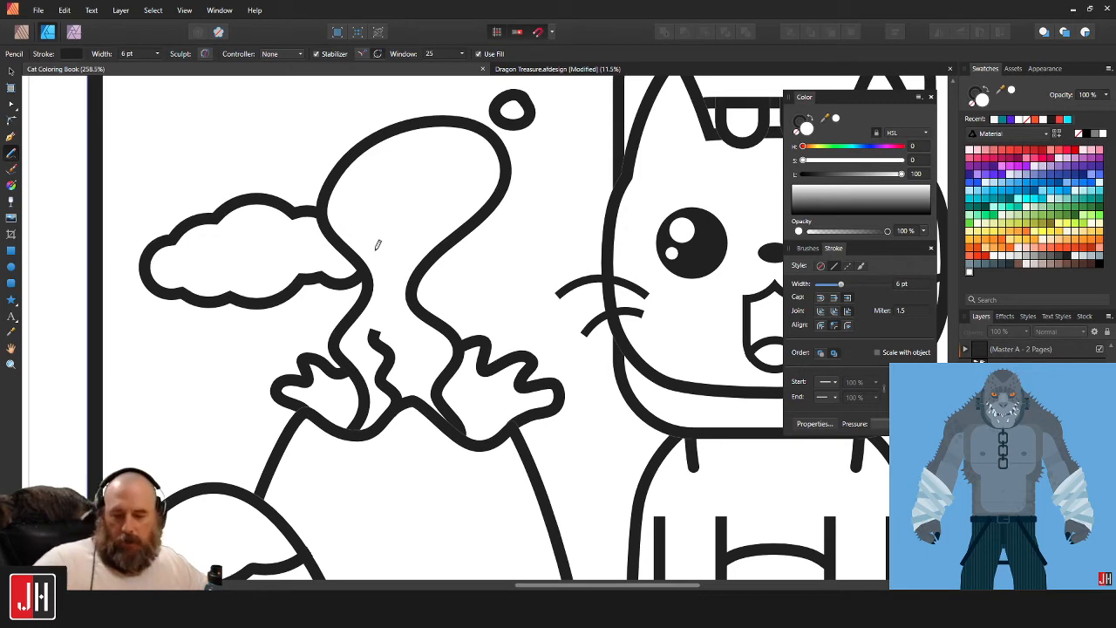
scroll(436, 281, up, 3)
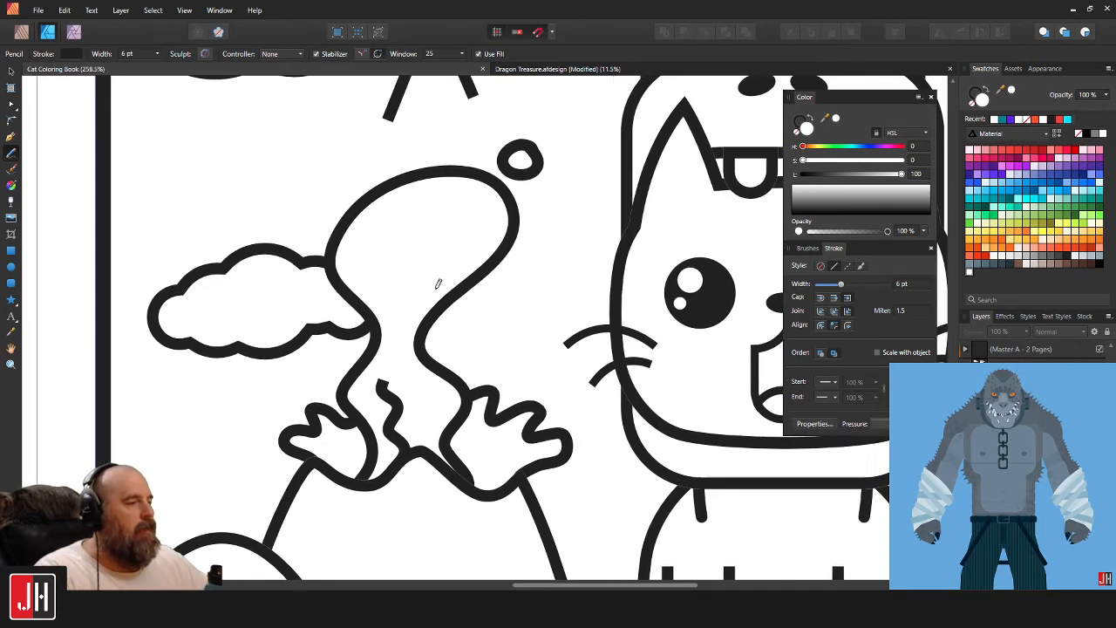
drag(418, 357, 503, 313)
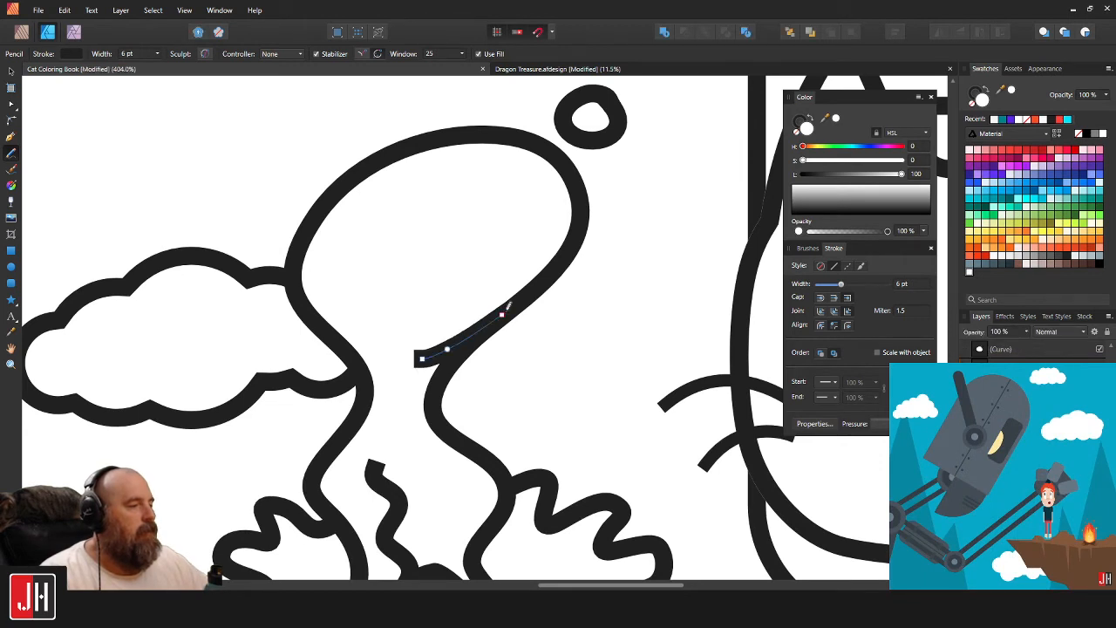
key(ctrl+z)
mouse_move(385, 332)
mouse_down()
mouse_move(455, 340)
mouse_move(503, 307)
mouse_up()
key(ctrl+z)
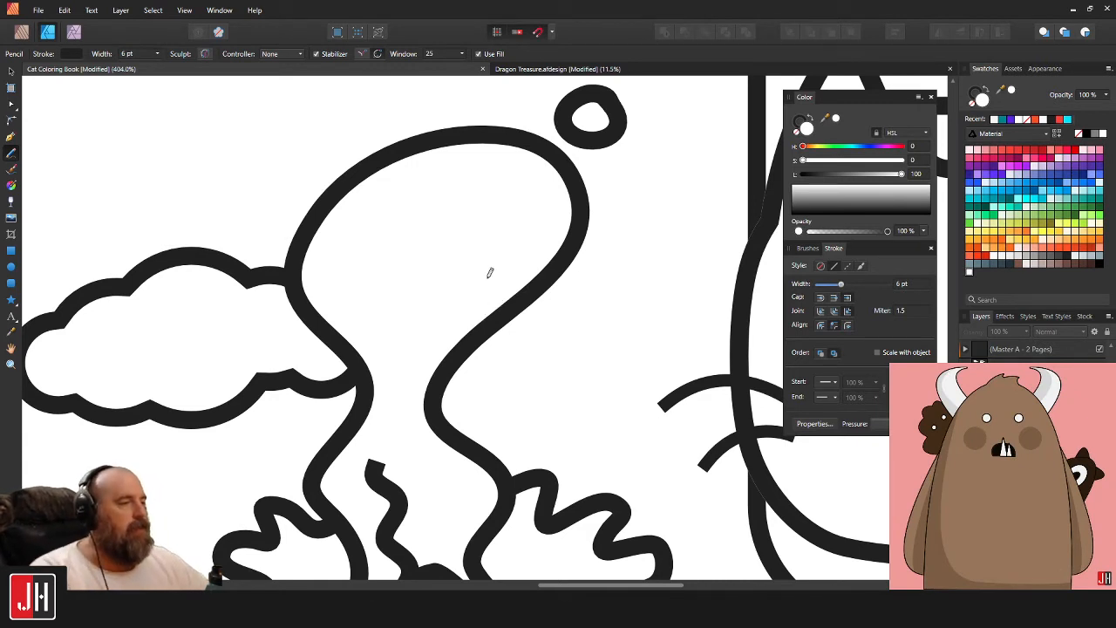
Try a bumpy Pencil outline over the plume's rounded top, and undo both attempts.
drag(468, 251, 469, 255)
scroll(468, 251, down, 2)
scroll(347, 210, up, 4)
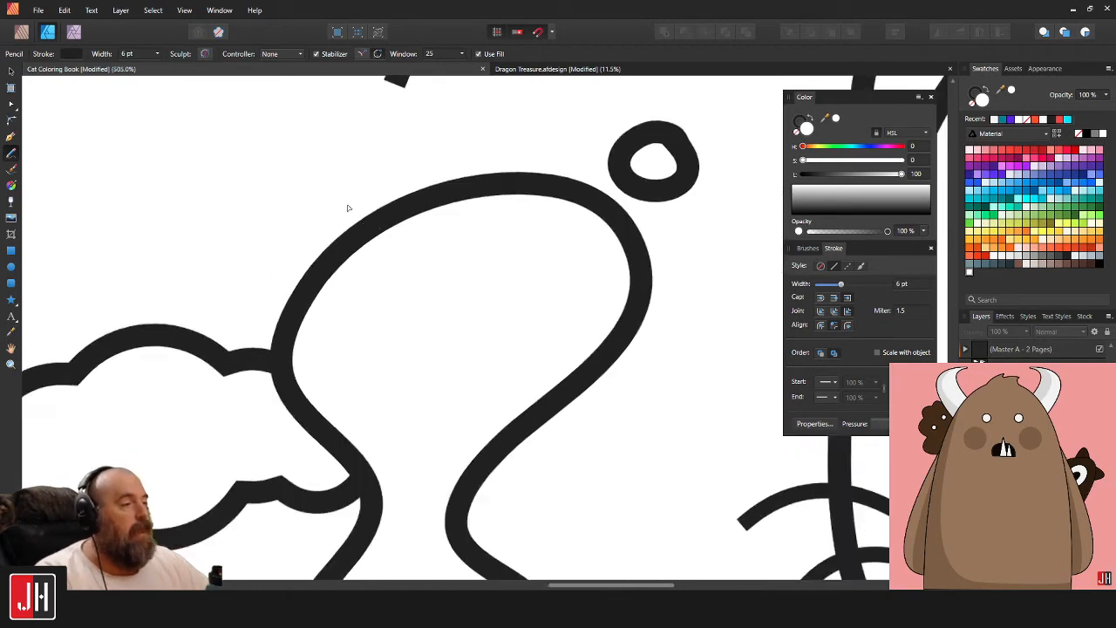
mouse_move(369, 292)
mouse_down()
mouse_move(394, 262)
mouse_move(351, 167)
mouse_move(474, 129)
mouse_move(584, 266)
mouse_up()
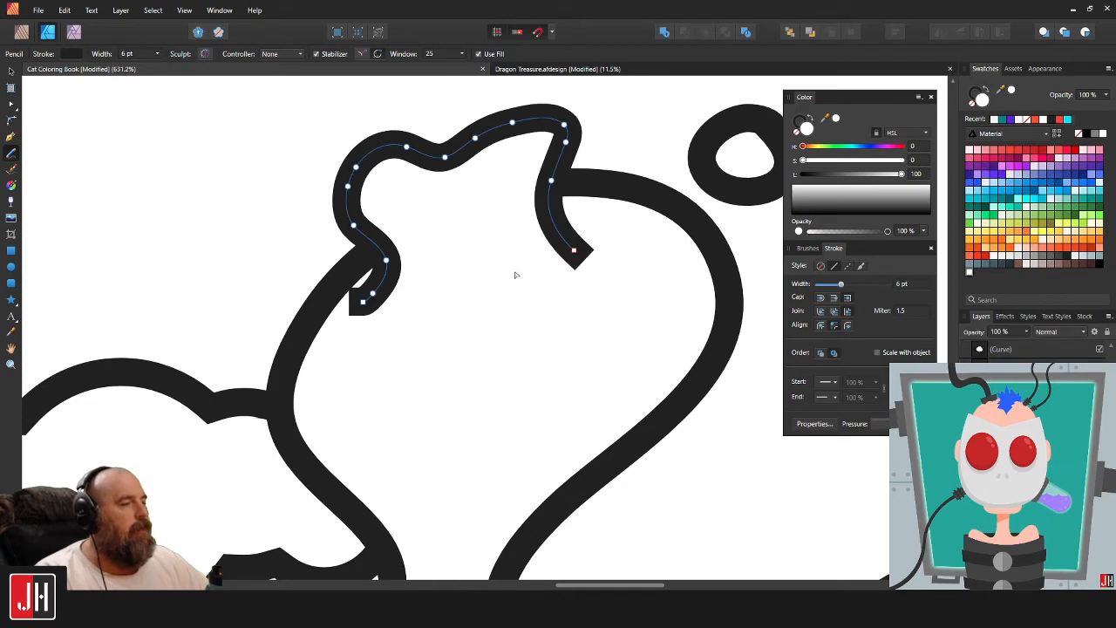
key(ctrl+z)
mouse_move(343, 322)
mouse_down()
mouse_move(364, 291)
mouse_move(332, 176)
mouse_move(417, 175)
mouse_up()
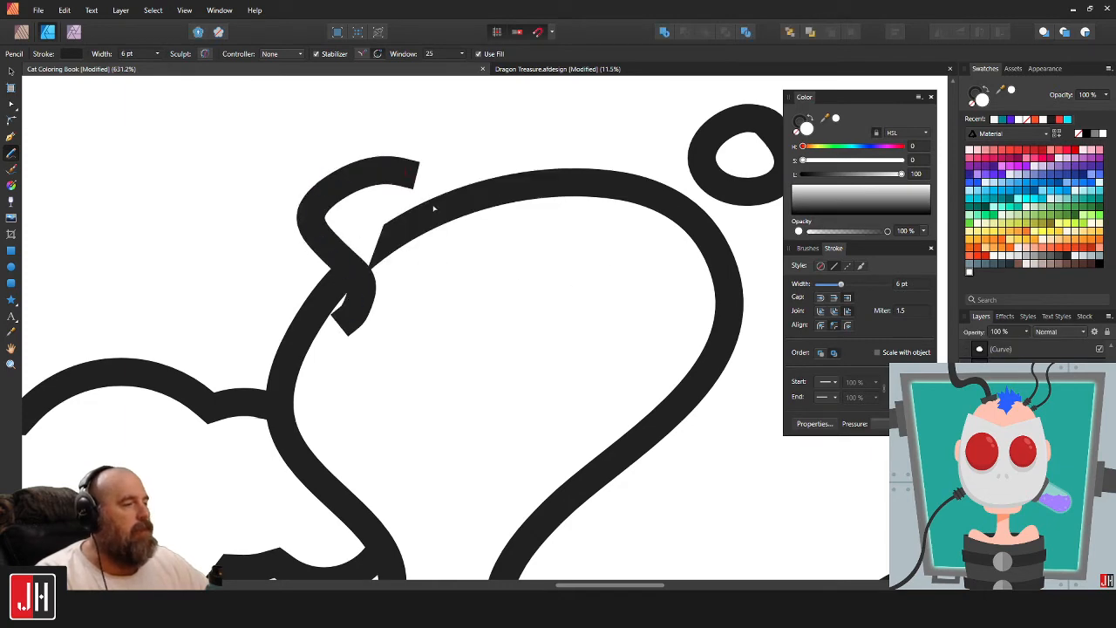
key(ctrl+z)
scroll(433, 232, down, 4)
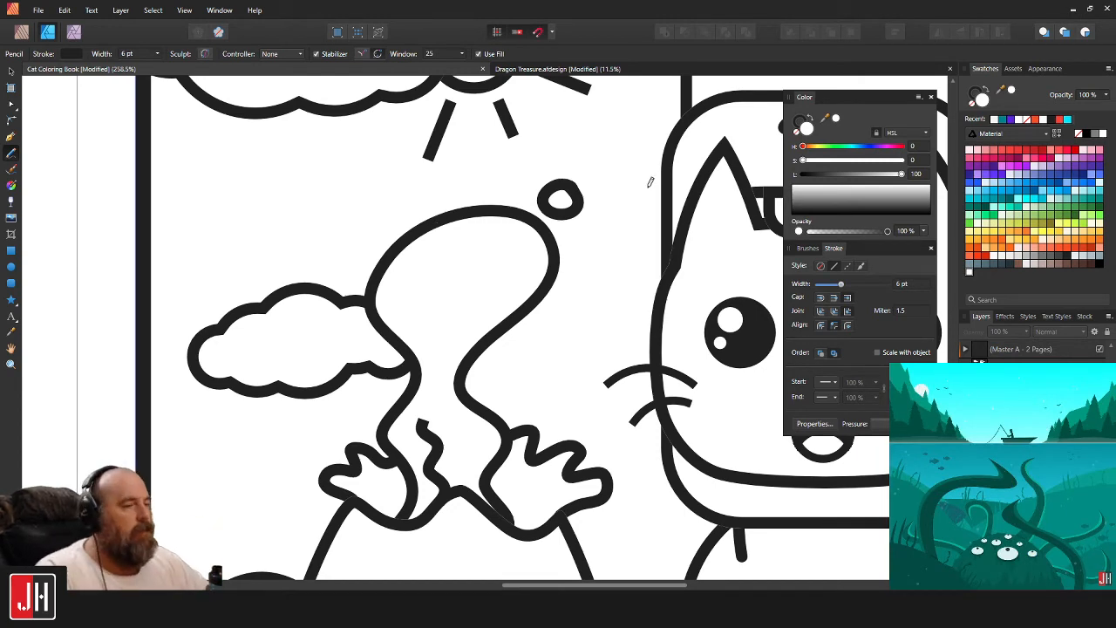
Delete the small smoke puff and the large smoke plume with its inner wavy line.
scroll(575, 185, up, 2)
key(v)
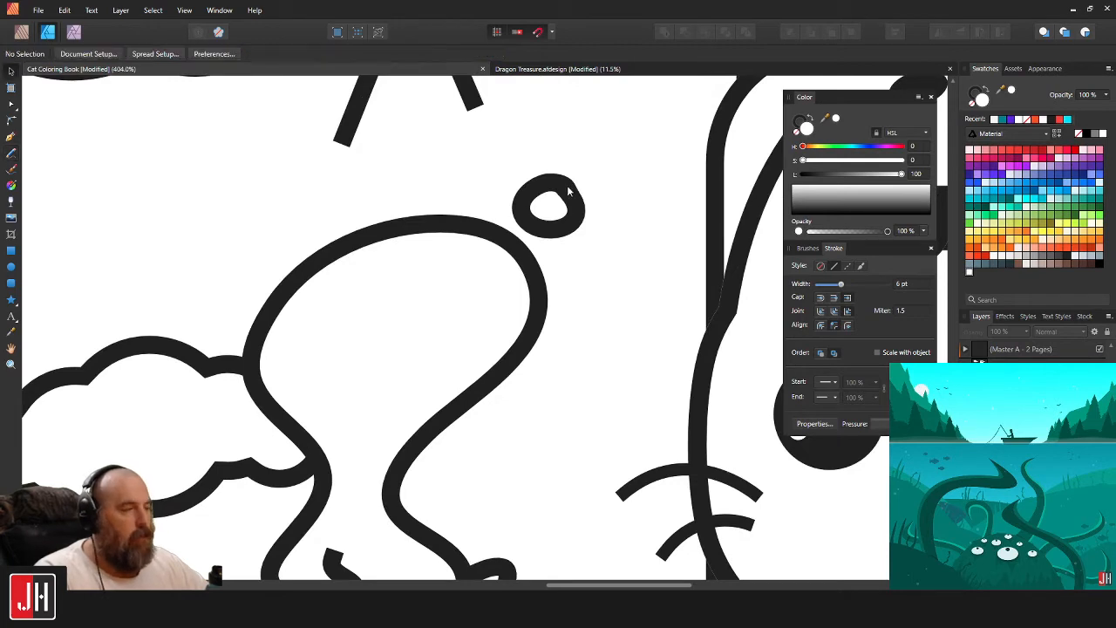
click(567, 191)
key(Delete)
scroll(568, 191, down, 8)
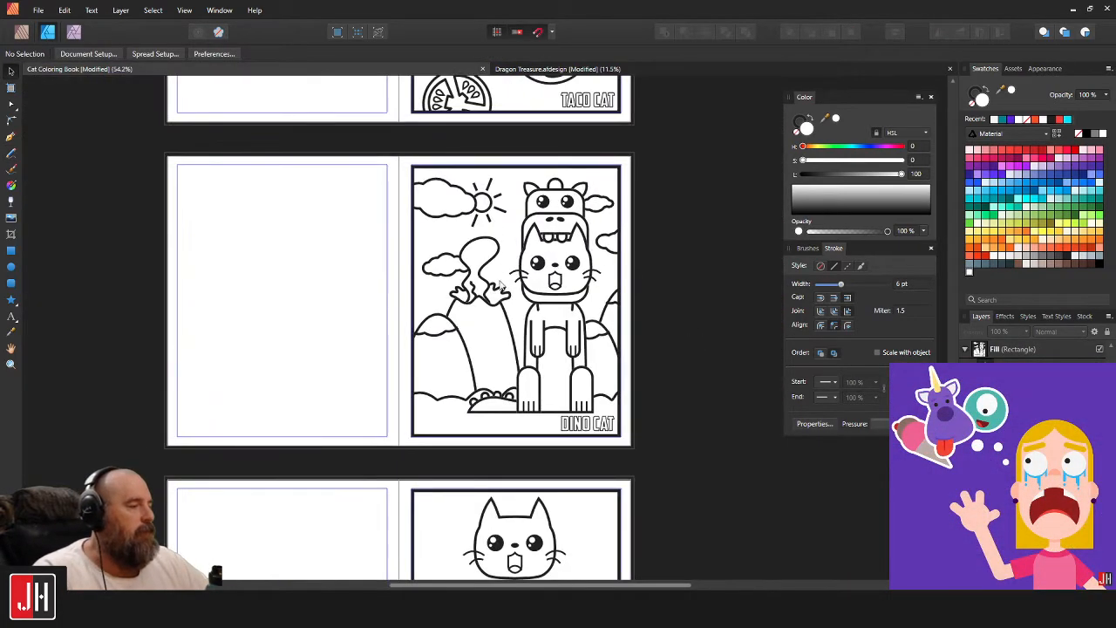
scroll(502, 285, up, 5)
click(468, 254)
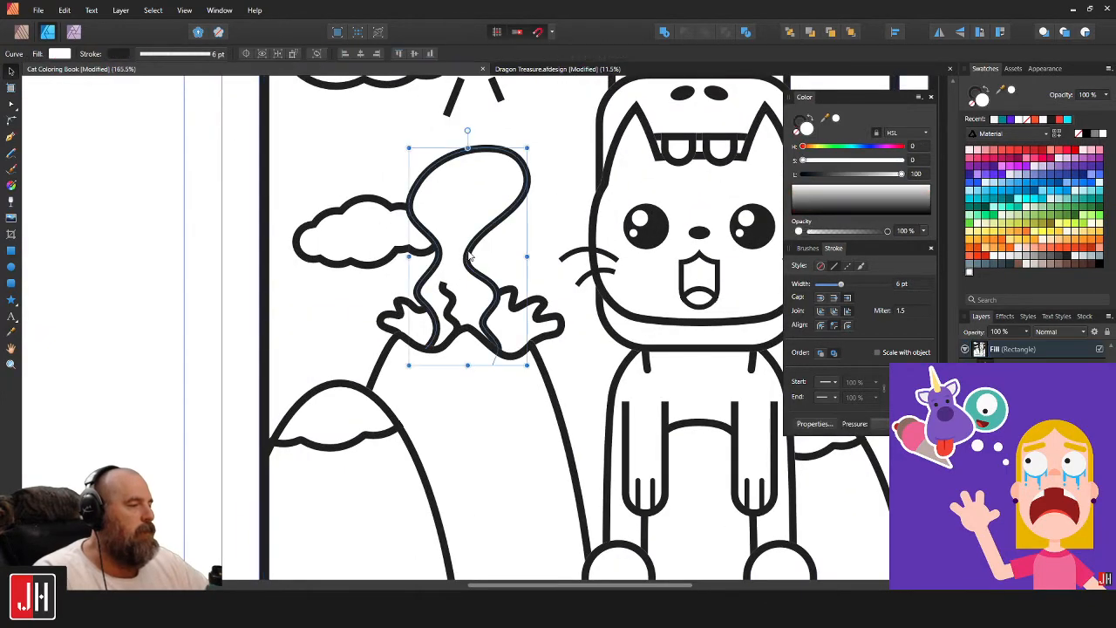
key(Delete)
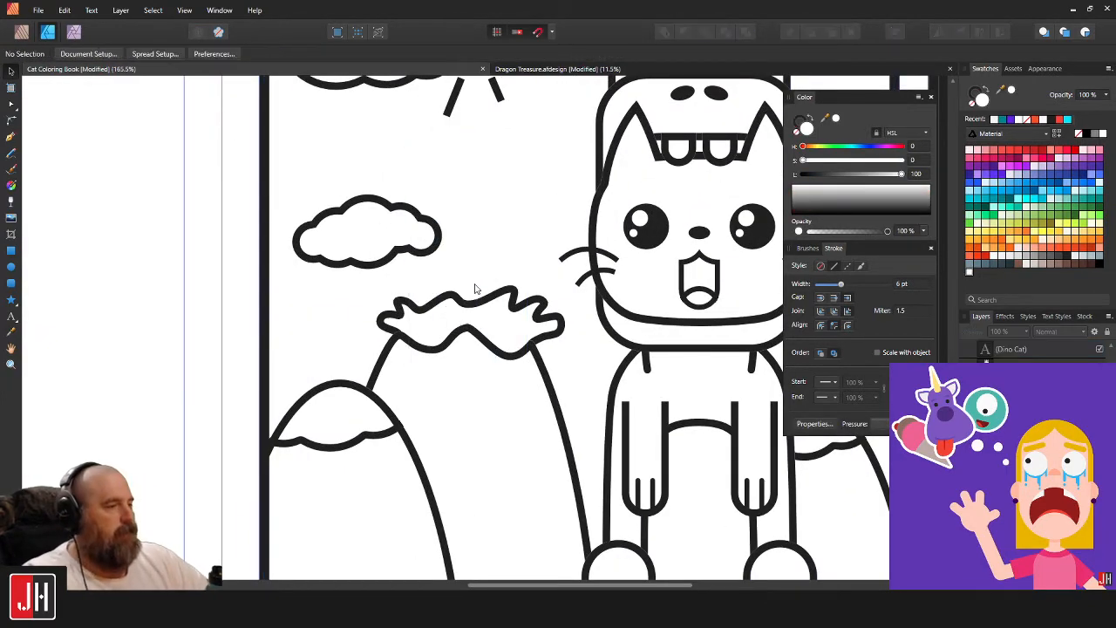
Try starting a new plume outline with the Pencil tool from inside the crater's lava splash, undoing each stroke.
scroll(475, 288, up, 1)
key(n)
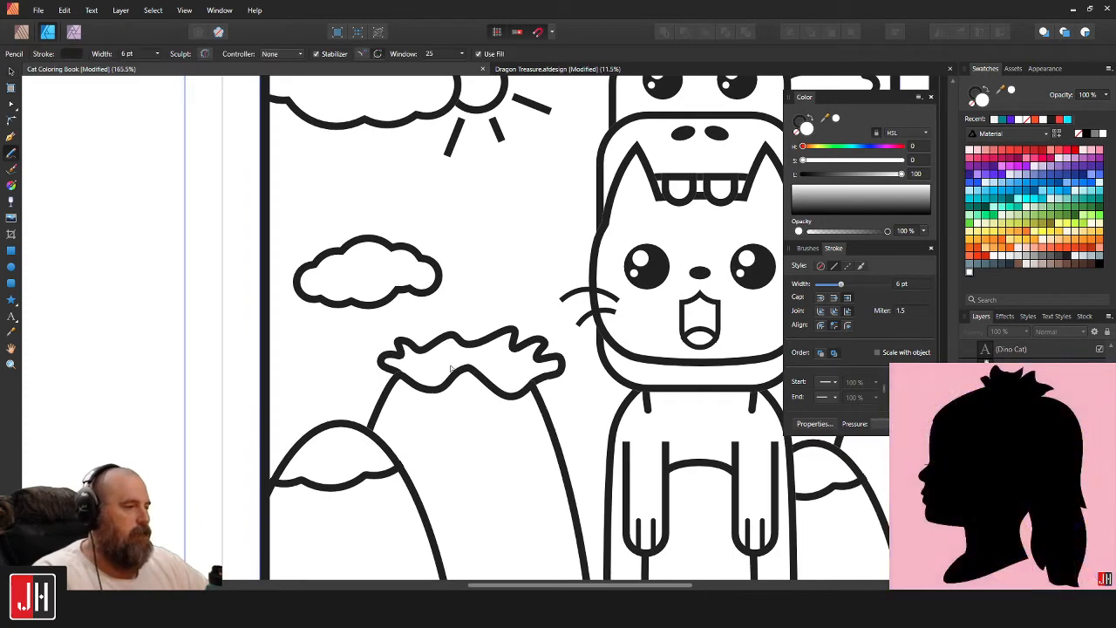
scroll(425, 364, up, 2)
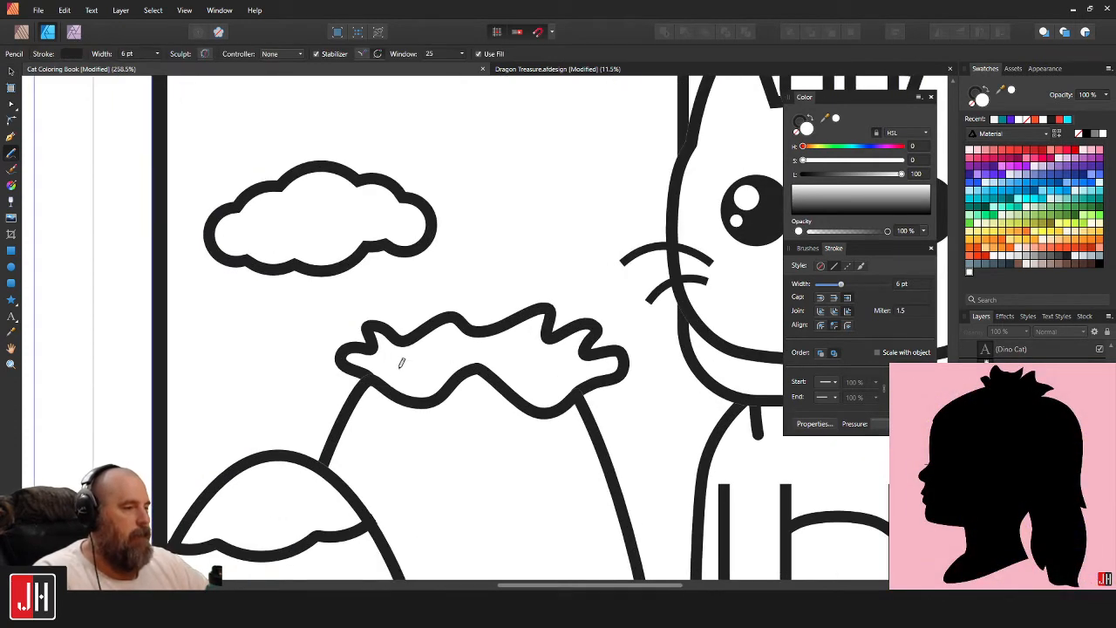
mouse_move(372, 371)
mouse_down()
mouse_move(420, 365)
mouse_move(439, 345)
mouse_move(509, 348)
mouse_up()
key(ctrl+z)
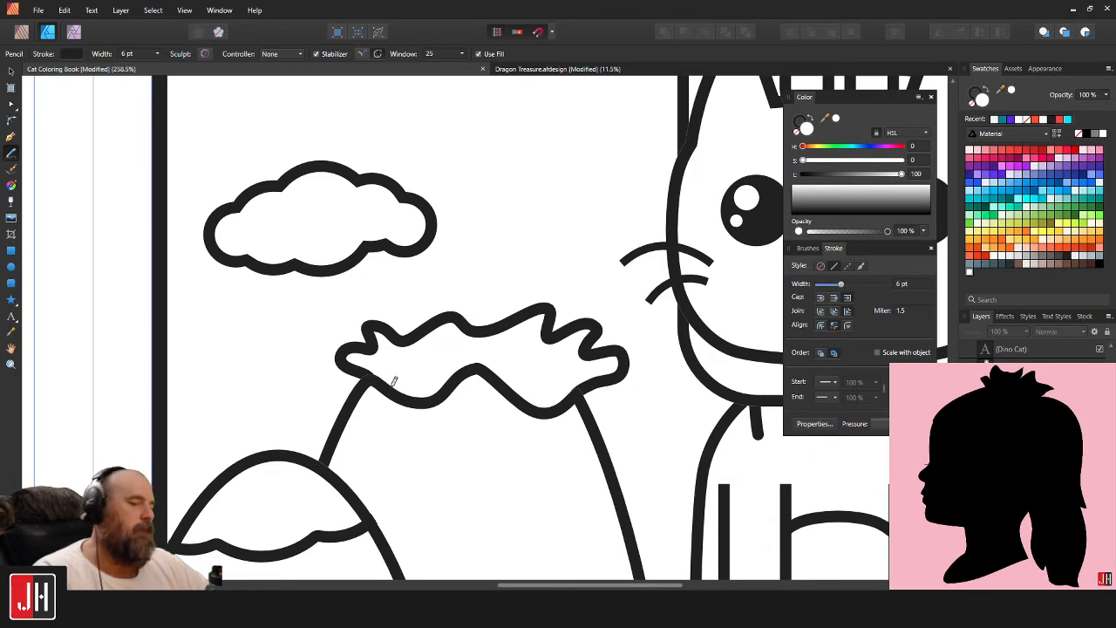
mouse_move(391, 384)
mouse_down()
mouse_move(409, 359)
mouse_move(407, 294)
mouse_move(436, 272)
mouse_move(438, 241)
mouse_move(394, 178)
mouse_move(381, 128)
mouse_move(546, 151)
mouse_move(650, 118)
mouse_move(562, 198)
mouse_move(551, 251)
mouse_up()
key(ctrl+z)
scroll(396, 403, up, 1)
scroll(397, 402, right, 1)
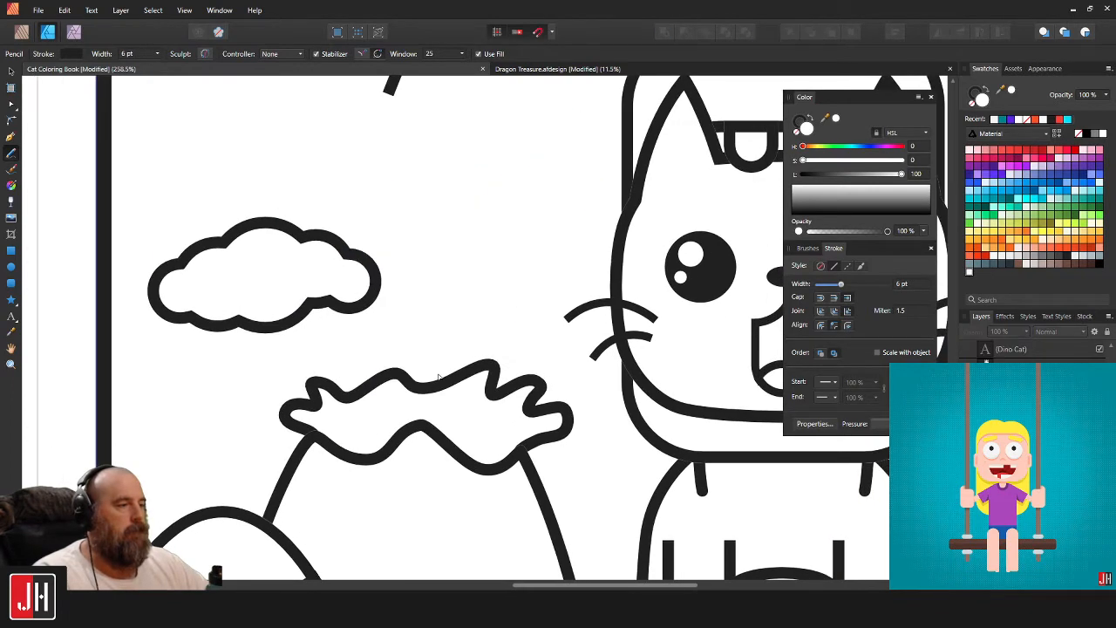
mouse_move(348, 416)
mouse_down()
mouse_move(375, 434)
mouse_move(400, 427)
mouse_move(361, 421)
mouse_move(370, 389)
mouse_up()
key(ctrl+z)
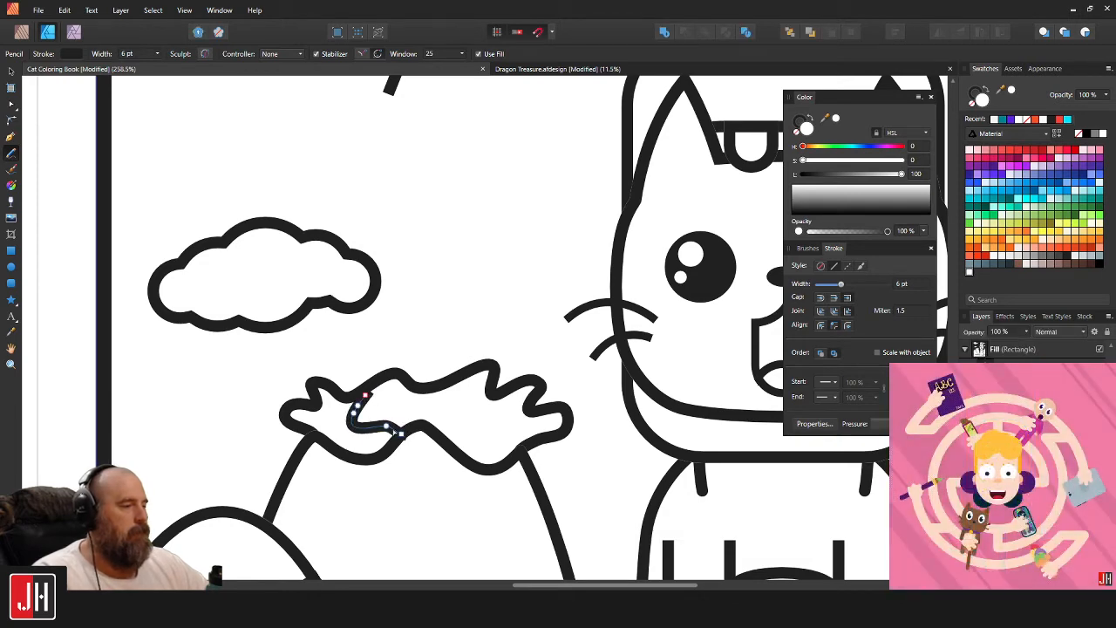
key(ctrl+z)
Try a branching Pencil shape shooting up from the crater, check it against the scene and delete it.
scroll(397, 439, up, 2)
mouse_move(400, 431)
mouse_down()
mouse_move(373, 415)
mouse_move(333, 423)
mouse_move(335, 371)
mouse_move(365, 299)
mouse_move(393, 159)
mouse_move(327, 83)
mouse_move(488, 103)
mouse_move(497, 223)
mouse_move(610, 174)
mouse_move(497, 340)
mouse_move(558, 420)
mouse_move(504, 443)
mouse_move(452, 440)
mouse_up()
key(ctrl+z)
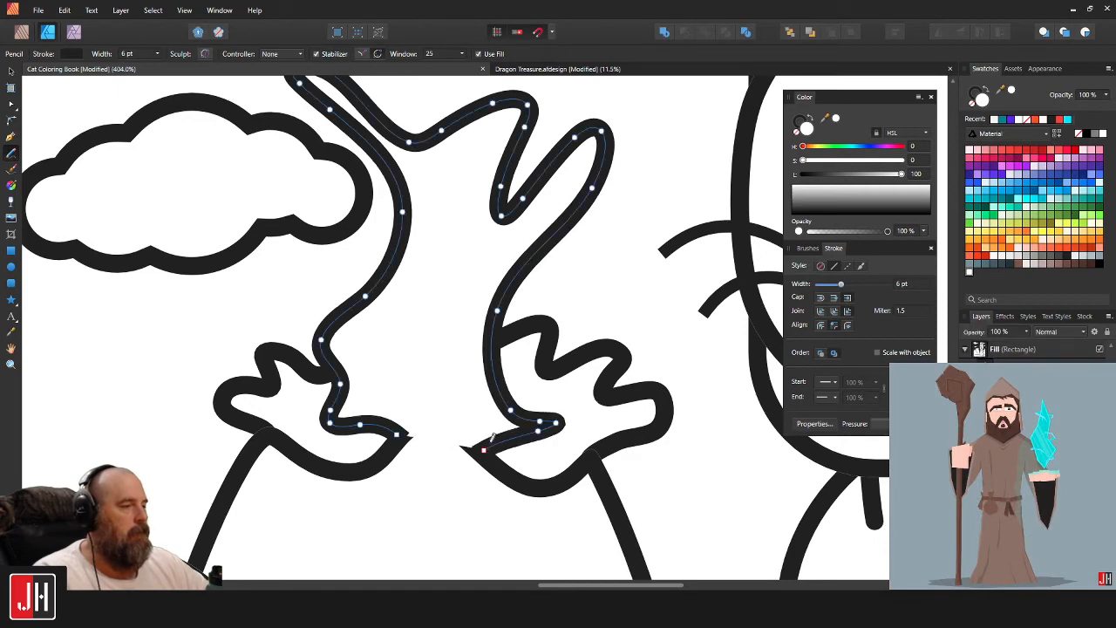
key(ctrl+z)
click(516, 333)
key(ctrl+v)
scroll(517, 338, down, 7)
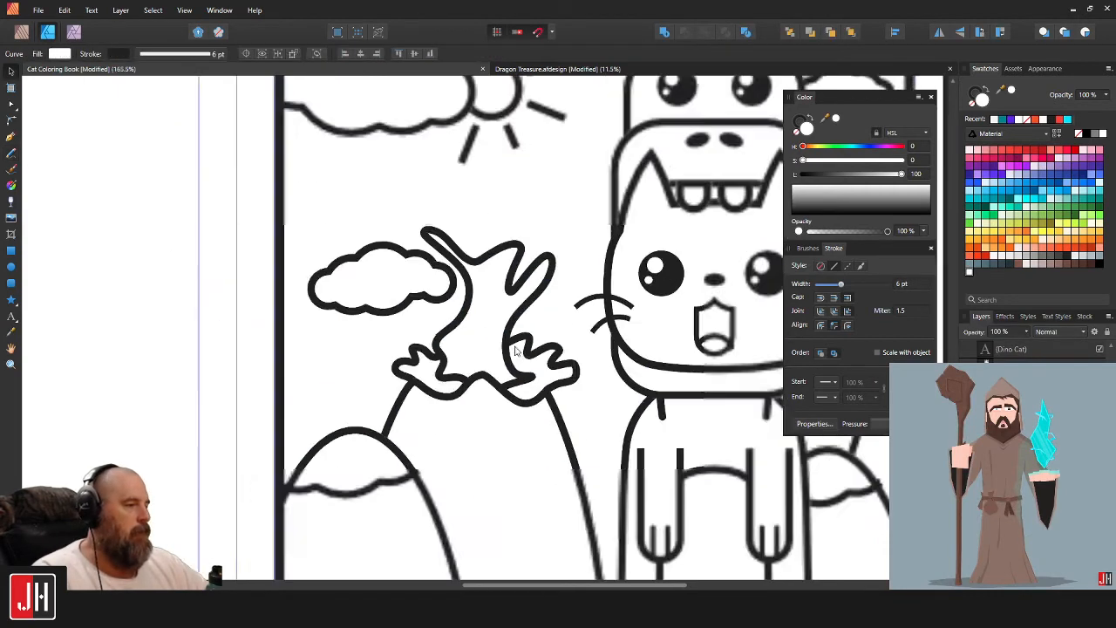
key(Delete)
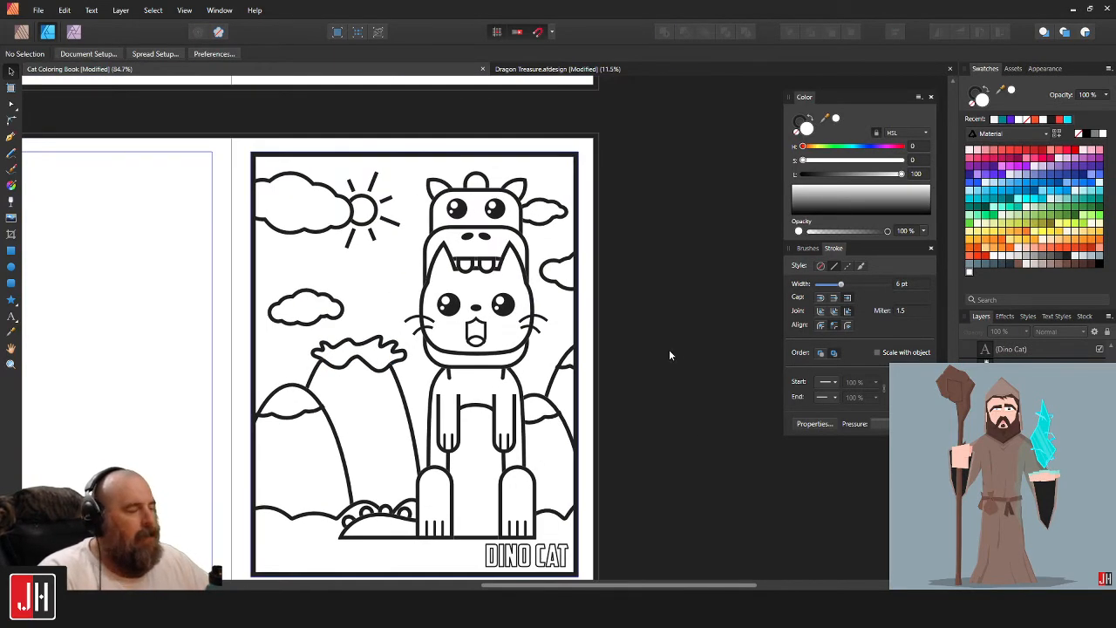
Return to a close view of the volcano's crater and save the coloring book.
scroll(610, 353, up, 5)
drag(345, 346, 435, 335)
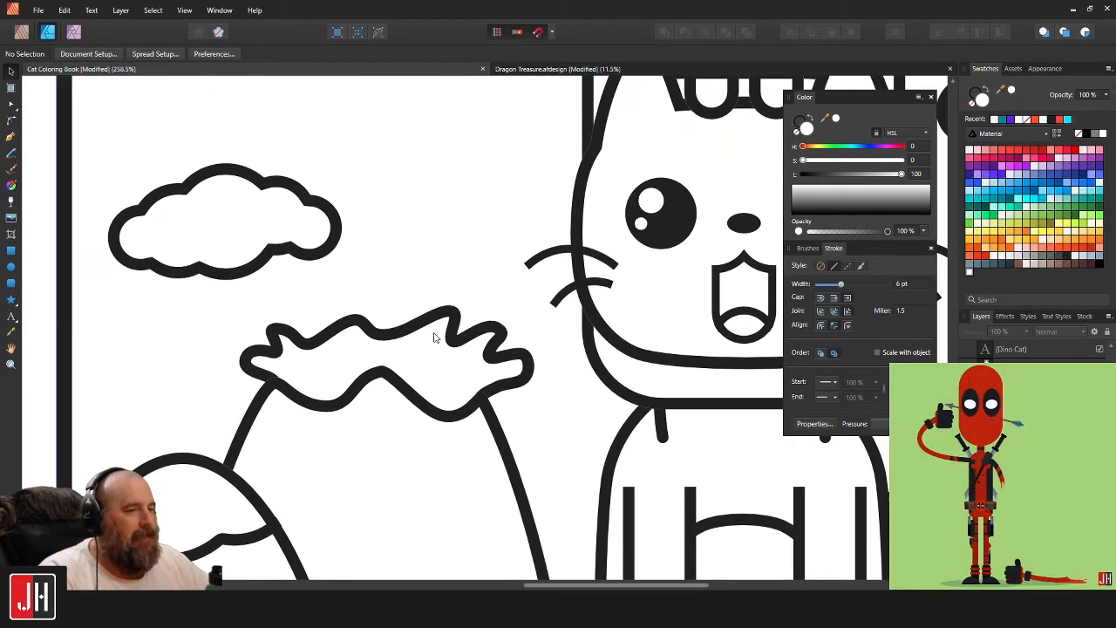
key(ctrl+s)
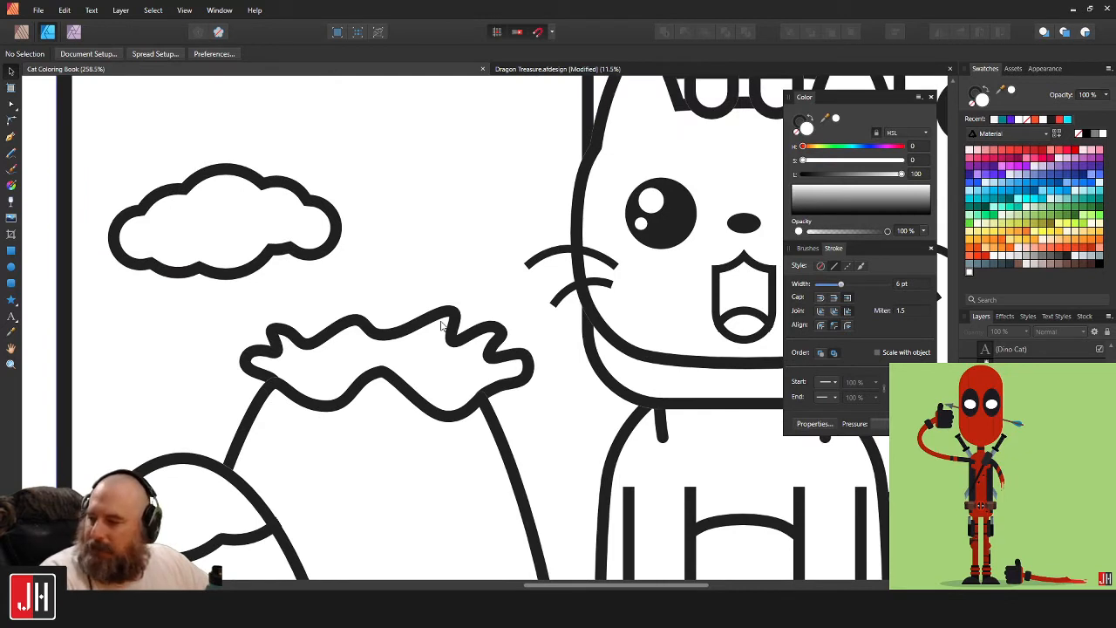
Draw a wavy, two-pronged lava column with the Pencil tool, rising from the middle of the splash beside the cloud.
click(12, 153)
scroll(383, 183, up, 1)
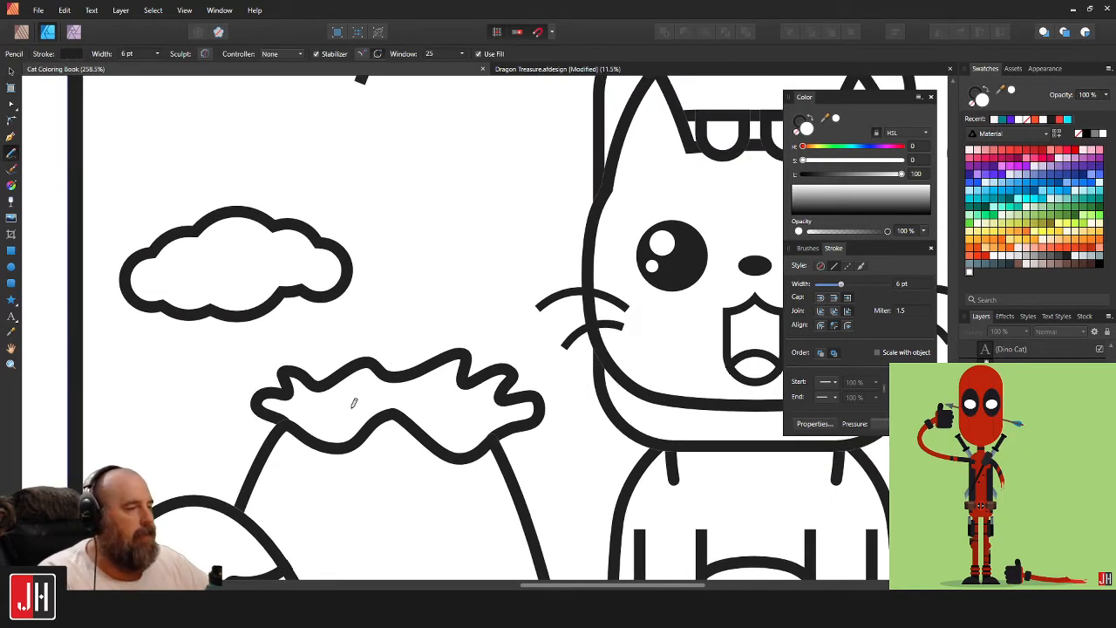
scroll(372, 377, up, 2)
scroll(394, 371, up, 1)
scroll(371, 320, down, 3)
scroll(366, 377, up, 2)
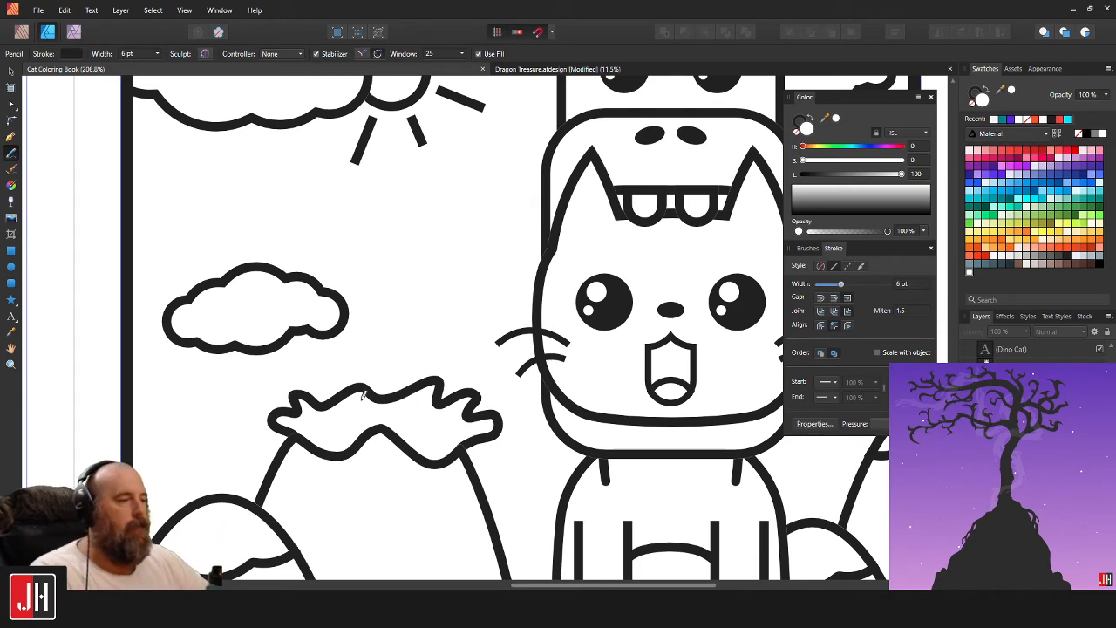
scroll(359, 425, up, 1)
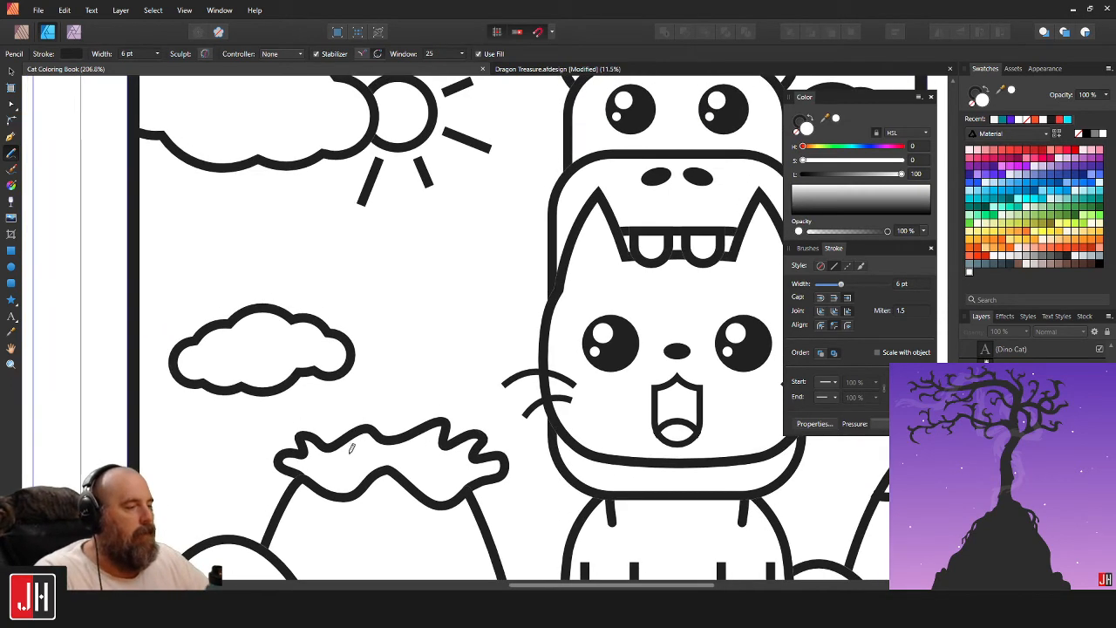
mouse_move(340, 455)
mouse_down()
mouse_move(360, 428)
mouse_move(349, 389)
mouse_move(367, 345)
mouse_up()
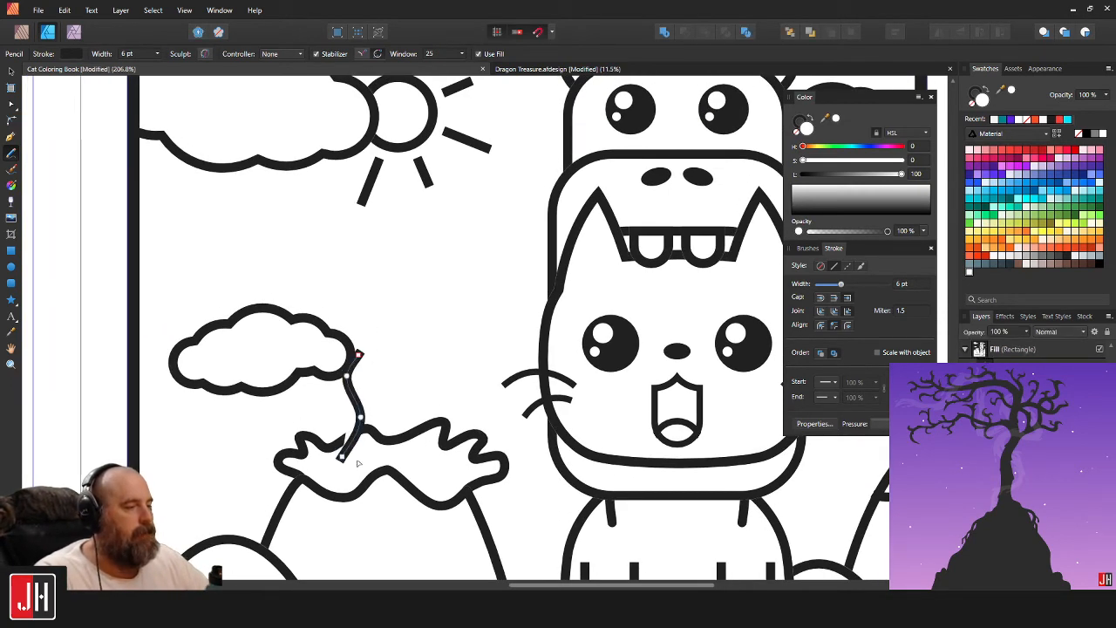
key(ctrl+z)
mouse_move(342, 460)
mouse_down()
mouse_move(354, 432)
mouse_move(340, 404)
mouse_move(367, 340)
mouse_move(333, 267)
mouse_move(353, 248)
mouse_move(373, 261)
mouse_move(417, 218)
mouse_move(438, 244)
mouse_move(420, 264)
mouse_move(438, 348)
mouse_move(409, 387)
mouse_move(408, 421)
mouse_move(429, 446)
mouse_move(433, 476)
mouse_move(396, 457)
mouse_move(336, 457)
mouse_up()
key(v)
Reshape the end node at the lava column's lower-left corner so the outline's ends meet smoothly, and deselect it.
scroll(413, 445, up, 2)
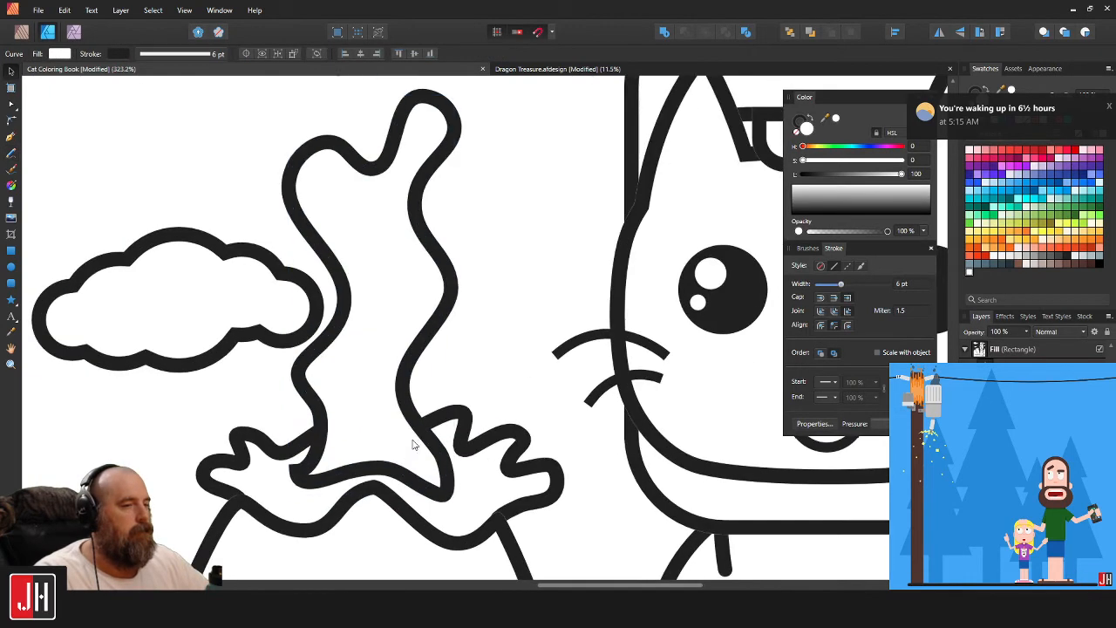
scroll(310, 439, up, 4)
key(a)
scroll(294, 510, up, 3)
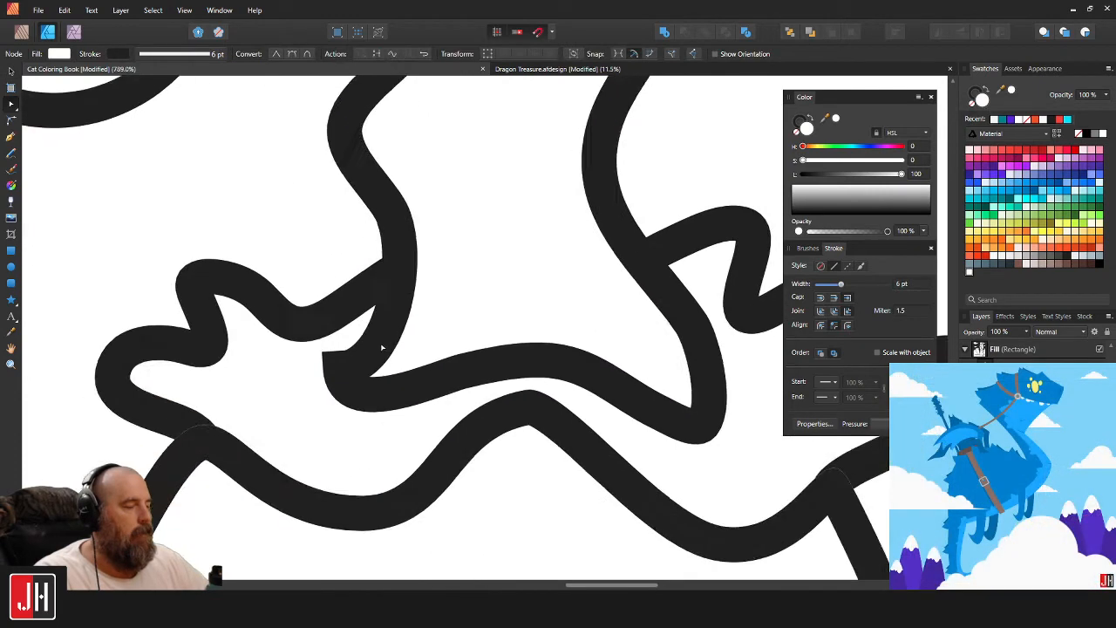
mouse_move(327, 351)
mouse_down()
mouse_move(322, 377)
mouse_move(334, 383)
mouse_up()
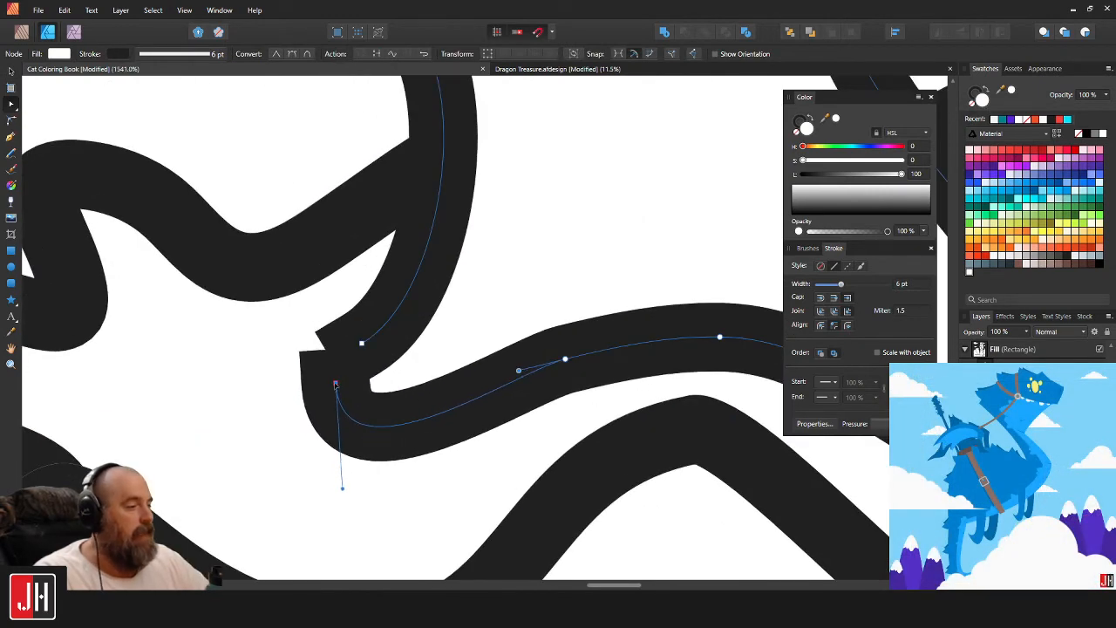
drag(342, 500, 221, 468)
drag(334, 381, 320, 373)
drag(206, 464, 200, 453)
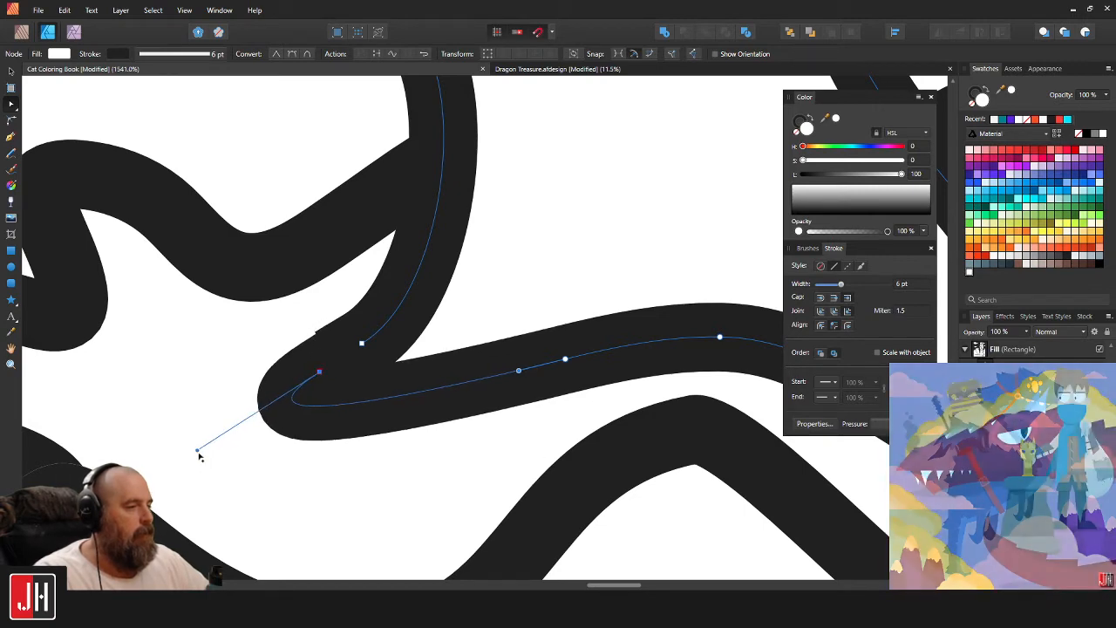
drag(324, 377, 309, 373)
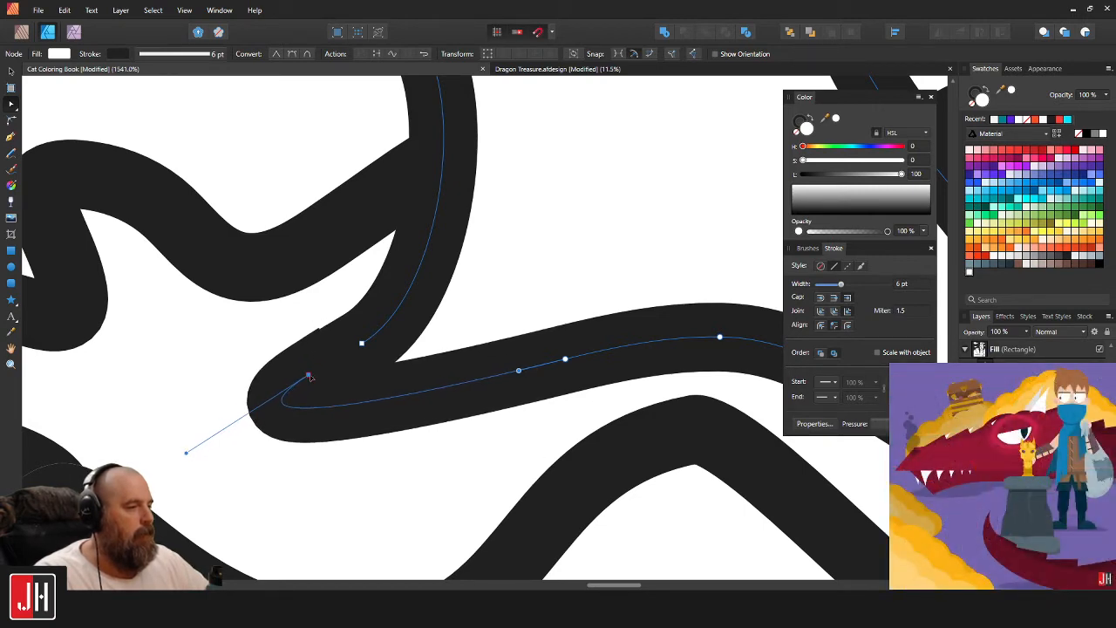
scroll(475, 334, down, 10)
key(v)
scroll(471, 334, down, 8)
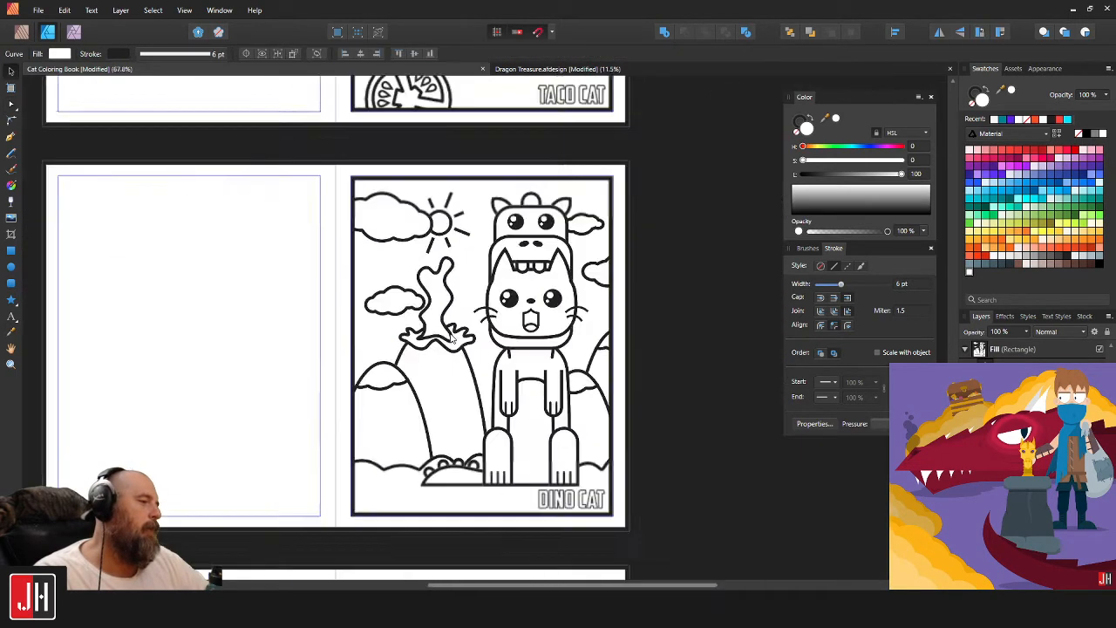
click(560, 346)
scroll(468, 325, up, 6)
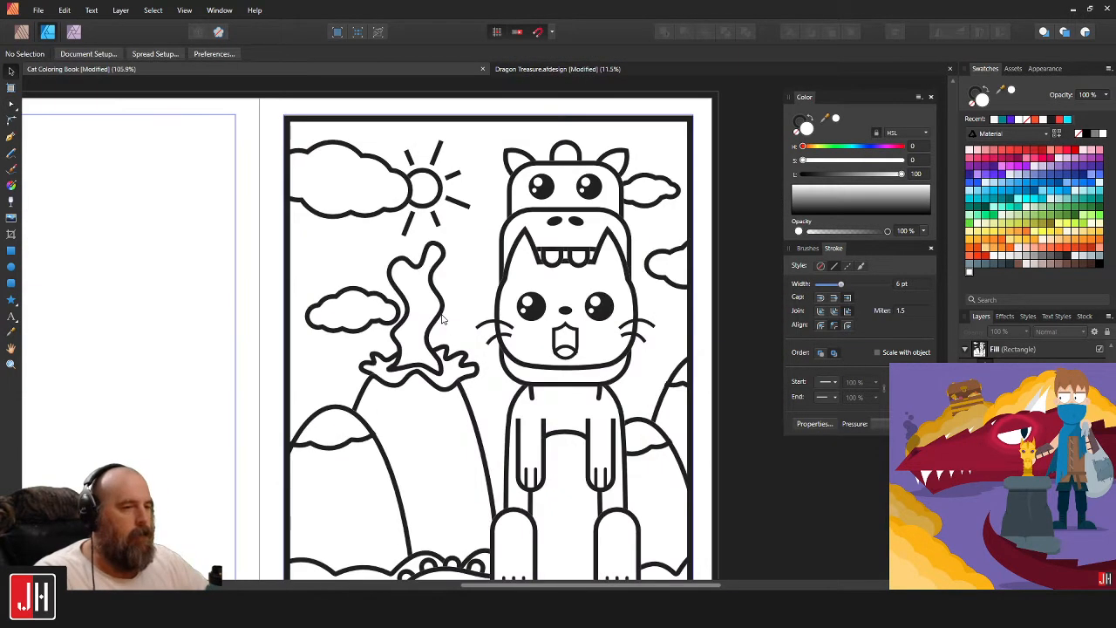
scroll(441, 320, up, 5)
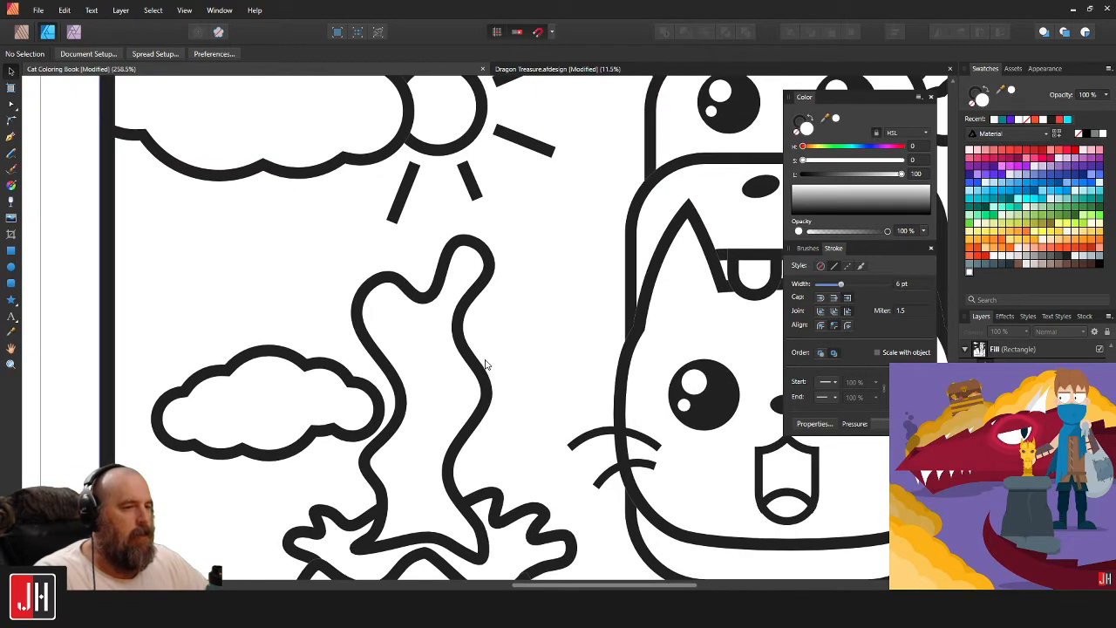
Replace the wavy lava column with a Pencil-drawn splash of three pointed prongs rising from the middle of the crater.
click(468, 345)
key(Delete)
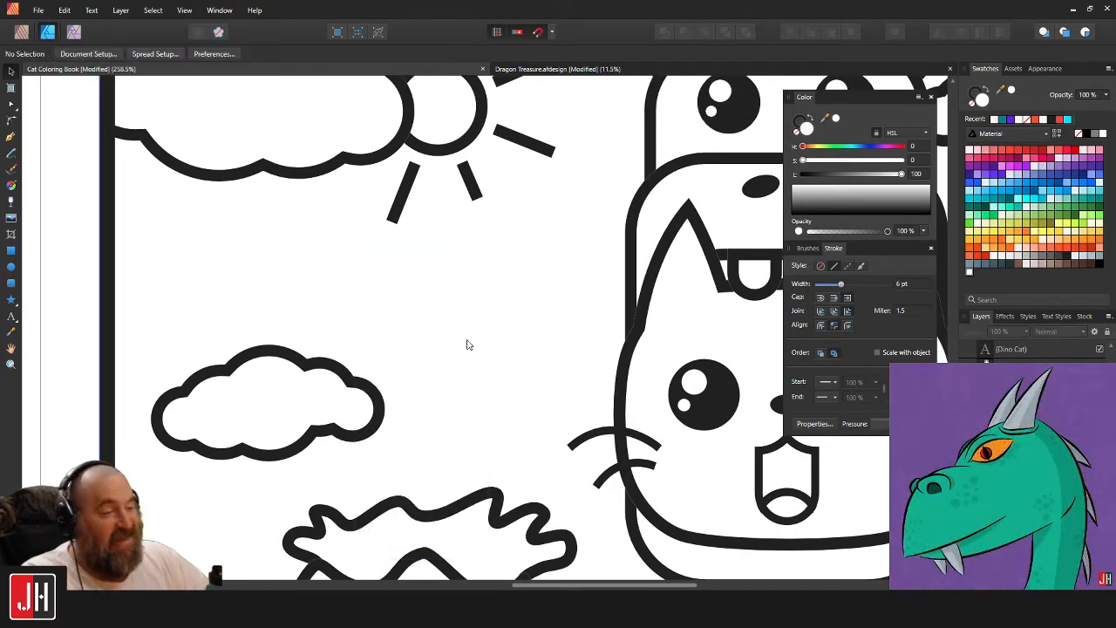
scroll(466, 344, down, 3)
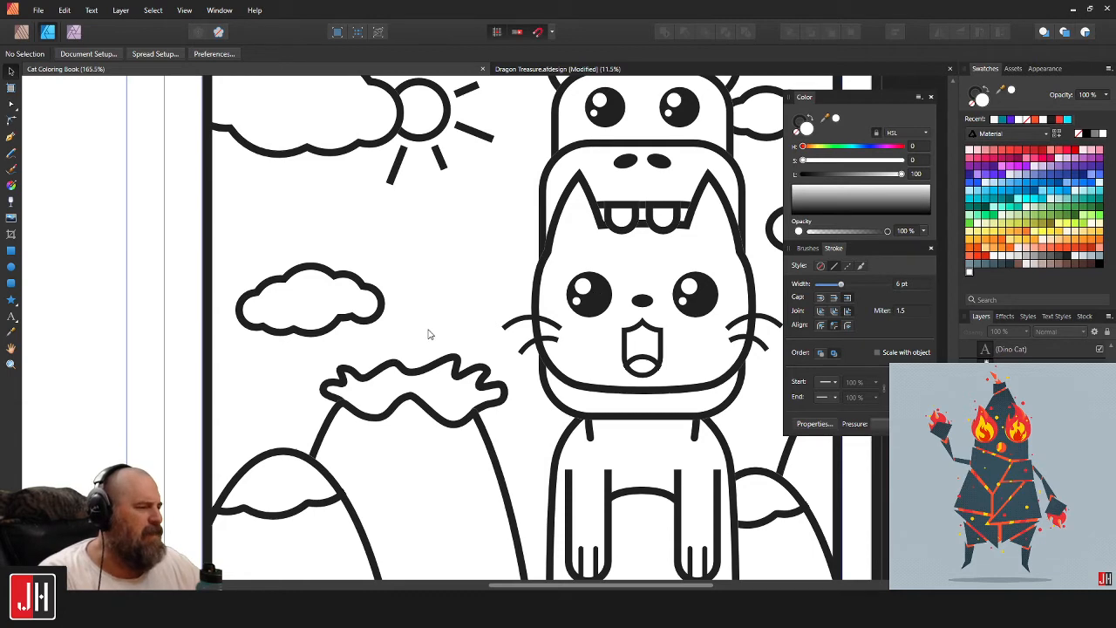
scroll(428, 331, up, 2)
click(11, 153)
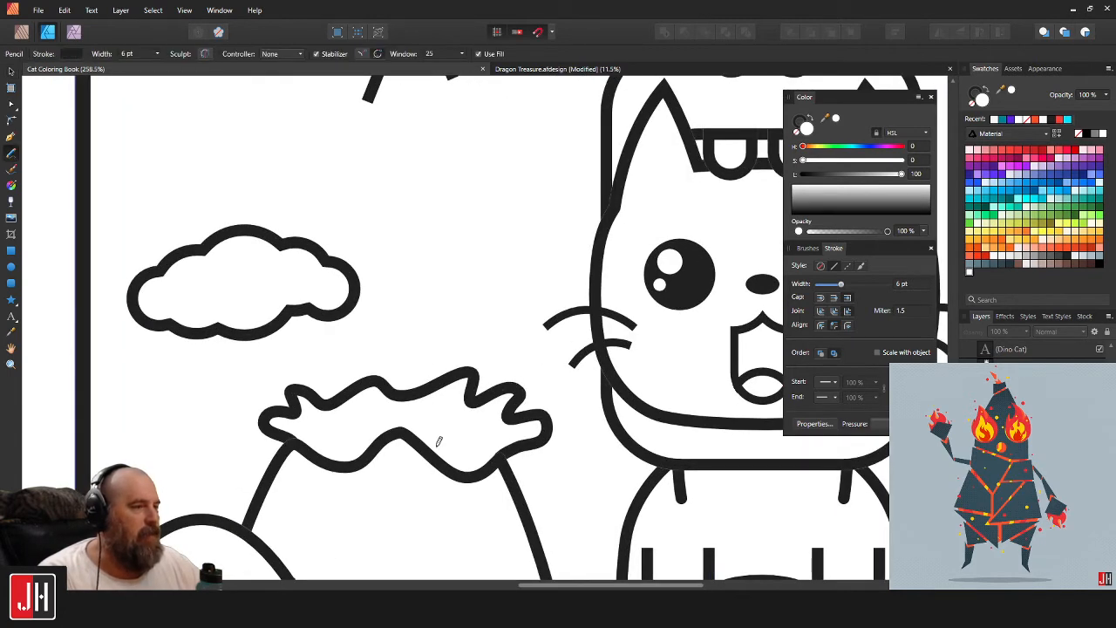
mouse_move(345, 424)
mouse_down()
mouse_move(310, 312)
mouse_move(354, 317)
mouse_move(376, 181)
mouse_move(402, 217)
mouse_move(425, 312)
mouse_move(545, 138)
mouse_move(519, 243)
mouse_move(459, 330)
mouse_move(460, 432)
mouse_move(404, 416)
mouse_move(337, 424)
mouse_up()
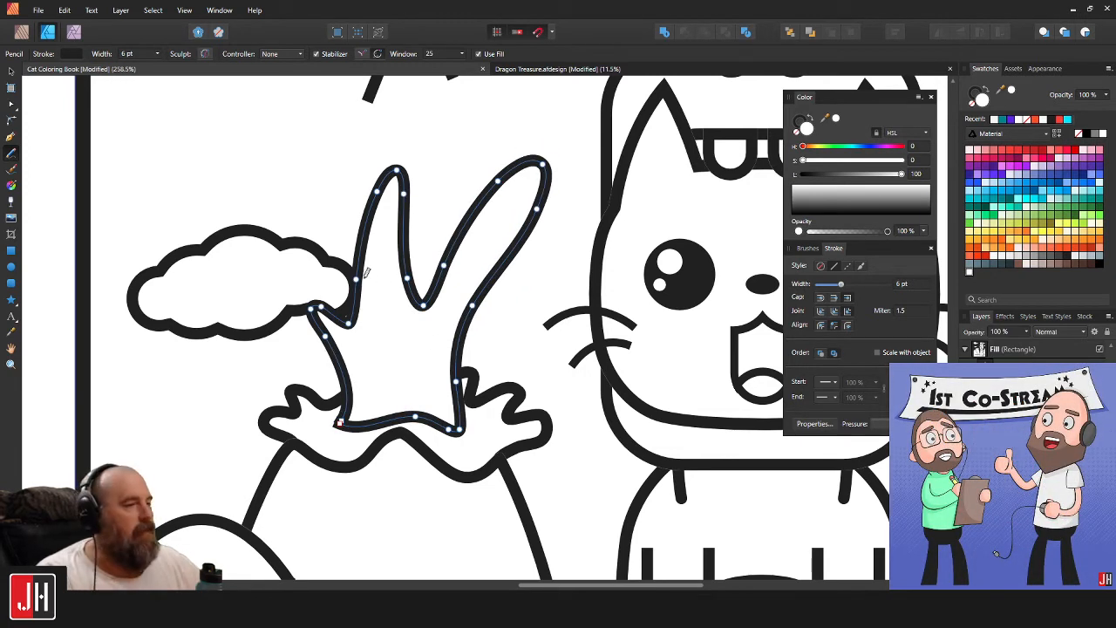
Reshape the new lava shape's lower-left corner so the outline's ends meet in a sharp point flaring outward.
key(v)
click(318, 258)
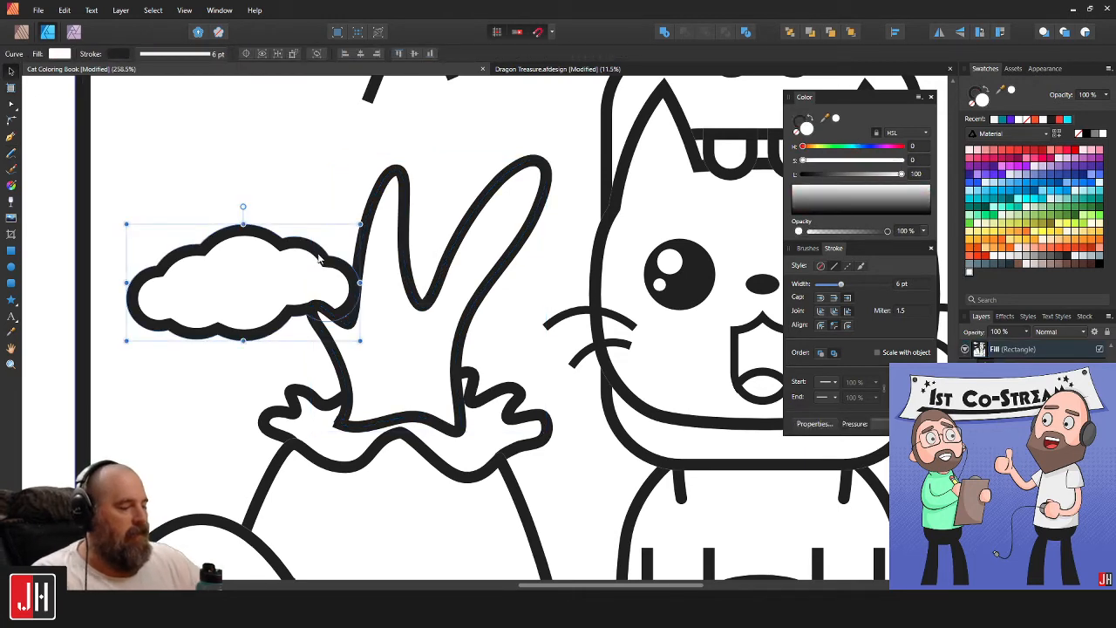
scroll(323, 262, up, 3)
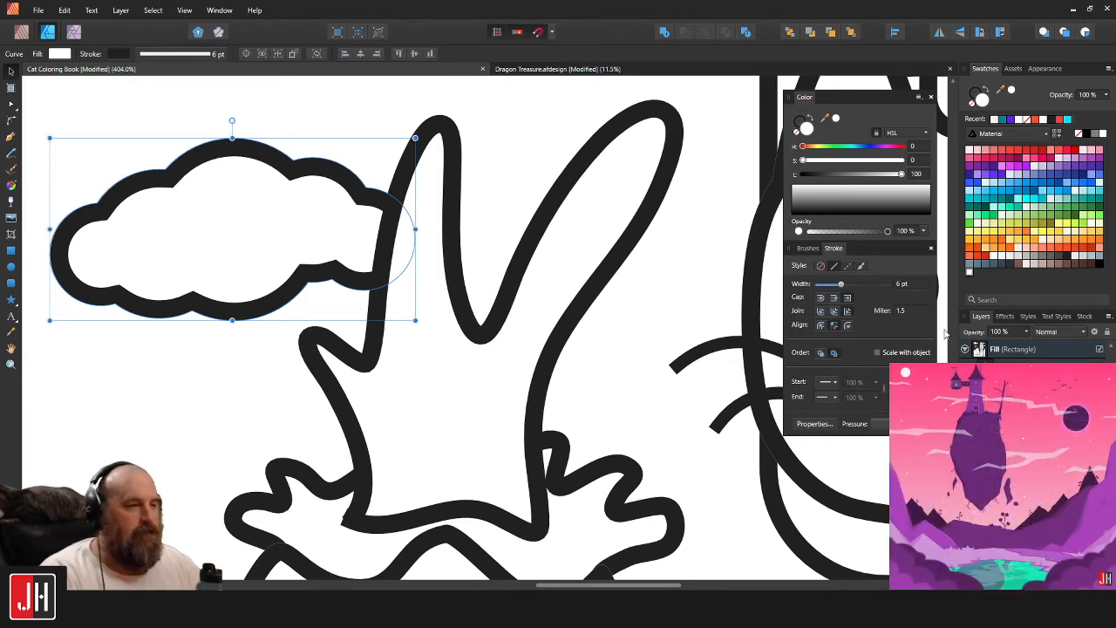
key(p)
scroll(311, 568, up, 3)
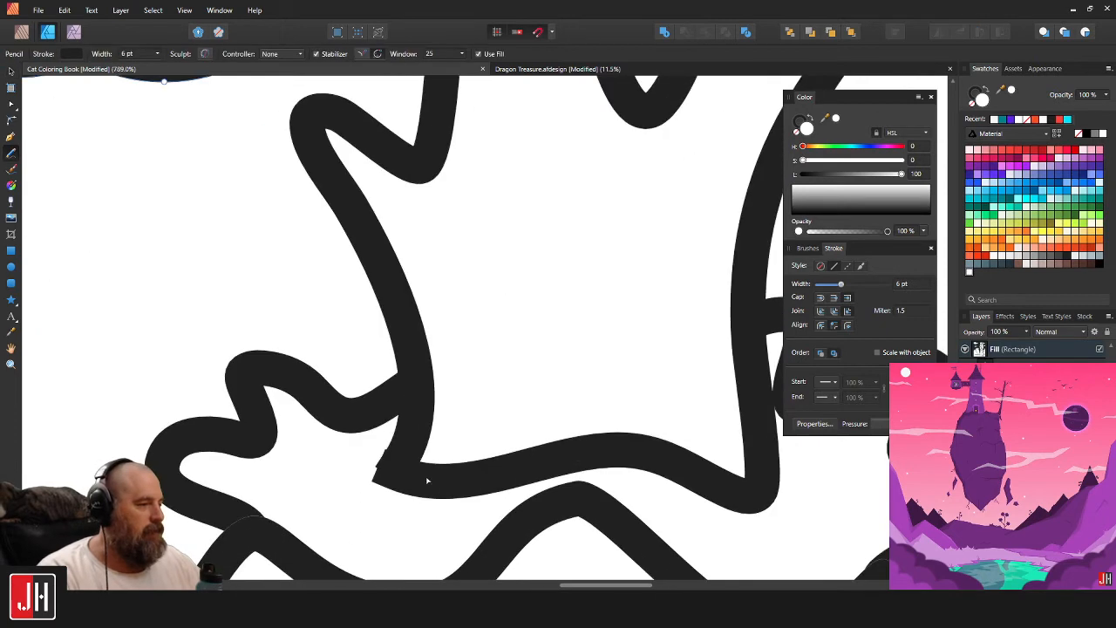
key(a)
click(423, 480)
drag(395, 472, 398, 461)
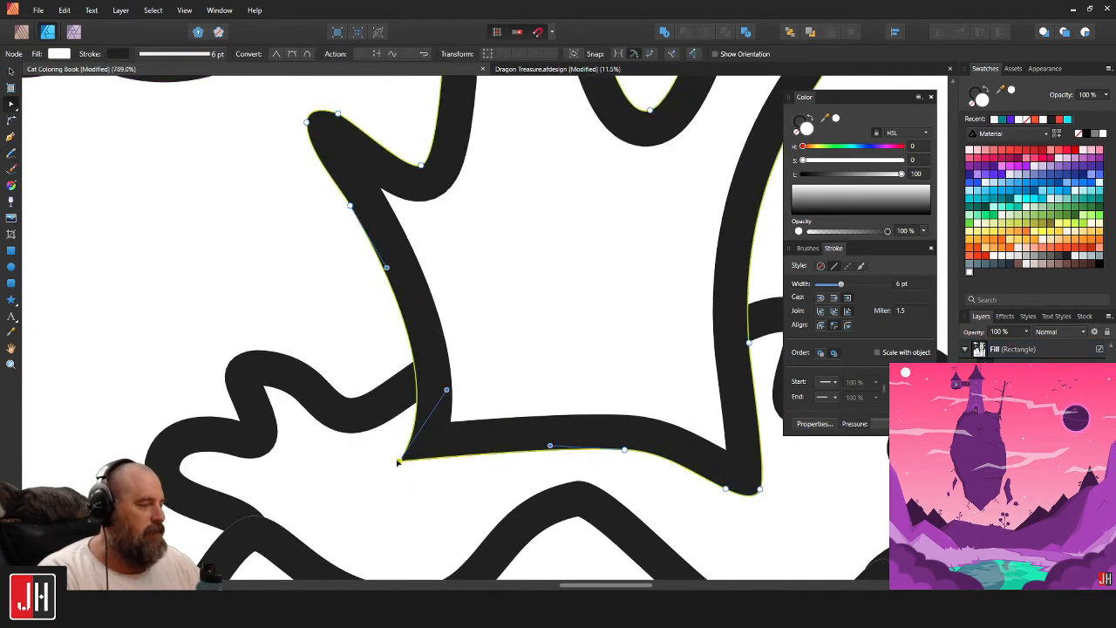
mouse_move(567, 447)
mouse_down()
mouse_move(544, 452)
mouse_move(611, 440)
mouse_up()
drag(376, 467, 343, 509)
drag(604, 485, 451, 448)
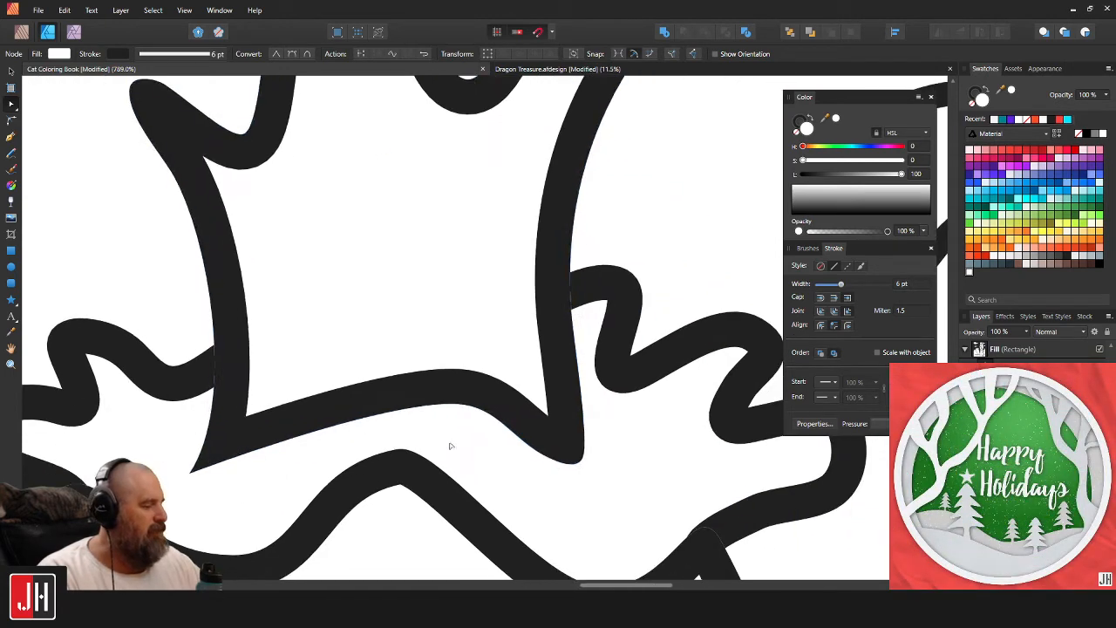
Flare the lava shape's lower-right corner outward and adjust the nodes along its base, checking it against the full page.
drag(582, 459, 644, 478)
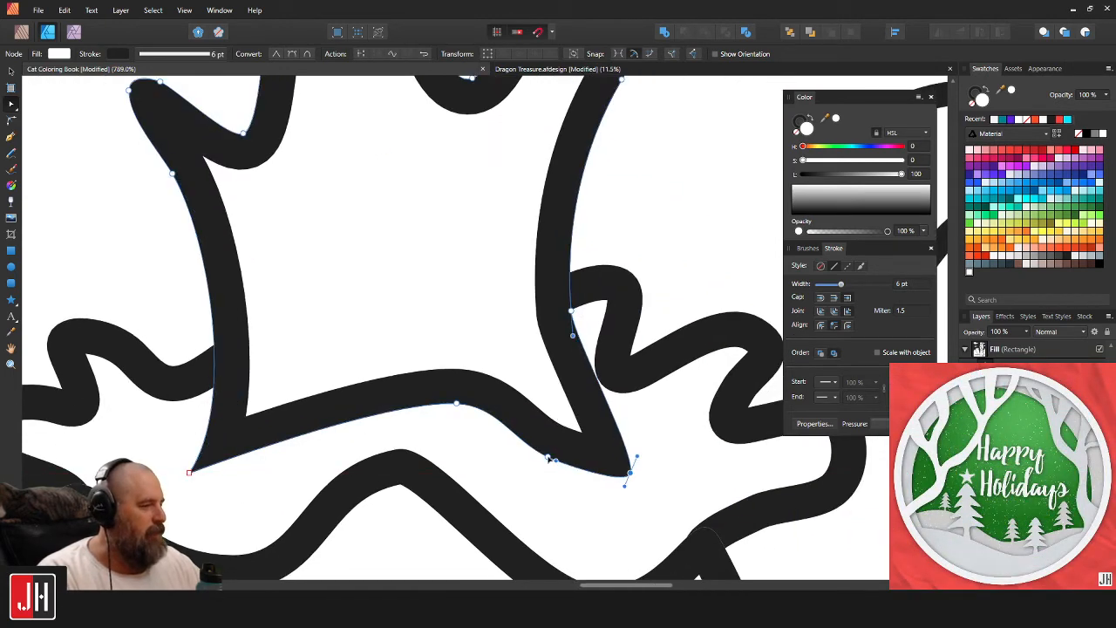
drag(550, 459, 538, 478)
drag(457, 404, 441, 434)
key(v)
scroll(466, 398, down, 10)
scroll(469, 398, down, 3)
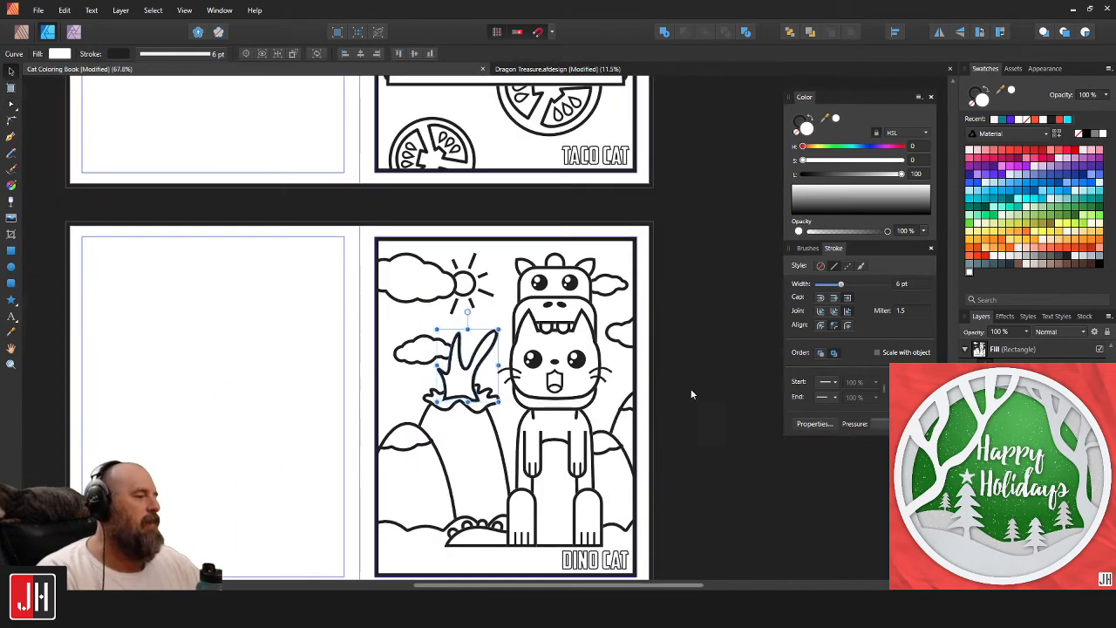
Reshape the notch between the lava shape's small left prong and its middle prong by shifting the two nodes there.
scroll(434, 393, up, 8)
scroll(435, 393, up, 5)
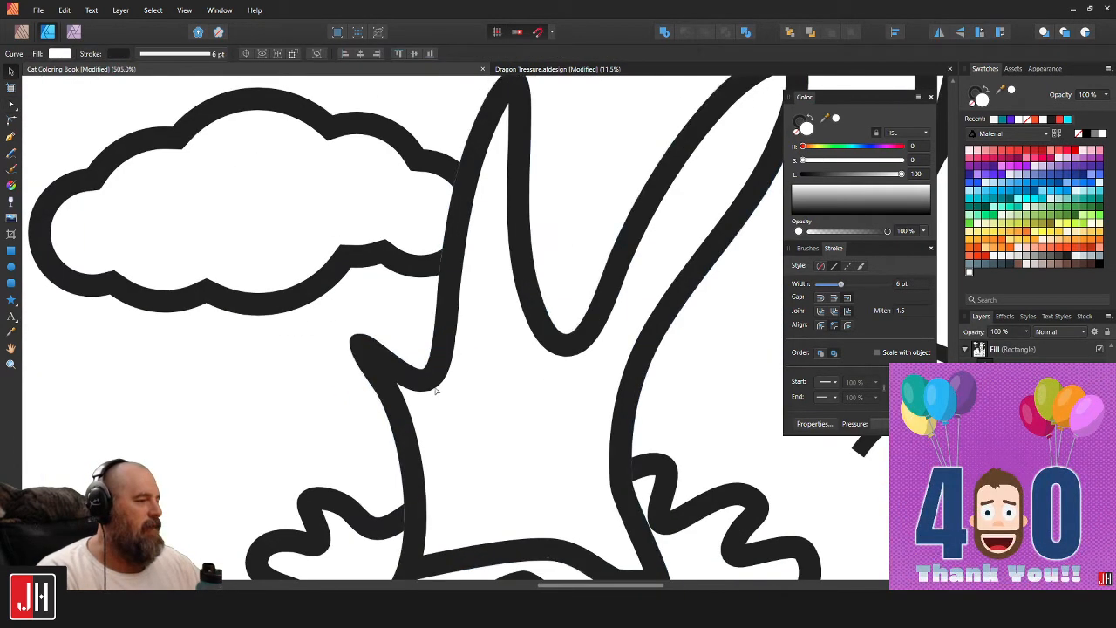
key(a)
drag(422, 369, 436, 362)
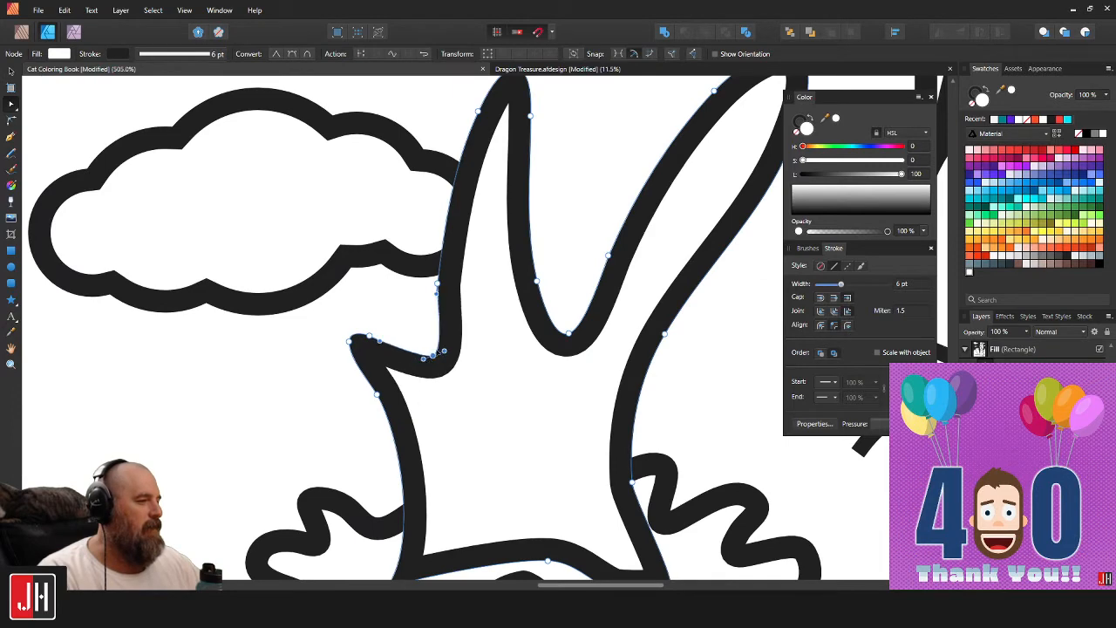
key(v)
scroll(446, 310, down, 3)
key(a)
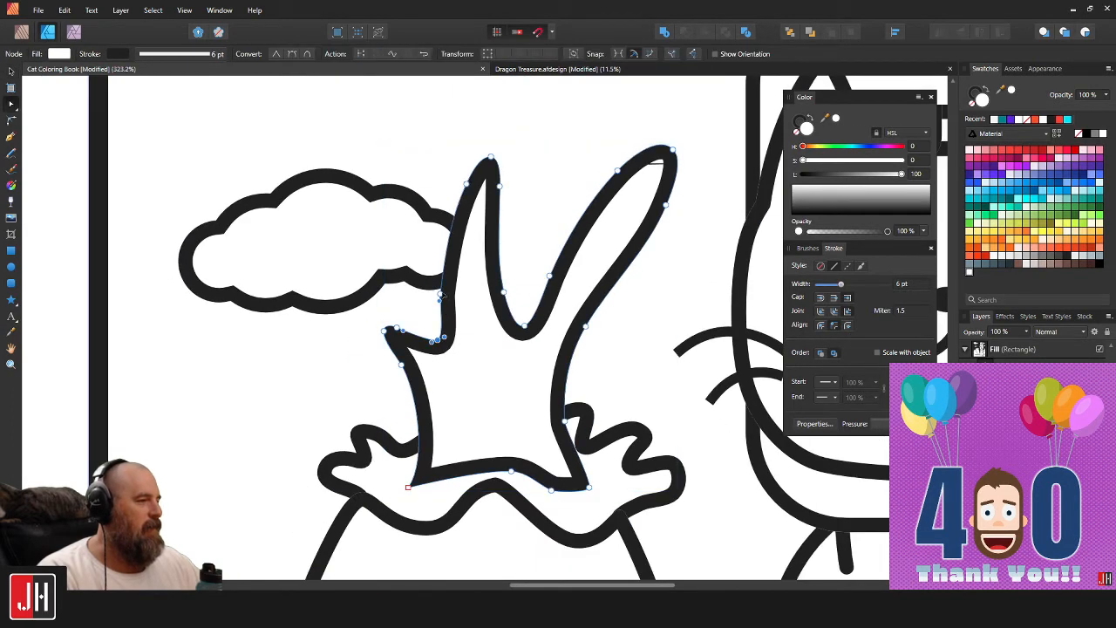
drag(441, 294, 452, 293)
key(v)
scroll(437, 305, down, 3)
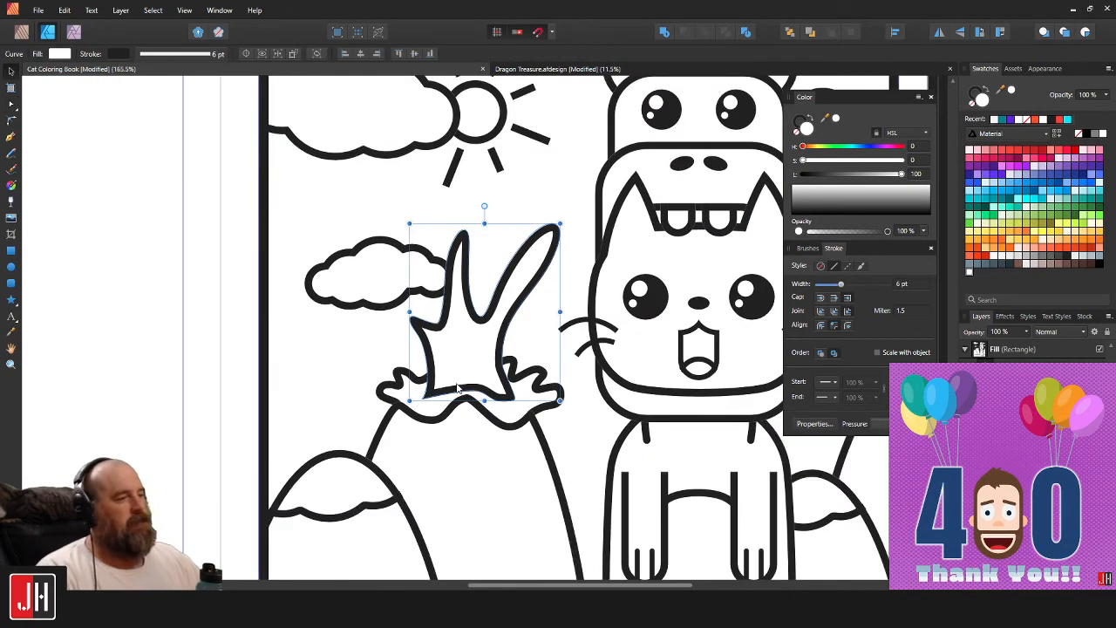
scroll(458, 388, up, 5)
key(a)
click(321, 437)
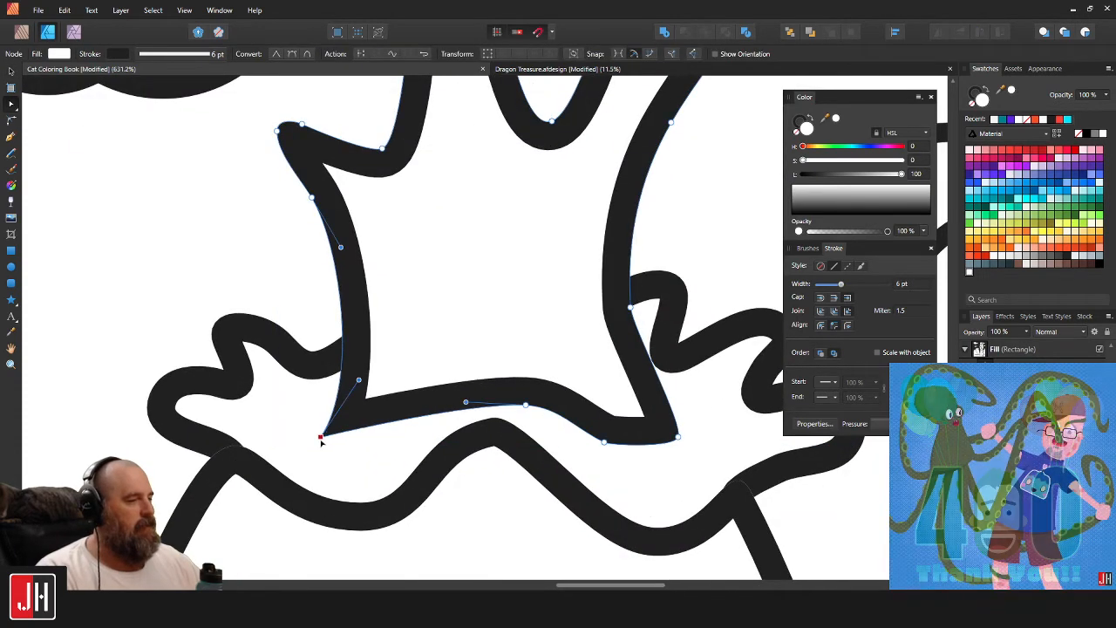
scroll(488, 287, down, 5)
Move the small cloud up and away from the lava so it clears the prongs, and save the coloring book.
key(v)
click(441, 221)
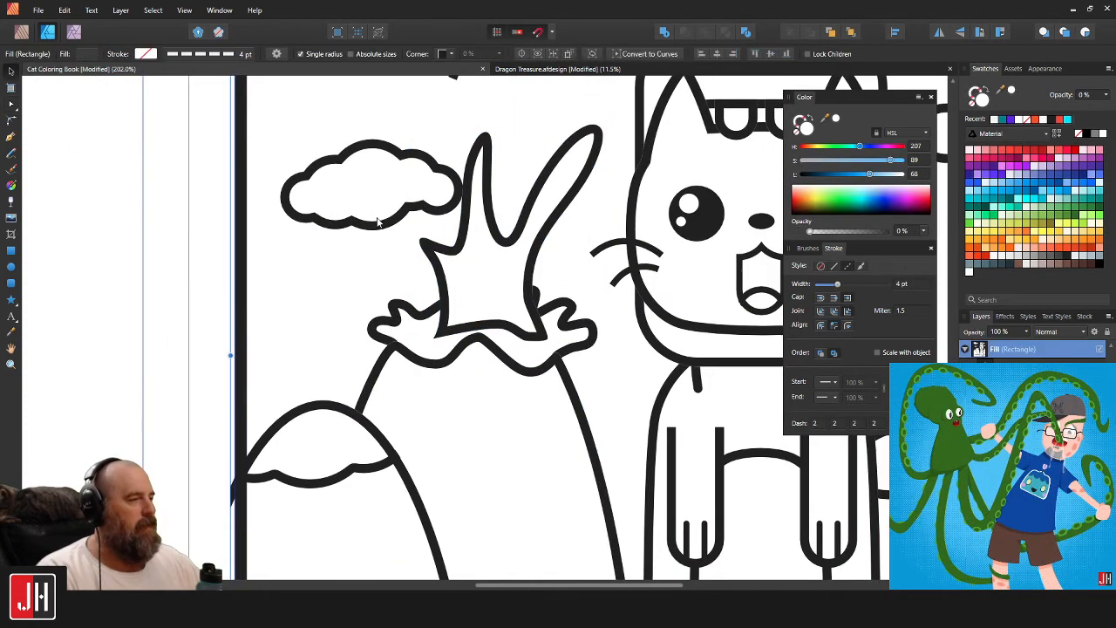
click(380, 218)
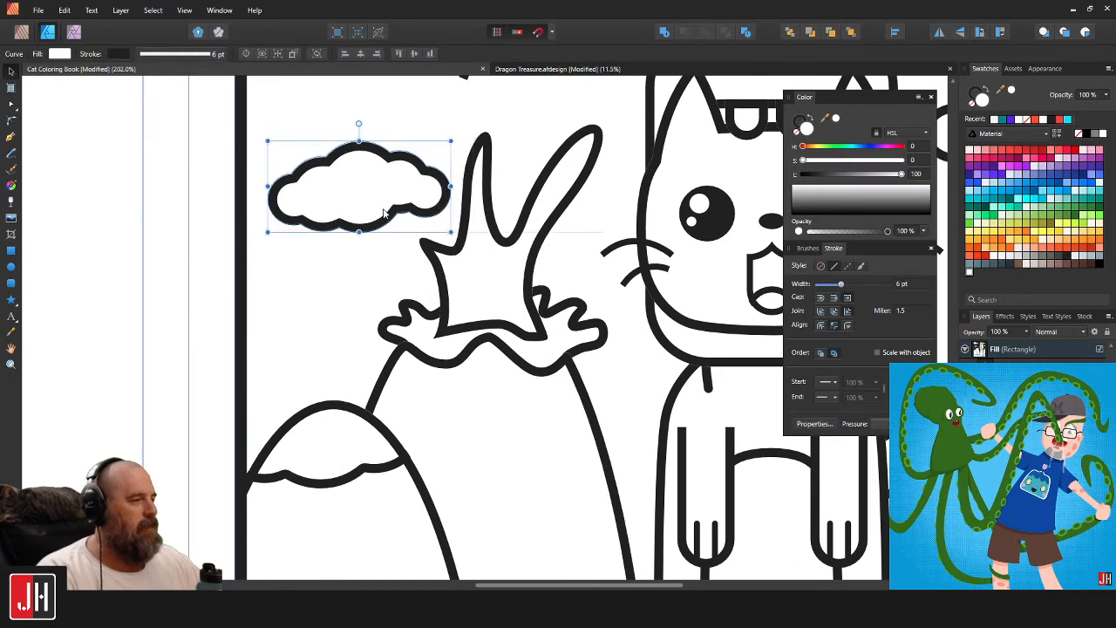
drag(384, 214, 390, 195)
scroll(418, 226, down, 8)
click(547, 266)
key(ctrl+s)
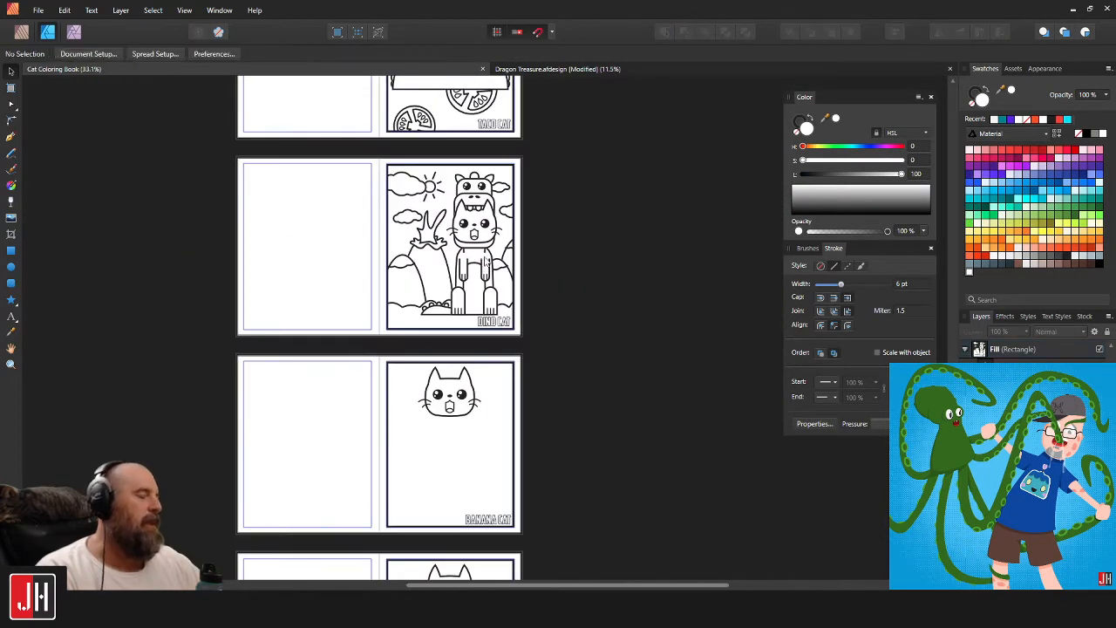
Look through the remaining coloring book spreads from Banana Cat to Bee Cat to choose the page to work on.
scroll(502, 268, down, 3)
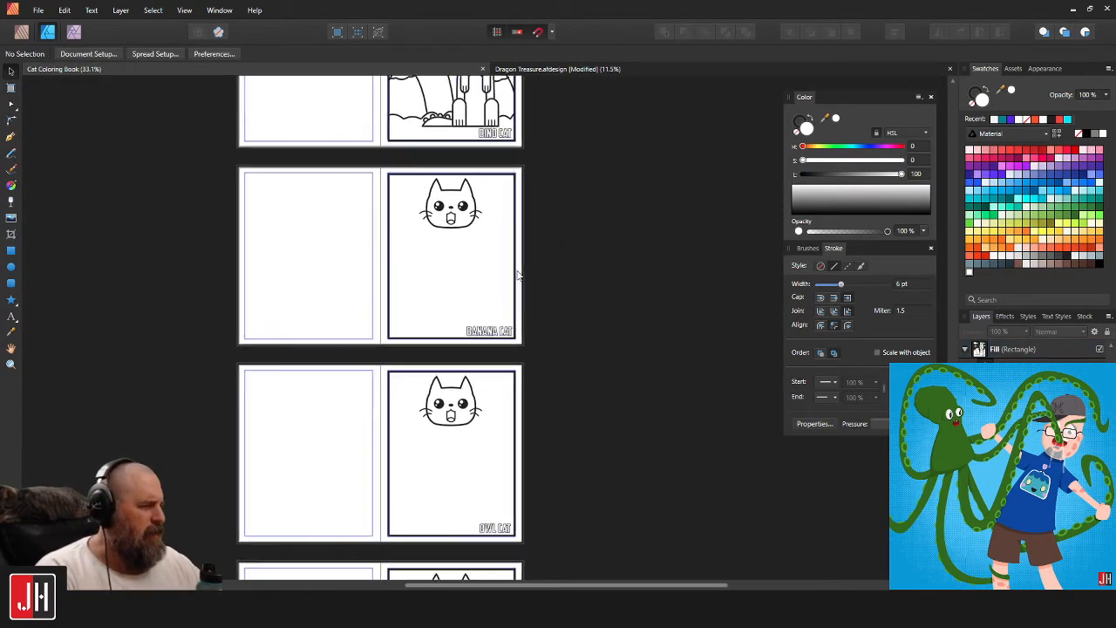
scroll(465, 218, up, 2)
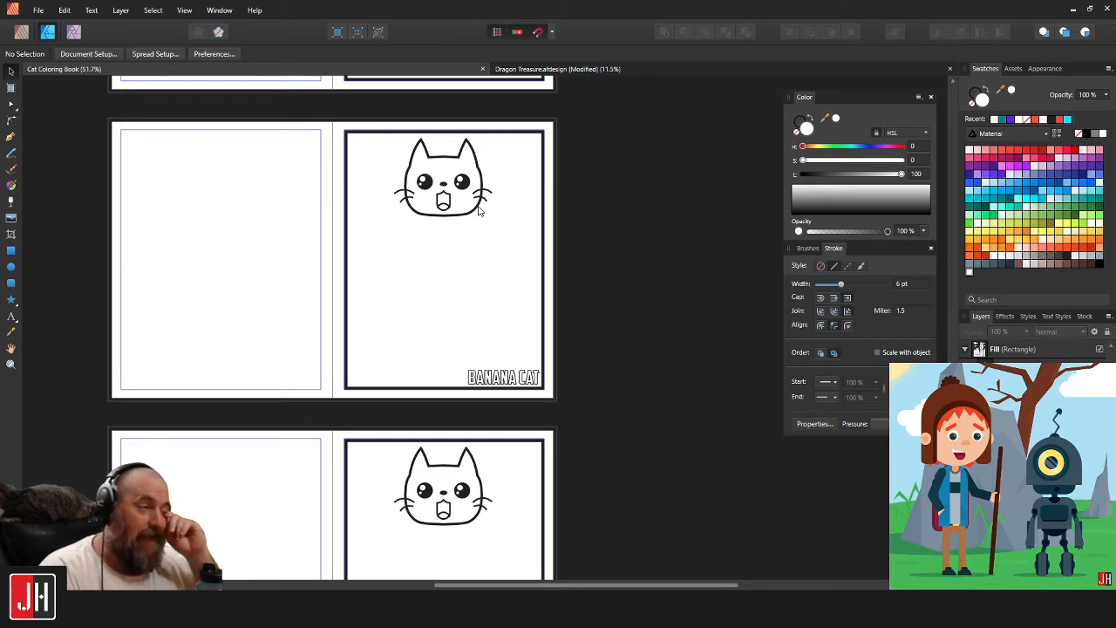
scroll(528, 276, down, 3)
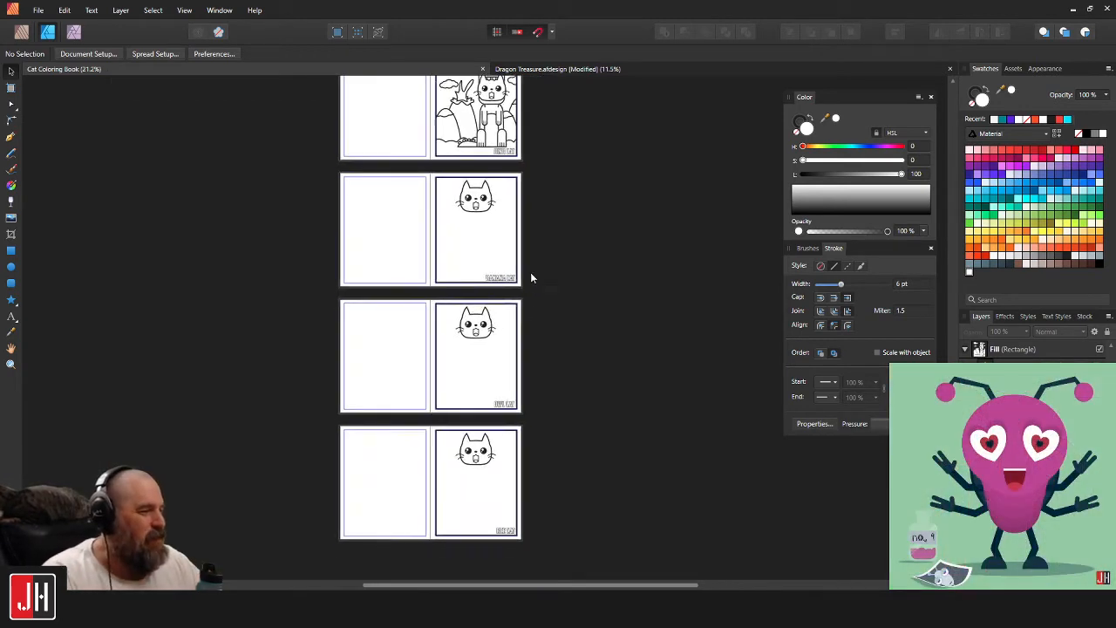
scroll(494, 316, up, 1)
scroll(514, 319, down, 3)
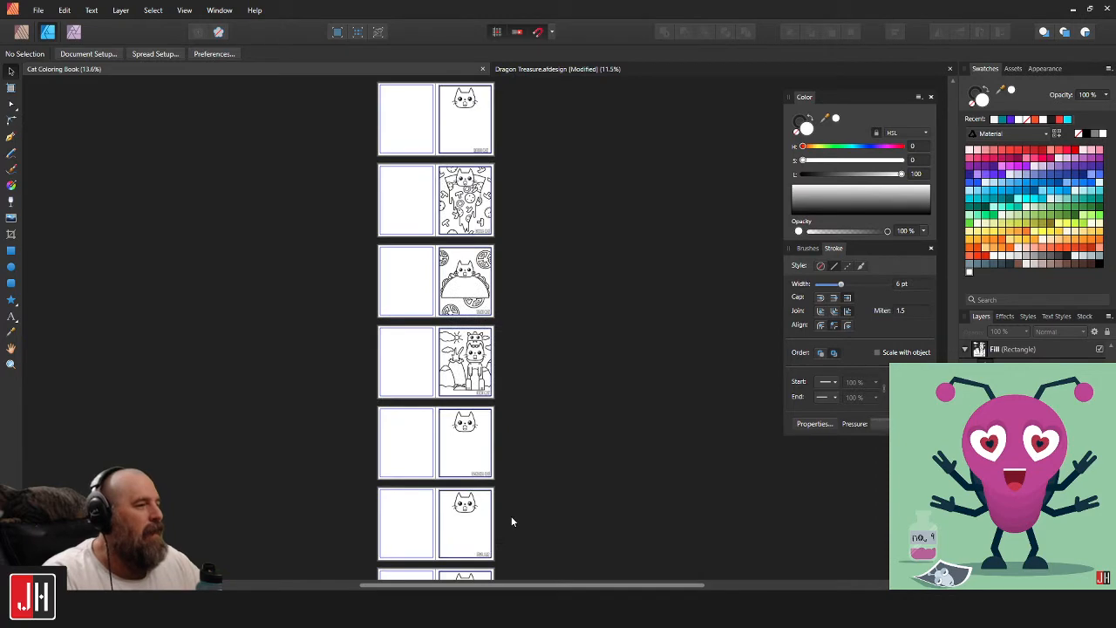
drag(511, 245, 532, 498)
scroll(539, 423, down, 1)
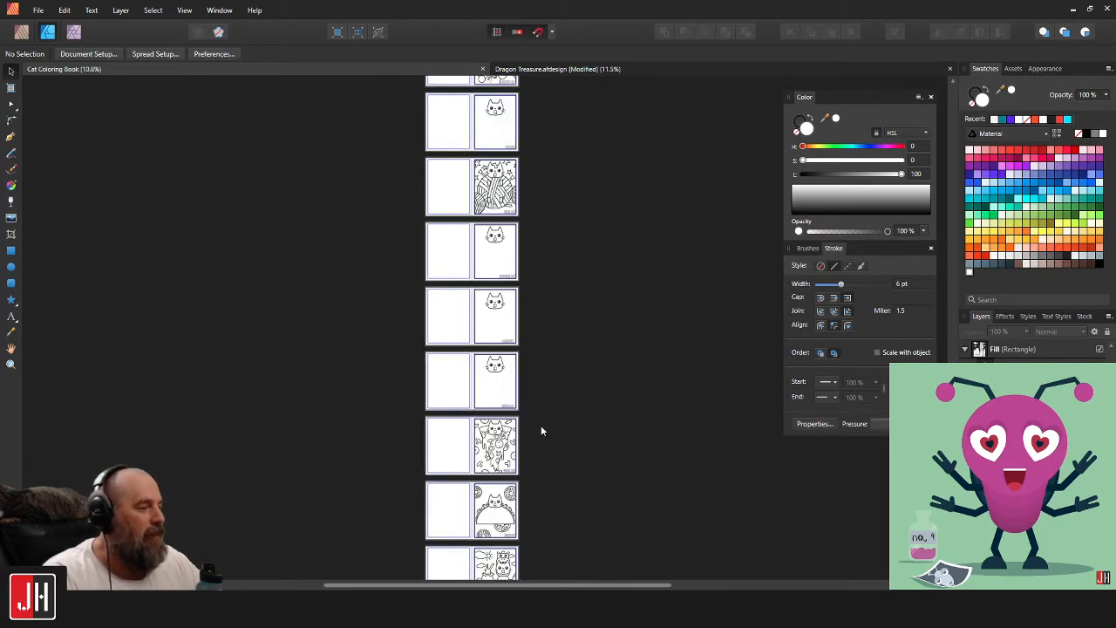
drag(540, 428, 540, 361)
scroll(491, 374, up, 5)
scroll(521, 284, down, 3)
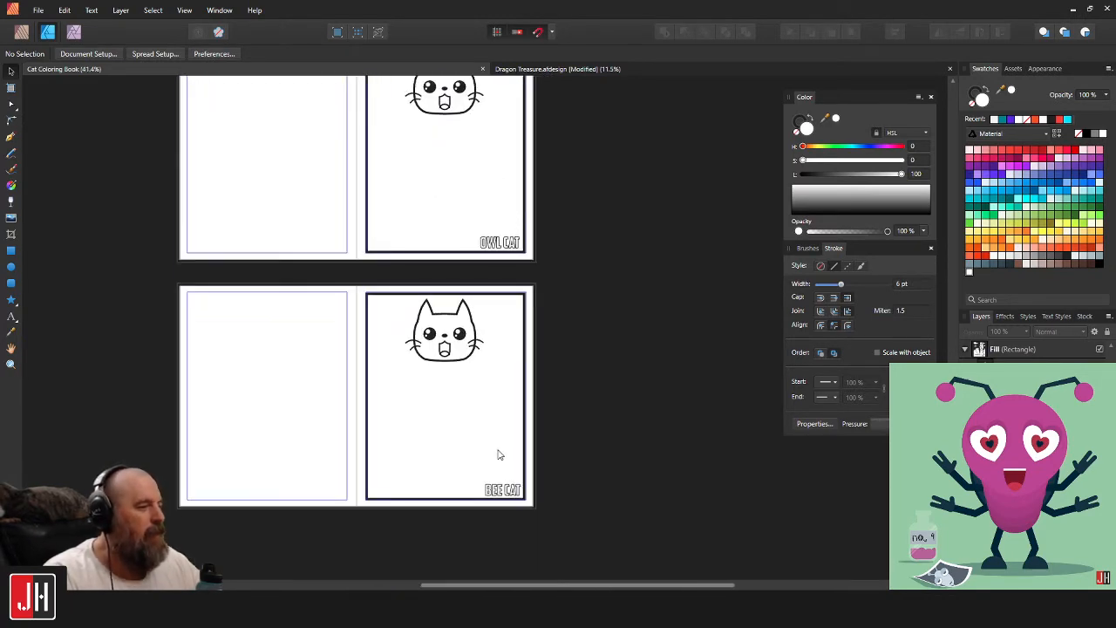
scroll(477, 428, up, 3)
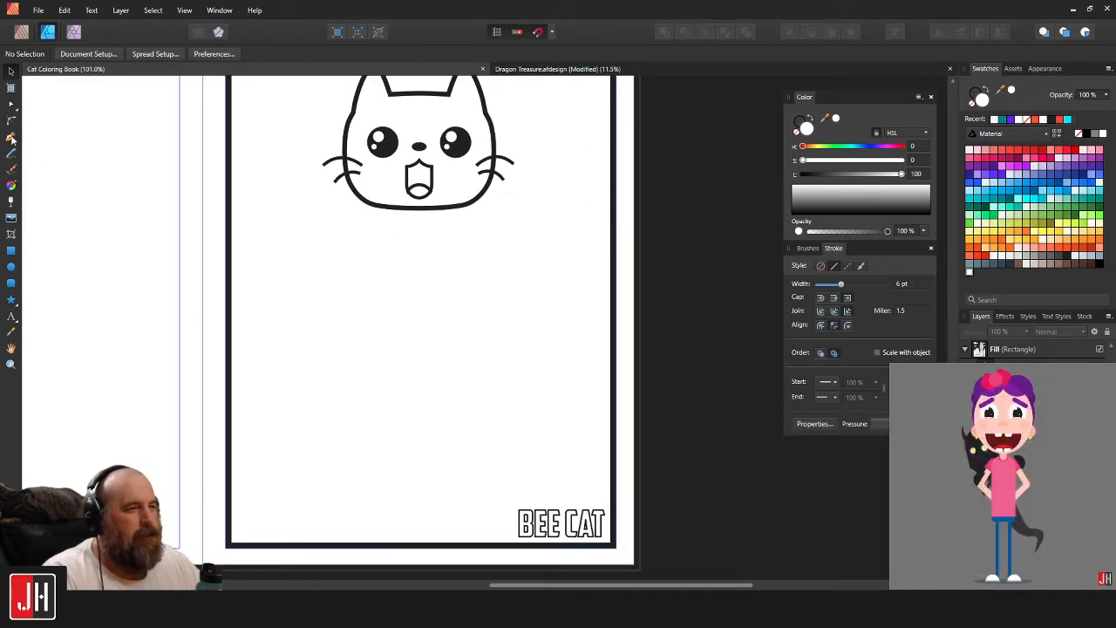
Try a Pen curve for one side of a rounded body below the Bee Cat's head, and undo it.
click(11, 138)
click(411, 150)
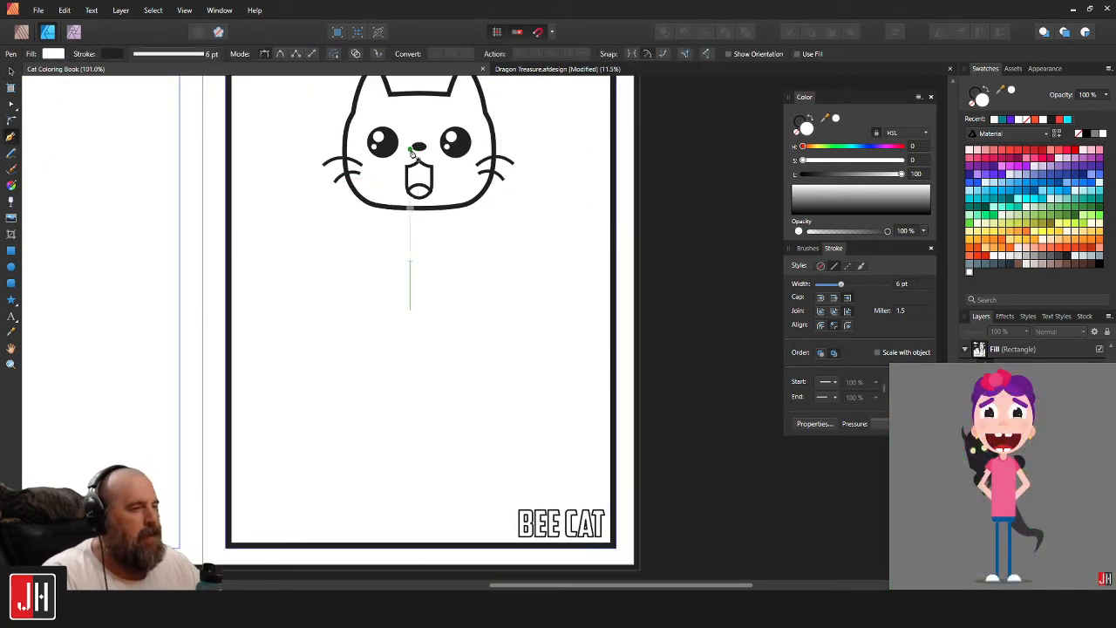
drag(422, 478, 678, 512)
key(ctrl+z)
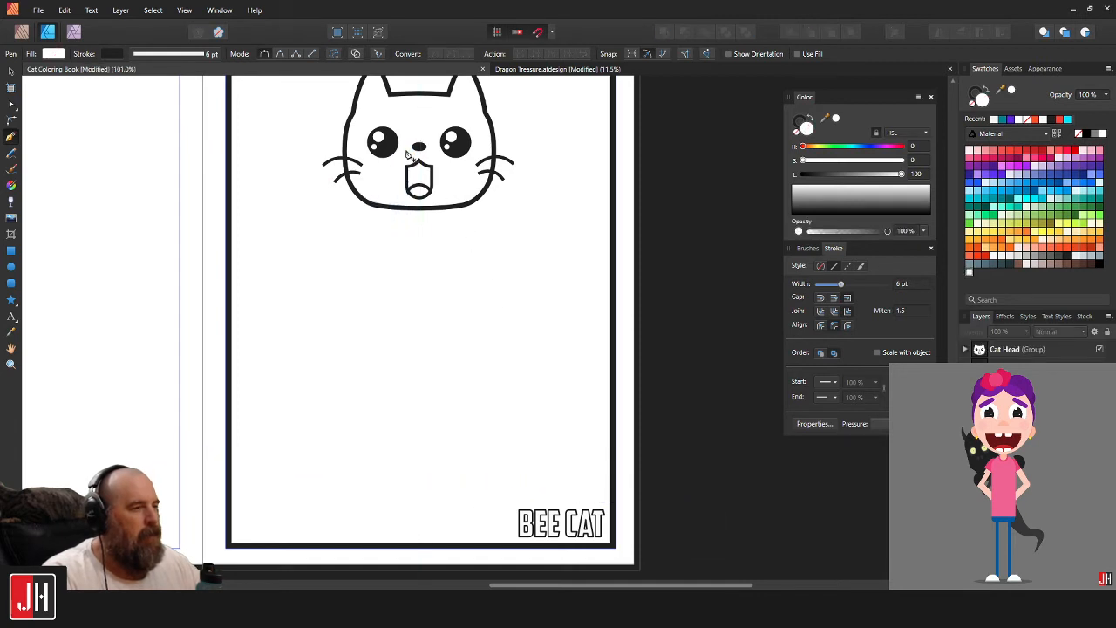
drag(334, 305, 333, 446)
drag(434, 471, 512, 477)
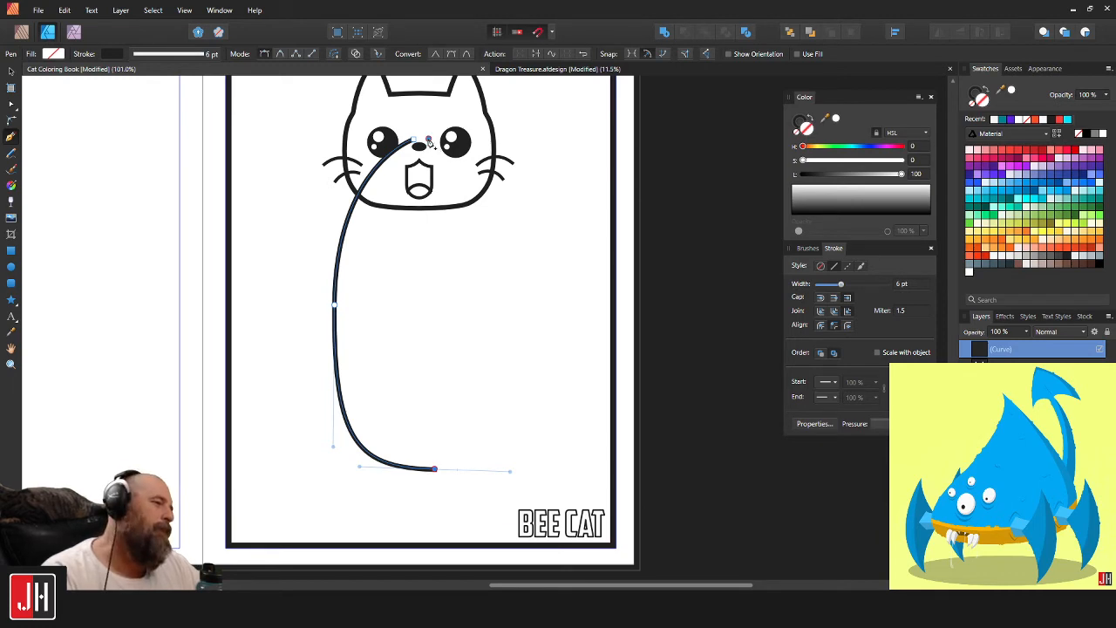
click(428, 139)
key(ctrl+z)
key(ctrl+z)
key(ctrl+z)
key(ctrl+z)
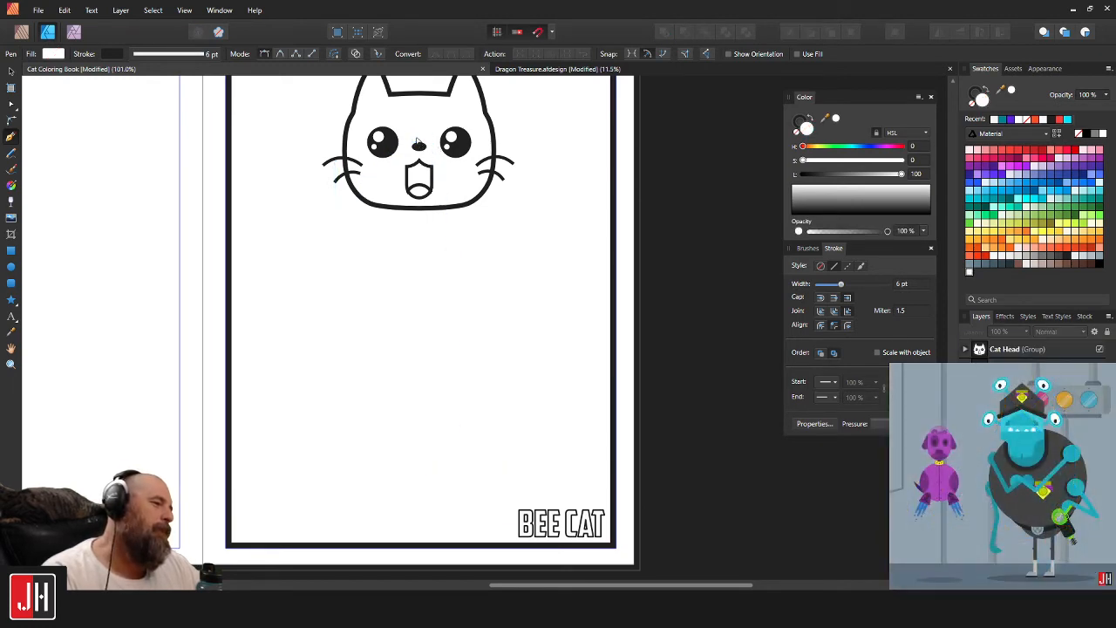
Review the earlier spreads back up through the coloring book for another unfinished cat page.
scroll(486, 263, down, 5)
key(v)
scroll(513, 264, up, 5)
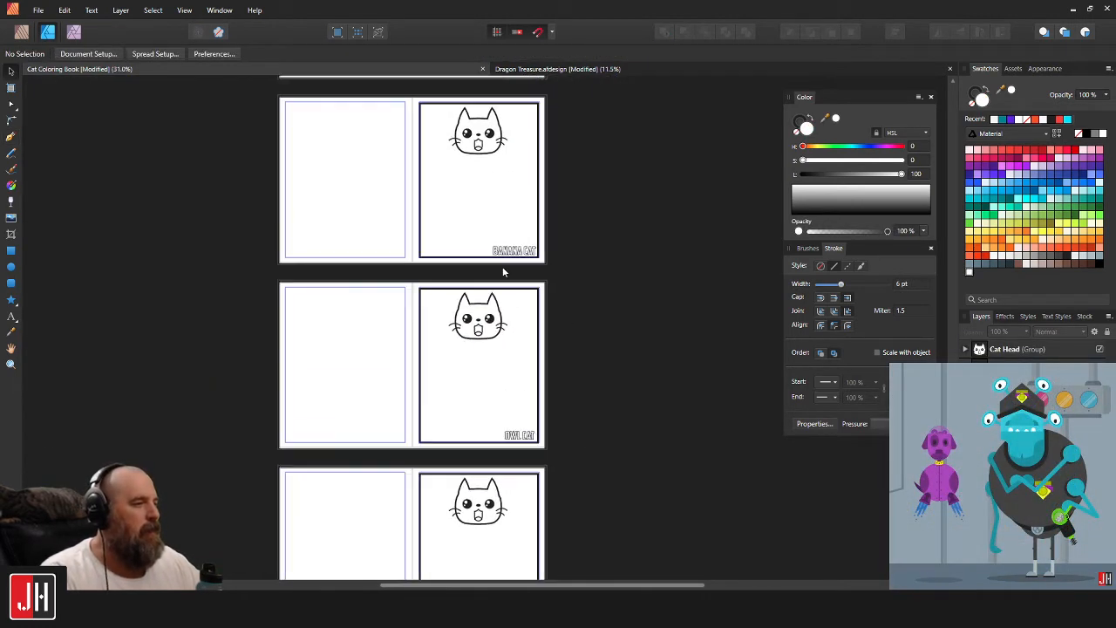
drag(535, 195, 549, 440)
scroll(547, 322, down, 5)
scroll(556, 186, up, 4)
drag(537, 179, 551, 419)
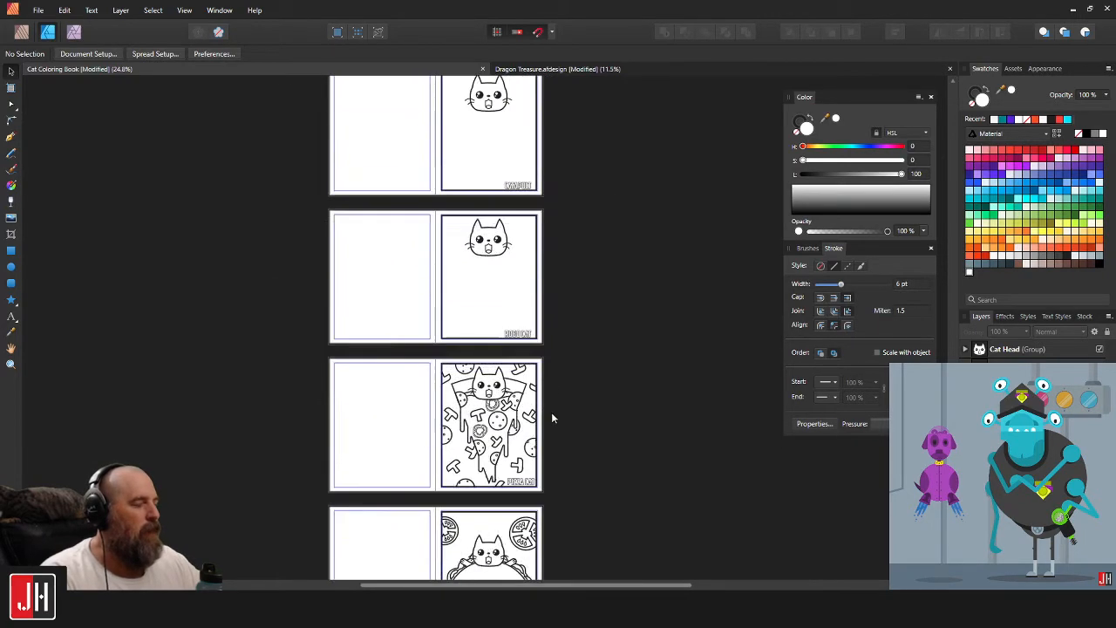
scroll(551, 419, down, 5)
scroll(513, 391, up, 2)
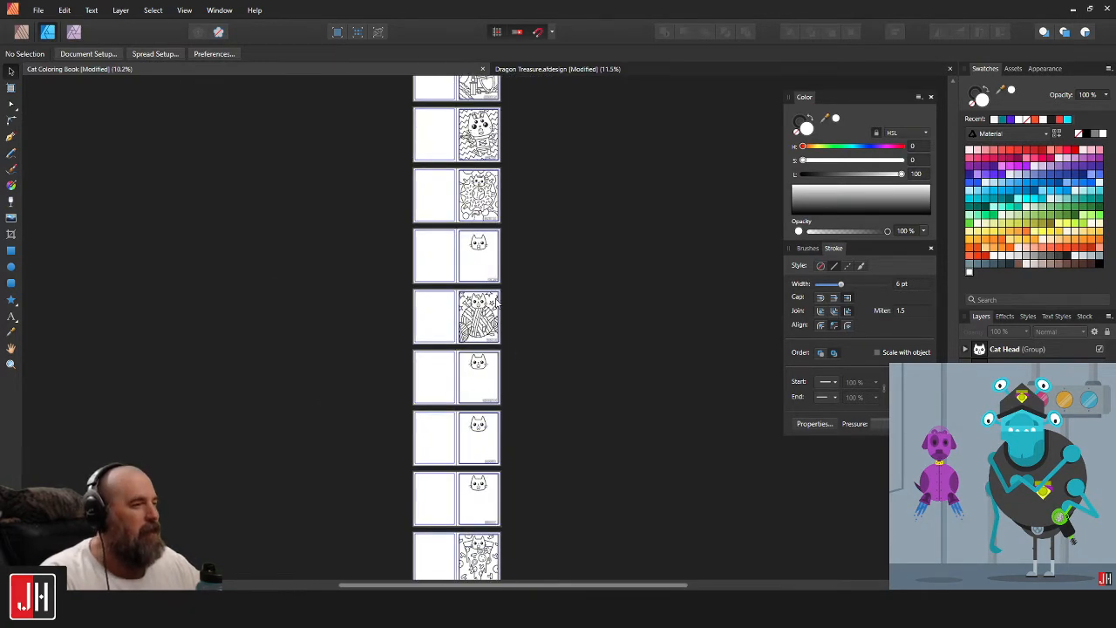
Draw the body's lower side on the Unicorn Cat page with the Pen tool, curving from the chin down past the page's right border.
scroll(488, 274, up, 4)
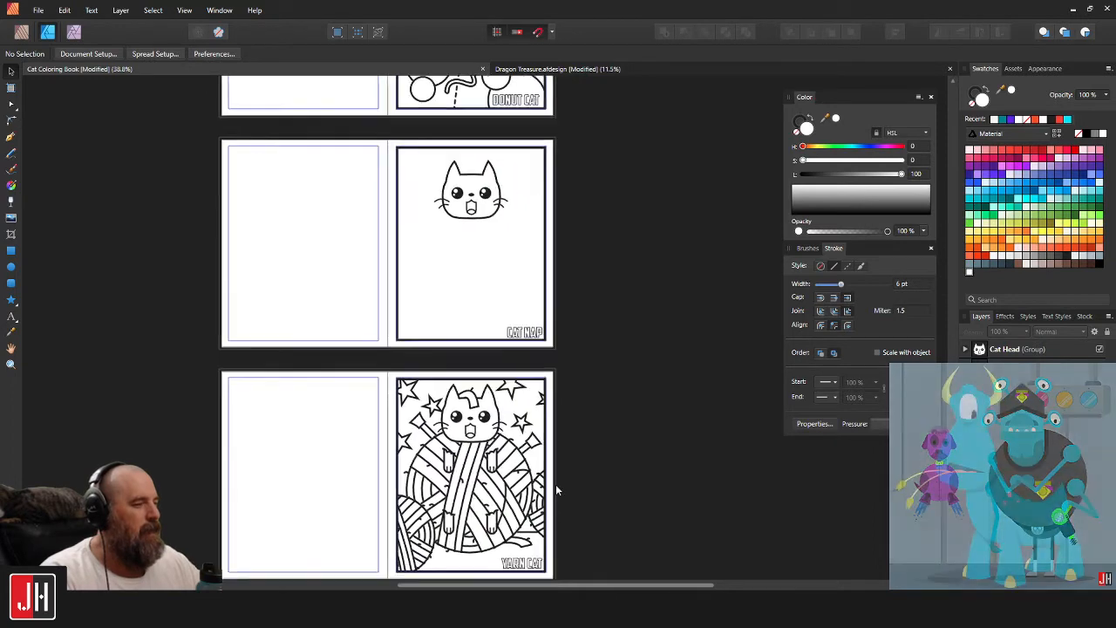
scroll(556, 483, down, 5)
scroll(535, 306, up, 4)
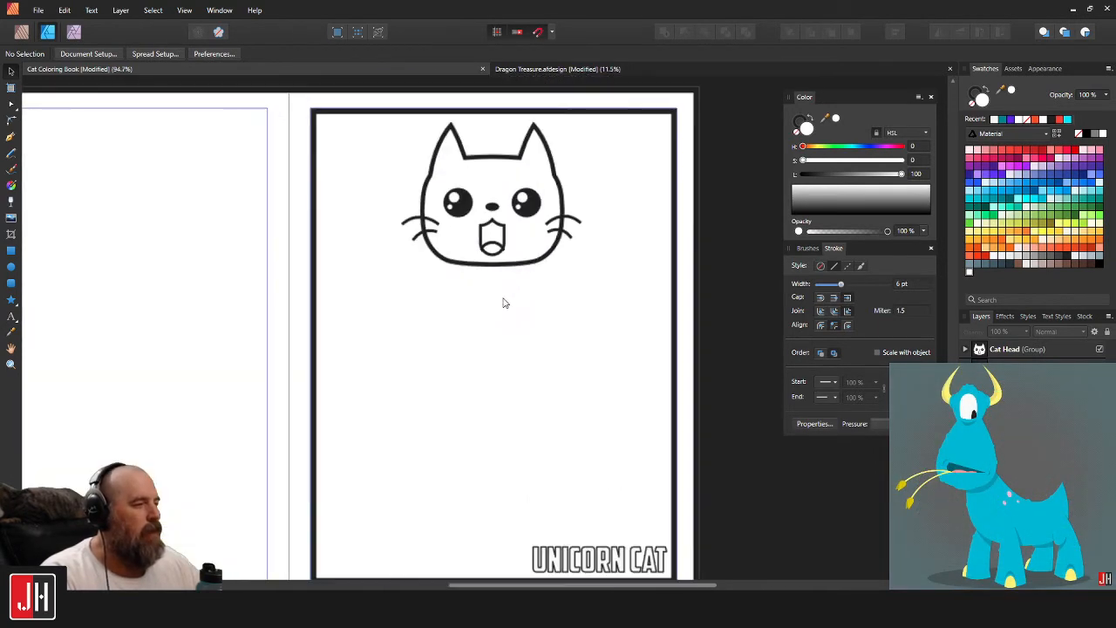
scroll(523, 308, up, 1)
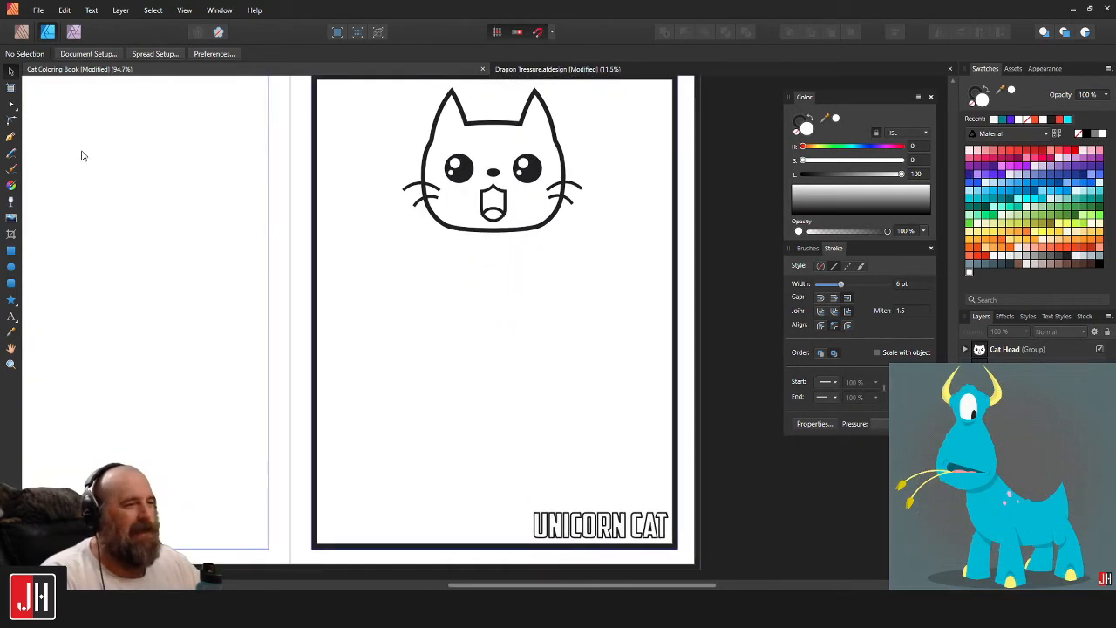
click(12, 137)
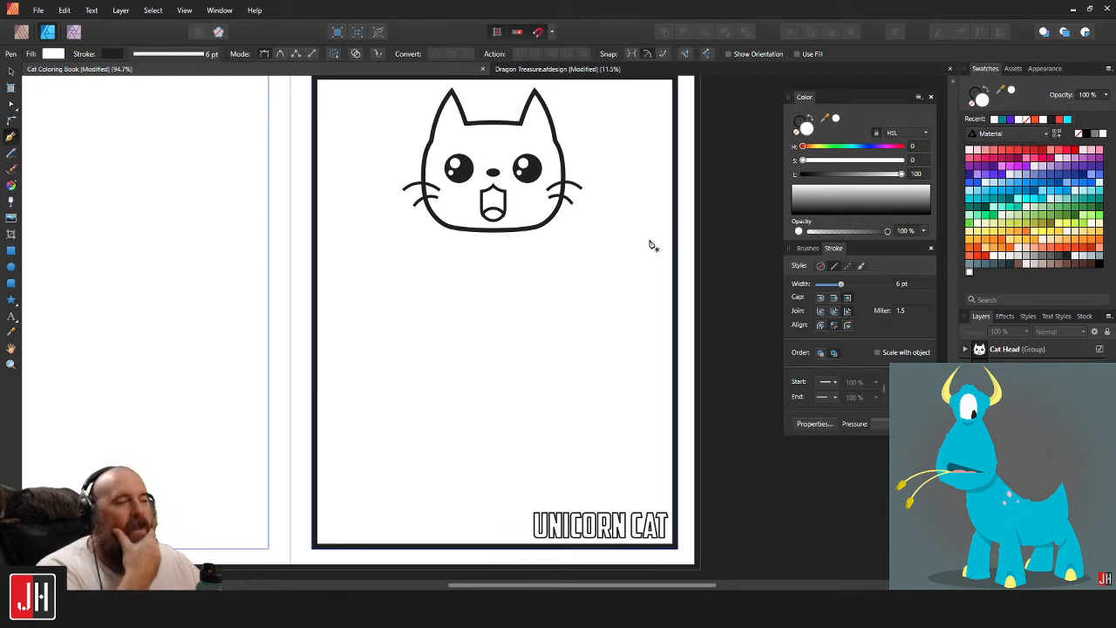
drag(598, 241, 566, 272)
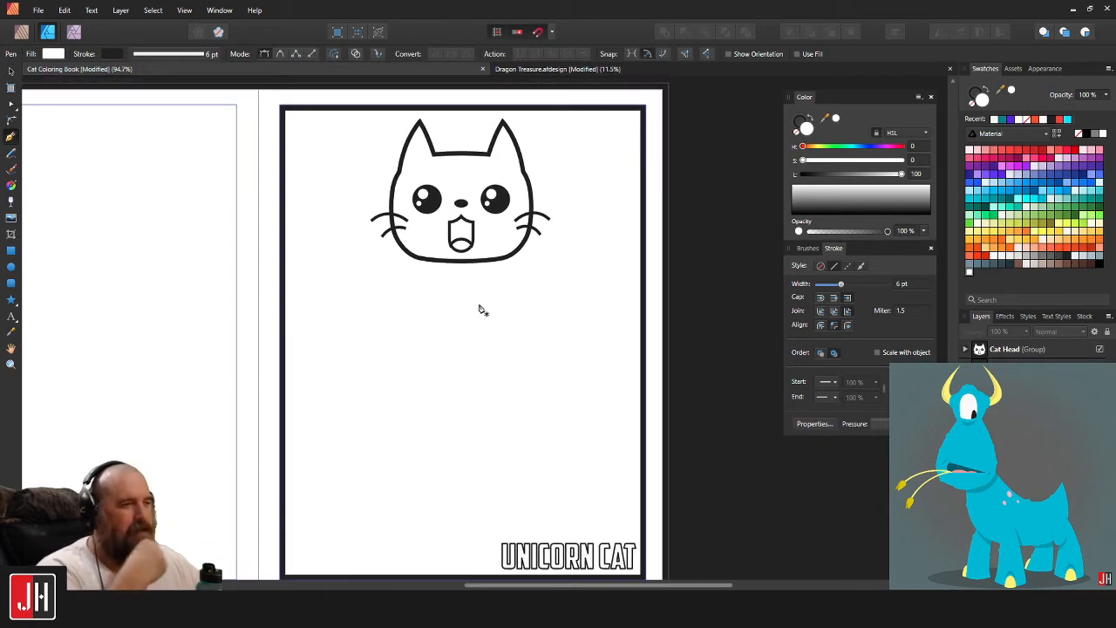
scroll(441, 276, up, 2)
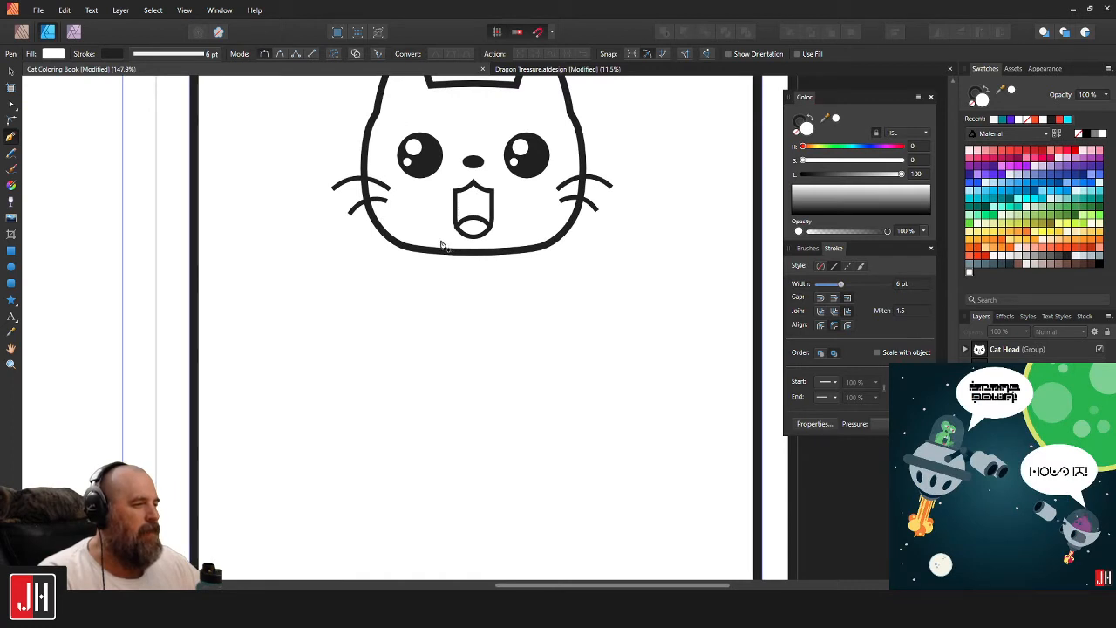
click(476, 339)
scroll(562, 410, down, 2)
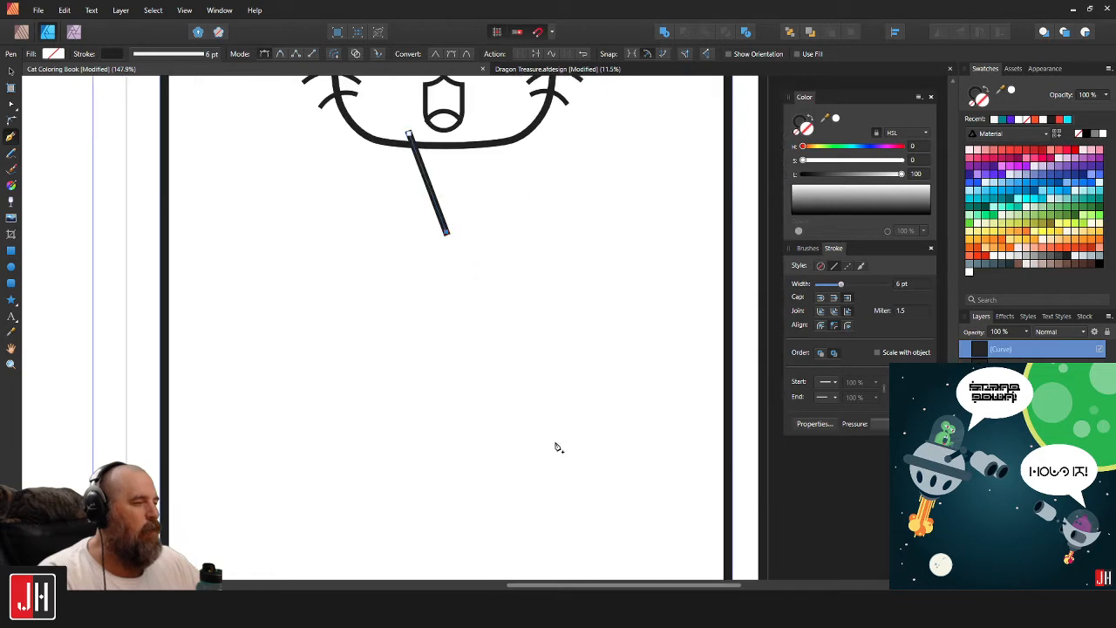
drag(555, 444, 496, 304)
drag(518, 359, 634, 458)
drag(669, 281, 672, 263)
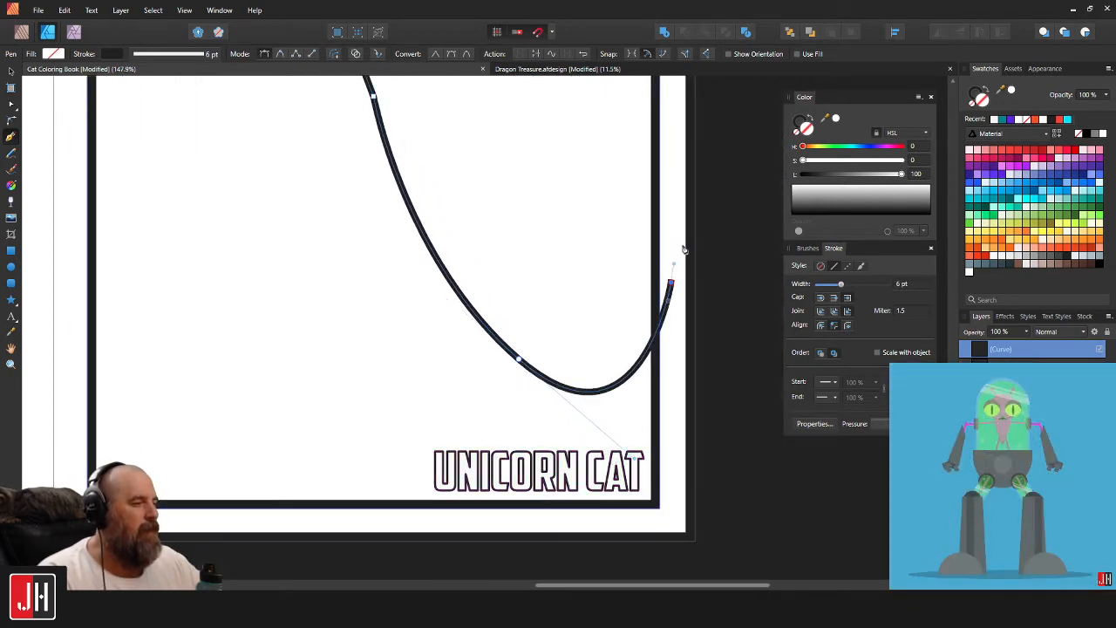
Continue the body outline along the back up to the cat's mouth and close the shape at its starting point.
drag(643, 217, 553, 405)
scroll(552, 405, down, 2)
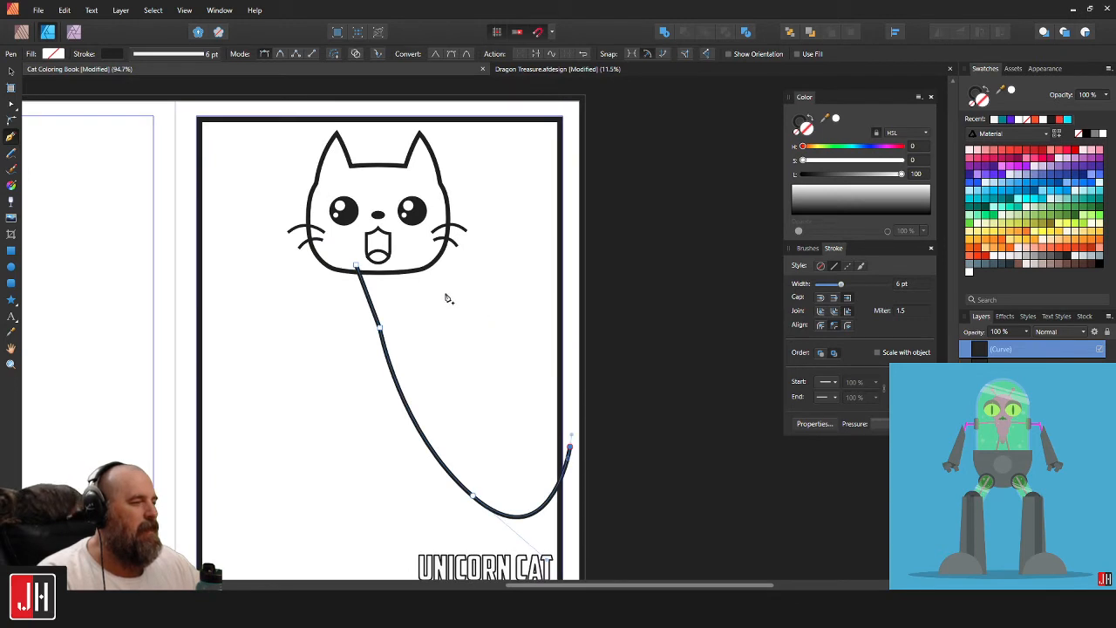
drag(420, 295, 354, 285)
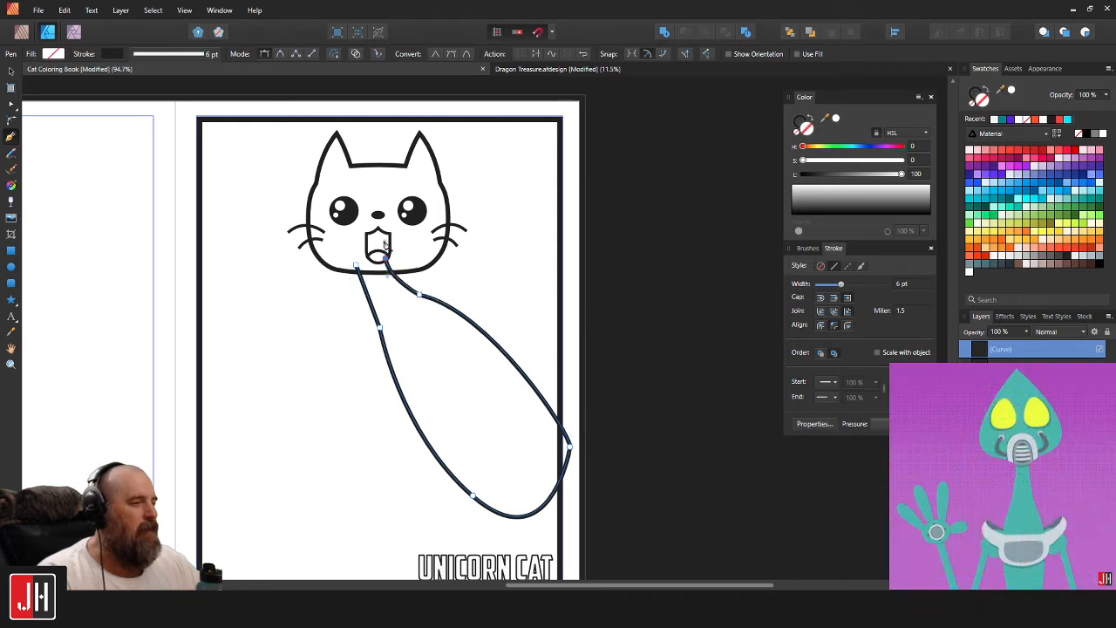
click(358, 265)
key(v)
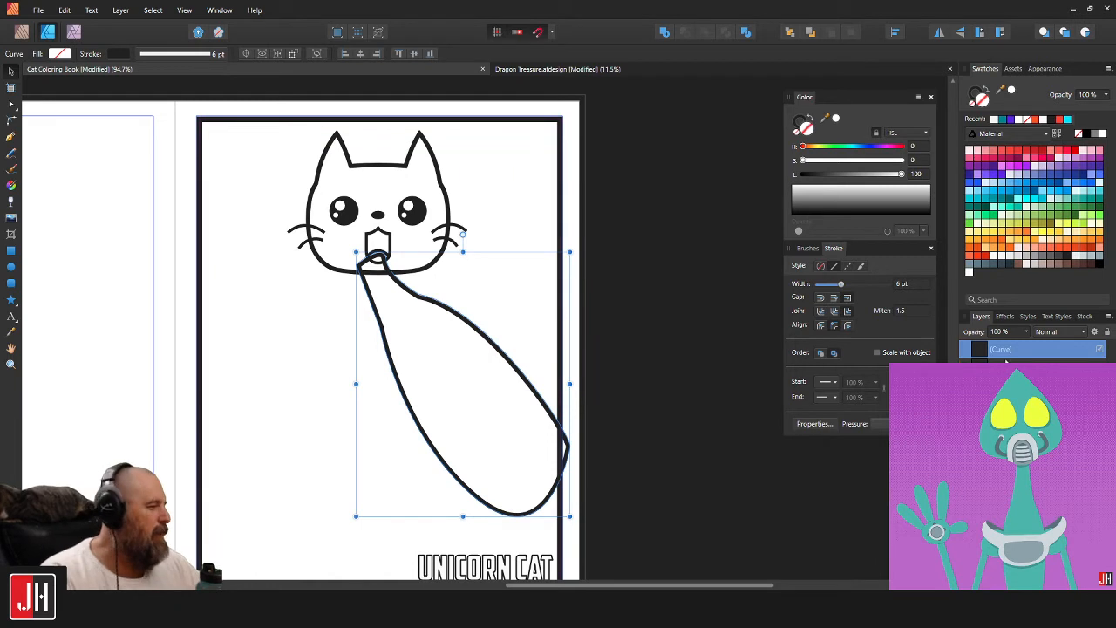
Arrange the body outline behind the cat head and the page border.
scroll(1033, 351, up, 3)
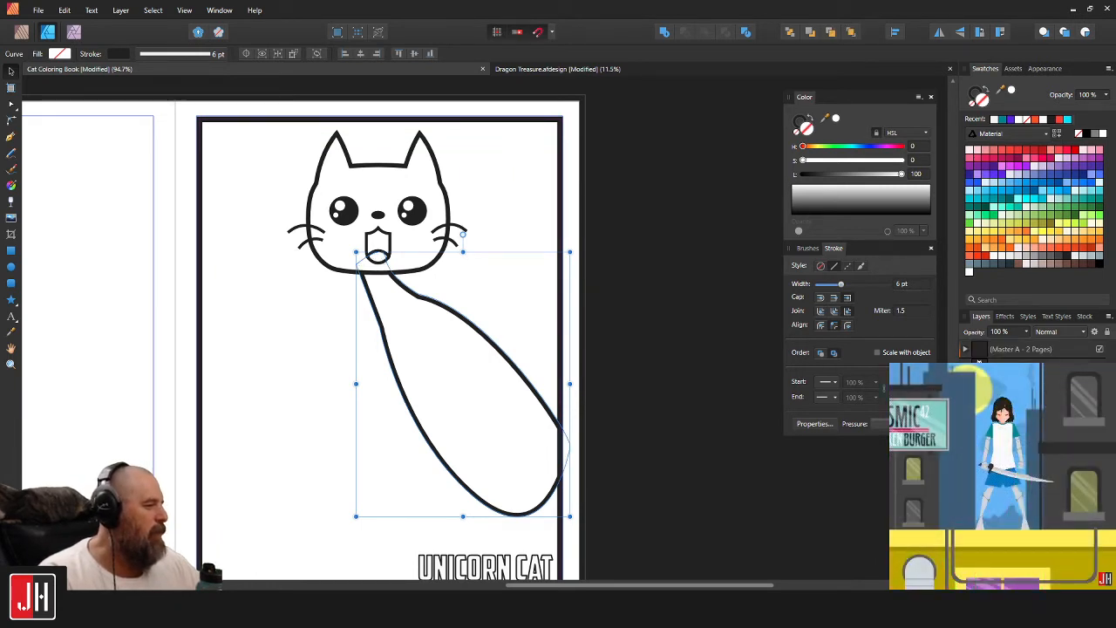
click(486, 567)
scroll(484, 304, up, 1)
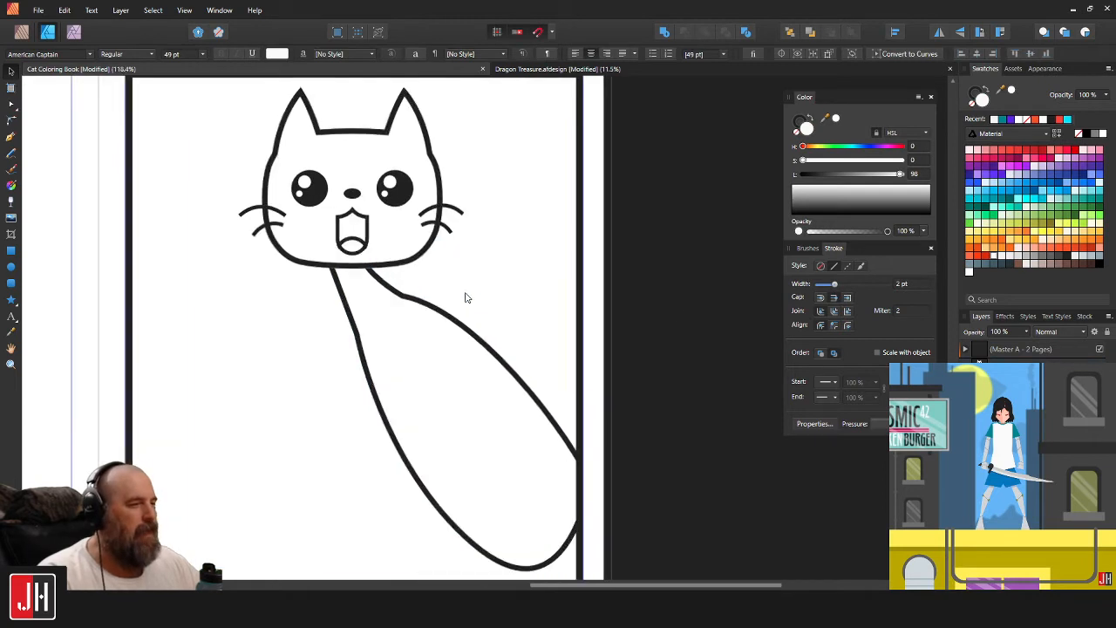
Move the cat head and body together to the left so the whole body fits inside the page border.
key(a)
click(405, 296)
key(v)
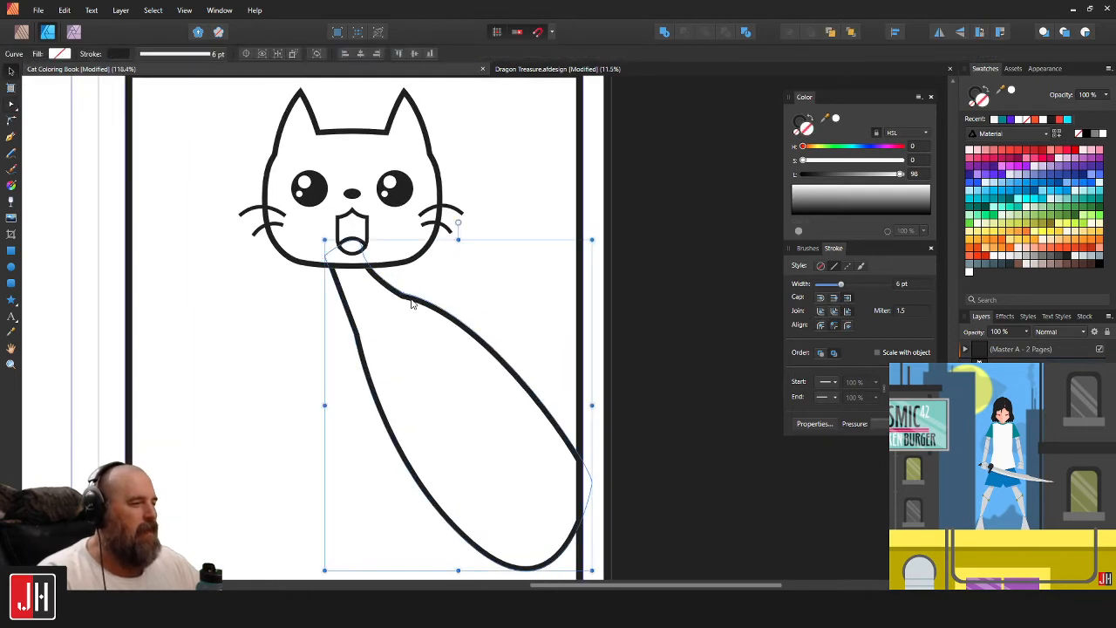
click(424, 293)
drag(435, 261, 418, 353)
shift+click(489, 346)
scroll(459, 368, down, 3)
click(635, 397)
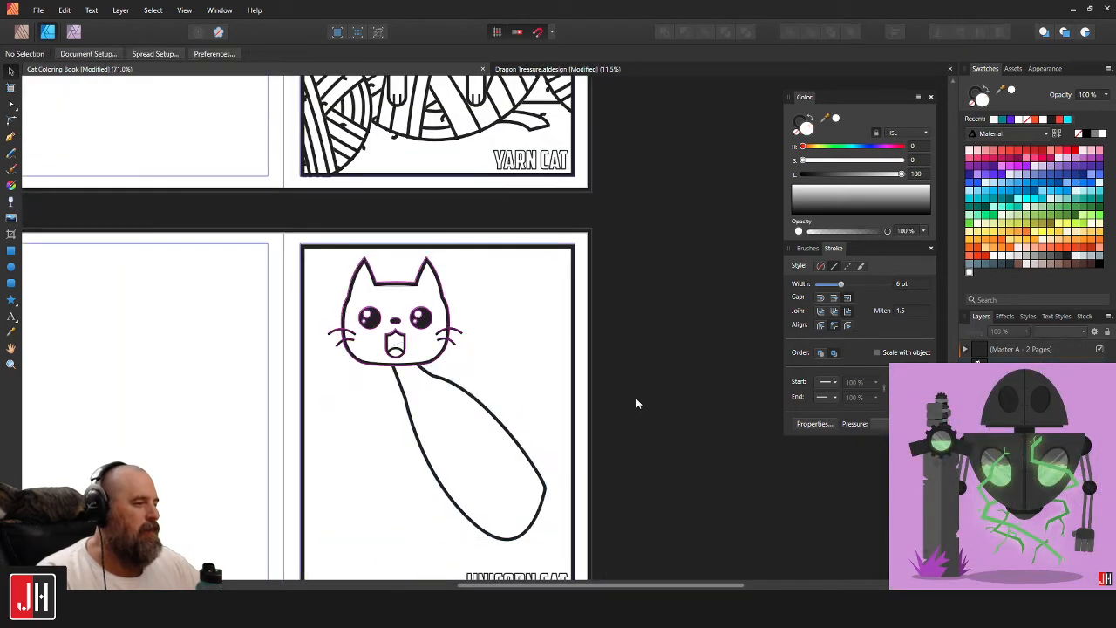
Lower the two corner nodes where the neck meets the body, on the back and on the chest.
scroll(504, 459, up, 3)
drag(505, 458, 536, 390)
scroll(338, 228, up, 2)
key(a)
click(418, 232)
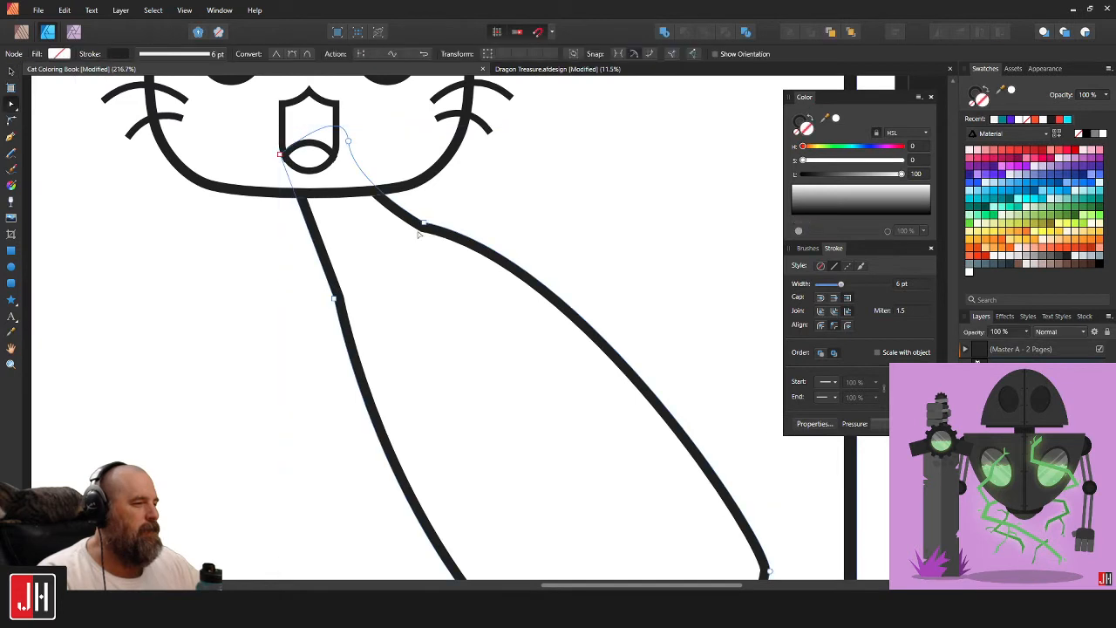
drag(425, 225, 424, 244)
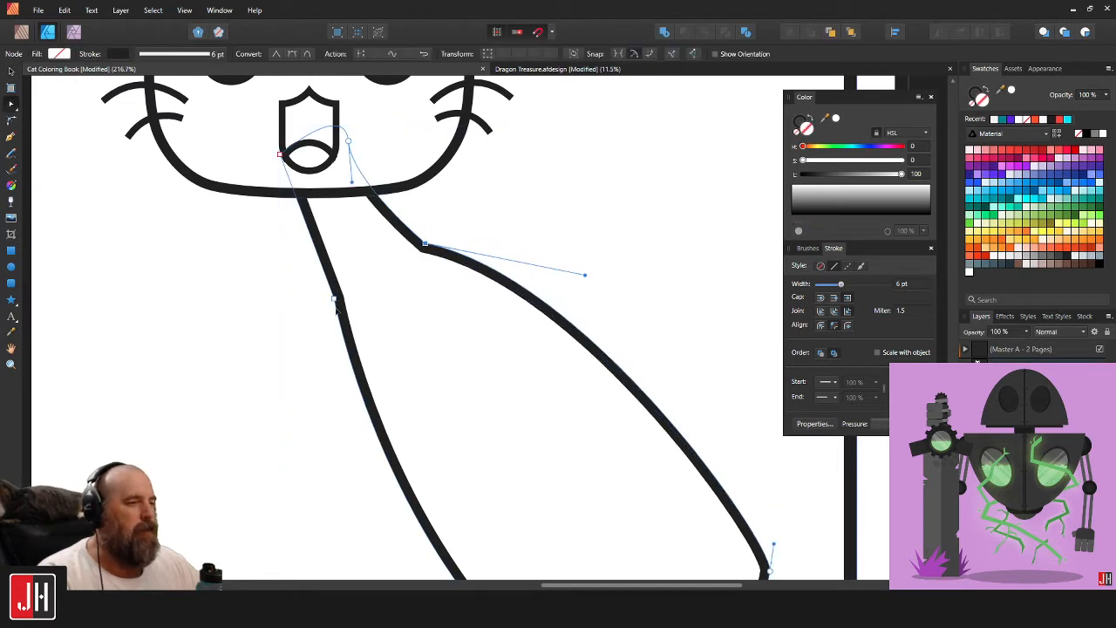
drag(335, 301, 346, 350)
Round the rump by lengthening both handles of its rightmost node, and shift the belly node up and left.
drag(468, 370, 366, 128)
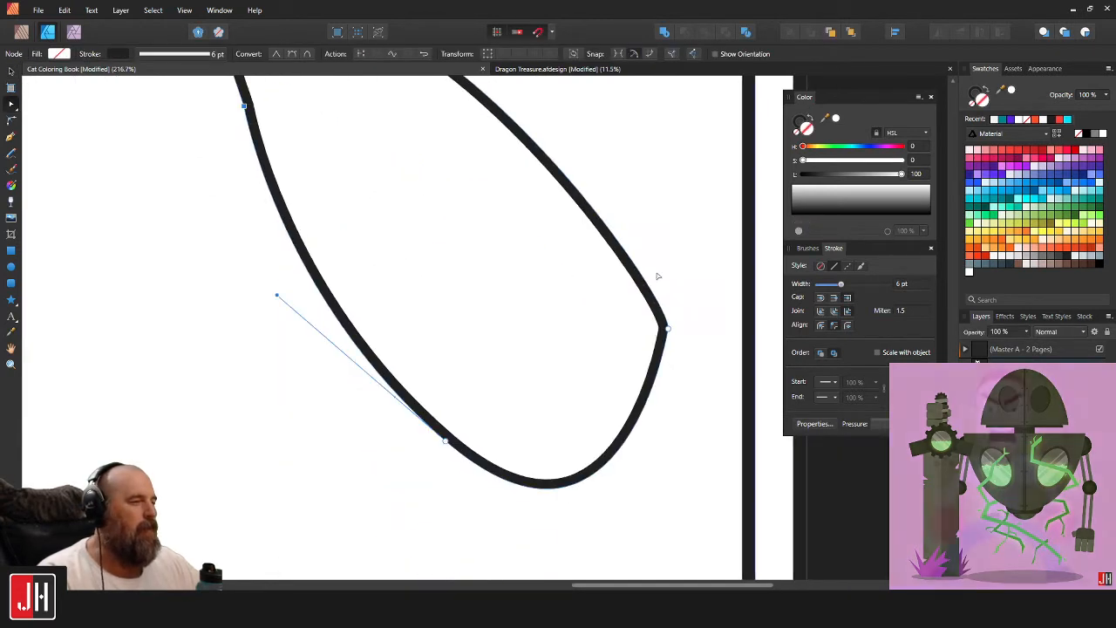
click(667, 328)
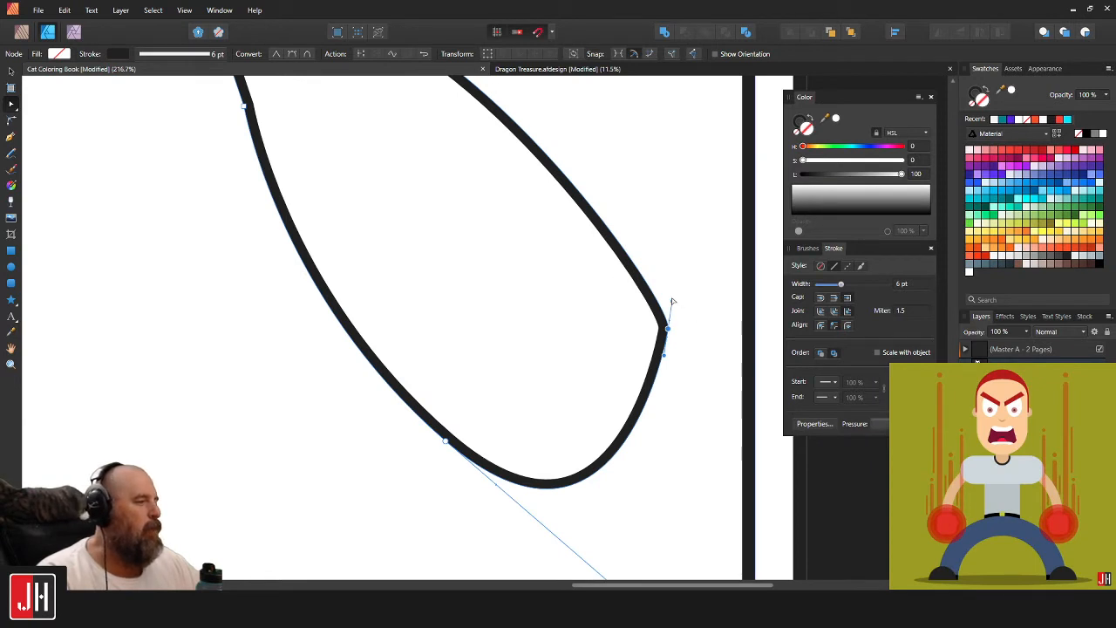
drag(672, 301, 646, 223)
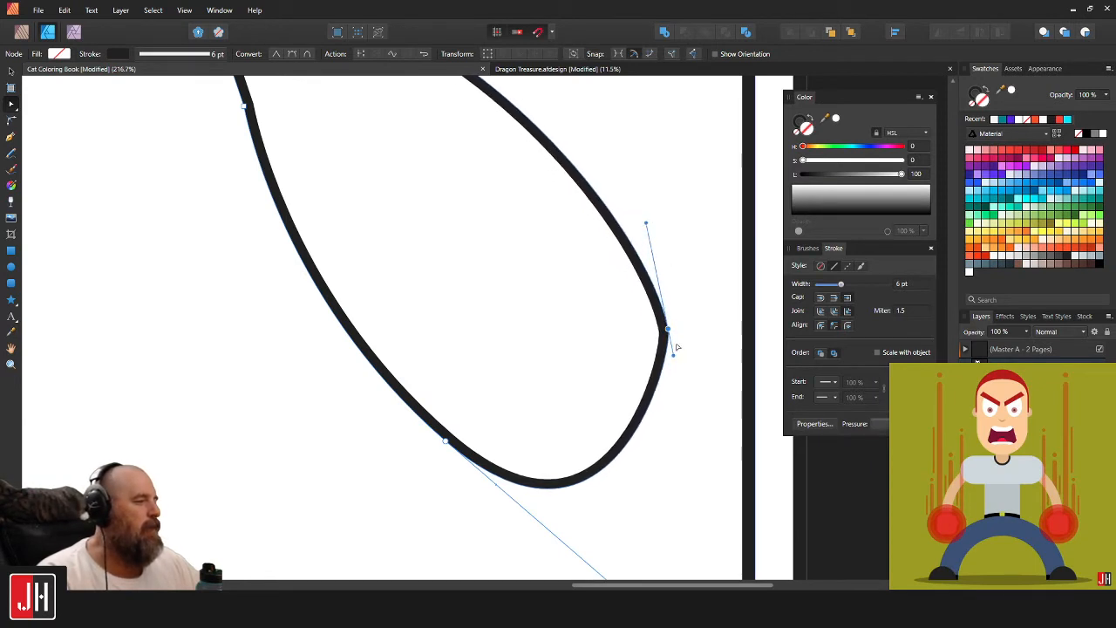
drag(672, 353, 685, 416)
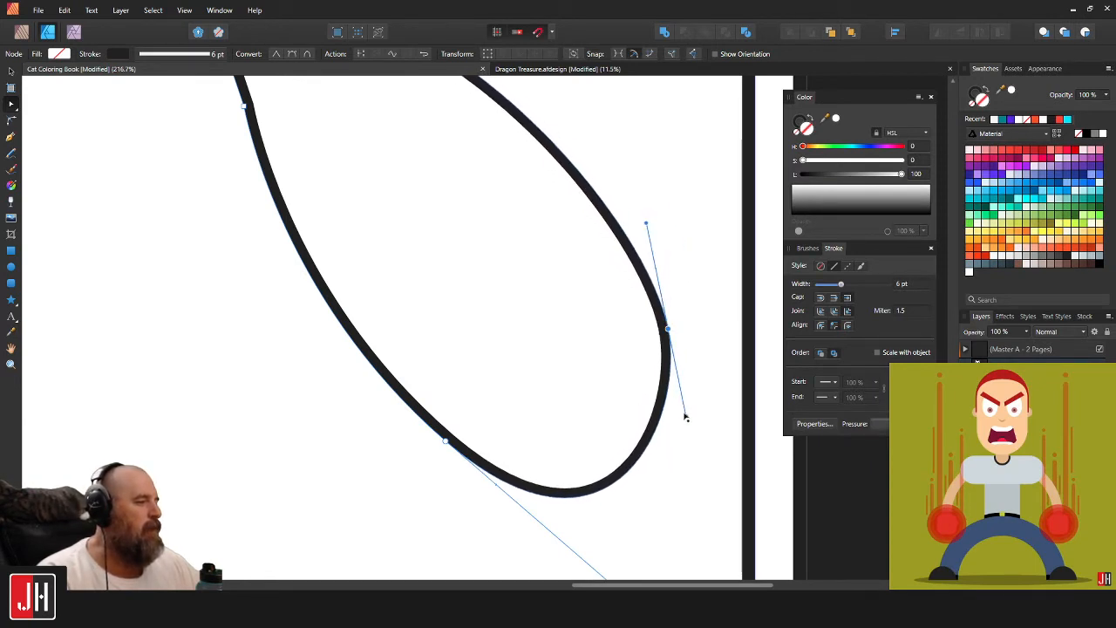
drag(447, 441, 421, 408)
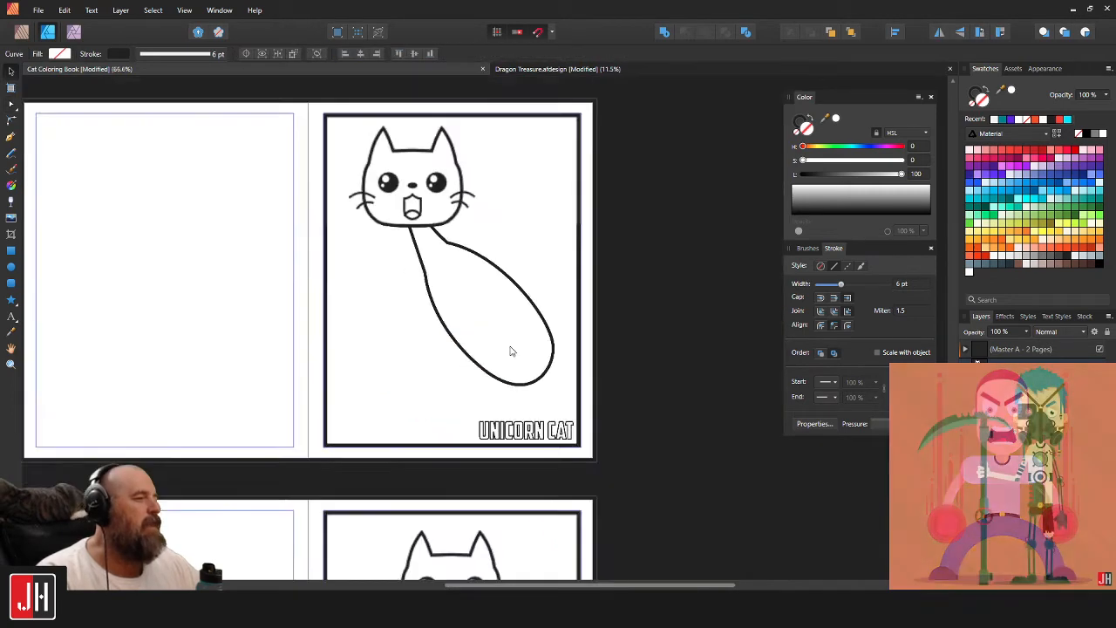
scroll(512, 352, down, 3)
click(610, 343)
Draw an open-topped, angular front leg across the chest line with the Pen tool and fill it with white.
scroll(514, 331, up, 6)
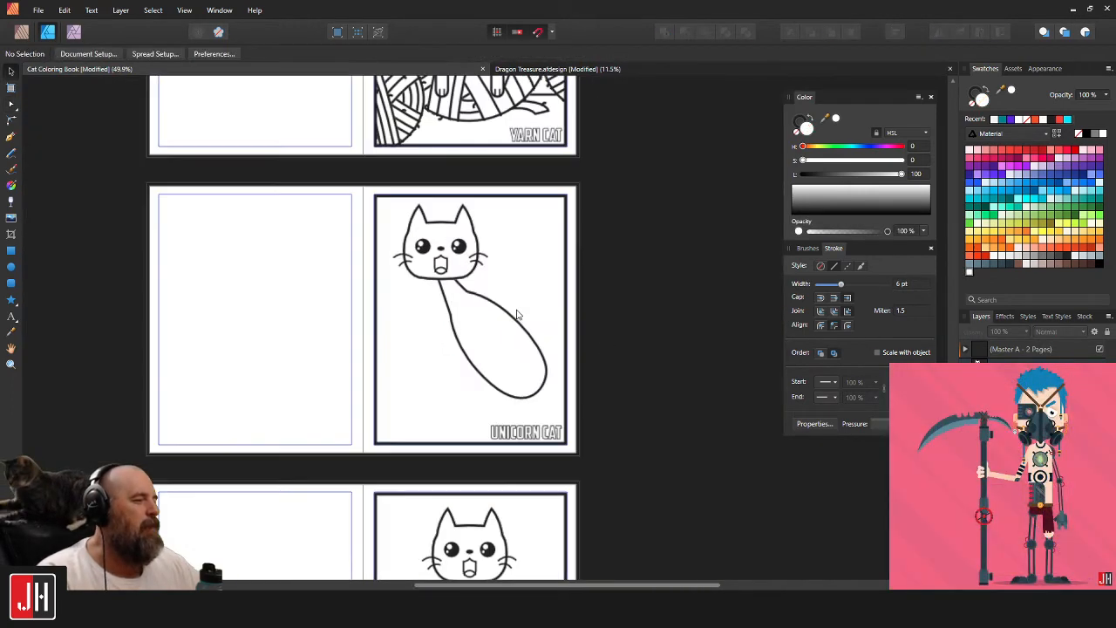
click(11, 137)
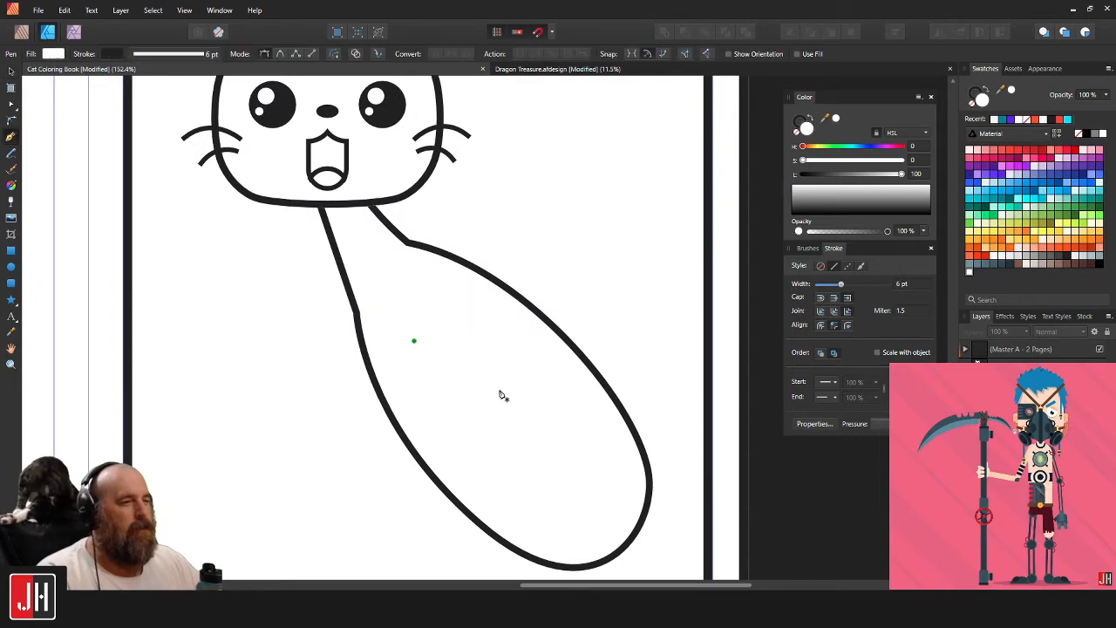
scroll(523, 409, up, 3)
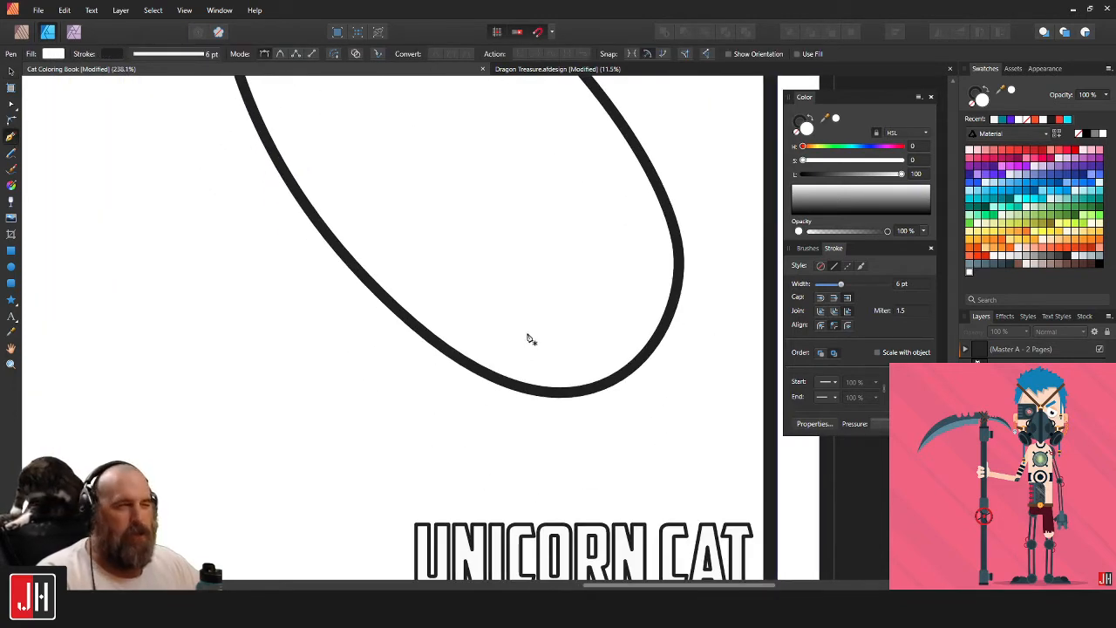
drag(486, 314, 650, 542)
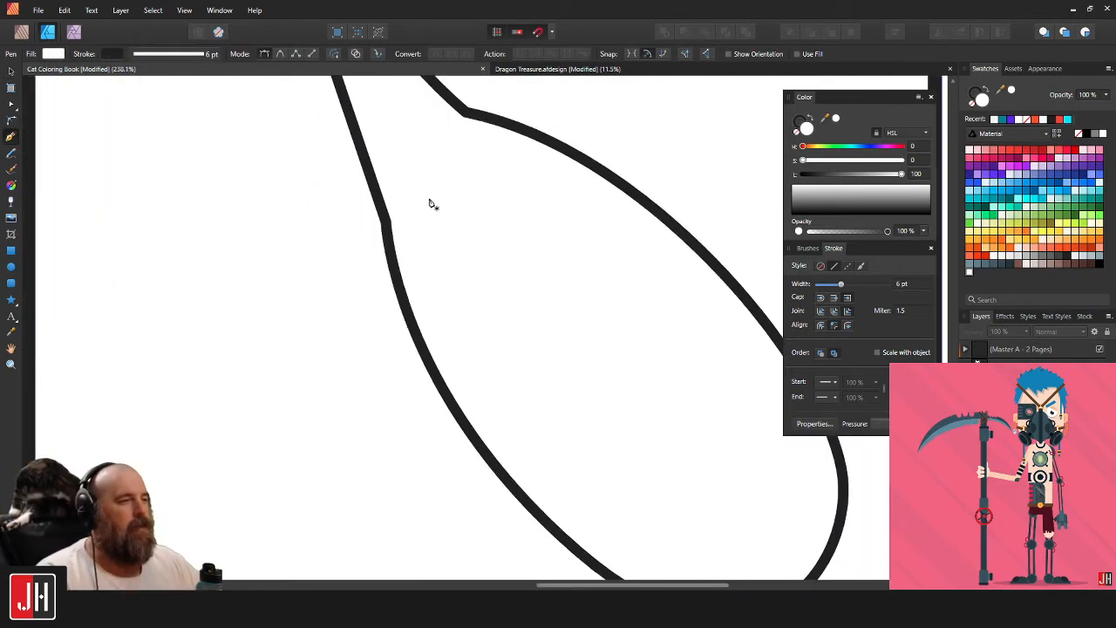
drag(444, 234, 508, 361)
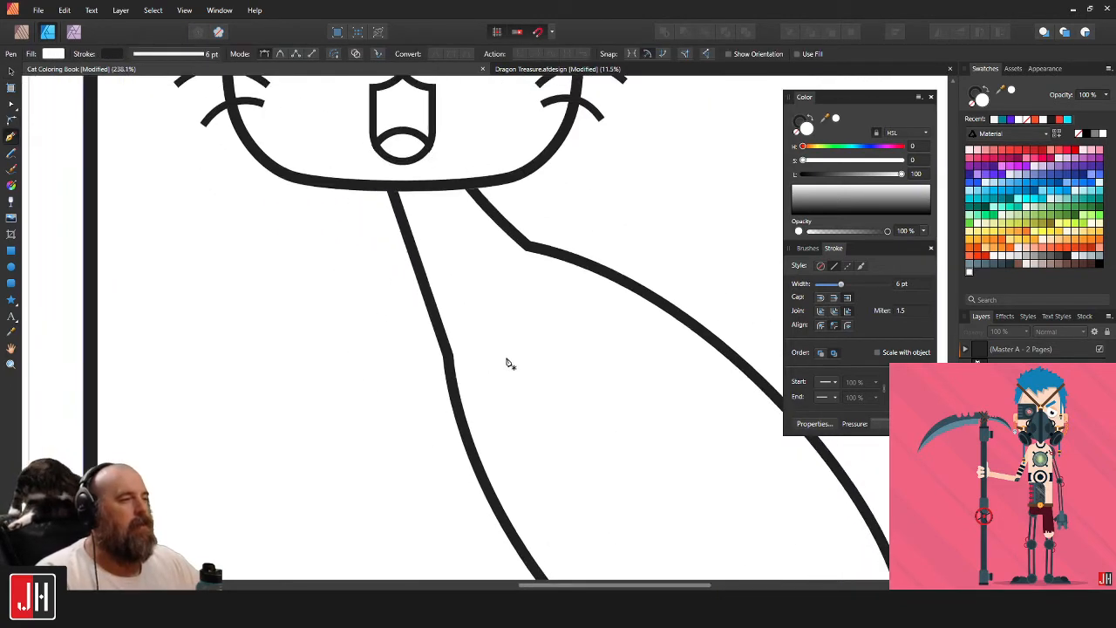
click(392, 403)
scroll(424, 445, down, 2)
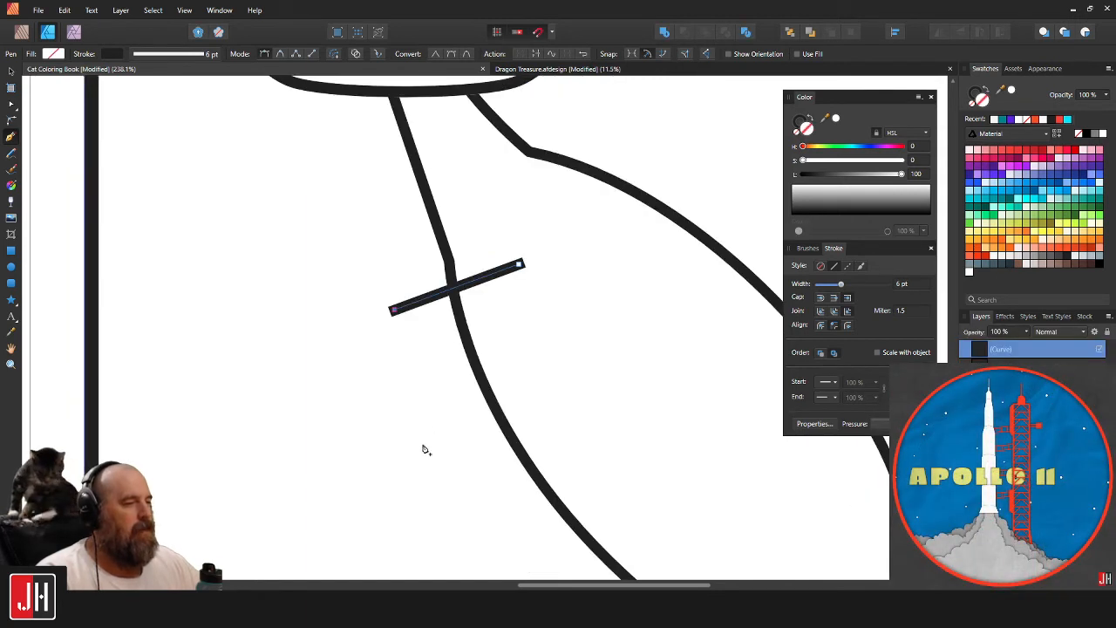
click(384, 477)
click(494, 476)
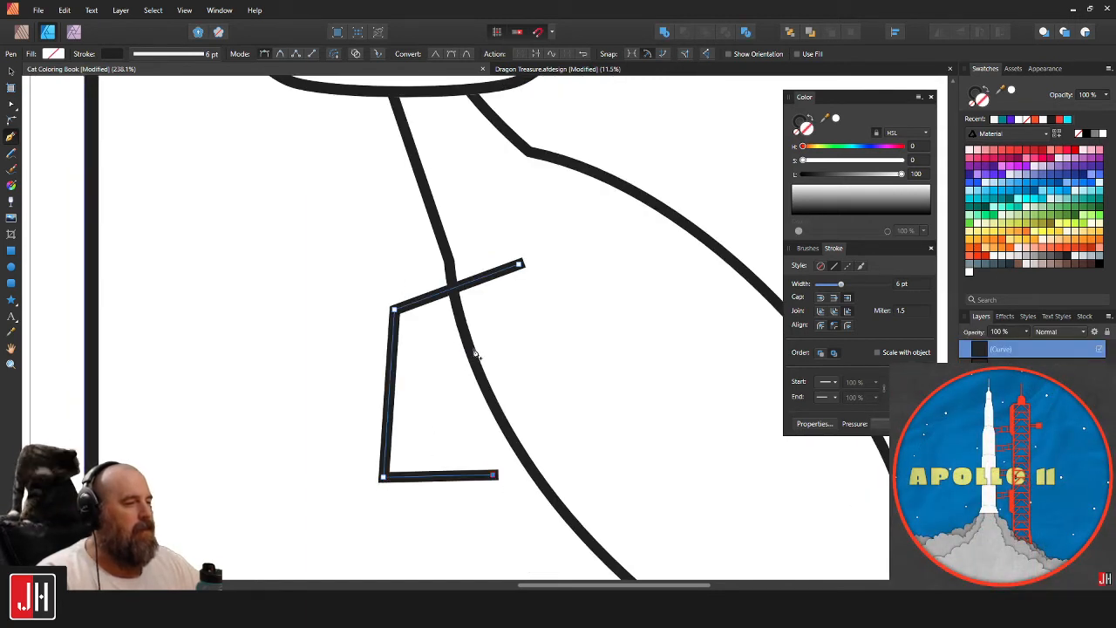
click(473, 350)
click(539, 307)
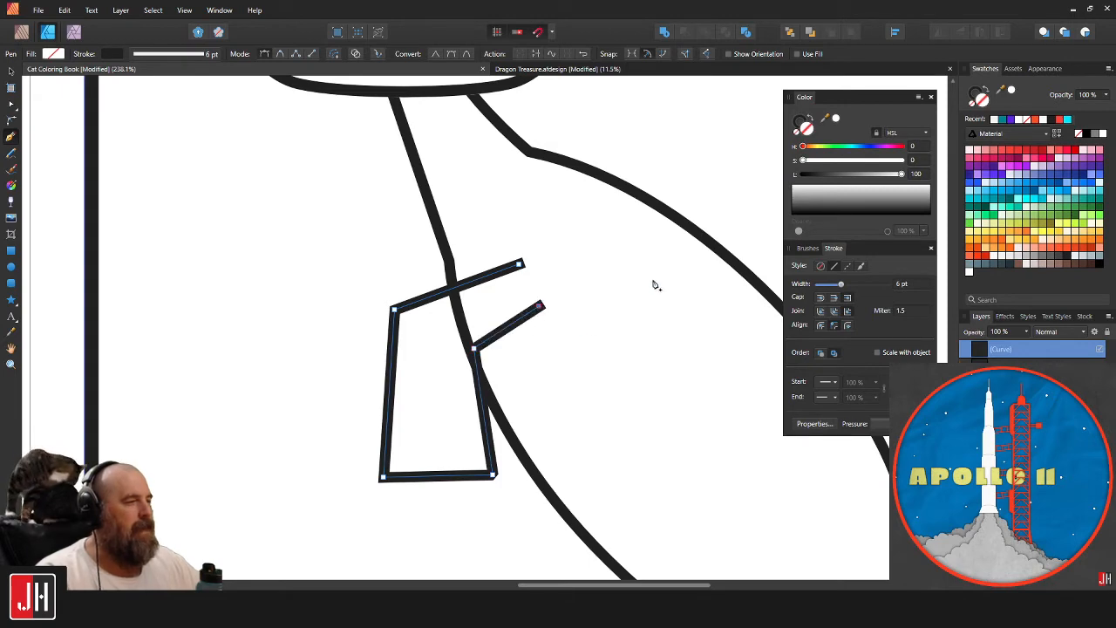
click(837, 119)
key(v)
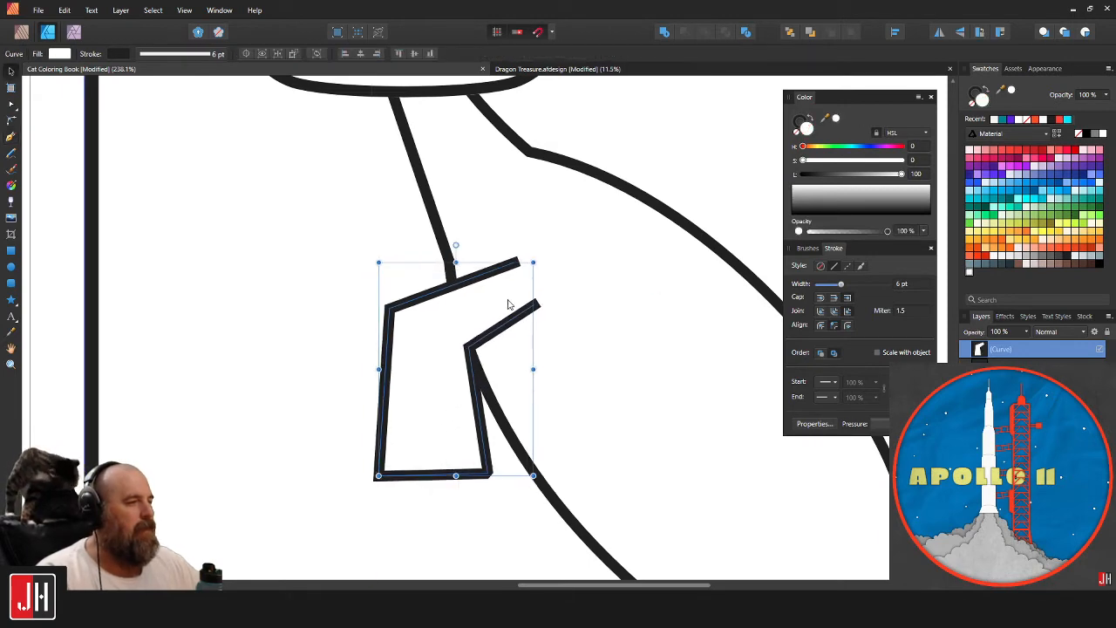
Add a rotated copy of the front leg as a raised leg behind the body, and give the body a white fill.
drag(581, 405, 534, 287)
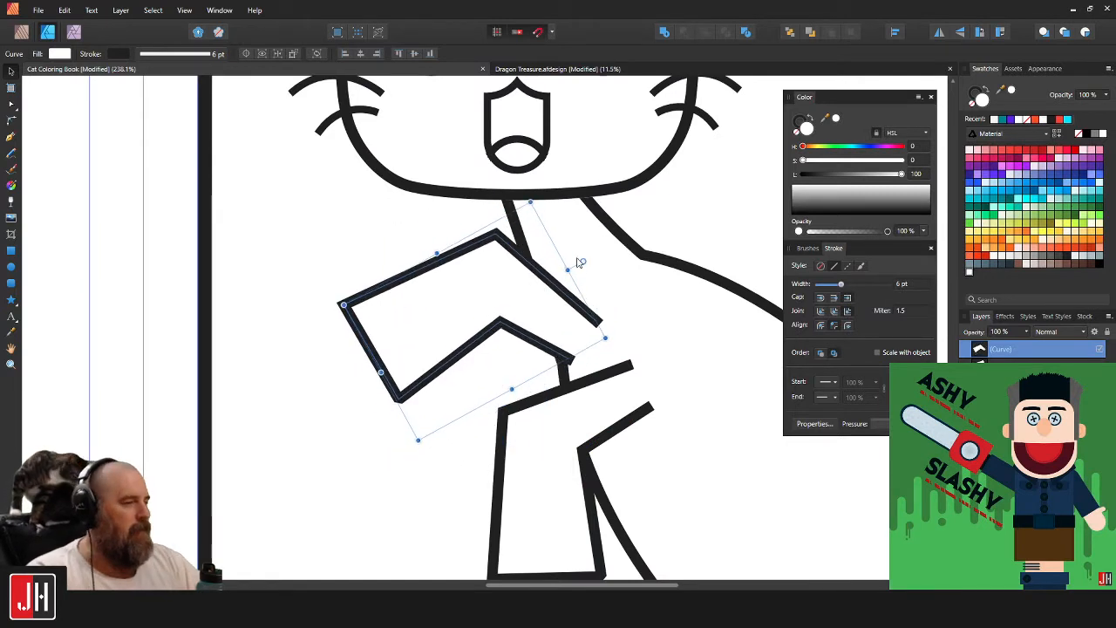
key(ctrl+[)
click(742, 288)
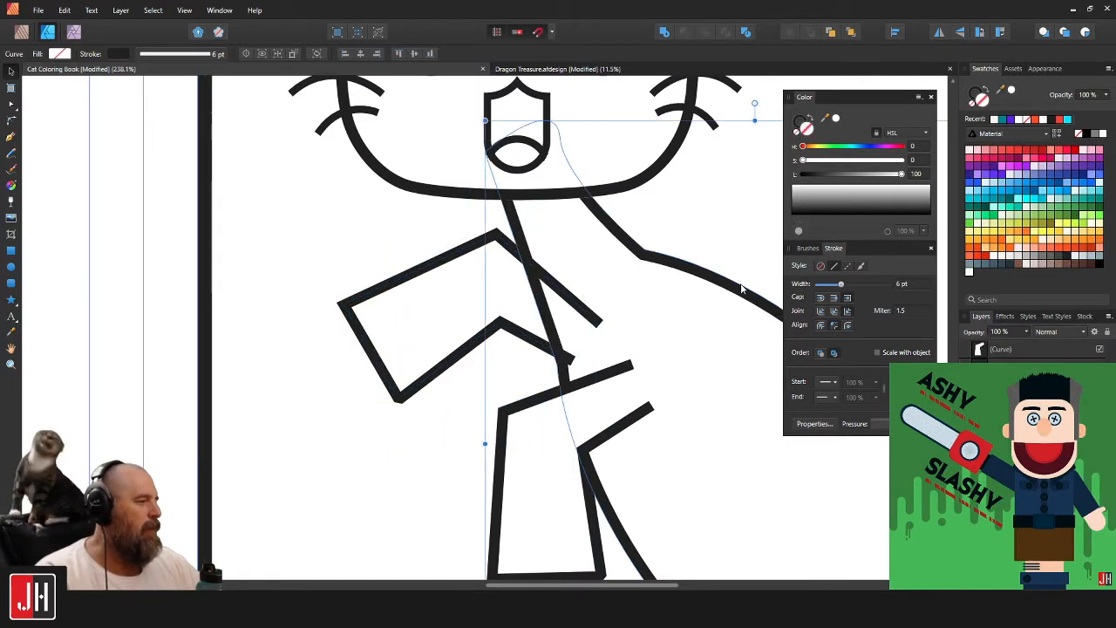
click(508, 248)
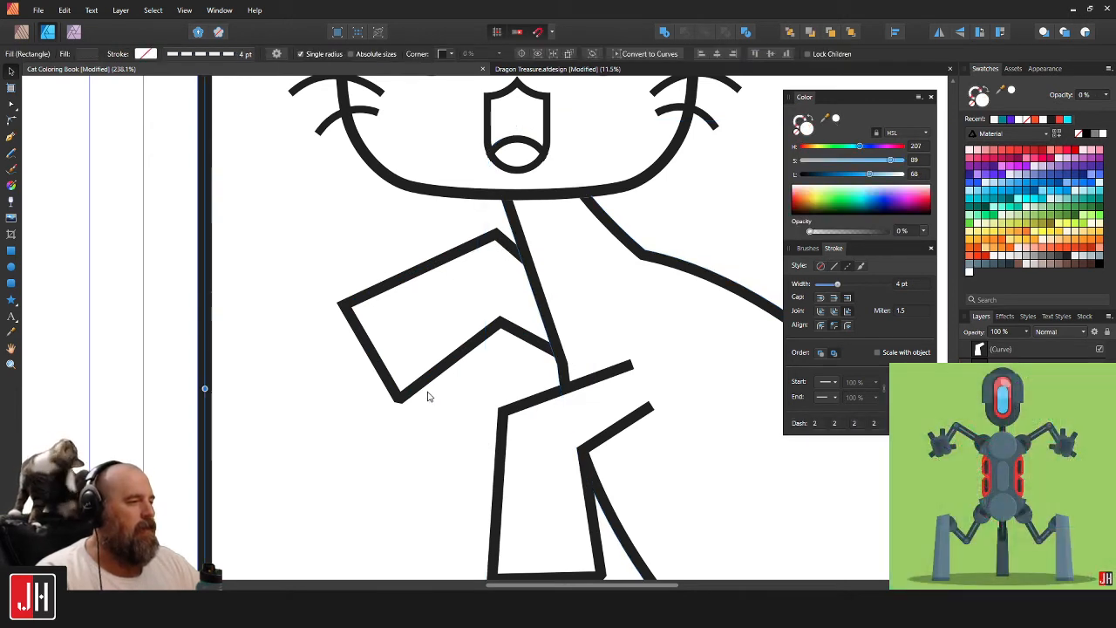
click(460, 298)
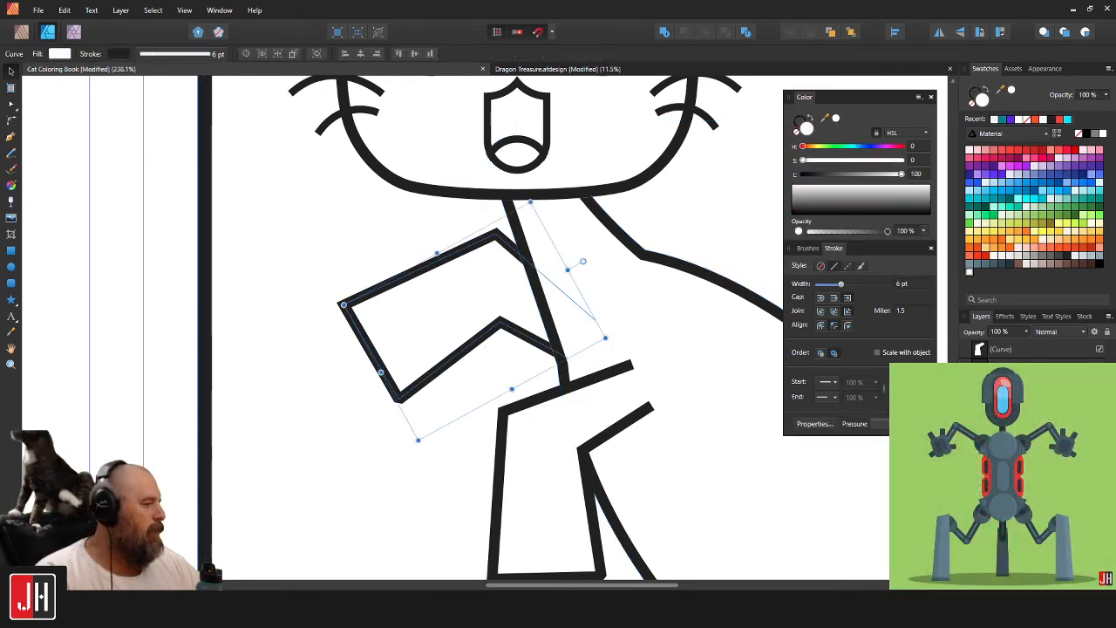
Try sending the lower front leg one level back behind the body, and undo that change.
click(985, 351)
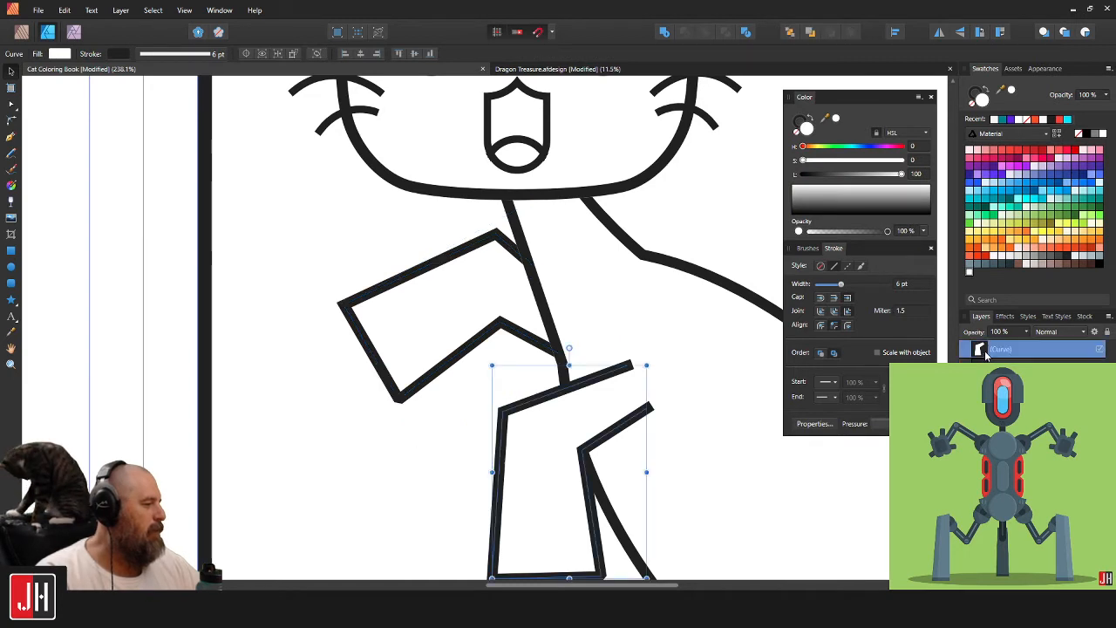
key(ctrl+bracketleft)
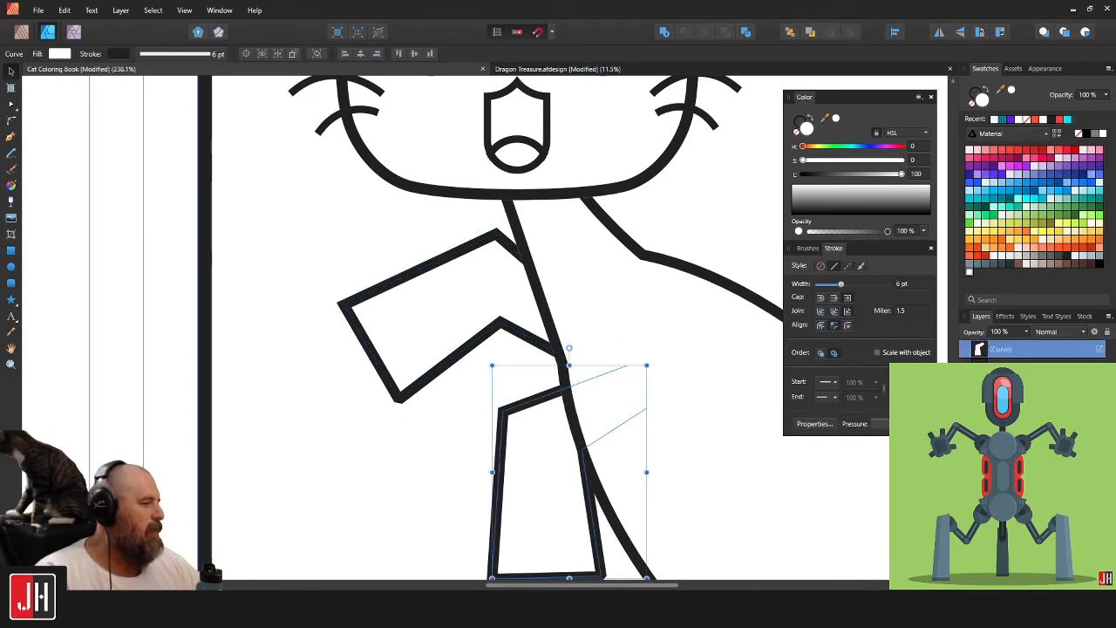
key(ctrl+z)
Rotate the raised front leg slightly so its paw points lower, and place it a little further down on the chest.
click(505, 330)
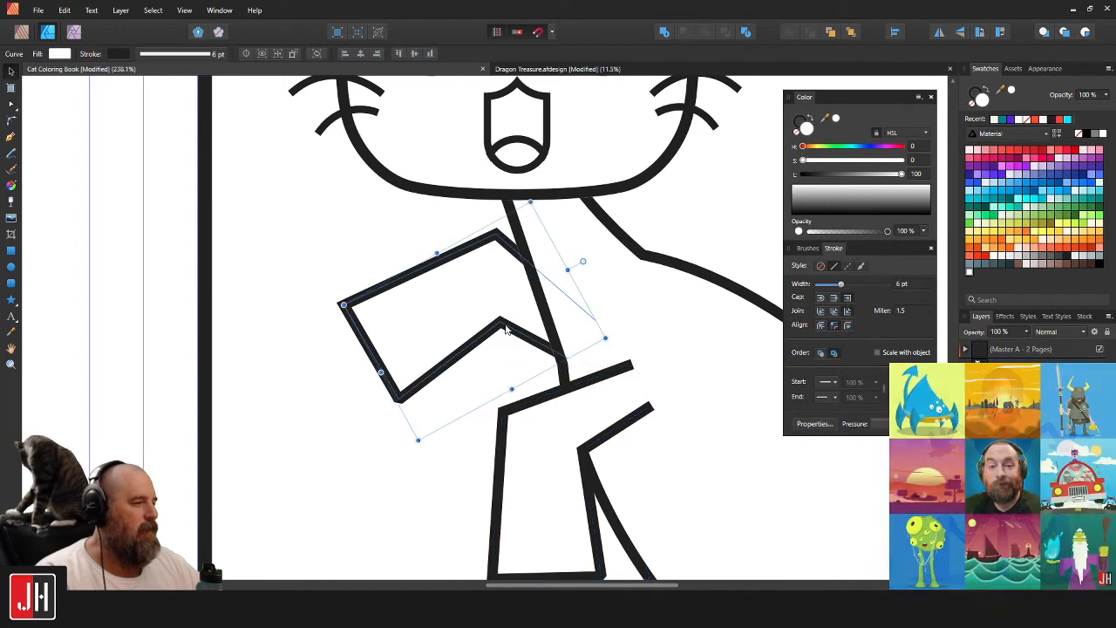
drag(506, 328, 502, 338)
drag(578, 273, 518, 272)
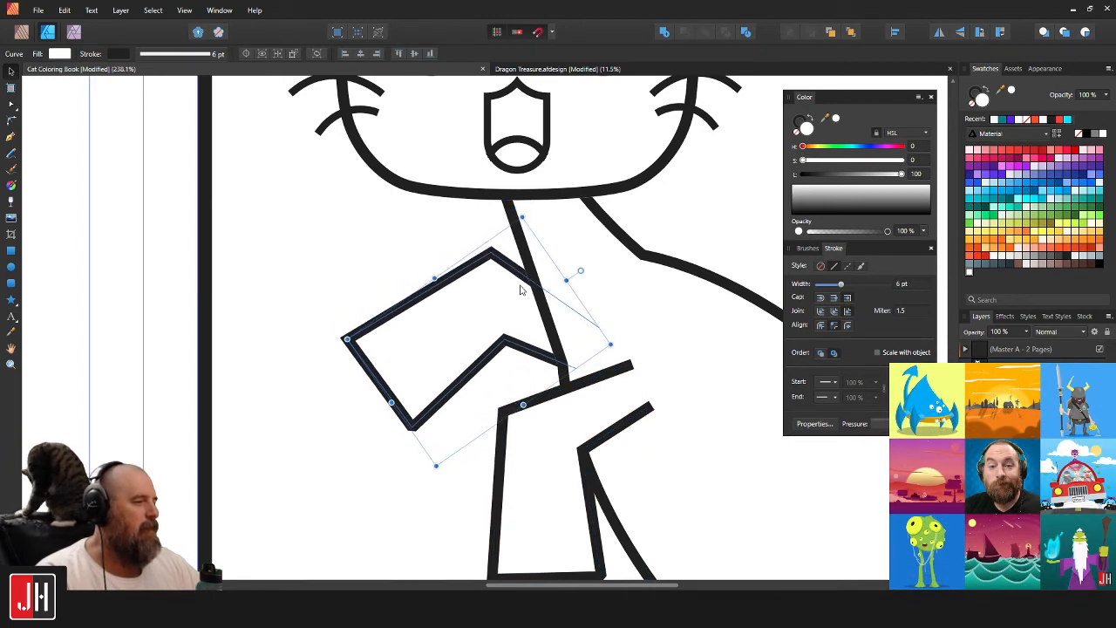
scroll(520, 288, down, 7)
click(694, 312)
scroll(527, 319, up, 6)
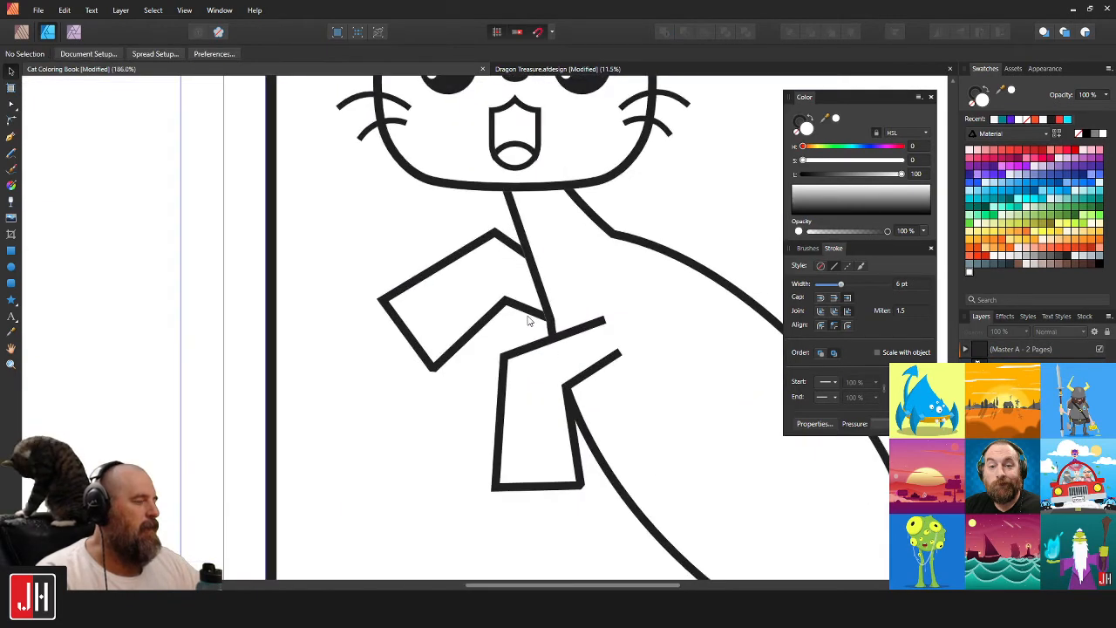
drag(545, 300, 525, 316)
scroll(493, 256, down, 2)
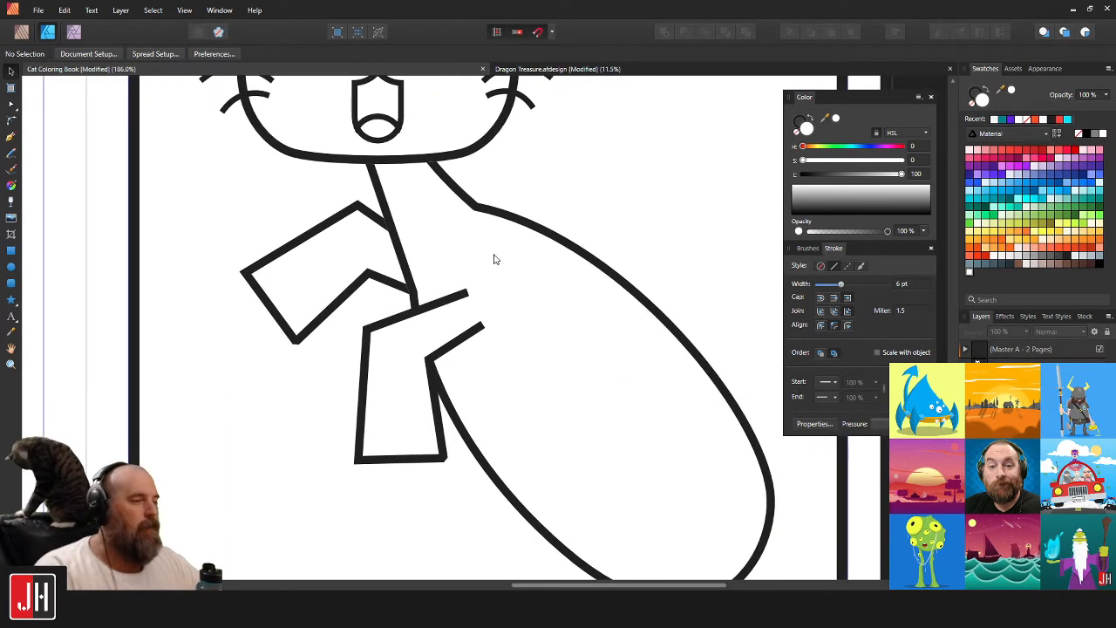
scroll(545, 281, up, 2)
Nudge the raised leg's outer corner node slightly outward and give its stroke round joins.
click(426, 324)
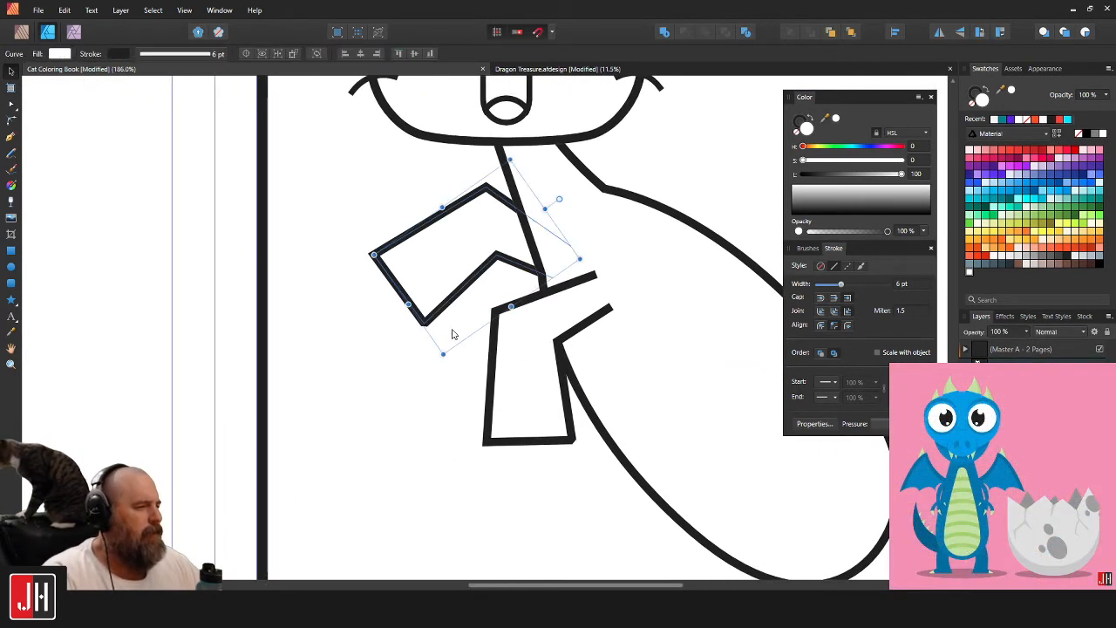
scroll(410, 323, up, 3)
click(402, 314)
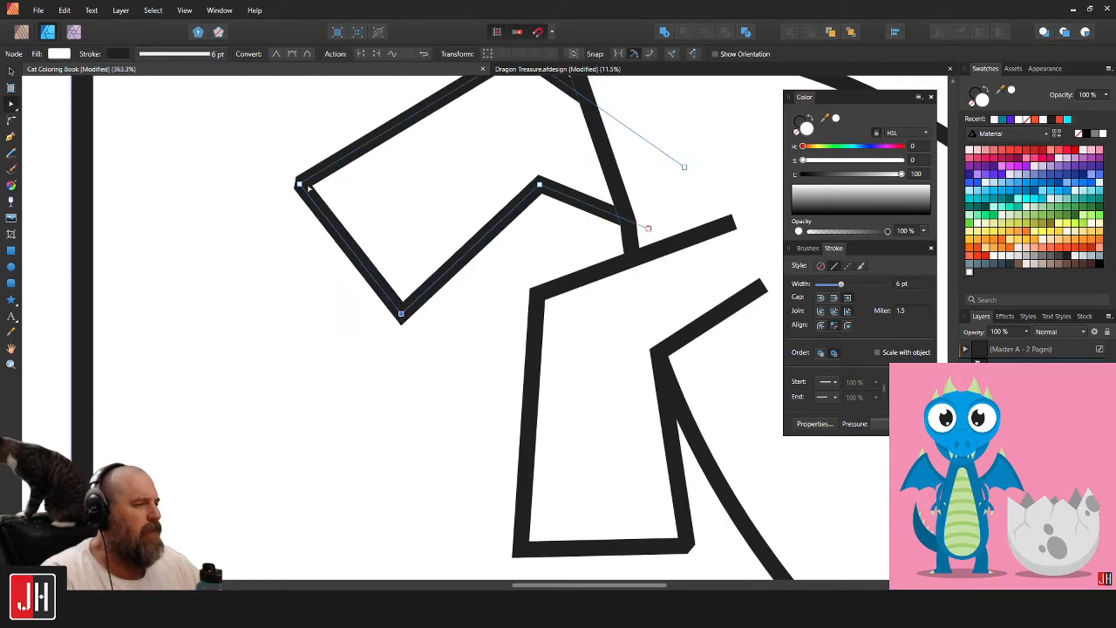
drag(298, 184, 295, 181)
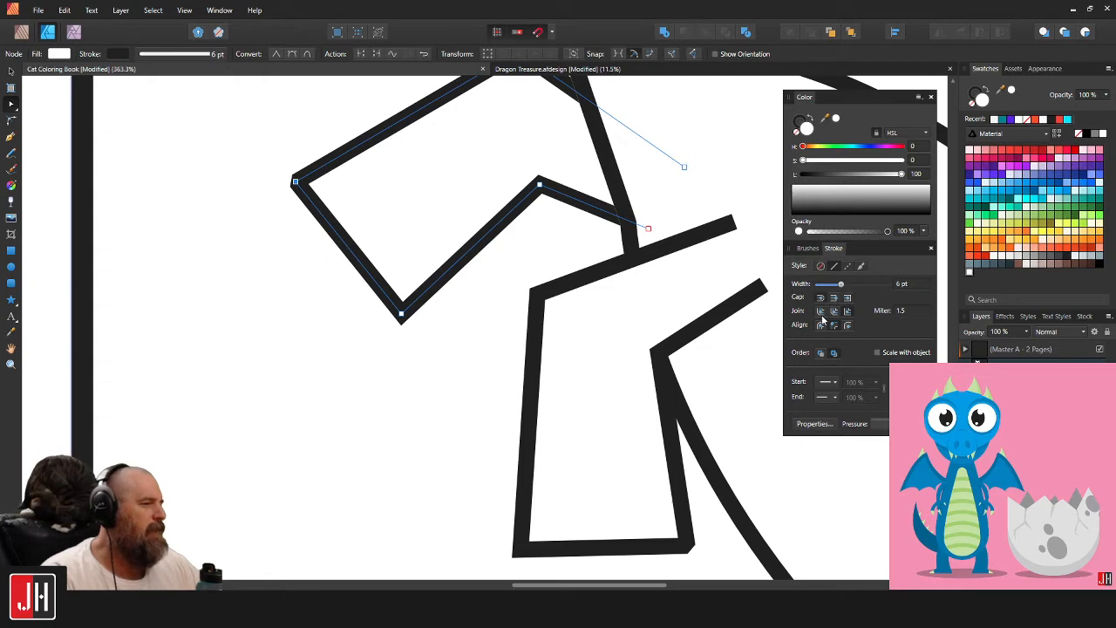
key(v)
Give the lower front leg's outline round joins and round line ends.
click(748, 321)
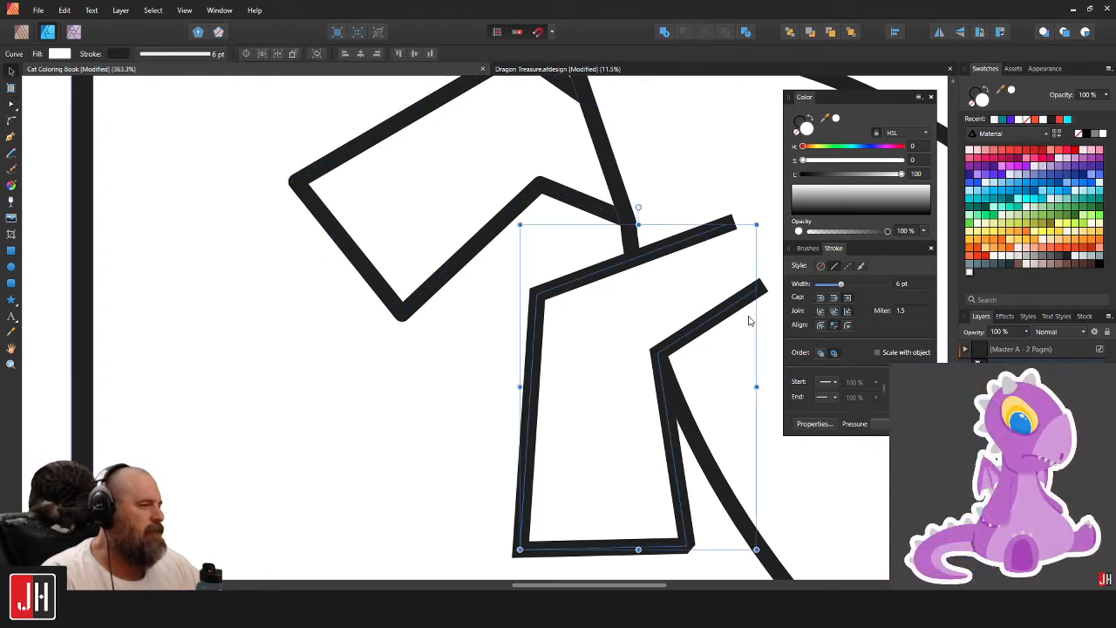
scroll(625, 324, down, 4)
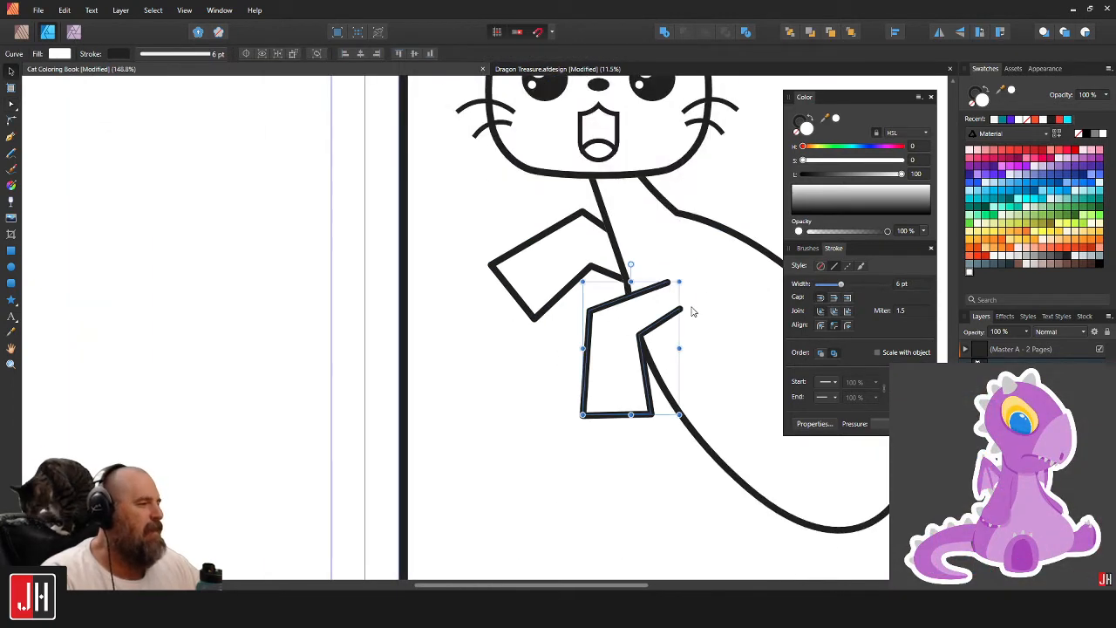
key(a)
drag(692, 309, 631, 317)
scroll(598, 271, up, 2)
key(v)
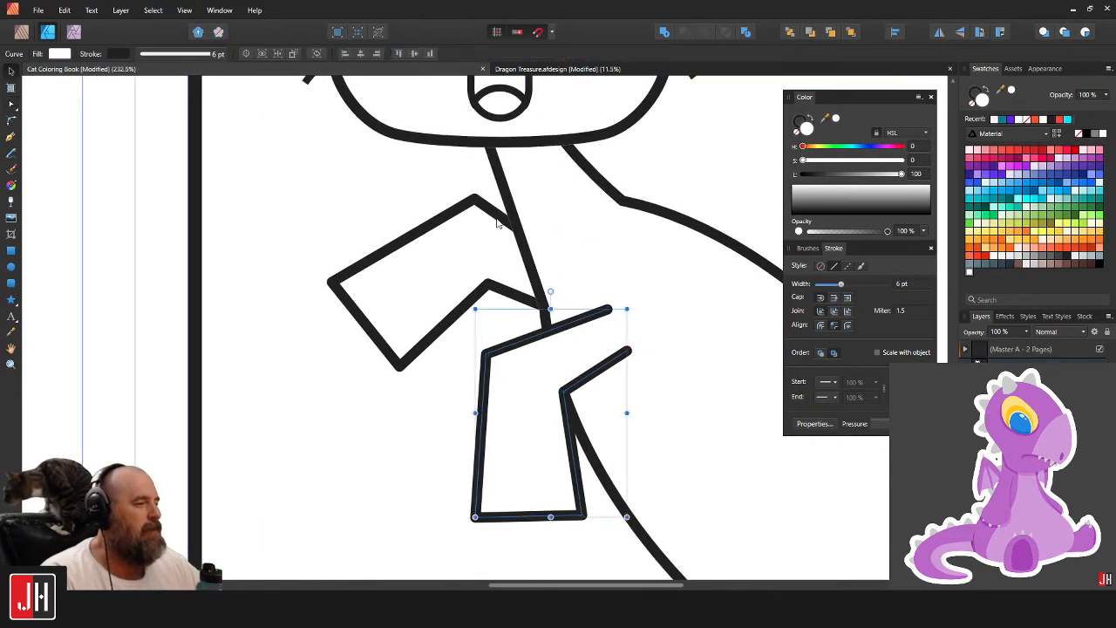
click(498, 230)
scroll(502, 226, down, 6)
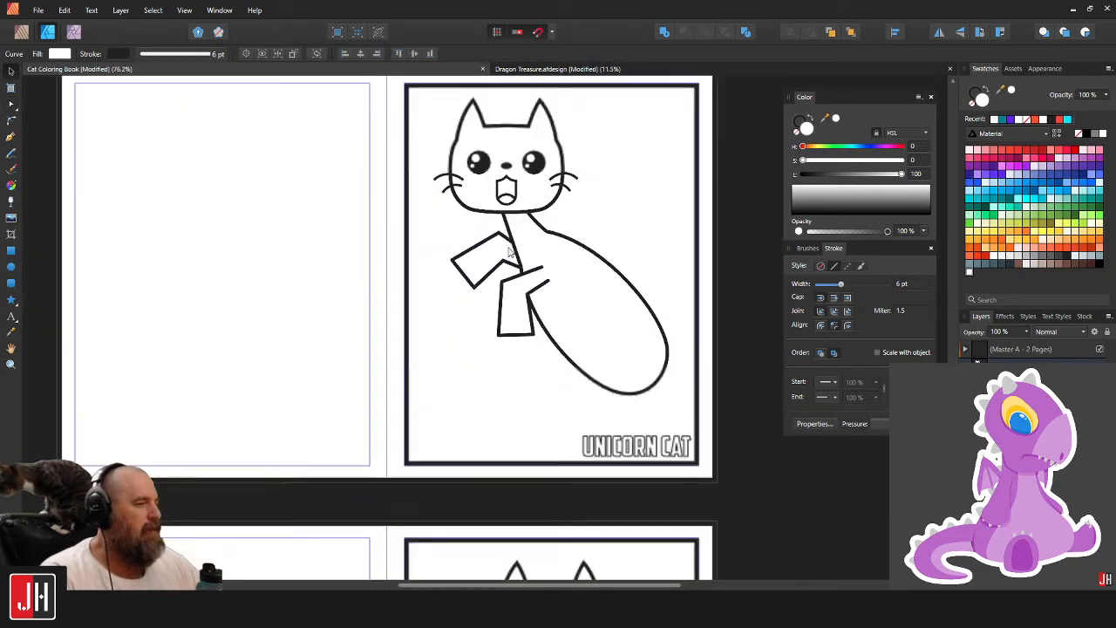
click(637, 274)
scroll(514, 254, up, 5)
scroll(526, 271, up, 3)
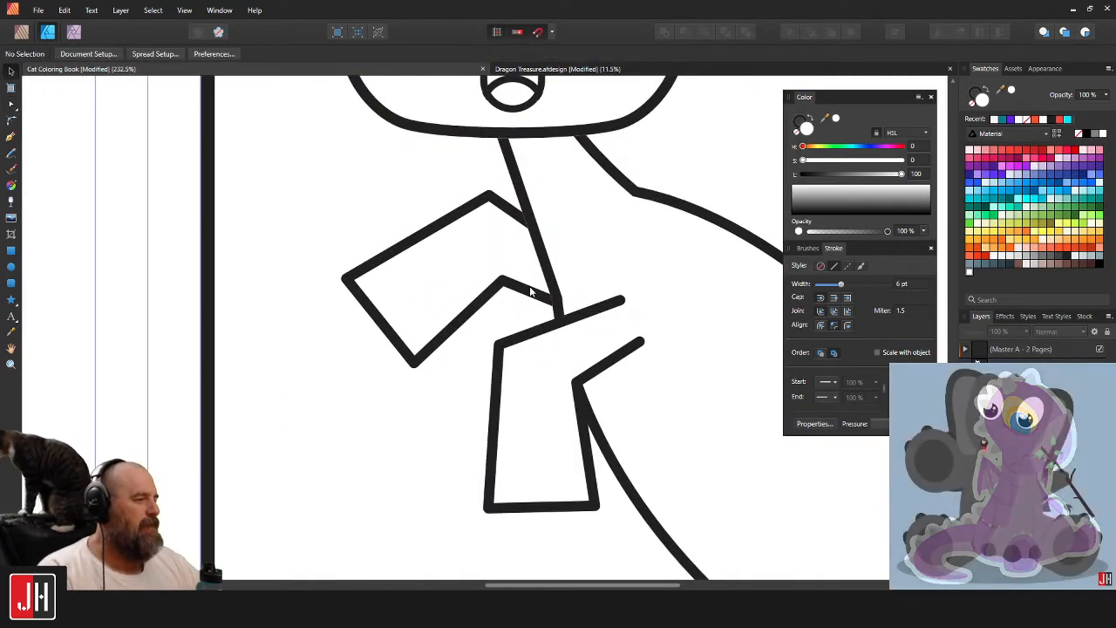
Move the inner elbow node of the raised front leg upward with the Node tool.
key(a)
click(558, 299)
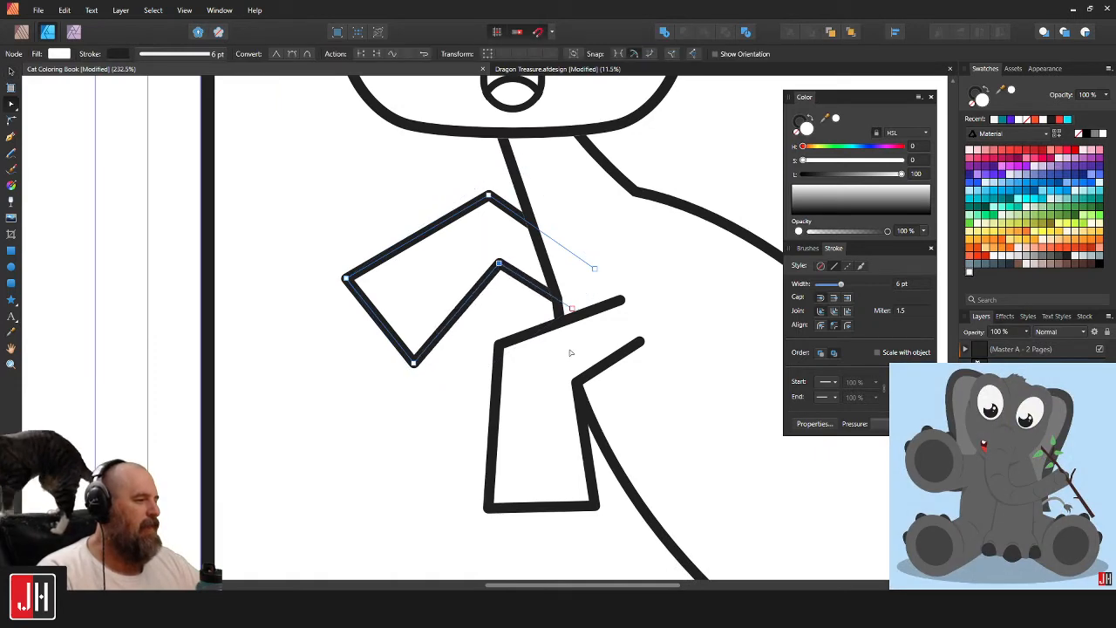
click(575, 384)
key(v)
drag(593, 377, 581, 386)
scroll(581, 386, down, 8)
click(705, 380)
scroll(706, 381, up, 4)
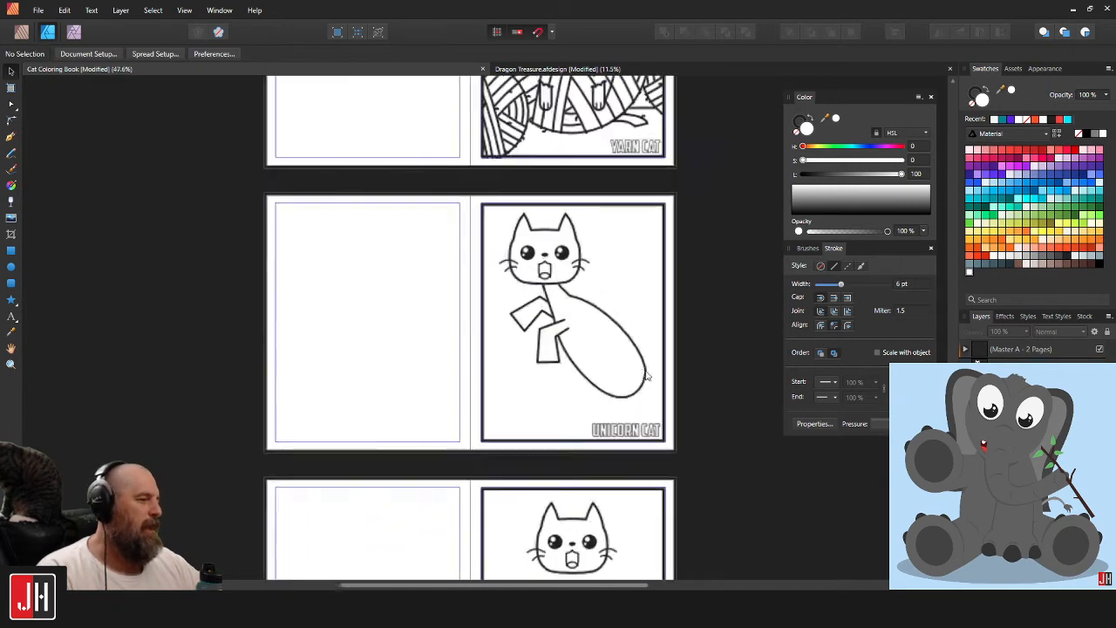
Shorten the body by moving the belly node up and the rump's outermost node up and to the left.
key(a)
click(605, 420)
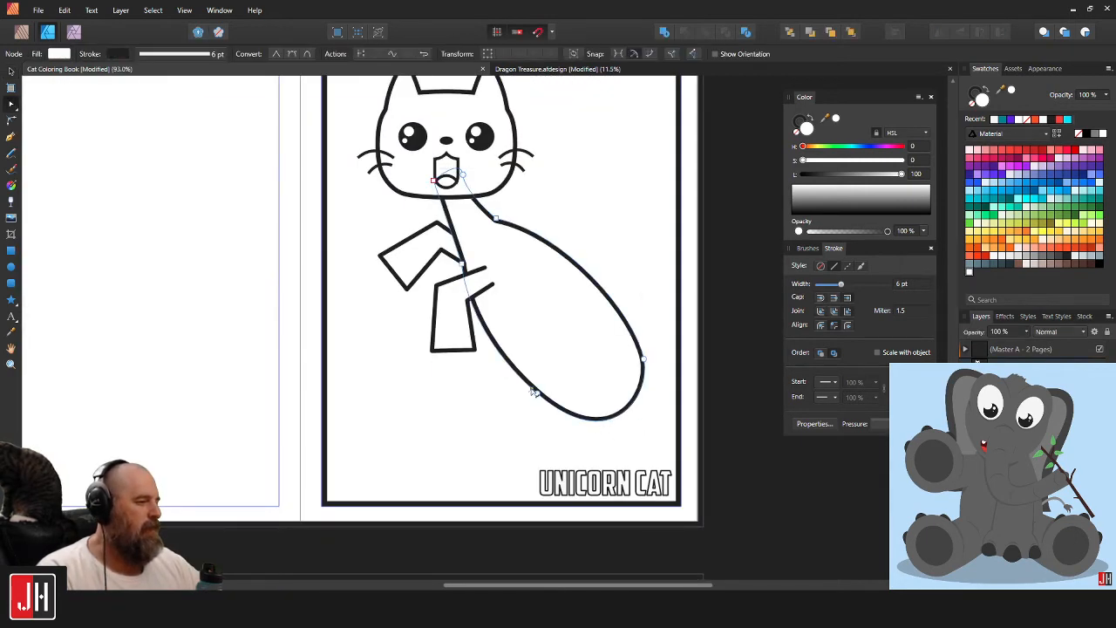
drag(533, 392, 530, 364)
drag(643, 359, 607, 340)
click(728, 316)
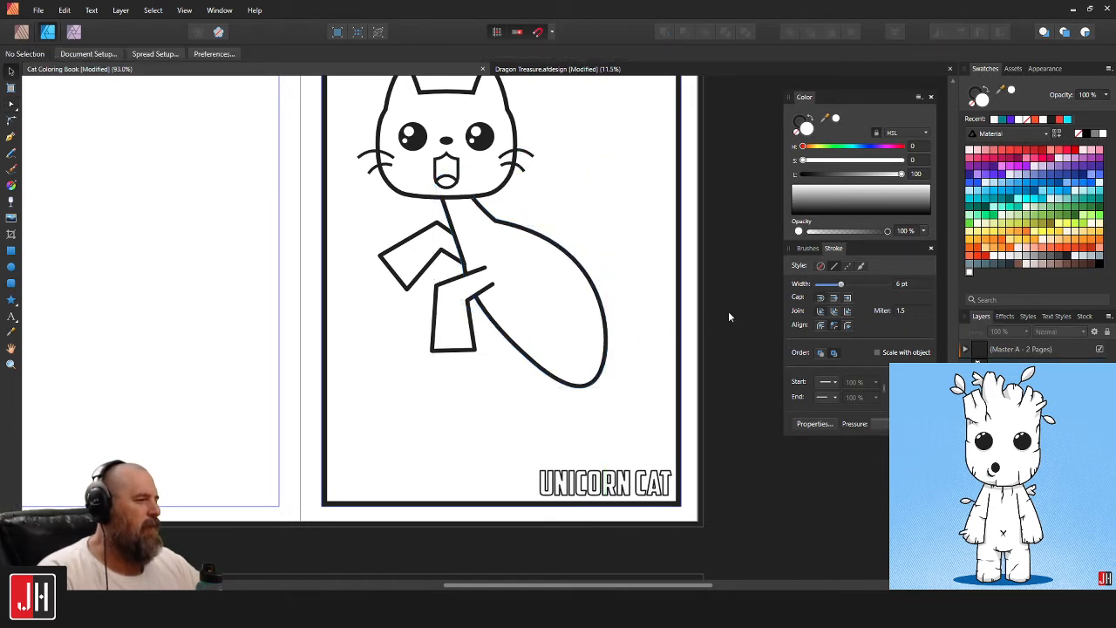
Add a rotated copy of the lower front leg under the rump as a hind leg, and reshape its nodes into a flat-bottomed foot.
click(473, 307)
drag(471, 313, 527, 366)
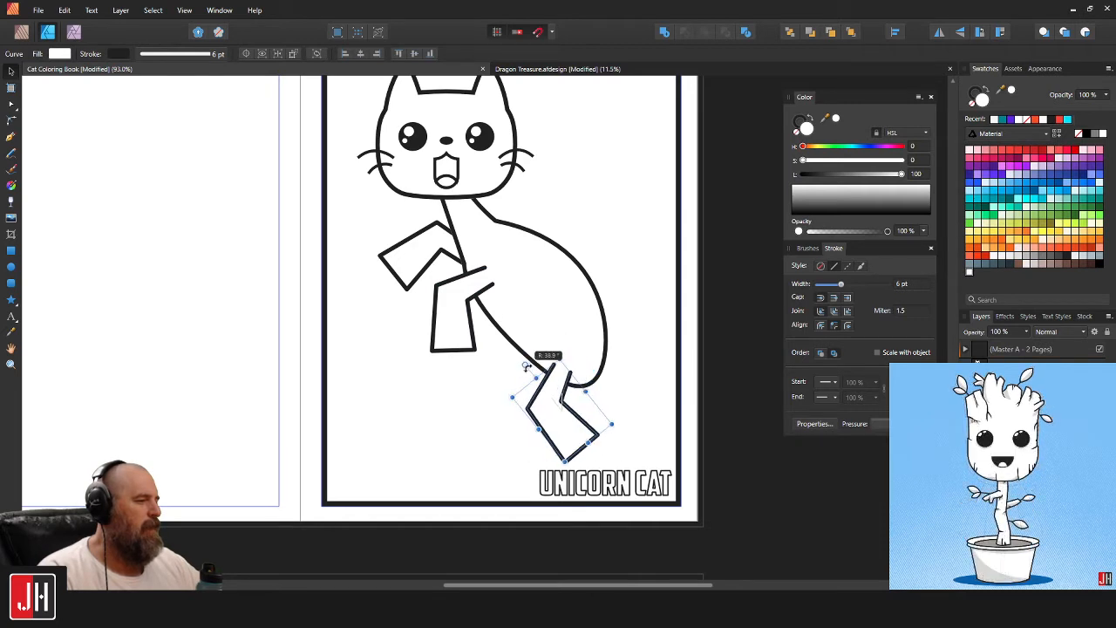
scroll(578, 462, up, 3)
key(a)
drag(630, 421, 523, 467)
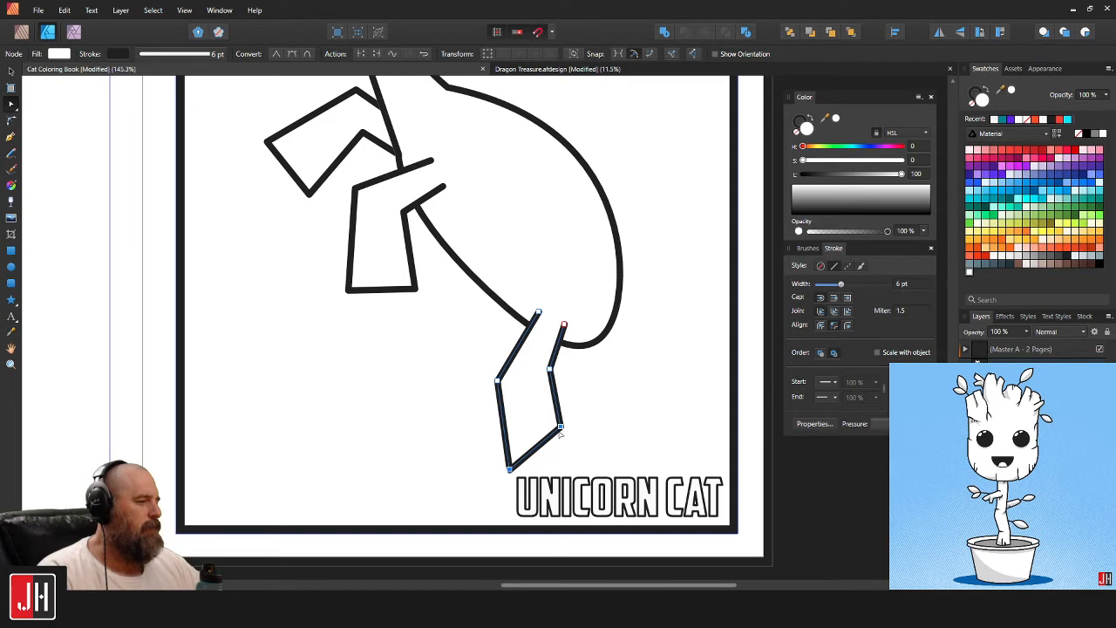
drag(560, 426, 576, 474)
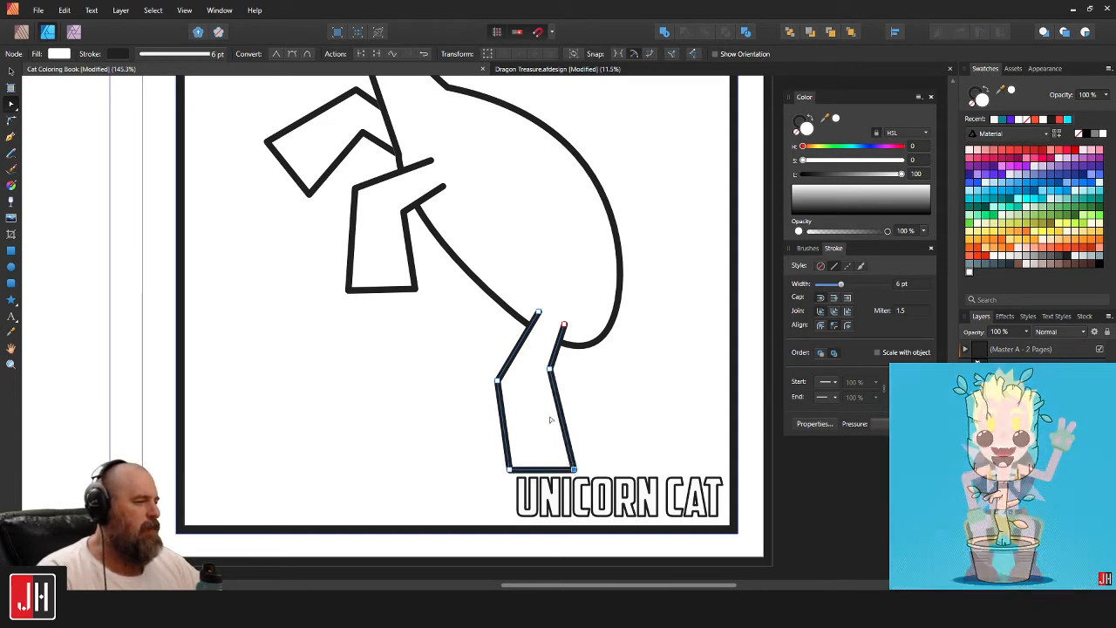
Duplicate the hind leg slightly up and to the left, and place the copy behind the body and the first hind leg.
key(v)
drag(554, 418, 490, 377)
scroll(556, 389, up, 1)
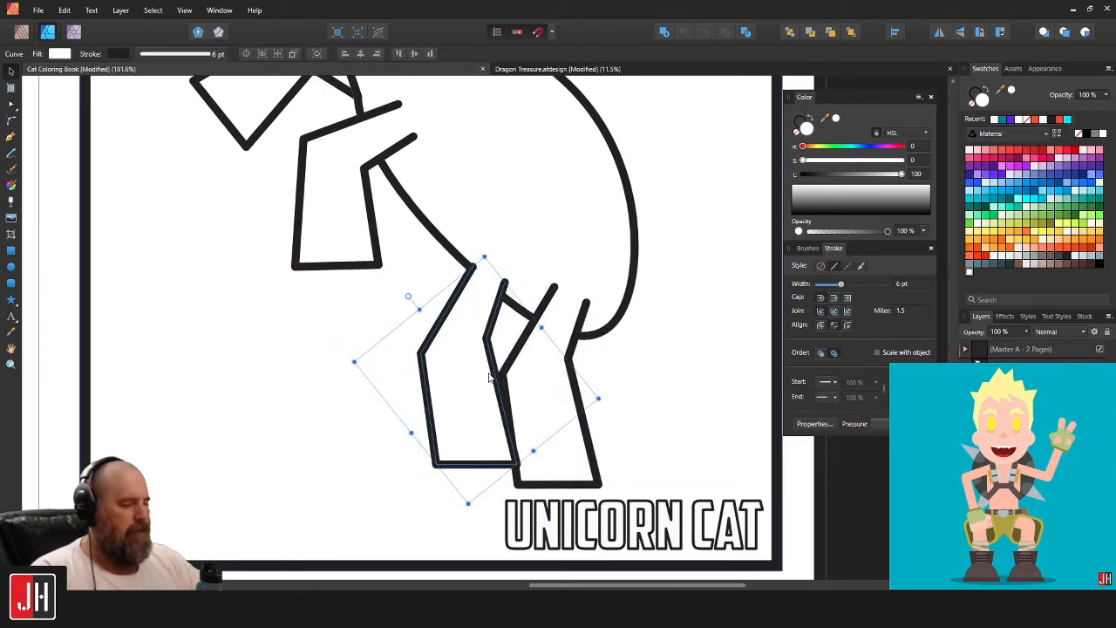
drag(430, 403, 462, 406)
scroll(627, 403, down, 5)
click(568, 351)
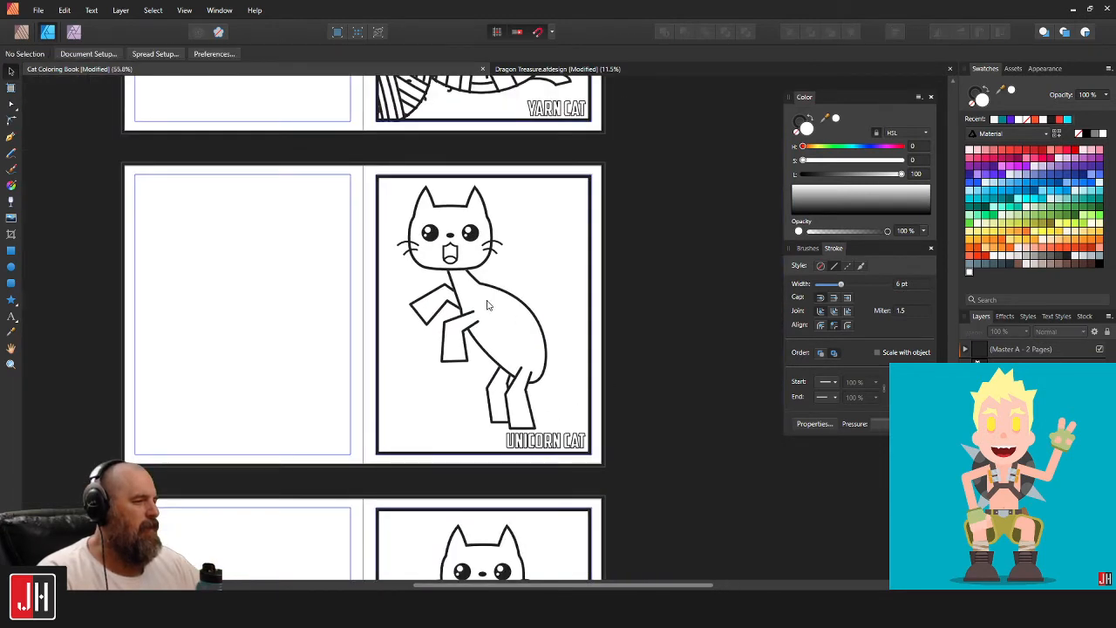
Move the cat's head slightly down and to the right over the neck.
scroll(489, 306, up, 3)
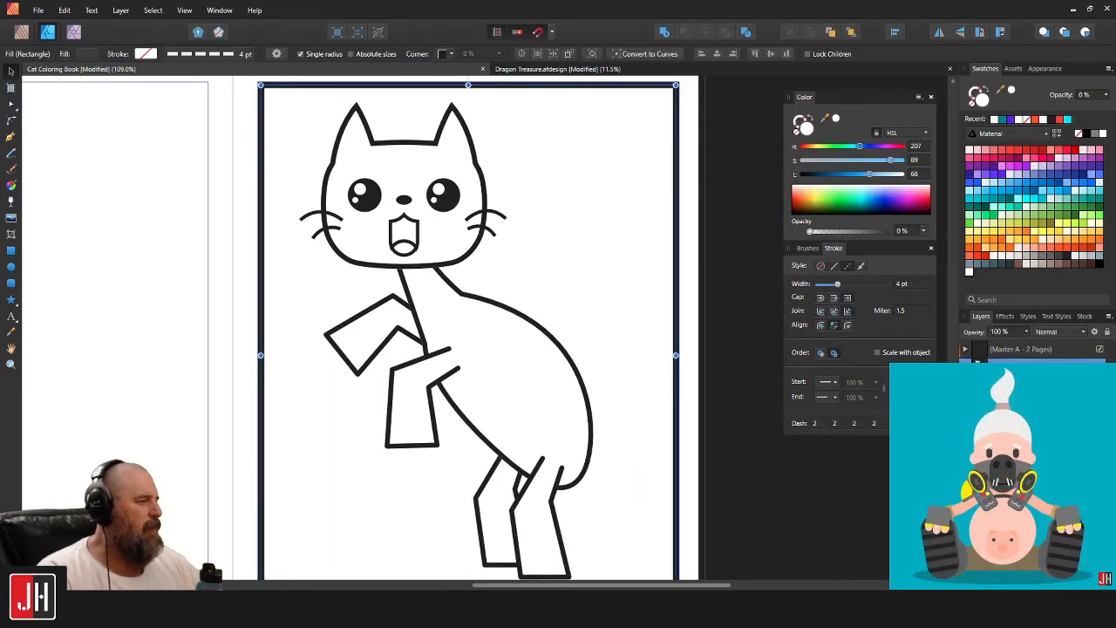
click(472, 252)
drag(386, 195, 406, 210)
click(680, 284)
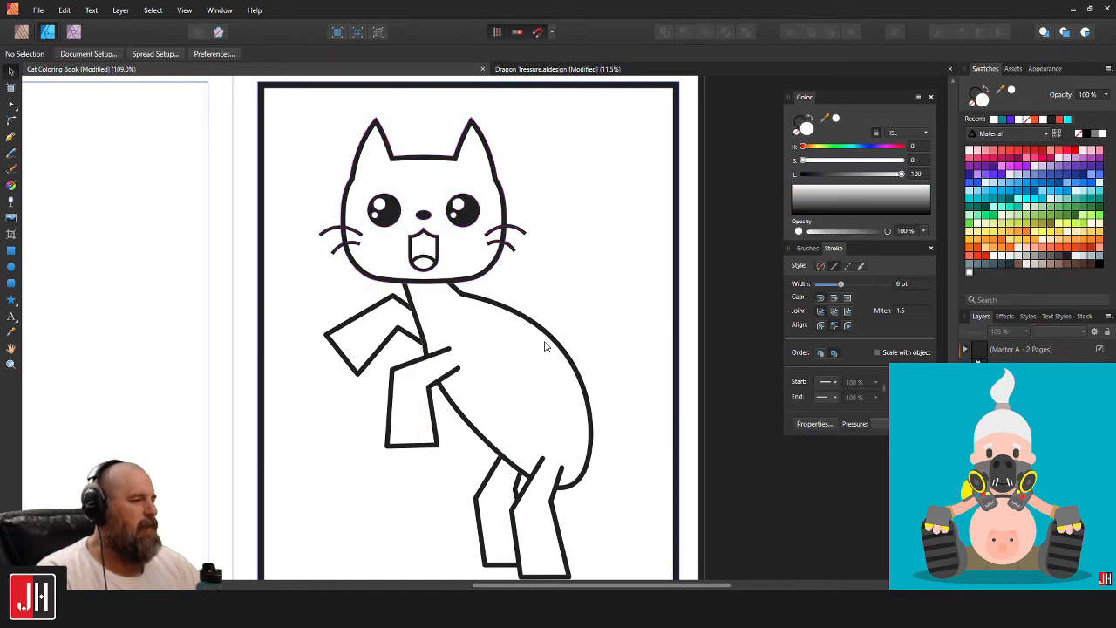
Scale the raised front leg down slightly and nudge it into place against the chest.
scroll(422, 353, up, 3)
click(425, 243)
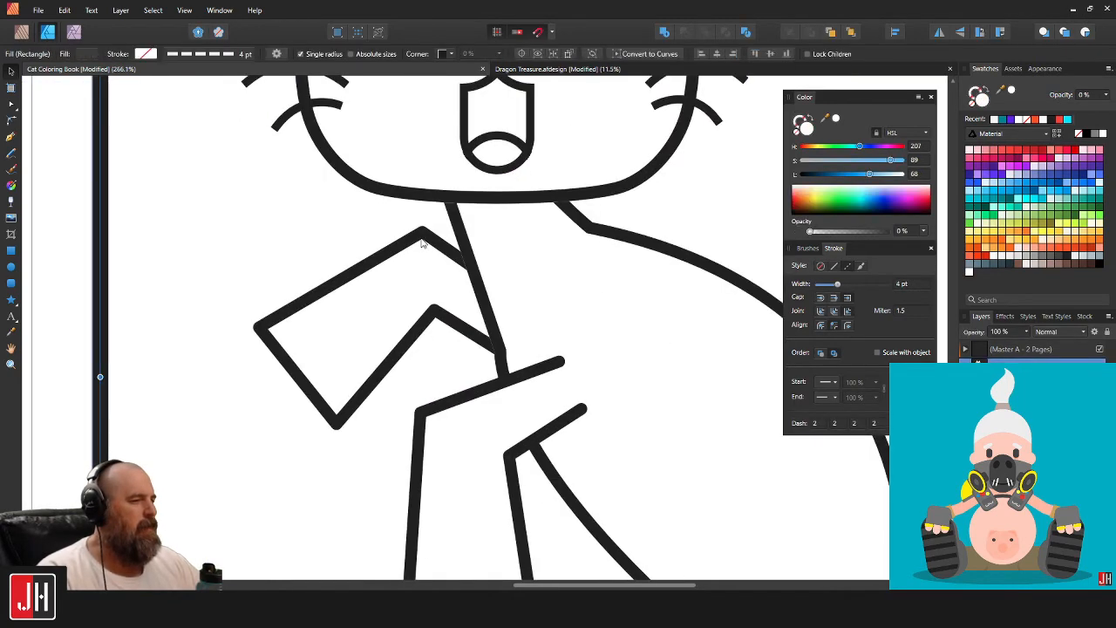
drag(455, 191, 448, 208)
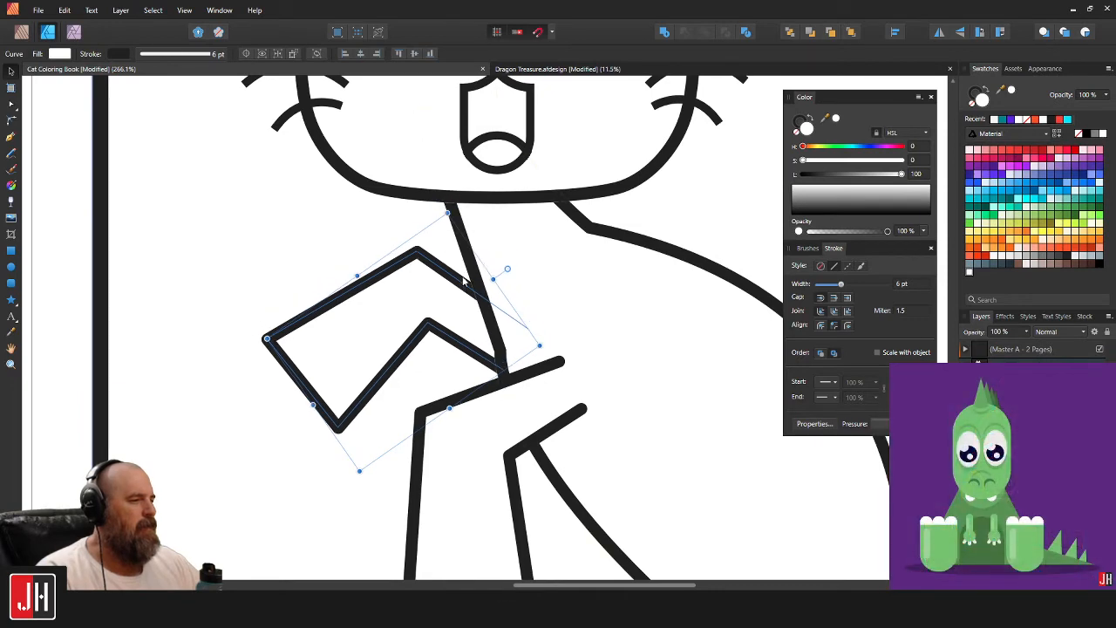
drag(457, 278, 464, 282)
click(602, 371)
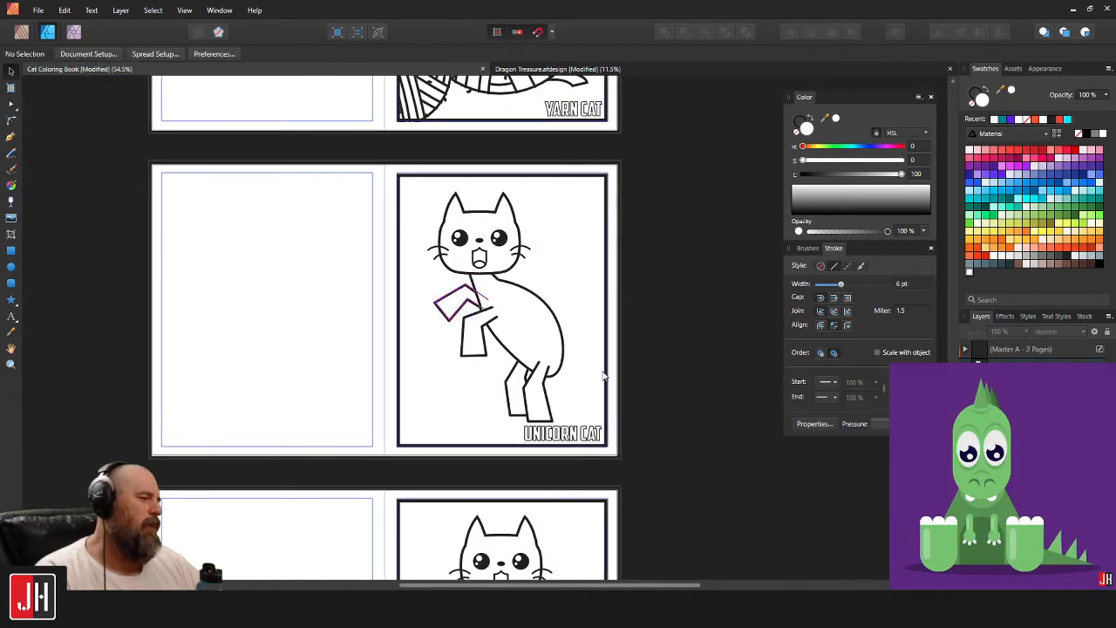
Try drawing a curved tail from the rump toward the page border with the Pen tool, and undo it.
scroll(563, 374, up, 3)
drag(569, 324, 509, 278)
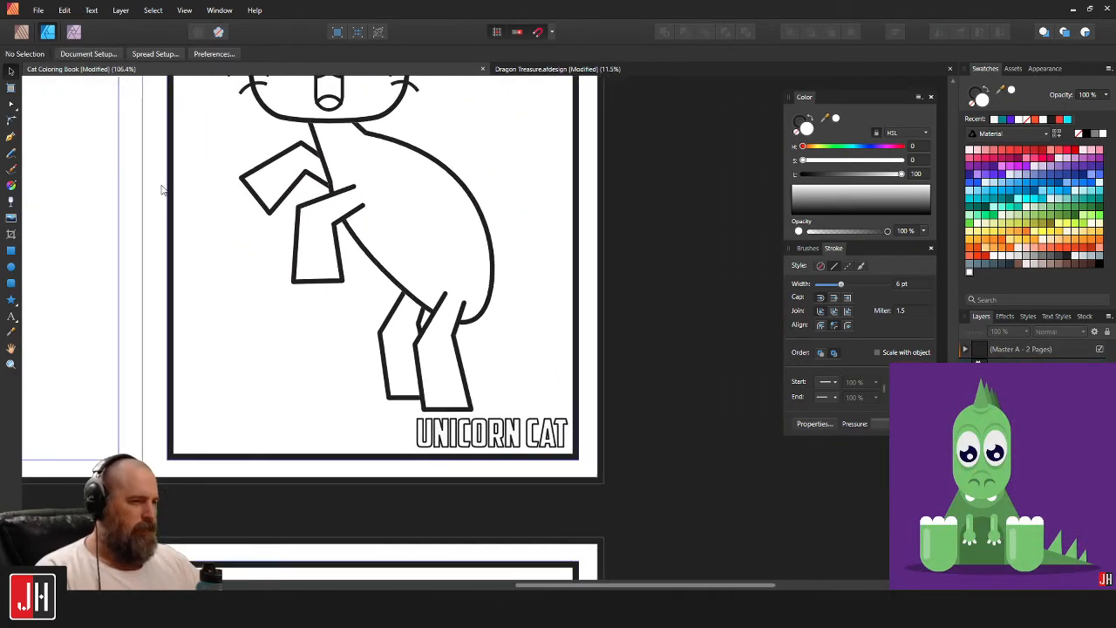
click(11, 136)
scroll(500, 321, up, 3)
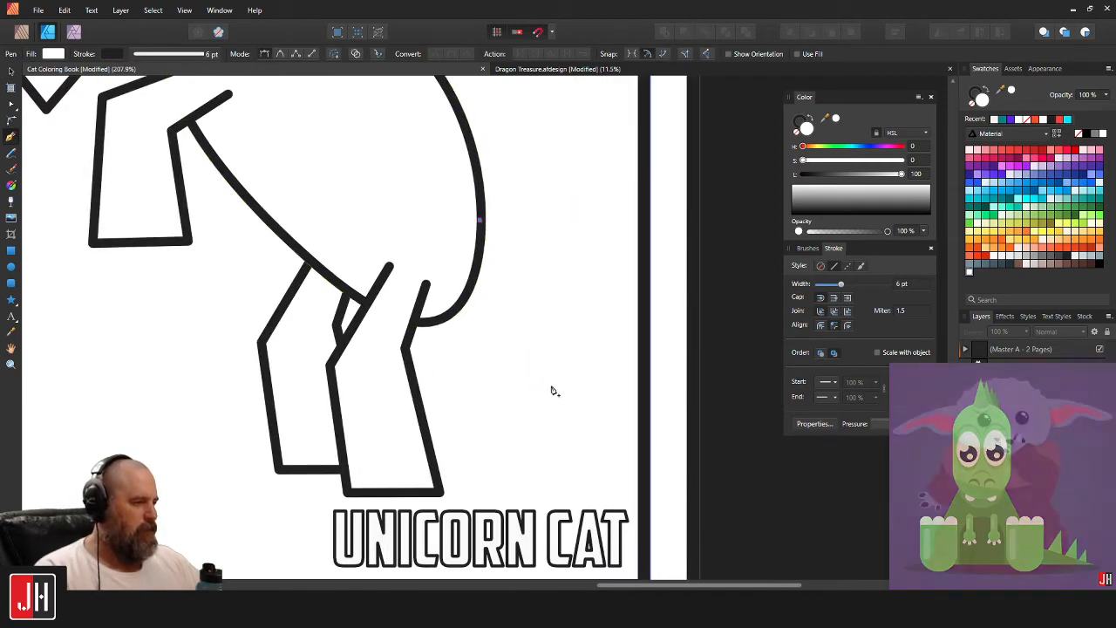
drag(554, 387, 548, 472)
drag(626, 471, 668, 438)
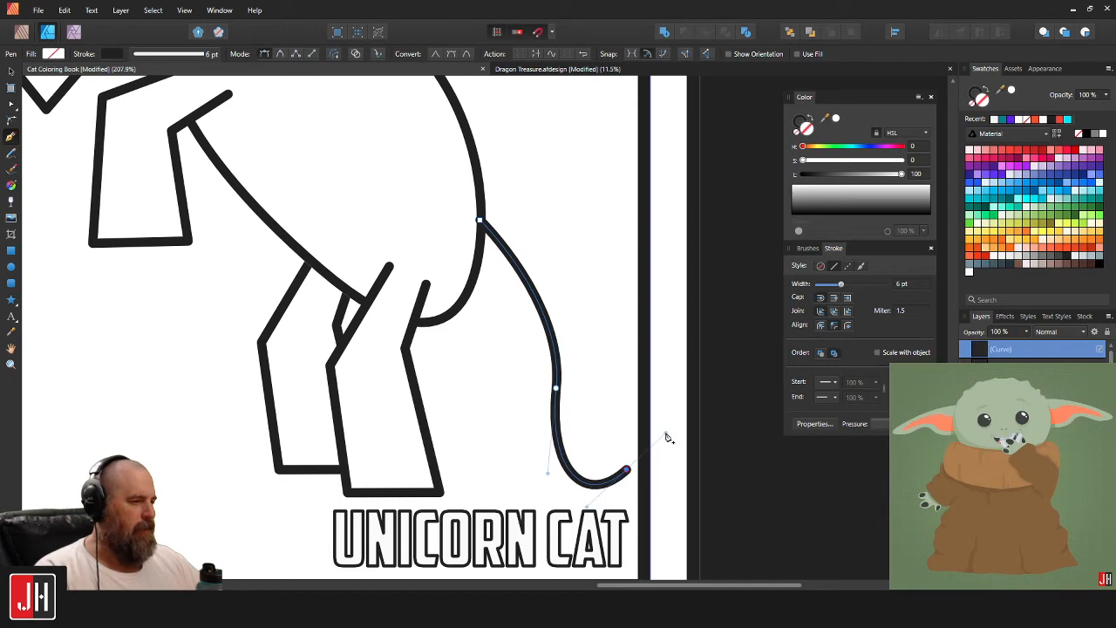
key(ctrl+z)
key(ctrl+z)
key(ctrl+z)
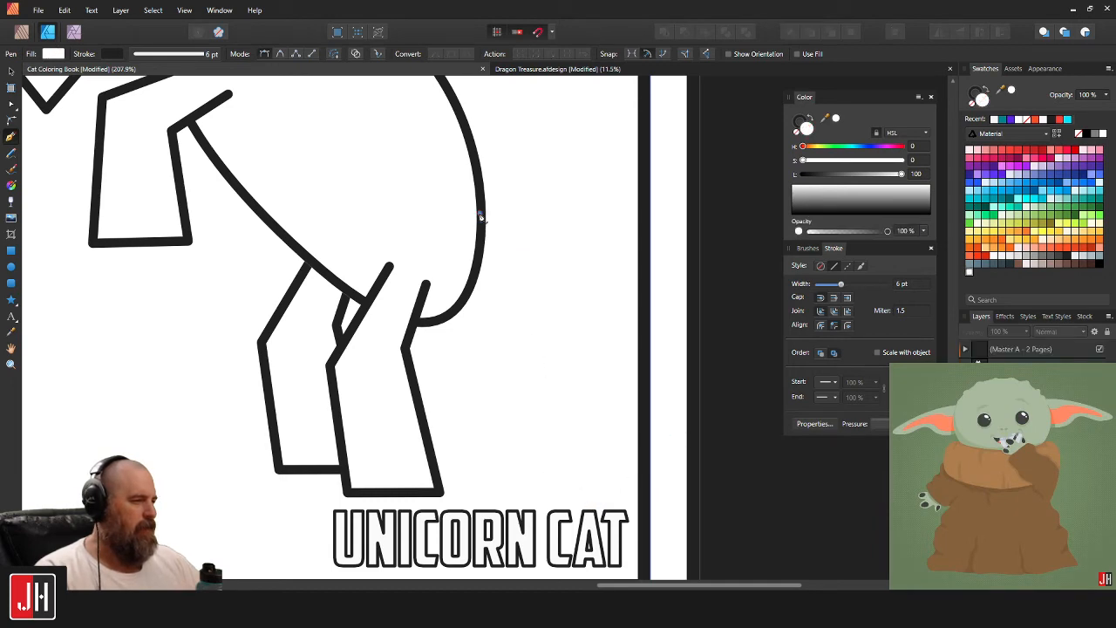
Select the head, body and all four legs together and move the whole cat slightly up and to the left.
scroll(496, 255, down, 4)
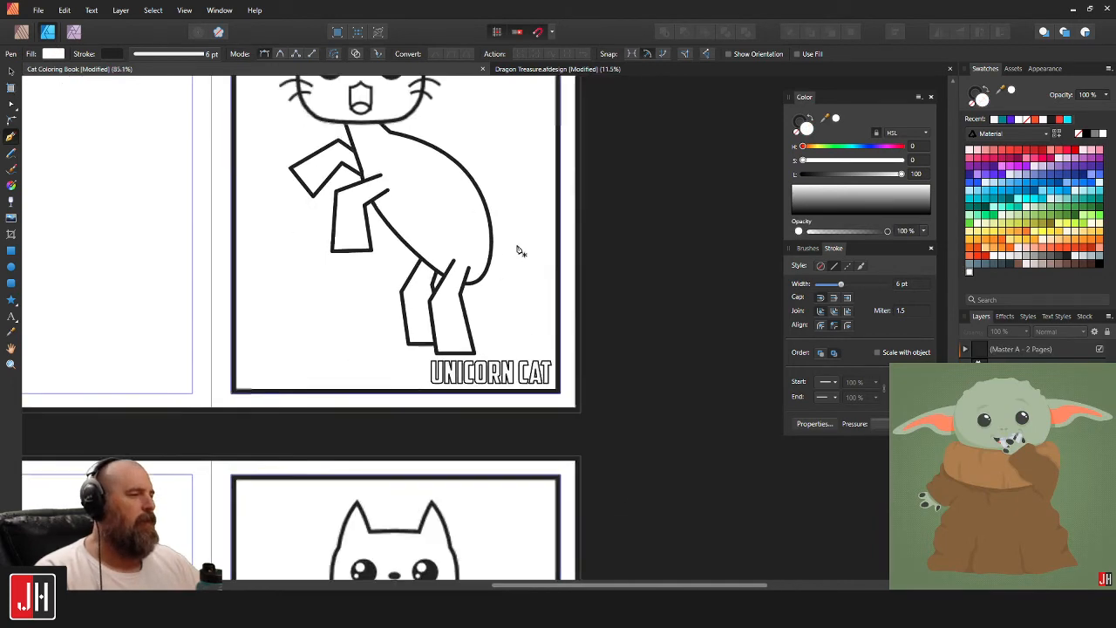
key(v)
drag(482, 212, 476, 299)
drag(427, 186, 455, 255)
drag(270, 93, 621, 519)
click(384, 205)
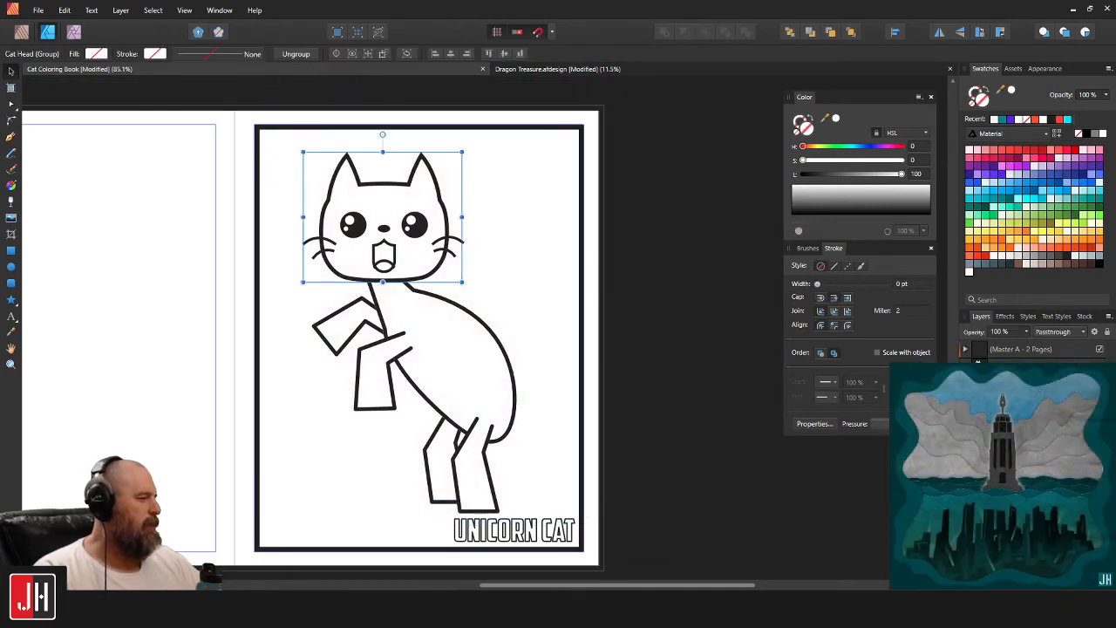
shift+click(462, 336)
drag(445, 279, 422, 272)
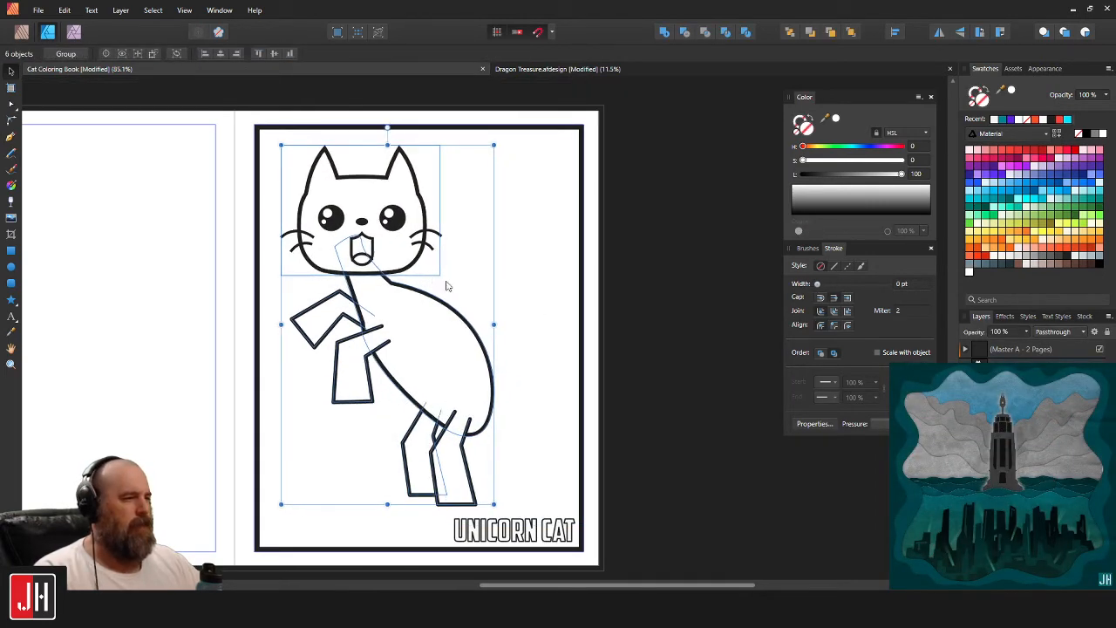
Rotate the cat's head about 9 degrees counterclockwise and nudge it slightly down onto the neck.
click(680, 312)
scroll(349, 231, up, 3)
click(532, 268)
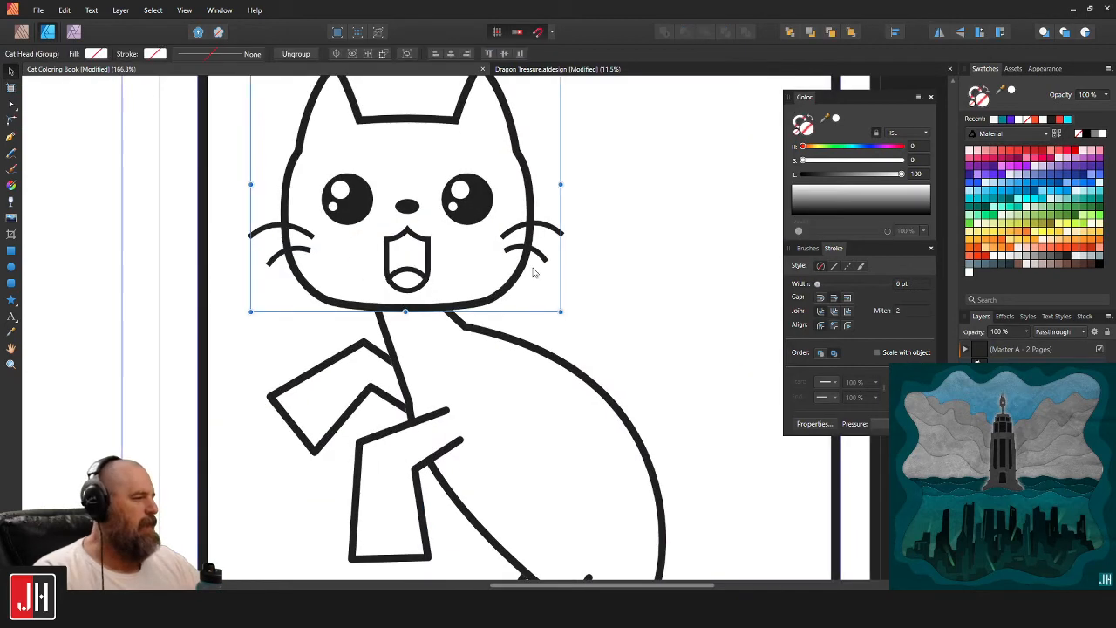
drag(381, 203, 371, 207)
drag(423, 170, 456, 256)
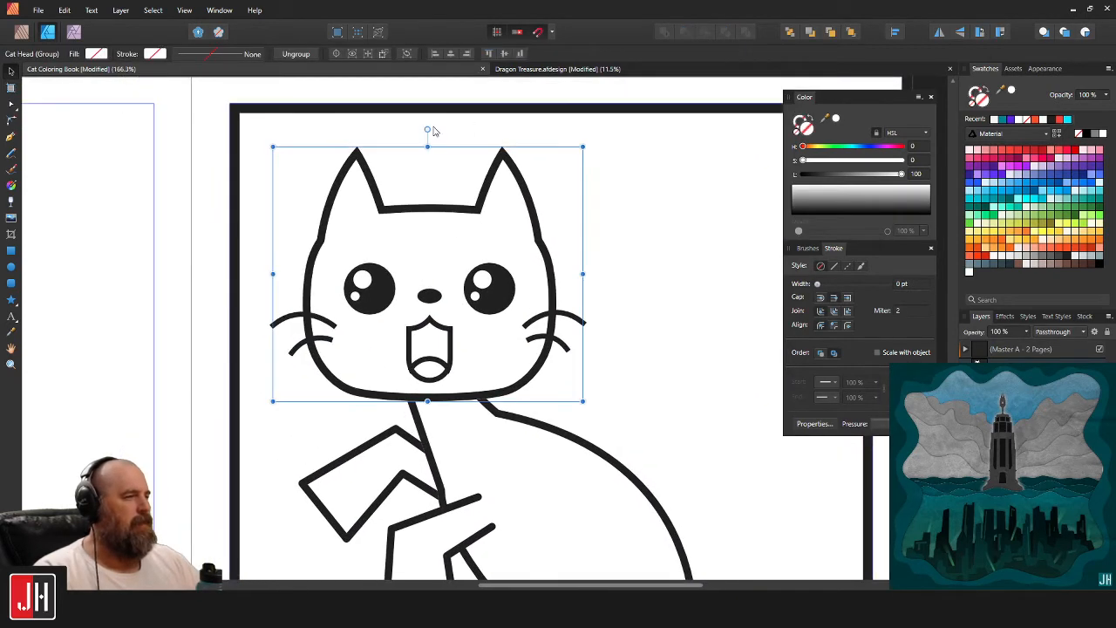
click(429, 131)
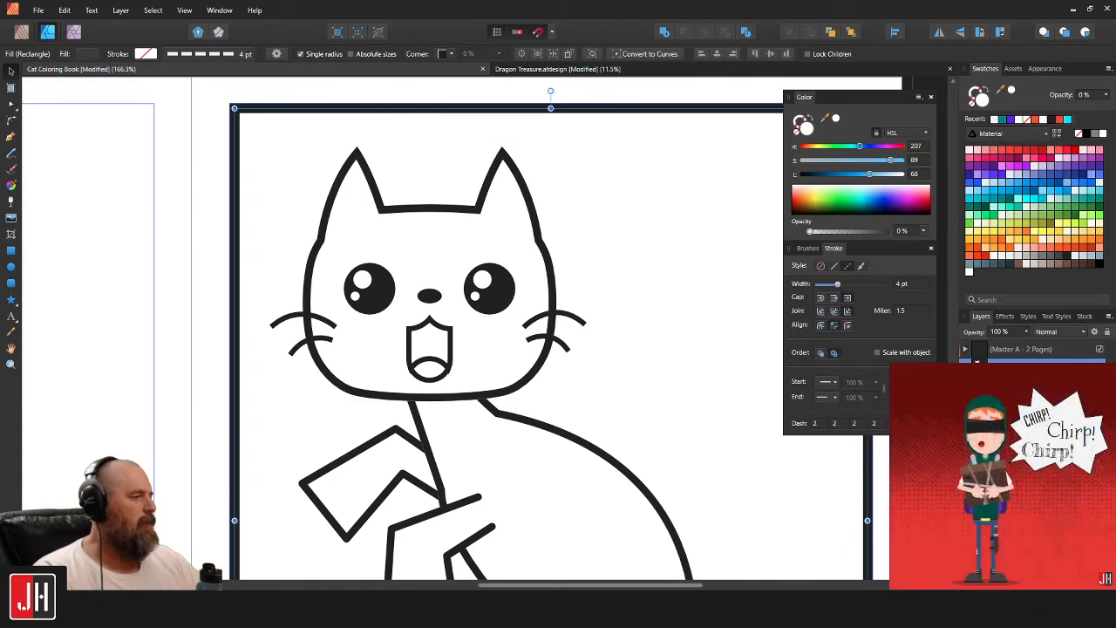
click(434, 208)
drag(427, 130, 407, 132)
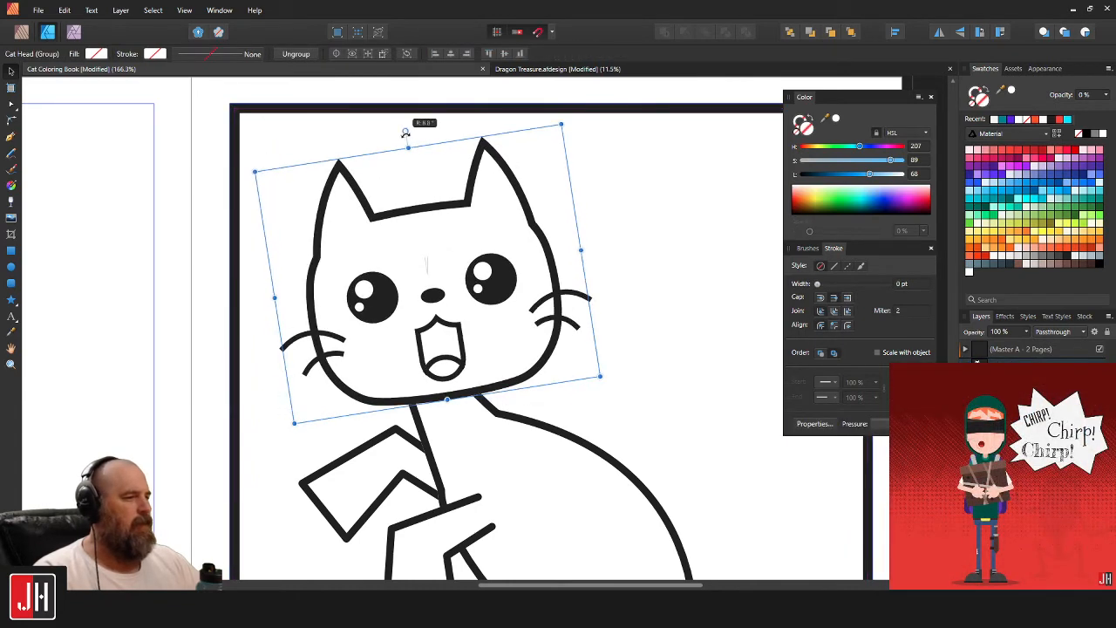
mouse_move(489, 314)
mouse_down()
mouse_move(465, 324)
mouse_move(488, 323)
mouse_up()
scroll(489, 325, down, 8)
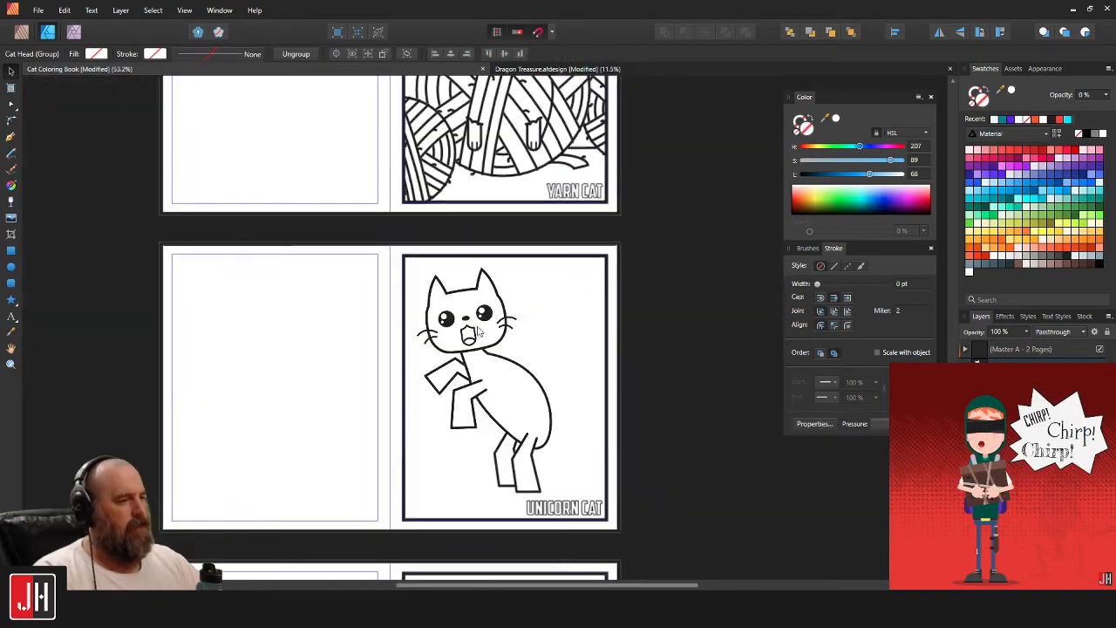
click(643, 375)
scroll(506, 364, up, 4)
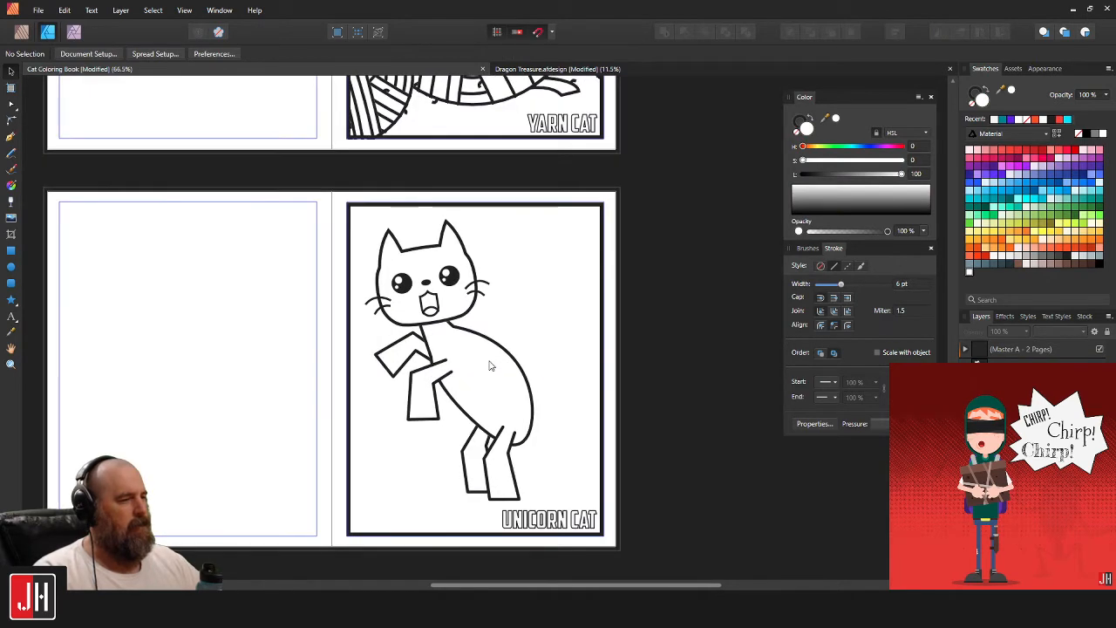
Draw a closed four-sided hoof over the end of the lowered front leg with the Pen tool and fill it with white sampled from the page.
scroll(425, 427, up, 4)
click(10, 137)
scroll(319, 364, up, 3)
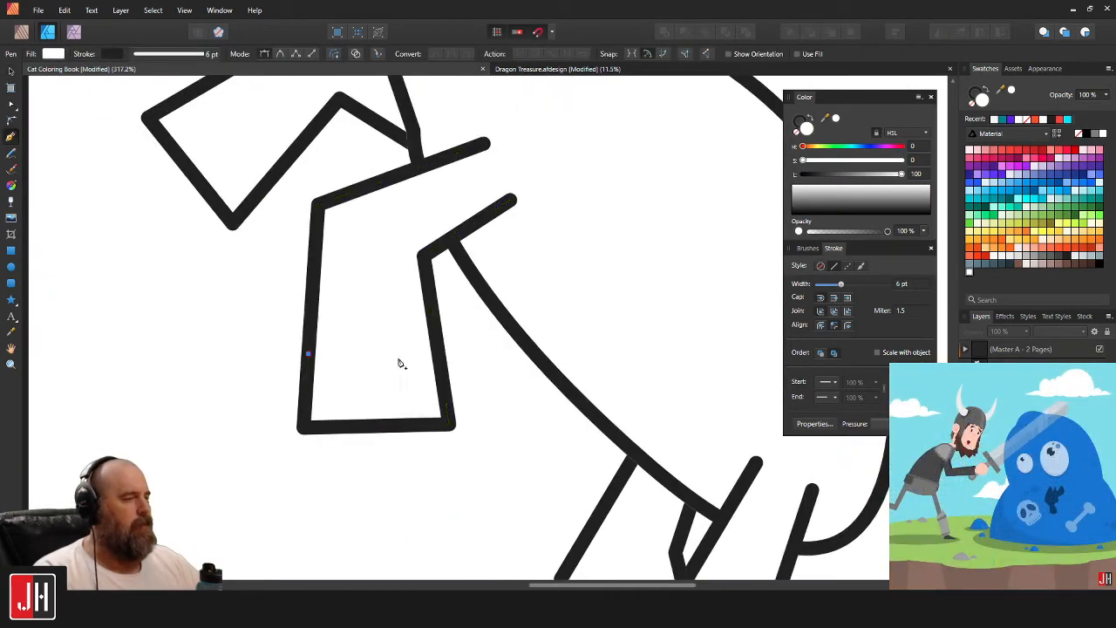
click(459, 360)
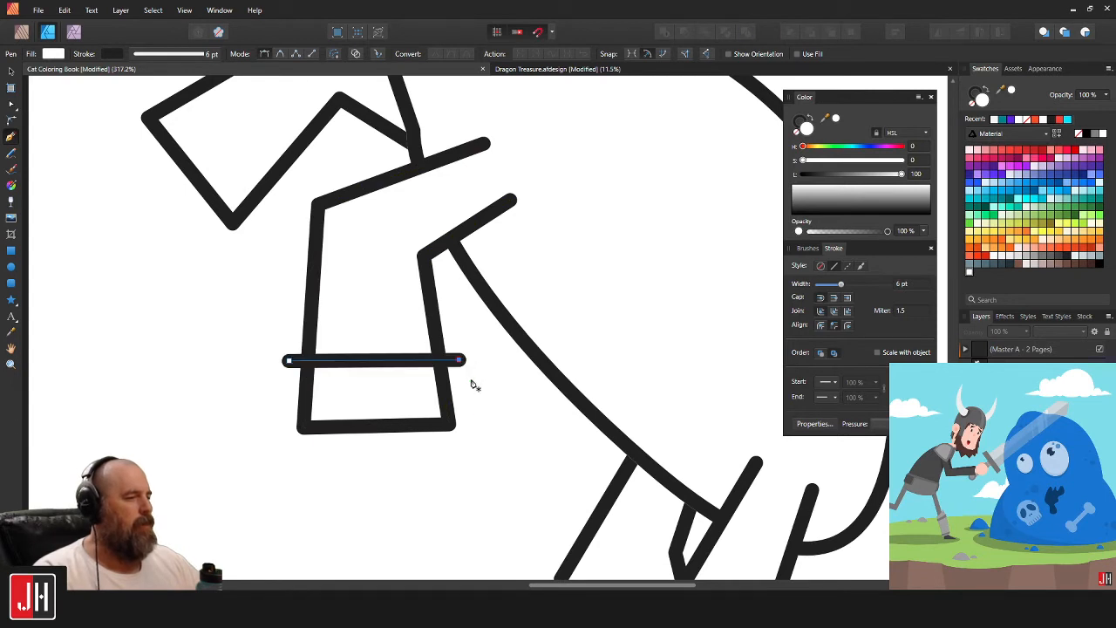
click(471, 440)
click(282, 447)
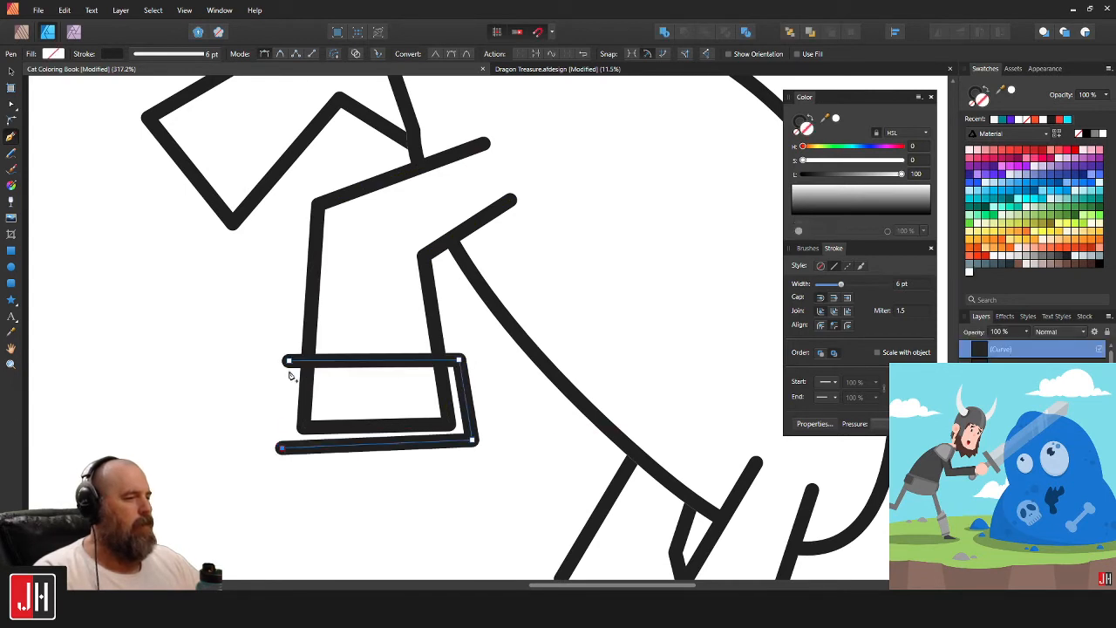
click(288, 361)
key(i)
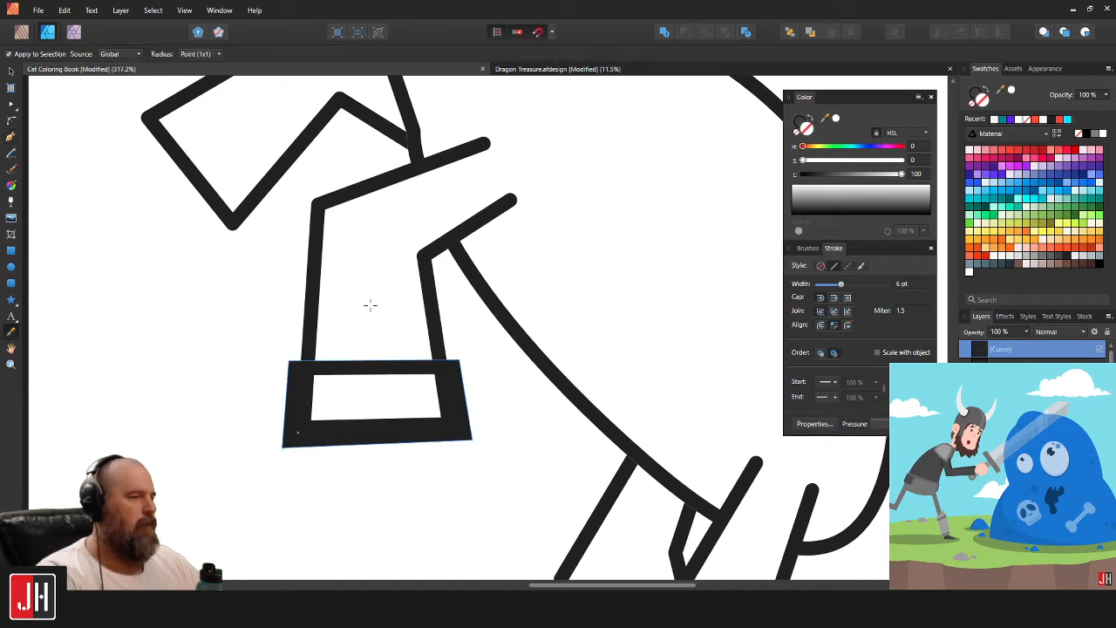
click(372, 306)
key(v)
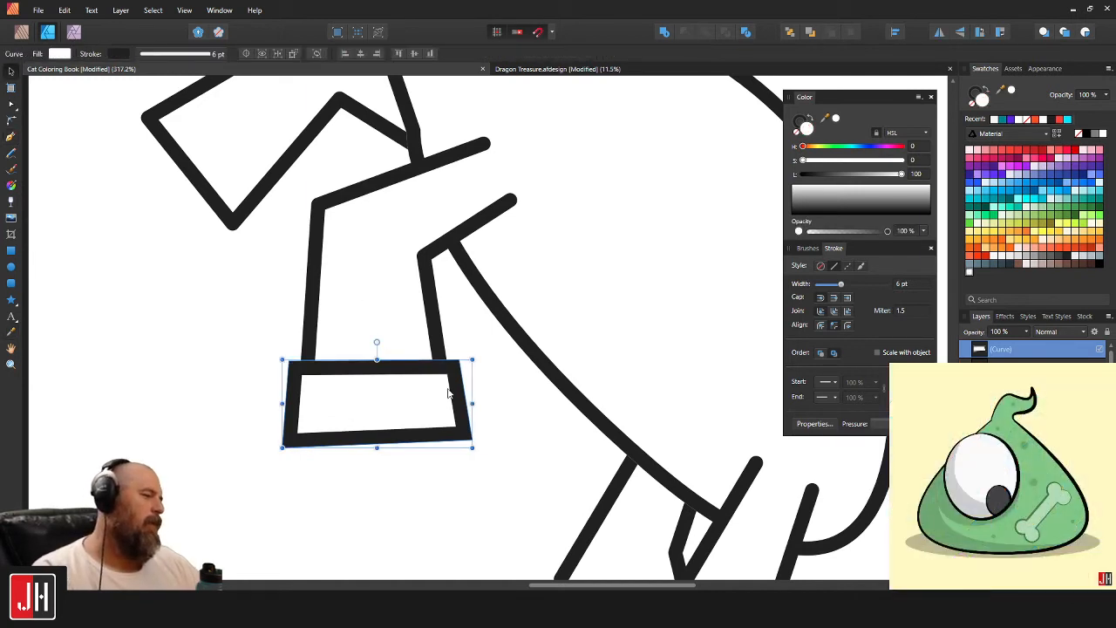
Adjust the hoof's four corner nodes inward so that it is slightly narrower and shorter.
scroll(448, 394, up, 2)
key(a)
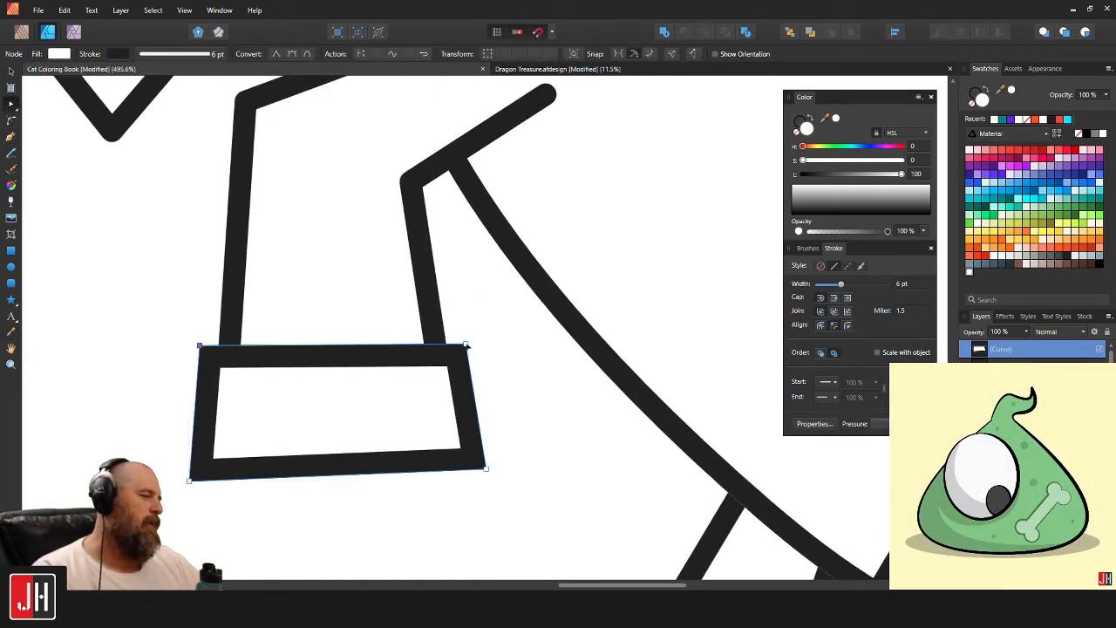
drag(468, 347, 457, 345)
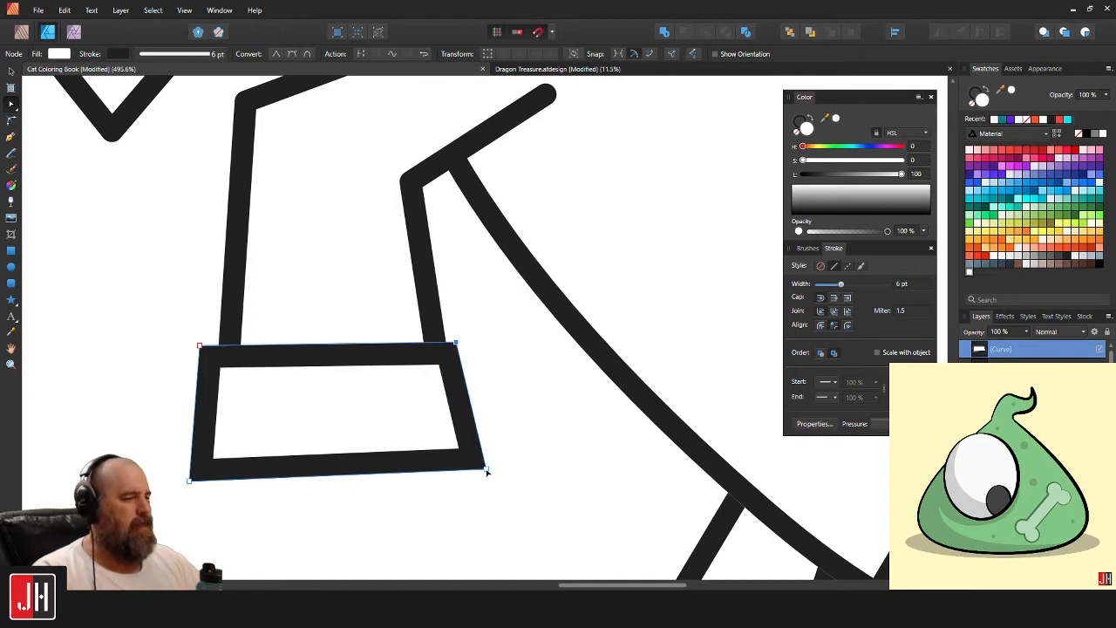
mouse_move(487, 471)
mouse_down()
mouse_move(457, 443)
mouse_move(471, 466)
mouse_up()
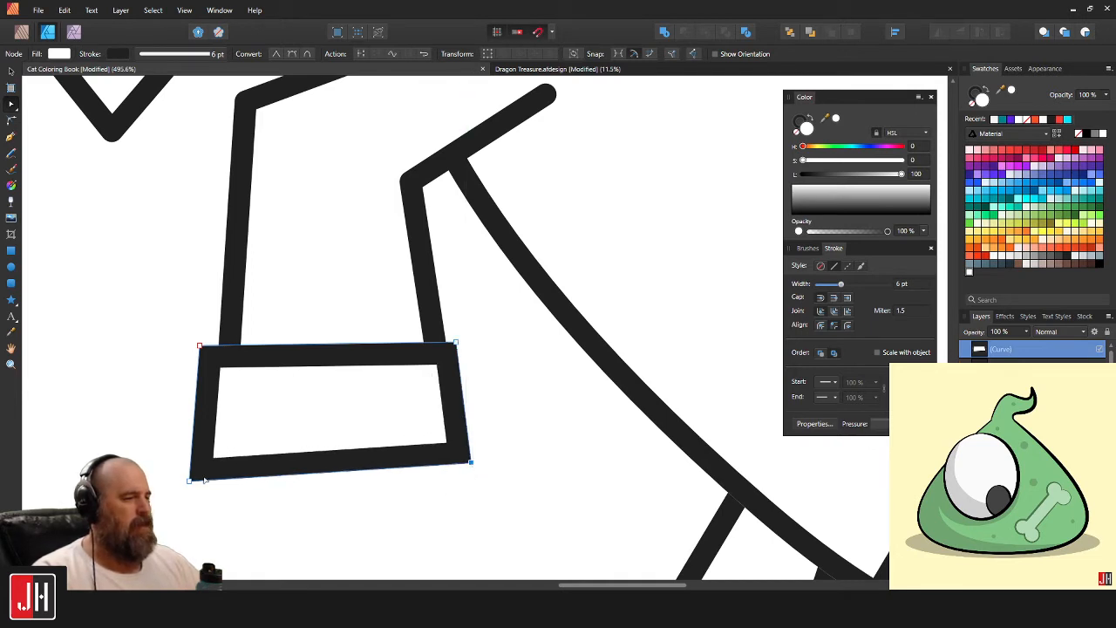
mouse_move(190, 481)
mouse_down()
mouse_move(202, 450)
mouse_move(196, 466)
mouse_up()
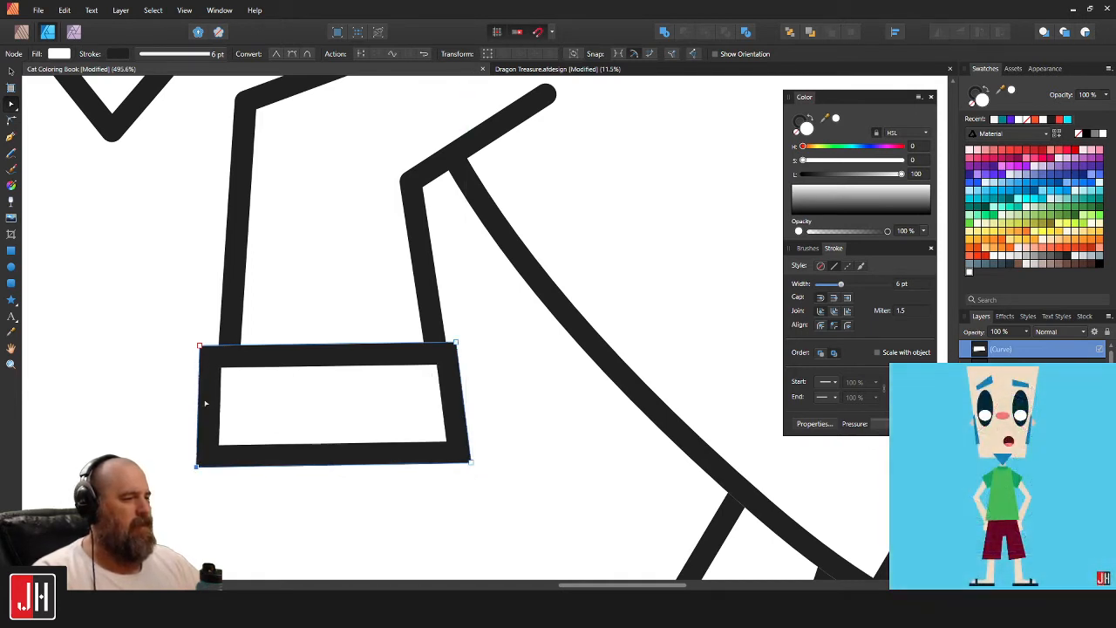
drag(199, 346, 207, 347)
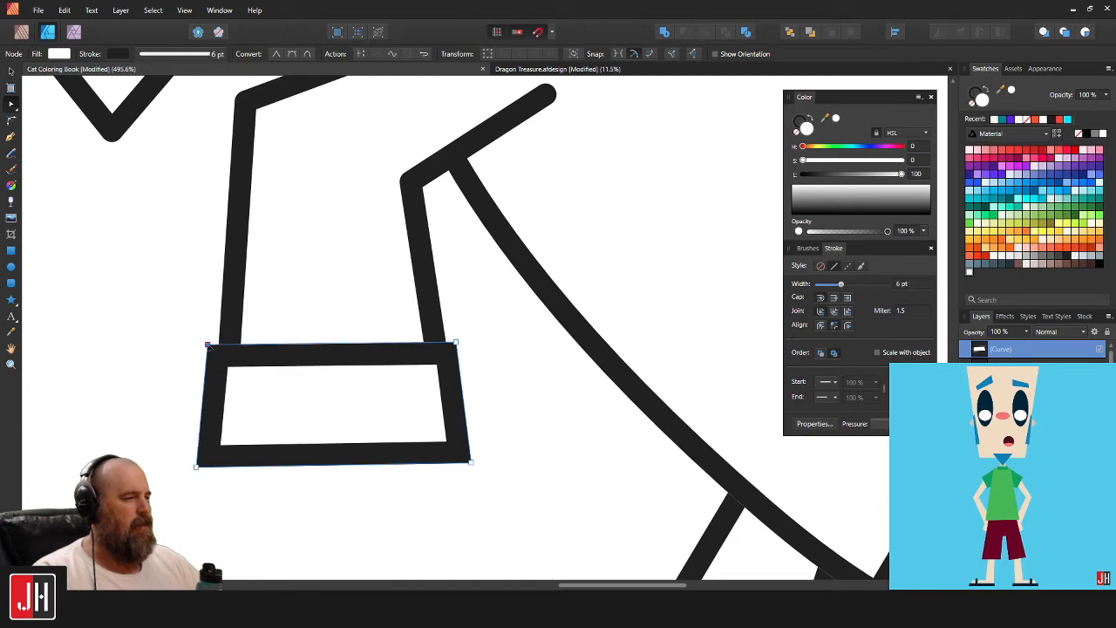
key(v)
Reshape the lowered front leg into a slimmer form by moving its knee nodes and both bottom corner nodes inward.
scroll(292, 418, down, 2)
click(281, 314)
scroll(281, 318, up, 1)
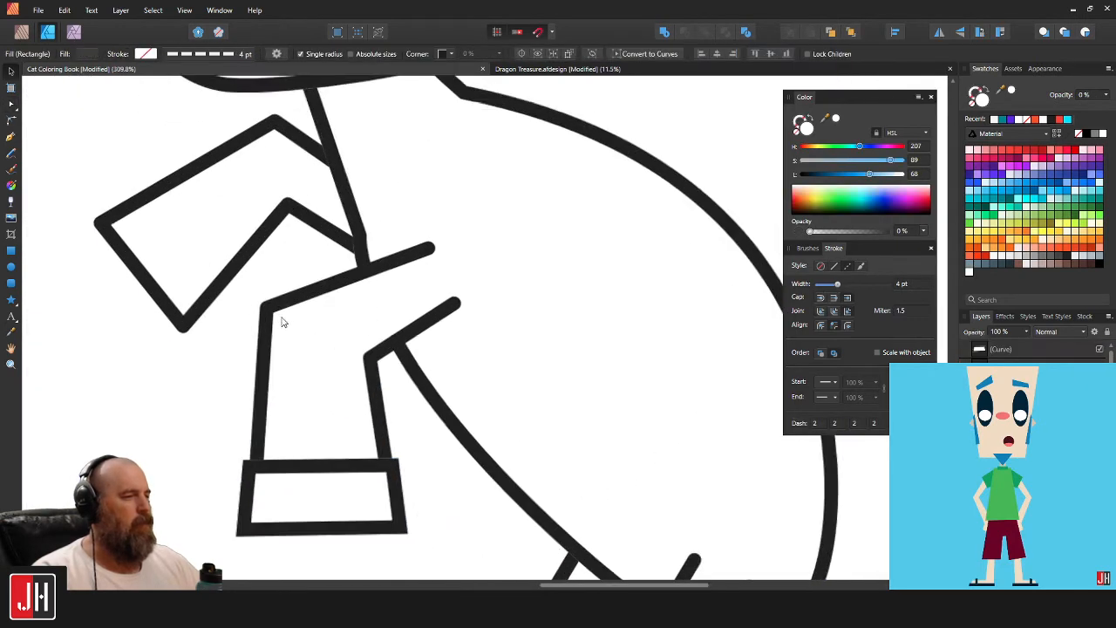
double_click(268, 314)
drag(267, 310, 294, 325)
drag(366, 350, 361, 347)
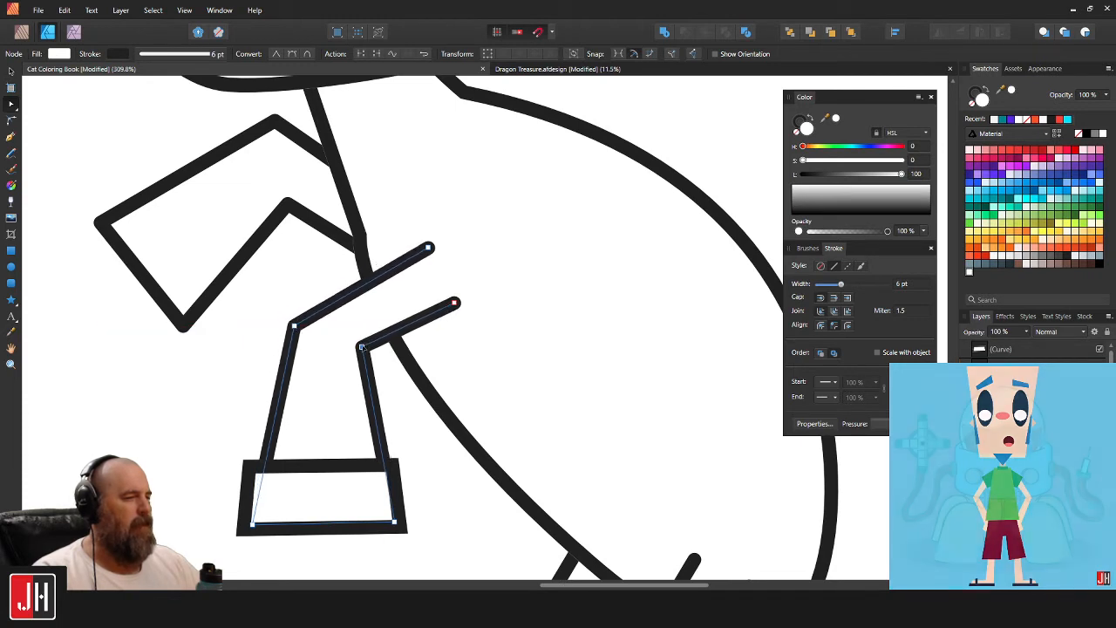
drag(390, 521, 371, 524)
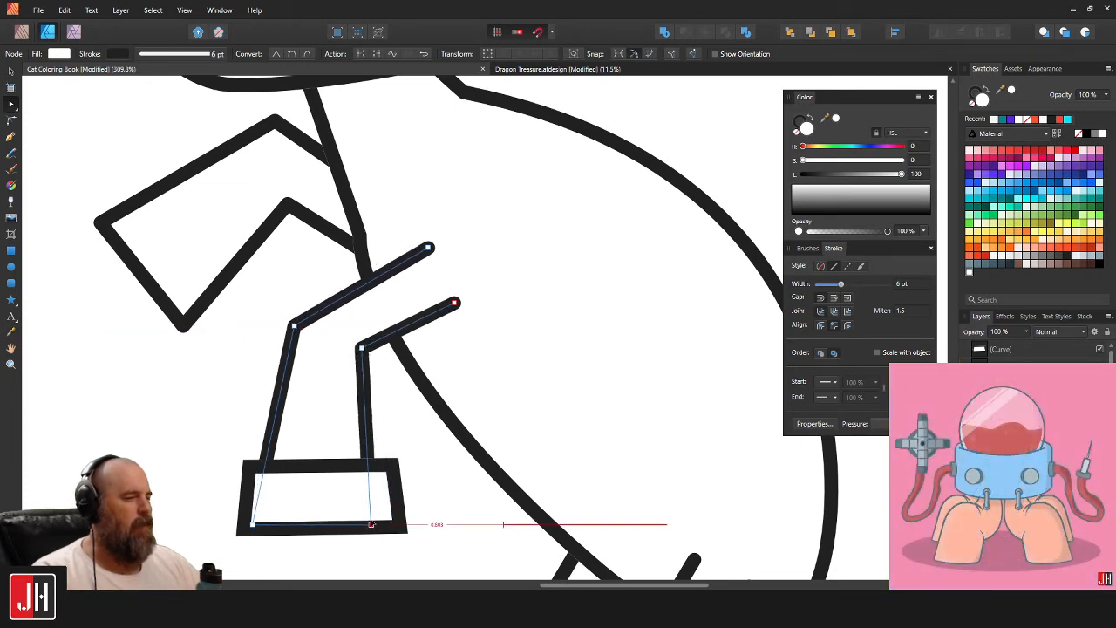
drag(254, 524, 273, 524)
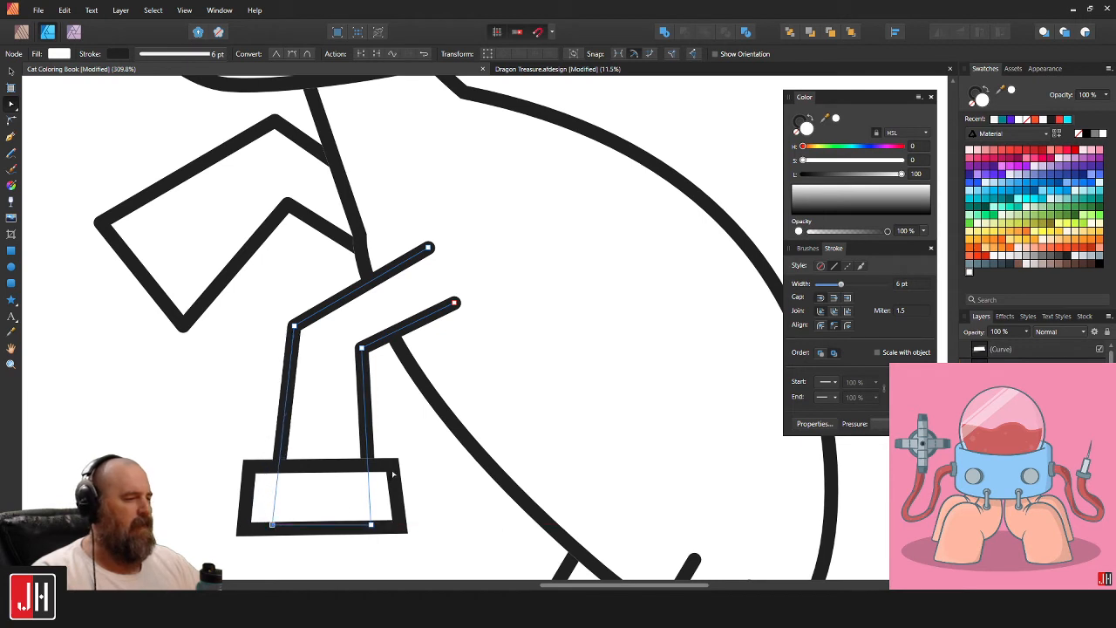
Narrow the hoof by moving its right-side and left-side node pairs inward to fit the slimmer leg.
key(v)
click(391, 474)
key(a)
drag(434, 448, 361, 571)
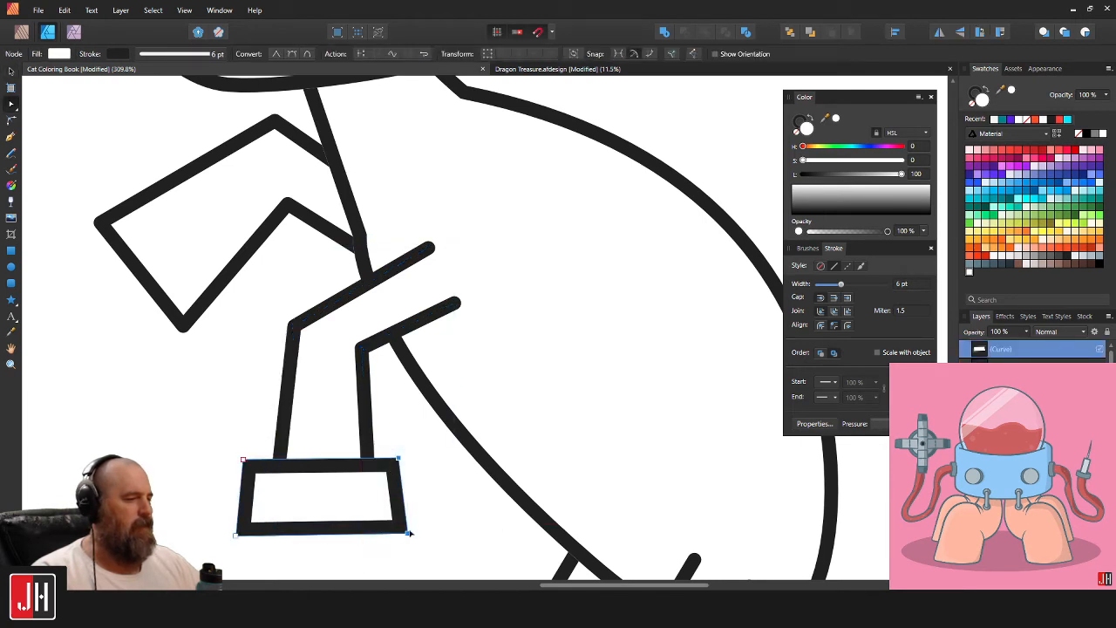
drag(398, 534, 394, 532)
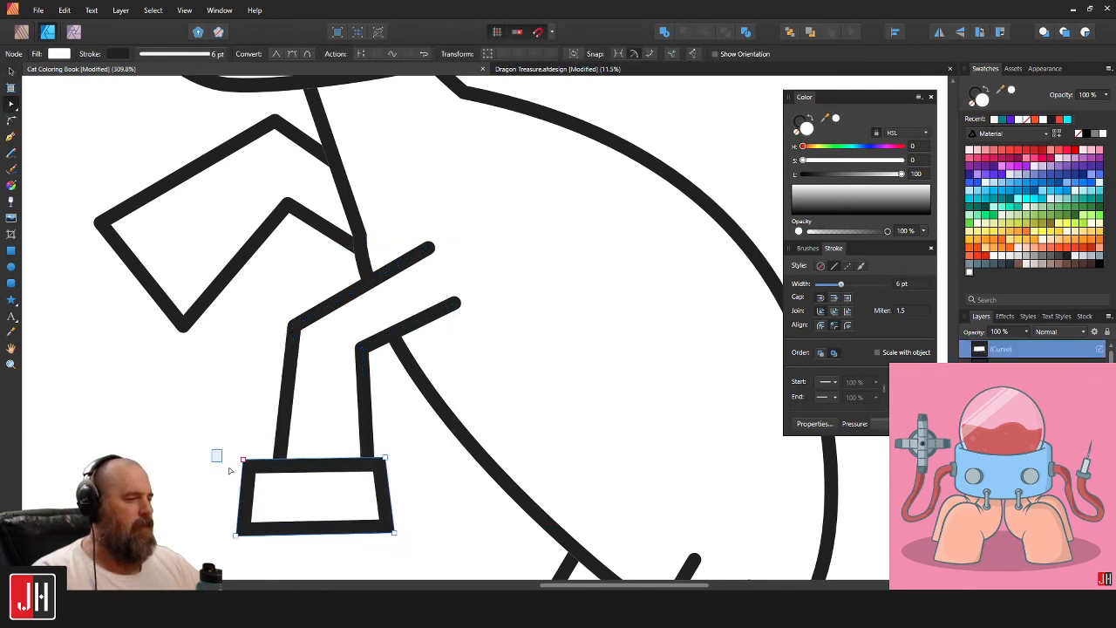
drag(229, 470, 301, 563)
drag(236, 534, 253, 534)
key(v)
scroll(375, 388, down, 4)
scroll(408, 359, up, 4)
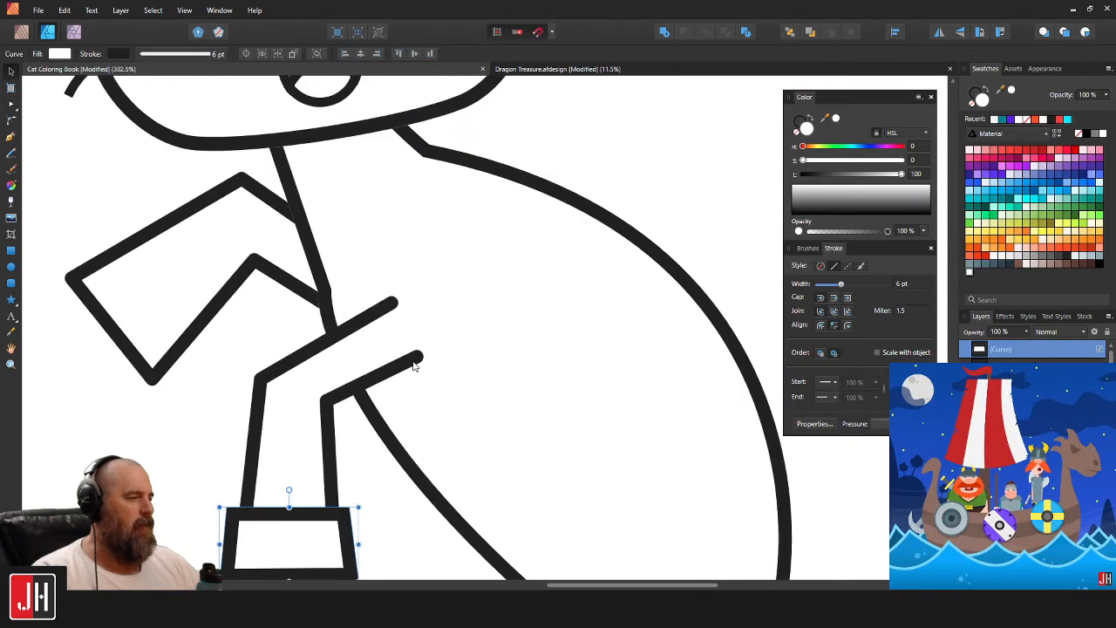
Move the lower open end node of the front leg slightly up and to the left on the chest.
click(414, 367)
click(417, 356)
key(a)
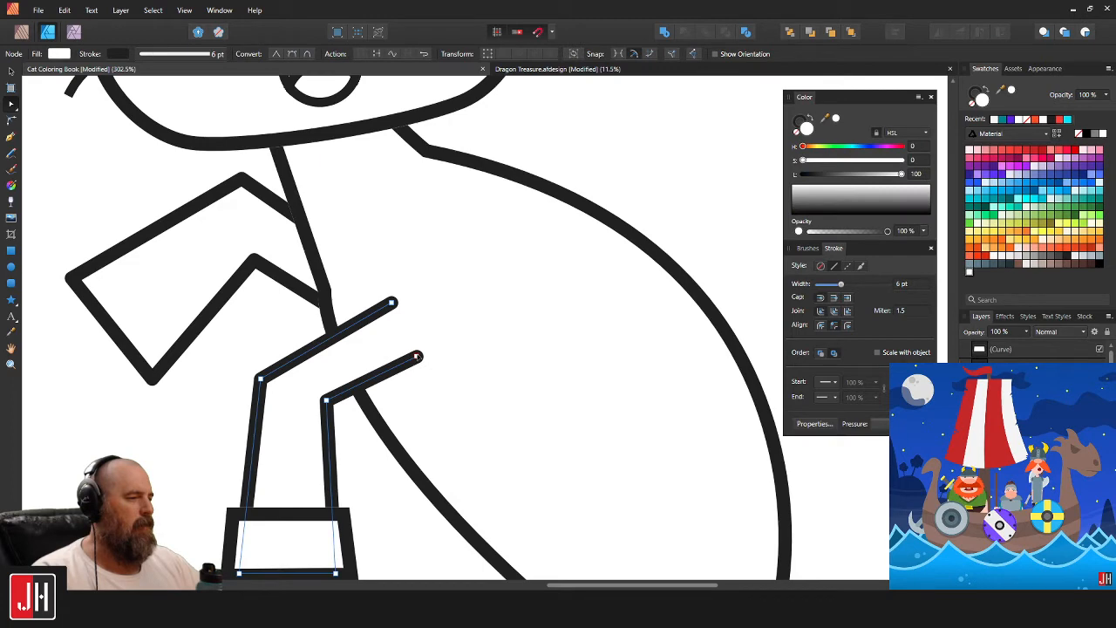
drag(417, 356, 411, 343)
key(v)
scroll(574, 396, down, 8)
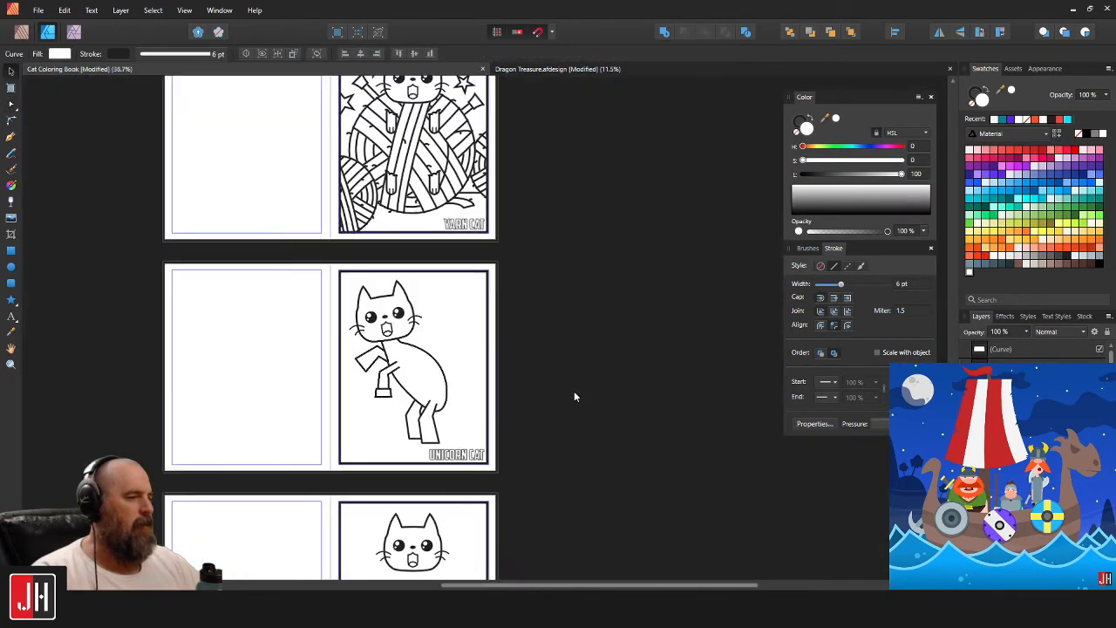
Delete the old raised front leg.
scroll(411, 359, up, 4)
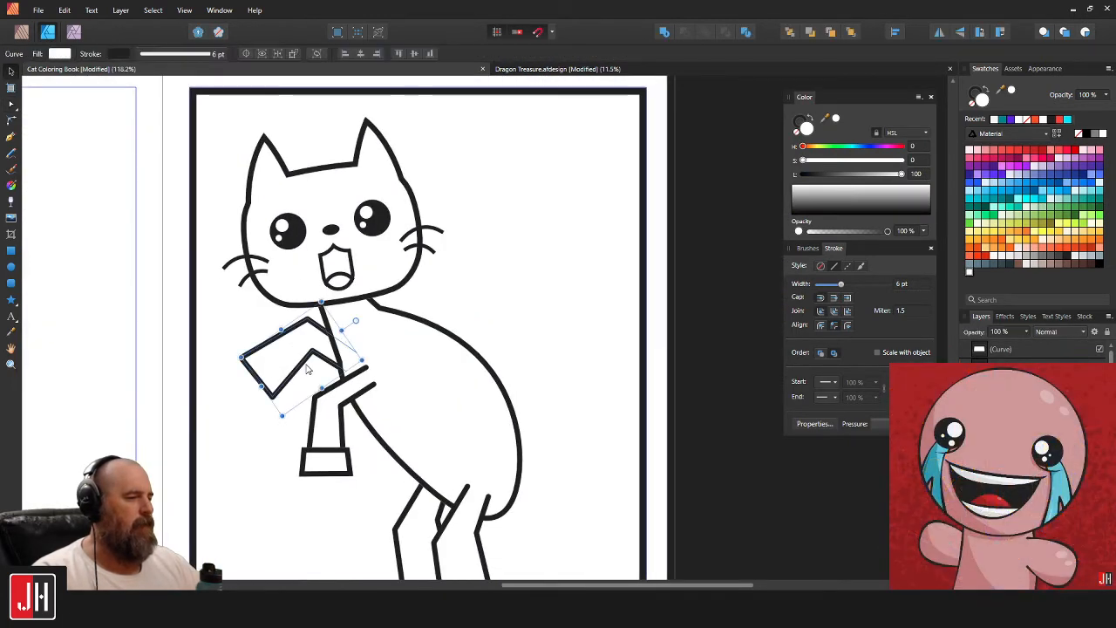
key(Delete)
scroll(340, 497, up, 3)
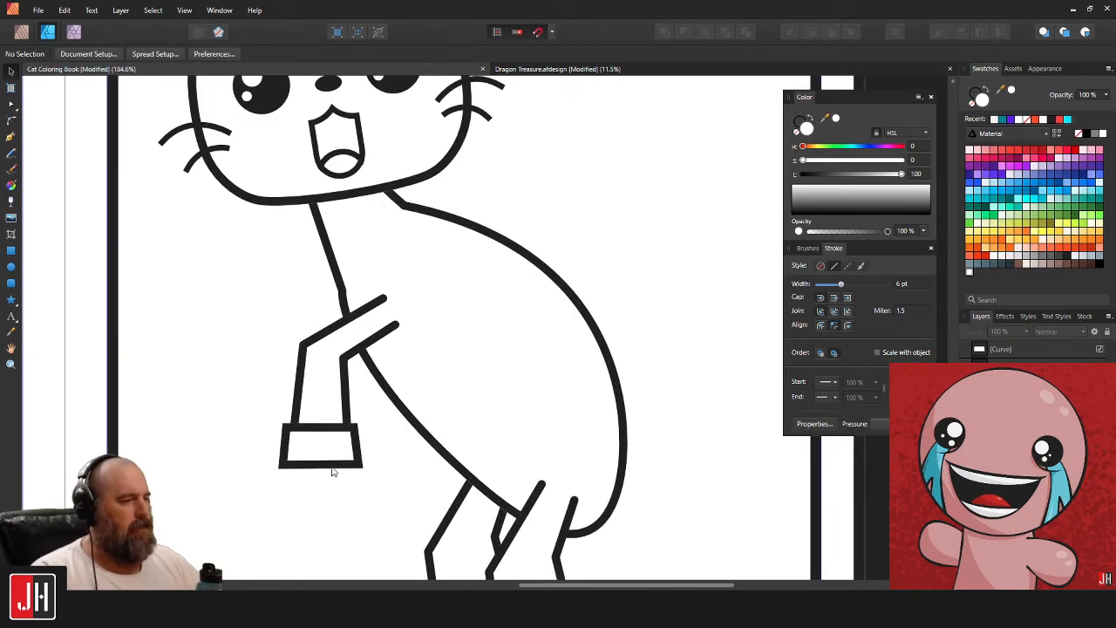
Group the remaining front leg outline with its hoof.
click(358, 418)
shift+click(350, 390)
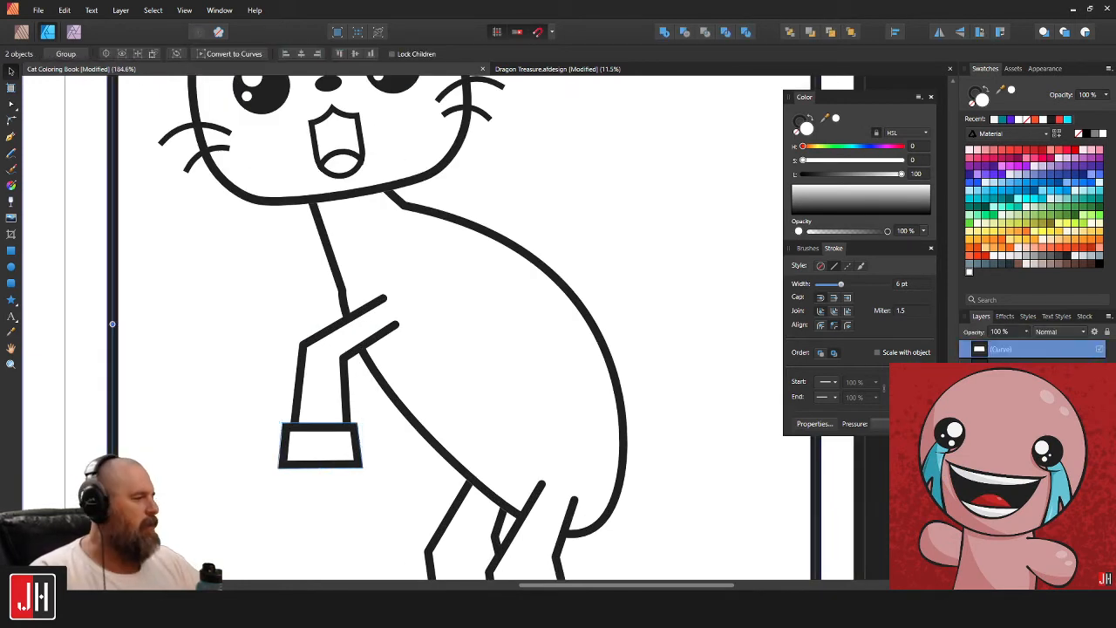
click(979, 350)
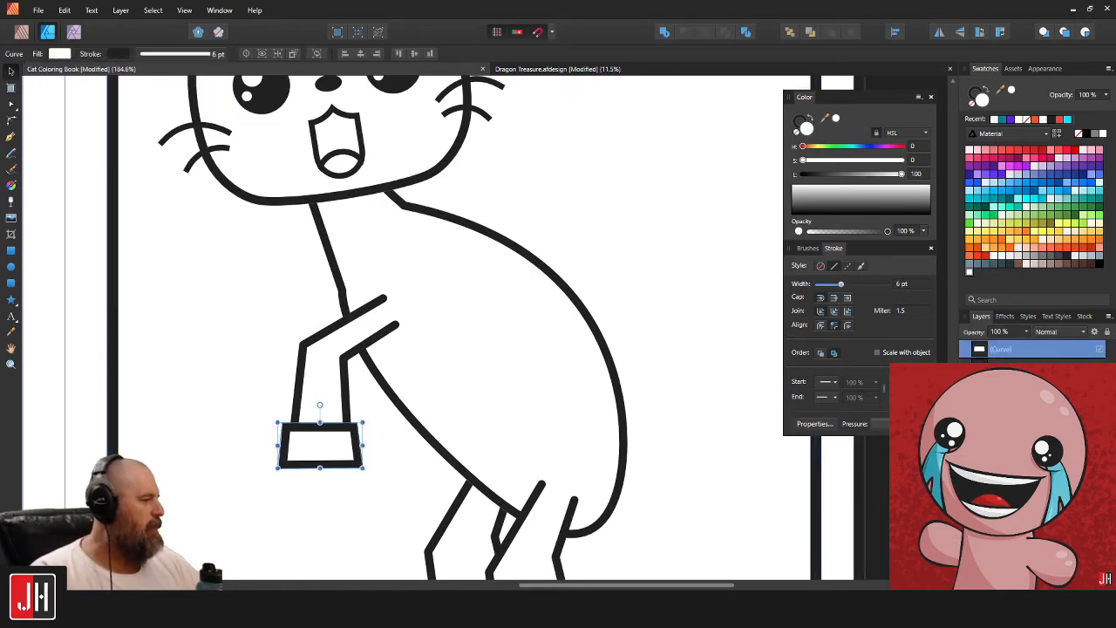
key(ctrl+shift+[)
key(ctrl+z)
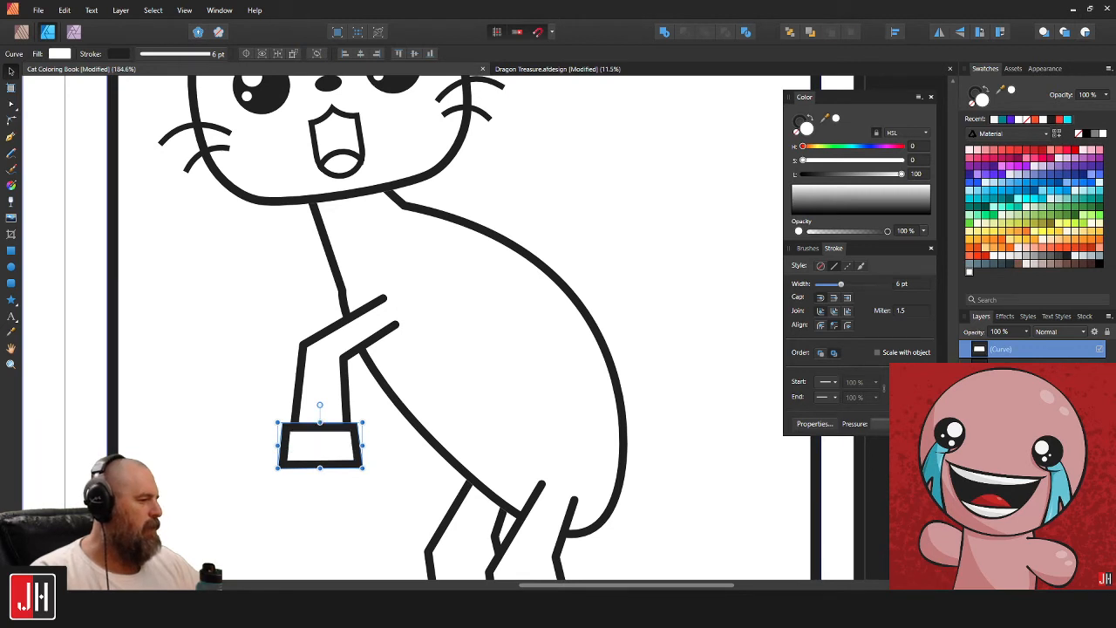
key(ctrl+[)
click(345, 384)
shift+click(1002, 453)
key(ctrl+g)
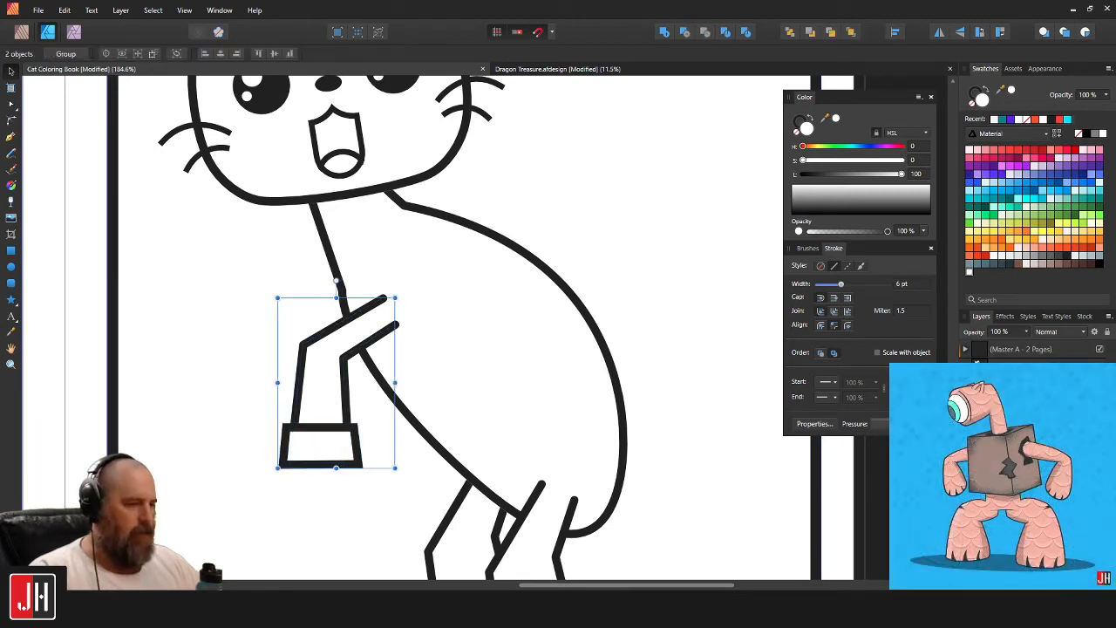
Duplicate the front leg group up and to the left, rotate the copy clockwise as the raised leg, and send it behind the body.
drag(322, 372, 287, 337)
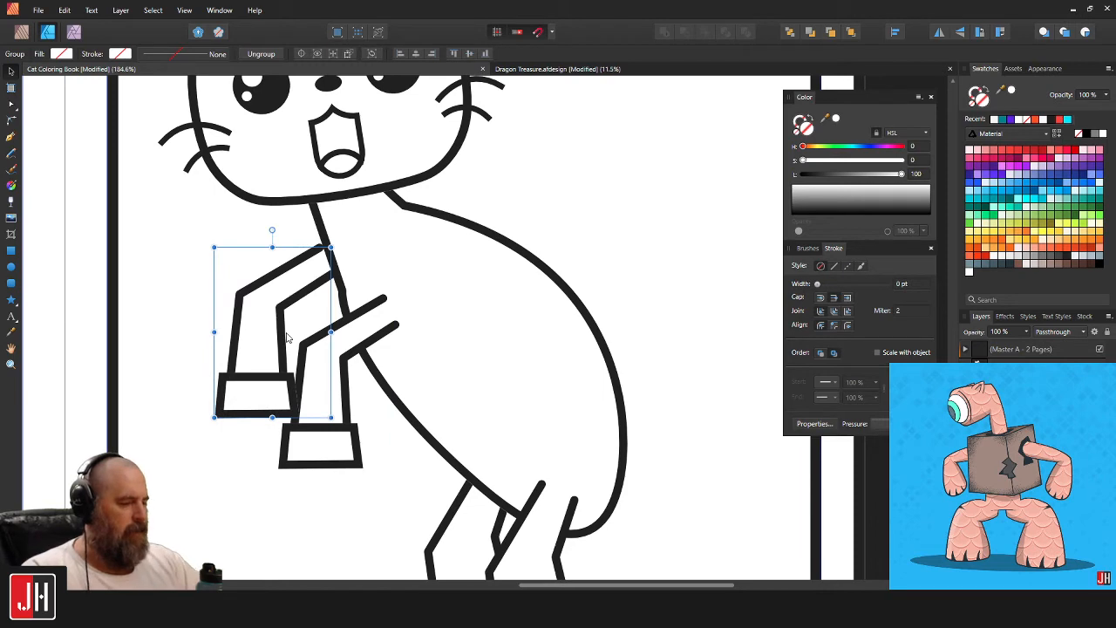
drag(271, 231, 351, 216)
key(ctrl+0)
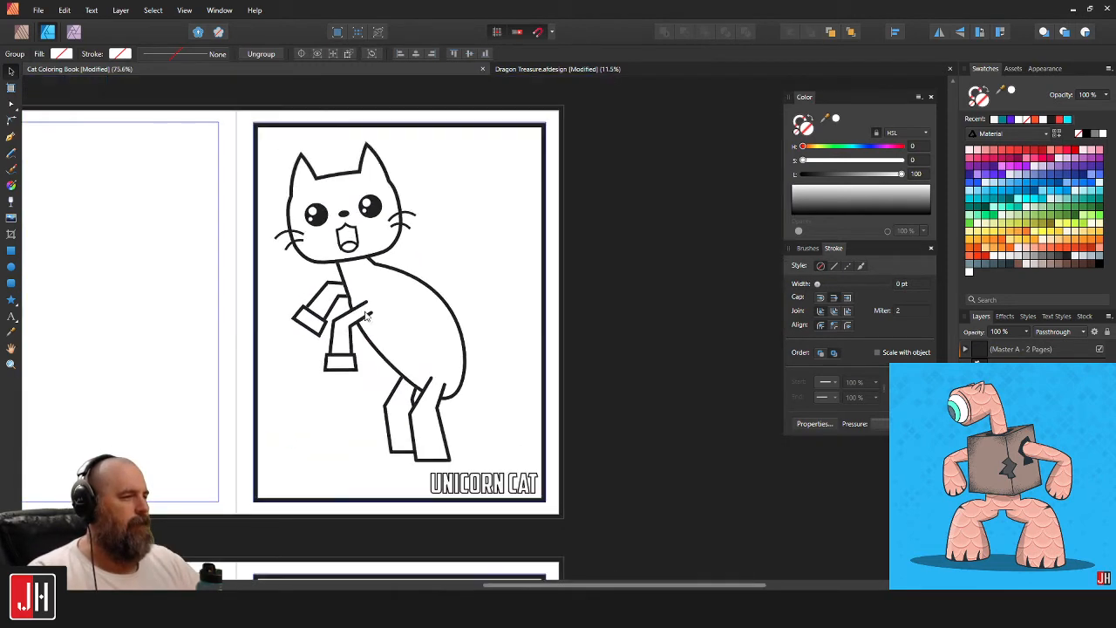
click(610, 372)
scroll(450, 403, up, 2)
click(463, 398)
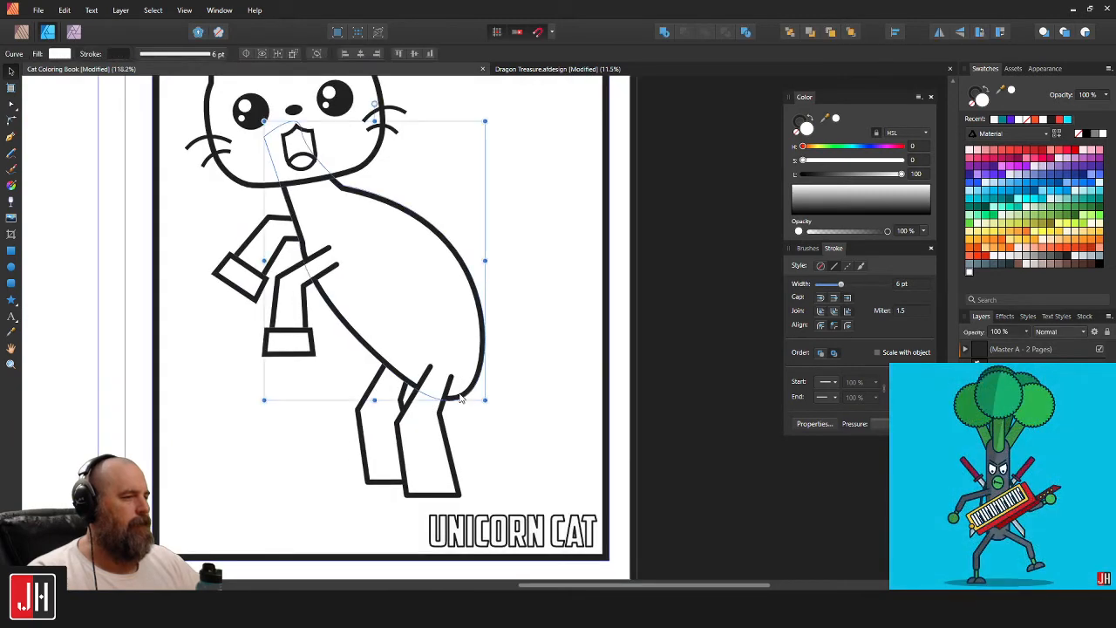
scroll(442, 460, up, 3)
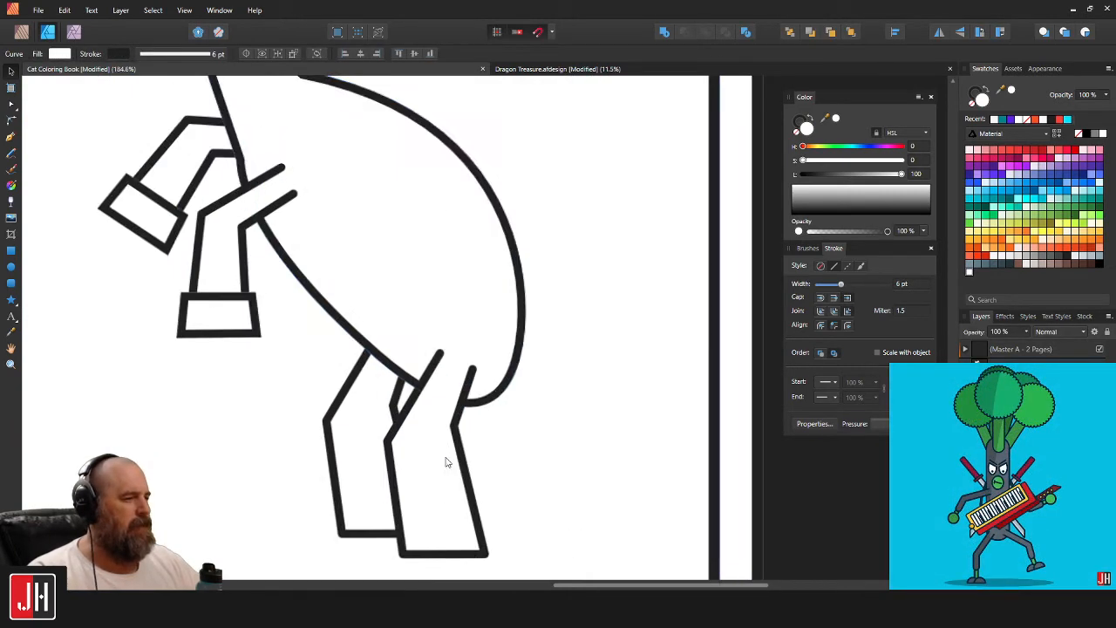
click(253, 327)
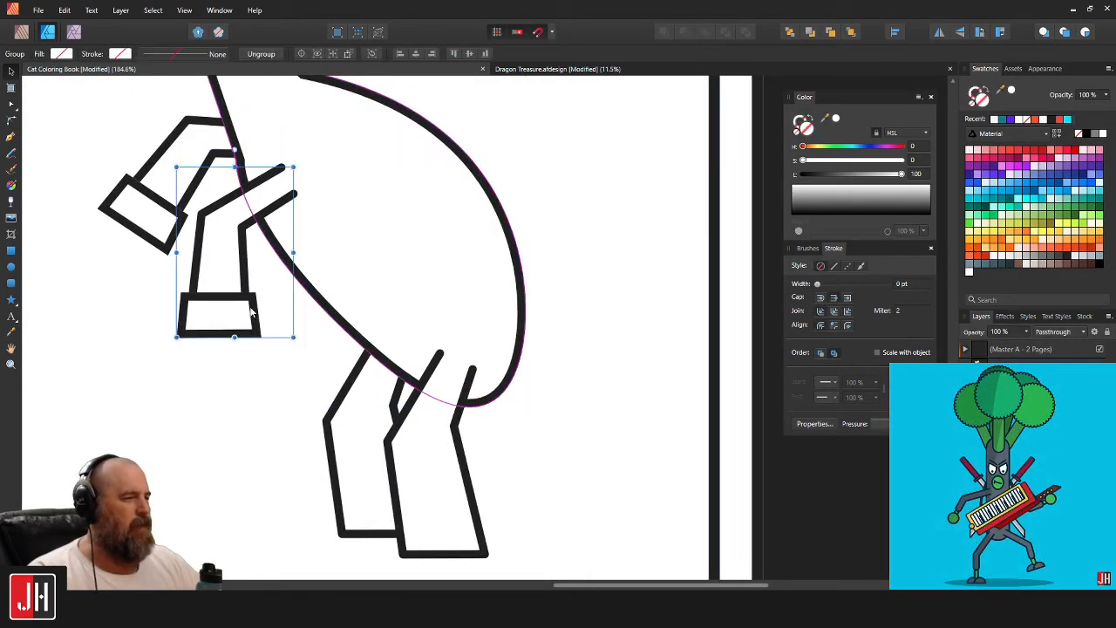
drag(253, 327, 596, 495)
key(Delete)
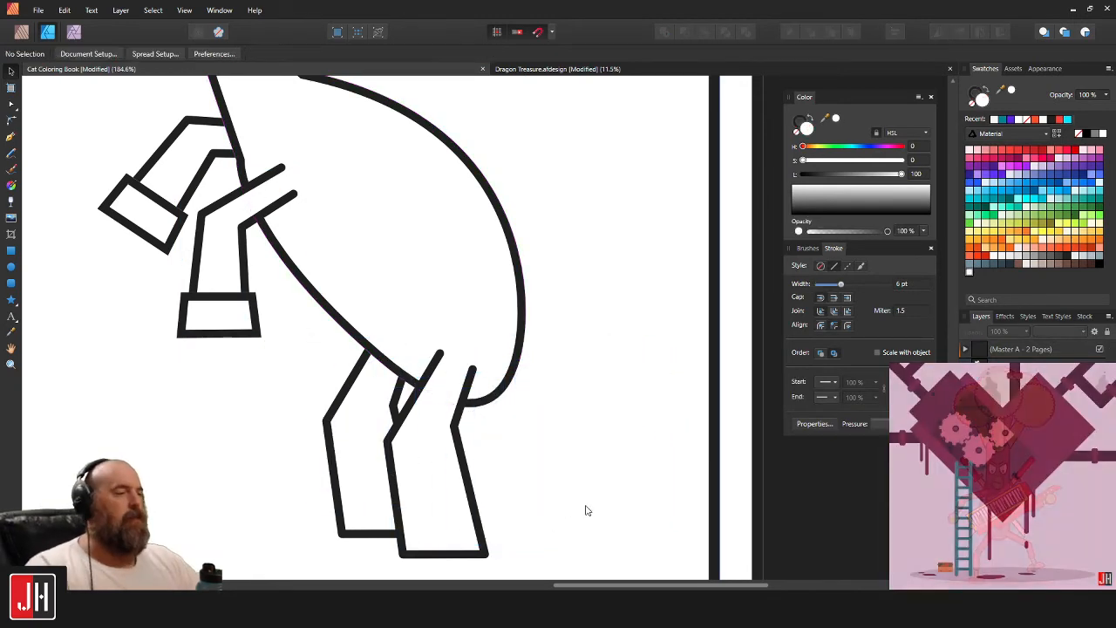
Place a copy of the front leg's hoof at the foot of the near hind leg.
click(238, 333)
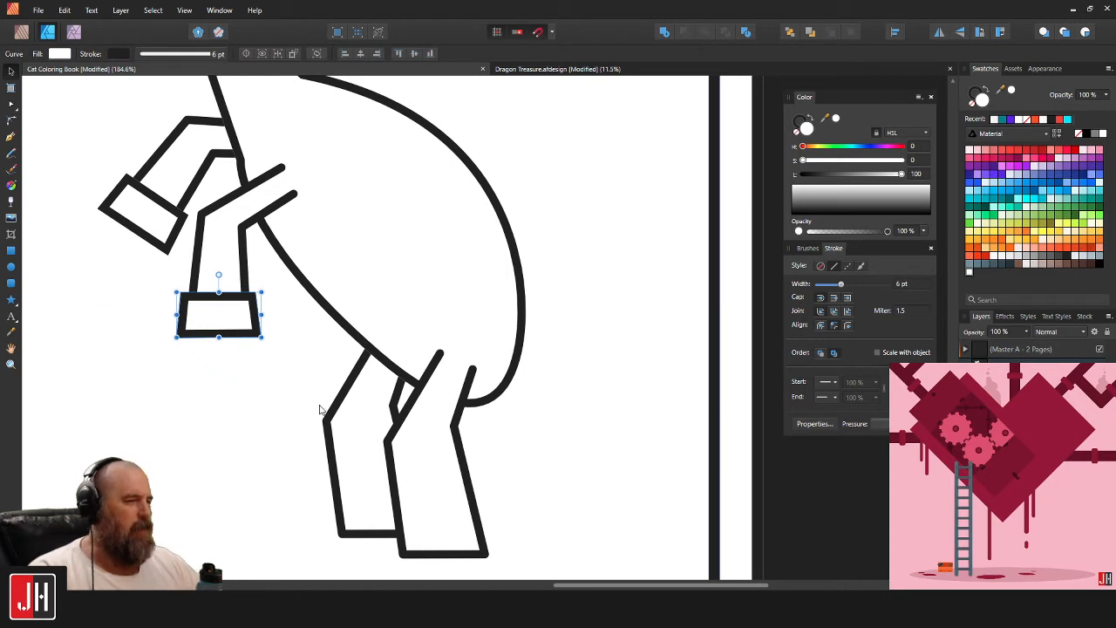
drag(255, 326, 467, 558)
Slim the near hind leg by moving its front ankle, knee and upper end nodes inward and its rear knee node slightly down.
scroll(477, 553, up, 1)
click(479, 519)
key(a)
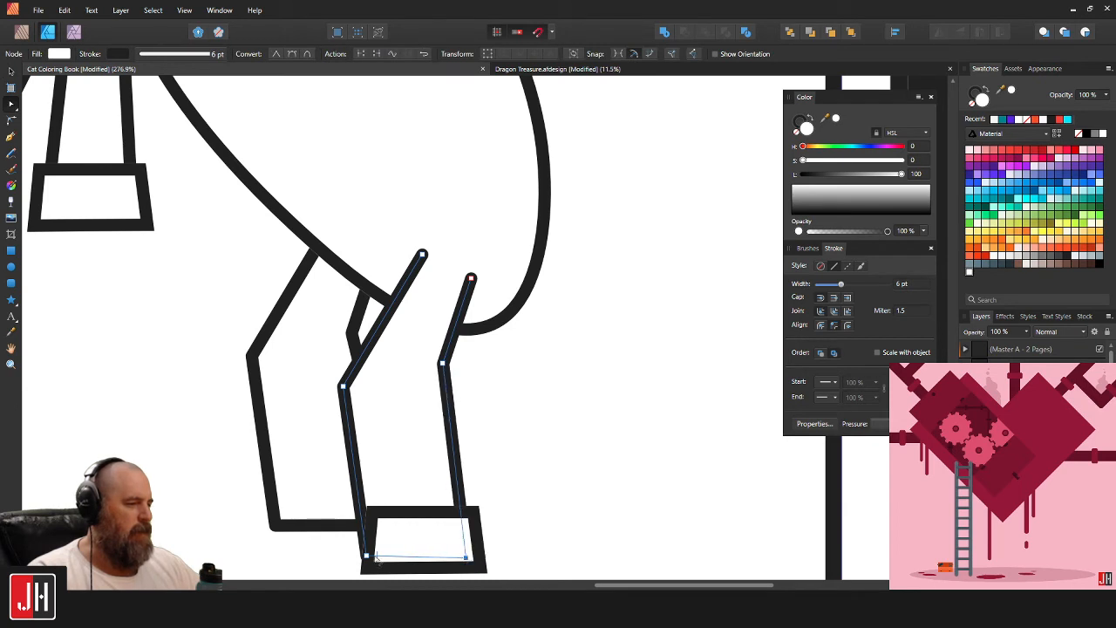
drag(368, 557, 381, 559)
drag(344, 386, 373, 374)
scroll(434, 334, up, 1)
drag(428, 301, 442, 308)
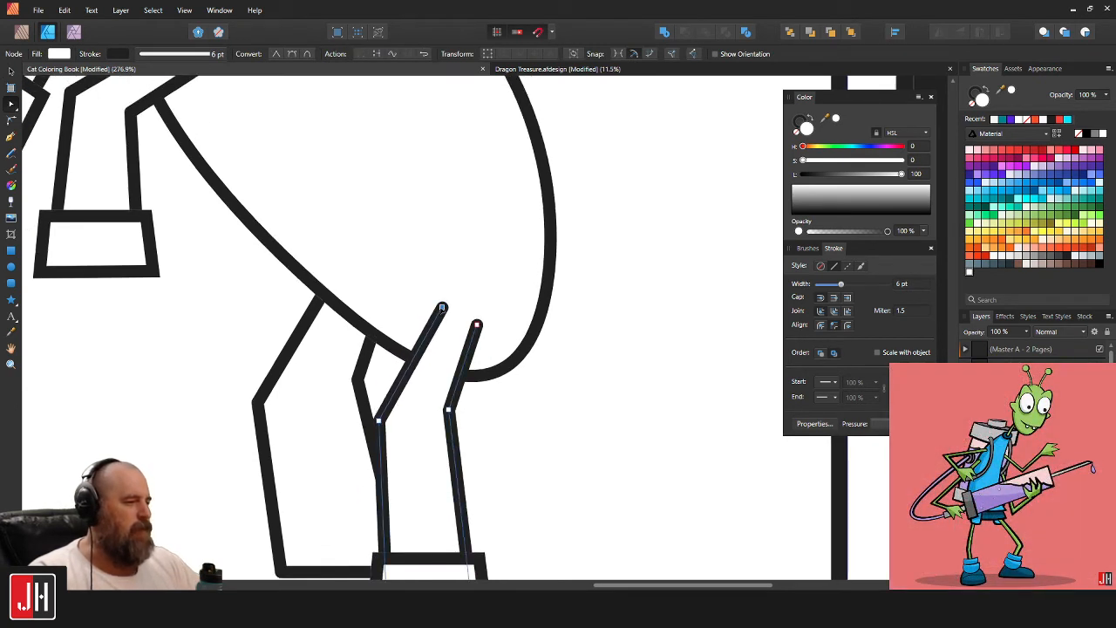
drag(448, 410, 442, 424)
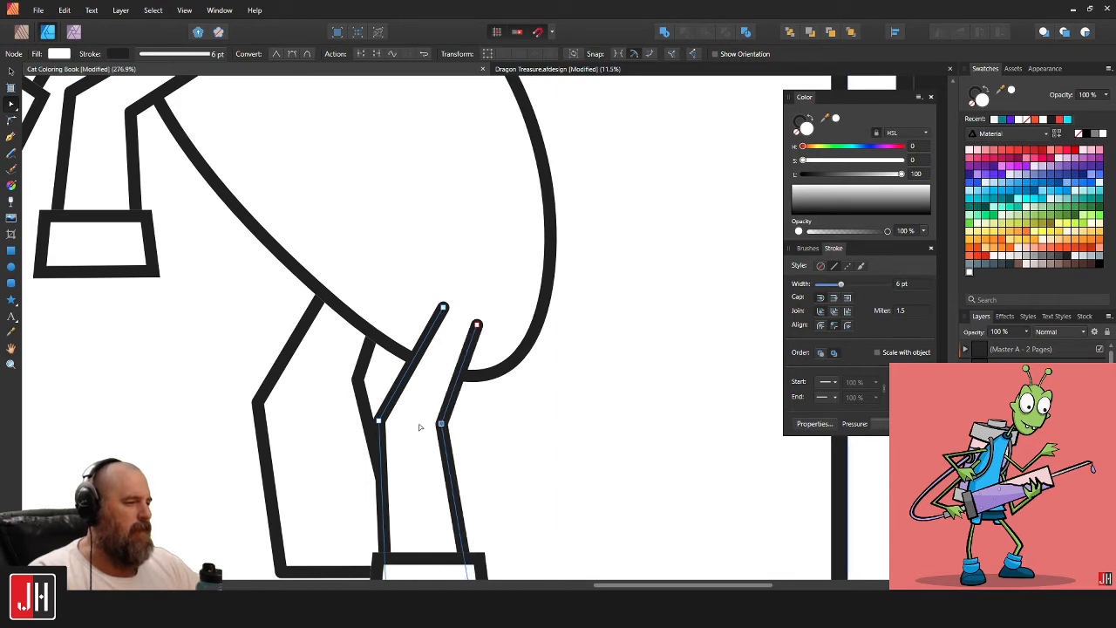
Shift the near hind leg outline slightly right to centre it over its hoof, and group the two.
key(v)
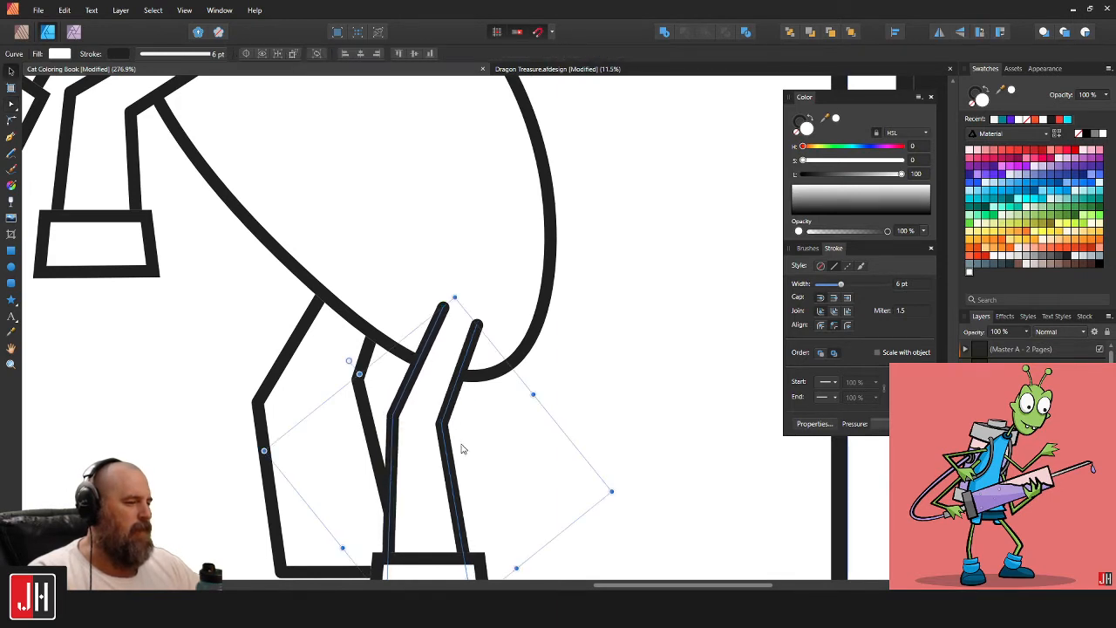
scroll(488, 364, down, 2)
shift+click(488, 514)
scroll(485, 512, up, 3)
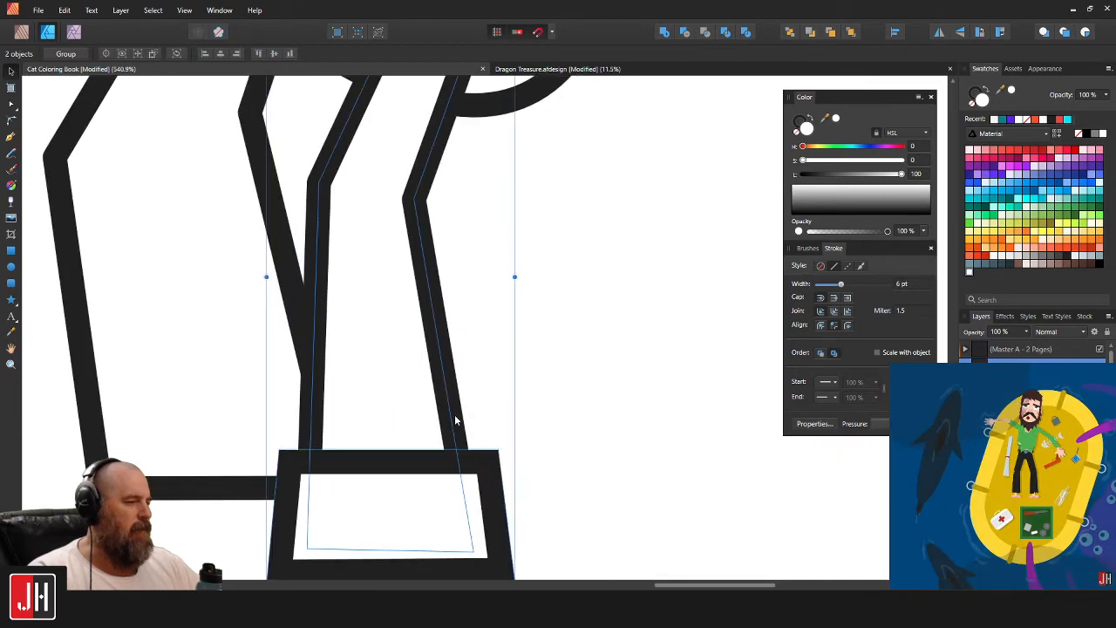
click(454, 411)
drag(452, 412, 456, 411)
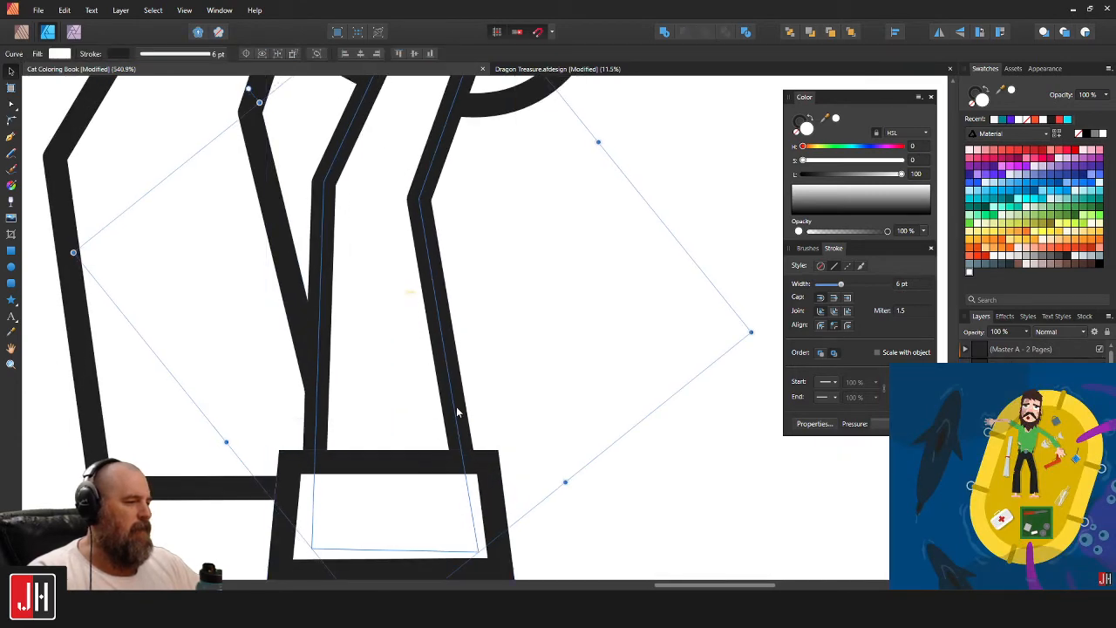
shift+click(494, 466)
key(ctrl+g)
Delete the old far hind leg.
scroll(489, 471, down, 4)
click(392, 320)
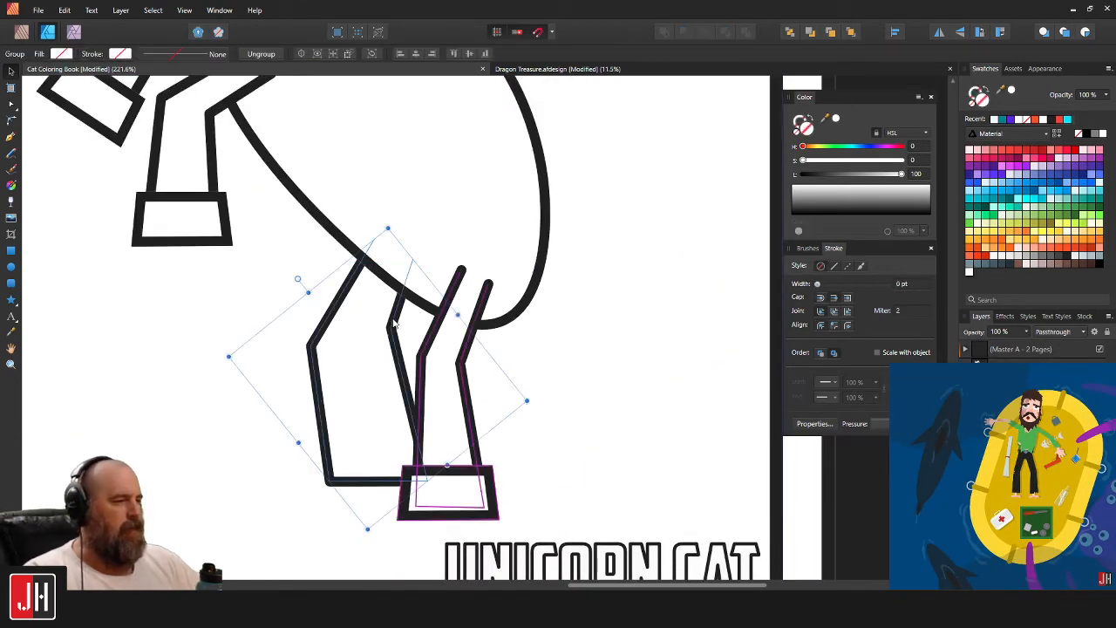
key(Delete)
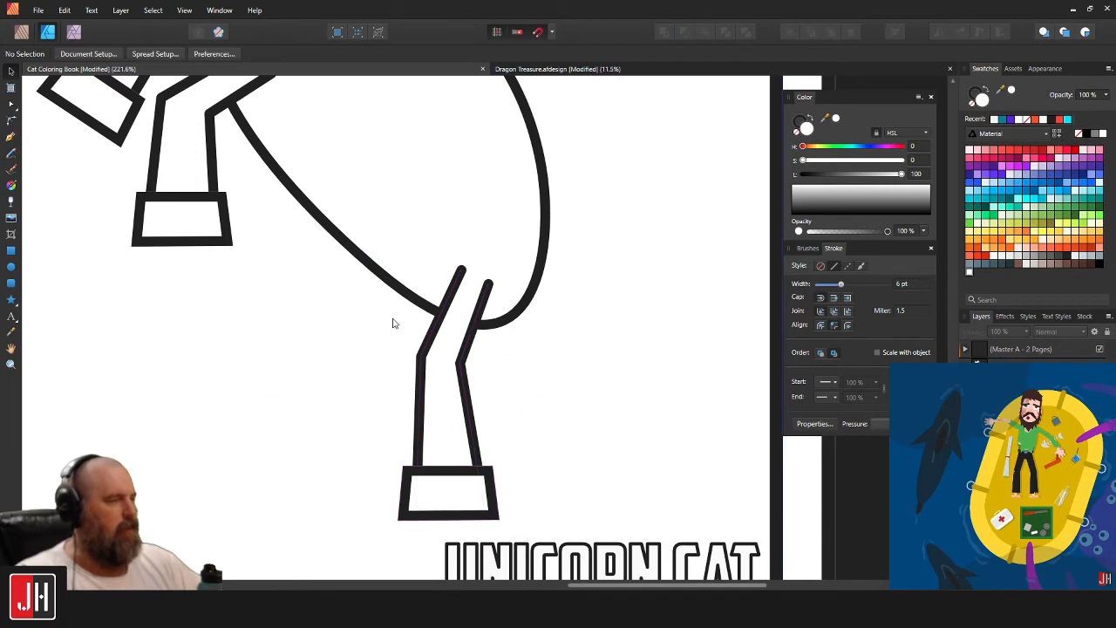
Duplicate the near hind leg group up and to the left as the far hind leg, and send the copy behind the body.
click(467, 385)
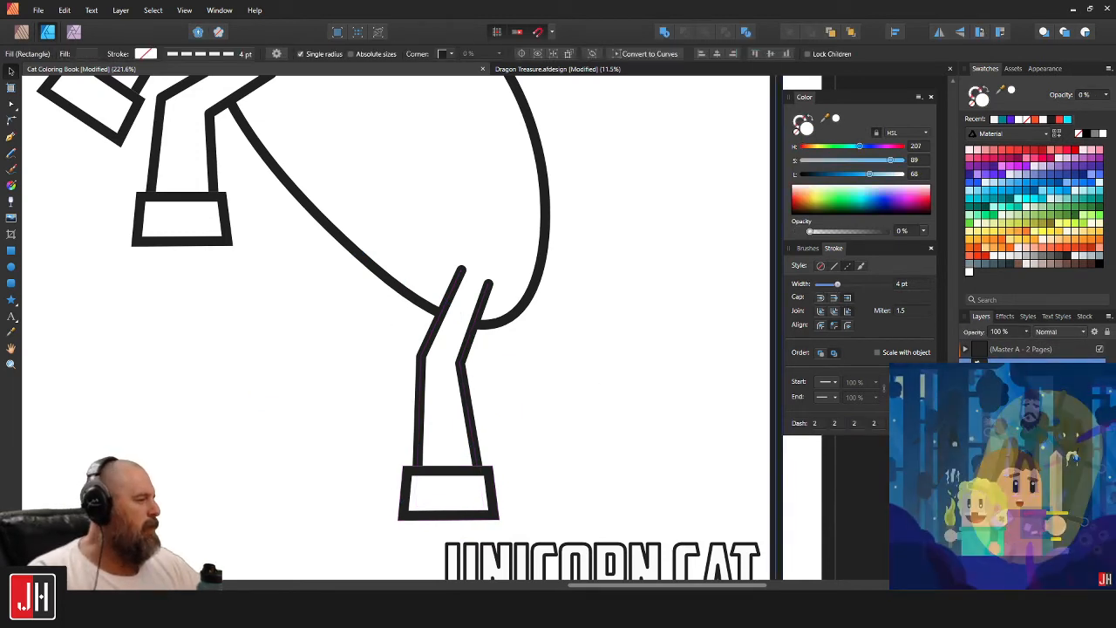
click(465, 389)
drag(464, 367, 379, 332)
scroll(396, 349, up, 3)
scroll(380, 339, down, 4)
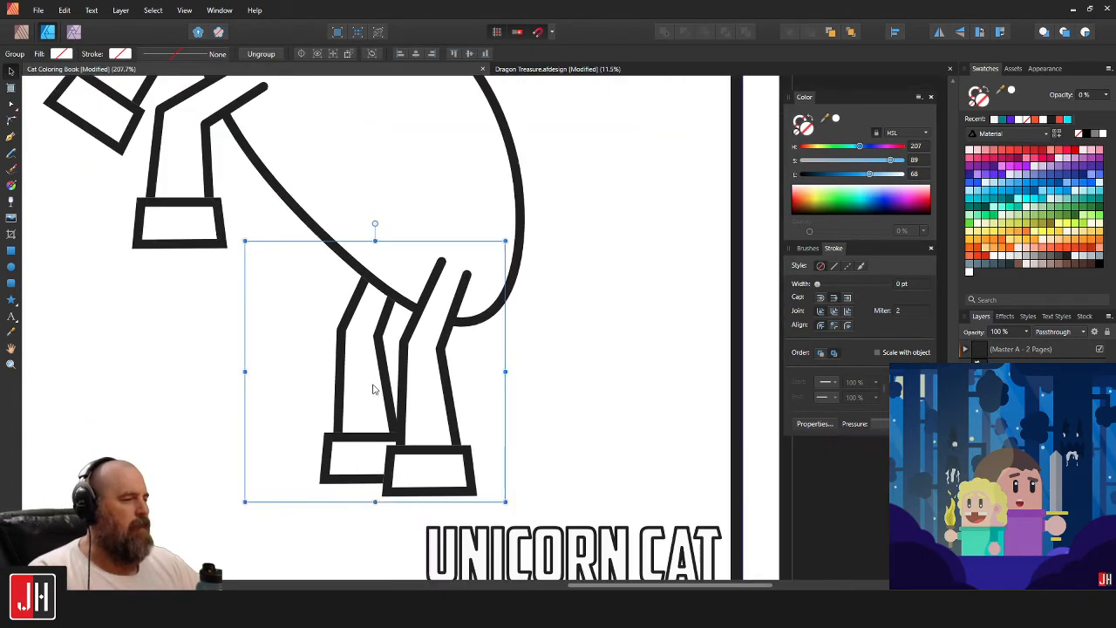
scroll(375, 390, up, 2)
drag(383, 382, 382, 381)
Move the two upper end nodes of the far hind leg to the right so its thigh slants more under the body.
drag(401, 253, 407, 358)
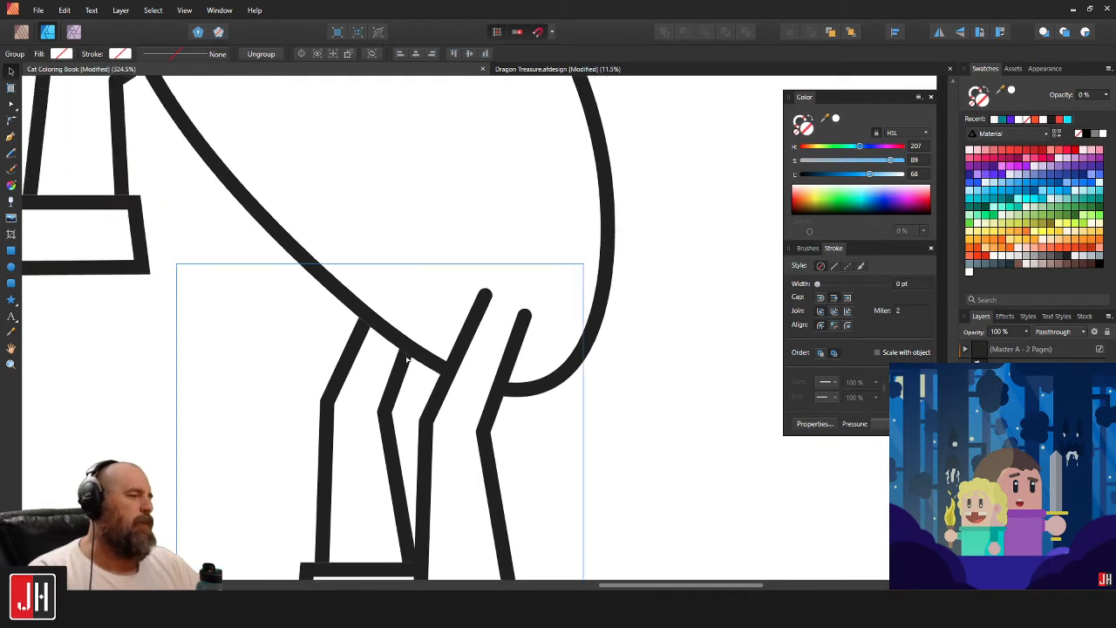
key(a)
click(407, 358)
drag(353, 242, 442, 310)
key(v)
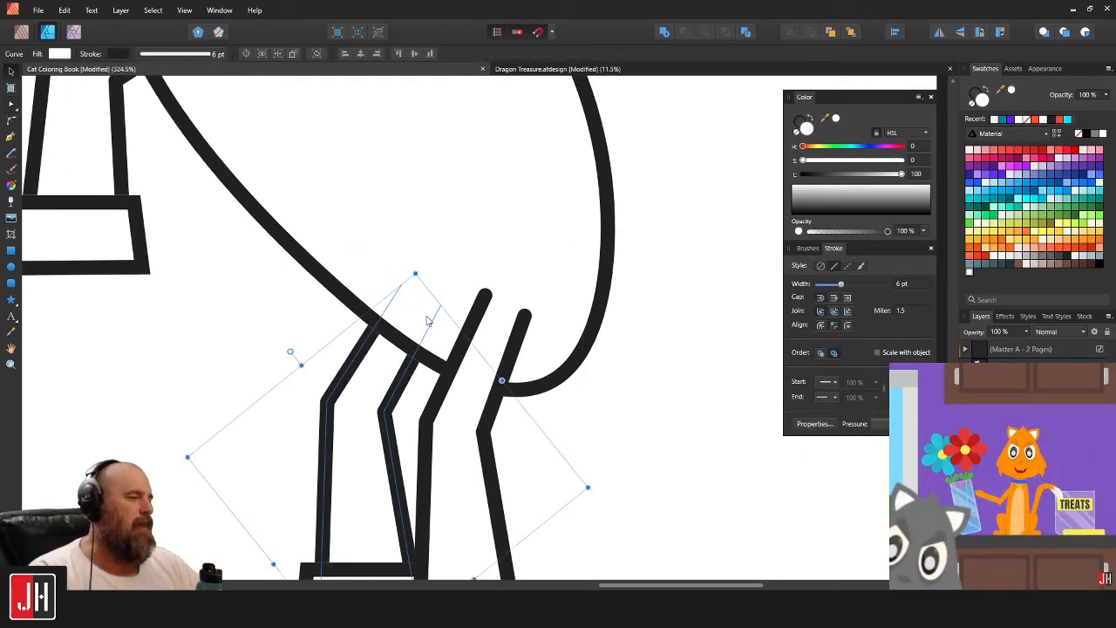
Examine the whole cat on the page and how its body outline fits the head and the hoofed legs.
scroll(420, 348, down, 6)
click(515, 385)
scroll(474, 338, up, 4)
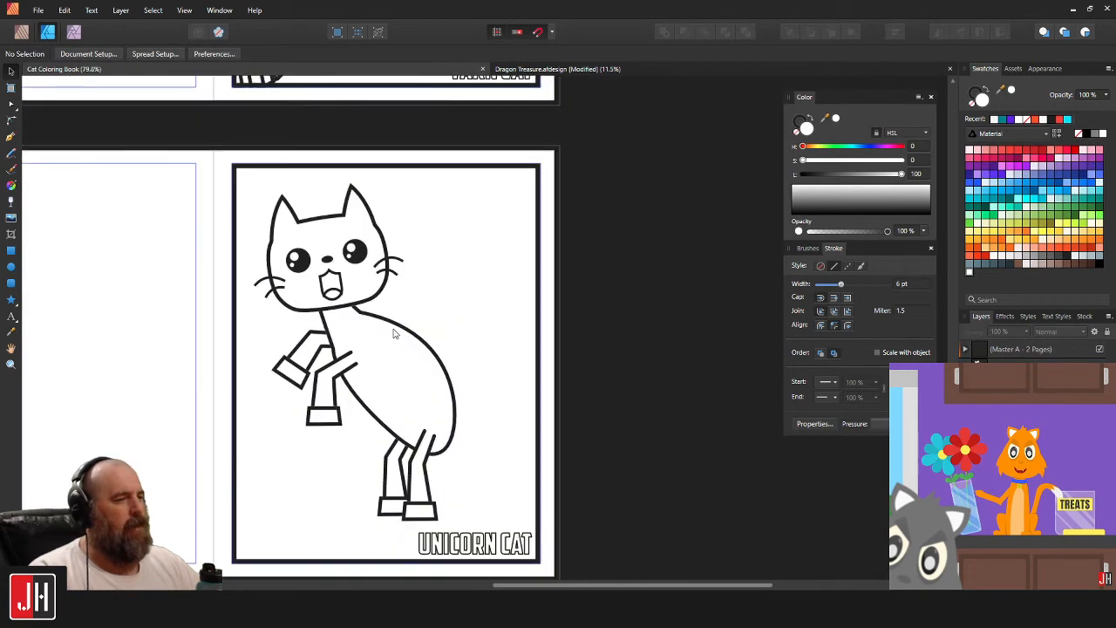
scroll(403, 324, up, 3)
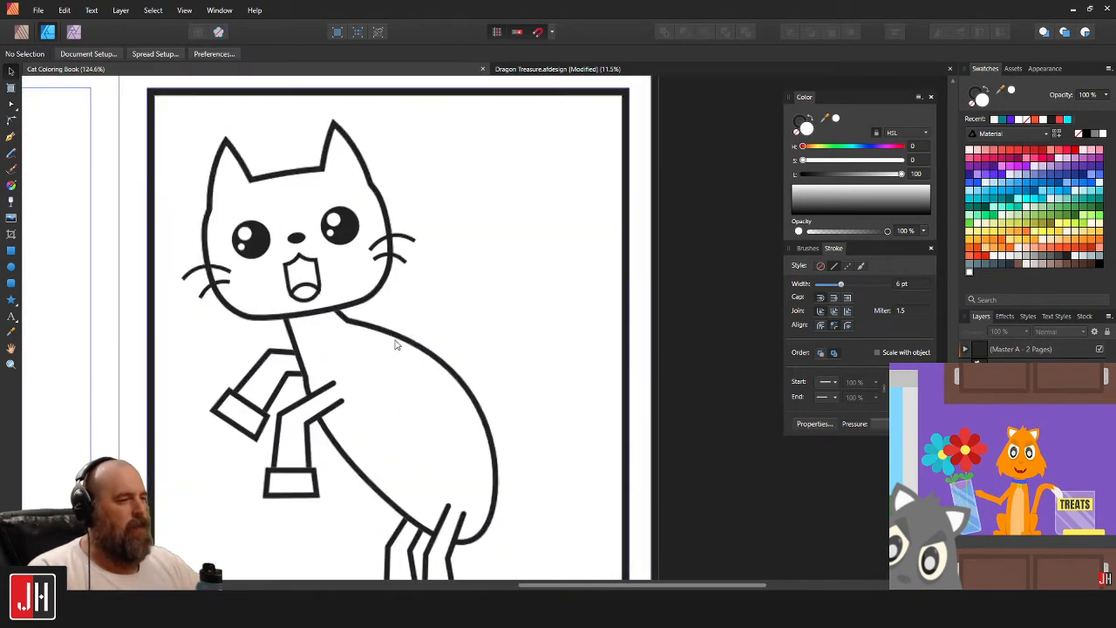
click(407, 342)
click(406, 343)
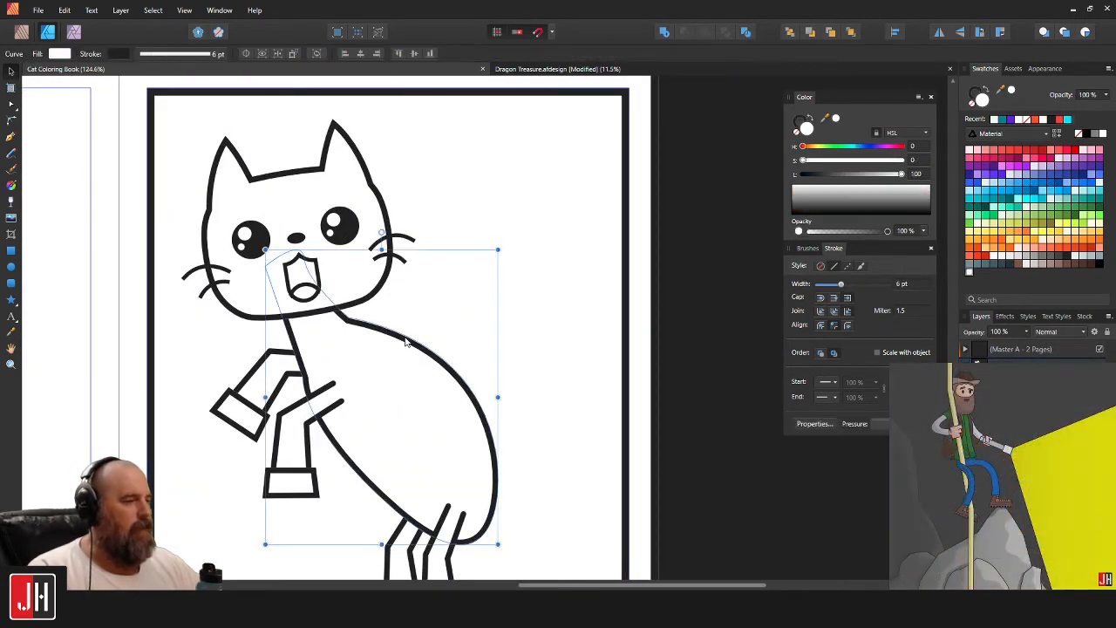
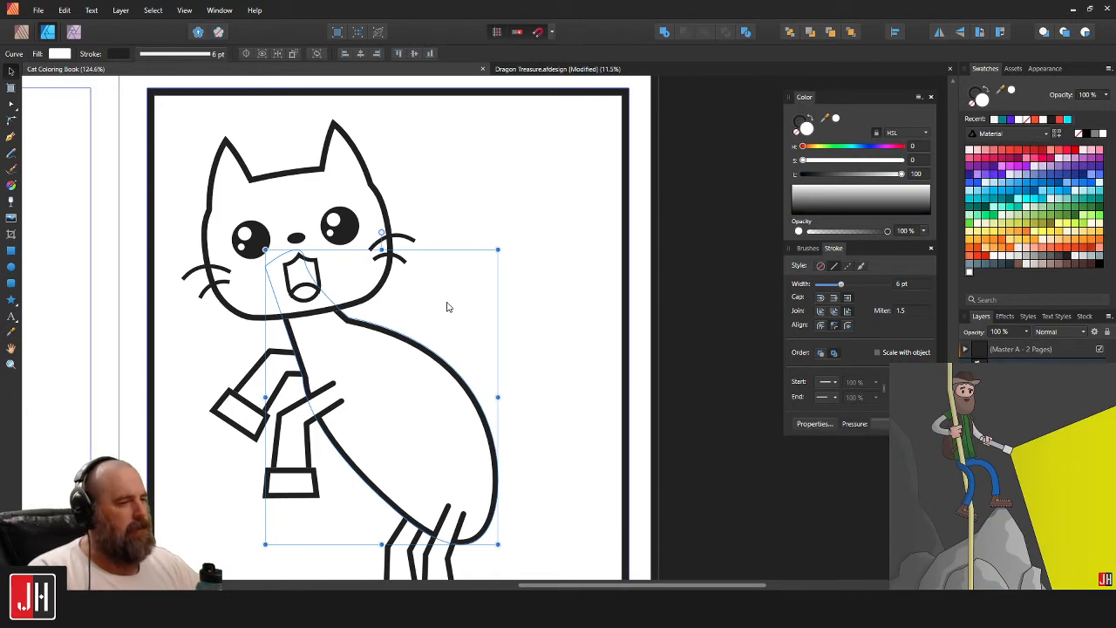
click(688, 335)
scroll(493, 356, down, 5)
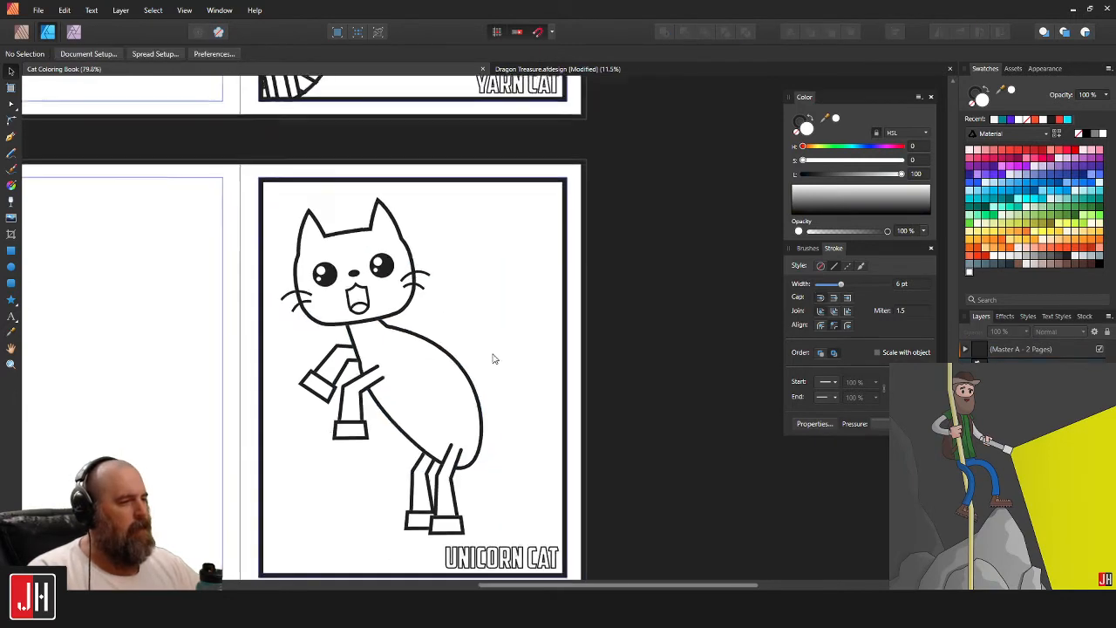
scroll(480, 324, up, 3)
scroll(392, 306, up, 1)
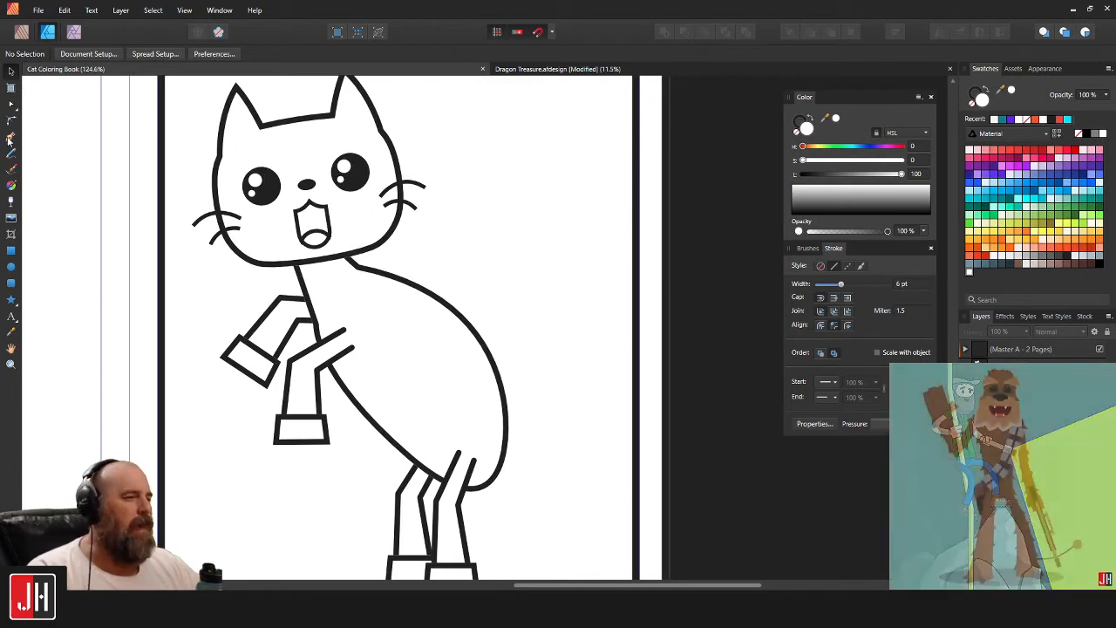
Draw a new, slimmer closed body outline with the Pen tool, running from the neck down the belly, around the rump and back along the spine.
key(p)
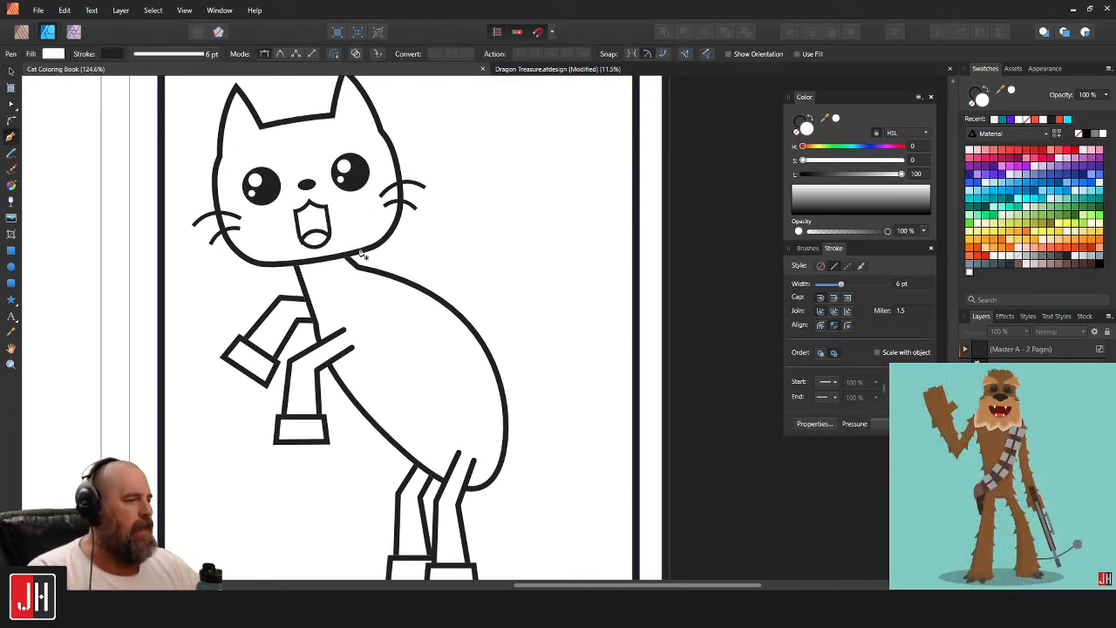
click(322, 345)
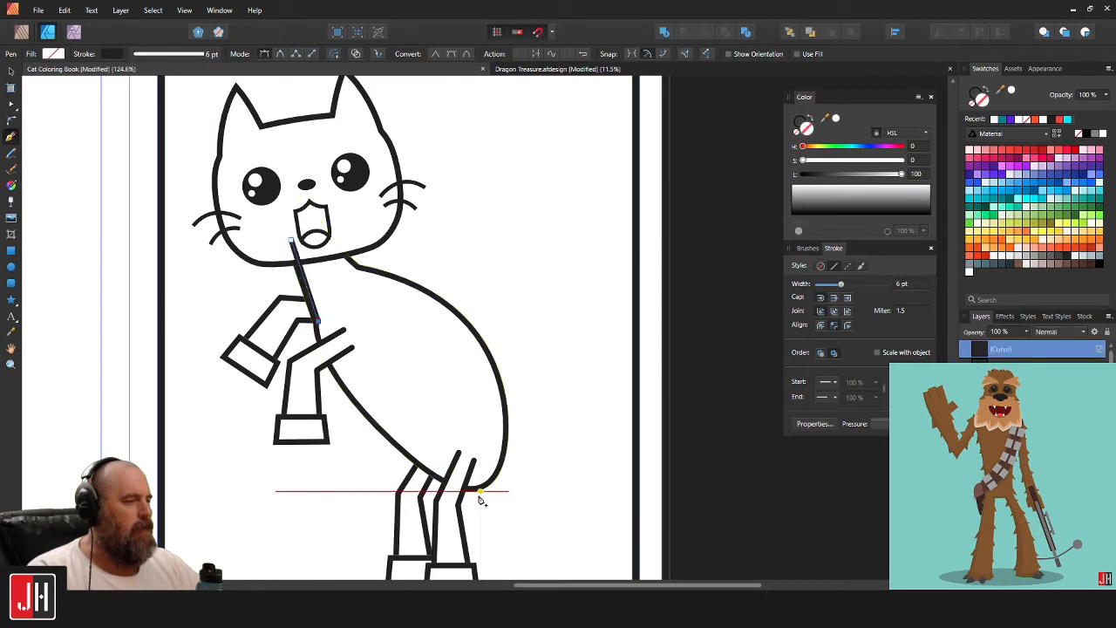
drag(472, 499, 513, 464)
drag(516, 417, 514, 408)
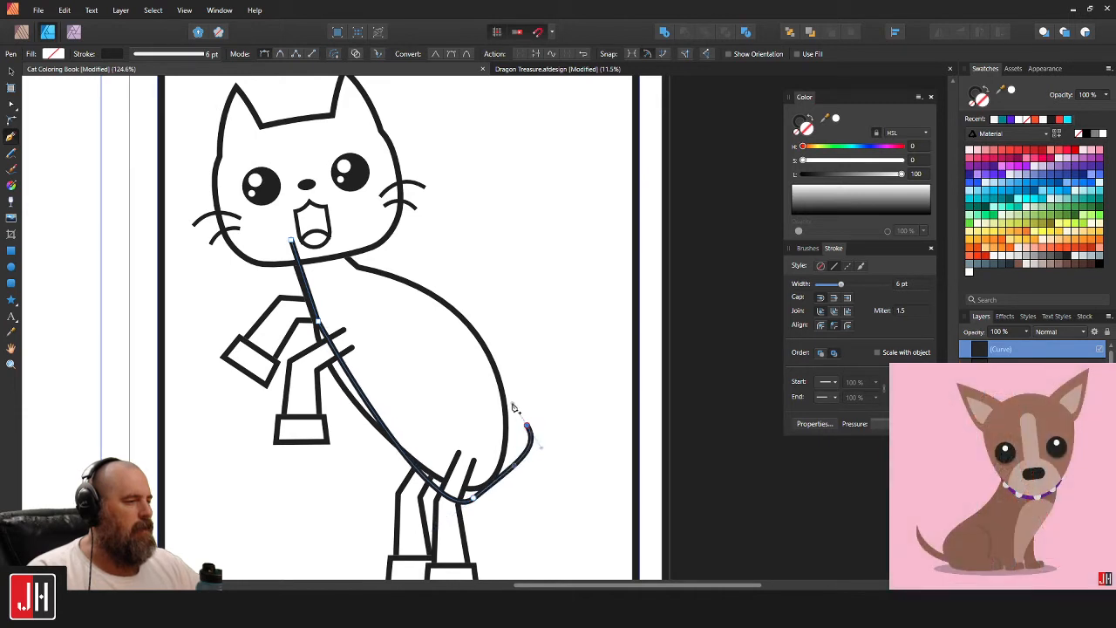
drag(365, 286, 305, 273)
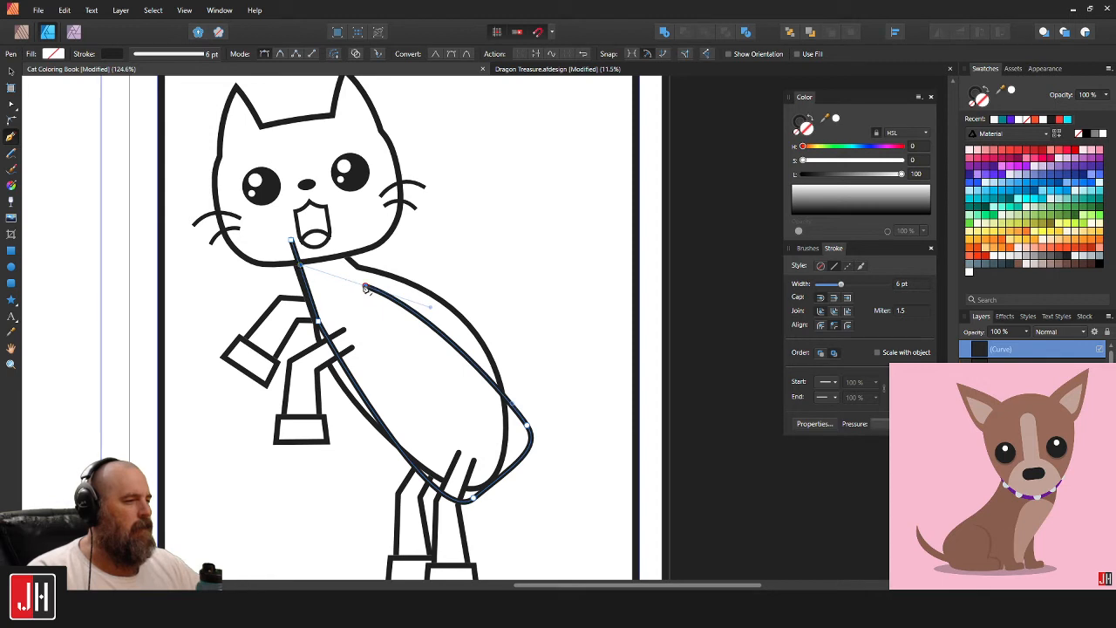
click(292, 241)
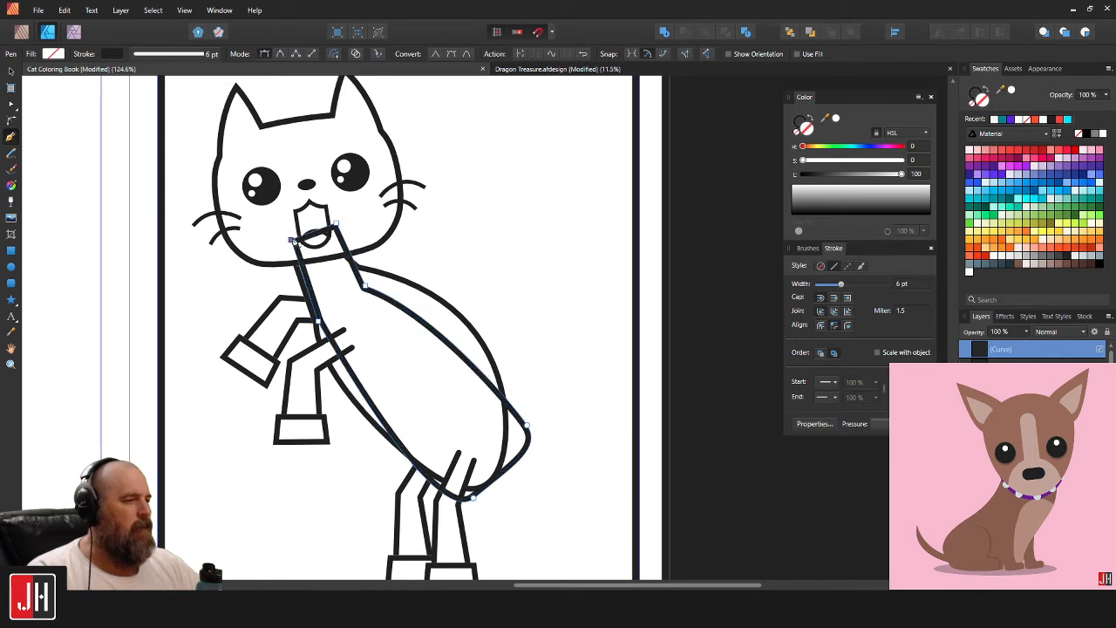
Fill the new body outline with white and delete the old body.
key(v)
click(835, 118)
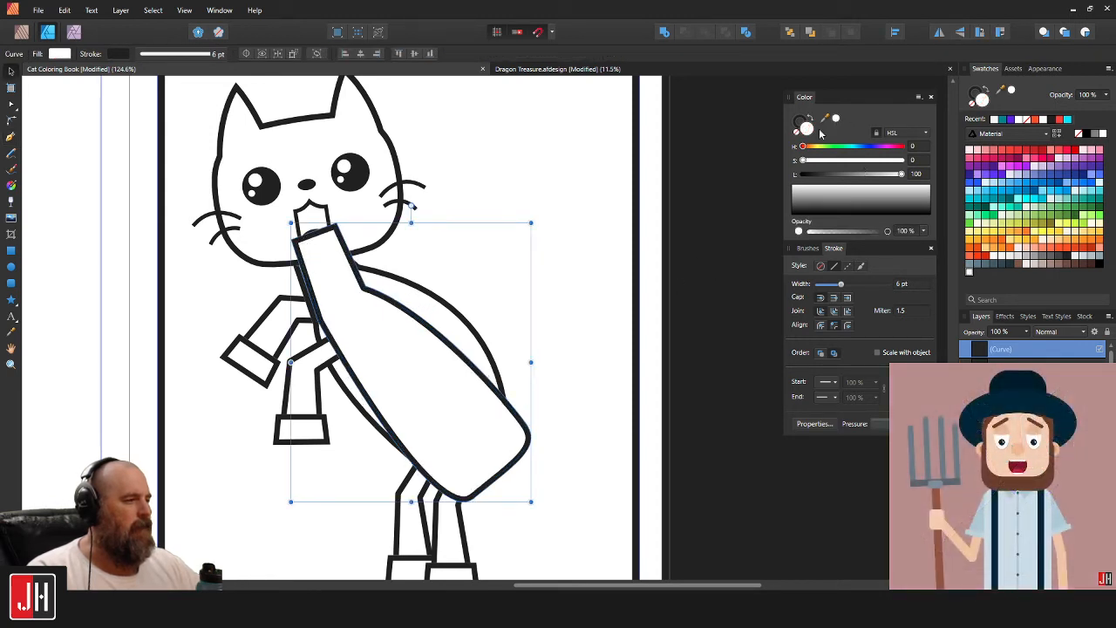
key(p)
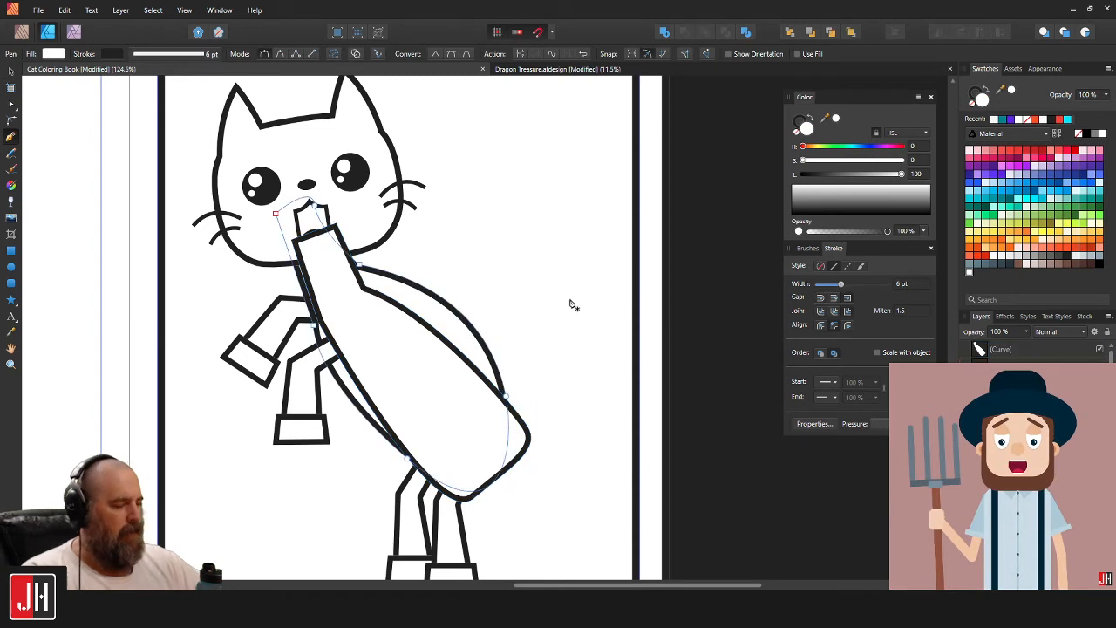
key(ctrl+d)
key(v)
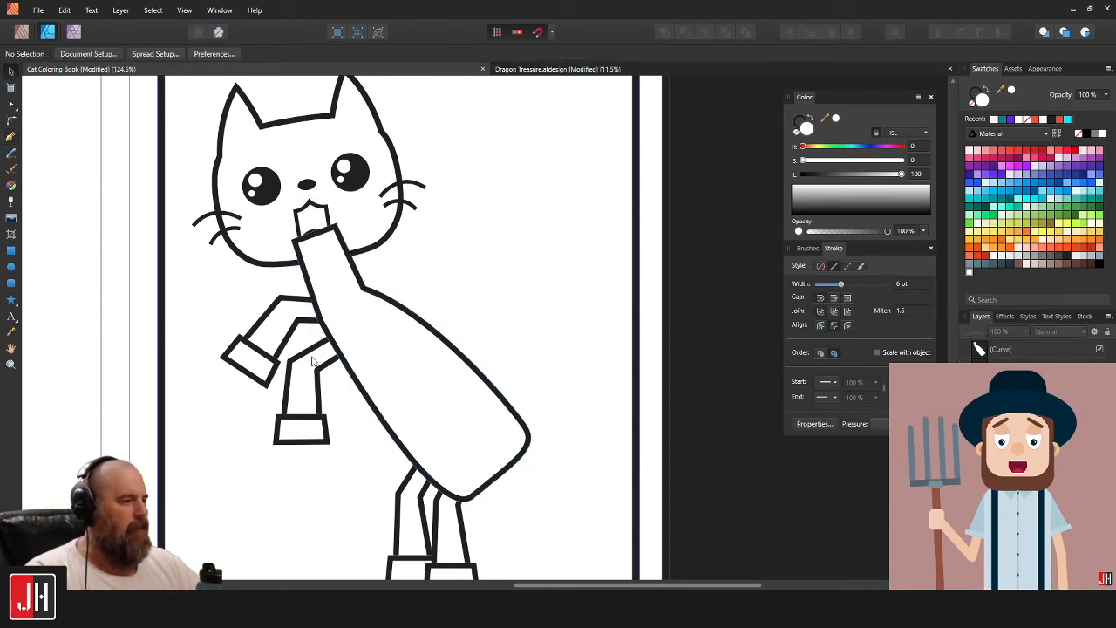
Move the new body's layer down the stack so it lies behind the head and the near legs.
click(321, 373)
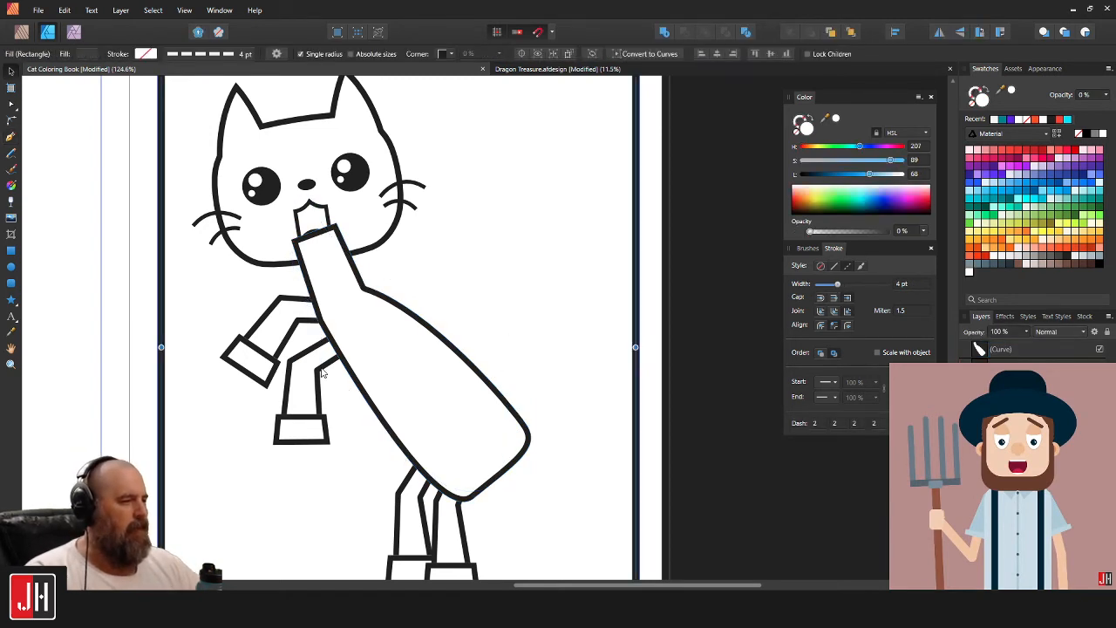
click(980, 349)
drag(980, 349, 977, 475)
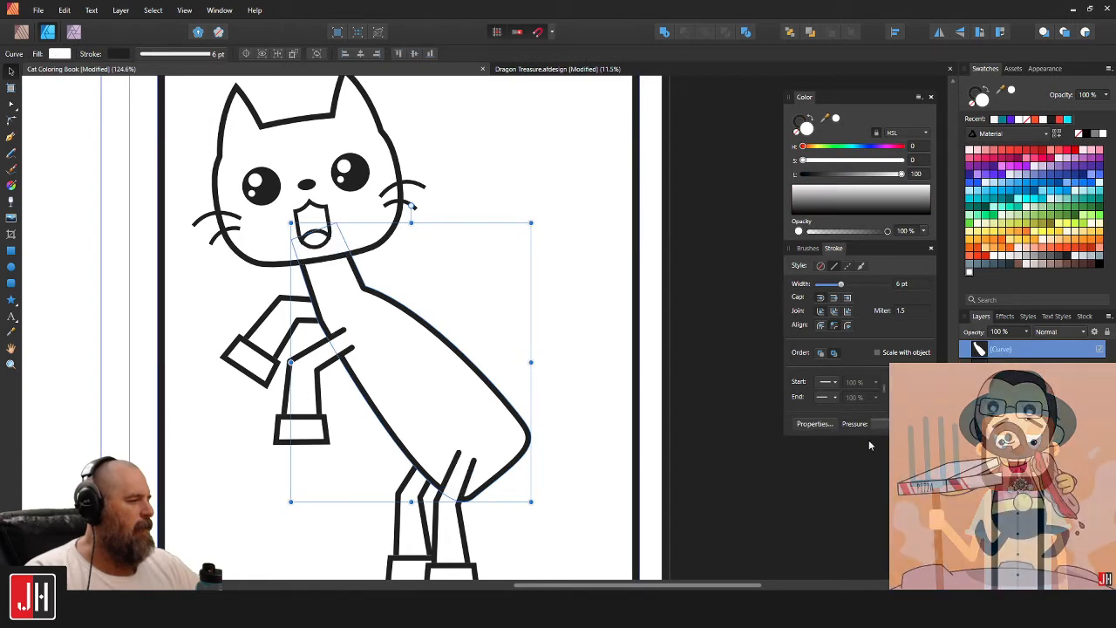
click(558, 346)
scroll(558, 346, down, 2)
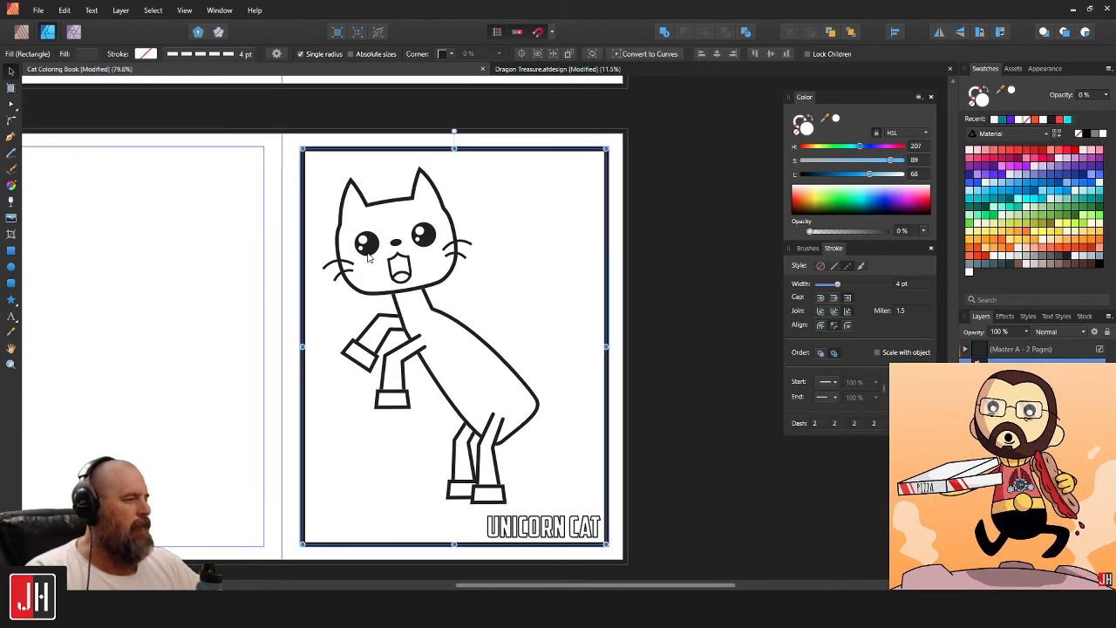
Move the Cat Head group slightly down and to the right over the neck.
scroll(371, 256, up, 3)
click(438, 190)
drag(438, 189, 444, 207)
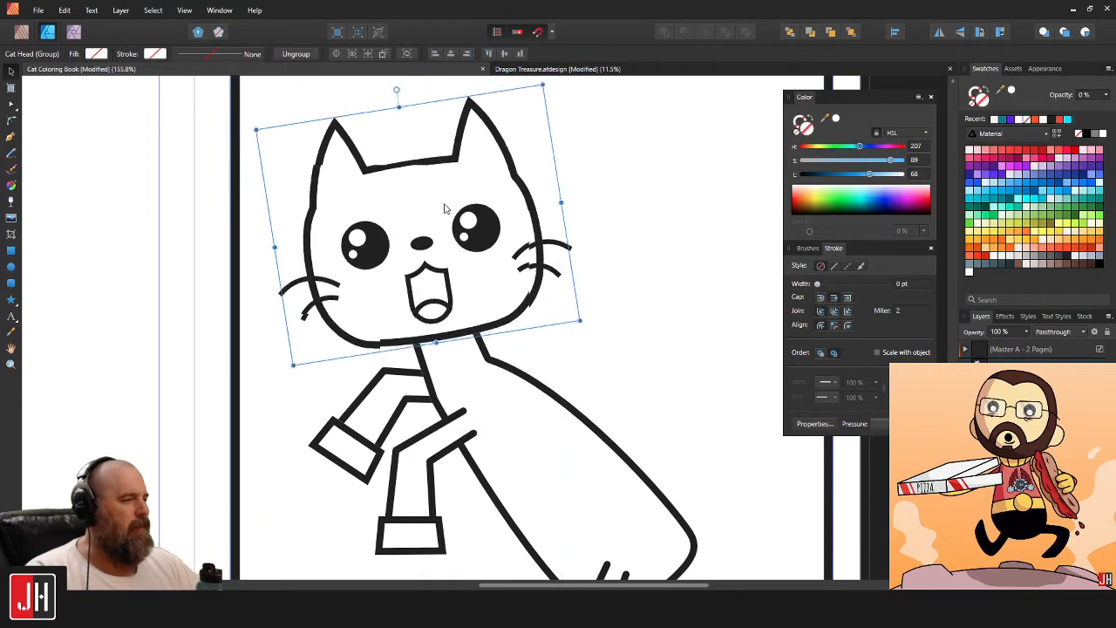
Adjust the body outline's nodes at the rump with the Node tool to round its lower curve slightly outward.
scroll(454, 206, down, 6)
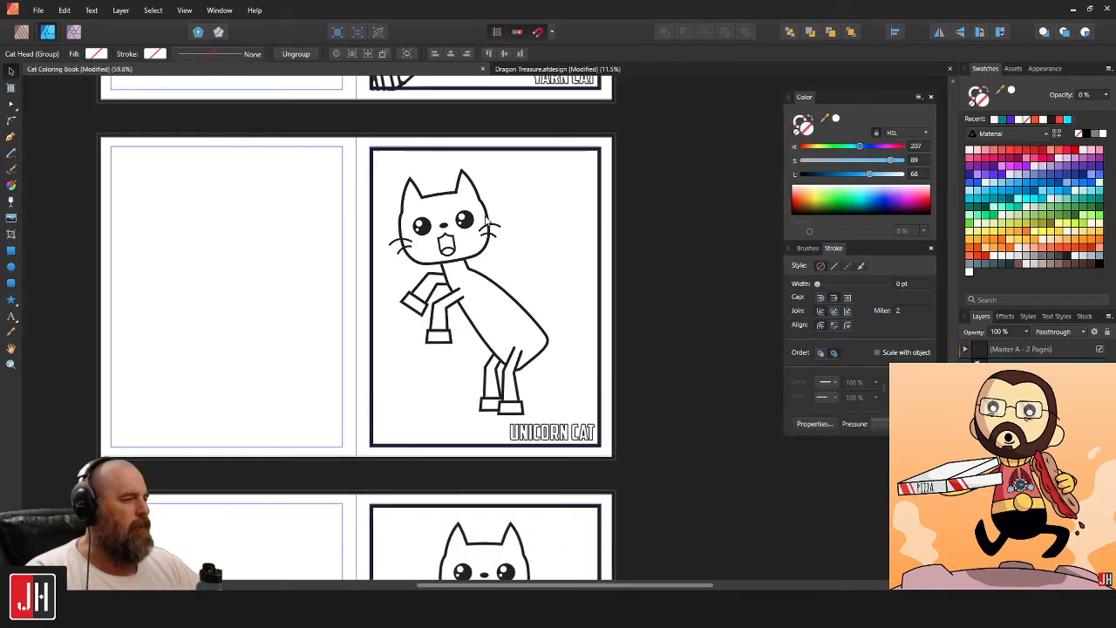
click(604, 263)
scroll(498, 291, up, 3)
scroll(558, 324, up, 3)
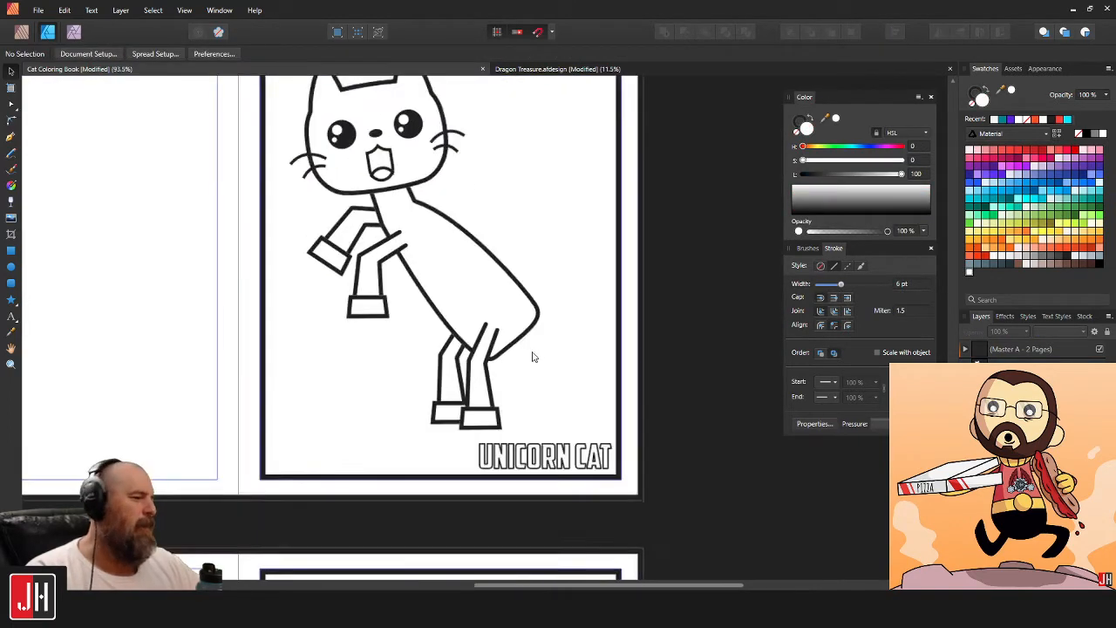
click(540, 304)
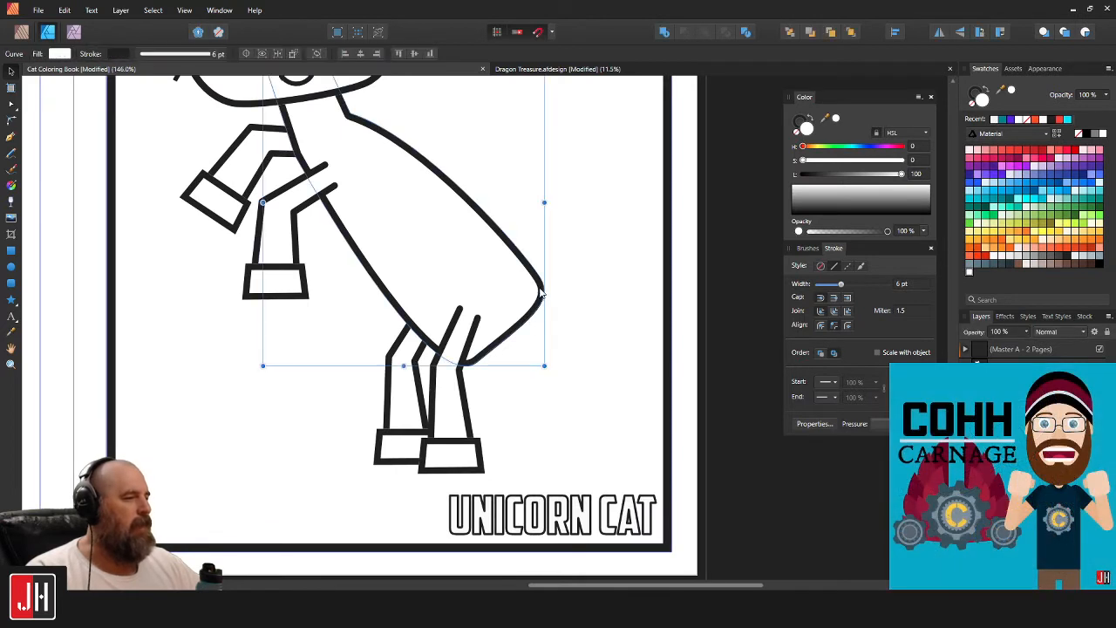
key(a)
click(540, 278)
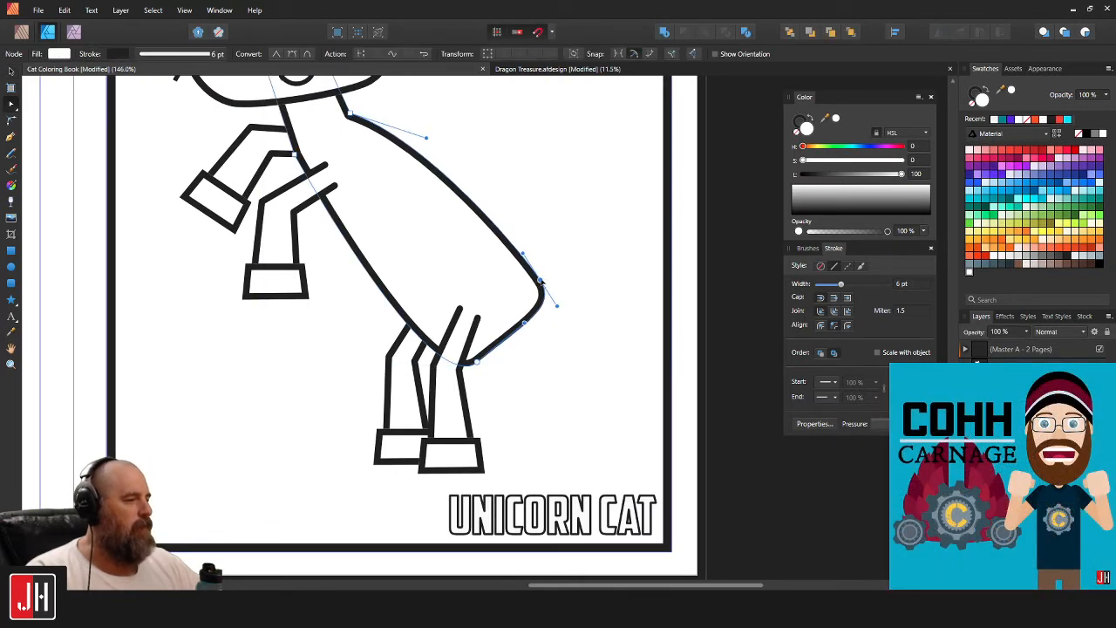
drag(524, 324, 524, 330)
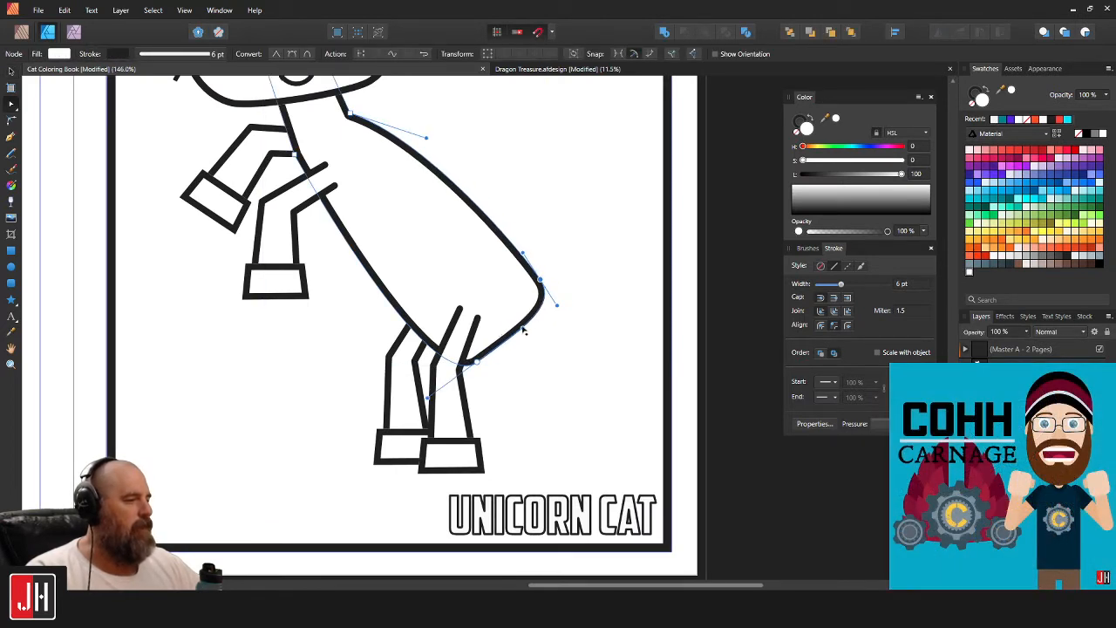
Move both hind legs together slightly to the right beneath the rump.
key(v)
click(449, 390)
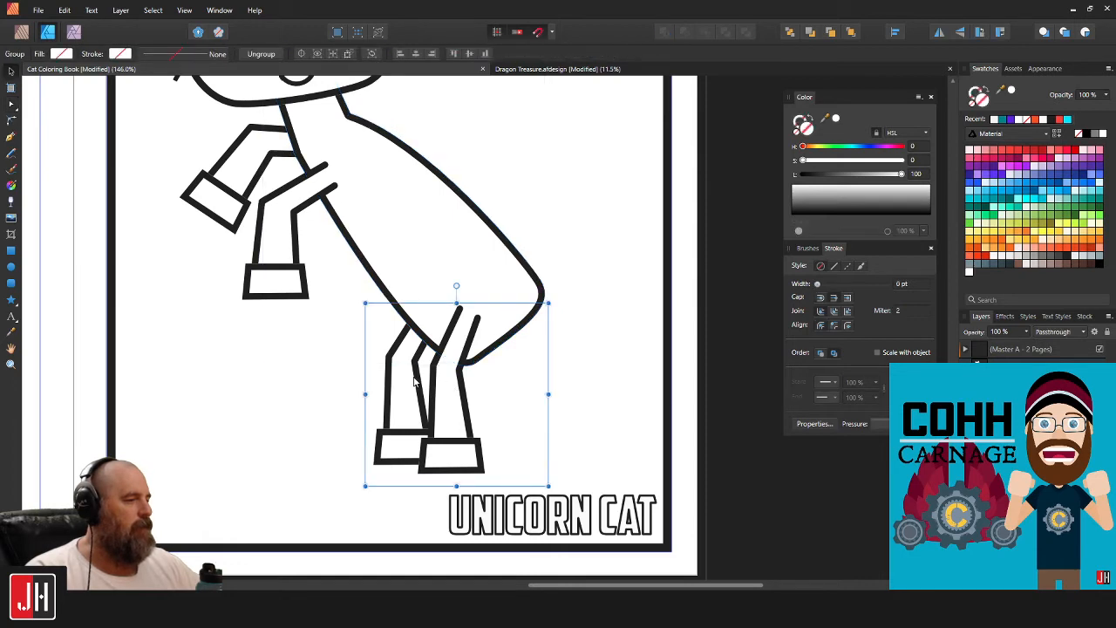
shift+click(414, 377)
drag(414, 377, 428, 378)
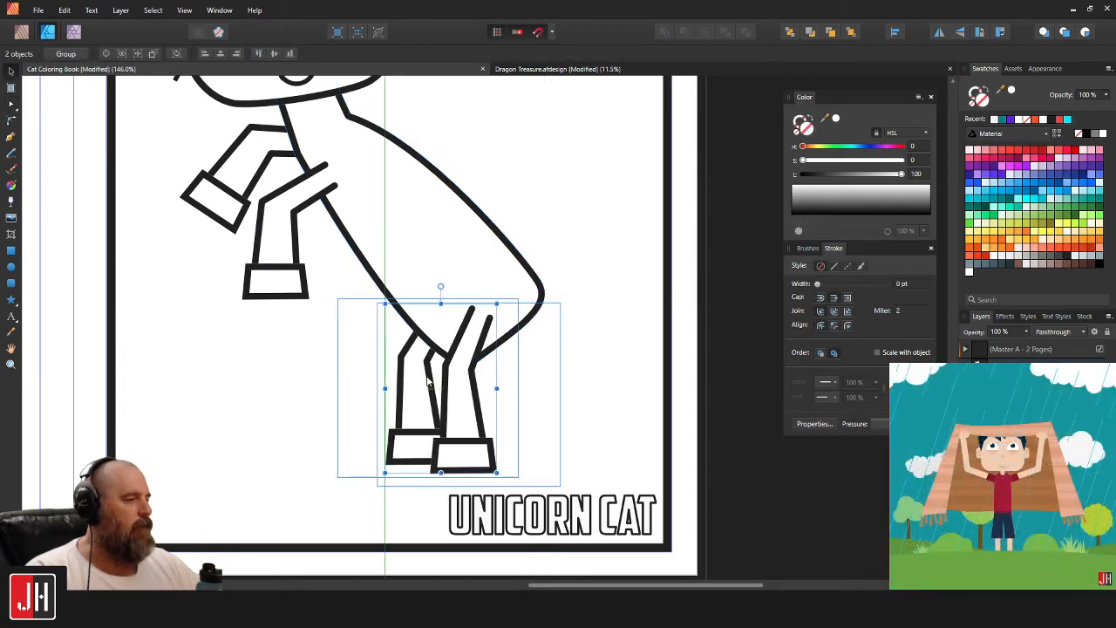
click(760, 331)
scroll(552, 328, down, 3)
Reshape the bent knee of the raised far front leg by shifting its upper and inner corner nodes.
scroll(478, 312, up, 5)
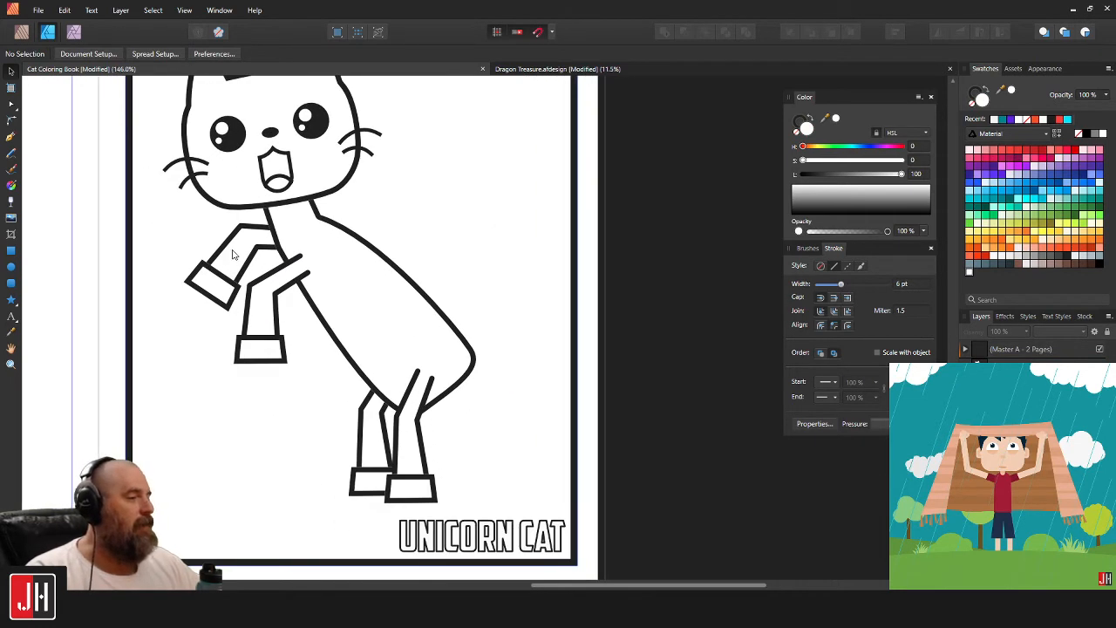
scroll(232, 249, up, 5)
key(a)
click(245, 186)
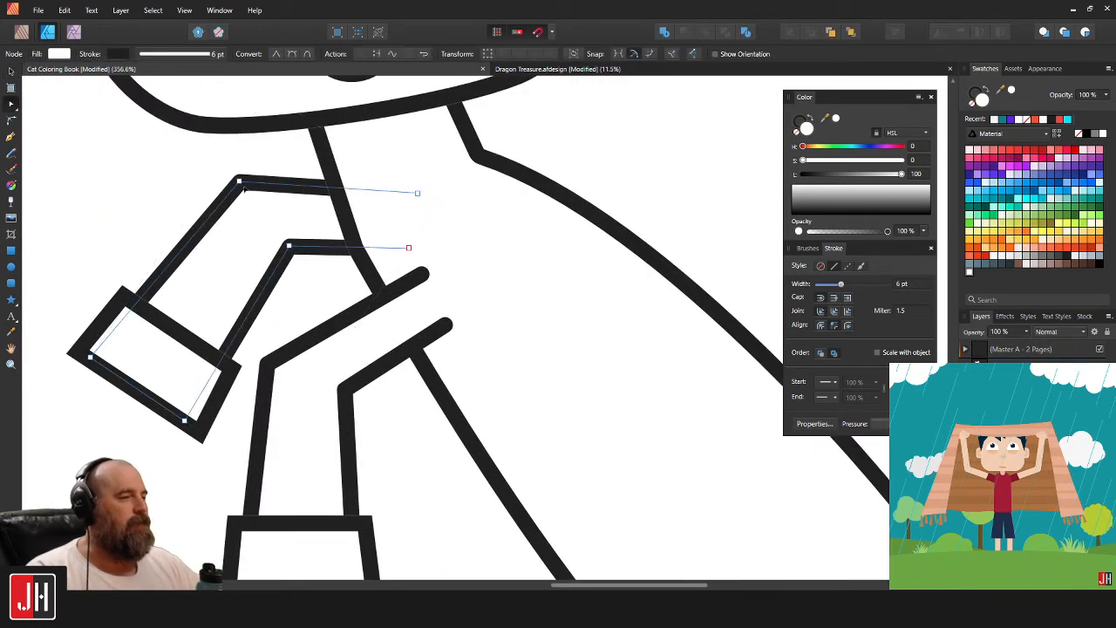
drag(245, 185, 250, 192)
drag(290, 245, 281, 237)
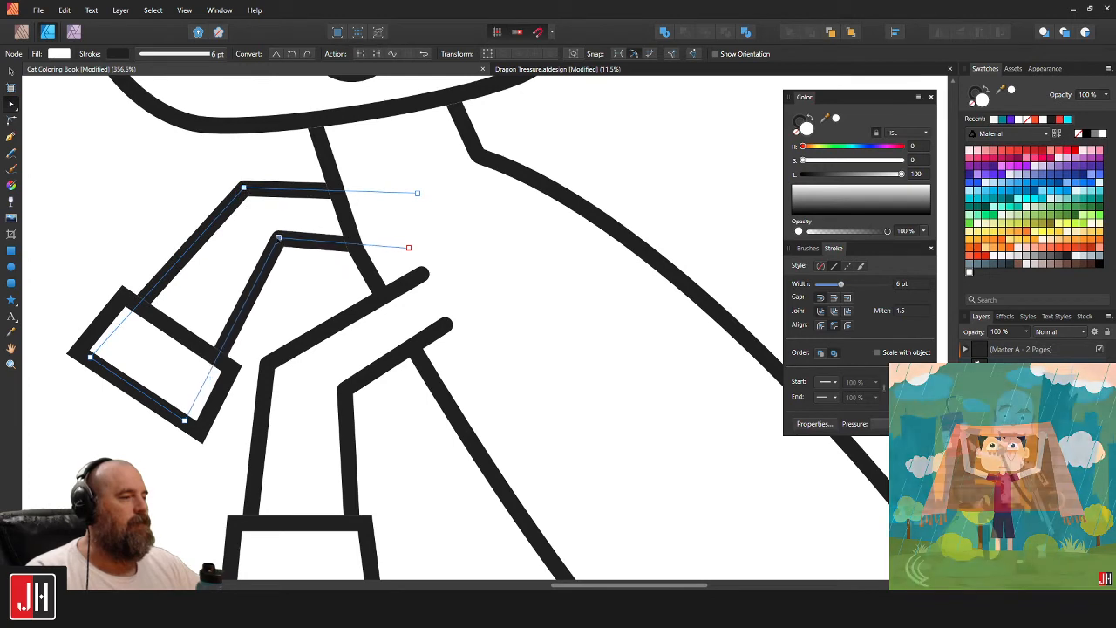
key(v)
scroll(295, 237, down, 8)
Move the whole far front leg group slightly down and save the document.
scroll(265, 246, up, 5)
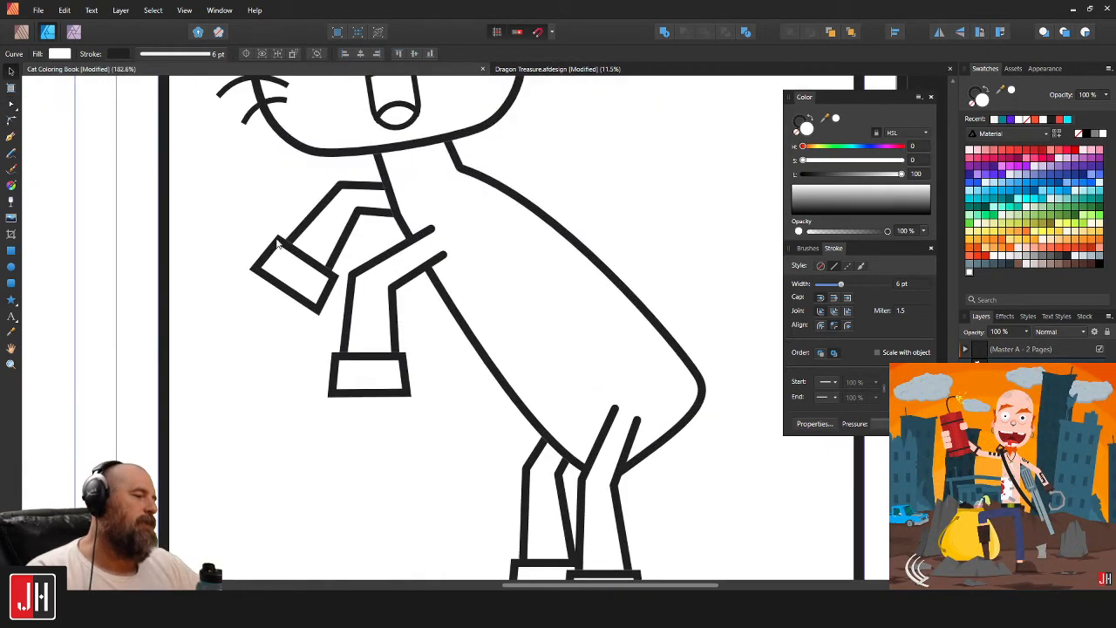
key(m)
key(v)
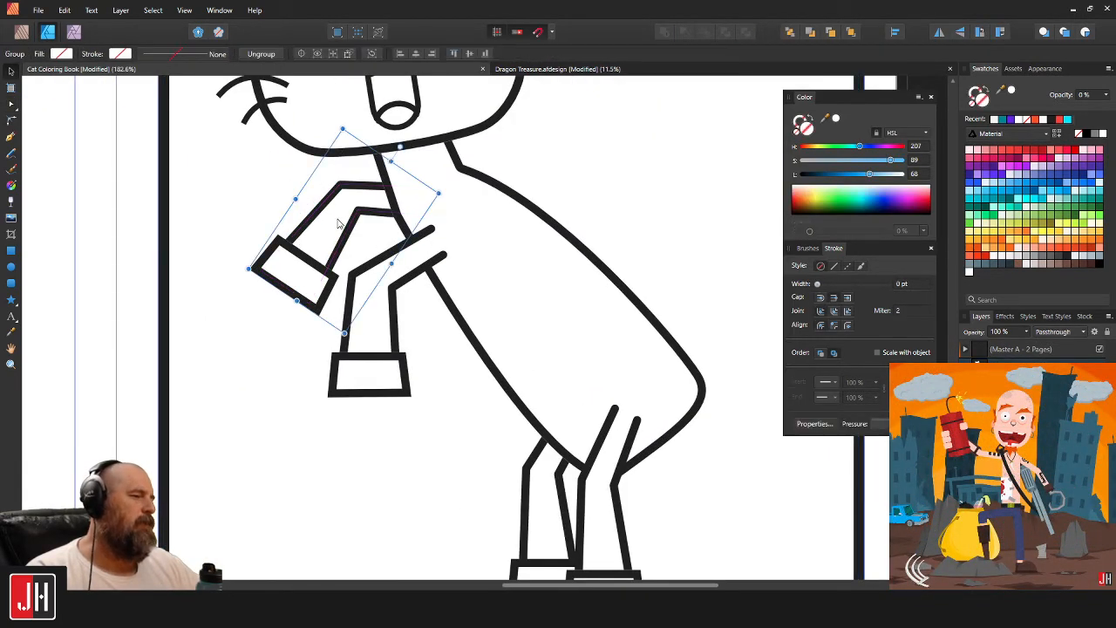
drag(338, 223, 338, 233)
scroll(346, 247, down, 7)
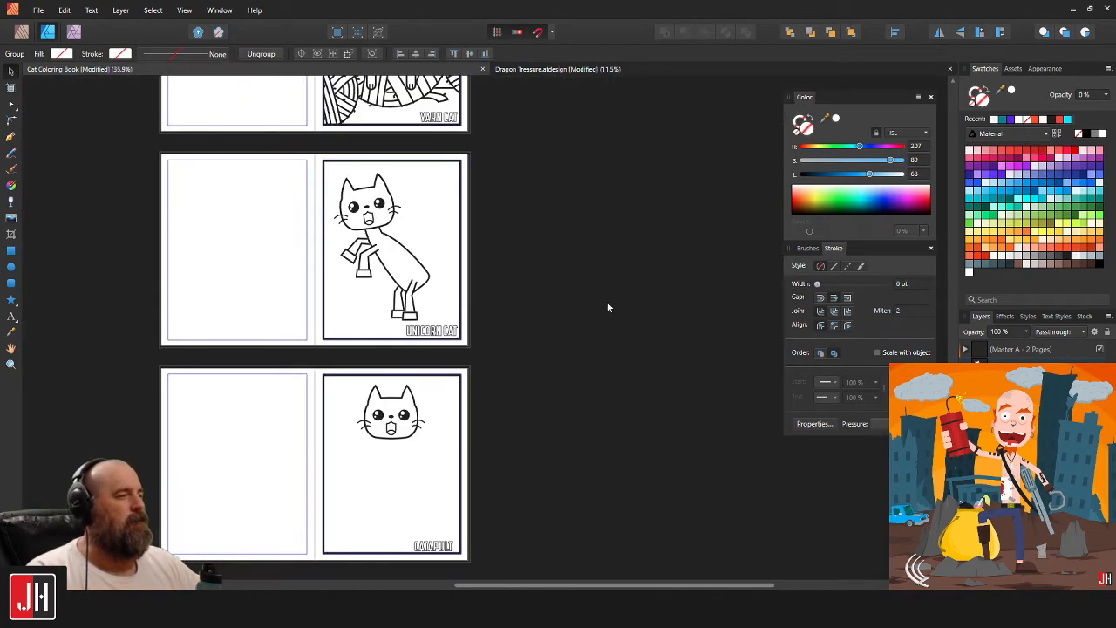
click(608, 305)
scroll(436, 274, up, 3)
key(ctrl+s)
Draw a tall pointed horn with a curved base on the cat's forehead using the Pen tool, and fill it with white.
scroll(319, 175, up, 4)
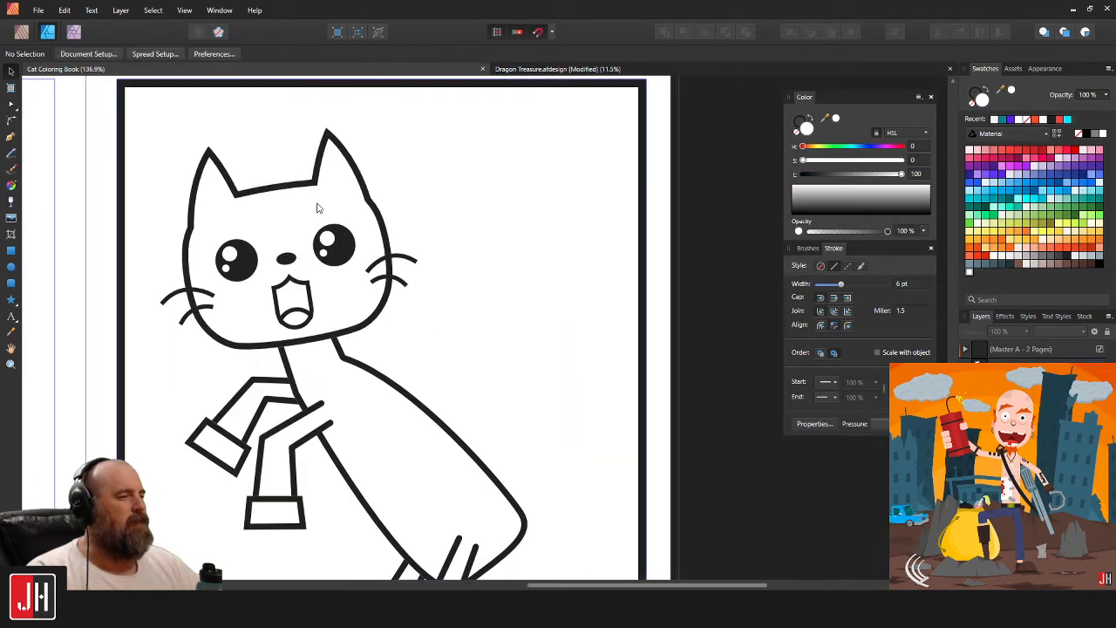
click(11, 138)
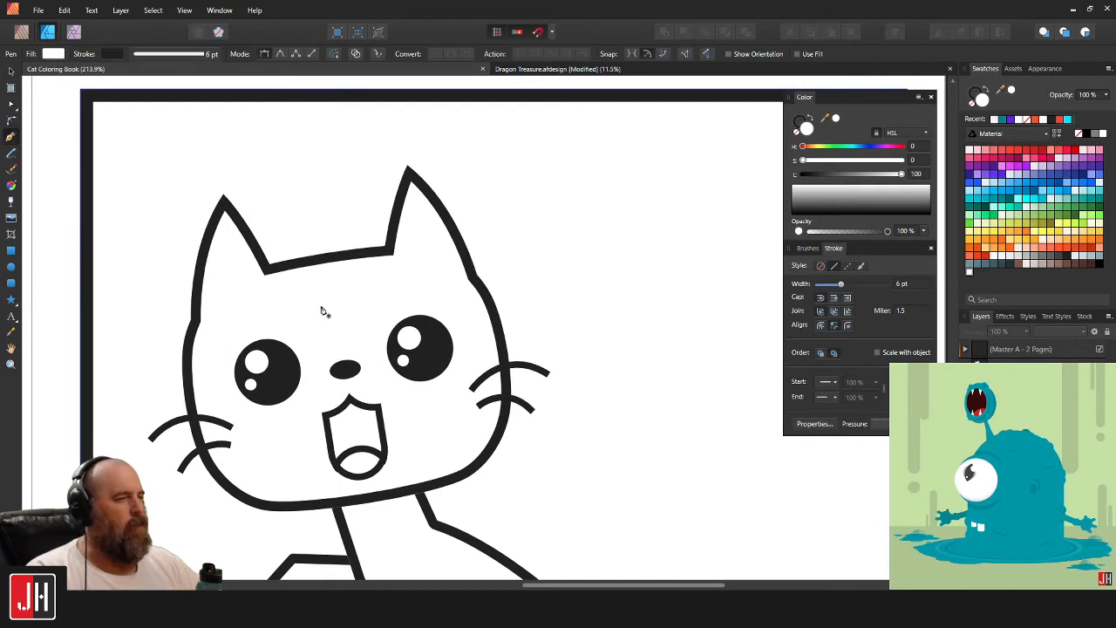
click(309, 292)
drag(357, 291, 375, 255)
scroll(407, 337, up, 2)
drag(384, 356, 392, 357)
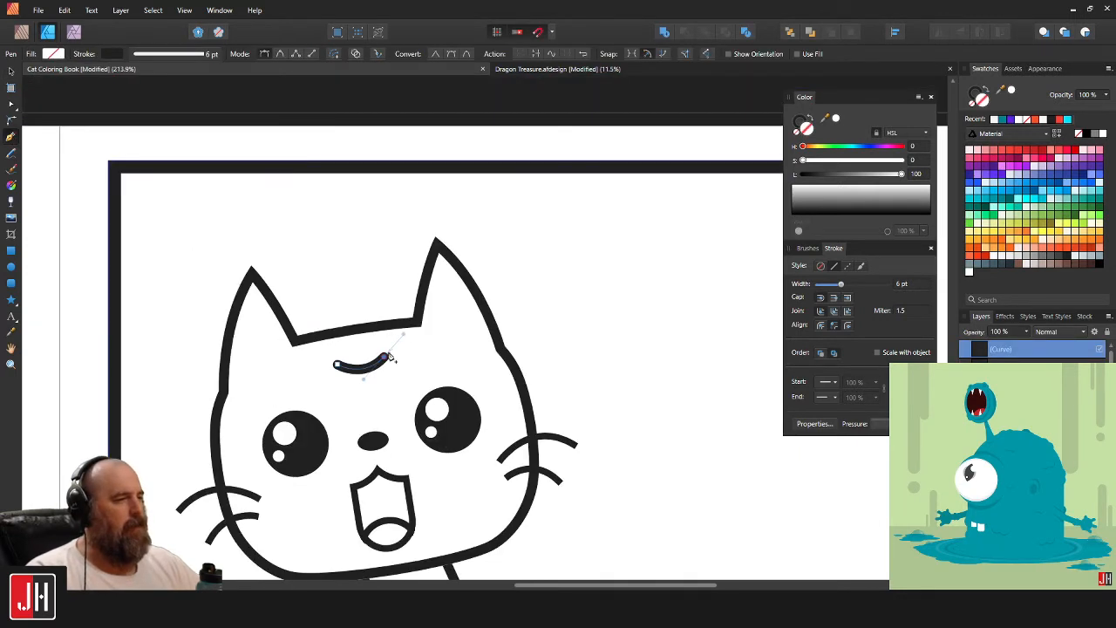
click(331, 180)
click(337, 365)
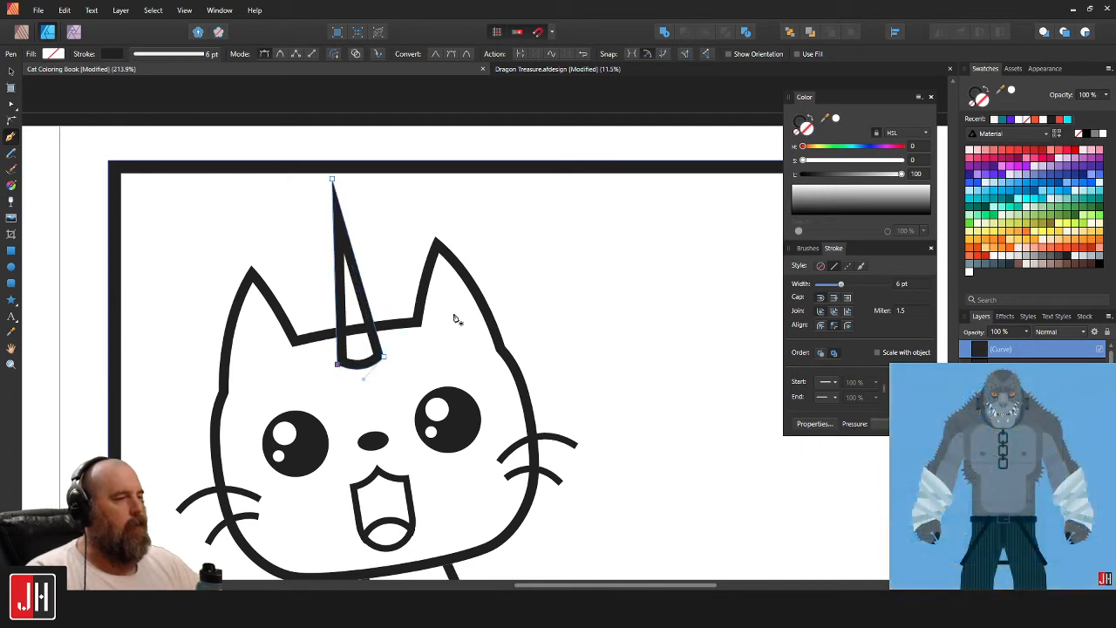
click(836, 118)
key(v)
click(524, 318)
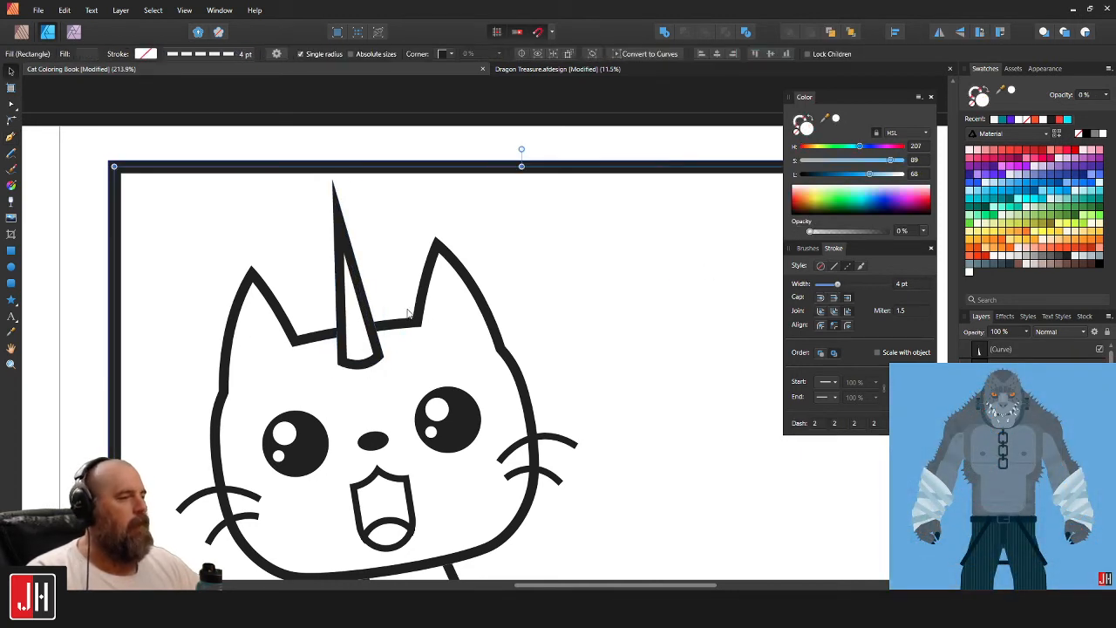
Enlarge the horn and reposition it on the forehead between the ears.
scroll(413, 315, down, 4)
scroll(401, 340, up, 6)
click(400, 332)
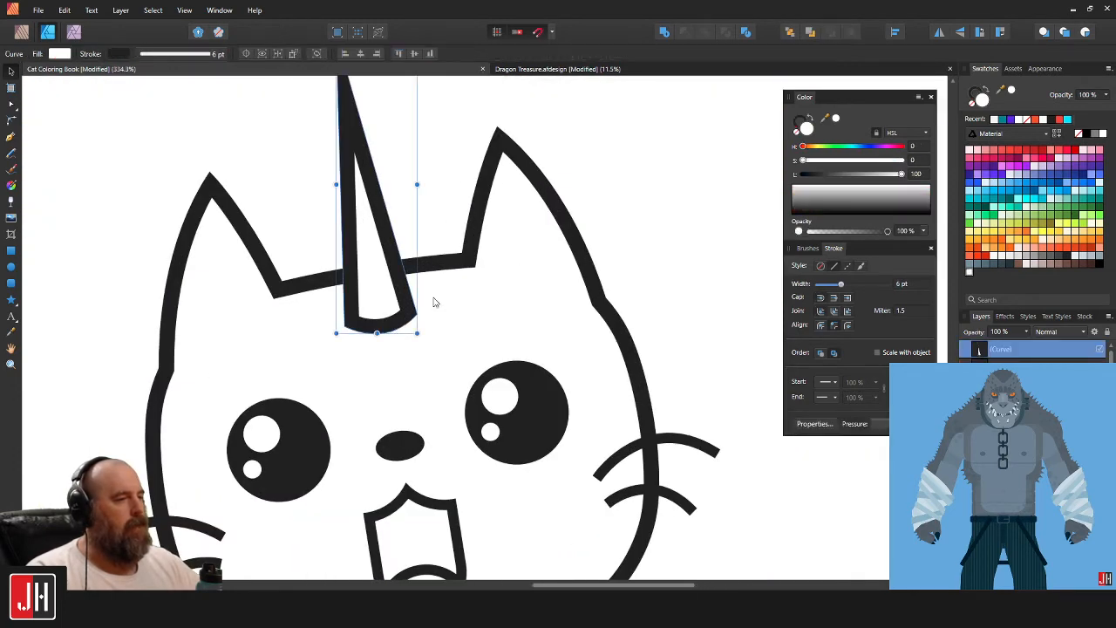
scroll(400, 332, down, 2)
drag(399, 139, 396, 100)
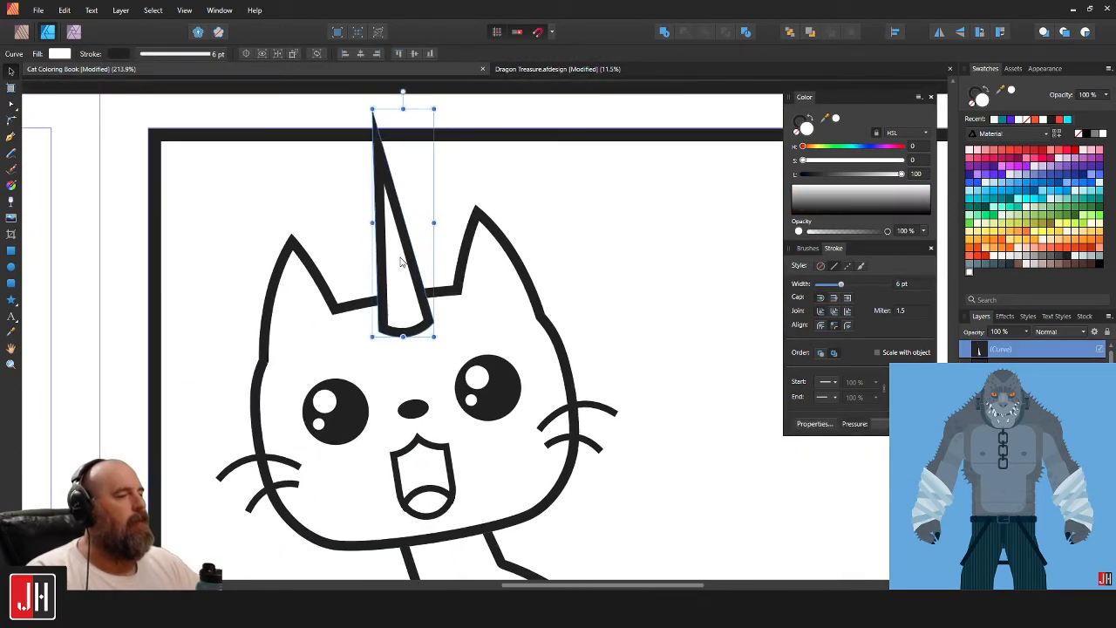
scroll(406, 266, up, 1)
drag(413, 244, 405, 271)
Lower the horn's tip node to just inside the page border and save the document.
key(a)
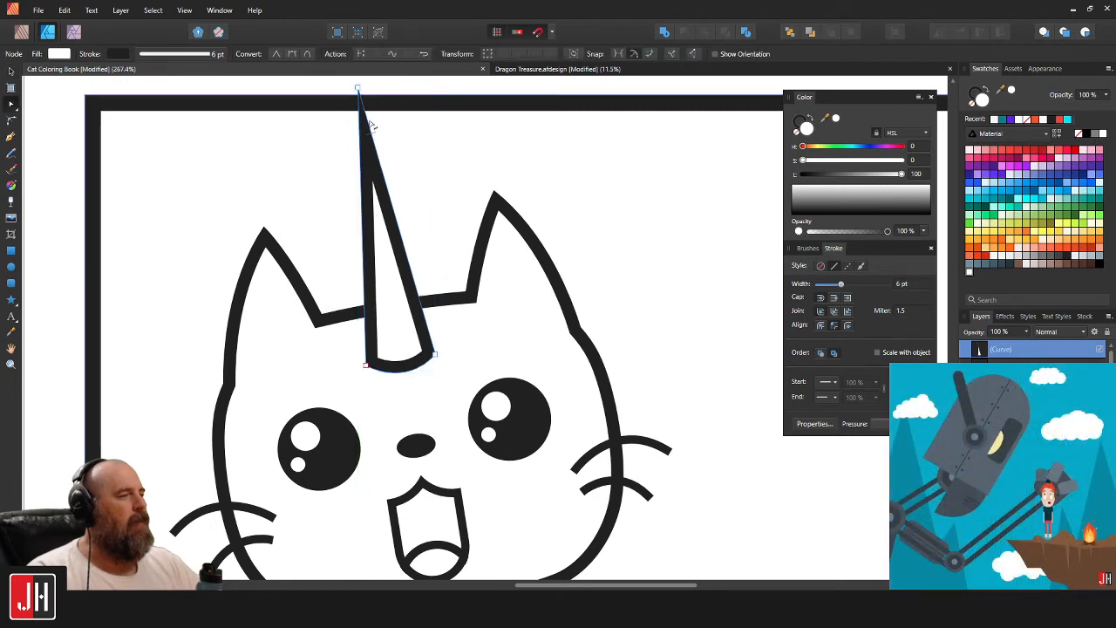
drag(363, 115, 368, 125)
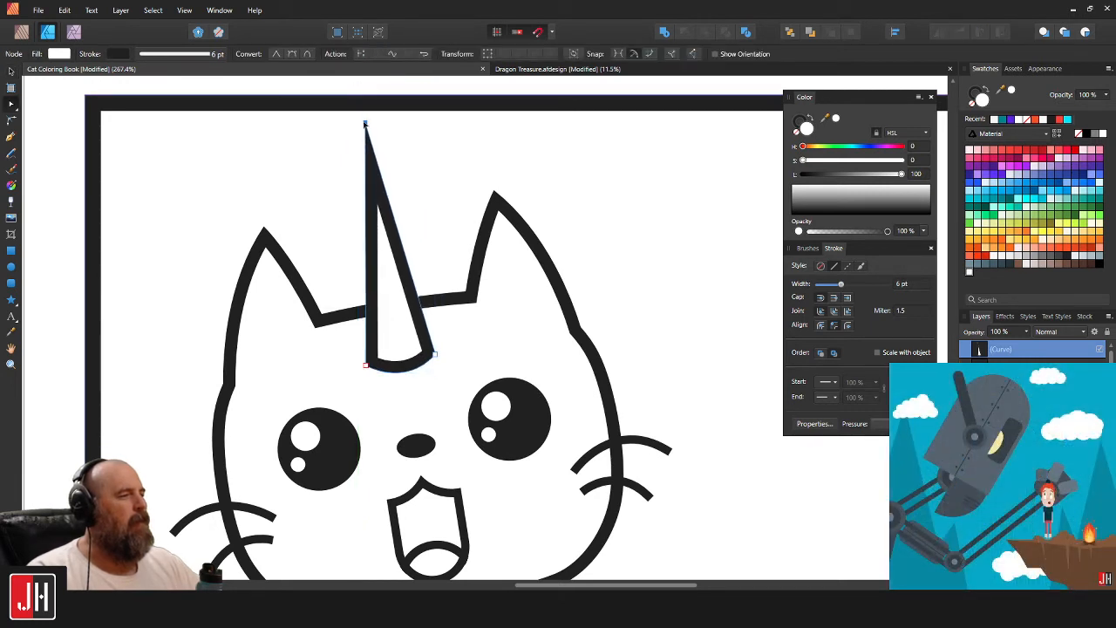
key(v)
click(547, 170)
scroll(478, 206, down, 5)
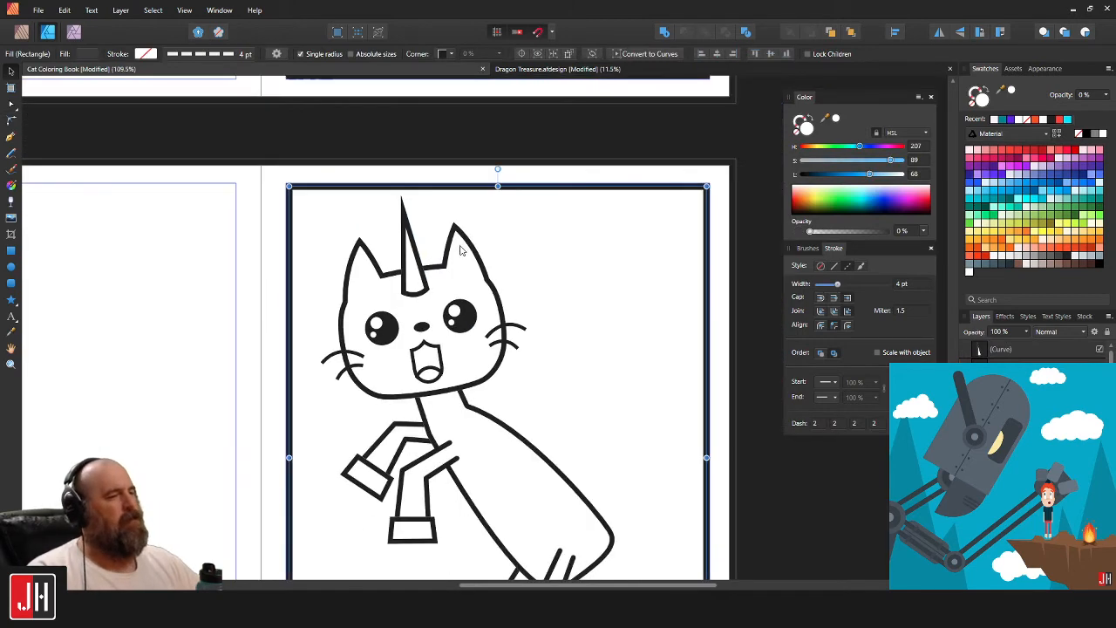
key(ctrl+s)
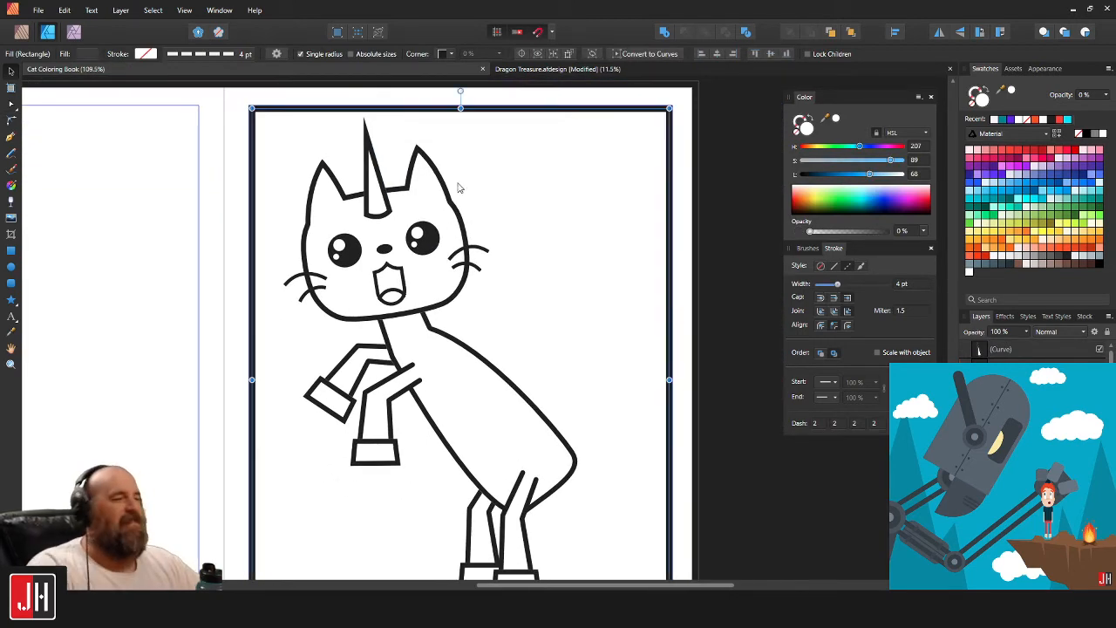
Draw a closed, scalloped tuft of hair between the ears behind the horn with the Pen tool.
scroll(460, 187, down, 3)
scroll(349, 190, up, 3)
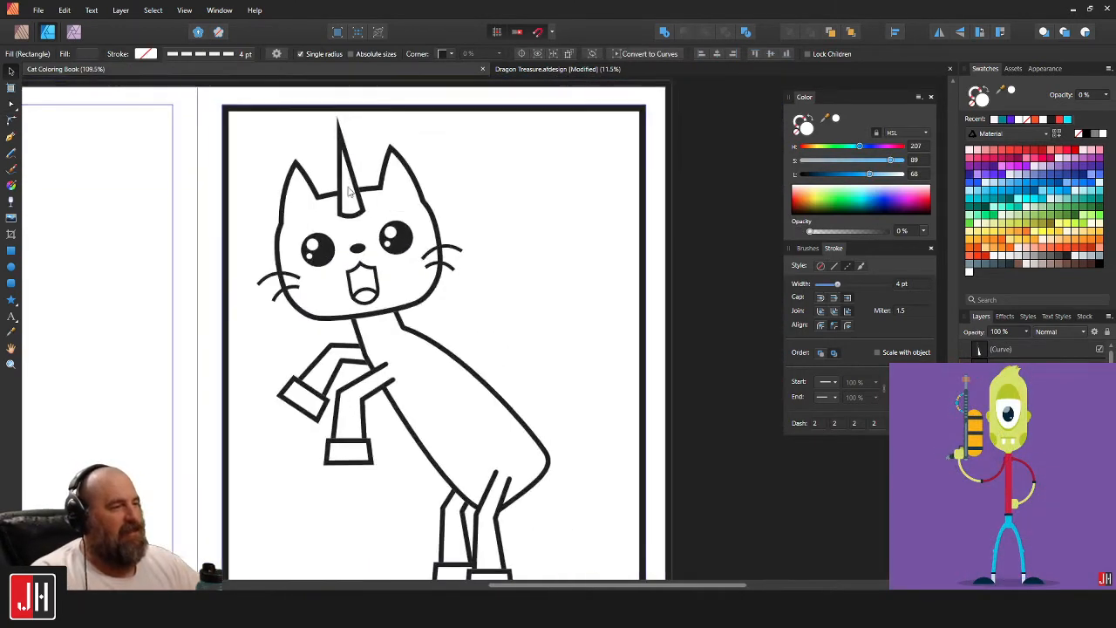
scroll(349, 190, up, 5)
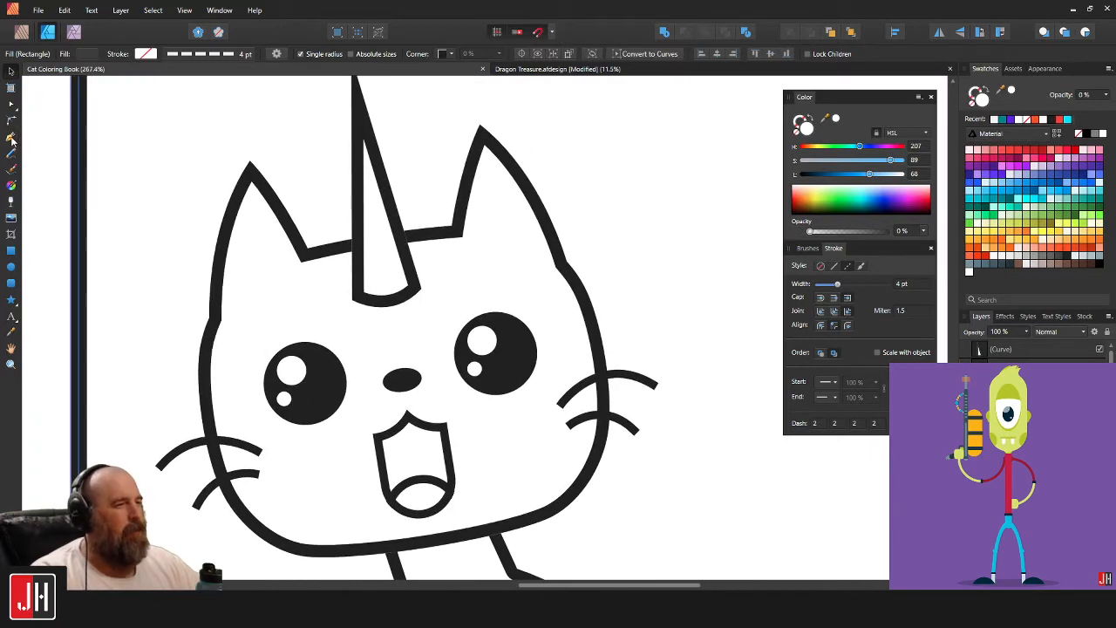
click(11, 138)
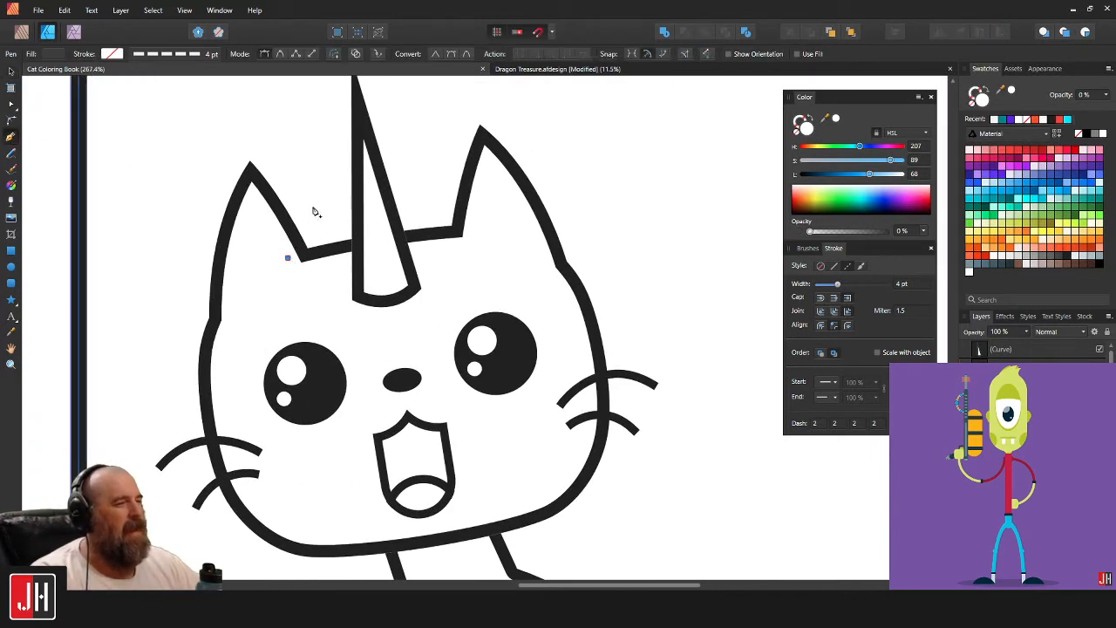
drag(313, 210, 355, 210)
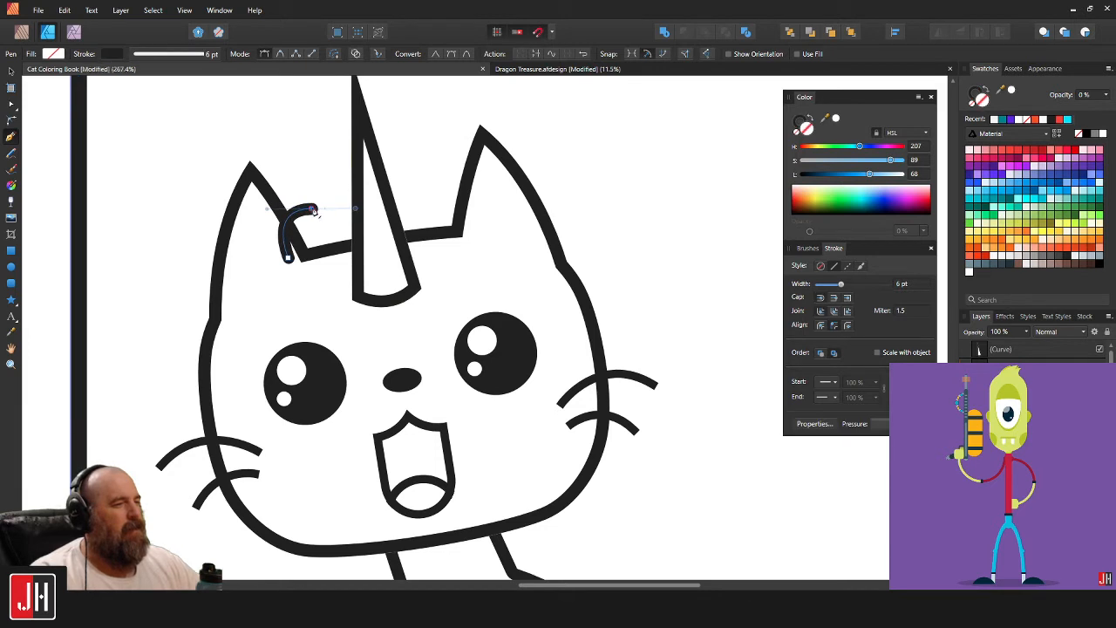
drag(335, 171, 467, 259)
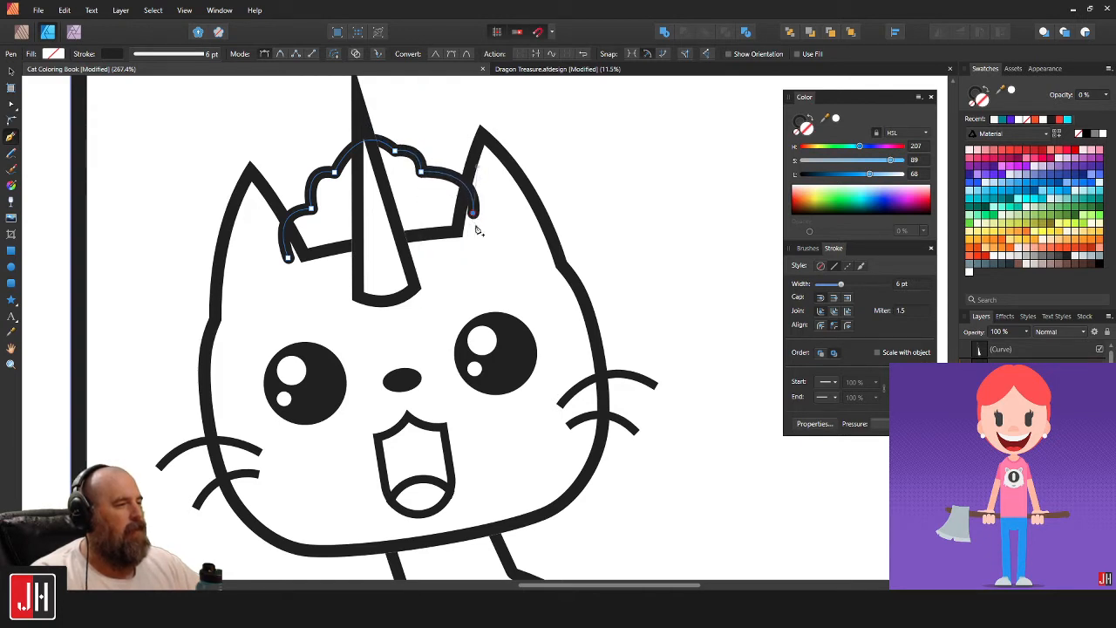
click(481, 262)
click(276, 271)
click(288, 257)
key(v)
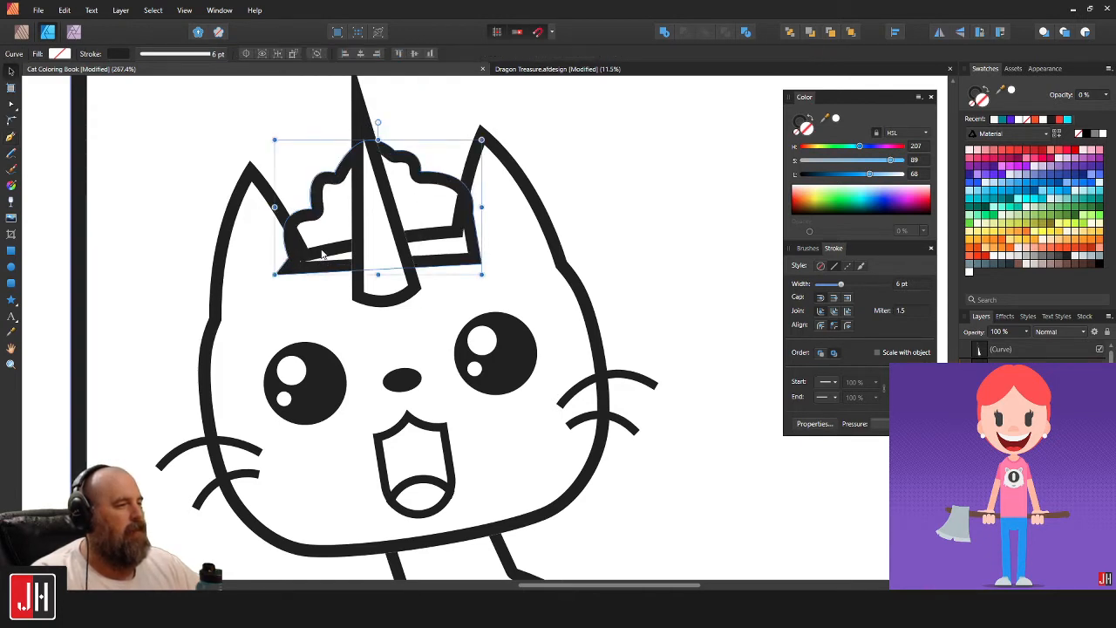
Send the hair tuft behind the head and horn, and move it slightly down.
key(ctrl+shift+[)
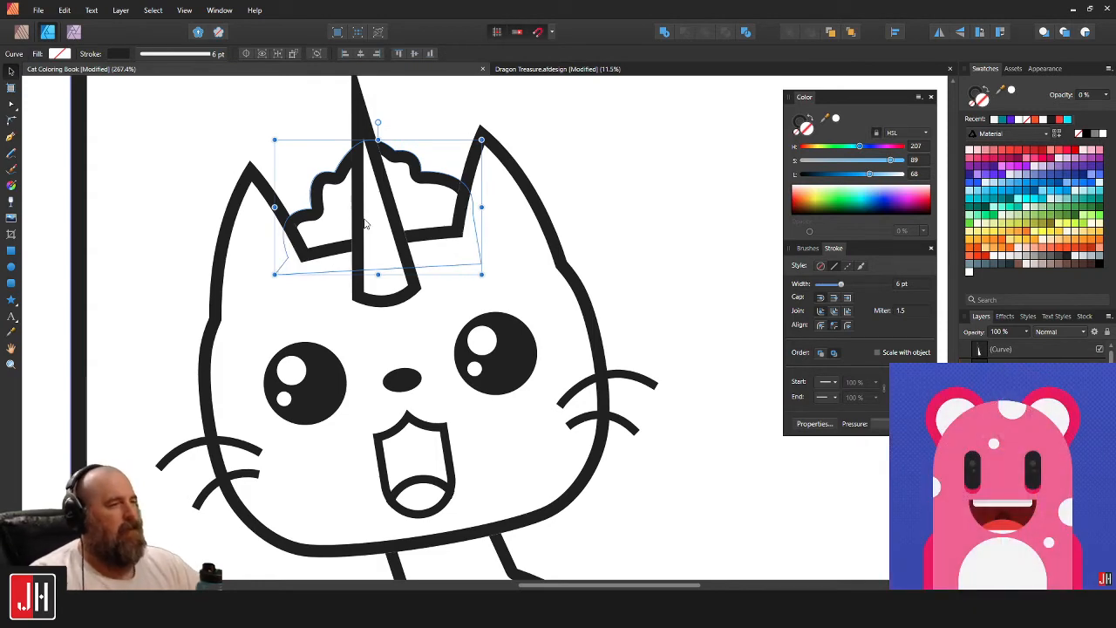
drag(399, 168, 402, 185)
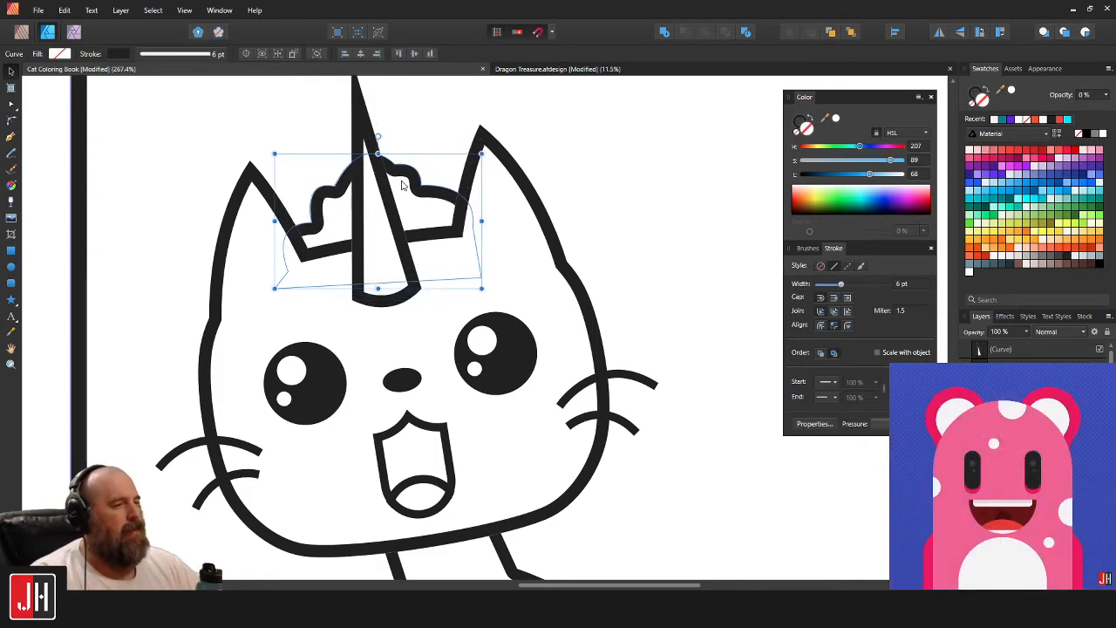
scroll(409, 189, down, 7)
click(488, 217)
scroll(408, 201, up, 2)
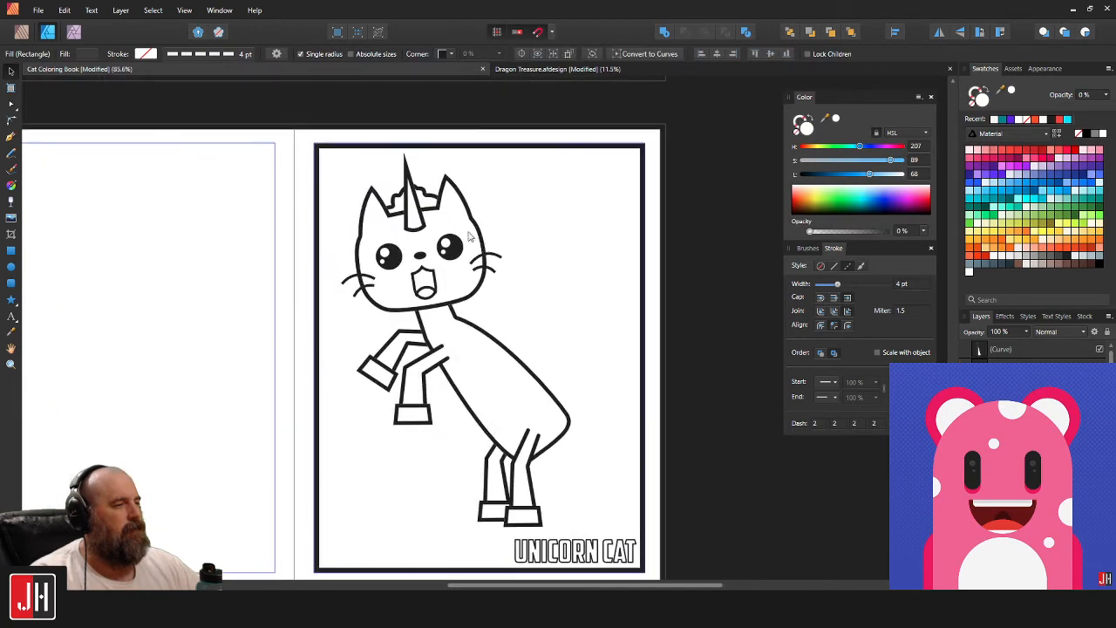
Draw a scalloped mane edge with the Pen tool from inside the head down the cat's back to the rump.
drag(455, 253, 407, 193)
scroll(409, 197, up, 2)
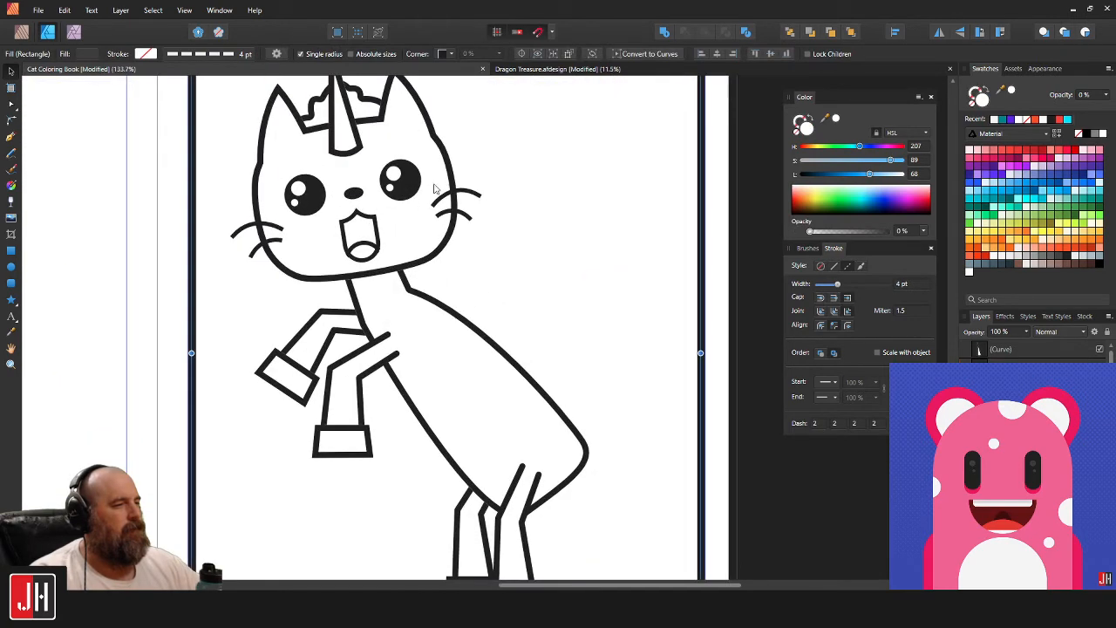
click(11, 136)
scroll(328, 225, up, 2)
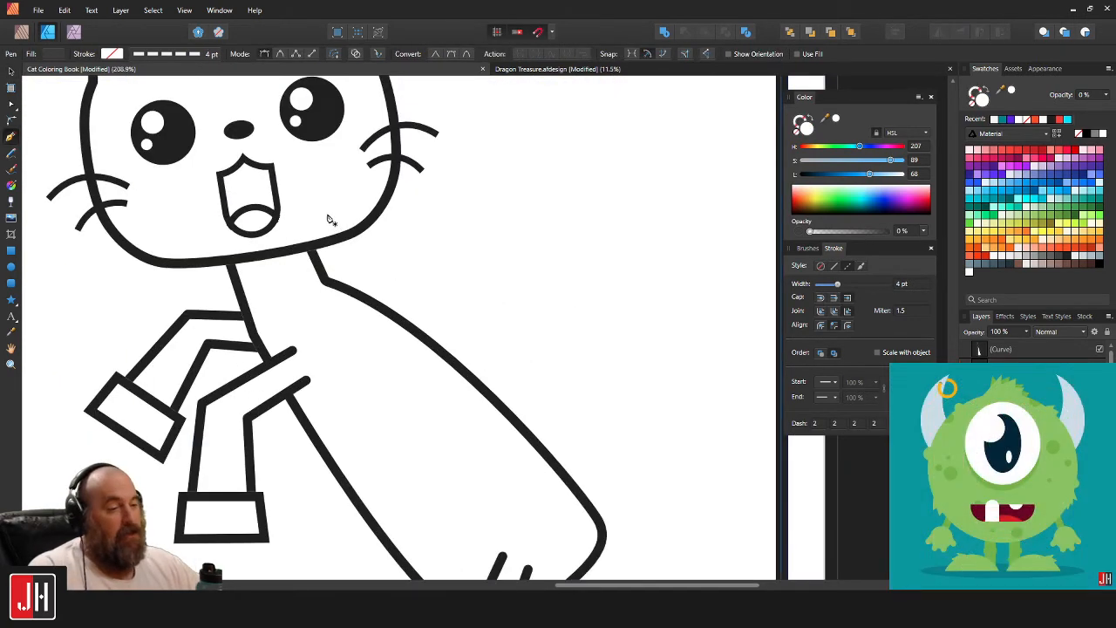
scroll(332, 220, down, 5)
scroll(332, 220, up, 2)
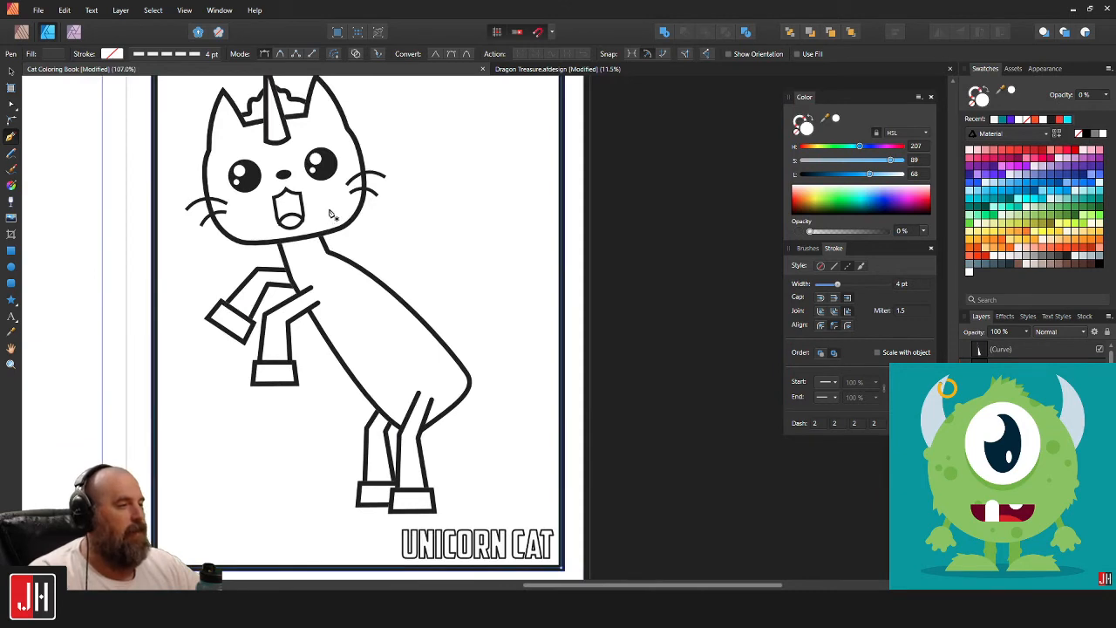
scroll(348, 250, up, 2)
mouse_move(327, 200)
mouse_down()
mouse_move(336, 238)
mouse_move(393, 253)
mouse_move(389, 294)
mouse_move(451, 317)
mouse_move(451, 336)
mouse_move(472, 347)
mouse_up()
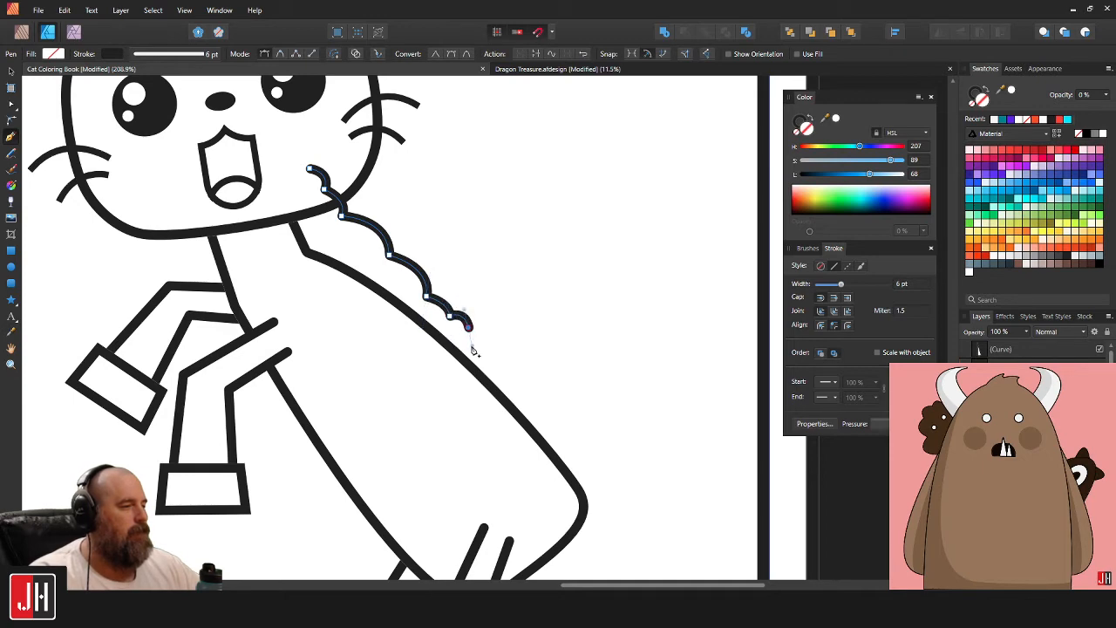
drag(521, 378, 483, 288)
scroll(482, 290, up, 2)
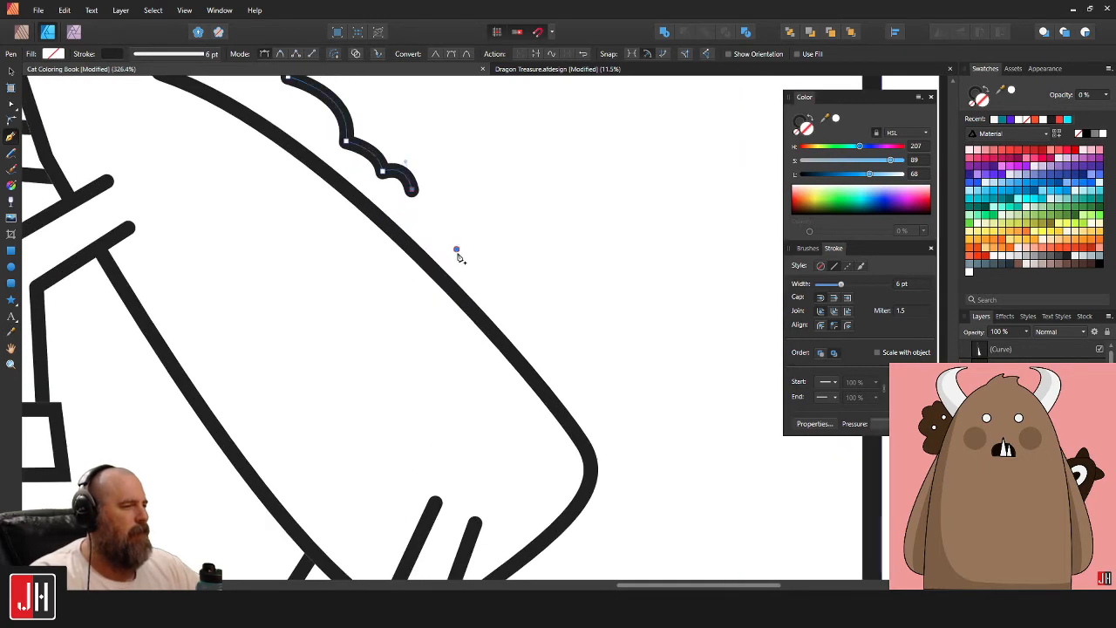
drag(456, 249, 533, 354)
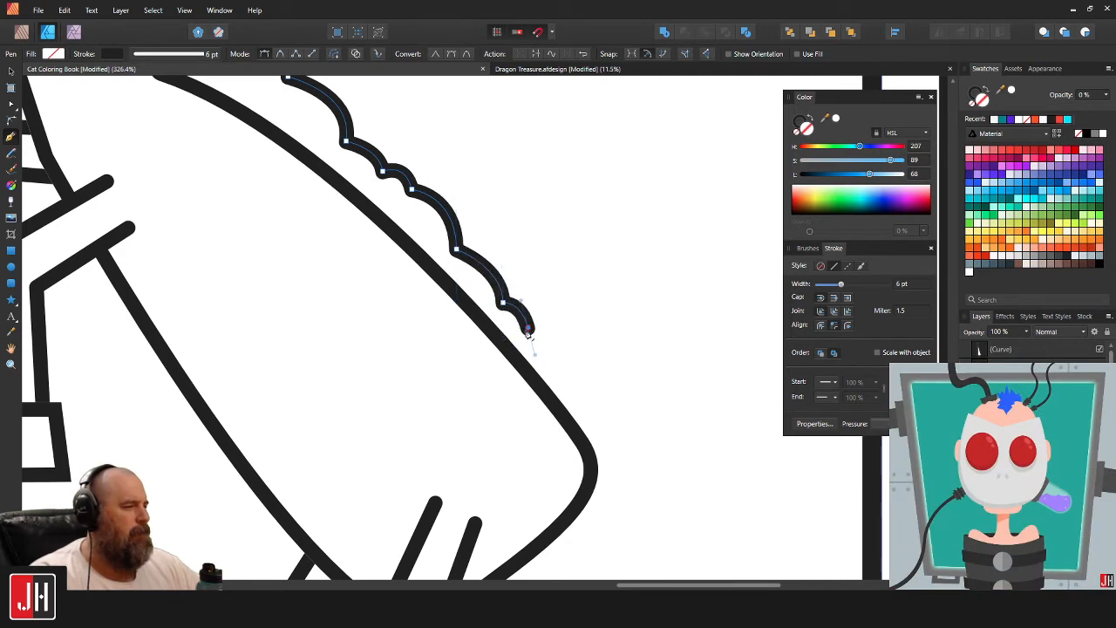
drag(587, 390, 440, 373)
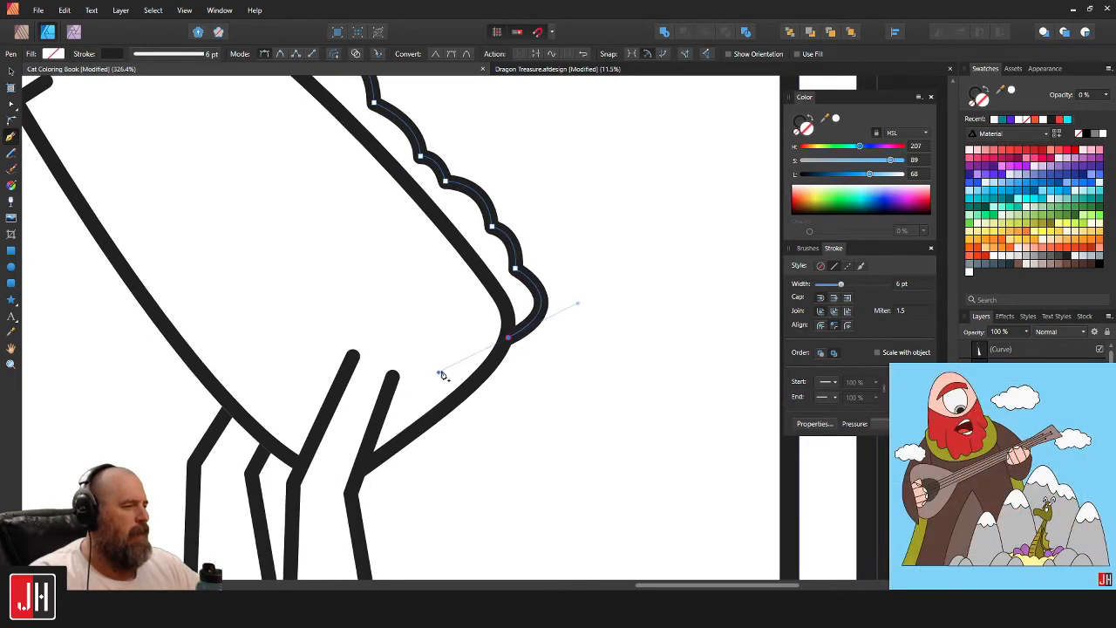
click(508, 338)
Close the mane outline with points running through the body and up into the head.
scroll(498, 338, down, 4)
click(418, 279)
drag(401, 247, 467, 373)
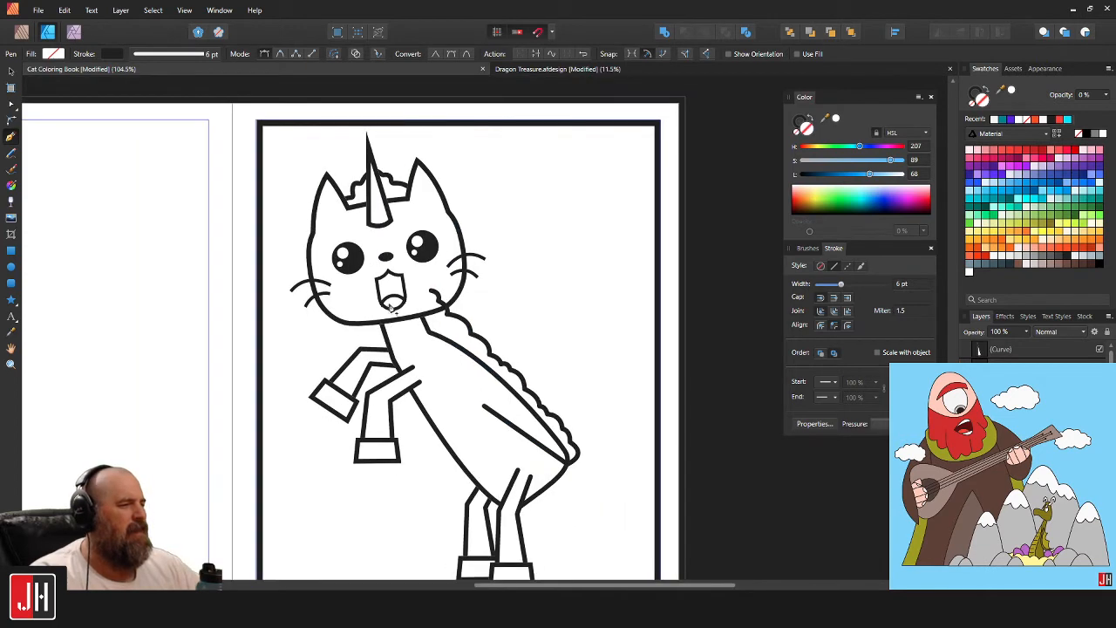
click(411, 338)
click(428, 292)
Send the full-length mane behind the head and body, then deselect it and check it on the page.
key(v)
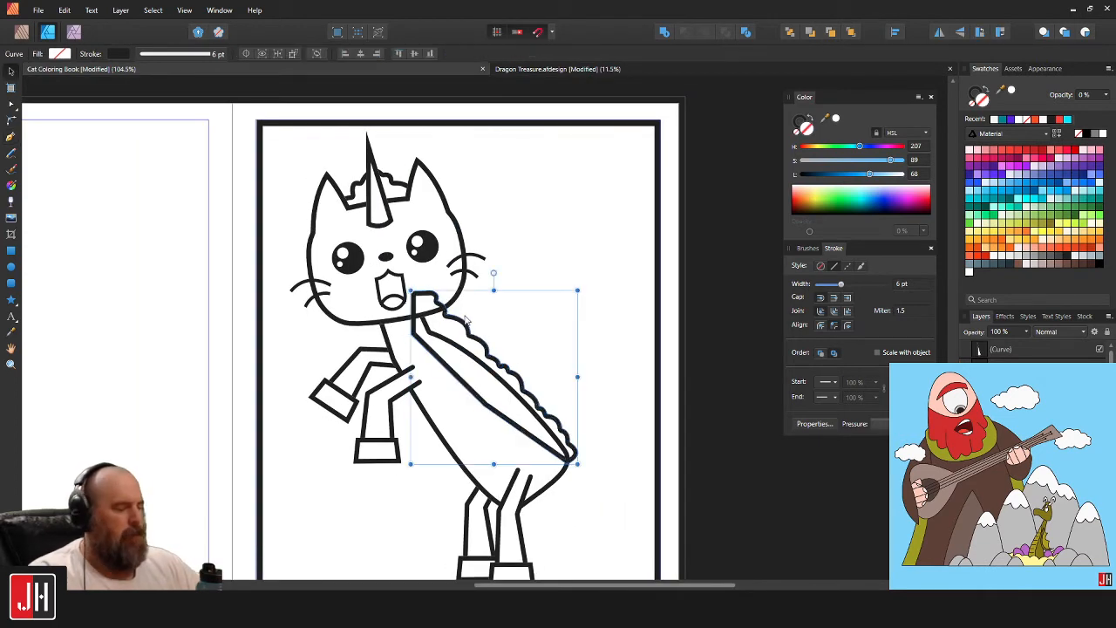
key(ctrl+shift+[)
scroll(467, 320, up, 3)
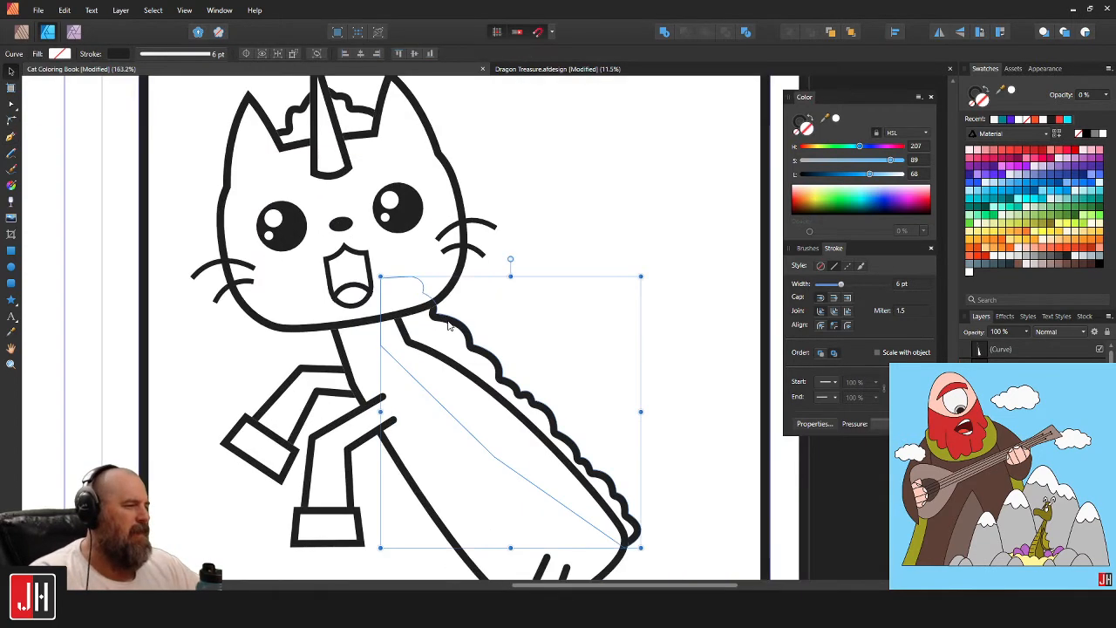
key(a)
drag(400, 259, 467, 350)
key(v)
click(518, 361)
scroll(518, 362, down, 7)
click(589, 386)
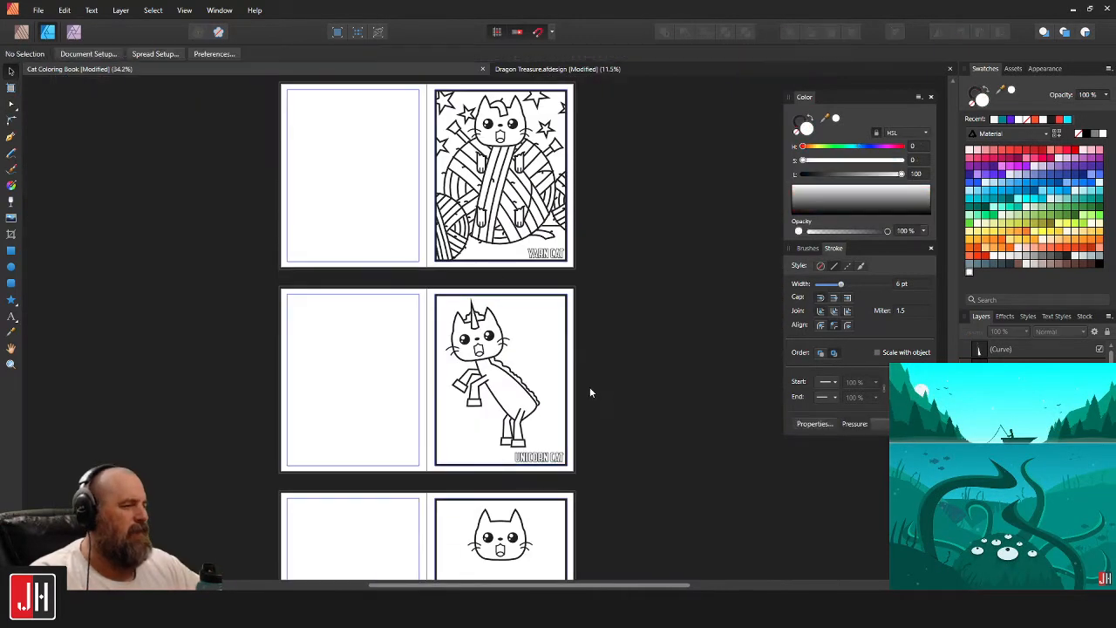
scroll(547, 412, up, 4)
scroll(546, 410, up, 2)
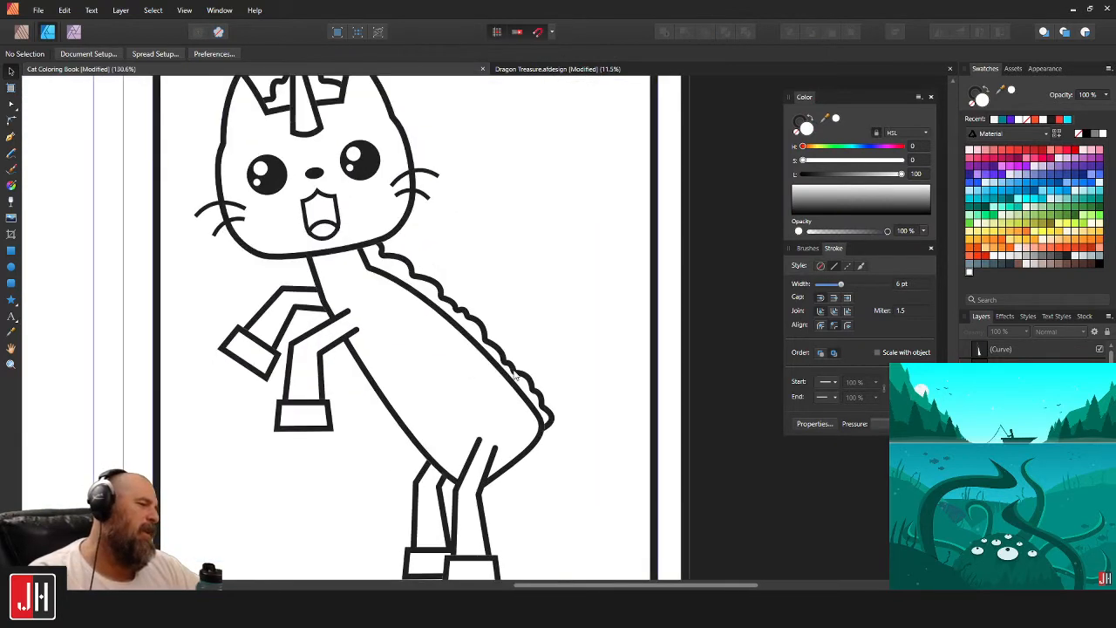
Delete the scalloped mane running along the cat's back.
click(510, 366)
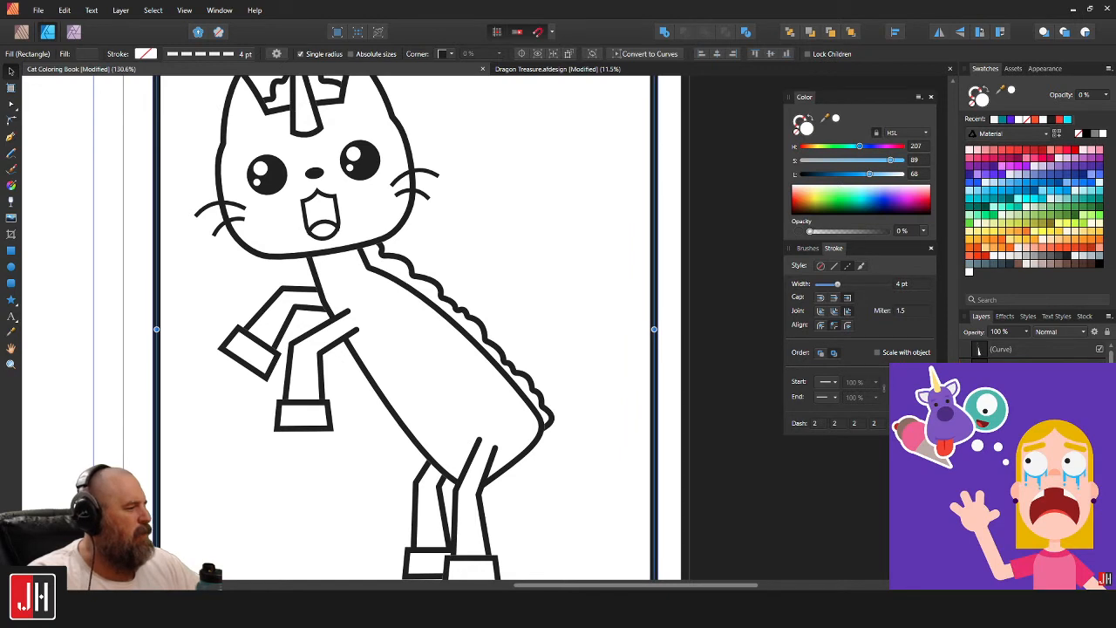
click(1013, 348)
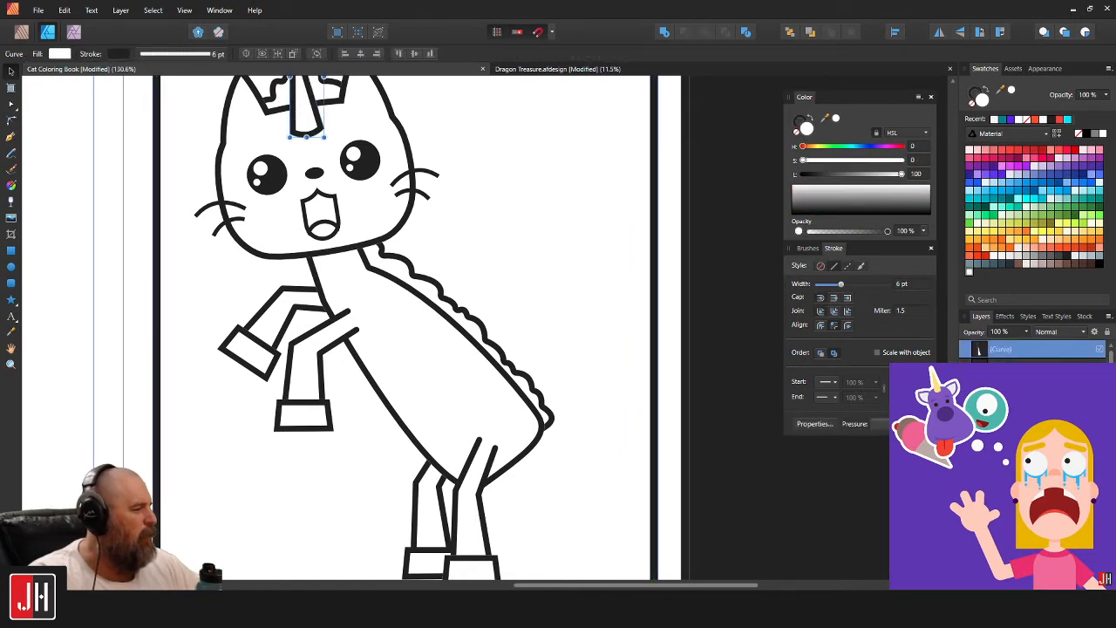
drag(1013, 348, 1007, 453)
click(1008, 367)
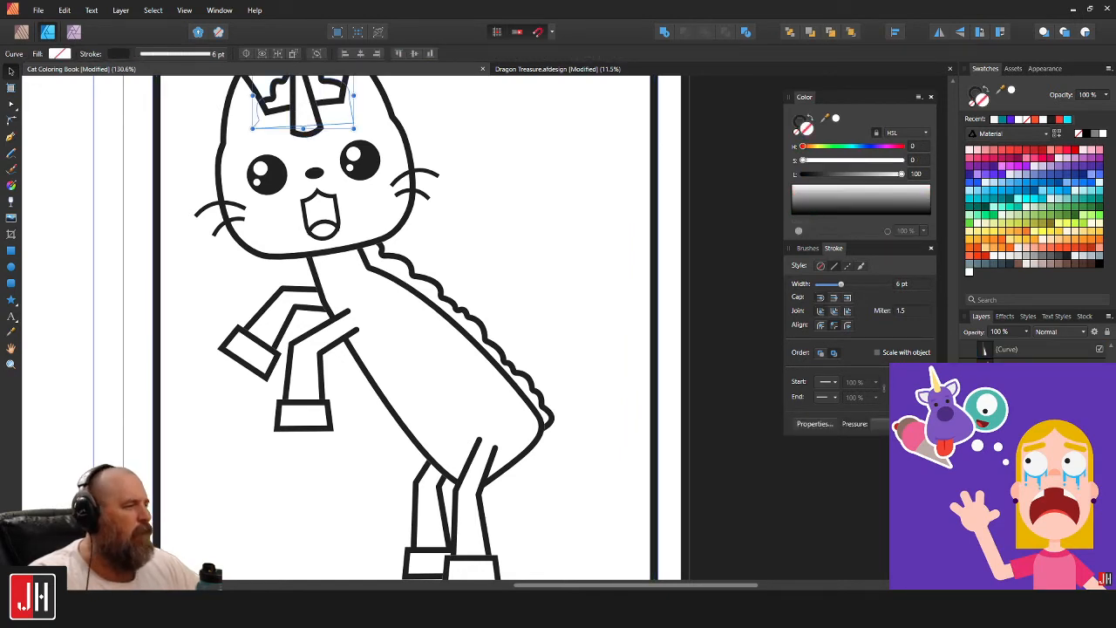
click(463, 311)
key(Delete)
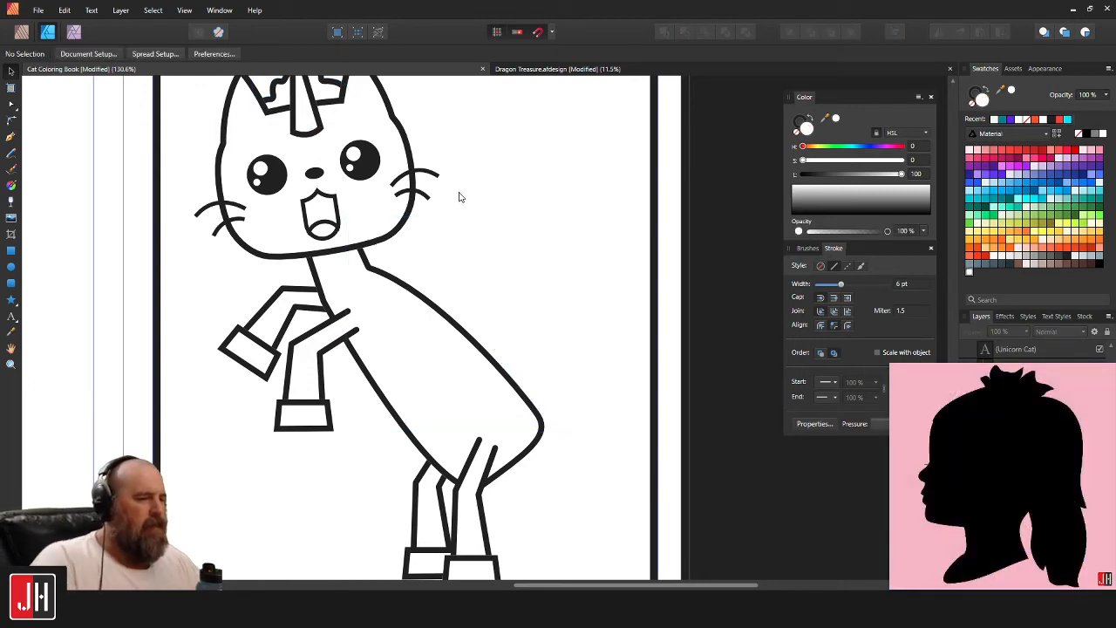
Begin a shorter mane with the Pen tool, running from inside the head down to the upper back in three scallops.
drag(455, 253, 490, 346)
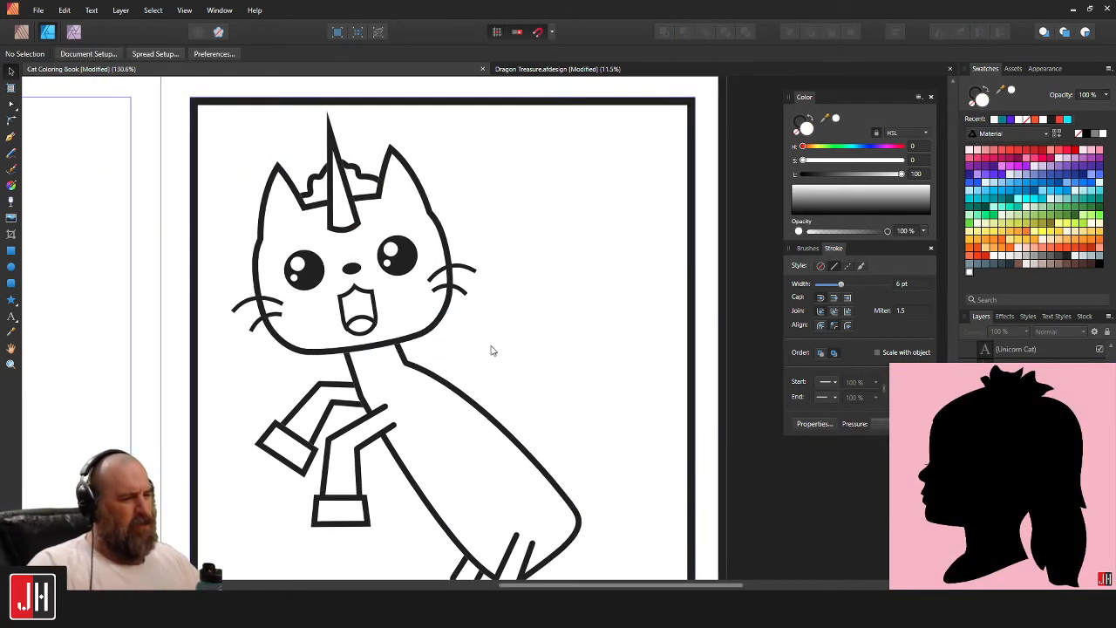
scroll(403, 281, up, 4)
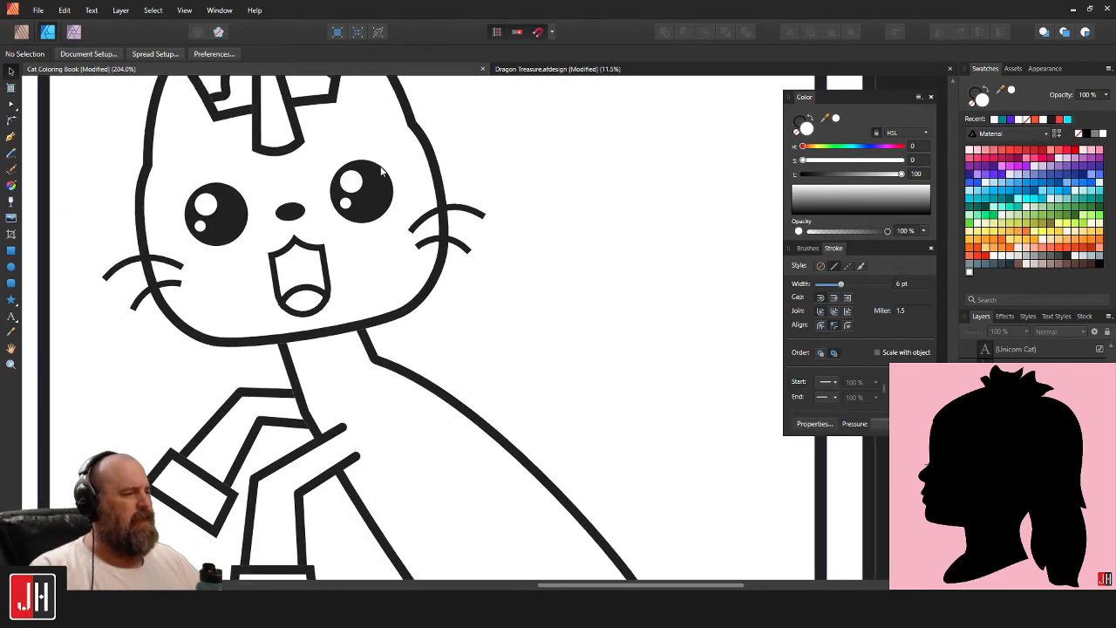
click(12, 136)
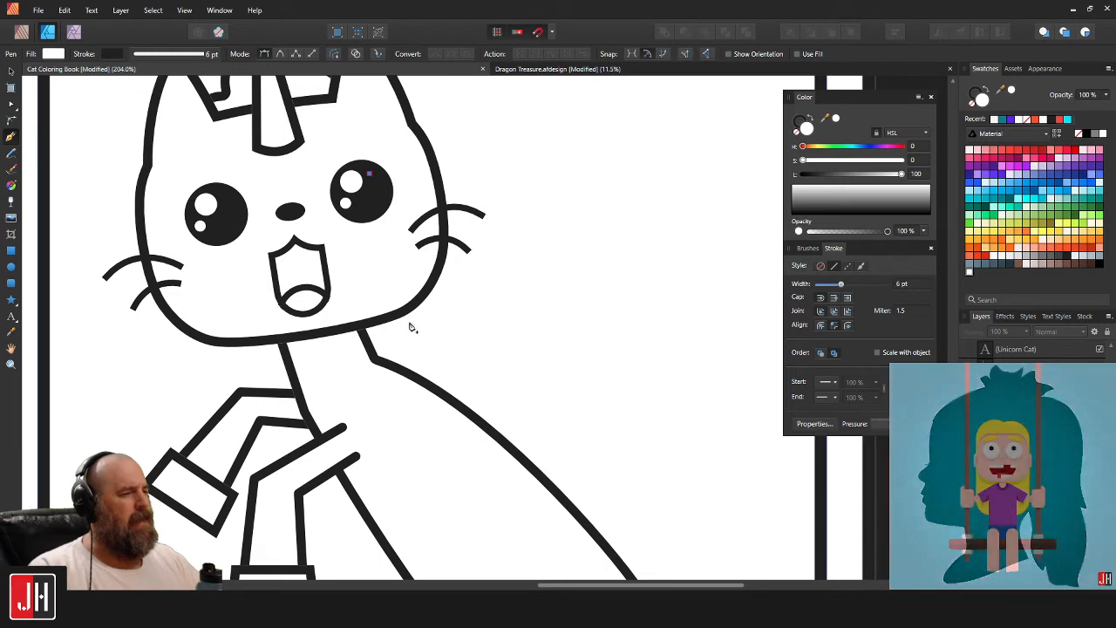
mouse_move(419, 319)
mouse_down()
mouse_move(409, 347)
mouse_move(460, 393)
mouse_move(453, 423)
mouse_up()
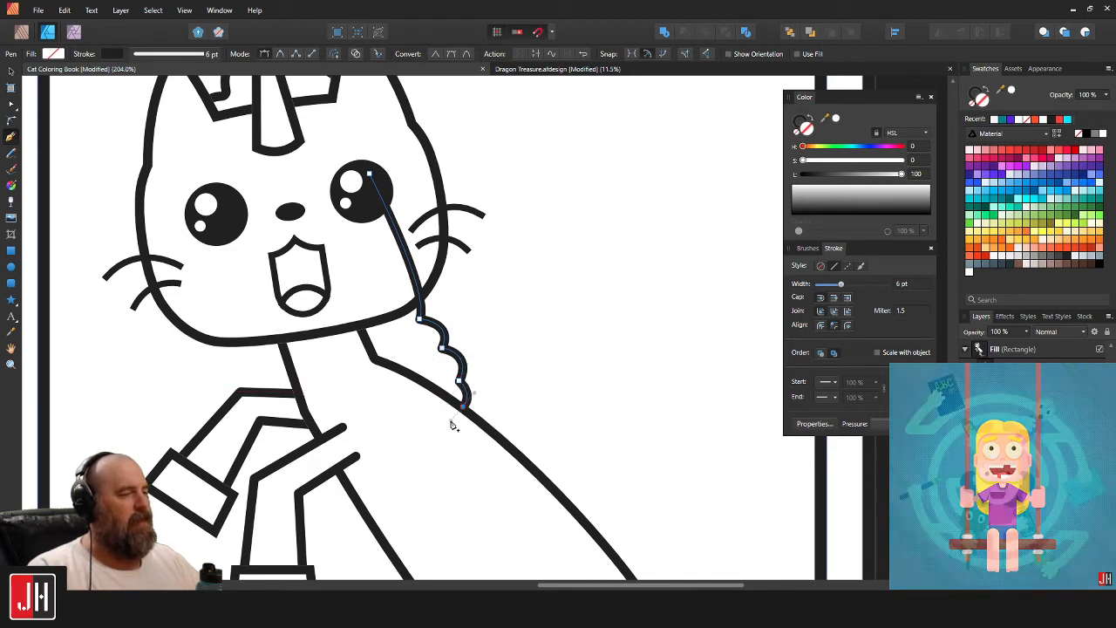
Continue the mane outline across the neck, add small scallops up the throat side, and close the shape inside the head.
click(354, 397)
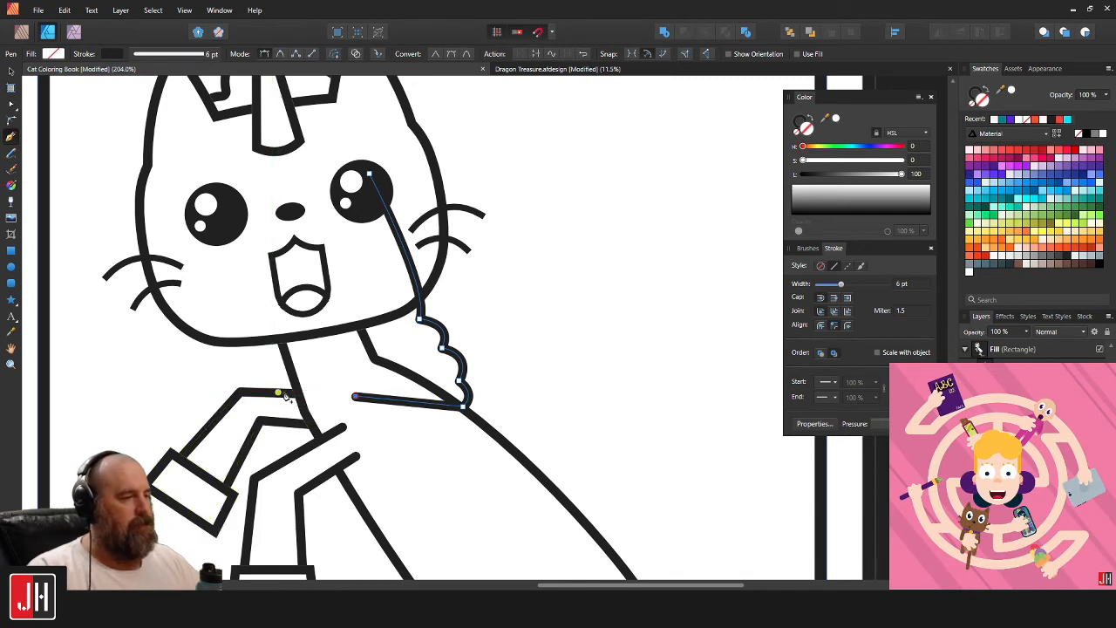
click(271, 393)
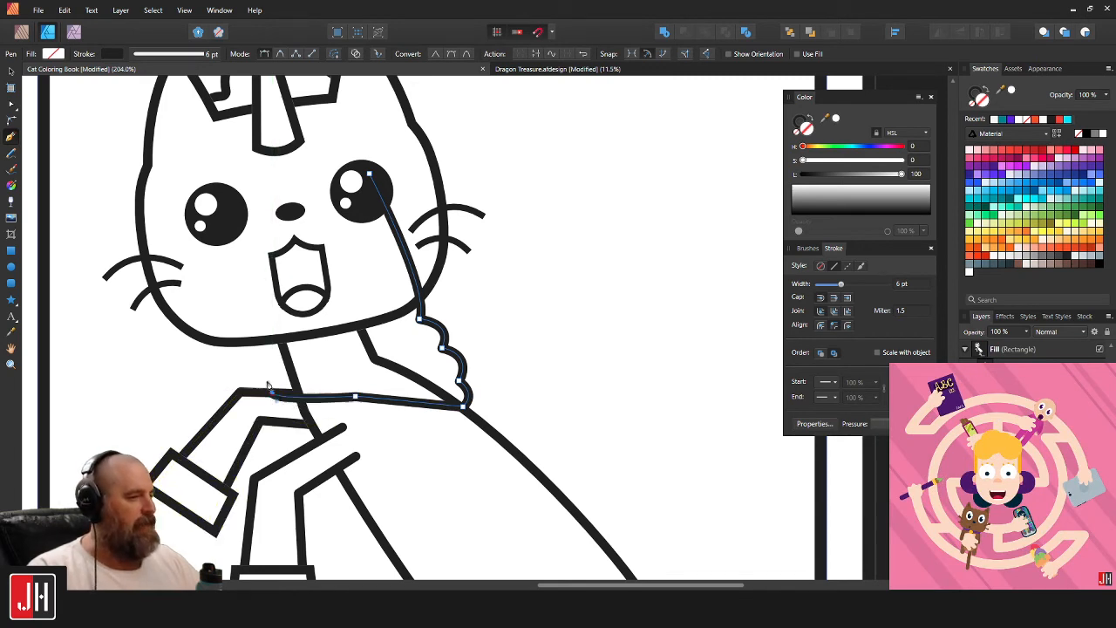
key(ctrl+z)
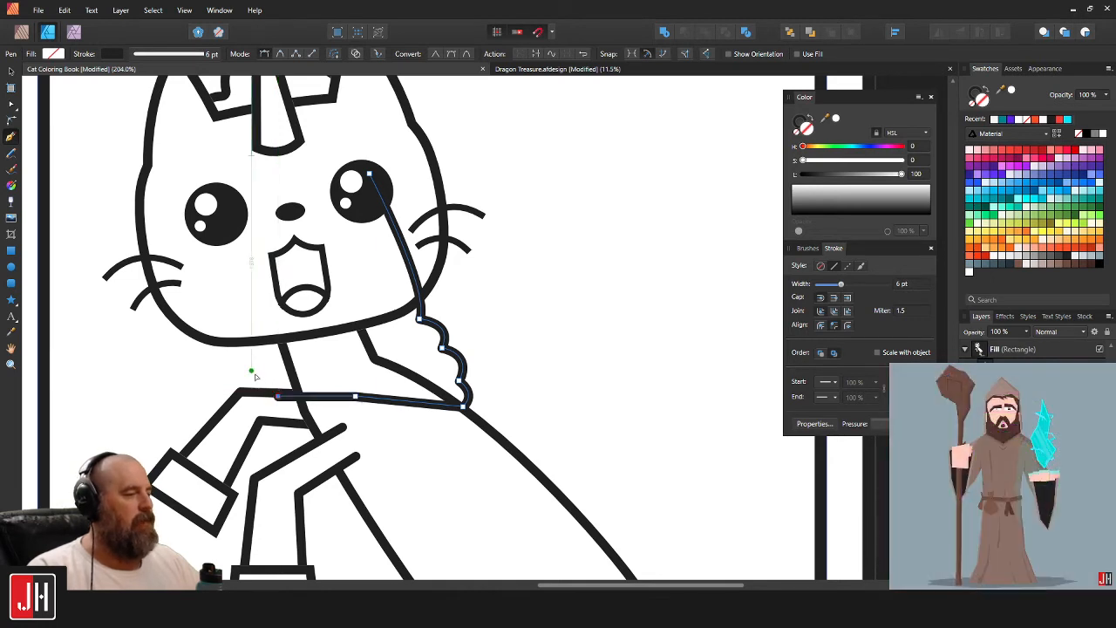
click(250, 396)
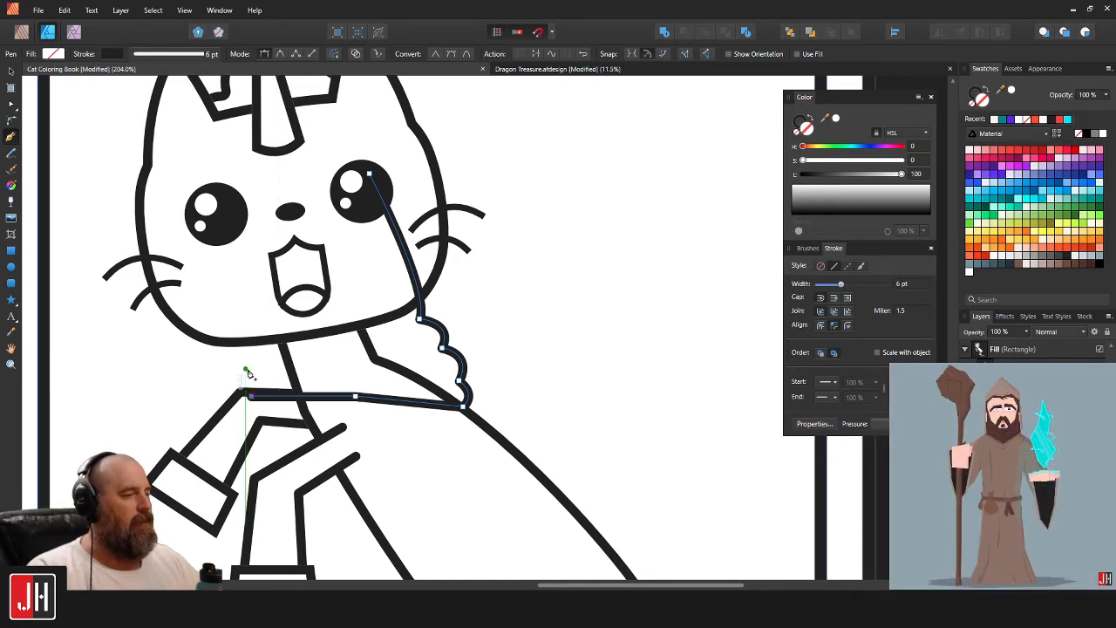
drag(249, 370, 262, 330)
key(ctrl+z)
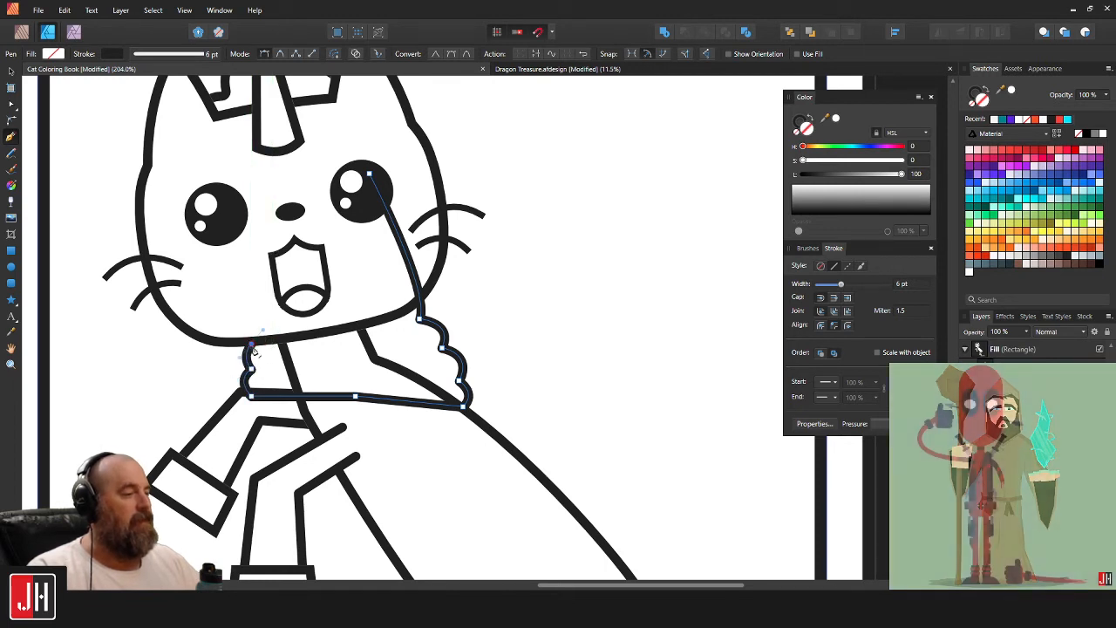
alt+click(251, 345)
scroll(289, 265, up, 2)
click(248, 299)
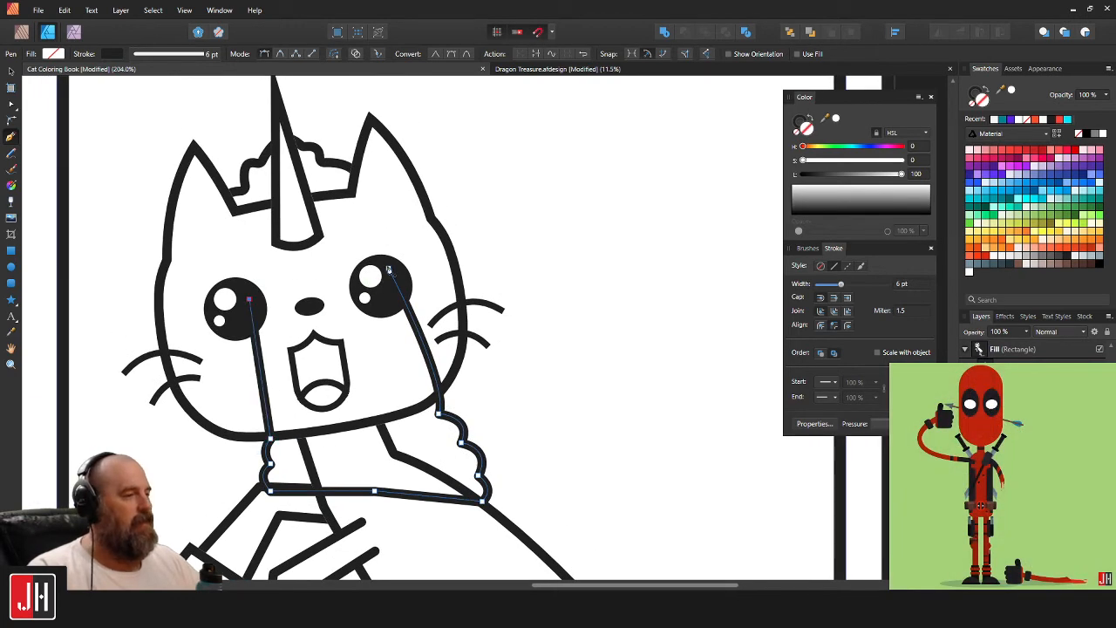
click(389, 268)
Send the short mane behind the head, body and front leg, then deselect it.
key(v)
key(ctrl+shift+bracketleft)
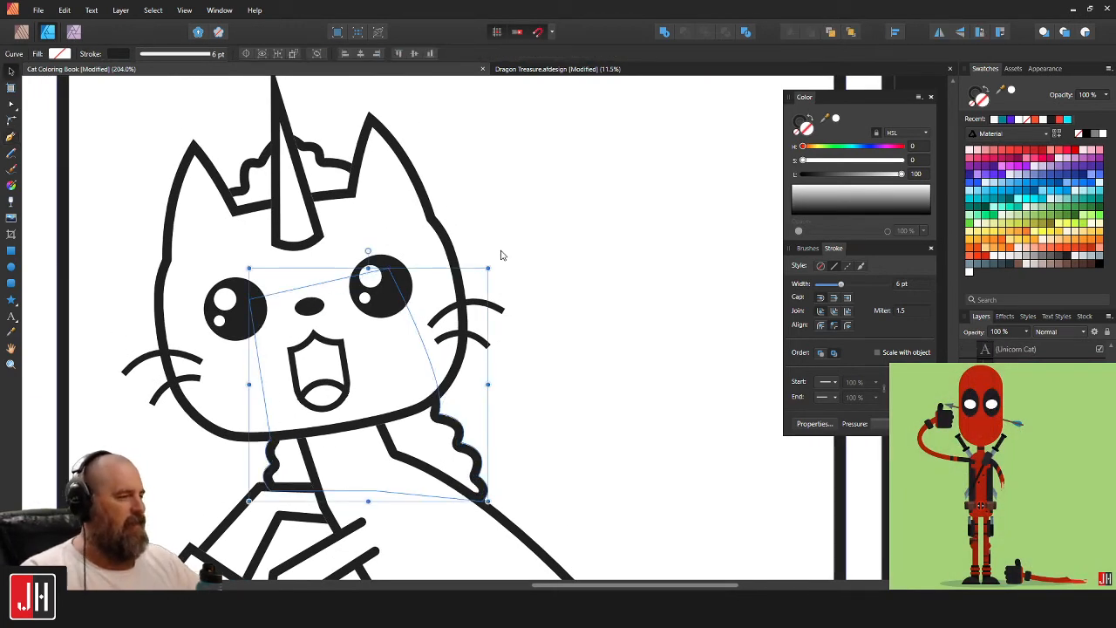
click(579, 285)
scroll(566, 305, down, 6)
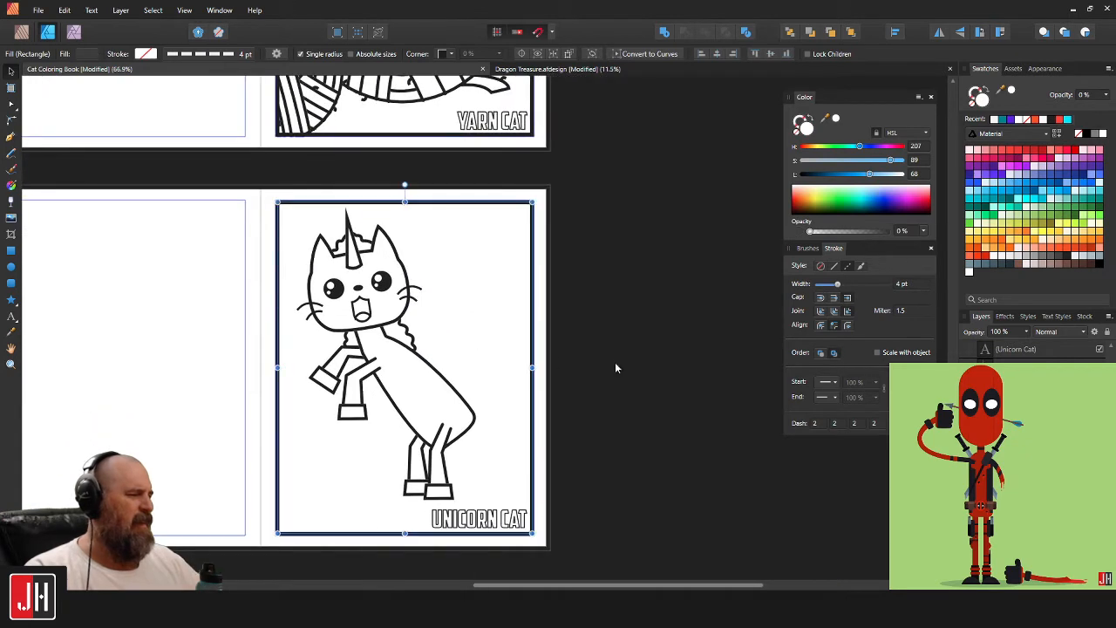
click(614, 362)
Select the short mane curve and reshape its lowest throat-side scallop where it meets the raised front leg.
scroll(305, 329, up, 6)
click(373, 357)
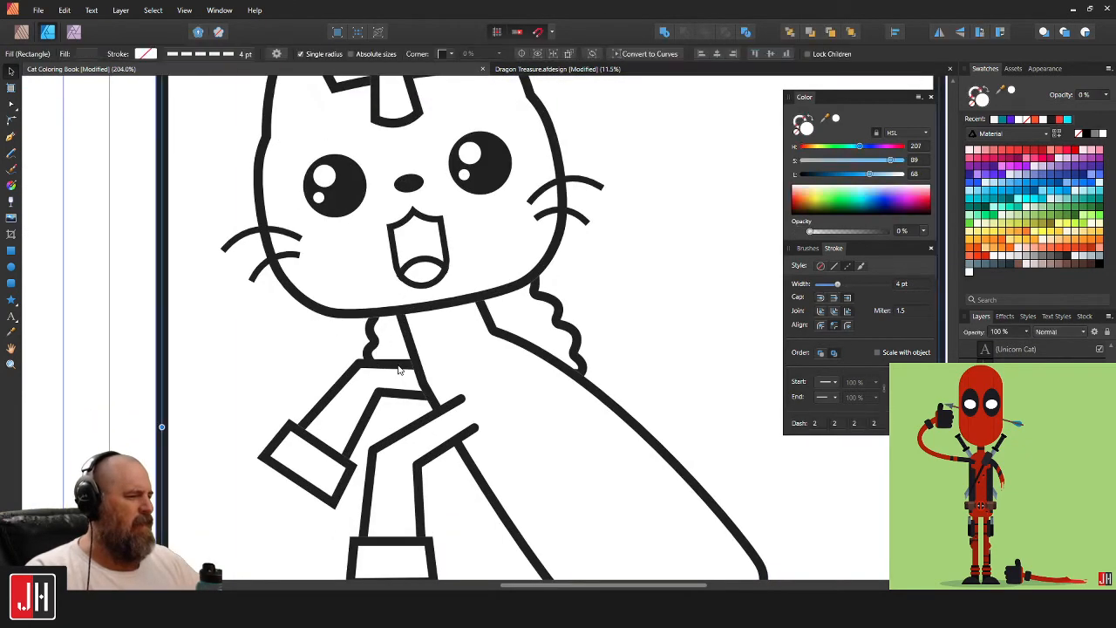
scroll(523, 436, down, 1)
click(1016, 470)
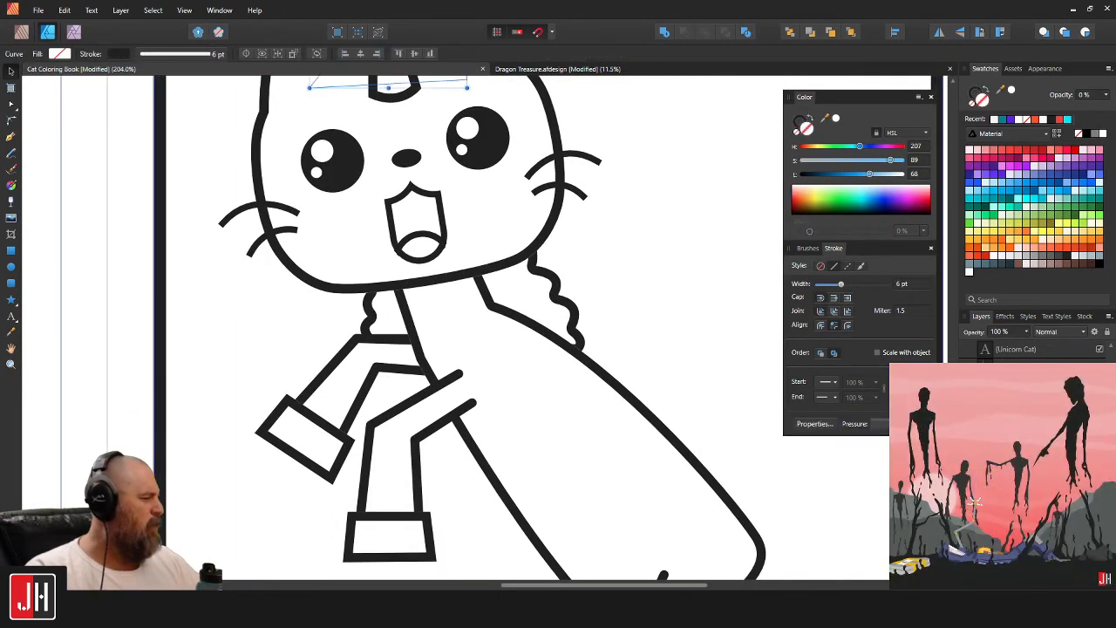
click(579, 336)
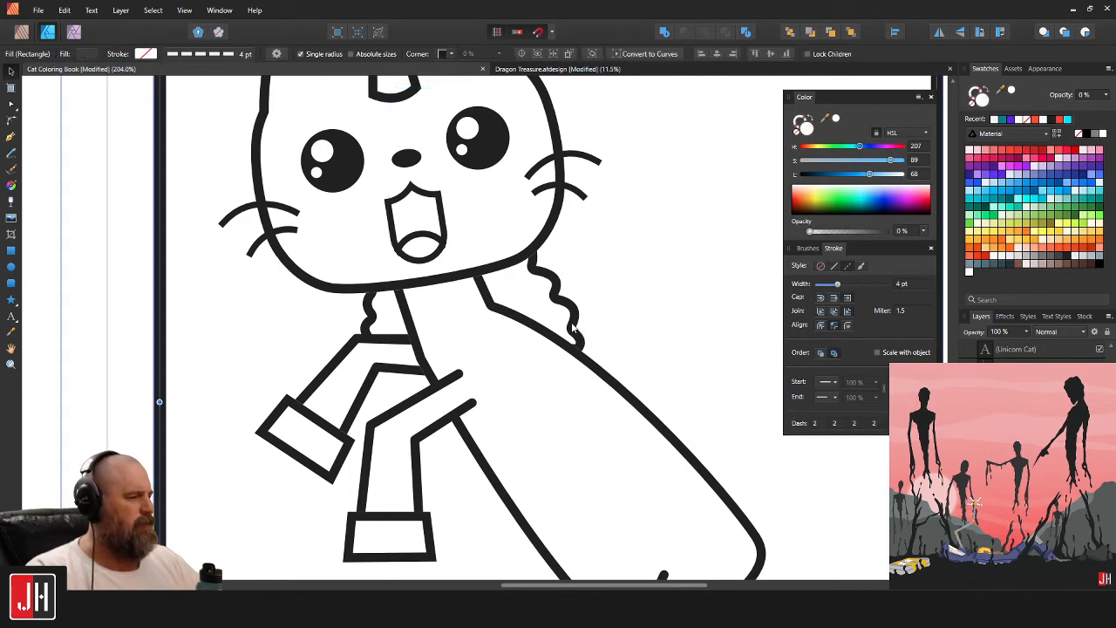
click(1015, 471)
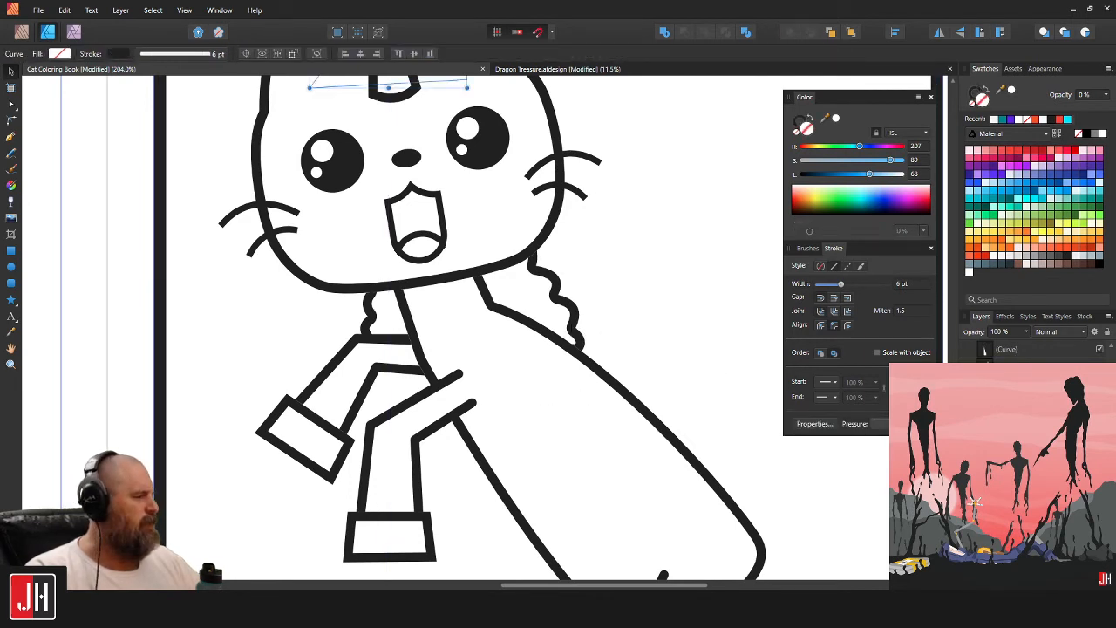
click(1015, 471)
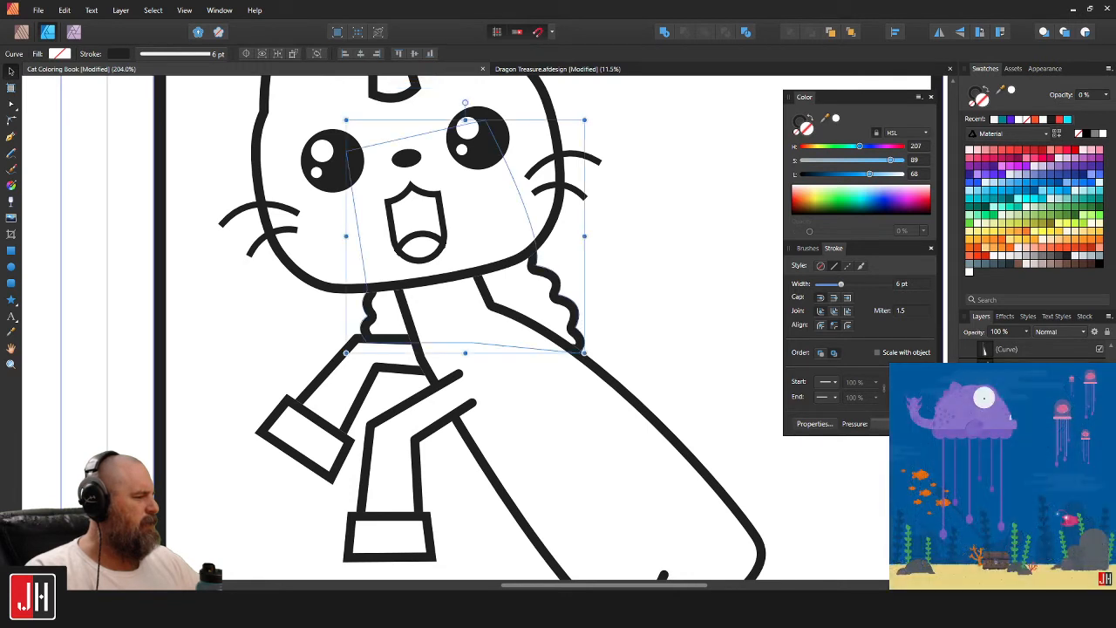
key(a)
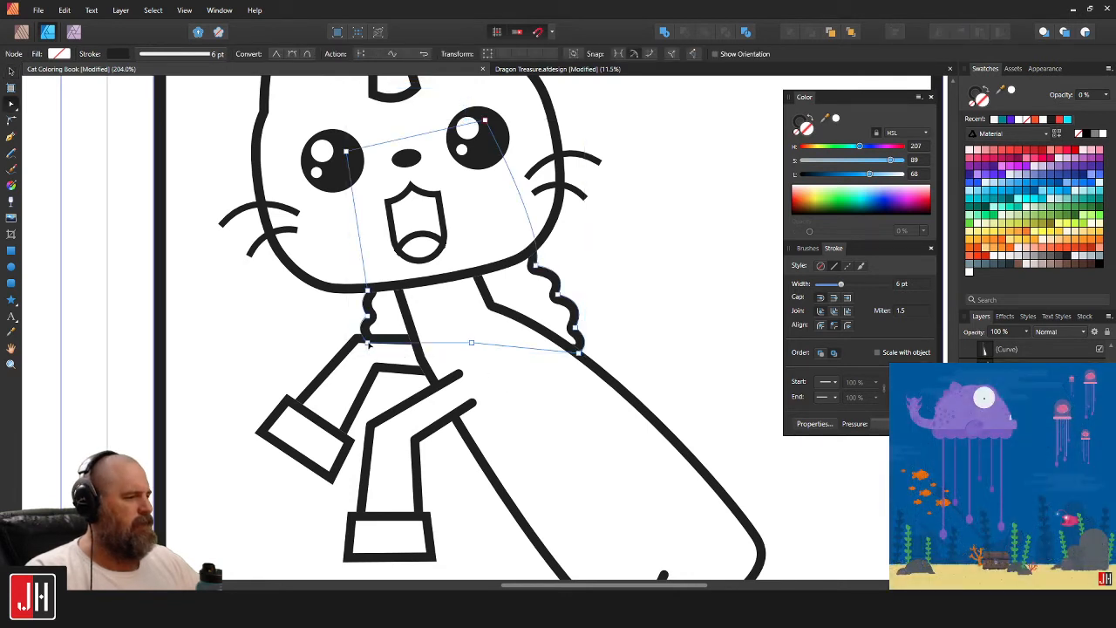
mouse_move(368, 344)
mouse_down()
mouse_move(374, 350)
mouse_move(346, 335)
mouse_up()
drag(469, 354, 462, 334)
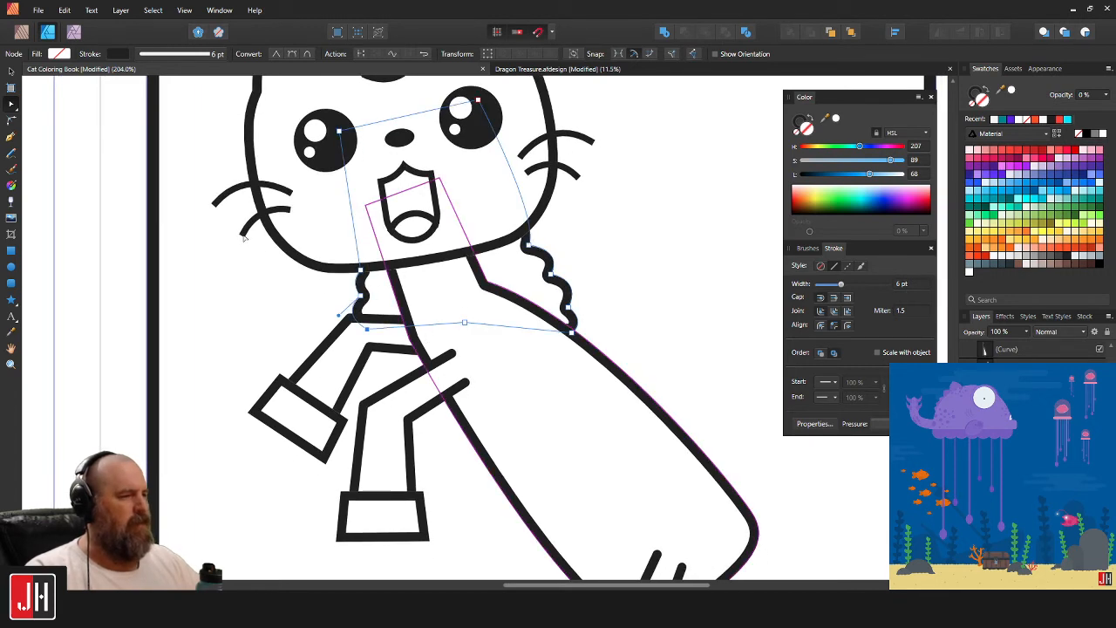
Add a node along the short mane's lower edge across the neck, then deselect the curve.
click(387, 328)
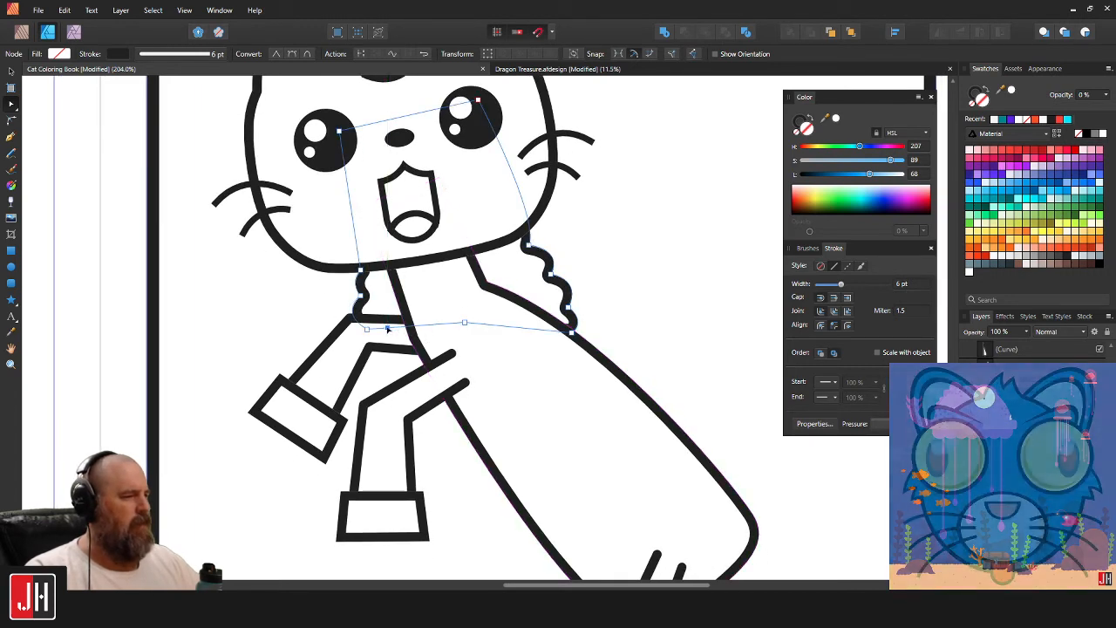
key(v)
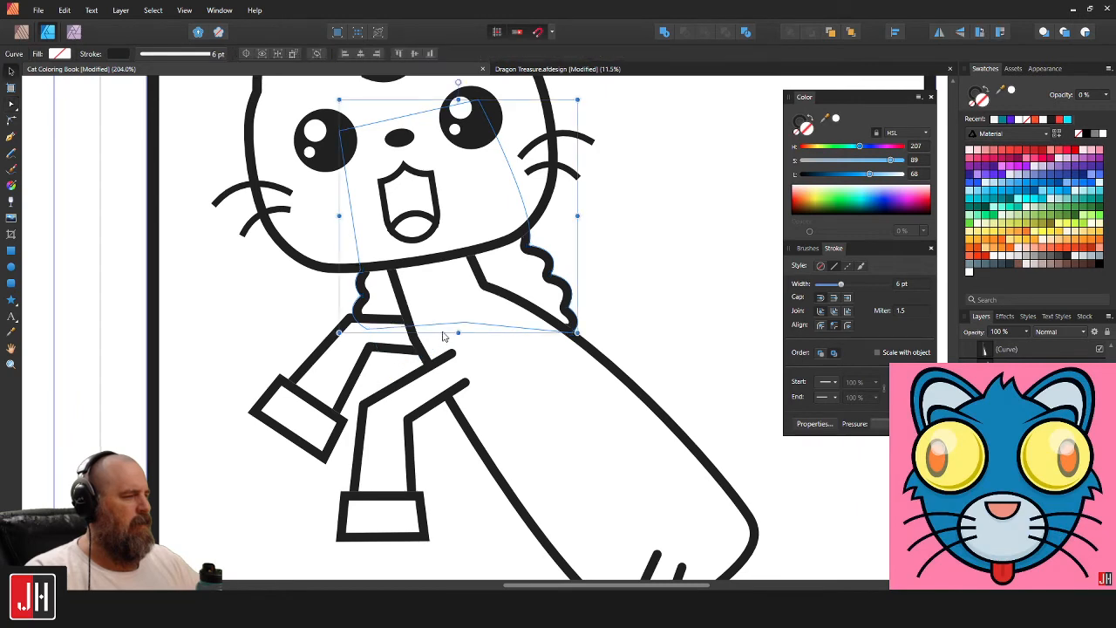
scroll(479, 353, down, 6)
click(618, 373)
scroll(488, 341, up, 3)
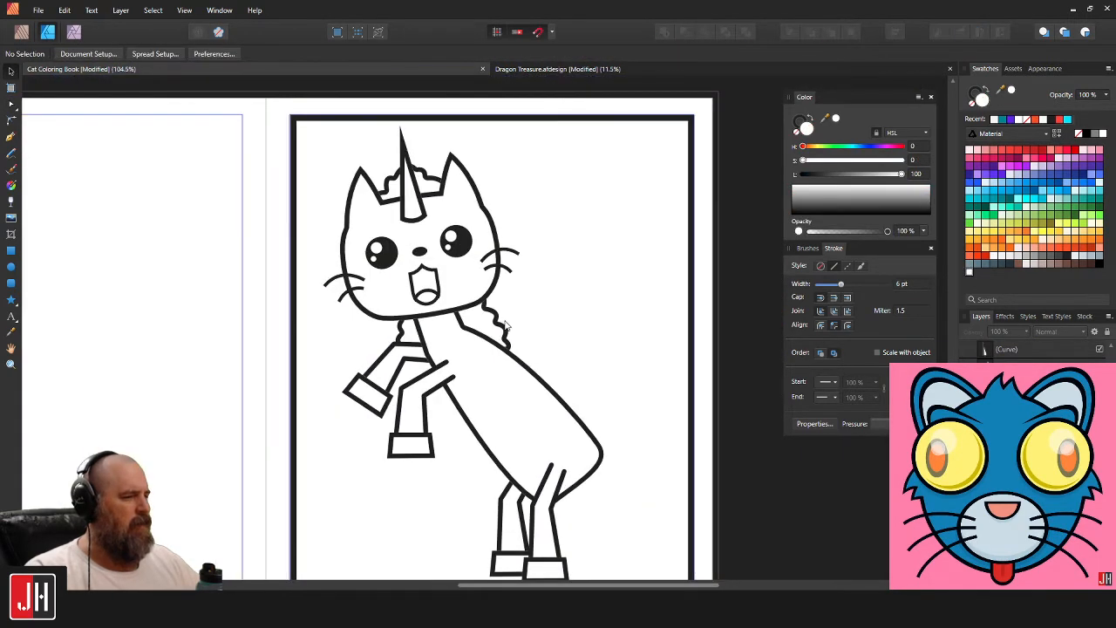
Select the scalloped mane curve behind the head, delete it, and save the document.
key(a)
click(503, 329)
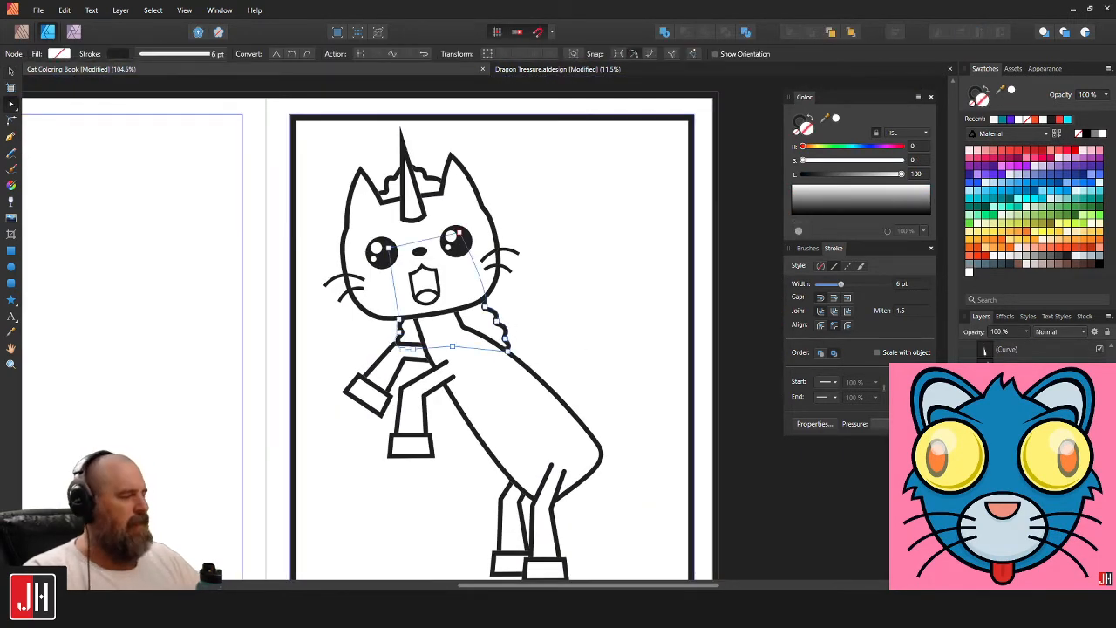
key(ctrl+d)
key(ctrl+s)
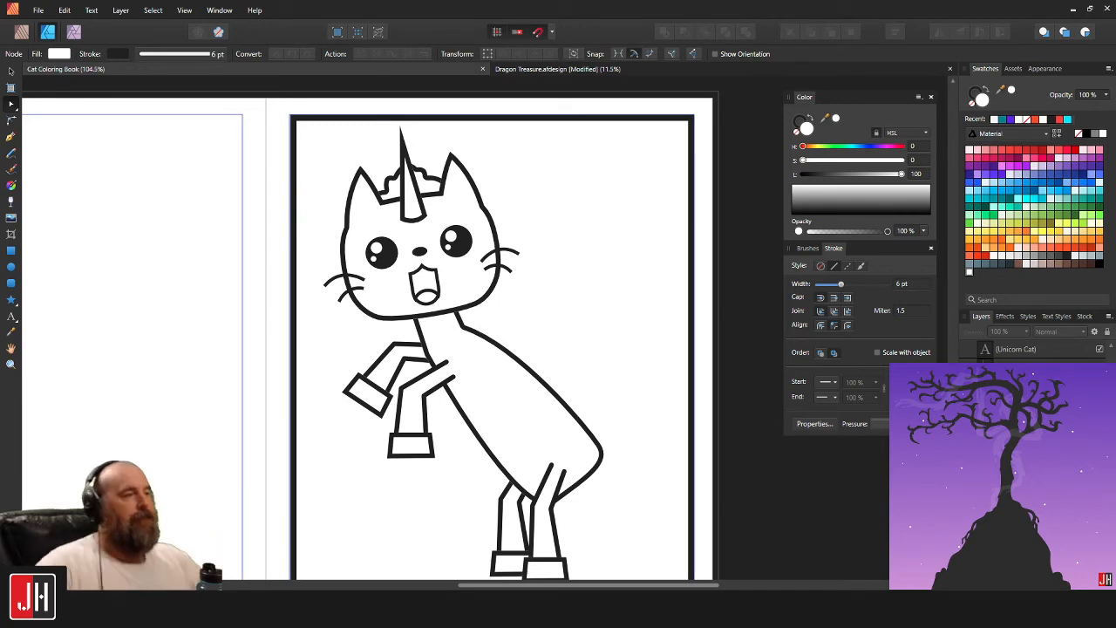
Try moving the cat's head and horn together without the hair tuft, then undo the move.
scroll(436, 307, up, 4)
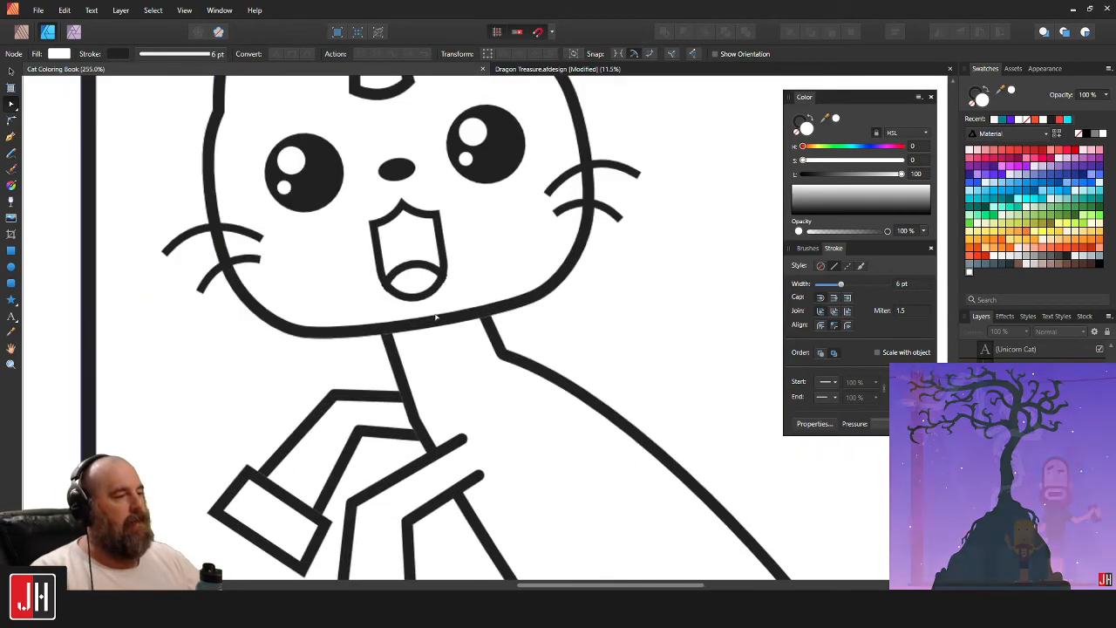
mouse_move(483, 298)
mouse_down()
mouse_move(509, 375)
mouse_move(500, 359)
mouse_up()
scroll(501, 359, down, 4)
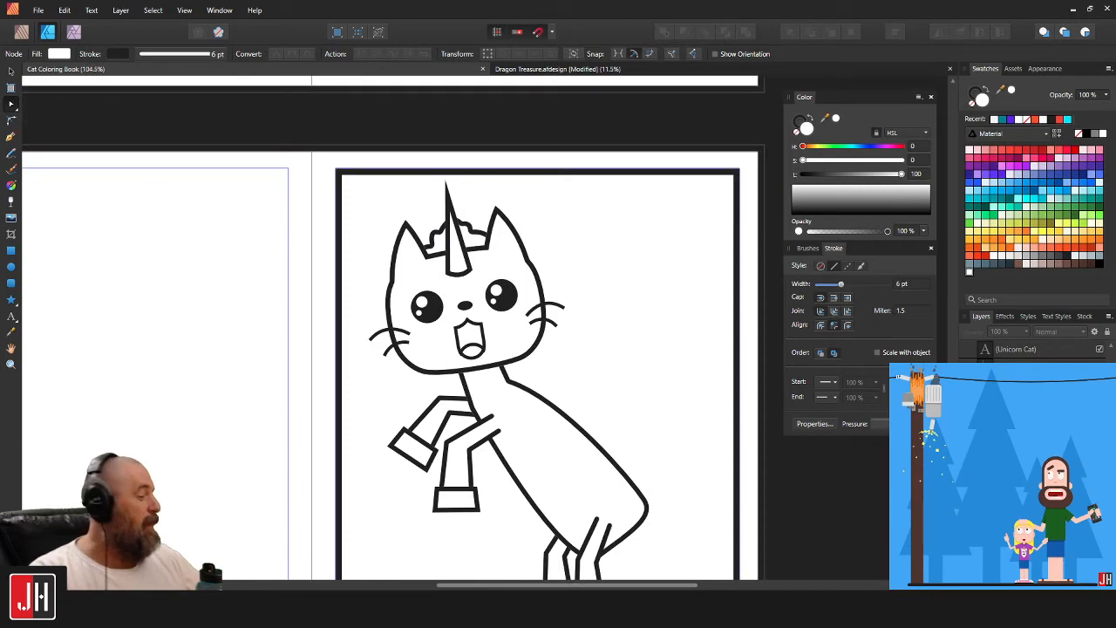
click(497, 342)
shift+click(456, 248)
scroll(514, 336, up, 2)
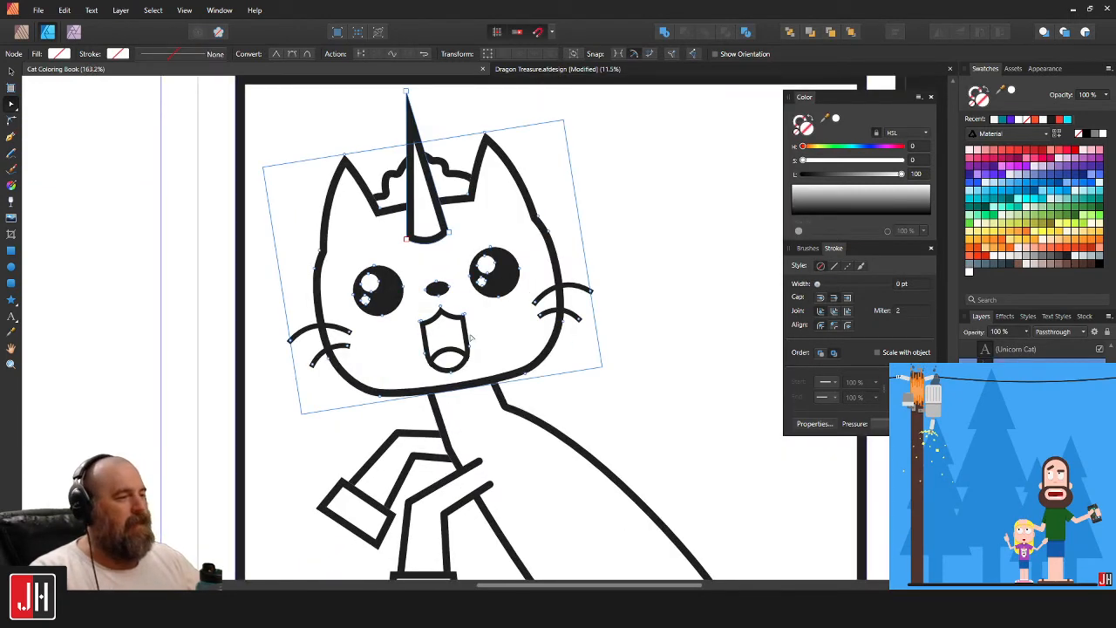
key(v)
drag(469, 320, 481, 327)
key(ctrl+z)
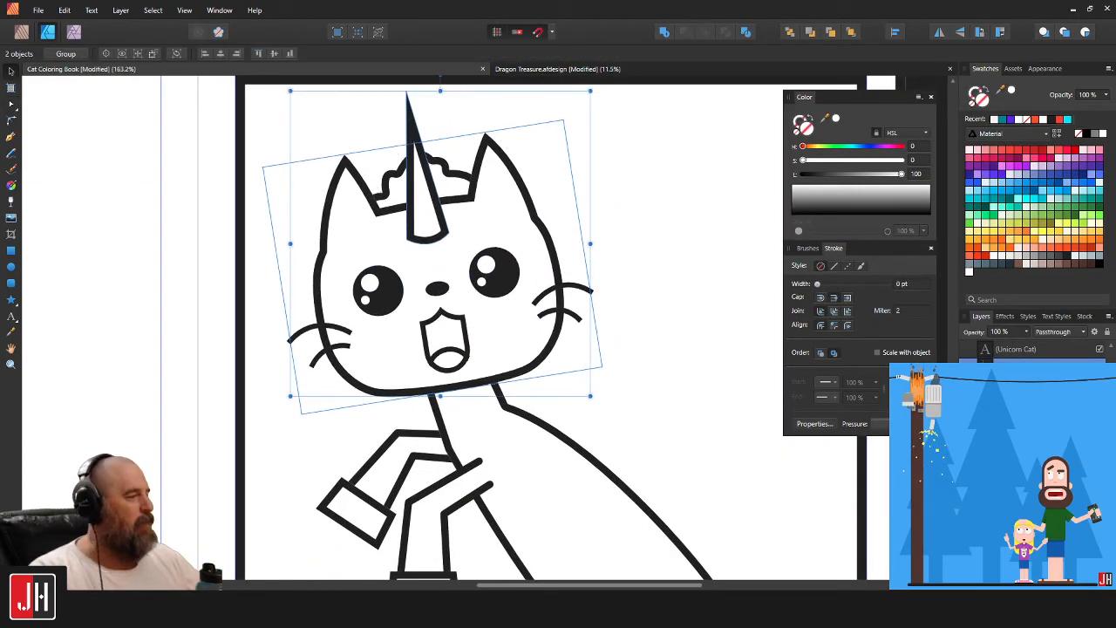
Select the hair tuft, horn and head together, shift them slightly down toward the body, then deselect and save.
double_click(455, 172)
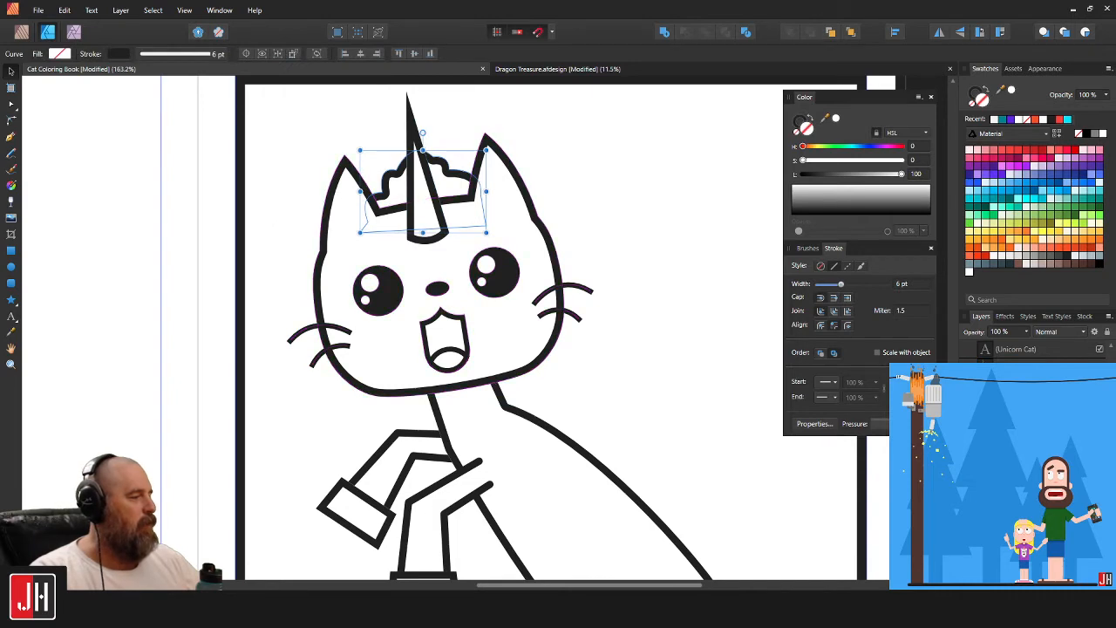
click(428, 206)
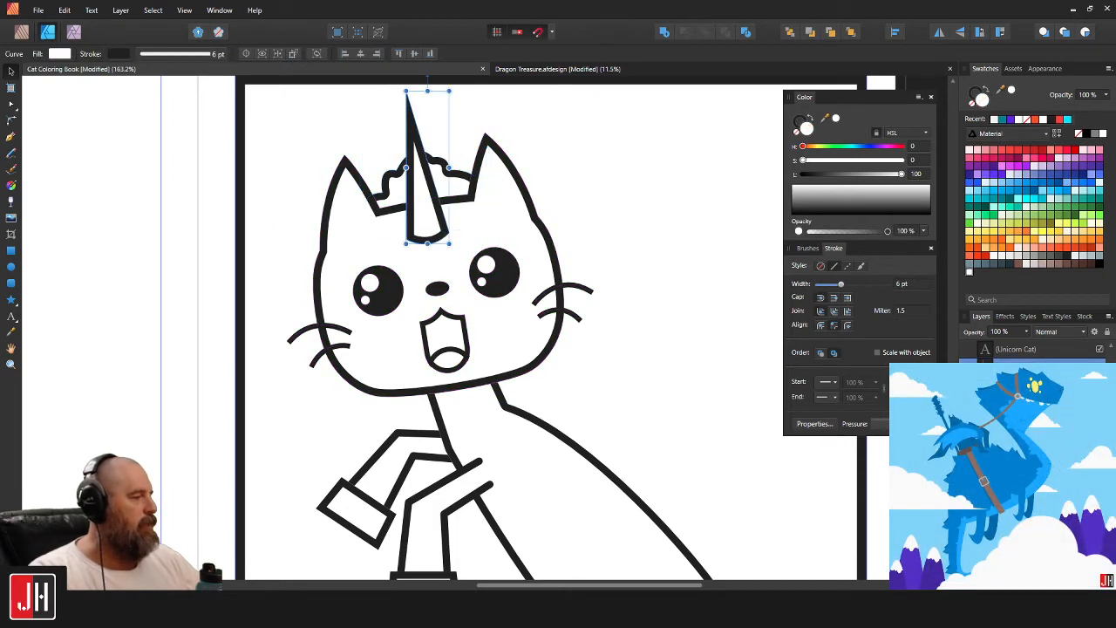
shift+click(508, 251)
drag(461, 240, 465, 243)
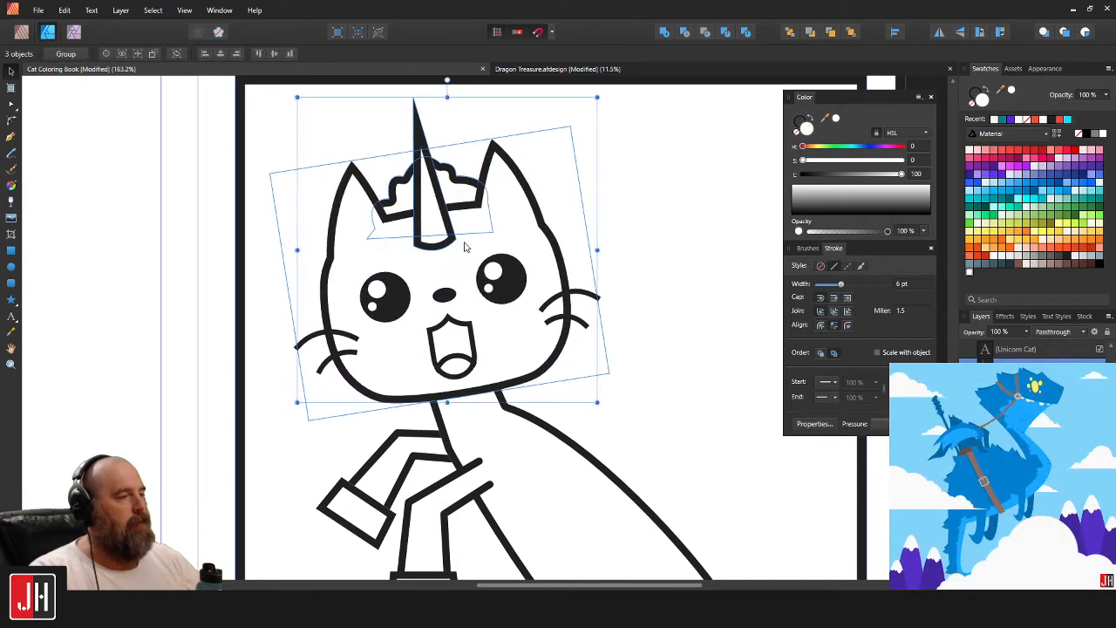
scroll(482, 189, down, 3)
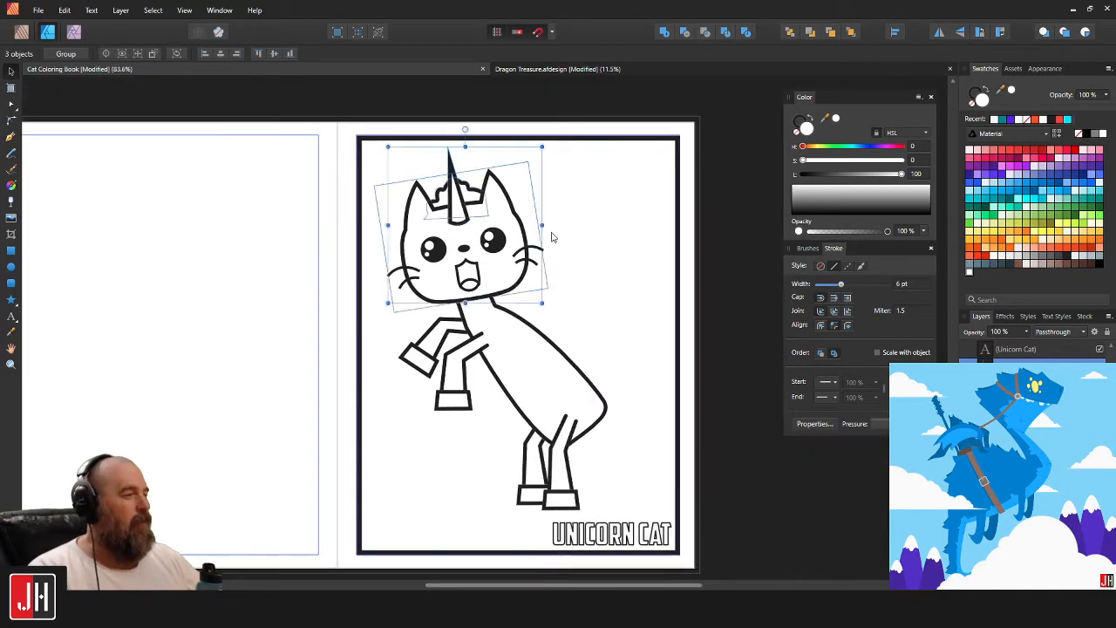
drag(553, 236, 544, 243)
click(713, 304)
scroll(416, 272, up, 3)
key(ctrl+s)
scroll(461, 298, up, 2)
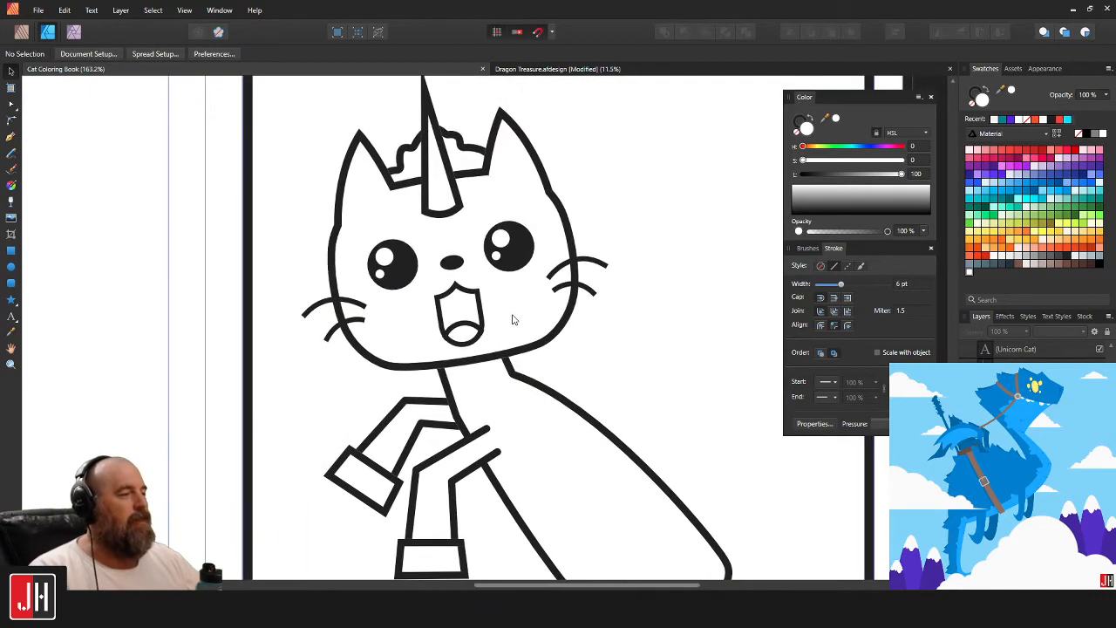
Draw a closed four-sided shape with the Pen tool from inside the chin down into the neck, crossing the chin line.
click(11, 137)
scroll(362, 340, up, 2)
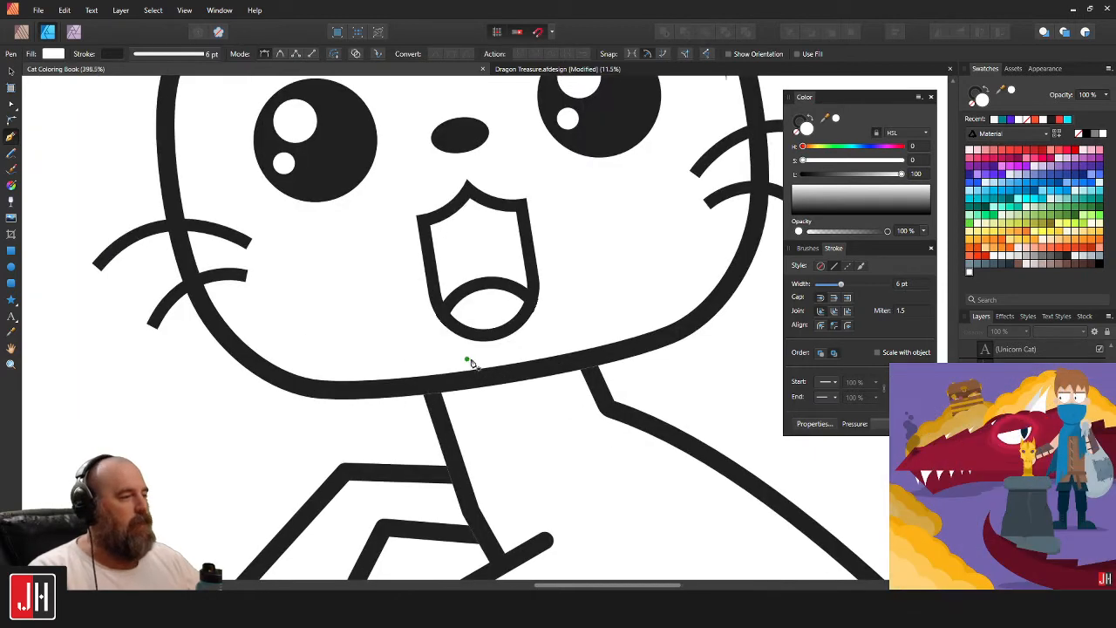
click(466, 357)
click(488, 454)
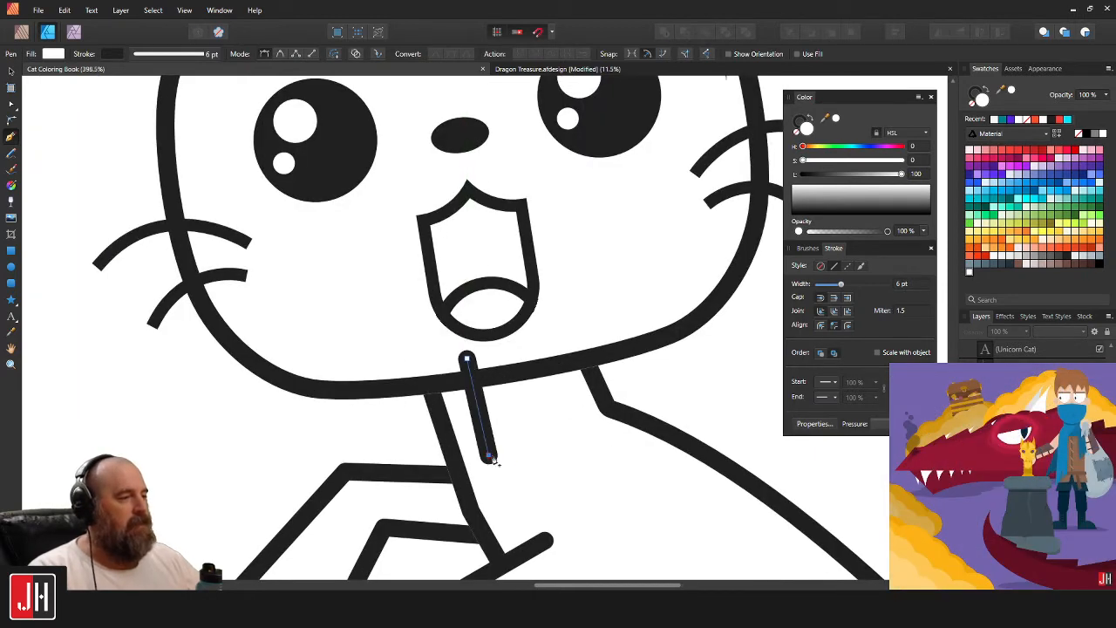
click(571, 442)
click(542, 345)
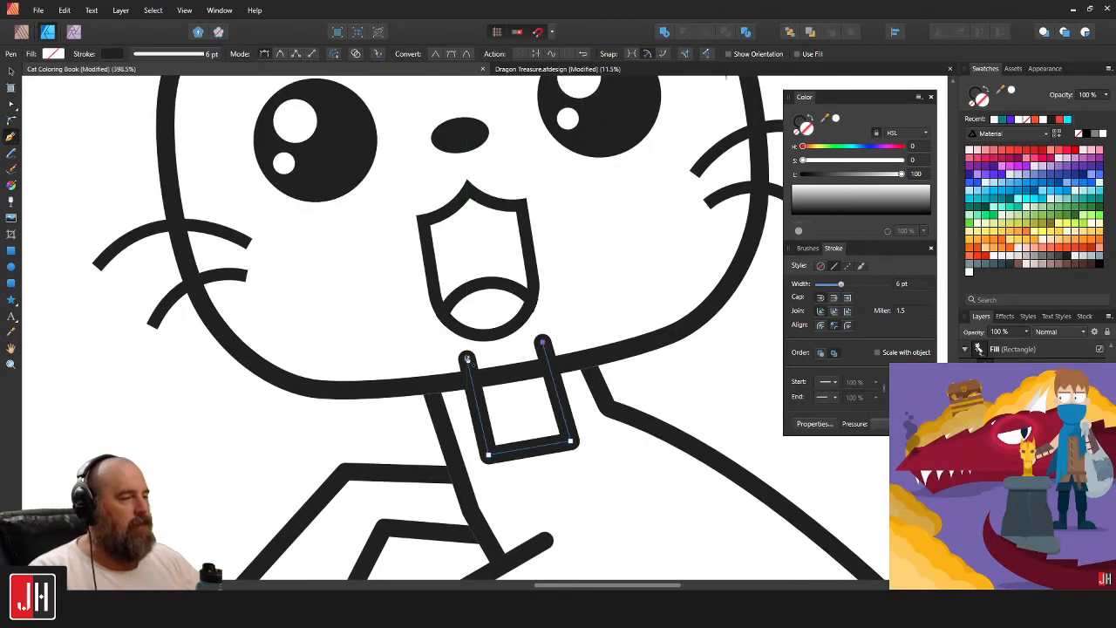
click(466, 357)
Remove the neck shape's stroke and fill it with white so it masks the chin line.
click(798, 131)
click(796, 132)
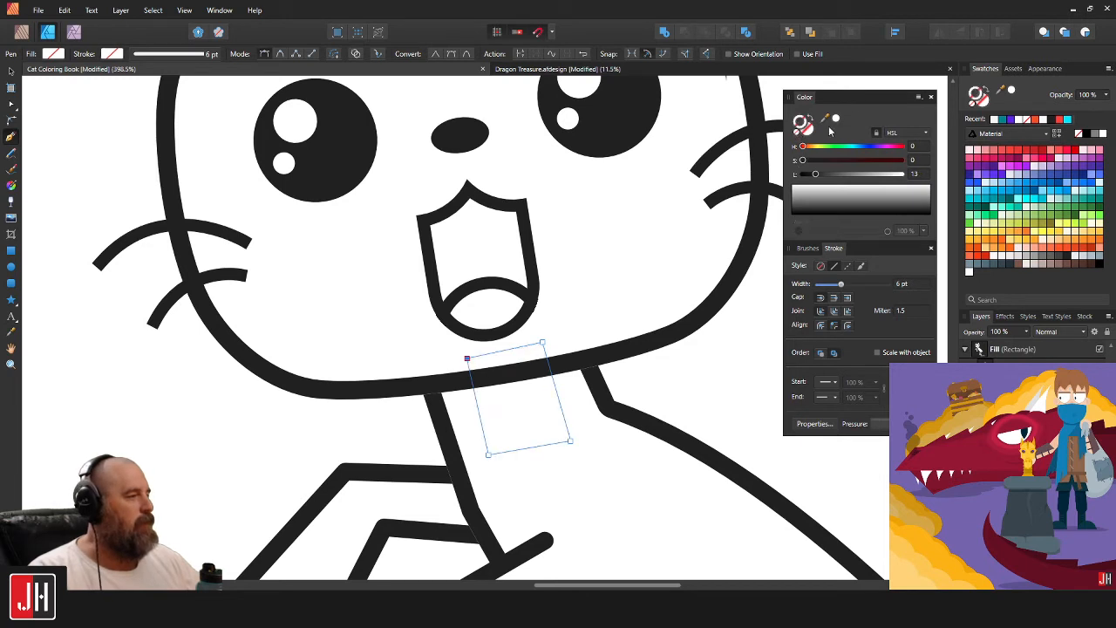
click(807, 129)
click(835, 119)
key(v)
key(a)
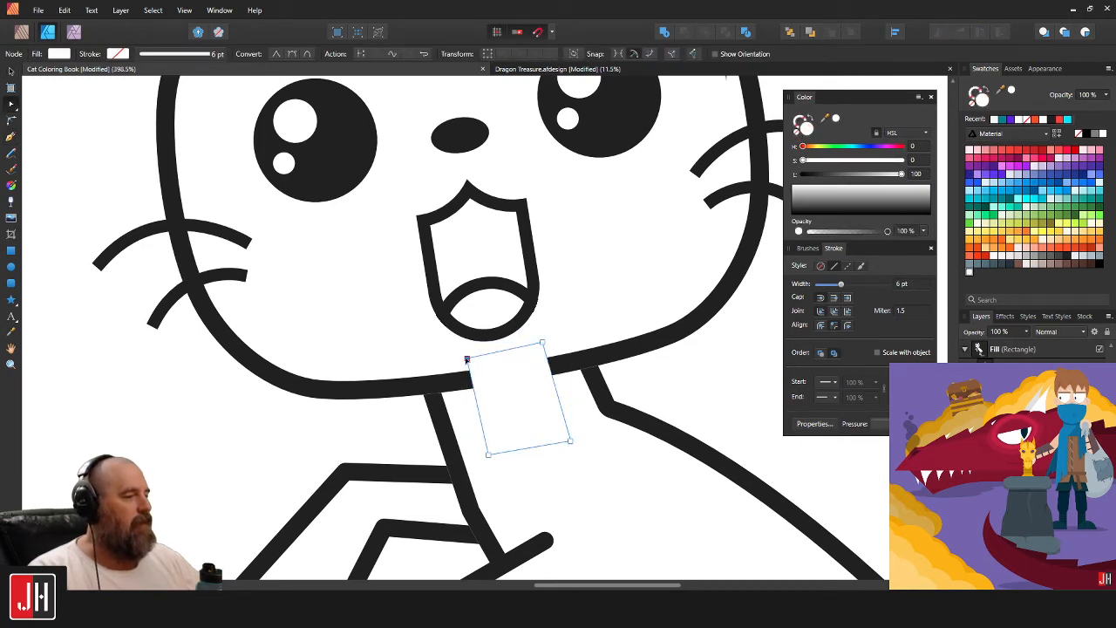
Spread the white patch's two upper corners outward to widen the gap in the chin line, then leave the shape.
mouse_move(467, 358)
mouse_down()
mouse_move(439, 369)
mouse_move(450, 367)
mouse_up()
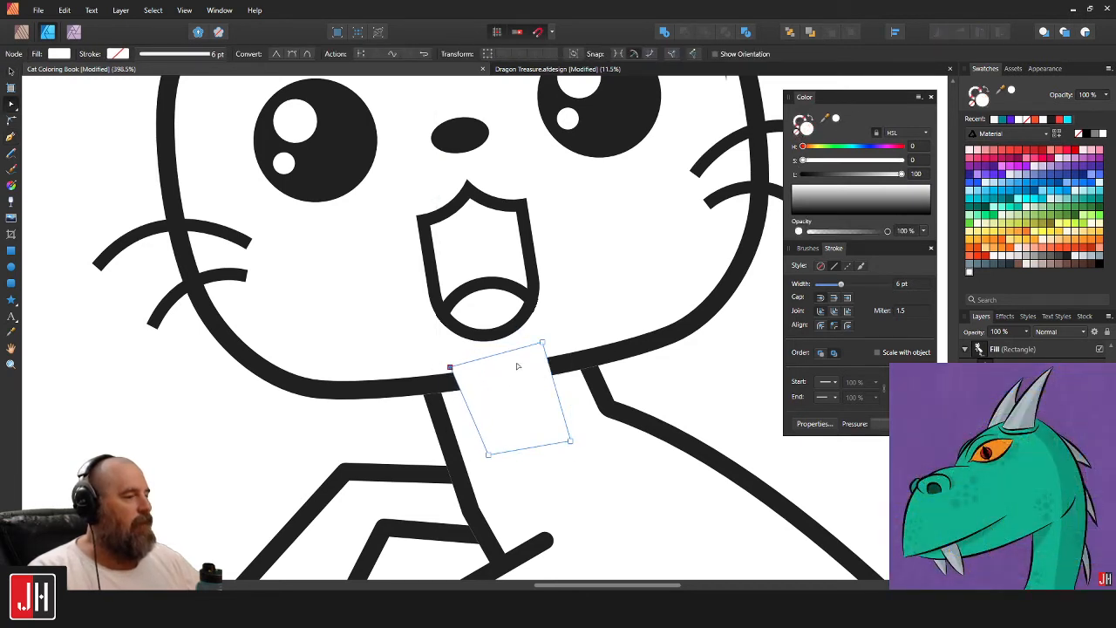
drag(543, 343, 563, 341)
key(v)
click(667, 378)
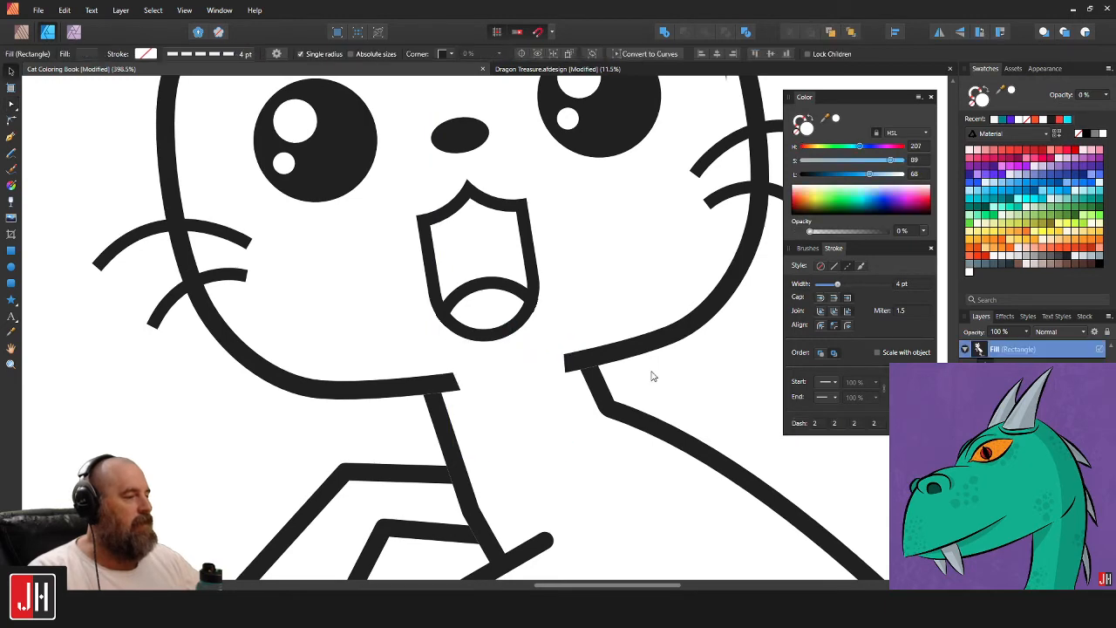
Pull the white patch's back-side upper corner slightly inward to narrow the chin gap, then deselect and save.
scroll(565, 346, down, 5)
scroll(575, 347, down, 2)
scroll(568, 356, up, 8)
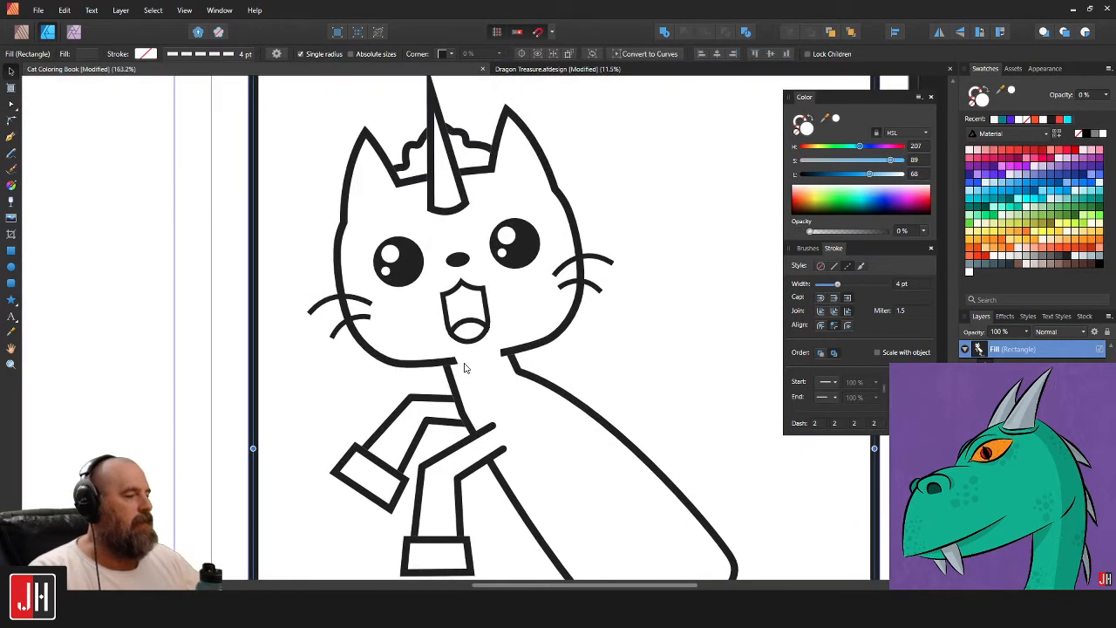
click(426, 343)
key(a)
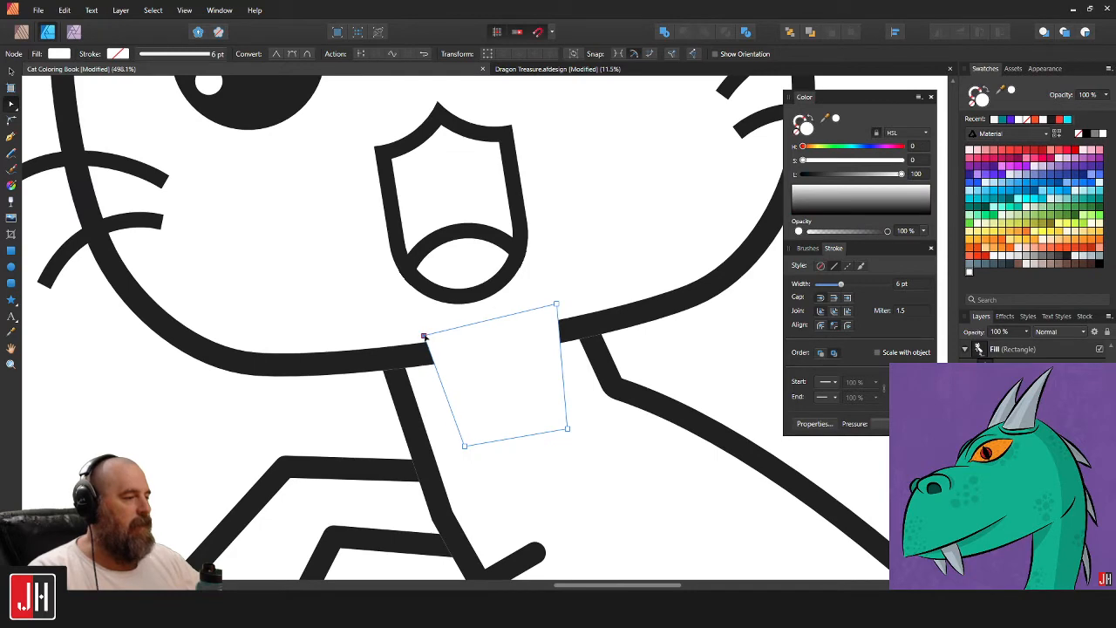
drag(556, 304, 550, 309)
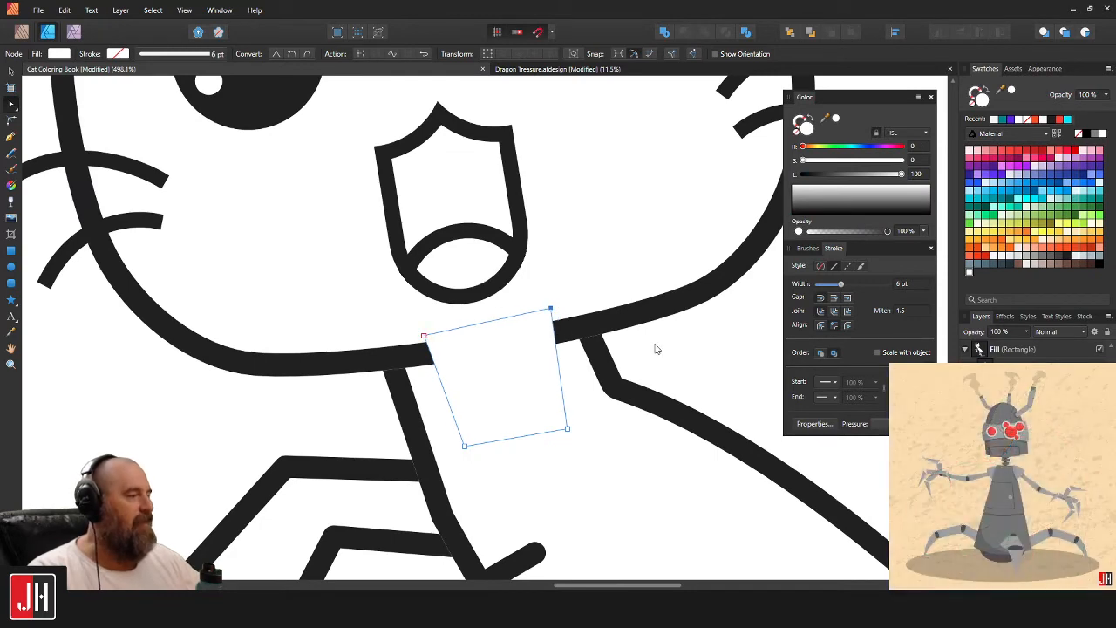
key(v)
click(655, 347)
scroll(631, 360, down, 3)
scroll(632, 360, down, 8)
drag(634, 362, 518, 355)
click(669, 394)
scroll(433, 345, up, 4)
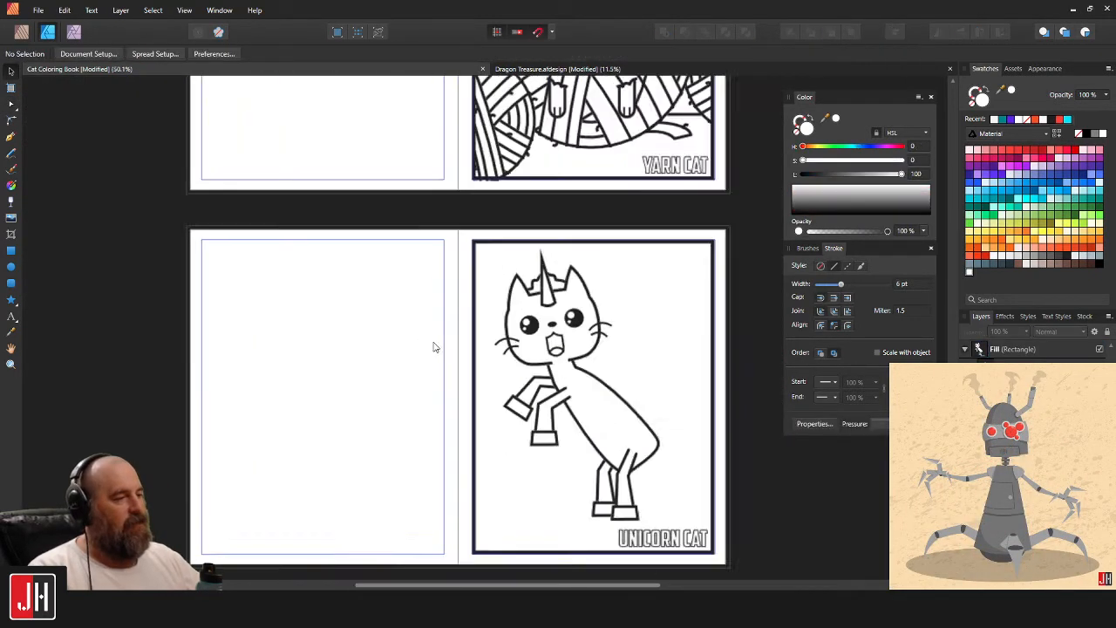
key(ctrl+s)
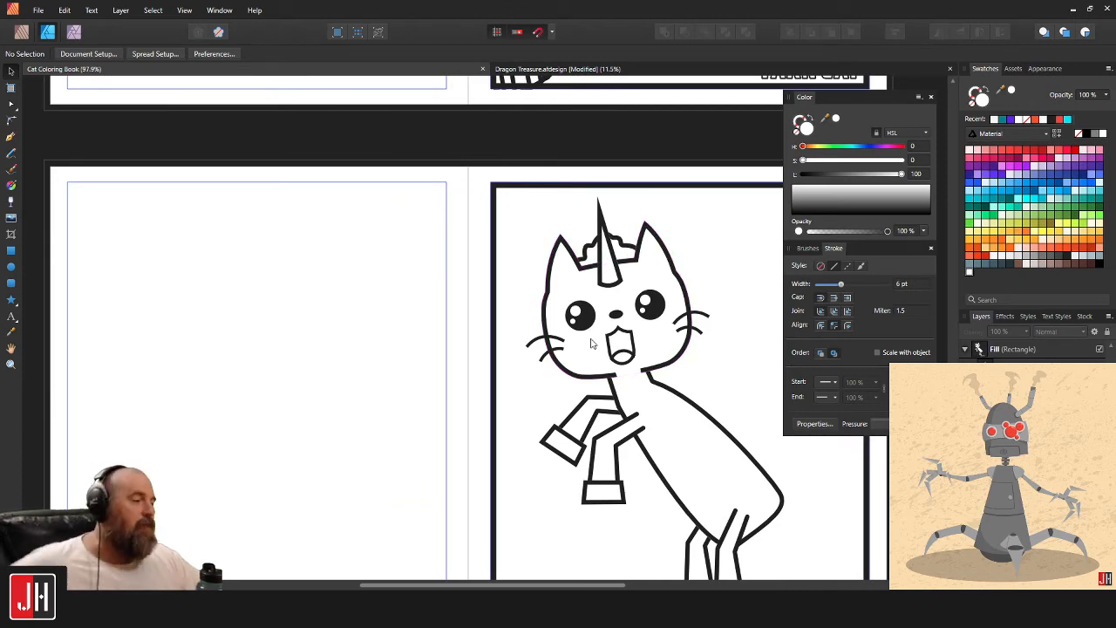
Refine the hair tuft by moving one scallop node up toward the front ear and another slightly away from the horn.
drag(666, 349, 401, 294)
scroll(455, 321, up, 3)
scroll(406, 292, down, 3)
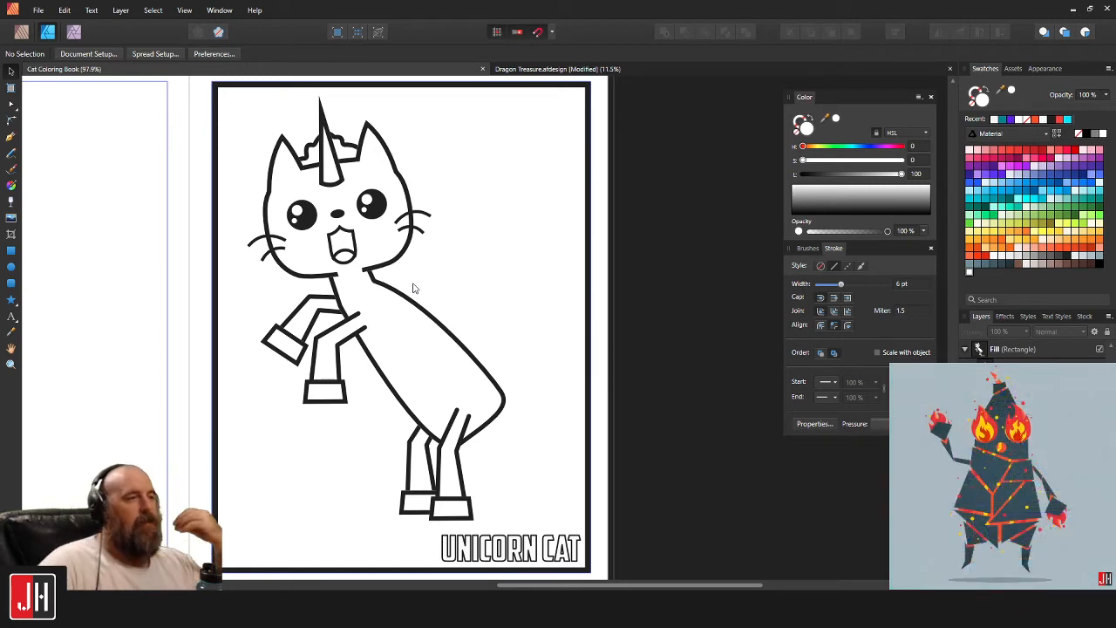
scroll(301, 157, up, 5)
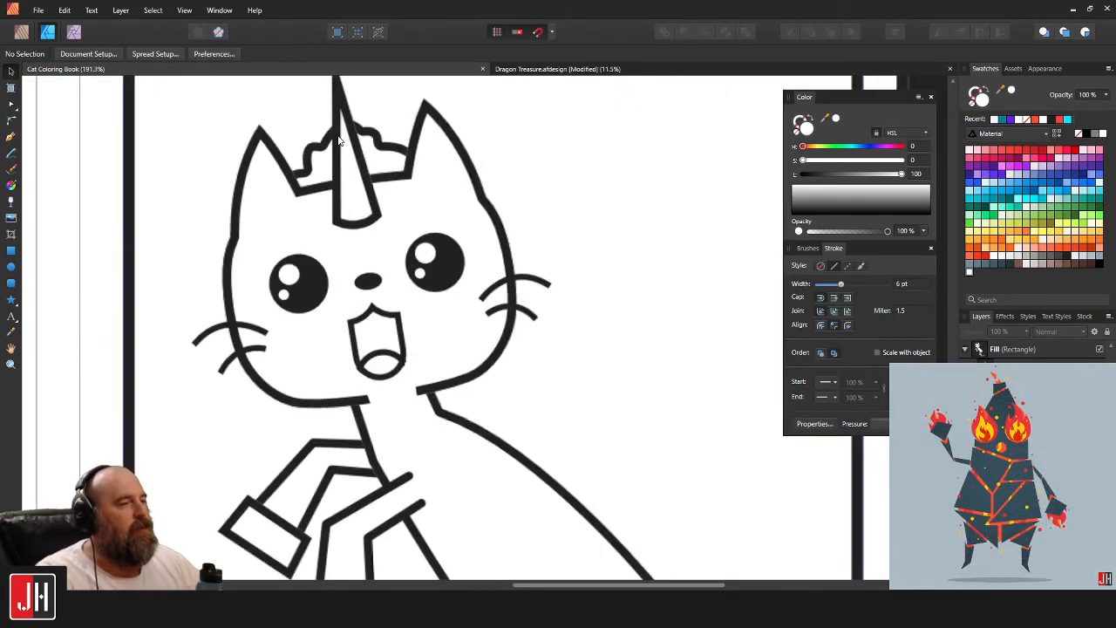
click(298, 166)
key(a)
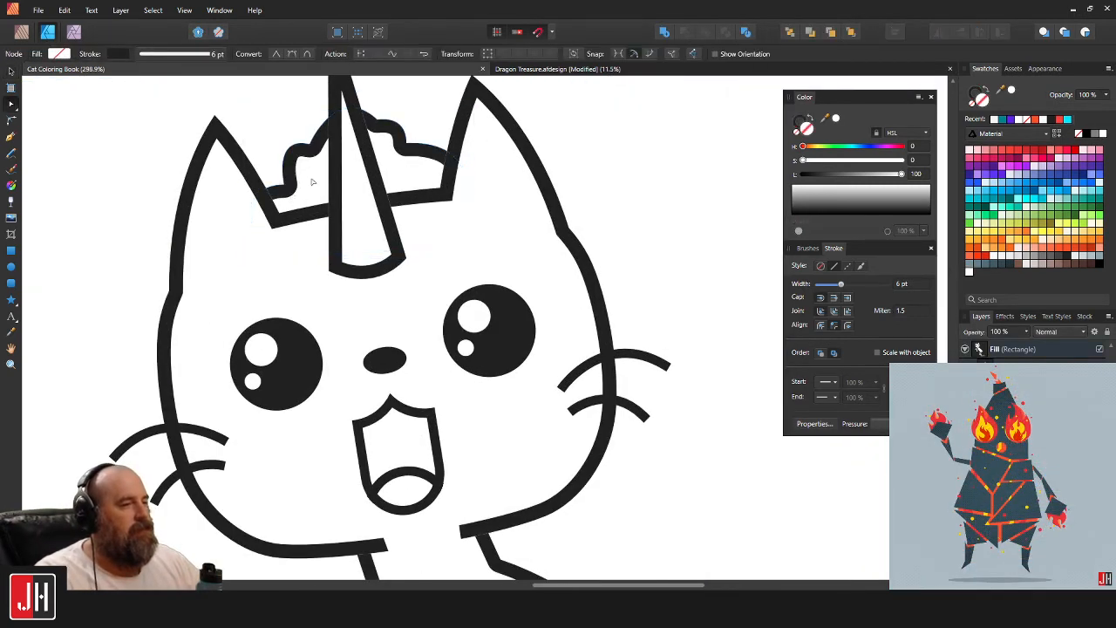
scroll(322, 267, up, 2)
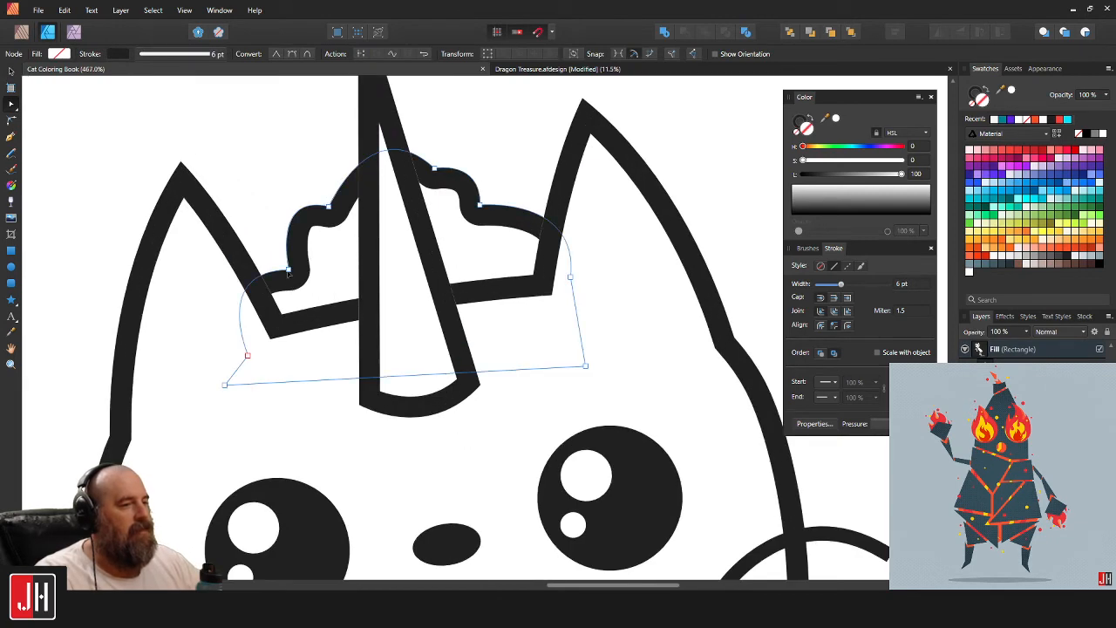
drag(288, 272, 282, 259)
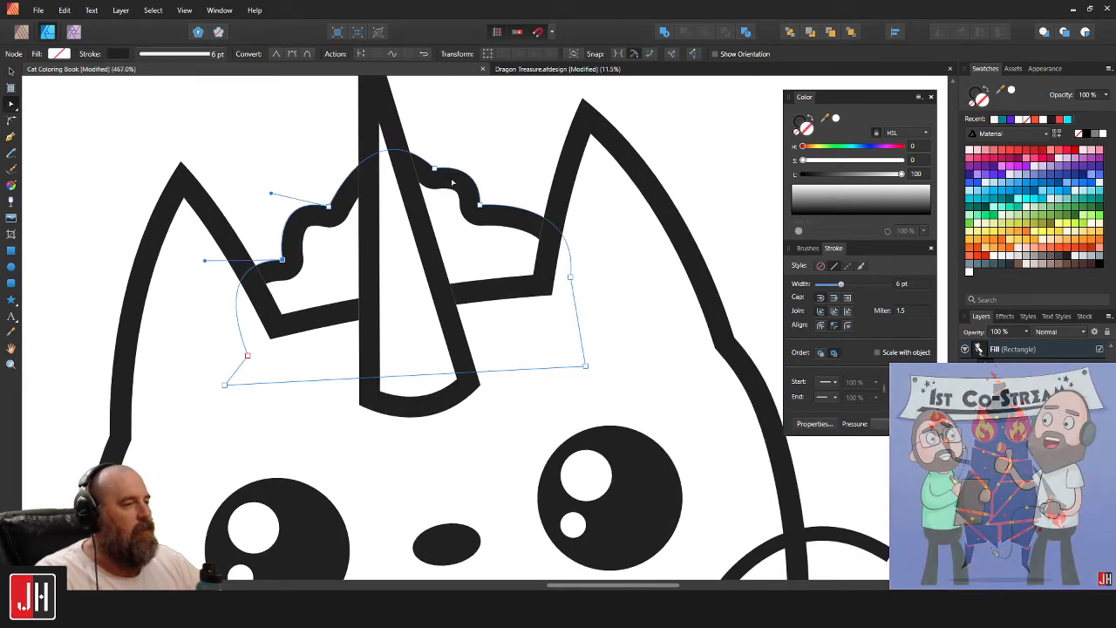
mouse_move(433, 169)
mouse_down()
mouse_move(447, 150)
mouse_move(438, 175)
mouse_up()
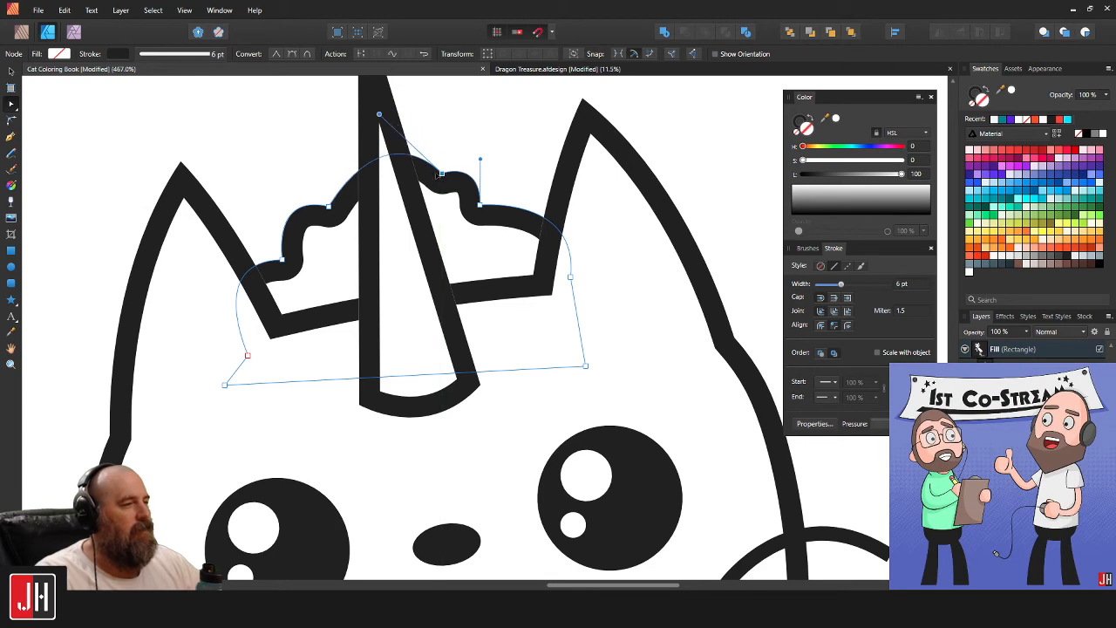
key(v)
scroll(562, 234, down, 5)
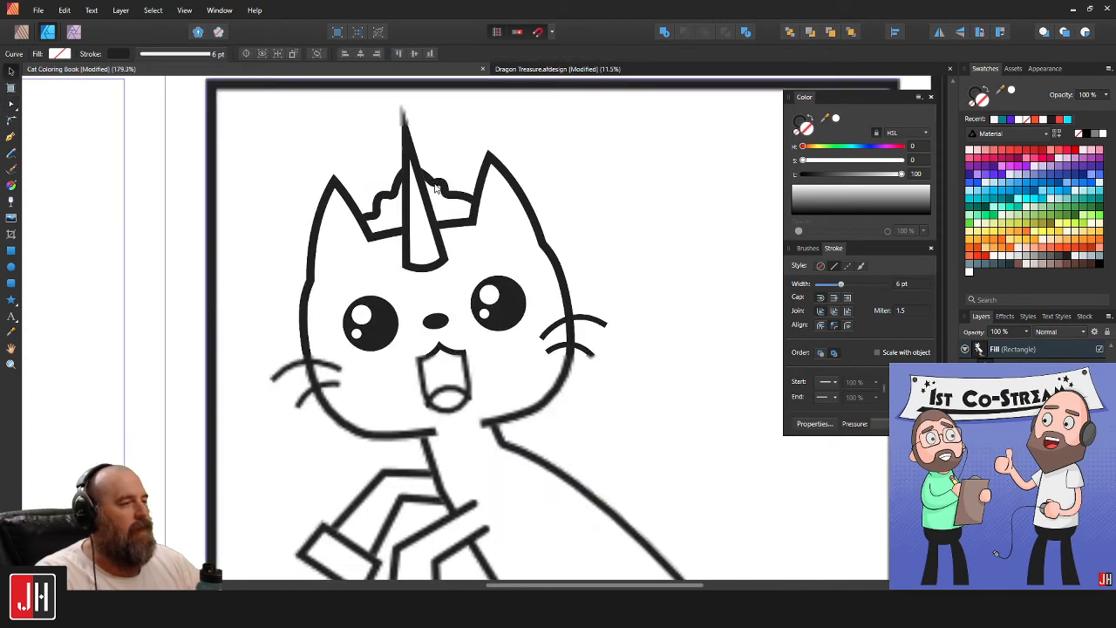
click(560, 231)
scroll(470, 288, up, 2)
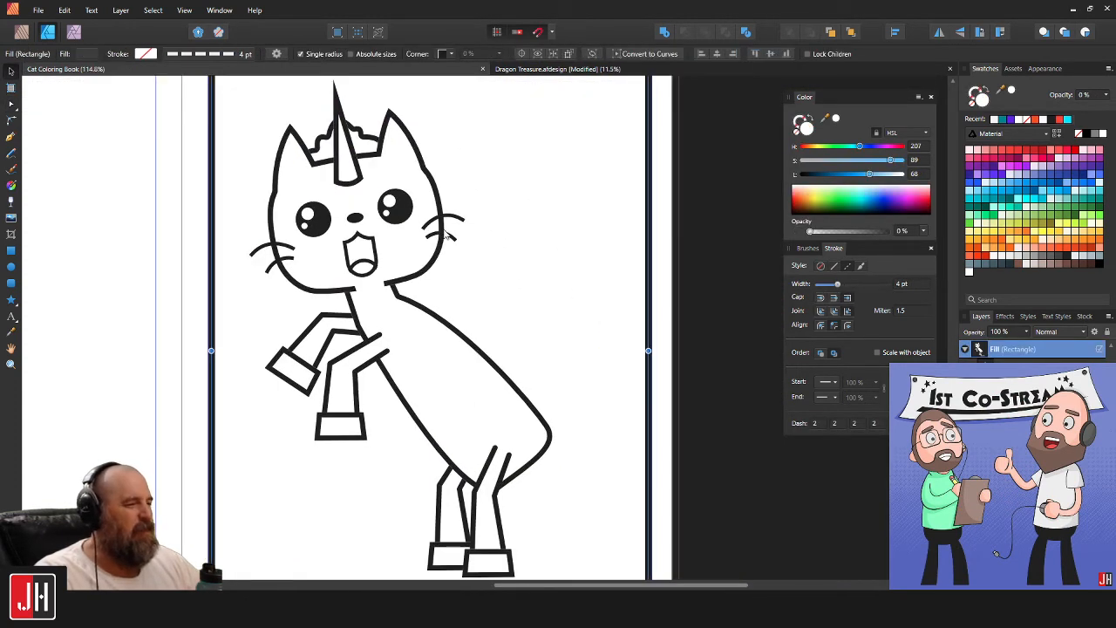
scroll(460, 302, down, 3)
scroll(369, 149, up, 3)
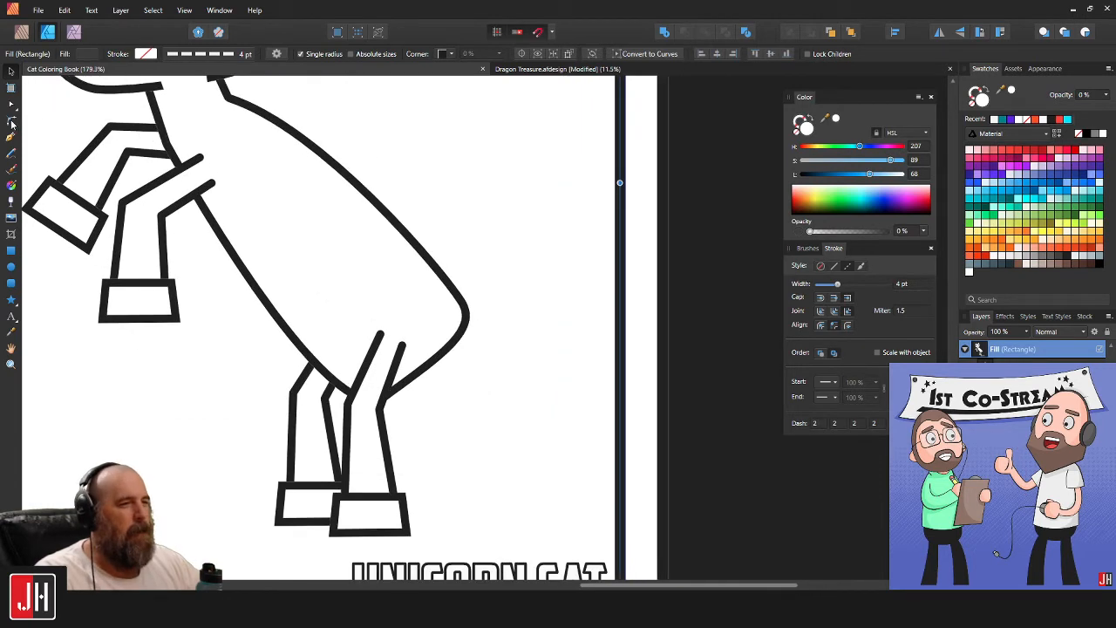
Draw a closed, curved tail outline with the Pen tool, starting at the cat's rump, sweeping downward and ending in an upturned point.
key(p)
scroll(401, 310, down, 2)
scroll(401, 310, right, 1)
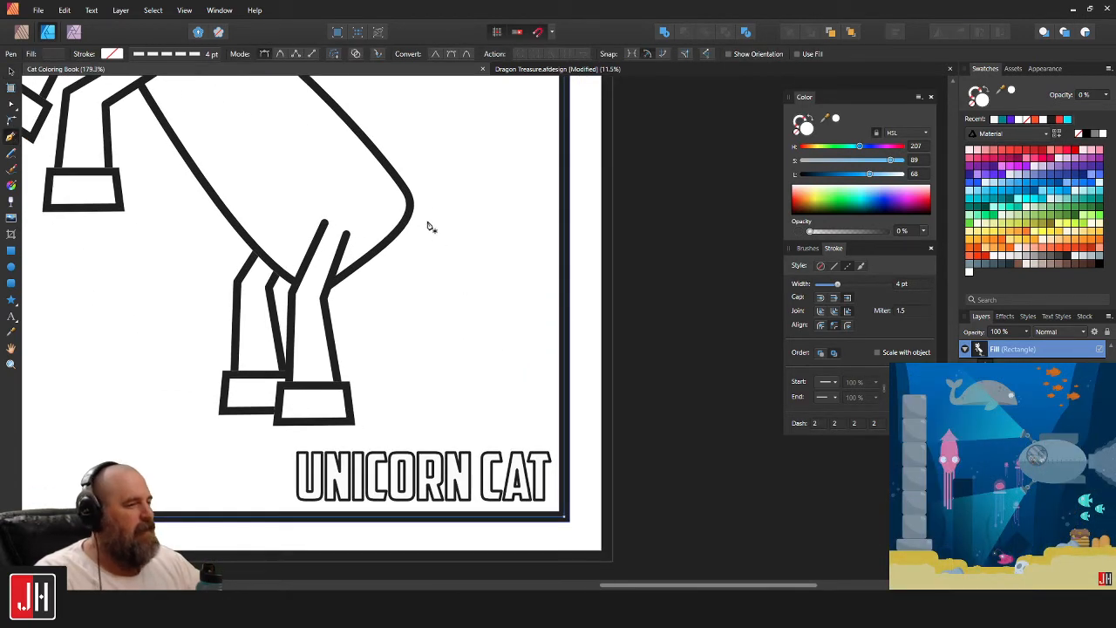
click(409, 198)
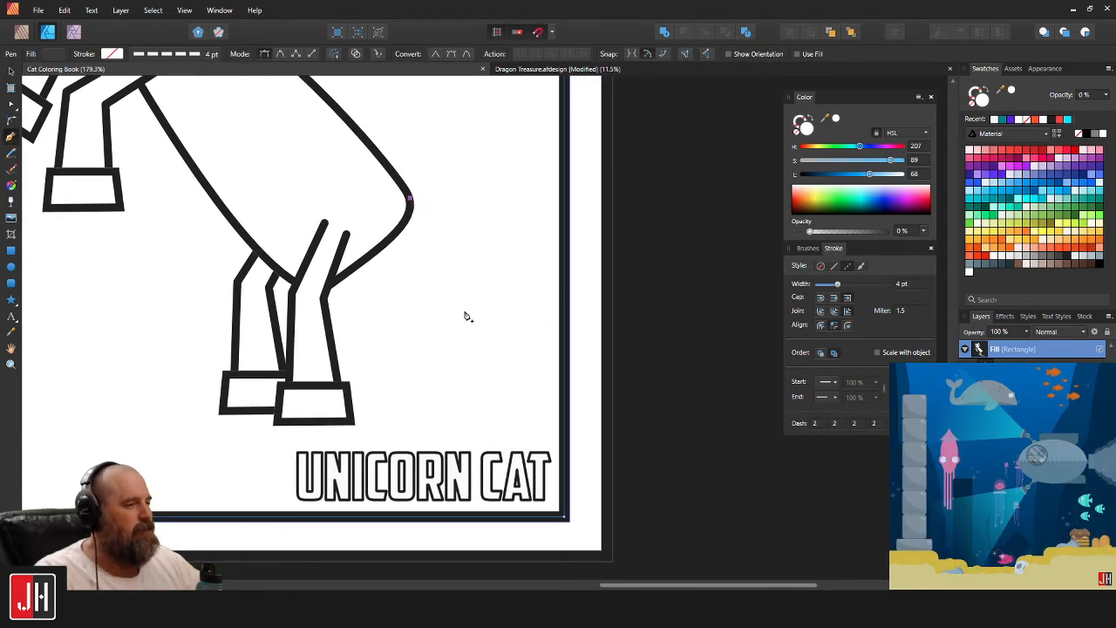
drag(462, 310, 449, 397)
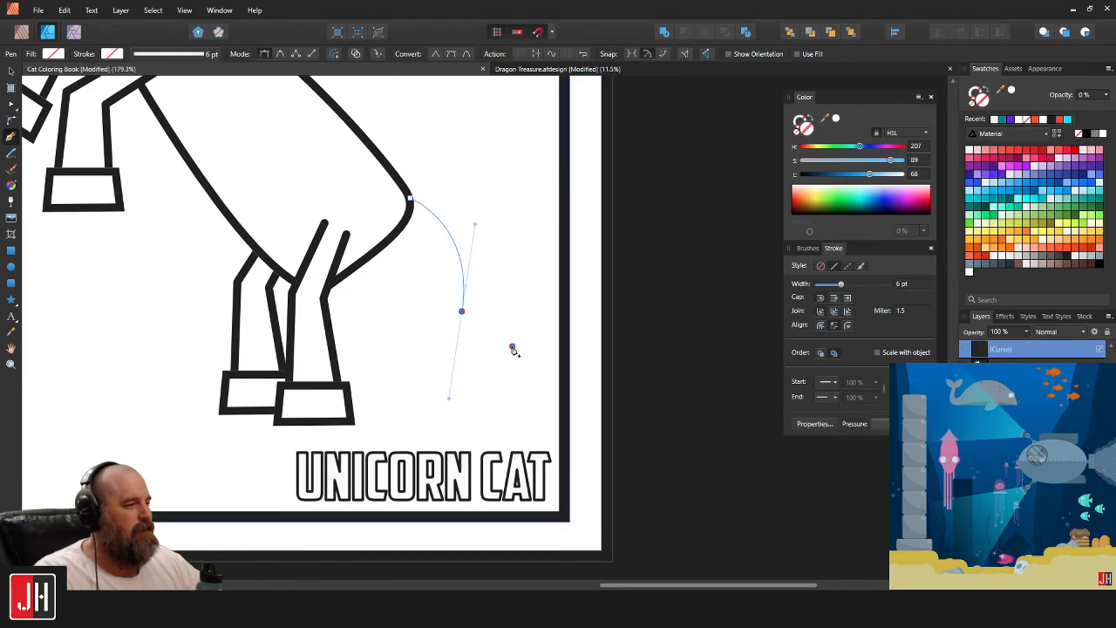
click(512, 349)
drag(421, 365, 394, 292)
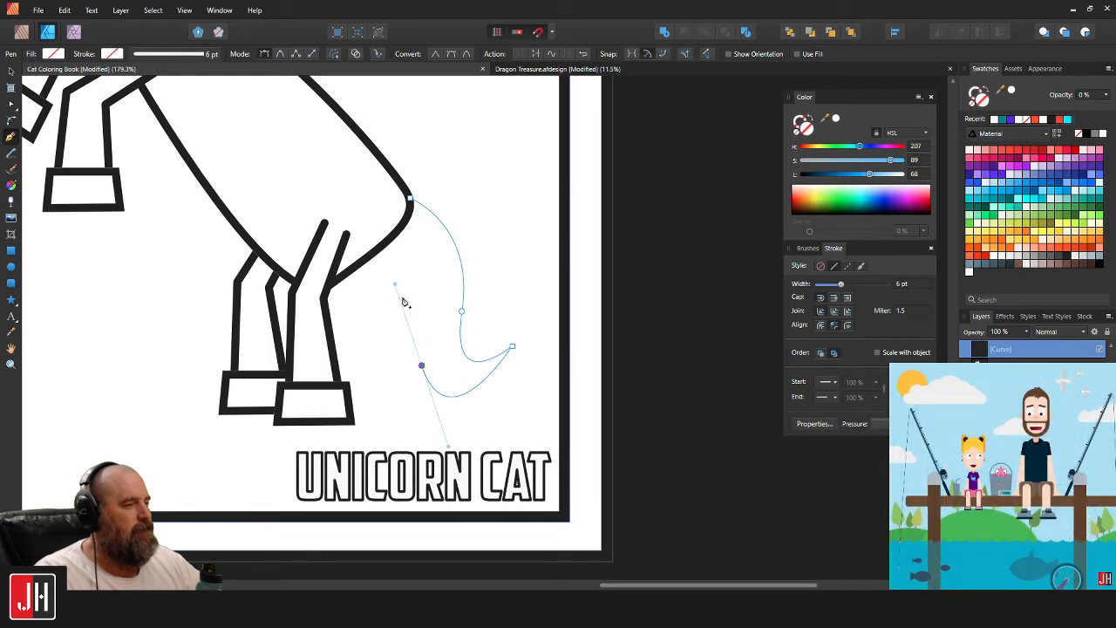
drag(401, 224, 398, 215)
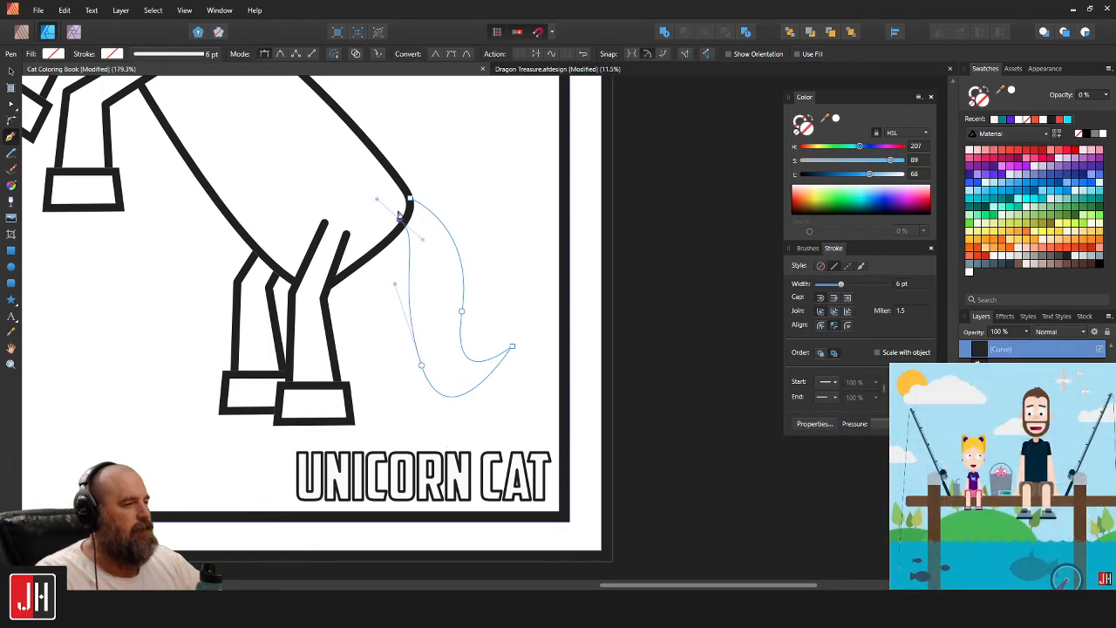
alt+click(399, 219)
click(409, 198)
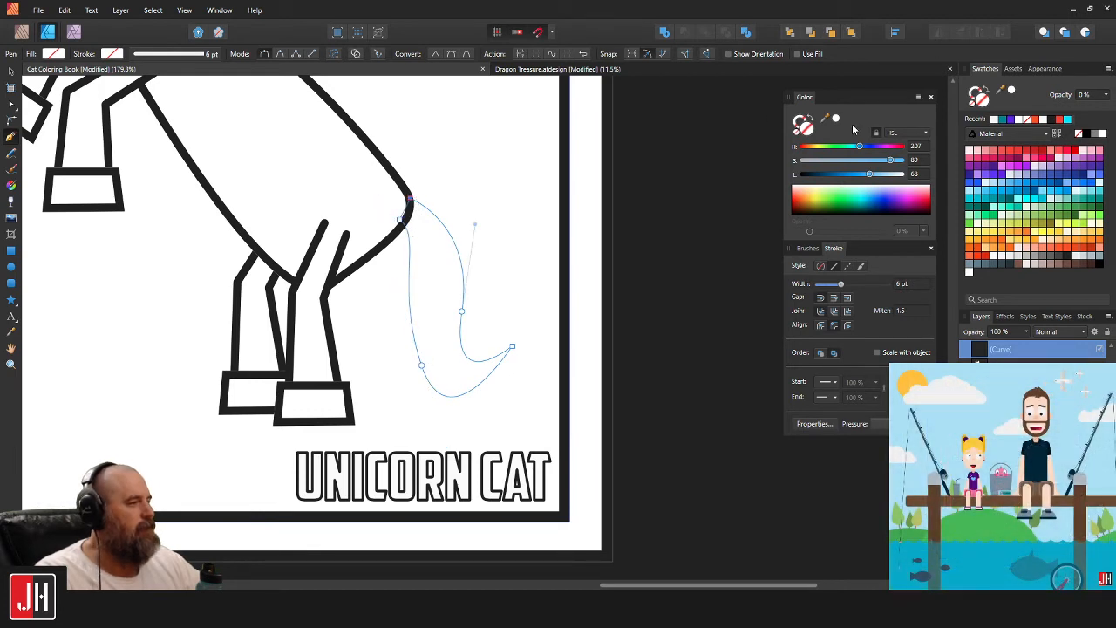
Give the tail a dark stroke by sampling the colour of the body outline.
key(x)
key(i)
click(393, 173)
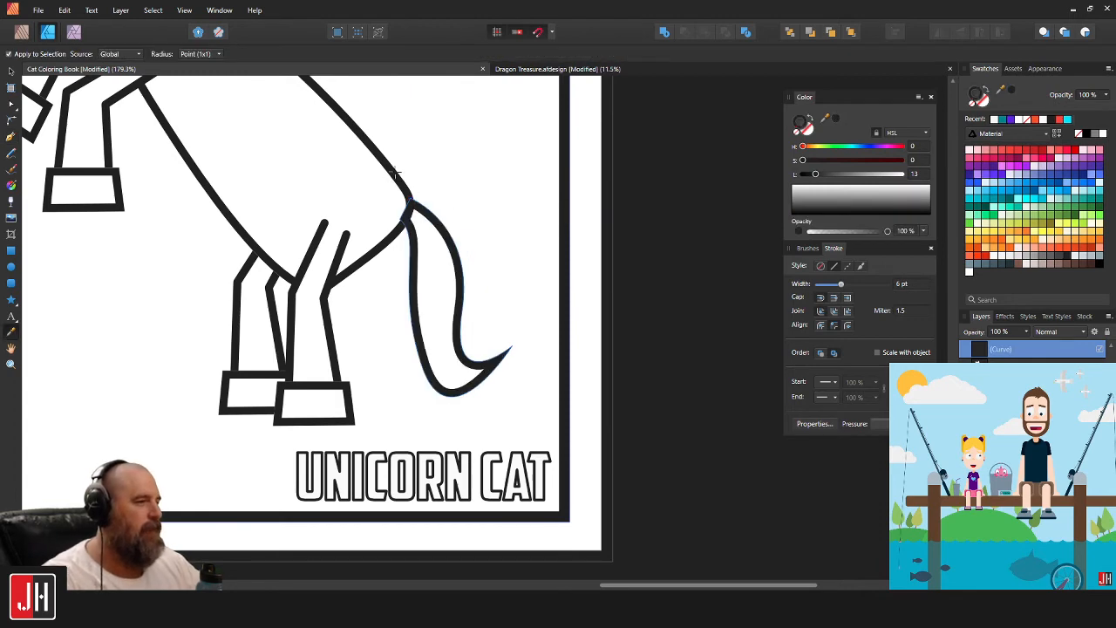
key(v)
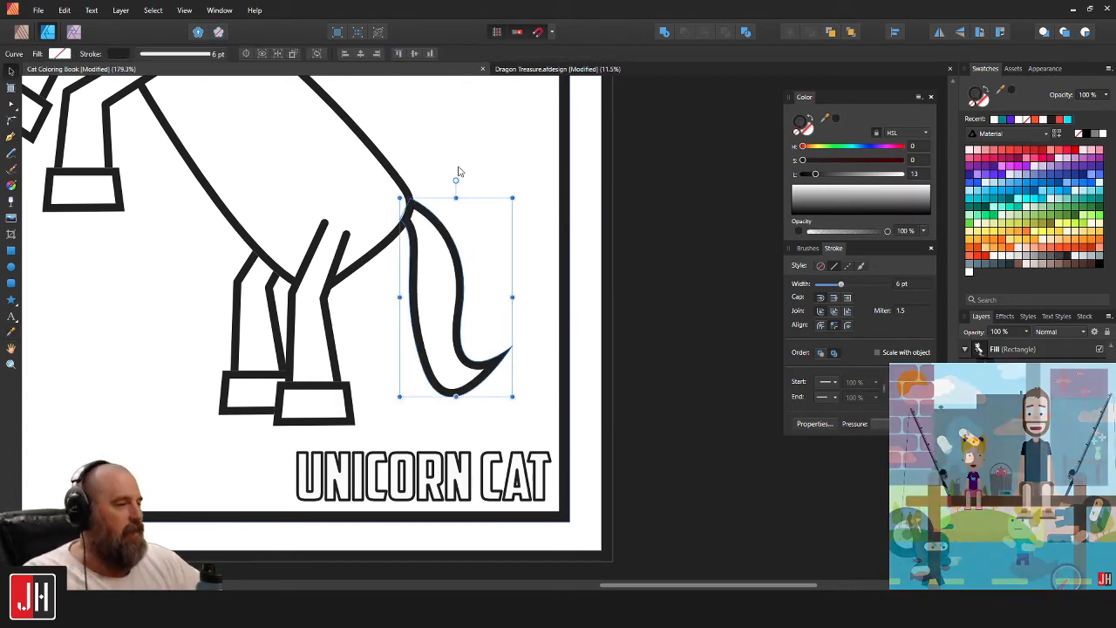
Reshape the tail by shifting its lower node on the leg side outward and adjusting the curves near the rump and outer edge, then deselect.
scroll(486, 190, up, 3)
drag(364, 247, 344, 339)
key(a)
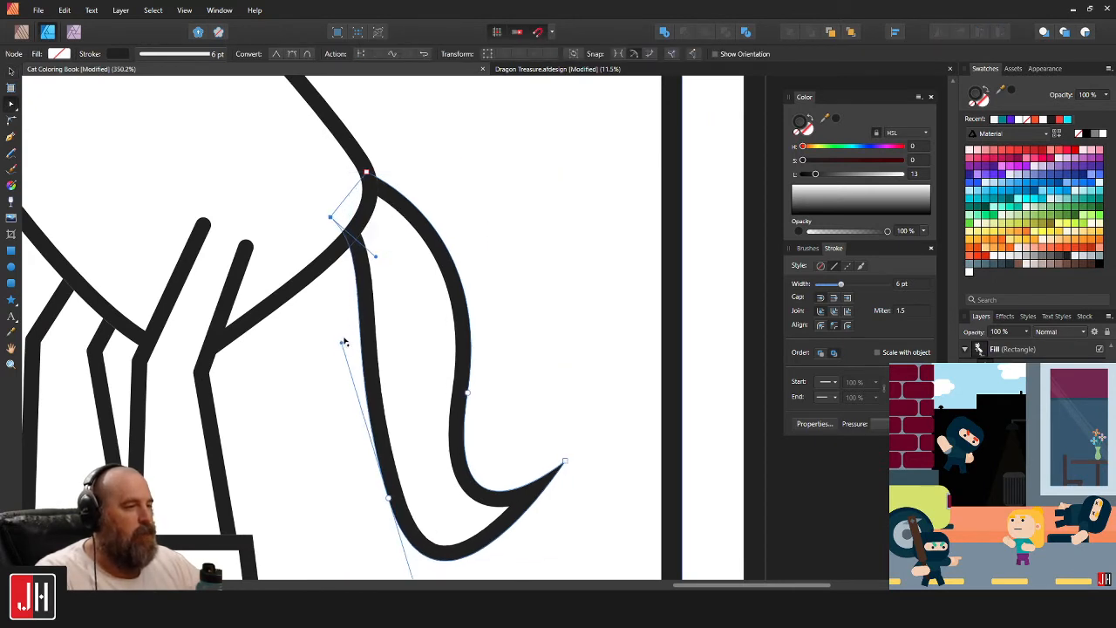
drag(388, 501, 375, 507)
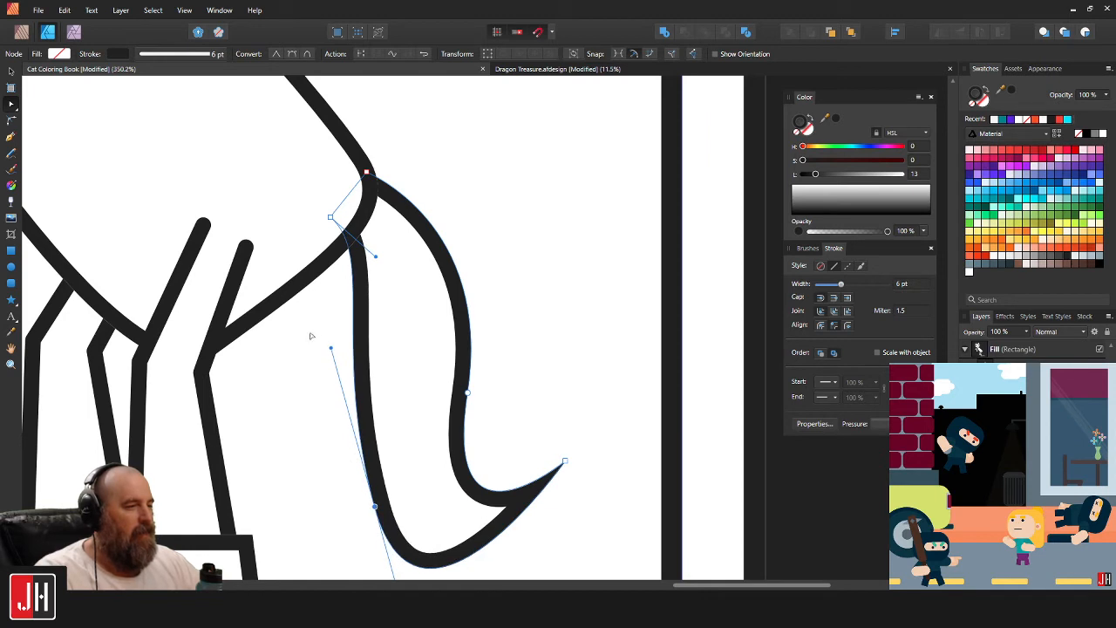
mouse_move(334, 351)
mouse_down()
mouse_move(350, 322)
mouse_move(330, 344)
mouse_up()
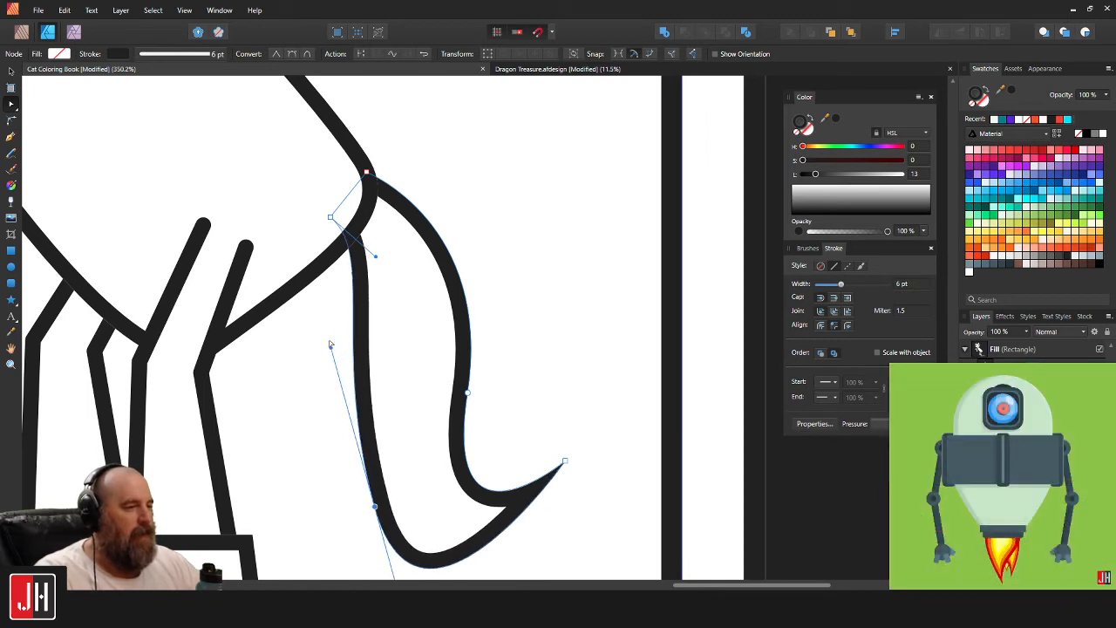
drag(376, 259, 414, 287)
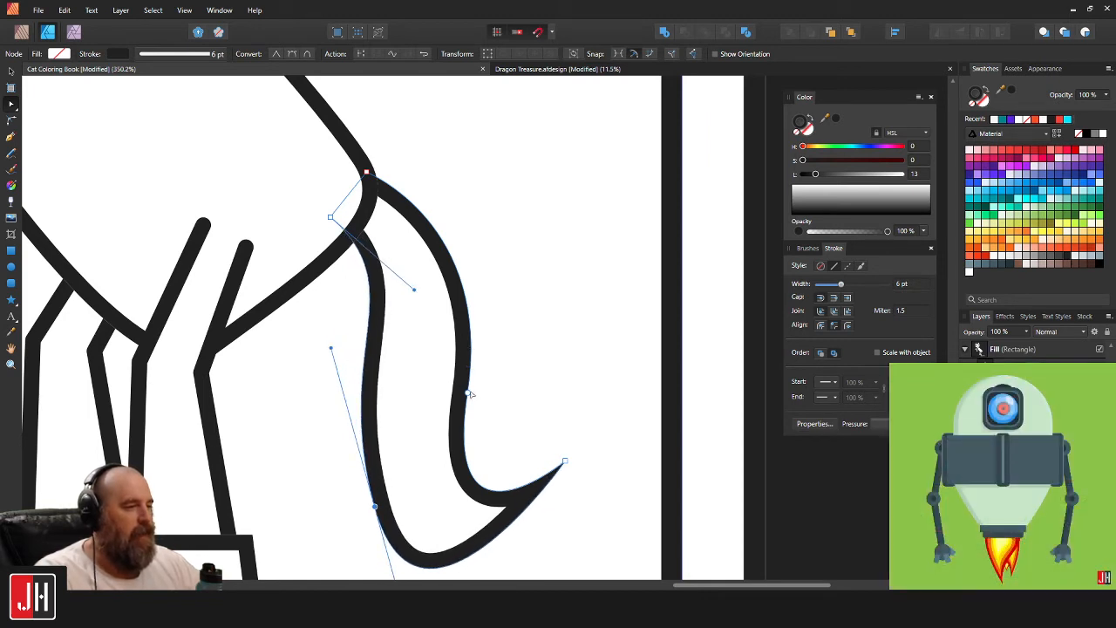
click(468, 392)
drag(472, 379, 474, 369)
key(v)
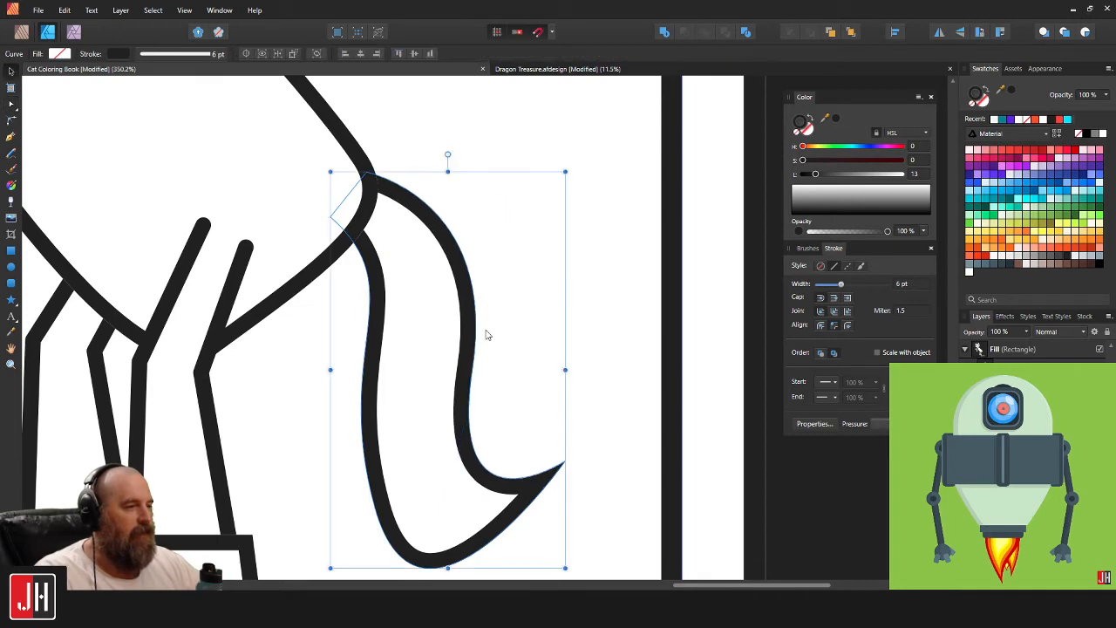
scroll(489, 339, down, 6)
click(567, 368)
Try moving the white neck patch lower in the layer order, then undo the change and deselect.
scroll(476, 351, up, 4)
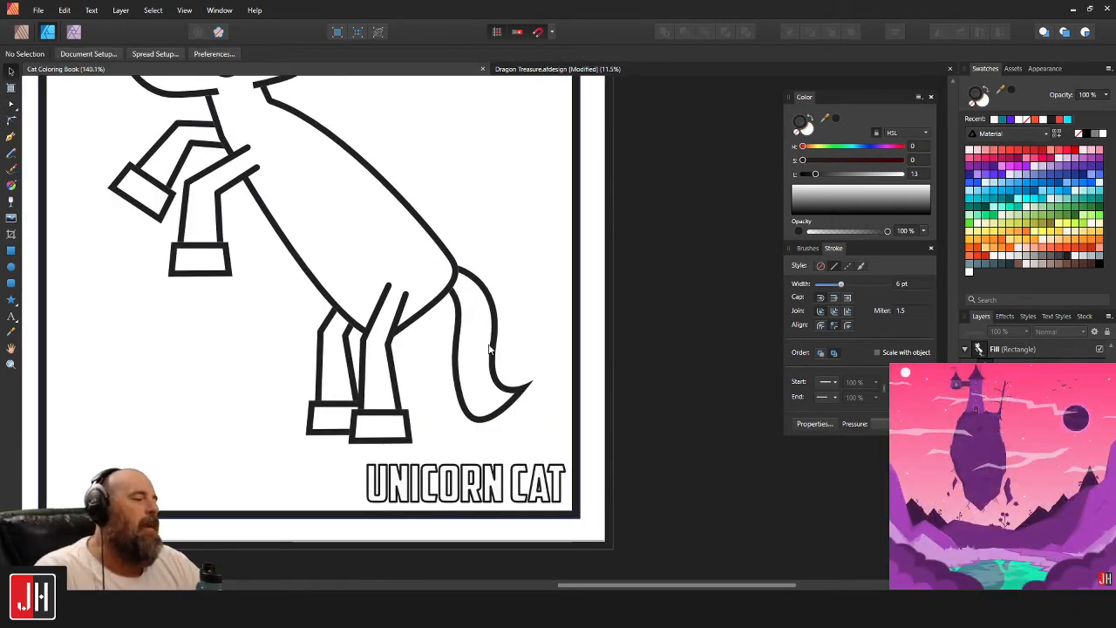
drag(491, 343, 475, 329)
scroll(496, 416, up, 5)
click(469, 384)
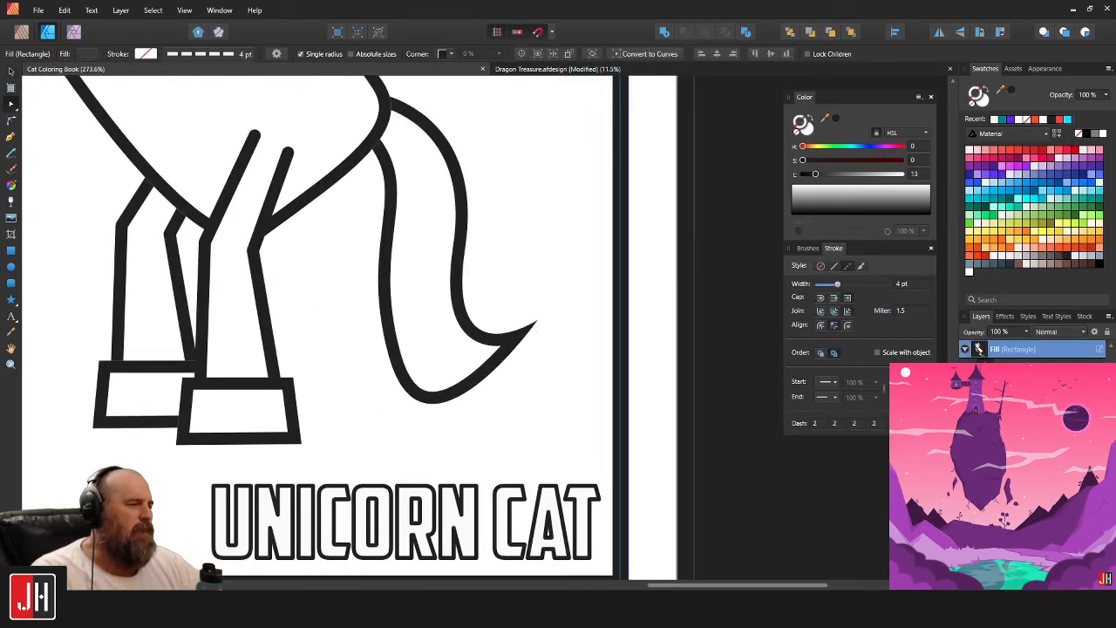
click(985, 351)
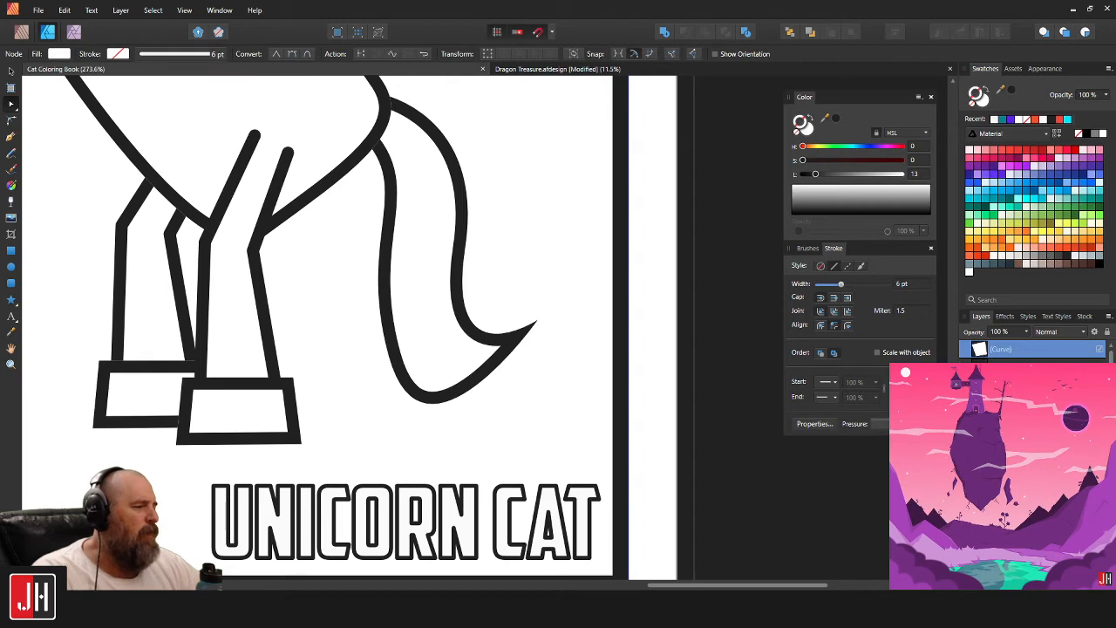
scroll(983, 362, down, 10)
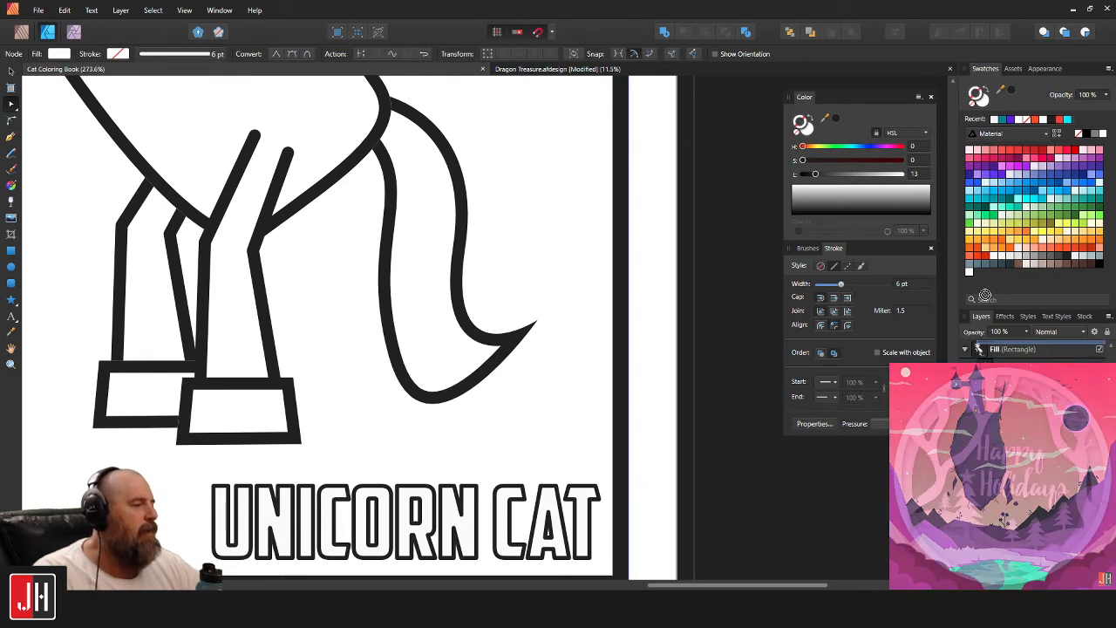
drag(1002, 523, 1002, 497)
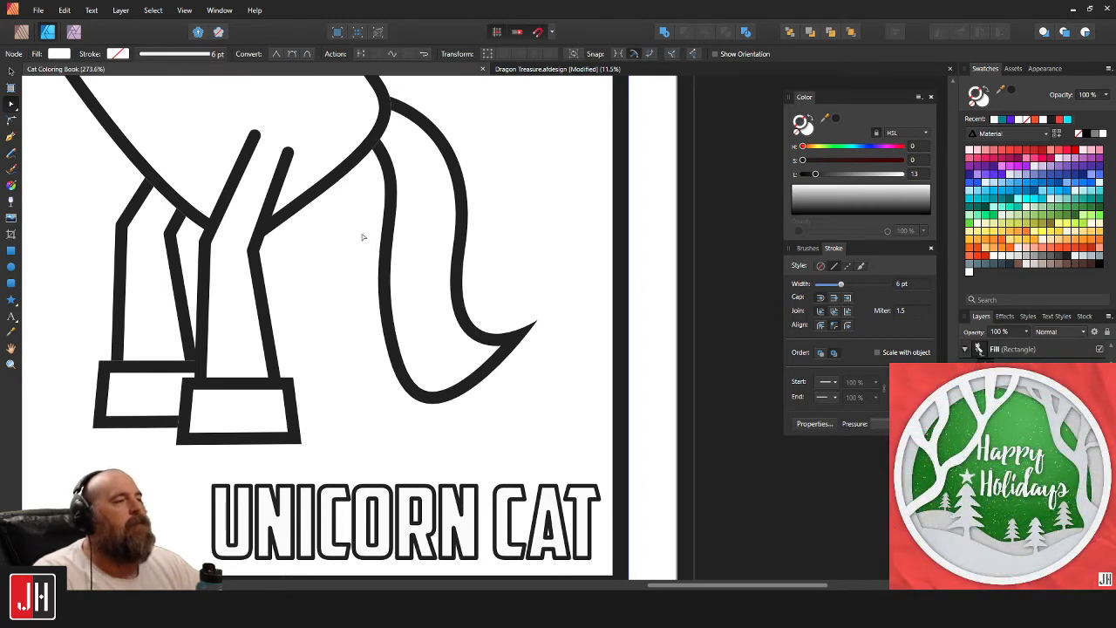
scroll(364, 238, down, 4)
drag(371, 157, 515, 438)
scroll(515, 438, up, 3)
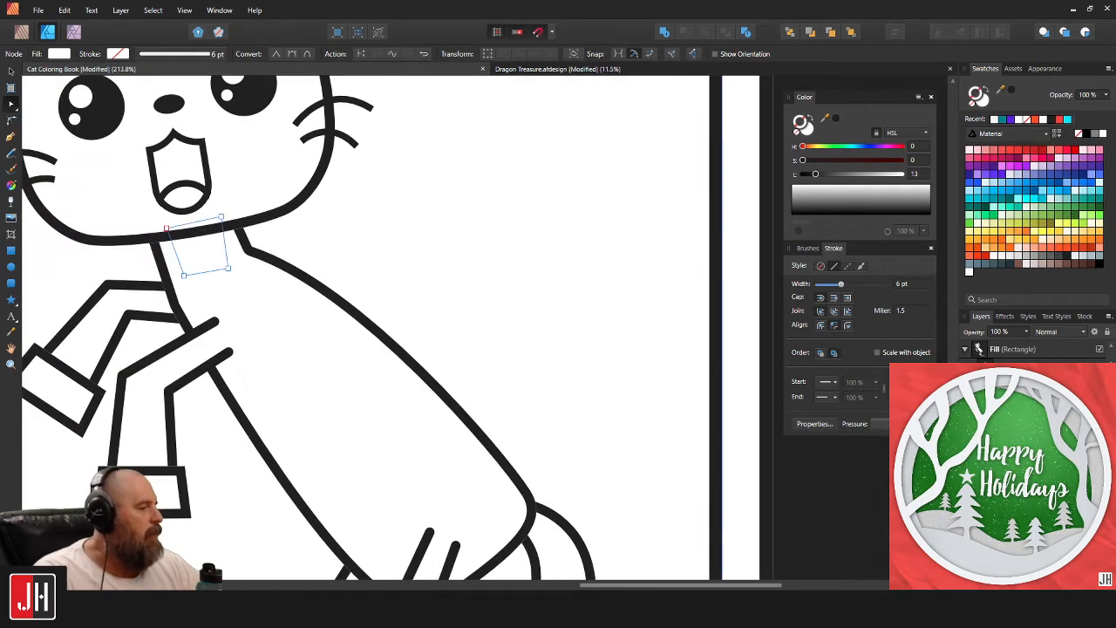
key(ctrl+z)
scroll(381, 289, down, 5)
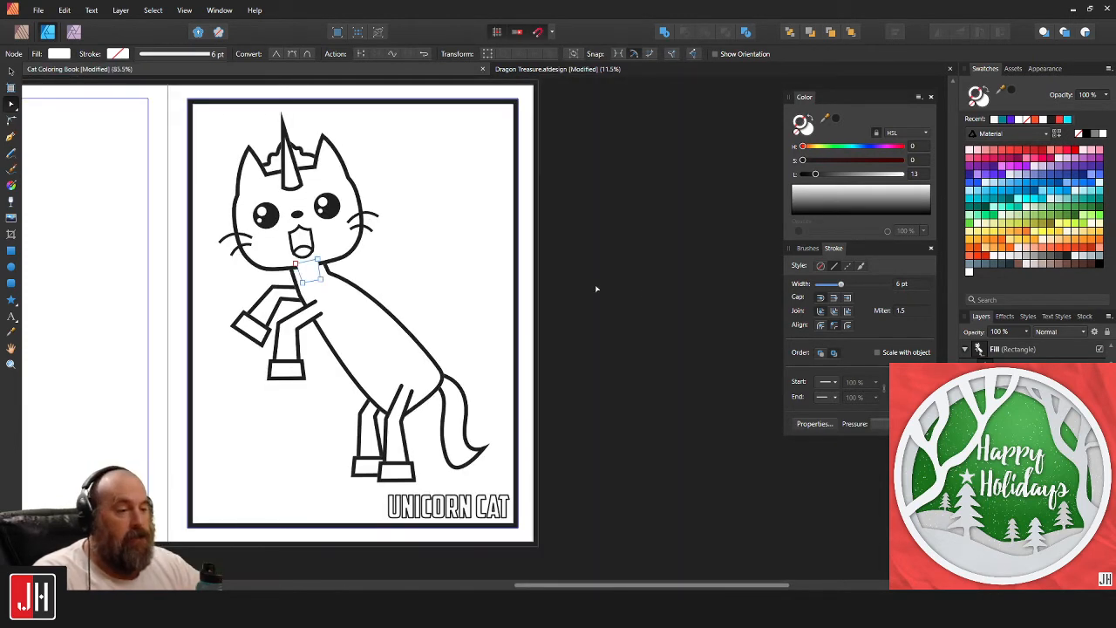
click(639, 292)
key(v)
Fill the tail shape with white sampled from the page background.
scroll(305, 275, up, 5)
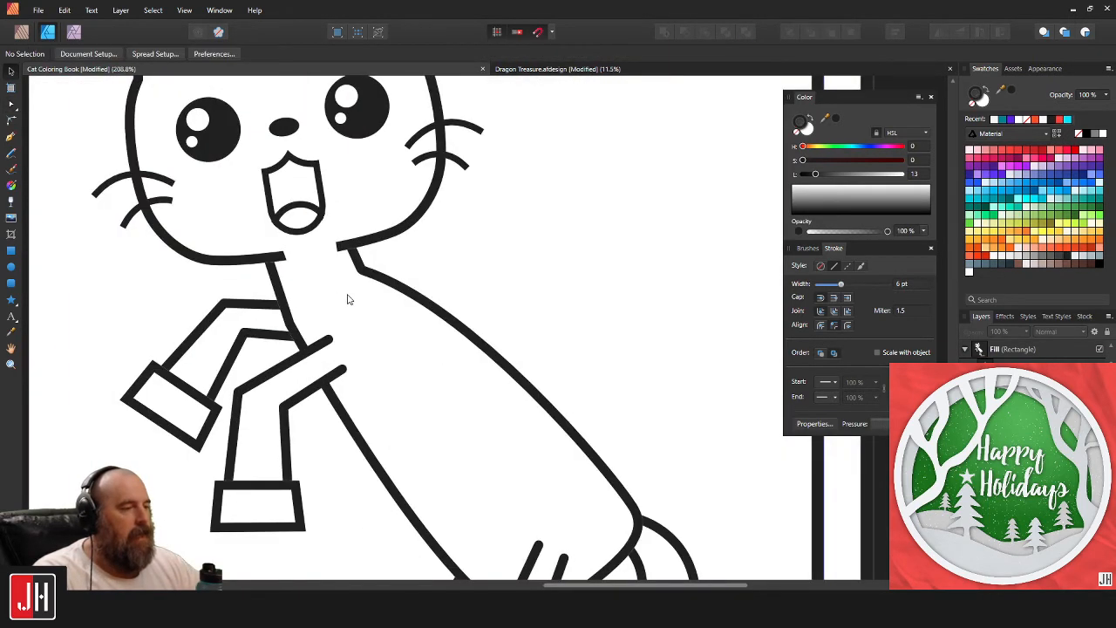
drag(570, 434, 465, 249)
scroll(488, 261, right, 1)
scroll(488, 262, down, 3)
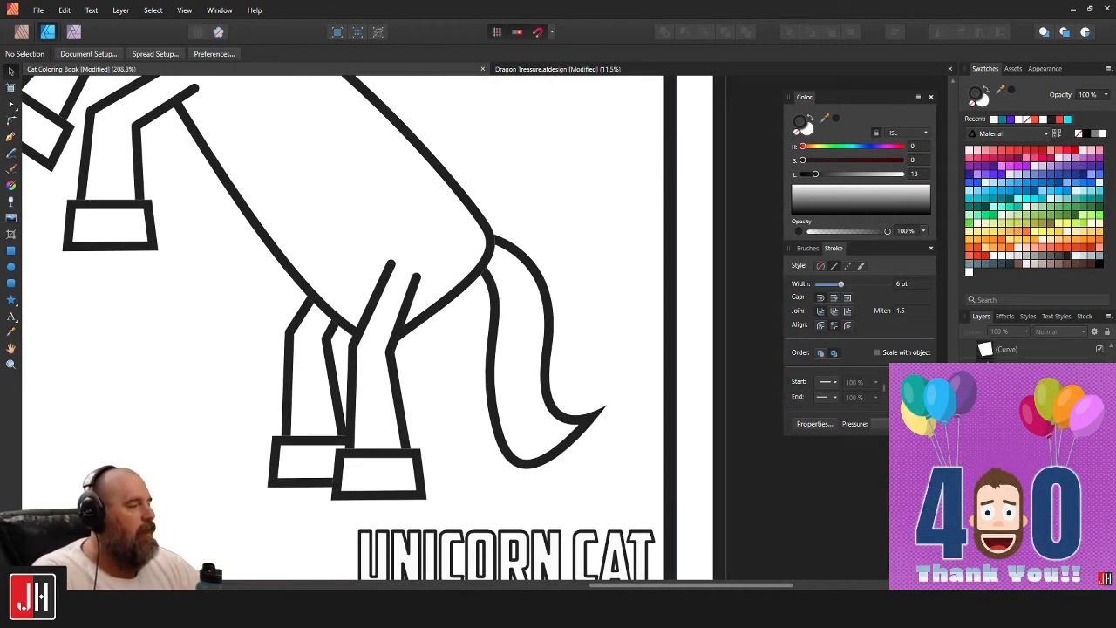
click(491, 366)
click(807, 129)
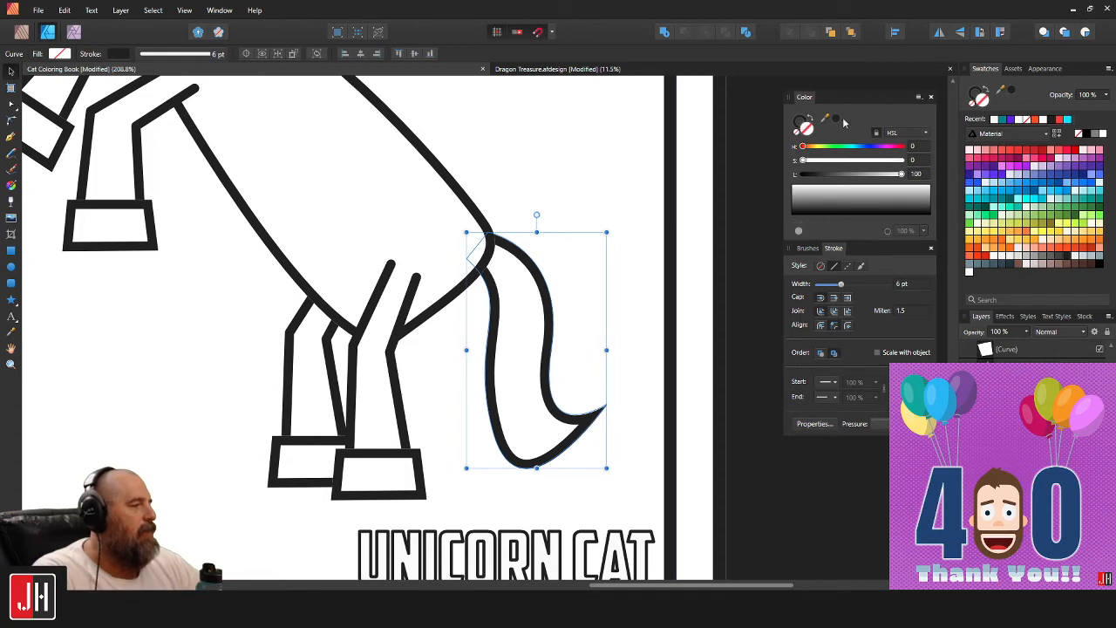
key(i)
click(594, 177)
key(v)
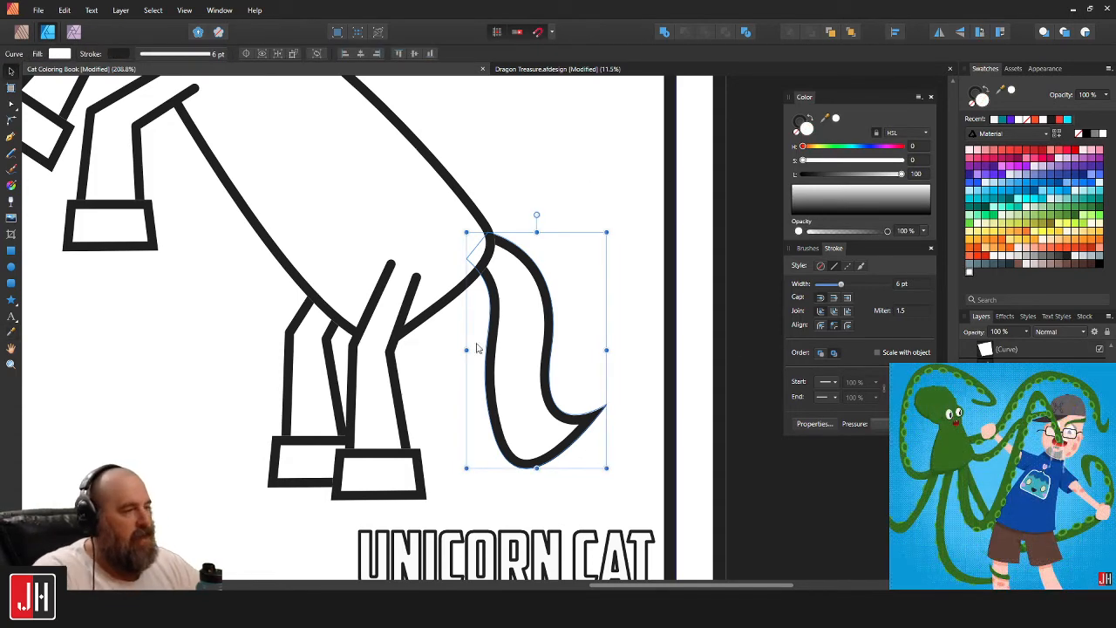
Refine the tail by moving its lower leg-side node outward, raising the tip slightly and pulling the outer-edge node inward, then deselect.
scroll(506, 257, up, 3)
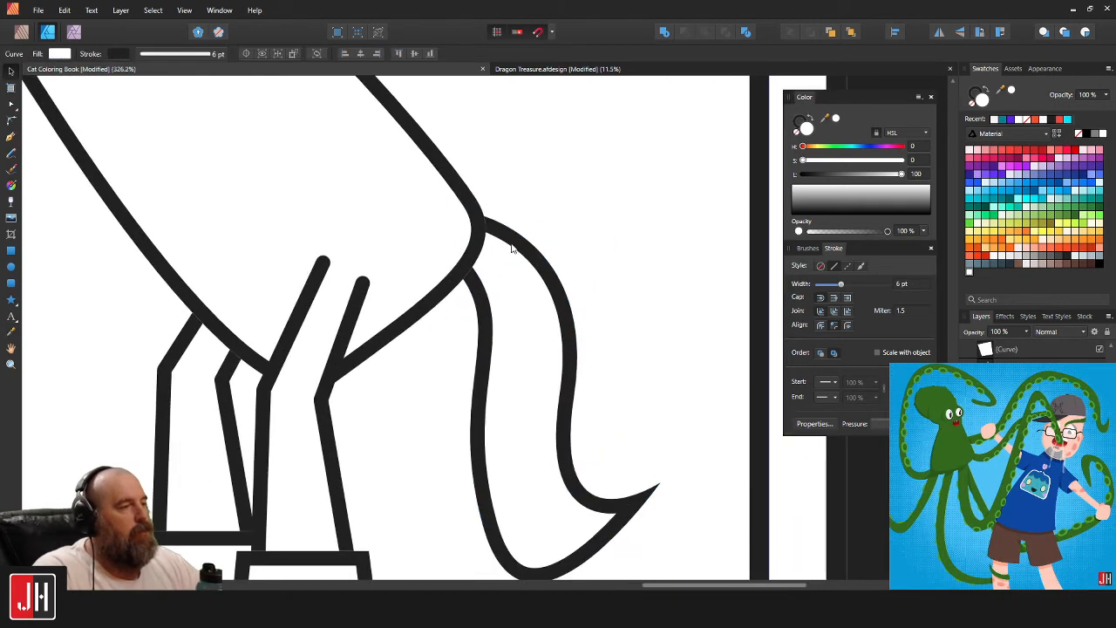
scroll(511, 256, down, 3)
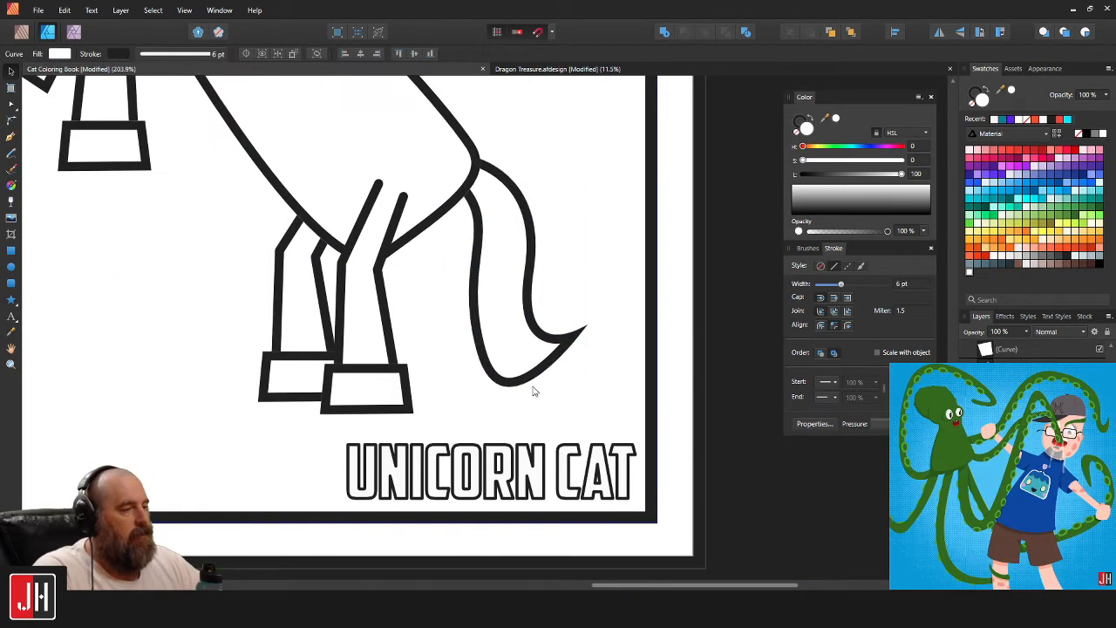
key(a)
drag(477, 353, 469, 353)
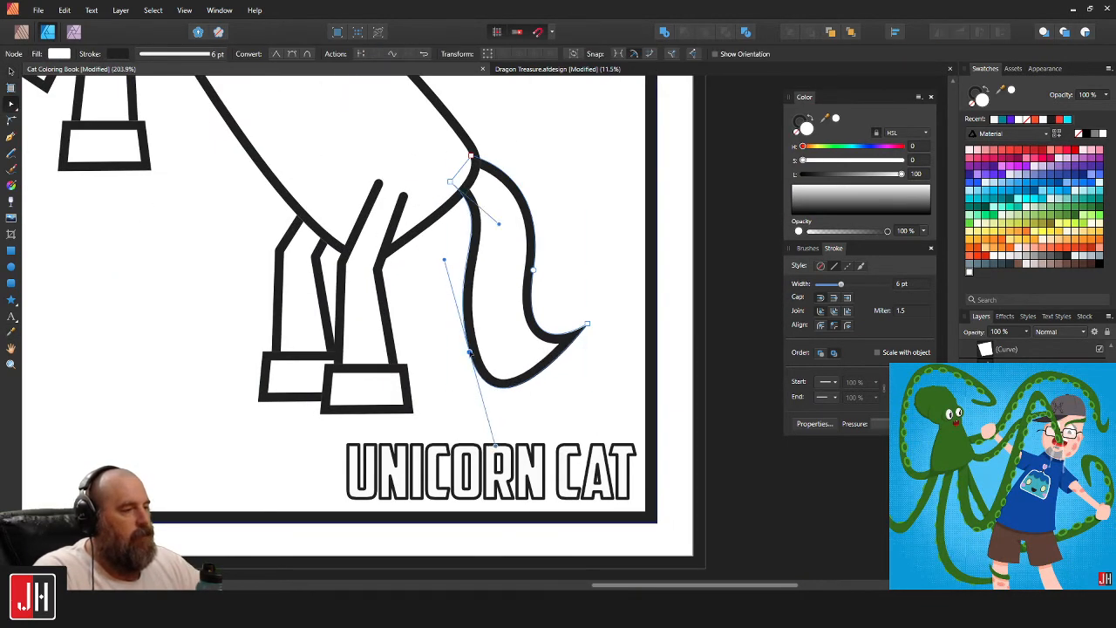
drag(587, 325, 590, 318)
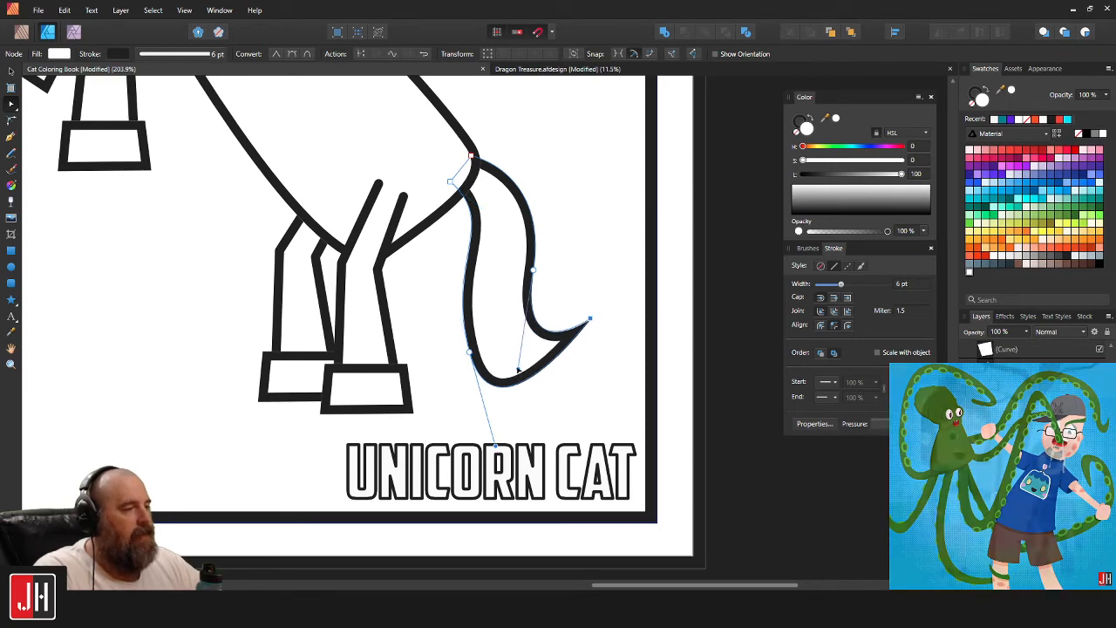
mouse_move(519, 371)
mouse_down()
mouse_move(522, 342)
mouse_move(512, 353)
mouse_up()
drag(532, 273, 505, 331)
key(v)
scroll(564, 278, down, 3)
click(657, 266)
scroll(505, 330, up, 2)
Raise the tail's lowest curve slightly by adjusting the lower node on the leg side, then deselect.
click(502, 396)
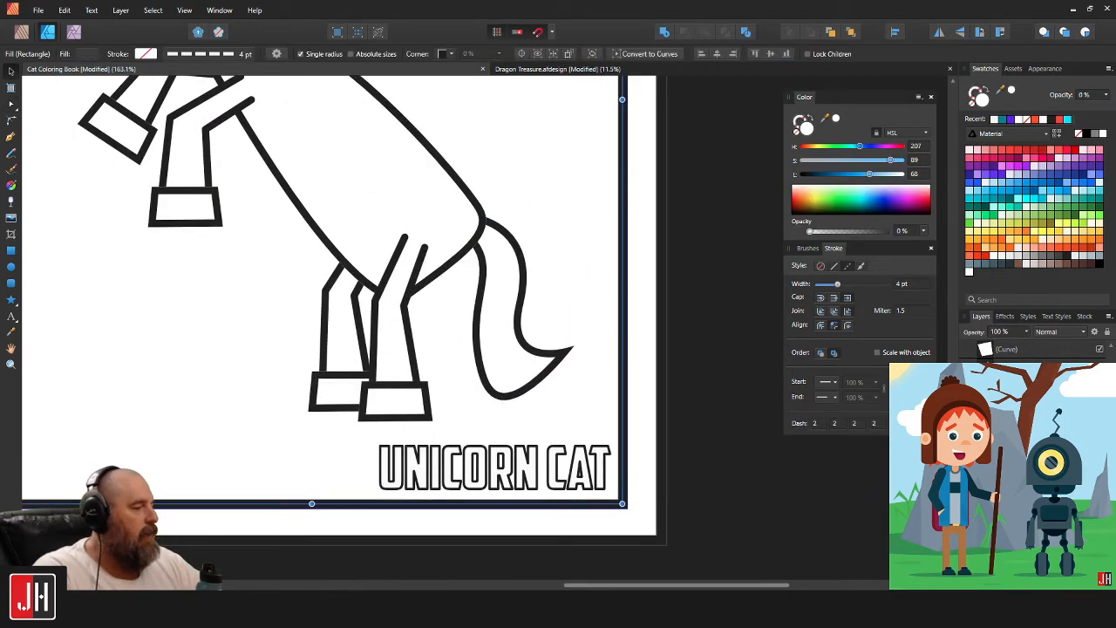
click(527, 376)
key(a)
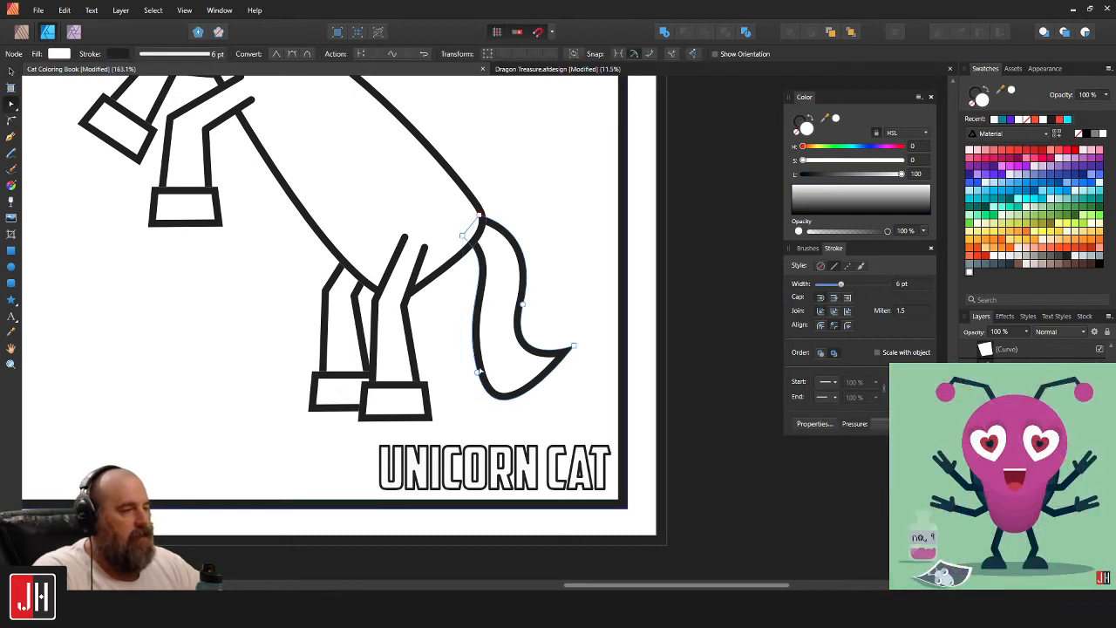
key(v)
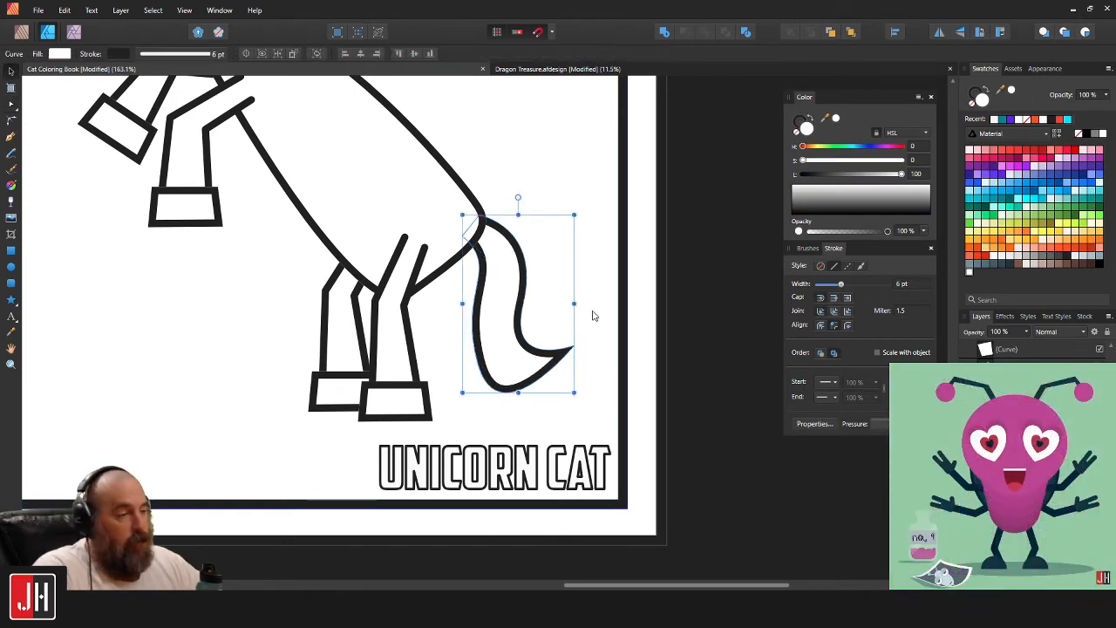
click(596, 298)
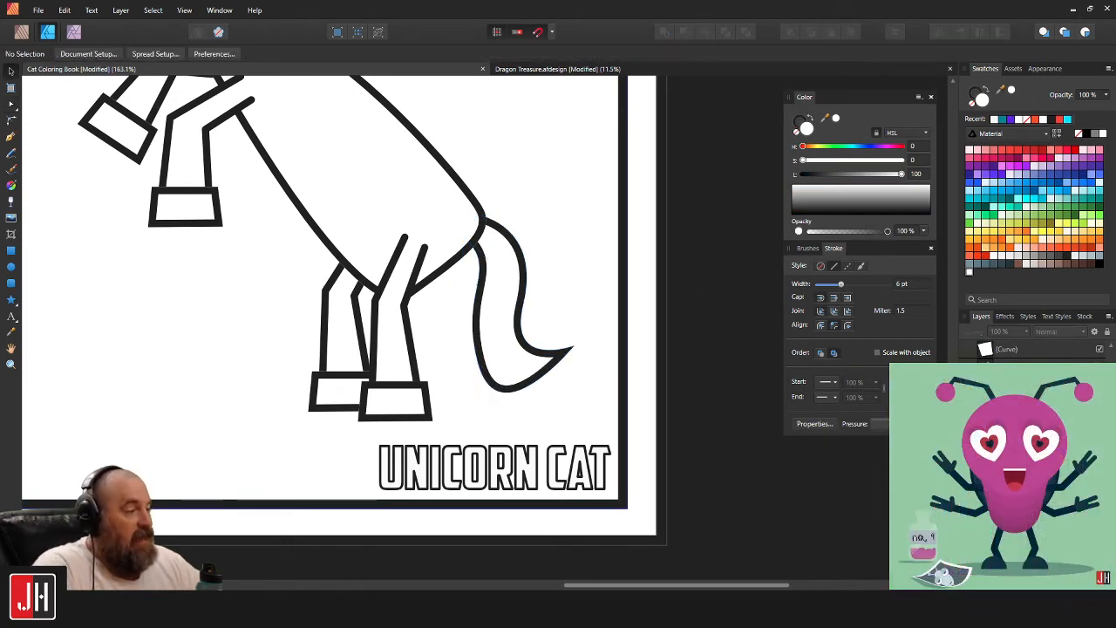
Adjust the tail's inner corner node where it tucks into the rump, then deselect the tail.
click(521, 304)
scroll(488, 252, up, 2)
key(a)
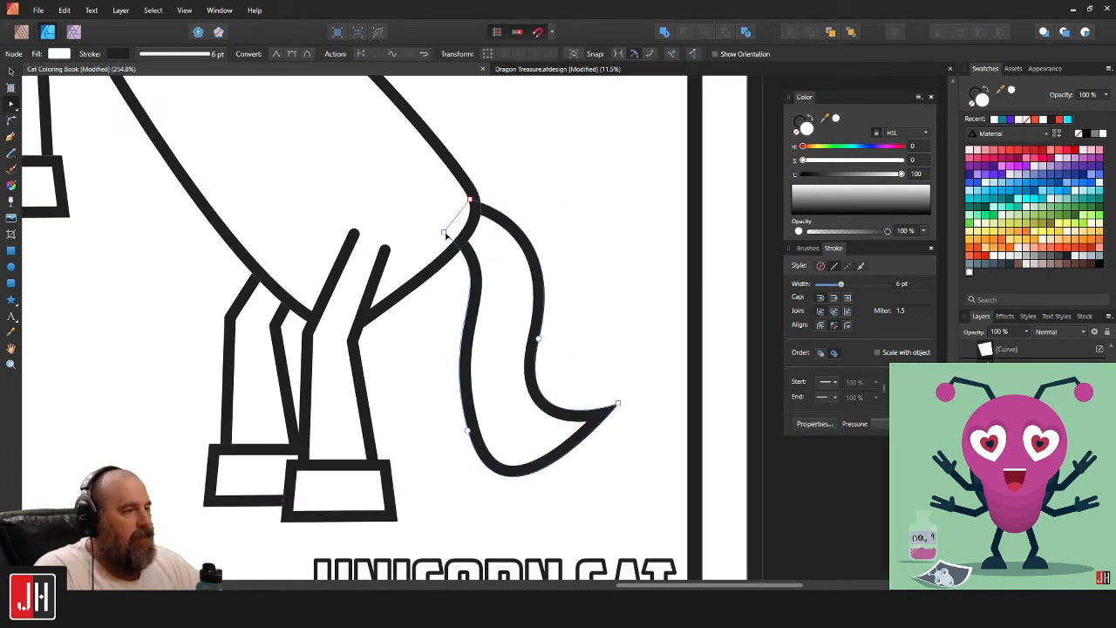
drag(445, 233, 478, 323)
key(v)
scroll(482, 256, down, 5)
click(624, 264)
Delete the scalloped hair tuft behind the horn between the cat's ears.
drag(376, 234, 393, 289)
scroll(317, 178, up, 3)
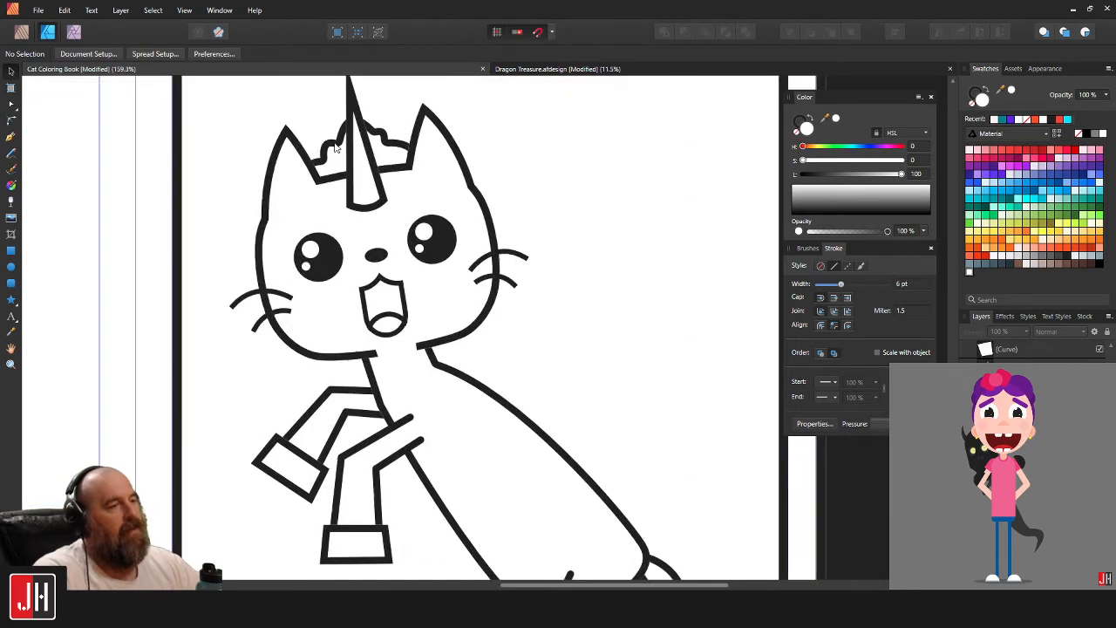
click(336, 146)
key(Delete)
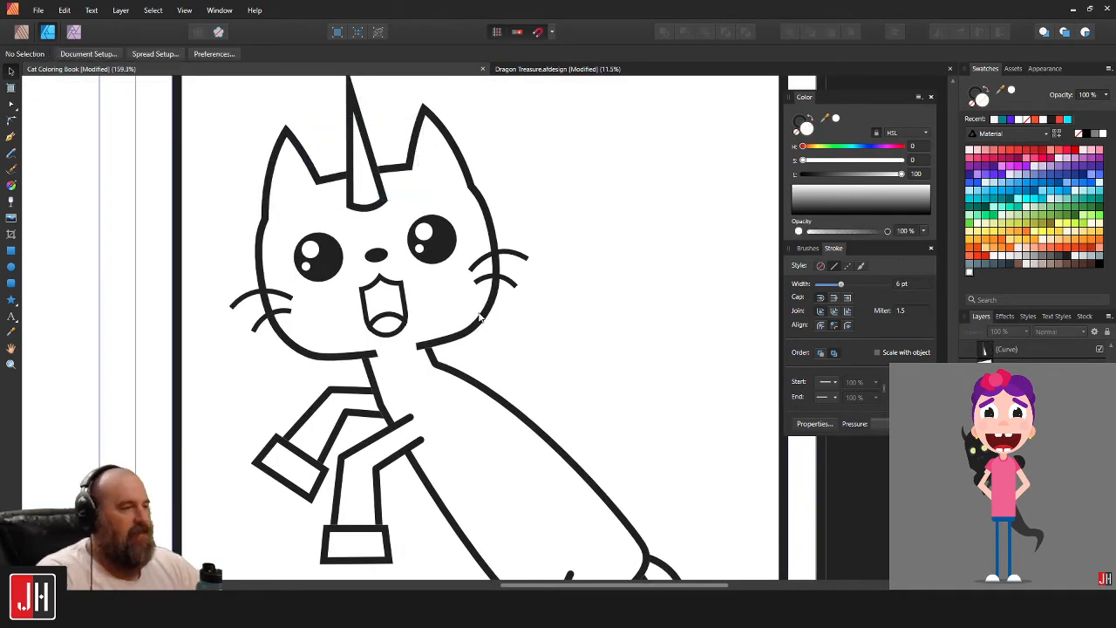
Draw a closed belly panel with the Pen tool, curving from the chest down the torso to the hind leg and back outside the body.
scroll(478, 319, down, 3)
scroll(331, 267, up, 3)
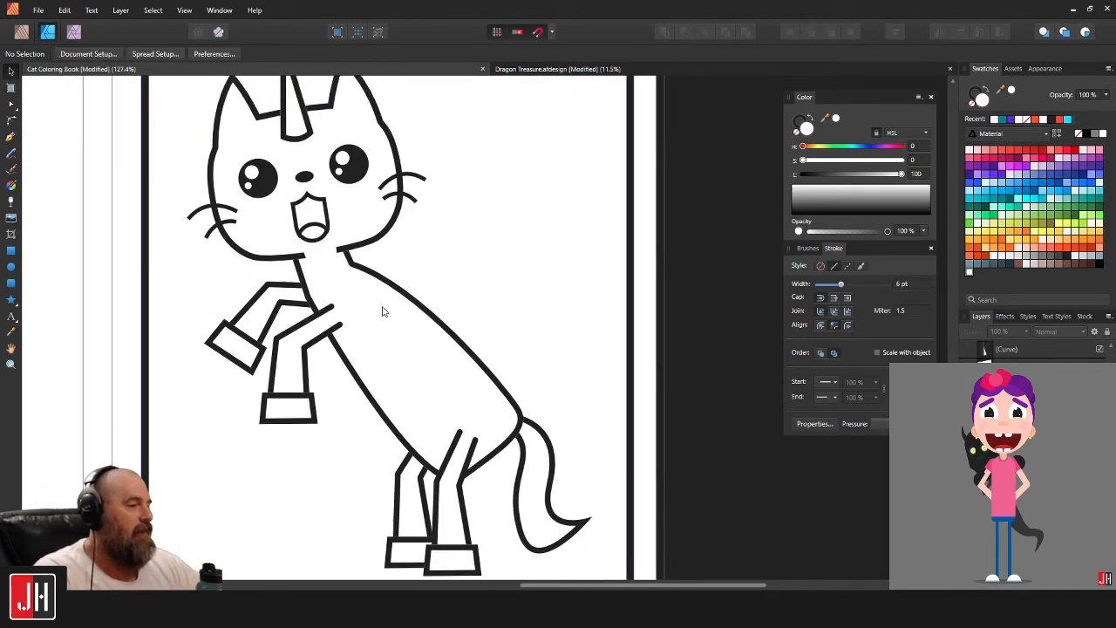
scroll(390, 312, up, 1)
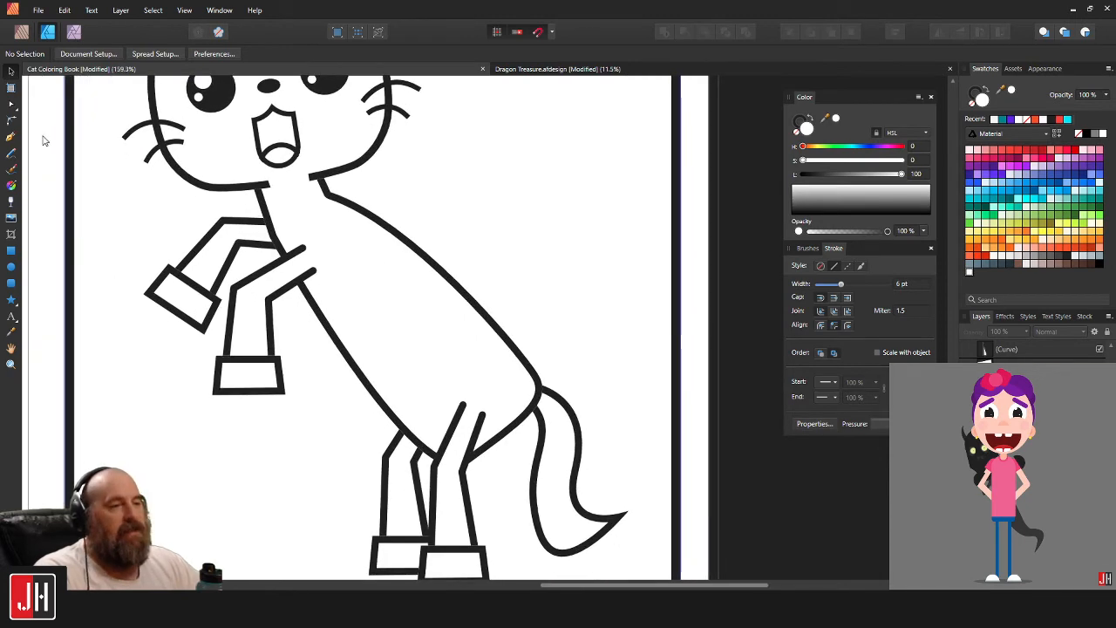
click(12, 137)
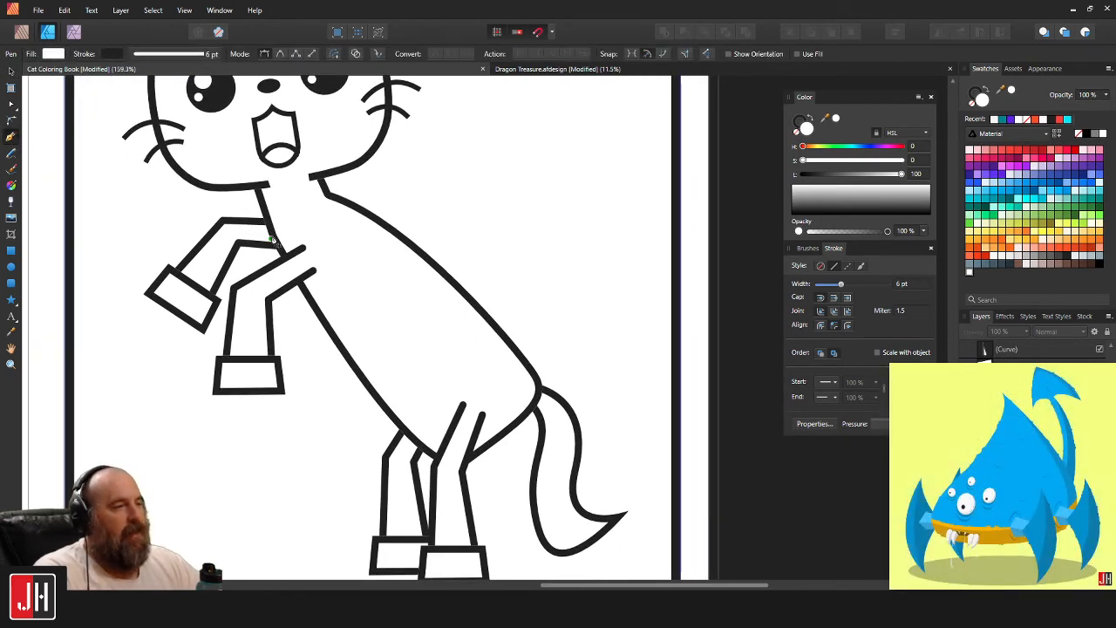
drag(316, 243, 356, 306)
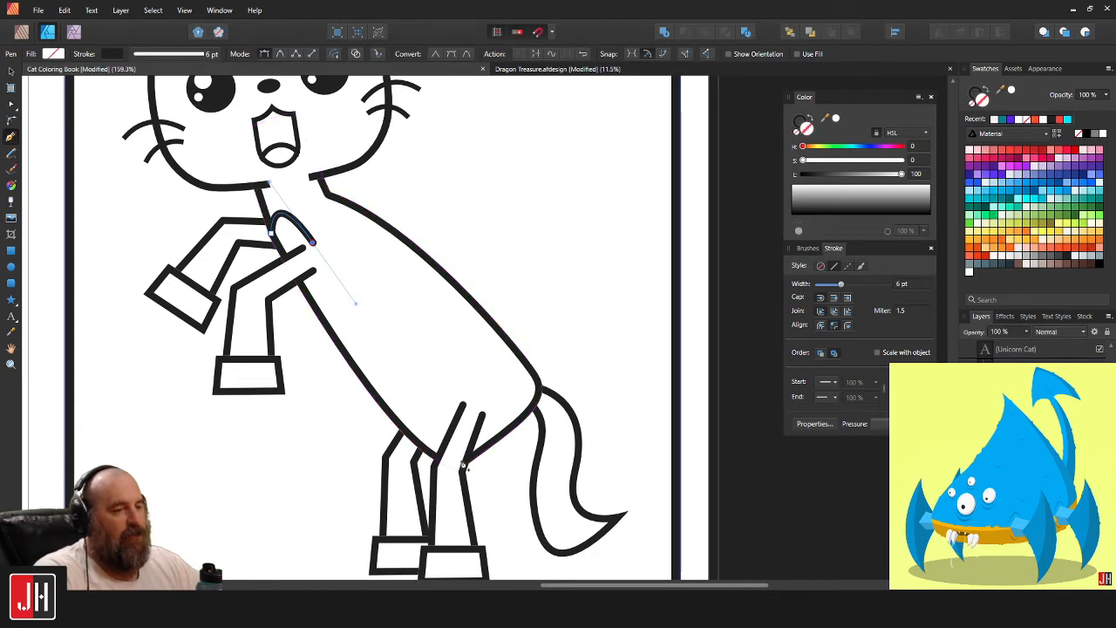
drag(472, 478, 279, 422)
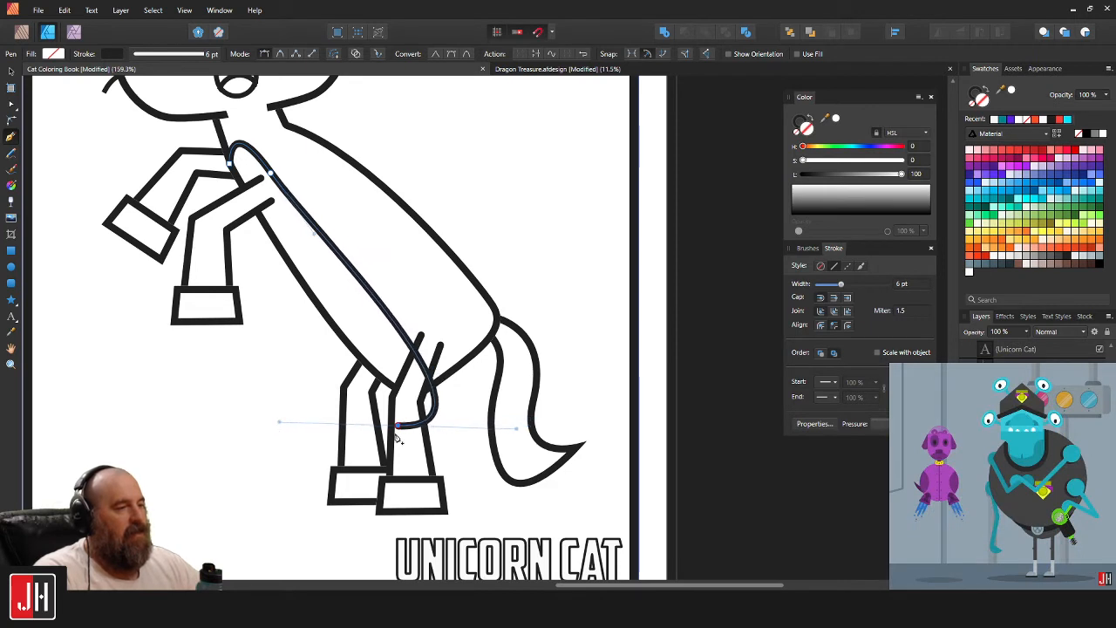
click(242, 328)
click(241, 218)
click(231, 164)
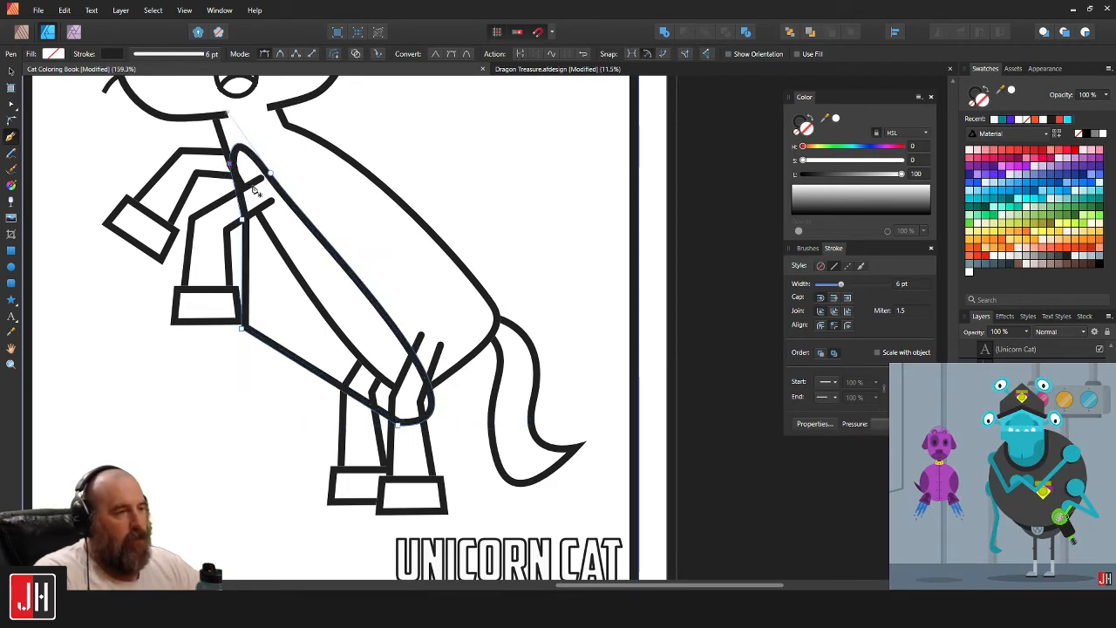
key(v)
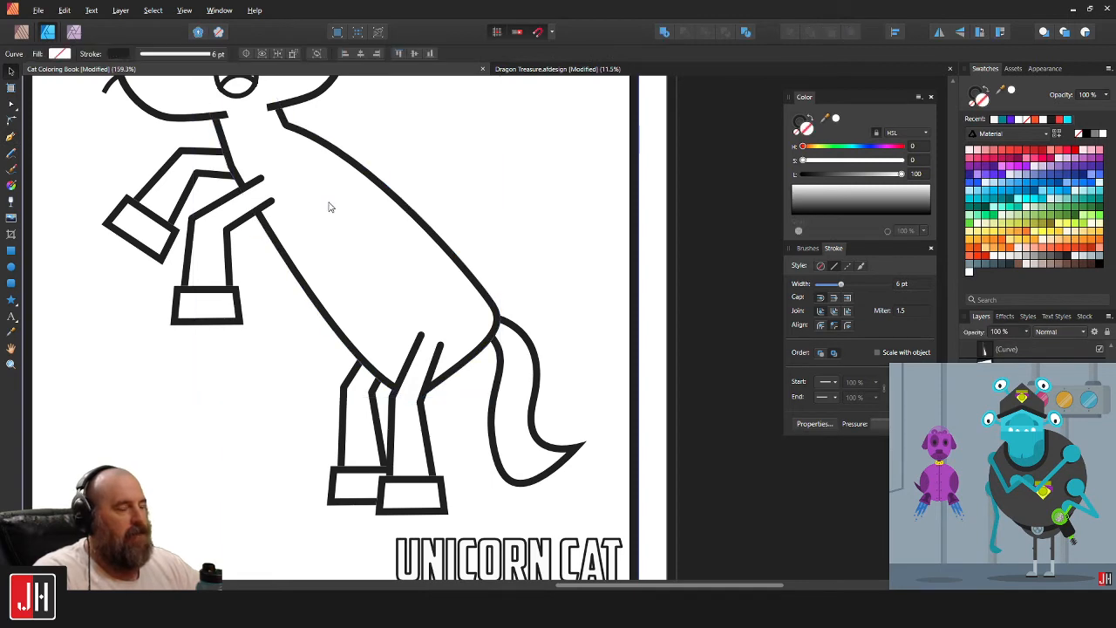
Try to place the belly panel curve inside the cat's body shape on the Unicorn Cat page.
key(ctrl+0)
scroll(385, 274, down, 2)
drag(393, 496, 403, 291)
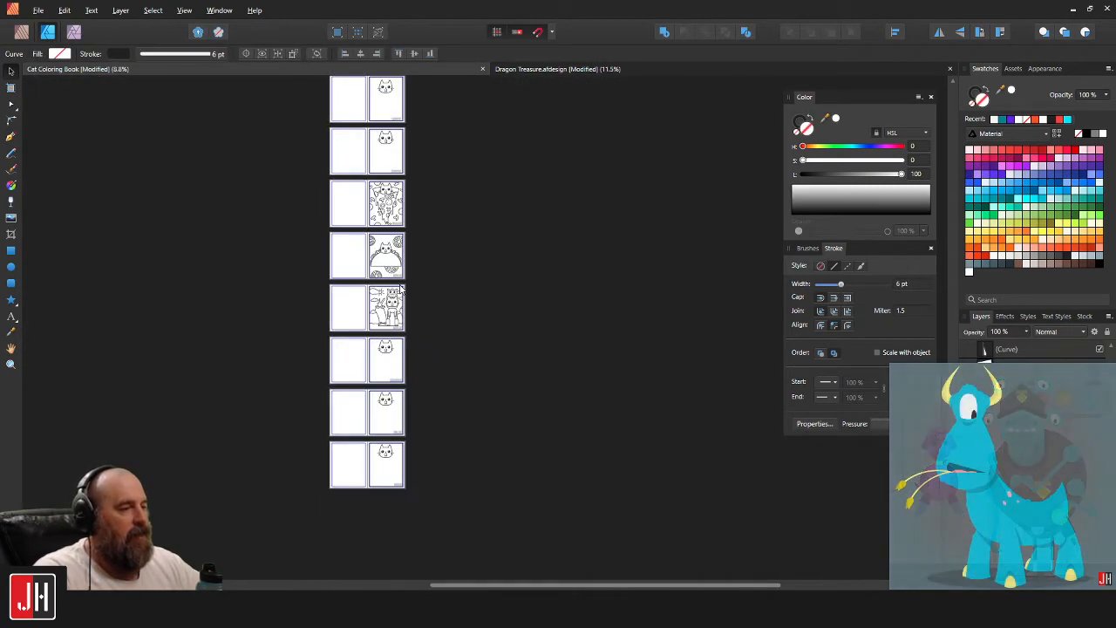
scroll(421, 384, up, 4)
scroll(414, 330, down, 3)
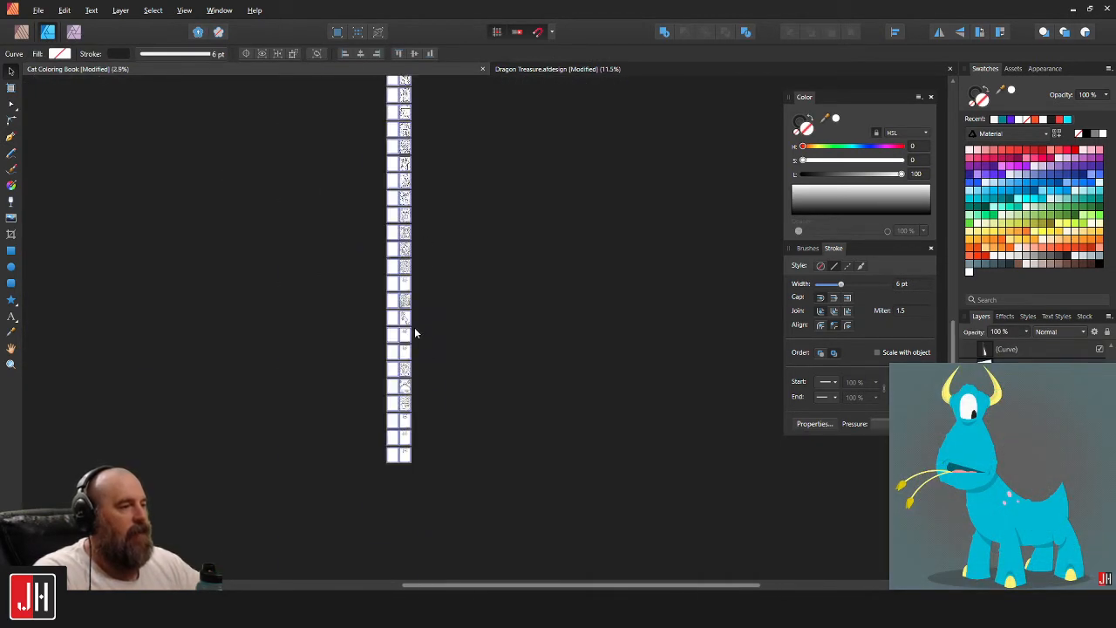
click(421, 325)
scroll(421, 325, up, 10)
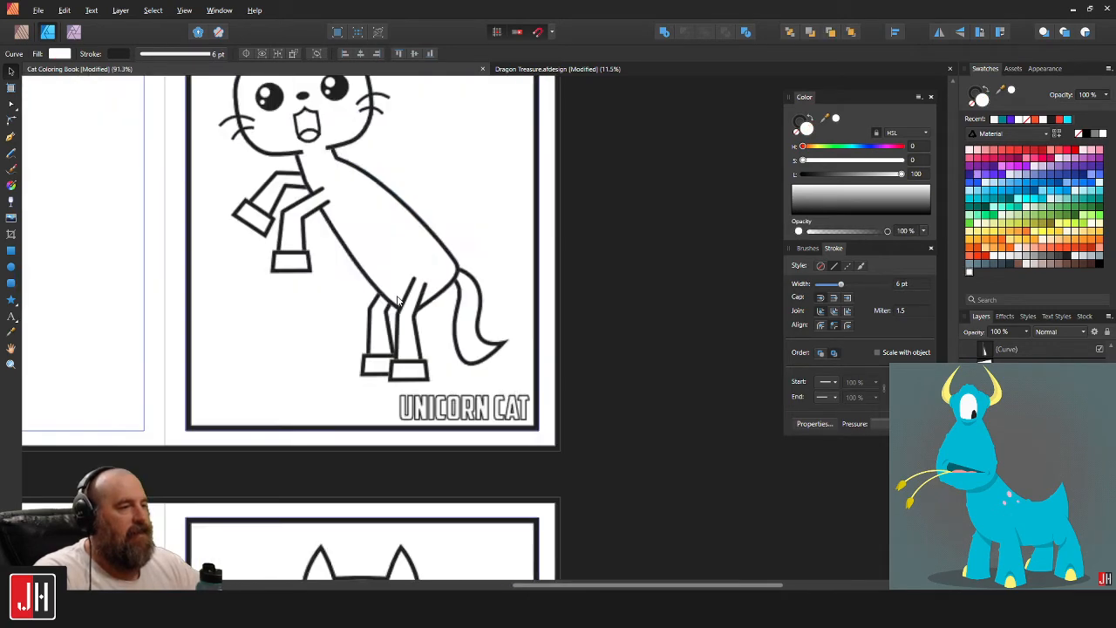
click(398, 301)
scroll(353, 196, up, 3)
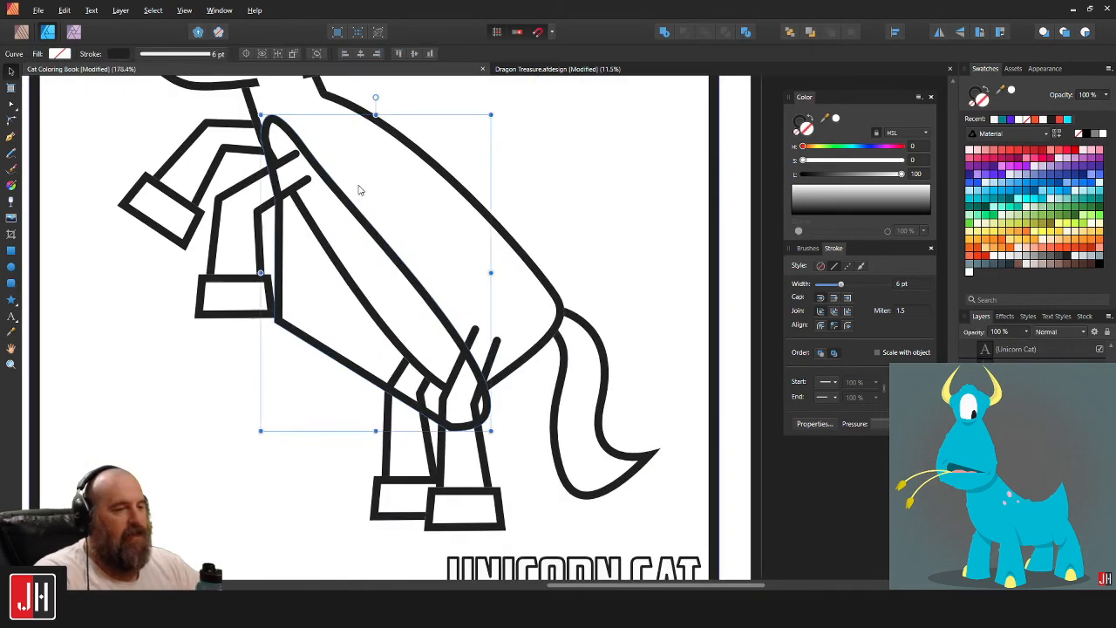
Cut and repaste the belly panel curve, then move it from the page below back onto the Unicorn Cat's torso.
drag(334, 208, 333, 205)
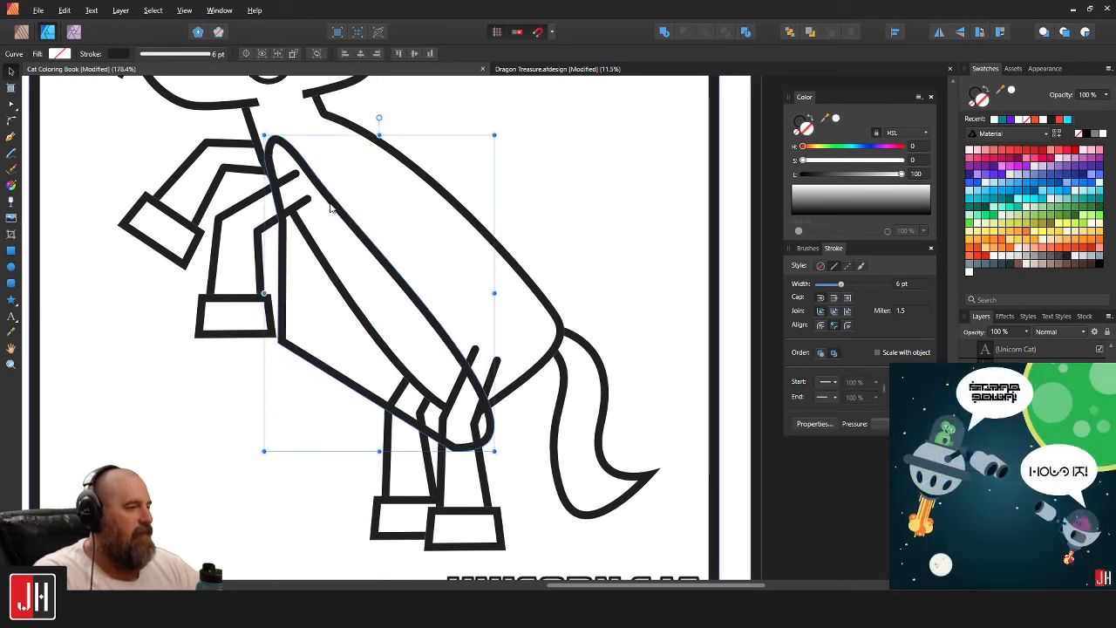
key(Delete)
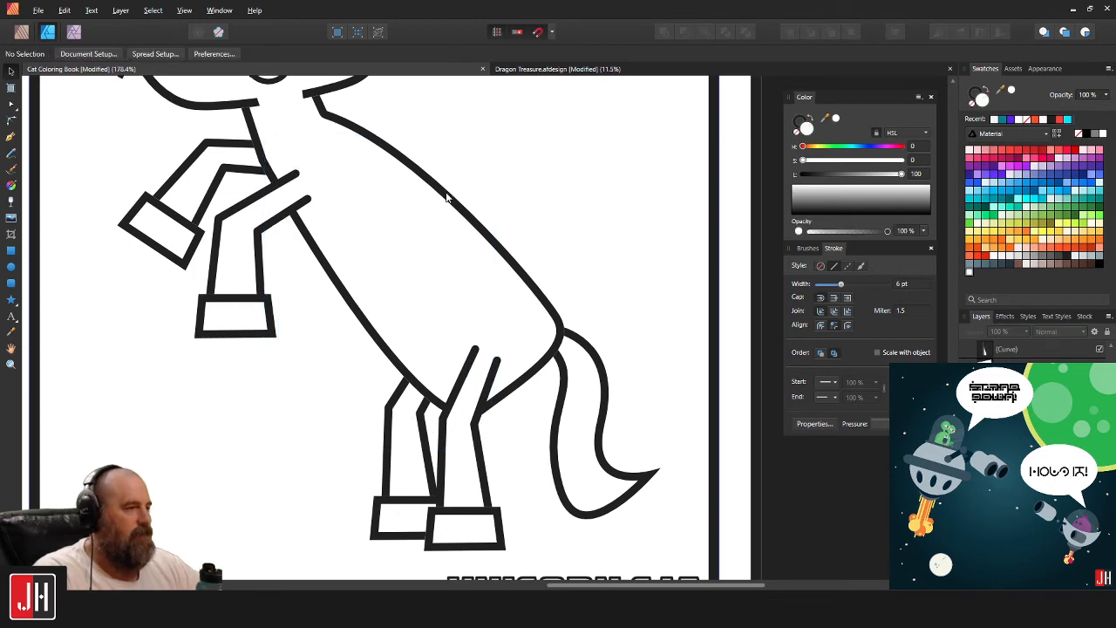
key(ctrl+z)
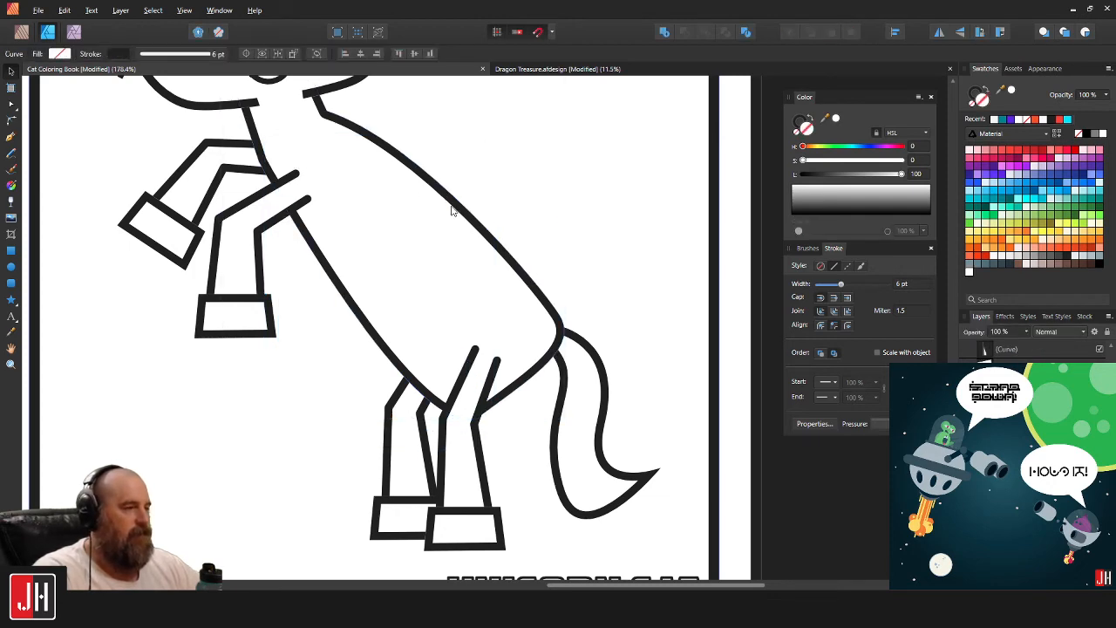
scroll(453, 210, down, 15)
scroll(484, 273, down, 5)
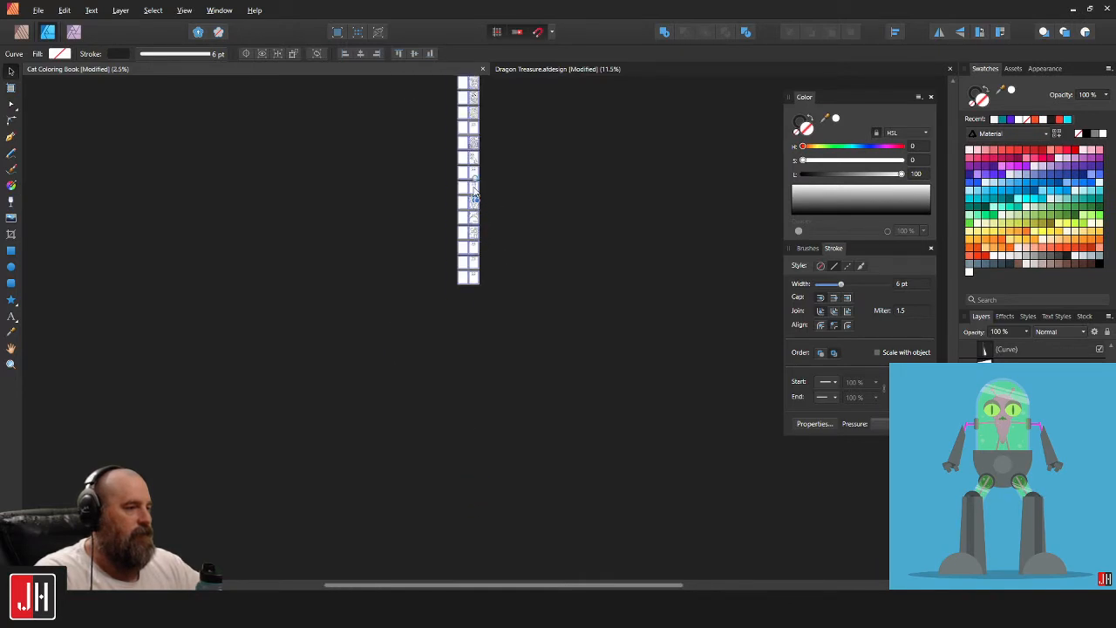
scroll(471, 178, up, 8)
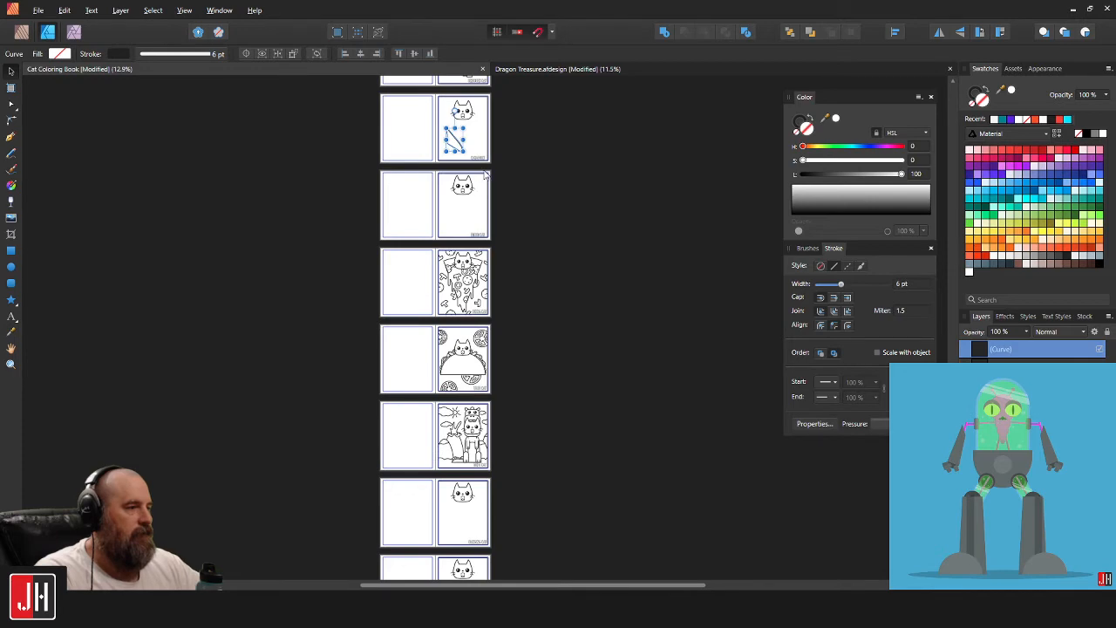
scroll(486, 174, down, 3)
scroll(499, 339, up, 5)
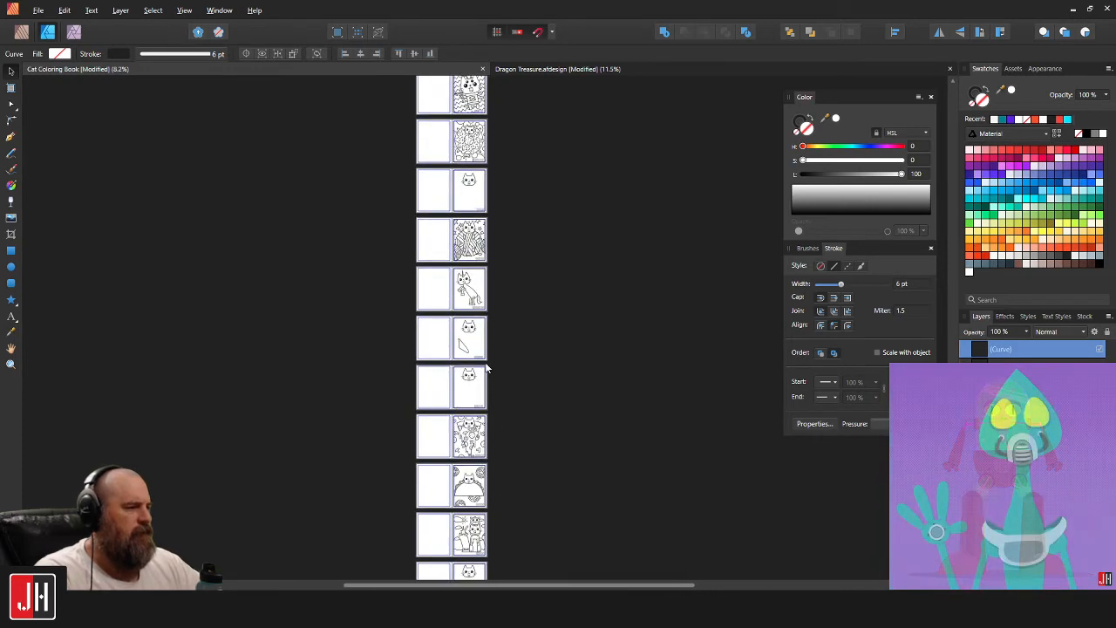
scroll(464, 397, up, 5)
drag(467, 410, 485, 203)
scroll(486, 202, up, 5)
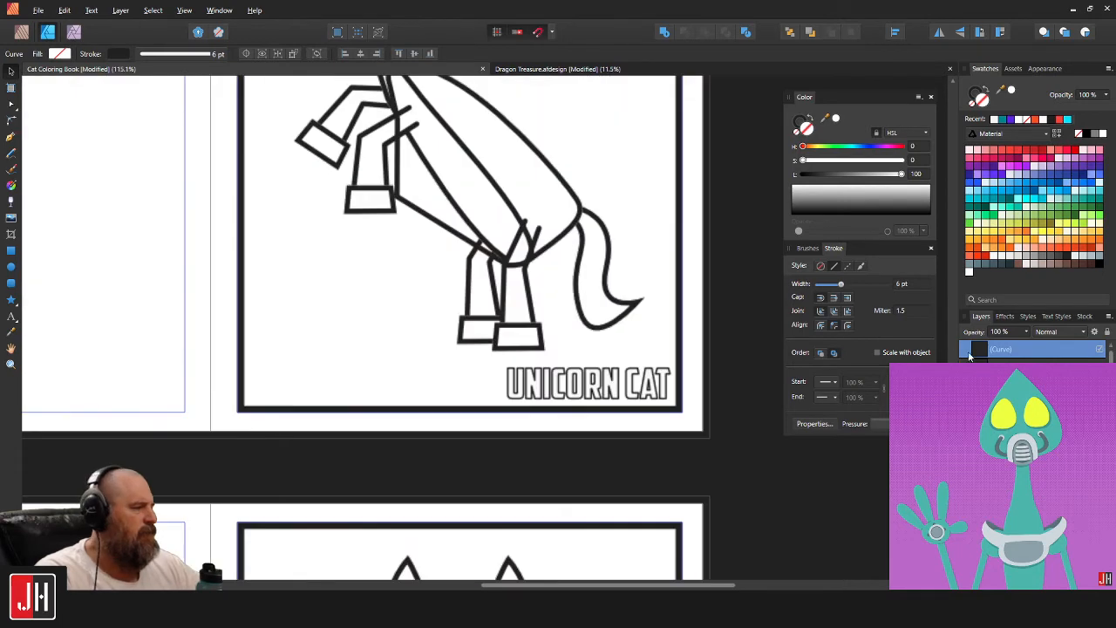
Clip the belly panel inside the cat's body shape and shift it slightly down so its rounded top sits at the chest.
scroll(1030, 418, down, 3)
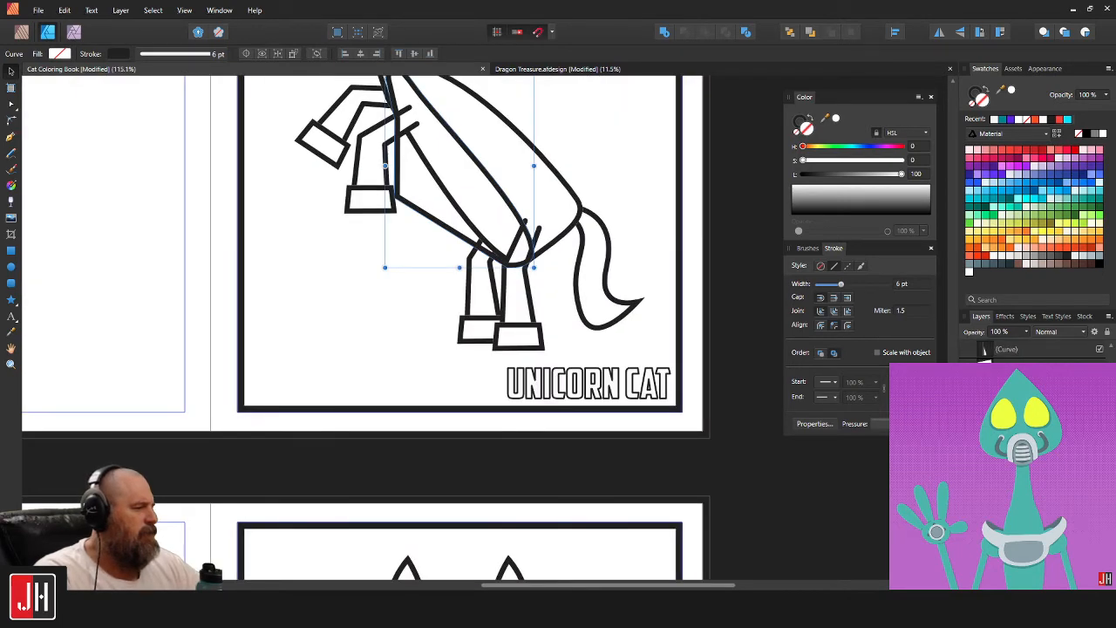
scroll(447, 285, up, 3)
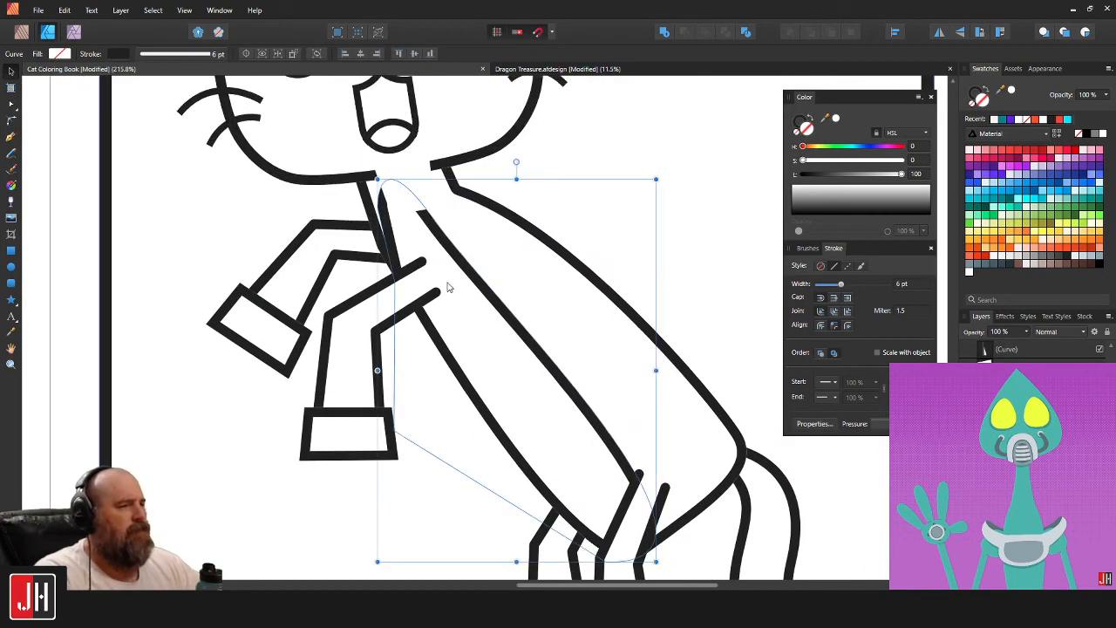
drag(435, 248, 442, 283)
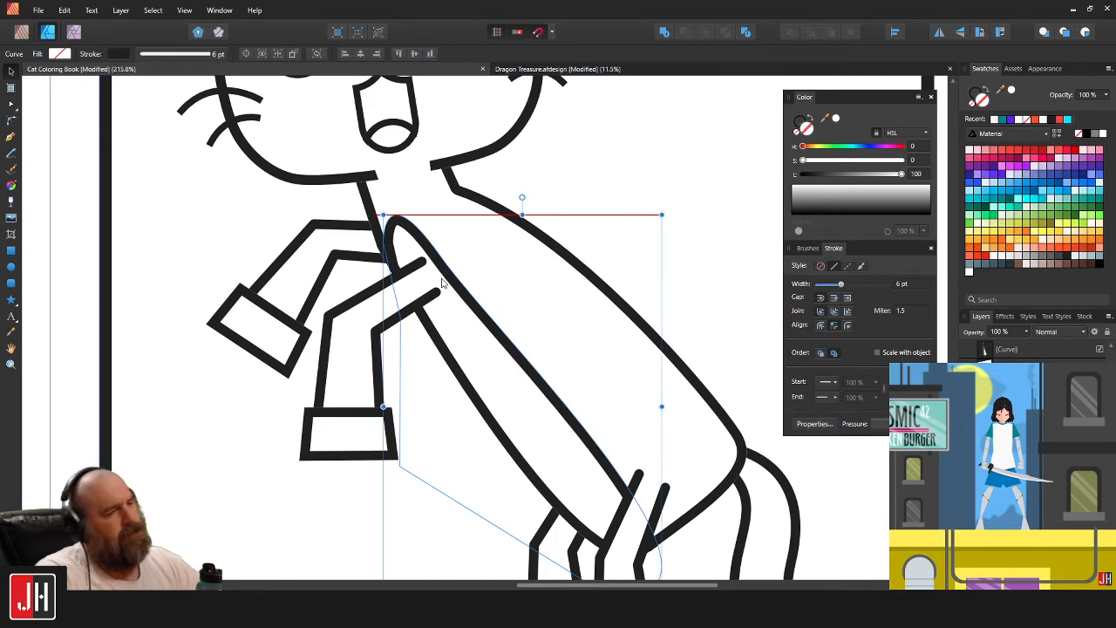
Move the belly panel's upper chest node outward onto the body outline, adjust the neighbouring curve handle, and deselect.
scroll(400, 229, up, 4)
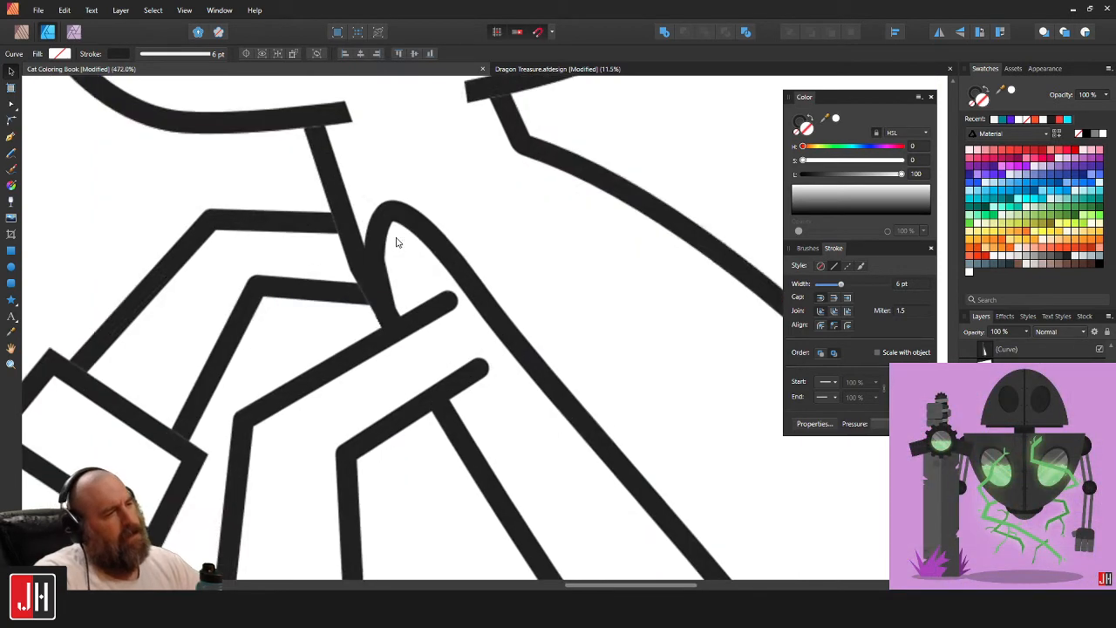
key(a)
drag(356, 264, 347, 264)
mouse_move(358, 110)
mouse_down()
mouse_move(348, 112)
mouse_move(361, 113)
mouse_up()
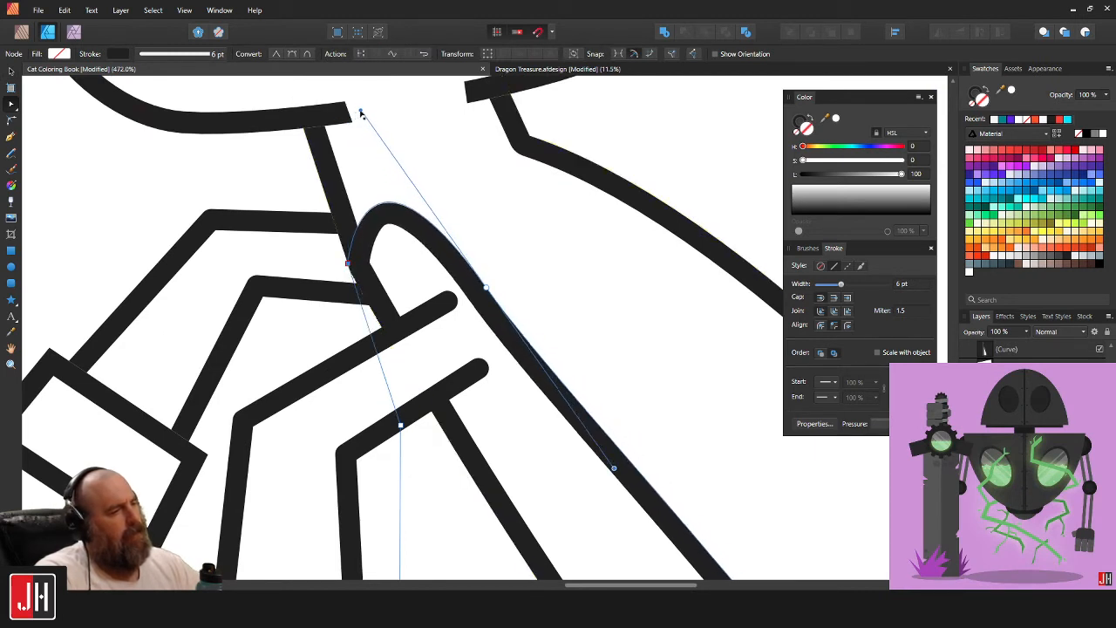
key(v)
scroll(462, 259, down, 8)
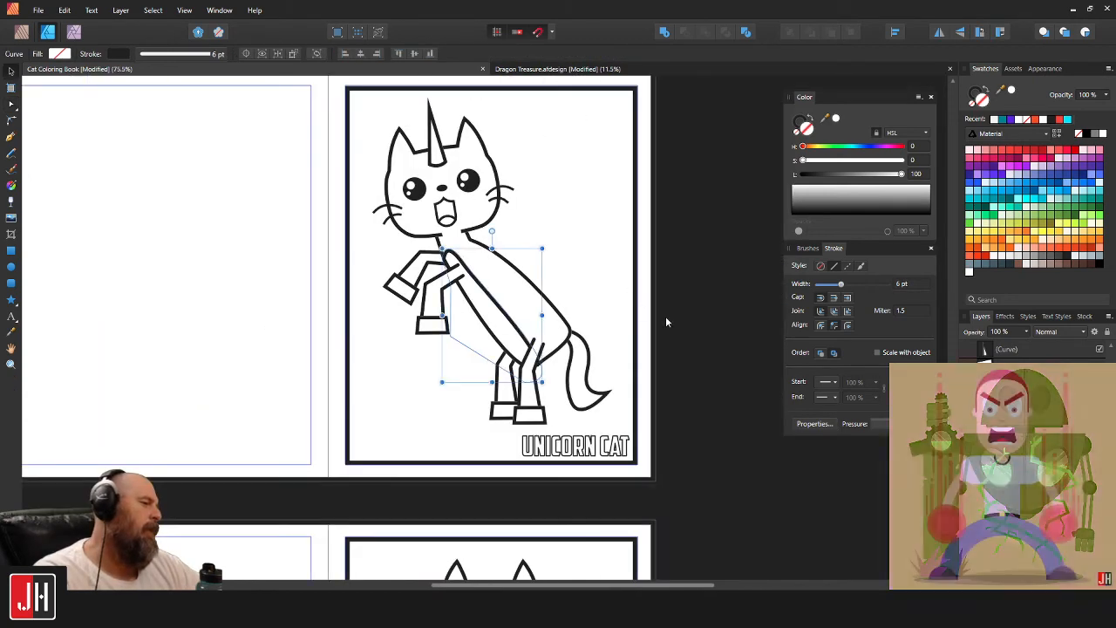
click(665, 317)
Extend both upper ends of the nearer front leg farther across the belly panel, then deselect the leg.
scroll(460, 277, up, 5)
key(a)
click(462, 295)
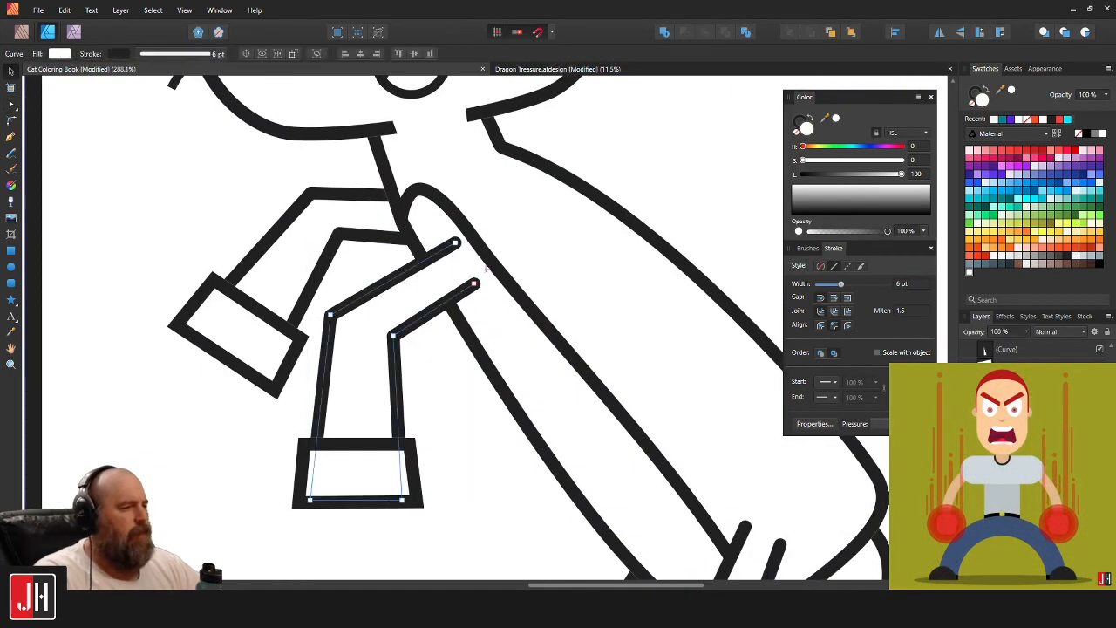
drag(475, 284, 512, 263)
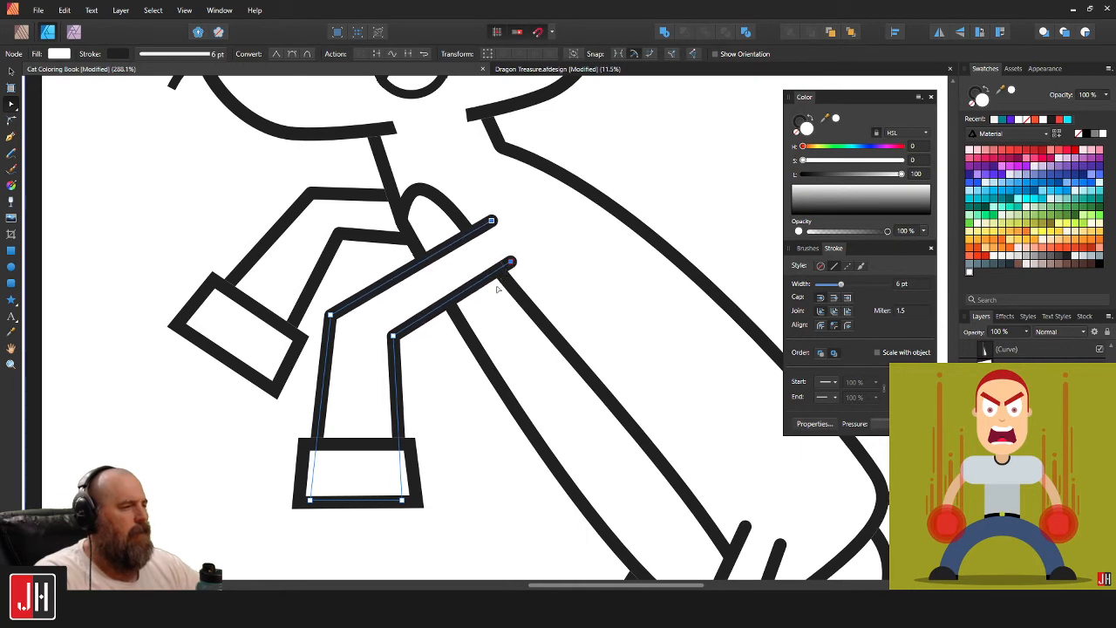
scroll(498, 290, down, 8)
click(625, 324)
Refine the belly panel's rounded top by adjusting its chest node and curve handle, then deselect it and save the document.
scroll(492, 289, up, 9)
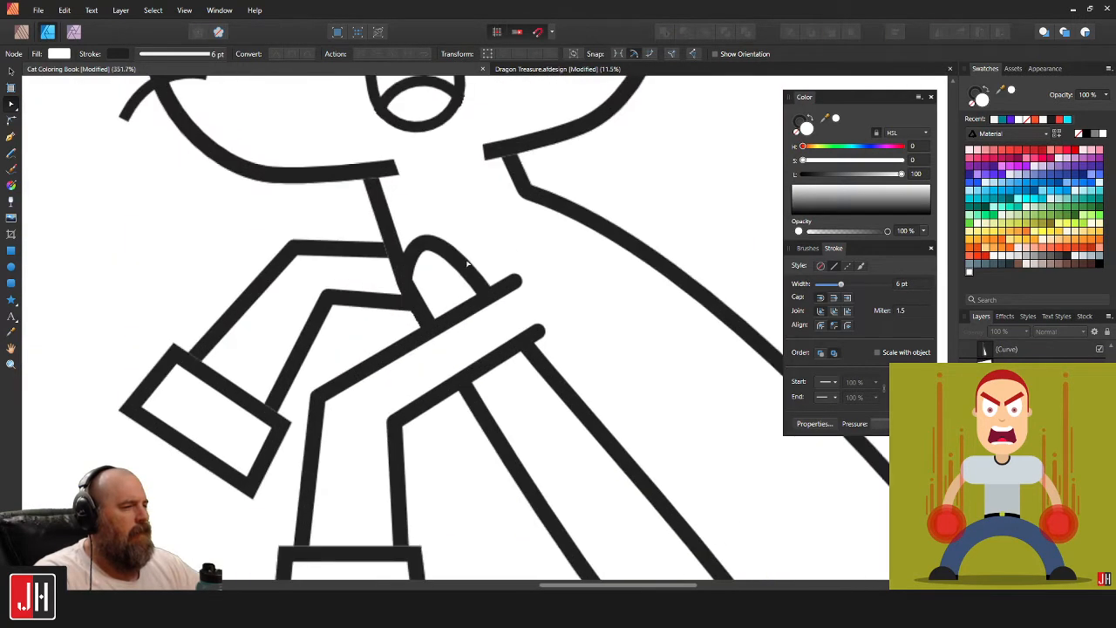
click(468, 264)
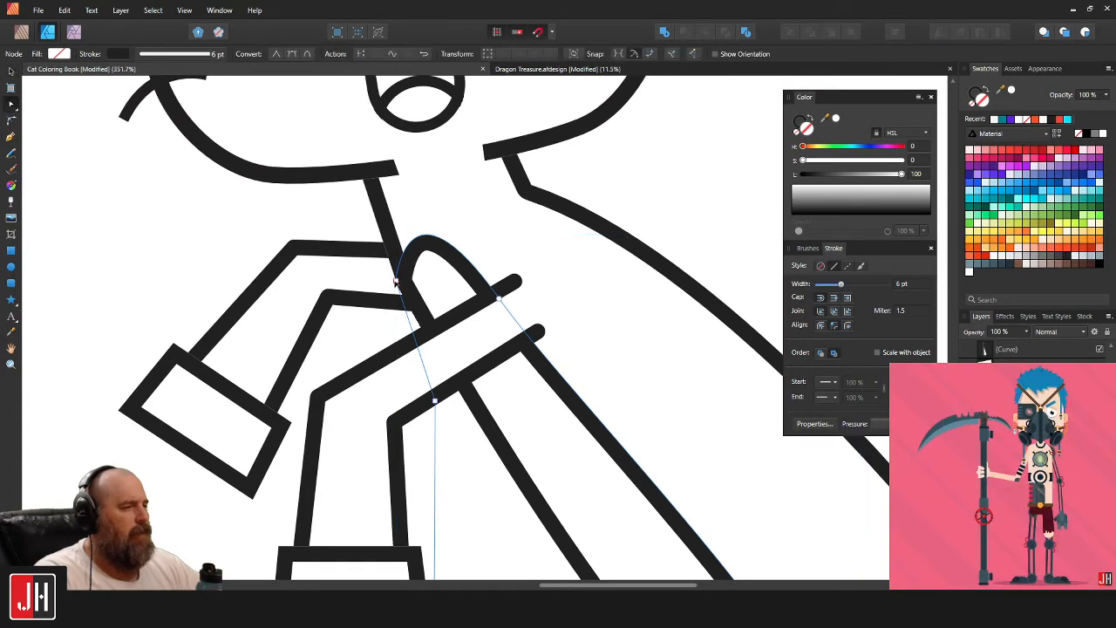
drag(395, 281, 402, 285)
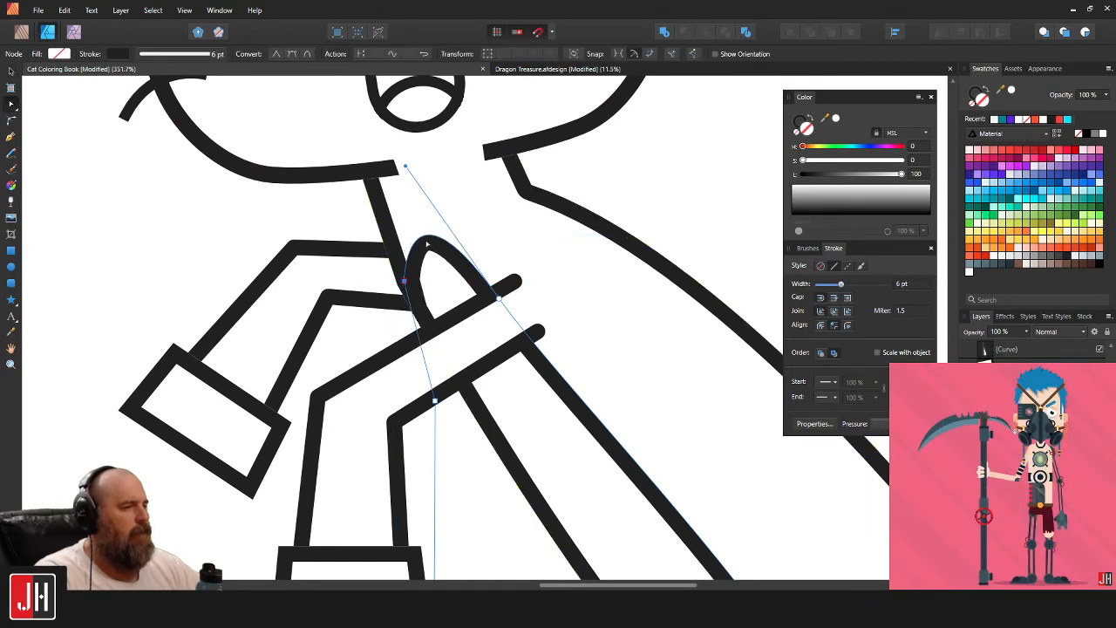
drag(408, 168, 415, 167)
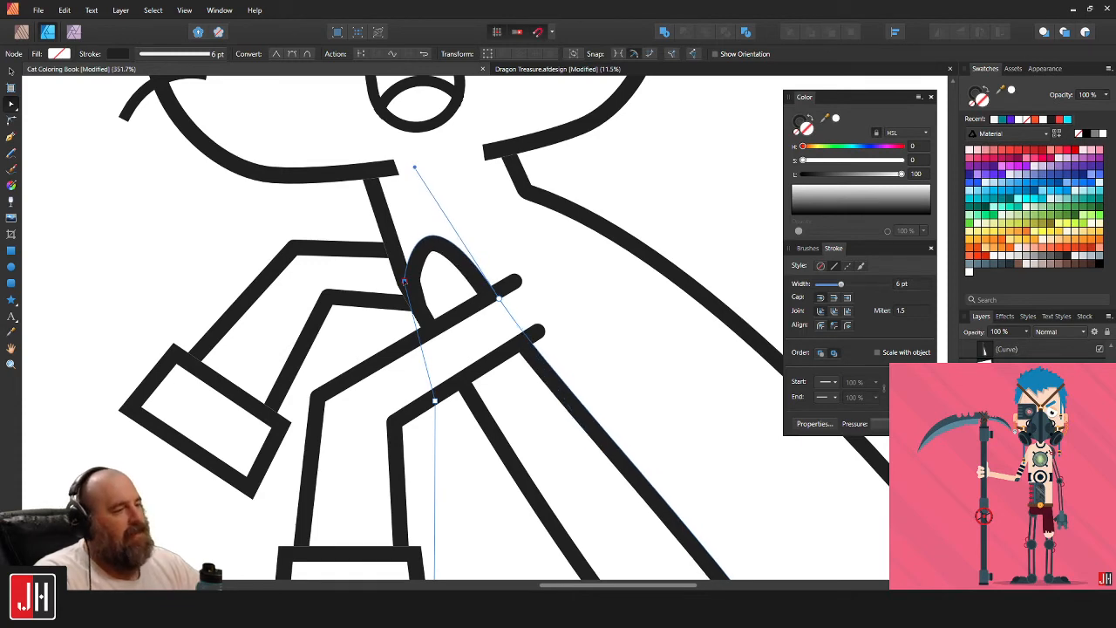
drag(405, 282, 398, 285)
key(v)
scroll(435, 263, down, 8)
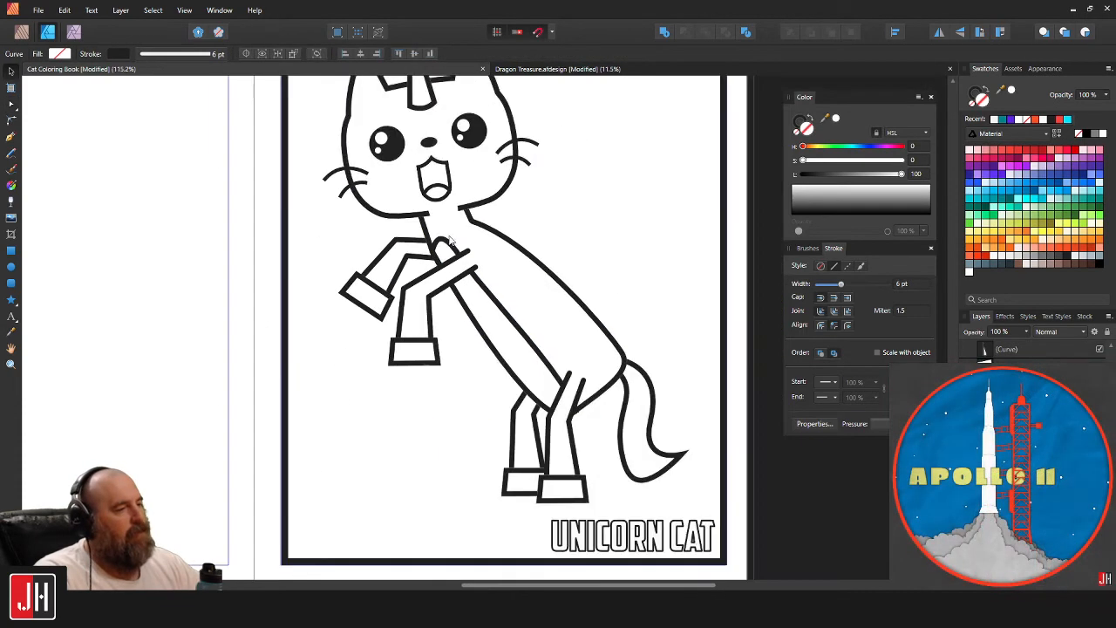
click(647, 299)
key(ctrl+s)
Examine the belly panel's lower end at the hind leg and the overall look of the rearing cat.
scroll(506, 298, up, 3)
scroll(536, 330, up, 2)
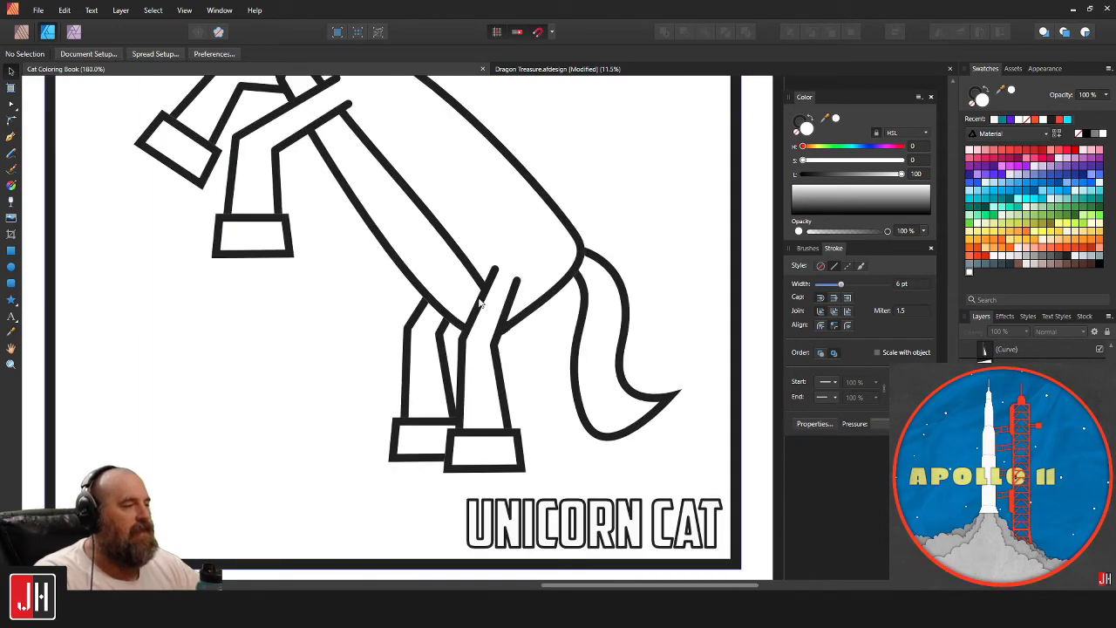
click(476, 277)
scroll(479, 299, up, 4)
scroll(550, 403, down, 9)
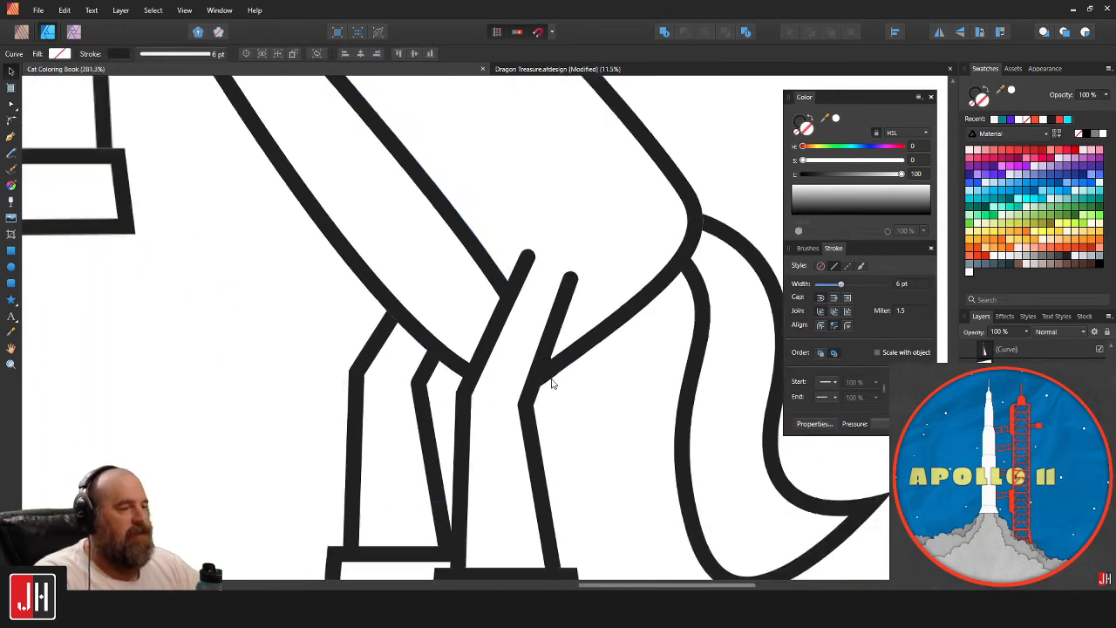
click(658, 374)
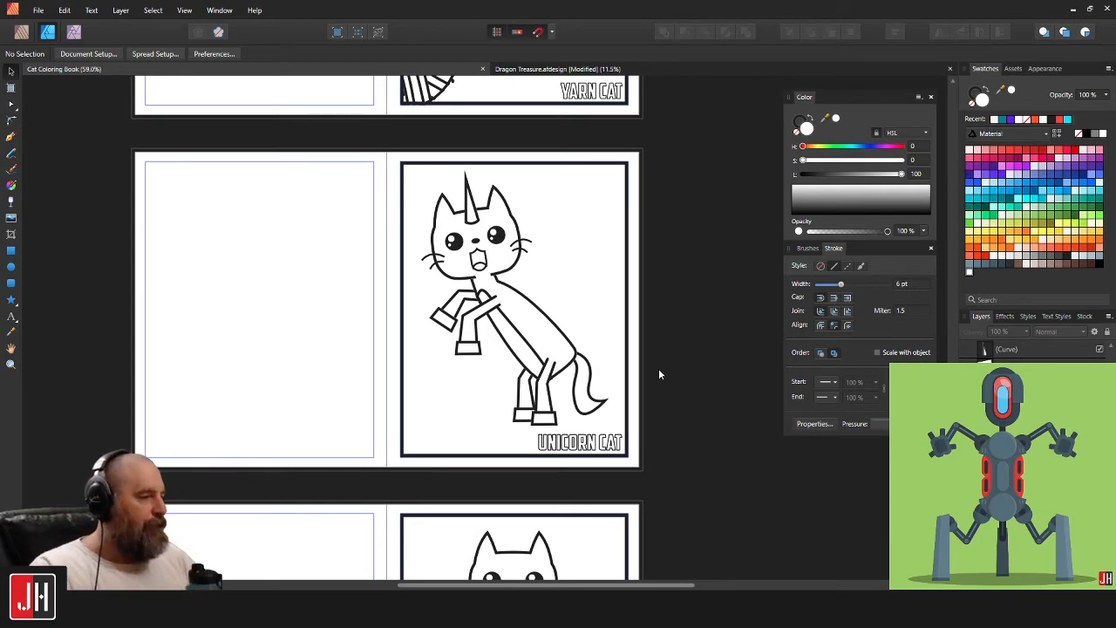
scroll(561, 293, up, 5)
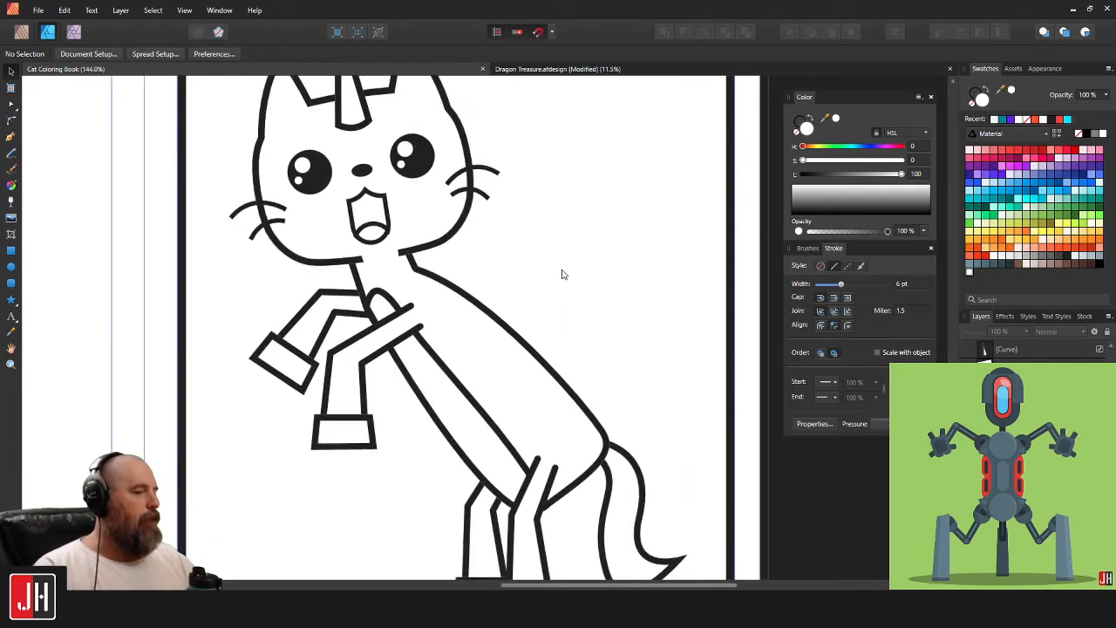
Group all the parts of the unicorn cat drawing into one object, then deselect it.
scroll(515, 331, down, 5)
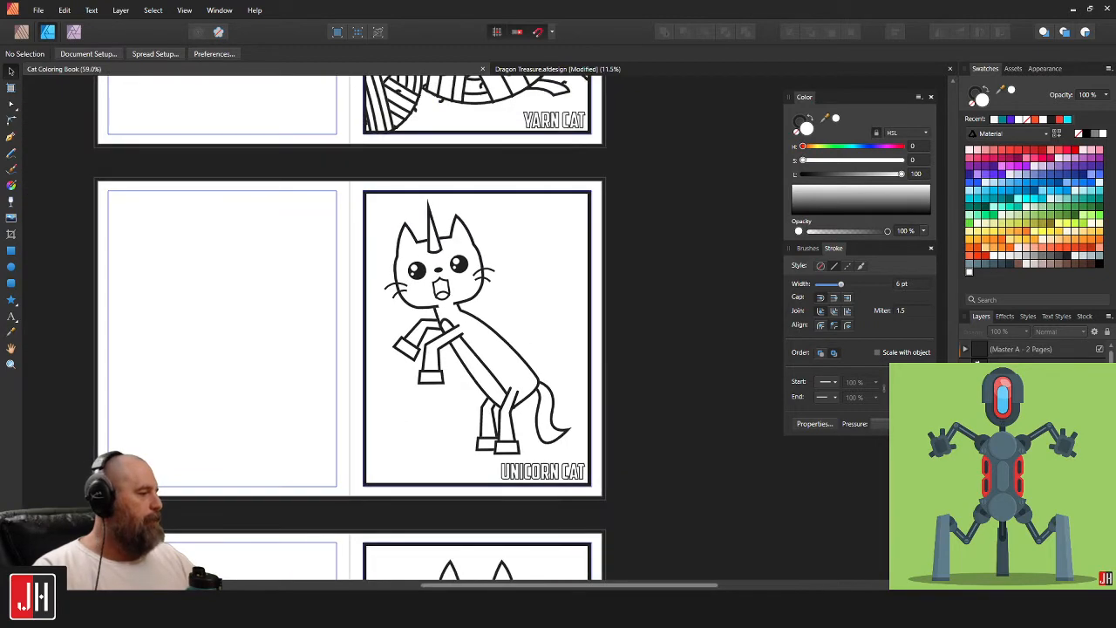
click(433, 237)
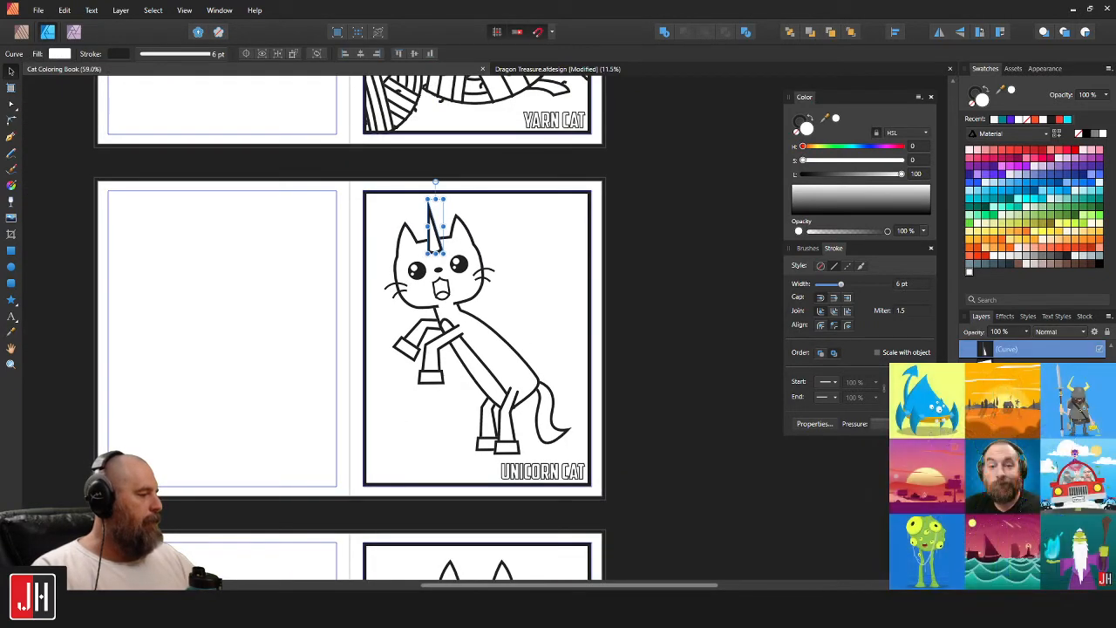
shift+click(1020, 490)
key(ctrl+g)
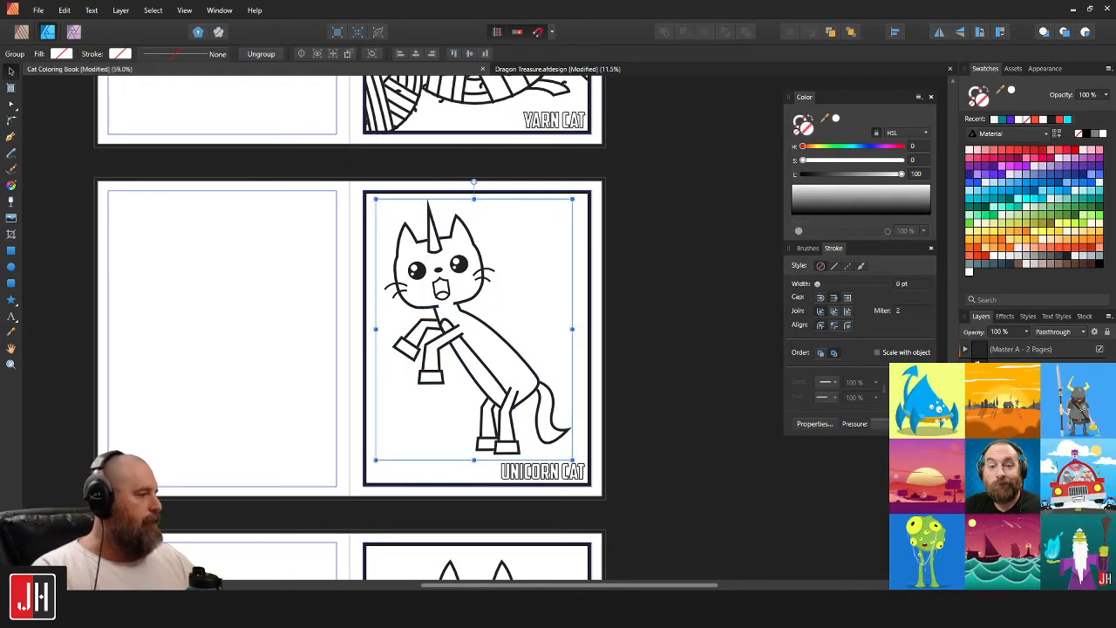
click(770, 324)
scroll(527, 291, up, 1)
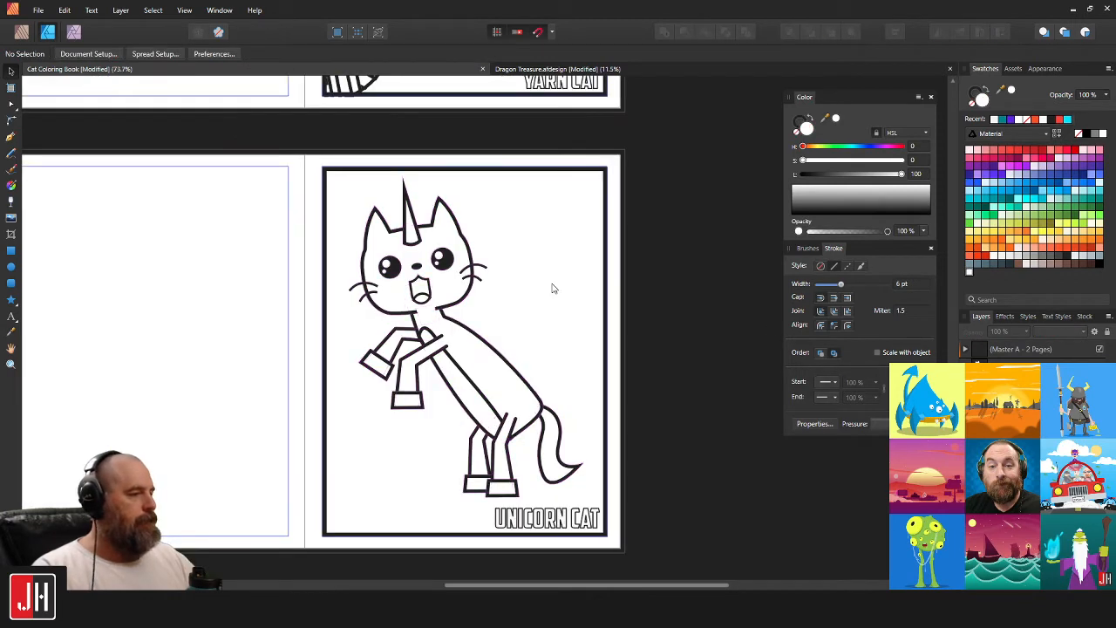
Move the grouped unicorn cat slightly toward the left side of its page frame and deselect it.
drag(549, 284, 541, 229)
click(471, 275)
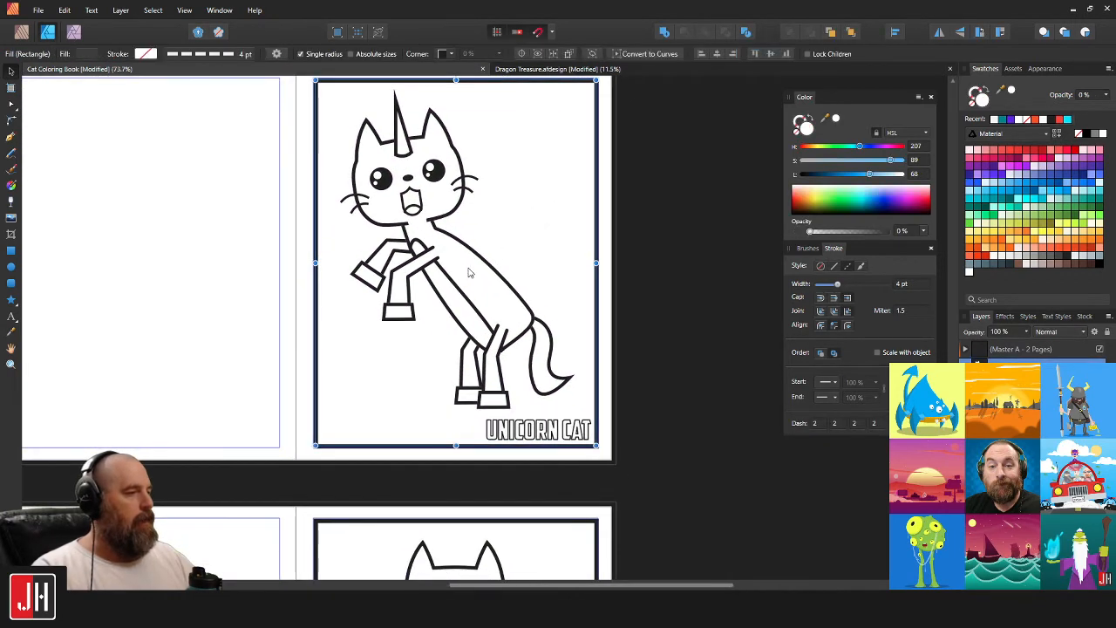
drag(468, 269, 471, 280)
click(388, 219)
drag(386, 219, 369, 218)
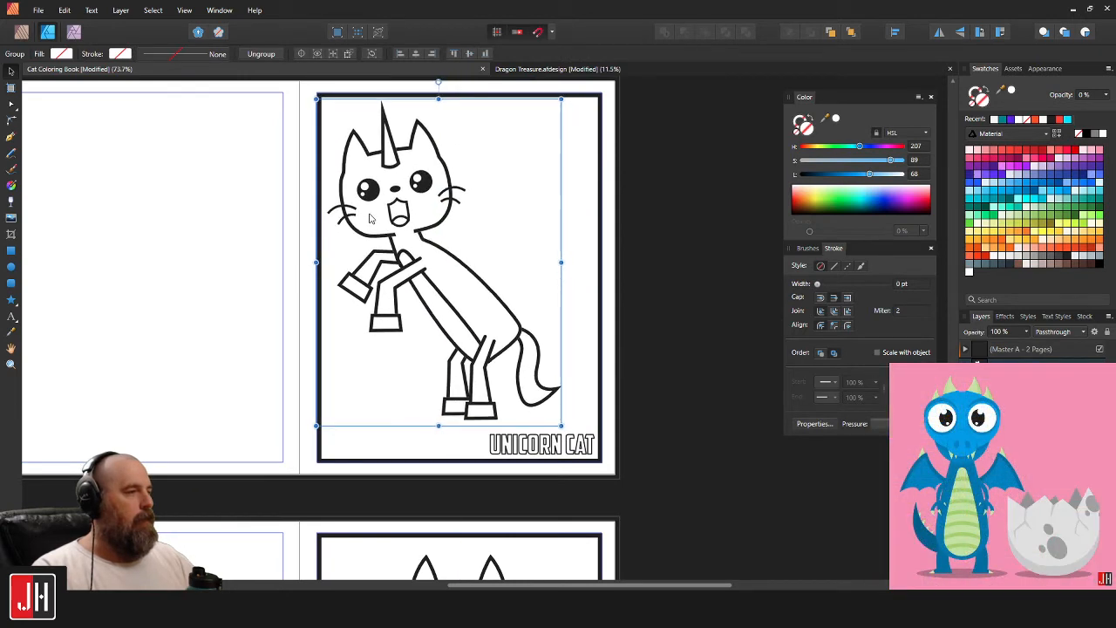
click(664, 287)
Draw an arched hill line with the Pen tool beneath the cat's hind hooves, running beyond both sides of the frame.
scroll(523, 305, up, 2)
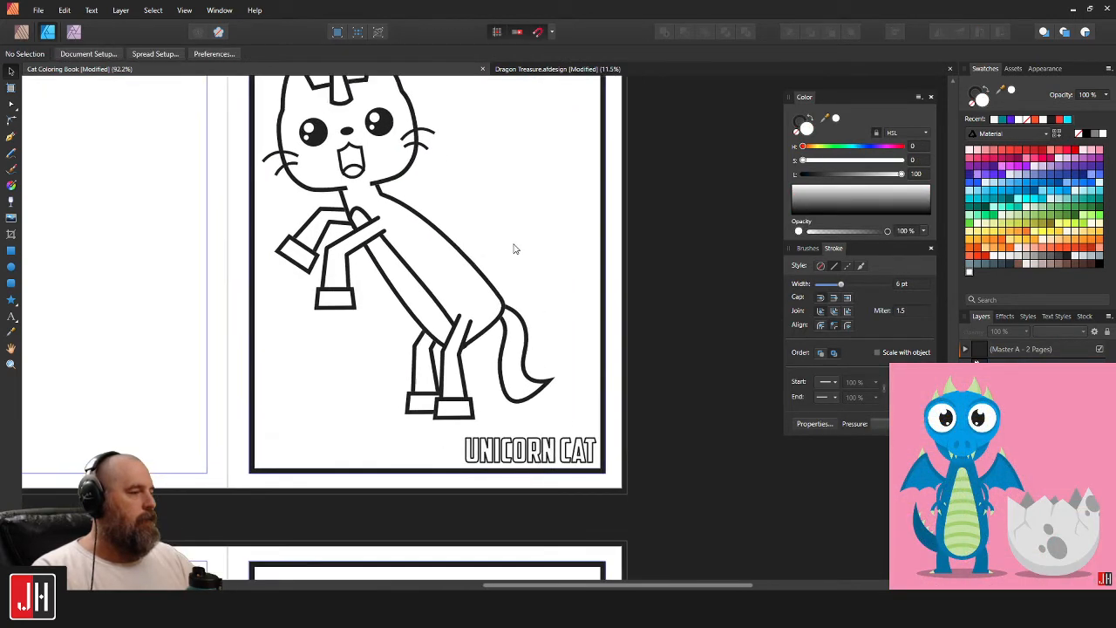
drag(486, 251, 558, 218)
scroll(484, 279, down, 3)
click(11, 138)
click(272, 378)
scroll(713, 340, down, 3)
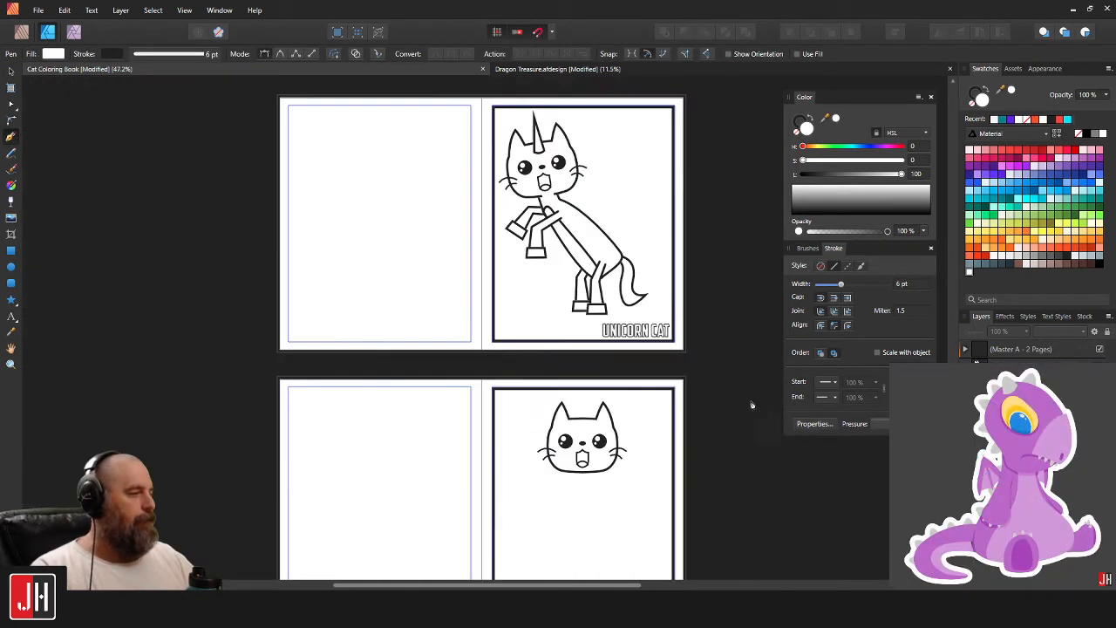
drag(725, 342, 936, 431)
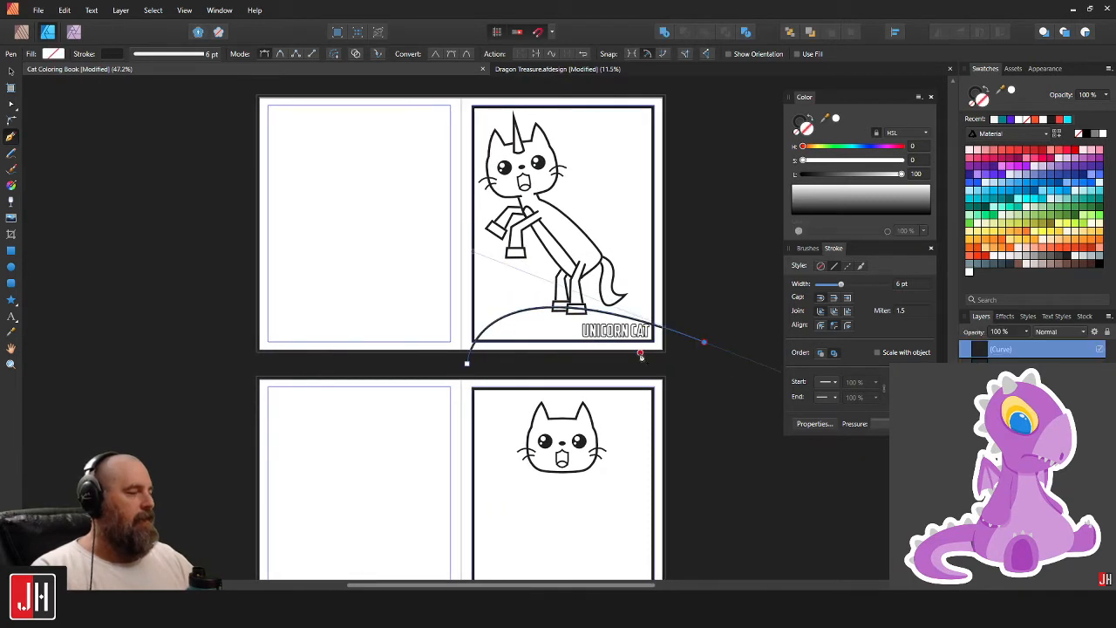
scroll(679, 351, up, 3)
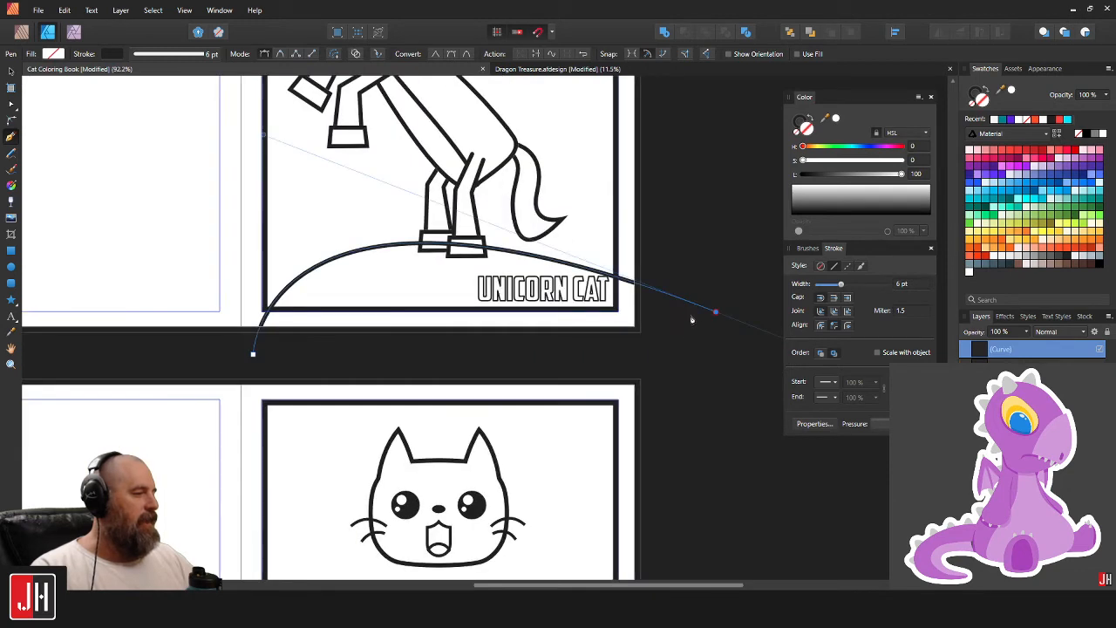
Close the hill shape below the page, place it behind the cat and clipped inside the frame, and deselect it.
click(721, 369)
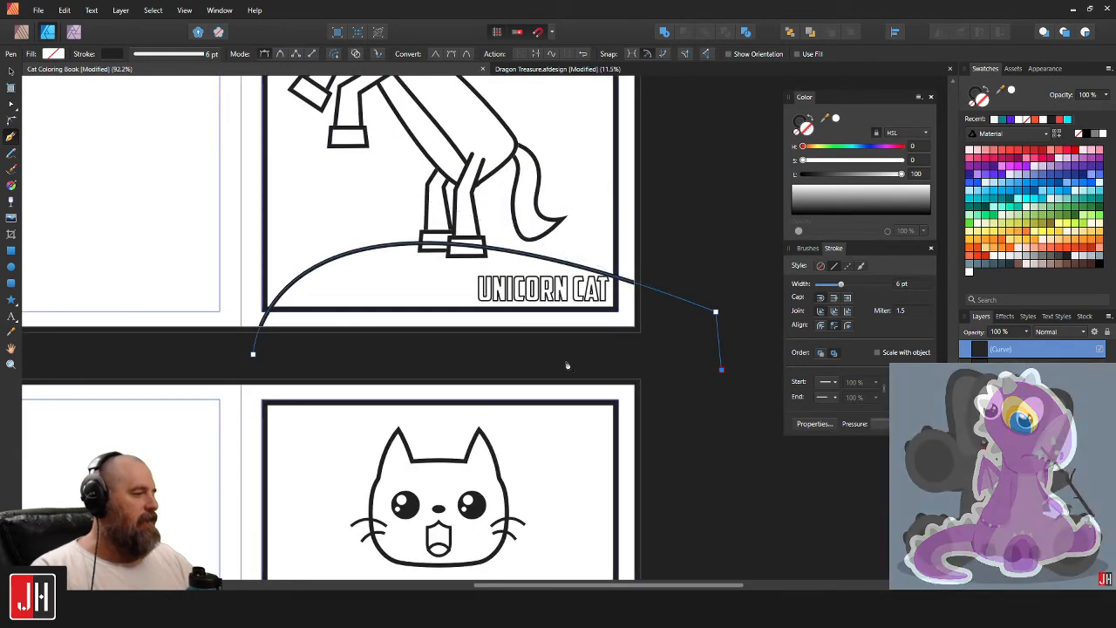
click(253, 355)
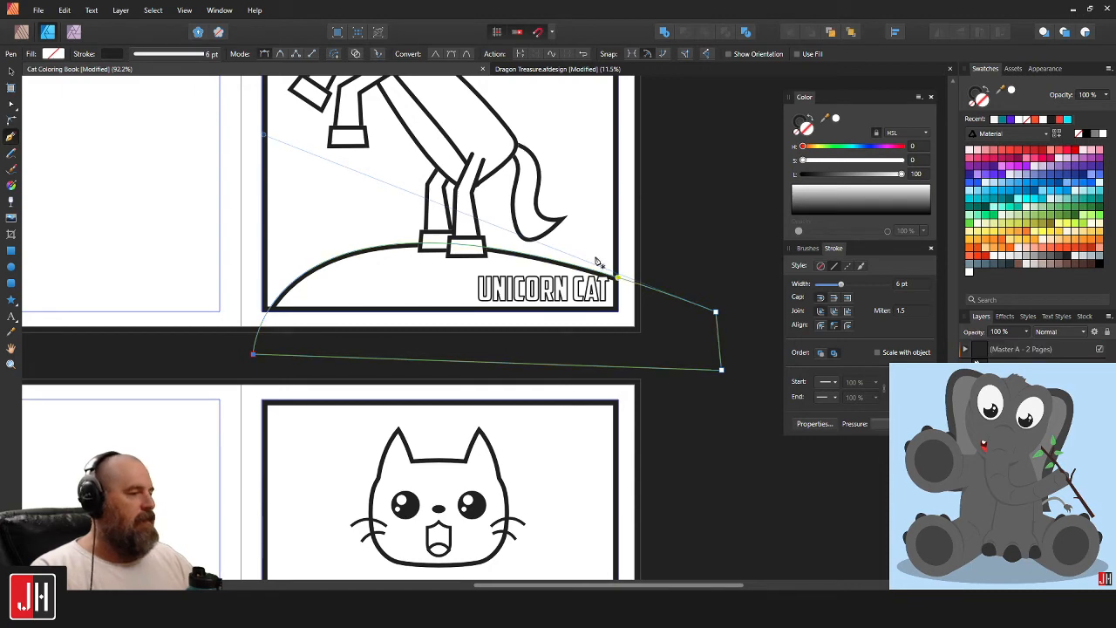
key(v)
click(655, 231)
scroll(654, 209, up, 5)
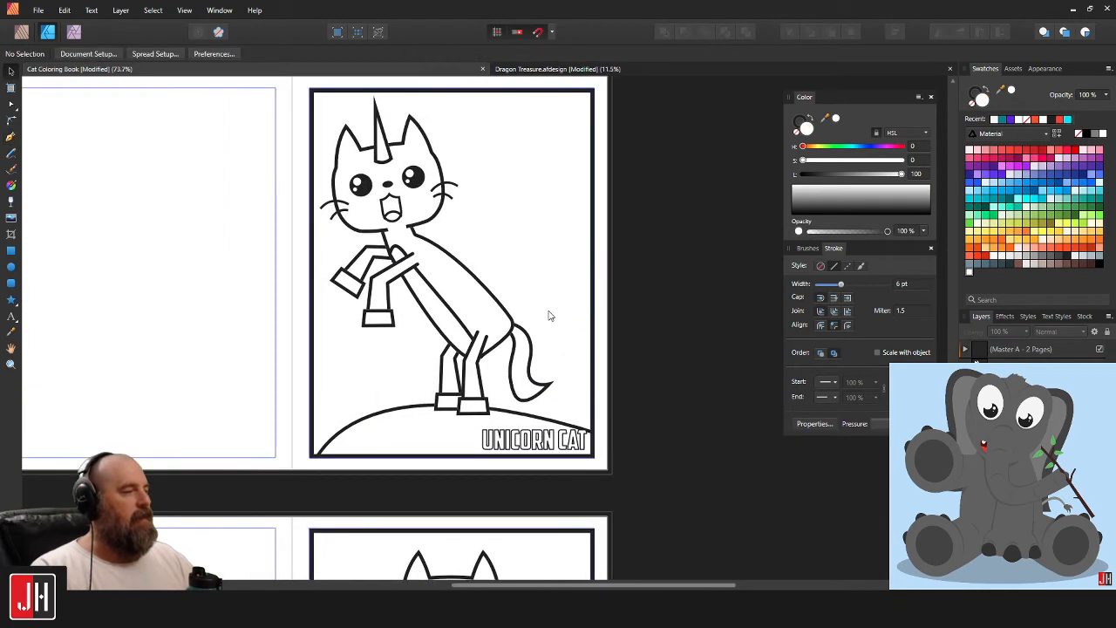
drag(576, 348, 594, 262)
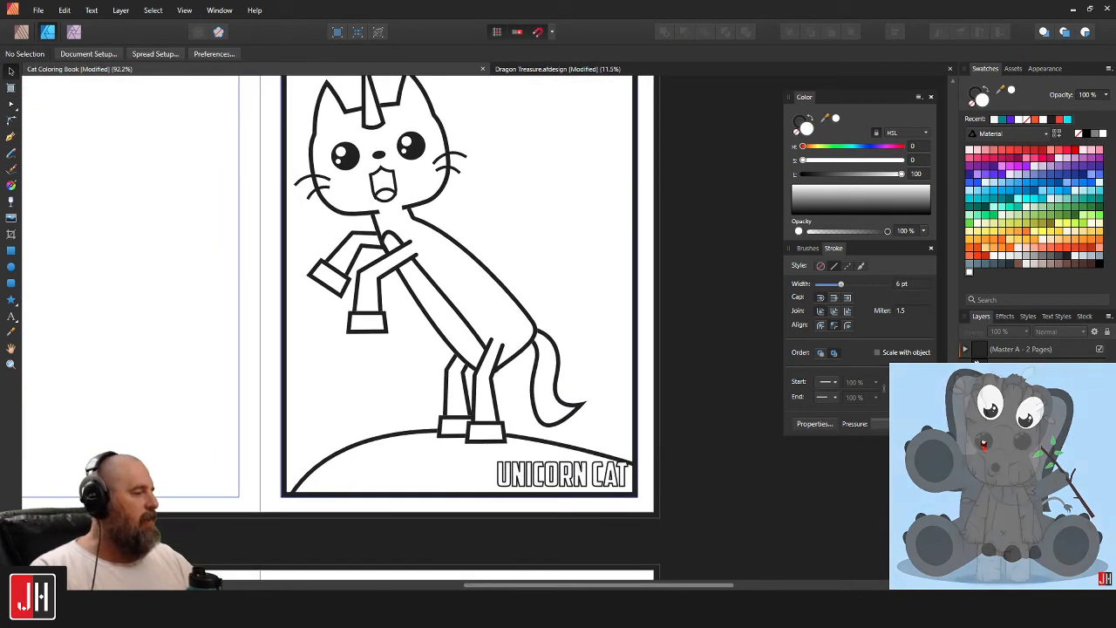
Fill the hill shape with white and deselect it.
click(617, 456)
click(835, 120)
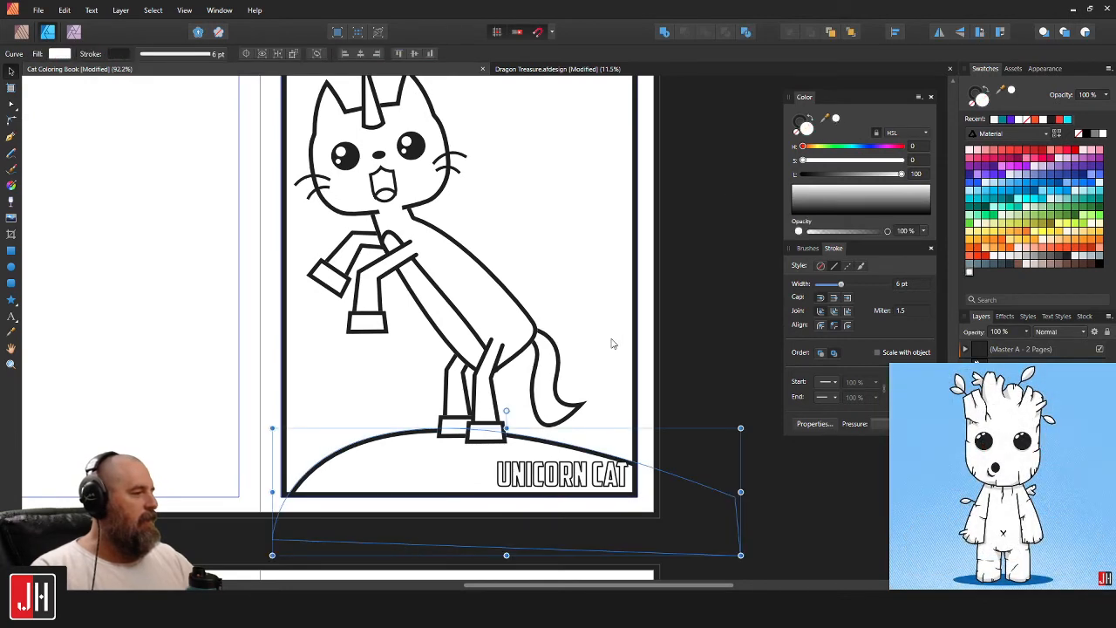
scroll(428, 499, up, 1)
drag(428, 500, 473, 425)
drag(471, 374, 468, 368)
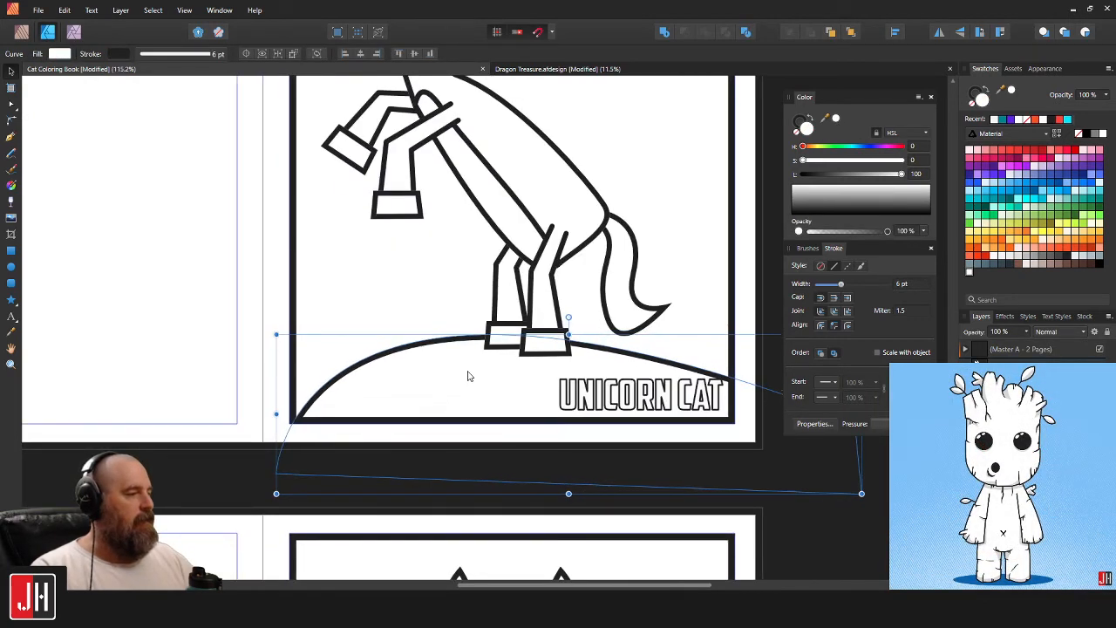
scroll(468, 372, down, 4)
click(635, 346)
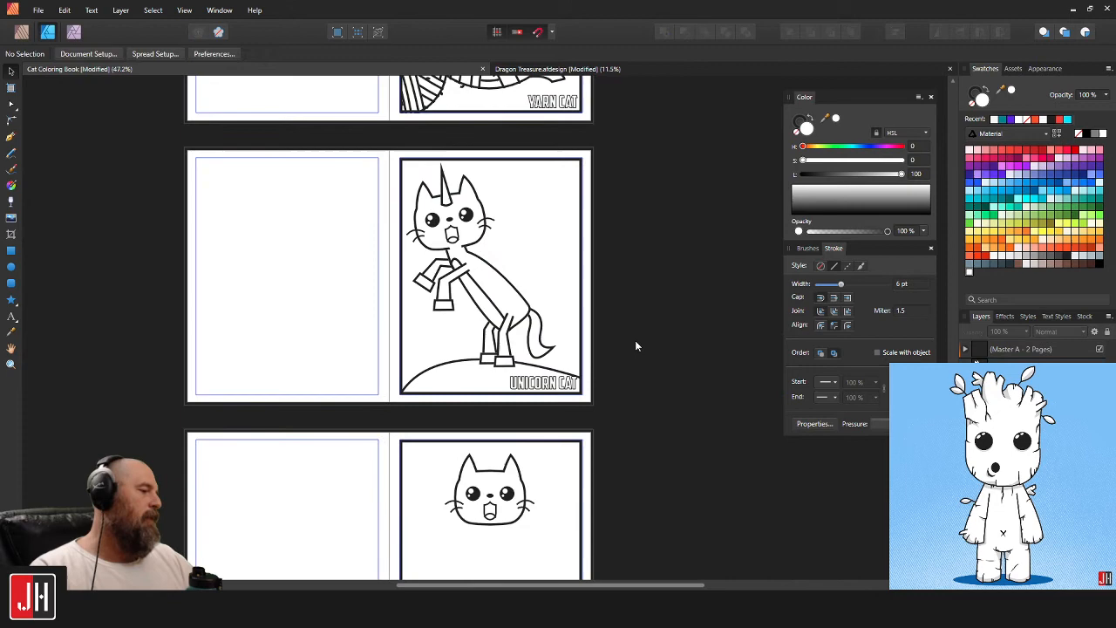
Flatten the hill by lowering the curve handle of its upper right node and raising that node inward, then deselect.
scroll(571, 360, up, 2)
click(549, 360)
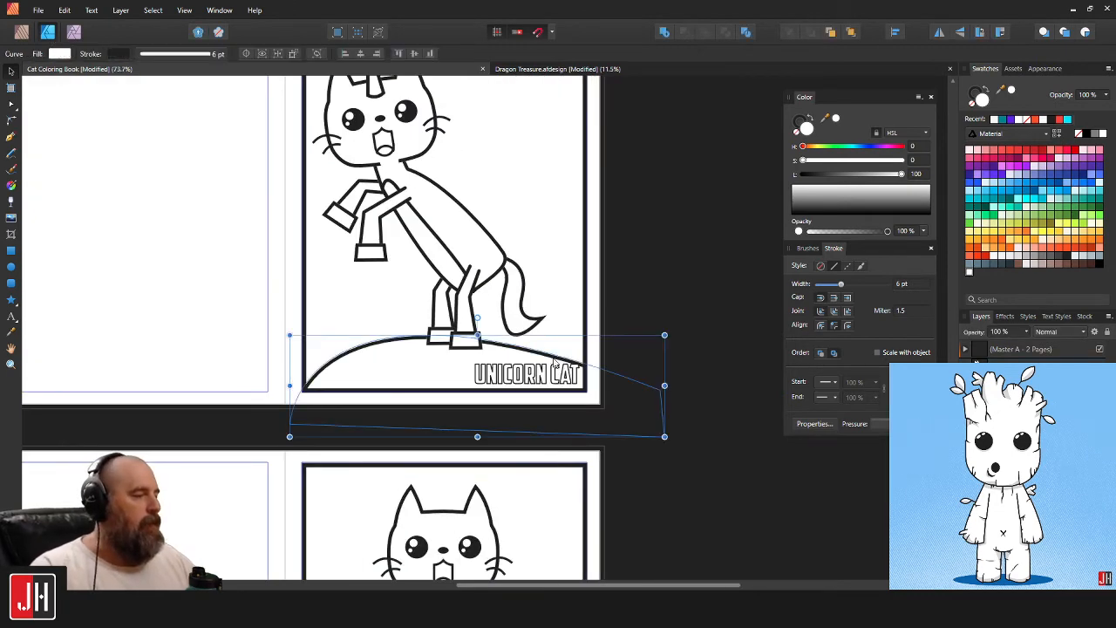
click(660, 389)
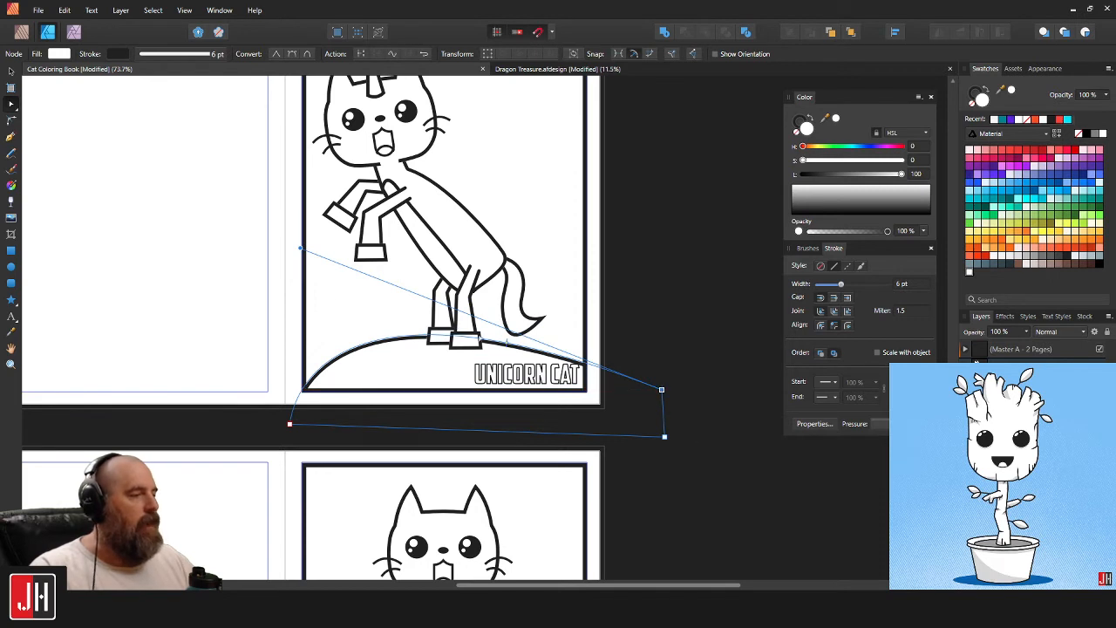
drag(297, 250, 299, 299)
drag(665, 389, 645, 365)
click(659, 319)
scroll(552, 359, down, 3)
key(v)
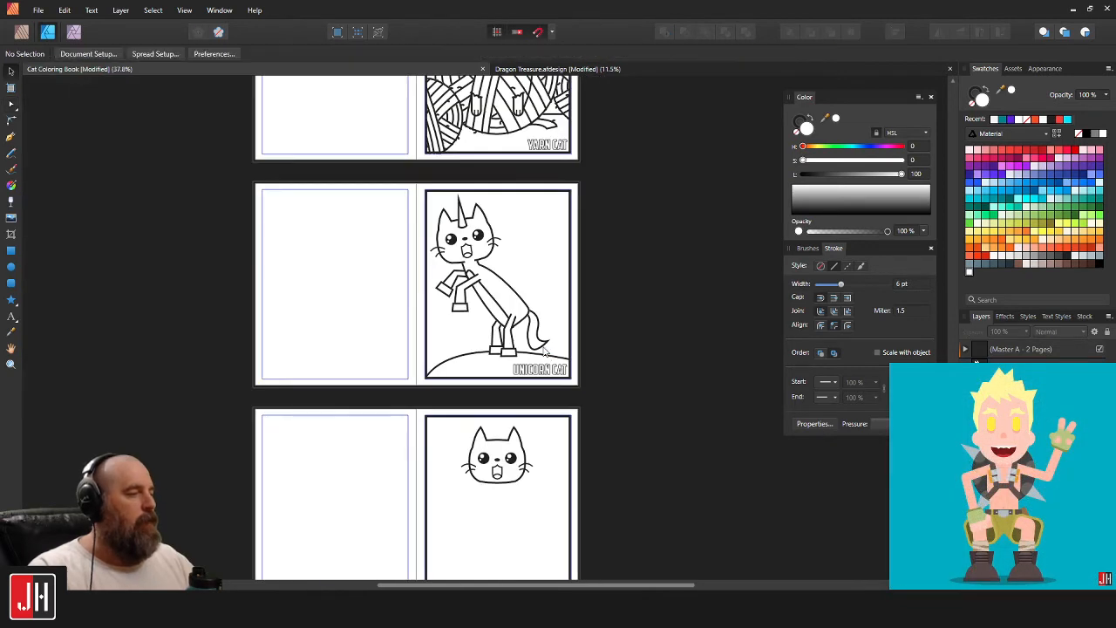
Move the hill's lower left node slightly right so its slope starts inside the frame's bottom edge, then deselect.
scroll(547, 344, up, 2)
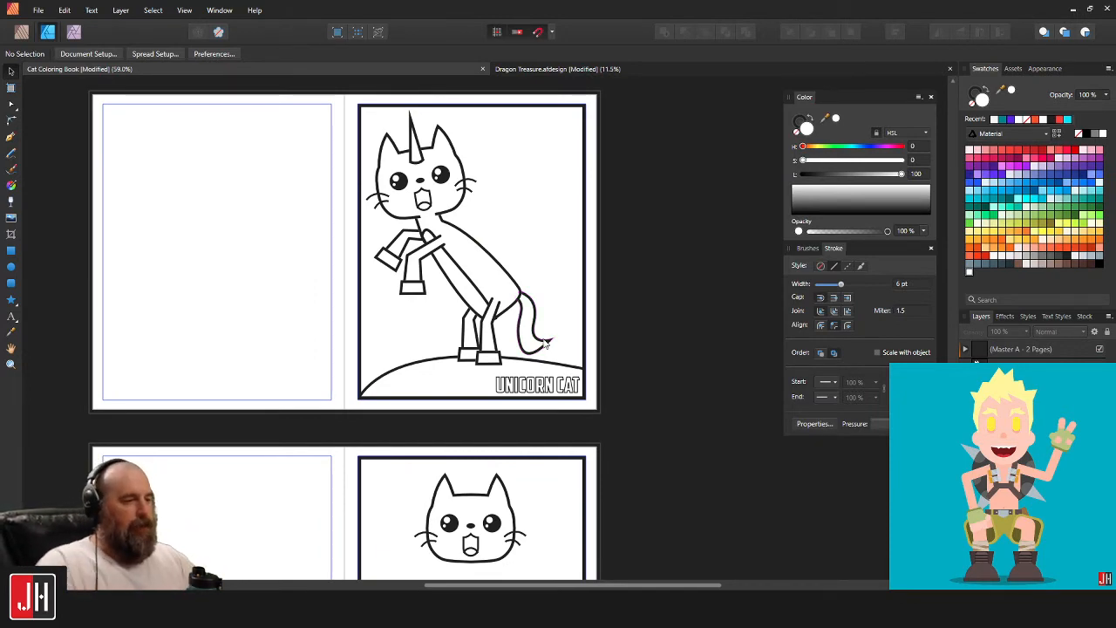
scroll(384, 381, up, 2)
key(a)
click(366, 384)
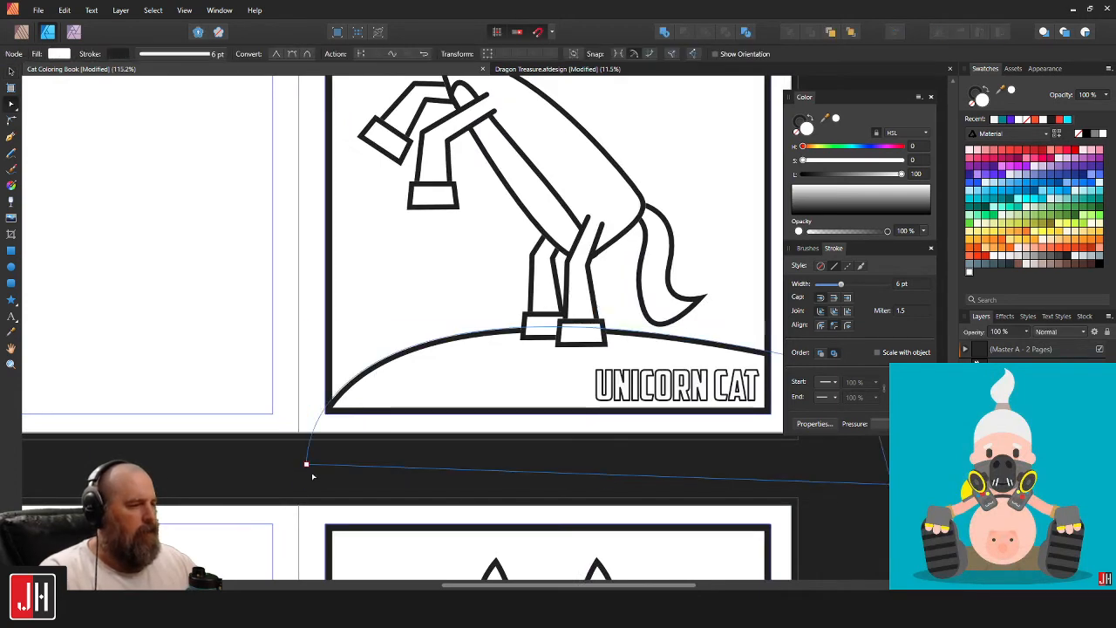
drag(306, 464, 334, 467)
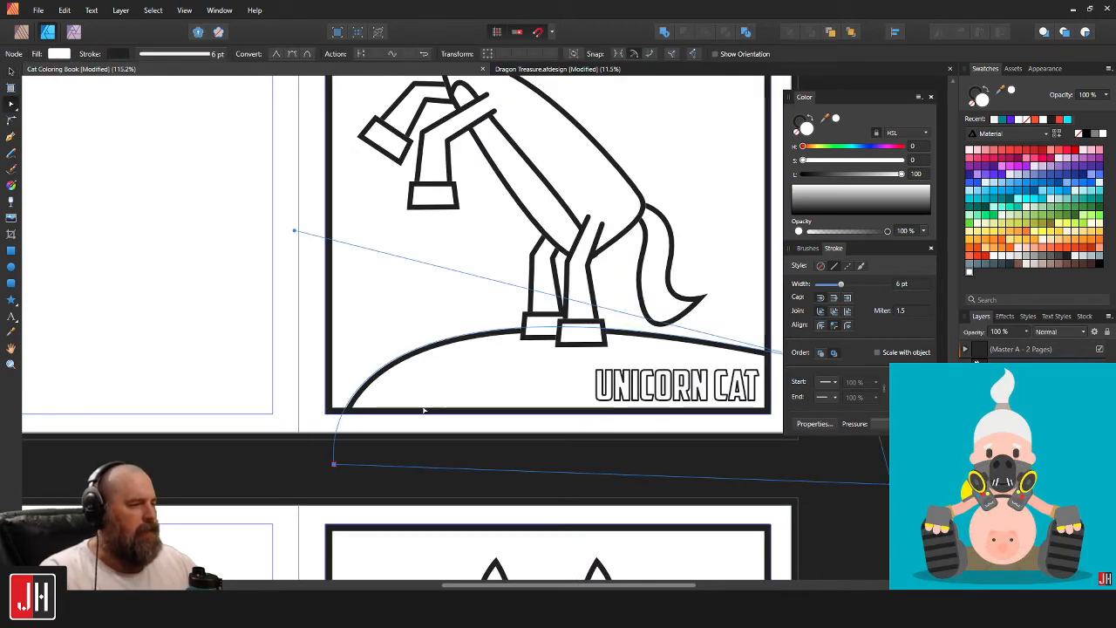
scroll(427, 408, down, 2)
click(593, 313)
scroll(508, 323, up, 1)
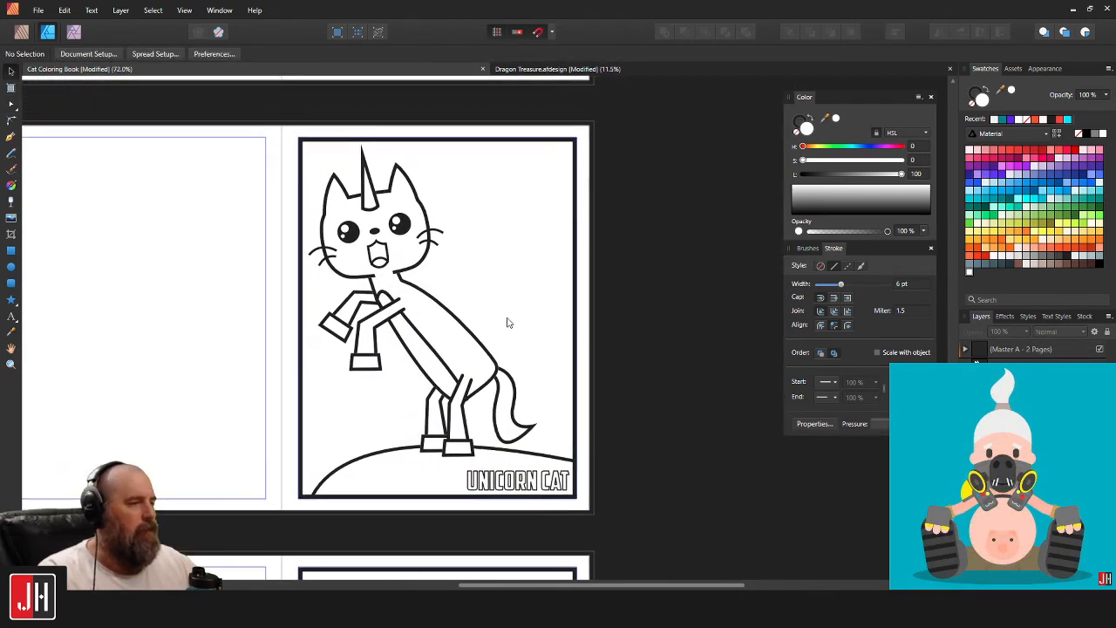
Start a jagged zigzag line with the Pen tool at the hill's left slope and carry it across toward the page title.
scroll(329, 331, up, 2)
scroll(374, 331, up, 1)
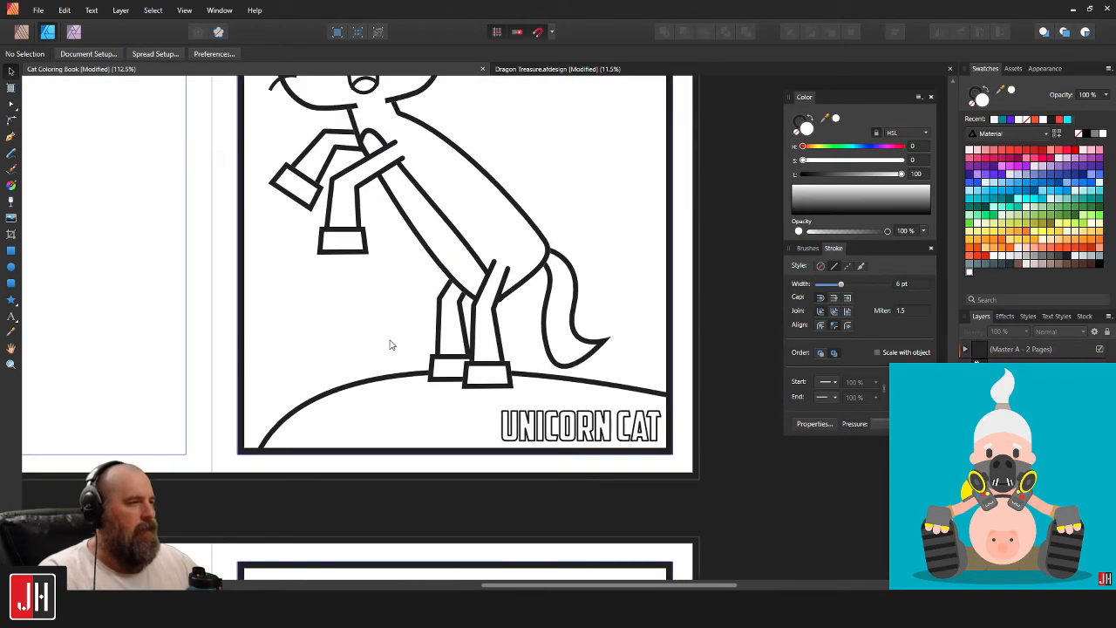
scroll(386, 333, down, 1)
scroll(189, 282, up, 1)
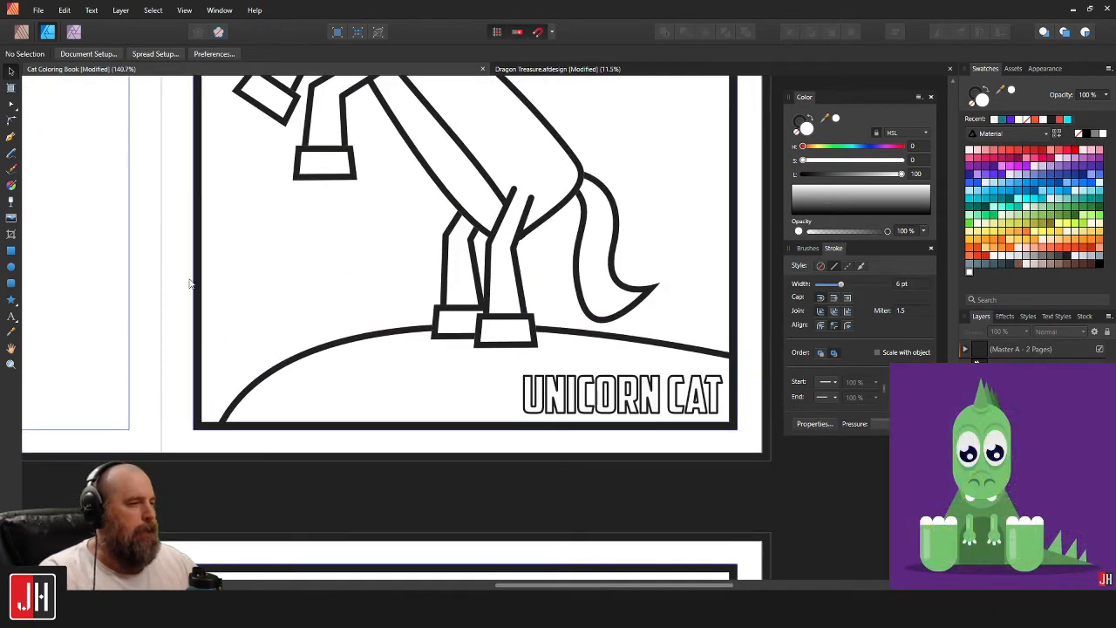
click(11, 137)
scroll(270, 366, up, 1)
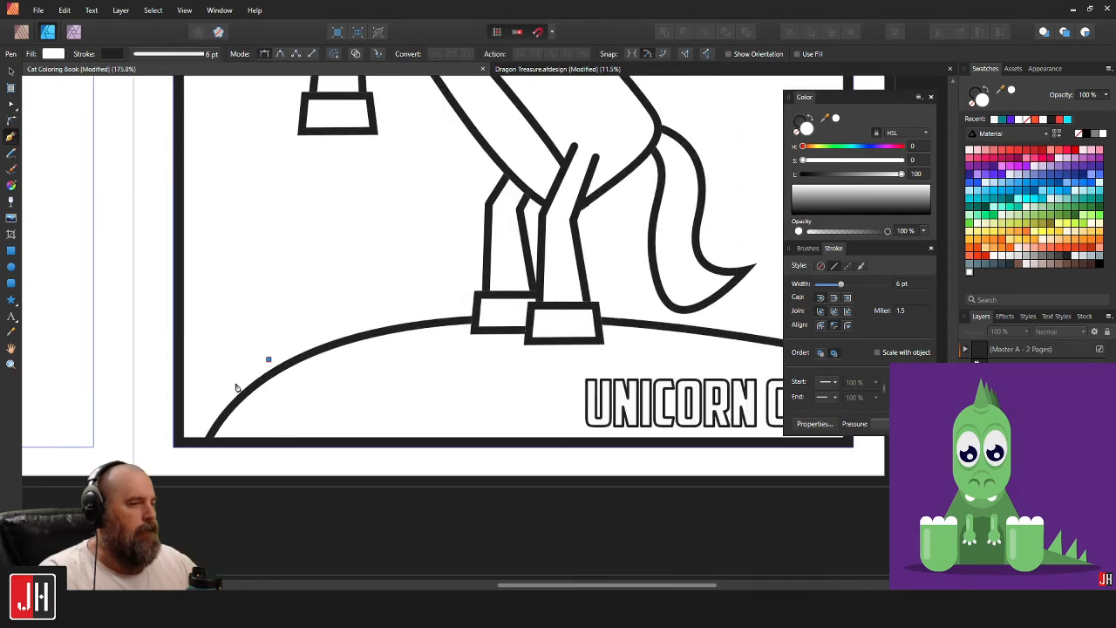
click(236, 383)
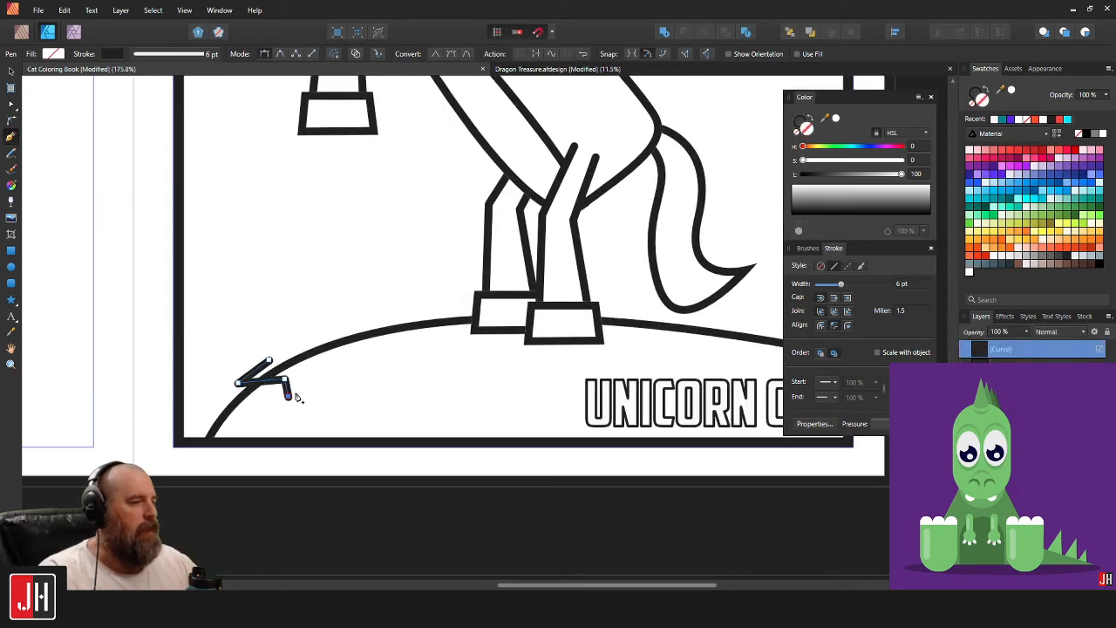
click(321, 380)
click(384, 424)
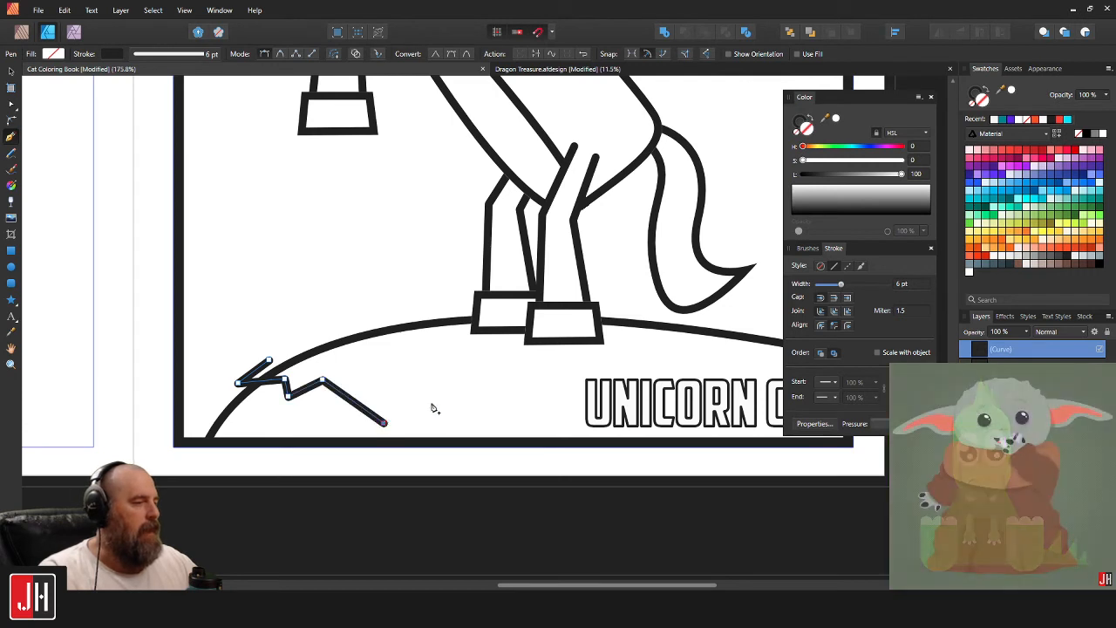
click(460, 391)
drag(598, 418, 422, 349)
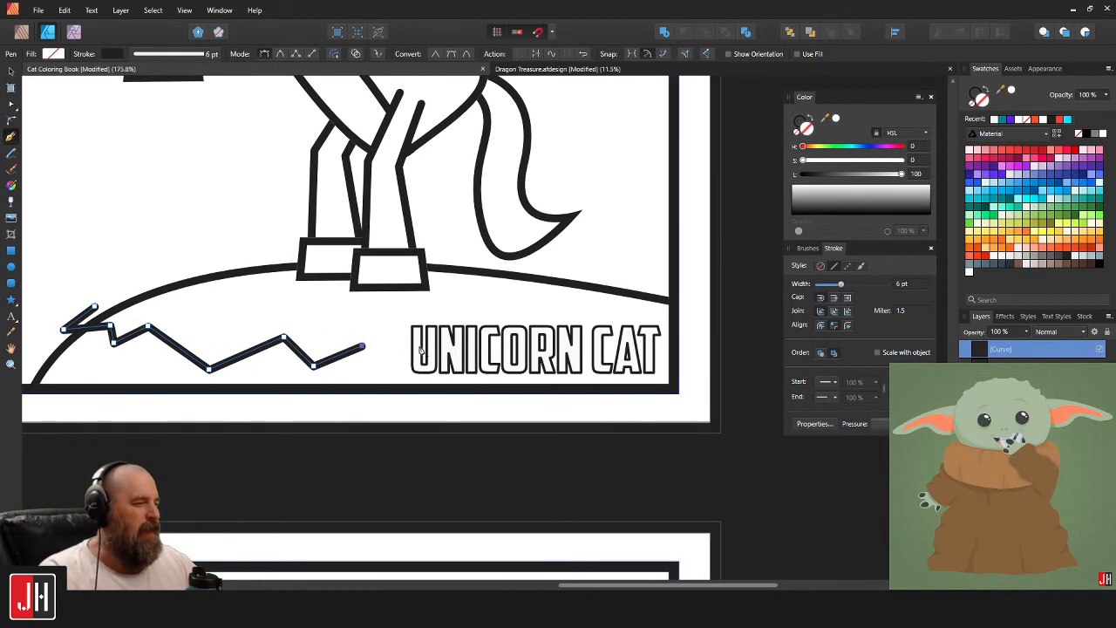
Continue the zigzag line across the UNICORN CAT title until it passes the frame's right edge.
click(392, 360)
click(408, 341)
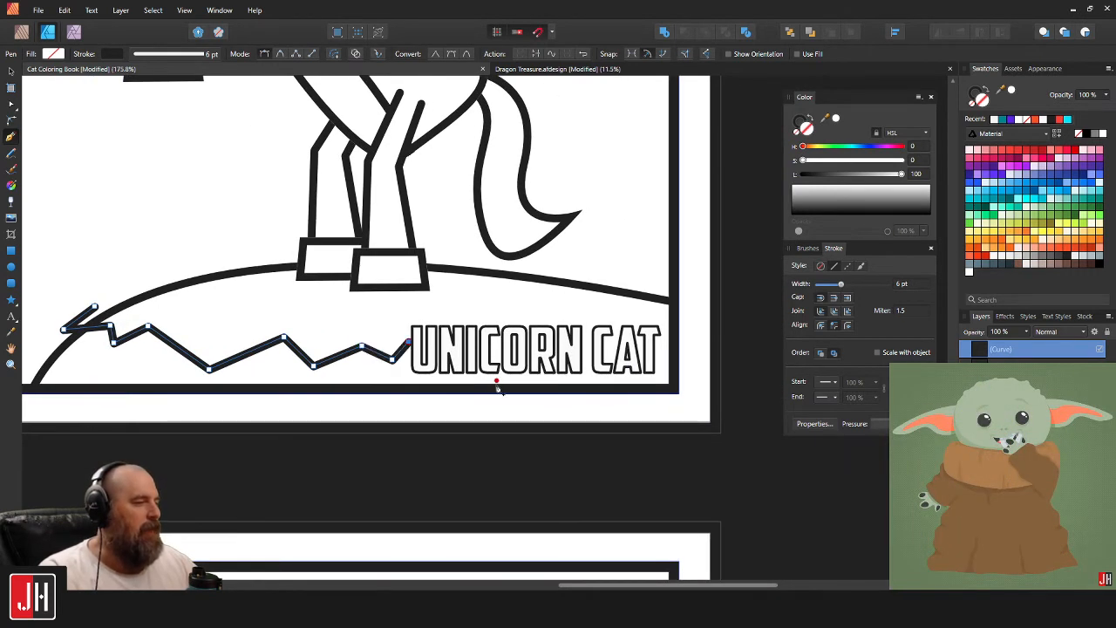
click(466, 375)
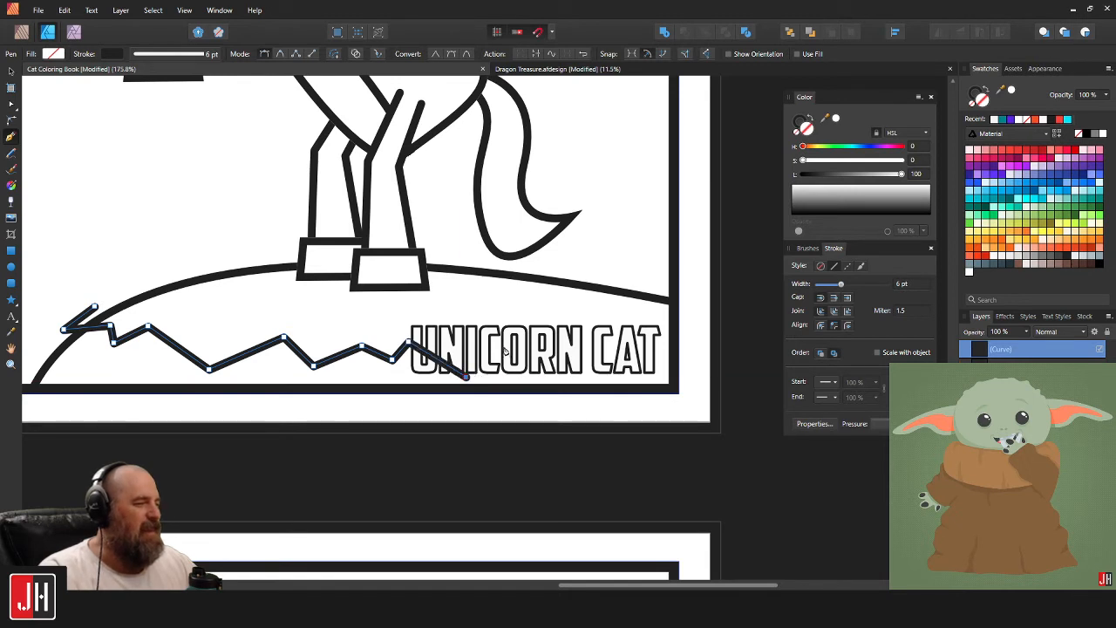
click(504, 347)
click(535, 380)
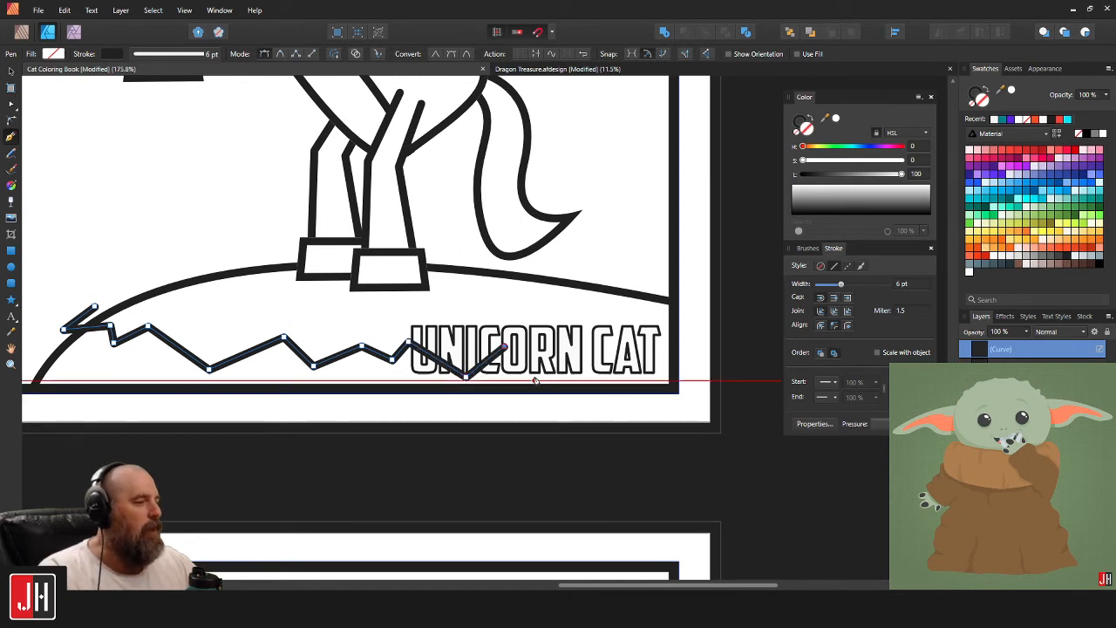
click(582, 351)
click(629, 381)
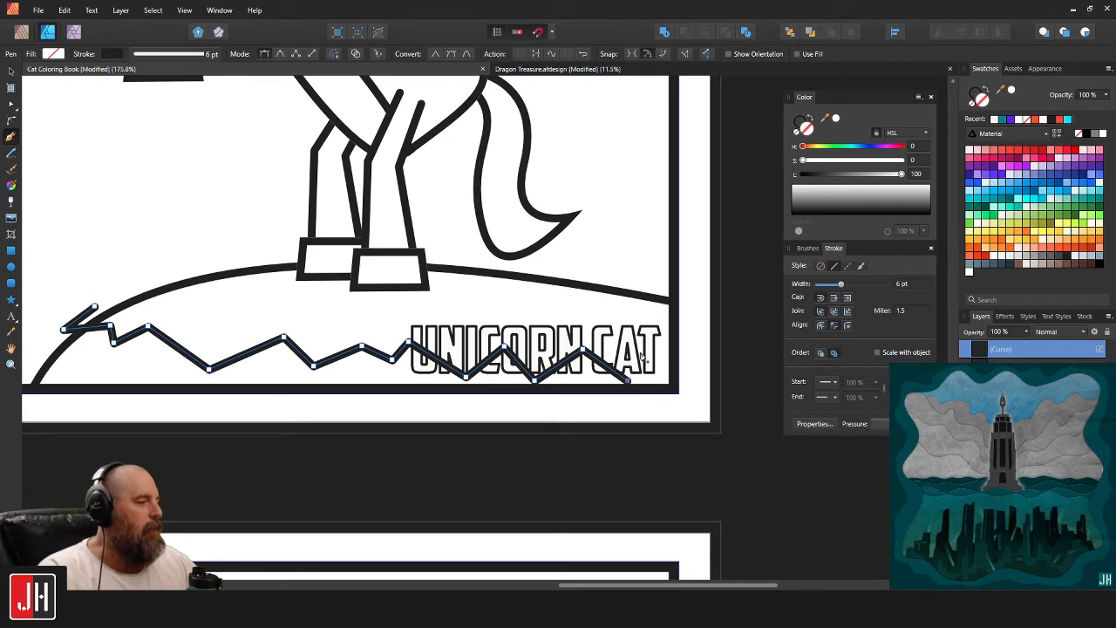
click(647, 356)
click(705, 351)
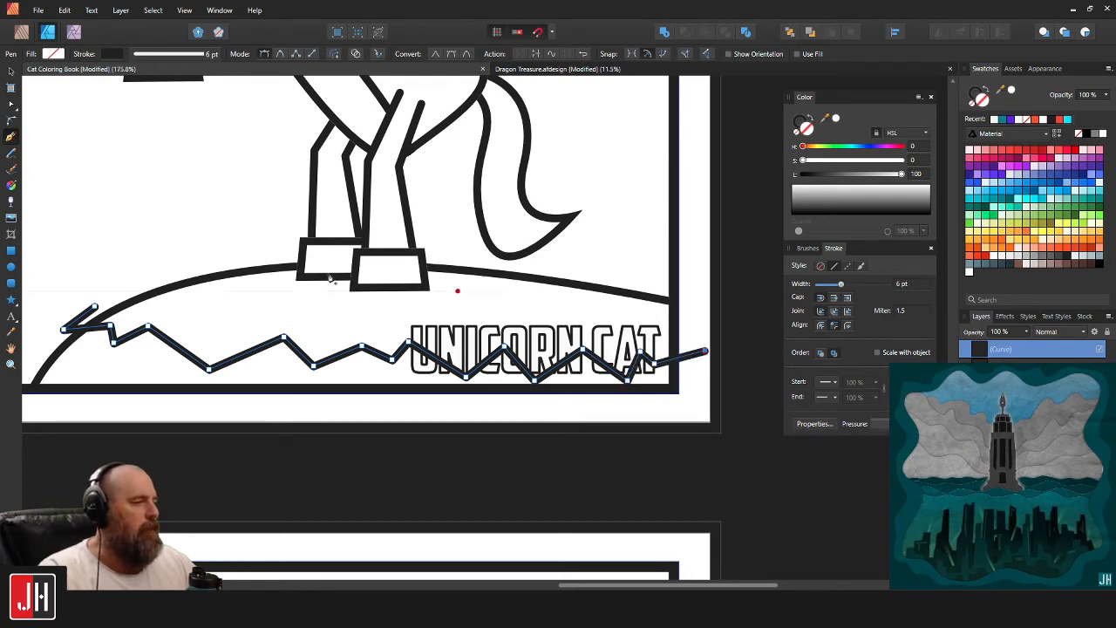
Close the zigzag line into a grass shape with a node beyond the frame's right edge and a curved top along the hill, filled white.
drag(95, 307, 9, 375)
scroll(475, 328, down, 3)
key(ctrl+z)
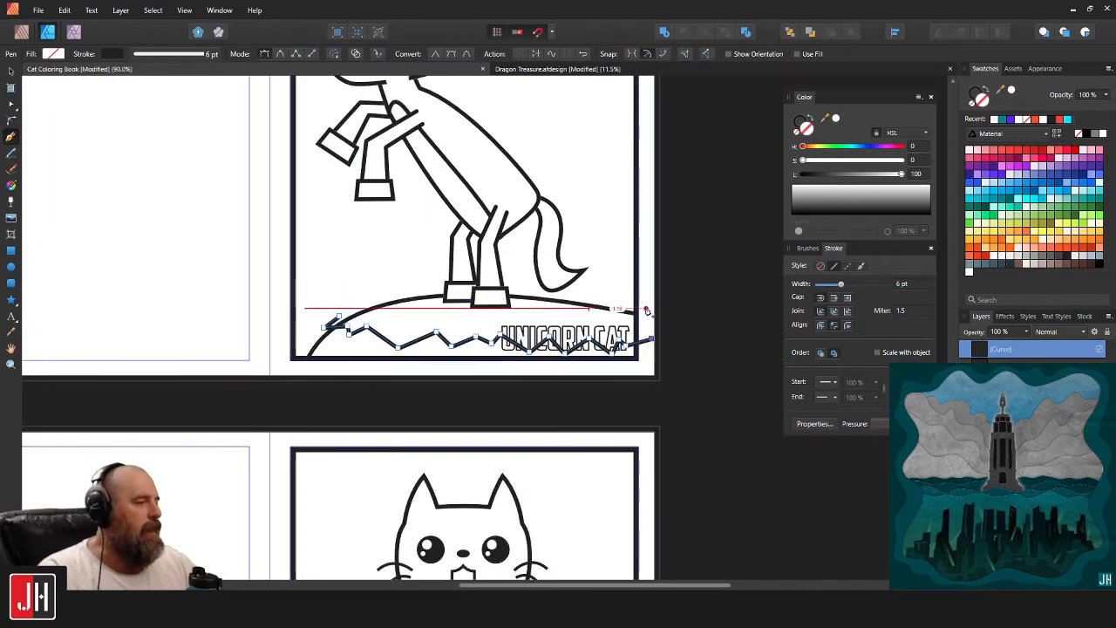
click(646, 310)
drag(338, 317, 252, 381)
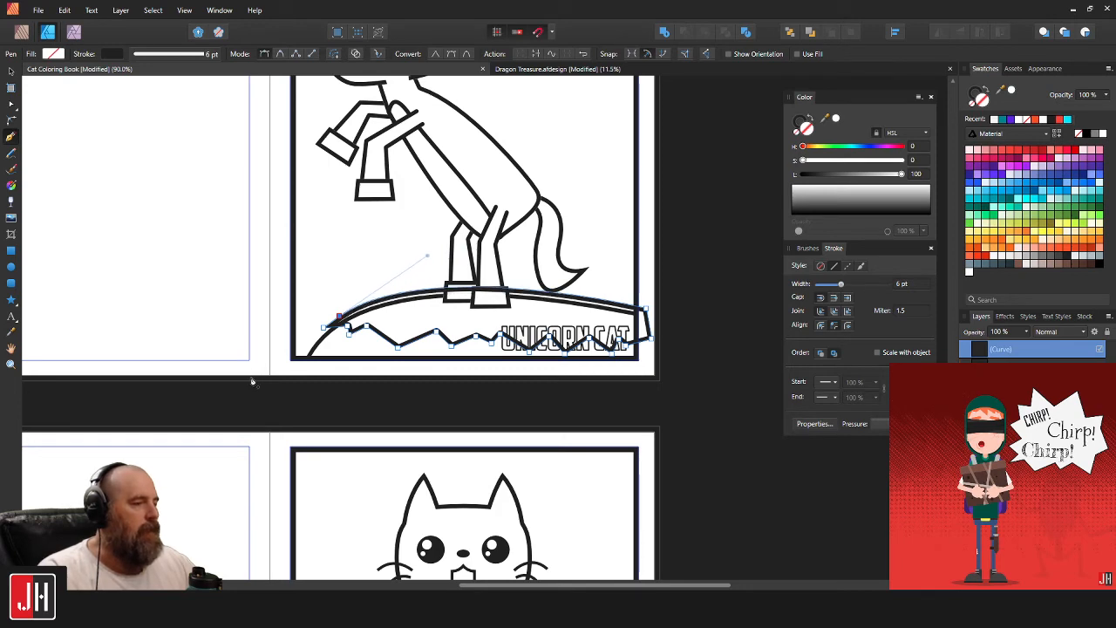
click(837, 120)
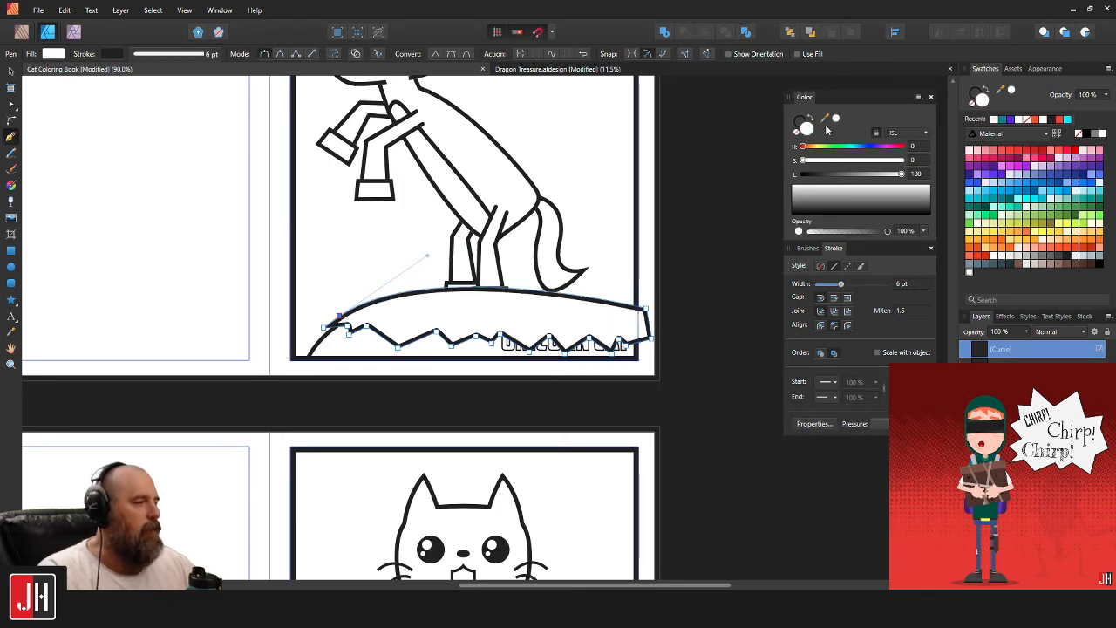
Move the white grass shape behind the cat and the UNICORN CAT title in the layer order, then deselect.
key(v)
scroll(359, 359, up, 3)
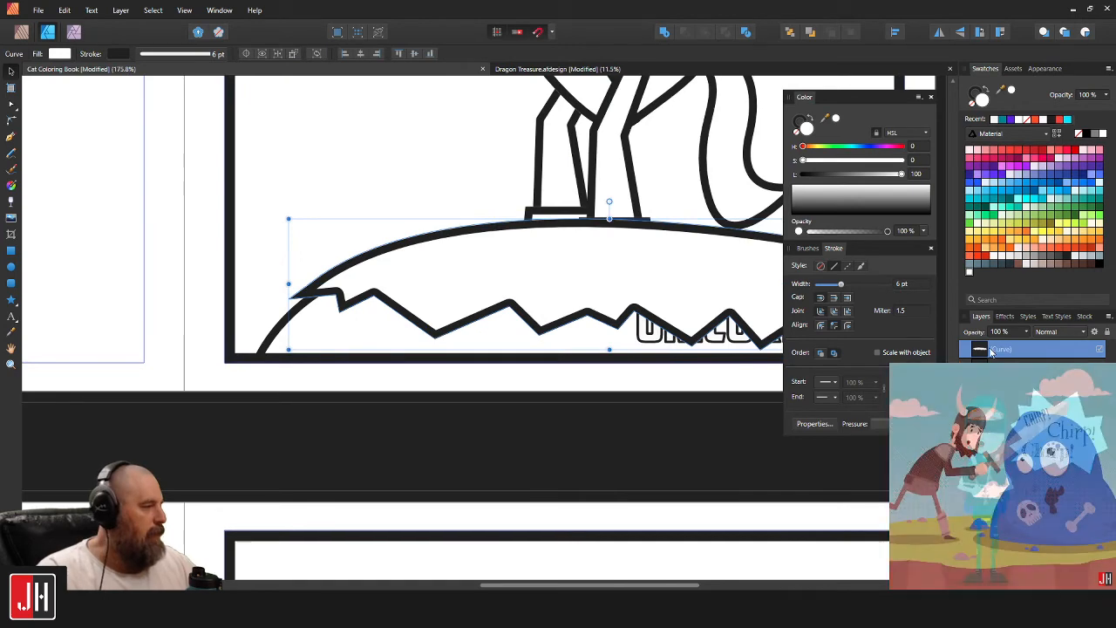
drag(982, 349, 985, 414)
scroll(439, 296, down, 2)
scroll(437, 298, down, 2)
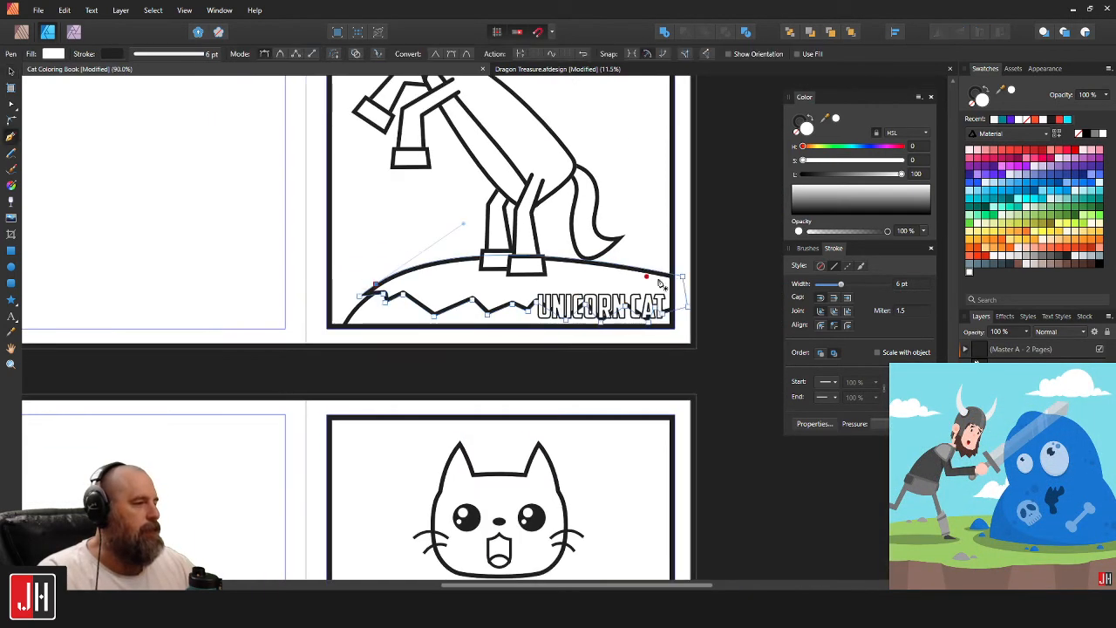
click(728, 259)
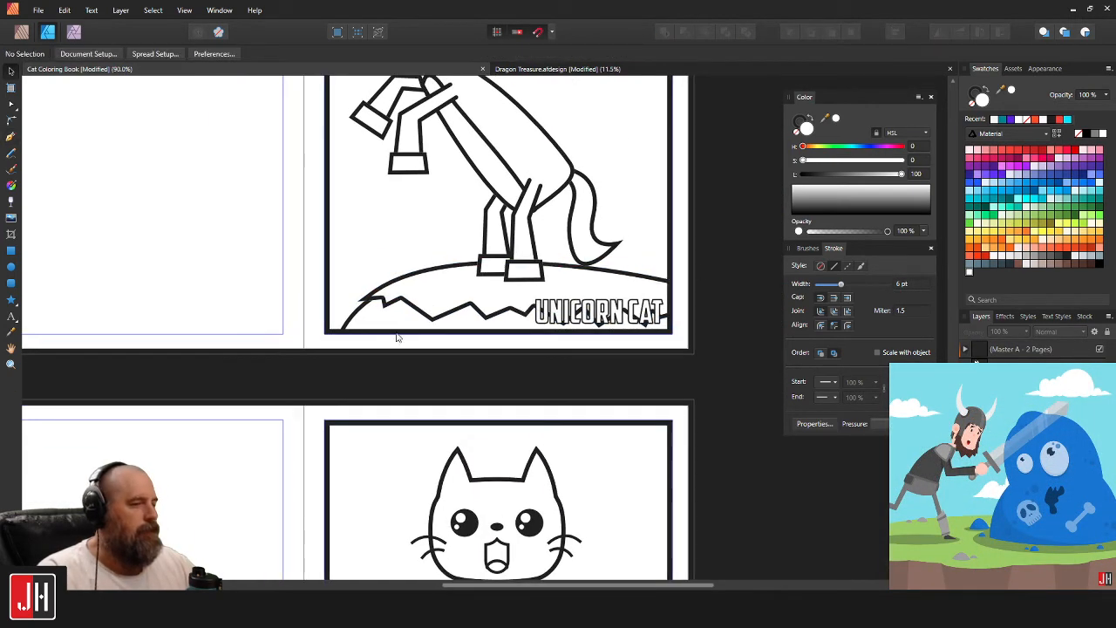
Extend the grass shape's left tip outward, nudge the adjacent notch and upper left nodes, then deselect.
scroll(384, 326, up, 4)
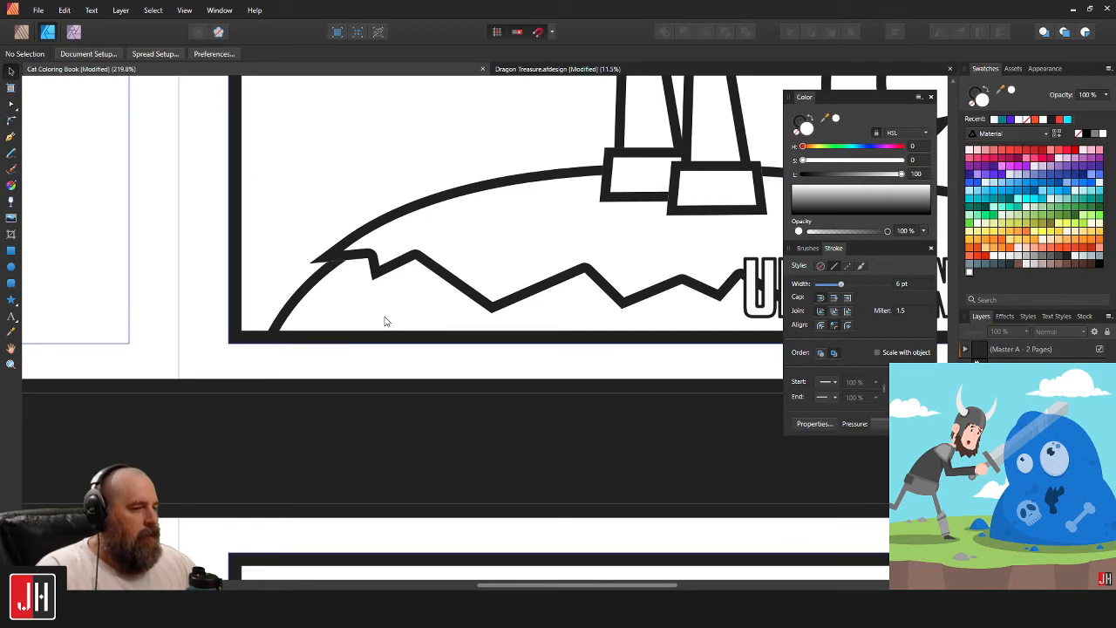
scroll(383, 320, up, 2)
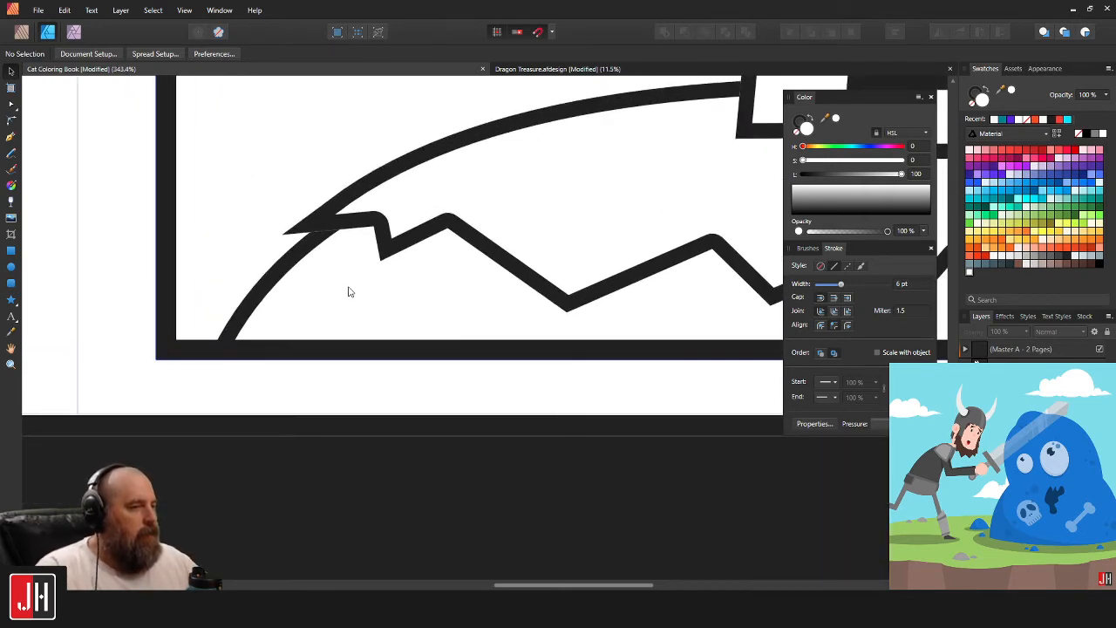
click(296, 237)
key(a)
drag(282, 234, 257, 243)
drag(380, 262, 374, 268)
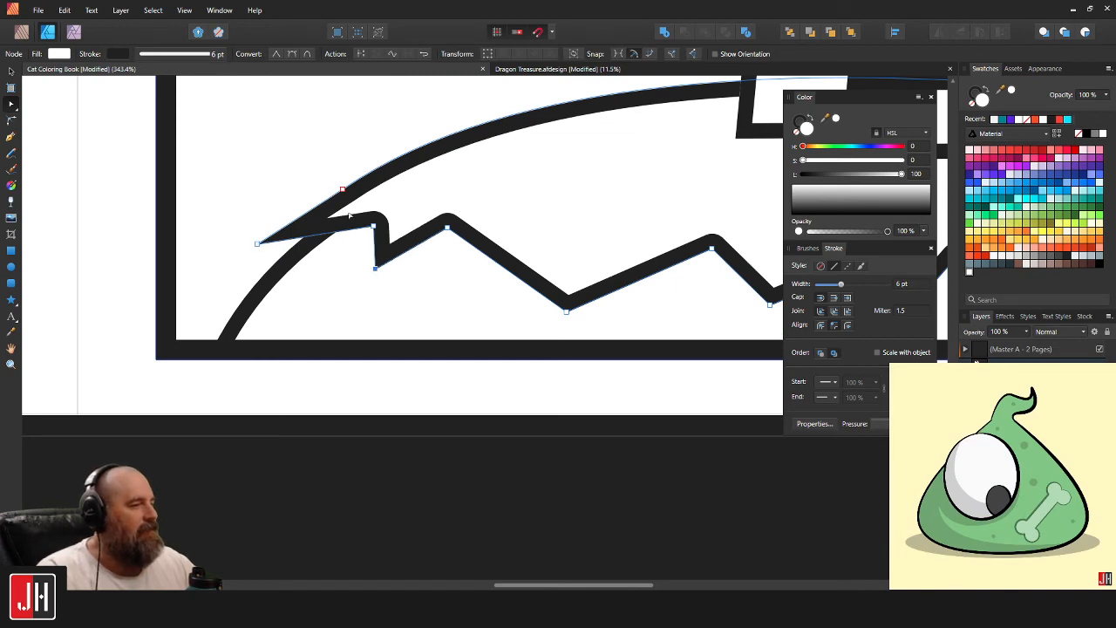
drag(342, 189, 329, 187)
scroll(374, 216, down, 4)
drag(664, 204, 415, 287)
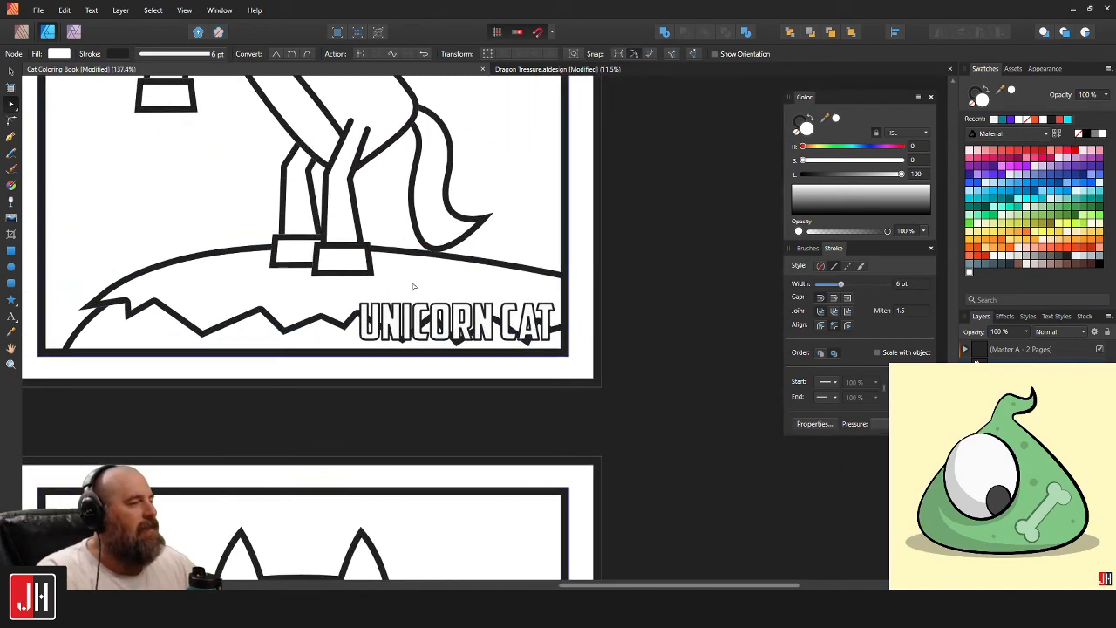
click(528, 287)
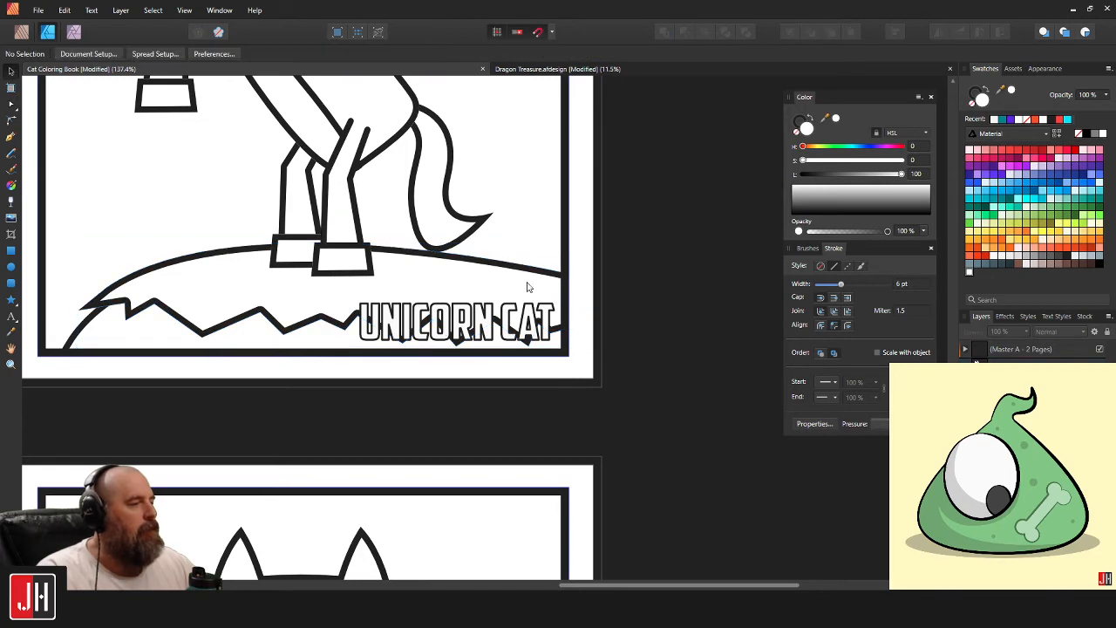
Draw a small two-pointed grass tuft with the Pen tool across the hill's upper edge, left of the cat's hind hooves.
scroll(386, 291, down, 5)
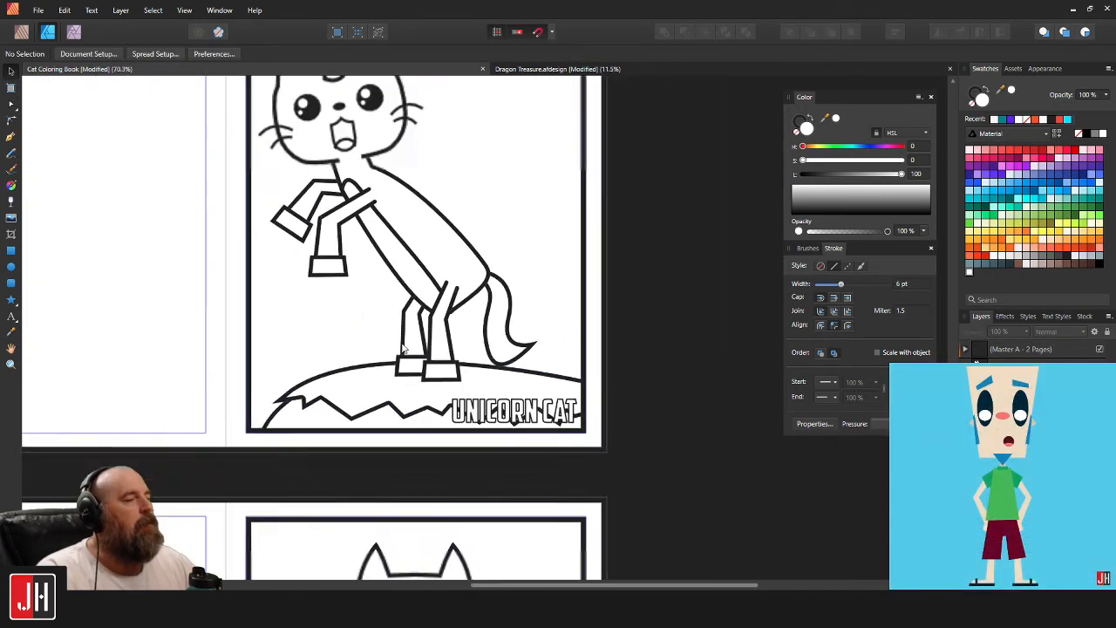
scroll(375, 340, up, 5)
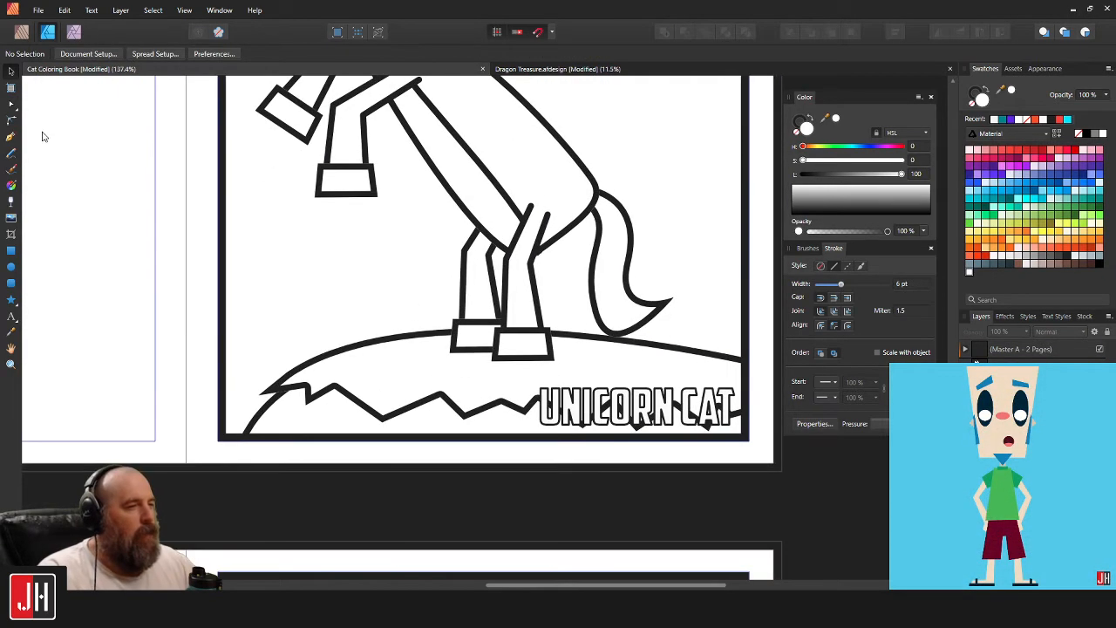
click(12, 136)
scroll(334, 339, up, 3)
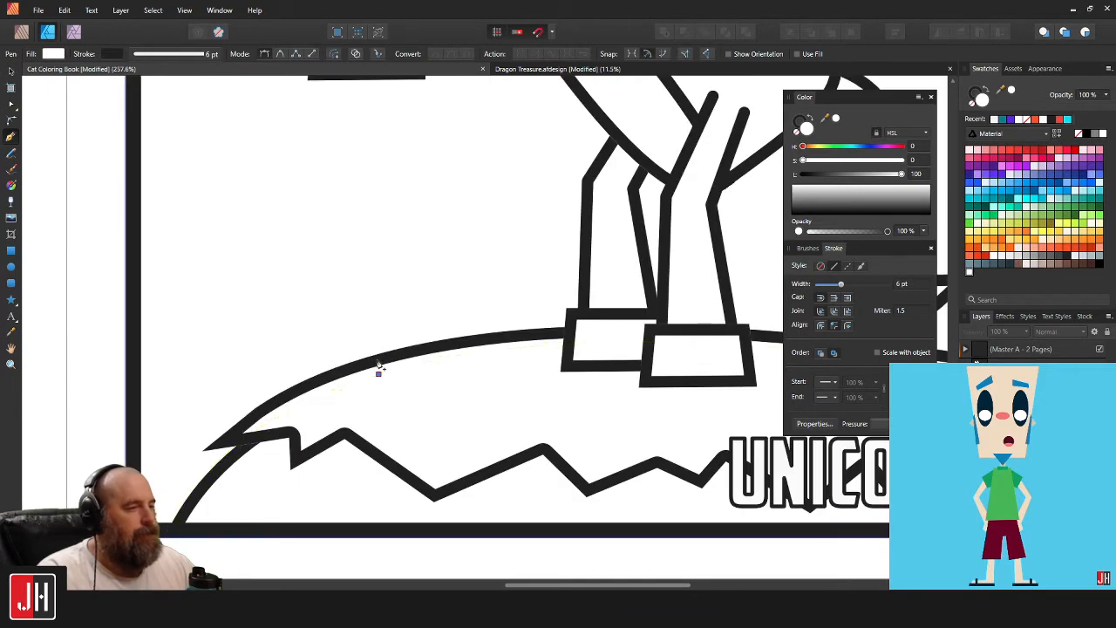
click(378, 373)
click(352, 326)
key(ctrl+z)
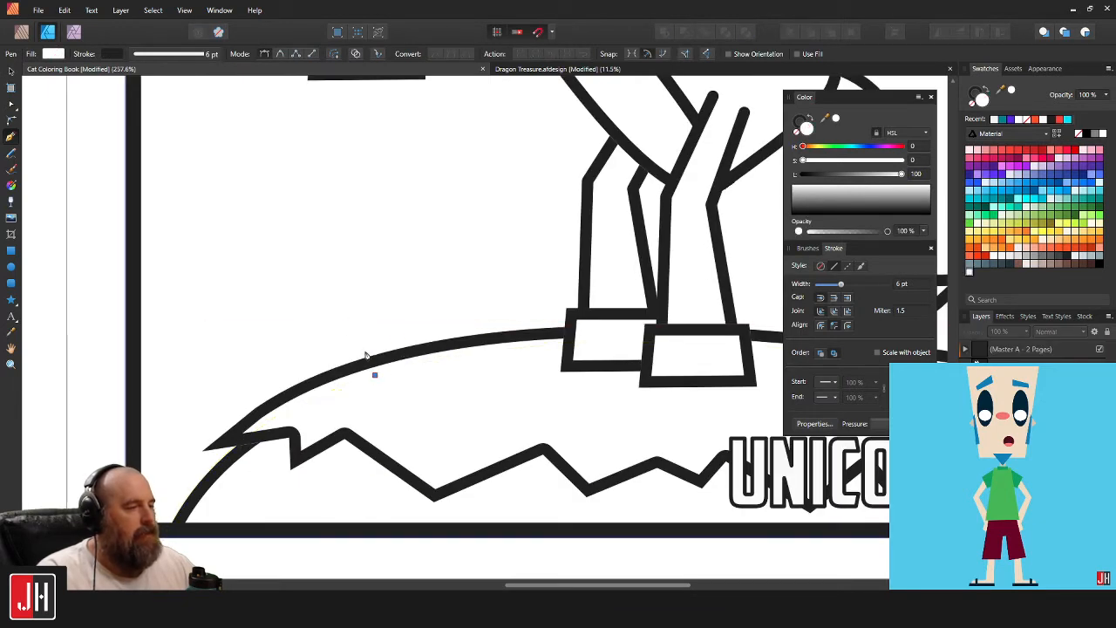
mouse_move(348, 326)
mouse_down()
mouse_move(320, 321)
mouse_move(336, 316)
mouse_up()
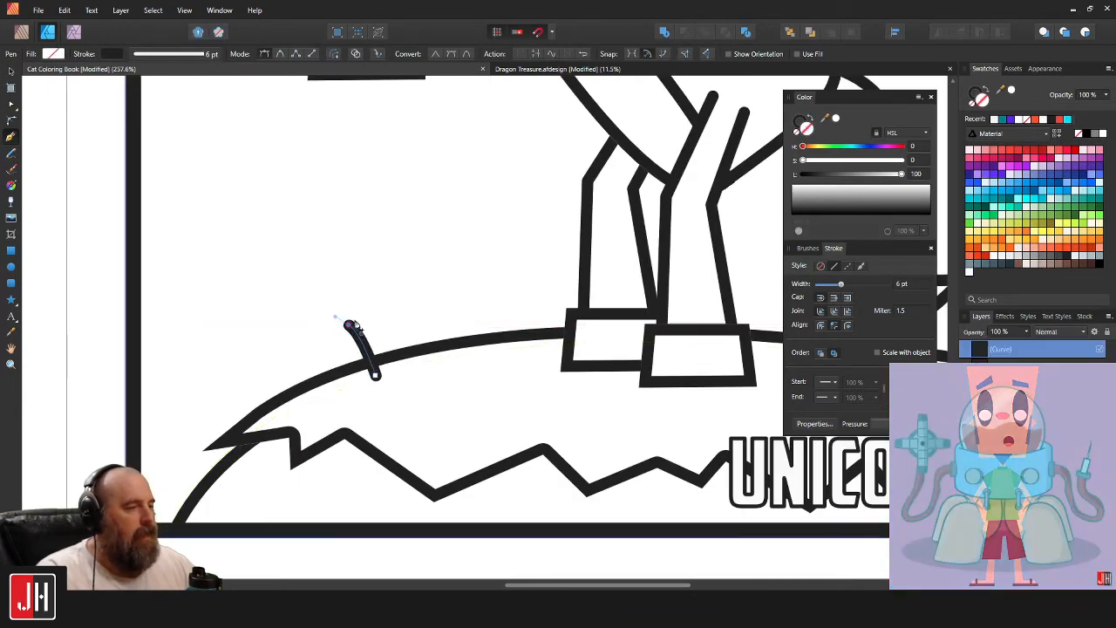
drag(422, 356, 462, 383)
click(430, 325)
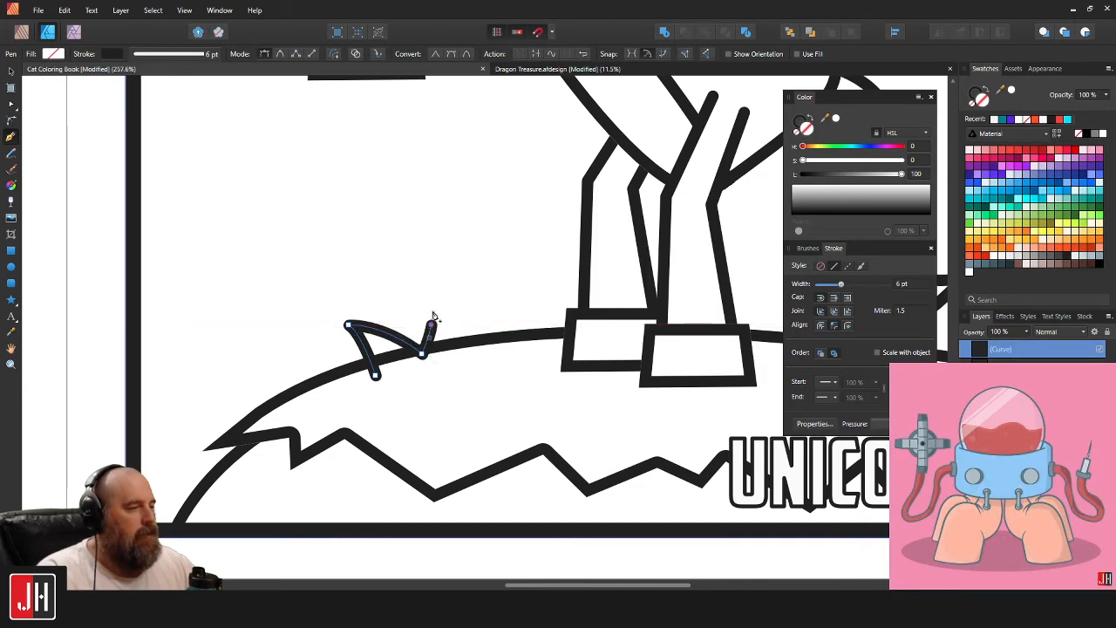
click(460, 355)
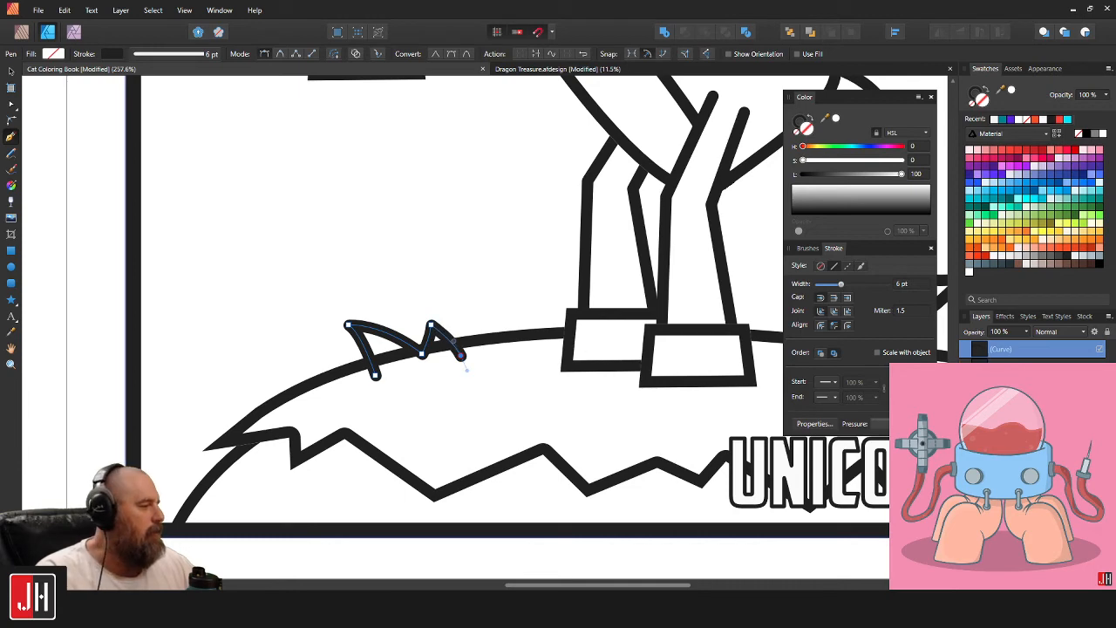
Merge the left grass tuft with the white grass shape into one outline using the Add operation, then deselect.
key(v)
shift+click(475, 388)
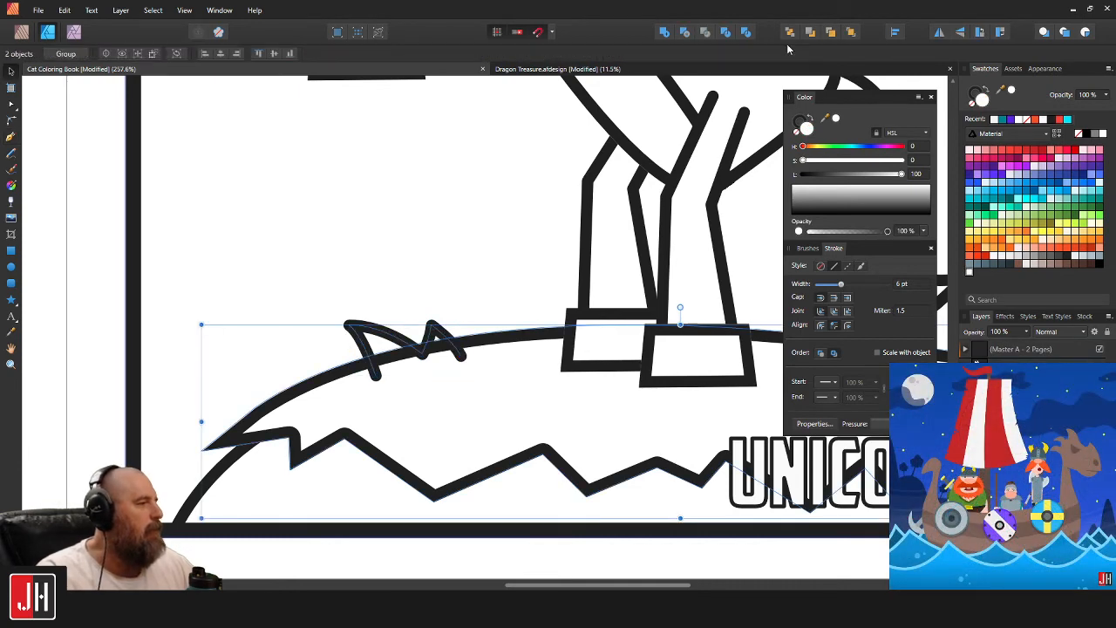
click(663, 32)
scroll(443, 233, down, 6)
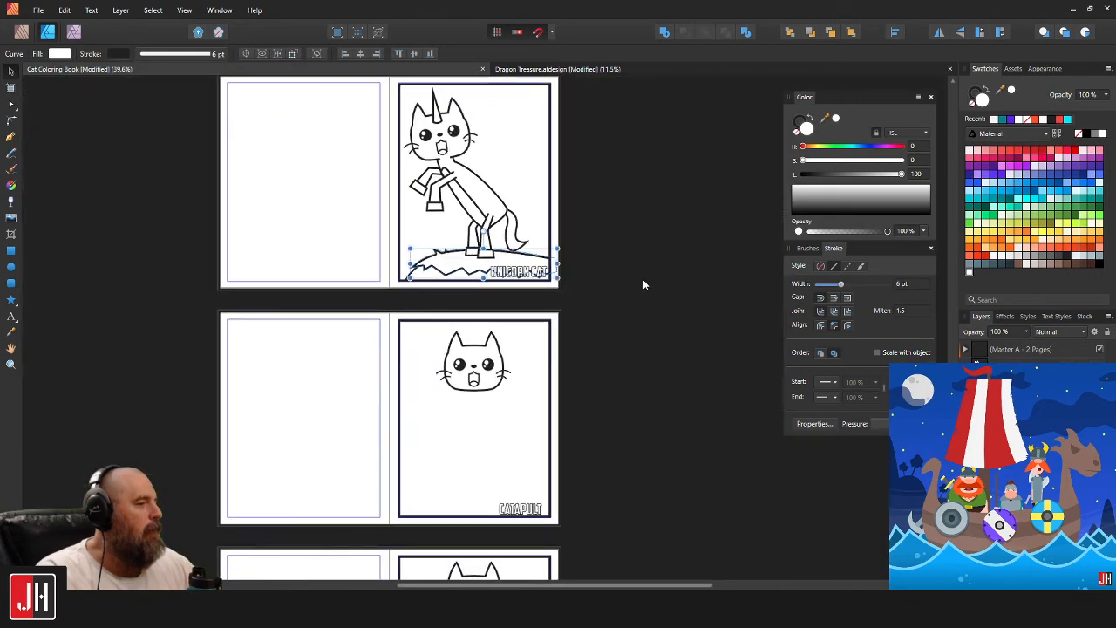
click(641, 277)
Start a second grass tuft with the Pen tool near the hill's right end, curving its first blade up to the right.
scroll(543, 254, up, 4)
click(12, 136)
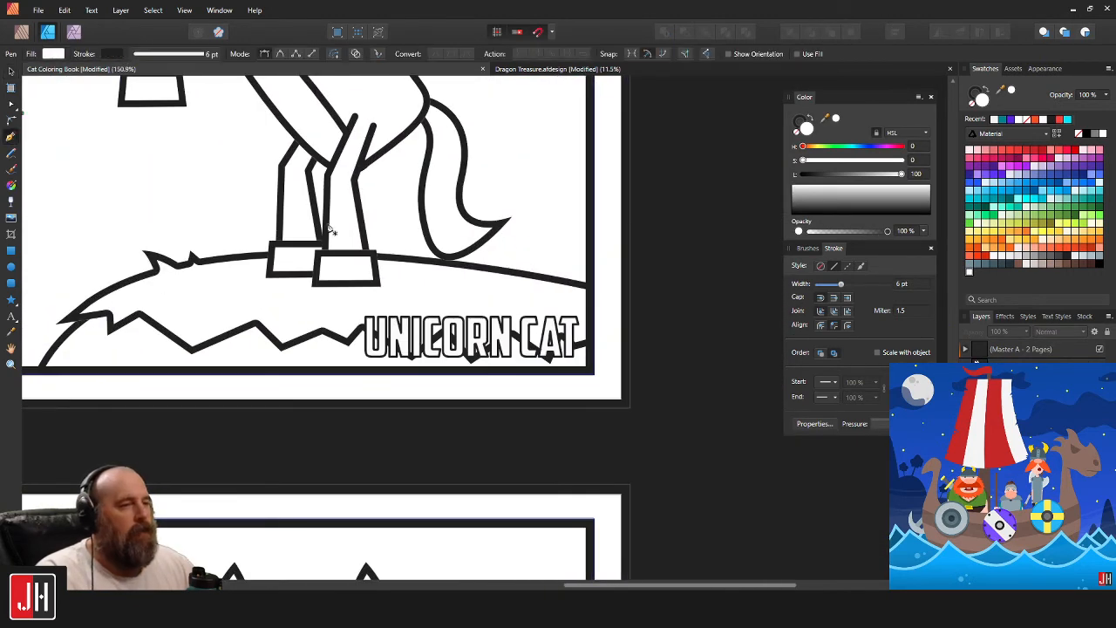
scroll(501, 279, up, 4)
click(487, 307)
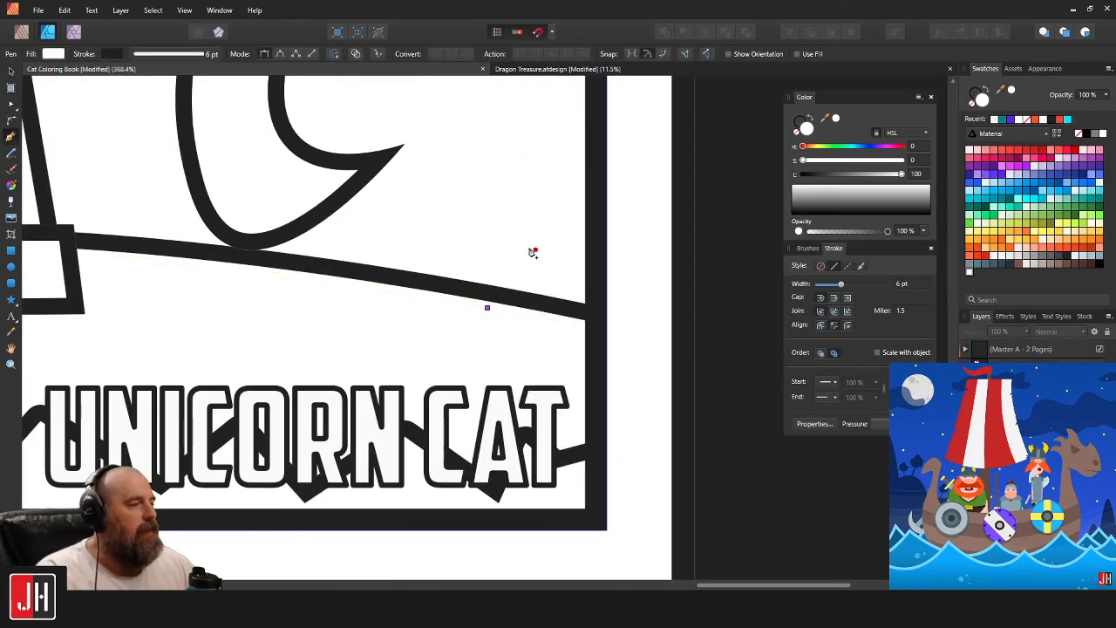
drag(521, 257, 559, 236)
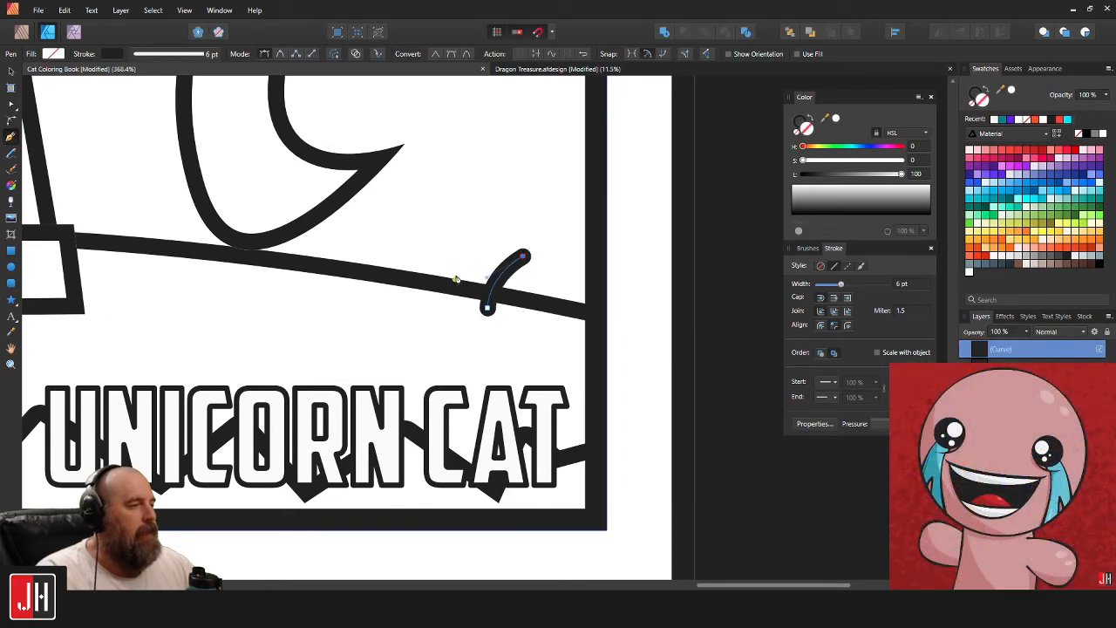
drag(459, 271, 434, 291)
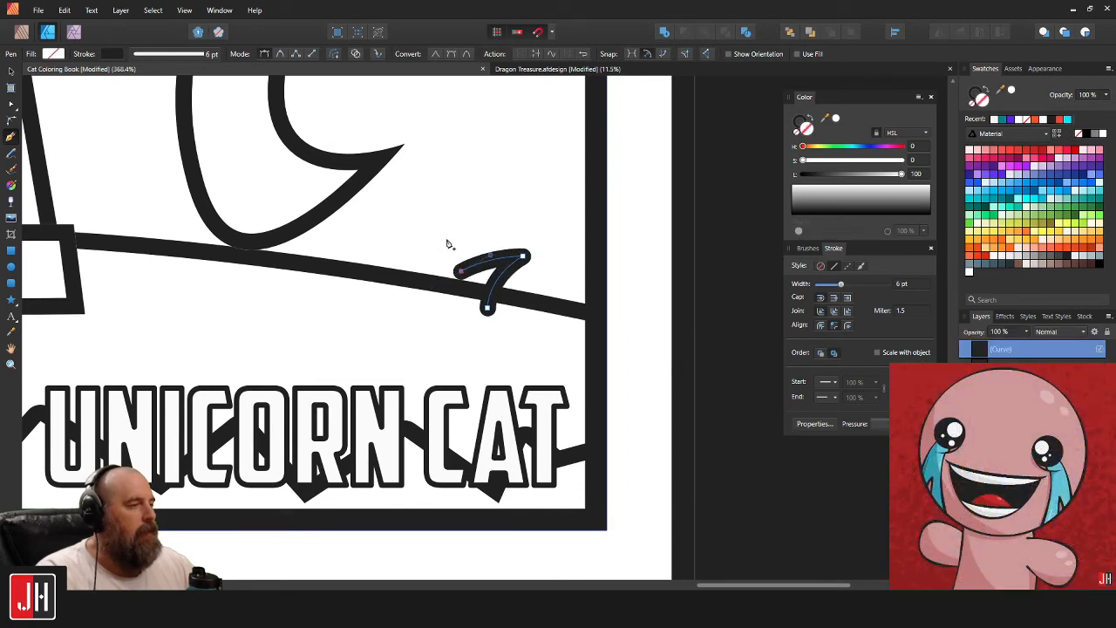
drag(446, 235, 453, 220)
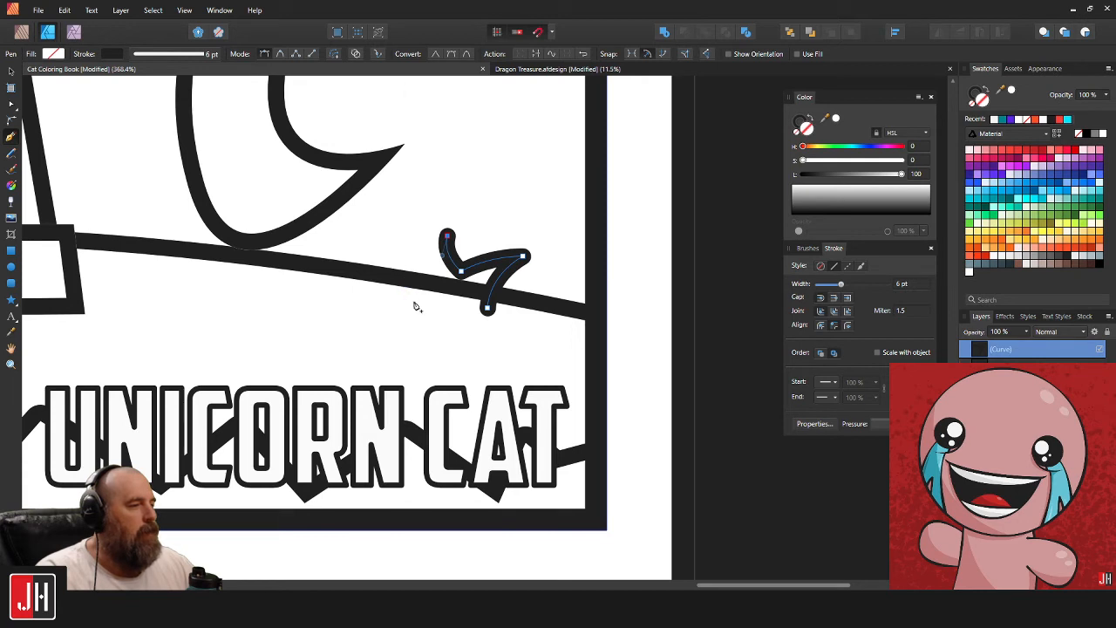
drag(415, 301, 416, 337)
key(ctrl+z)
key(ctrl+z)
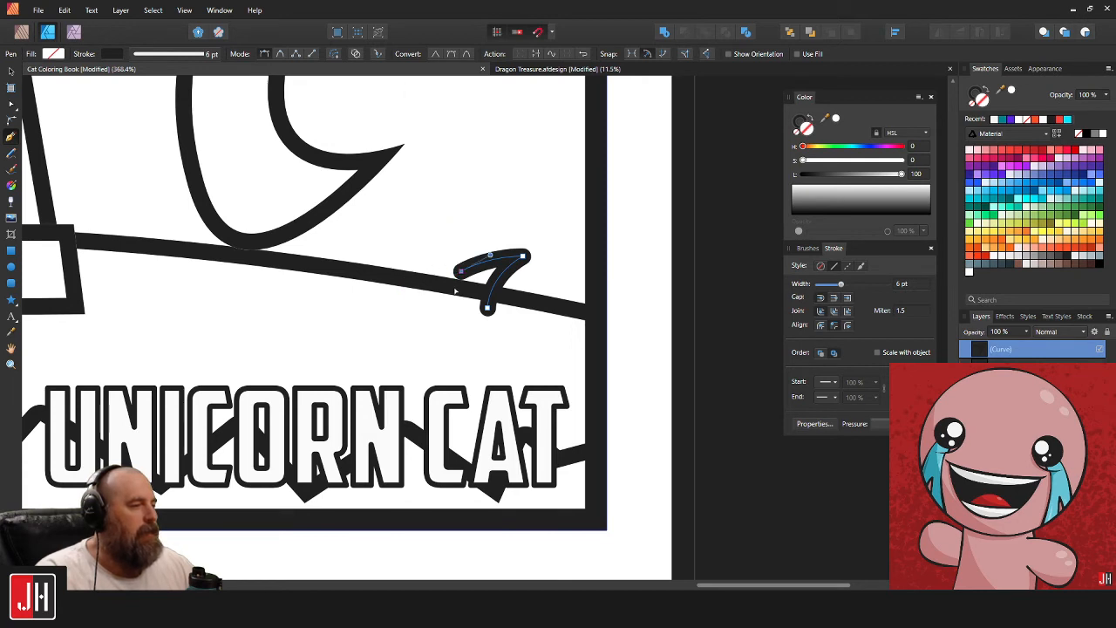
Finish the right grass tuft with a curved dip, a second point and a curved edge back down into the hill.
drag(463, 274, 398, 304)
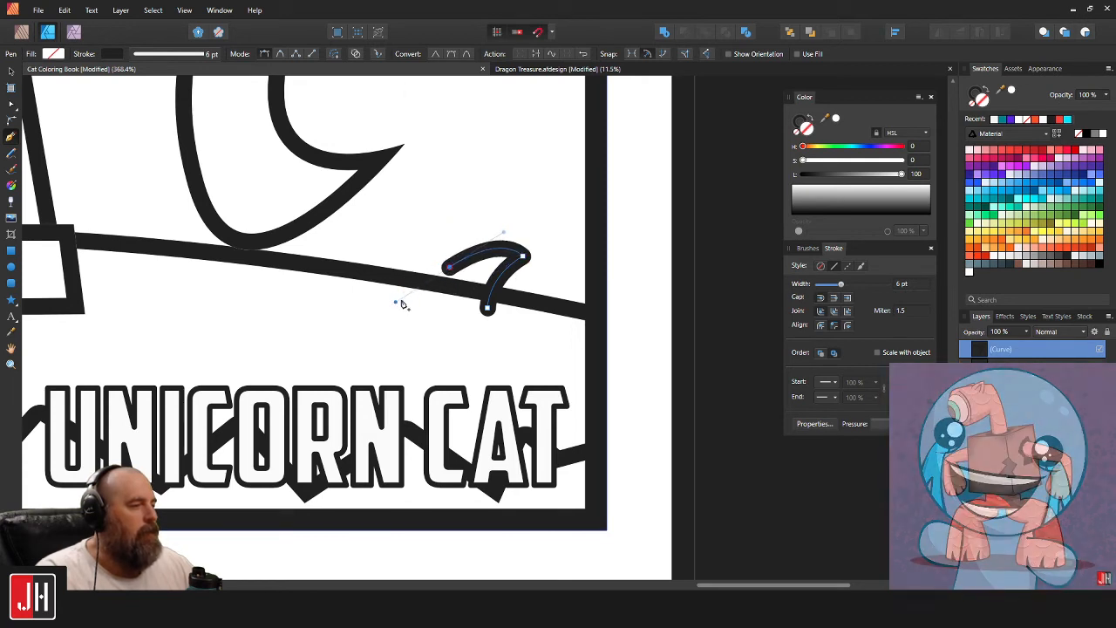
click(442, 239)
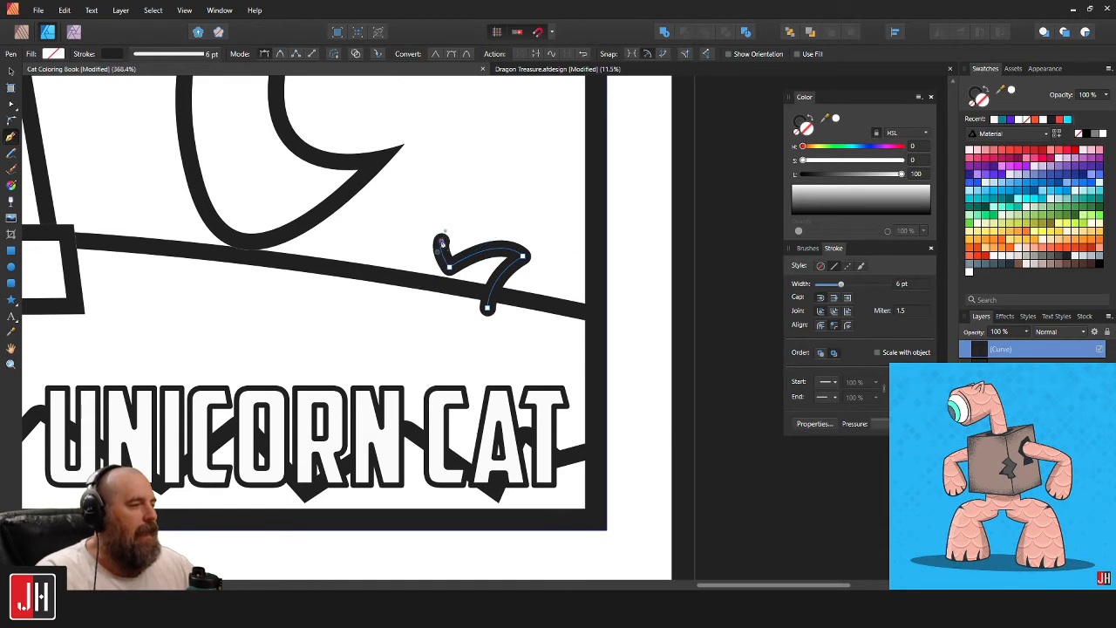
drag(399, 293, 394, 342)
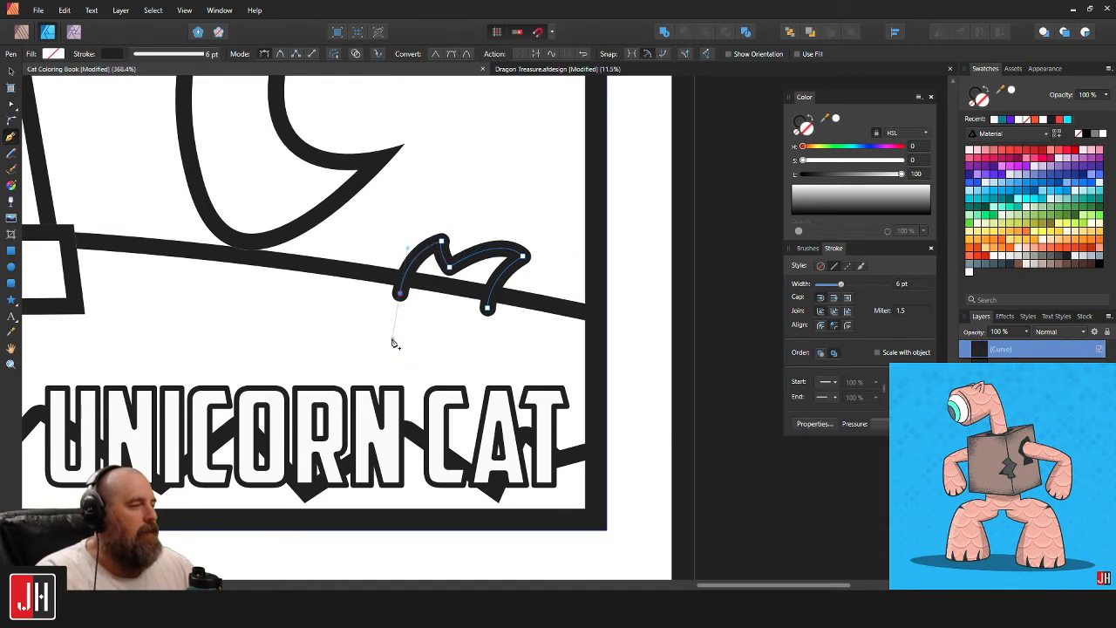
Merge the right grass tuft with the grass shape into one outline using the Add operation, then deselect.
key(v)
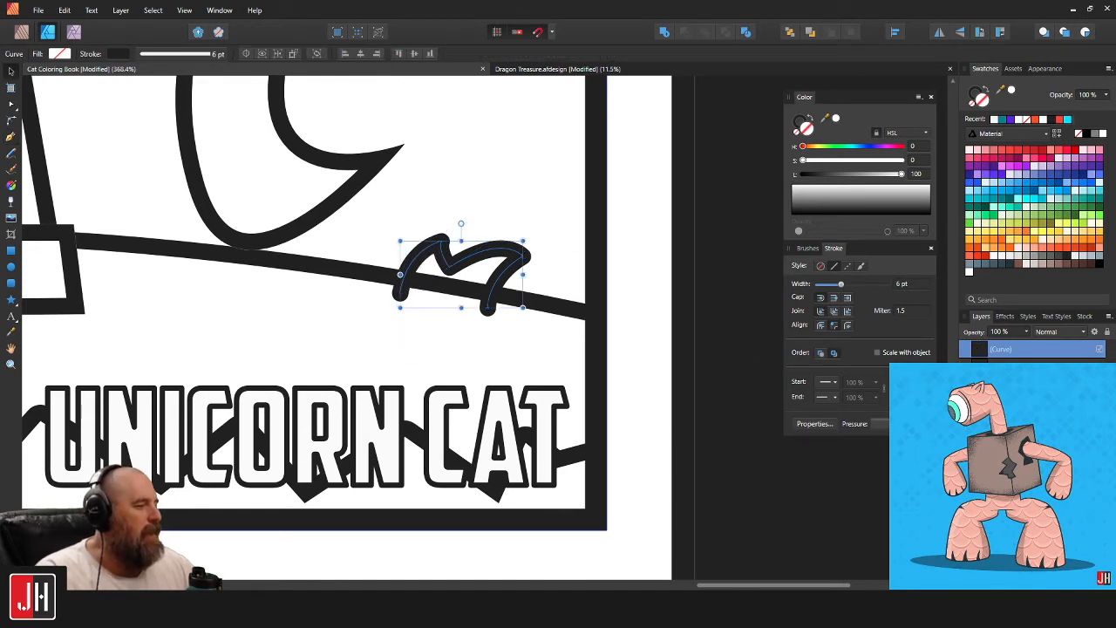
key(ctrl+[)
shift+click(555, 305)
click(663, 33)
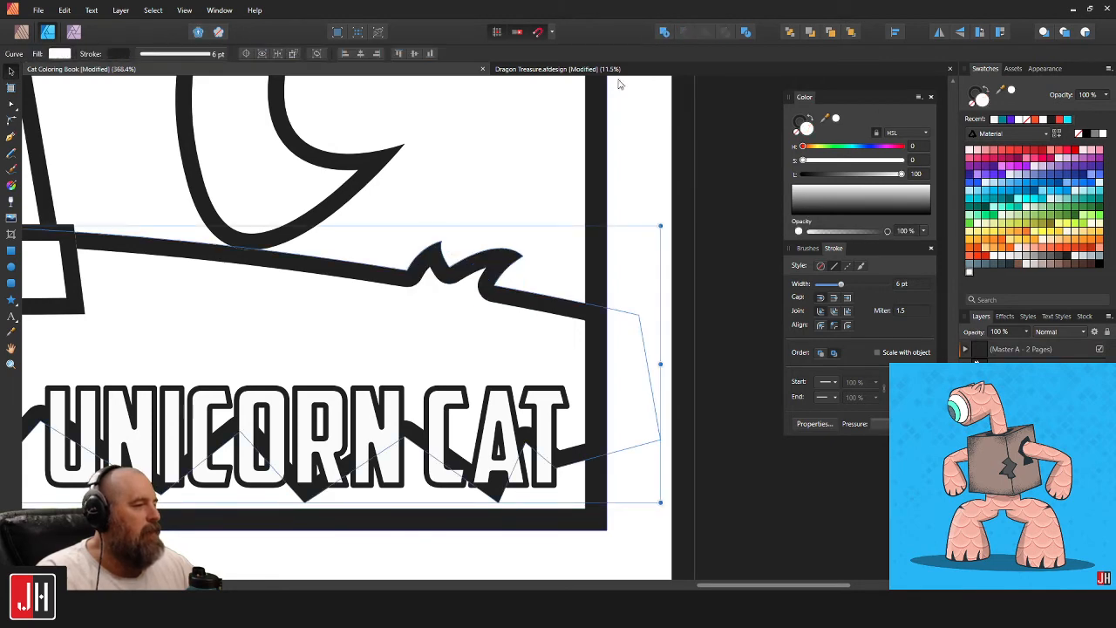
scroll(471, 270, down, 7)
click(591, 306)
scroll(446, 290, up, 2)
scroll(444, 289, up, 2)
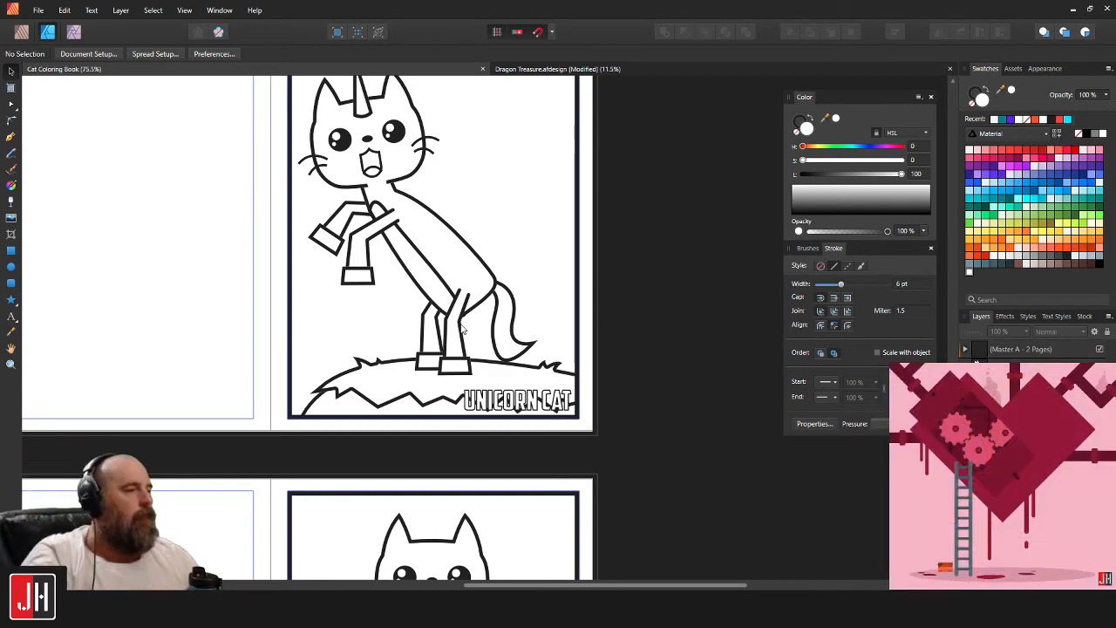
scroll(488, 268, down, 2)
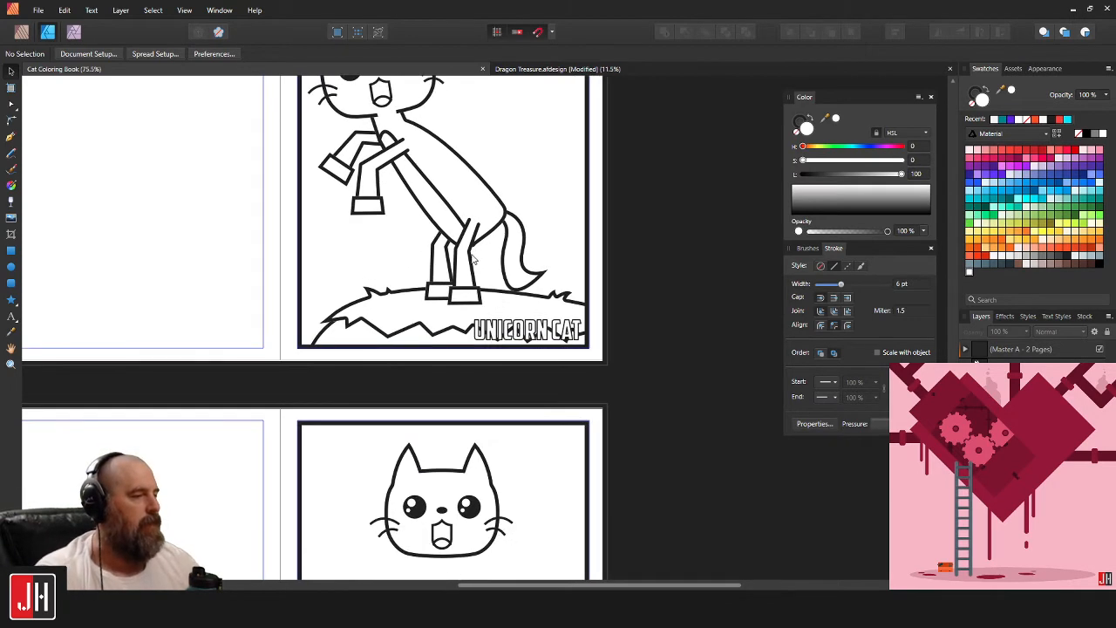
scroll(477, 254, up, 2)
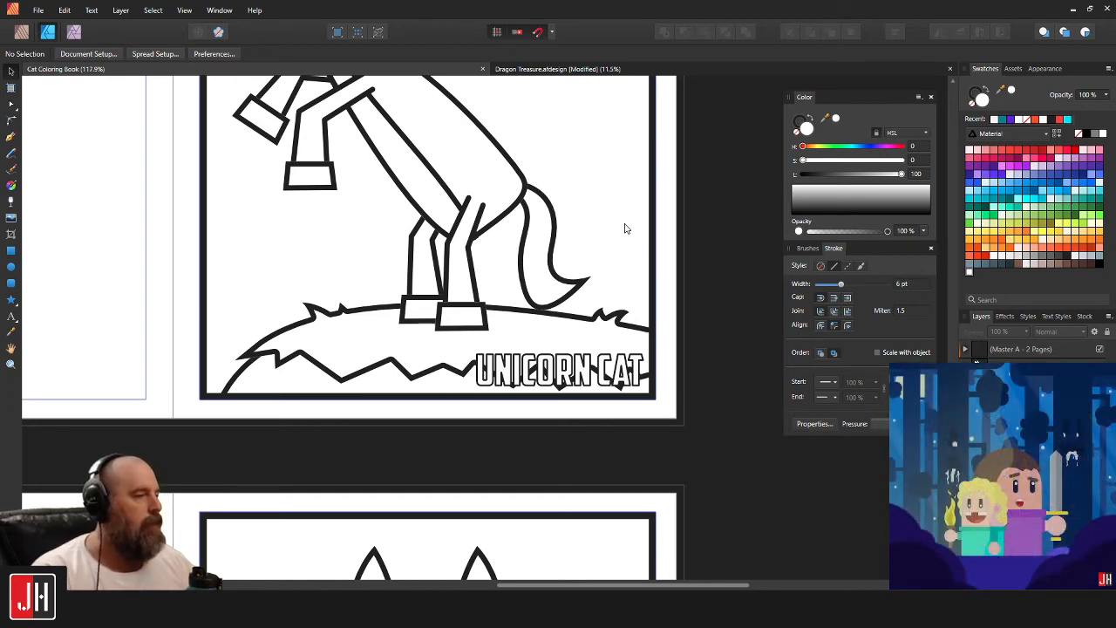
Reshape the grass mound's lower zigzag edge by raising its nodes around and above the word UNICORN in the title.
scroll(625, 228, down, 3)
drag(625, 191, 592, 368)
scroll(548, 432, up, 2)
drag(603, 440, 590, 414)
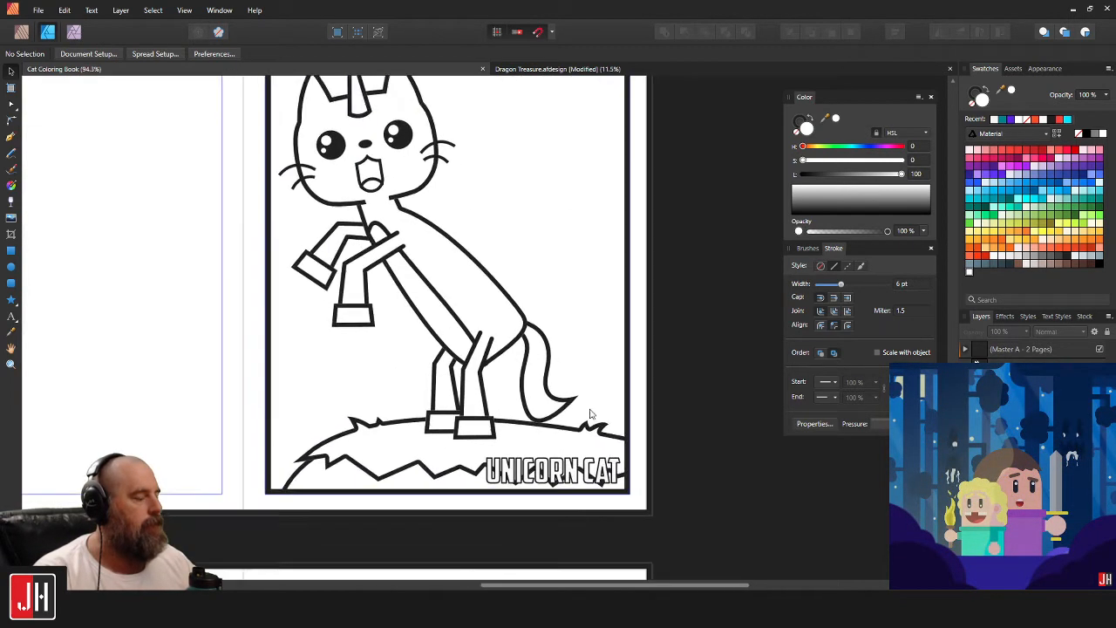
scroll(590, 414, up, 2)
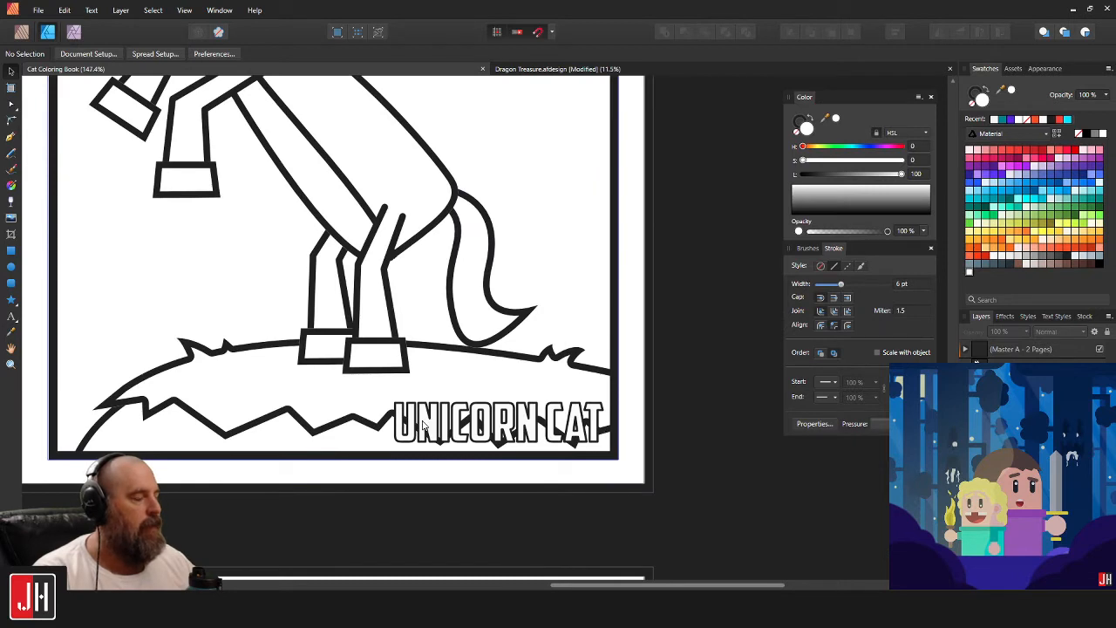
scroll(388, 432, up, 2)
double_click(388, 429)
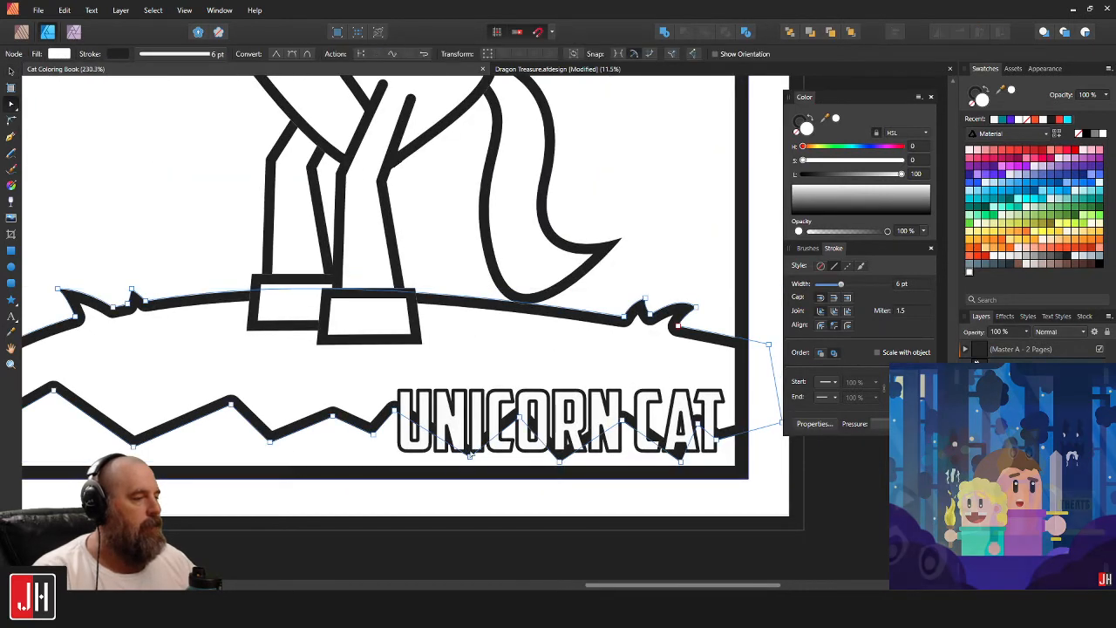
drag(468, 440, 470, 376)
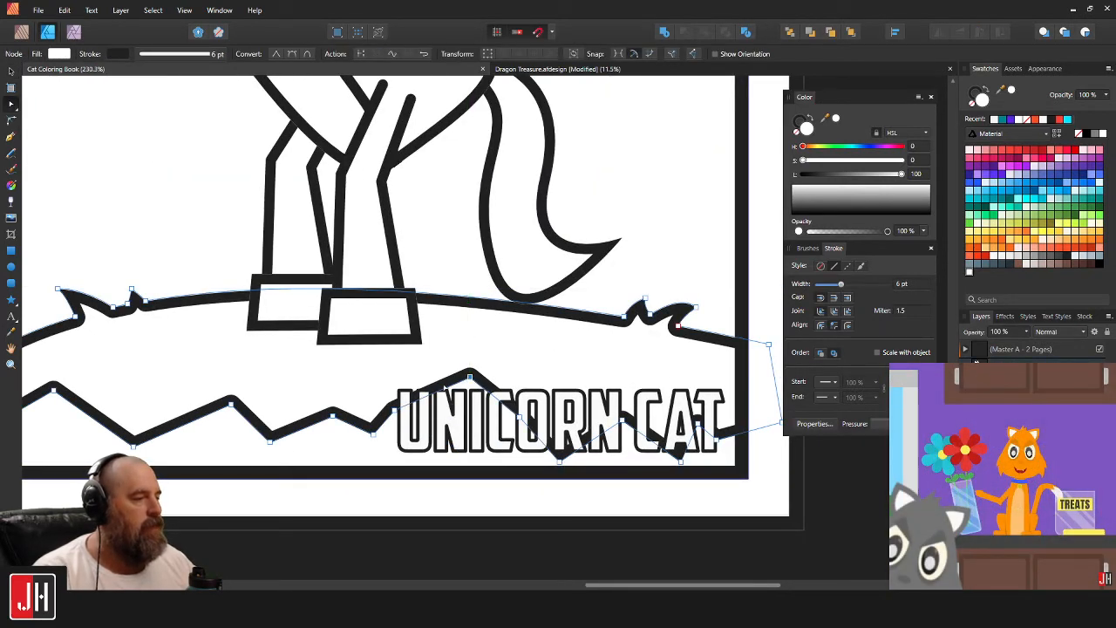
drag(394, 410, 373, 378)
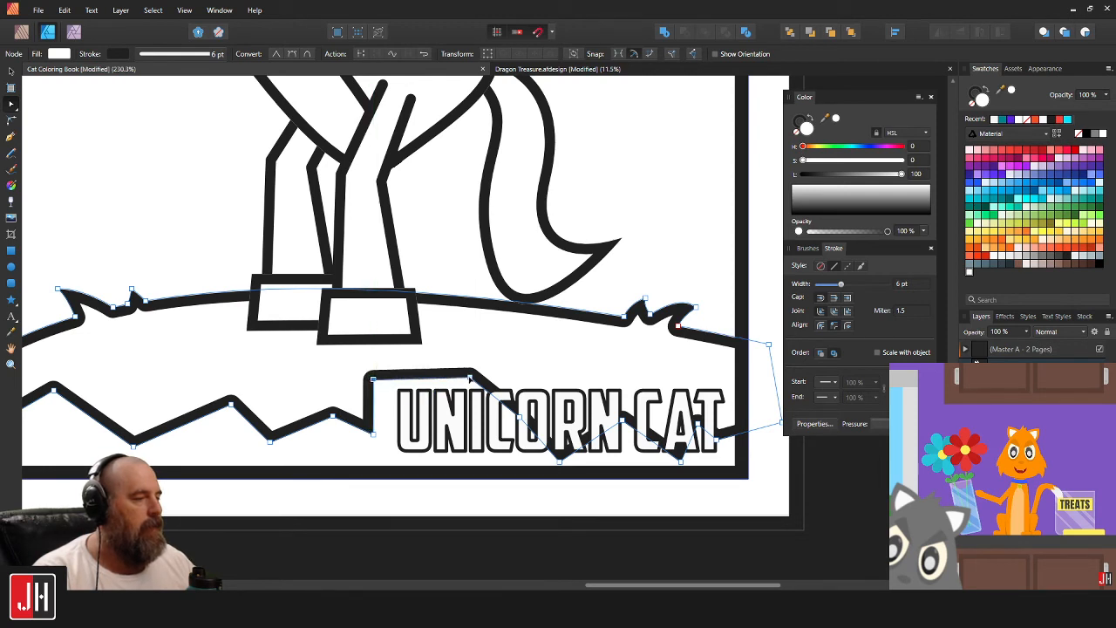
mouse_move(470, 378)
mouse_down()
mouse_move(507, 416)
mouse_move(504, 373)
mouse_move(489, 369)
mouse_up()
Raise the remaining nodes of the grass mound's lower edge so the zigzag runs above the end of the title.
drag(560, 462, 587, 364)
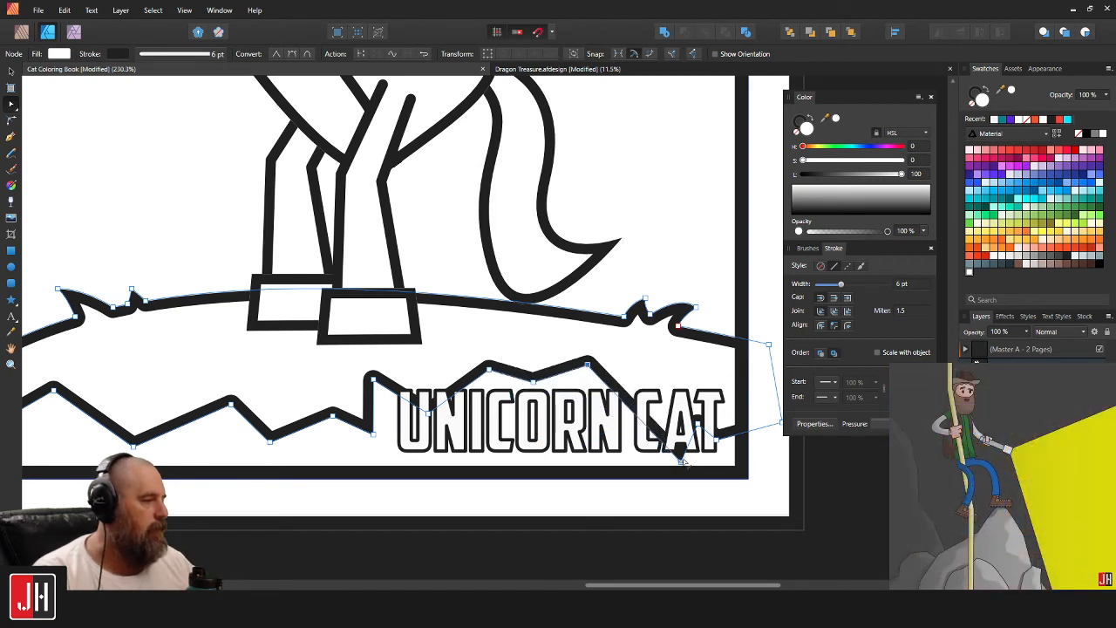
drag(681, 461, 645, 381)
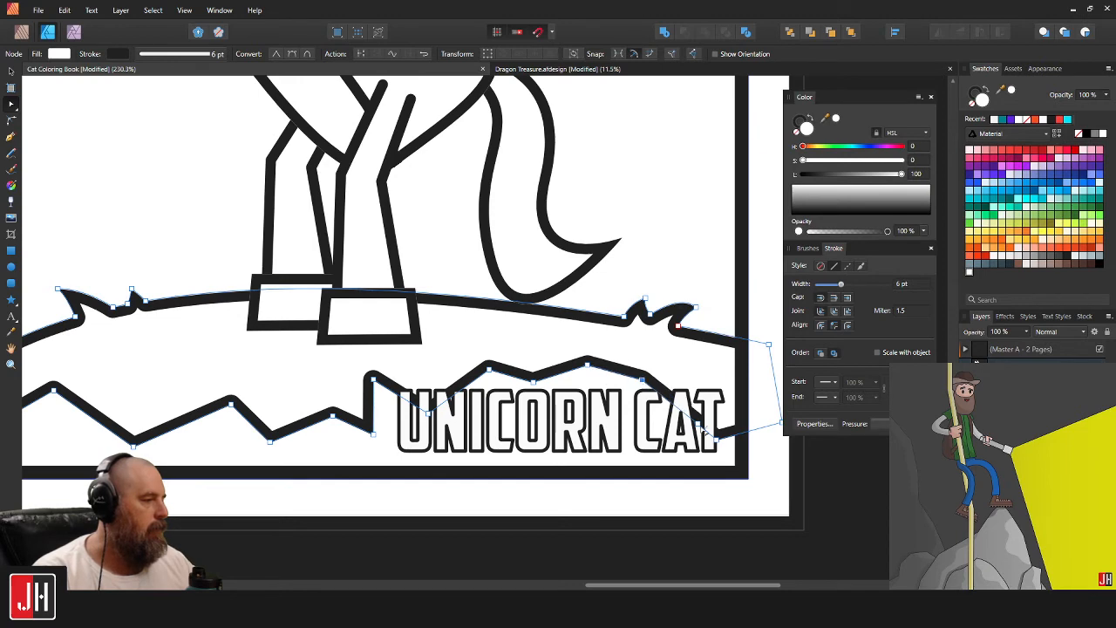
drag(702, 428, 677, 367)
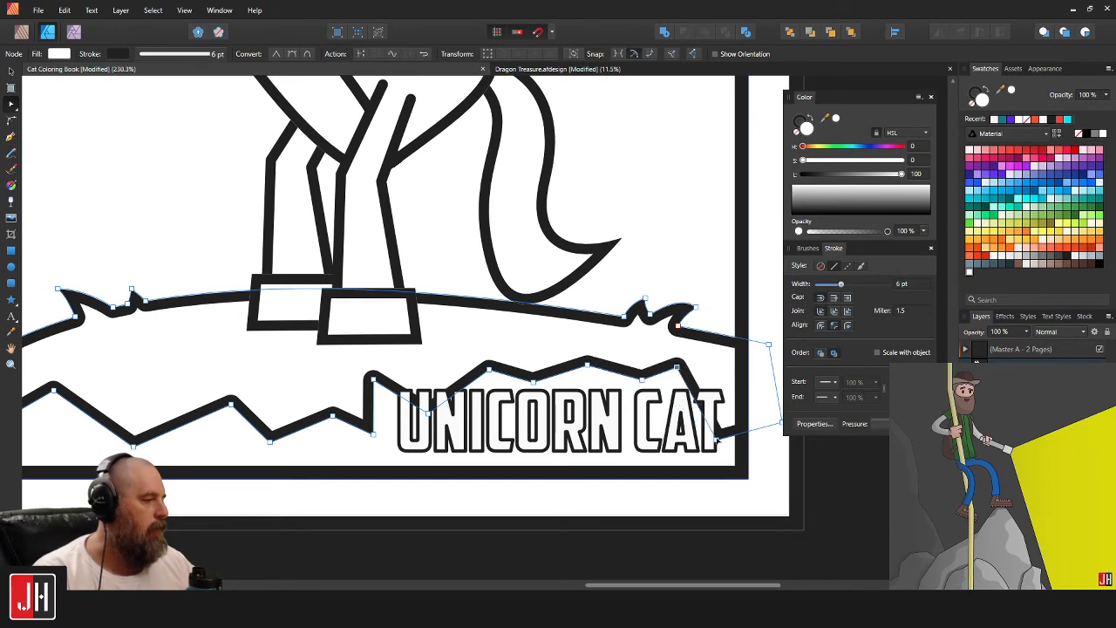
drag(717, 439, 716, 365)
Delete the grass mound's node outside the page frame and pull the end node out to the frame's inner edge.
drag(821, 443, 670, 311)
key(Delete)
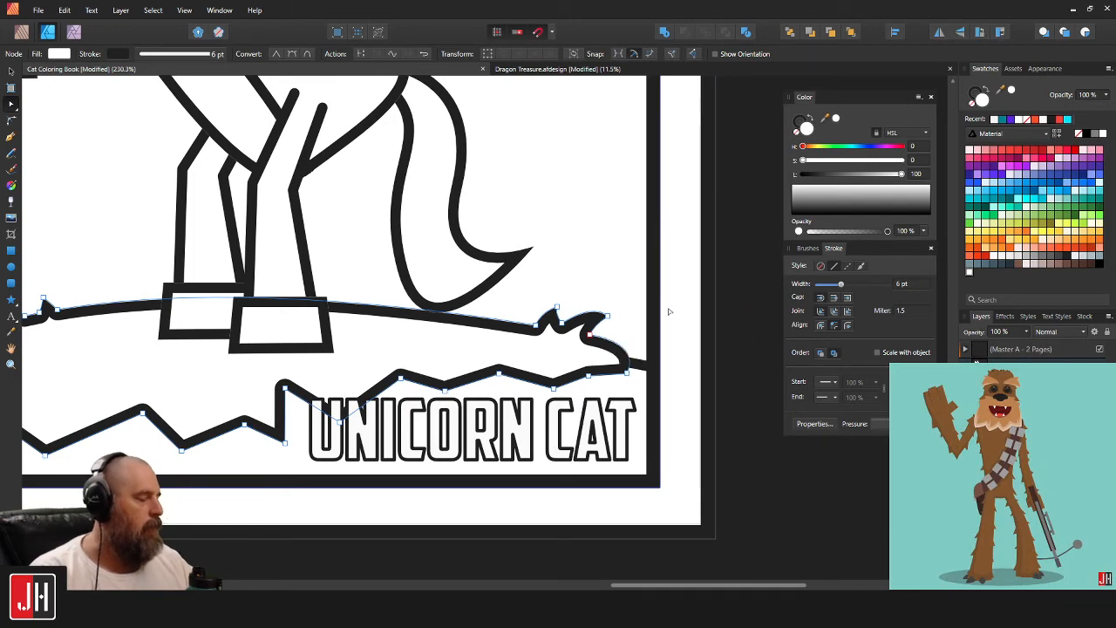
drag(626, 372, 638, 368)
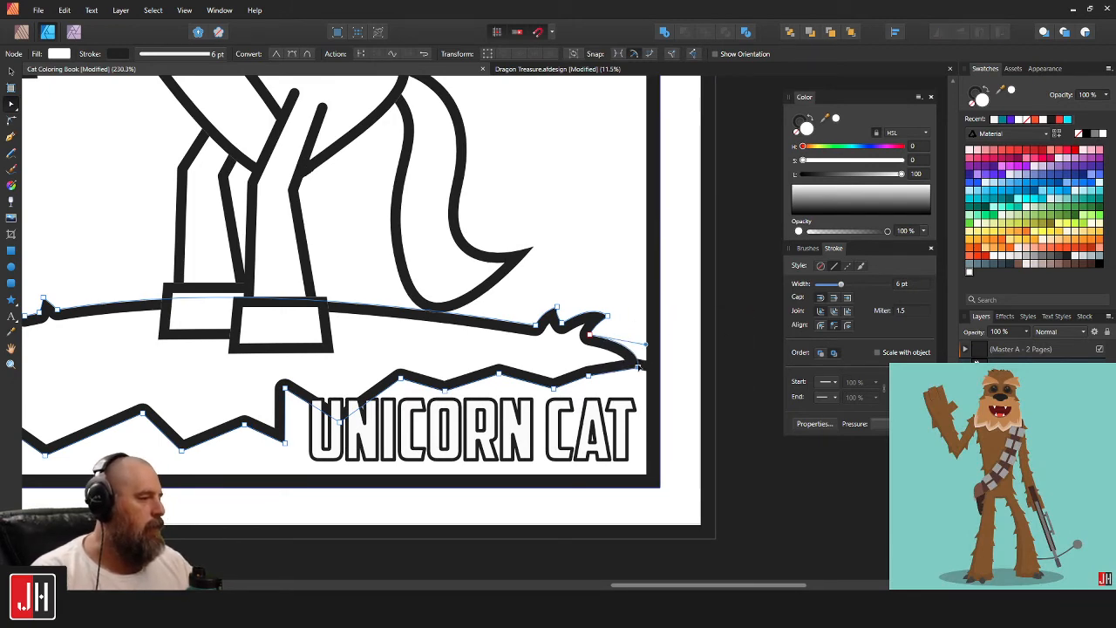
Deselect the grass mound and save the coloring book document.
key(v)
click(698, 357)
scroll(654, 392, down, 8)
key(ctrl+s)
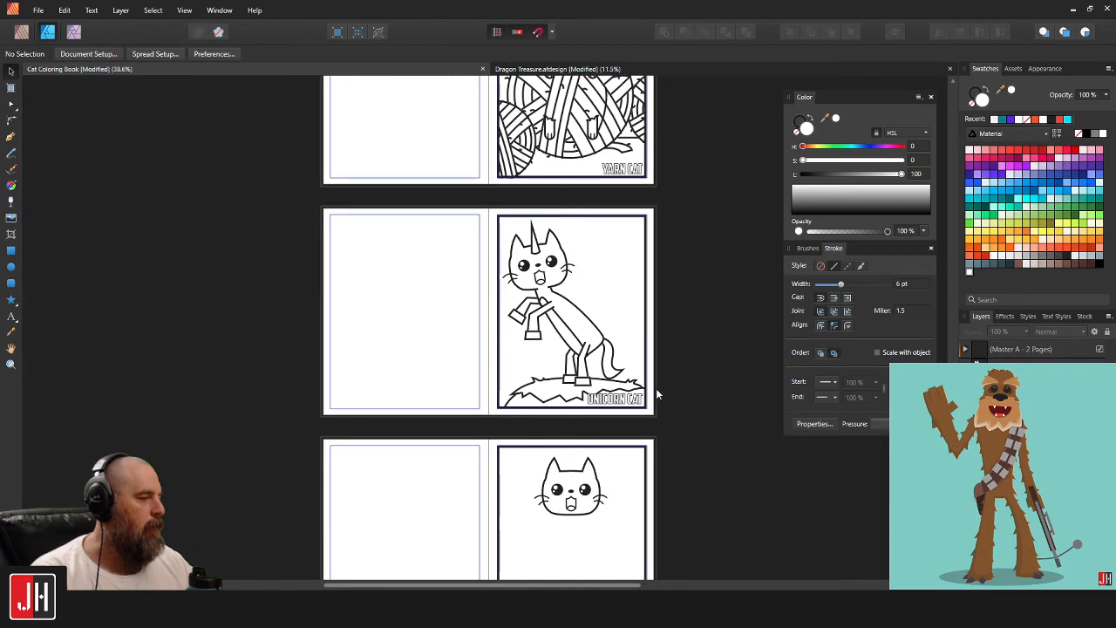
Examine the unicorn cat page, checking the reshaped grass around the title and the overall drawing.
scroll(608, 396, up, 3)
scroll(609, 401, up, 4)
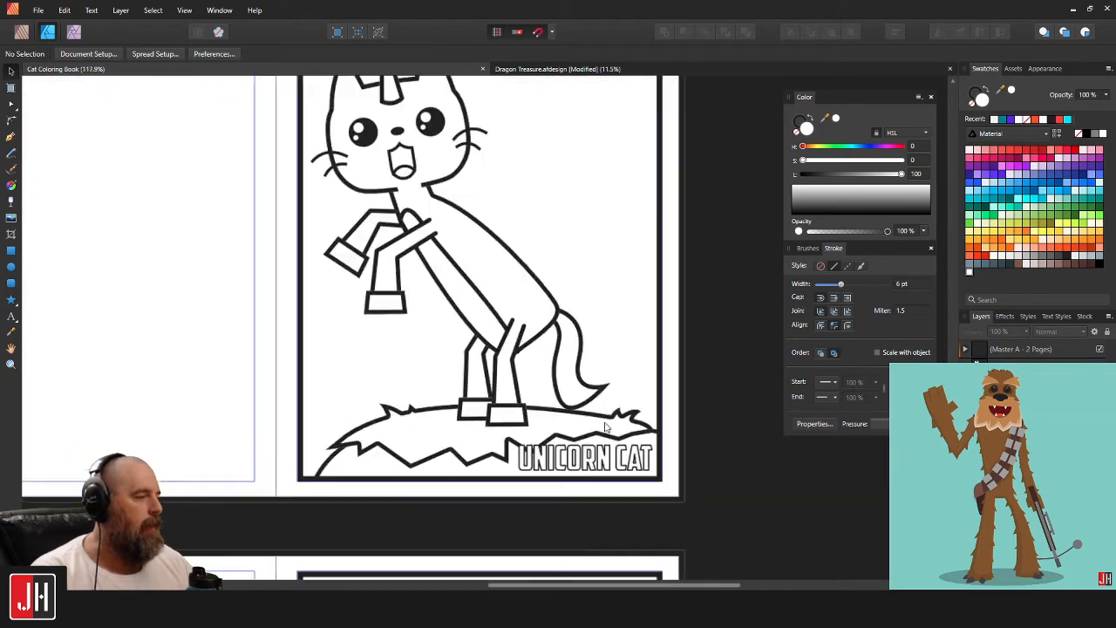
drag(646, 444, 634, 405)
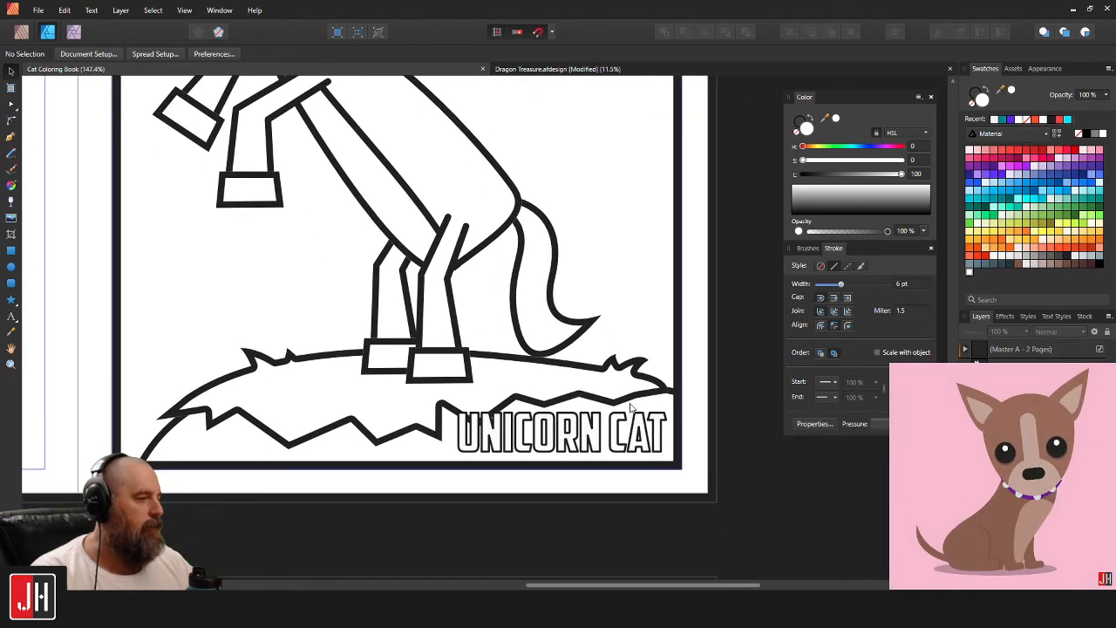
scroll(645, 411, down, 2)
drag(443, 340, 444, 427)
scroll(440, 377, up, 2)
scroll(466, 422, down, 3)
drag(519, 315, 540, 256)
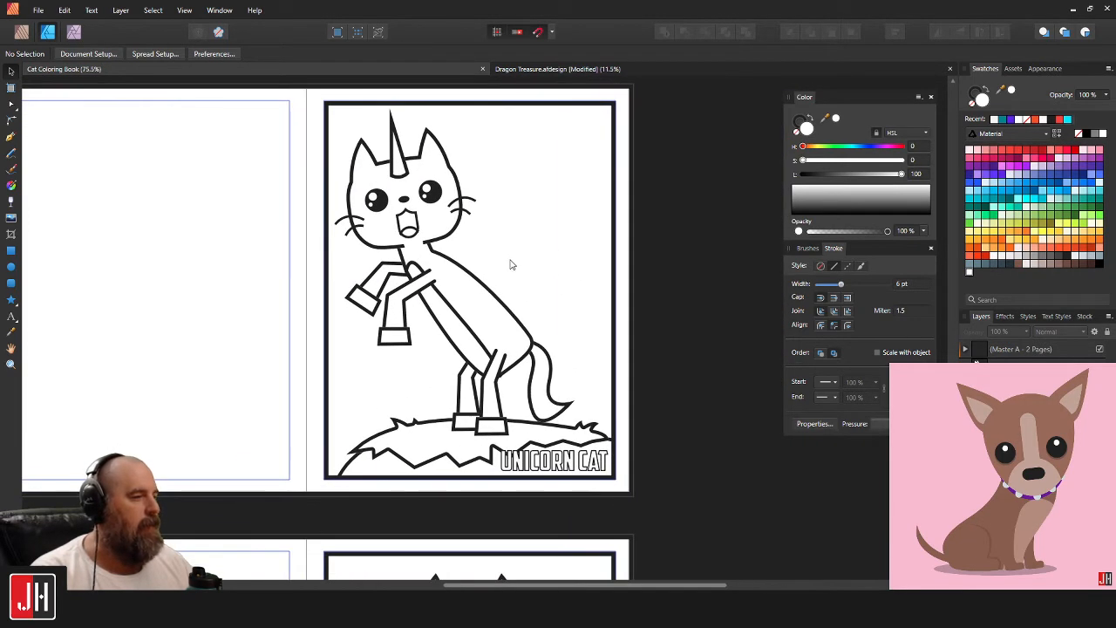
Draw a five-pointed star on the unicorn cat's hindquarters and remove its stroke.
scroll(466, 304, up, 1)
scroll(497, 305, up, 2)
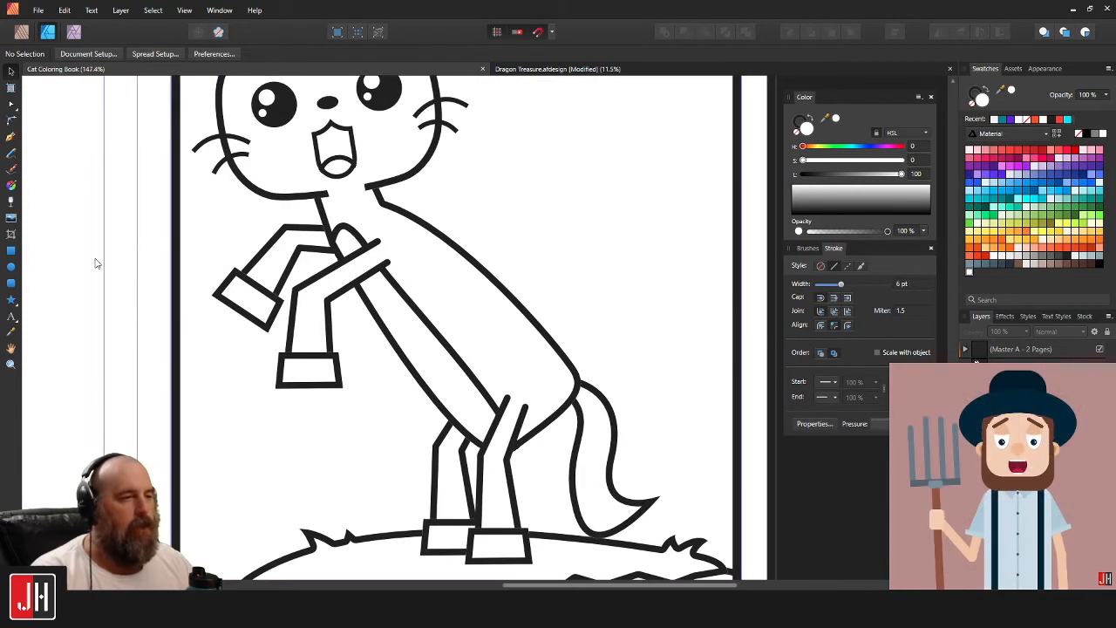
click(12, 299)
scroll(462, 384, up, 2)
drag(515, 336, 643, 471)
click(799, 120)
click(796, 132)
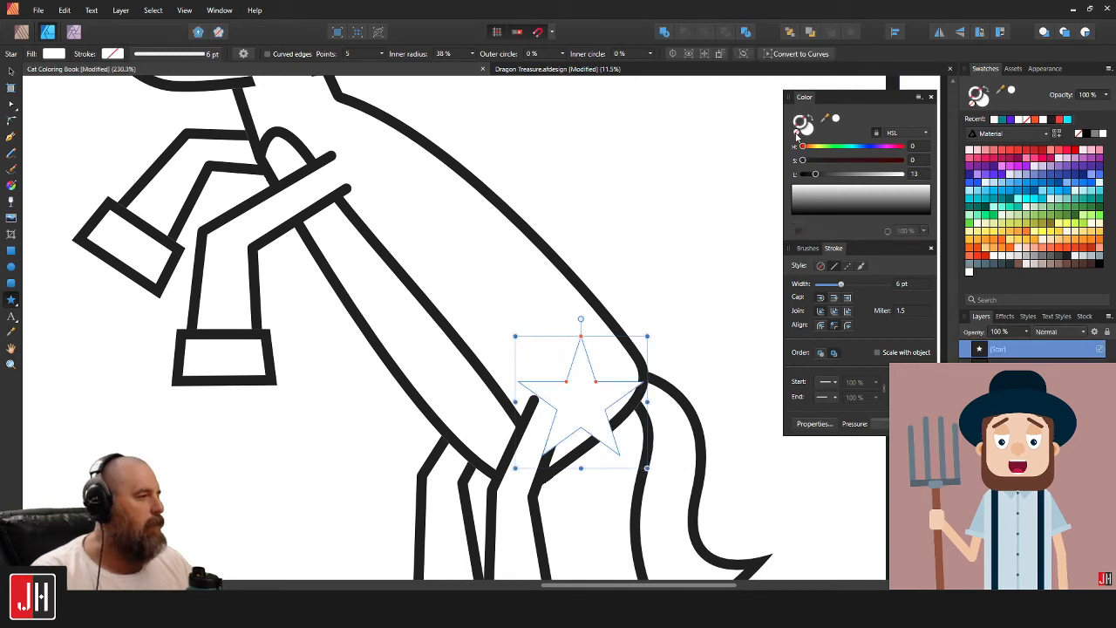
Fill the star with the dark colour sampled from the cat's body outline.
click(807, 129)
key(i)
click(607, 314)
key(v)
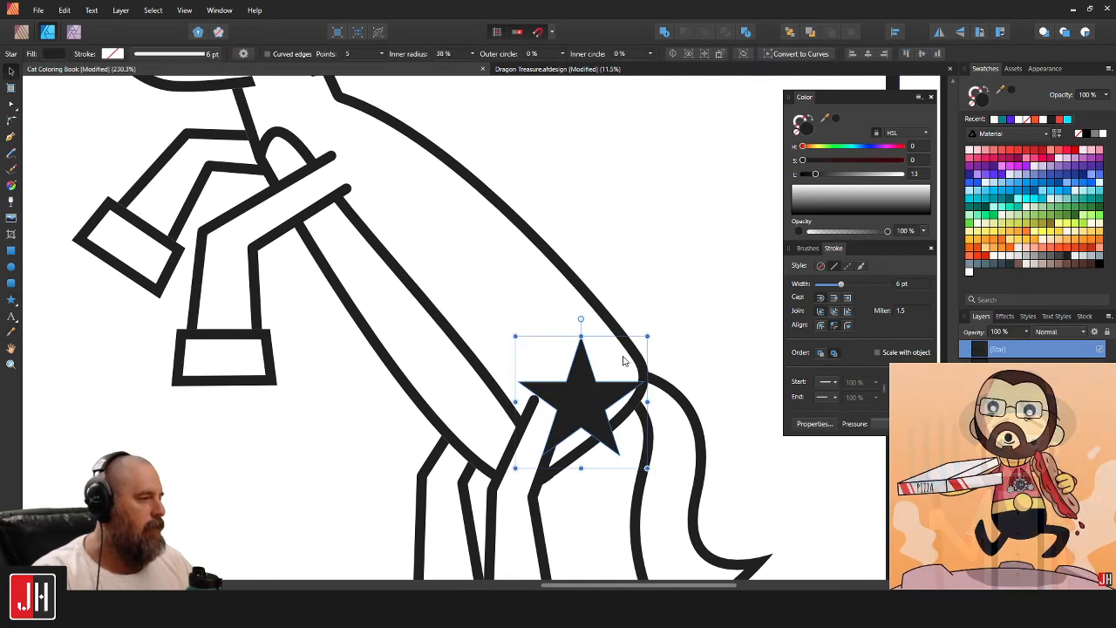
Shrink the star and place a duplicate at about half its size diagonally below it on the hip.
drag(645, 335, 705, 460)
scroll(554, 330, up, 4)
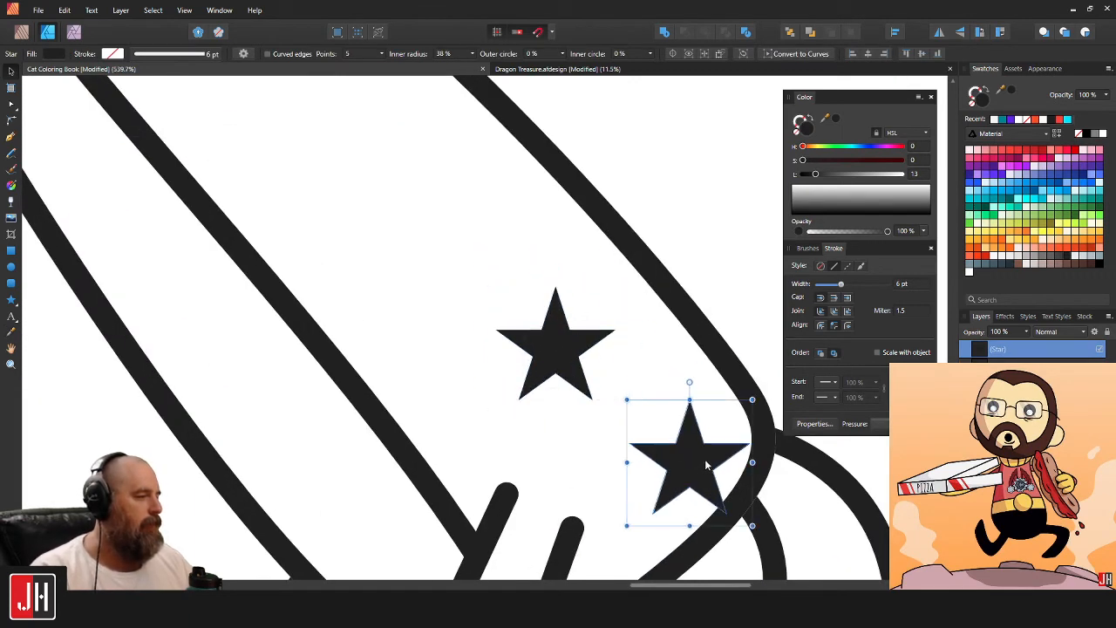
drag(752, 401, 691, 447)
drag(647, 481, 613, 438)
Shift both stars together slightly toward the tail and save the document.
shift+click(540, 341)
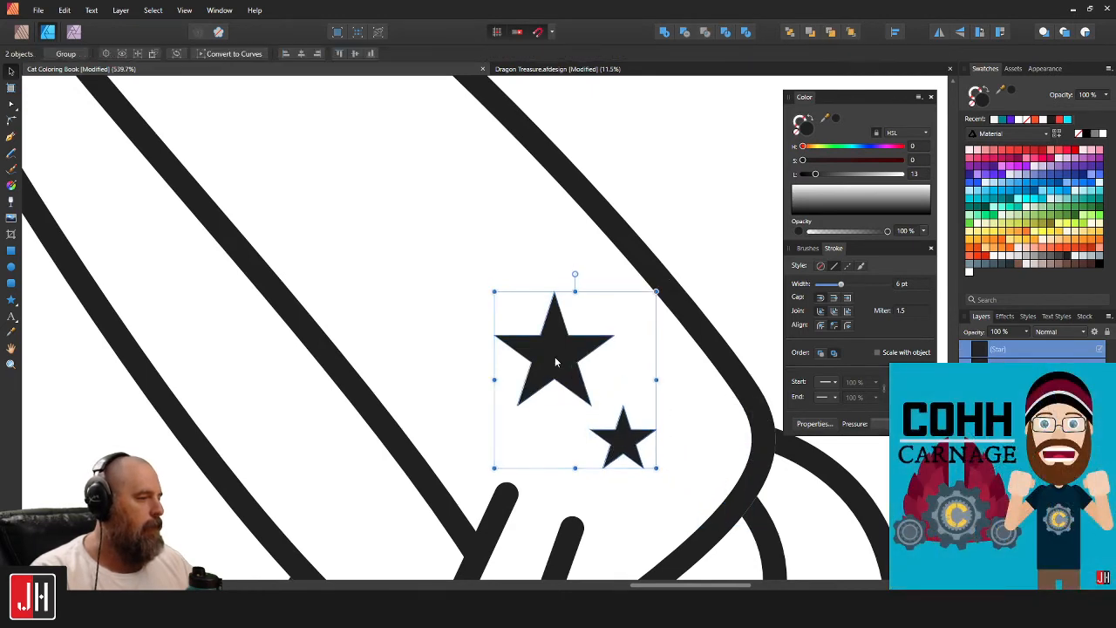
drag(554, 356, 574, 364)
scroll(642, 425, down, 9)
click(793, 482)
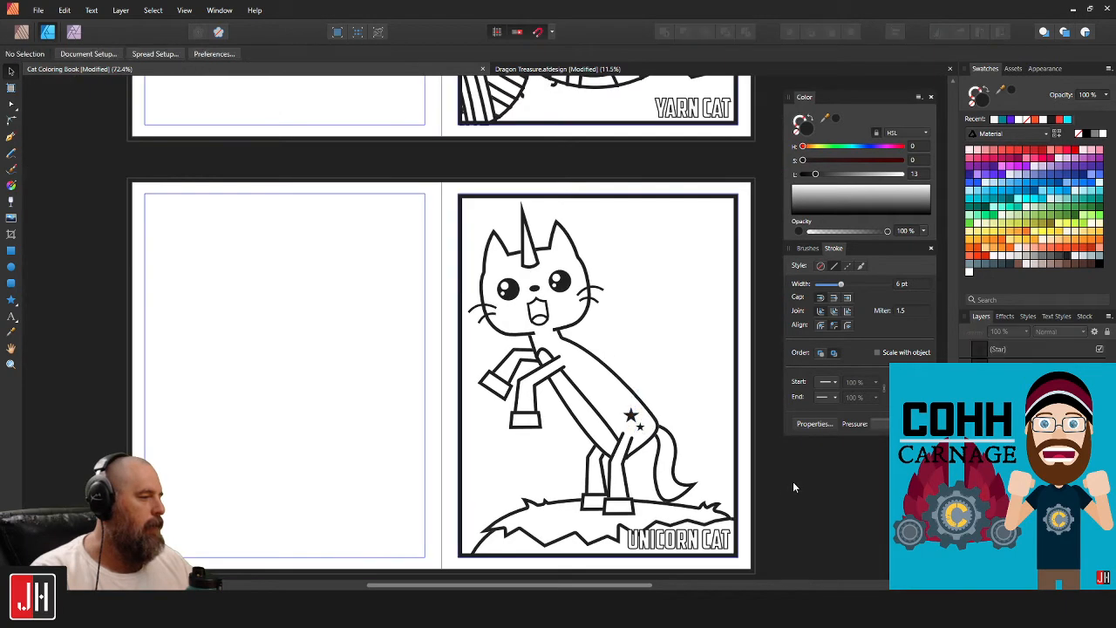
drag(645, 400, 573, 392)
scroll(572, 392, up, 3)
key(ctrl+s)
scroll(538, 307, down, 4)
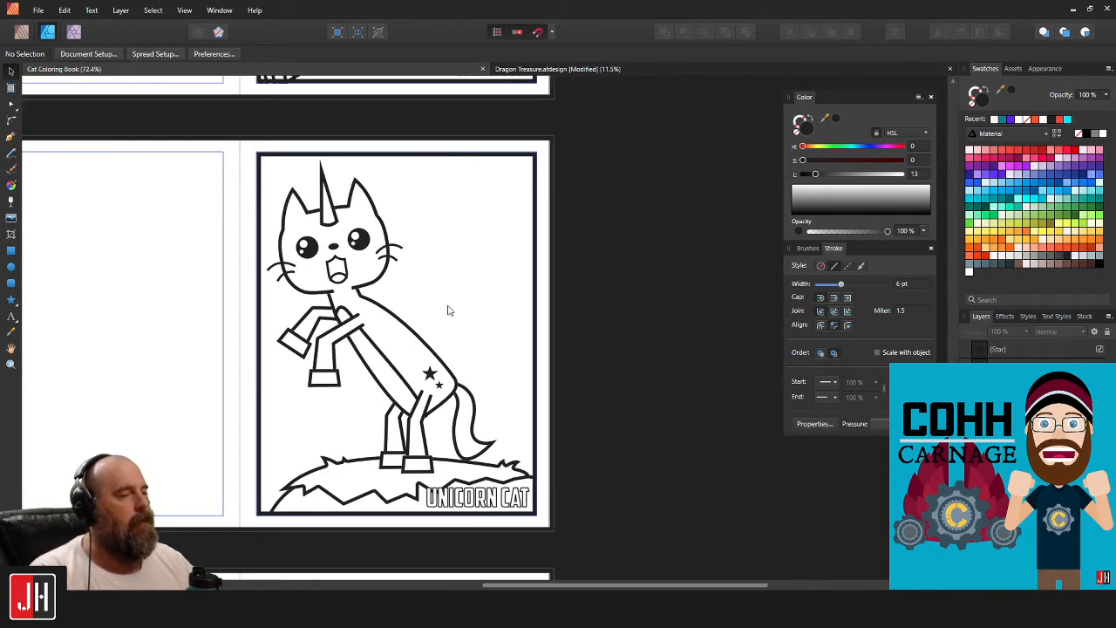
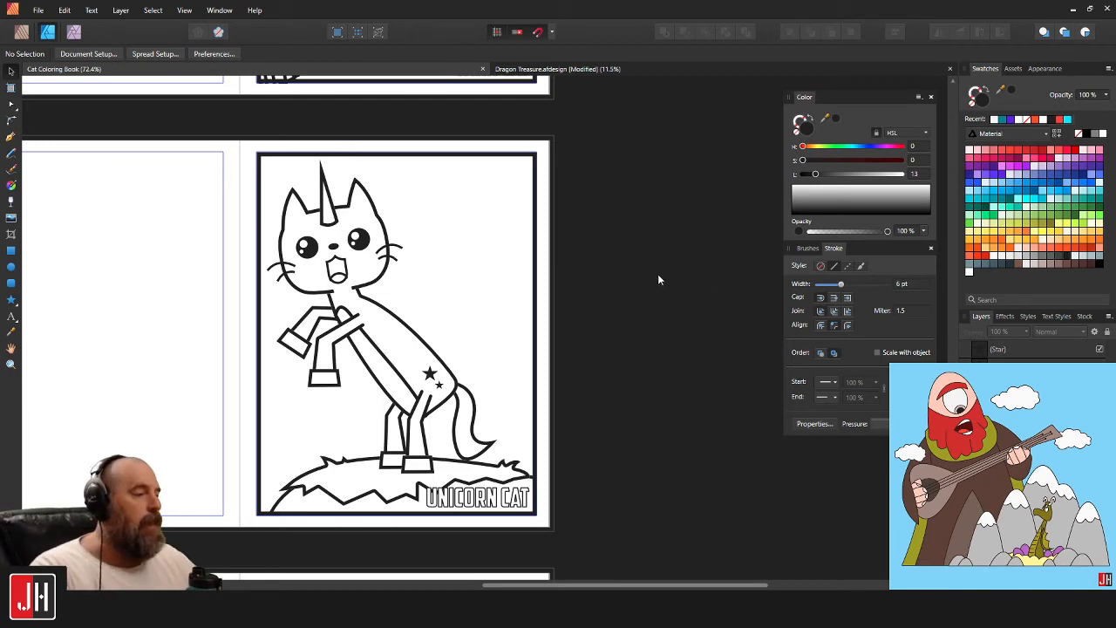
Draw a closed cloud shape with the Pen tool beside the cat's head, with a scalloped underside and an arched top.
scroll(474, 306, up, 1)
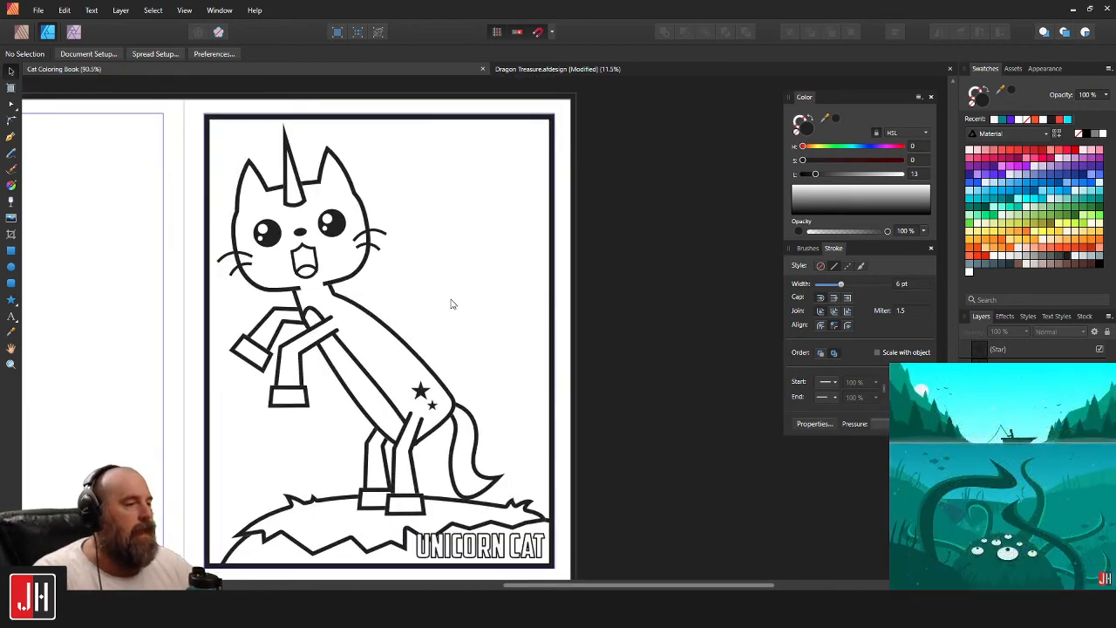
scroll(452, 312, down, 1)
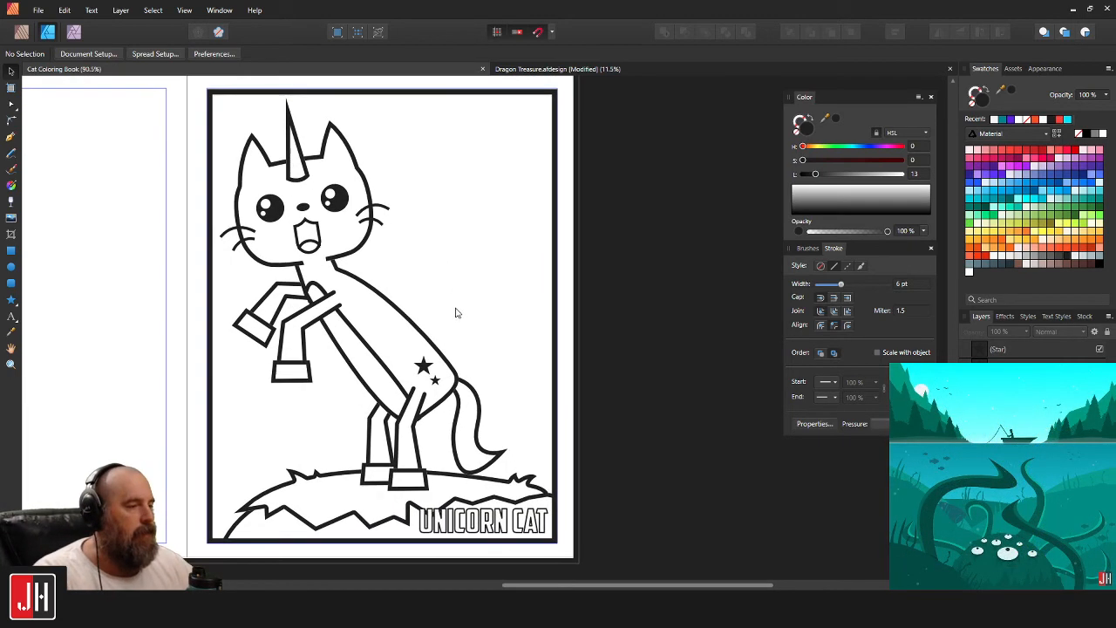
click(13, 138)
scroll(403, 297, down, 2)
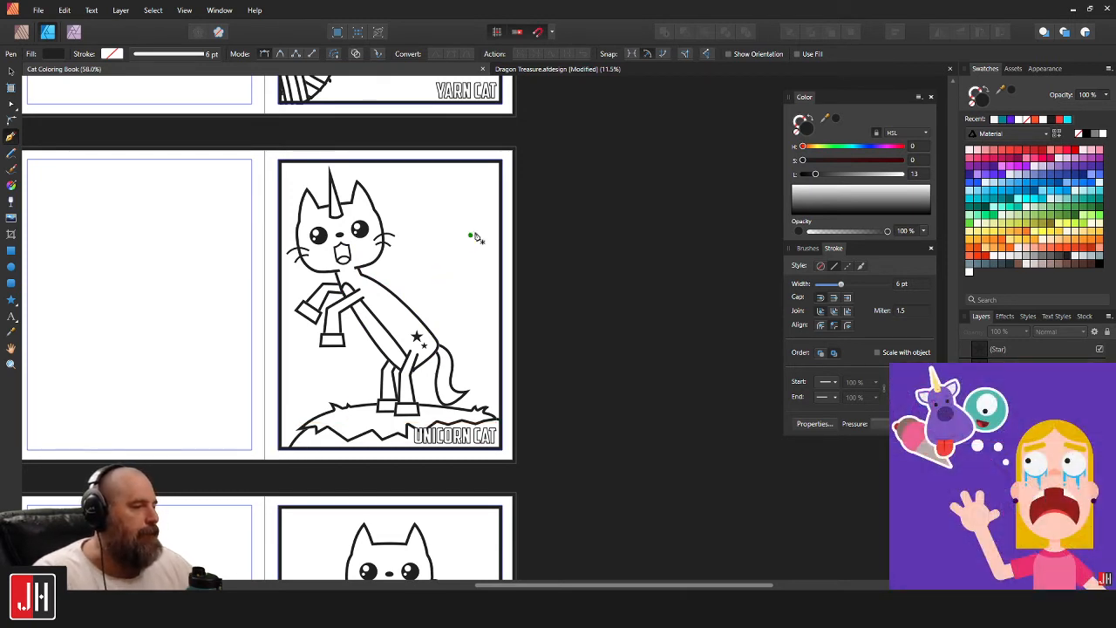
scroll(463, 219, up, 1)
scroll(449, 248, up, 1)
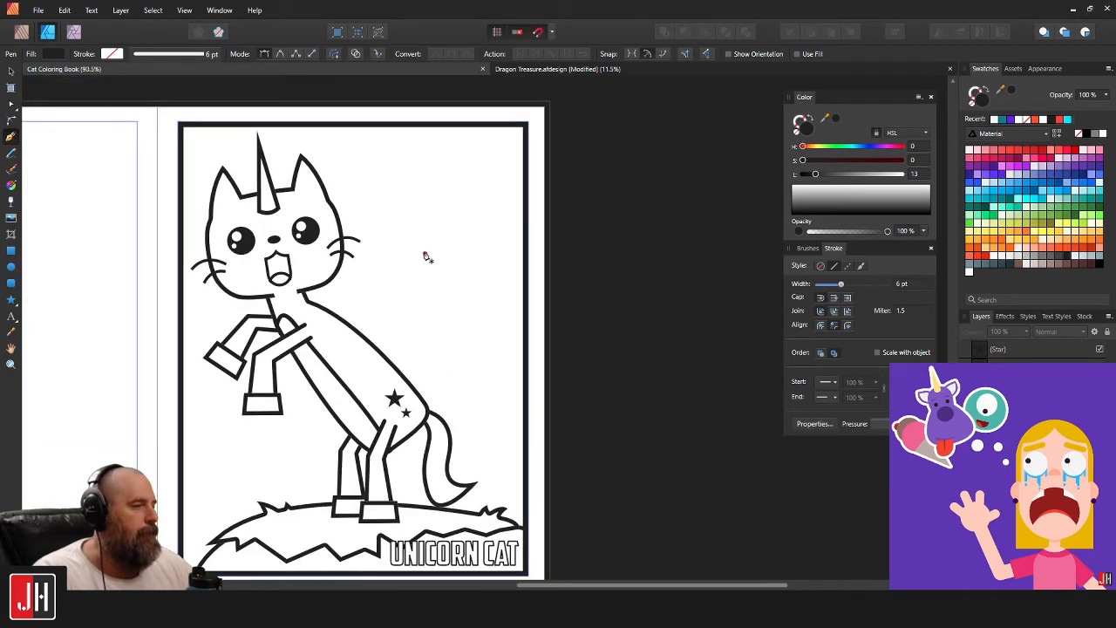
scroll(427, 253, up, 2)
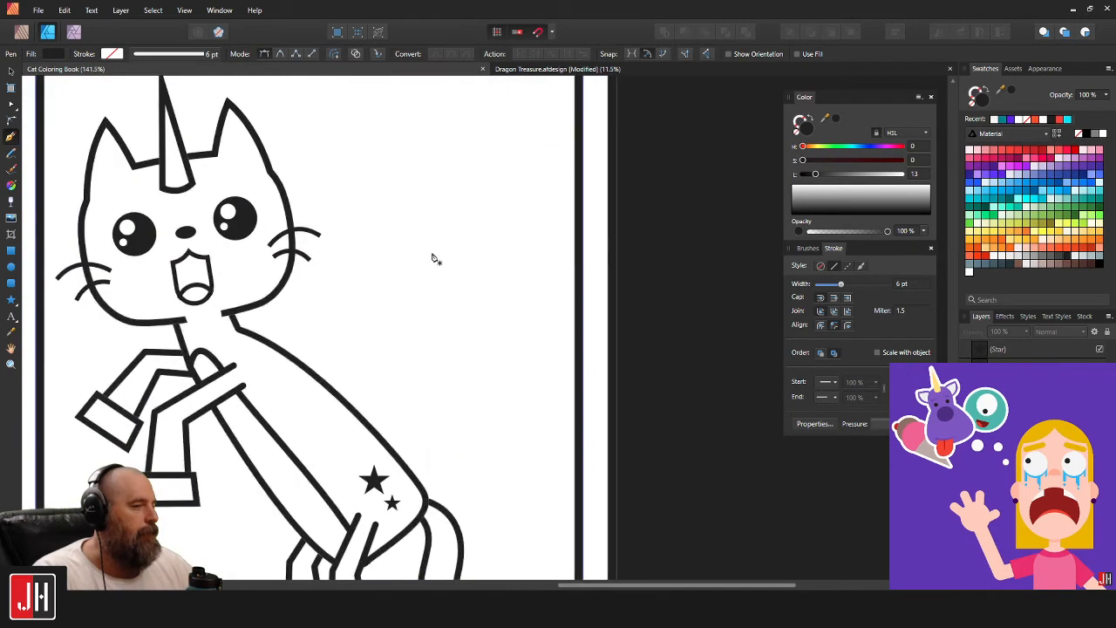
click(364, 232)
drag(374, 291, 506, 250)
click(374, 290)
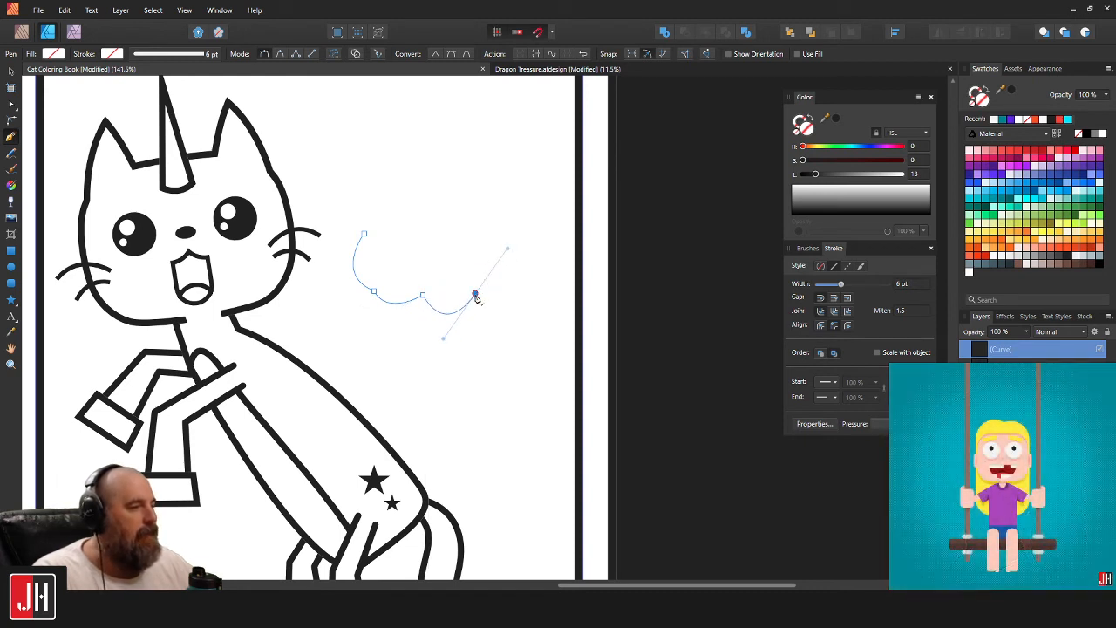
click(476, 299)
drag(523, 286, 547, 218)
click(523, 286)
click(552, 255)
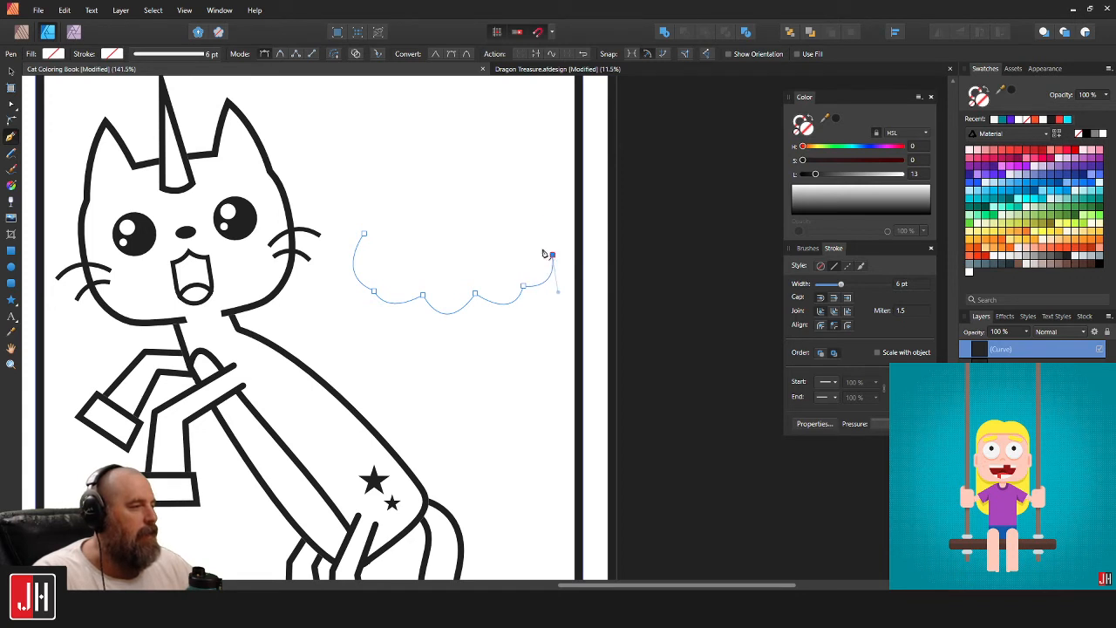
drag(363, 233, 265, 305)
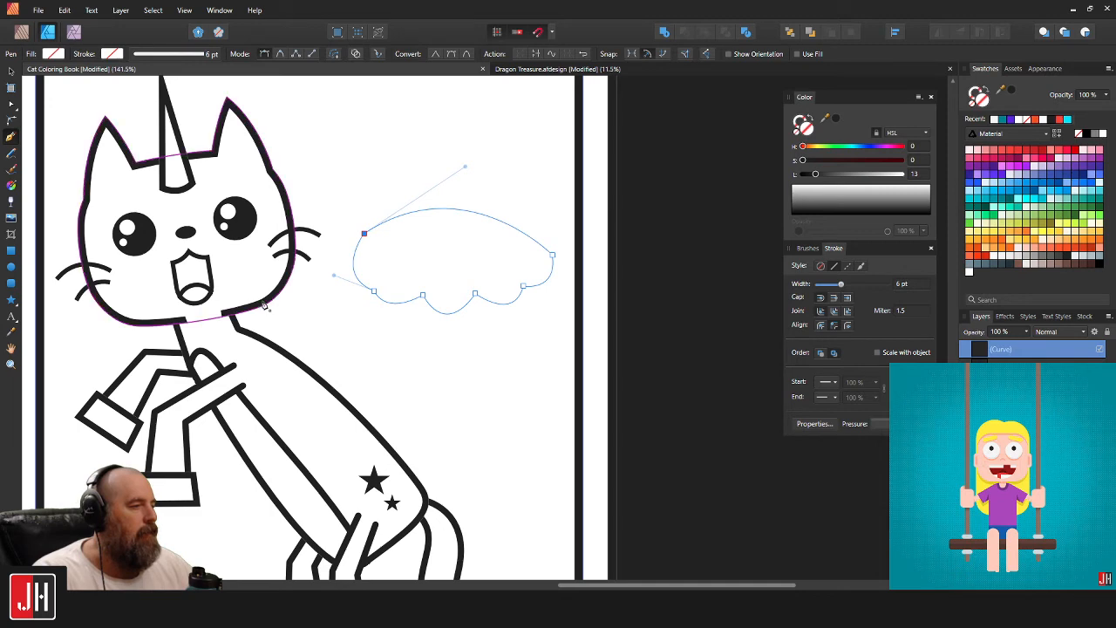
Give the cloud shape a dark 6 pt outline with no fill.
key(x)
click(835, 118)
key(v)
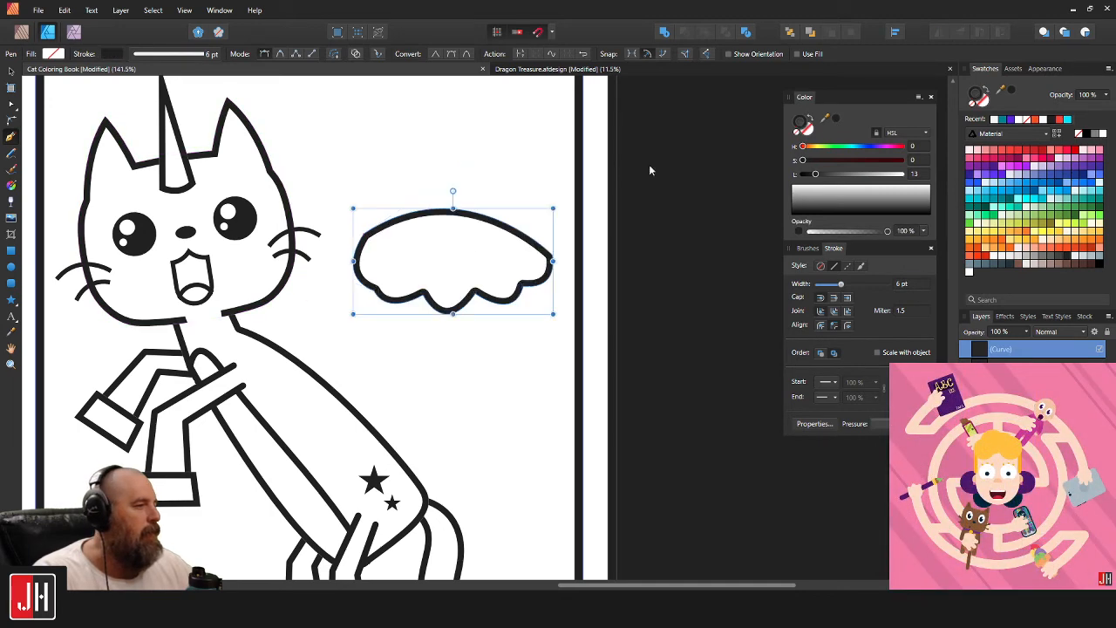
Reshape the cloud's top arc by adjusting the curve handles of its two upper end nodes into a rounder outline.
key(a)
scroll(395, 252, up, 2)
click(336, 217)
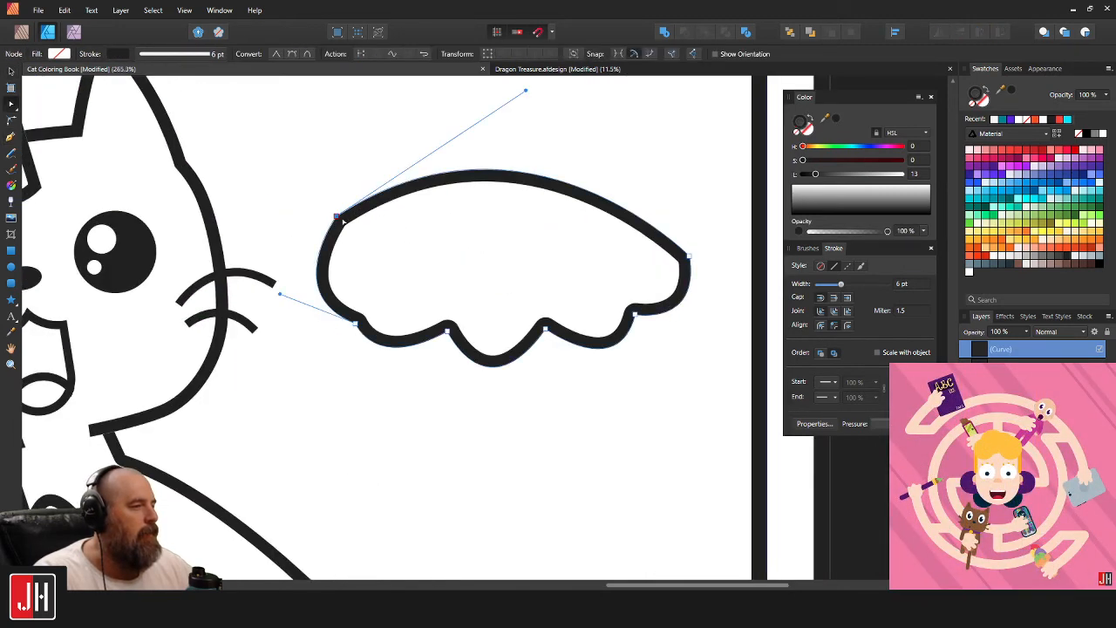
drag(525, 92, 424, 104)
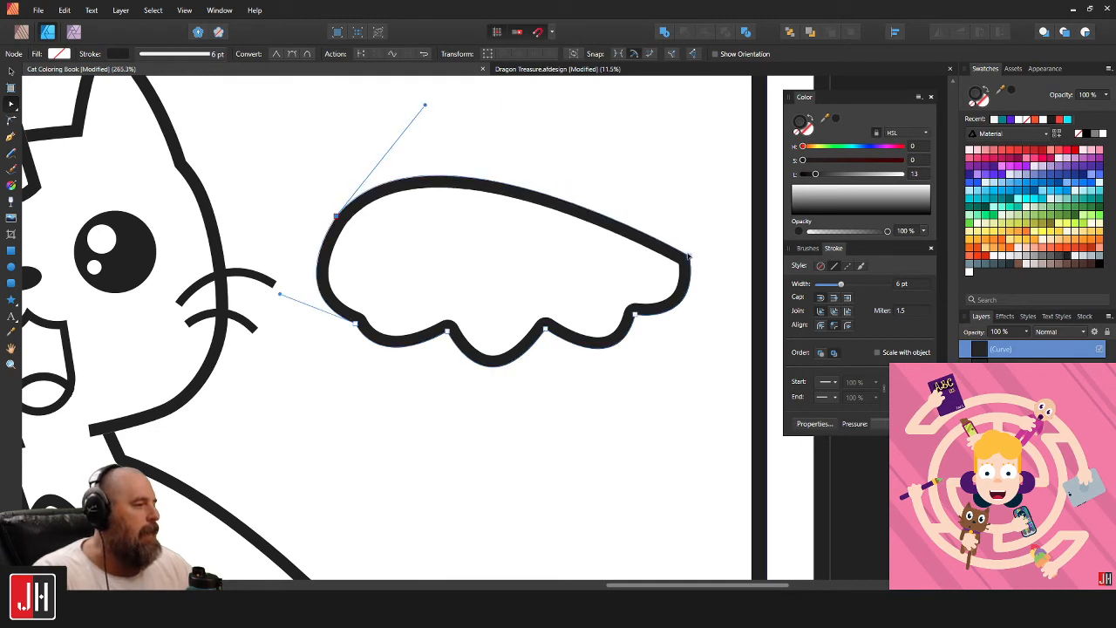
click(689, 256)
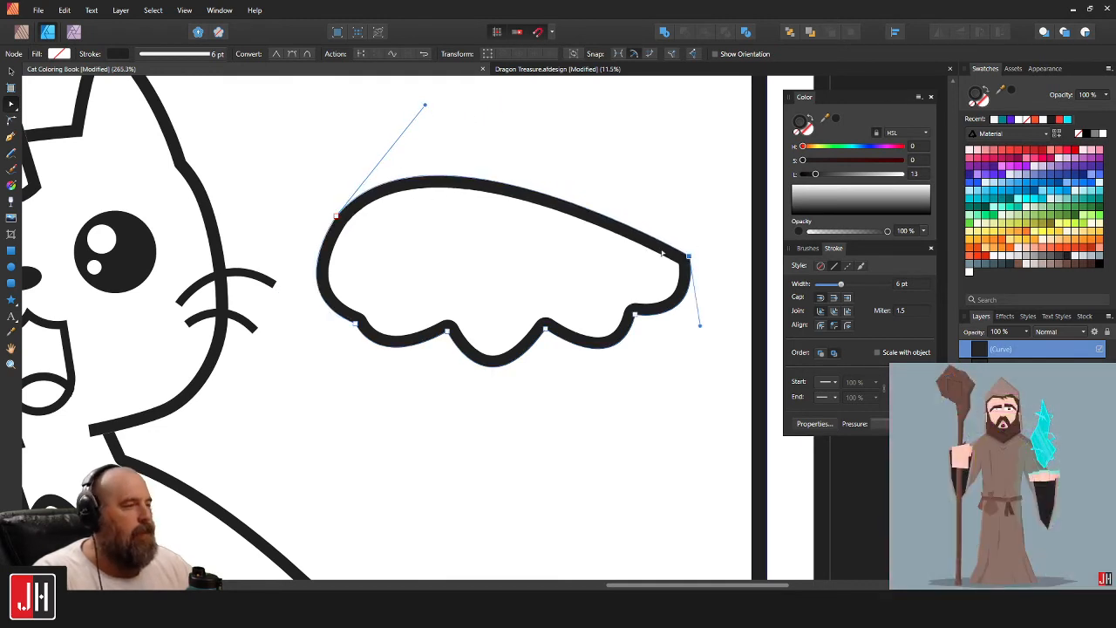
drag(690, 258, 708, 321)
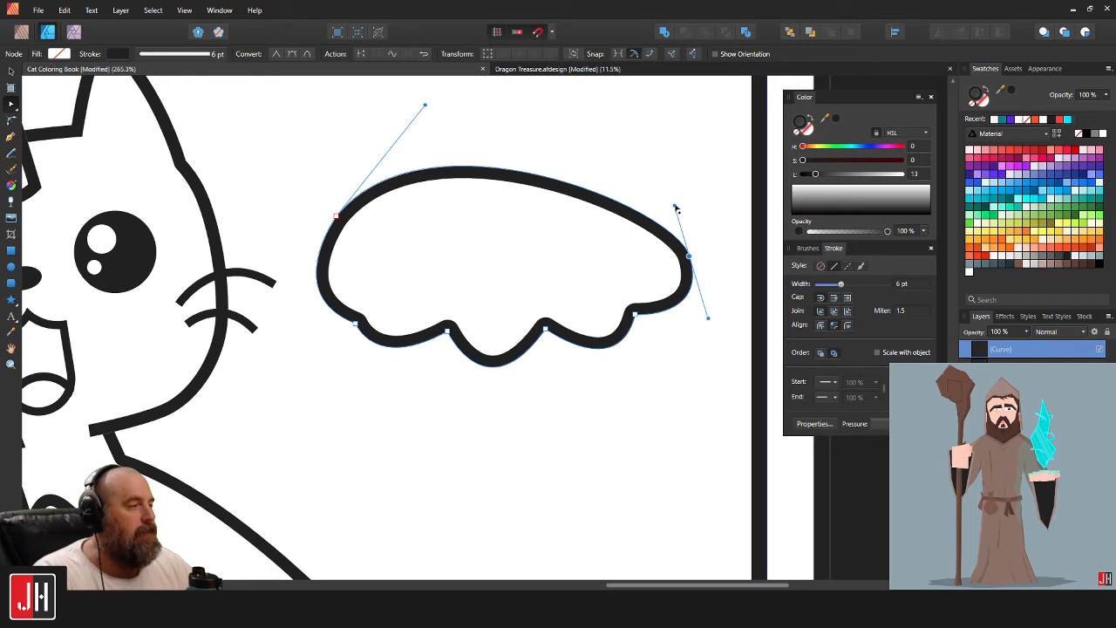
Refine the cloud's top outline by shortening and angling the curve handles of its two upper end nodes.
drag(676, 209, 648, 174)
drag(425, 105, 418, 115)
scroll(442, 138, down, 5)
click(552, 180)
scroll(493, 179, up, 4)
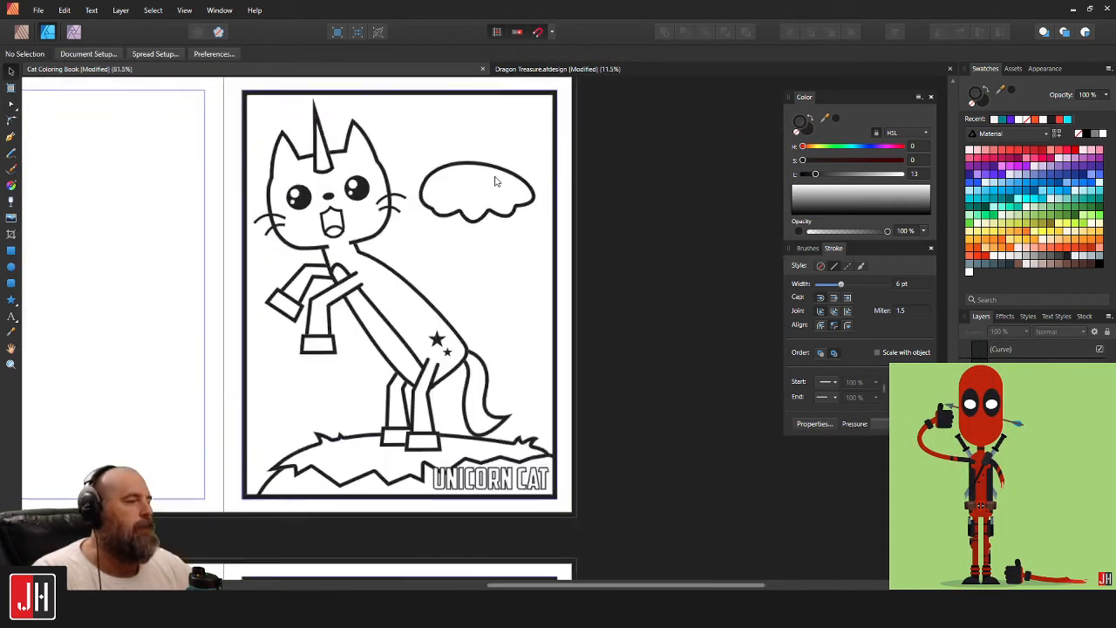
Fill the cloud beside the cat's head with white sampled from the blank page area.
click(509, 173)
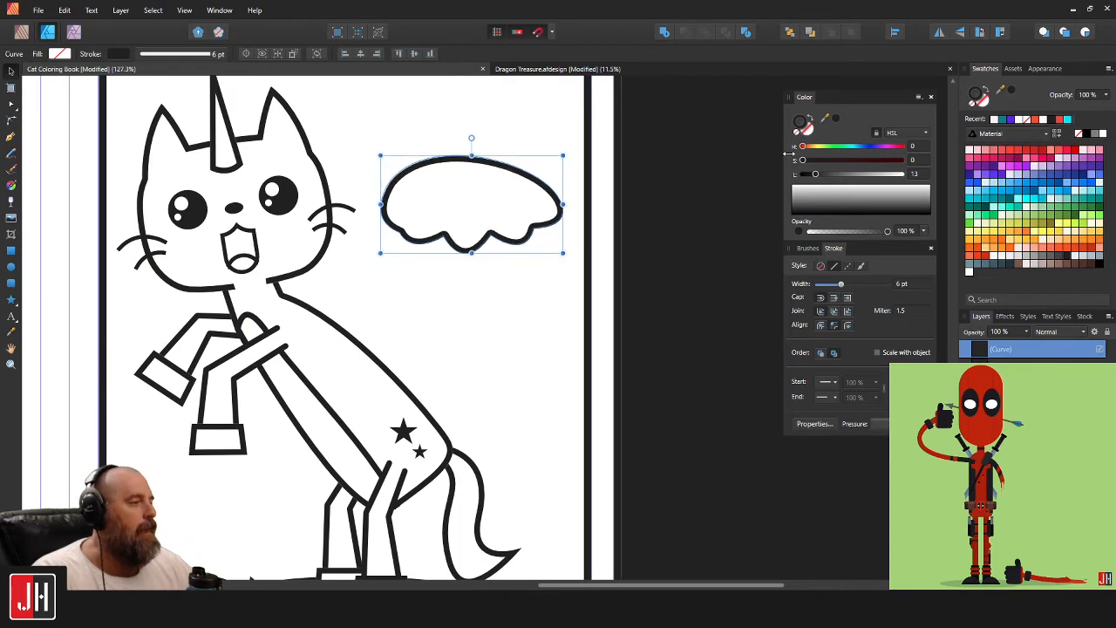
key(i)
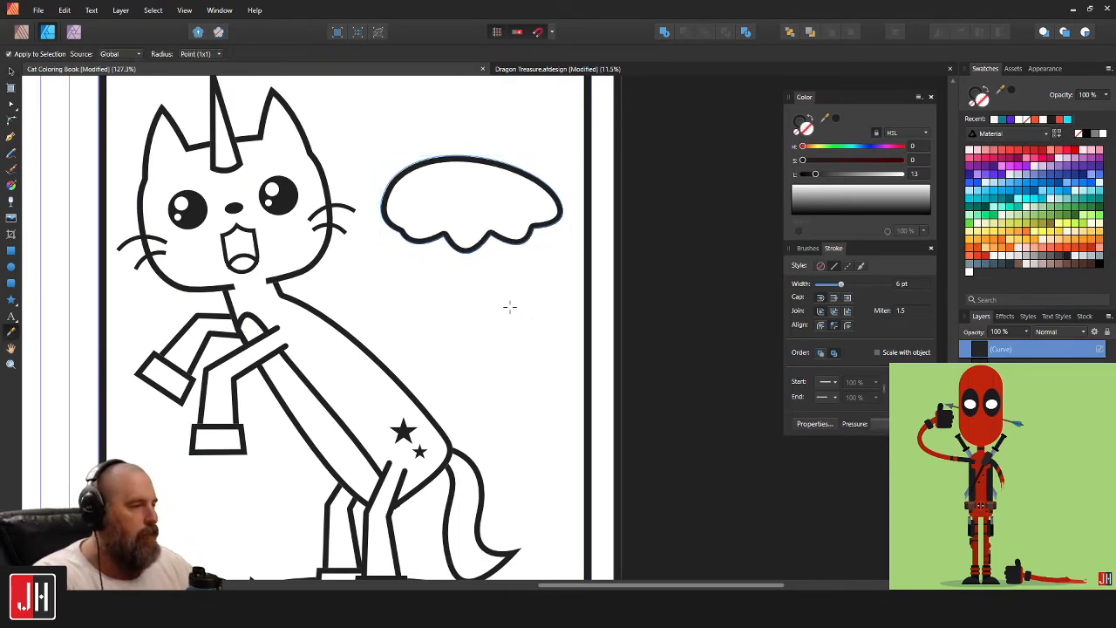
click(511, 307)
key(v)
click(686, 254)
scroll(688, 266, down, 5)
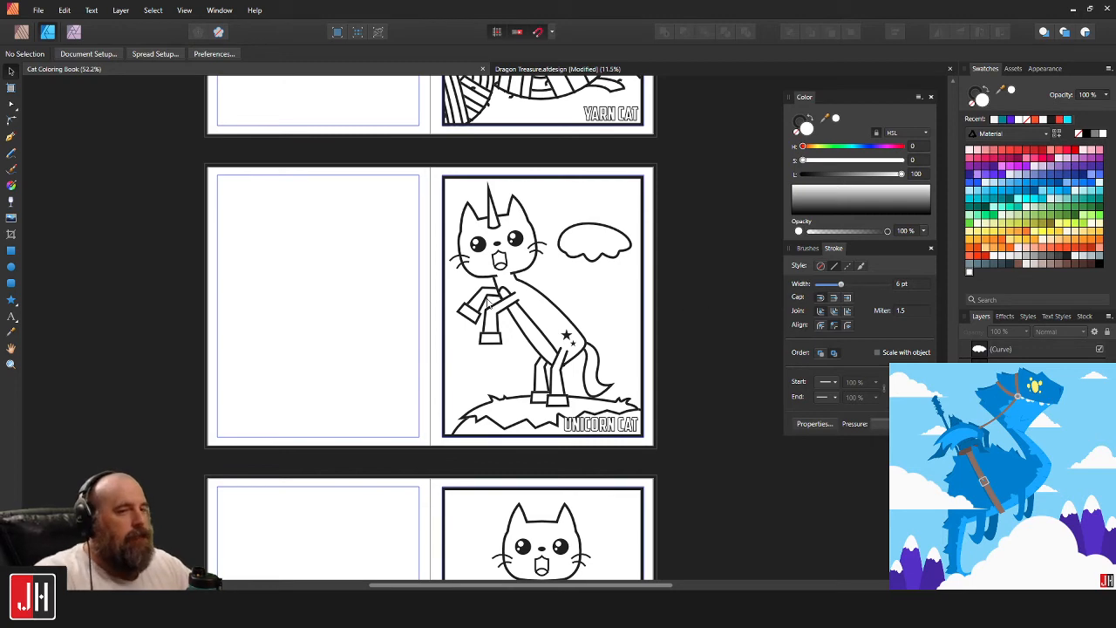
Delete the cloud beside the cat's head from the Unicorn Cat page.
scroll(453, 345, up, 5)
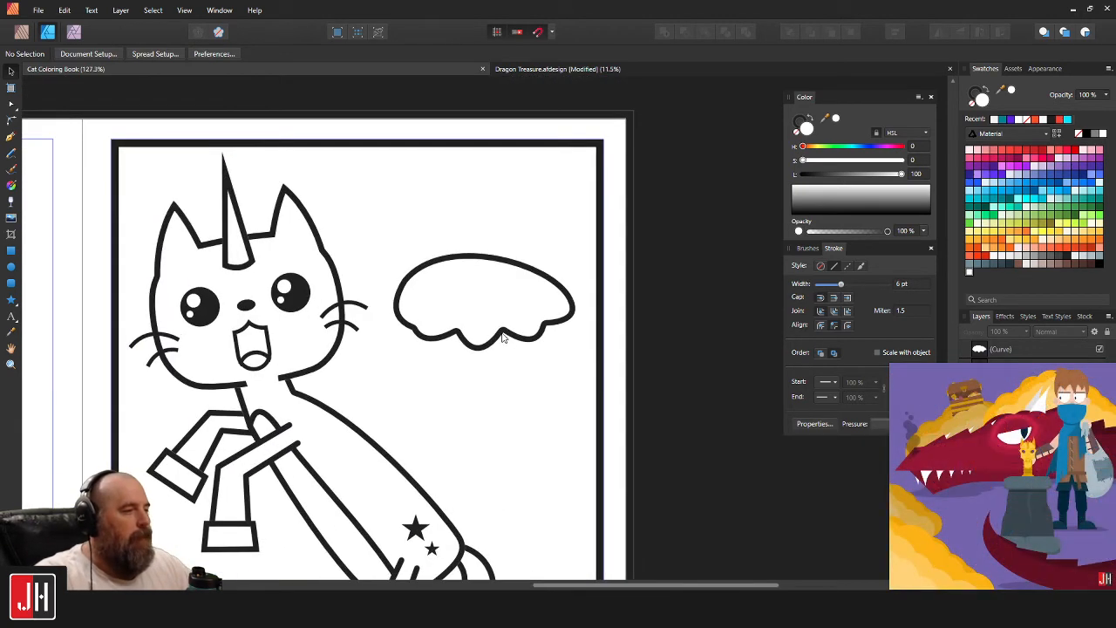
click(514, 334)
drag(514, 333, 517, 343)
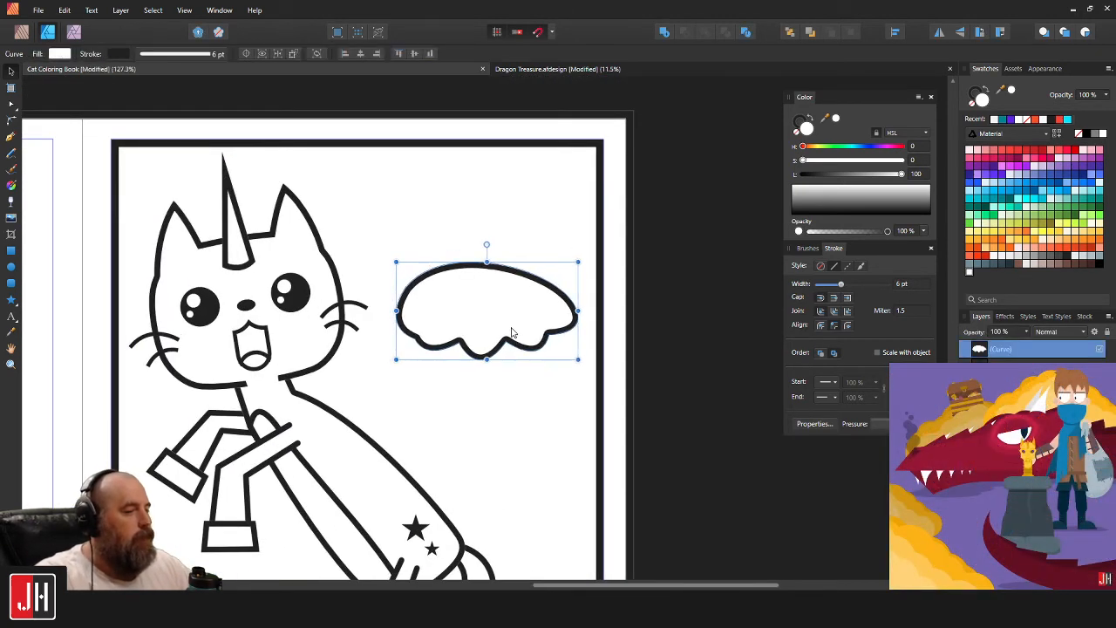
key(Delete)
scroll(511, 331, down, 5)
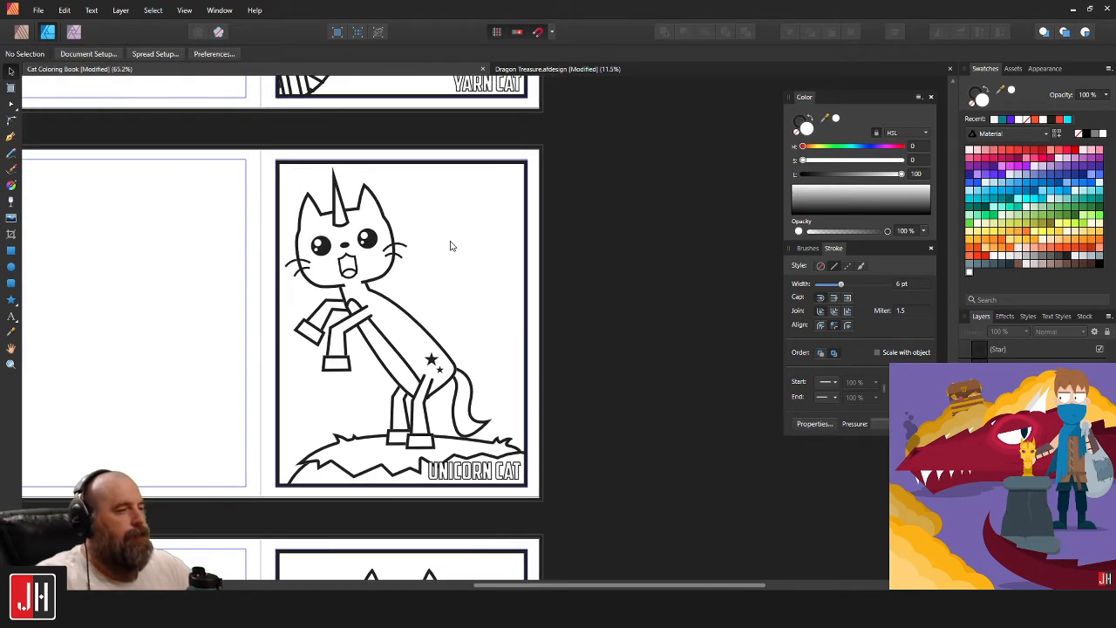
With the Pen tool, draw the inner arc of a large band from beyond the Unicorn Cat page's outer edge to below the page.
click(11, 136)
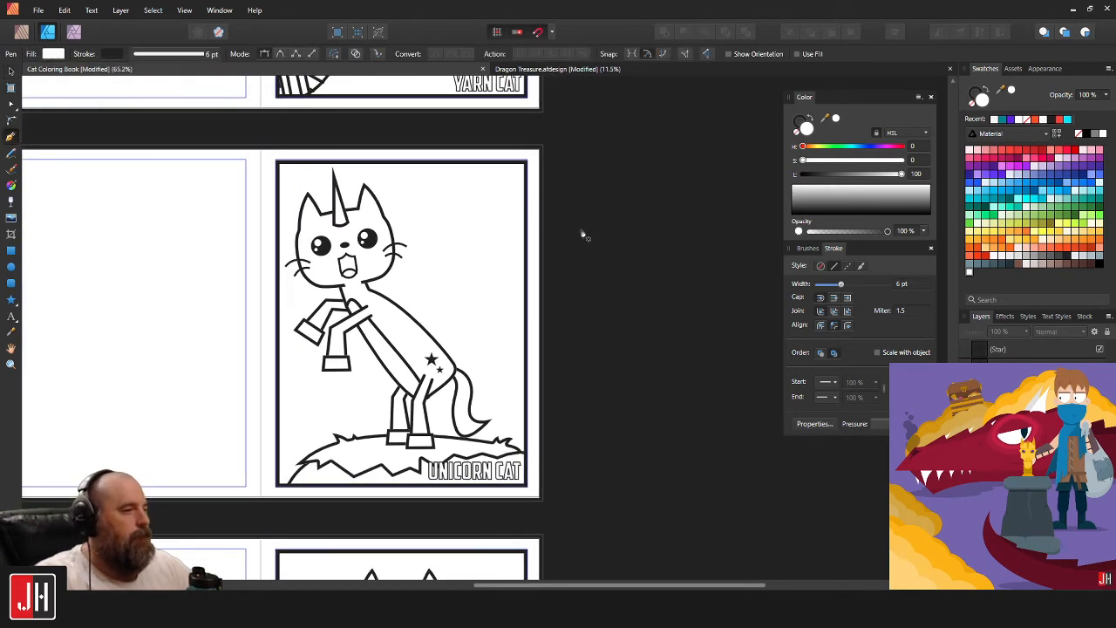
scroll(541, 209, down, 2)
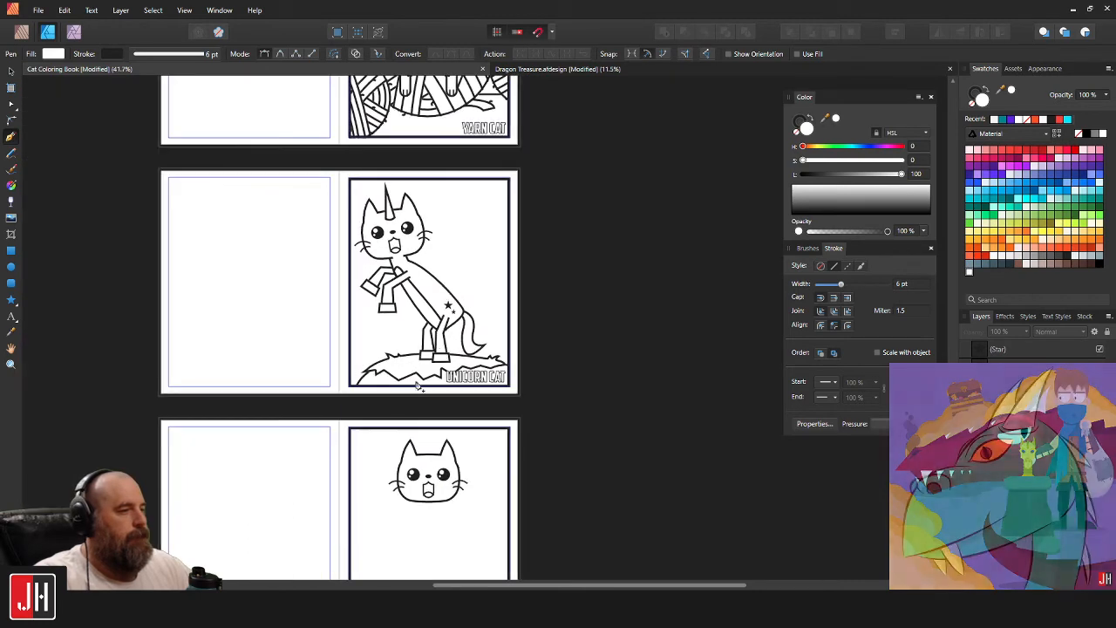
scroll(384, 416, down, 1)
drag(423, 389, 458, 292)
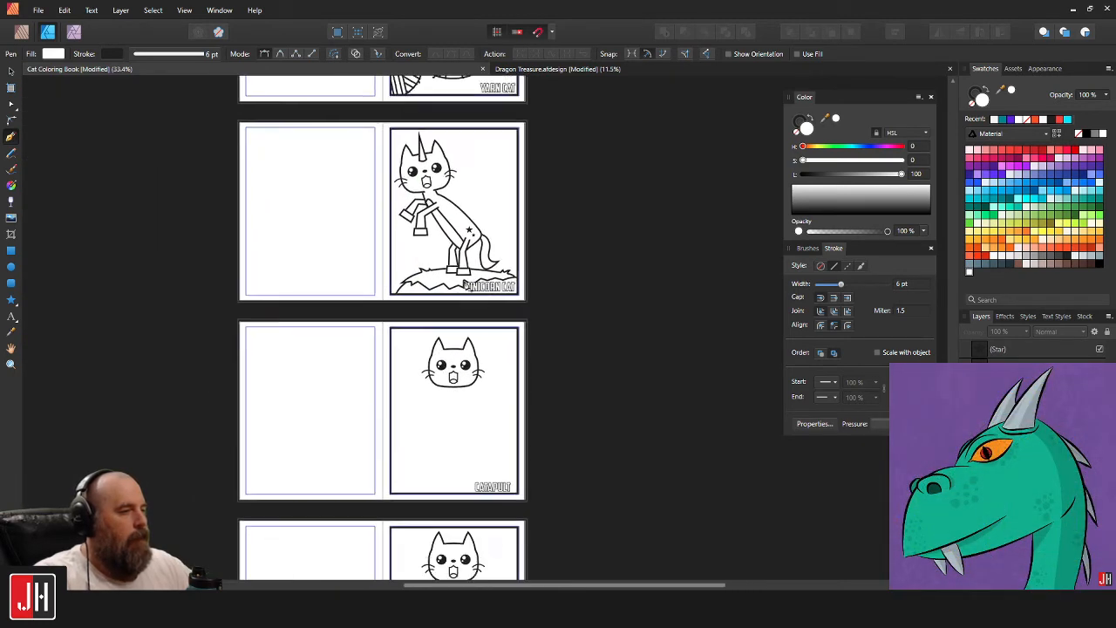
scroll(461, 286, up, 1)
scroll(453, 287, up, 1)
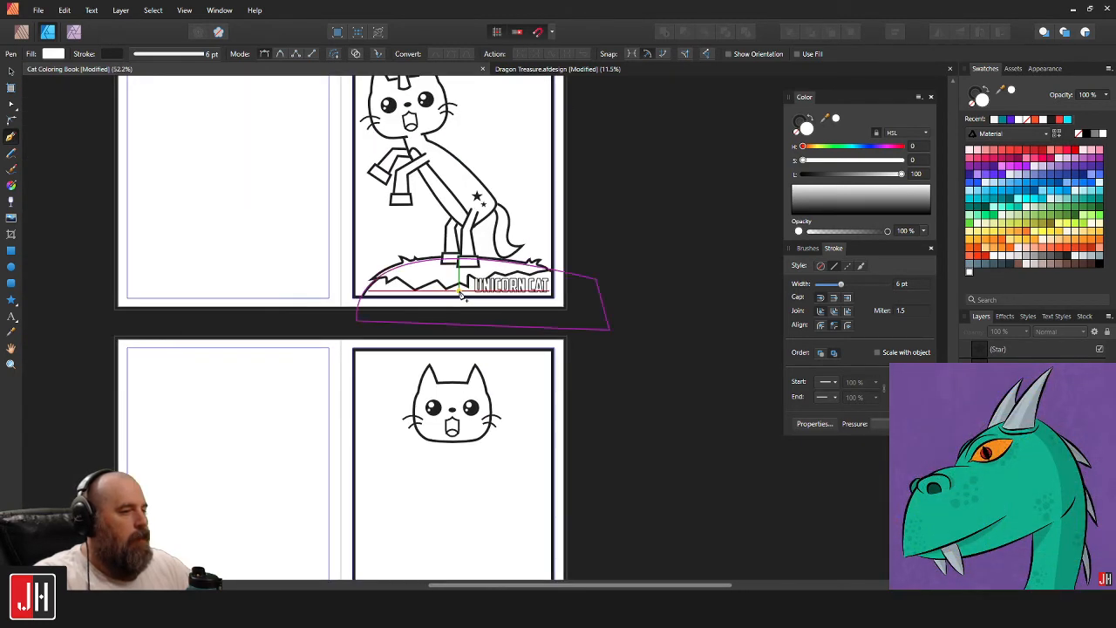
scroll(401, 321, down, 2)
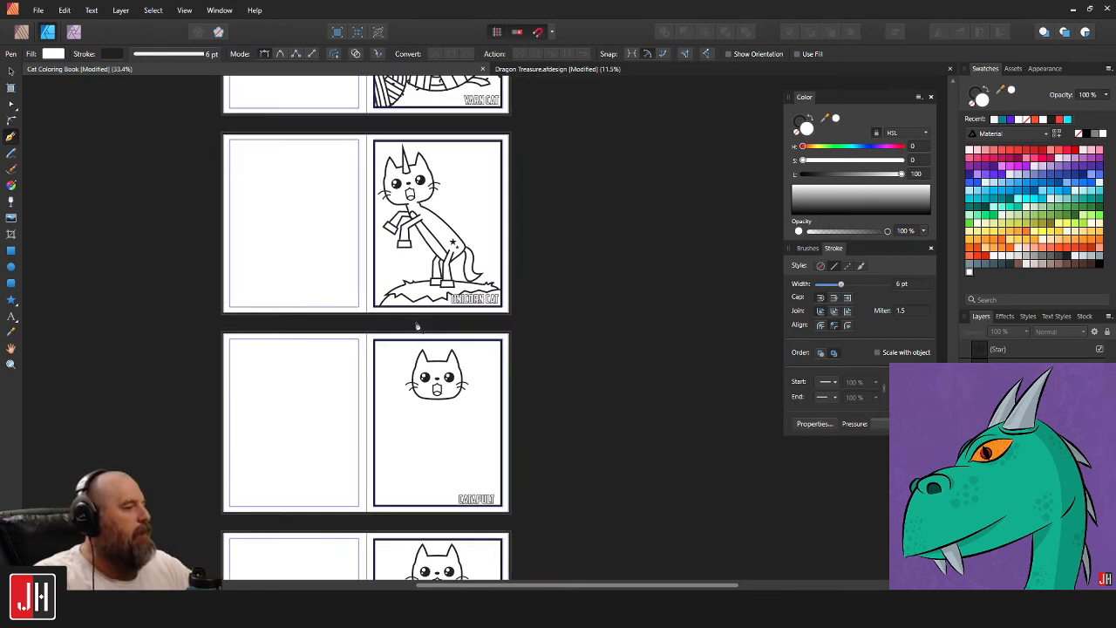
drag(402, 352, 527, 155)
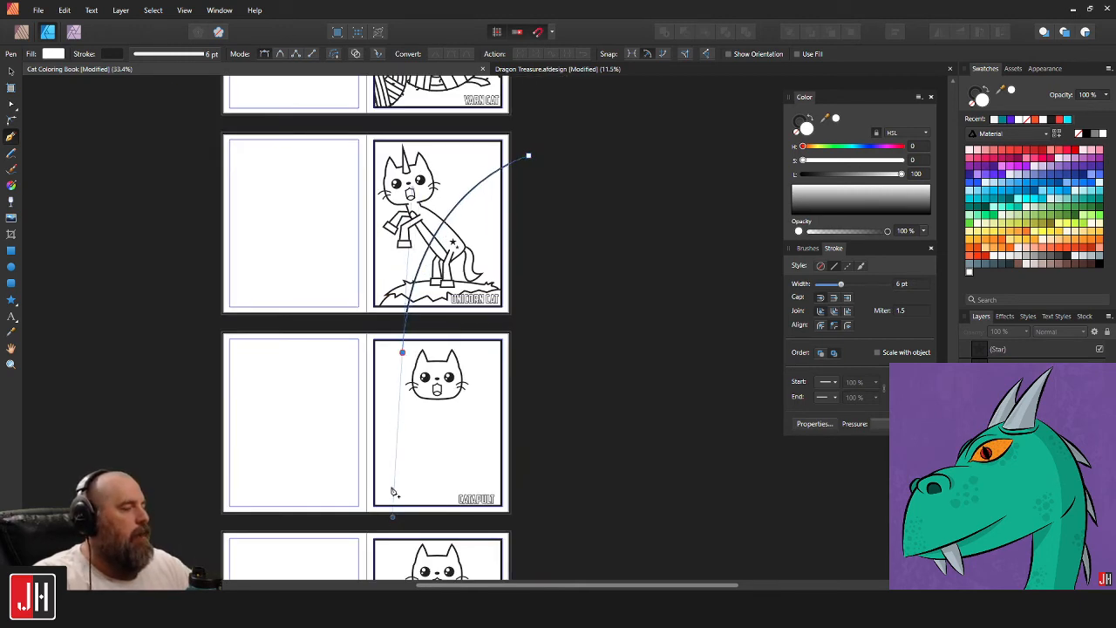
click(401, 353)
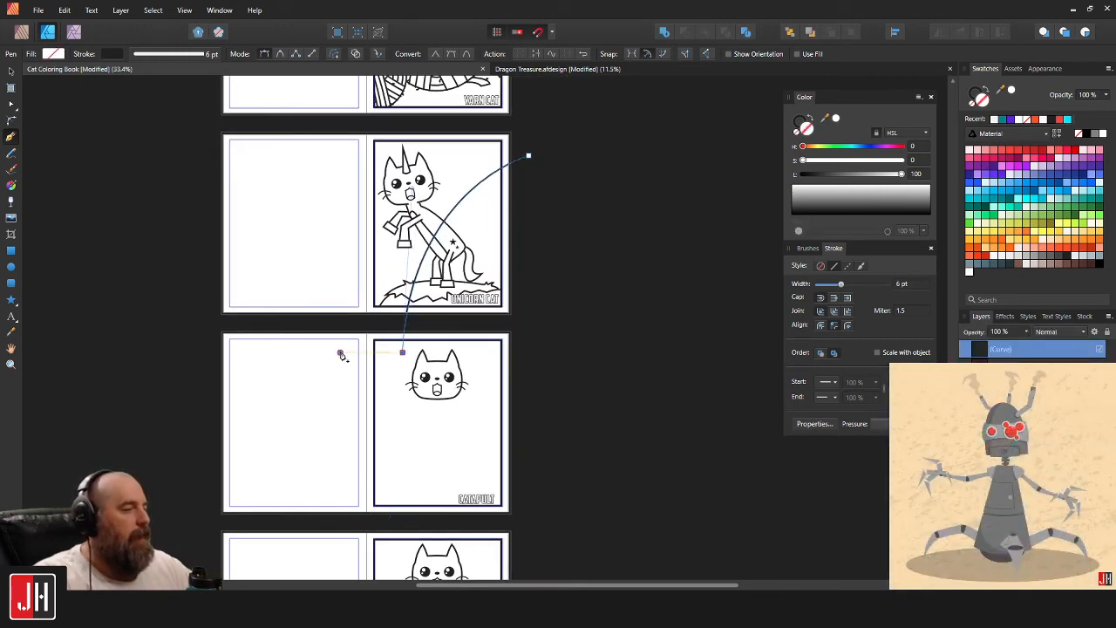
Complete the band with straight base and side segments and a wide outer arc behind the cat's head, closing the shape at its start.
click(340, 352)
click(340, 247)
scroll(460, 160, up, 3)
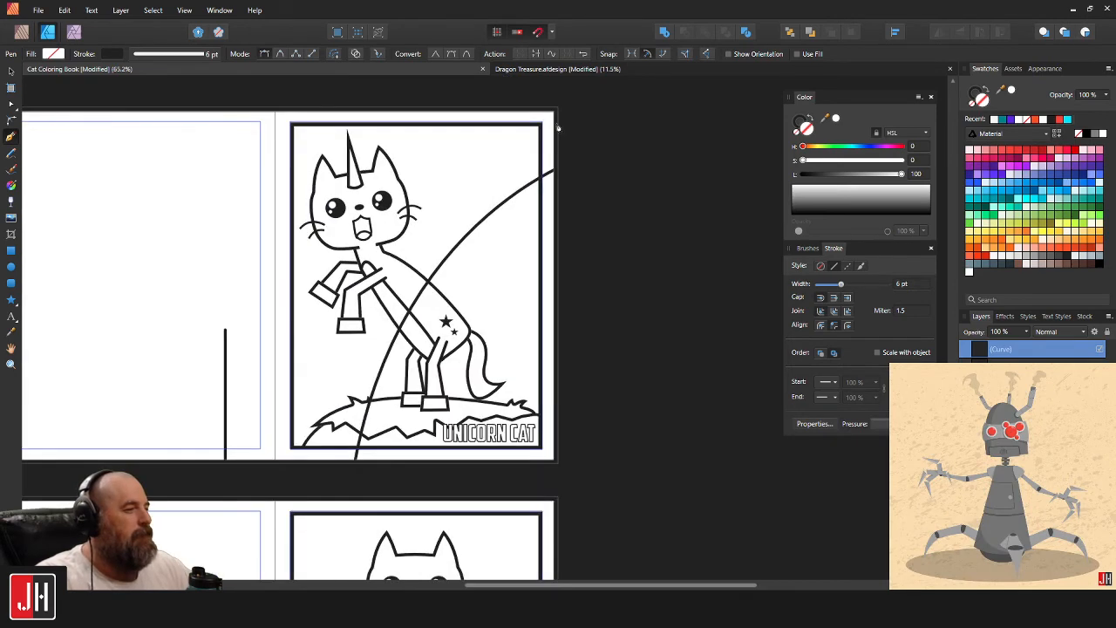
scroll(563, 164, up, 2)
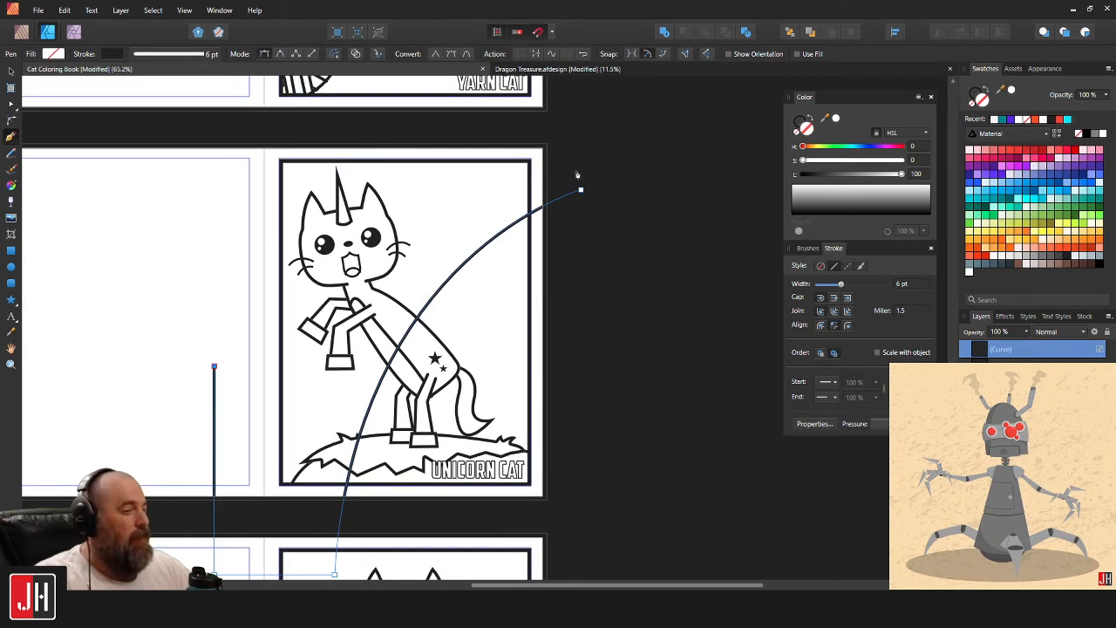
drag(539, 189, 793, 175)
alt+click(541, 190)
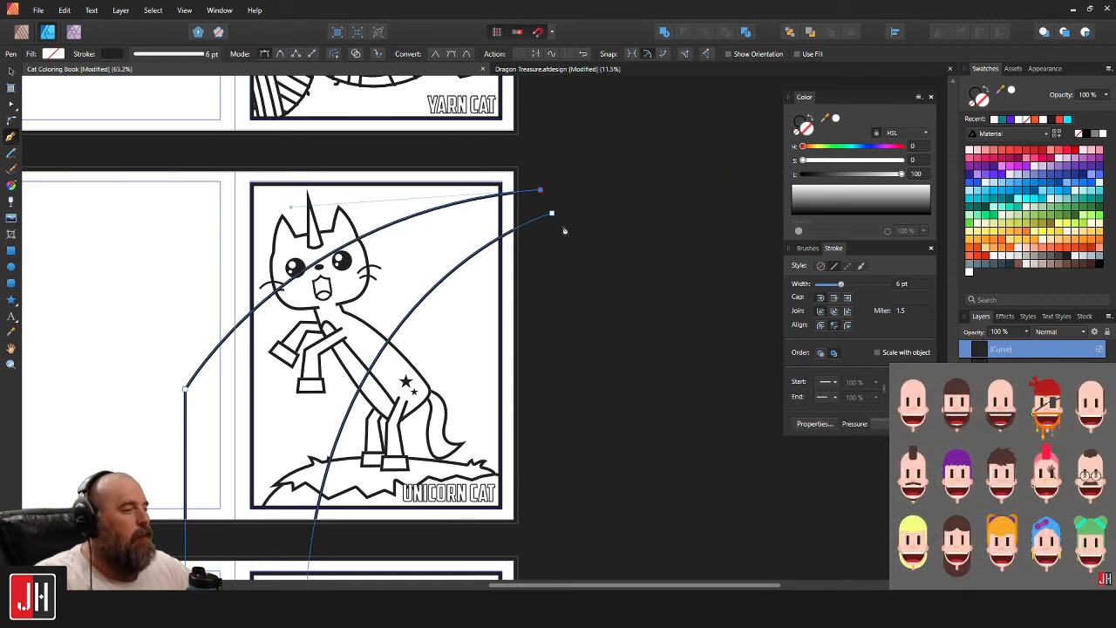
click(552, 214)
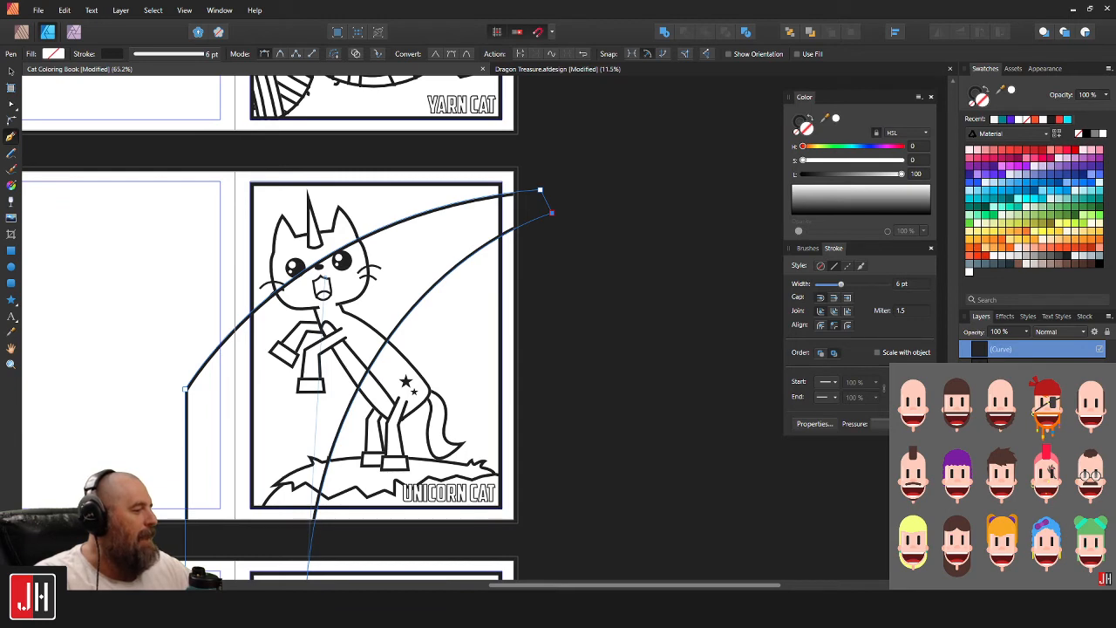
Move the arched band down the layer order so that it sits behind the cat and inside the page frame.
key(ctrl+shift+[)
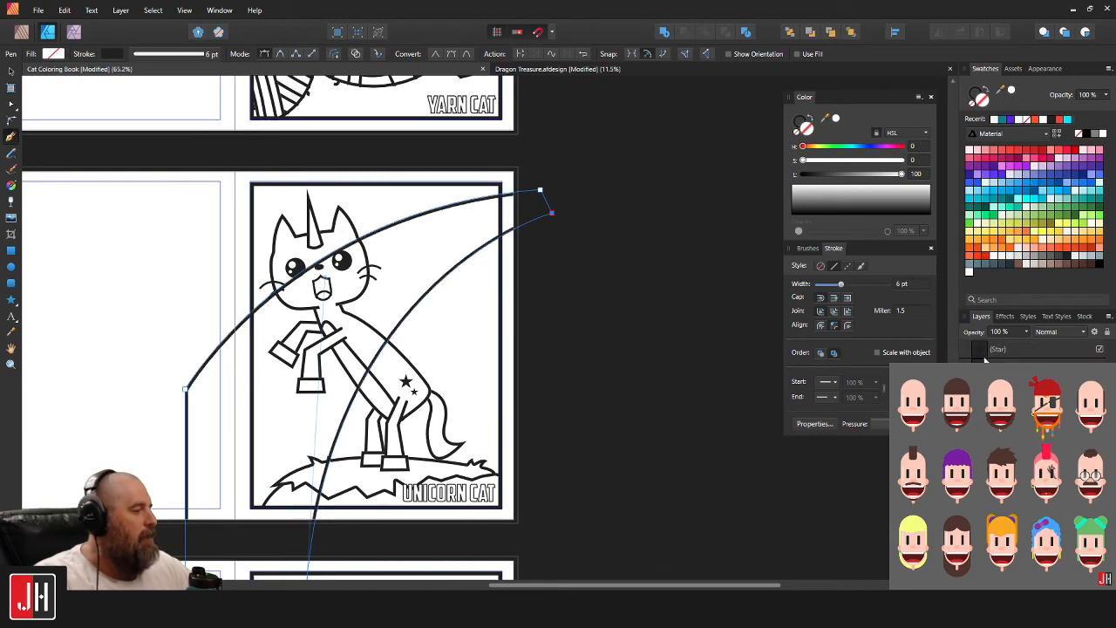
click(984, 352)
shift+click(984, 389)
key(ctrl+alt+0)
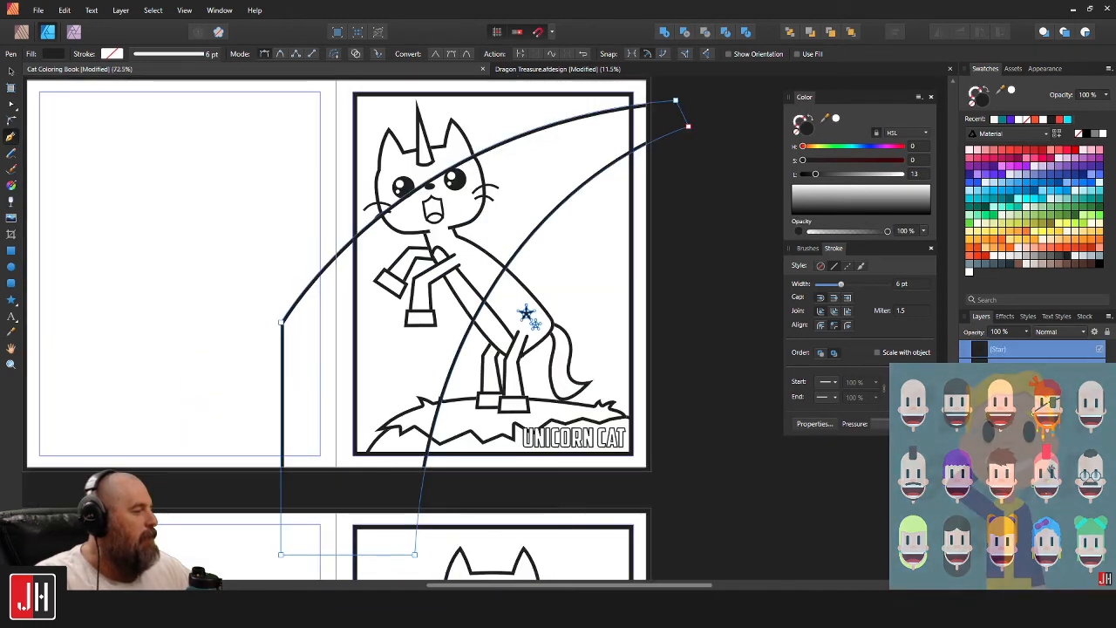
drag(998, 350, 1003, 449)
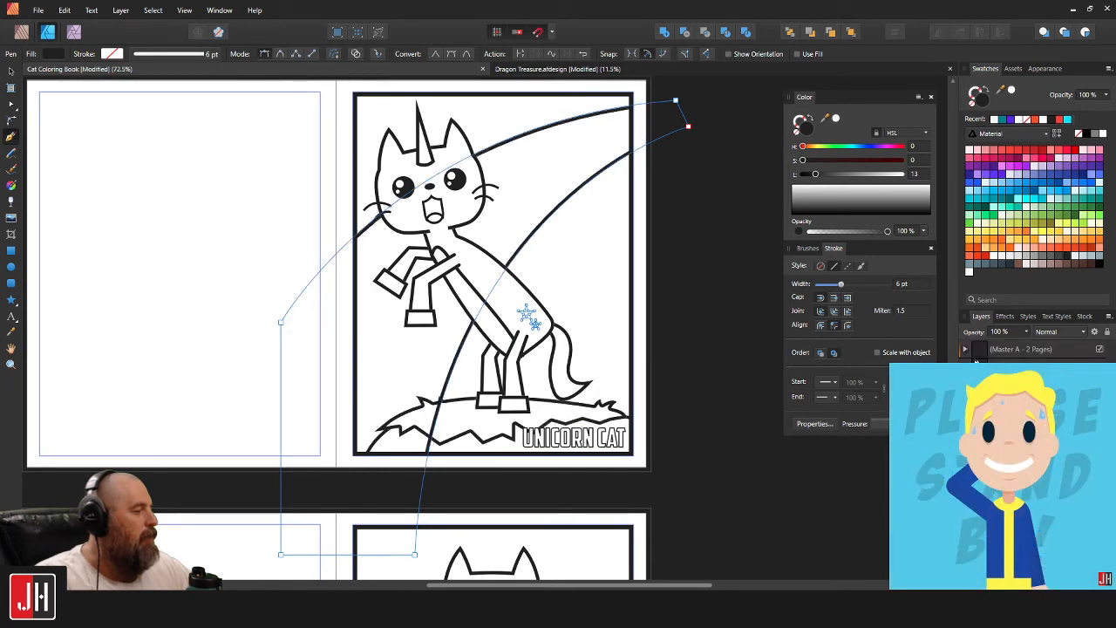
key(ctrl+d)
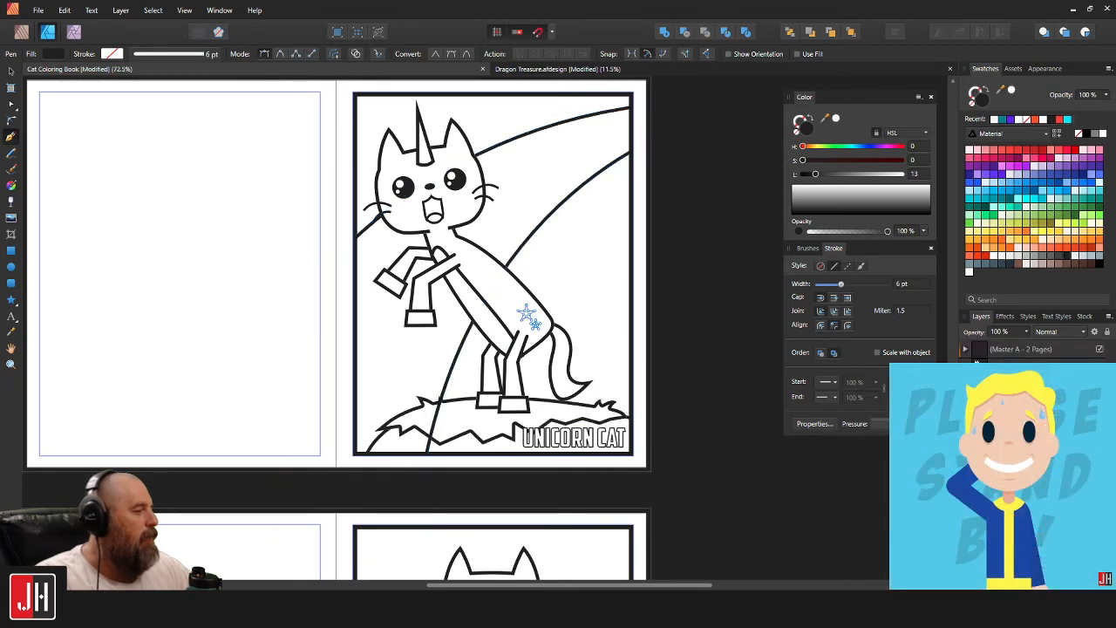
key(v)
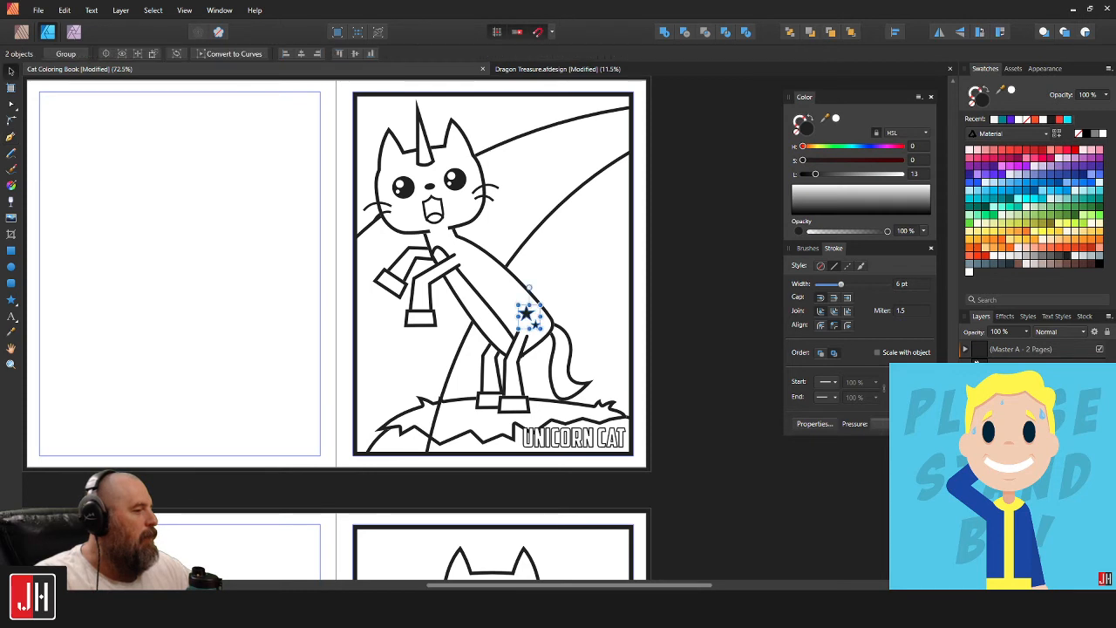
Send the arched band further back so it passes behind the grassy hill while staying clipped to the page frame.
click(553, 209)
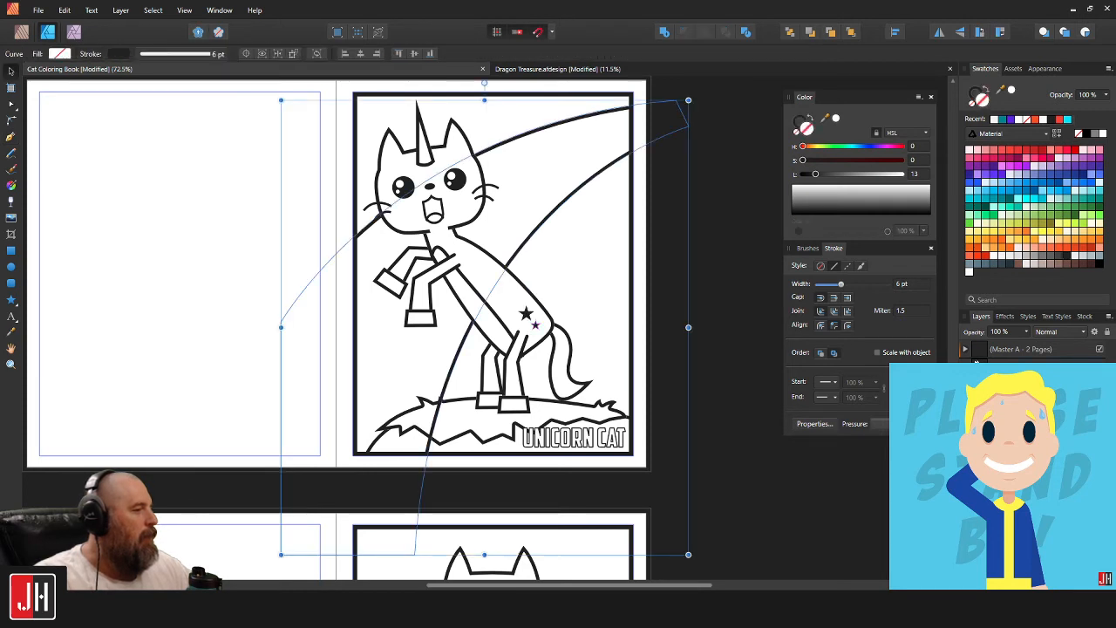
key(ctrl+[)
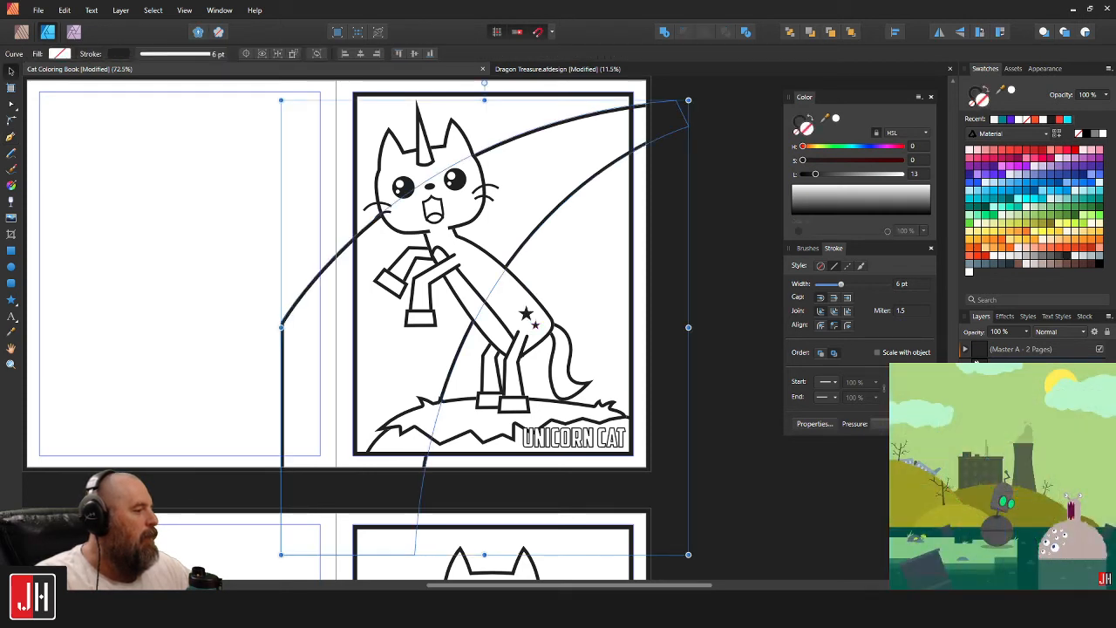
key(ctrl+[)
key(ctrl+z)
click(410, 443)
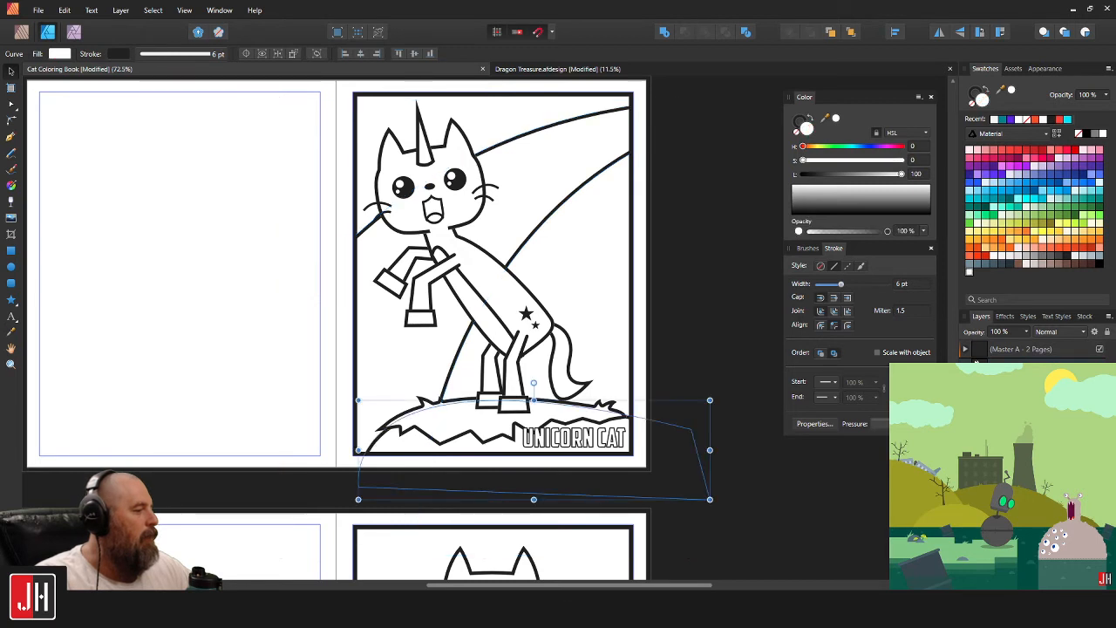
Fill the arched band behind the cat with white and deselect it.
click(553, 209)
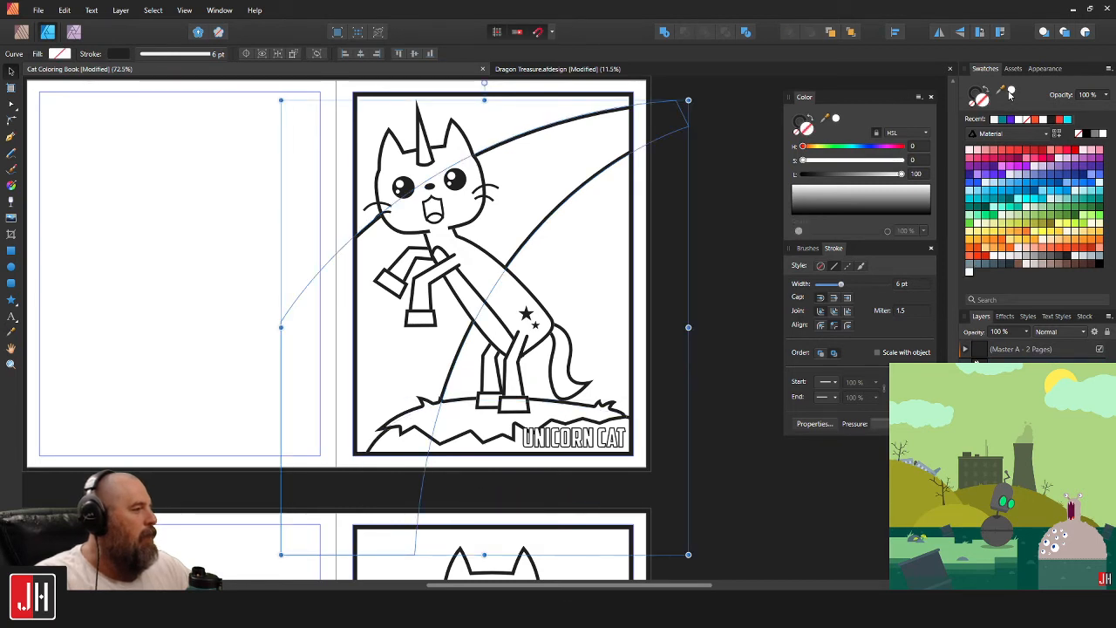
key(p)
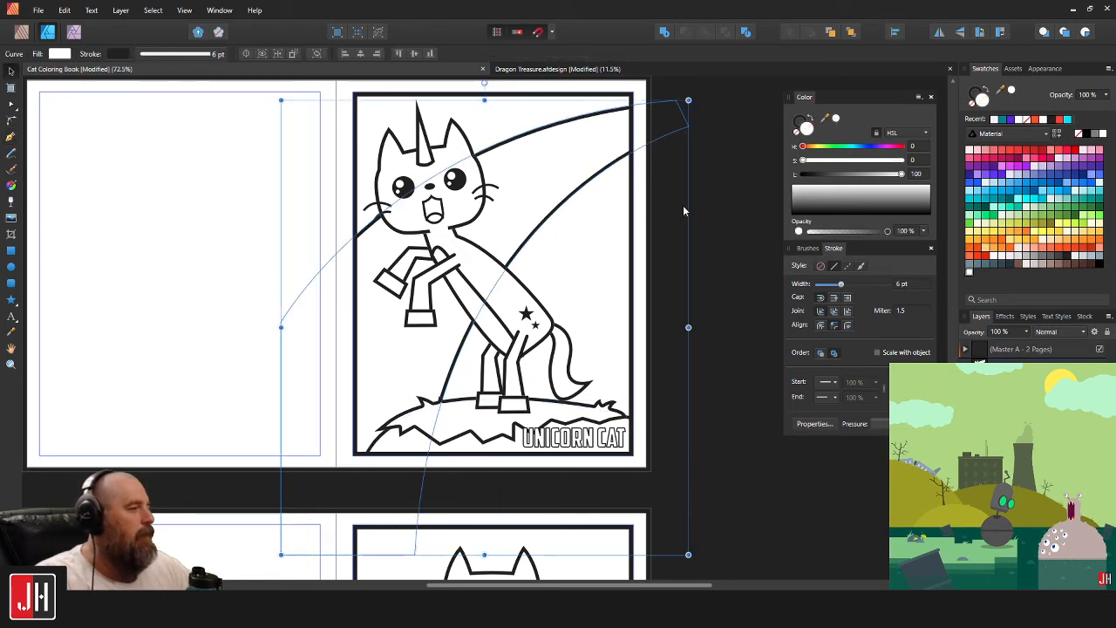
key(v)
click(702, 182)
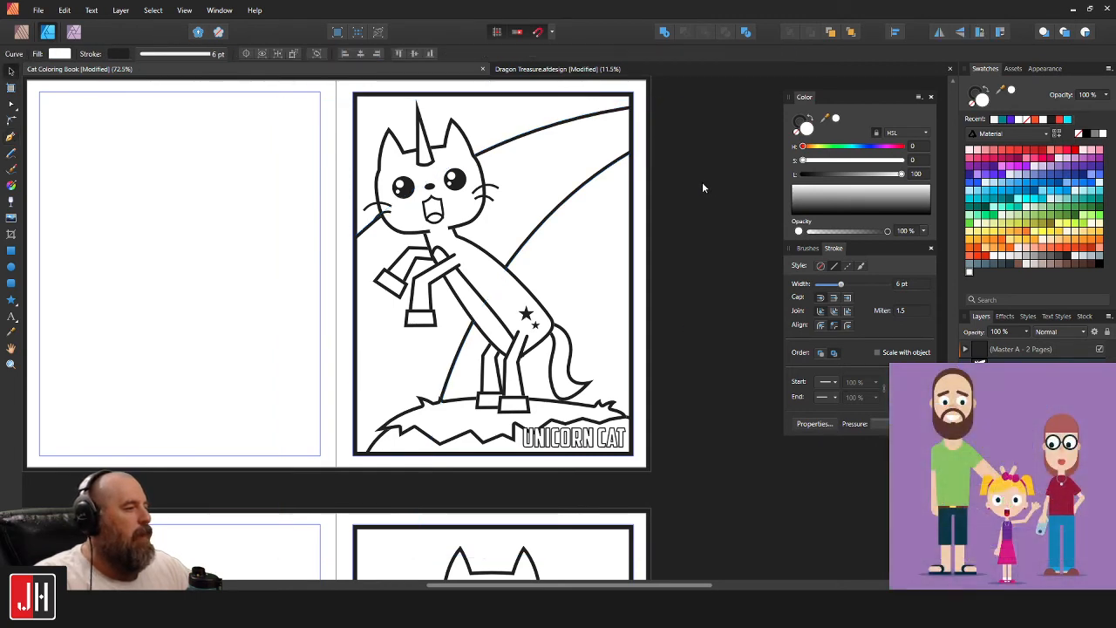
drag(524, 162, 522, 187)
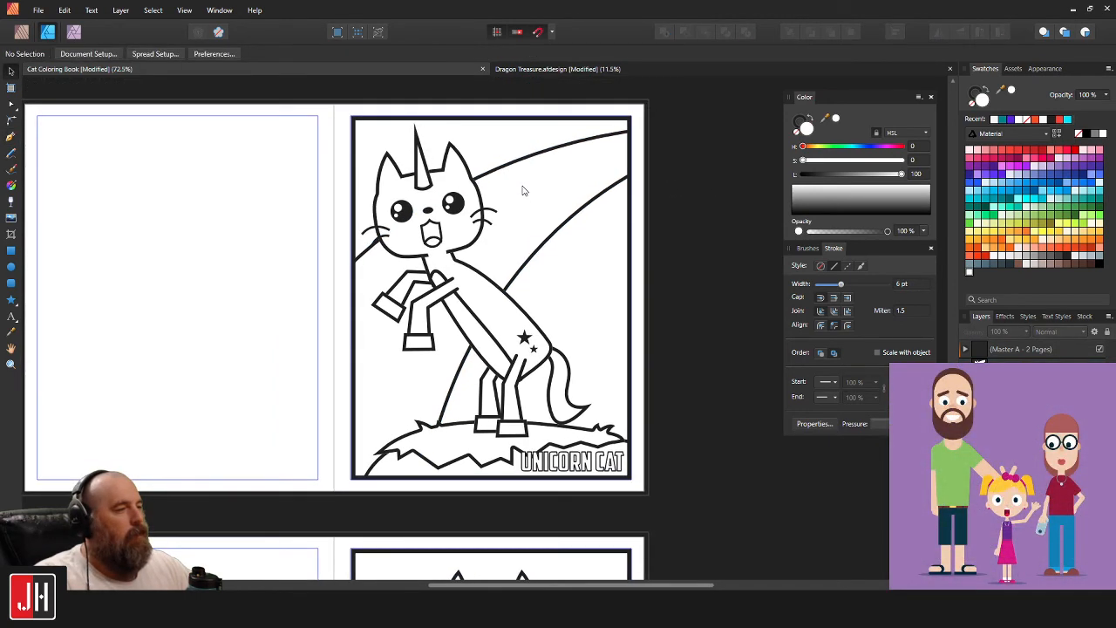
Shift the arched band slightly toward the outer edge of the Unicorn Cat page.
click(366, 259)
scroll(367, 260, up, 2)
scroll(552, 219, down, 3)
scroll(610, 235, up, 1)
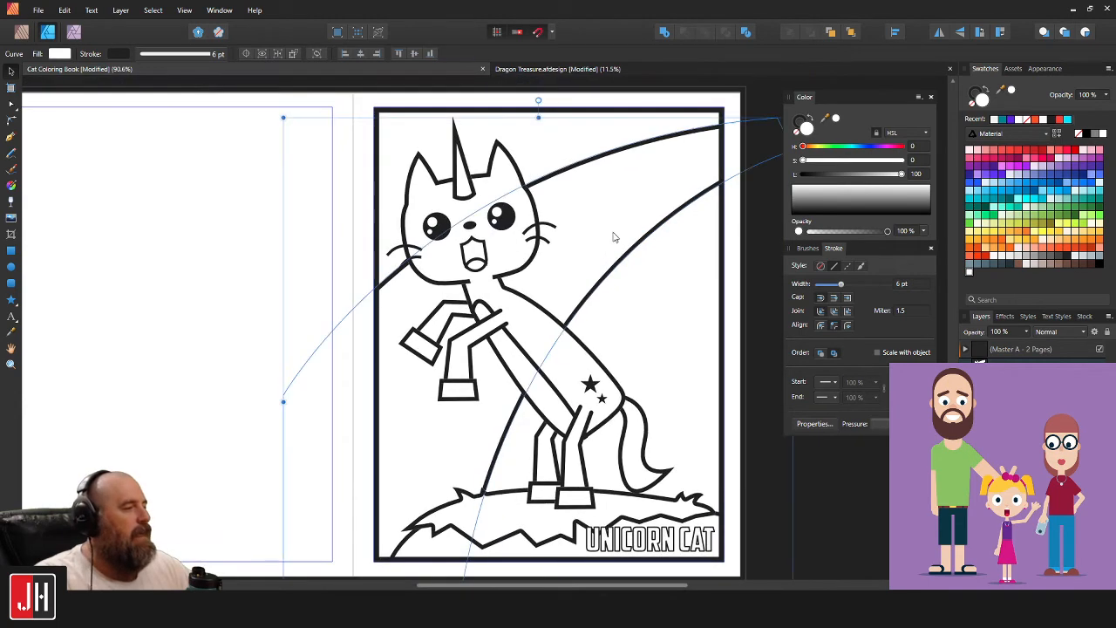
drag(625, 244, 628, 247)
scroll(627, 247, down, 3)
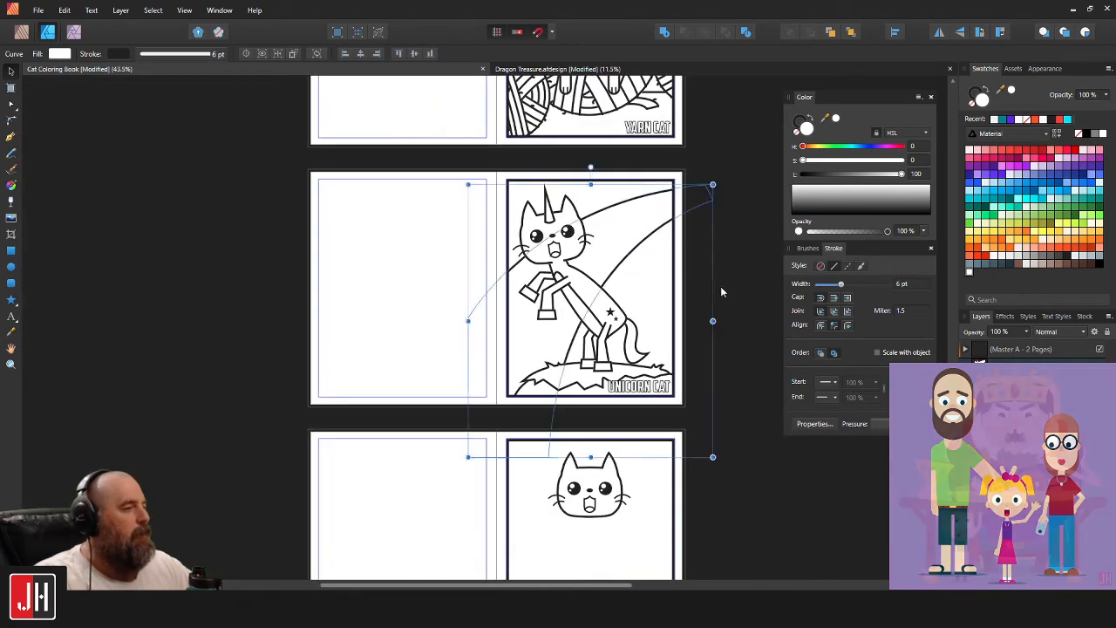
key(Escape)
scroll(513, 349, up, 2)
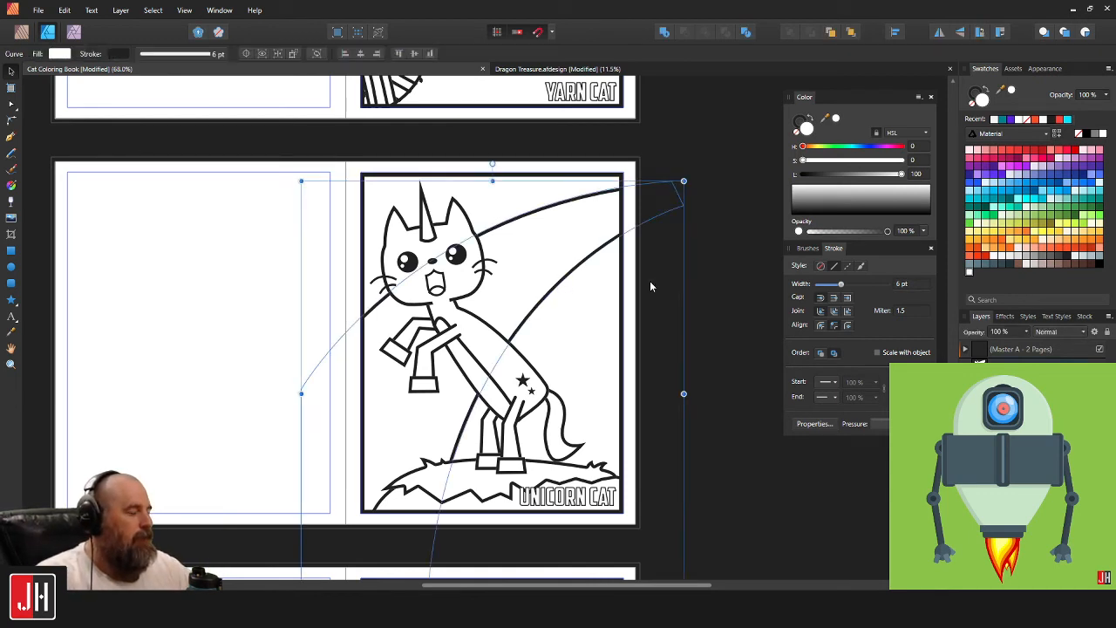
click(10, 136)
scroll(142, 184, down, 3)
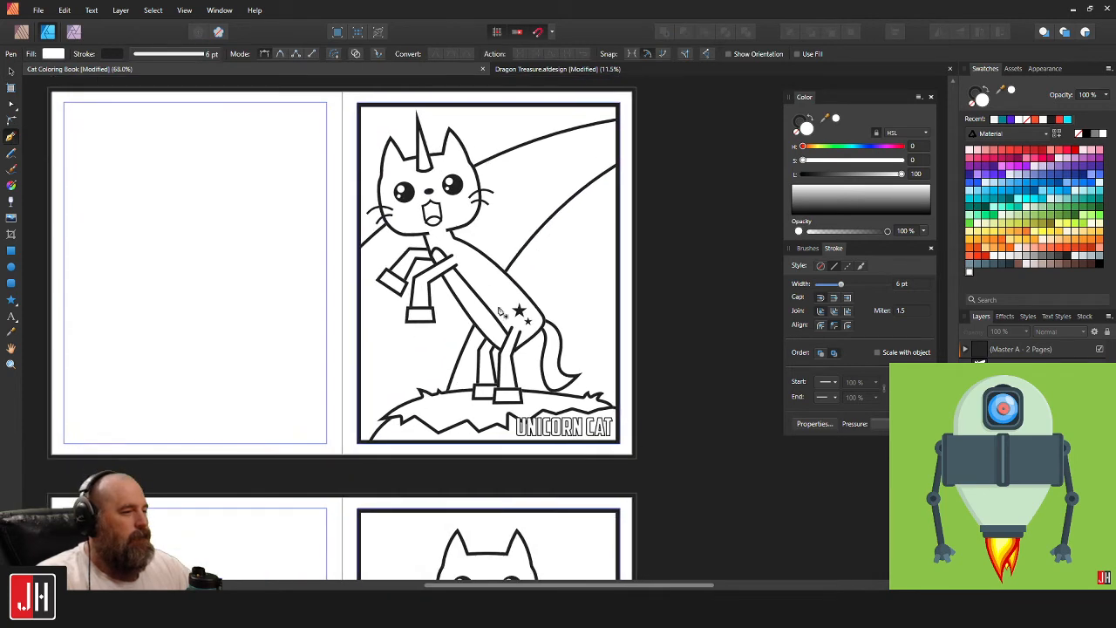
key(v)
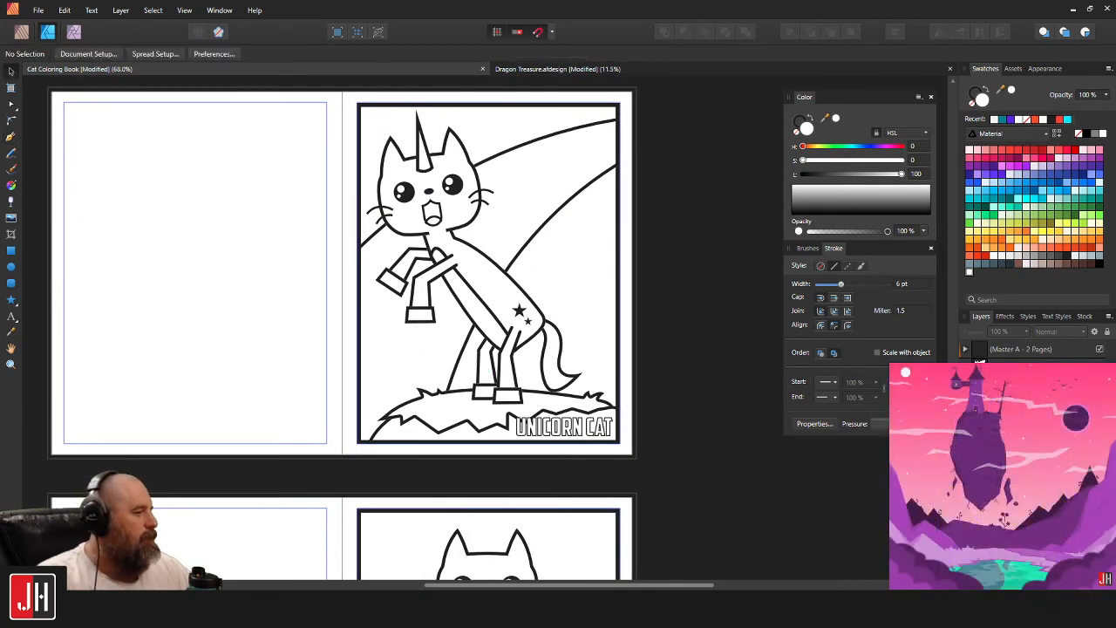
Bring the arched band out of the page frame to the top of the layer order and deselect it.
click(530, 191)
drag(985, 354, 979, 348)
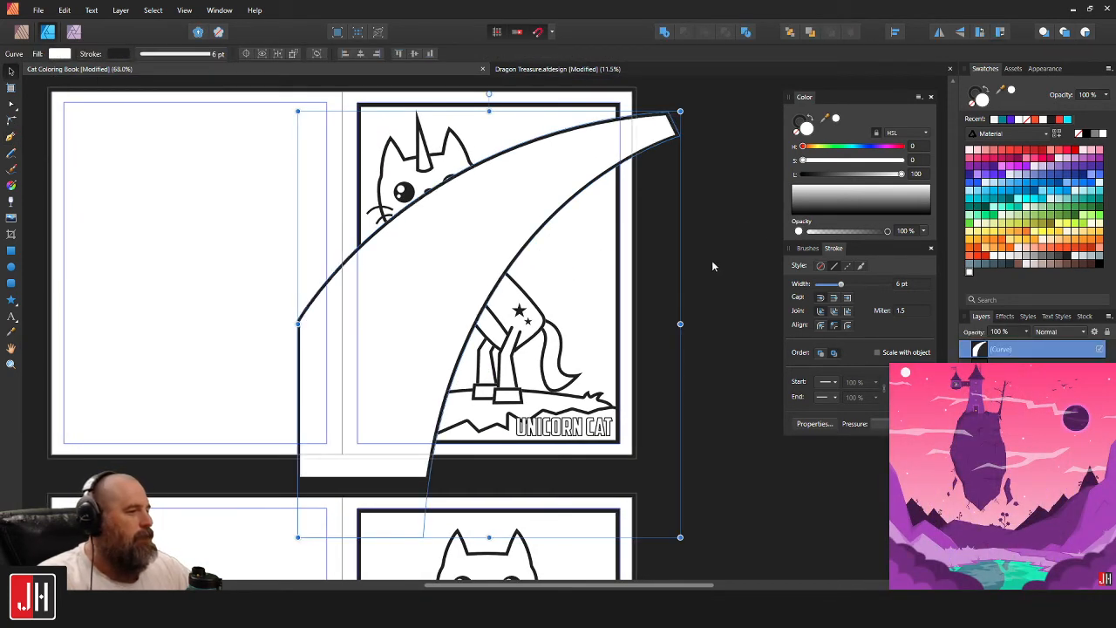
click(744, 225)
click(11, 137)
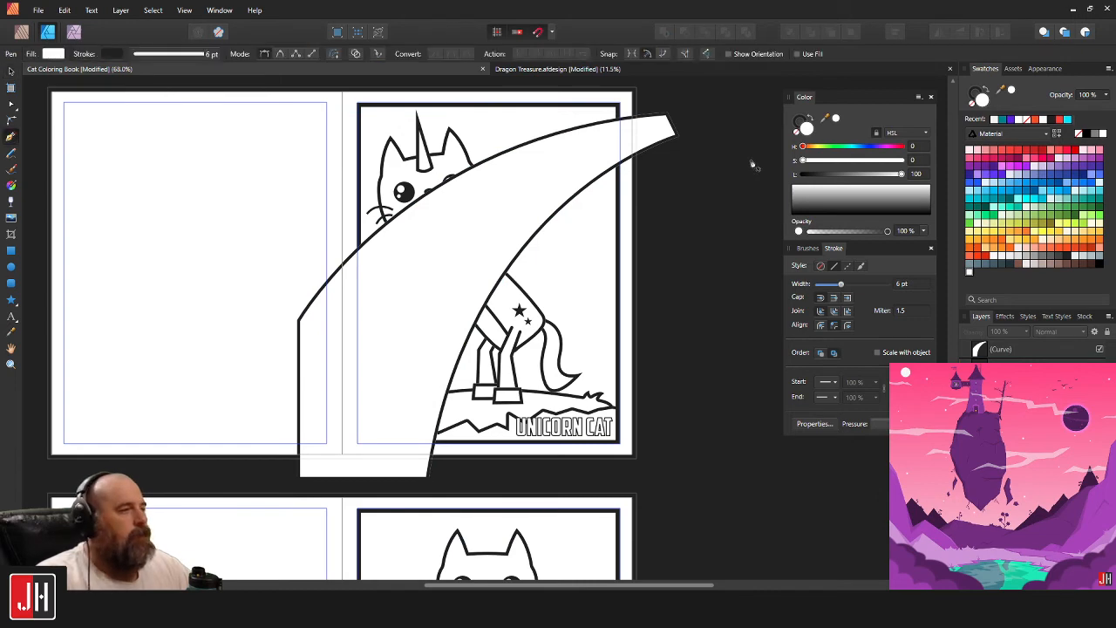
click(676, 129)
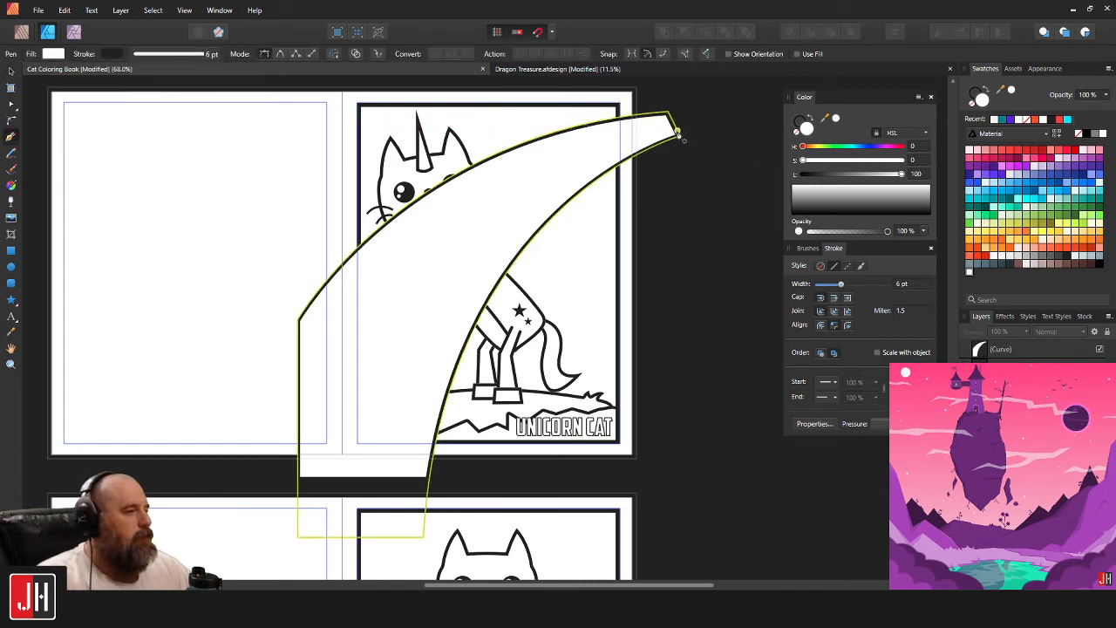
scroll(539, 329, down, 2)
scroll(455, 443, down, 2)
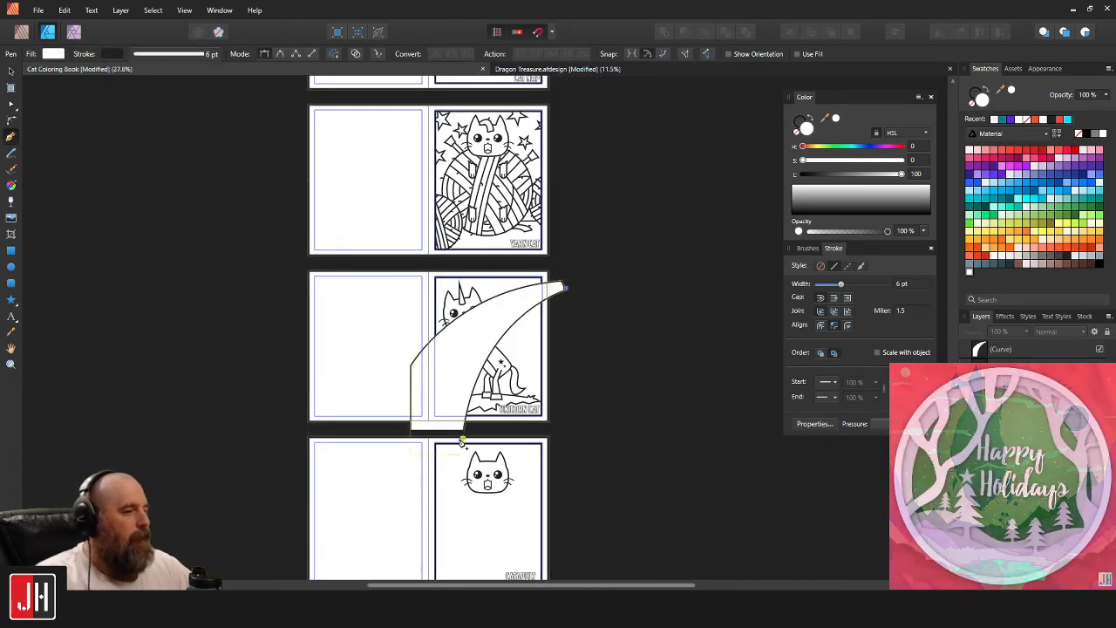
drag(448, 444, 454, 533)
scroll(464, 388, up, 3)
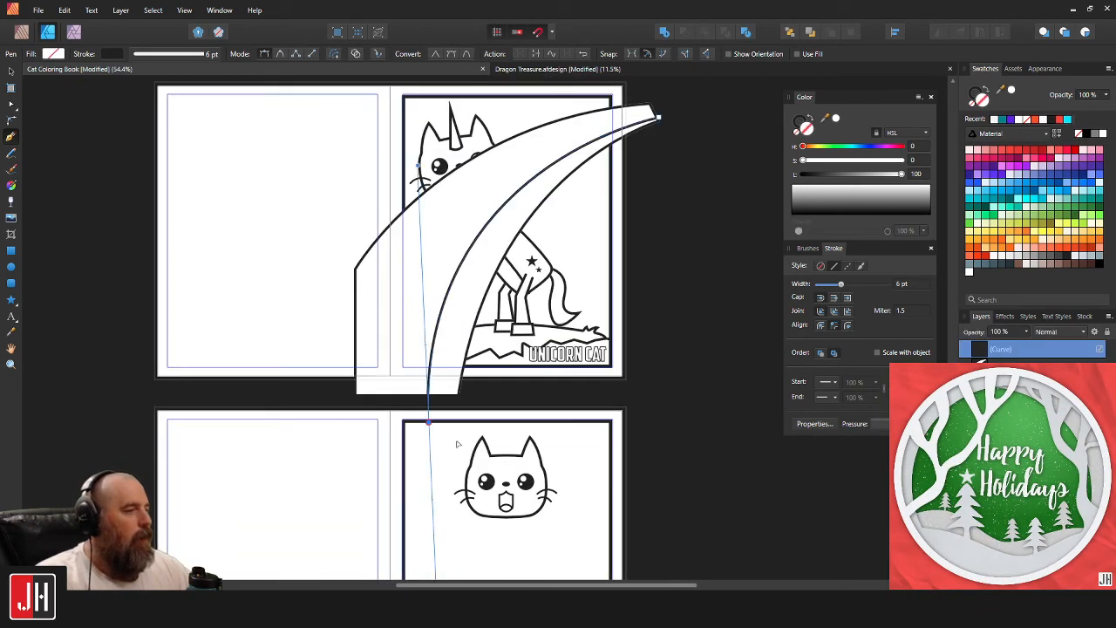
key(Escape)
Draw a closed Pen tool shape whose curved edge follows the arched band from below the page to its tip and returns outside the page.
click(419, 425)
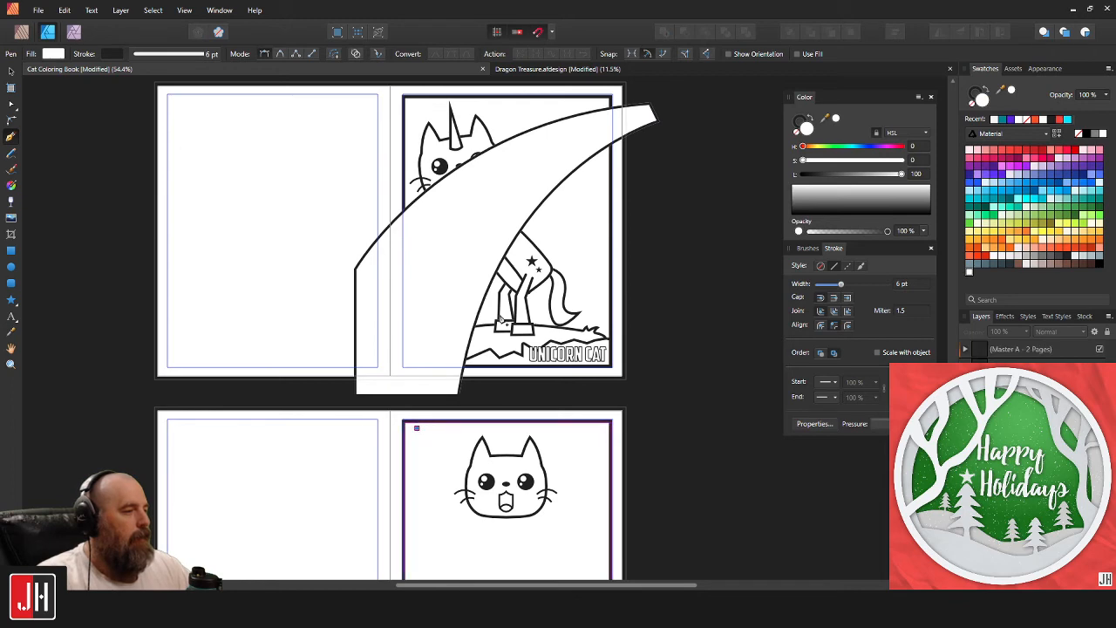
drag(504, 320, 487, 370)
click(396, 473)
drag(586, 289, 558, 357)
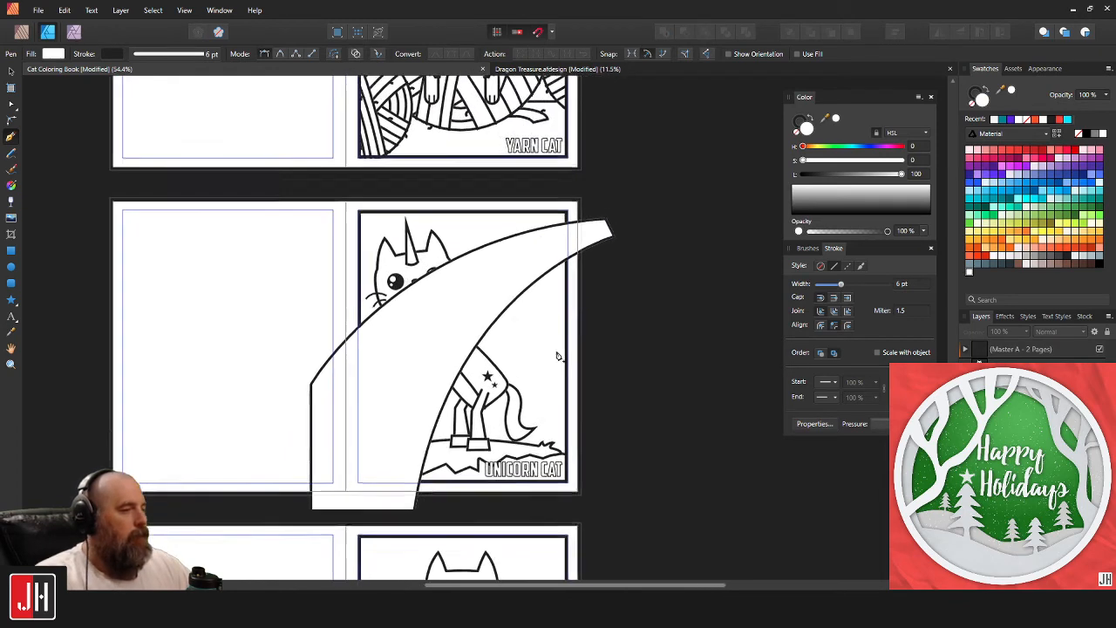
drag(611, 233, 823, 177)
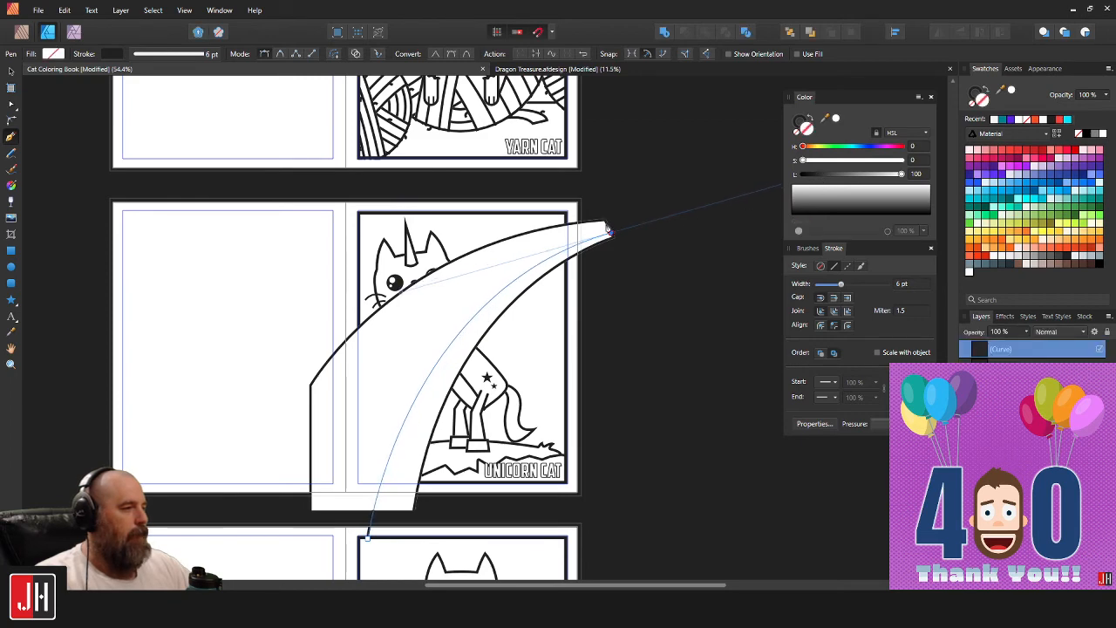
alt+click(611, 234)
drag(616, 450, 643, 325)
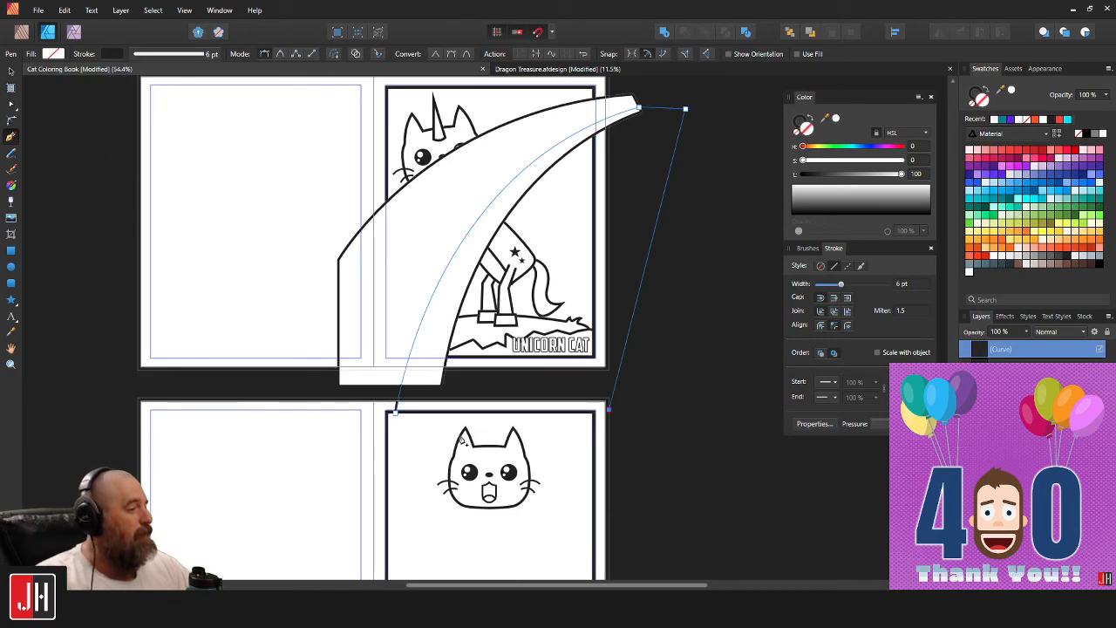
drag(396, 410, 608, 408)
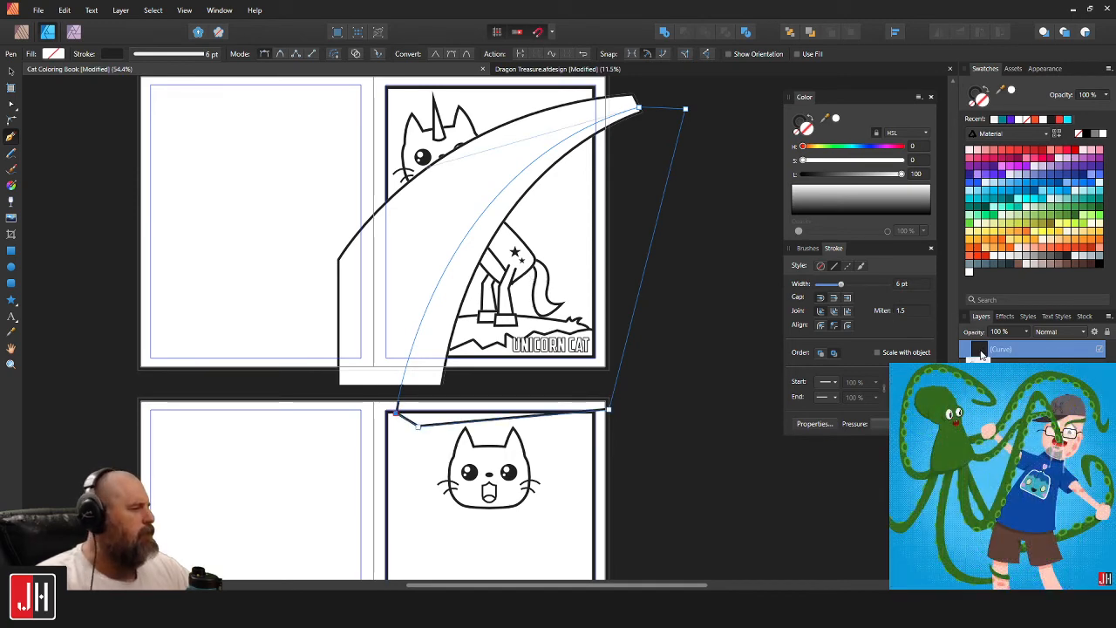
Cut the new curve from the Catapult spread, paste it on the Unicorn Cat spread and position its curved edge over the arched band.
click(981, 353)
key(Delete)
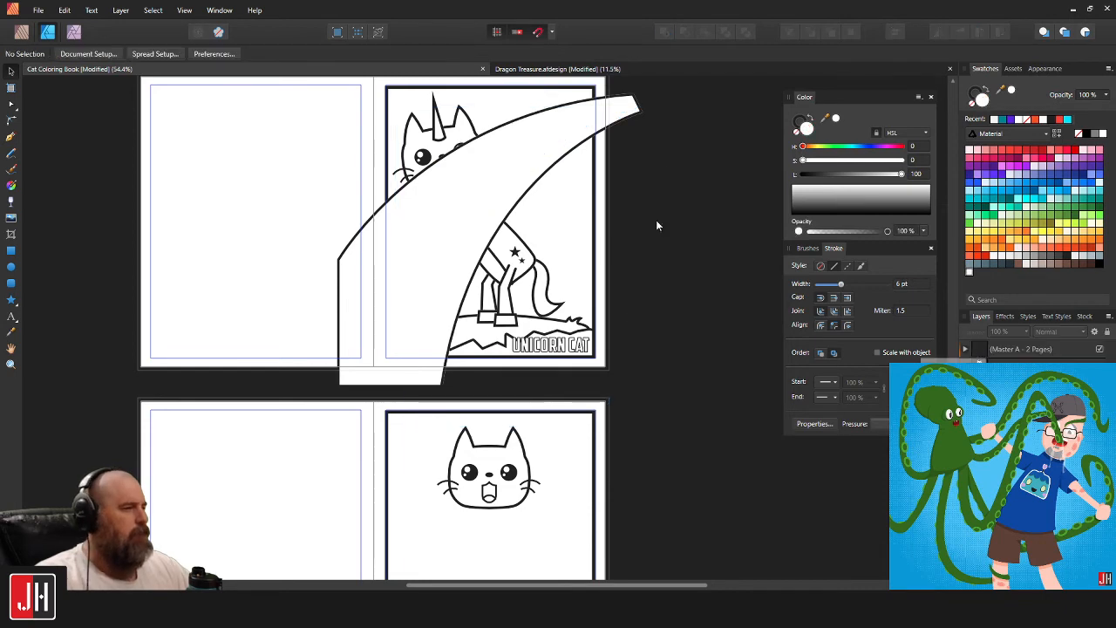
key(ctrl+z)
key(ctrl+z)
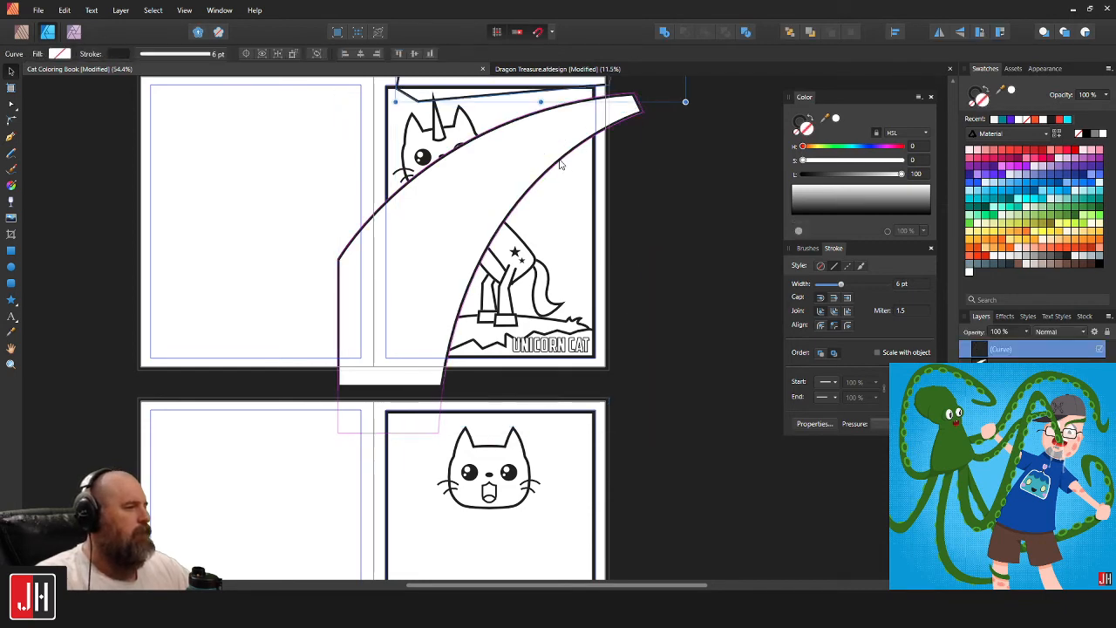
drag(586, 151, 598, 502)
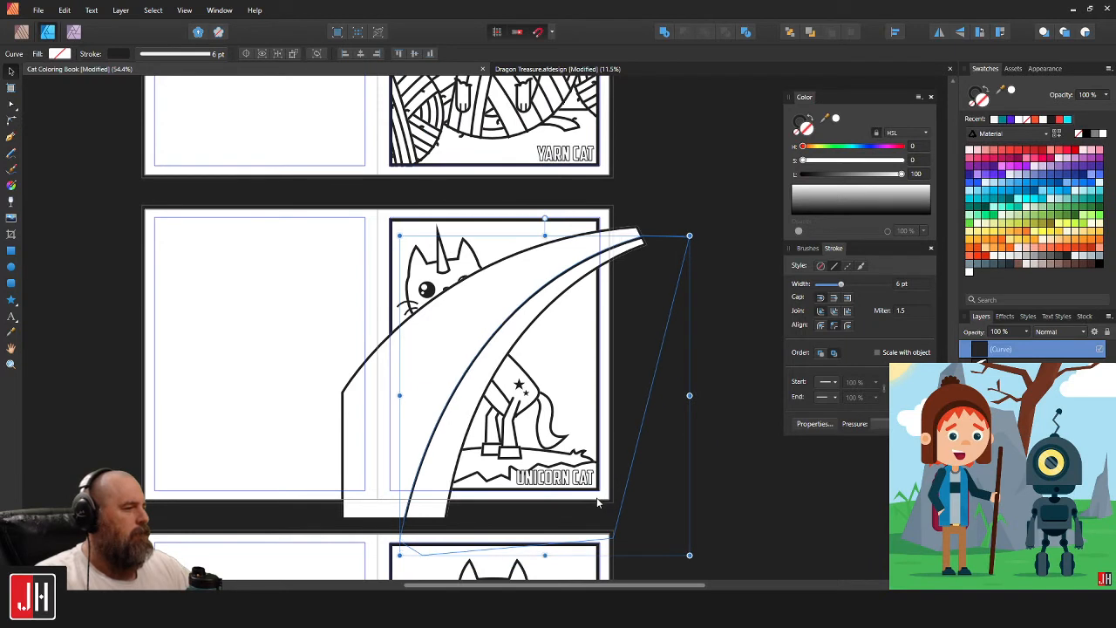
Duplicate the dividing curve toward the band's outer edge, rotate it slightly clockwise and align its upper end with the band's tip.
ctrl+drag(612, 439, 581, 433)
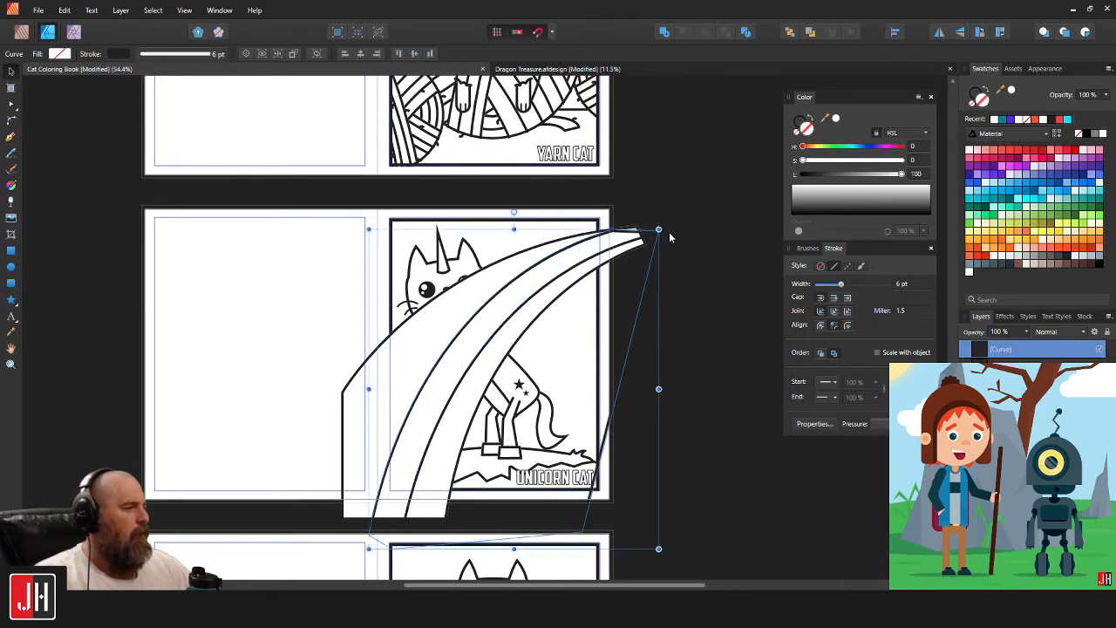
drag(513, 213, 529, 214)
drag(643, 286, 656, 275)
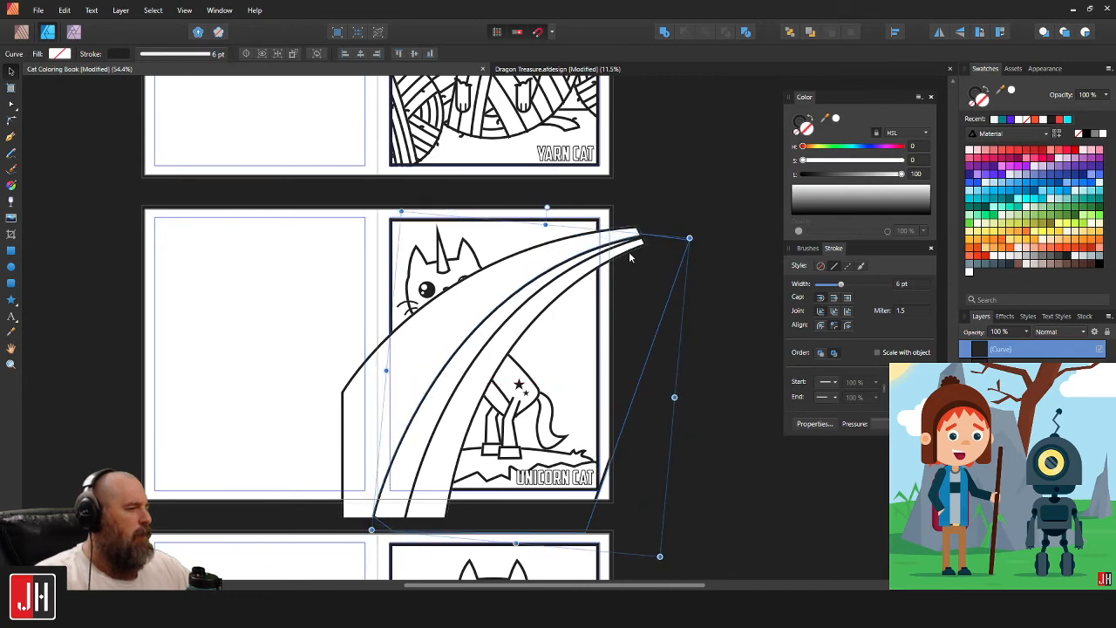
scroll(629, 251, up, 3)
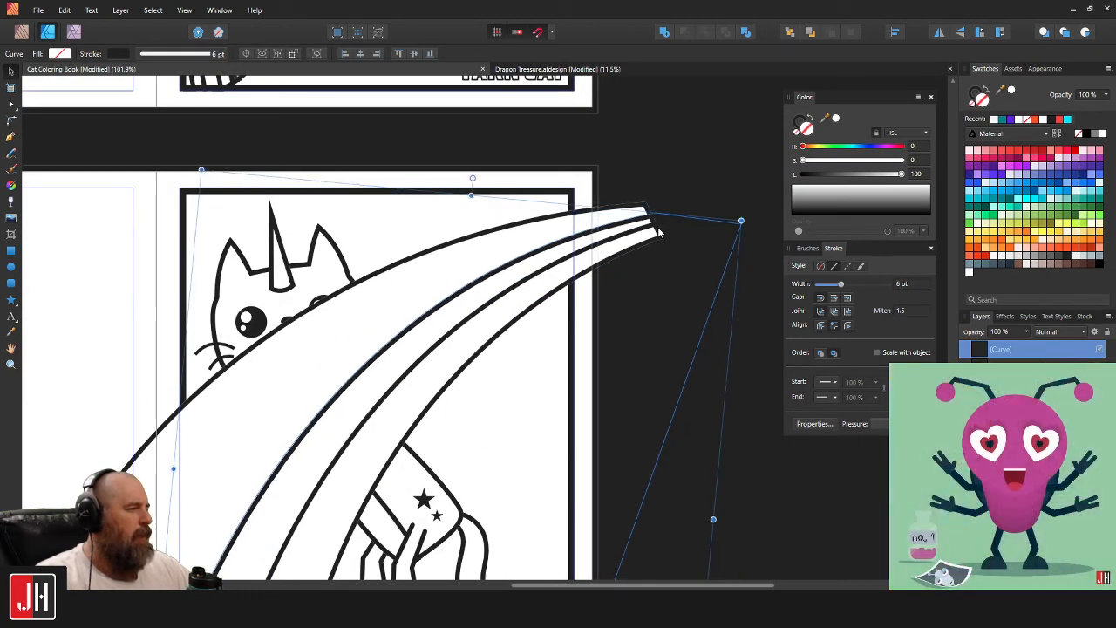
scroll(657, 231, up, 2)
Move the second dividing curve's bottom corner node outward so its edge continues past the bottom of the arched band.
shift+click(635, 231)
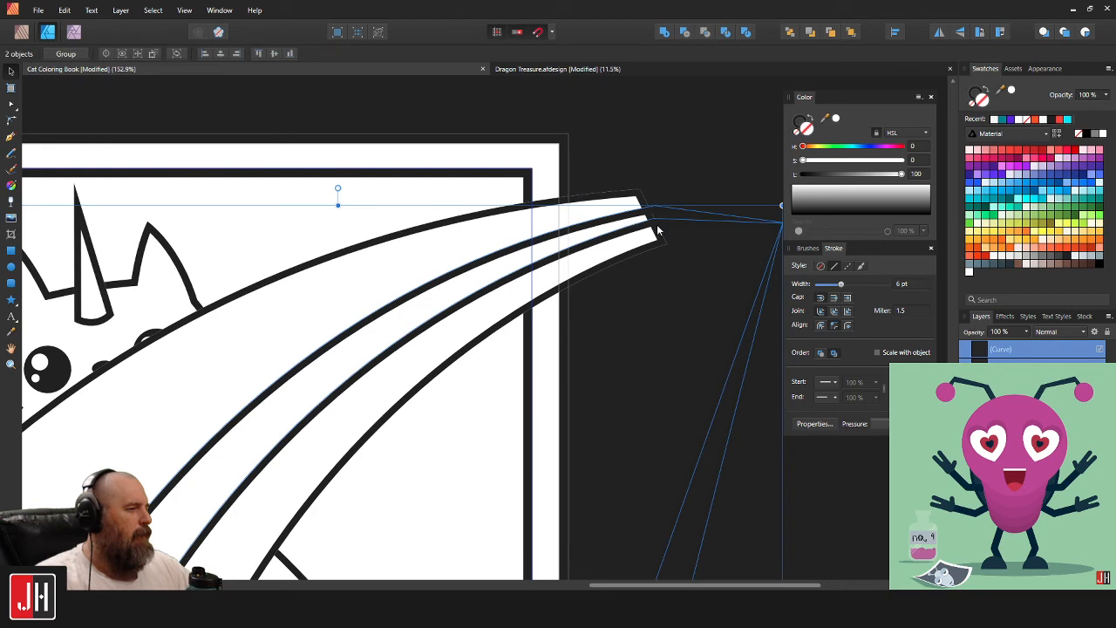
scroll(632, 249, down, 4)
drag(594, 330, 618, 242)
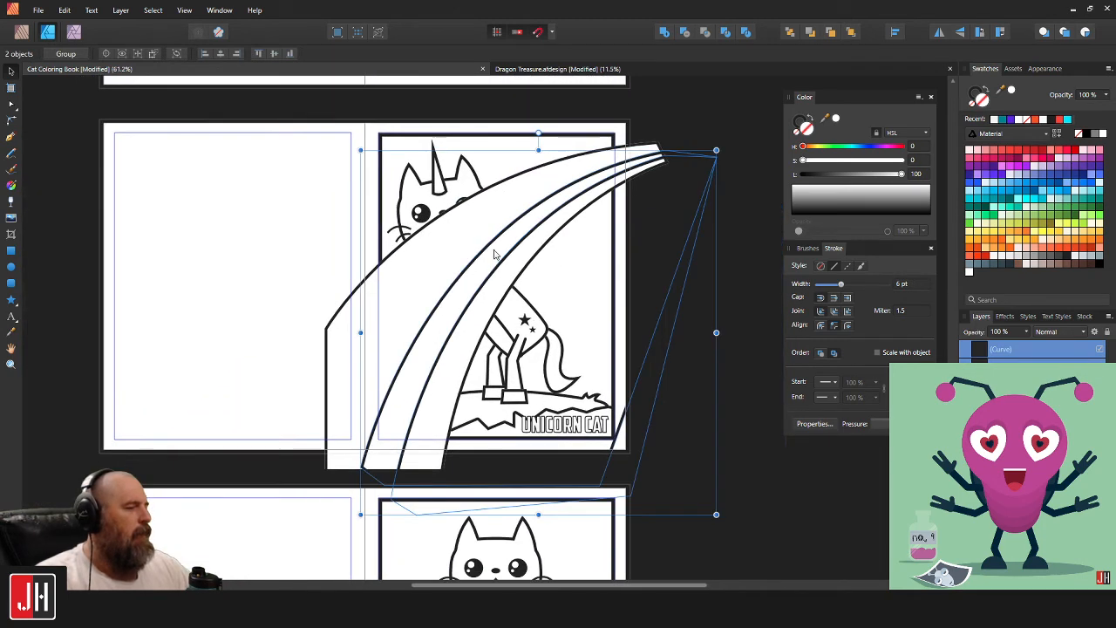
scroll(348, 474, up, 3)
key(a)
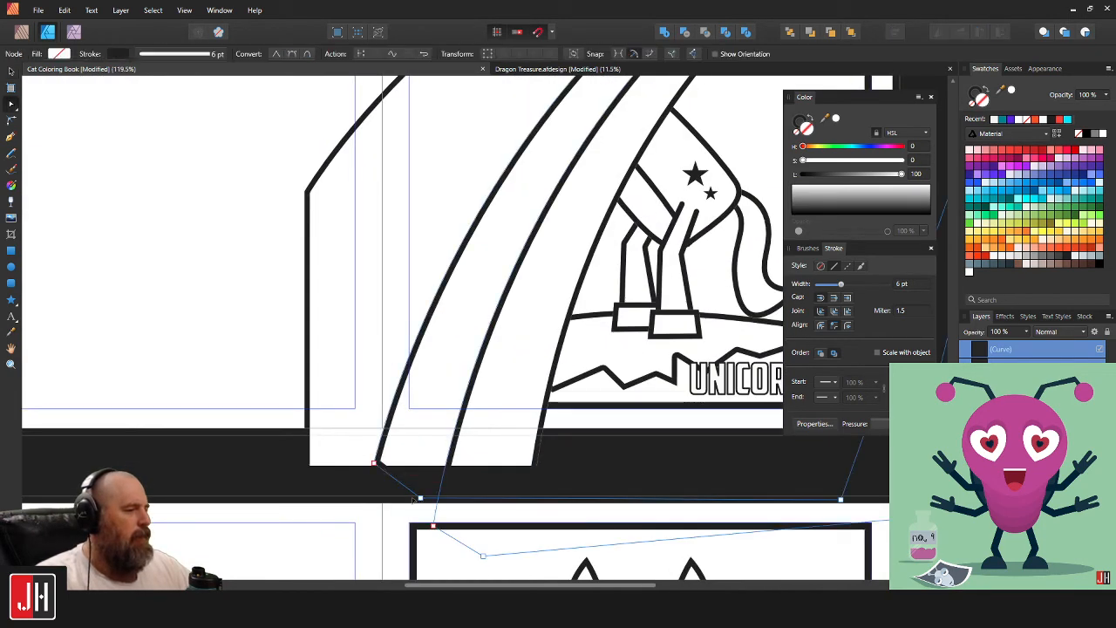
drag(414, 498, 362, 507)
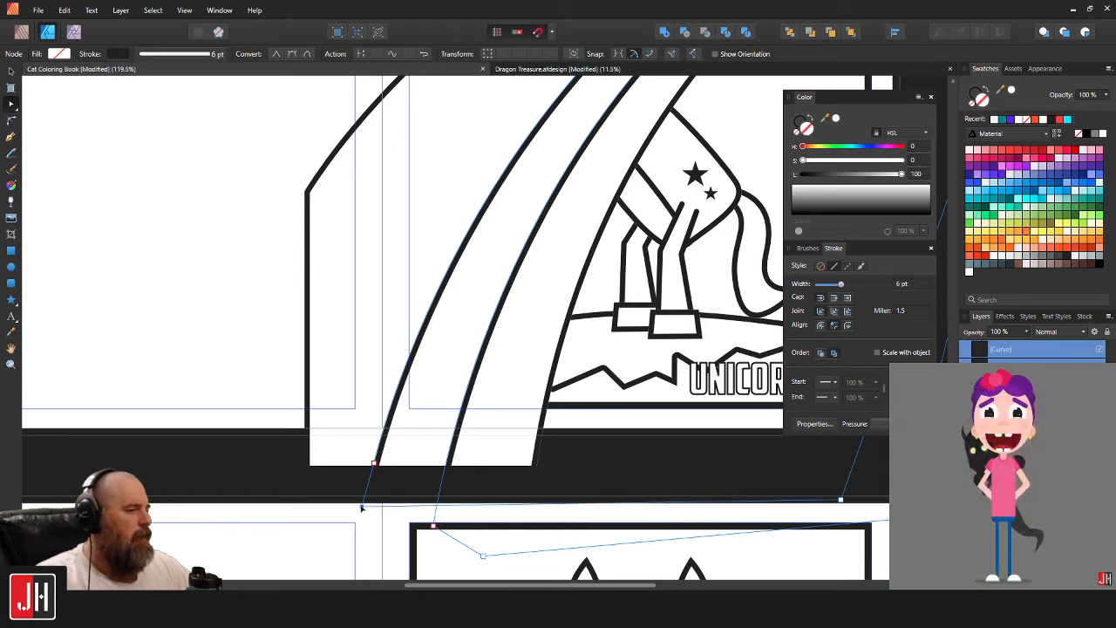
scroll(414, 424, down, 4)
key(v)
click(681, 360)
Nudge the second dividing curve's lower end node slightly outward to even out the stripe widths.
scroll(423, 420, up, 2)
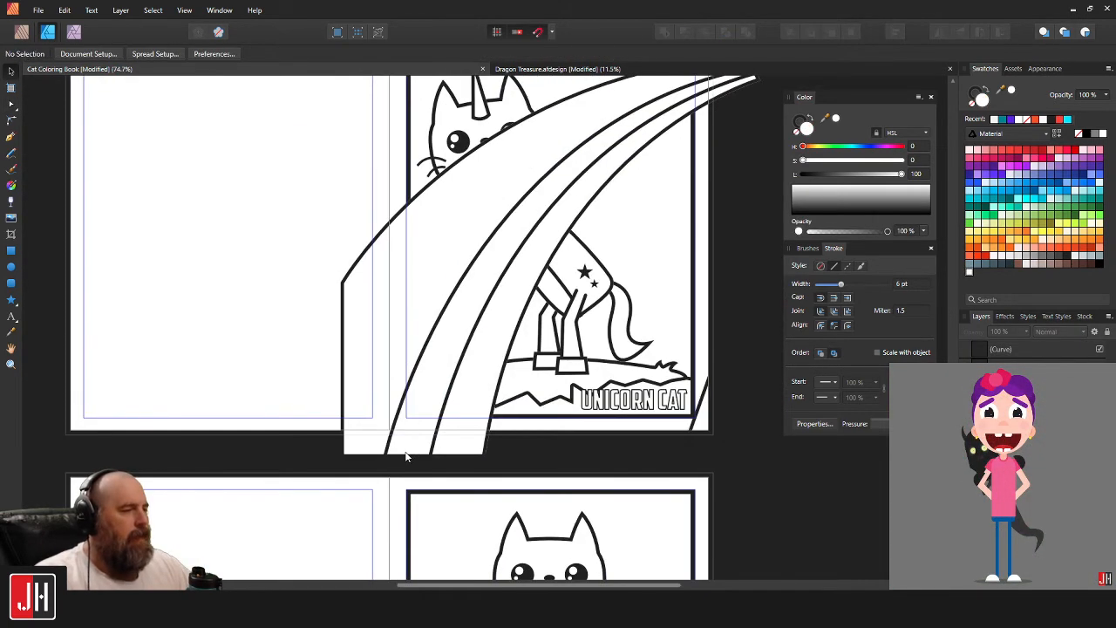
scroll(392, 440, up, 5)
key(a)
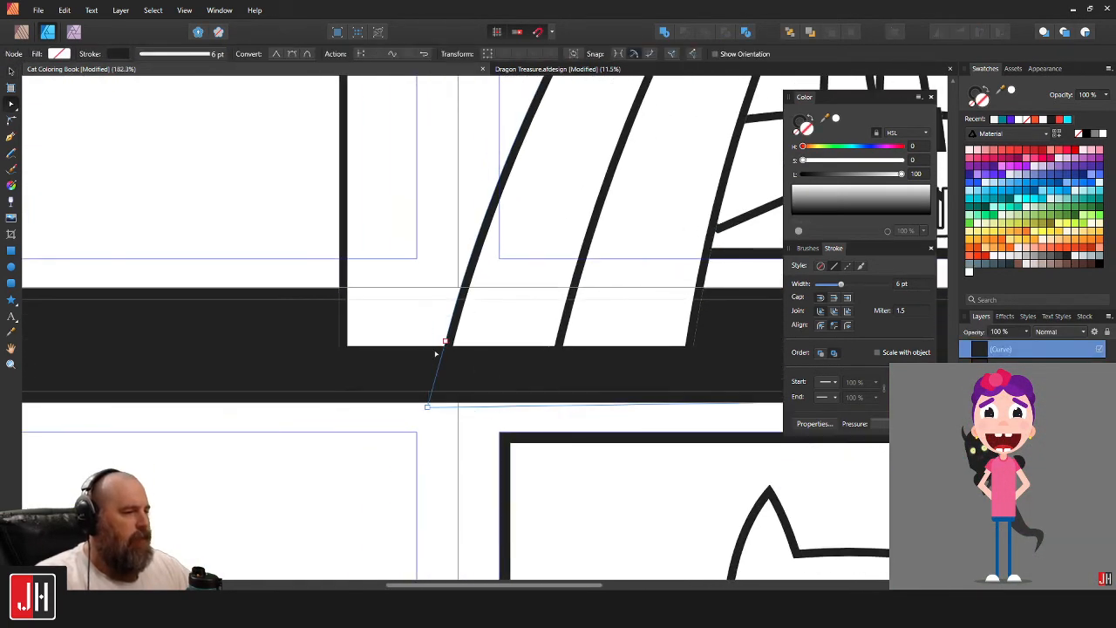
drag(381, 297, 479, 450)
drag(446, 342, 441, 342)
scroll(453, 342, down, 8)
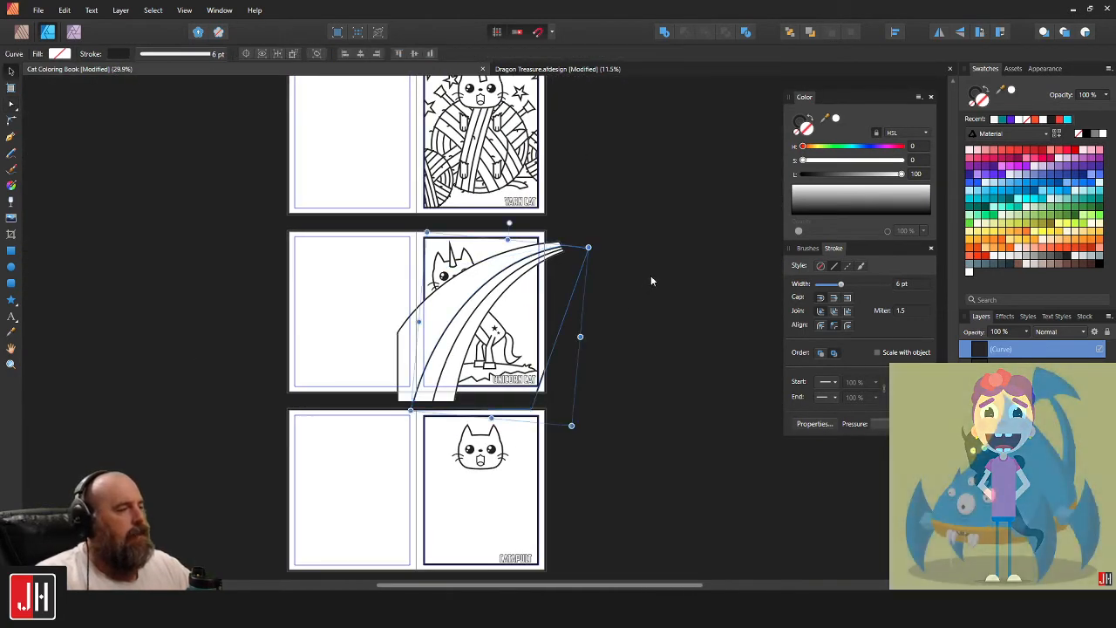
Add a third dividing curve by duplicating the second, rotating it slightly clockwise and fitting its upper end near the outer edge of the band's tip.
click(650, 276)
scroll(650, 277, up, 3)
click(521, 273)
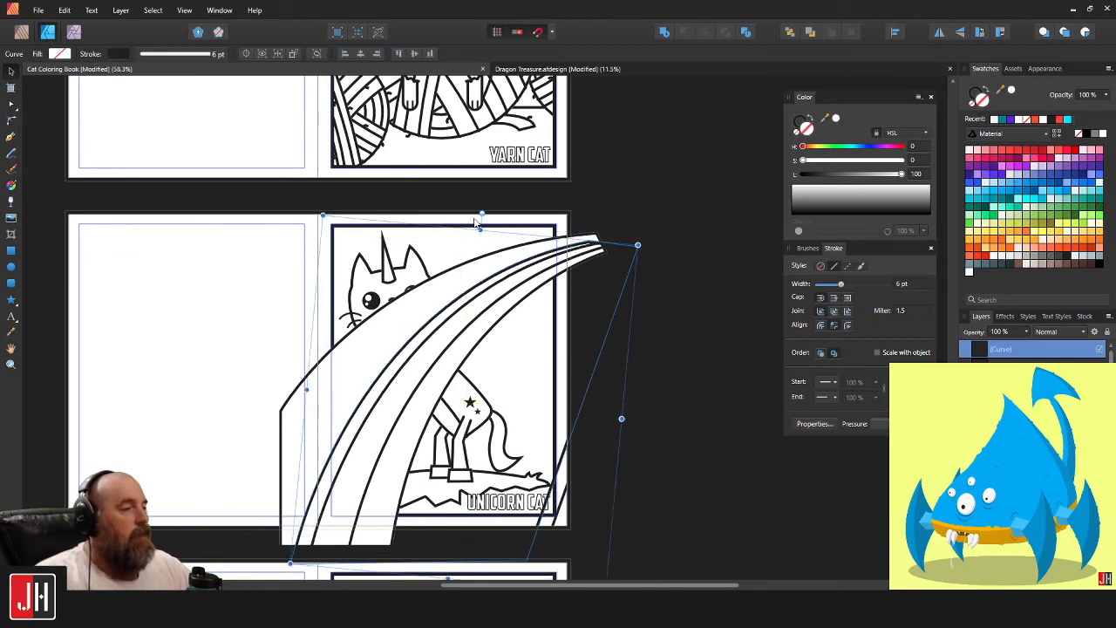
drag(481, 214, 495, 215)
scroll(563, 266, up, 3)
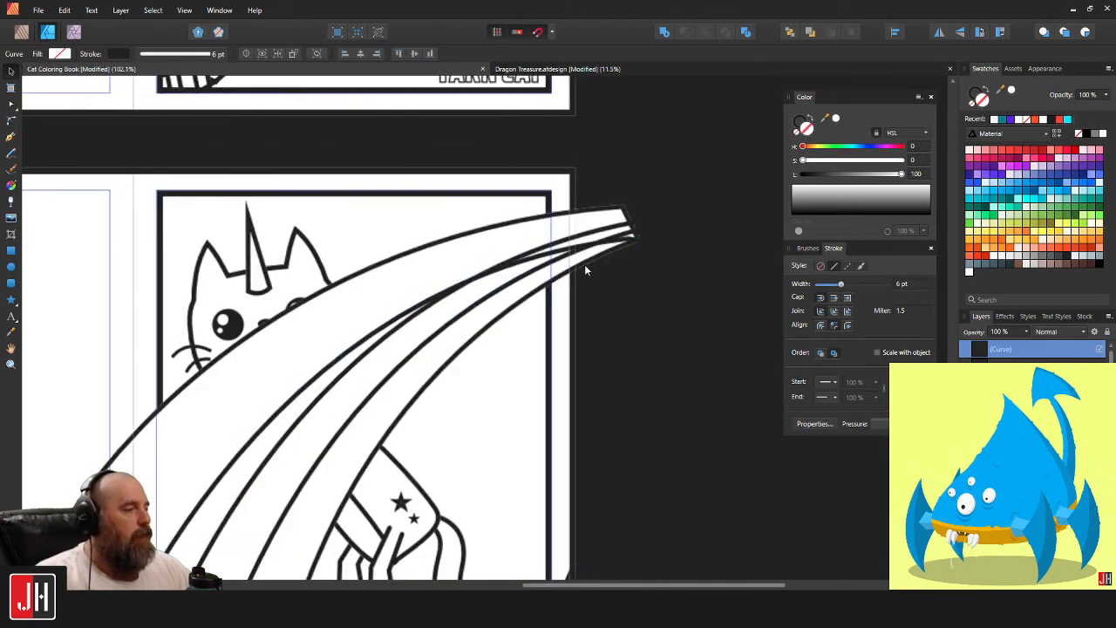
drag(593, 249, 631, 223)
scroll(617, 216, up, 6)
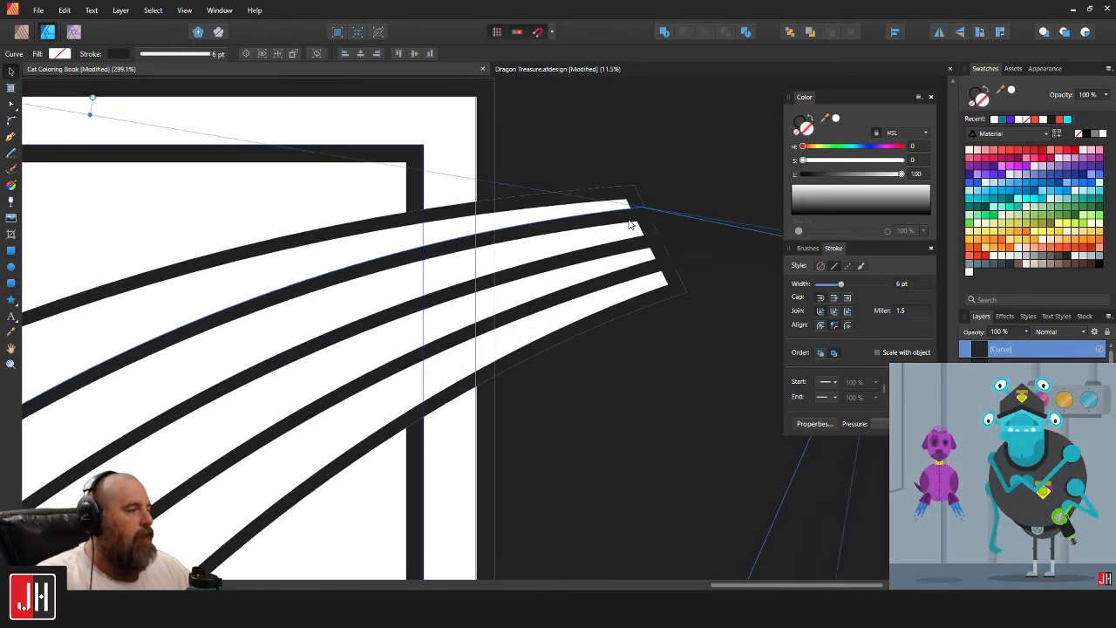
Reshape the third dividing curve's lower end by moving its end node outward and replacing the corner node with one farther below the page.
scroll(578, 260, down, 4)
scroll(441, 362, down, 10)
key(a)
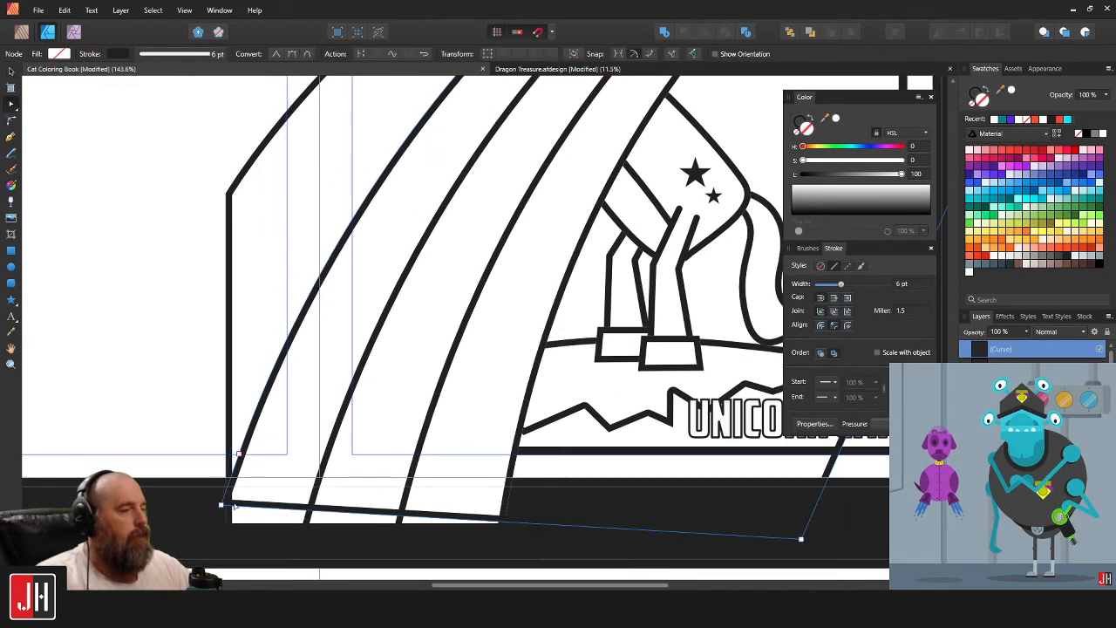
drag(220, 506, 191, 502)
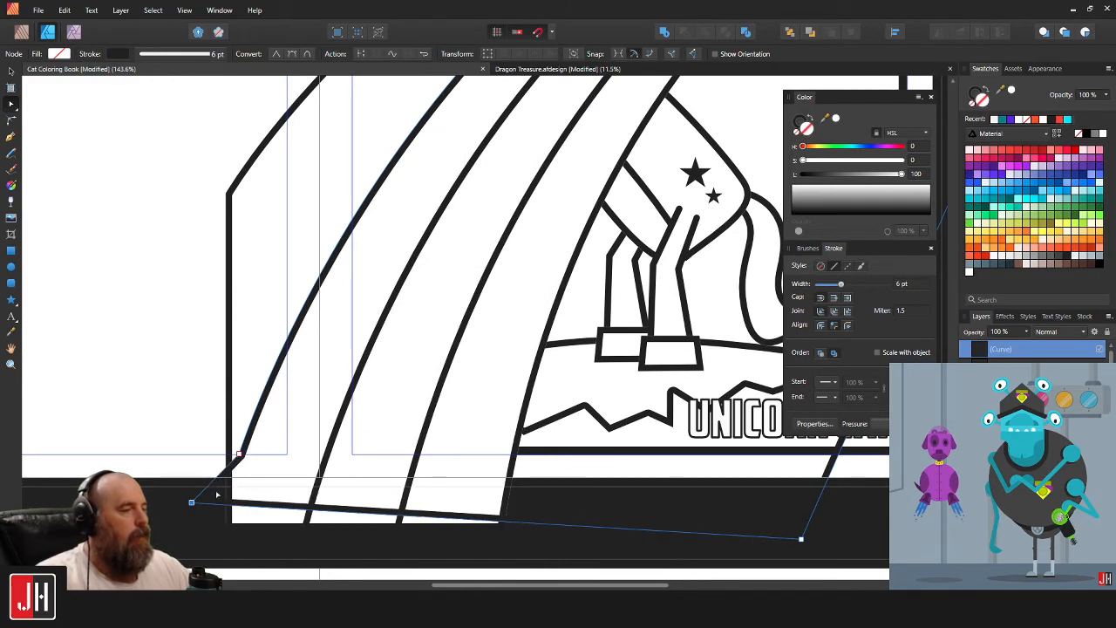
key(Delete)
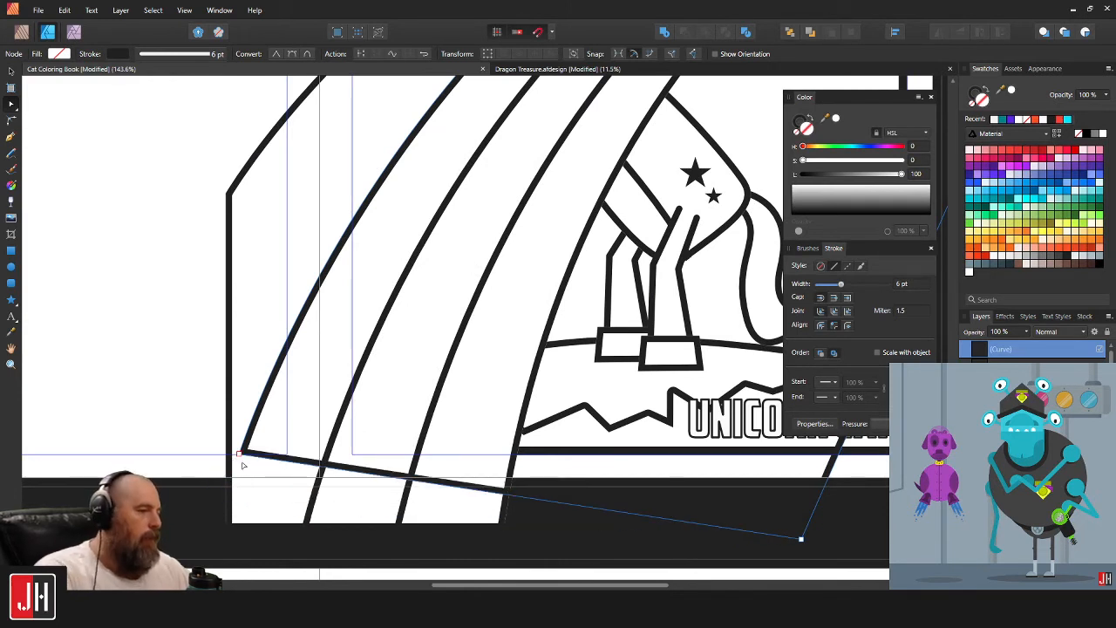
drag(240, 454, 186, 433)
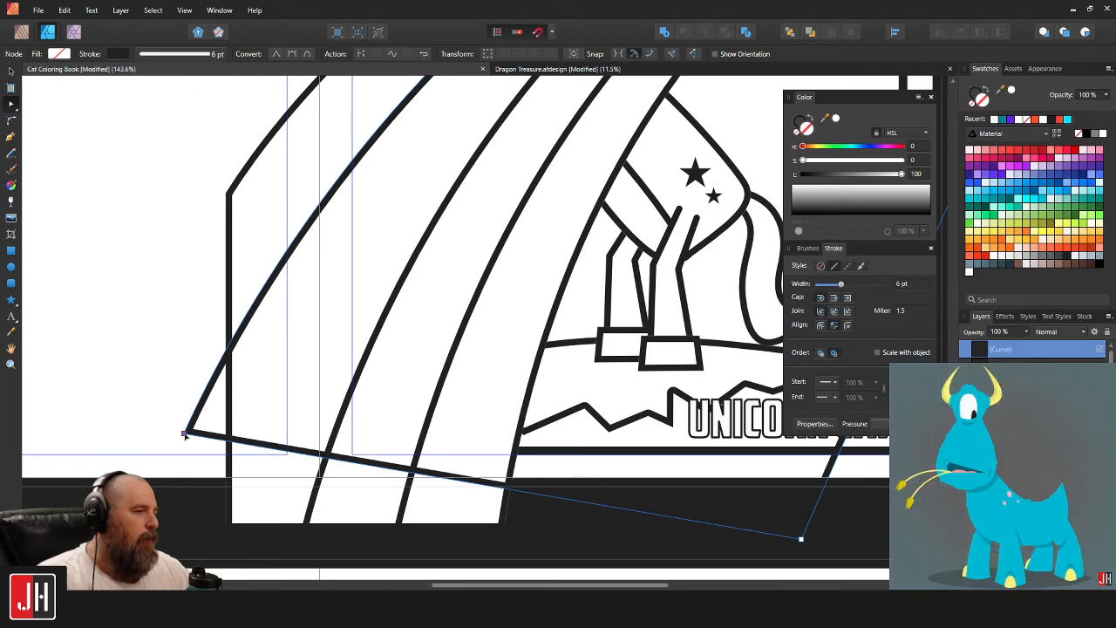
drag(269, 461, 356, 296)
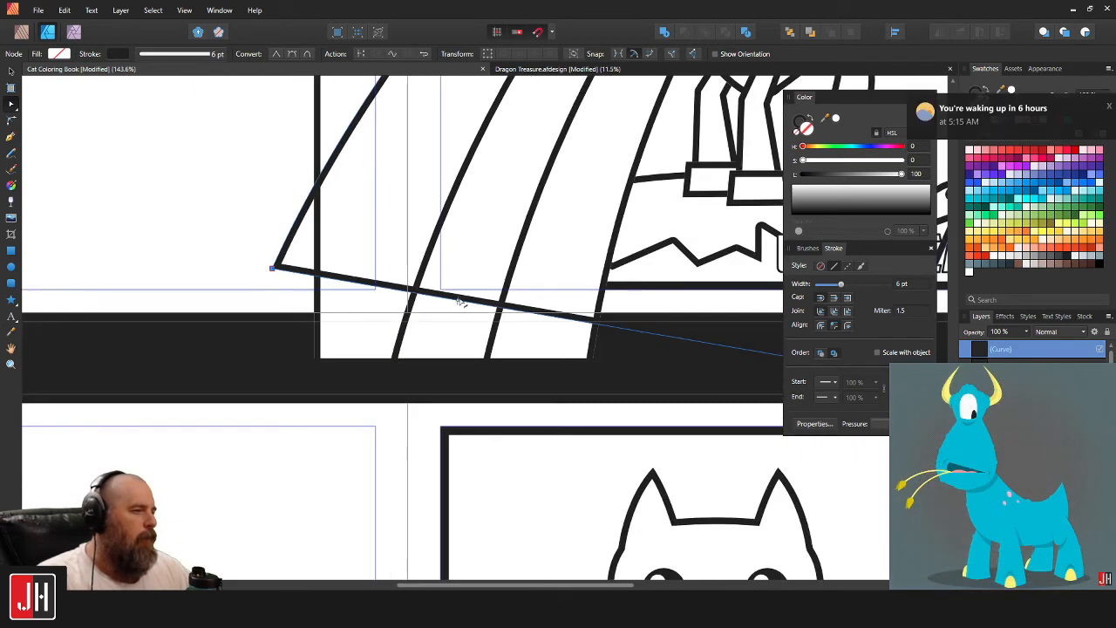
drag(457, 300, 231, 397)
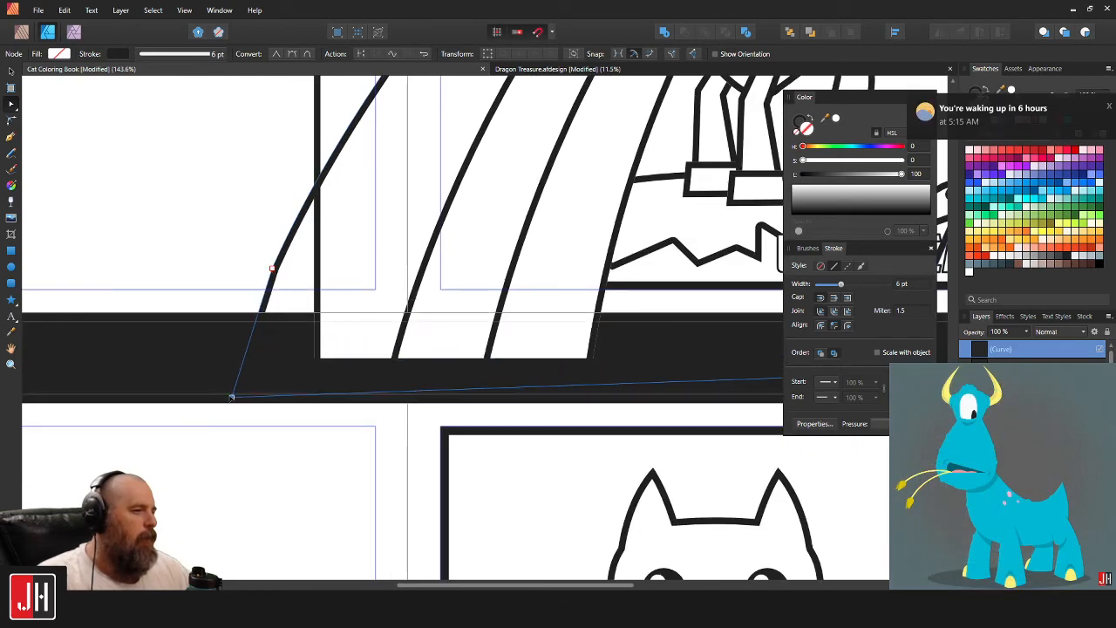
Adjust the second dividing curve's lower nodes outward below the page for more even spacing between the stripes.
click(401, 339)
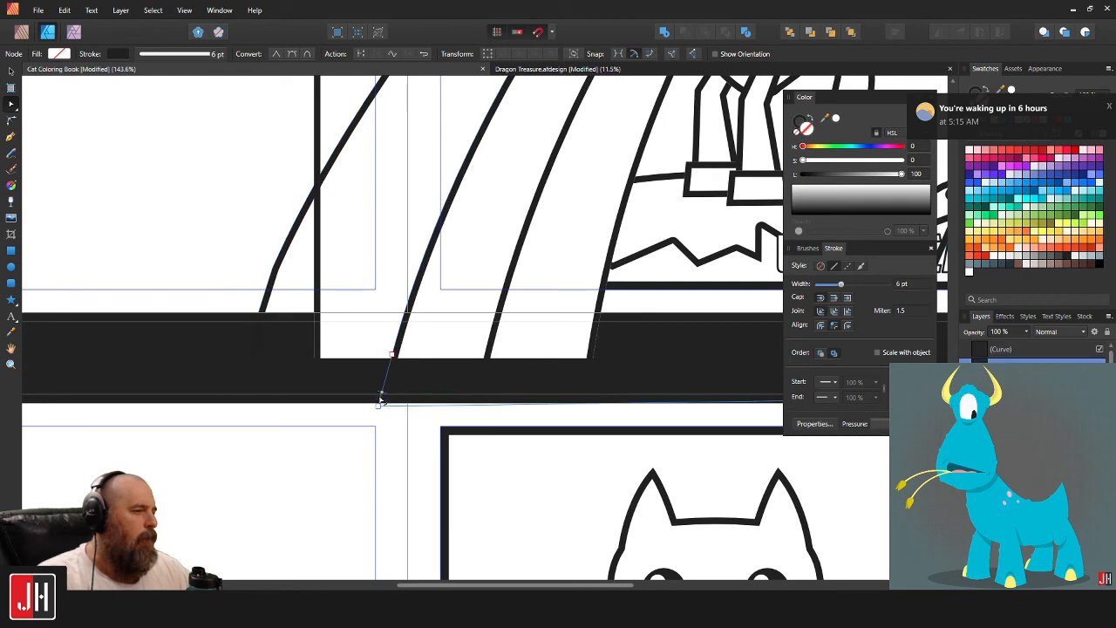
mouse_move(379, 405)
mouse_down()
mouse_move(393, 358)
mouse_move(306, 384)
mouse_move(334, 394)
mouse_up()
drag(462, 351, 411, 424)
Clip the three dividing curves inside the arched band and place the band back within the page frame behind the cat.
scroll(465, 391, down, 5)
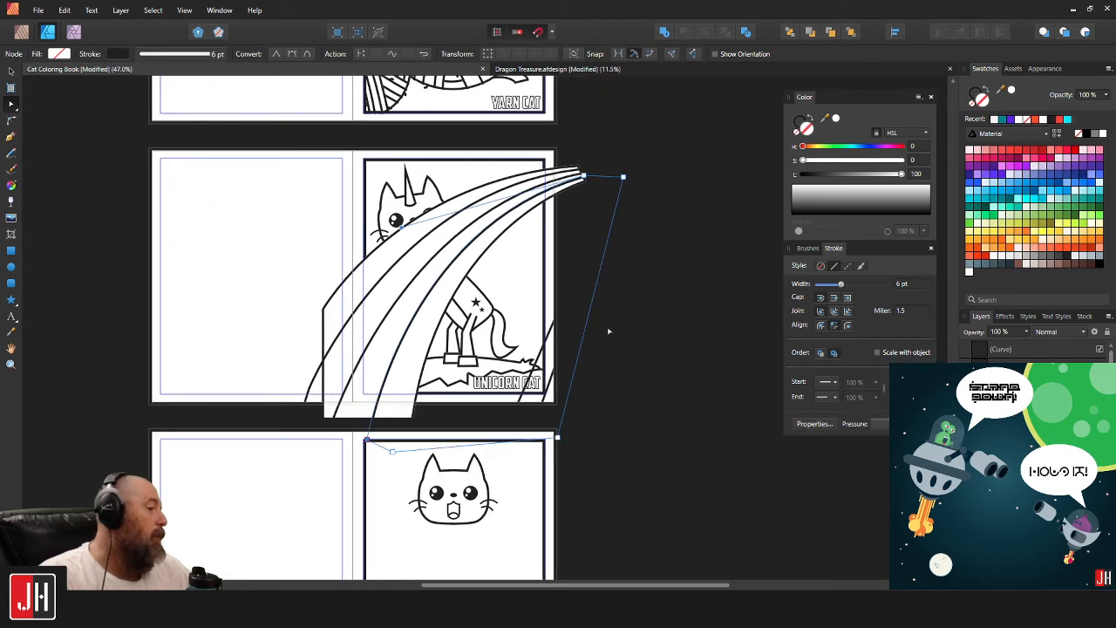
key(v)
click(1029, 347)
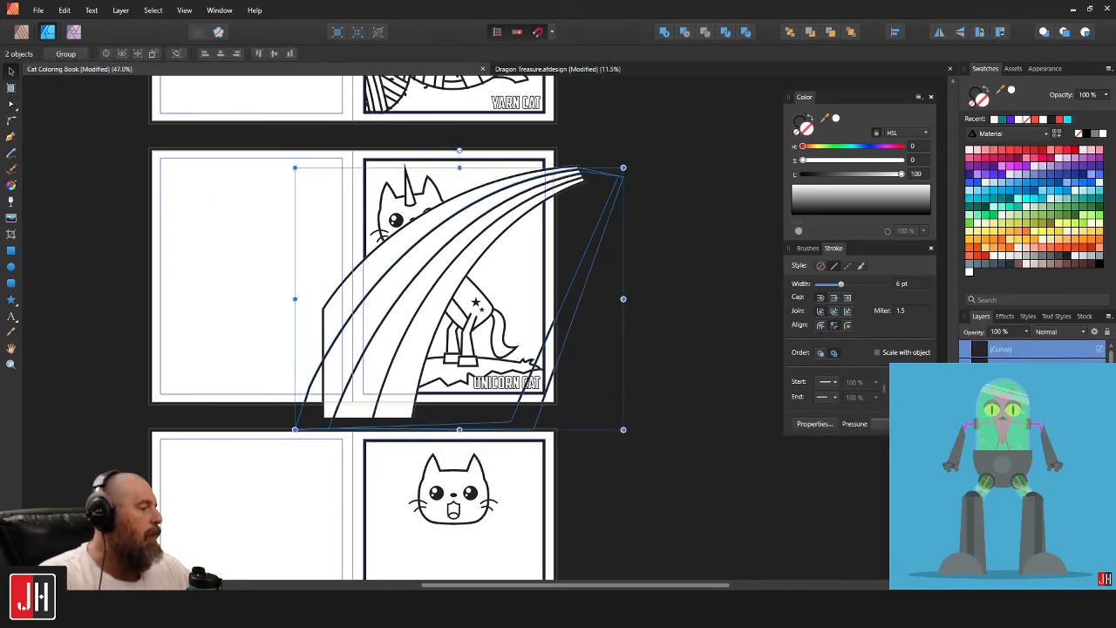
shift+click(407, 329)
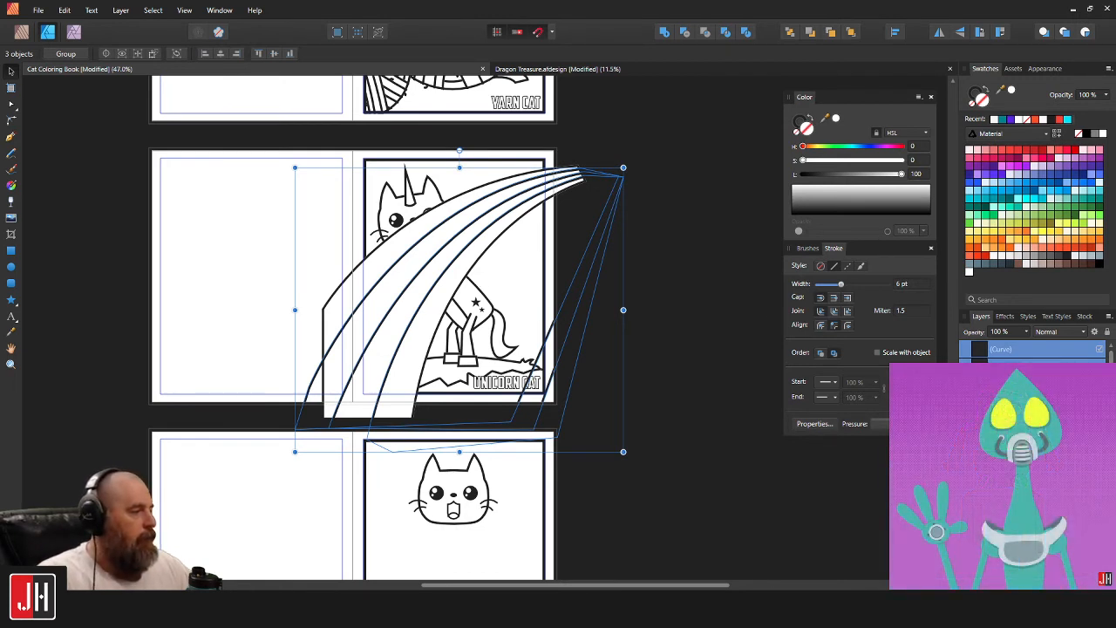
drag(1029, 349, 1003, 405)
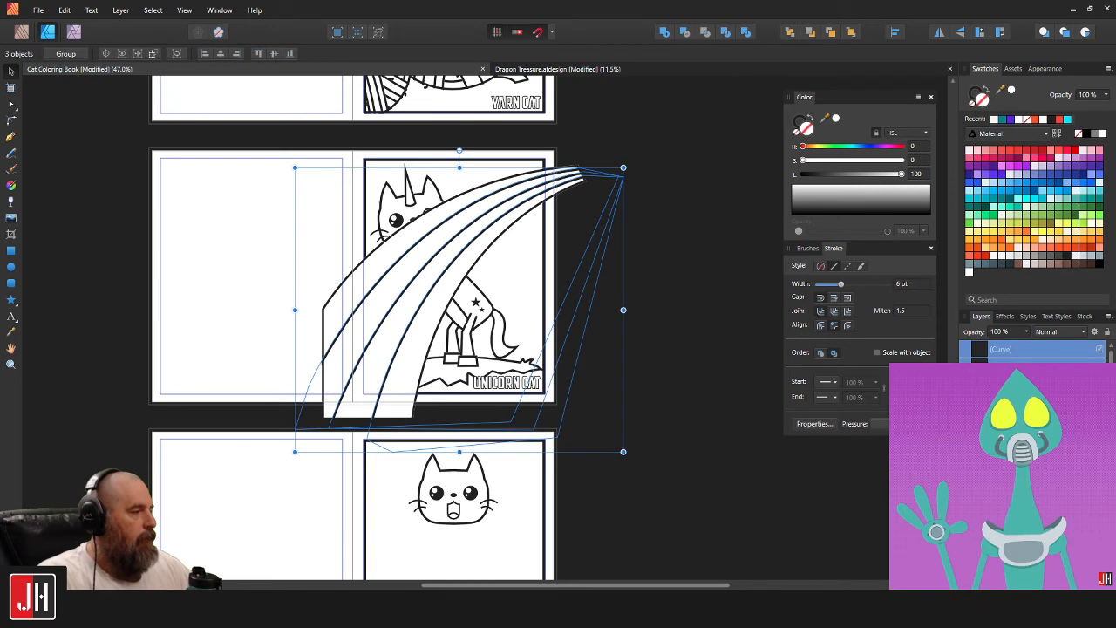
click(979, 349)
key(a)
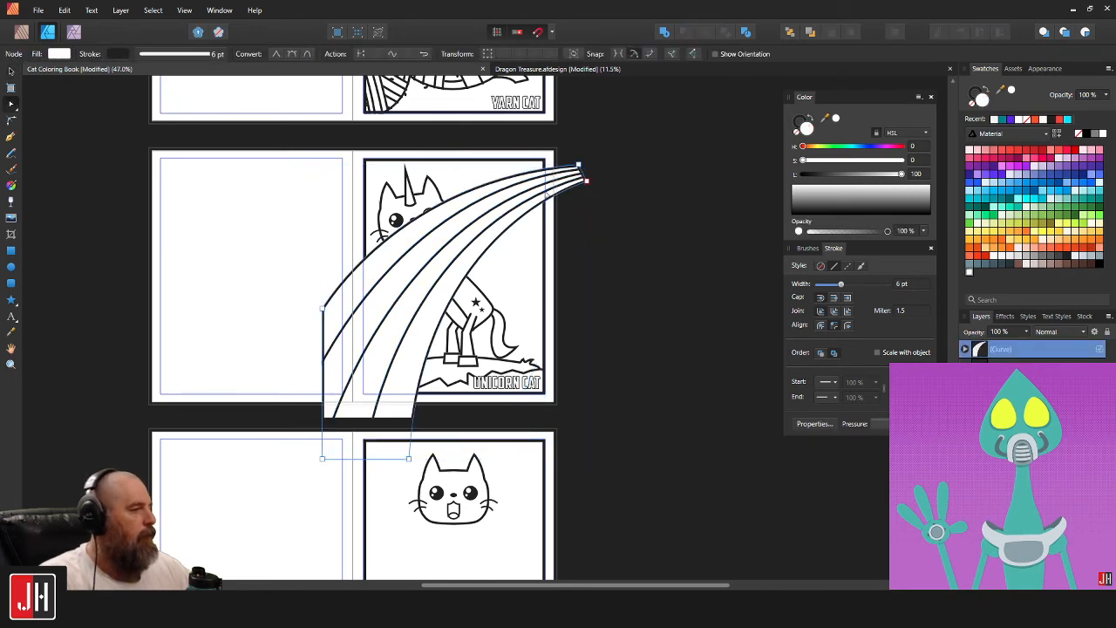
key(v)
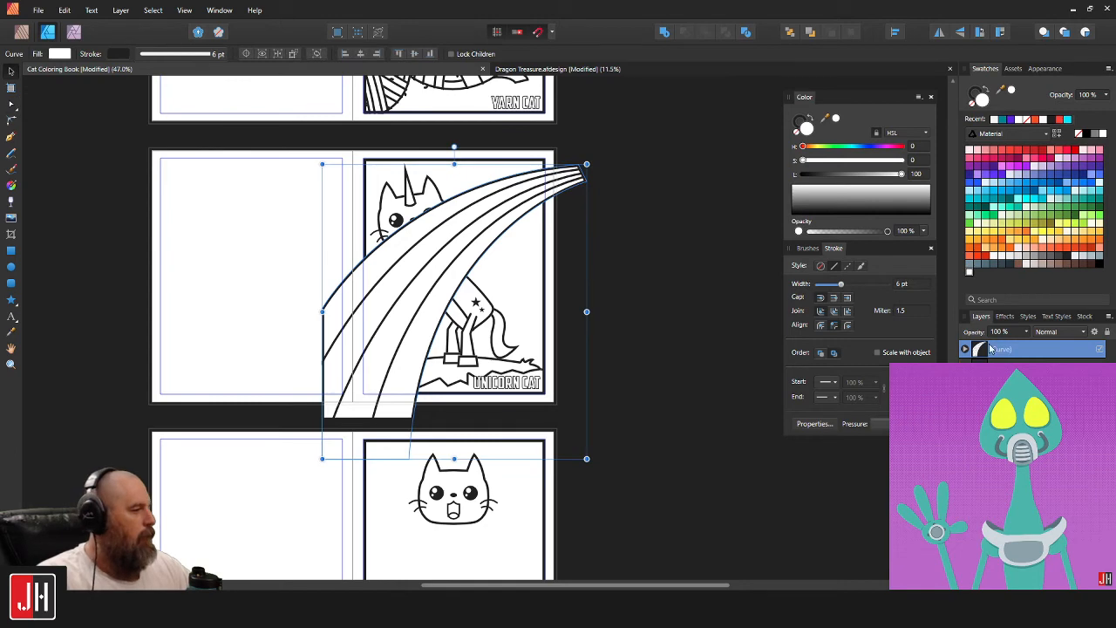
click(679, 293)
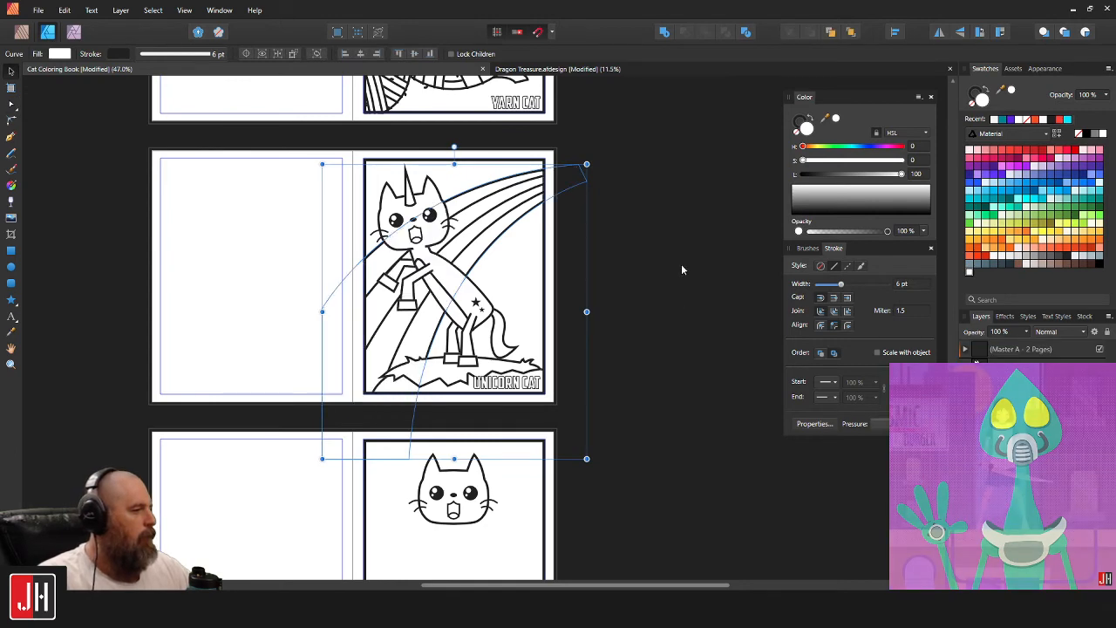
Draw a closed bumpy cloud outline with the Pen tool over the rainbow's upper end, extending past the page corner.
scroll(517, 226, up, 3)
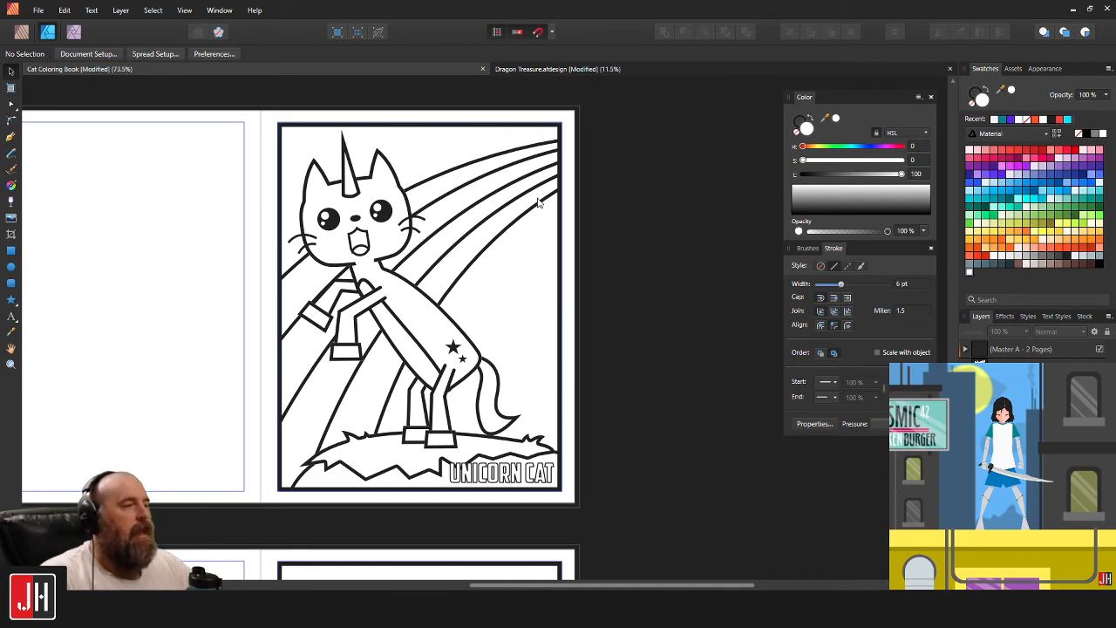
drag(554, 161, 518, 218)
scroll(516, 217, up, 1)
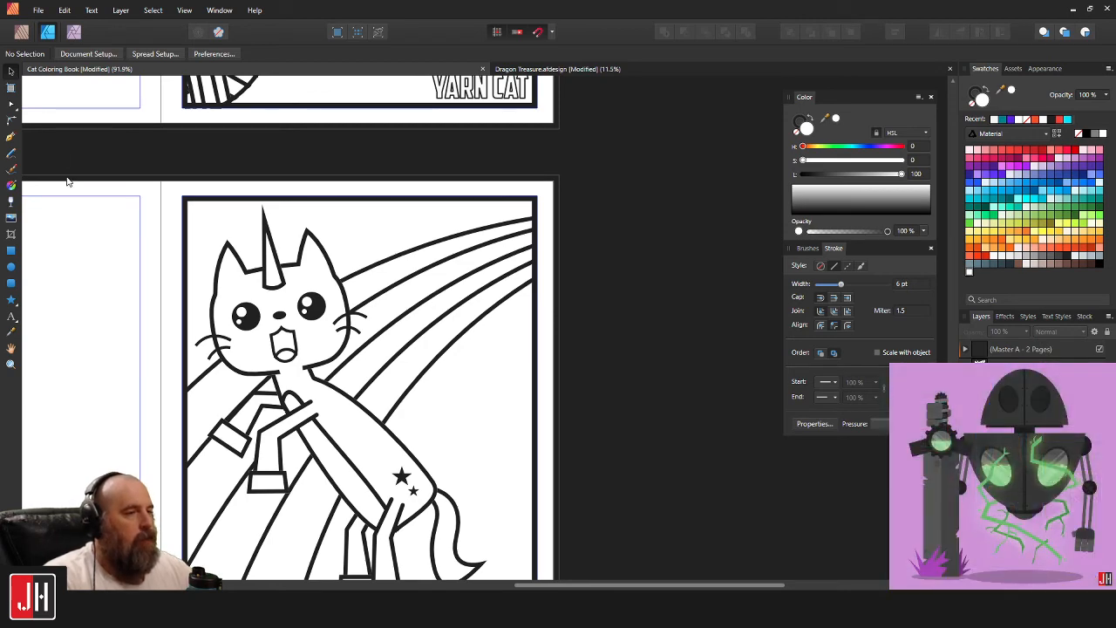
click(11, 137)
scroll(558, 209, up, 3)
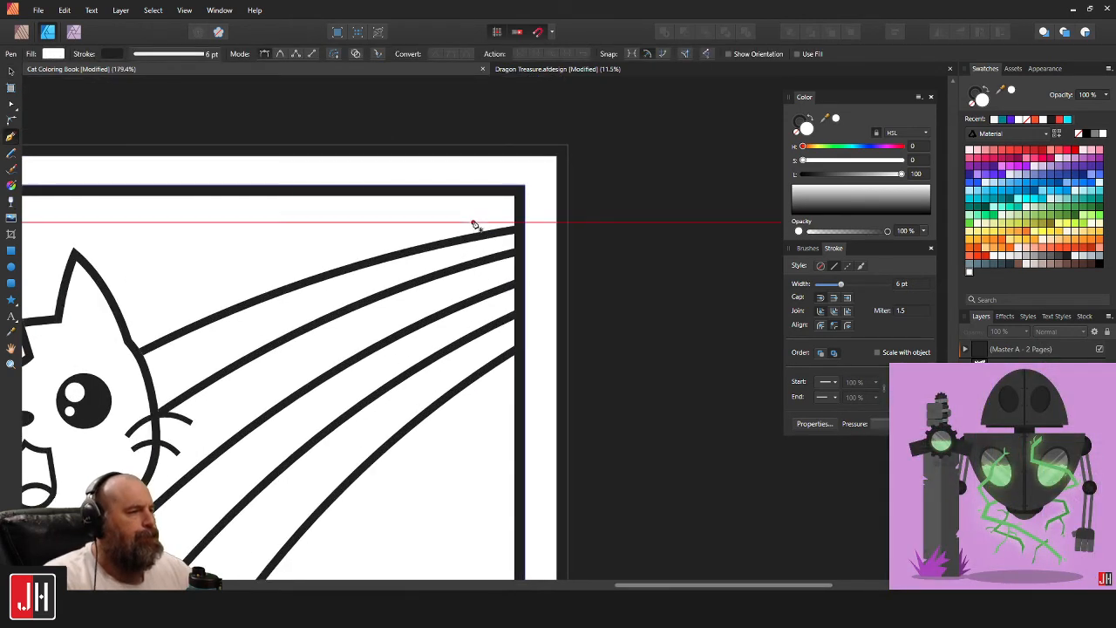
drag(469, 249, 625, 312)
click(477, 272)
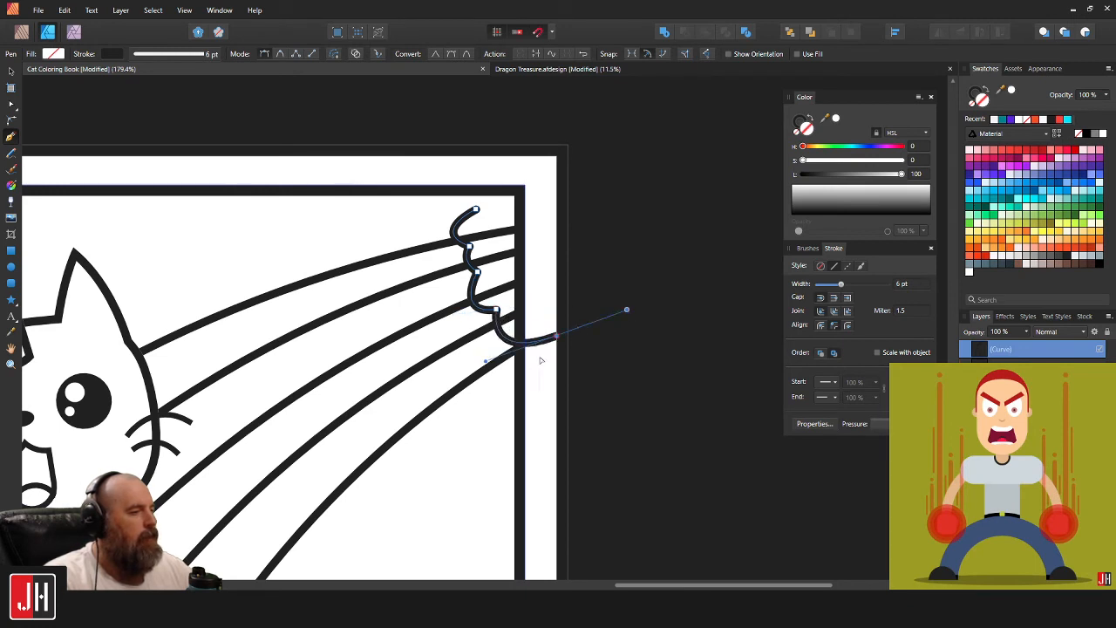
key(ctrl+z)
drag(546, 373, 614, 347)
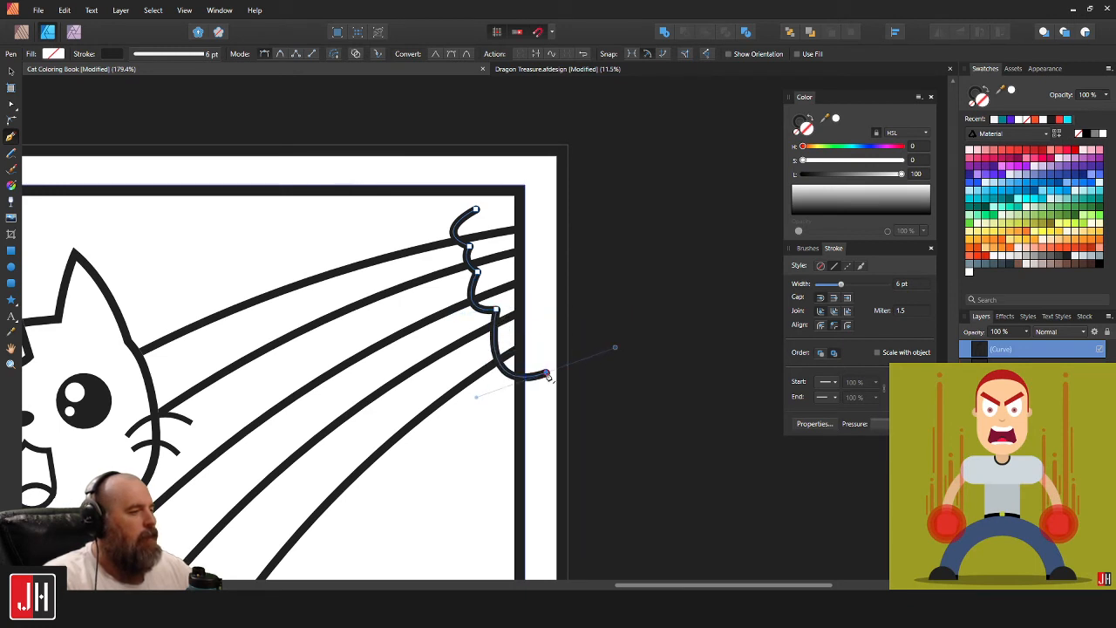
click(547, 374)
click(509, 165)
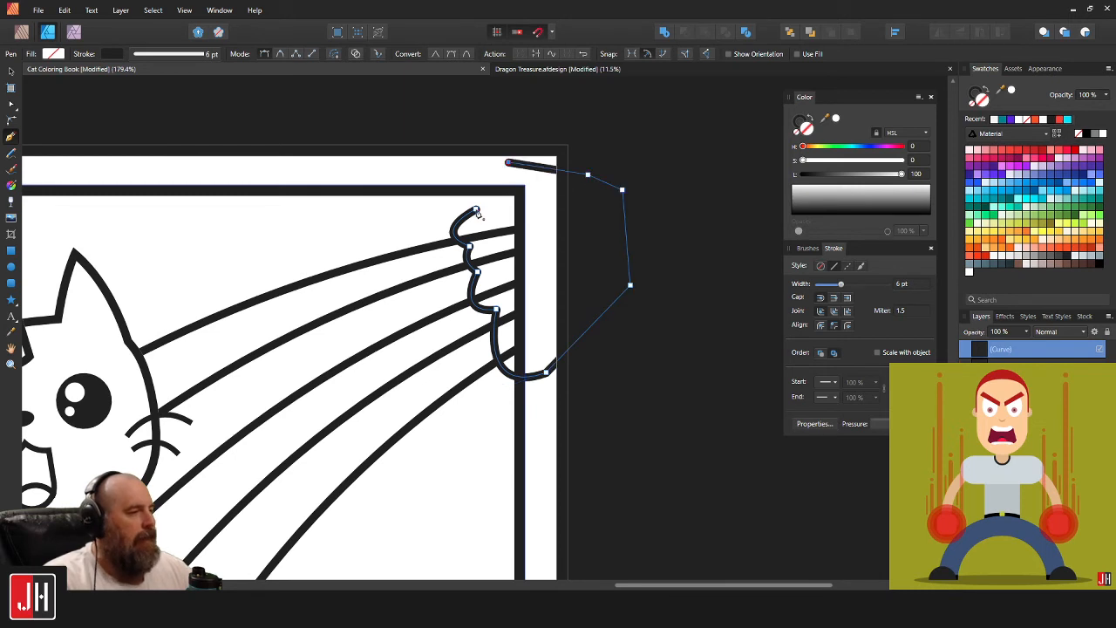
drag(476, 210, 506, 242)
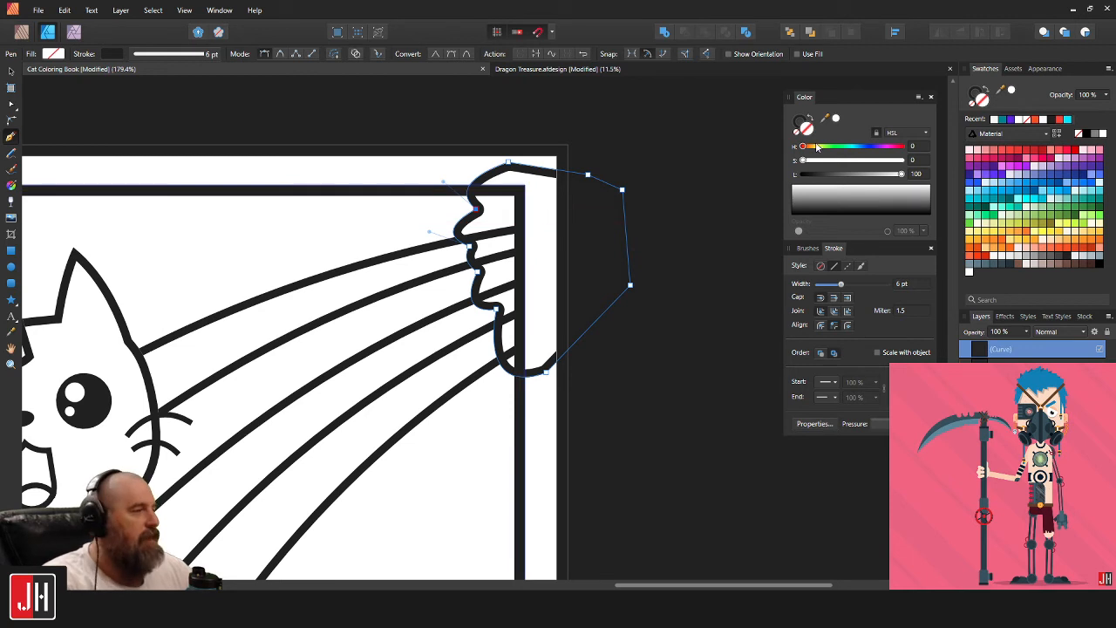
Fill the cloud shape with white and move it inside the page frame, directly in front of the rainbow.
click(833, 120)
key(v)
click(466, 281)
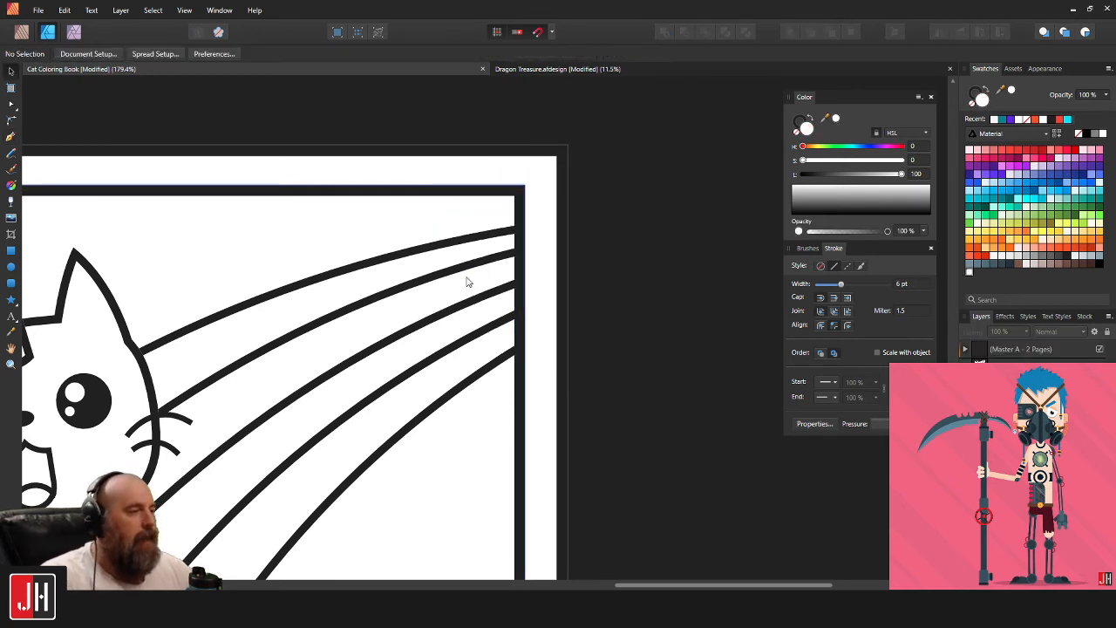
click(1014, 431)
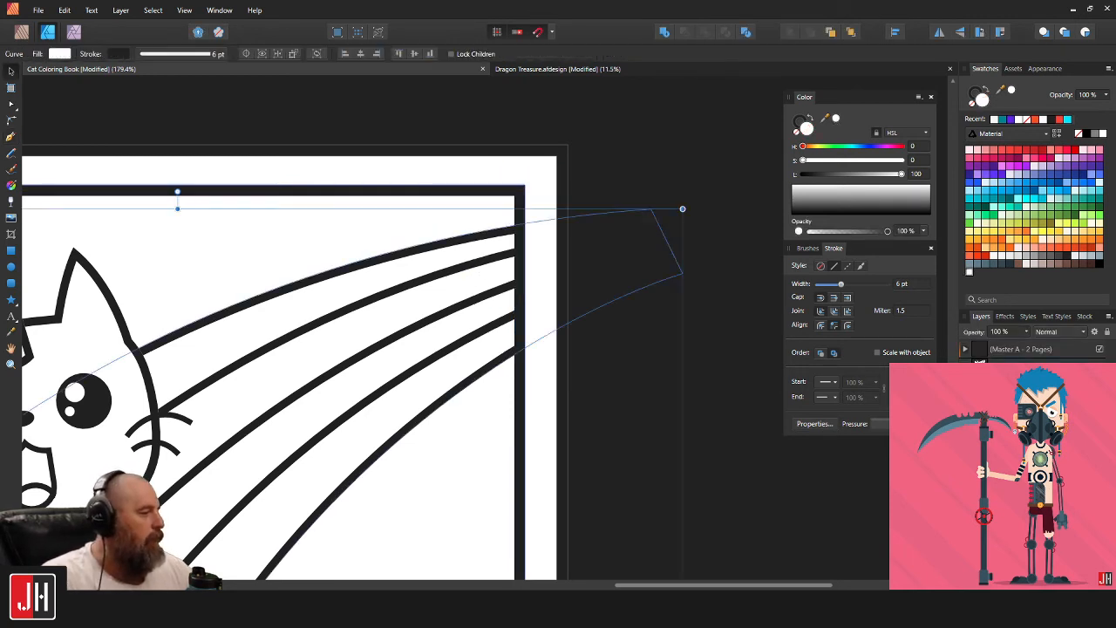
key(ctrl+v)
click(757, 364)
click(482, 222)
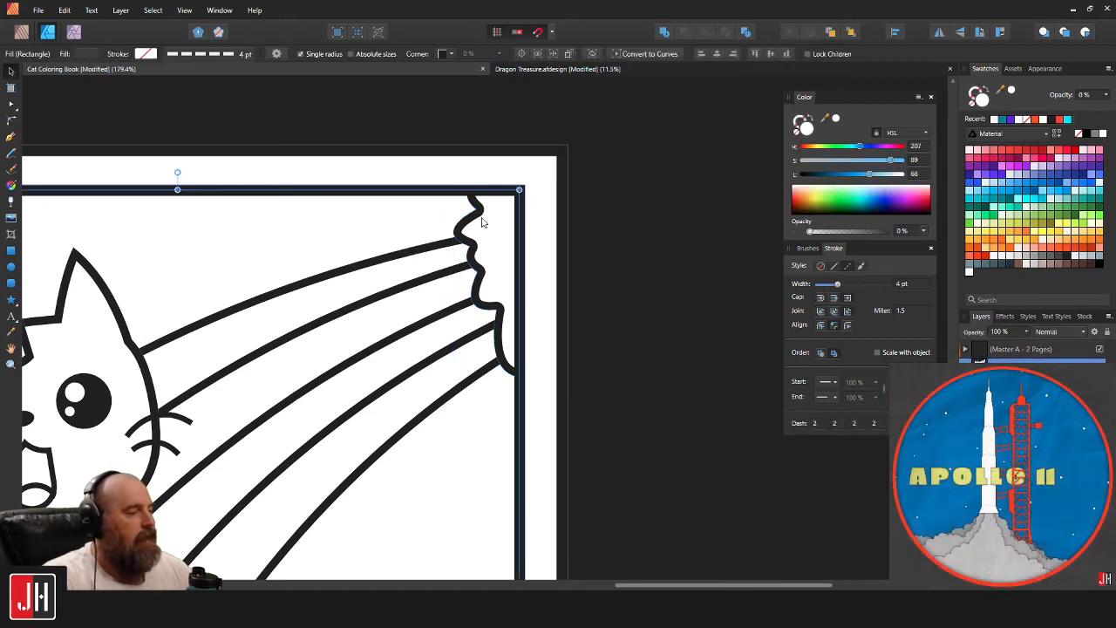
Rotate the cloud slightly counterclockwise and shift it a little inward from the frame's edge.
click(614, 187)
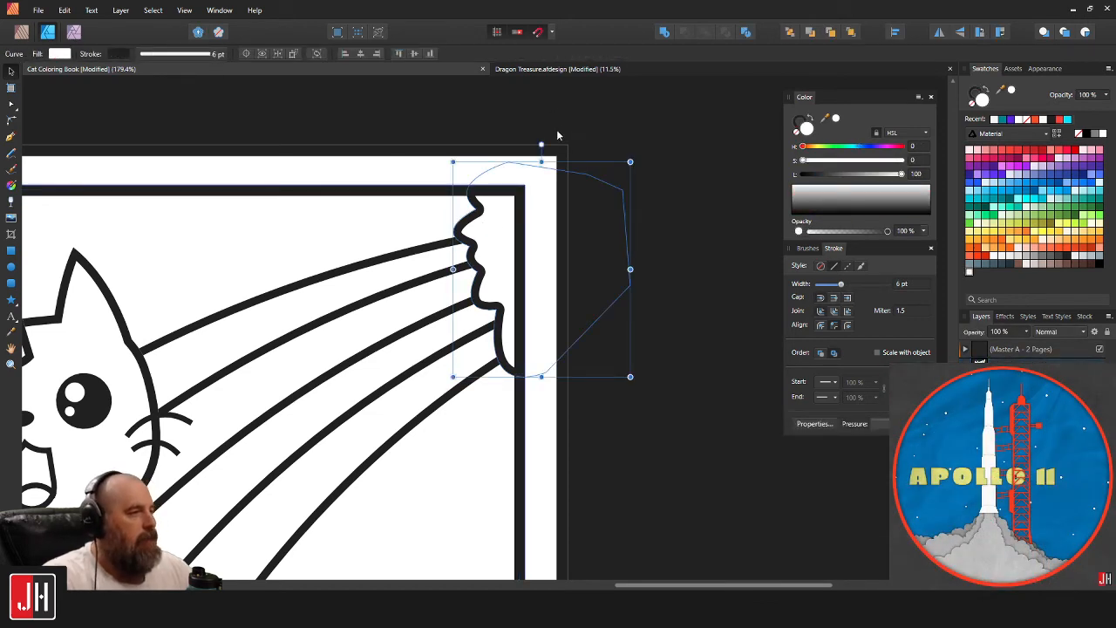
mouse_move(541, 144)
mouse_down()
mouse_move(514, 144)
mouse_move(539, 144)
mouse_up()
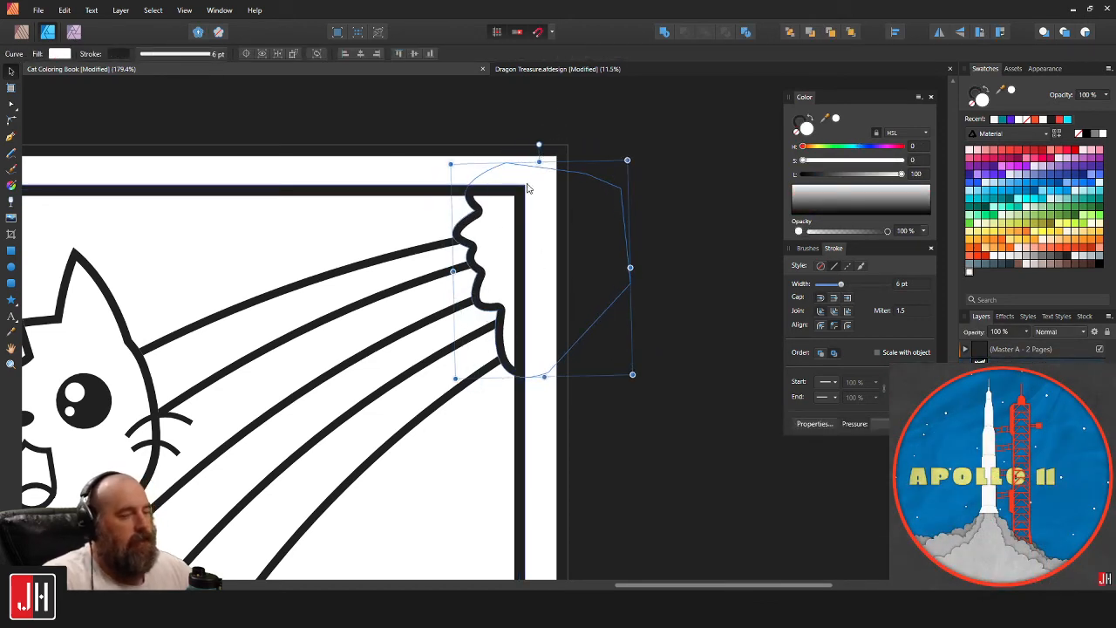
drag(522, 210, 505, 212)
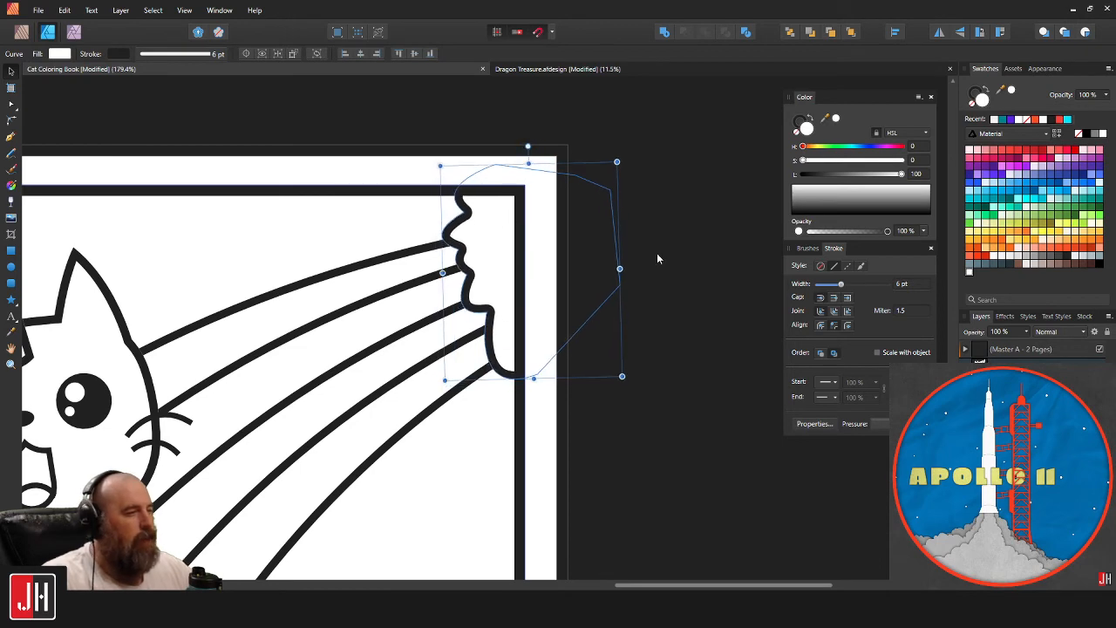
click(610, 242)
Draw a white five-pointed star with a 6 pt outline in the empty sky beside the cat, below the rainbow.
scroll(623, 248, down, 5)
scroll(636, 251, up, 3)
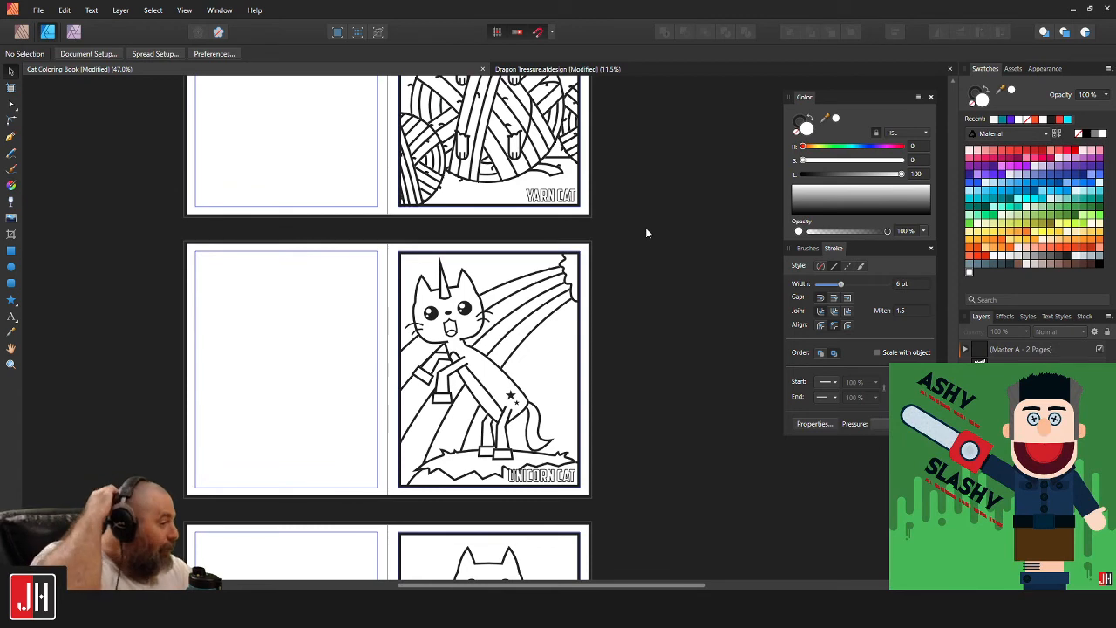
scroll(540, 308, up, 3)
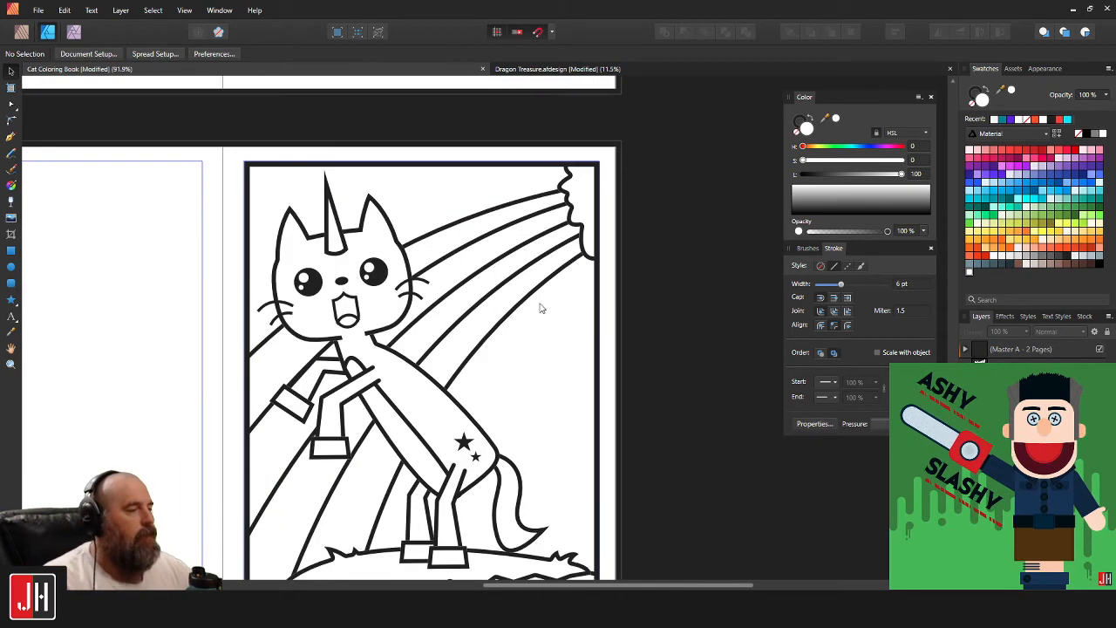
click(11, 299)
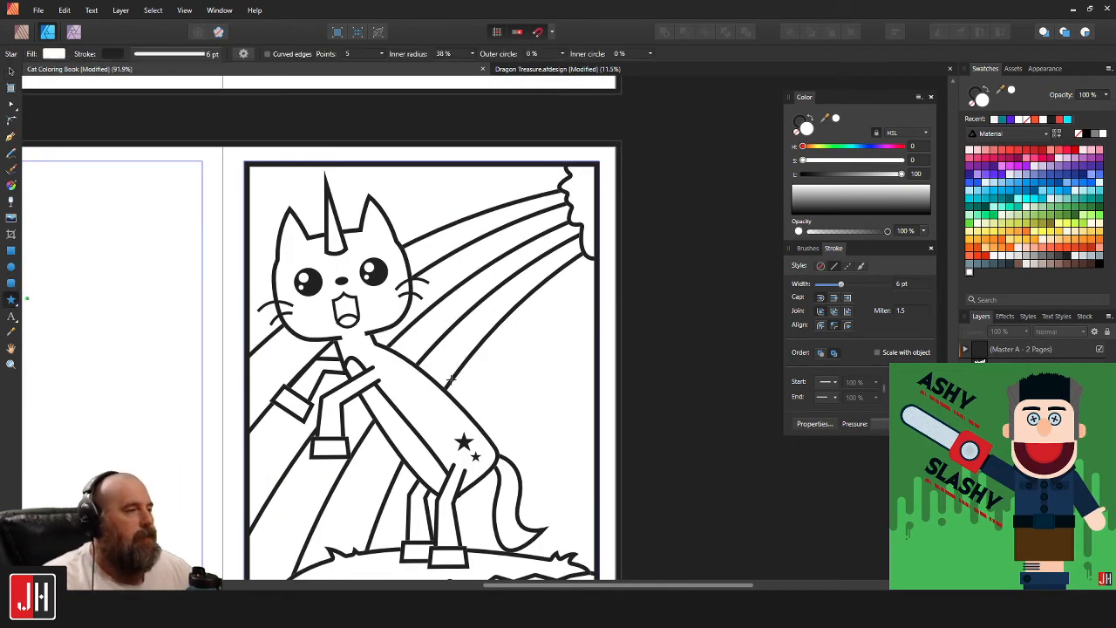
scroll(504, 357, up, 3)
drag(551, 328, 632, 405)
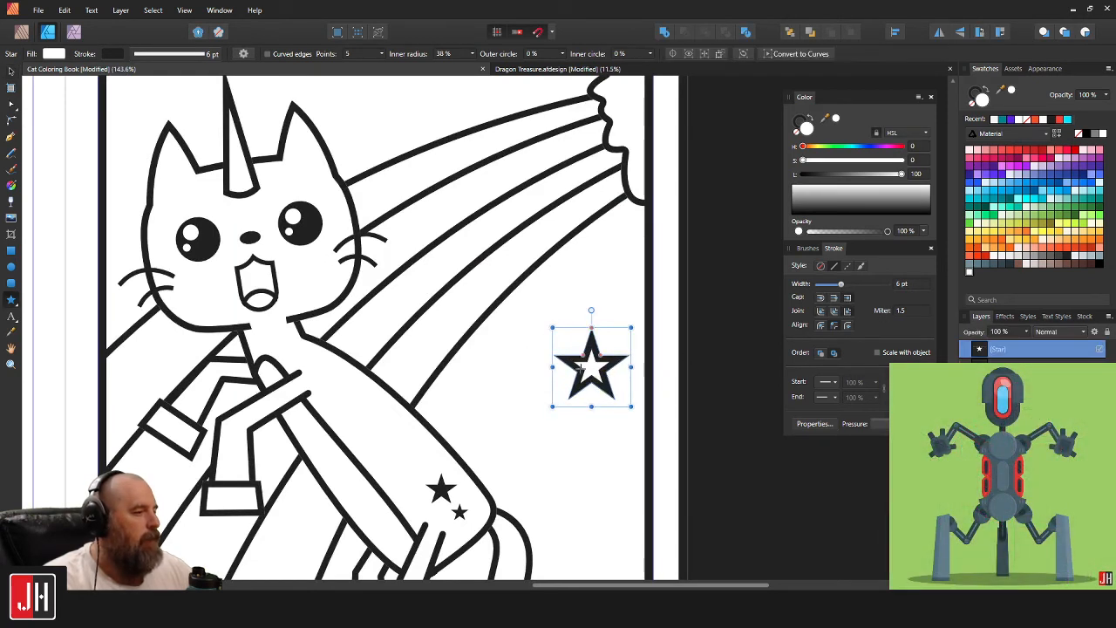
Place the star above the rainbow beside the cat's ear near the horn, and scale it down slightly.
drag(599, 364, 495, 330)
scroll(506, 328, up, 2)
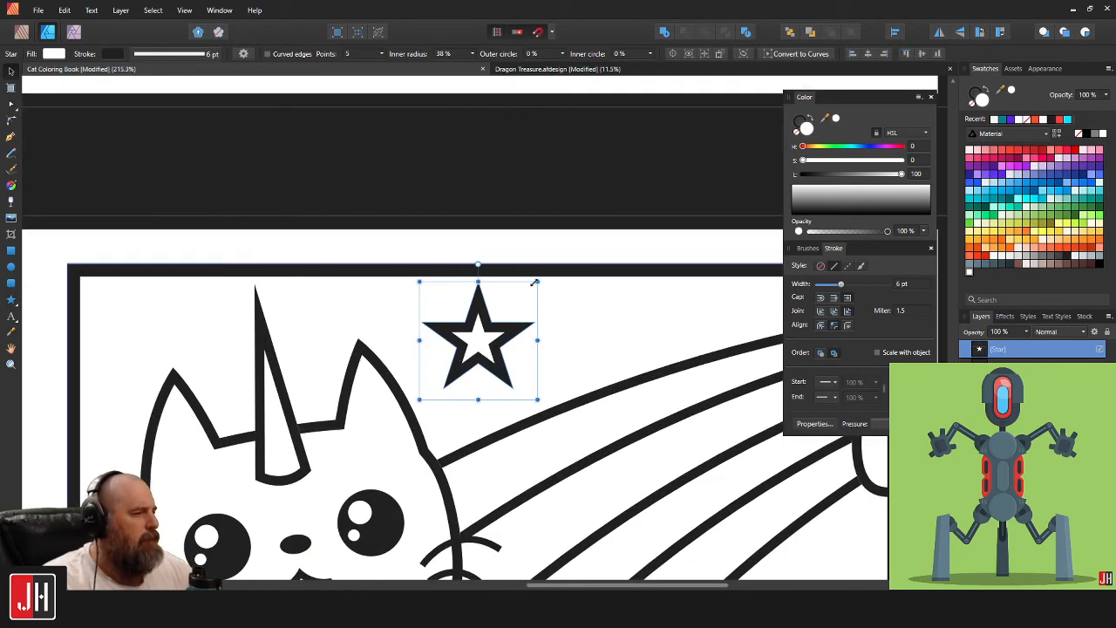
drag(536, 282, 532, 286)
drag(494, 325, 487, 319)
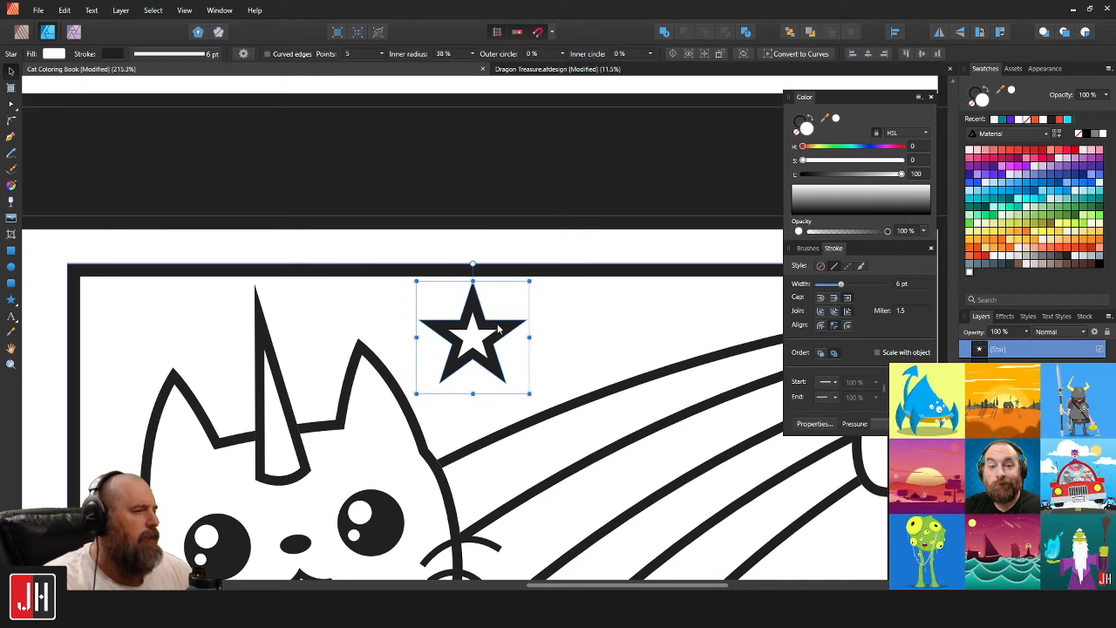
scroll(498, 328, down, 4)
click(653, 379)
Duplicate the star to scatter three smaller copies in the sky between the rainbow and the cat's tail.
scroll(610, 371, up, 3)
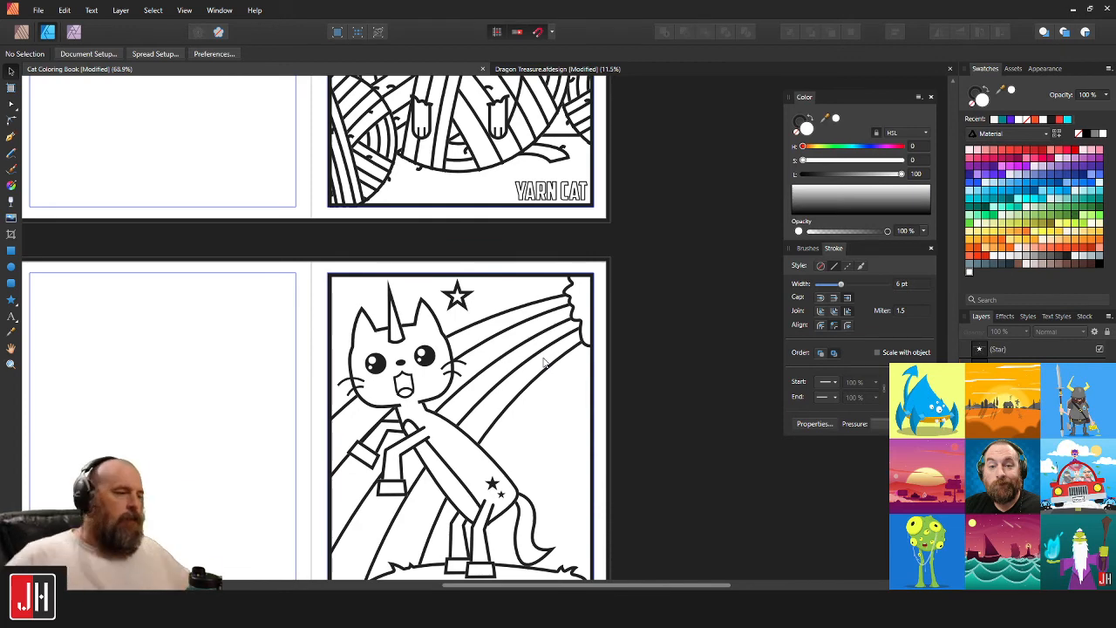
scroll(501, 361, up, 3)
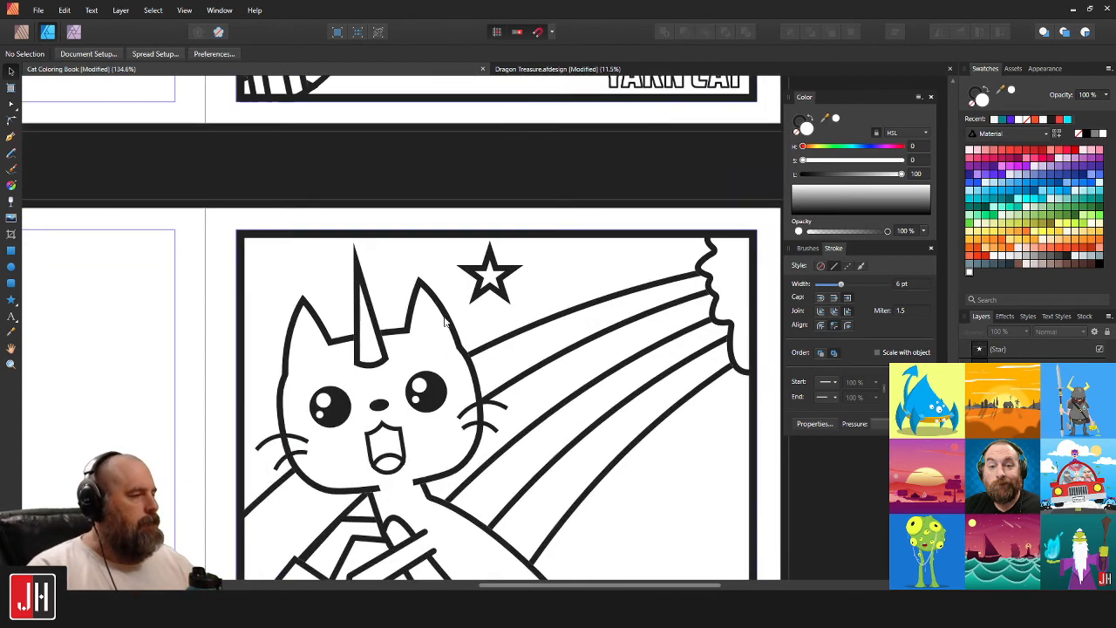
click(507, 286)
drag(453, 212, 660, 410)
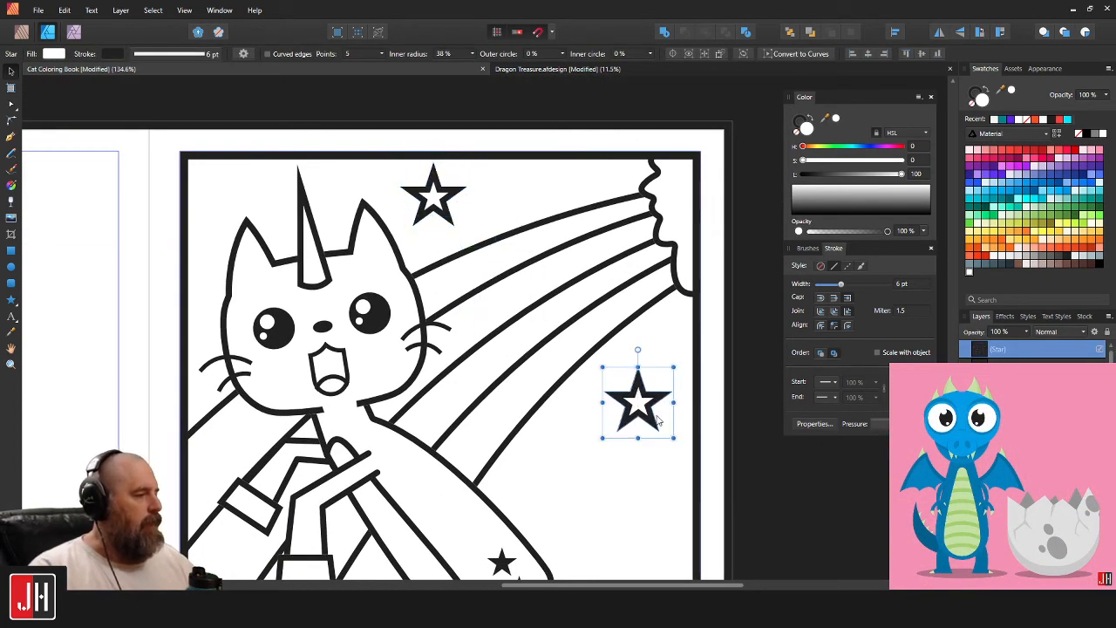
scroll(663, 410, up, 3)
drag(691, 323, 668, 344)
drag(616, 400, 608, 501)
scroll(627, 365, down, 3)
scroll(602, 331, up, 3)
scroll(680, 498, down, 3)
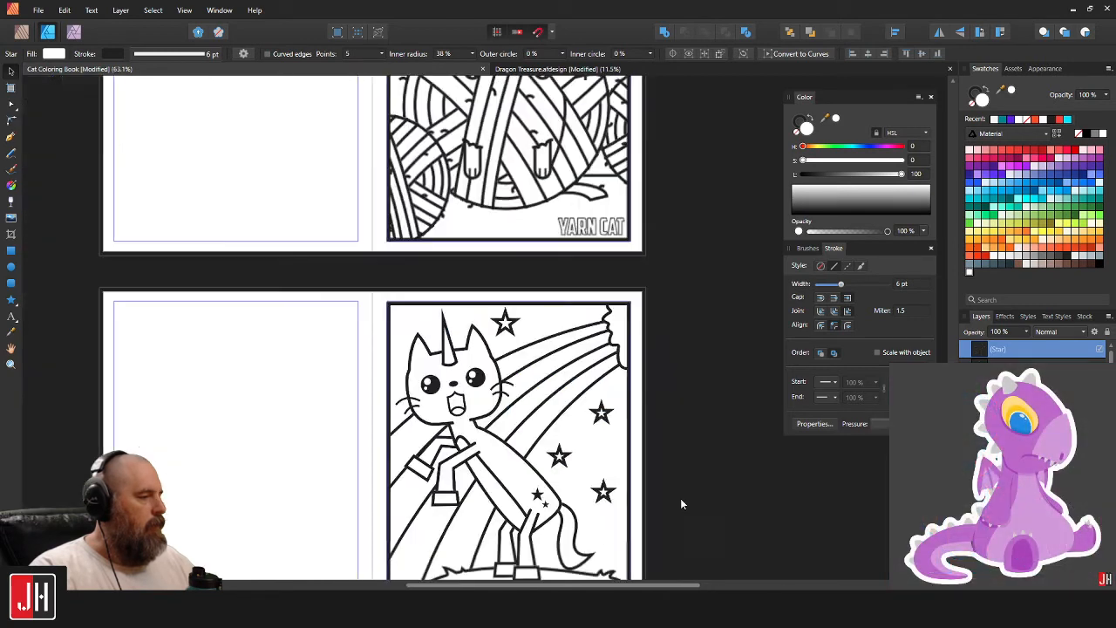
click(672, 451)
Add another copy of the large star beside the cat's other ear, overlapping the page frame's edge.
scroll(671, 454, down, 3)
scroll(567, 375, right, 2)
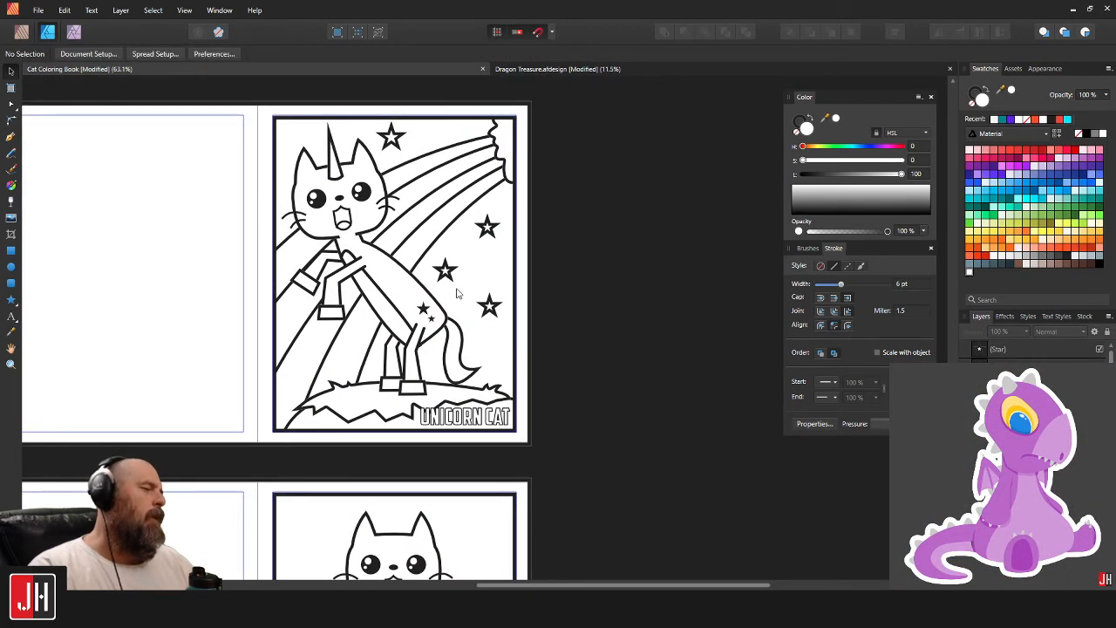
scroll(457, 294, up, 2)
drag(479, 179, 315, 248)
Clip all five stars inside the page frame by moving them together into its layer stack behind the cat.
click(1041, 353)
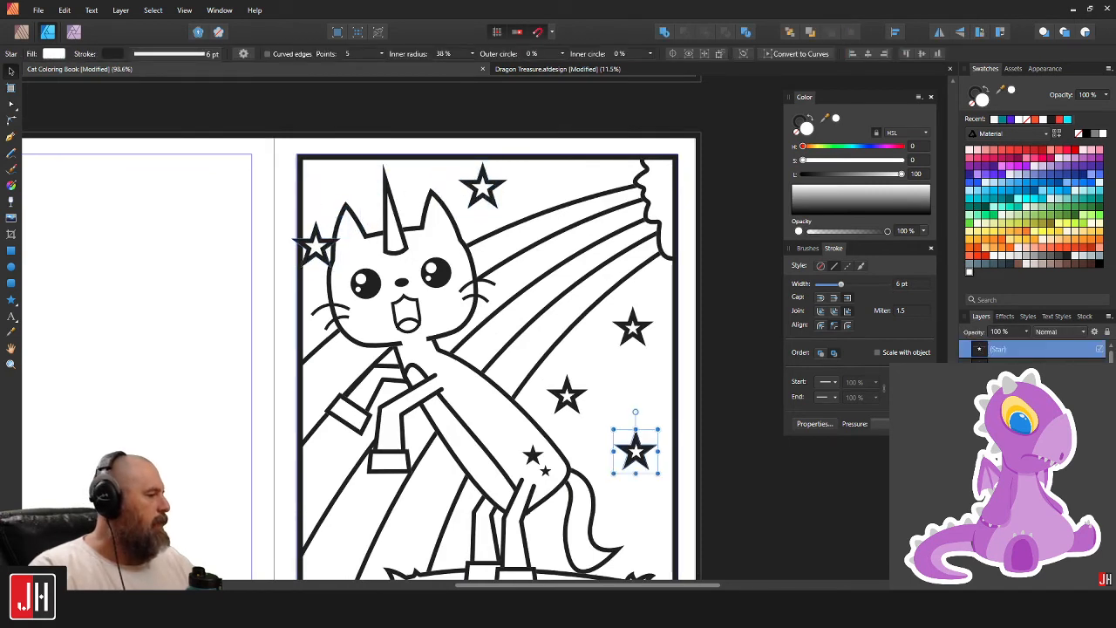
shift+click(1037, 424)
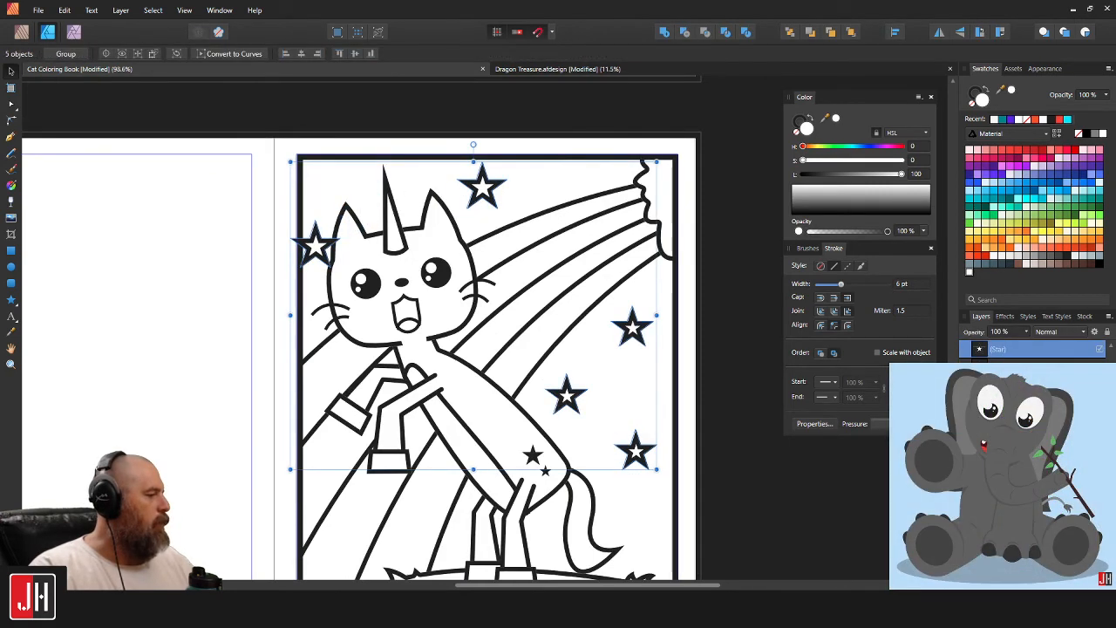
drag(1037, 424, 1028, 523)
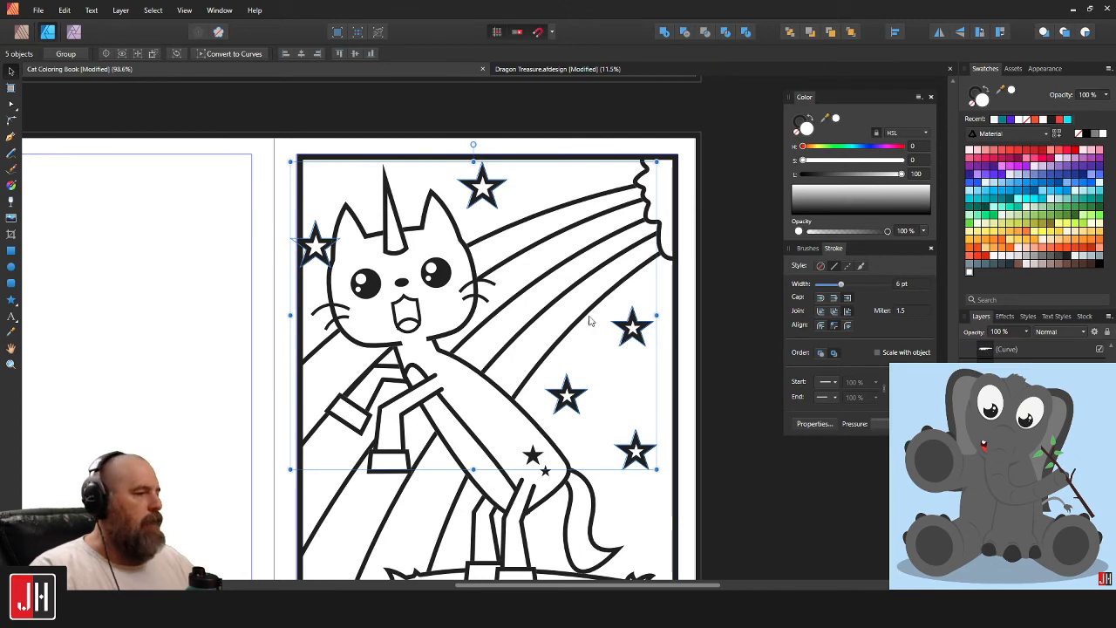
click(681, 260)
click(482, 186)
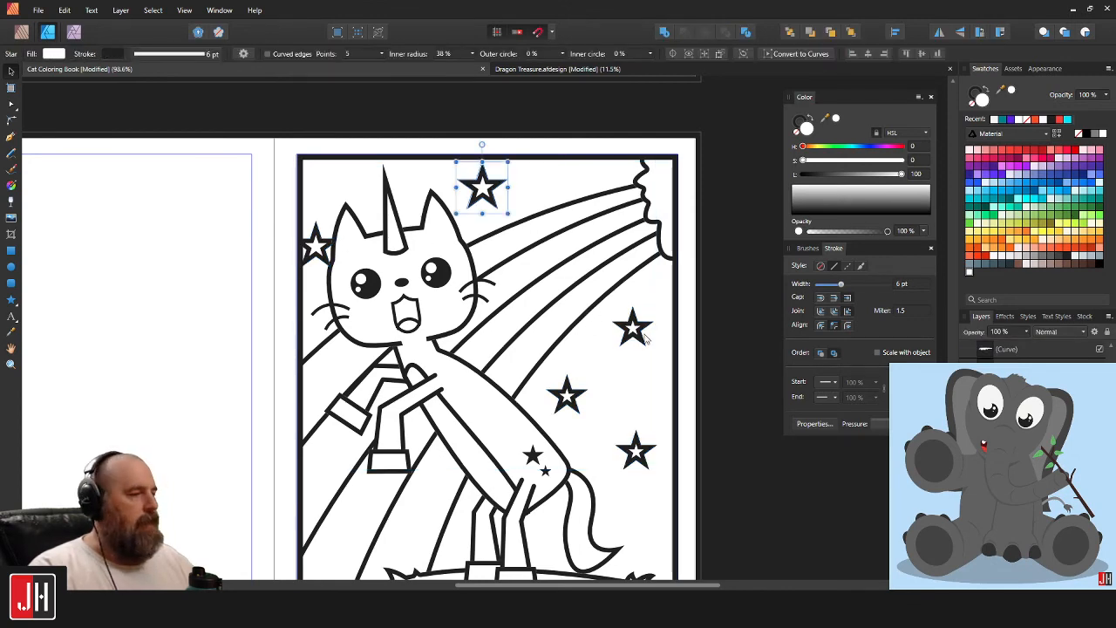
Spread the stars out: shift the one above the rainbow toward the cloud, nudge the one nearest the cat's back, and move the lowest onto the frame's edge.
scroll(494, 177, up, 3)
drag(494, 176, 519, 192)
drag(784, 463, 593, 254)
mouse_move(442, 447)
mouse_down()
mouse_move(436, 431)
mouse_move(425, 441)
mouse_up()
drag(586, 534, 651, 482)
click(742, 423)
scroll(743, 423, down, 5)
scroll(382, 351, up, 6)
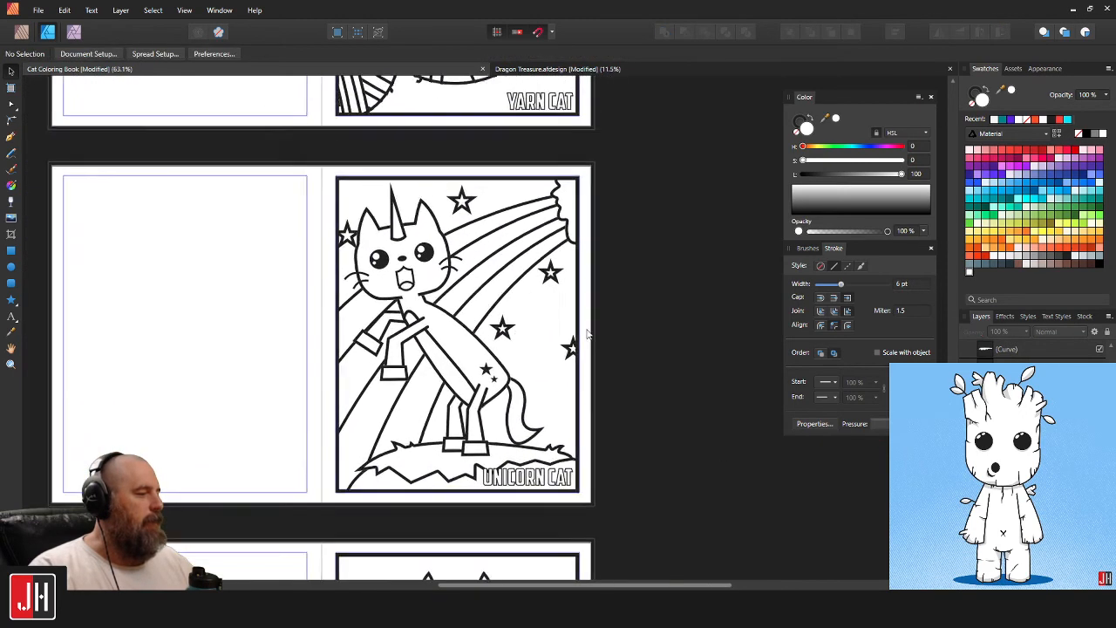
Raise the star at the frame's edge above the cat's ear, and slightly lower the star above the rainbow.
scroll(382, 351, up, 1)
click(351, 397)
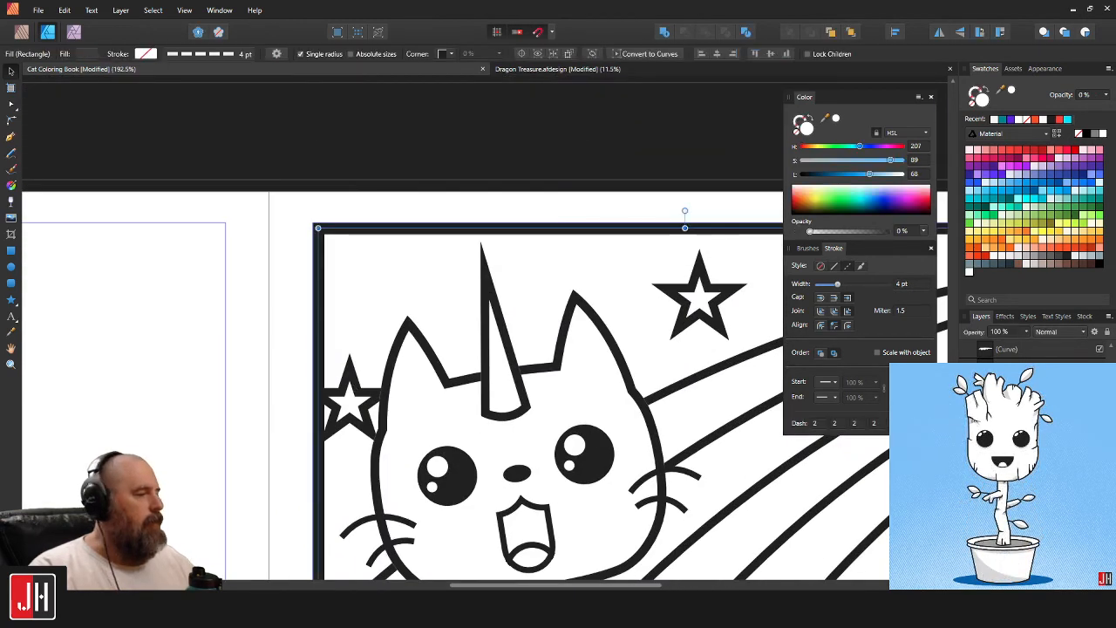
double_click(351, 397)
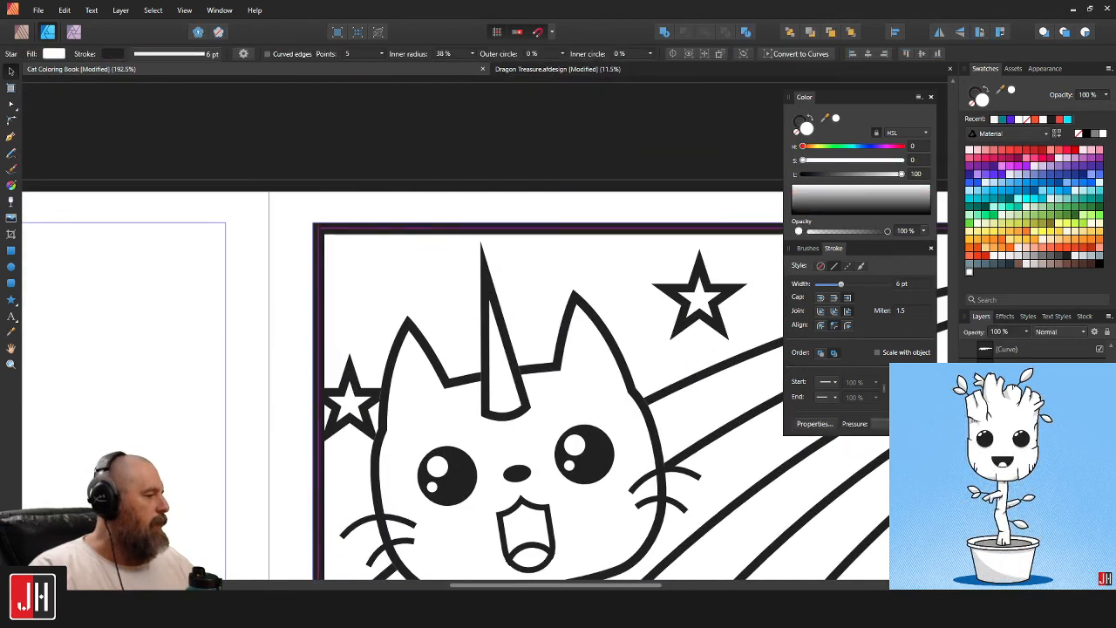
click(350, 402)
click(699, 300)
click(350, 402)
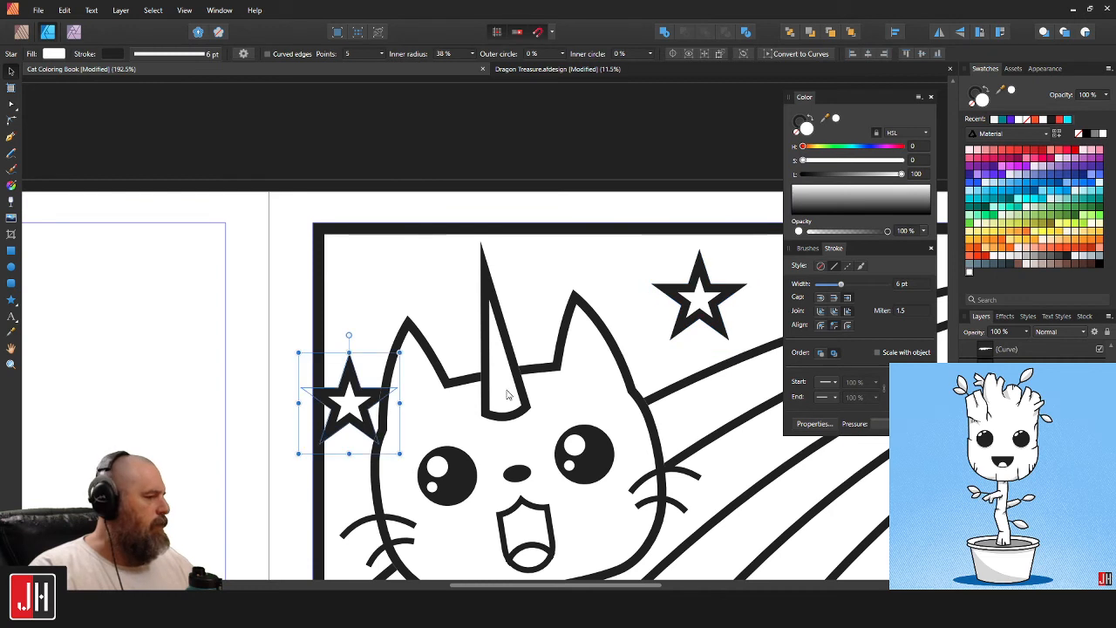
drag(358, 398, 347, 303)
drag(708, 309, 519, 246)
scroll(596, 306, down, 5)
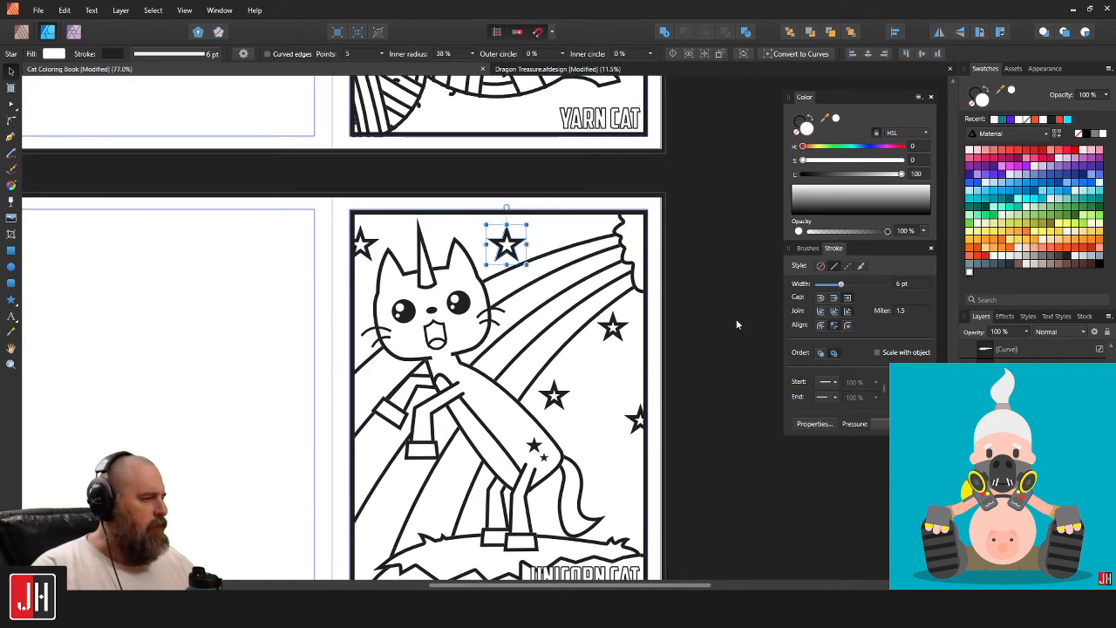
click(736, 319)
Save the coloring book with the rearranged stars and look over the page.
drag(610, 384, 511, 226)
scroll(511, 227, up, 3)
key(ctrl+s)
drag(528, 146, 524, 308)
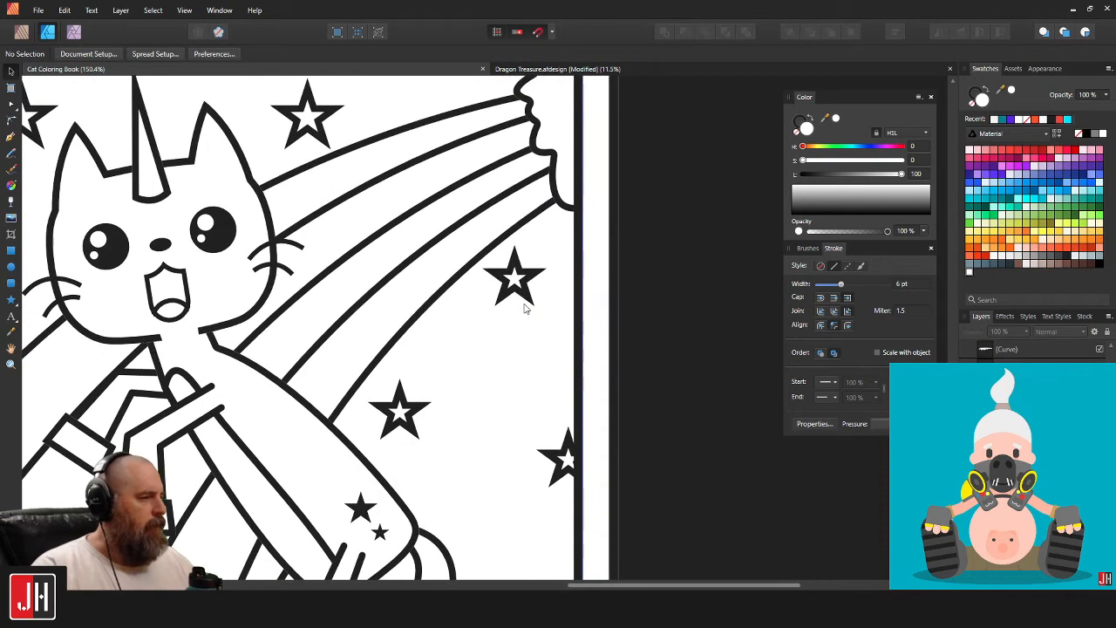
scroll(531, 307, down, 6)
scroll(550, 314, down, 2)
scroll(561, 311, up, 3)
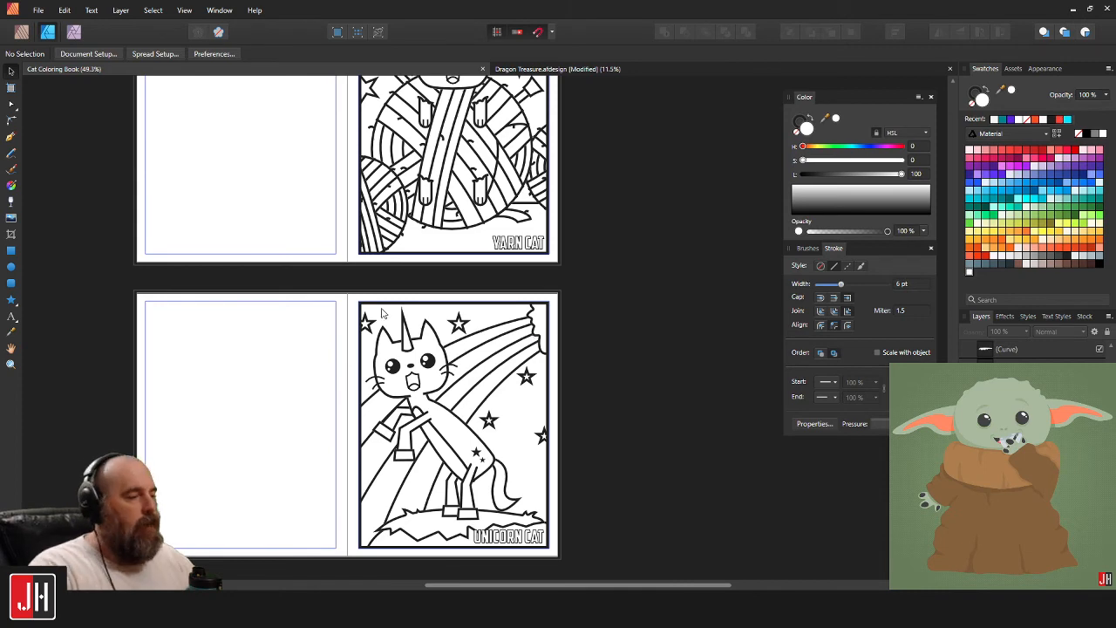
Select the group of the cat's raised far foreleg and nudge it slightly relative to the rainbow line behind it.
scroll(402, 432, up, 5)
click(373, 367)
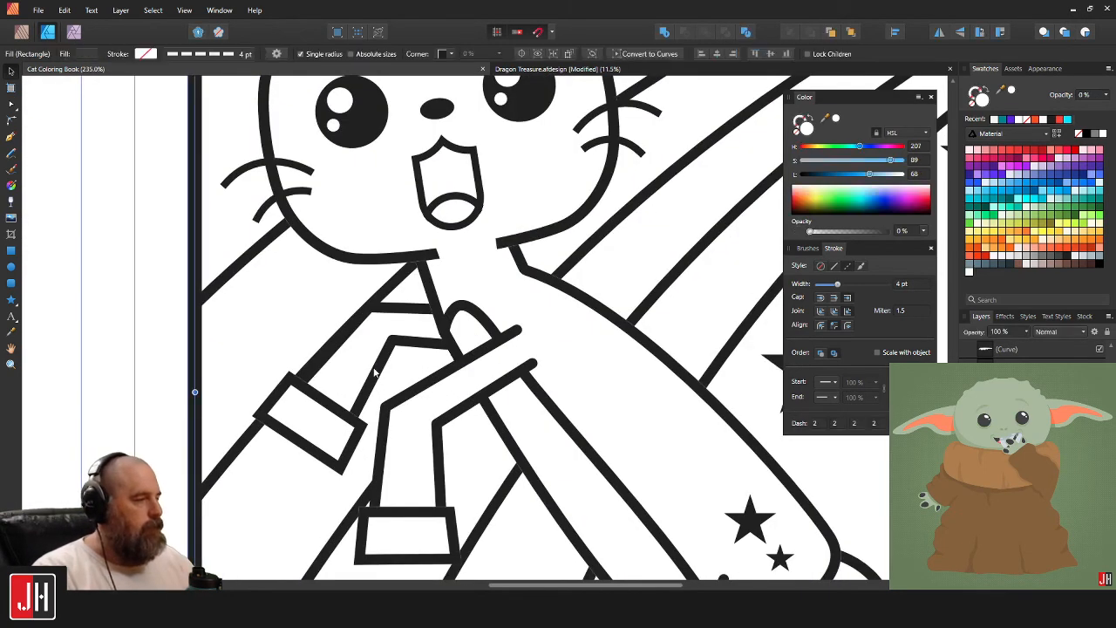
click(374, 369)
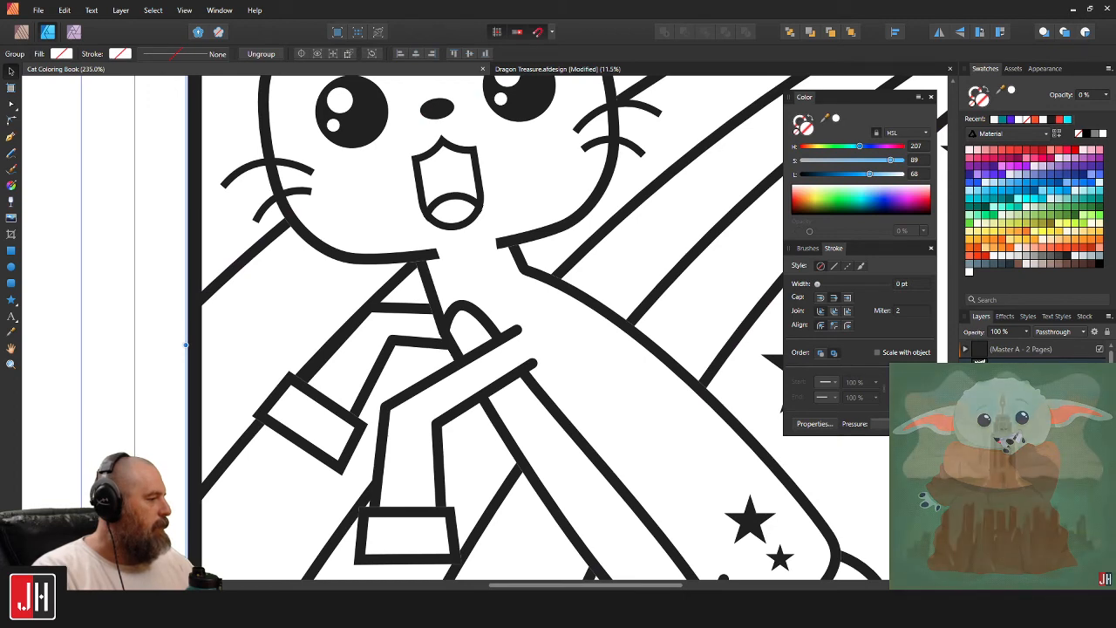
click(299, 398)
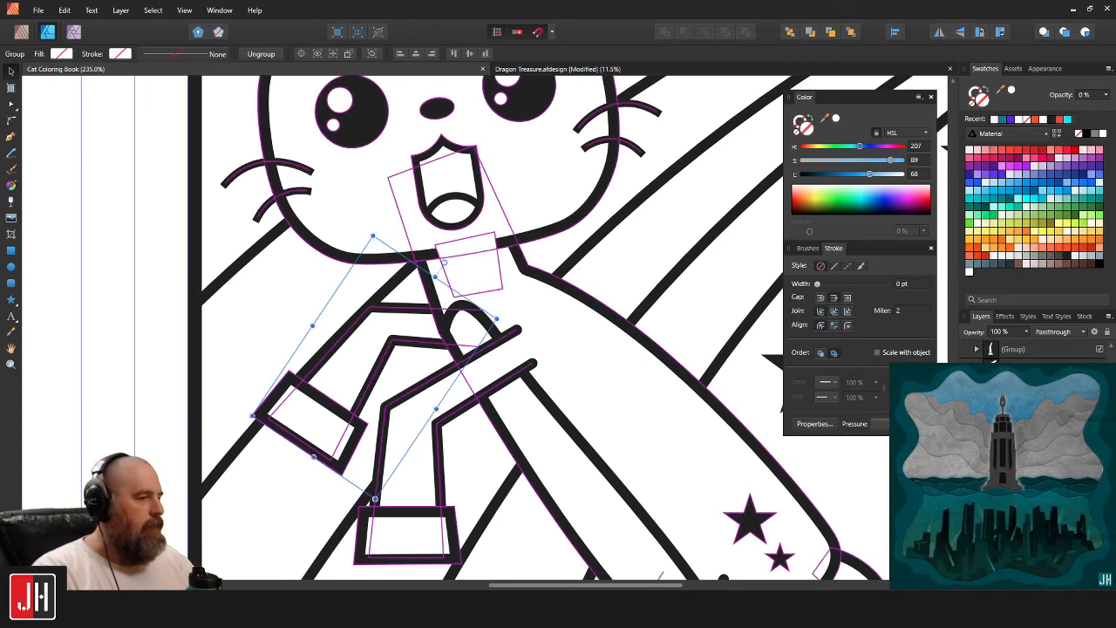
scroll(299, 398, up, 2)
drag(388, 349, 389, 350)
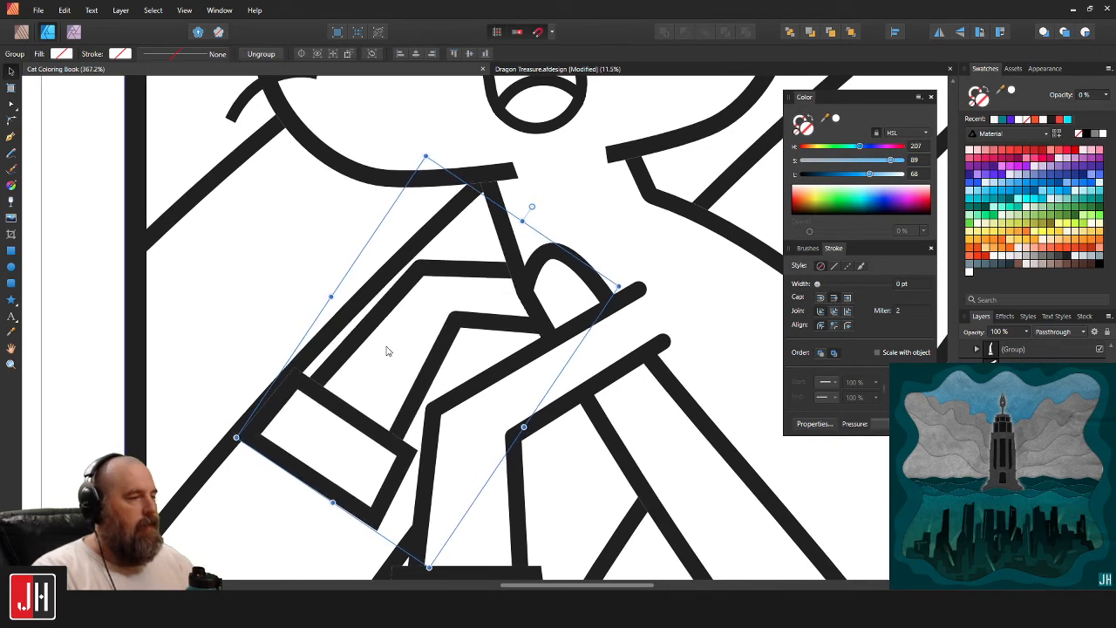
scroll(389, 351, down, 8)
scroll(589, 404, down, 3)
click(589, 404)
scroll(397, 395, up, 4)
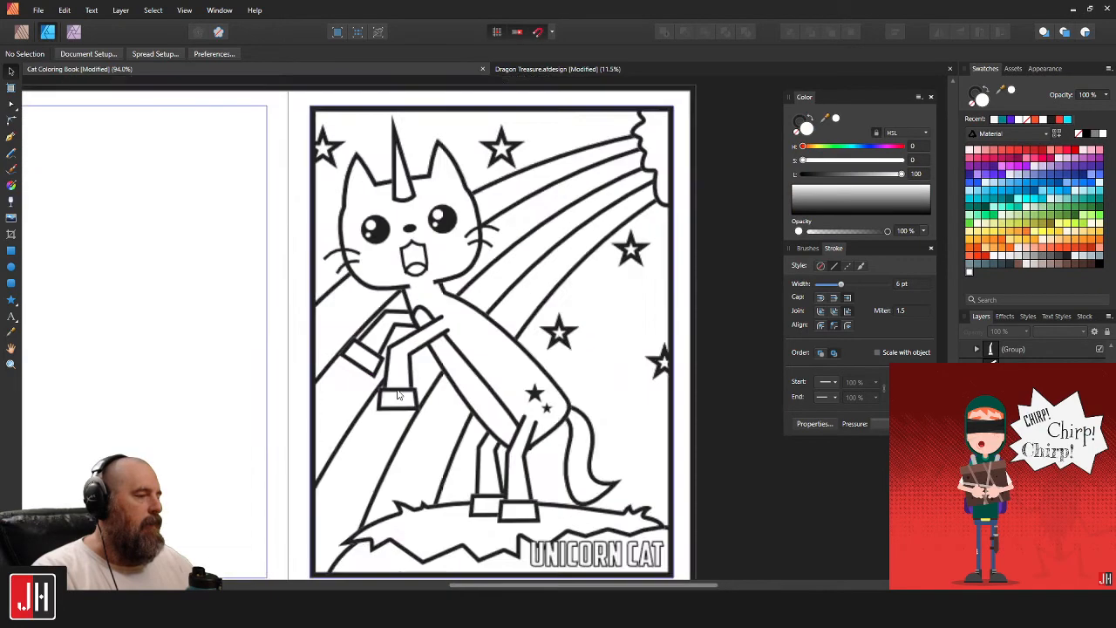
scroll(397, 395, up, 1)
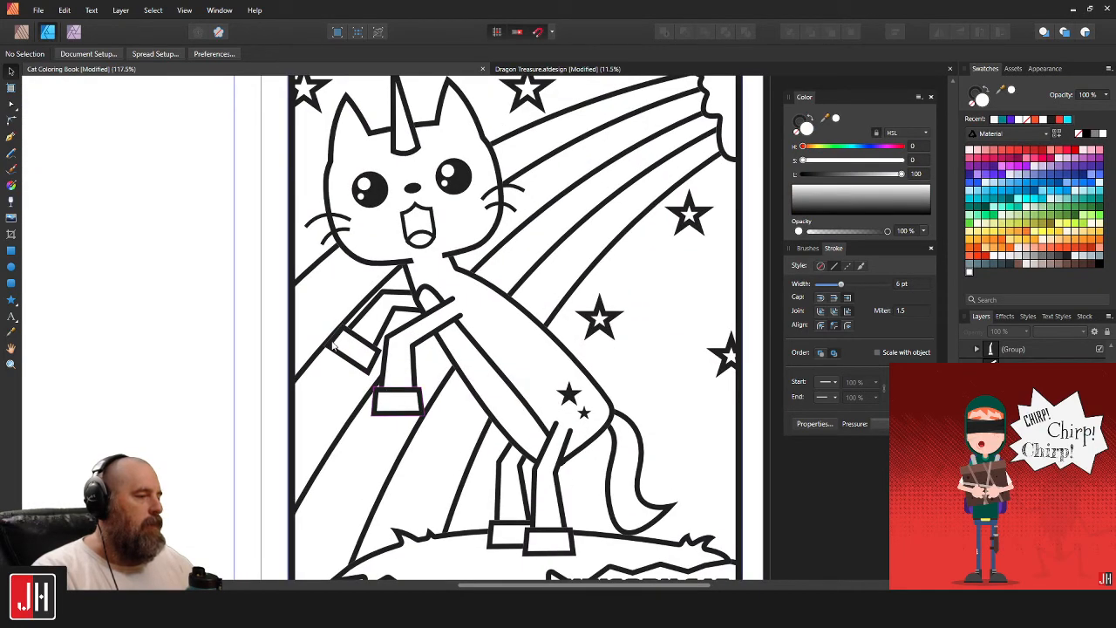
Reshape the rainbow line running behind the far foreleg by moving its lower end node slightly up and outward beyond the page frame.
scroll(335, 339, down, 4)
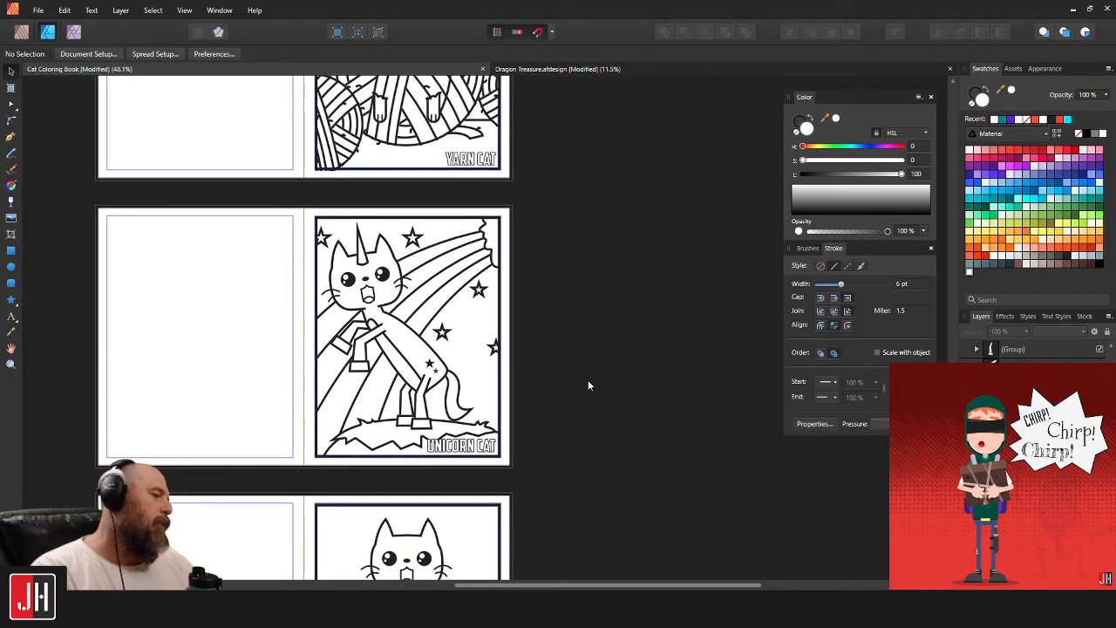
scroll(342, 342, up, 8)
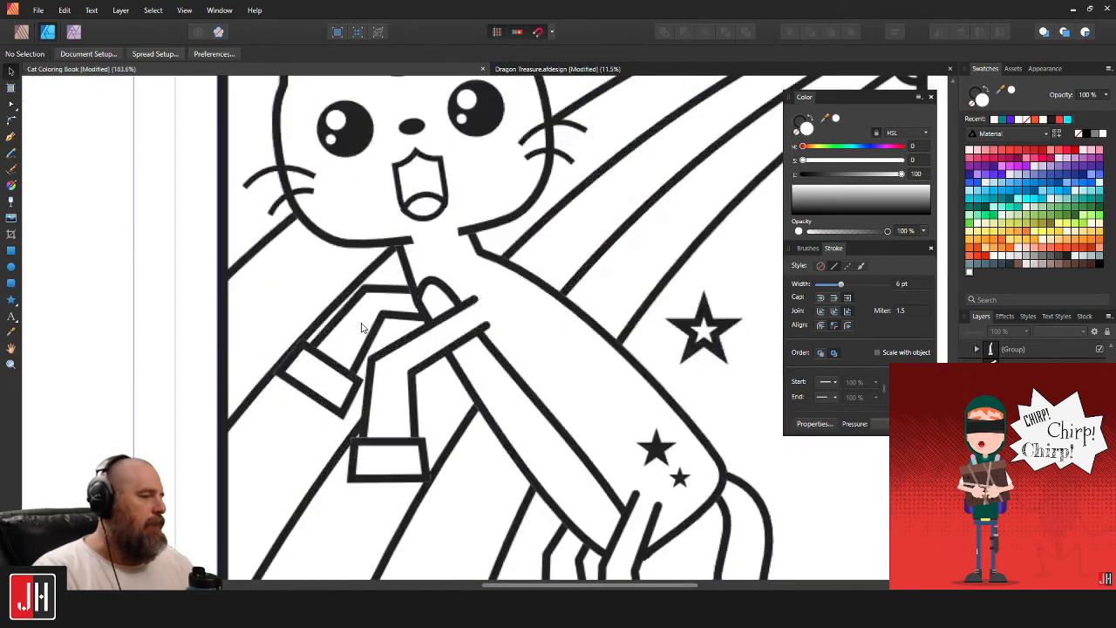
drag(341, 337, 404, 308)
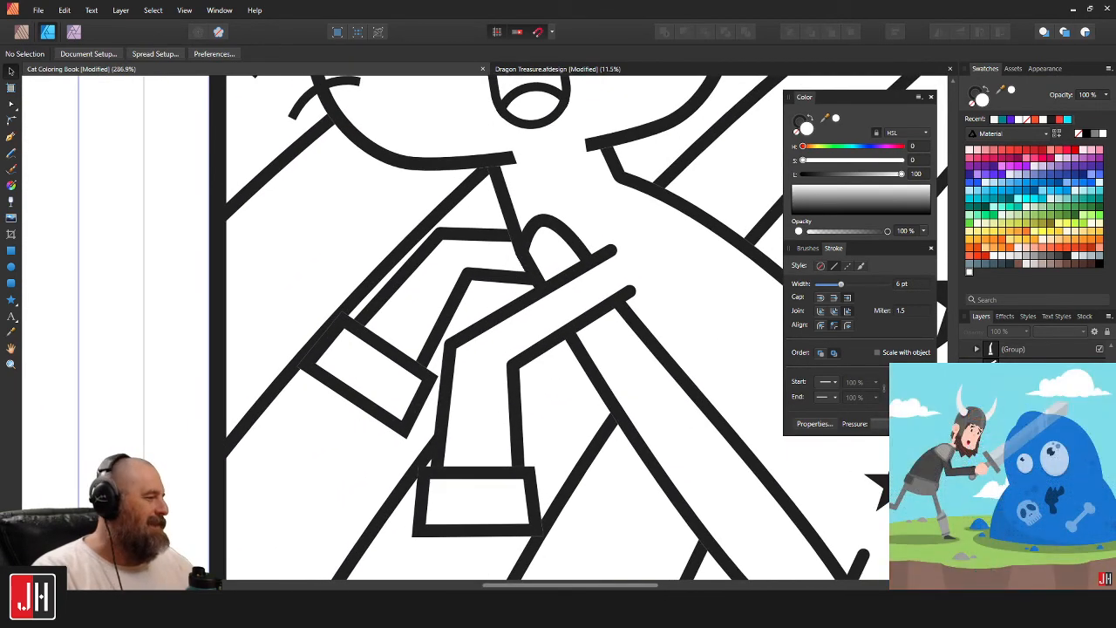
scroll(1033, 353, down, 2)
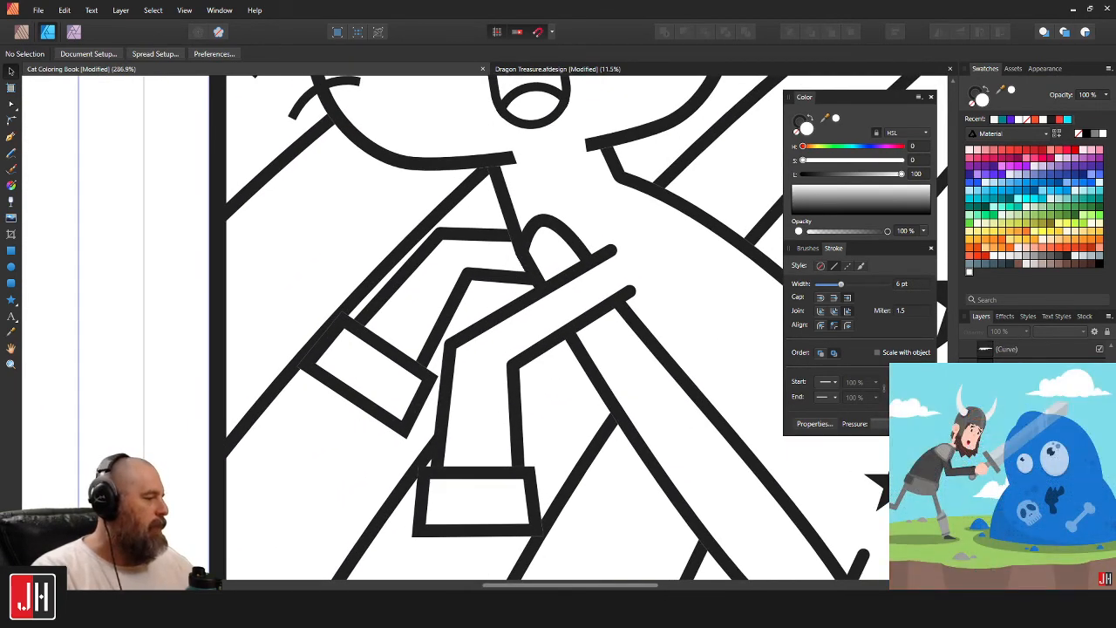
click(303, 428)
click(253, 420)
scroll(267, 420, down, 3)
drag(305, 423, 479, 262)
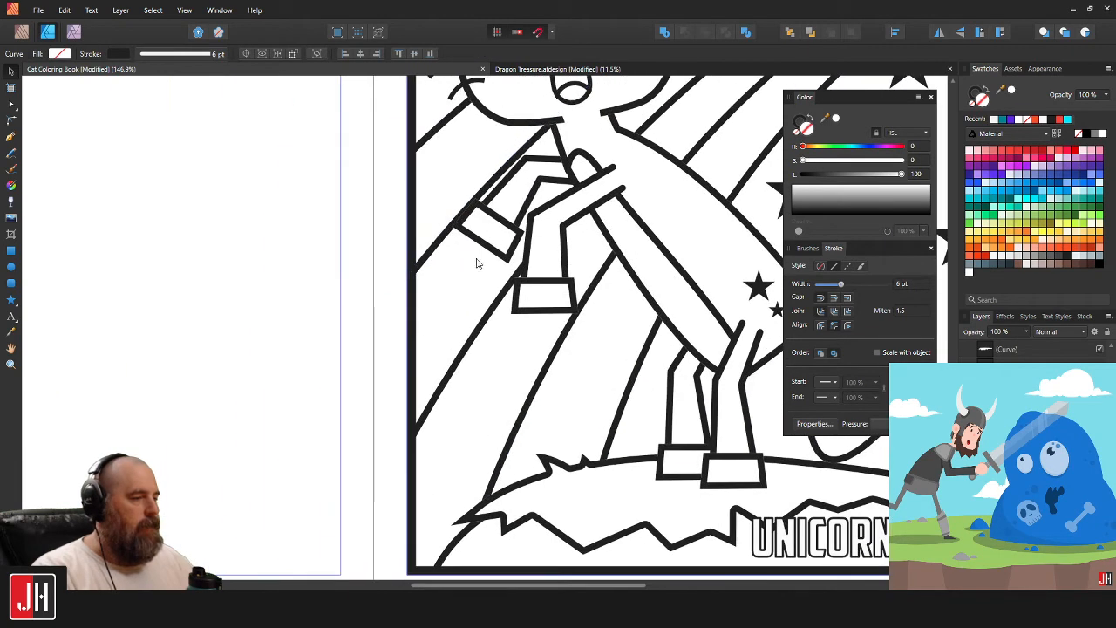
scroll(353, 375, down, 2)
key(a)
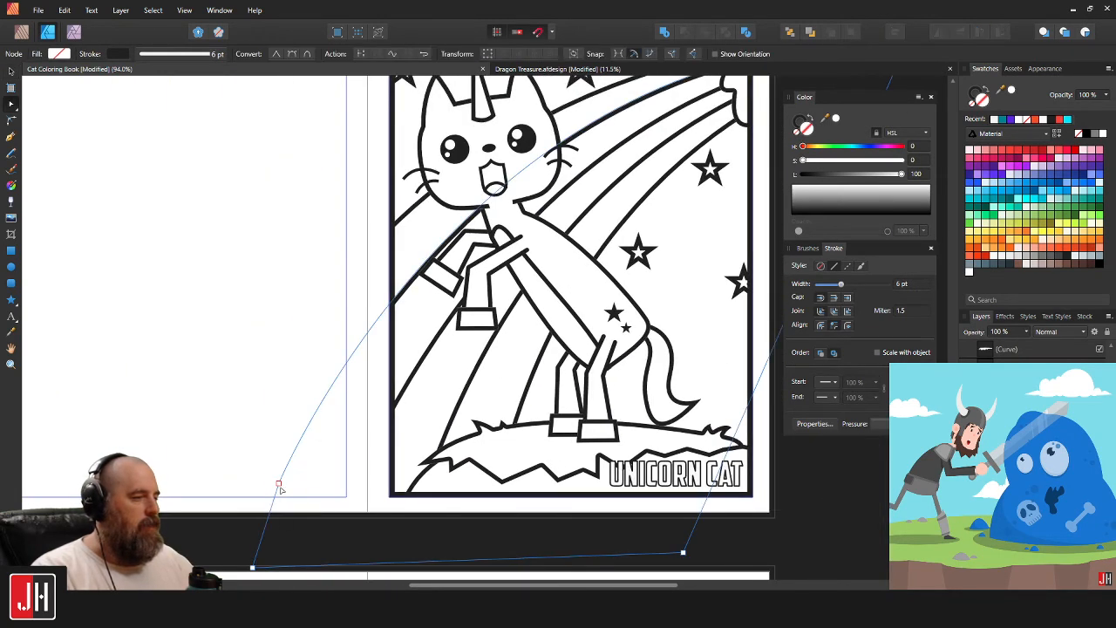
drag(279, 484, 268, 478)
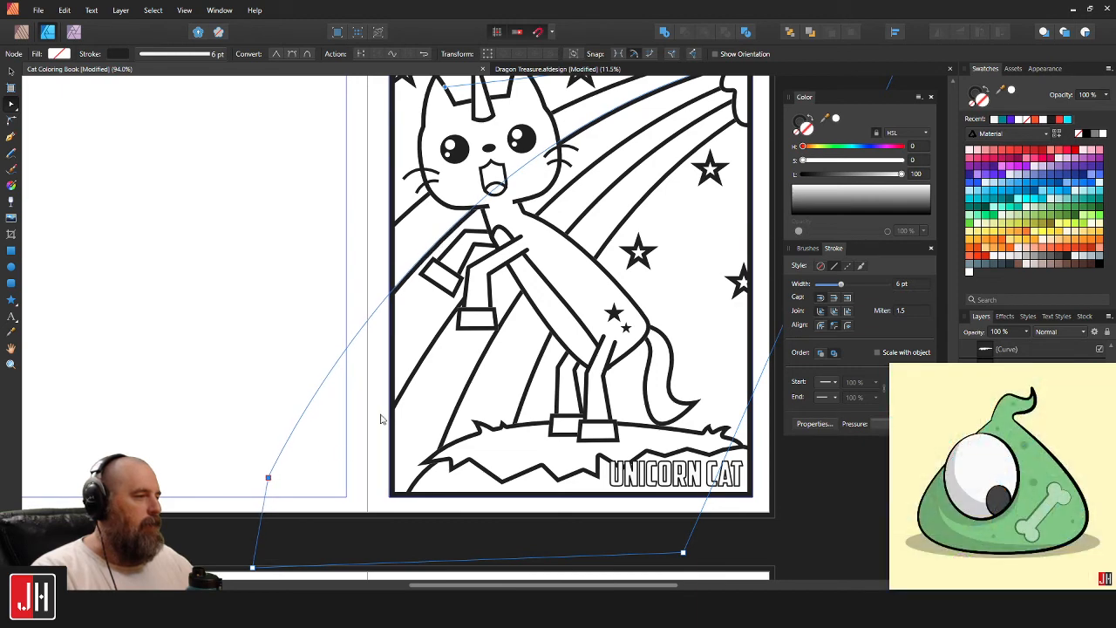
Deselect the reshaped rainbow line and save the coloring book.
key(v)
scroll(509, 330, down, 5)
click(660, 320)
scroll(495, 244, up, 3)
drag(630, 207, 566, 246)
key(ctrl+s)
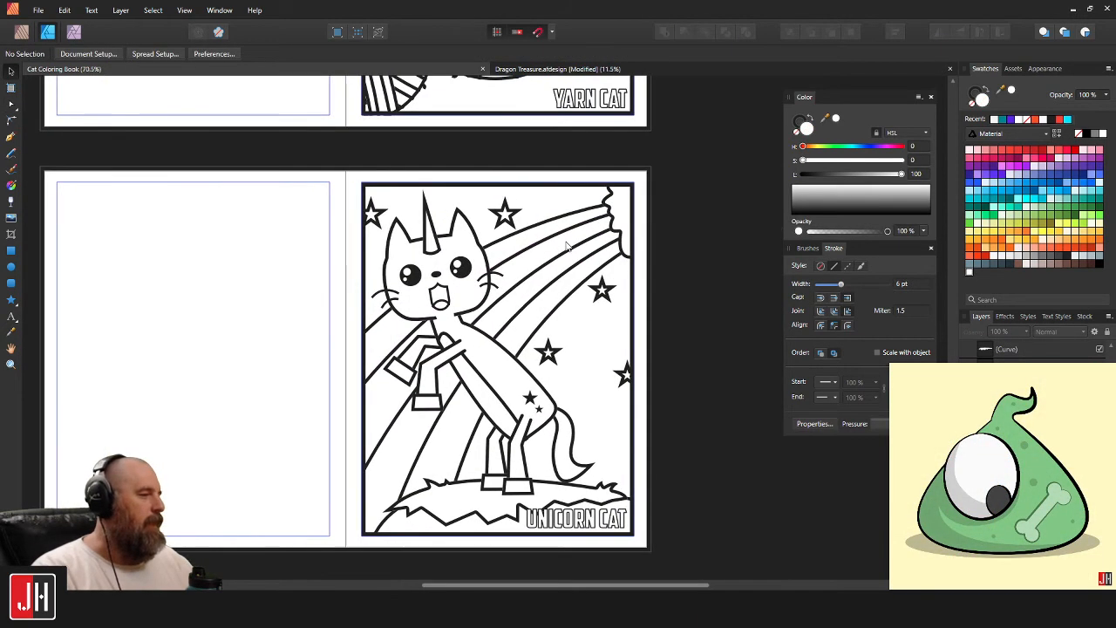
Reshape the cloud at the rainbow's end by moving its upper node outward toward the star above the rainbow.
scroll(606, 207, up, 5)
double_click(598, 226)
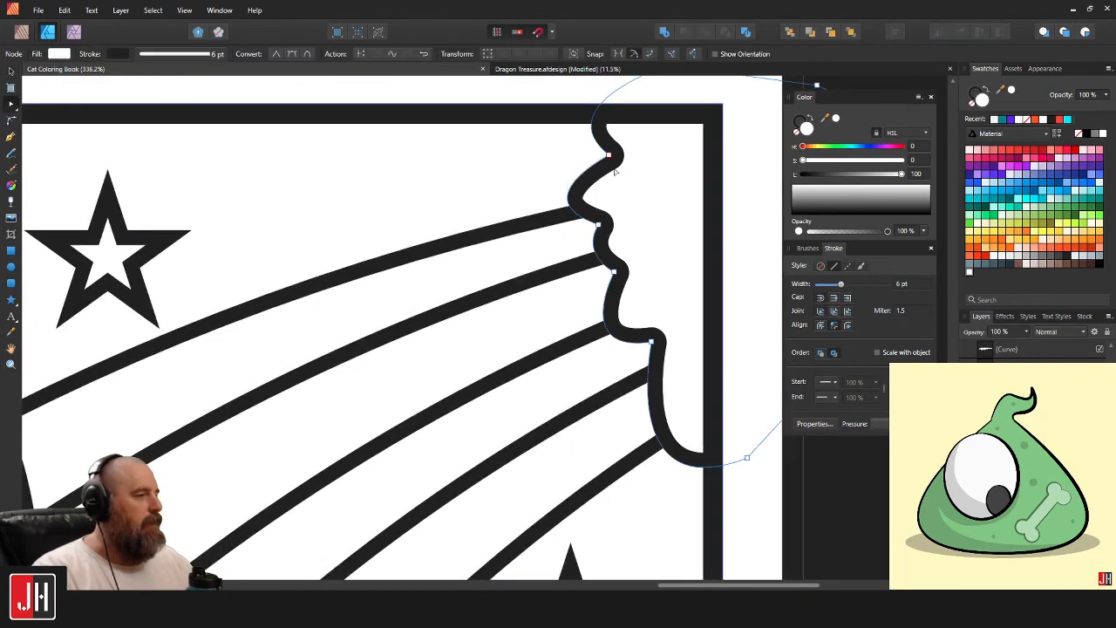
drag(608, 155, 582, 165)
key(v)
Duplicate the cloud and place the copy behind the rainbow, against the frame's top edge.
mouse_move(647, 200)
mouse_down()
mouse_move(597, 202)
mouse_move(684, 195)
mouse_move(713, 129)
mouse_move(580, 198)
mouse_move(584, 238)
mouse_up()
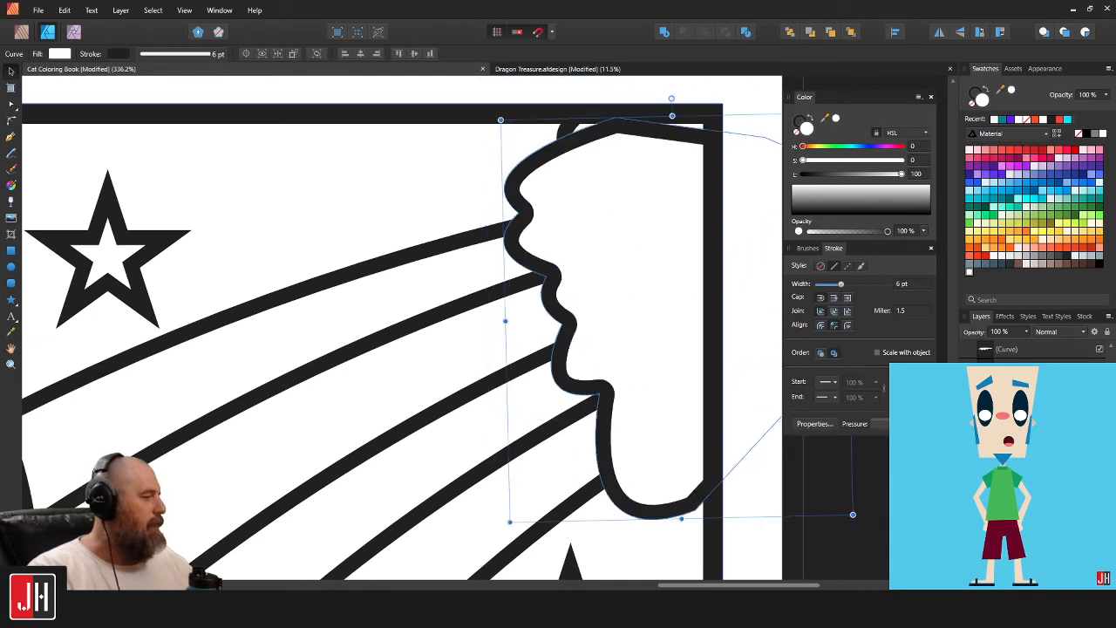
mouse_move(599, 210)
mouse_down()
mouse_move(631, 210)
mouse_move(582, 181)
mouse_move(580, 128)
mouse_up()
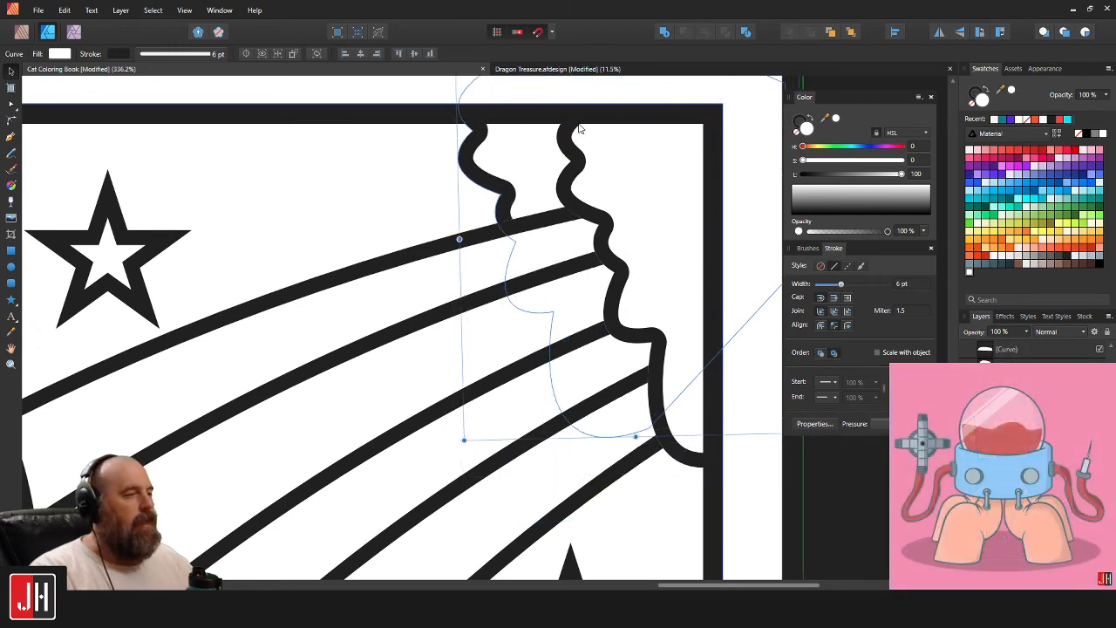
scroll(575, 164, down, 5)
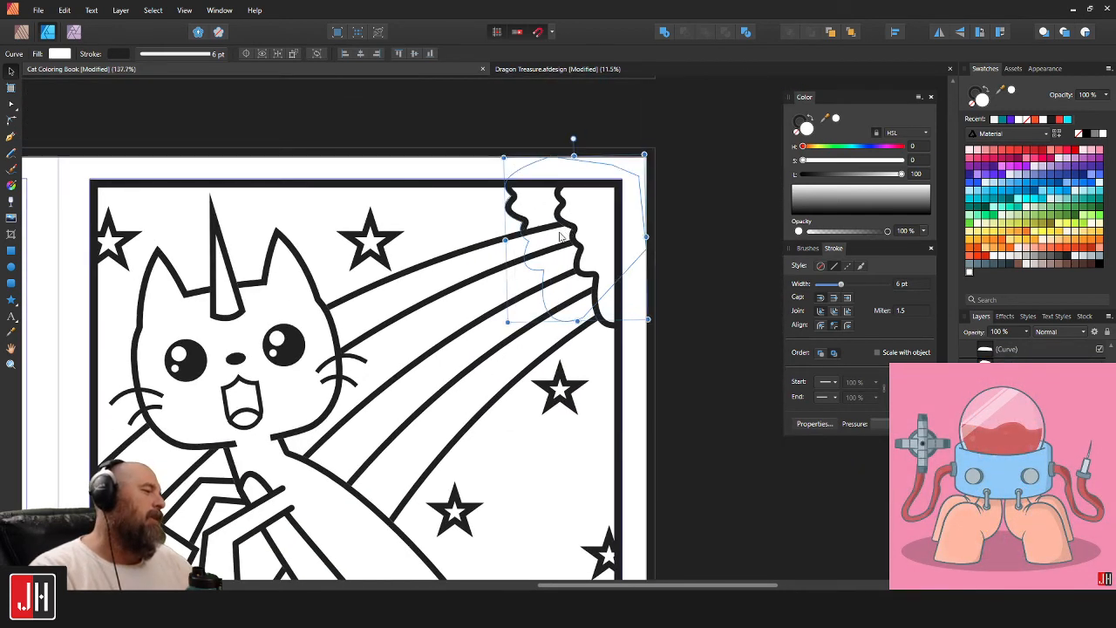
Flip the cloud copy vertically below the rainbow's end, and add a slightly rotated duplicate behind the rainbow at the frame's top edge.
mouse_move(598, 251)
mouse_down()
mouse_move(599, 296)
mouse_move(589, 274)
mouse_move(565, 304)
mouse_up()
click(938, 32)
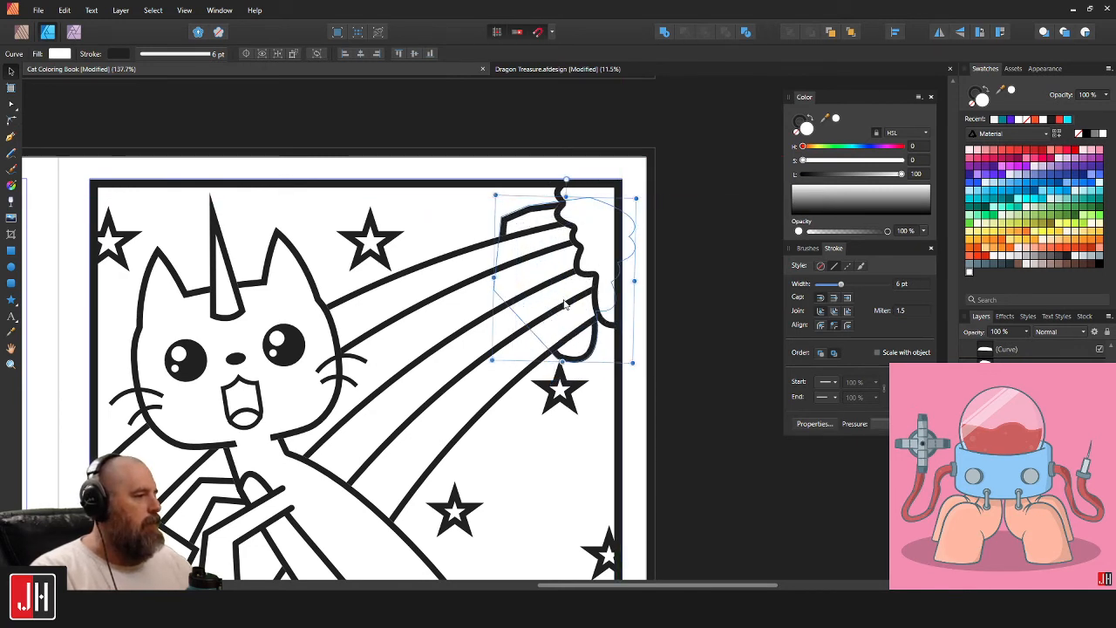
click(938, 32)
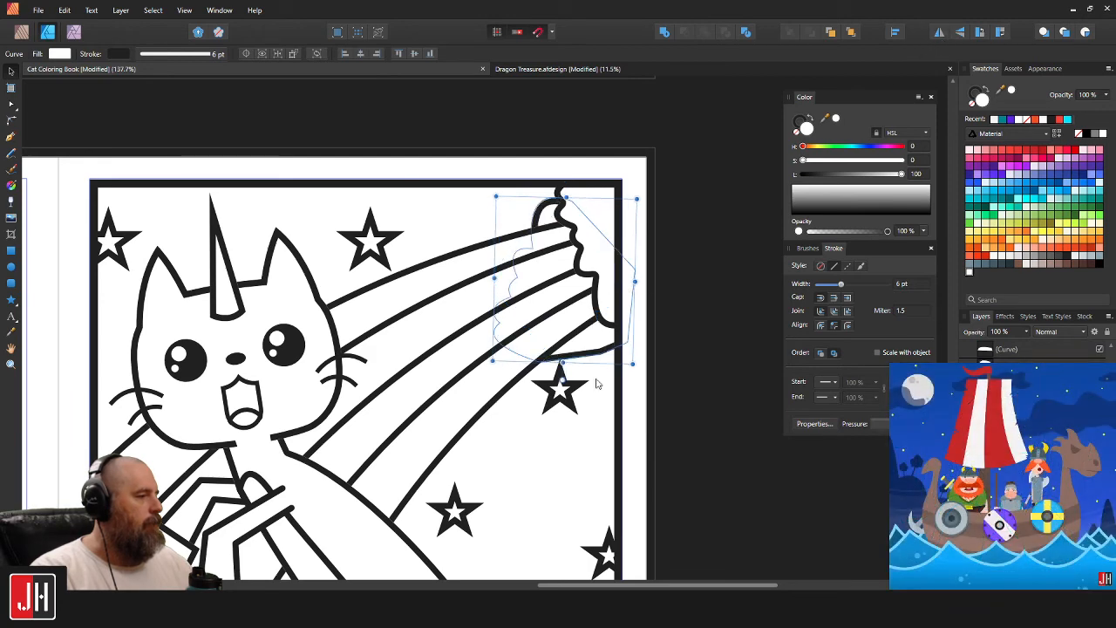
mouse_move(562, 373)
mouse_down()
mouse_move(676, 324)
mouse_move(639, 331)
mouse_move(570, 178)
mouse_move(566, 199)
mouse_move(620, 222)
mouse_move(610, 244)
mouse_move(586, 237)
mouse_up()
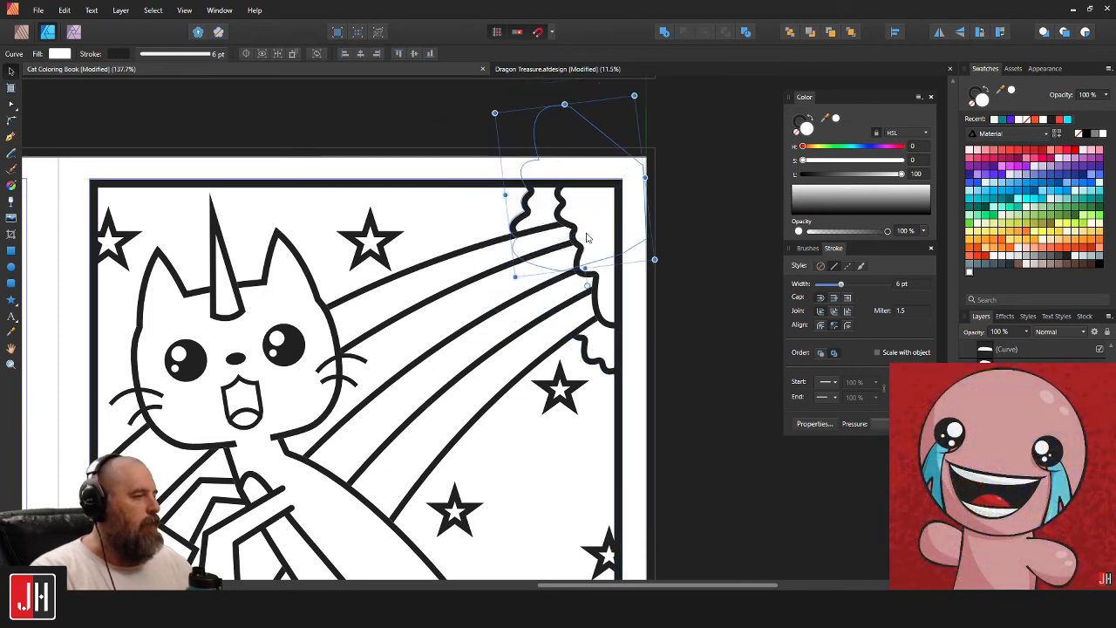
scroll(585, 237, down, 5)
click(633, 269)
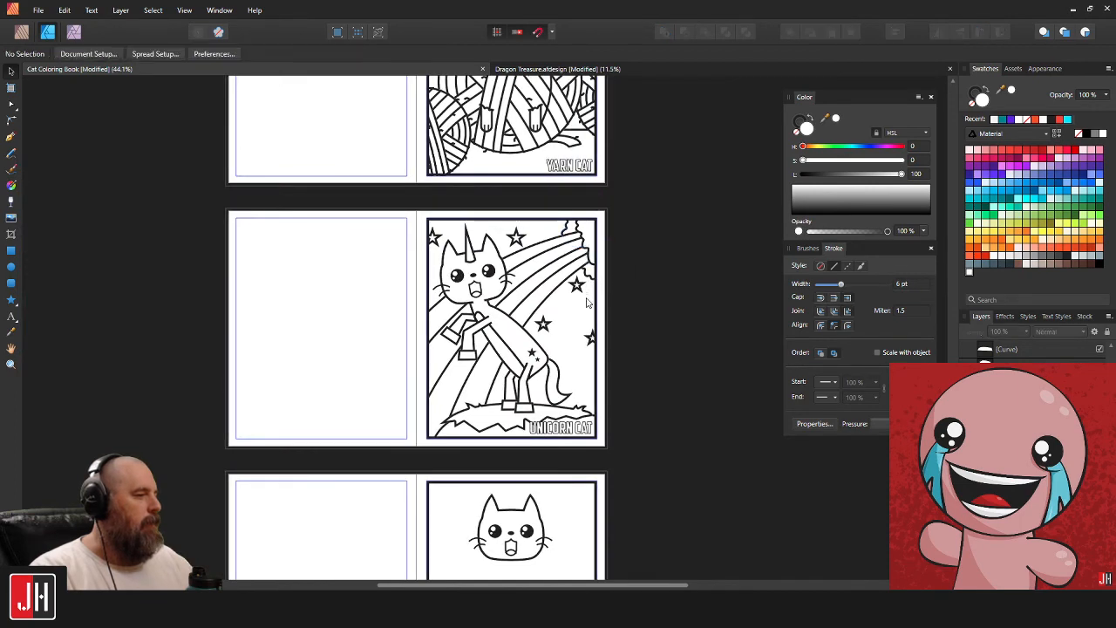
Reshape the rainbow line passing behind the near front hoof by moving its lower end node outward, away from the hill's tip.
scroll(447, 381, up, 3)
scroll(526, 352, up, 3)
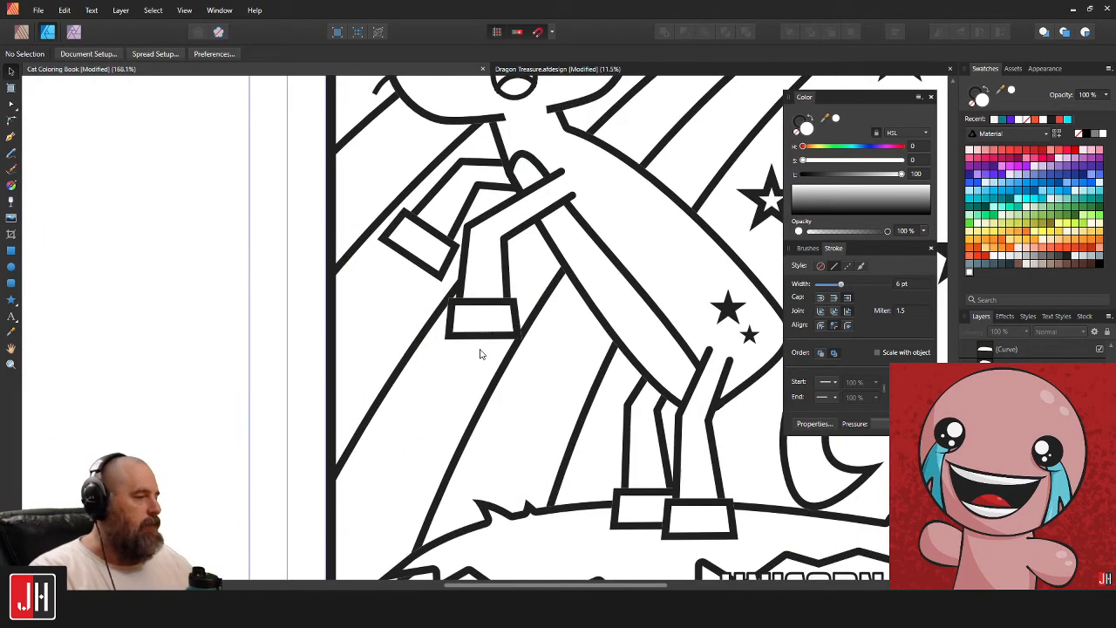
drag(511, 355, 548, 282)
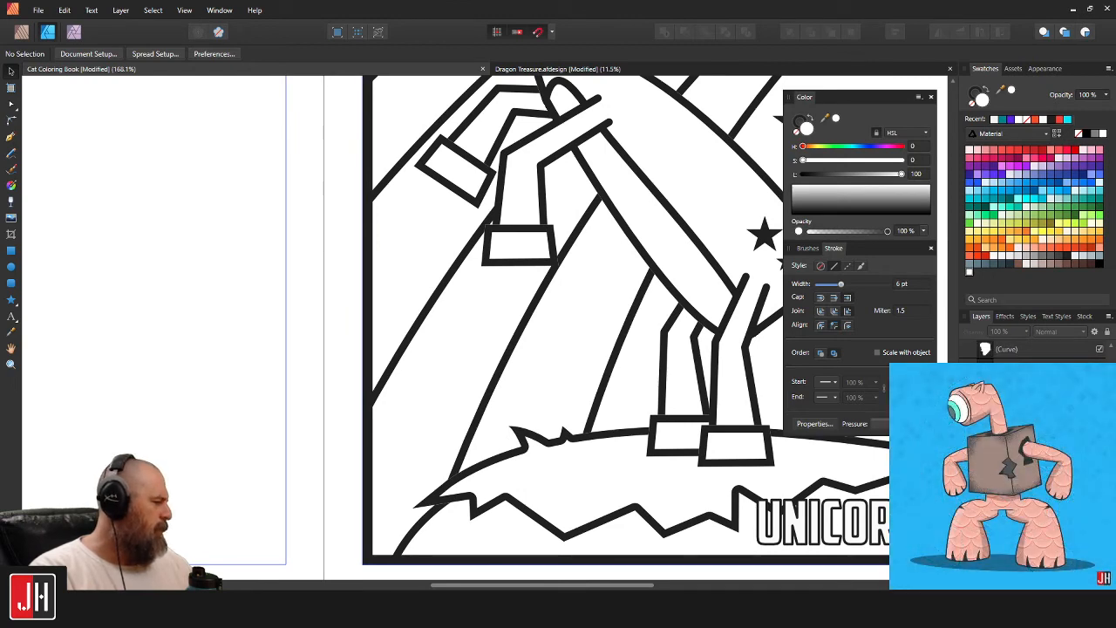
click(572, 345)
scroll(466, 279, down, 2)
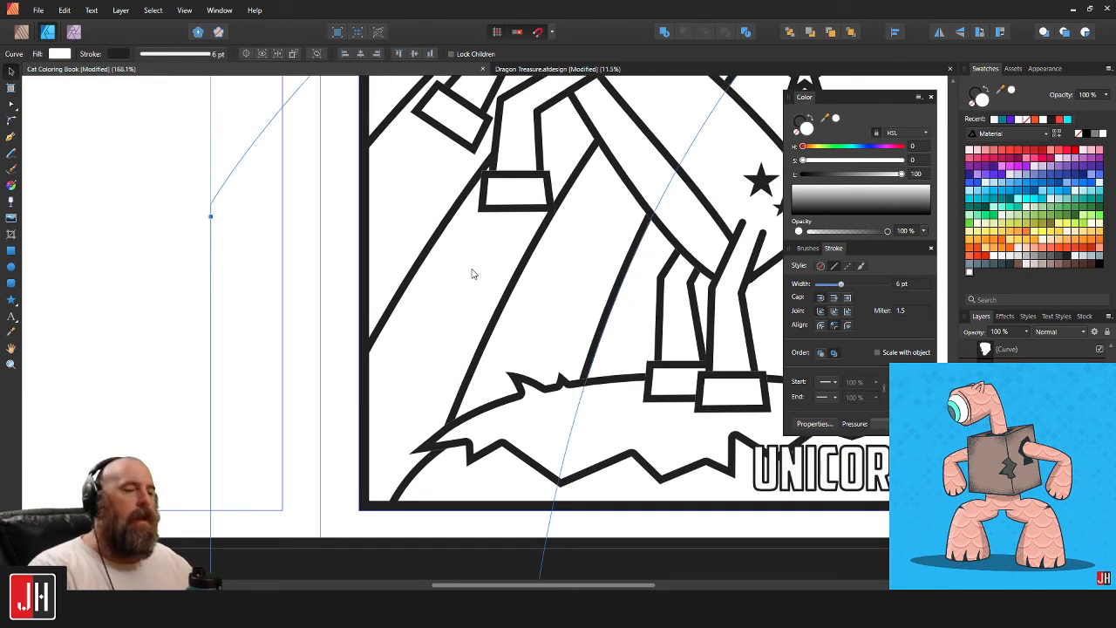
click(462, 385)
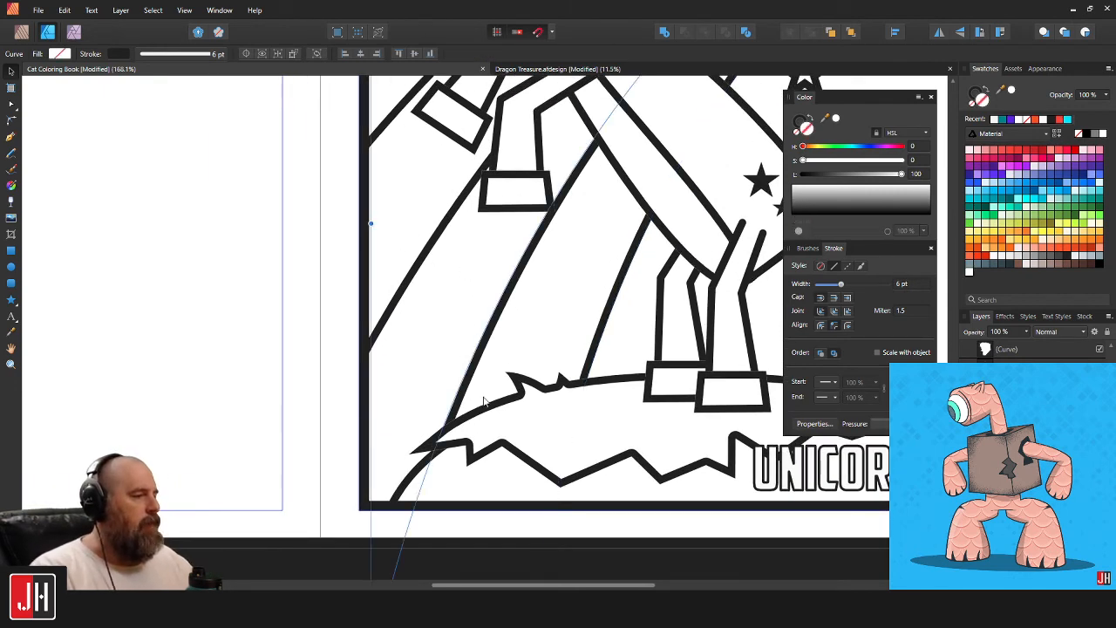
drag(491, 449, 506, 332)
key(a)
scroll(399, 531, down, 2)
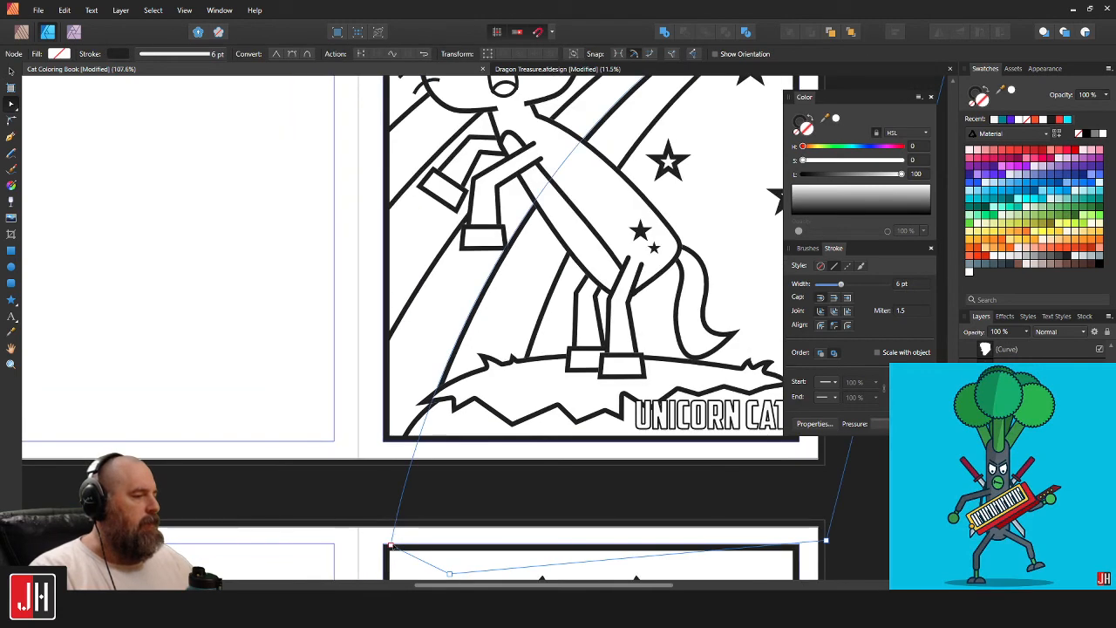
drag(391, 537, 296, 514)
scroll(440, 385, down, 4)
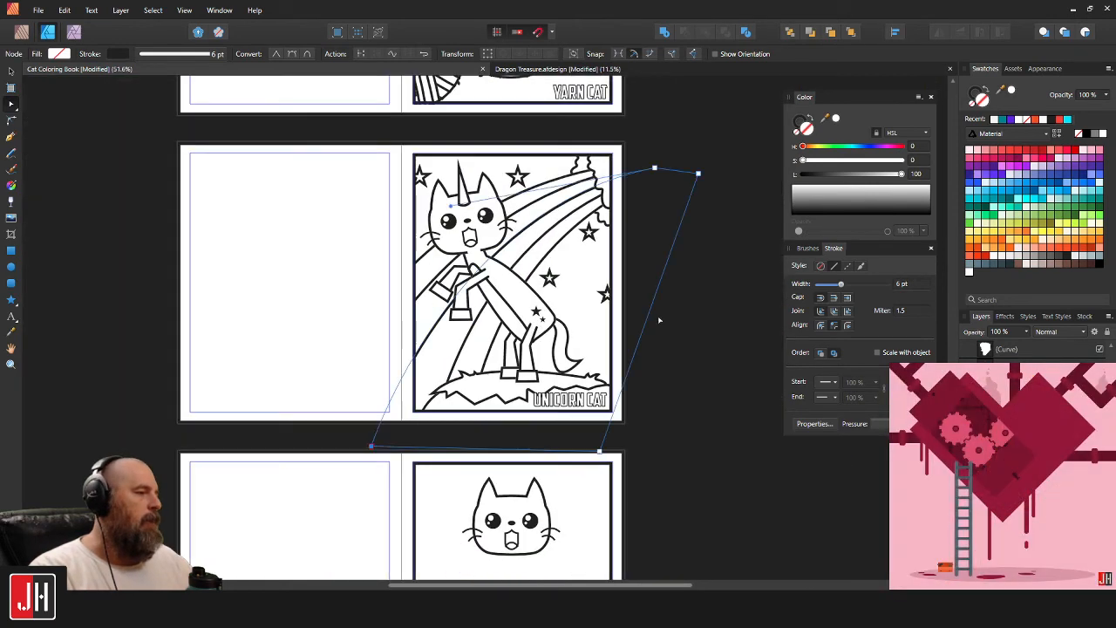
Deselect the rainbow line and review the whole Unicorn Cat page.
key(v)
click(659, 320)
scroll(524, 302, up, 2)
drag(525, 303, 534, 336)
scroll(534, 337, down, 2)
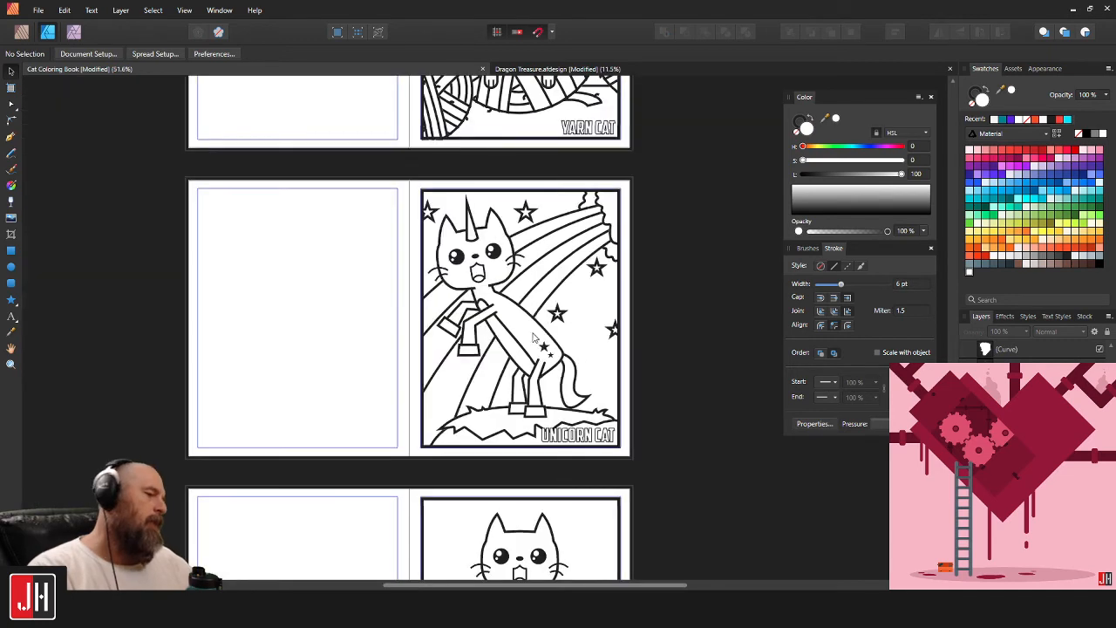
scroll(532, 337, up, 2)
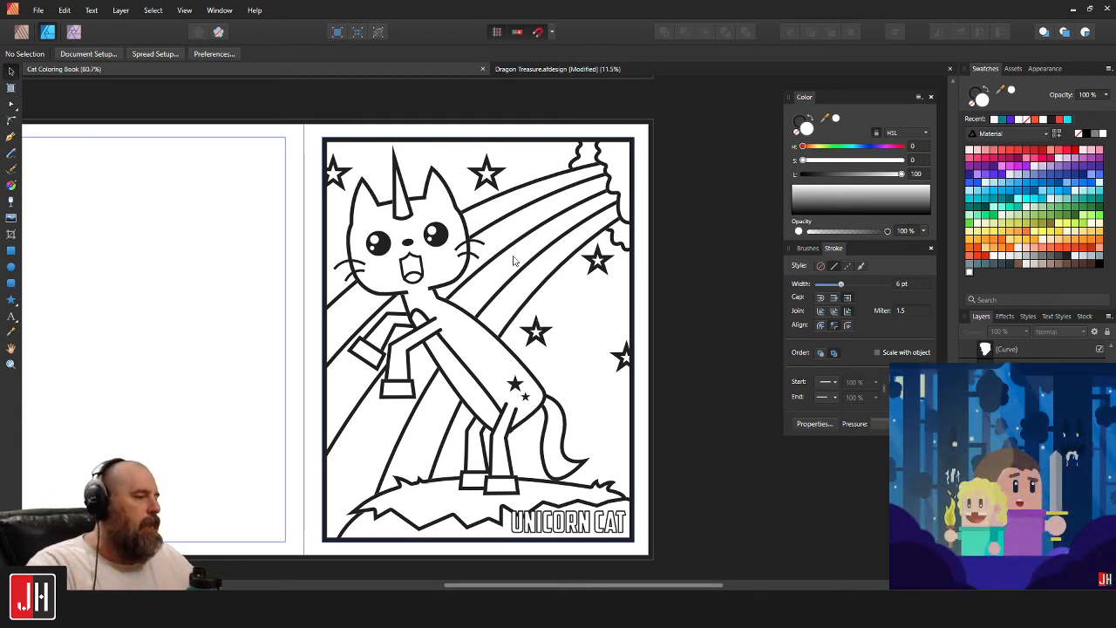
scroll(513, 260, down, 1)
Duplicate the star above the rainbow over the cat's ear, remove the copy's stroke and fill it with the dark outline color.
scroll(557, 178, up, 4)
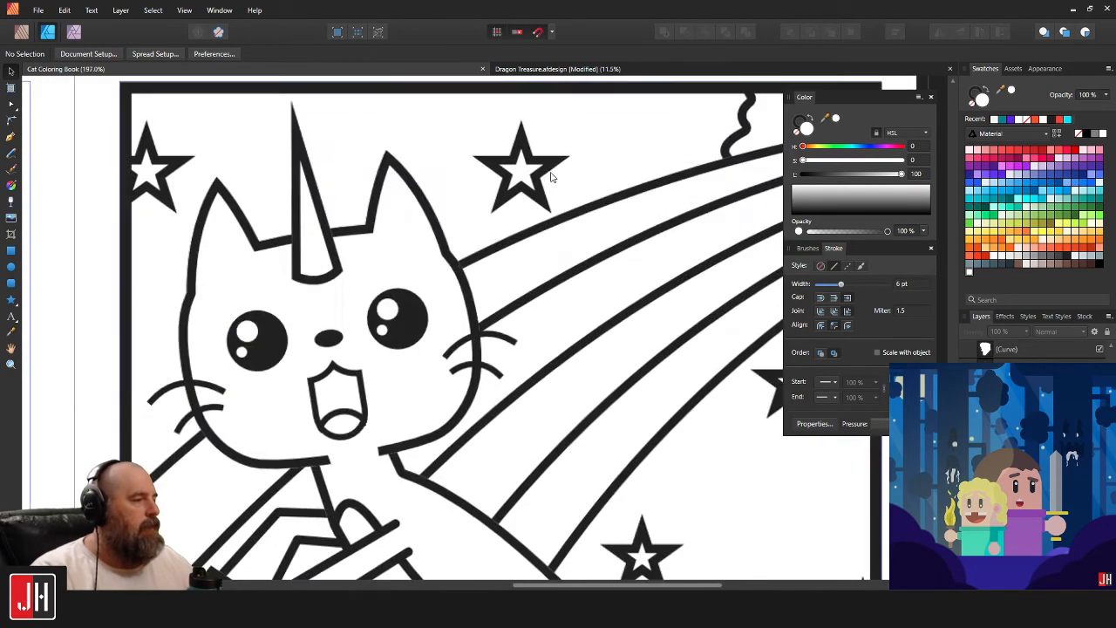
click(550, 177)
drag(545, 168, 422, 137)
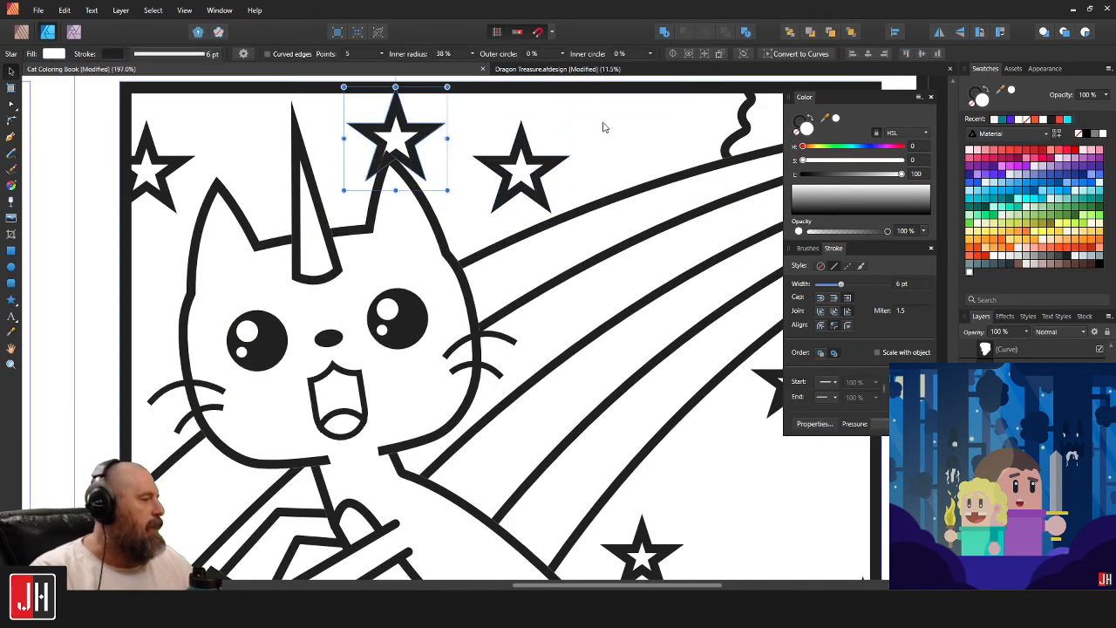
click(800, 119)
click(796, 133)
click(807, 129)
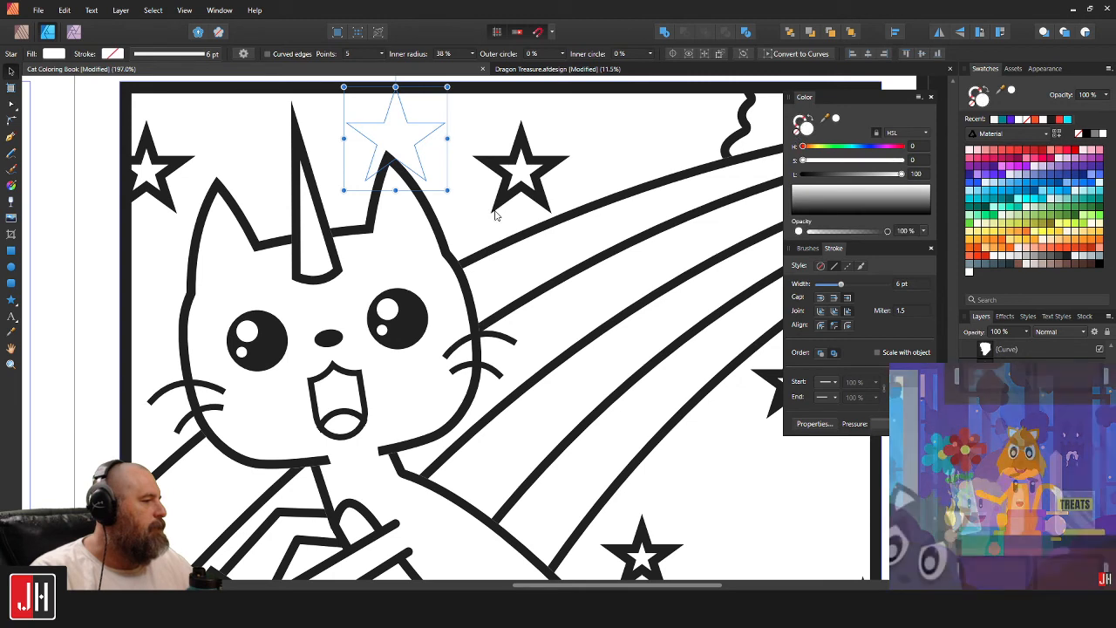
key(i)
click(493, 164)
key(v)
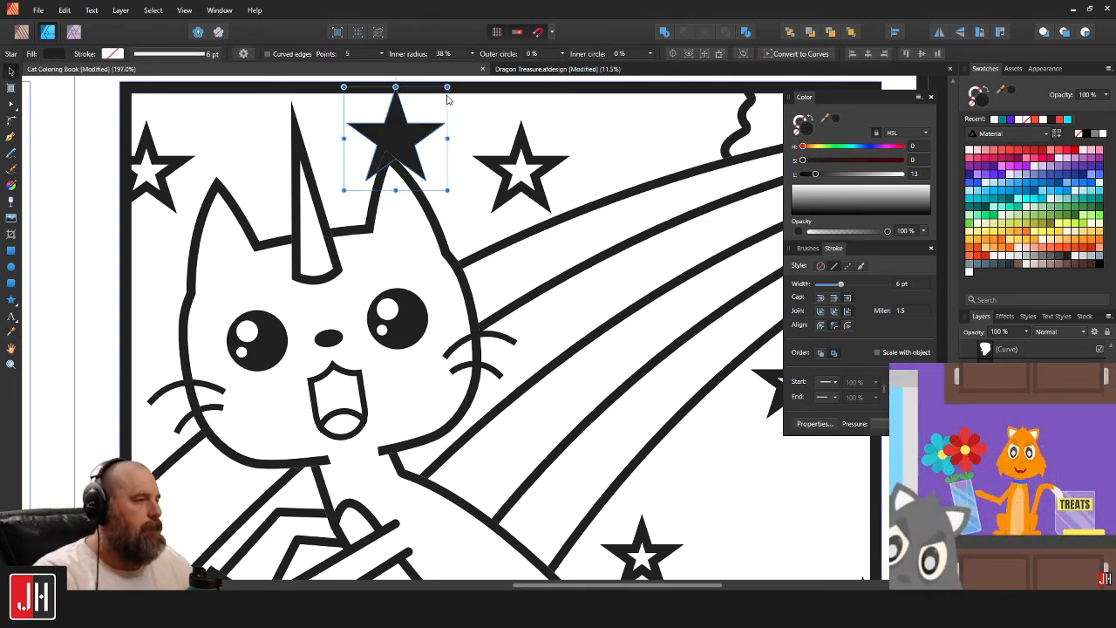
Shrink the solid star and scatter small copies around the horn, above the rainbow and across the sky behind the cat.
drag(448, 87, 433, 450)
click(458, 456)
scroll(467, 185, down, 4)
drag(432, 164, 586, 325)
scroll(588, 206, down, 5)
click(657, 210)
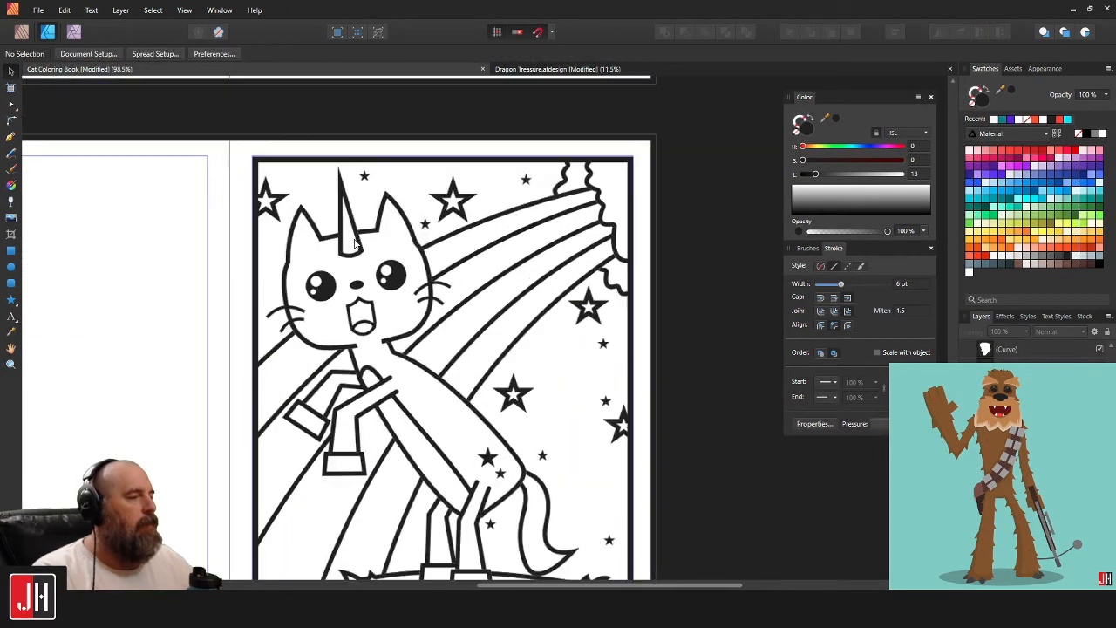
Duplicate a small solid star from behind the cat to the opposite frame edge, just below the whiskers.
scroll(372, 261, up, 1)
click(367, 178)
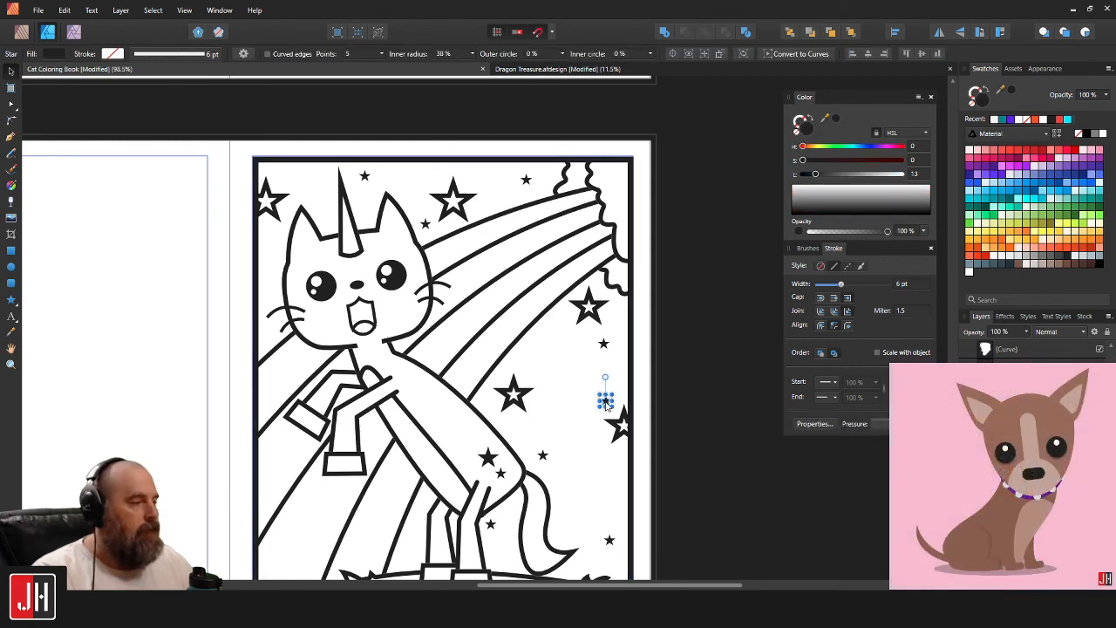
drag(605, 402, 260, 434)
scroll(283, 311, up, 3)
scroll(283, 311, down, 1)
scroll(291, 383, down, 2)
scroll(290, 383, down, 2)
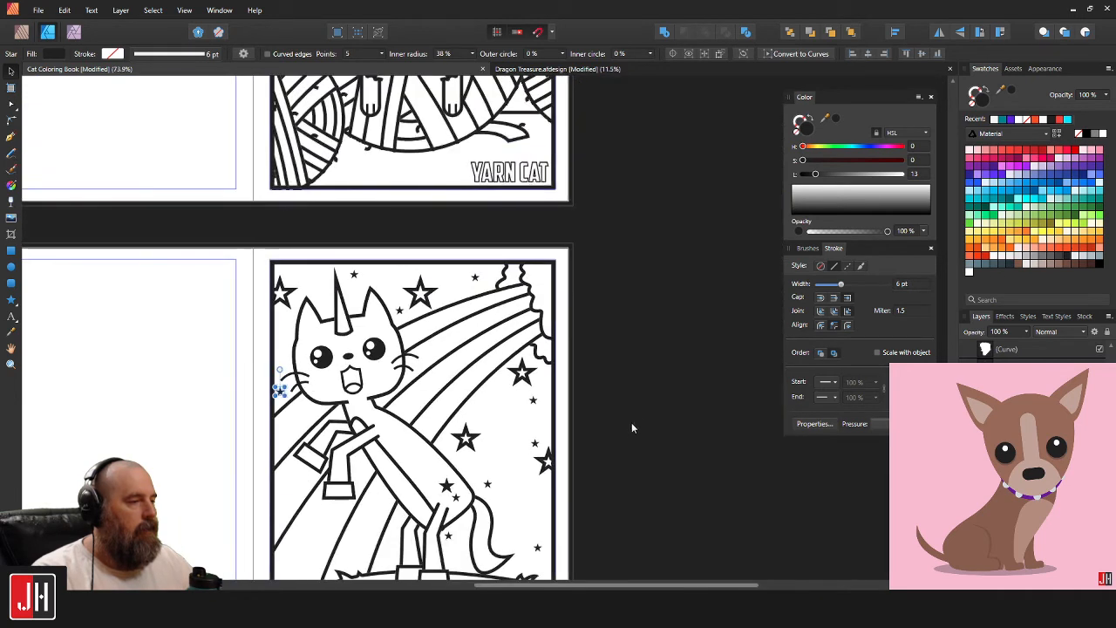
click(589, 392)
scroll(596, 393, down, 2)
scroll(594, 279, down, 1)
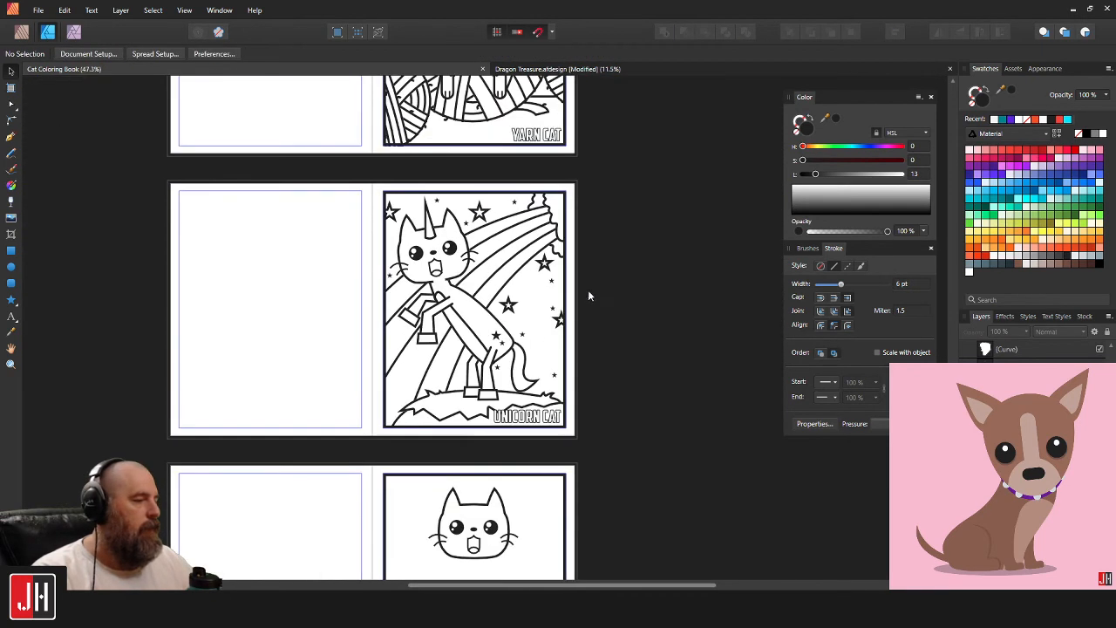
Move the small star beside the hind legs into the sky behind the tail, and re-space the neighboring small stars.
scroll(505, 366, up, 4)
click(419, 431)
drag(422, 439, 653, 322)
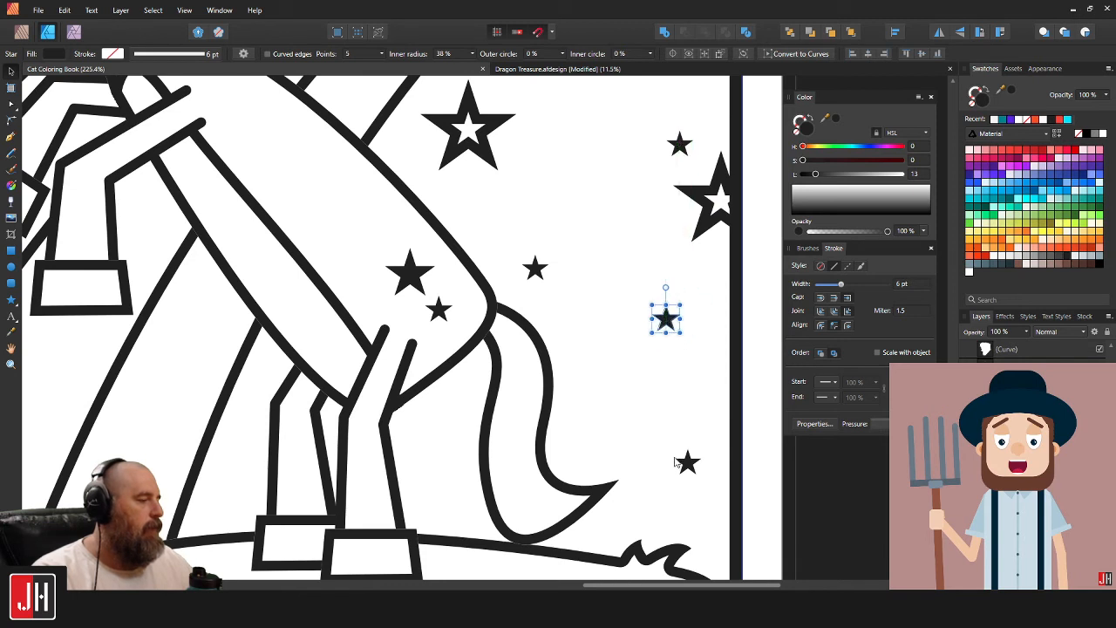
drag(687, 462, 652, 501)
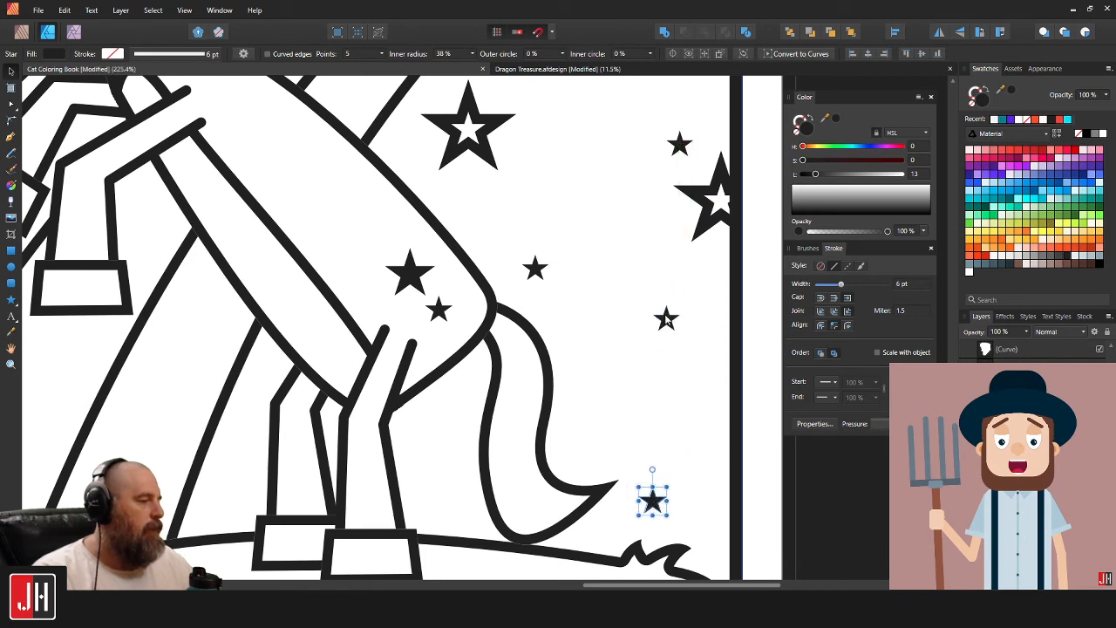
drag(666, 321, 700, 350)
drag(539, 275, 550, 264)
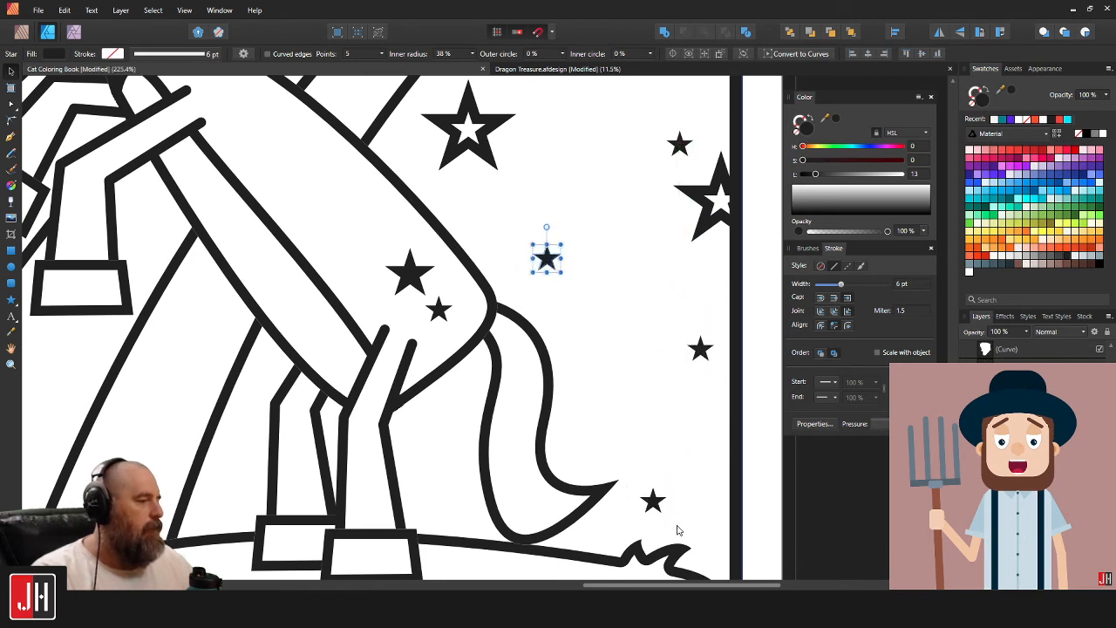
drag(658, 506, 680, 492)
Nudge the two small stars between the outlined stars near the frame's edge to space them more evenly.
scroll(657, 446, down, 4)
scroll(659, 320, up, 3)
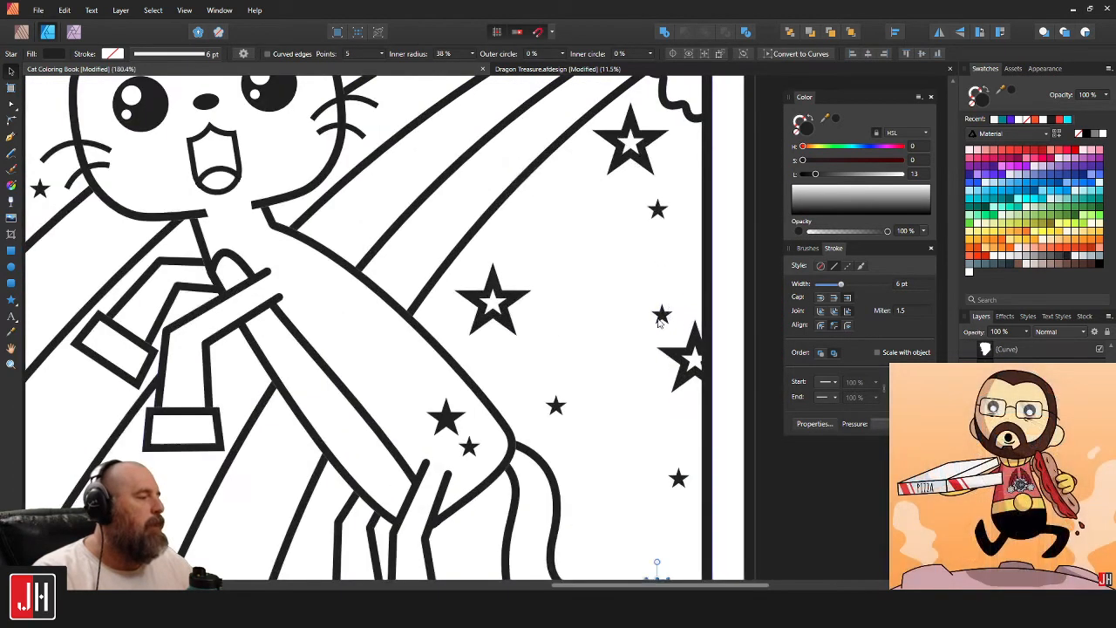
drag(660, 321, 645, 318)
click(659, 212)
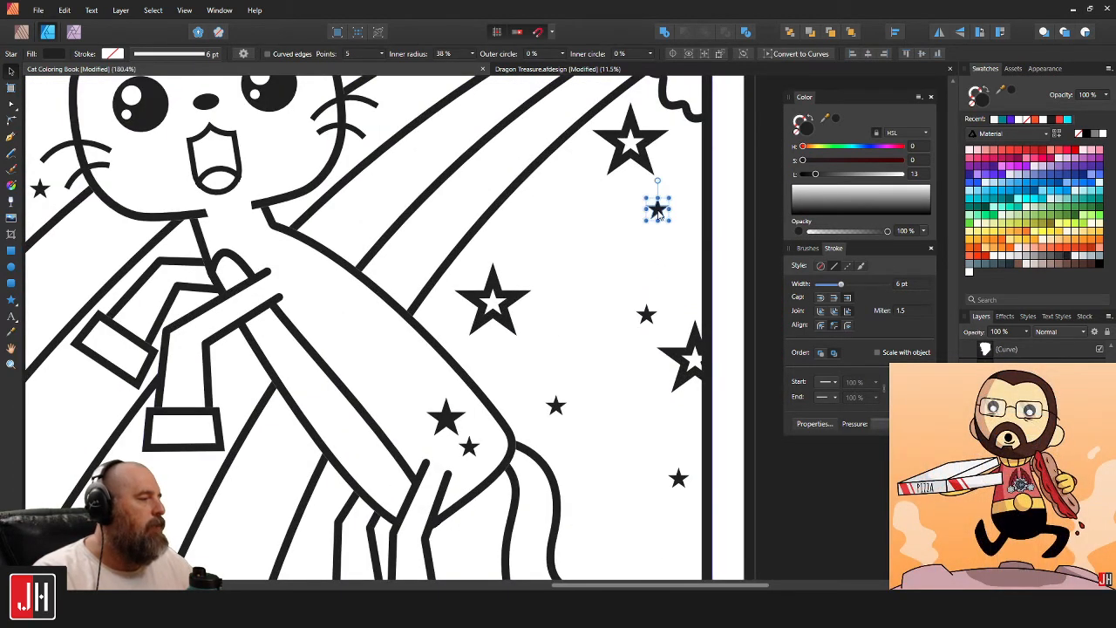
drag(659, 215, 668, 204)
scroll(680, 224, down, 5)
click(723, 243)
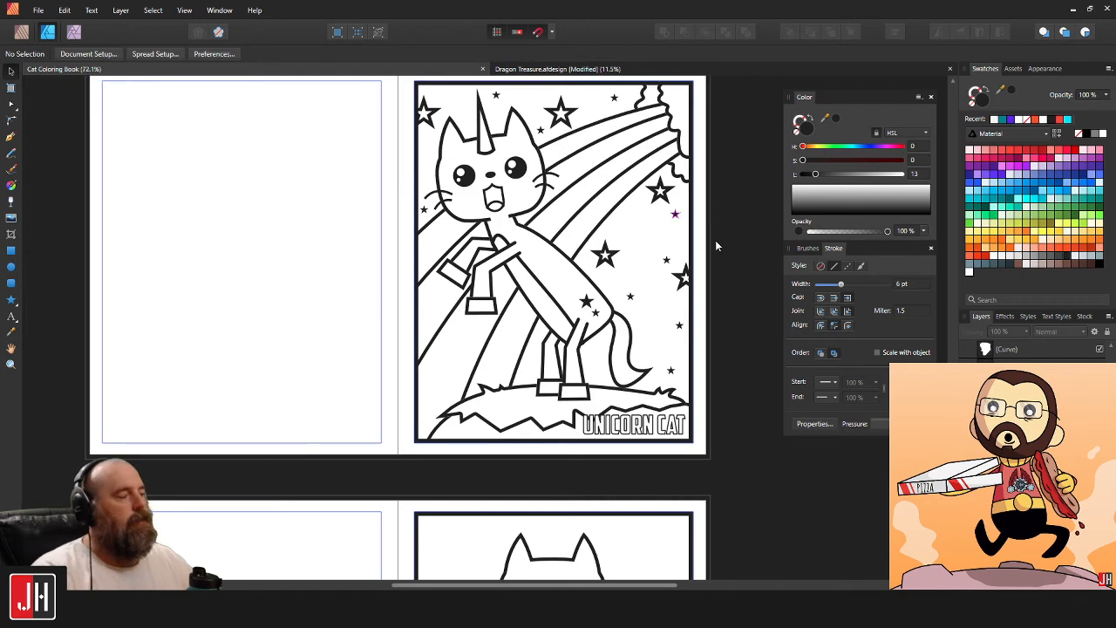
Review the Unicorn Cat page as a whole and examine the unfinished Cat Nap page.
scroll(738, 217, down, 2)
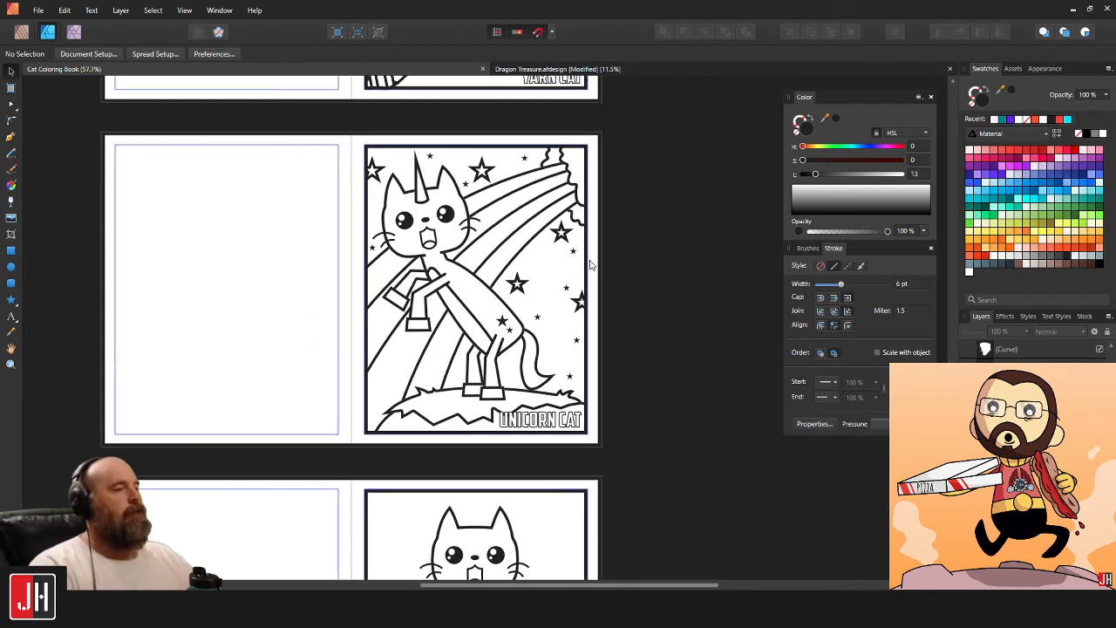
scroll(578, 274, down, 2)
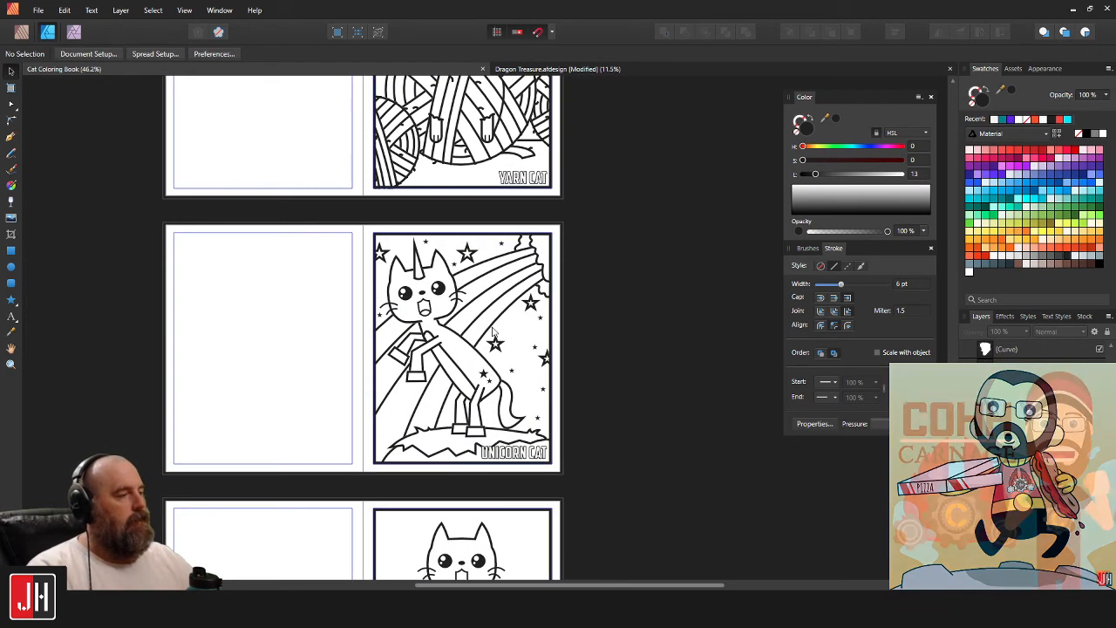
scroll(502, 328, up, 1)
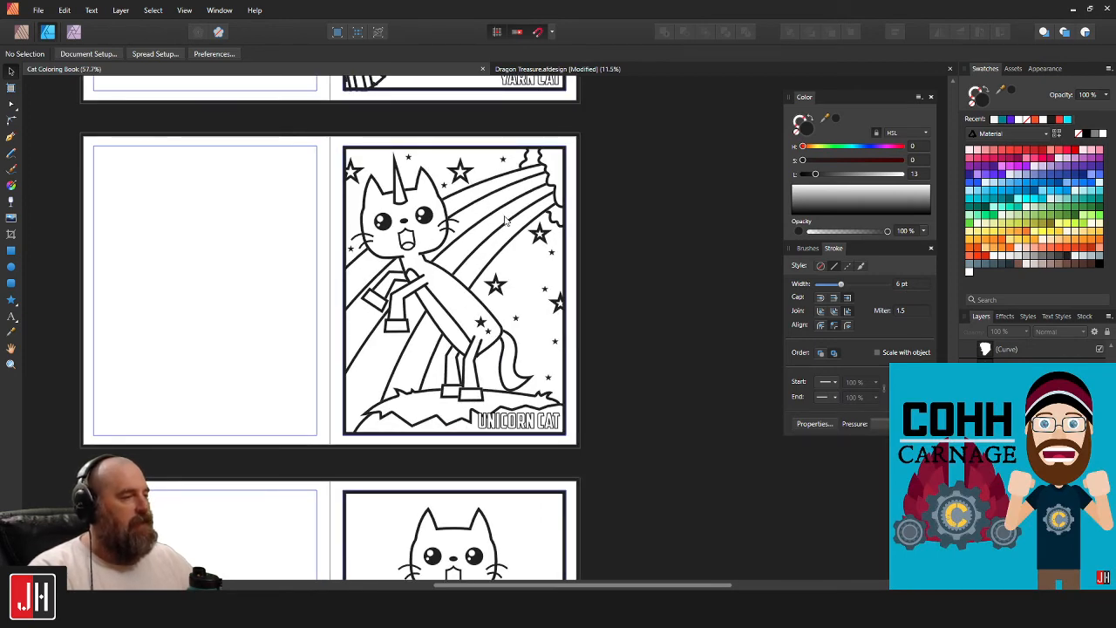
scroll(415, 346, up, 1)
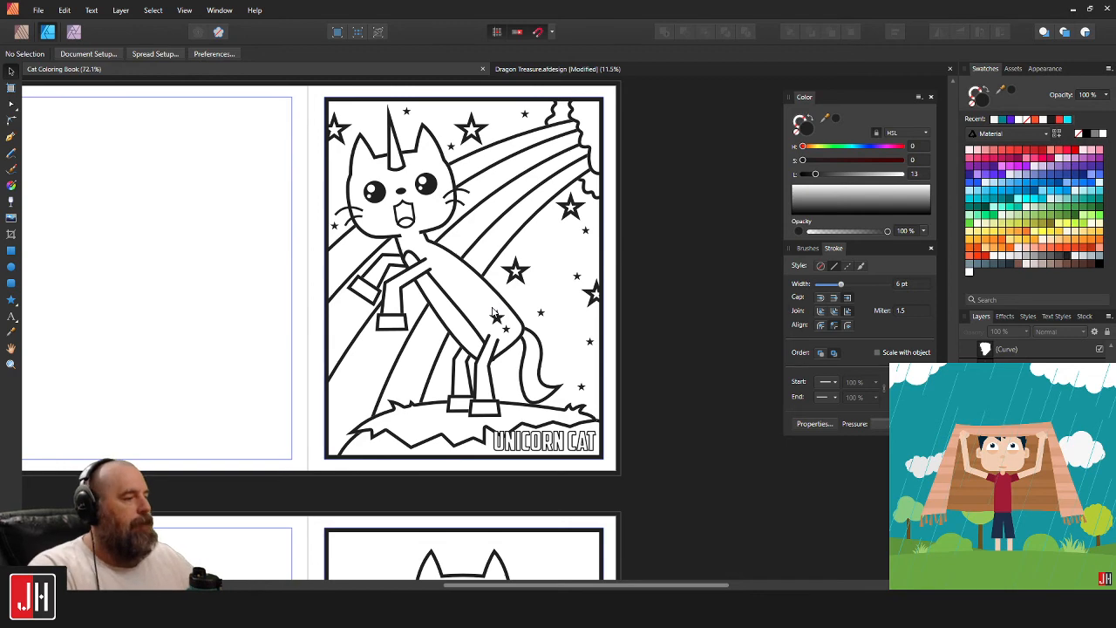
scroll(493, 314, down, 6)
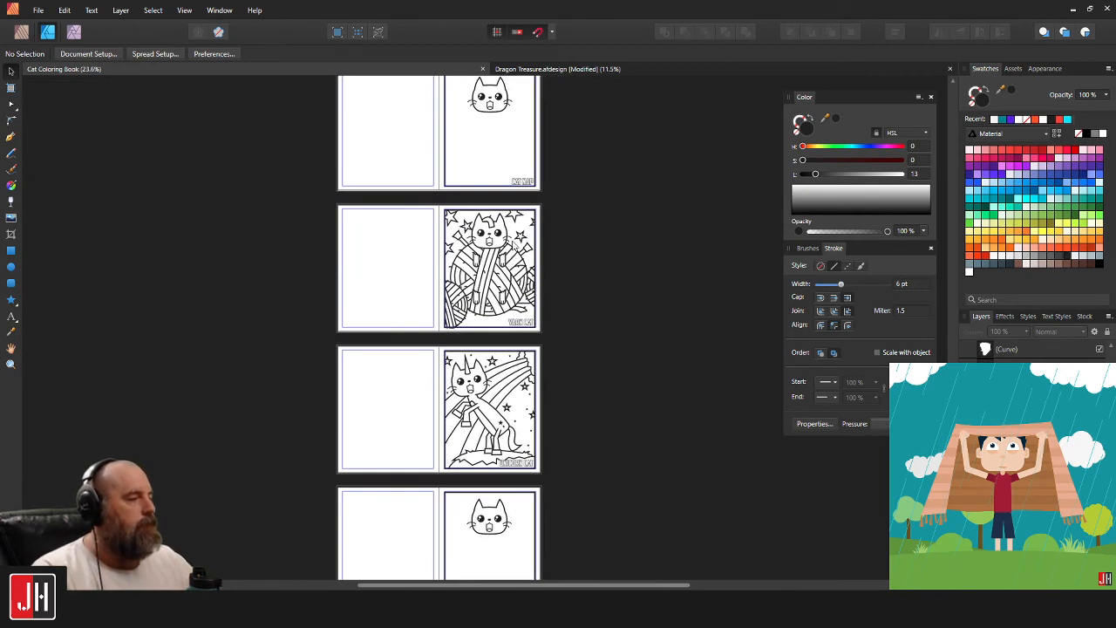
scroll(523, 322, up, 6)
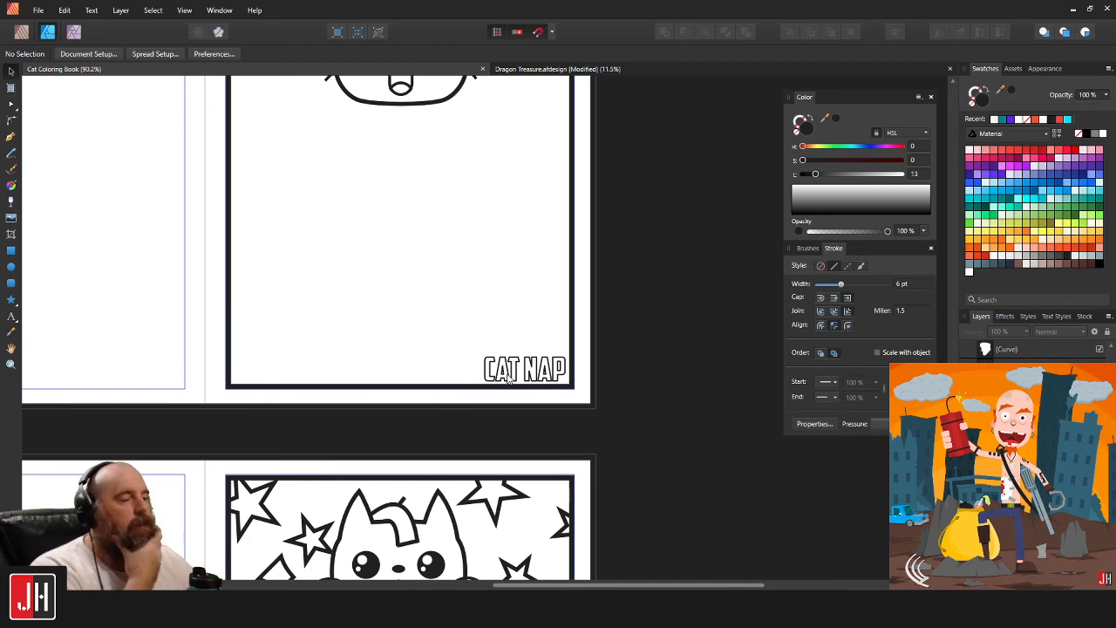
drag(469, 135, 458, 304)
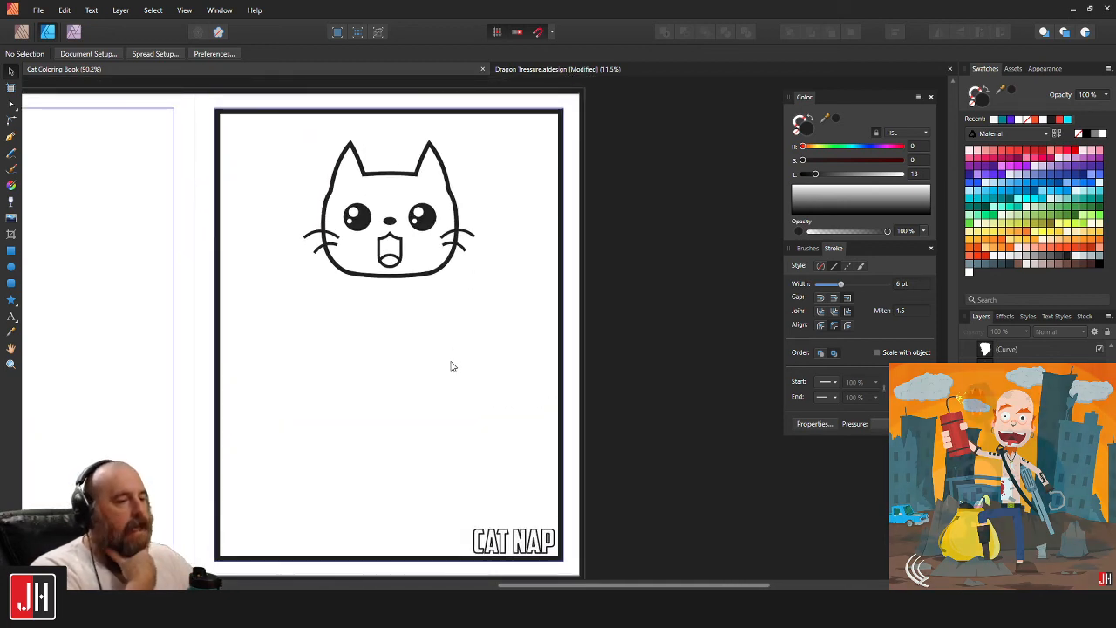
drag(454, 356, 477, 296)
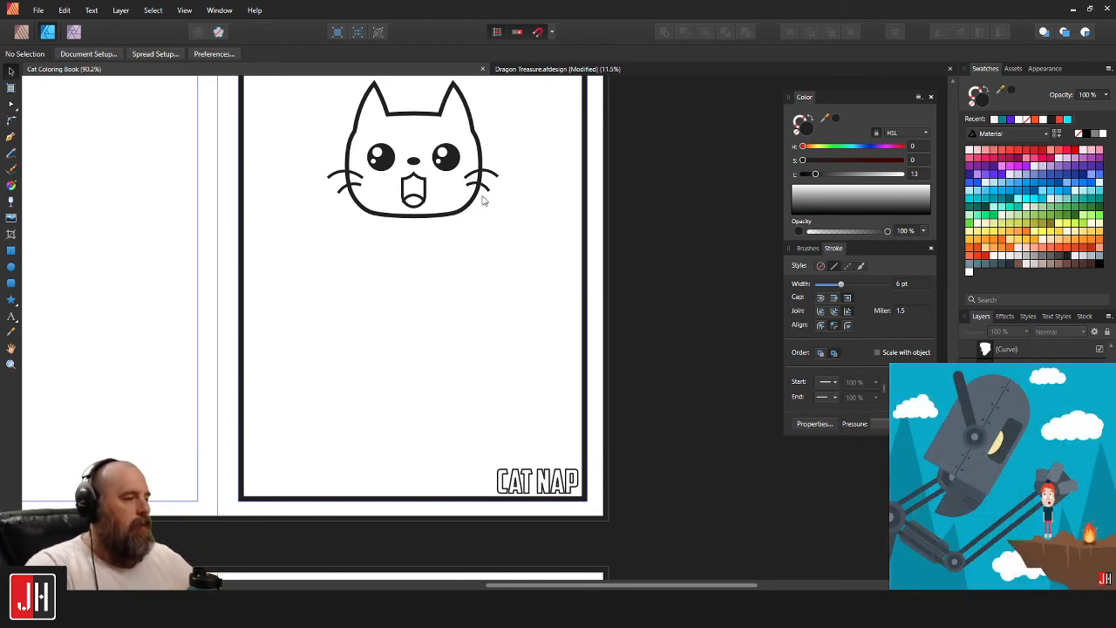
Compare the Yarn Cat and Unicorn Cat pages and examine the unfinished Catapult page.
scroll(475, 183, down, 2)
scroll(492, 222, down, 1)
scroll(541, 371, down, 5)
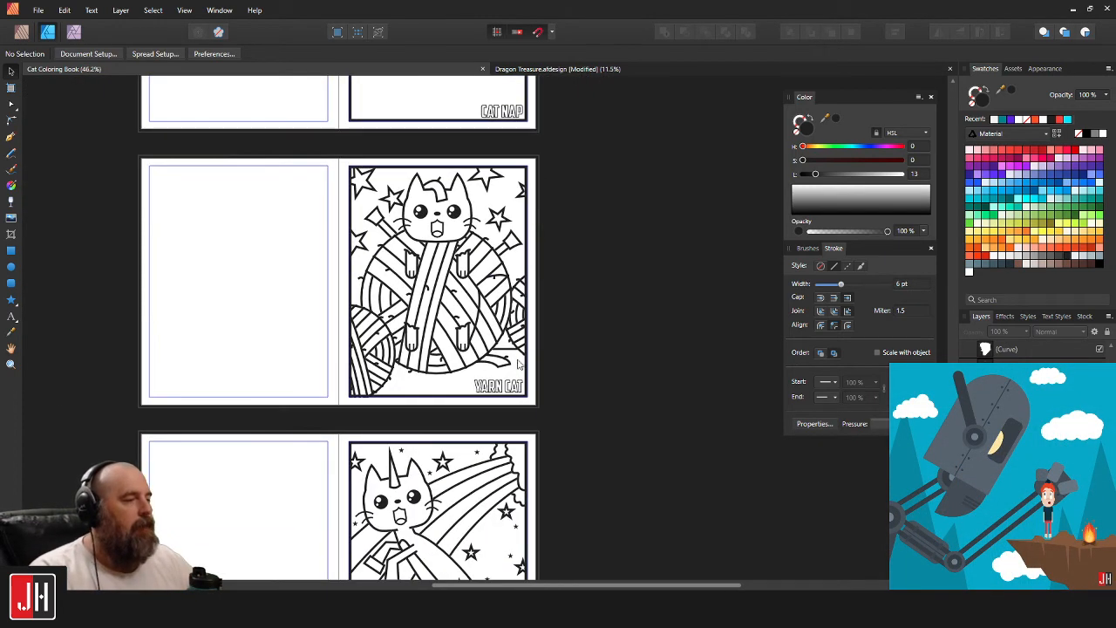
scroll(453, 273, up, 1)
scroll(449, 261, up, 2)
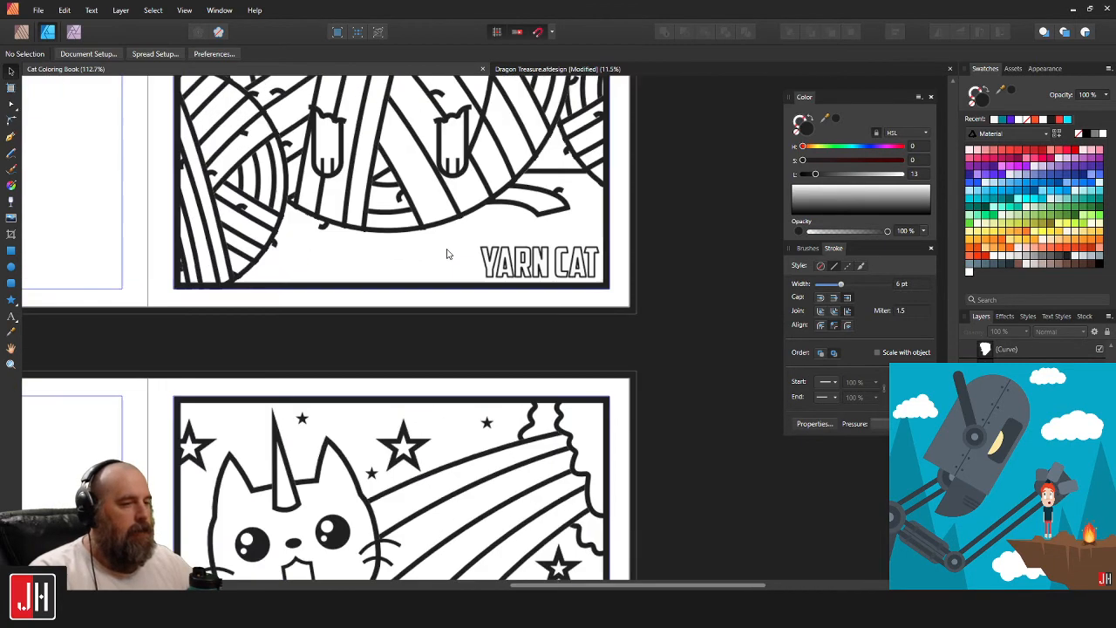
scroll(558, 253, down, 4)
scroll(573, 250, down, 1)
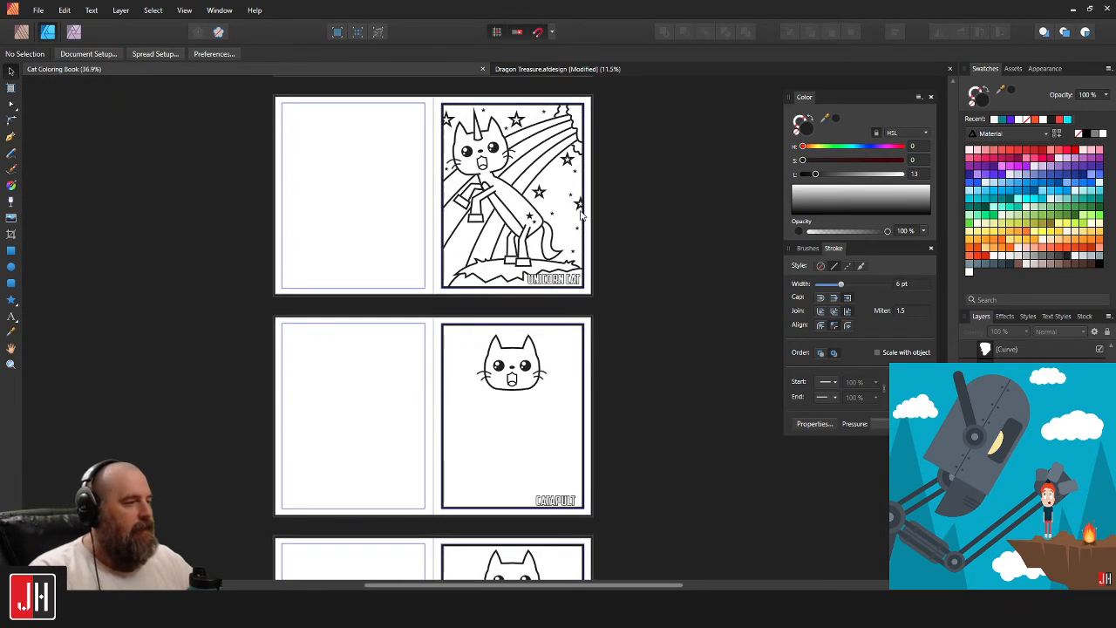
scroll(526, 271, down, 2)
scroll(526, 269, up, 2)
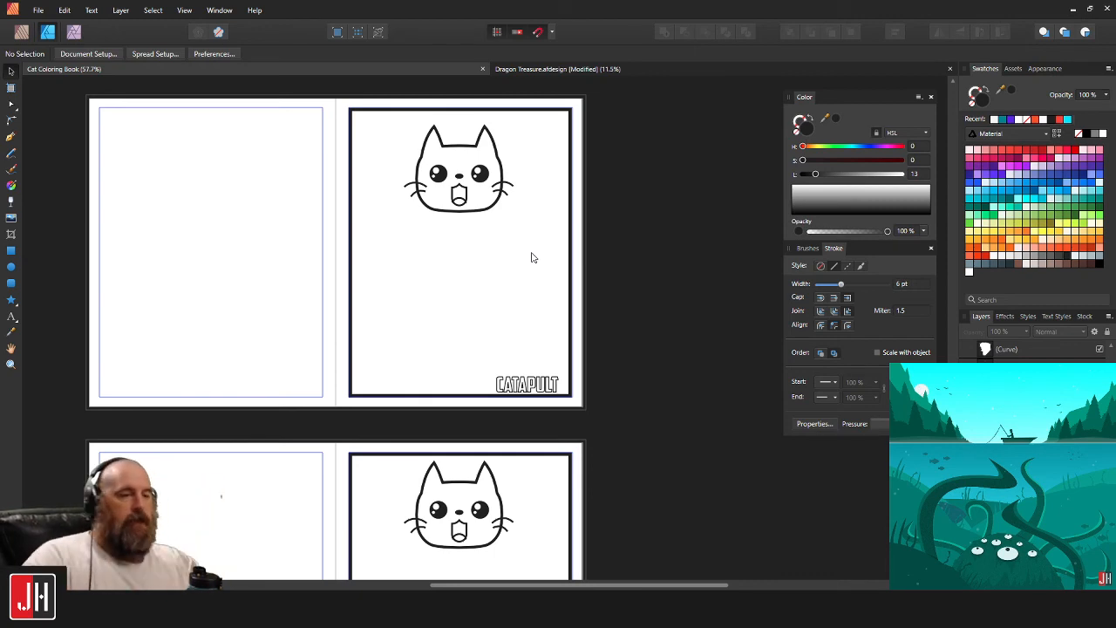
Look through the coloring book's spreads for pages still to draw, and inspect the Cat Nap page again.
scroll(533, 258, down, 10)
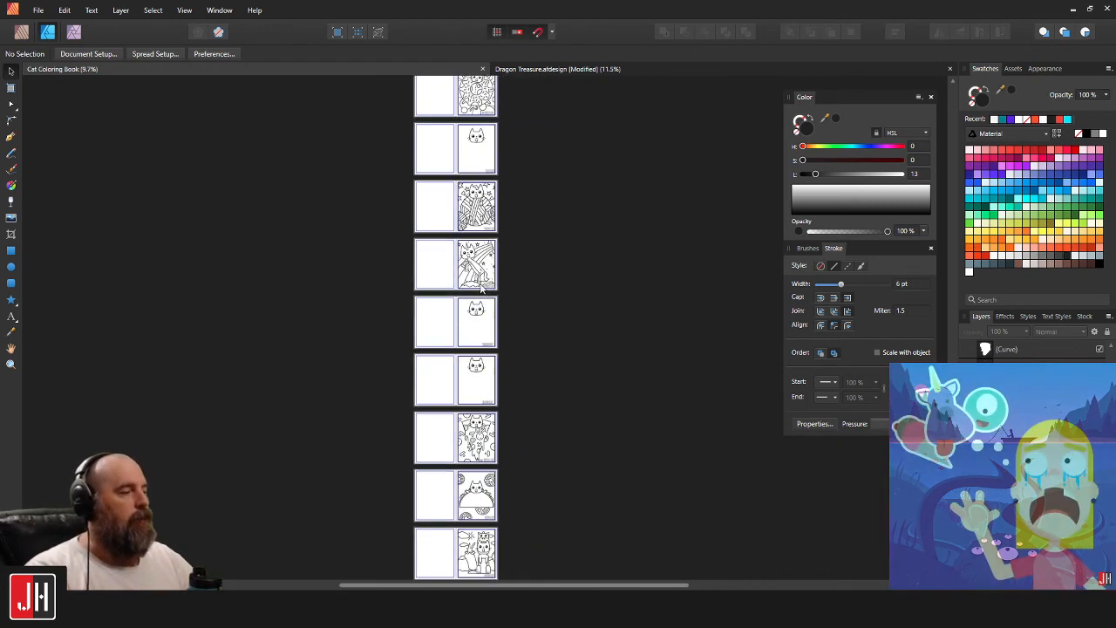
scroll(500, 378, up, 8)
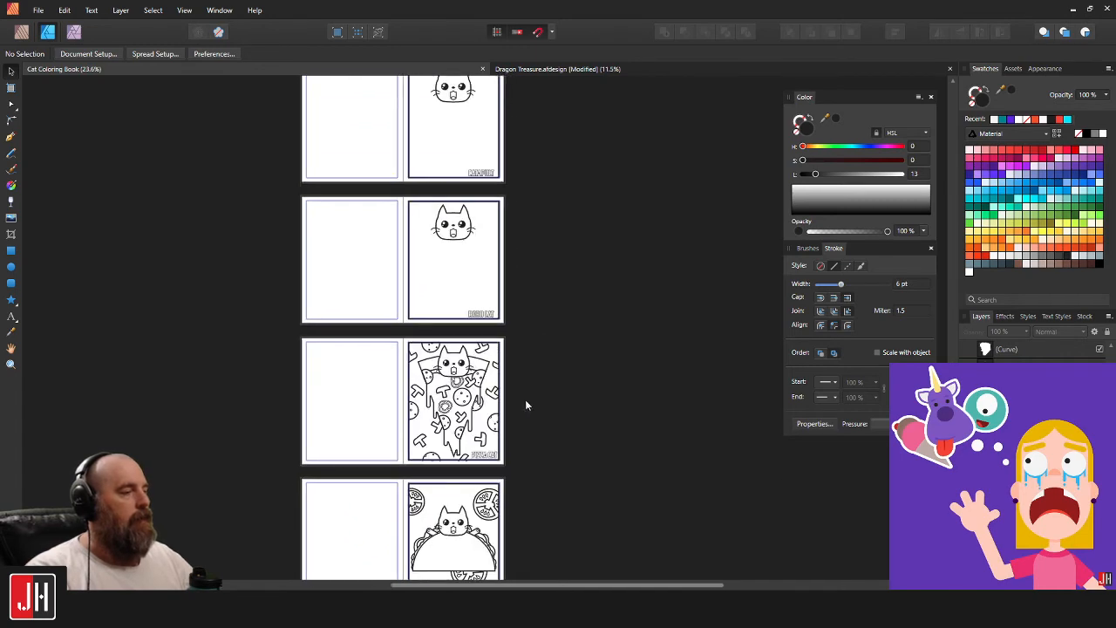
scroll(492, 448, down, 4)
scroll(479, 366, up, 6)
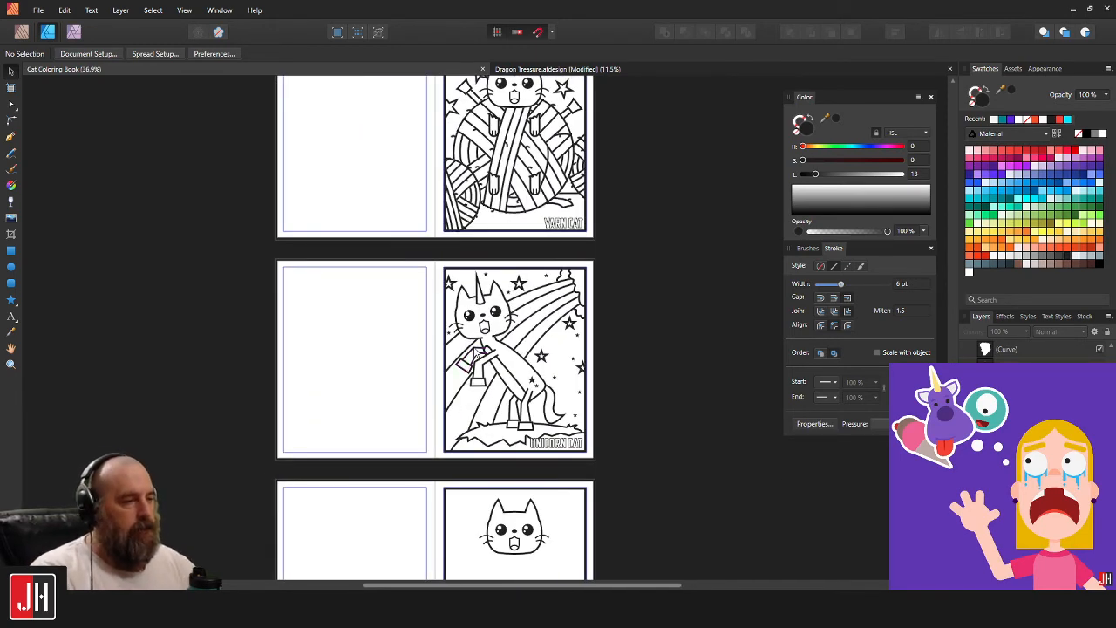
scroll(476, 352, down, 3)
drag(468, 122, 448, 209)
scroll(448, 207, up, 5)
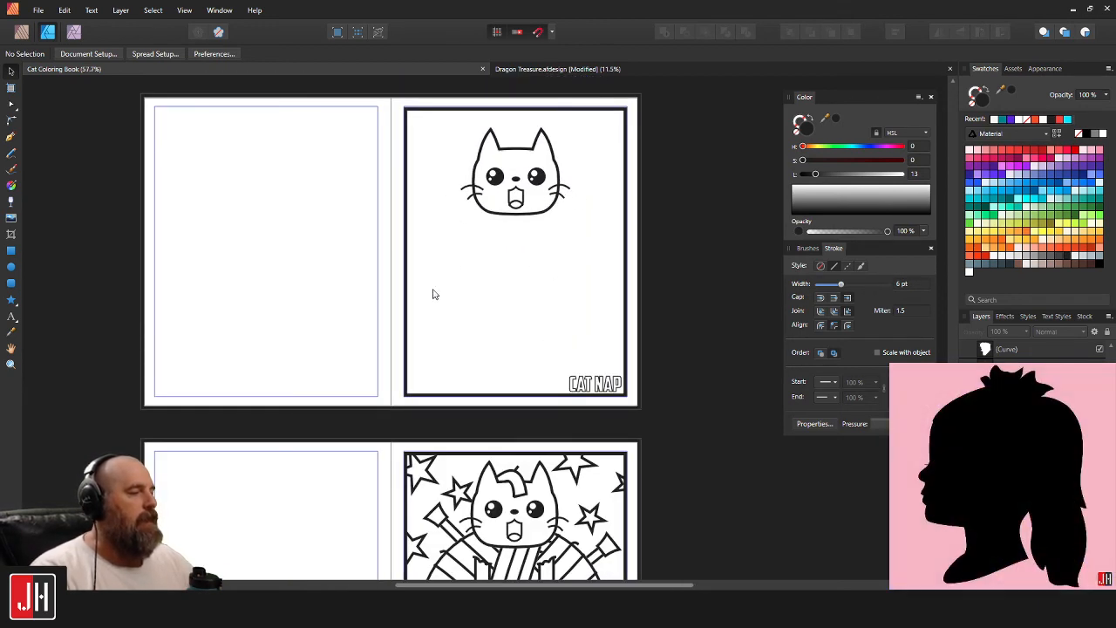
scroll(540, 191, up, 4)
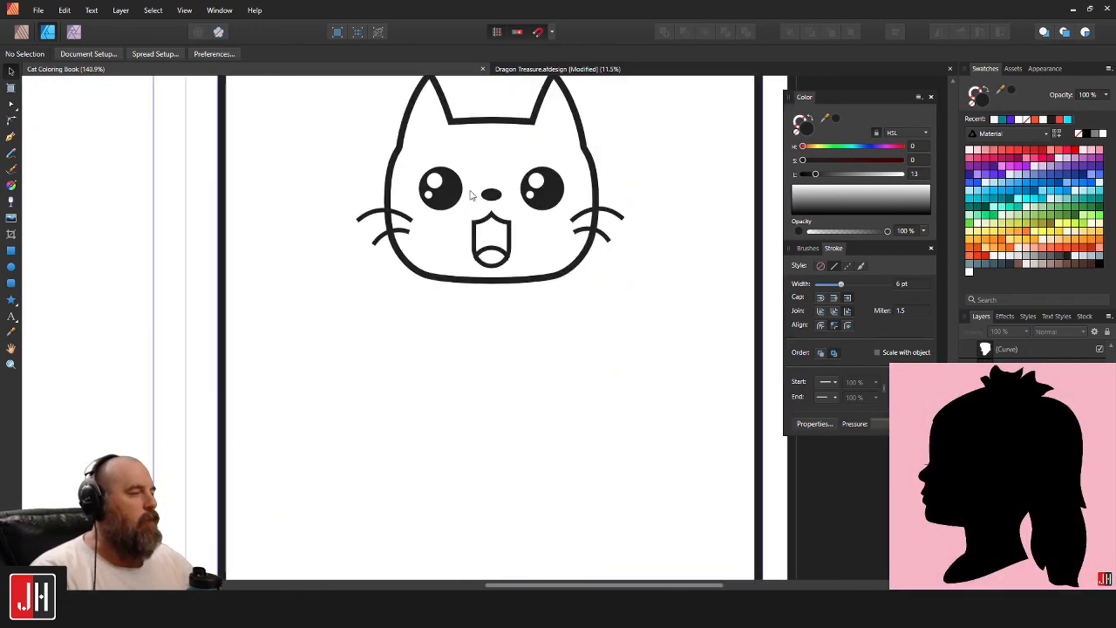
scroll(481, 216, down, 1)
scroll(473, 209, down, 2)
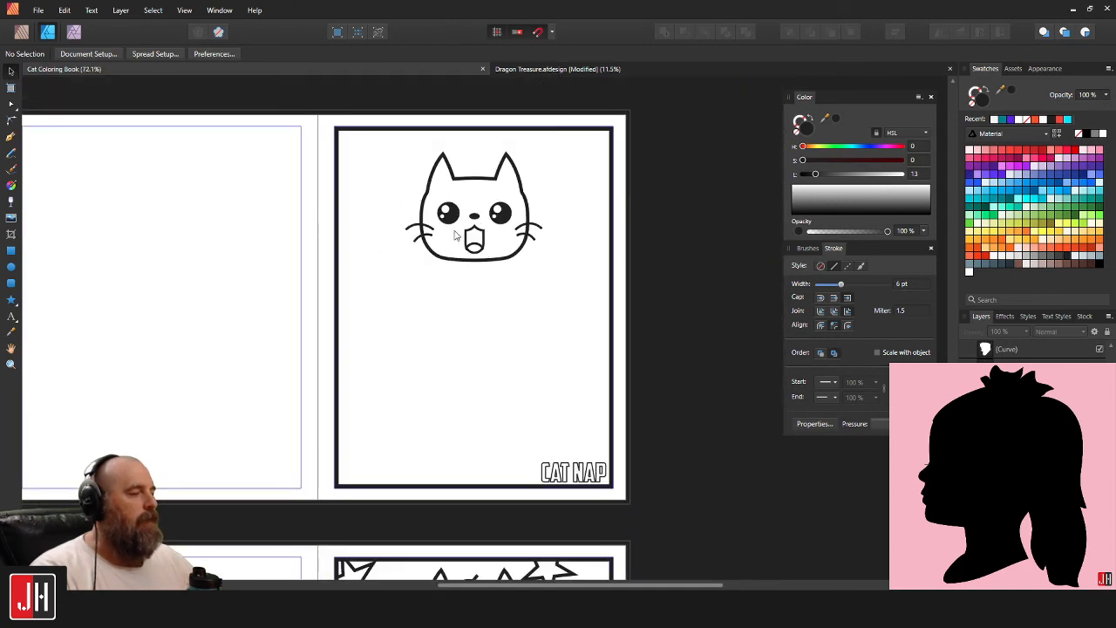
scroll(454, 231, down, 3)
scroll(587, 319, down, 1)
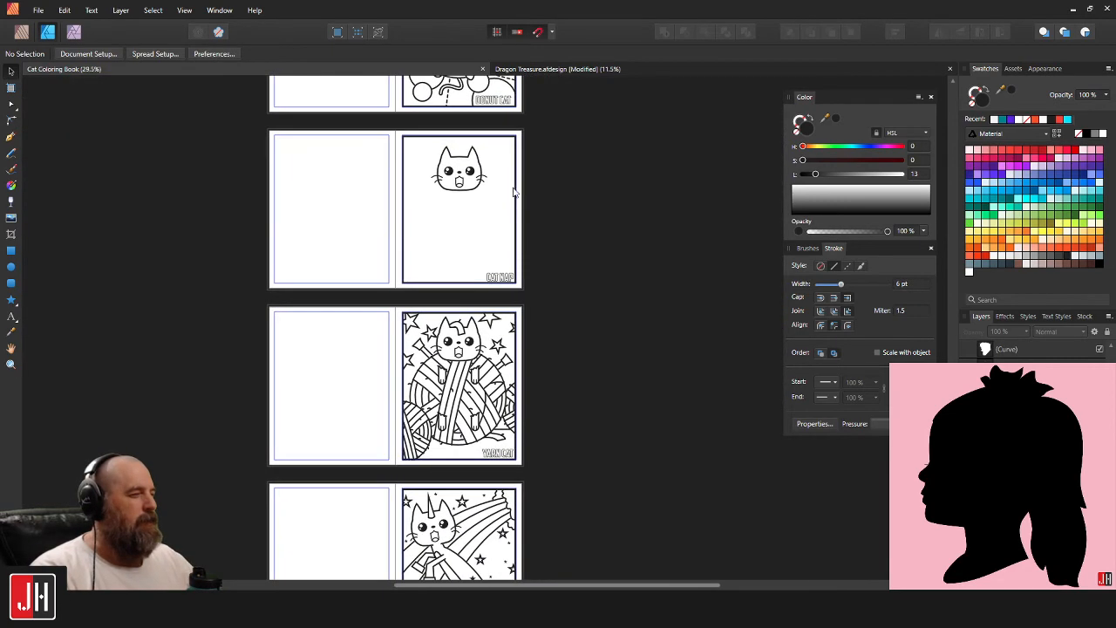
Look through the coloring book's unfinished pages from Cat Nap and Catapult on to Robo Cat, Banana Cat, Owl Cat and Bee Cat.
scroll(520, 316, down, 2)
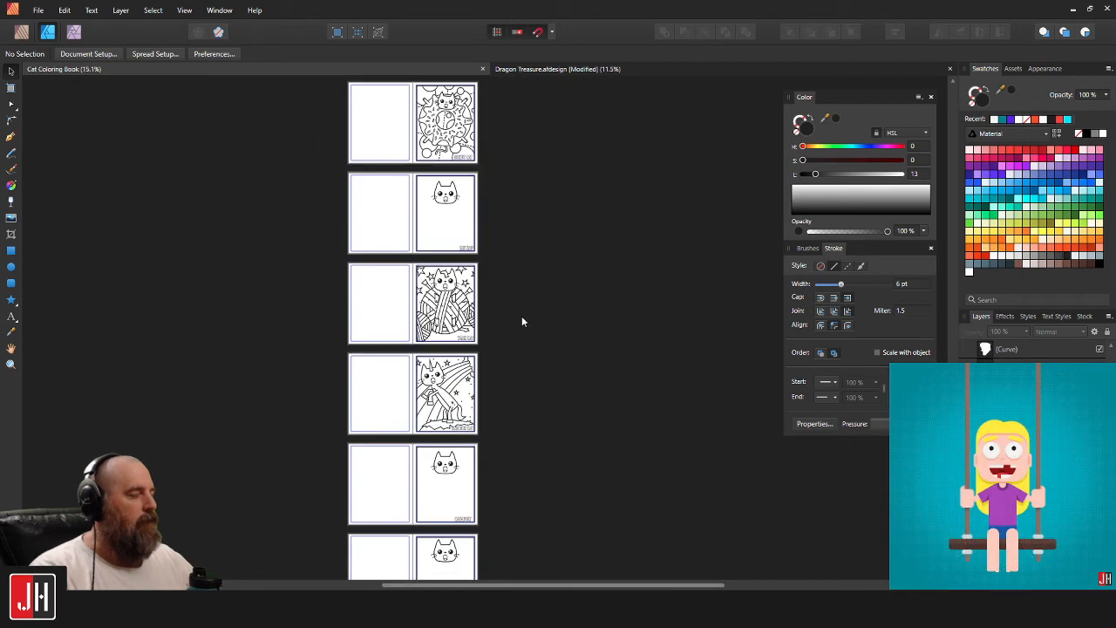
scroll(521, 531, up, 3)
scroll(522, 537, down, 10)
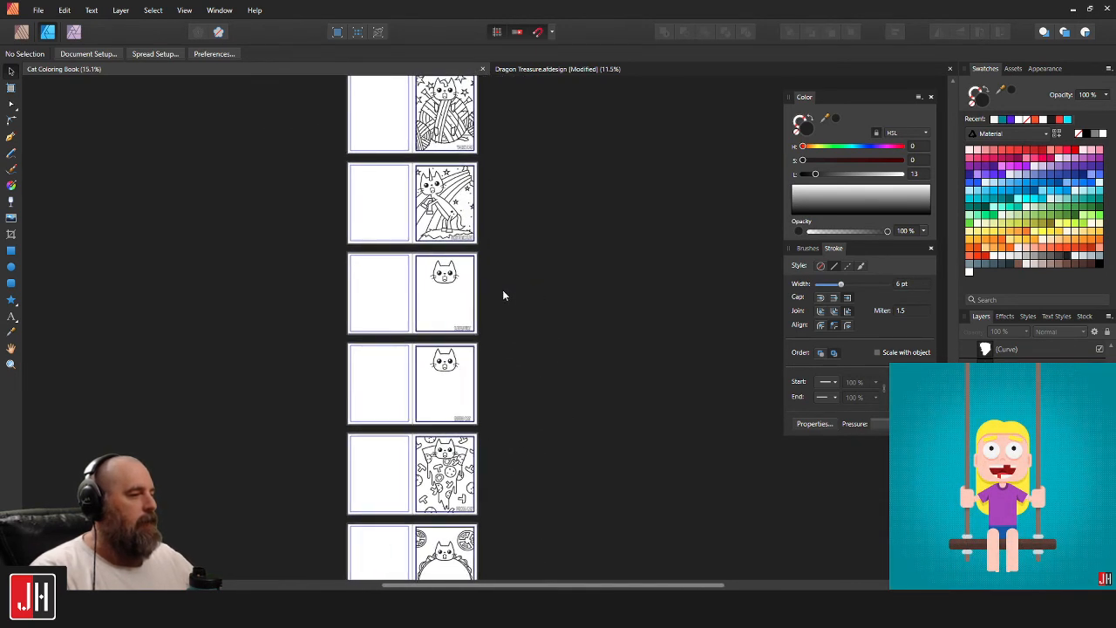
scroll(504, 224, up, 4)
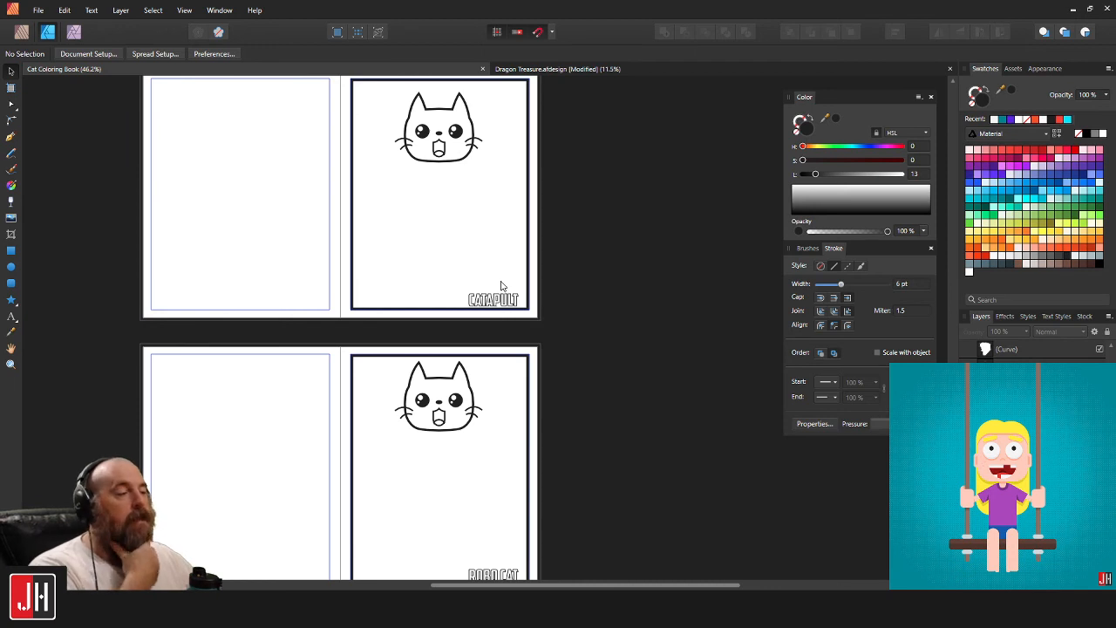
scroll(500, 284, up, 1)
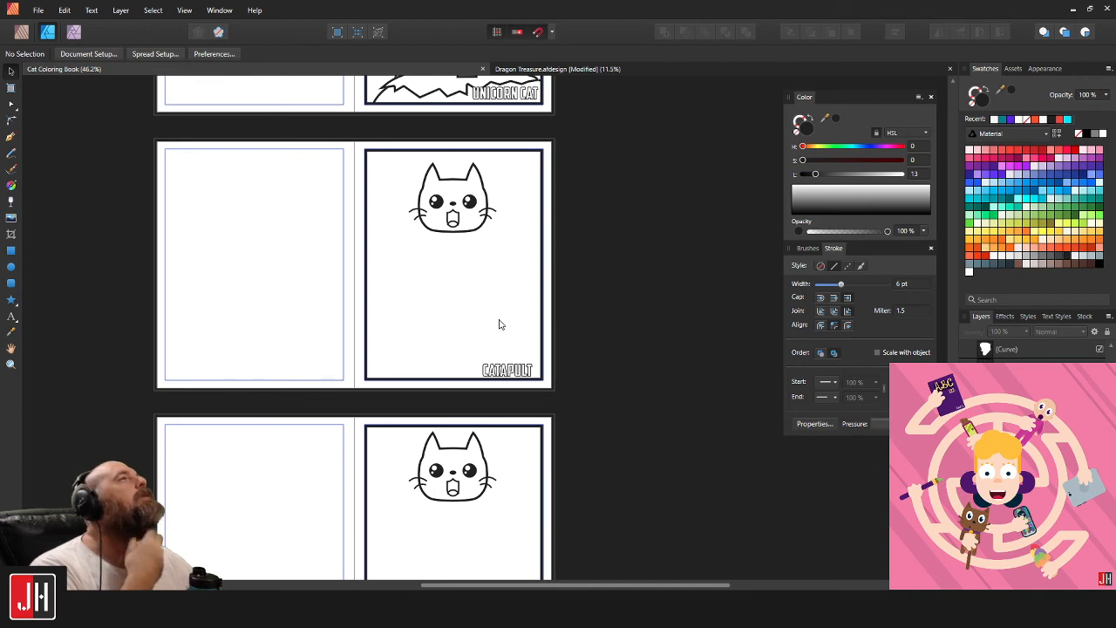
scroll(501, 418, down, 2)
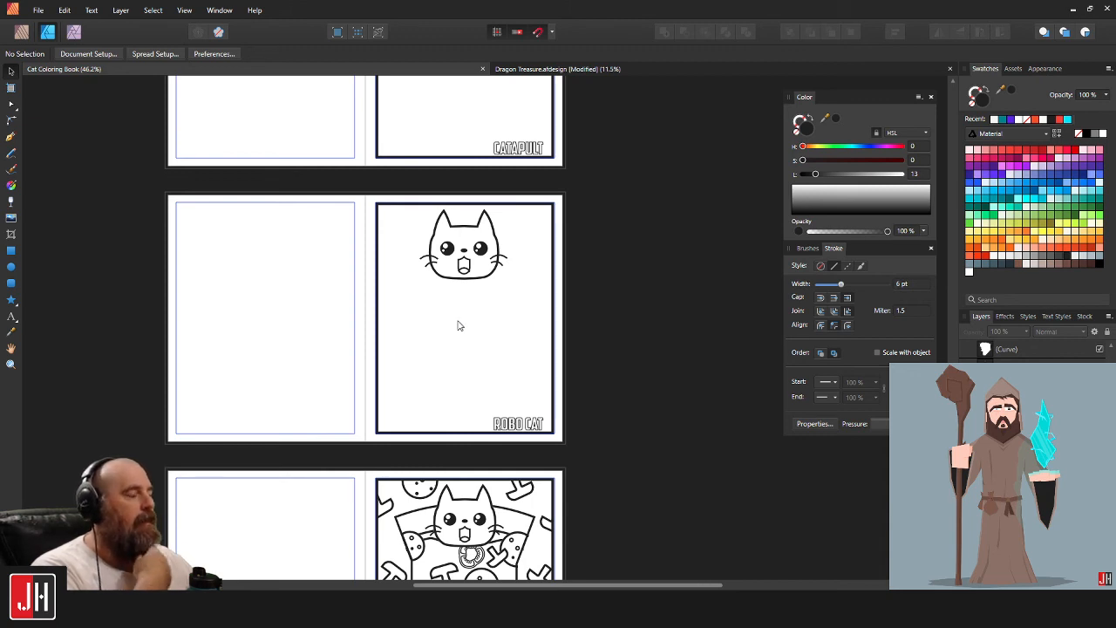
scroll(491, 389, down, 5)
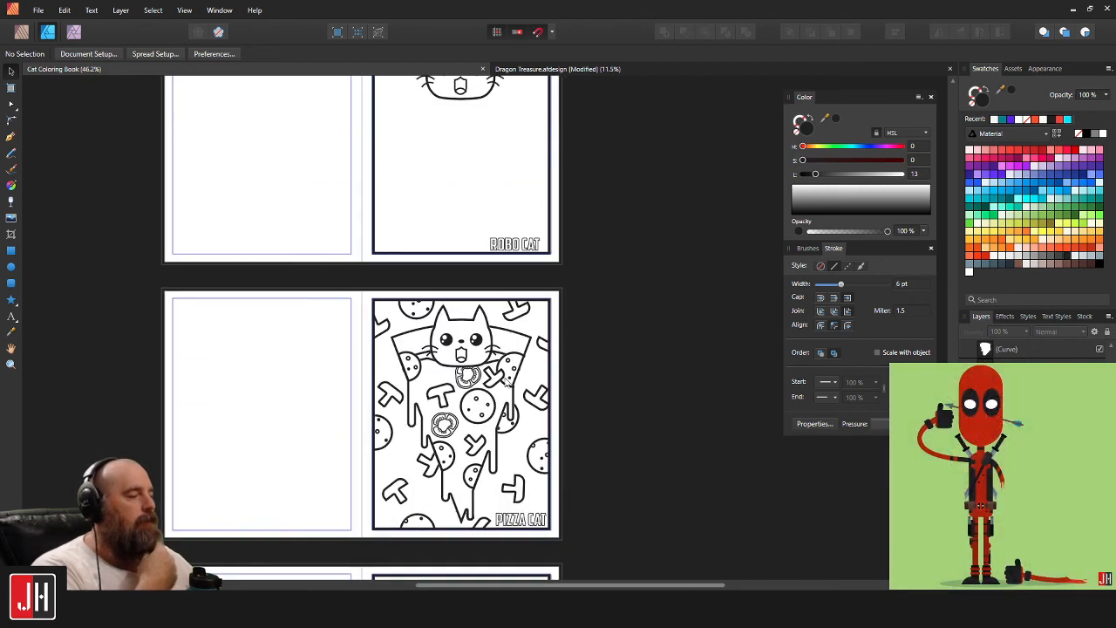
scroll(504, 395, down, 5)
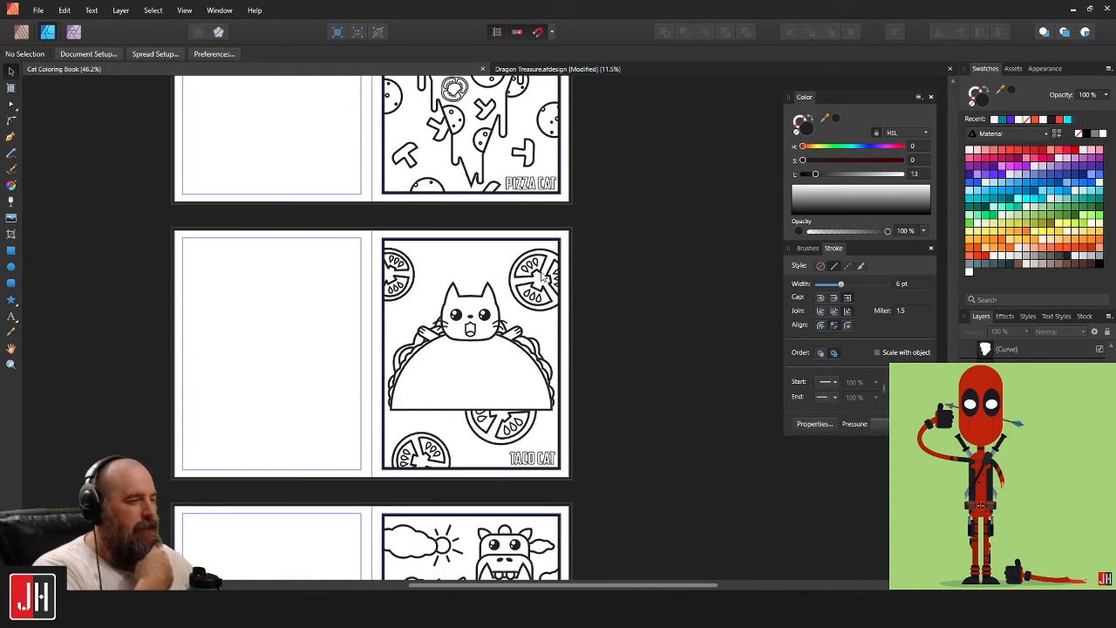
scroll(494, 322, down, 5)
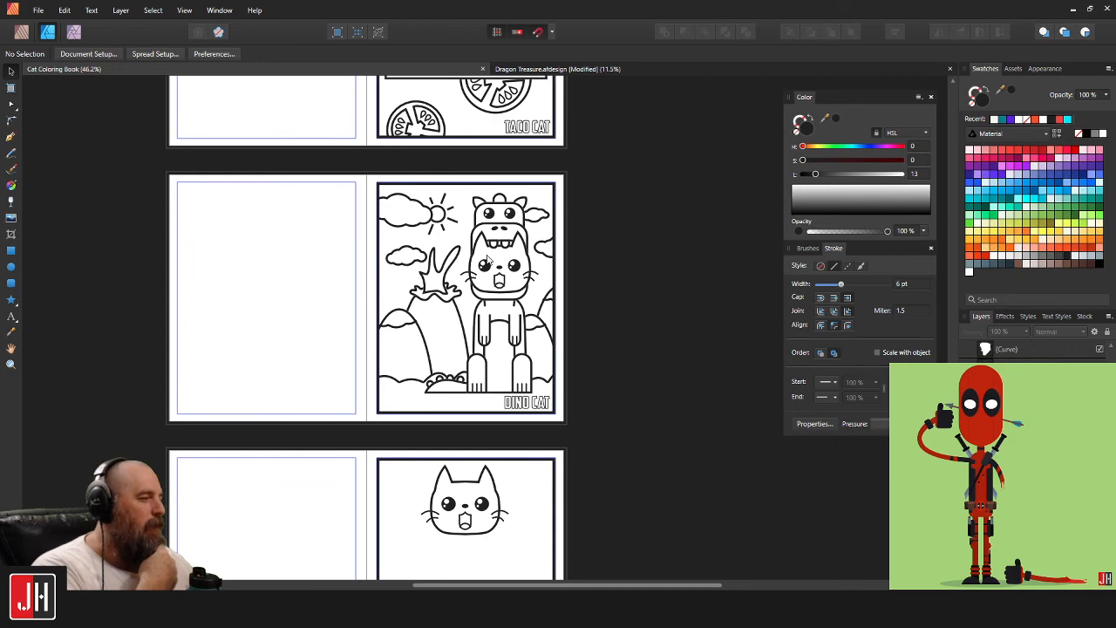
scroll(576, 218, down, 3)
scroll(567, 241, down, 6)
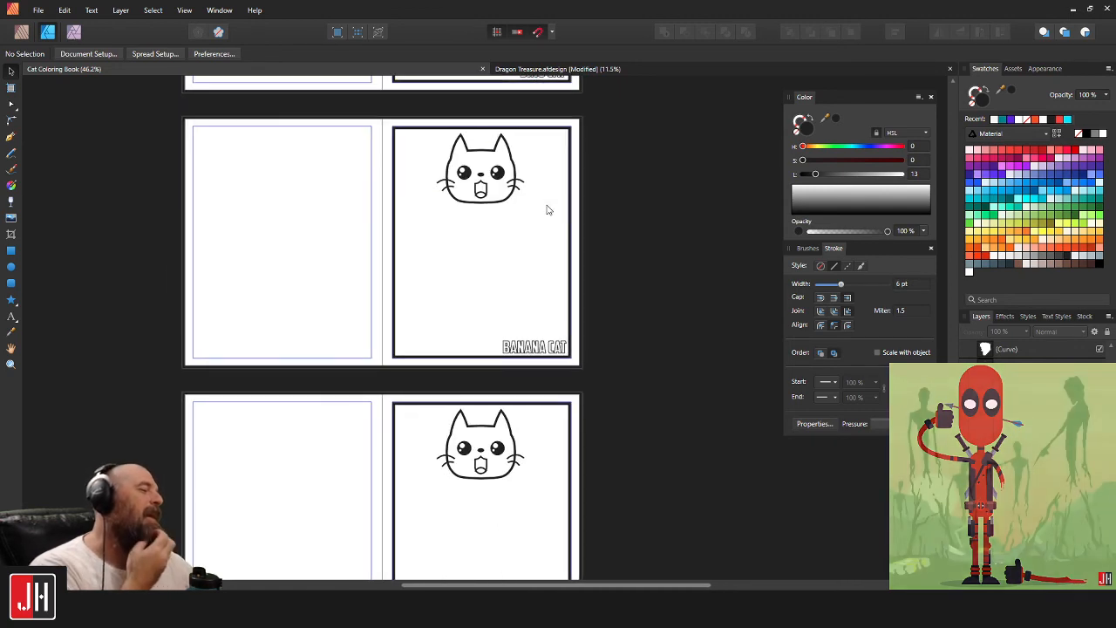
scroll(643, 331, down, 3)
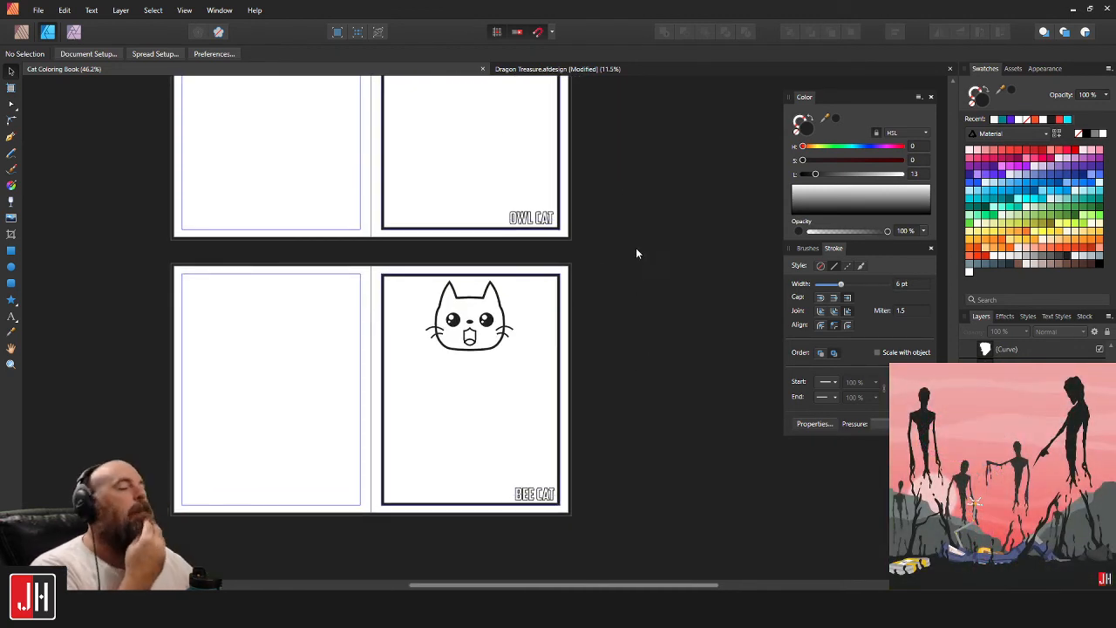
Go back from Bee Cat past the Banana Cat and Robo Cat pages and inspect the Unicorn Cat page up close.
scroll(610, 235, up, 12)
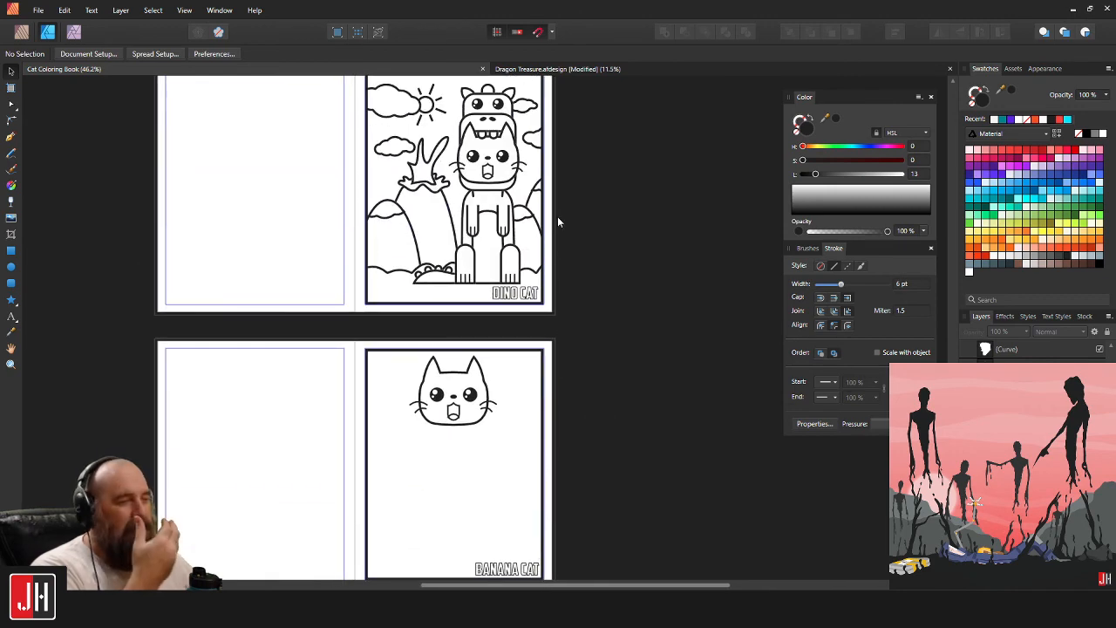
scroll(576, 262, up, 12)
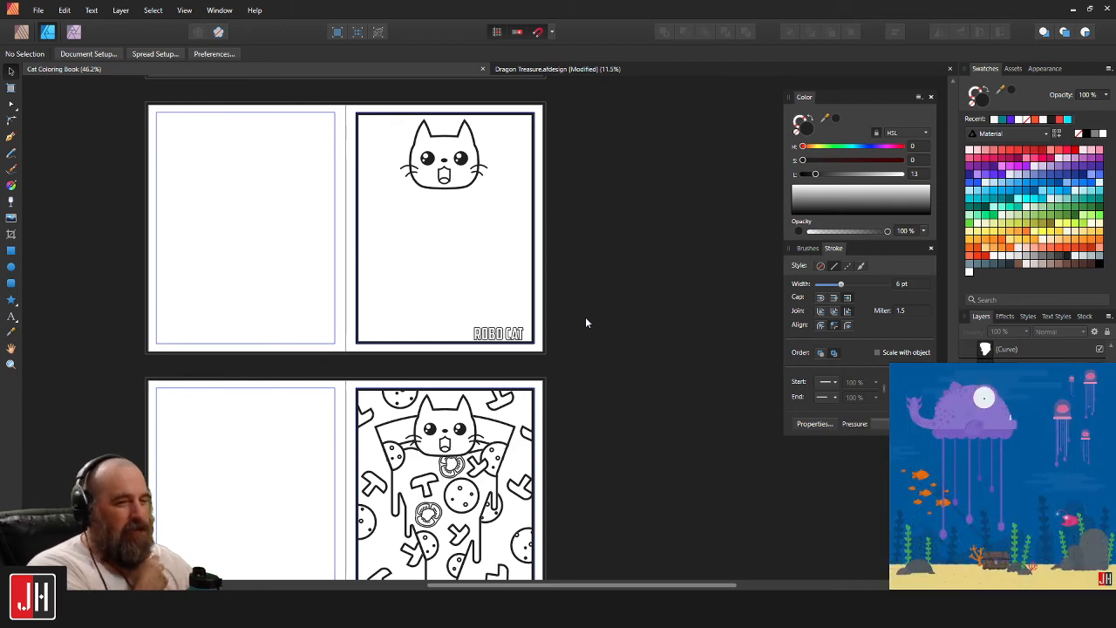
scroll(579, 312, down, 1)
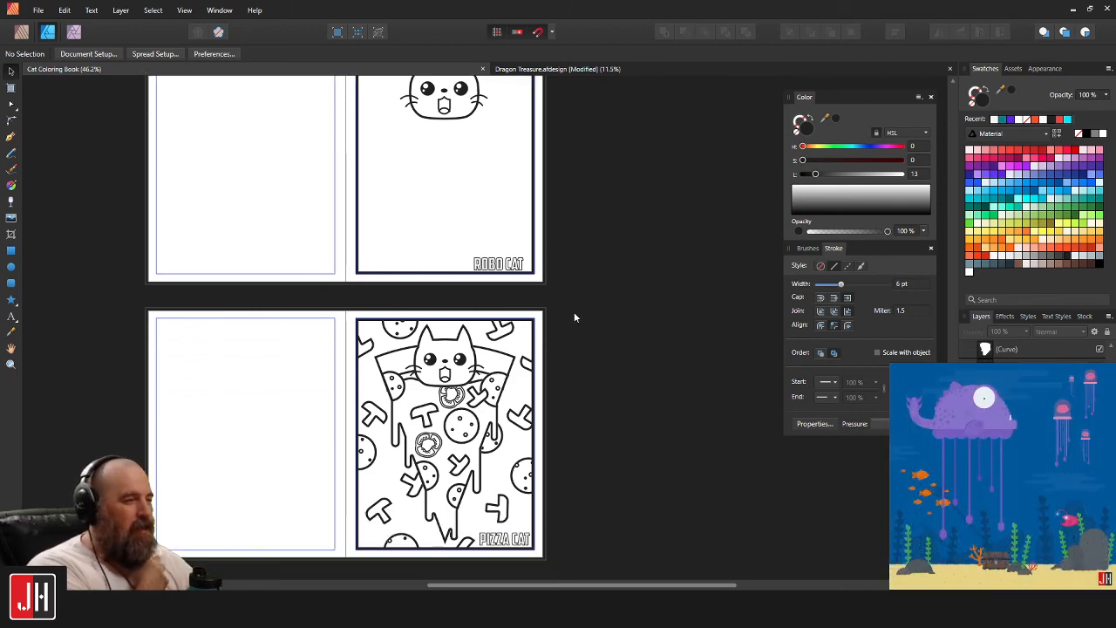
scroll(571, 314, down, 5)
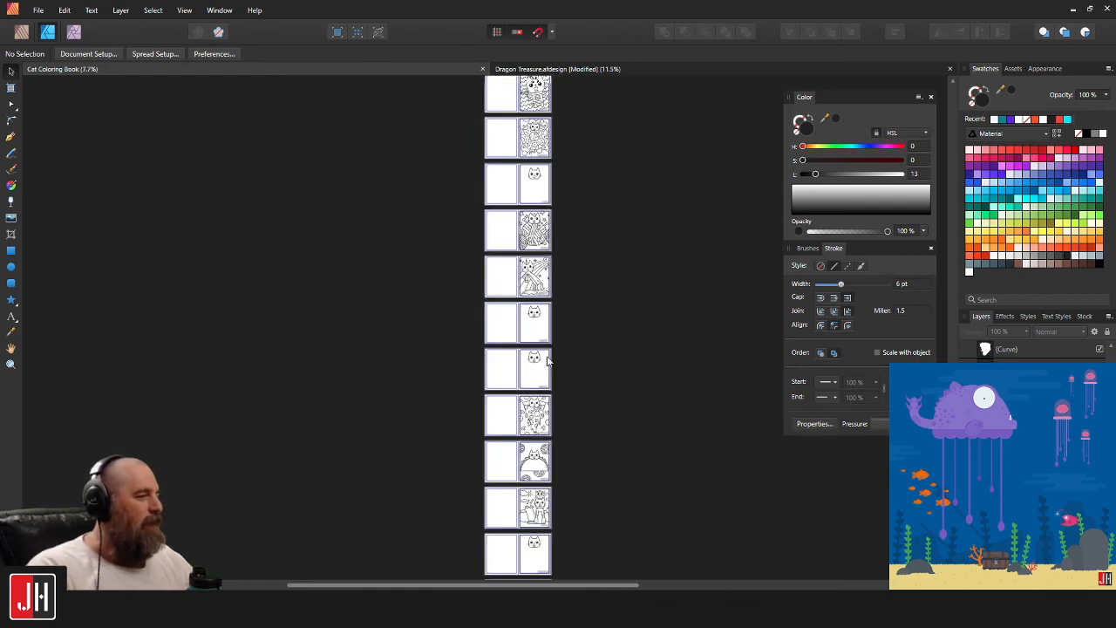
scroll(520, 252, up, 3)
scroll(506, 421, up, 5)
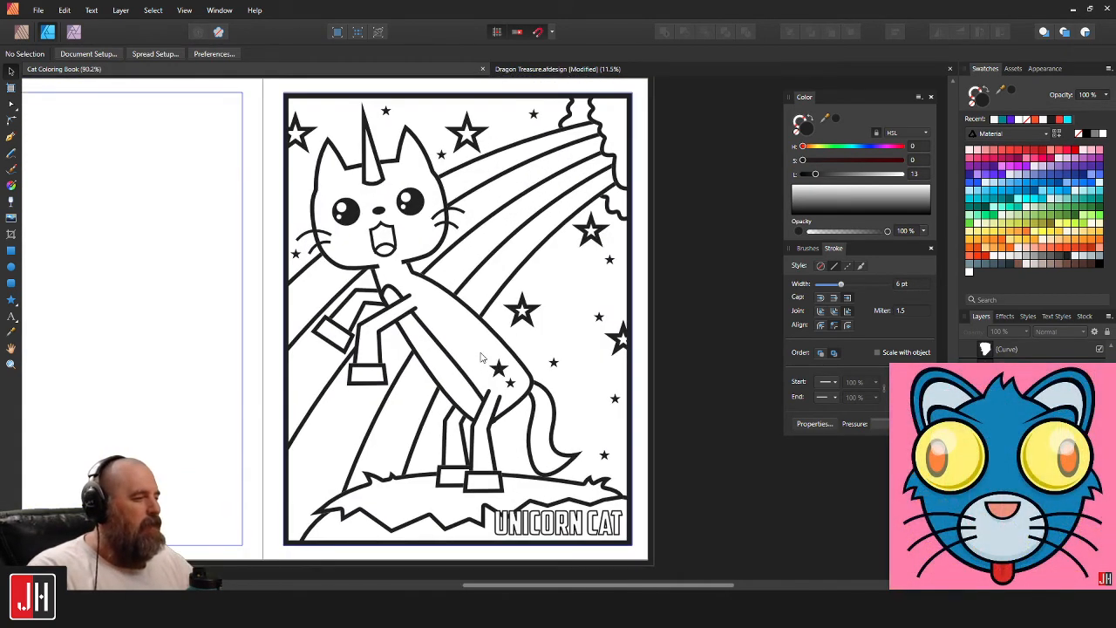
scroll(482, 358, up, 2)
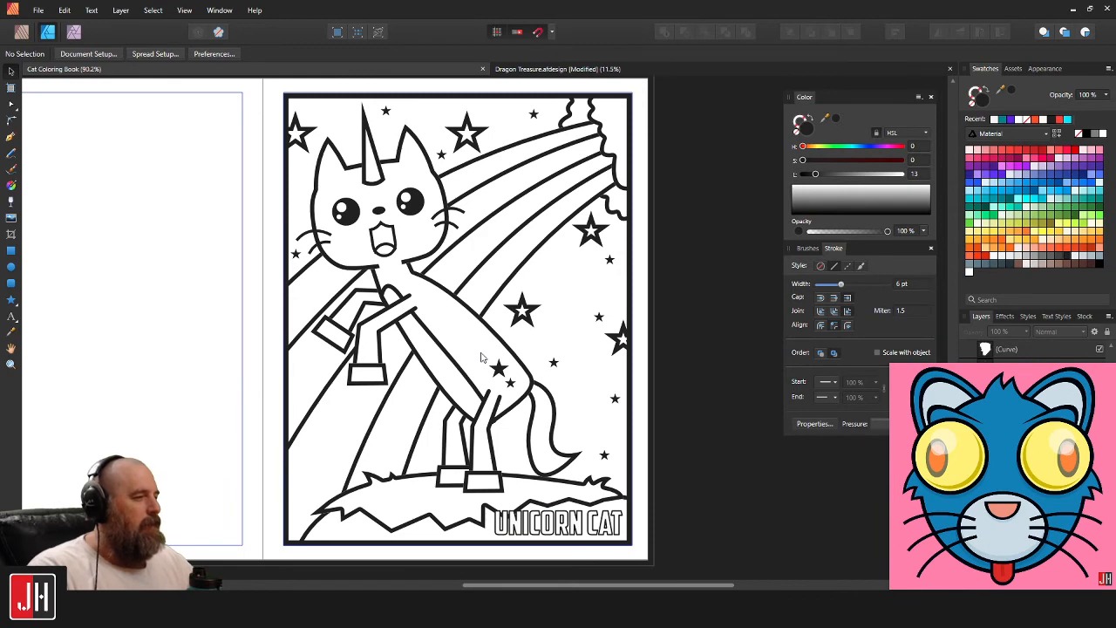
scroll(416, 267, up, 3)
scroll(379, 238, down, 6)
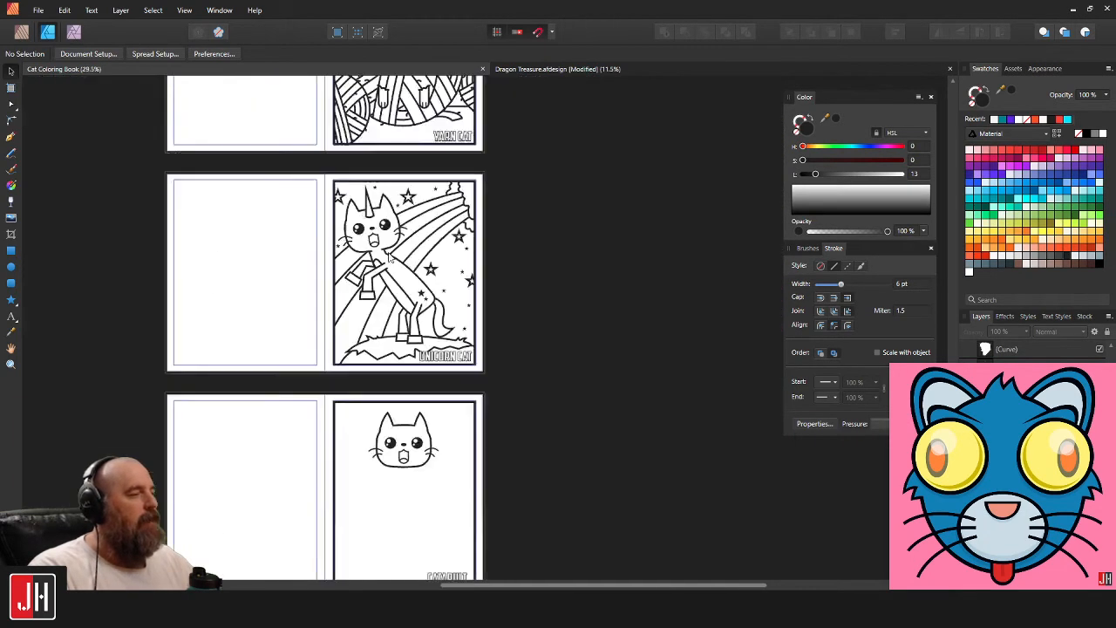
Survey the whole coloring book at a small scale to compare the finished spreads with those still to draw.
scroll(389, 257, down, 3)
scroll(486, 335, up, 2)
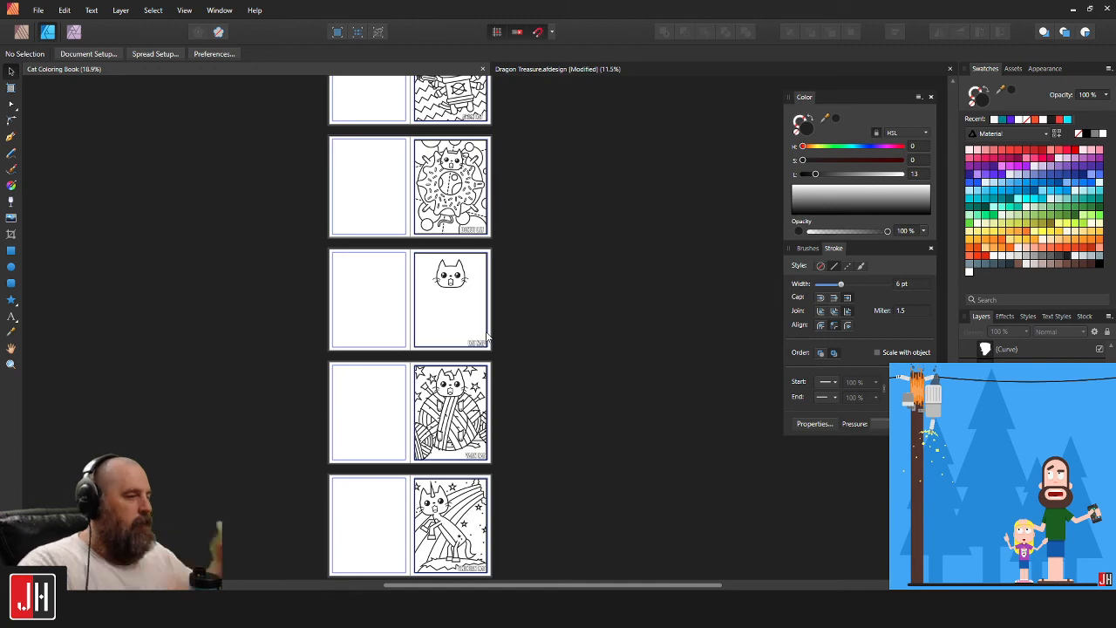
scroll(487, 337, down, 5)
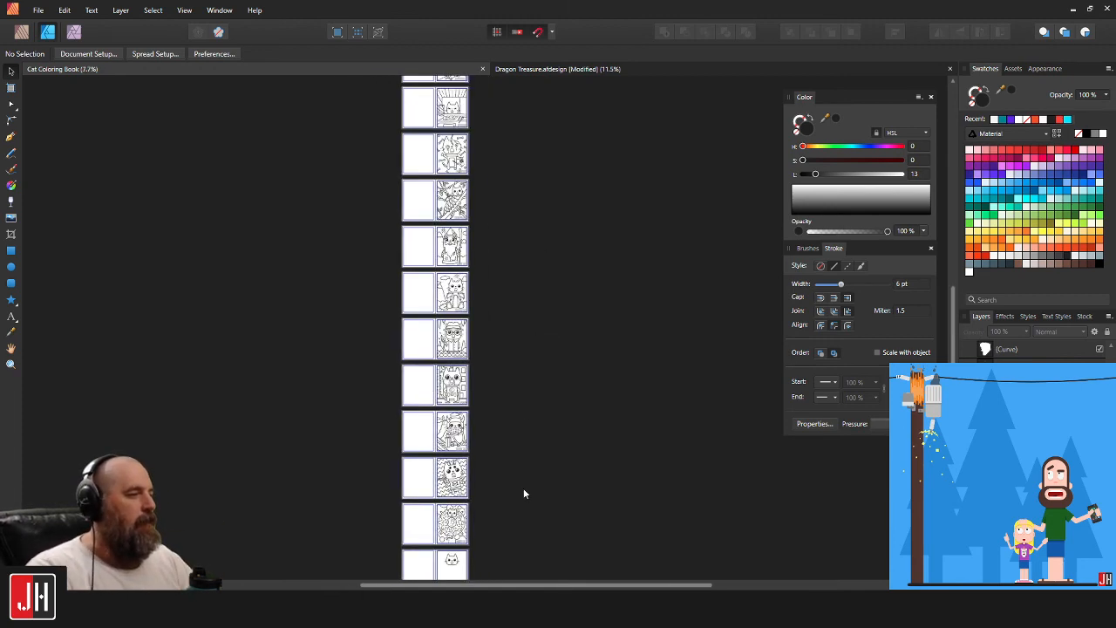
scroll(540, 399, up, 2)
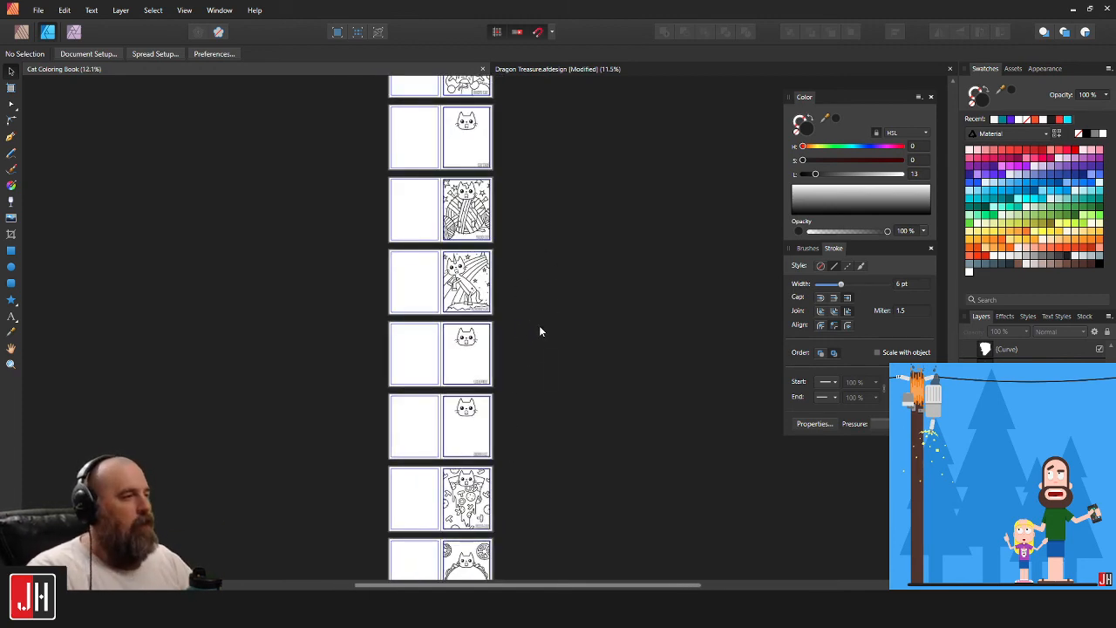
scroll(452, 153, up, 2)
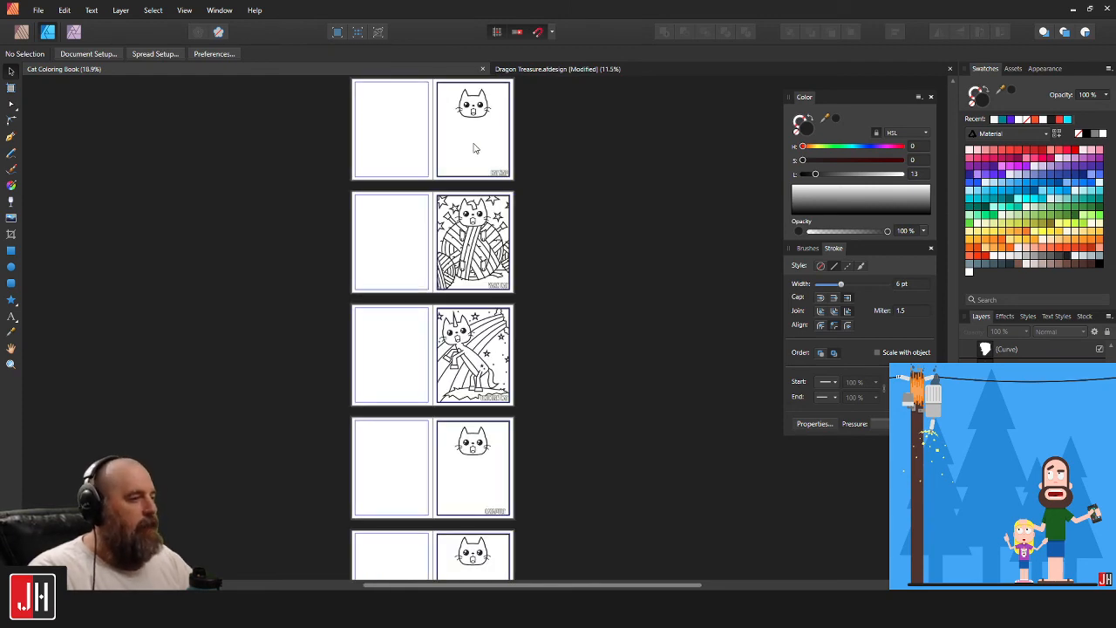
scroll(509, 229, down, 2)
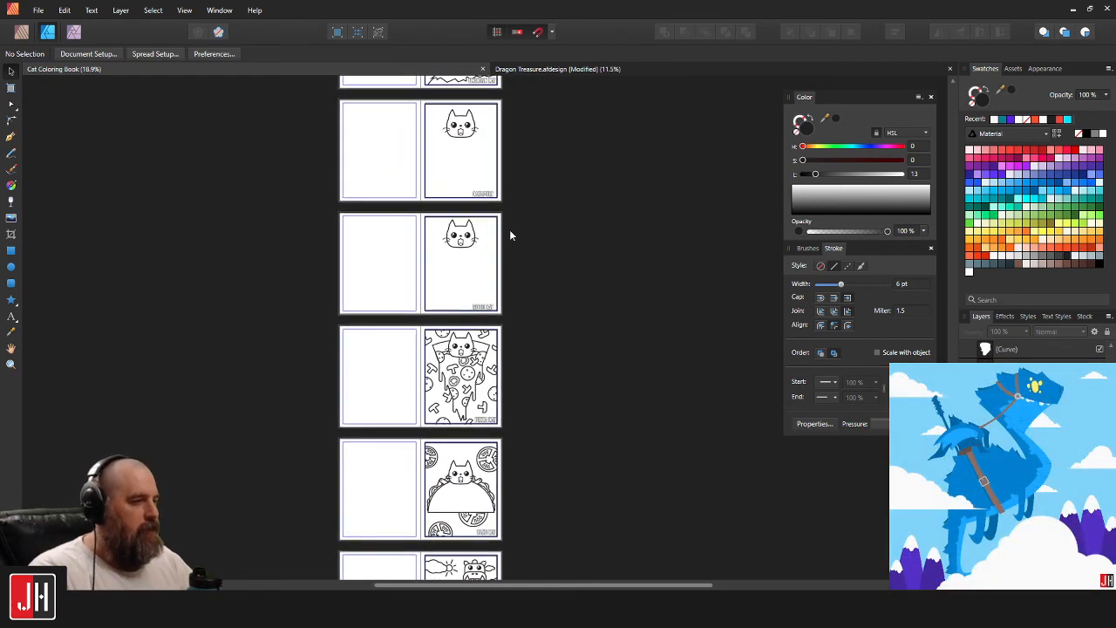
scroll(509, 234, down, 4)
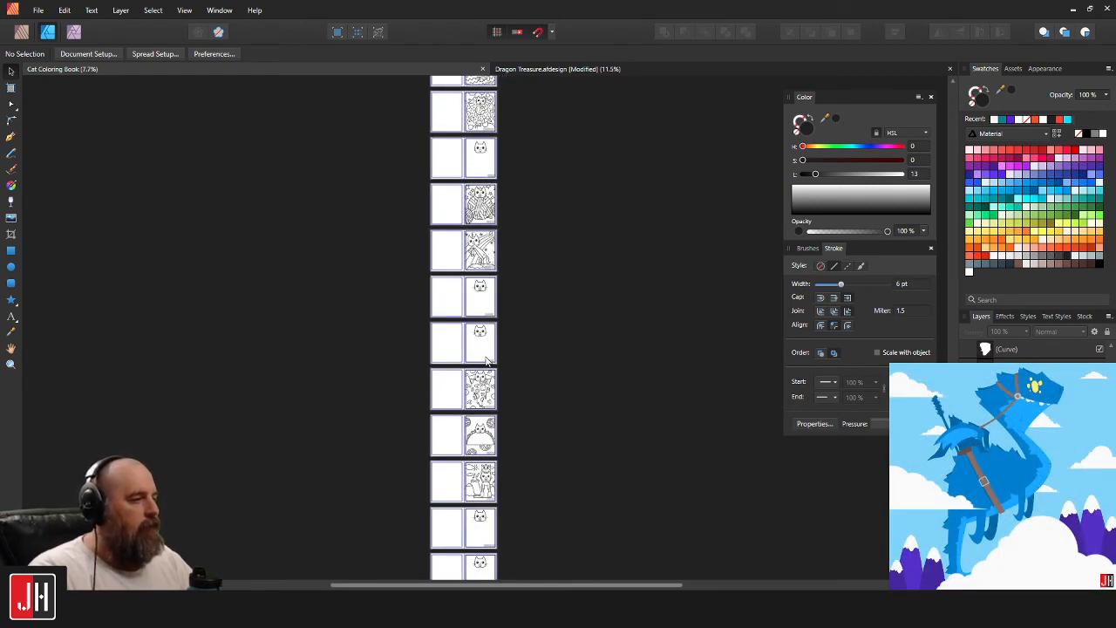
scroll(511, 229, down, 3)
scroll(524, 371, up, 1)
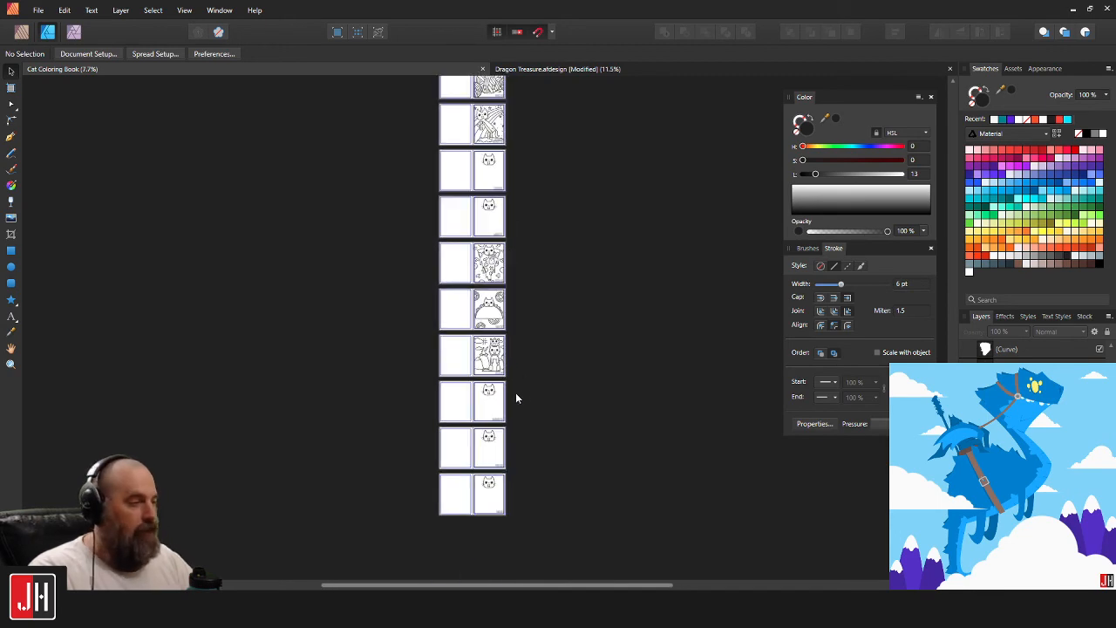
scroll(512, 393, up, 2)
scroll(502, 406, down, 1)
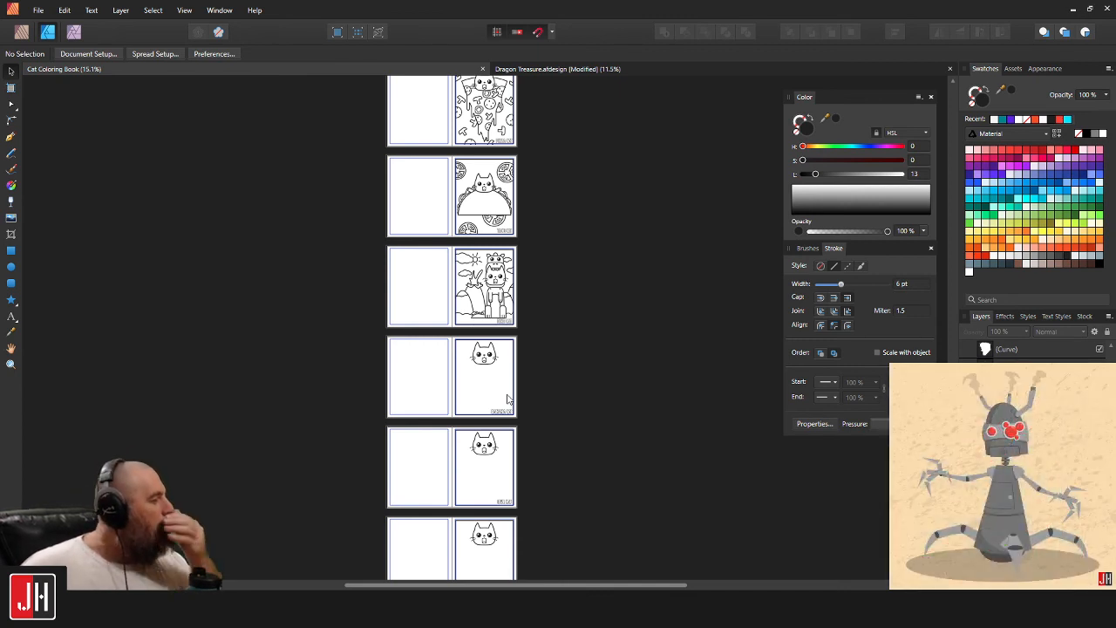
scroll(515, 349, down, 3)
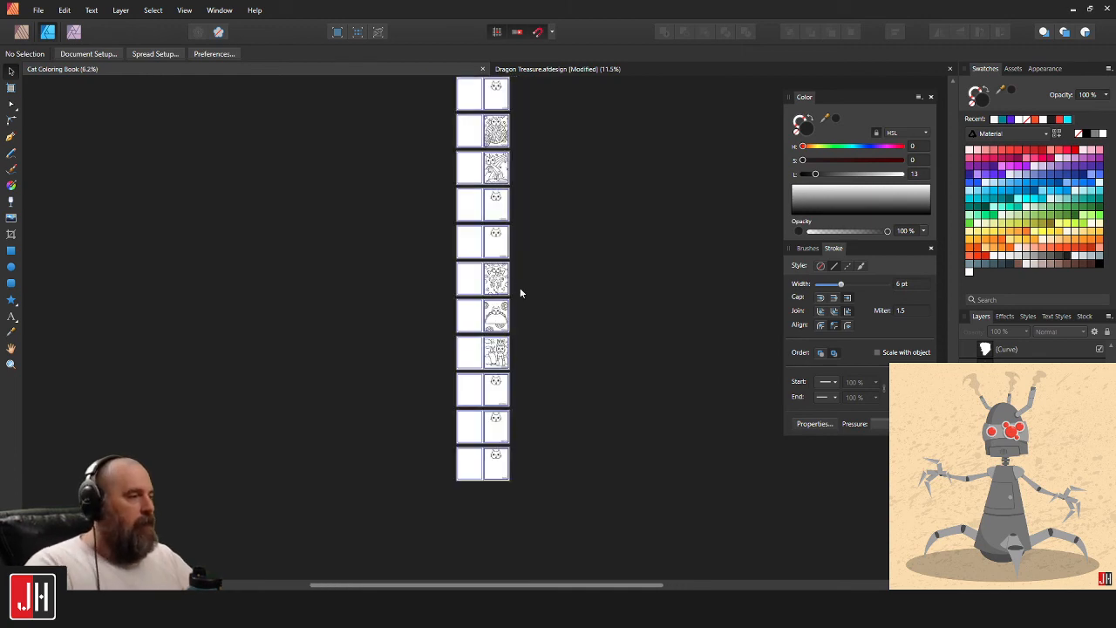
Close the Dragon Treasure document without saving its changes.
scroll(531, 143, up, 3)
click(950, 68)
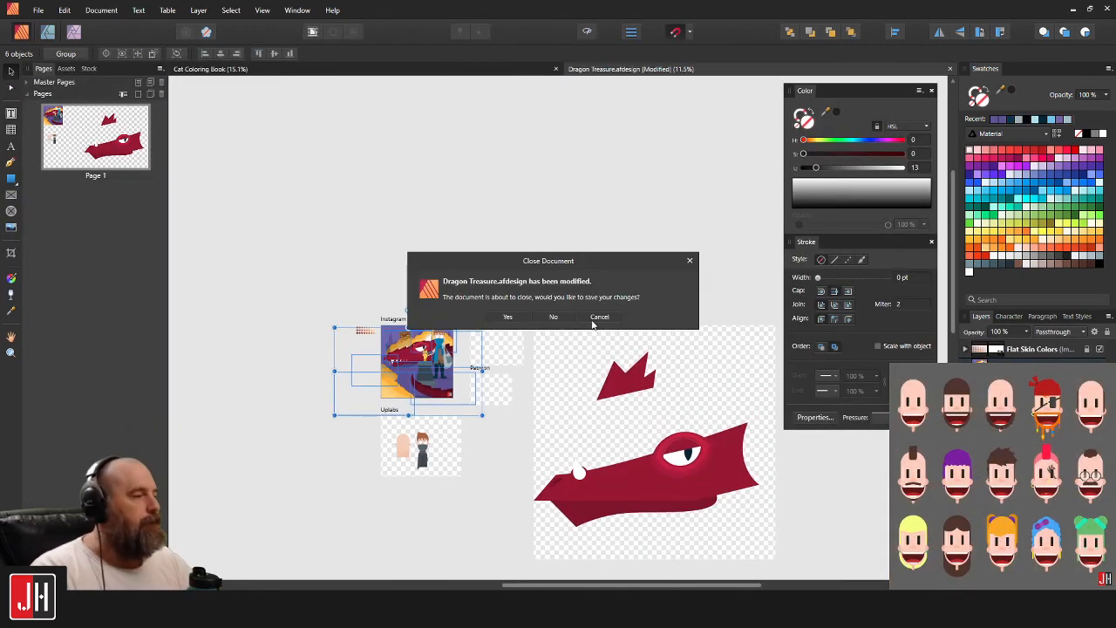
click(567, 317)
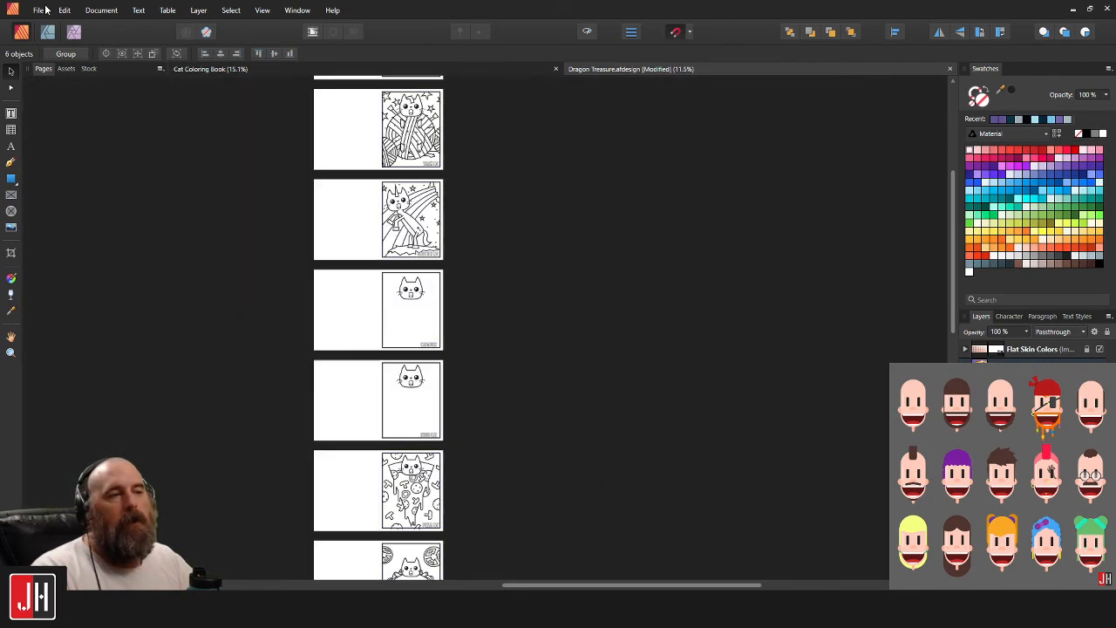
Open the JerTober Coloring Book document from the Coloring folder inside Graphics > Books.
click(39, 10)
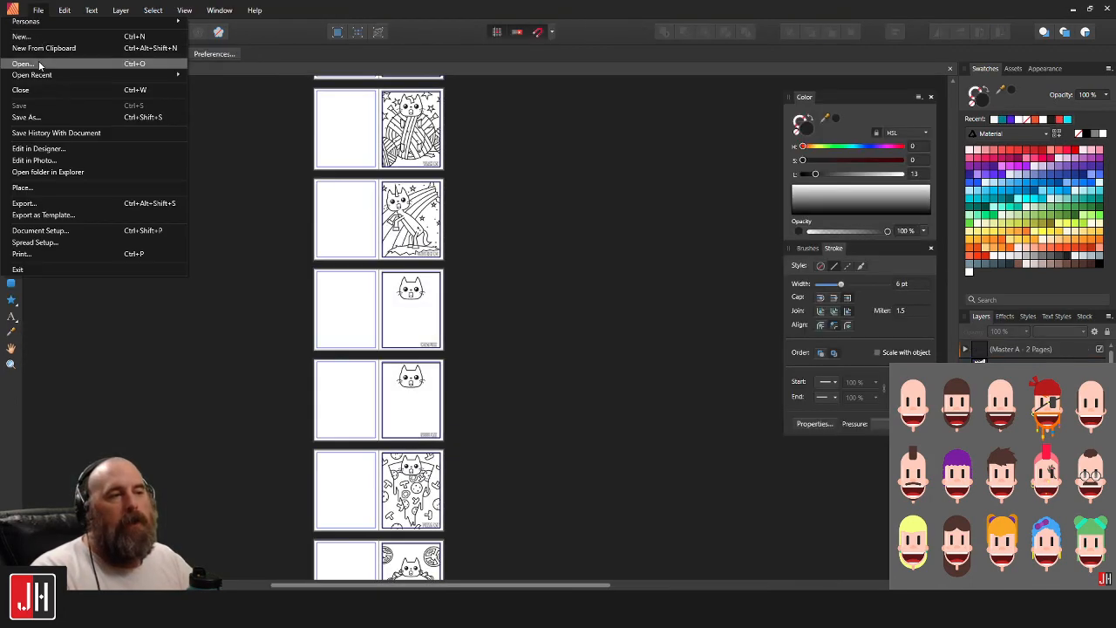
click(35, 64)
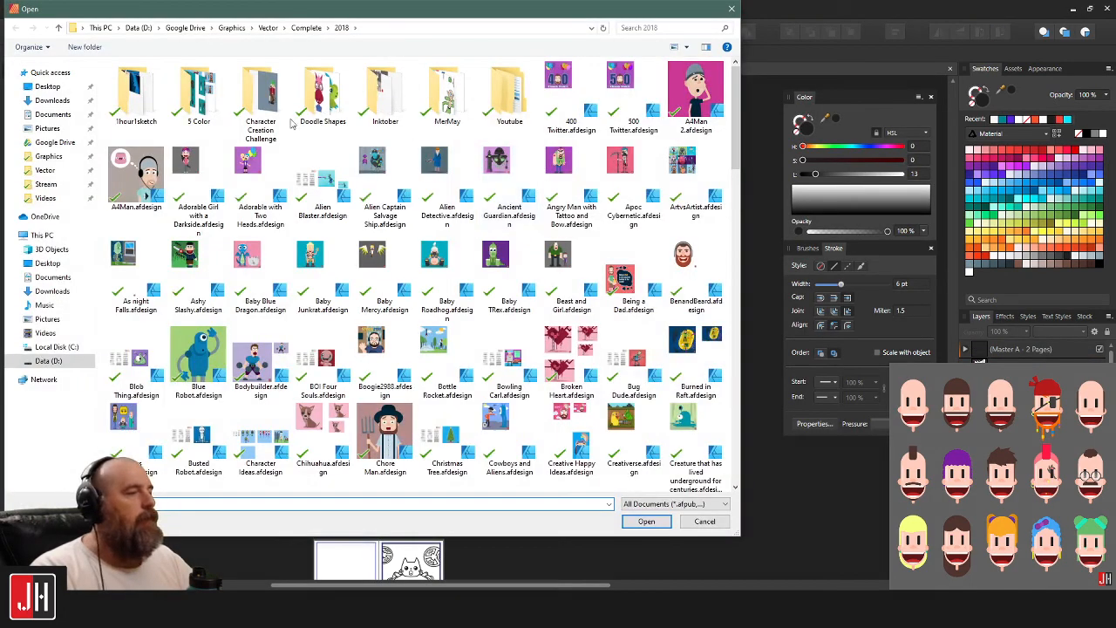
click(48, 156)
double_click(257, 91)
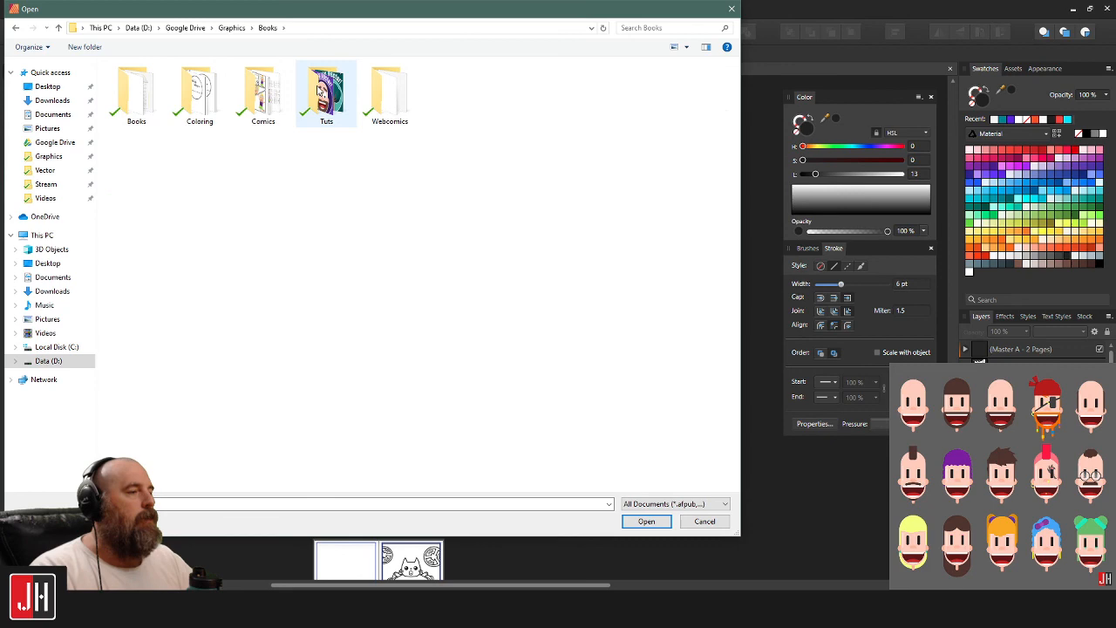
double_click(199, 91)
click(212, 91)
double_click(212, 90)
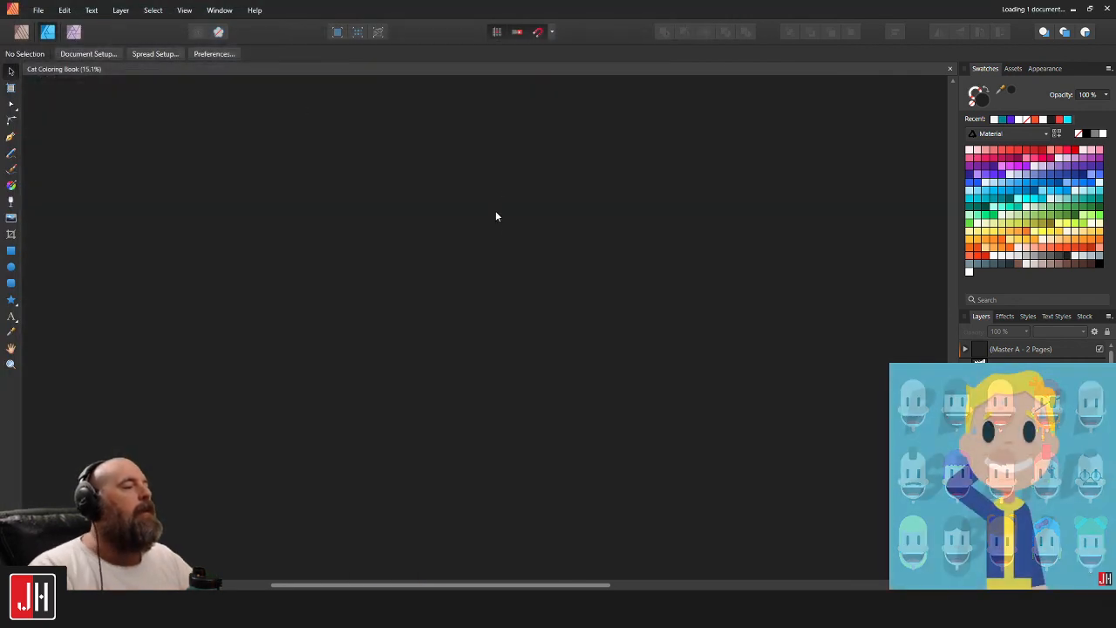
Examine the Day 06 vampire hot dog in JerTober Hot Dogs and locate the first blank page after the mummy in JerTober Coloring Book.
scroll(506, 287, down, 3)
scroll(523, 289, down, 3)
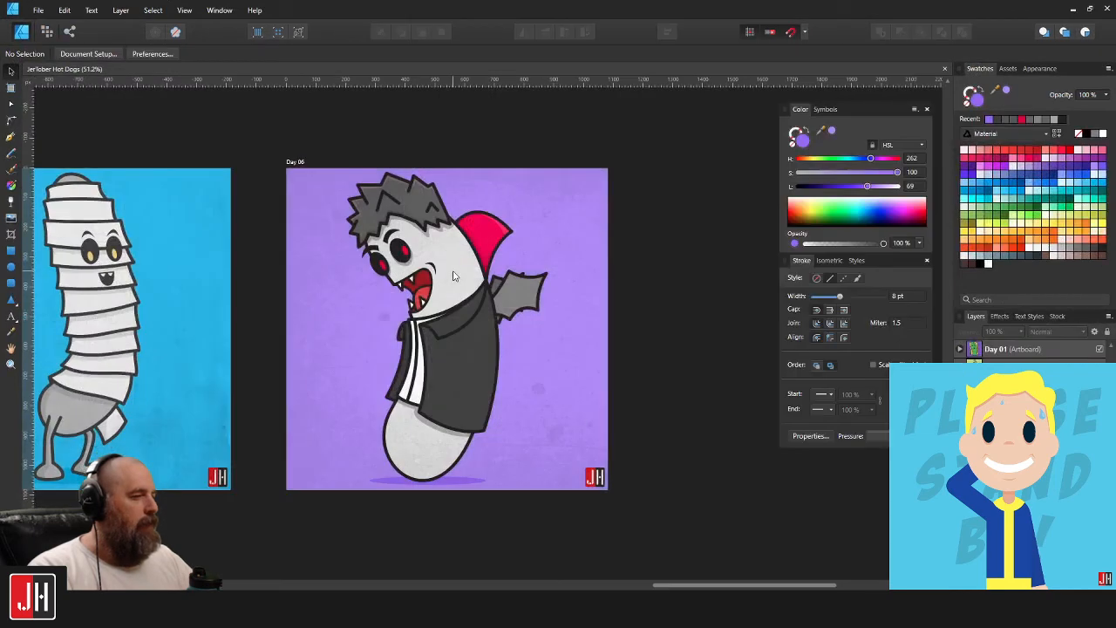
click(453, 275)
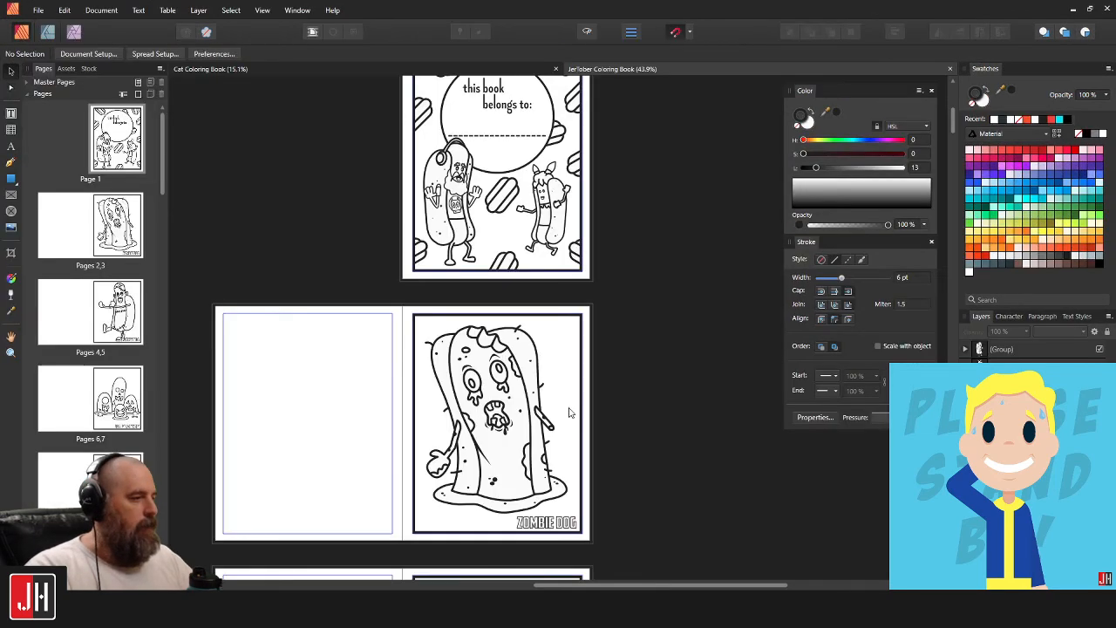
scroll(523, 348, down, 3)
ctrl+scroll(568, 373, down, 3)
scroll(509, 364, down, 2)
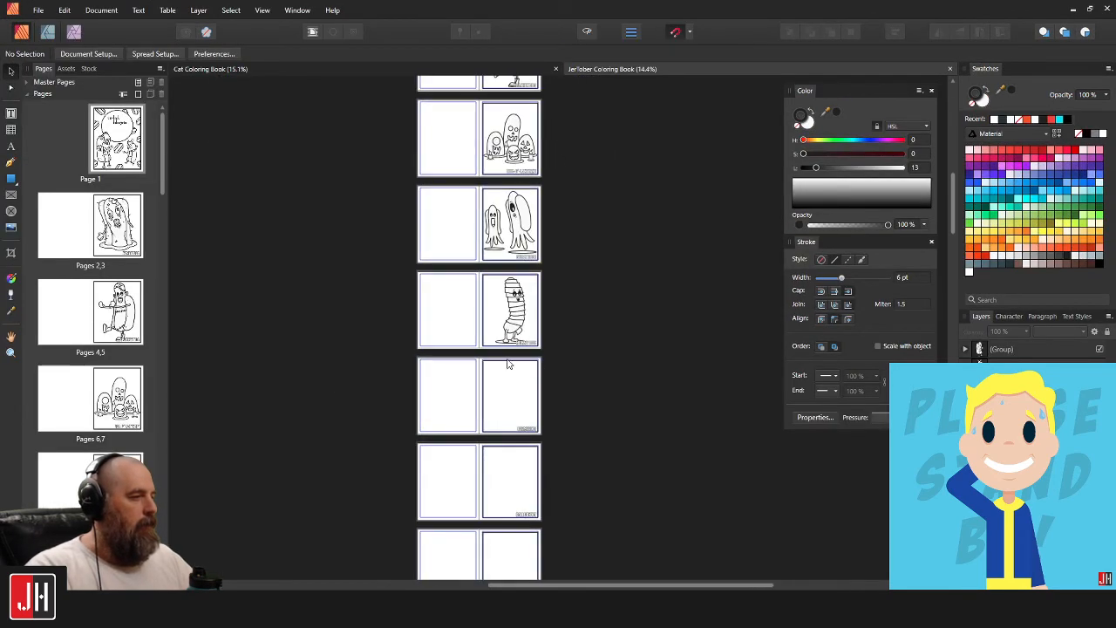
Paste the vampire hot dog onto the blank page after the mummy and scale it down to fit inside the page frame.
scroll(508, 364, down, 2)
click(513, 398)
key(ctrl+v)
ctrl+scroll(498, 438, up, 3)
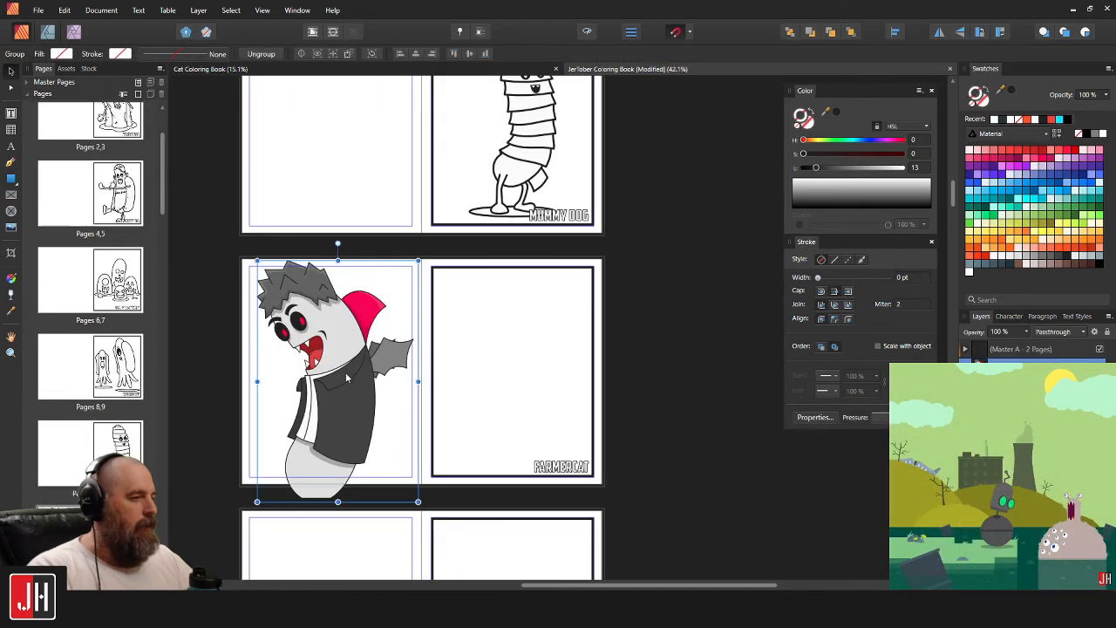
drag(346, 377, 553, 344)
drag(627, 227, 589, 285)
ctrl+scroll(500, 409, up, 3)
mouse_move(534, 382)
mouse_down()
mouse_move(524, 358)
mouse_move(517, 372)
mouse_up()
ctrl+scroll(528, 365, down, 4)
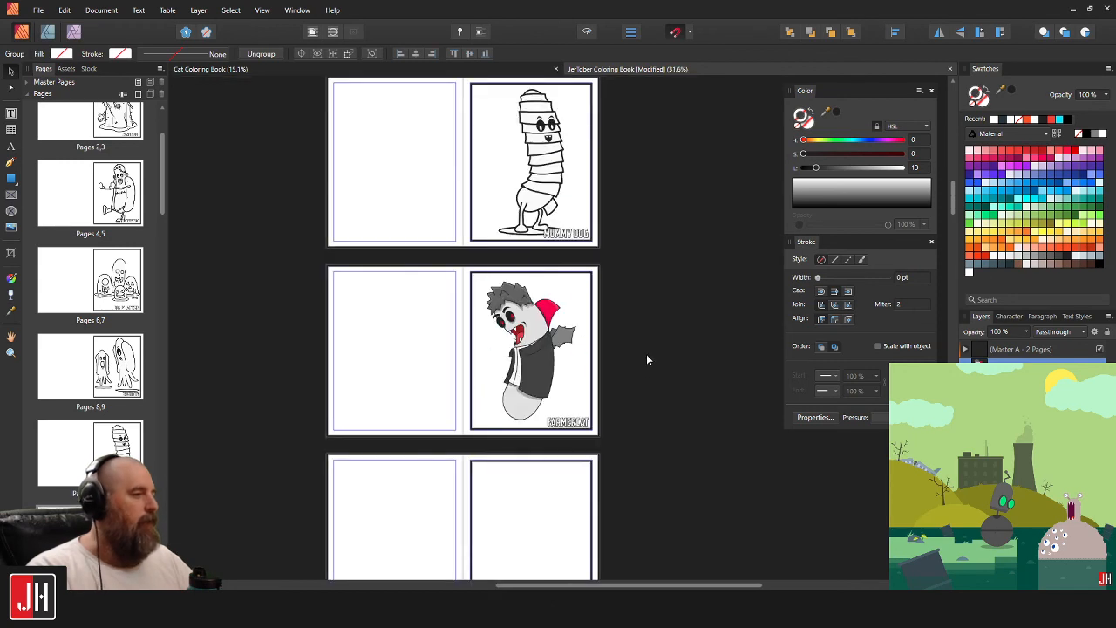
Review the finished hot dog pages from Zombie Dog to Mummy Dog and compare their line-art style with the pasted vampire.
click(645, 353)
ctrl+scroll(586, 349, down, 2)
drag(596, 241, 535, 453)
drag(507, 282, 505, 364)
ctrl+scroll(502, 253, up, 4)
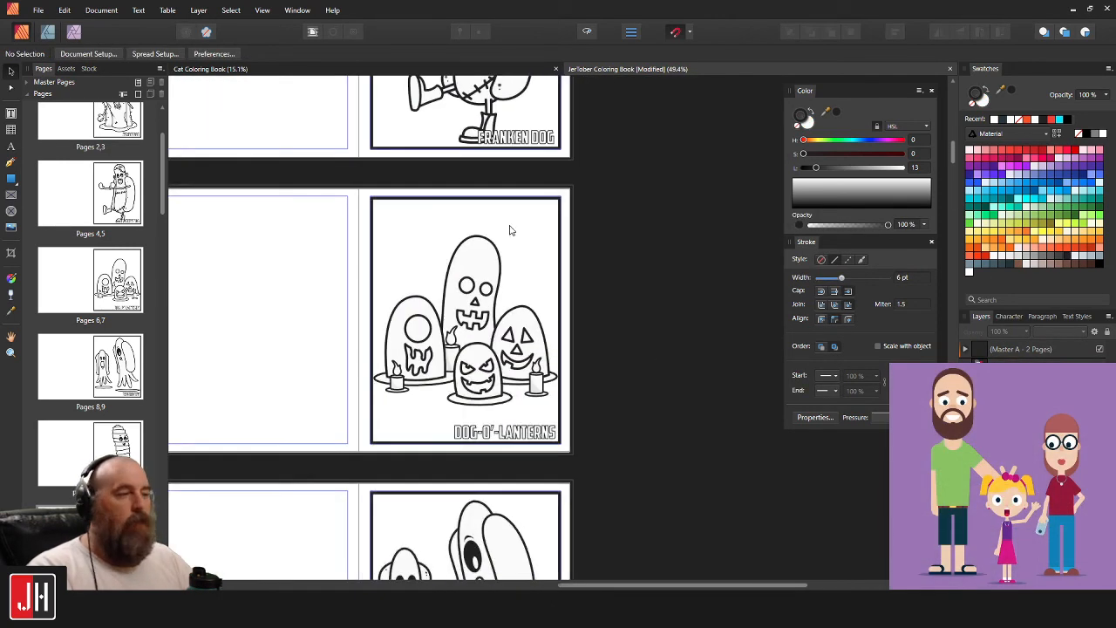
drag(511, 229, 503, 488)
ctrl+scroll(522, 301, down, 5)
drag(540, 255, 545, 321)
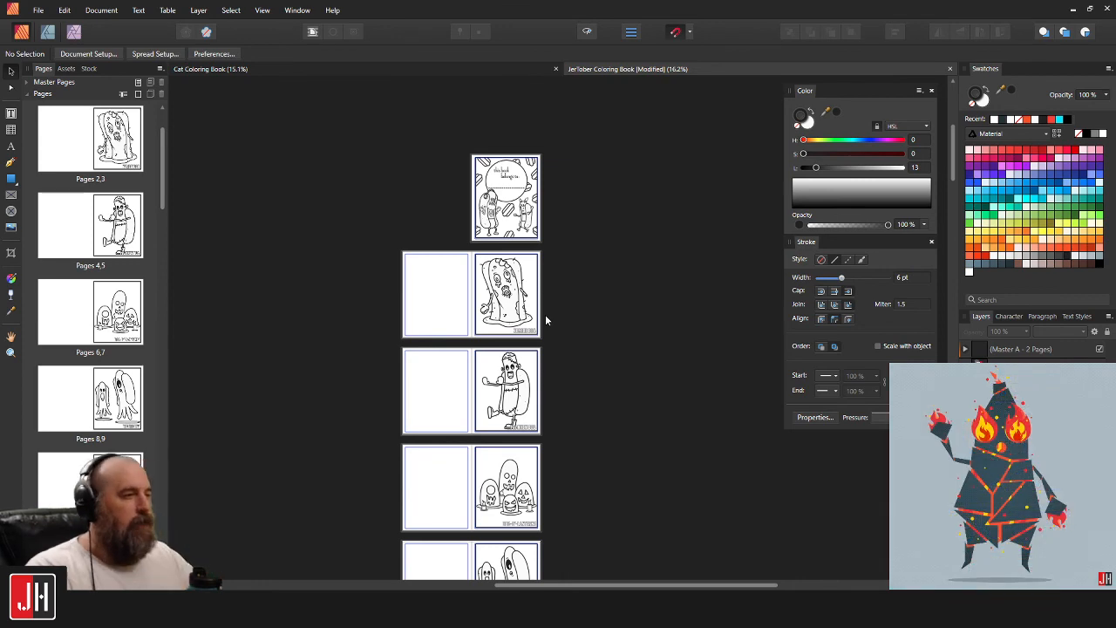
scroll(537, 311, up, 8)
scroll(487, 286, down, 4)
drag(498, 353, 536, 10)
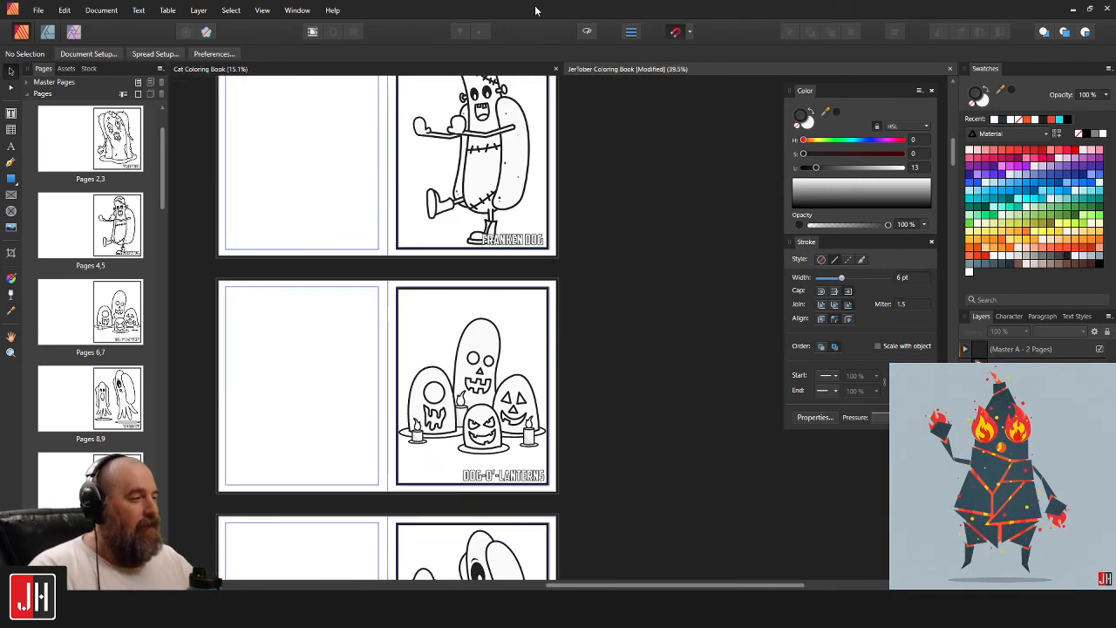
scroll(519, 172, down, 5)
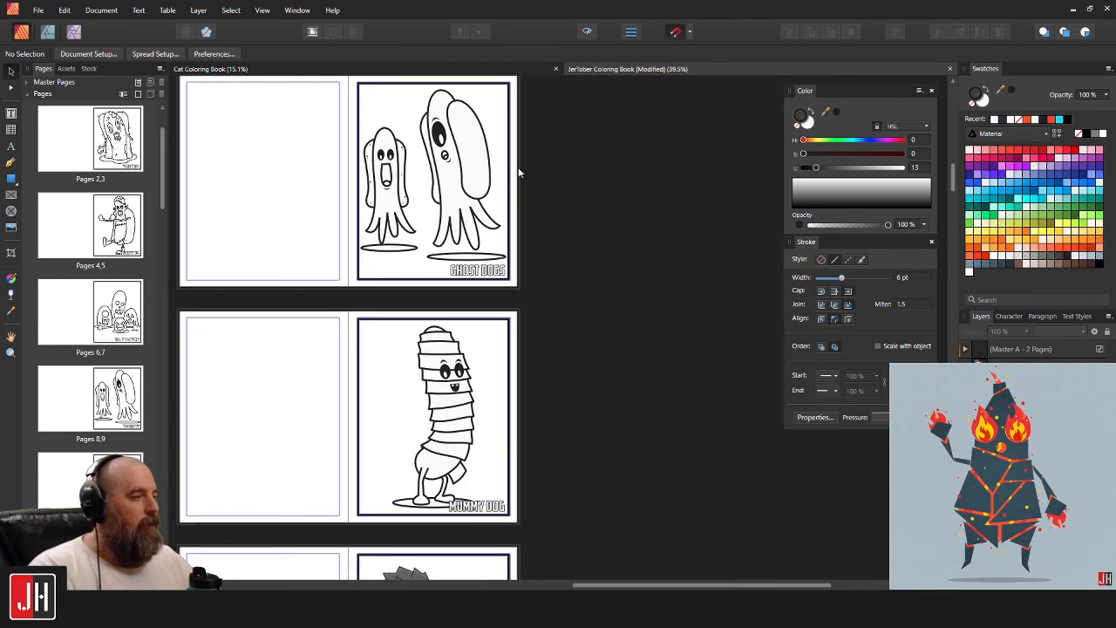
scroll(488, 267, down, 4)
scroll(519, 270, up, 5)
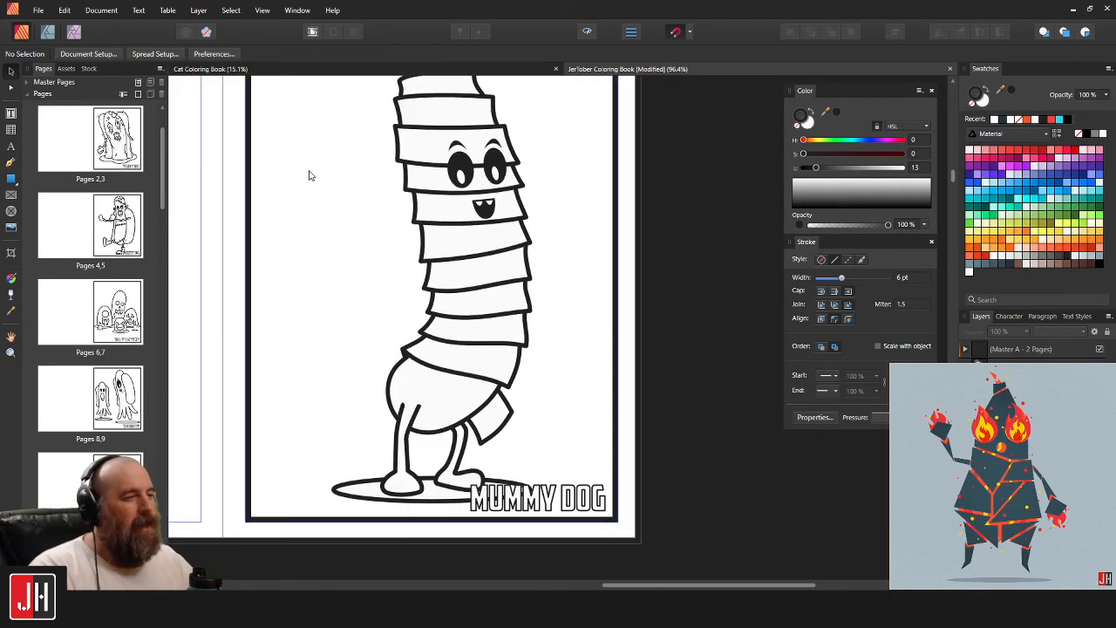
drag(309, 175, 328, 243)
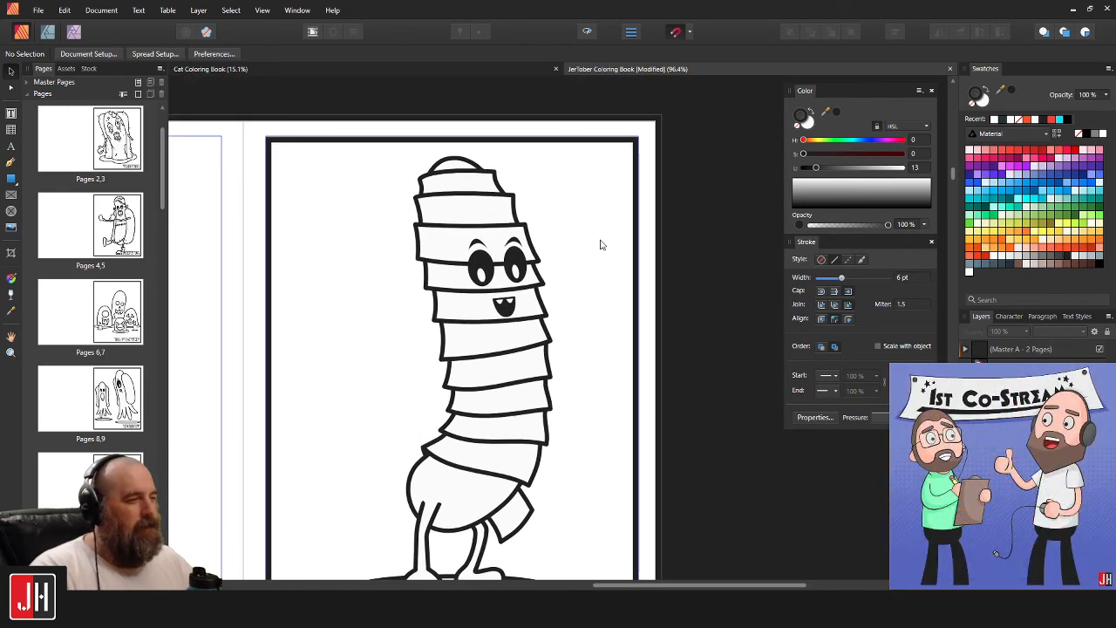
scroll(481, 391, down, 3)
scroll(480, 392, up, 3)
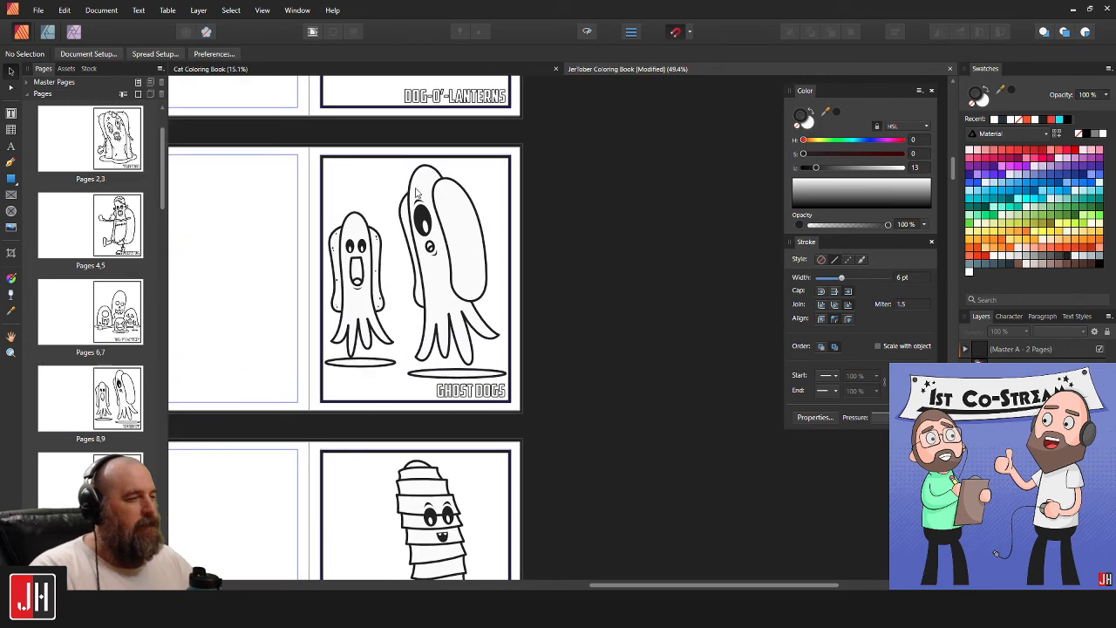
scroll(462, 220, up, 10)
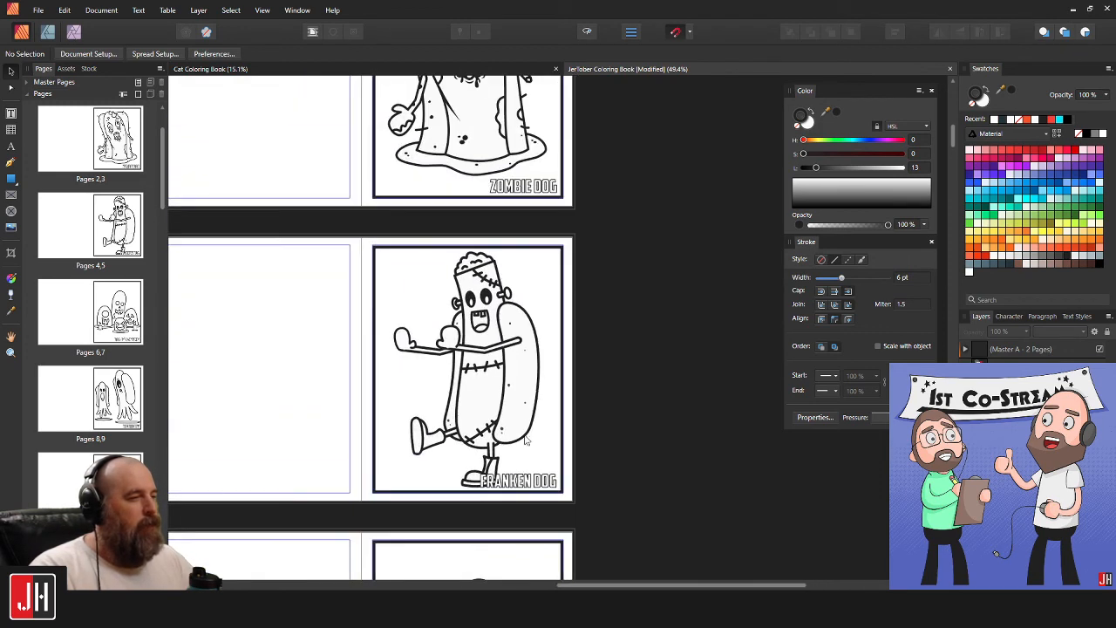
scroll(493, 427, up, 3)
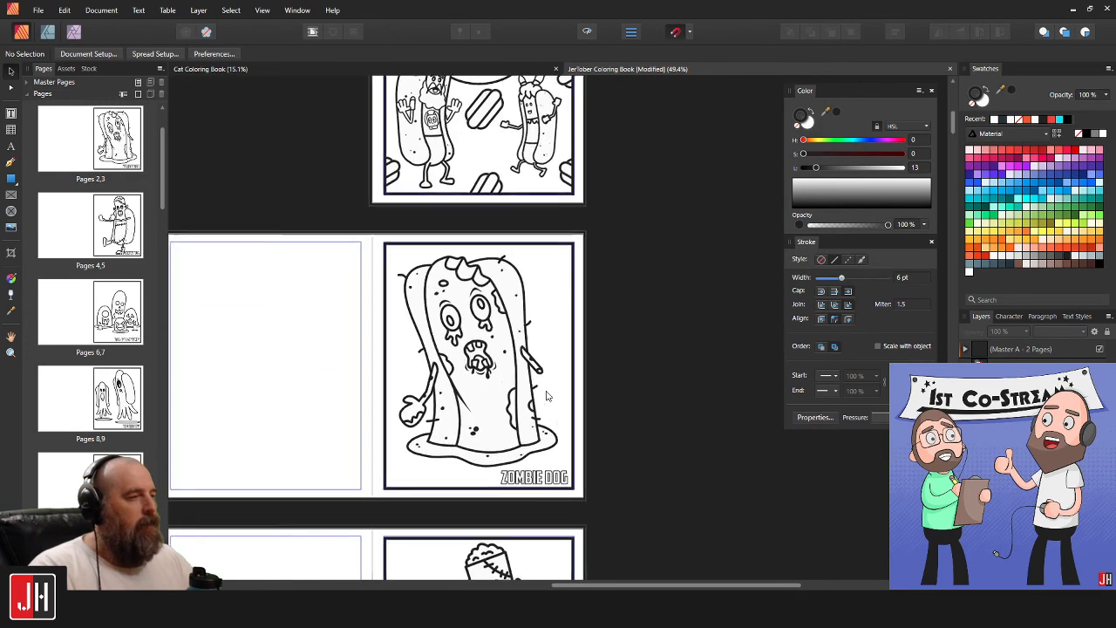
scroll(515, 279, down, 1)
scroll(514, 278, down, 1)
scroll(558, 209, down, 6)
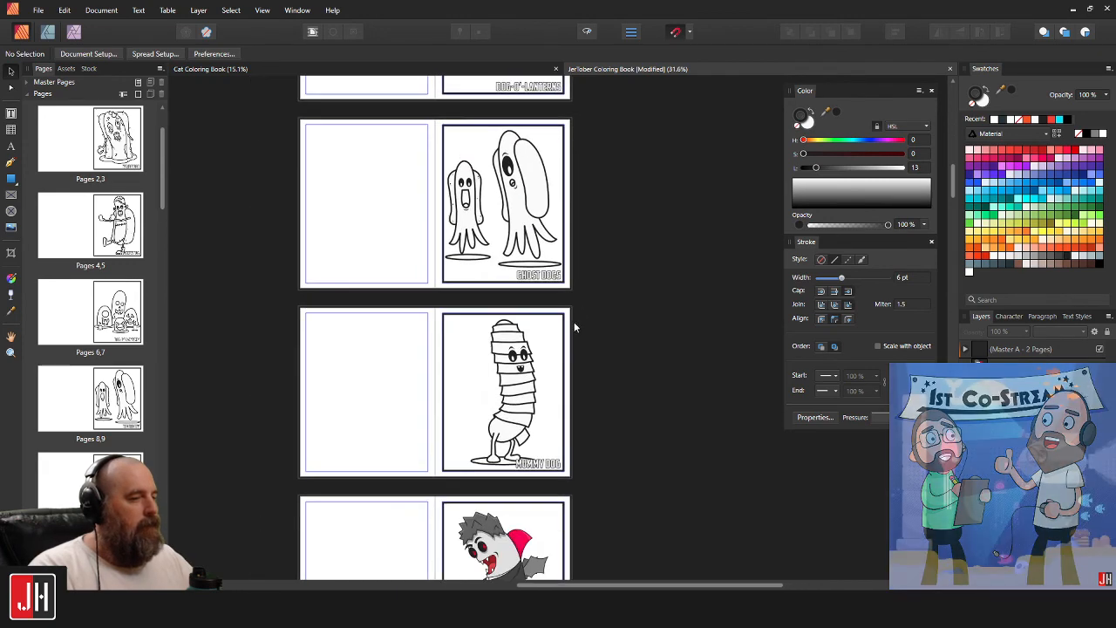
scroll(623, 349, down, 2)
scroll(583, 366, up, 1)
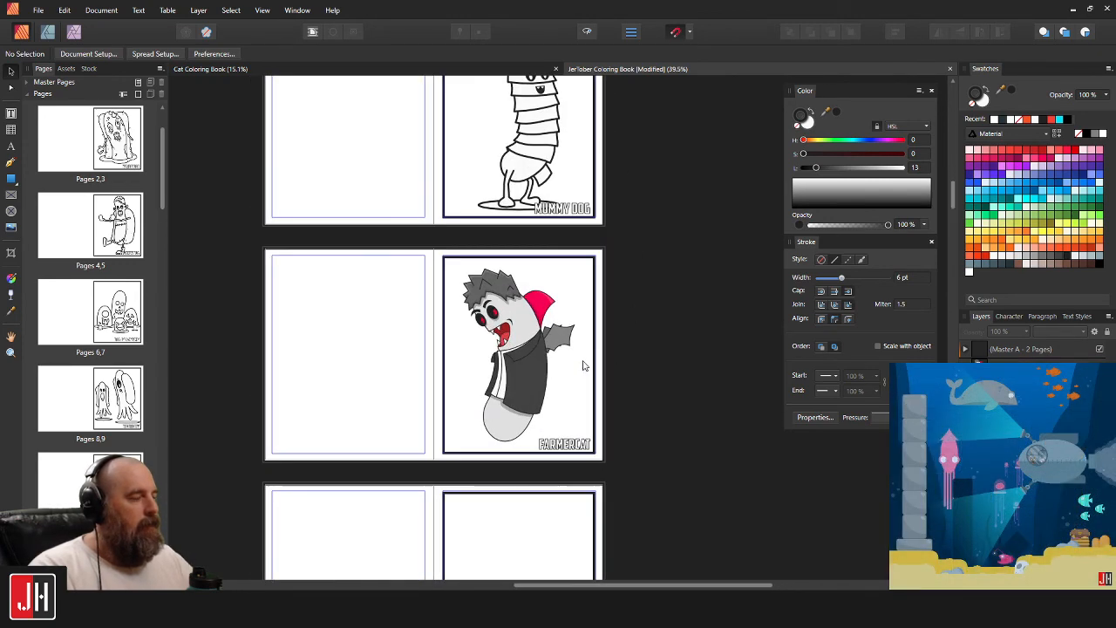
Save the JerTober Coloring Book with the vampire hot dog placed on its page.
scroll(603, 358, down, 1)
scroll(593, 358, up, 5)
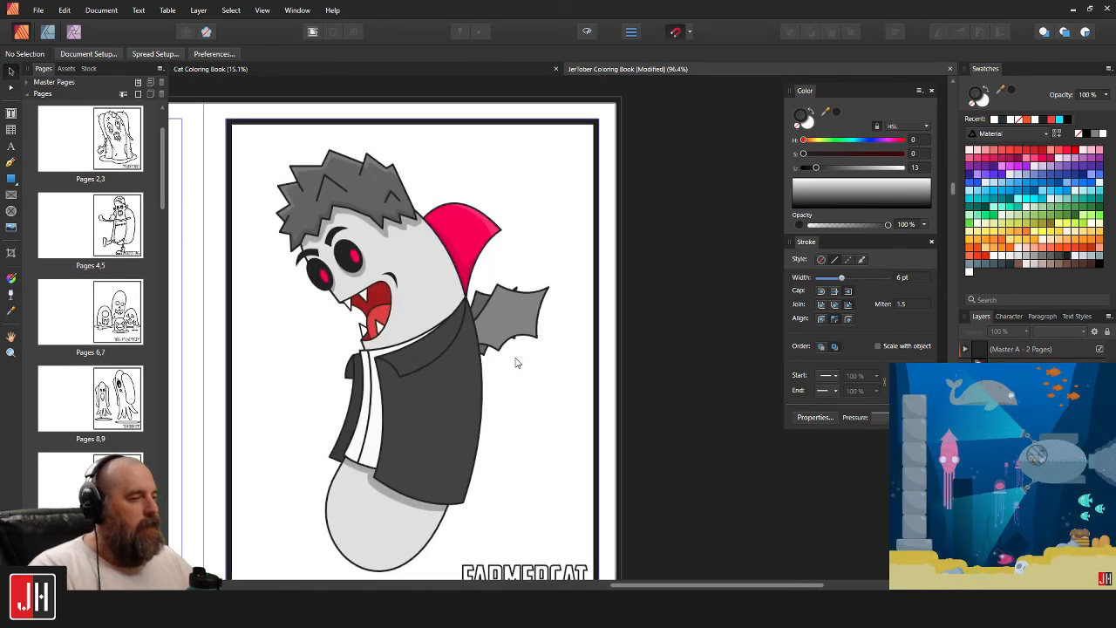
key(ctrl+s)
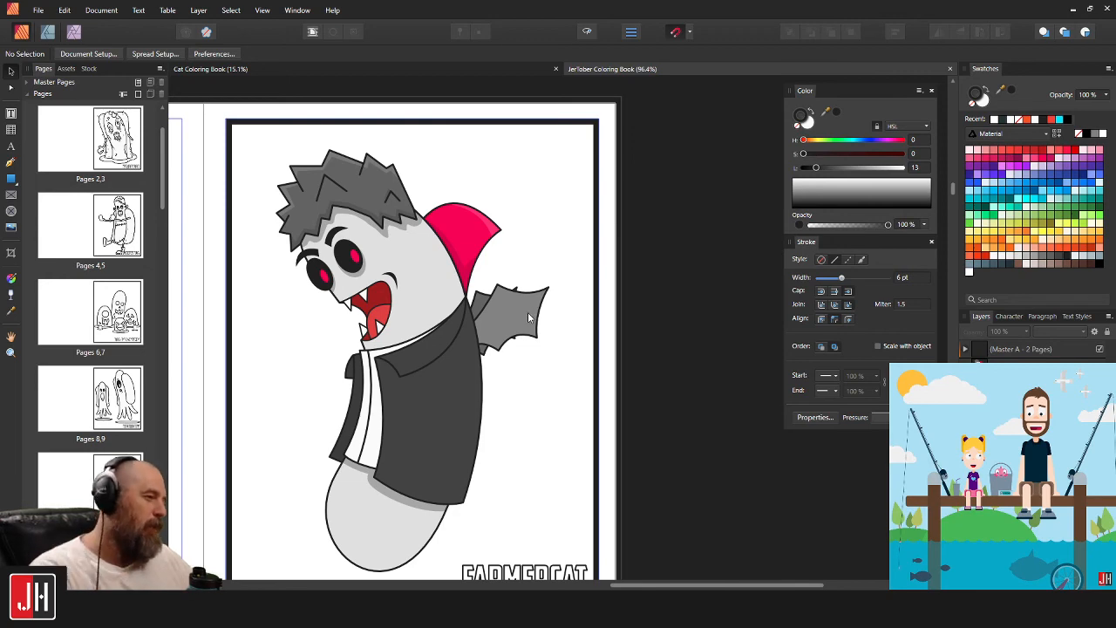
scroll(534, 313, down, 8)
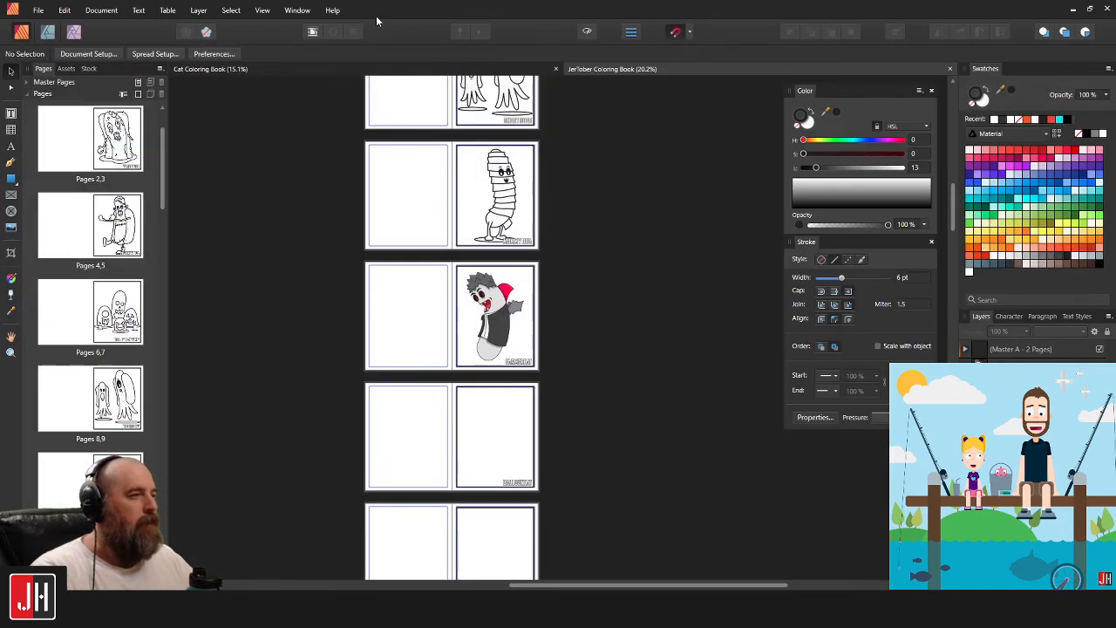
Look over the Cat Coloring Book spreads and return to the vampire page in the JerTober Coloring Book.
click(325, 69)
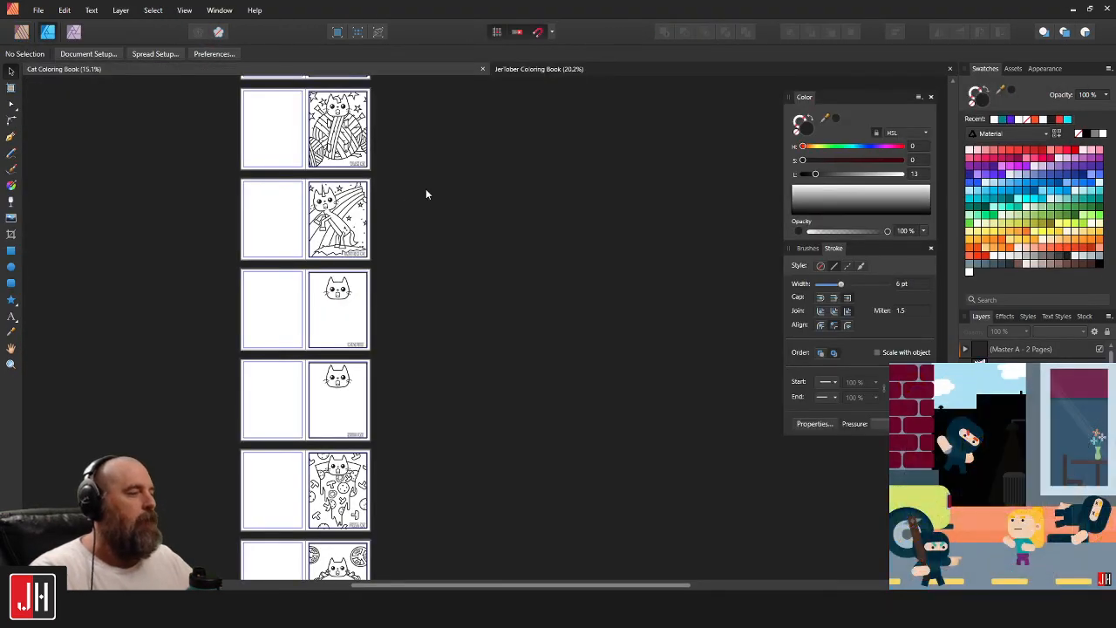
key(ctrl+Tab)
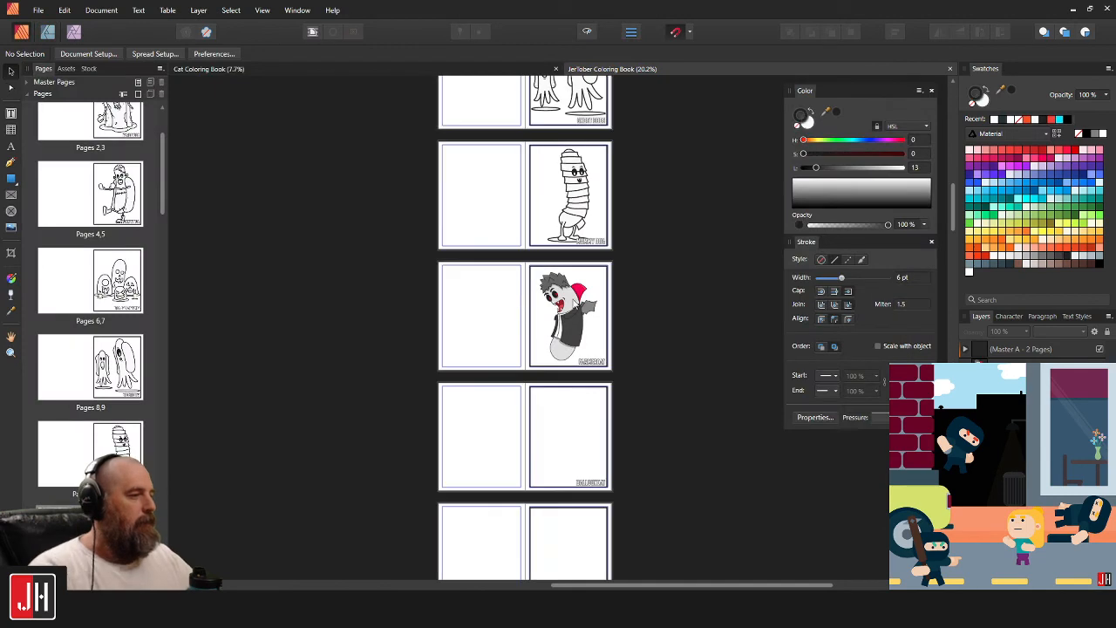
scroll(573, 299, up, 7)
drag(589, 314, 552, 247)
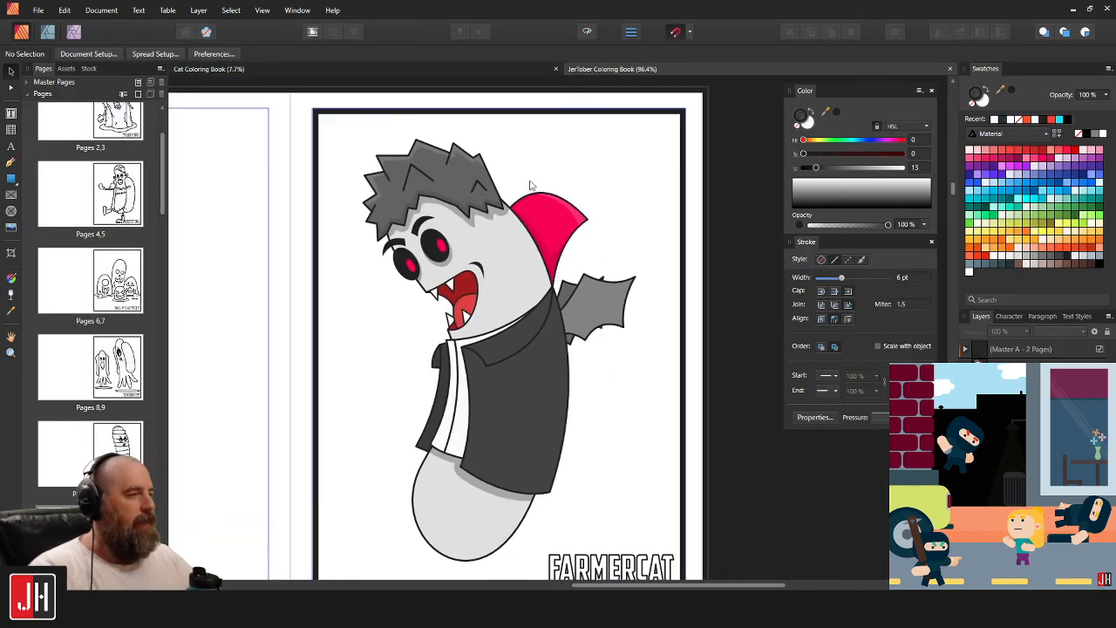
click(518, 64)
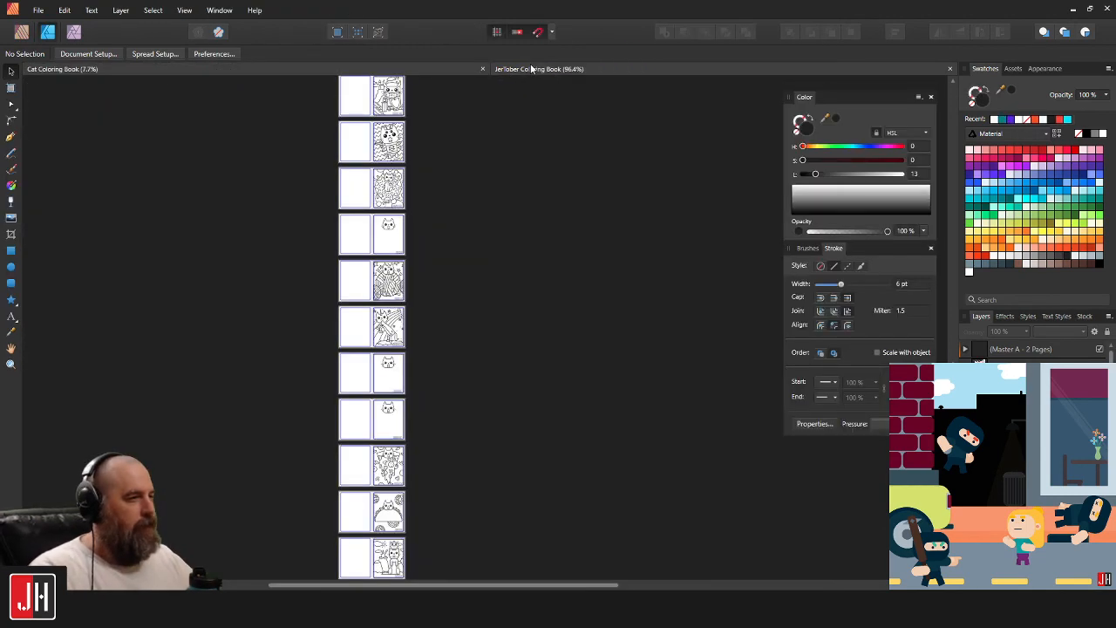
click(583, 69)
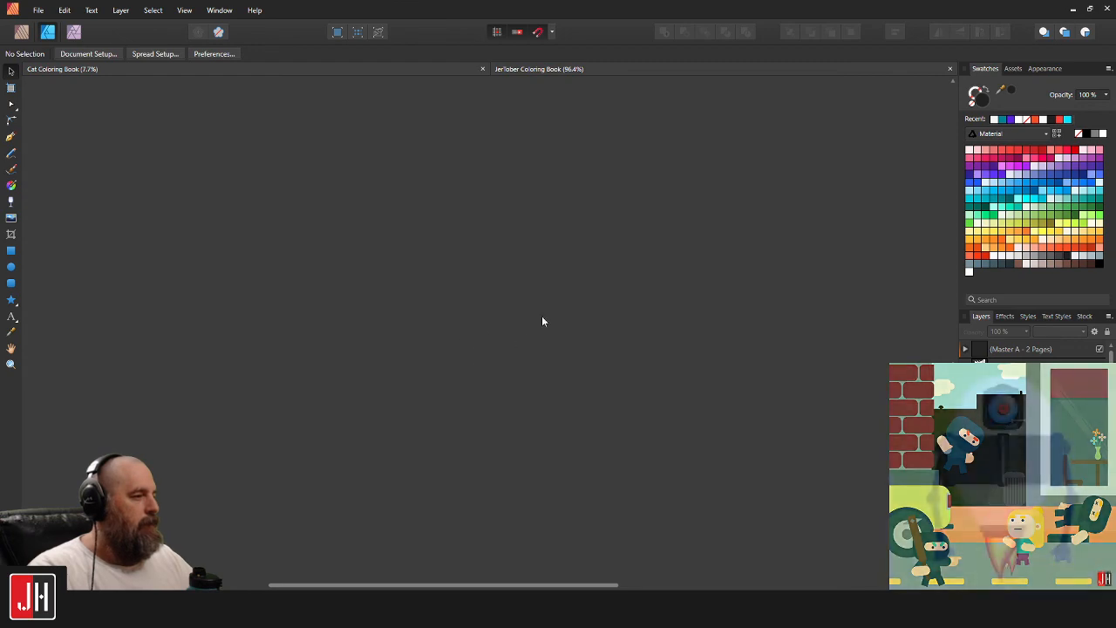
Recolor the pink pupil of the vampire's nearer eye white by sampling the page background.
scroll(553, 155, up, 3)
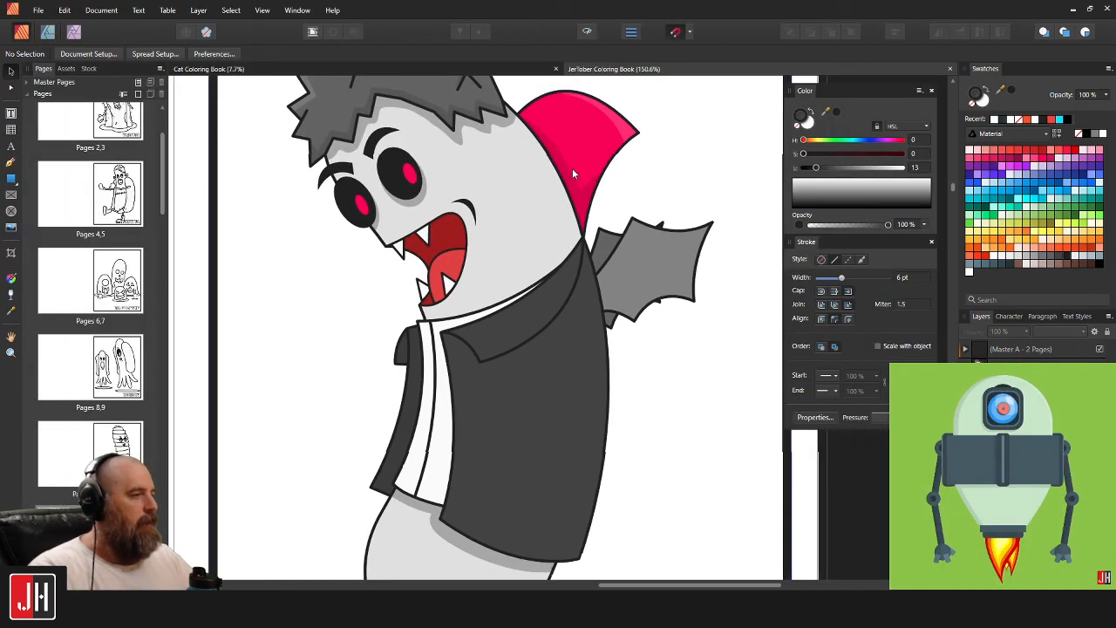
scroll(573, 174, down, 3)
scroll(587, 330, up, 2)
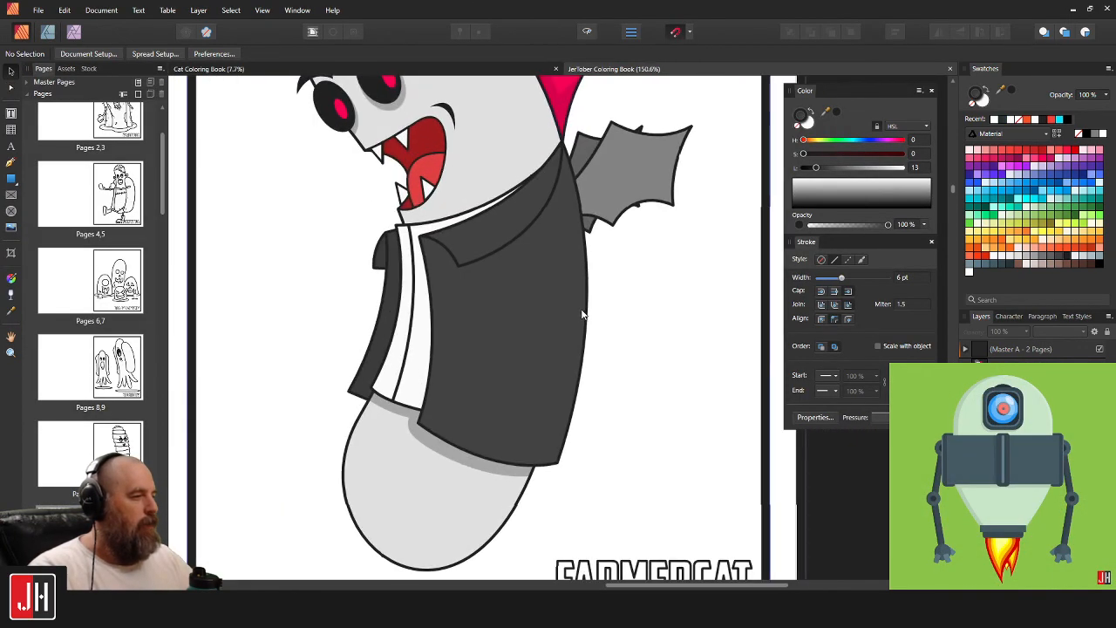
scroll(535, 330, up, 5)
click(534, 330)
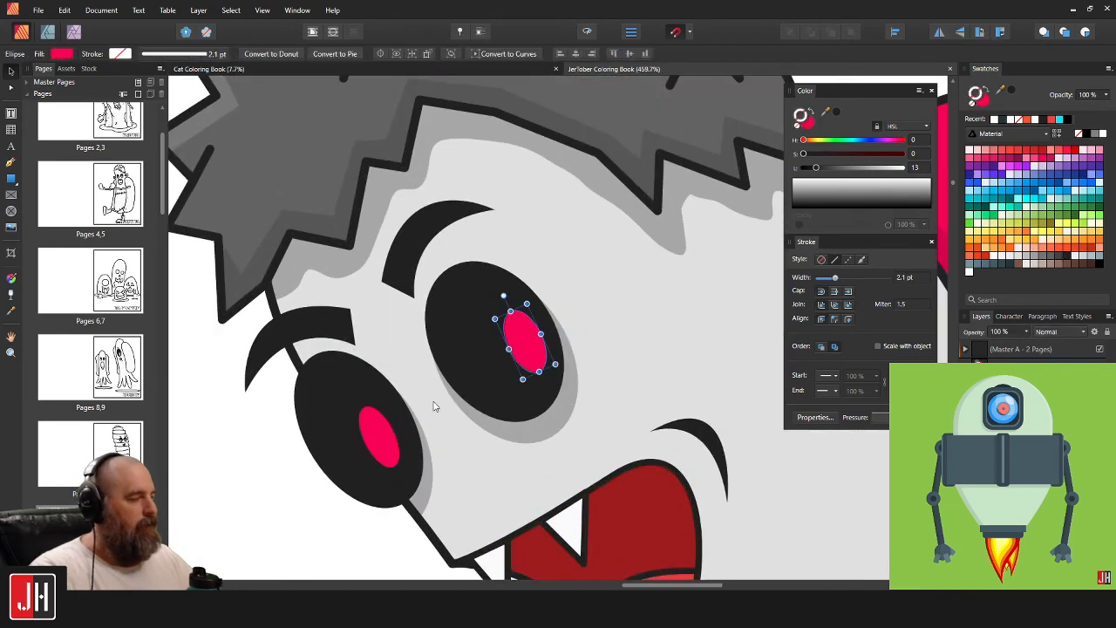
shift+click(384, 425)
key(i)
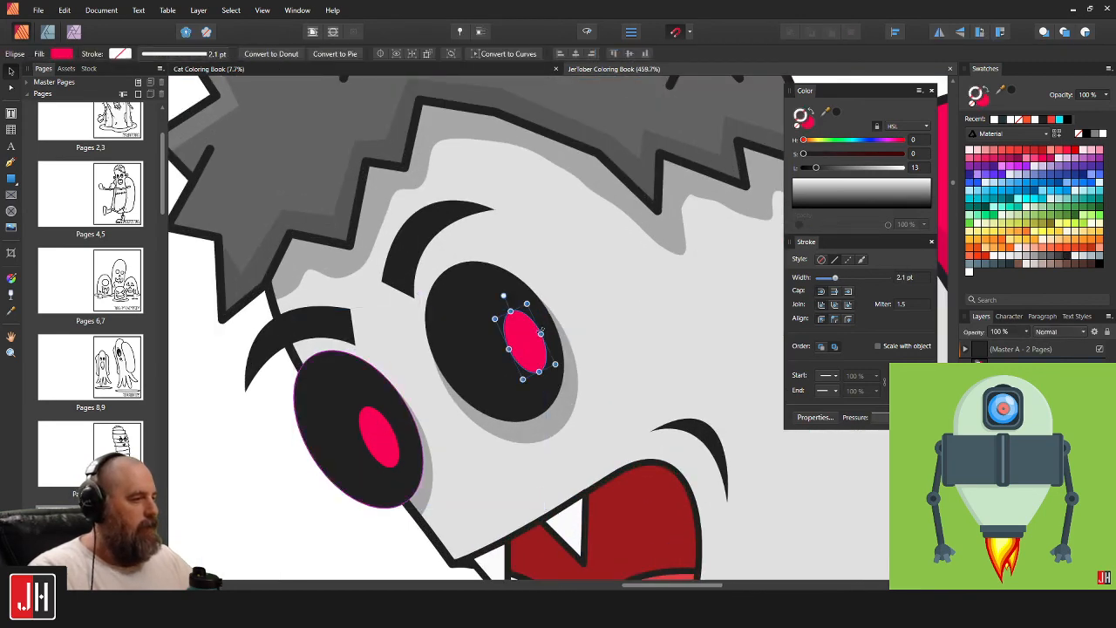
scroll(560, 279, down, 3)
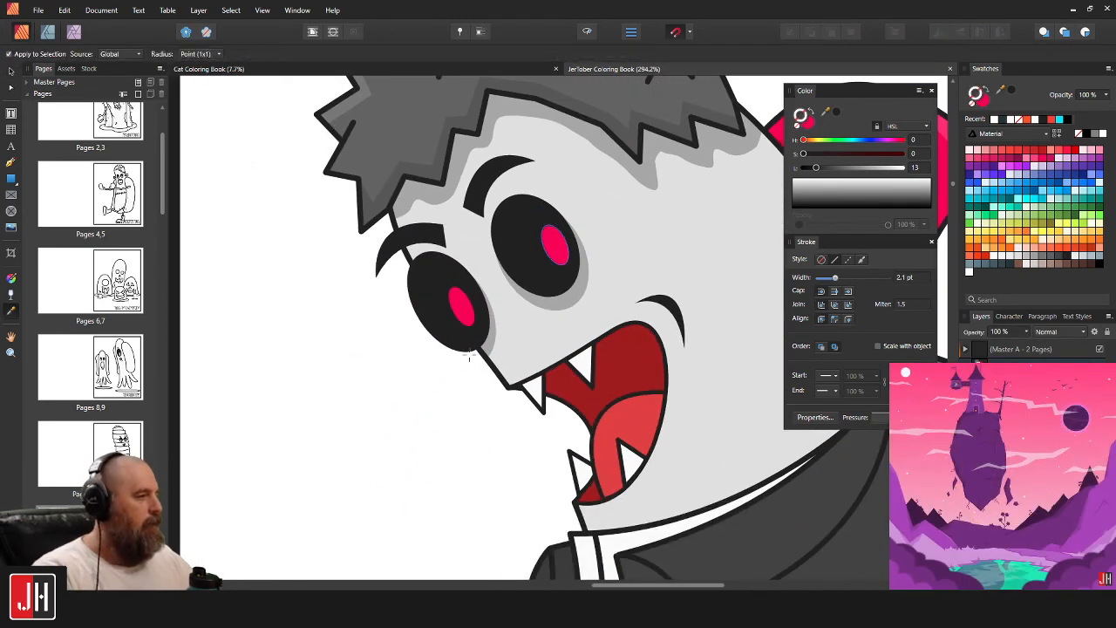
key(x)
click(404, 376)
Recolor the pink pupil of the vampire's other eye with the same white sampled from the page.
key(v)
click(467, 302)
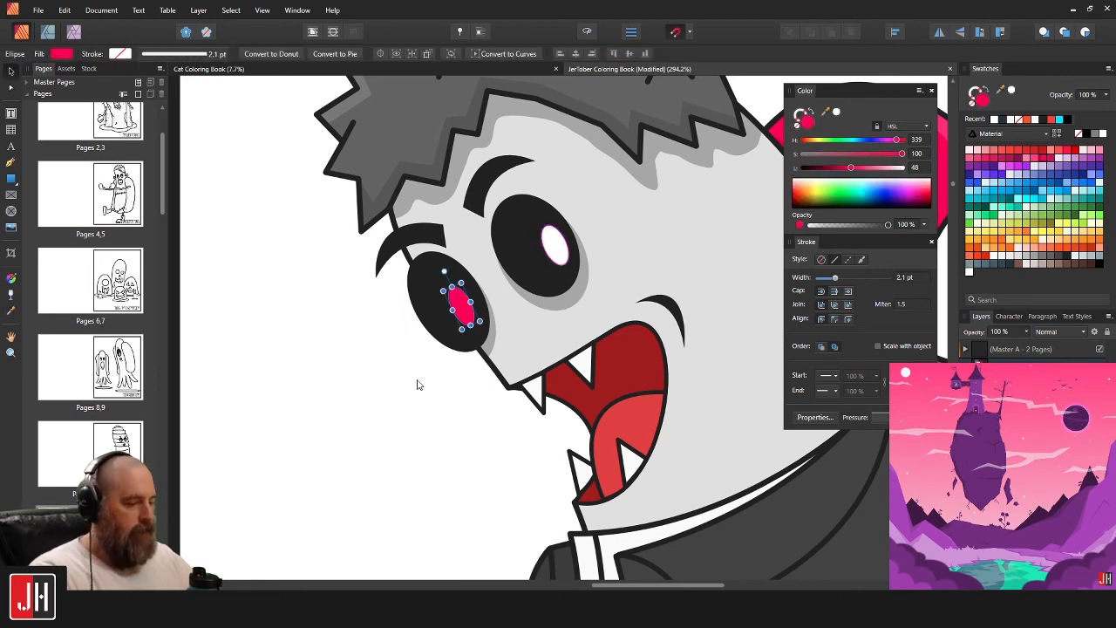
key(i)
click(369, 391)
key(v)
Compare the stroke width of the vampire's mouth outline with that of the Mummy Dog's wrappings.
click(657, 347)
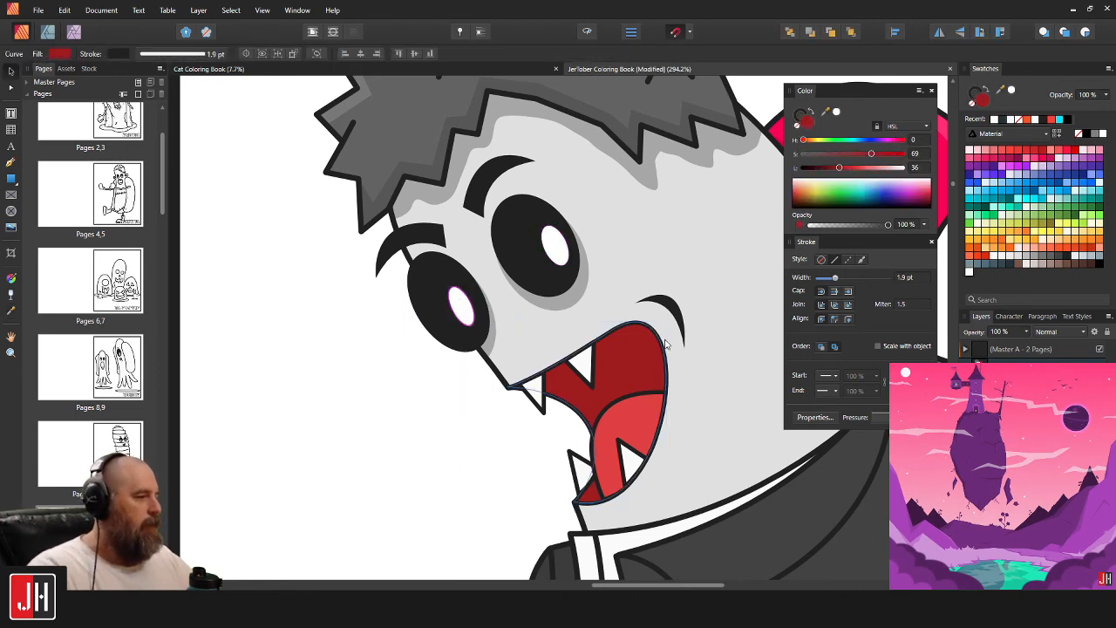
scroll(478, 344, right, 3)
click(611, 280)
scroll(610, 281, down, 3)
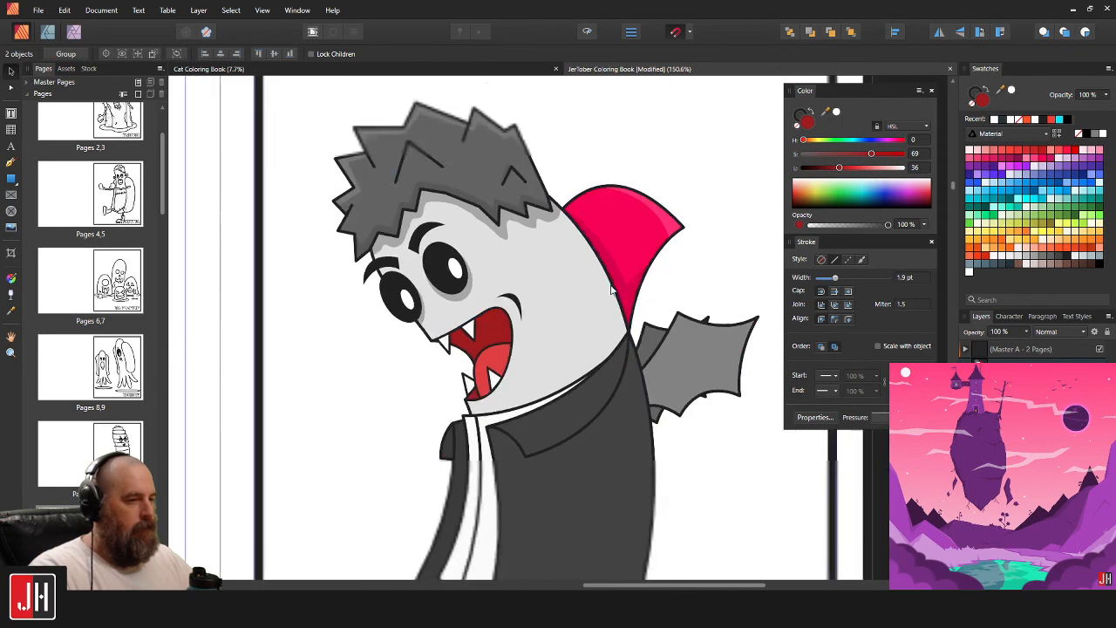
scroll(683, 281, down, 3)
scroll(635, 232, up, 5)
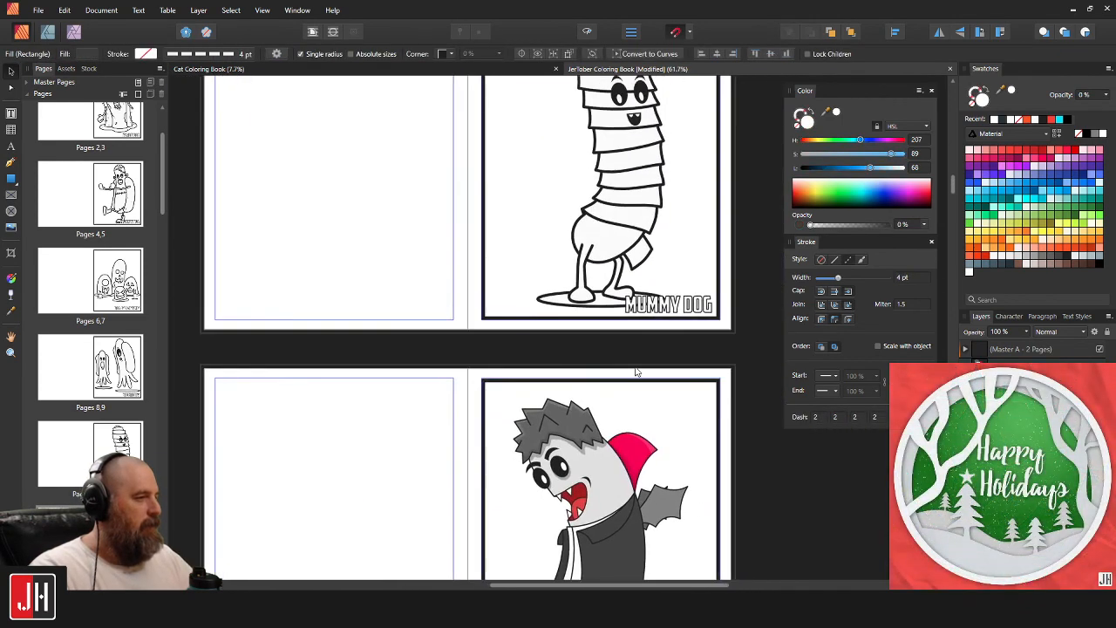
scroll(633, 235, up, 3)
click(602, 270)
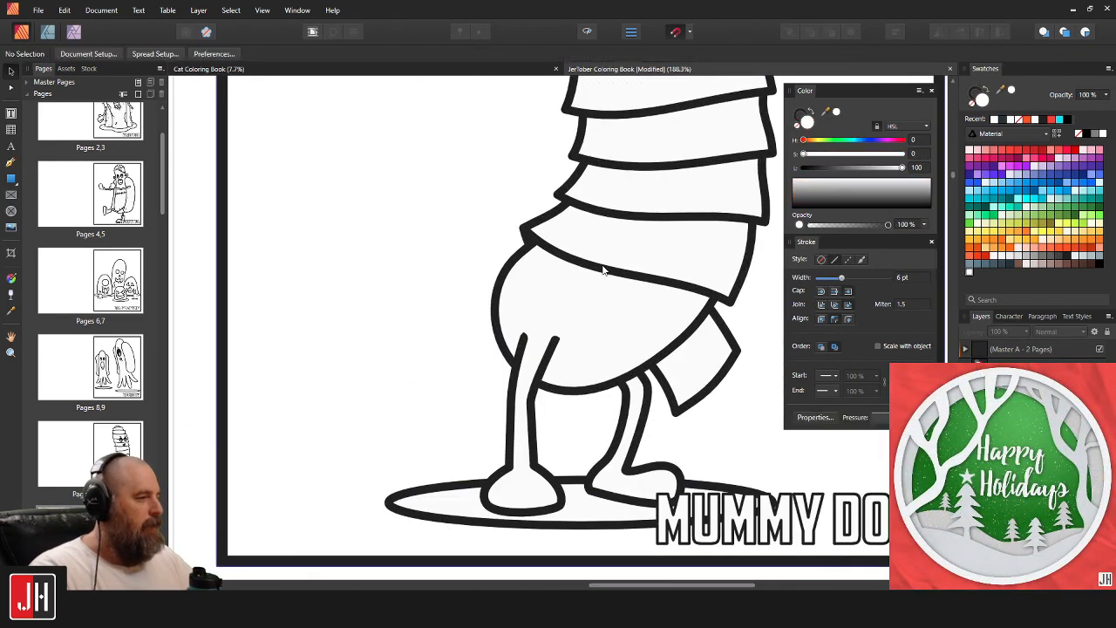
click(592, 274)
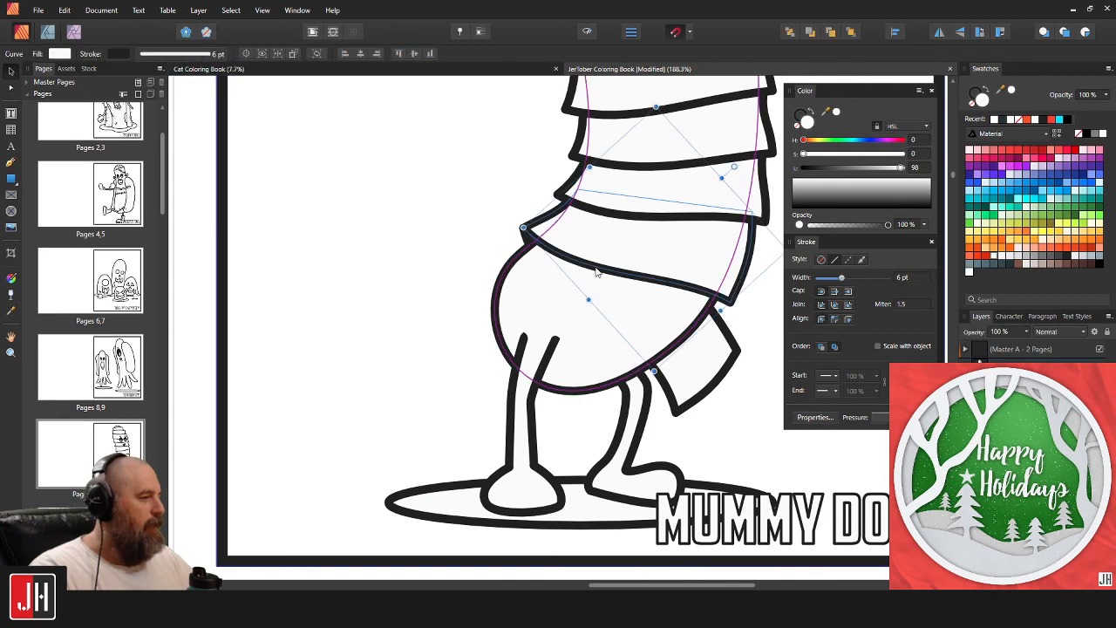
scroll(610, 296, down, 3)
scroll(566, 305, down, 3)
scroll(565, 306, up, 5)
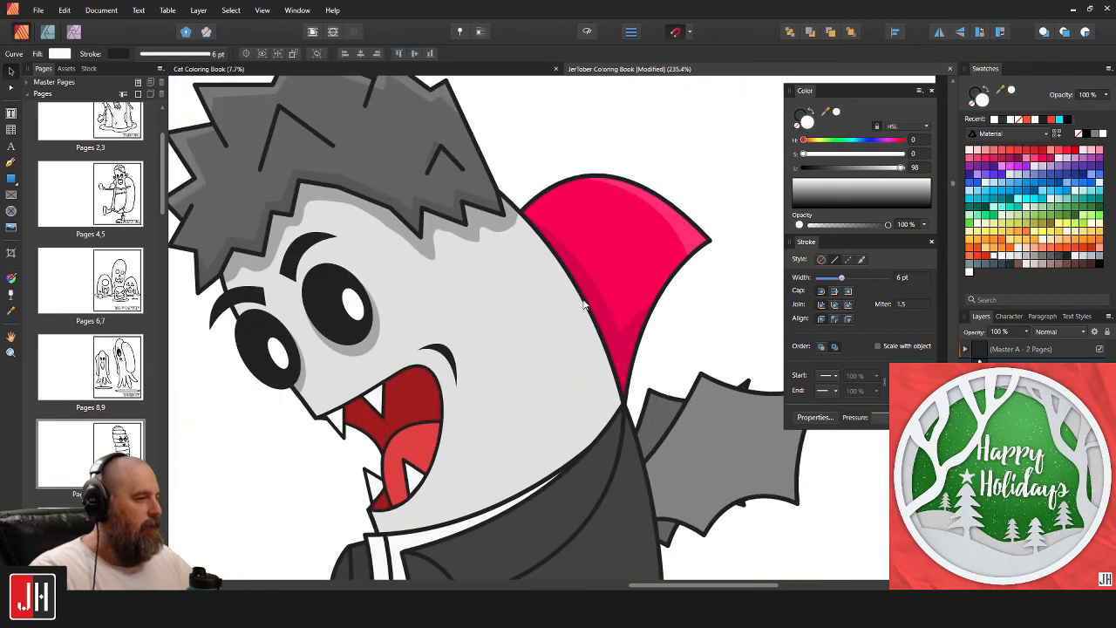
click(584, 304)
scroll(602, 253, down, 3)
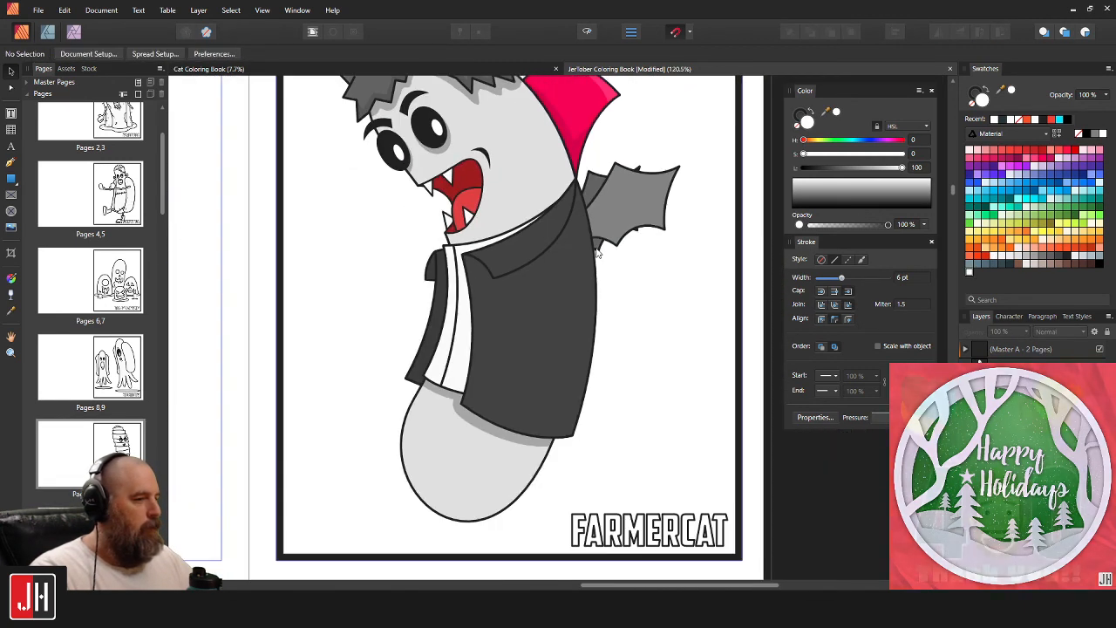
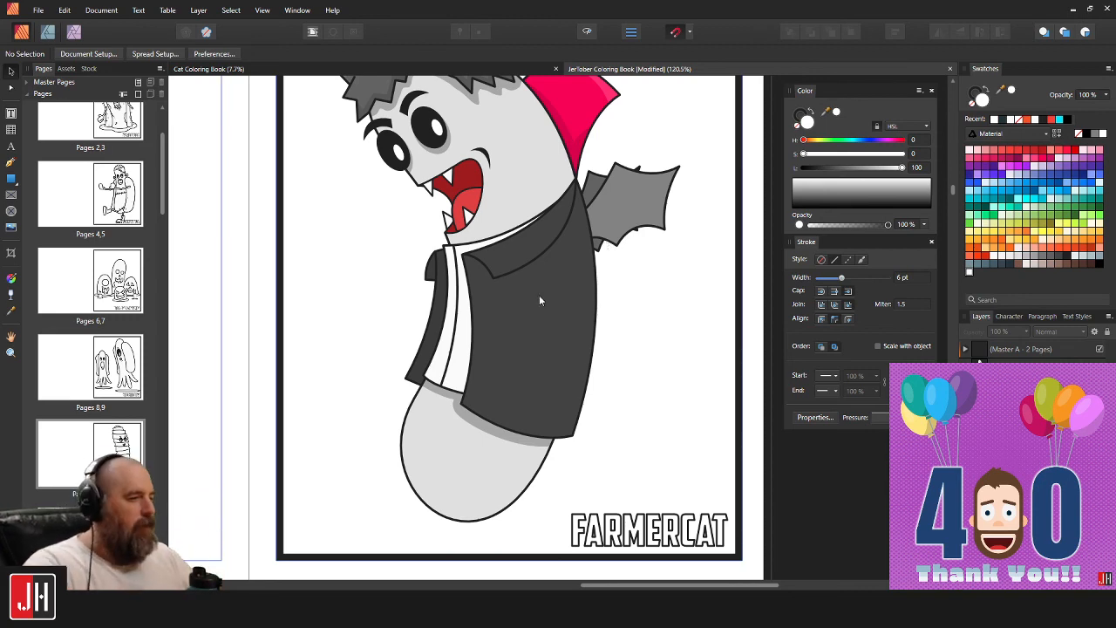
Set the stroke width of the vampire's body outline to 8 pt.
scroll(401, 517, up, 3)
click(393, 473)
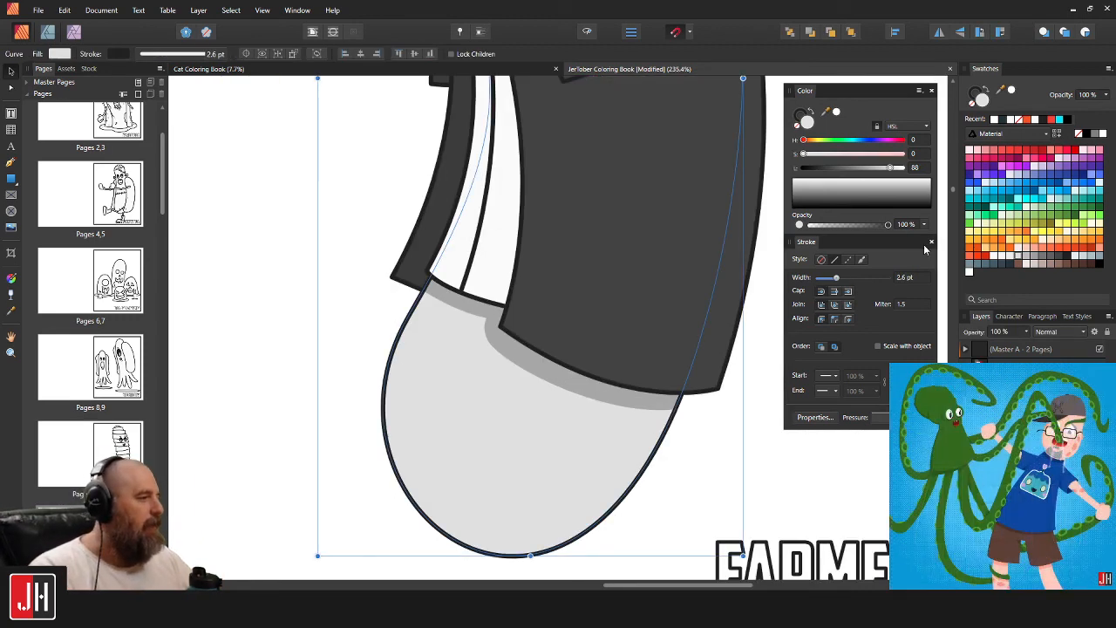
click(930, 277)
text(8)
key(Return)
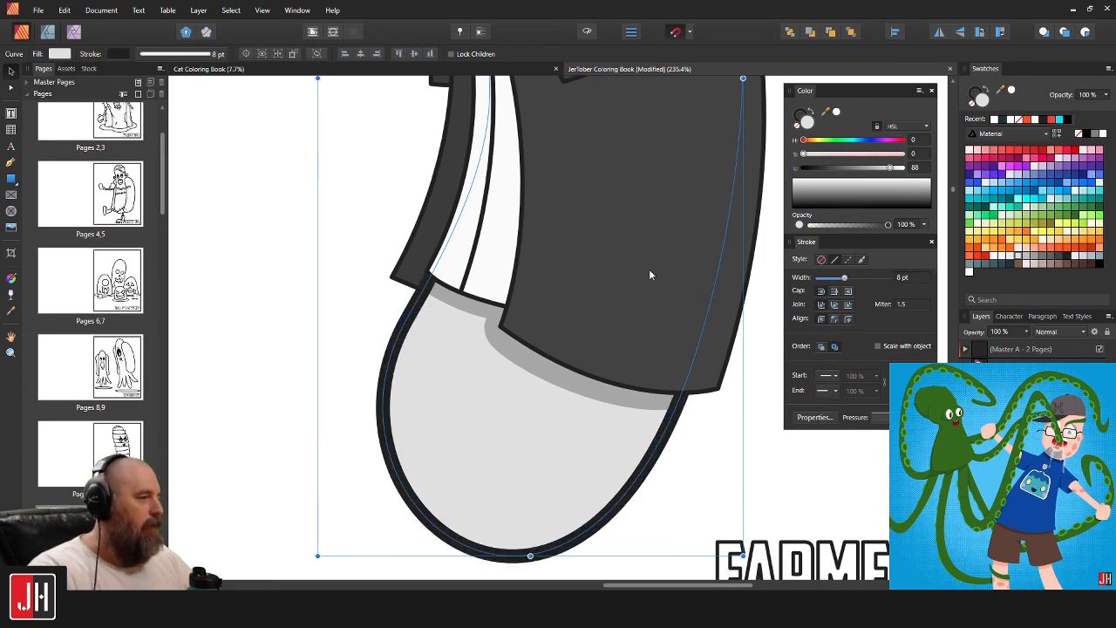
Check the stroke width of the Mummy Dog's leg outline on the previous page.
scroll(601, 244, down, 4)
drag(589, 206, 593, 392)
scroll(521, 186, up, 4)
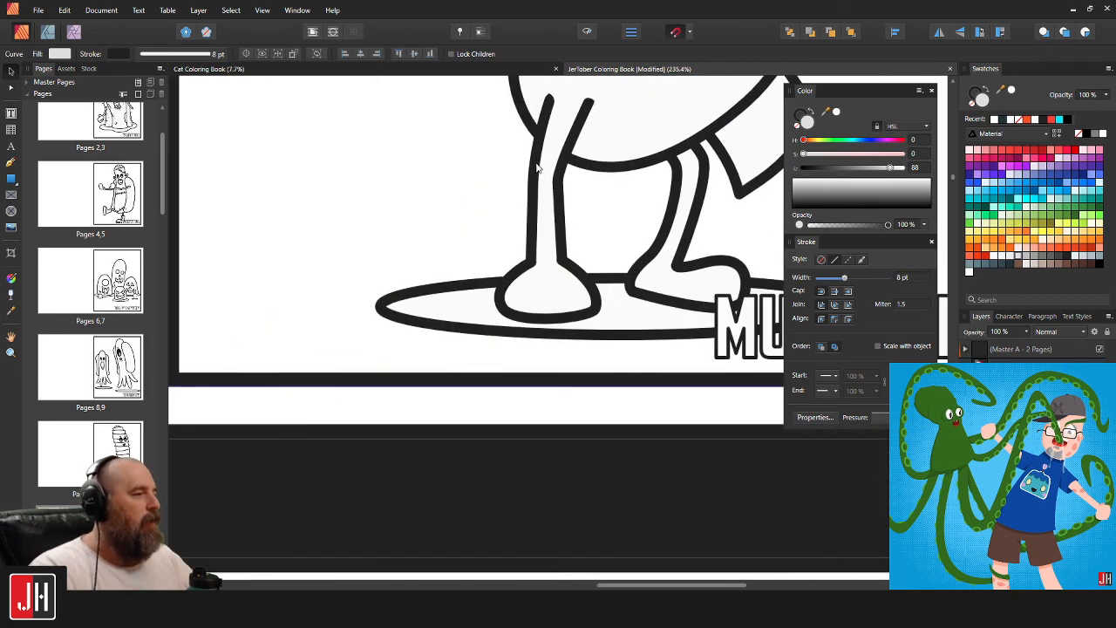
click(531, 178)
scroll(531, 178, down, 4)
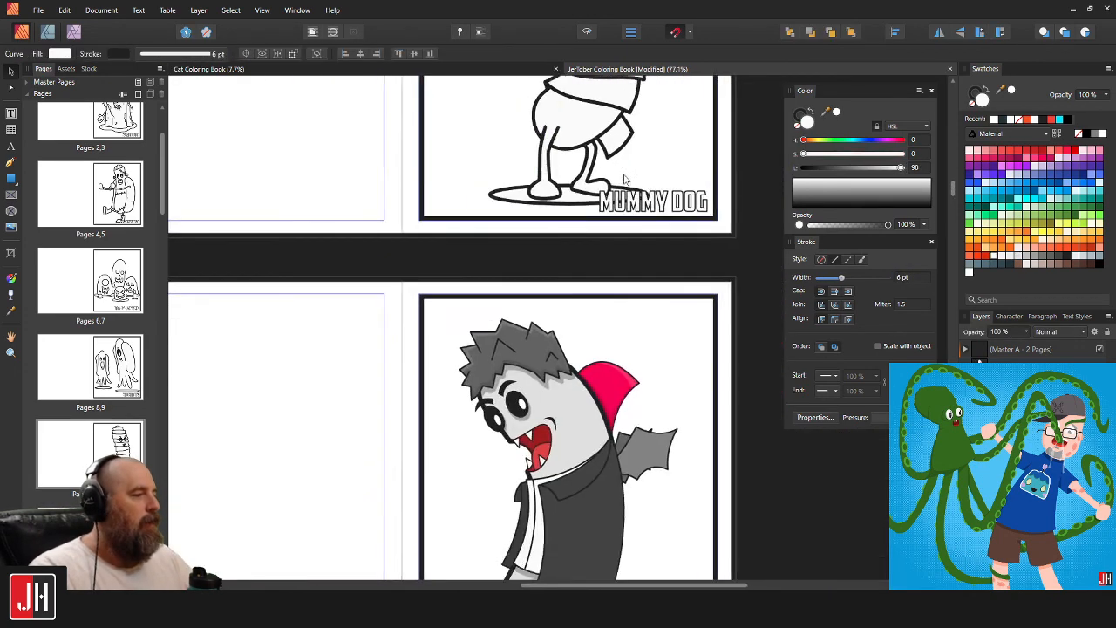
Set the stroke width of the vampire's body outline to 6 pt to match the Mummy Dog.
scroll(577, 431, down, 3)
scroll(547, 440, up, 3)
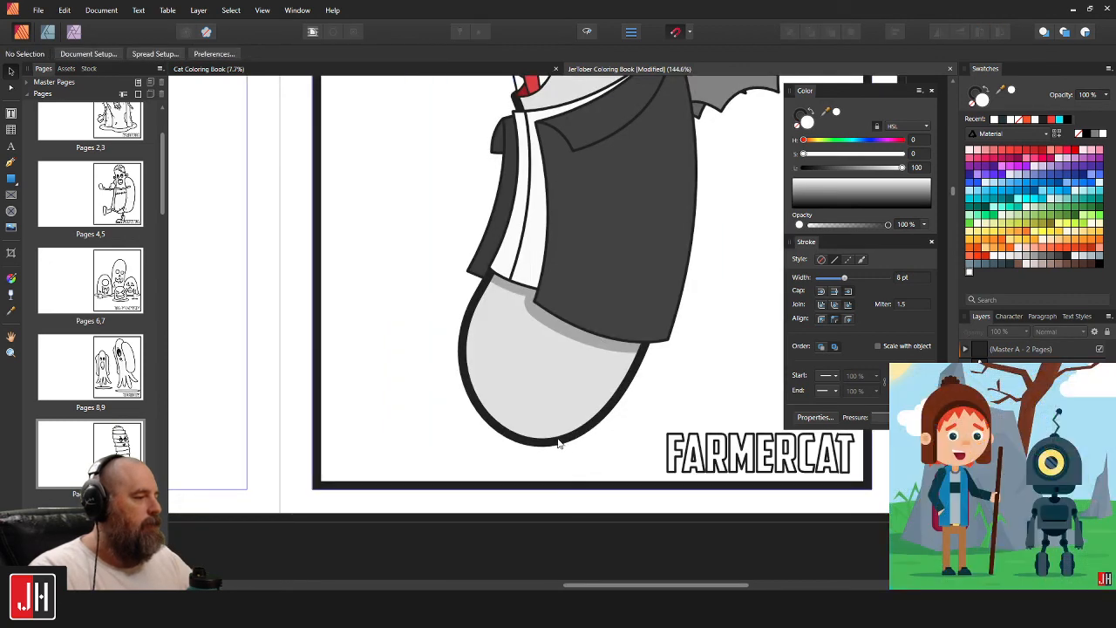
click(553, 443)
click(914, 277)
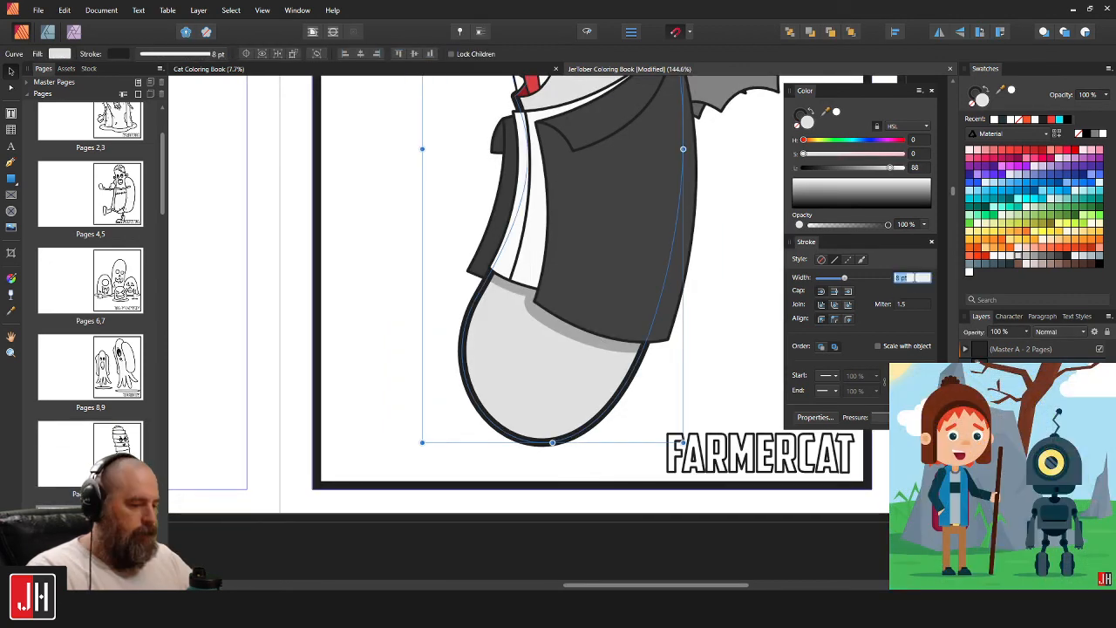
text(6)
key(Return)
Set the outlines of both black jacket panels and the white shirt to a 6 pt stroke.
drag(564, 281, 545, 334)
scroll(525, 351, up, 3)
click(515, 333)
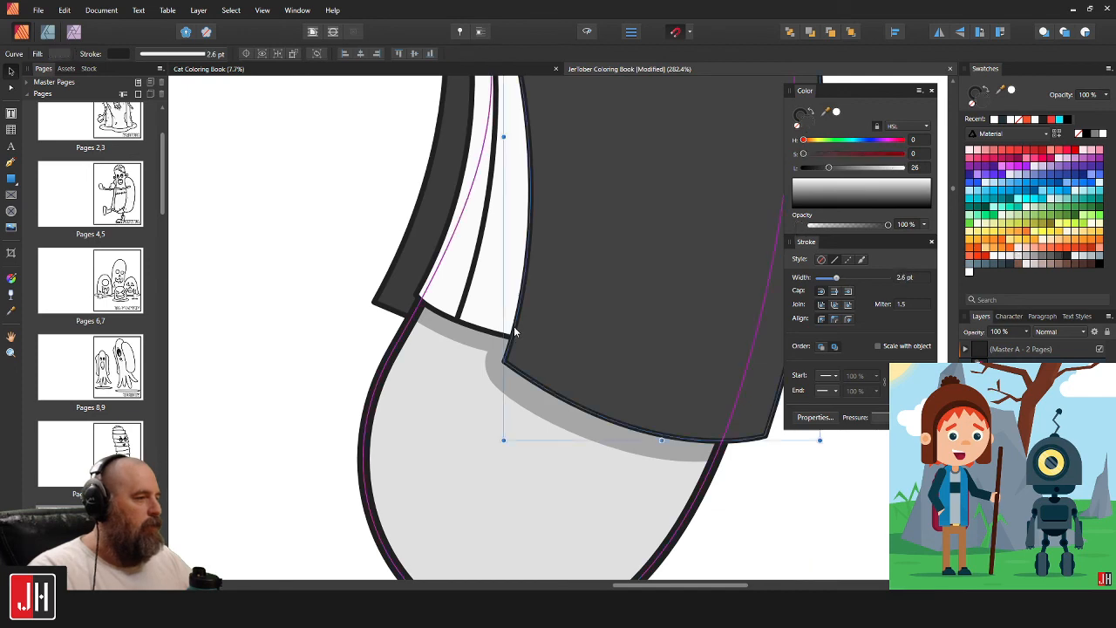
shift+click(478, 328)
shift+click(394, 316)
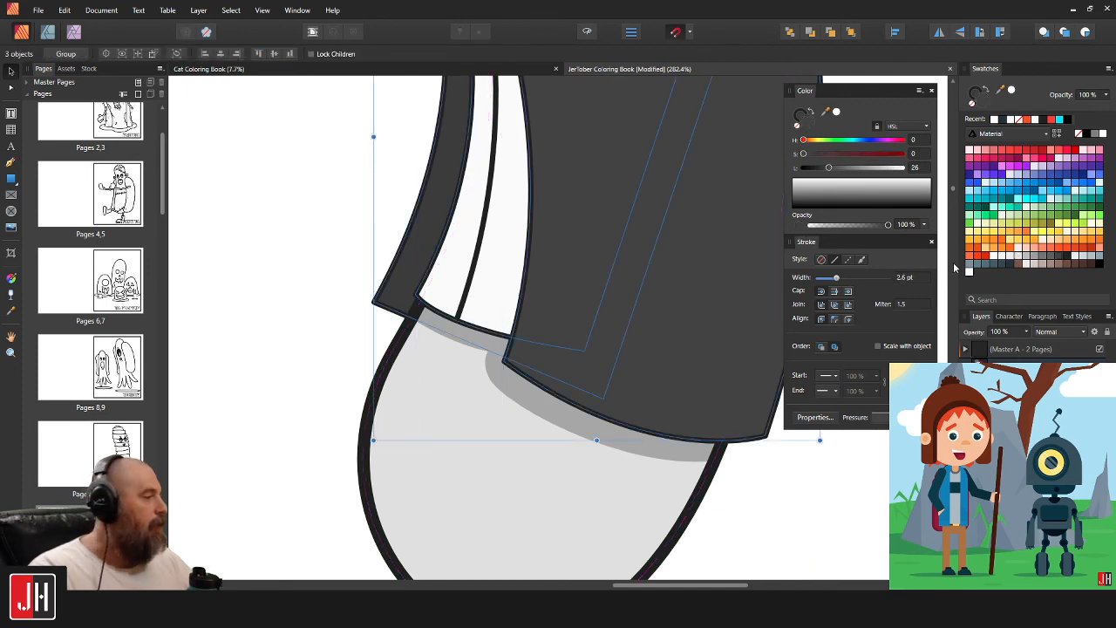
click(919, 279)
text(6)
key(Return)
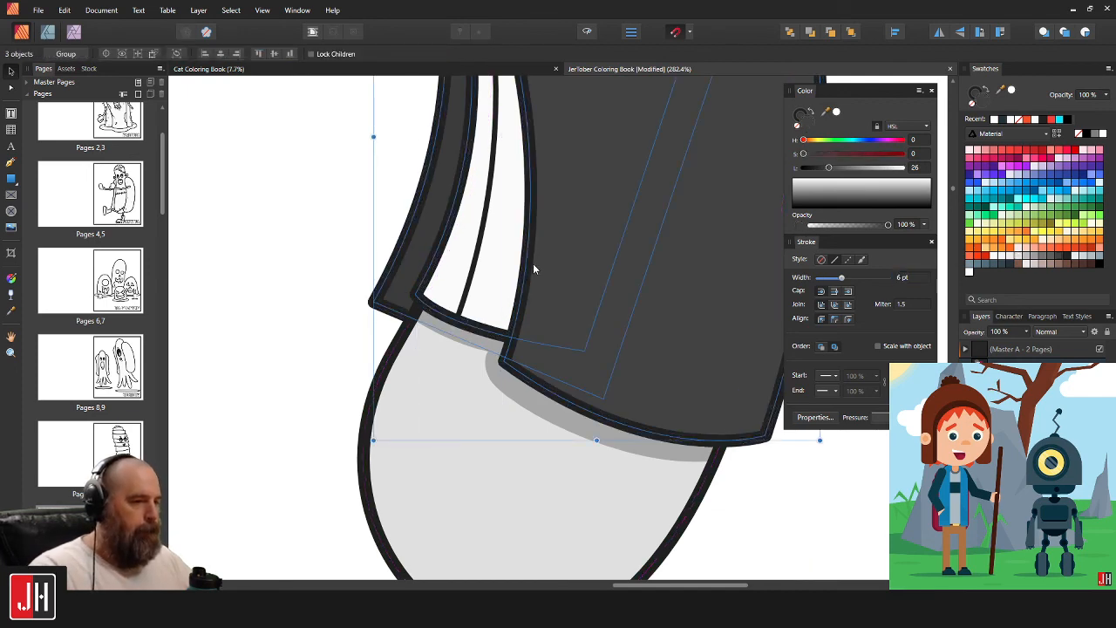
Set the line running down the middle of the shirt to a 6 pt stroke.
scroll(532, 263, down, 3)
scroll(402, 206, up, 2)
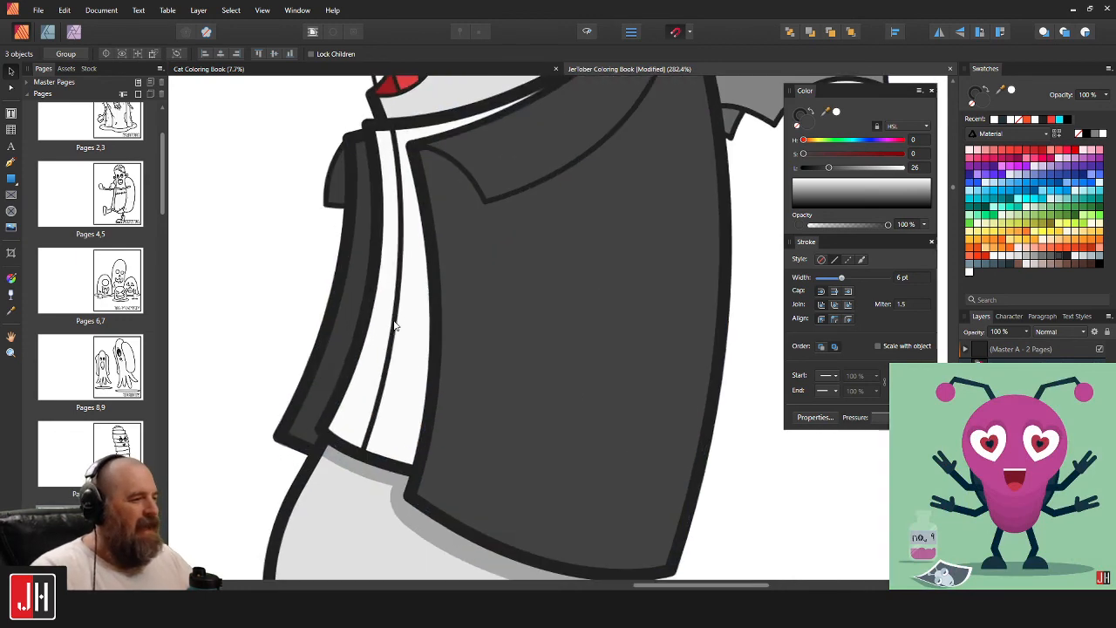
double_click(394, 320)
click(921, 277)
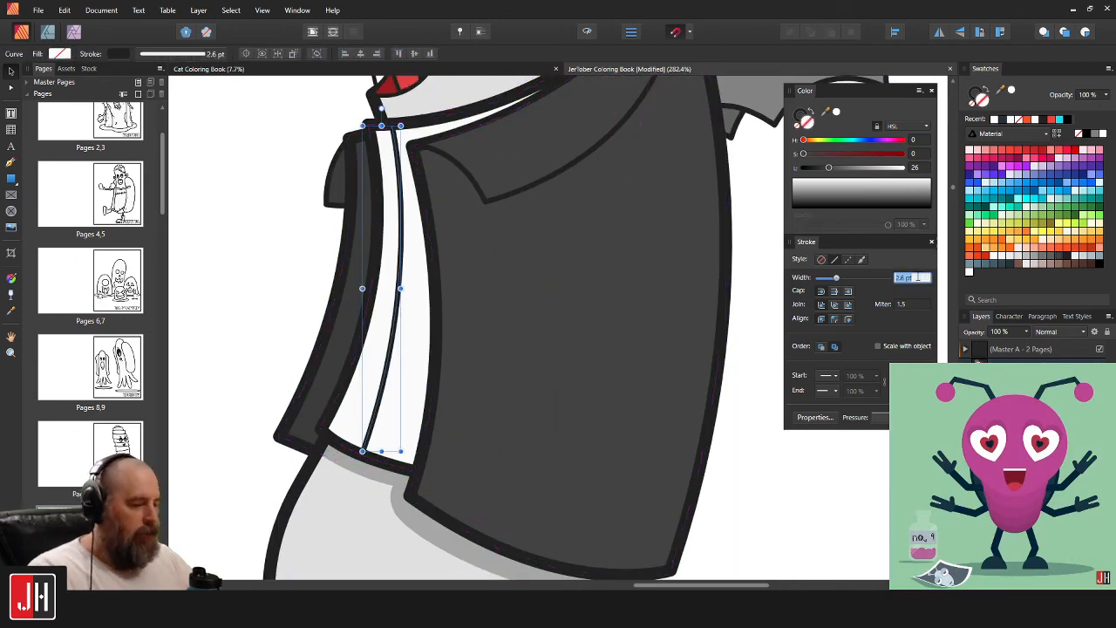
text(6)
key(Return)
Set the outlines of both jacket collar flaps to a 6 pt stroke.
scroll(436, 275, up, 2)
click(442, 241)
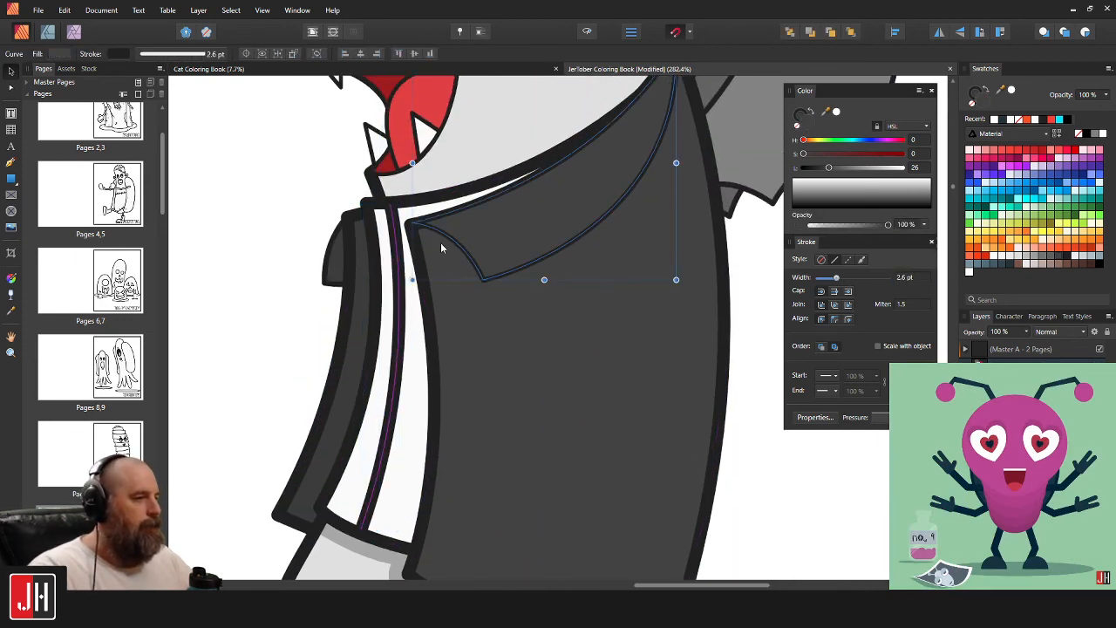
shift+click(326, 268)
click(904, 277)
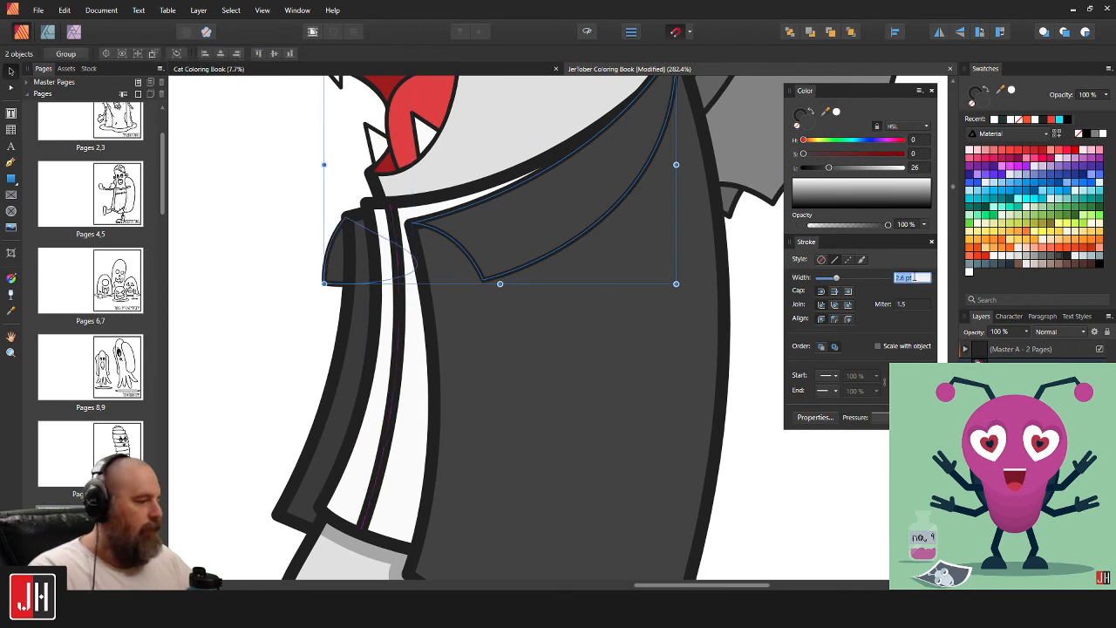
text(4)
key(Return)
click(292, 175)
Set the outlines of the vampire's mouth and tongue to a 6 pt stroke.
scroll(348, 187, up, 3)
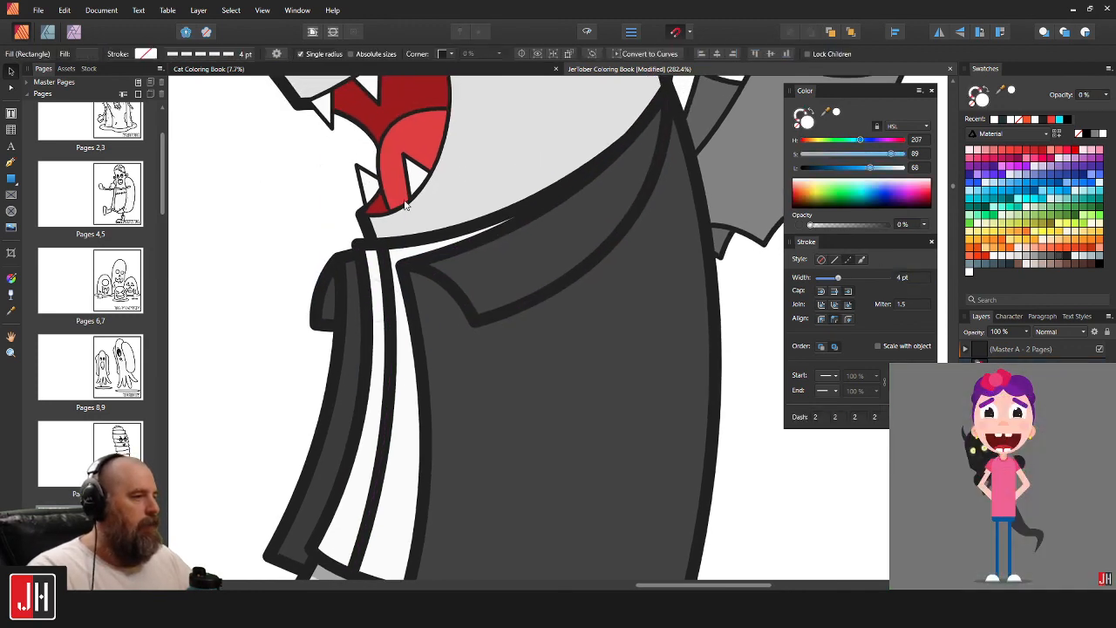
click(417, 186)
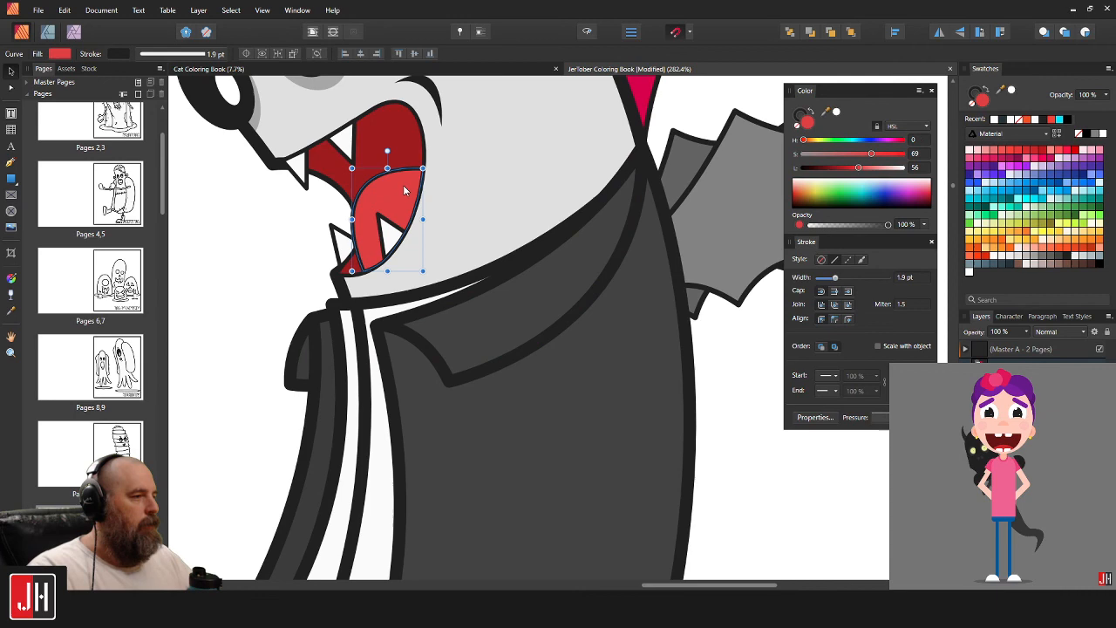
shift+click(422, 144)
click(907, 276)
text(6)
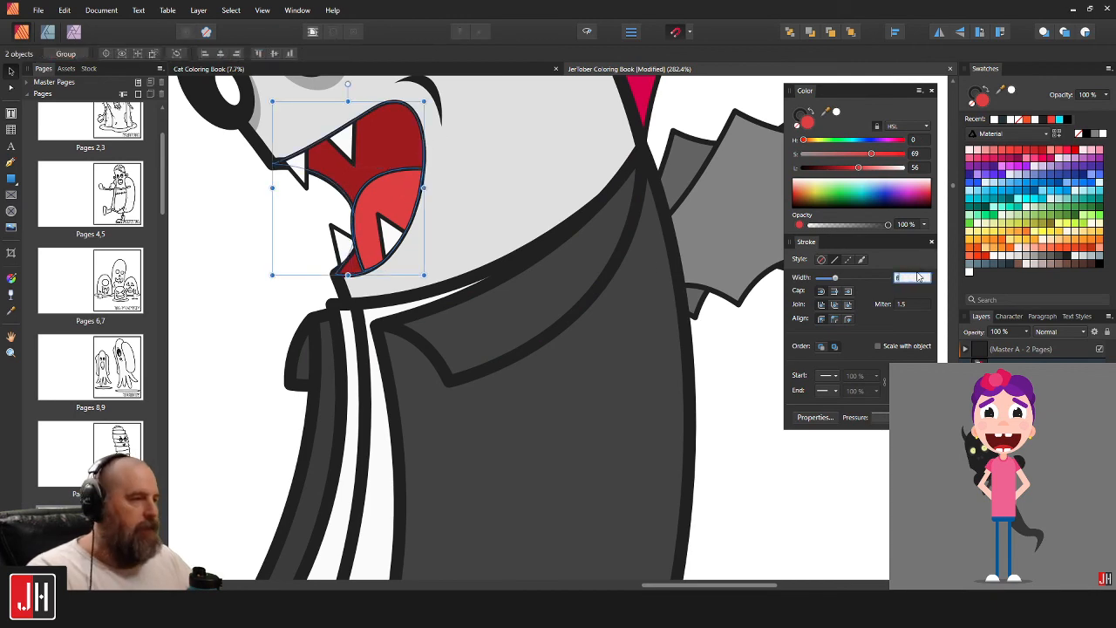
key(Return)
scroll(533, 259, down, 2)
scroll(534, 258, down, 1)
click(660, 317)
Set the outlines of both bat wings to a 6 pt stroke.
scroll(641, 267, up, 3)
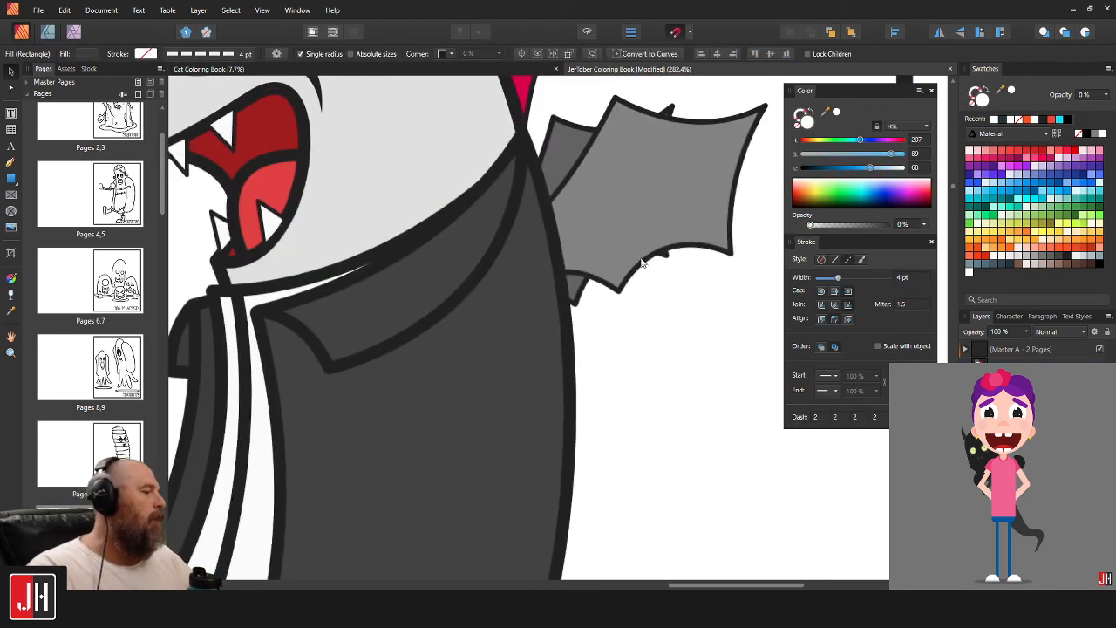
click(641, 259)
shift+click(571, 117)
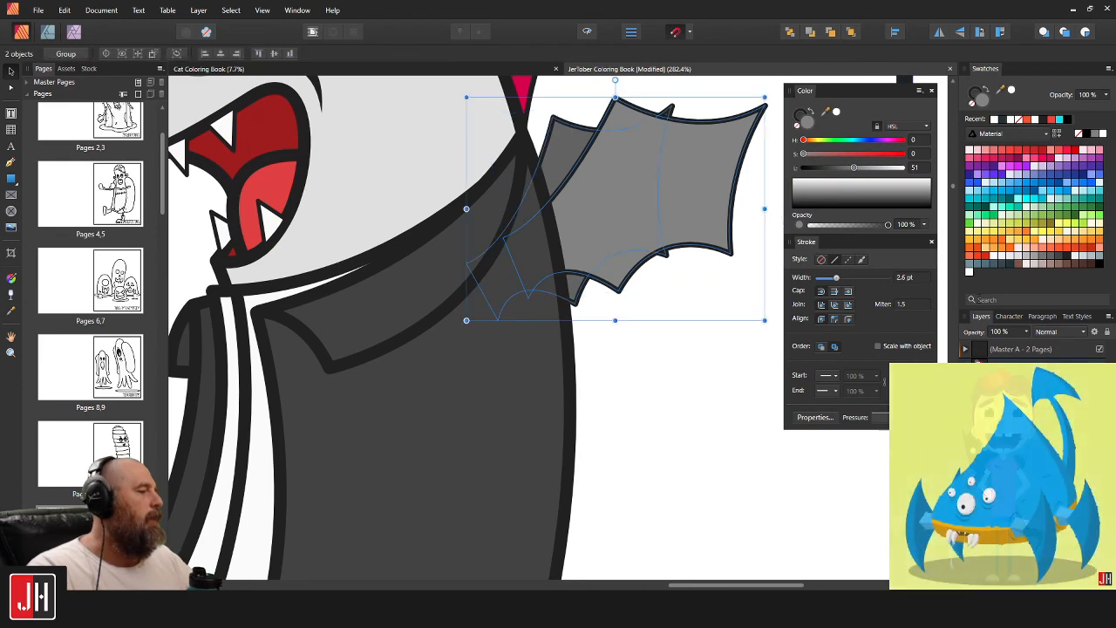
click(911, 277)
text(6)
key(Return)
click(633, 353)
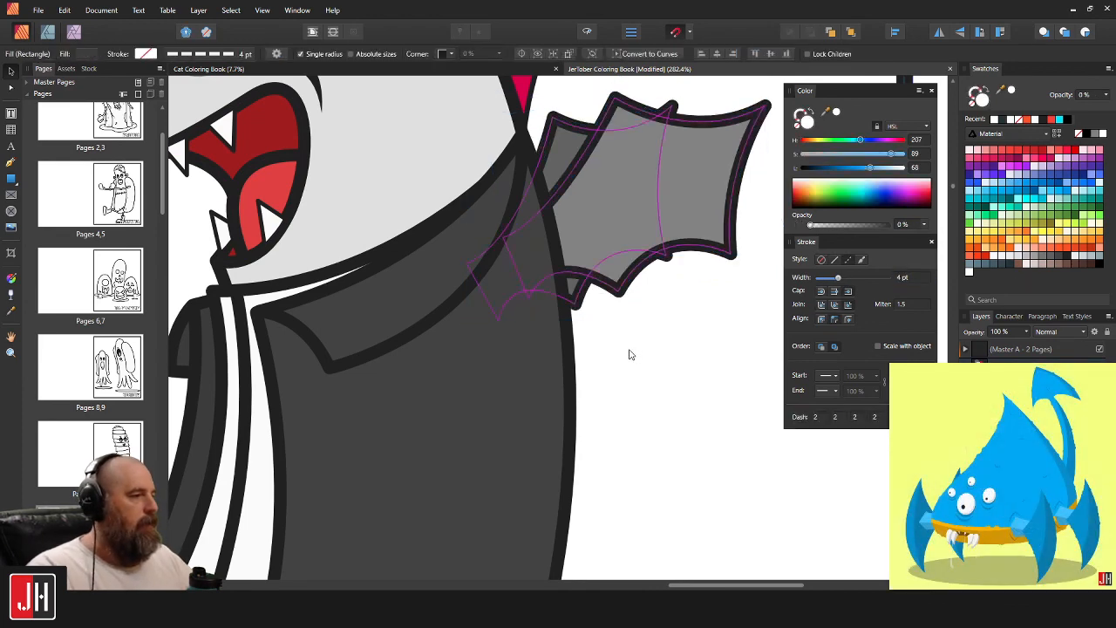
Set the outline of the pink cape collar behind the head to a 6 pt stroke.
scroll(610, 336, down, 3)
scroll(596, 322, up, 3)
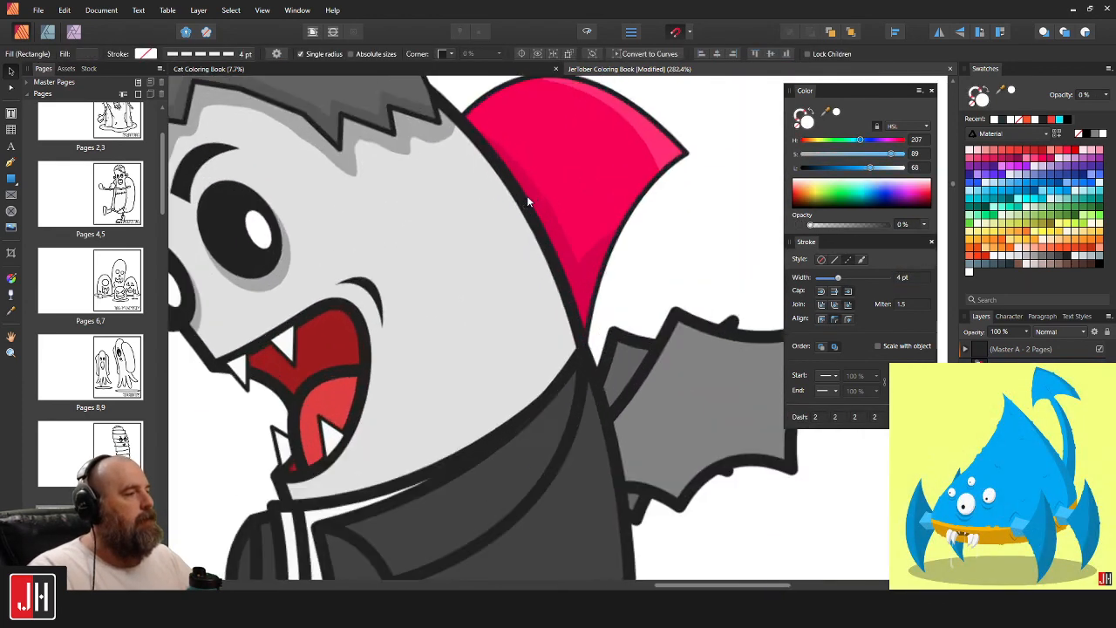
click(638, 222)
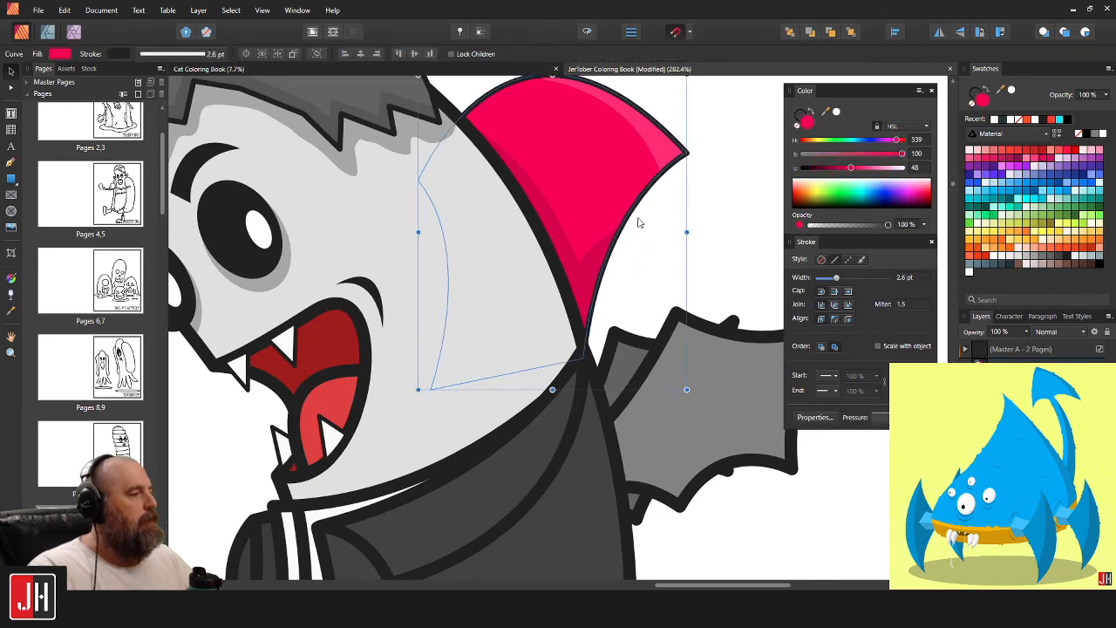
click(911, 276)
text(6)
key(Return)
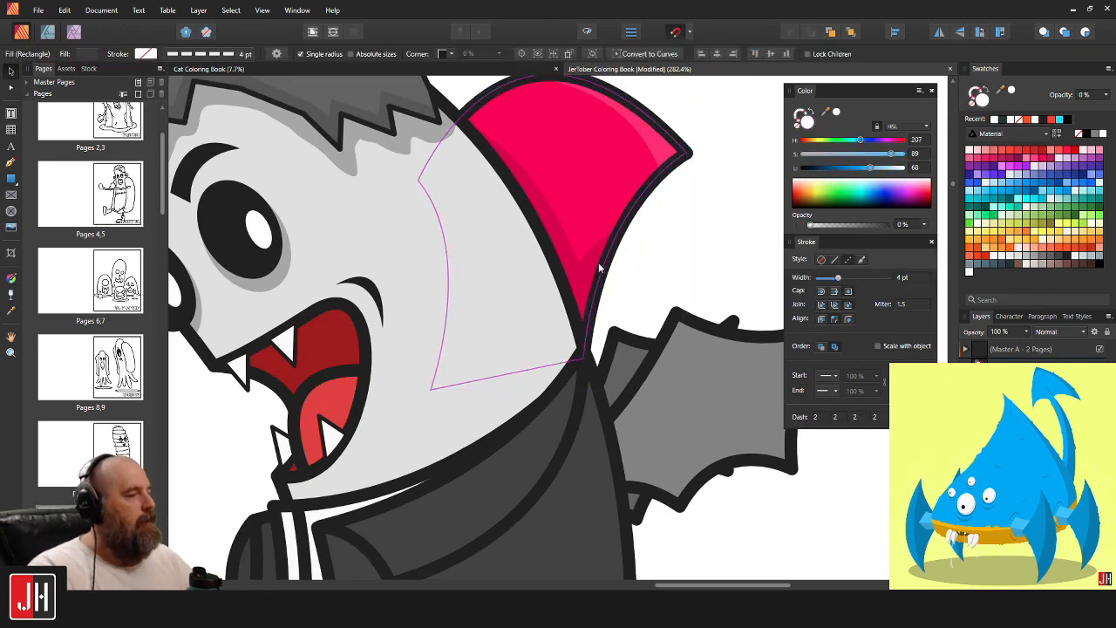
Delete the shadow and highlight shapes on the pink cape collar and fill the collar with the sampled white.
click(590, 259)
click(656, 142)
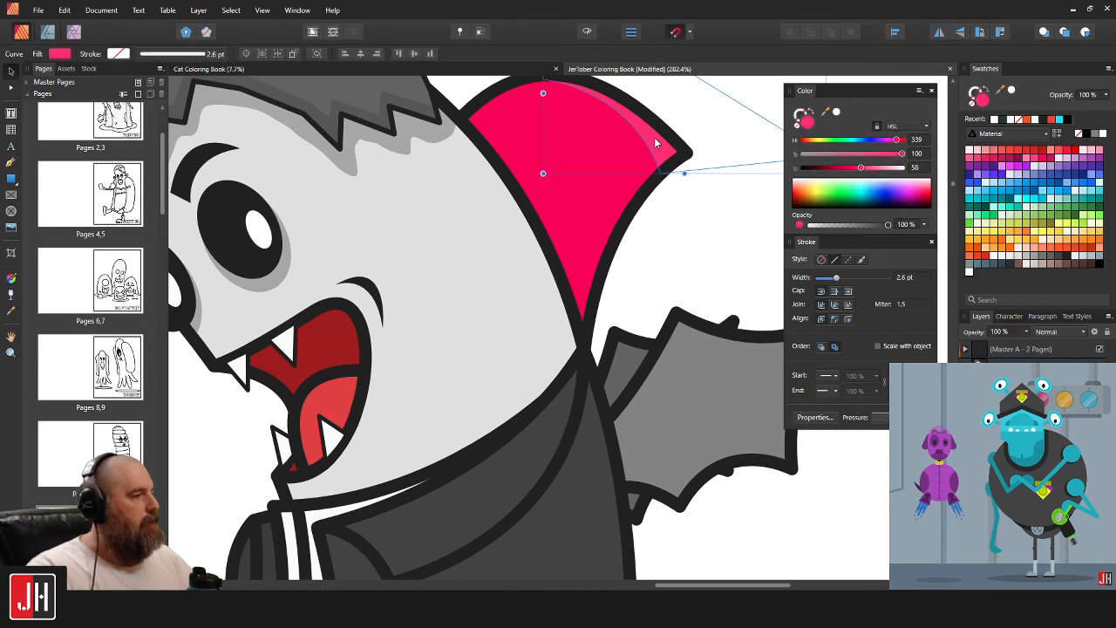
key(ctrl+d)
click(650, 174)
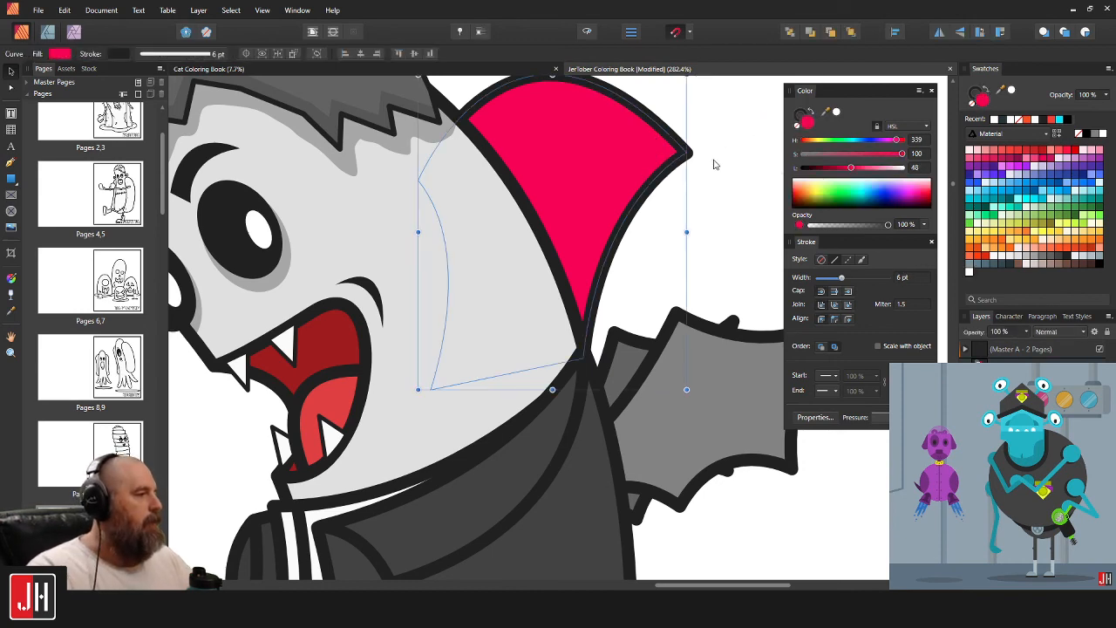
click(837, 113)
click(719, 223)
Fill both grey bat wings with white.
scroll(618, 344, down, 4)
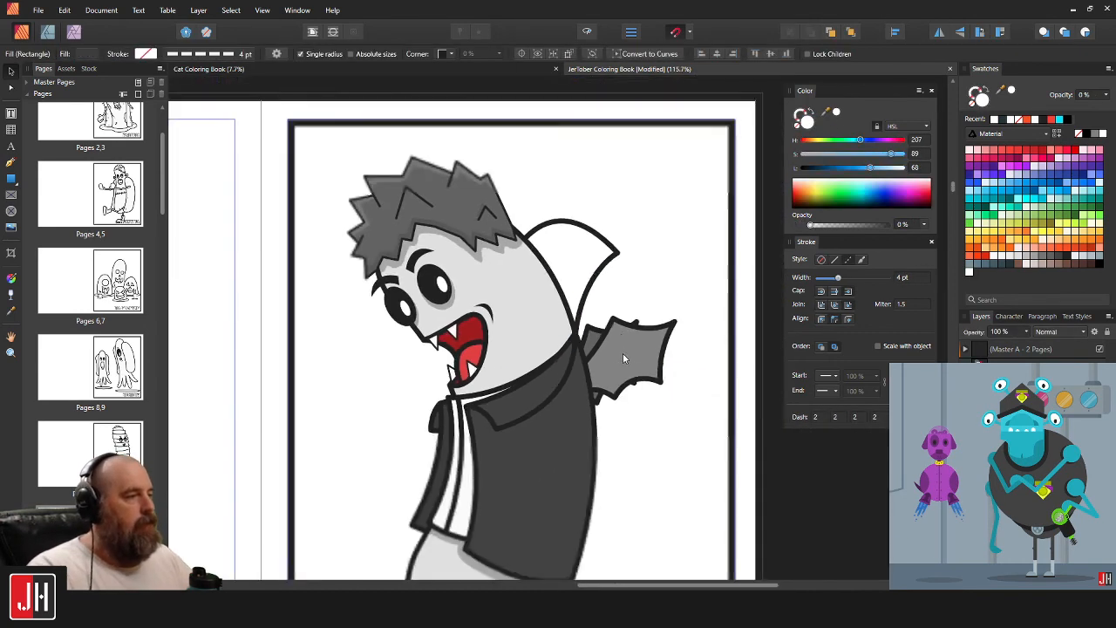
scroll(622, 351, up, 5)
click(628, 231)
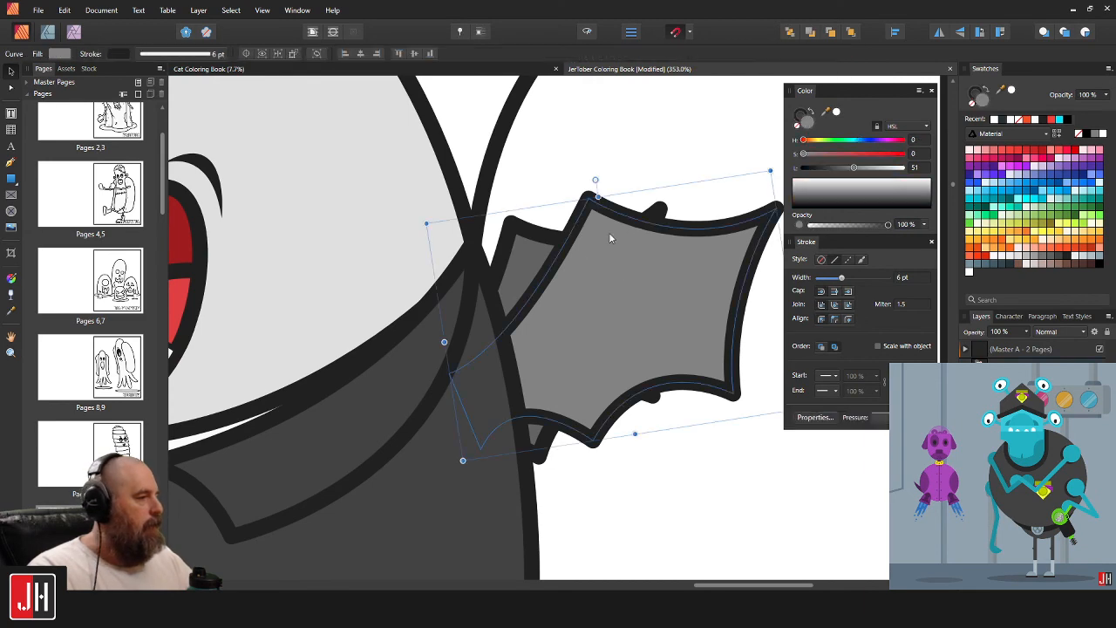
shift+click(529, 236)
click(994, 118)
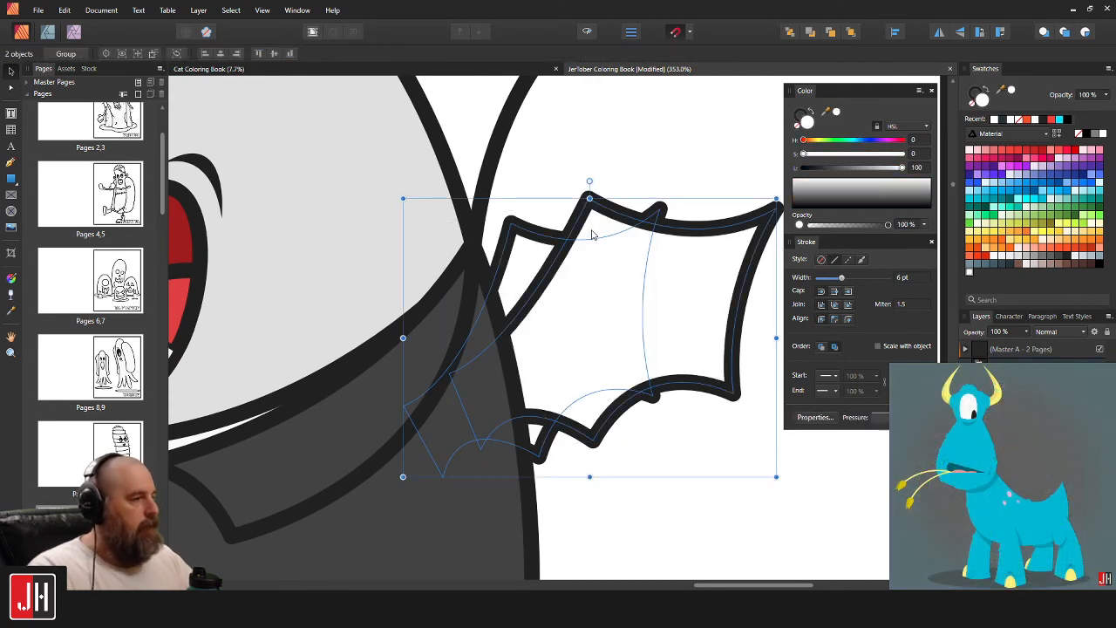
scroll(650, 337, down, 5)
click(649, 338)
Delete the grey shadow shape on the body below the jacket hem.
scroll(493, 148, up, 6)
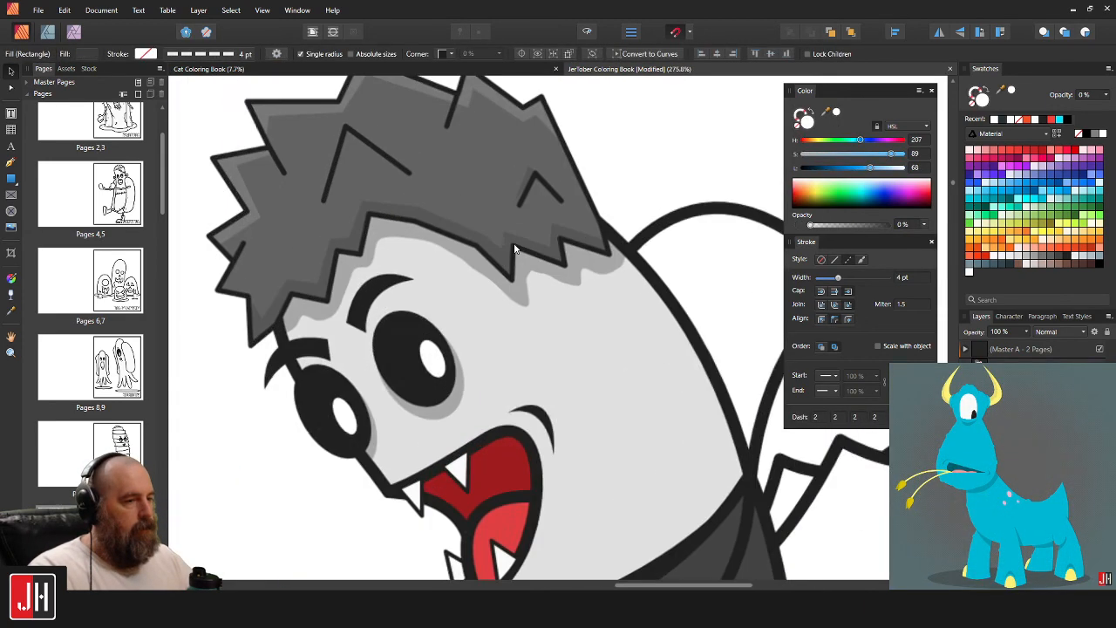
scroll(514, 248, down, 4)
scroll(596, 357, up, 4)
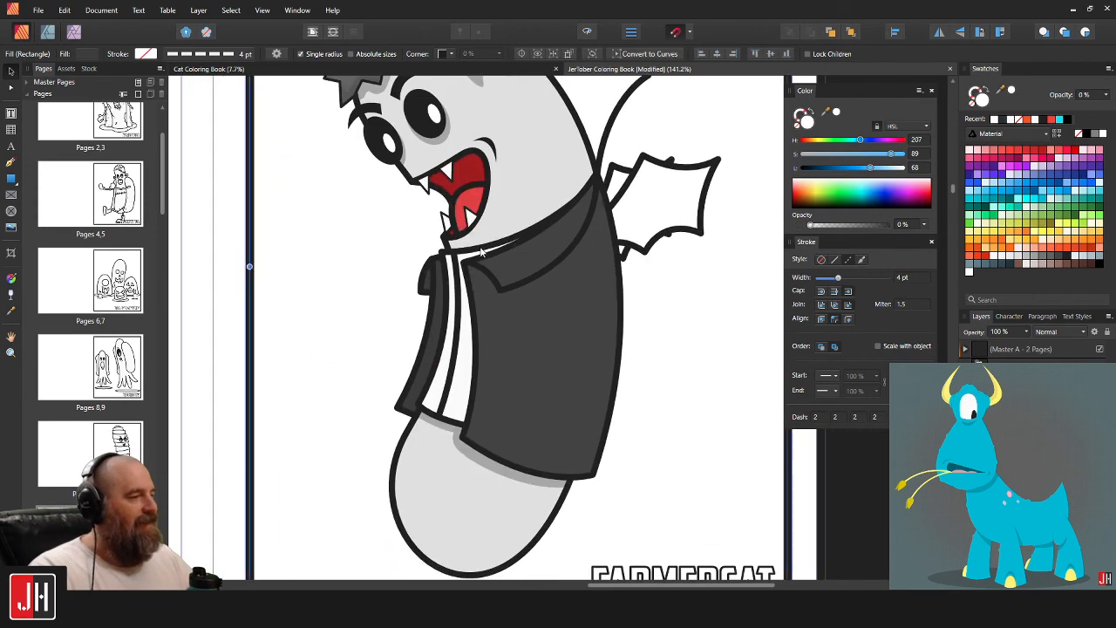
scroll(421, 409, down, 2)
click(432, 433)
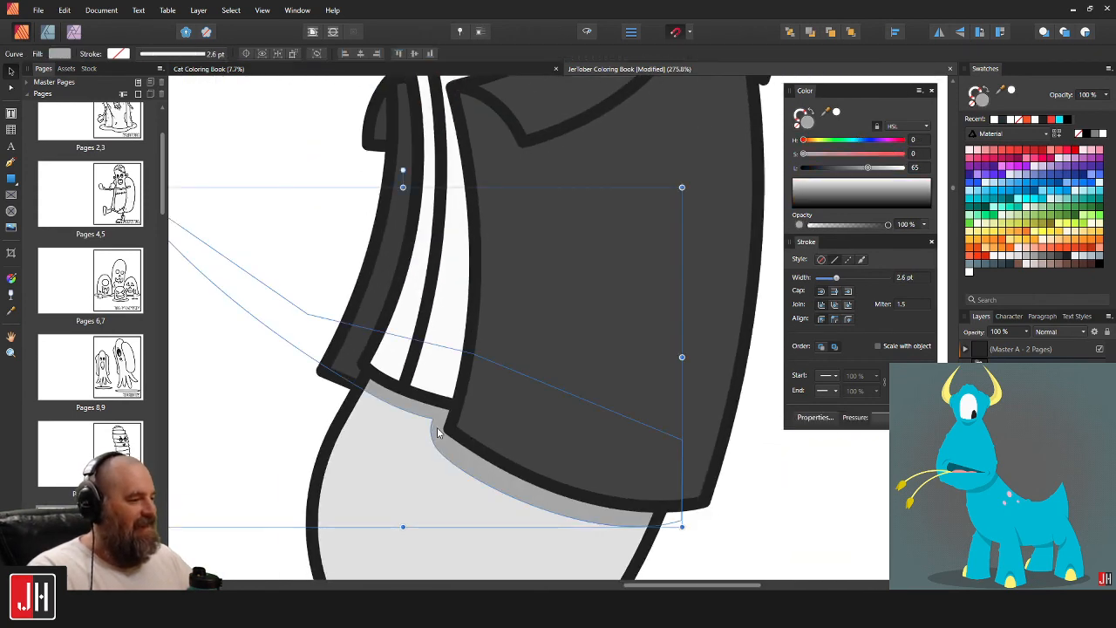
key(Escape)
Fill the vampire's light grey body with the sampled white.
scroll(440, 427, down, 5)
click(500, 511)
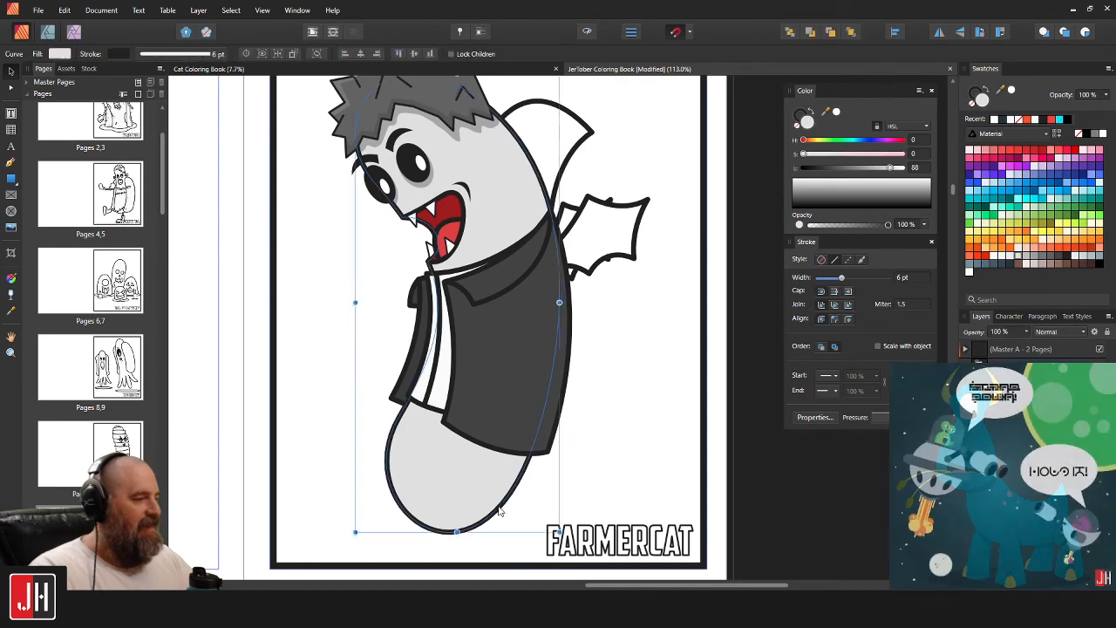
click(836, 113)
Fill both dark jacket panels with the sampled white.
scroll(514, 454, up, 3)
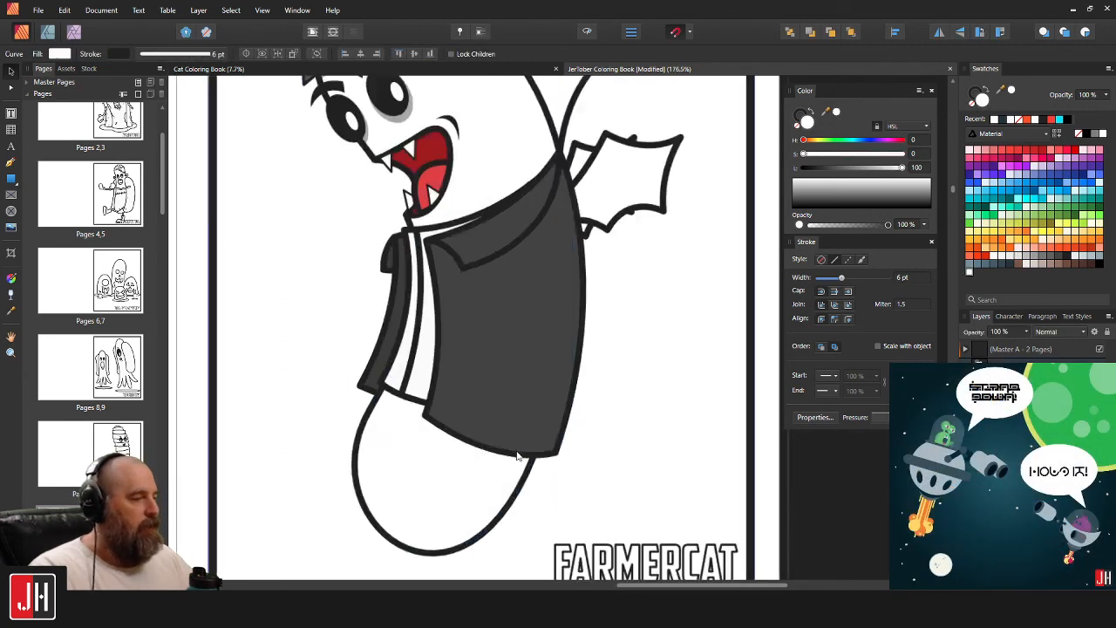
click(399, 406)
shift+click(328, 363)
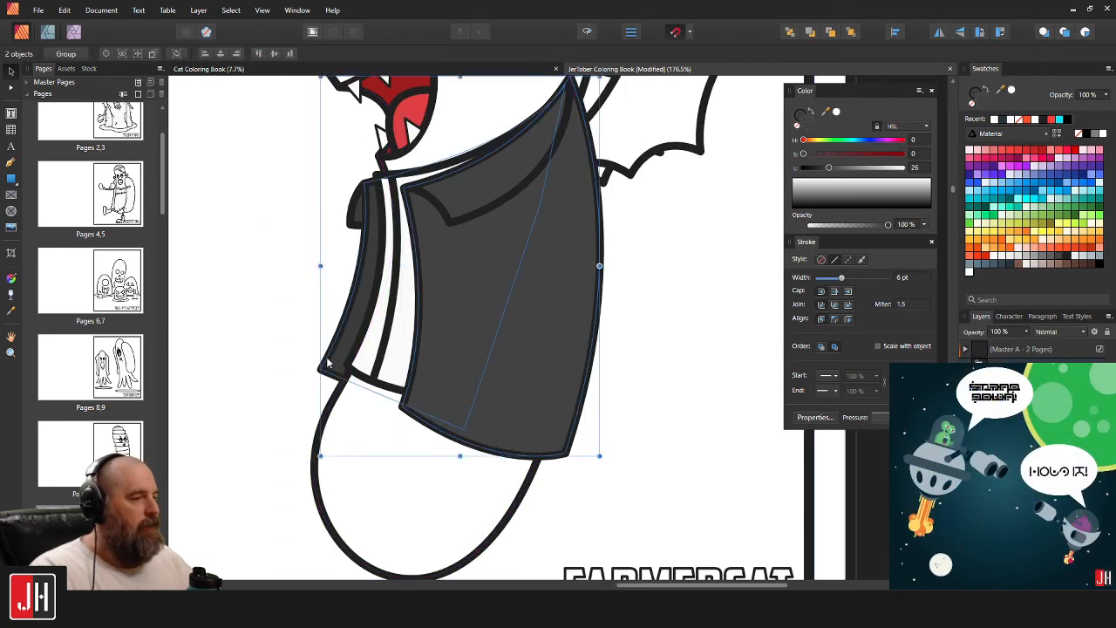
click(836, 113)
Fill both dark jacket collar flaps with the sampled white.
scroll(459, 208, up, 2)
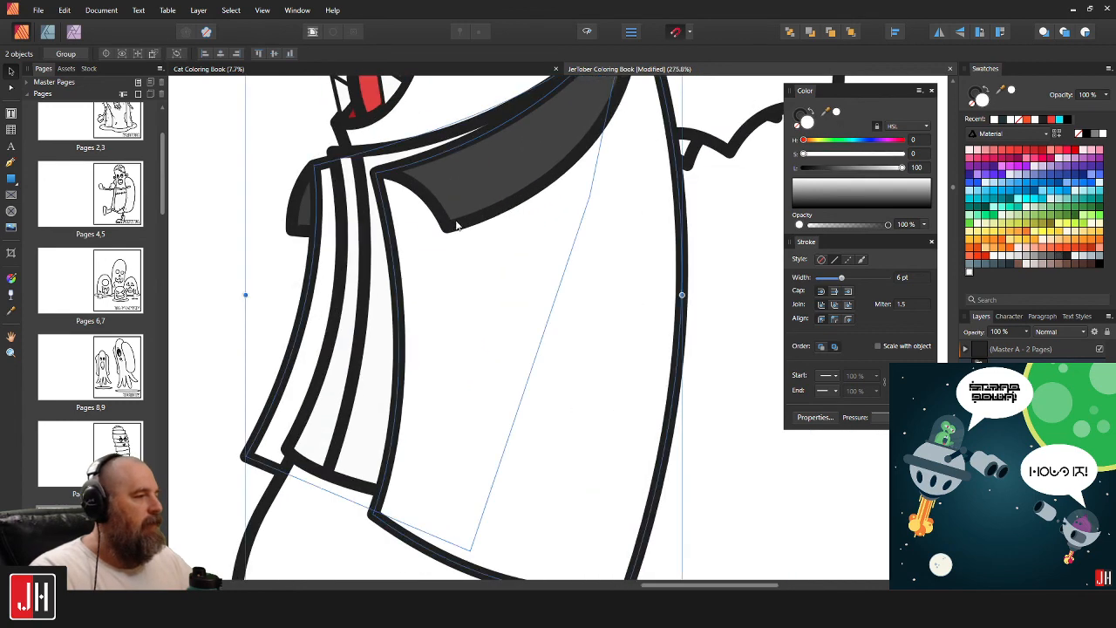
click(456, 223)
shift+click(295, 234)
click(839, 113)
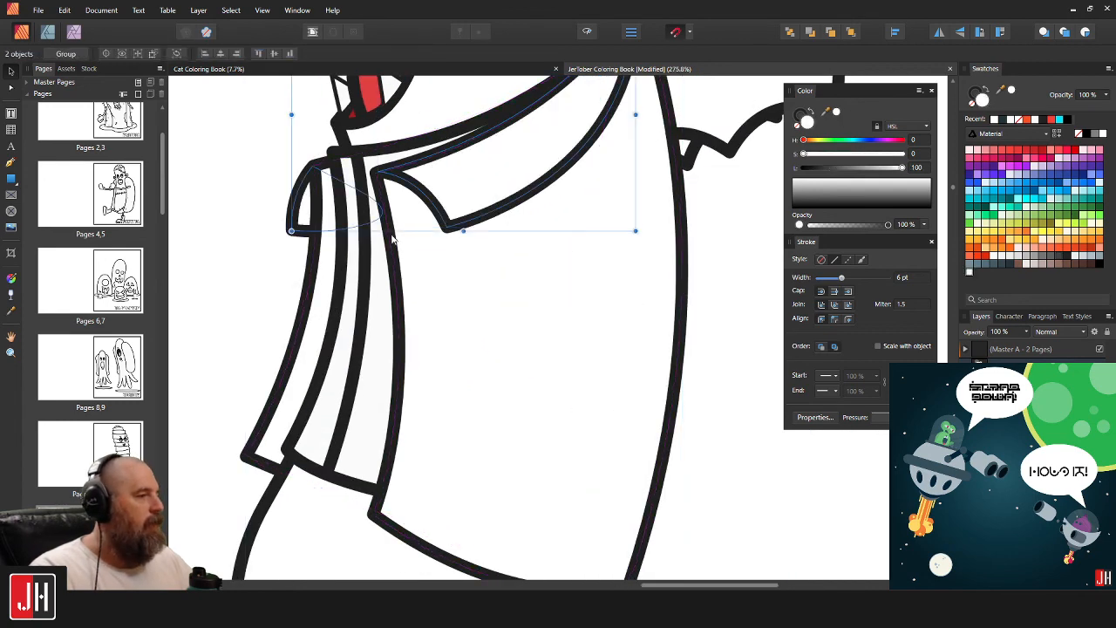
Delete the darker shading along the hair's lower edge and the lighter highlight along its outer edge.
scroll(394, 239, down, 4)
click(520, 309)
drag(558, 207, 578, 352)
scroll(434, 327, up, 3)
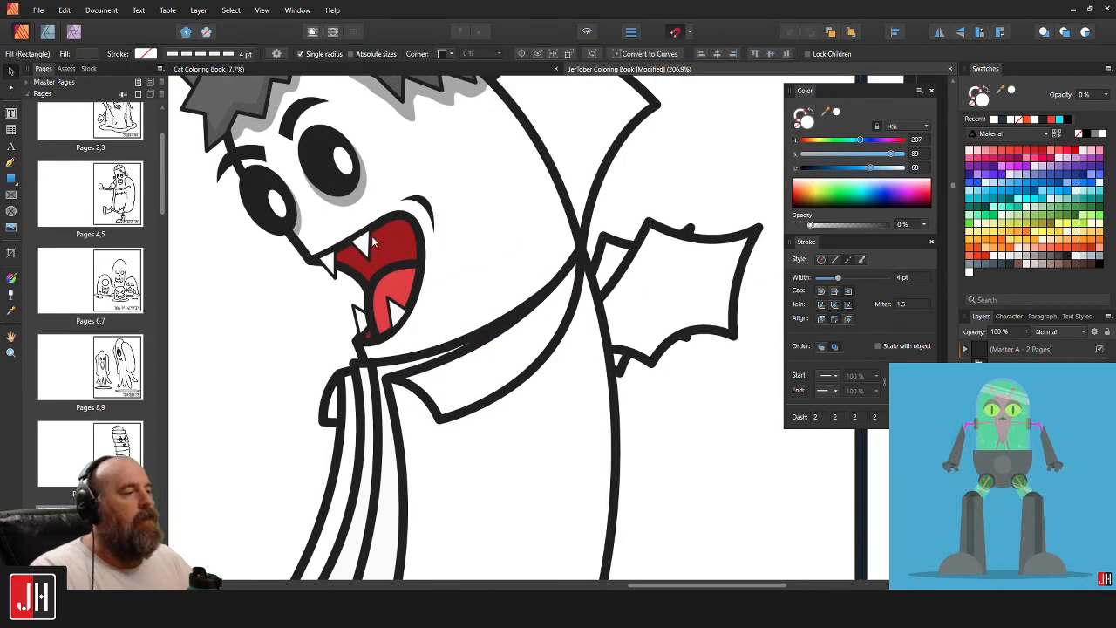
scroll(567, 265, up, 4)
scroll(553, 264, up, 2)
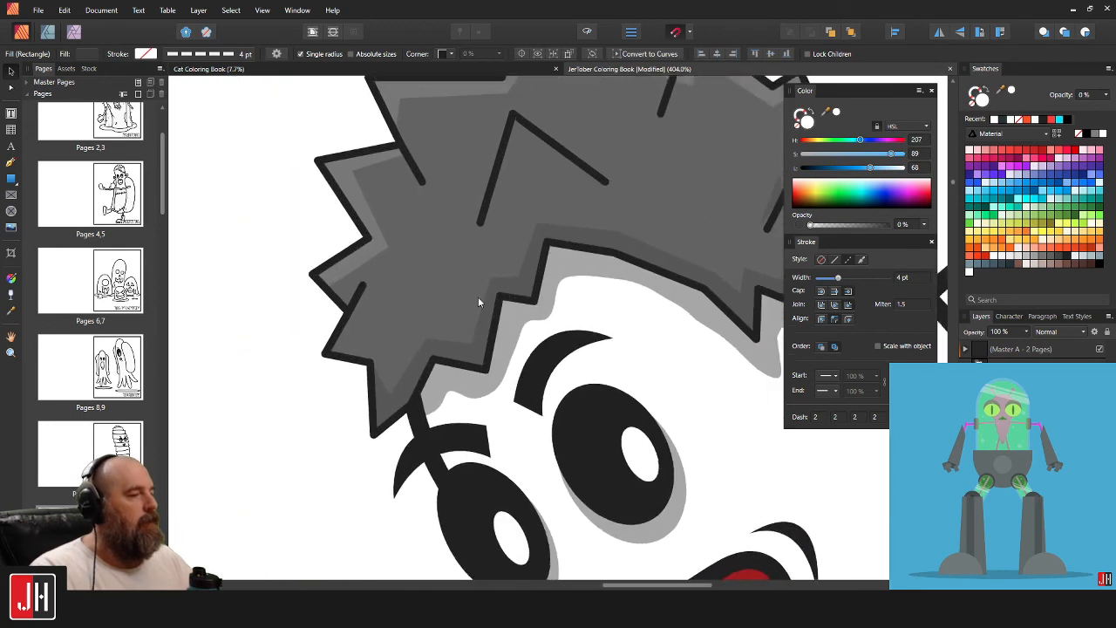
click(430, 298)
key(Delete)
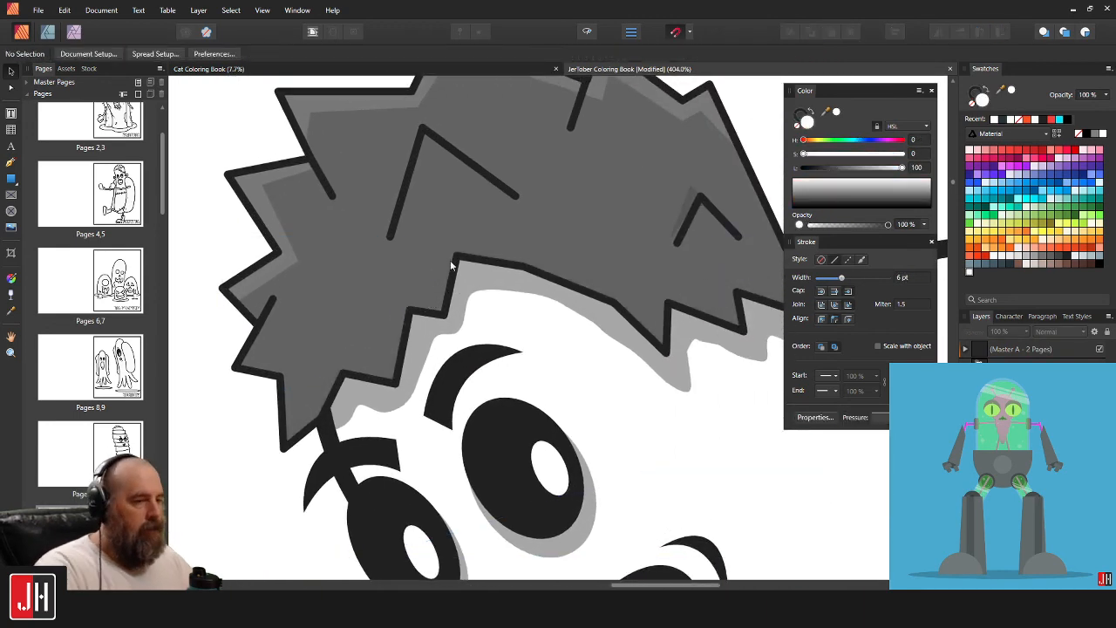
drag(450, 255, 456, 311)
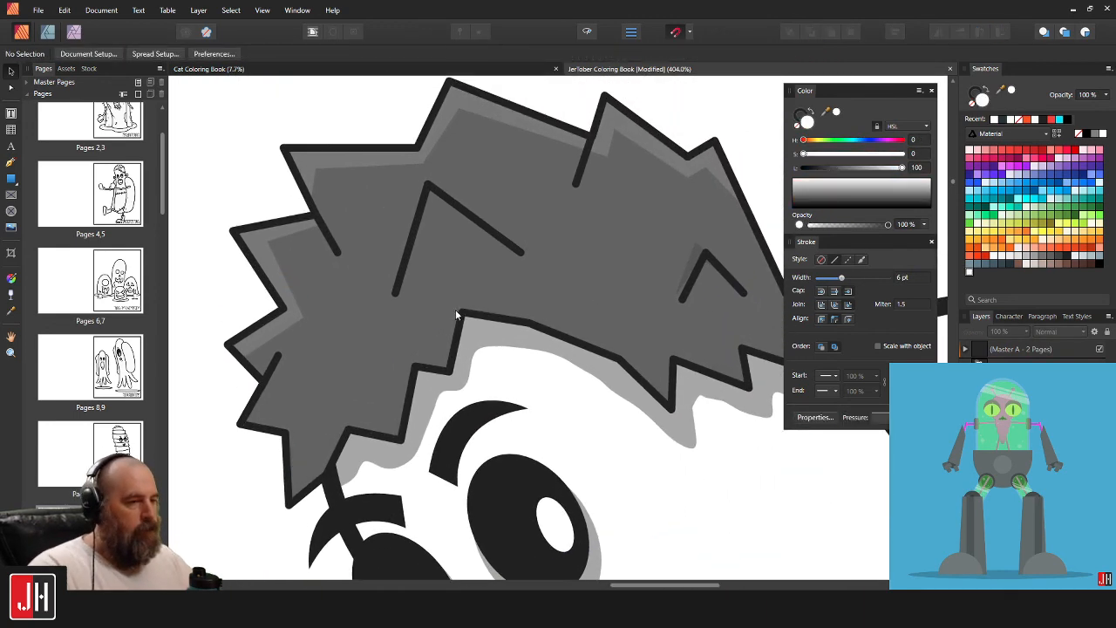
click(343, 159)
key(Delete)
Set the hair shape's outline width to 6 pt.
drag(491, 189, 453, 181)
click(570, 197)
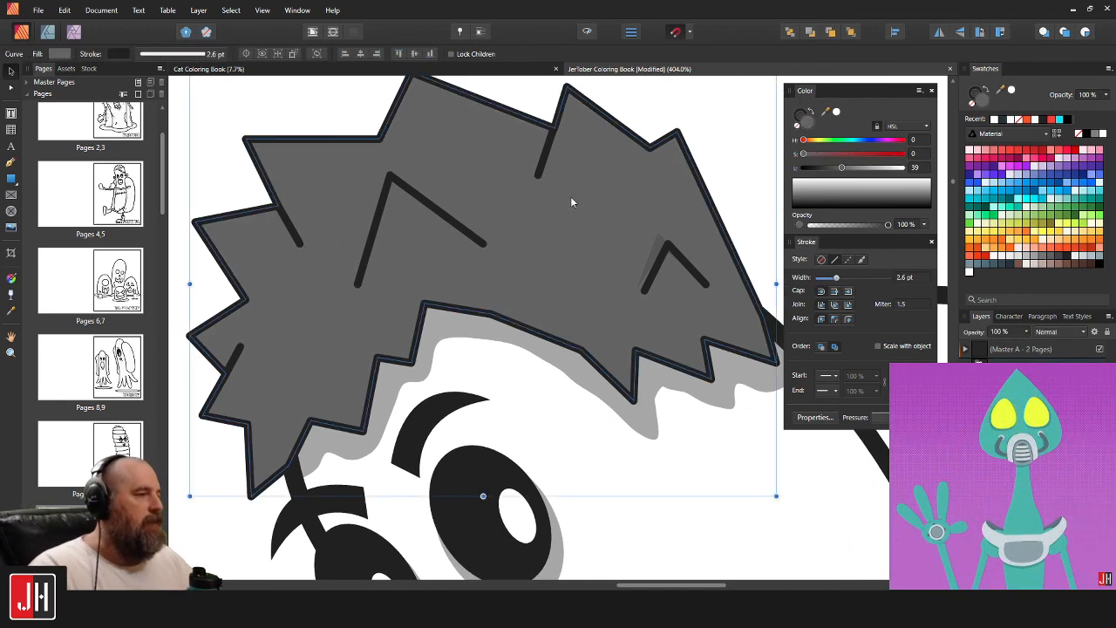
scroll(713, 221, down, 2)
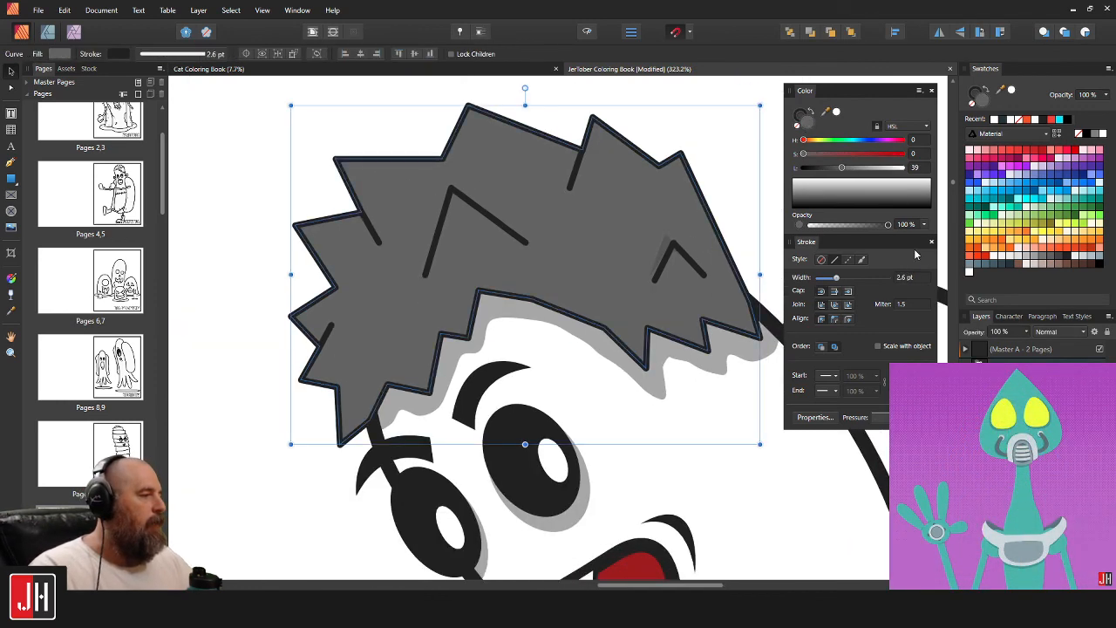
click(911, 277)
text(5)
key(Return)
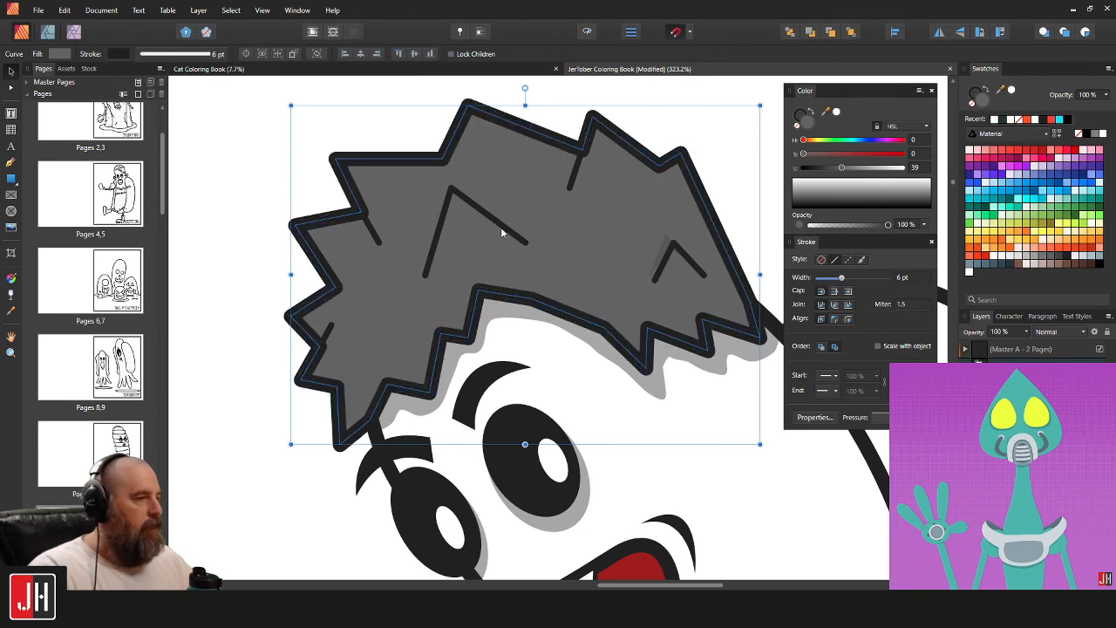
Set the stroke width of all five inner hair detail lines to 6 pt.
click(501, 228)
shift+click(686, 253)
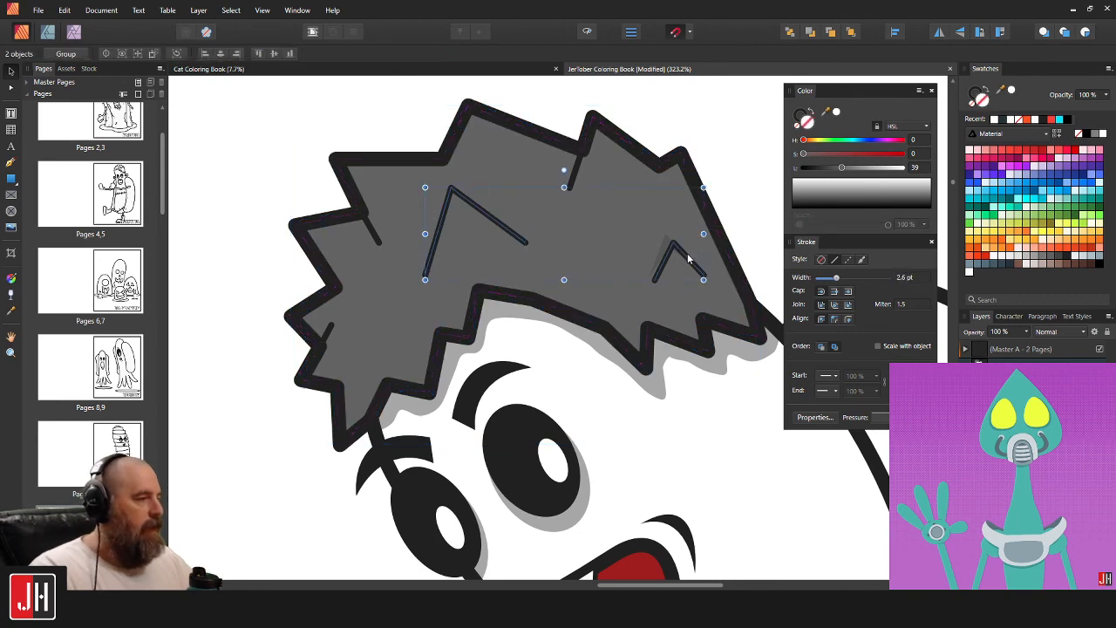
shift+click(572, 171)
shift+click(373, 231)
shift+click(323, 342)
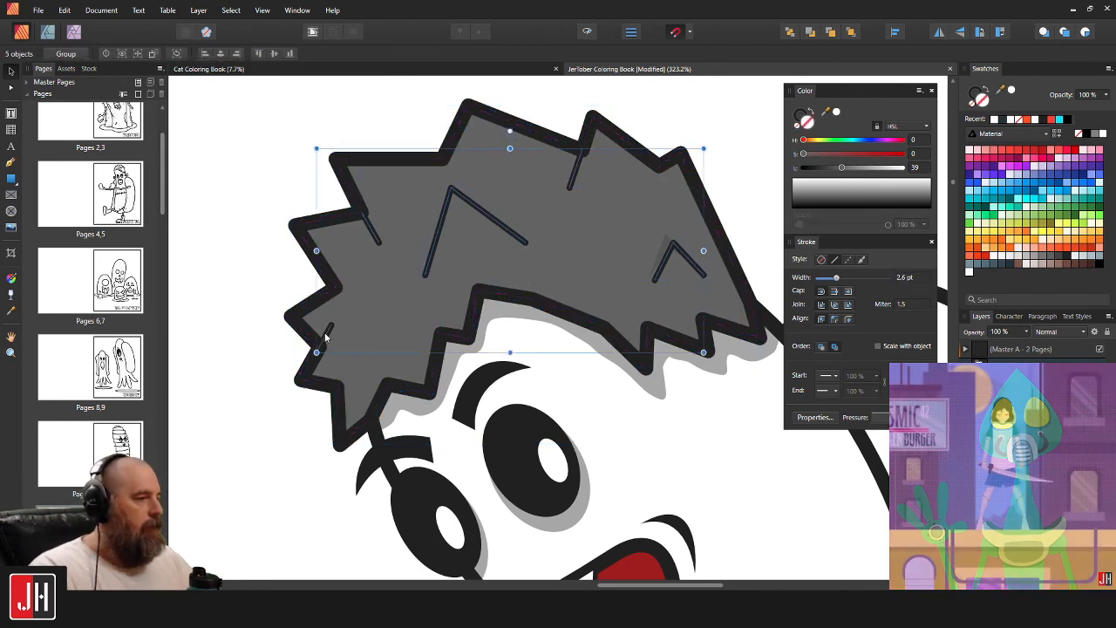
click(919, 277)
text(6)
key(Return)
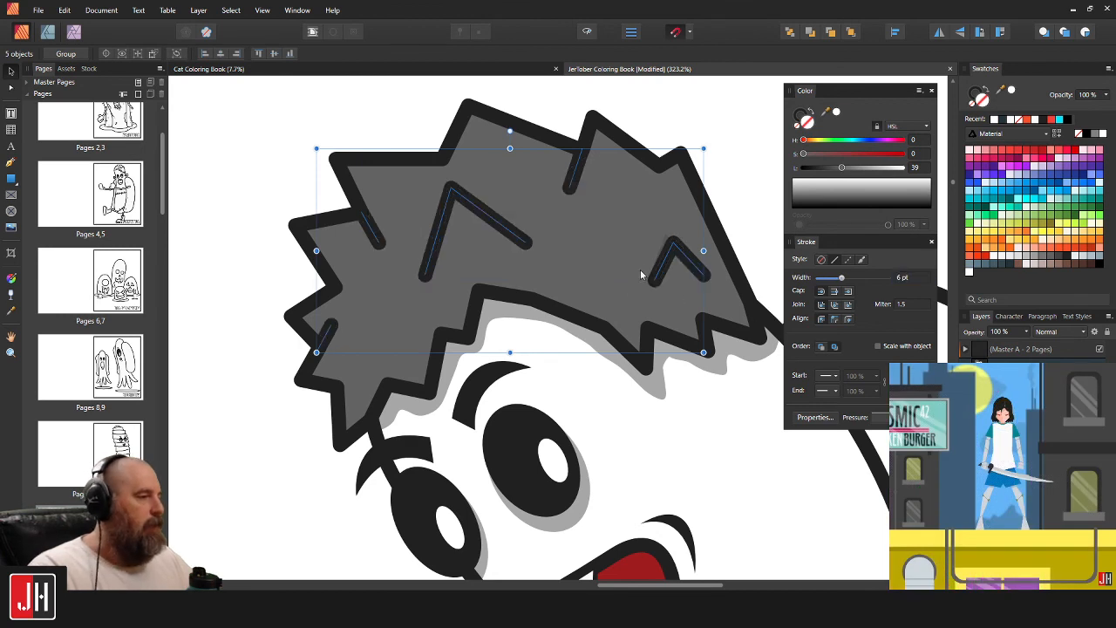
Delete the small dark shadow beside the hair's smaller chevron line and fill the hair with the sampled white.
scroll(667, 243, up, 2)
click(668, 244)
click(670, 233)
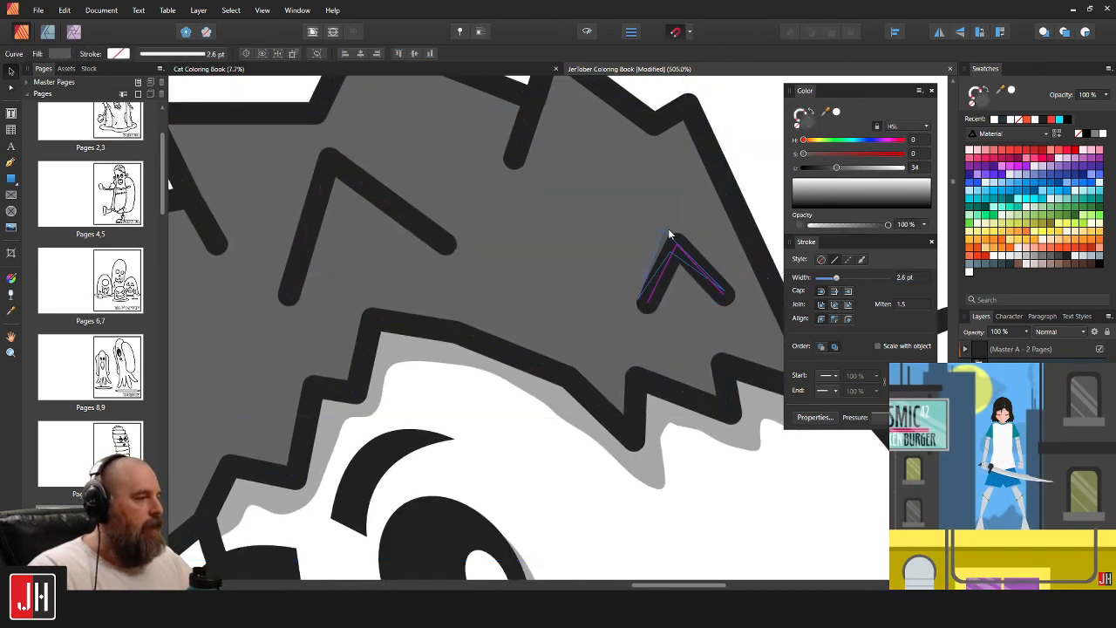
scroll(650, 232, down, 3)
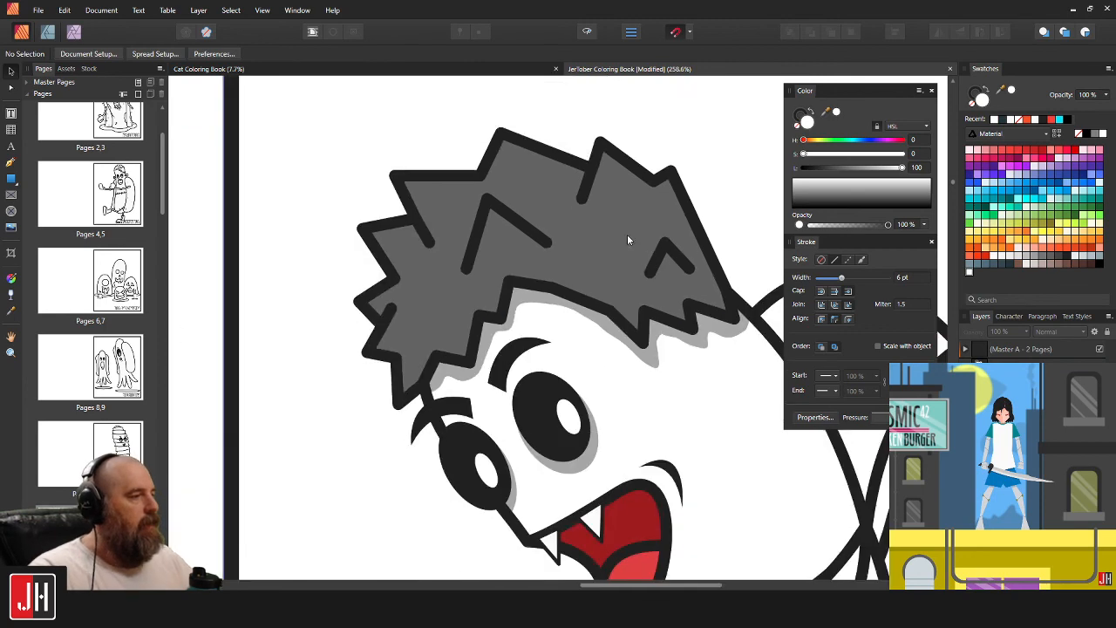
click(630, 231)
click(836, 112)
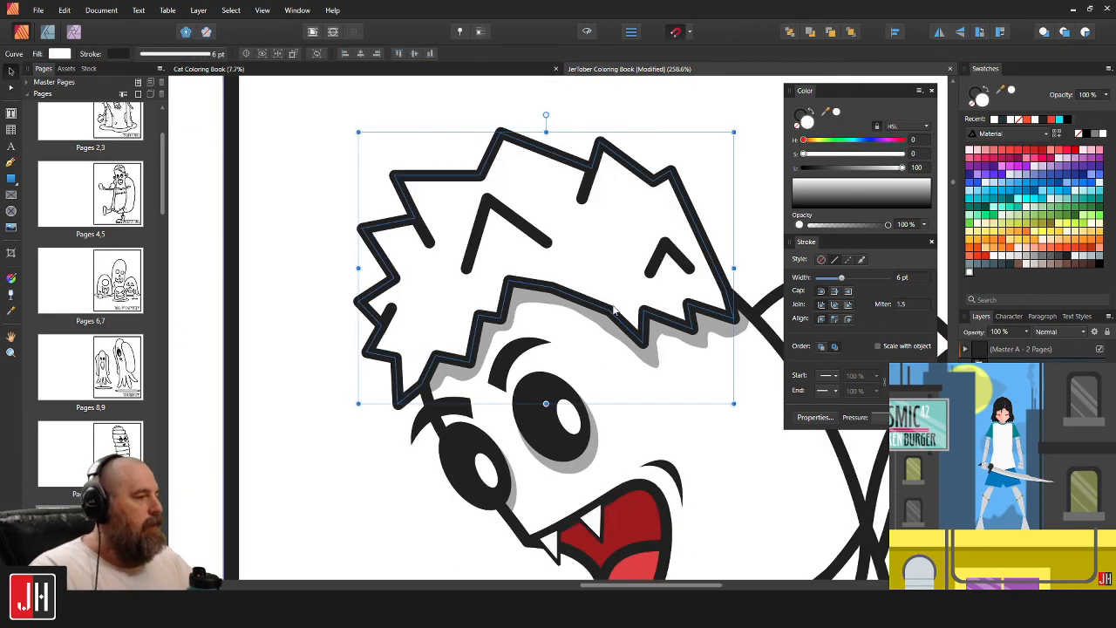
Delete the grey shadow beneath the hairline on the vampire's forehead.
scroll(614, 309, up, 3)
click(617, 305)
key(Delete)
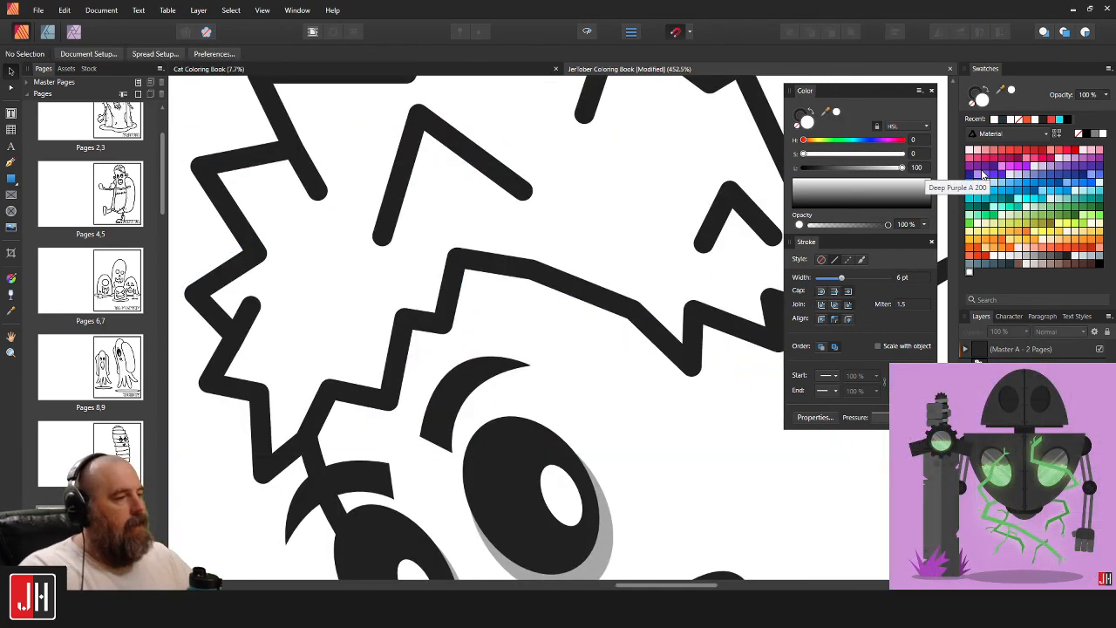
Delete the grey shadows behind both of the vampire's eyes.
scroll(660, 305, down, 5)
scroll(617, 375, up, 5)
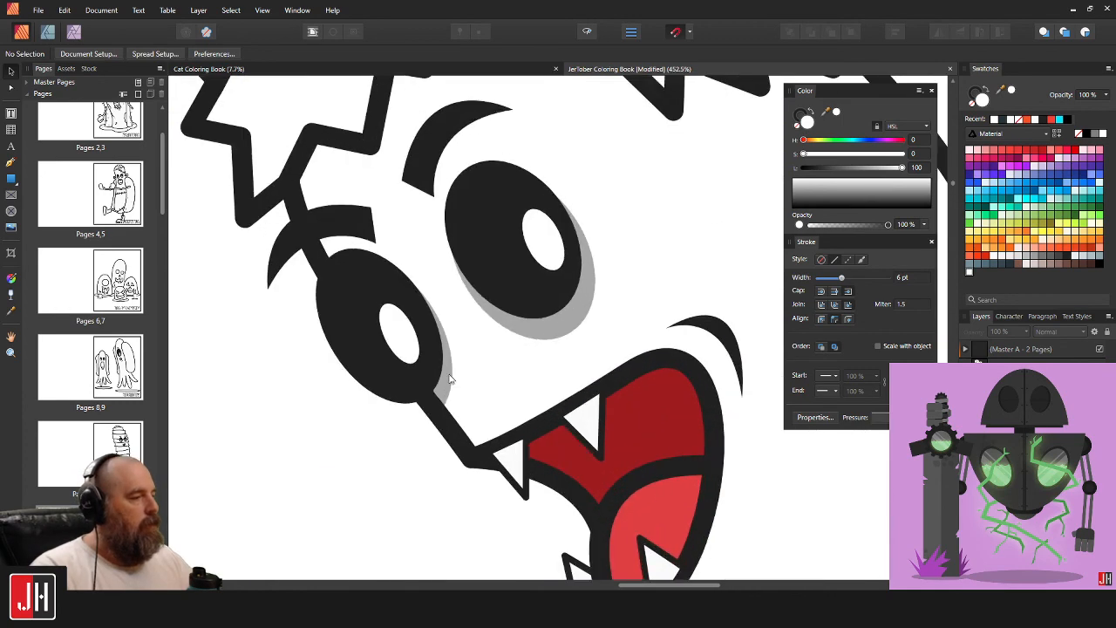
click(449, 378)
shift+click(534, 342)
key(Delete)
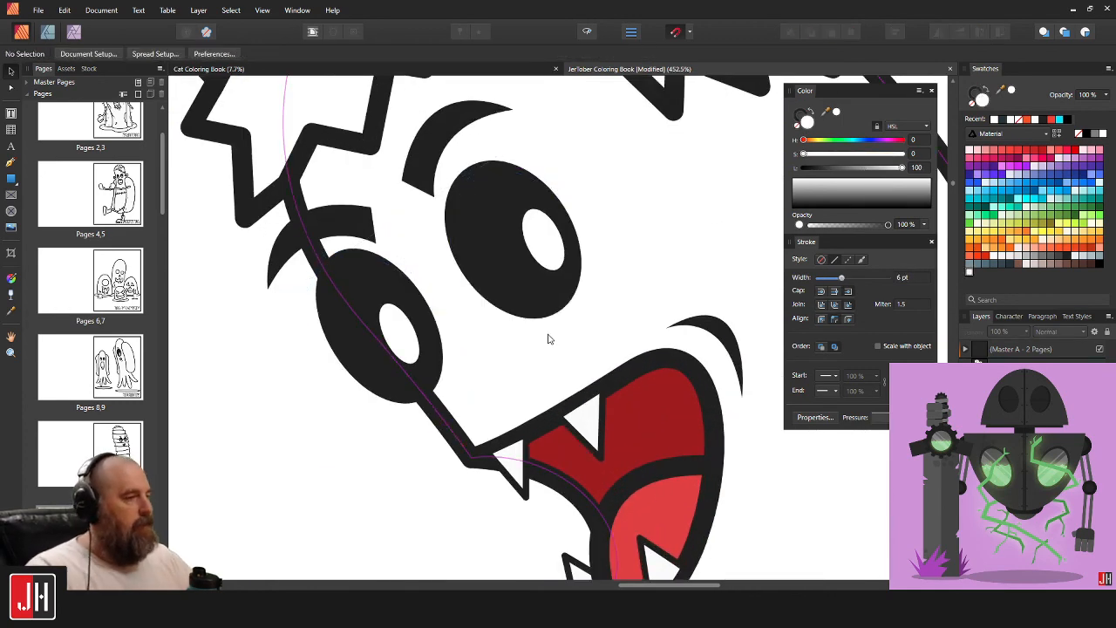
Fill the dark red mouth interior and the red tongue with the sampled white.
scroll(519, 370, down, 5)
scroll(458, 305, up, 4)
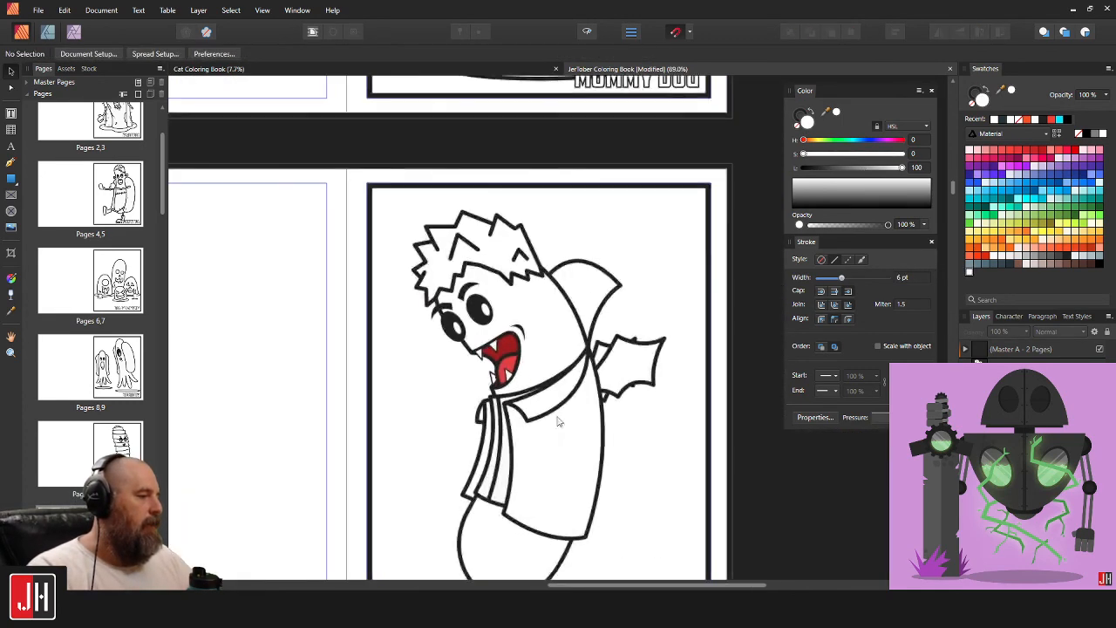
scroll(458, 305, up, 3)
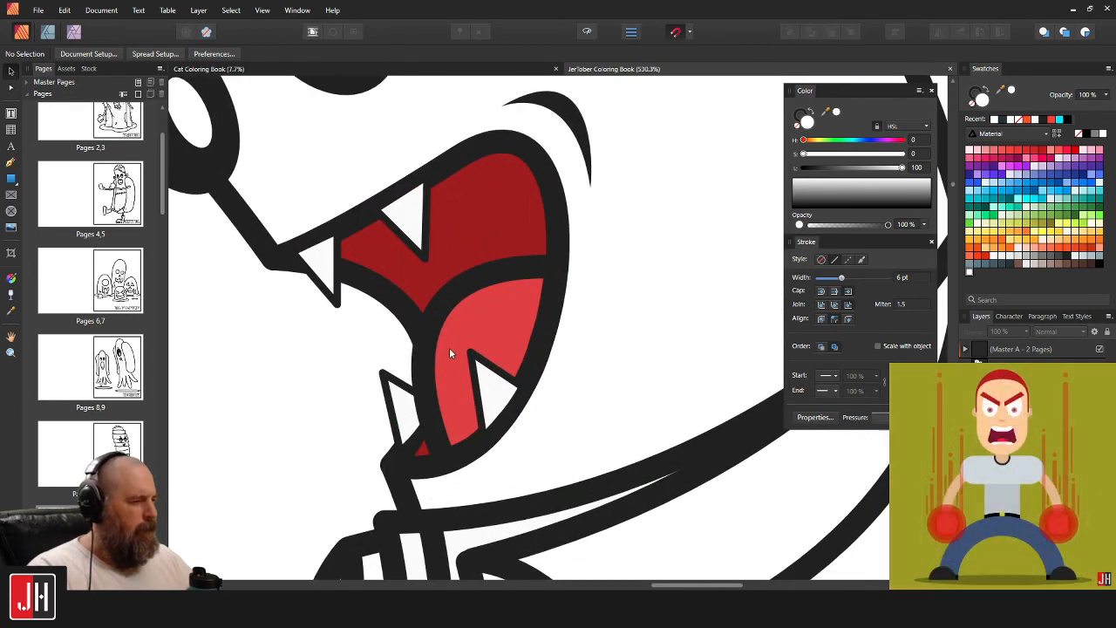
click(454, 343)
click(399, 291)
shift+click(459, 287)
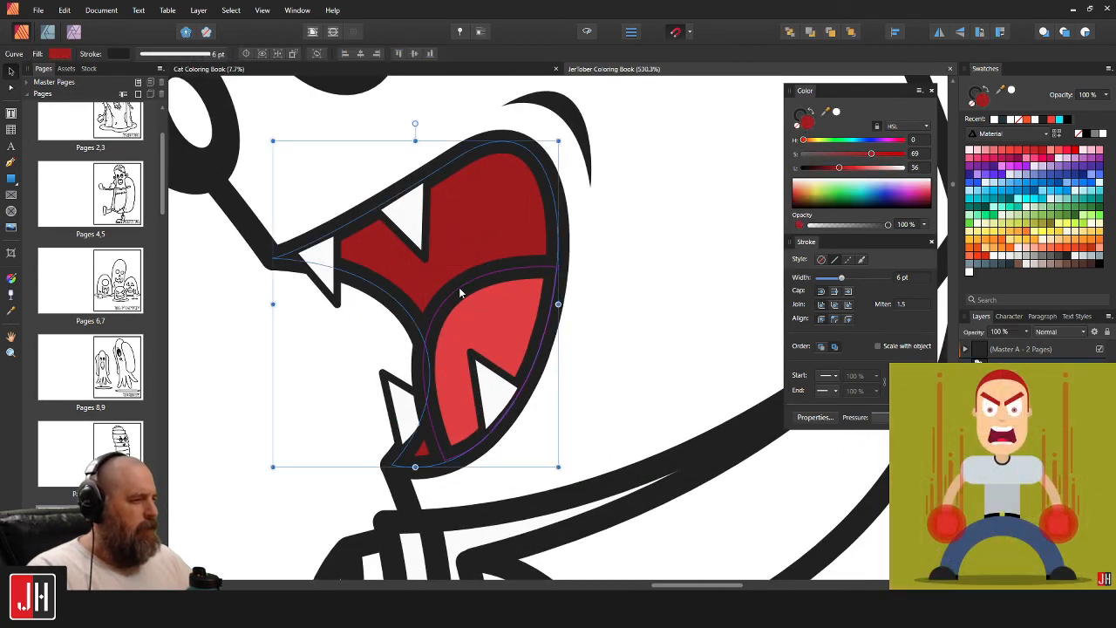
click(838, 112)
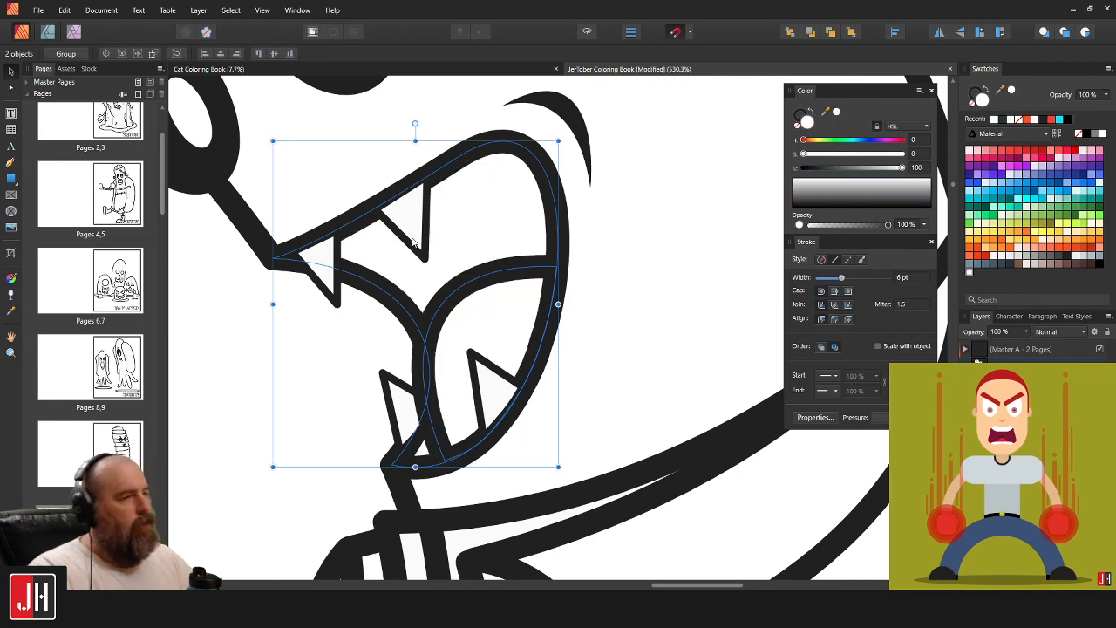
Set the outline width of all four vampire fangs to 4 pt.
scroll(436, 261, down, 9)
click(518, 315)
scroll(427, 254, up, 7)
scroll(425, 249, up, 4)
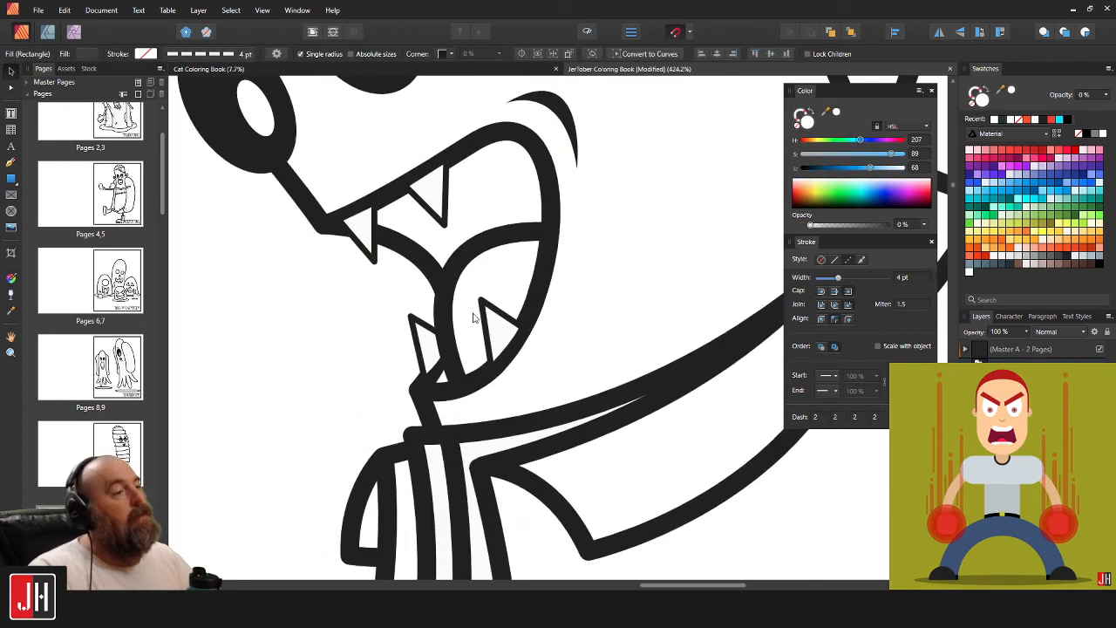
click(462, 346)
shift+click(548, 330)
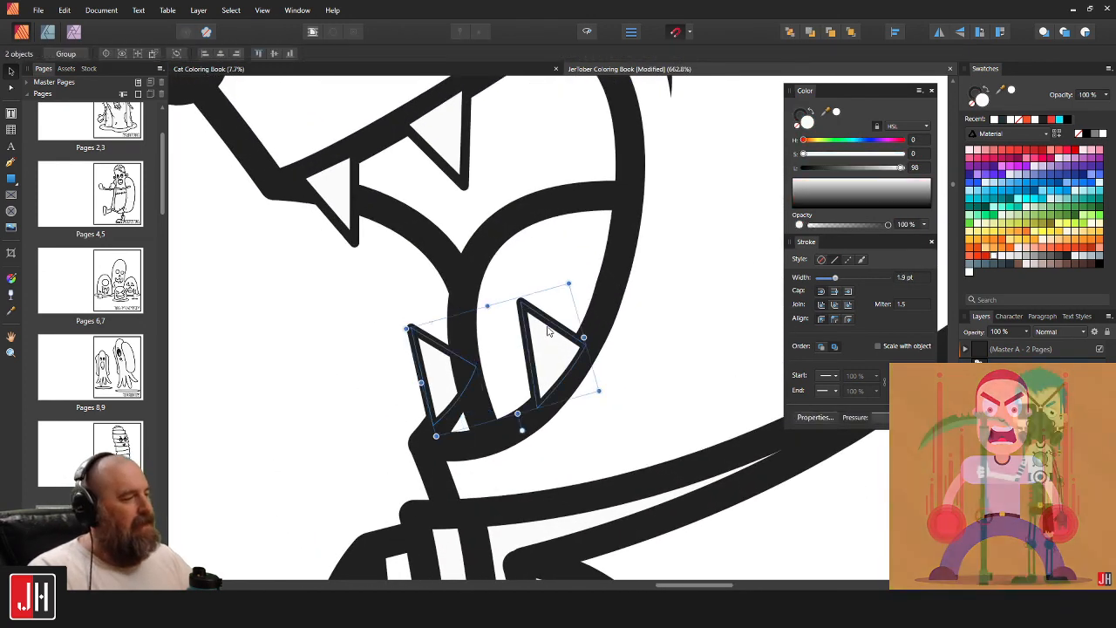
shift+click(464, 177)
shift+click(348, 227)
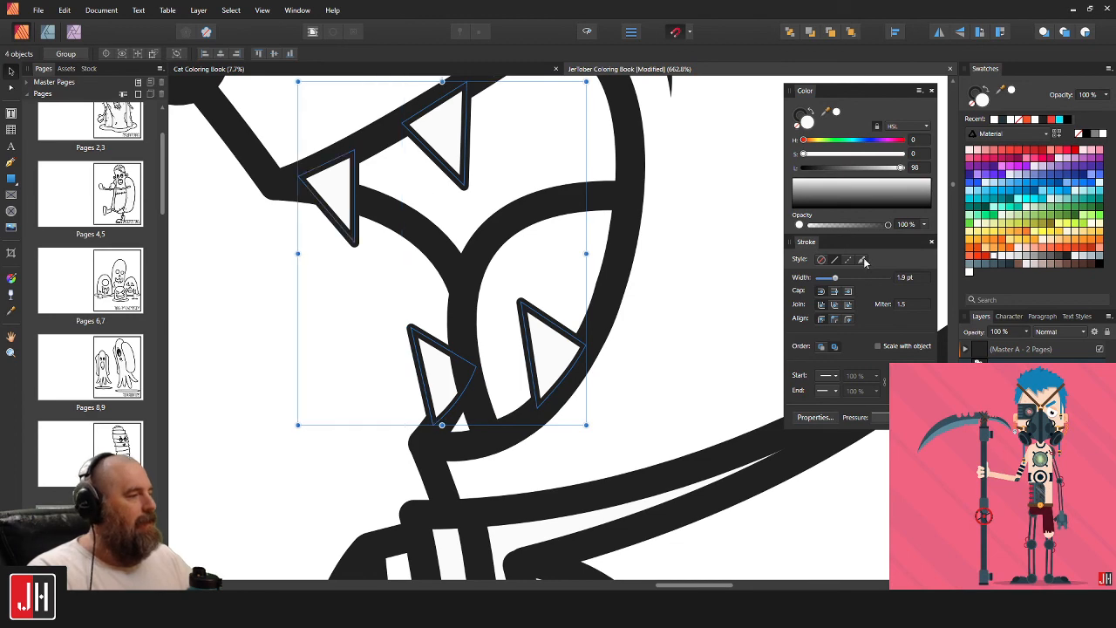
click(912, 277)
key(Return)
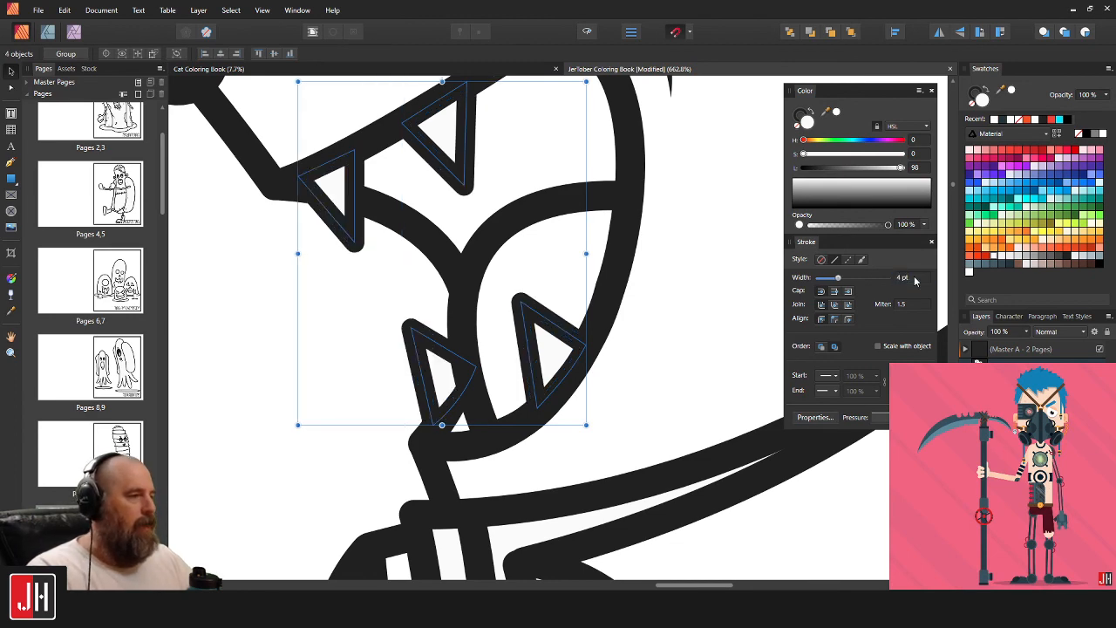
scroll(489, 339, down, 10)
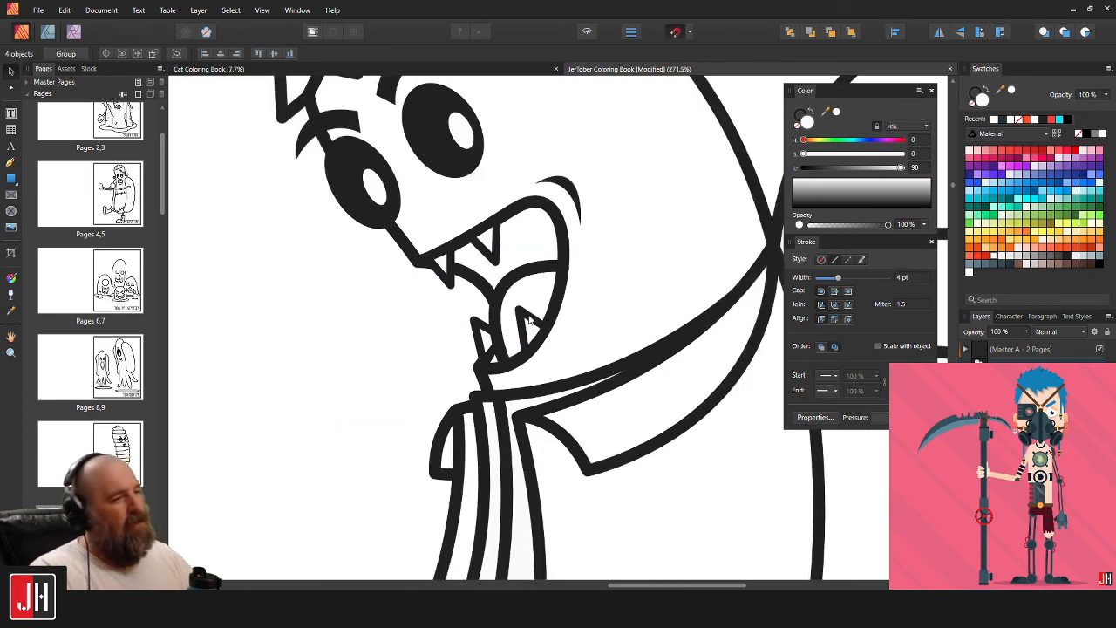
click(713, 378)
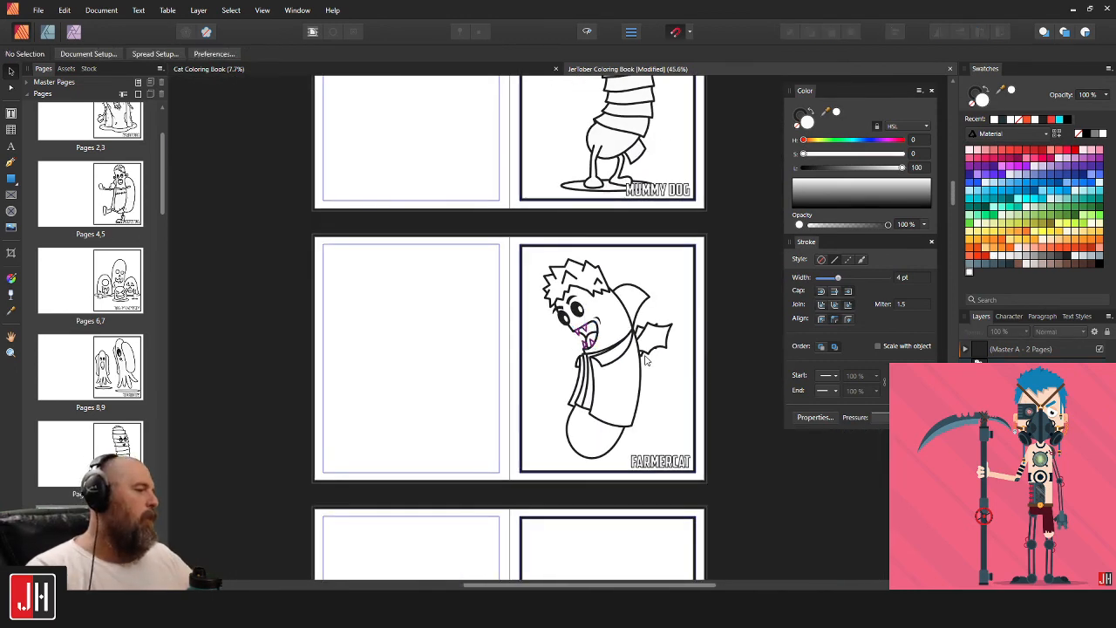
Review the vampire page beside its neighbouring pages, then switch to Affinity Designer and compare it with the original Day 06 artwork.
scroll(645, 357, up, 2)
scroll(558, 320, down, 4)
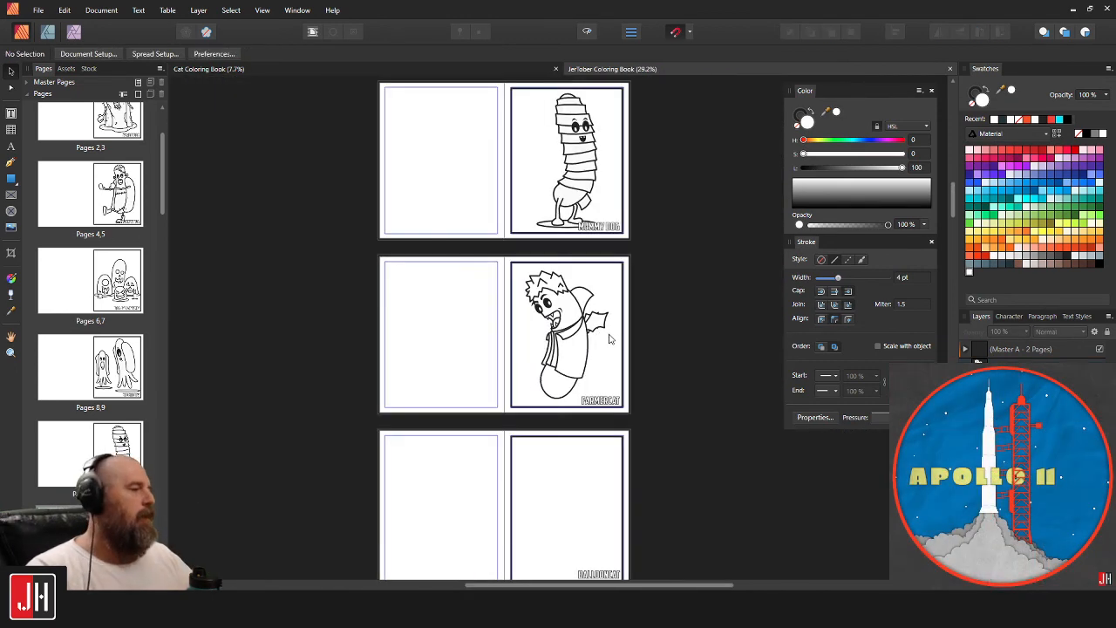
scroll(613, 339, up, 1)
scroll(516, 570, down, 1)
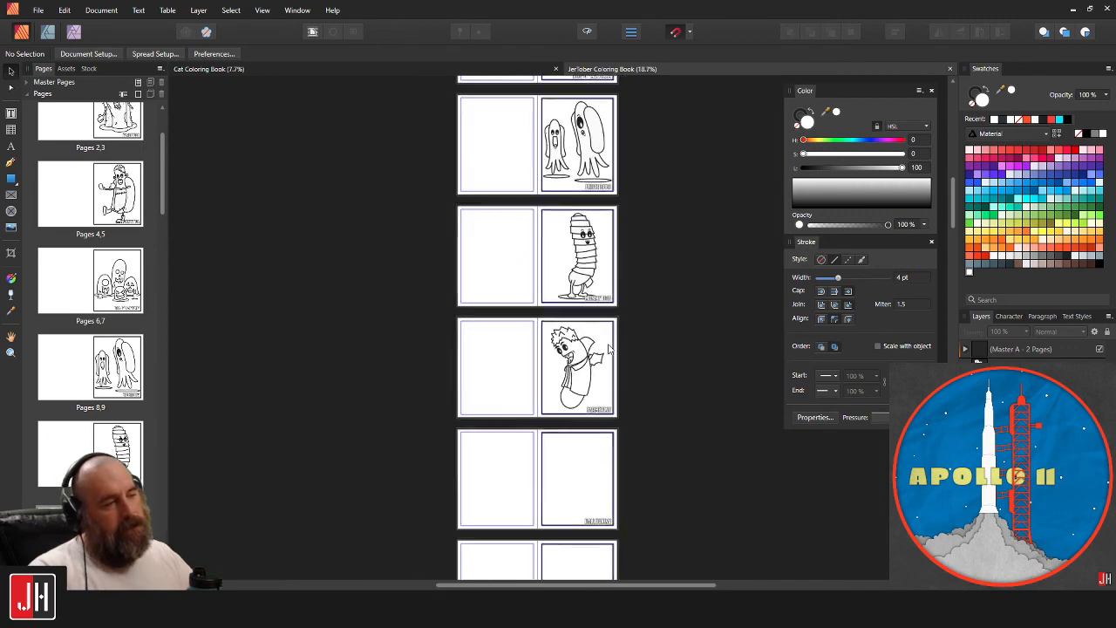
scroll(516, 570, up, 1)
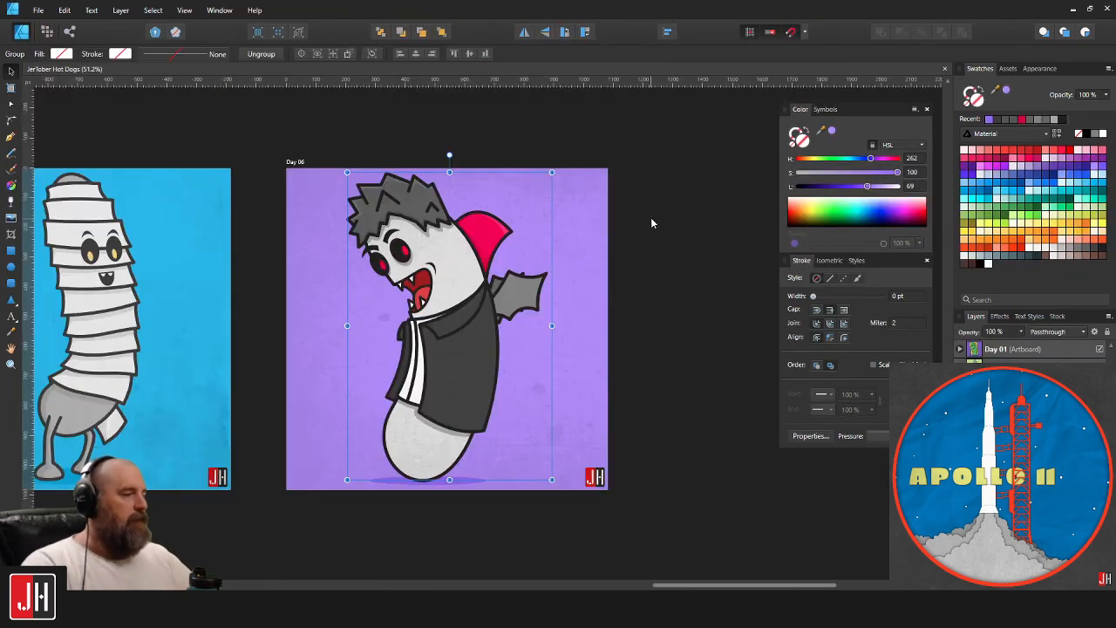
click(650, 222)
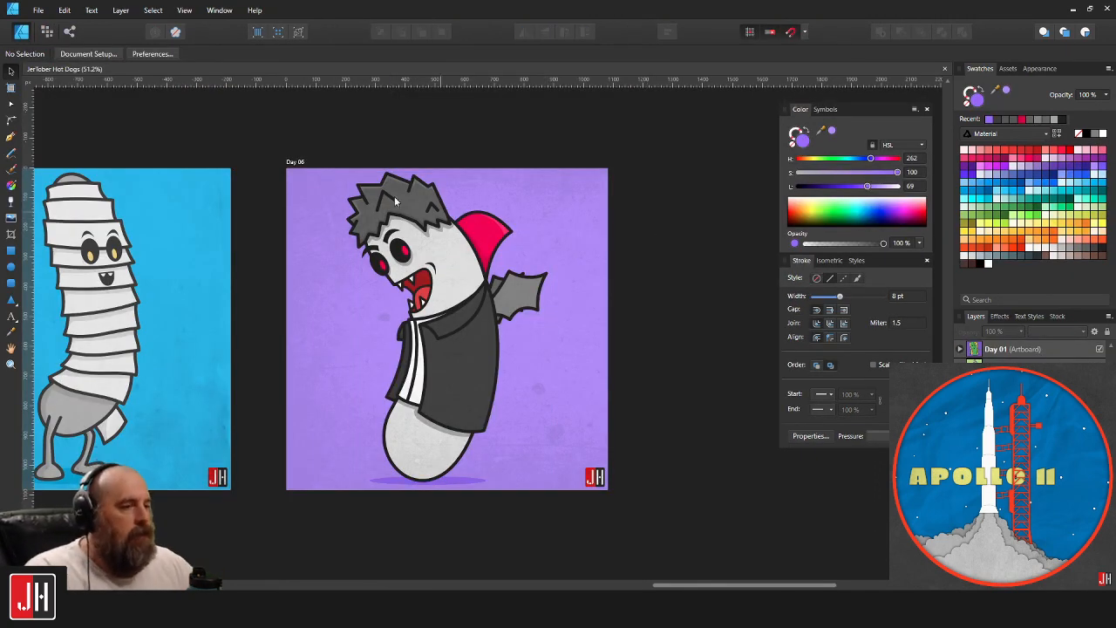
scroll(406, 296, left, 4)
scroll(497, 306, right, 2)
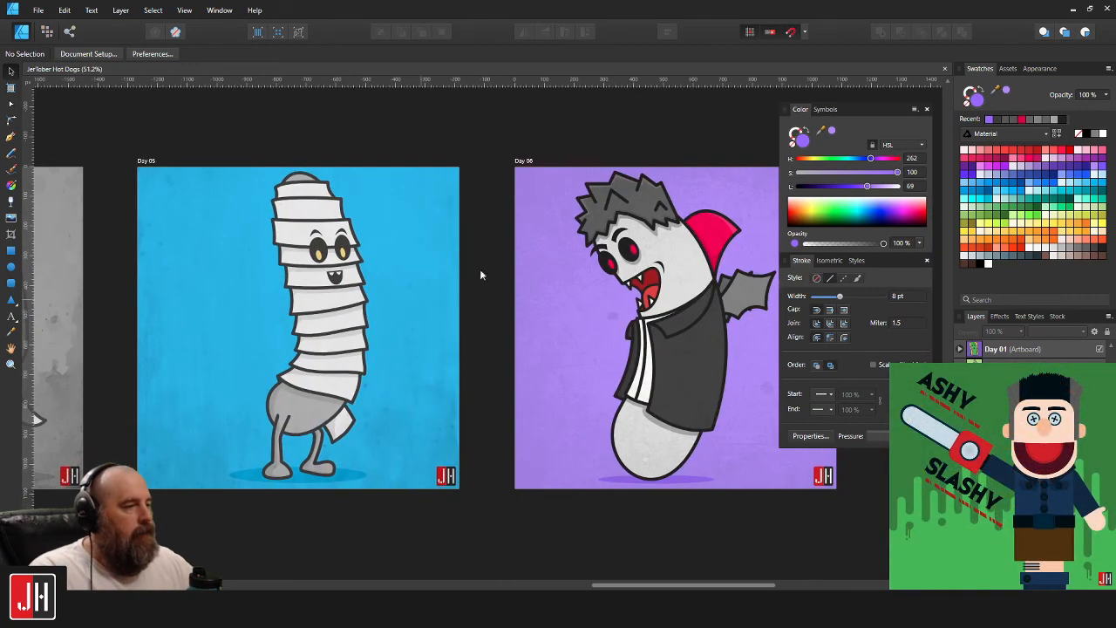
scroll(293, 272, left, 5)
scroll(373, 313, right, 6)
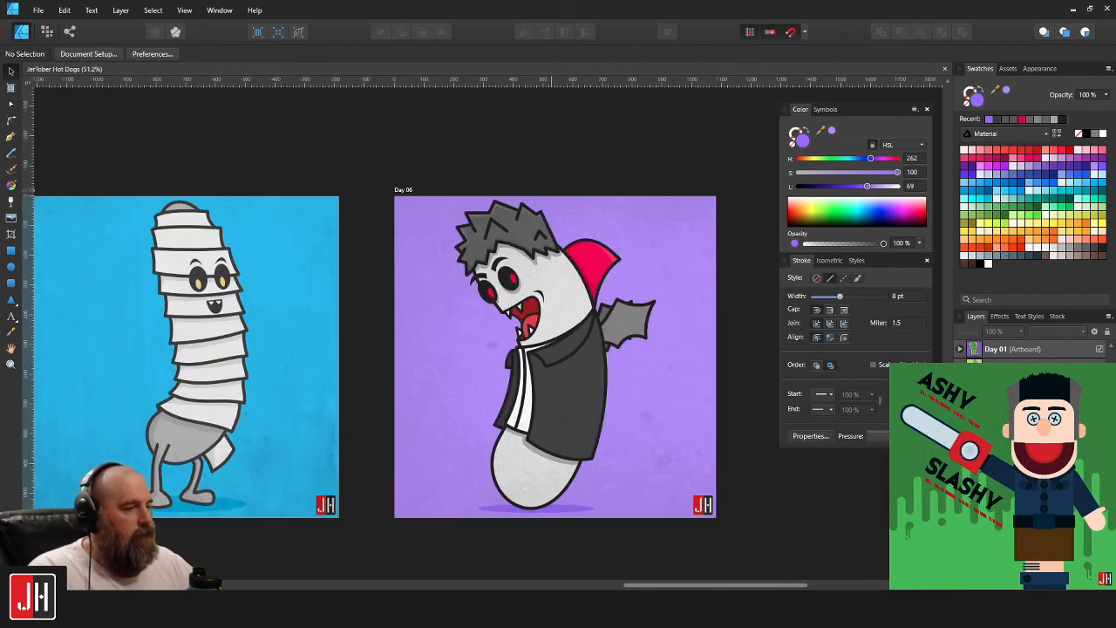
Switch back to the coloring book in Affinity Publisher and group the vampire hot dog's shapes.
key(alt+Tab)
scroll(587, 401, down, 1)
scroll(588, 401, up, 3)
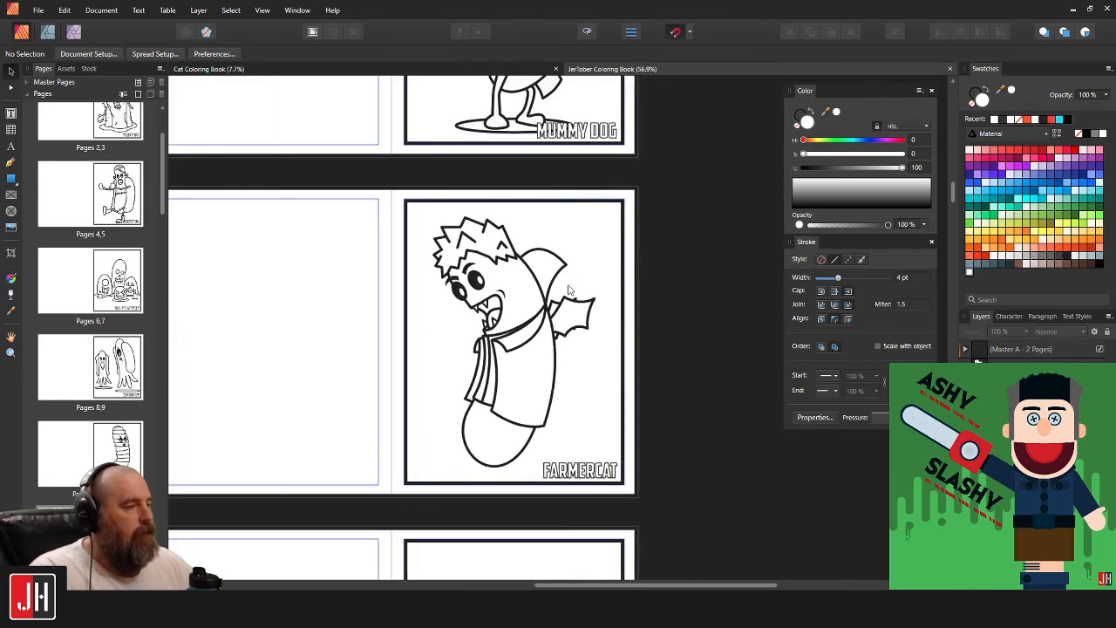
scroll(568, 290, up, 2)
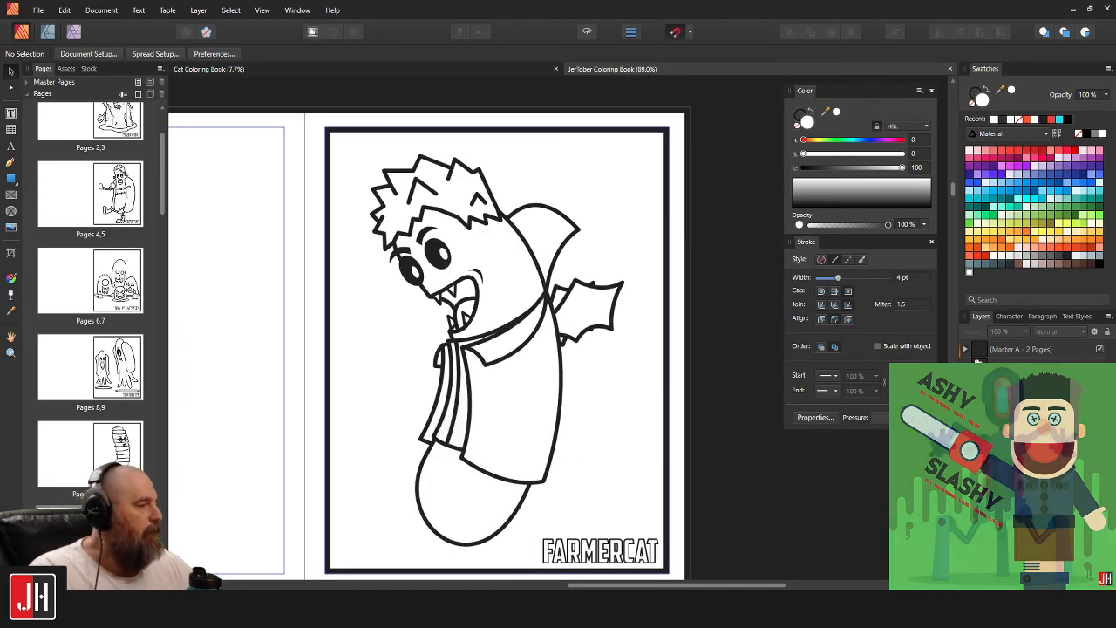
click(1020, 366)
key(ctrl+shift+bracketleft)
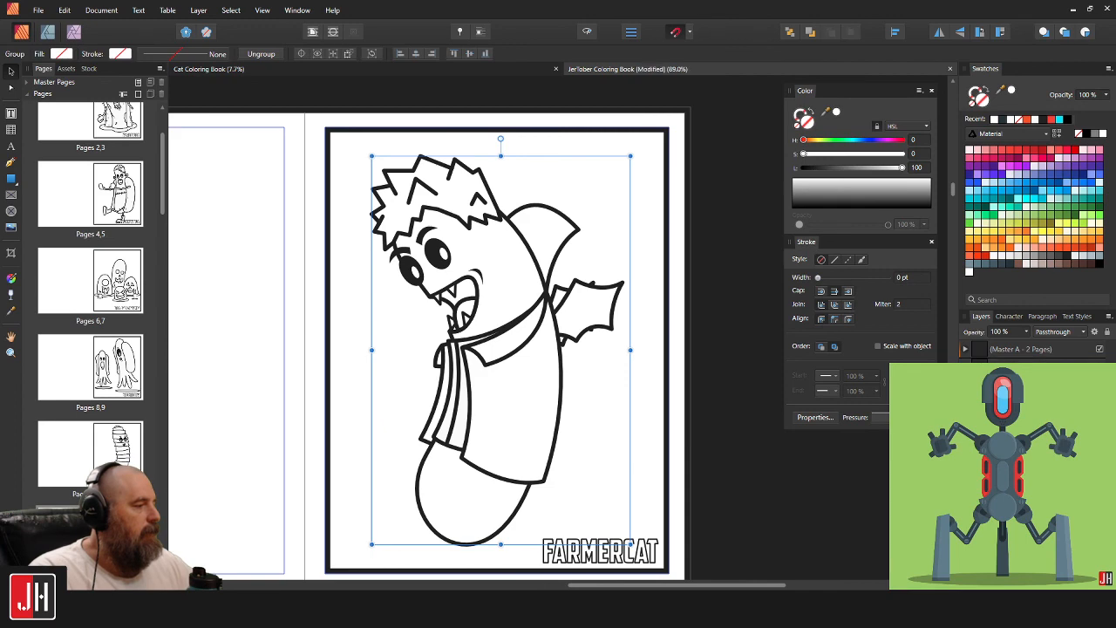
Deselect the grouped vampire hot dog and save the coloring book.
click(698, 296)
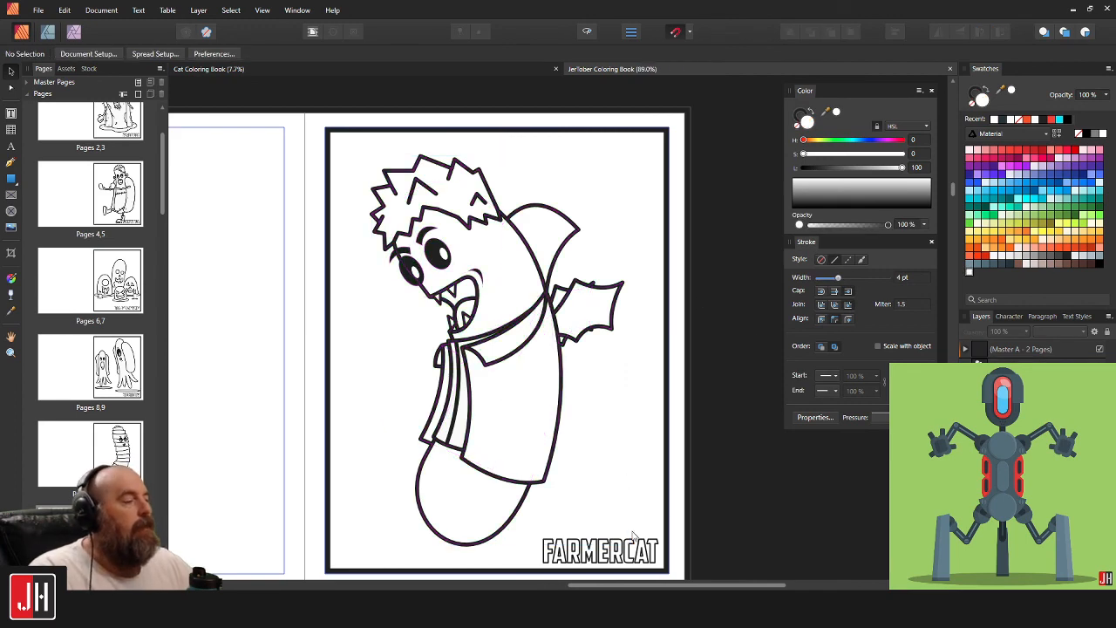
key(ctrl+s)
scroll(601, 356, down, 5)
click(584, 360)
scroll(593, 361, up, 4)
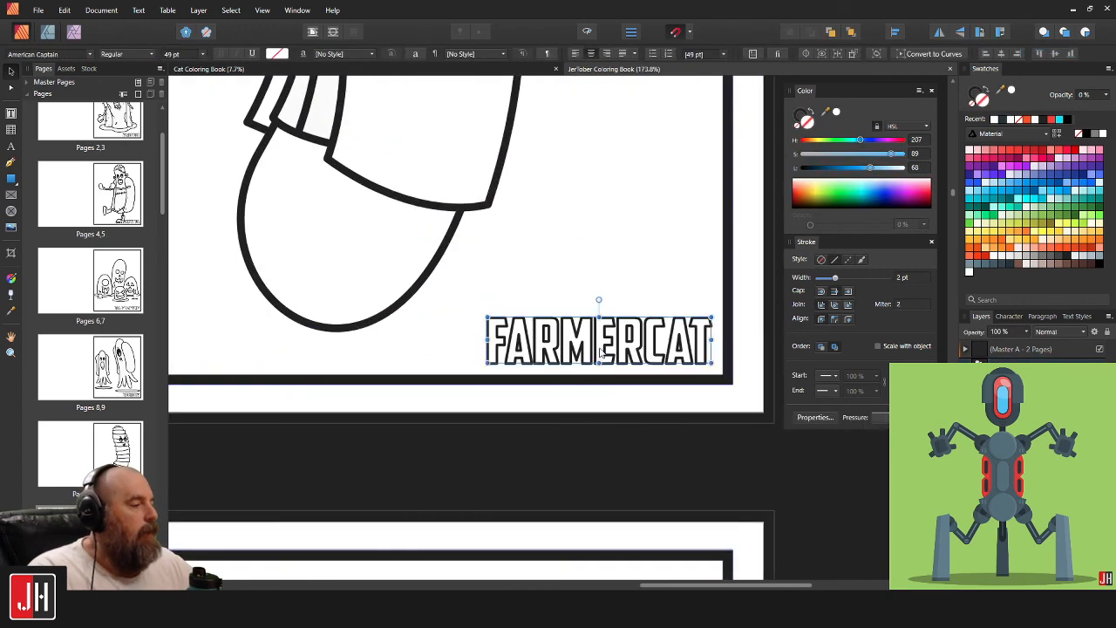
drag(640, 347, 723, 358)
click(560, 349)
click(707, 357)
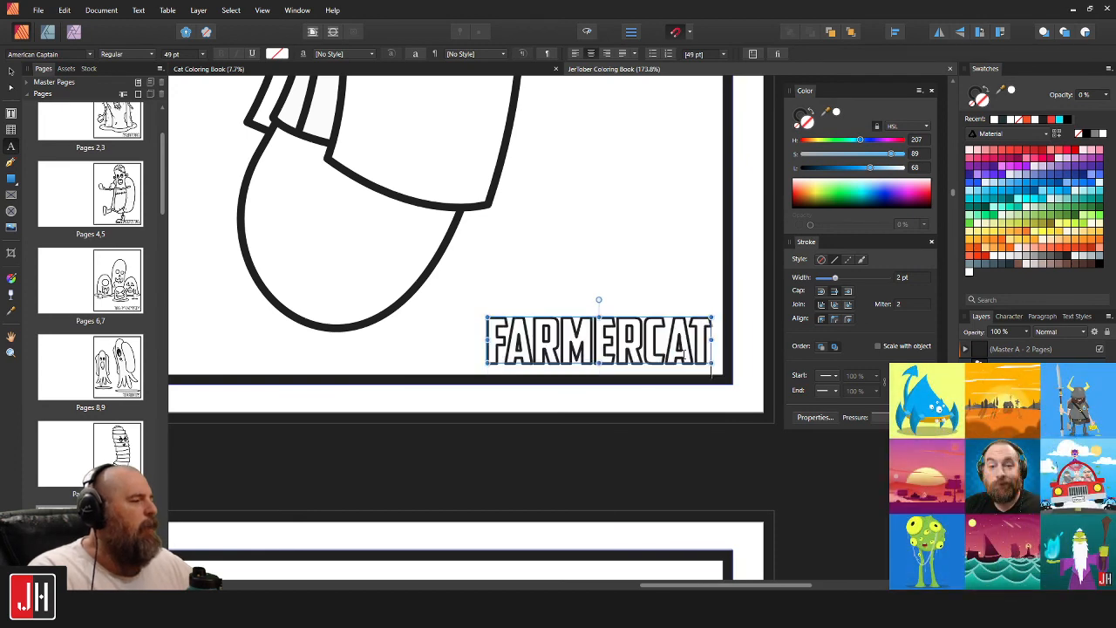
key(Escape)
scroll(684, 352, down, 5)
scroll(643, 268, down, 3)
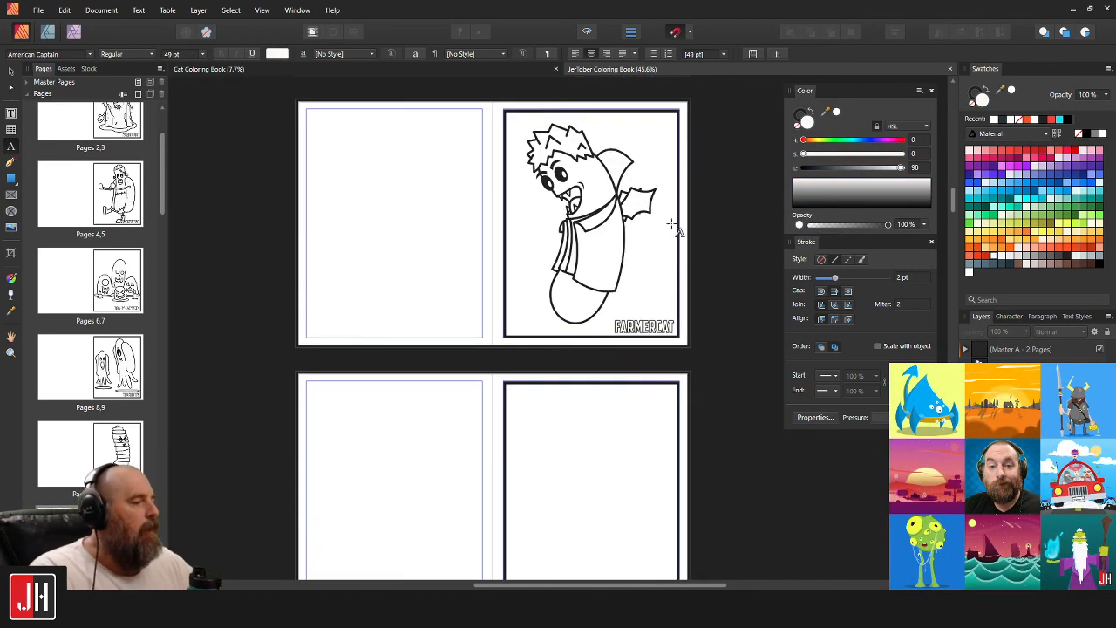
Replace the FARMERCAT title on the vampire page with VAMPIRE DOG.
scroll(589, 248, up, 5)
click(598, 298)
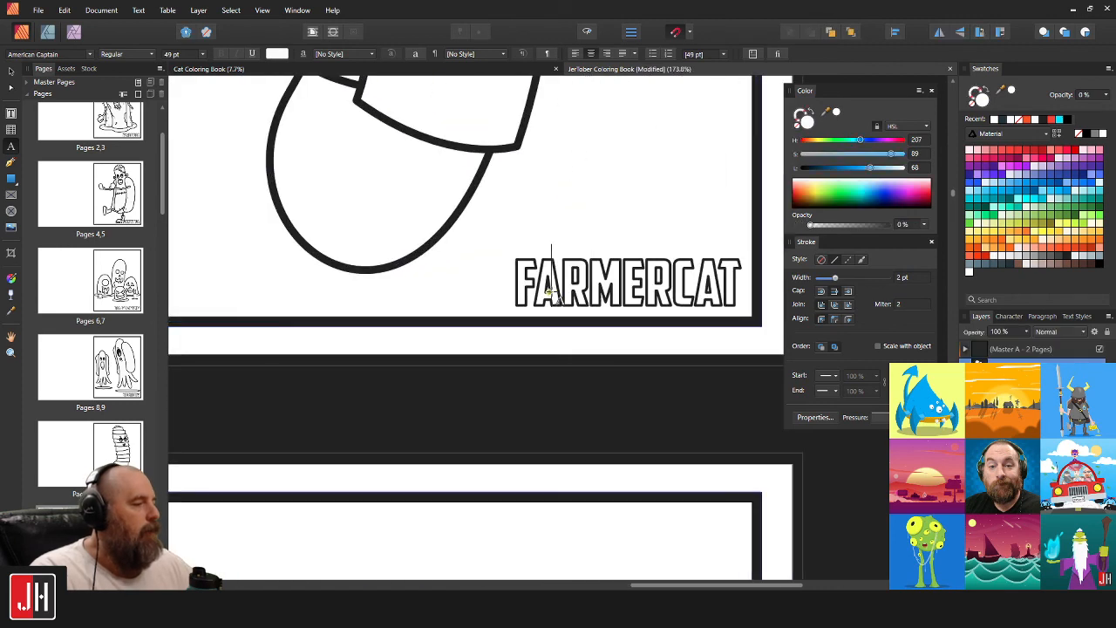
key(v)
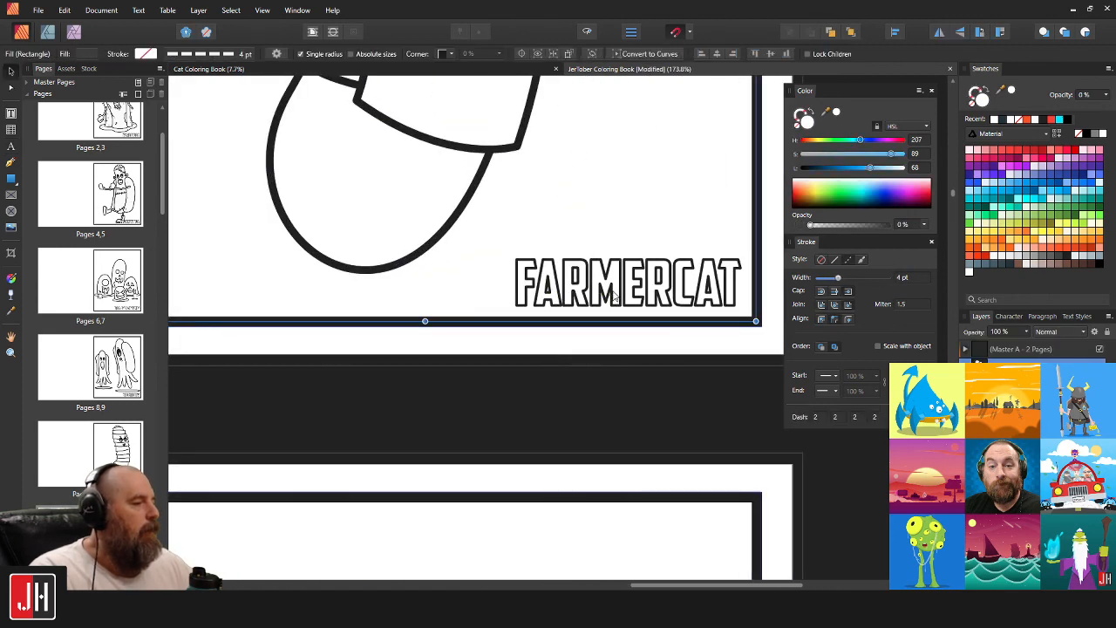
click(614, 297)
key(t)
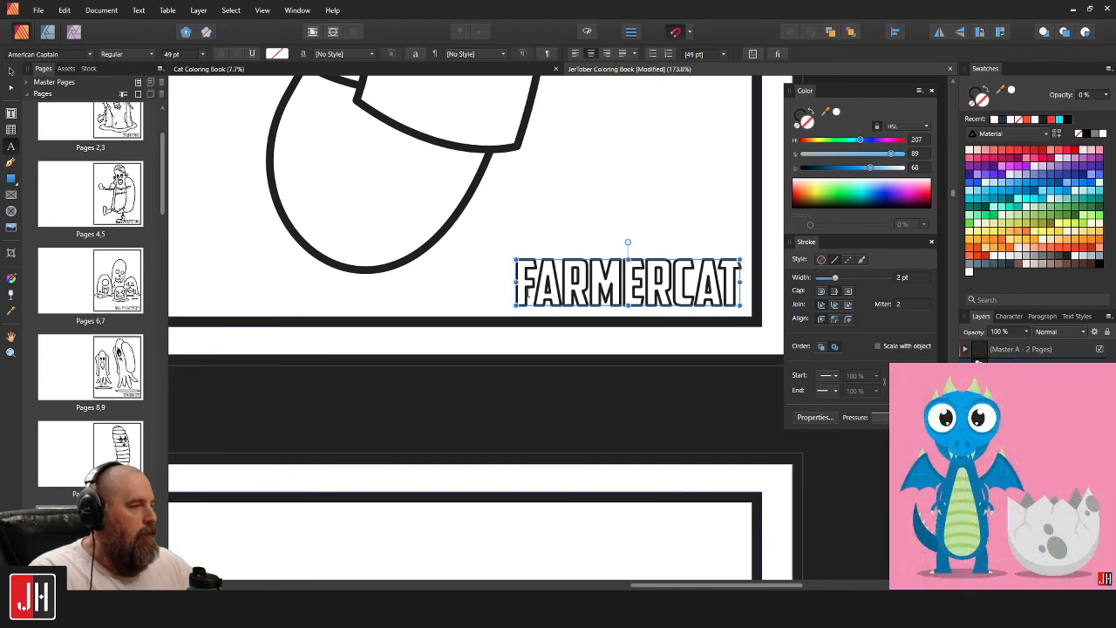
drag(514, 318, 732, 286)
text(VAMPIRE DOG)
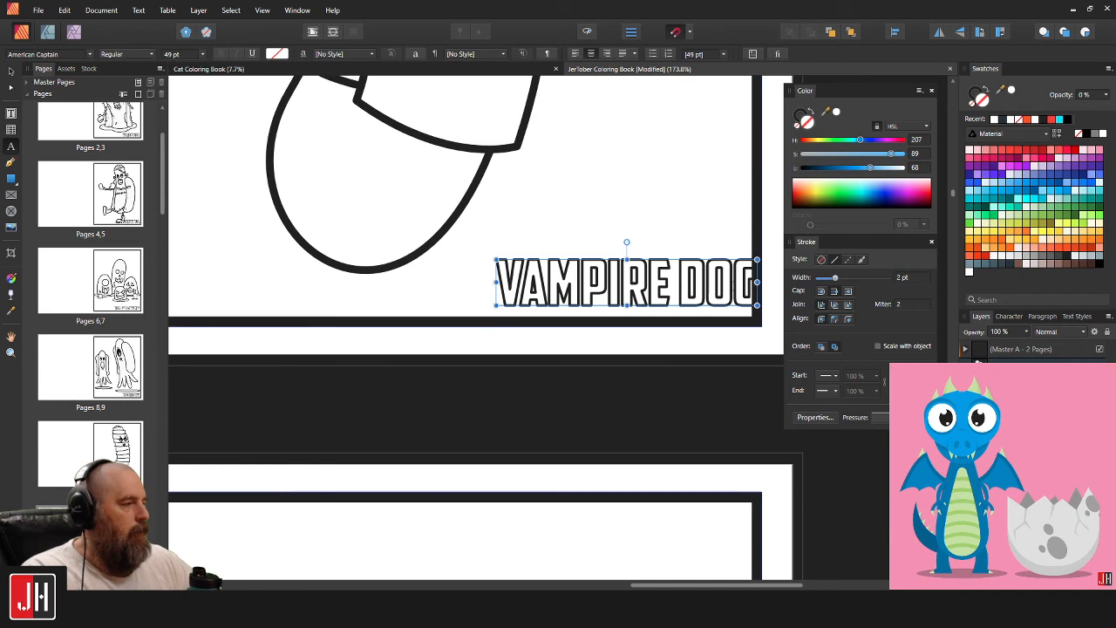
key(Escape)
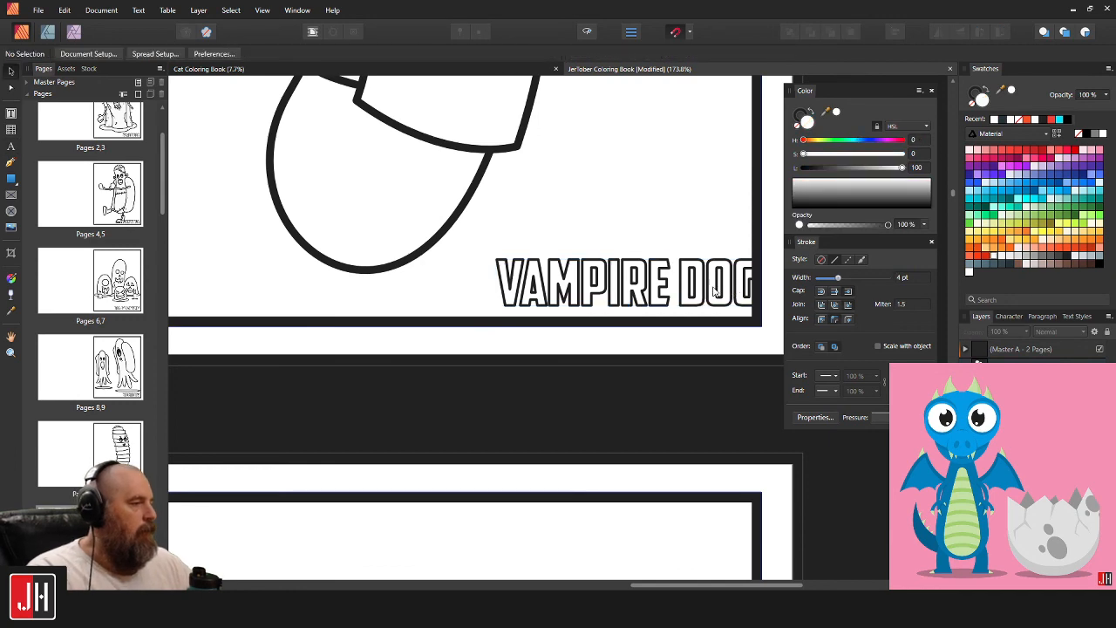
Move the VAMPIRE DOG title left so the whole text sits inside the page border, and deselect it.
click(713, 288)
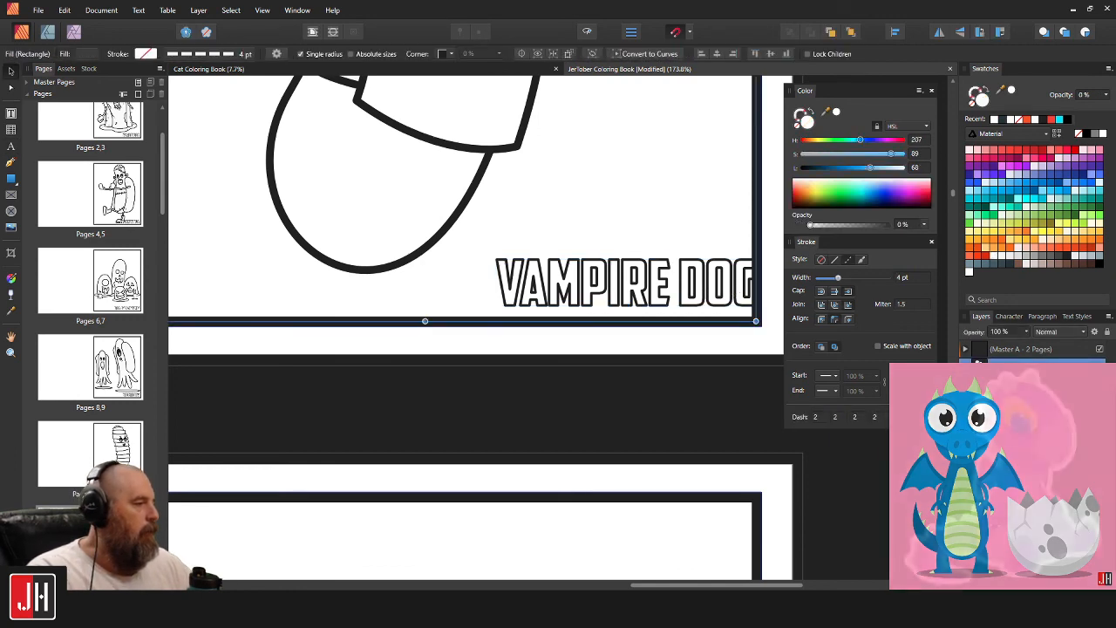
click(643, 283)
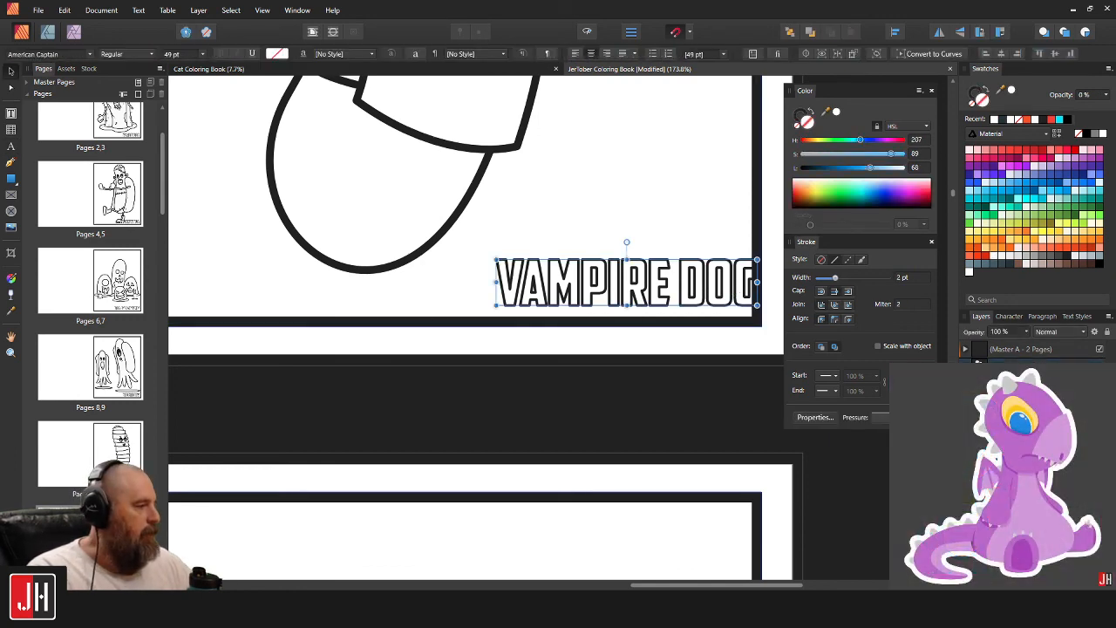
drag(708, 305, 691, 296)
scroll(691, 296, down, 5)
click(758, 322)
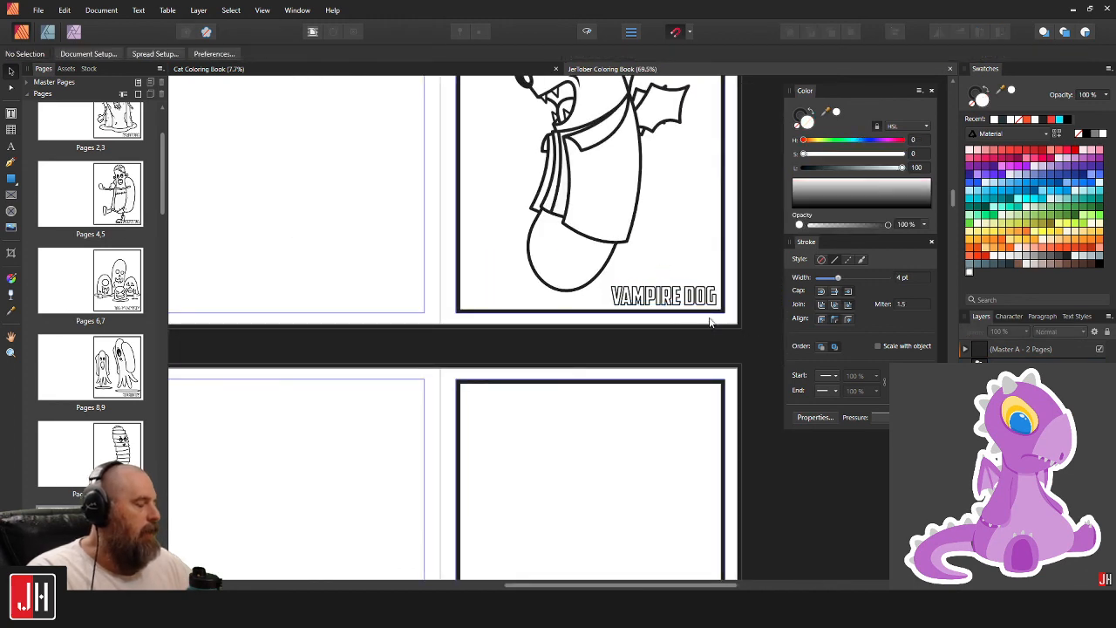
Examine the finished vampire drawing up close and compare it with the mummy, ghost and lantern pages before it.
scroll(698, 259, up, 3)
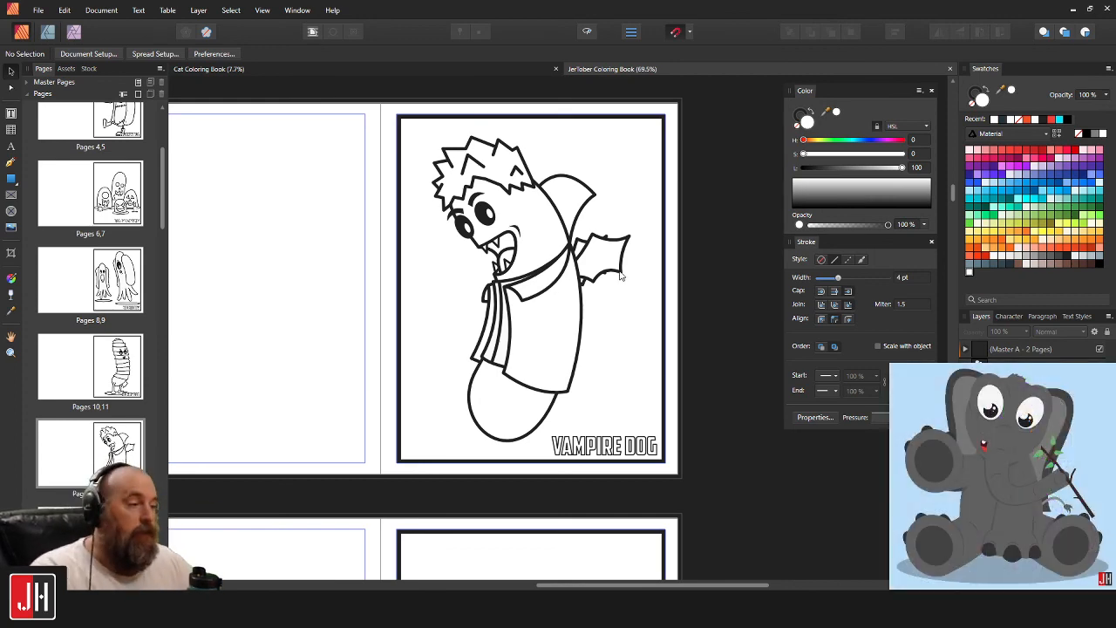
scroll(620, 275, up, 3)
drag(525, 231, 569, 328)
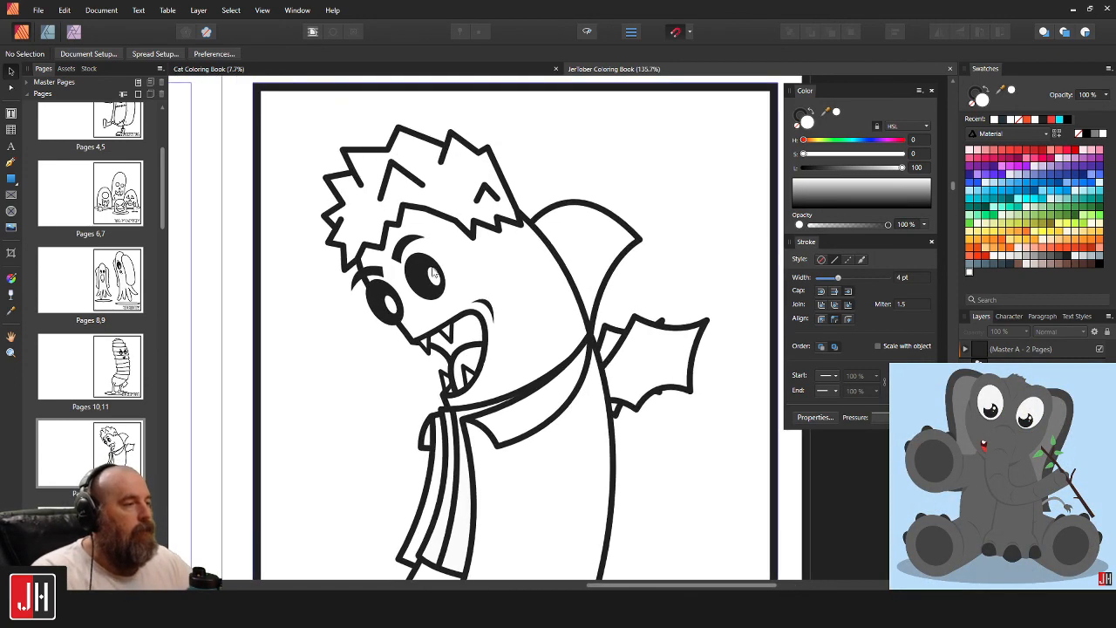
scroll(510, 262, down, 1)
scroll(528, 239, down, 4)
scroll(599, 284, up, 5)
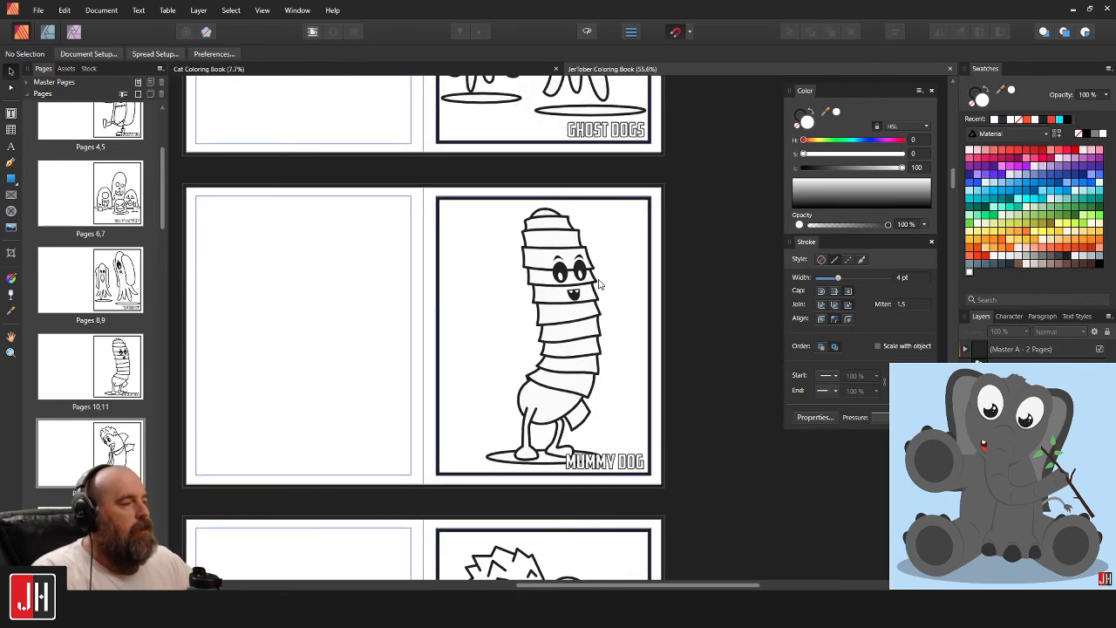
scroll(608, 298, down, 2)
scroll(597, 224, up, 2)
scroll(543, 299, up, 2)
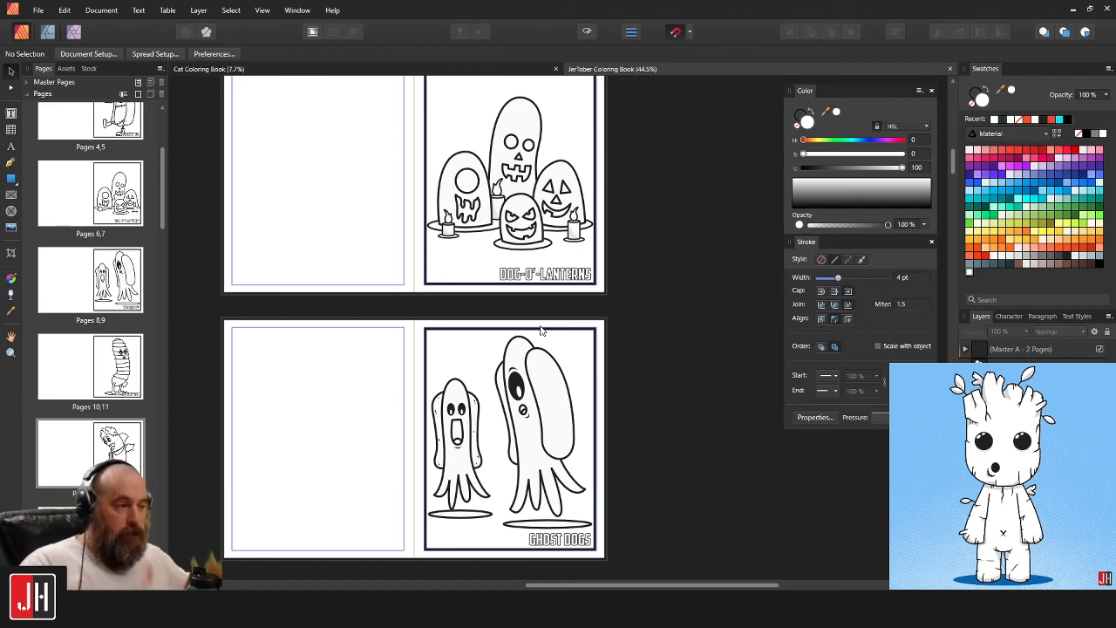
scroll(634, 383, down, 10)
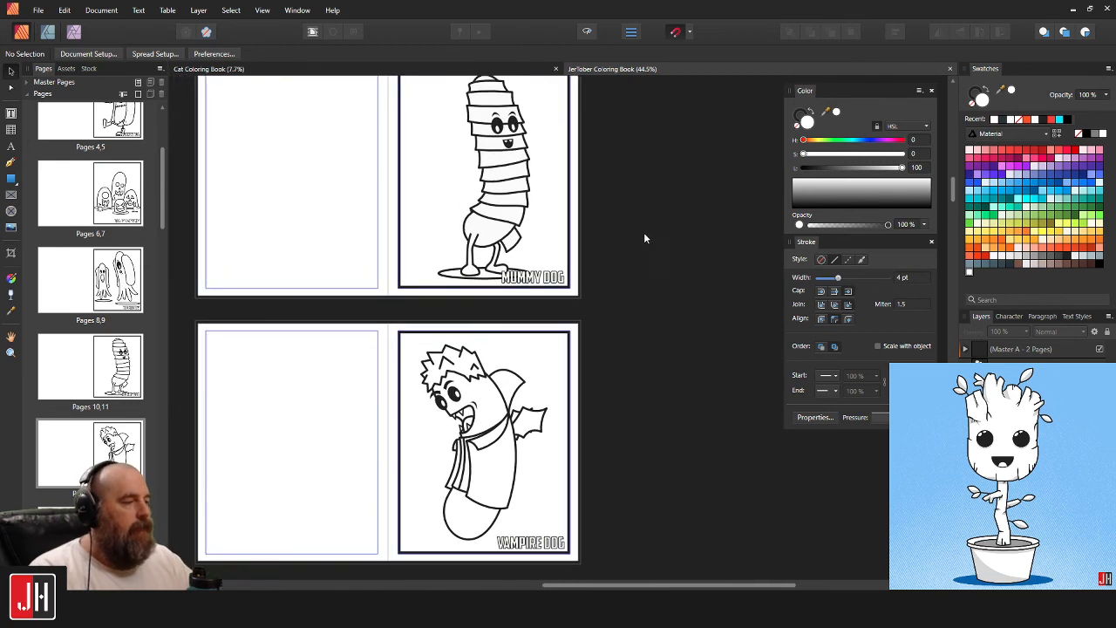
Go back through the earlier pages to page 1 and examine its hot dog characters and name circle.
scroll(636, 457, up, 10)
scroll(640, 365, up, 2)
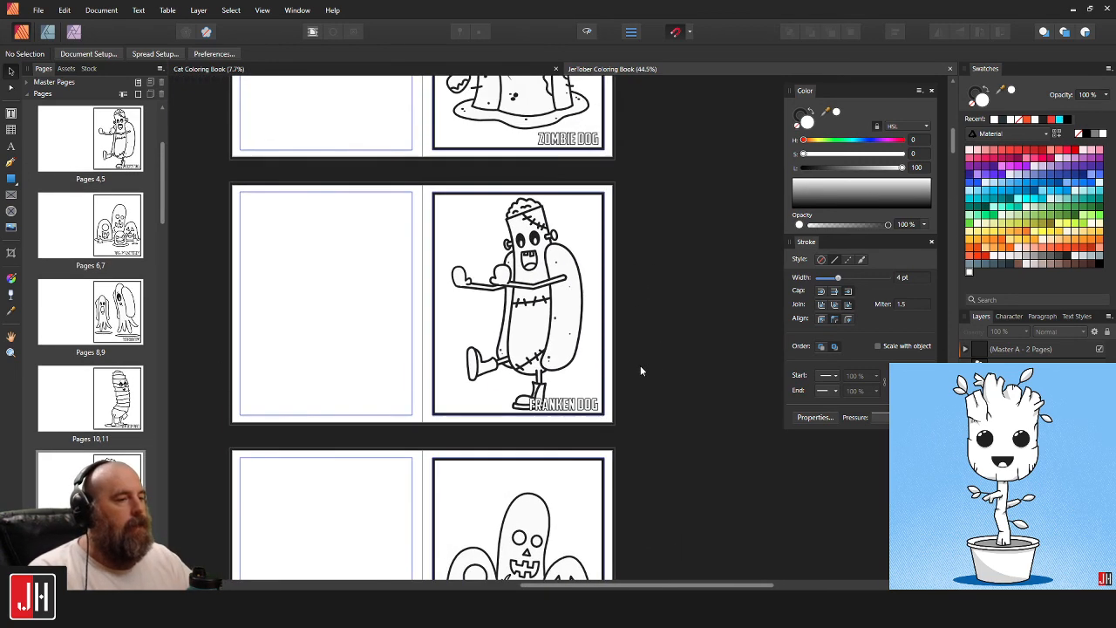
scroll(620, 410, up, 5)
scroll(603, 376, up, 5)
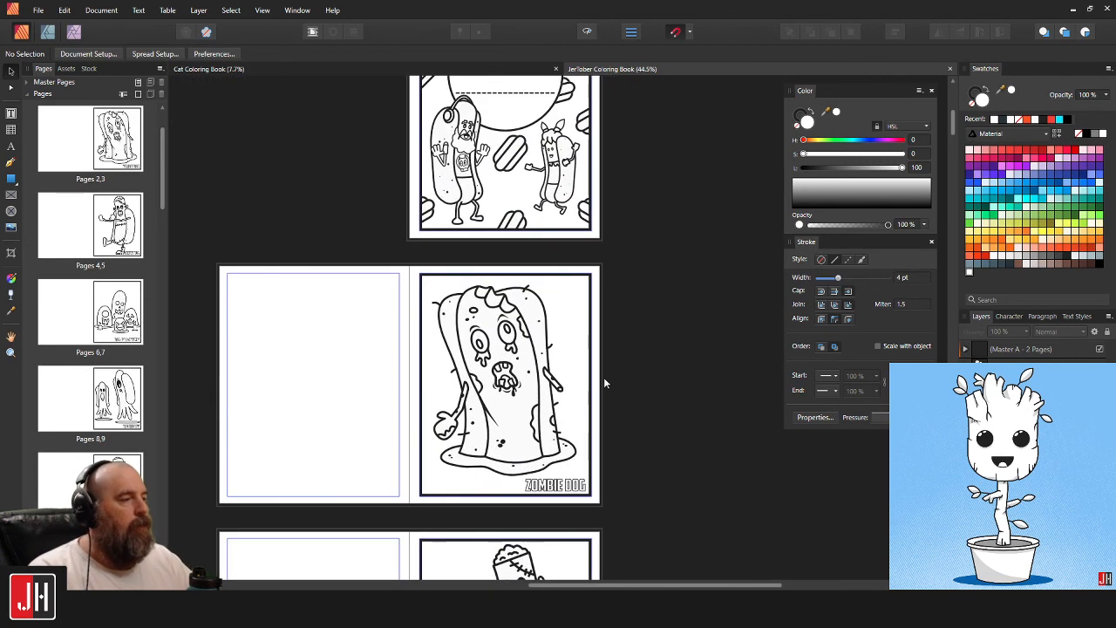
scroll(558, 331, up, 3)
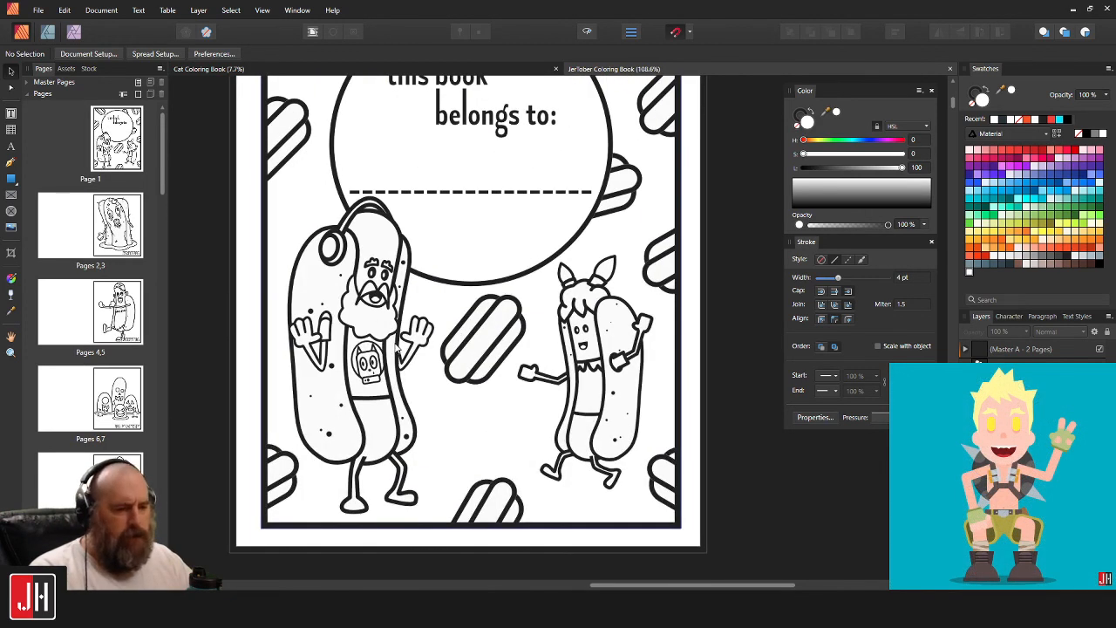
scroll(396, 347, up, 1)
drag(425, 366, 493, 308)
drag(515, 221, 485, 262)
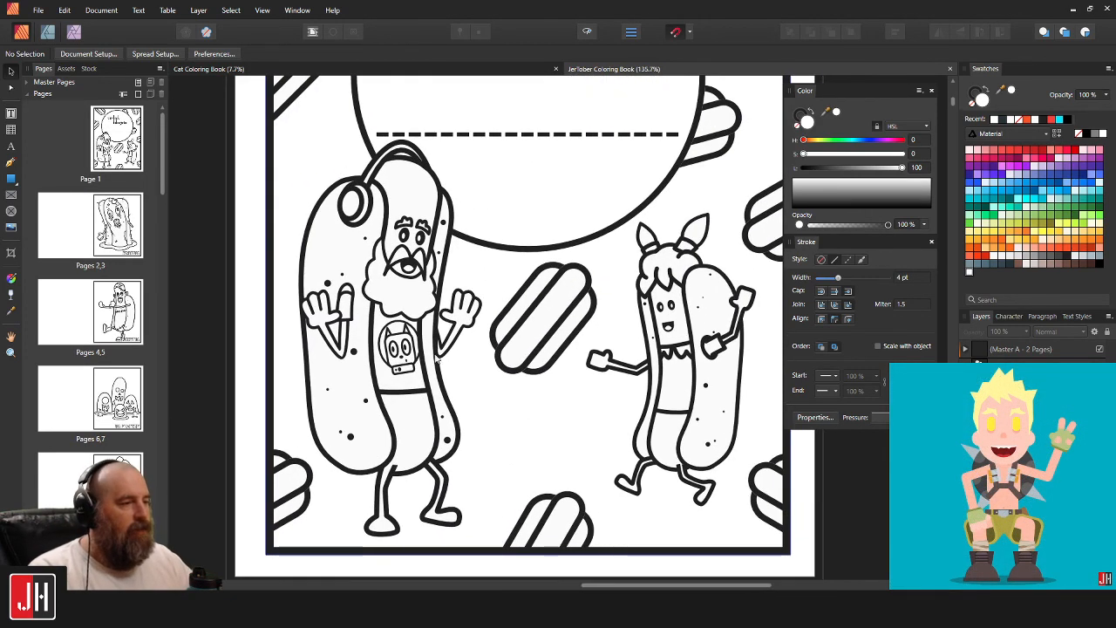
scroll(584, 259, down, 2)
scroll(584, 258, down, 1)
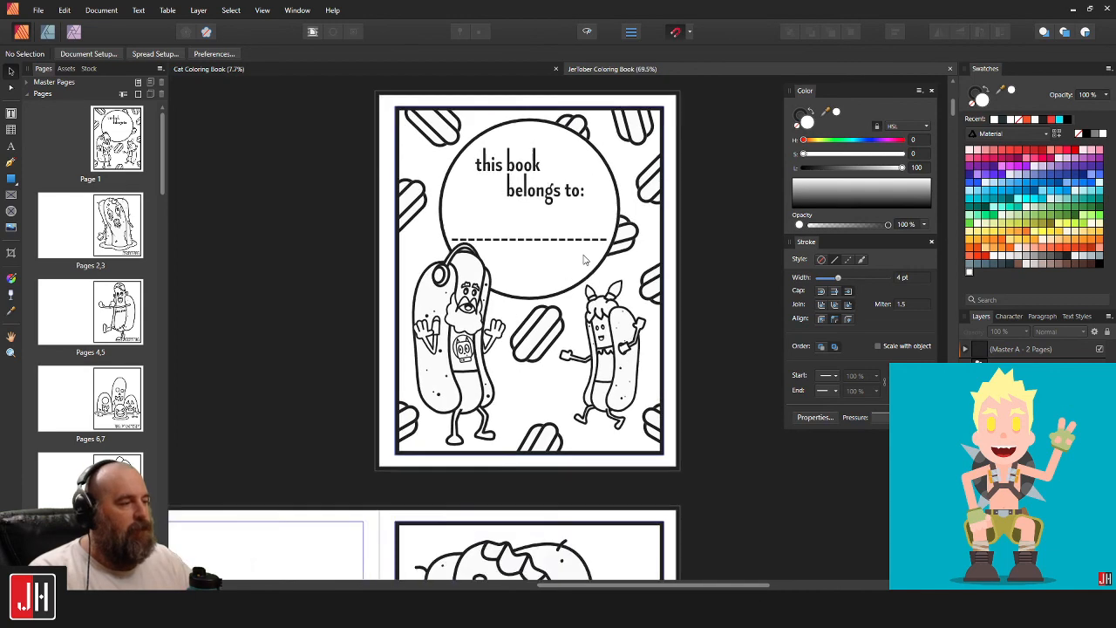
scroll(601, 384, up, 2)
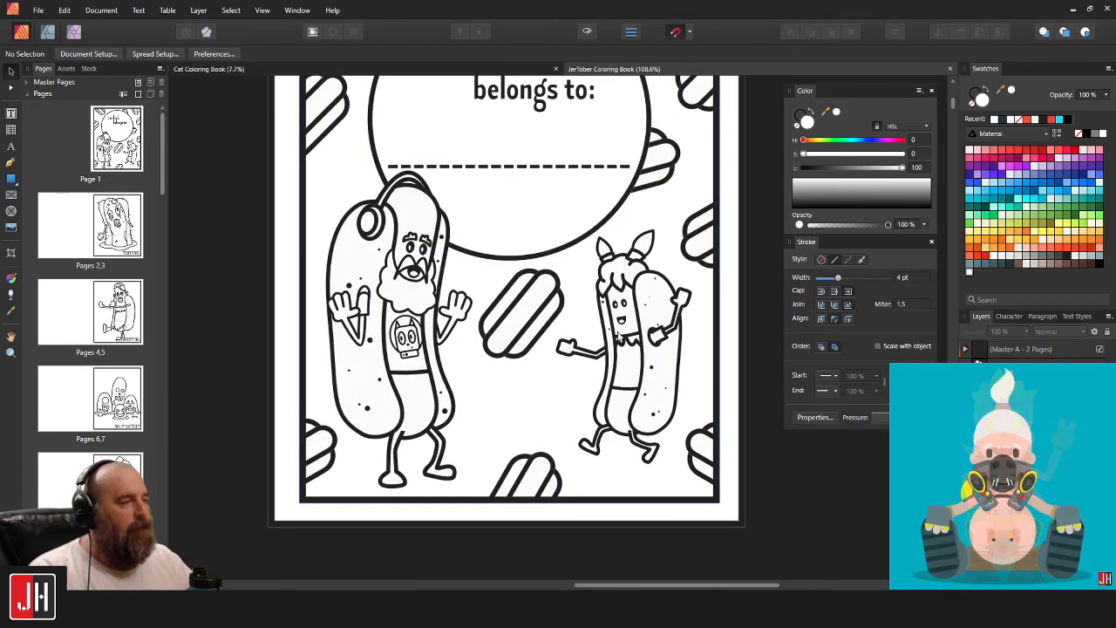
scroll(631, 336, up, 4)
scroll(632, 336, down, 6)
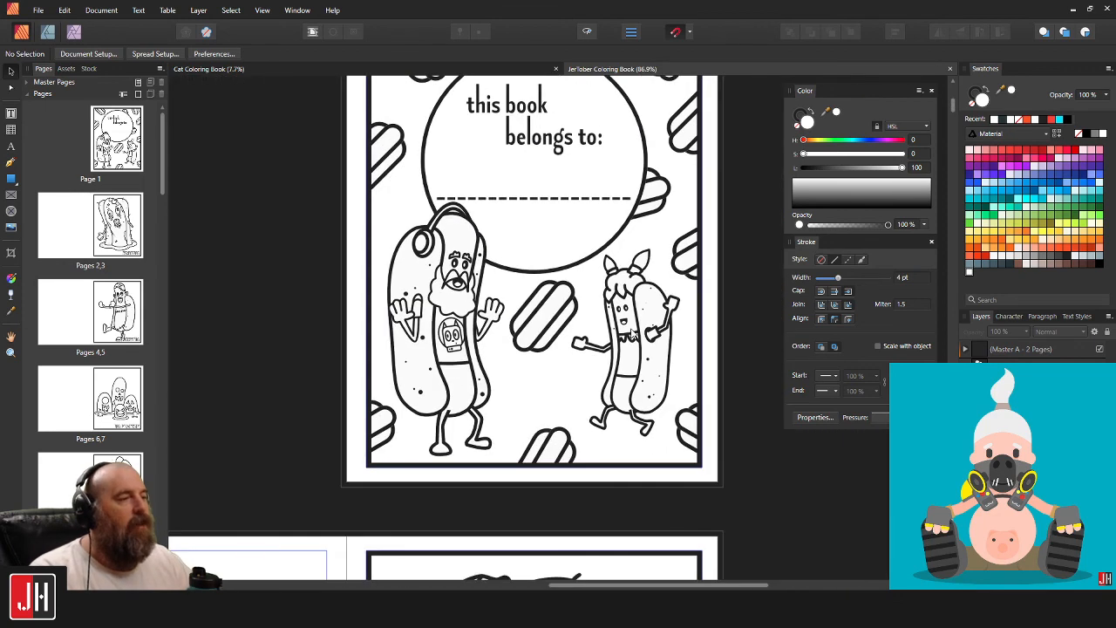
scroll(330, 397, up, 3)
scroll(613, 367, down, 2)
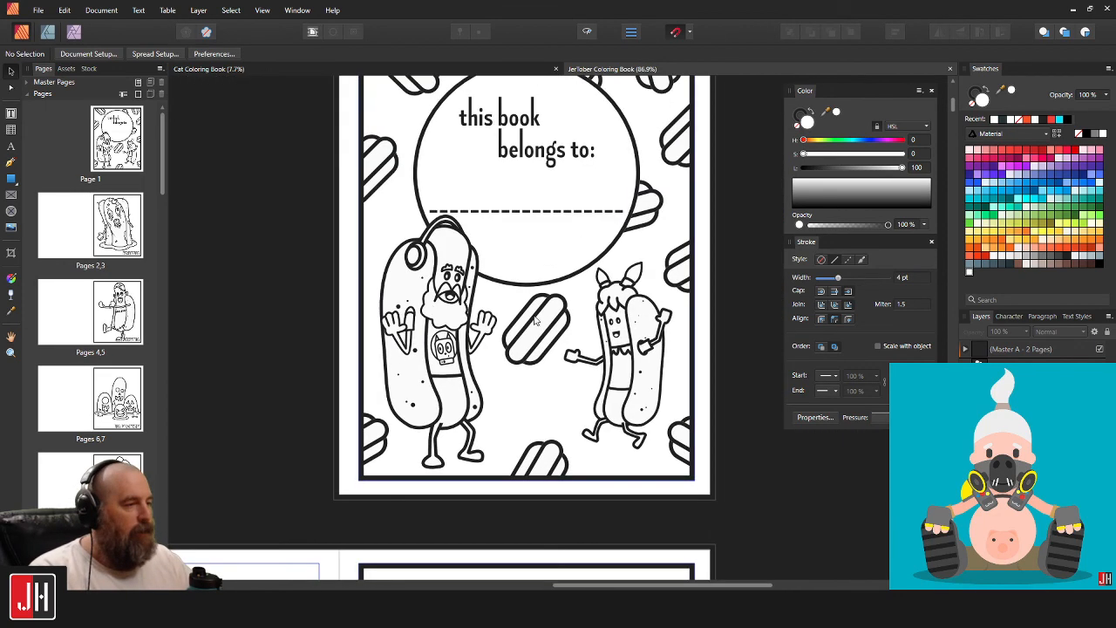
drag(510, 286, 511, 257)
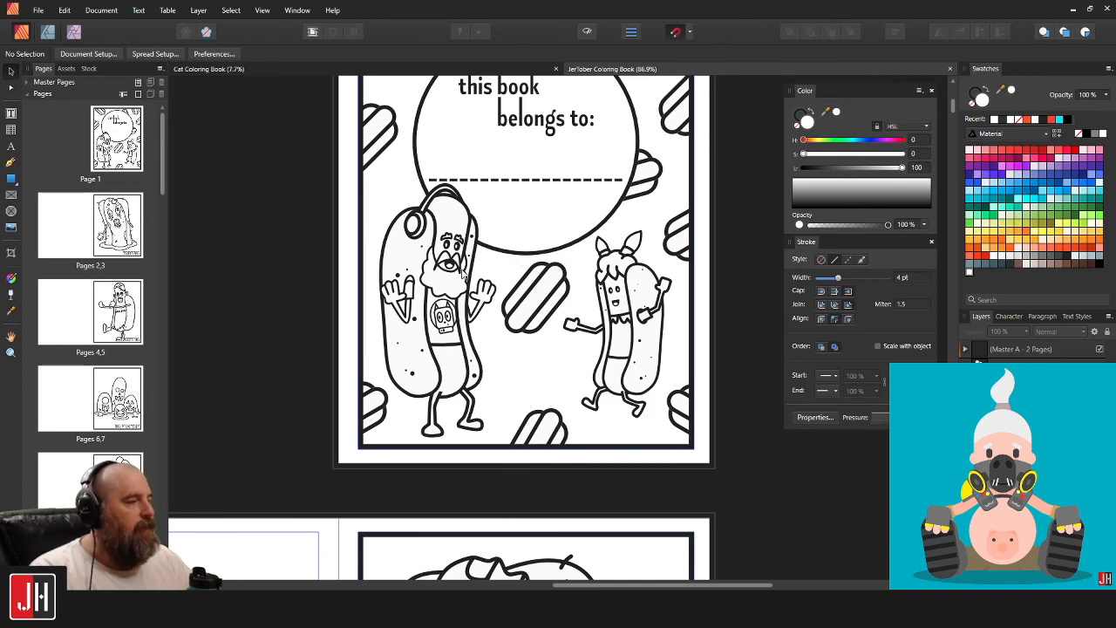
drag(469, 80, 443, 164)
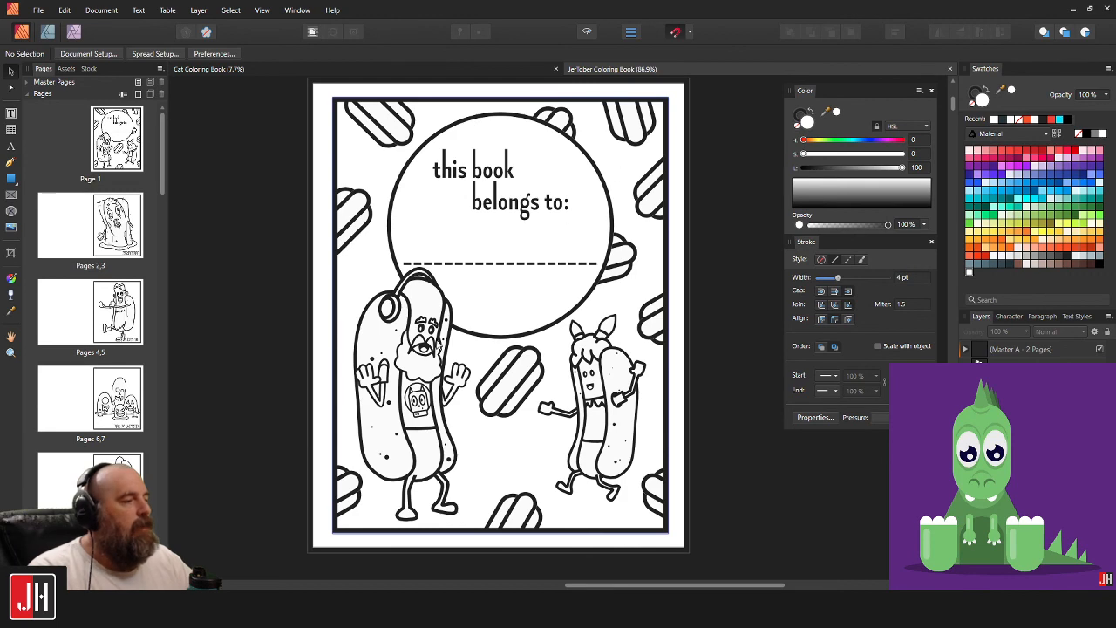
Try to move the cropped hot dog in the upper-left corner of the page 1 artwork, and undo the change.
click(376, 128)
click(364, 170)
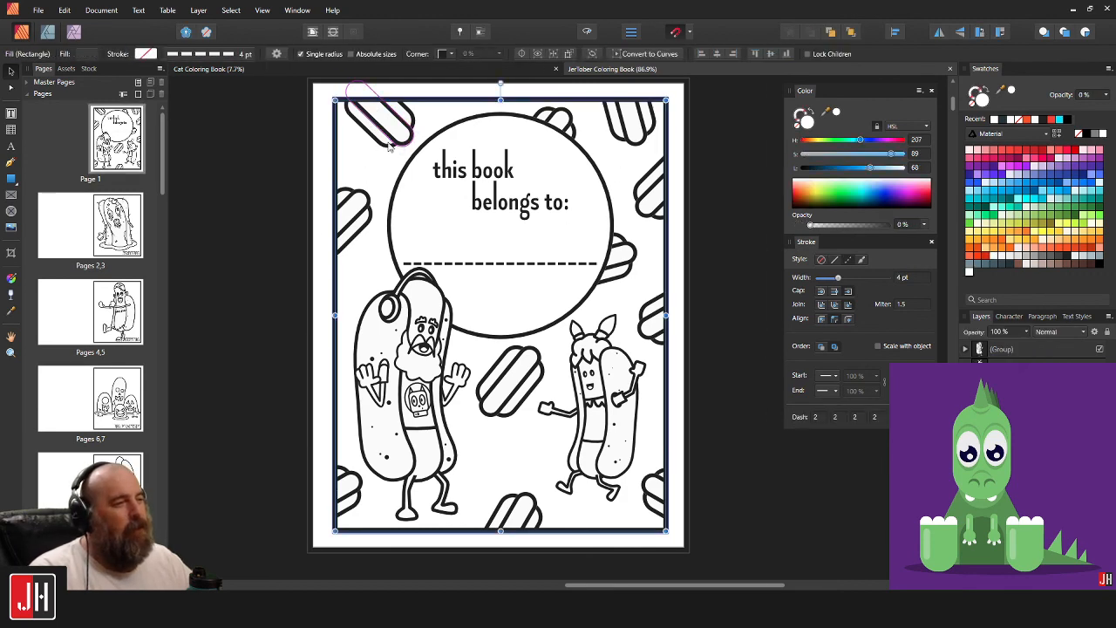
click(389, 144)
scroll(390, 147, up, 2)
drag(391, 144, 469, 218)
key(ctrl+z)
scroll(465, 234, down, 2)
scroll(467, 236, down, 2)
click(739, 310)
Review the finished pages in order from Zombie Dog to Vampire Dog, ending at the empty page titled BALLOONCAT.
scroll(621, 245, down, 10)
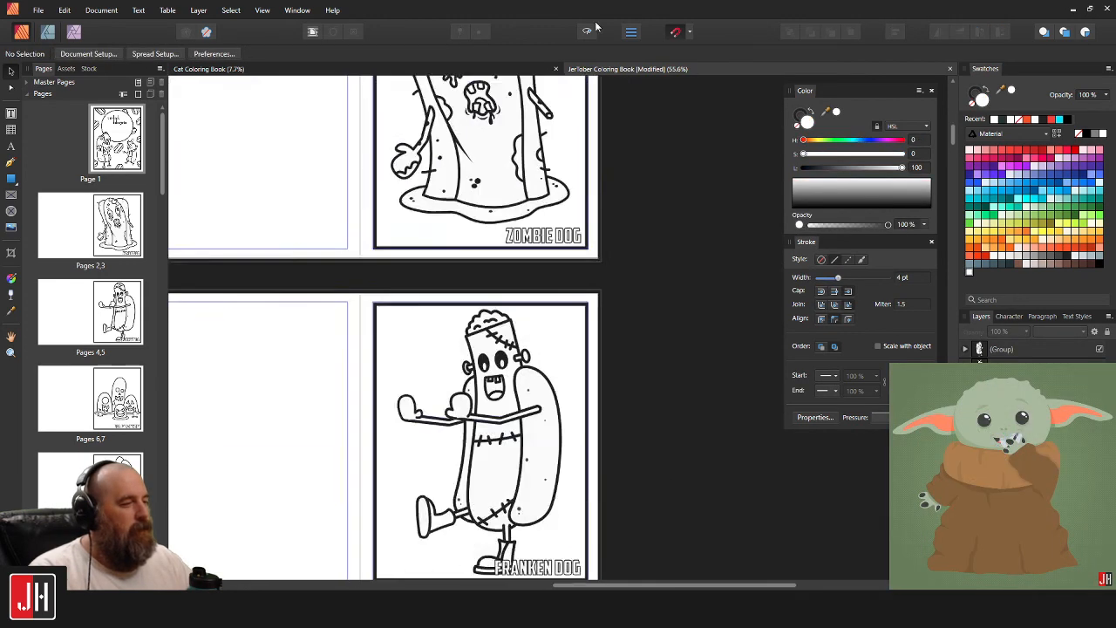
scroll(610, 262, up, 2)
drag(564, 541, 658, 302)
scroll(657, 301, down, 2)
drag(669, 417, 627, 266)
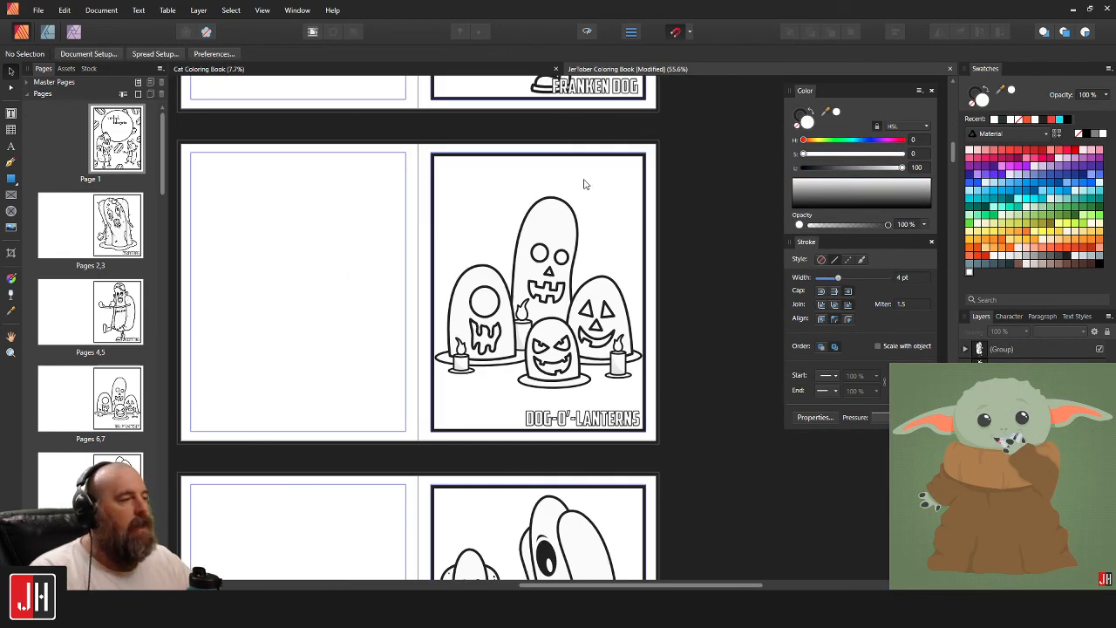
scroll(610, 174, down, 2)
scroll(649, 169, up, 2)
scroll(593, 291, down, 8)
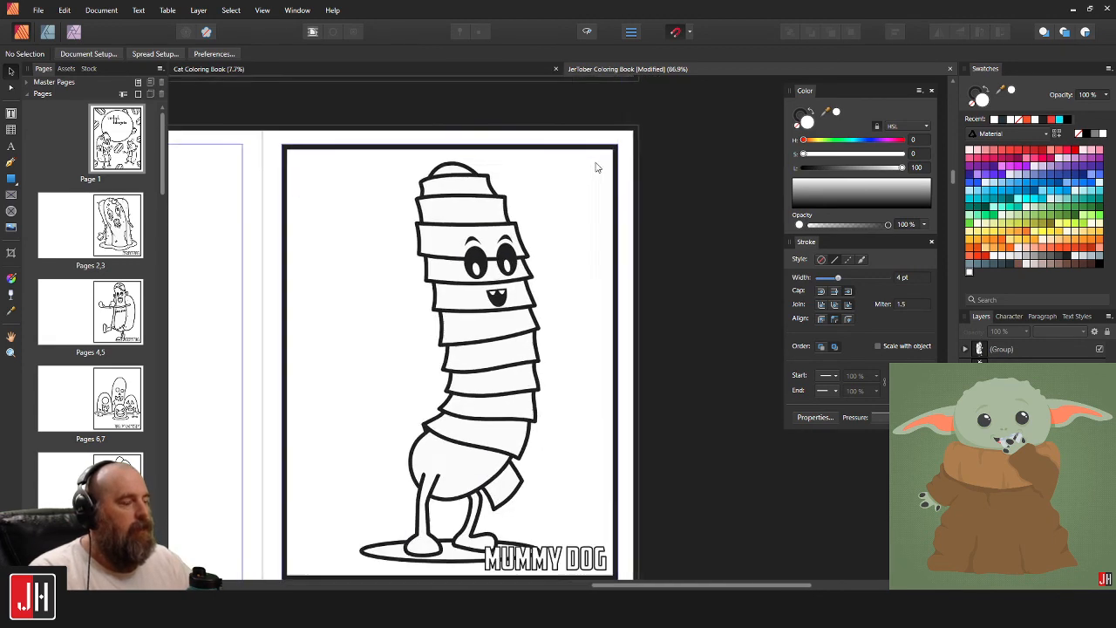
scroll(586, 218, down, 2)
scroll(555, 394, down, 2)
scroll(547, 189, up, 2)
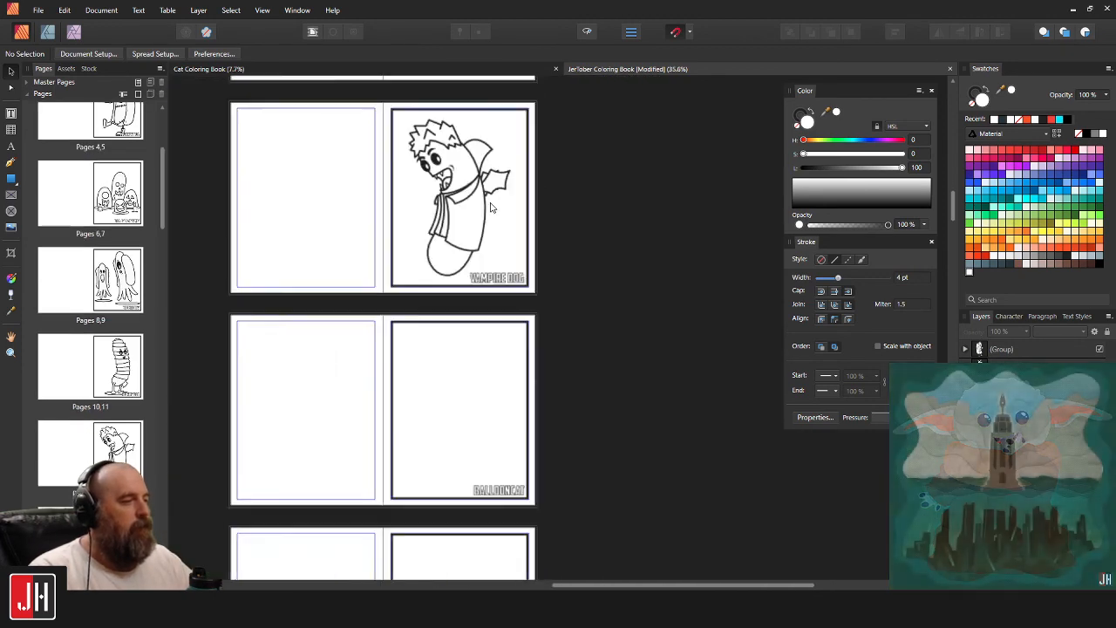